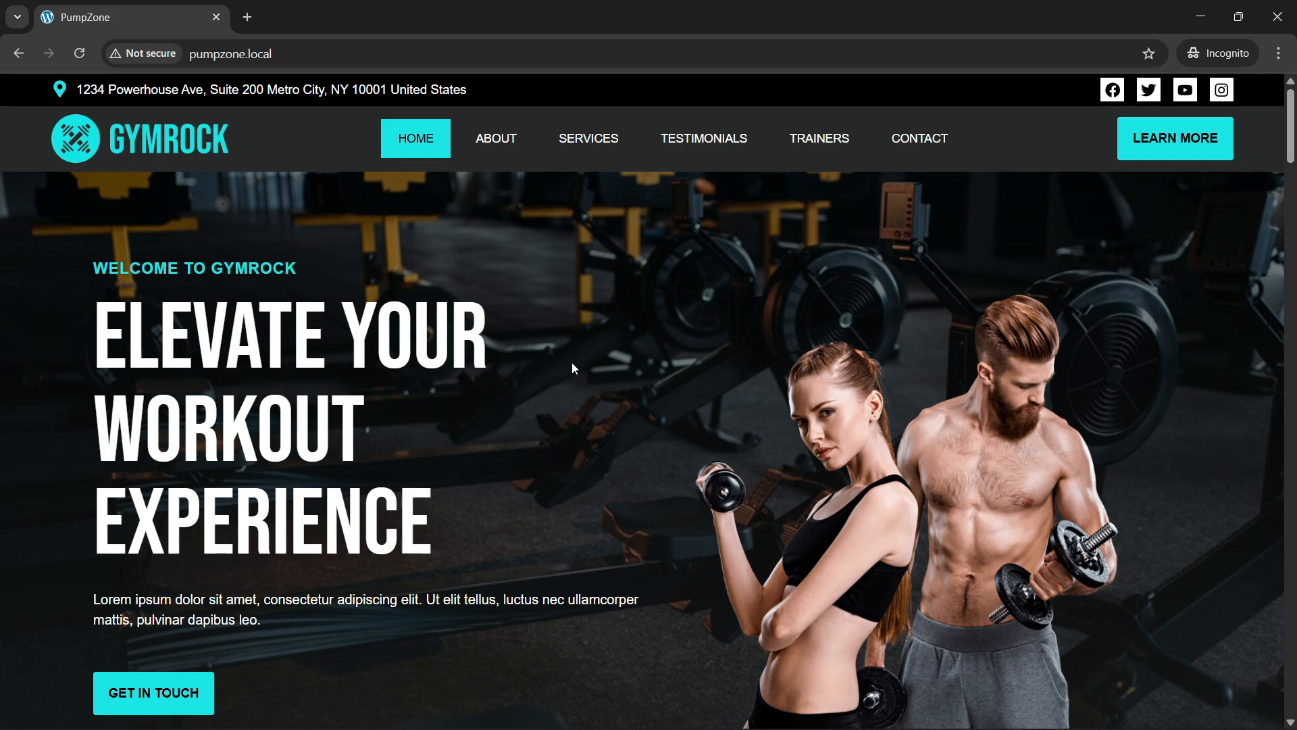
# Step: Reload the GYMROCK homepage and check the top of the page
pyautogui.click(288, 58)
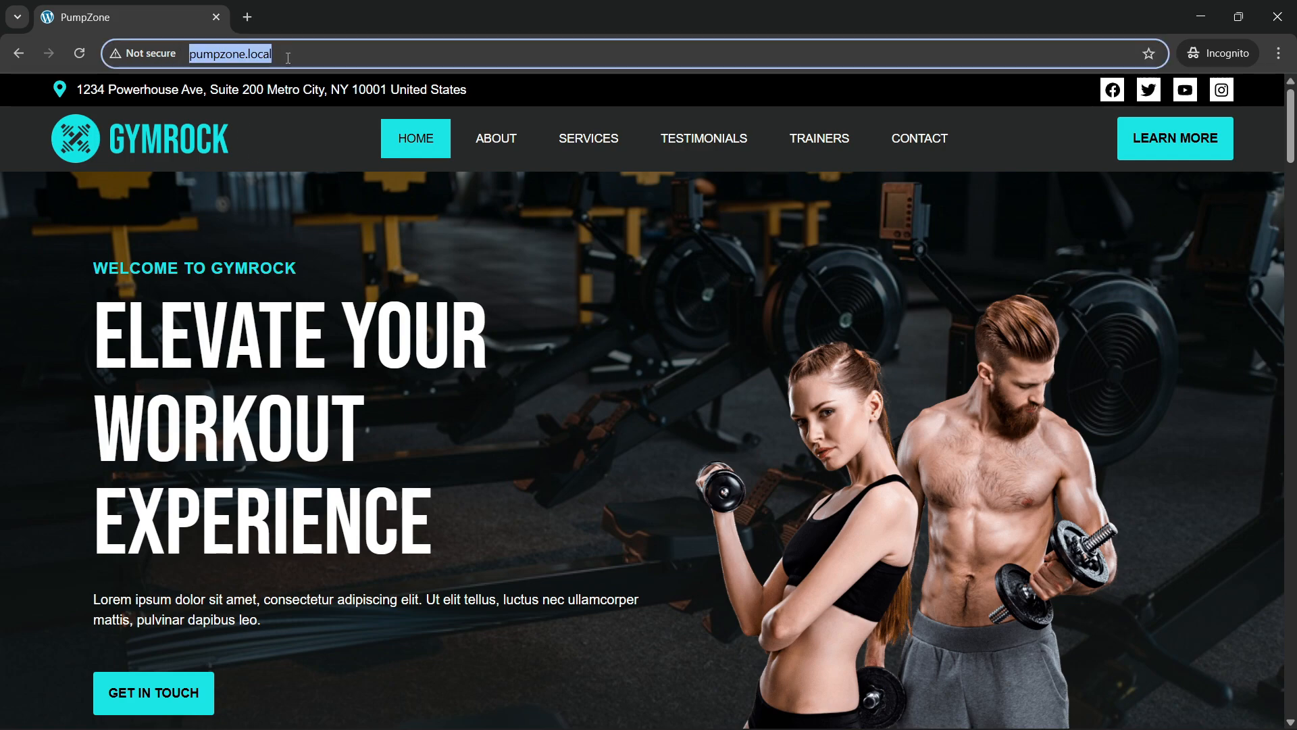
pyautogui.press('Return')
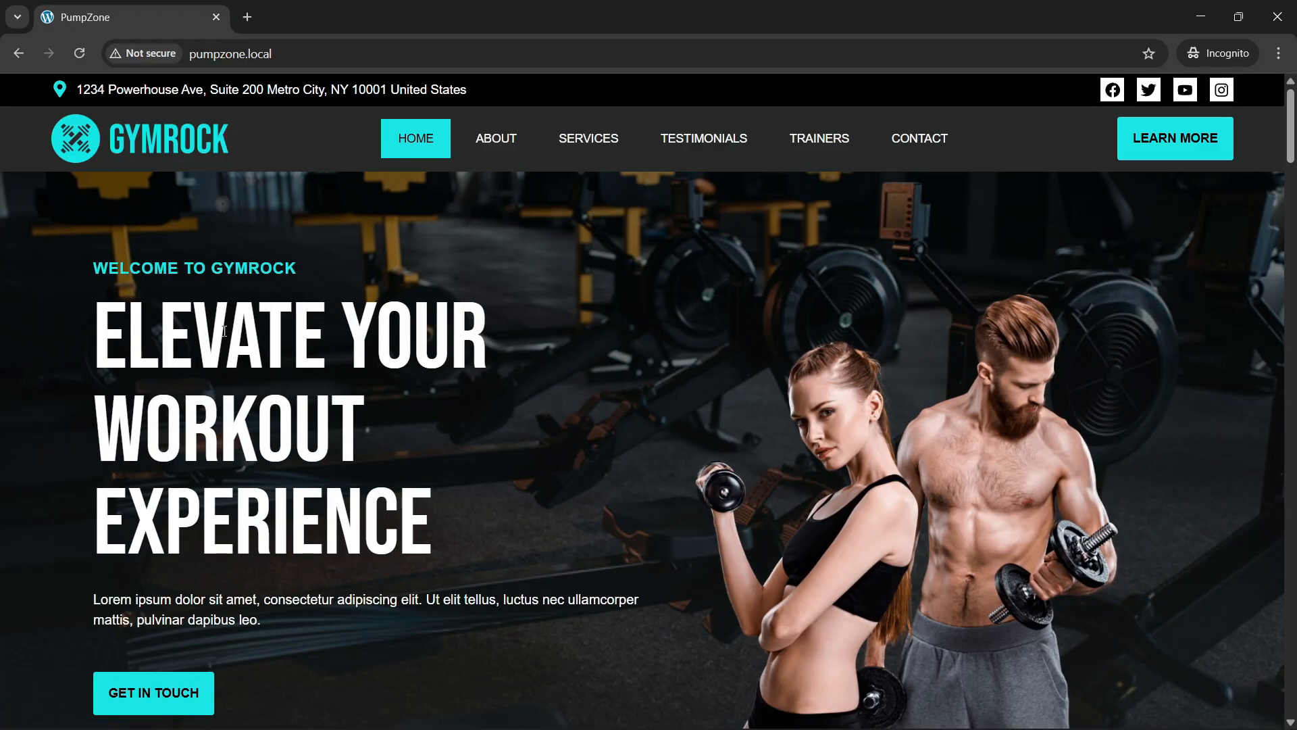
pyautogui.scroll(-4, 539, 465)
pyautogui.scroll(4, 539, 465)
pyautogui.scroll(-4, 305, 371)
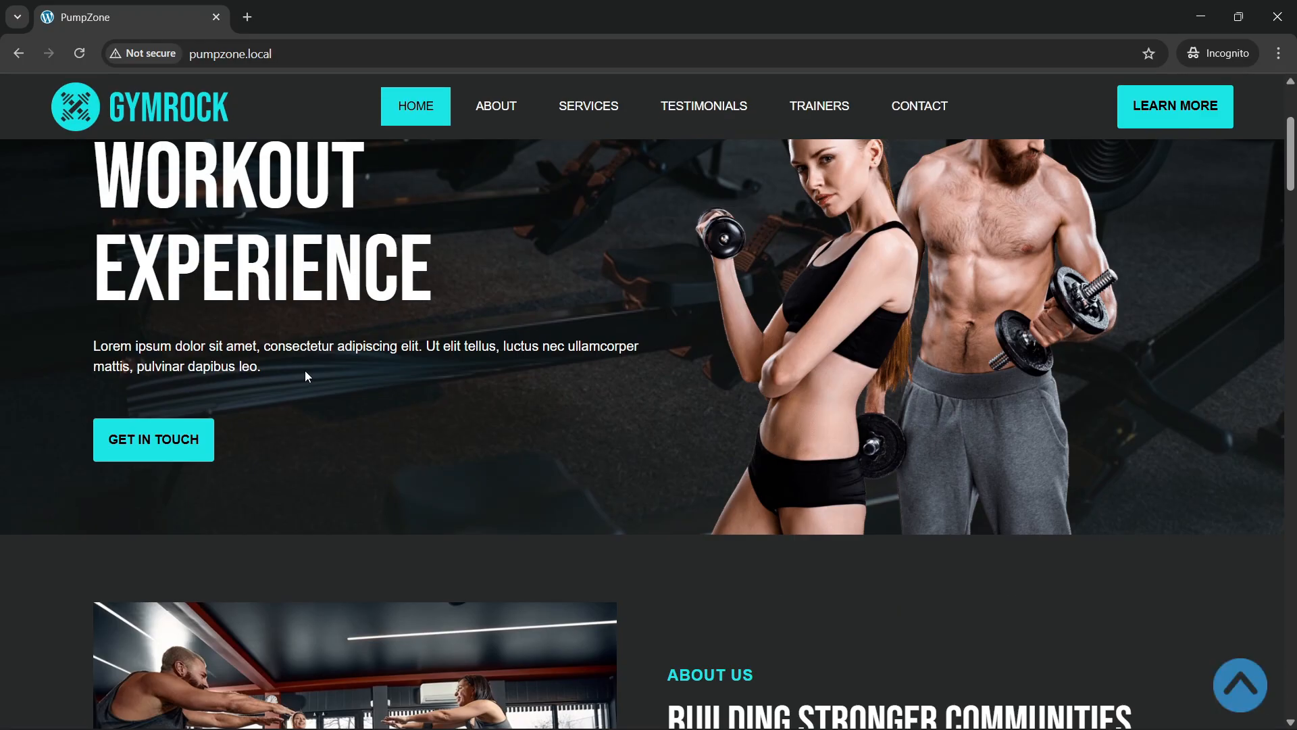
pyautogui.scroll(4, 308, 369)
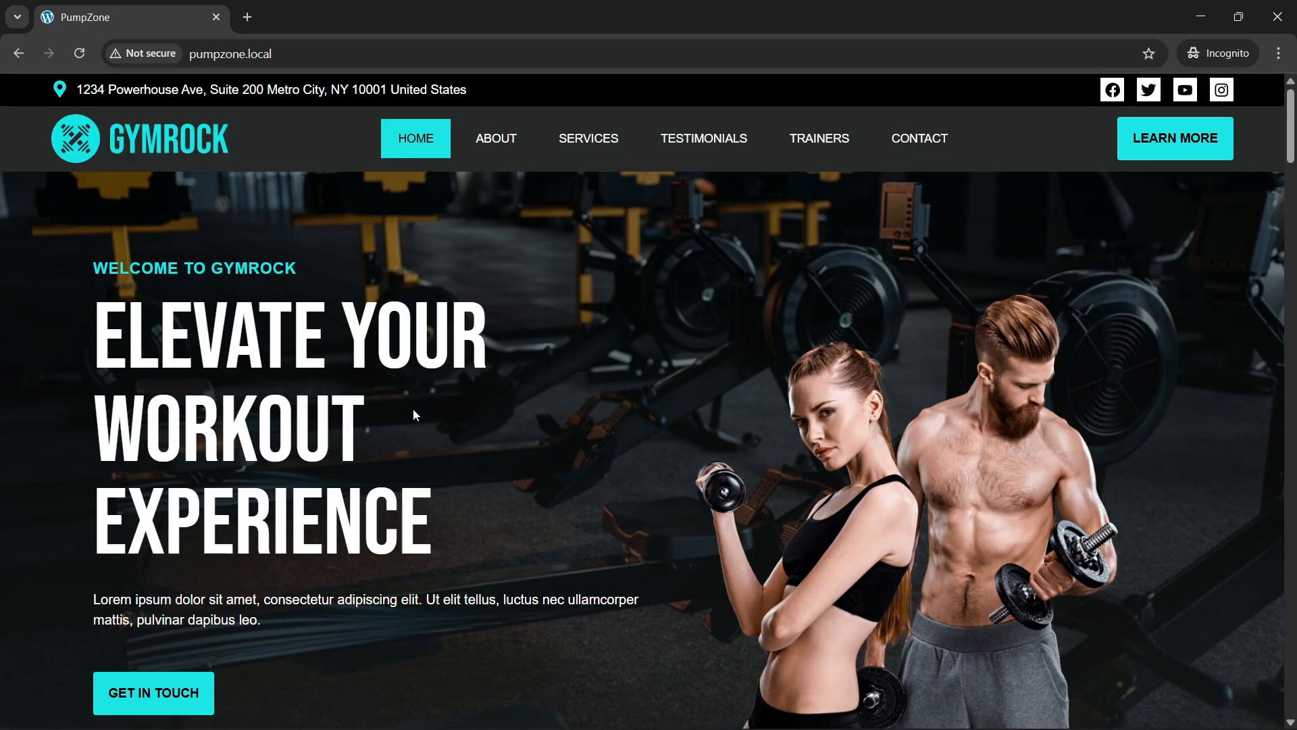
pyautogui.scroll(-1, 260, 376)
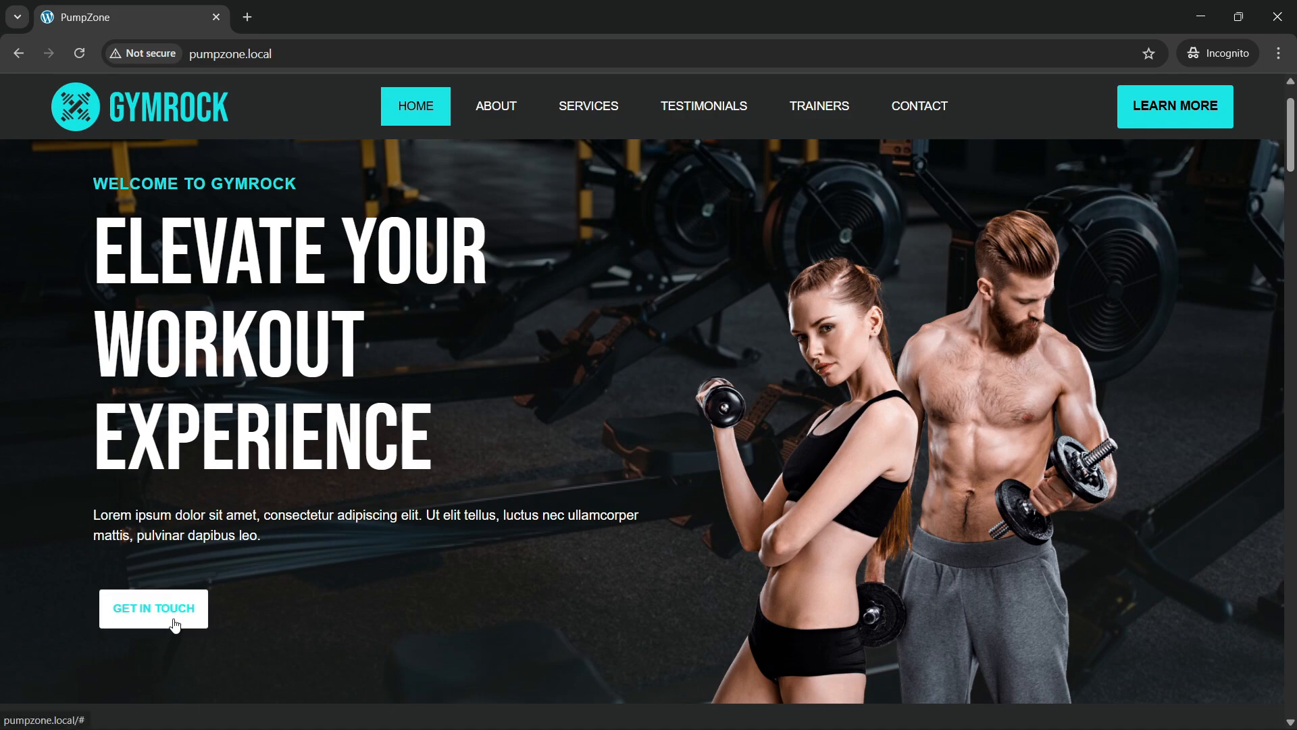
pyautogui.scroll(1, 434, 482)
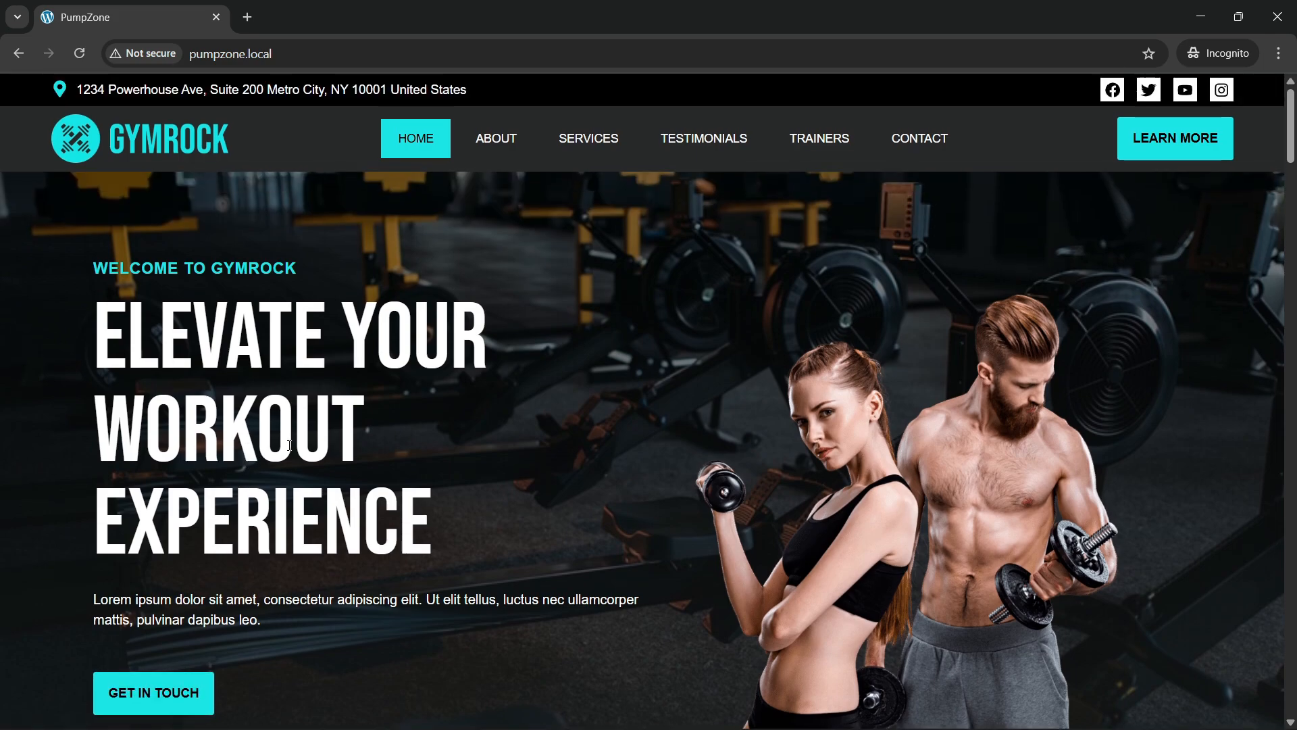
pyautogui.scroll(-1, 433, 482)
pyautogui.scroll(1, 433, 483)
pyautogui.scroll(-1, 324, 489)
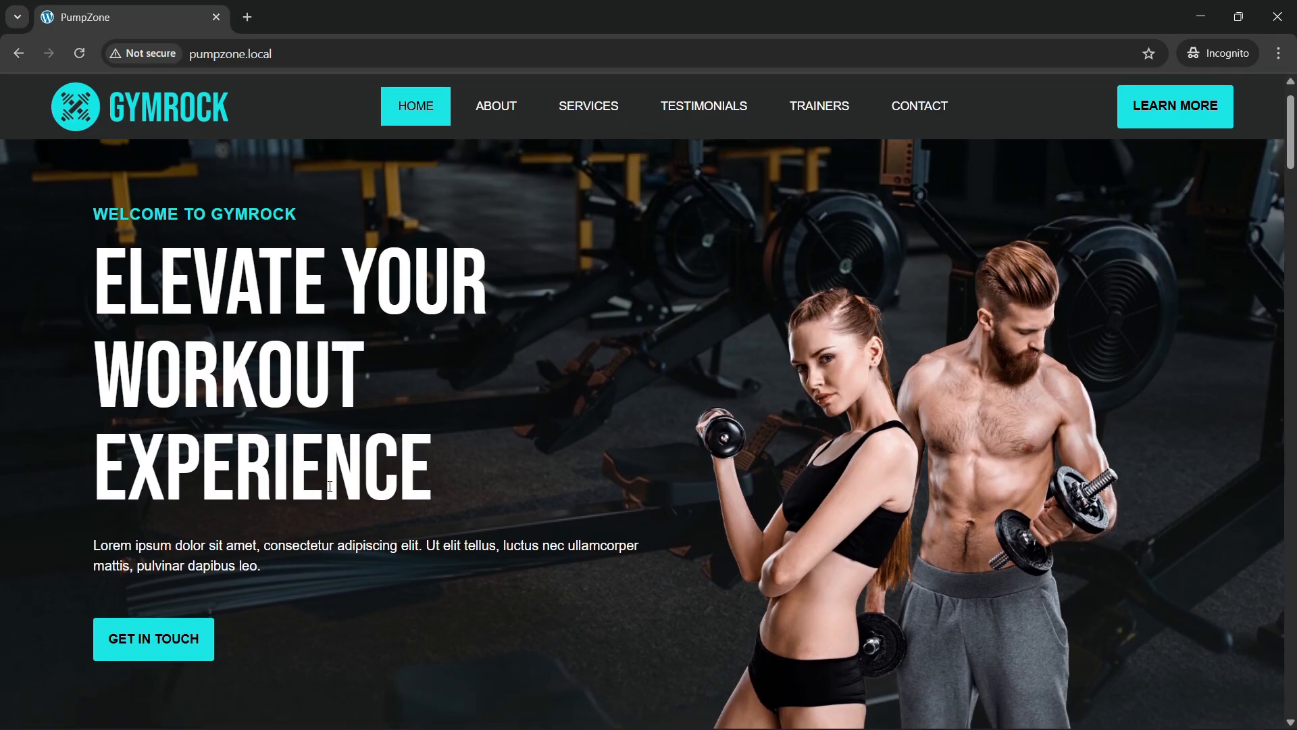
pyautogui.scroll(1, 233, 291)
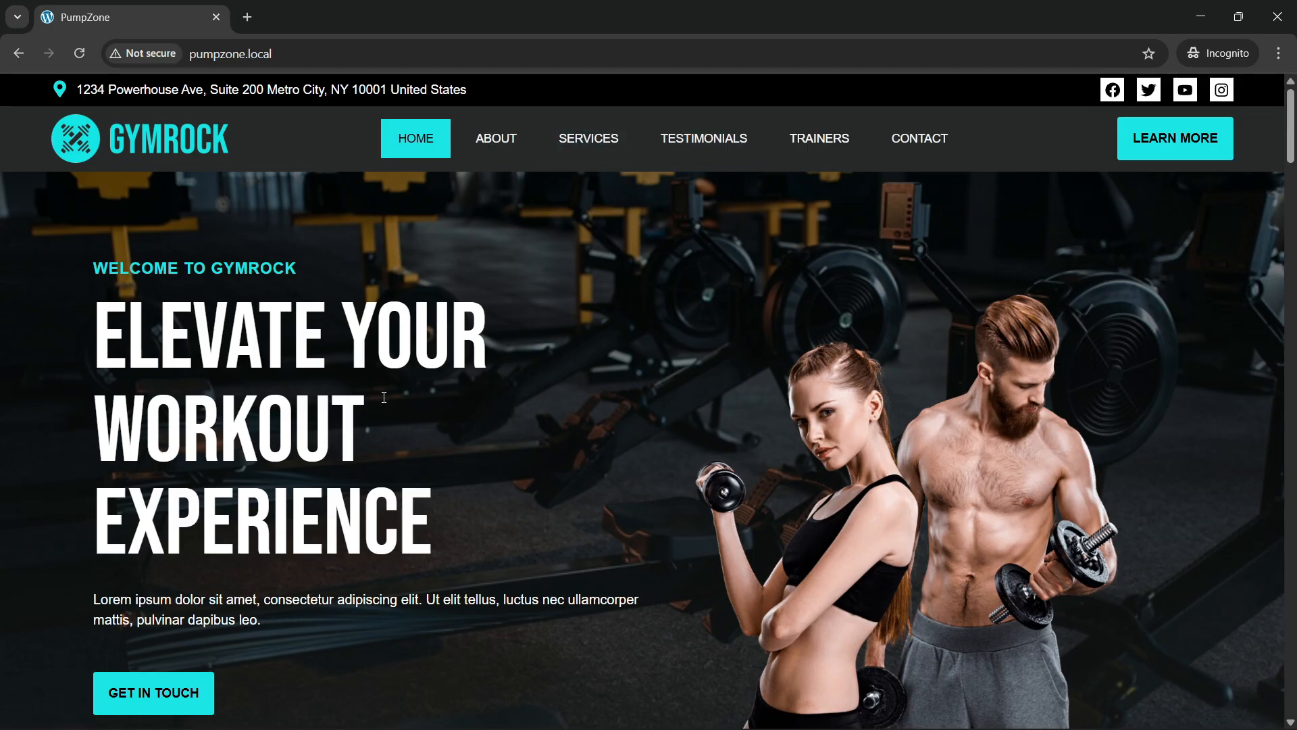
pyautogui.scroll(-4, 380, 396)
pyautogui.scroll(4, 380, 396)
# Step: Reload the homepage a second time and review the hero area again
pyautogui.click(294, 49)
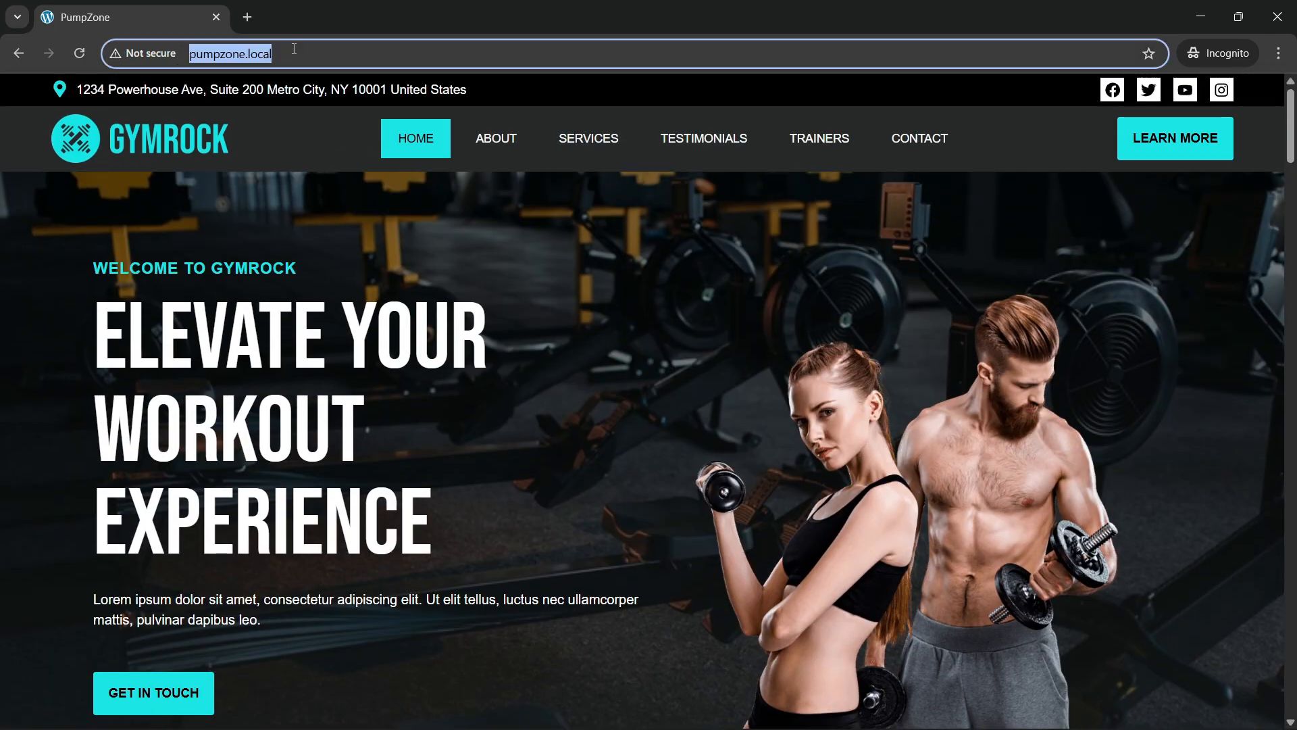
pyautogui.press('Return')
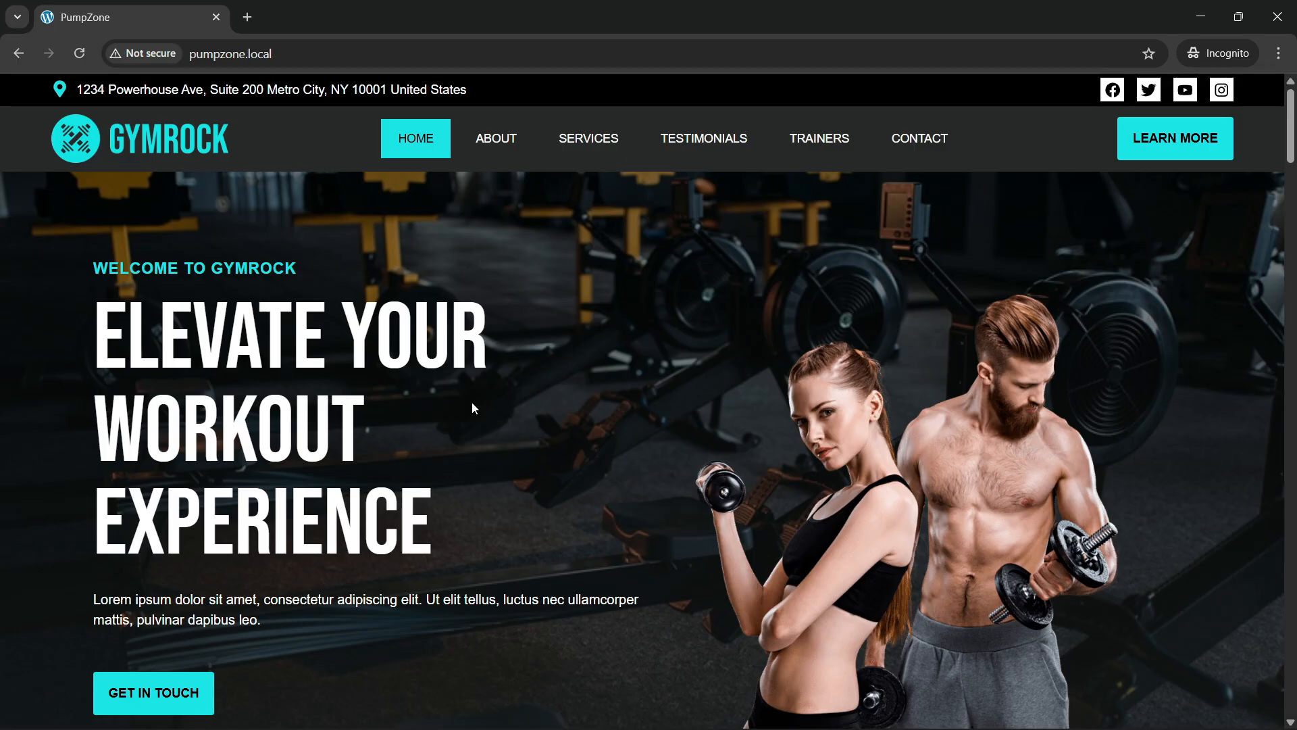
pyautogui.scroll(-7, 472, 404)
pyautogui.scroll(-3, 524, 428)
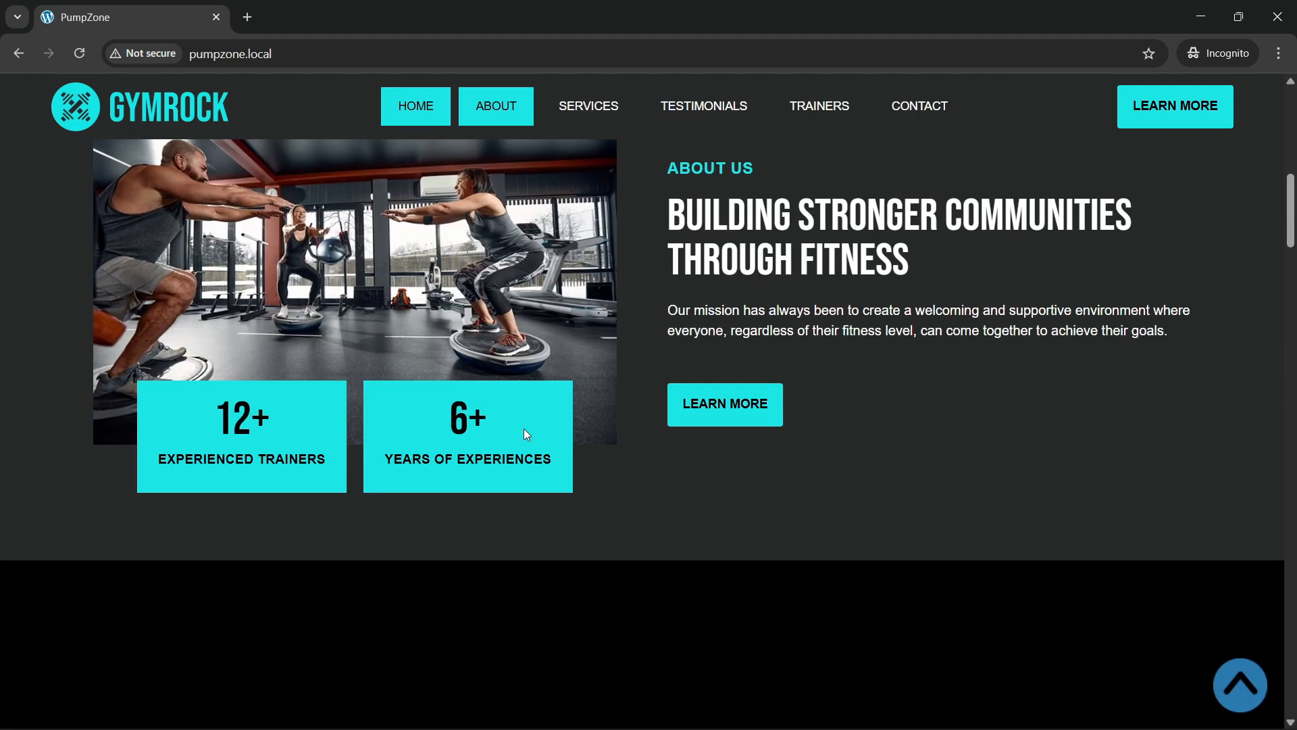
pyautogui.scroll(2, 525, 428)
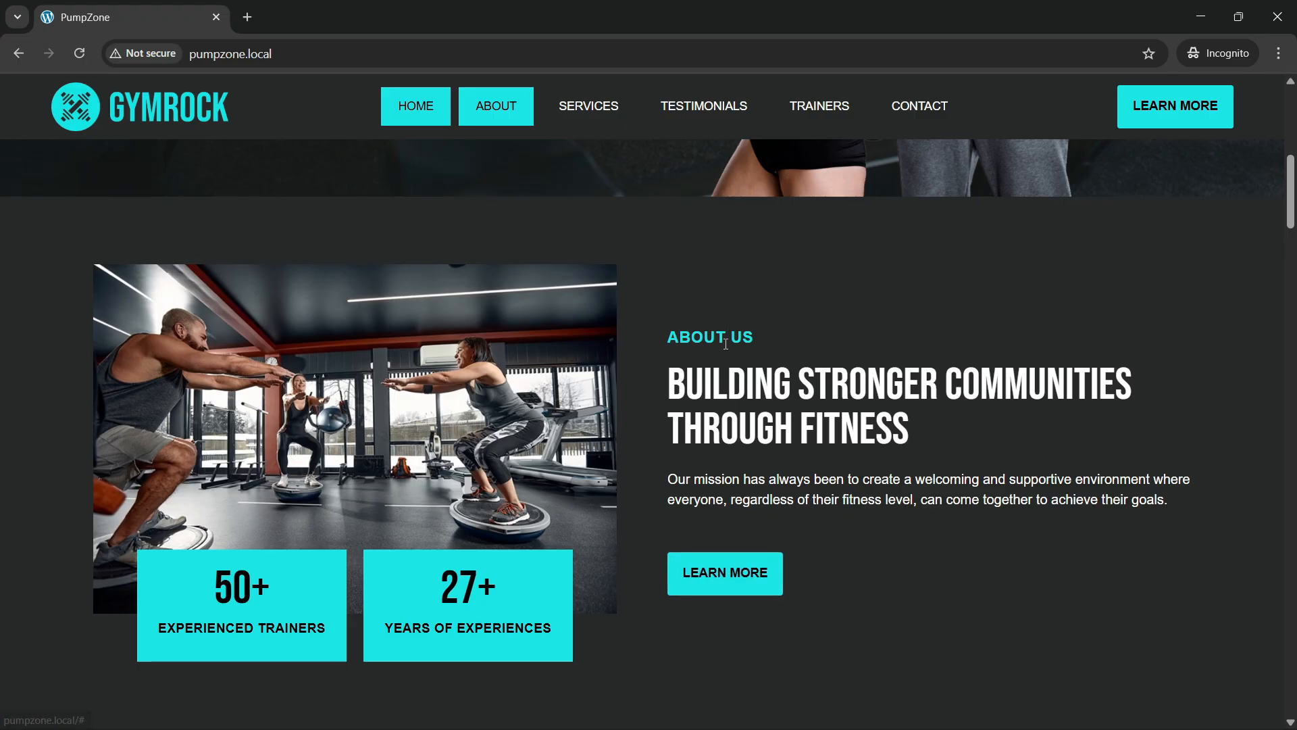
pyautogui.scroll(-5, 449, 457)
pyautogui.scroll(3, 449, 457)
pyautogui.scroll(-2, 449, 457)
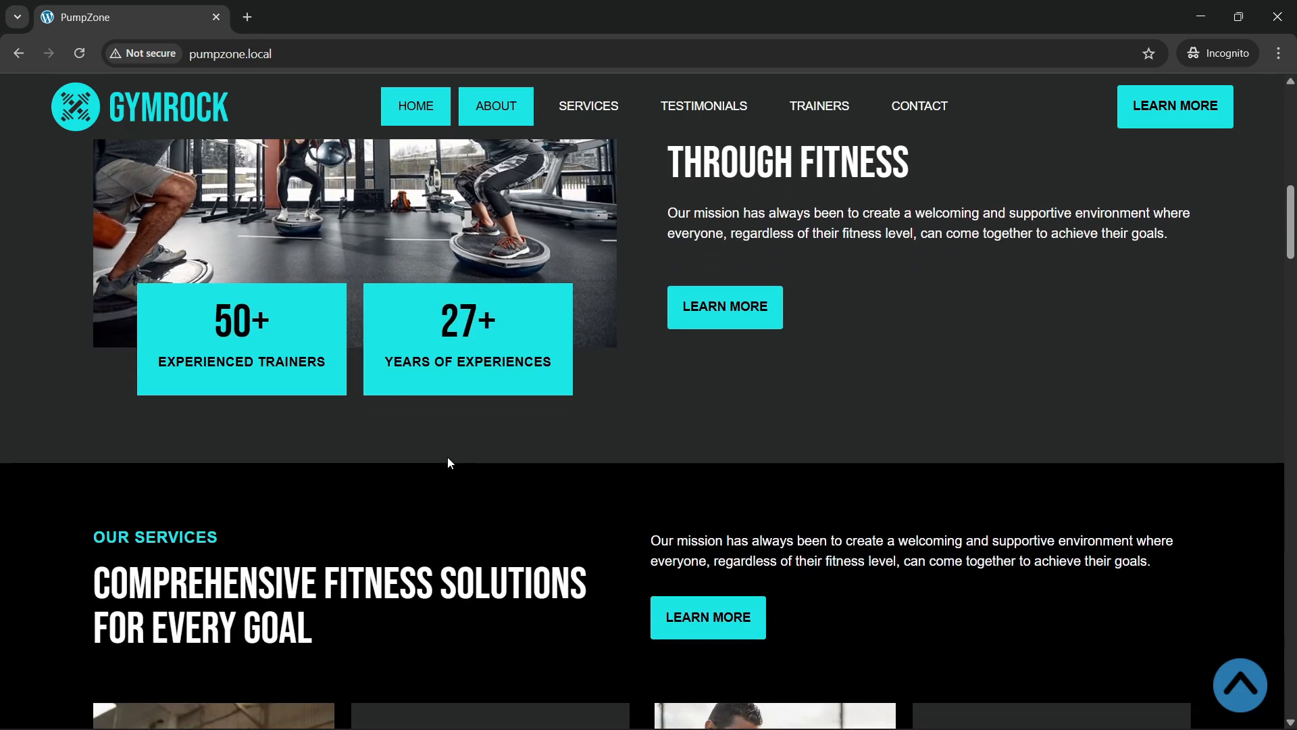
pyautogui.scroll(-3, 447, 457)
pyautogui.scroll(1, 448, 459)
pyautogui.scroll(-4, 448, 460)
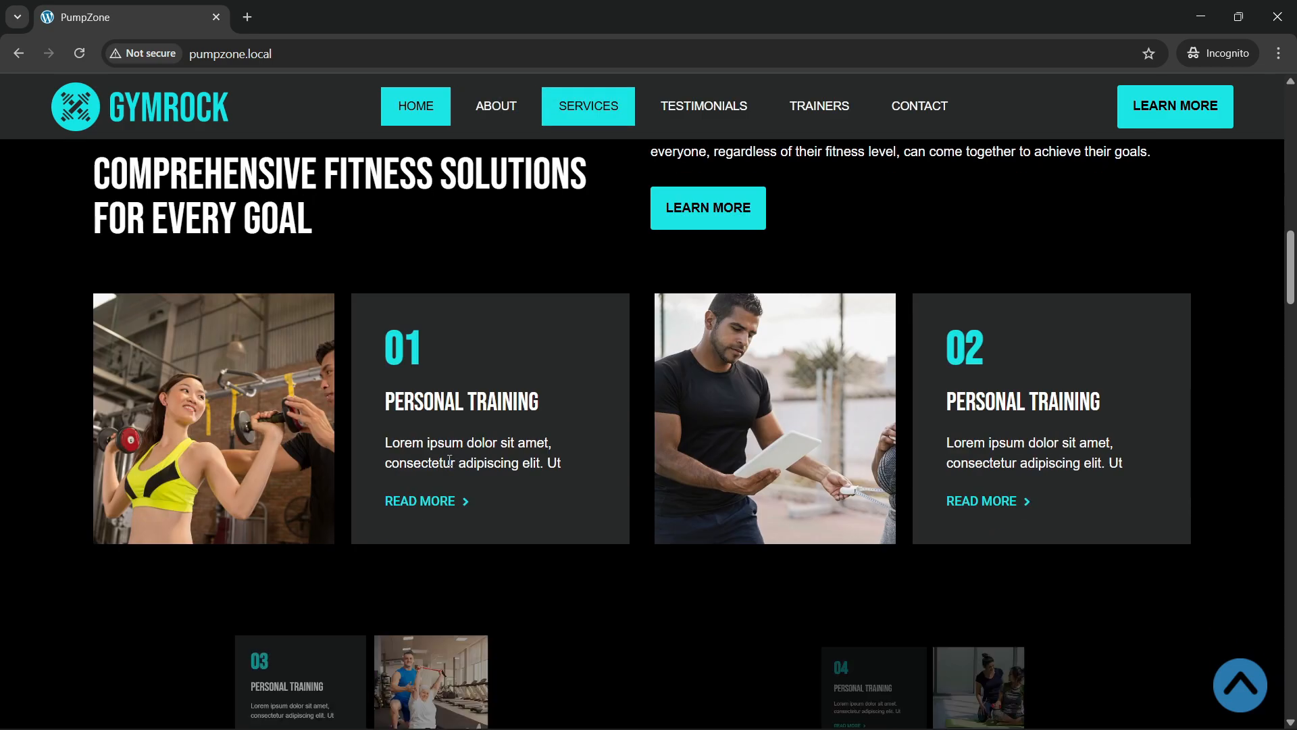
pyautogui.scroll(-1, 448, 460)
pyautogui.scroll(8, 448, 460)
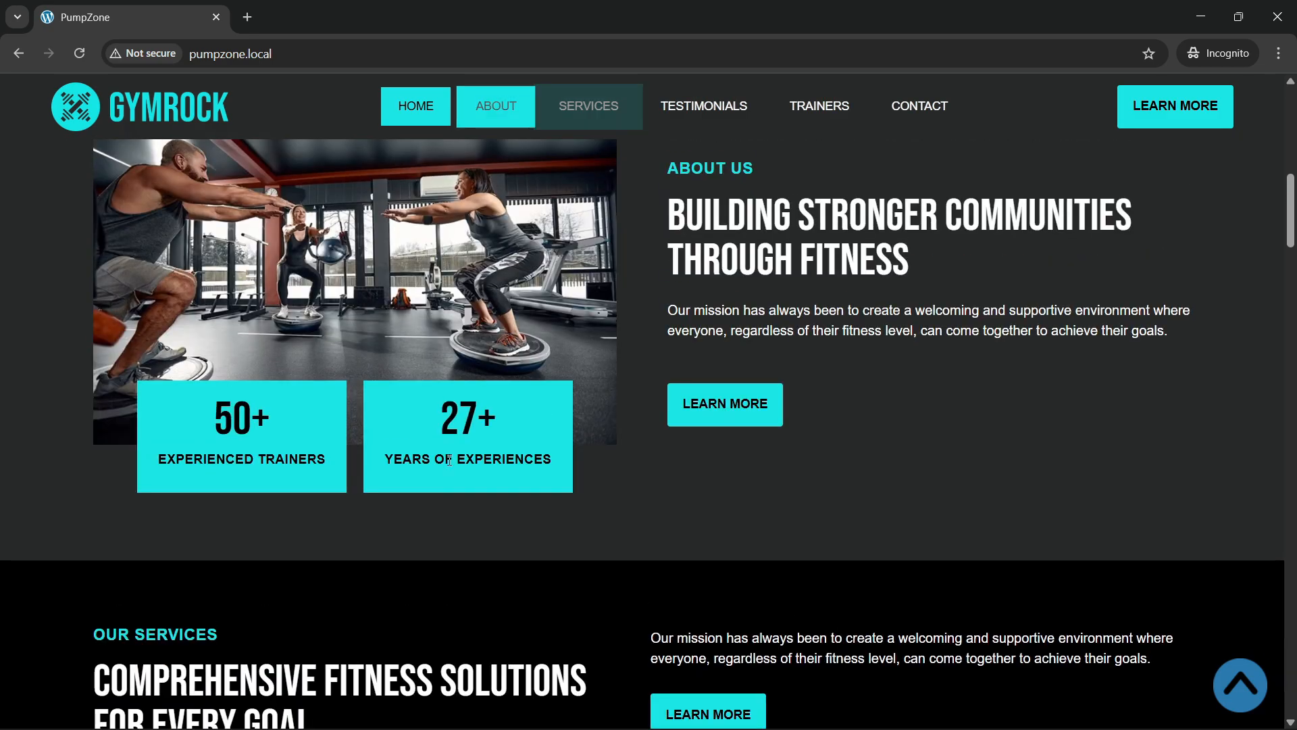
pyautogui.scroll(-1, 449, 460)
pyautogui.scroll(7, 290, 168)
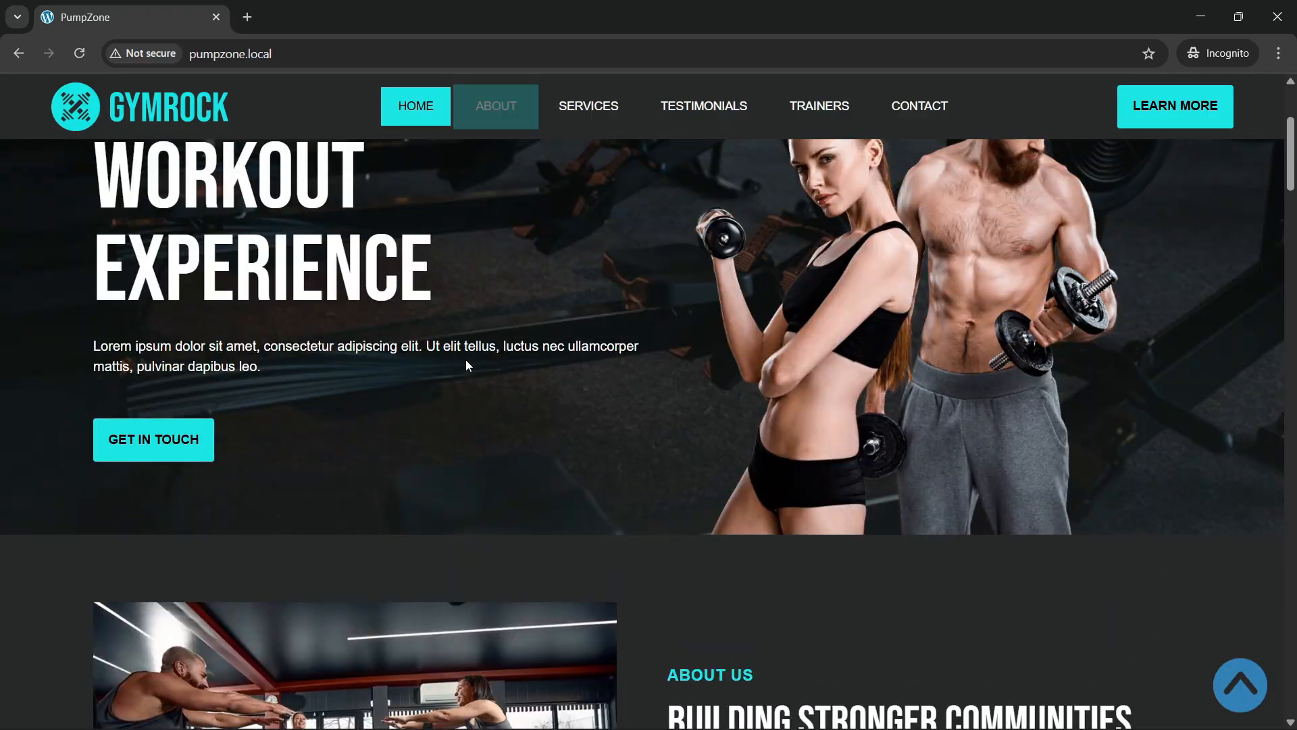
pyautogui.scroll(3, 466, 365)
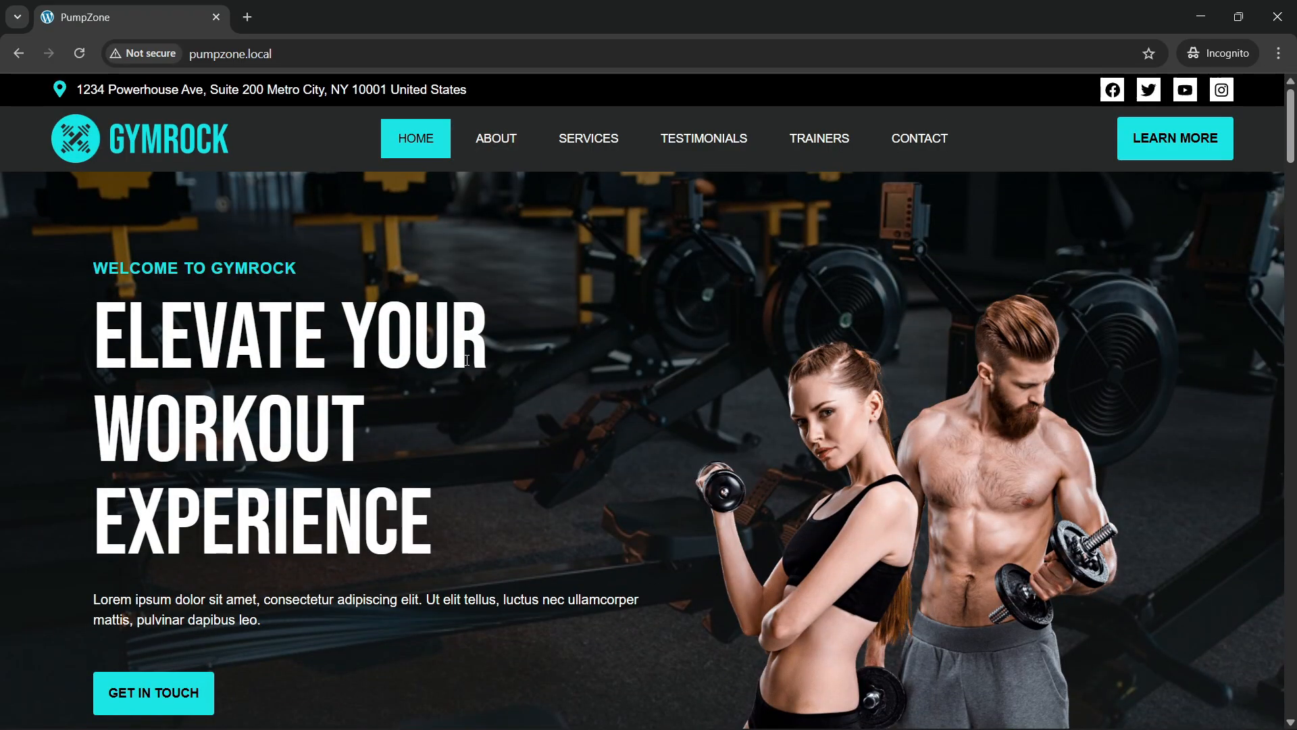
# Step: Jump through the nav menu to About Us, then to Our Services
pyautogui.click(498, 140)
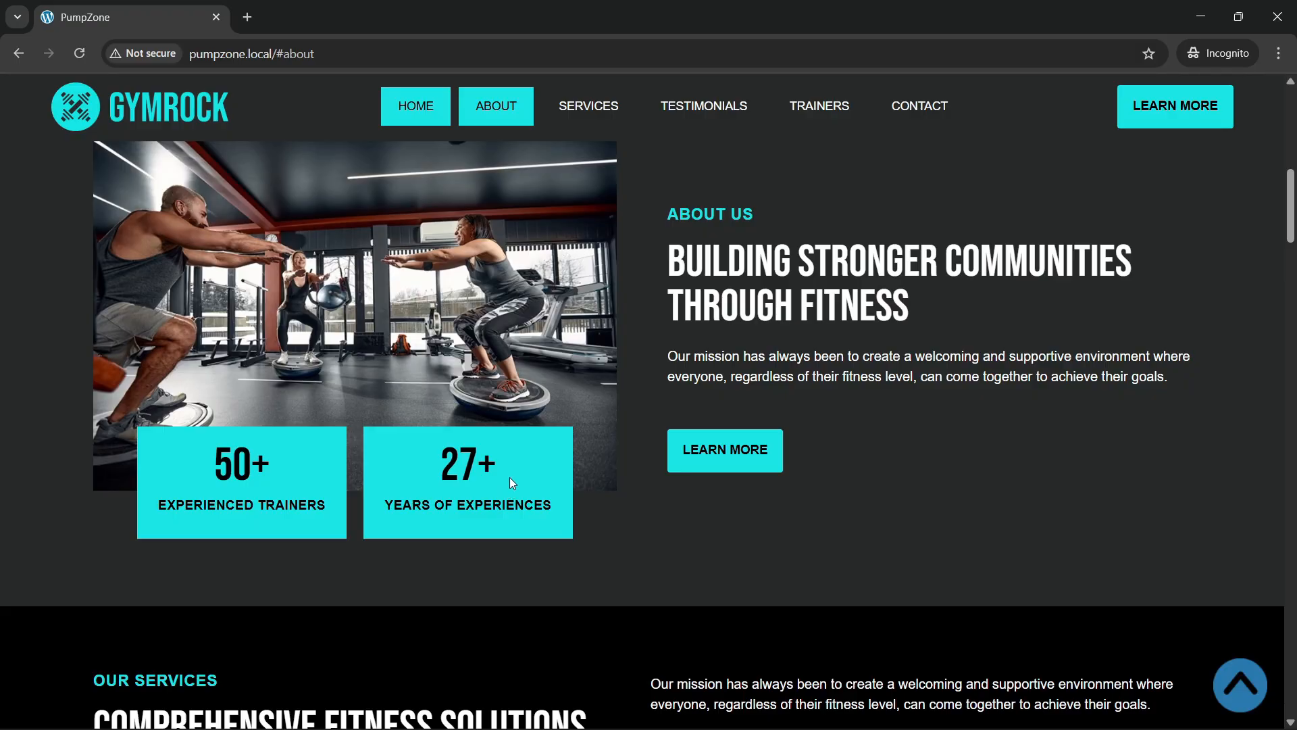
pyautogui.scroll(-7, 521, 504)
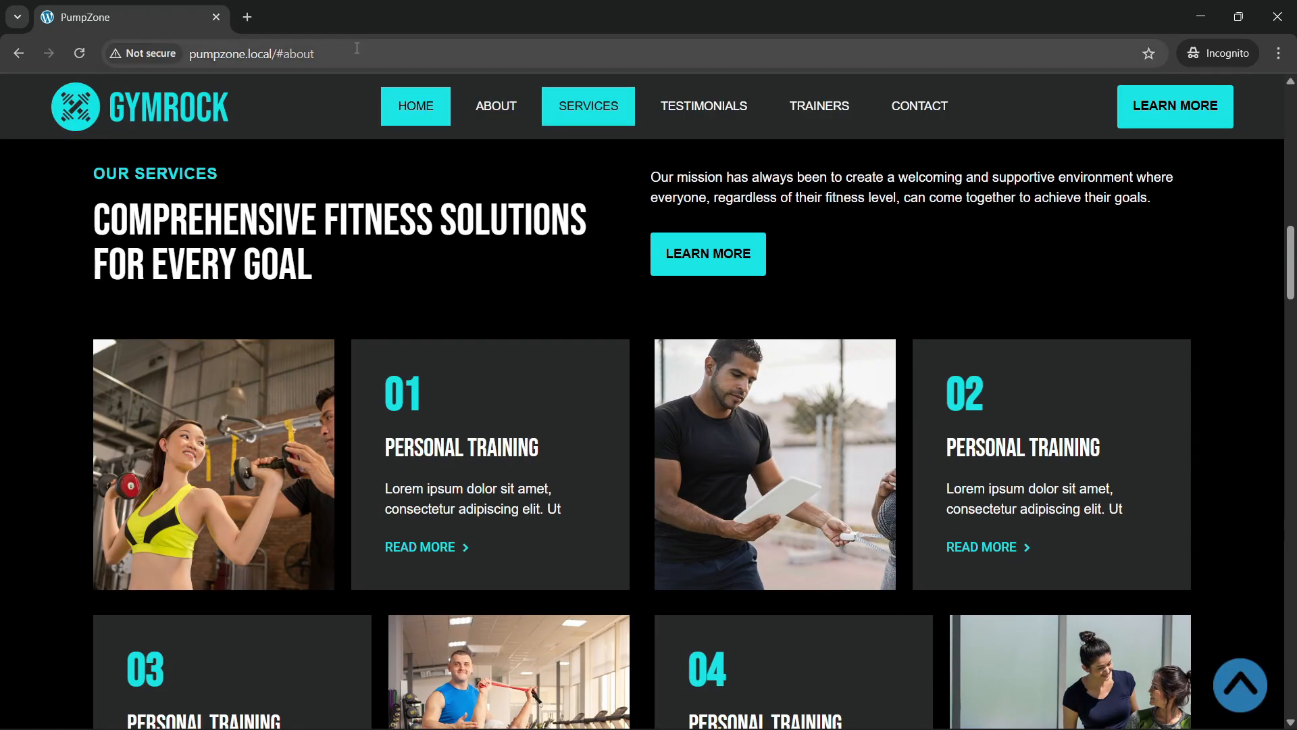
pyautogui.scroll(-1, 588, 110)
pyautogui.click(582, 108)
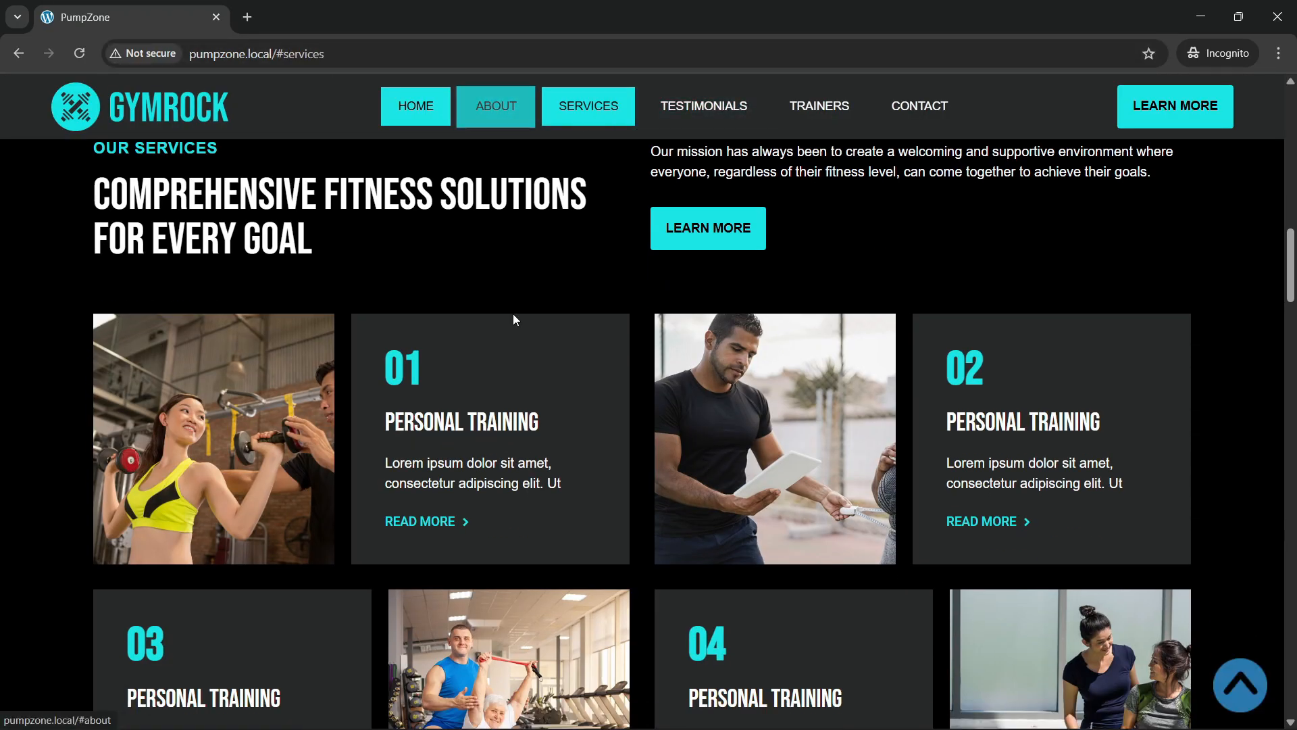
pyautogui.scroll(9, 553, 394)
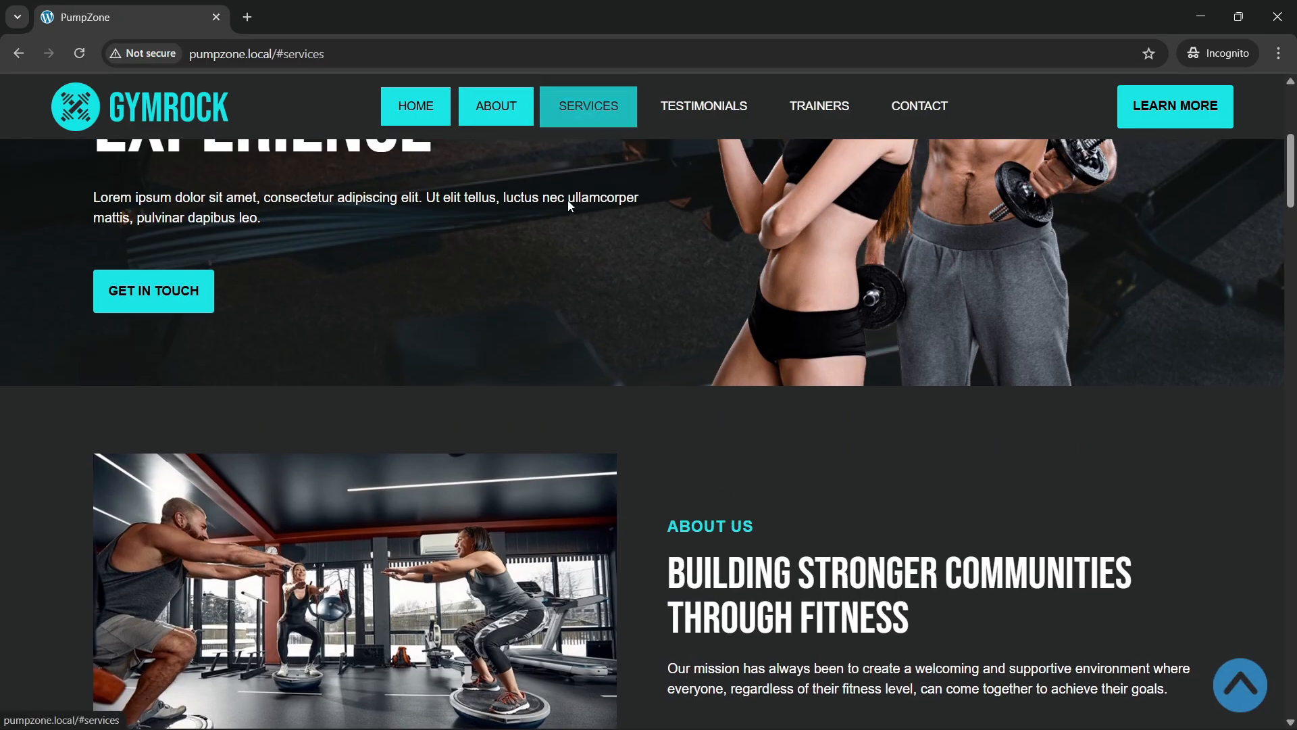
pyautogui.scroll(-10, 578, 379)
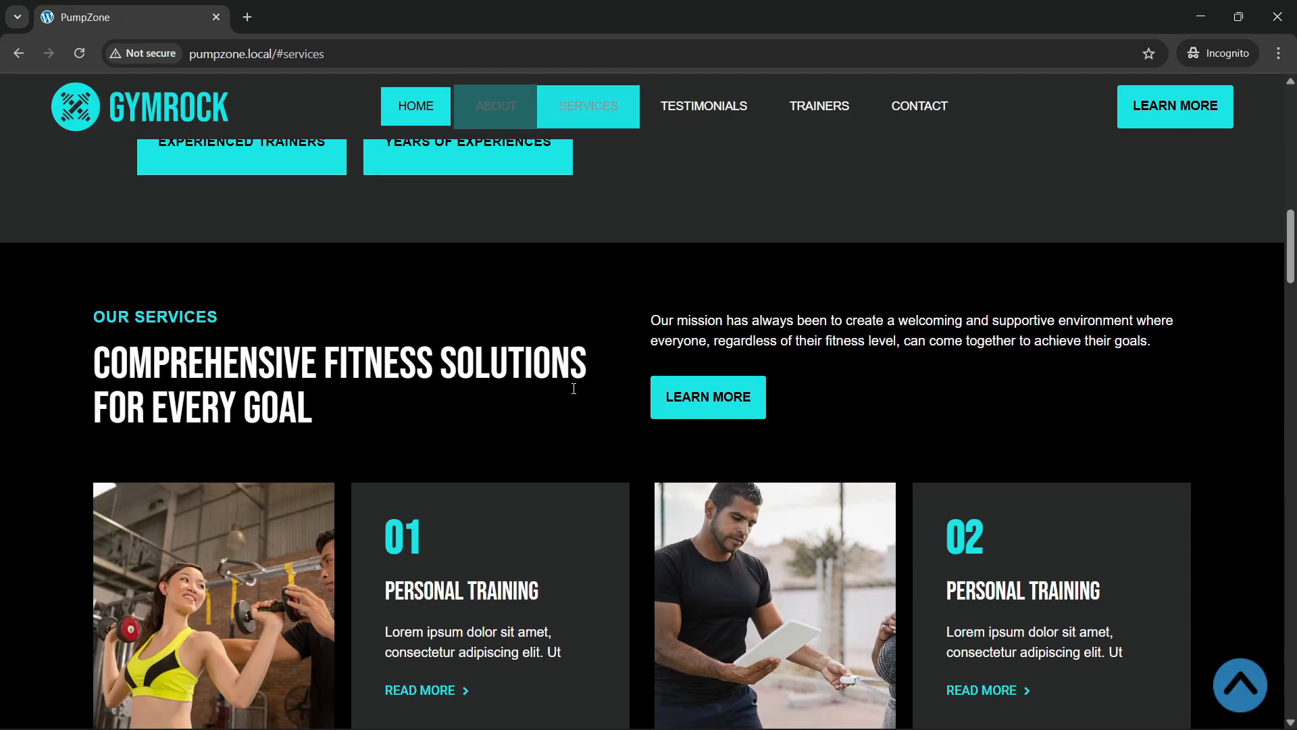
pyautogui.scroll(2, 572, 392)
pyautogui.scroll(-3, 573, 393)
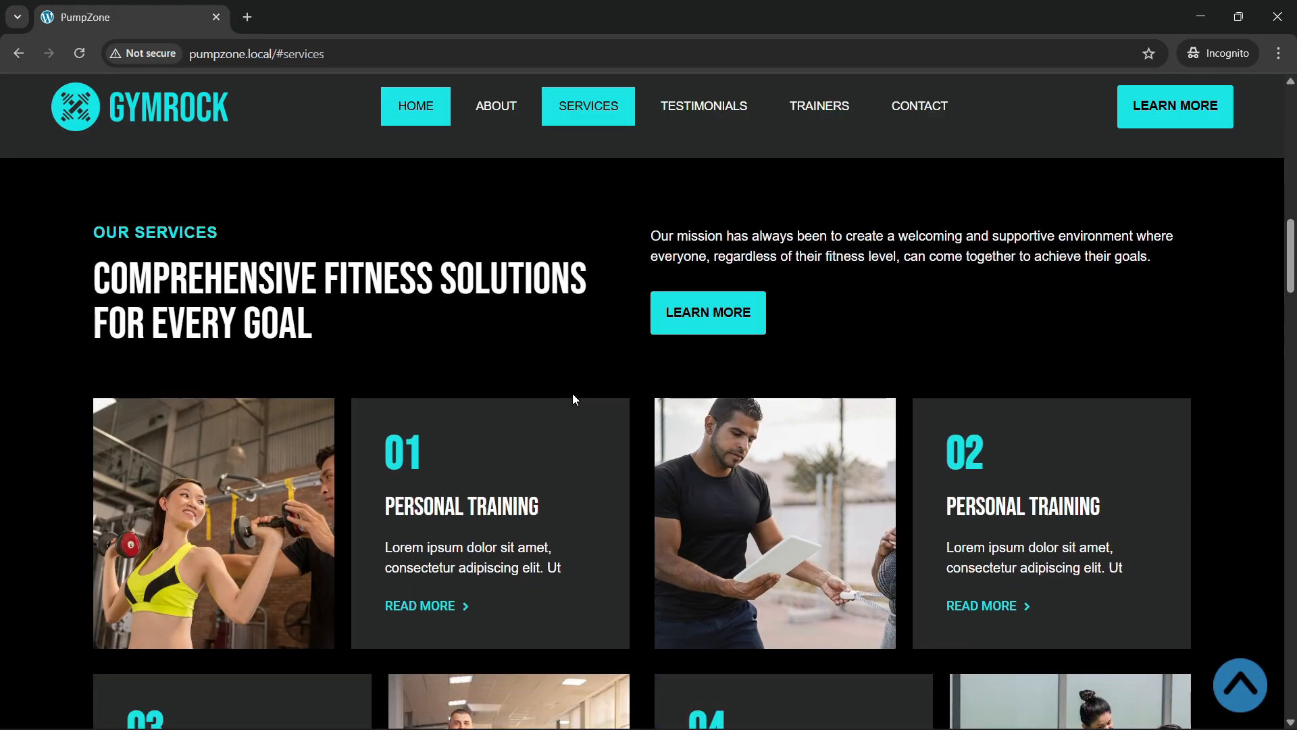
pyautogui.scroll(2, 573, 400)
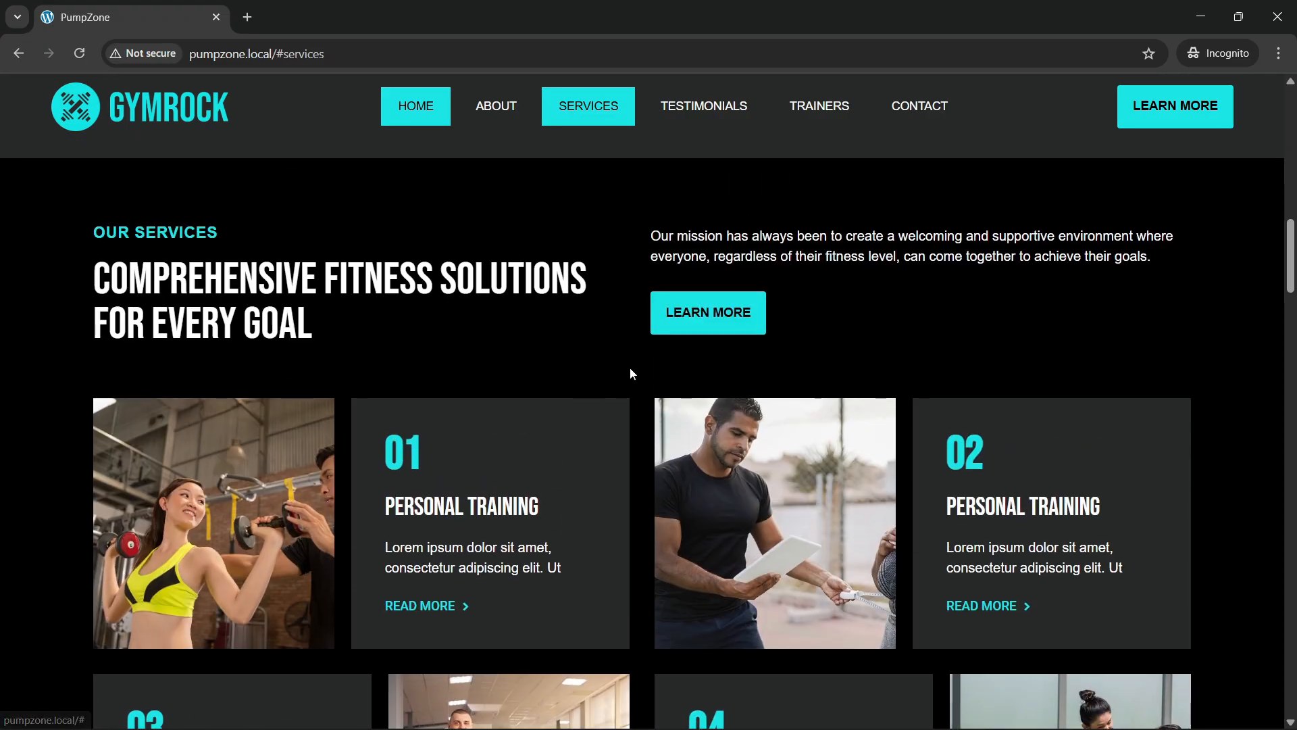
pyautogui.scroll(-2, 473, 406)
pyautogui.scroll(-3, 473, 407)
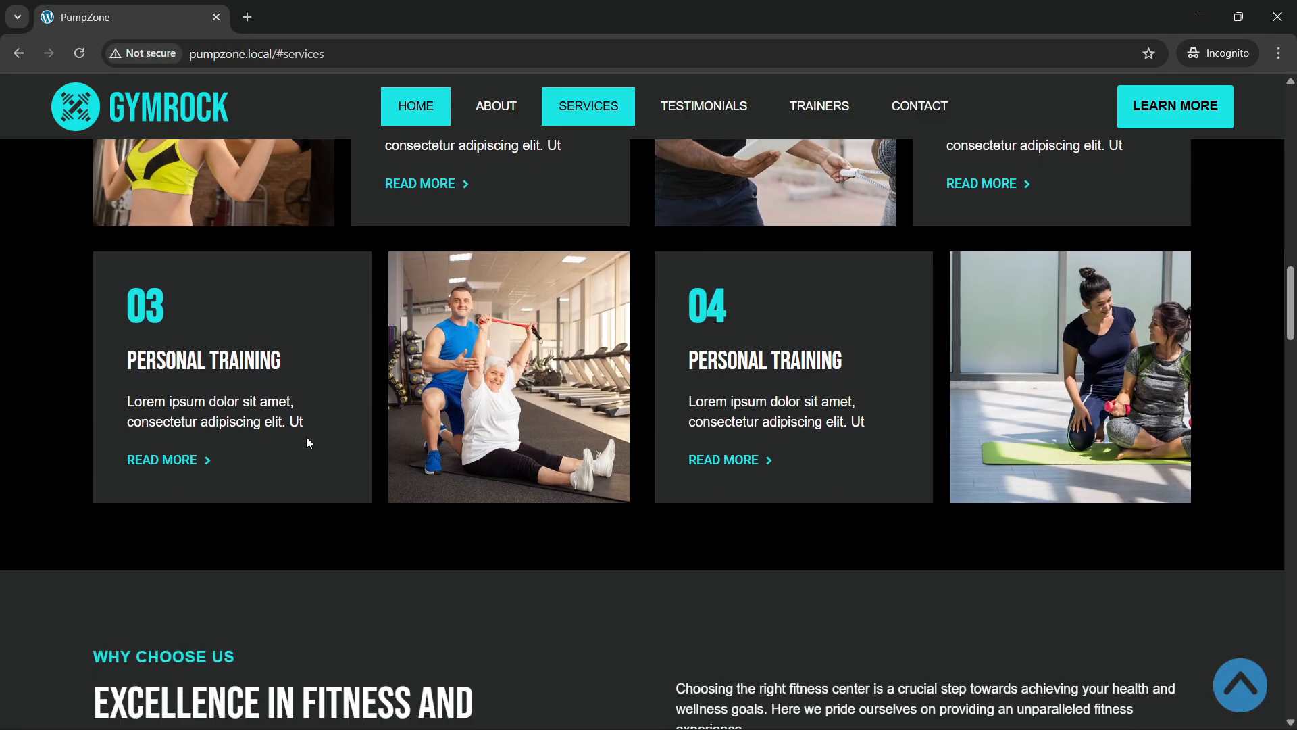
pyautogui.scroll(2, 351, 436)
pyautogui.scroll(1, 352, 436)
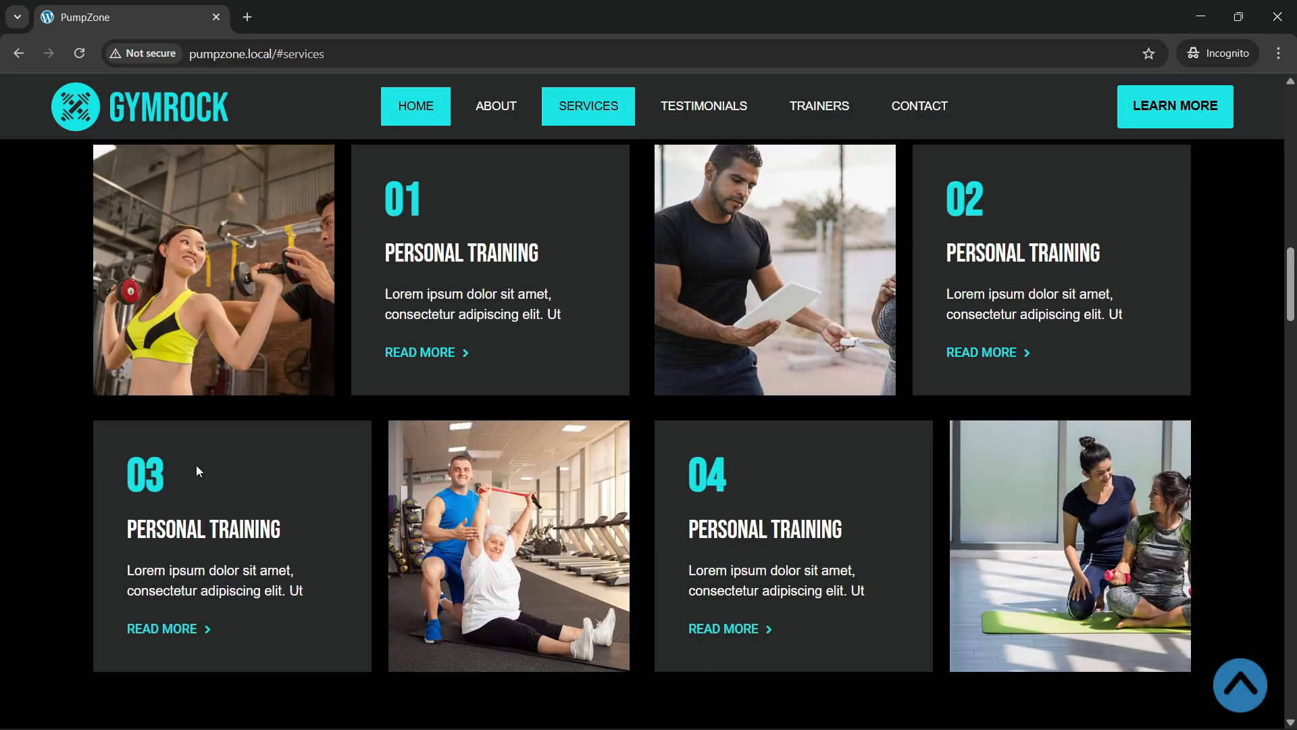
pyautogui.scroll(1, 682, 448)
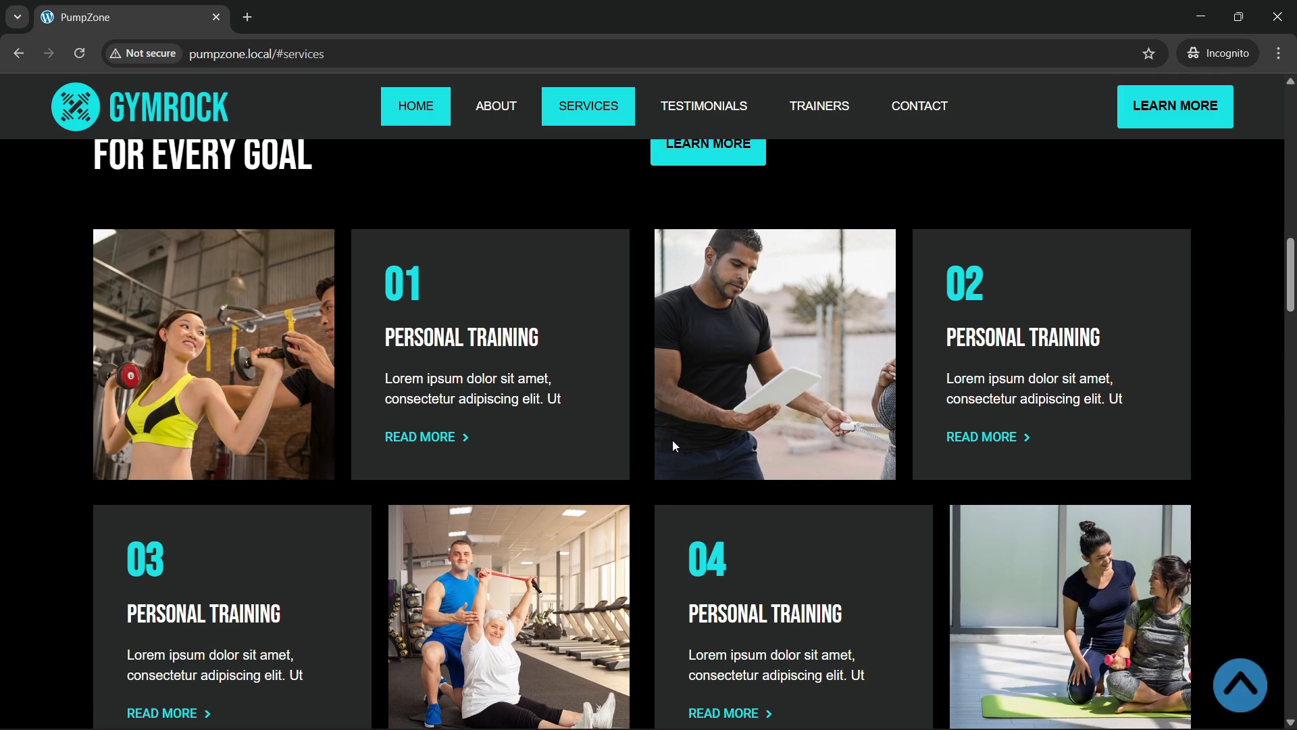
# Step: Reload the page at the #services address
pyautogui.click(350, 49)
pyautogui.press('Return')
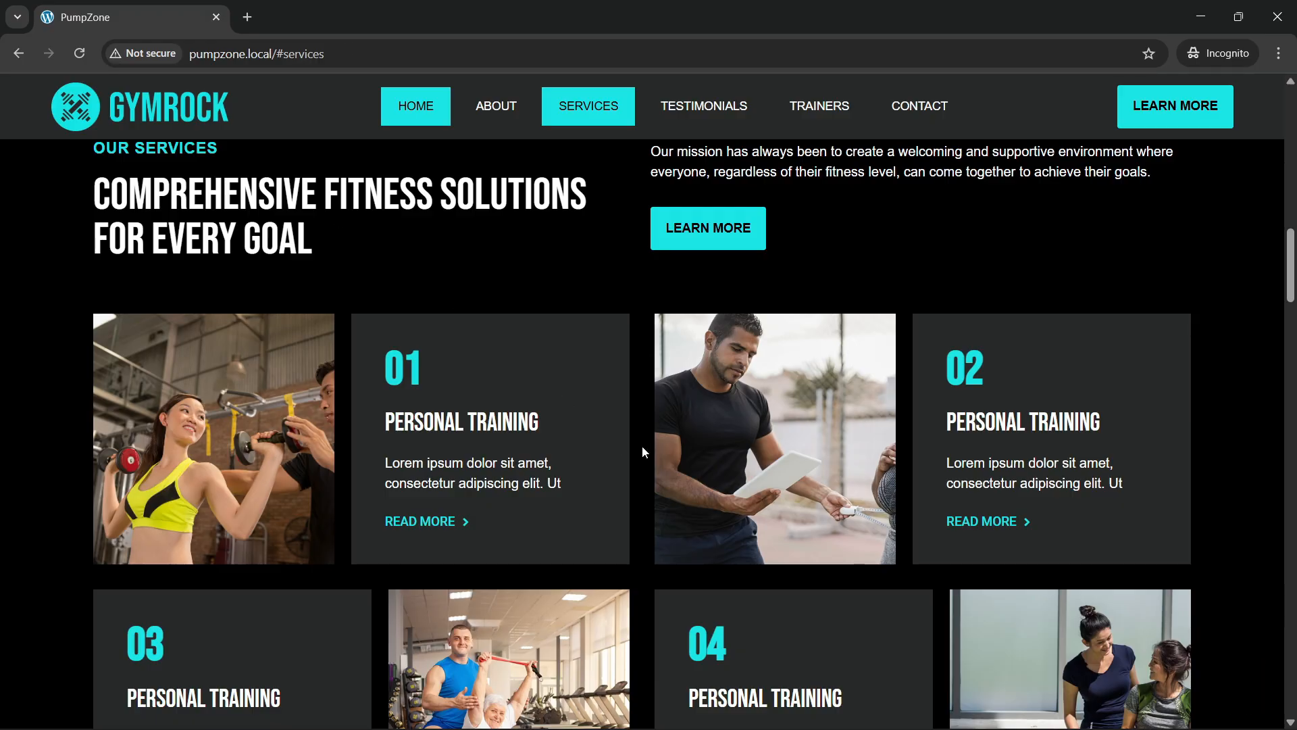
pyautogui.scroll(1, 643, 451)
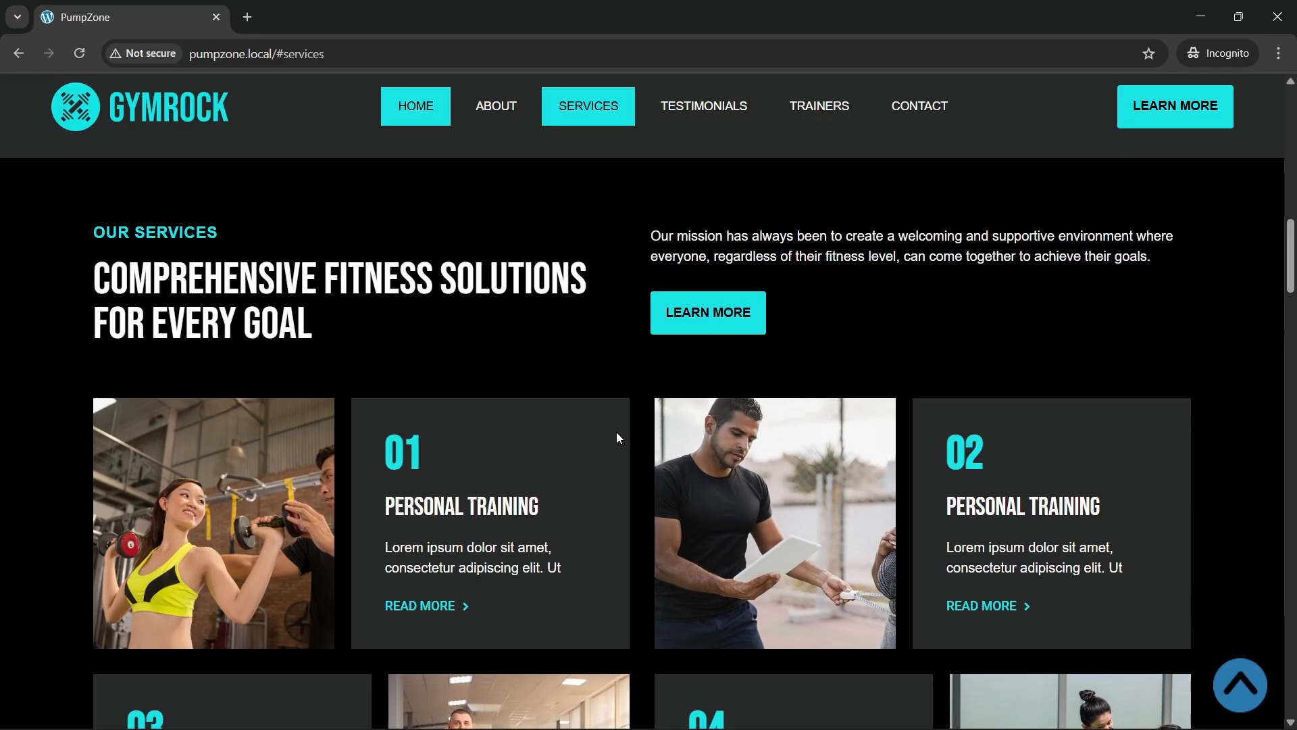
pyautogui.scroll(-1, 565, 442)
pyautogui.scroll(3, 566, 442)
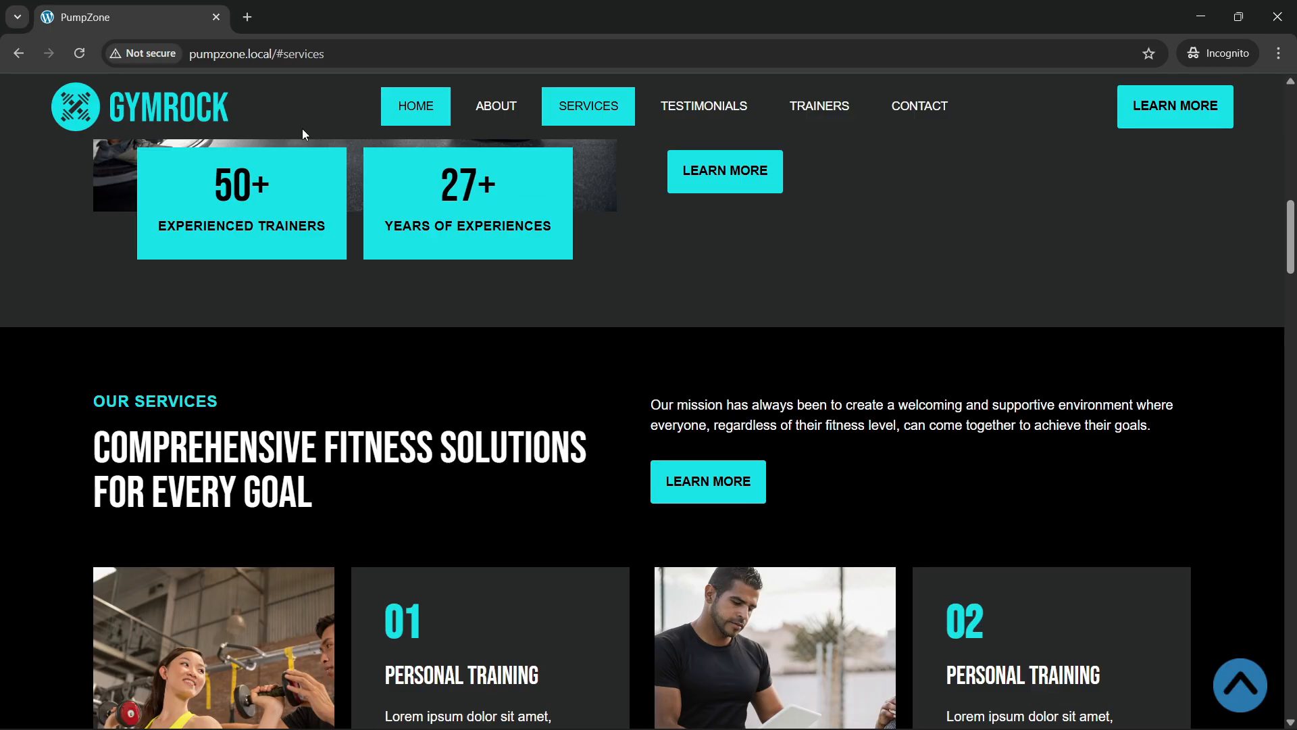
pyautogui.click(330, 52)
pyautogui.hotkey('ctrl', 'a')
pyautogui.press('Return')
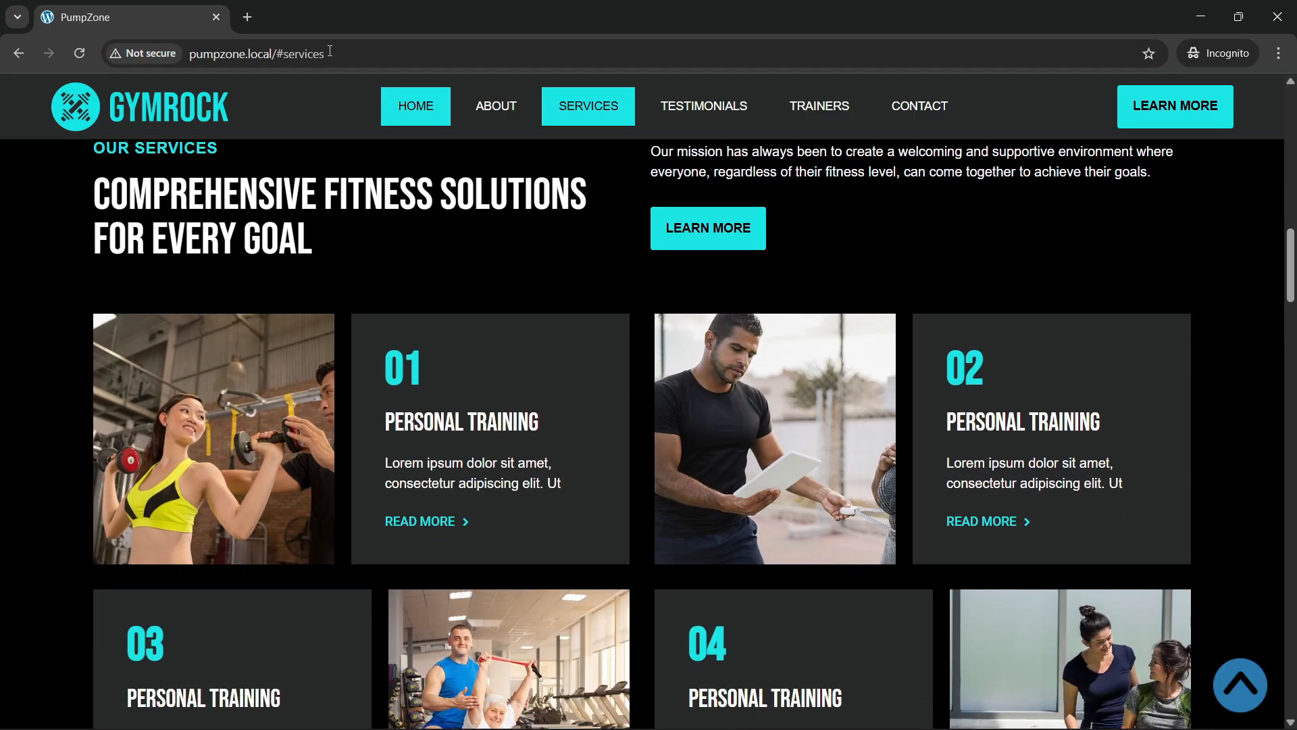
# Step: Strip '#services' from the address and load plain pumpzone.local
pyautogui.moveTo(277, 54); pyautogui.dragTo(534, 58)
pyautogui.press('BackSpace')
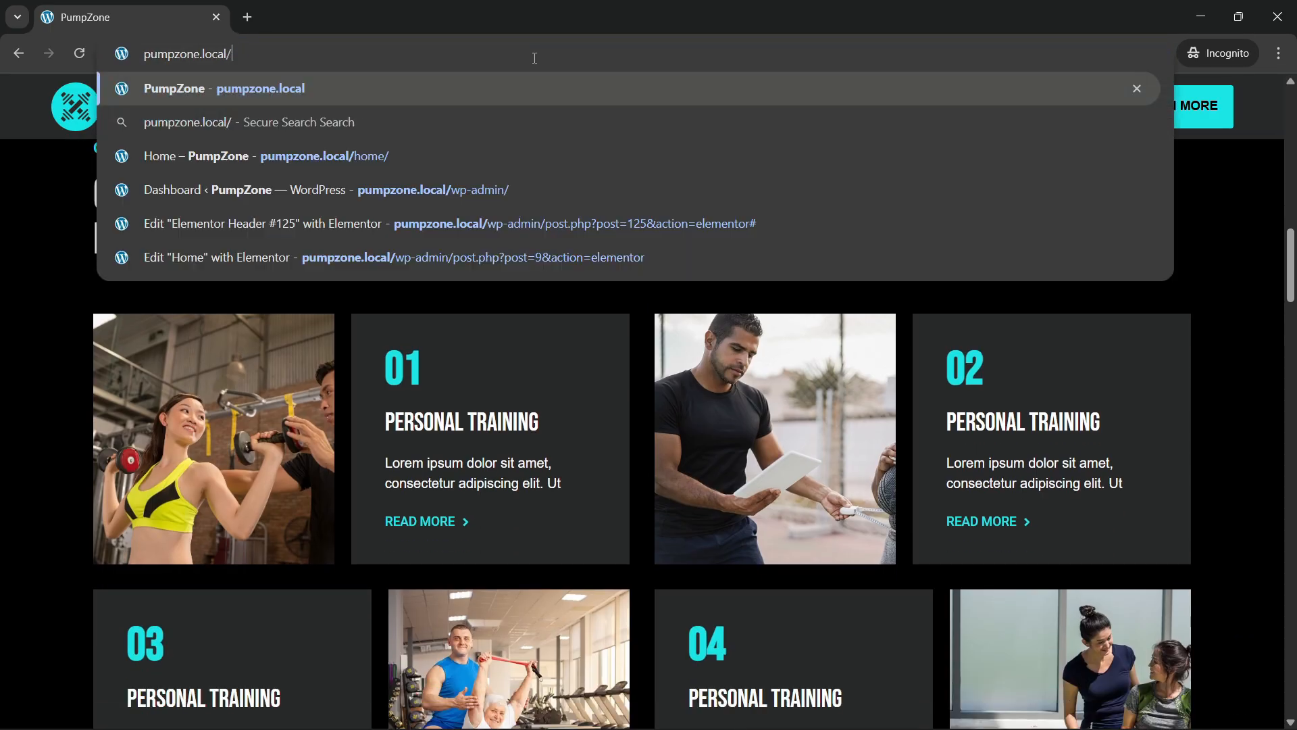
pyautogui.press('Return')
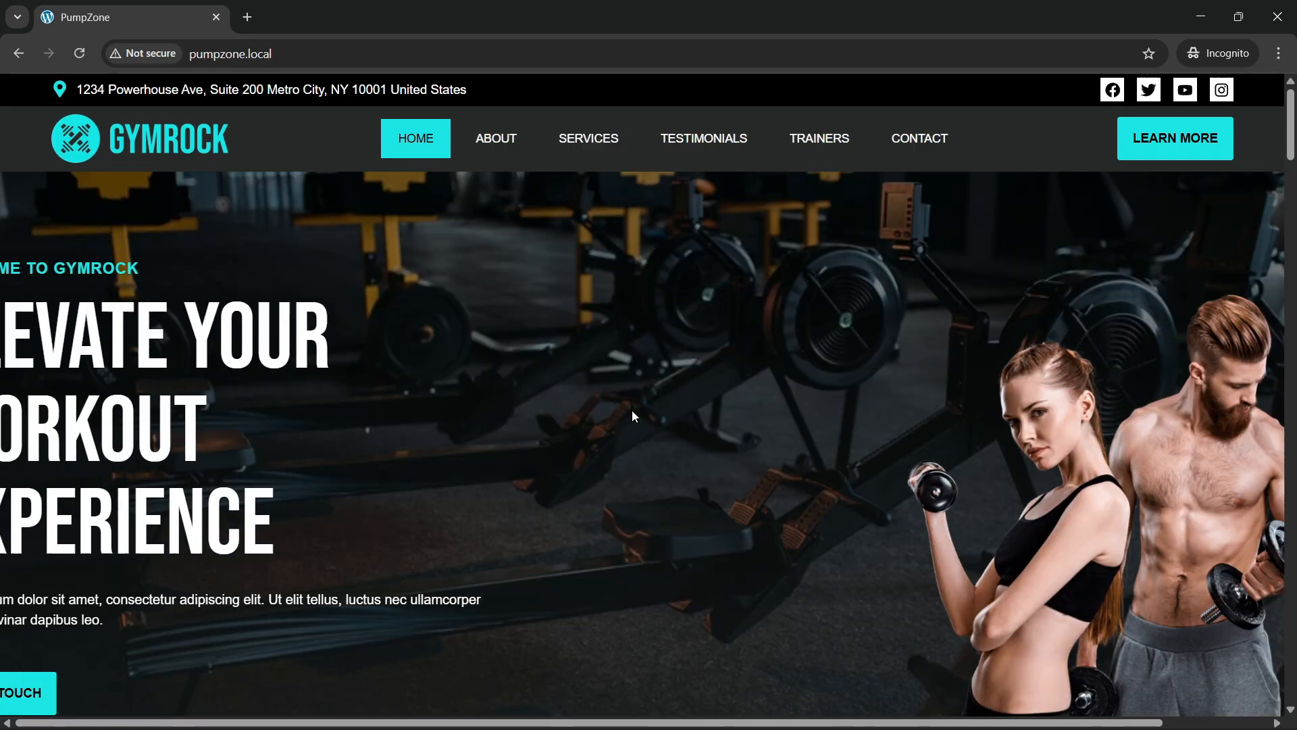
# Step: Scroll down through the sections past Our Dedicated Trainers to the FAQ
pyautogui.scroll(-1, 629, 438)
pyautogui.scroll(-15, 629, 446)
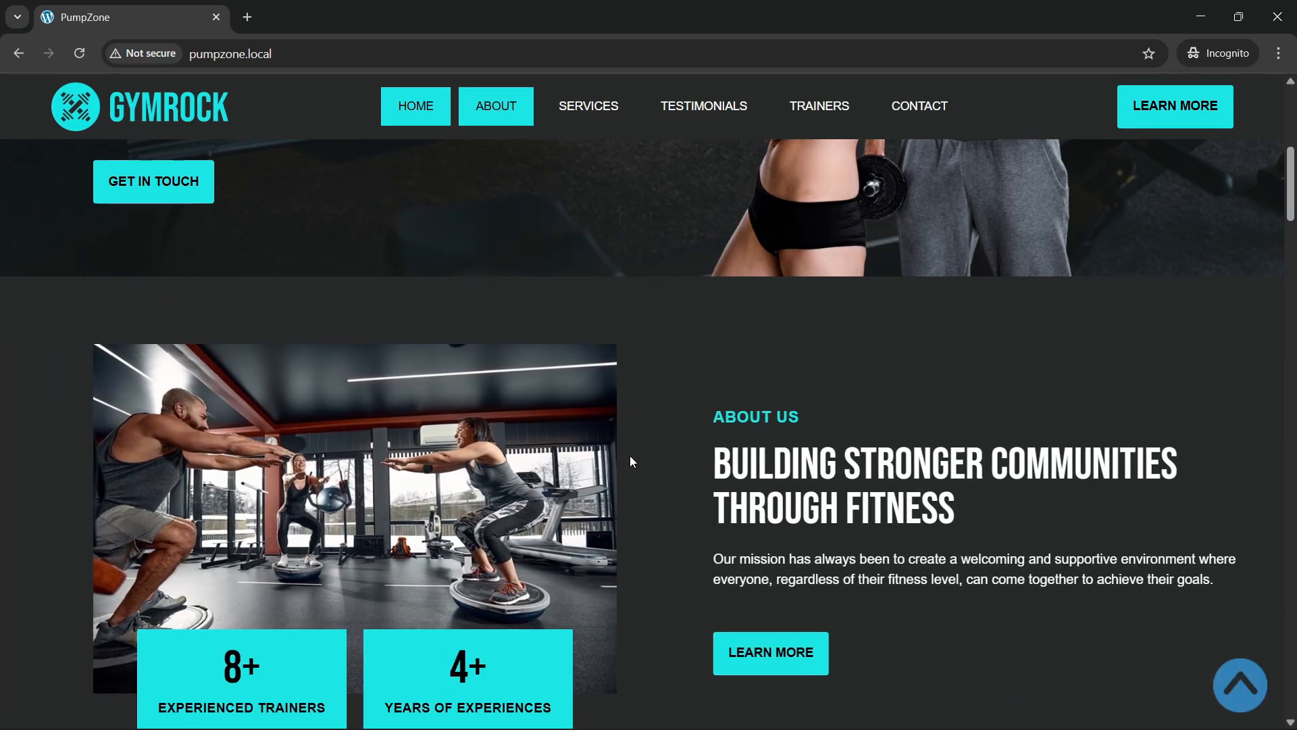
pyautogui.scroll(-5, 630, 463)
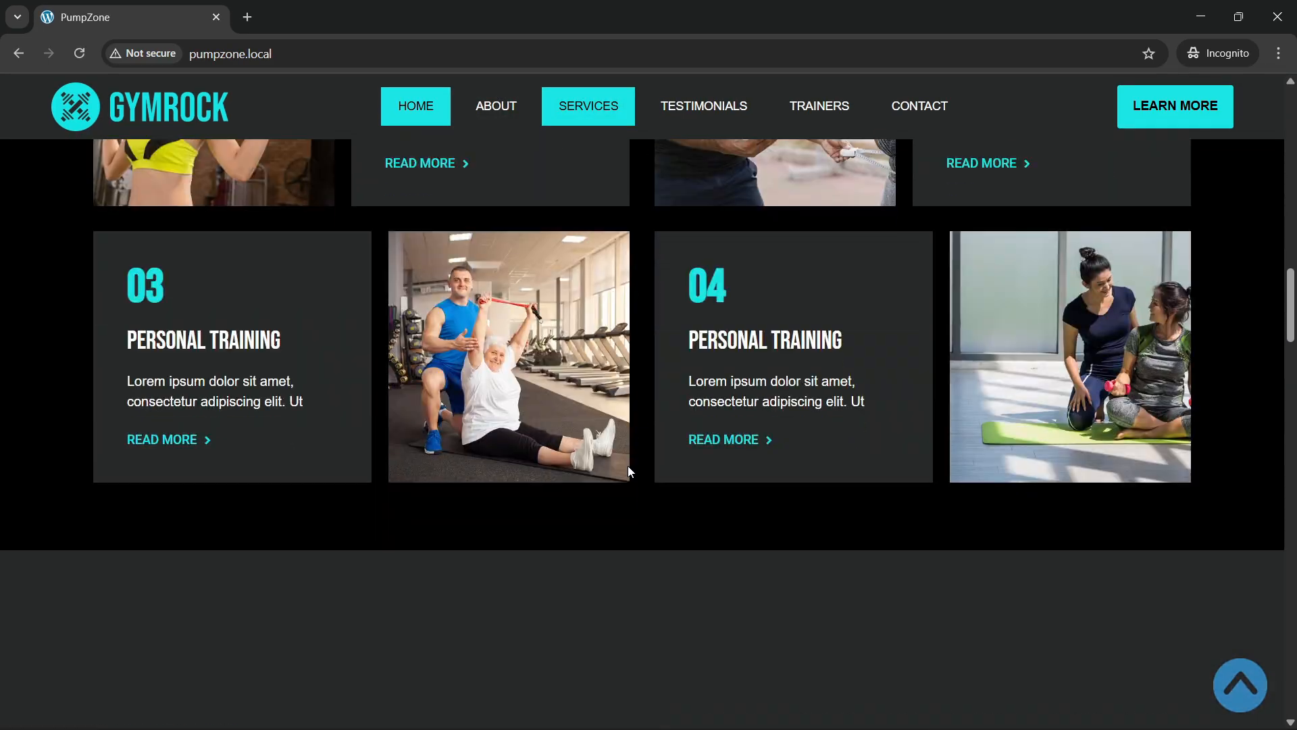
pyautogui.scroll(5, 628, 466)
pyautogui.scroll(-12, 628, 471)
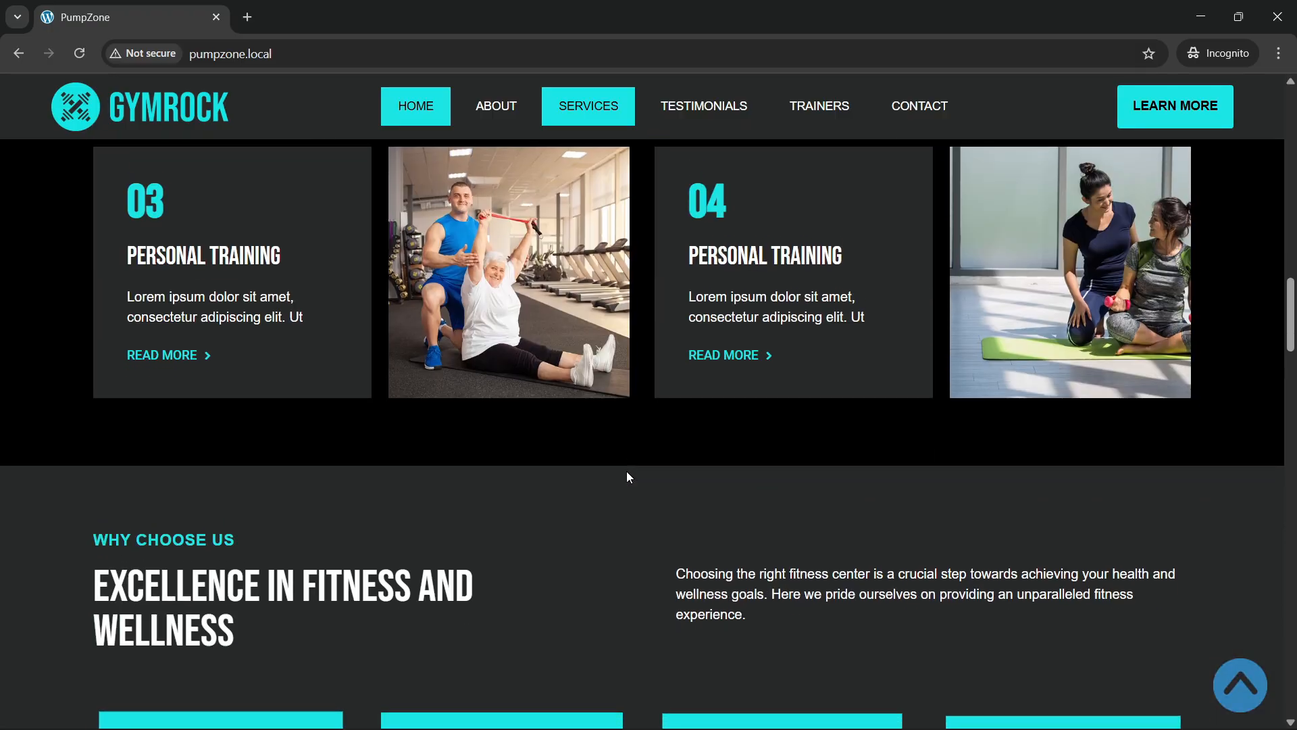
pyautogui.scroll(2, 629, 472)
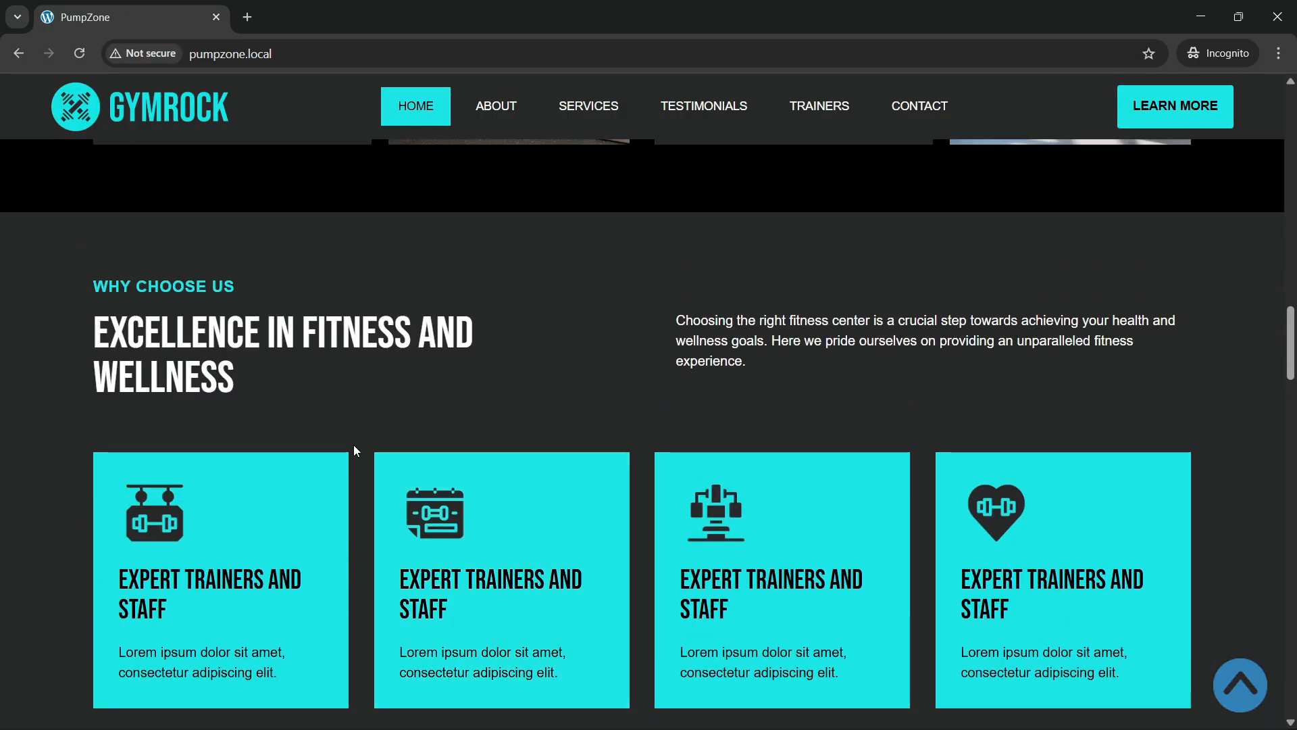
pyautogui.scroll(-2, 553, 474)
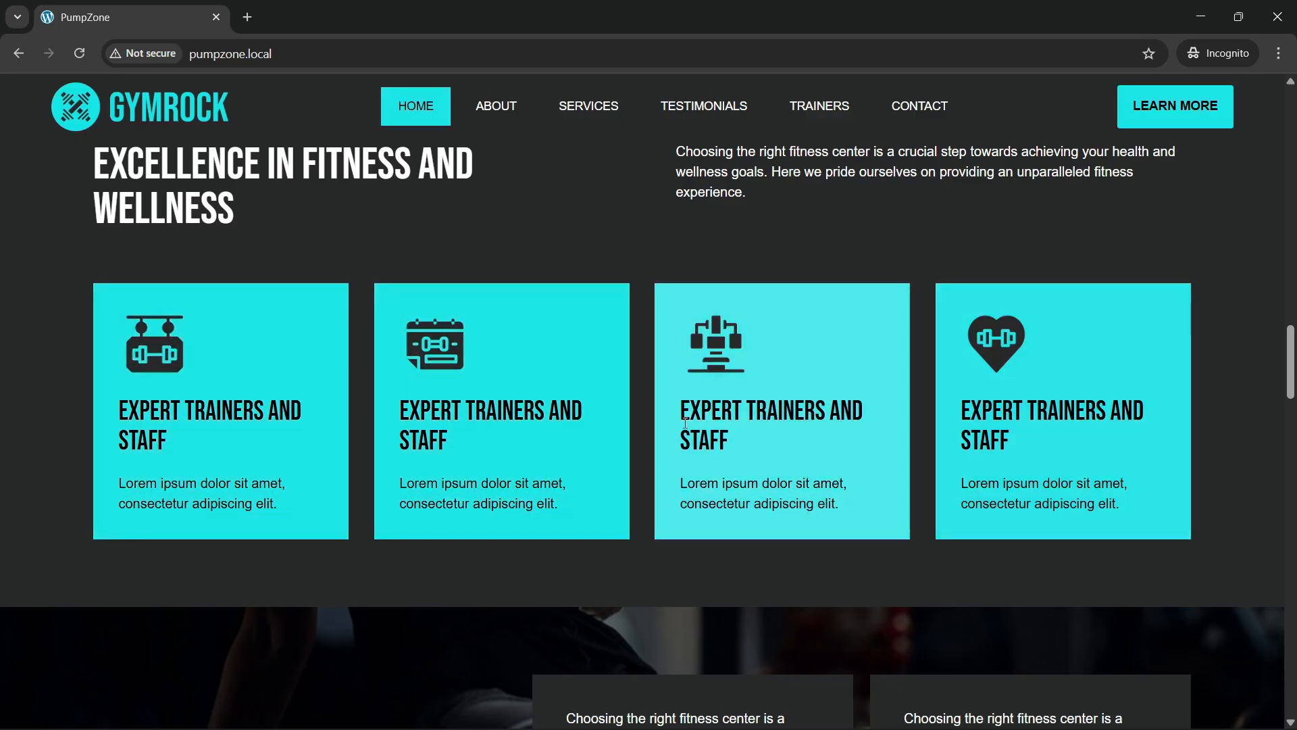
pyautogui.scroll(-4, 538, 428)
pyautogui.scroll(3, 443, 413)
pyautogui.scroll(-4, 443, 414)
pyautogui.scroll(-2, 443, 413)
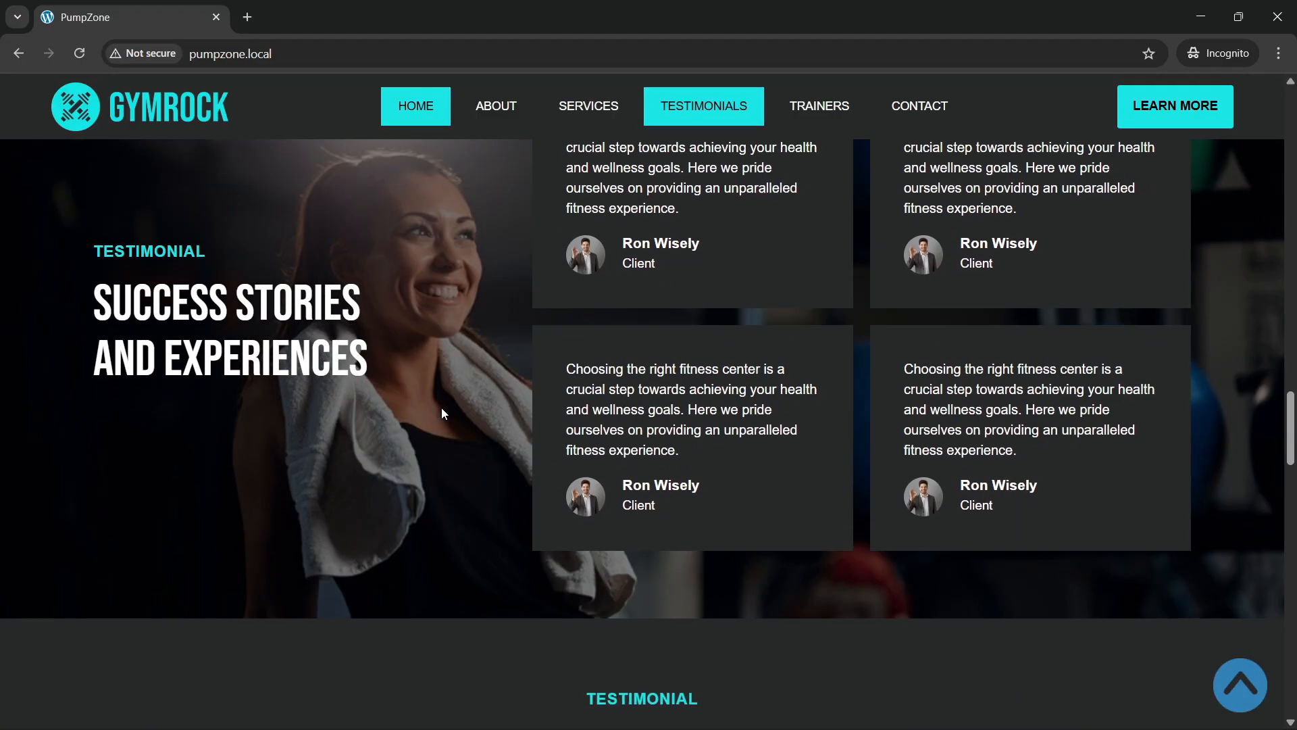
pyautogui.scroll(1, 443, 413)
pyautogui.scroll(1, 320, 385)
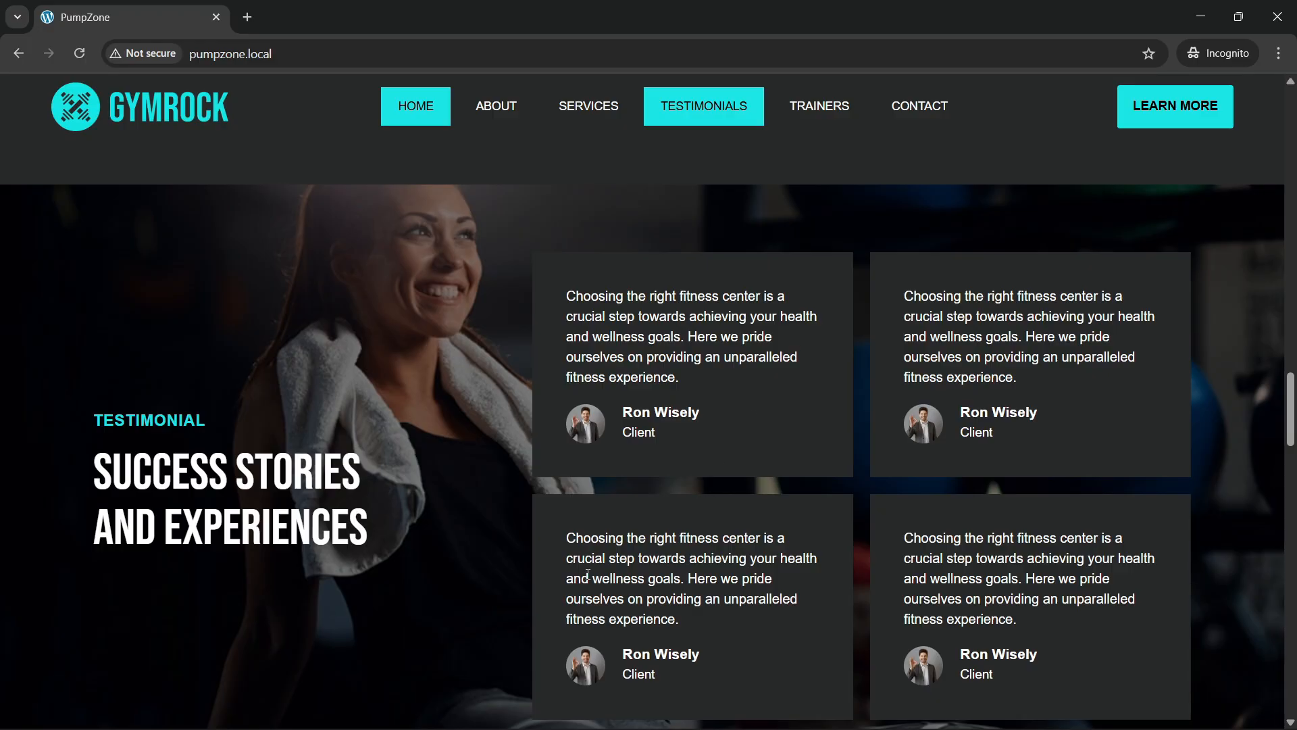
pyautogui.scroll(-1, 512, 520)
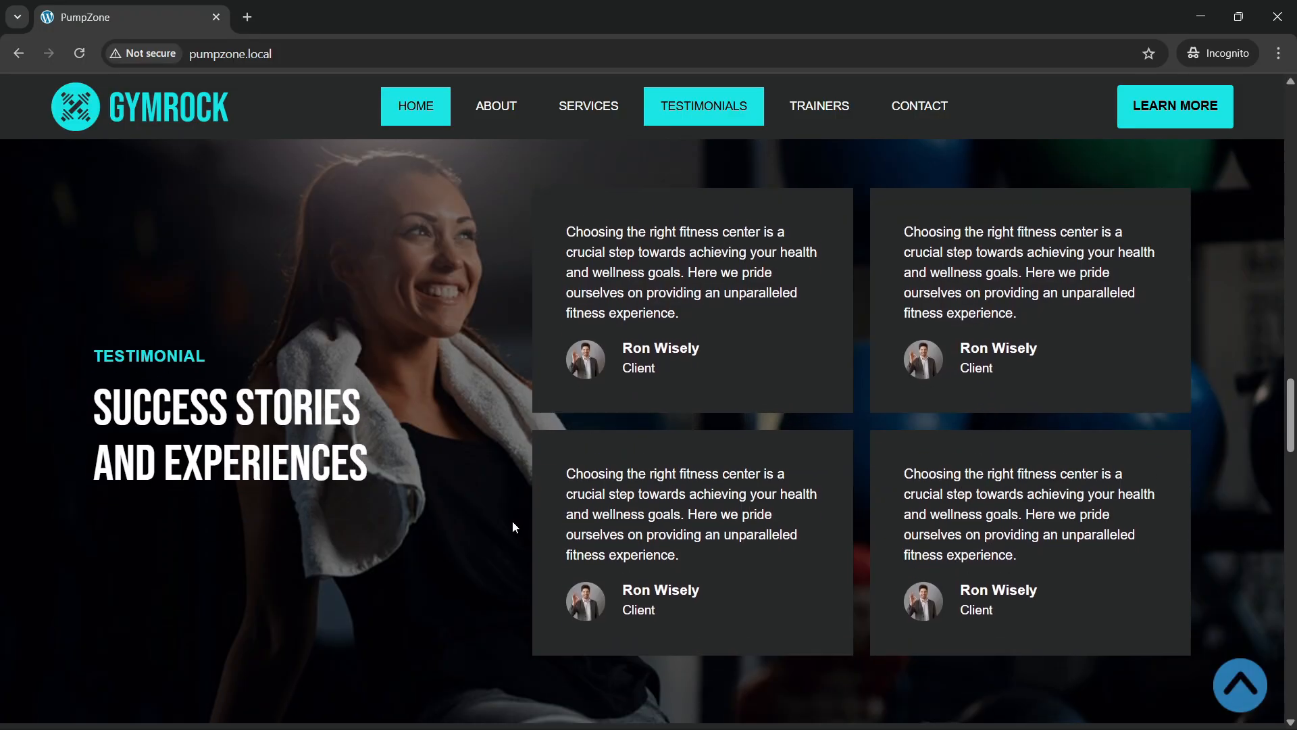
pyautogui.scroll(2, 461, 465)
pyautogui.scroll(-3, 462, 467)
pyautogui.scroll(8, 461, 467)
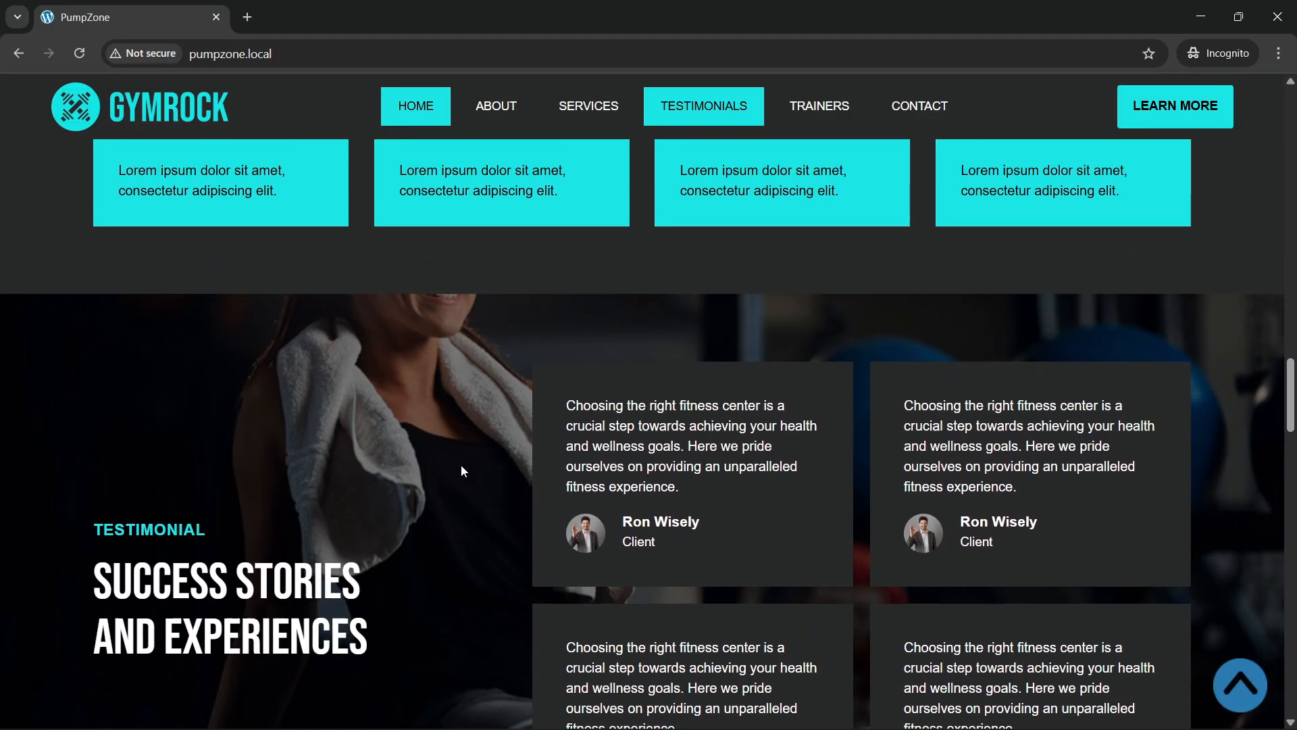
pyautogui.scroll(-5, 461, 469)
pyautogui.scroll(3, 460, 468)
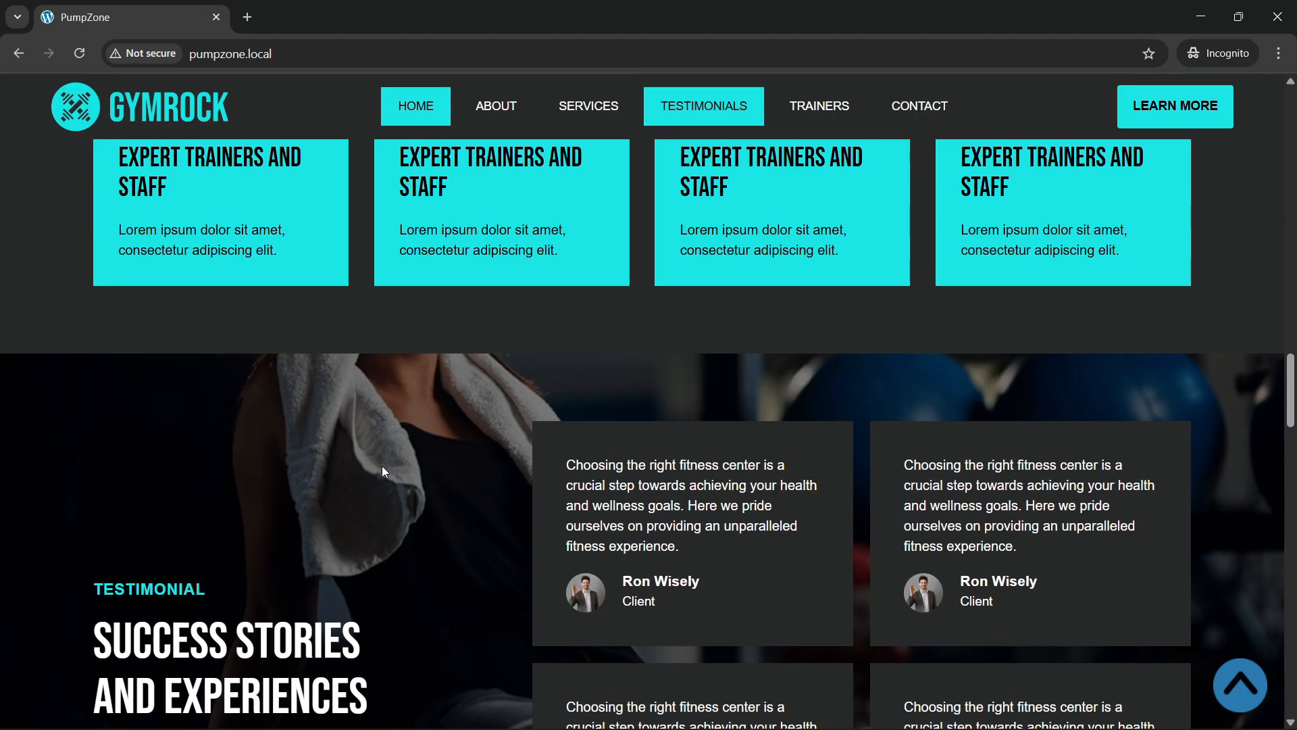
pyautogui.scroll(-4, 382, 465)
pyautogui.scroll(2, 404, 427)
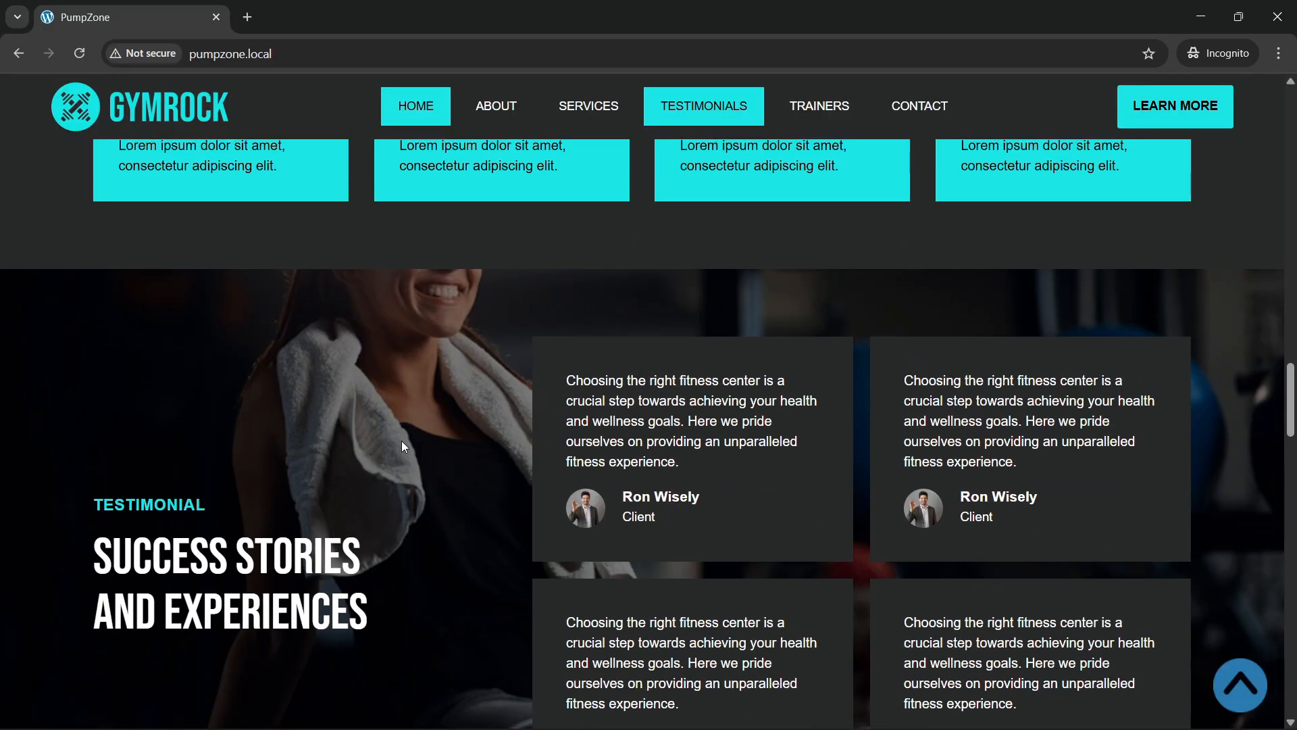
pyautogui.scroll(-4, 404, 446)
pyautogui.scroll(3, 404, 450)
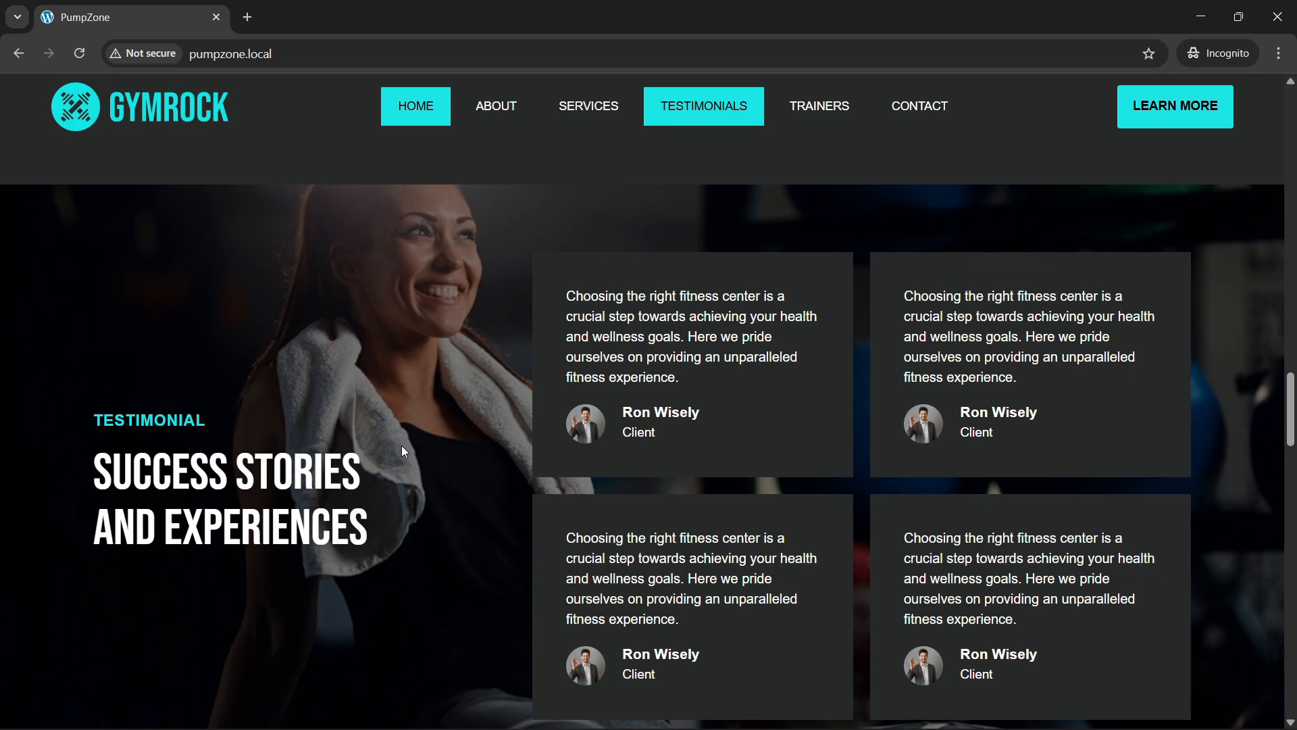
pyautogui.scroll(-4, 404, 451)
pyautogui.scroll(1, 399, 378)
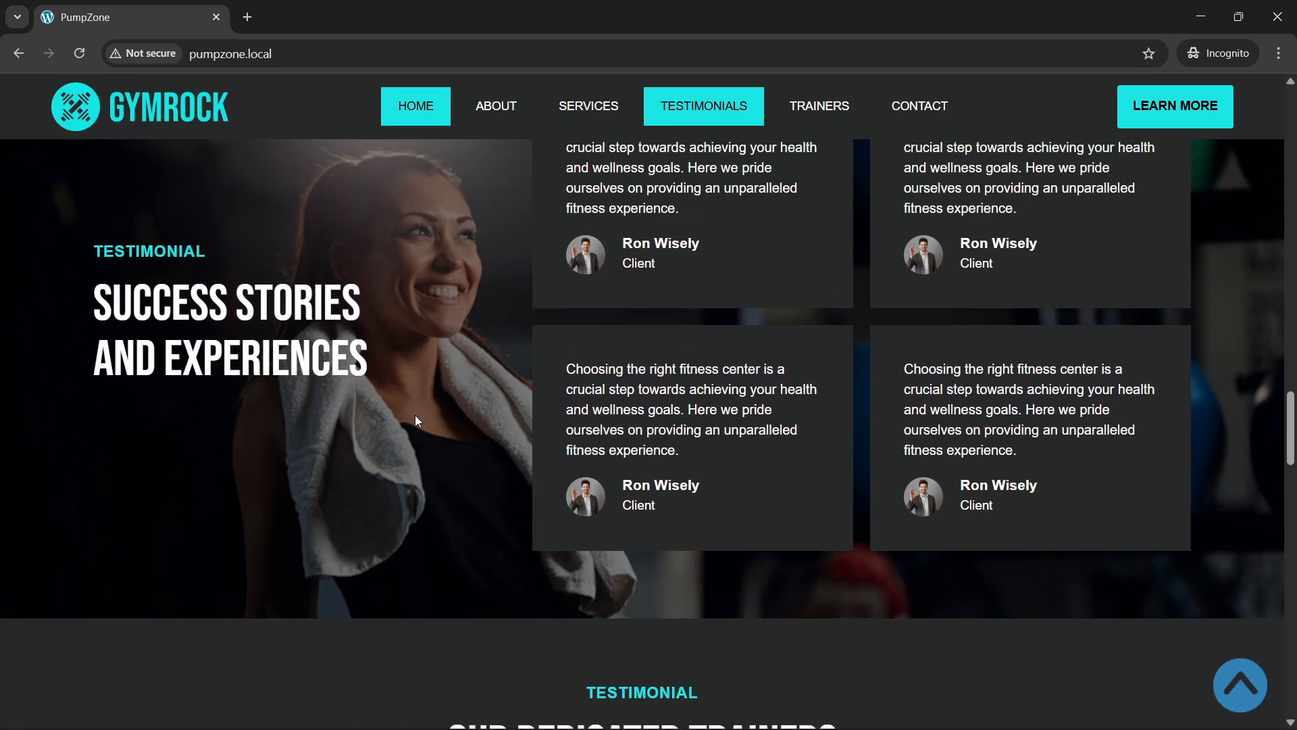
pyautogui.scroll(8, 416, 416)
pyautogui.scroll(-3, 415, 417)
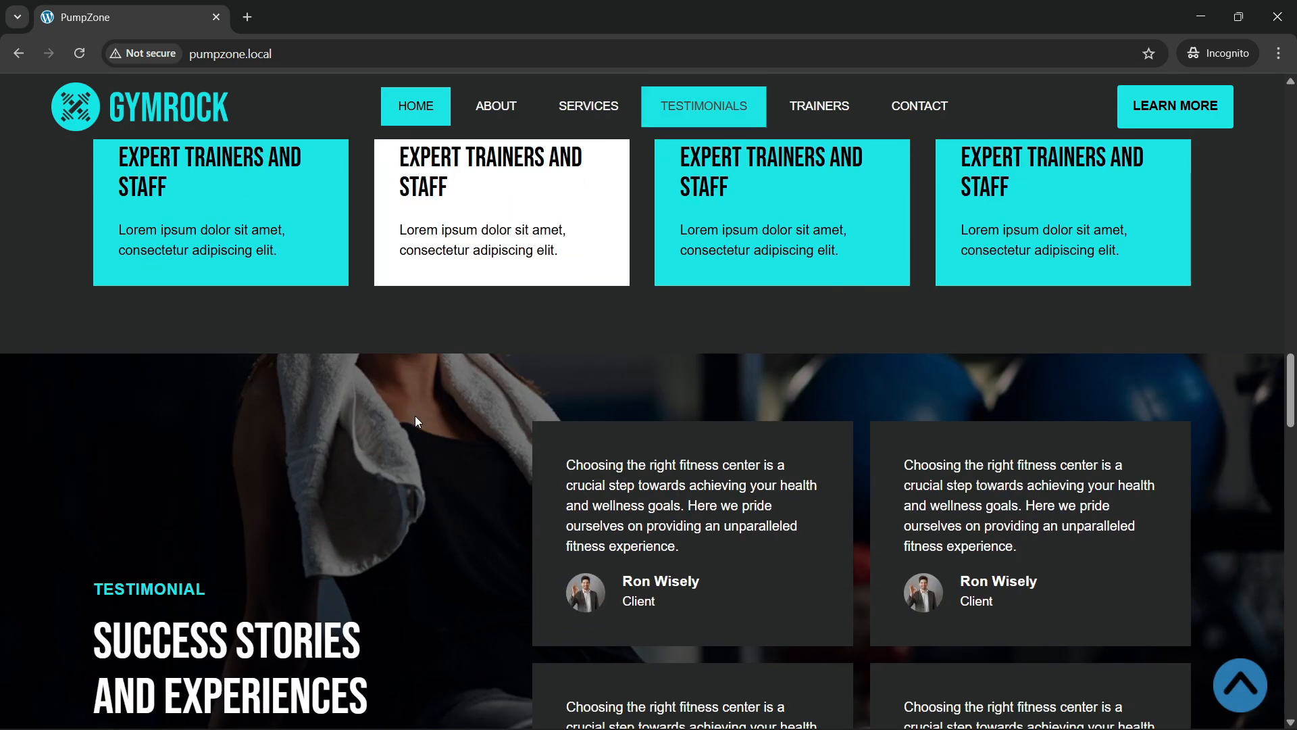
pyautogui.scroll(-7, 417, 421)
pyautogui.scroll(4, 416, 424)
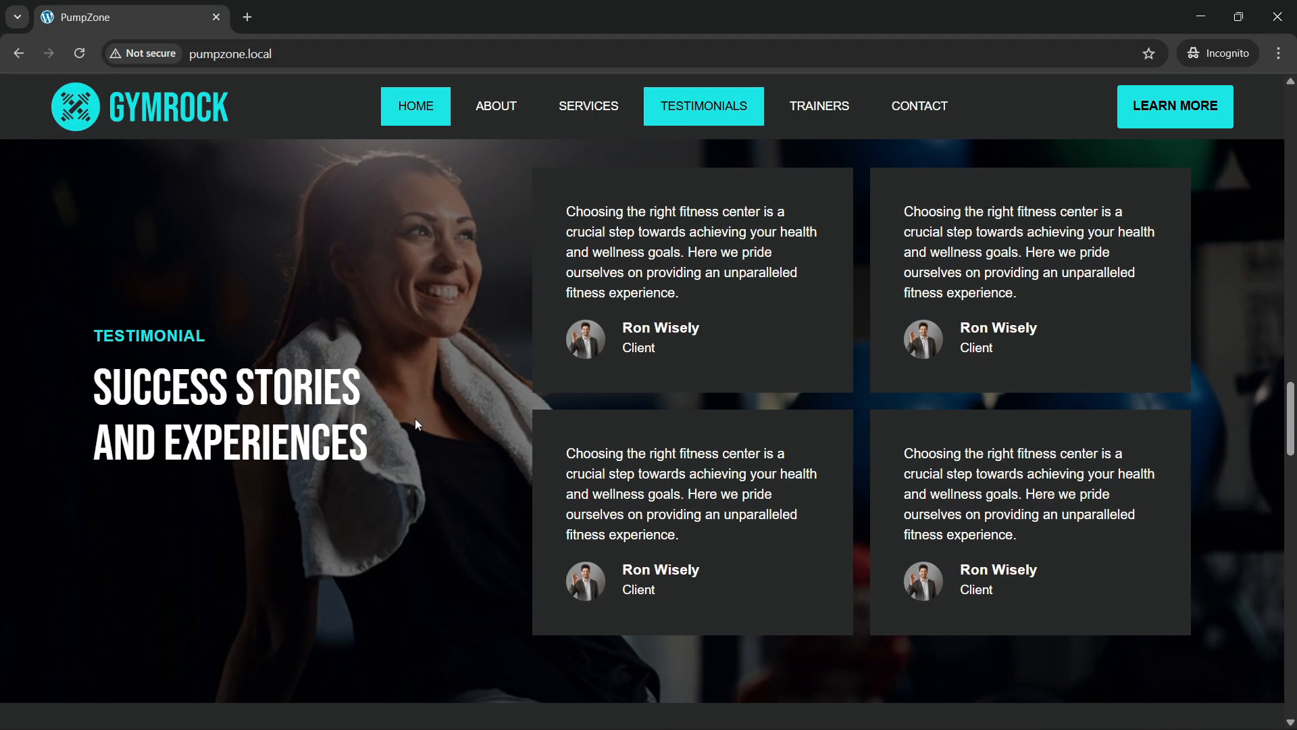
pyautogui.scroll(-9, 415, 418)
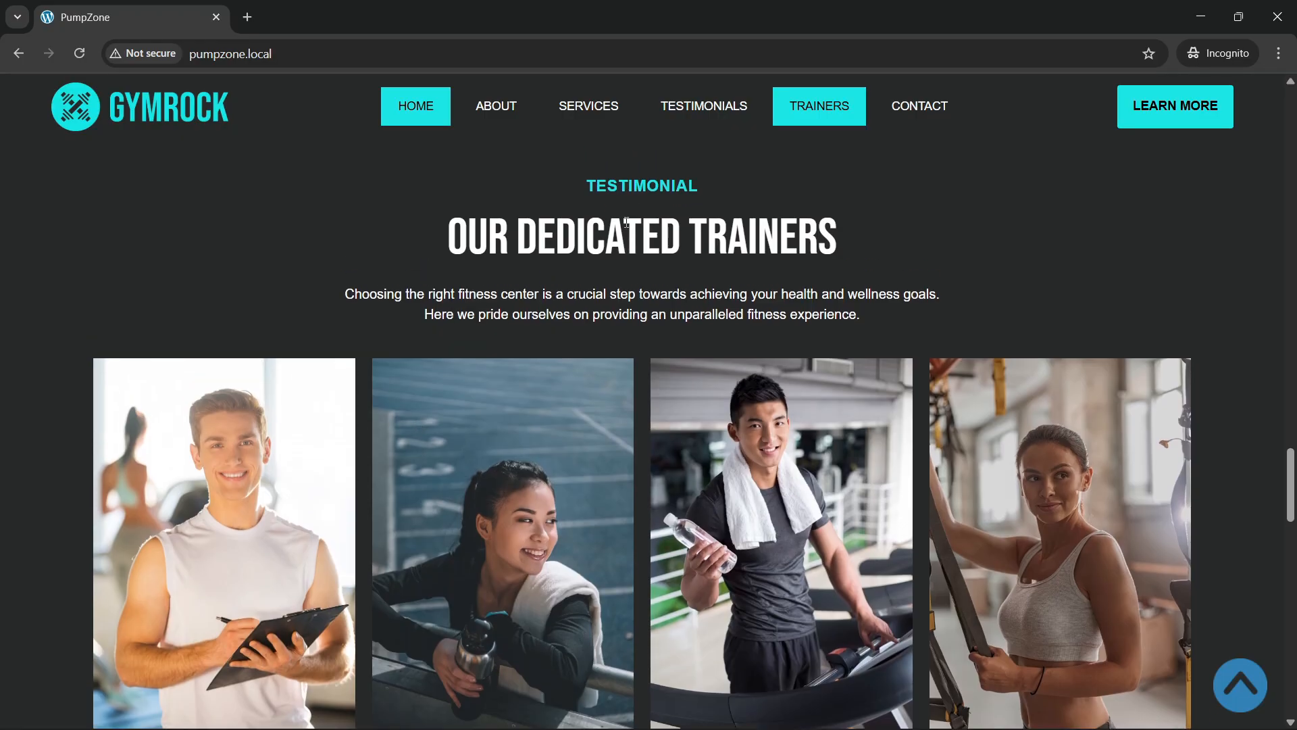
pyautogui.scroll(-1, 513, 391)
pyautogui.scroll(-1, 348, 467)
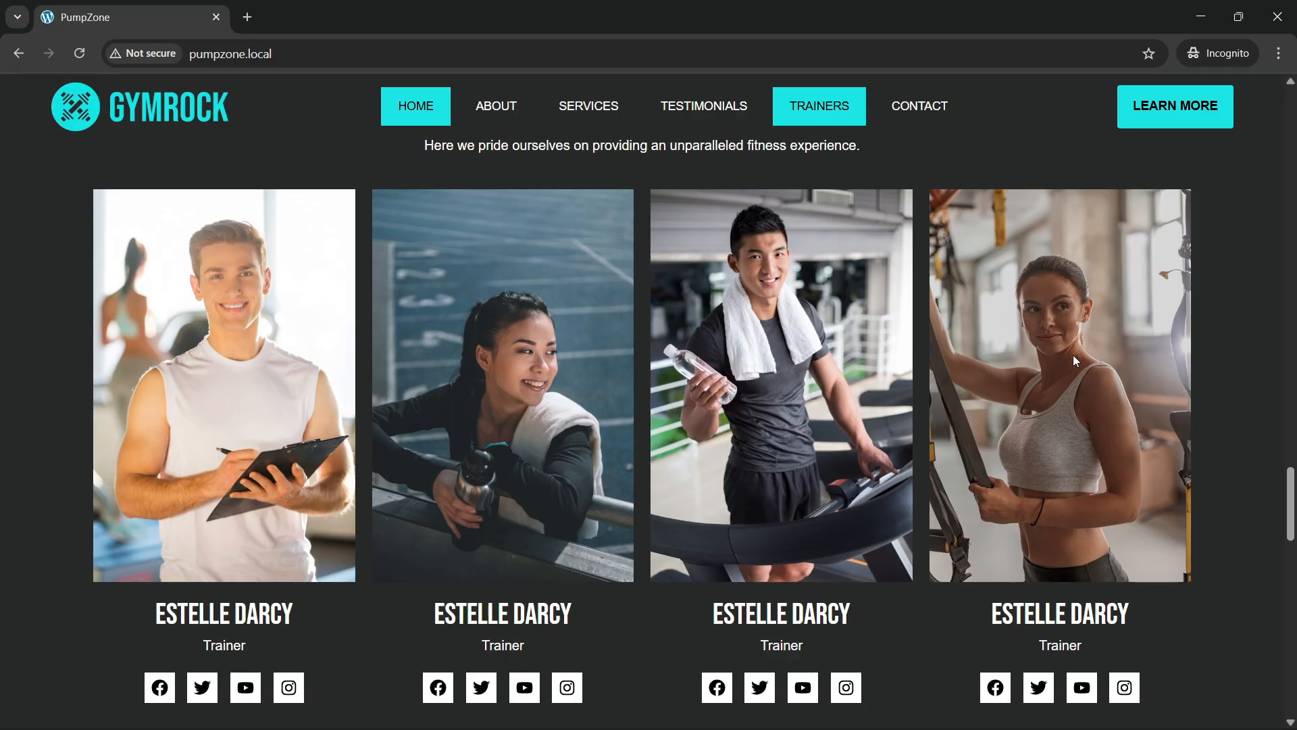
pyautogui.scroll(3, 609, 499)
pyautogui.scroll(-5, 634, 464)
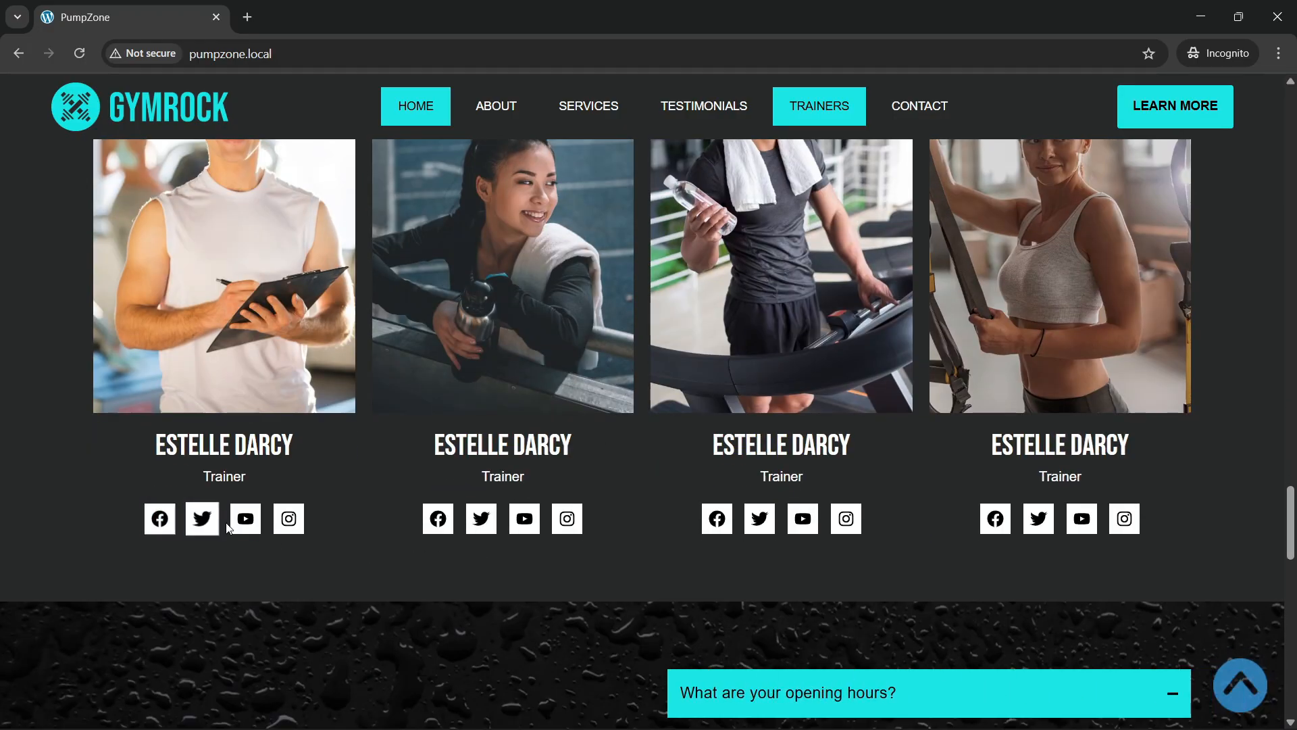
pyautogui.scroll(5, 1015, 524)
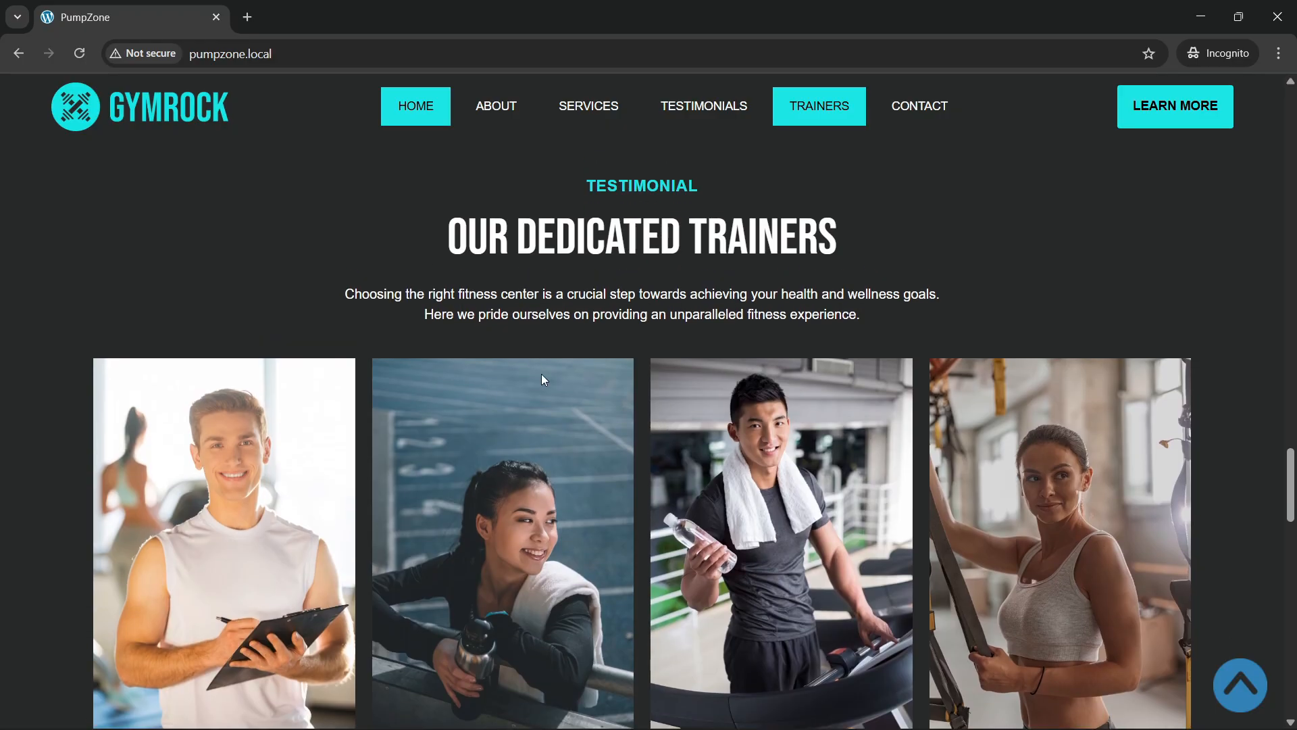
pyautogui.scroll(-10, 541, 374)
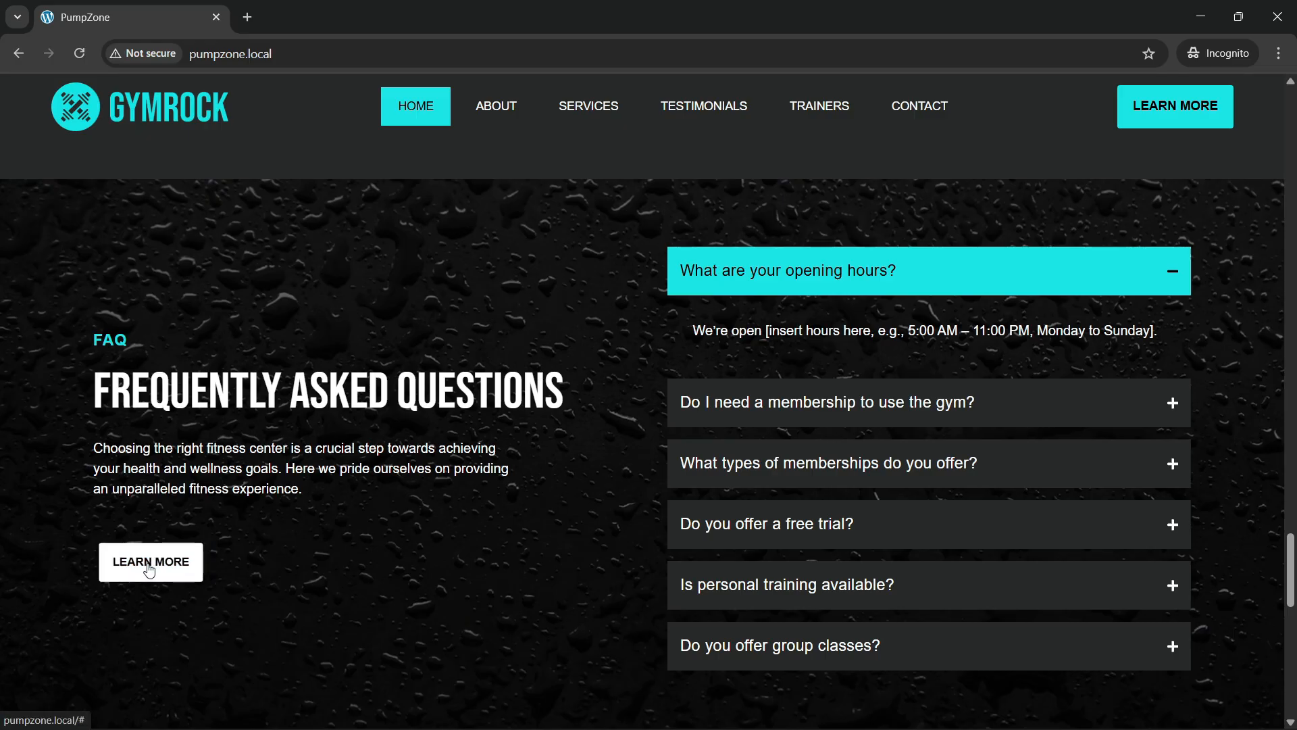
# Step: Expand the membership, membership types, free trial, personal training and group classes FAQs, then reload
pyautogui.click(816, 410)
pyautogui.click(852, 484)
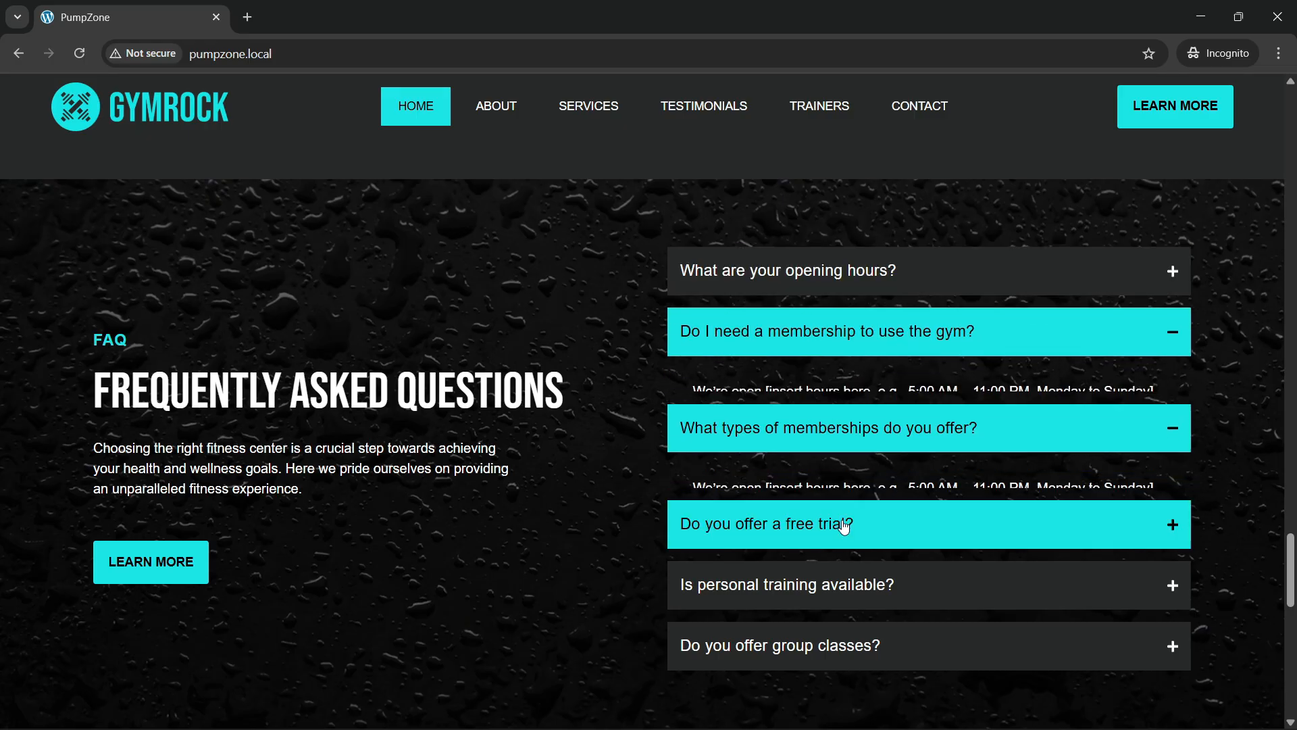
pyautogui.click(842, 521)
pyautogui.click(838, 580)
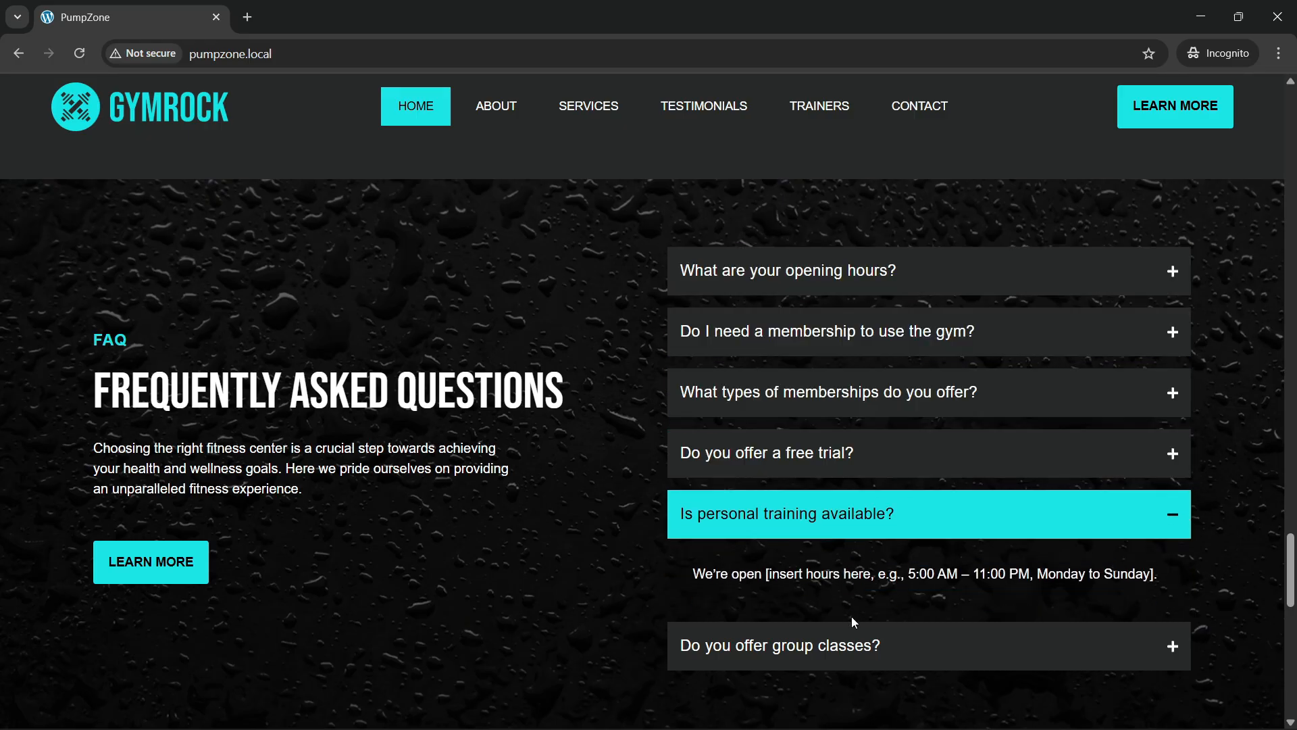
pyautogui.click(850, 643)
pyautogui.click(843, 341)
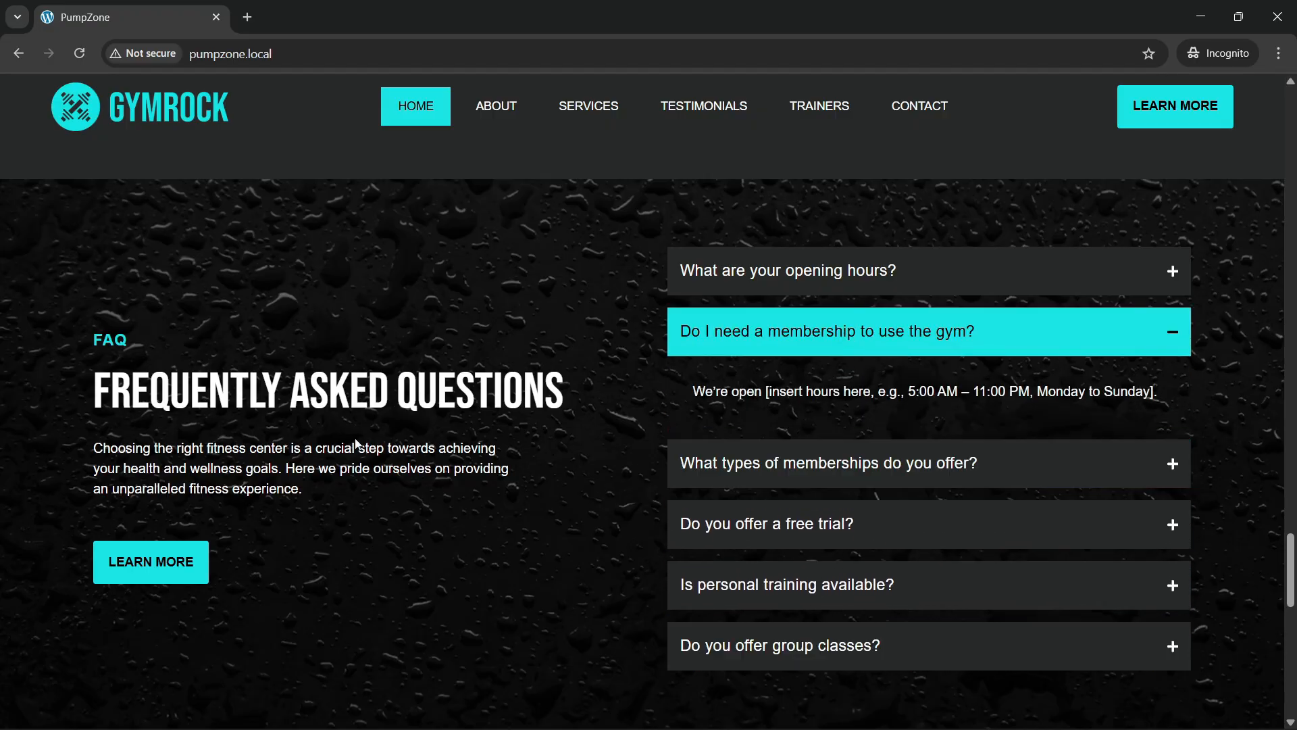
pyautogui.click(315, 63)
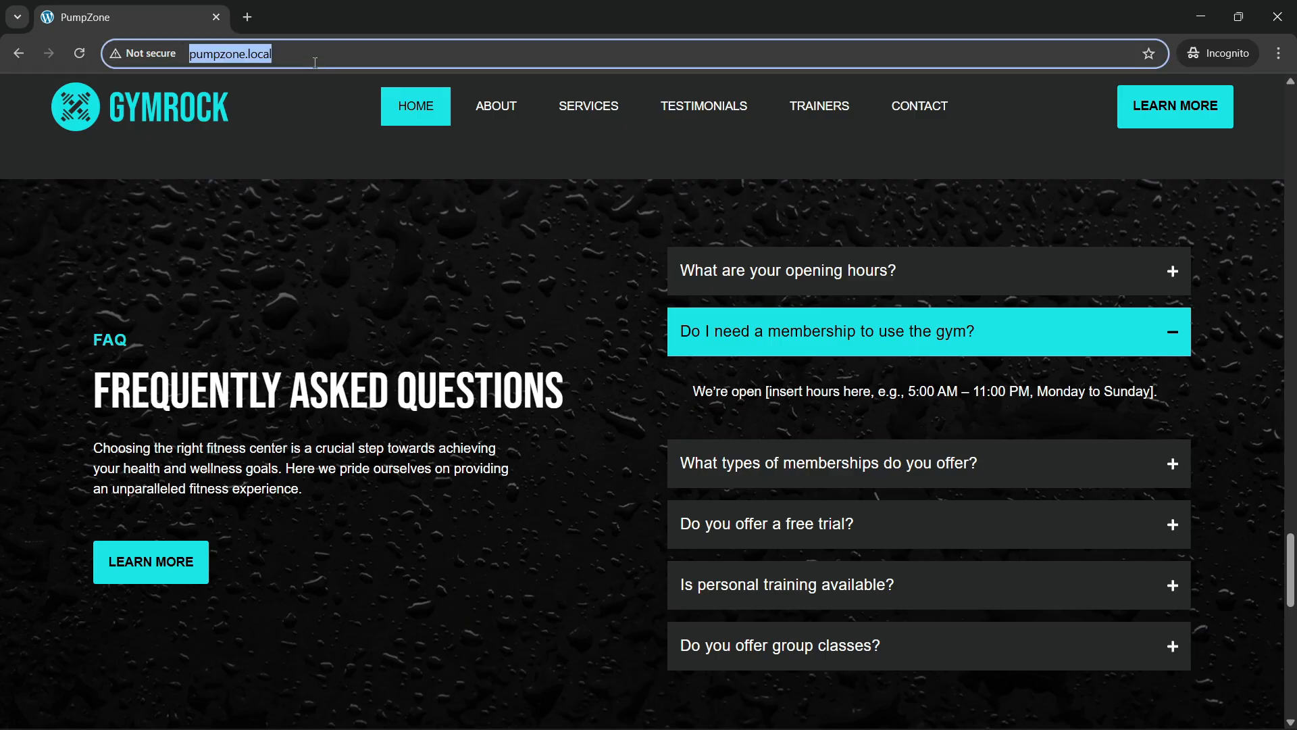
pyautogui.press('Return')
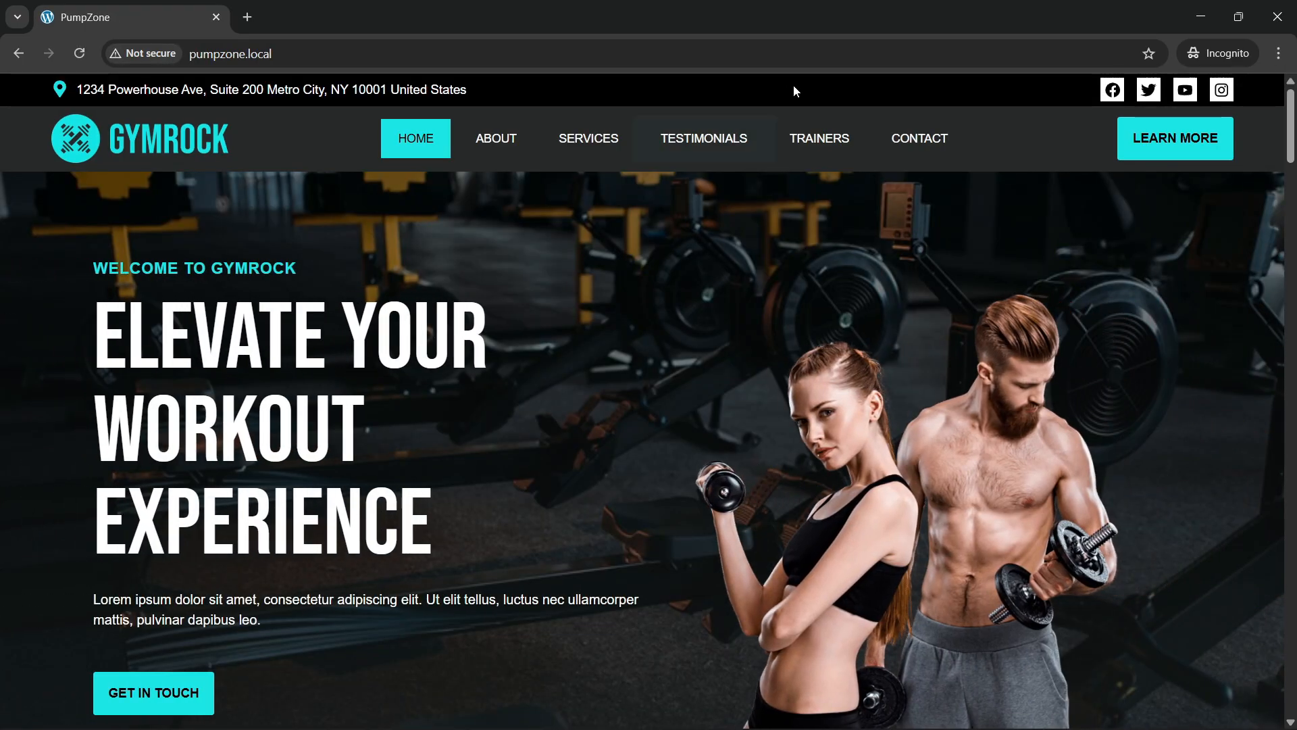
# Step: Jump to the testimonials section from the nav menu
pyautogui.click(736, 139)
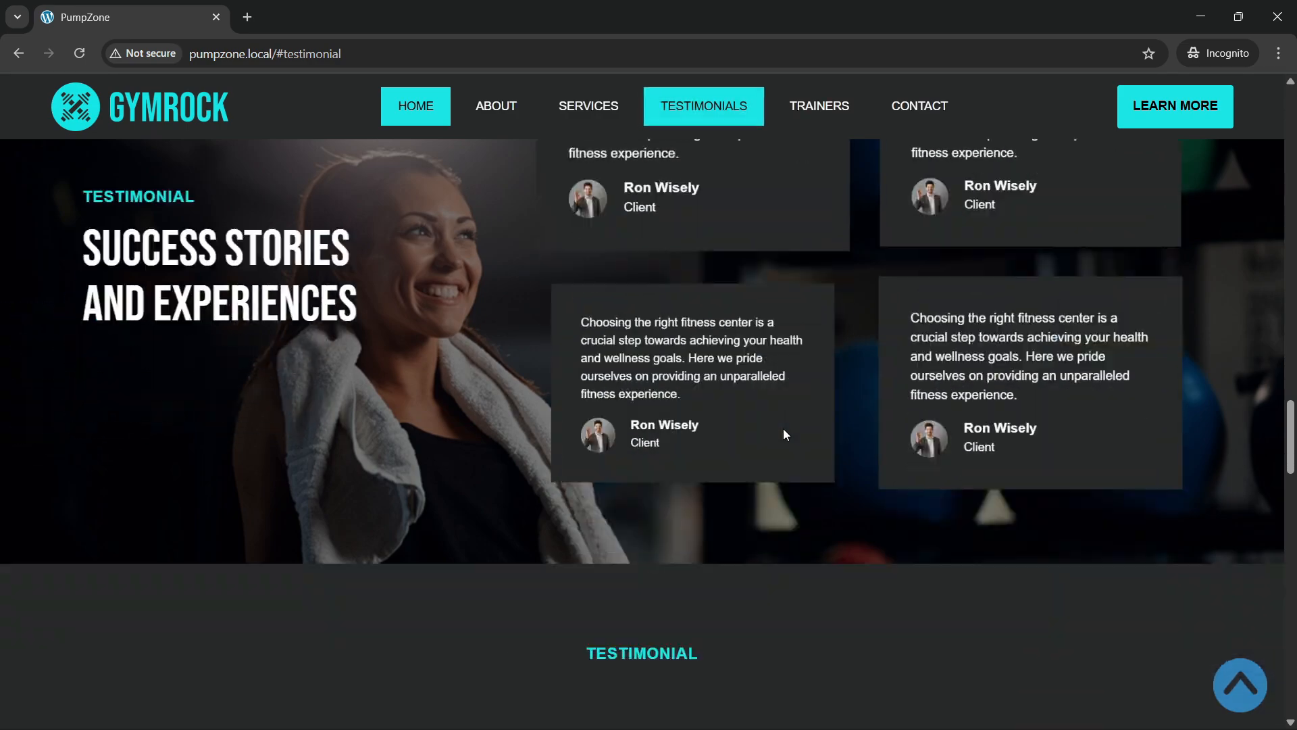
pyautogui.scroll(-15, 783, 432)
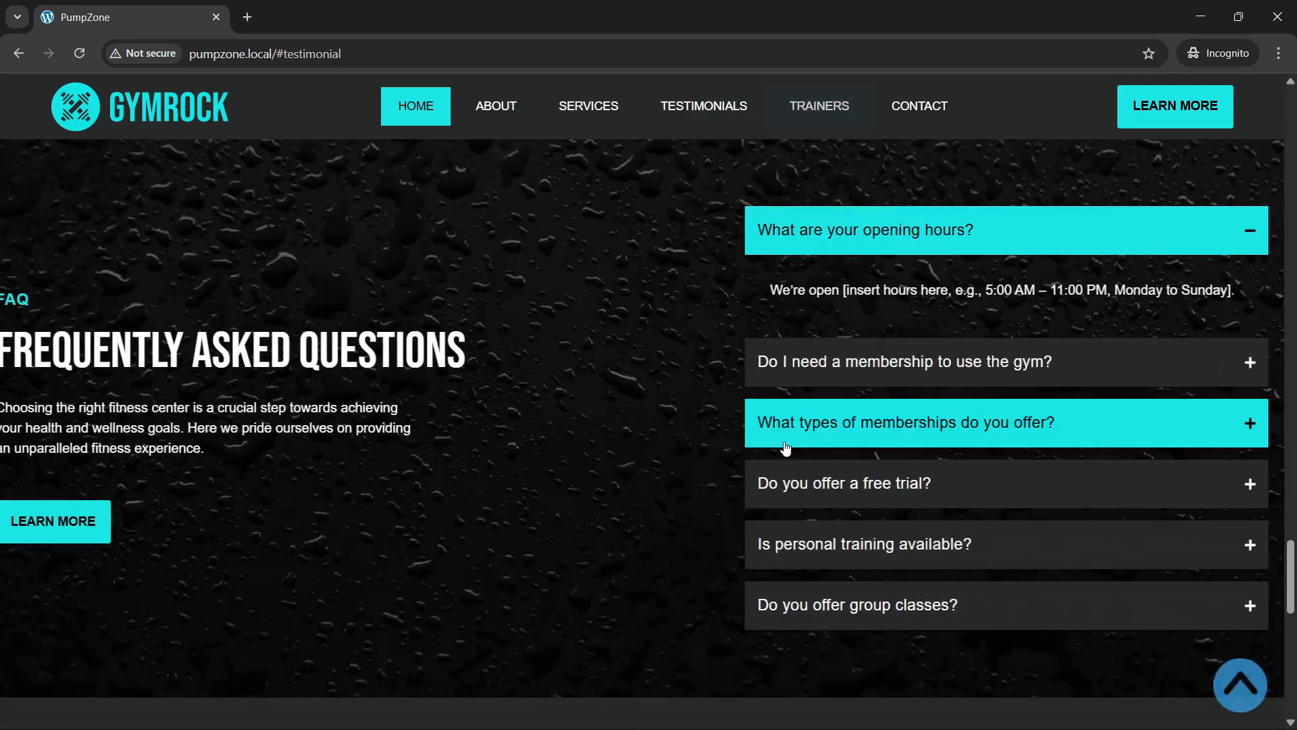
pyautogui.scroll(-4, 784, 446)
pyautogui.scroll(6, 784, 445)
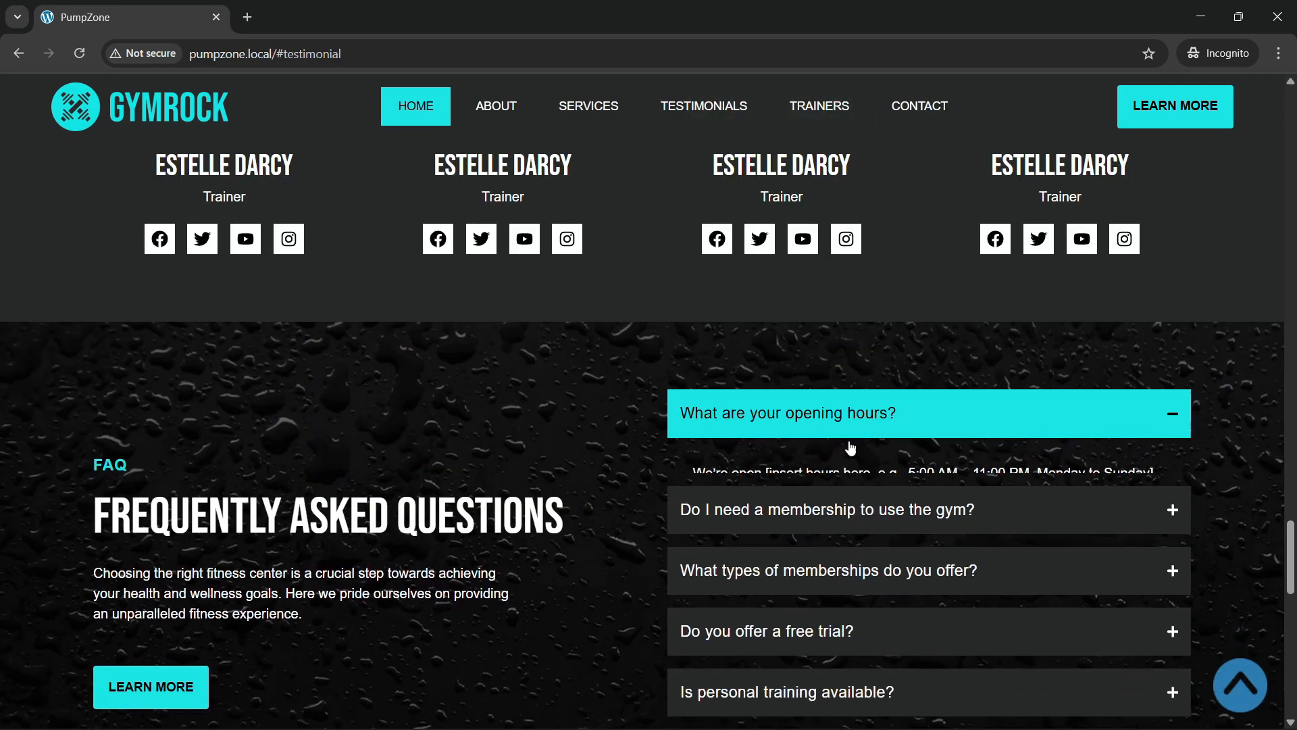
# Step: Open and close the membership, membership types and group classes FAQ answers
pyautogui.click(858, 504)
pyautogui.click(878, 605)
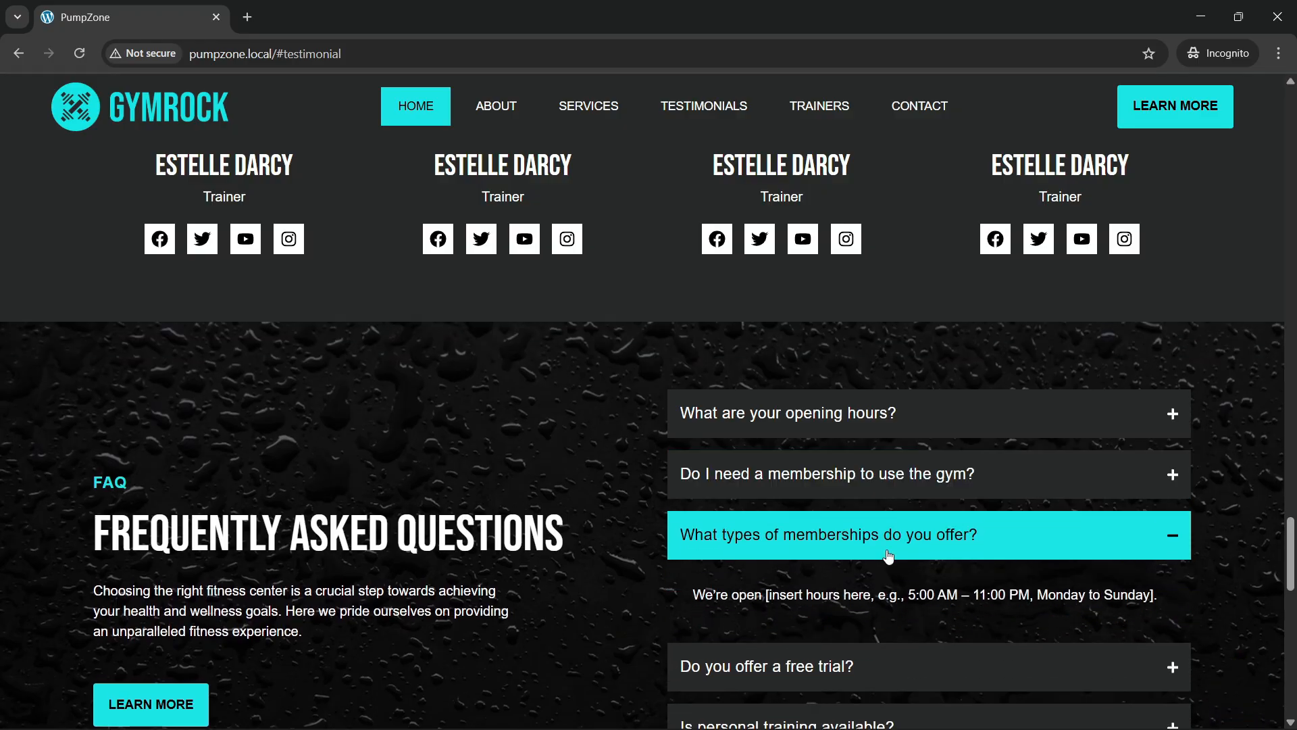
pyautogui.click(891, 476)
pyautogui.click(933, 470)
pyautogui.scroll(-4, 933, 523)
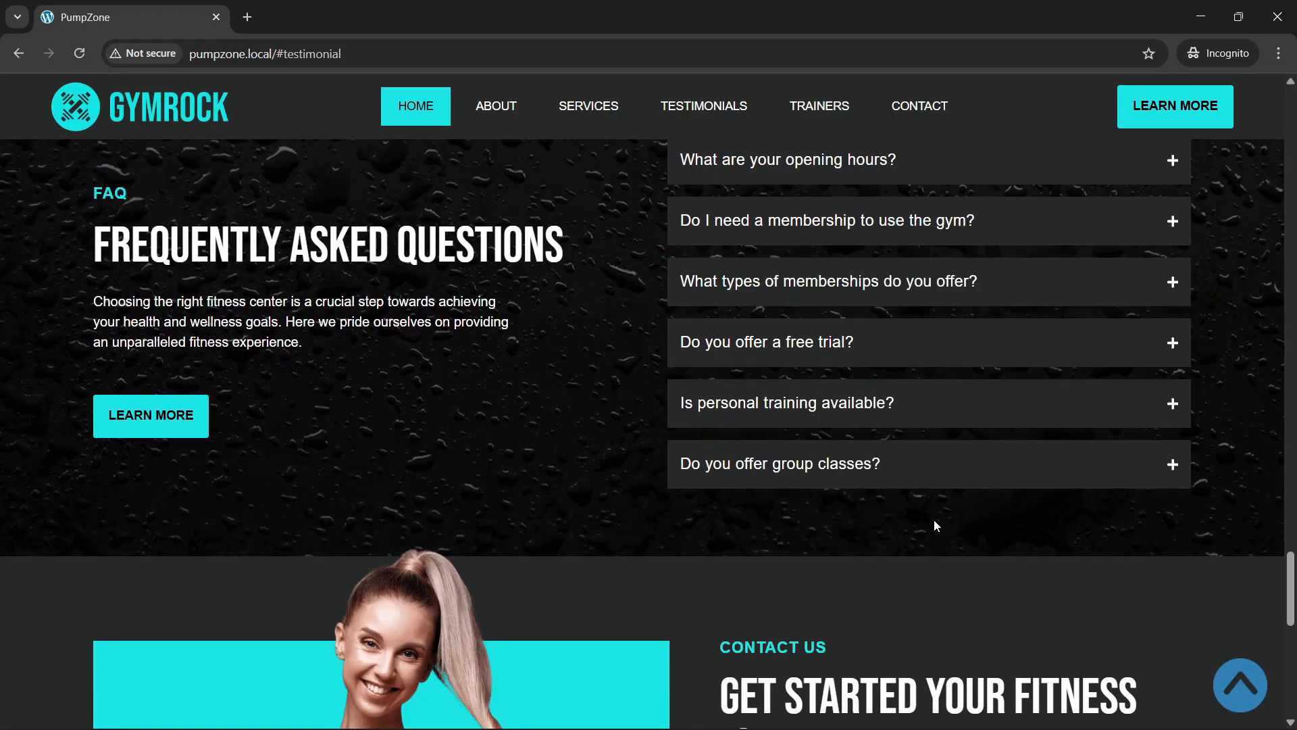
pyautogui.click(929, 478)
pyautogui.click(923, 479)
pyautogui.scroll(3, 432, 352)
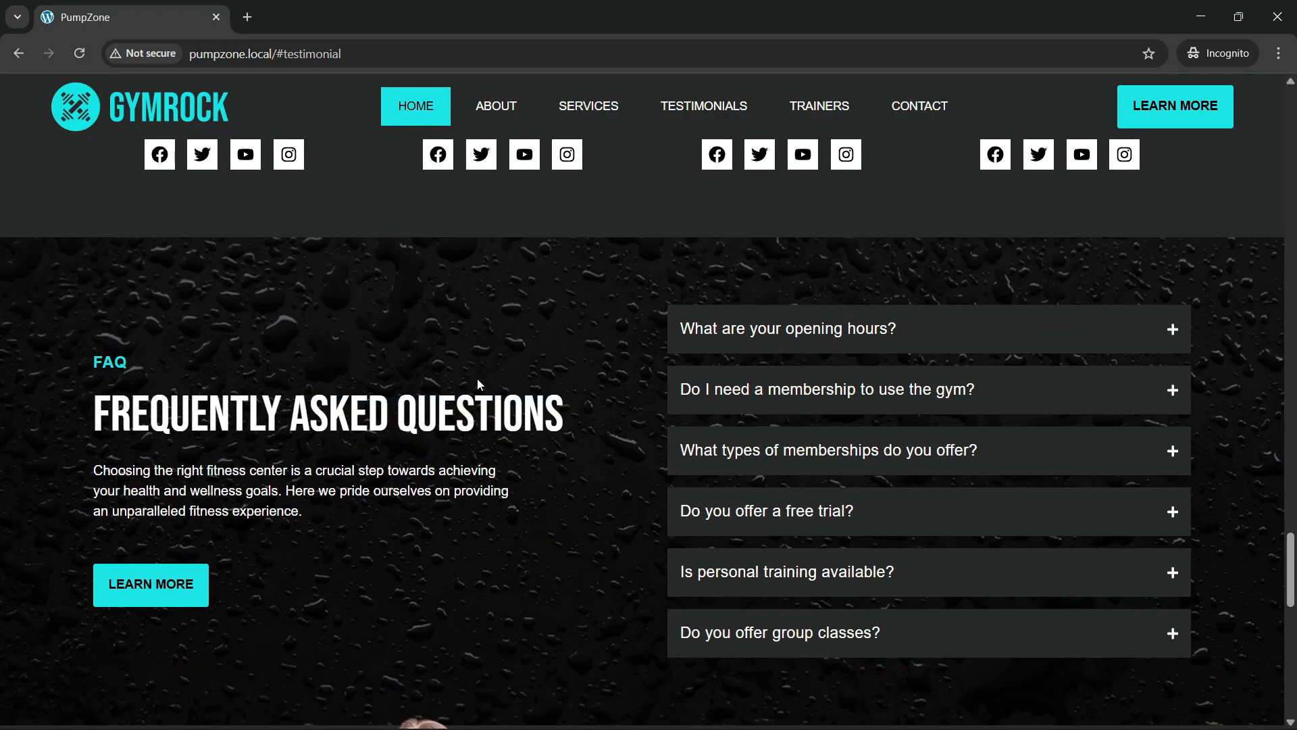
# Step: Scroll down to the contact form and delete '#testimonial' from the address
pyautogui.scroll(-3, 477, 378)
pyautogui.scroll(3, 480, 375)
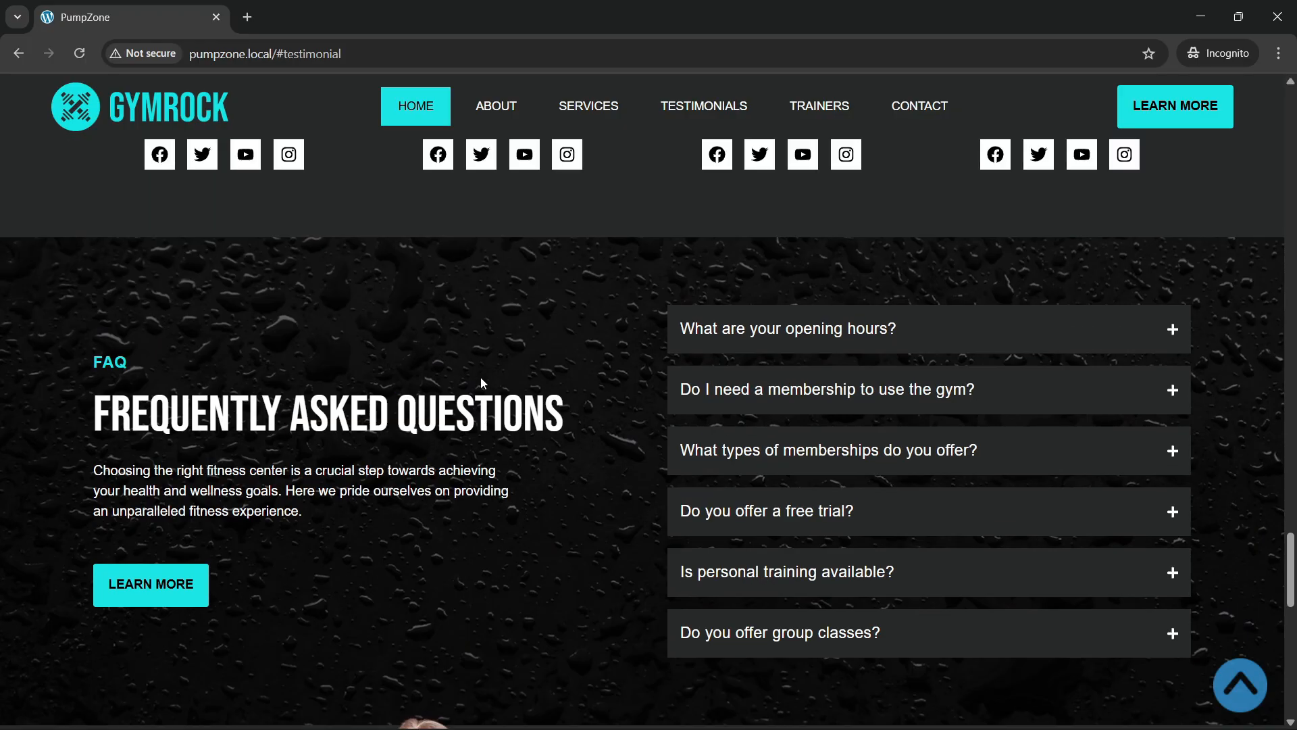
pyautogui.scroll(-5, 480, 377)
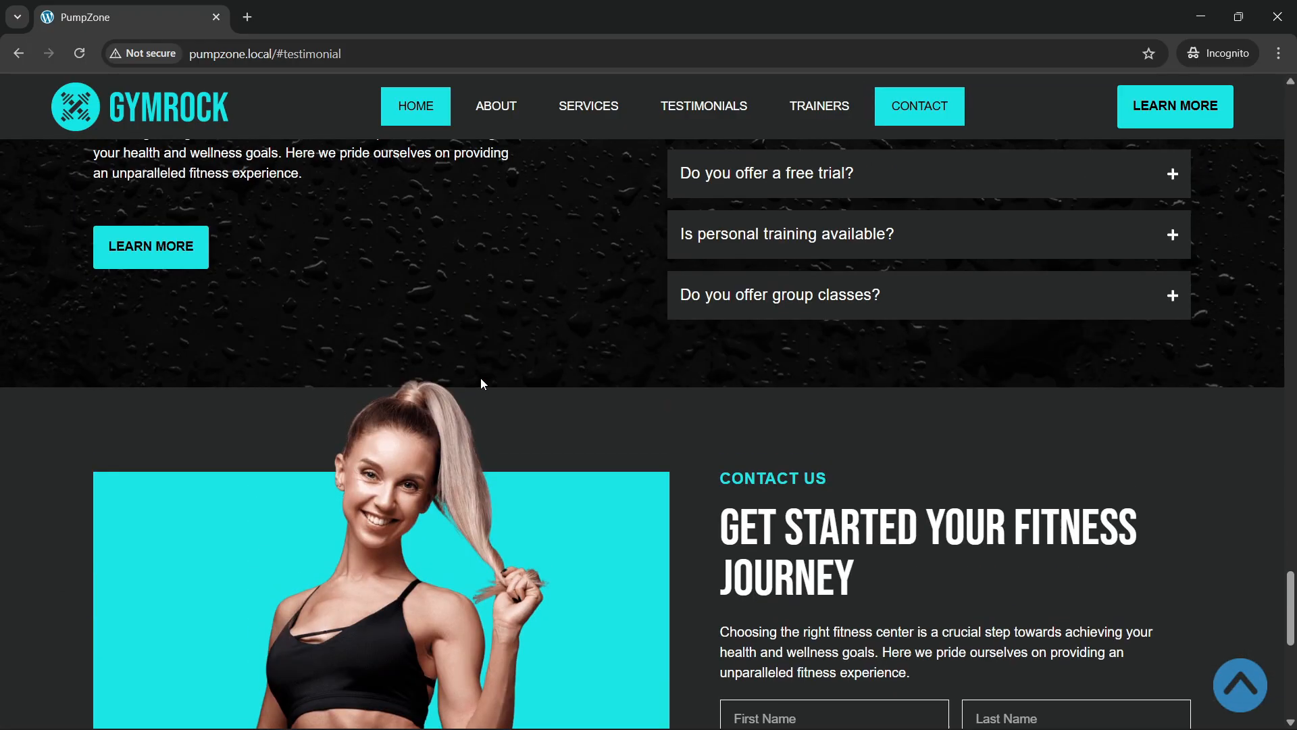
pyautogui.scroll(-3, 483, 383)
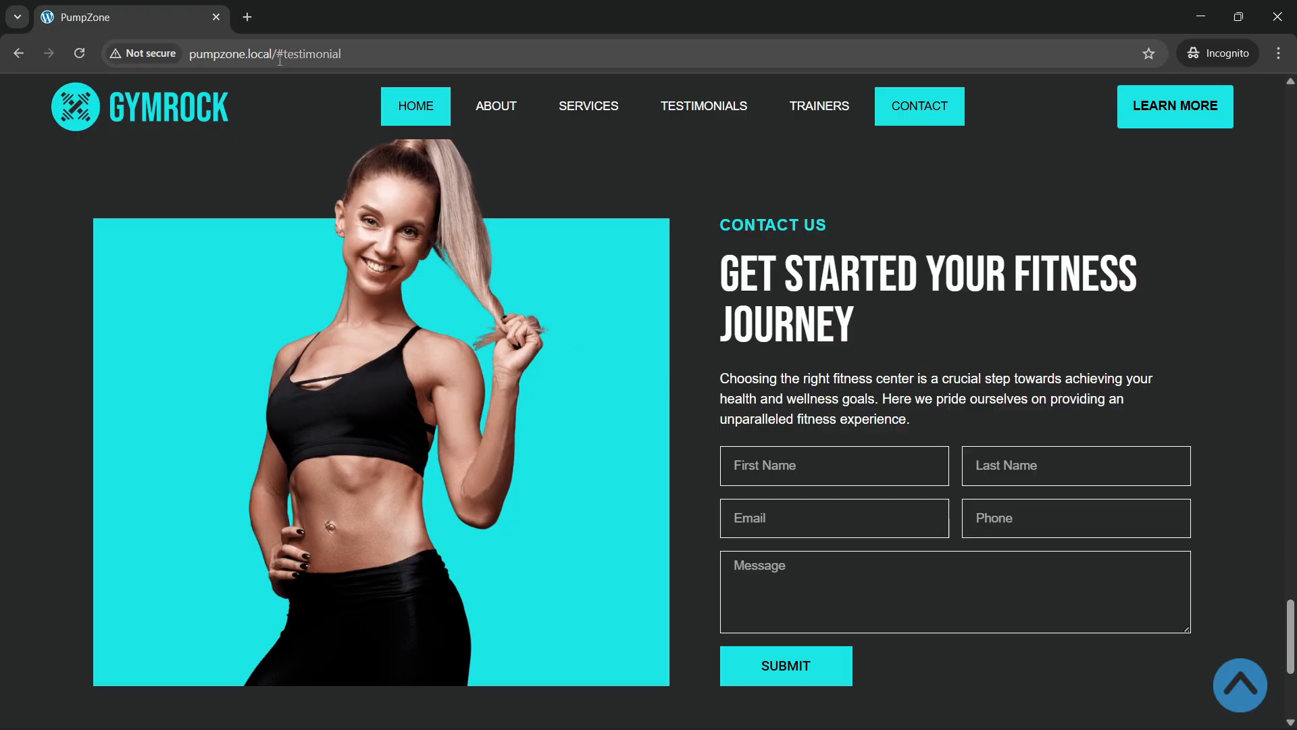
pyautogui.moveTo(279, 60); pyautogui.dragTo(541, 81)
pyautogui.press('BackSpace')
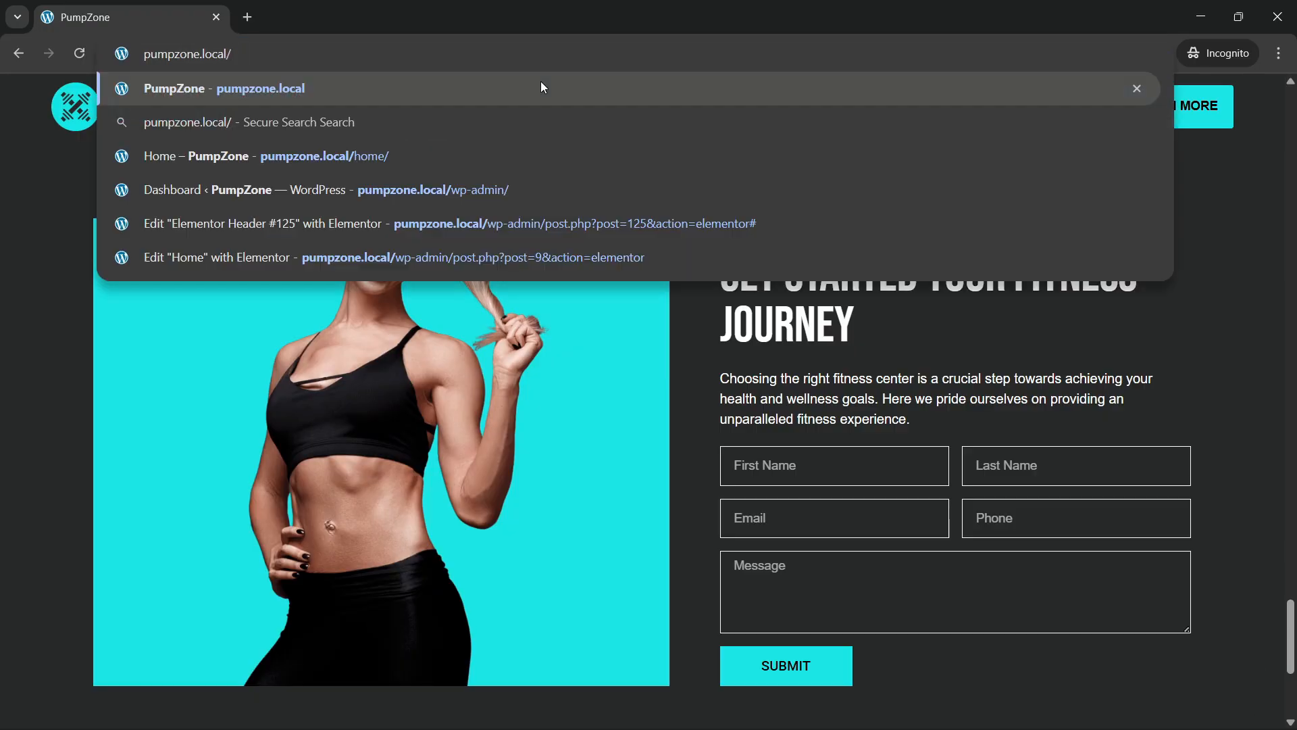
# Step: Reload the pumpzone.local home page and scroll through it
pyautogui.press('Return')
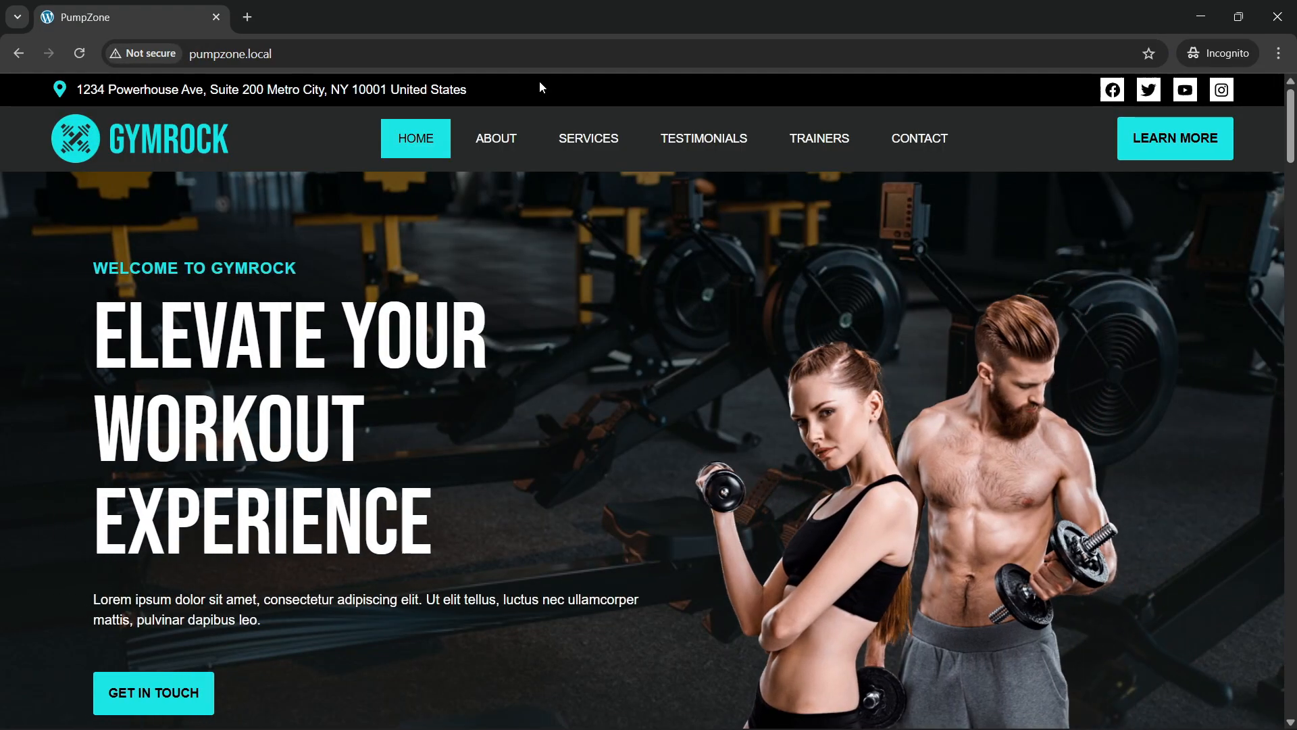
pyautogui.moveTo(1291, 156); pyautogui.dragTo(1296, 659)
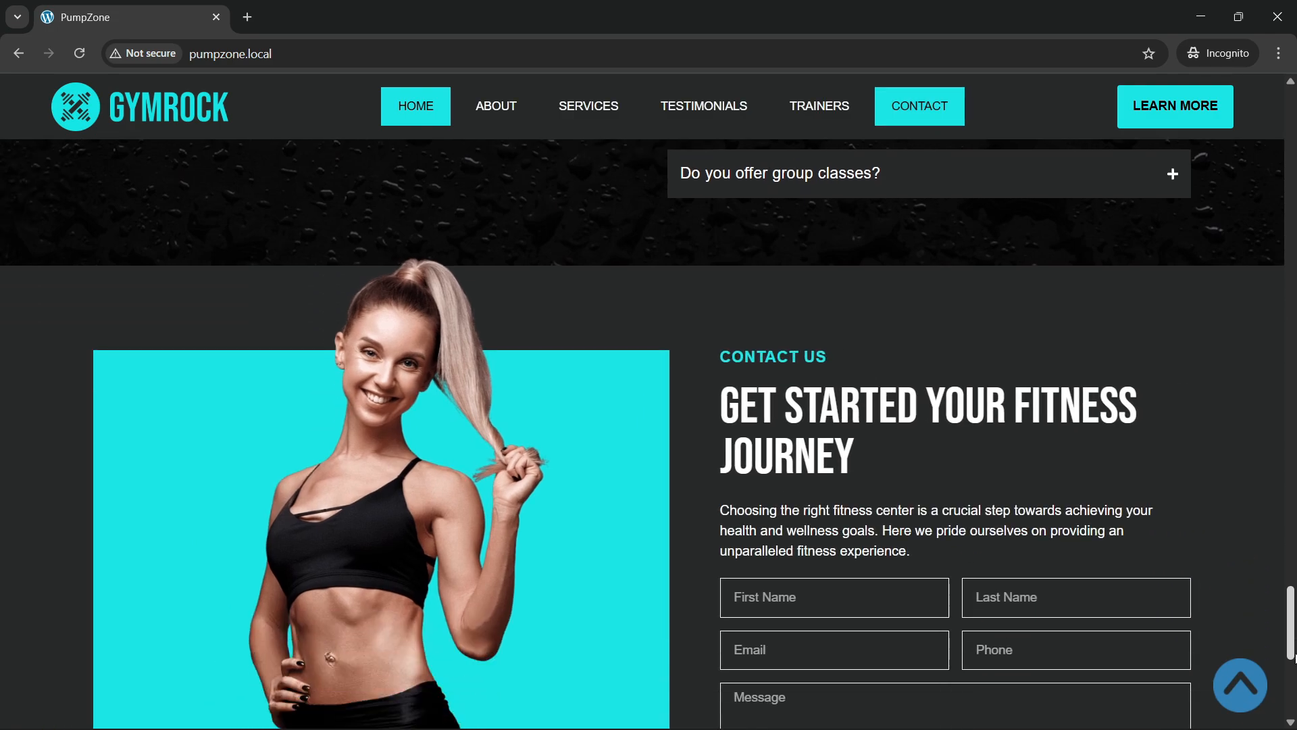
pyautogui.scroll(-4, 587, 508)
pyautogui.scroll(2, 817, 537)
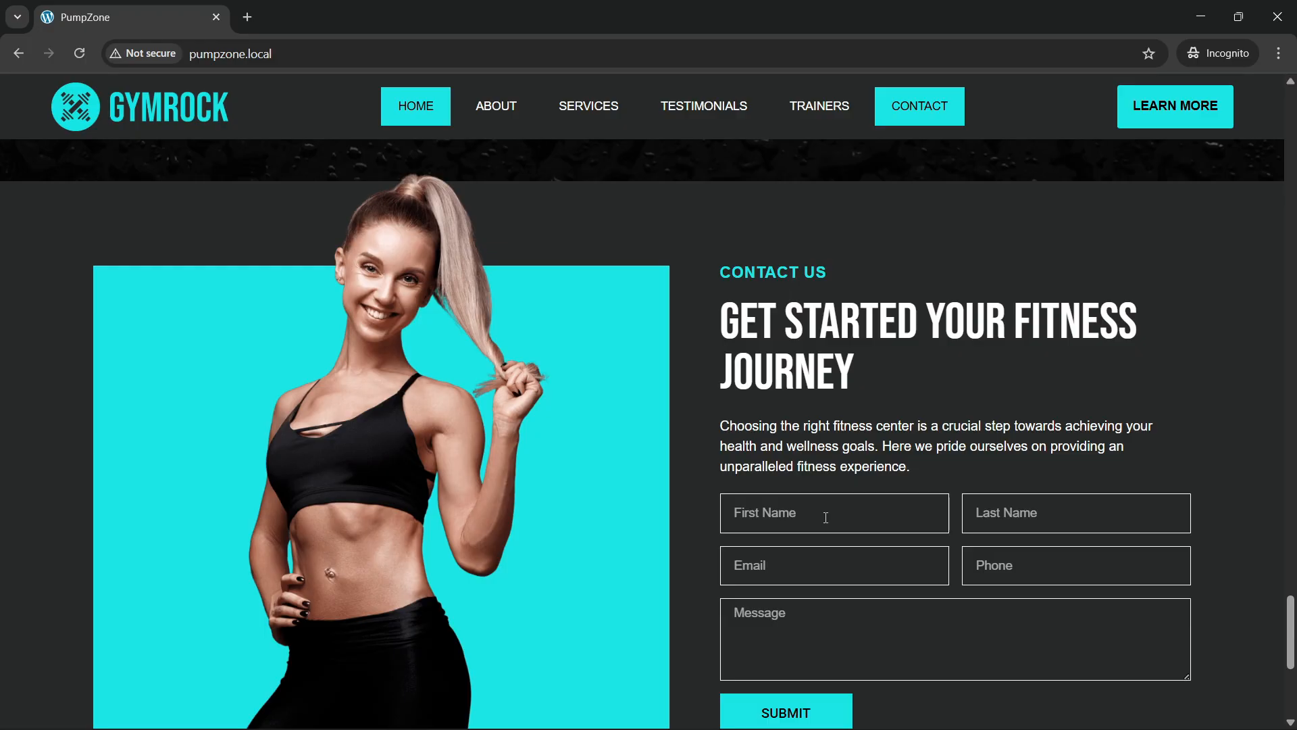
pyautogui.scroll(-3, 848, 509)
pyautogui.scroll(1, 813, 547)
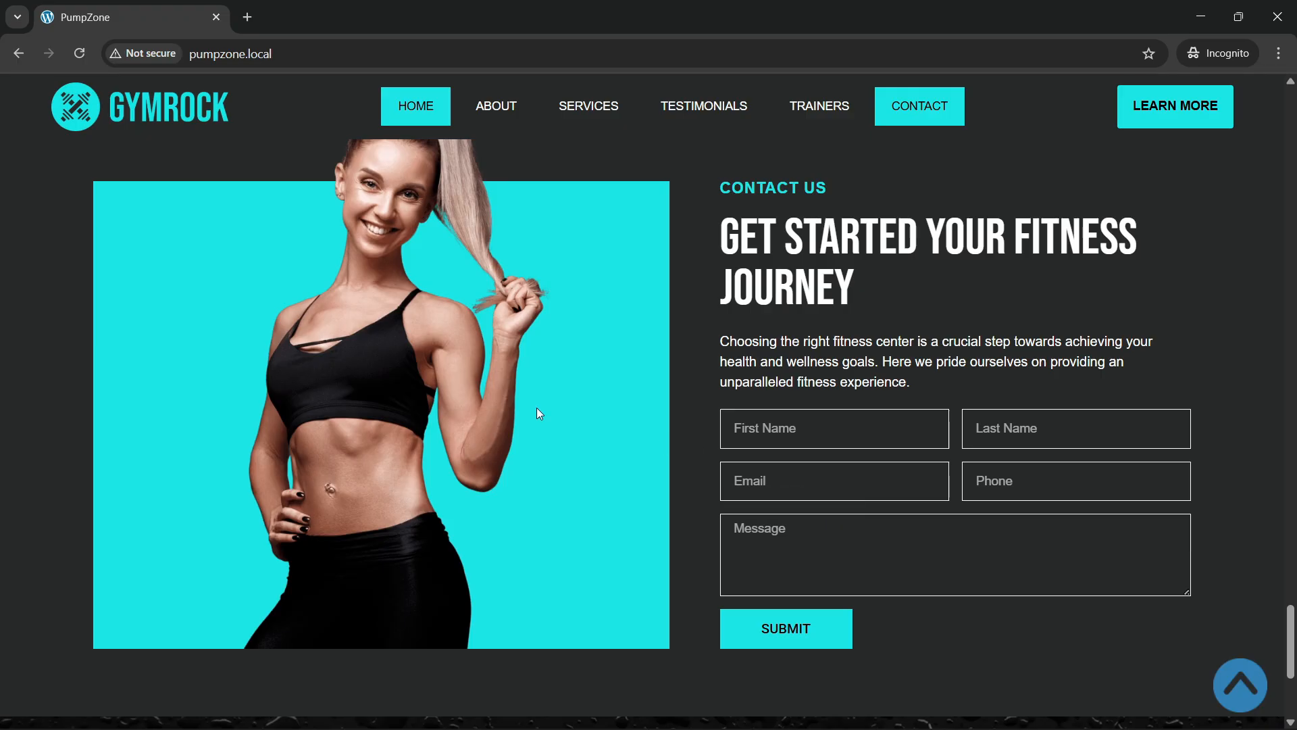
pyautogui.scroll(2, 525, 404)
pyautogui.scroll(-2, 533, 456)
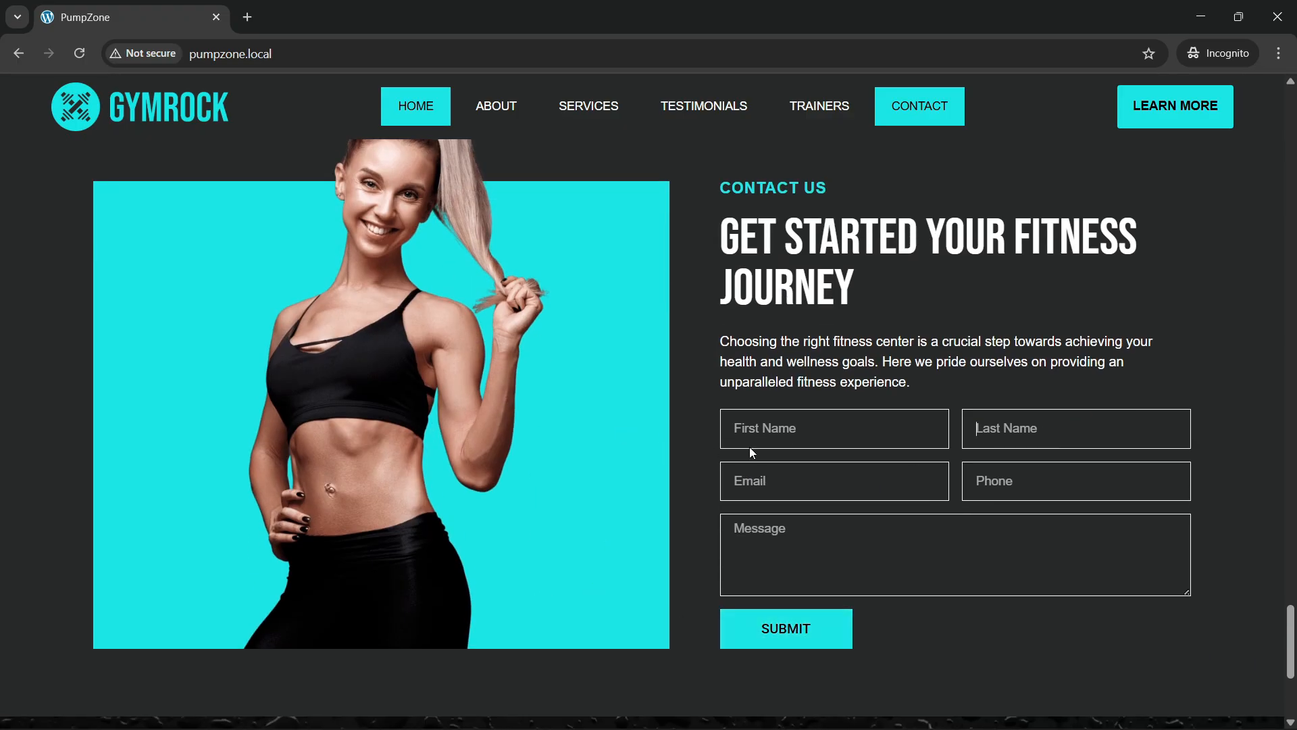
# Step: Try the contact form's Email, Phone and Message fields, then return to the top
pyautogui.click(835, 484)
pyautogui.click(997, 483)
pyautogui.click(787, 540)
pyautogui.scroll(1, 563, 408)
pyautogui.scroll(3, 521, 403)
pyautogui.scroll(-6, 519, 403)
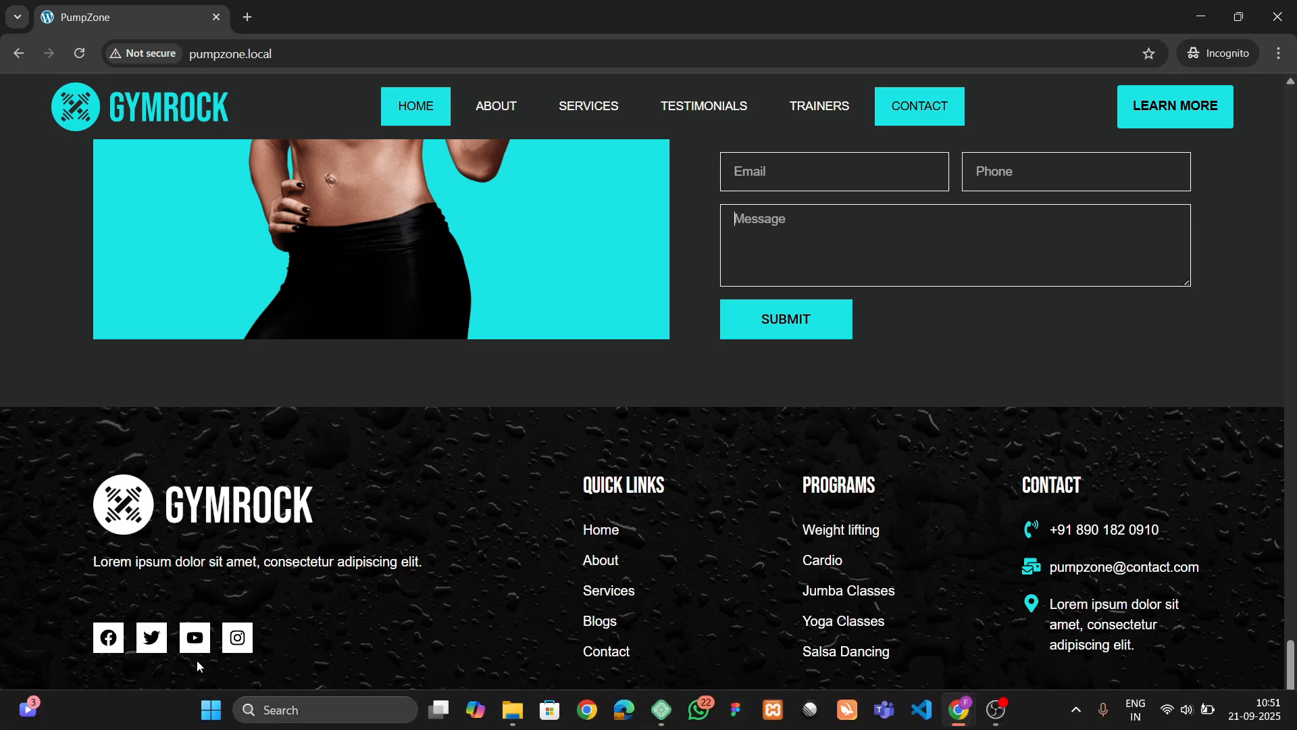
pyautogui.scroll(3, 666, 585)
pyautogui.scroll(-4, 654, 549)
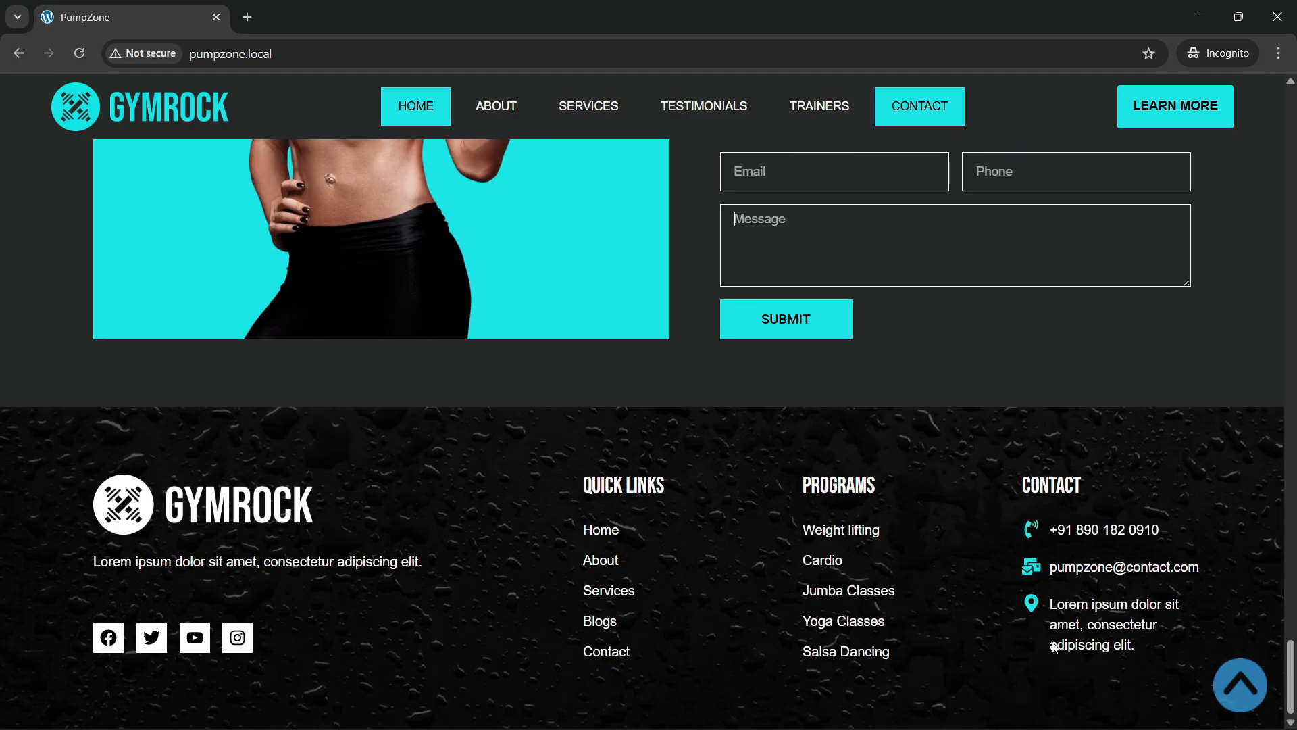
pyautogui.click(1242, 687)
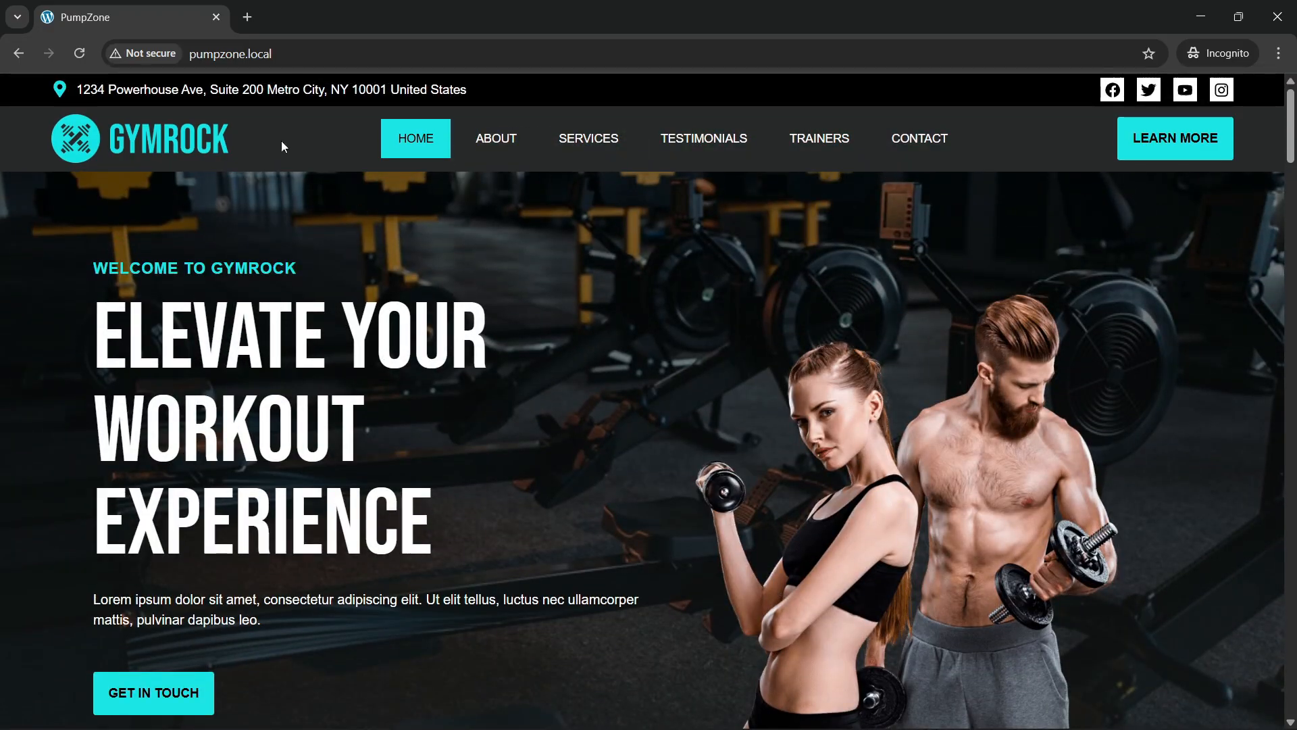
# Step: Test the About, Services, Testimonials, Trainers and Contact nav links, then bring up the hero's context menu
pyautogui.click(505, 148)
pyautogui.click(608, 118)
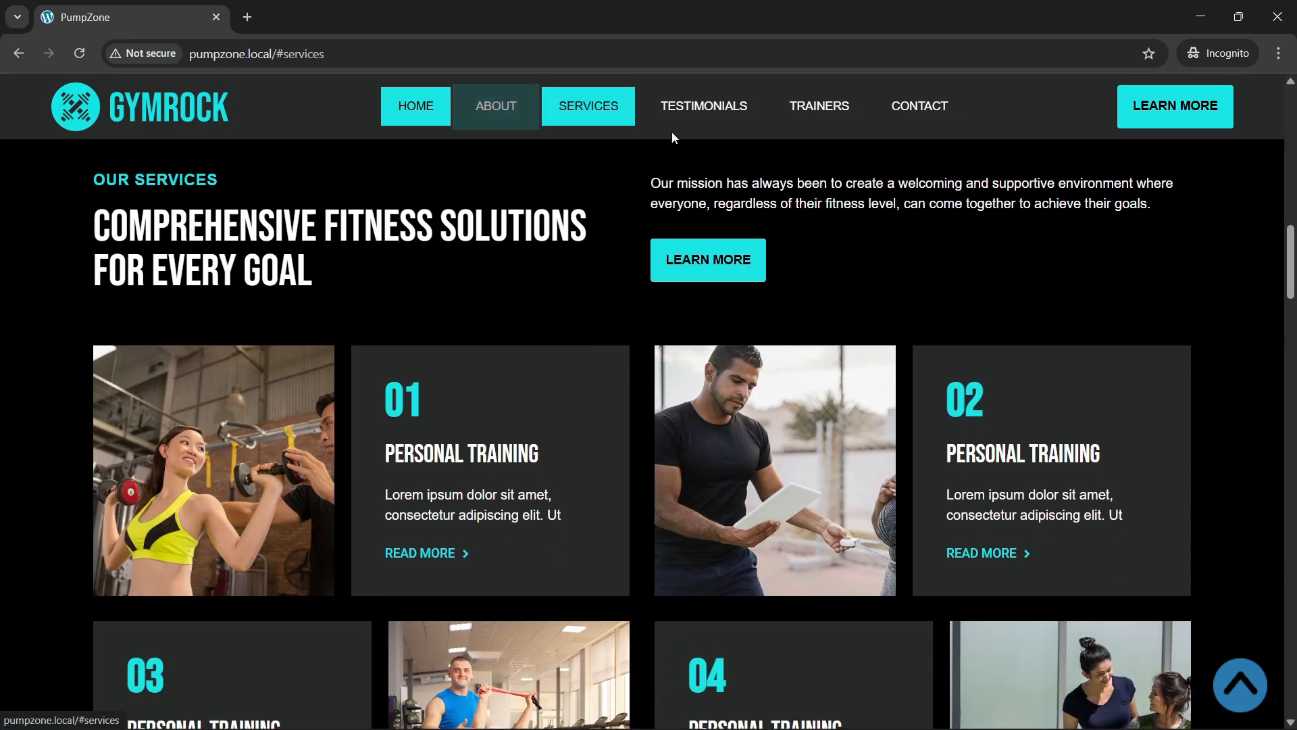
pyautogui.click(710, 122)
pyautogui.click(805, 121)
pyautogui.click(919, 116)
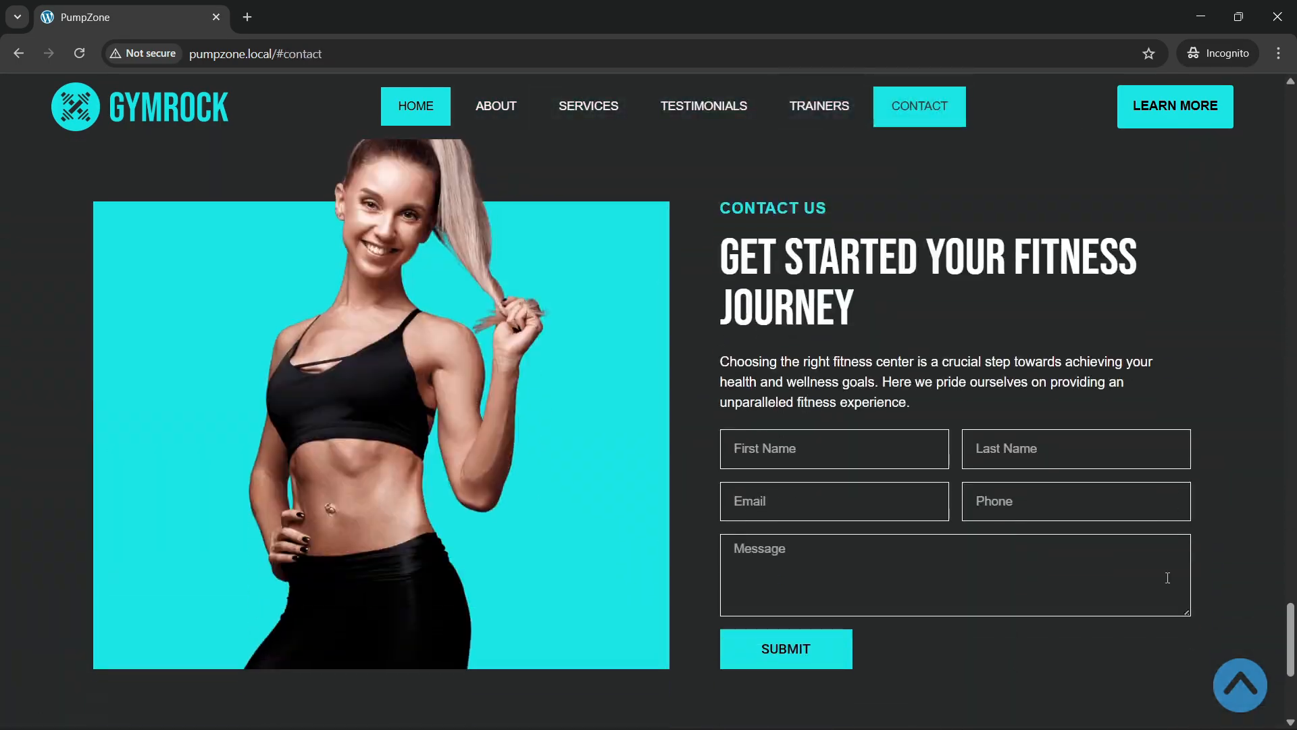
pyautogui.press('Home')
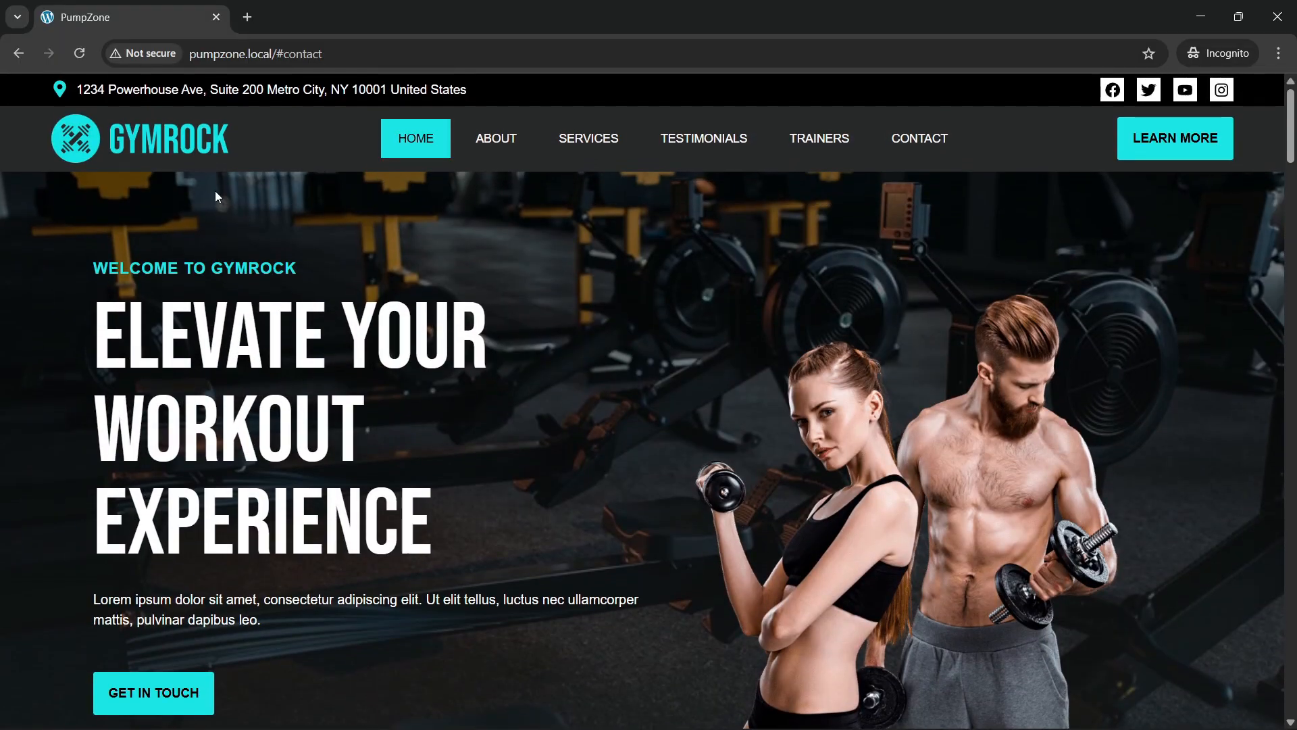
pyautogui.rightClick(216, 192)
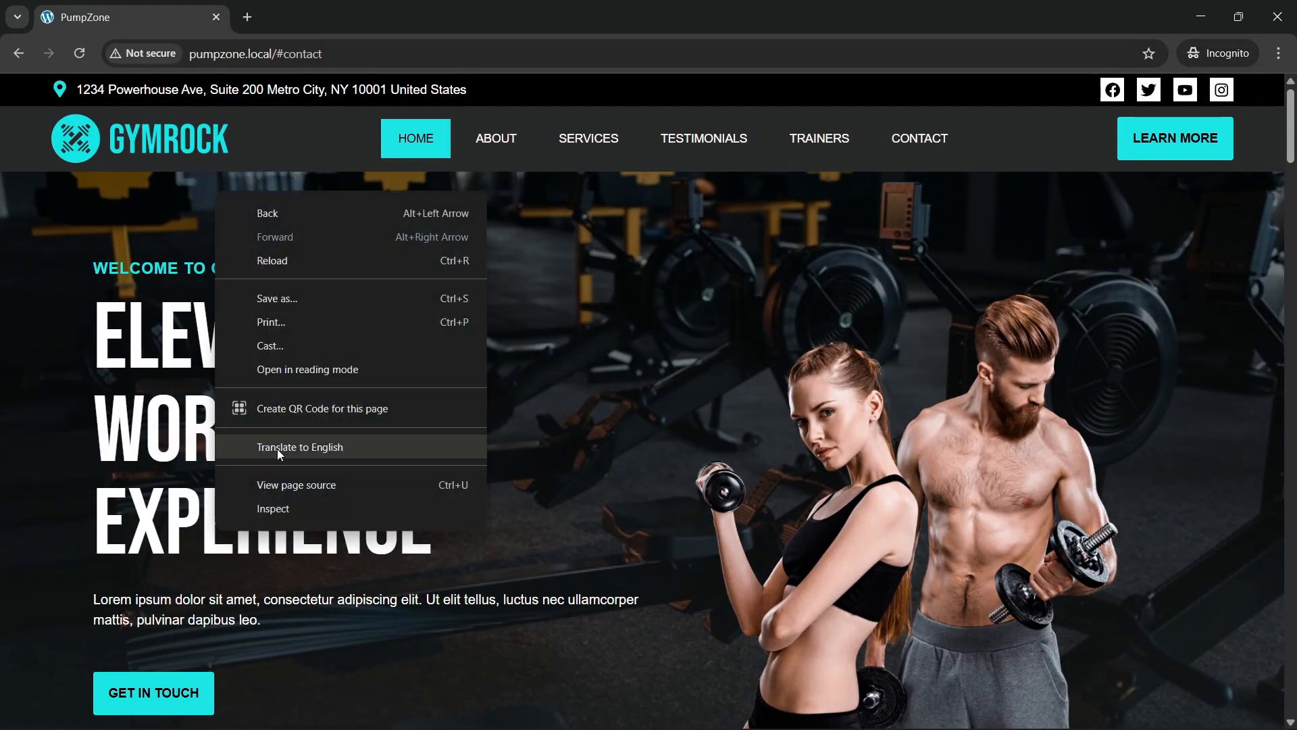
# Step: Inspect the page in DevTools and preview it in a responsive mobile layout
pyautogui.click(286, 505)
pyautogui.scroll(5, 381, 470)
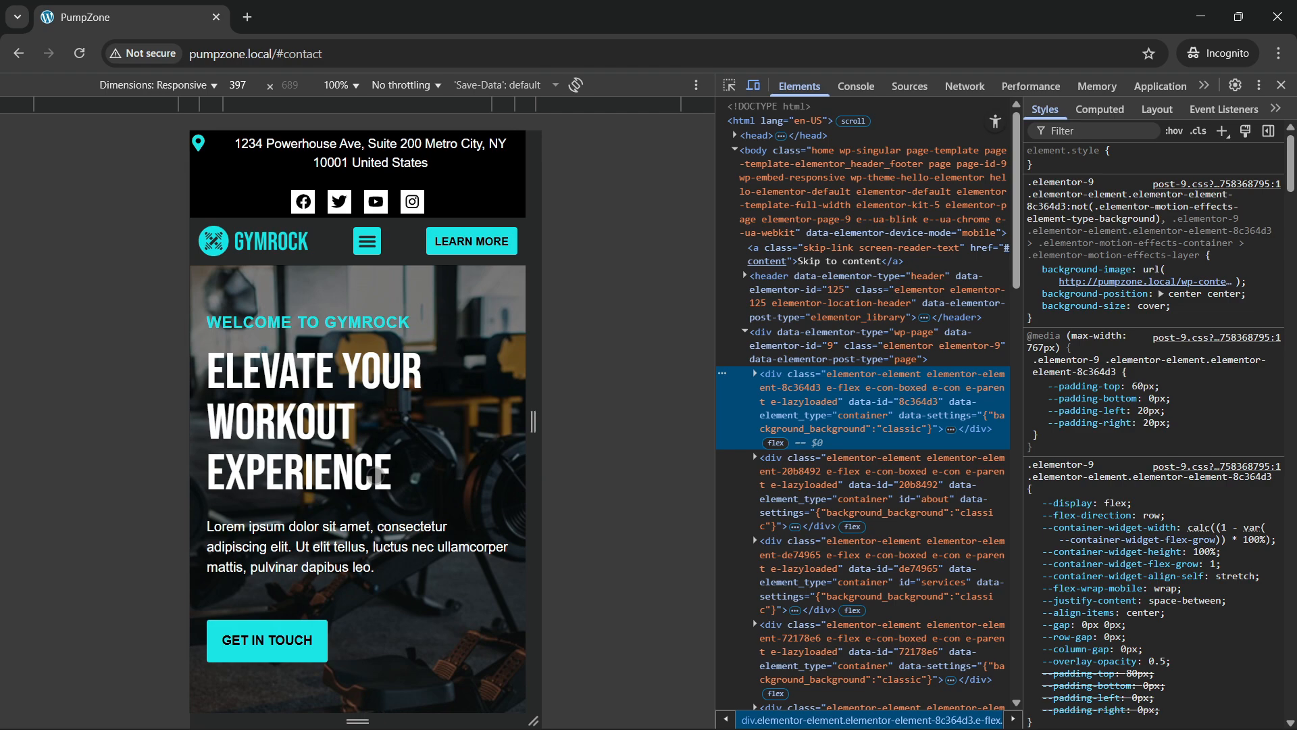
pyautogui.scroll(-10, 372, 473)
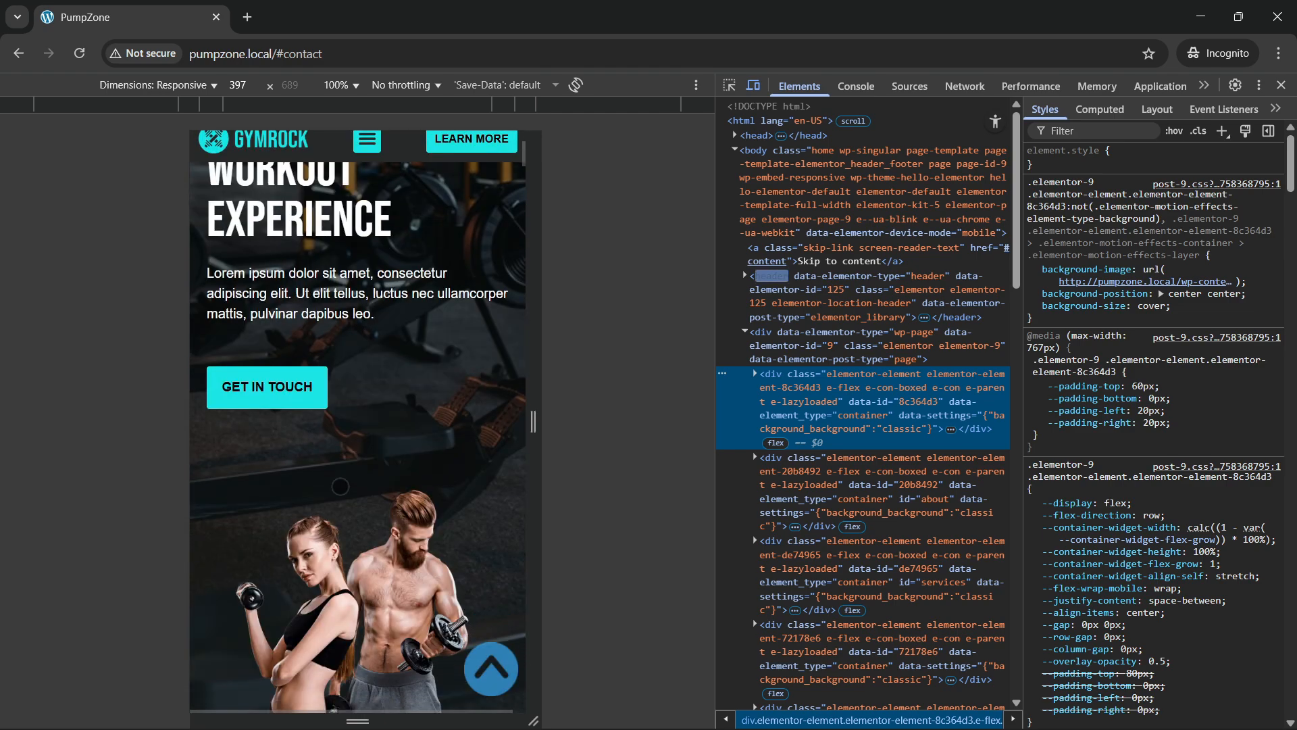
pyautogui.scroll(7, 340, 487)
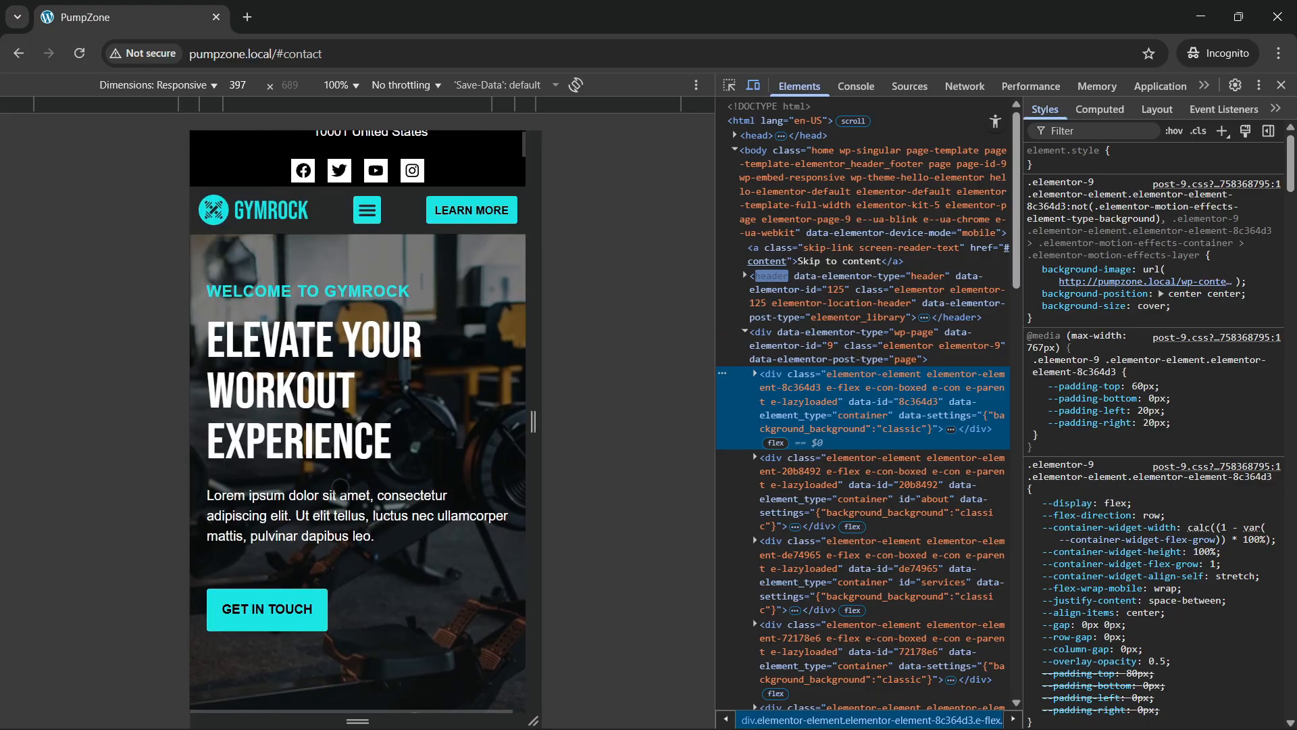
# Step: Remove '#contact' from the address, reload, and scroll the mobile page down to the FAQ
pyautogui.moveTo(277, 57); pyautogui.dragTo(583, 59)
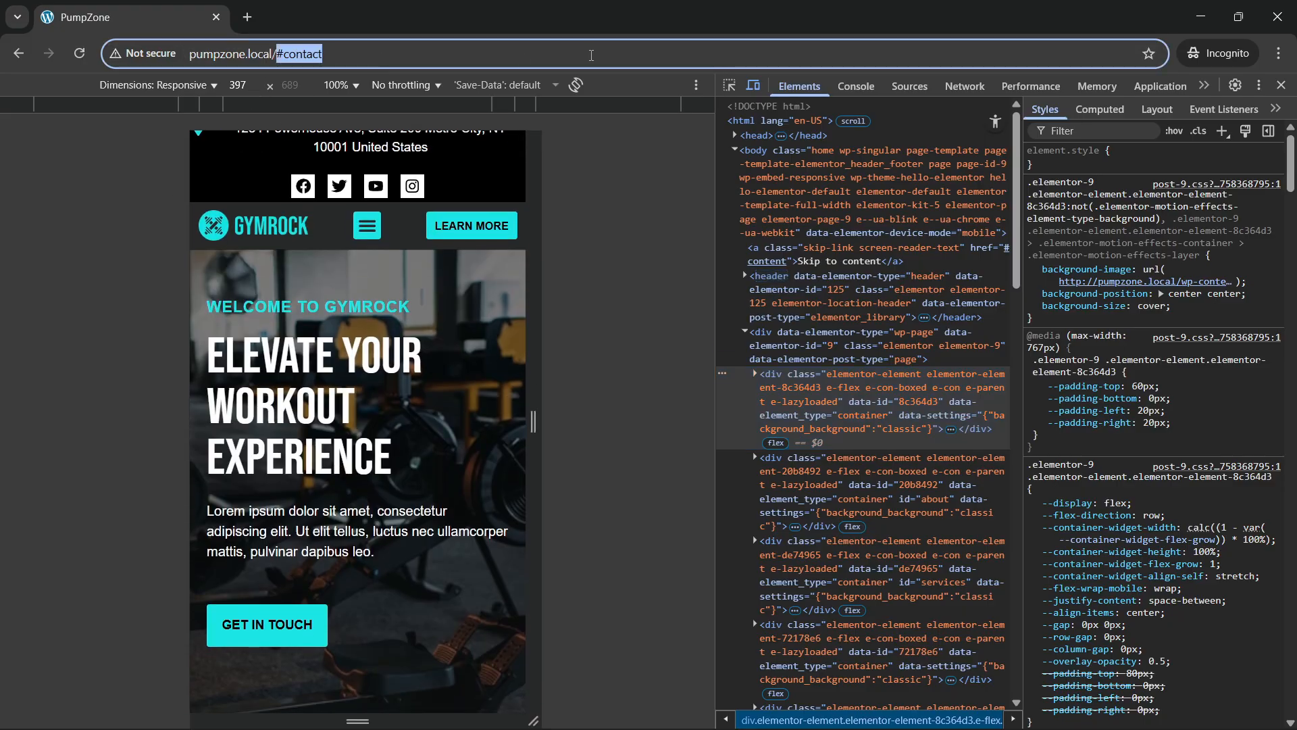
pyautogui.press('BackSpace')
pyautogui.press('Return')
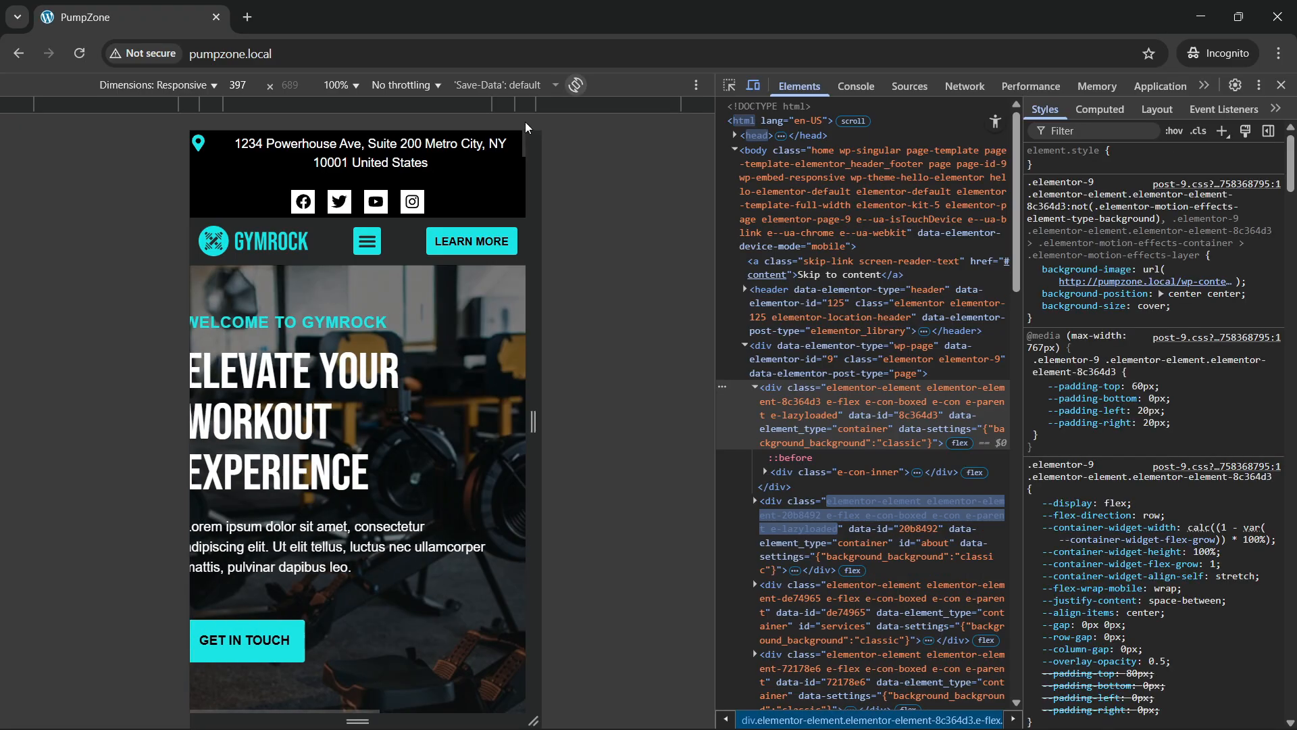
pyautogui.scroll(-10, 427, 487)
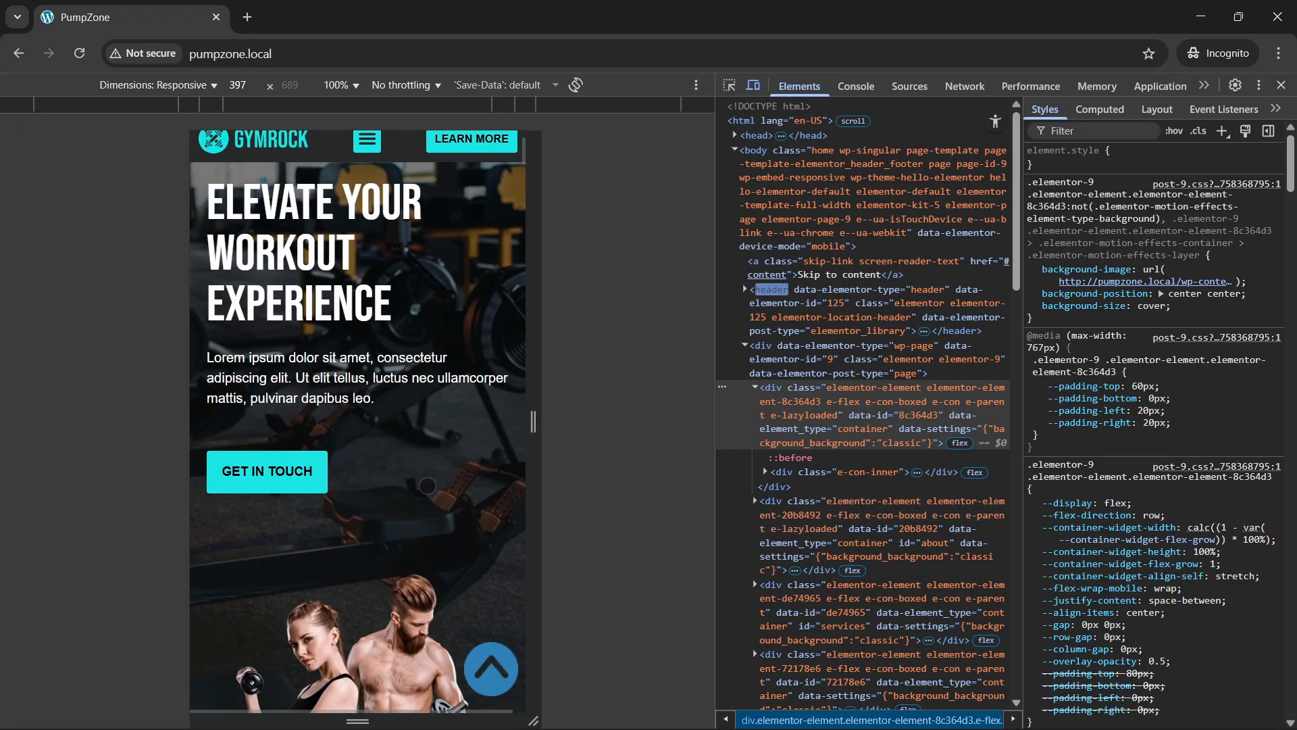
pyautogui.scroll(-7, 427, 487)
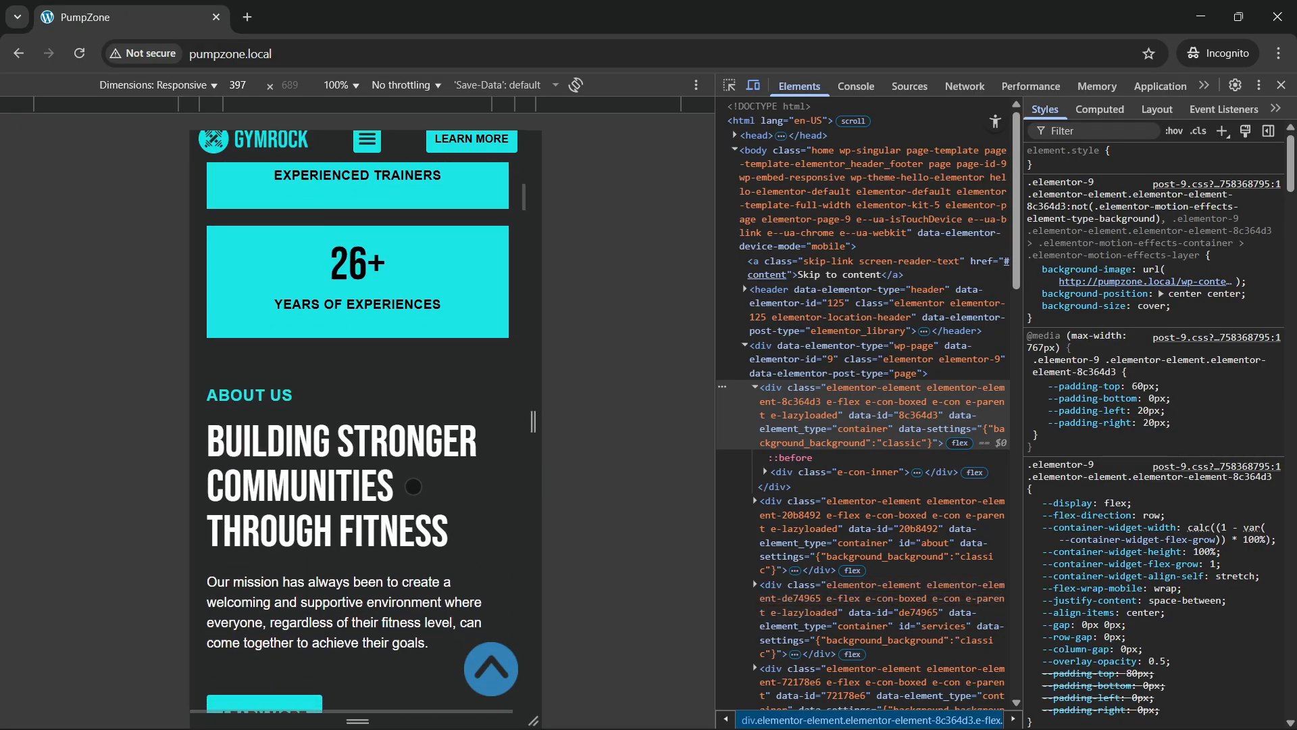
pyautogui.scroll(-4, 403, 459)
pyautogui.scroll(-6, 390, 448)
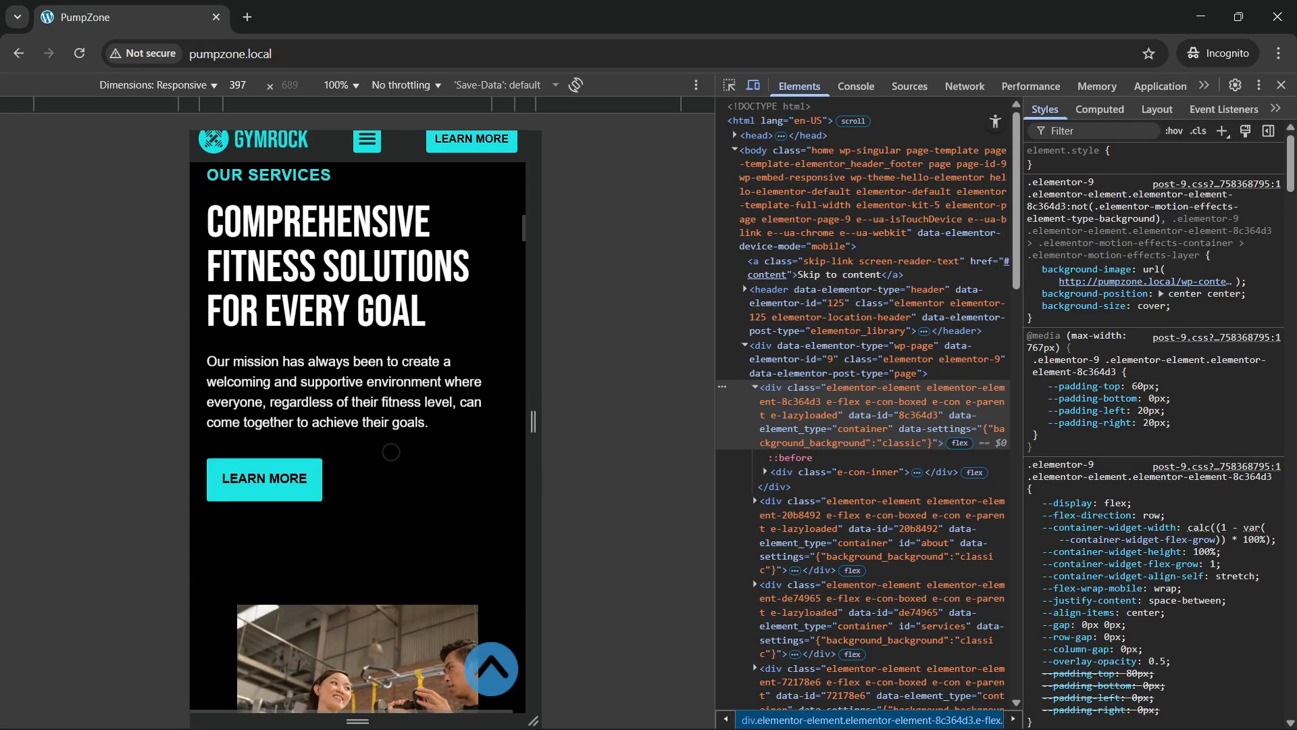
pyautogui.scroll(-7, 391, 452)
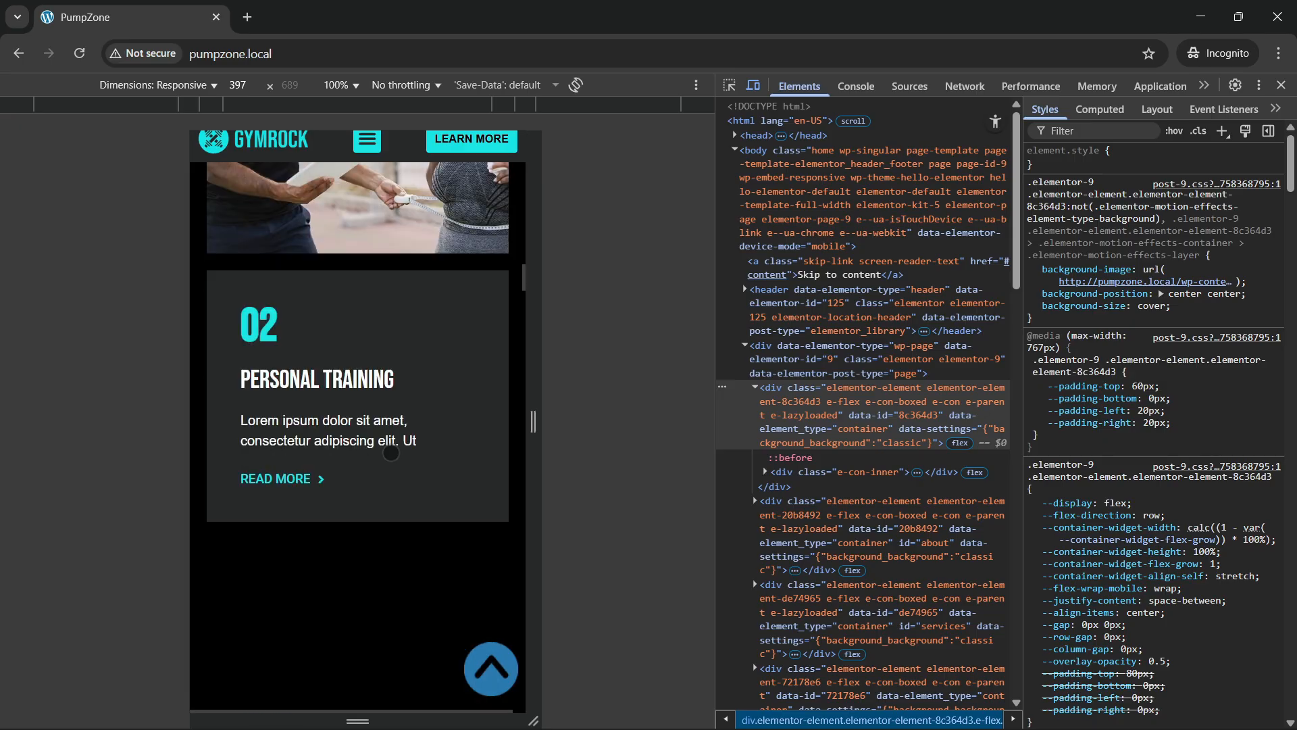
pyautogui.scroll(-15, 391, 452)
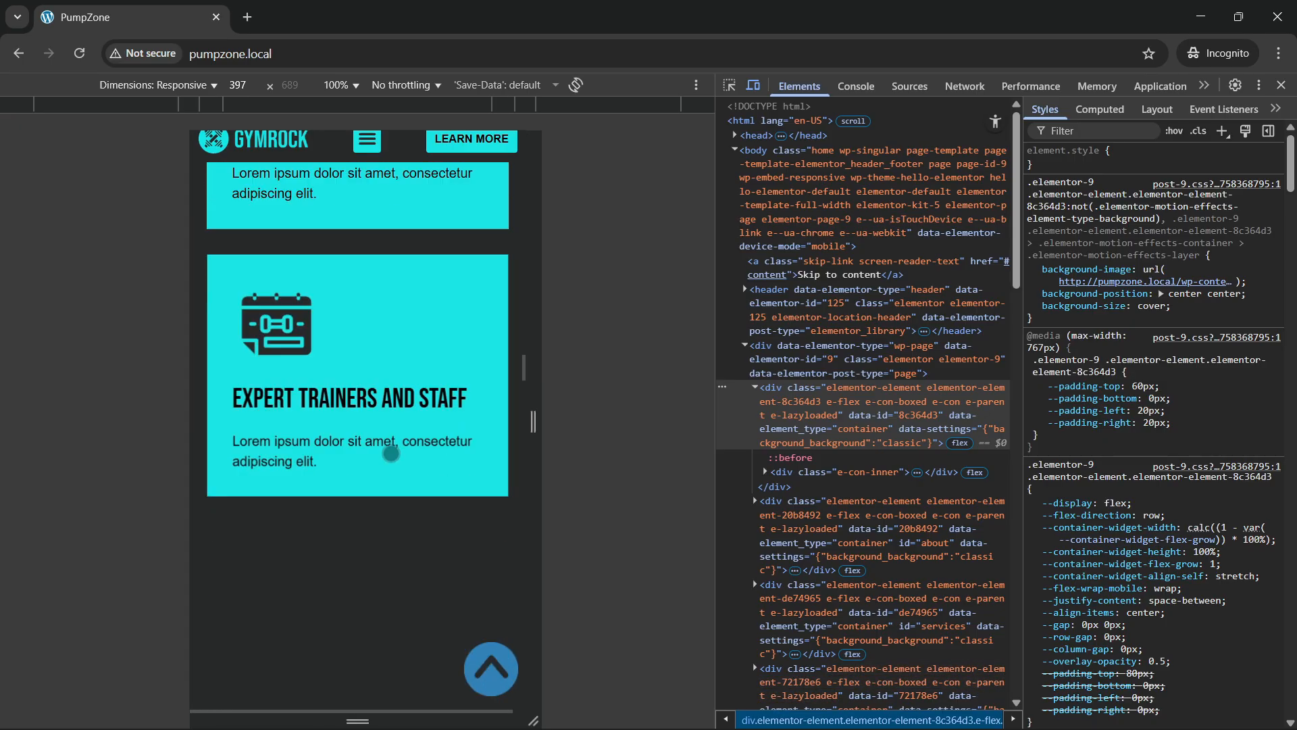
pyautogui.scroll(-1, 391, 453)
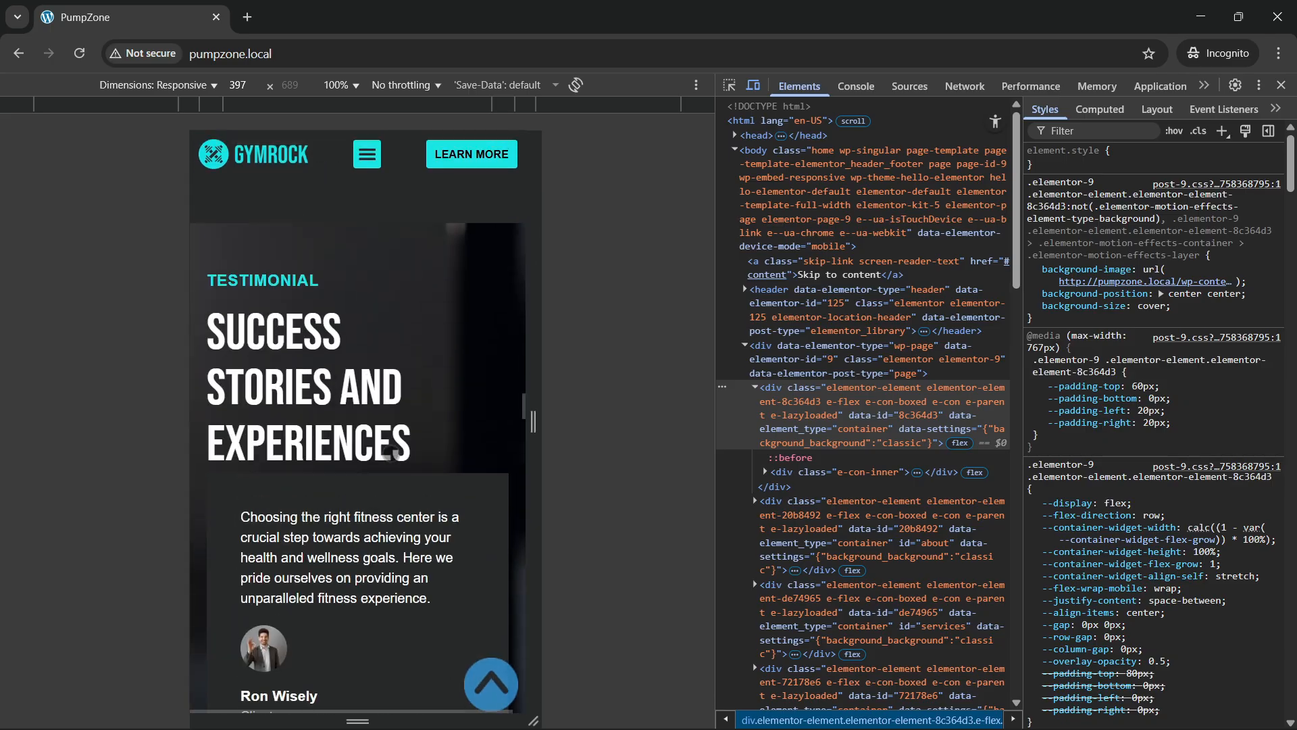
pyautogui.scroll(-3, 391, 453)
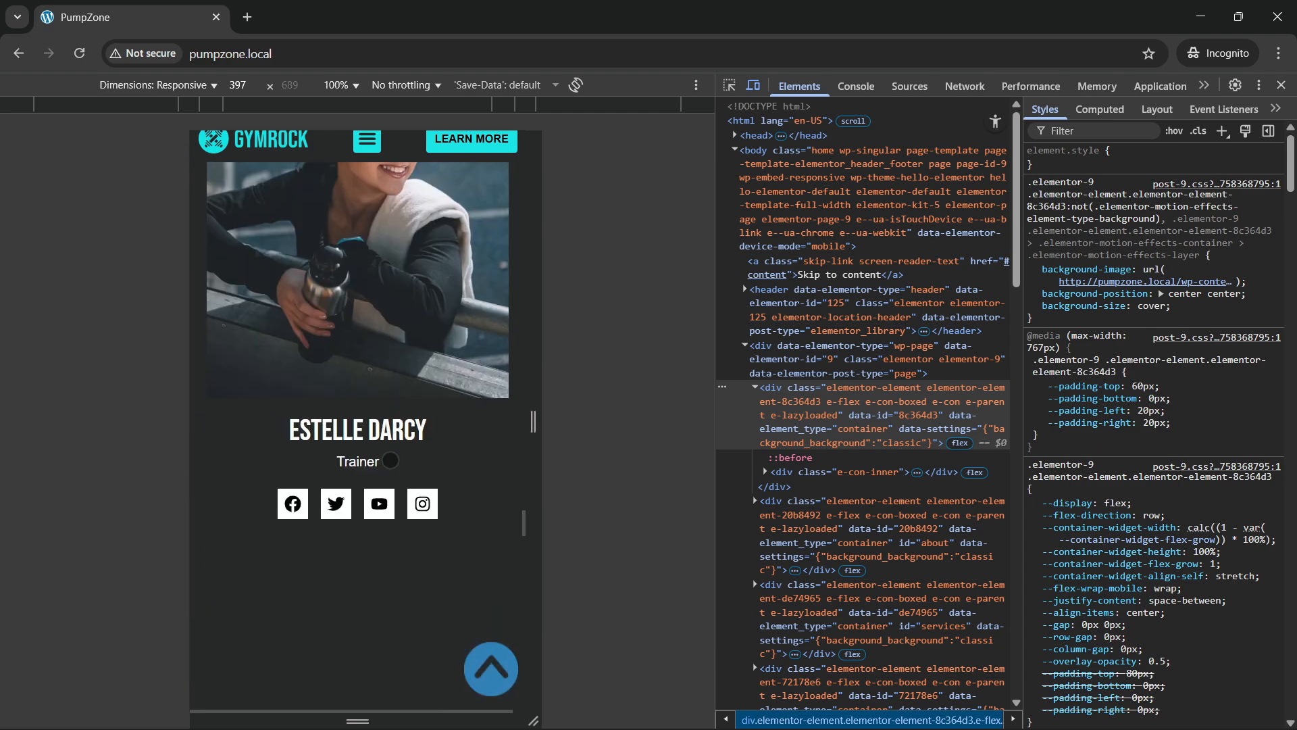
pyautogui.scroll(-5, 391, 460)
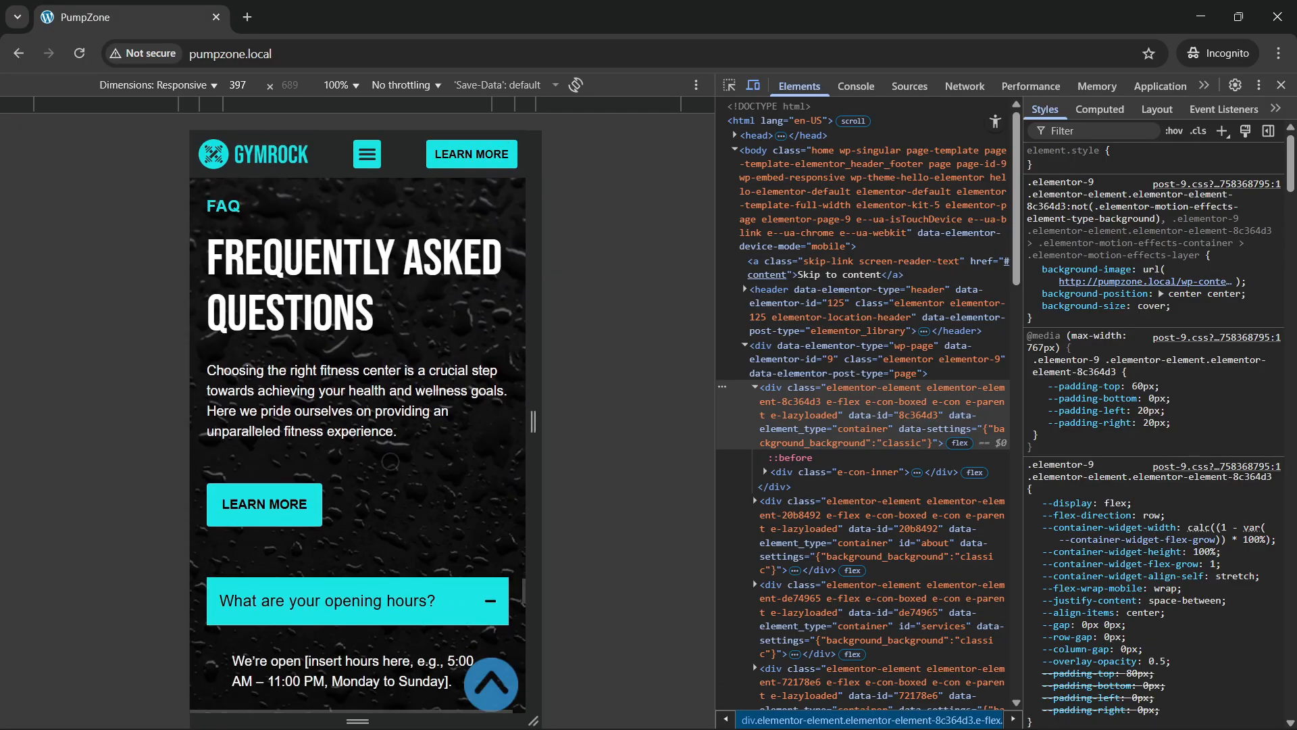
pyautogui.scroll(-5, 390, 461)
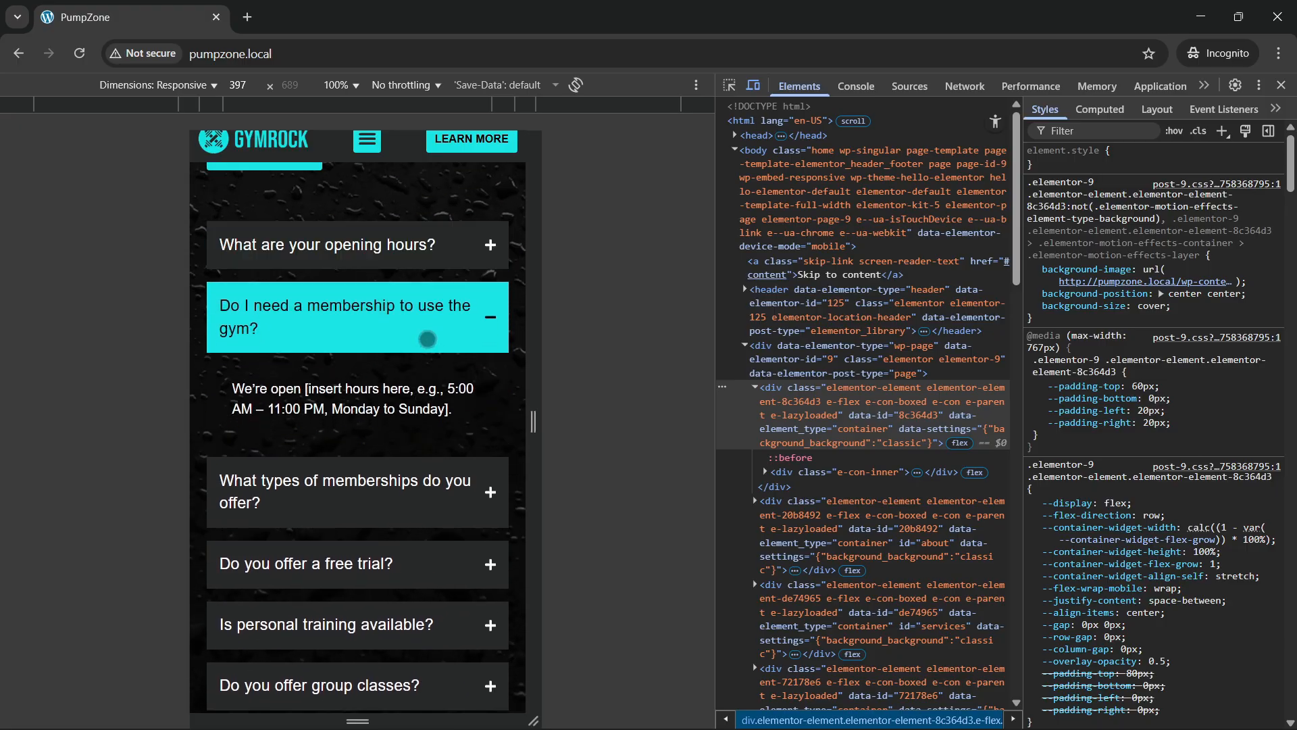
# Step: Toggle the membership and opening hours FAQ answers, leaving 'Do you offer a free trial?' expanded
pyautogui.click(427, 338)
pyautogui.click(423, 252)
pyautogui.click(428, 252)
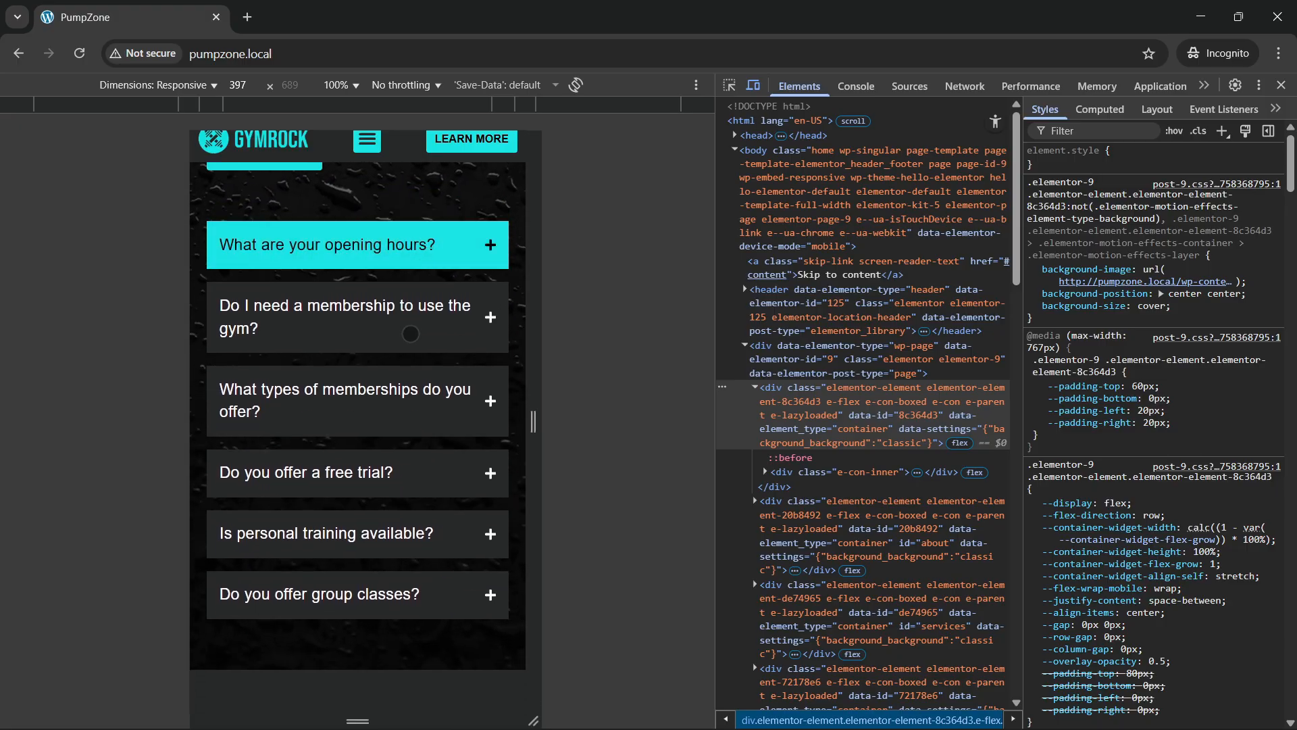
pyautogui.click(411, 334)
pyautogui.click(421, 339)
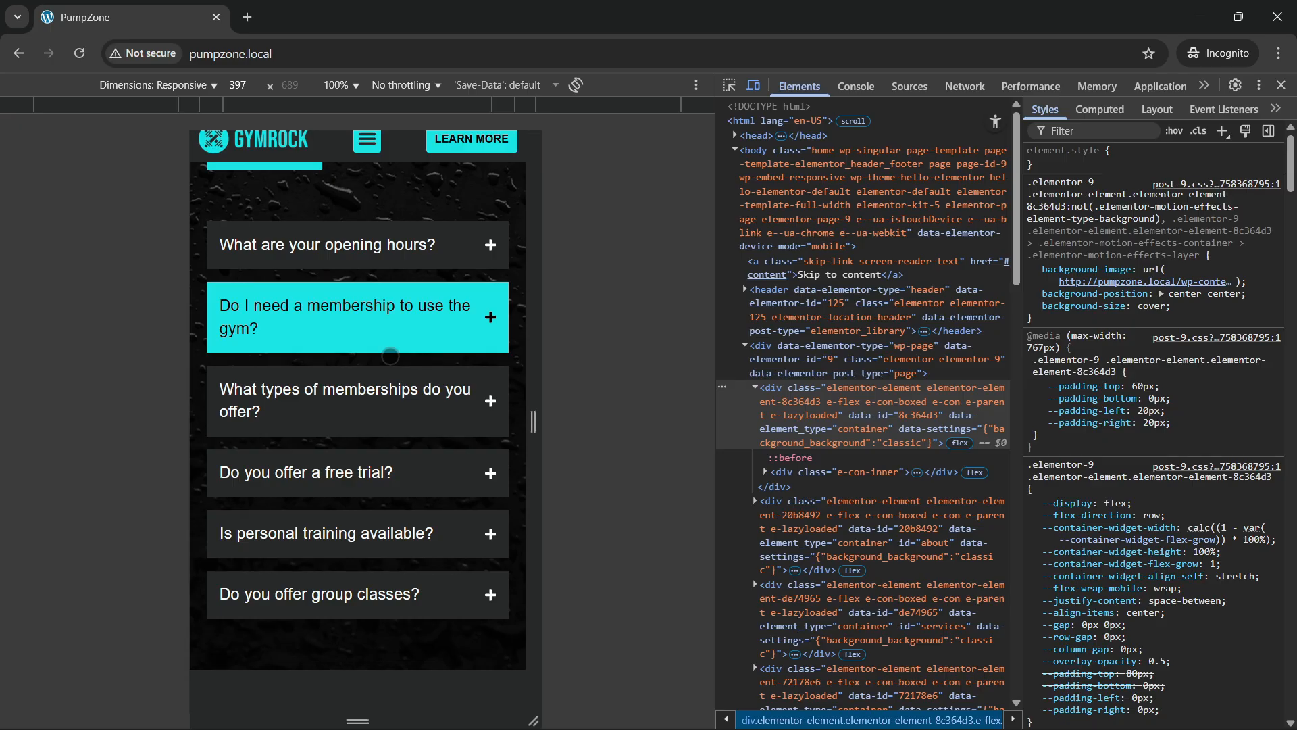
pyautogui.click(392, 413)
pyautogui.click(391, 416)
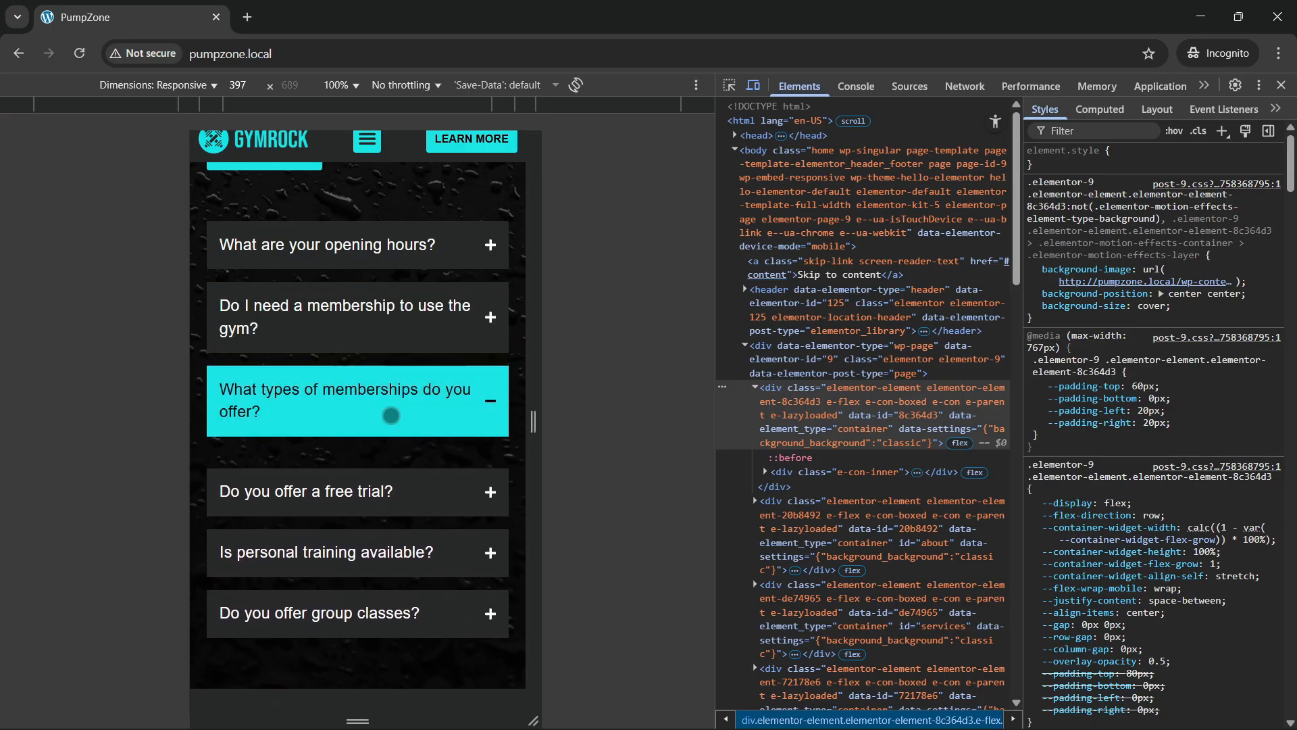
pyautogui.click(391, 415)
pyautogui.click(392, 416)
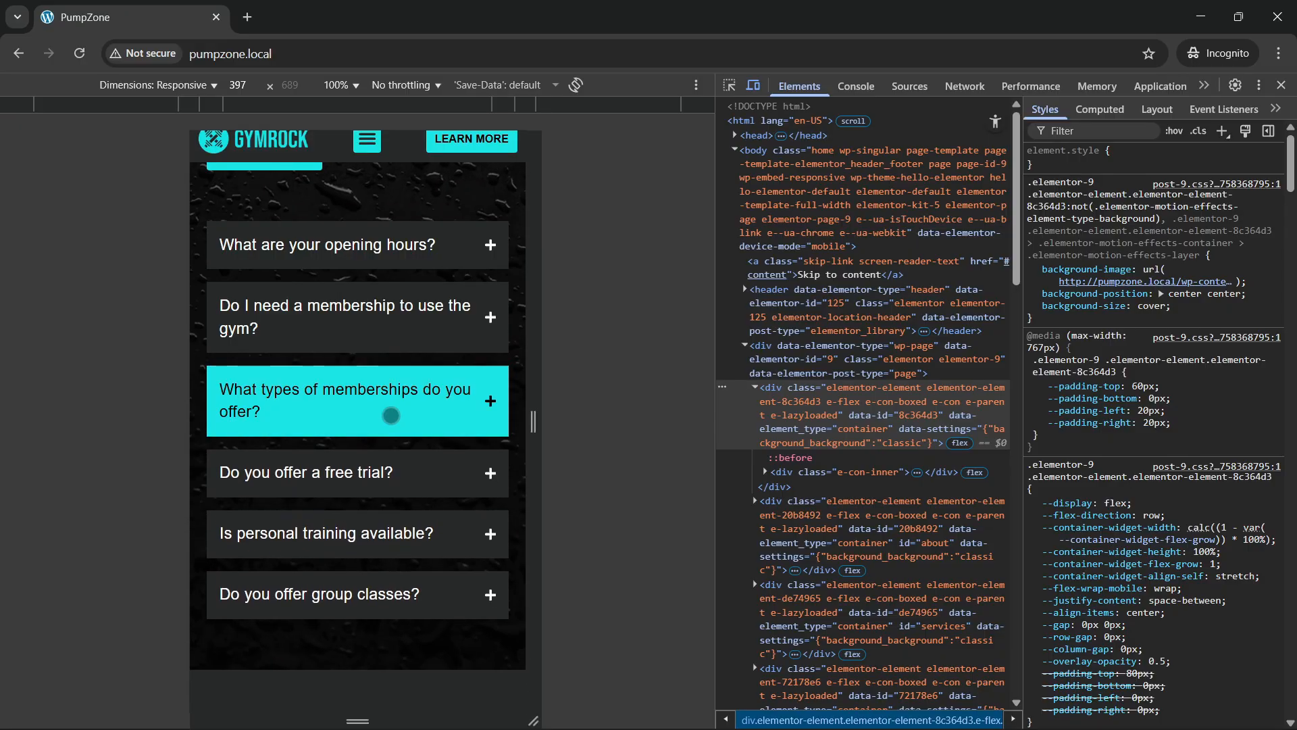
pyautogui.click(391, 416)
pyautogui.click(391, 415)
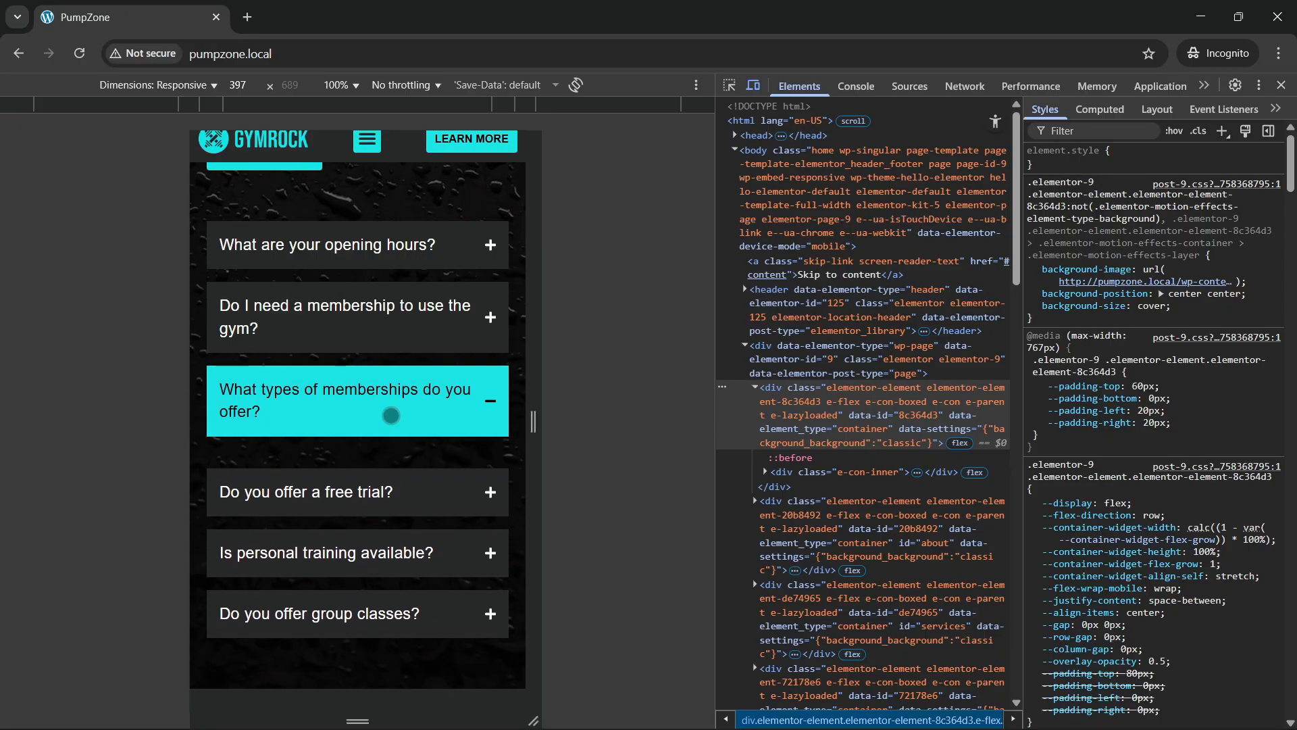
pyautogui.click(365, 489)
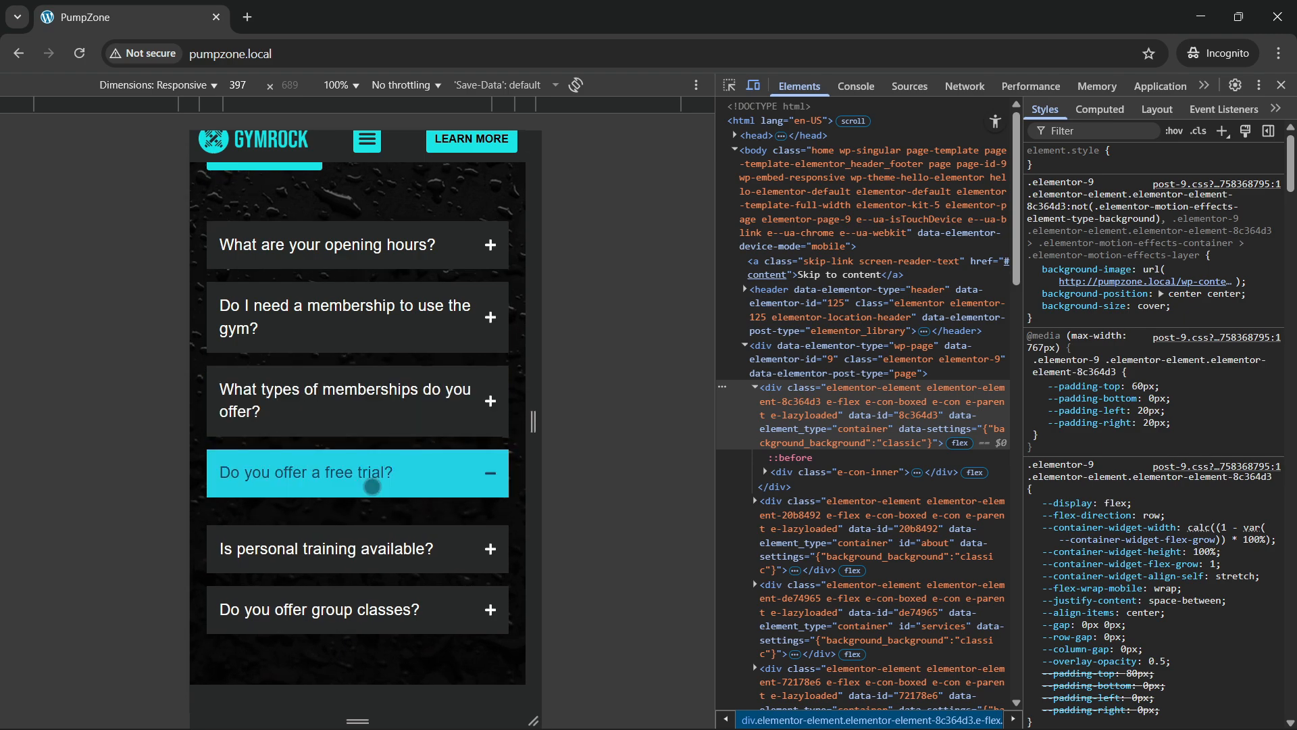
pyautogui.scroll(-1, 363, 504)
# Step: Expand 'Is personal training available?', scroll through the contact form and footer, then use back-to-top
pyautogui.click(363, 537)
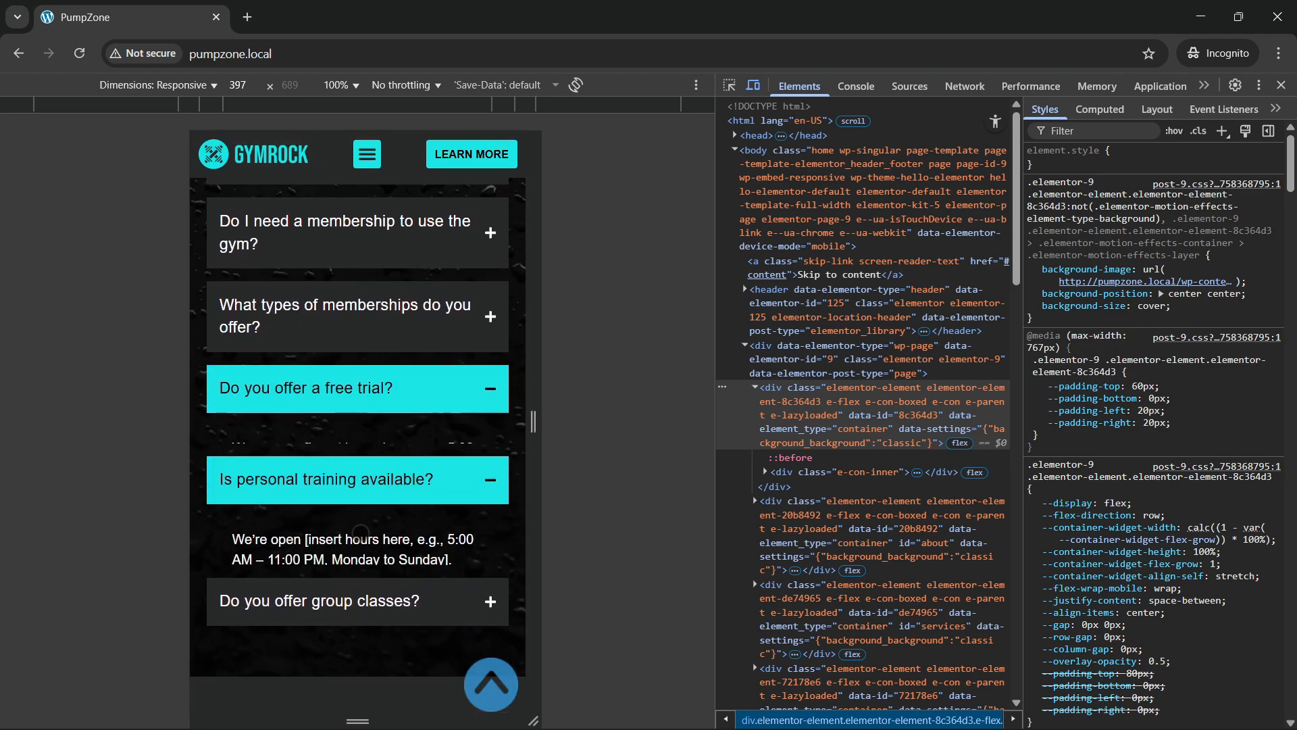
pyautogui.scroll(-5, 368, 487)
pyautogui.scroll(-3, 368, 441)
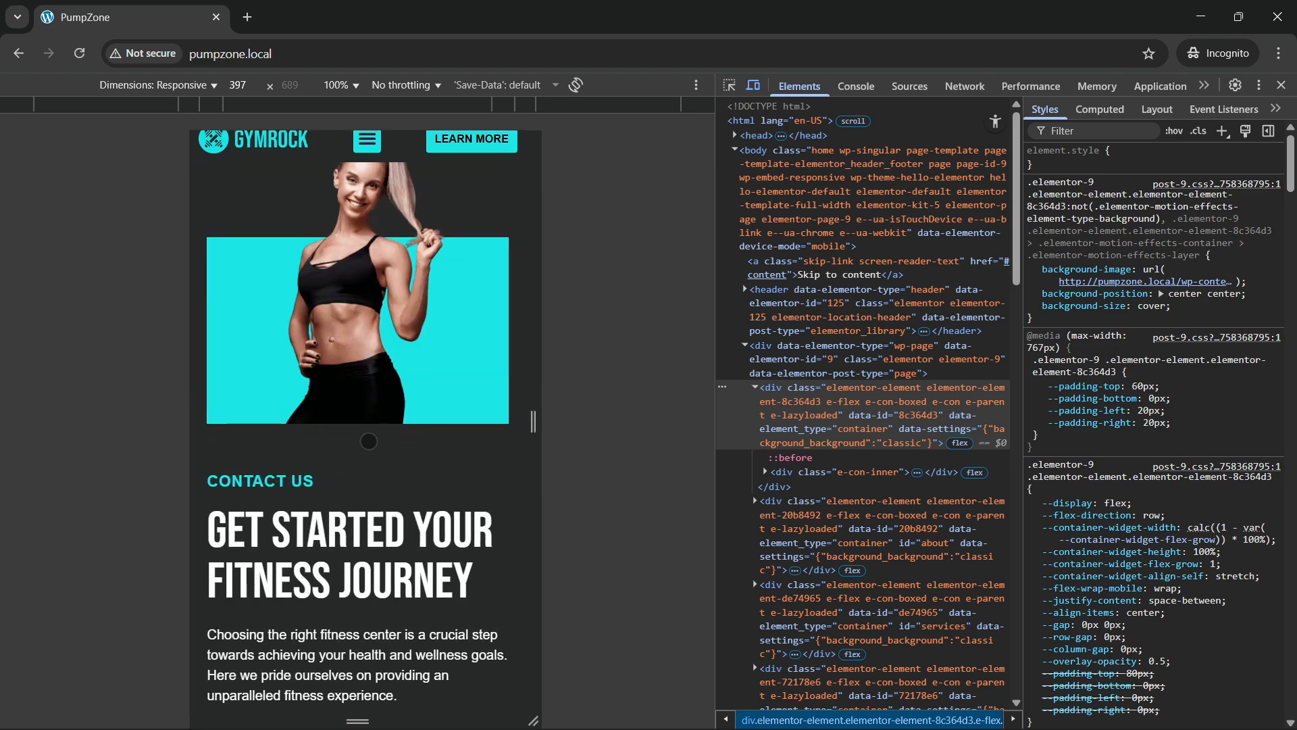
pyautogui.scroll(-4, 368, 442)
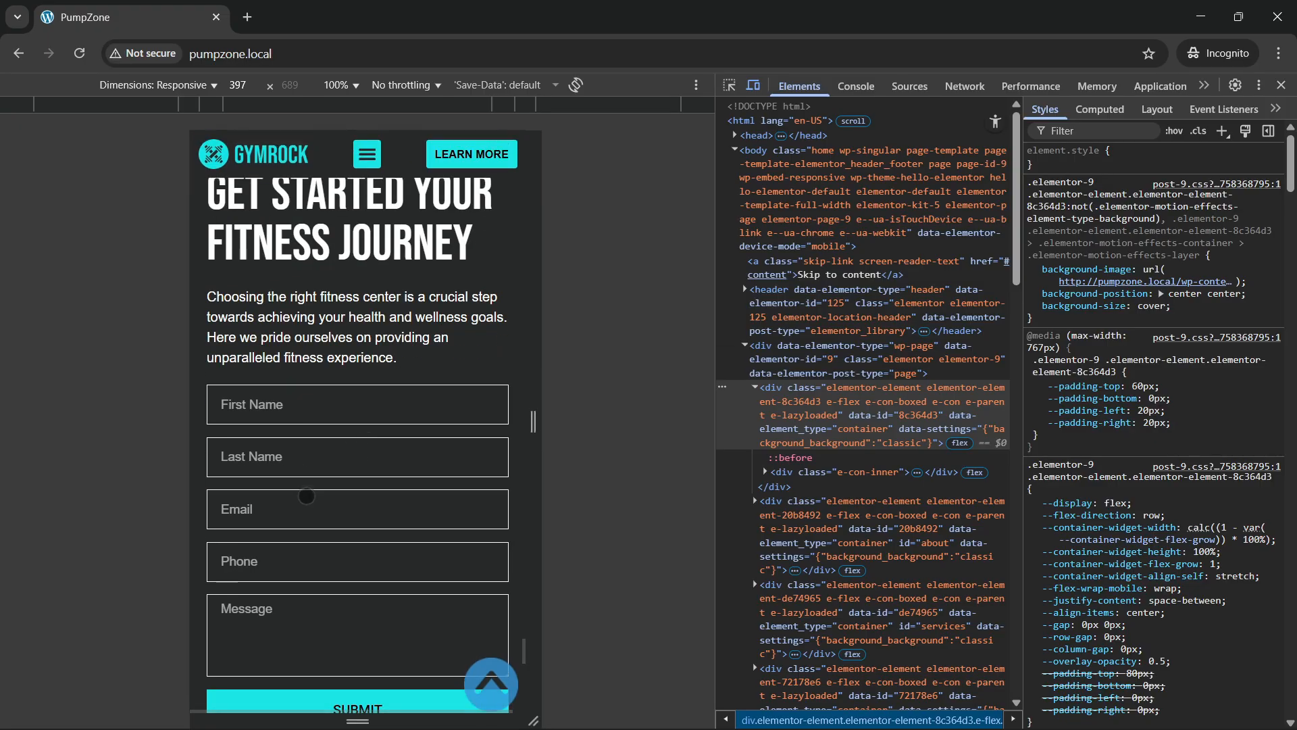
pyautogui.scroll(-2, 304, 497)
pyautogui.scroll(4, 323, 475)
pyautogui.scroll(-10, 323, 475)
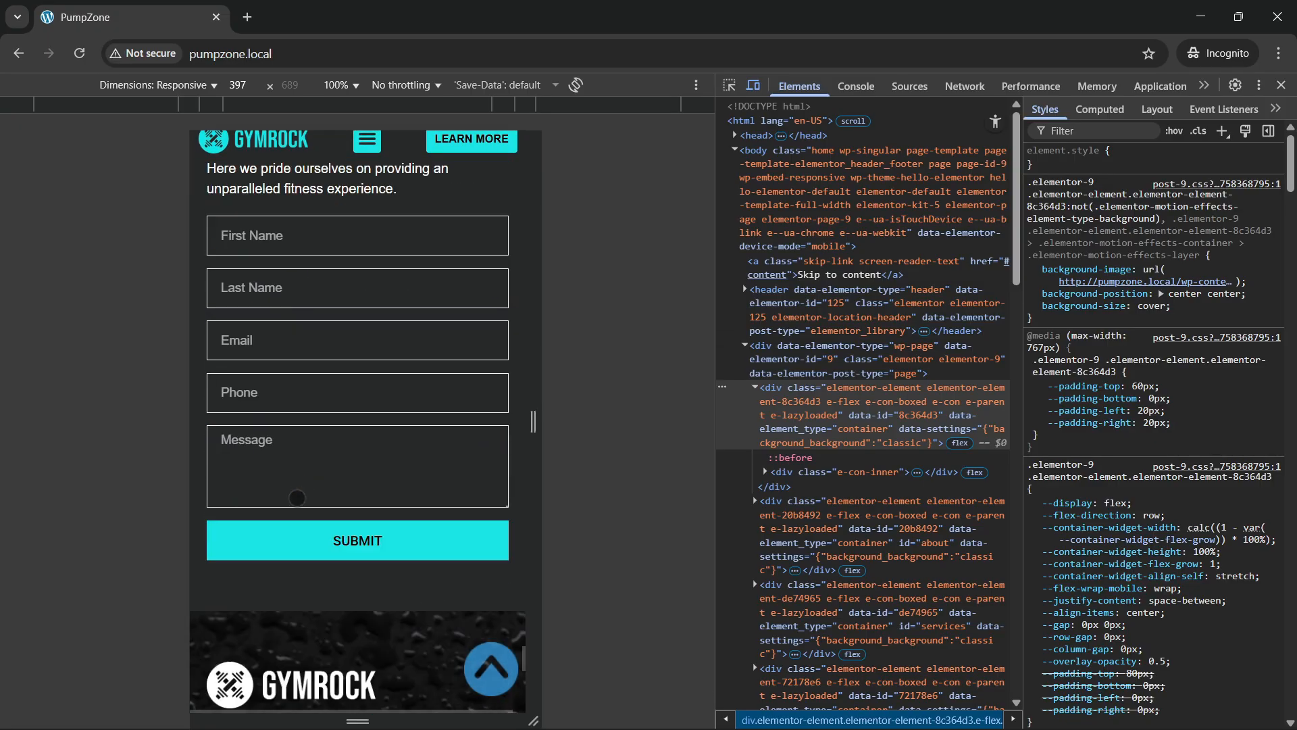
pyautogui.scroll(-8, 333, 498)
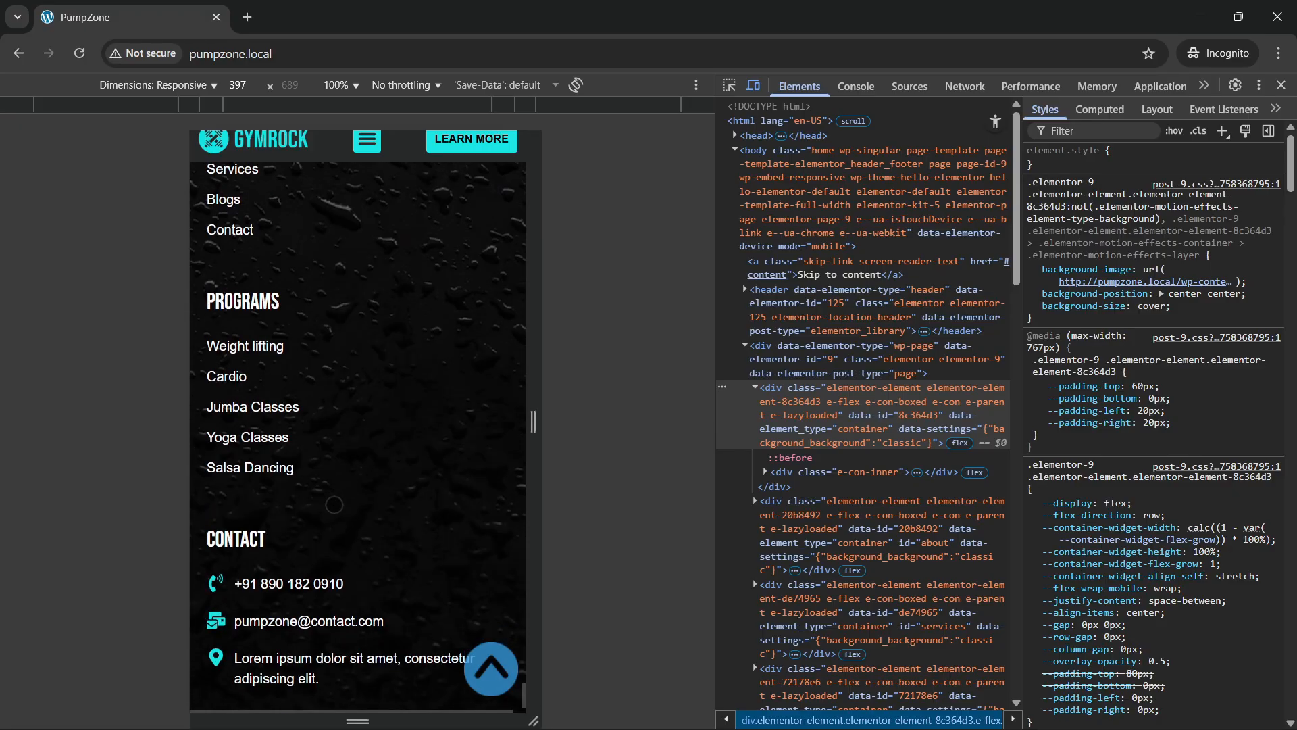
pyautogui.click(493, 668)
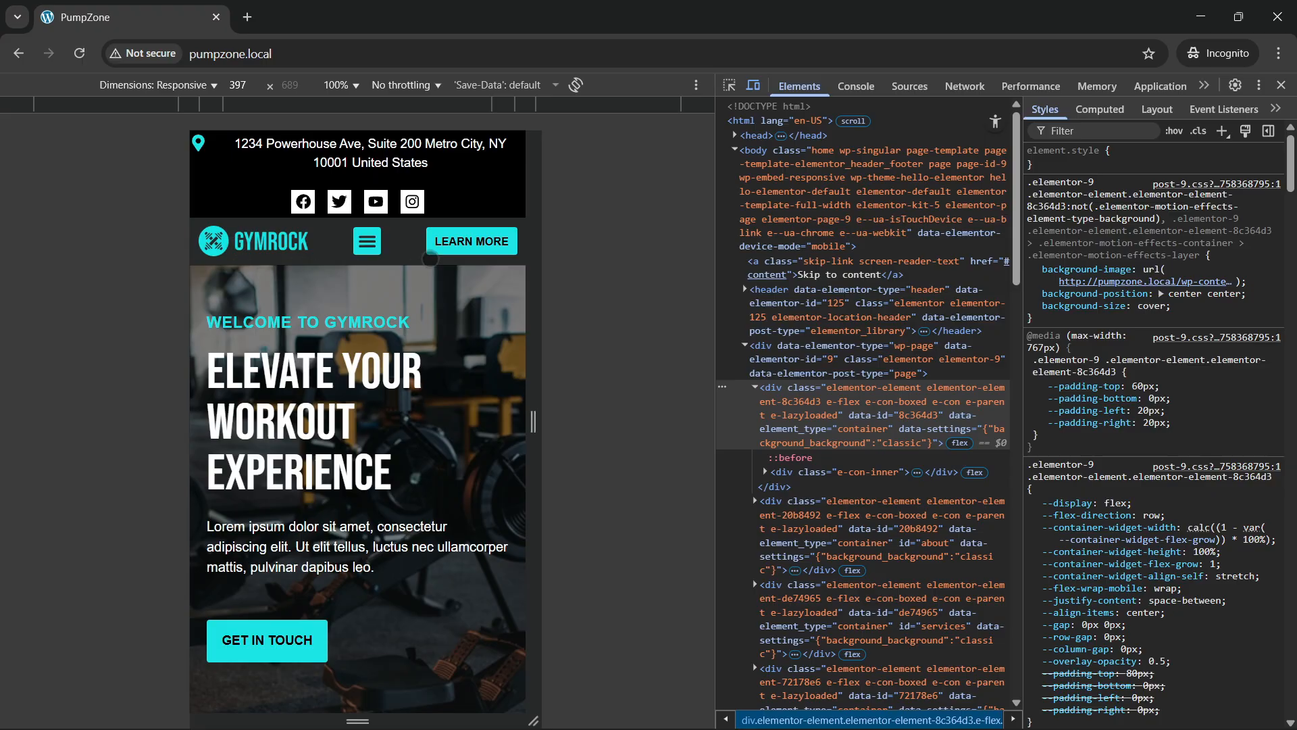
# Step: Use the mobile hamburger menu to jump to About, Services and Trainers, then scroll back up
pyautogui.click(368, 242)
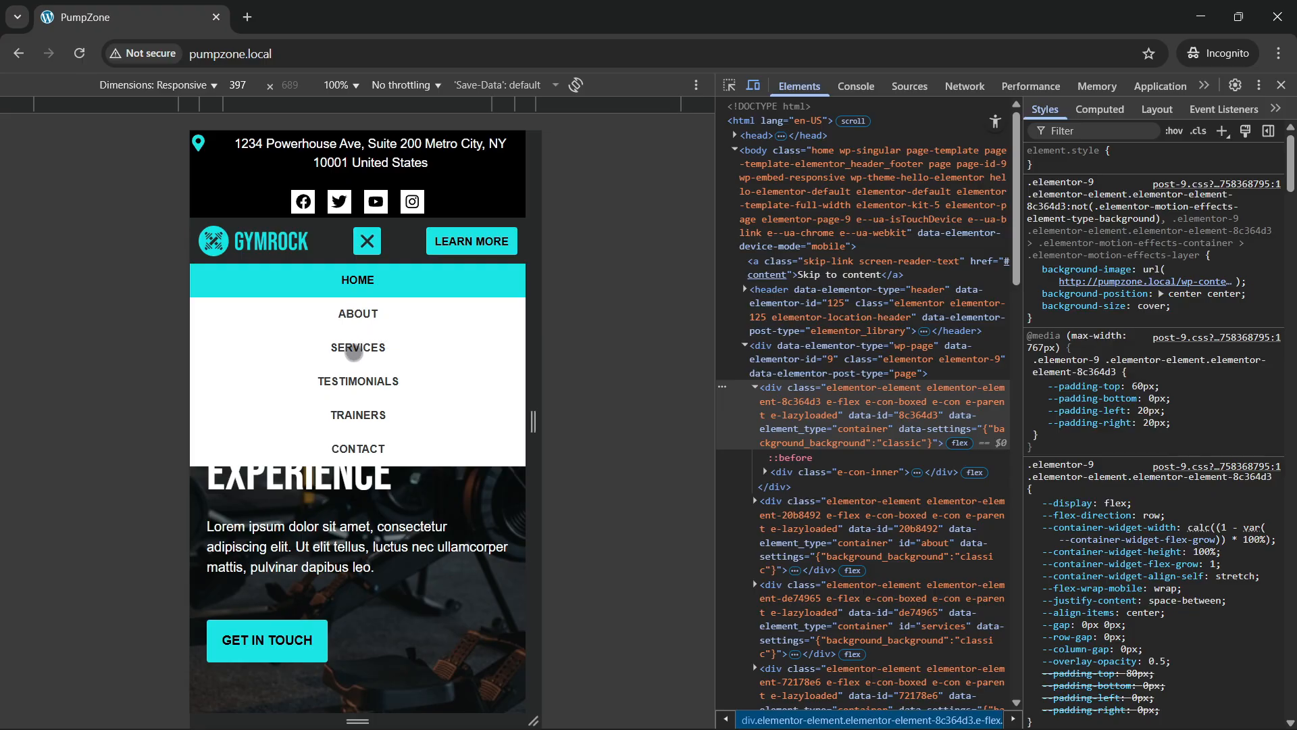
pyautogui.click(366, 244)
pyautogui.click(367, 242)
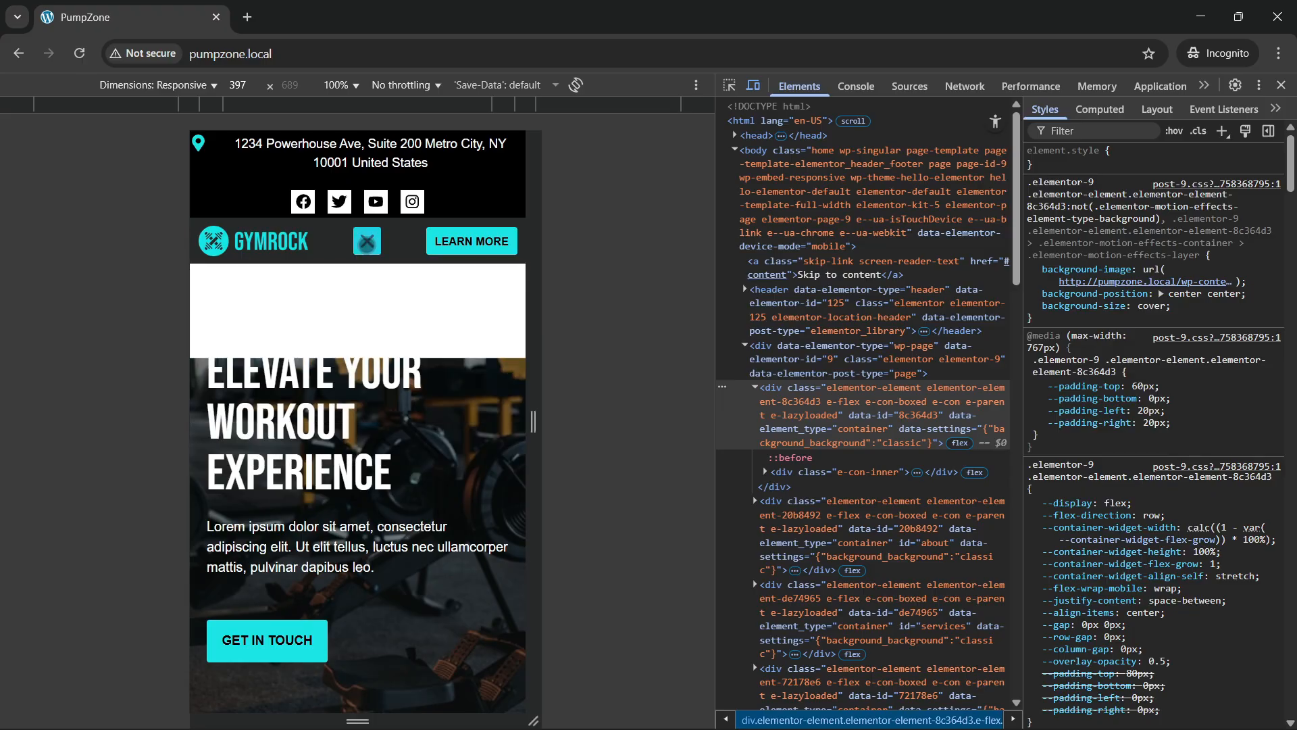
pyautogui.click(362, 309)
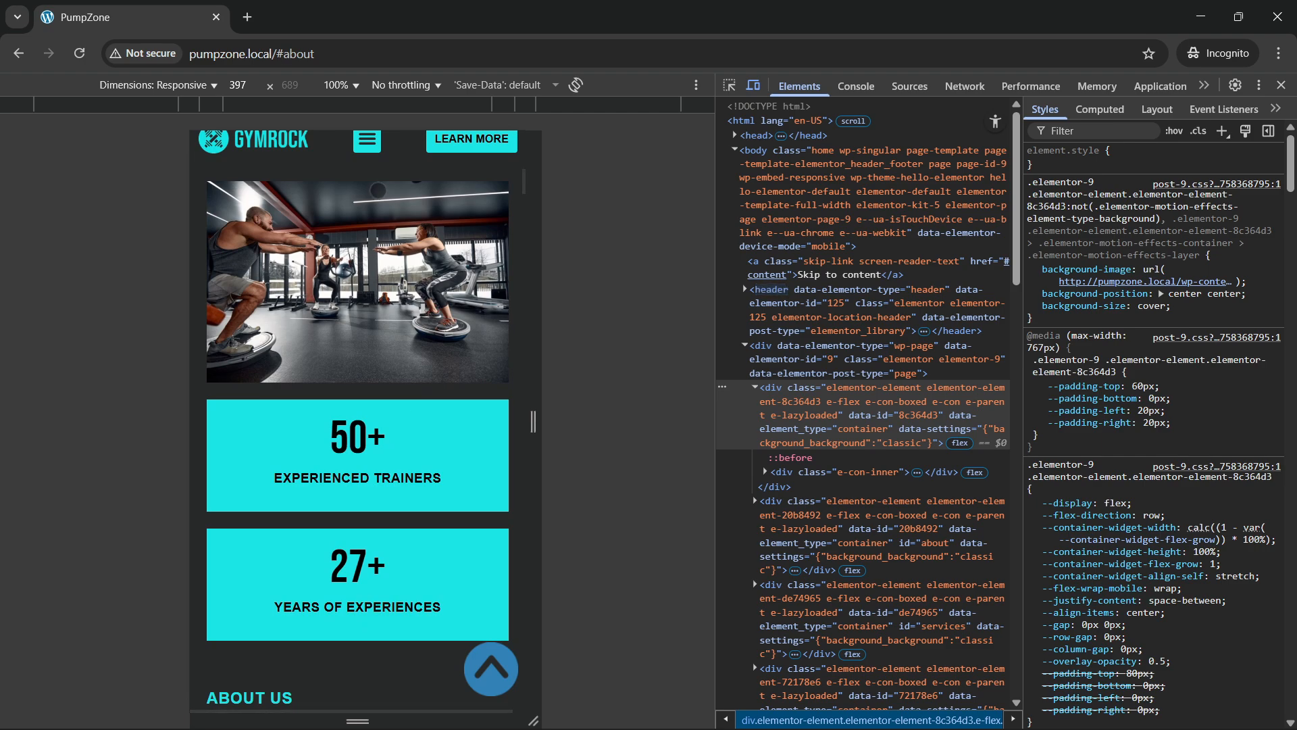
pyautogui.click(368, 142)
pyautogui.click(368, 139)
pyautogui.click(368, 140)
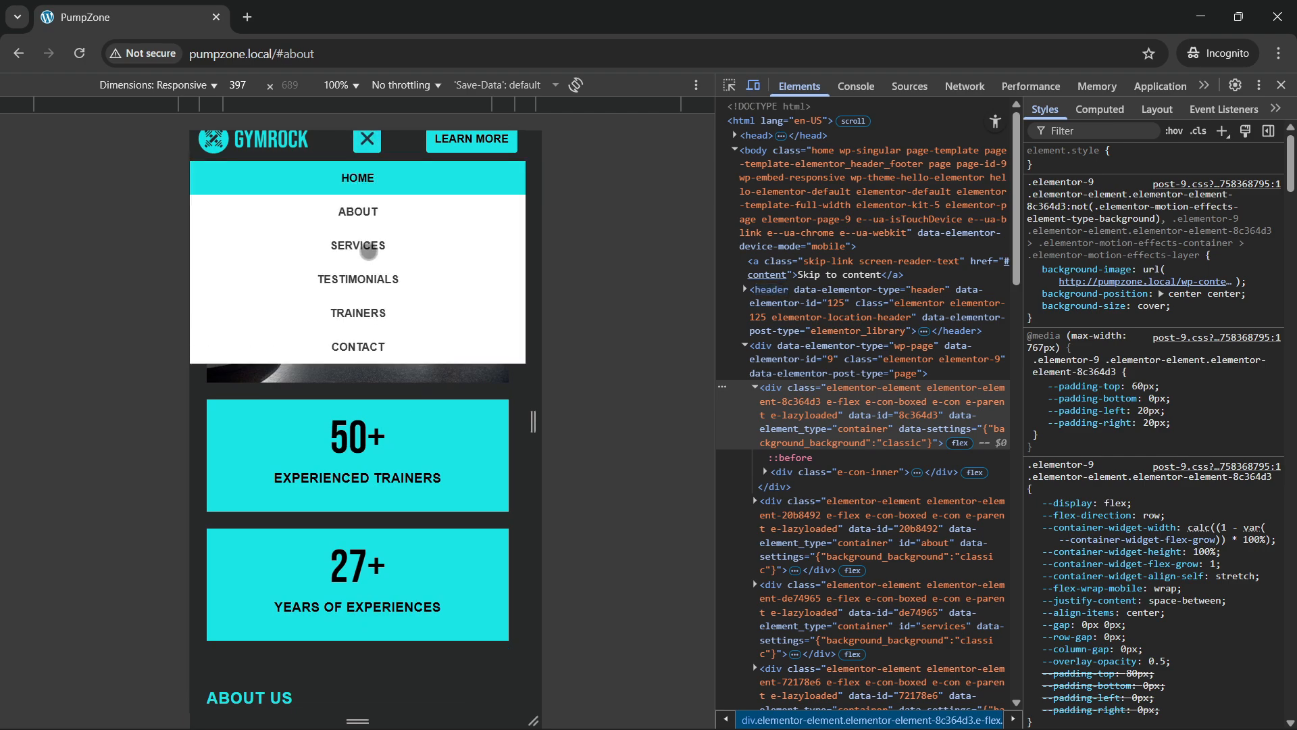
pyautogui.click(365, 249)
pyautogui.click(367, 142)
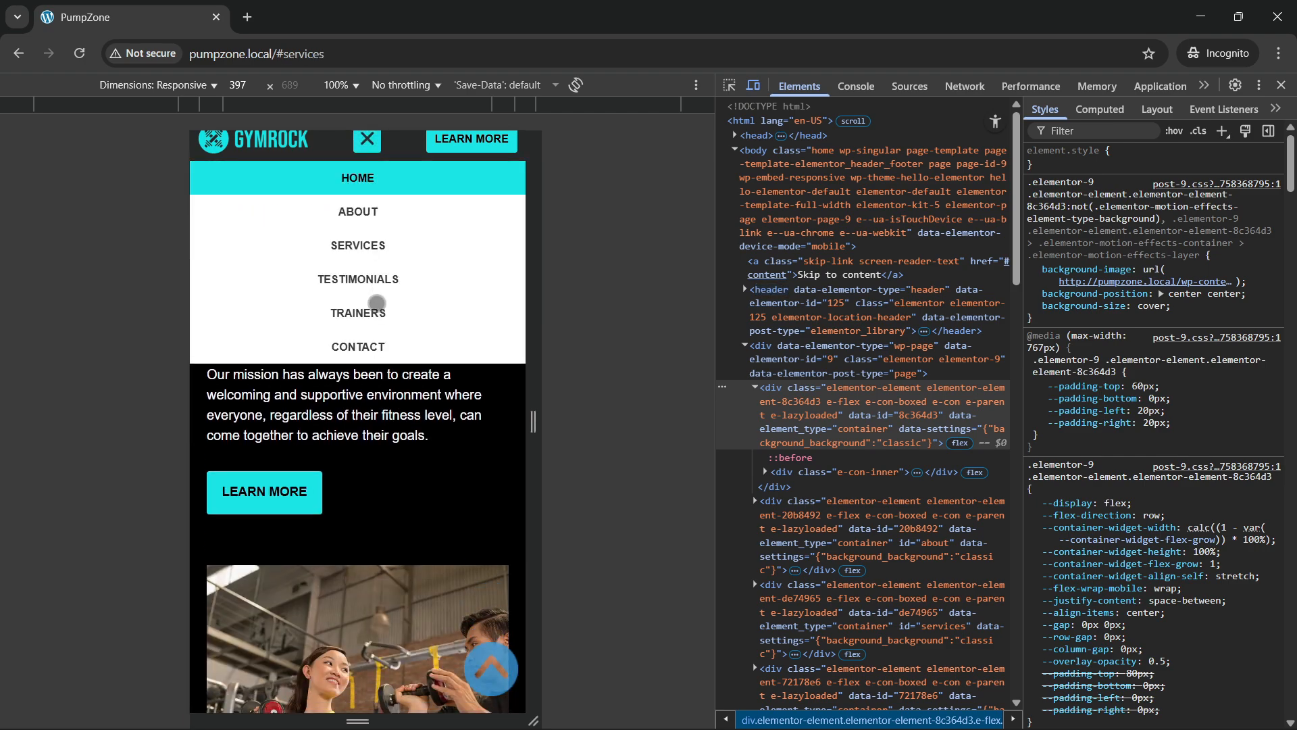
pyautogui.click(373, 308)
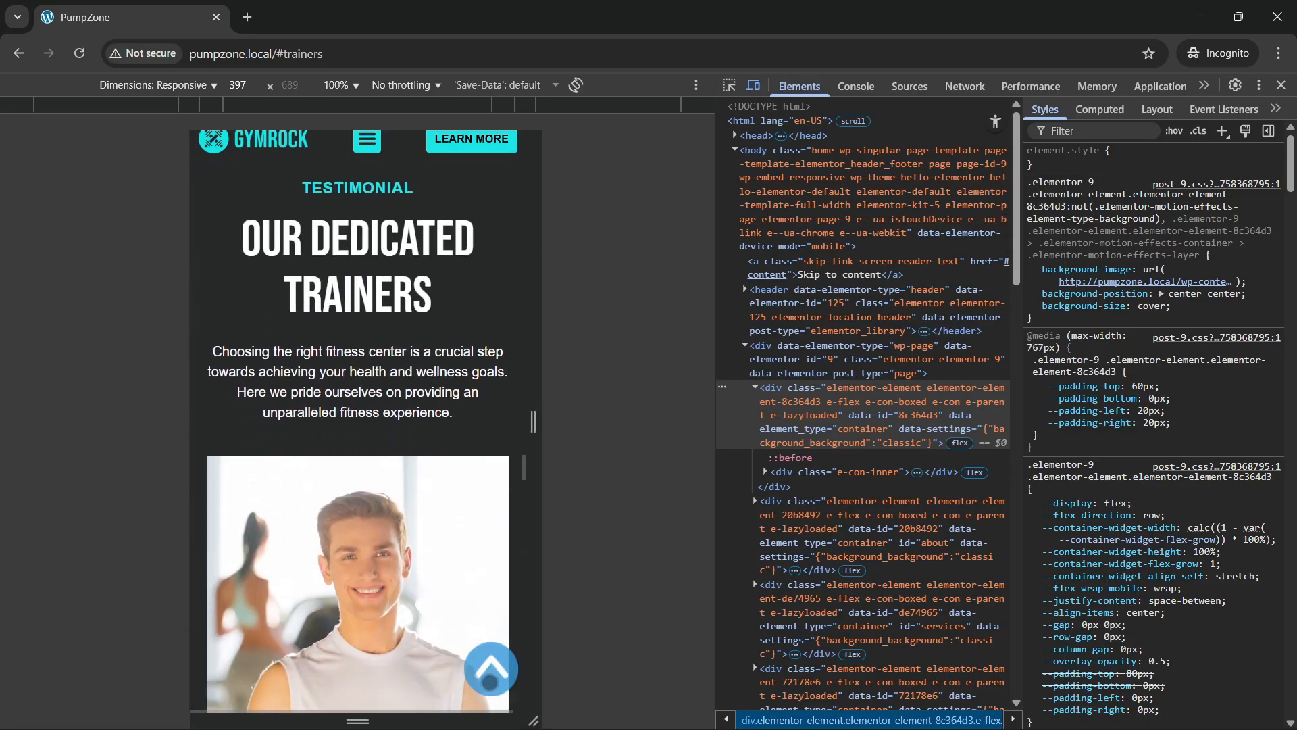
pyautogui.scroll(10, 417, 570)
pyautogui.scroll(10, 399, 513)
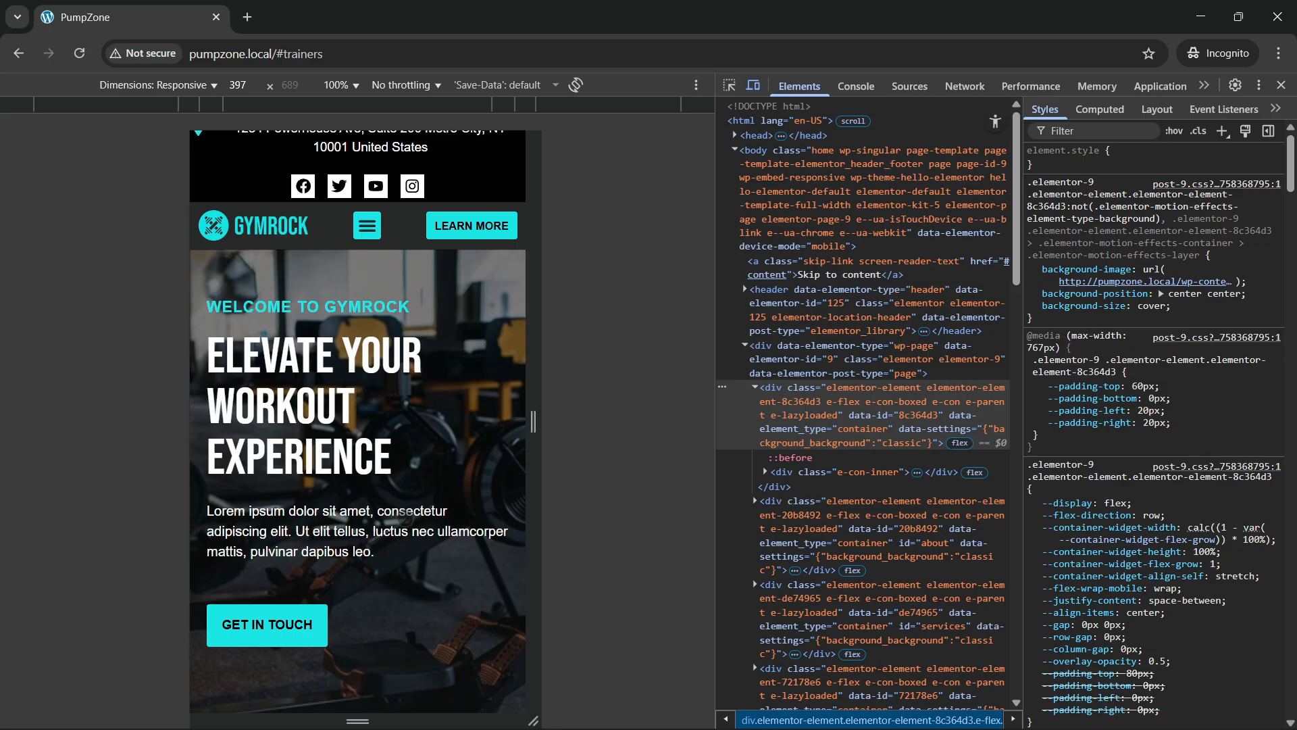
# Step: Close DevTools to view the full desktop page, then switch to the pumpzone2 Dashboard window
pyautogui.scroll(2, 393, 512)
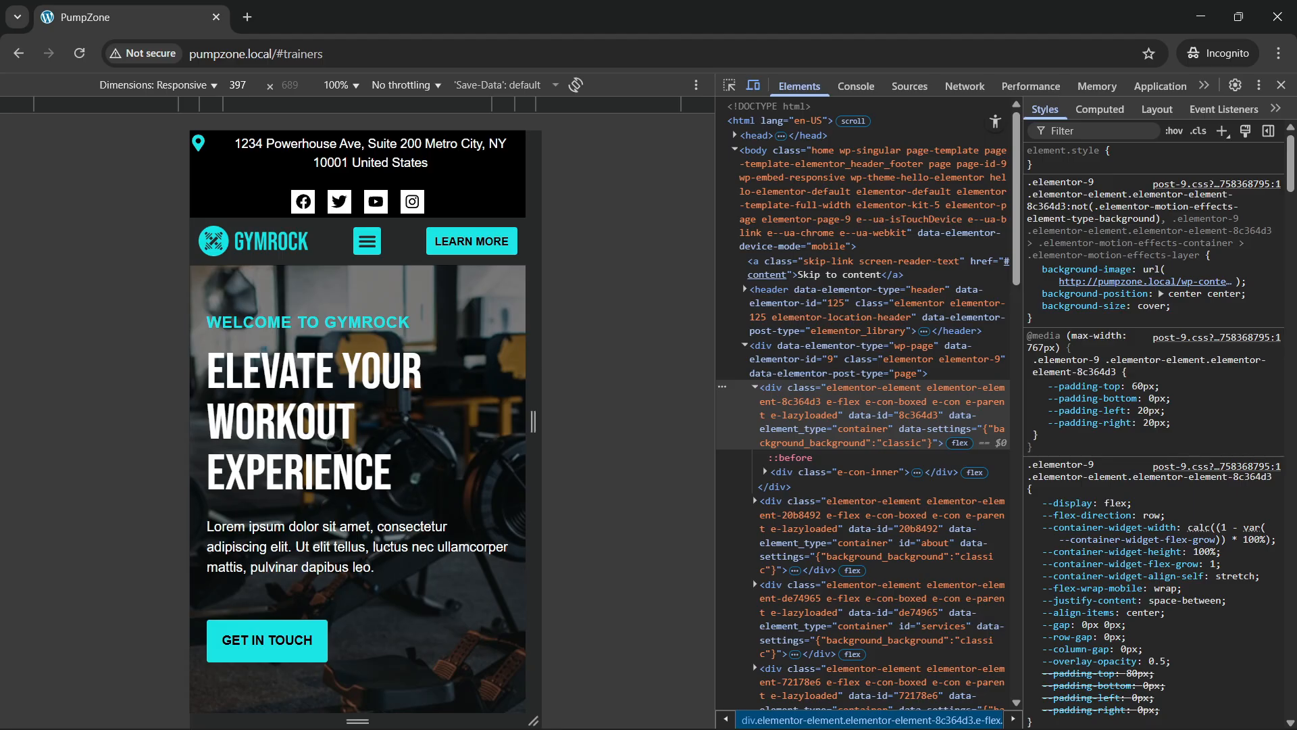
pyautogui.scroll(-2, 334, 444)
pyautogui.scroll(2, 334, 443)
pyautogui.scroll(-1, 335, 443)
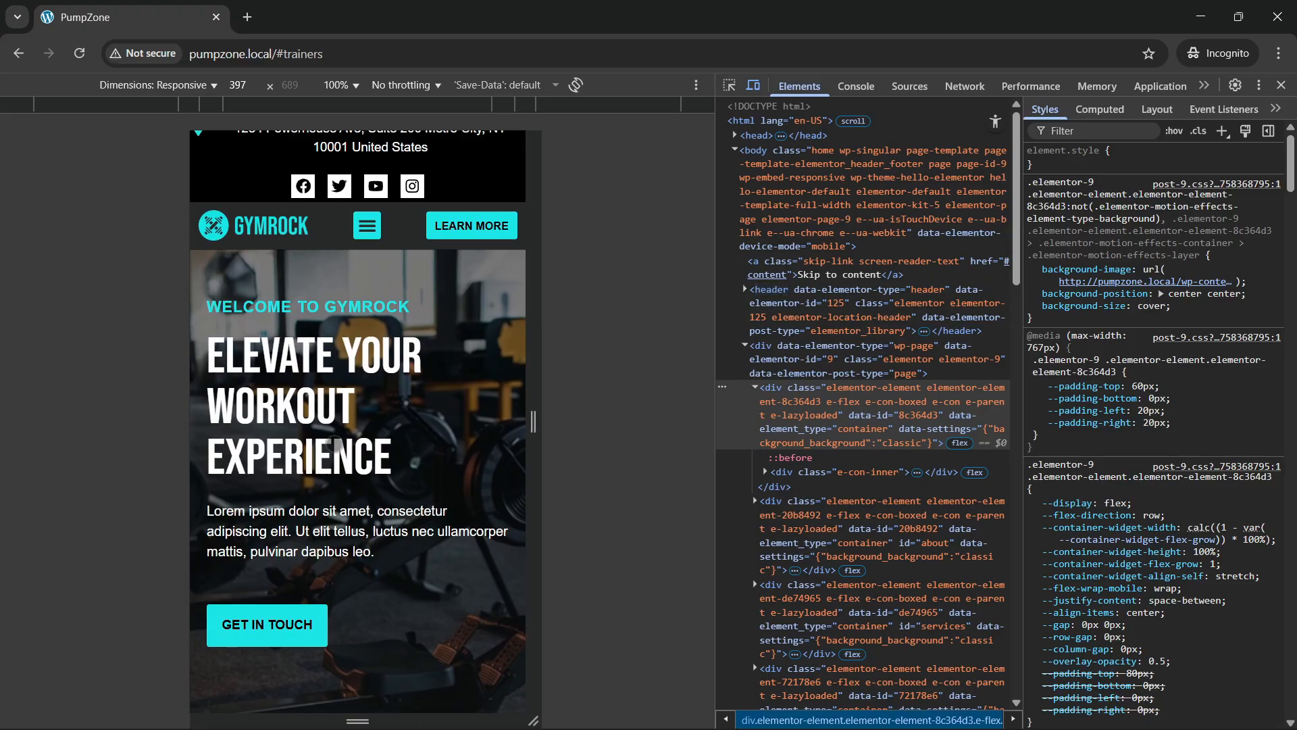
pyautogui.scroll(1, 379, 415)
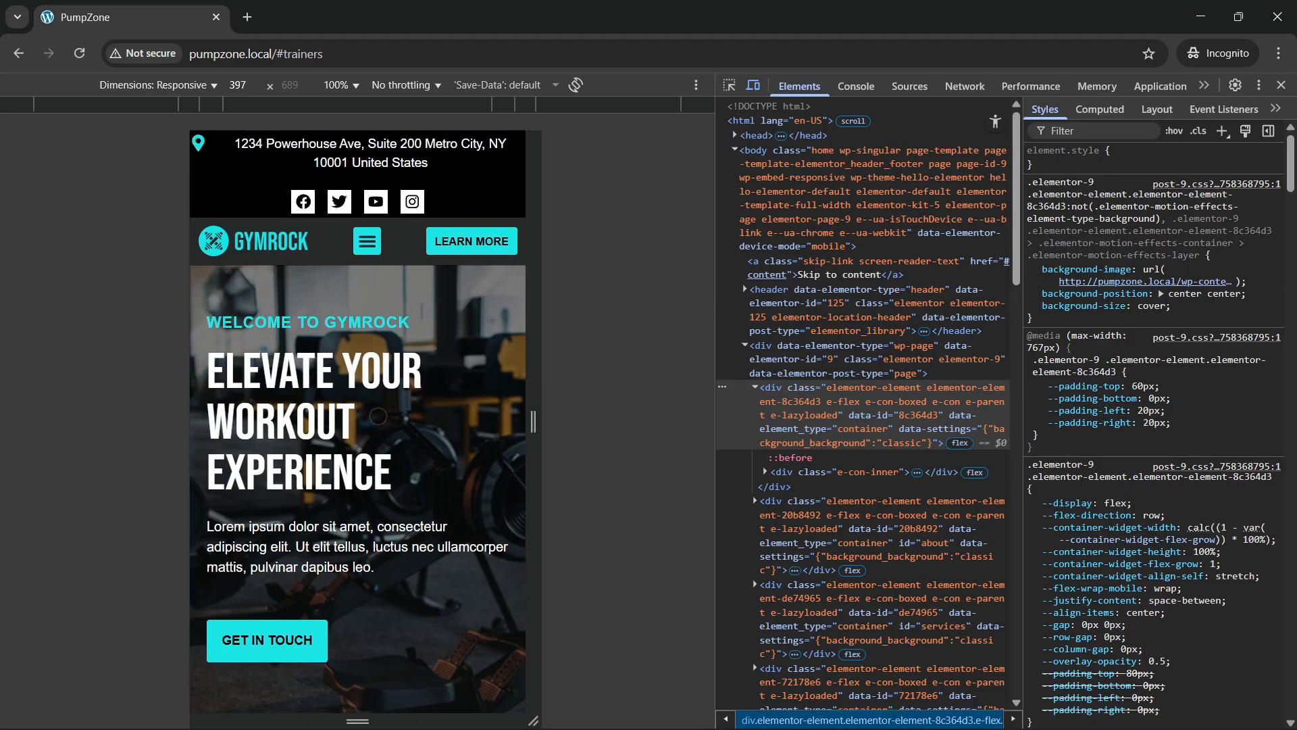
pyautogui.click(1282, 85)
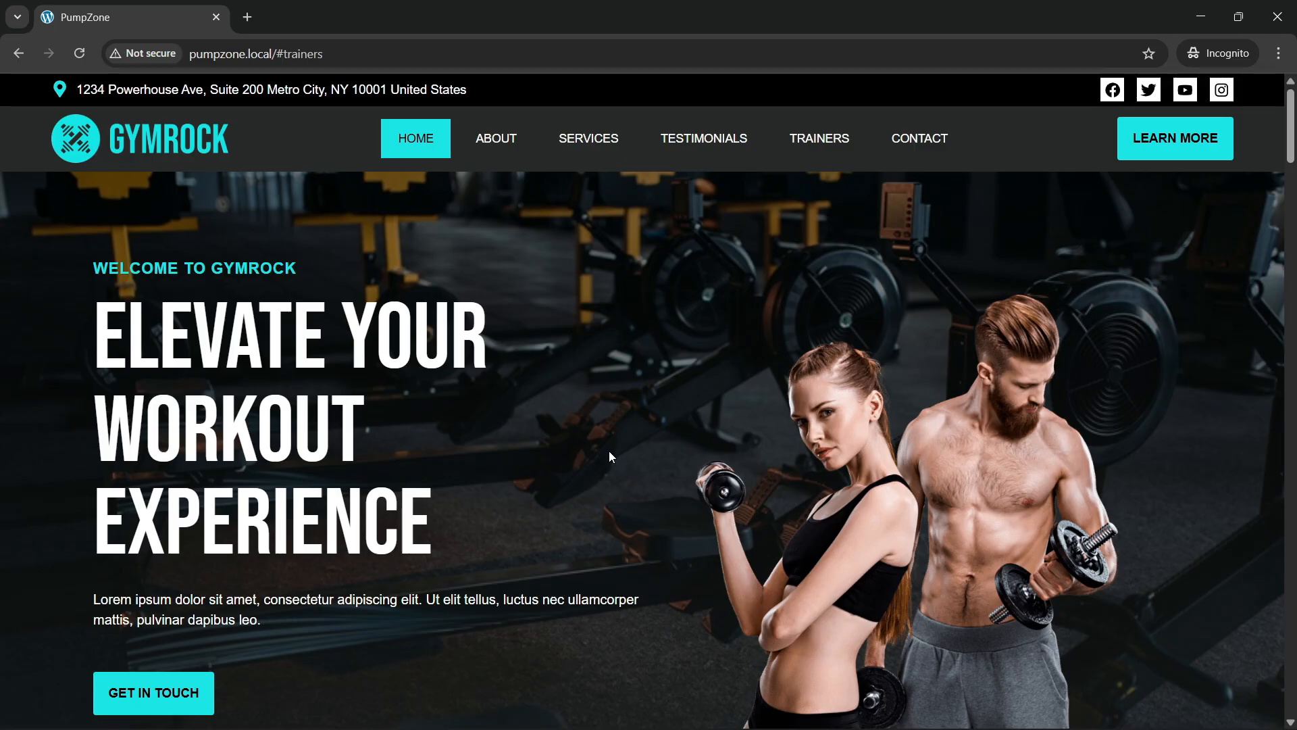
pyautogui.hotkey('alt', 'Tab')
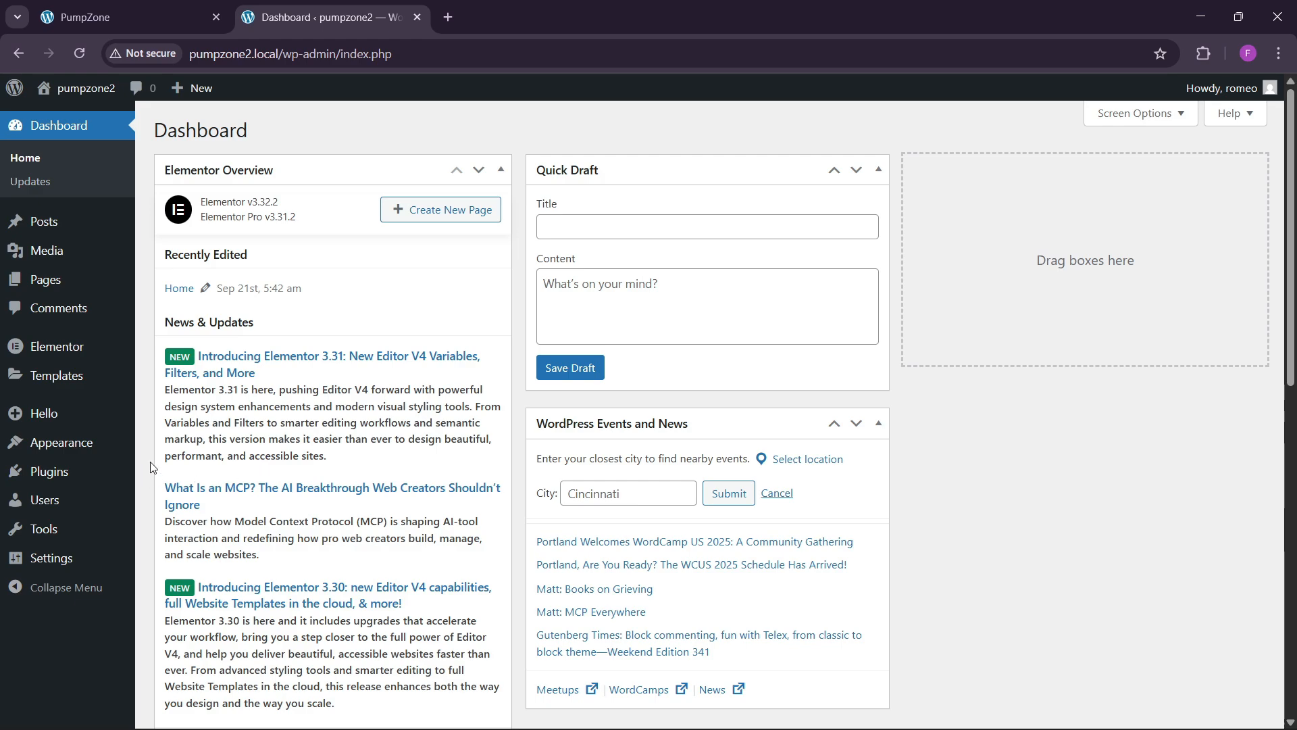
# Step: Check the active theme and installed plugins, then list All Pages showing 'Home — Elementor'
pyautogui.moveTo(88, 451)
pyautogui.click(166, 447)
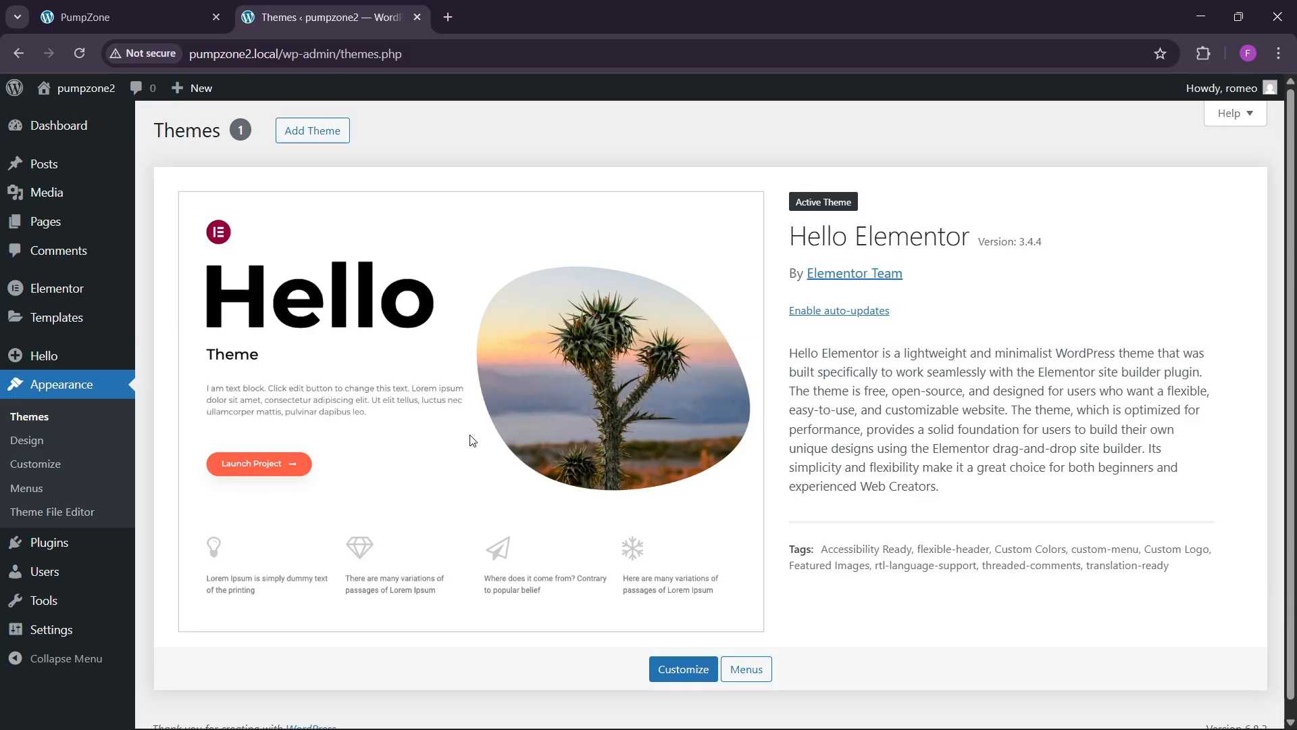
pyautogui.click(201, 540)
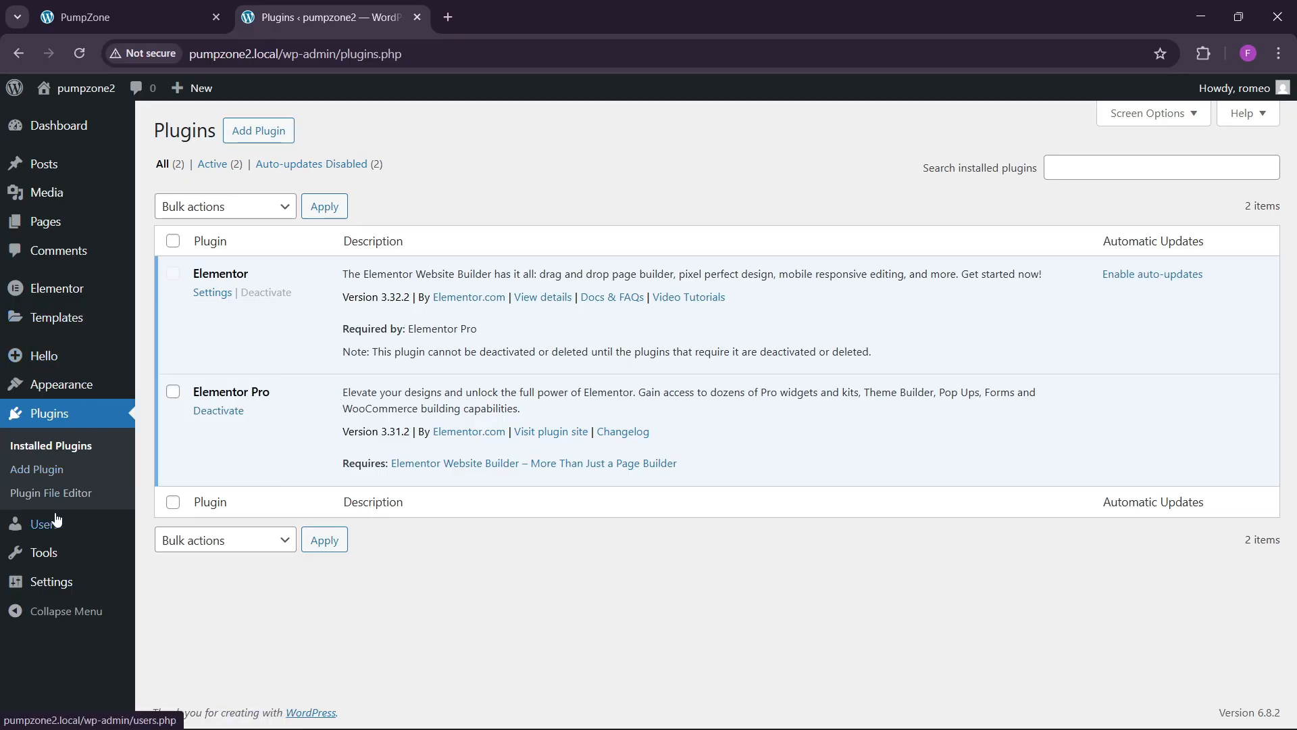
pyautogui.moveTo(42, 222)
pyautogui.click(173, 224)
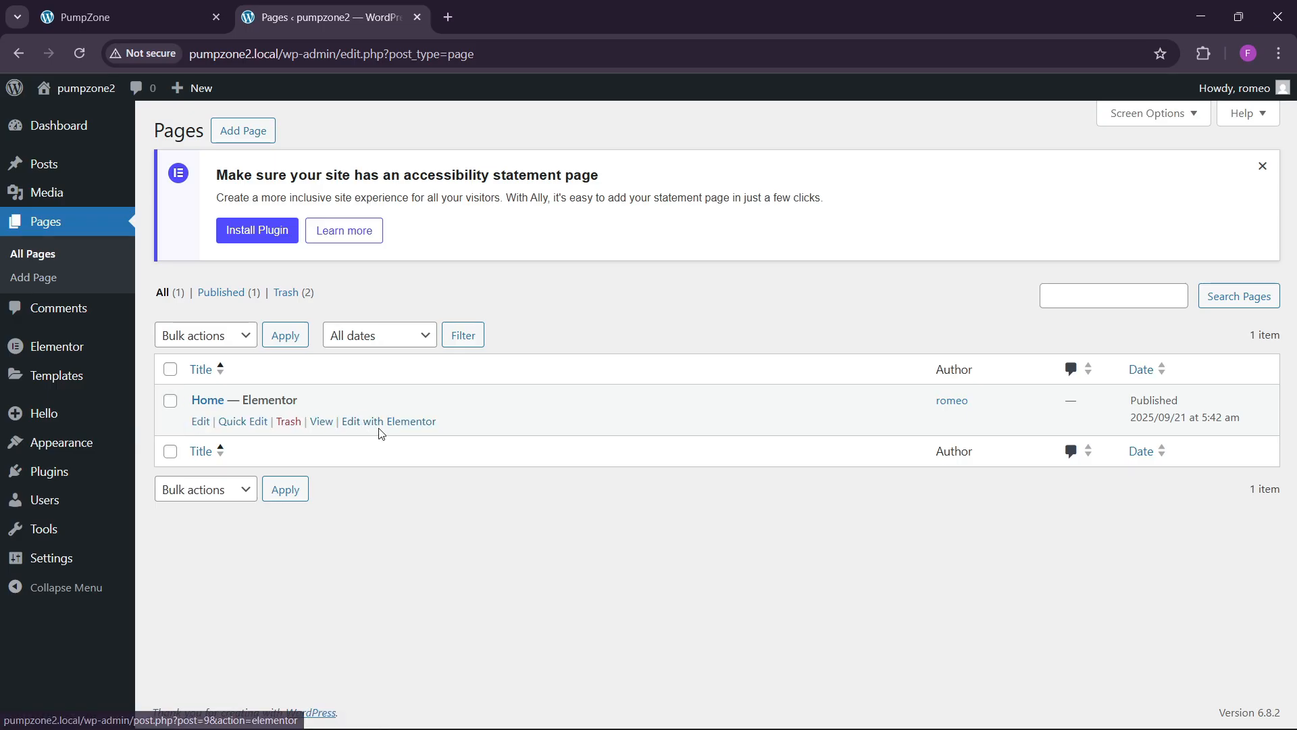
# Step: Set Reading Settings to show the static page Home as the homepage and save
pyautogui.moveTo(41, 558)
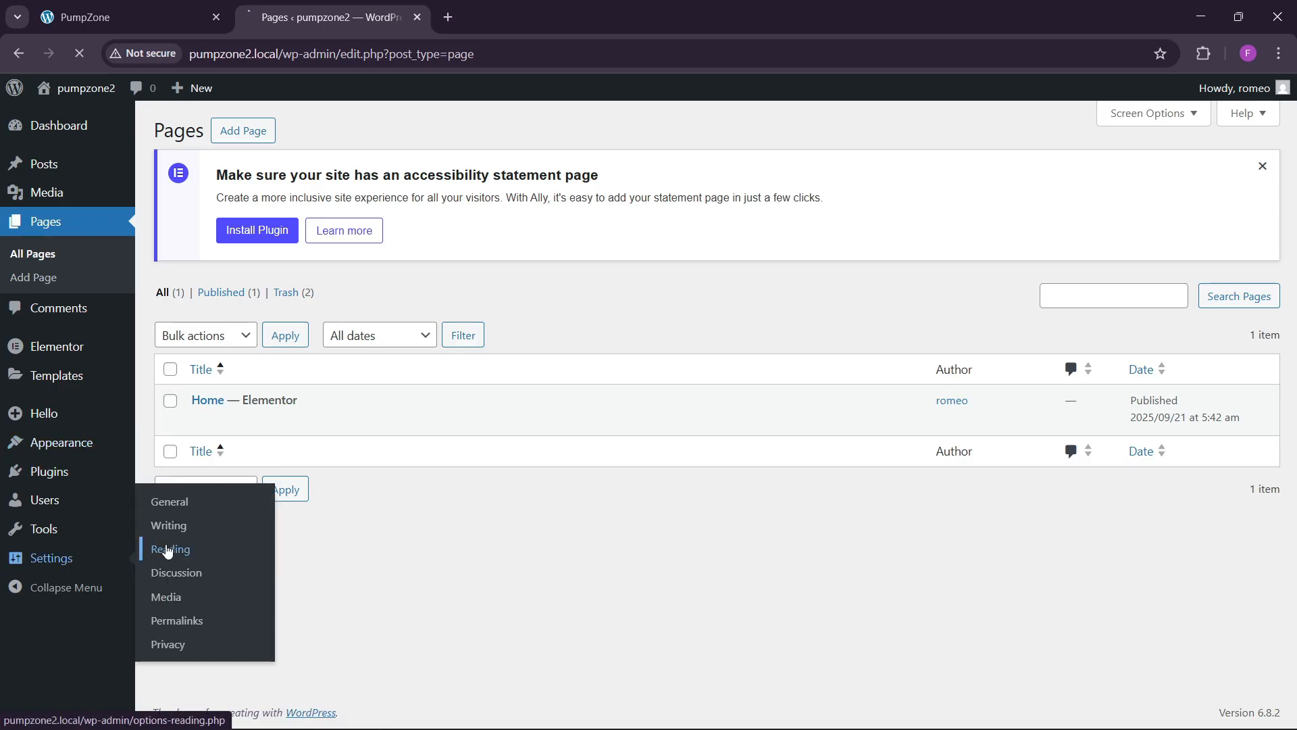
pyautogui.click(169, 548)
pyautogui.click(347, 202)
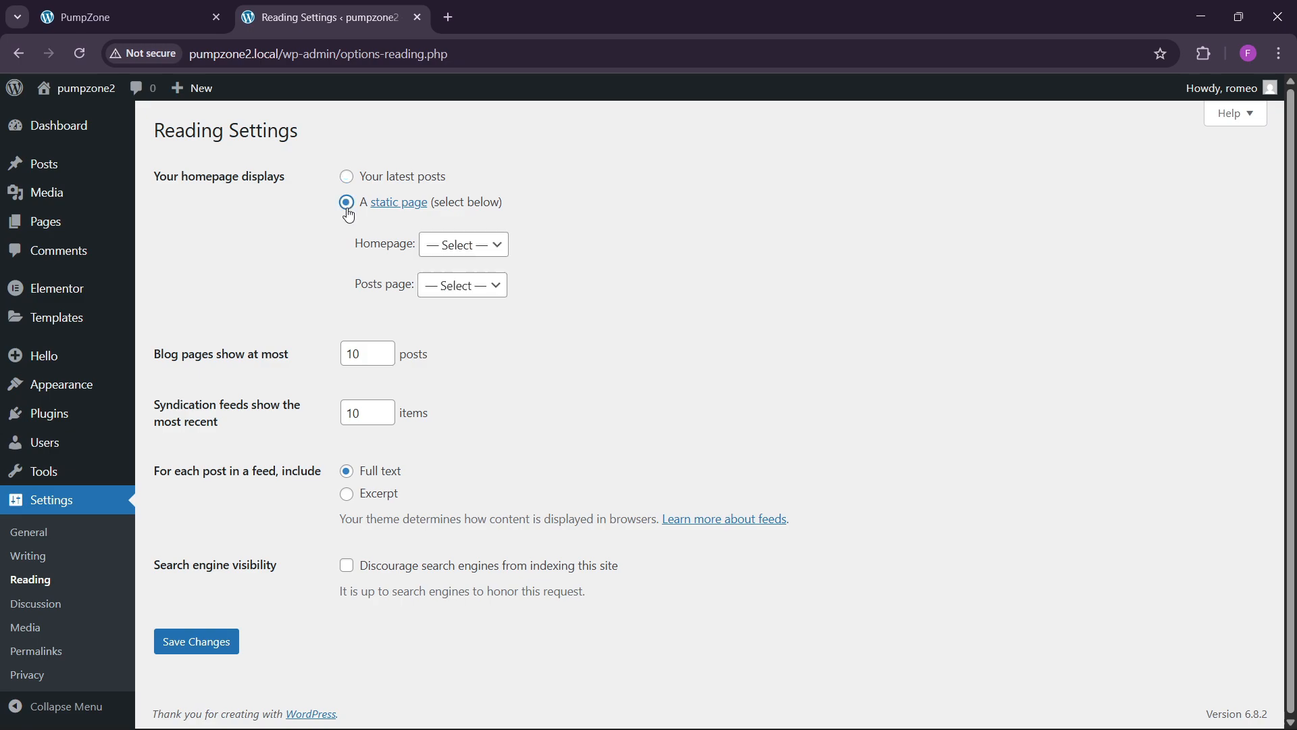
pyautogui.click(455, 245)
pyautogui.click(456, 291)
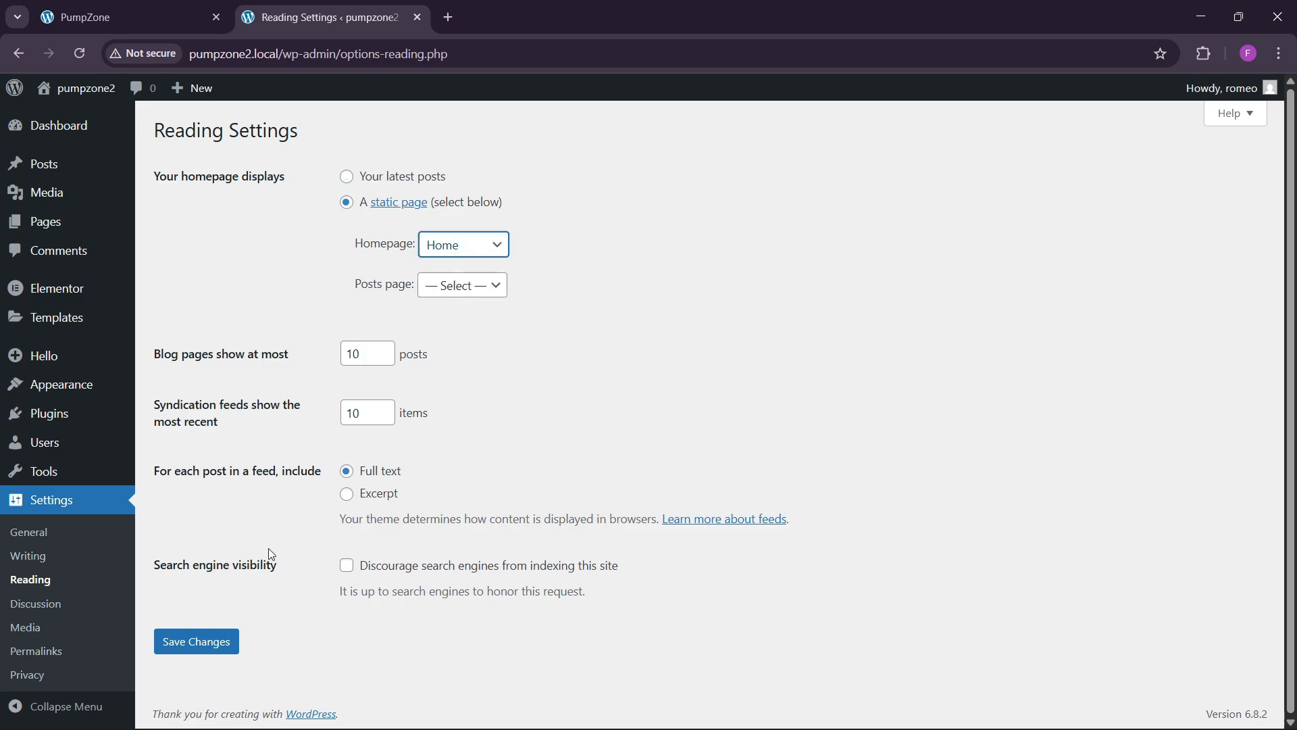
pyautogui.click(206, 650)
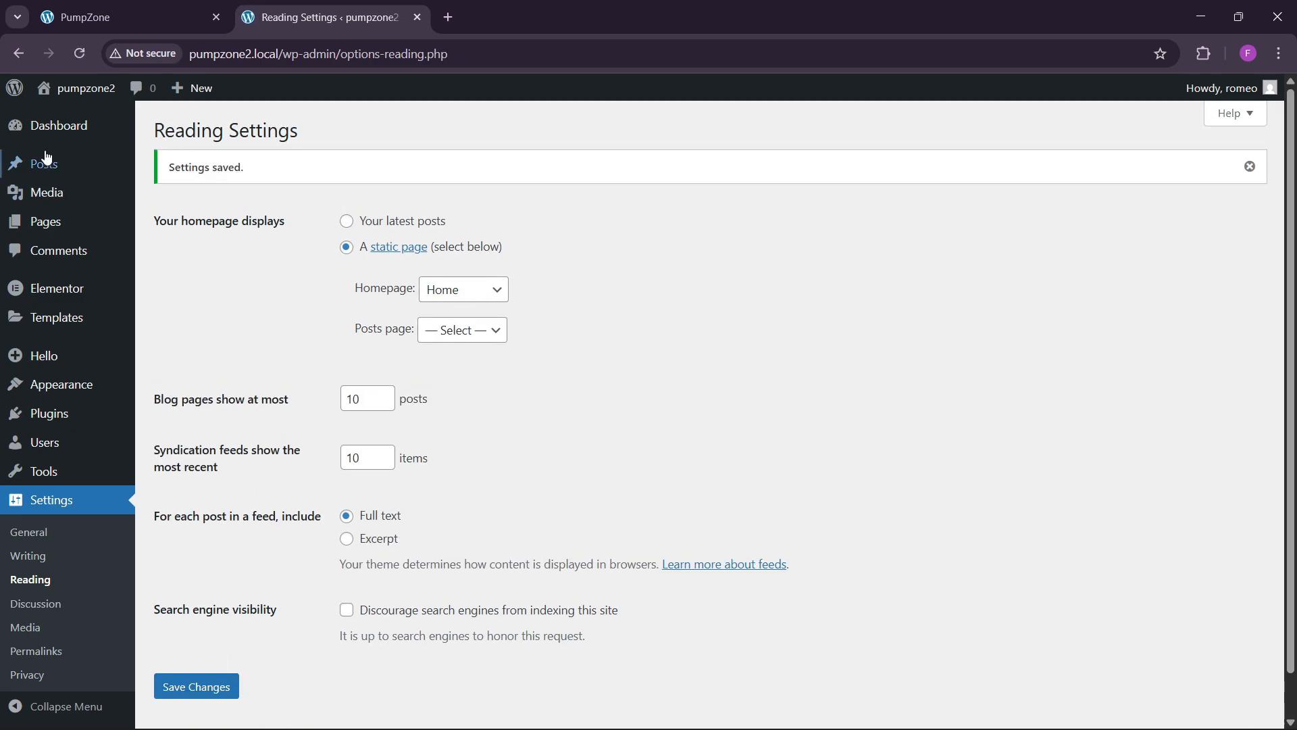
# Step: Open the live site in a new tab, then return to the Reading Settings tab
pyautogui.moveTo(74, 94)
pyautogui.rightClick(65, 120)
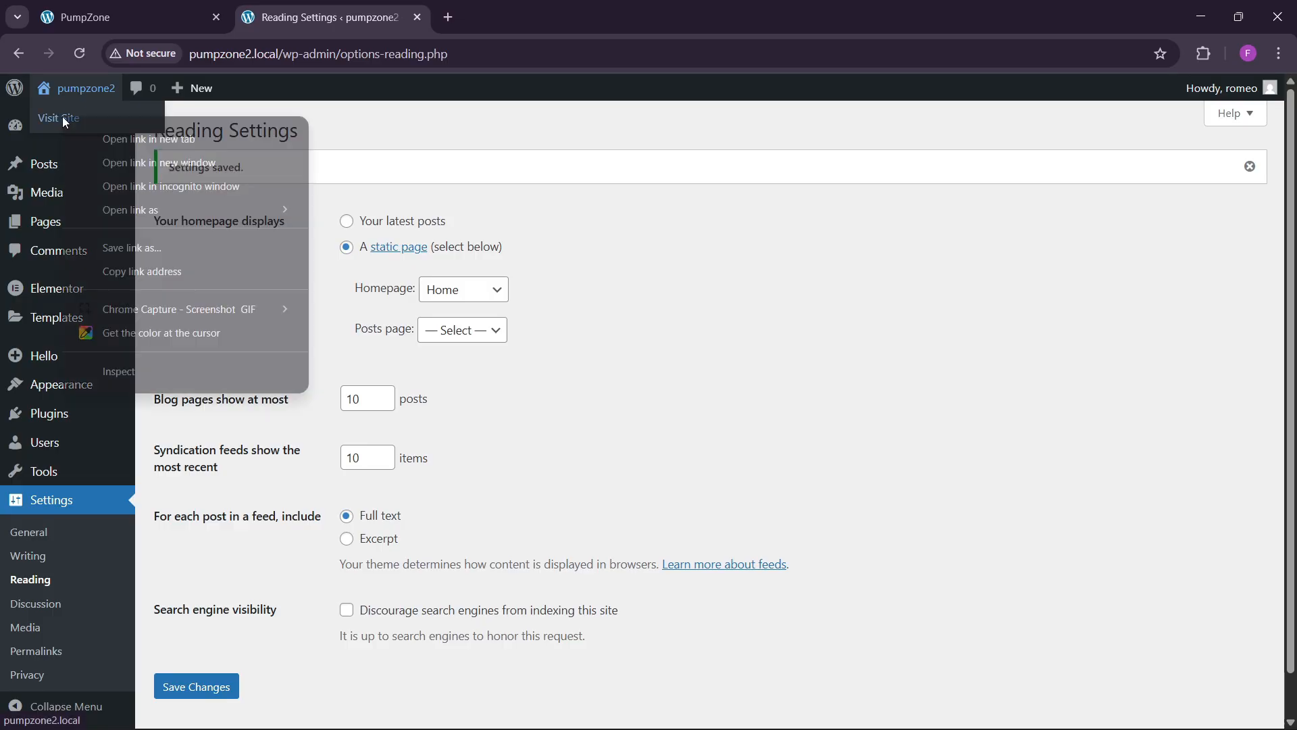
pyautogui.click(127, 141)
pyautogui.hotkey('ctrl', 'Tab')
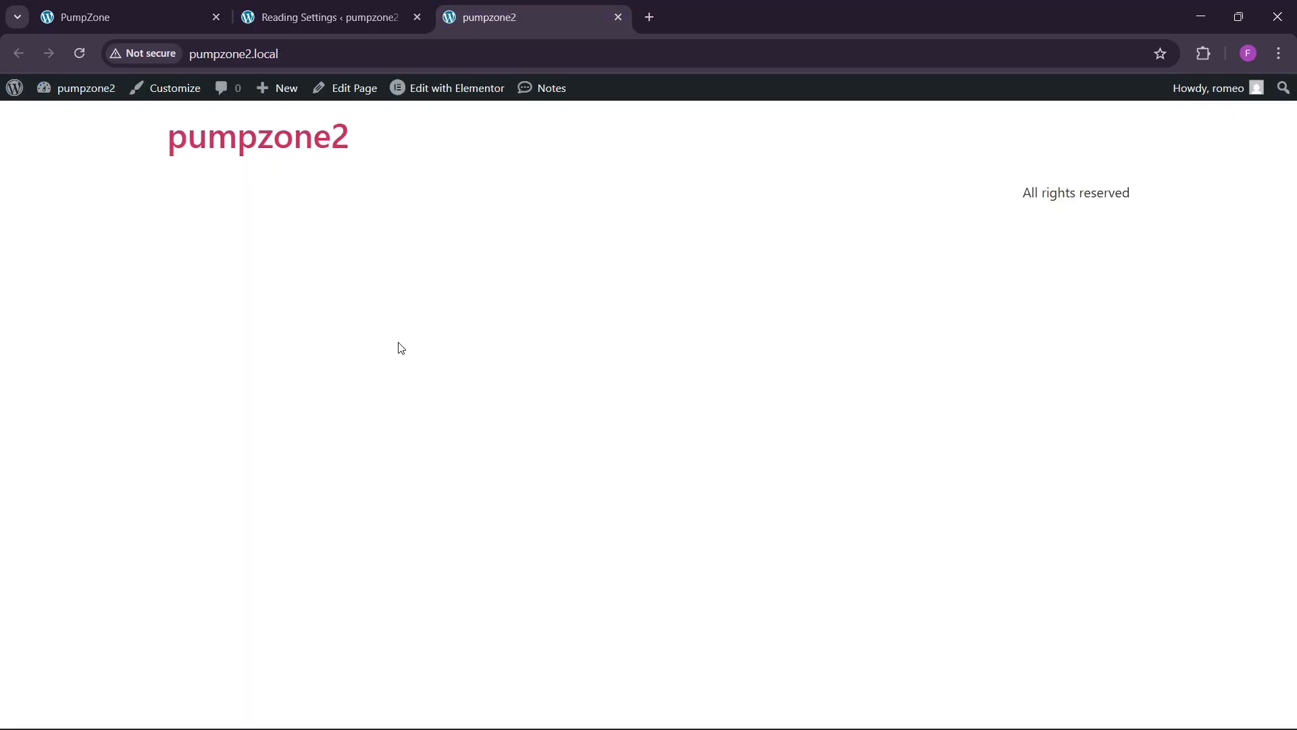
pyautogui.click(315, 5)
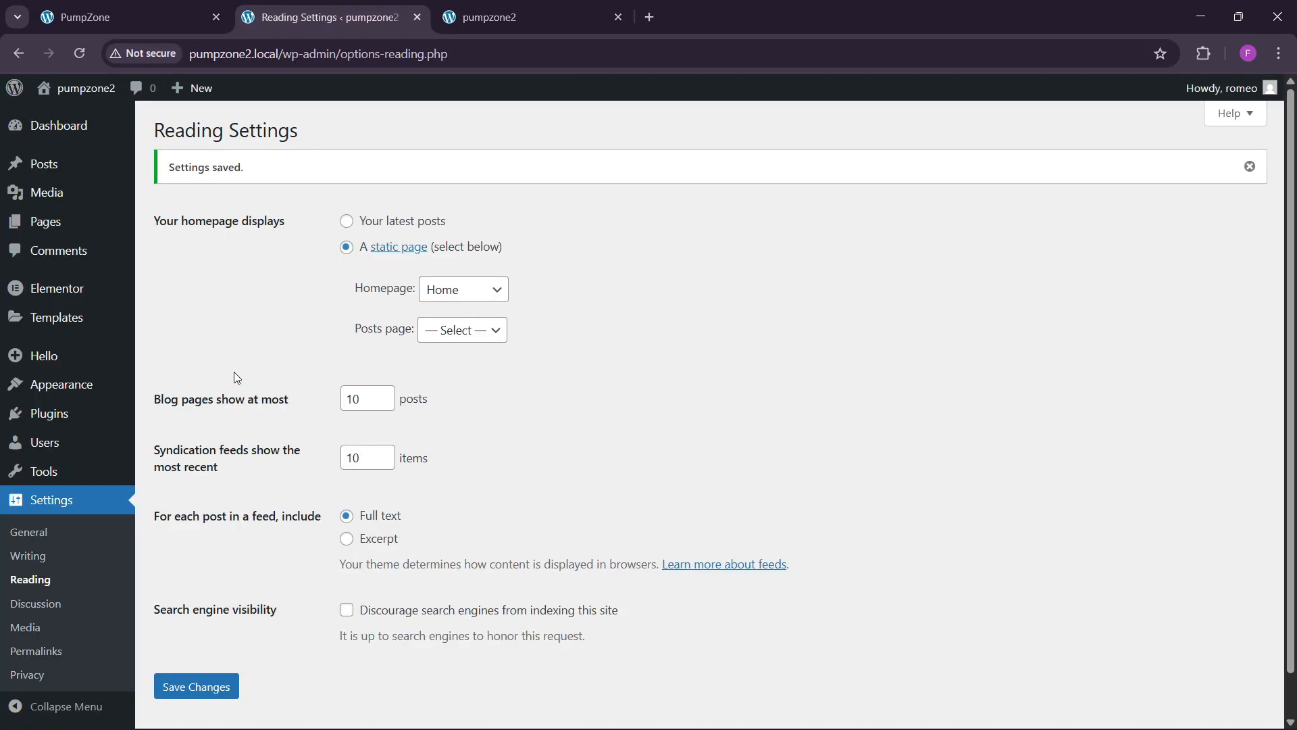
# Step: Start a Media Library upload, browse the Downloads folder, then switch to the live PumpZone tab
pyautogui.click(148, 201)
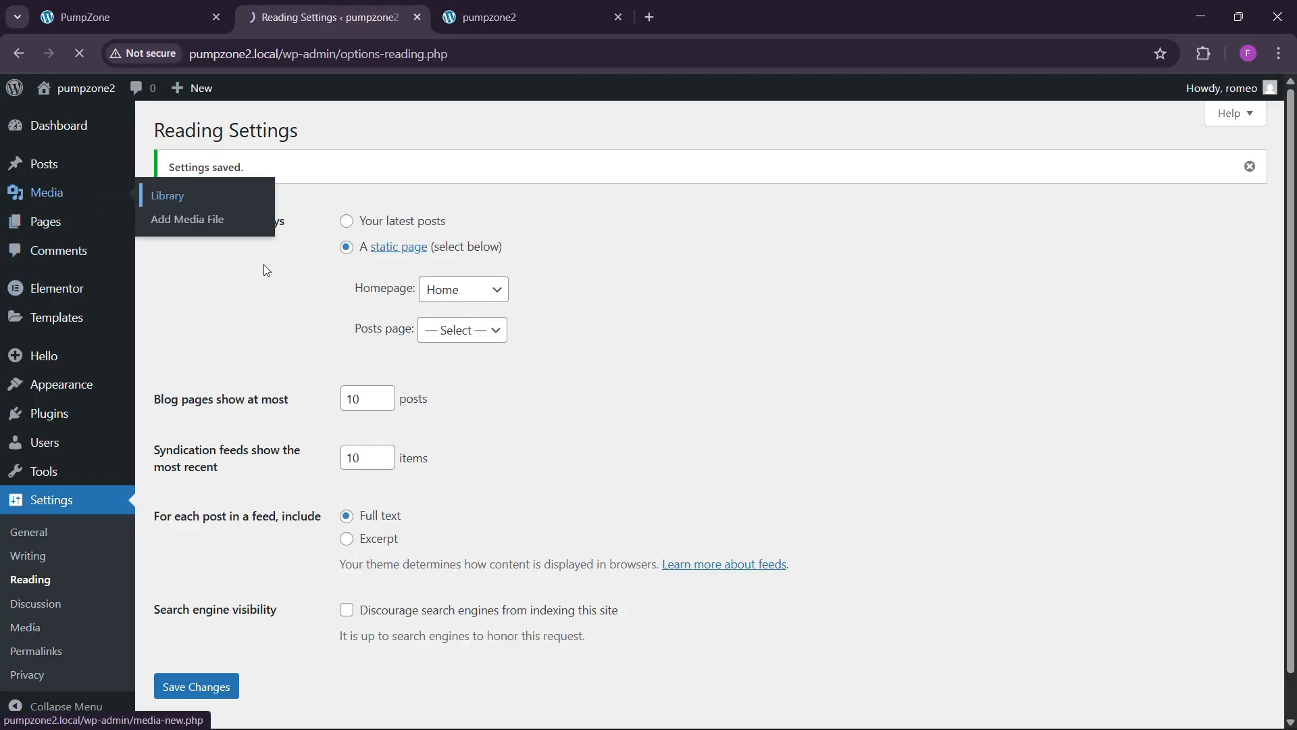
pyautogui.click(336, 131)
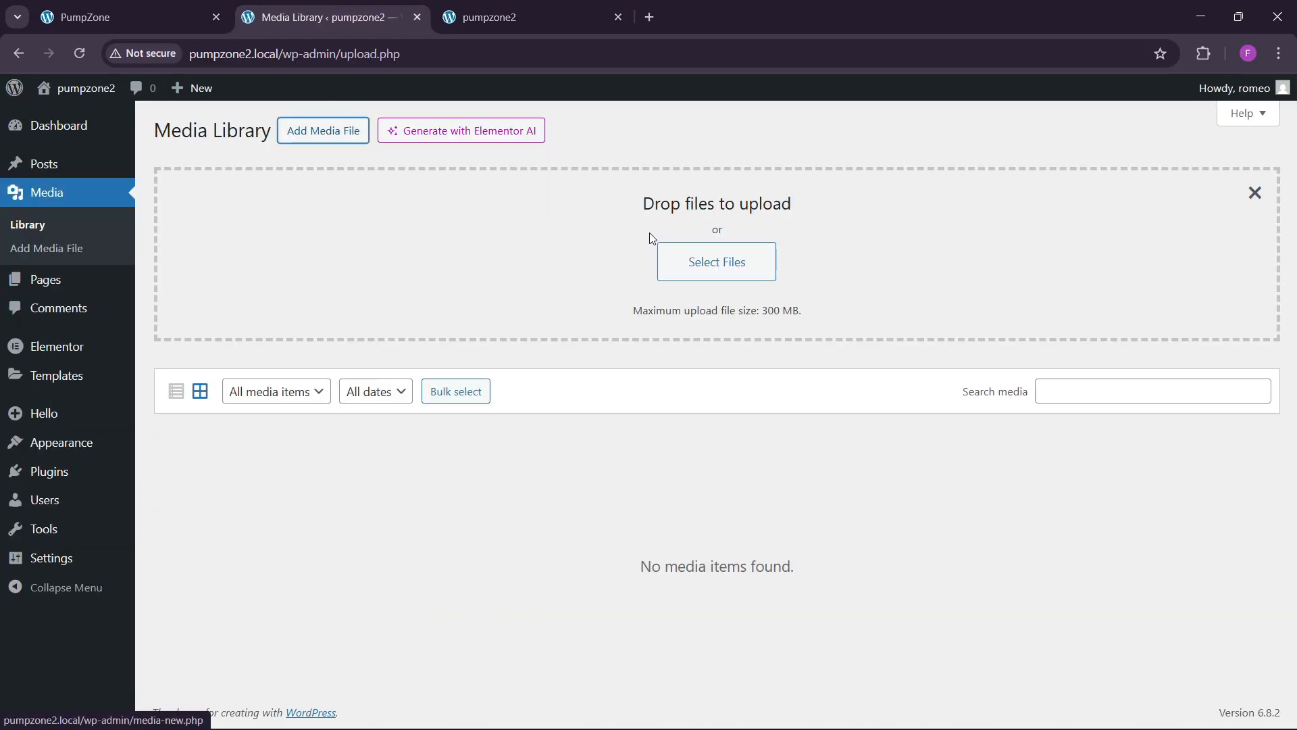
pyautogui.click(698, 261)
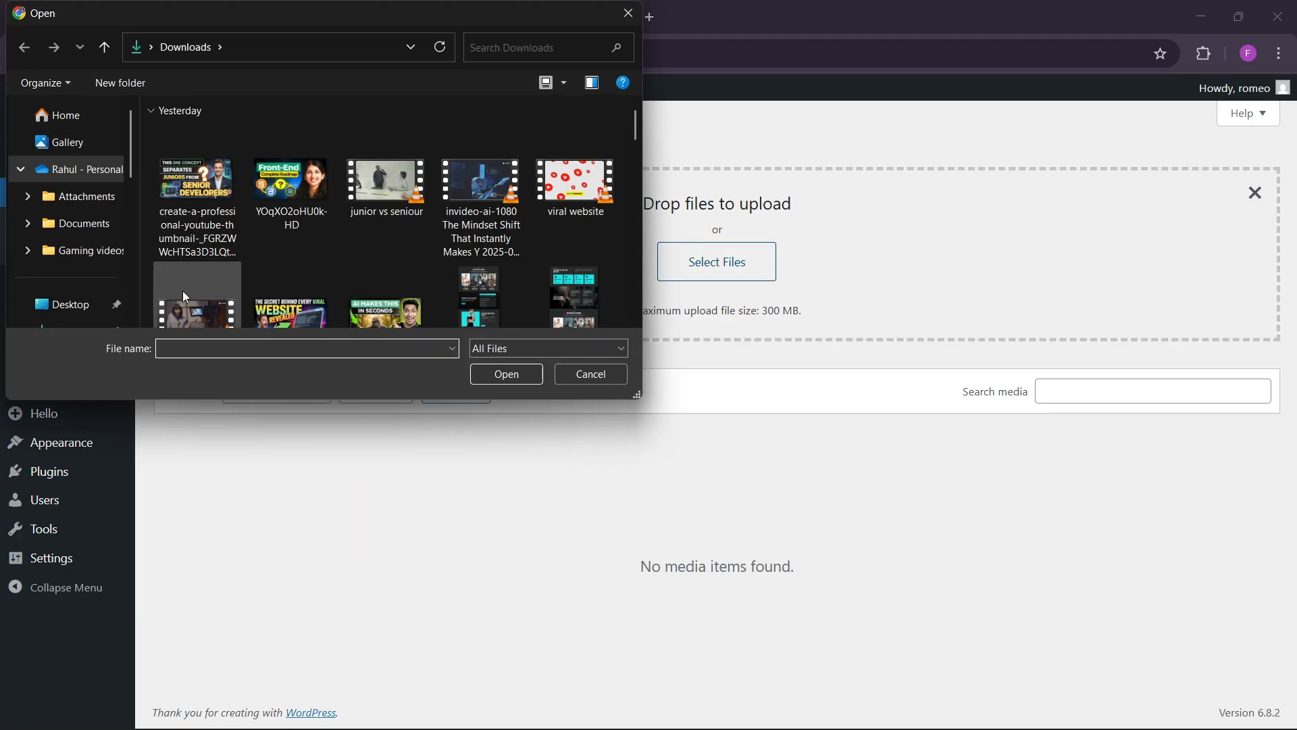
pyautogui.scroll(-1, 265, 262)
pyautogui.scroll(-5, 86, 237)
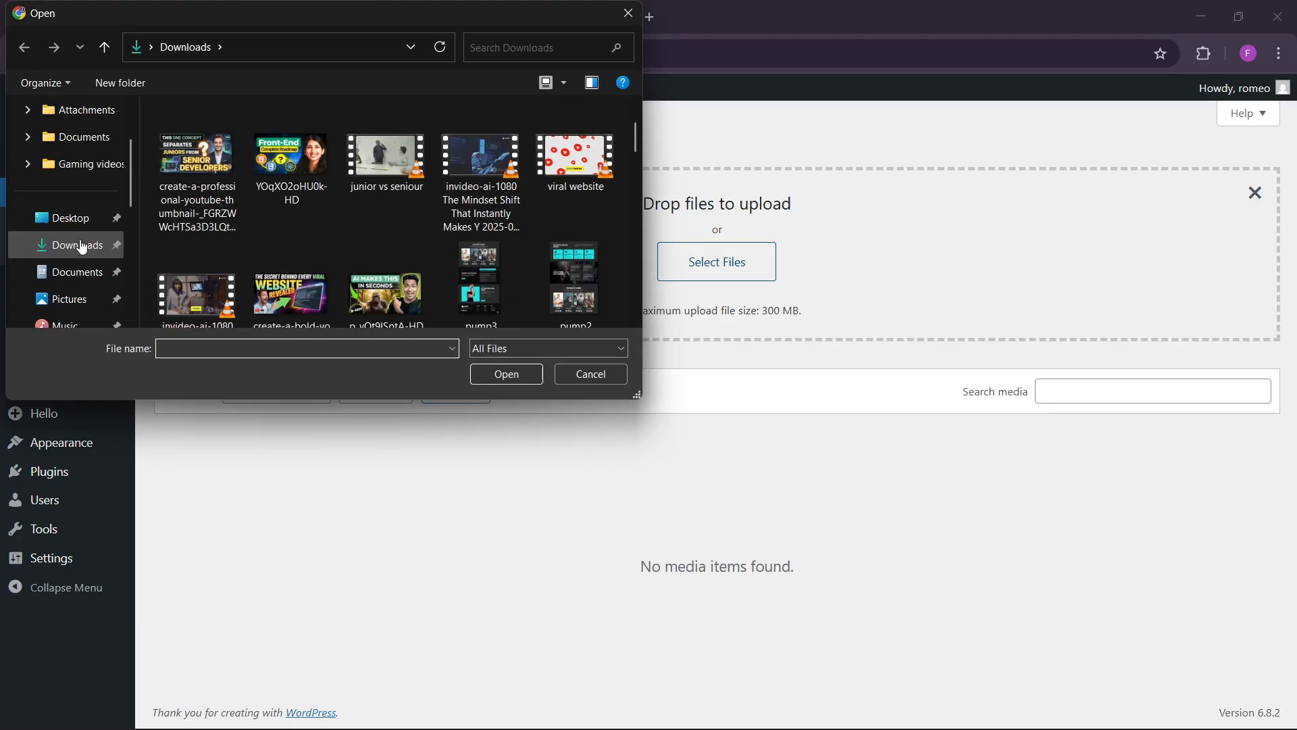
pyautogui.click(75, 165)
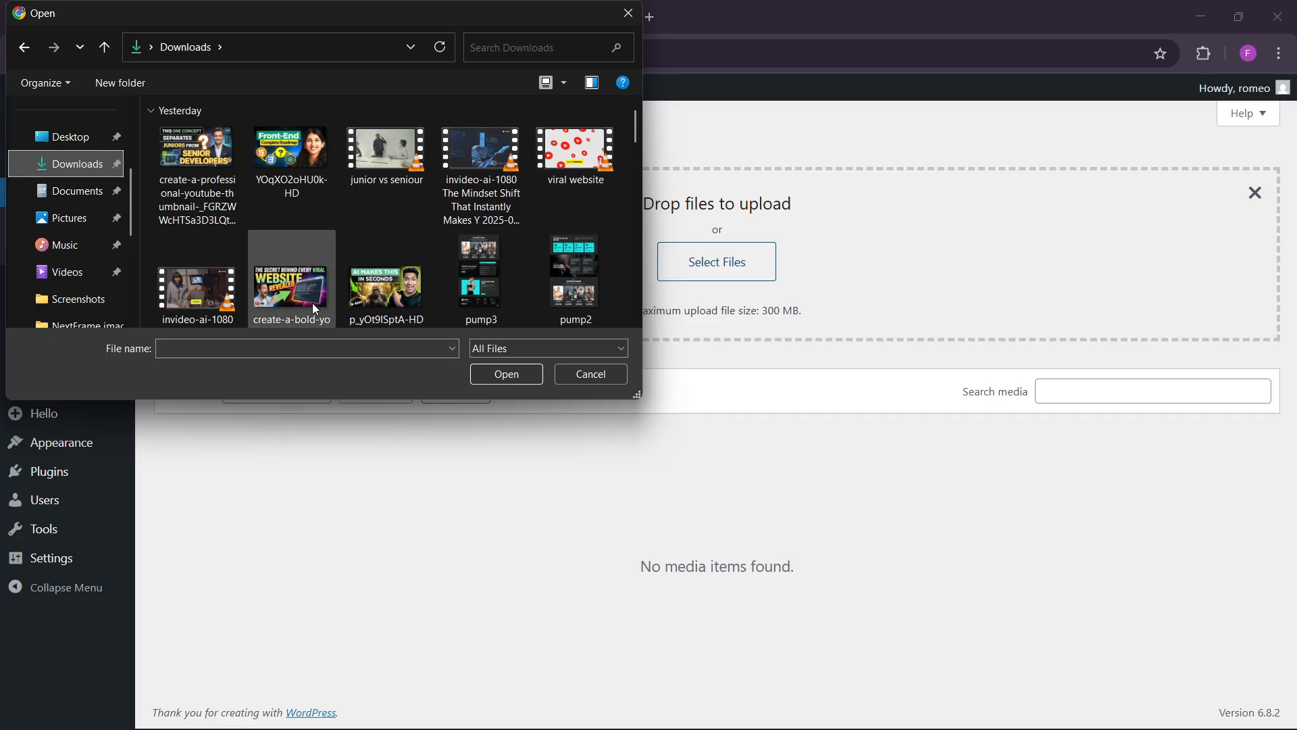
pyautogui.scroll(-3, 314, 301)
pyautogui.scroll(-8, 351, 260)
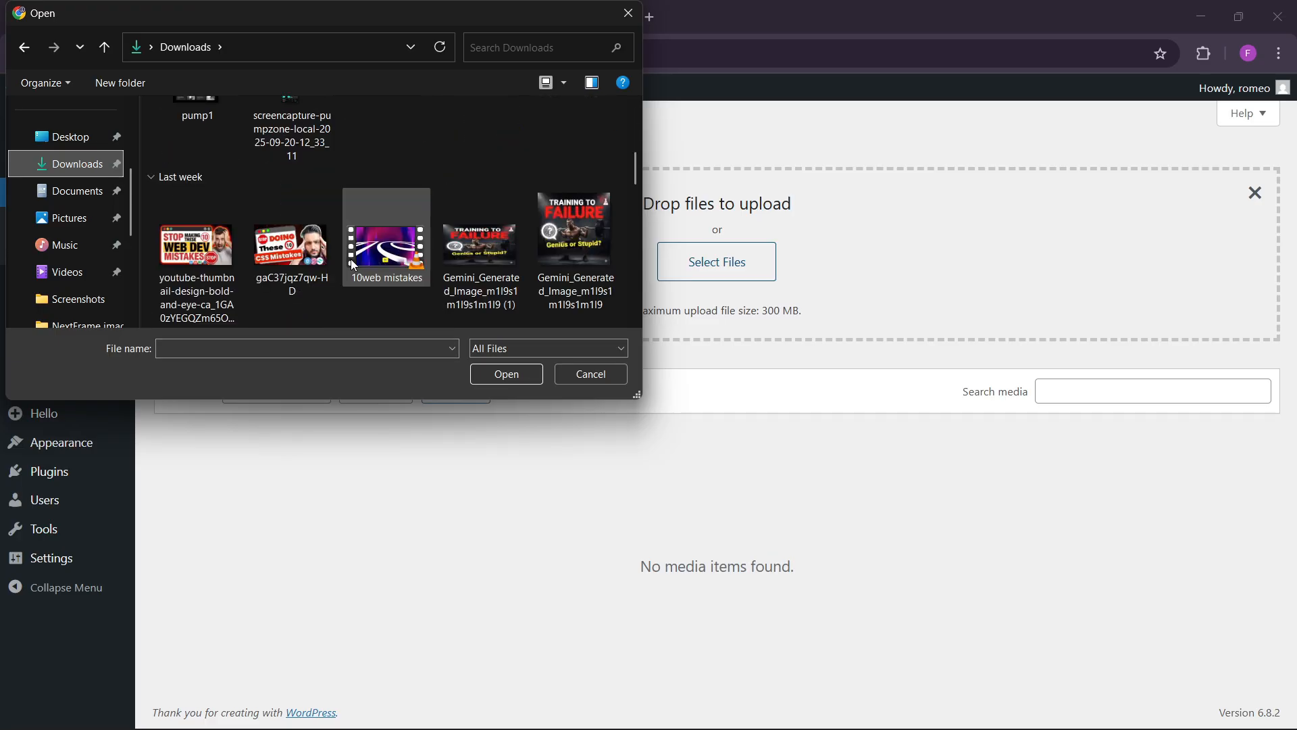
pyautogui.scroll(-5, 352, 261)
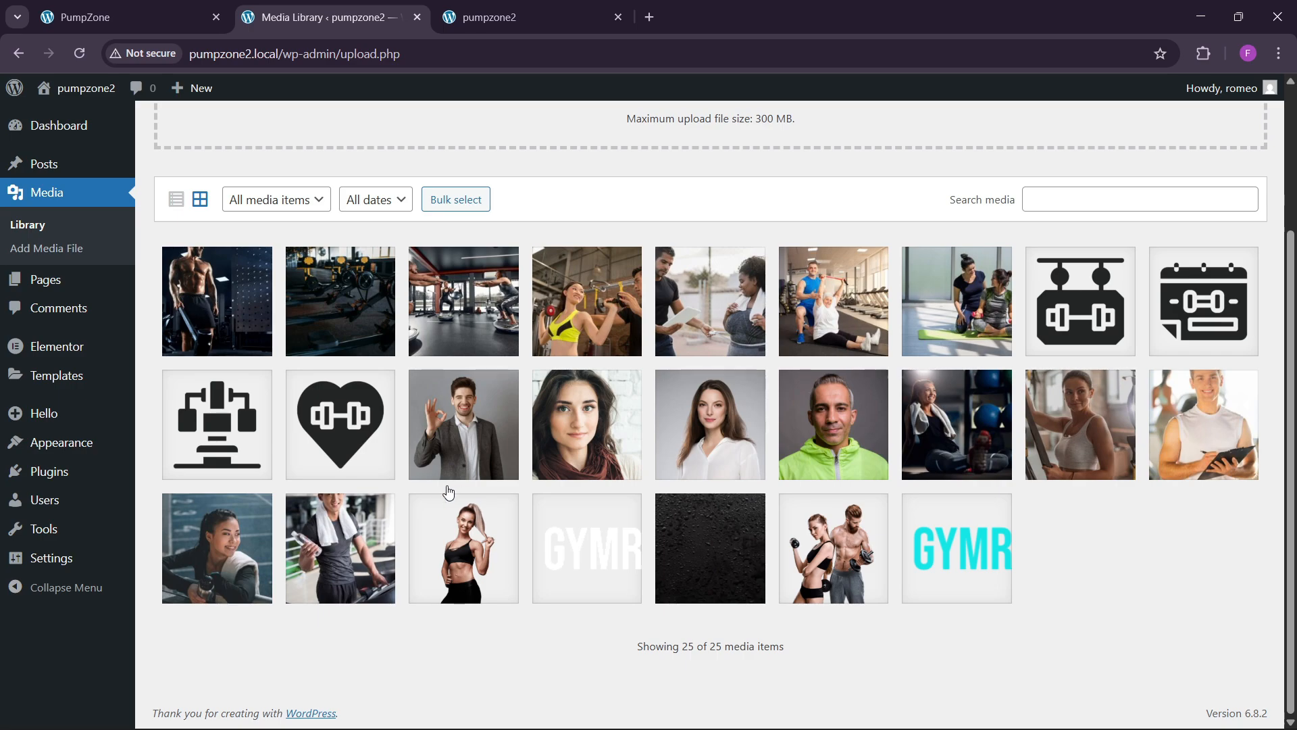
pyautogui.scroll(1, 88, 297)
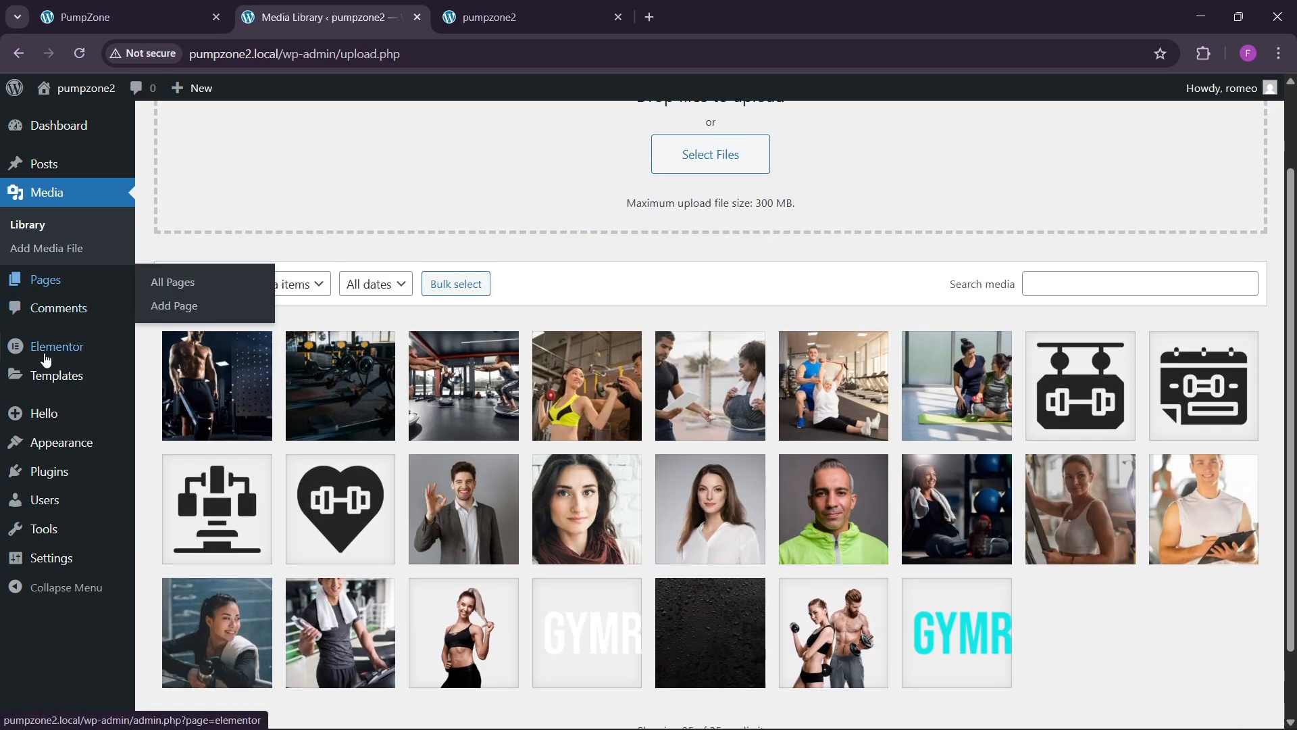
pyautogui.click(136, 17)
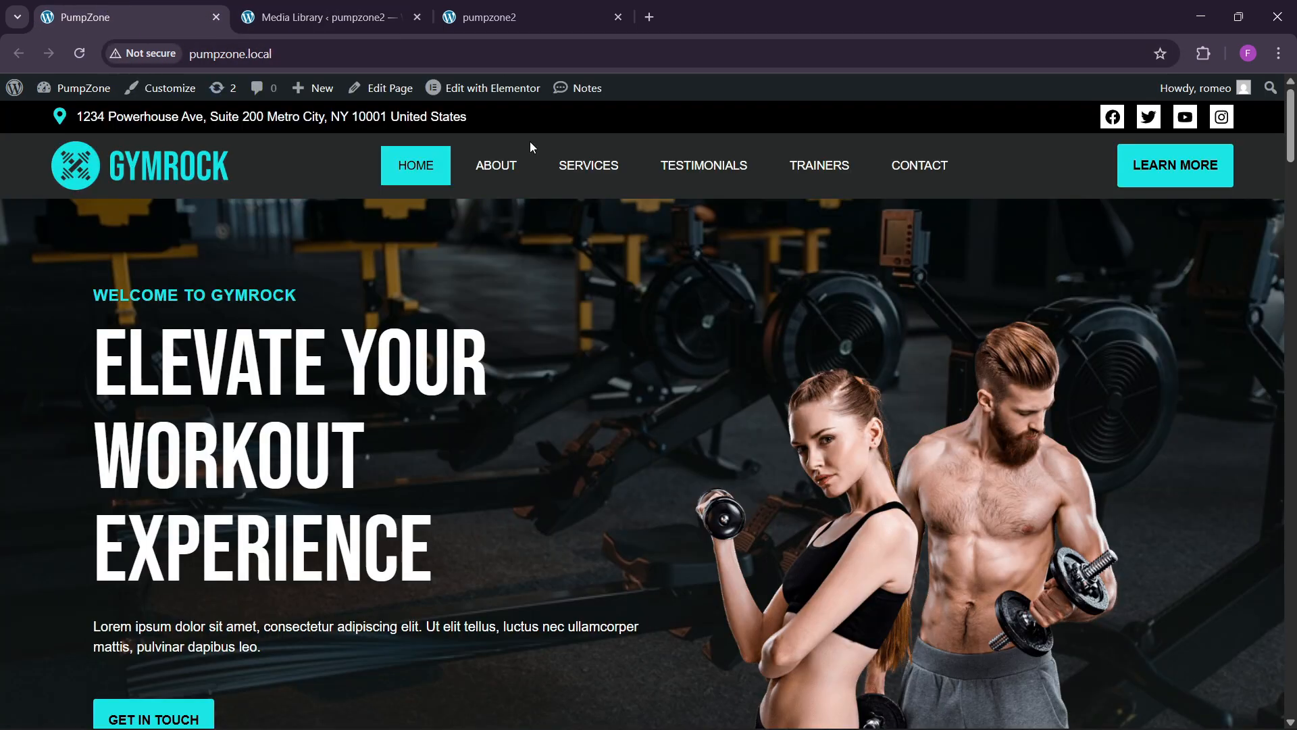
# Step: Open the pumpzone2 Home page for editing in Elementor
pyautogui.click(478, 12)
pyautogui.click(370, 8)
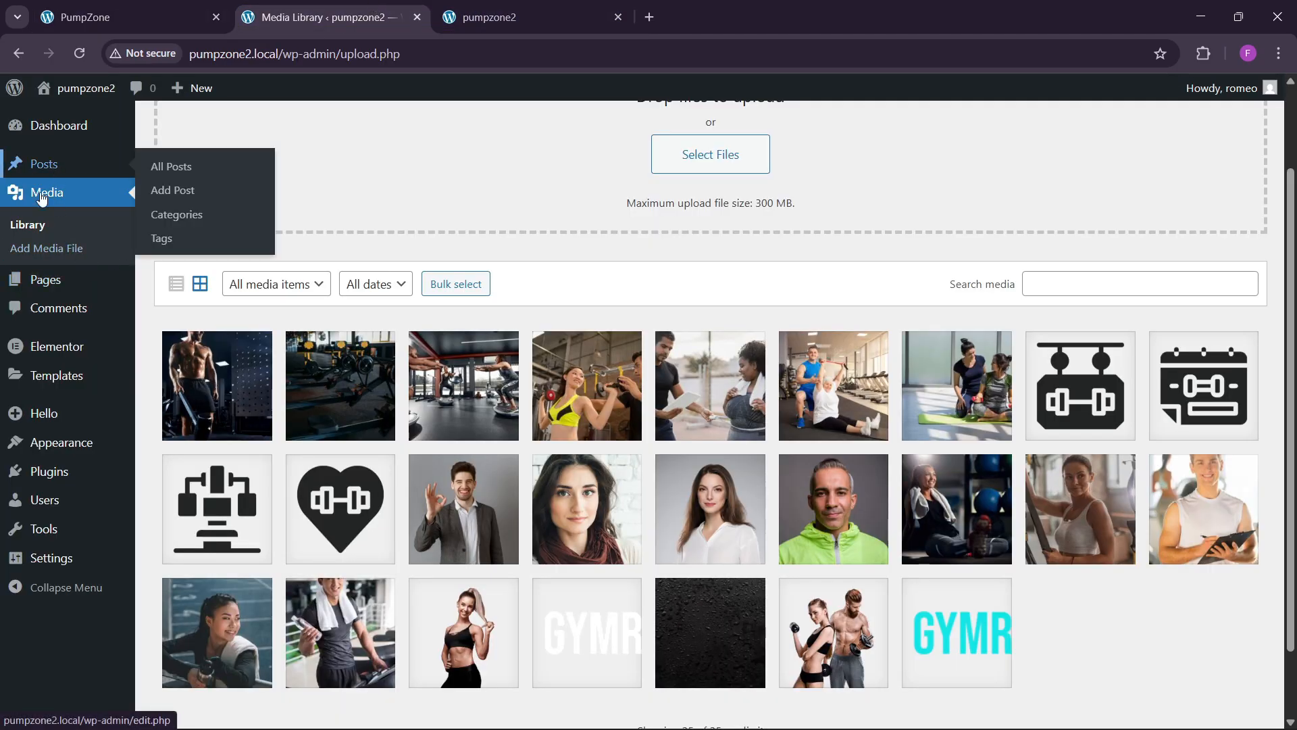
pyautogui.click(169, 282)
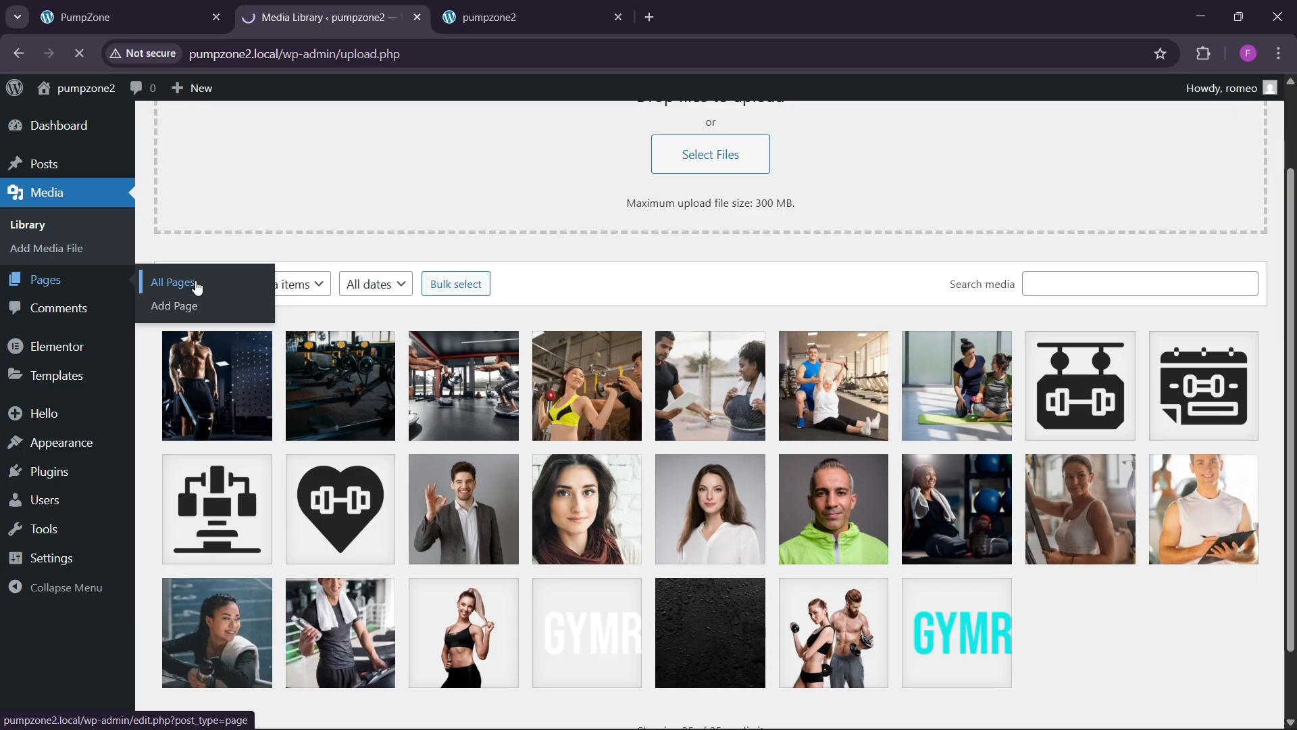
pyautogui.click(541, 5)
pyautogui.click(443, 91)
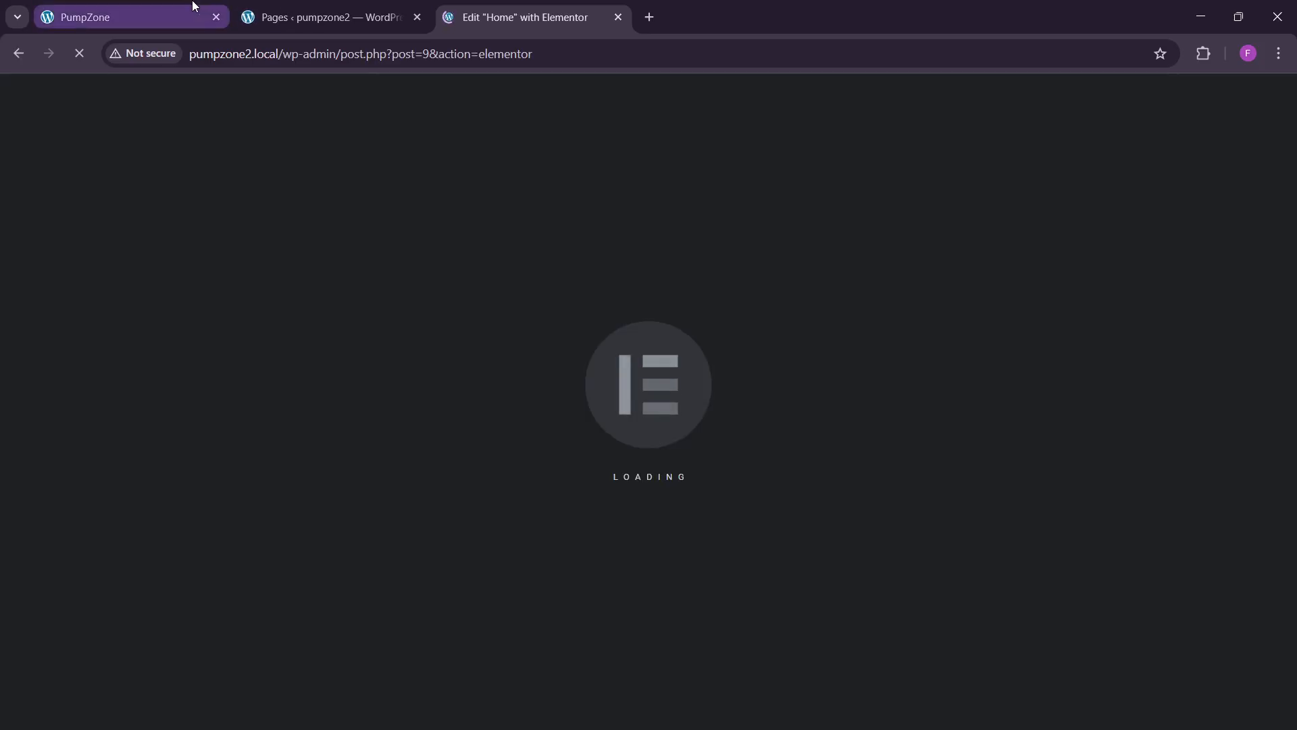
# Step: Pick the cyan #1ce6e6 from the GYMROCK HOME menu highlight with the Color Picker extension
pyautogui.click(192, 9)
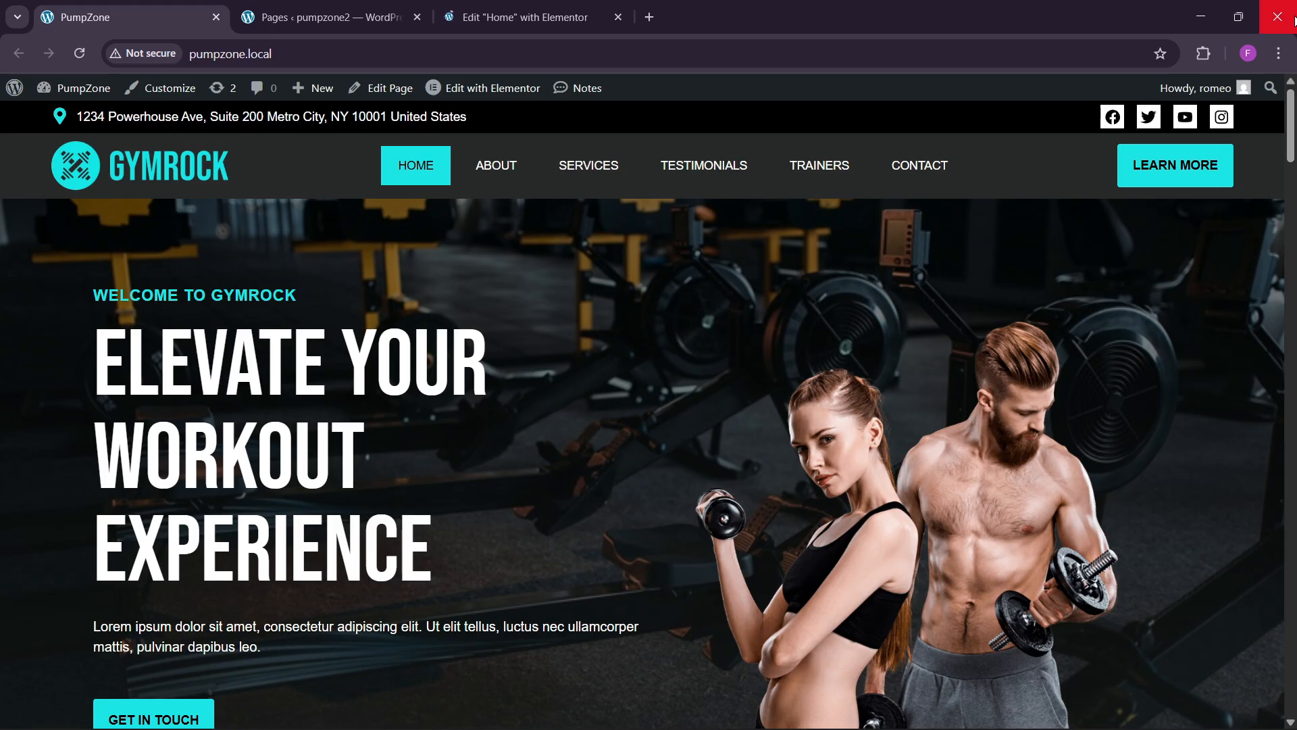
pyautogui.click(1203, 53)
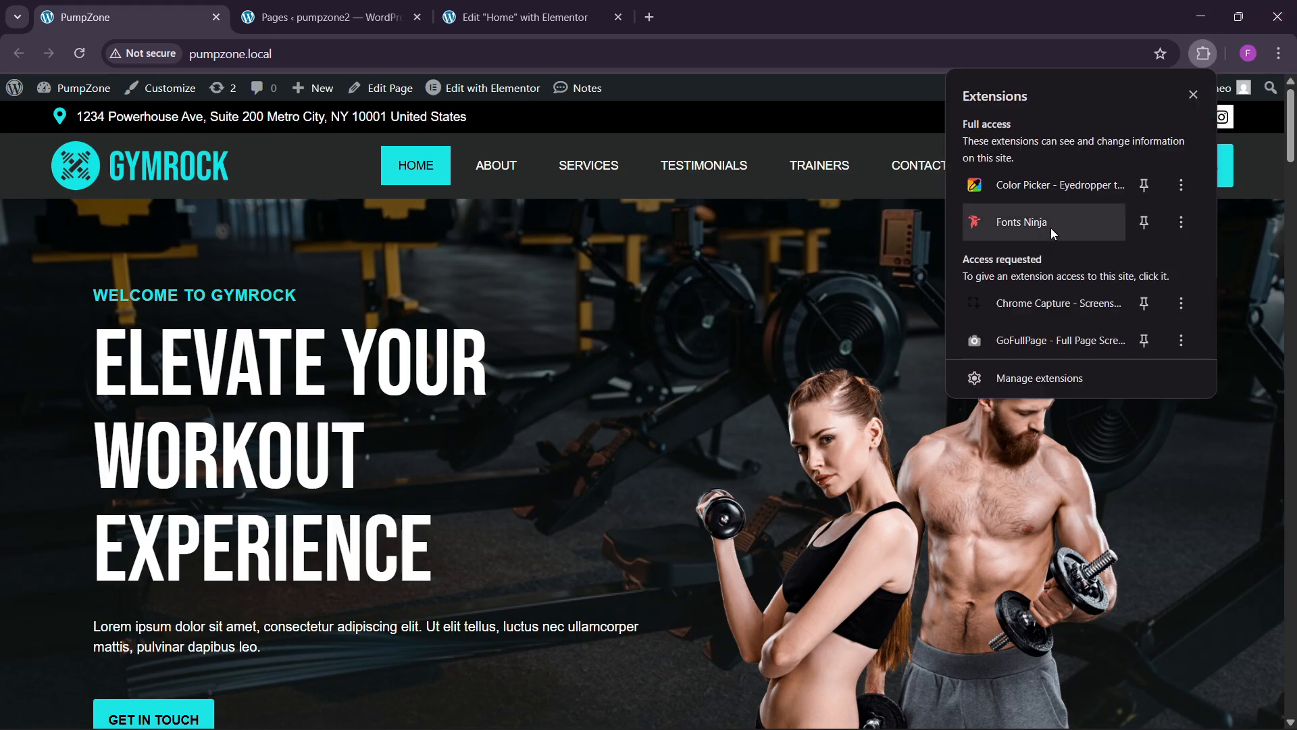
pyautogui.click(1048, 182)
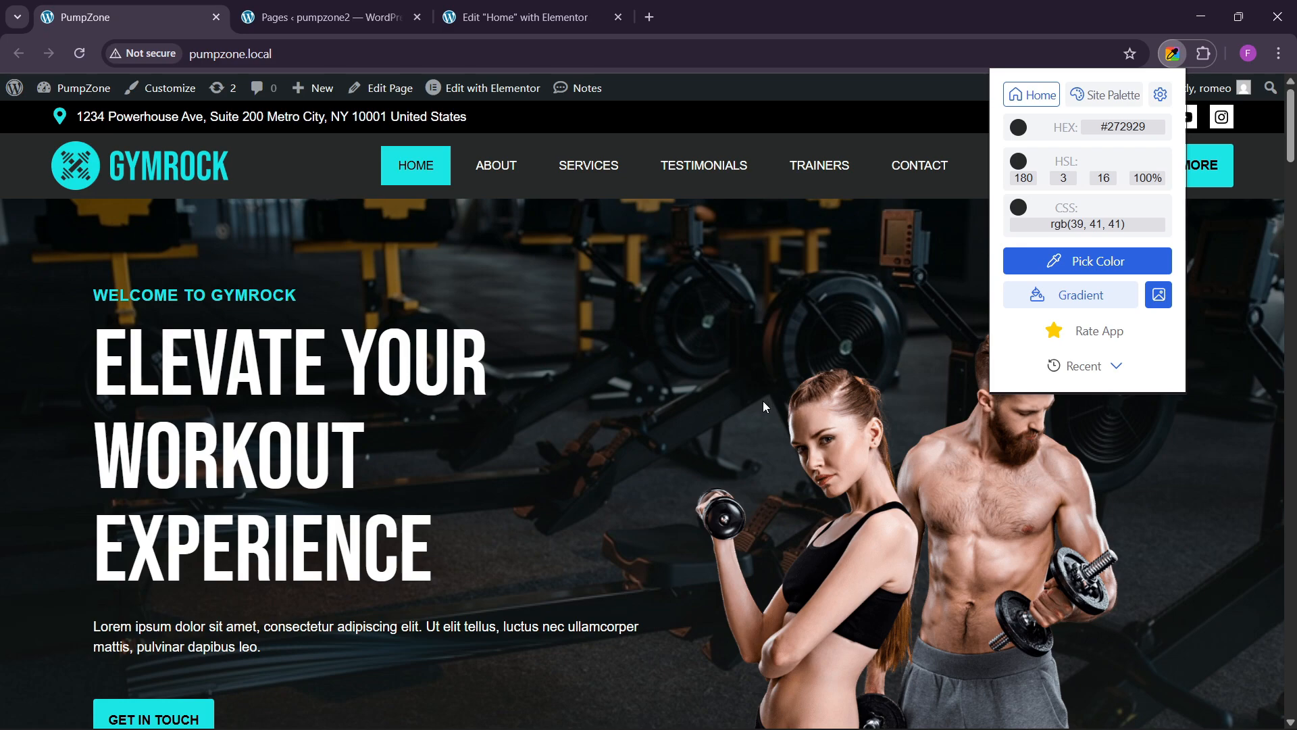
pyautogui.click(1086, 267)
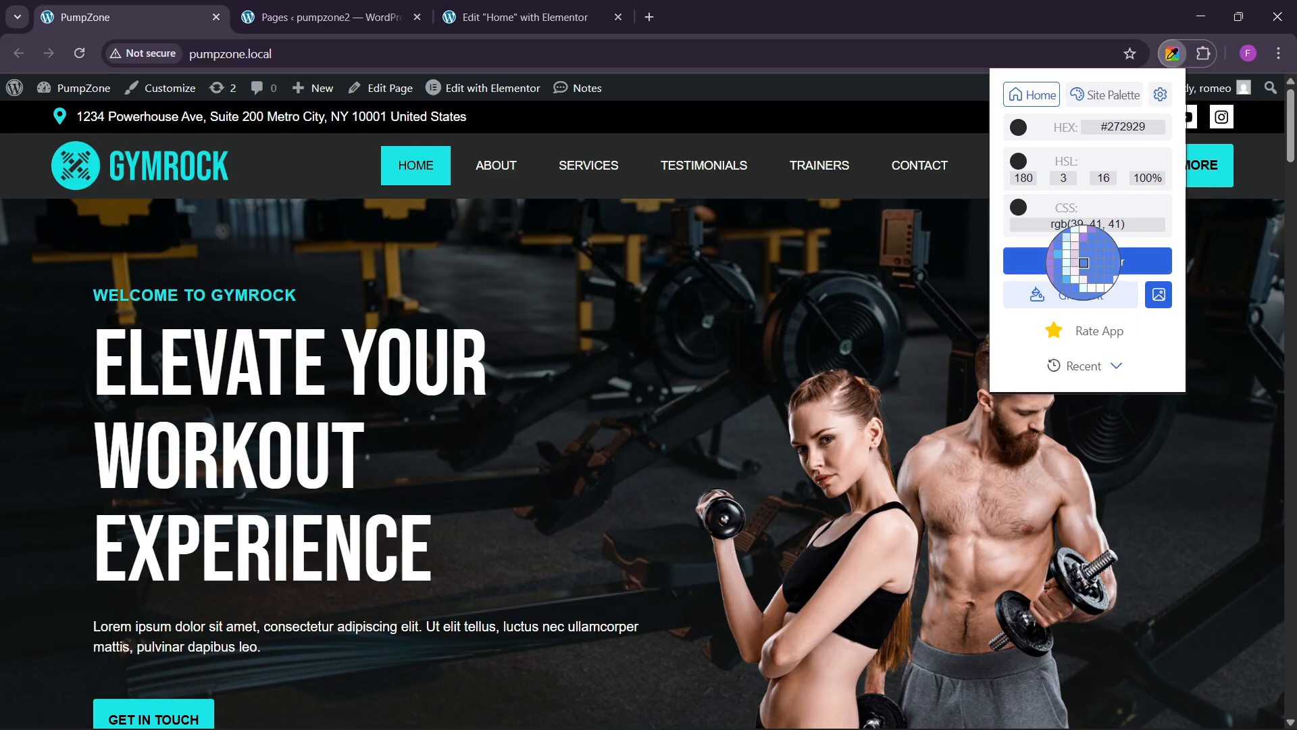
pyautogui.click(391, 173)
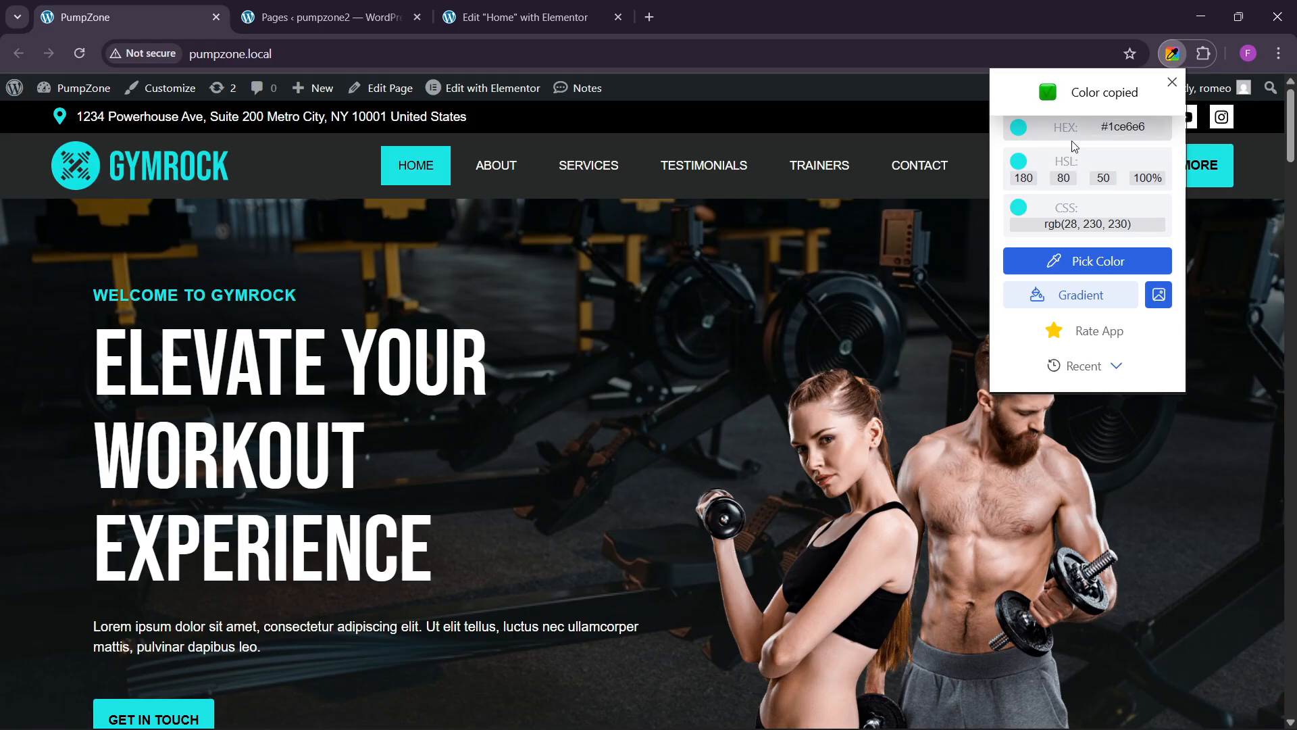
# Step: Add a custom global colour #1BE5E5 named 'theme sky blue' in Site Settings
pyautogui.click(514, 17)
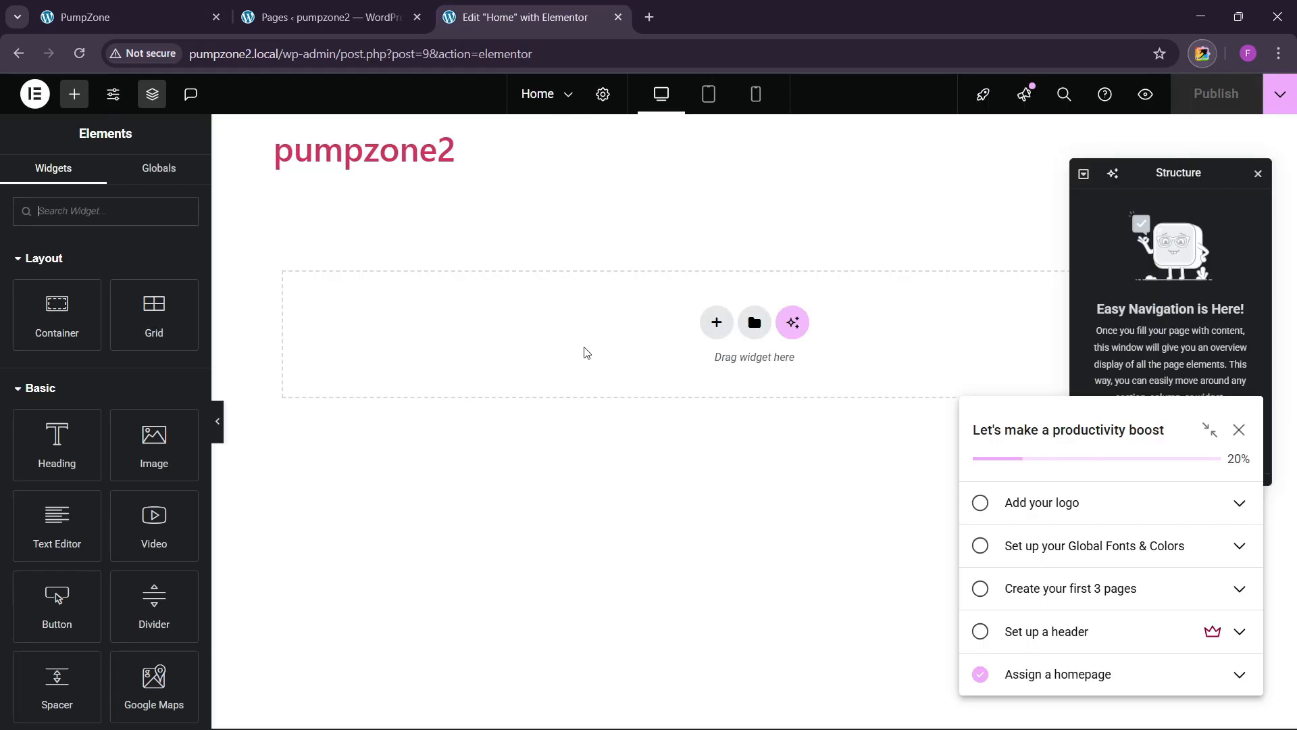
pyautogui.click(113, 93)
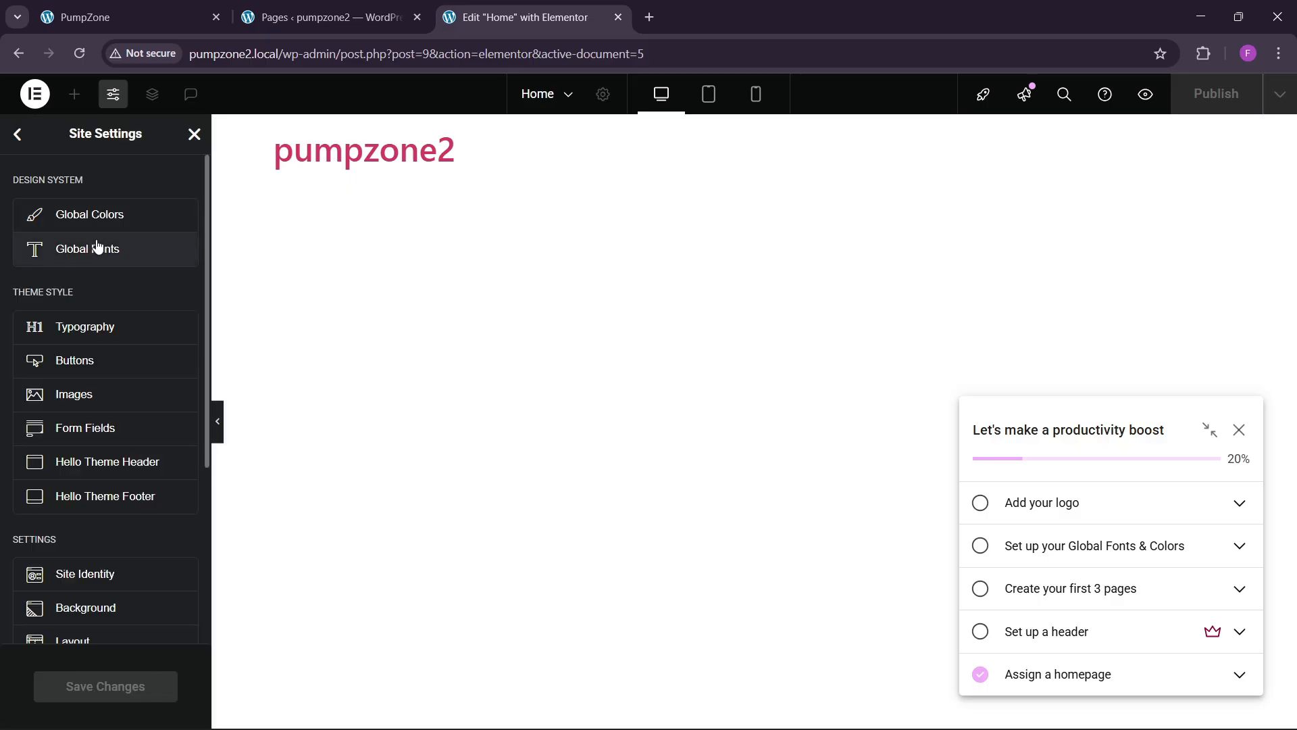
pyautogui.click(99, 227)
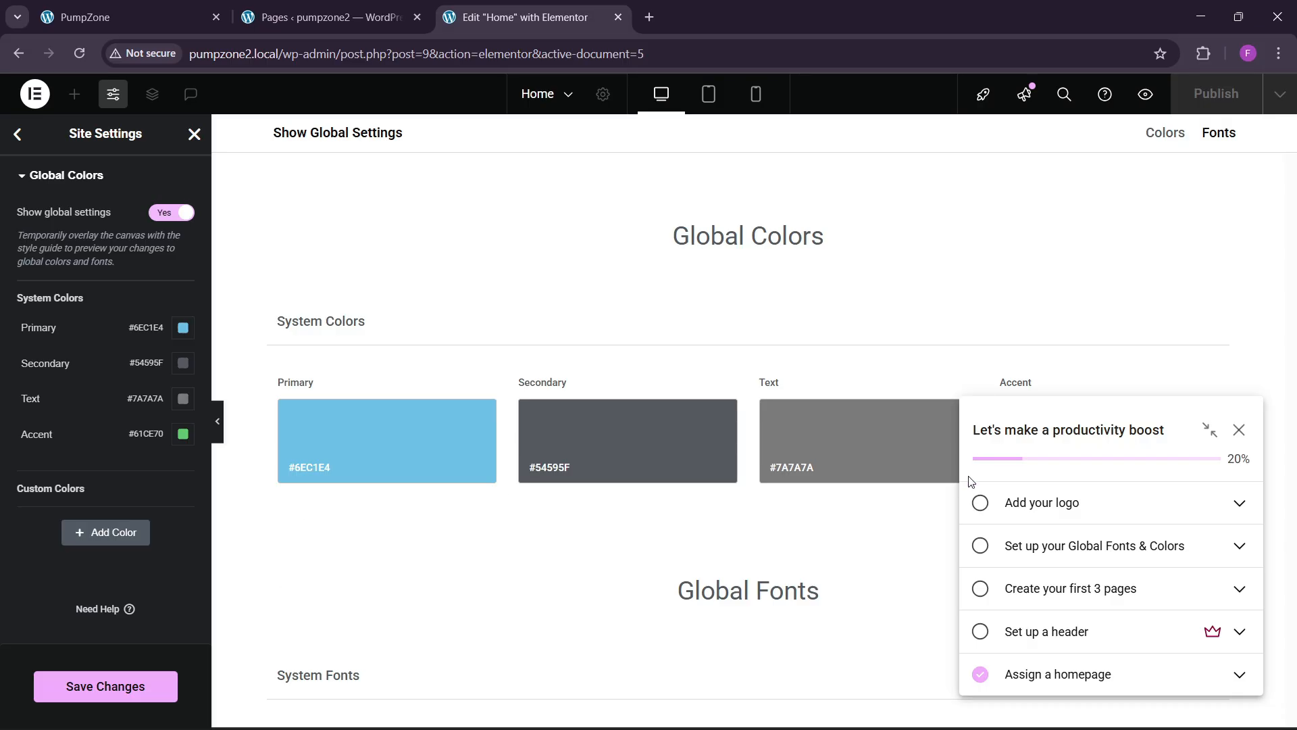
pyautogui.click(79, 533)
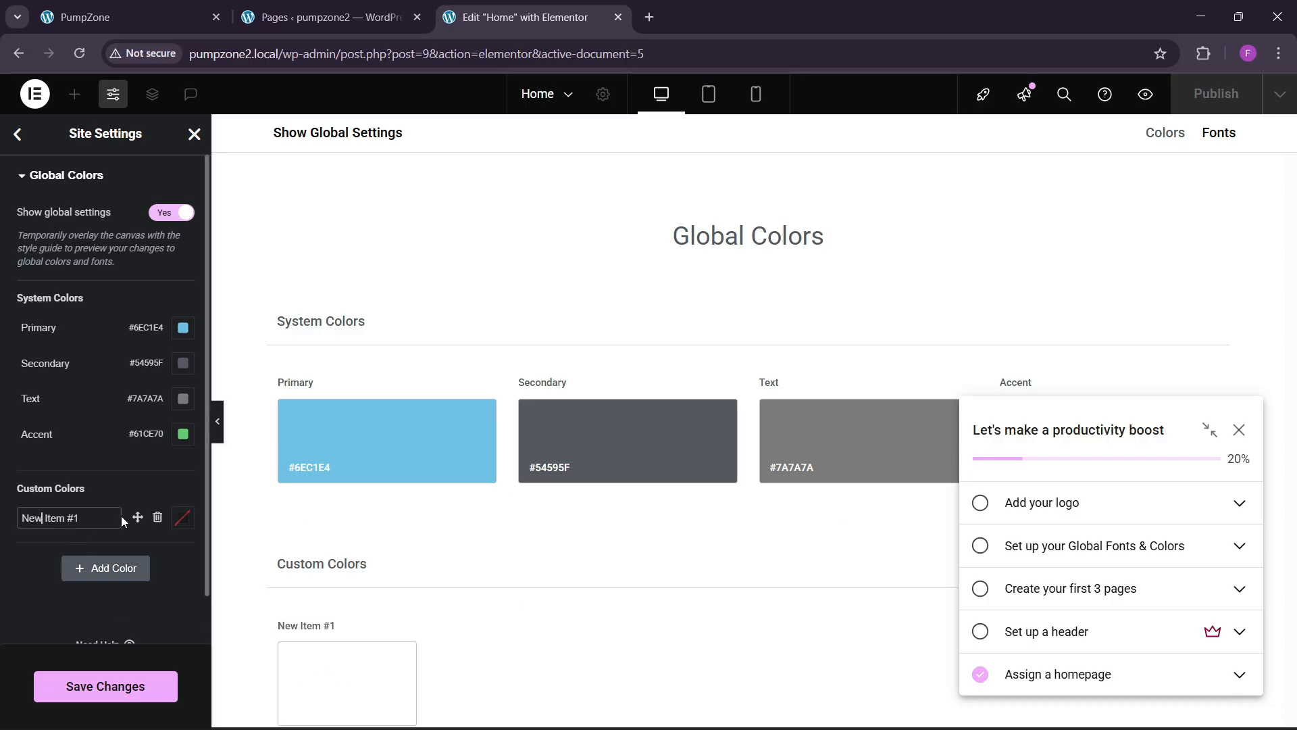
pyautogui.click(181, 518)
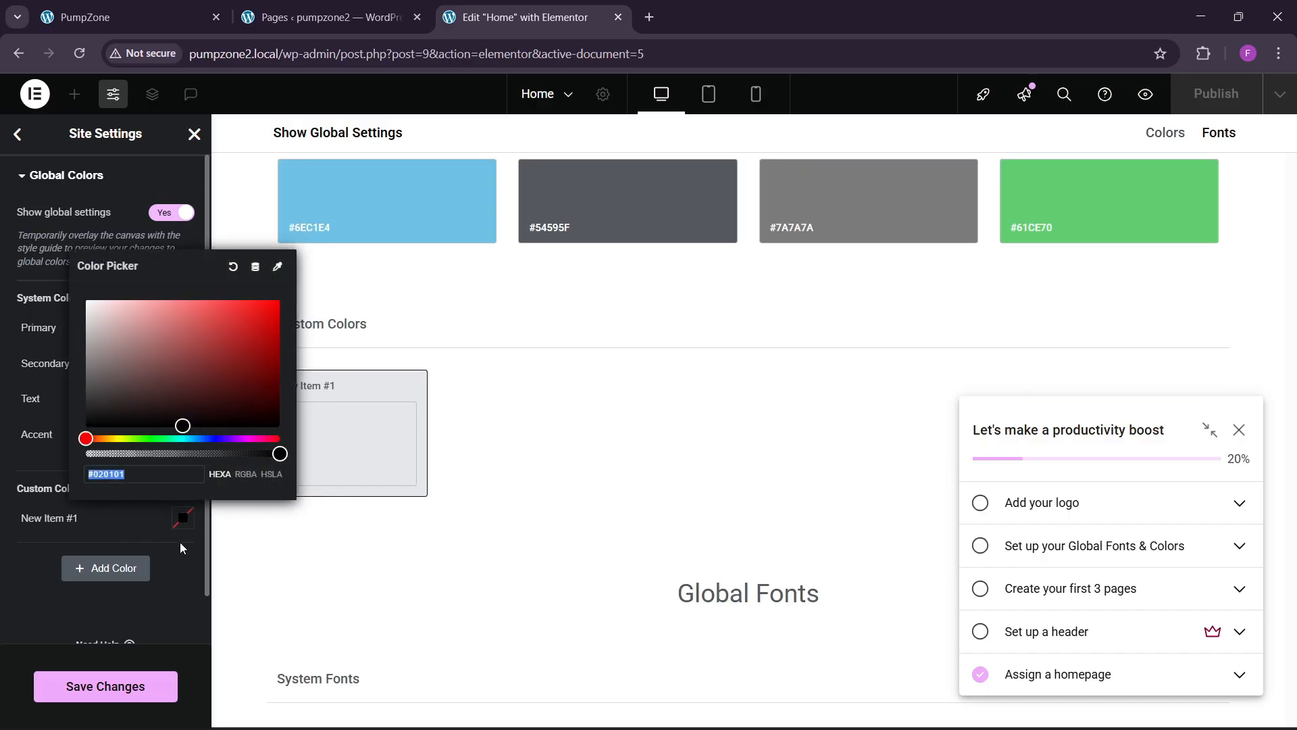
pyautogui.write('#1BE5E5')
pyautogui.click(44, 517)
pyautogui.hotkey('ctrl', 'a')
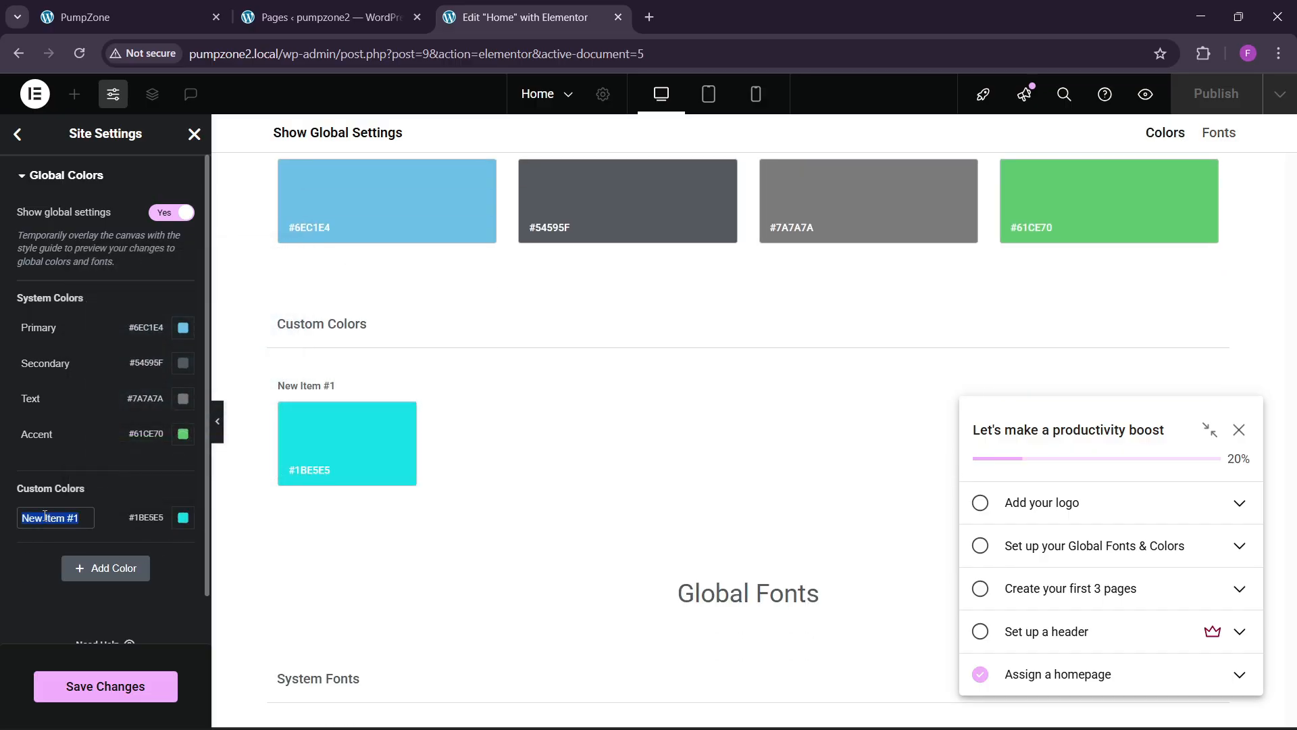
pyautogui.press('BackSpace')
pyautogui.write('theme bsky blue')
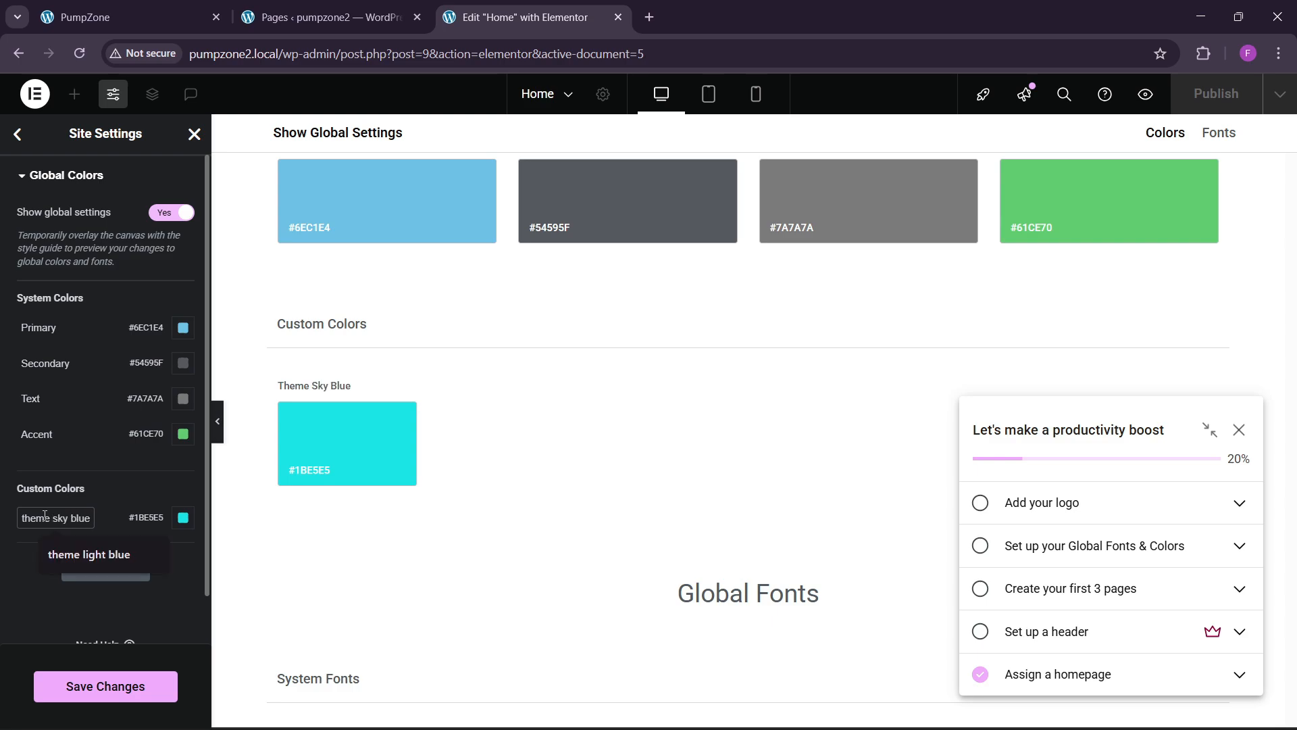
pyautogui.scroll(-1, 34, 525)
# Step: Add a second colour slot and sample the live site's dark header colour with the colour picker extension
pyautogui.click(84, 516)
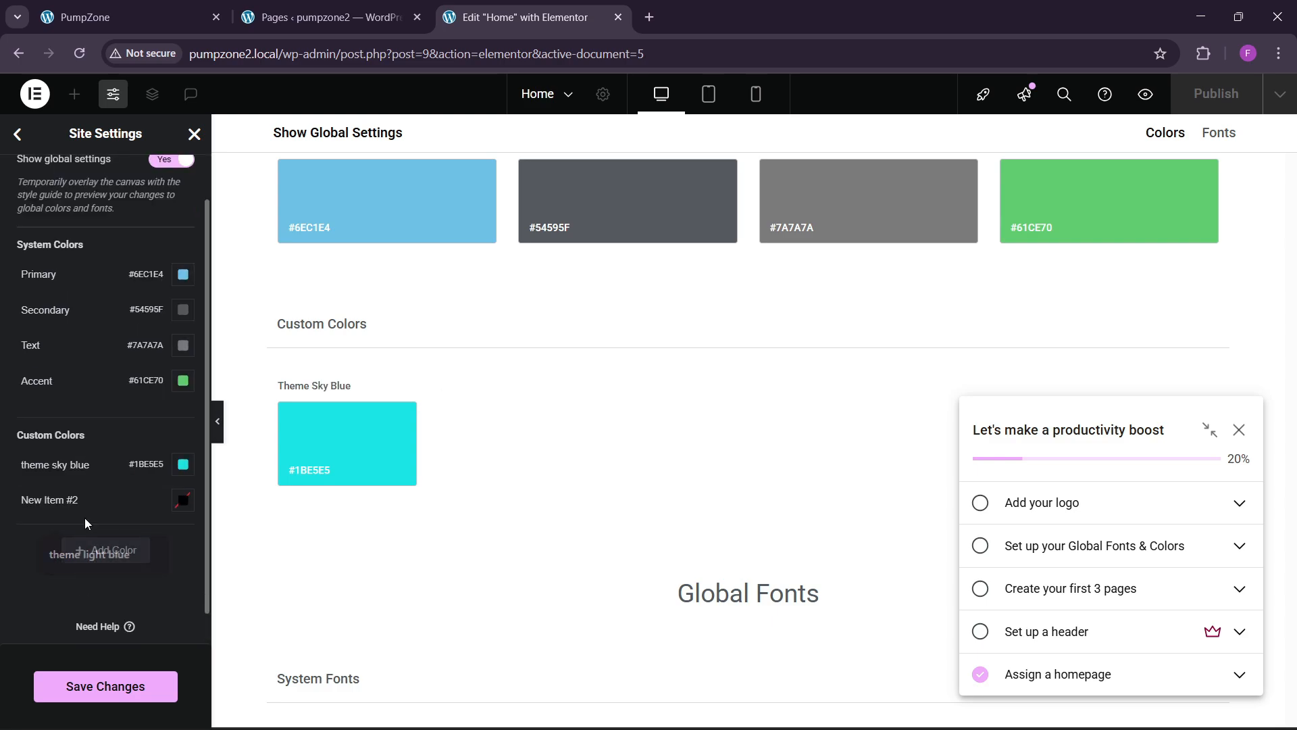
pyautogui.click(162, 8)
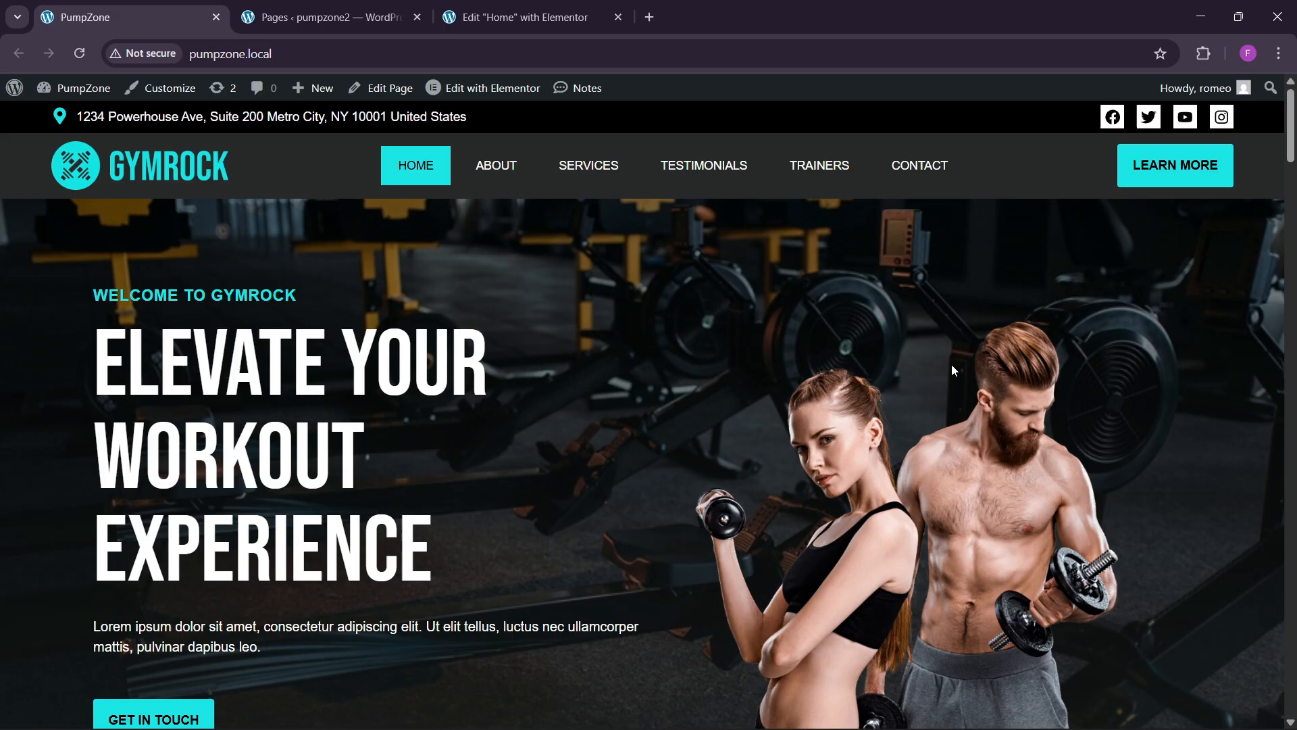
pyautogui.click(1203, 53)
pyautogui.click(1033, 186)
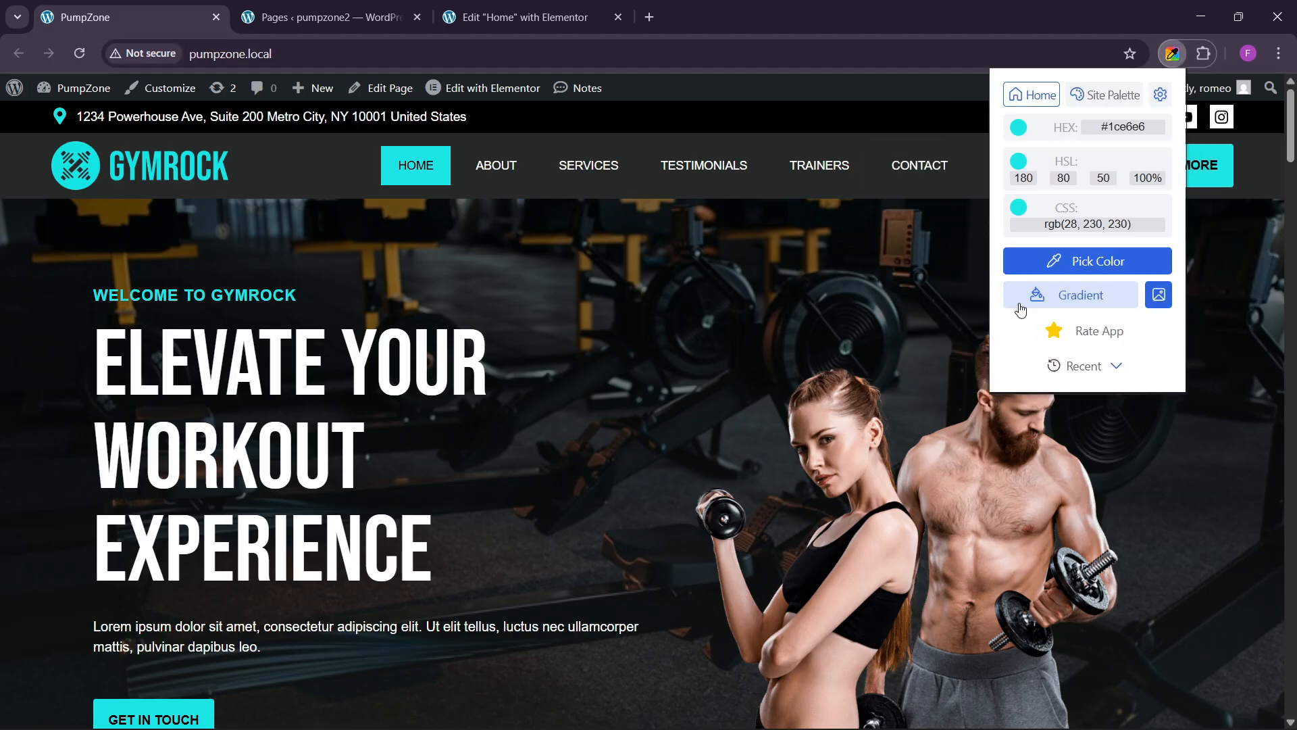
pyautogui.click(1030, 261)
pyautogui.click(302, 158)
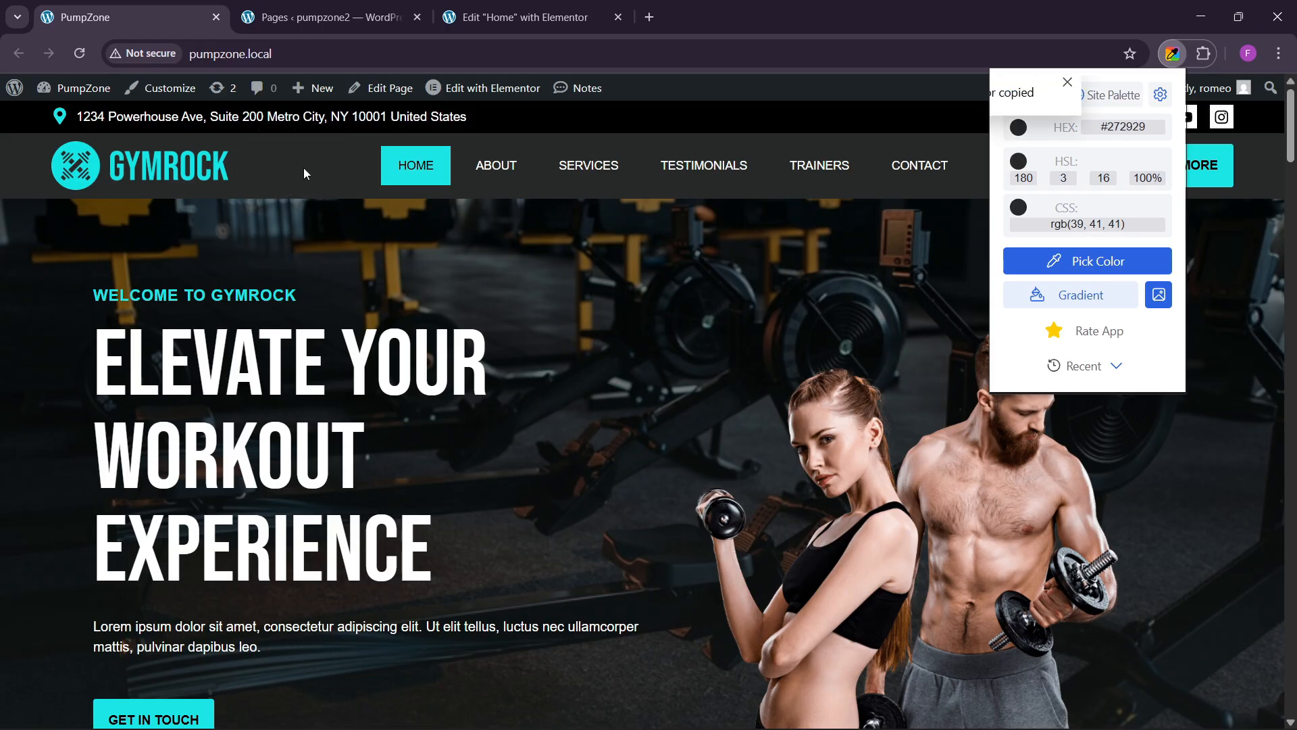
pyautogui.click(466, 16)
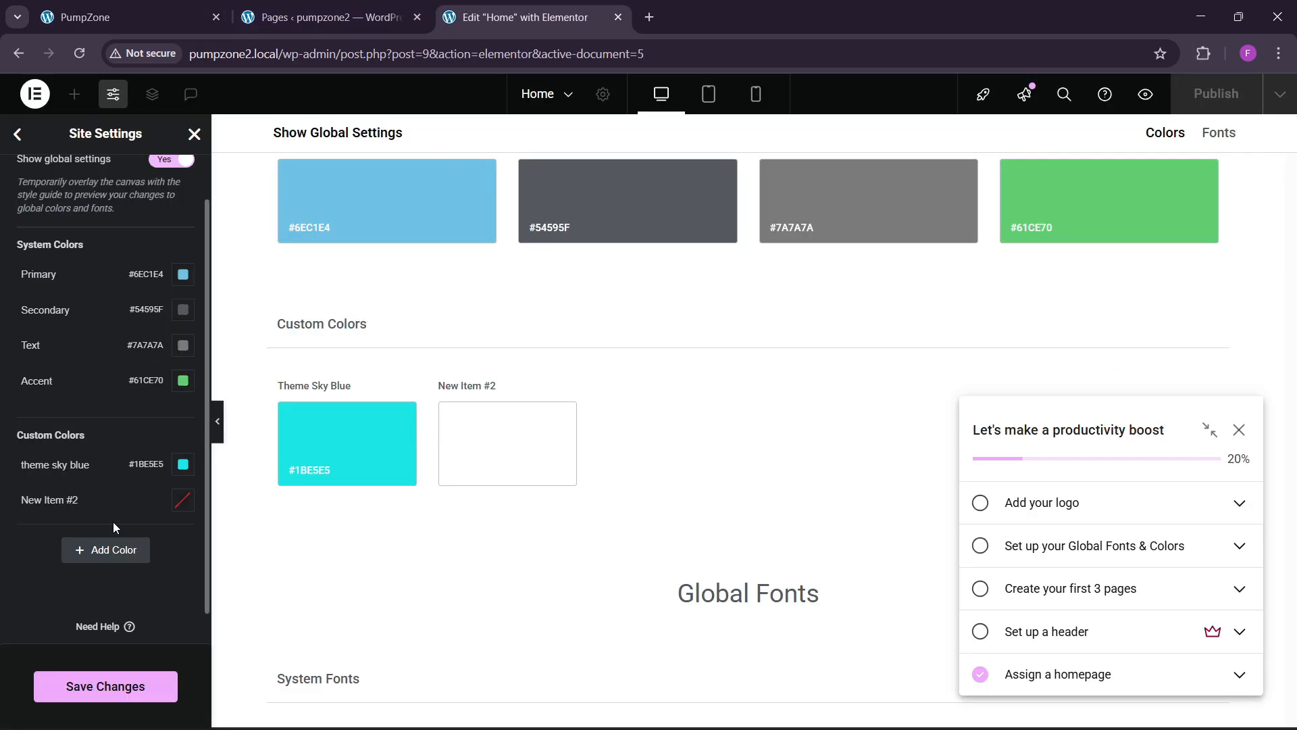
# Step: Paste #272929 into the second global colour and rename it 'bg th'
pyautogui.click(183, 502)
pyautogui.write('#272929')
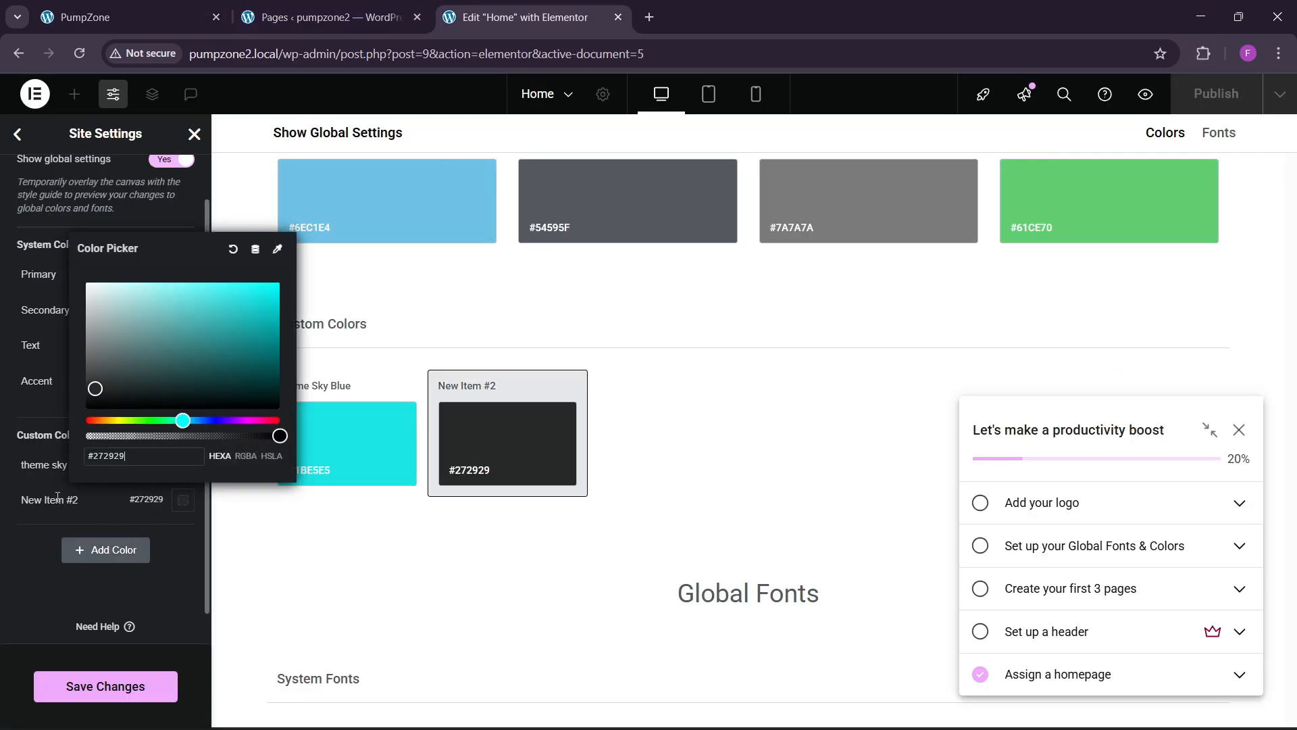
pyautogui.click(57, 499)
pyautogui.hotkey('ctrl', 'a')
pyautogui.press('BackSpace')
pyautogui.write('bg')
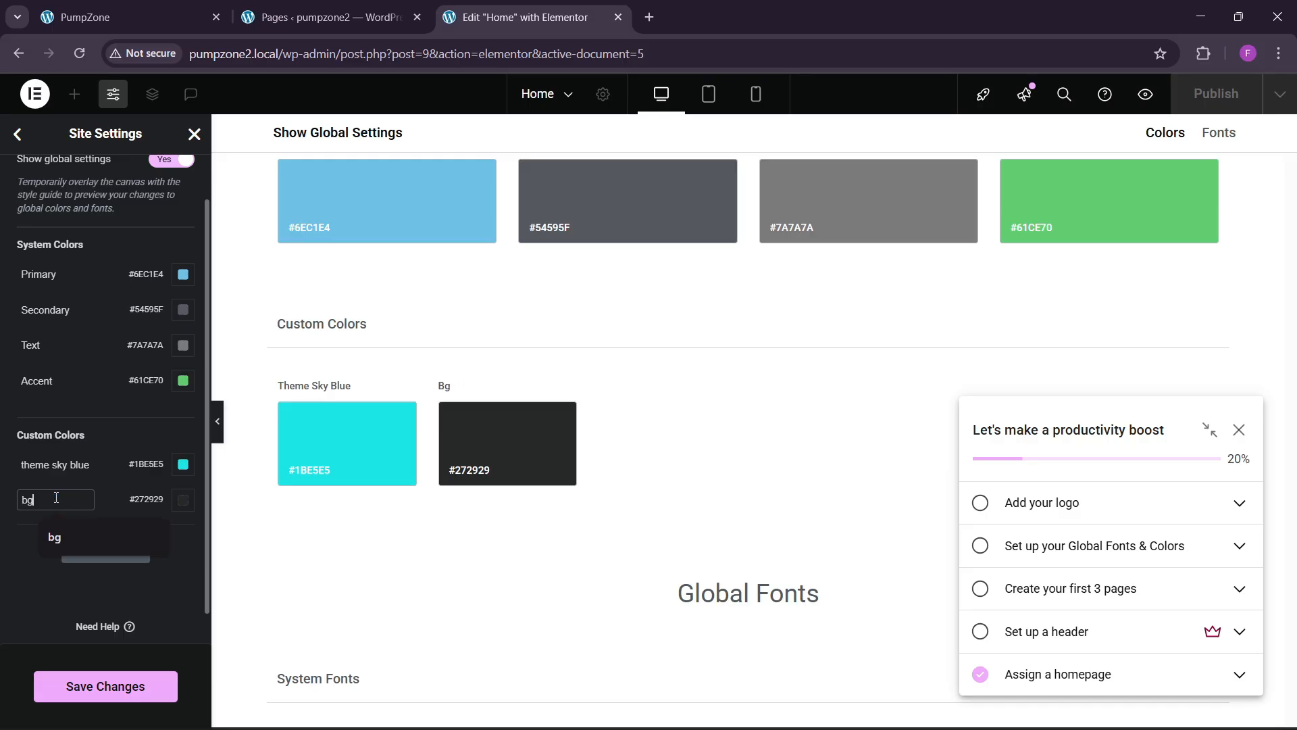
pyautogui.write(' theme')
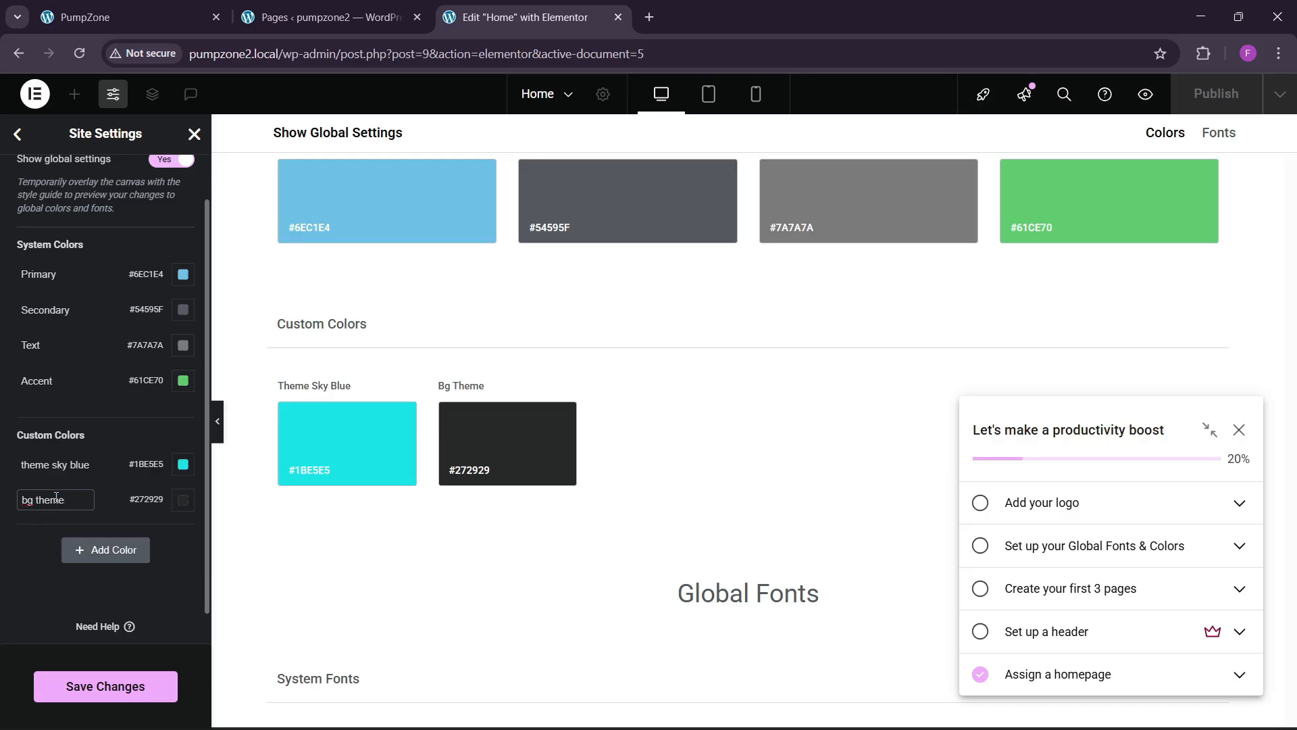
# Step: Save the custom colours, close Site Settings and reload the editor
pyautogui.click(135, 675)
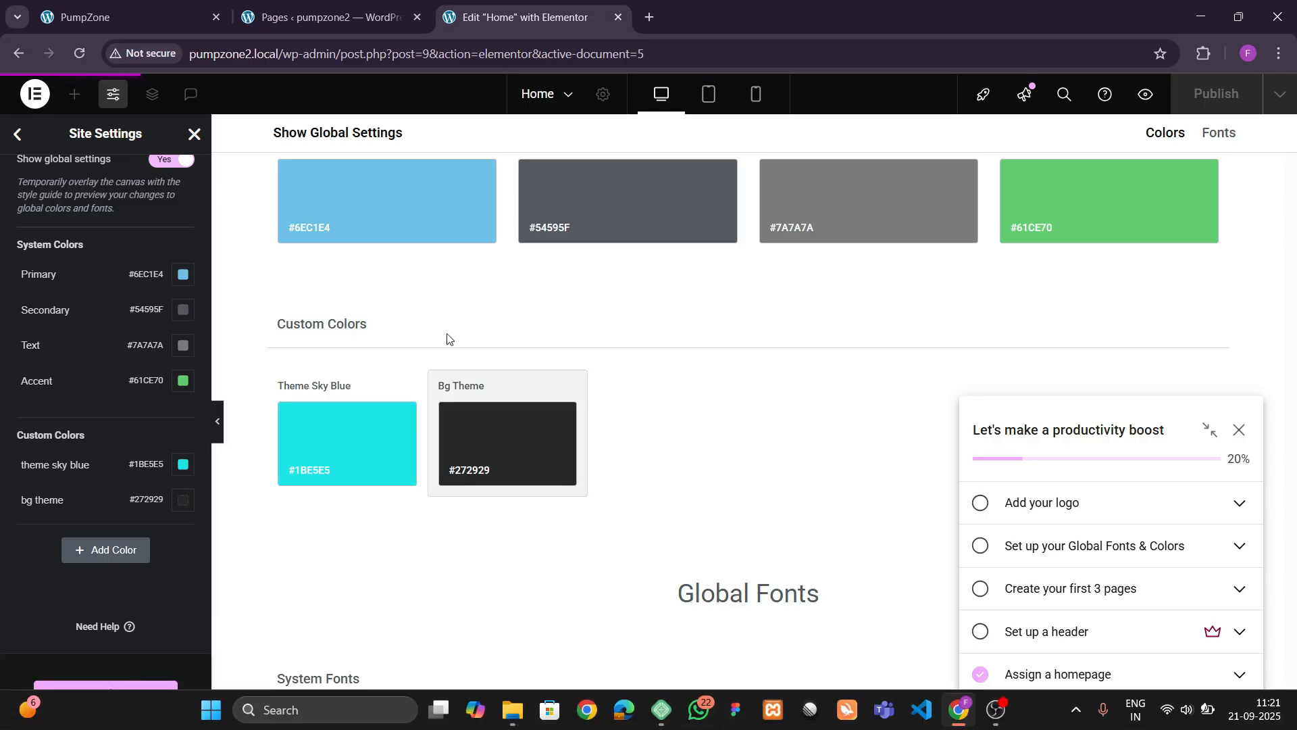
pyautogui.click(194, 135)
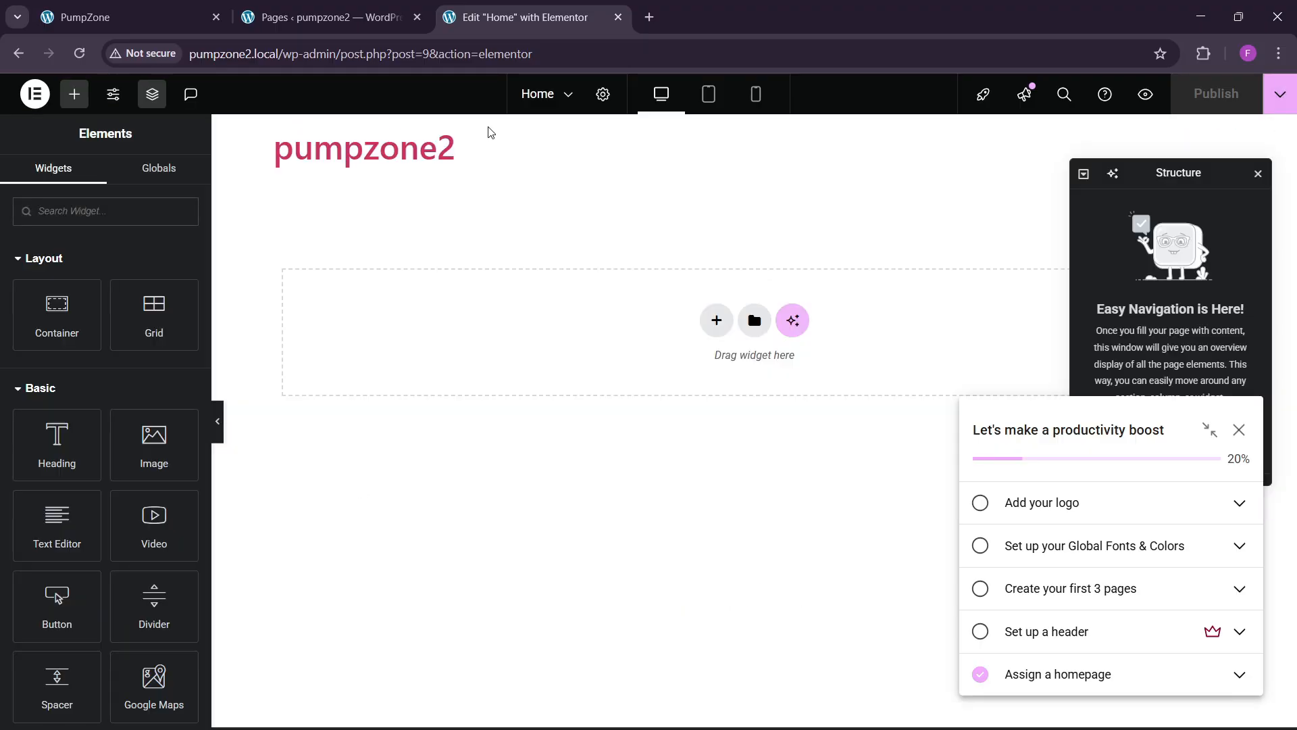
pyautogui.click(544, 60)
pyautogui.press('Return')
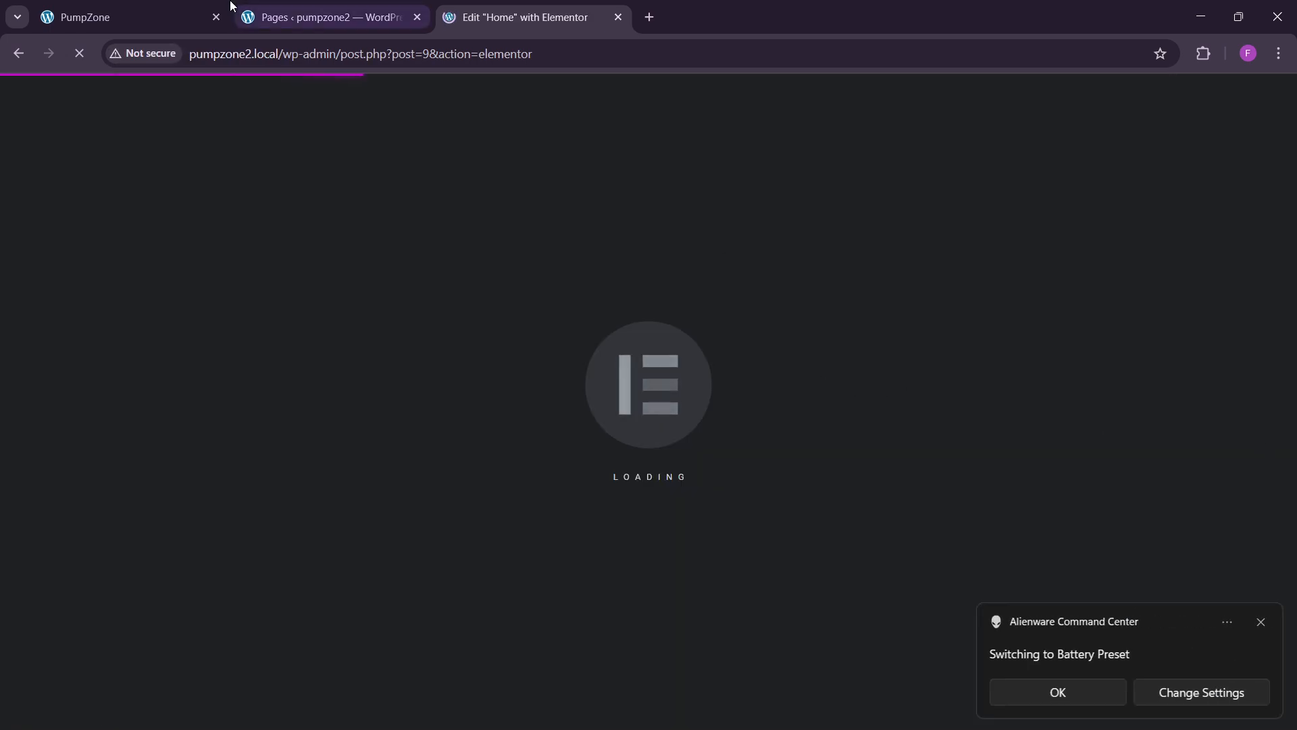
# Step: Review the live PumpZone and GYMROCK reference pages before returning to the editor
pyautogui.click(169, 10)
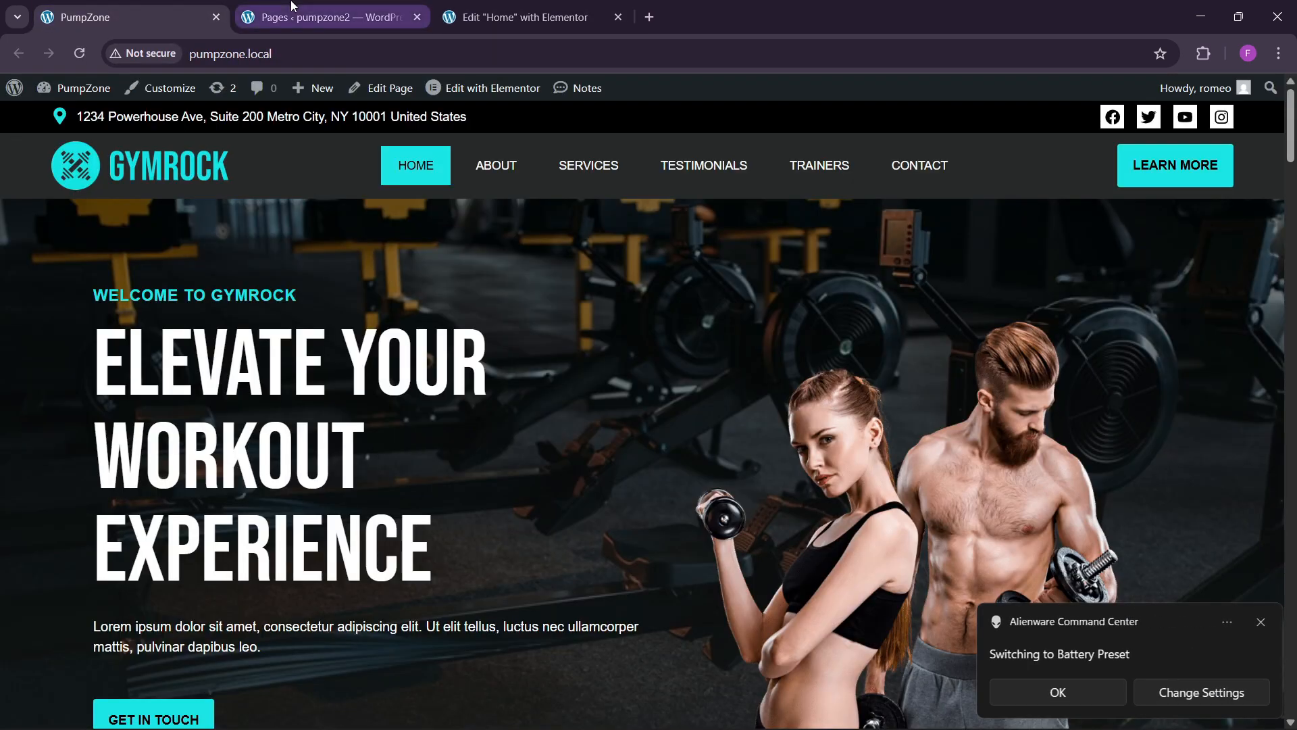
pyautogui.click(292, 10)
pyautogui.click(498, 10)
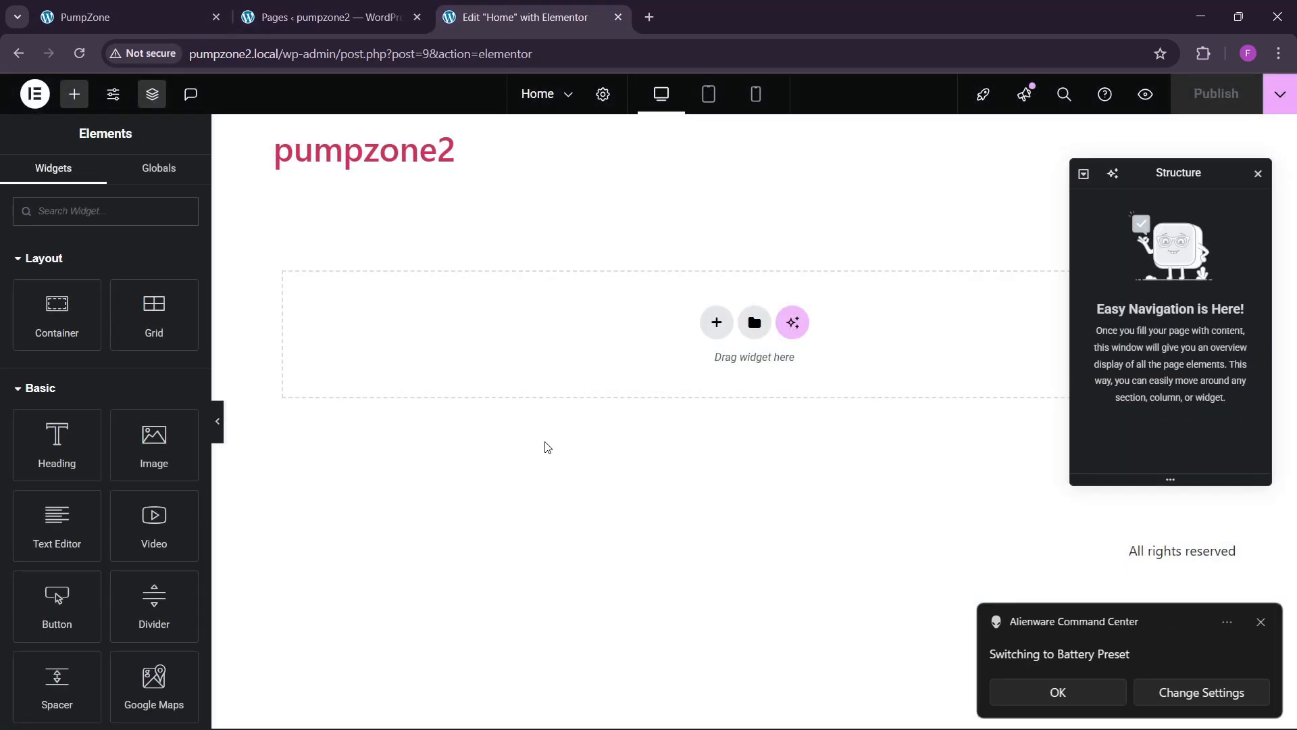
pyautogui.click(169, 15)
pyautogui.scroll(-3, 454, 410)
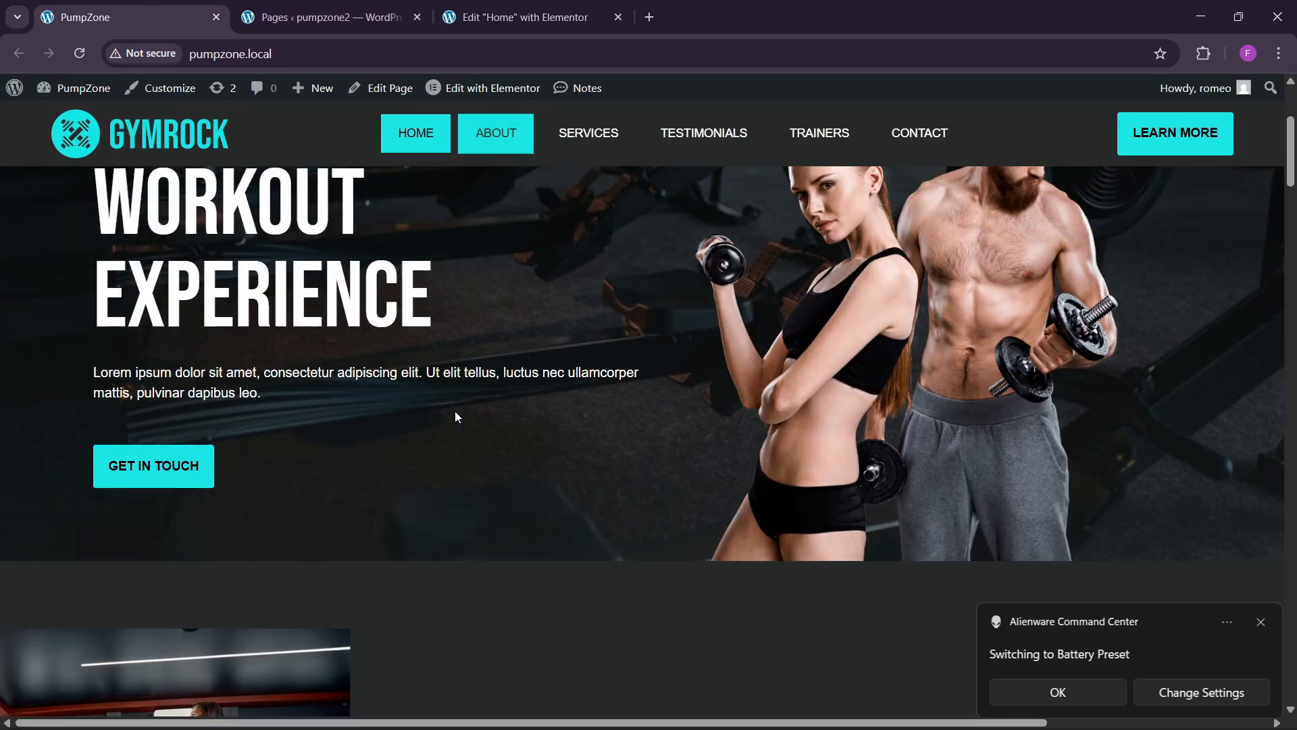
pyautogui.scroll(3, 455, 410)
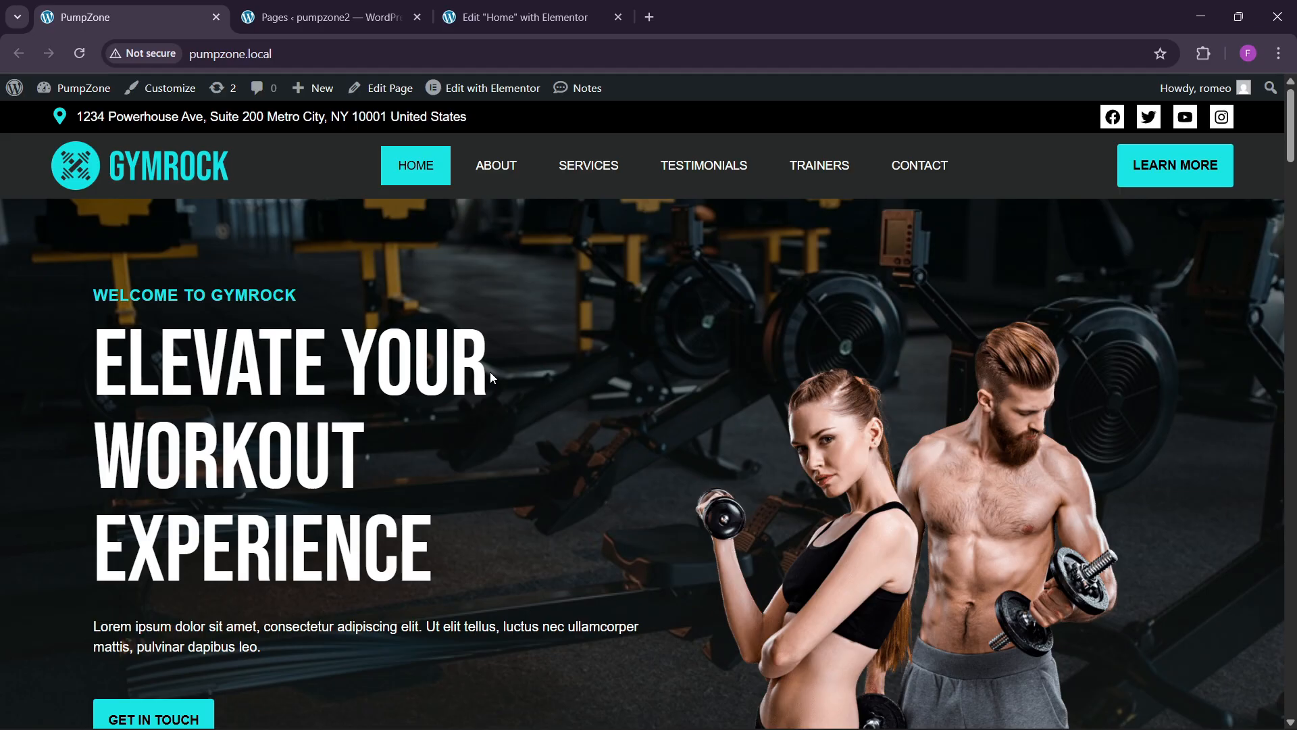
pyautogui.click(527, 17)
# Step: Add a two-column flexbox container and name it 'hero'
pyautogui.click(715, 325)
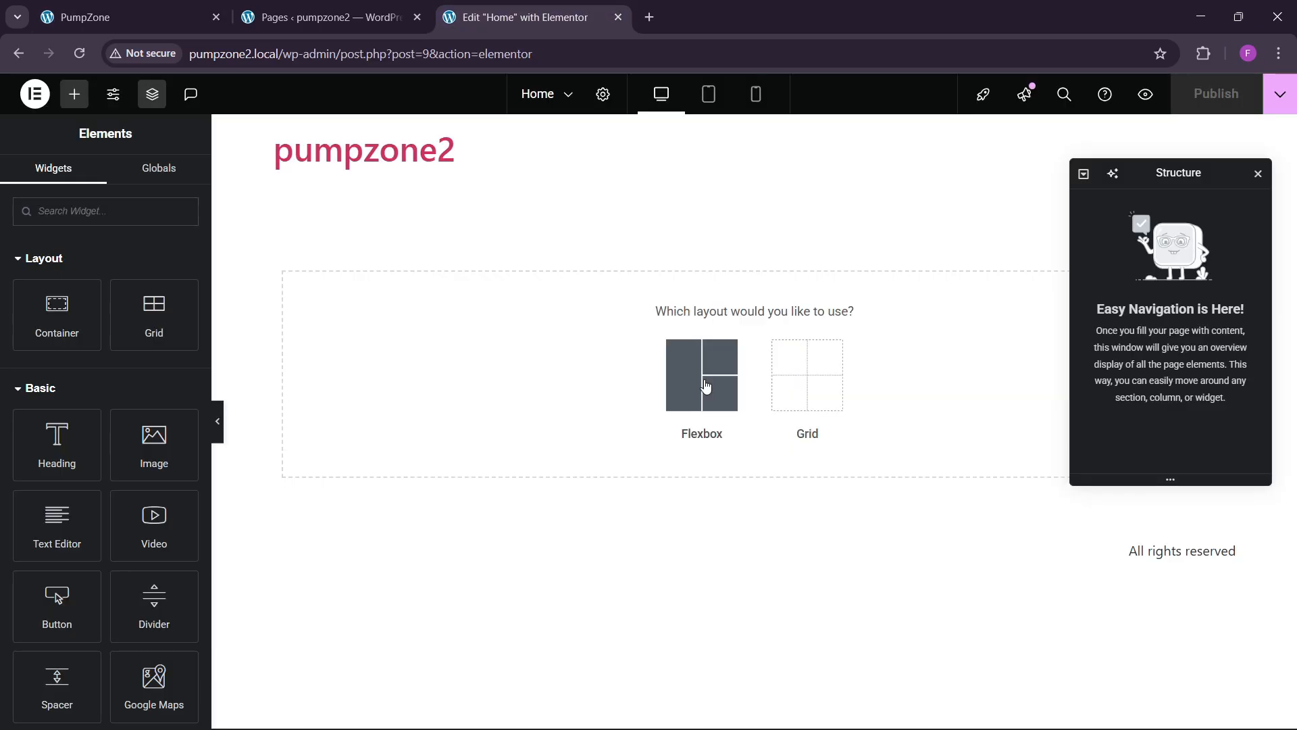
pyautogui.click(703, 379)
pyautogui.click(708, 370)
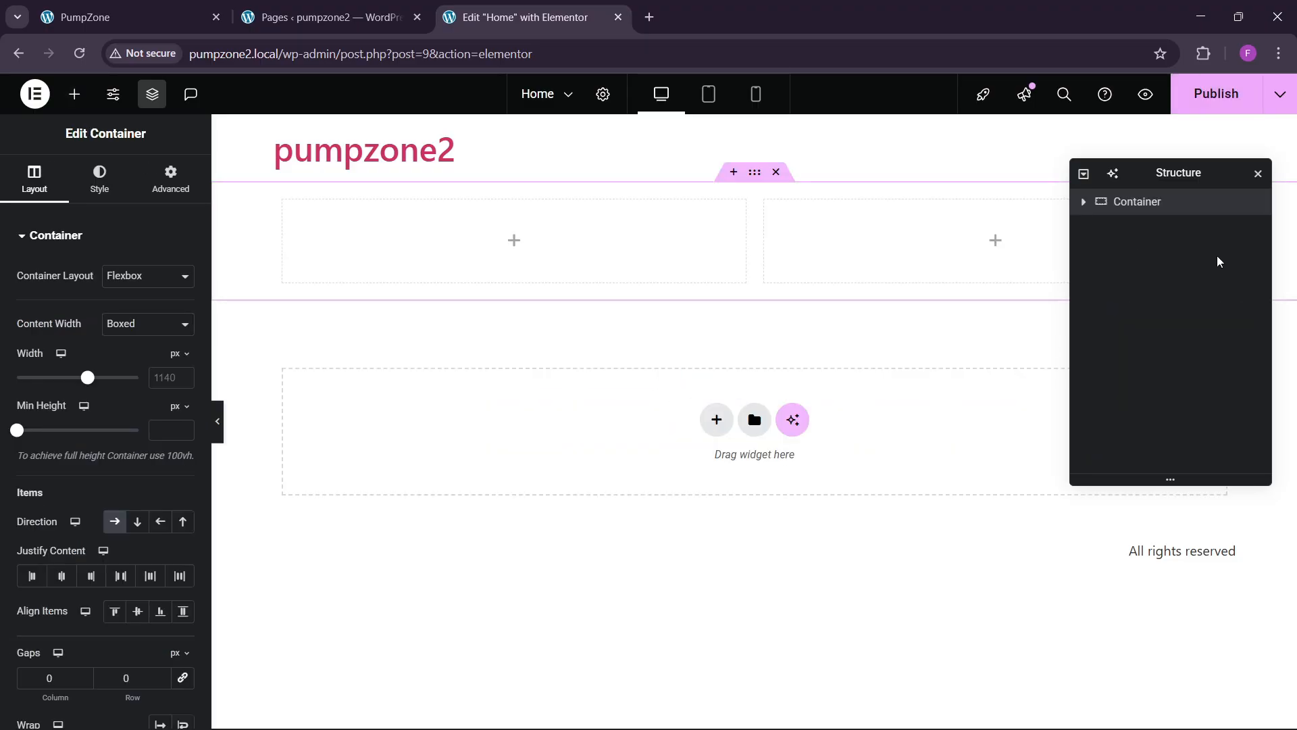
pyautogui.write('hero')
pyautogui.press('Return')
# Step: Set the hero width to 1300 px with 80 px top and bottom padding
pyautogui.click(167, 385)
pyautogui.write('1')
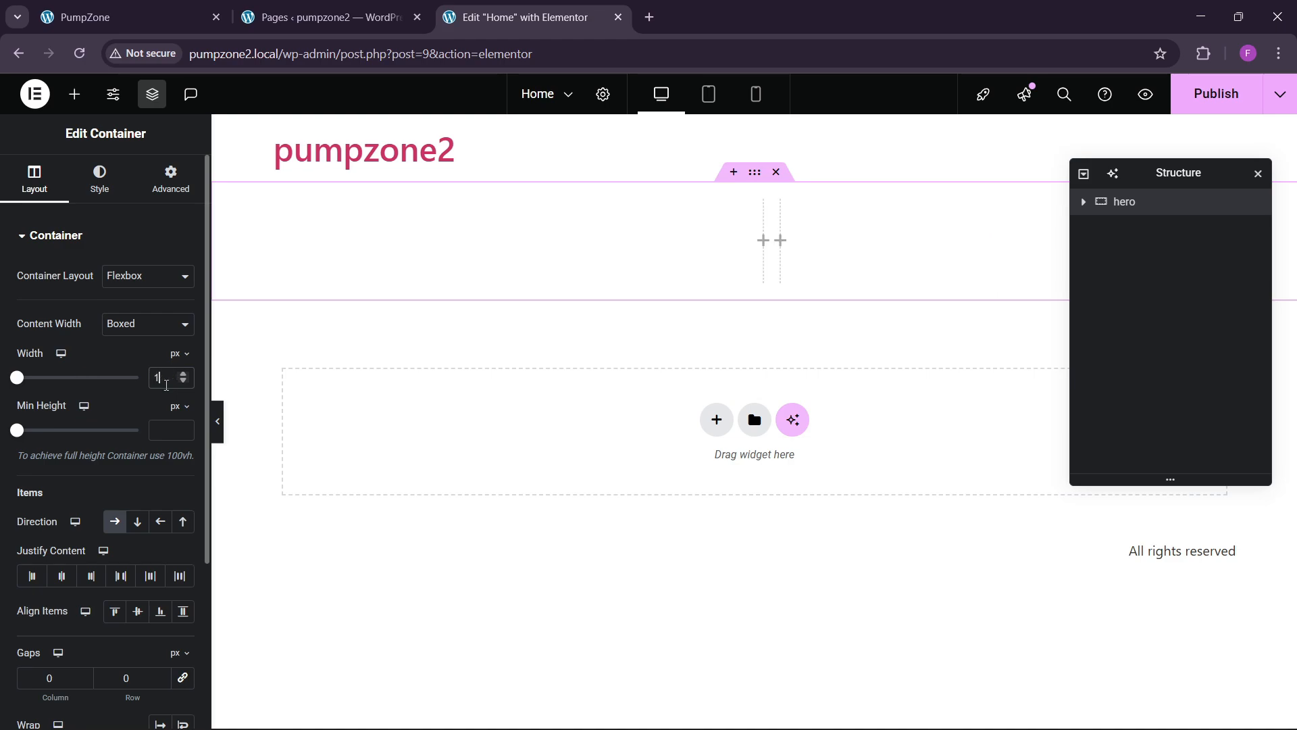
pyautogui.write('300')
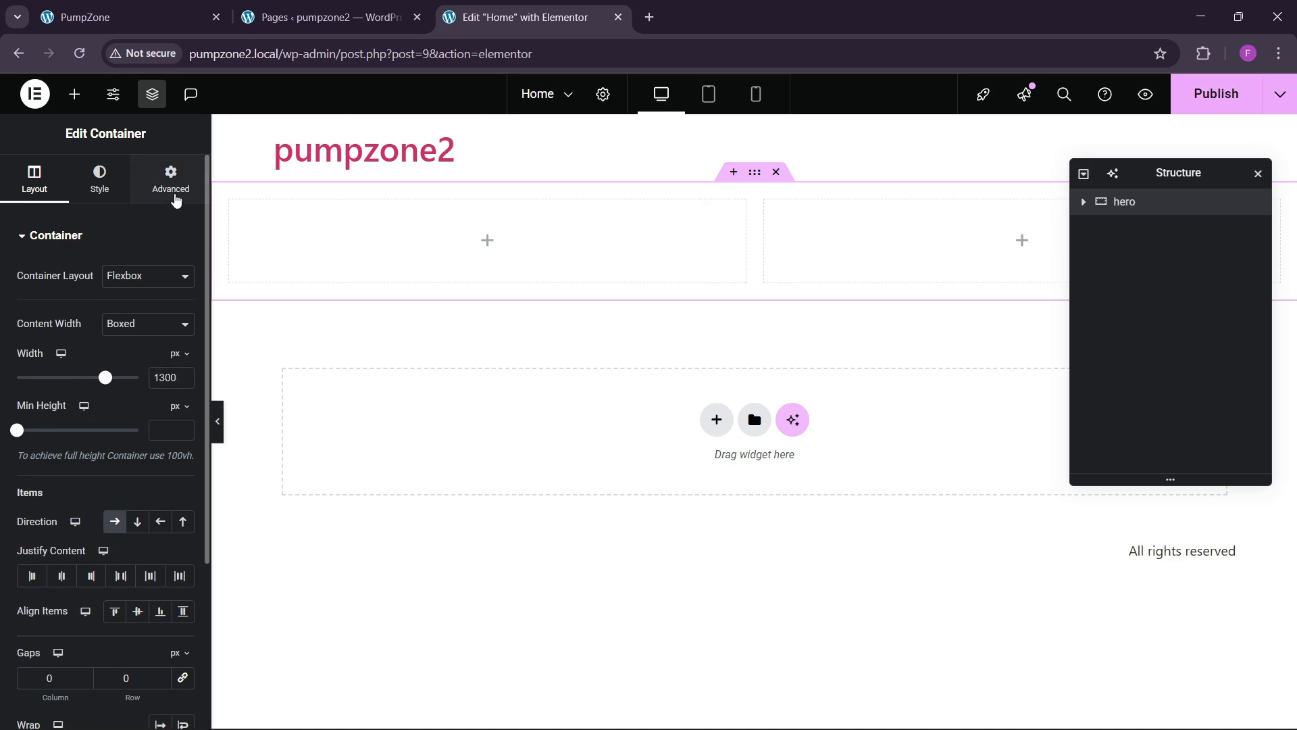
pyautogui.click(175, 194)
pyautogui.click(182, 366)
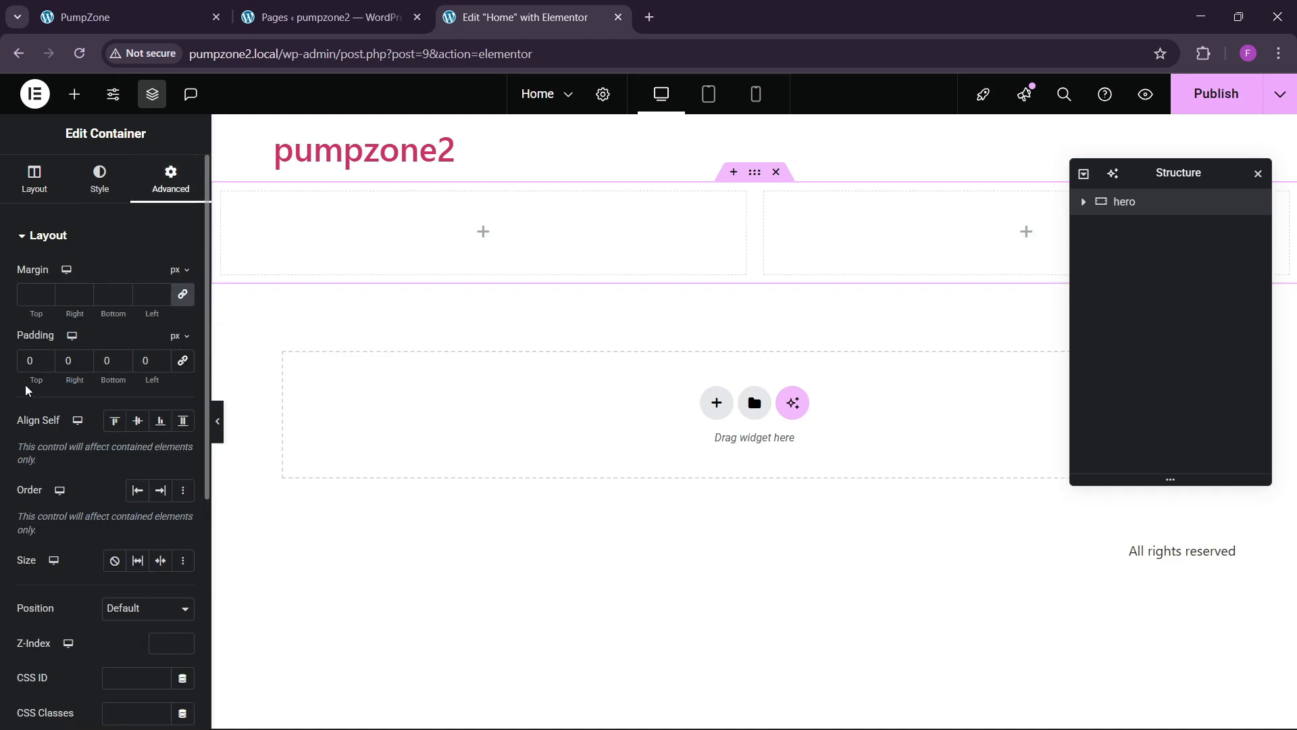
pyautogui.write('8')
pyautogui.press('Tab')
pyautogui.press('Tab')
pyautogui.press('Tab')
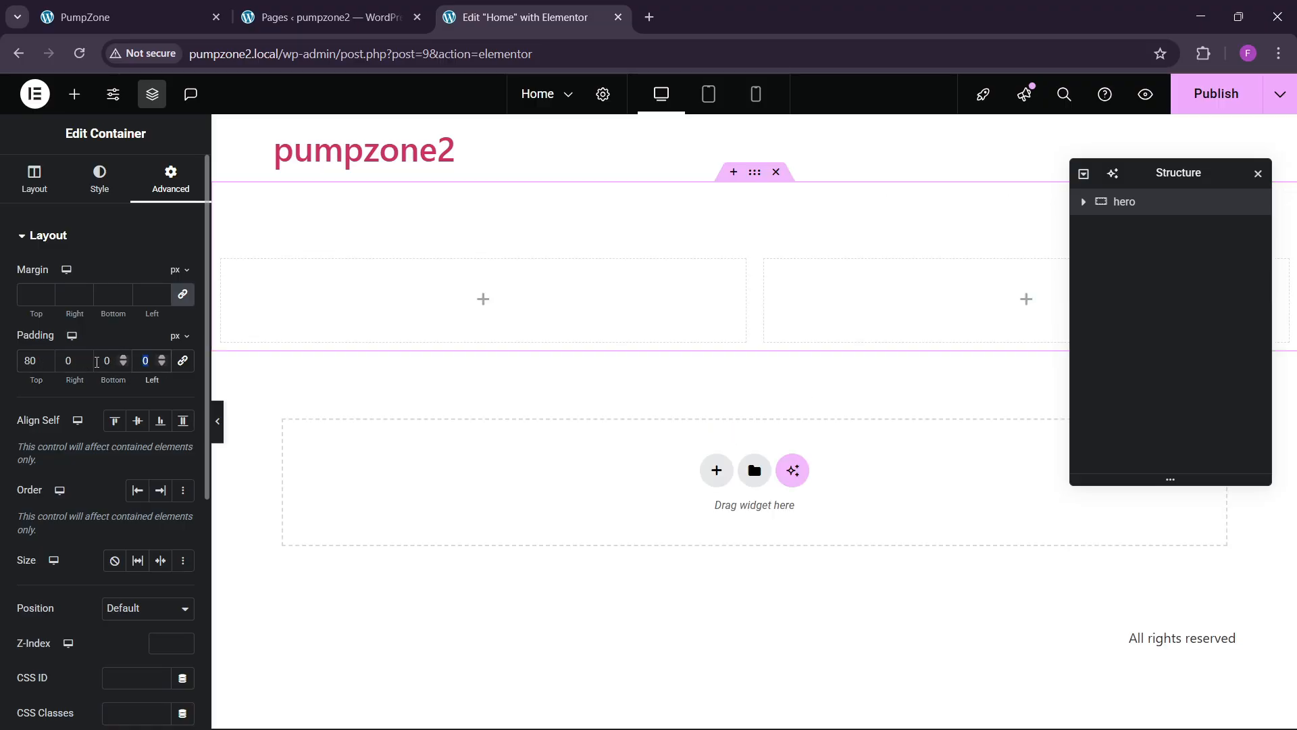
pyautogui.click(100, 363)
pyautogui.write('8')
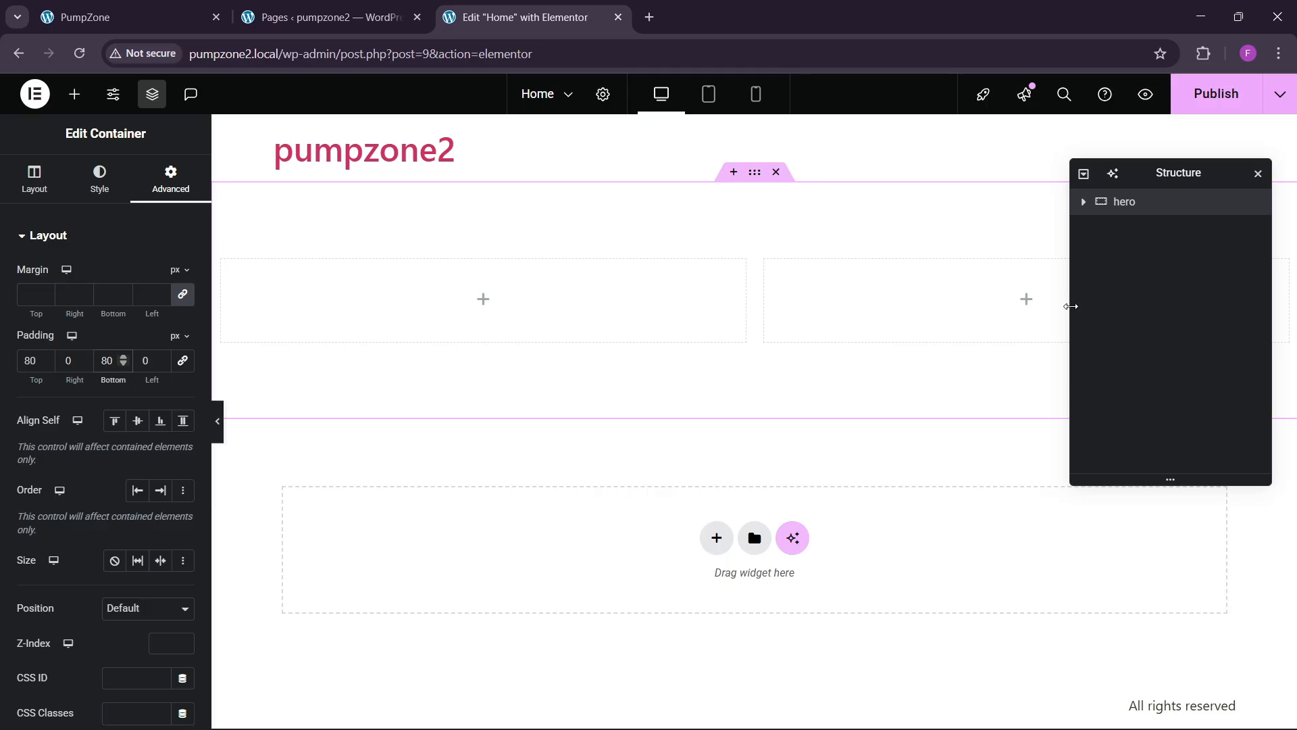
# Step: Rename the hero's inner columns to '1' and '2'
pyautogui.click(1084, 201)
pyautogui.click(1142, 226)
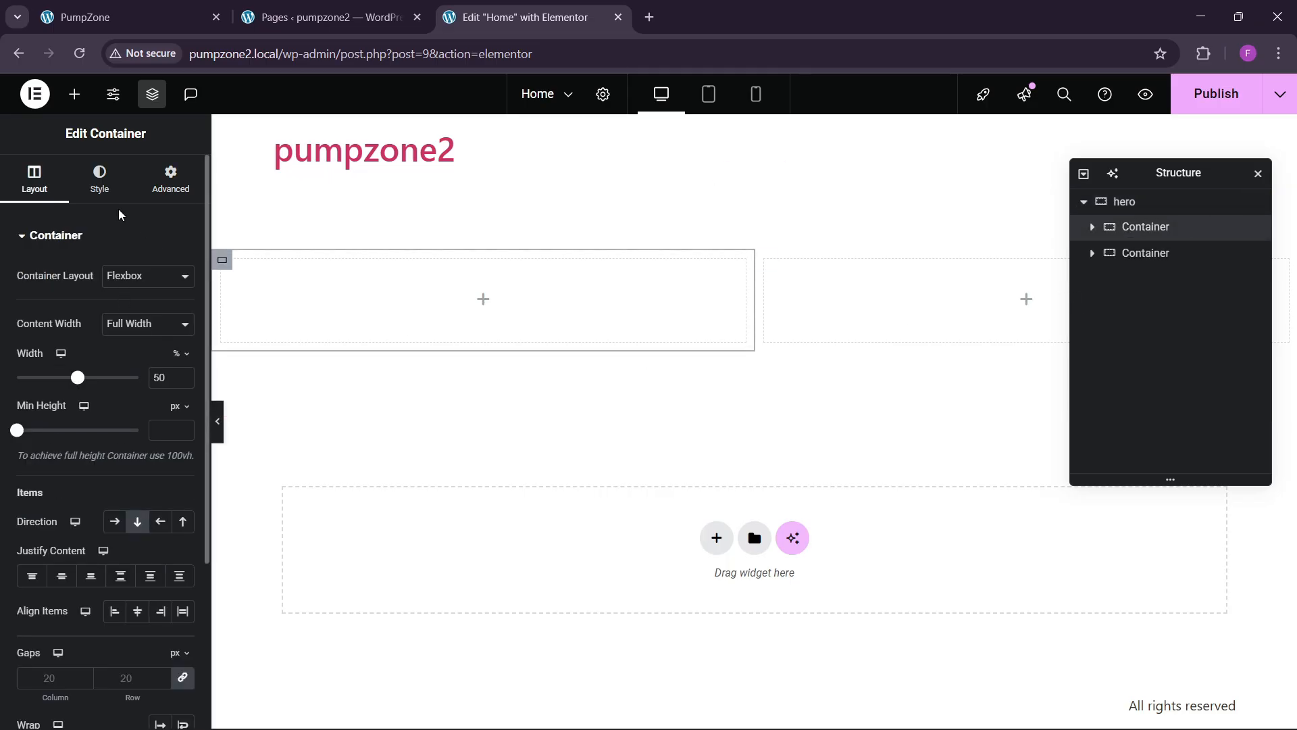
pyautogui.click(100, 179)
pyautogui.click(171, 180)
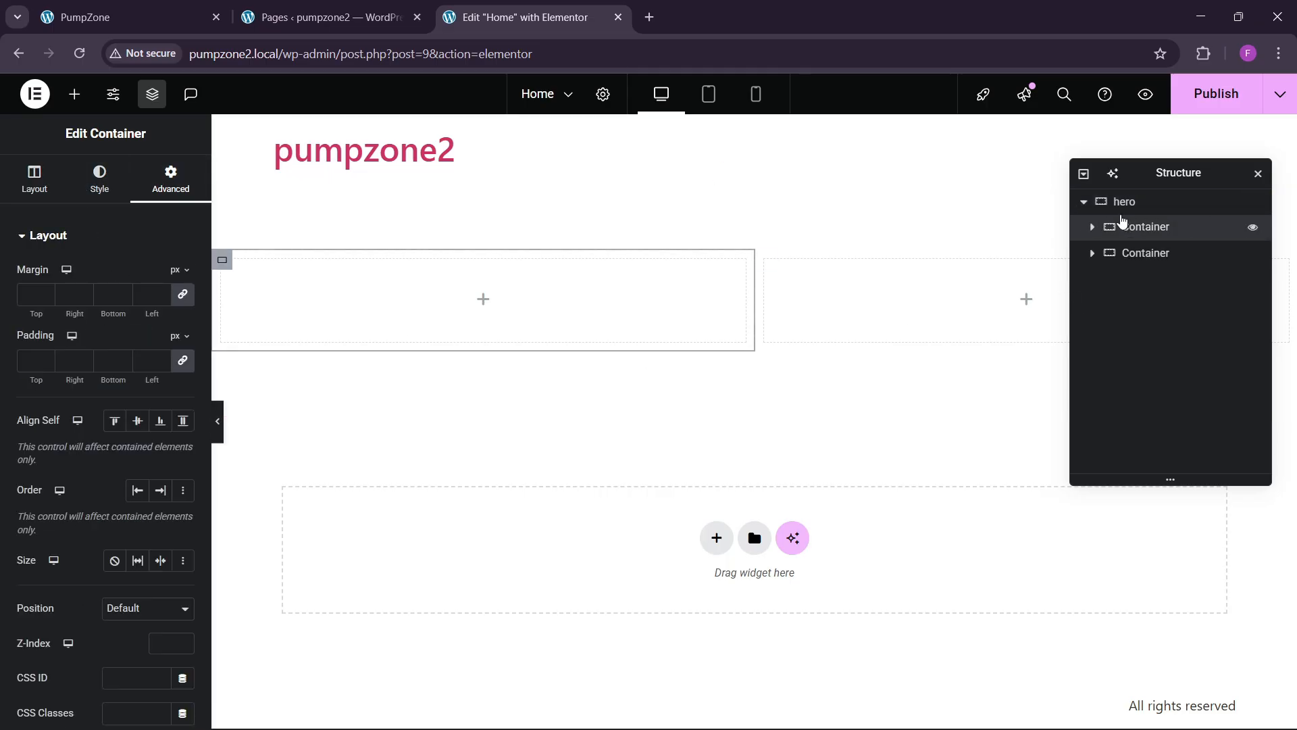
pyautogui.doubleClick(1141, 228)
pyautogui.write('1')
pyautogui.press('Return')
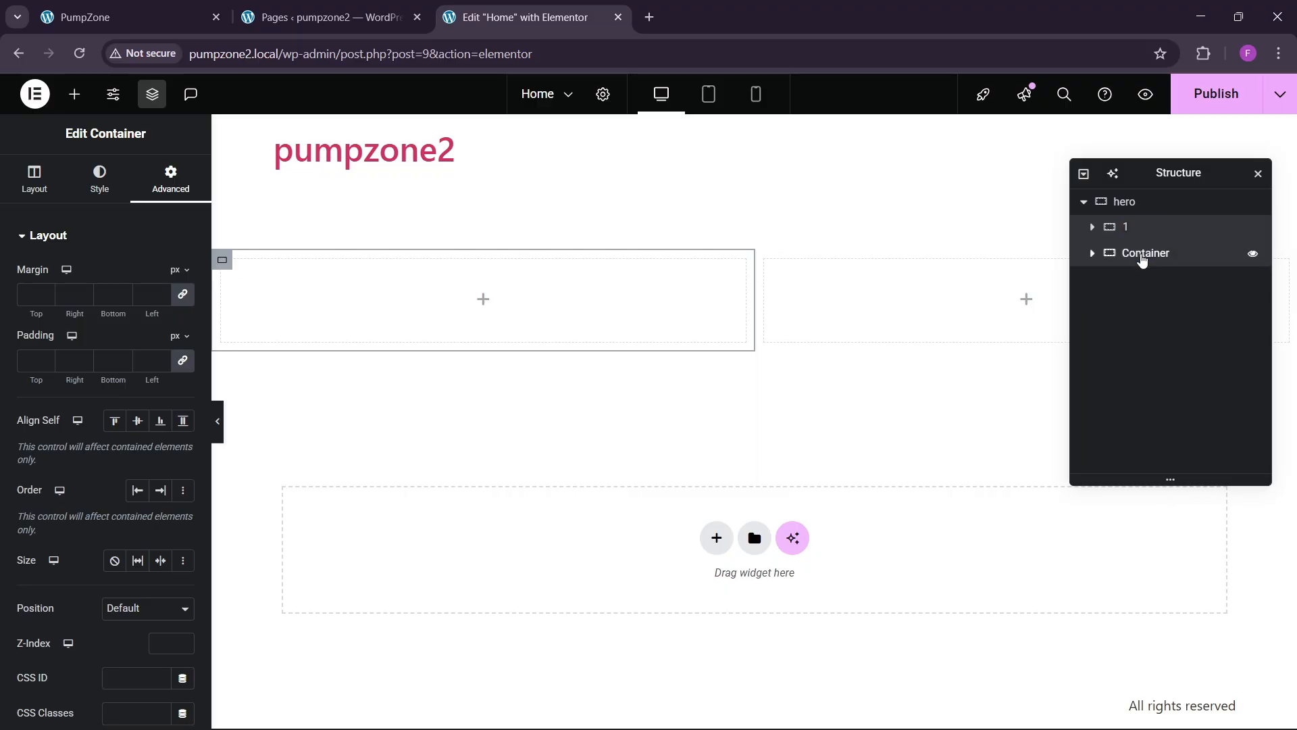
pyautogui.doubleClick(1142, 255)
pyautogui.write('2')
pyautogui.click(1128, 228)
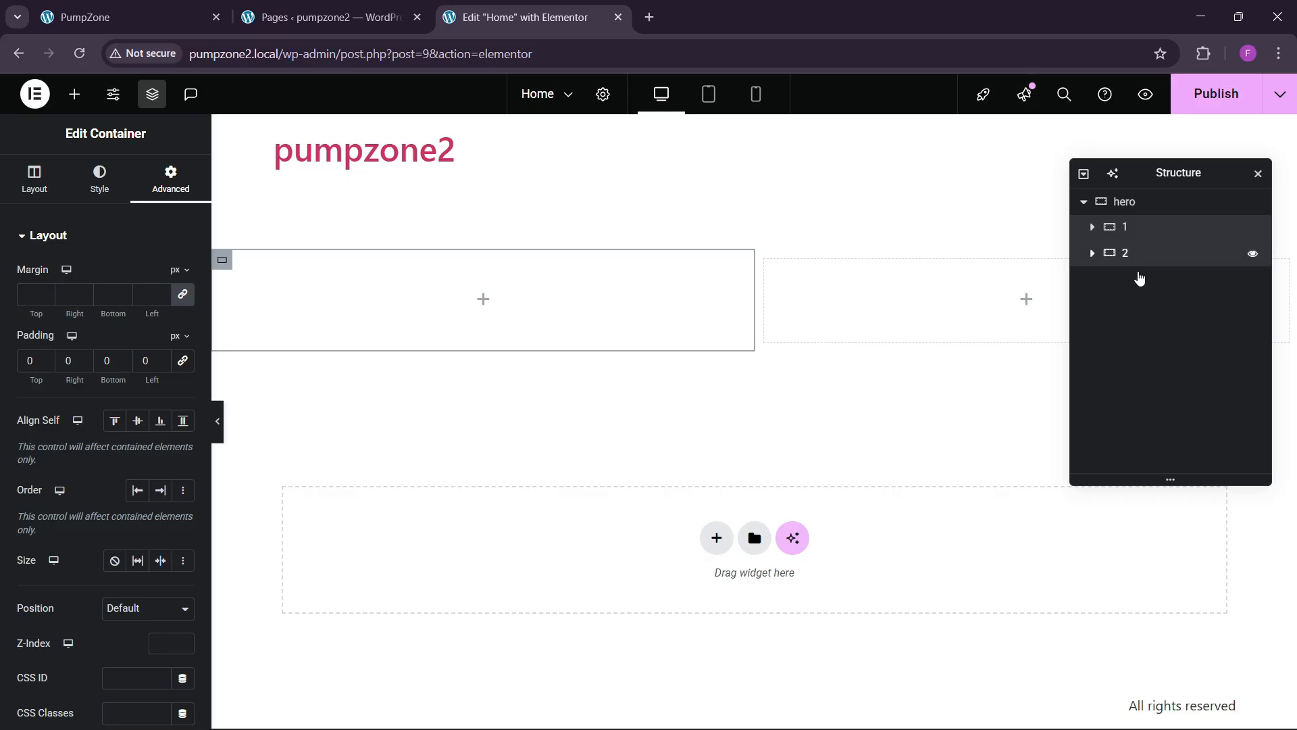
# Step: Reset column 2's padding to zero and reselect the hero container
pyautogui.click(1140, 254)
pyautogui.click(172, 188)
pyautogui.click(181, 361)
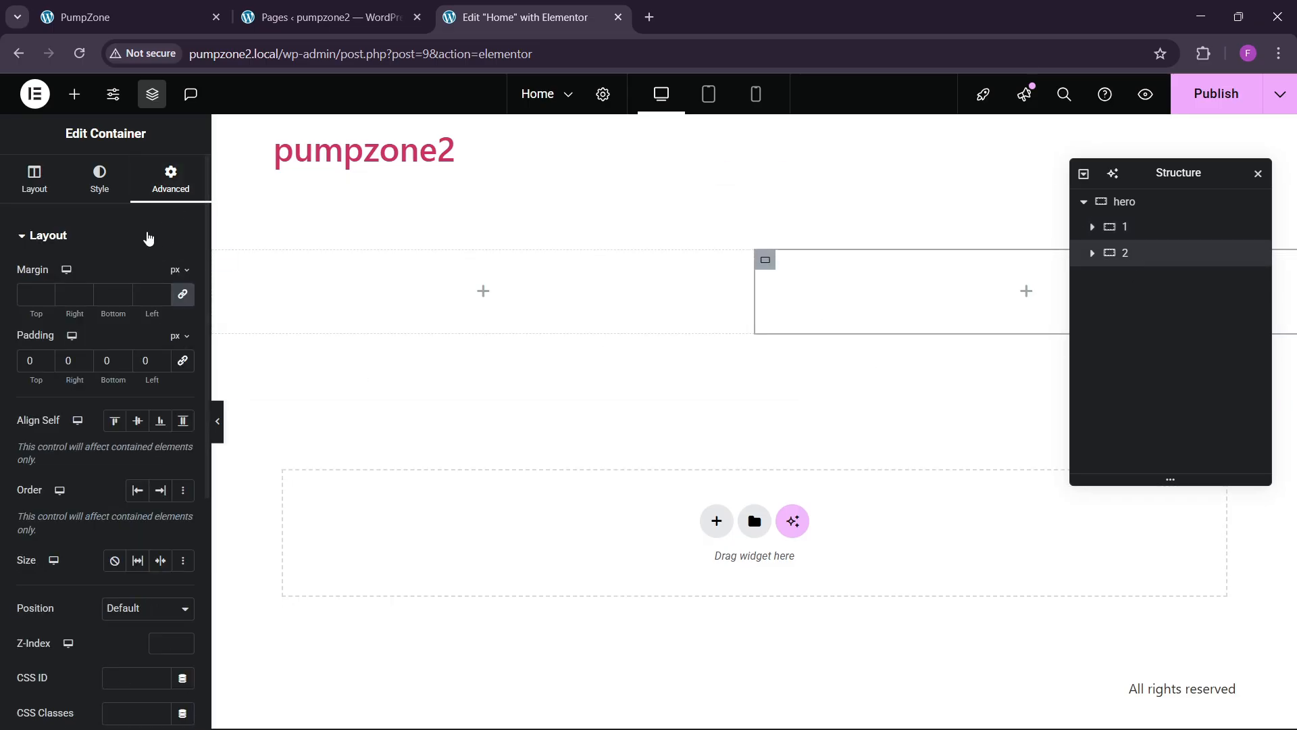
pyautogui.click(189, 13)
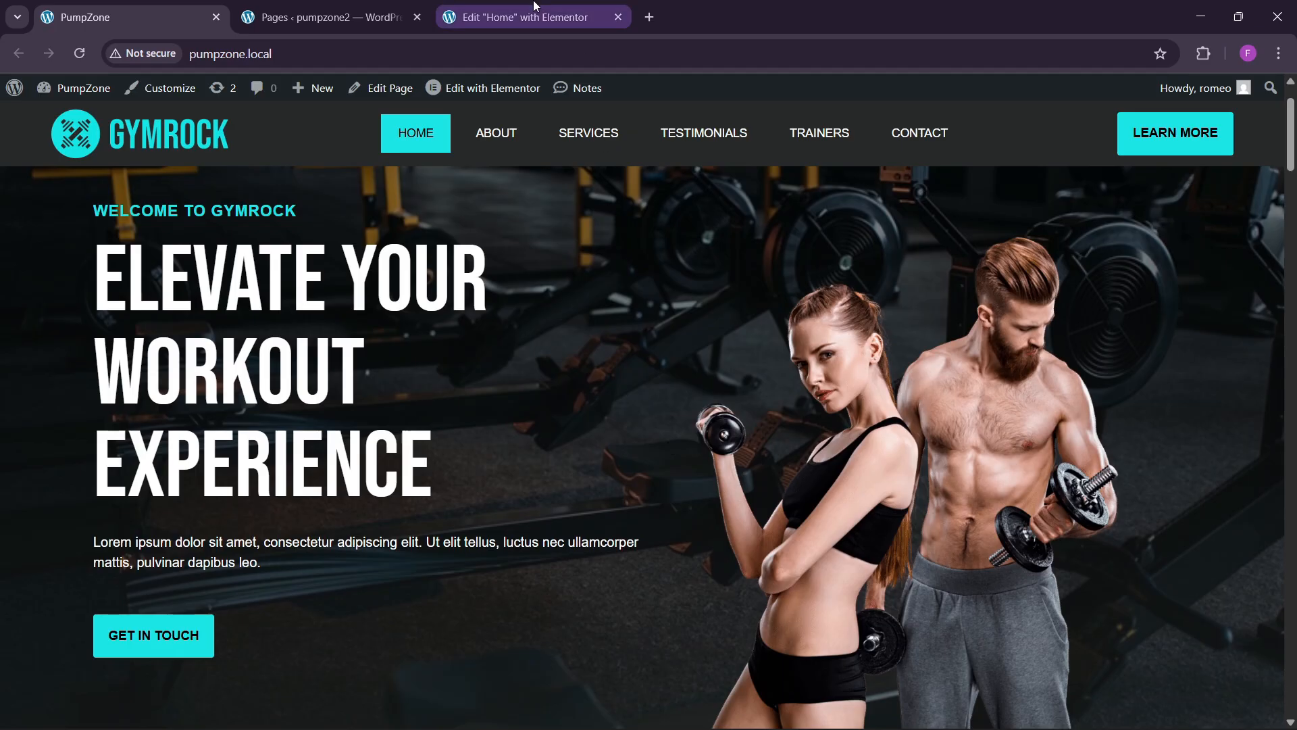
pyautogui.click(520, 17)
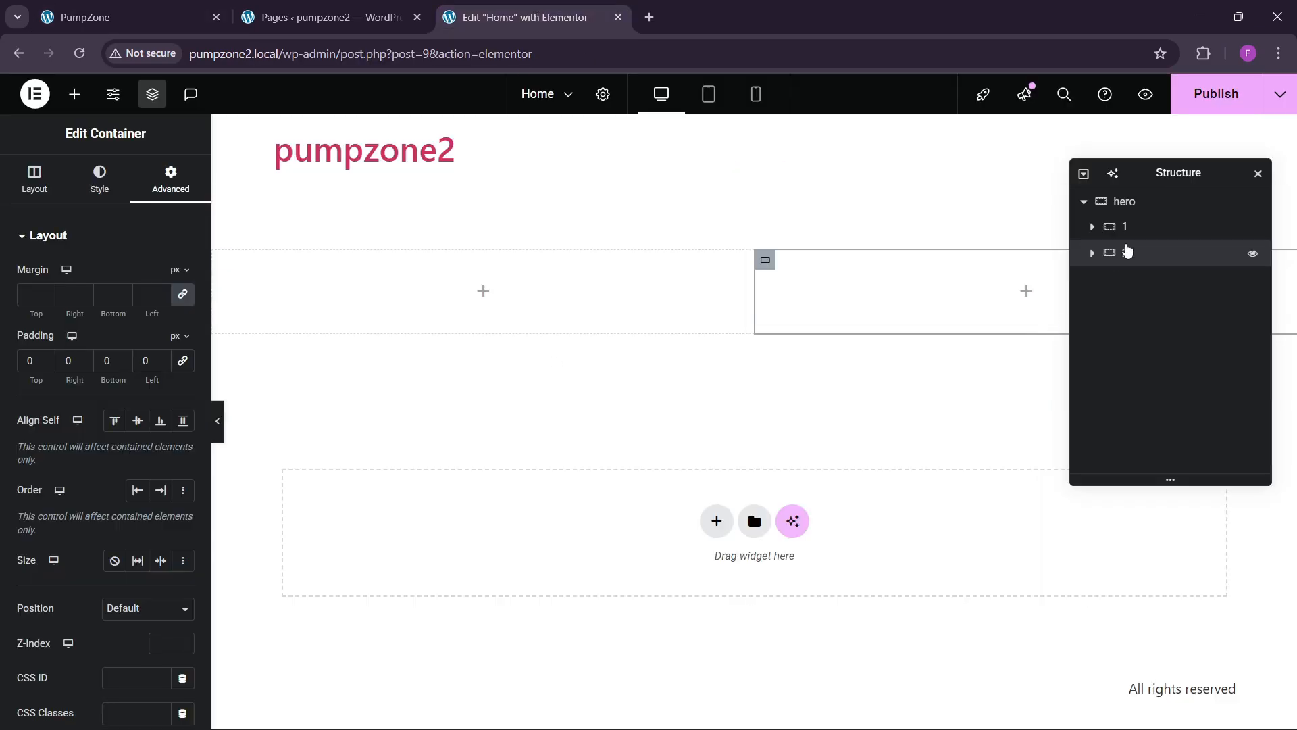
pyautogui.click(1142, 201)
# Step: Set the empty gym photo as the hero's classic background image
pyautogui.click(100, 179)
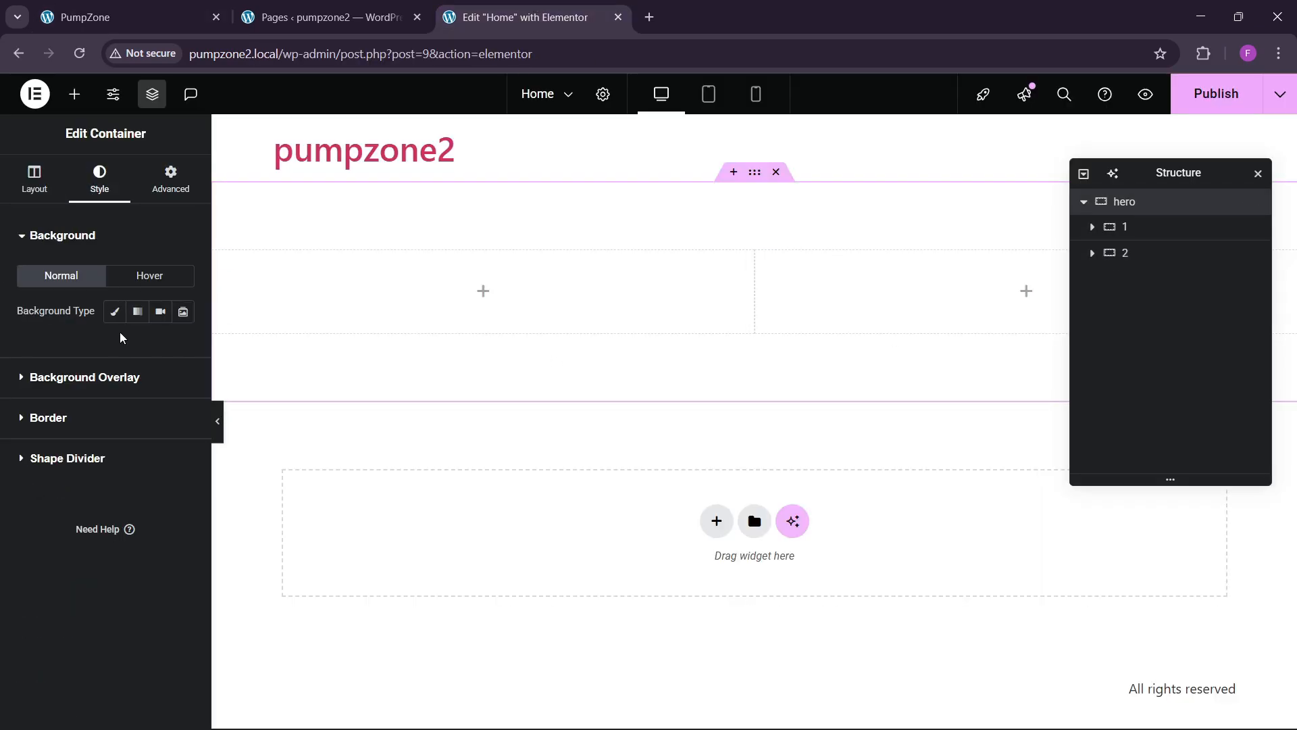
pyautogui.click(115, 312)
pyautogui.click(108, 436)
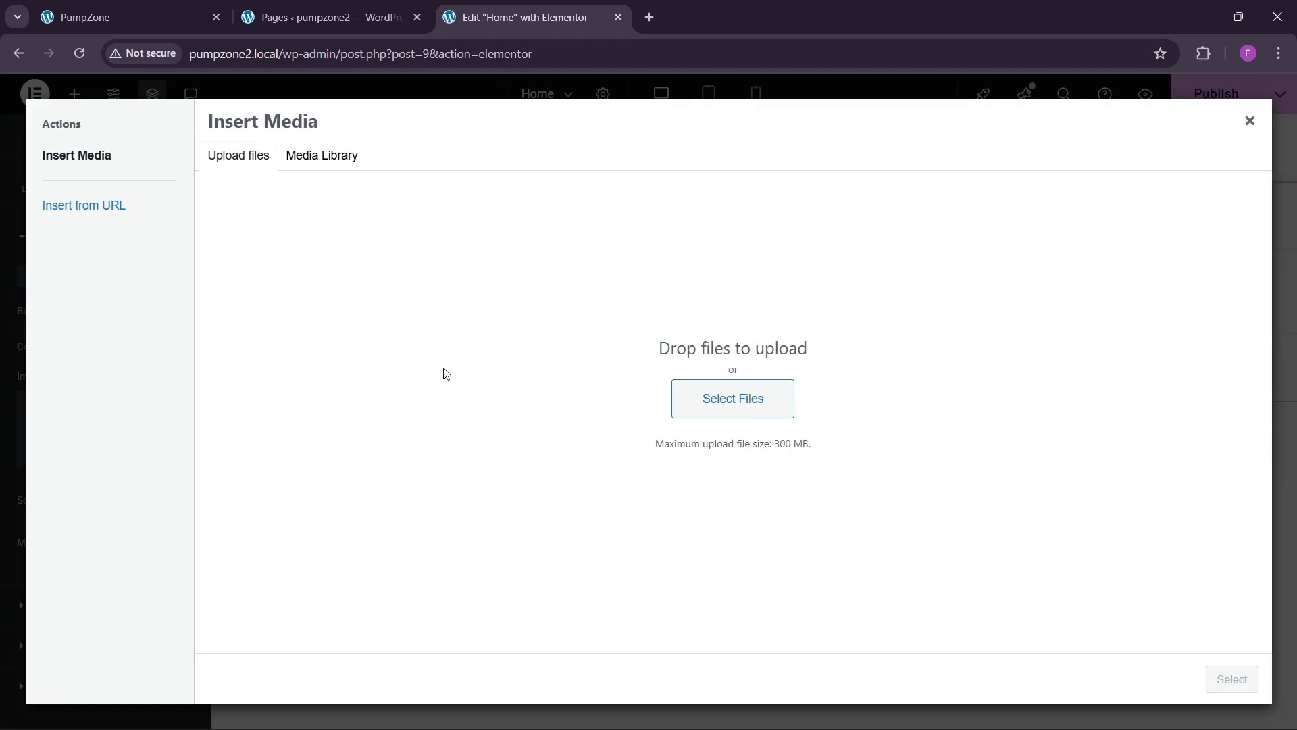
pyautogui.click(311, 157)
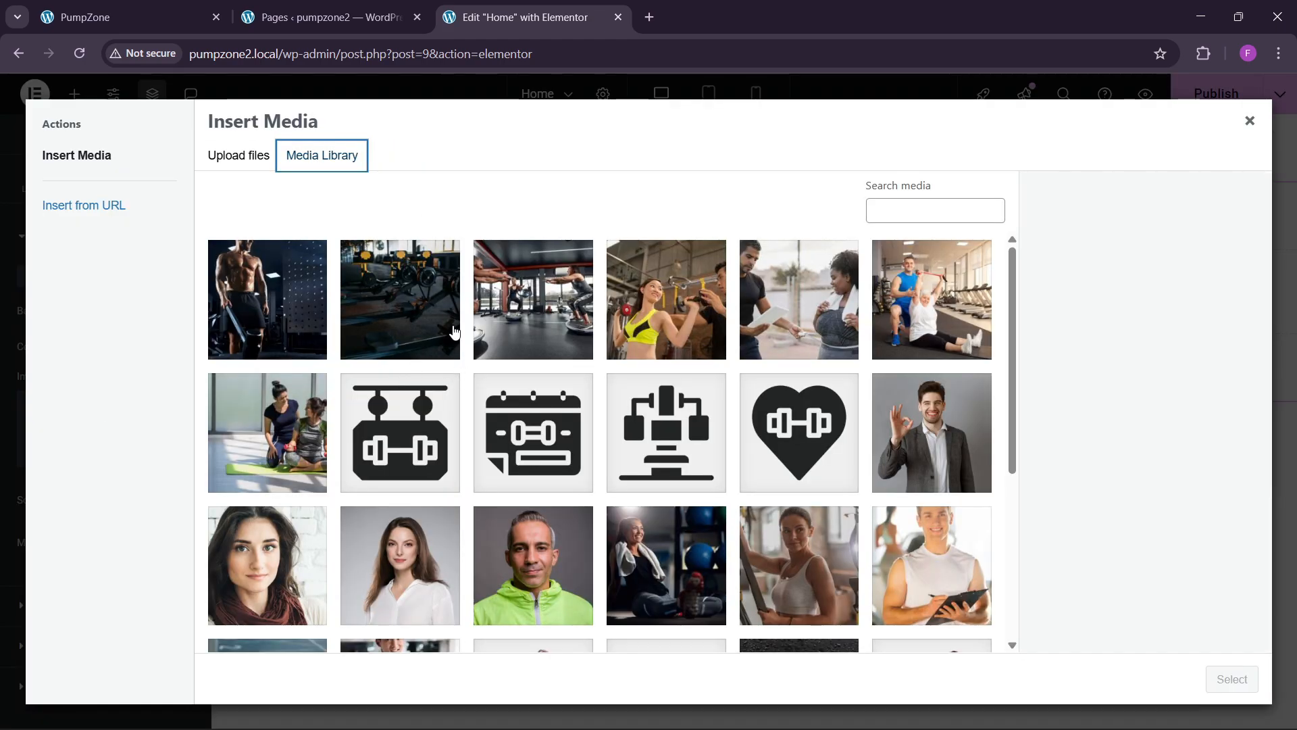
pyautogui.click(403, 314)
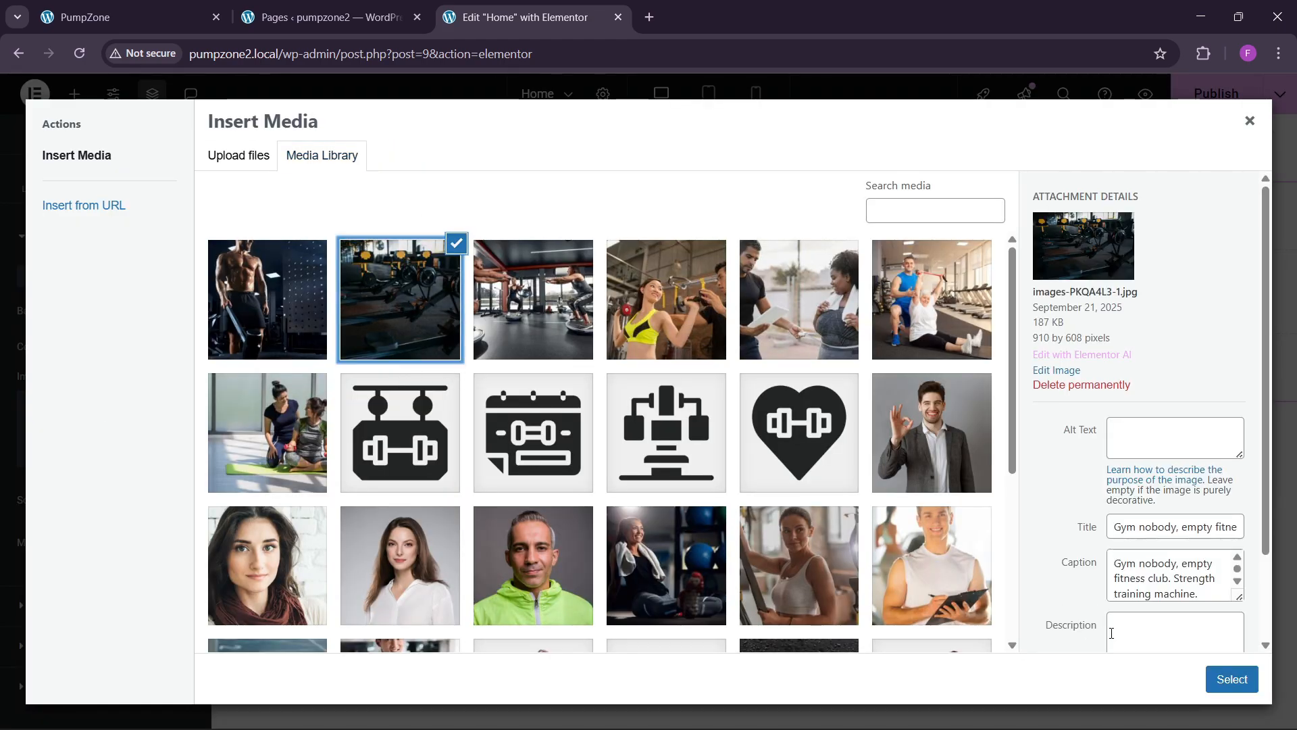
pyautogui.click(1232, 679)
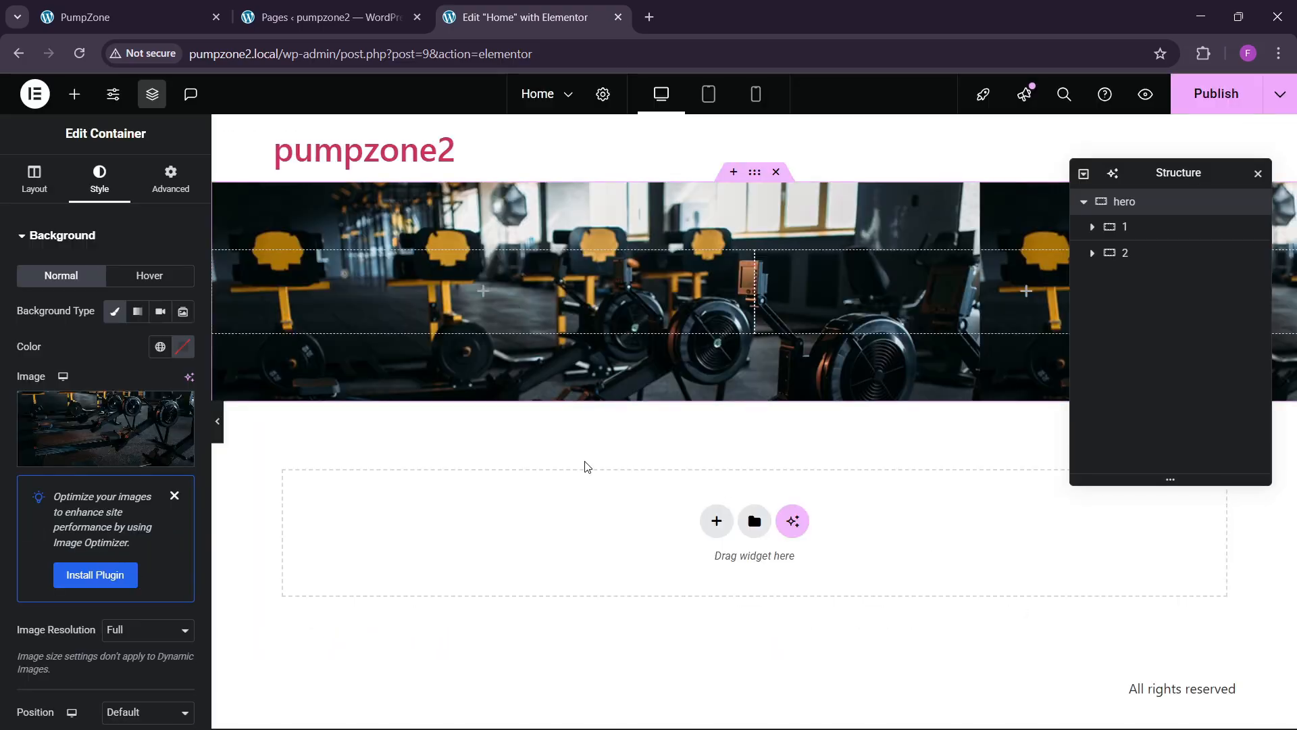
pyautogui.click(174, 495)
# Step: Centre the hero background image and size it to cover
pyautogui.scroll(-3, 44, 476)
pyautogui.click(134, 409)
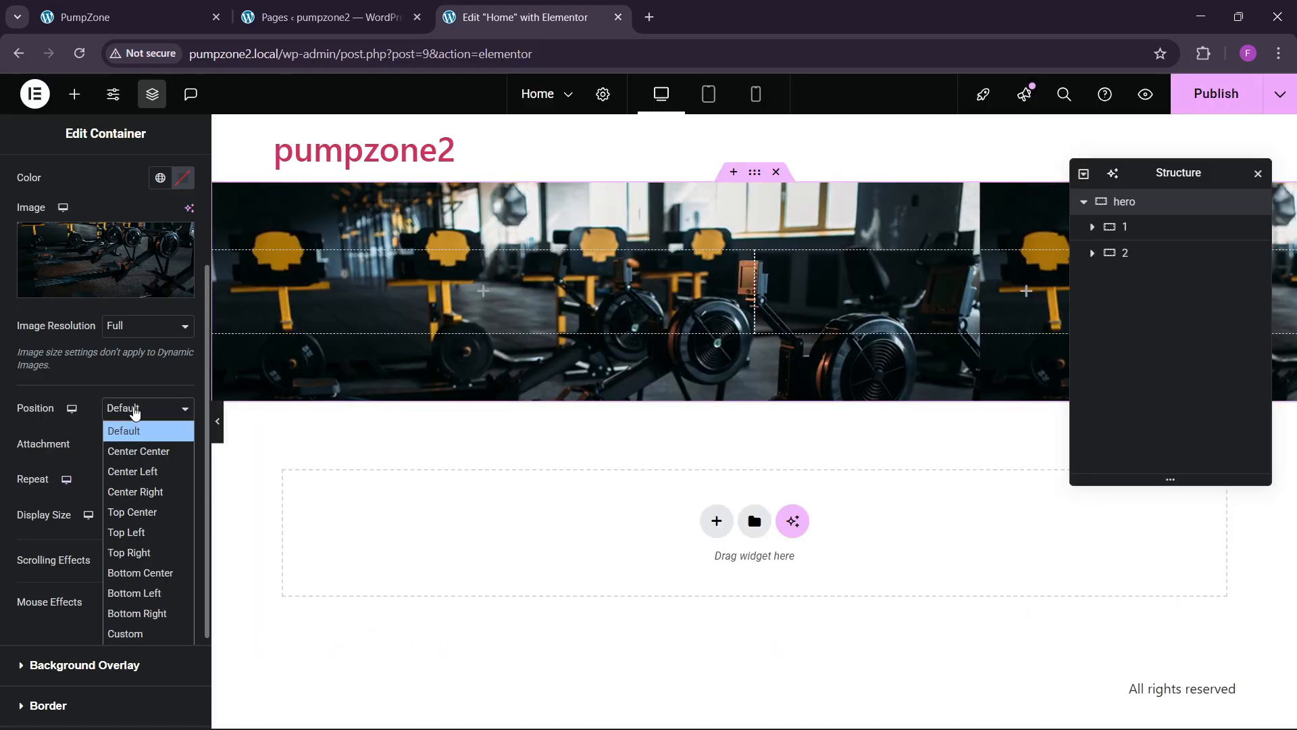
pyautogui.click(125, 439)
pyautogui.click(135, 409)
pyautogui.click(139, 451)
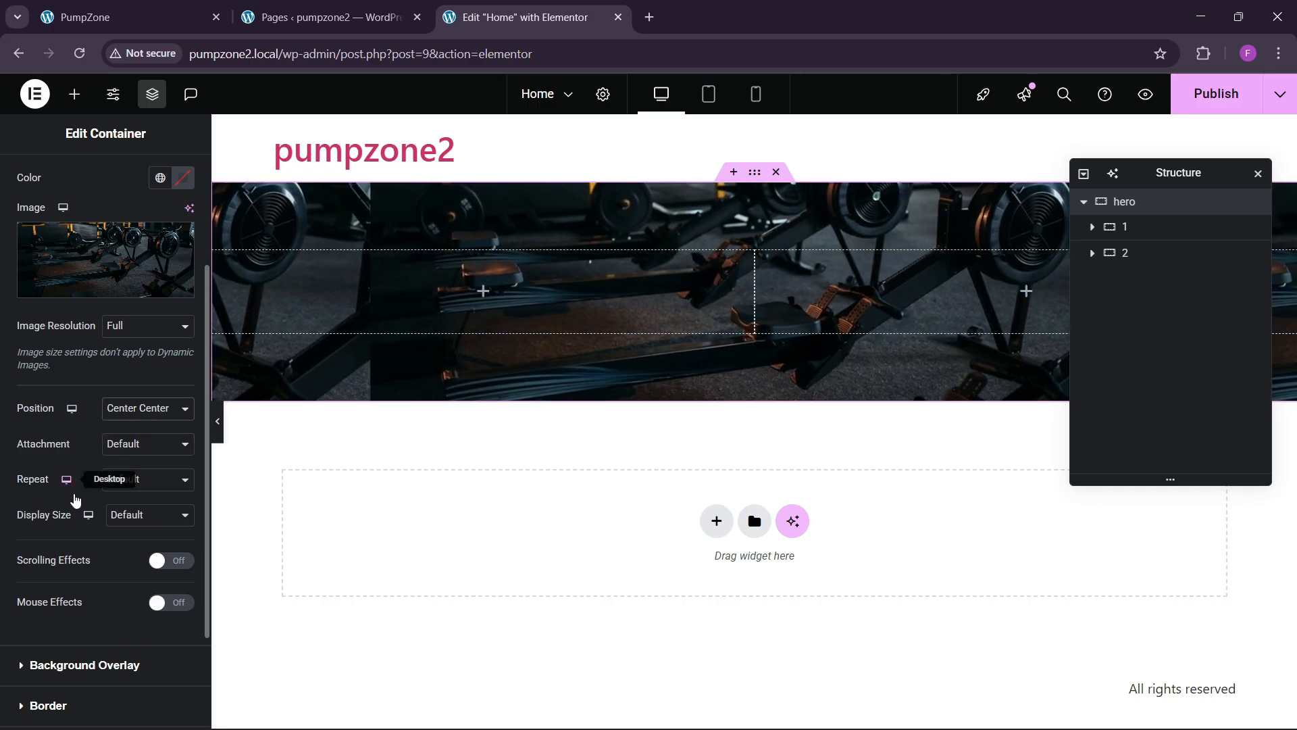
pyautogui.click(161, 513)
pyautogui.click(140, 577)
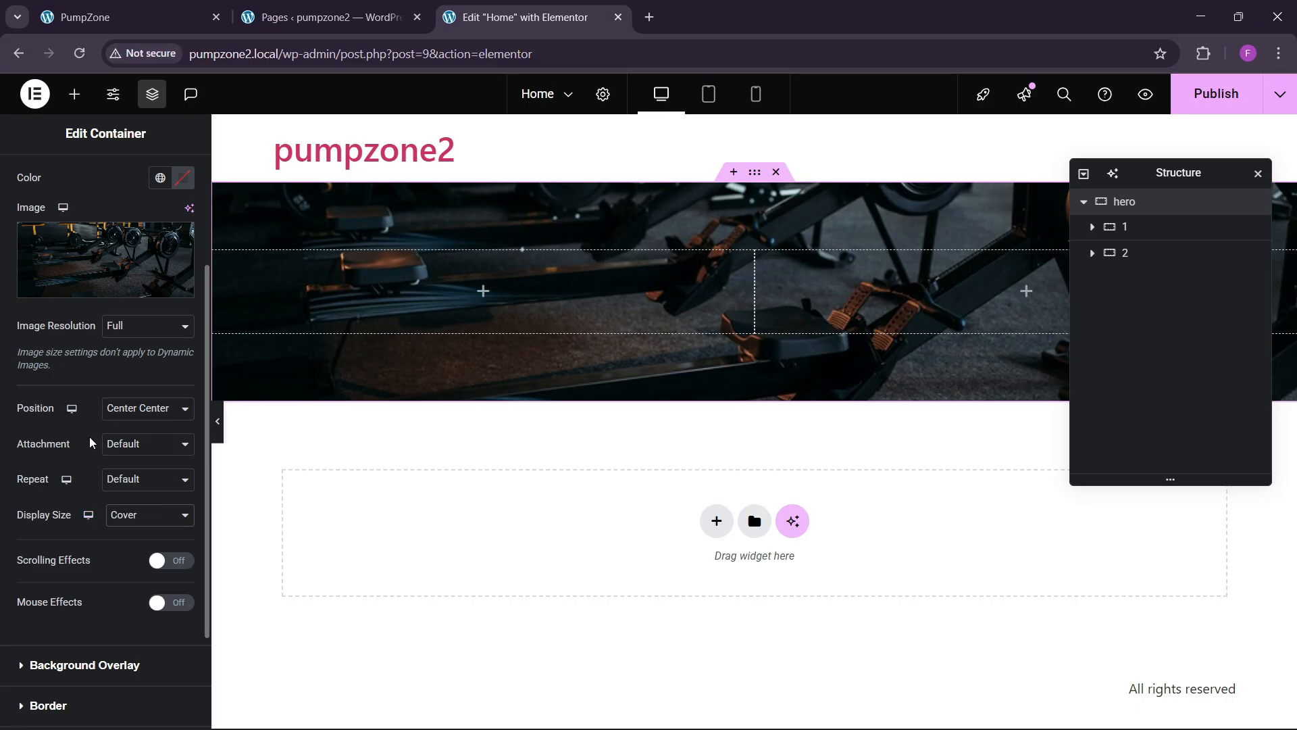
pyautogui.scroll(-2, 90, 443)
pyautogui.scroll(5, 90, 444)
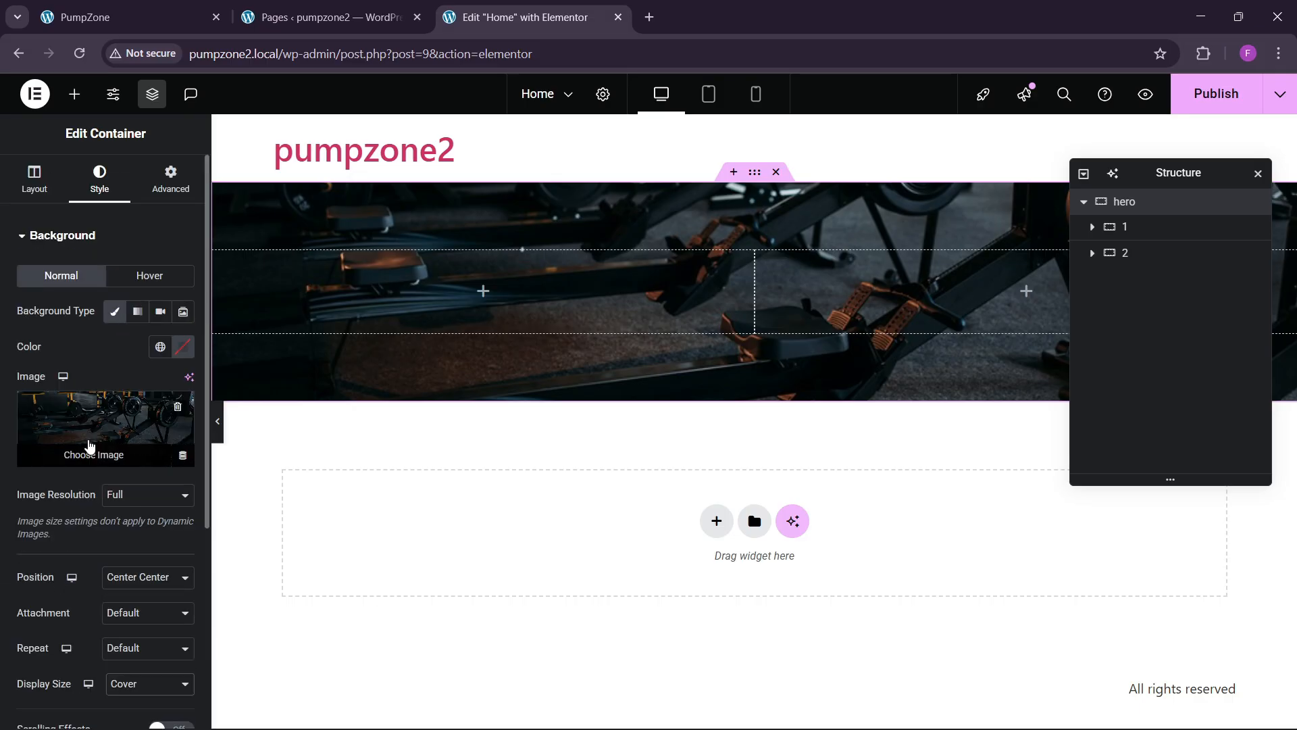
pyautogui.scroll(-3, 89, 444)
# Step: Add a classic black background overlay at about 0.31 opacity
pyautogui.click(72, 579)
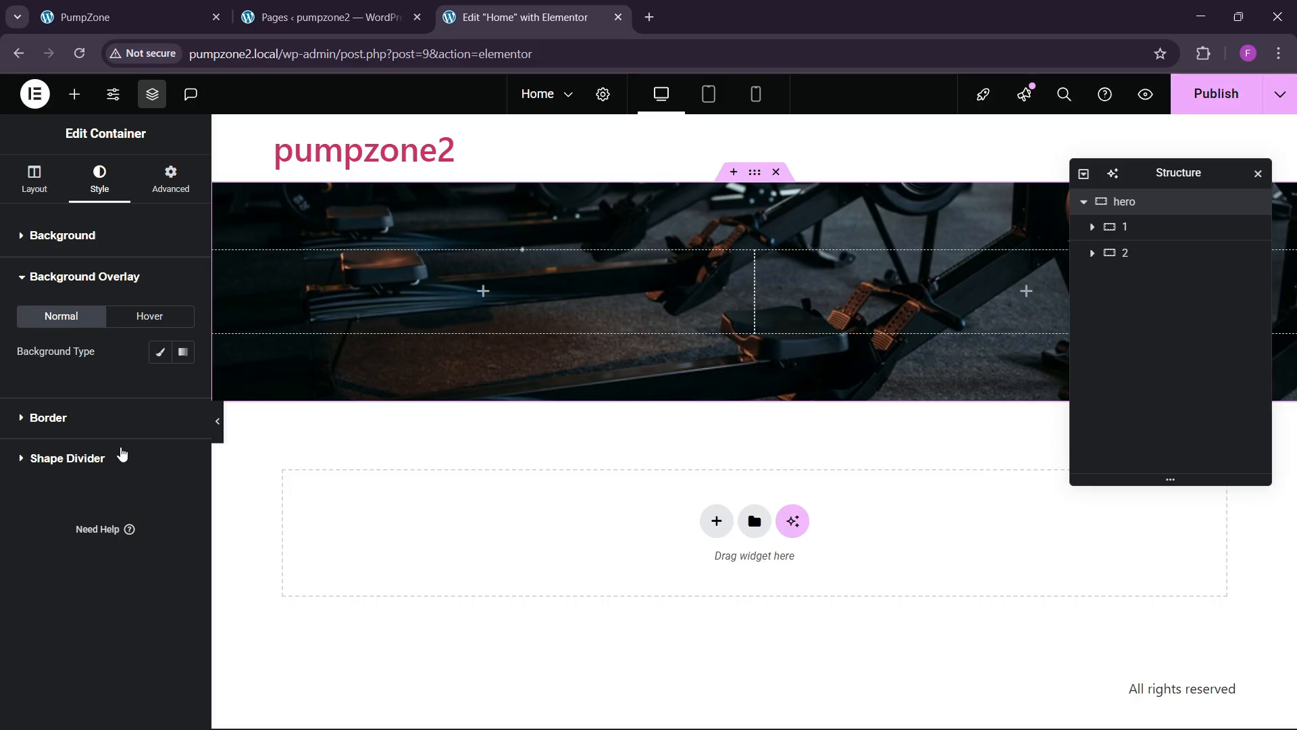
pyautogui.click(160, 352)
pyautogui.click(182, 388)
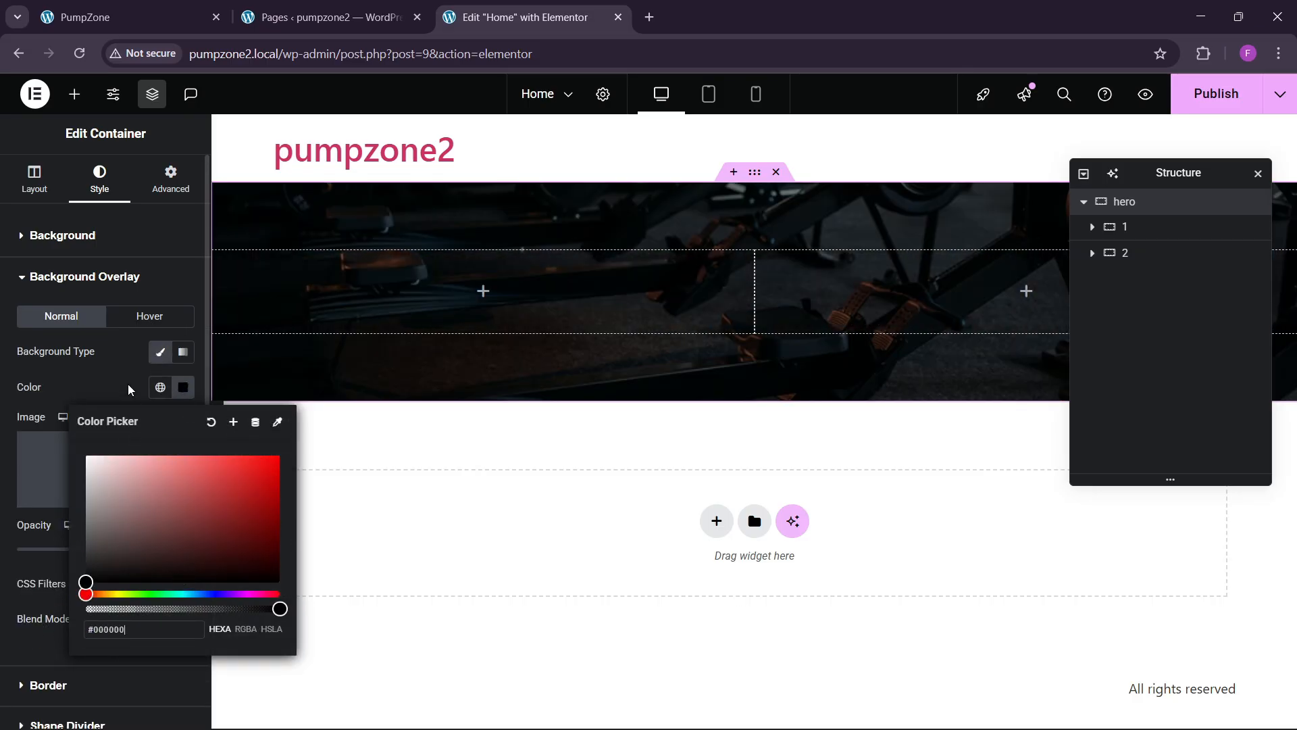
pyautogui.click(131, 390)
pyautogui.moveTo(77, 550); pyautogui.dragTo(55, 571)
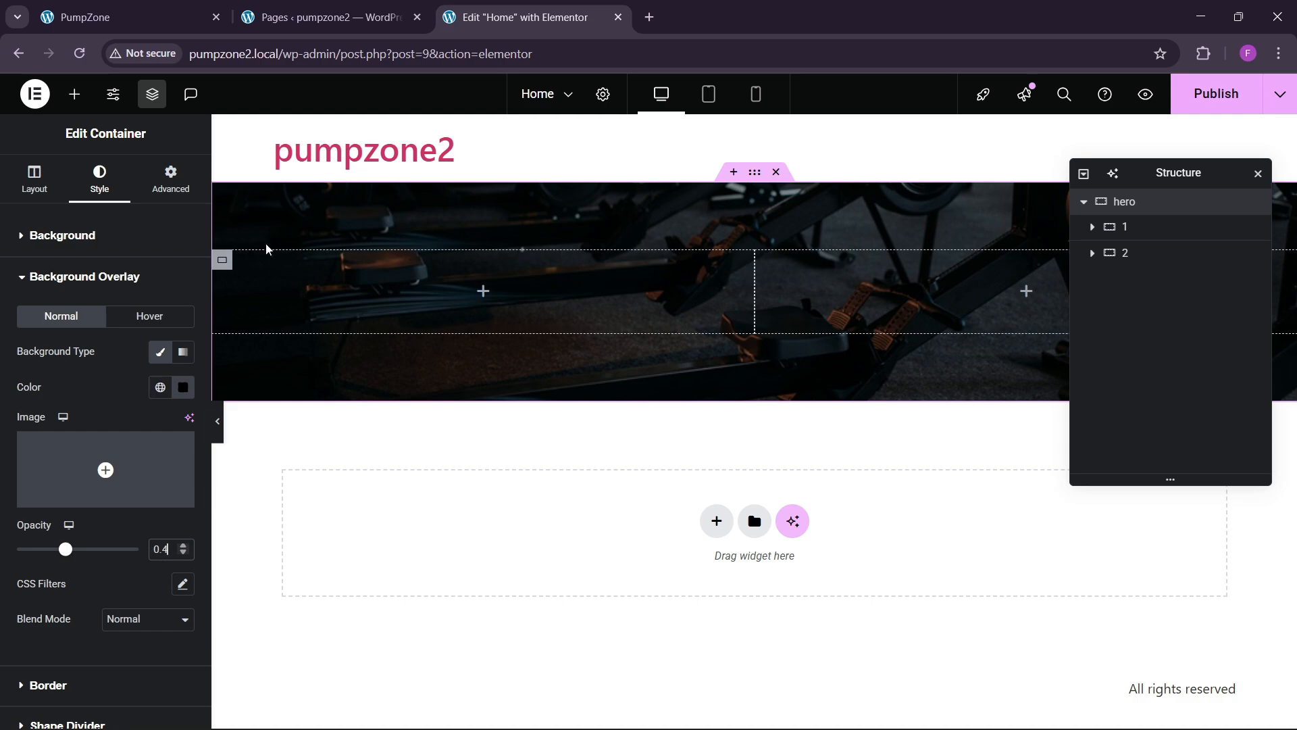
# Step: Place an Image widget in the hero's right column
pyautogui.click(74, 94)
pyautogui.moveTo(181, 443); pyautogui.dragTo(915, 365)
pyautogui.click(108, 16)
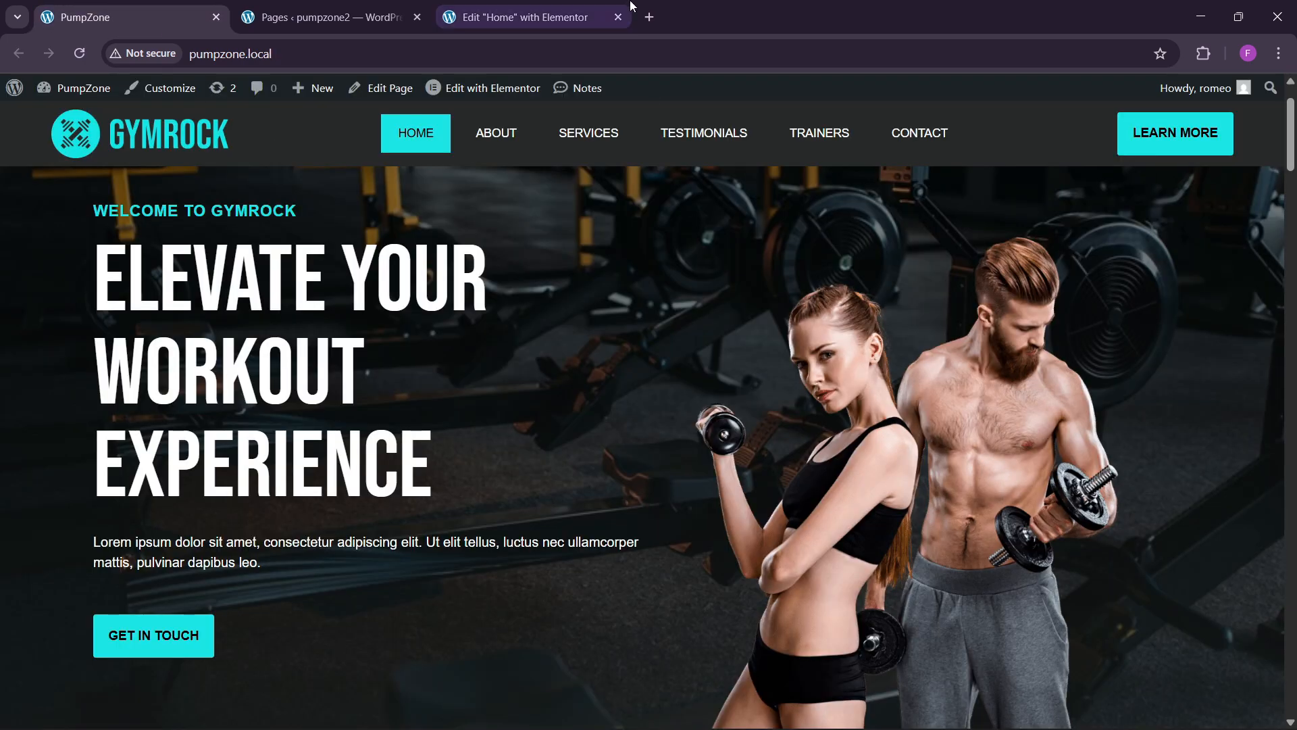
pyautogui.click(601, 17)
# Step: Insert the dumbbell couple photo images-ZPJ98JP-2.png into the right-column Image widget
pyautogui.click(74, 314)
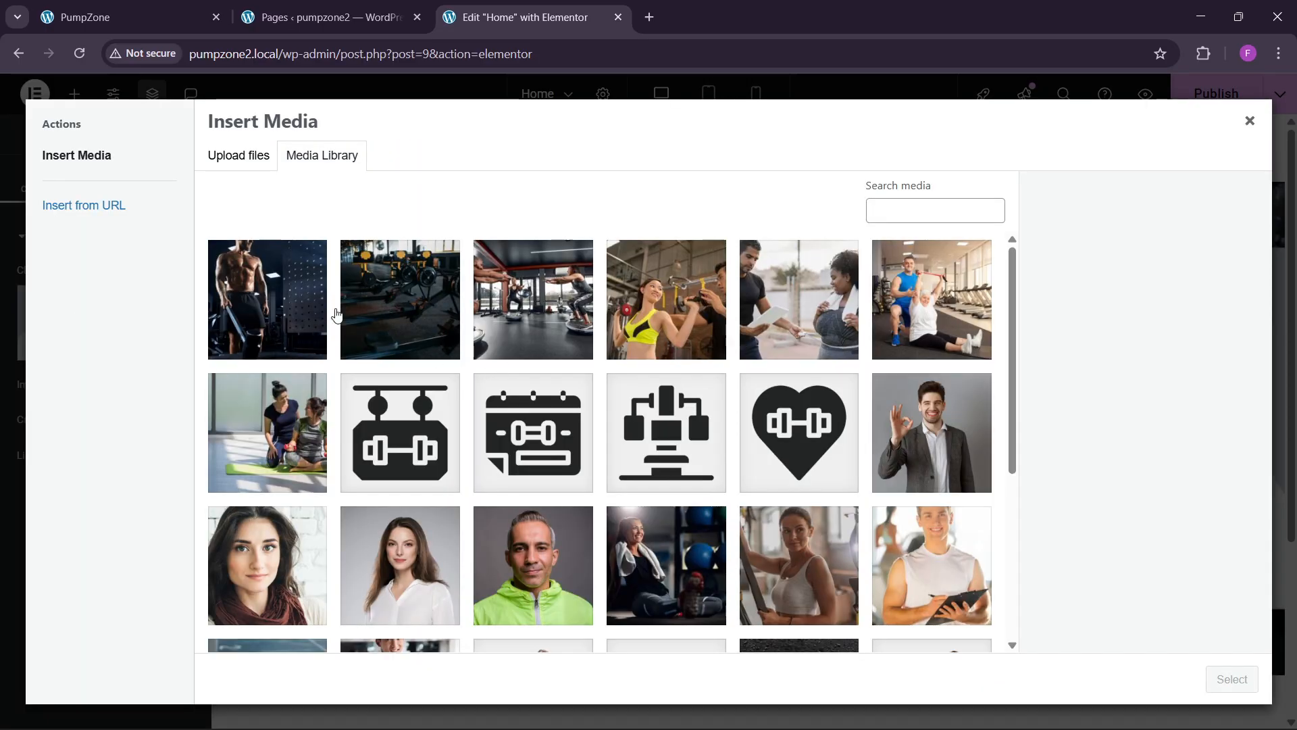
pyautogui.scroll(-4, 692, 477)
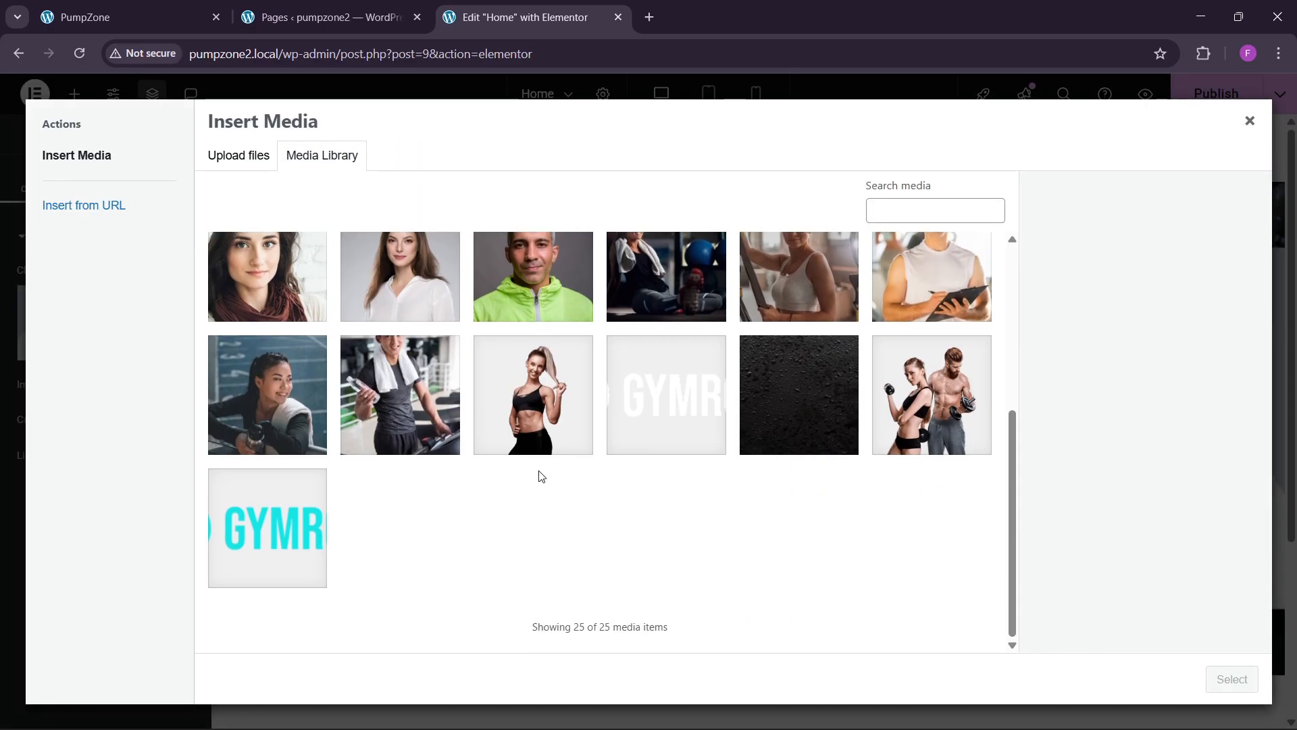
pyautogui.click(900, 438)
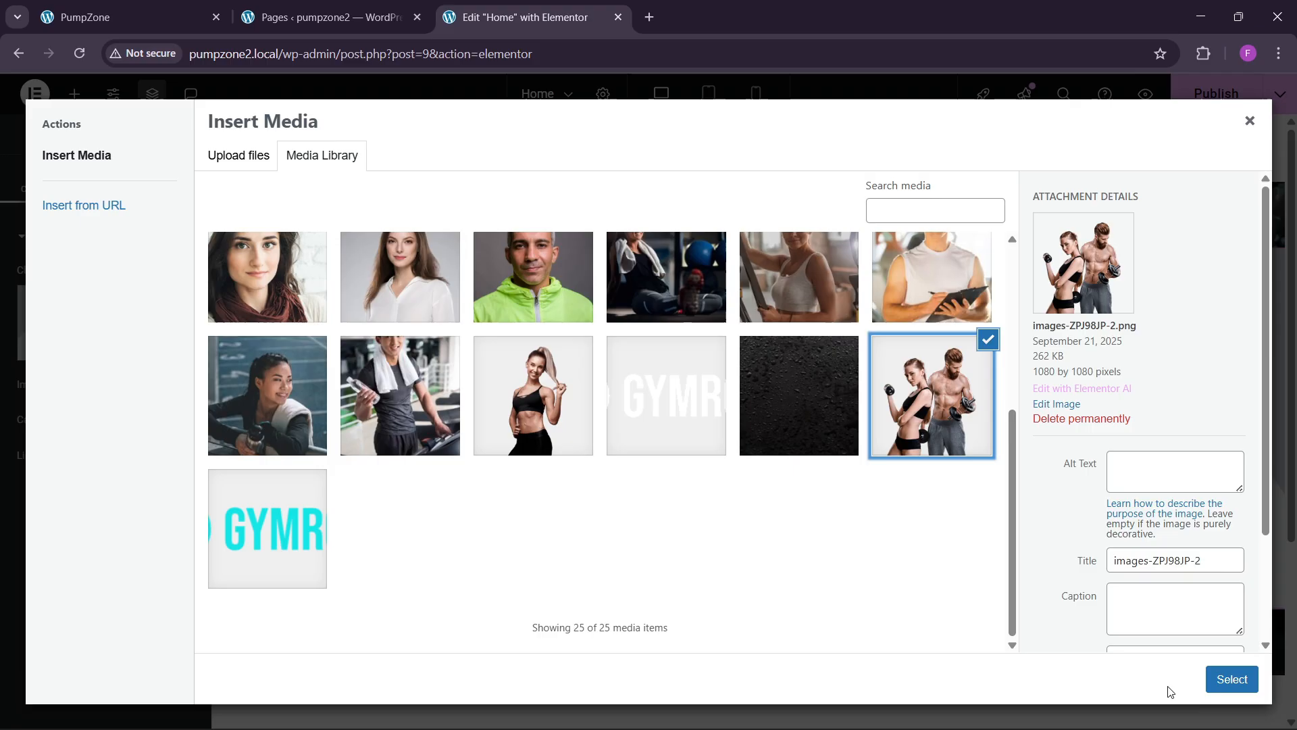
pyautogui.click(1231, 679)
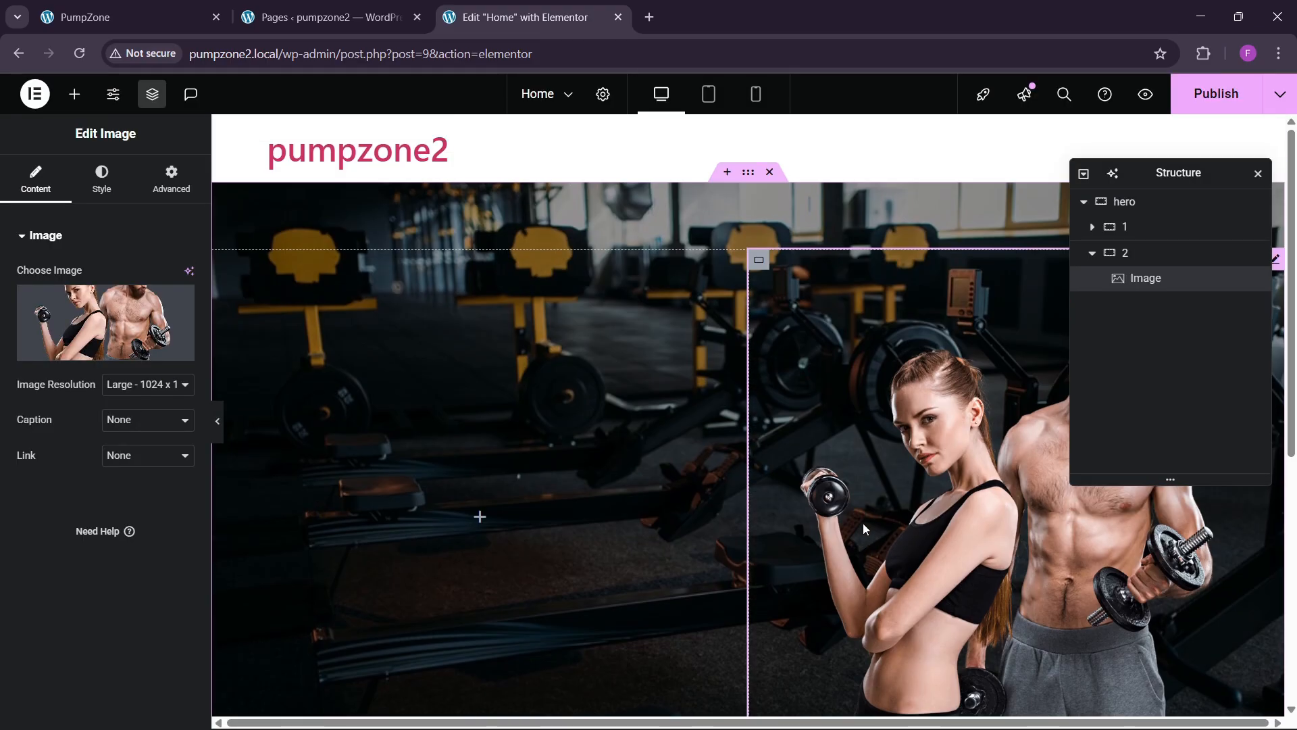
pyautogui.click(128, 11)
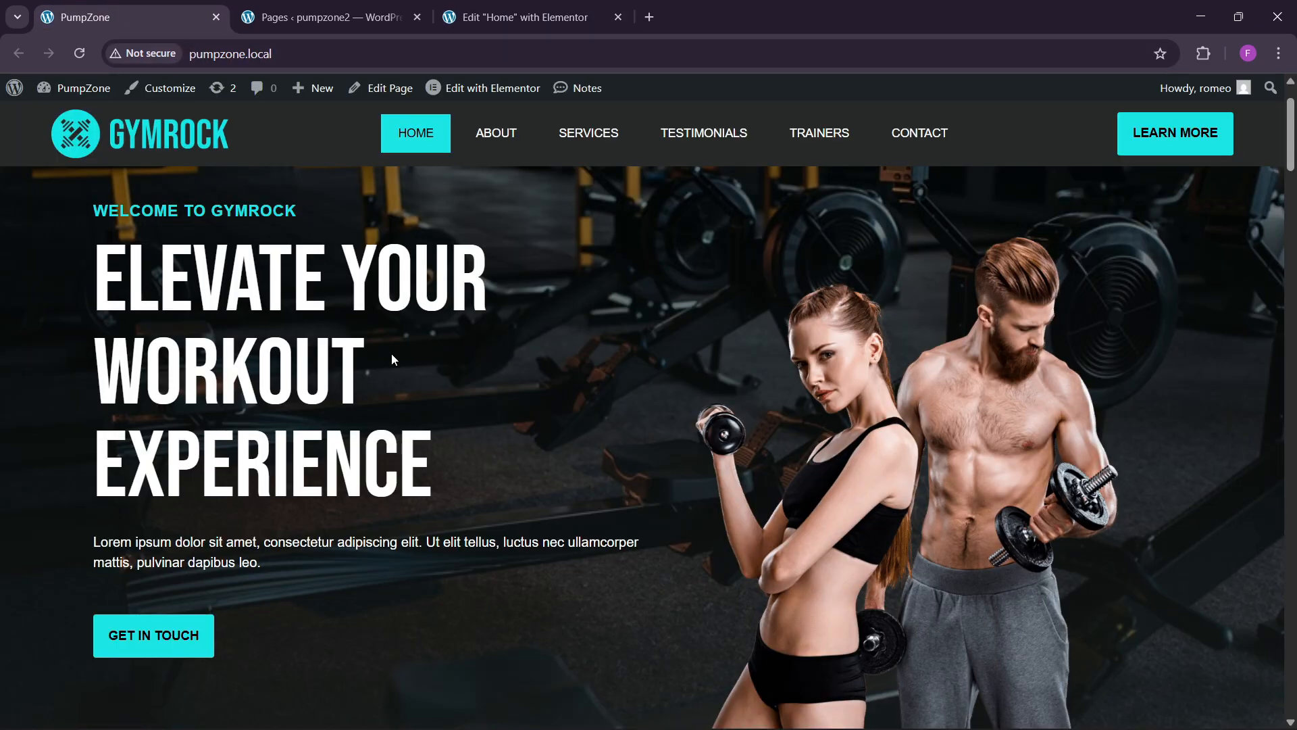
pyautogui.scroll(2, 391, 354)
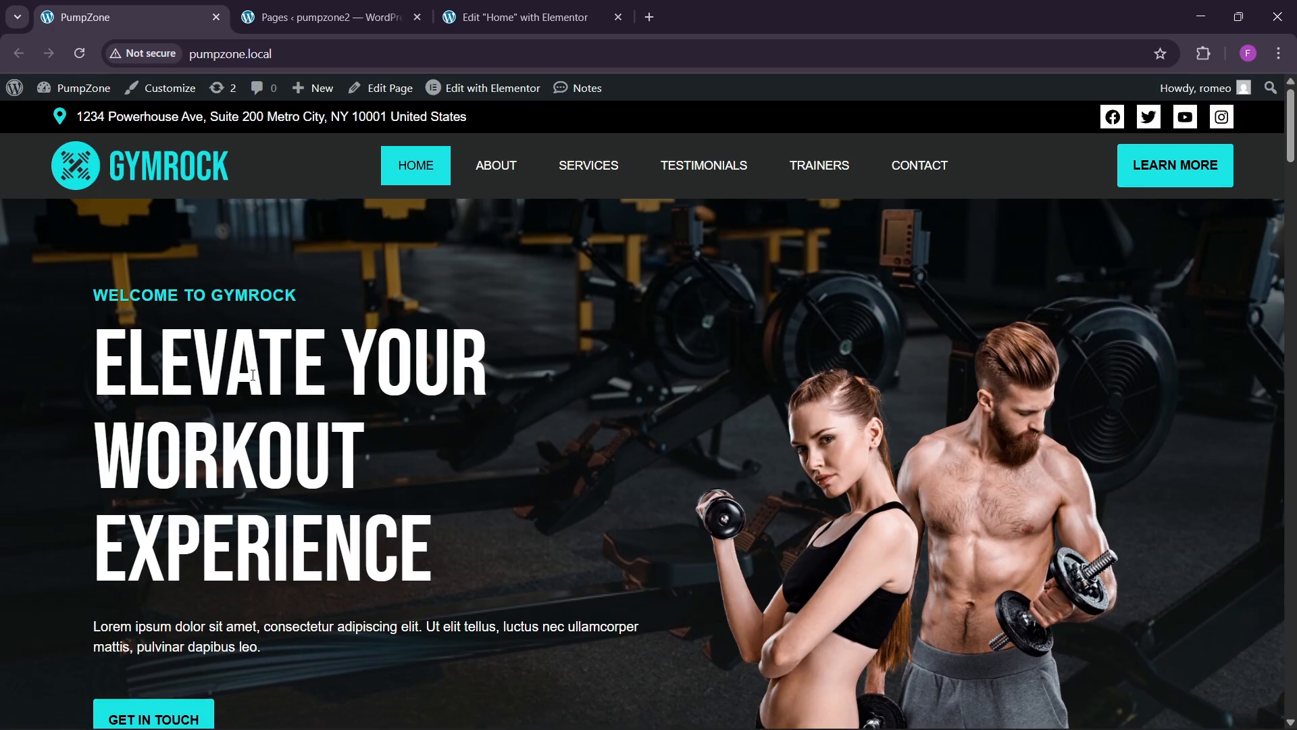
pyautogui.click(515, 17)
pyautogui.click(71, 96)
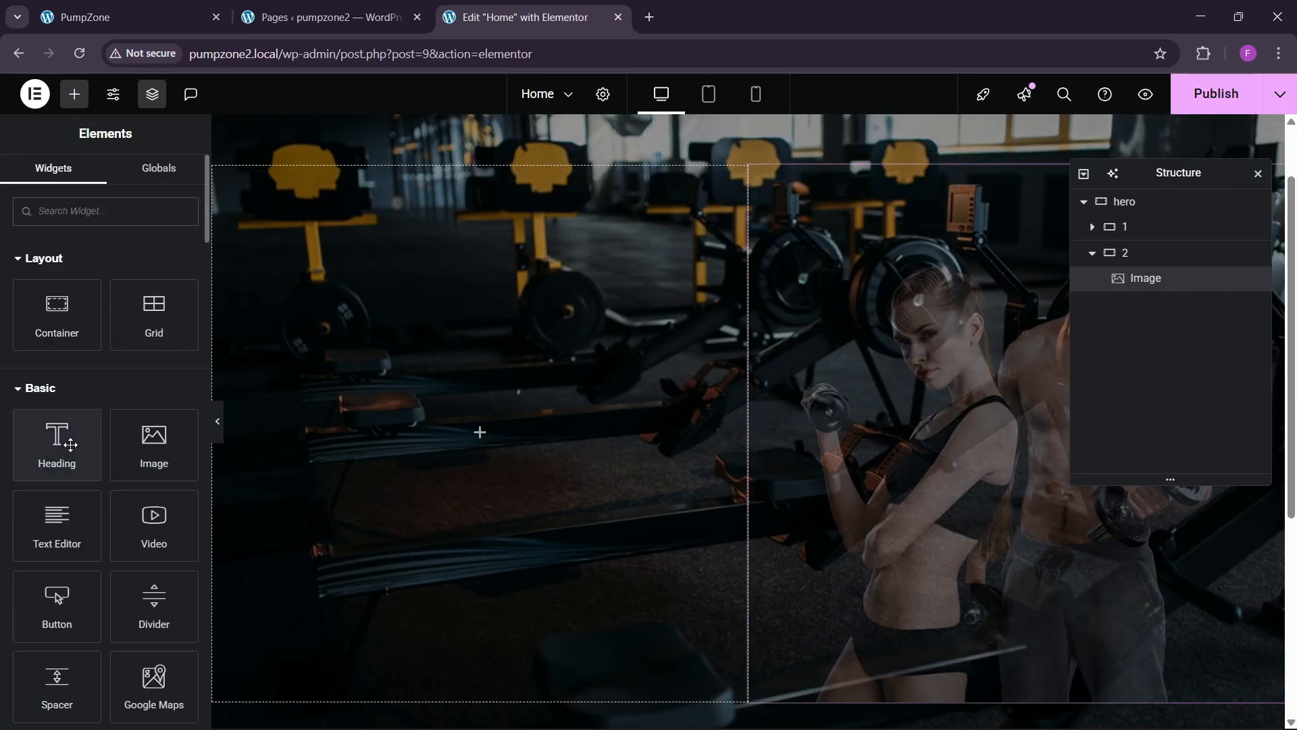
# Step: Add a 'WELCOME TO GYMROCK' heading to column 1 and centre the column's items
pyautogui.moveTo(52, 434); pyautogui.dragTo(469, 462)
pyautogui.click(189, 6)
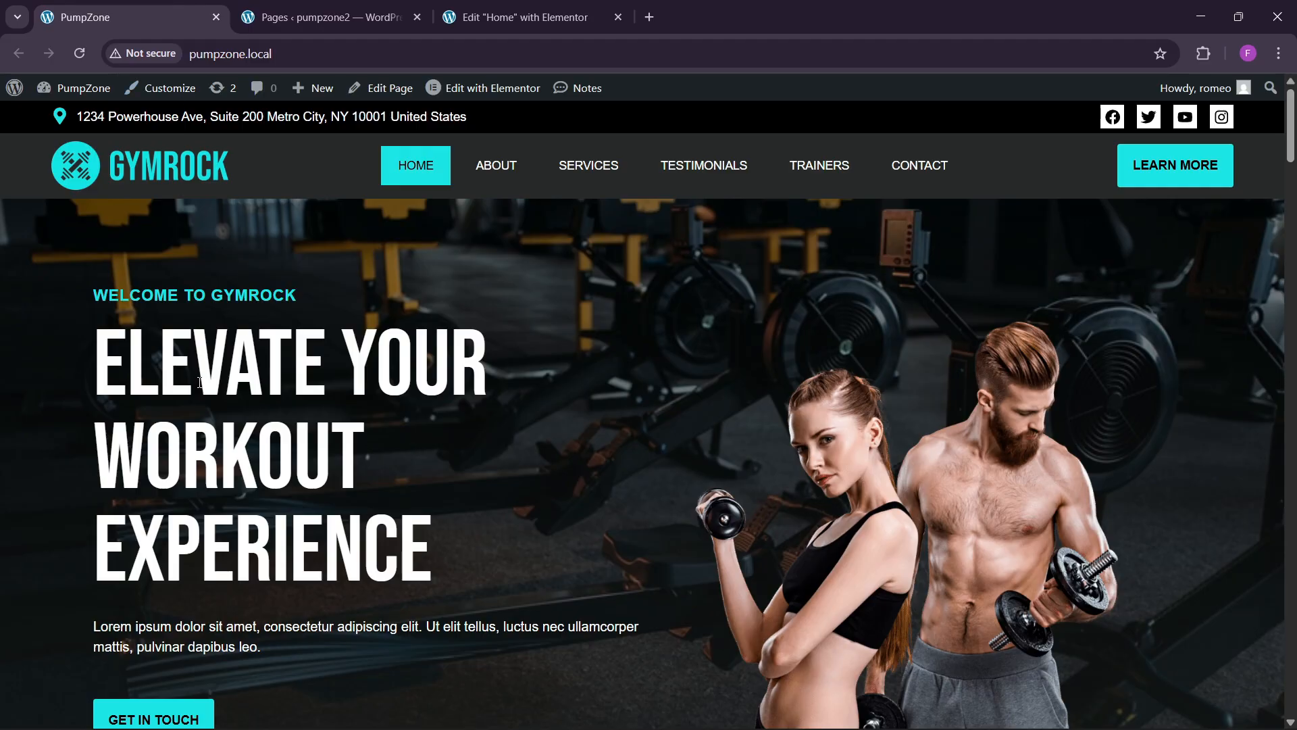
pyautogui.moveTo(244, 295); pyautogui.dragTo(295, 293)
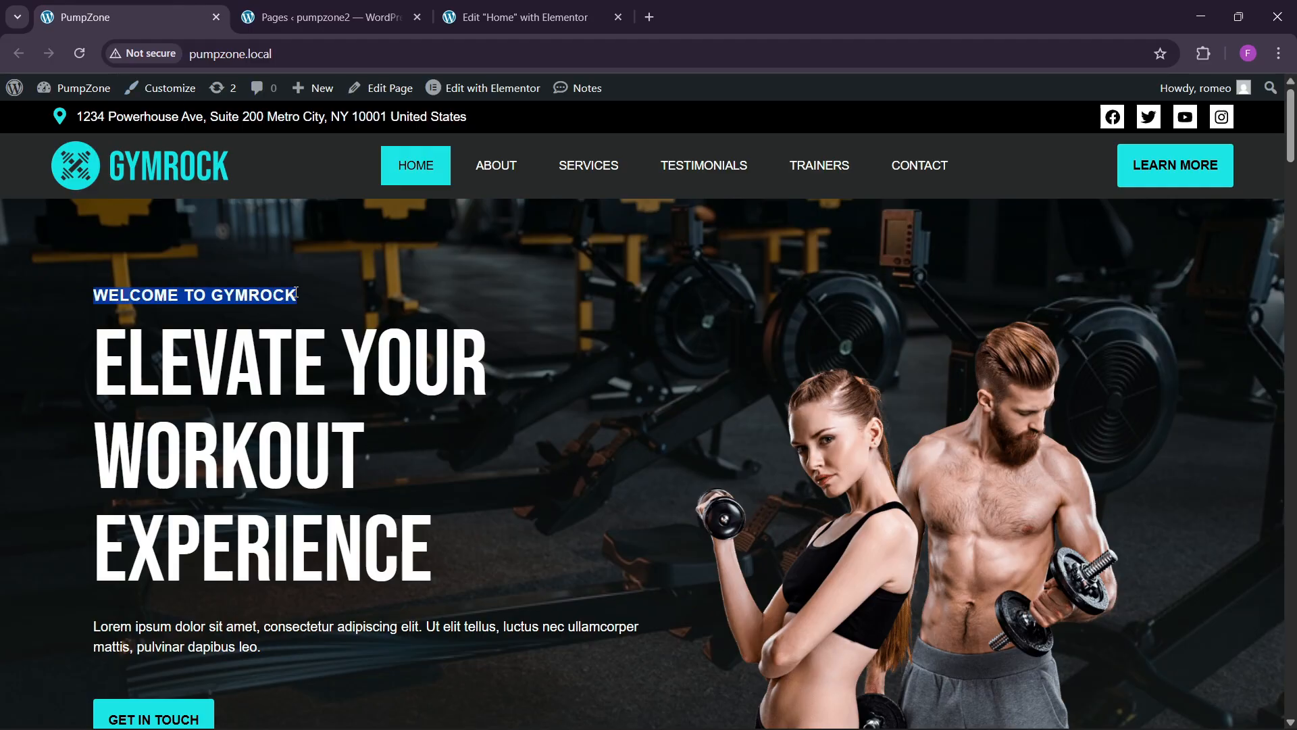
pyautogui.click(515, 17)
pyautogui.click(54, 333)
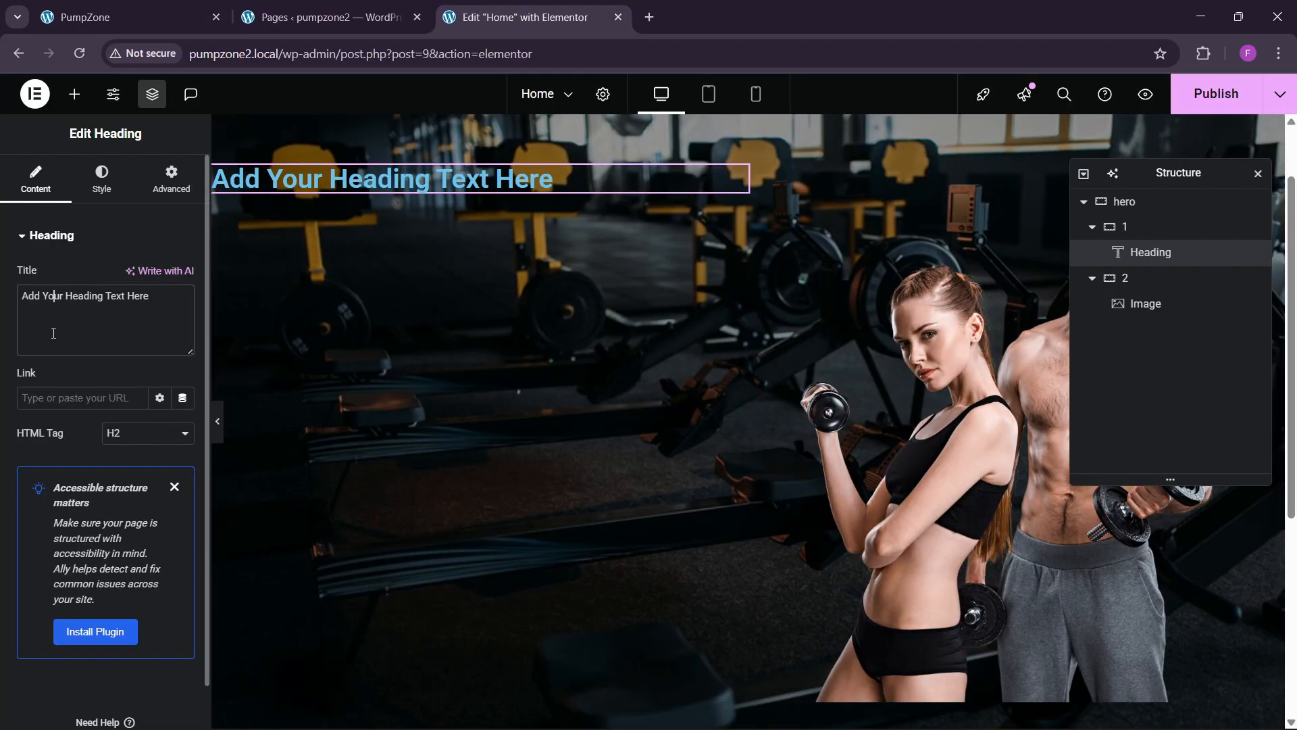
pyautogui.hotkey('ctrl', 'a')
pyautogui.write('welcome to gymrock')
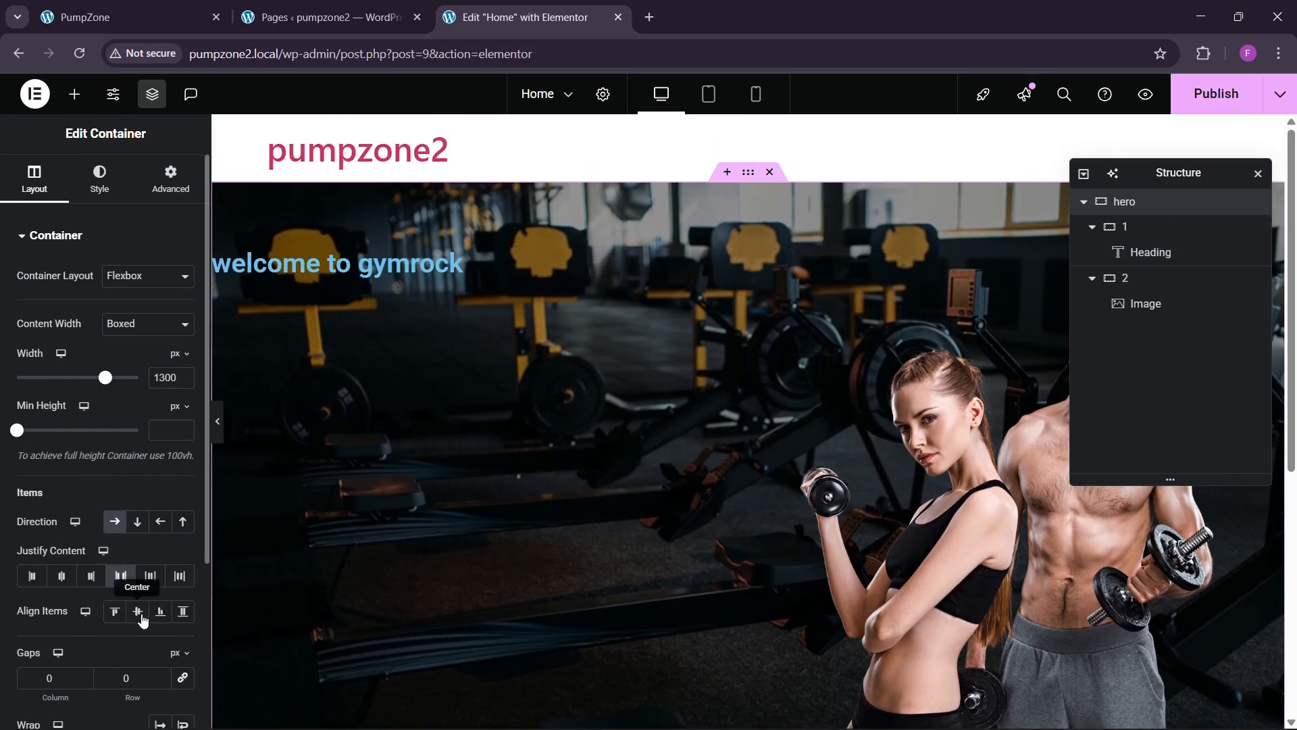
pyautogui.click(137, 611)
# Step: Duplicate the tagline heading and paste the live site's headline text into the copy
pyautogui.rightClick(383, 520)
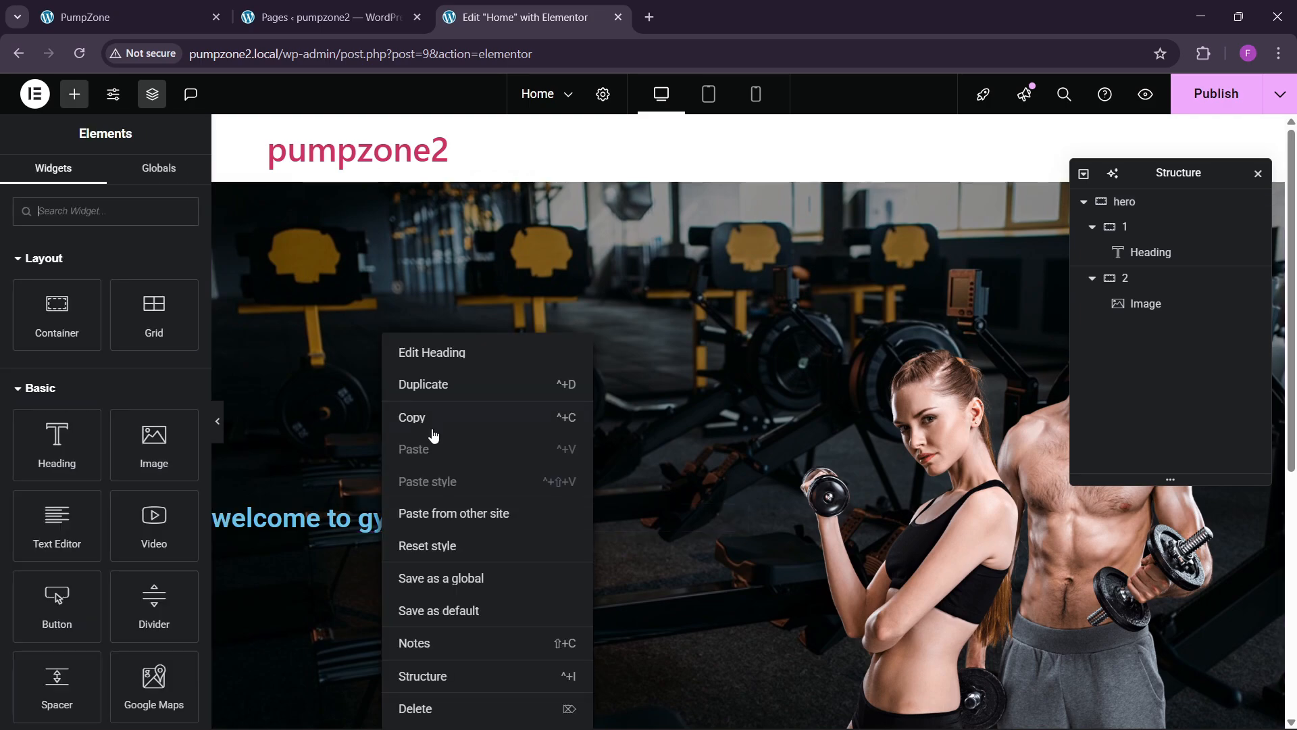
pyautogui.click(419, 382)
pyautogui.click(128, 17)
pyautogui.moveTo(164, 253); pyautogui.dragTo(440, 558)
pyautogui.click(566, 6)
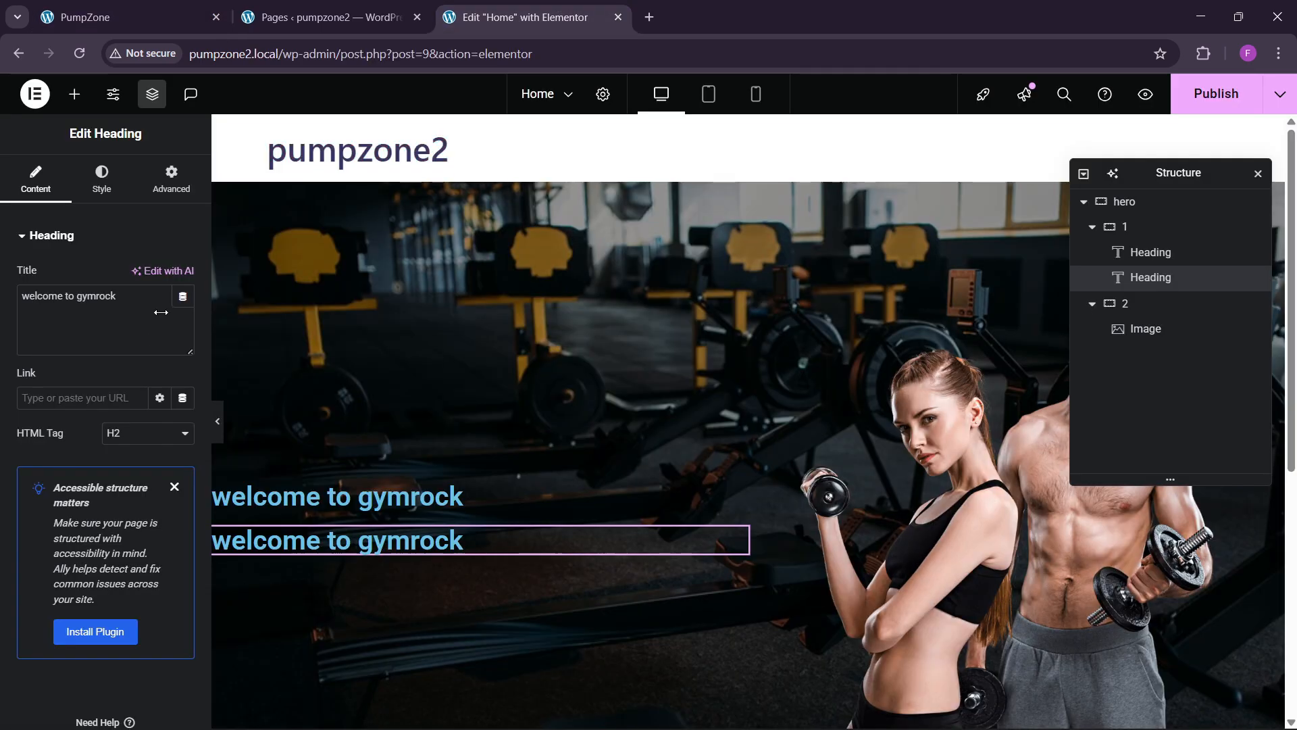
pyautogui.write('welcome to gymrock Elevate Your Workout Experience')
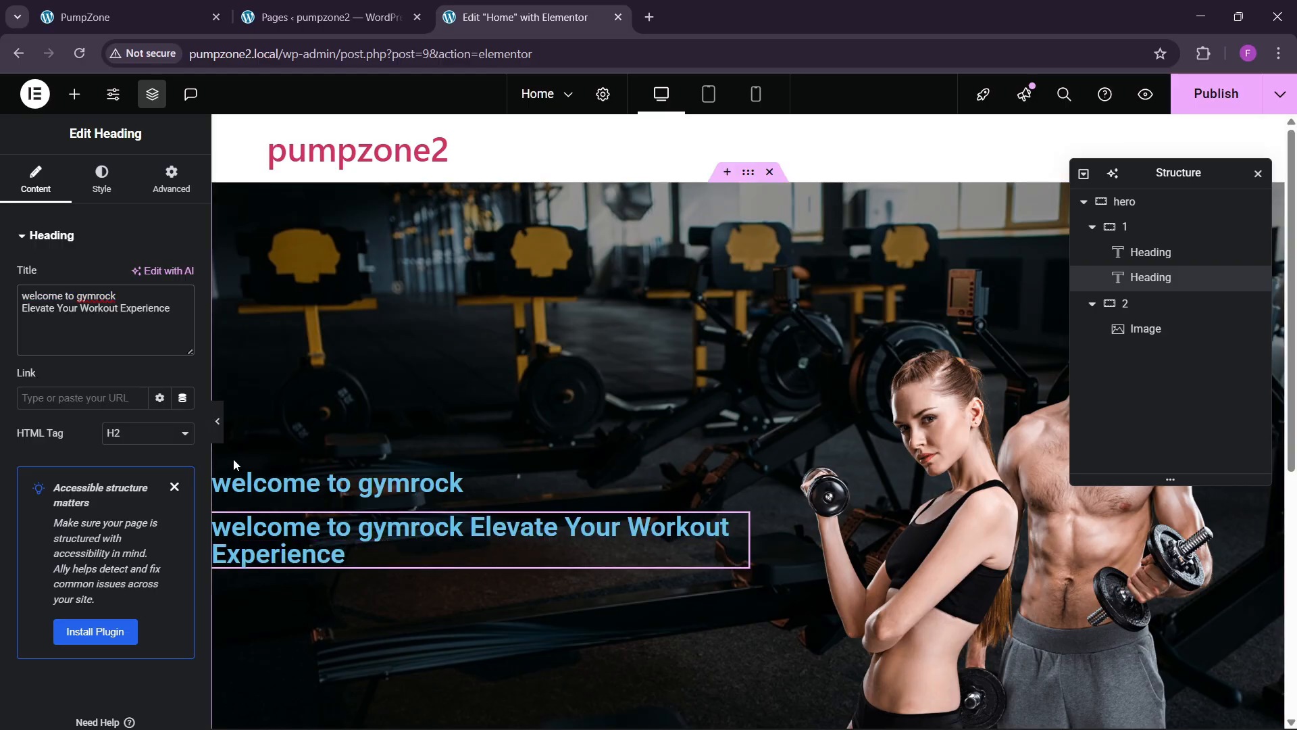
# Step: Set the tagline's font family to Helvetica
pyautogui.click(291, 488)
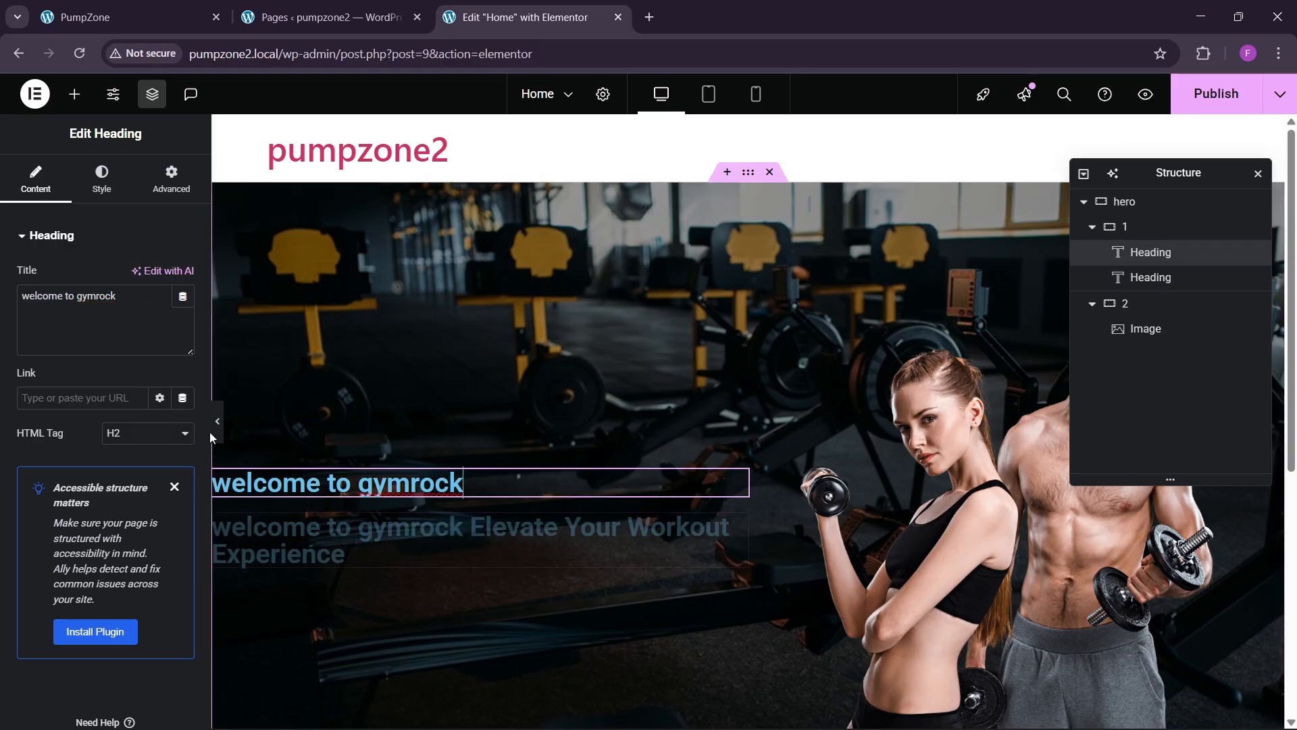
pyautogui.click(101, 180)
pyautogui.click(182, 325)
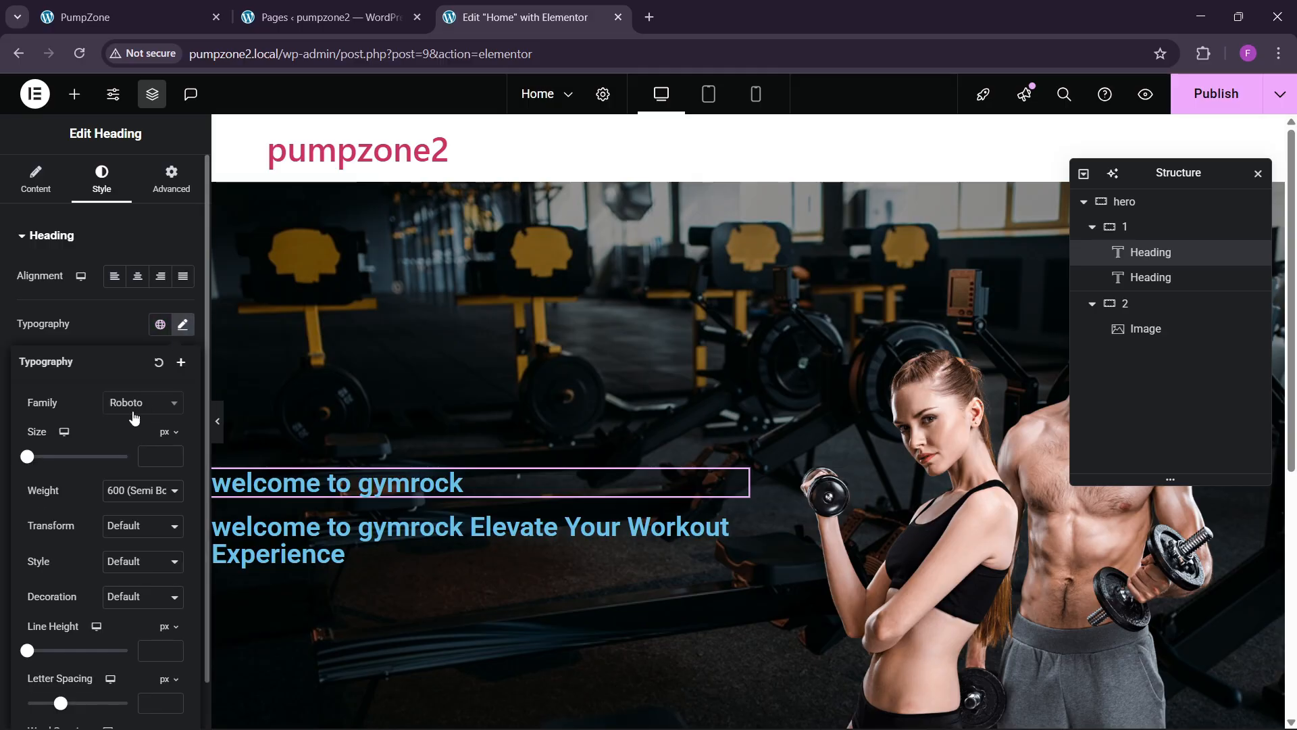
pyautogui.click(139, 403)
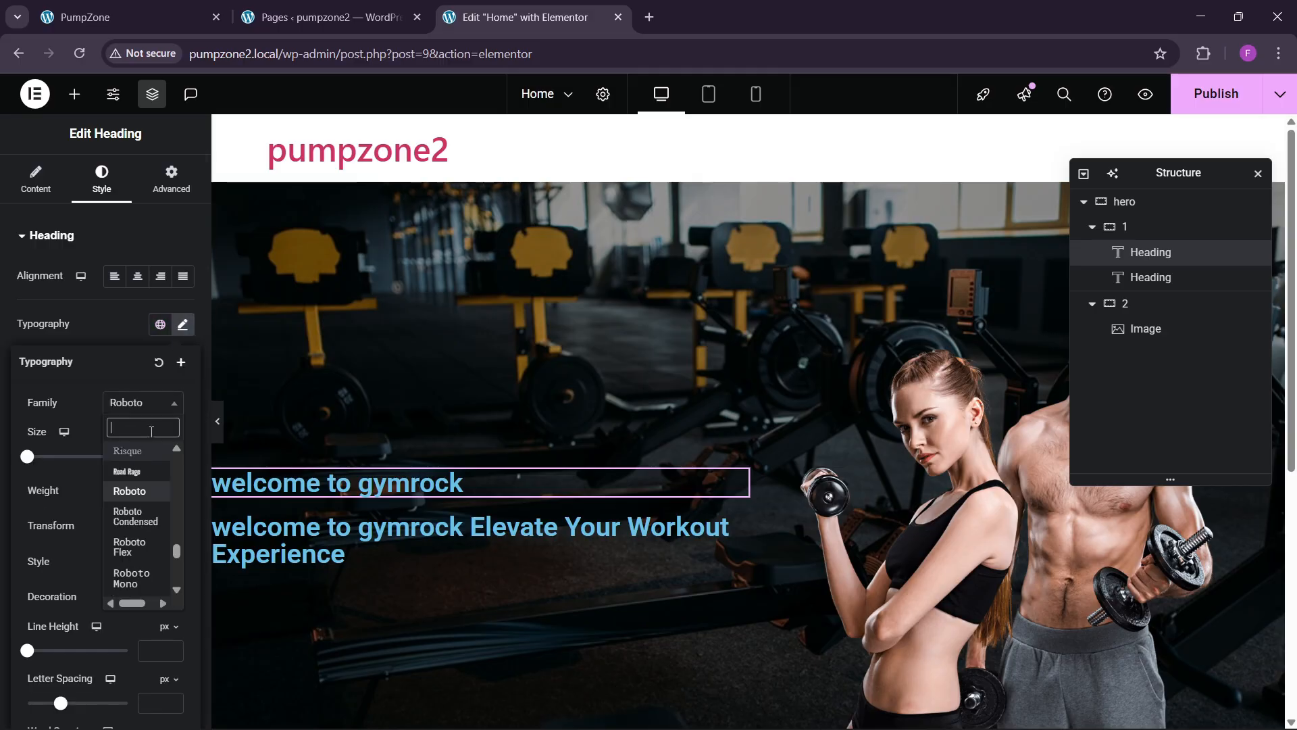
pyautogui.write('helv')
pyautogui.press('Return')
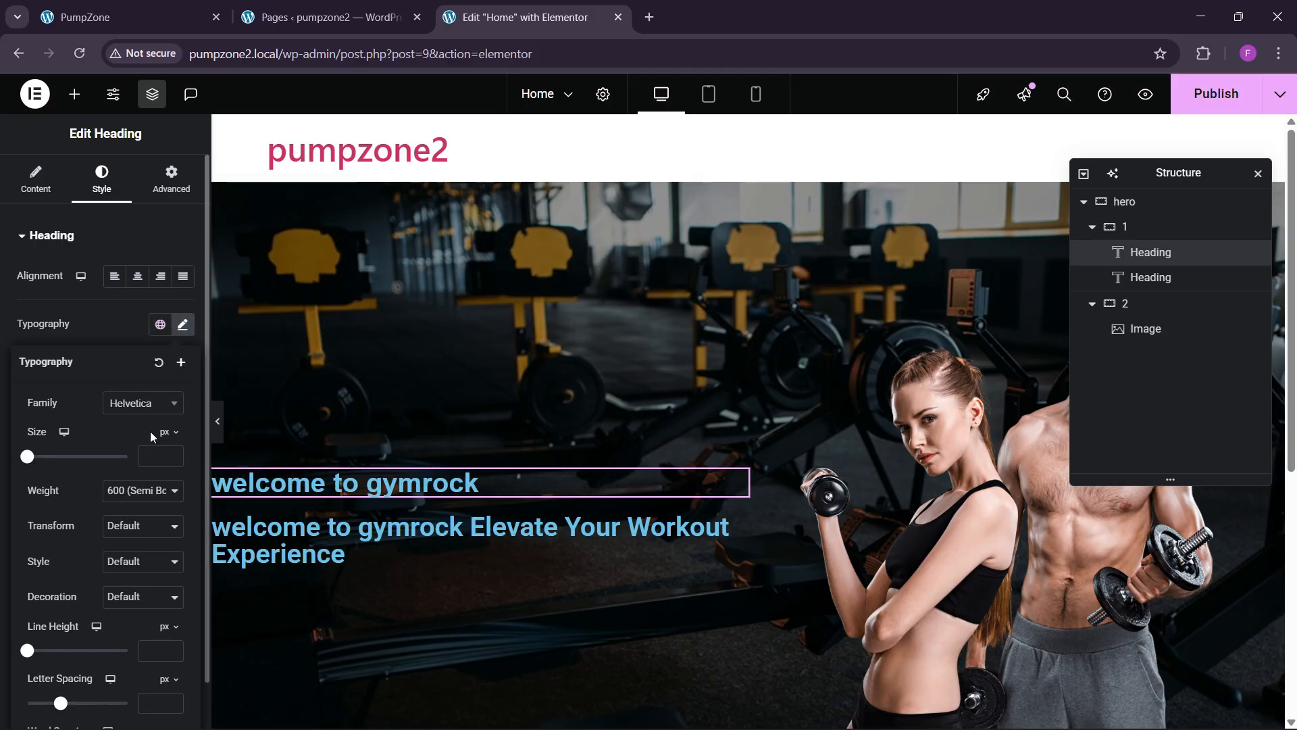
# Step: Raise the tagline font size to 20 px and make it uppercase
pyautogui.click(174, 453)
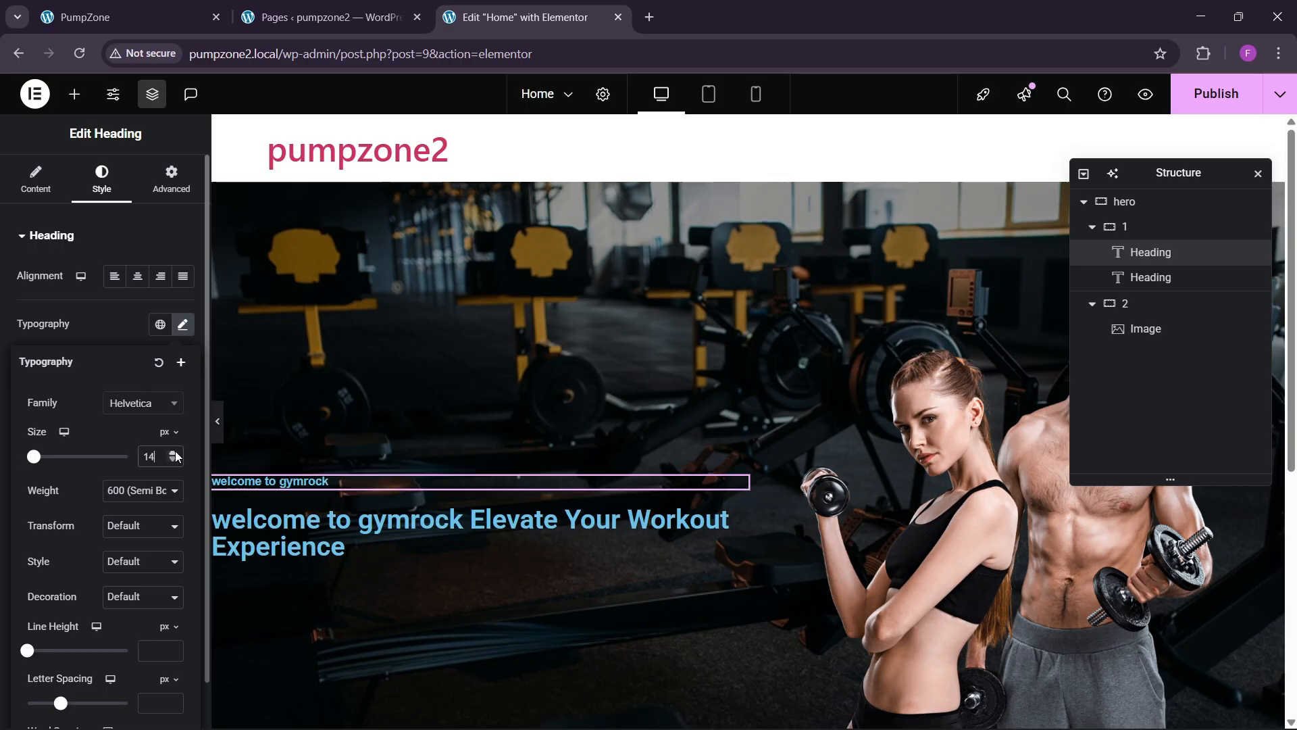
pyautogui.click(175, 456)
pyautogui.click(211, 10)
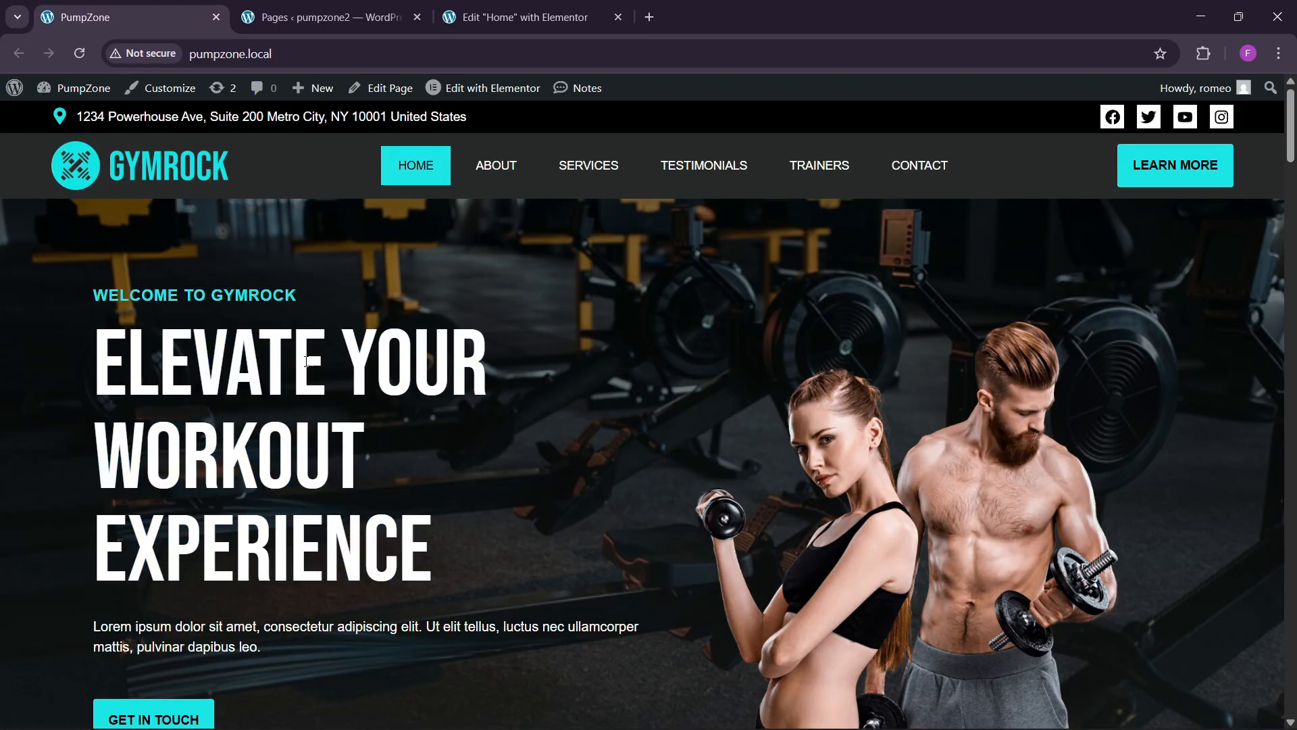
pyautogui.click(503, 17)
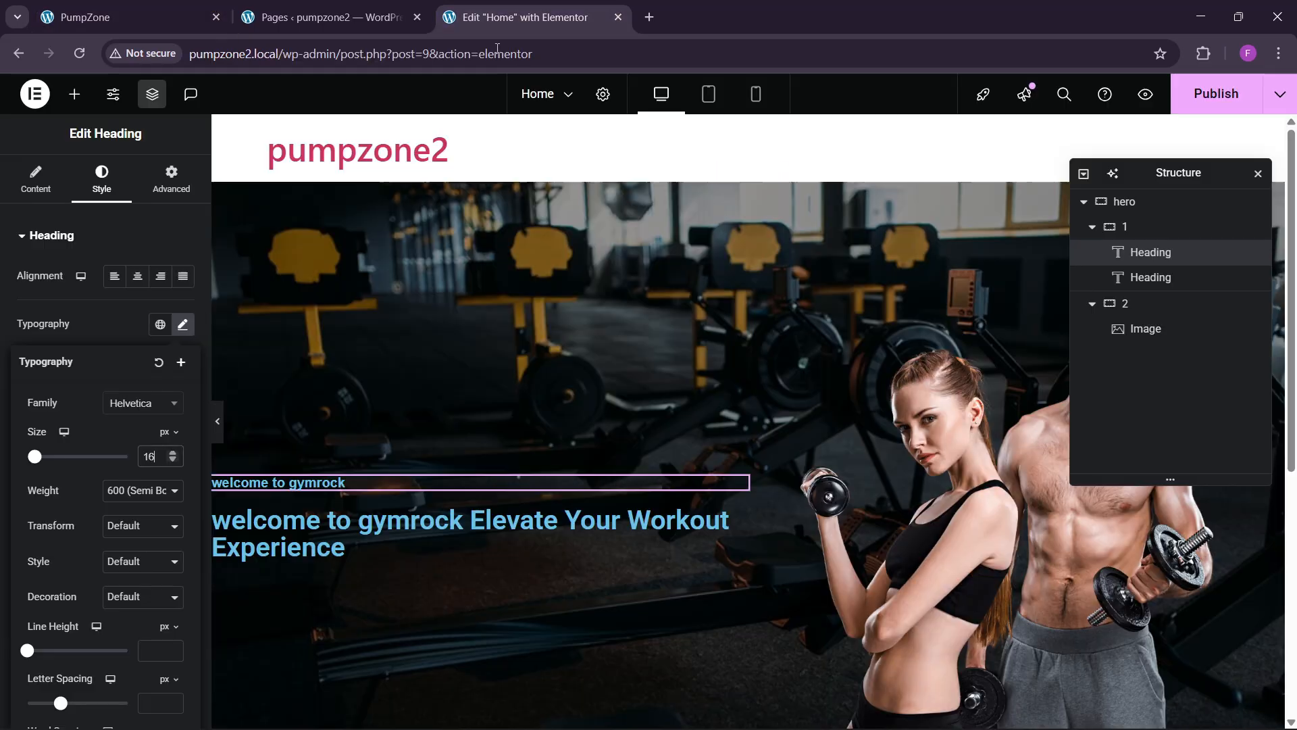
pyautogui.click(173, 456)
pyautogui.click(174, 456)
pyautogui.click(173, 456)
pyautogui.click(174, 456)
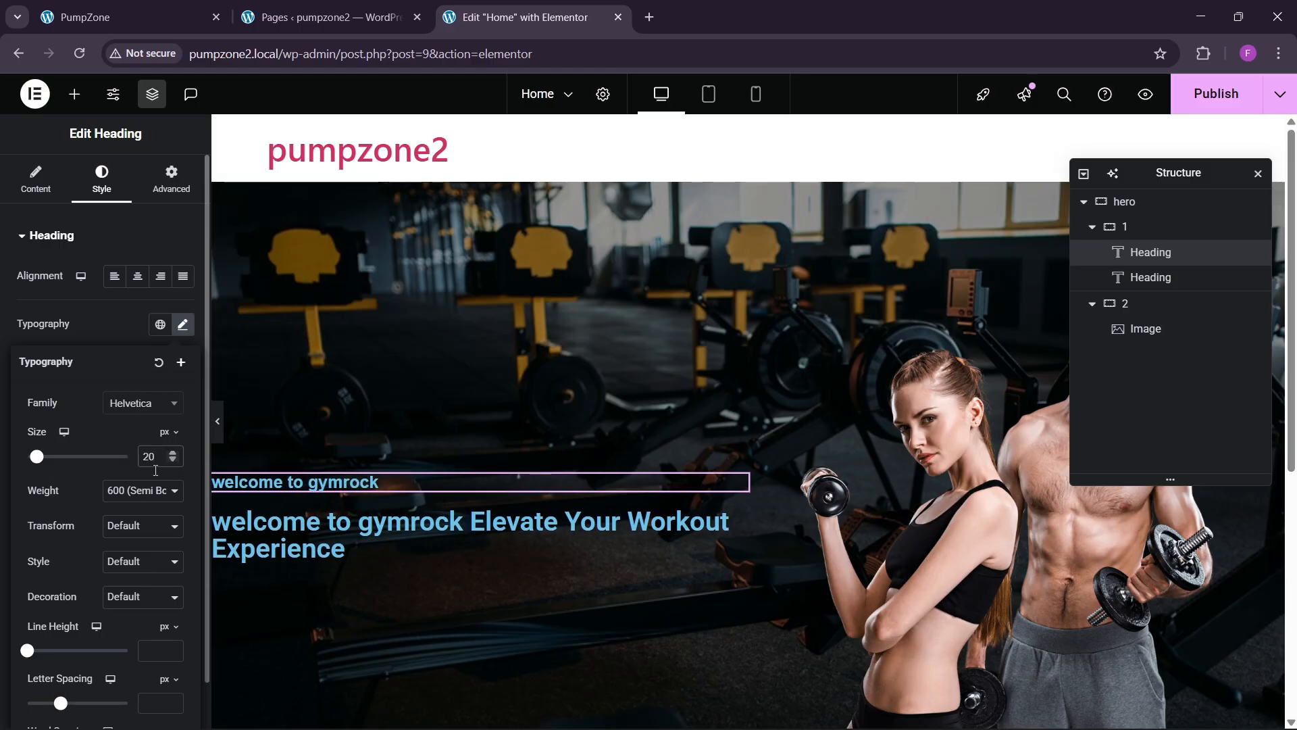
pyautogui.click(128, 490)
pyautogui.click(124, 545)
pyautogui.click(133, 527)
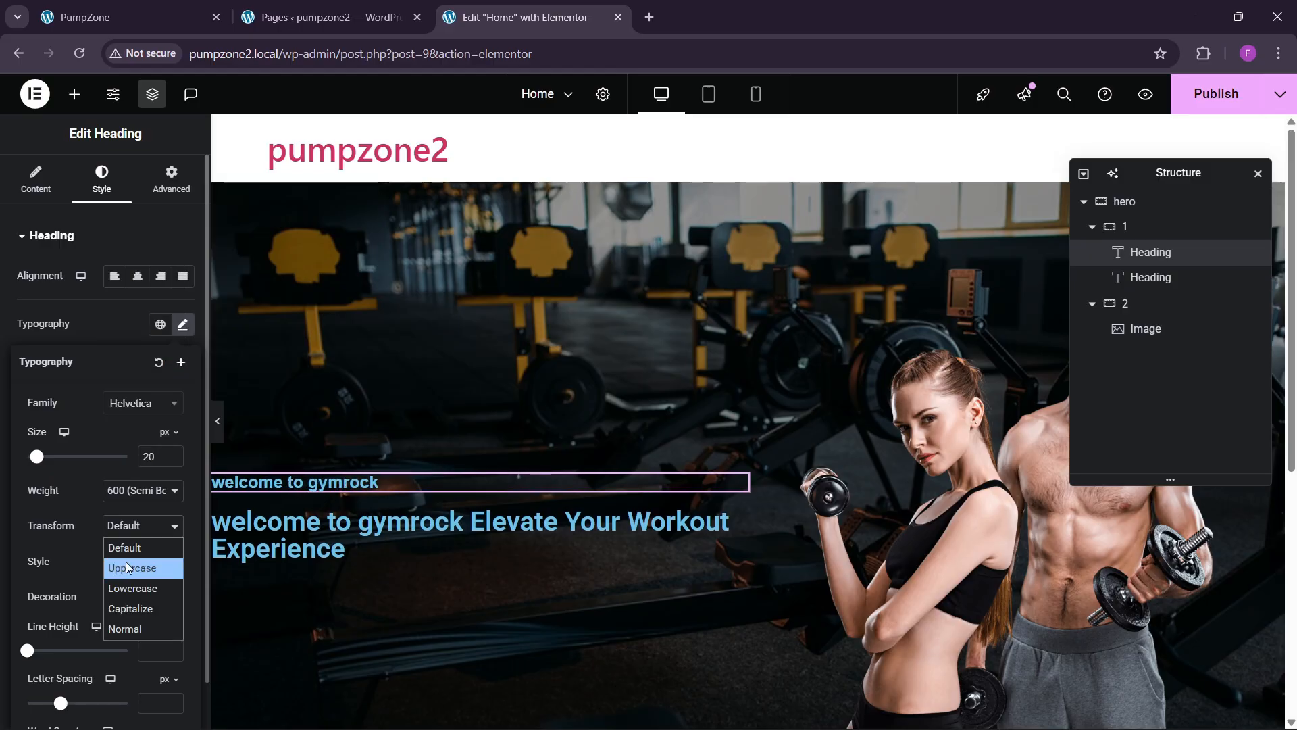
pyautogui.click(127, 567)
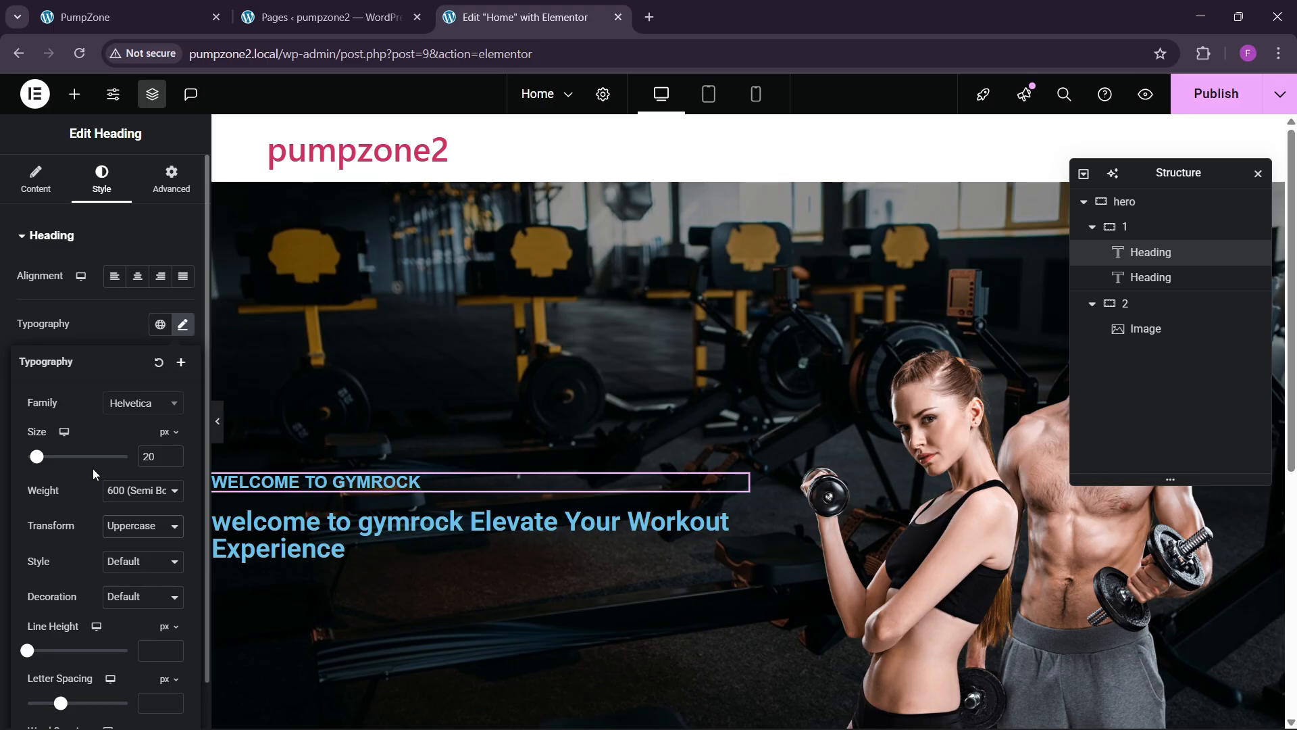
pyautogui.click(104, 325)
# Step: Colour the tagline theme sky blue and reduce its size to 18 px
pyautogui.click(166, 522)
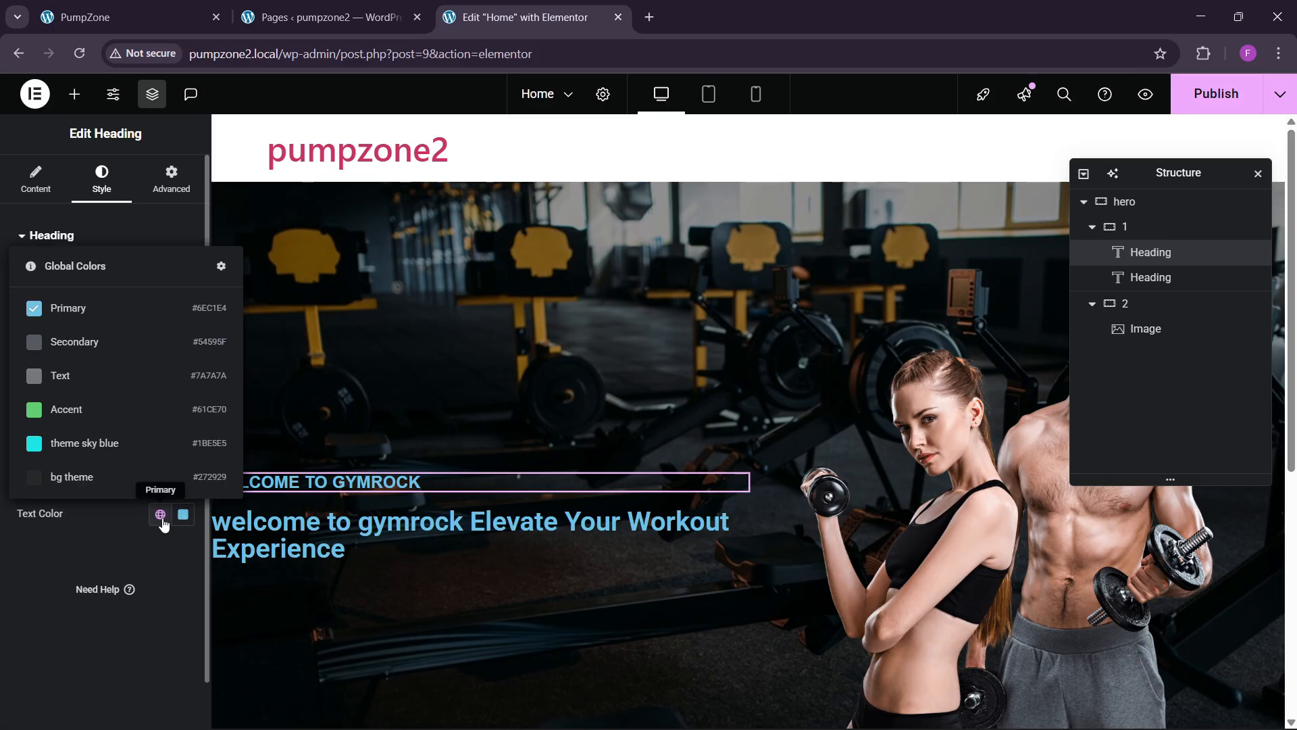
pyautogui.click(115, 454)
pyautogui.click(161, 520)
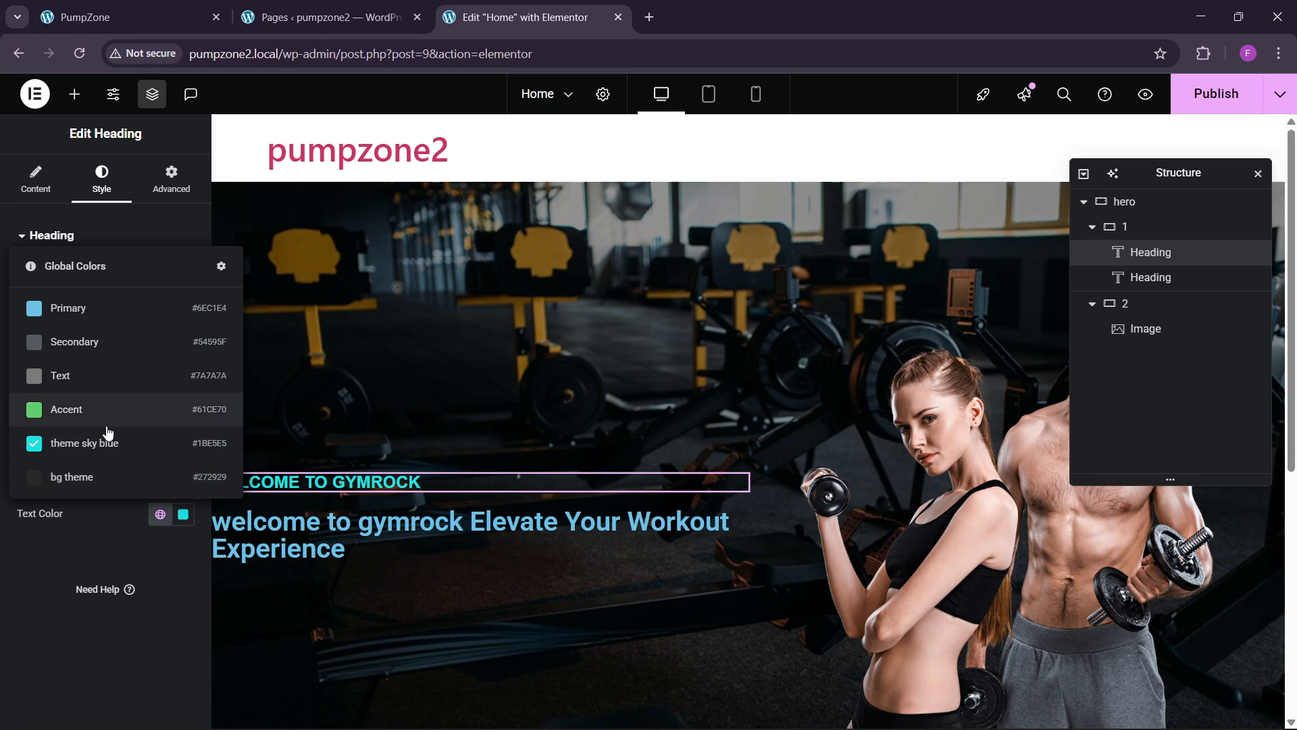
pyautogui.click(107, 442)
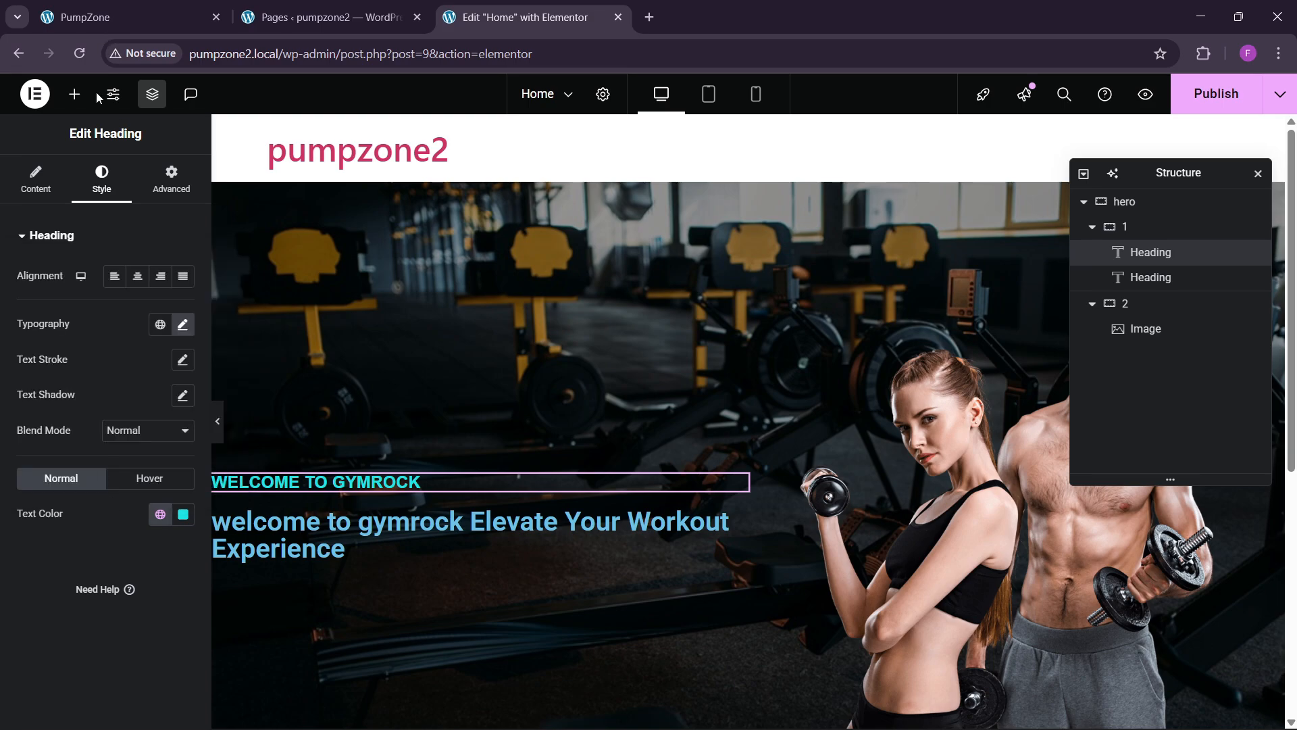
pyautogui.click(183, 325)
pyautogui.click(173, 461)
pyautogui.click(173, 460)
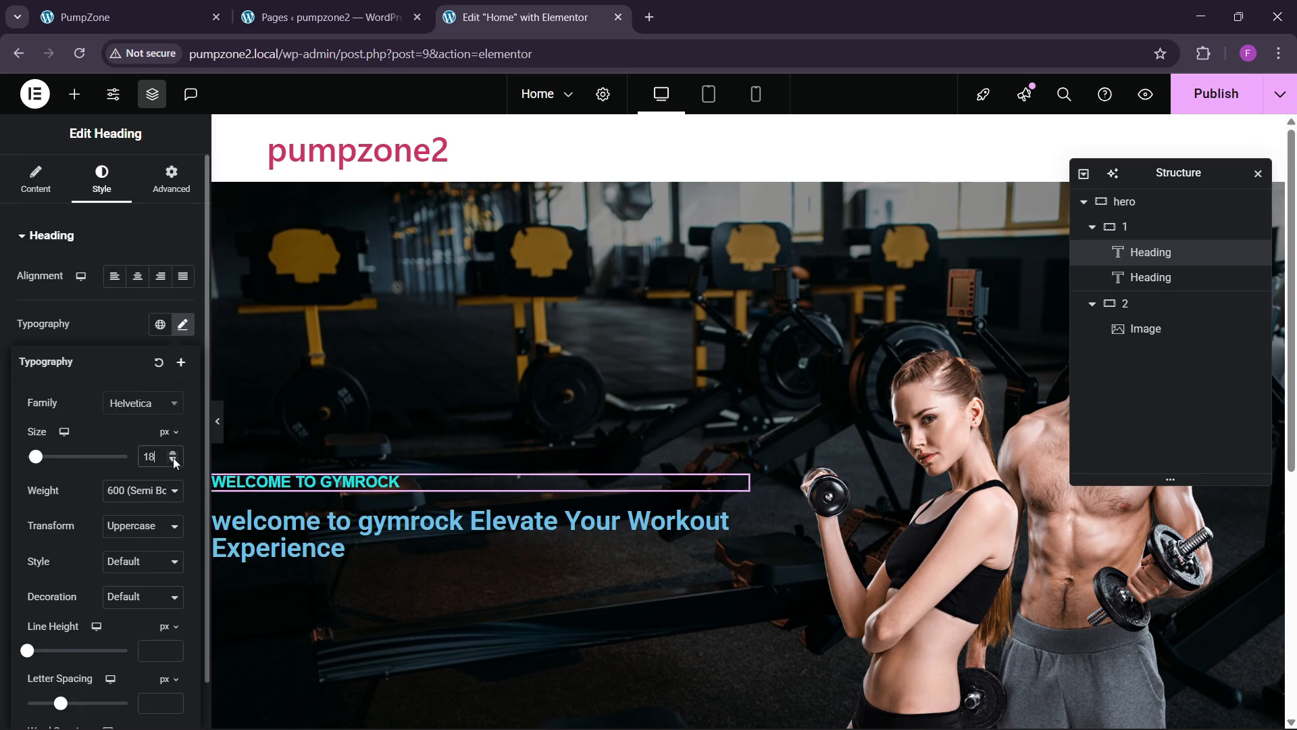
pyautogui.click(156, 18)
pyautogui.click(466, 12)
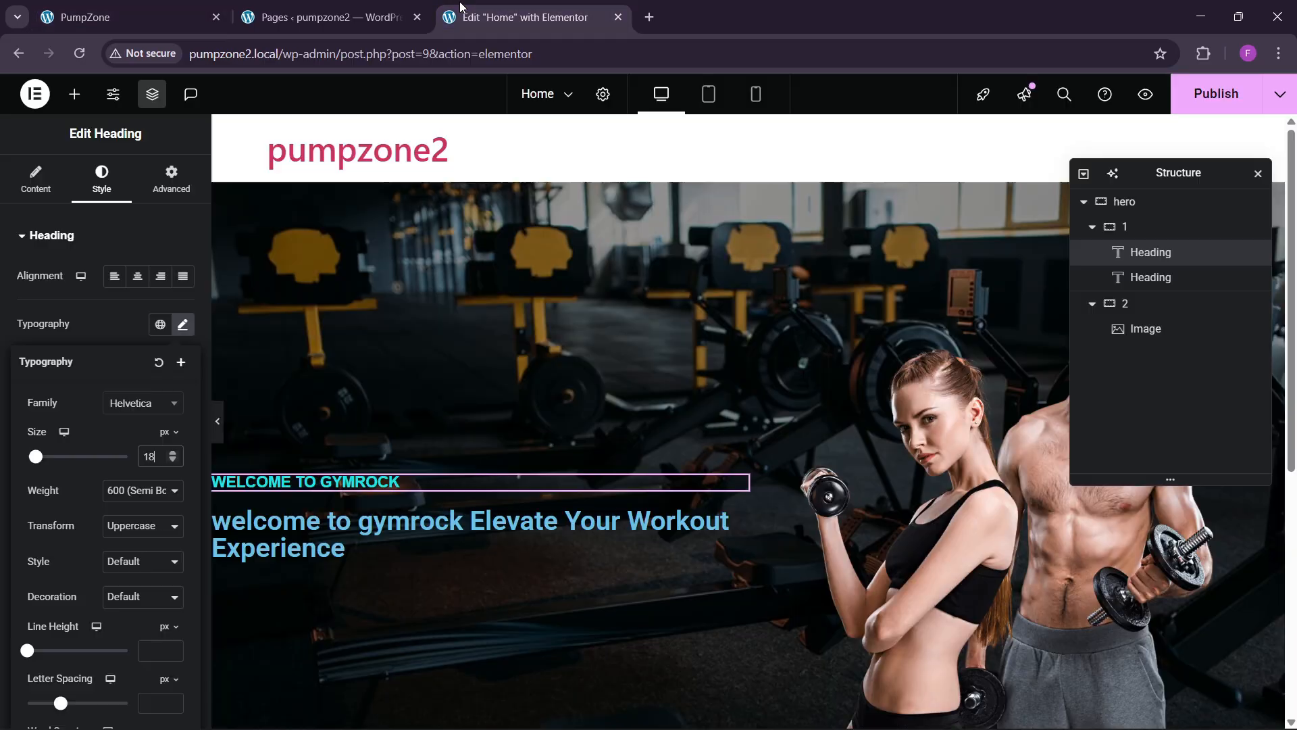
pyautogui.click(356, 536)
pyautogui.click(102, 182)
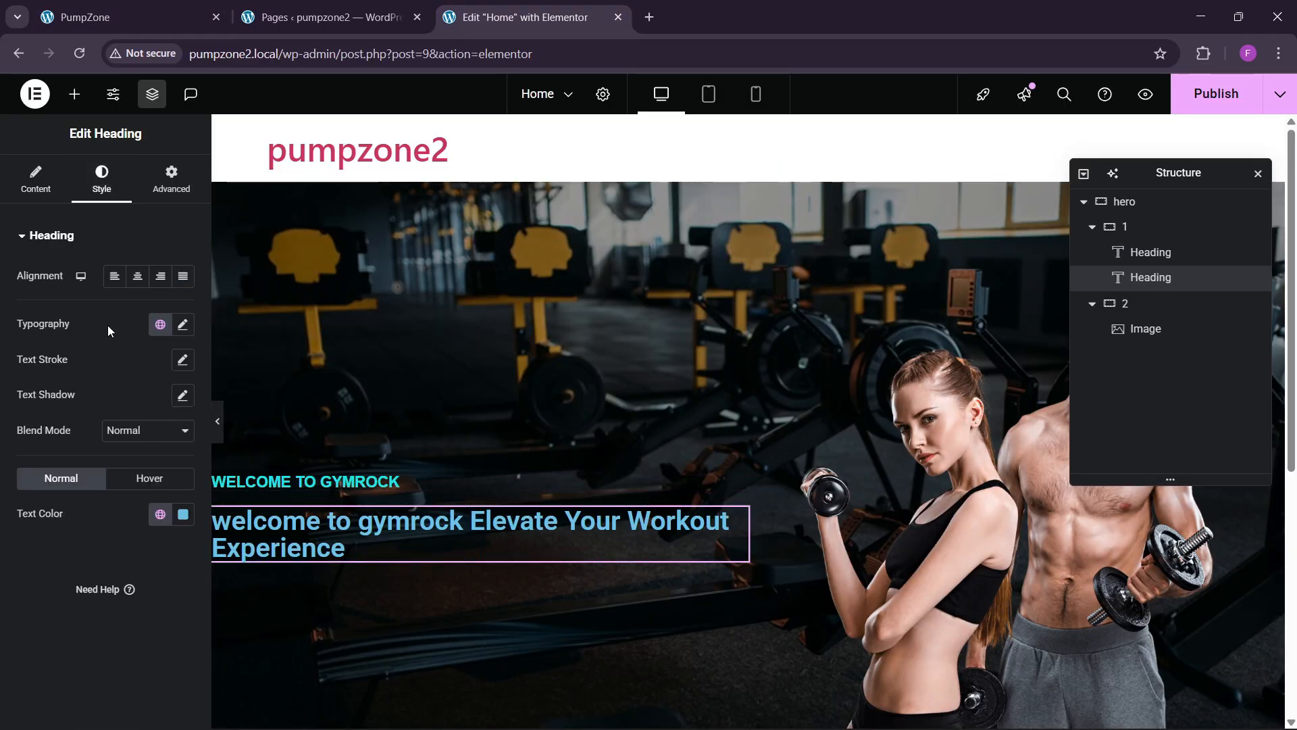
# Step: Set the headline typography to Bebas Neue, about 90 px, weight 500 (Medium)
pyautogui.click(182, 325)
pyautogui.click(134, 402)
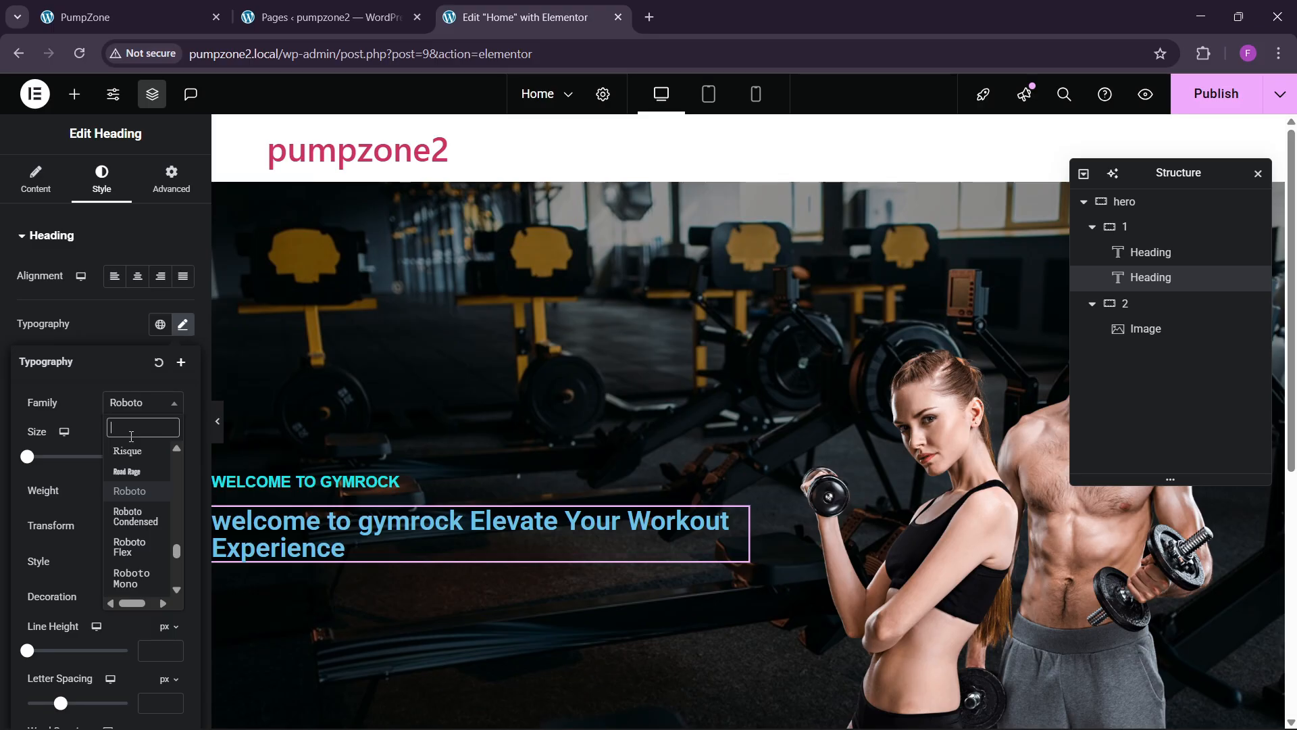
pyautogui.write('neue')
pyautogui.press('Return')
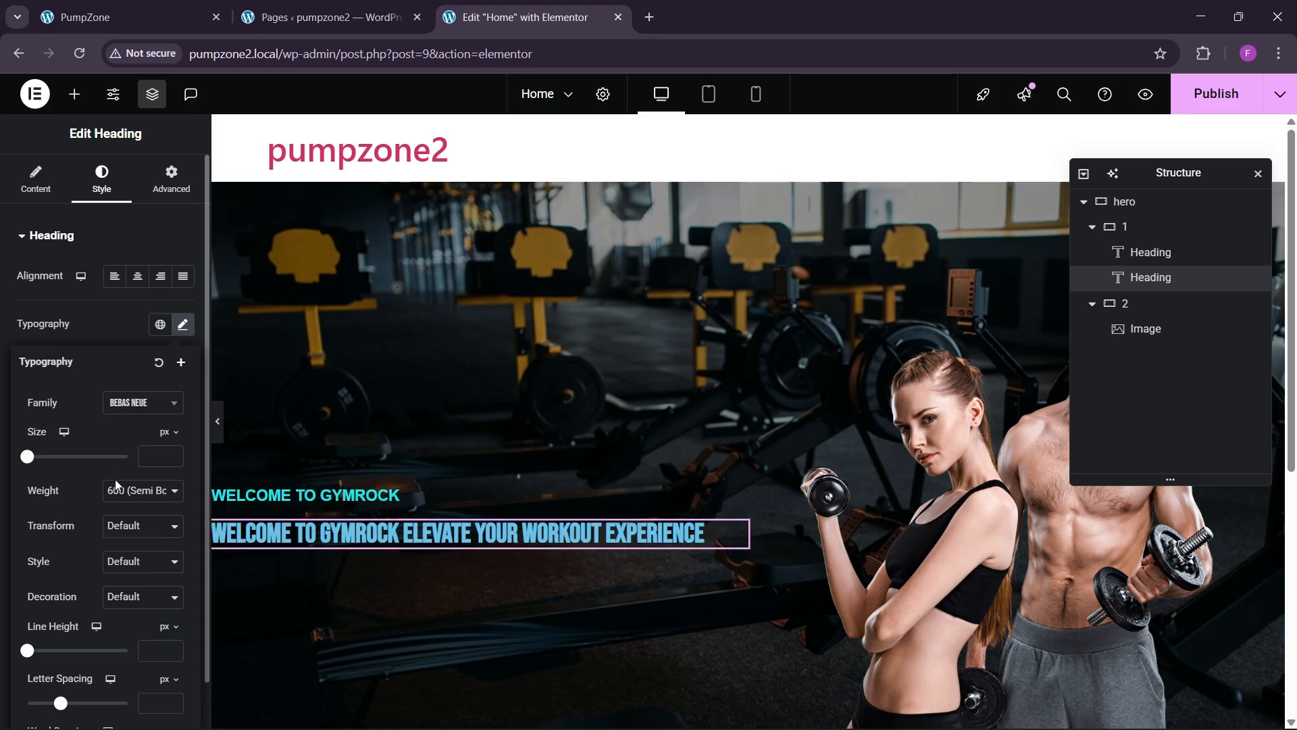
pyautogui.click(169, 454)
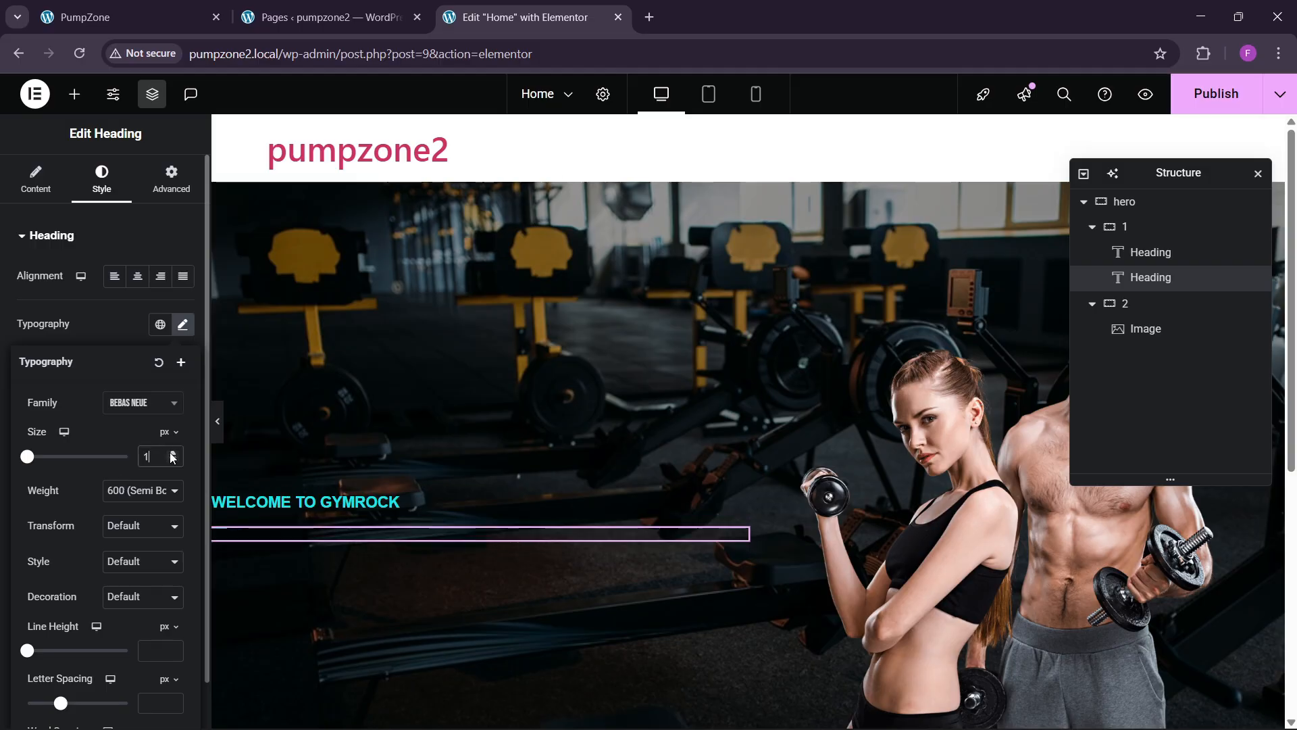
pyautogui.moveTo(172, 454); pyautogui.dragTo(172, 454)
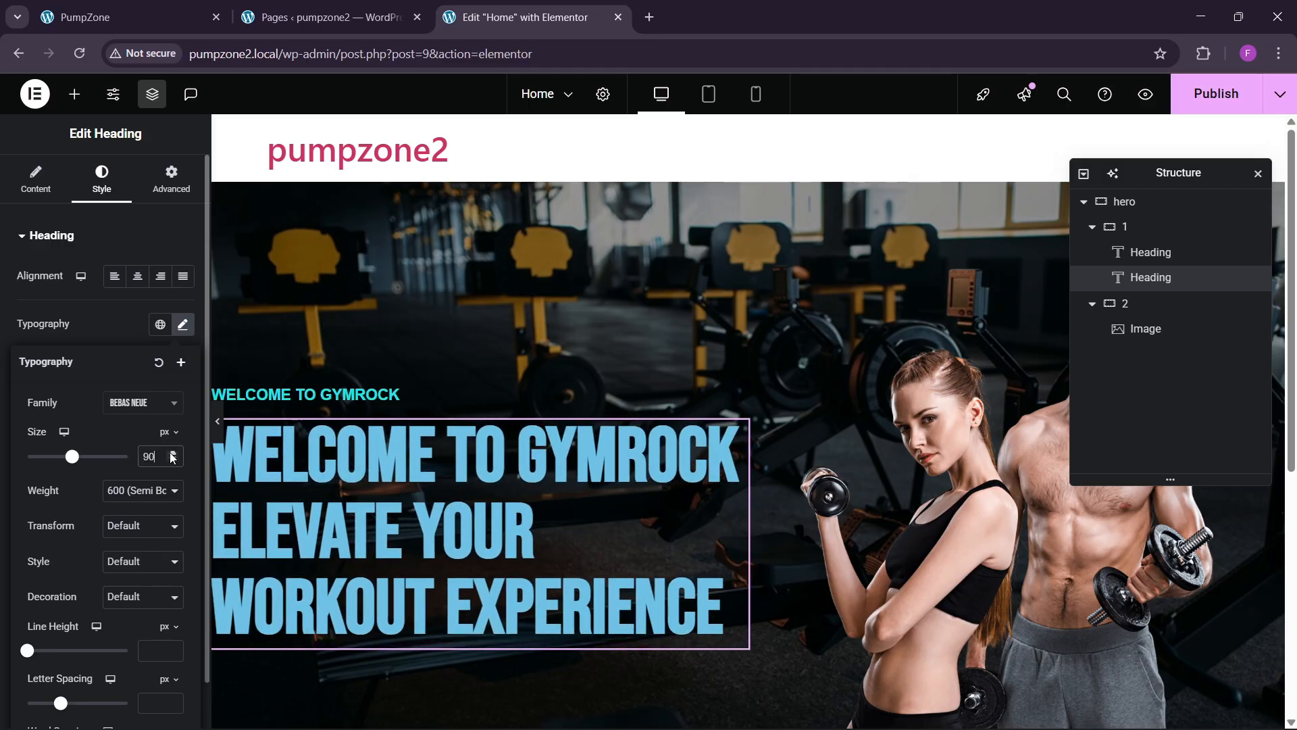
pyautogui.click(138, 491)
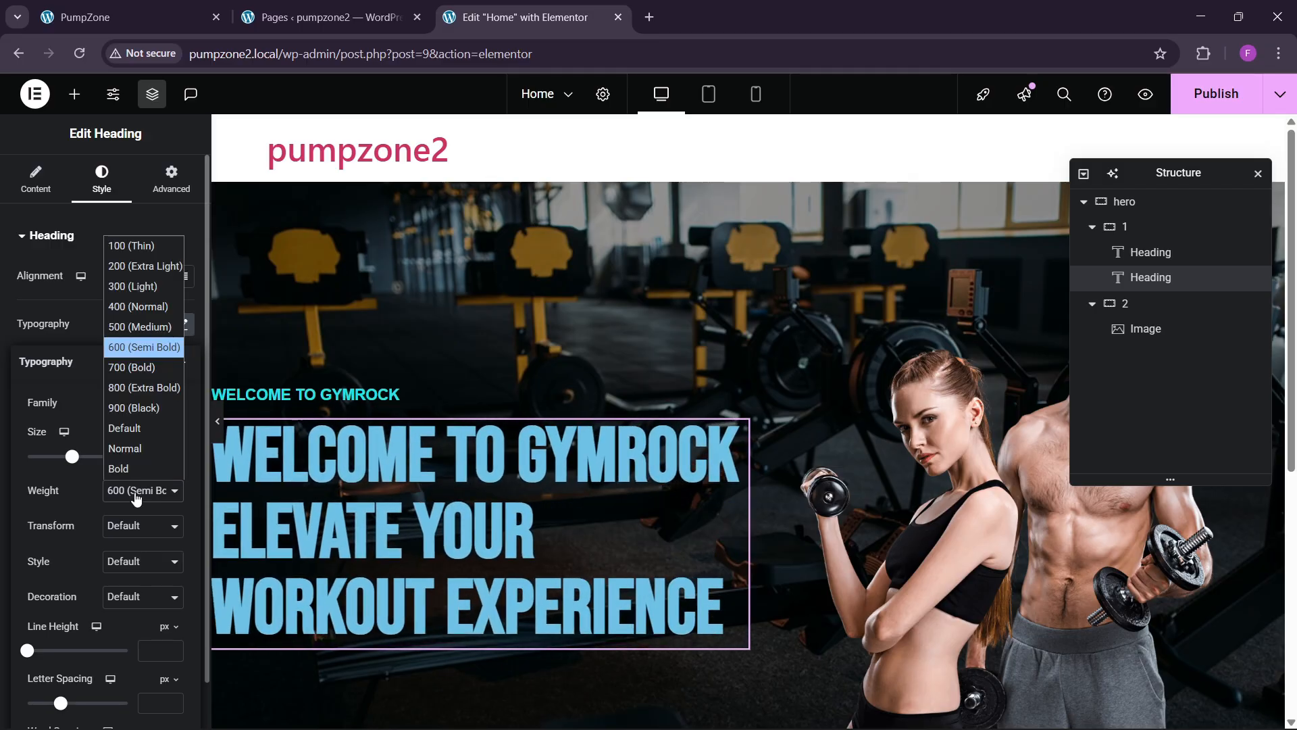
pyautogui.click(117, 327)
# Step: Replace the headline title with the live site's wording, 'Elevate Your Workout Experience'
pyautogui.click(144, 9)
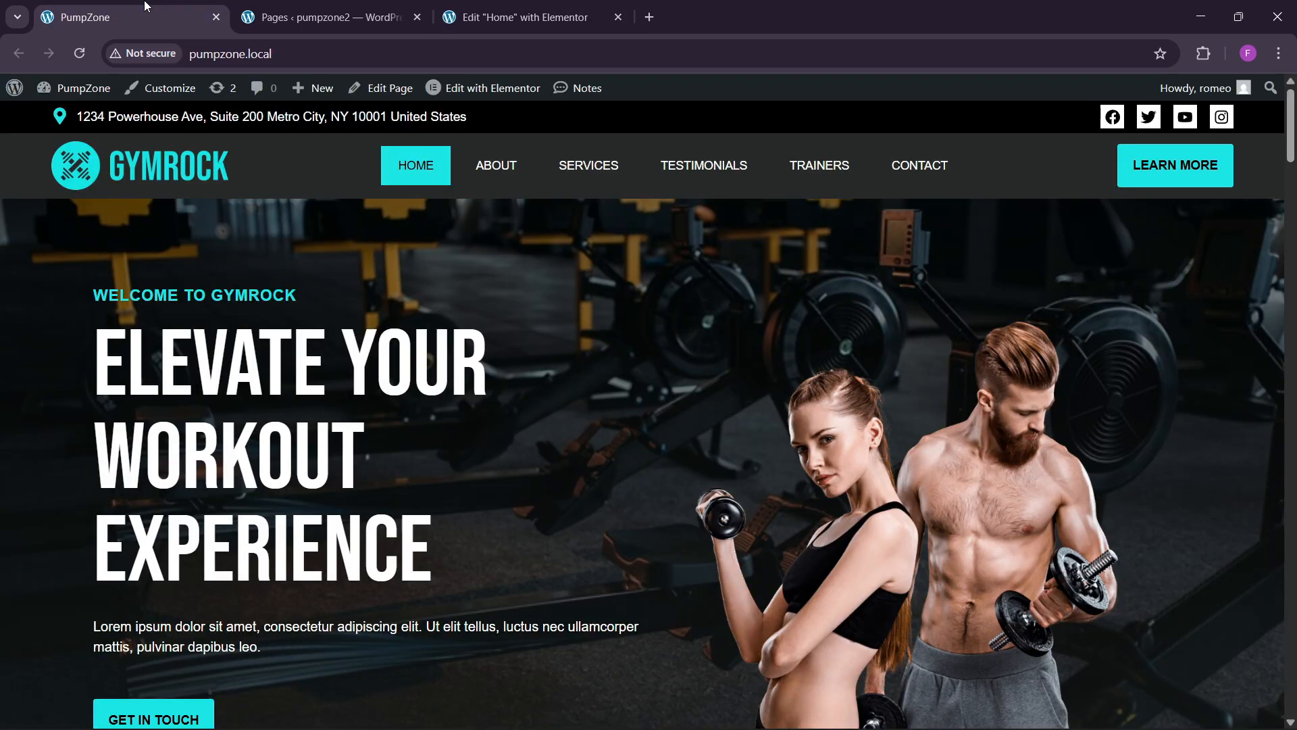
pyautogui.moveTo(94, 360); pyautogui.dragTo(480, 530)
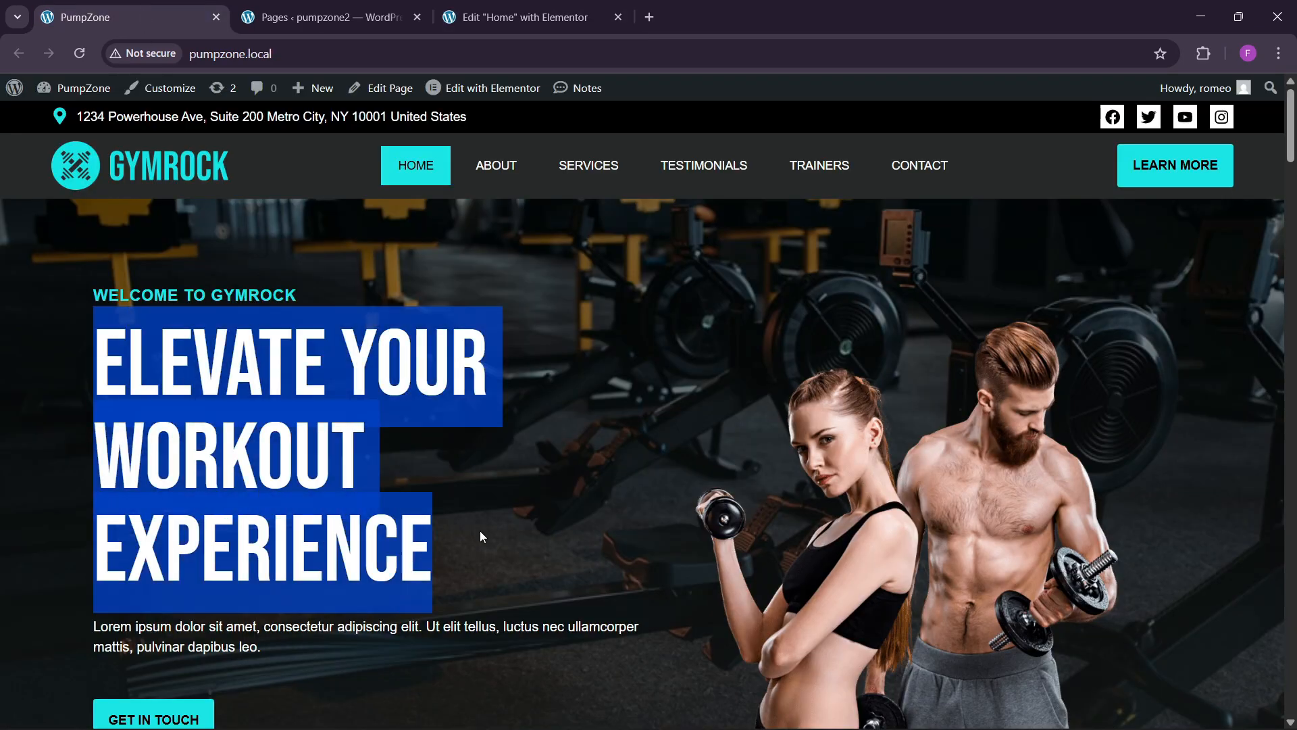
pyautogui.click(527, 17)
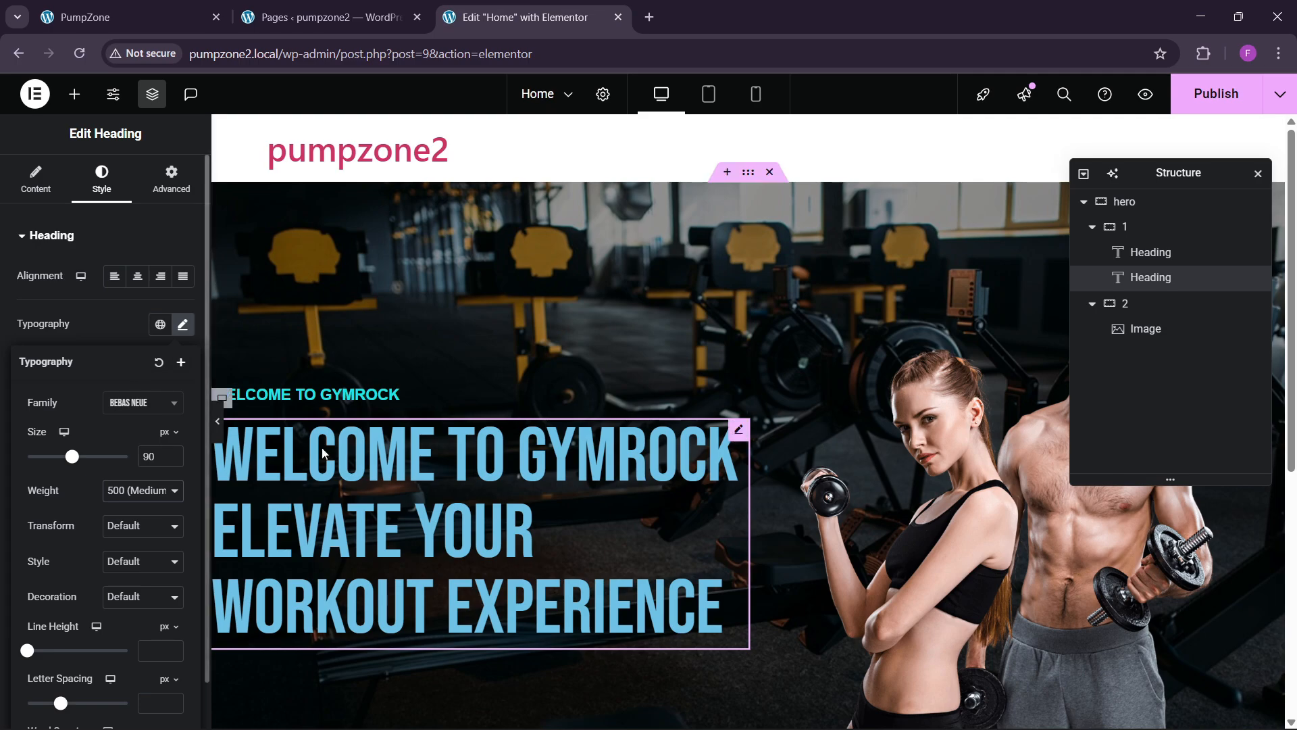
pyautogui.click(182, 323)
pyautogui.click(35, 179)
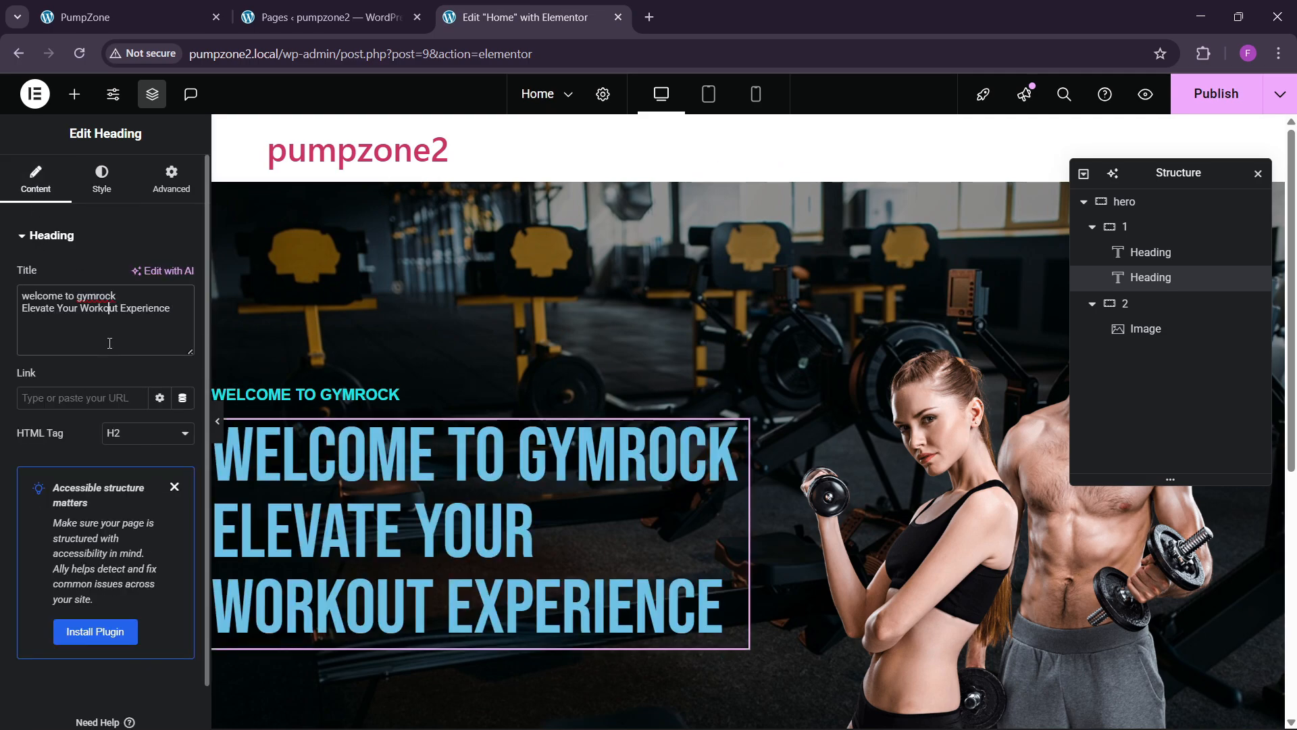
pyautogui.hotkey('ctrl', 'a')
pyautogui.write('Elevate Your Workout Experience')
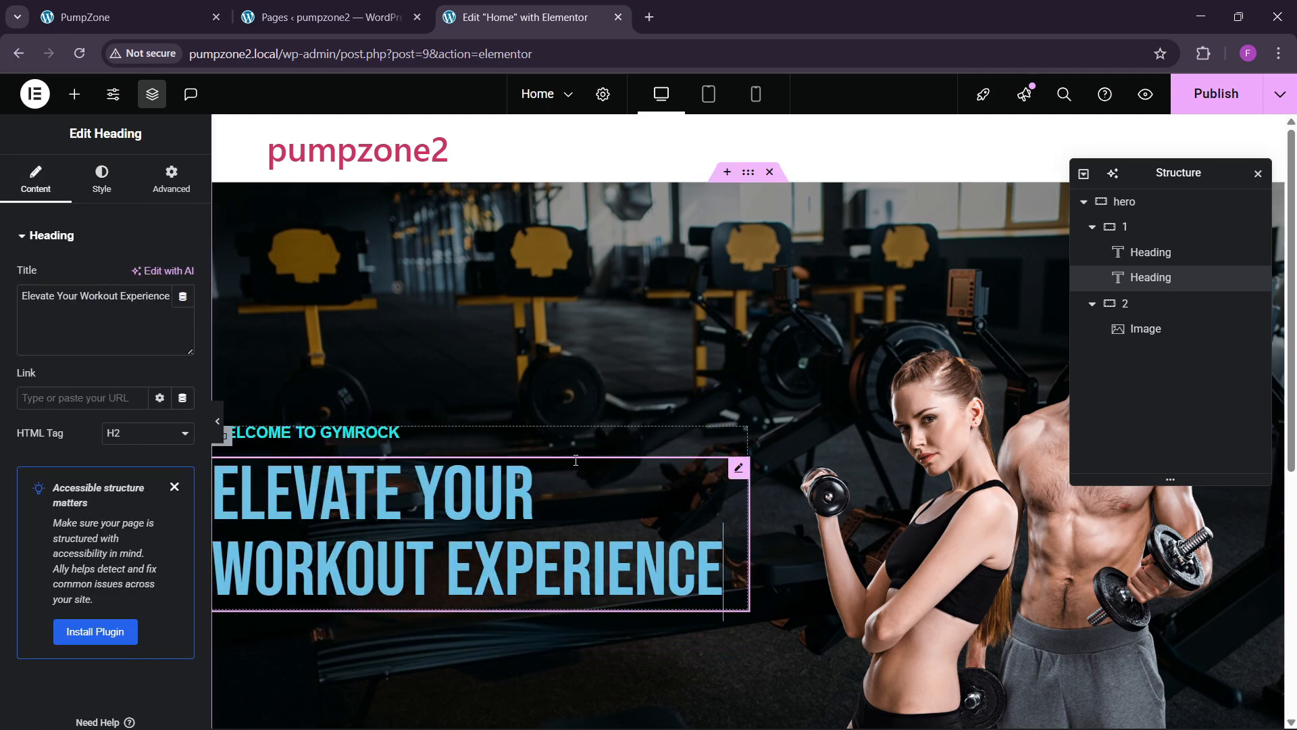
# Step: Make the headline text color white
pyautogui.click(102, 179)
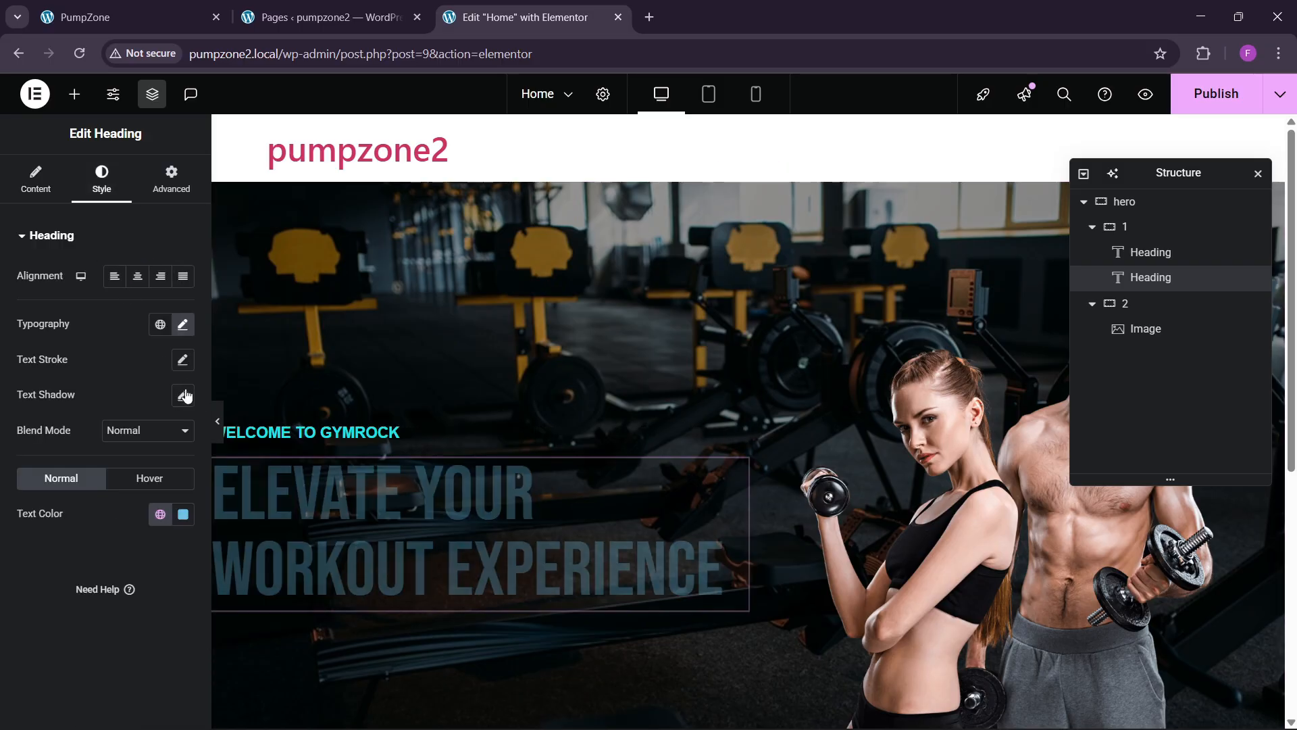
pyautogui.click(182, 515)
pyautogui.click(85, 292)
pyautogui.click(32, 599)
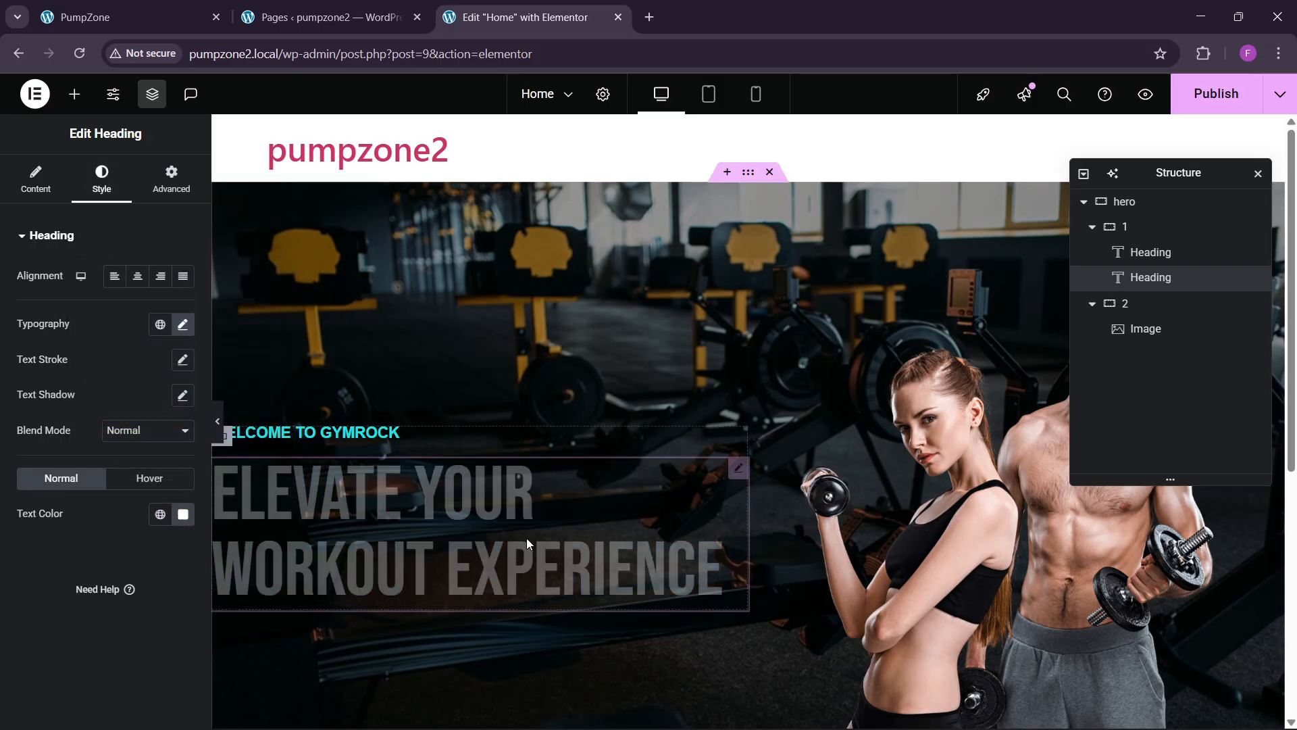
# Step: Raise the headline font size to 100 px after checking it against the live site
pyautogui.click(221, 7)
pyautogui.click(527, 17)
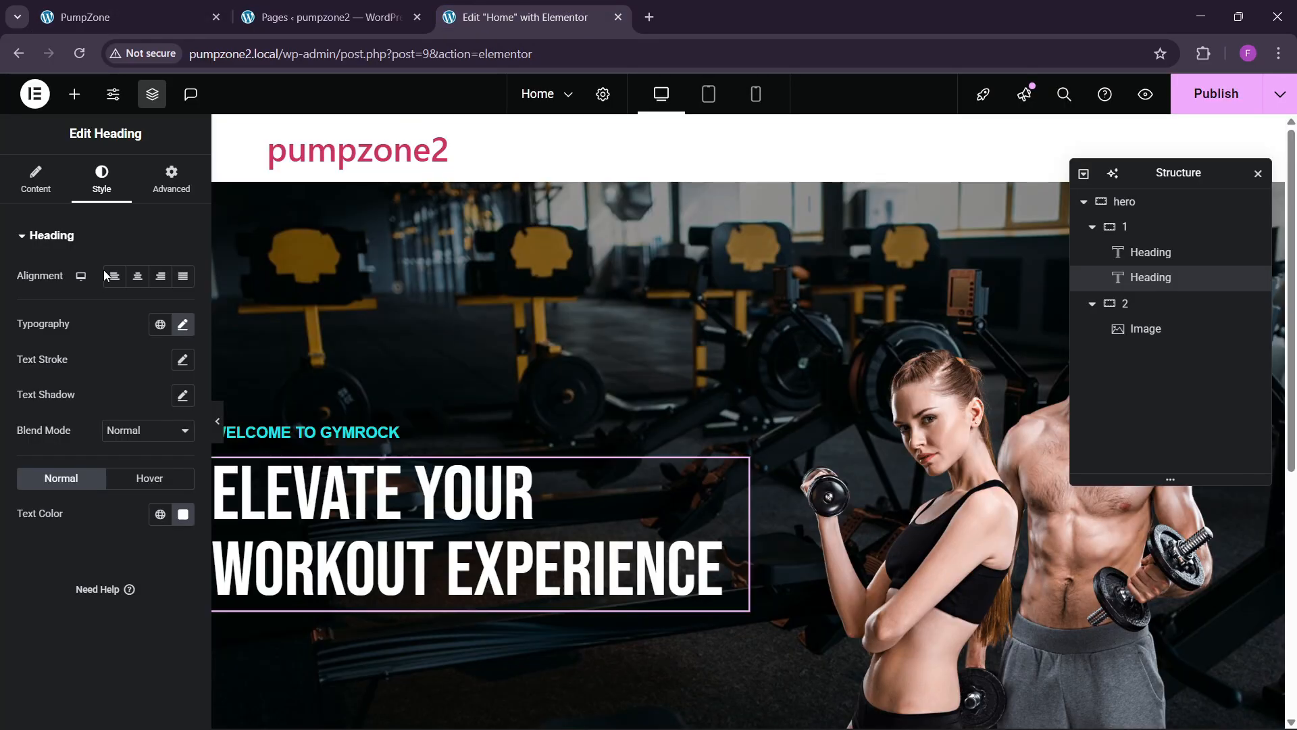
pyautogui.click(182, 325)
pyautogui.click(173, 454)
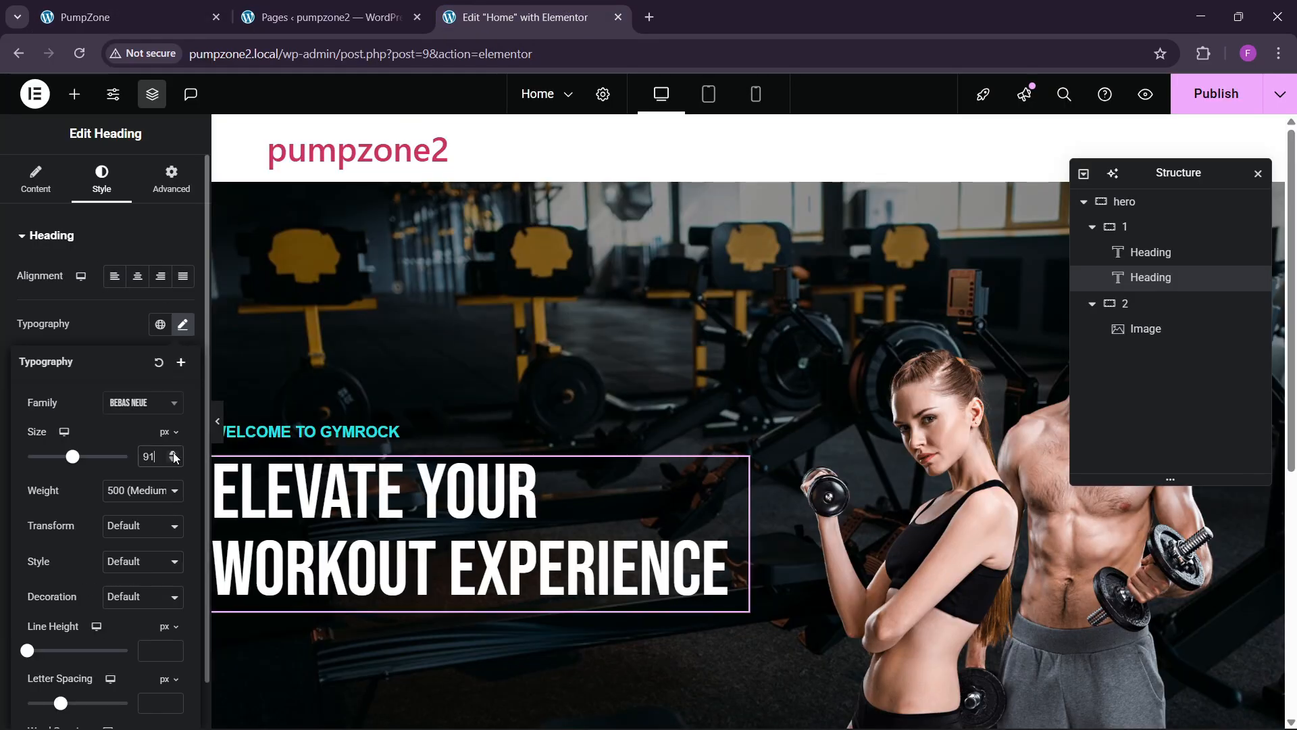
pyautogui.click(174, 454)
pyautogui.click(173, 454)
pyautogui.scroll(-3, 229, 405)
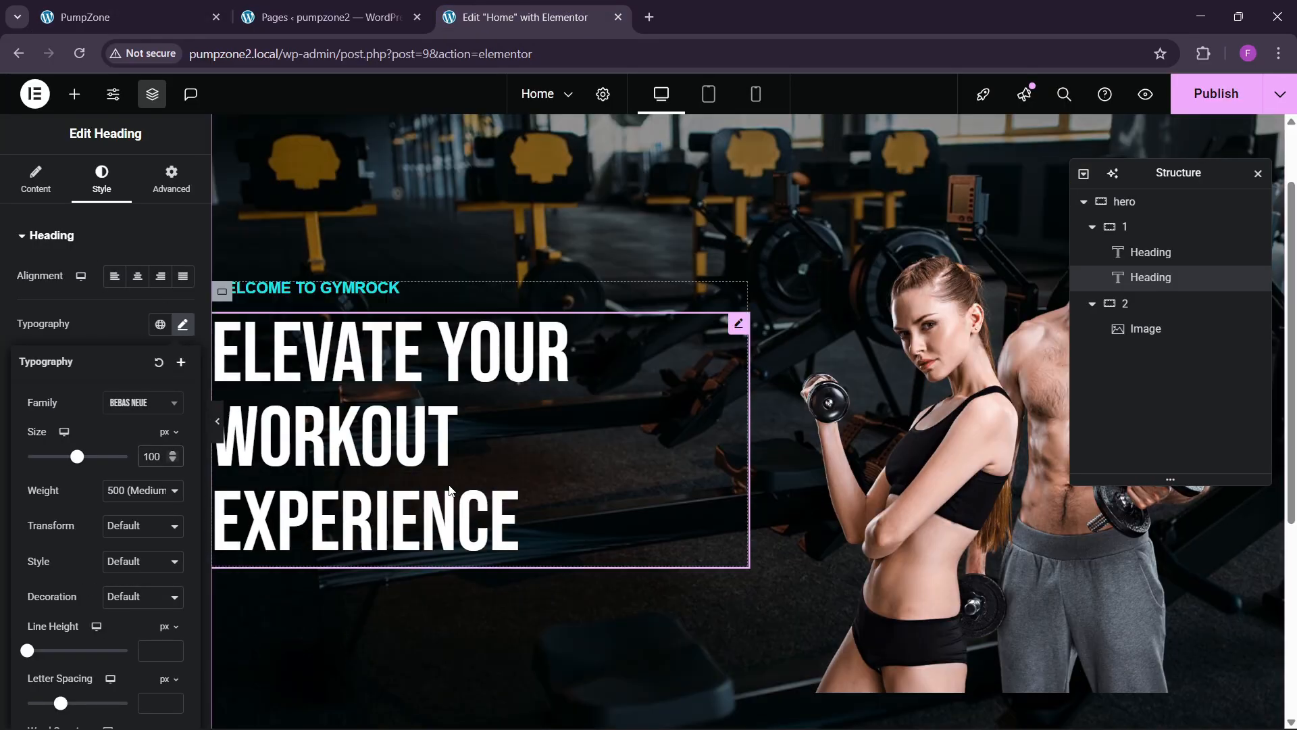
pyautogui.click(178, 5)
pyautogui.scroll(-2, 292, 494)
pyautogui.click(514, 17)
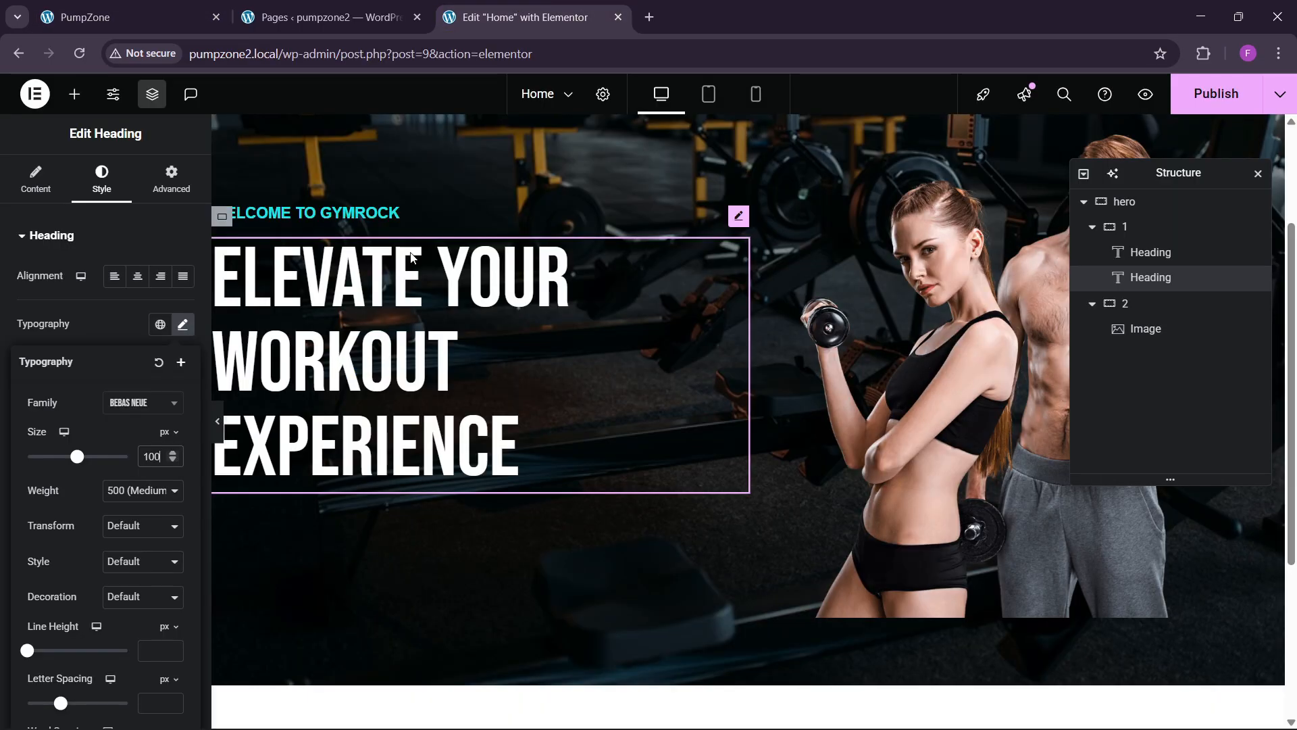
pyautogui.click(75, 95)
# Step: Place a Text Editor widget under the headline
pyautogui.scroll(-3, 101, 405)
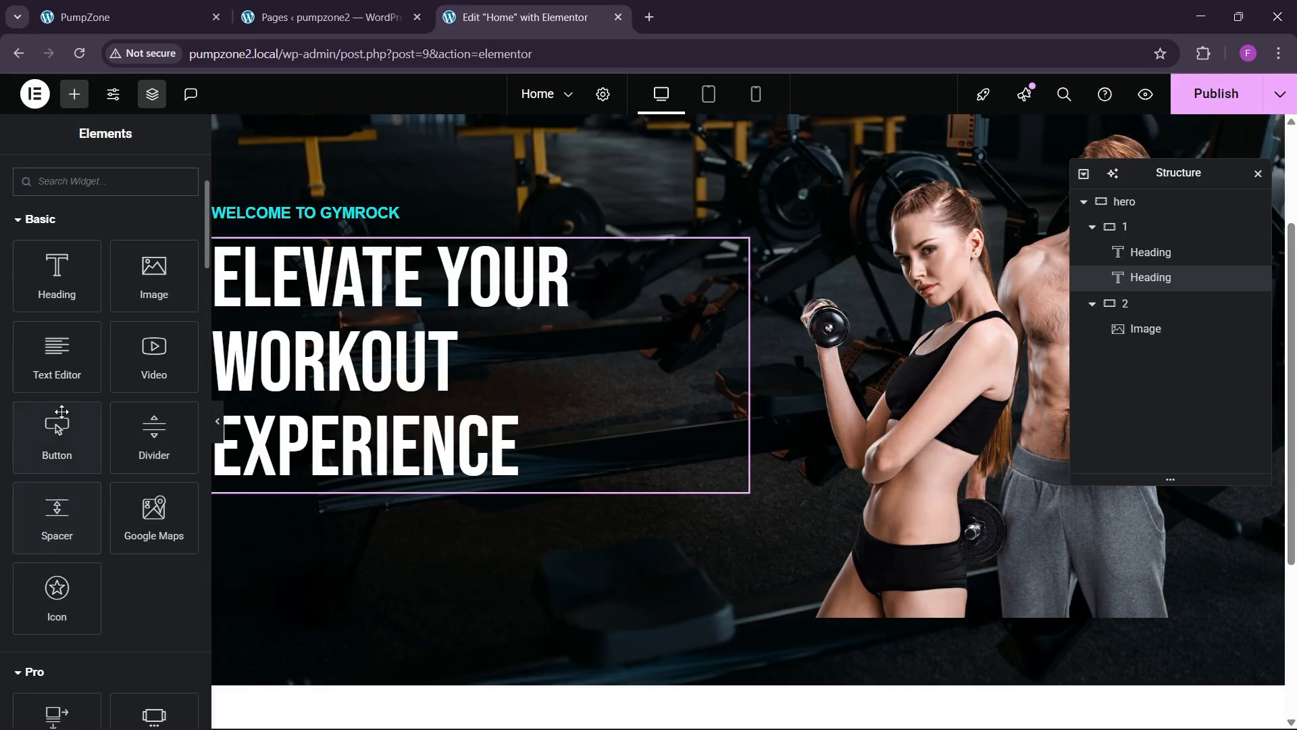
pyautogui.moveTo(54, 341); pyautogui.dragTo(311, 424)
pyautogui.click(122, 17)
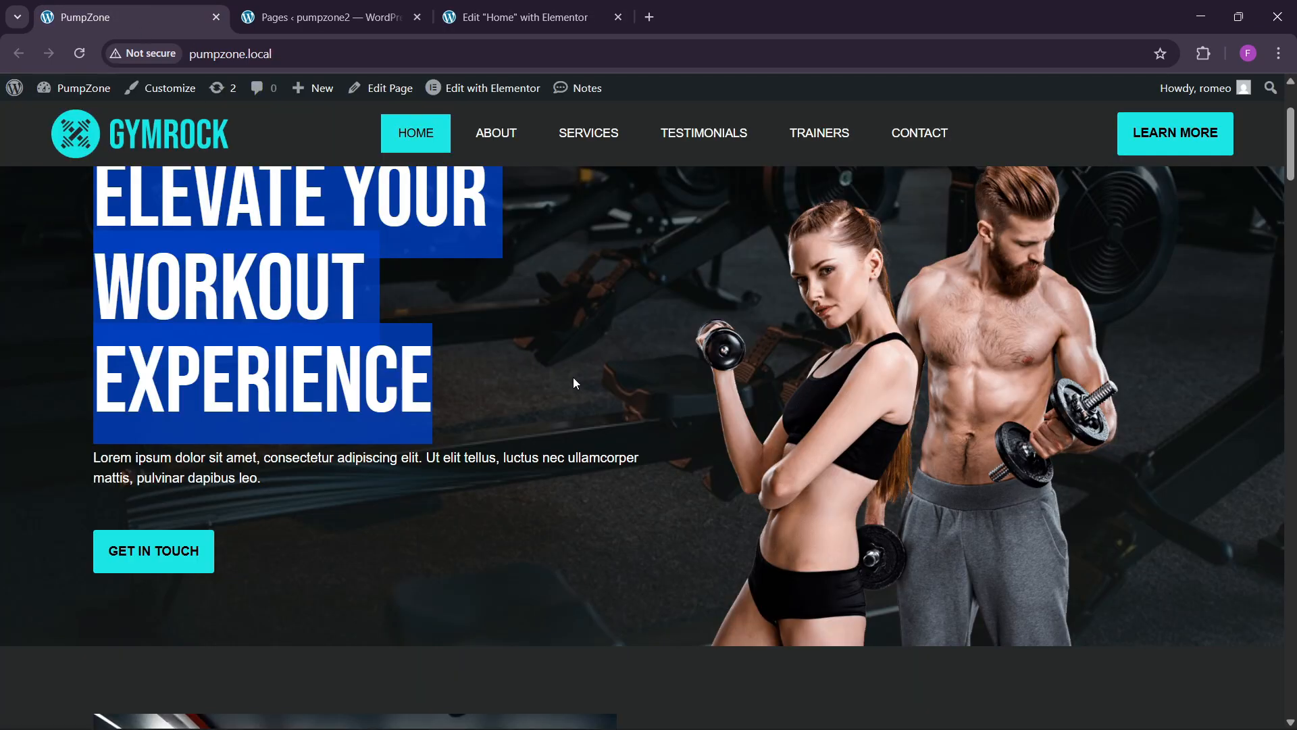
pyautogui.click(527, 17)
# Step: Style the paragraph with white text in the Helvetica font family
pyautogui.click(103, 181)
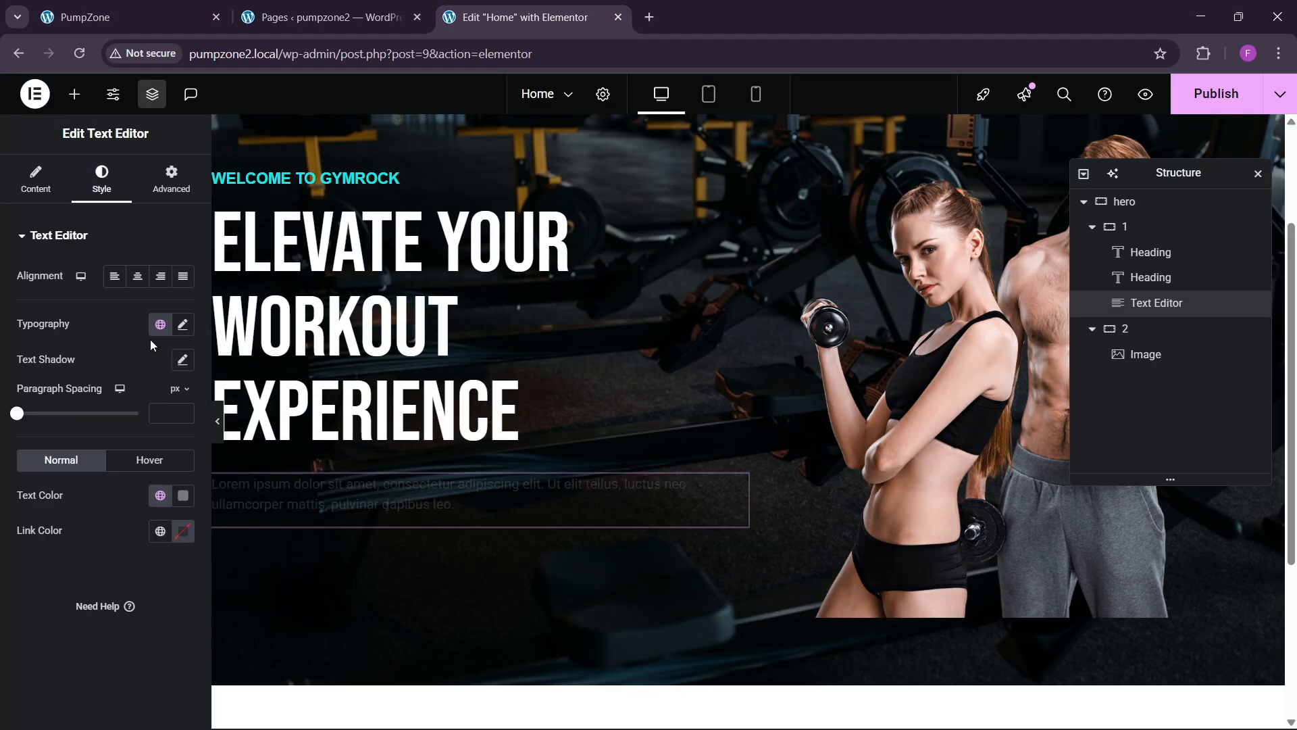
pyautogui.click(186, 507)
pyautogui.click(84, 277)
pyautogui.click(19, 591)
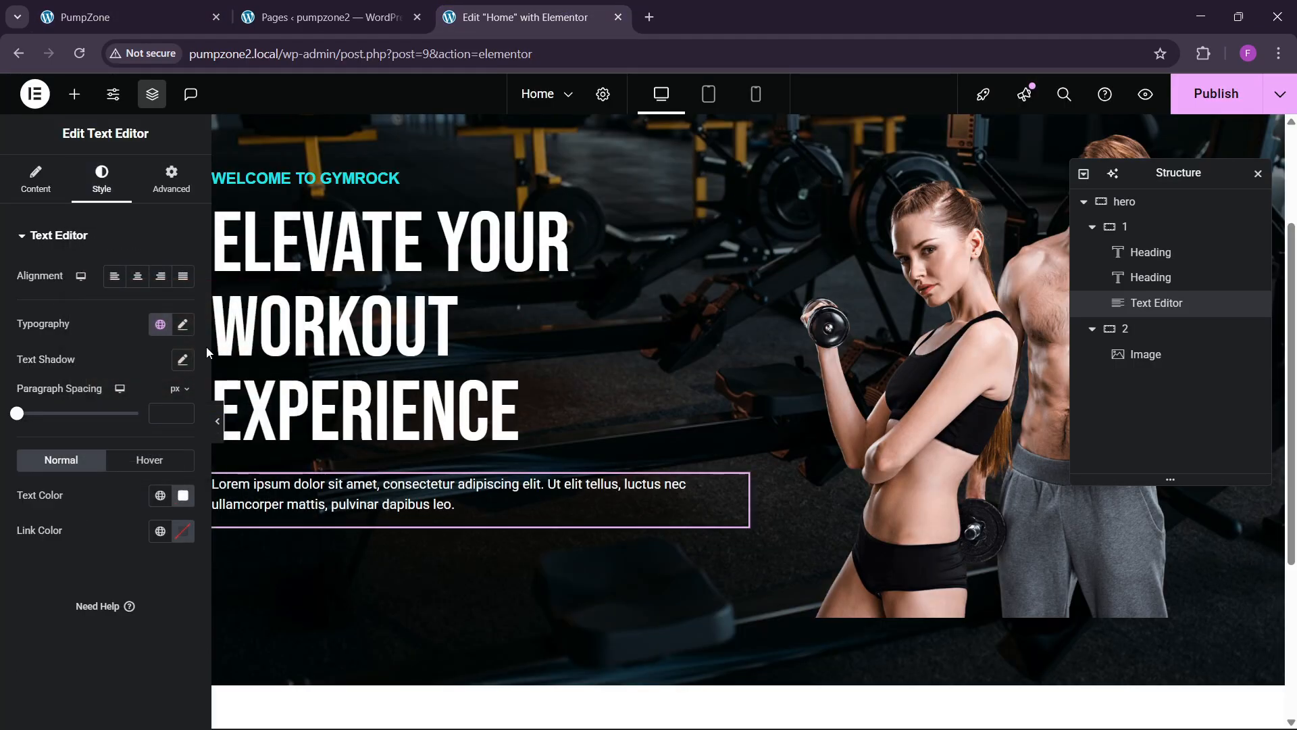
pyautogui.click(182, 324)
pyautogui.click(135, 416)
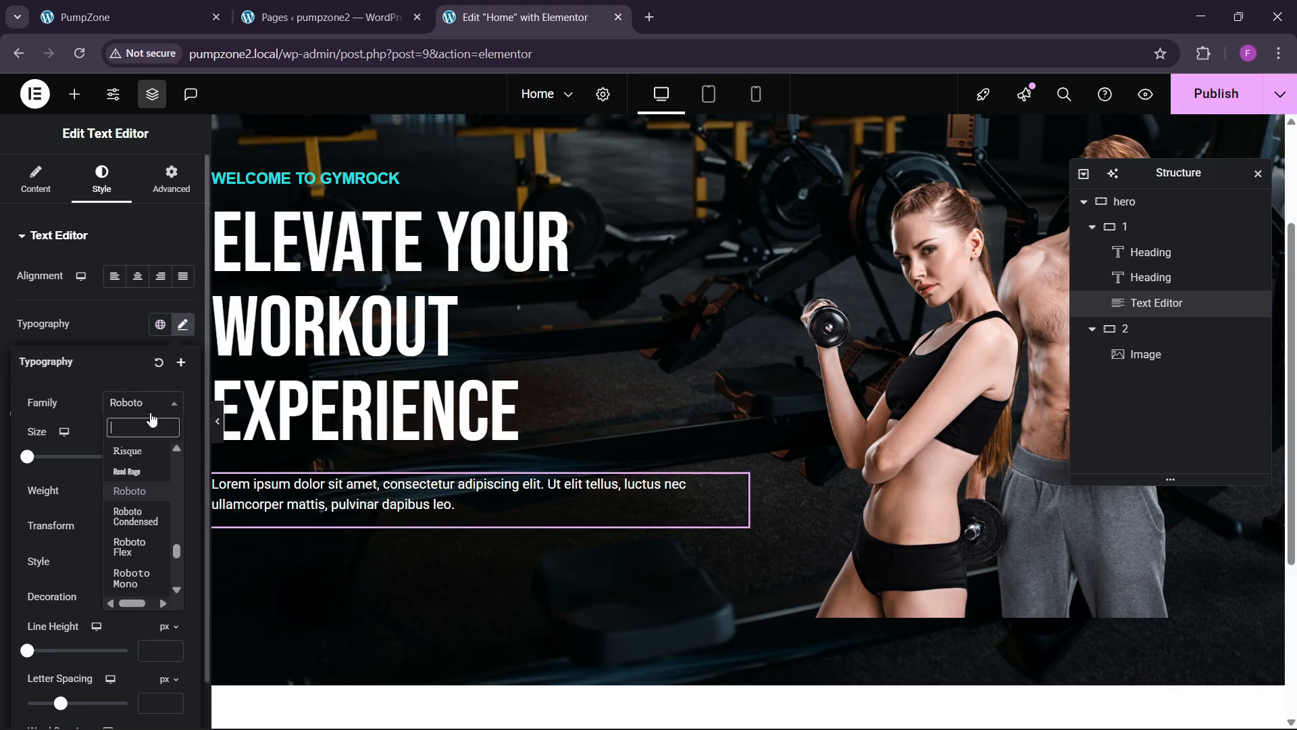
pyautogui.write('helva')
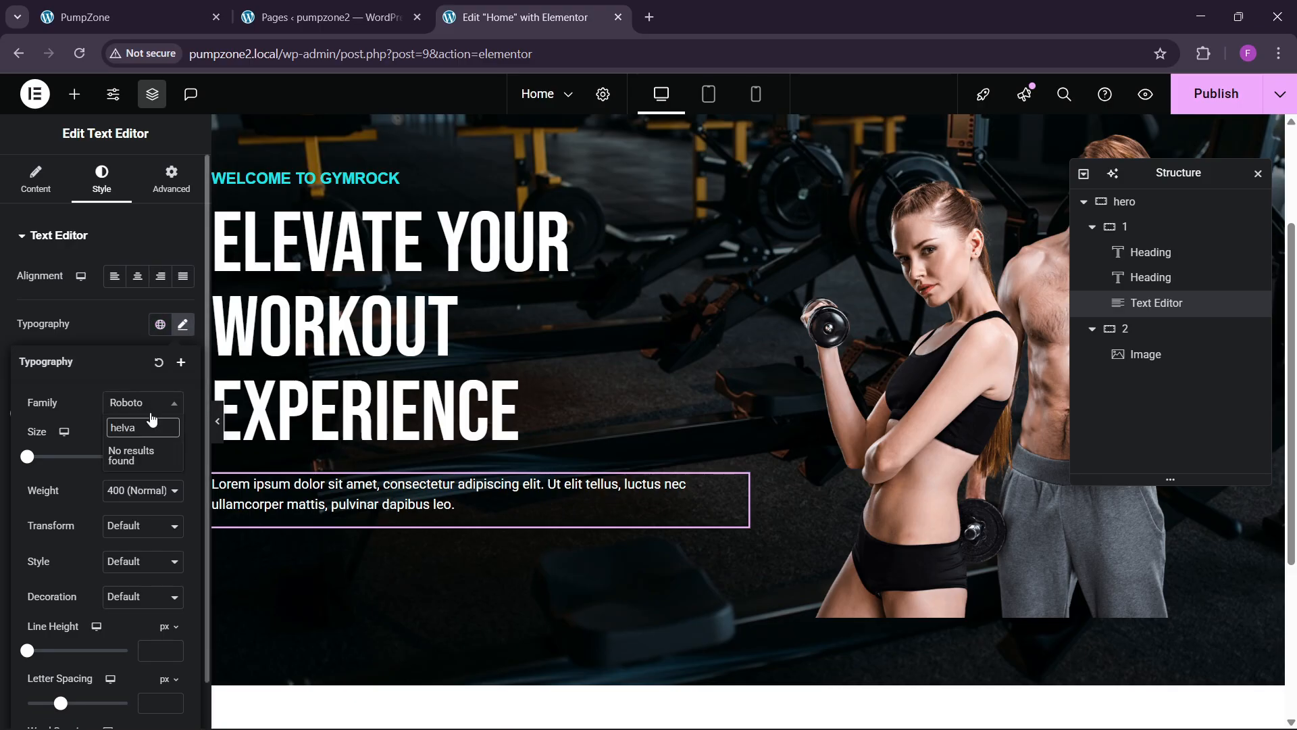
pyautogui.press('BackSpace')
pyautogui.press('Return')
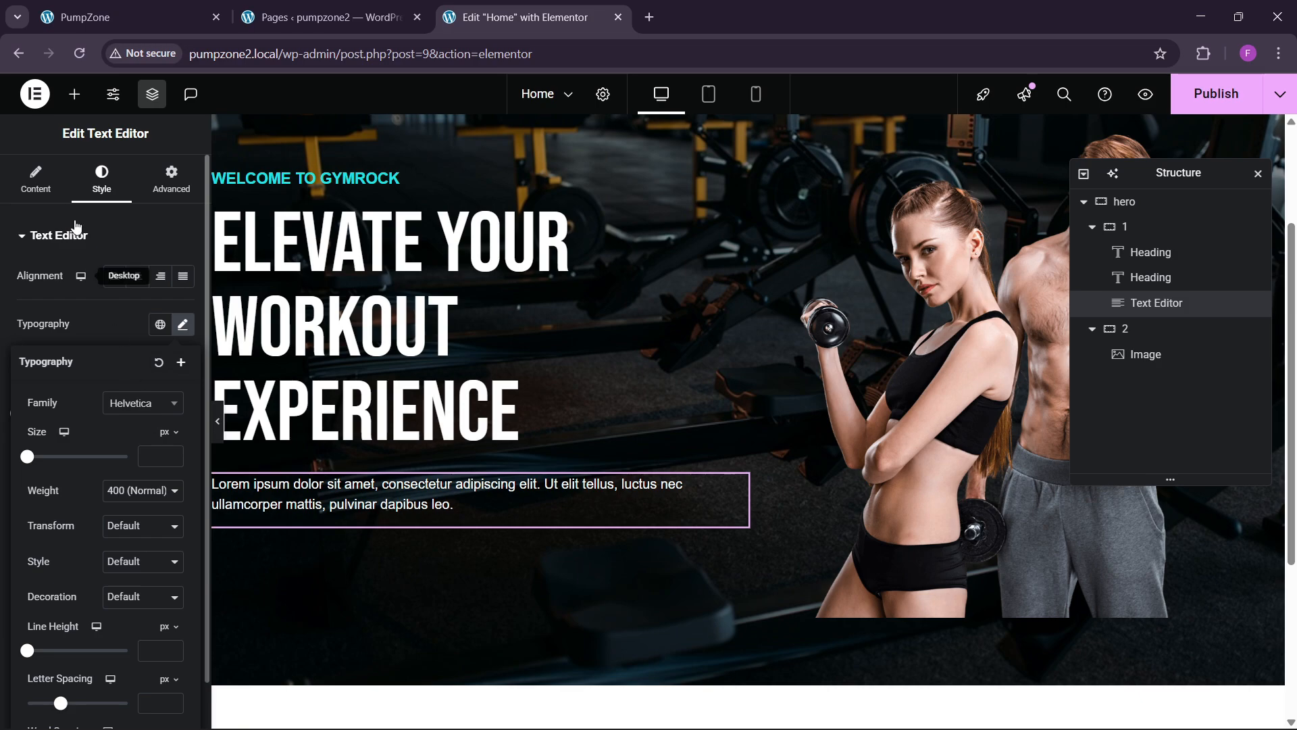
# Step: Switch the paragraph content to Code (raw HTML) view
pyautogui.click(36, 179)
pyautogui.click(152, 317)
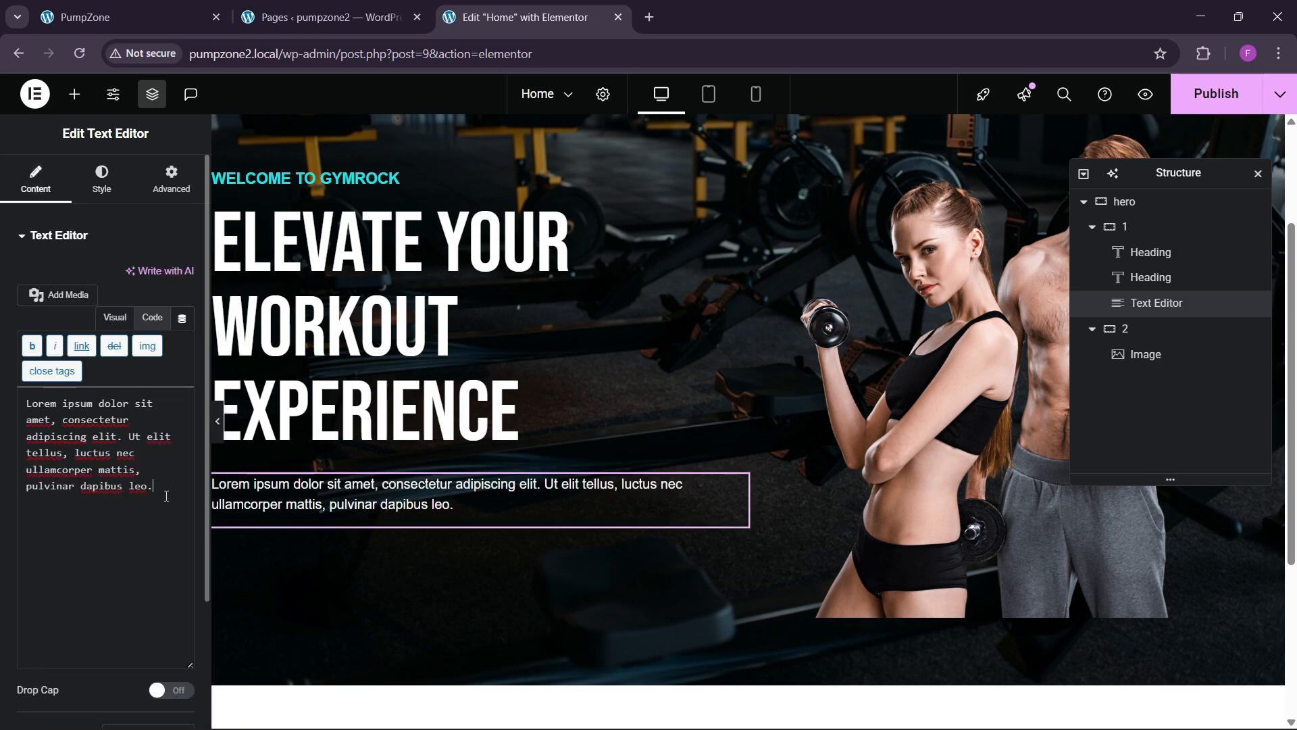
pyautogui.click(122, 17)
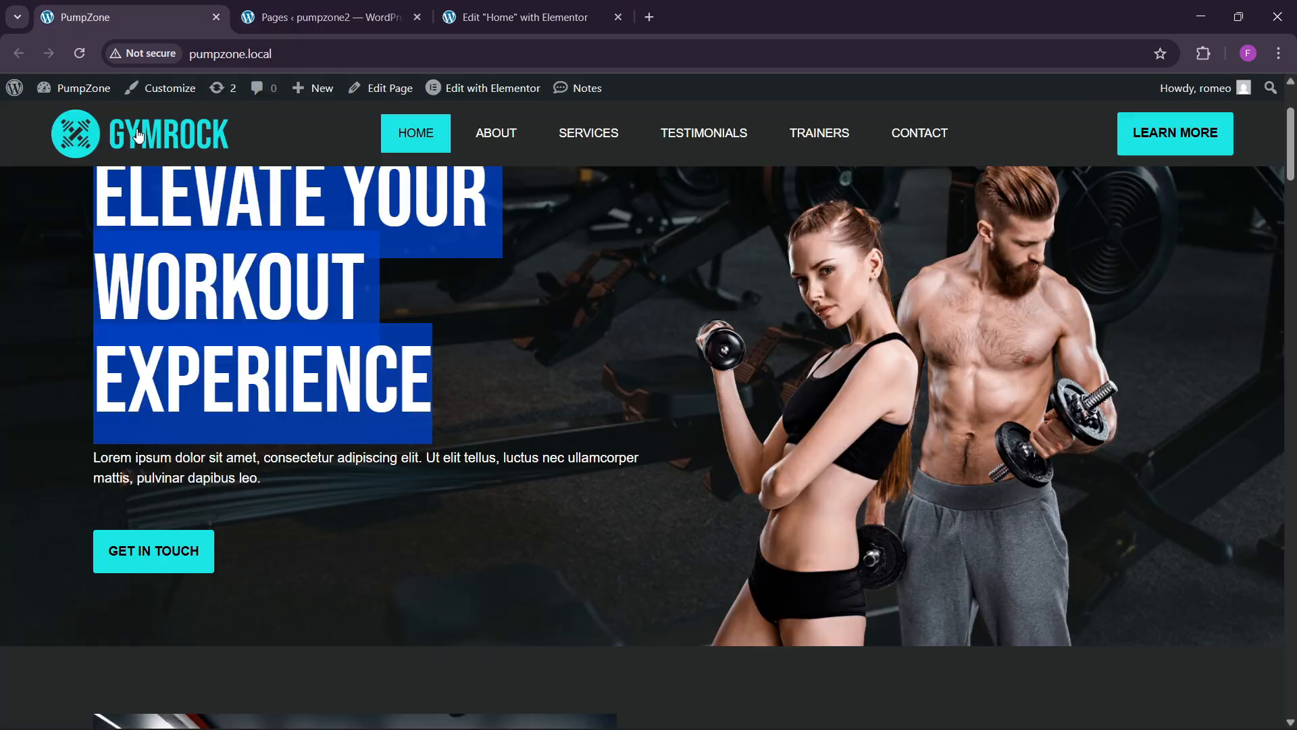
pyautogui.click(579, 9)
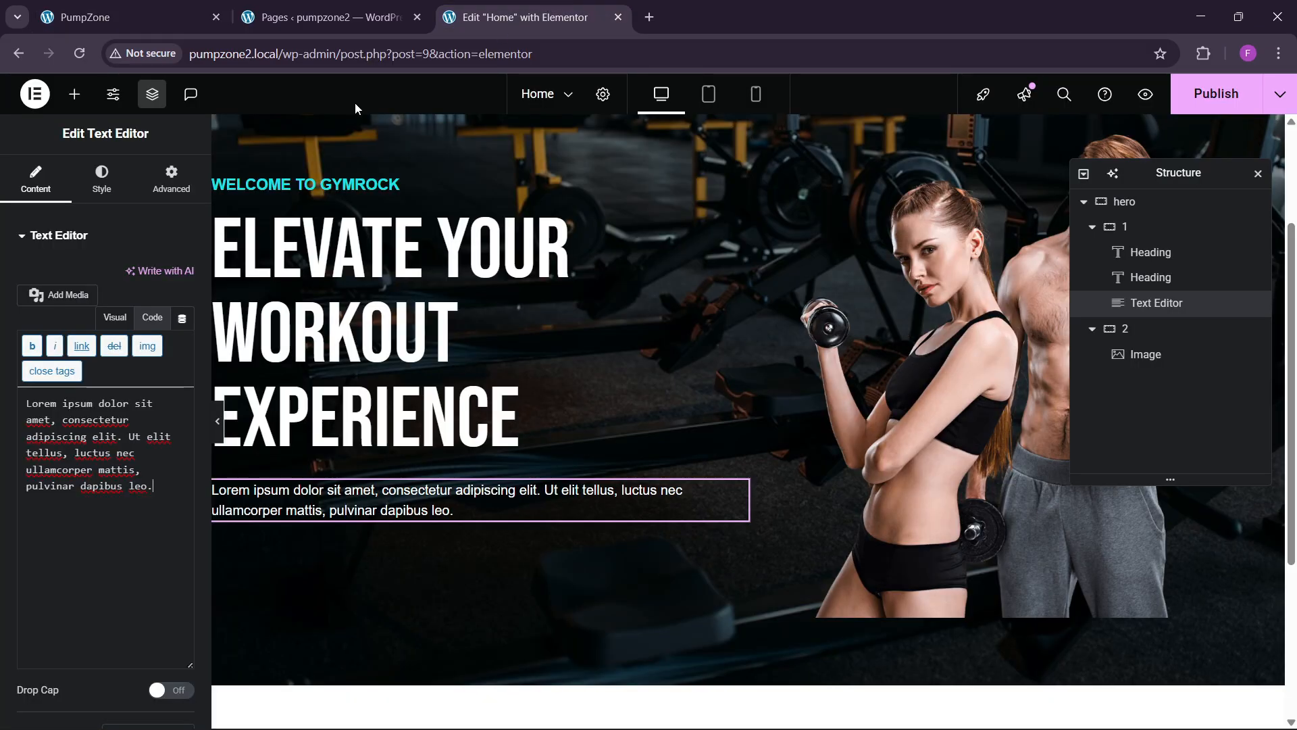
# Step: Add a Button widget below the paragraph and replace its 'Click here' label with 'GET'
pyautogui.click(75, 95)
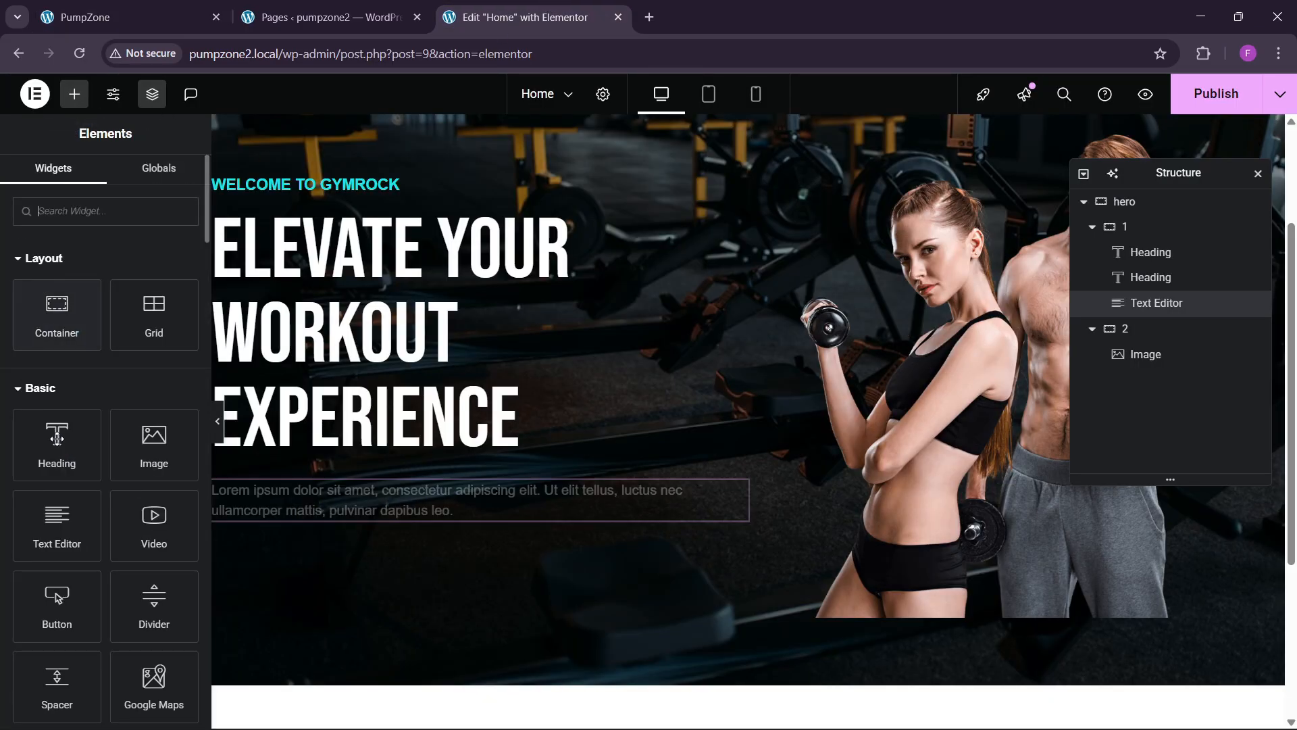
pyautogui.scroll(-1, 102, 405)
pyautogui.moveTo(56, 516); pyautogui.dragTo(424, 524)
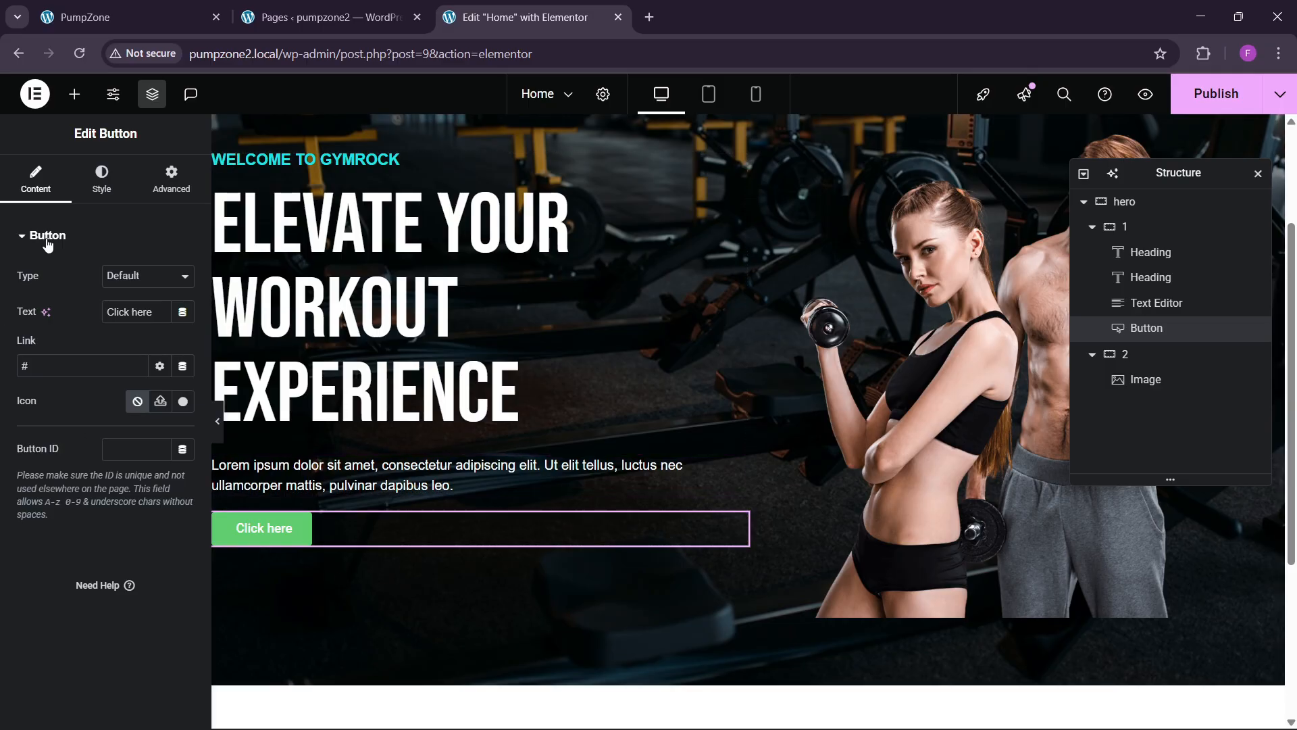
pyautogui.click(83, 22)
pyautogui.click(524, 17)
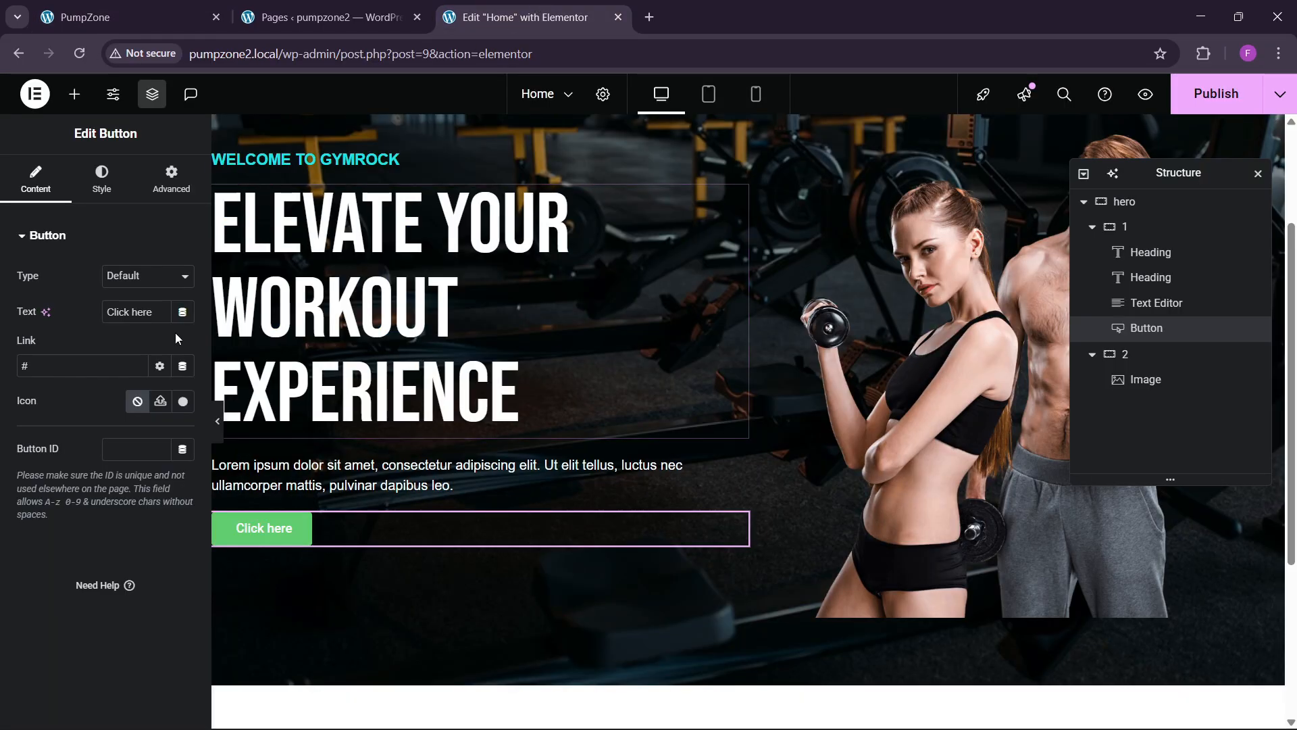
pyautogui.hotkey('ctrl', 'a')
pyautogui.press('BackSpace')
pyautogui.write('GET')
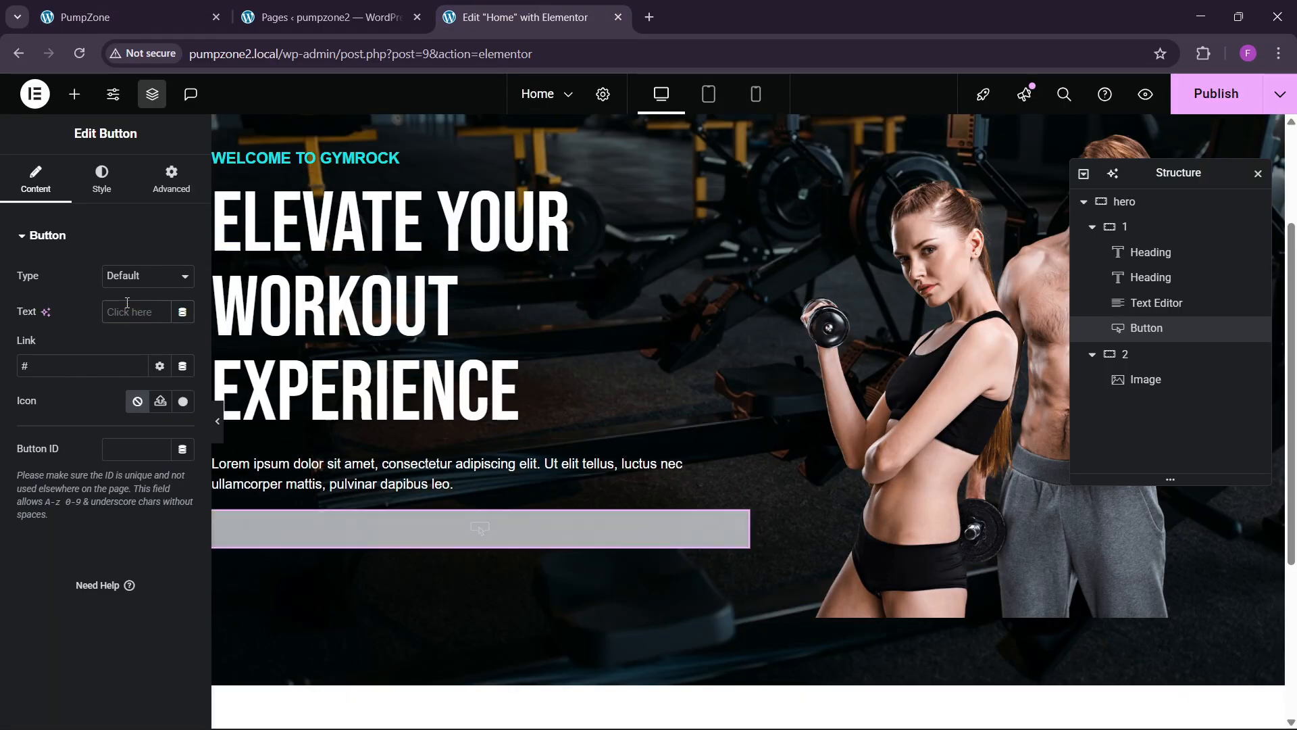
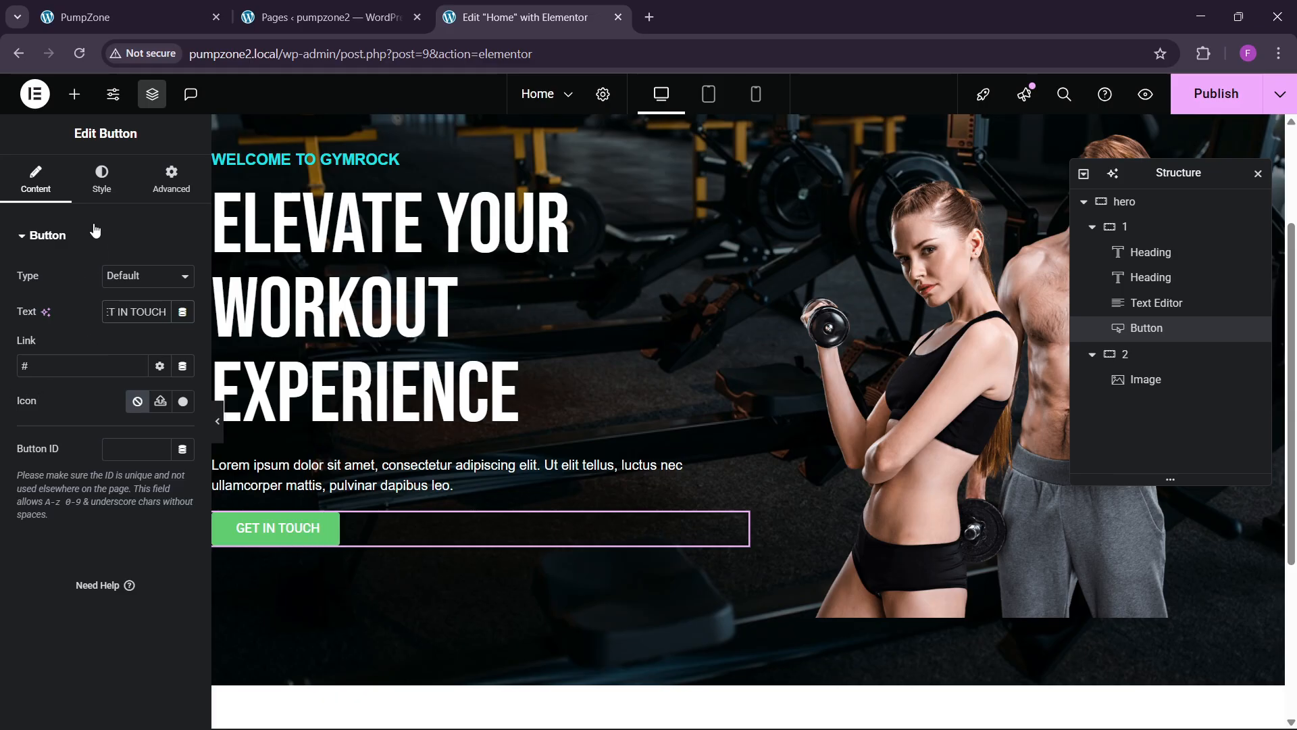
# Step: Give the GET IN TOUCH button the cyan global background, black text and 18 px padding
pyautogui.click(91, 191)
pyautogui.click(92, 195)
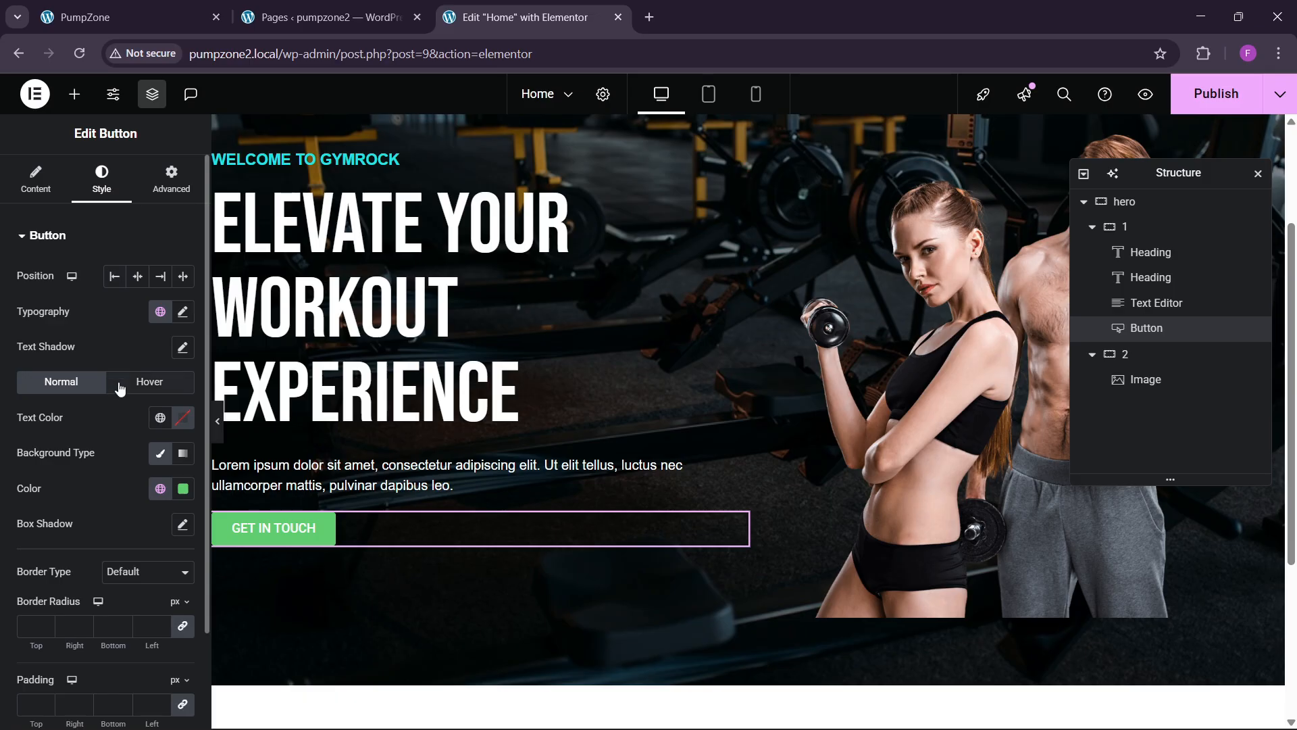
pyautogui.click(159, 489)
pyautogui.click(98, 418)
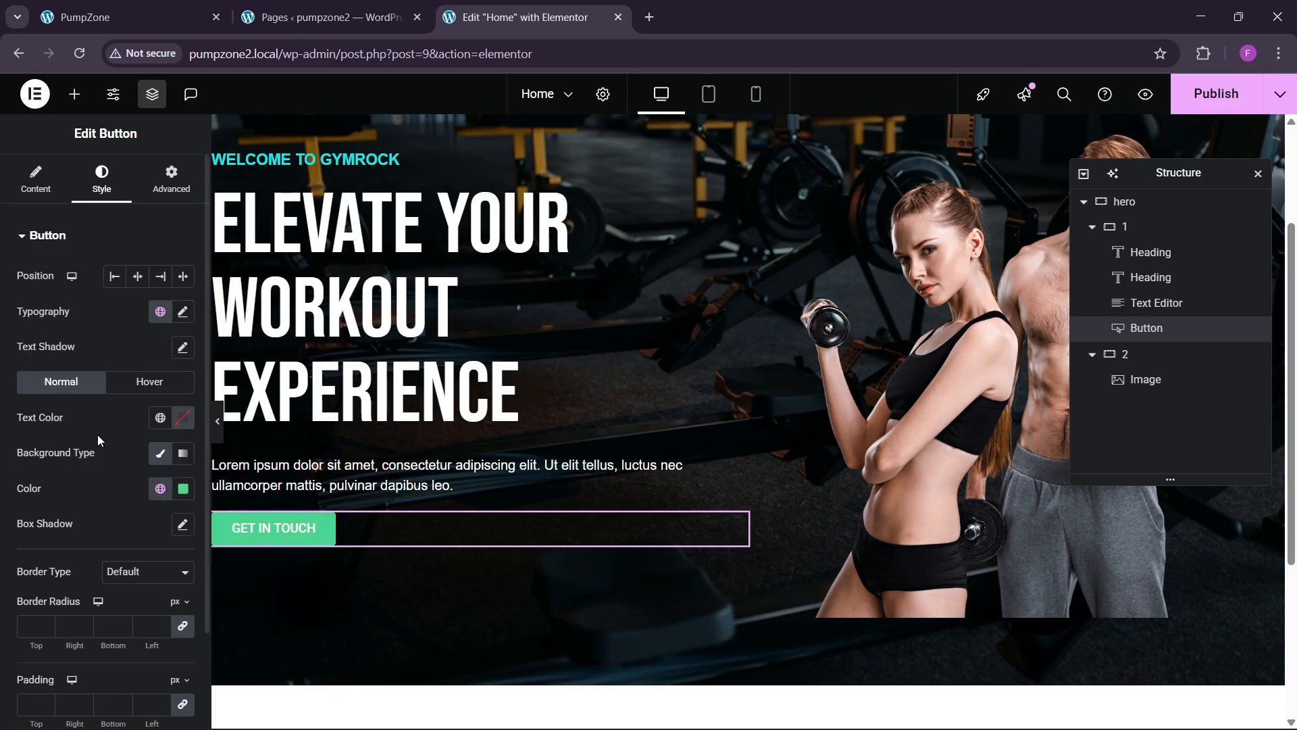
pyautogui.click(177, 420)
pyautogui.moveTo(139, 550); pyautogui.dragTo(47, 615)
pyautogui.click(68, 519)
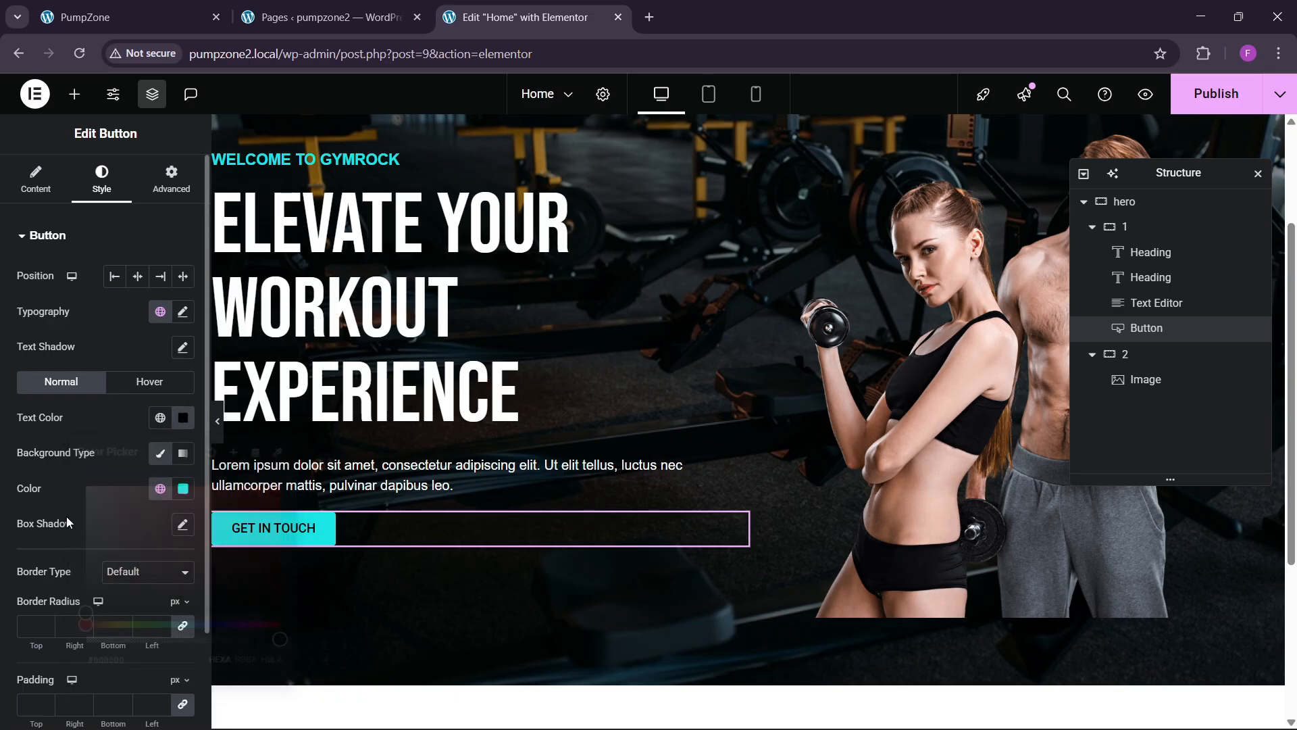
pyautogui.scroll(-2, 69, 519)
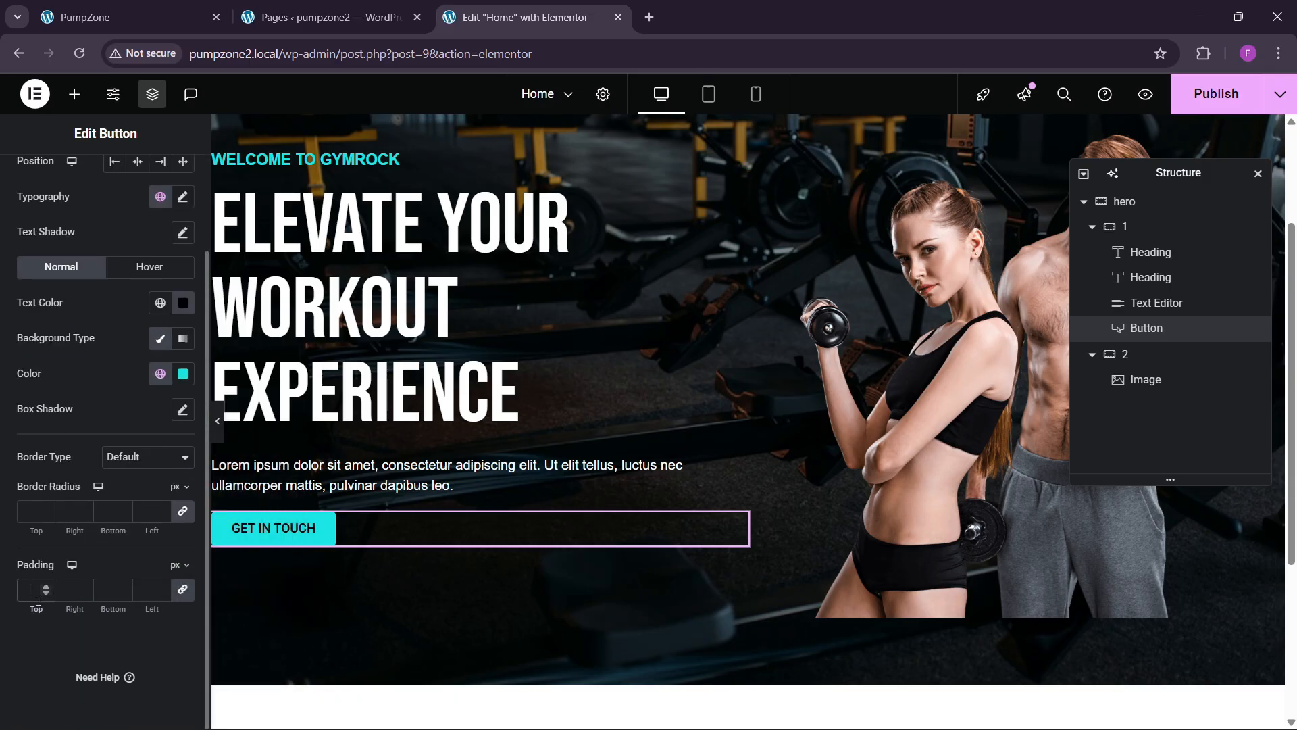
pyautogui.click(30, 590)
pyautogui.write('18')
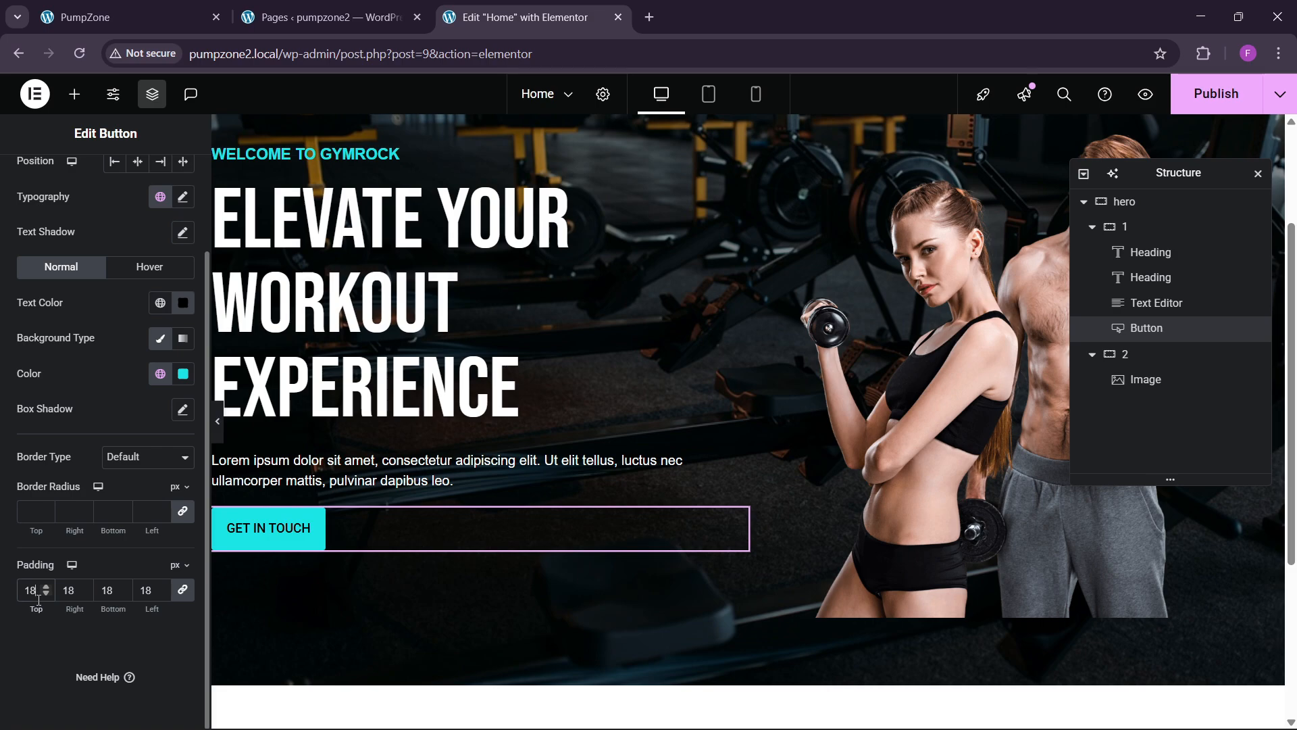
pyautogui.scroll(2, 137, 306)
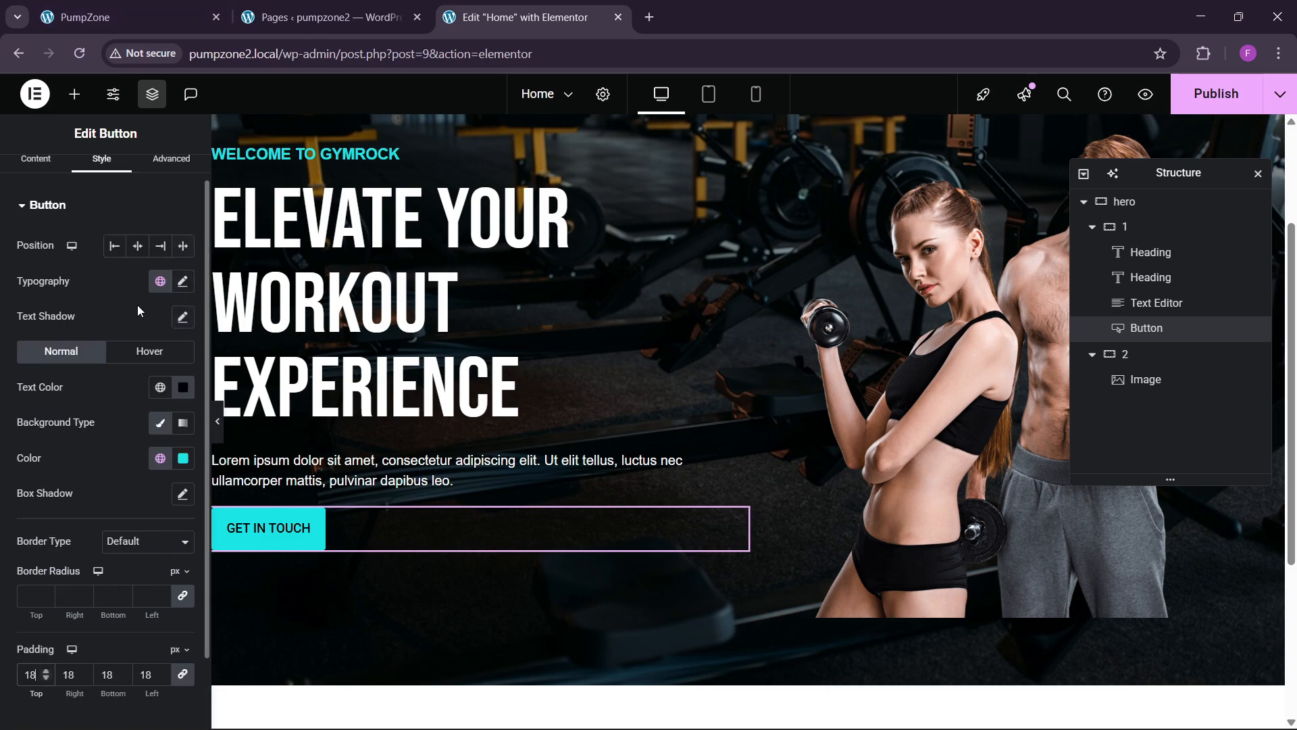
# Step: Set the button typography to Roboto at weight 500
pyautogui.click(181, 281)
pyautogui.click(146, 360)
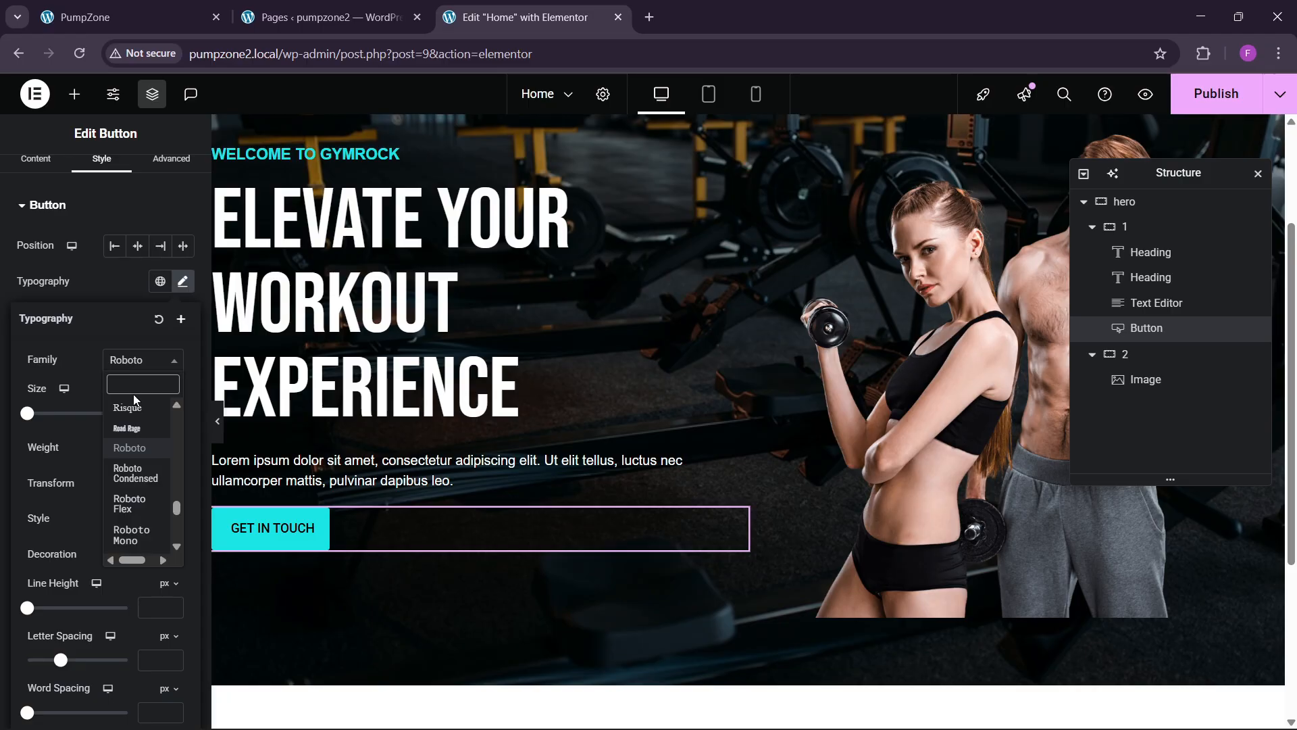
pyautogui.click(141, 449)
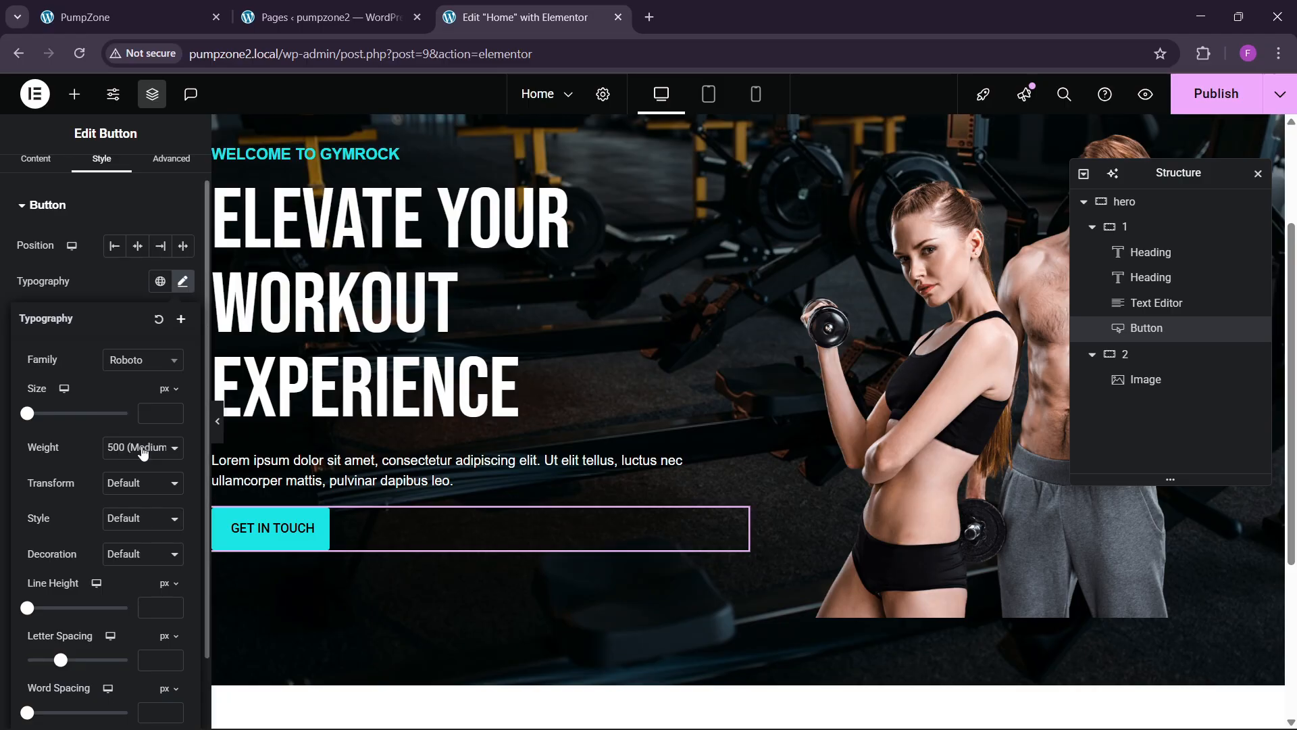
pyautogui.click(102, 17)
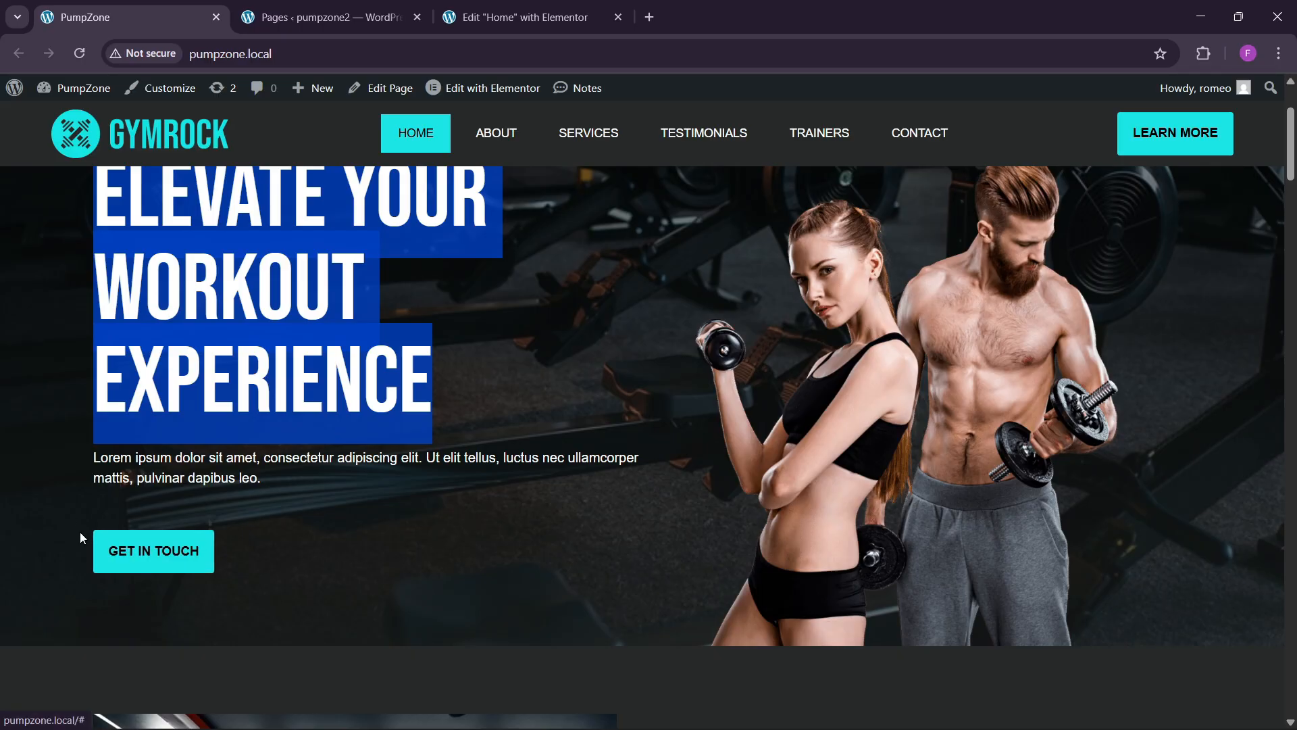
pyautogui.click(473, 24)
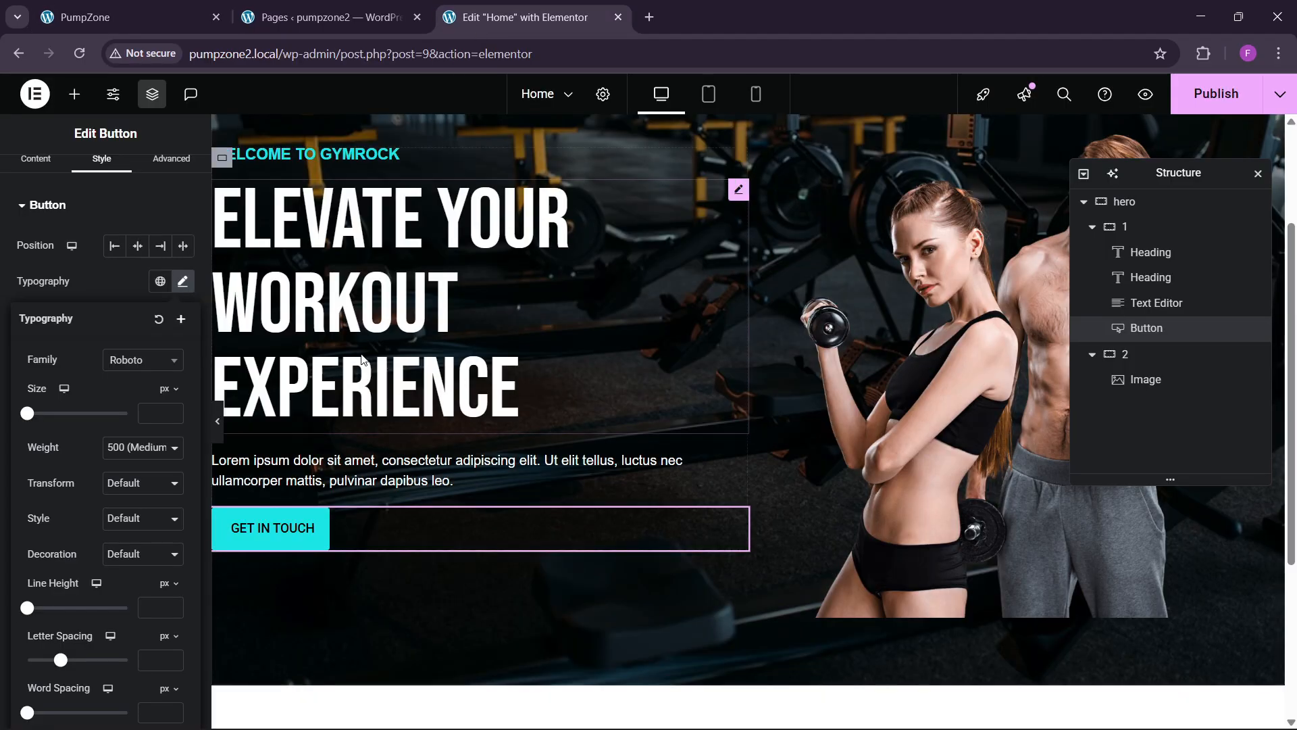
pyautogui.click(100, 286)
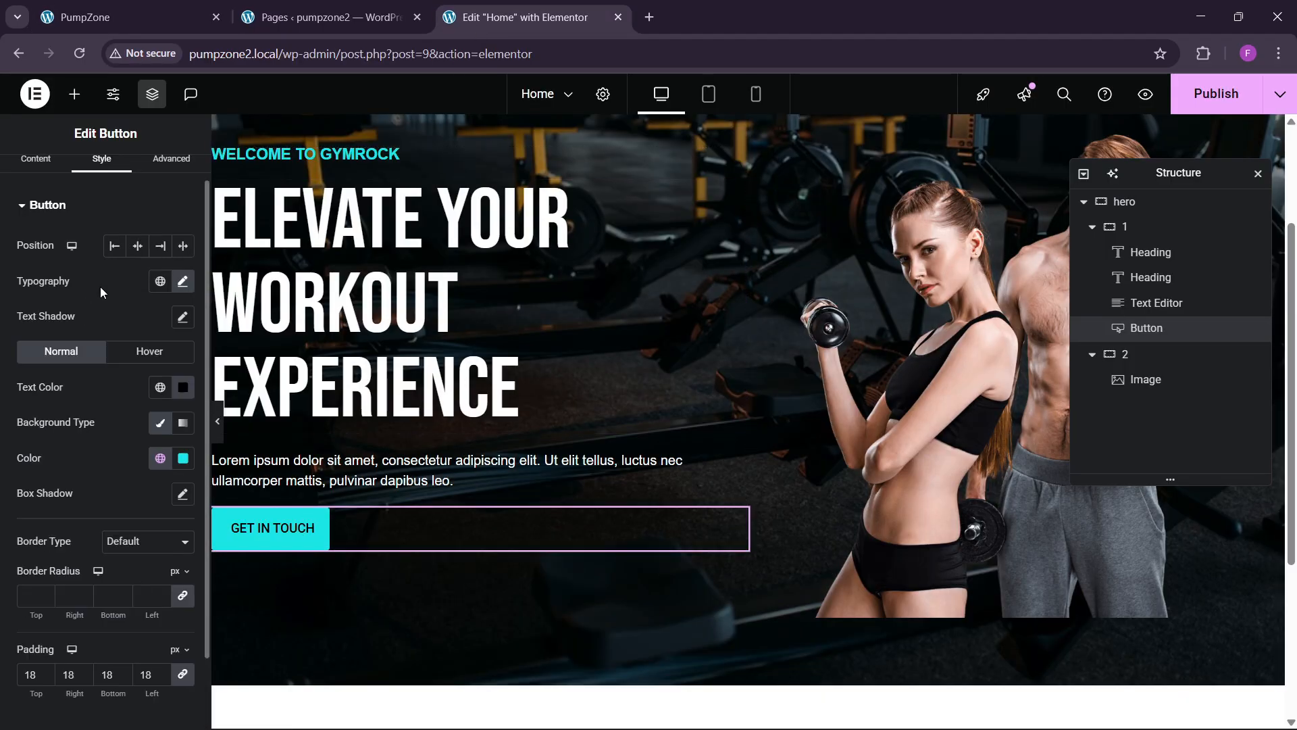
# Step: Make the button's hover state a white background with black text
pyautogui.click(138, 354)
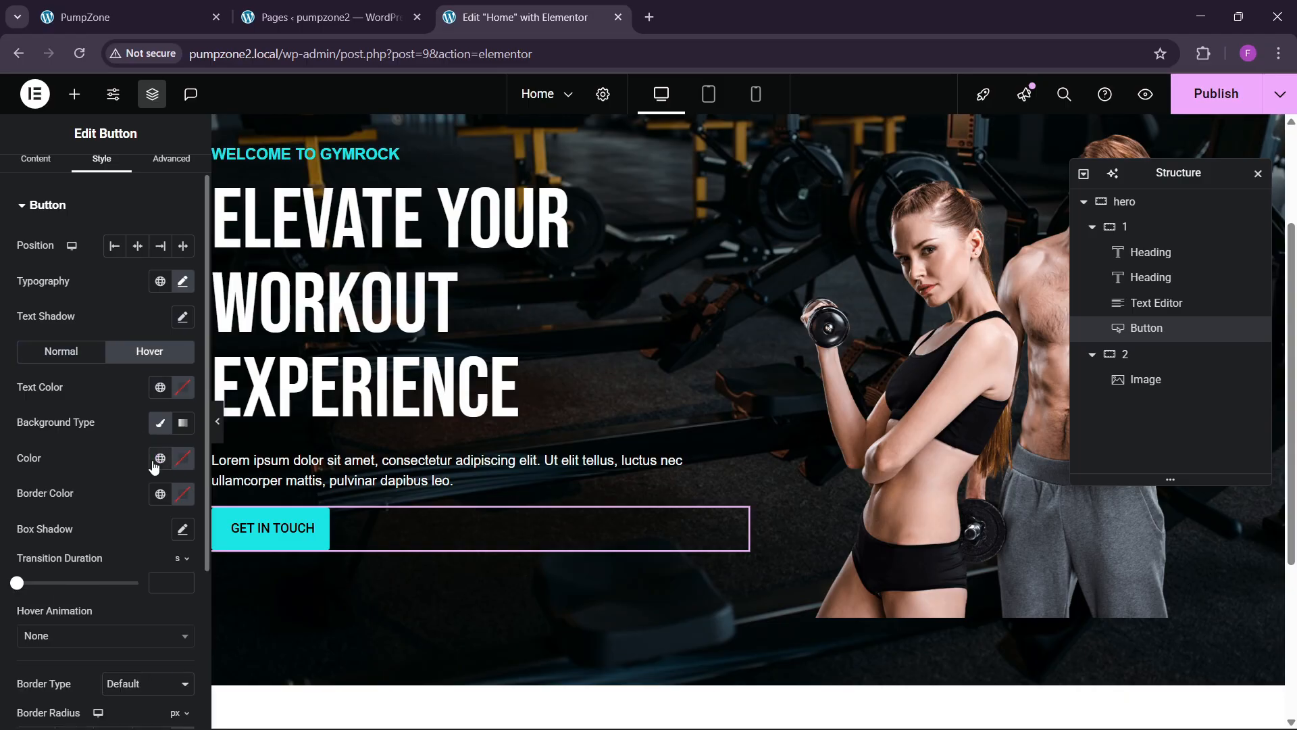
pyautogui.click(182, 458)
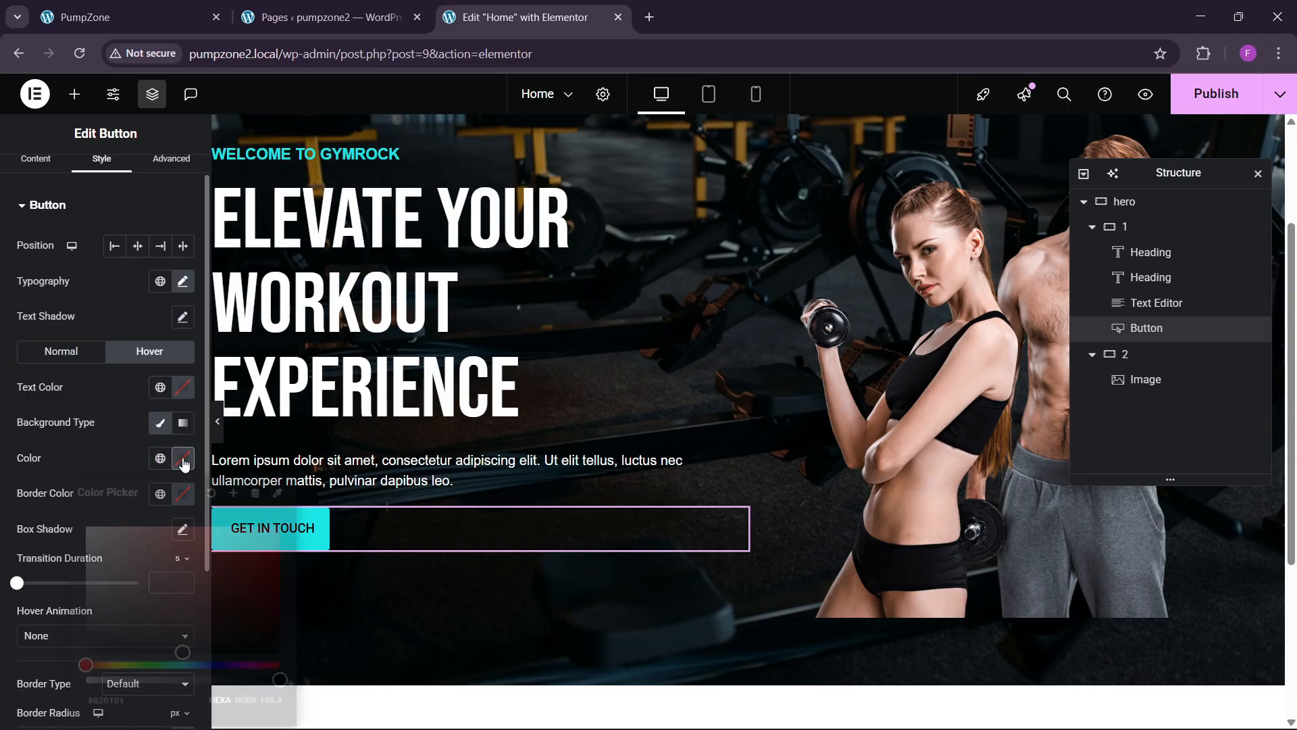
pyautogui.click(55, 497)
pyautogui.click(160, 387)
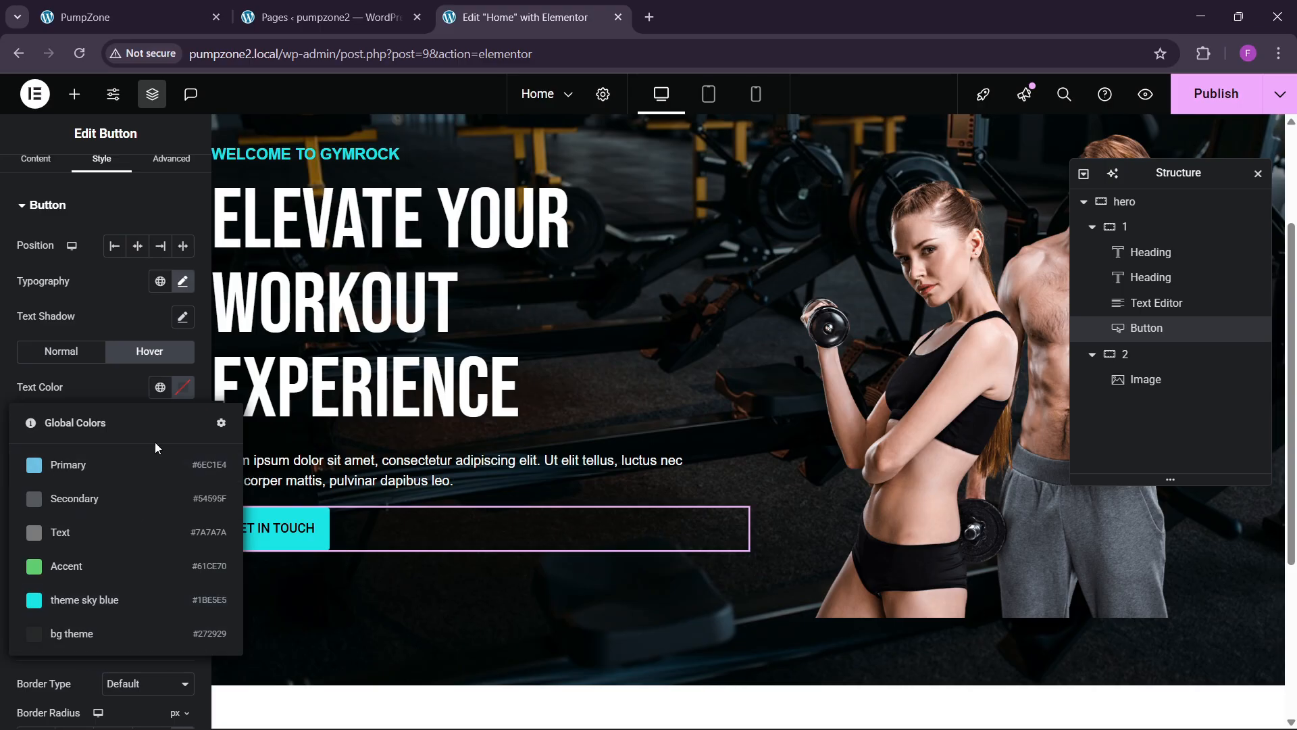
pyautogui.click(184, 390)
pyautogui.click(83, 390)
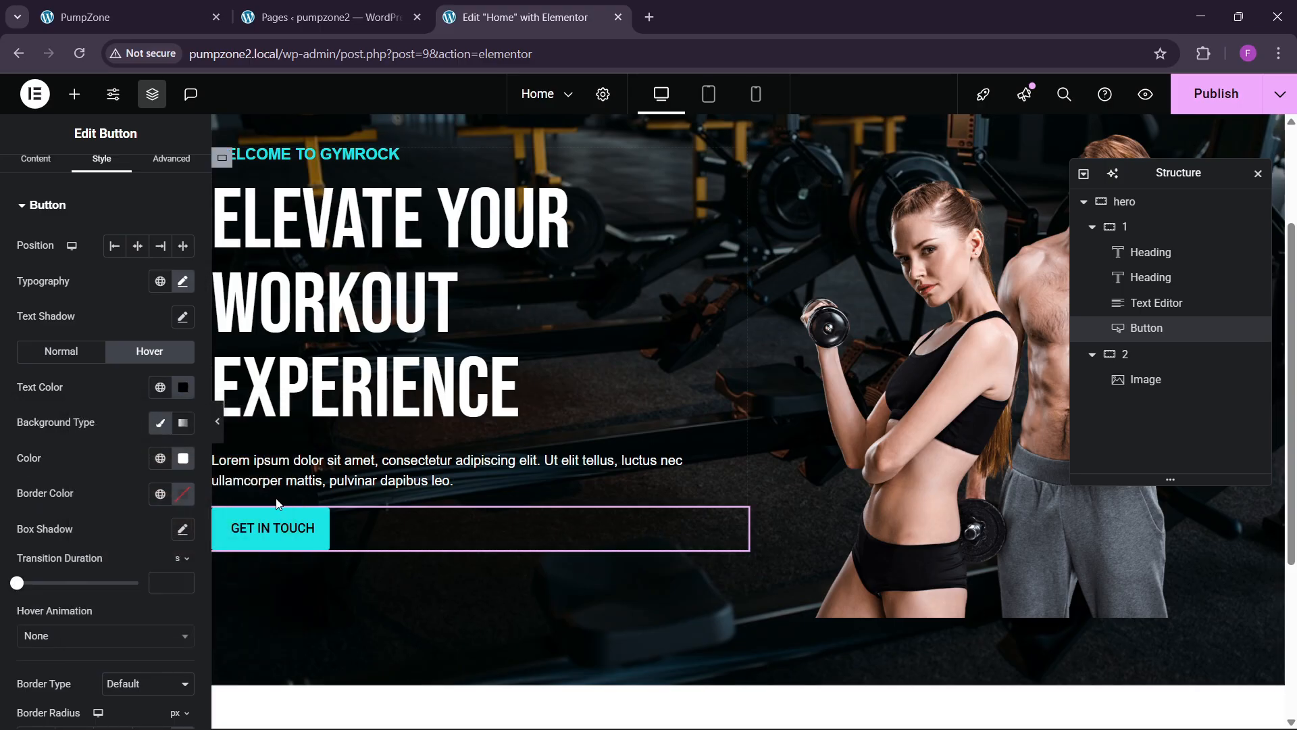
pyautogui.click(129, 17)
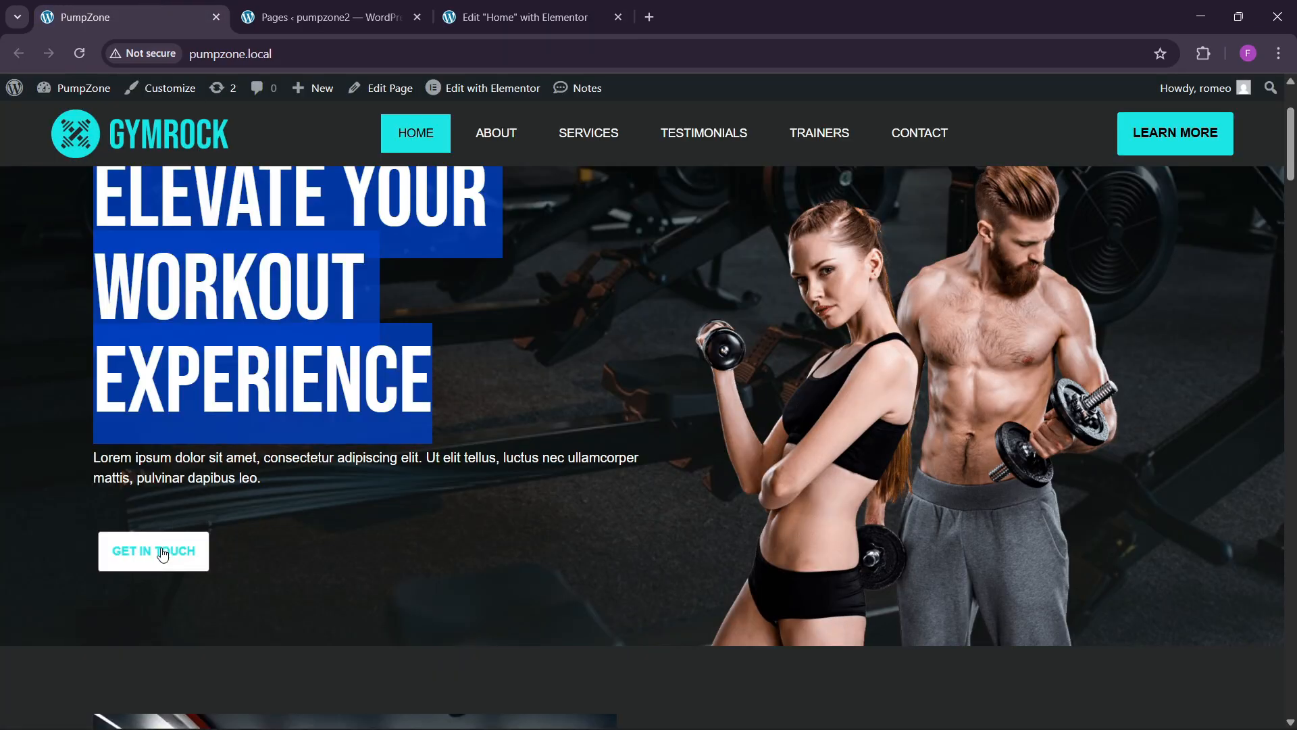
pyautogui.click(541, 17)
# Step: Apply the Shrink hover animation to the button
pyautogui.scroll(-3, 88, 466)
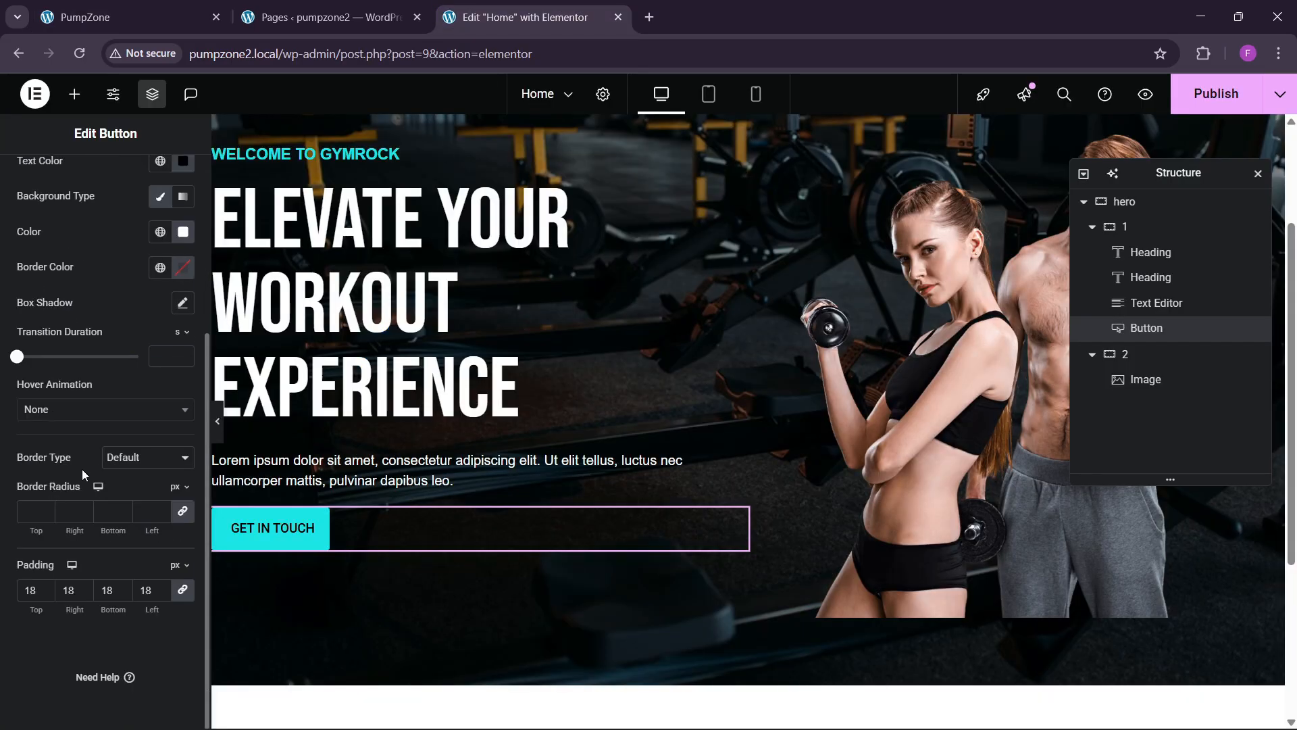
pyautogui.click(65, 409)
pyautogui.scroll(-3, 61, 568)
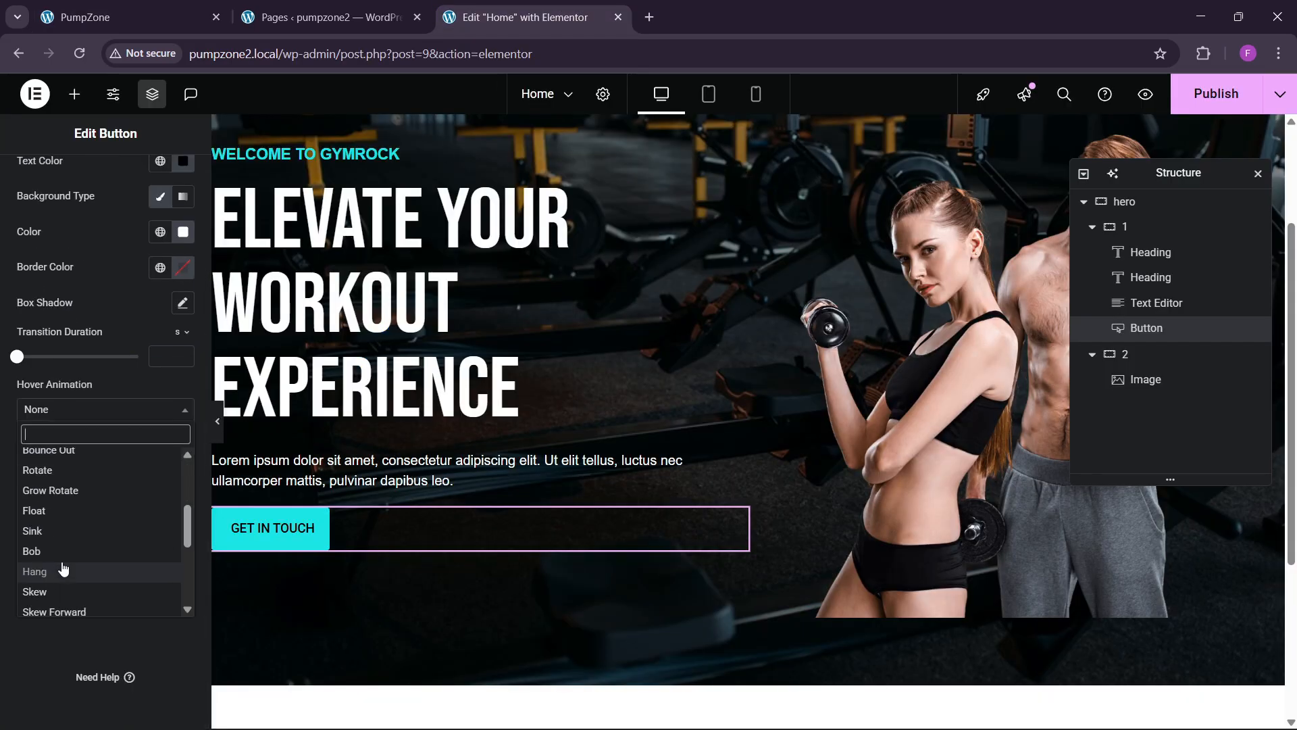
pyautogui.scroll(3, 63, 567)
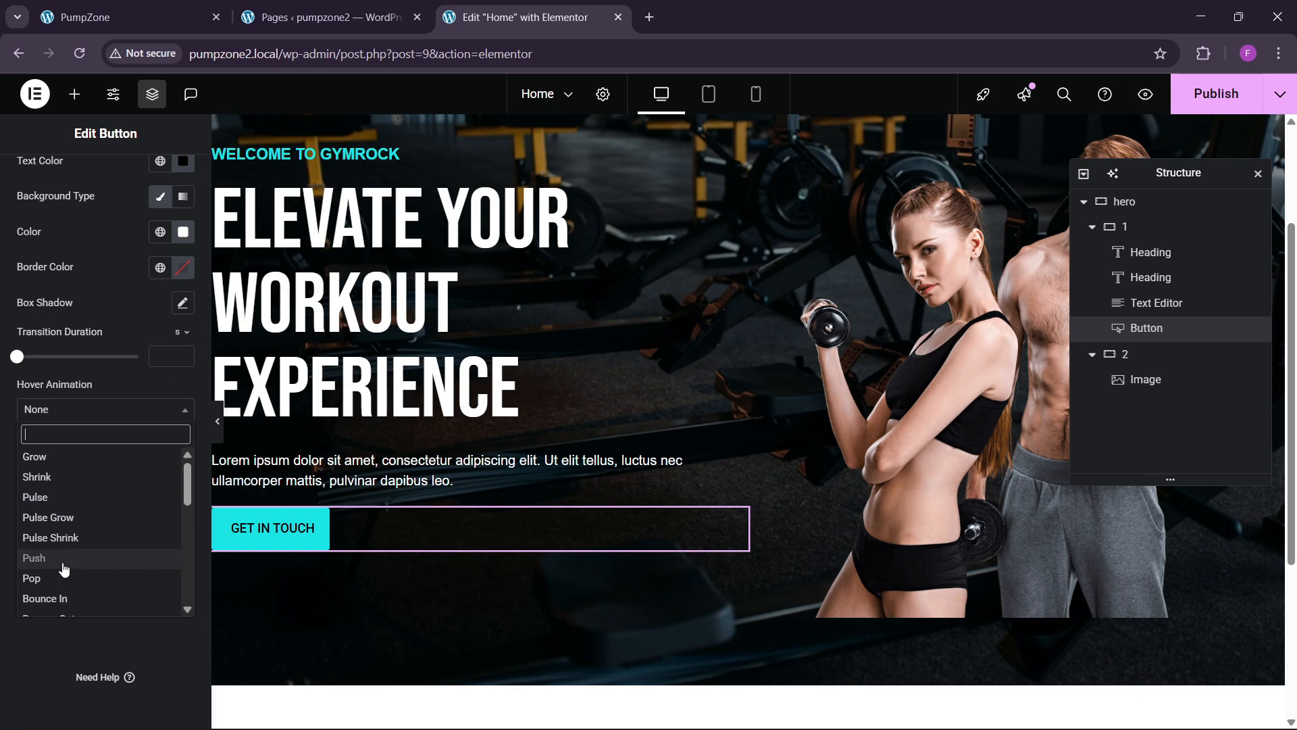
pyautogui.click(64, 478)
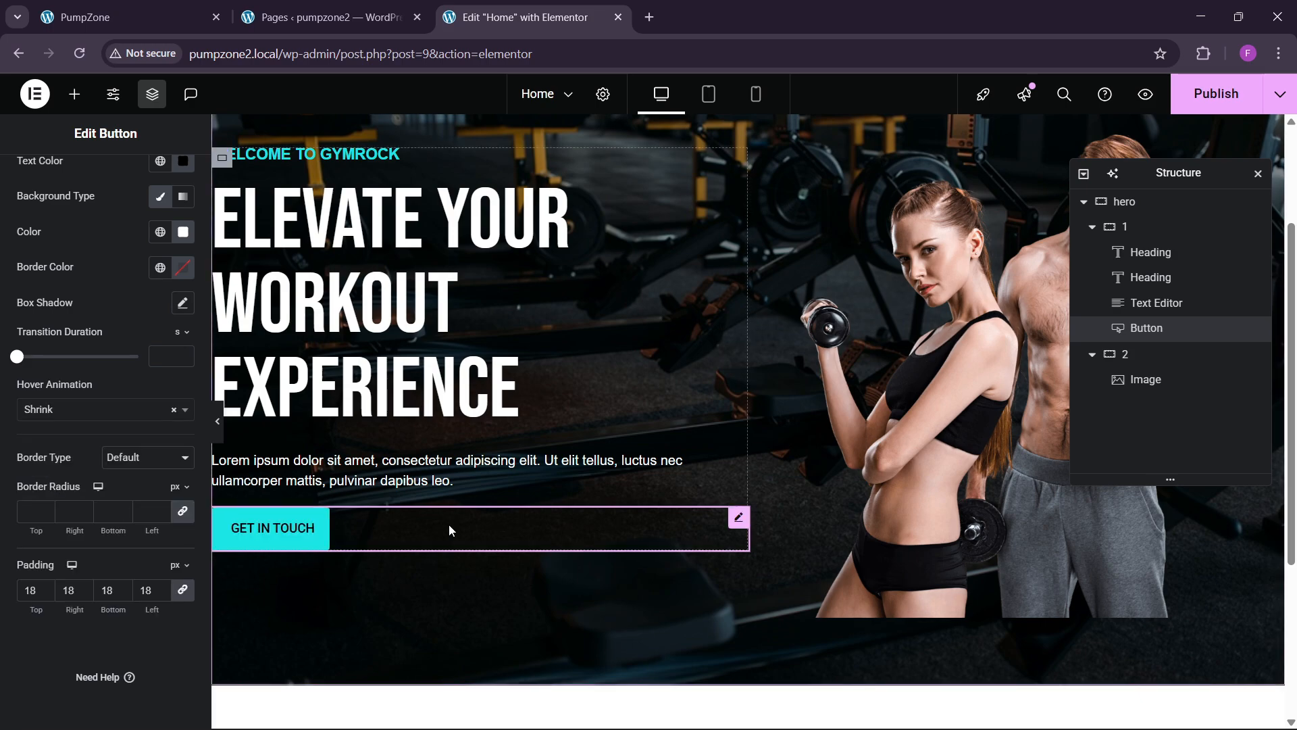
pyautogui.scroll(4, 111, 292)
# Step: Give the button a 30 px top margin, publish, and check it on the live site
pyautogui.click(169, 186)
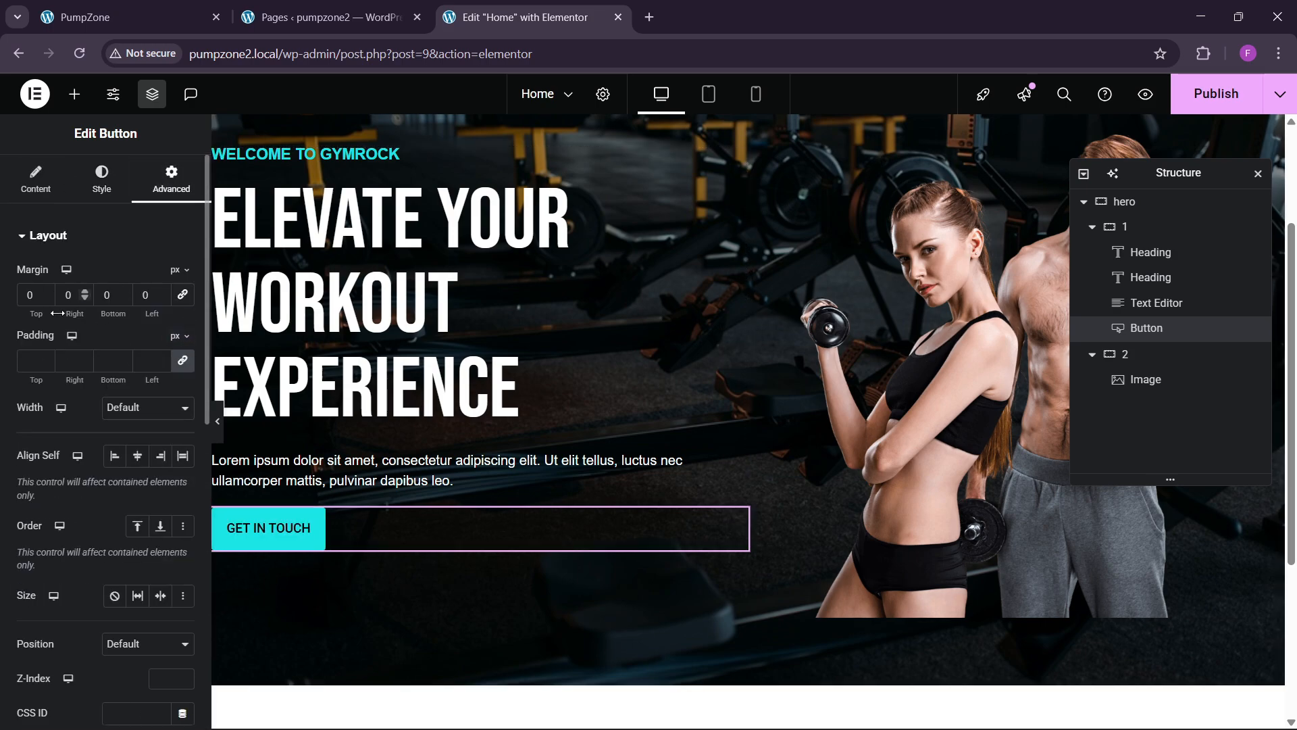
pyautogui.write('3')
pyautogui.scroll(1, 423, 383)
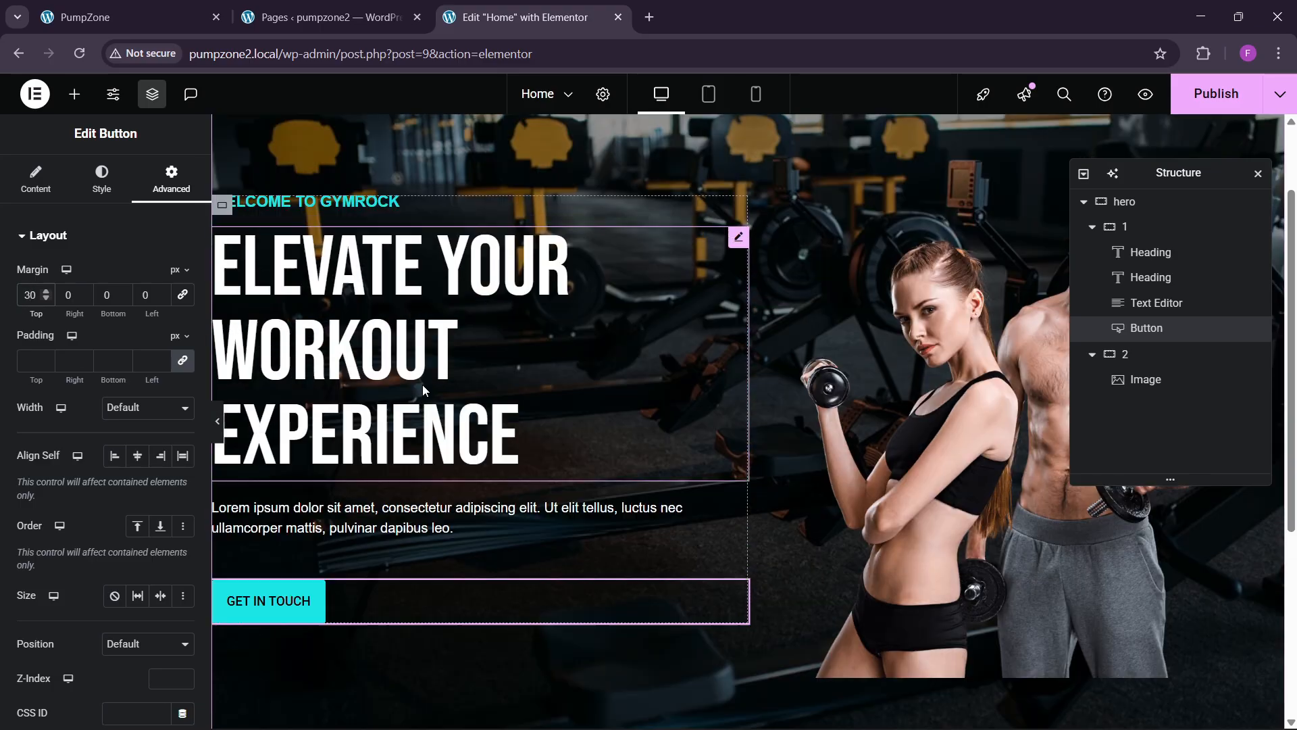
pyautogui.scroll(-2, 423, 384)
pyautogui.scroll(4, 423, 384)
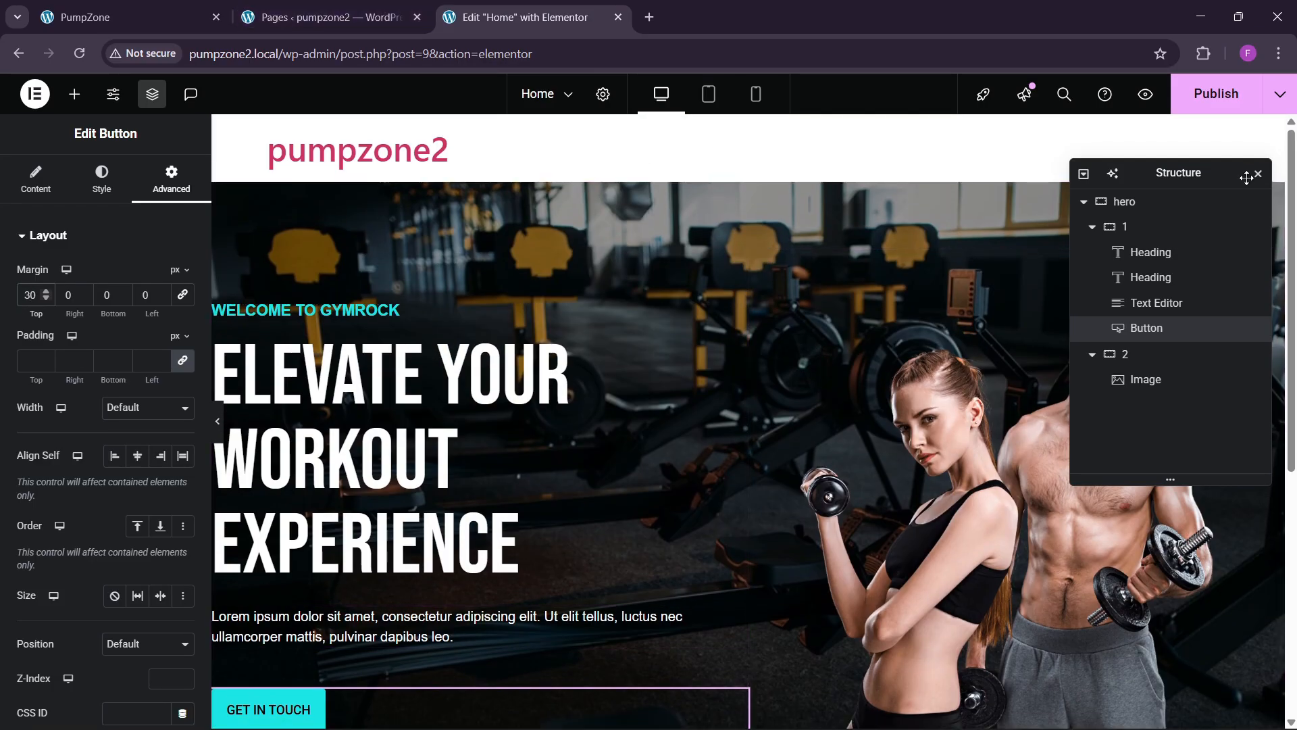
pyautogui.click(1216, 94)
pyautogui.click(194, 10)
pyautogui.scroll(-4, 672, 492)
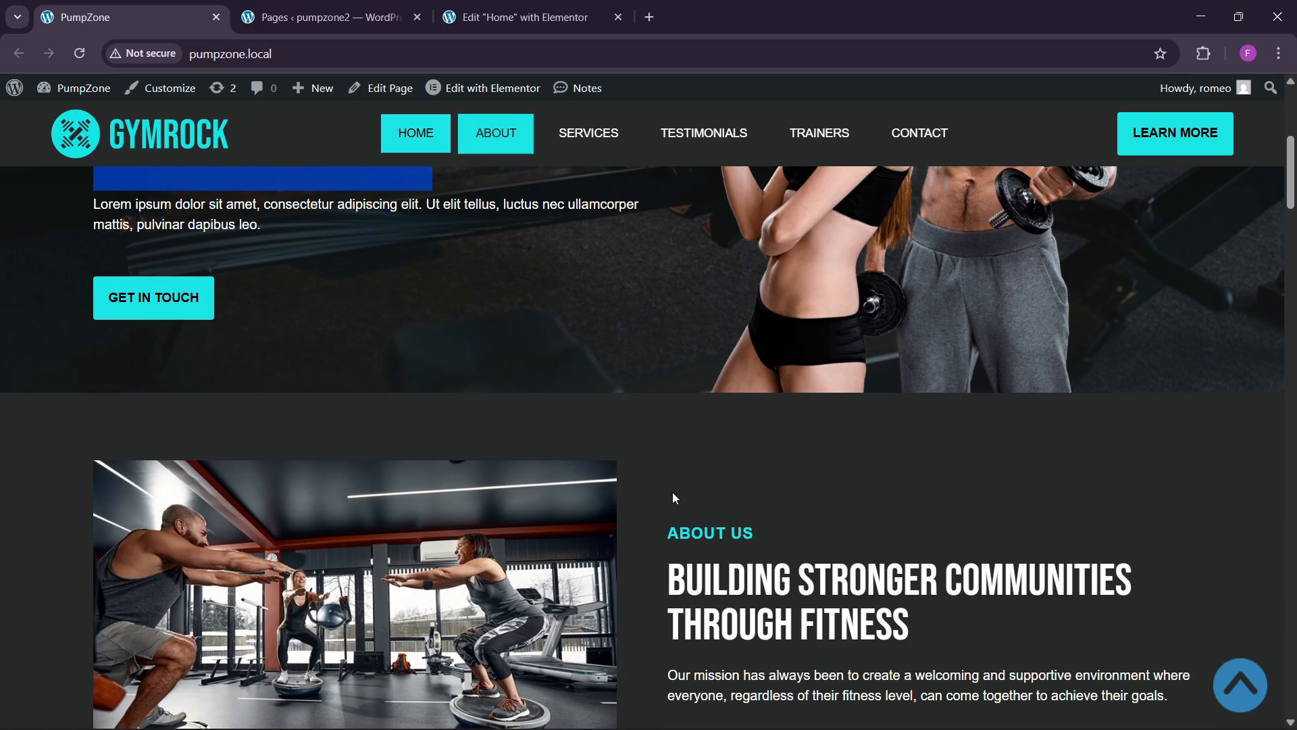
pyautogui.scroll(2, 672, 492)
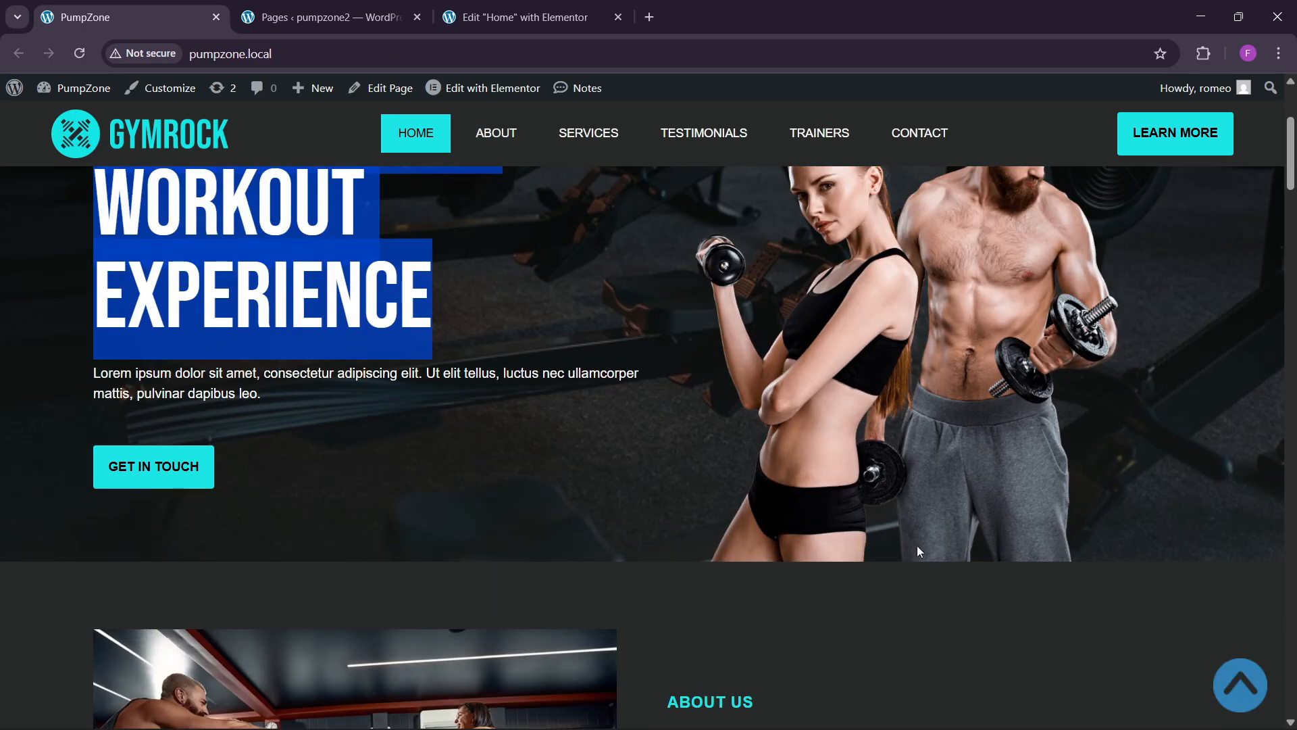
pyautogui.click(520, 17)
# Step: Remove the hero container's bottom padding, keeping 80 px top padding, and publish
pyautogui.scroll(-1, 759, 641)
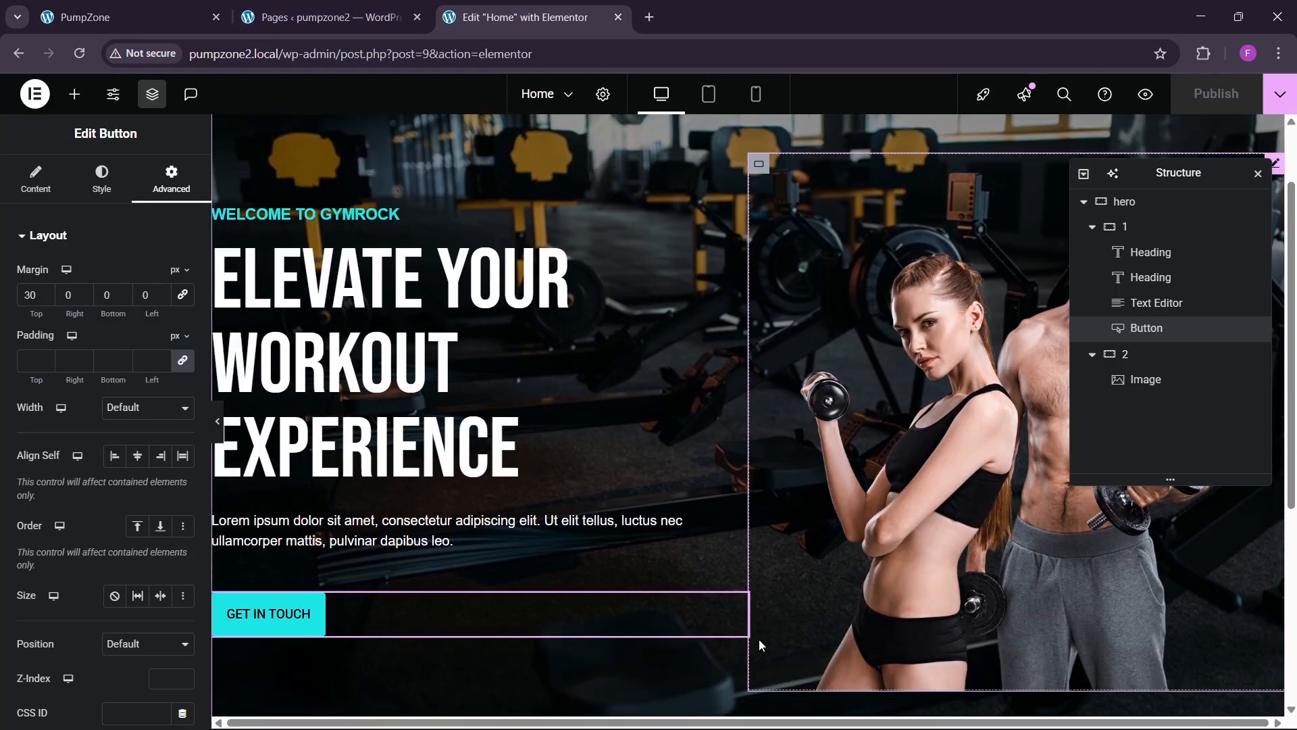
pyautogui.scroll(-3, 760, 639)
pyautogui.click(1124, 202)
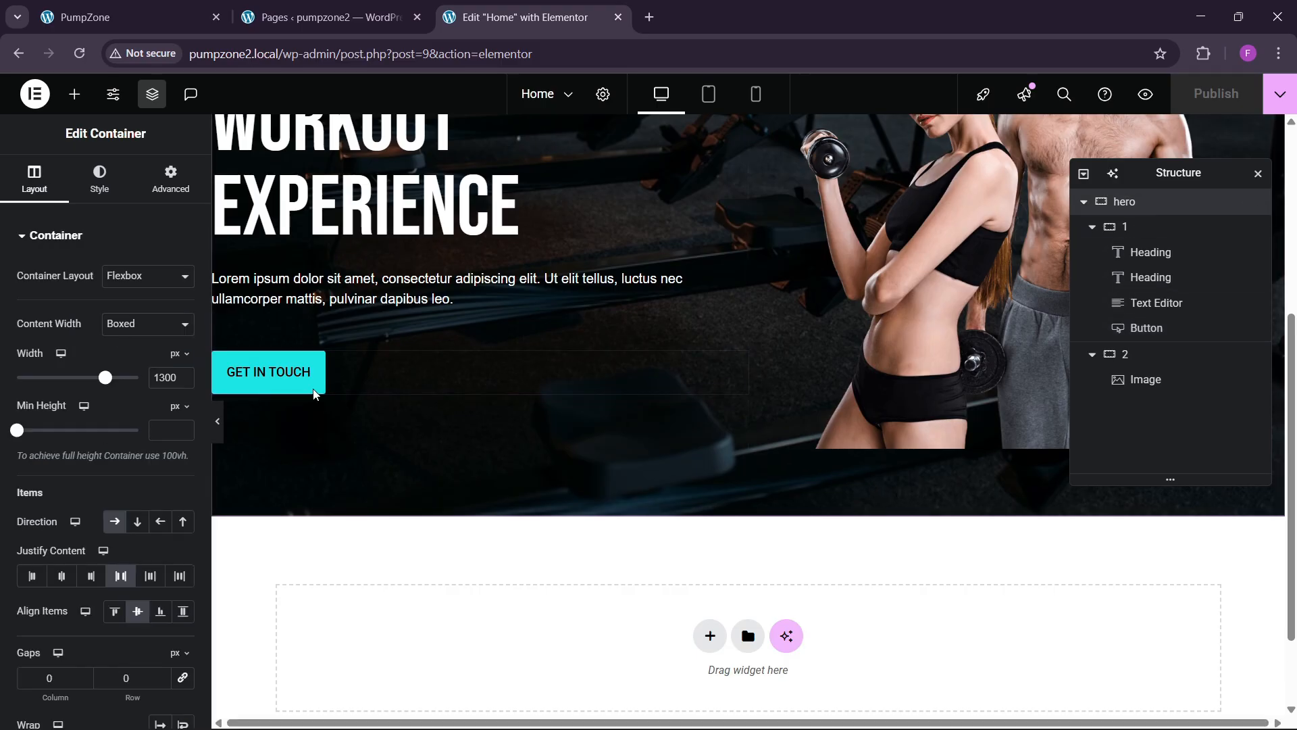
pyautogui.click(170, 180)
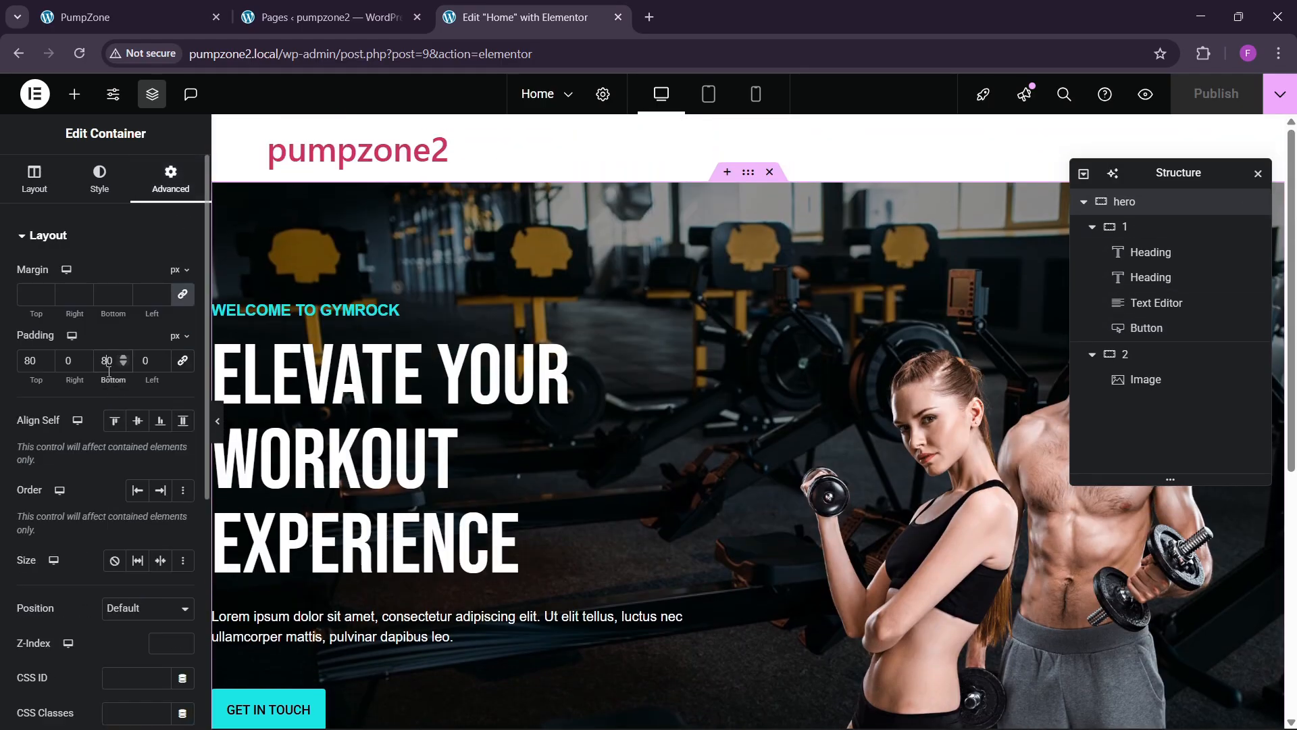
pyautogui.press('BackSpace')
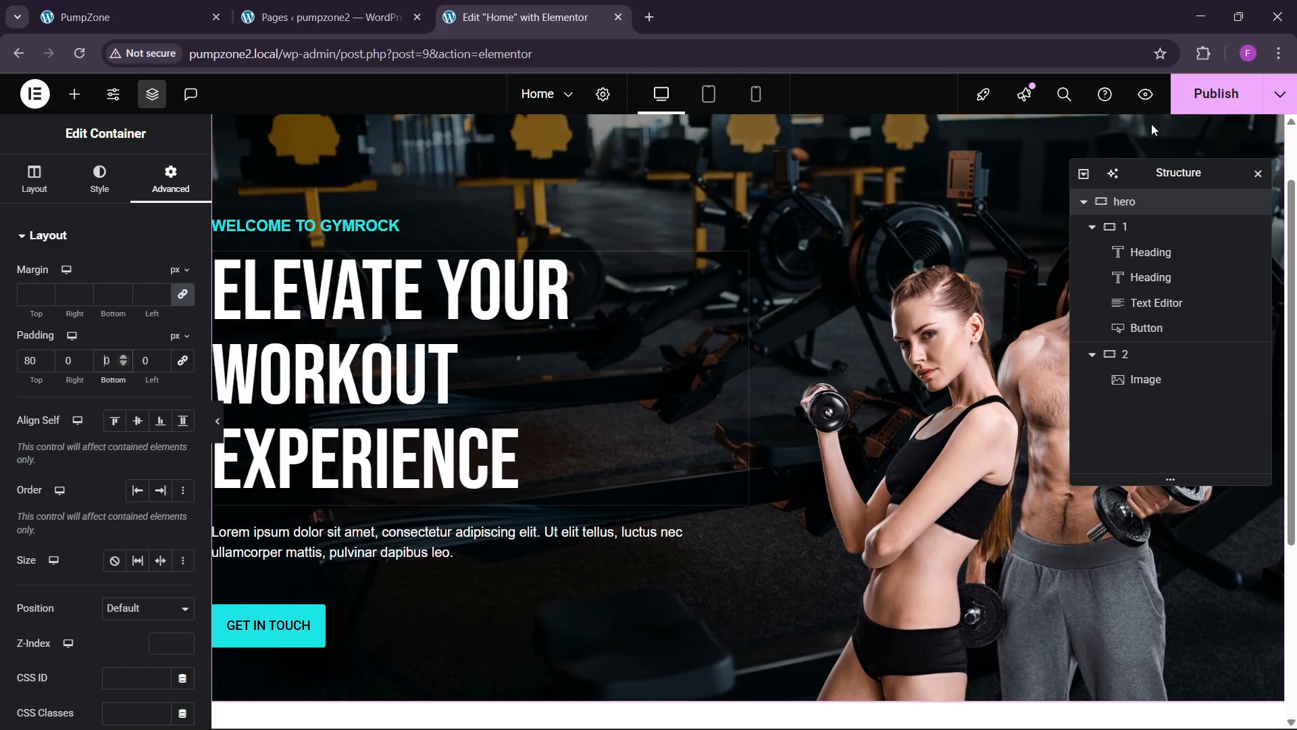
pyautogui.click(1209, 94)
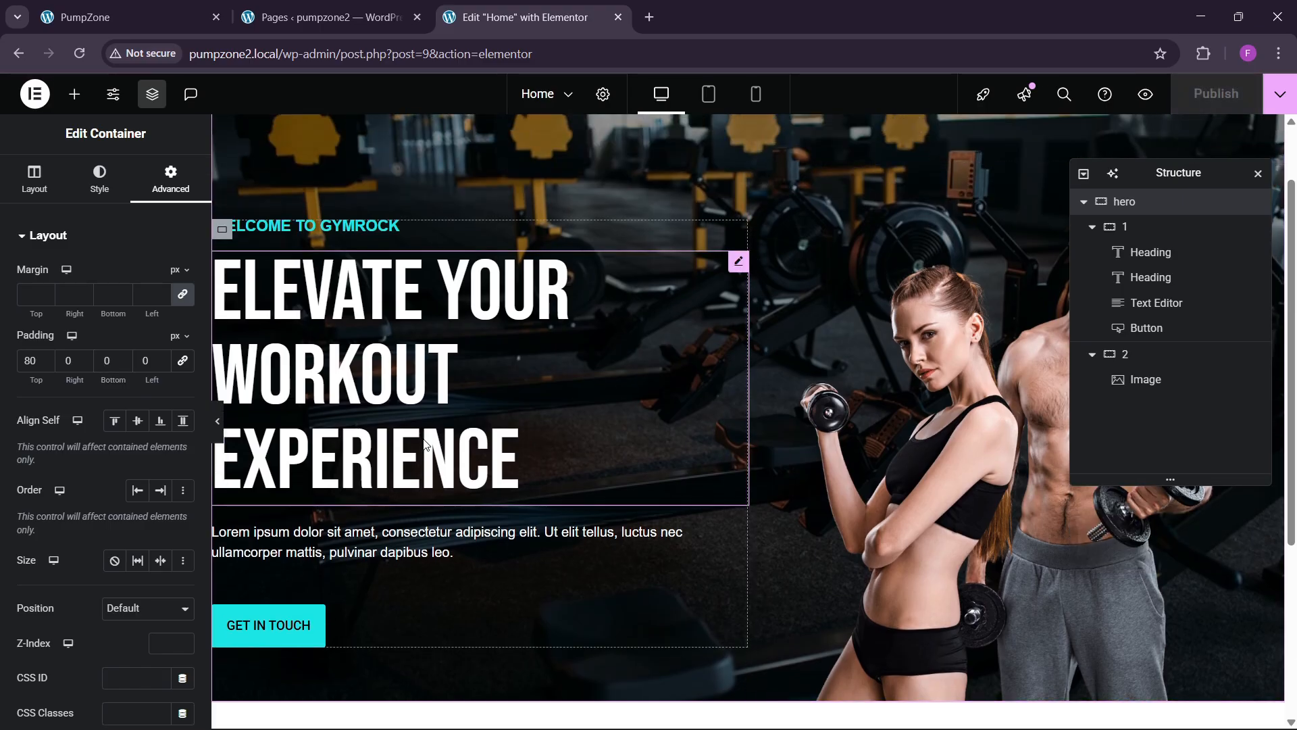
# Step: Hide and restore the editor panel, then bring up the Publish options
pyautogui.click(217, 421)
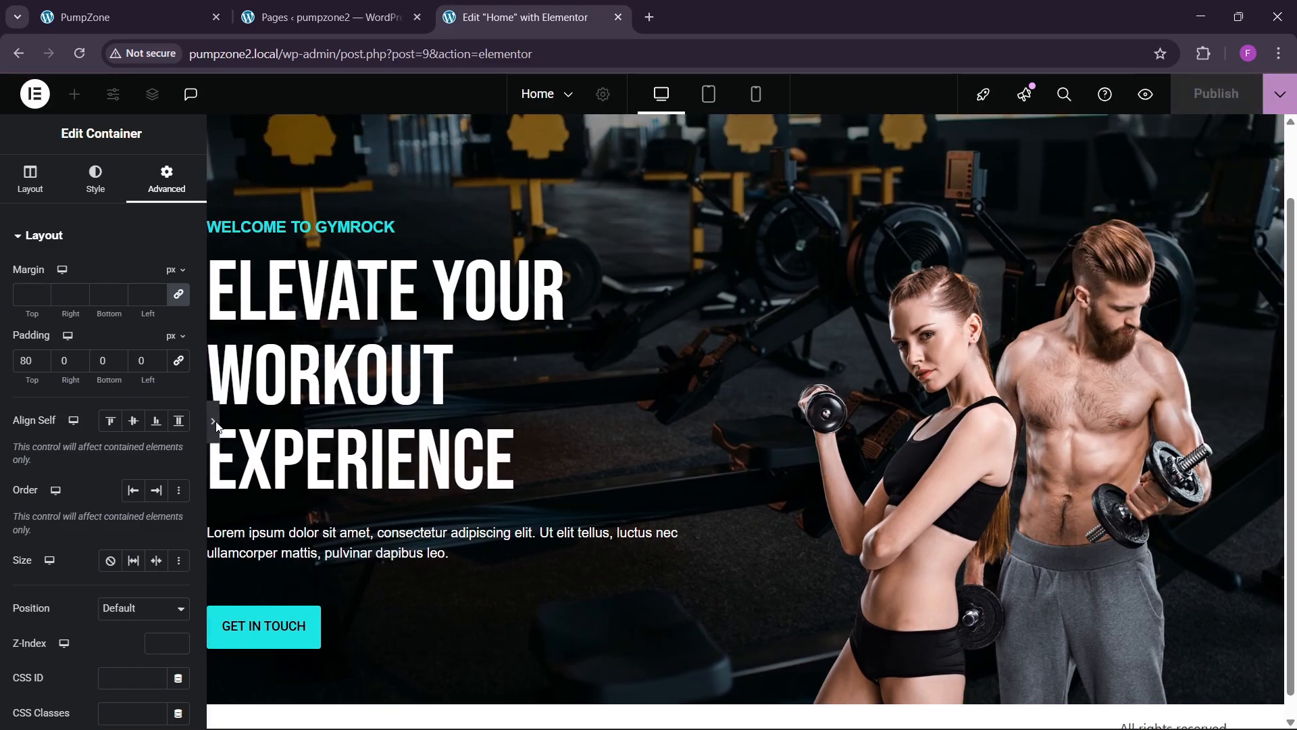
pyautogui.click(5, 436)
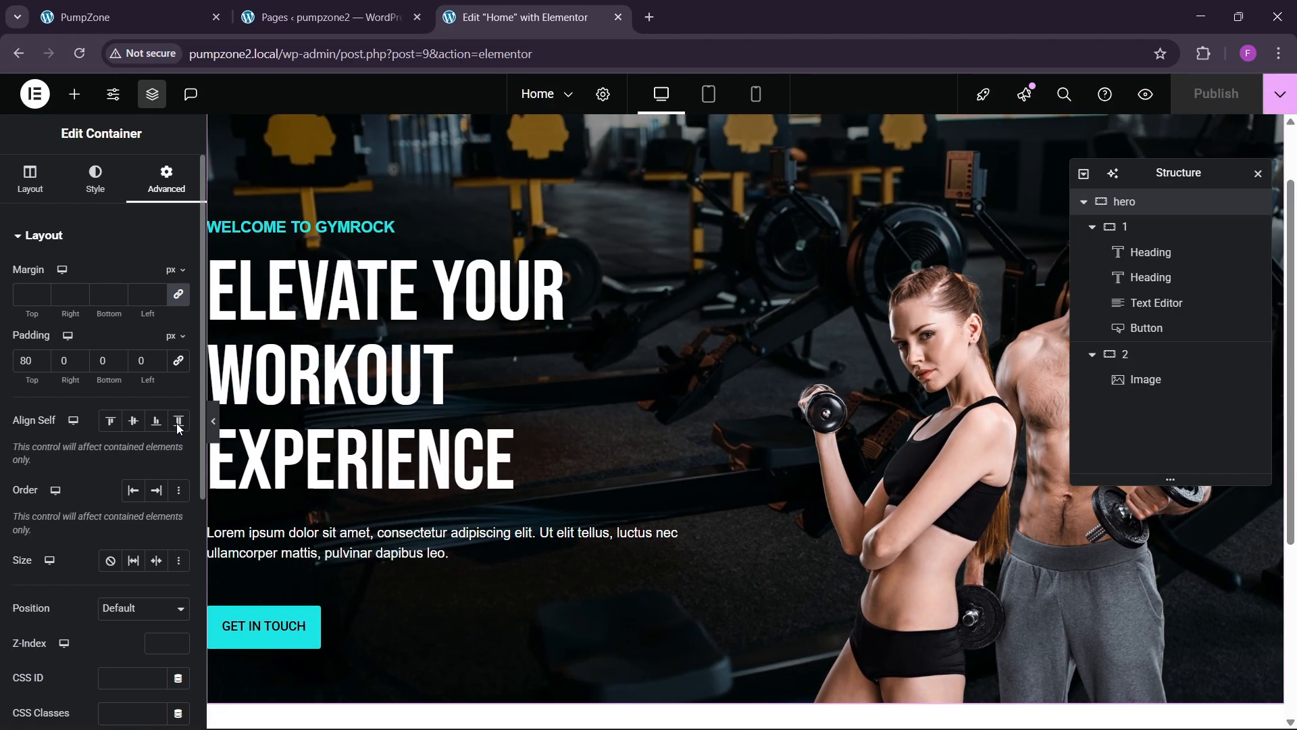
pyautogui.click(1290, 105)
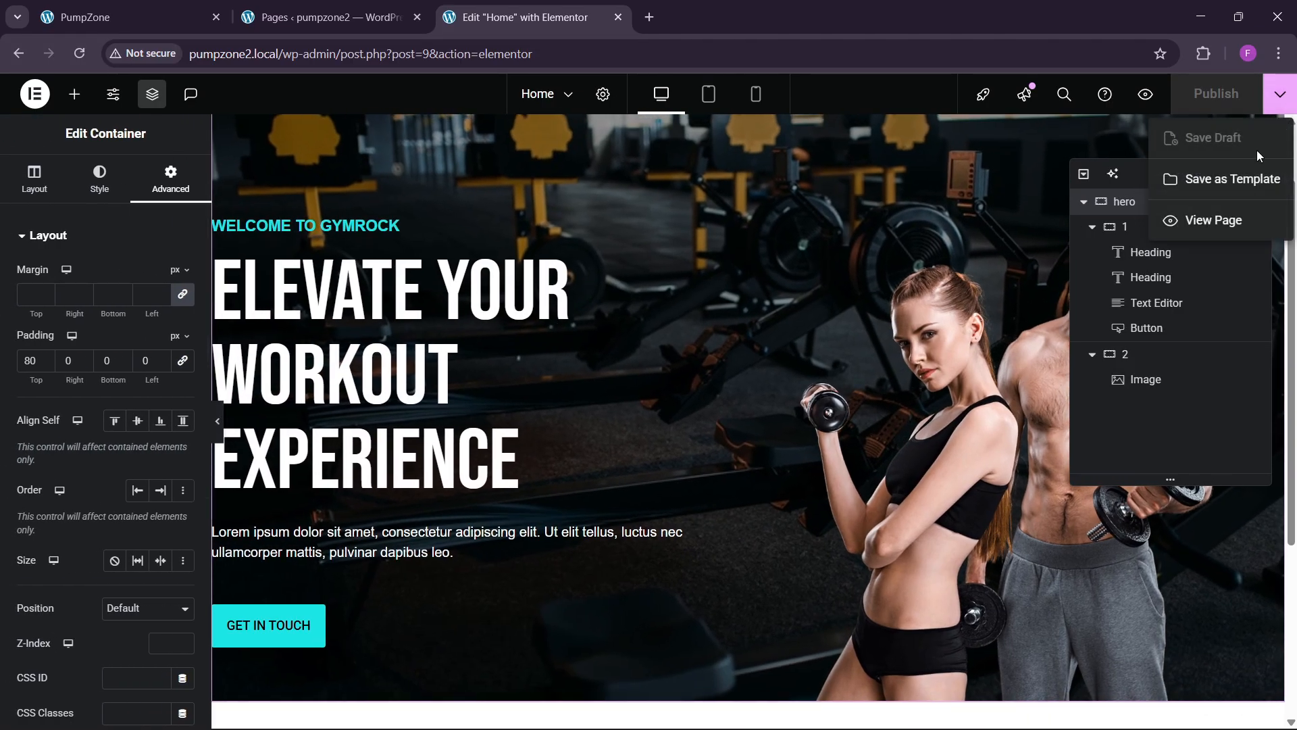
# Step: View the published page live in a new tab
pyautogui.click(1239, 223)
pyautogui.click(595, 17)
pyautogui.click(713, 6)
pyautogui.scroll(-2, 623, 426)
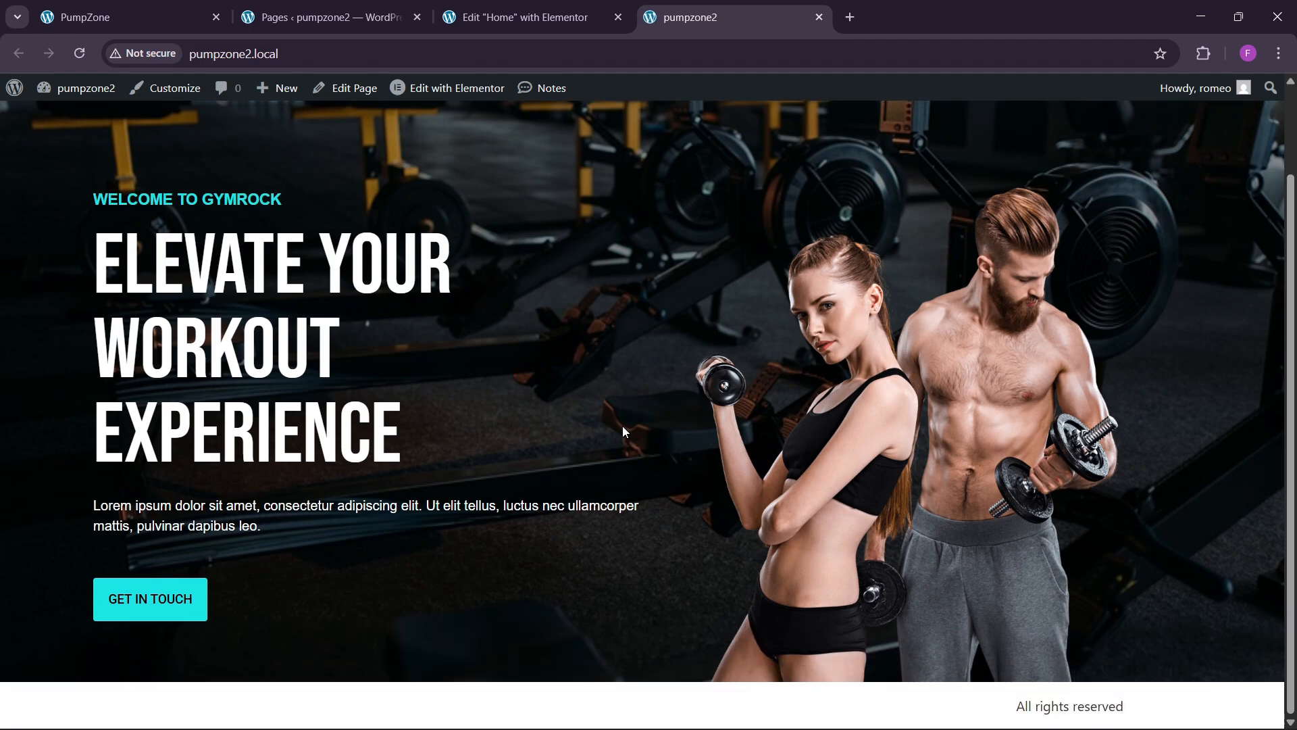
pyautogui.scroll(2, 622, 426)
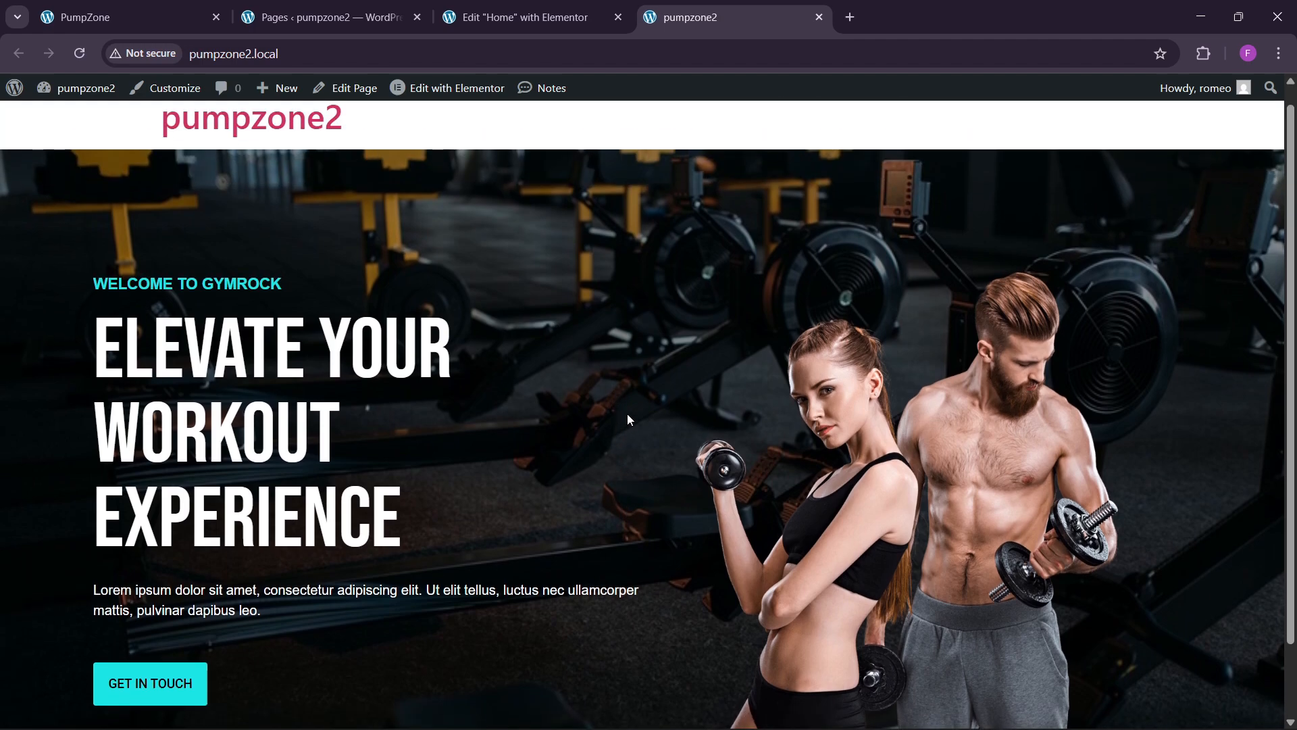
# Step: Study the reference GYMROCK About section, then return to the editor below the hero
pyautogui.hotkey('ctrl', '1')
pyautogui.scroll(3, 624, 376)
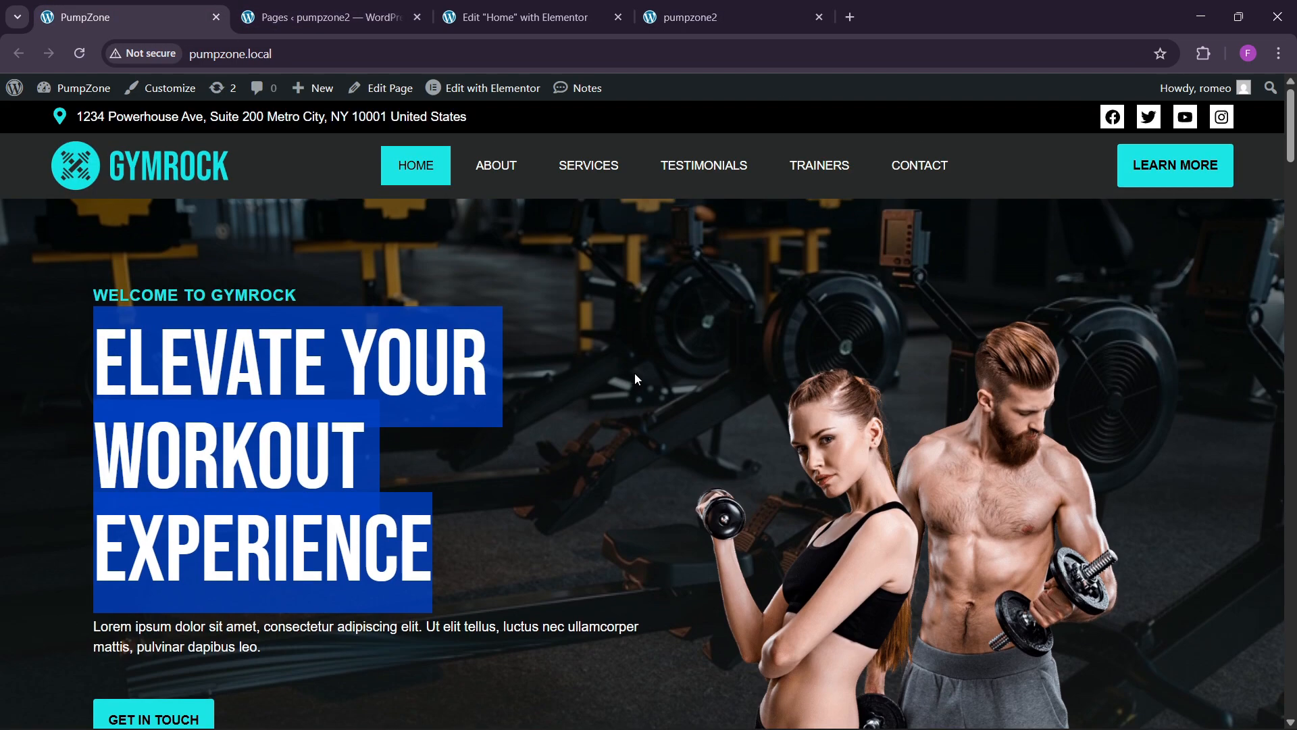
pyautogui.scroll(-8, 636, 378)
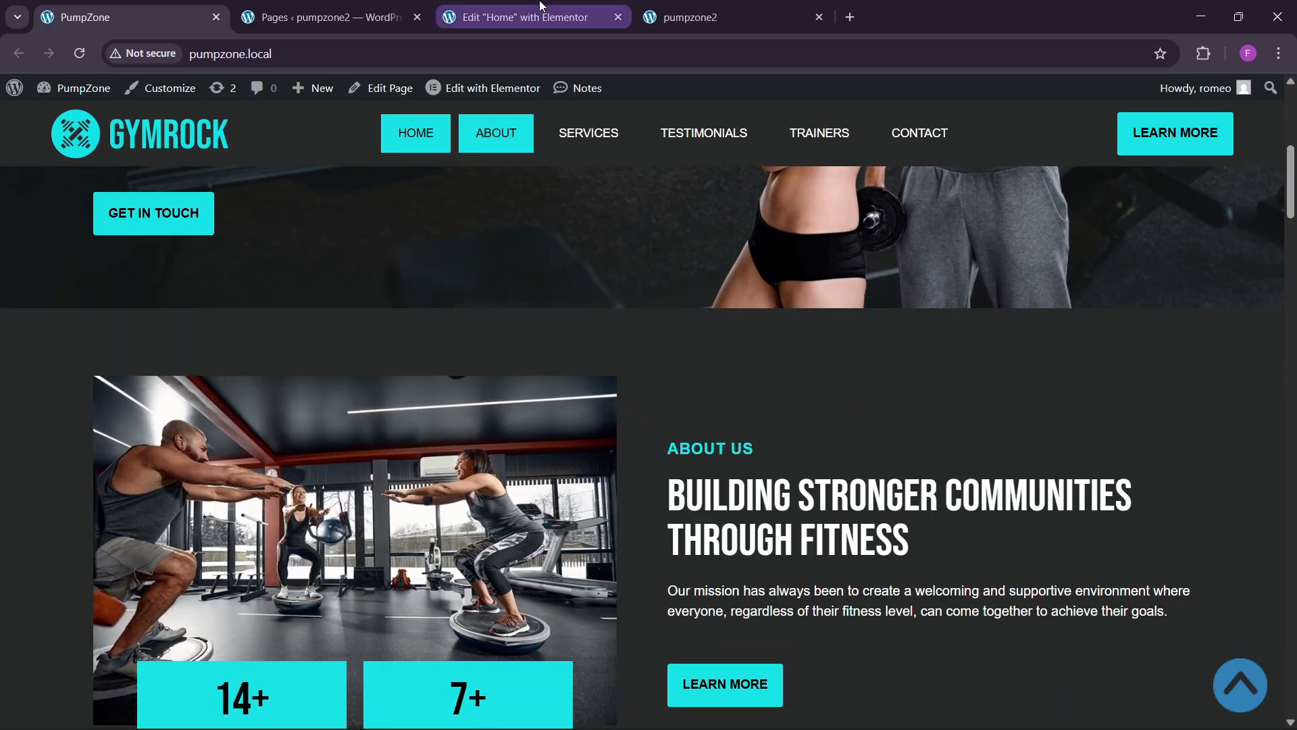
pyautogui.click(541, 6)
pyautogui.click(128, 17)
pyautogui.scroll(-5, 521, 415)
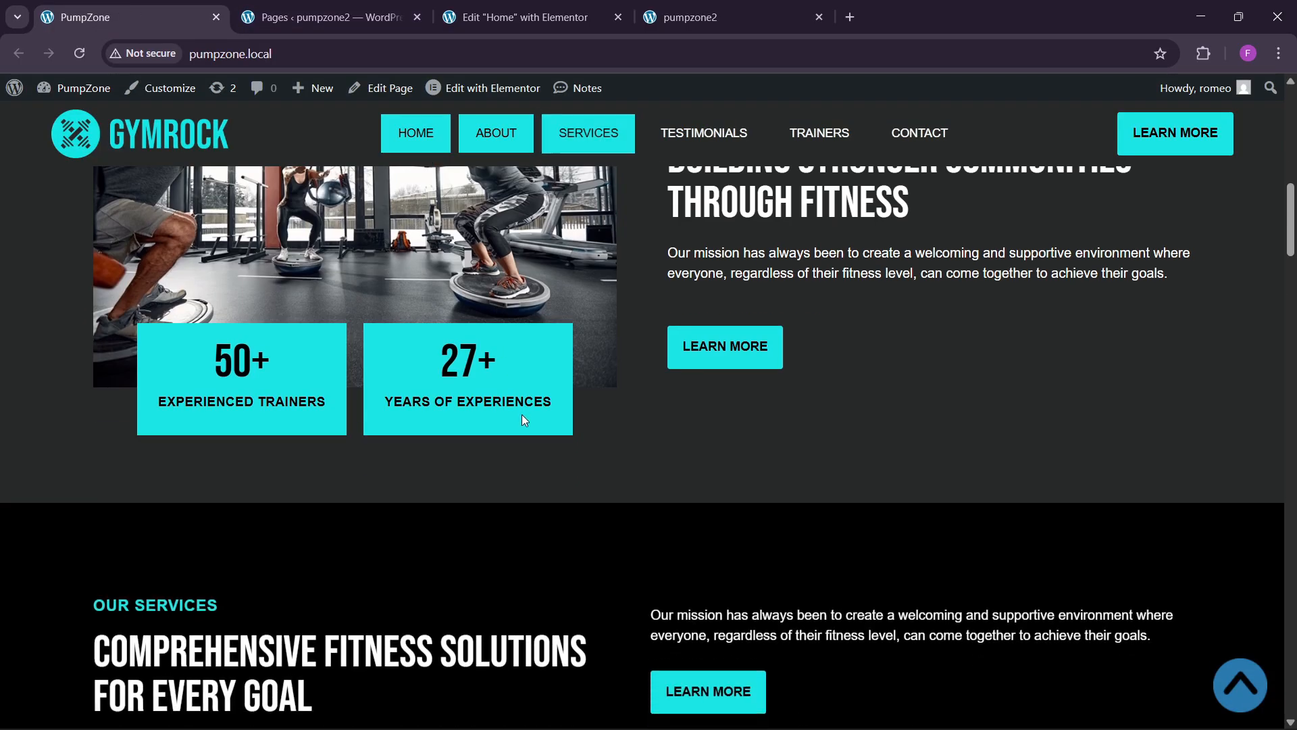
pyautogui.scroll(3, 522, 417)
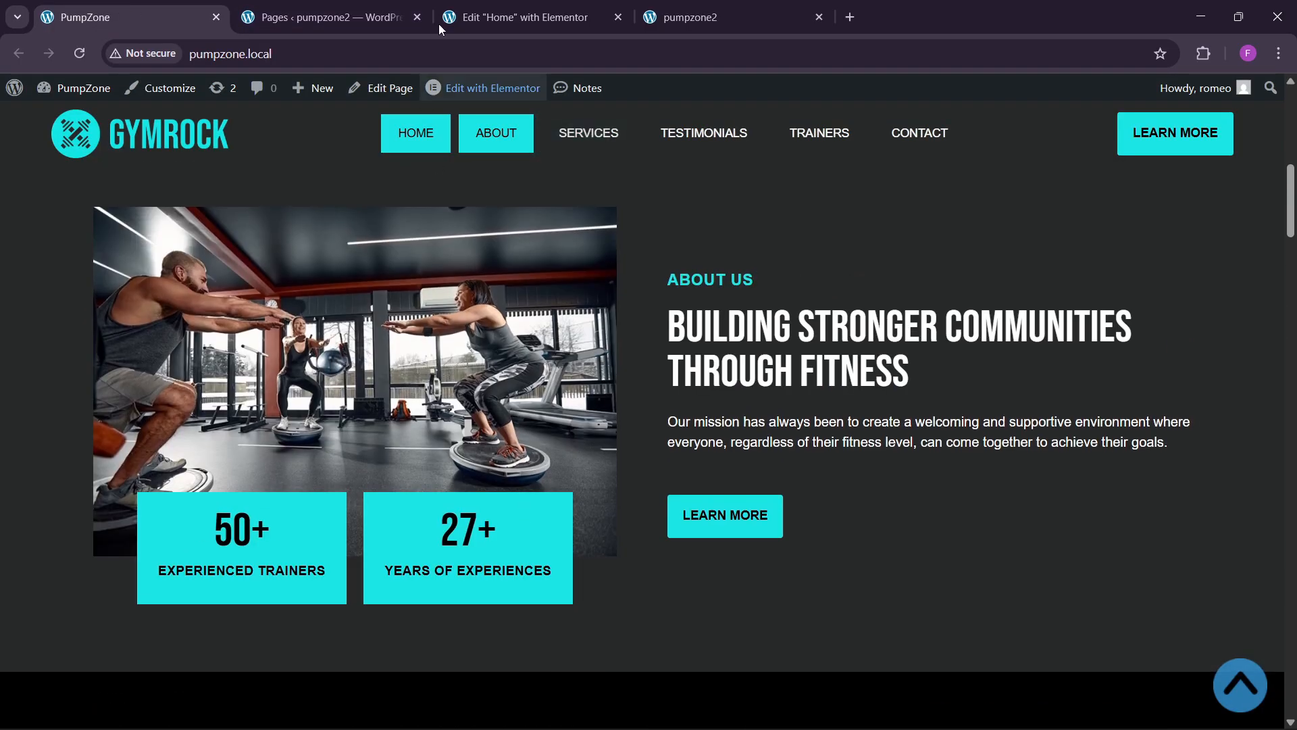
pyautogui.click(505, 6)
pyautogui.scroll(-4, 654, 395)
# Step: Add a two-column flexbox container below the hero, 1300 px wide, named about
pyautogui.click(710, 653)
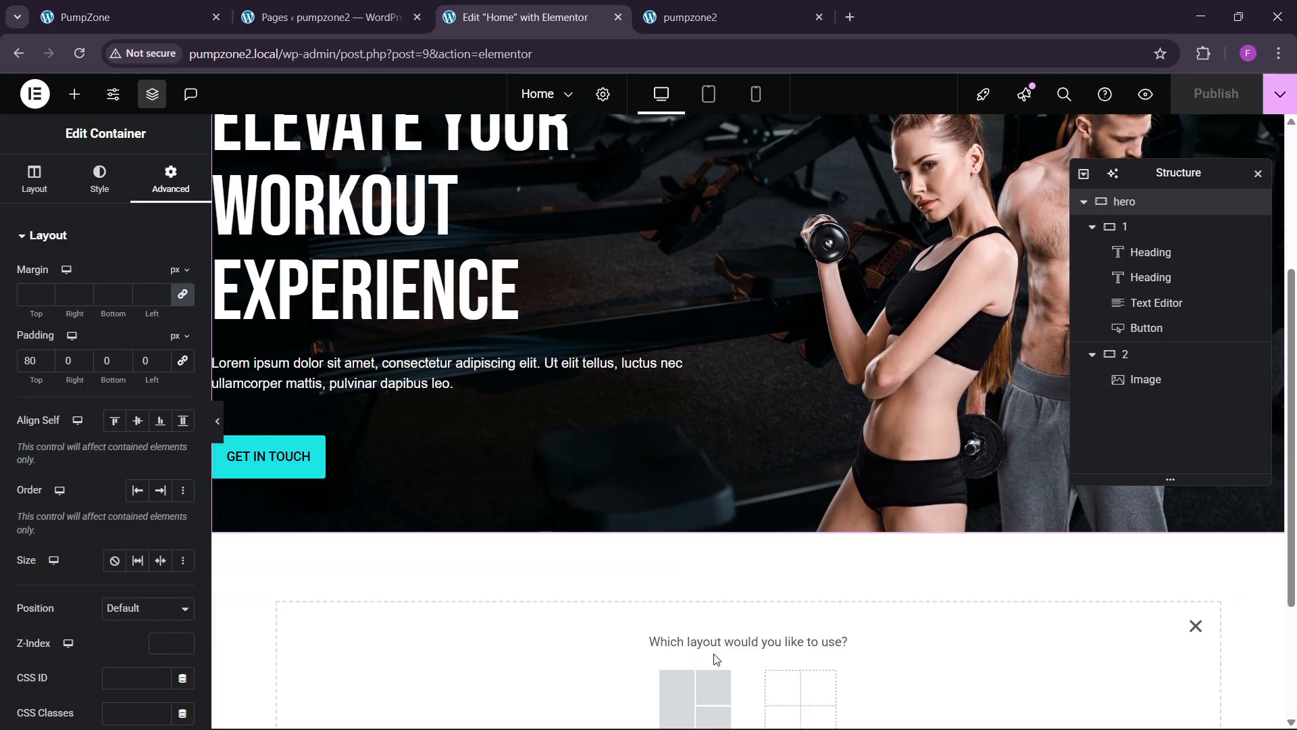
pyautogui.scroll(-3, 716, 659)
pyautogui.click(672, 527)
pyautogui.click(665, 537)
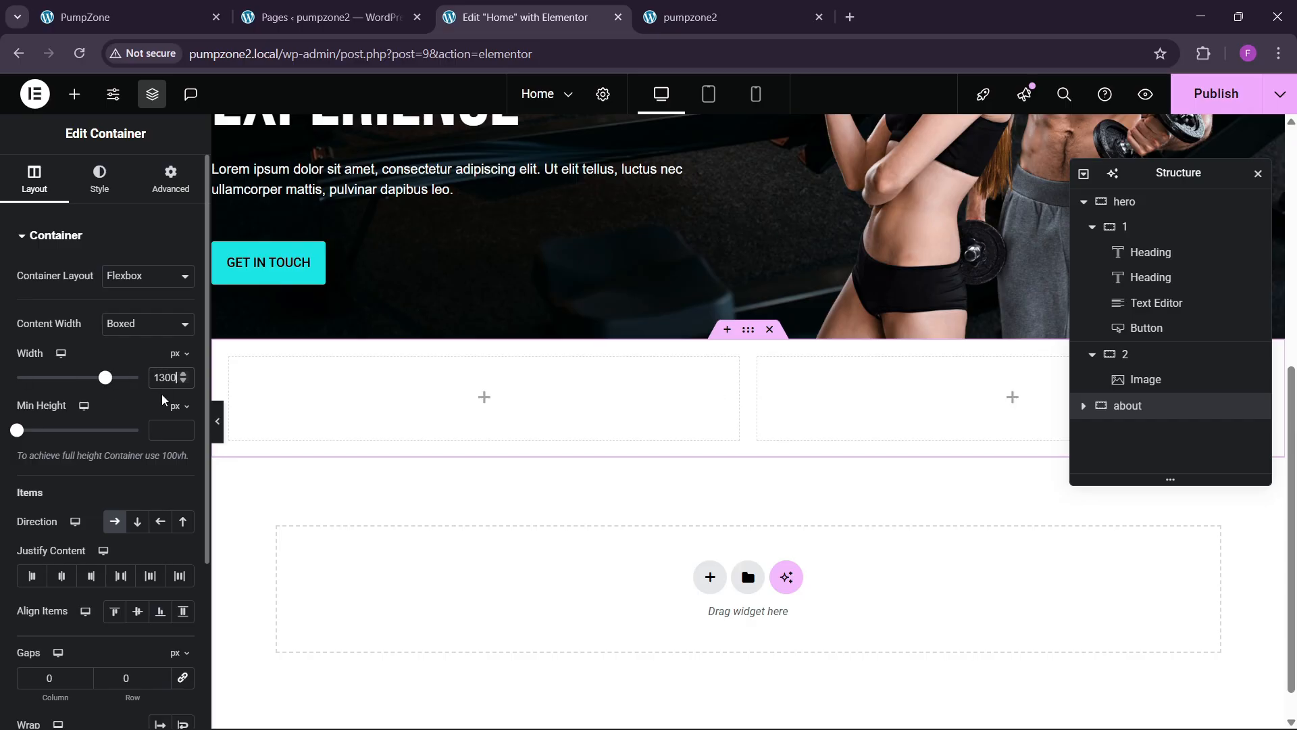
pyautogui.click(170, 179)
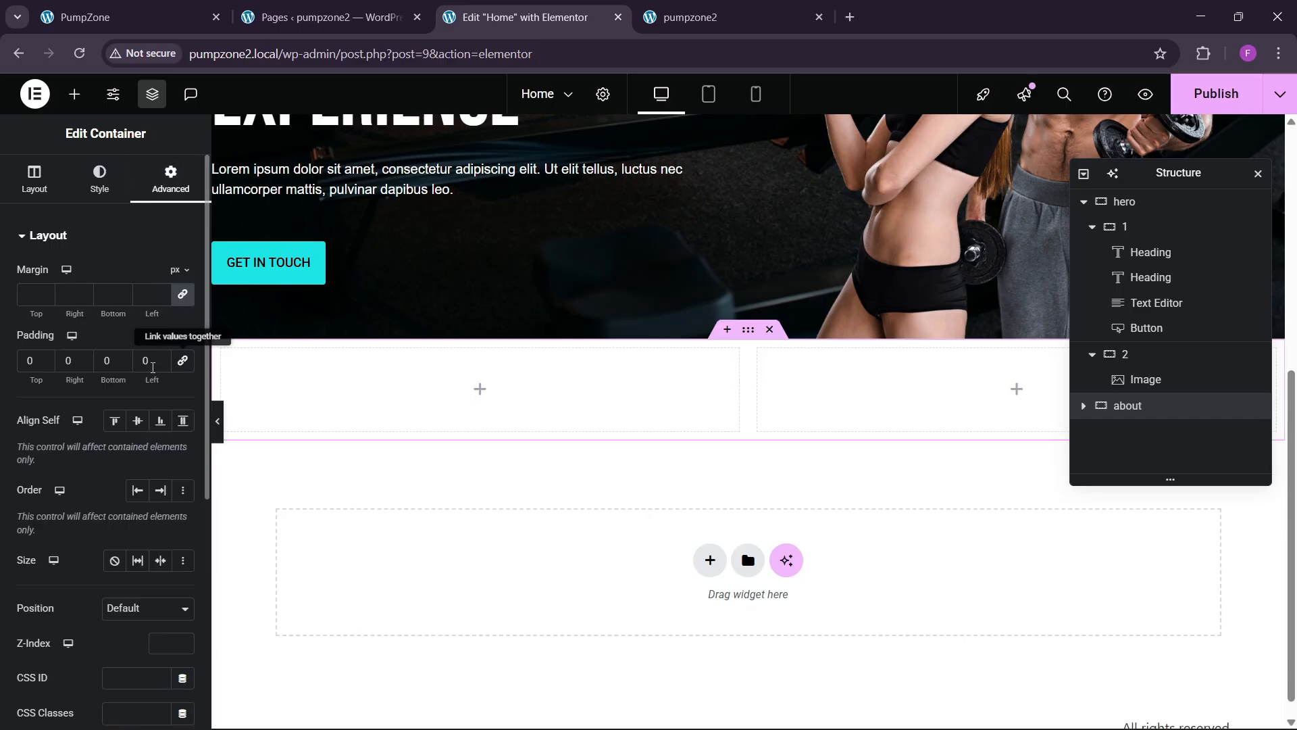
# Step: Set the about section's padding to 80 px top and bottom, checking both inner columns
pyautogui.write('8')
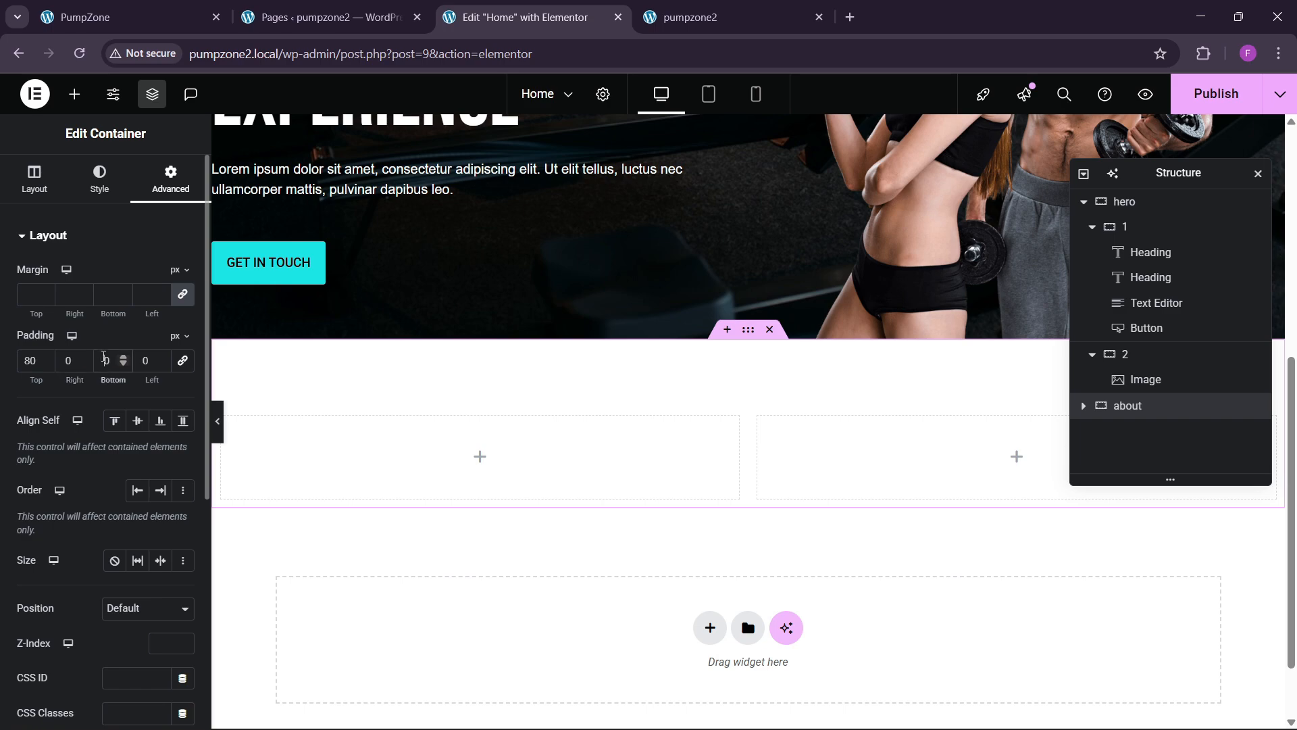
pyautogui.write('8')
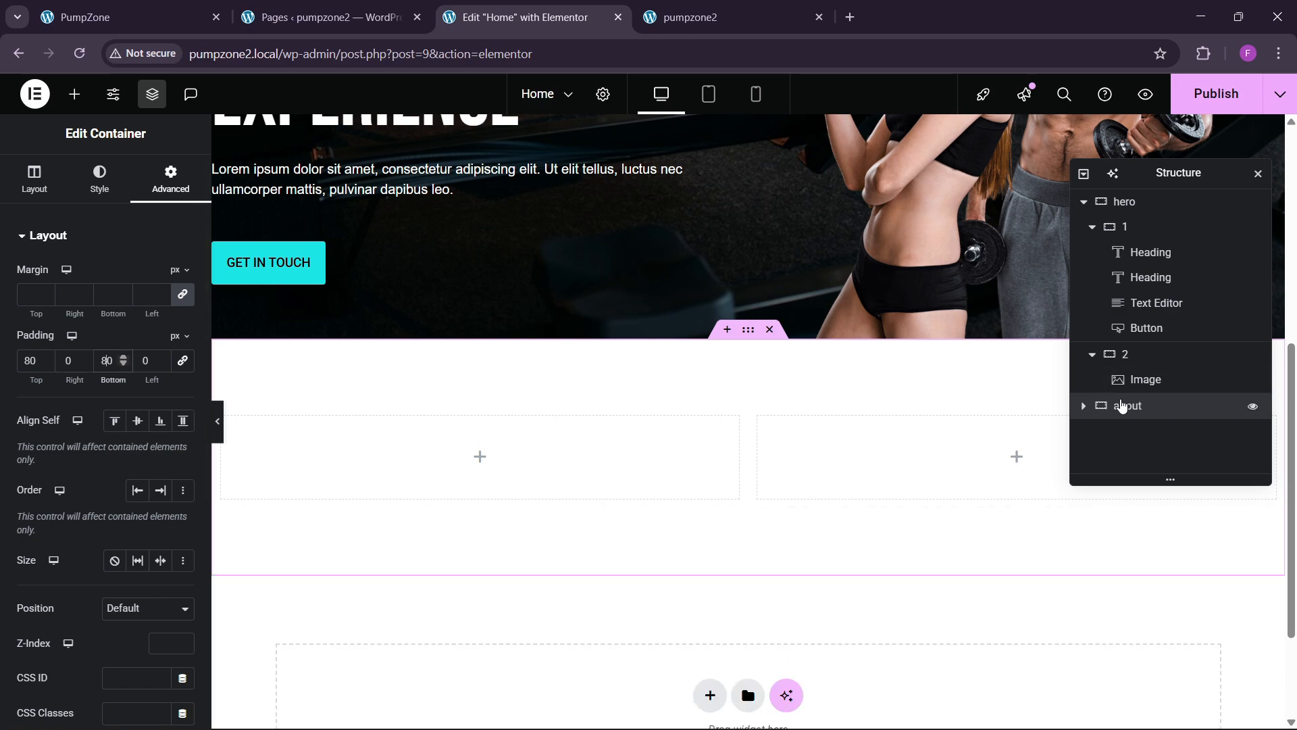
pyautogui.click(1083, 406)
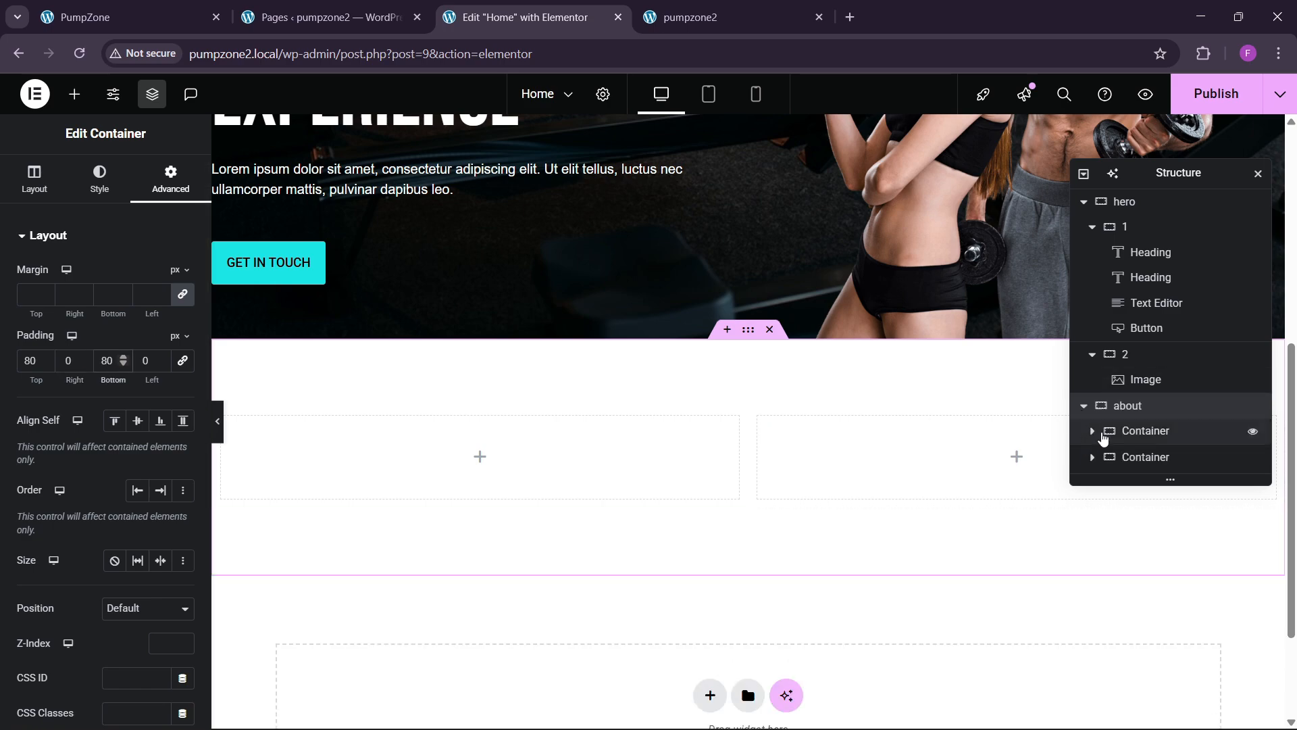
pyautogui.click(1143, 431)
pyautogui.click(162, 189)
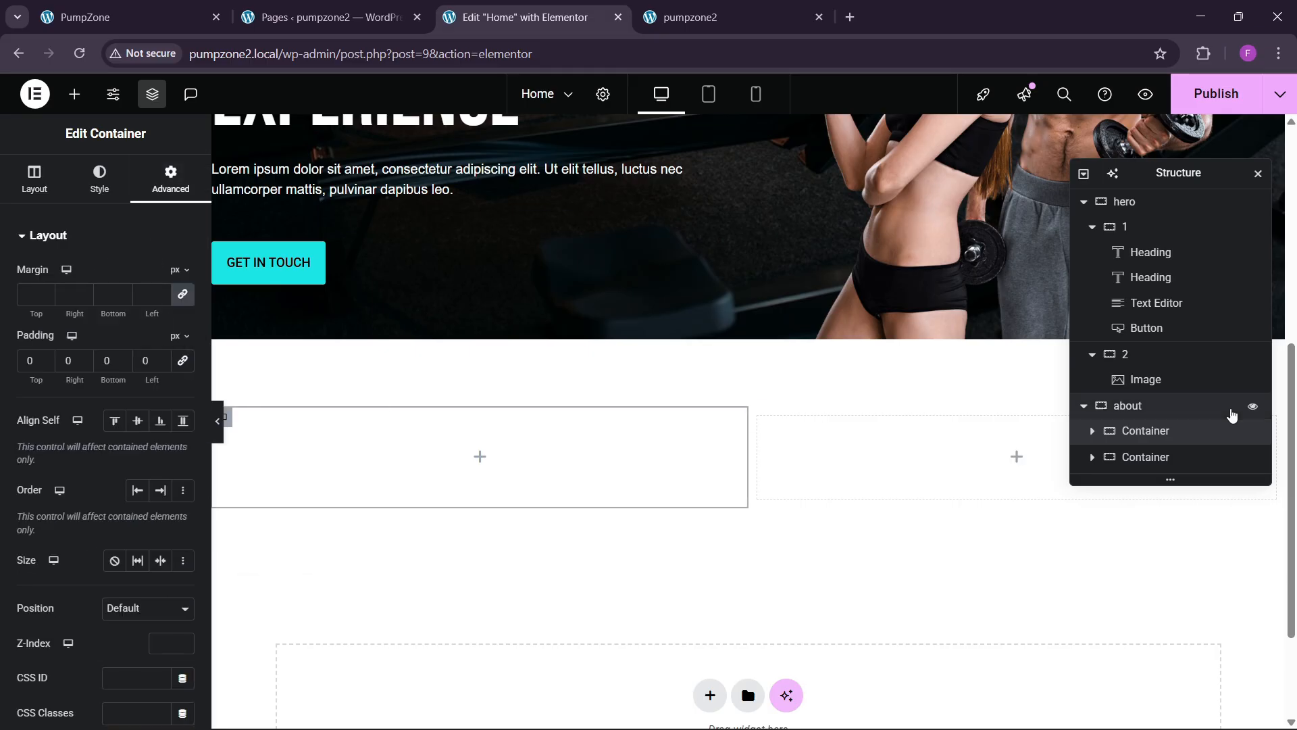
pyautogui.click(1155, 457)
pyautogui.click(170, 181)
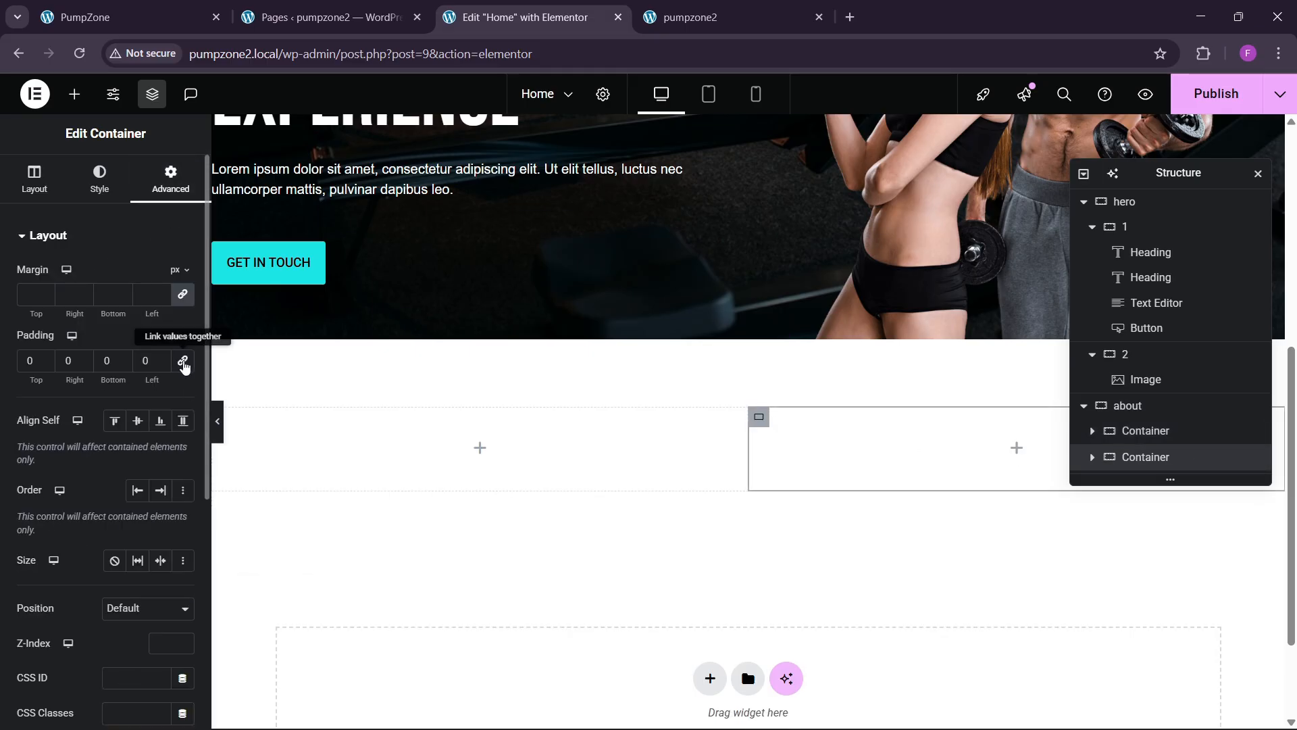
pyautogui.click(1127, 405)
# Step: Give the about section a Classic background in the dark bg theme global colour
pyautogui.click(100, 173)
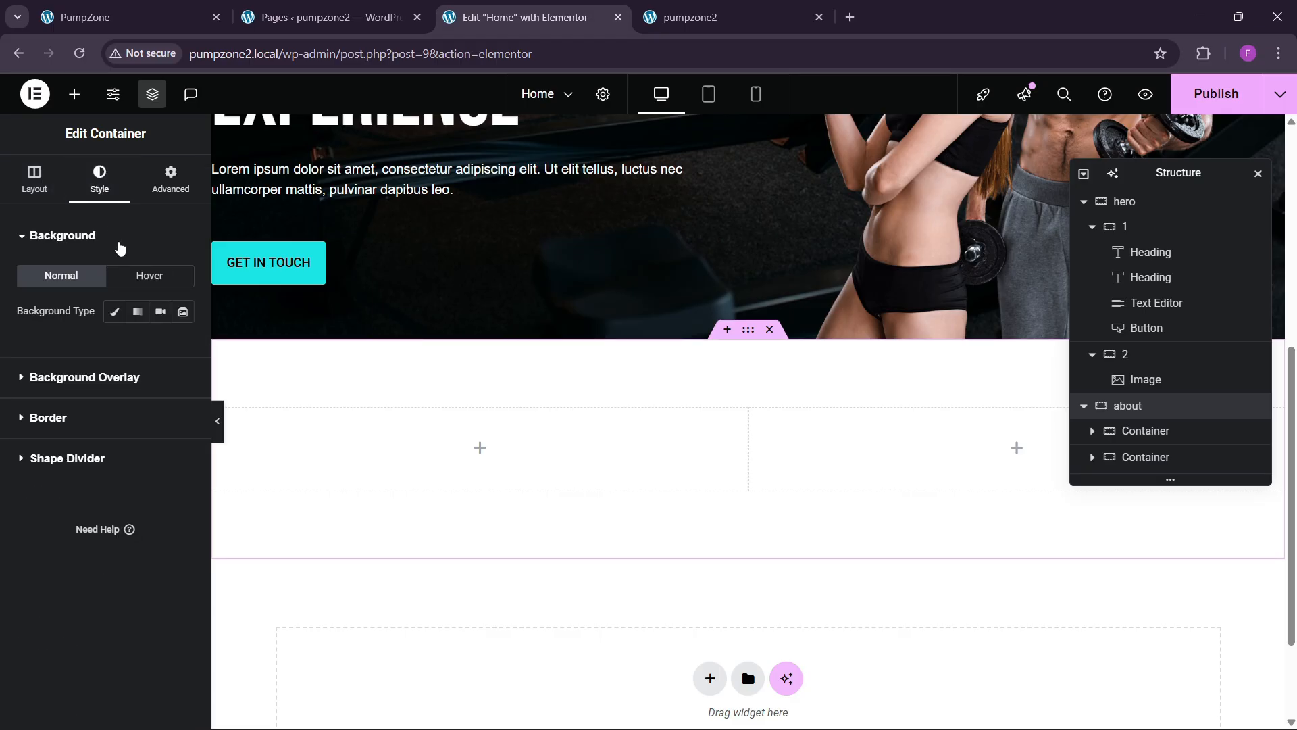
pyautogui.click(114, 310)
pyautogui.click(160, 347)
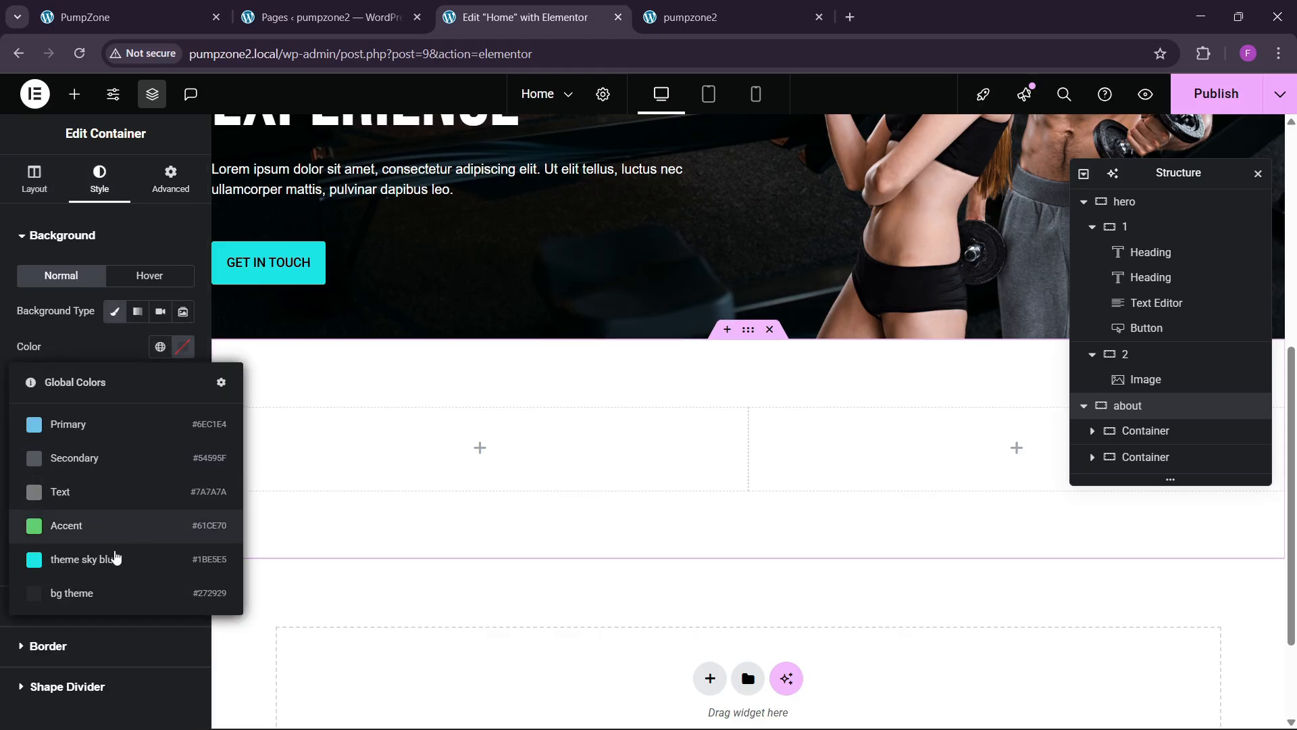
pyautogui.click(110, 593)
pyautogui.click(165, 8)
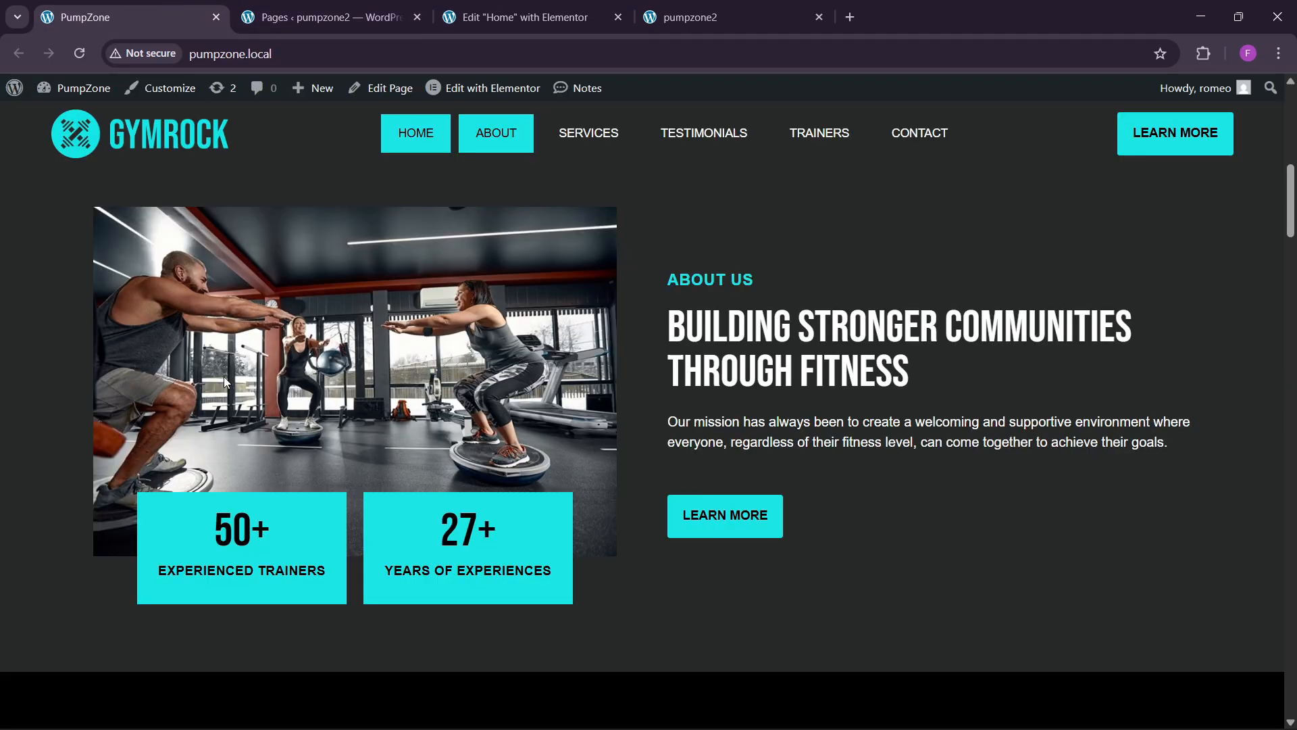
pyautogui.click(540, 10)
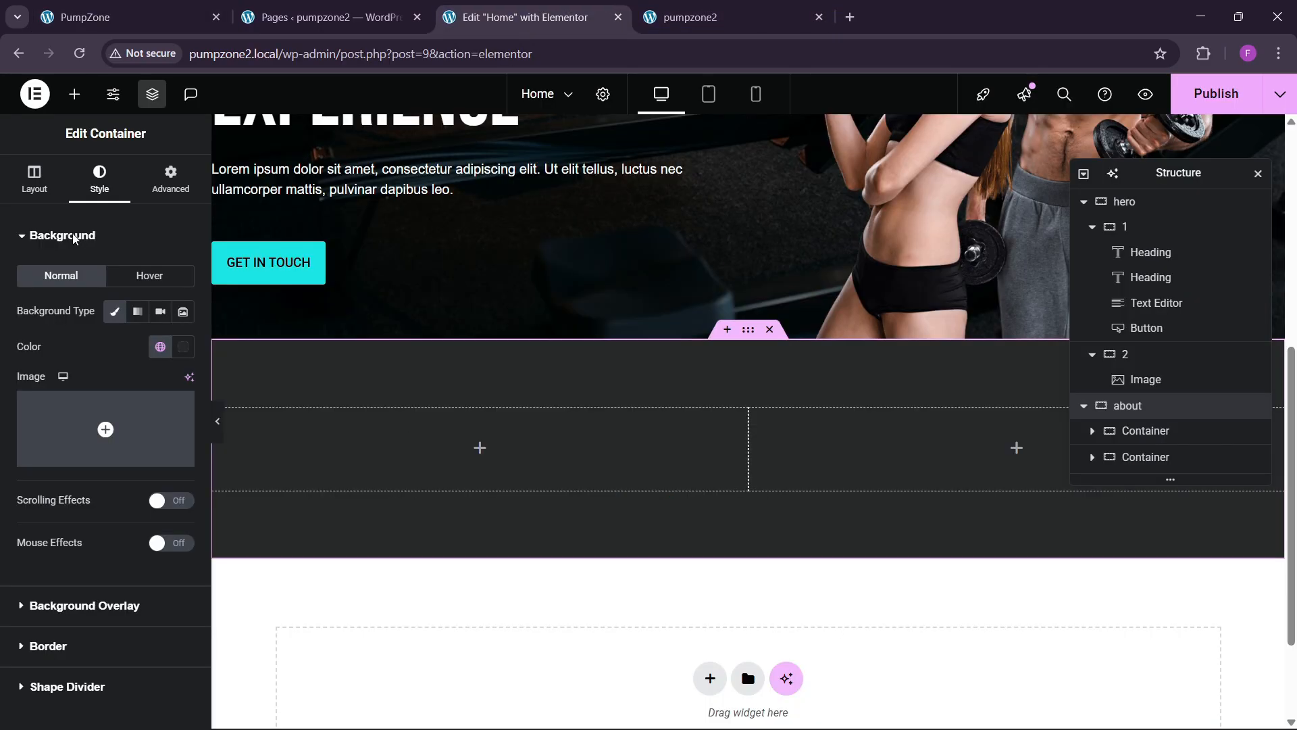
pyautogui.click(75, 94)
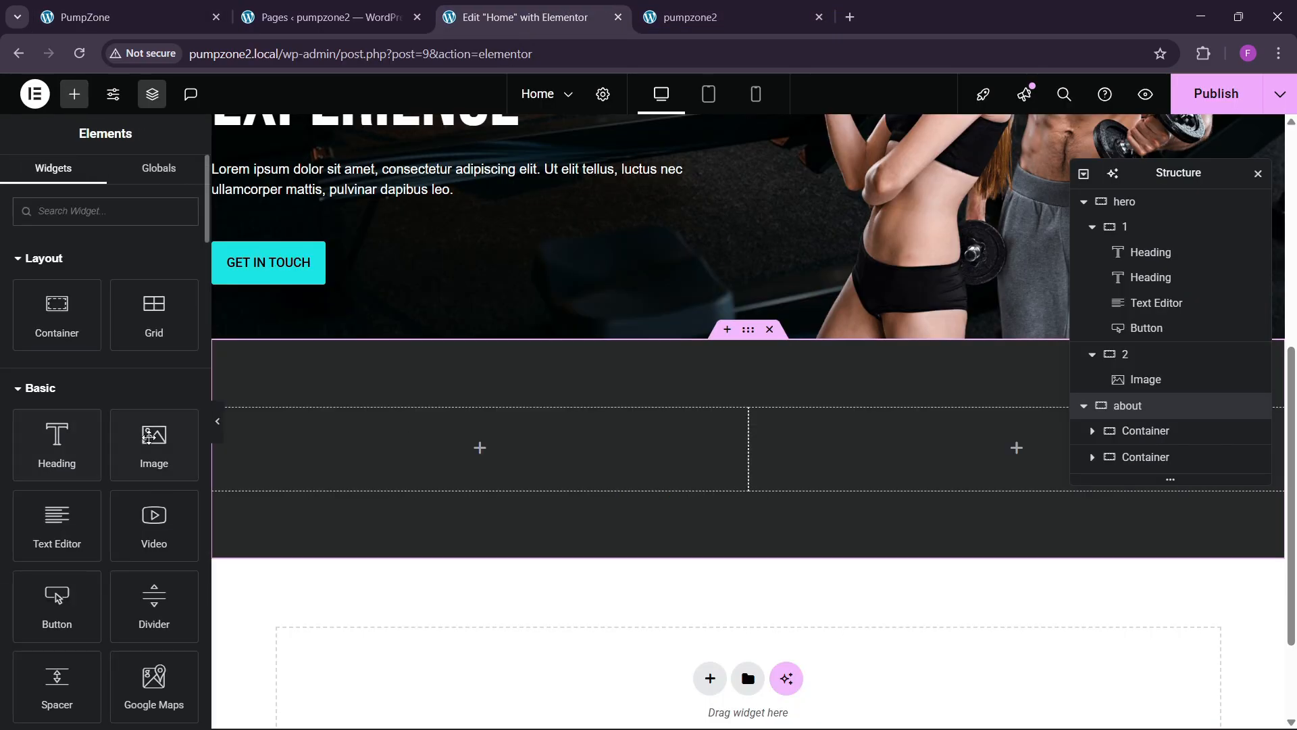
# Step: Drop an Image widget into the left column showing the gym training photo from the Media Library
pyautogui.moveTo(148, 437); pyautogui.dragTo(462, 451)
pyautogui.click(335, 416)
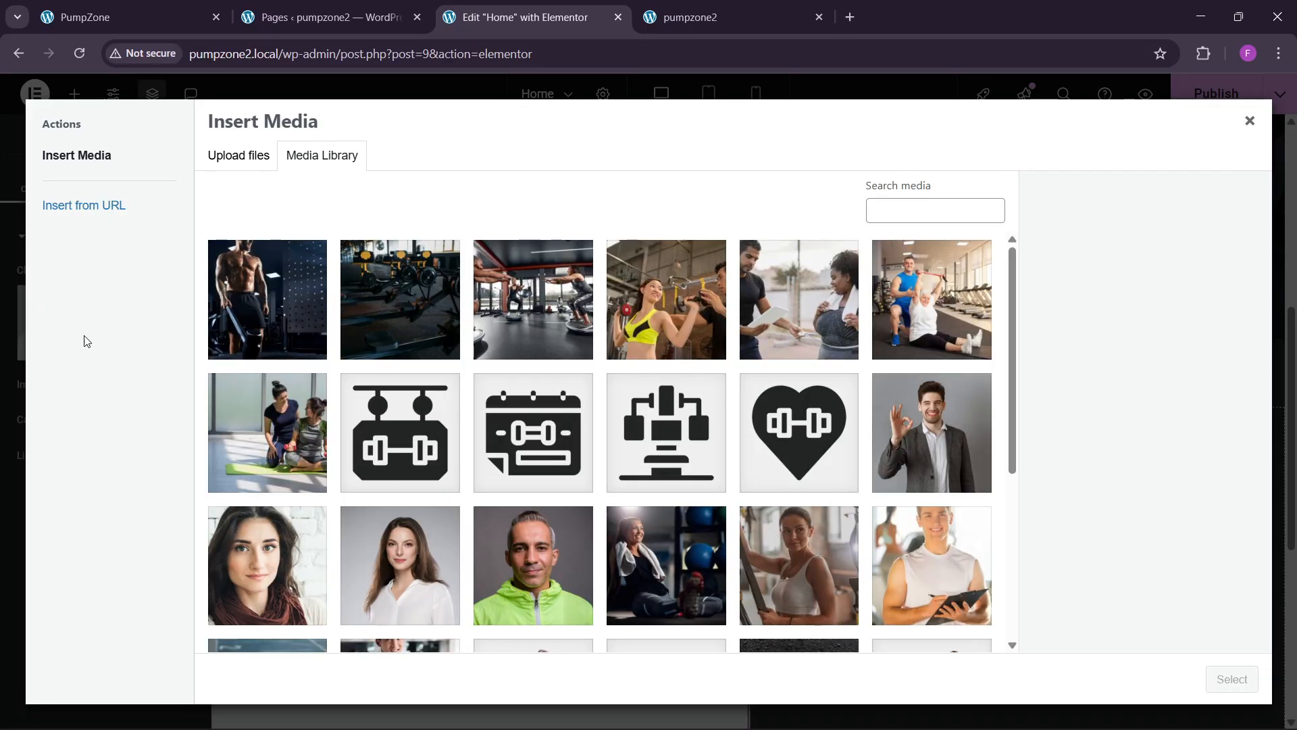
pyautogui.scroll(-5, 502, 444)
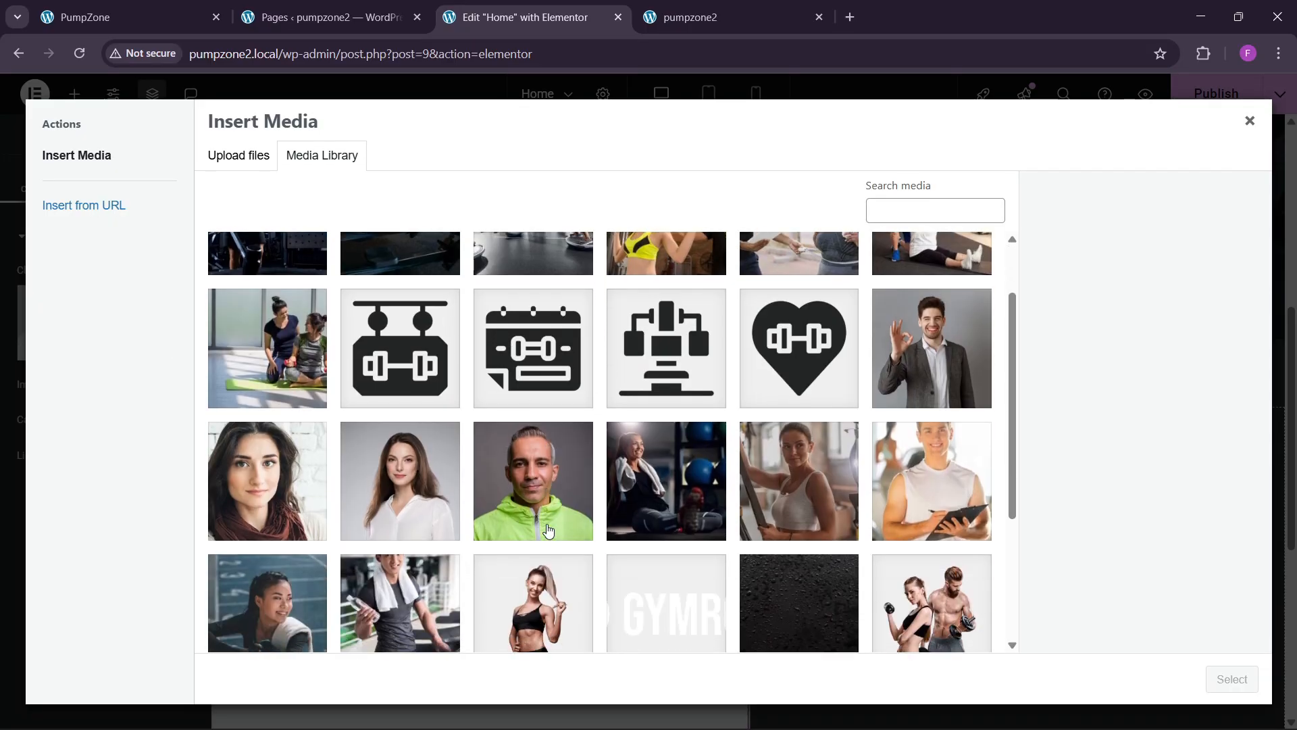
pyautogui.scroll(5, 657, 481)
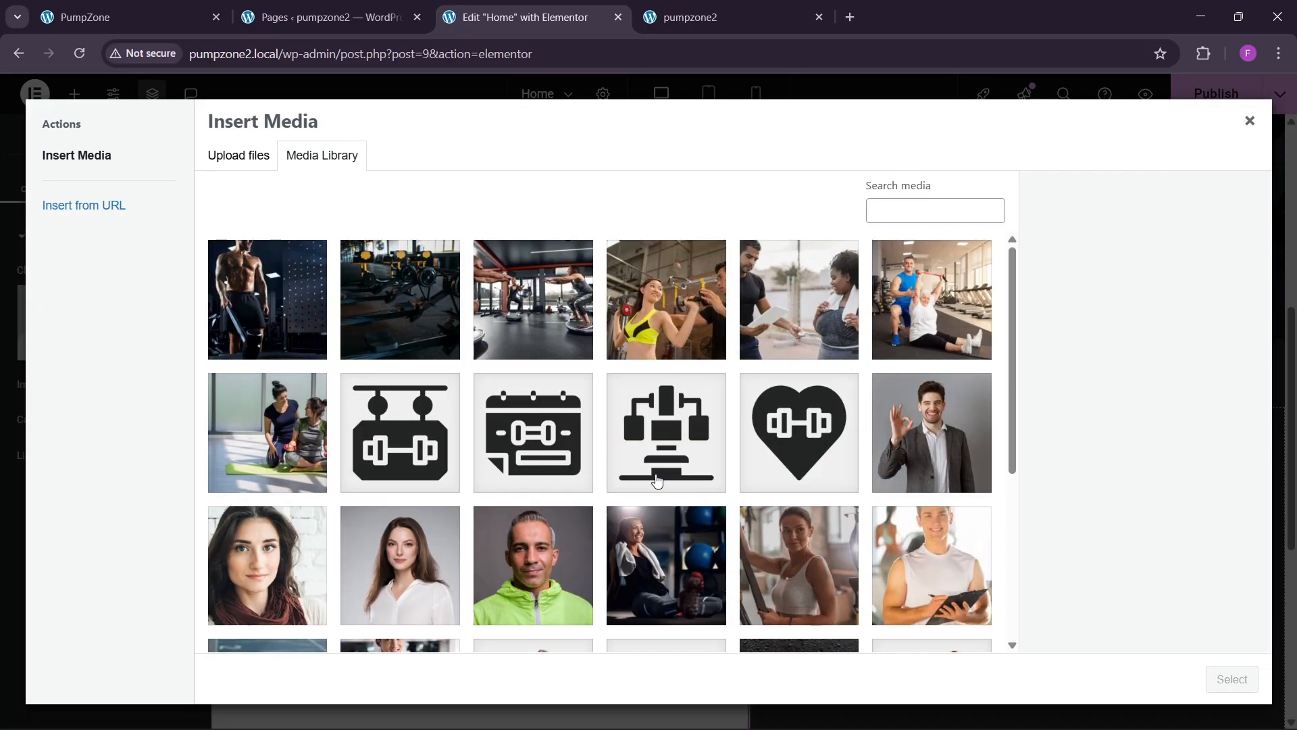
pyautogui.click(533, 299)
pyautogui.click(1231, 679)
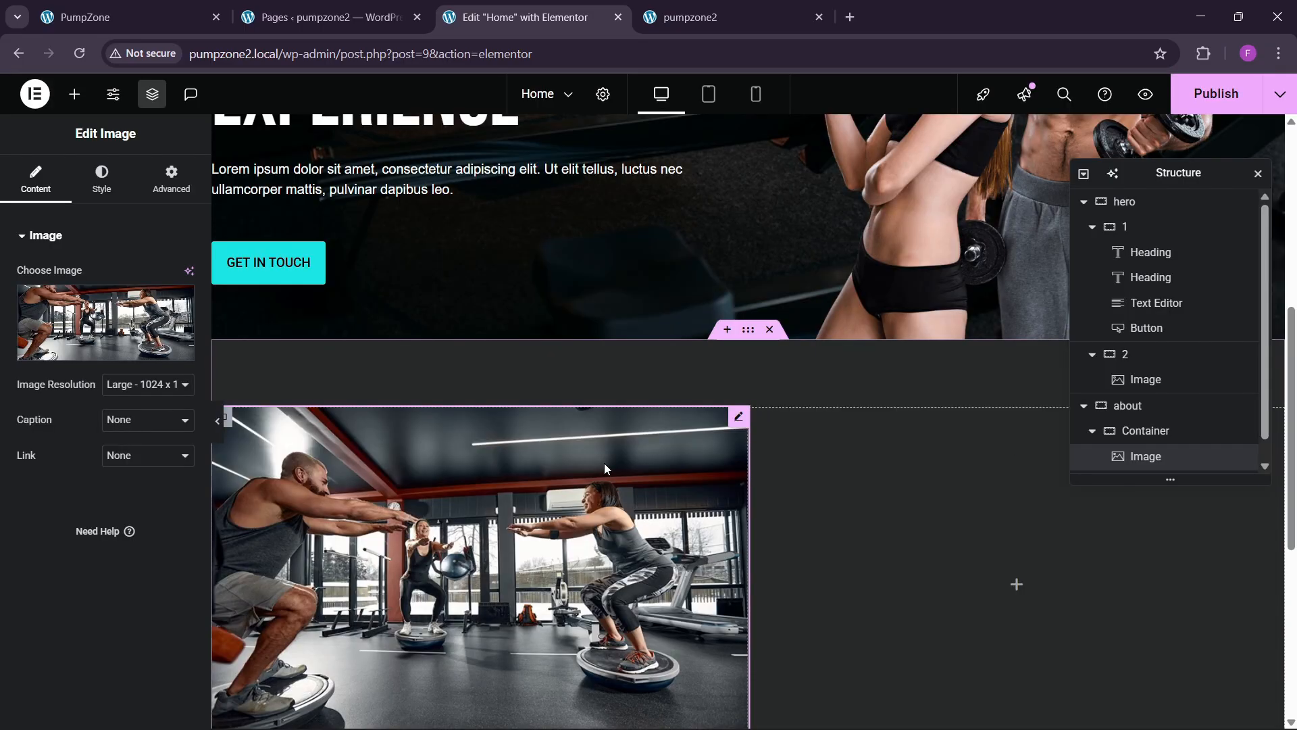
pyautogui.click(108, 17)
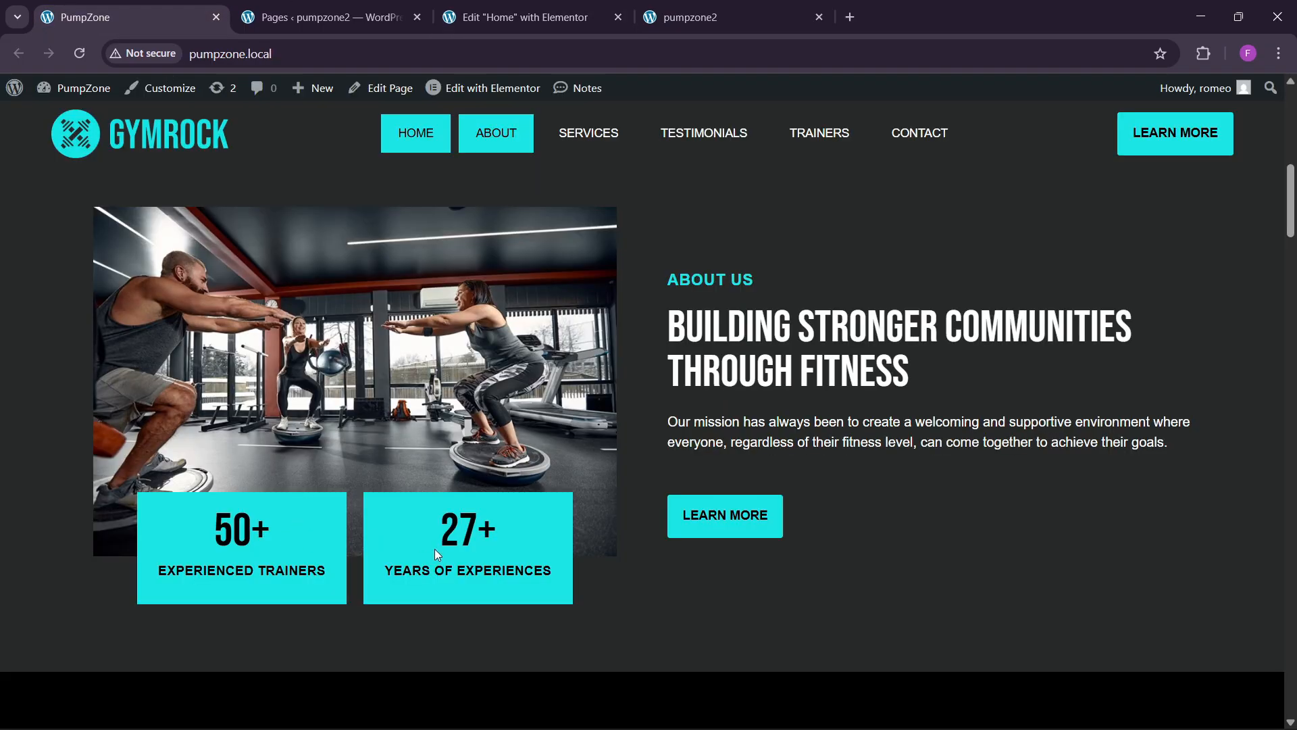
pyautogui.click(520, 17)
pyautogui.scroll(5, 627, 327)
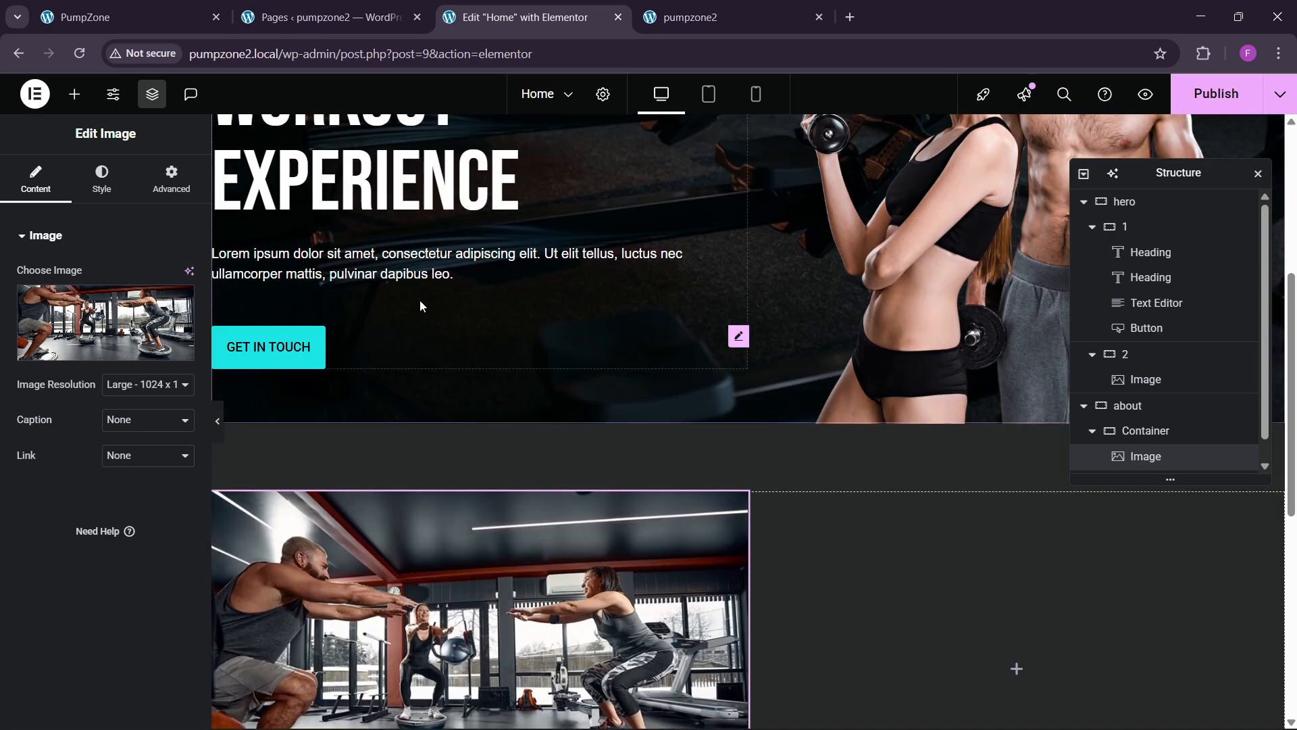
# Step: Copy the WELCOME TO GYMROCK label heading into the about section's right column
pyautogui.rightClick(326, 207)
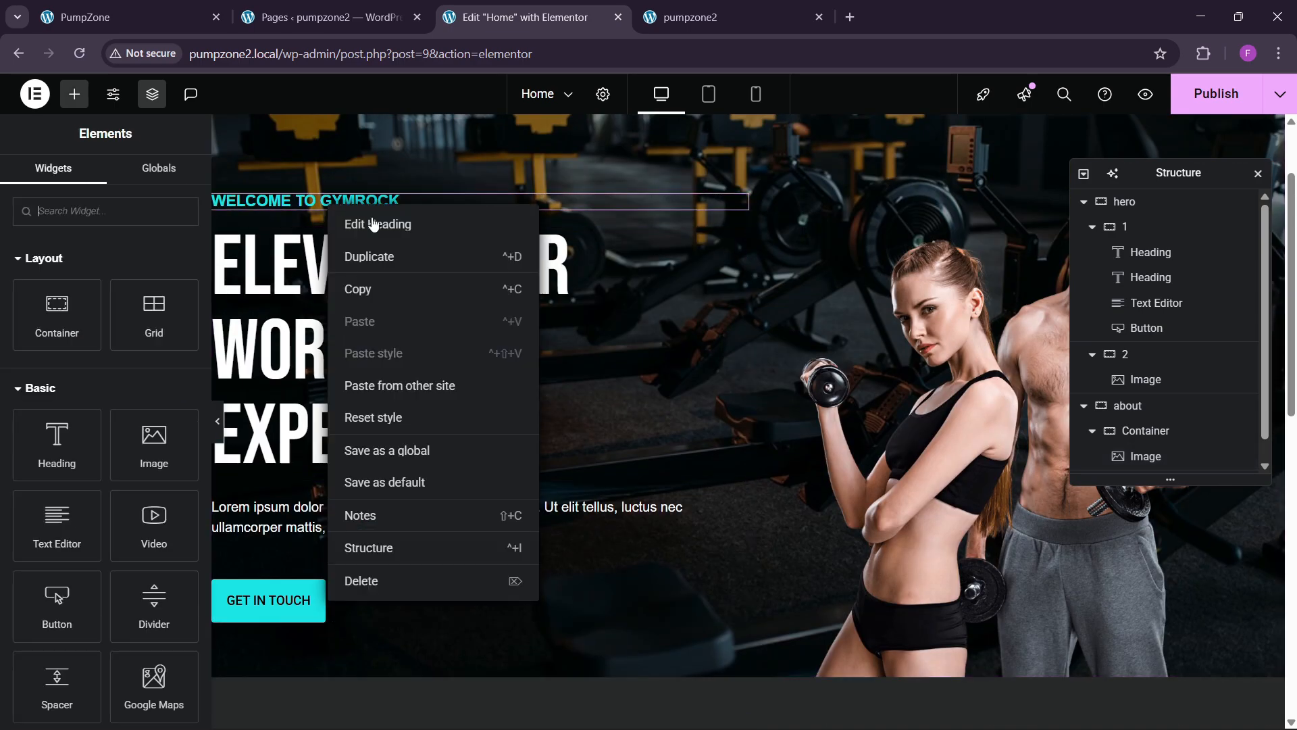
pyautogui.click(371, 287)
pyautogui.scroll(-5, 858, 400)
pyautogui.scroll(-3, 858, 400)
pyautogui.rightClick(849, 391)
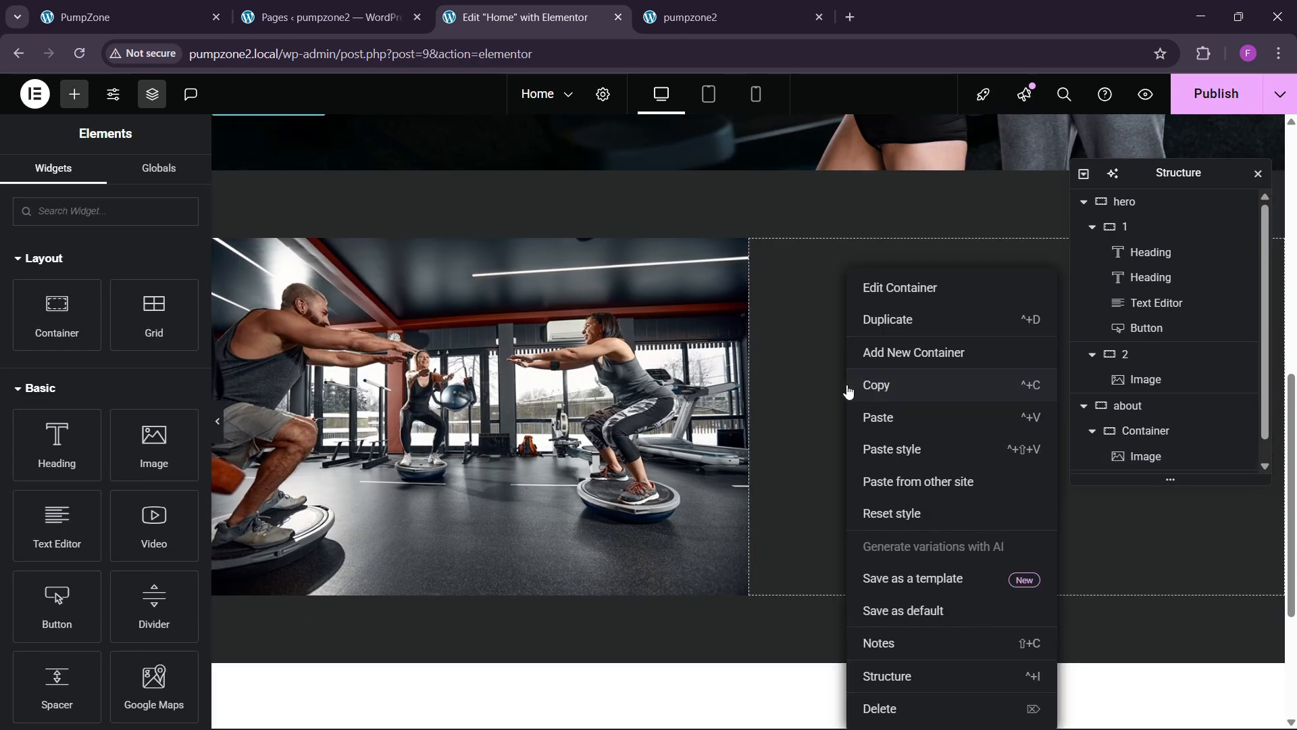
pyautogui.click(875, 416)
pyautogui.scroll(6, 612, 351)
# Step: Paste the big hero heading below it, retitled 'Building Stronger Communities Through Fitness'
pyautogui.rightClick(306, 252)
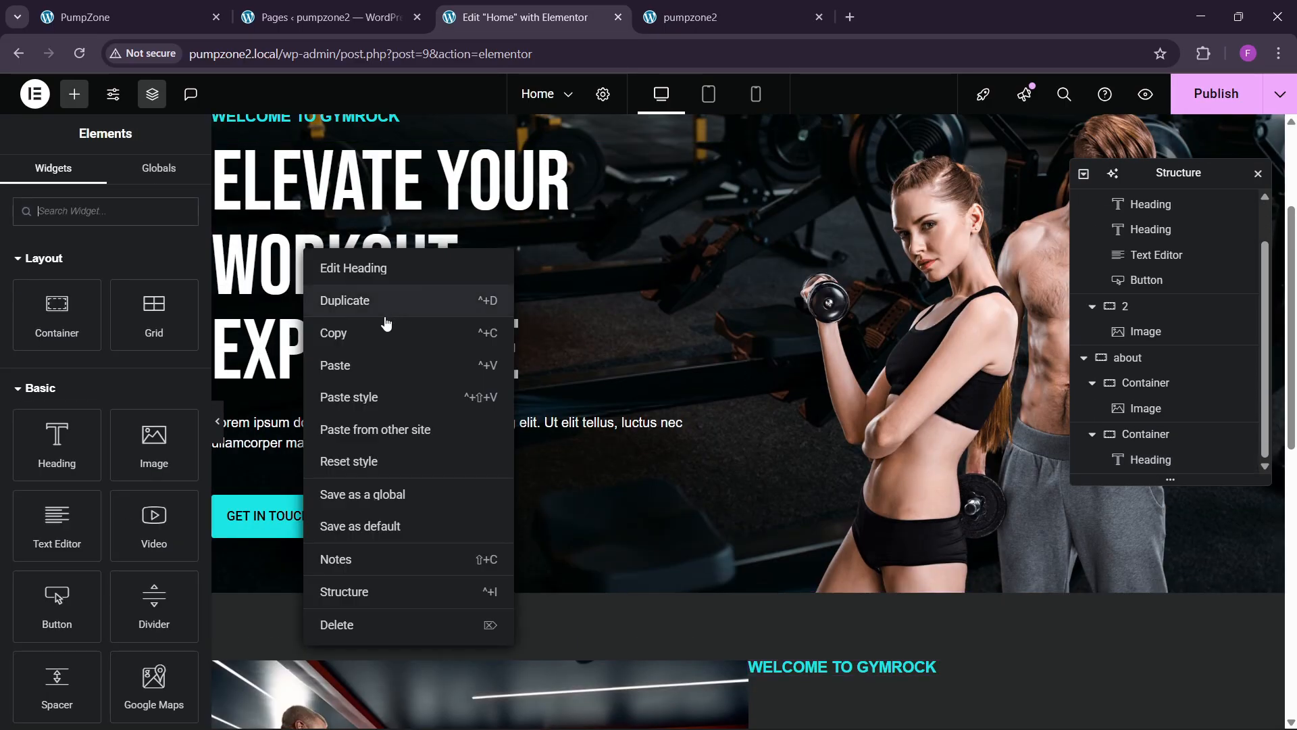
pyautogui.click(381, 333)
pyautogui.scroll(-6, 910, 436)
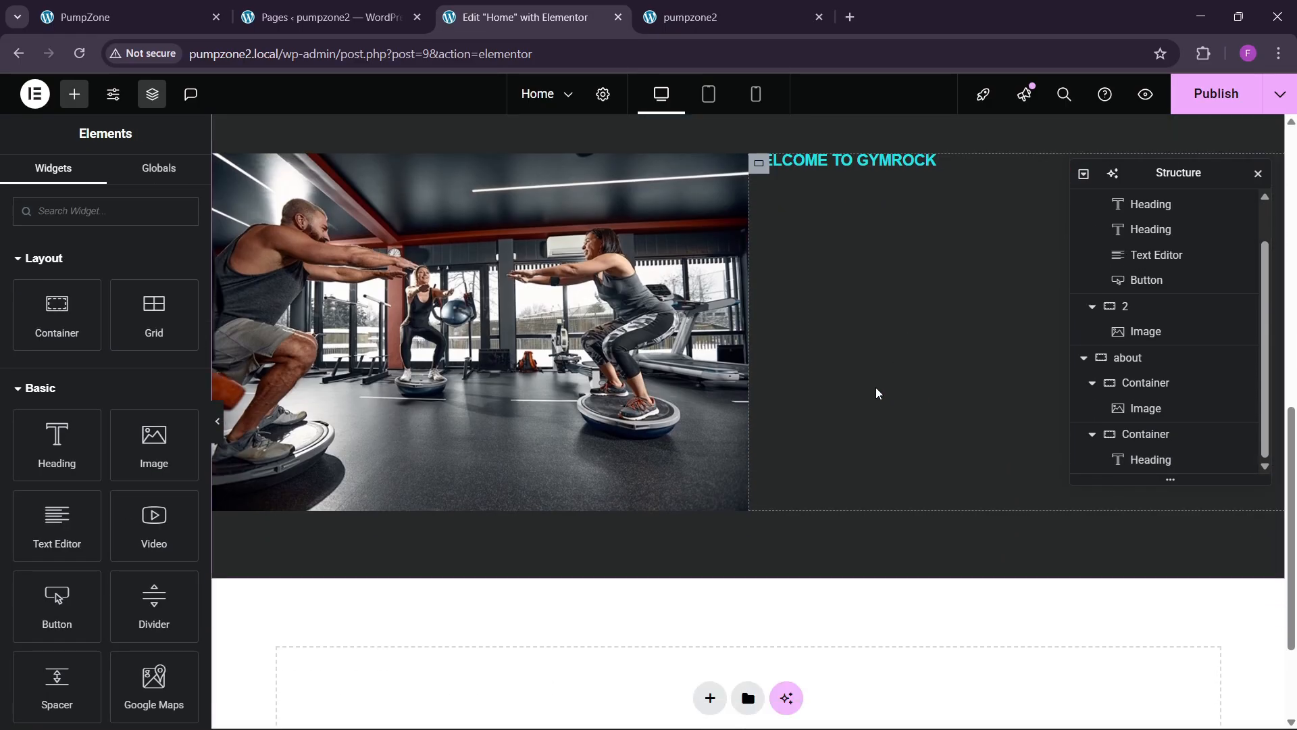
pyautogui.rightClick(861, 169)
pyautogui.click(899, 281)
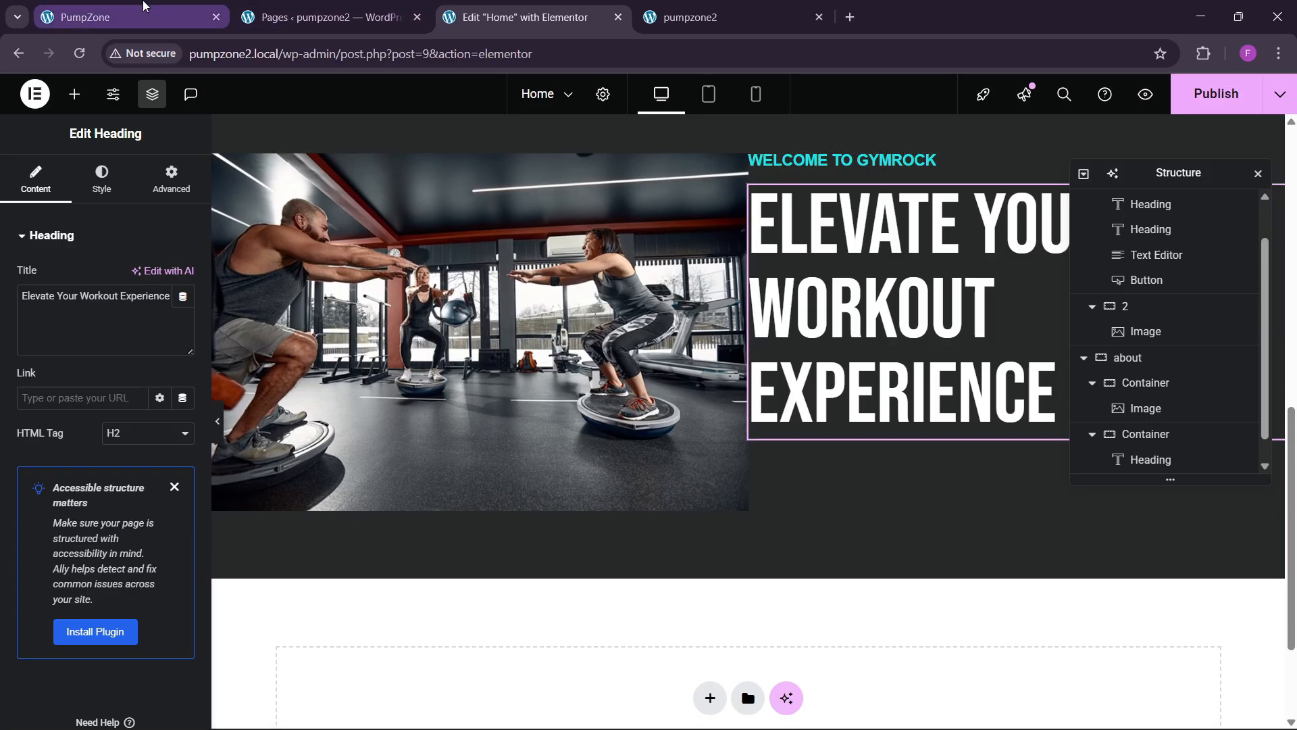
pyautogui.click(144, 7)
pyautogui.moveTo(671, 314); pyautogui.dragTo(986, 370)
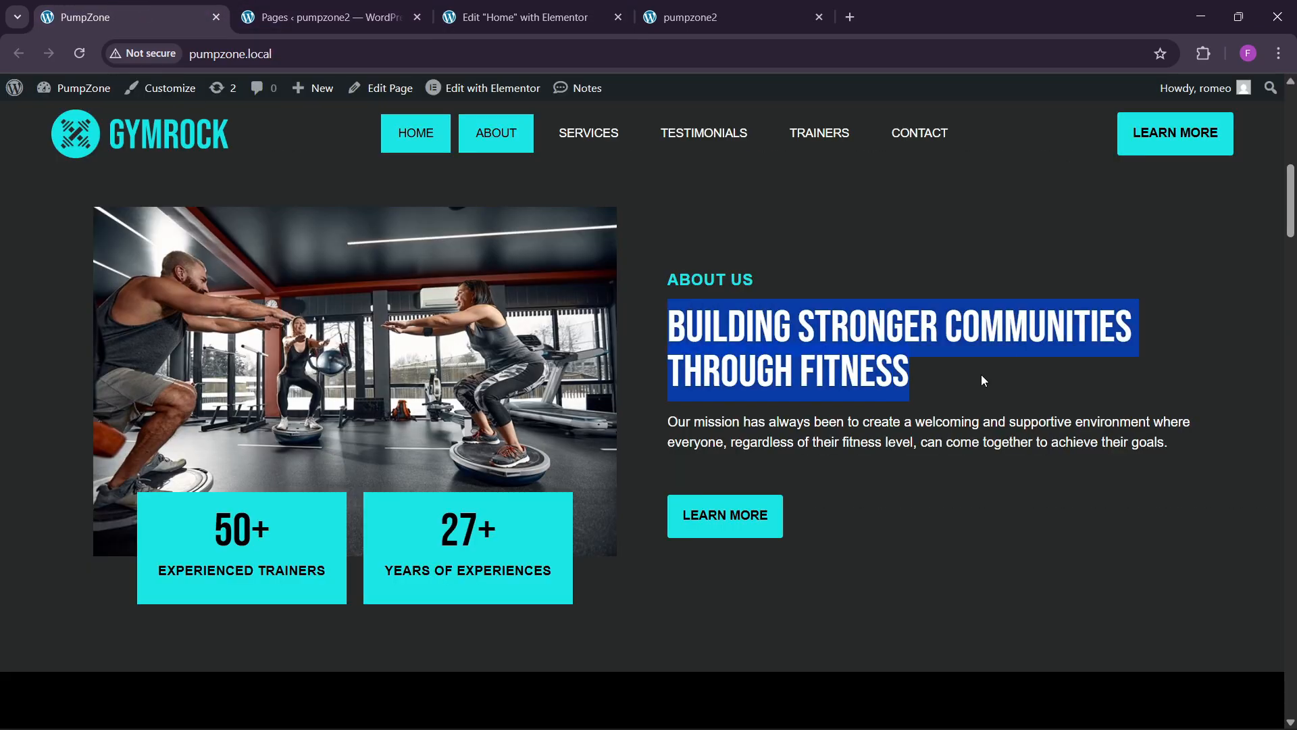
pyautogui.click(520, 17)
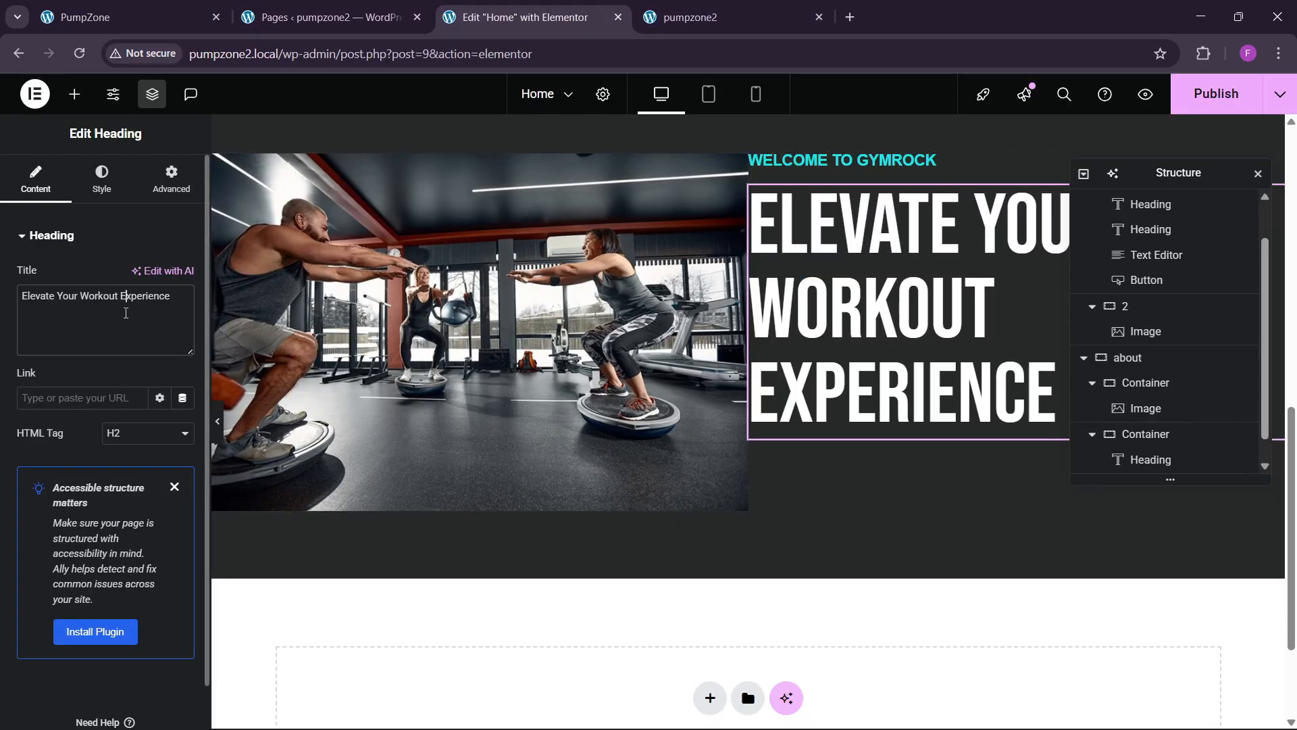
pyautogui.hotkey('ctrl', 'v')
# Step: Set that heading's typography size to 56 px
pyautogui.click(101, 180)
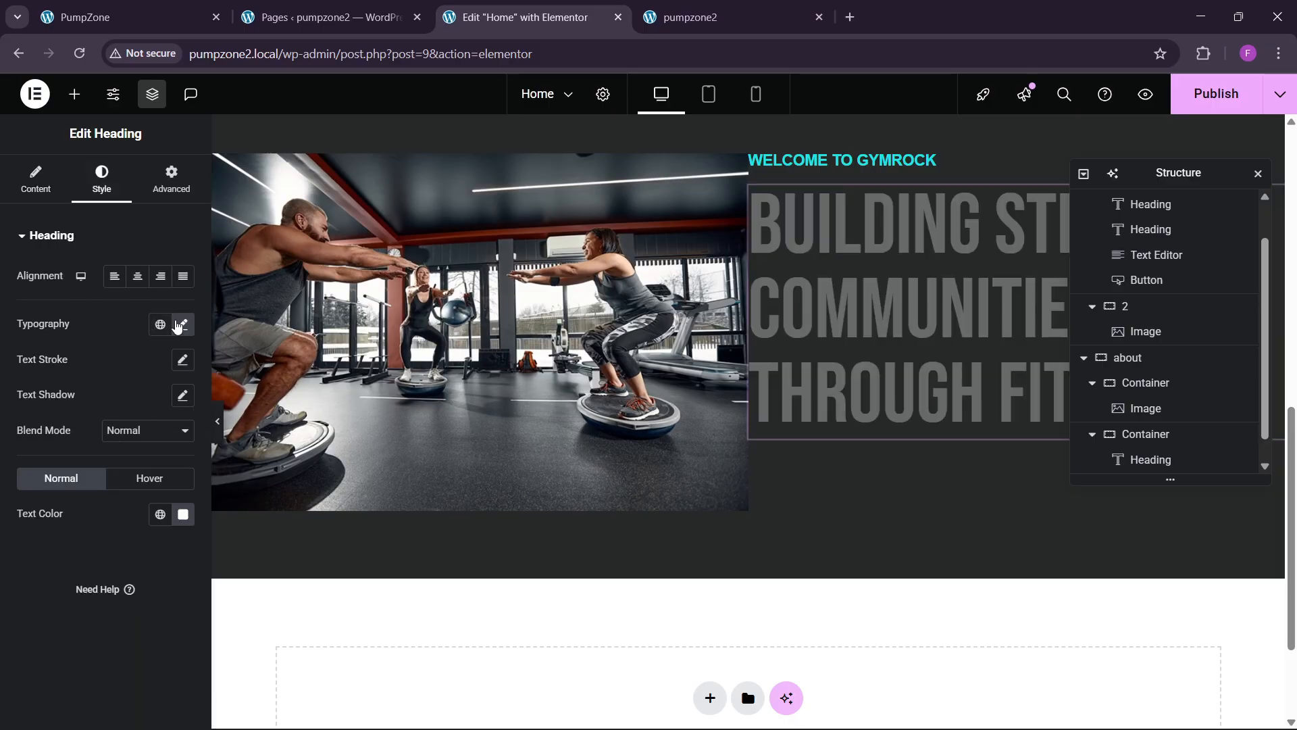
pyautogui.click(180, 325)
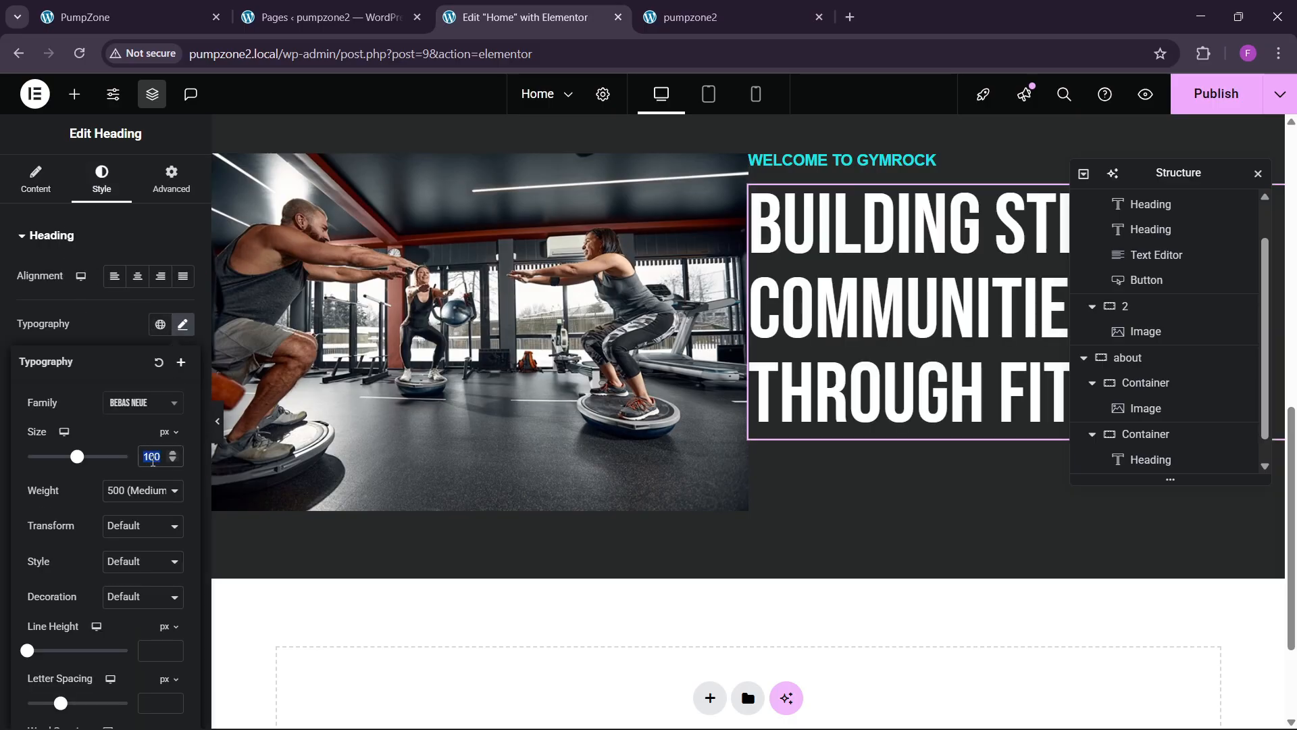
pyautogui.write('56')
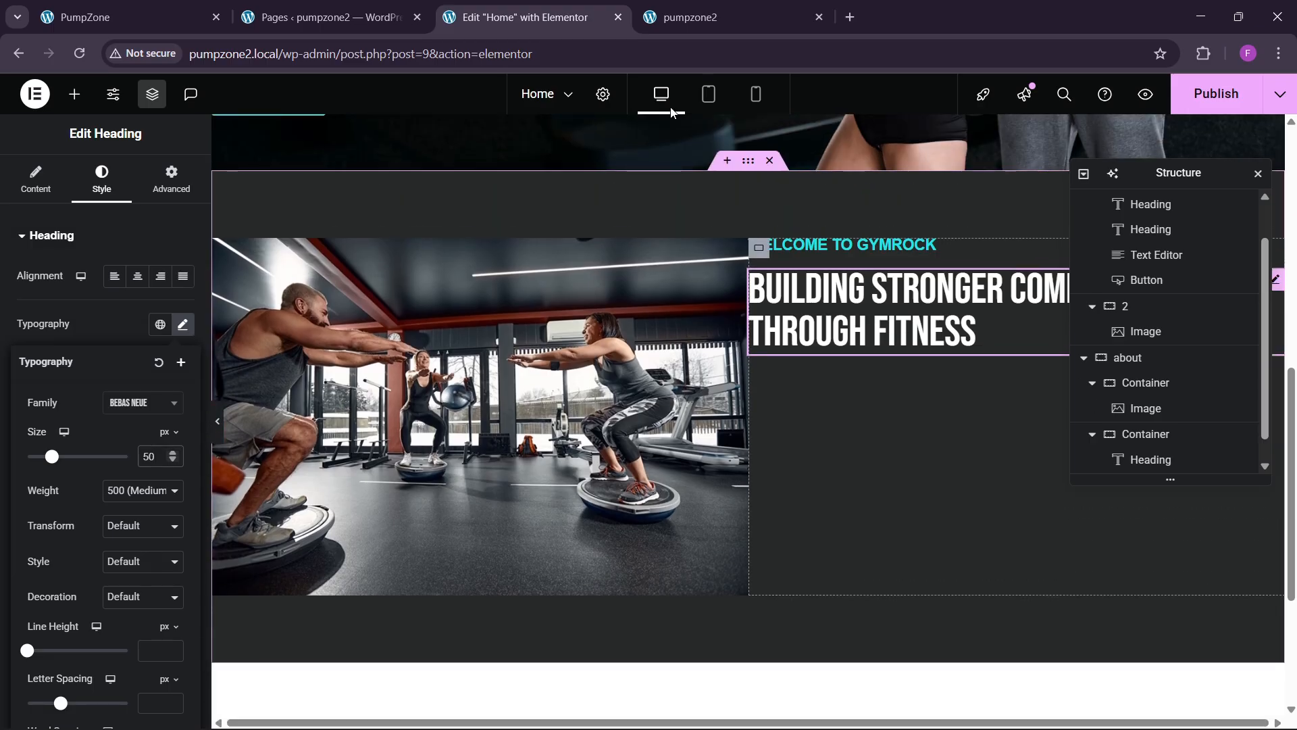
pyautogui.click(223, 10)
# Step: Change the label heading's text to 'about us'
pyautogui.click(809, 268)
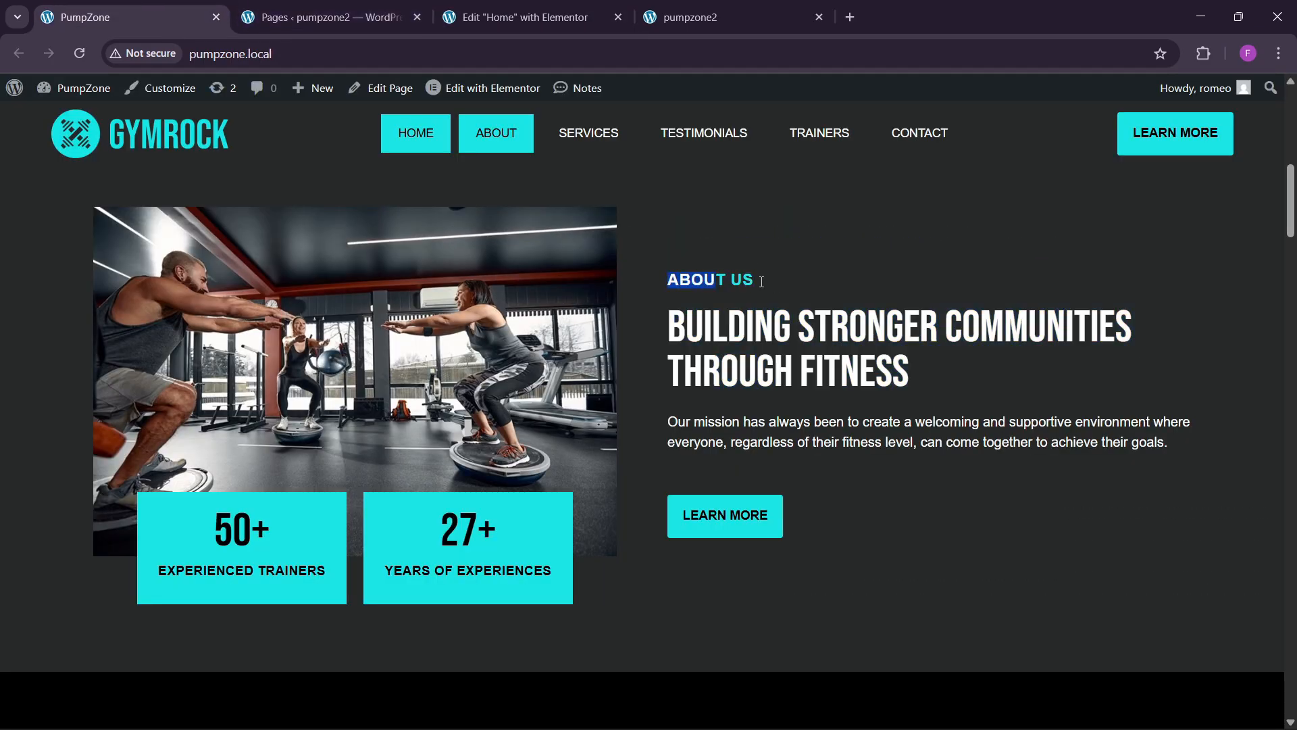
pyautogui.click(515, 17)
pyautogui.click(35, 179)
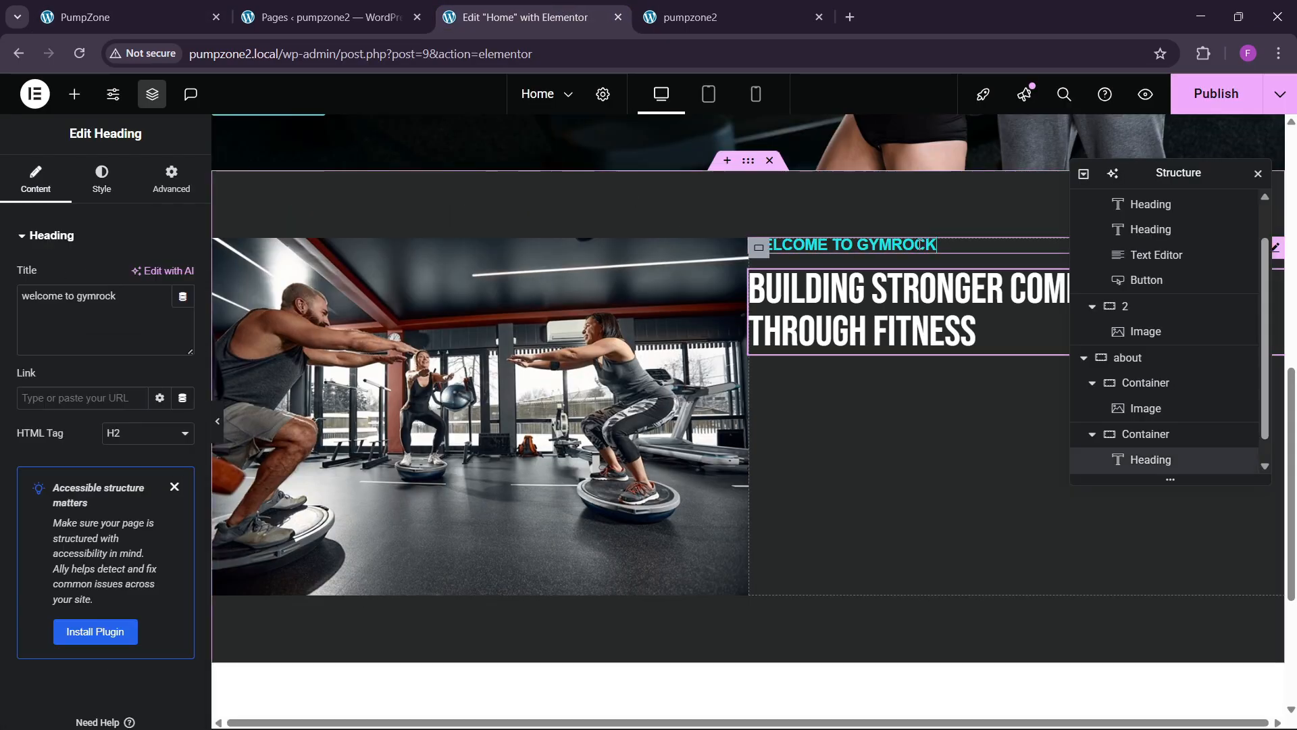
pyautogui.hotkey('ctrl', 'v')
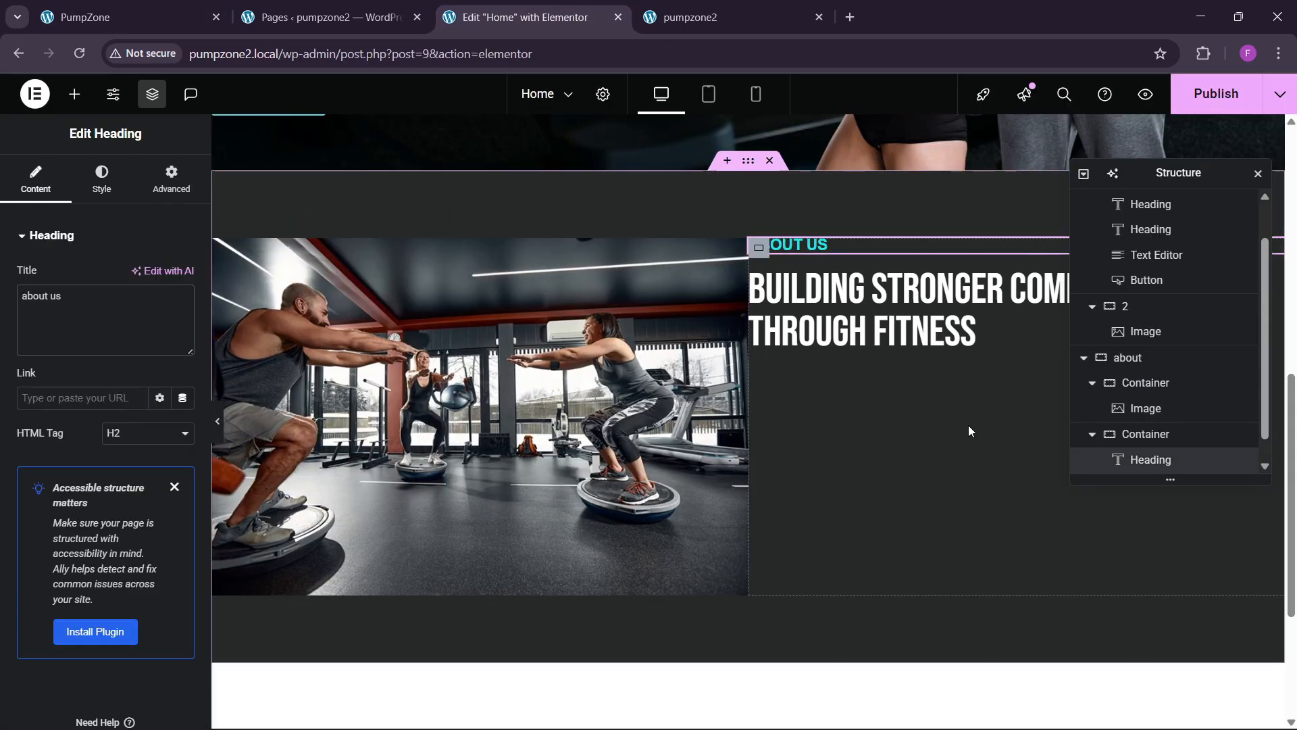
pyautogui.scroll(-1, 1135, 379)
pyautogui.click(1126, 341)
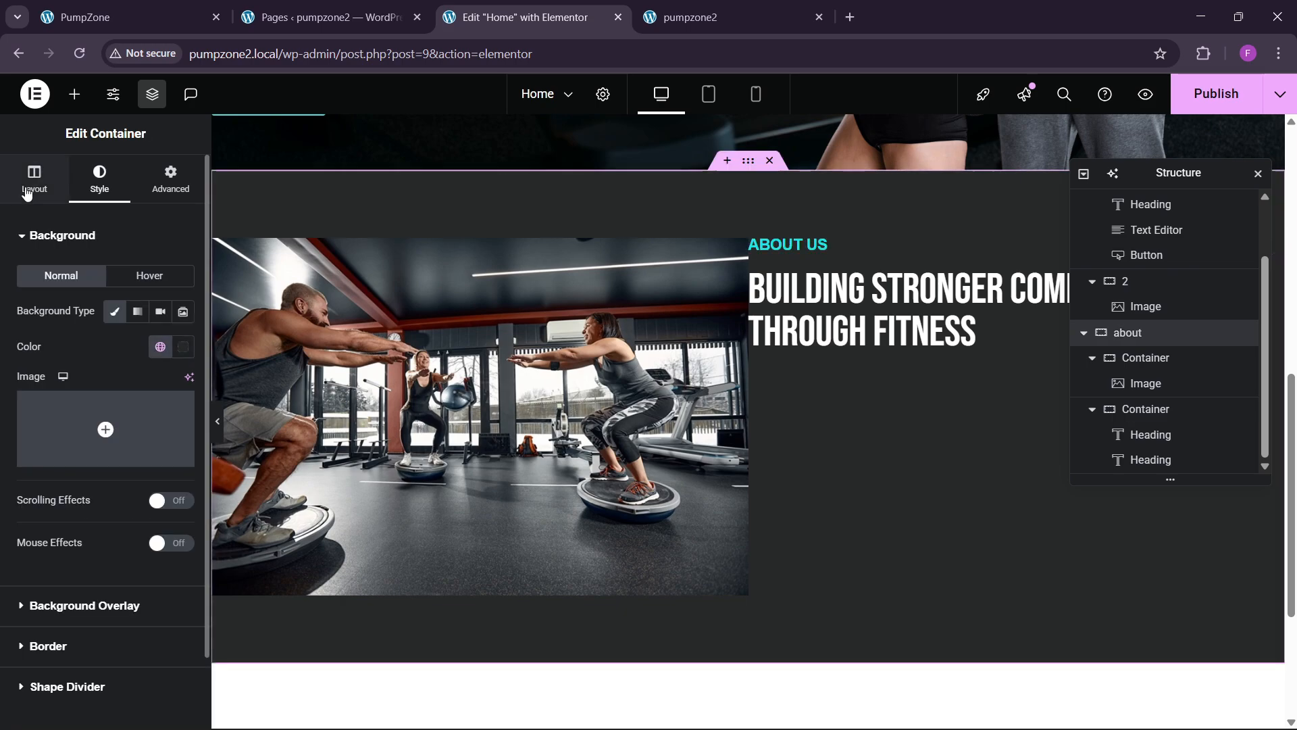
# Step: Set the about container to Space Between, Align Items Center and 60 px gaps
pyautogui.click(35, 179)
pyautogui.scroll(-1, 89, 472)
pyautogui.click(120, 492)
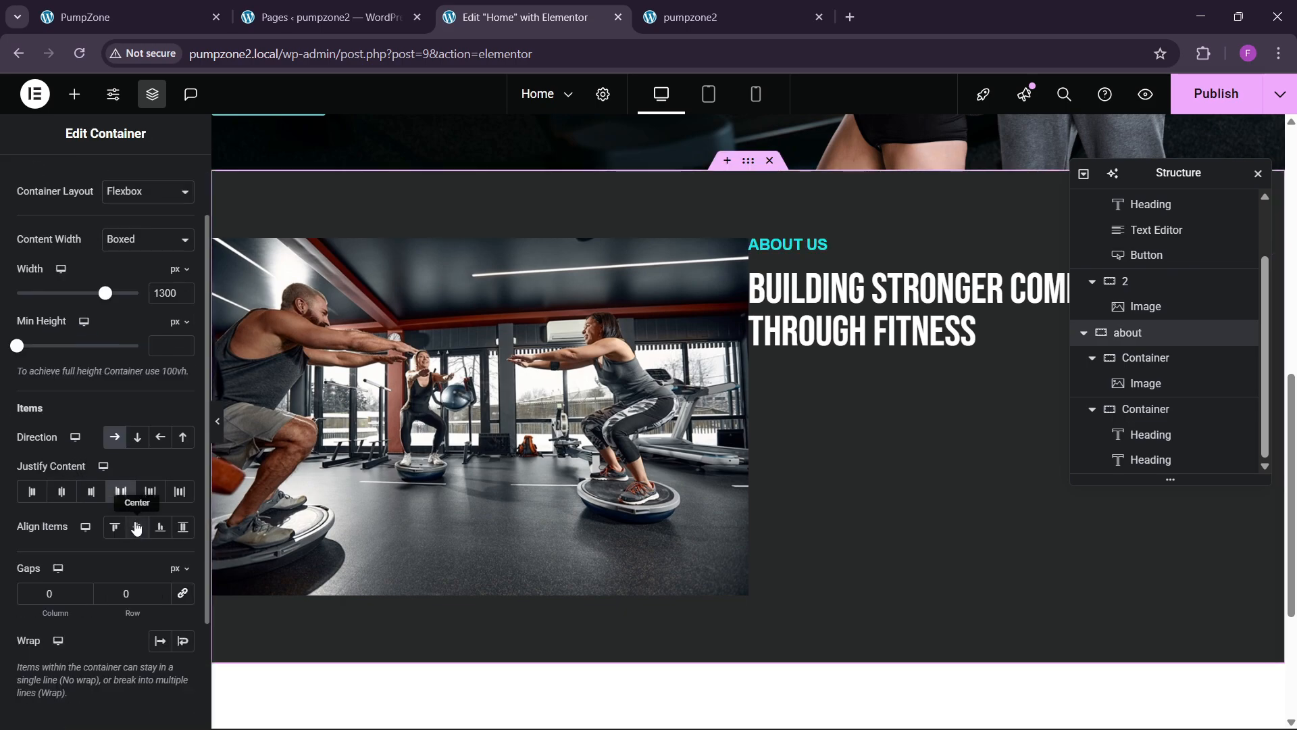
pyautogui.click(137, 526)
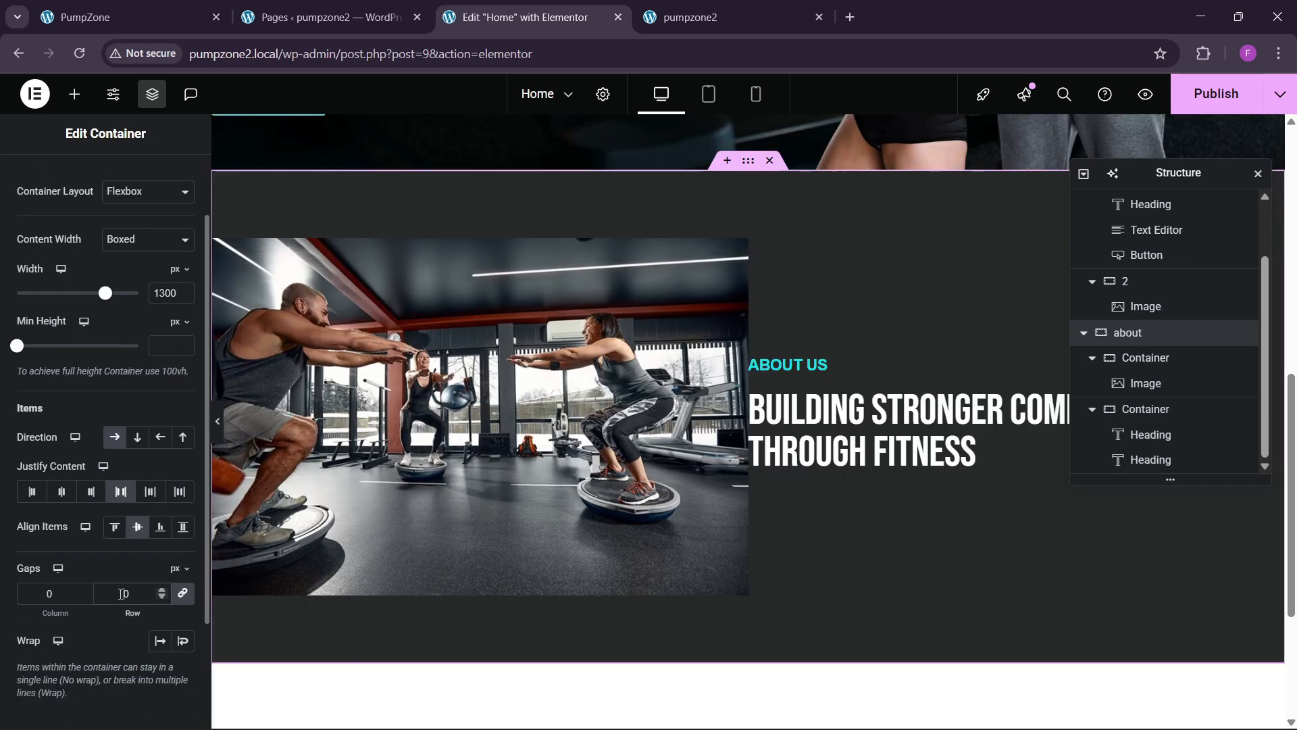
pyautogui.write('60')
pyautogui.scroll(4, 654, 436)
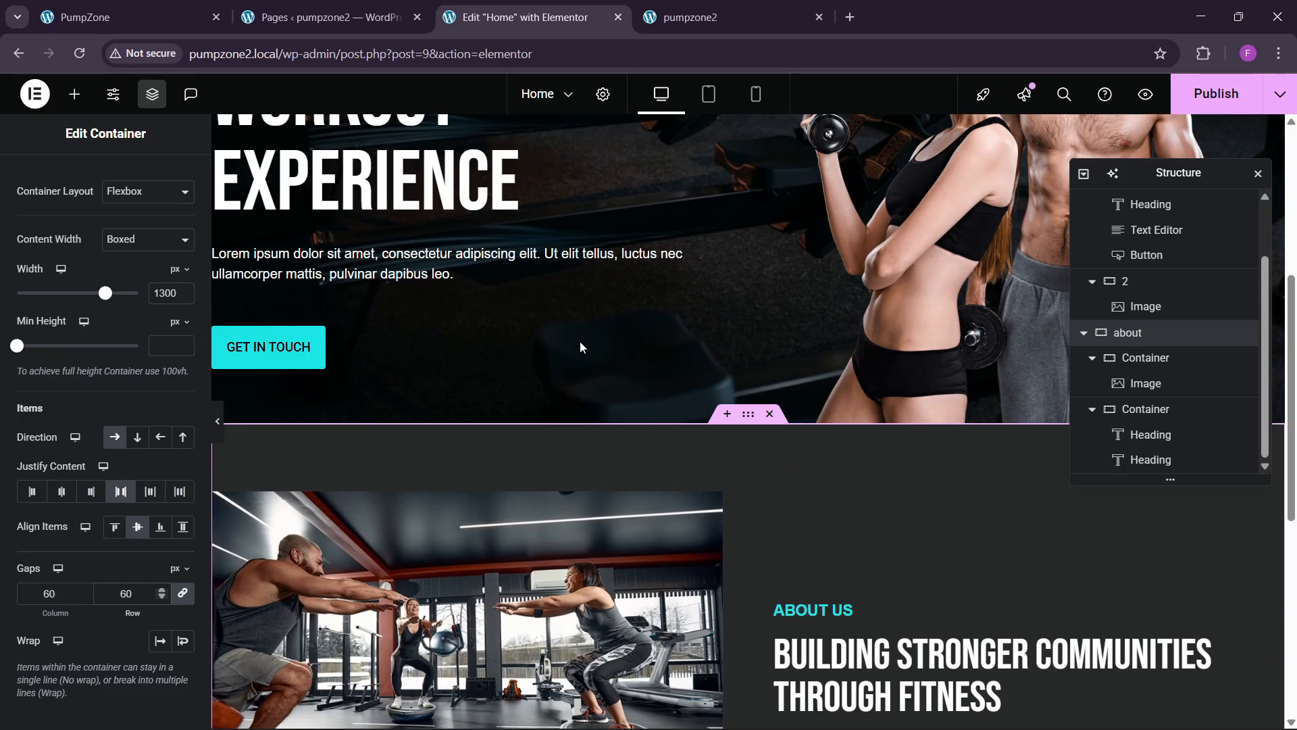
pyautogui.click(128, 17)
pyautogui.click(525, 17)
# Step: Copy the hero's lorem ipsum paragraph and paste it below the About heading
pyautogui.scroll(2, 419, 404)
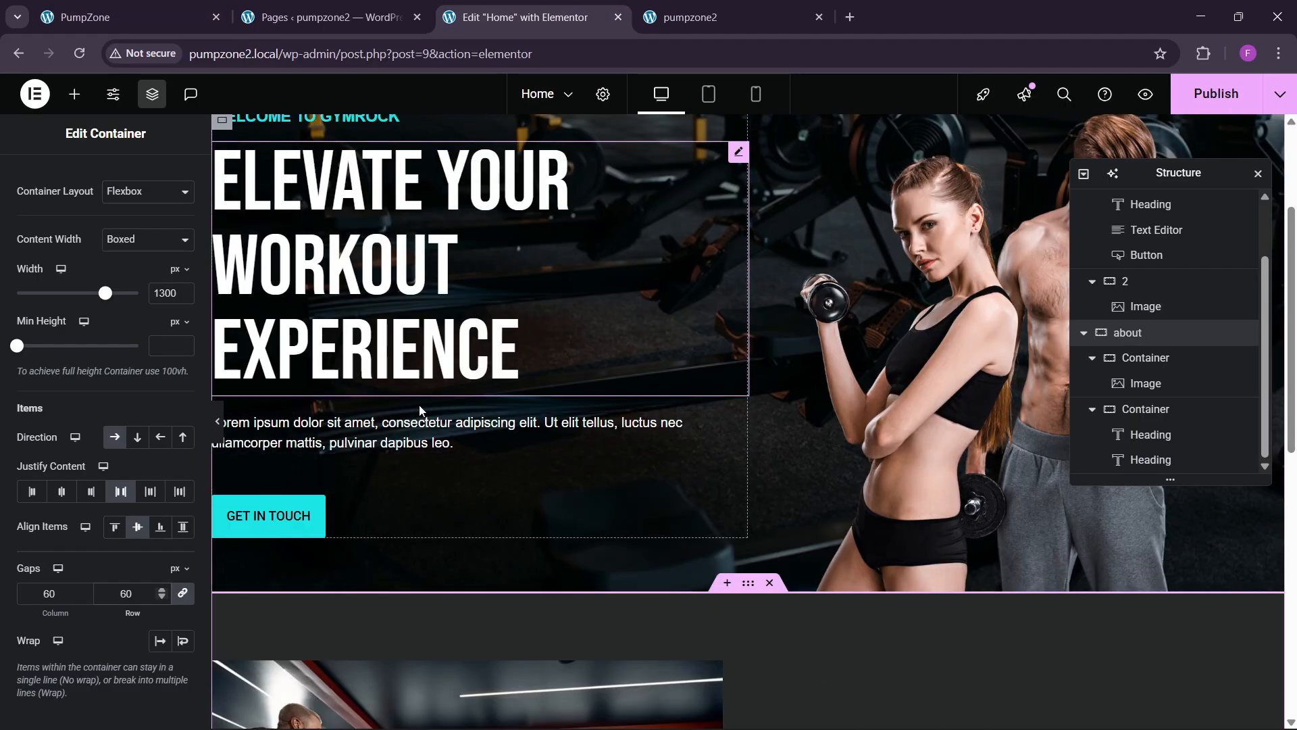
pyautogui.rightClick(419, 404)
pyautogui.click(428, 414)
pyautogui.scroll(-2, 836, 424)
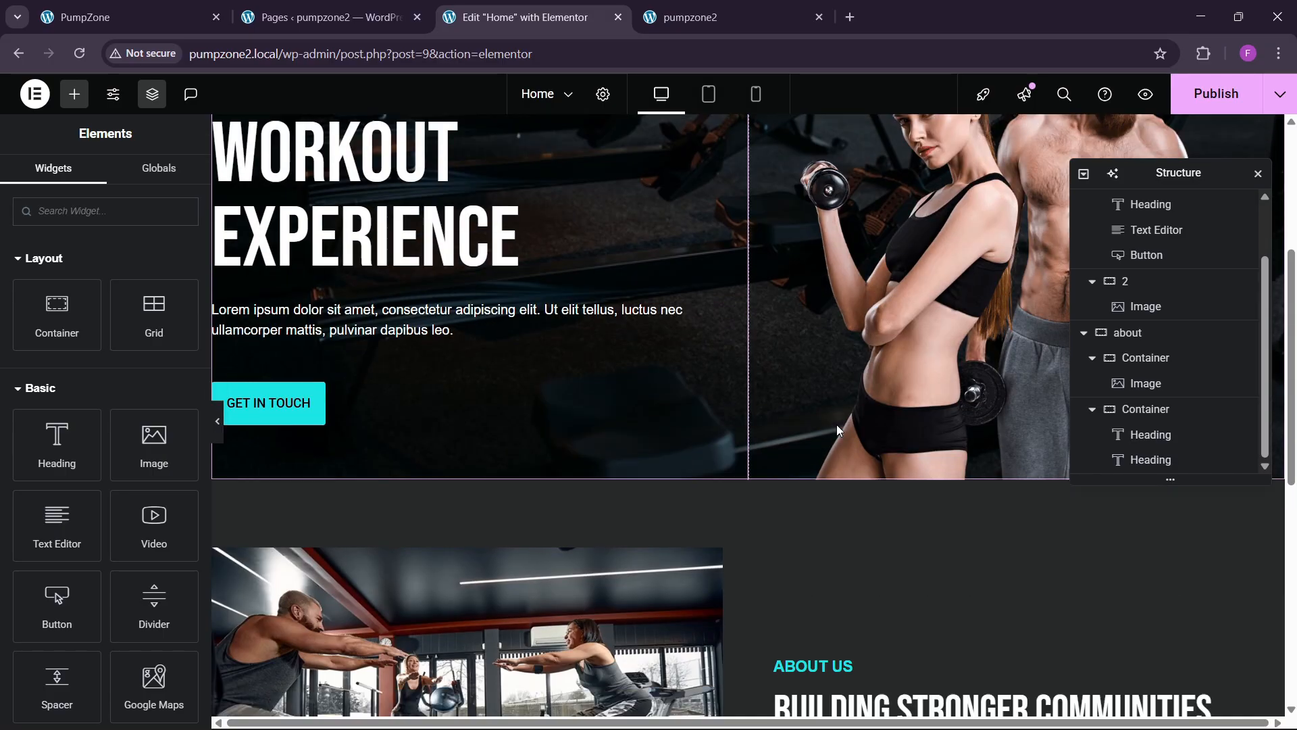
pyautogui.scroll(-5, 837, 425)
pyautogui.rightClick(885, 405)
pyautogui.click(905, 448)
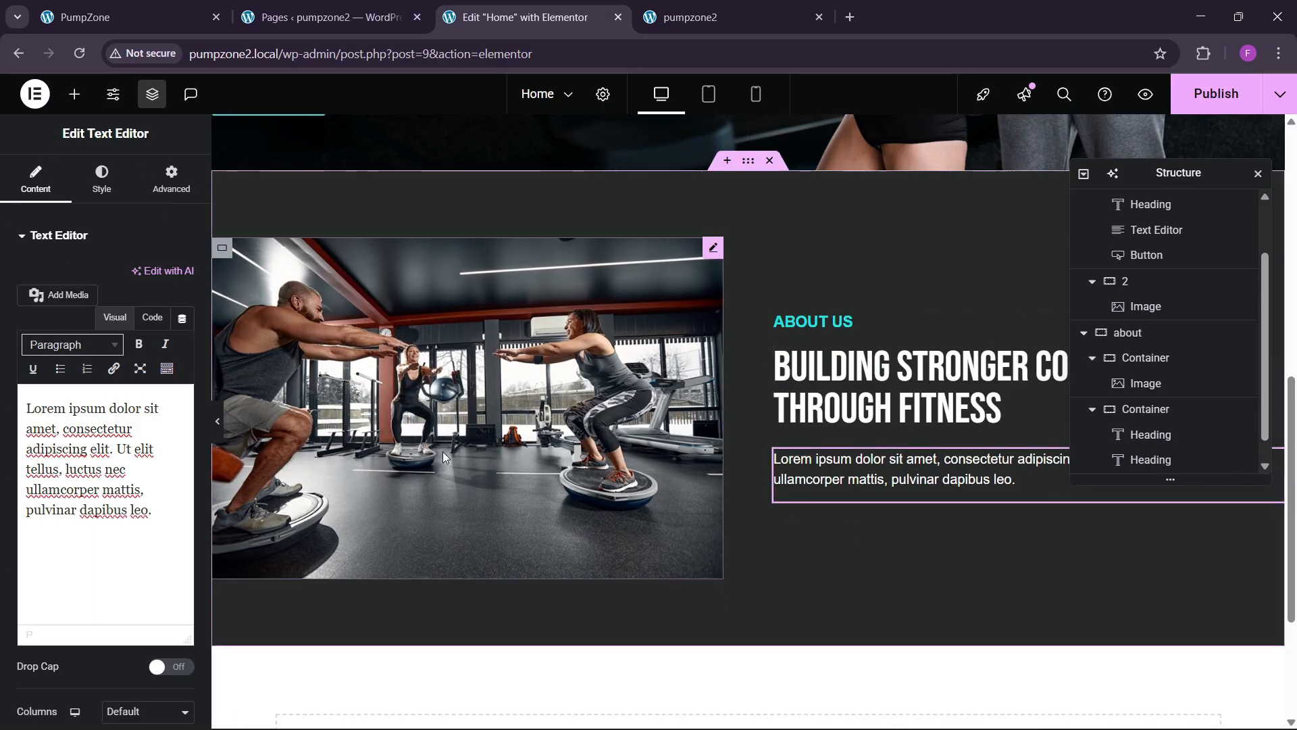
pyautogui.scroll(4, 443, 456)
# Step: Copy the GET IN TOUCH button and paste it below the About paragraph
pyautogui.rightClick(304, 429)
pyautogui.click(310, 417)
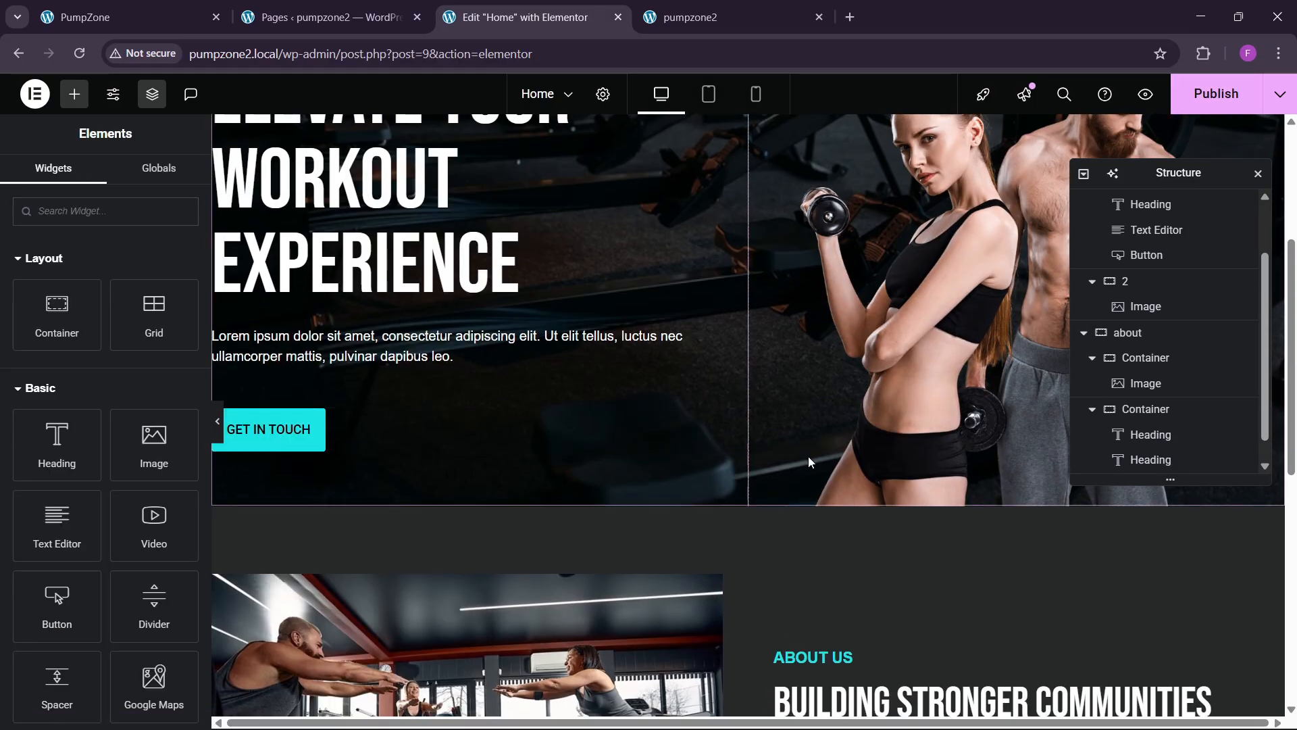
pyautogui.scroll(-7, 809, 461)
pyautogui.rightClick(848, 298)
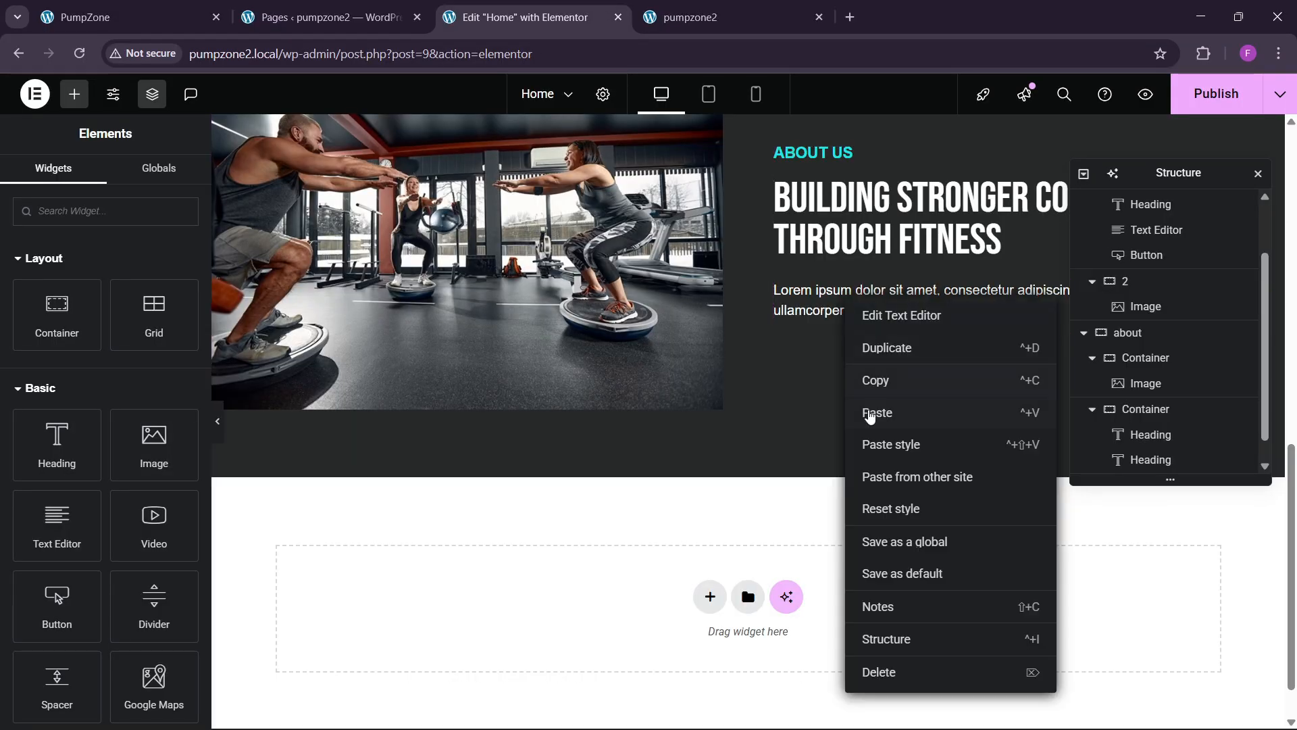
pyautogui.click(870, 413)
# Step: Switch the About paragraph's Text Editor to Code view
pyautogui.click(879, 267)
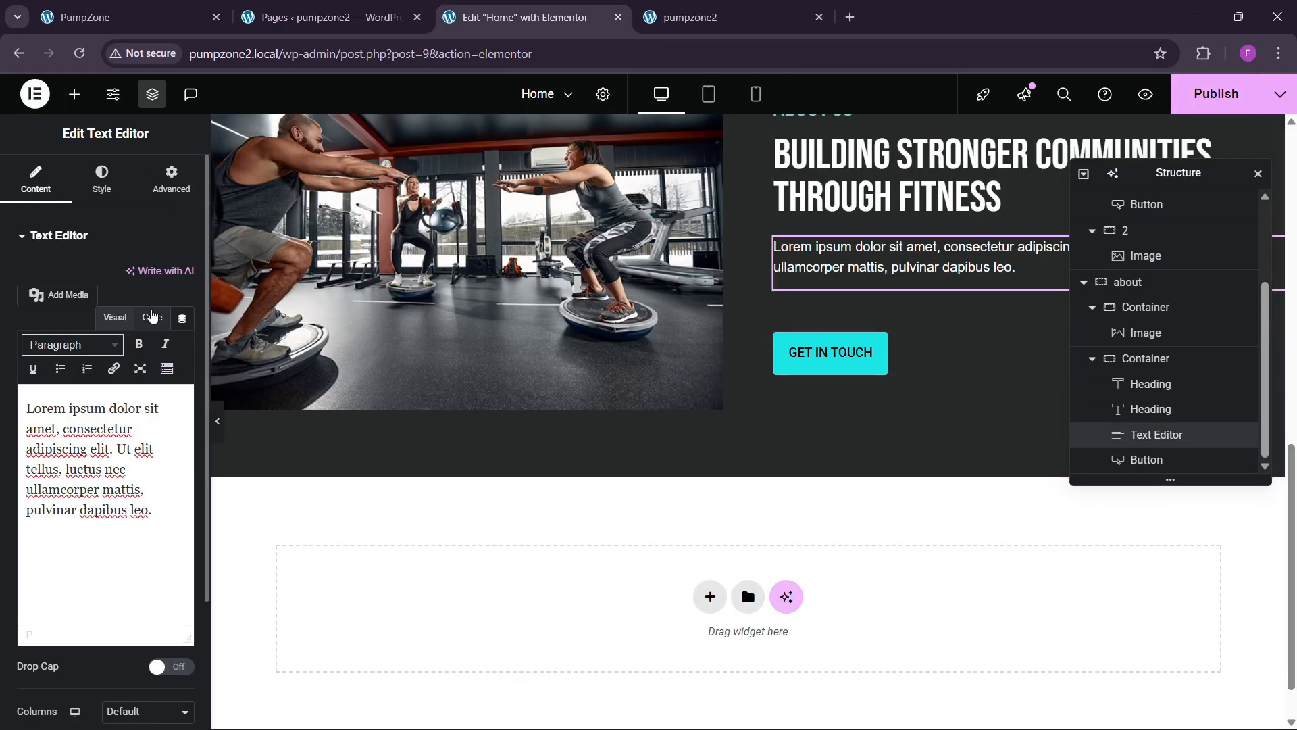
pyautogui.click(152, 317)
pyautogui.click(168, 486)
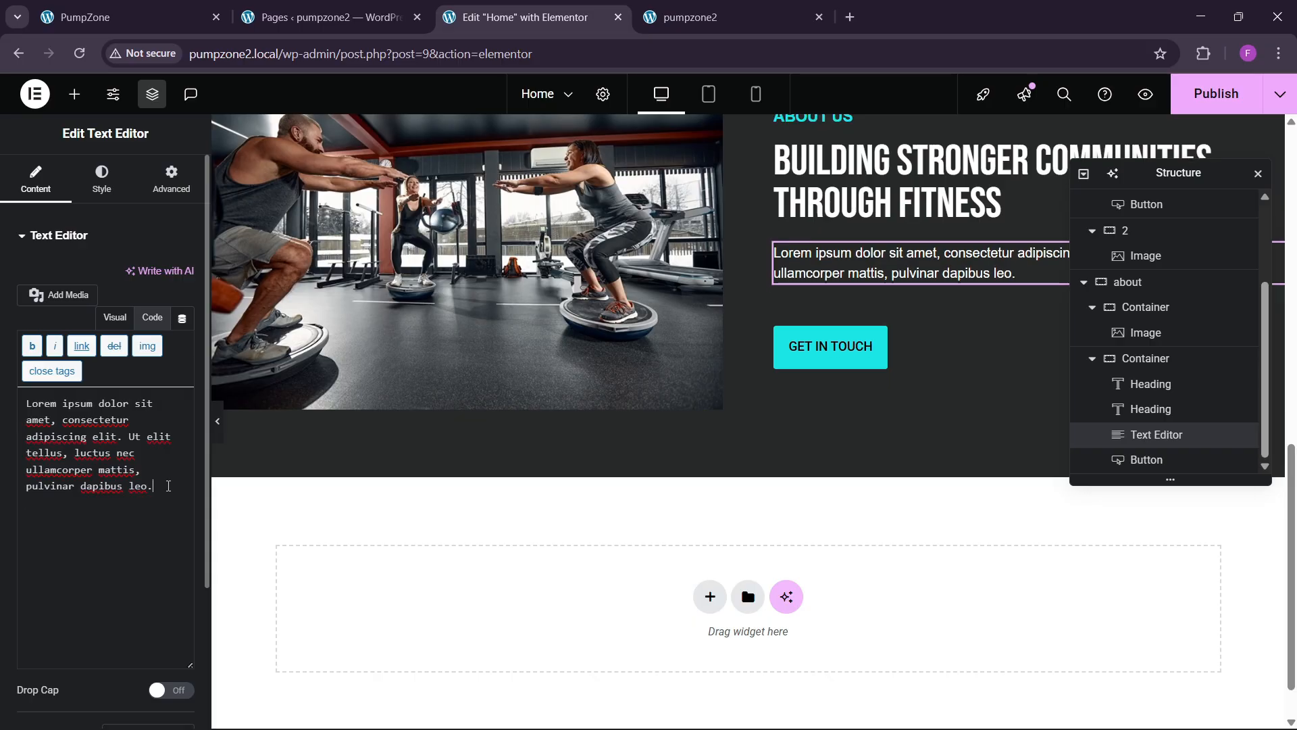
pyautogui.scroll(4, 702, 364)
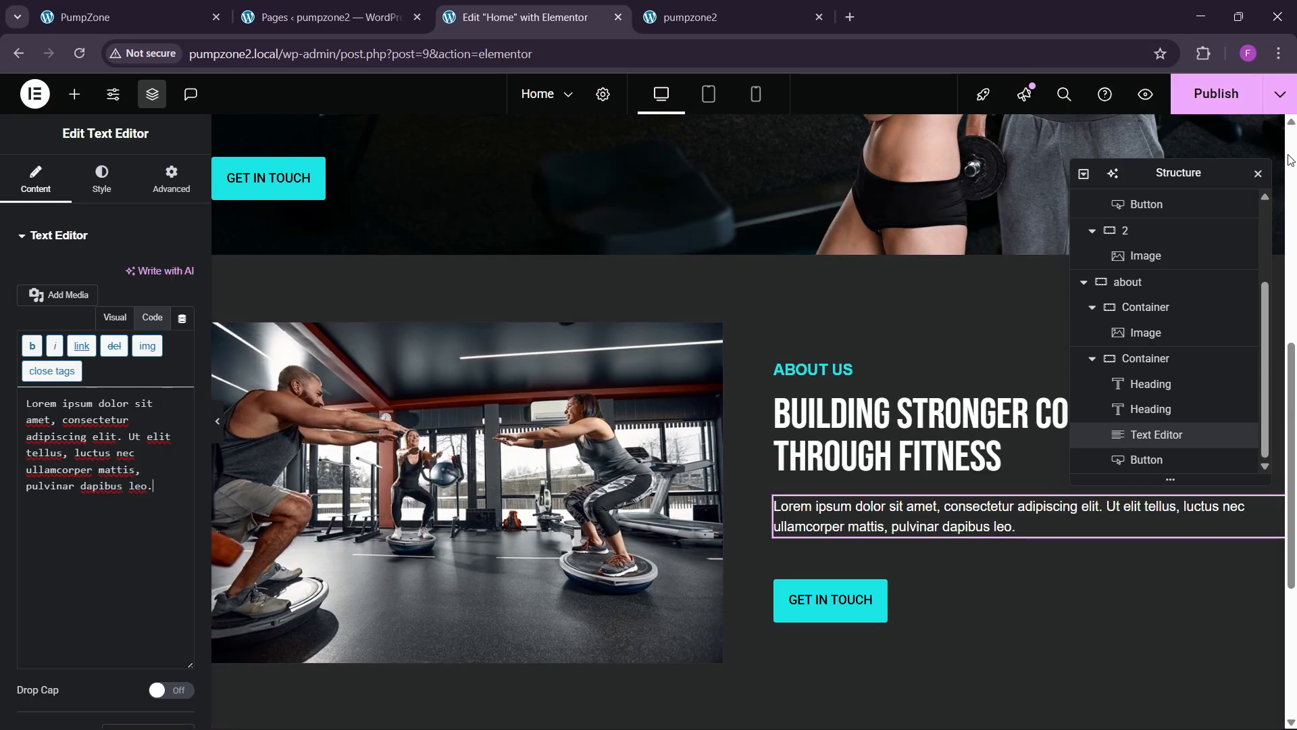
# Step: Publish the page and compare with the reference site's About section and 50+/27+ counters
pyautogui.click(1232, 105)
pyautogui.click(89, 19)
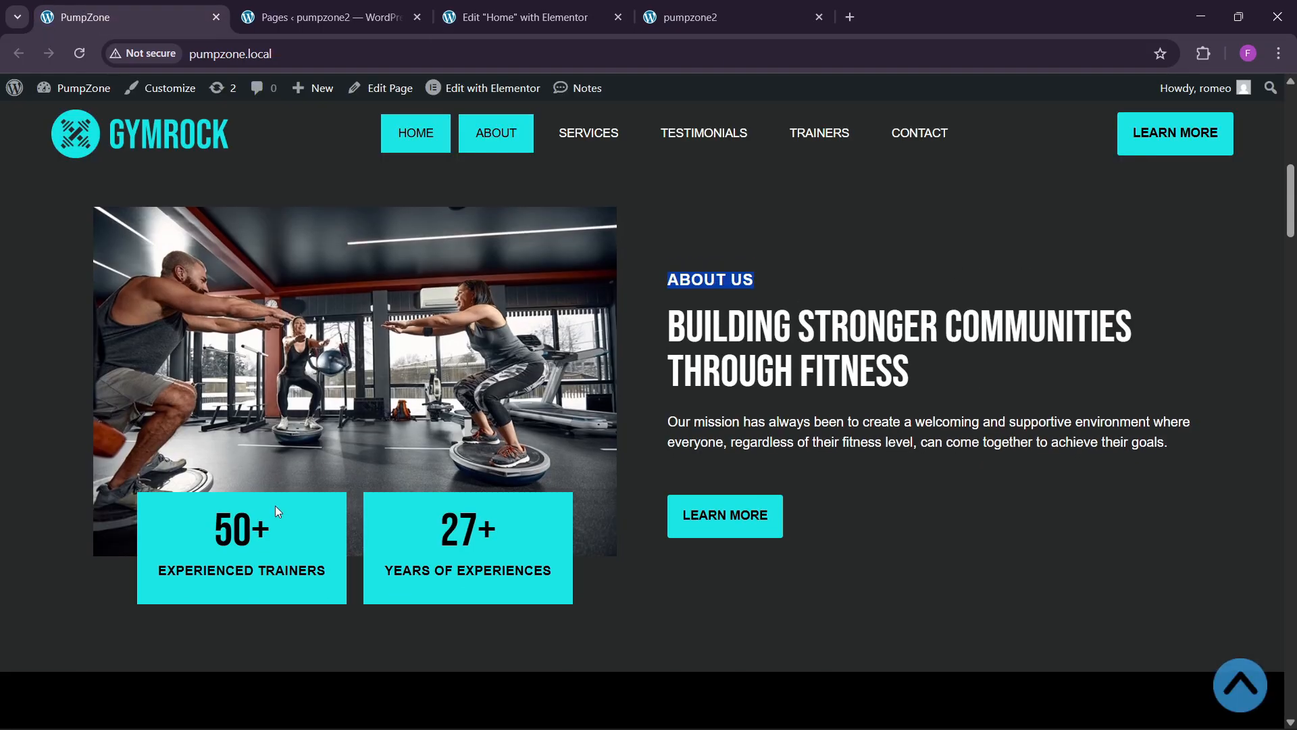
pyautogui.scroll(-1, 438, 545)
pyautogui.scroll(1, 439, 545)
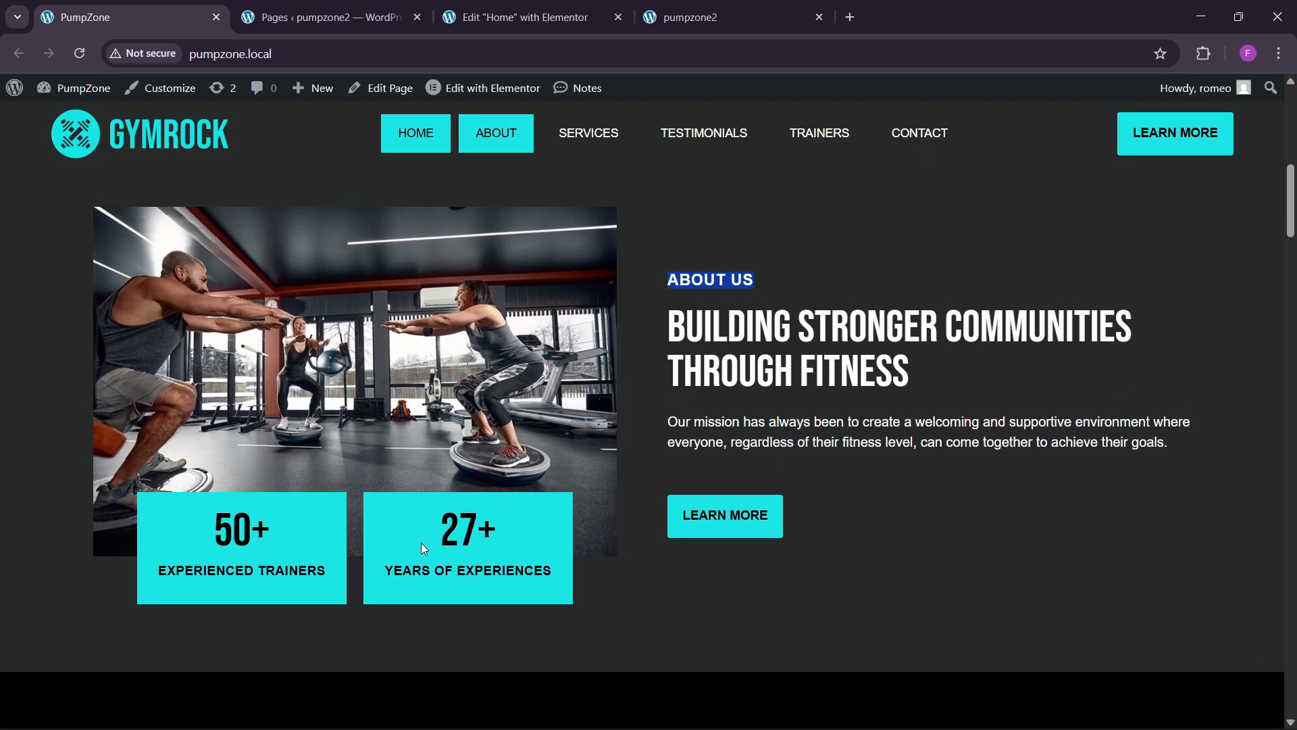
# Step: Add an empty zero-padding container below the About gym photo
pyautogui.click(573, 12)
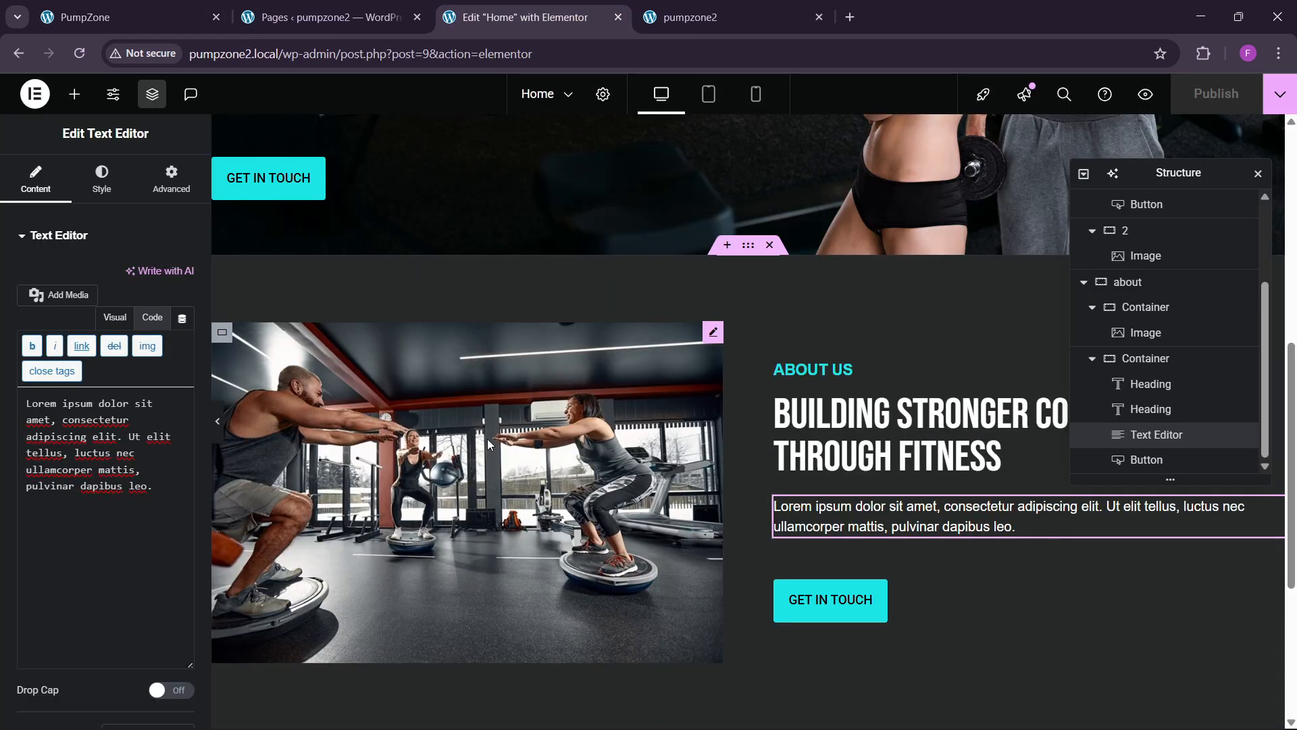
pyautogui.scroll(-2, 371, 355)
pyautogui.click(74, 94)
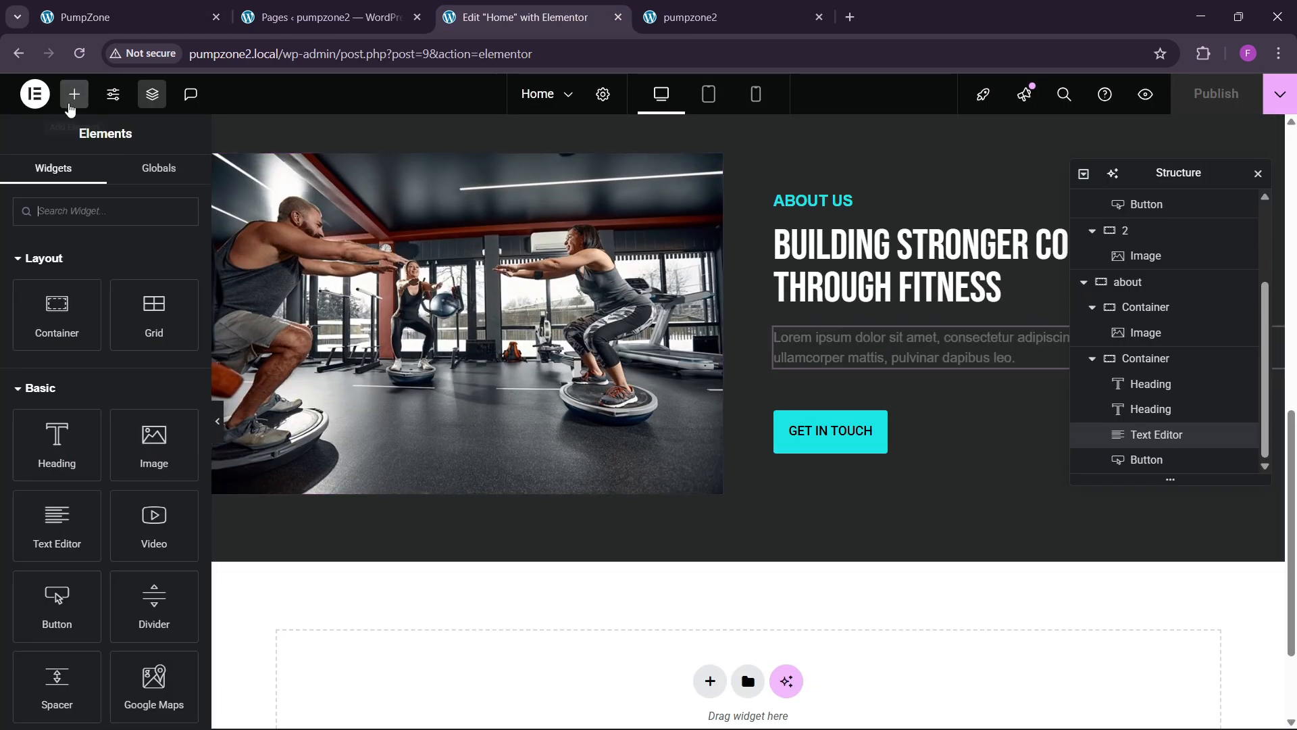
pyautogui.moveTo(58, 308); pyautogui.dragTo(423, 368)
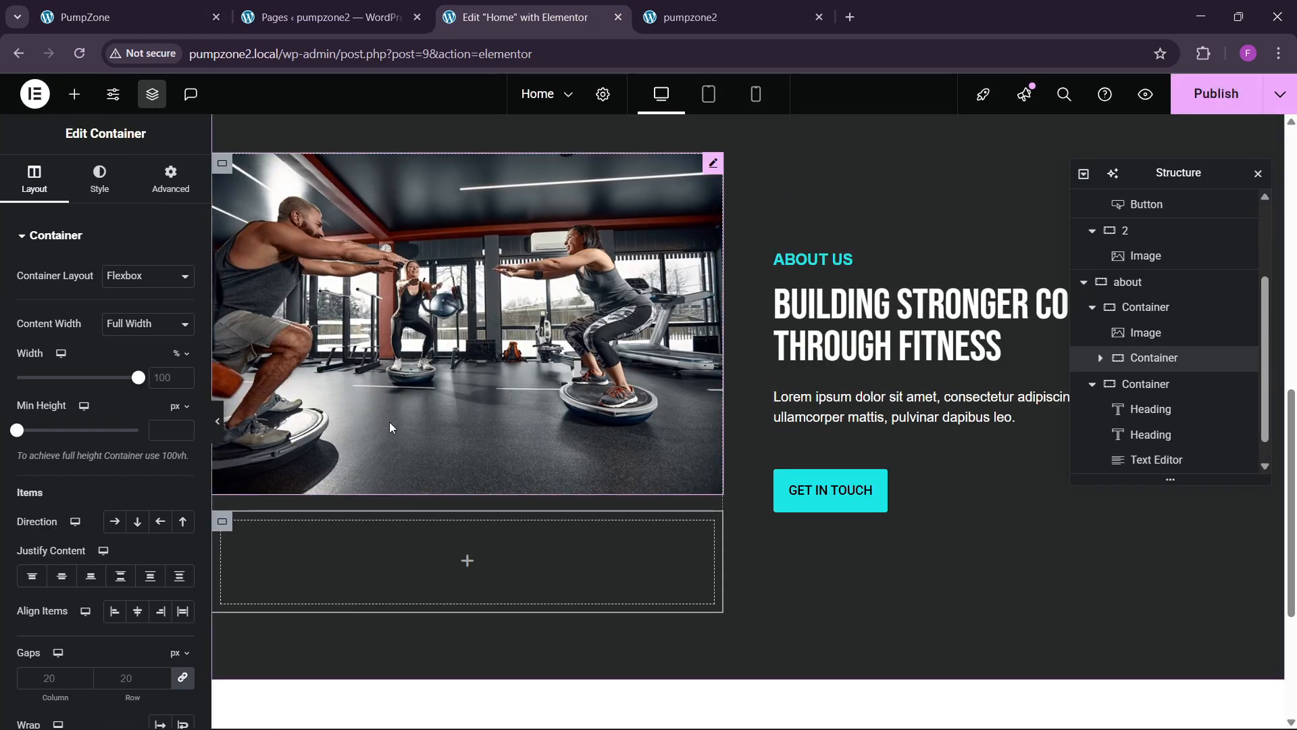
pyautogui.click(169, 182)
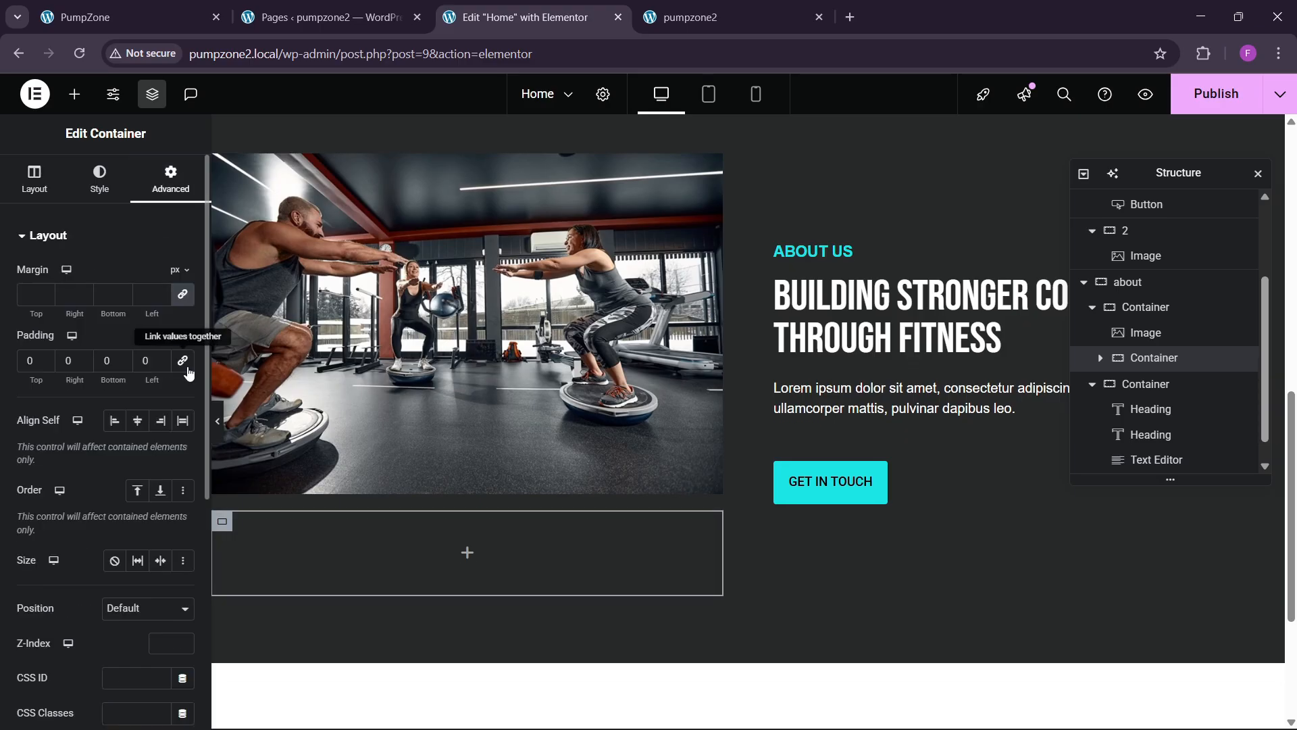
# Step: Nest a new container inside it and rename it 'counter section'
pyautogui.click(74, 94)
pyautogui.moveTo(54, 297); pyautogui.dragTo(433, 544)
pyautogui.click(170, 181)
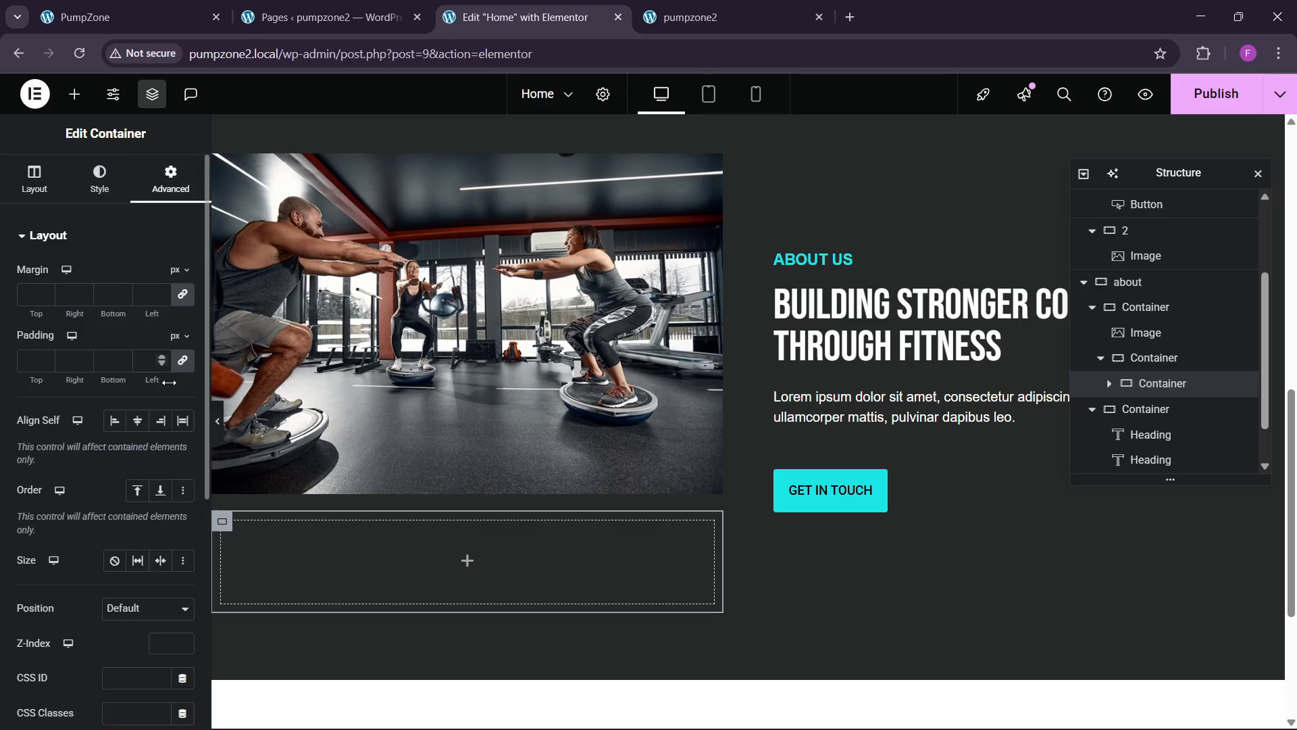
pyautogui.scroll(-2, 1149, 392)
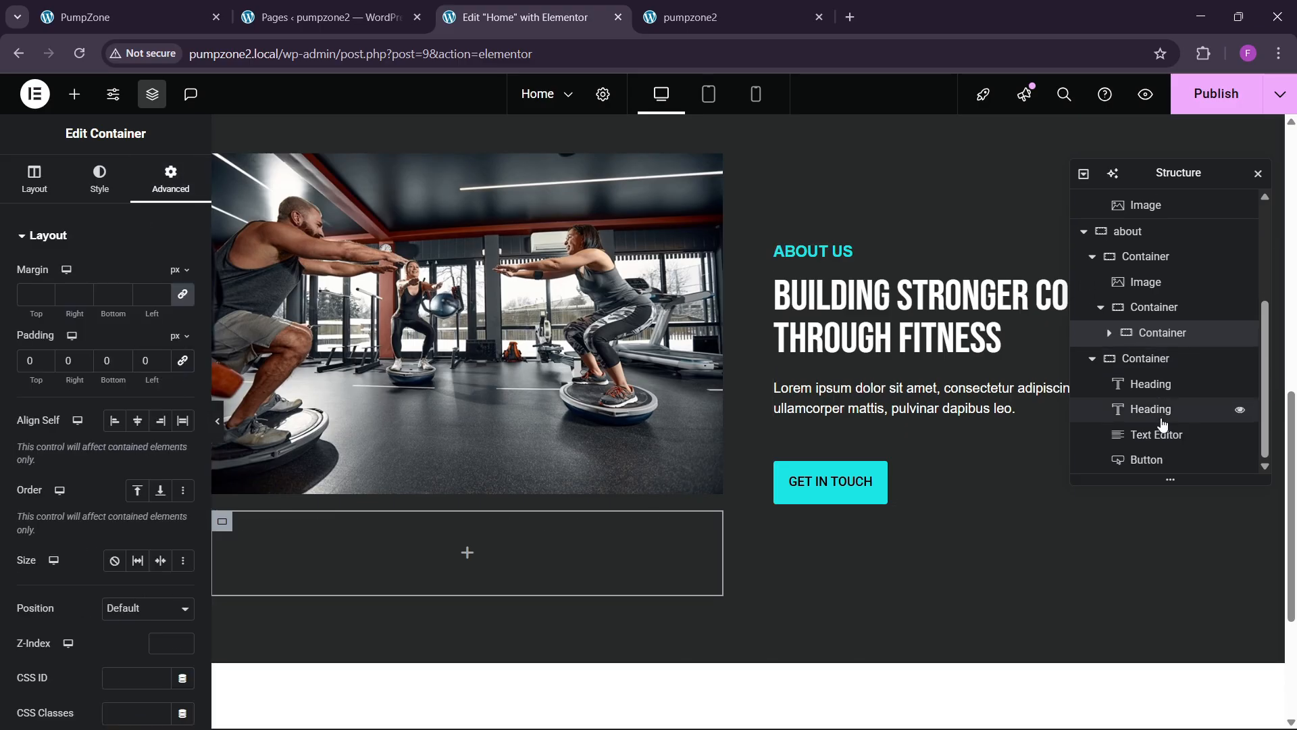
pyautogui.doubleClick(1157, 359)
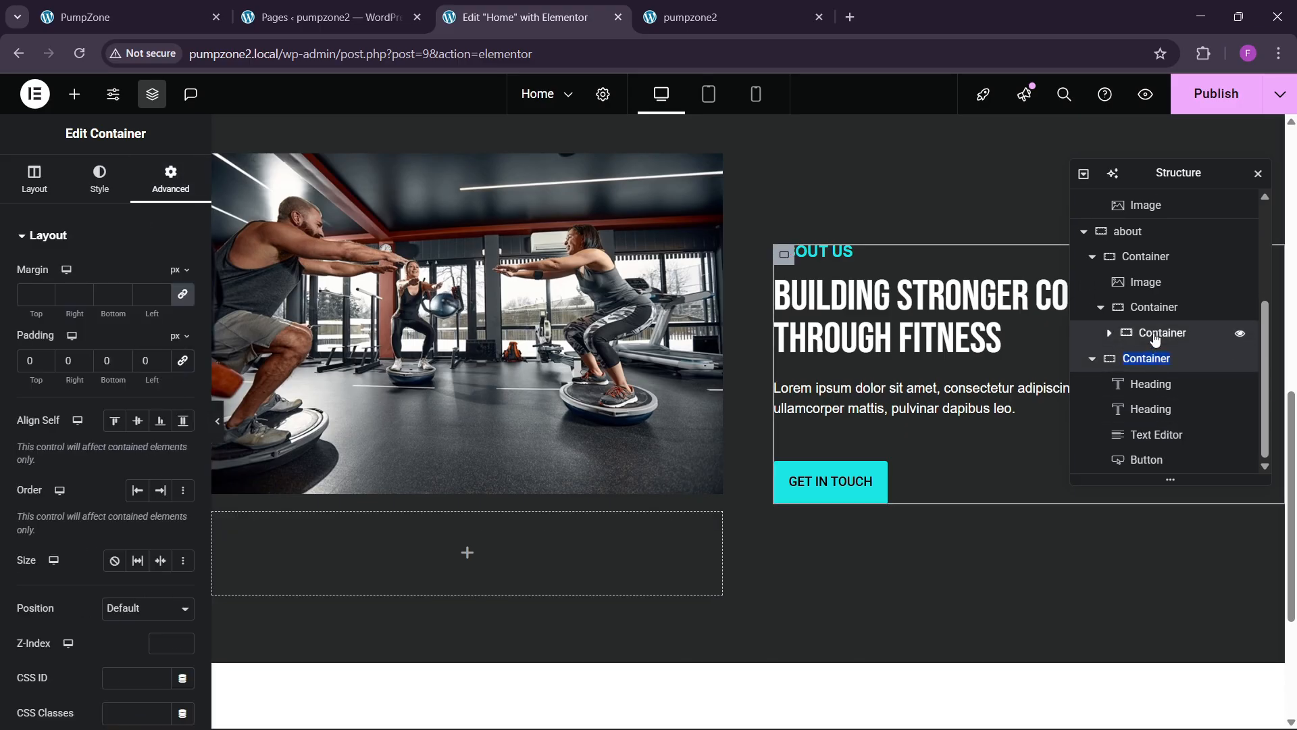
pyautogui.click(1156, 340)
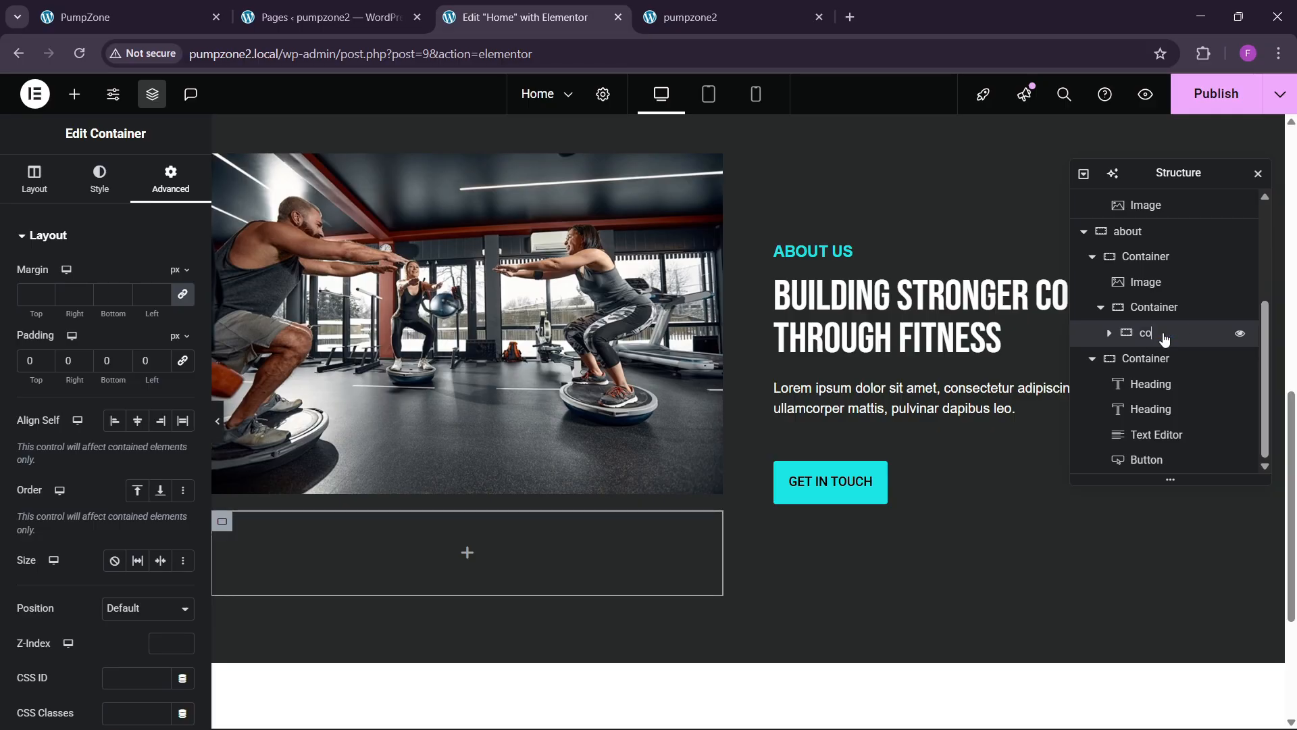
pyautogui.write('counter section')
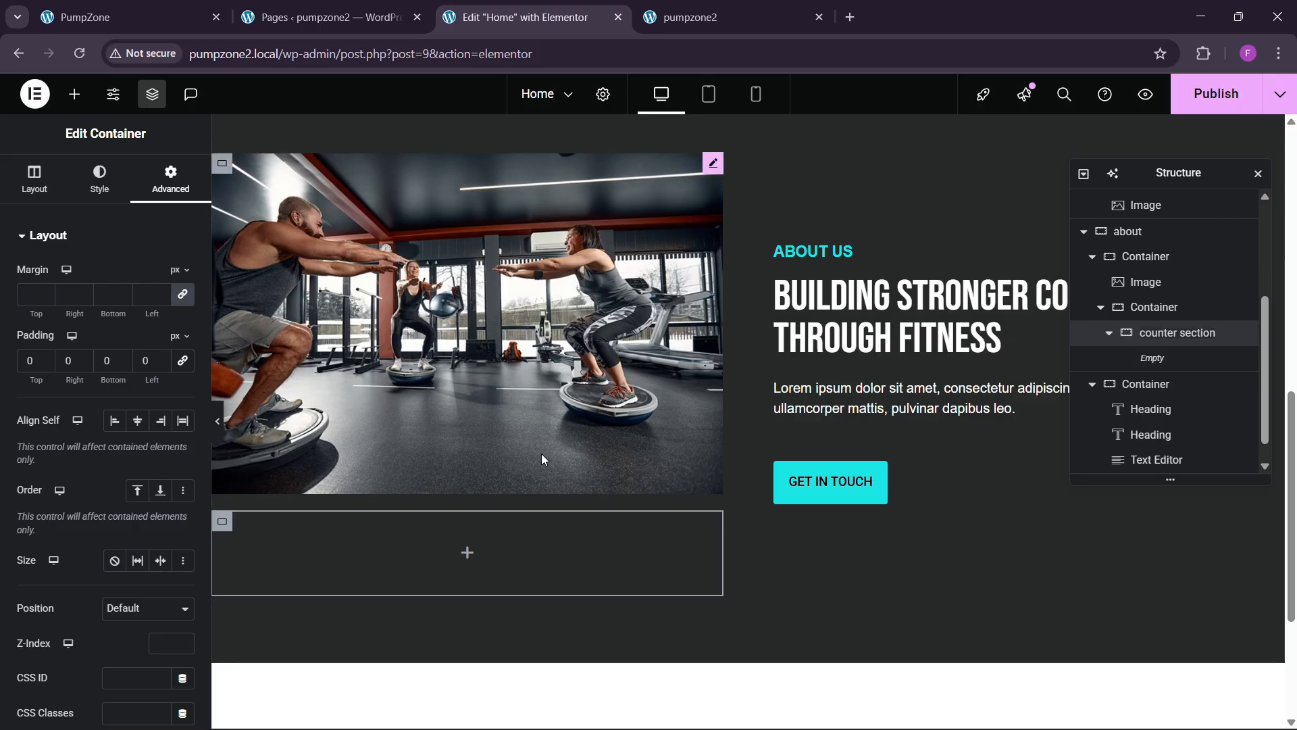
pyautogui.click(73, 94)
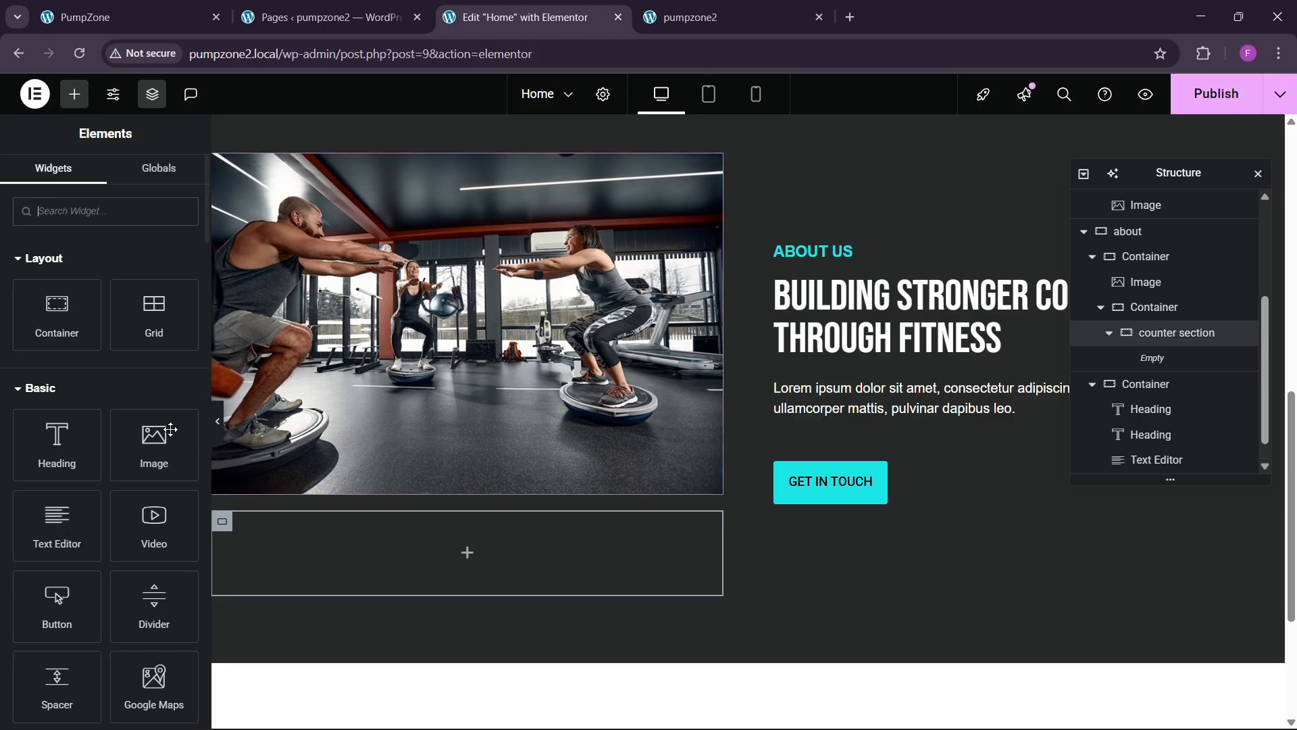
# Step: Drop a container into the counter section, then delete that nested container
pyautogui.moveTo(68, 321); pyautogui.dragTo(384, 528)
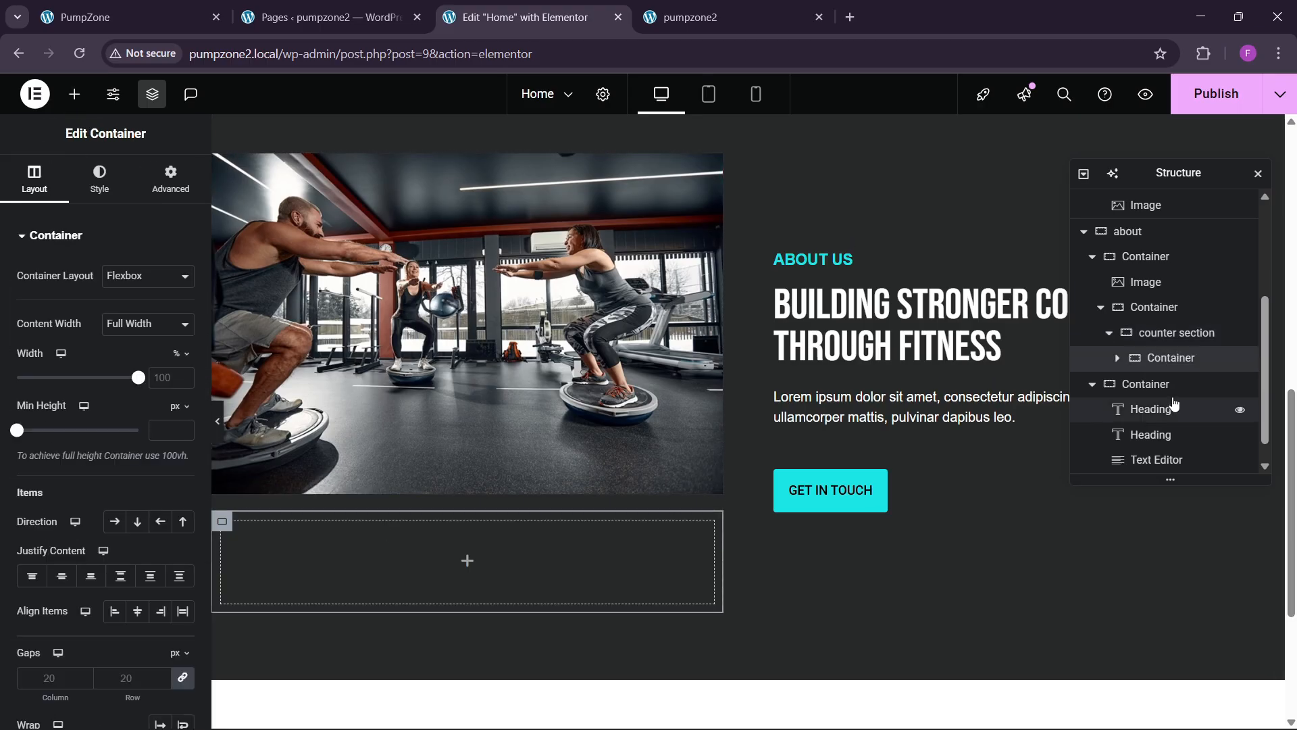
pyautogui.click(1156, 308)
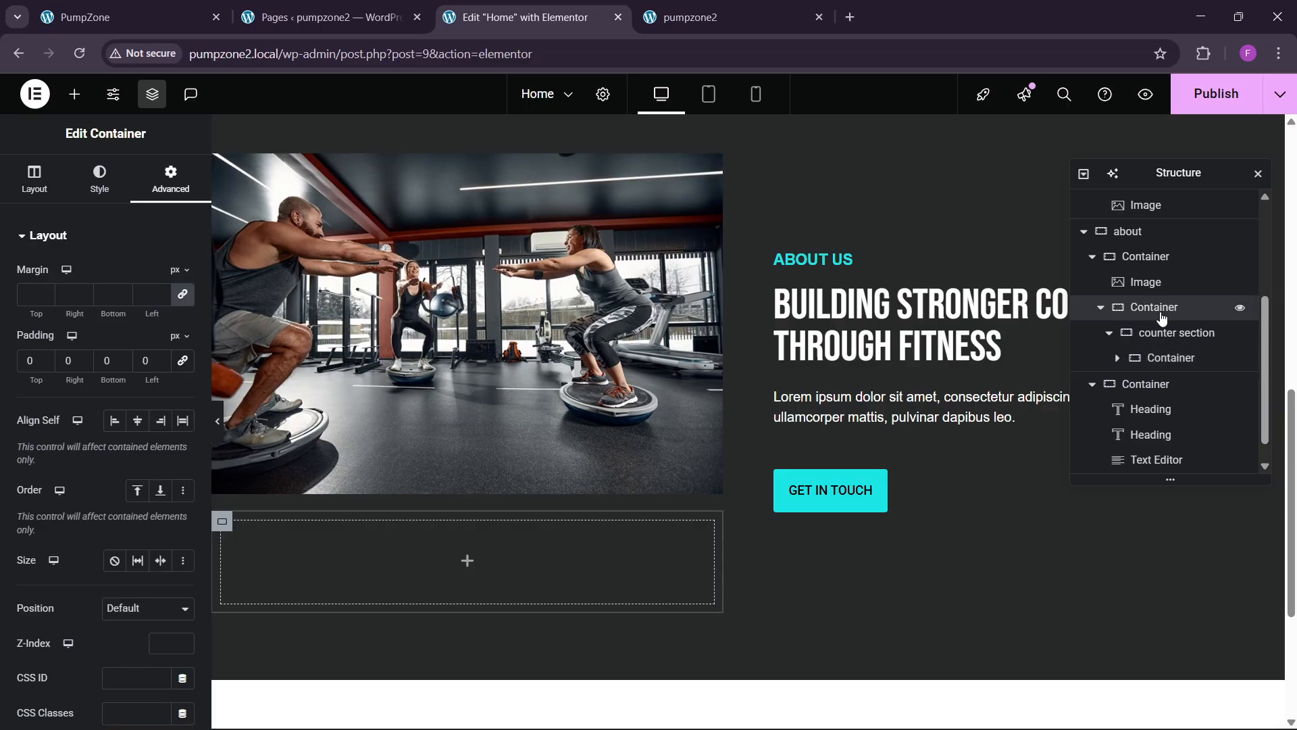
pyautogui.click(1160, 330)
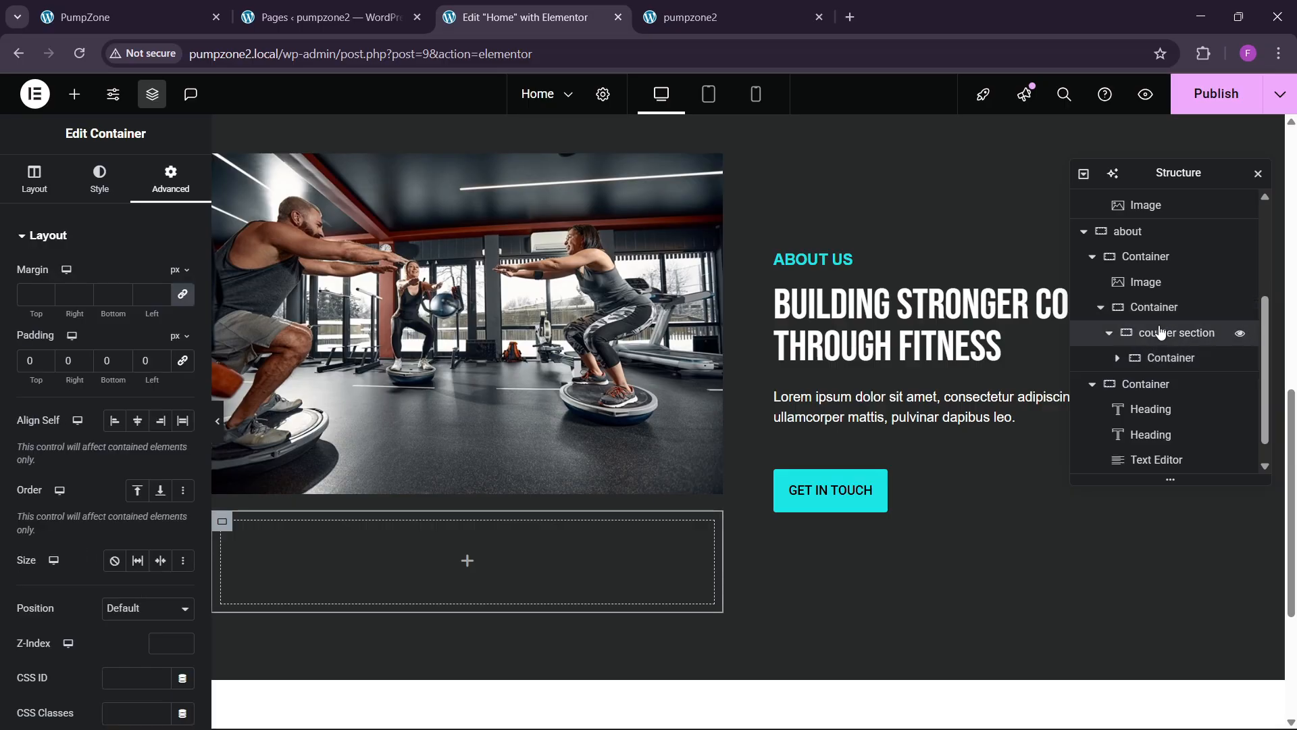
pyautogui.click(1158, 358)
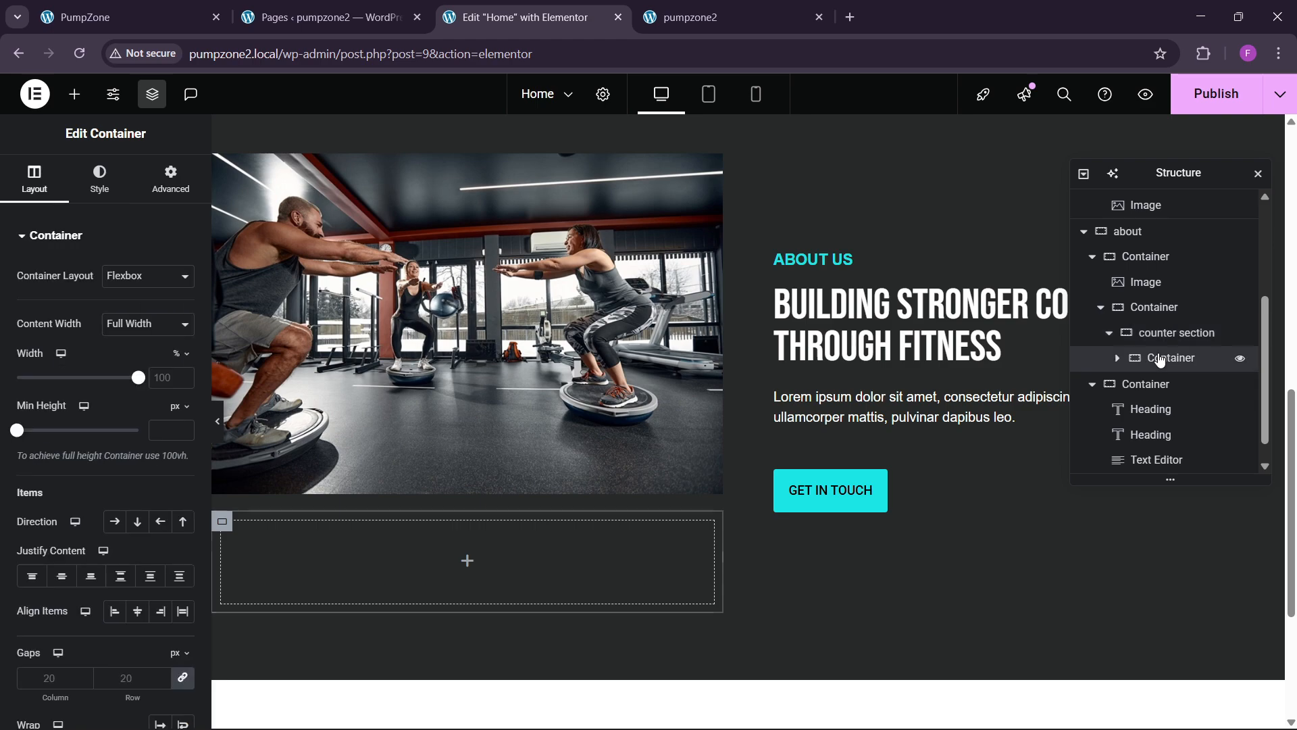
pyautogui.rightClick(1158, 359)
pyautogui.click(1123, 676)
# Step: Duplicate the counter section and rename the parent container 'counter box'
pyautogui.click(1149, 334)
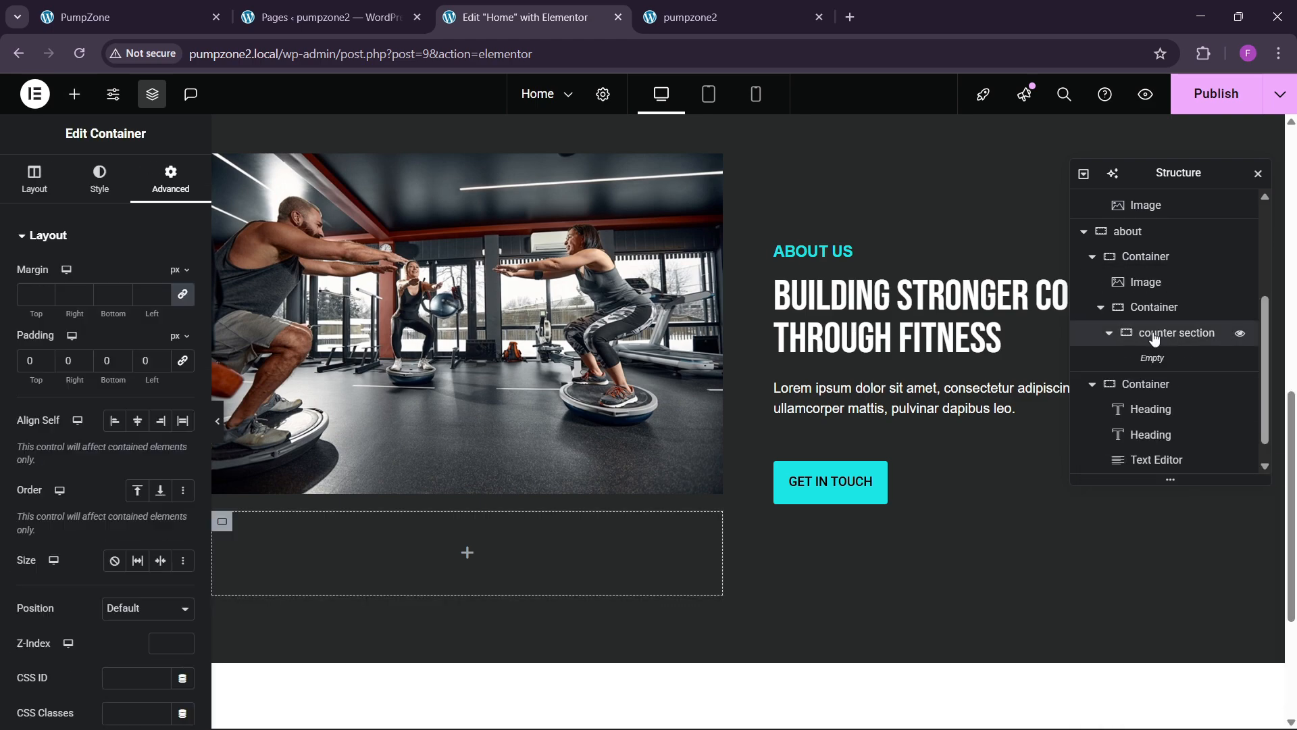
pyautogui.rightClick(1154, 336)
pyautogui.click(1149, 326)
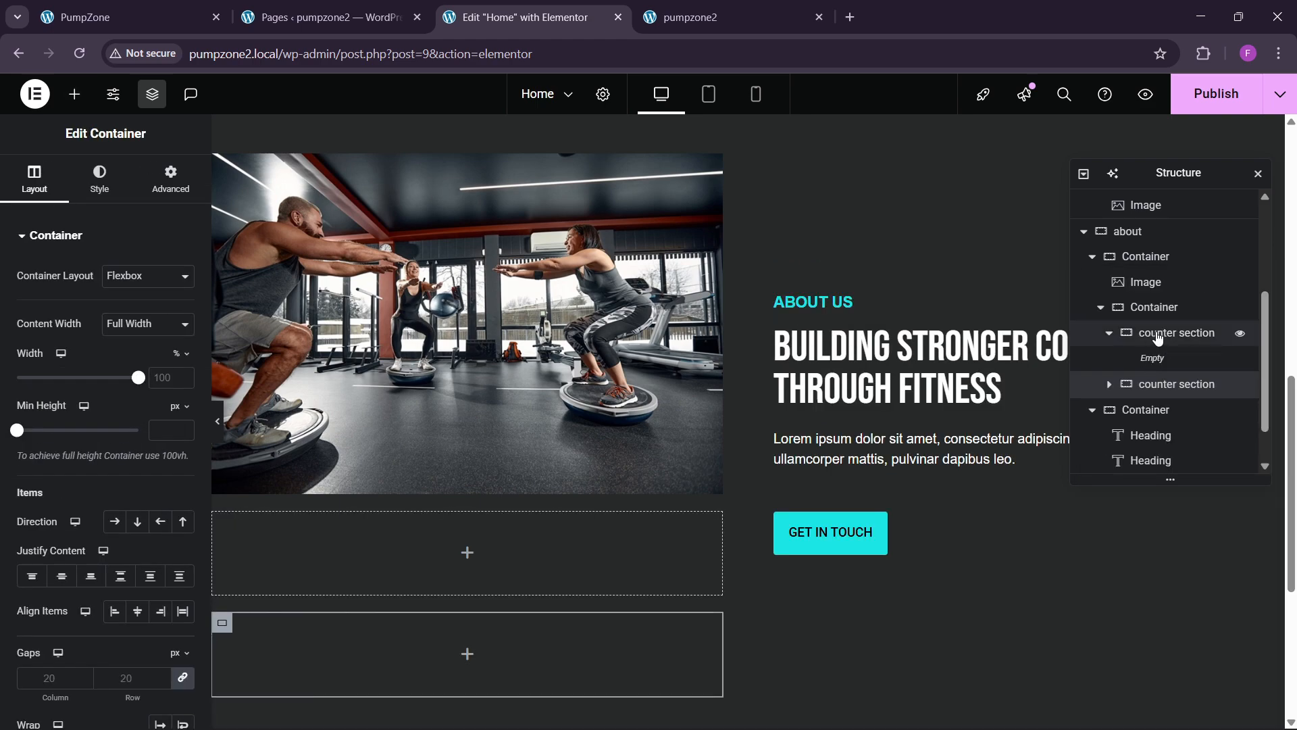
pyautogui.doubleClick(1155, 308)
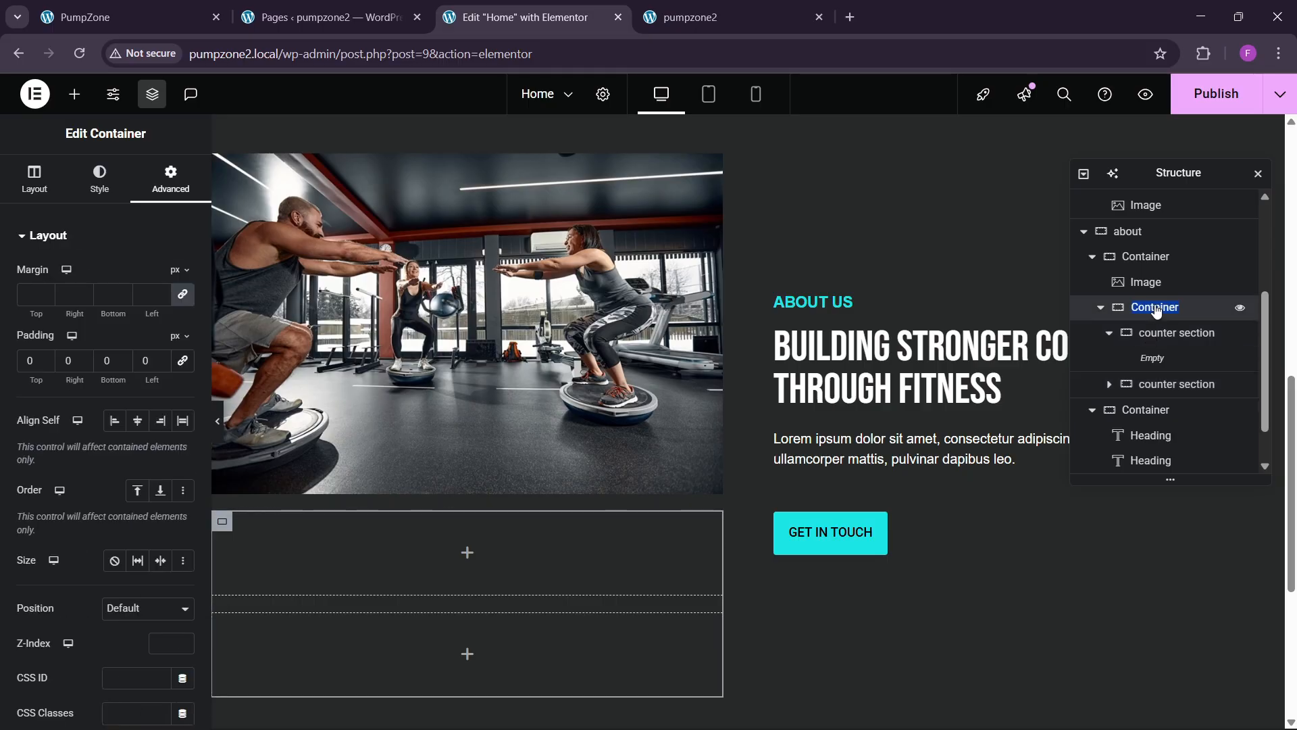
pyautogui.write('counter box')
pyautogui.press('Return')
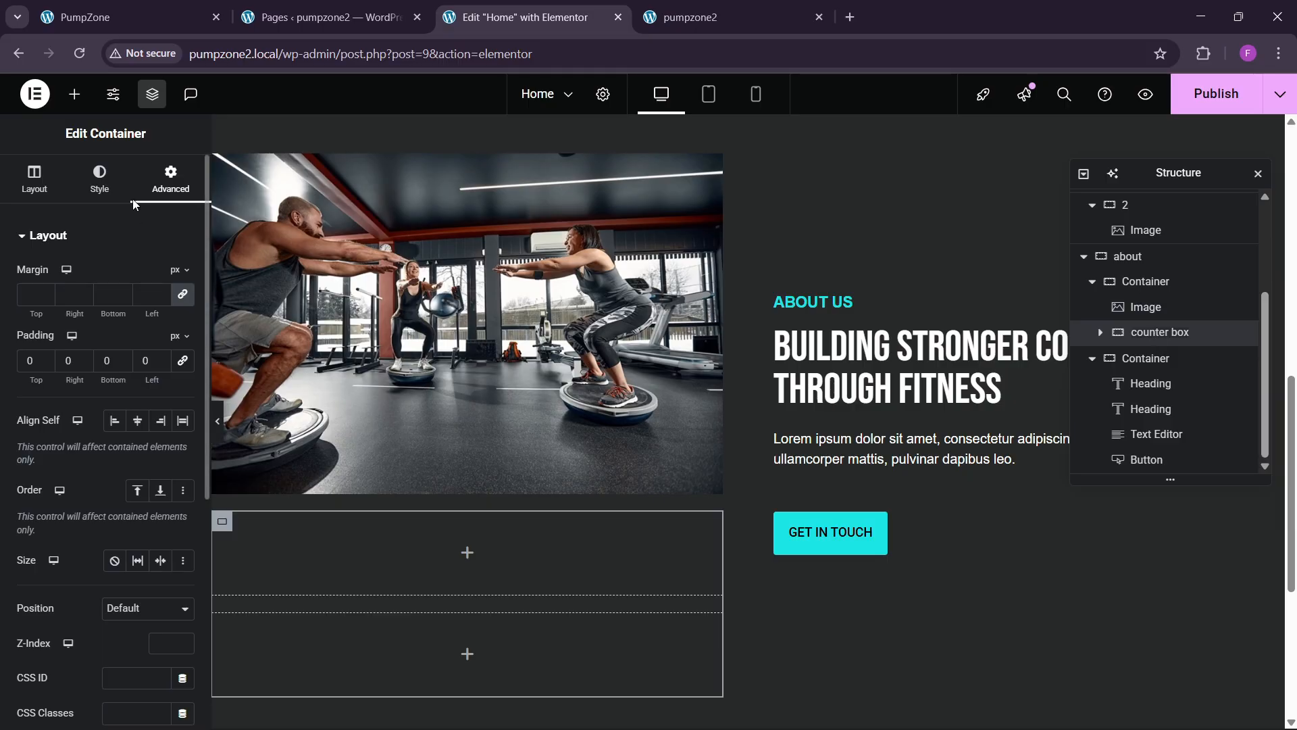
pyautogui.click(34, 179)
# Step: Set counter box Direction to Row and the counter sections' width to 80%
pyautogui.click(115, 521)
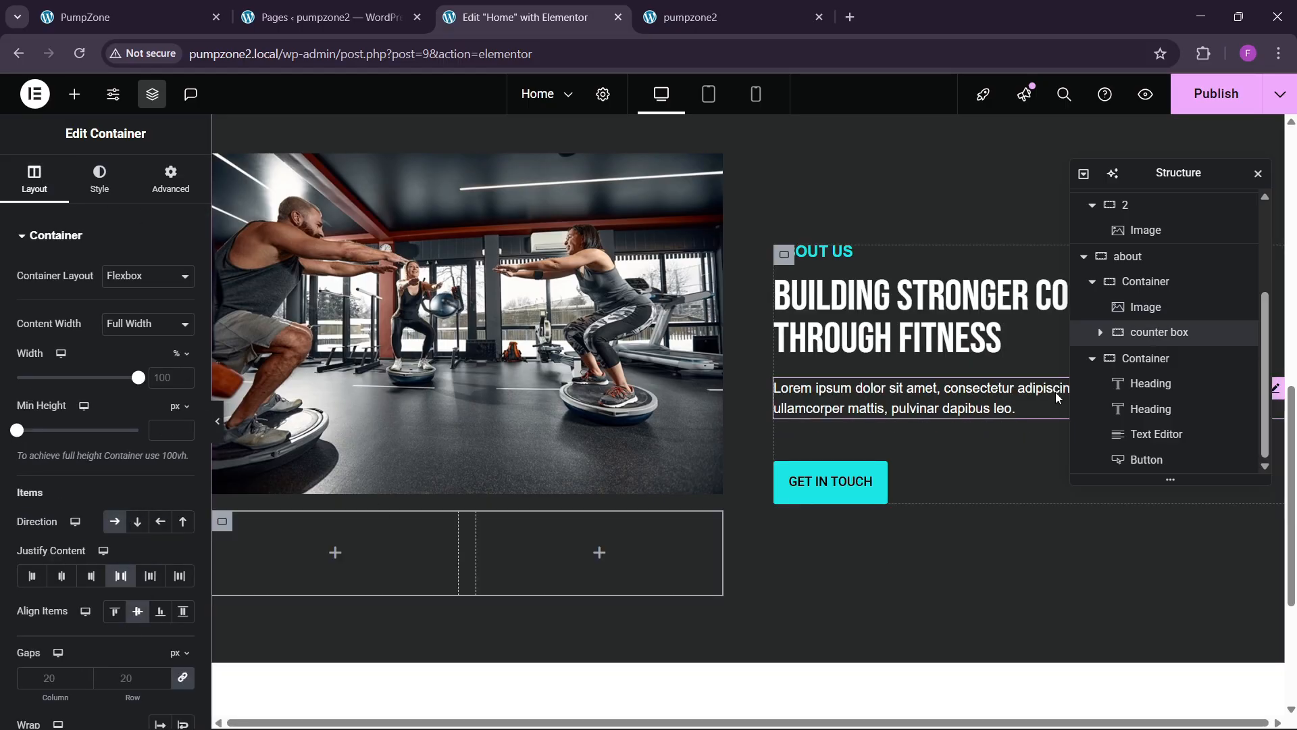
pyautogui.click(1099, 334)
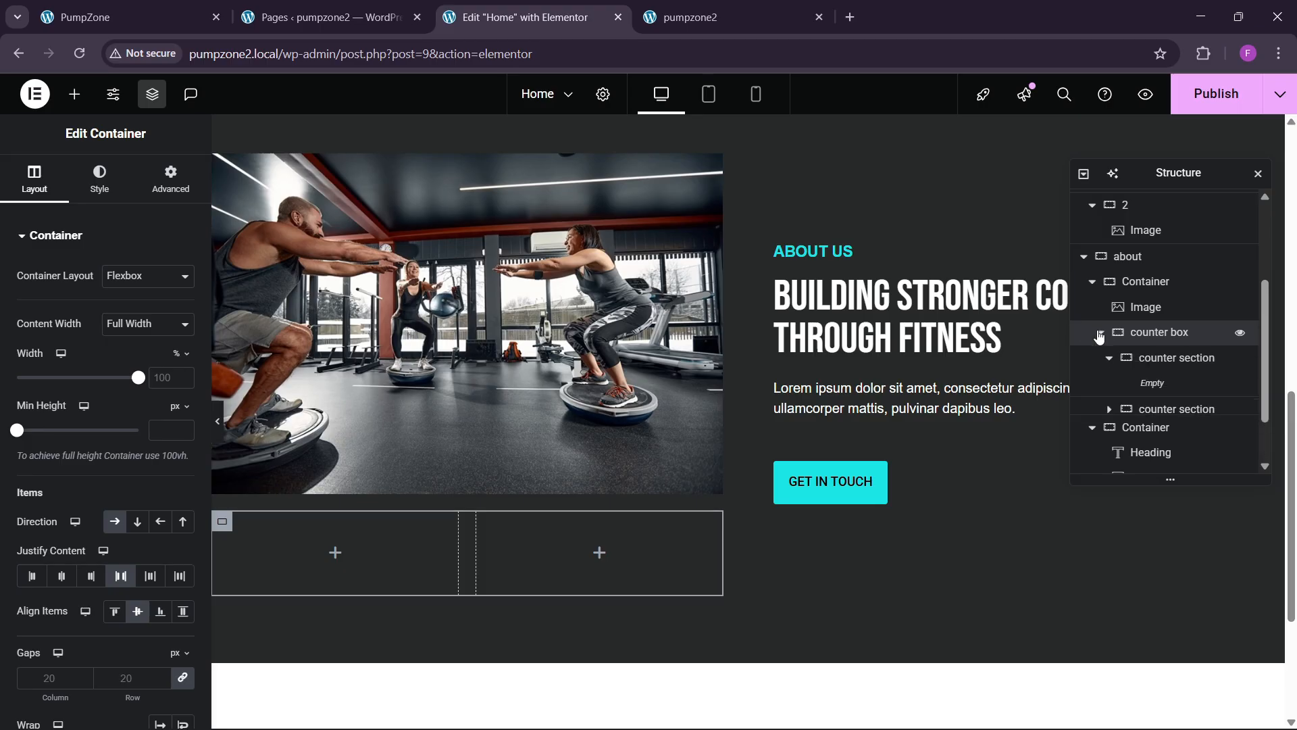
pyautogui.click(1159, 367)
pyautogui.scroll(-1, 1154, 299)
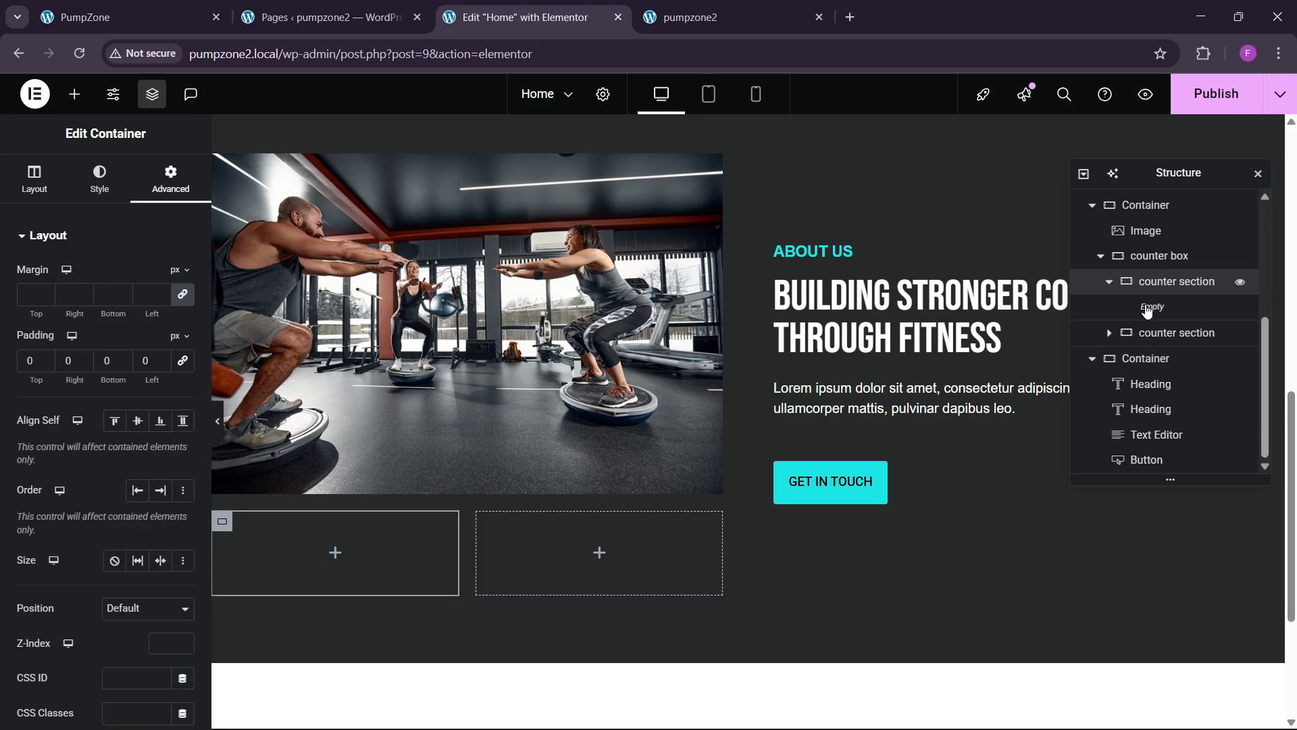
pyautogui.click(34, 179)
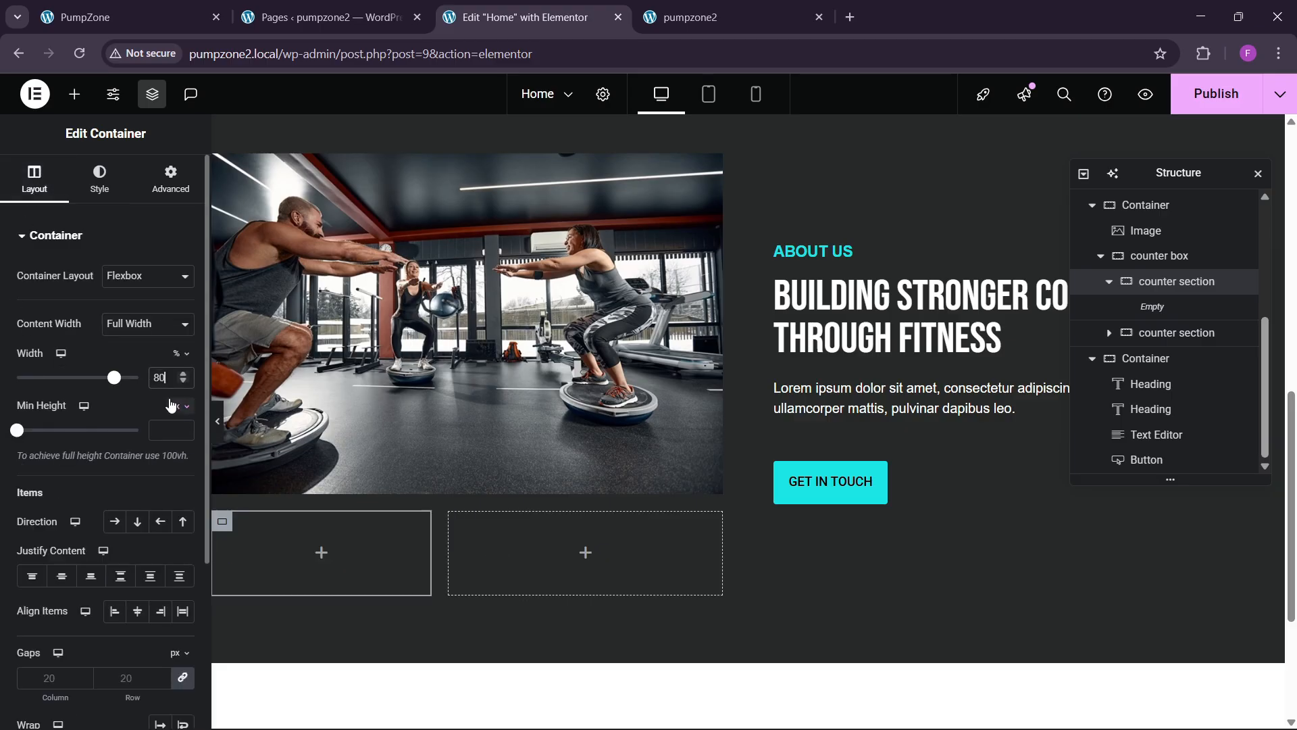
pyautogui.click(1112, 333)
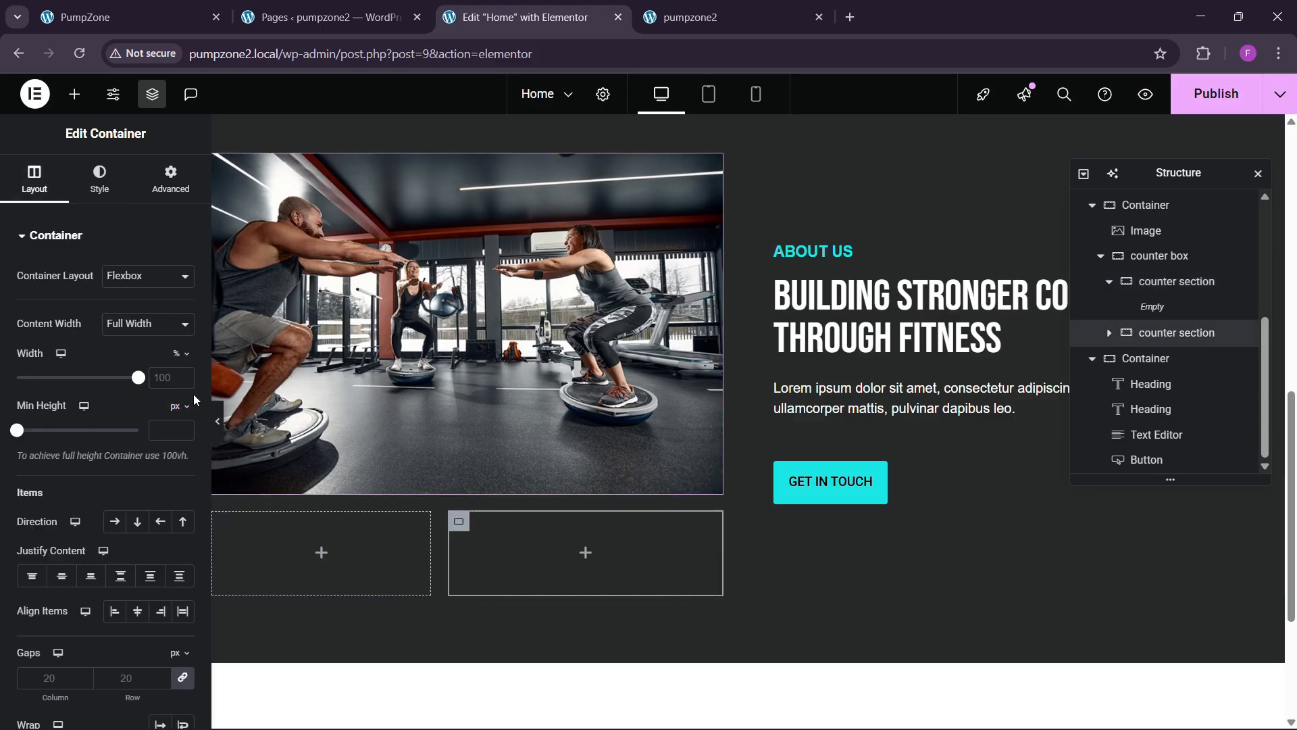
pyautogui.click(161, 384)
pyautogui.write('80')
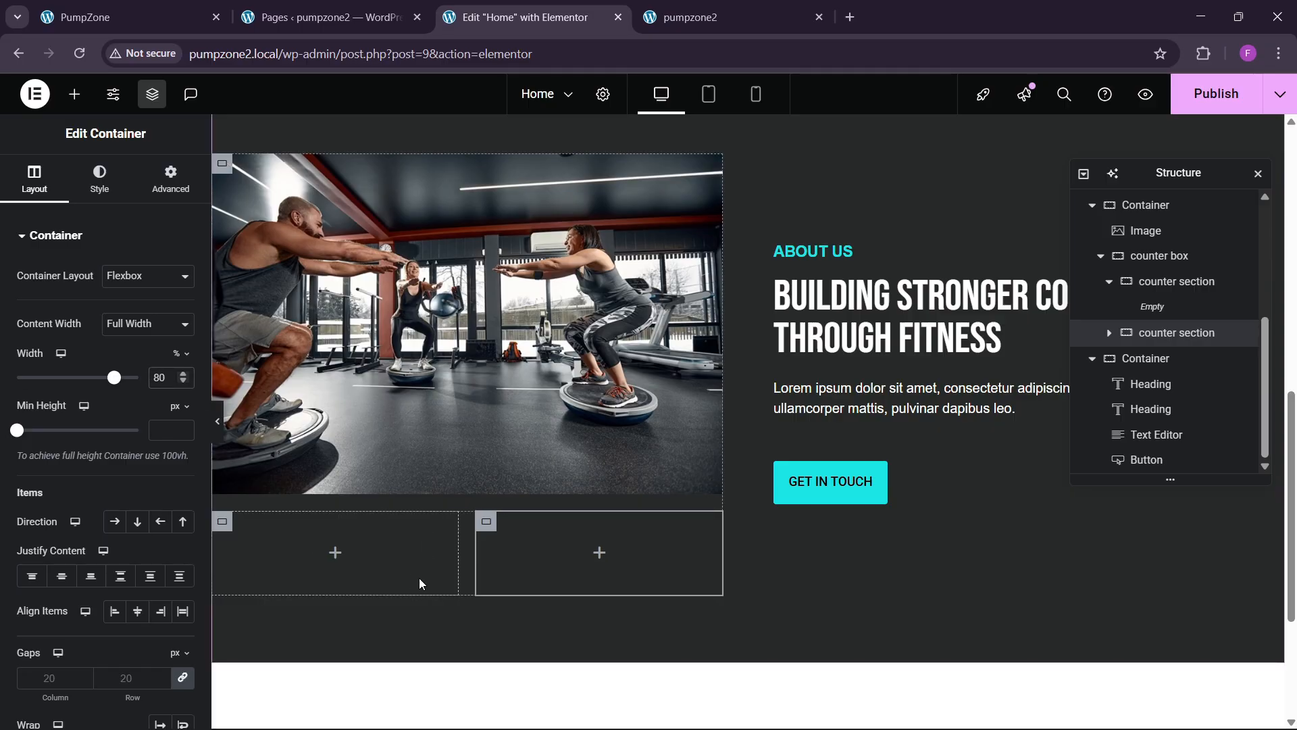
# Step: Give both counter sections a classic background in the cyan global colour
pyautogui.click(1157, 289)
pyautogui.click(99, 180)
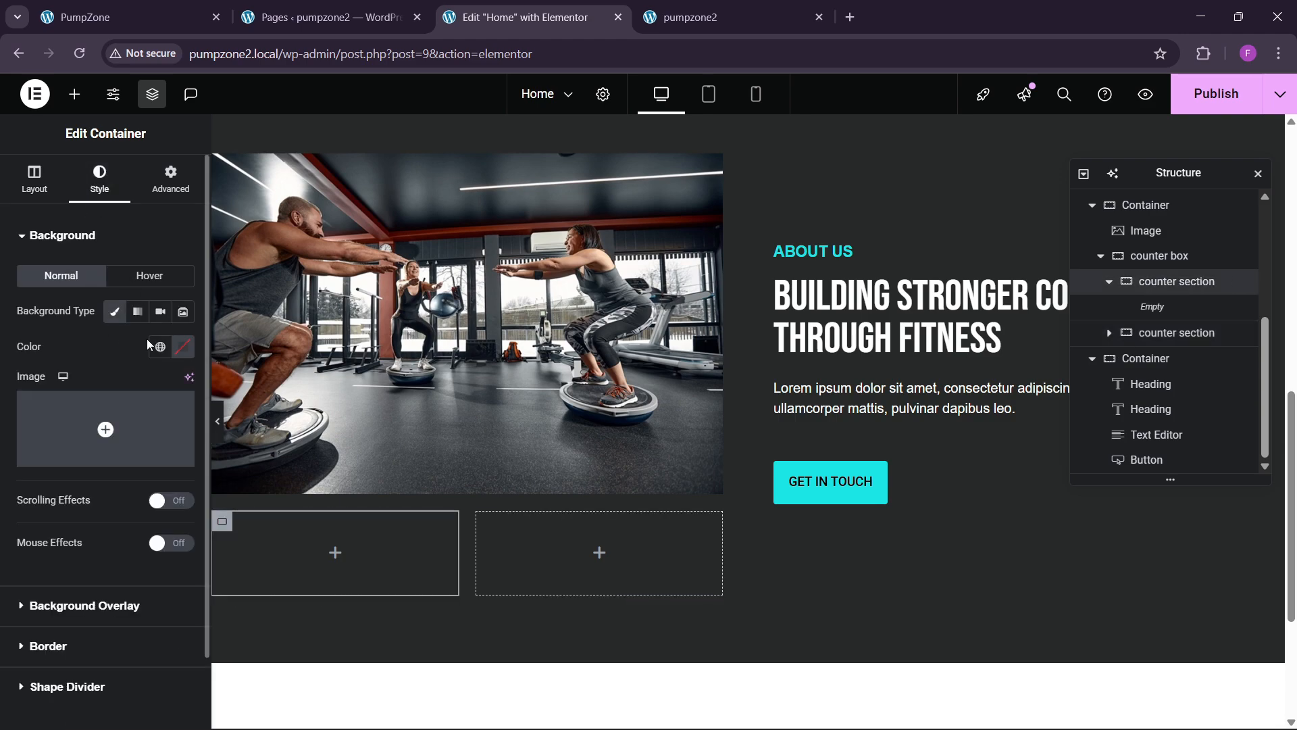
pyautogui.click(160, 346)
pyautogui.click(116, 558)
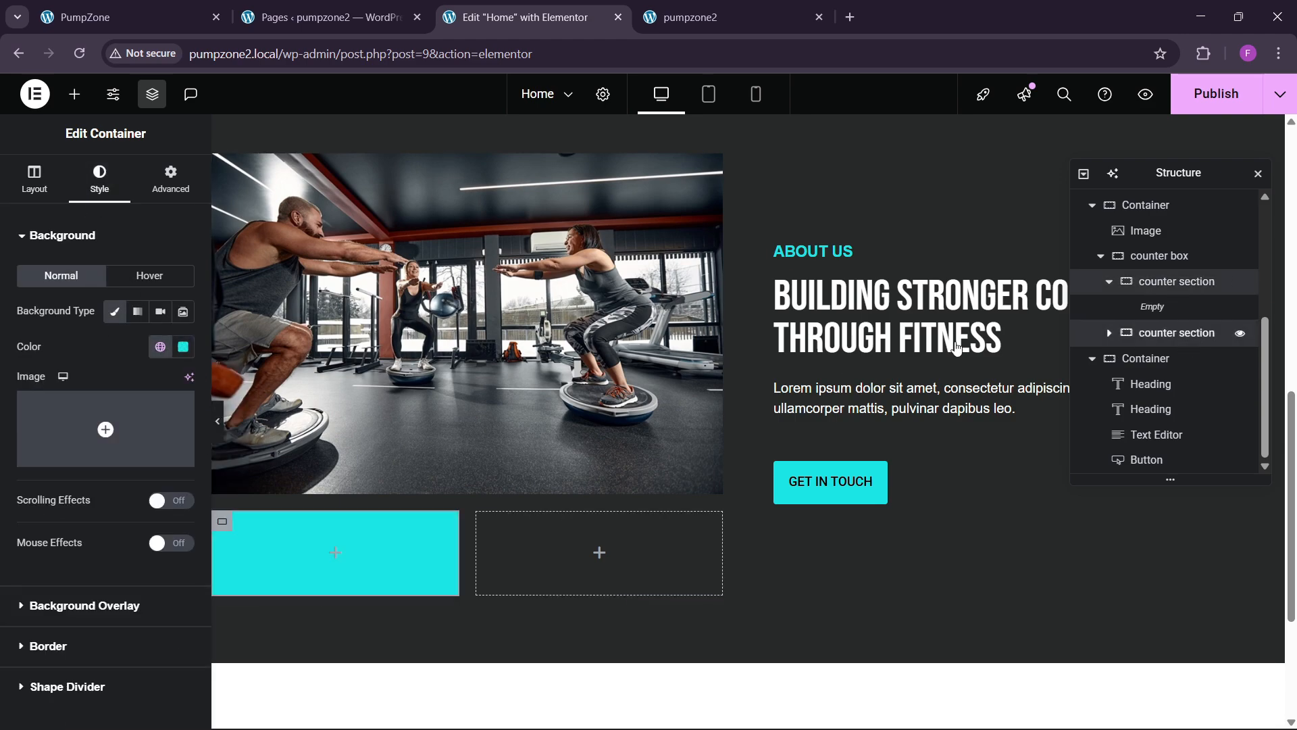
pyautogui.click(1176, 332)
pyautogui.click(99, 180)
pyautogui.click(115, 311)
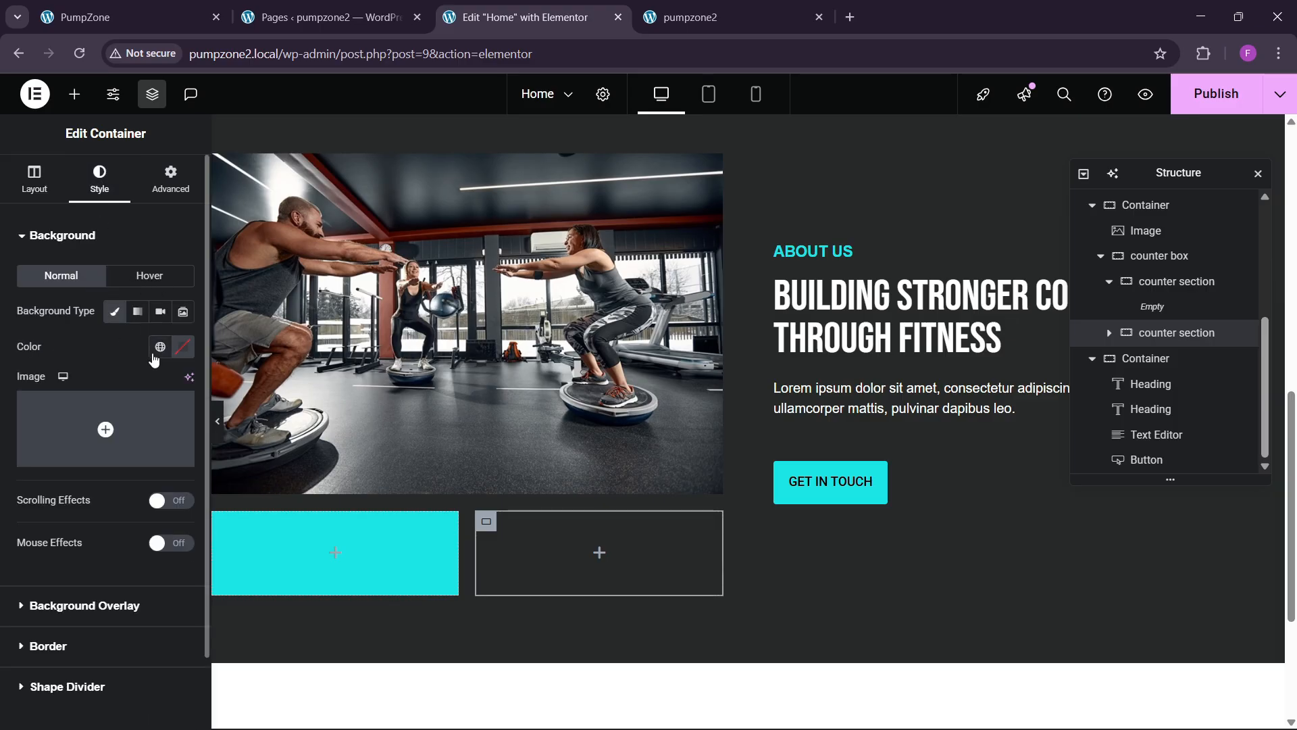
pyautogui.click(159, 347)
pyautogui.click(112, 557)
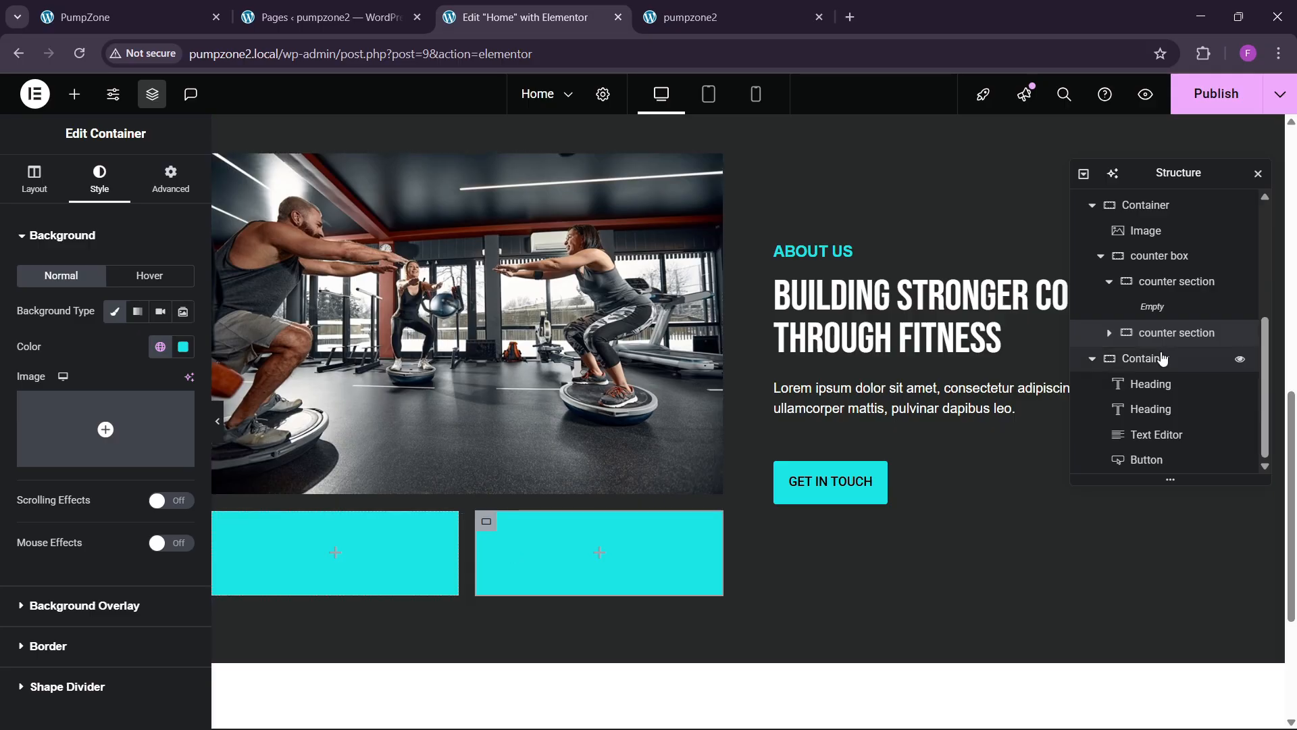
# Step: Set counter box Justify Content to Center so the two boxes sit centred
pyautogui.click(1148, 255)
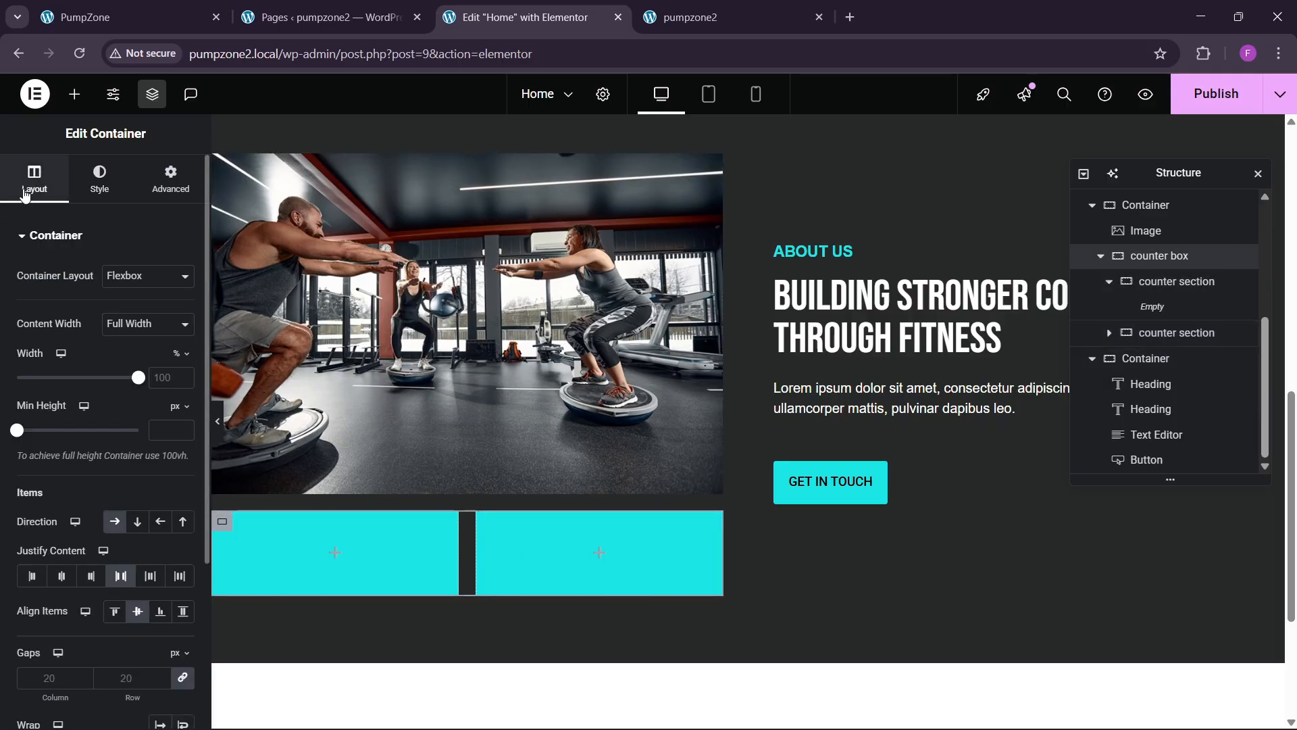
pyautogui.click(119, 578)
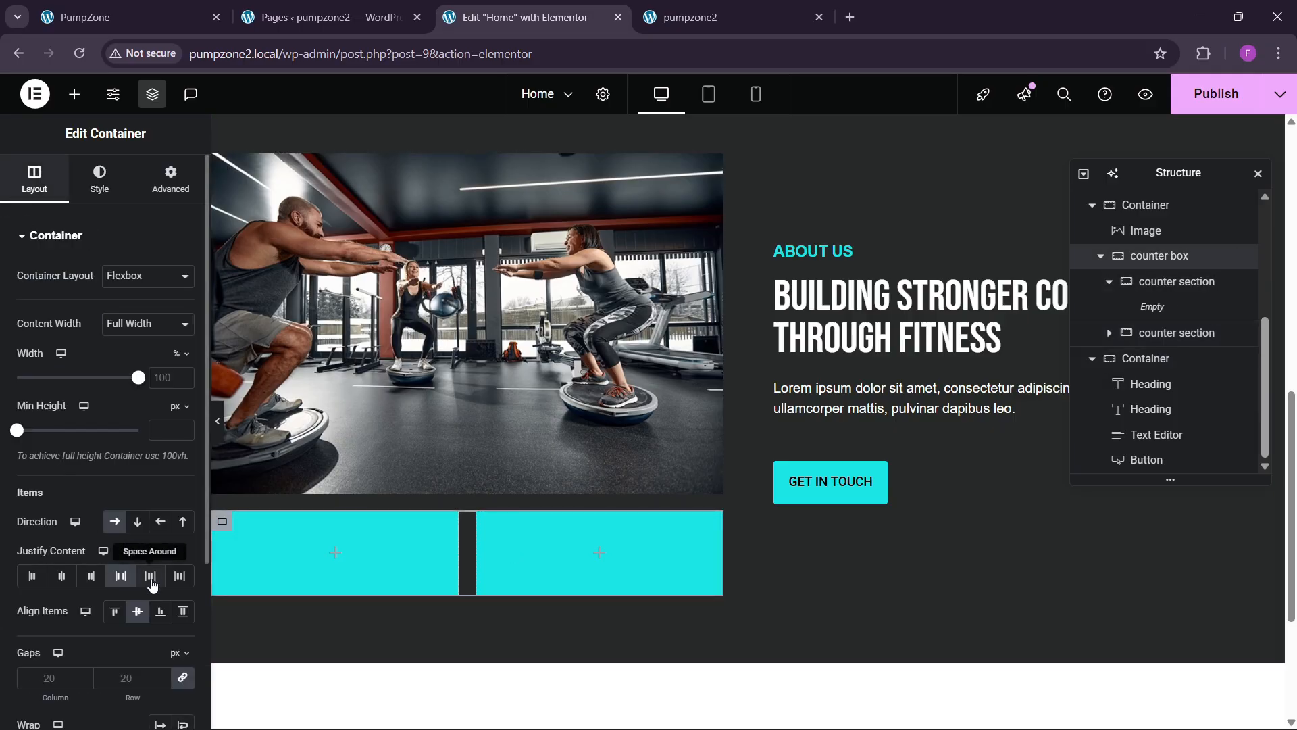
pyautogui.click(61, 576)
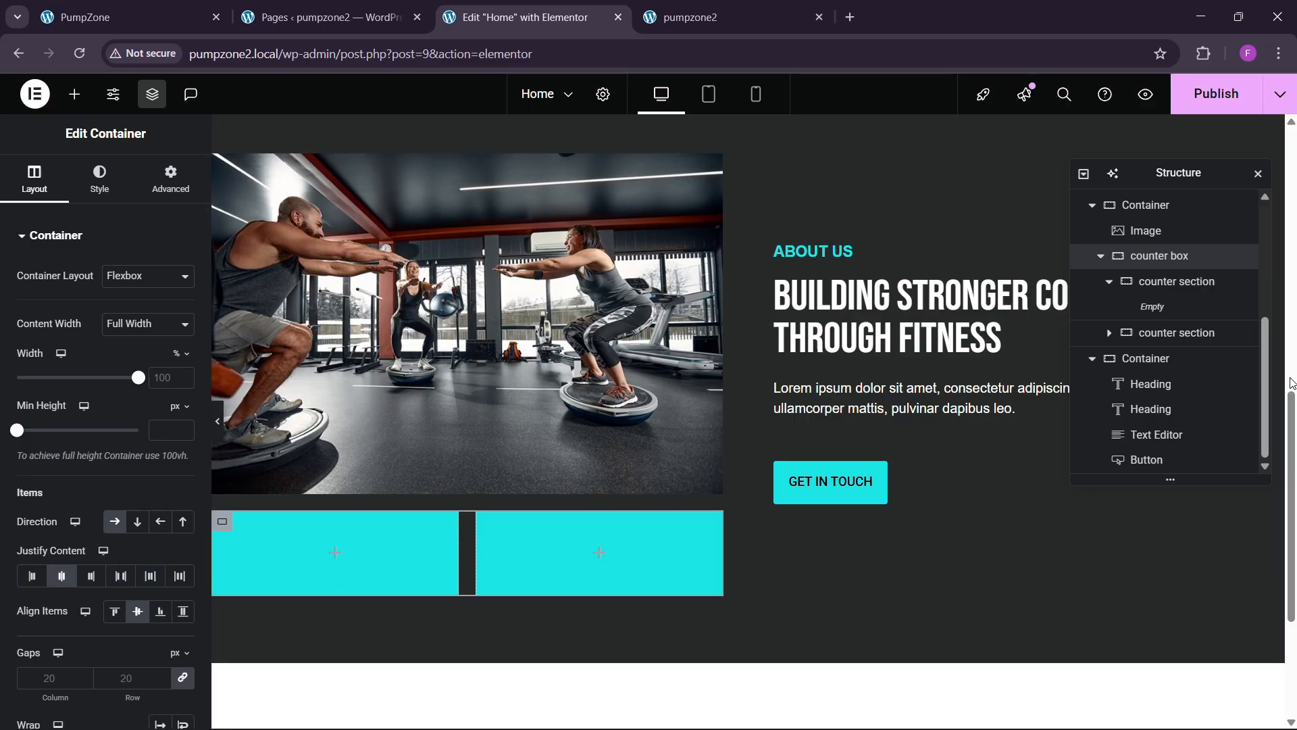
pyautogui.click(1189, 281)
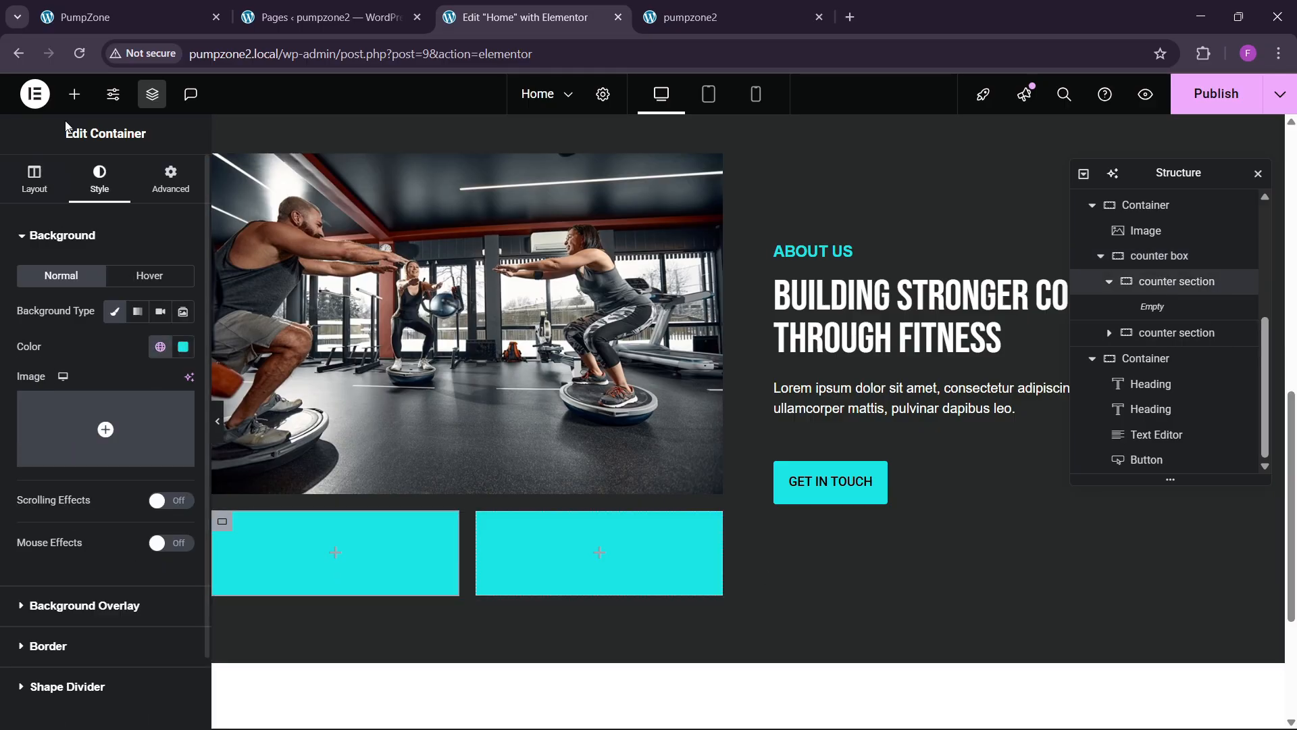
pyautogui.click(75, 94)
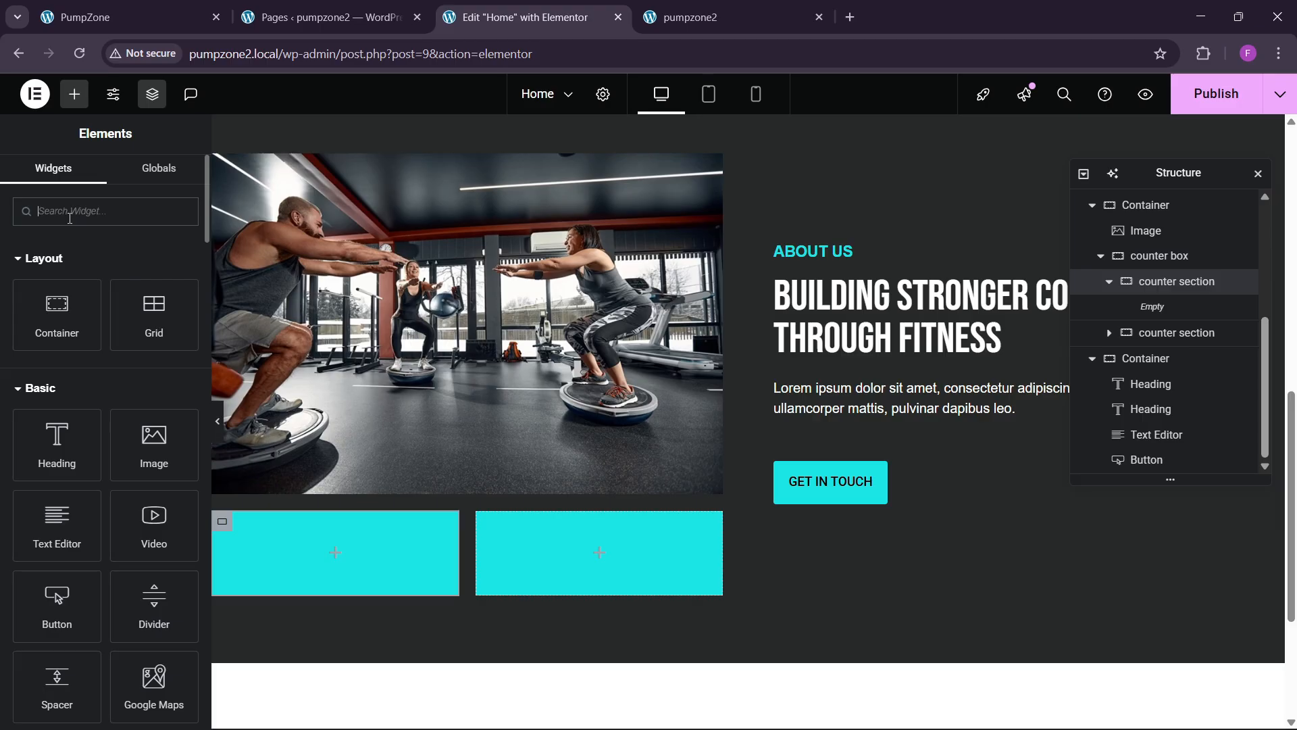
# Step: Drag a Counter widget into the left cyan box and add padding to that section
pyautogui.write('counter')
pyautogui.moveTo(57, 266); pyautogui.dragTo(330, 549)
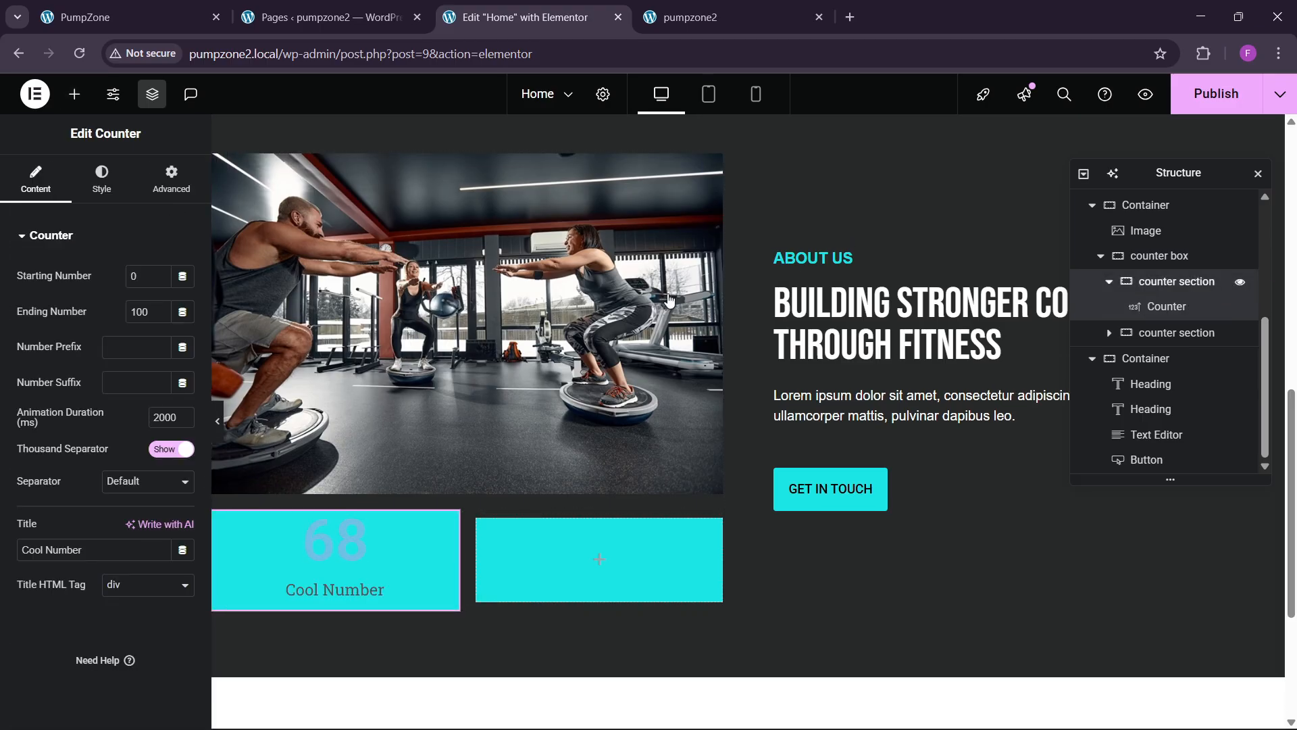
pyautogui.click(1209, 283)
pyautogui.click(171, 179)
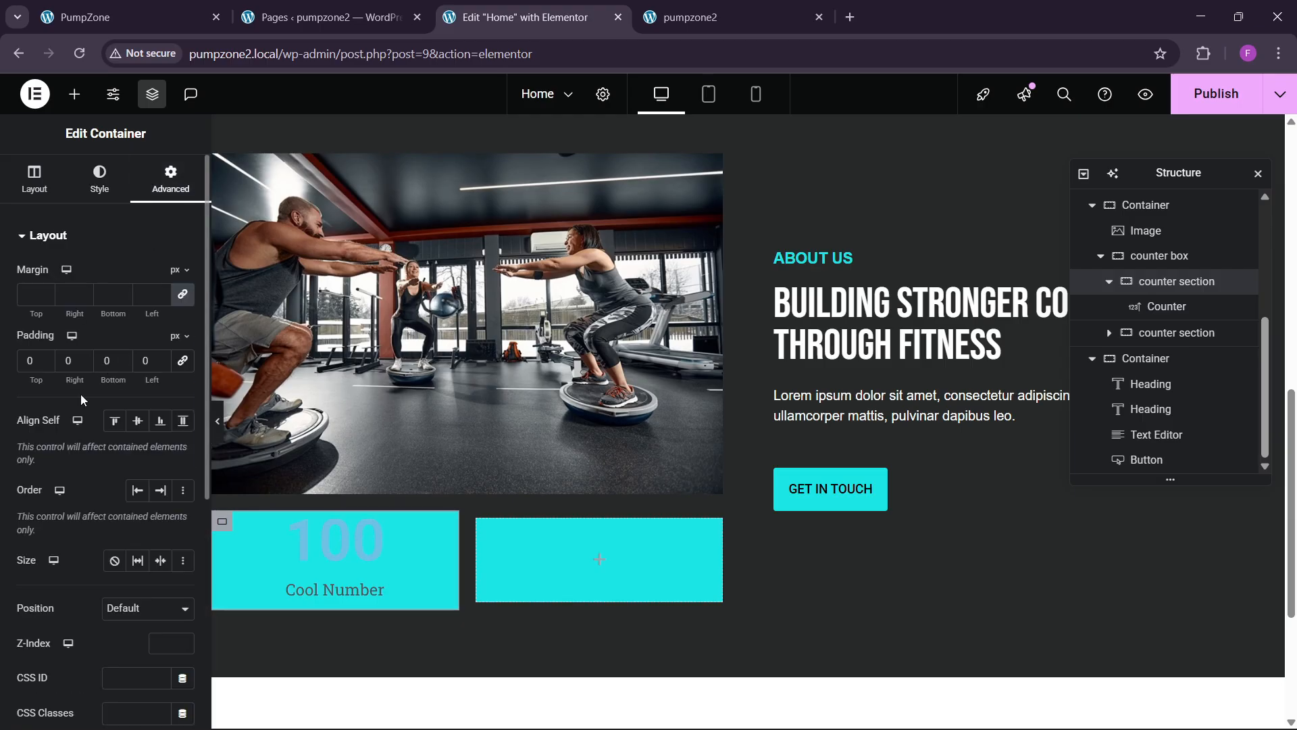
pyautogui.click(182, 361)
pyautogui.click(32, 361)
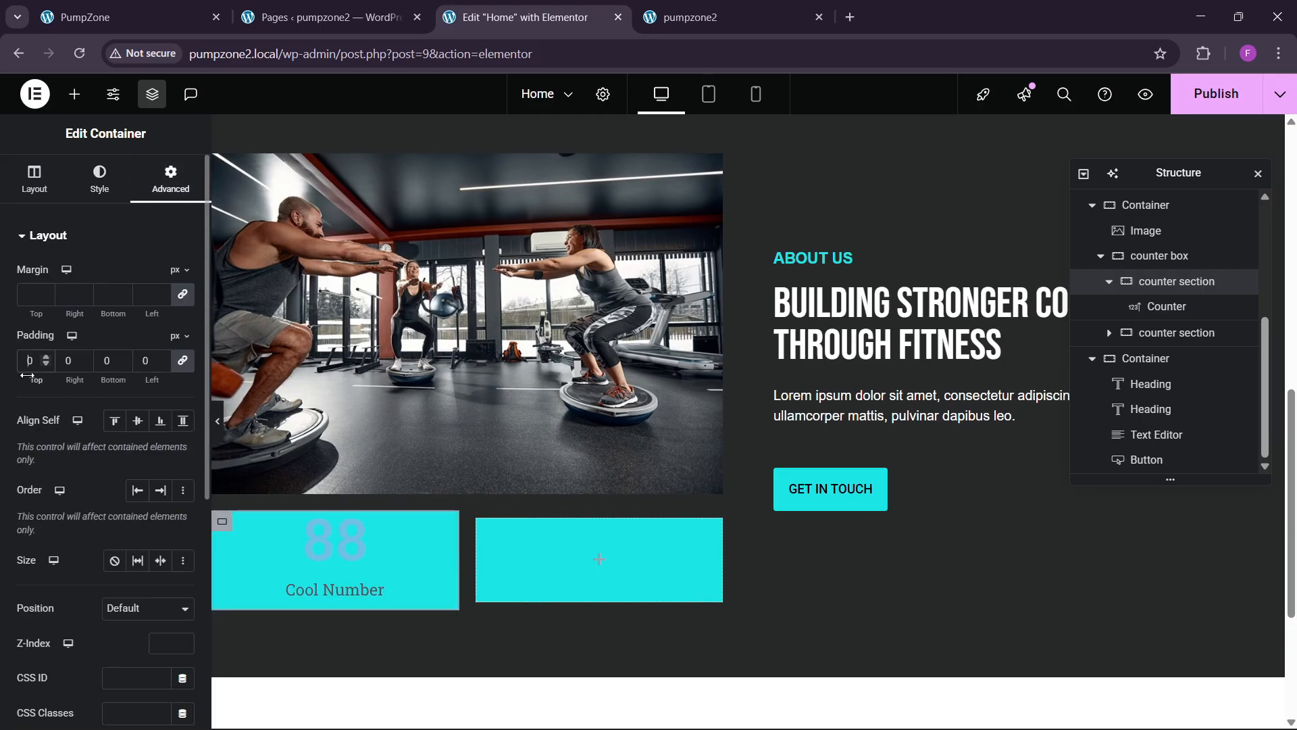
# Step: Set the counter's Ending Number to 50, suffix '+', title EXPERIENCED TRAINERS
pyautogui.click(326, 558)
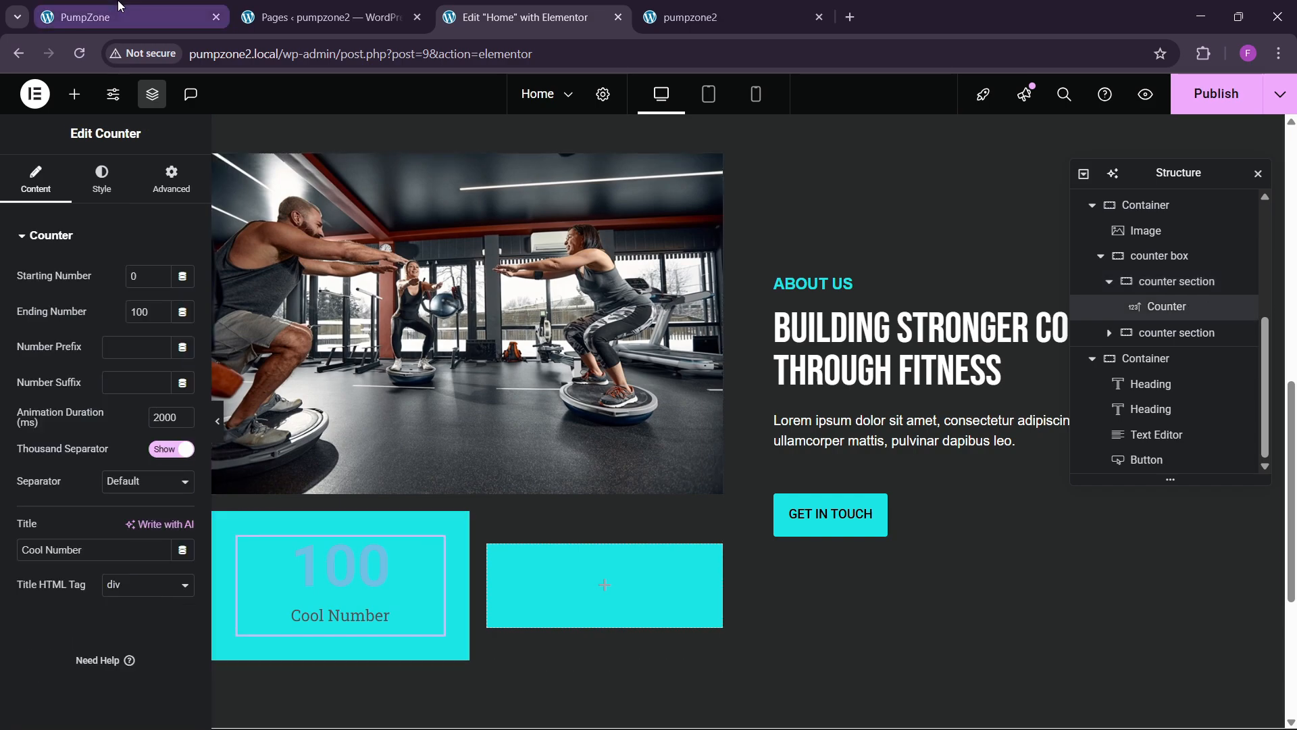
pyautogui.click(129, 16)
pyautogui.click(515, 17)
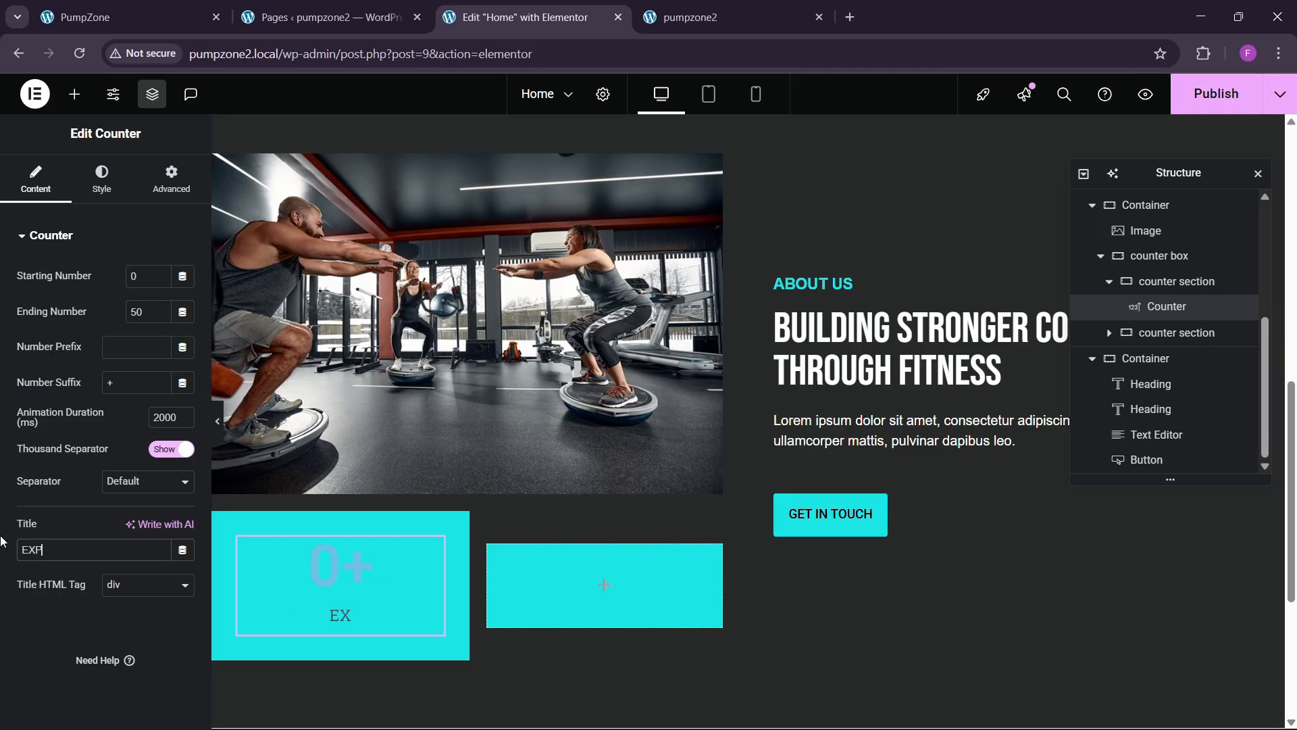
pyautogui.write('D TRAINERS')
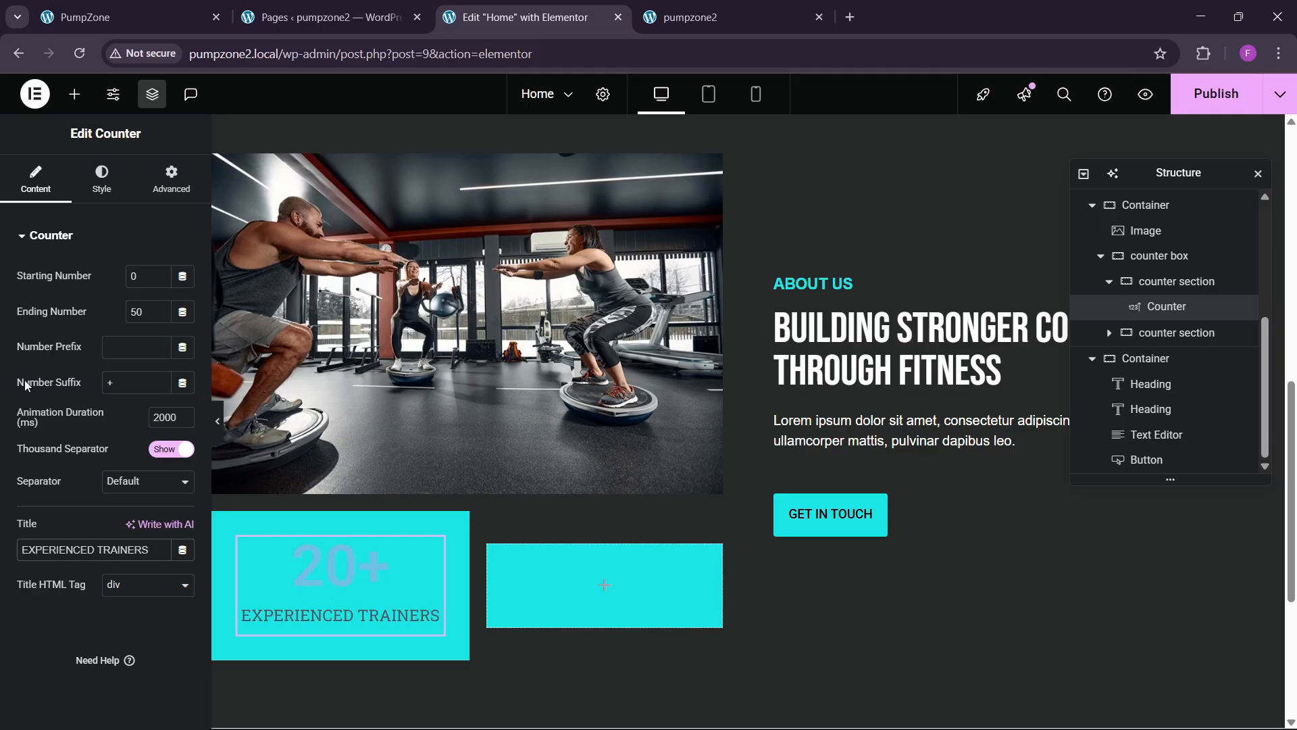
pyautogui.click(101, 179)
# Step: Make the counter number black in the Helvetica font
pyautogui.click(96, 541)
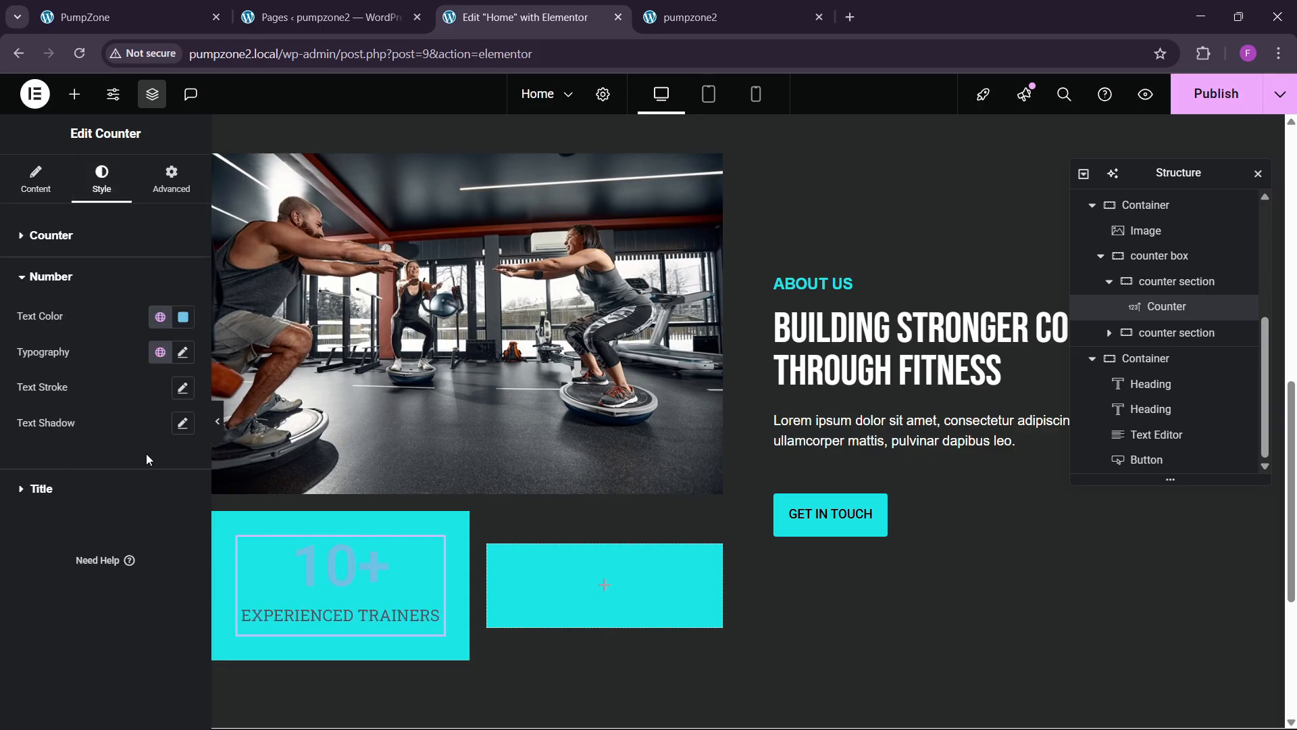
pyautogui.click(182, 317)
pyautogui.click(133, 466)
pyautogui.click(182, 352)
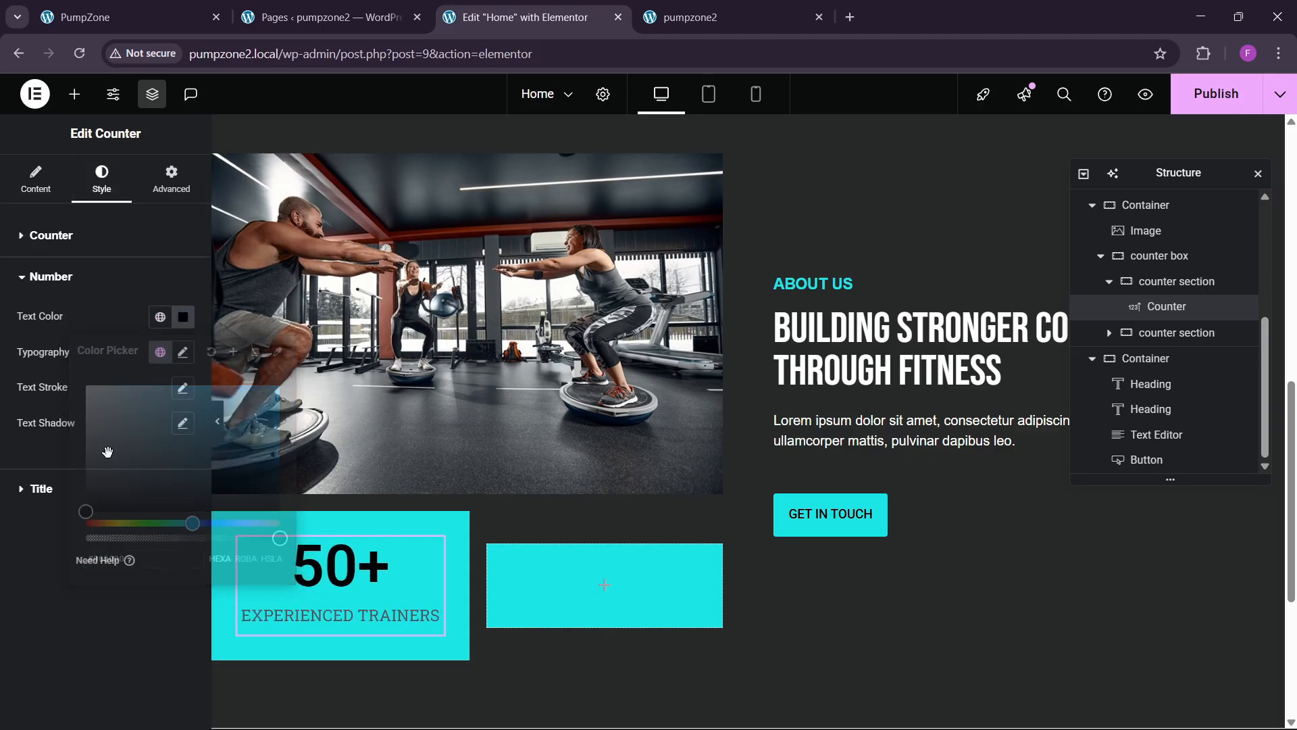
pyautogui.click(135, 431)
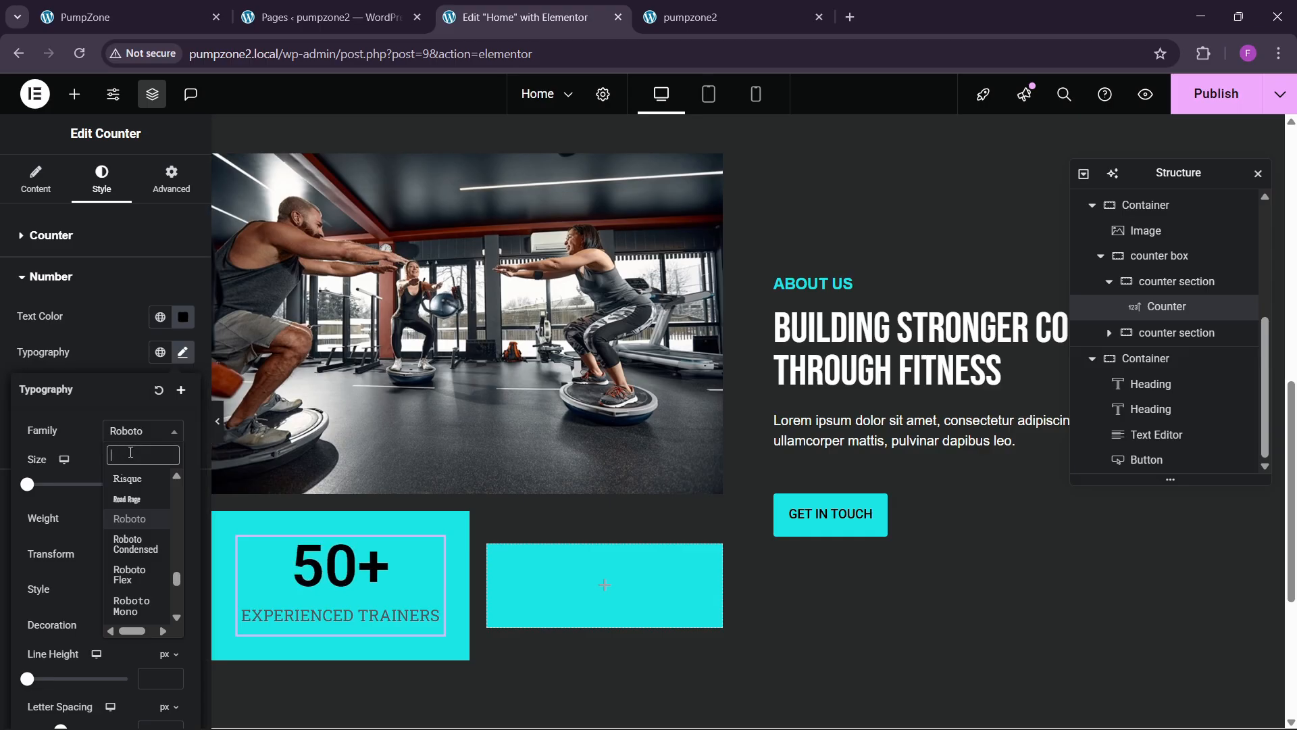
pyautogui.write('new')
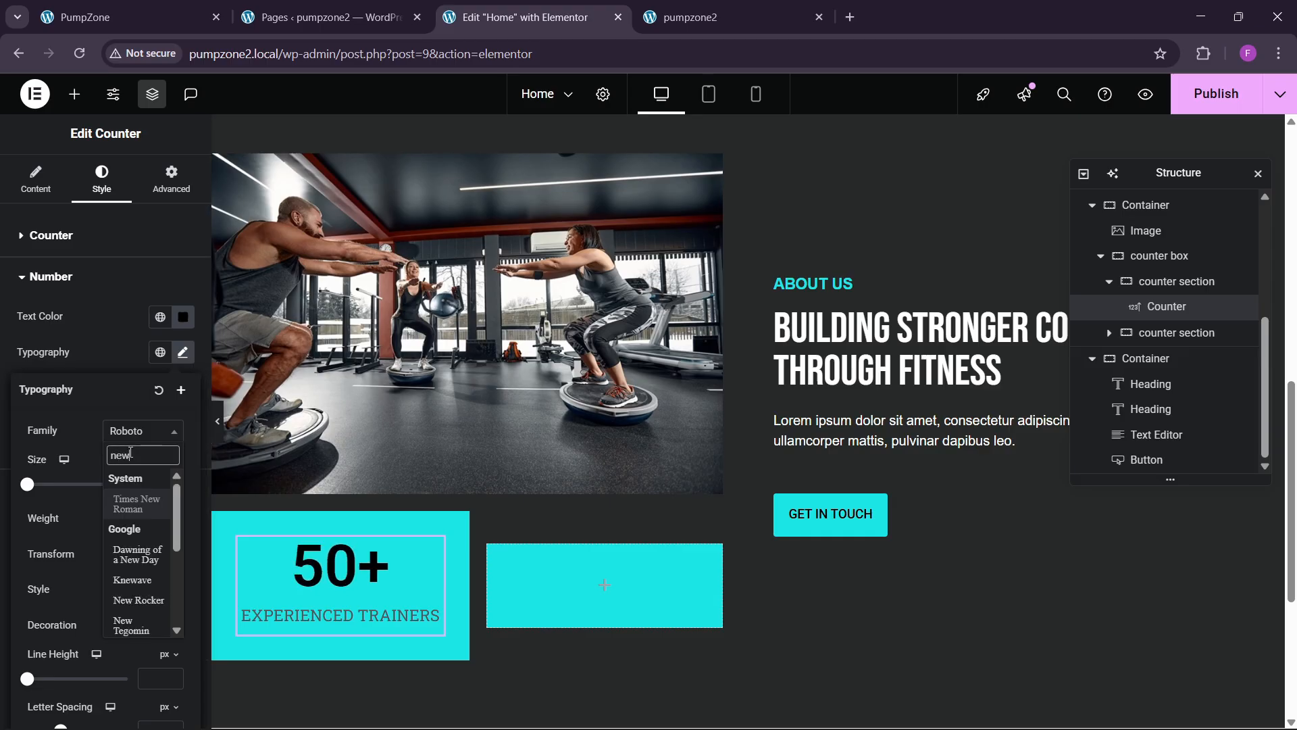
pyautogui.press('BackSpace')
pyautogui.press('BackSpace')
pyautogui.press('BackSpace')
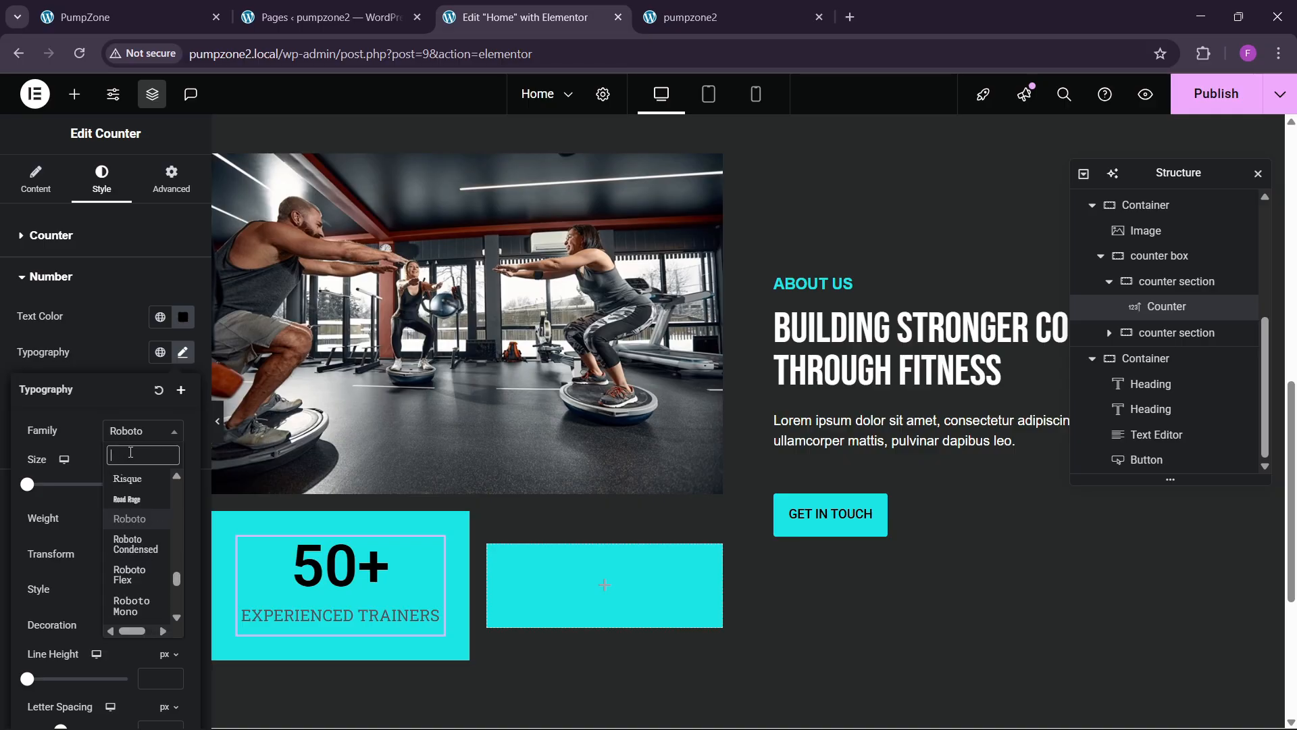
pyautogui.write('helv')
pyautogui.press('Return')
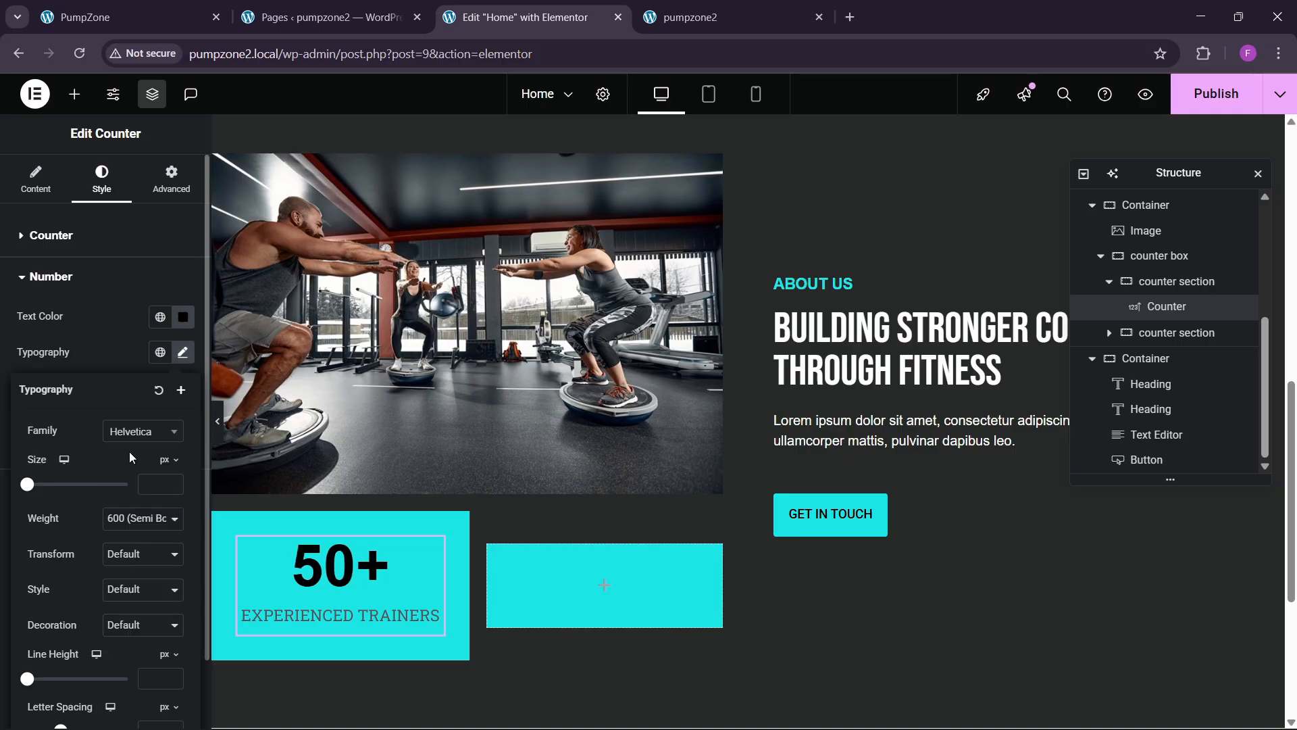
# Step: Increase the counter number's font size to 40 px
pyautogui.click(172, 481)
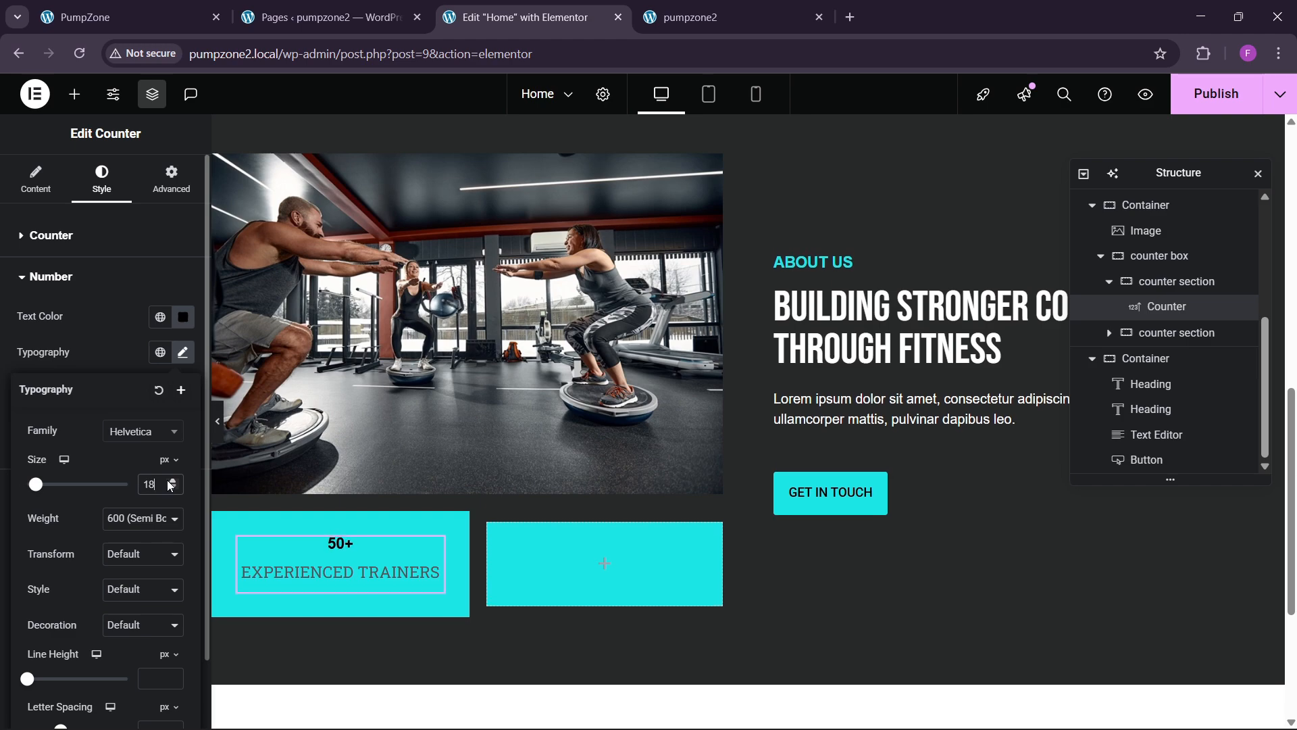
pyautogui.click(172, 481)
pyautogui.click(172, 481)
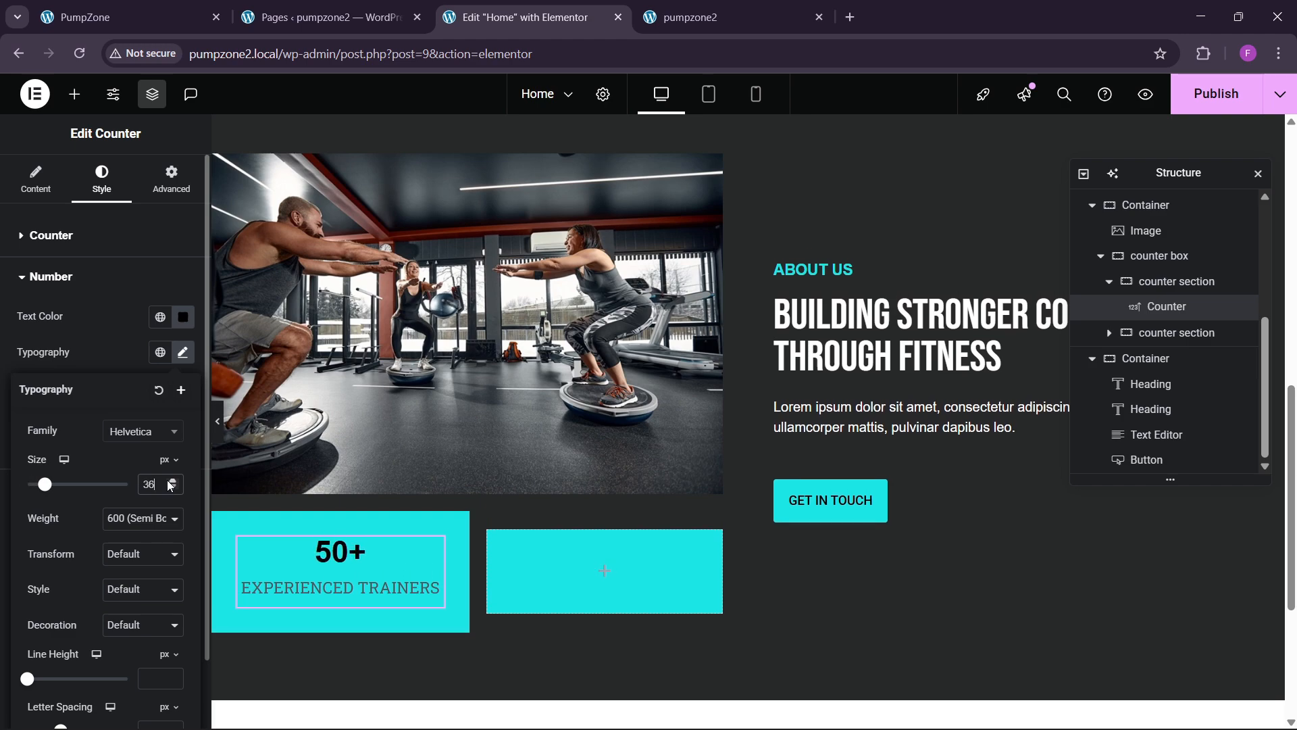
pyautogui.click(171, 481)
pyautogui.click(171, 481)
pyautogui.click(172, 481)
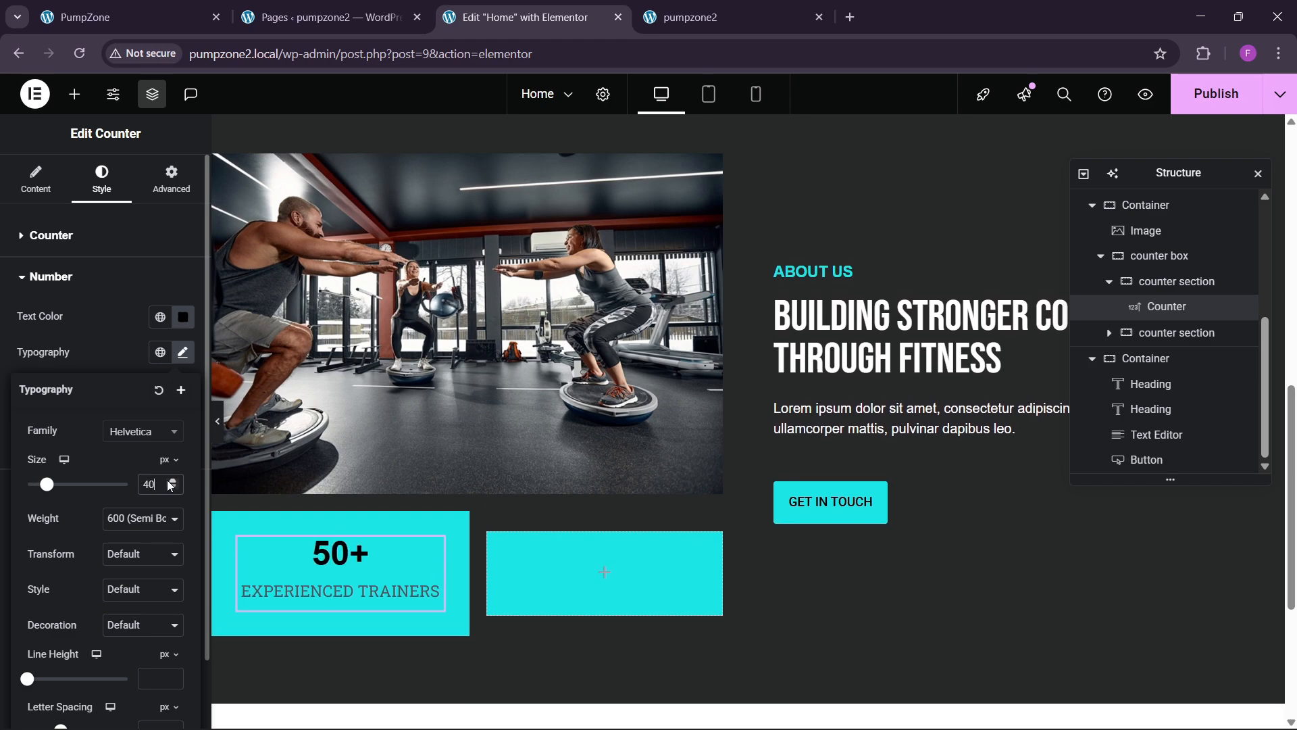
pyautogui.click(102, 352)
pyautogui.click(81, 494)
# Step: Make the EXPERIENCED TRAINERS title black in Helvetica
pyautogui.click(183, 358)
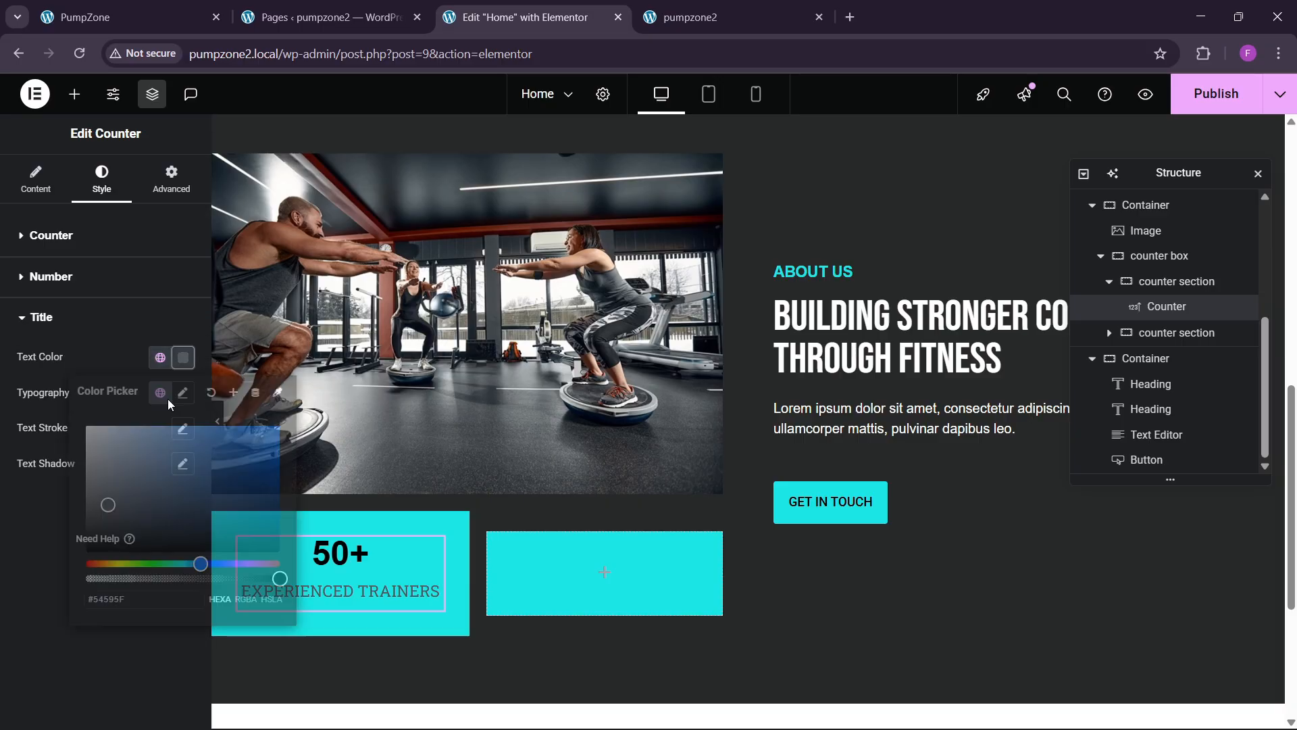
pyautogui.moveTo(115, 503); pyautogui.dragTo(2, 616)
pyautogui.click(17, 598)
pyautogui.click(183, 393)
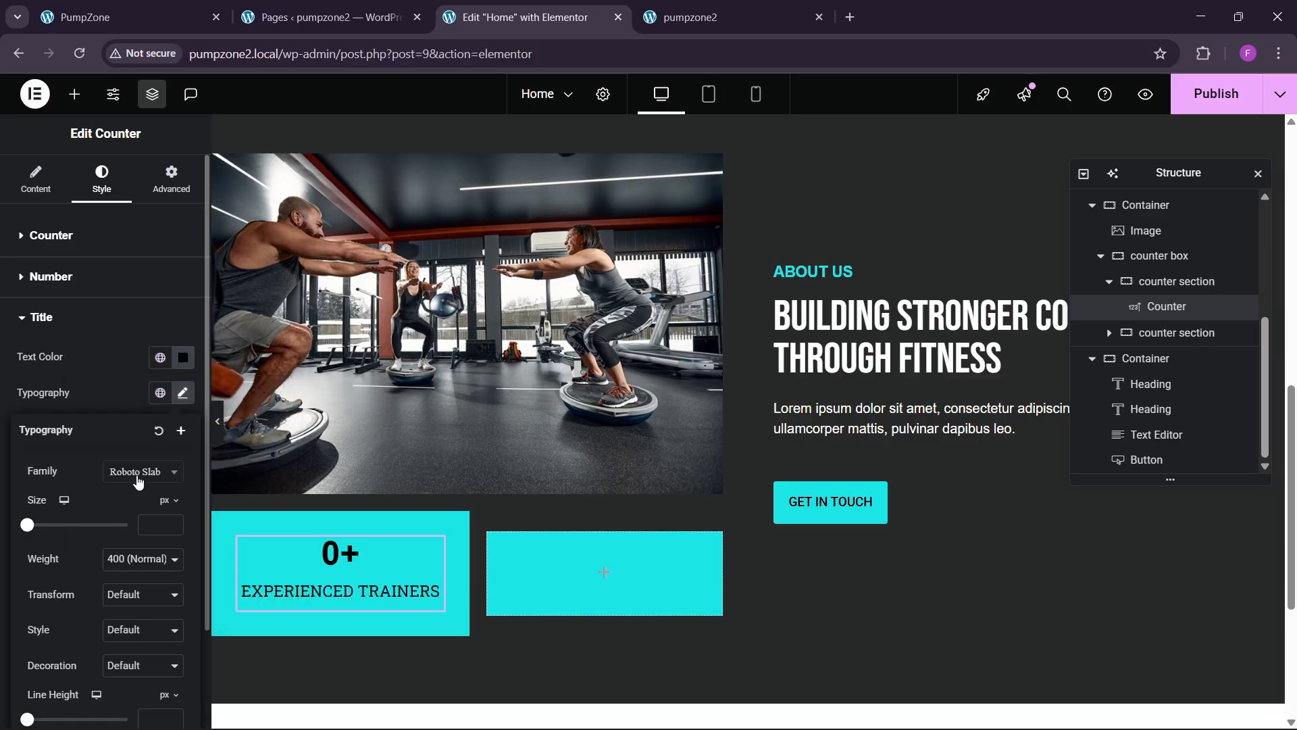
pyautogui.click(142, 471)
pyautogui.write('helv')
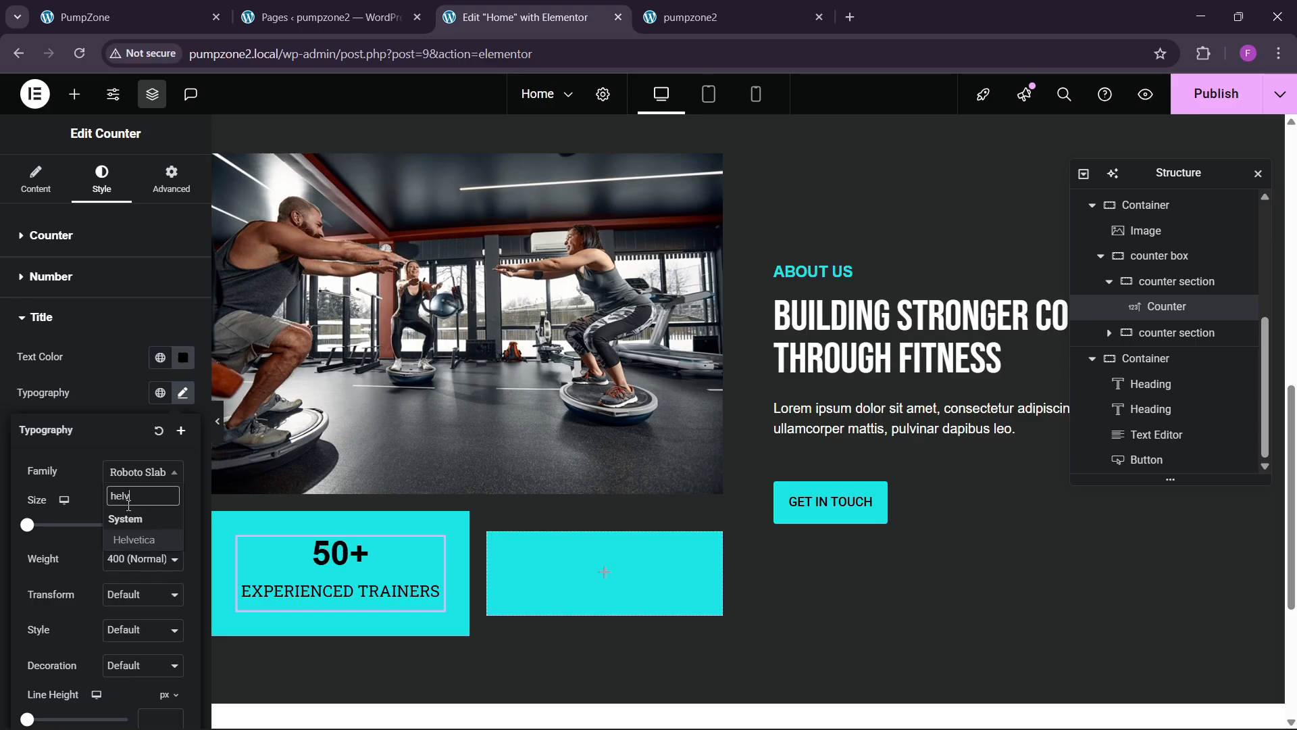
pyautogui.press('Return')
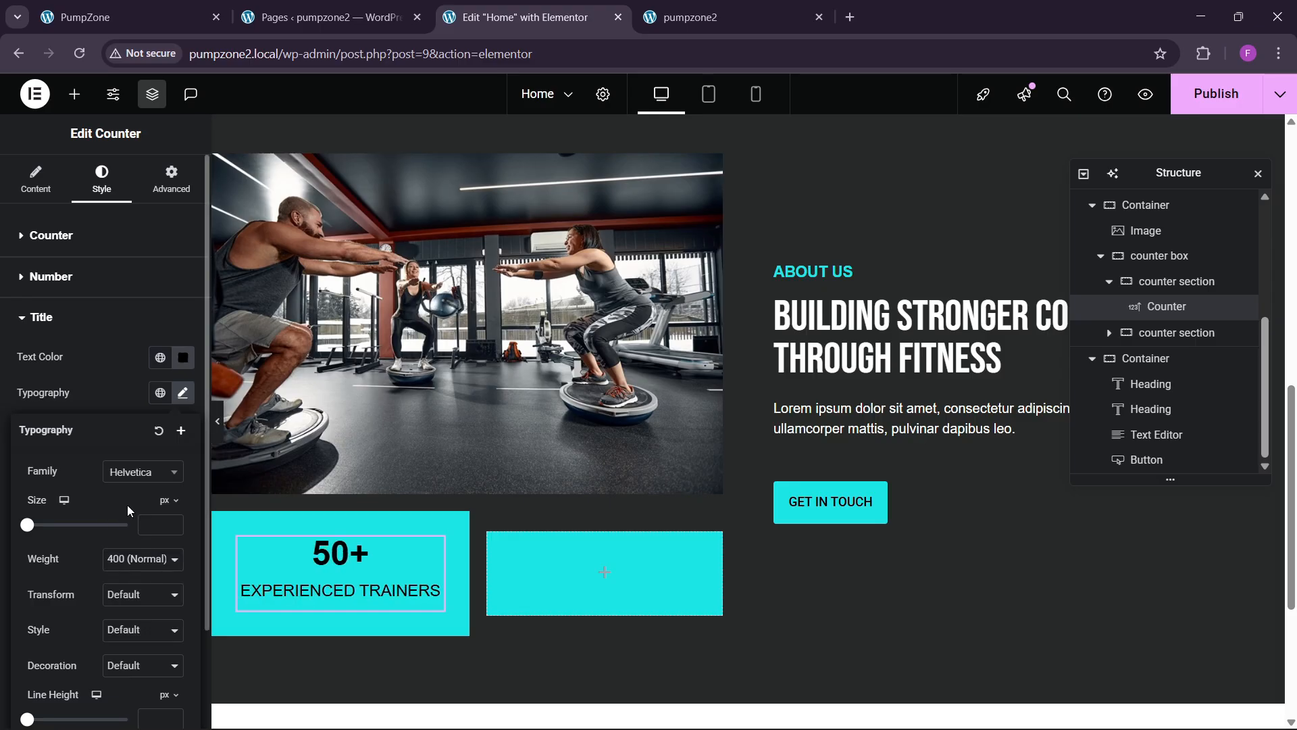
# Step: Set the title to 14 px, weight 500 Medium, and enlarge the 50+ number to 43 px
pyautogui.click(175, 521)
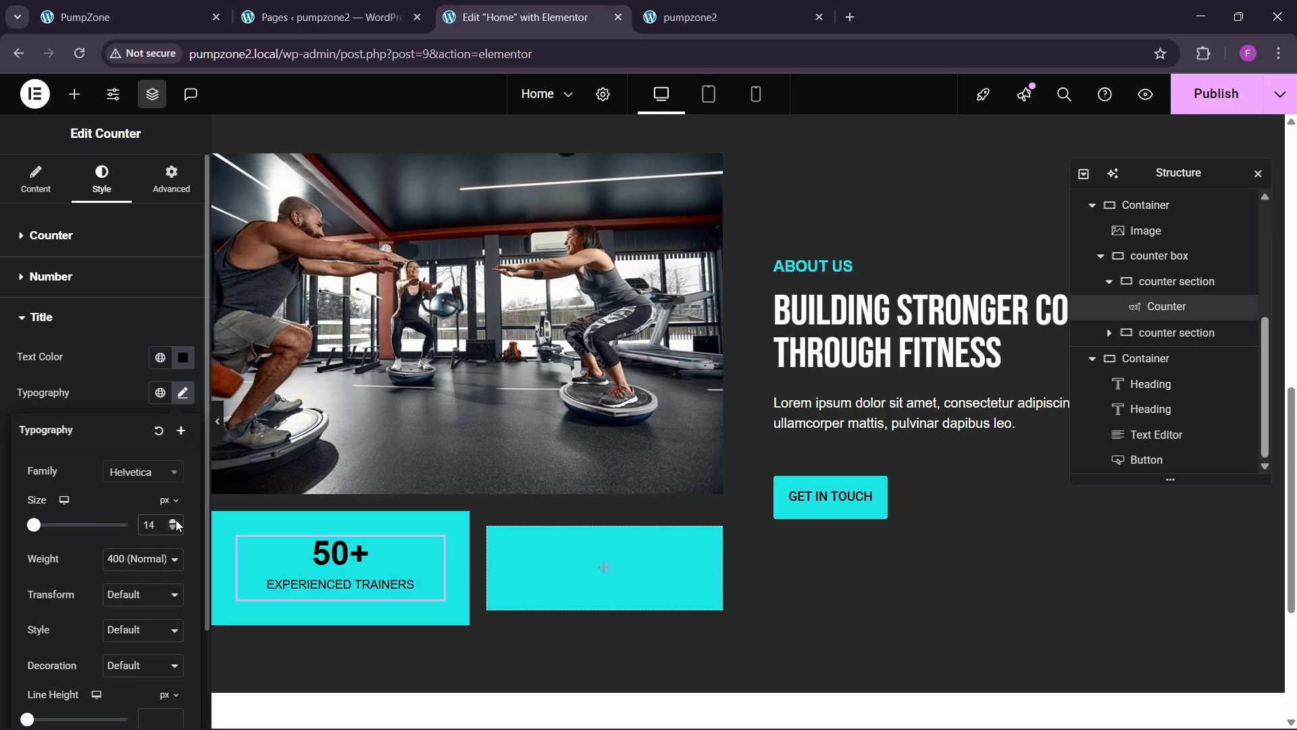
pyautogui.click(110, 399)
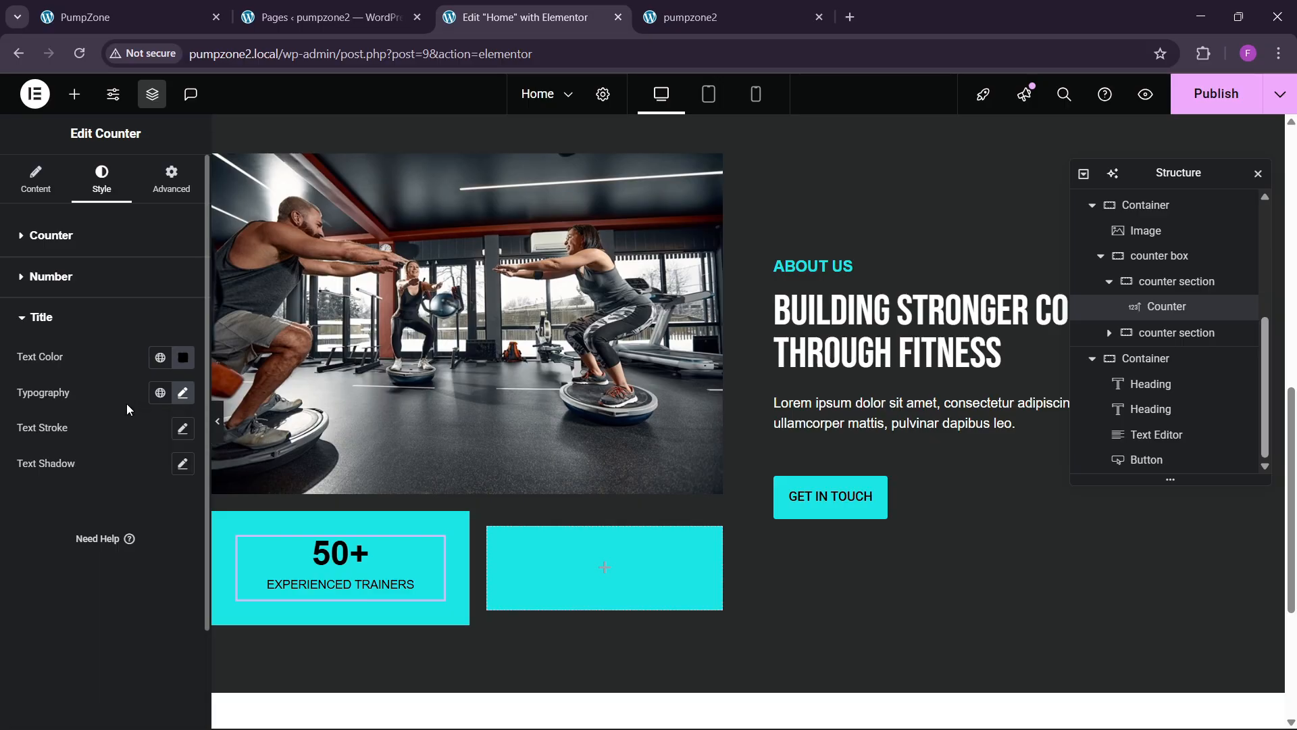
pyautogui.click(182, 393)
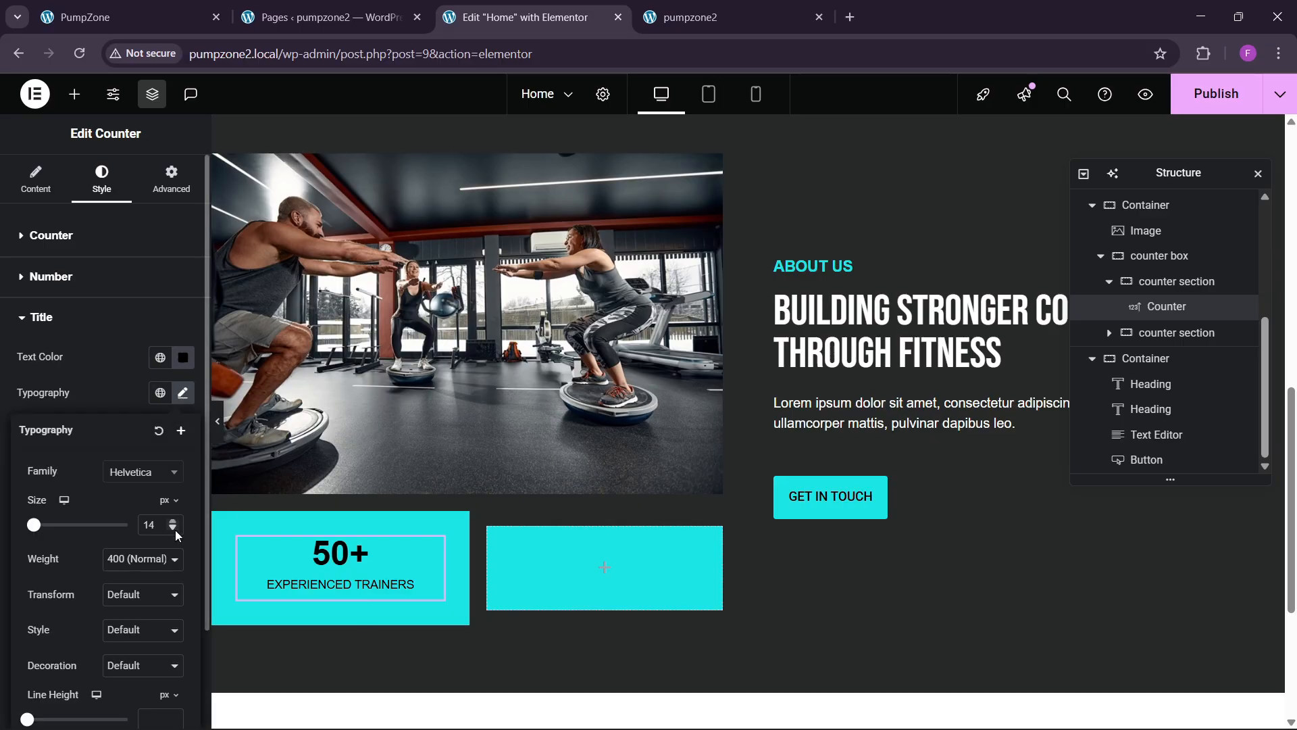
pyautogui.click(175, 521)
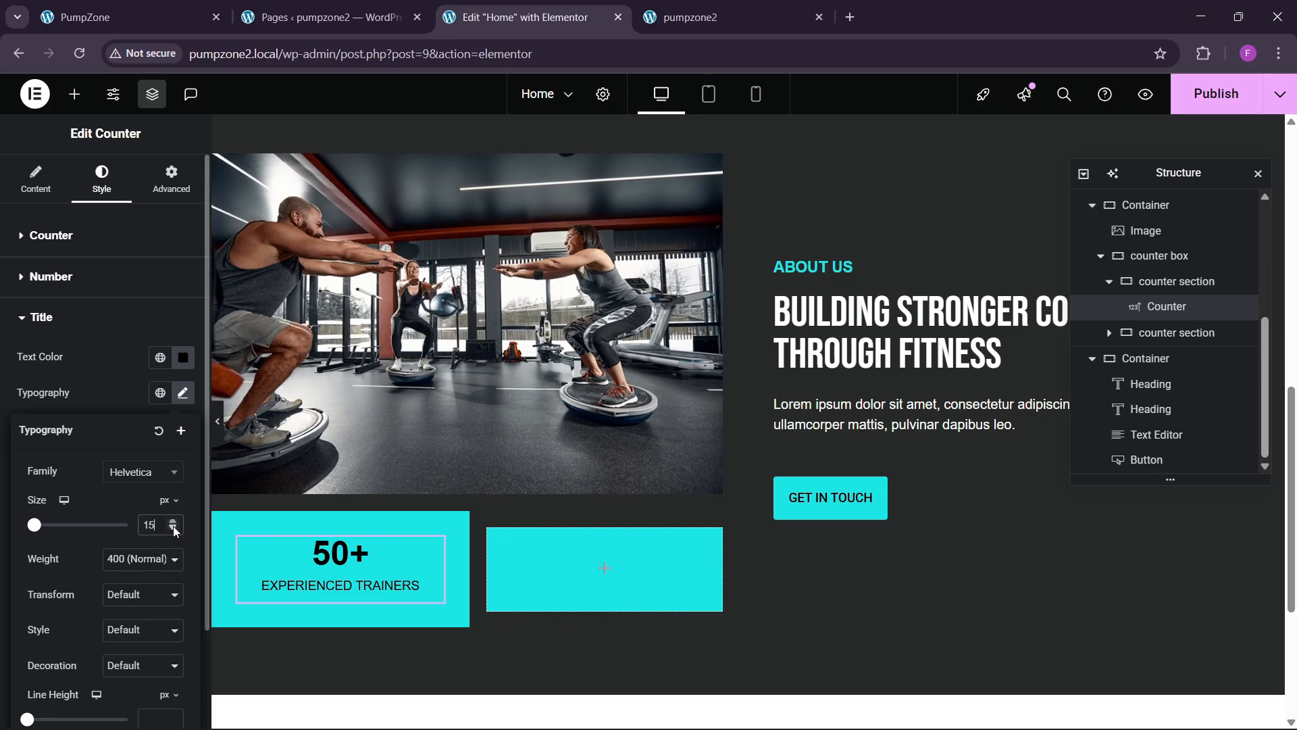
pyautogui.click(174, 529)
pyautogui.click(152, 549)
pyautogui.click(143, 399)
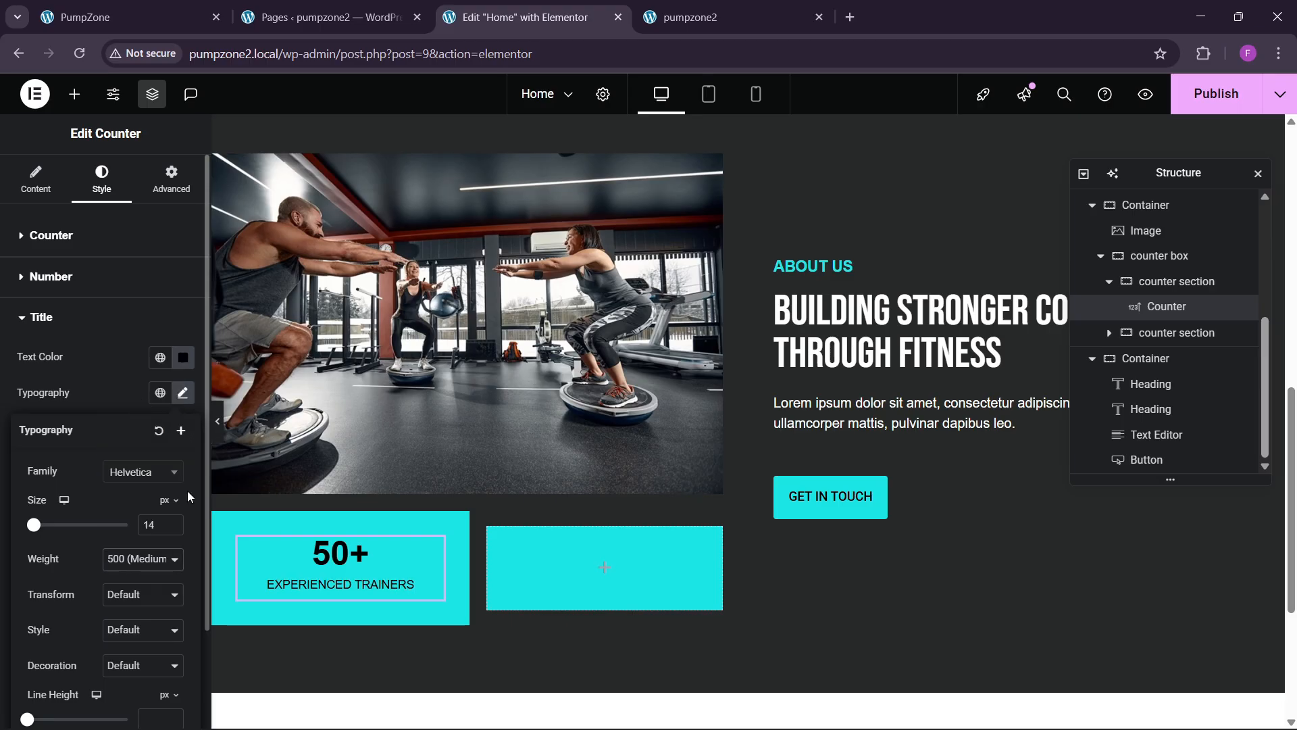
pyautogui.click(358, 551)
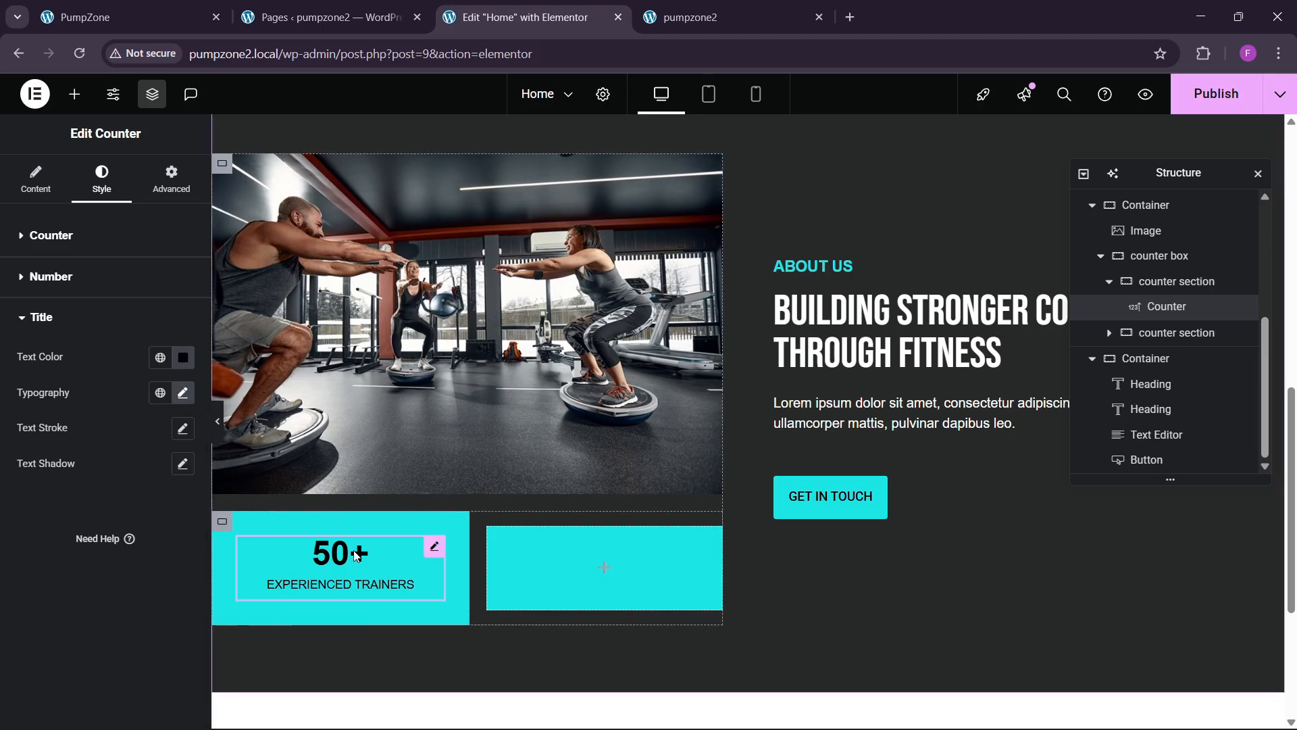
pyautogui.click(82, 278)
pyautogui.click(187, 358)
pyautogui.click(173, 482)
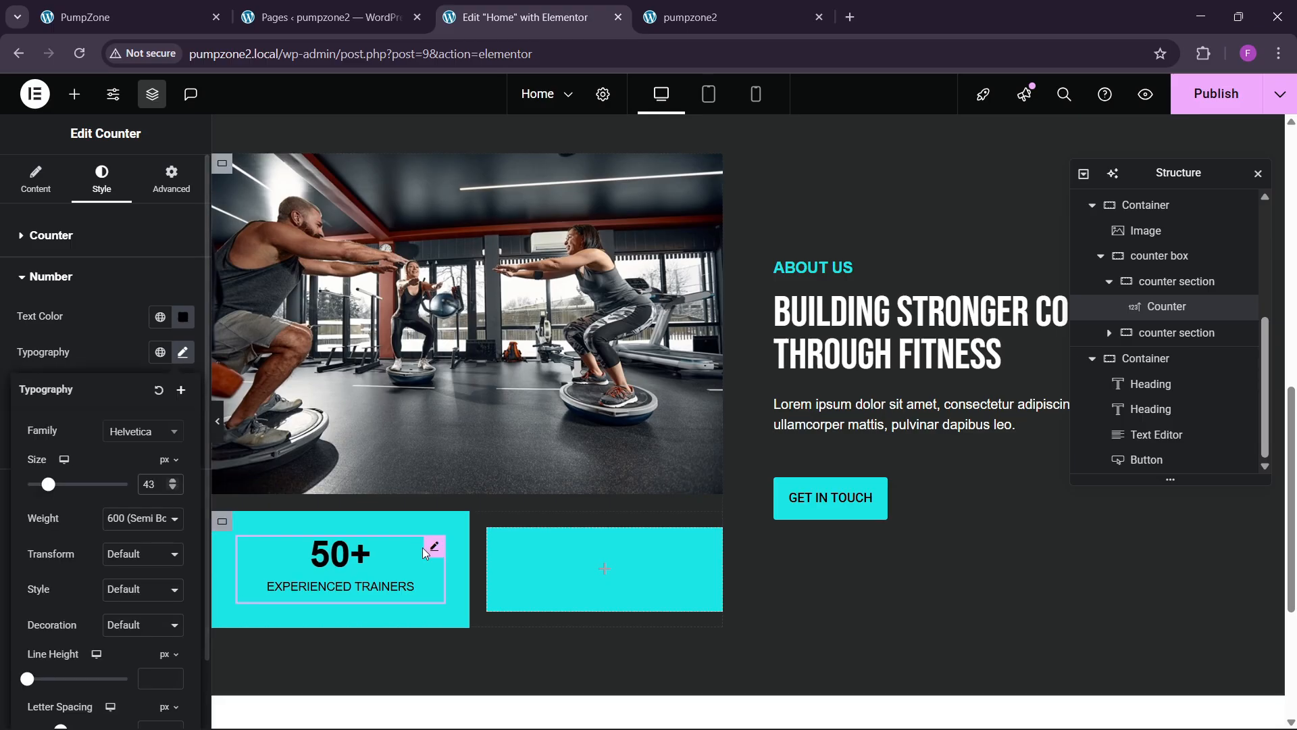
# Step: Set the first counter section's width to 60% and delete the empty second counter section
pyautogui.click(1176, 281)
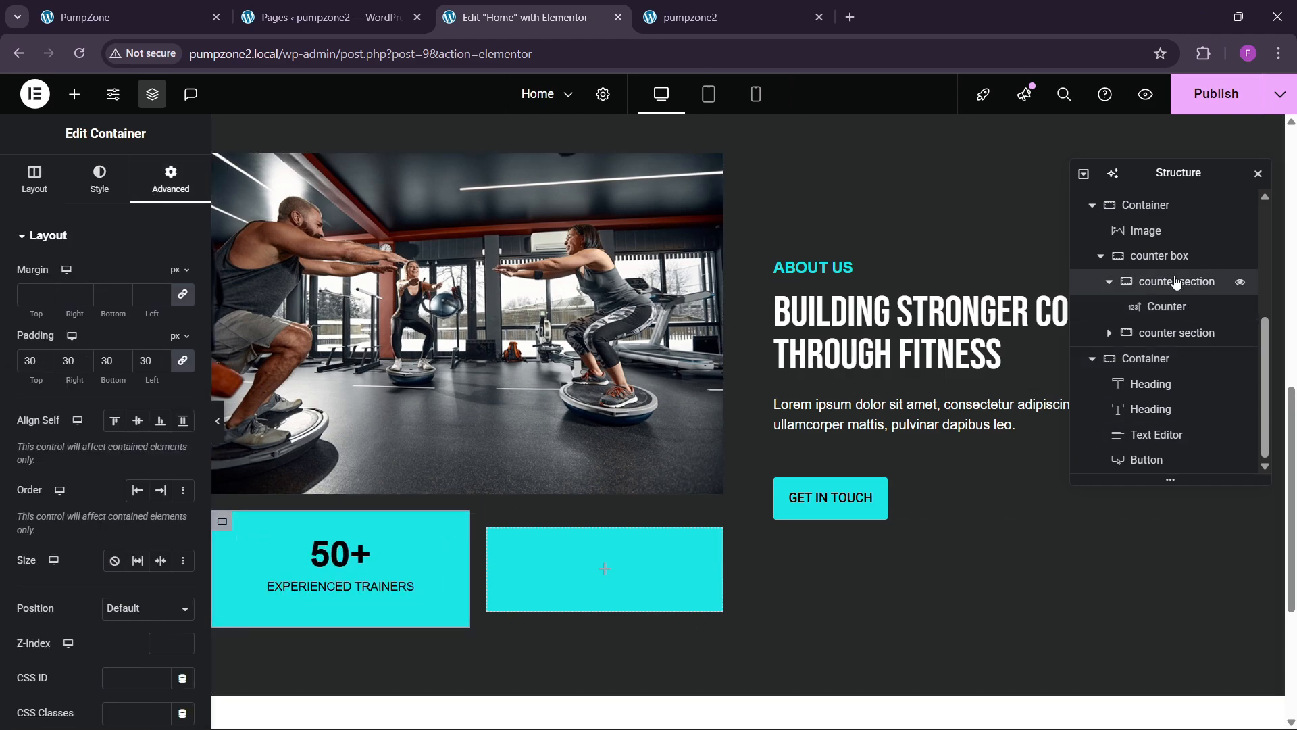
pyautogui.click(34, 179)
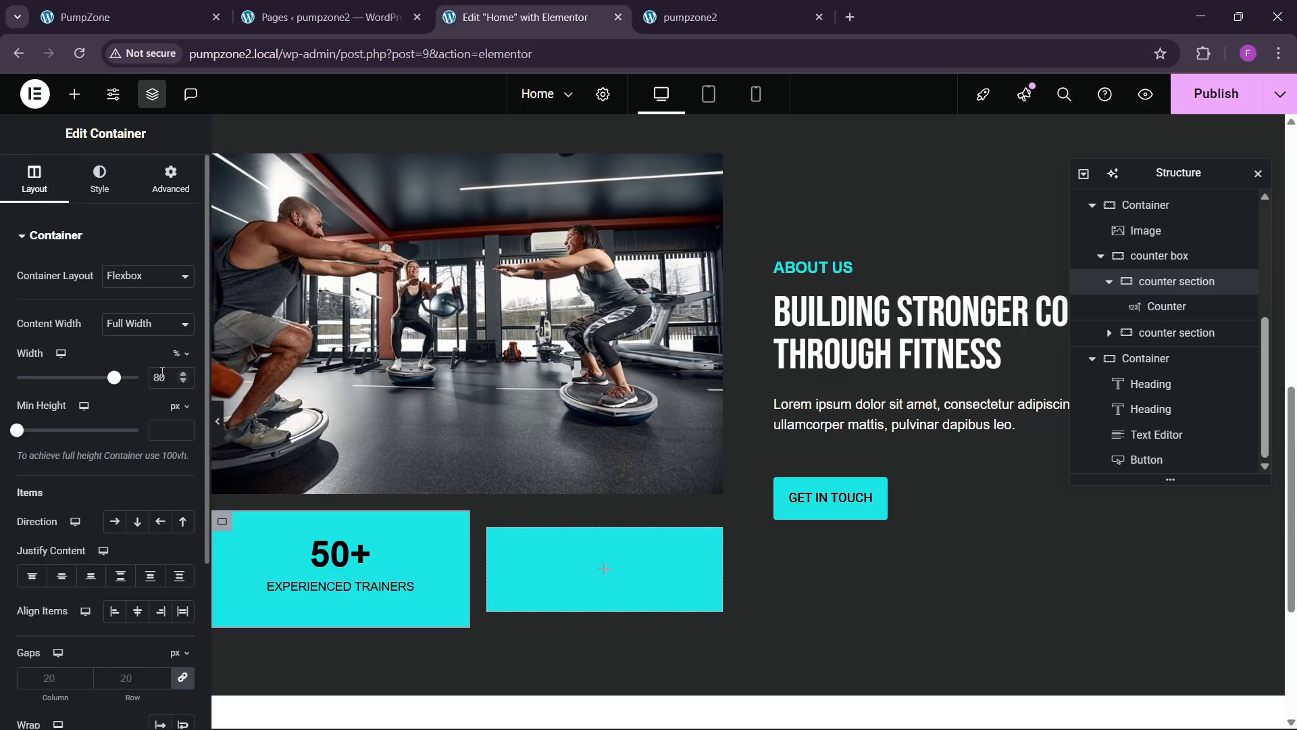
pyautogui.write('60')
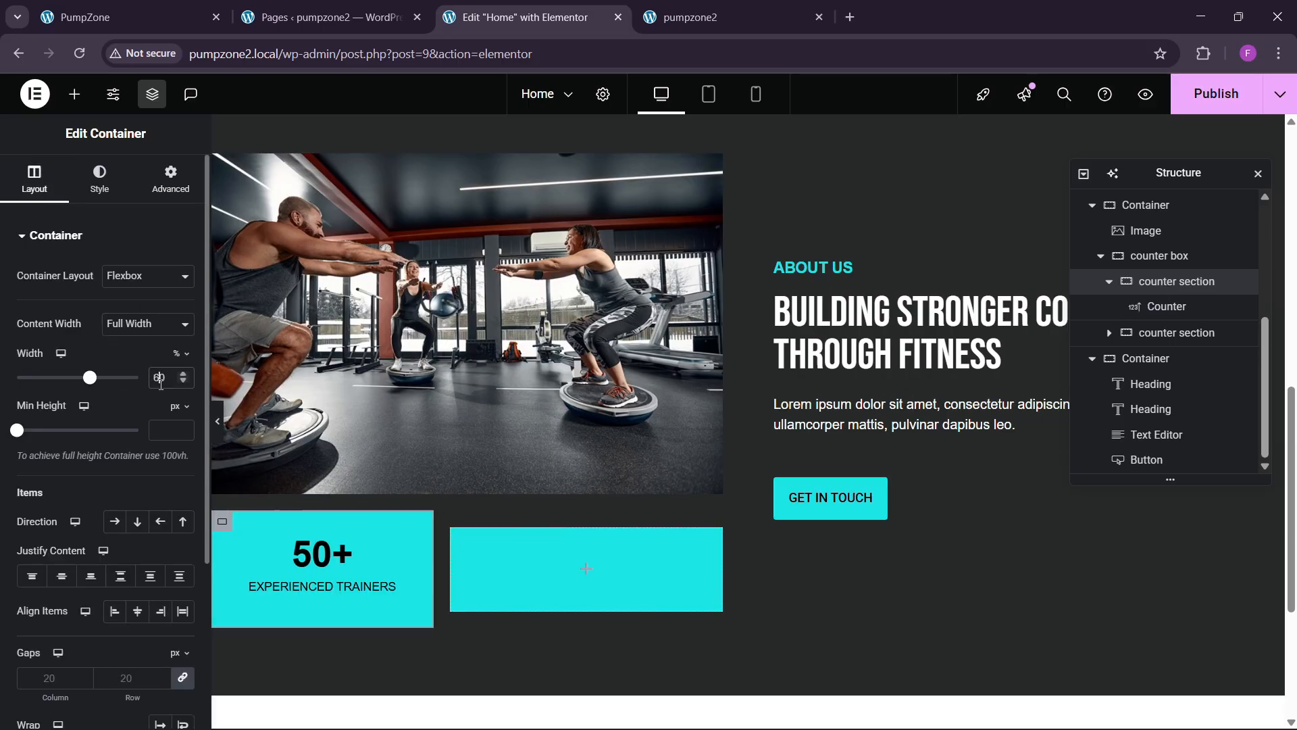
pyautogui.click(1155, 335)
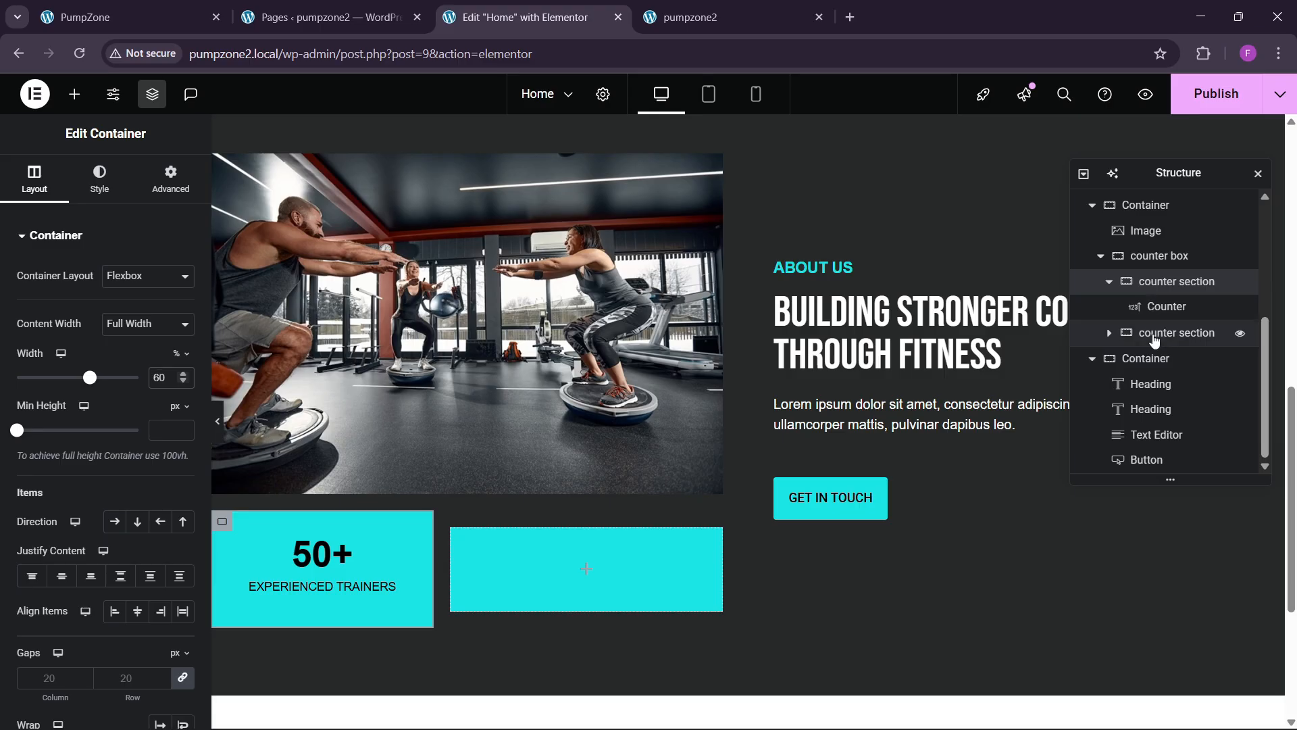
pyautogui.rightClick(1155, 336)
pyautogui.click(1138, 704)
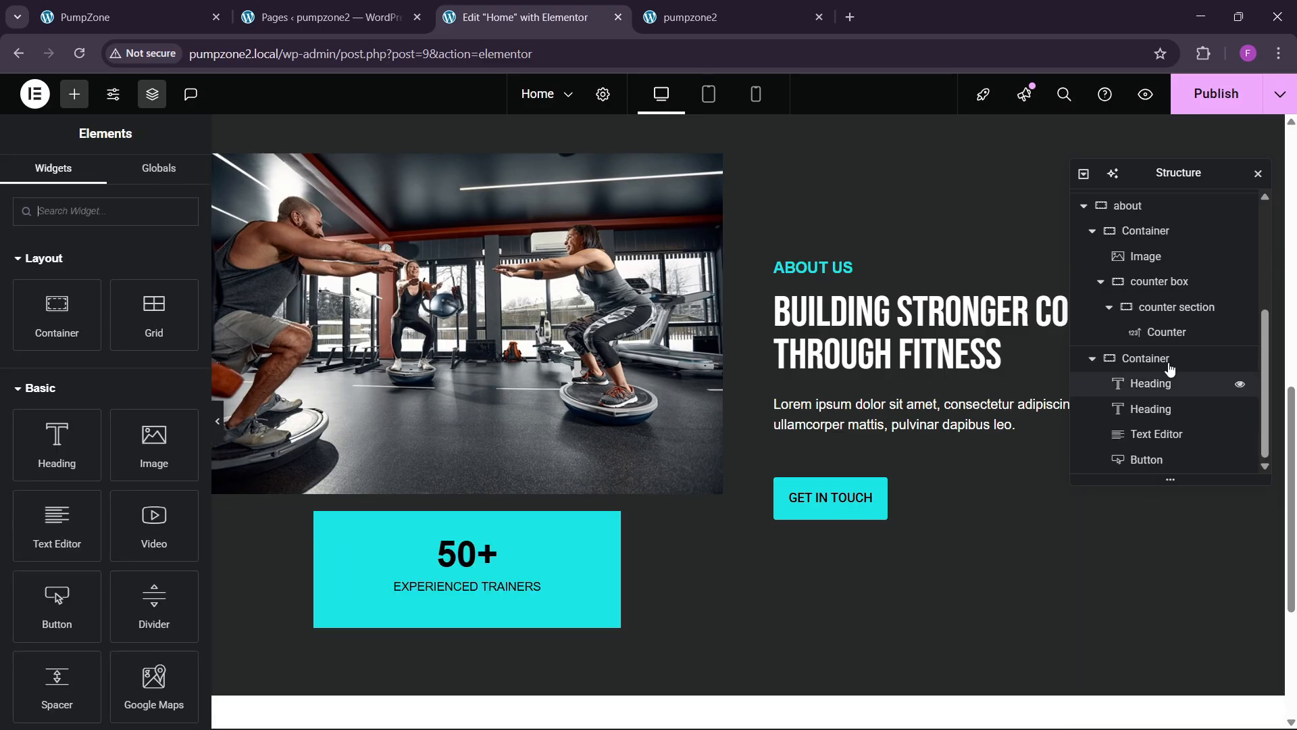
pyautogui.click(1181, 307)
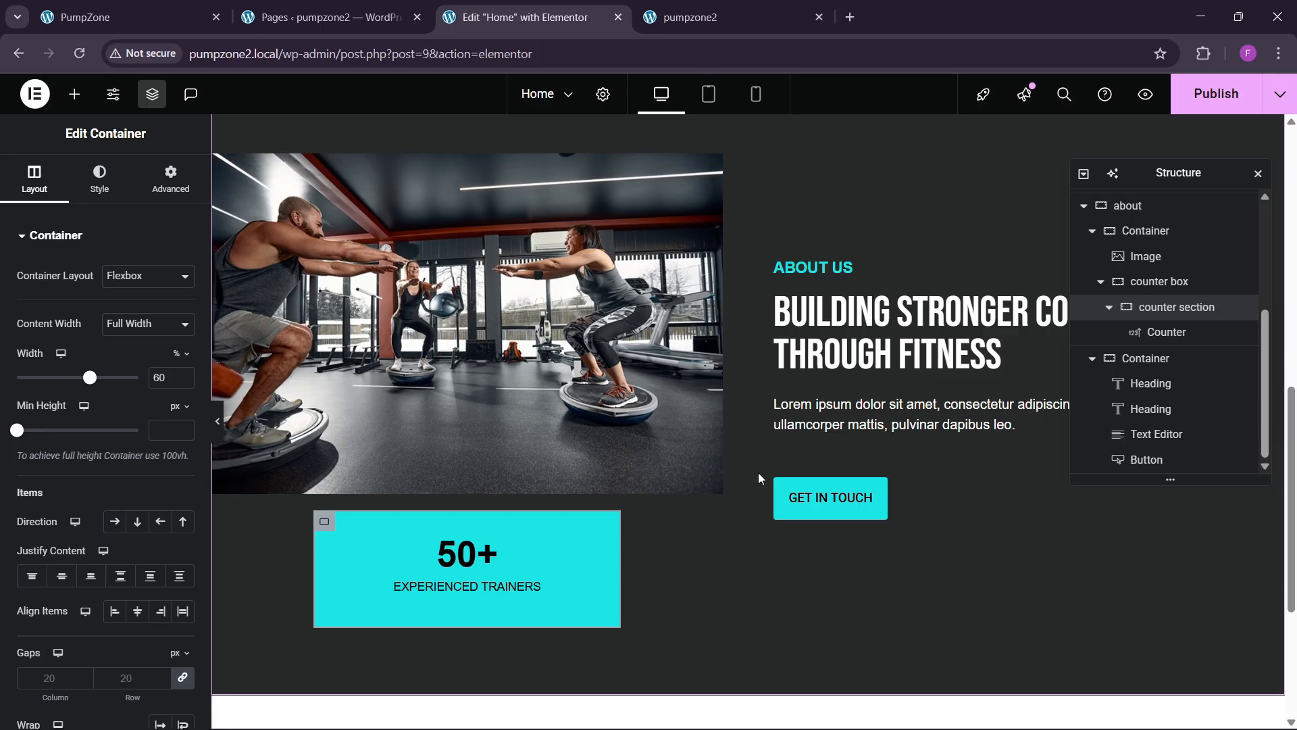
# Step: Duplicate the counter section so the row holds two counters
pyautogui.rightClick(1175, 318)
pyautogui.click(1108, 396)
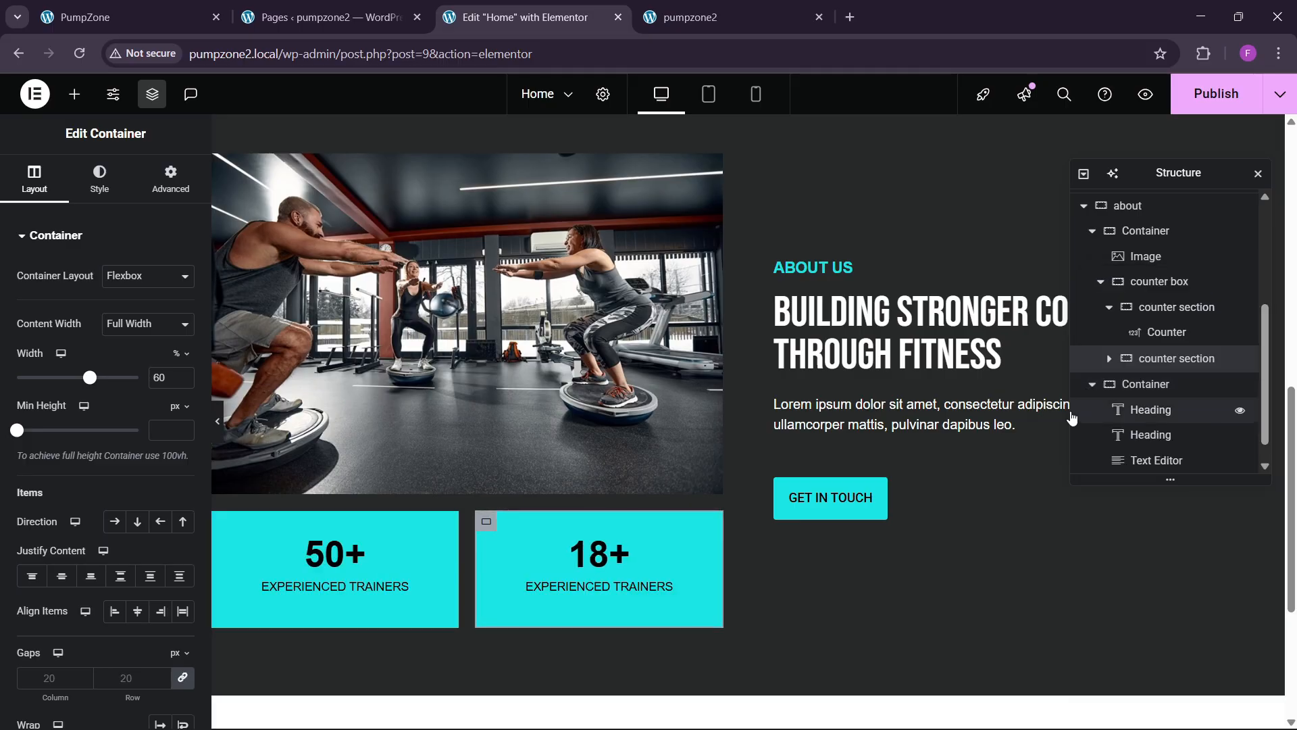
pyautogui.click(1162, 306)
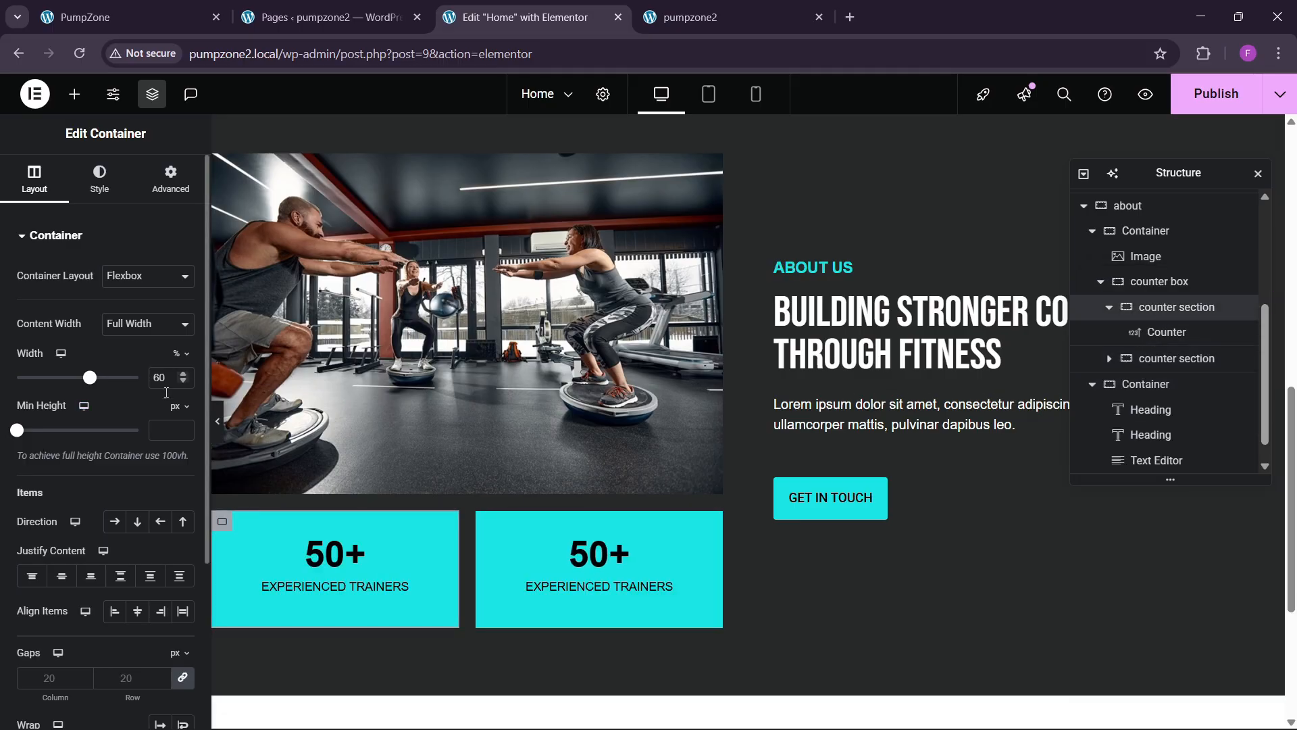
pyautogui.click(1170, 361)
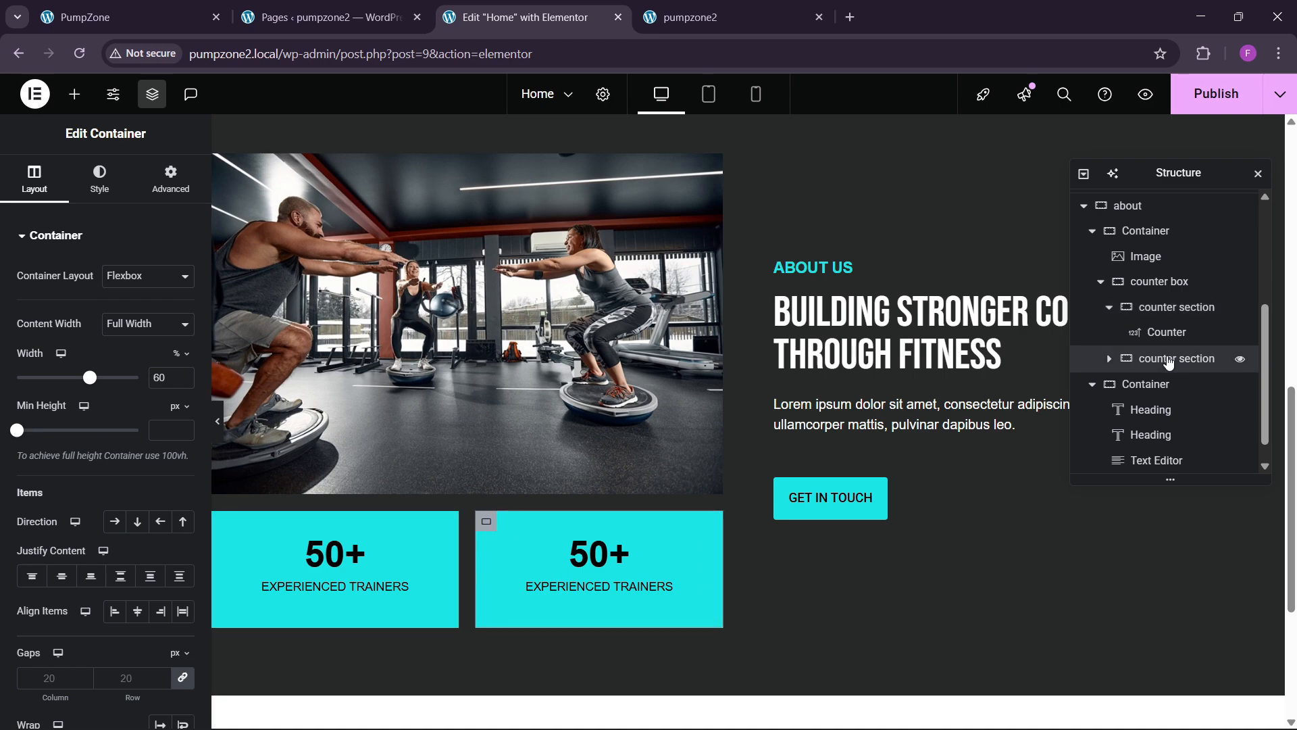
# Step: Set the counter box container's width to 90%
pyautogui.click(1160, 281)
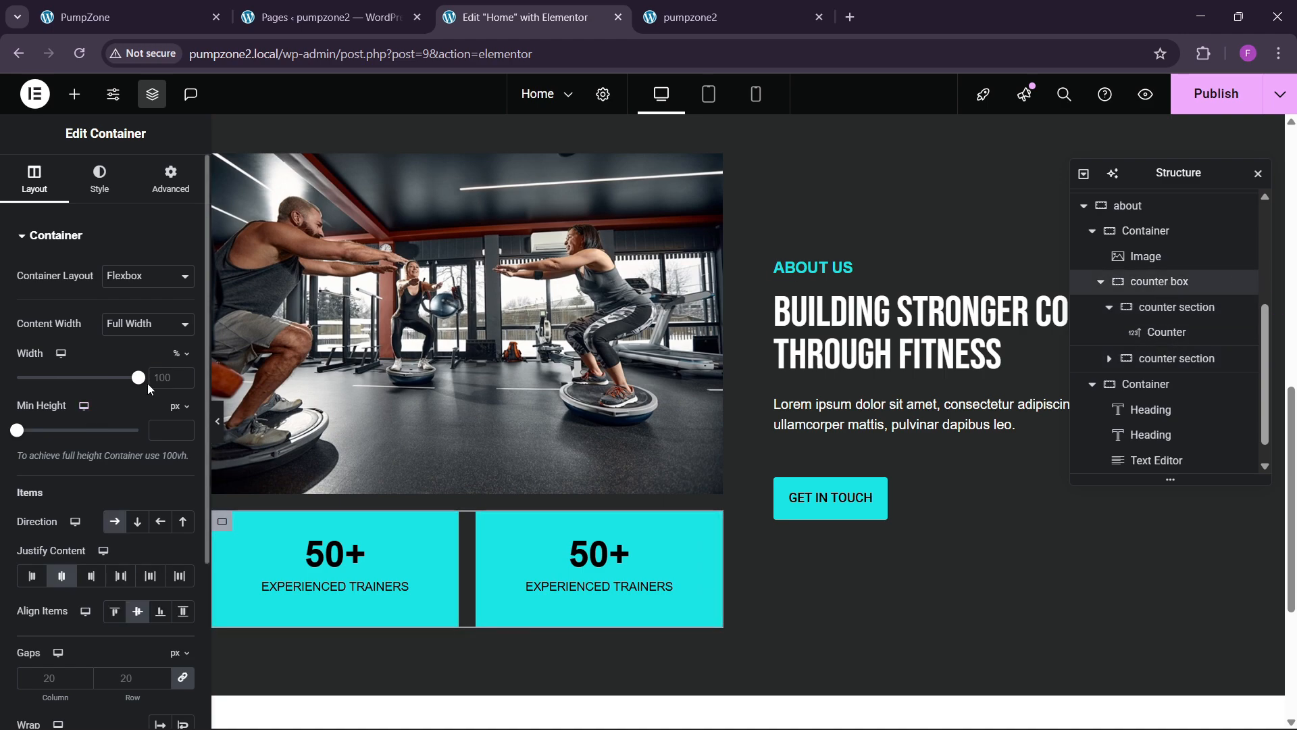
pyautogui.moveTo(136, 378); pyautogui.dragTo(108, 400)
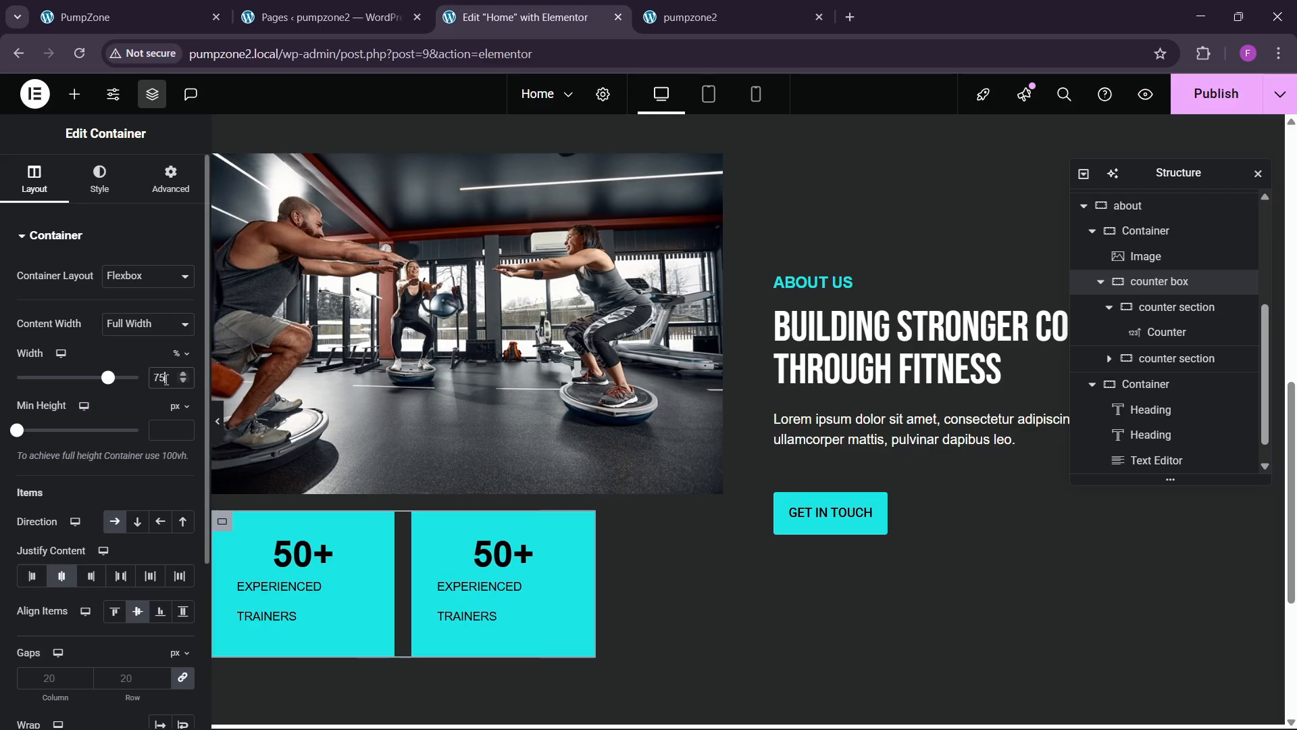
pyautogui.write('80')
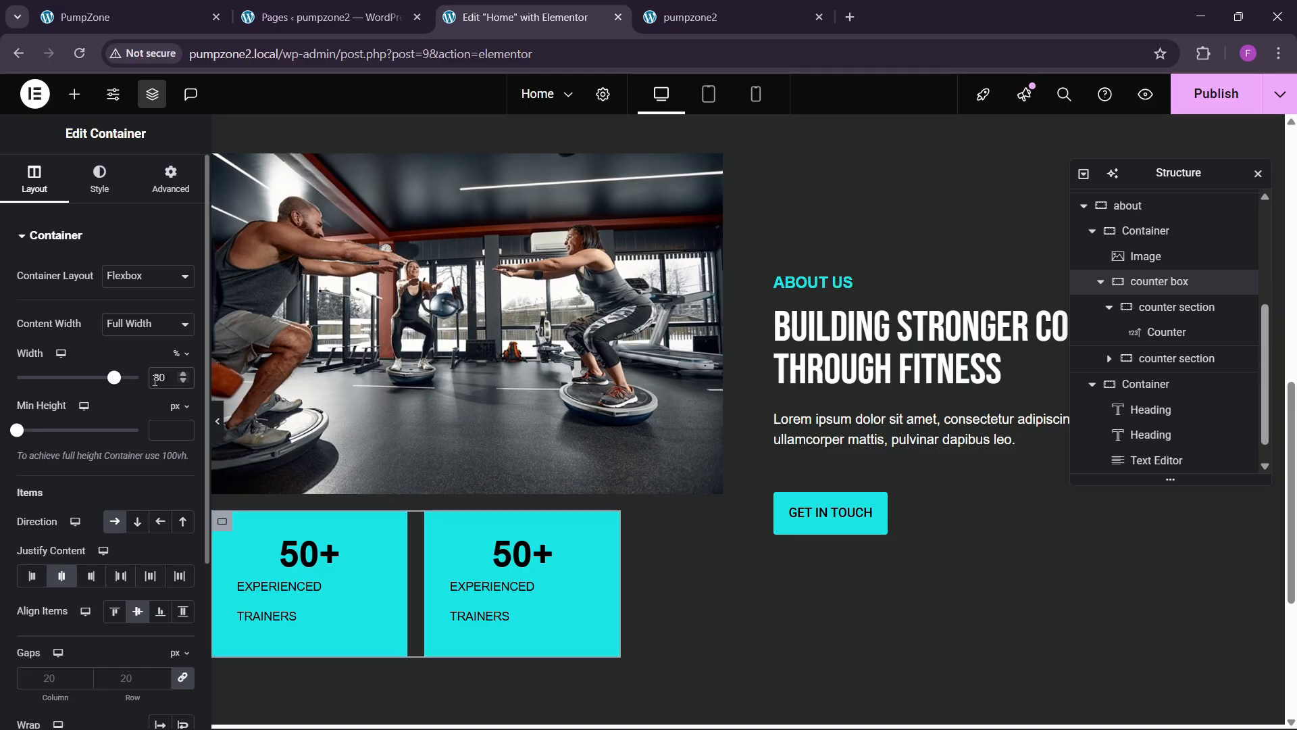
pyautogui.press('BackSpace')
pyautogui.press('BackSpace')
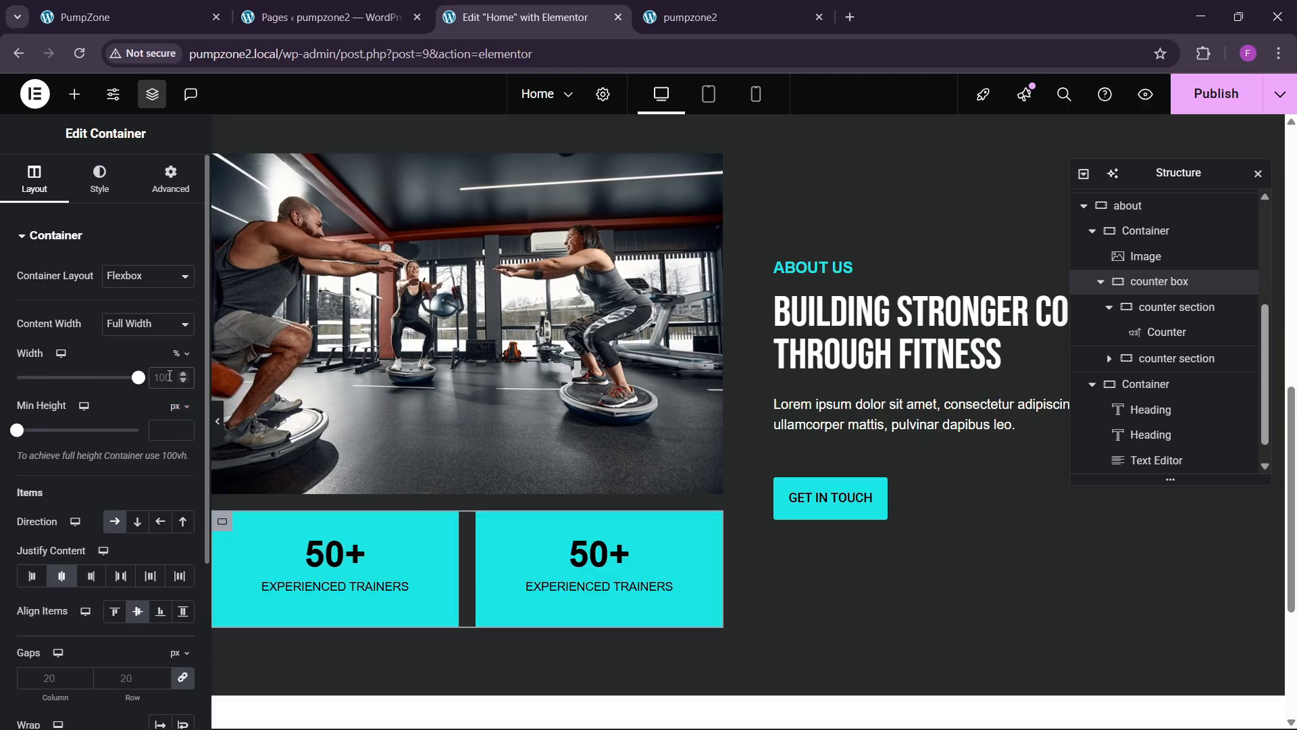
pyautogui.write('90')
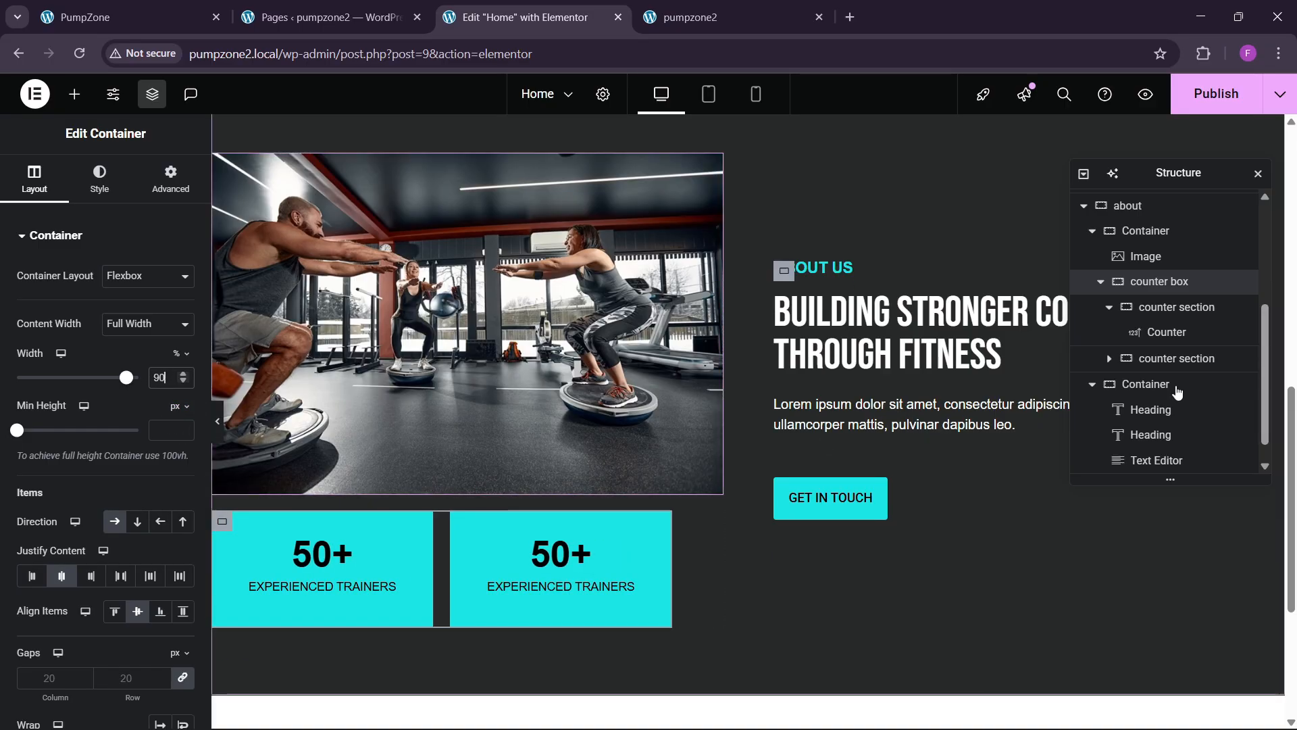
# Step: Clear the widths of both counter sections so each spans 100%
pyautogui.click(1177, 307)
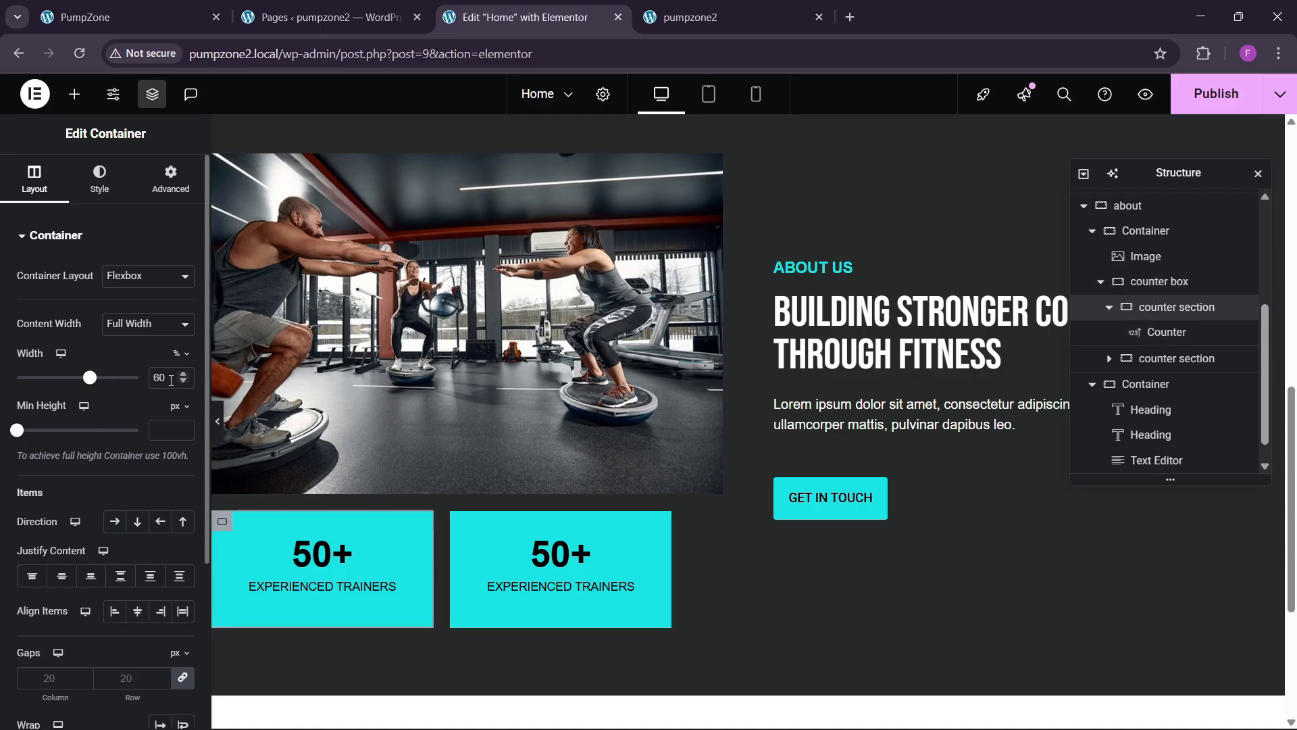
pyautogui.press('BackSpace')
pyautogui.press('BackSpace')
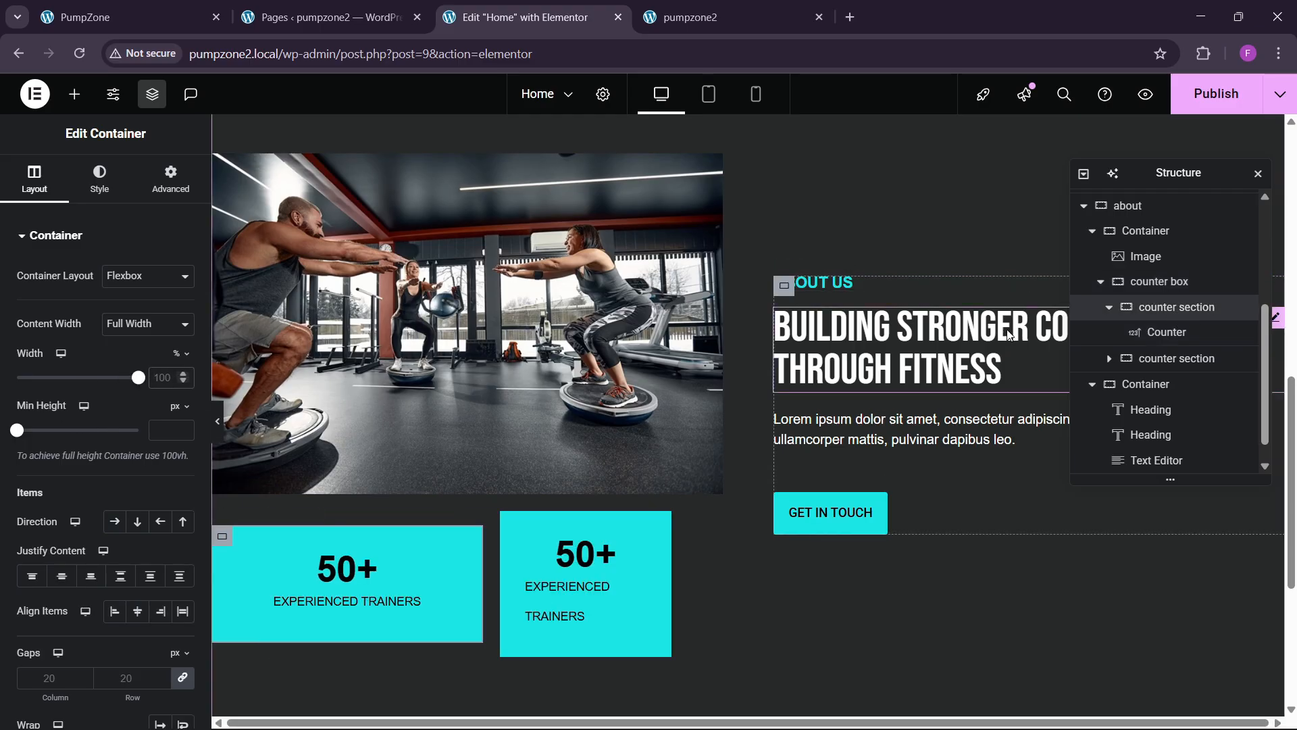
pyautogui.click(1167, 332)
pyautogui.click(1177, 365)
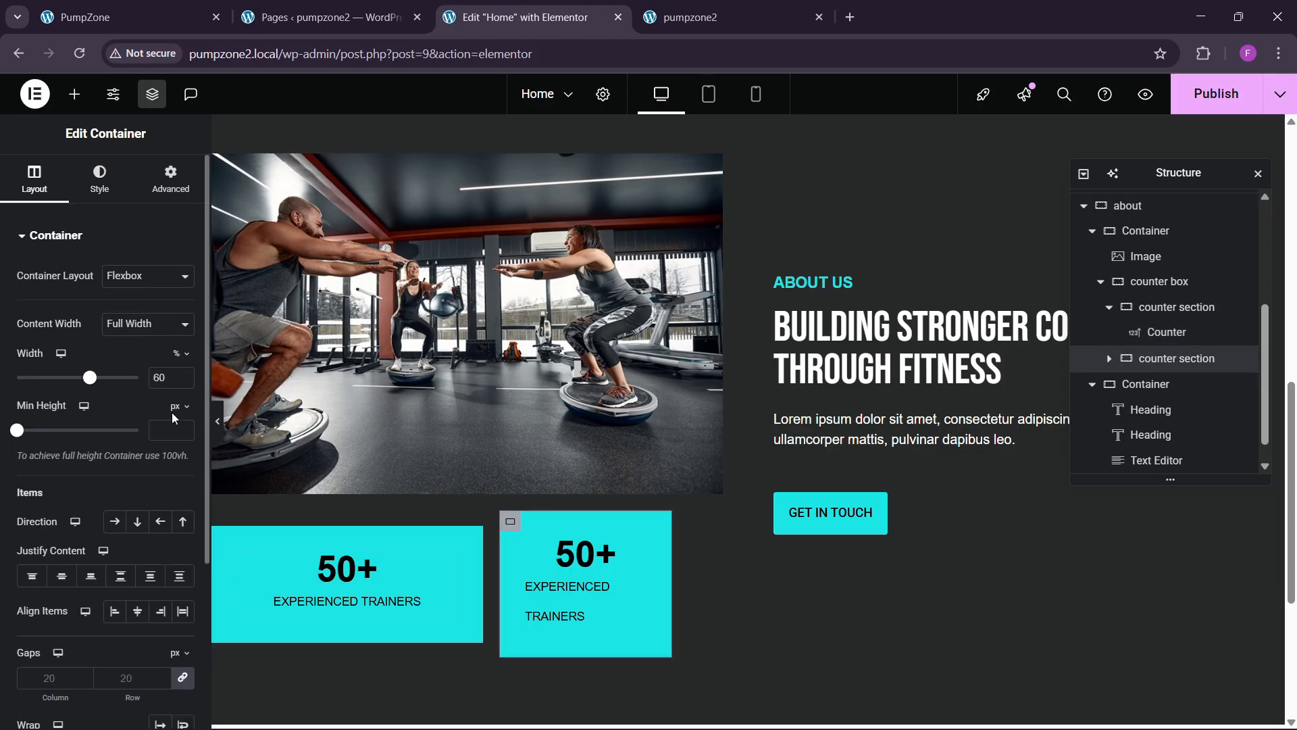
pyautogui.press('BackSpace')
pyautogui.press('BackSpace')
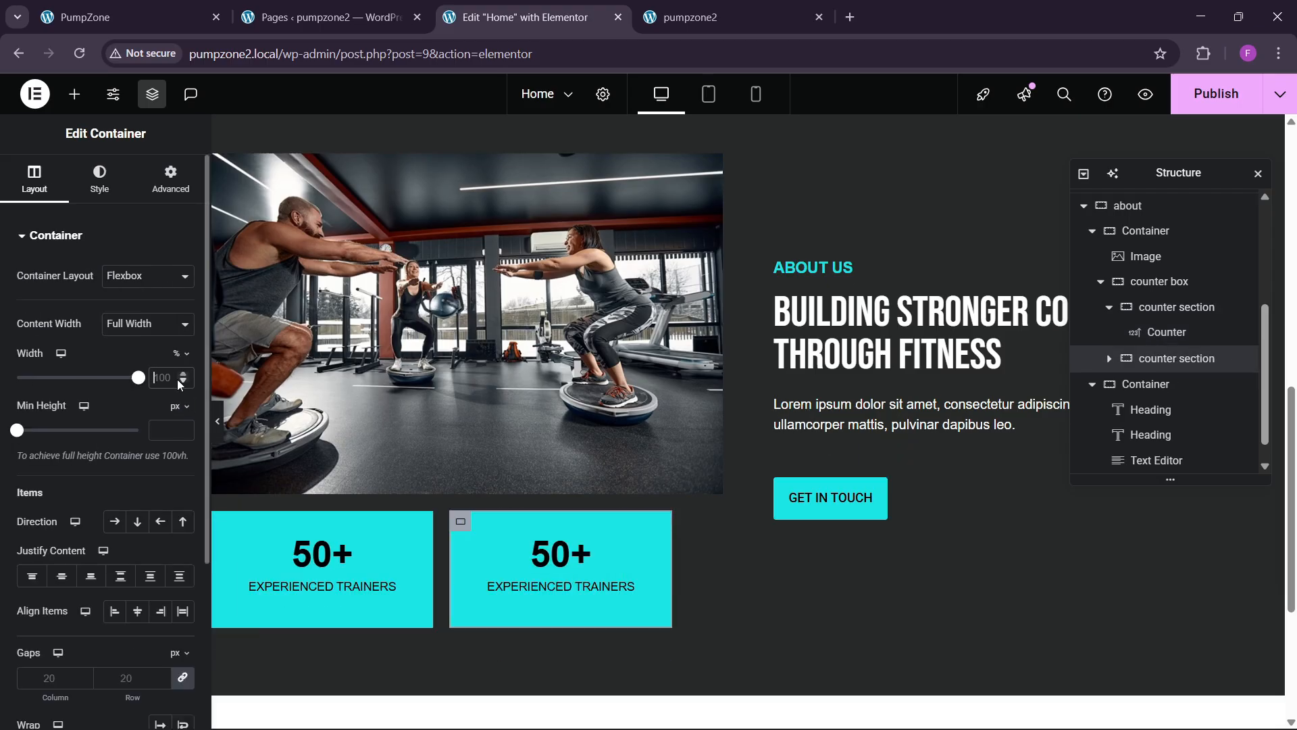
# Step: Review the counter box and section settings, then preview the page
pyautogui.click(1160, 281)
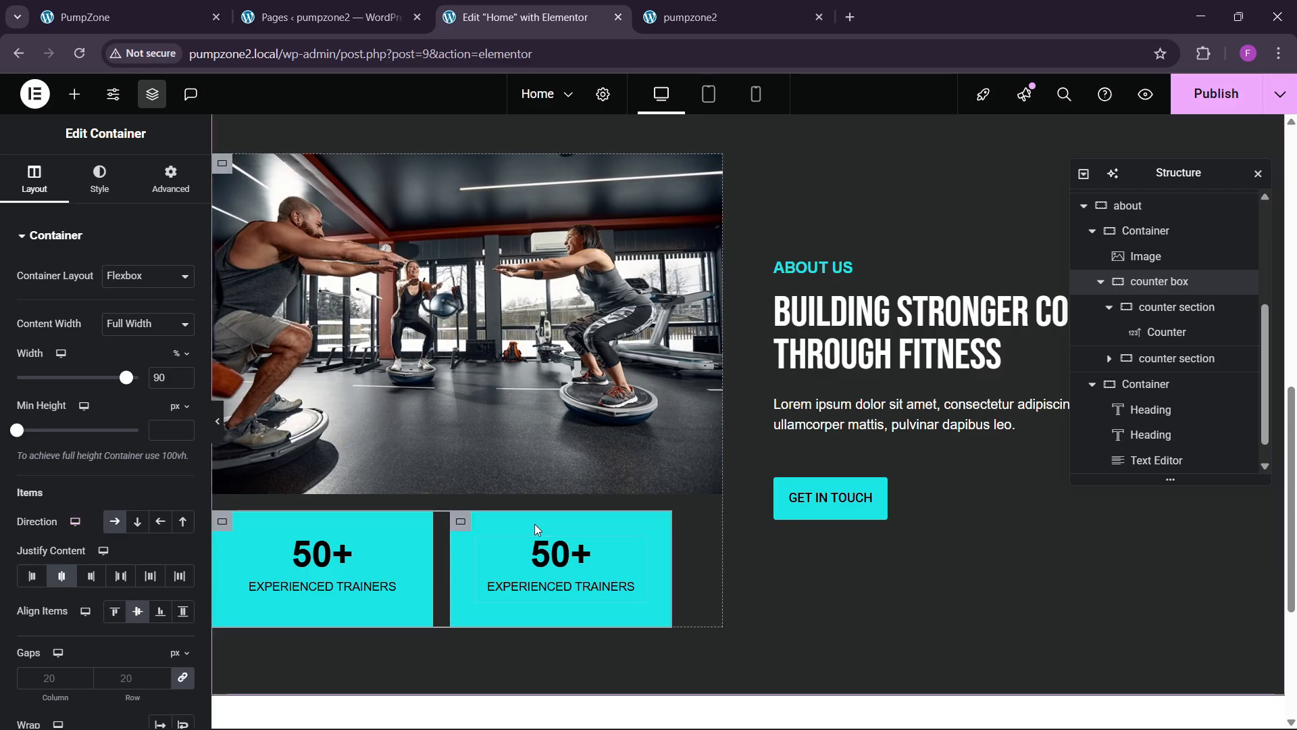
pyautogui.scroll(-1, 537, 530)
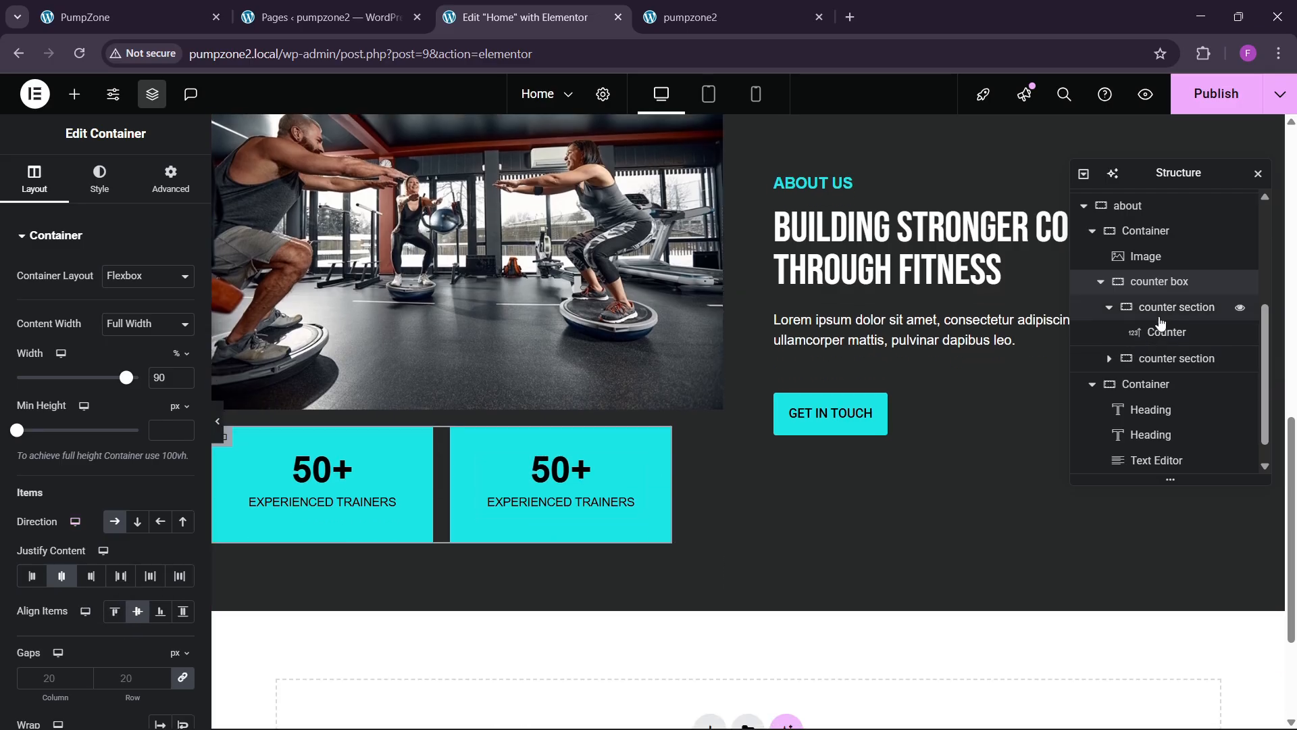
pyautogui.click(1163, 315)
pyautogui.click(1174, 358)
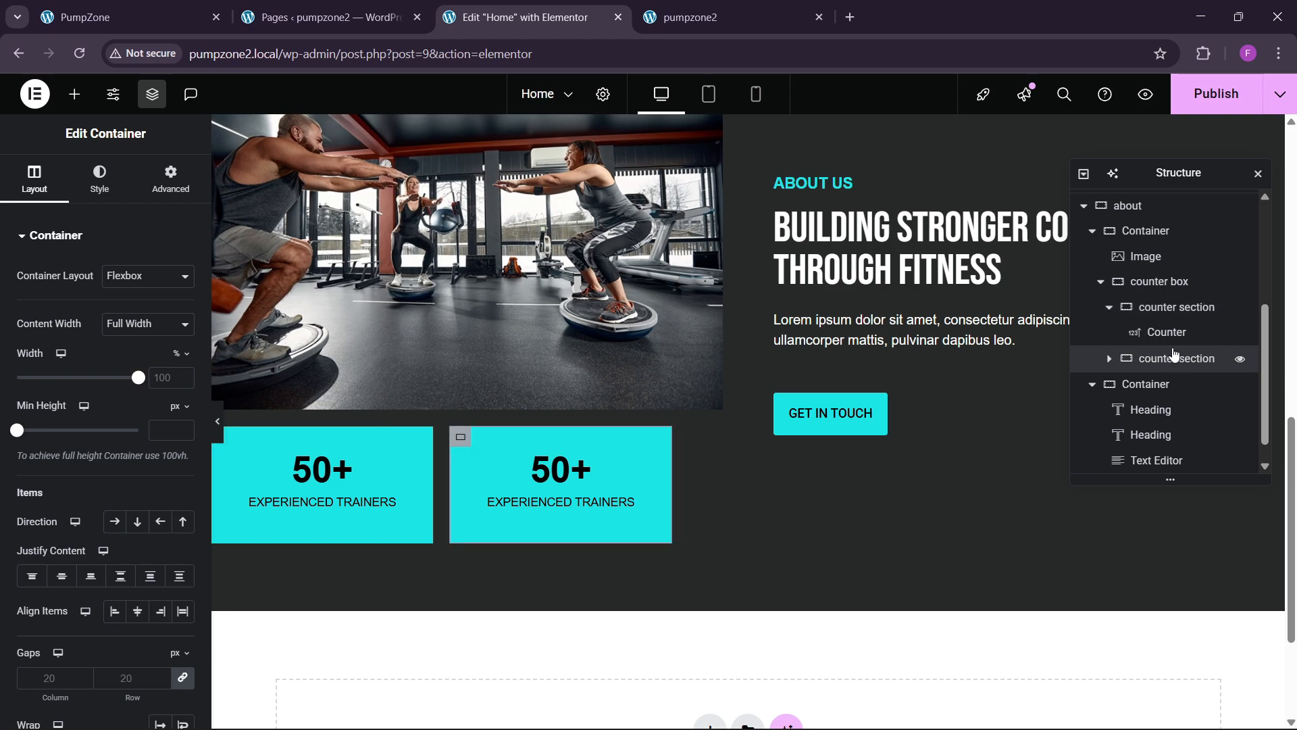
pyautogui.click(1172, 281)
pyautogui.scroll(1, 1168, 286)
pyautogui.scroll(-1, 1155, 375)
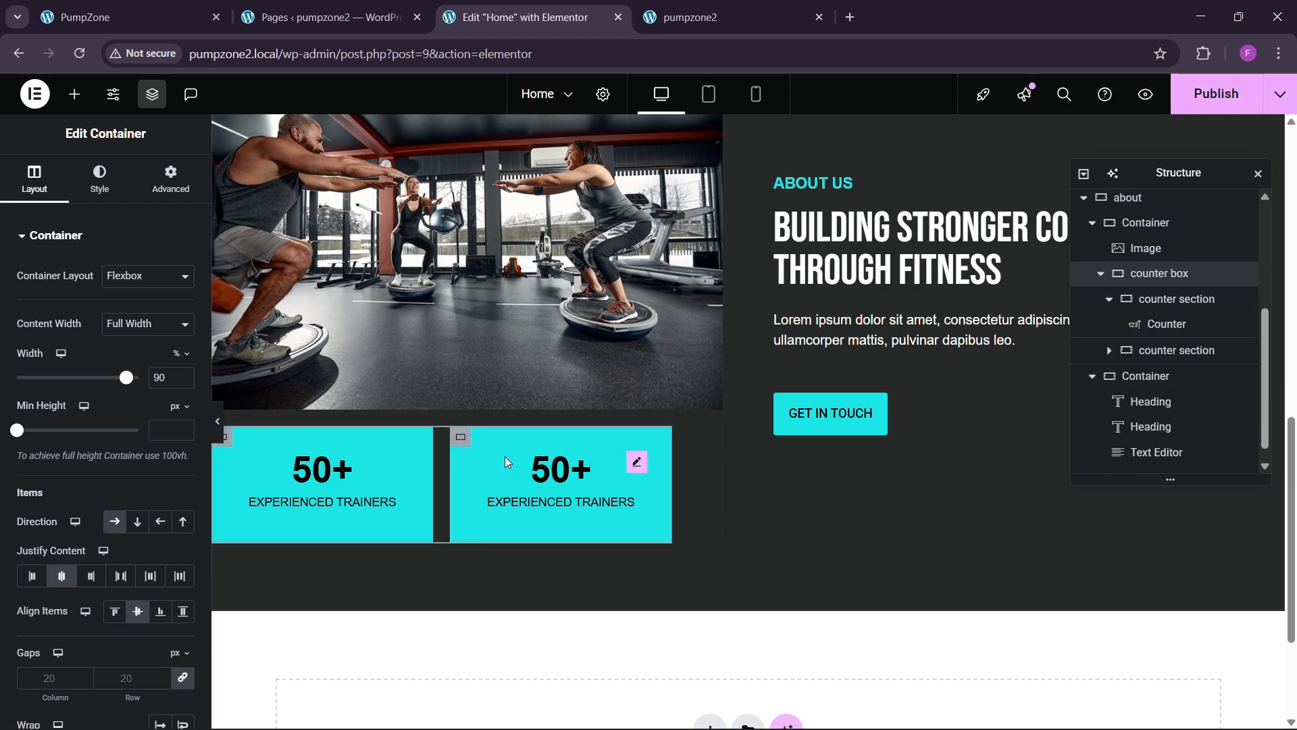
pyautogui.hotkey('ctrl', 'p')
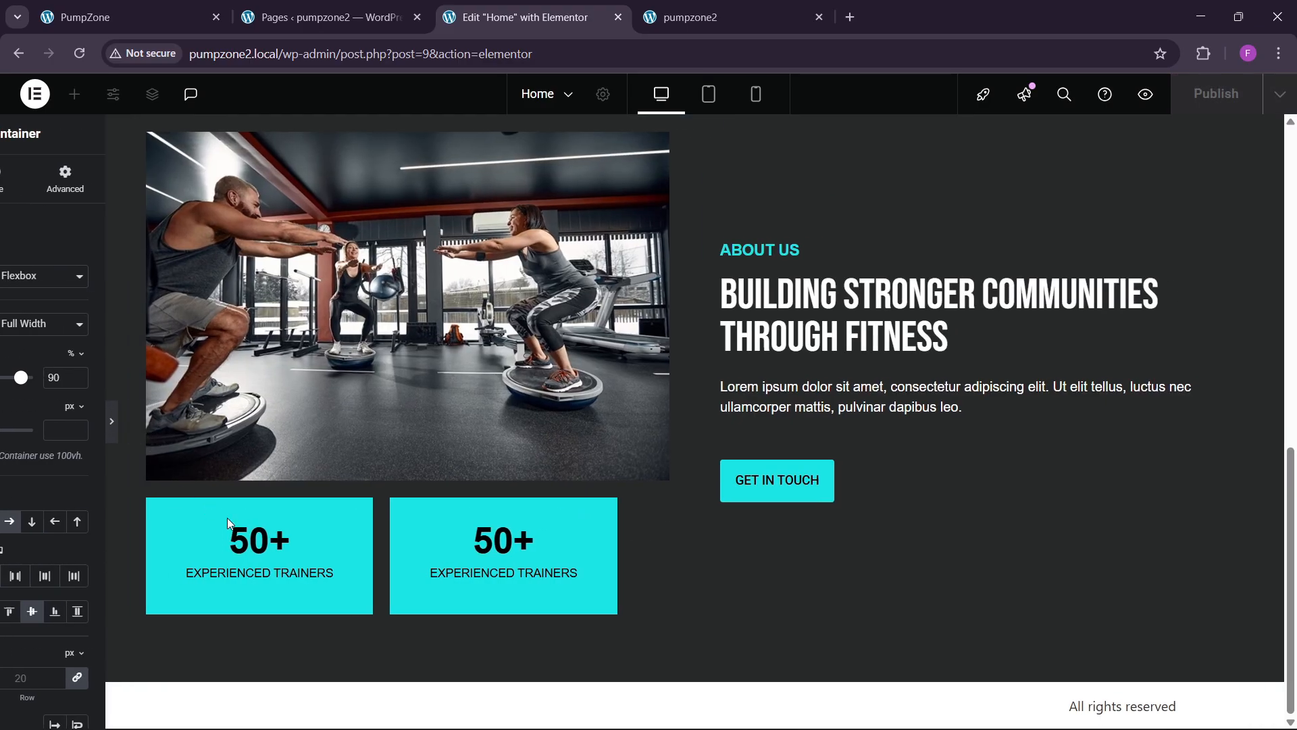
pyautogui.click(10, 422)
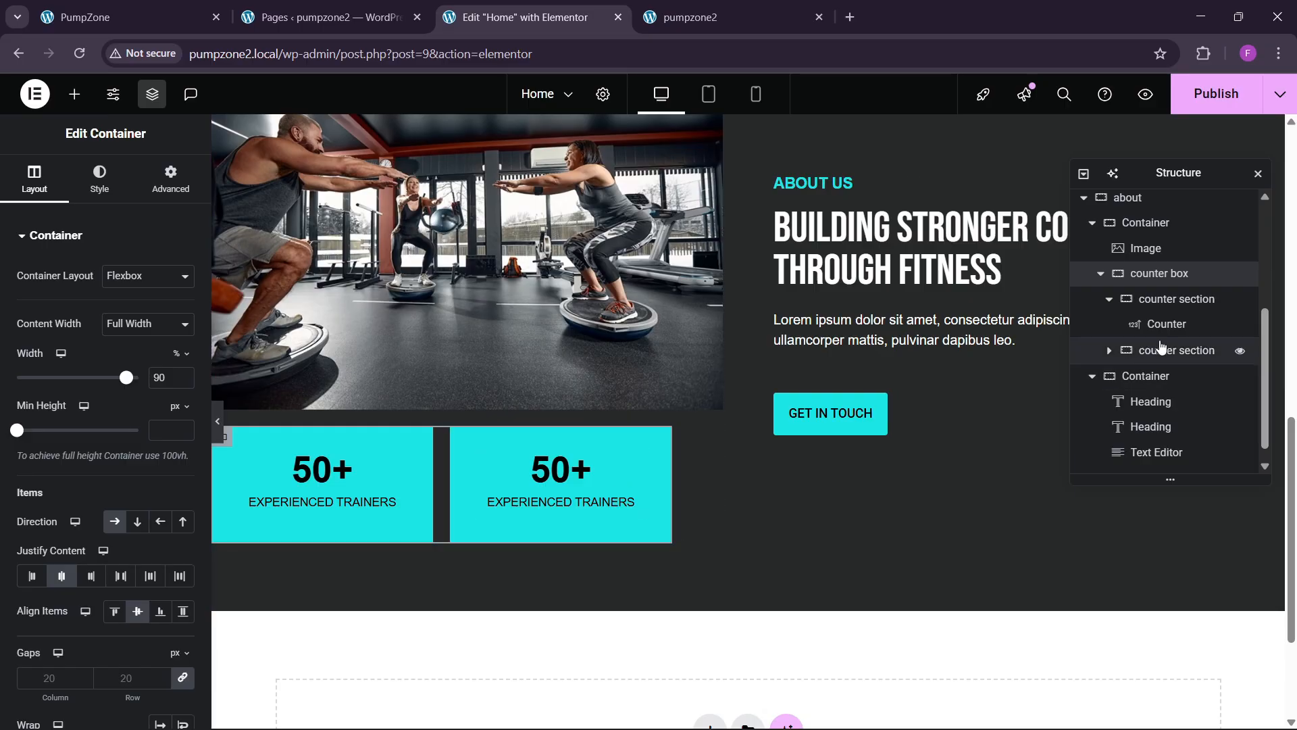
# Step: Center Justify Content and Align Items on the container holding image and counters
pyautogui.click(1145, 222)
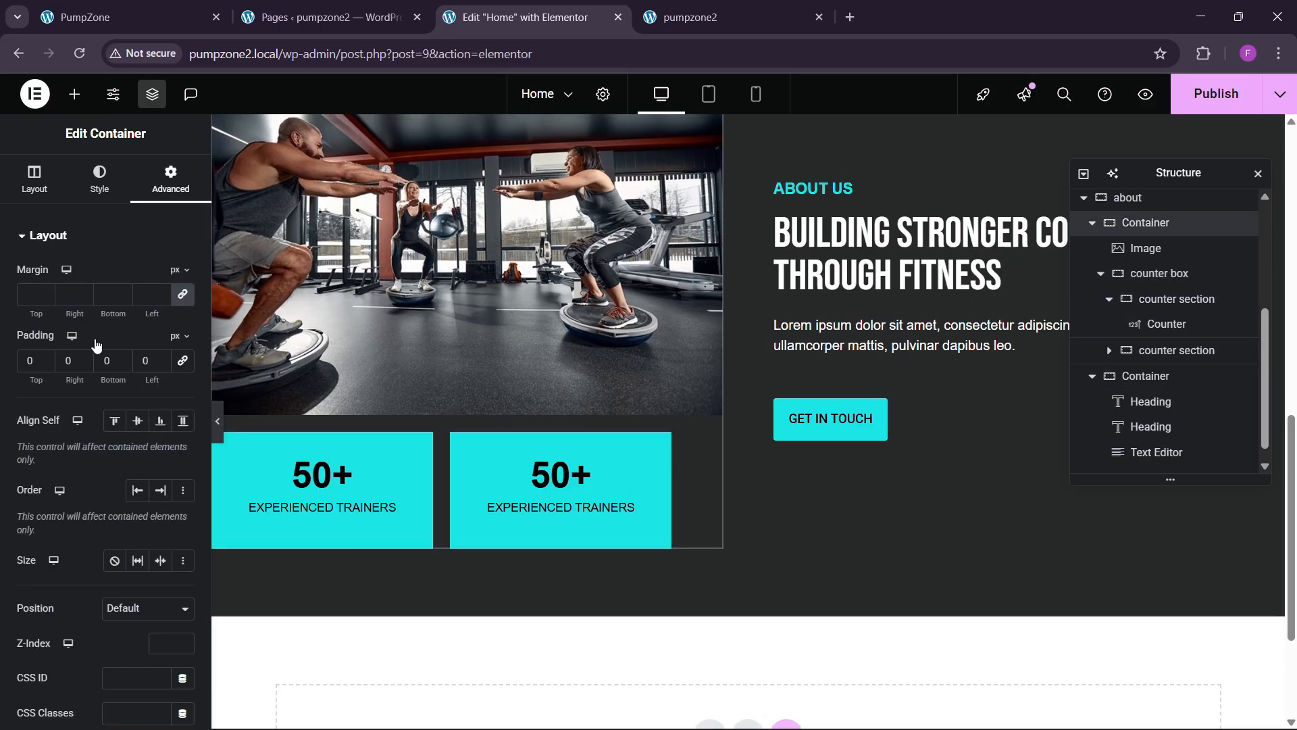
pyautogui.click(34, 179)
pyautogui.click(62, 575)
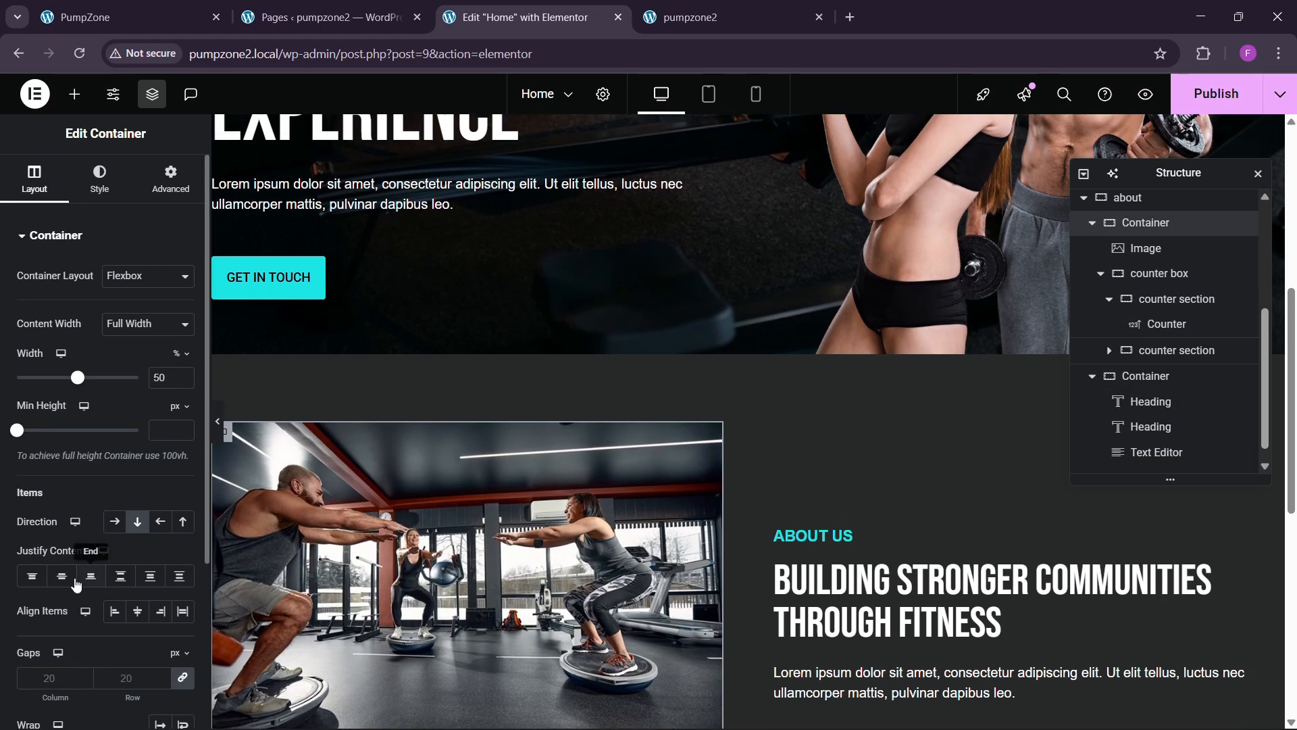
pyautogui.click(137, 610)
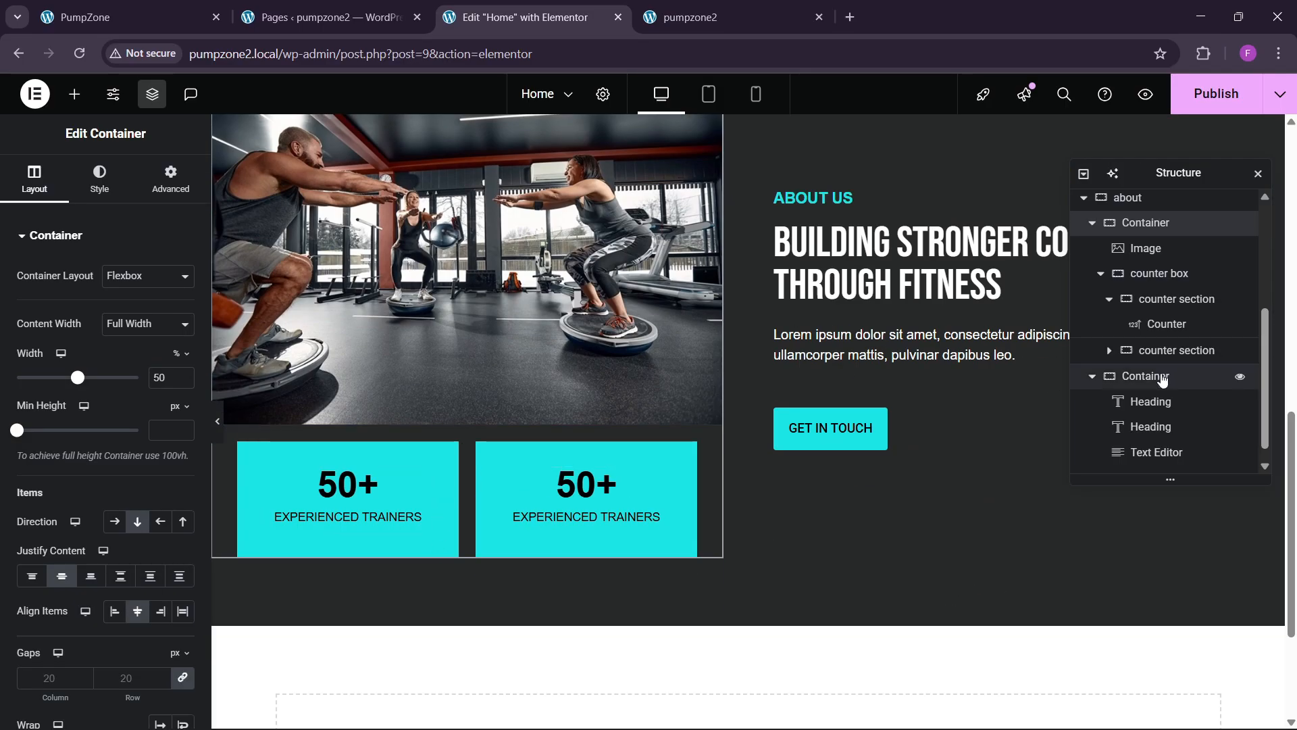
# Step: Give the counter box a top margin of -5 em so it overlaps the photo
pyautogui.click(1166, 276)
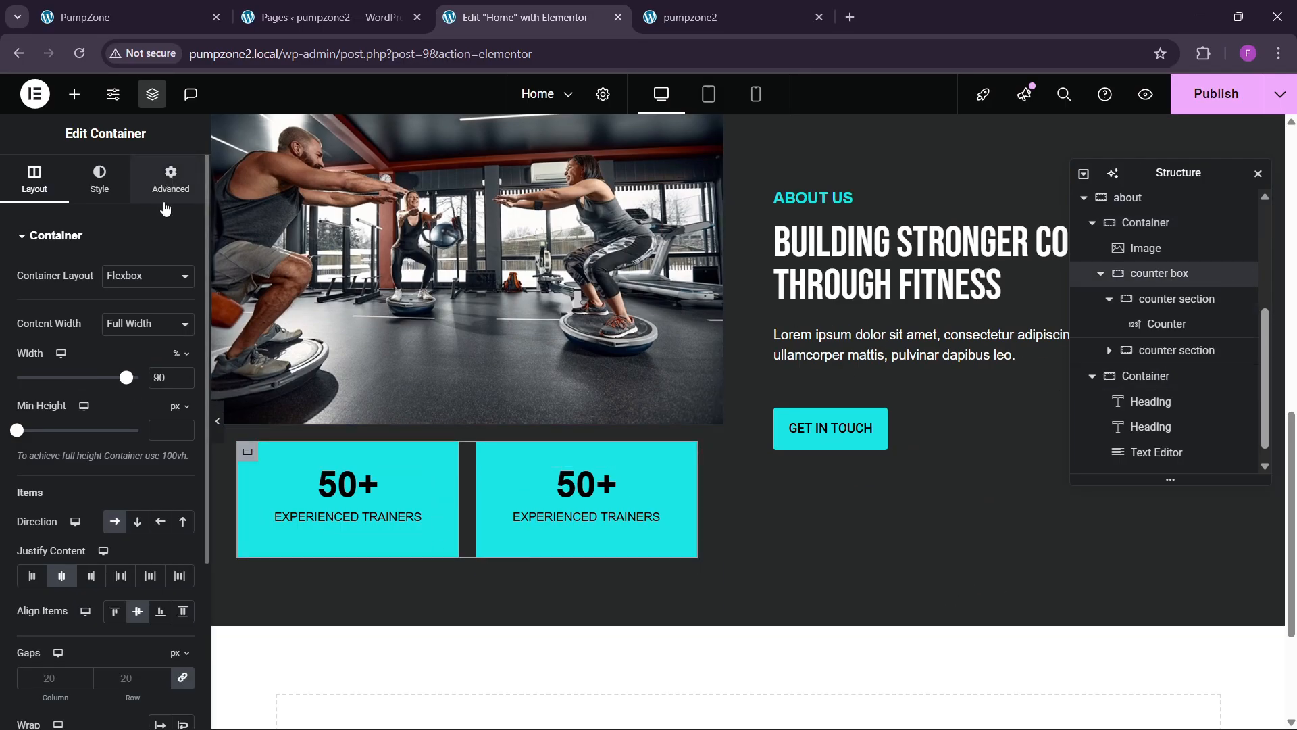
pyautogui.click(170, 181)
pyautogui.click(177, 271)
pyautogui.click(175, 322)
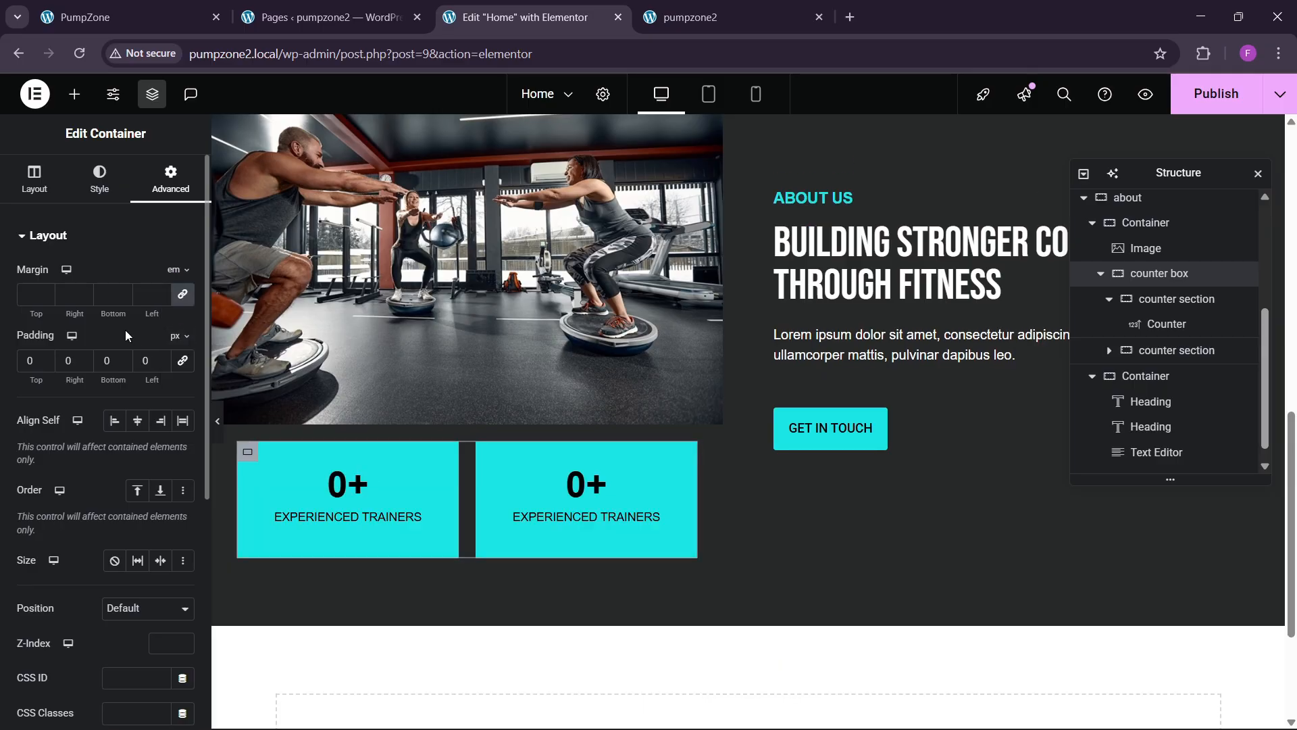
pyautogui.click(46, 298)
pyautogui.click(46, 298)
pyautogui.click(46, 298)
pyautogui.click(46, 298)
pyautogui.click(46, 298)
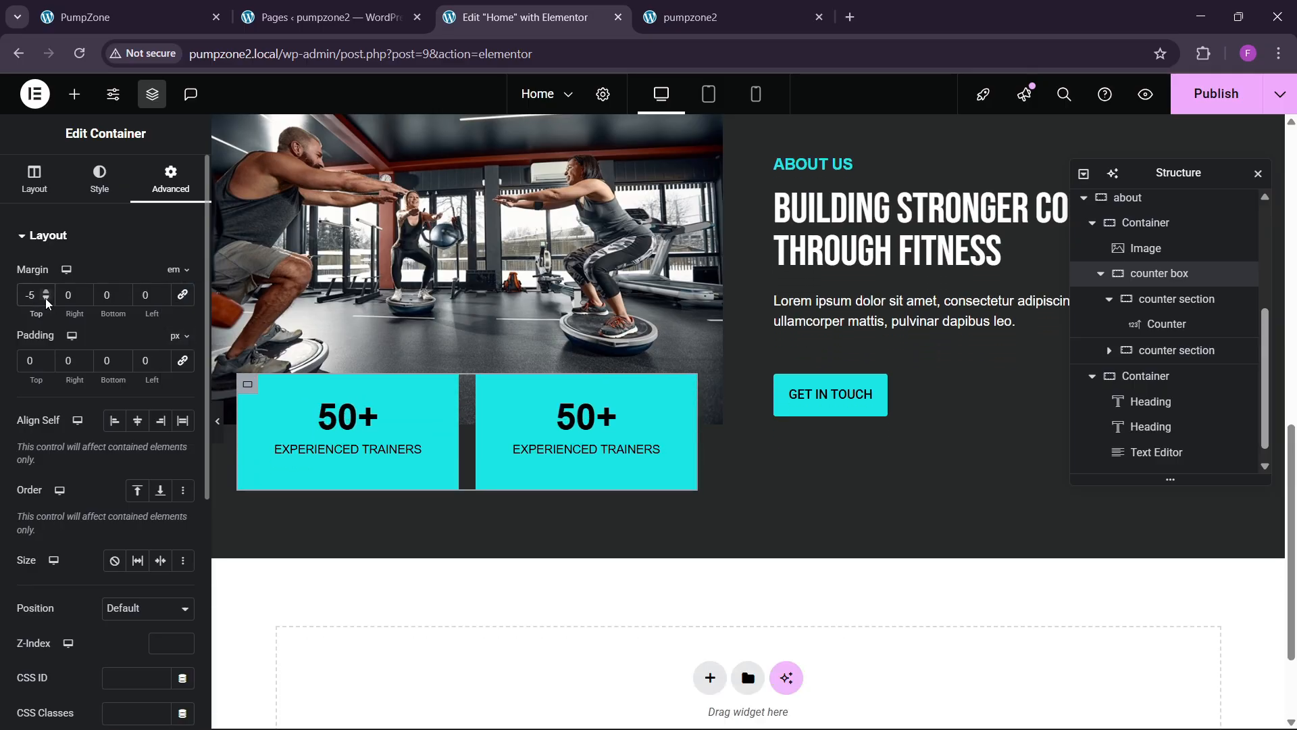
pyautogui.scroll(1, 643, 317)
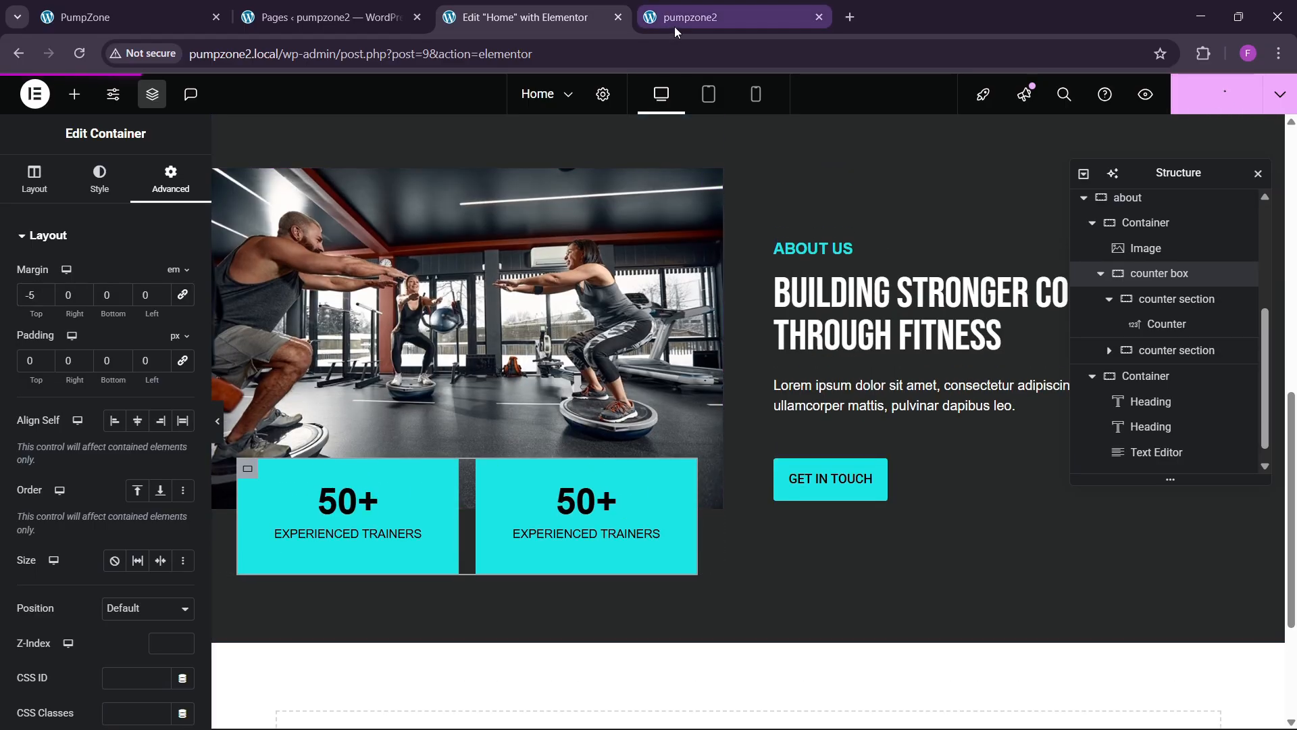
pyautogui.moveTo(680, 22)
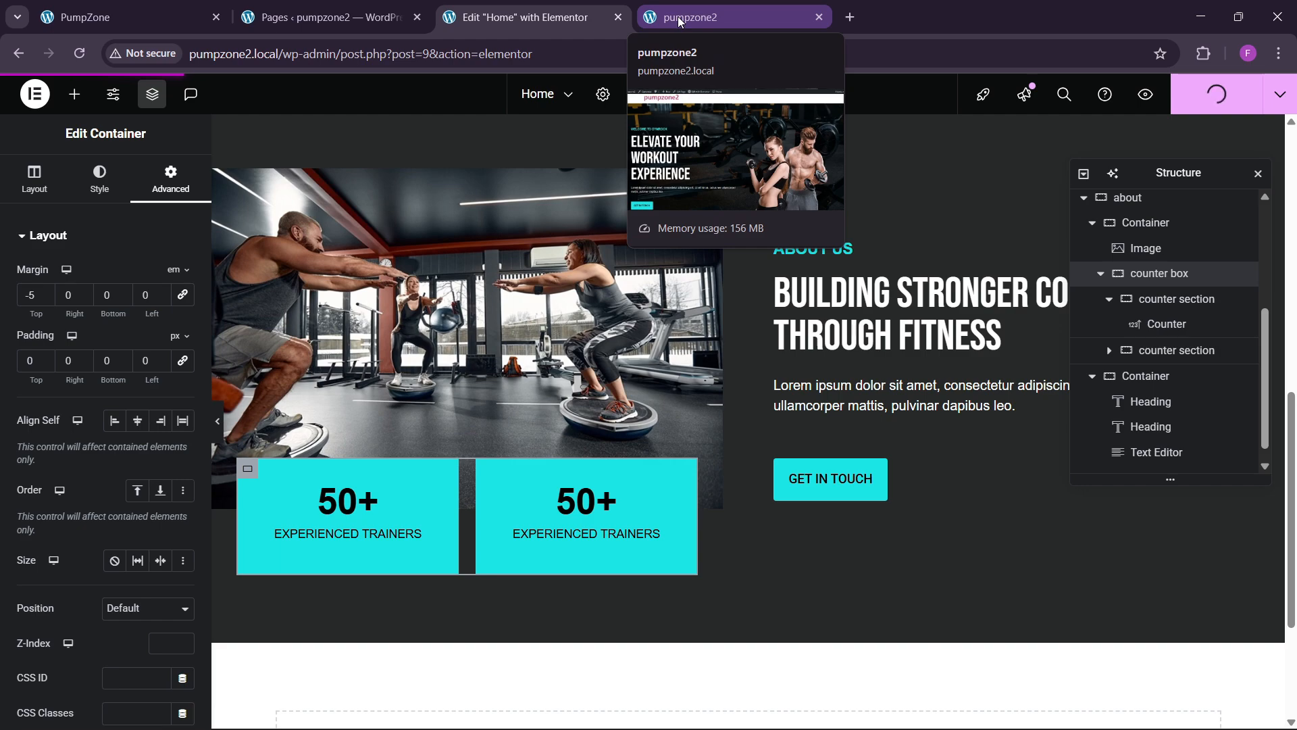
# Step: Reload the live pumpzone2 page and scroll to the About section
pyautogui.click(699, 13)
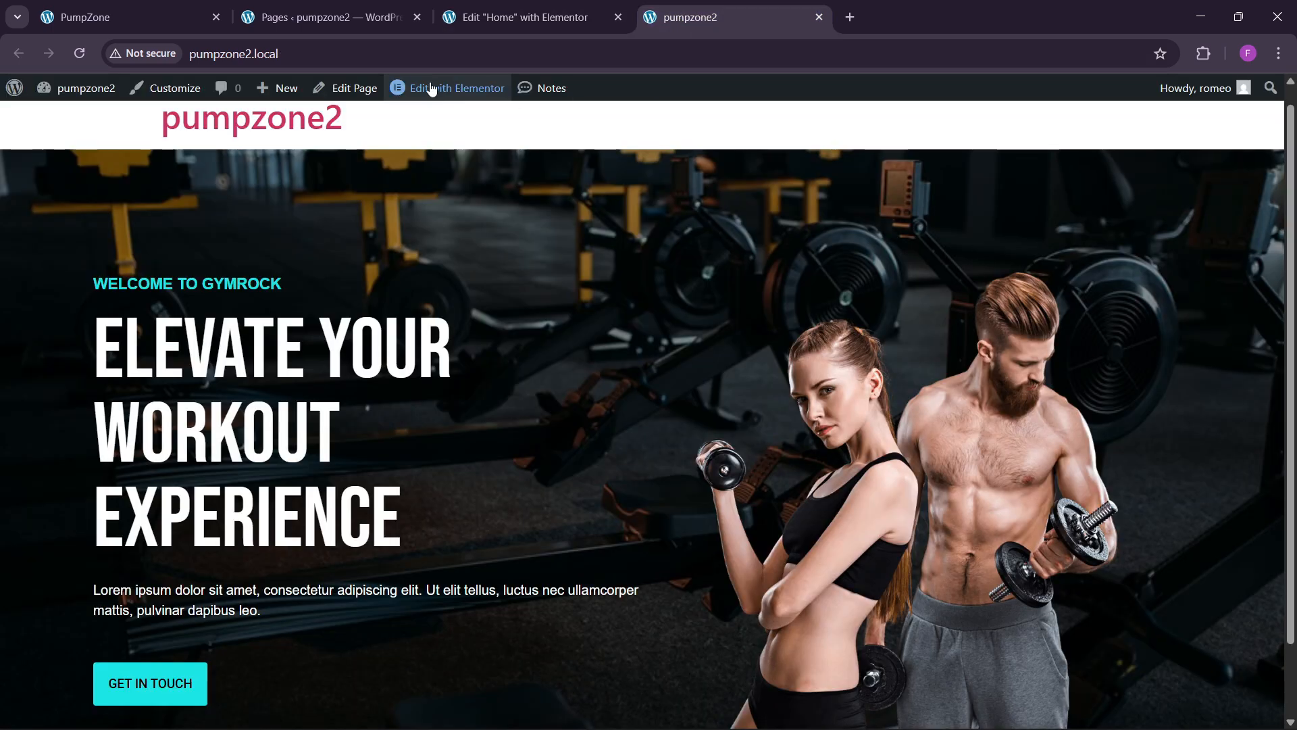
pyautogui.click(371, 46)
pyautogui.press('Return')
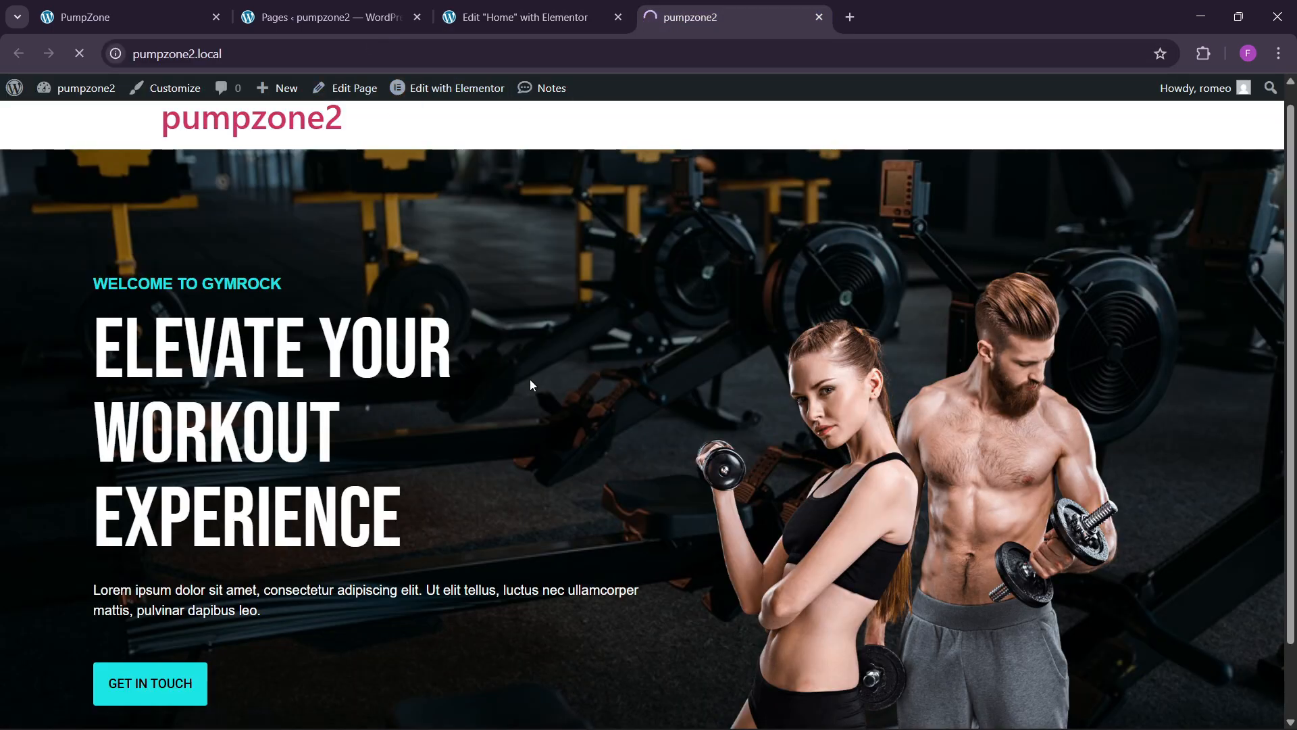
pyautogui.scroll(-10, 571, 531)
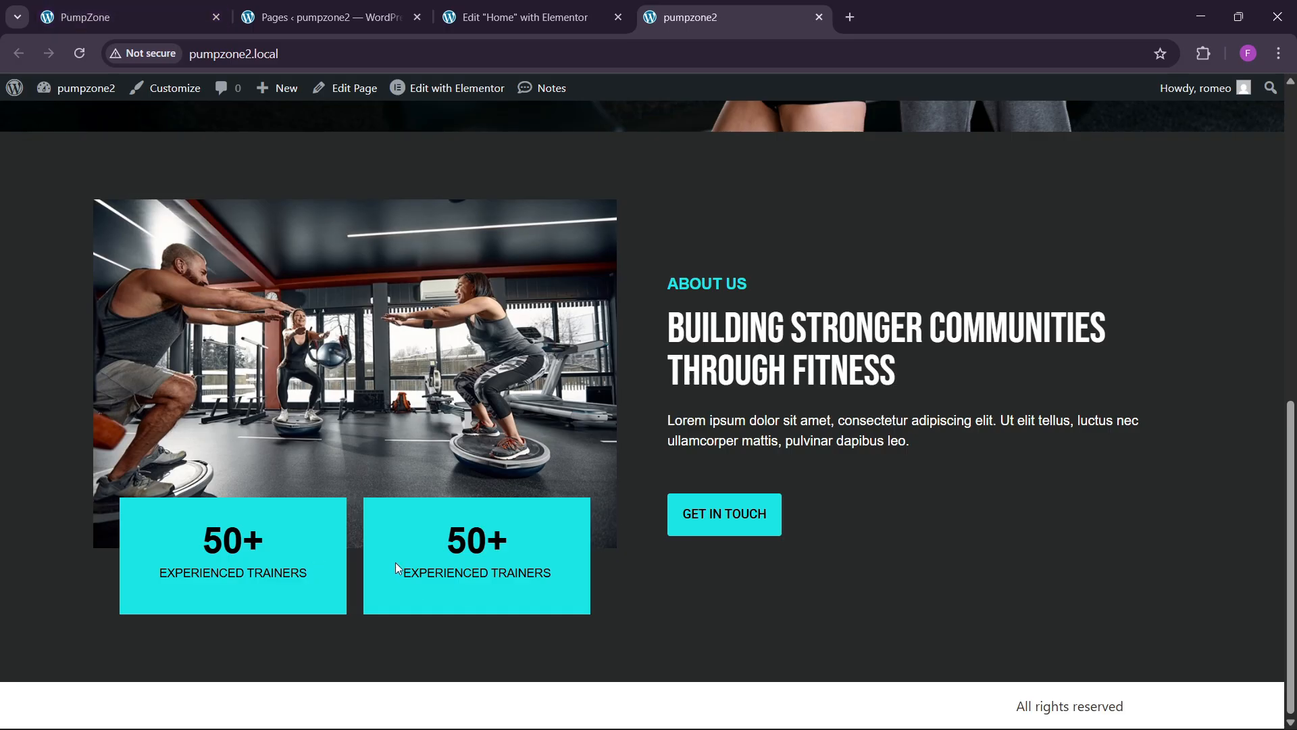
# Step: Compare with the PumpZone reference's Services section, then go back to Elementor
pyautogui.click(140, 6)
pyautogui.scroll(-5, 563, 507)
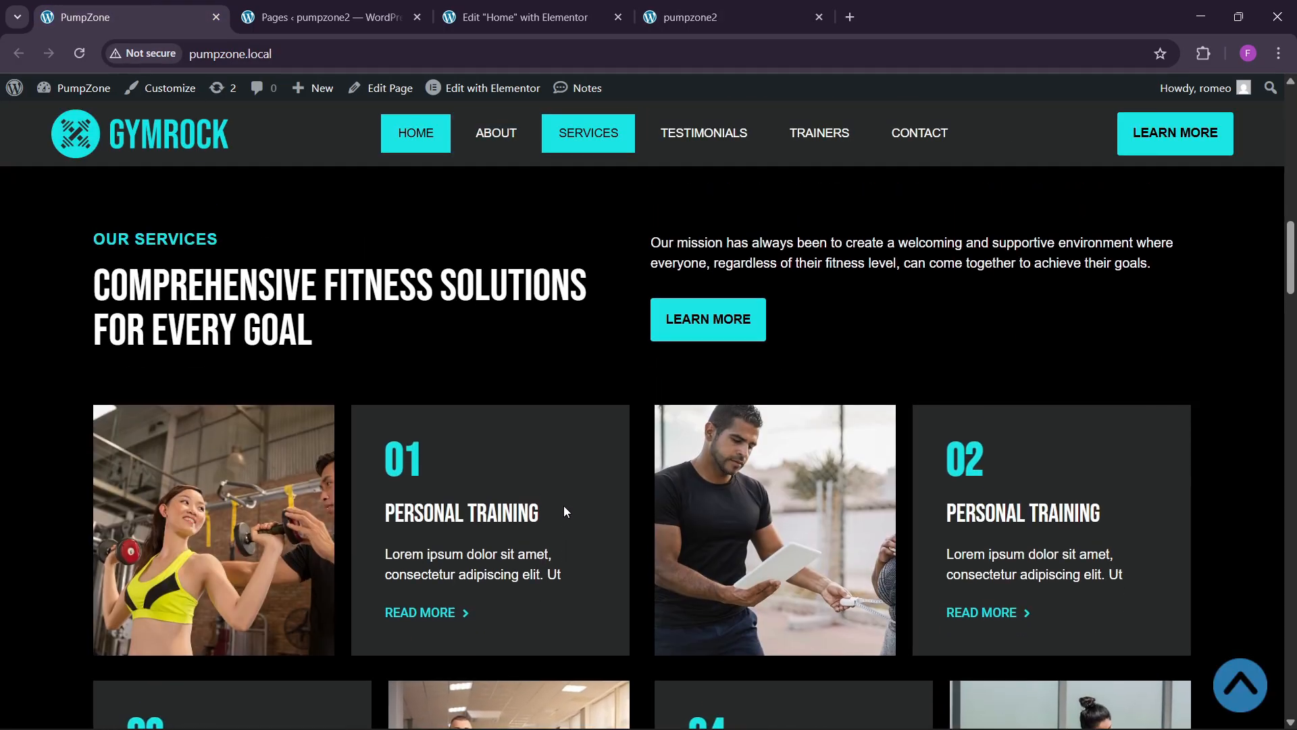
pyautogui.scroll(-3, 565, 510)
pyautogui.click(551, 6)
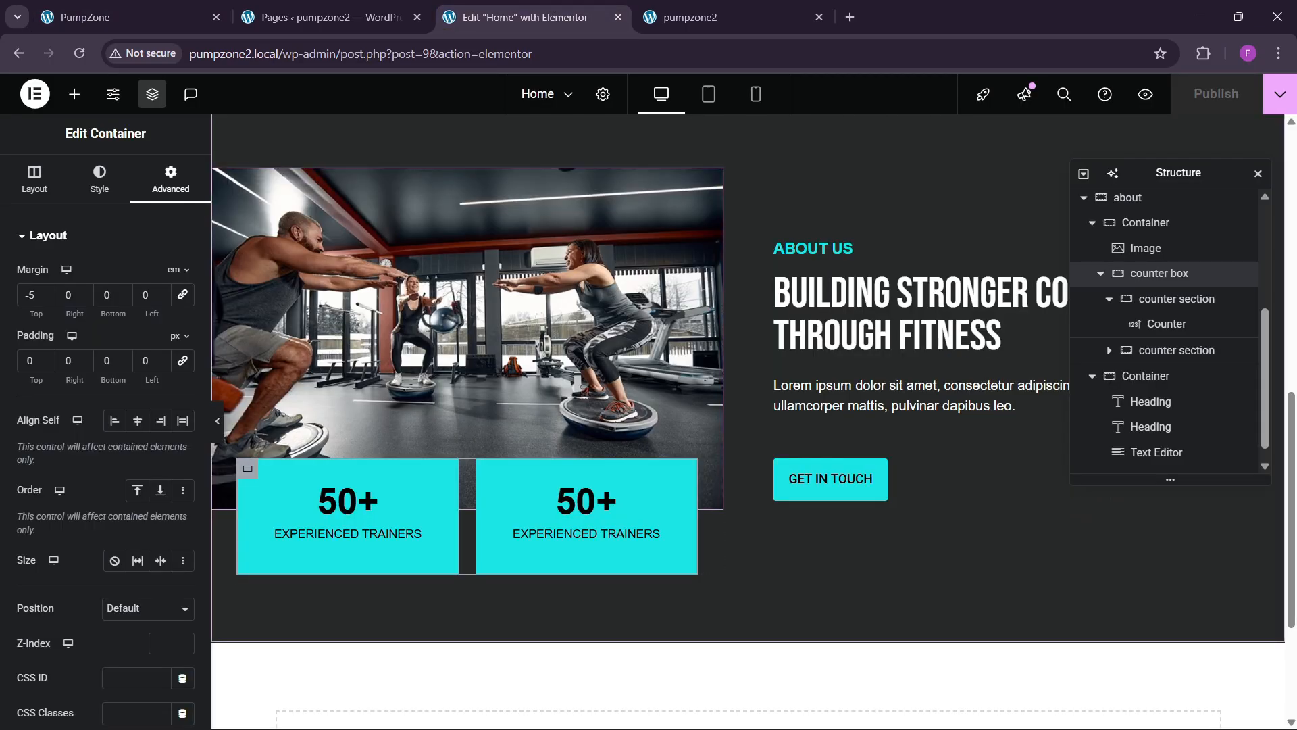
pyautogui.click(140, 9)
pyautogui.scroll(1, 472, 523)
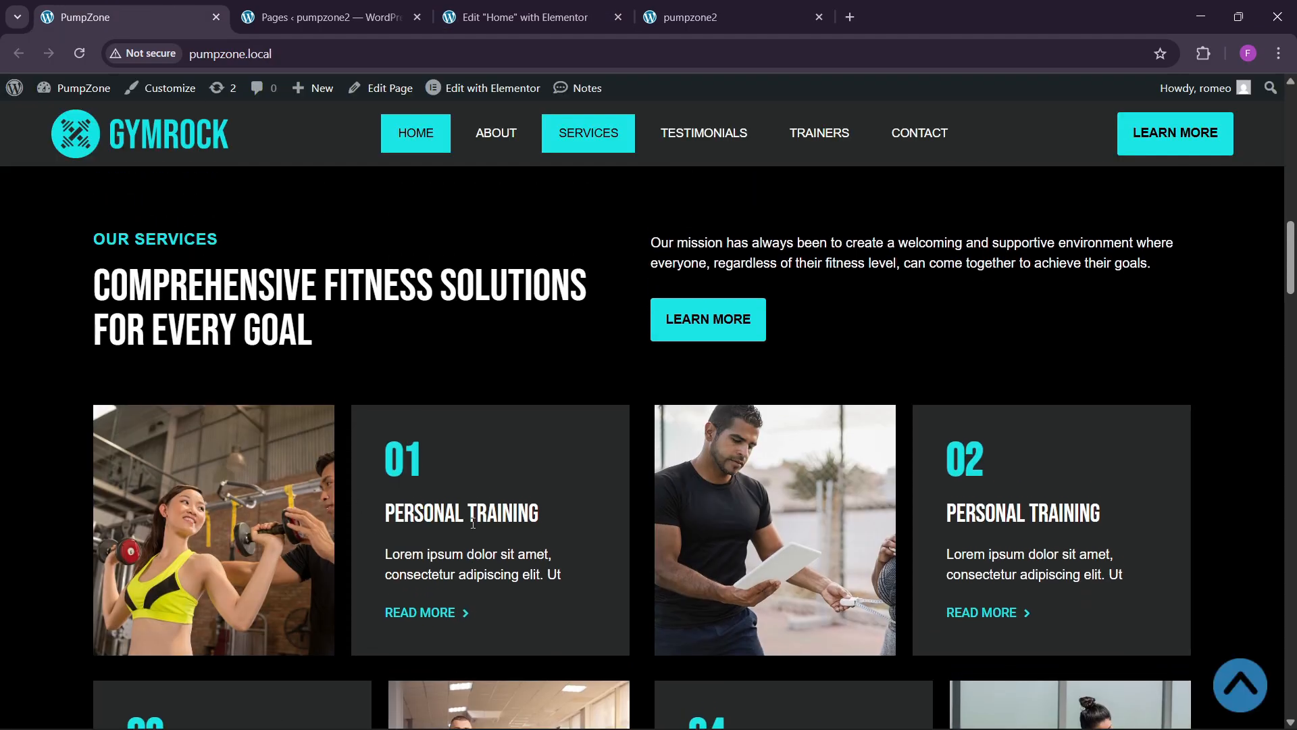
pyautogui.click(530, 15)
# Step: Add a new single-column flexbox container below the About section
pyautogui.click(710, 539)
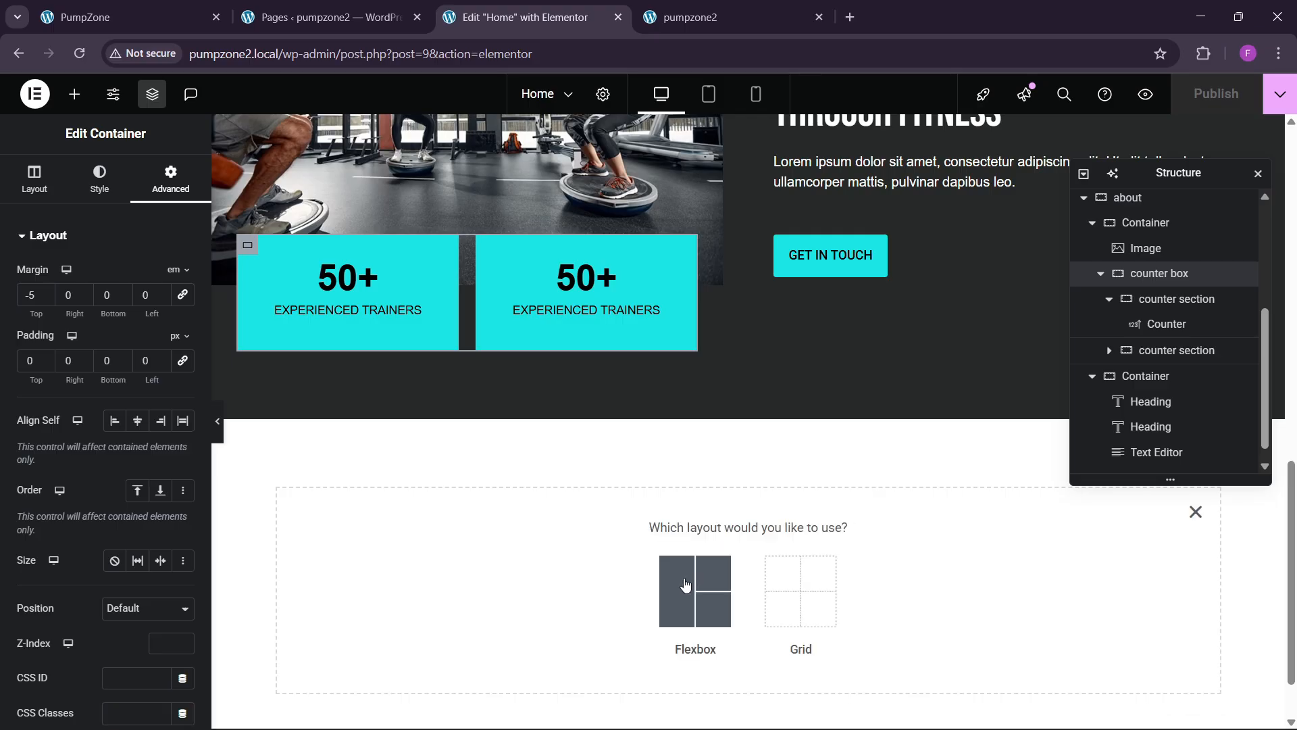
pyautogui.click(687, 594)
pyautogui.click(530, 578)
pyautogui.scroll(-1, 1189, 432)
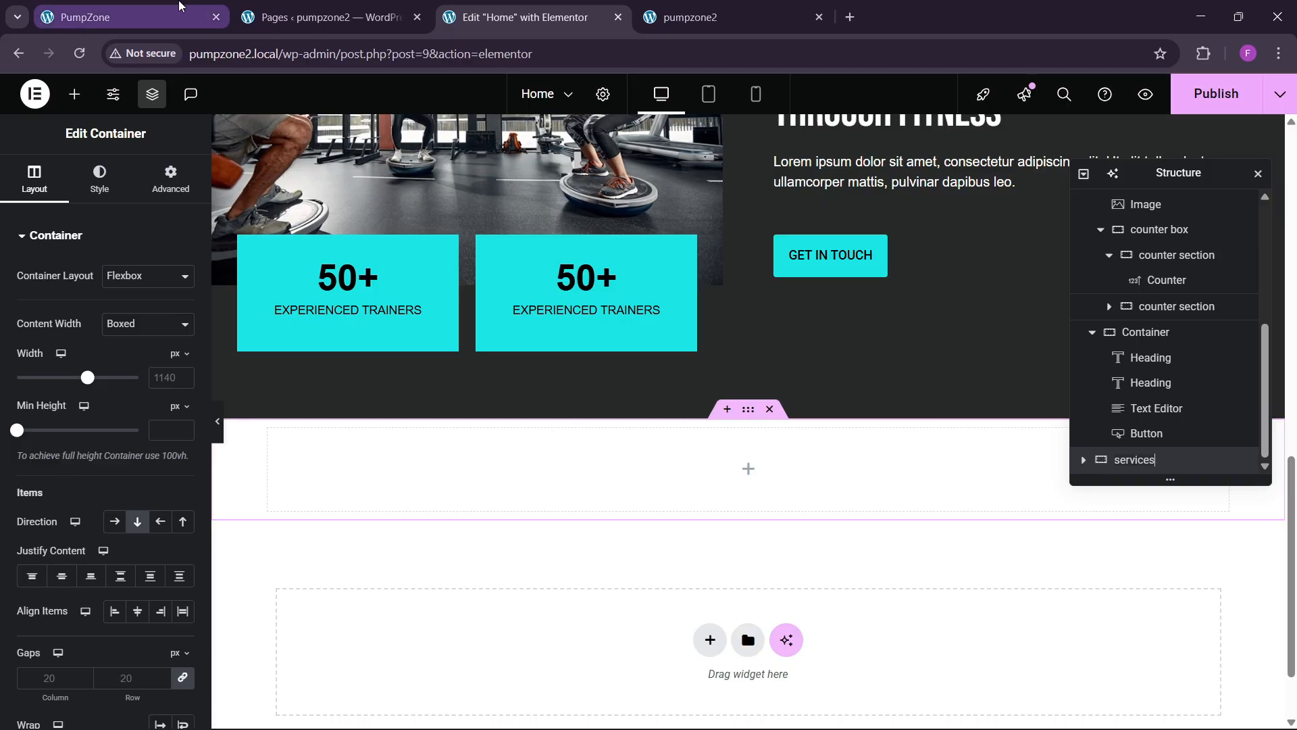
pyautogui.click(128, 17)
pyautogui.scroll(2, 498, 449)
pyautogui.click(452, 5)
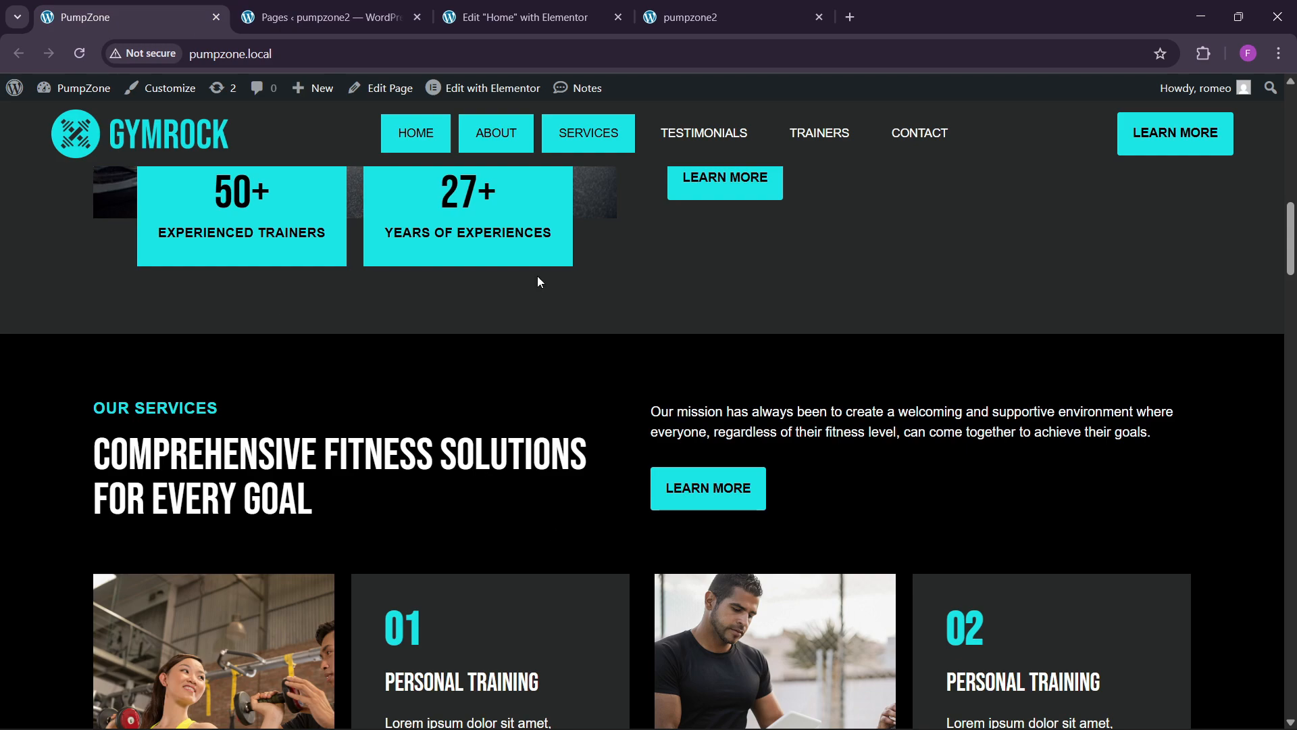
pyautogui.hotkey('ctrl', '3')
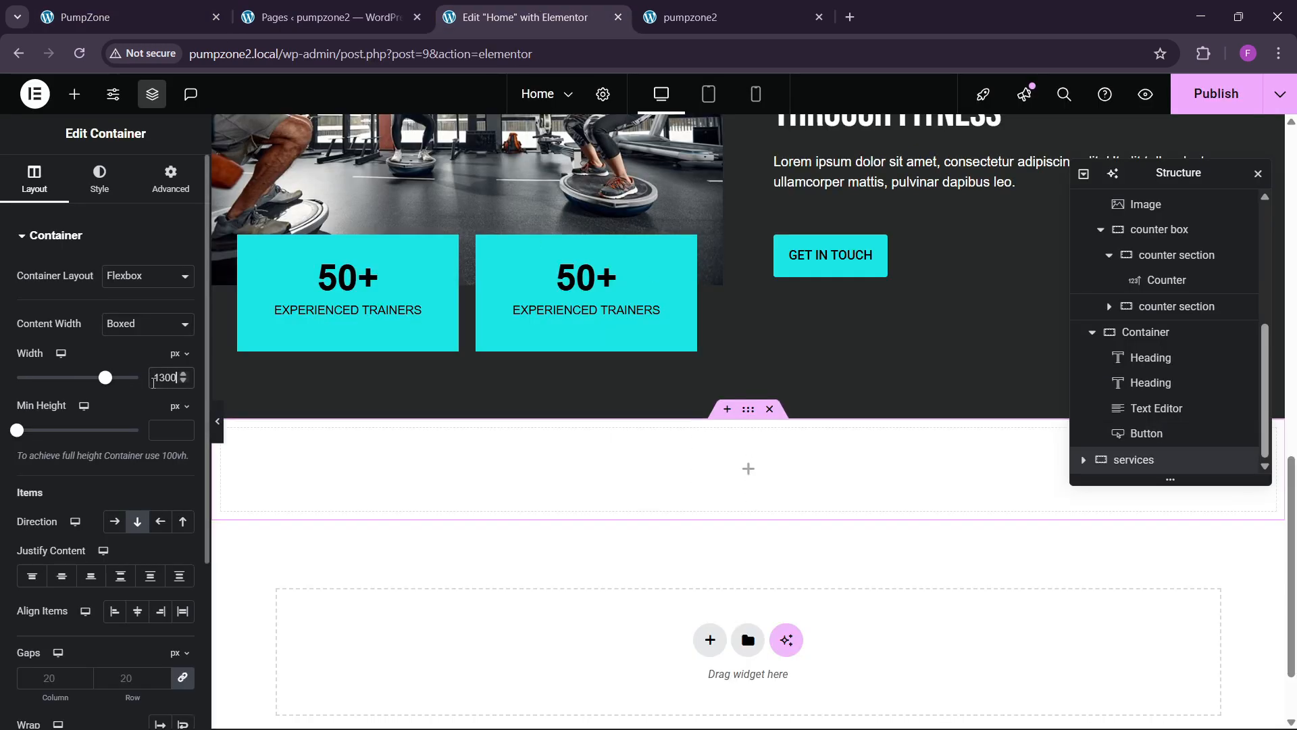
# Step: Set the new services container's top and bottom padding to 80 px
pyautogui.click(149, 196)
pyautogui.click(183, 360)
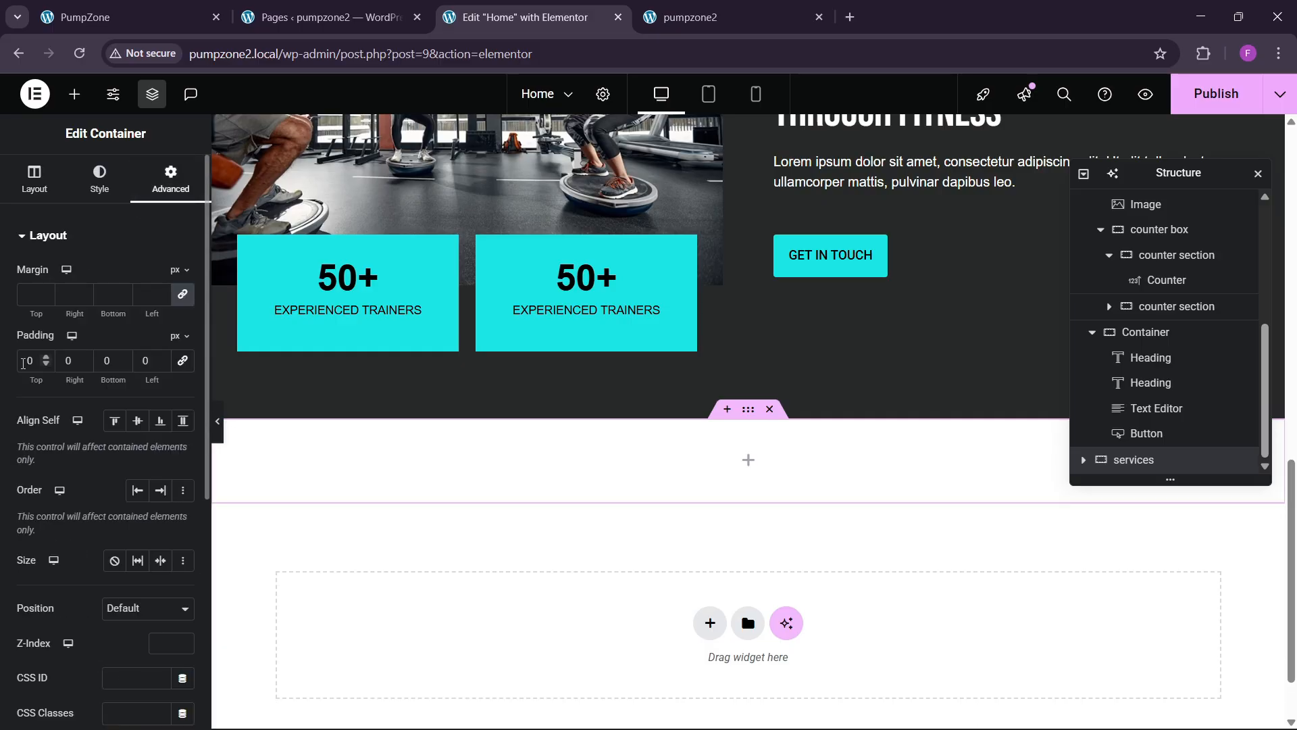
pyautogui.write('8')
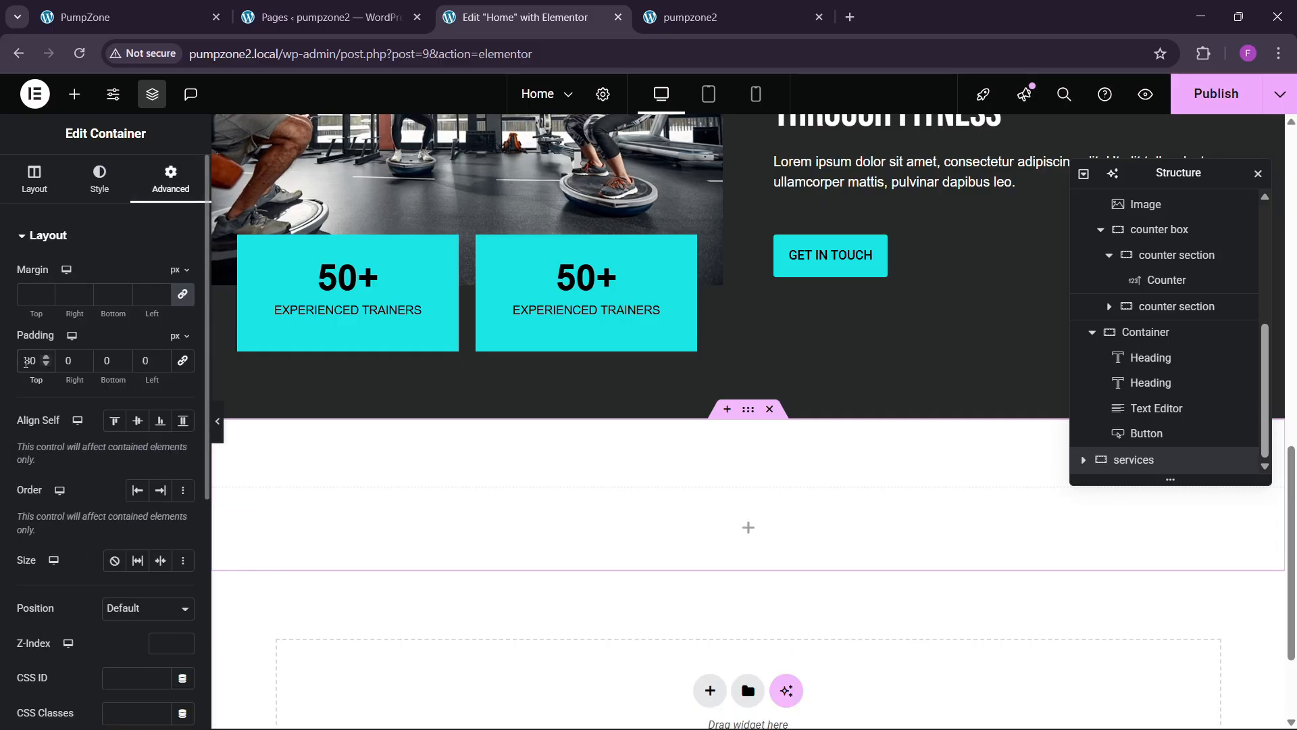
pyautogui.write('8')
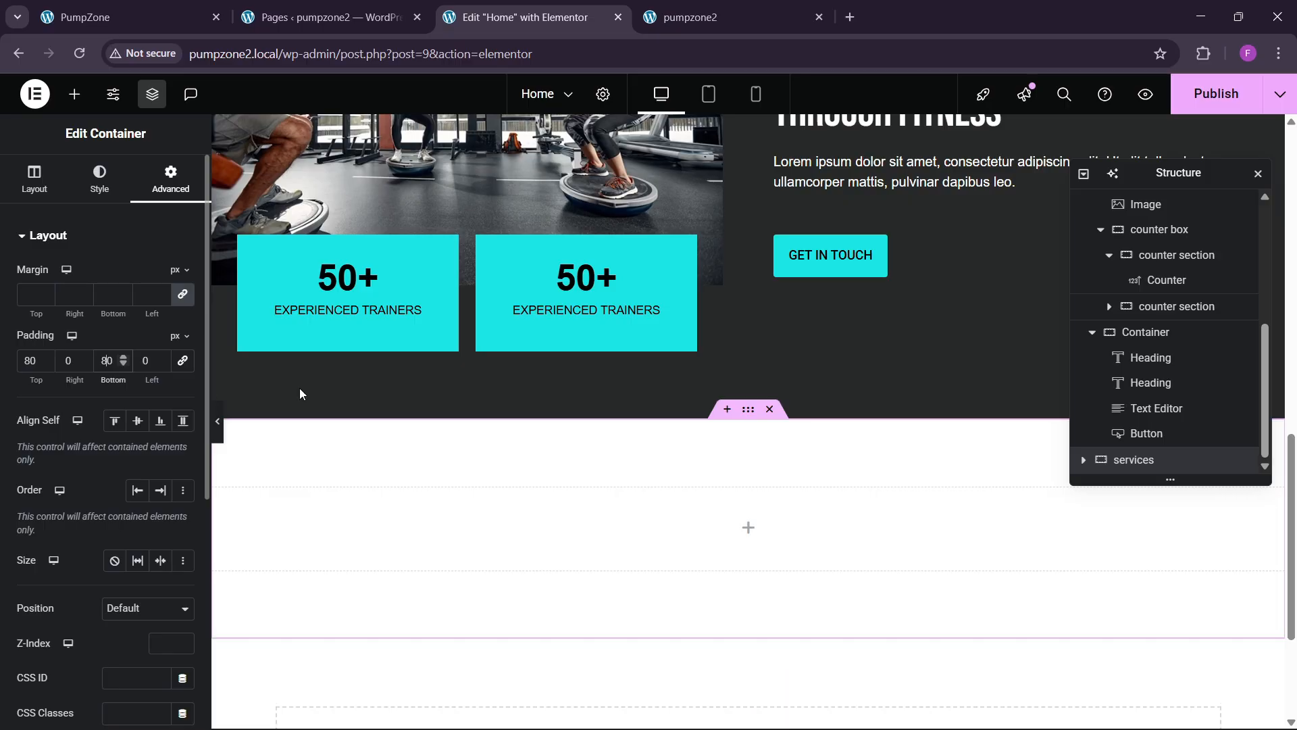
pyautogui.scroll(-1, 657, 374)
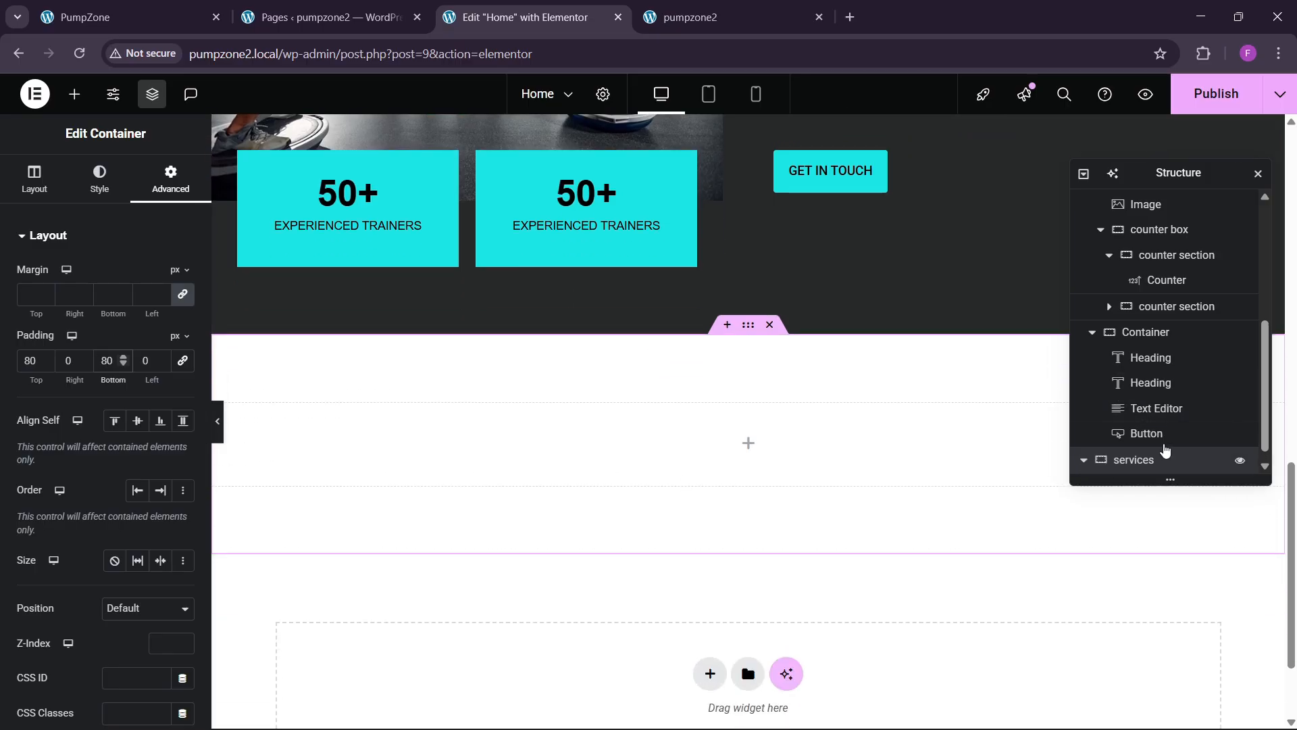
pyautogui.scroll(-1, 1165, 450)
pyautogui.click(74, 93)
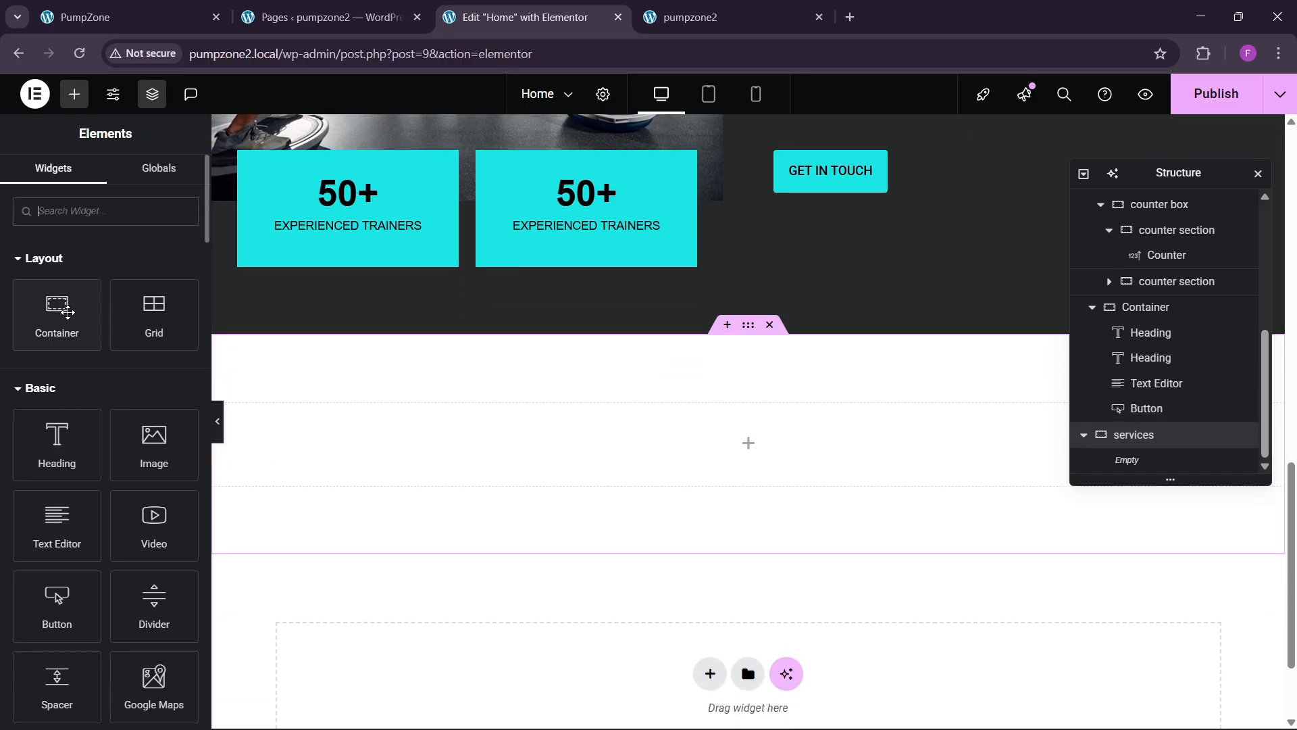
# Step: Drop an inner container into services and set the section's classic background to #000000
pyautogui.moveTo(68, 312); pyautogui.dragTo(575, 468)
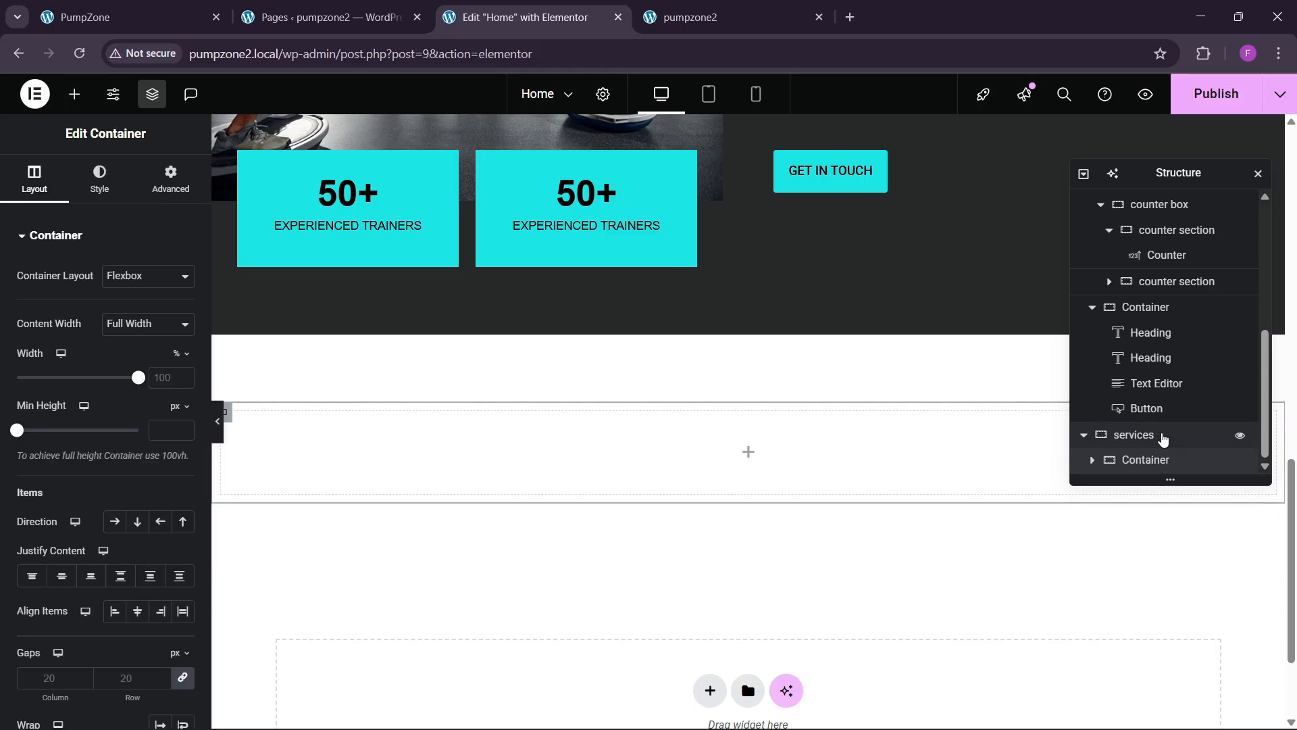
pyautogui.click(1164, 435)
pyautogui.click(99, 179)
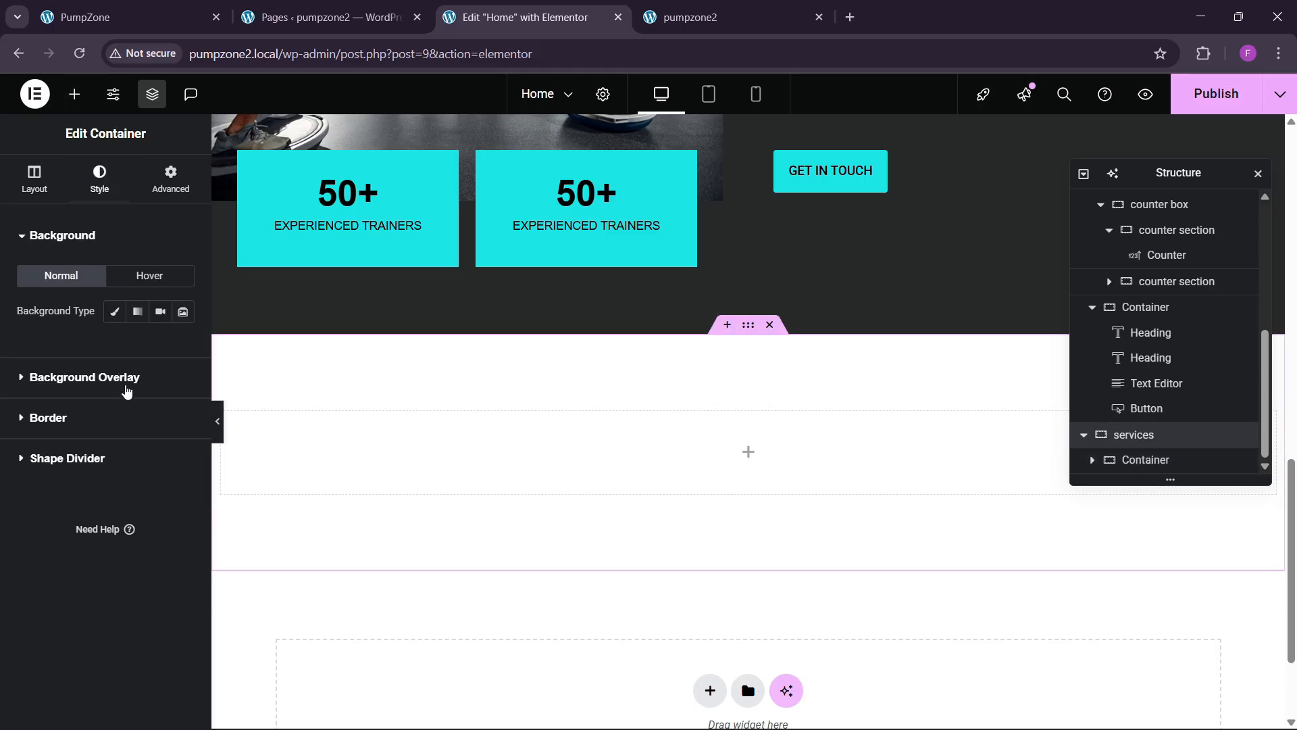
pyautogui.click(114, 311)
pyautogui.click(183, 346)
pyautogui.click(86, 541)
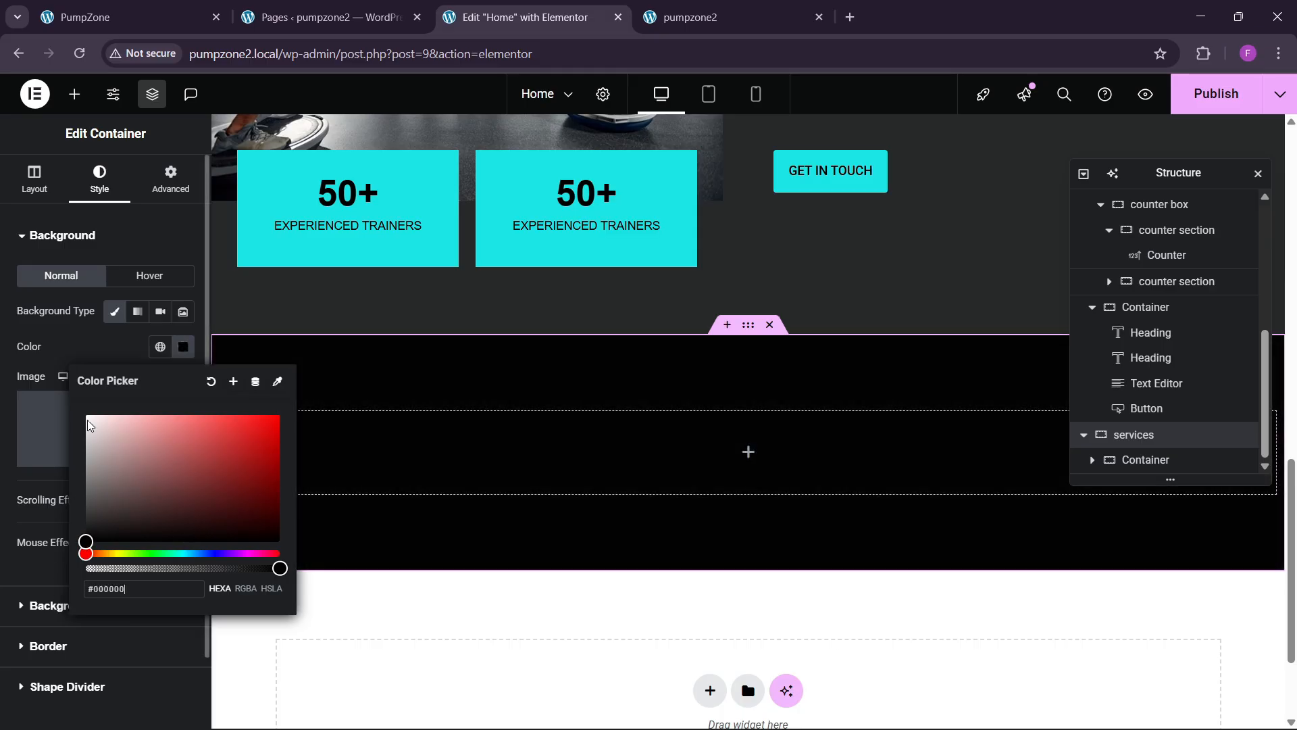
pyautogui.click(101, 356)
# Step: Compare the section with the PumpZone reference's dark Services area
pyautogui.click(135, 17)
pyautogui.scroll(-3, 419, 351)
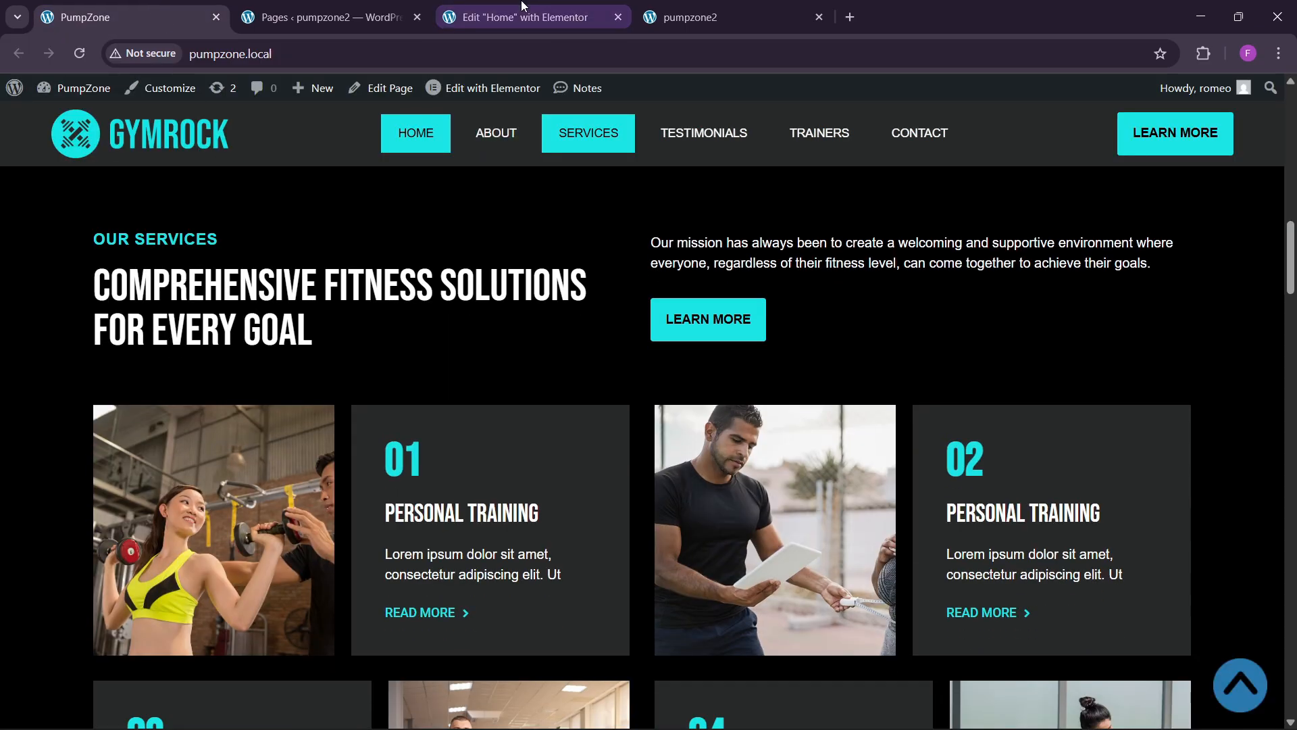
pyautogui.click(522, 18)
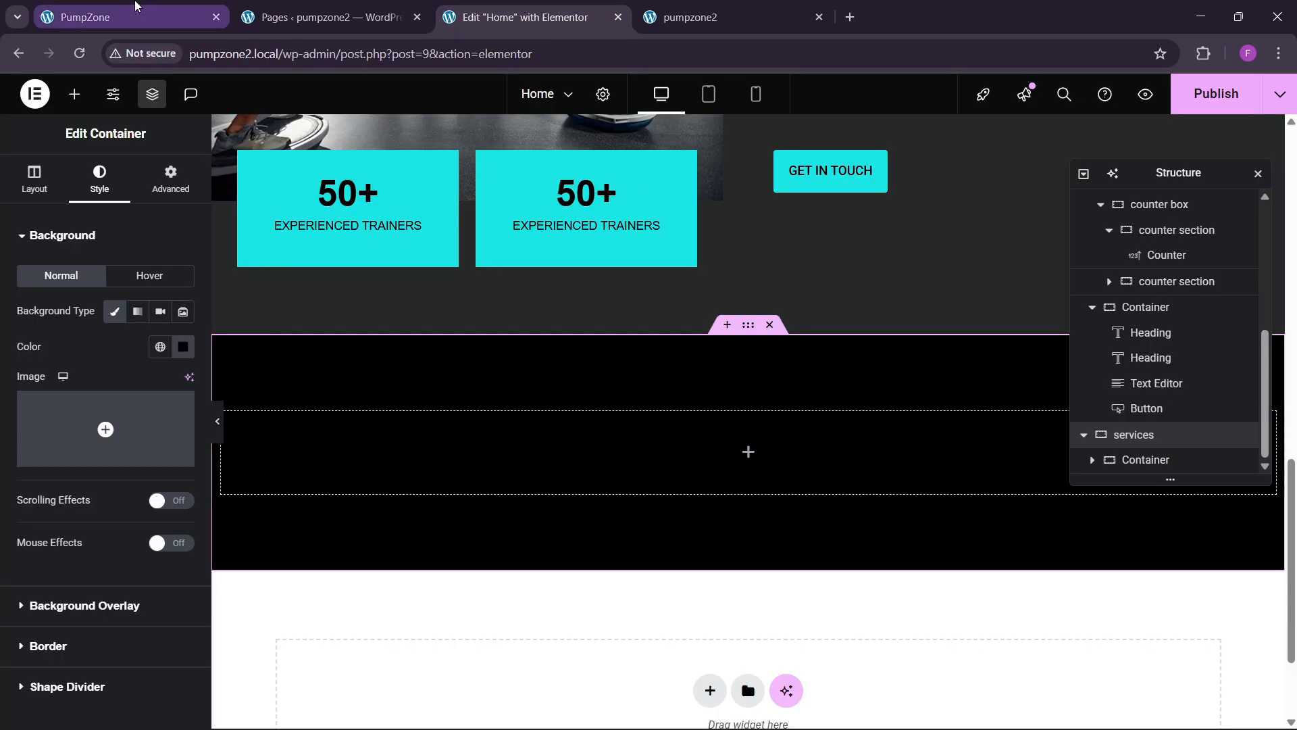
pyautogui.click(136, 12)
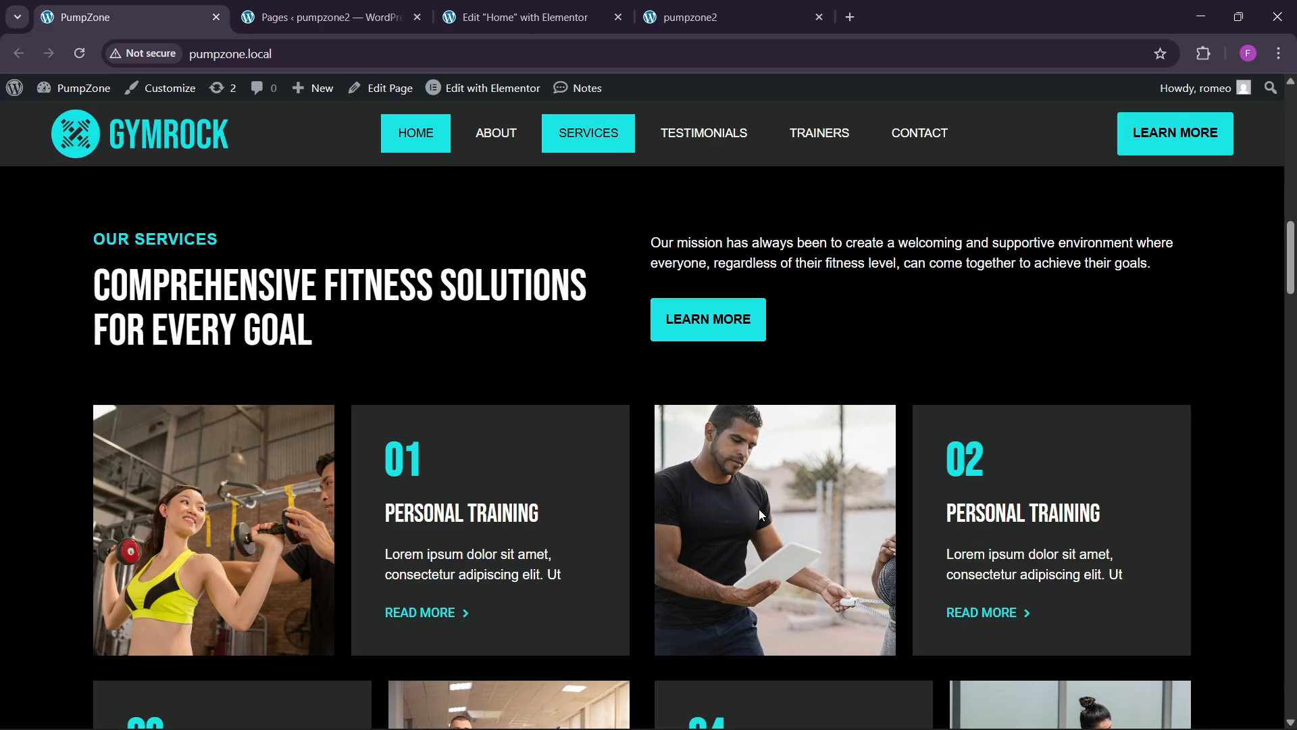
pyautogui.click(508, 21)
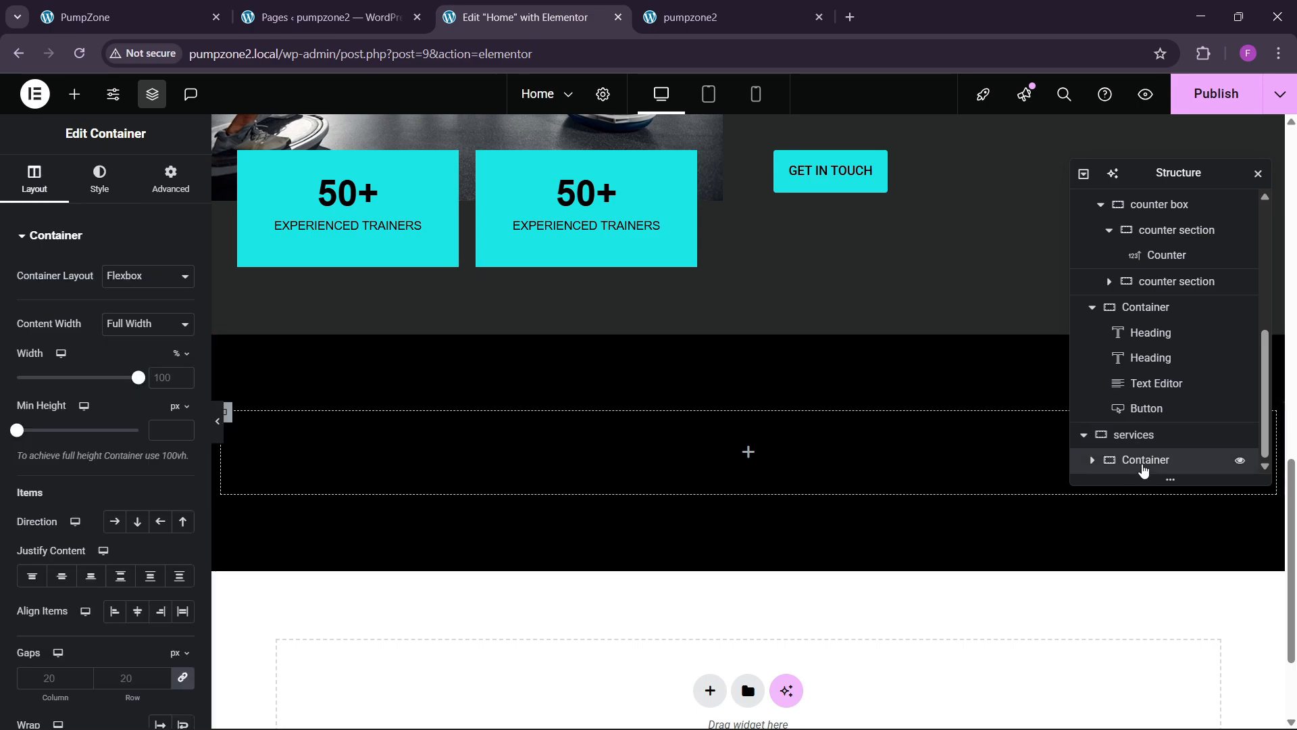
# Step: Duplicate inner container 1 to create container 2
pyautogui.click(171, 180)
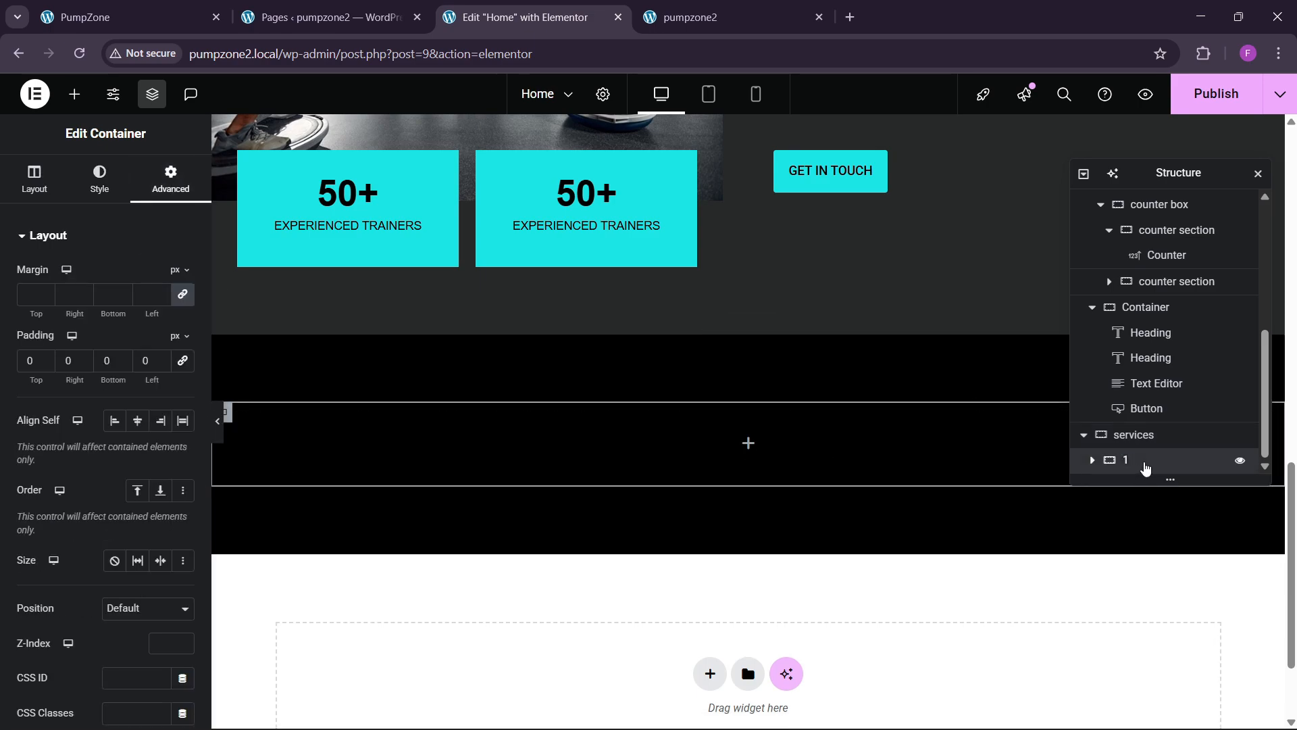
pyautogui.rightClick(1146, 467)
pyautogui.click(1150, 319)
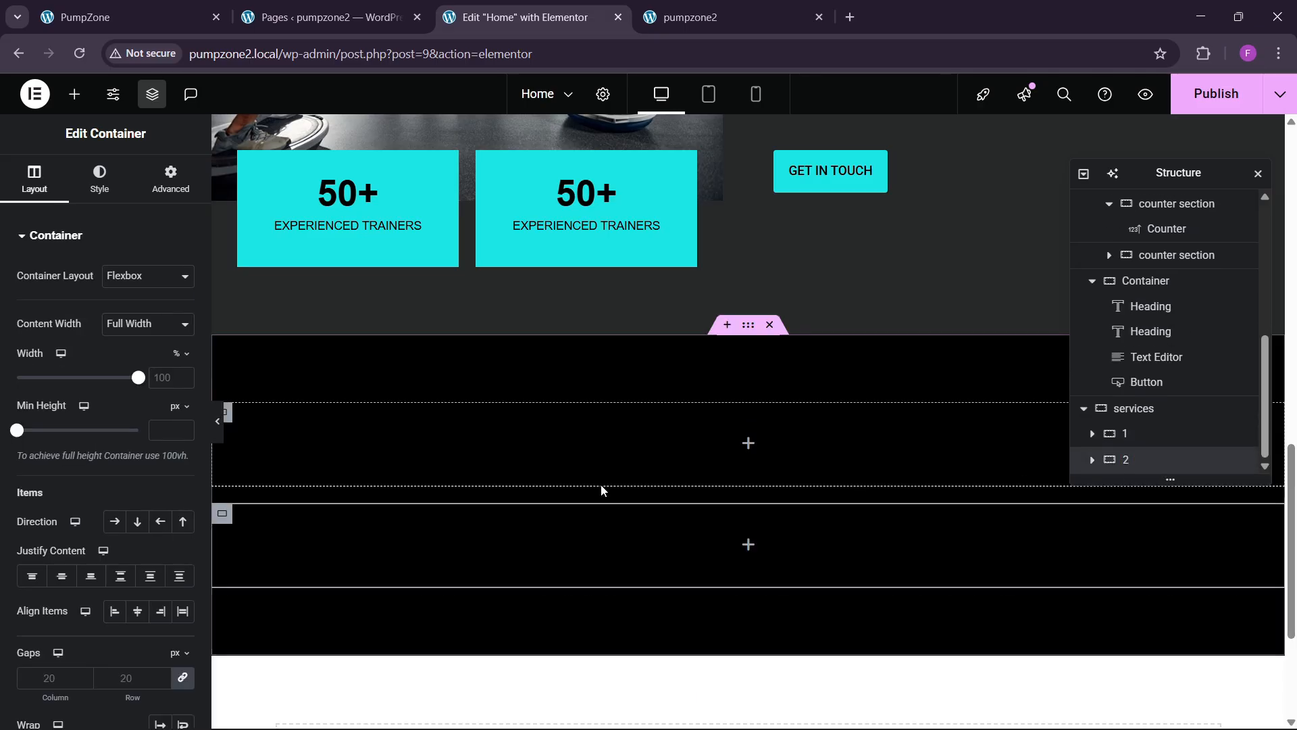
pyautogui.click(115, 17)
pyautogui.click(588, 8)
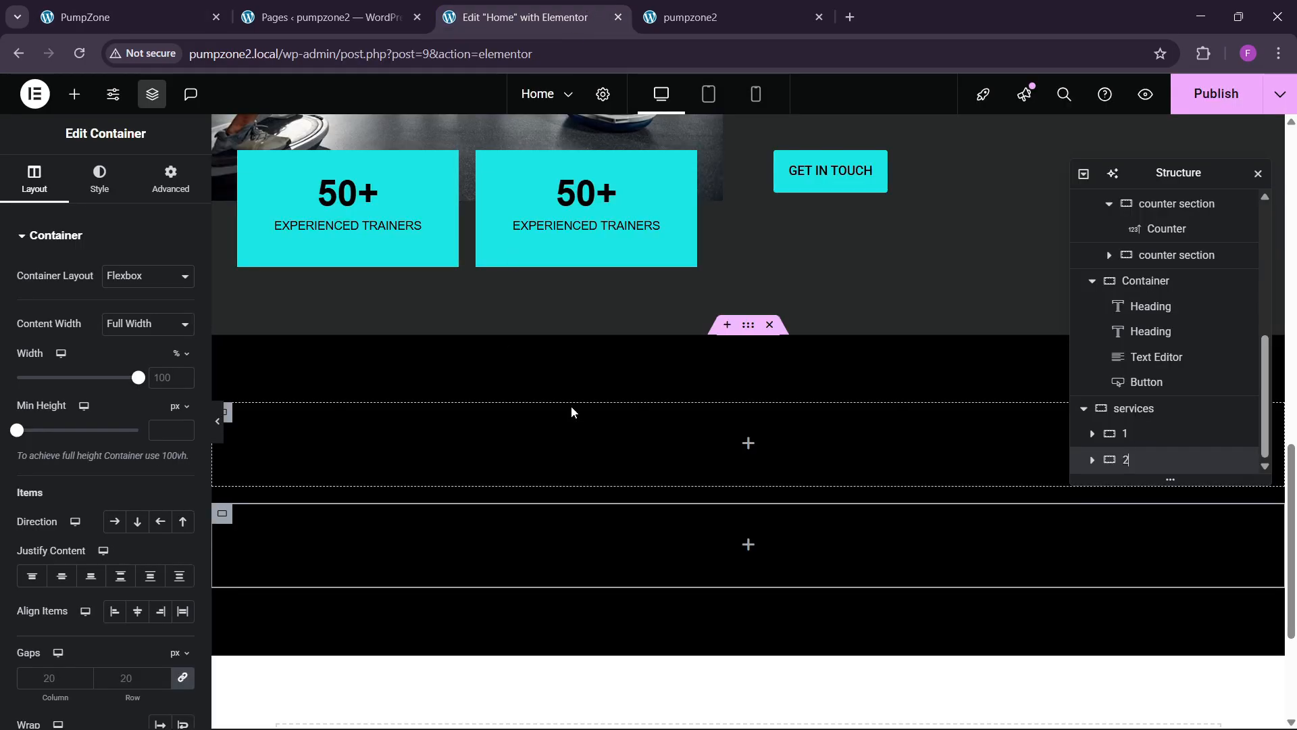
# Step: Nest a container 1-1 inside container 1 and duplicate it as 1-2
pyautogui.click(74, 93)
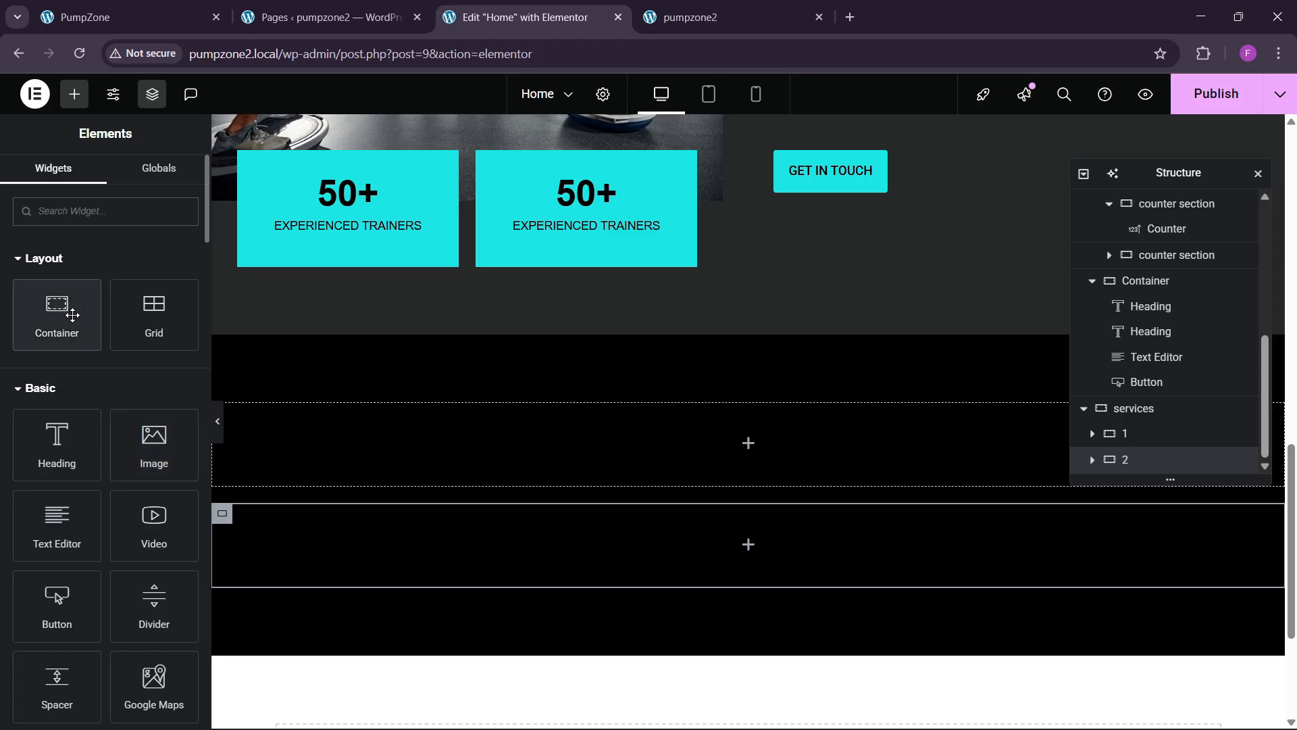
pyautogui.moveTo(57, 314); pyautogui.dragTo(396, 428)
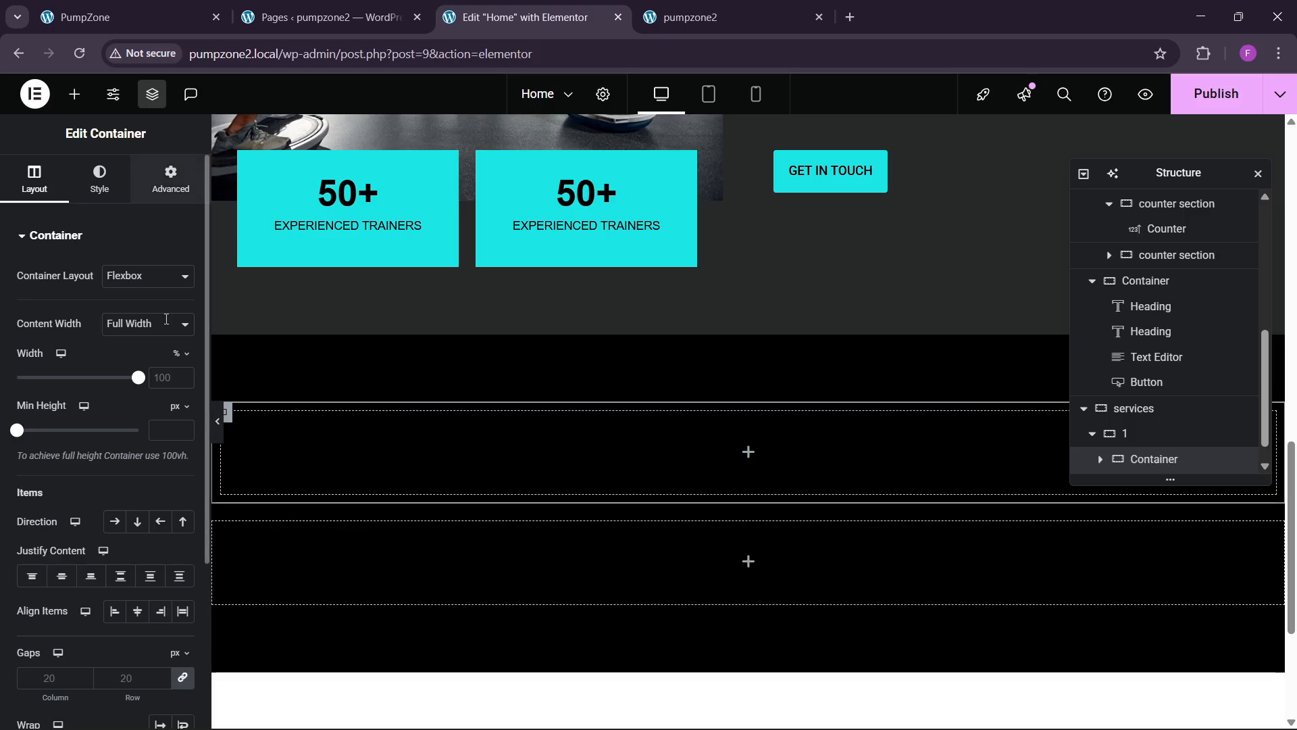
pyautogui.click(177, 177)
pyautogui.scroll(-1, 1196, 439)
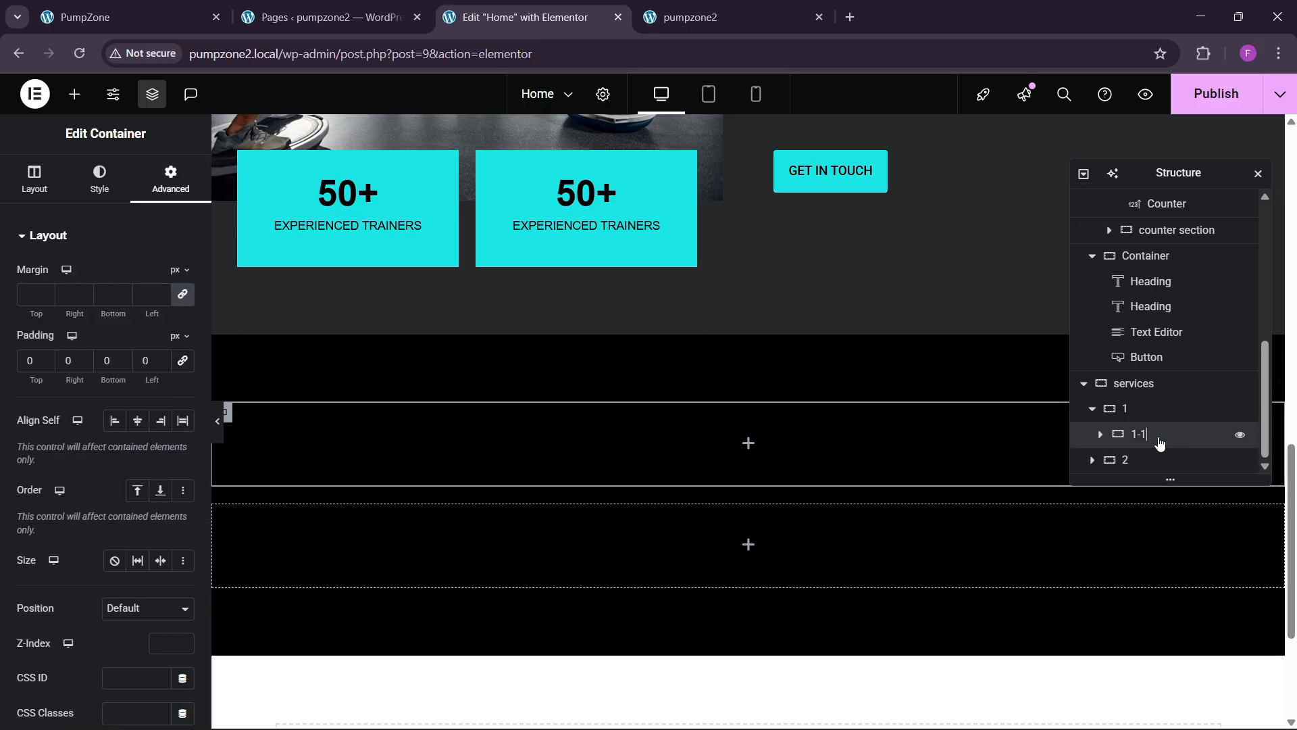
pyautogui.rightClick(1160, 442)
pyautogui.click(1148, 318)
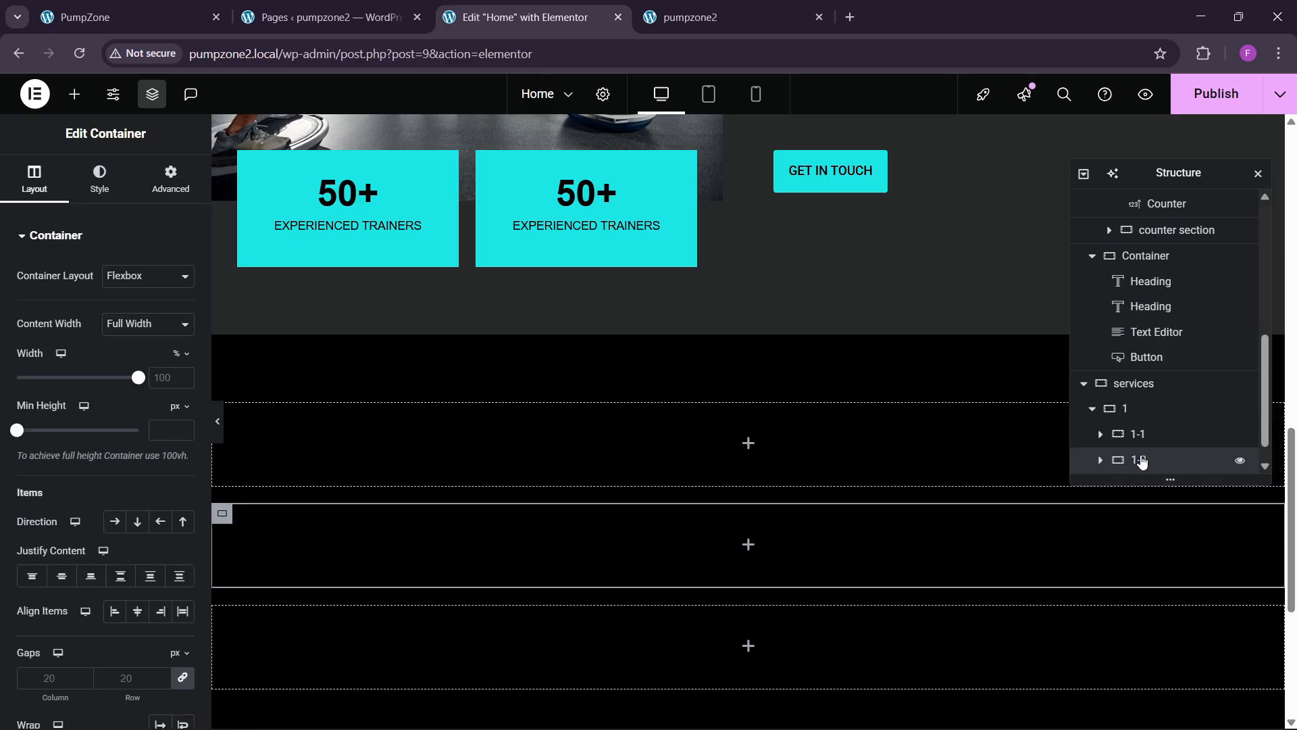
pyautogui.click(1146, 411)
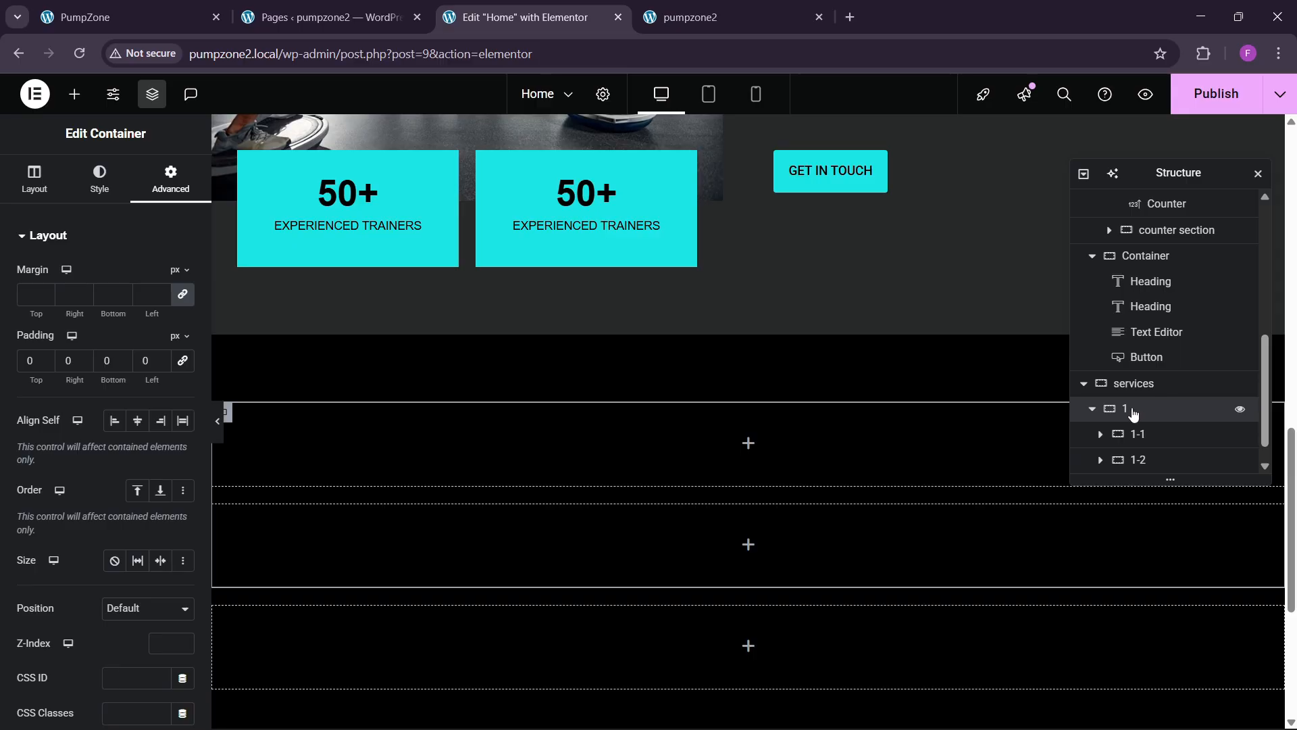
pyautogui.click(33, 182)
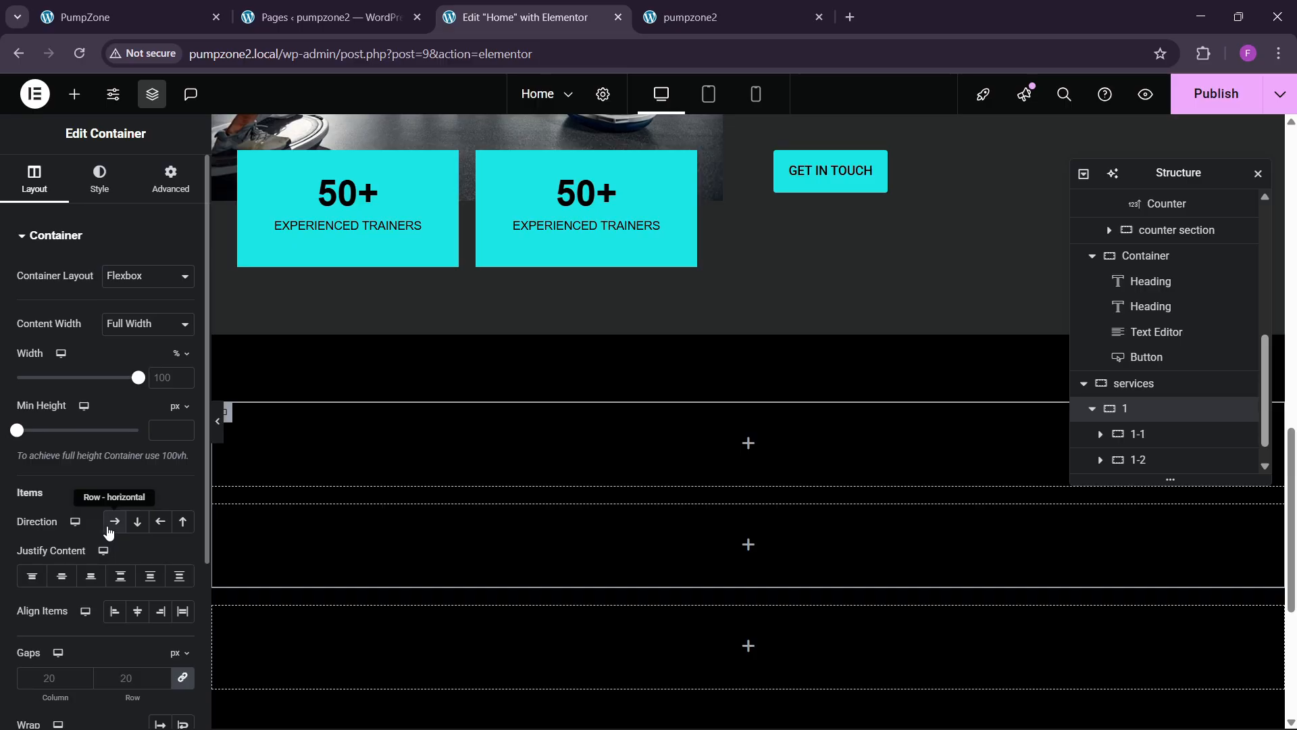
# Step: Lay out containers 1-1 and 1-2 side by side, centered horizontally
pyautogui.click(114, 527)
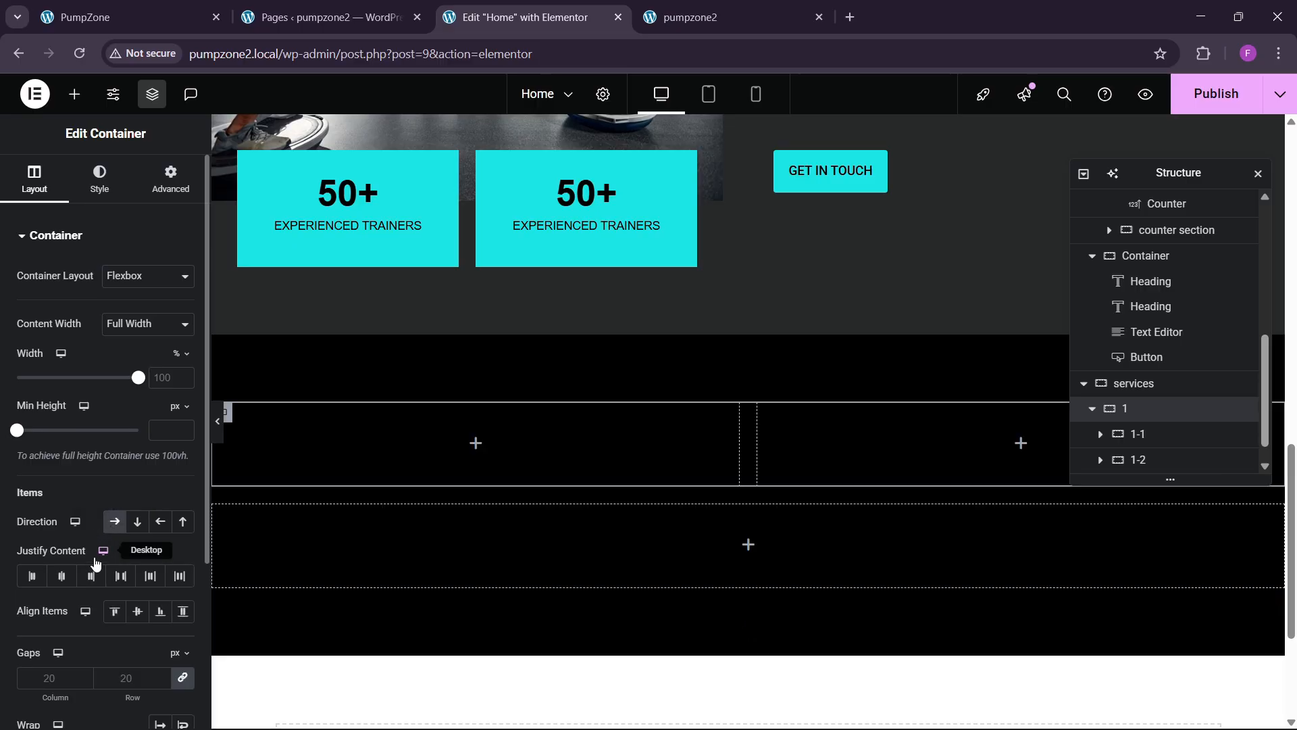
pyautogui.click(61, 576)
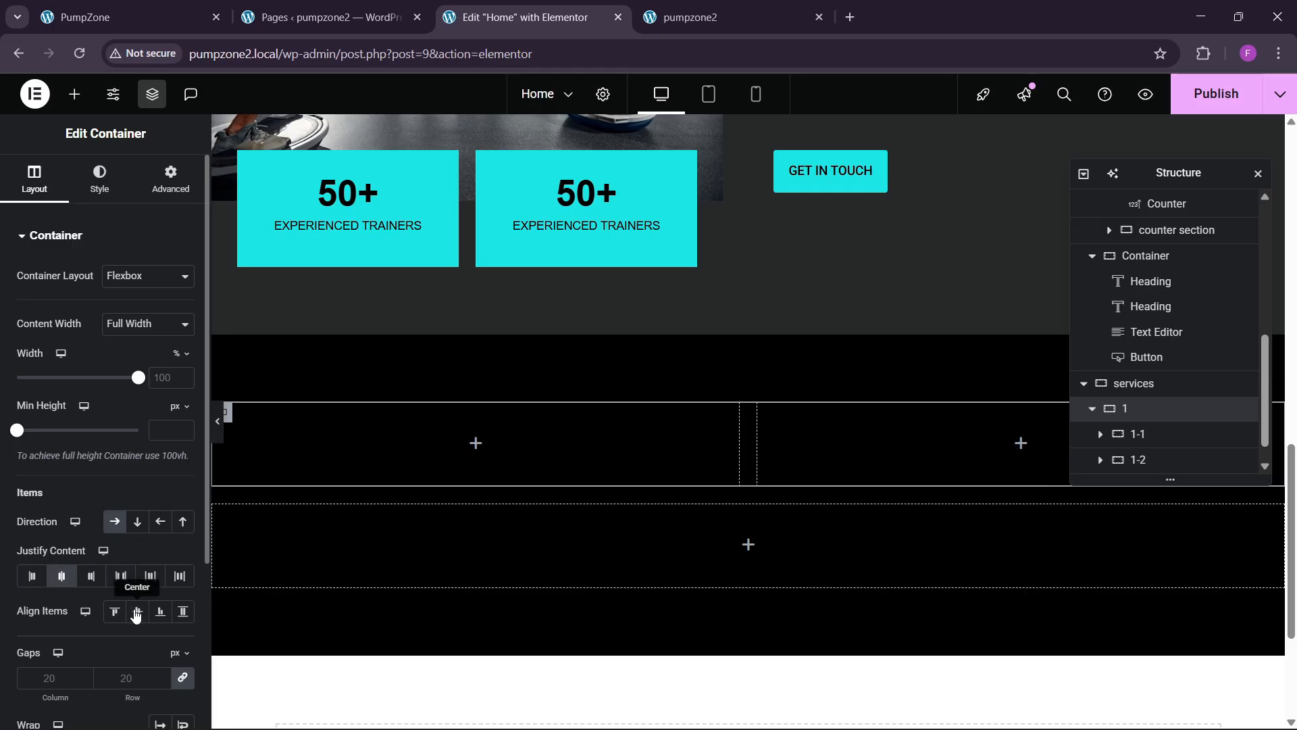
pyautogui.click(188, 9)
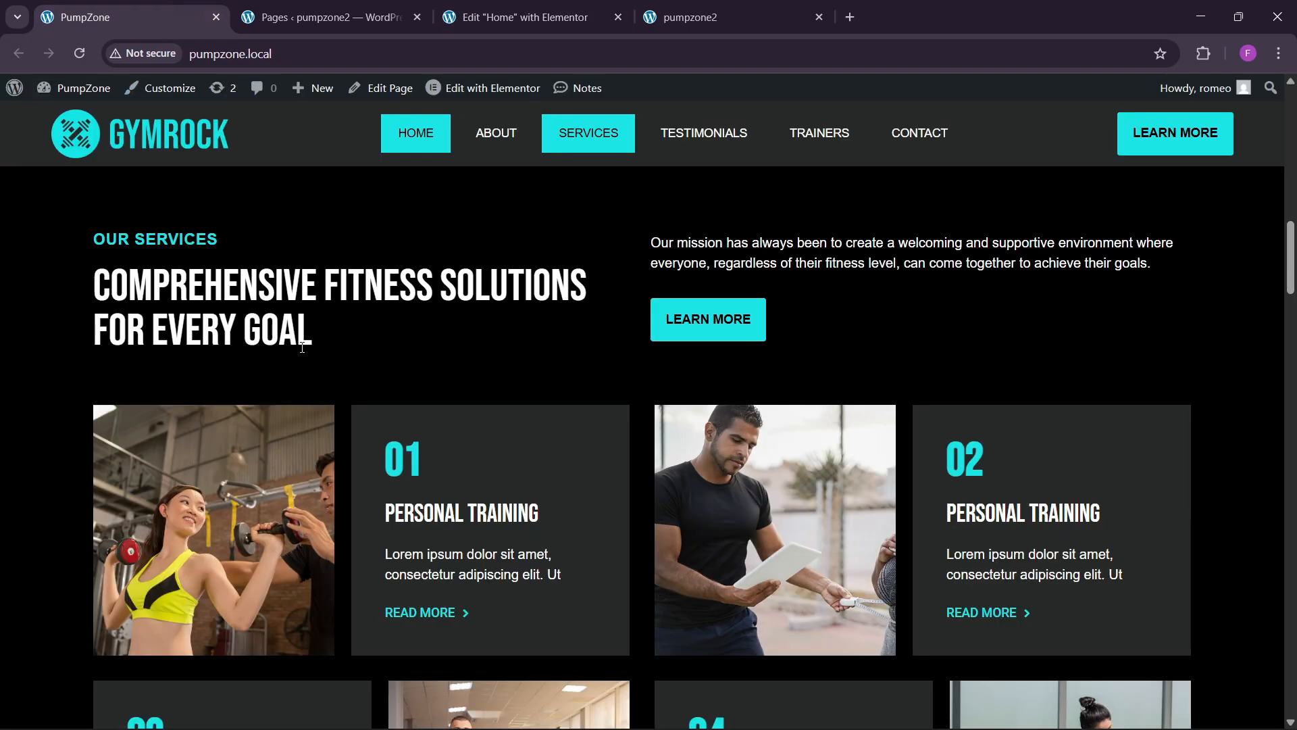
pyautogui.click(577, 7)
pyautogui.scroll(6, 581, 270)
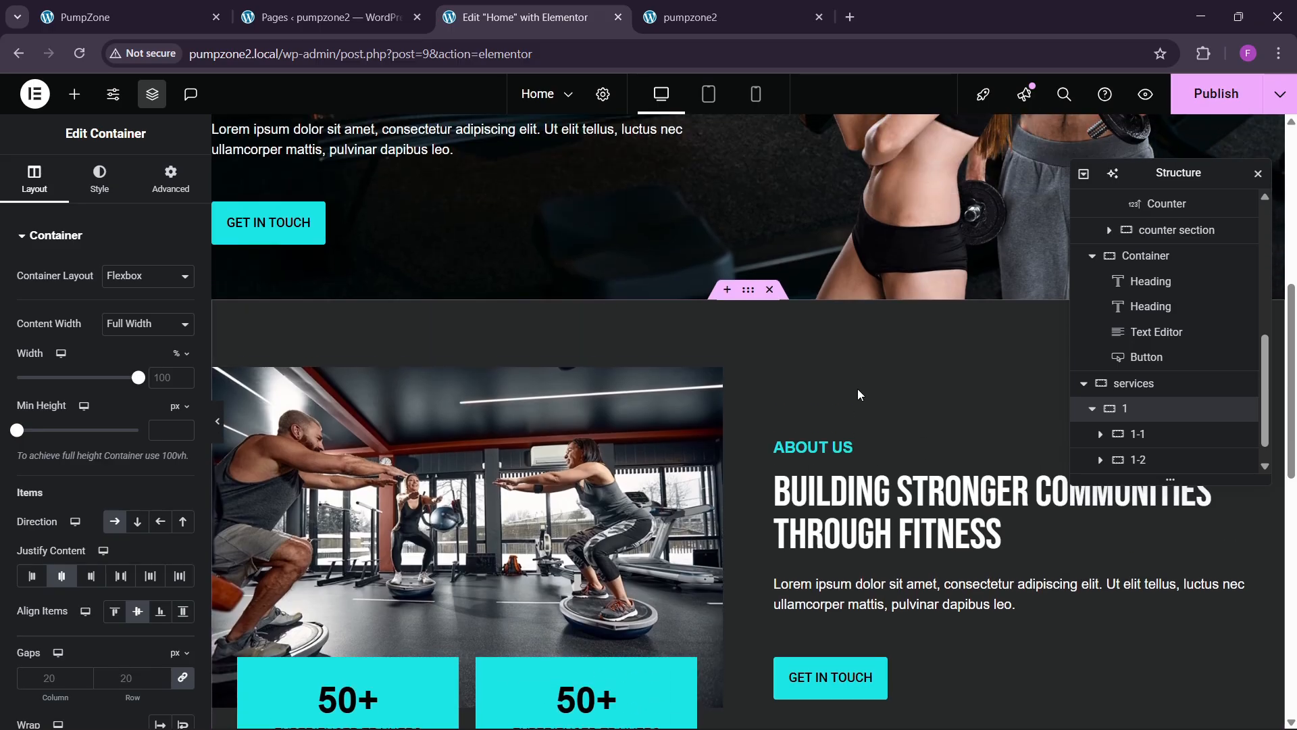
# Step: Copy the ABOUT US heading and the BUILDING STRONGER COMMUNITIES THROUGH FITNESS headline into container 1-1
pyautogui.rightClick(830, 451)
pyautogui.click(869, 419)
pyautogui.scroll(-6, 612, 456)
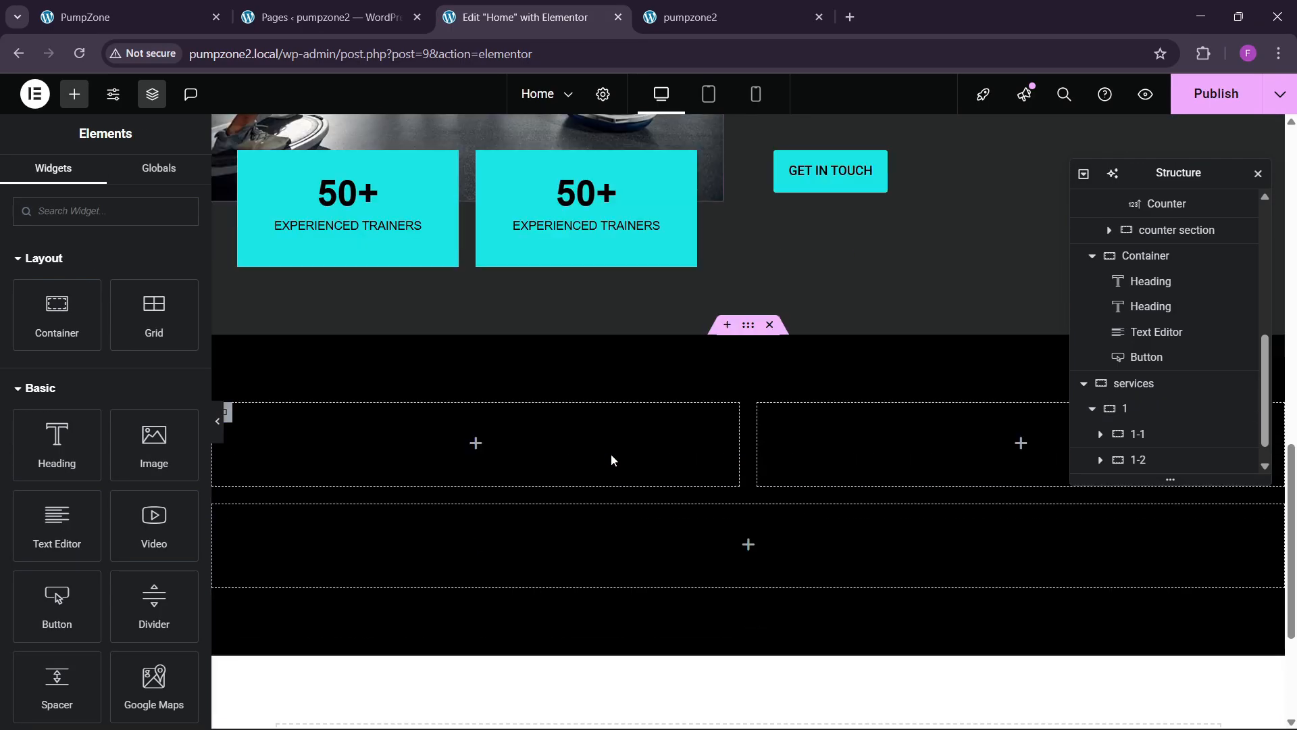
pyautogui.rightClick(421, 431)
pyautogui.click(399, 418)
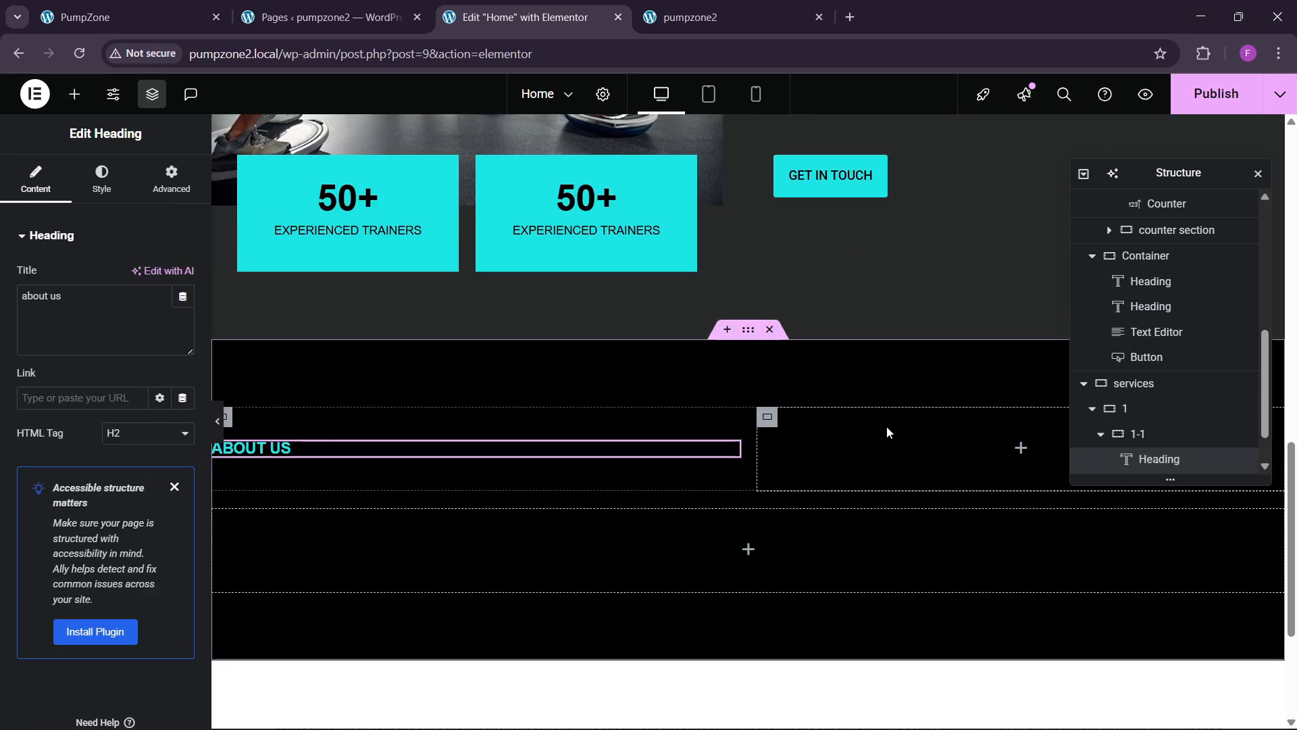
pyautogui.scroll(1, 886, 426)
pyautogui.scroll(2, 877, 382)
pyautogui.rightClick(843, 280)
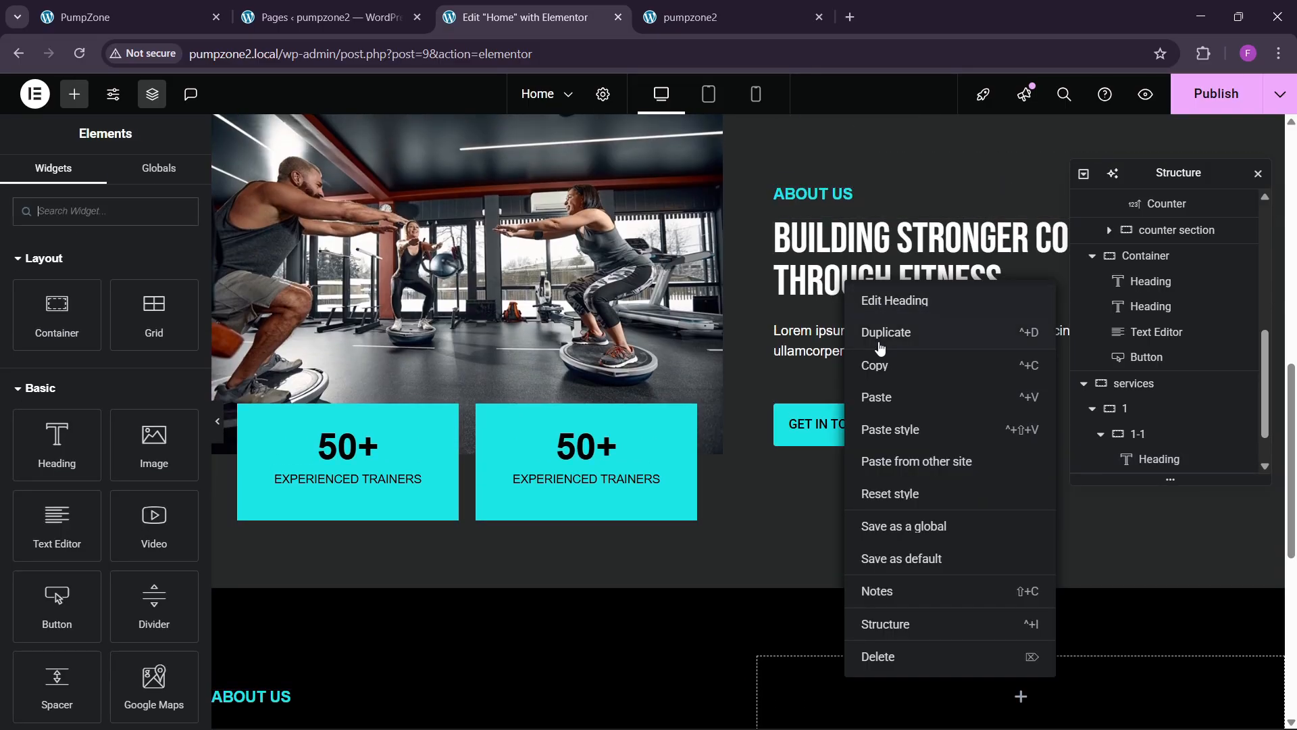
pyautogui.click(869, 376)
pyautogui.scroll(-3, 869, 382)
pyautogui.rightClick(273, 443)
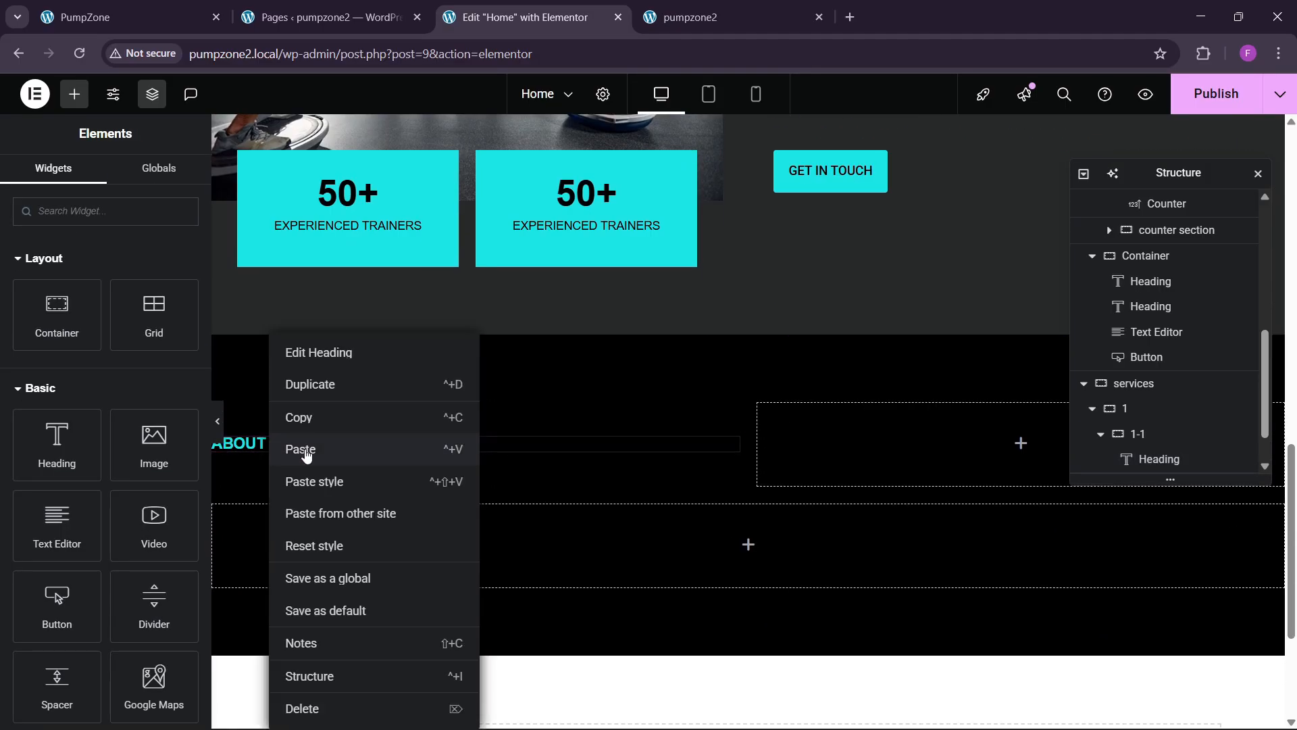
pyautogui.click(322, 450)
# Step: Paste a copy of the About Lorem paragraph into the right-hand column
pyautogui.click(163, 15)
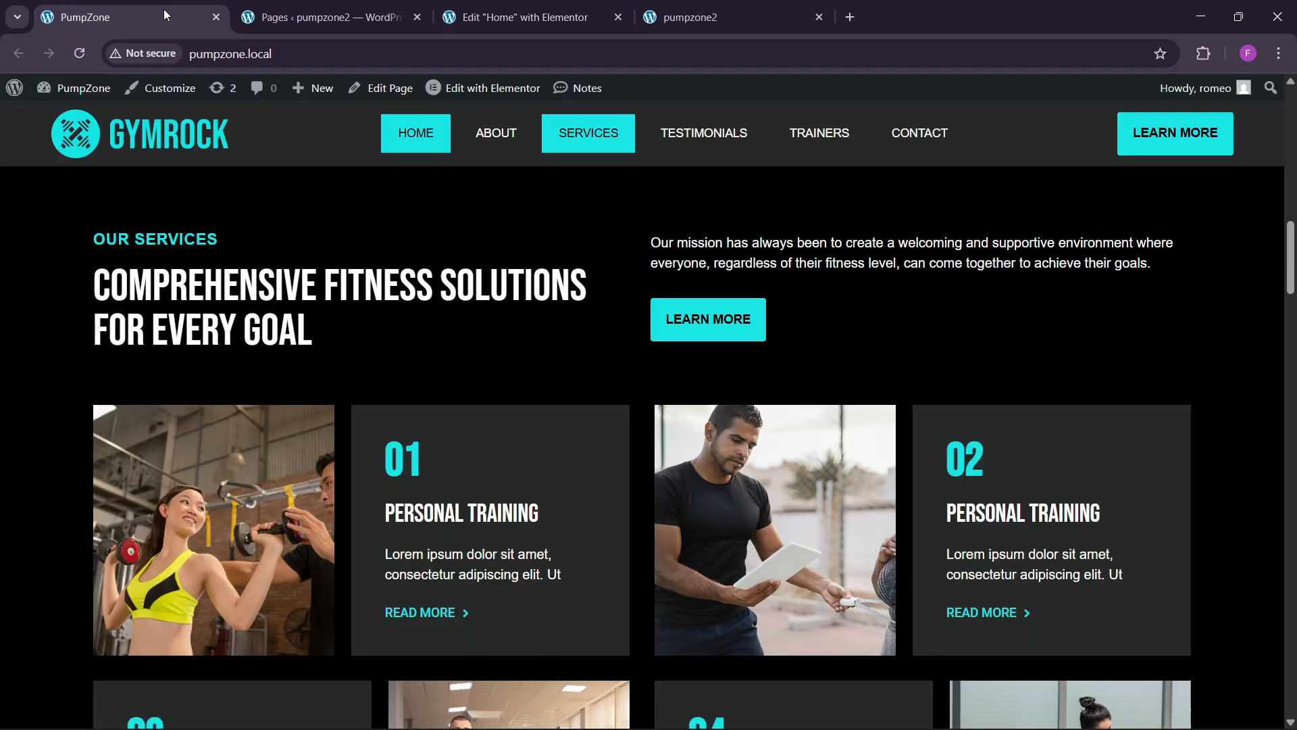
pyautogui.click(527, 17)
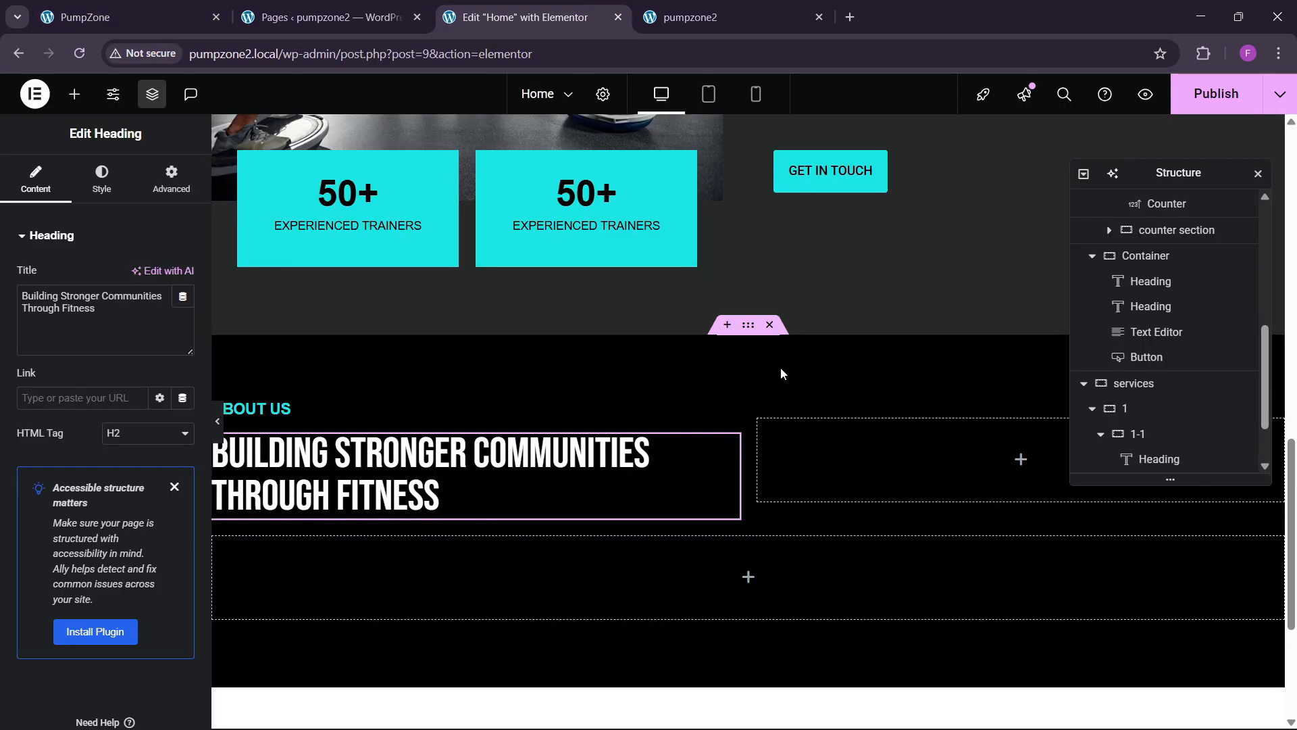
pyautogui.scroll(3, 776, 365)
pyautogui.rightClick(856, 338)
pyautogui.click(872, 417)
pyautogui.scroll(-4, 871, 419)
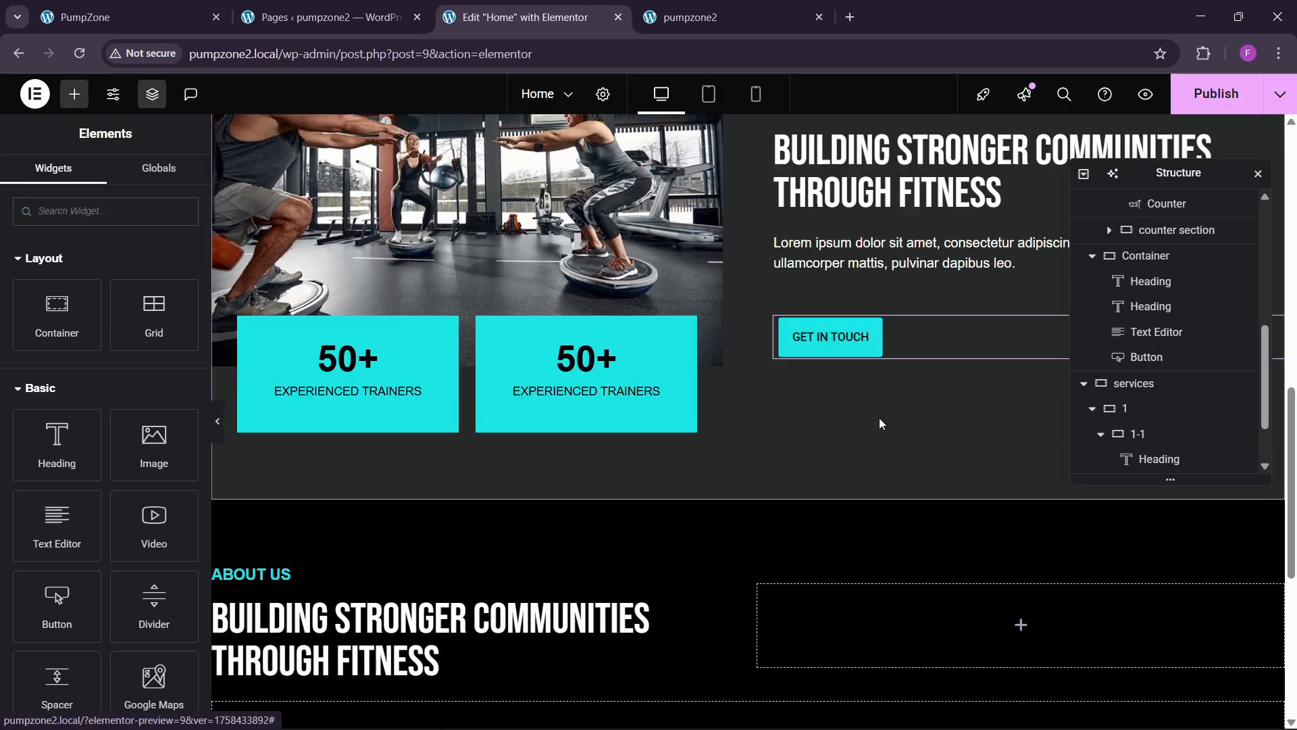
pyautogui.rightClick(841, 441)
pyautogui.click(864, 414)
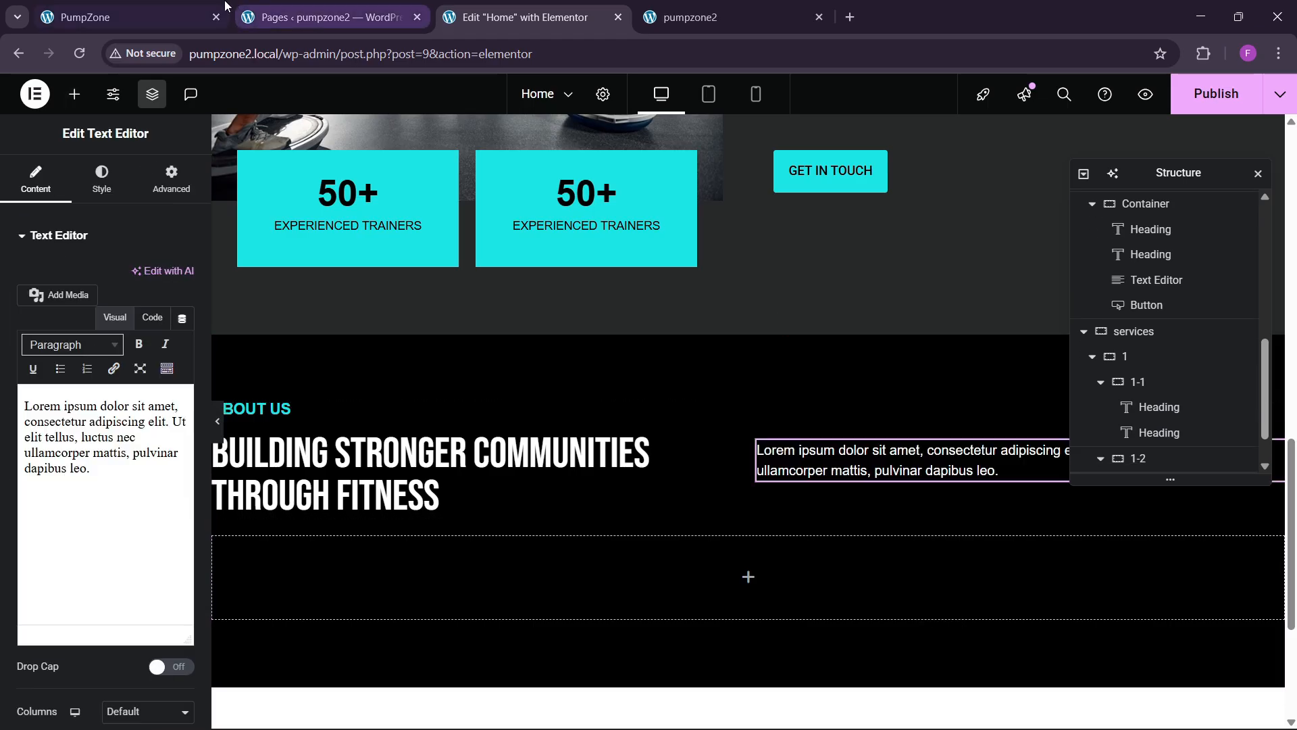
# Step: Paste a copy of the GET IN TOUCH button below that paragraph
pyautogui.click(154, 6)
pyautogui.click(527, 17)
pyautogui.scroll(4, 745, 413)
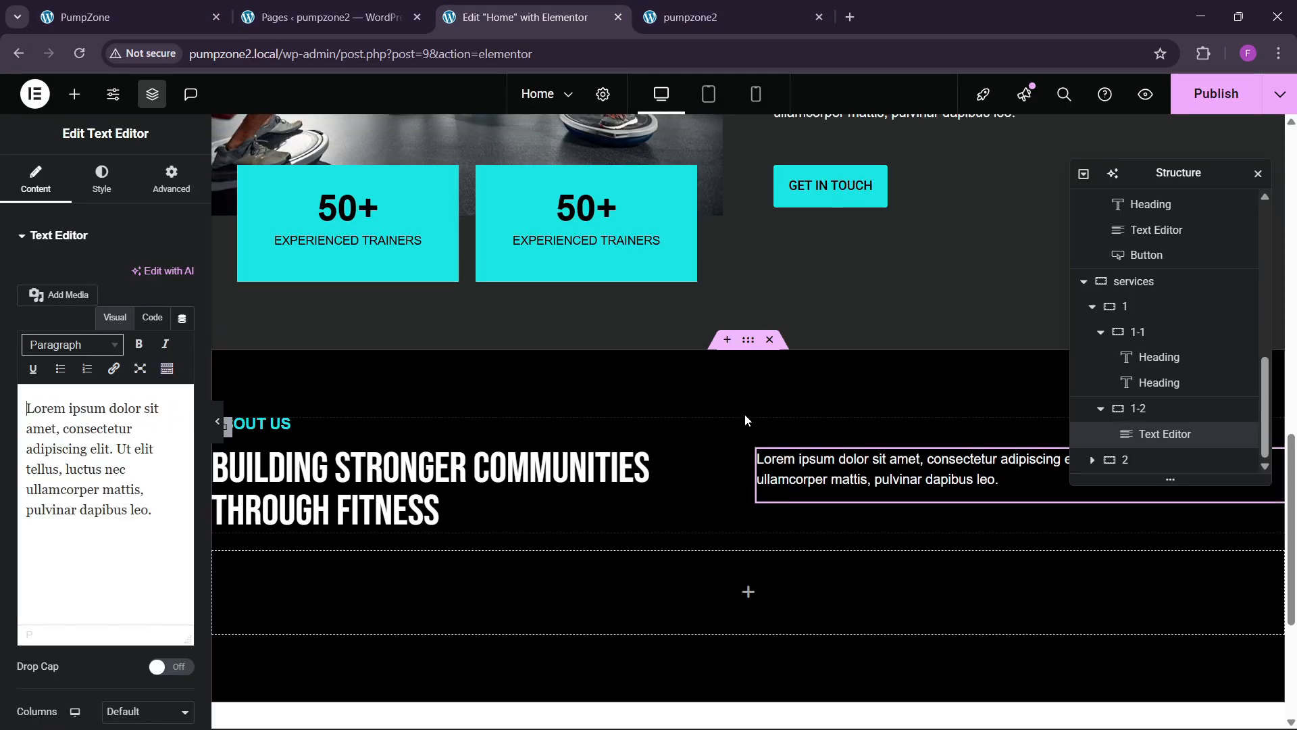
pyautogui.rightClick(802, 432)
pyautogui.click(832, 415)
pyautogui.scroll(-4, 821, 402)
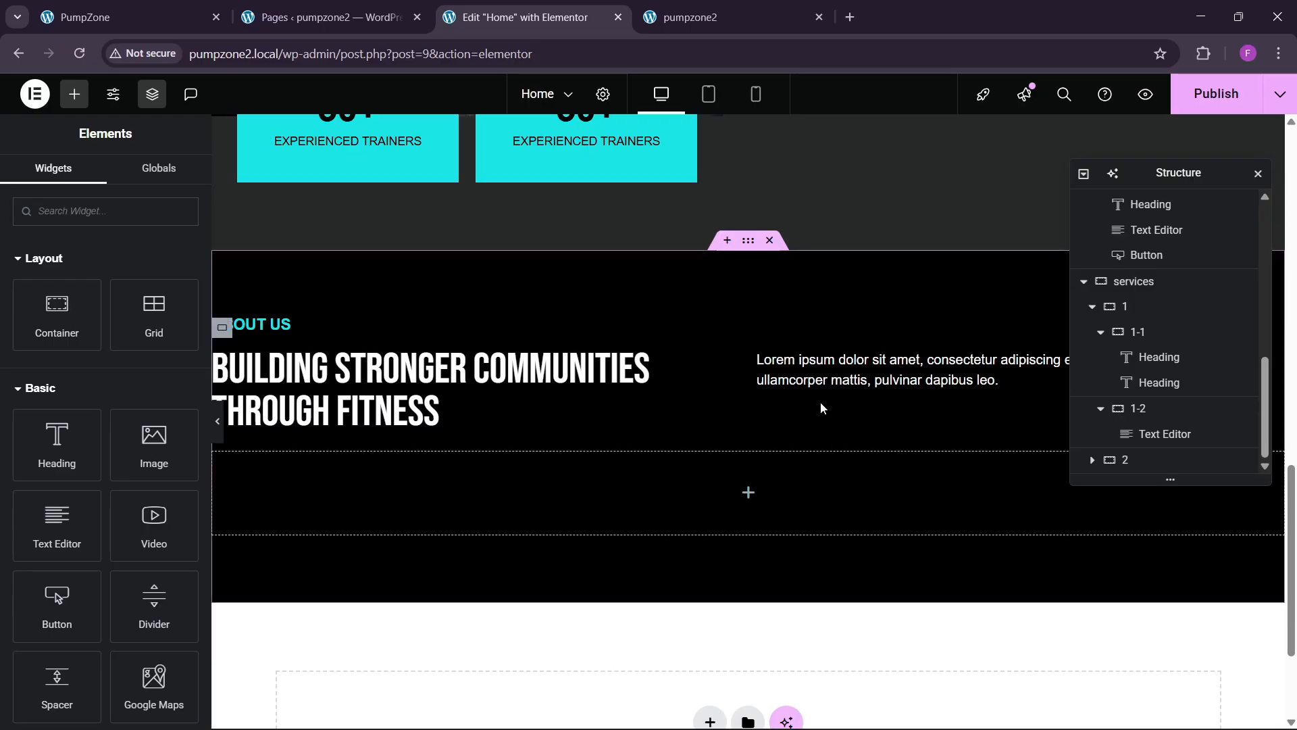
pyautogui.rightClick(831, 387)
pyautogui.click(865, 448)
# Step: Add an empty line after the services paragraph text in its HTML view
pyautogui.click(839, 384)
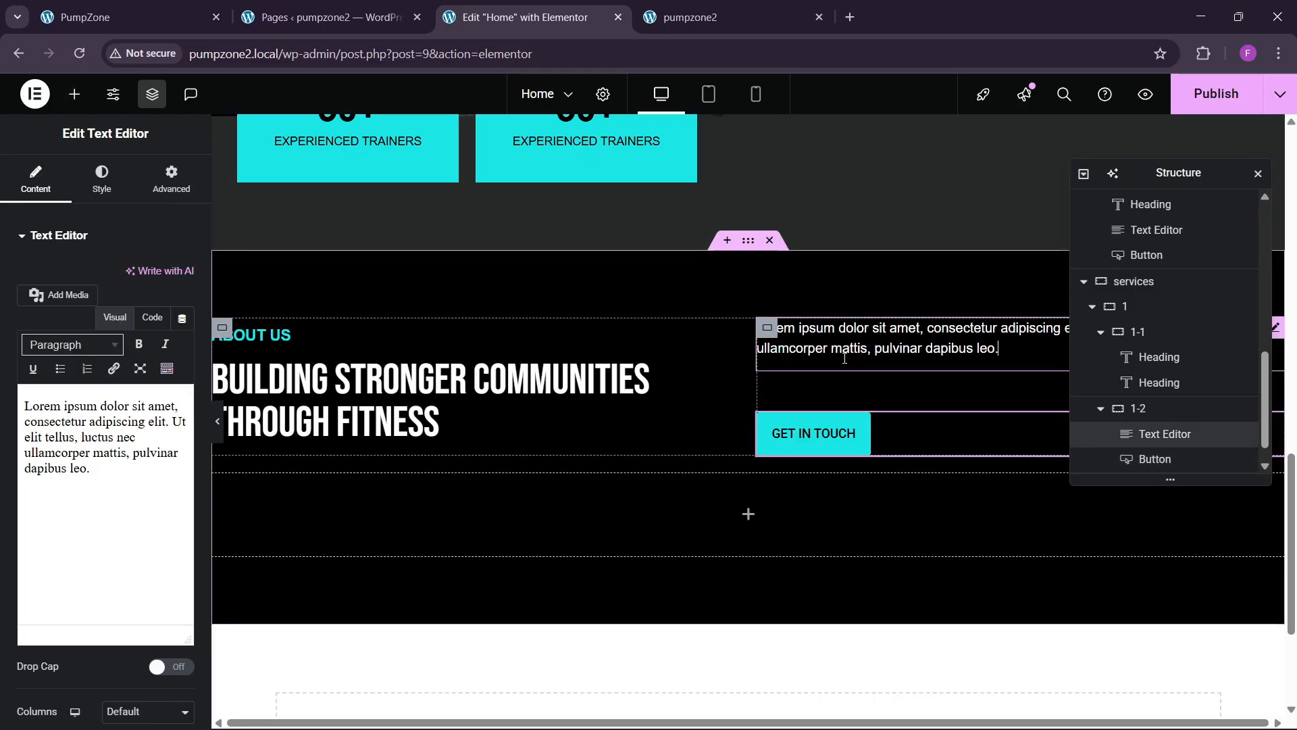
pyautogui.click(172, 178)
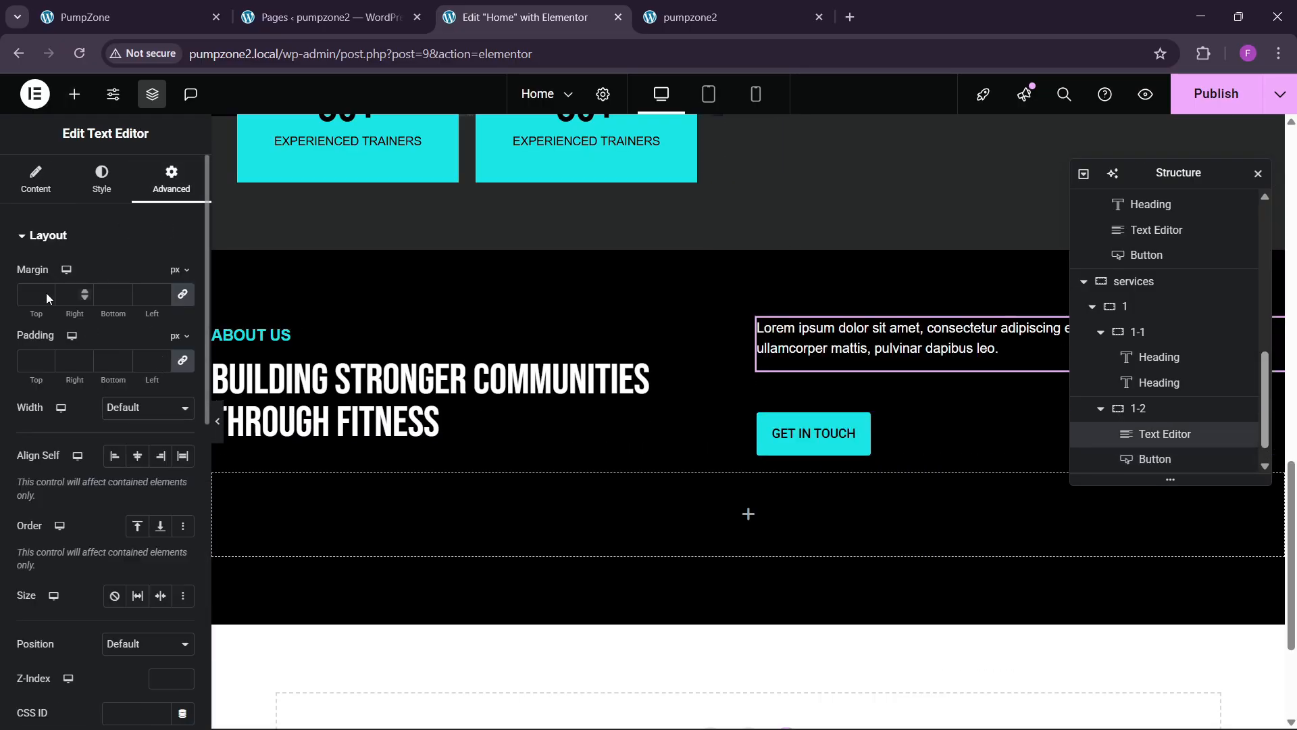
pyautogui.click(35, 178)
pyautogui.click(152, 317)
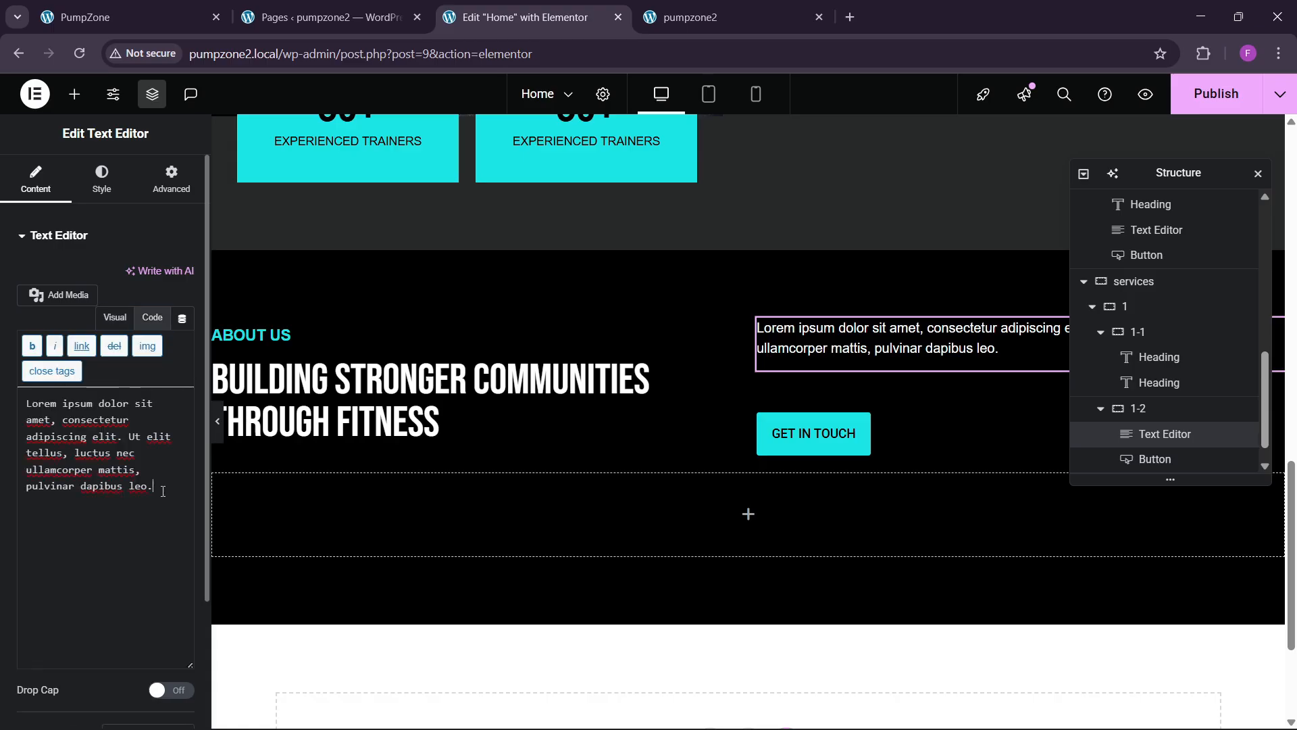
pyautogui.press('Return')
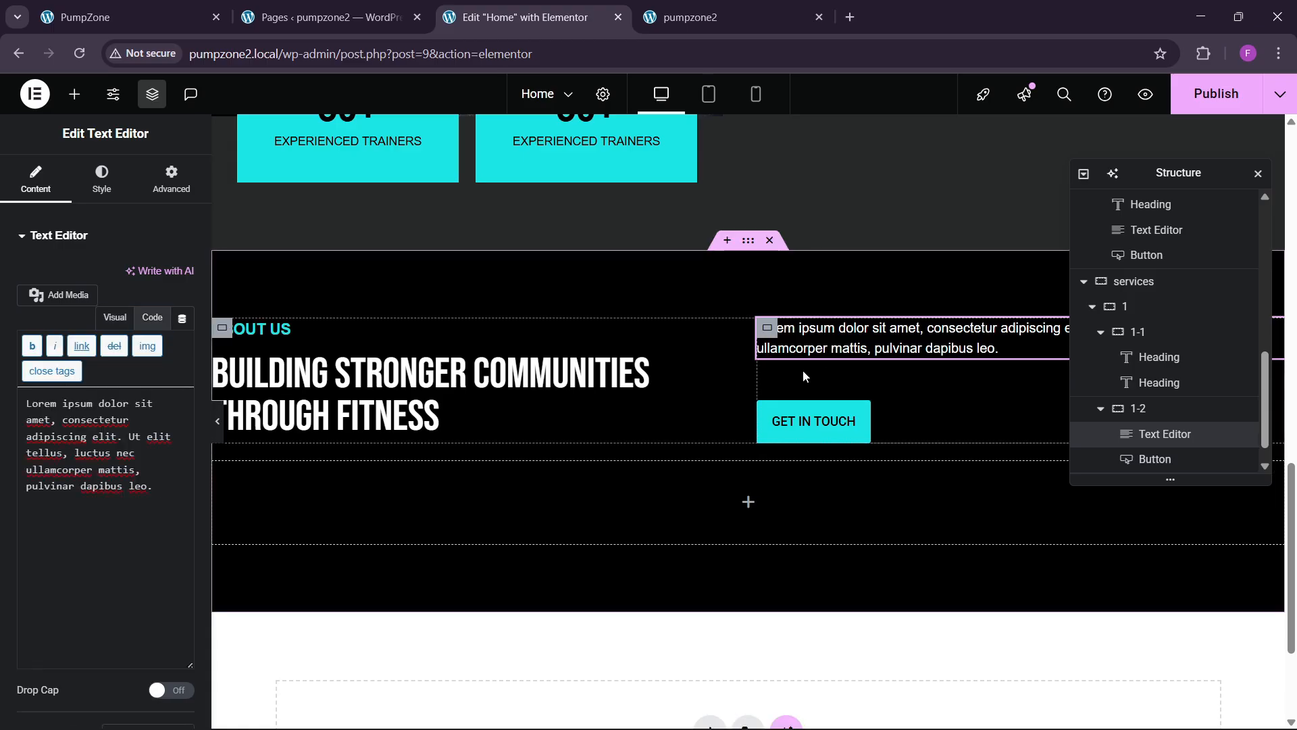
# Step: Stack the text-and-button column vertically, aligned to the start, with 0 gap
pyautogui.click(767, 329)
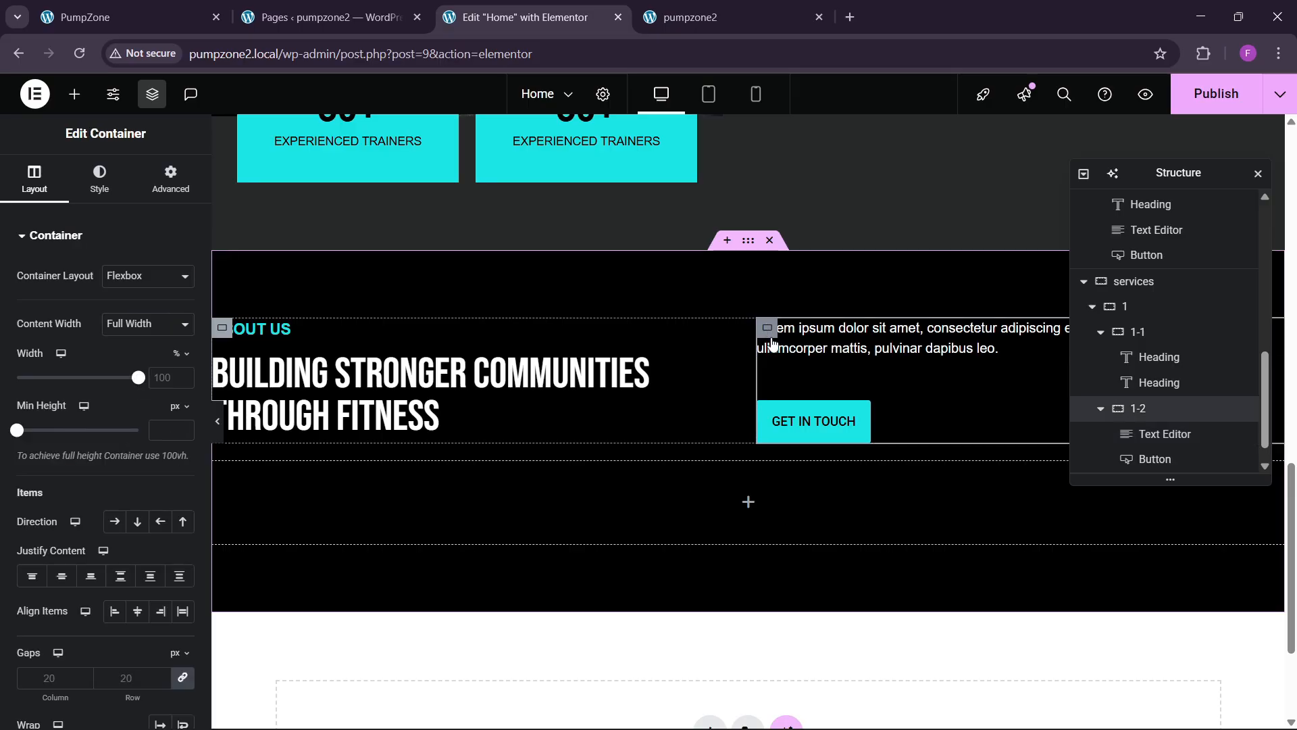
pyautogui.click(139, 522)
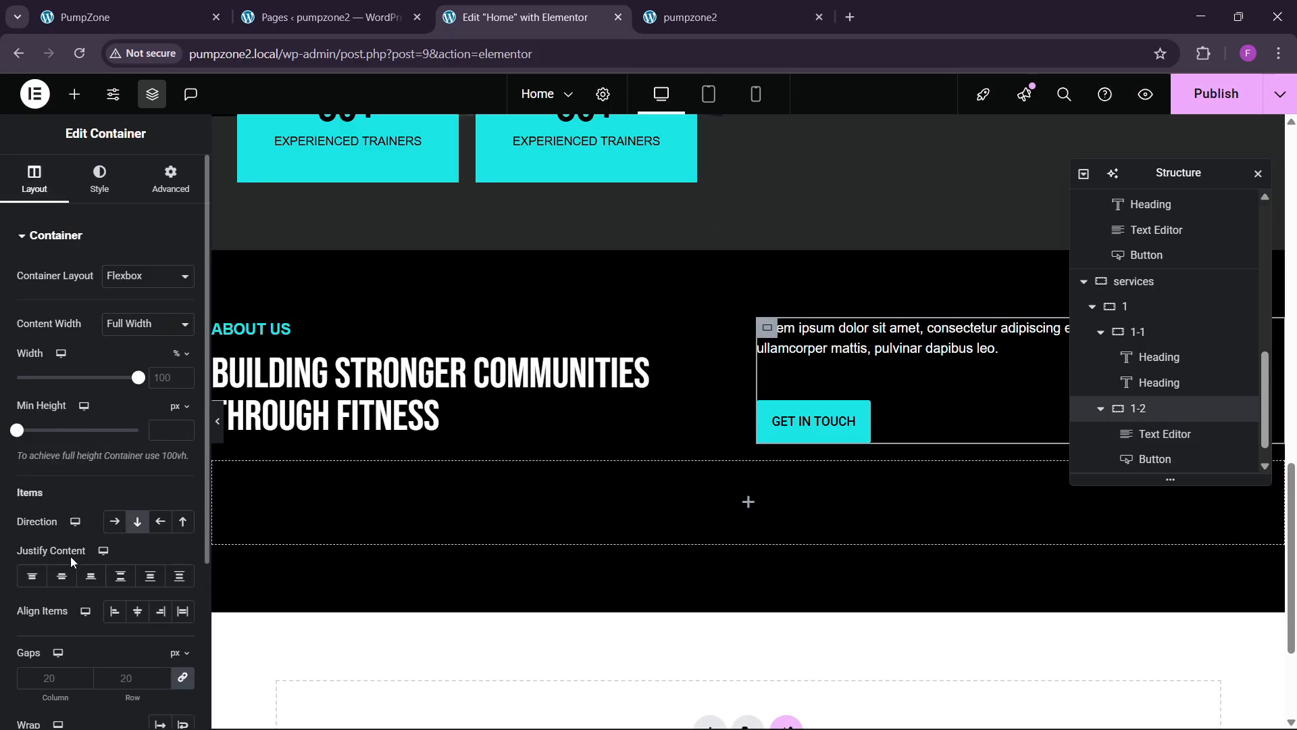
pyautogui.click(57, 584)
pyautogui.click(138, 612)
pyautogui.click(120, 615)
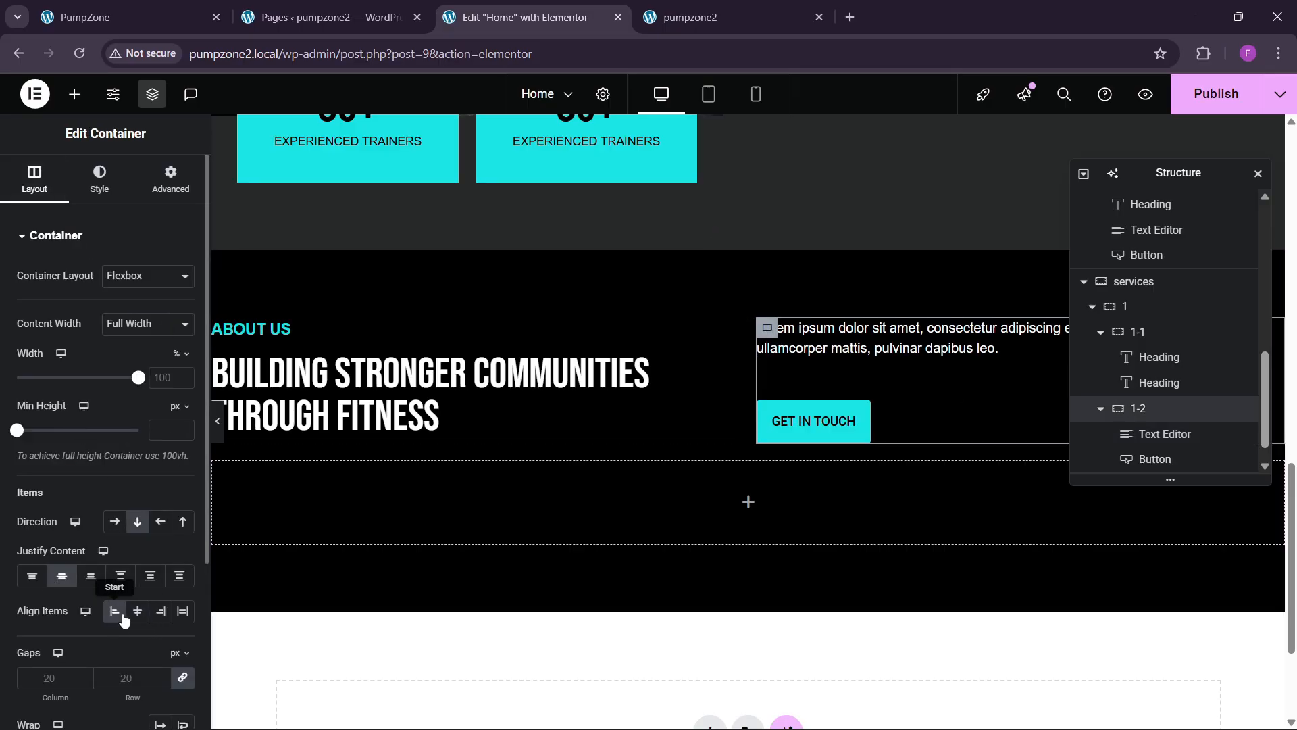
pyautogui.click(133, 677)
pyautogui.write('0')
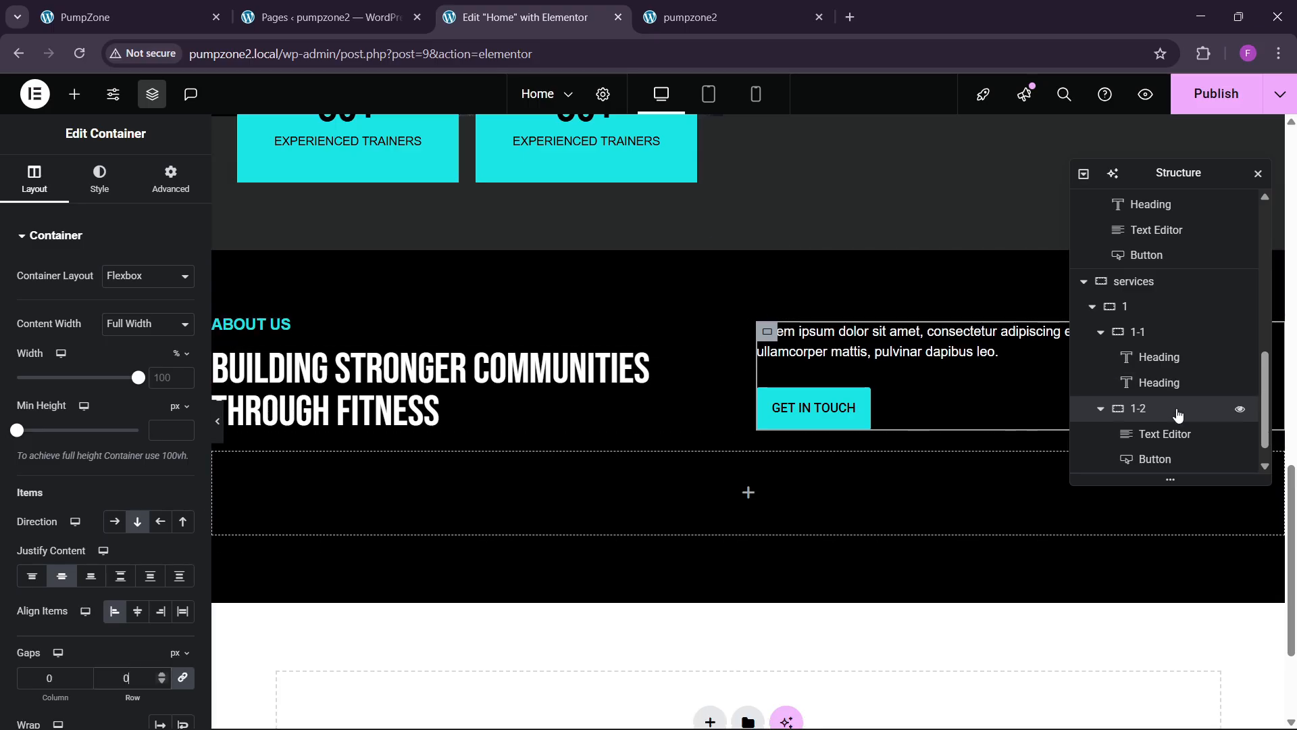
# Step: Change the small ABOUT US heading to OUR SERVICES, copied from the reference site
pyautogui.click(1127, 308)
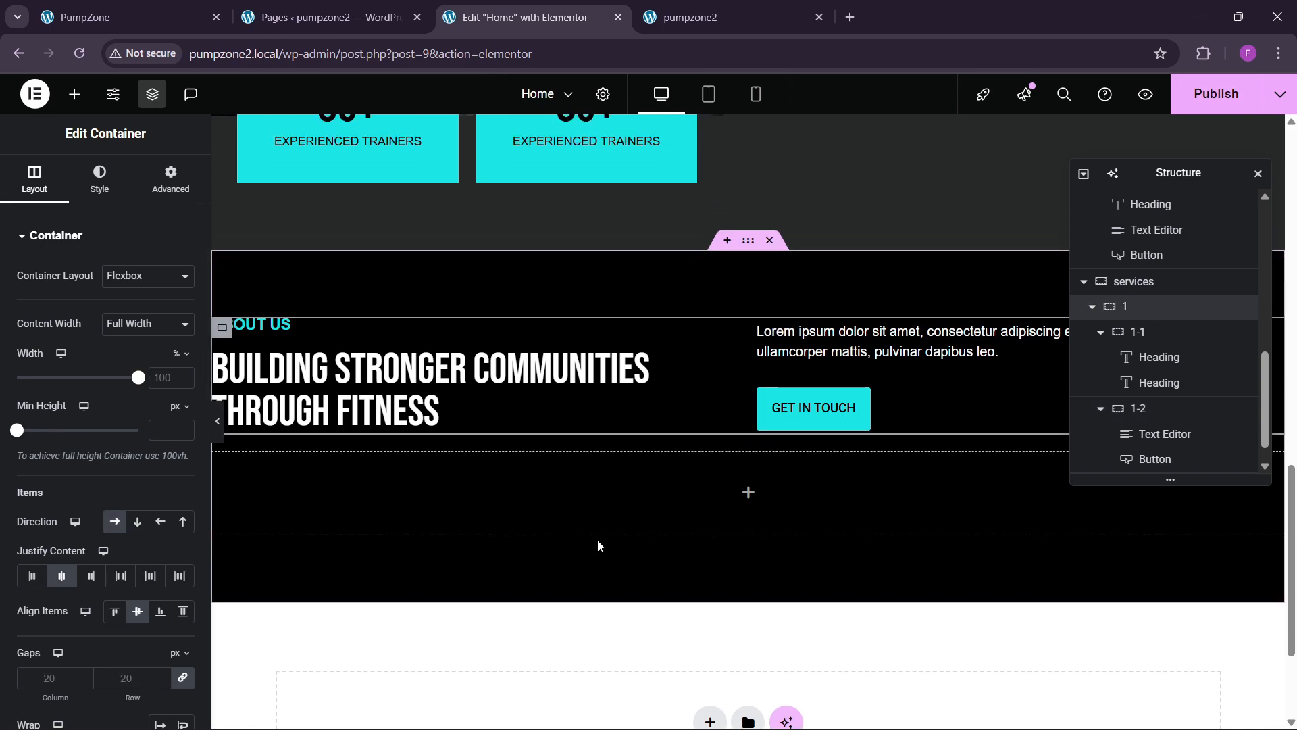
pyautogui.click(79, 14)
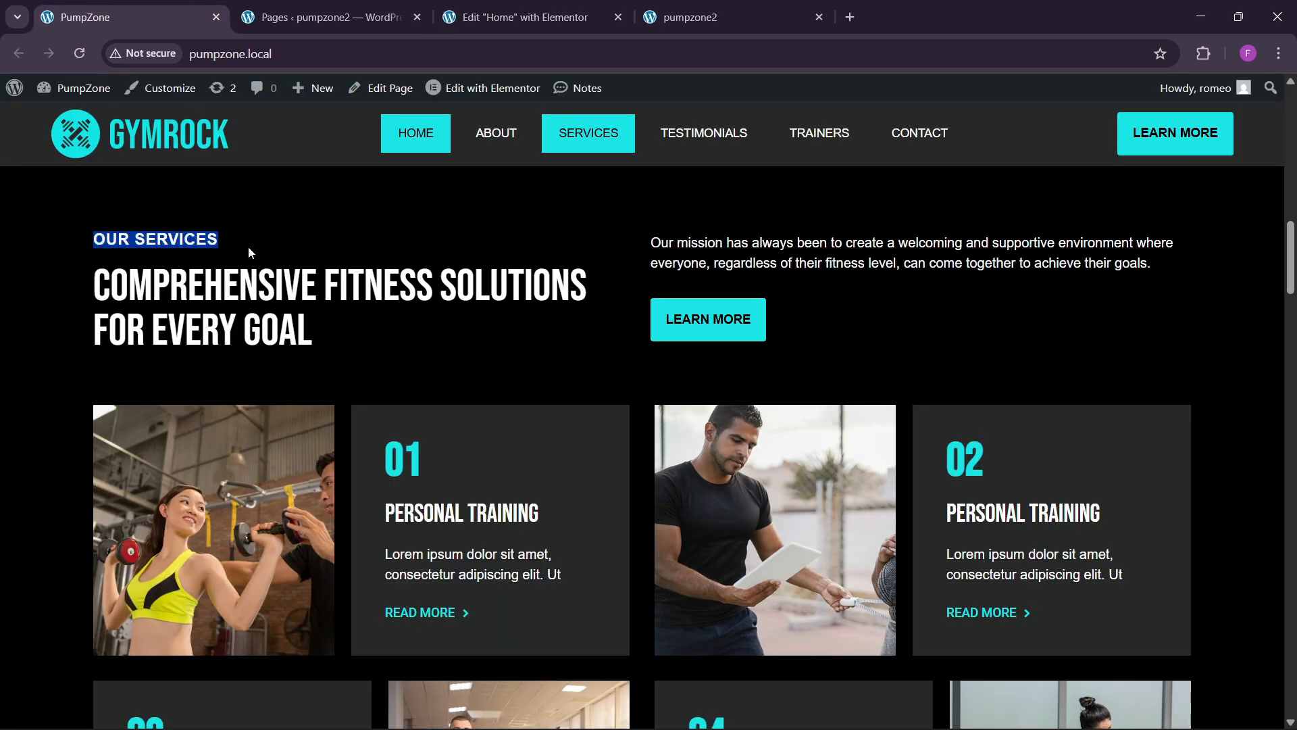
pyautogui.click(524, 17)
pyautogui.click(289, 325)
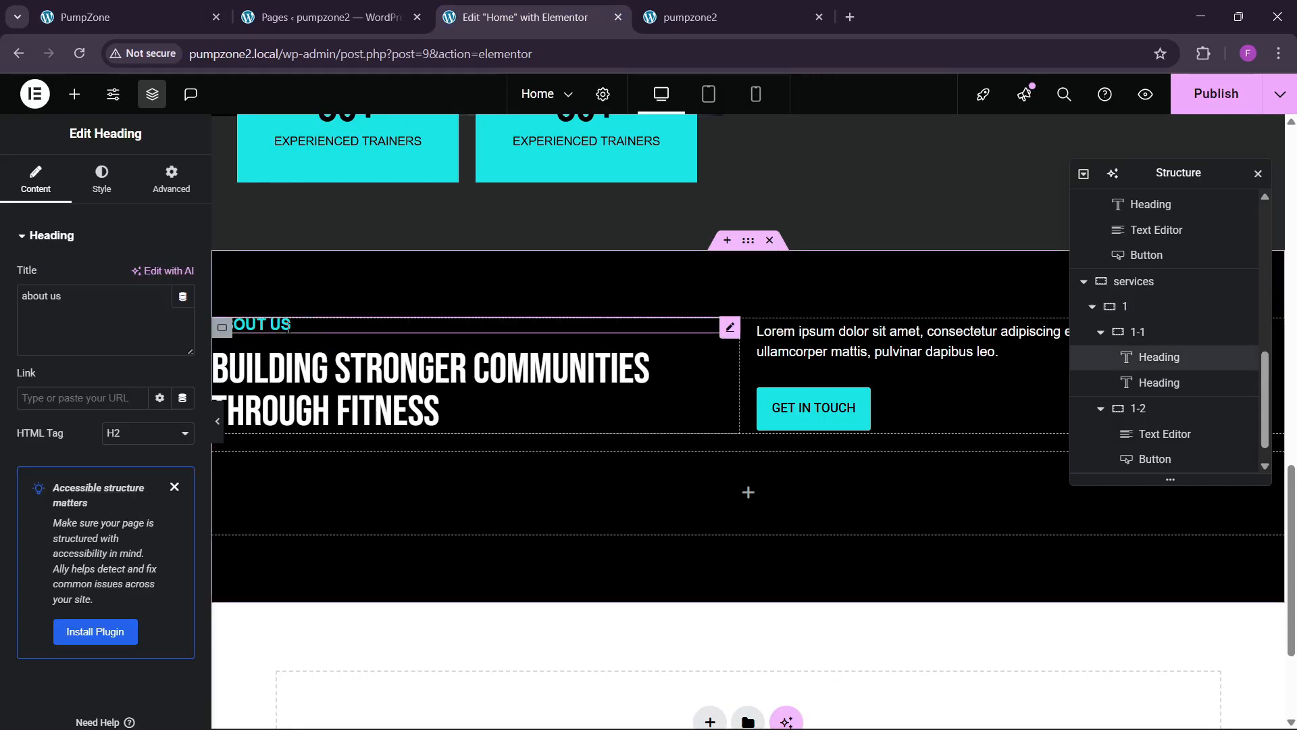
pyautogui.hotkey('ctrl', 'v')
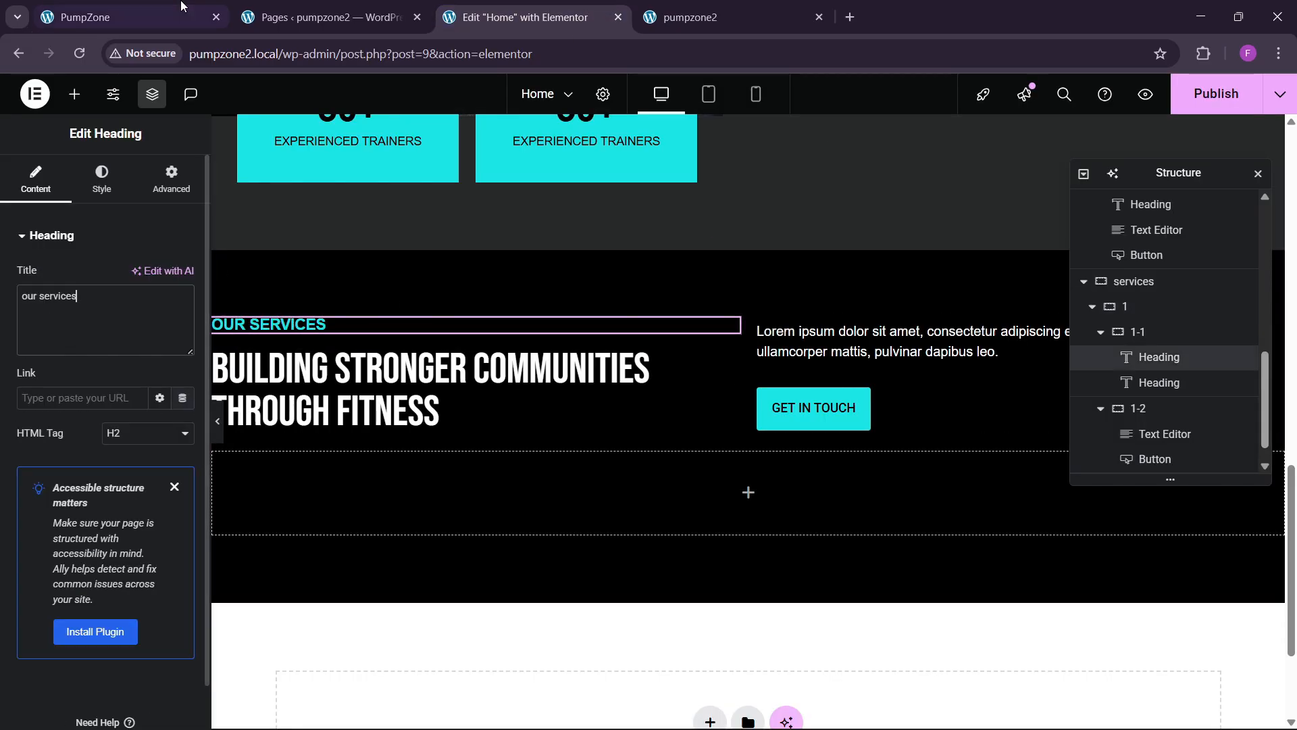
# Step: Retitle the main heading 'Comprehensive Fitness Solutions for Every Goal', copied from the reference
pyautogui.click(178, 4)
pyautogui.click(269, 371)
pyautogui.moveTo(79, 307); pyautogui.dragTo(398, 336)
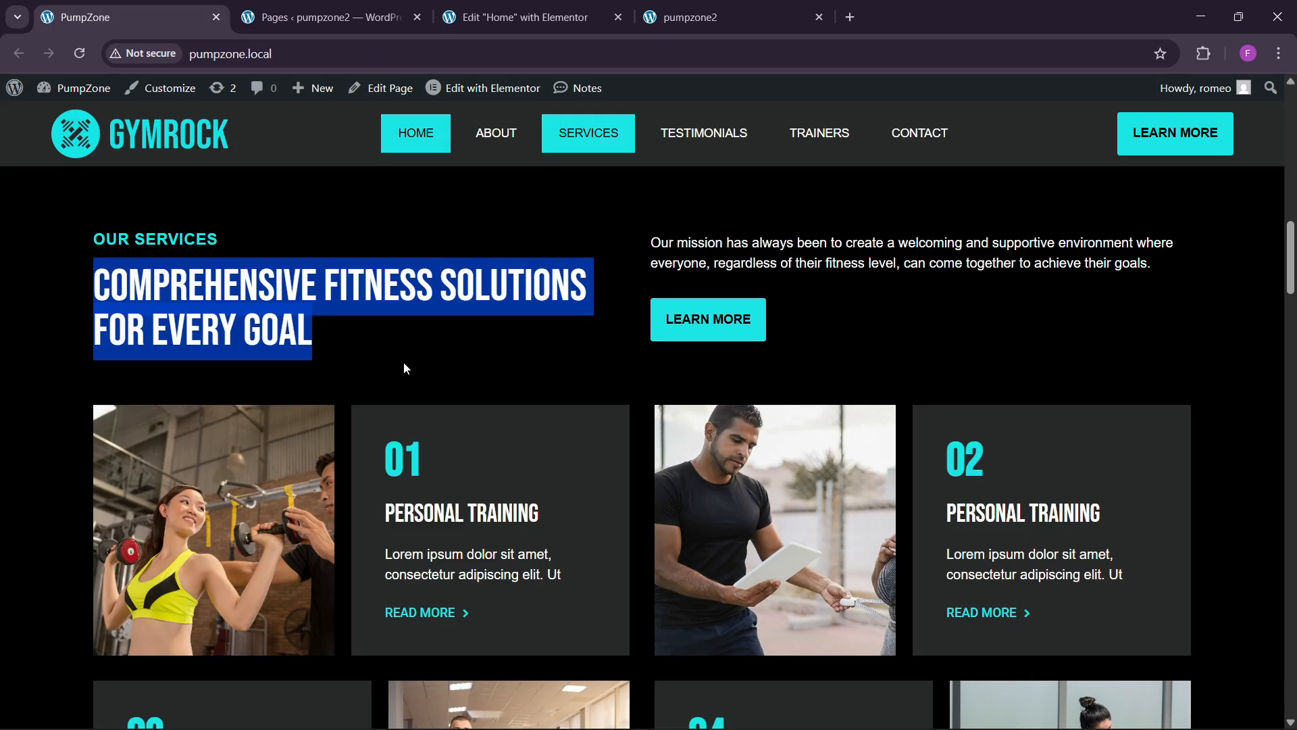
pyautogui.click(524, 17)
pyautogui.click(277, 368)
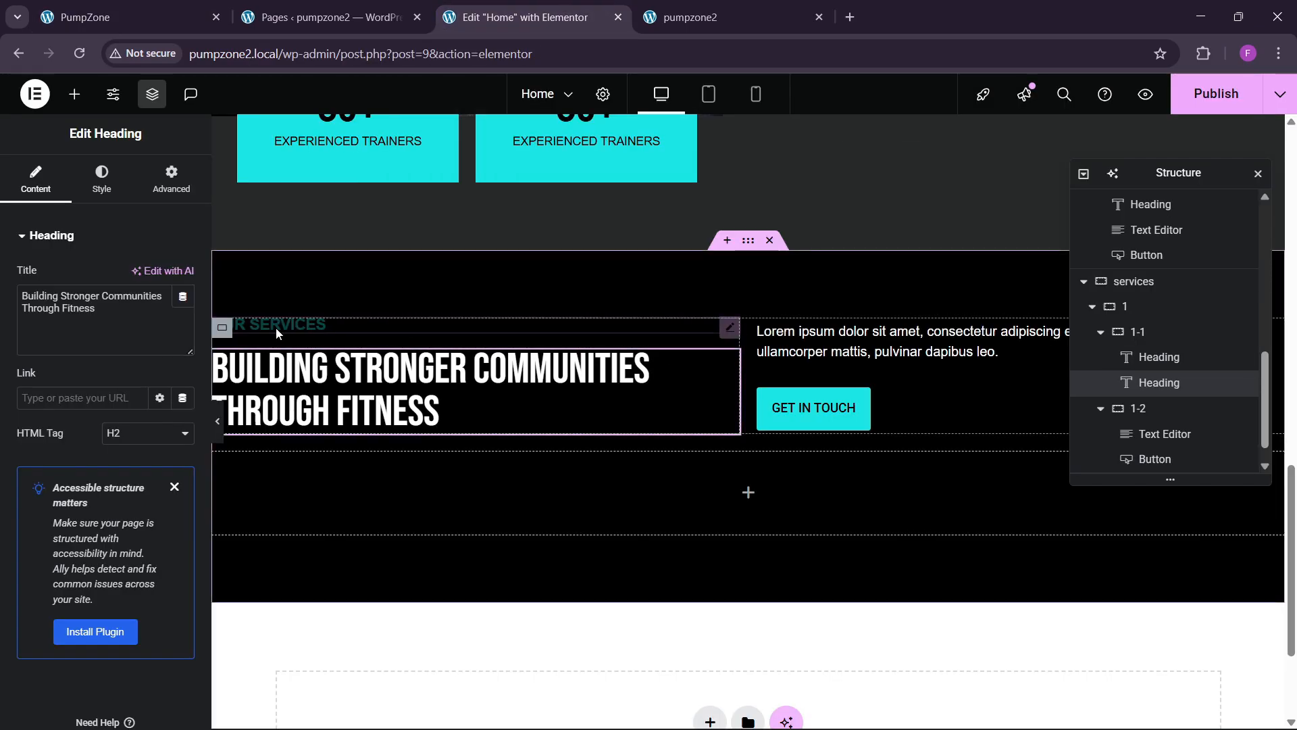
pyautogui.hotkey('ctrl', 'a')
pyautogui.write('Comprehensive Fitness Solutions for Every Goal')
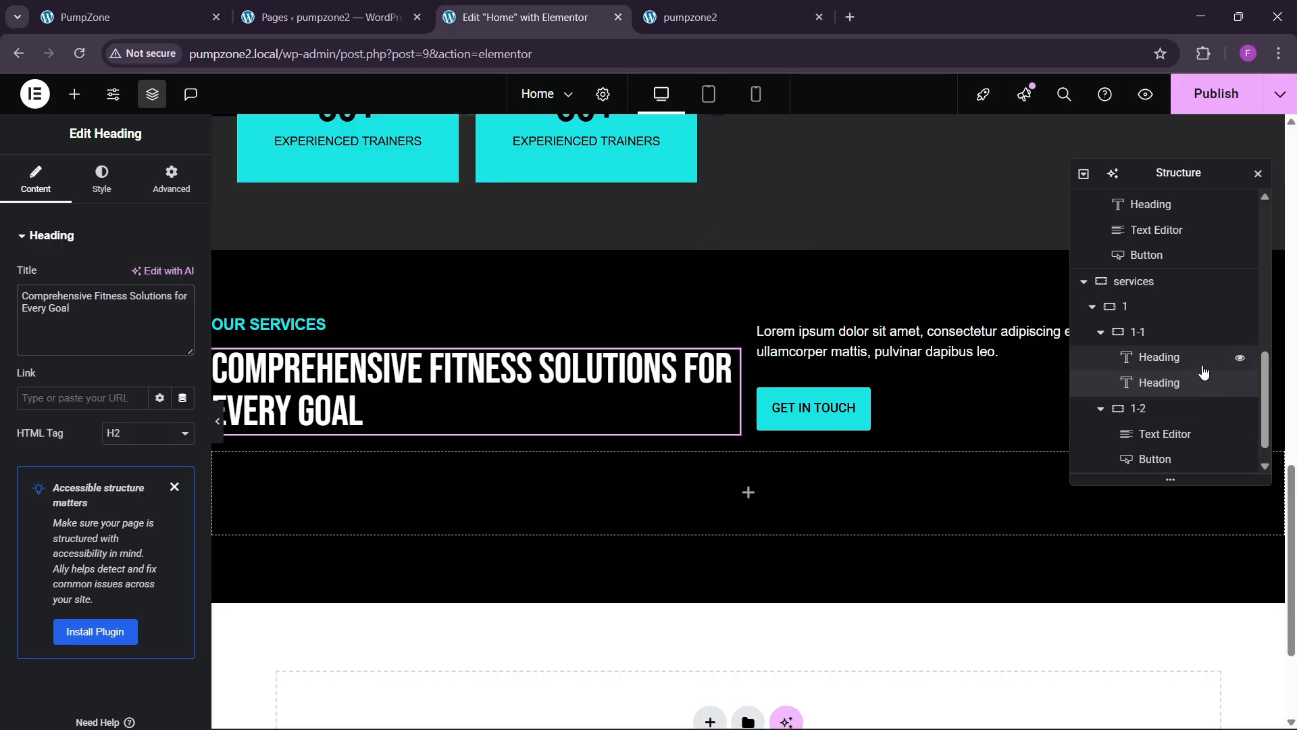
# Step: Set the heading row's gaps to 60 px, publish, and compare with the reference
pyautogui.click(1149, 307)
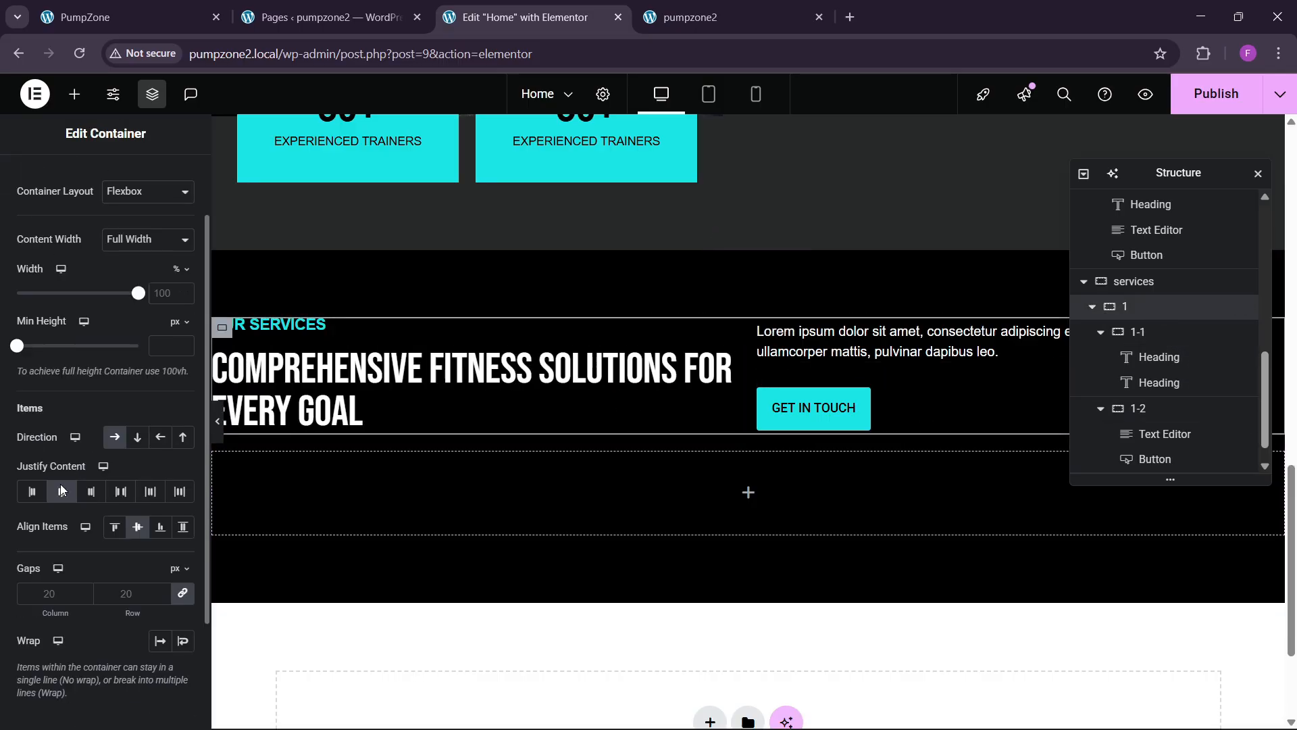
pyautogui.click(131, 593)
pyautogui.write('60')
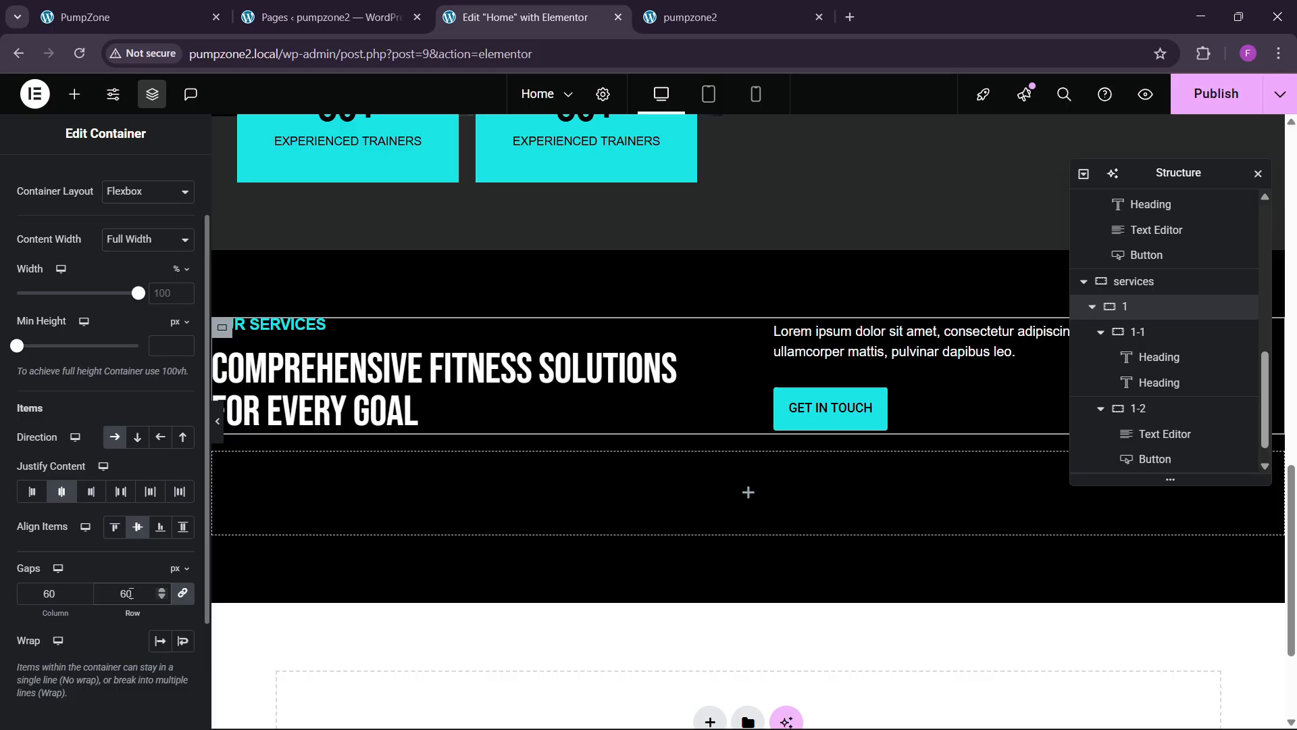
pyautogui.click(1215, 93)
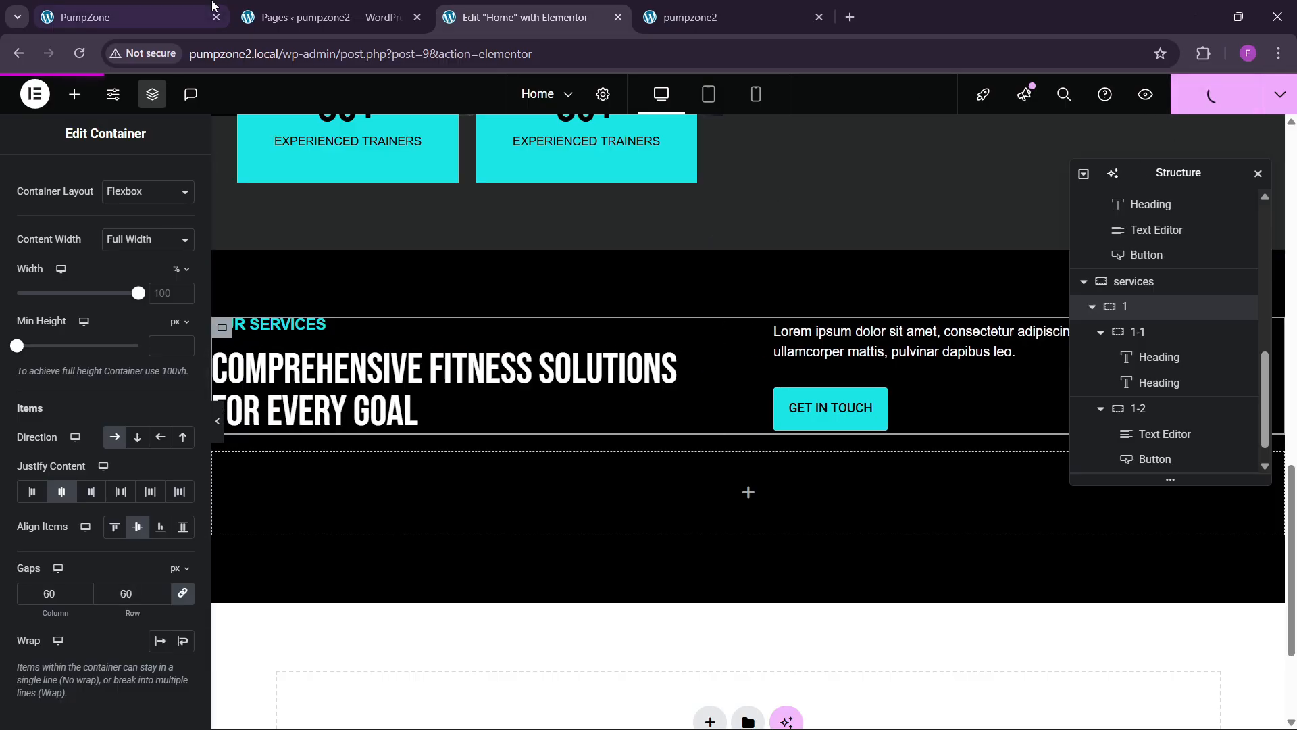
pyautogui.click(108, 16)
pyautogui.scroll(-5, 464, 460)
pyautogui.scroll(3, 467, 460)
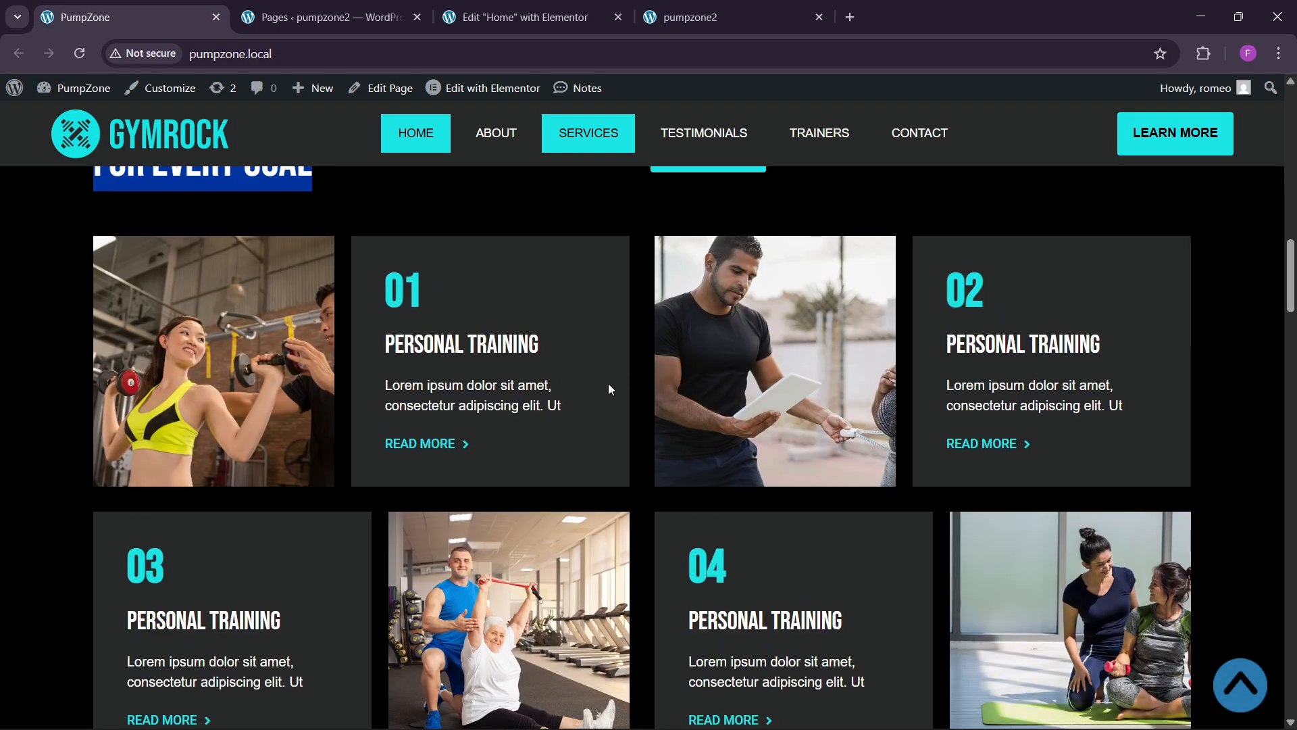
pyautogui.click(542, 6)
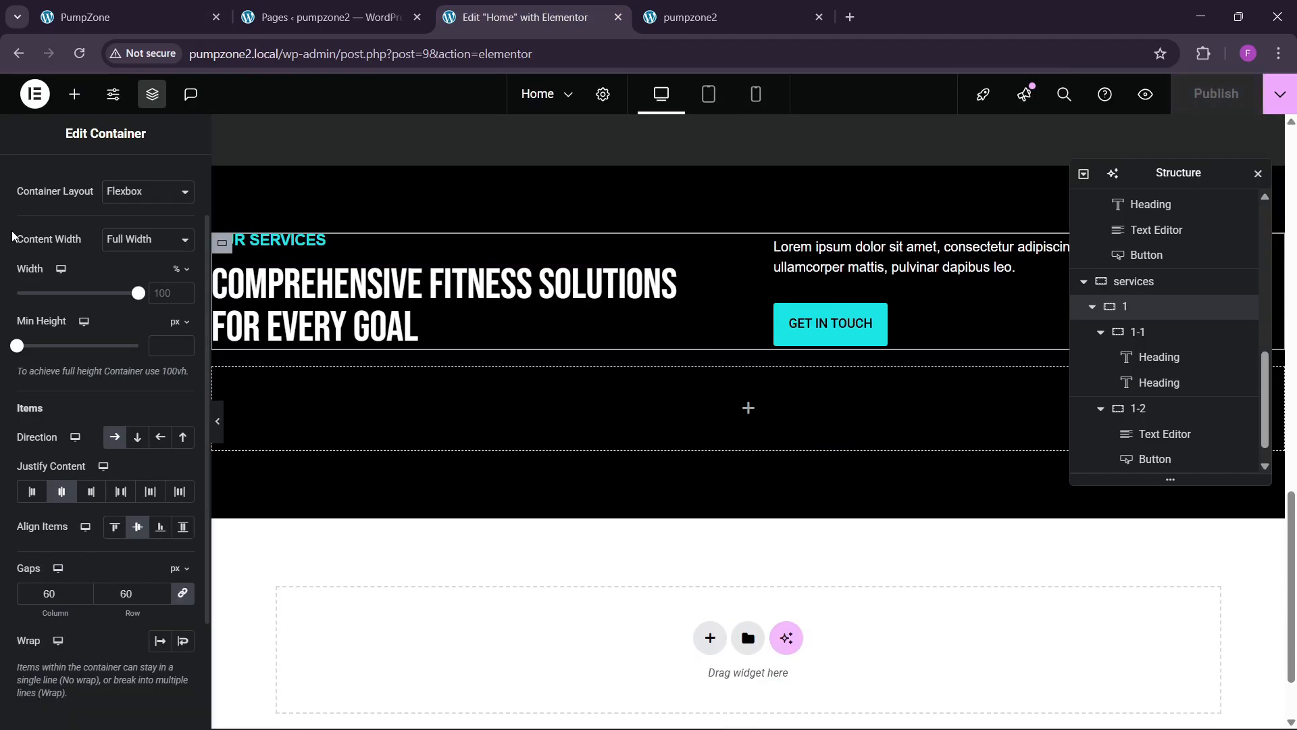
# Step: Drop a Grid container into the empty area below the services heading row
pyautogui.click(75, 92)
pyautogui.write('grid')
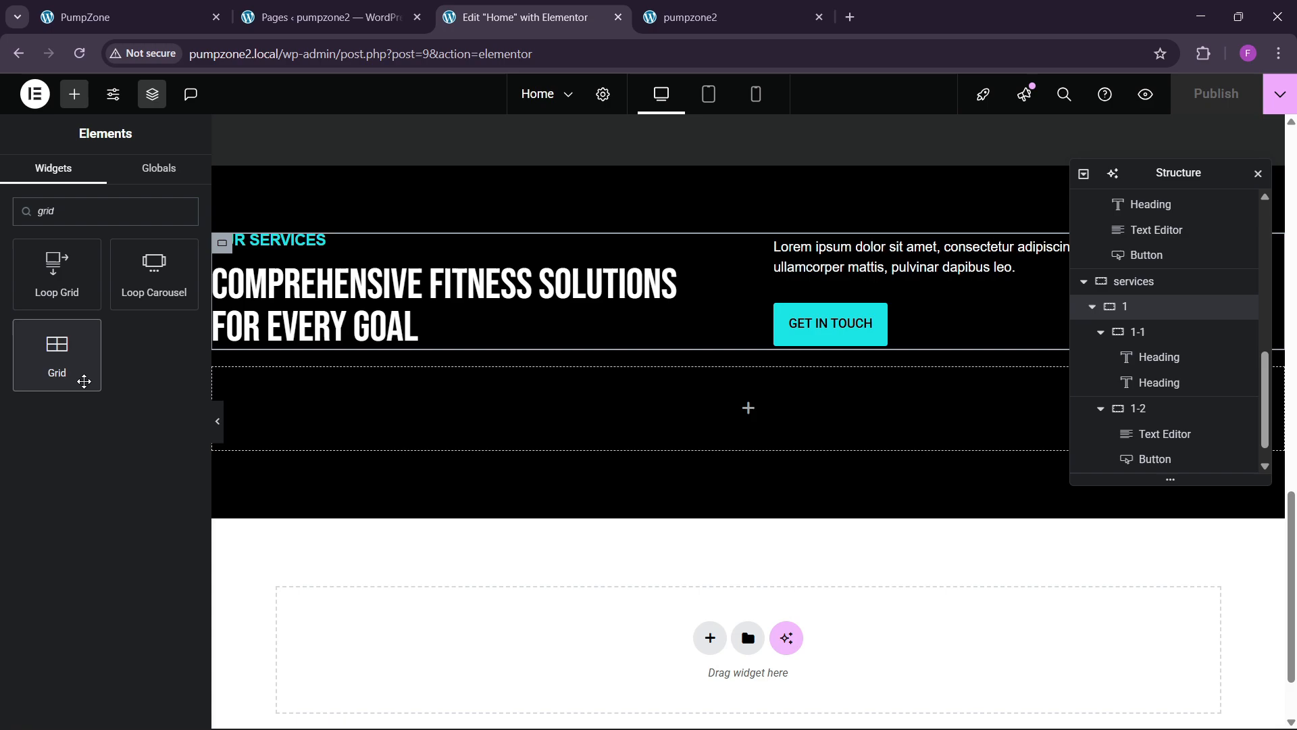
pyautogui.moveTo(57, 351); pyautogui.dragTo(500, 407)
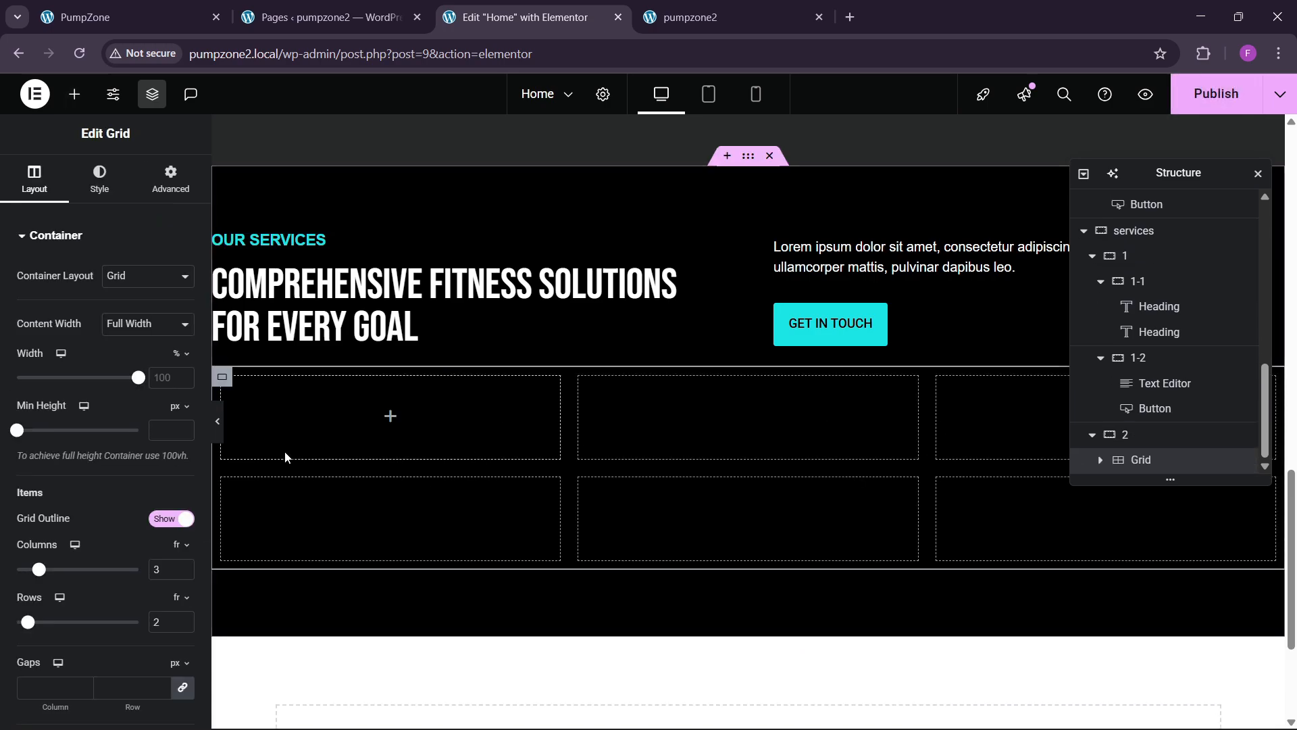
pyautogui.click(169, 186)
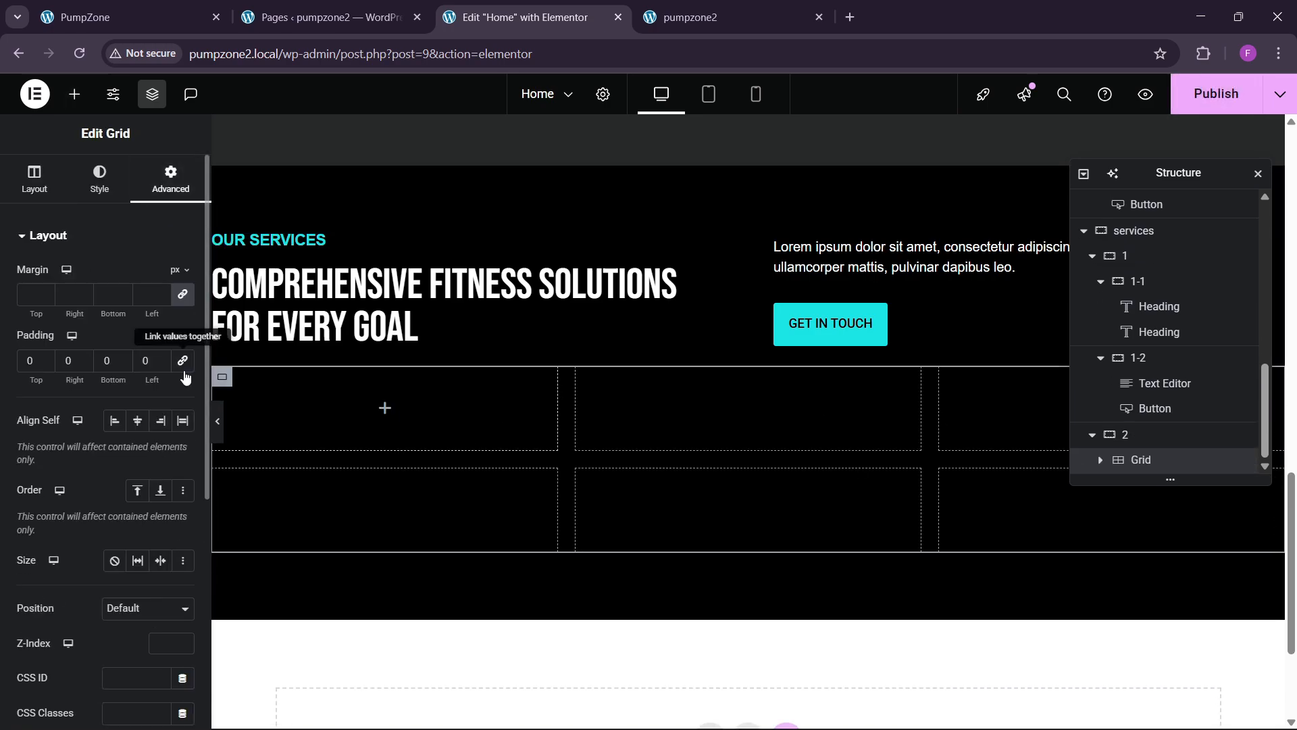
# Step: Bring up the reference site's GYMROCK services cards for comparison
pyautogui.click(108, 17)
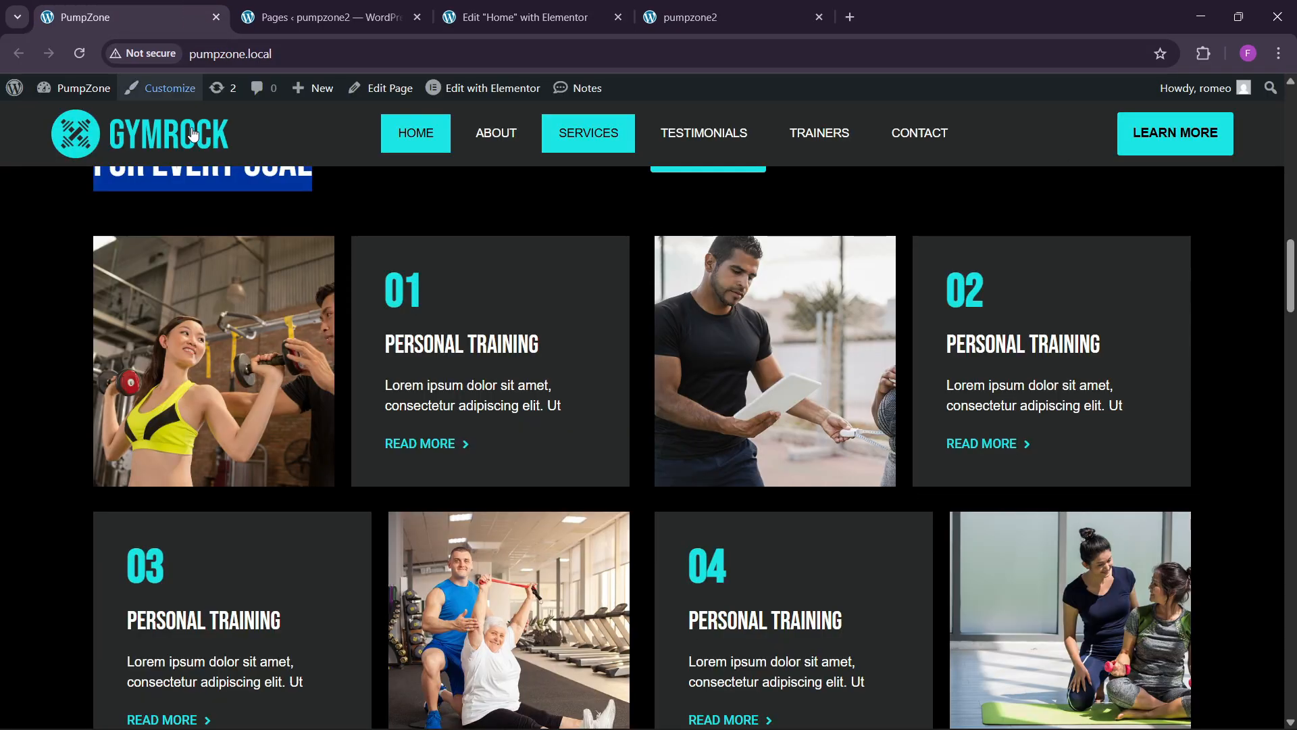
pyautogui.click(443, 20)
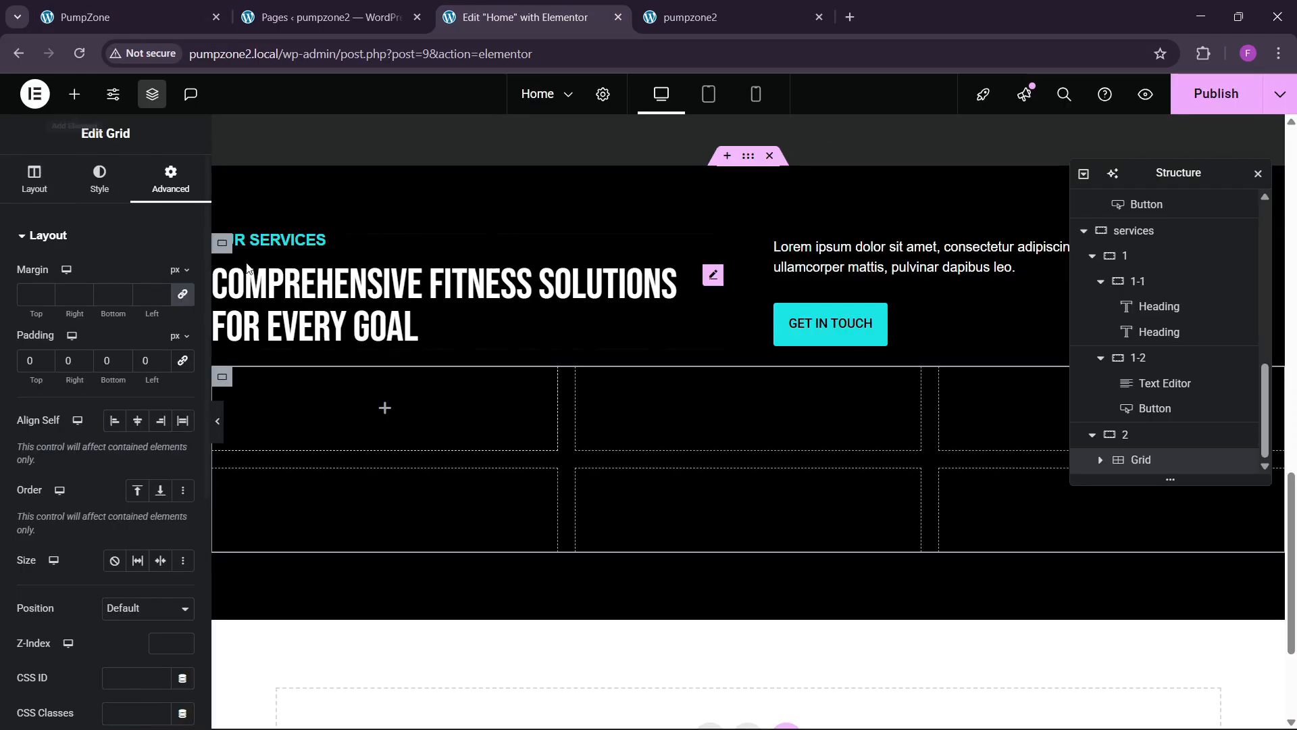
pyautogui.click(122, 17)
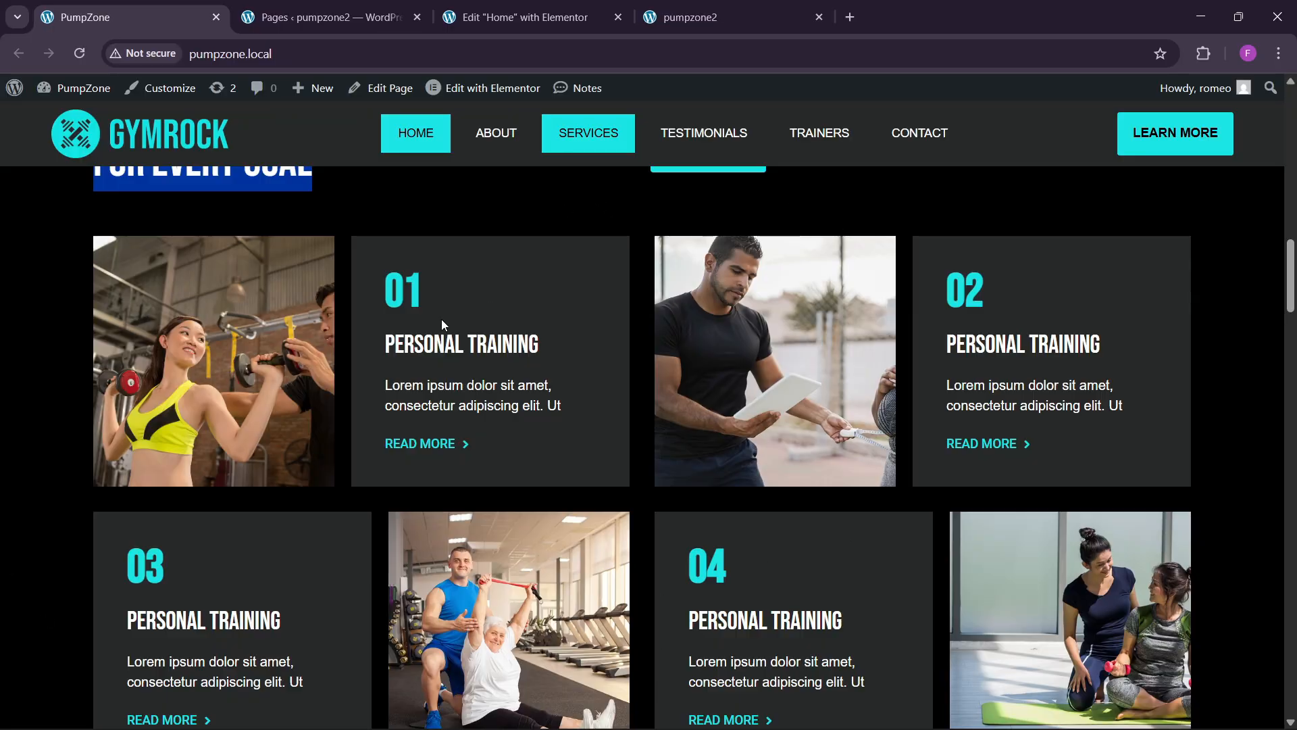
# Step: Set the services grid to 2 columns
pyautogui.click(513, 18)
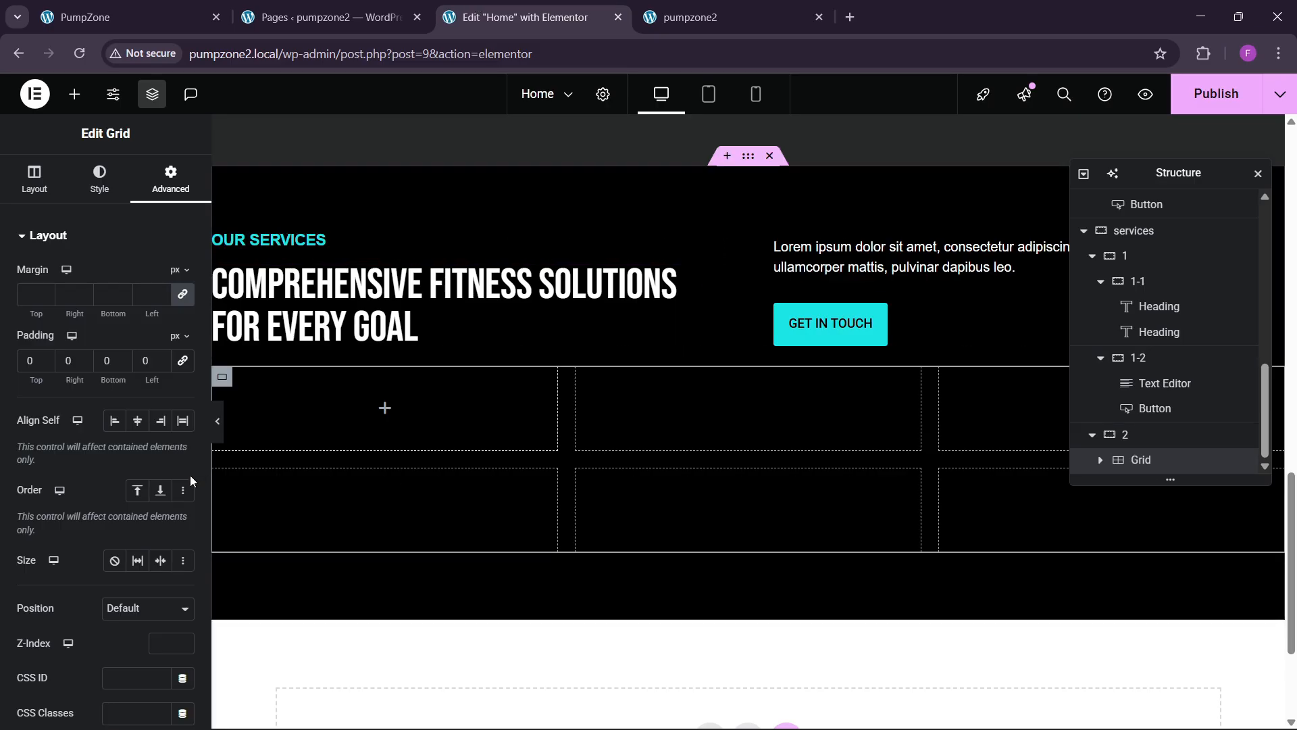
pyautogui.click(47, 189)
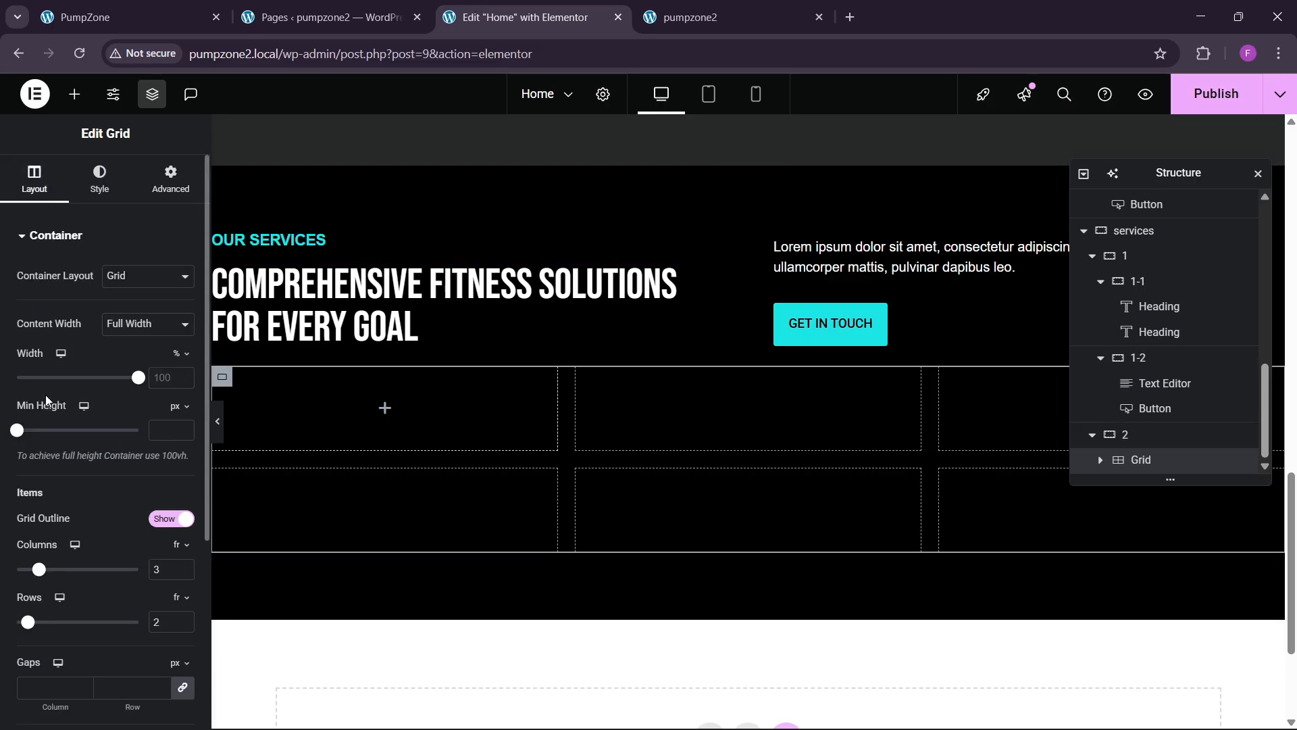
pyautogui.click(182, 573)
pyautogui.scroll(-1, 387, 508)
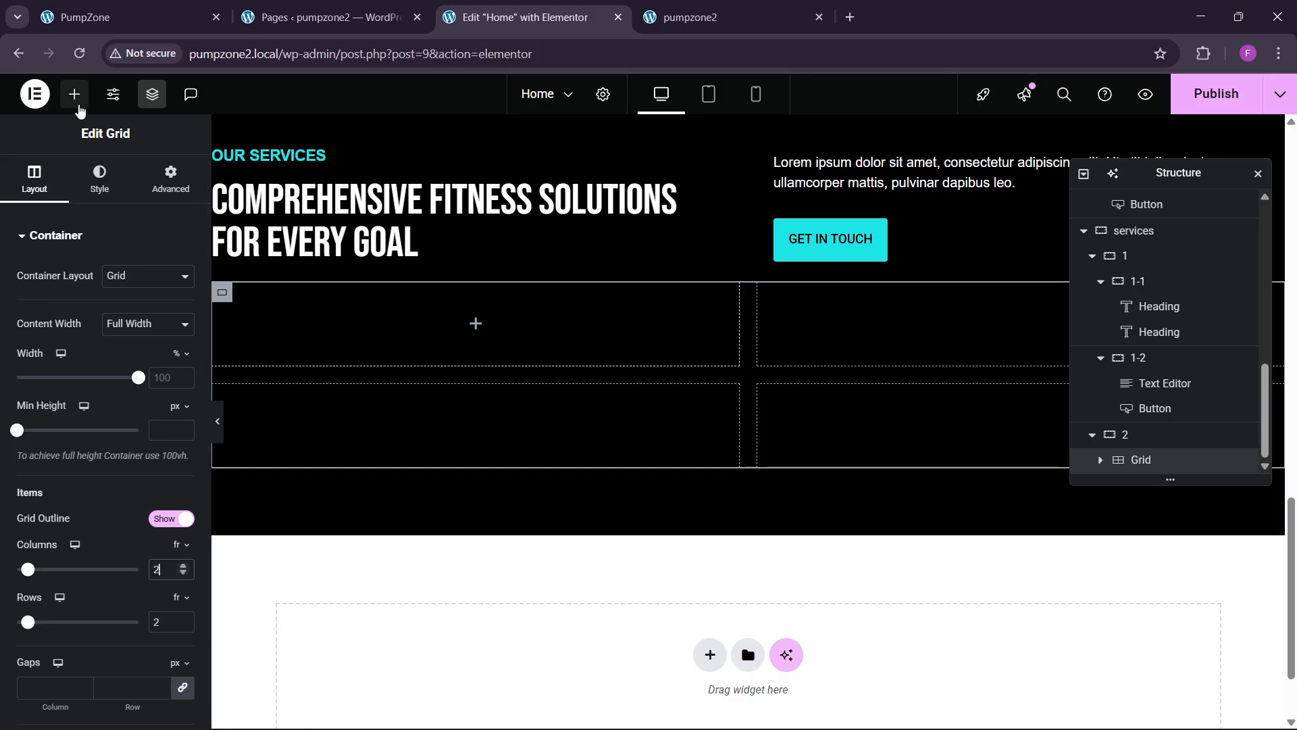
# Step: Place a container in the first grid cell and nest another container inside it
pyautogui.click(77, 98)
pyautogui.moveTo(56, 311); pyautogui.dragTo(257, 331)
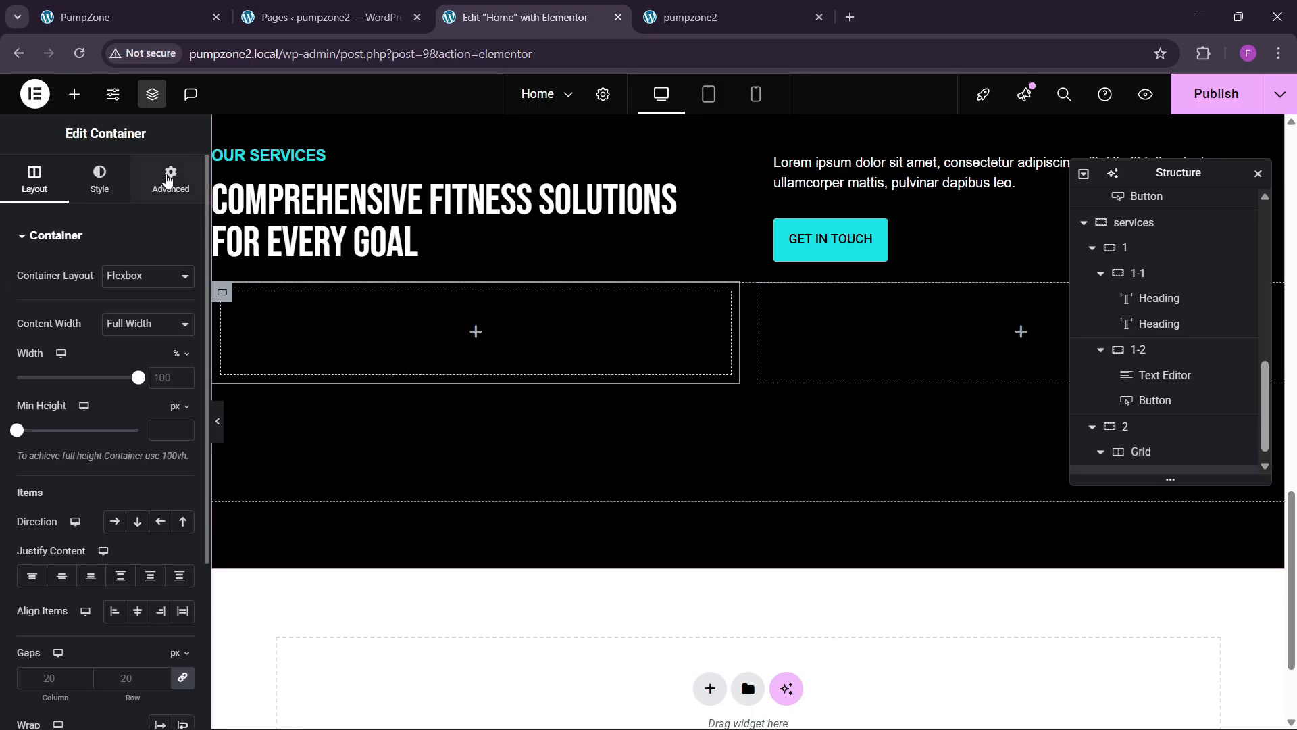
pyautogui.click(169, 181)
pyautogui.click(74, 94)
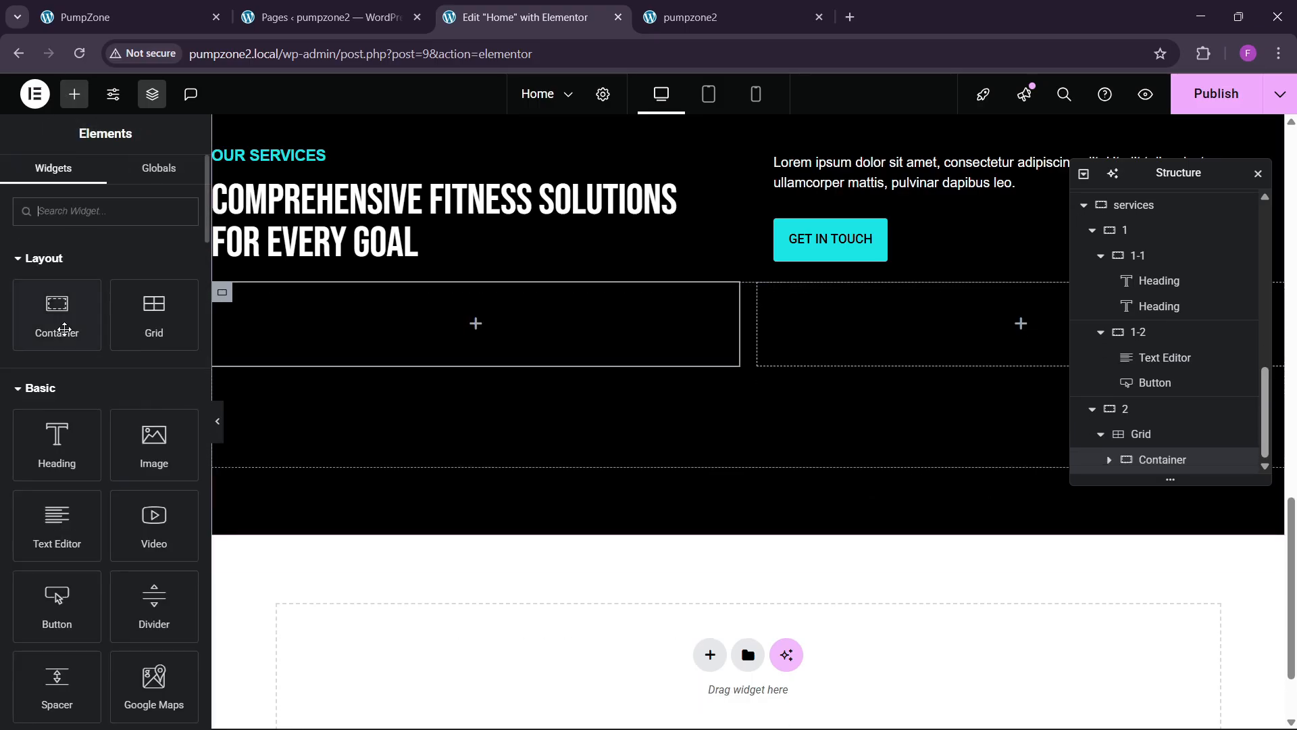
pyautogui.moveTo(64, 329); pyautogui.dragTo(315, 333)
pyautogui.click(170, 181)
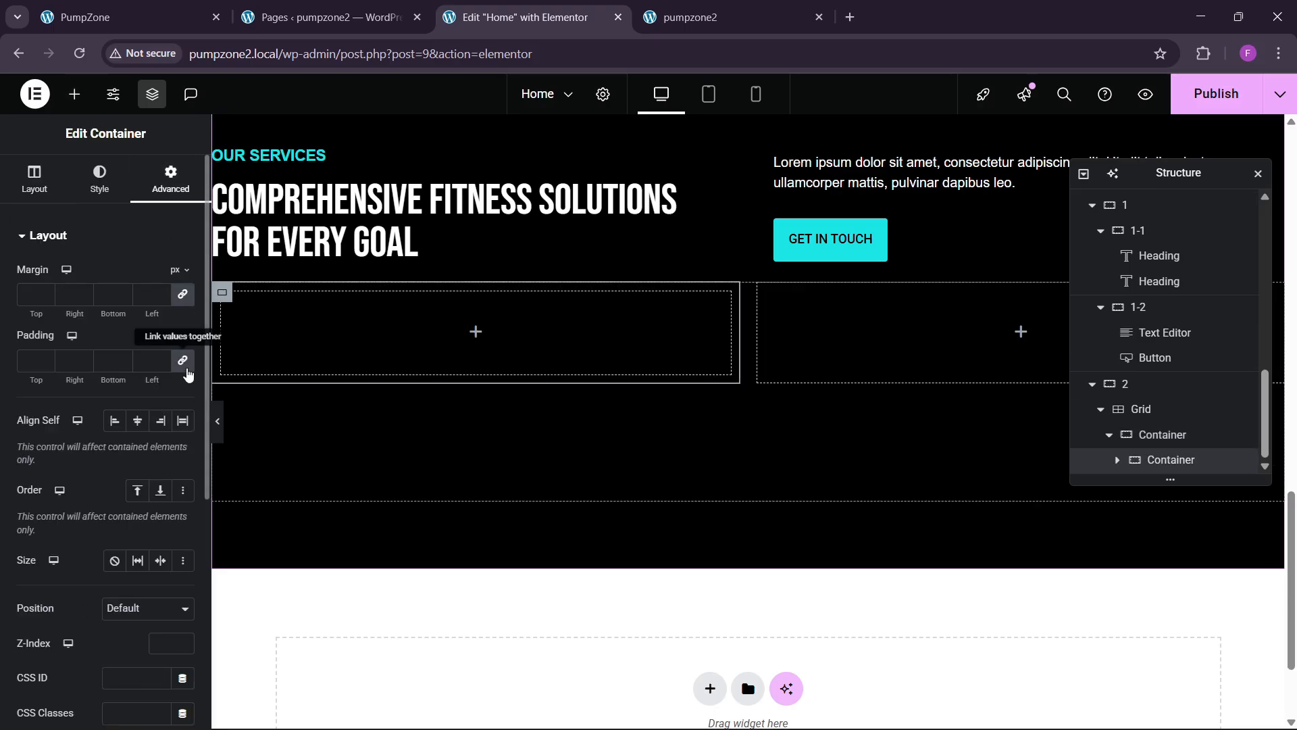
# Step: Rename the containers 1 and 1-1, then duplicate 1-1 to create 1-2
pyautogui.doubleClick(1163, 435)
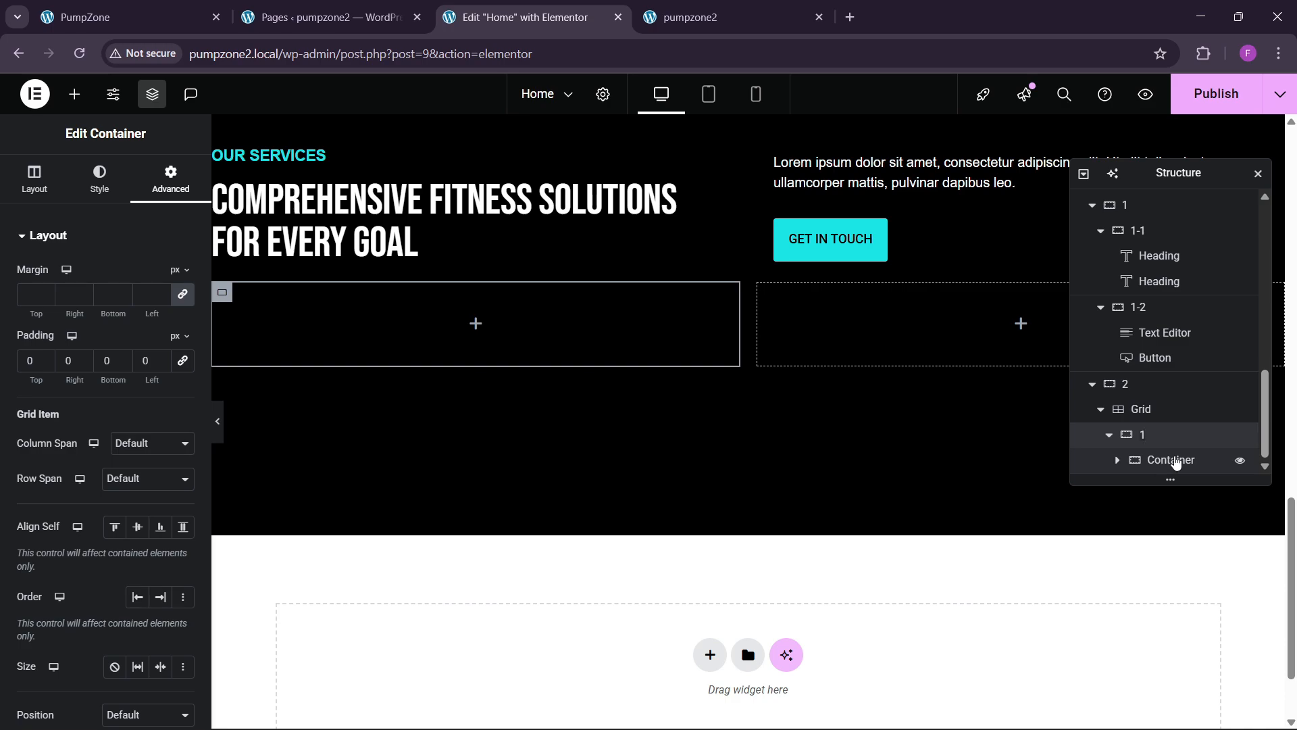
pyautogui.click(1166, 464)
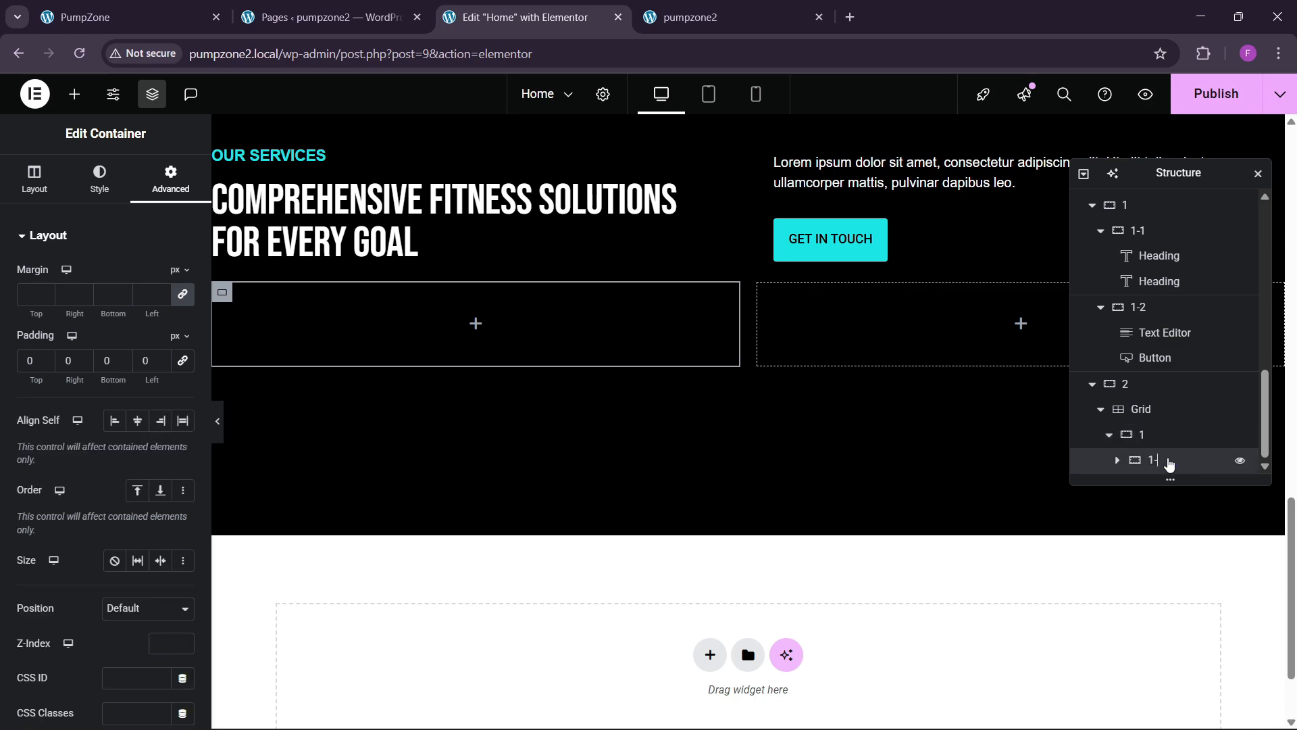
pyautogui.rightClick(1169, 463)
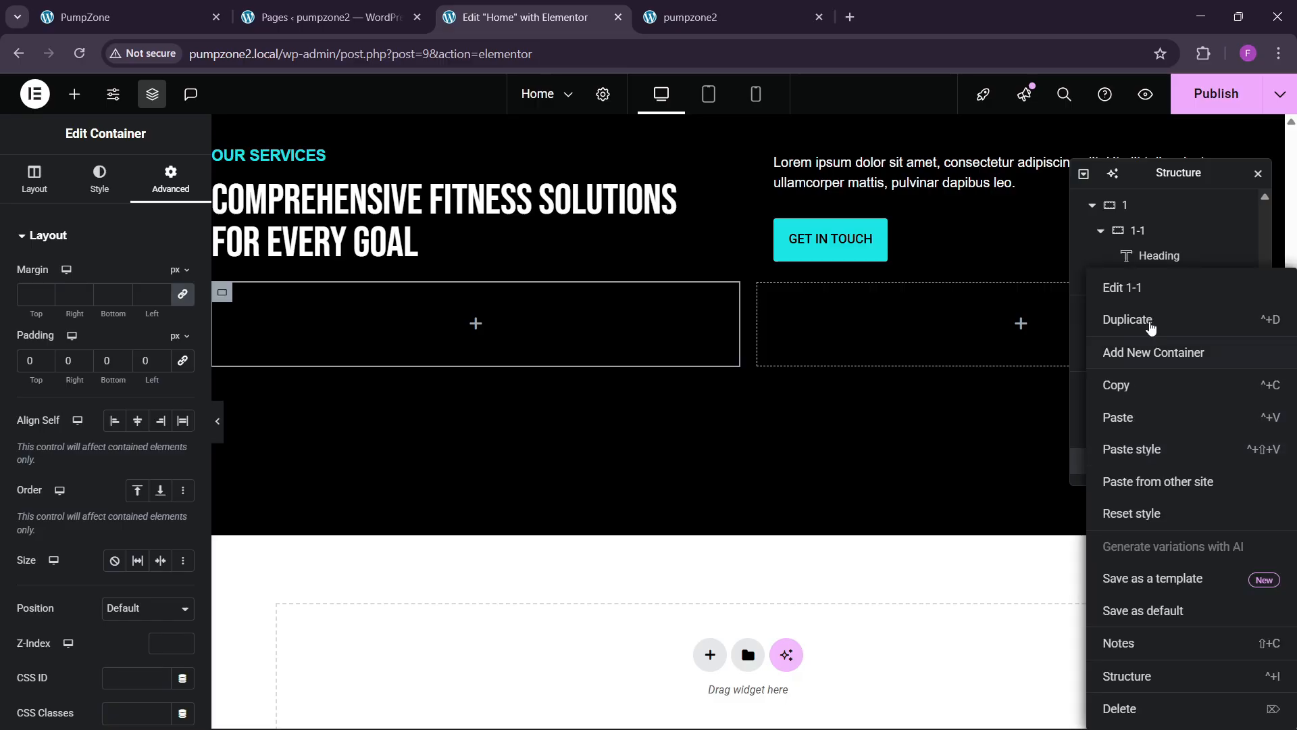
pyautogui.click(1150, 327)
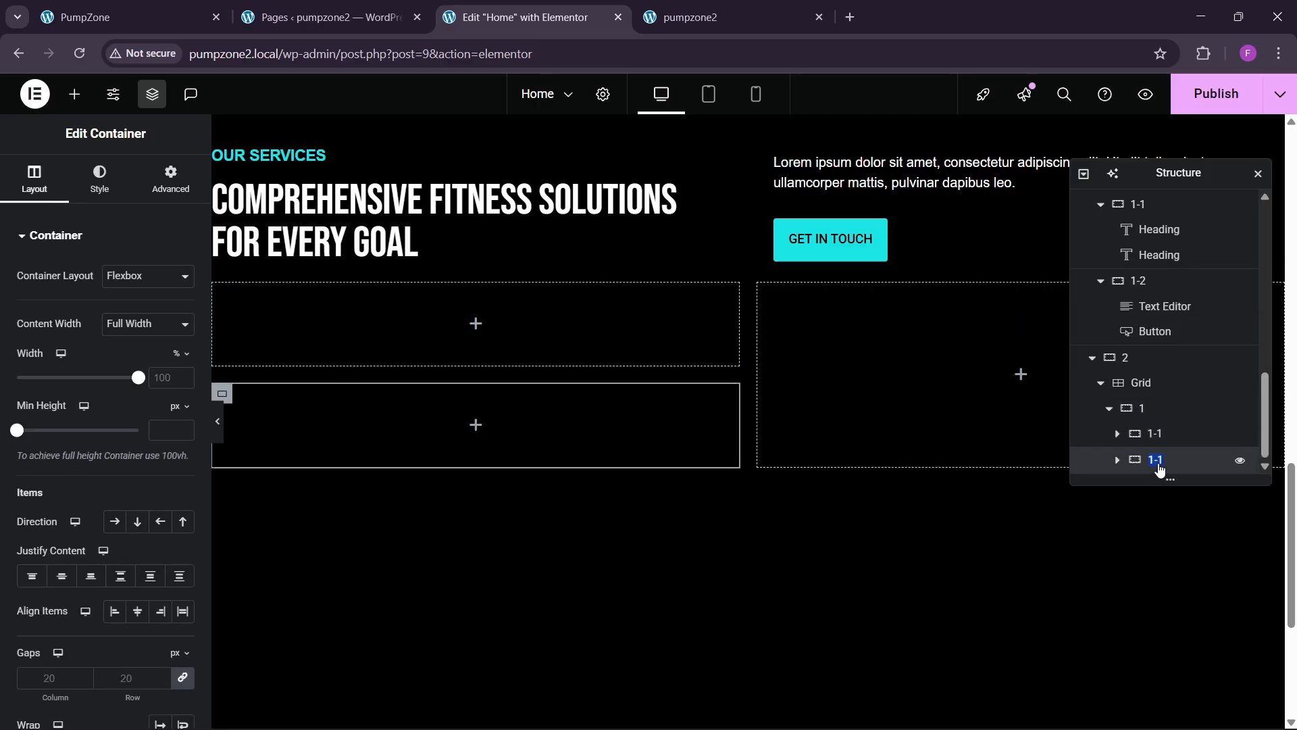
pyautogui.click(1156, 409)
# Step: Set container 1's direction to Row so 1-1 and 1-2 sit side by side
pyautogui.click(34, 179)
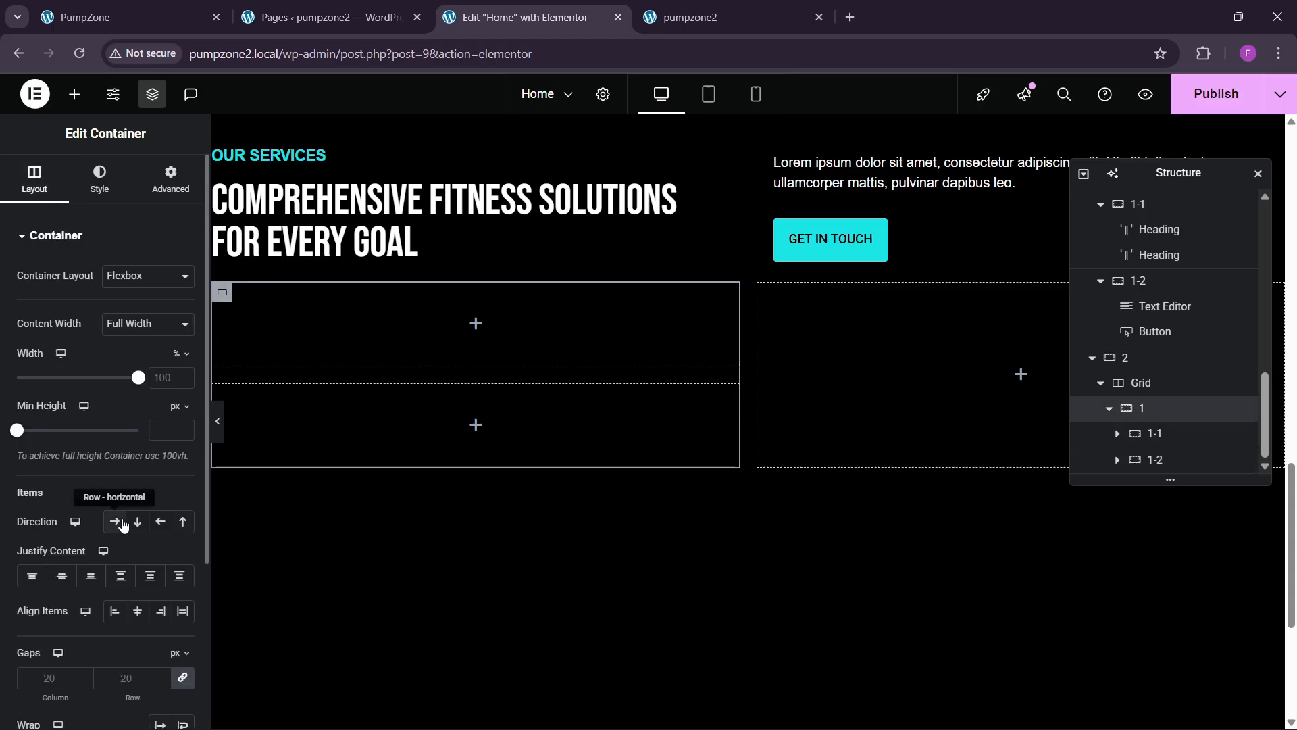
pyautogui.click(115, 521)
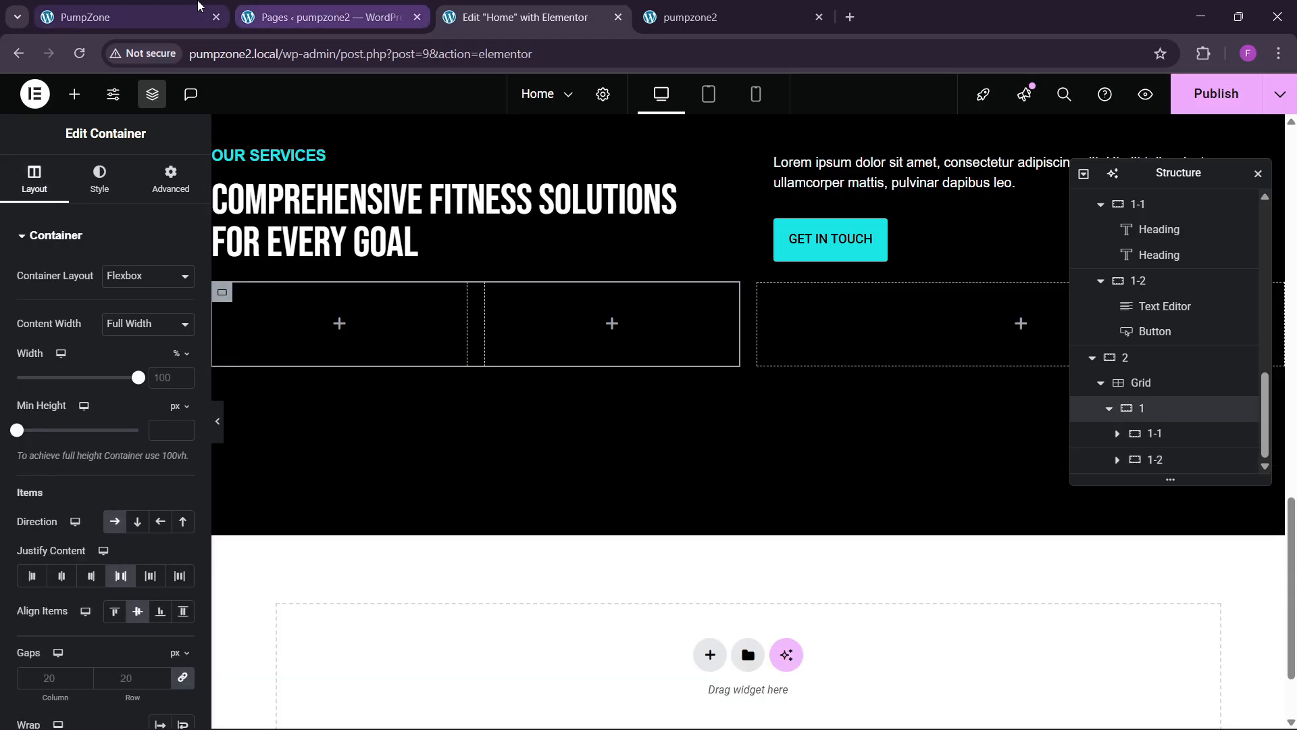
pyautogui.click(198, 8)
pyautogui.click(515, 17)
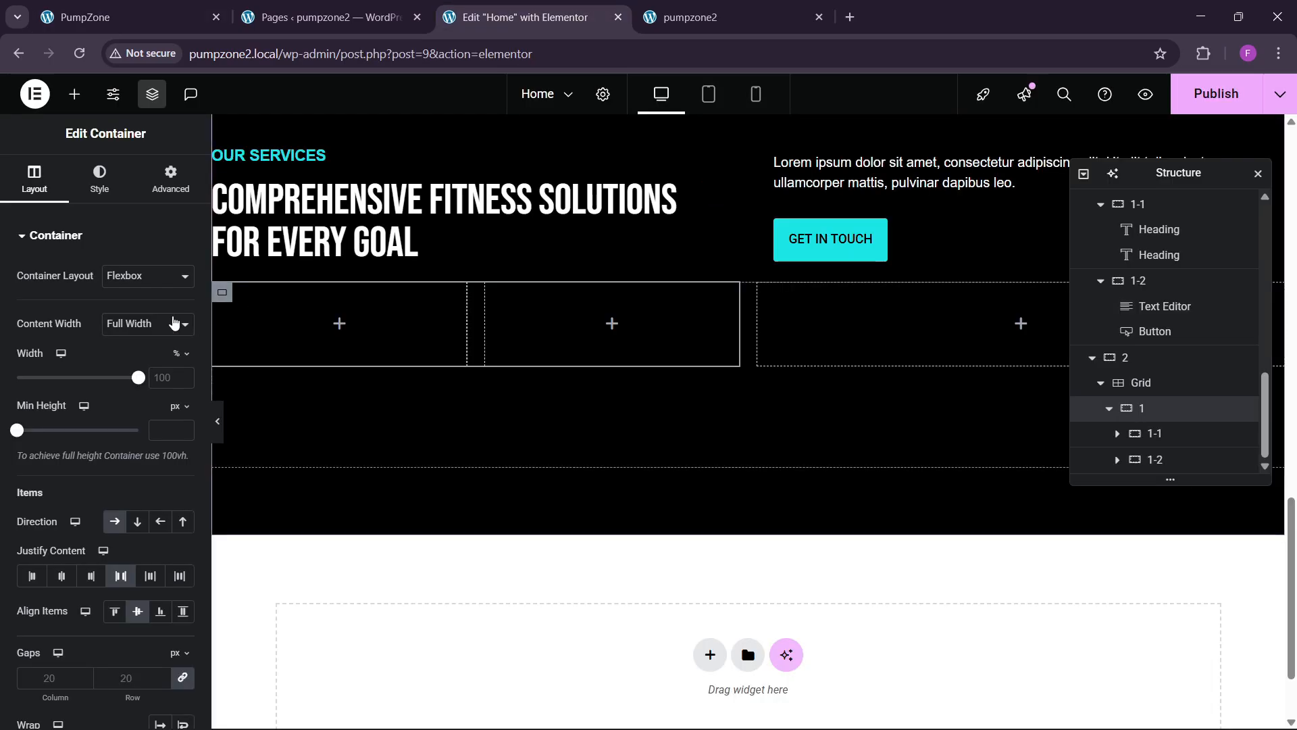
# Step: Give container 1-1 a classic background image of the woman training in the gym
pyautogui.click(223, 292)
pyautogui.click(99, 181)
pyautogui.click(114, 317)
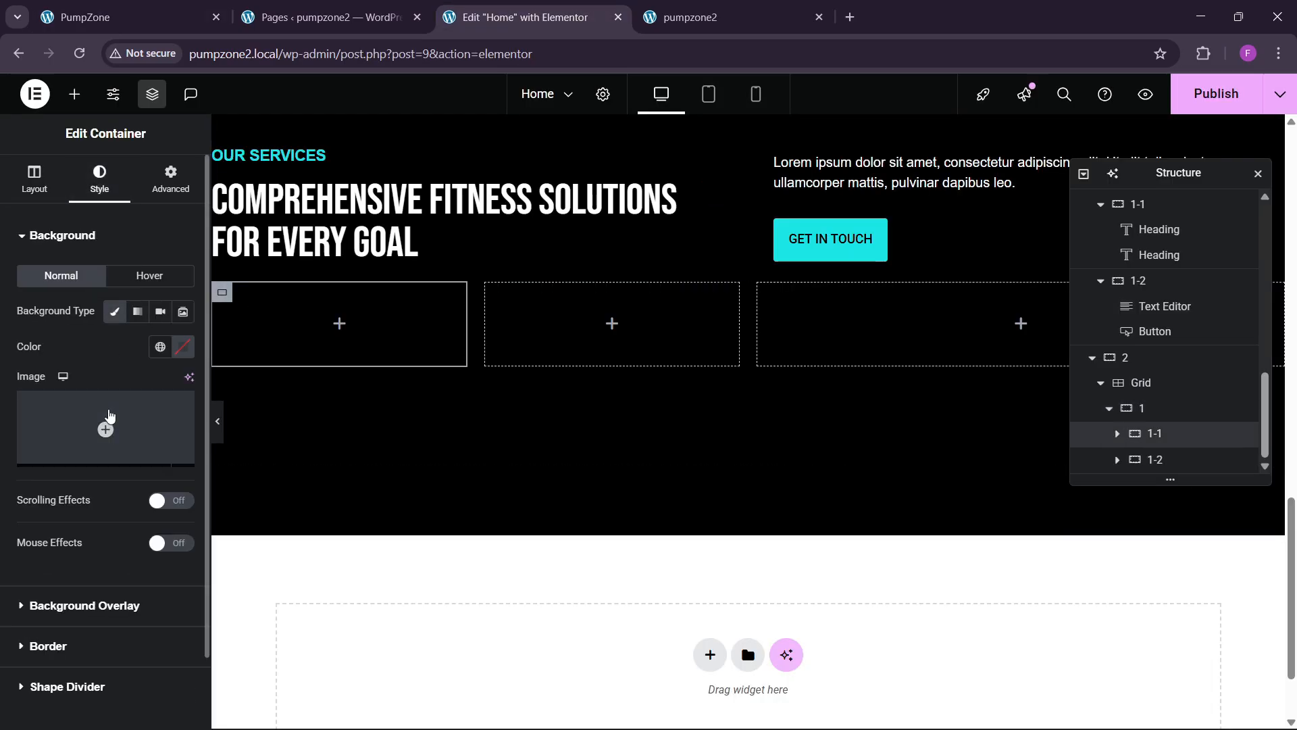
pyautogui.click(158, 398)
pyautogui.click(647, 265)
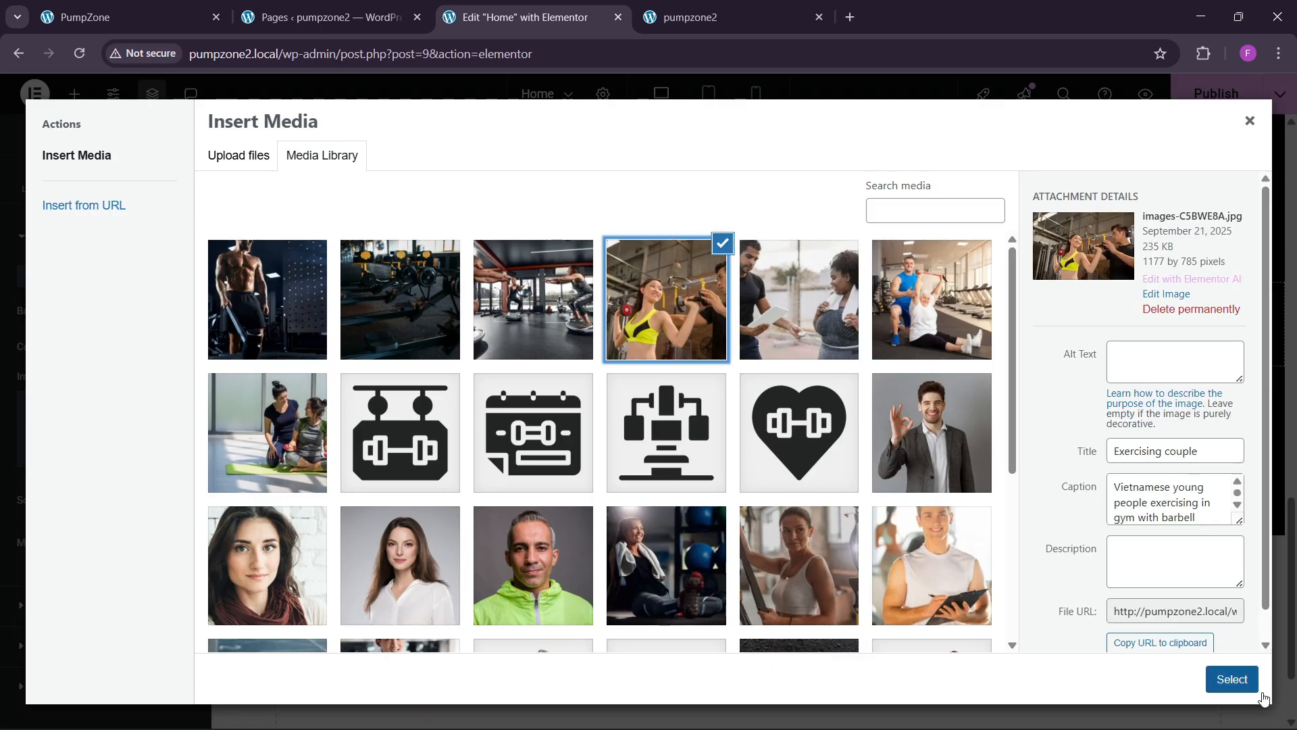
pyautogui.click(1232, 679)
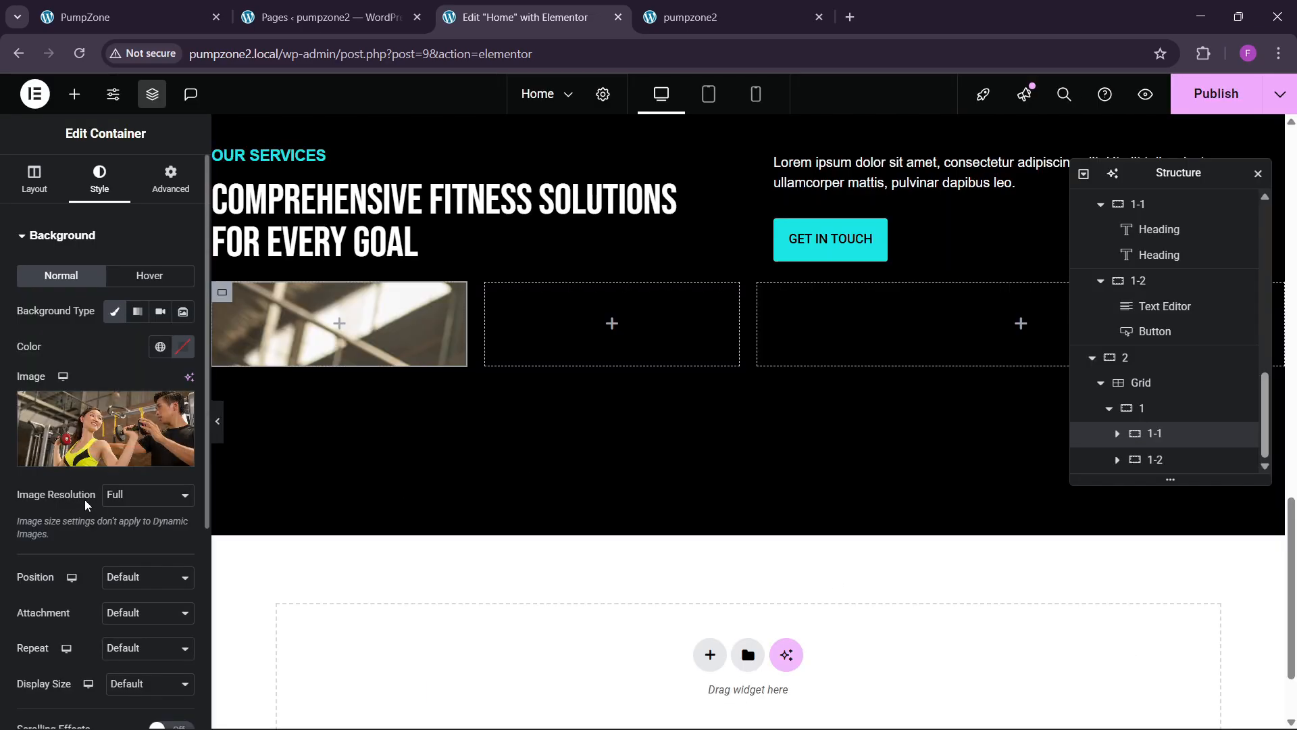
# Step: Set 1-1's background position to Center Center and its size to Cover
pyautogui.click(128, 577)
pyautogui.click(133, 394)
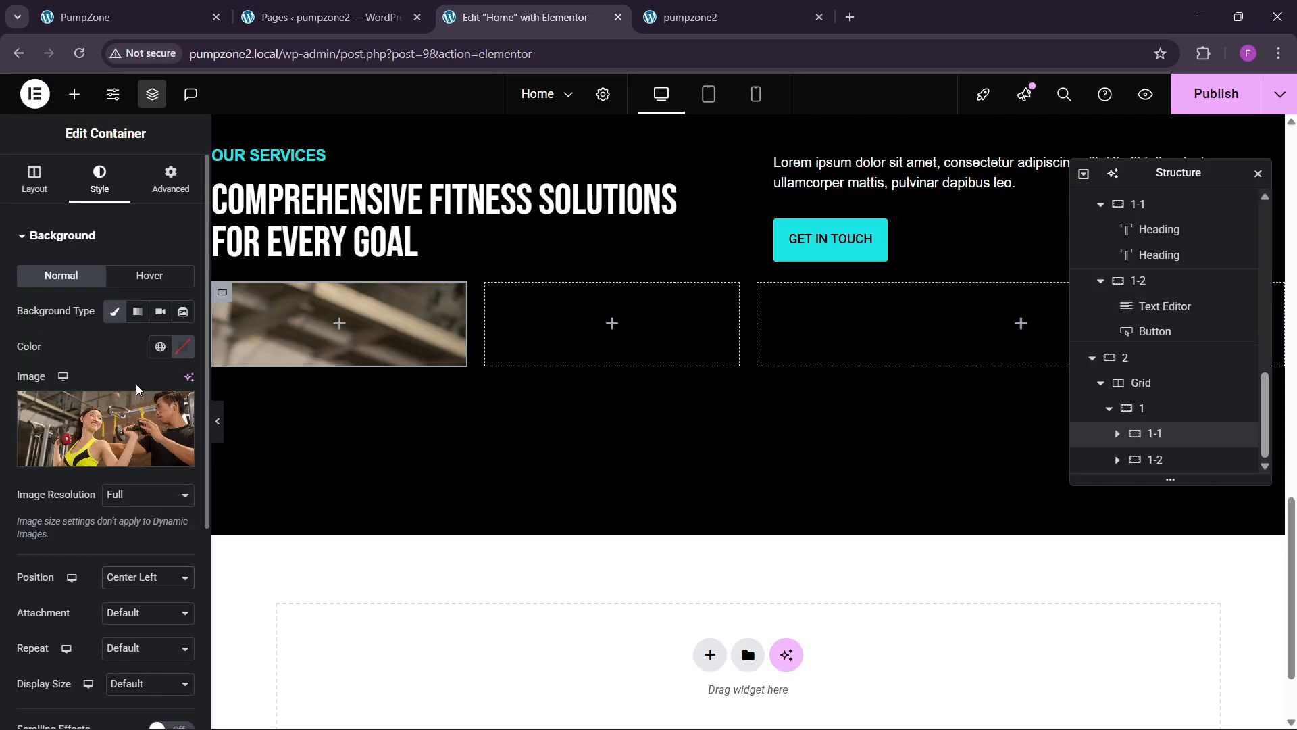
pyautogui.click(128, 578)
pyautogui.click(129, 394)
pyautogui.click(118, 578)
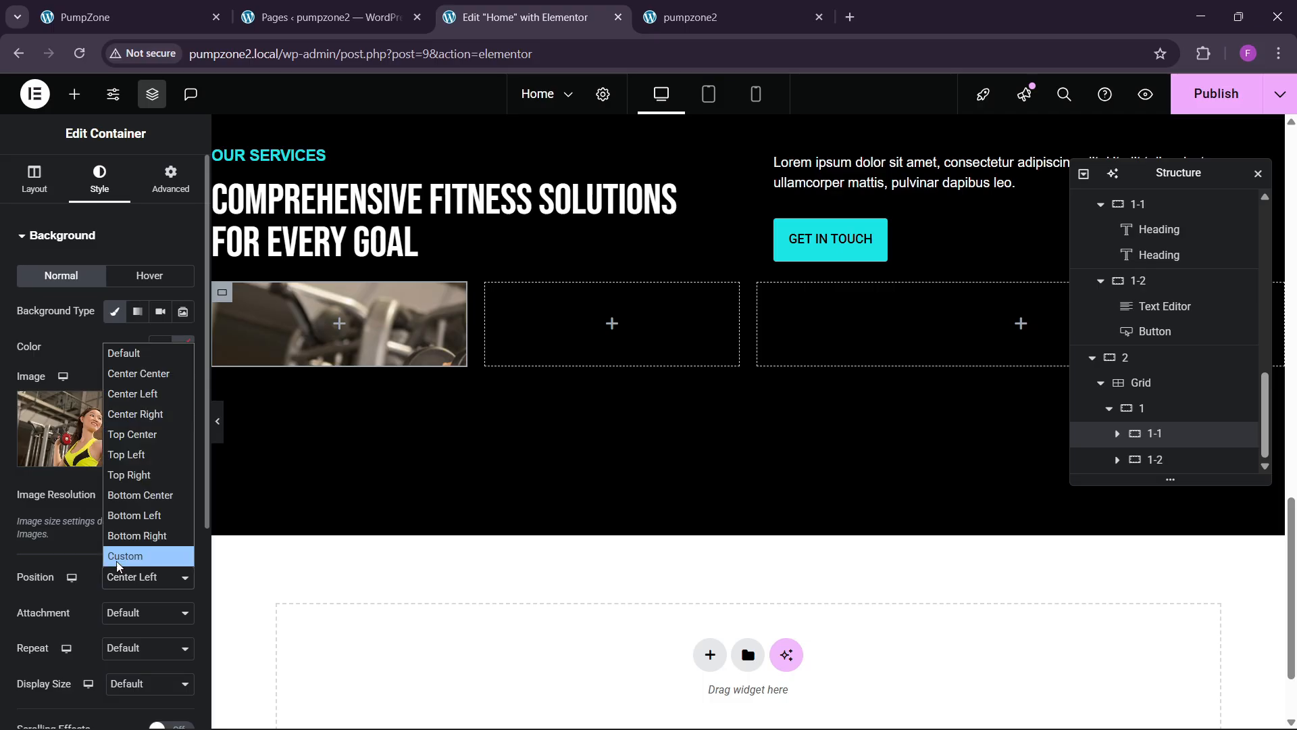
pyautogui.click(139, 374)
pyautogui.scroll(-3, 129, 406)
pyautogui.click(138, 514)
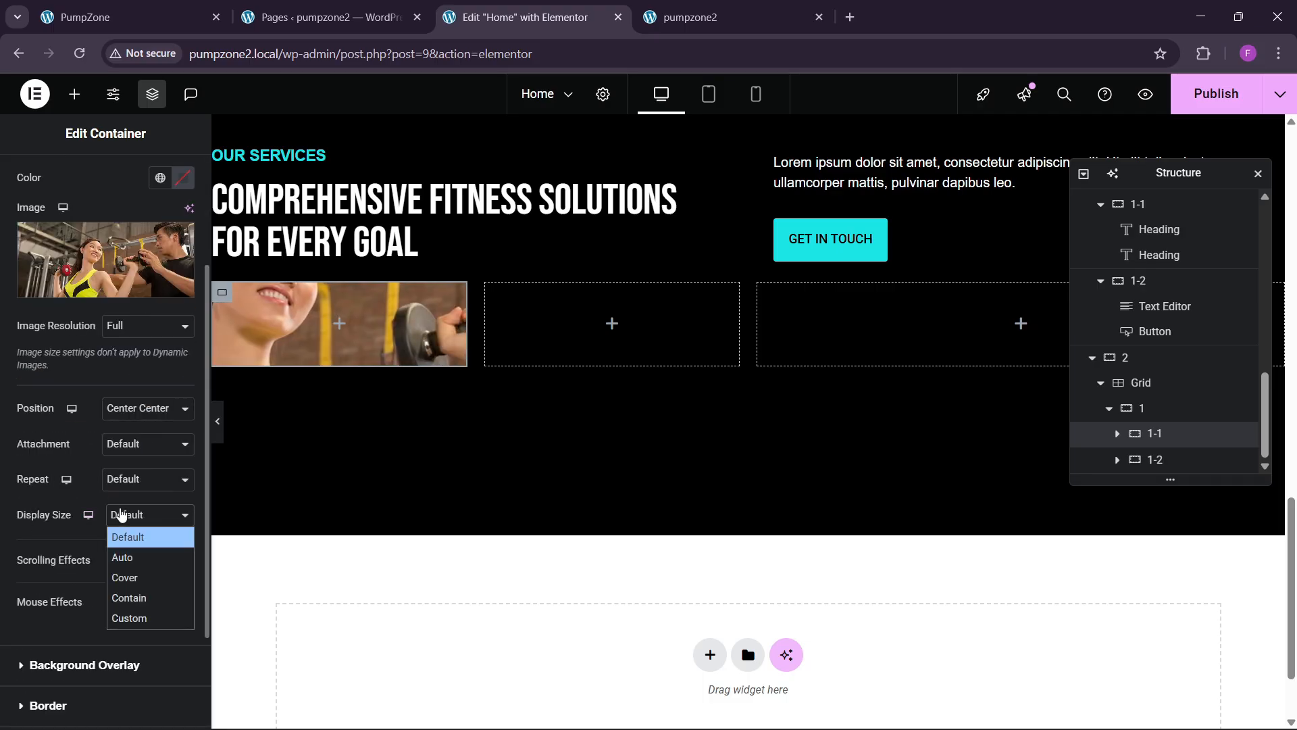
pyautogui.click(135, 577)
pyautogui.scroll(3, 99, 531)
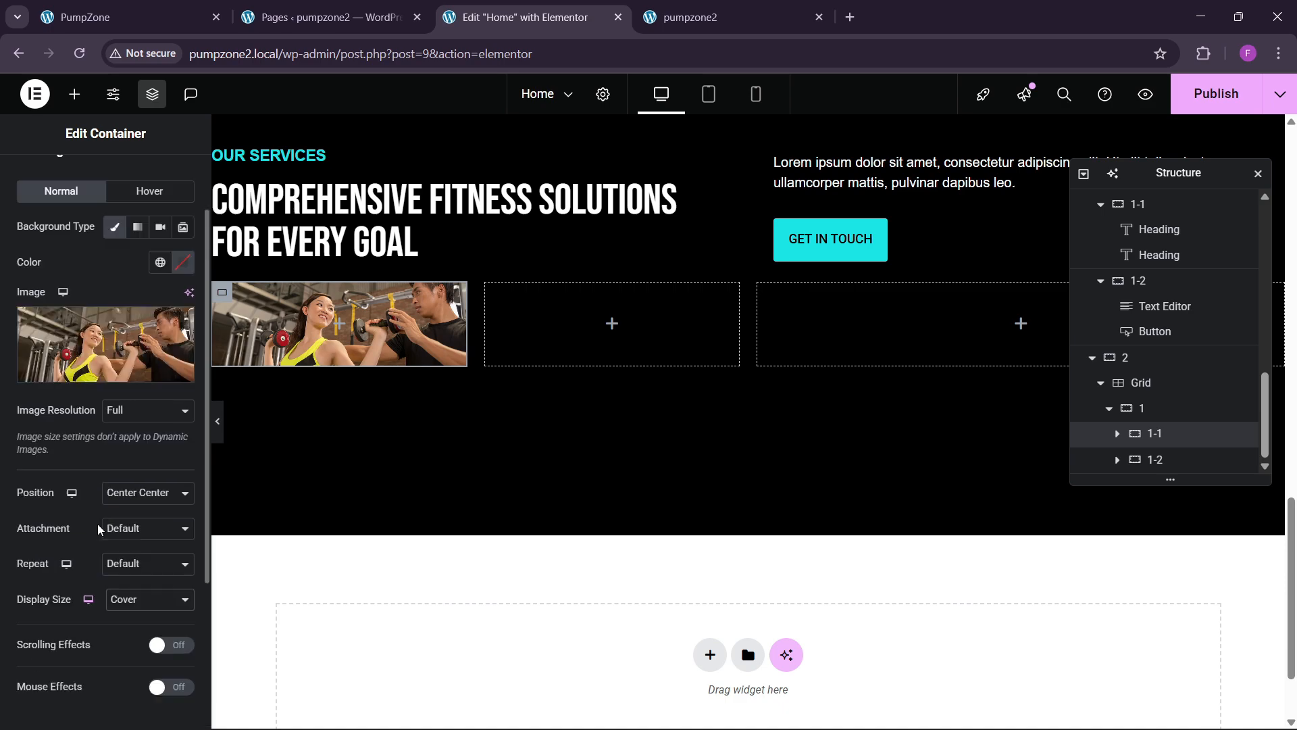
# Step: Set 1-1's minimum height to 300 px and check the live site
pyautogui.click(42, 192)
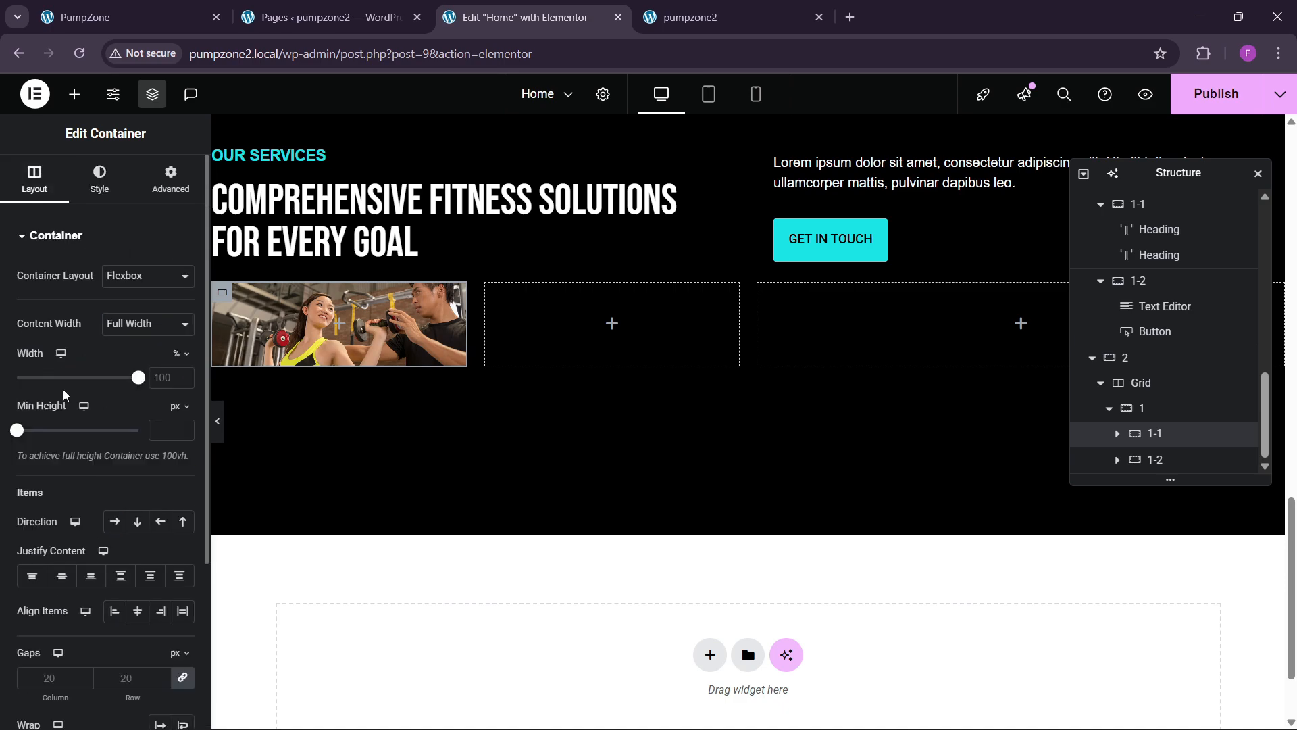
pyautogui.click(161, 438)
pyautogui.write('350')
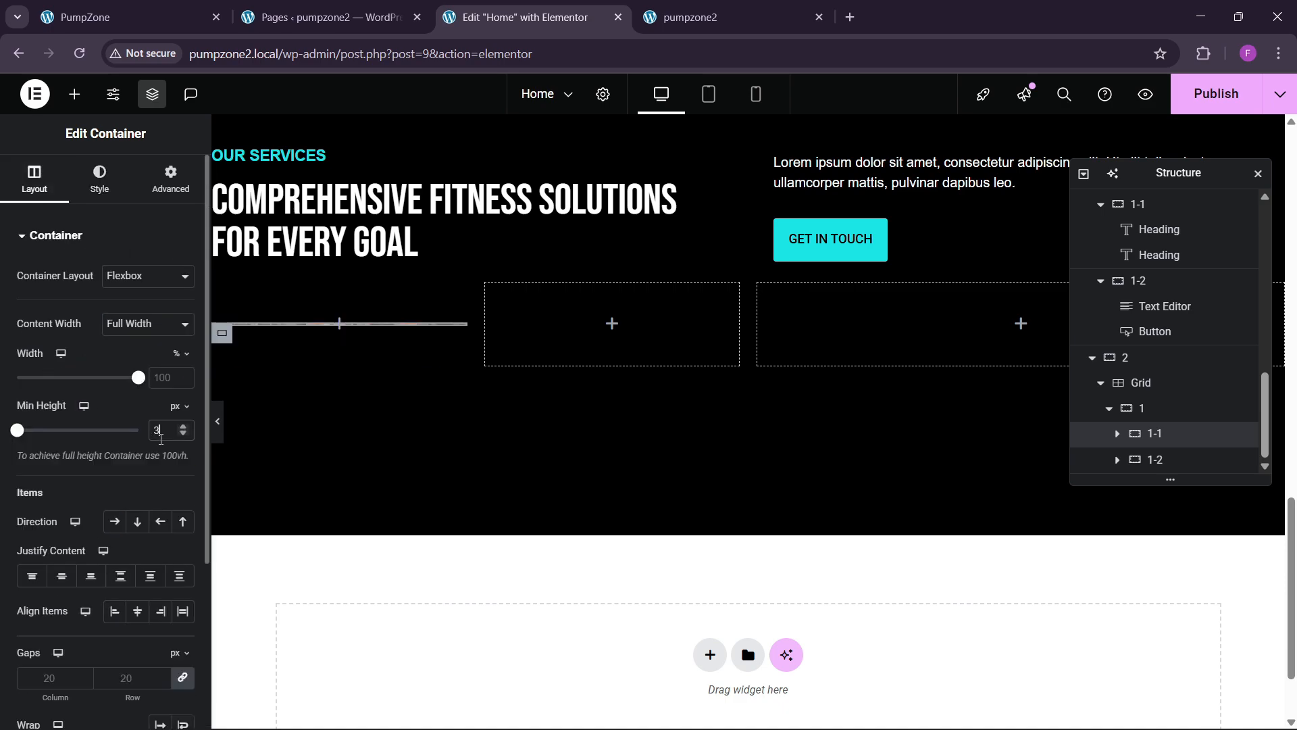
pyautogui.press('BackSpace')
pyautogui.press('BackSpace')
pyautogui.write('00')
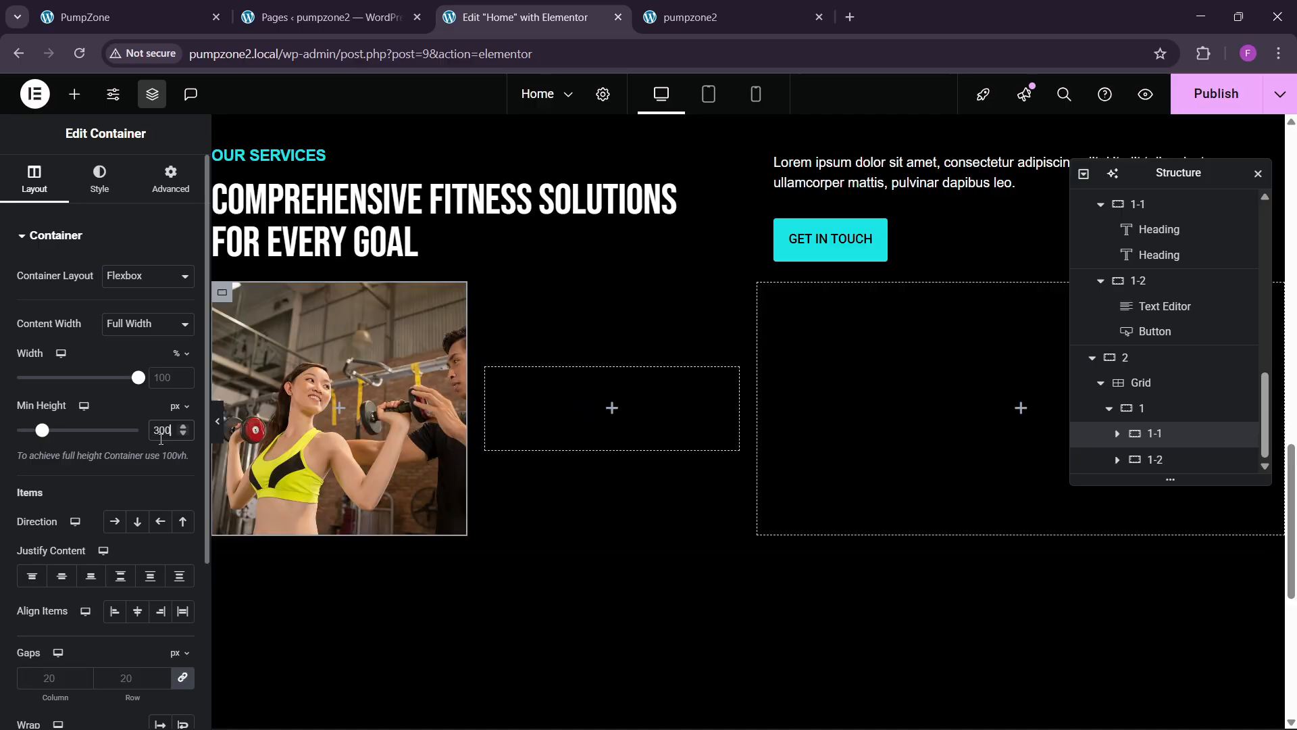
pyautogui.click(196, 7)
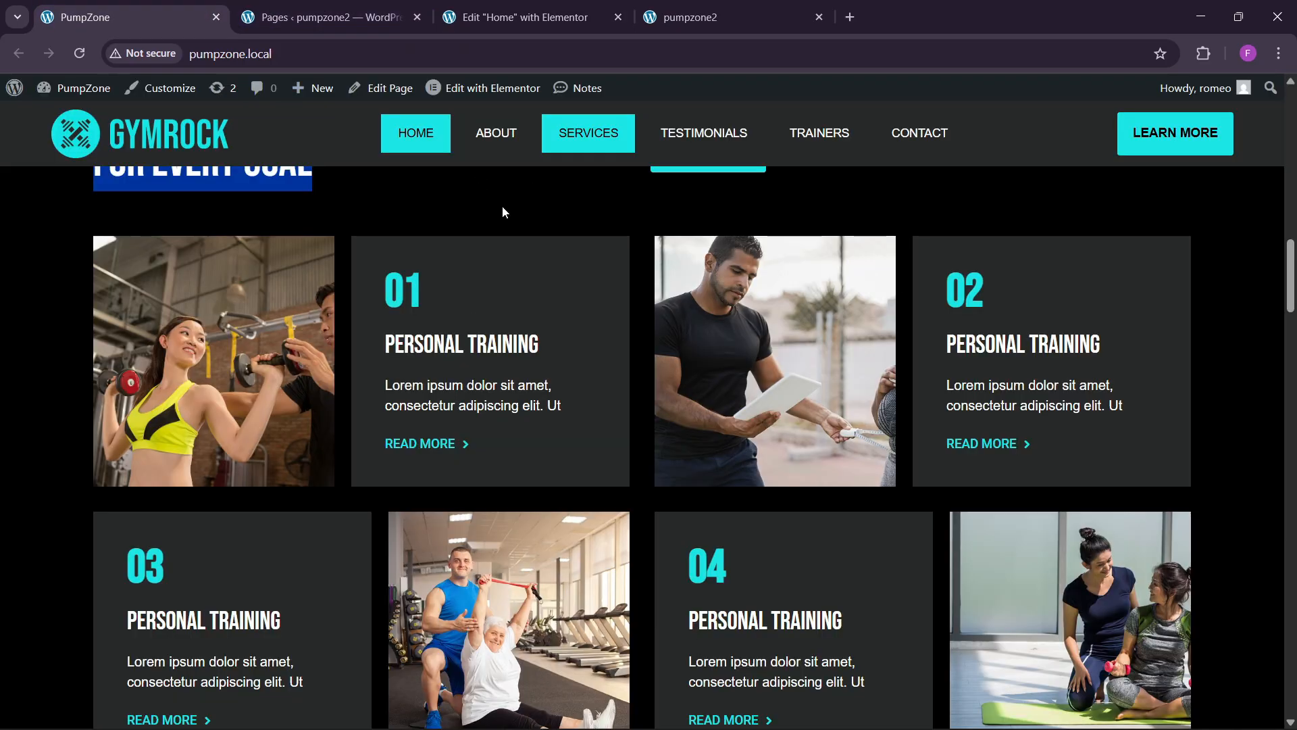
# Step: Stretch container 1's inner containers to full height
pyautogui.click(504, 13)
pyautogui.click(498, 406)
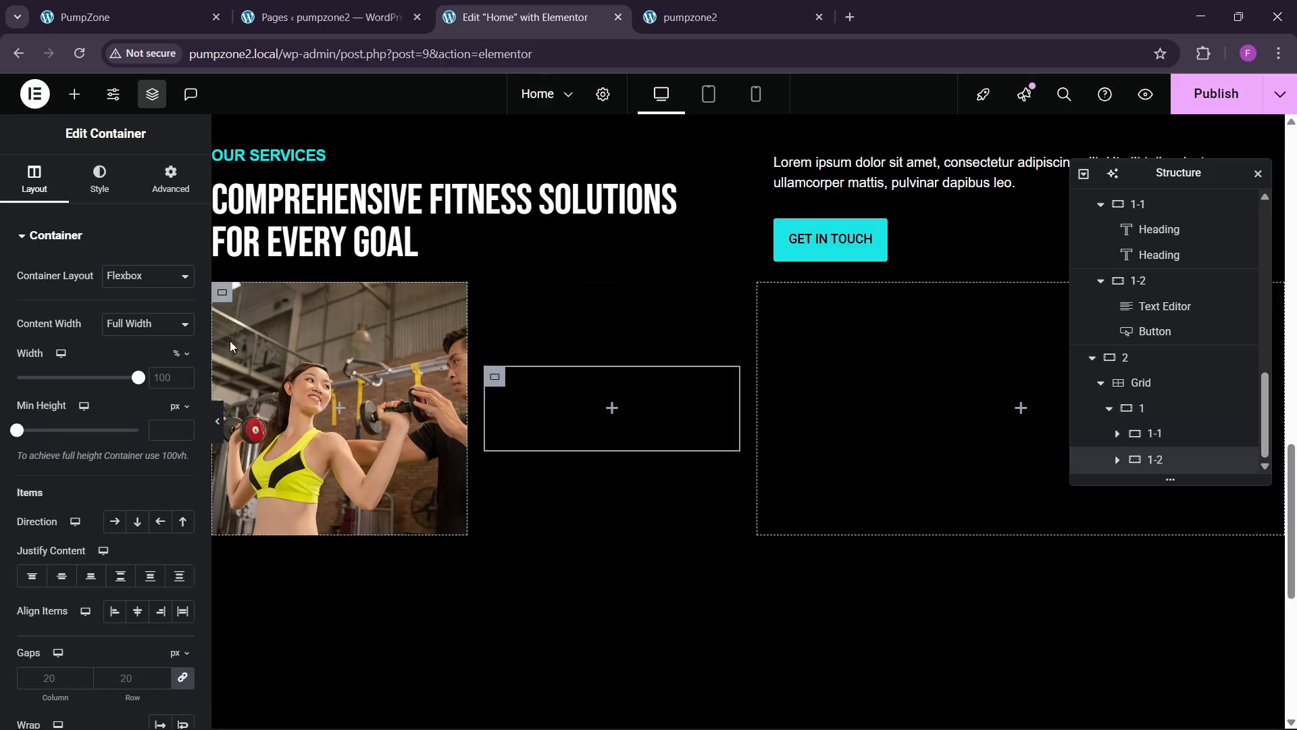
pyautogui.click(1178, 415)
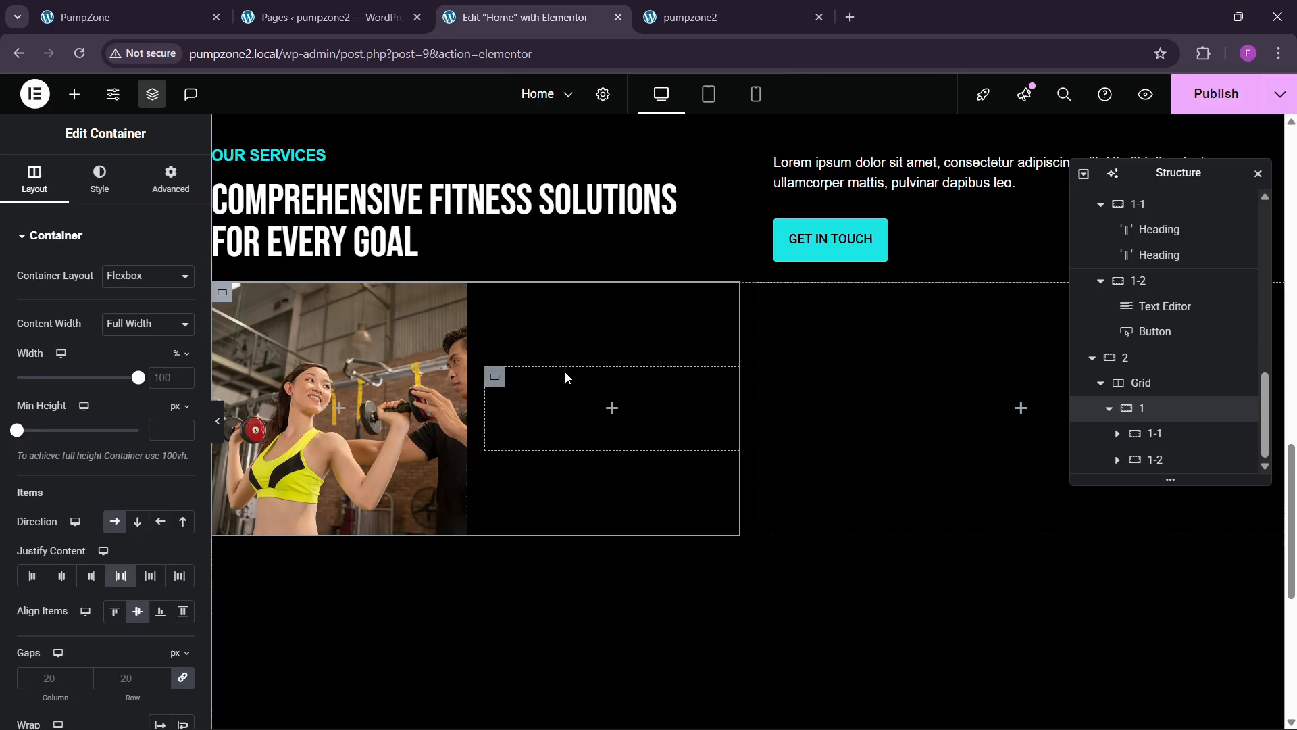
pyautogui.click(183, 611)
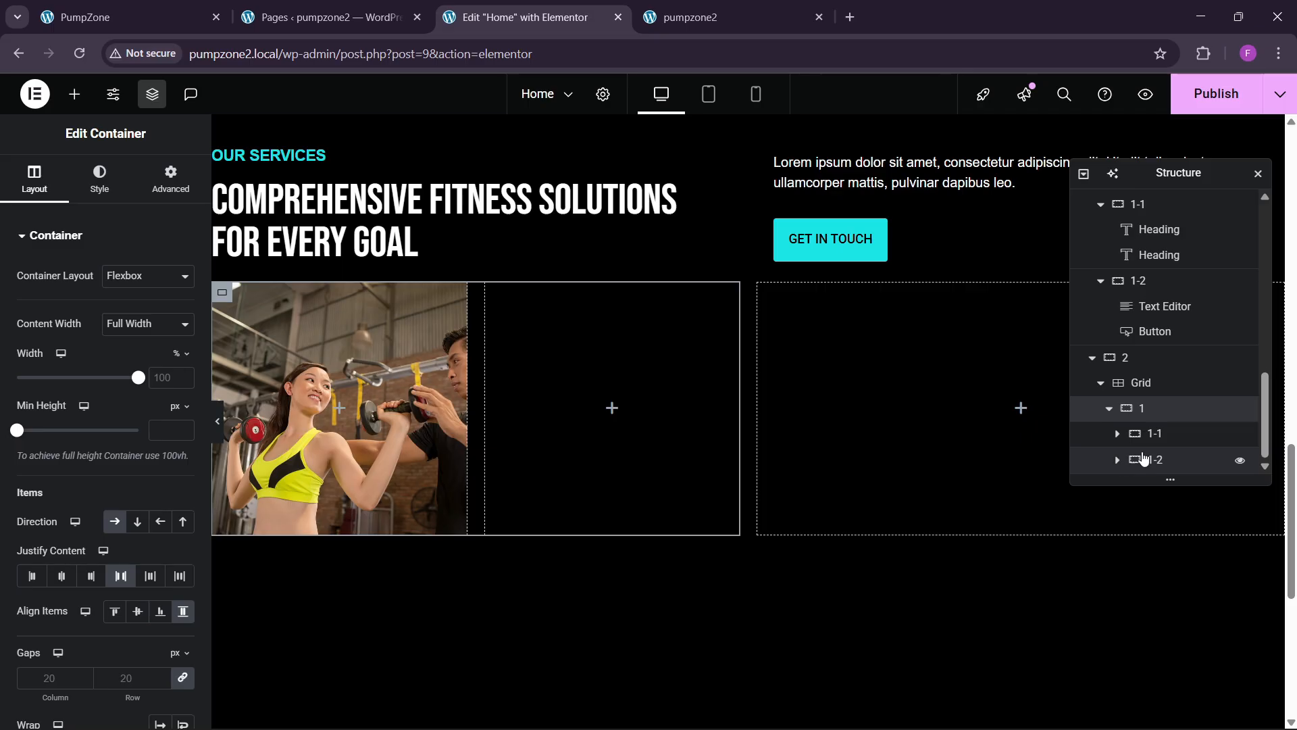
# Step: Fill container 1-2 with the bg theme dark grey background colour
pyautogui.click(1162, 467)
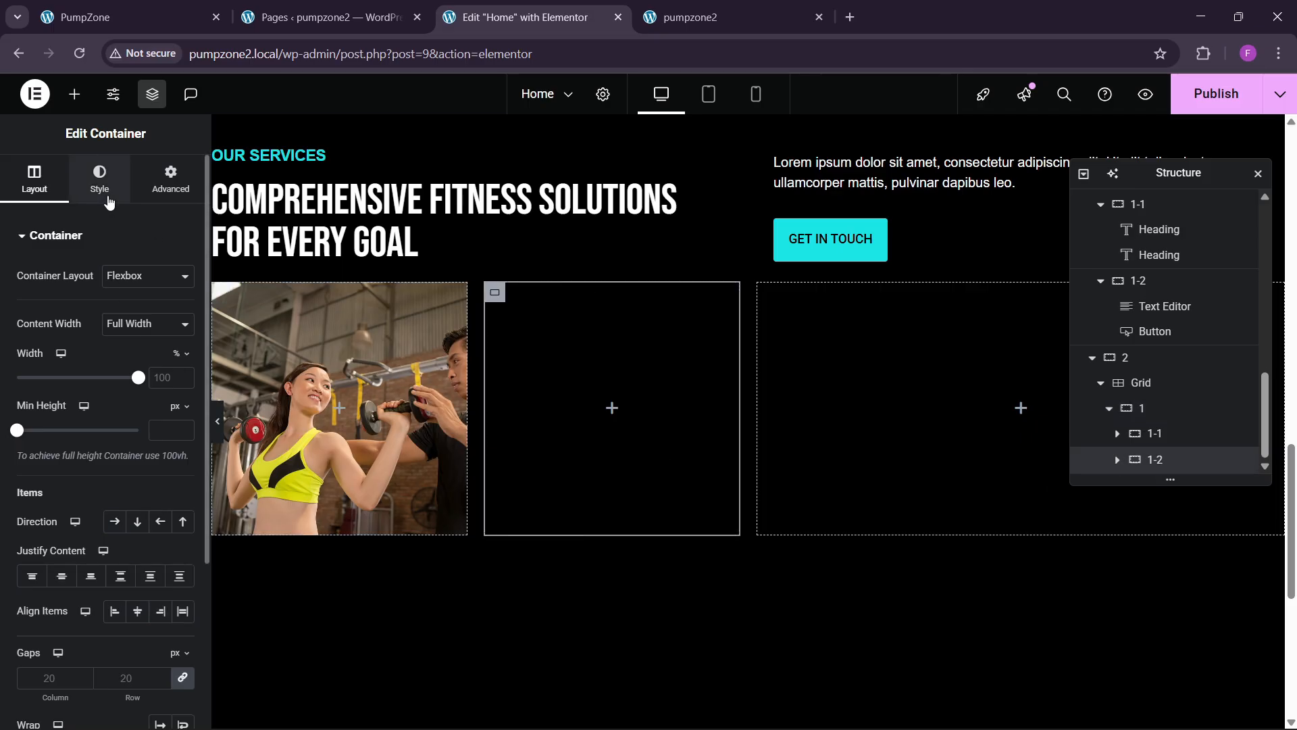
pyautogui.click(108, 202)
pyautogui.click(114, 311)
pyautogui.click(160, 347)
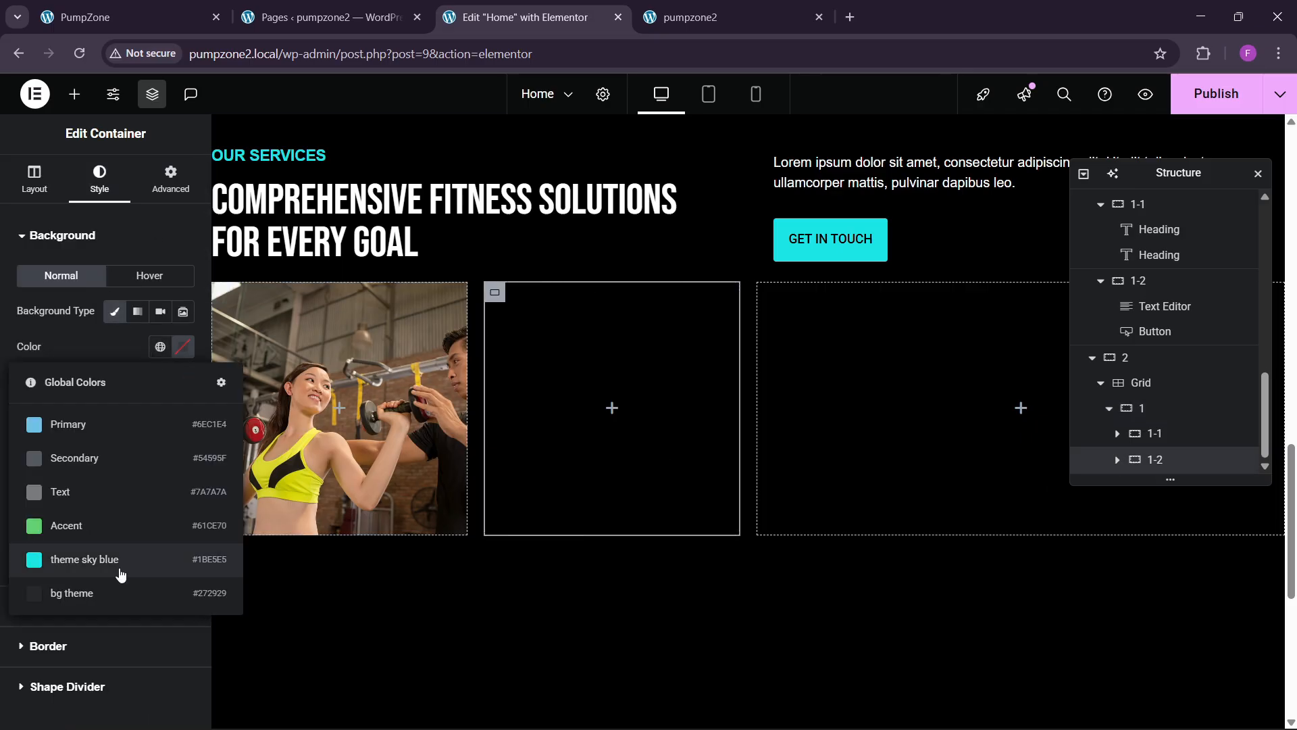
pyautogui.click(109, 592)
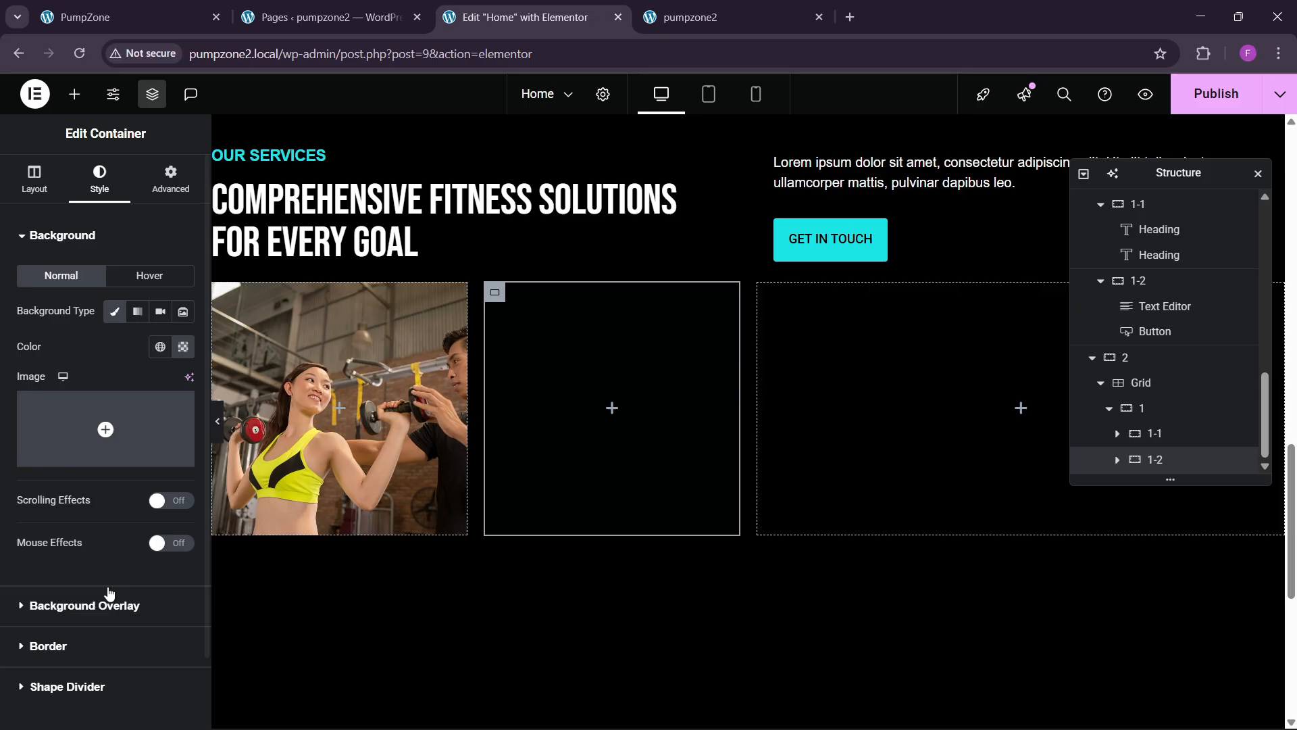
# Step: Give container 1-2 a padding of 50
pyautogui.click(167, 196)
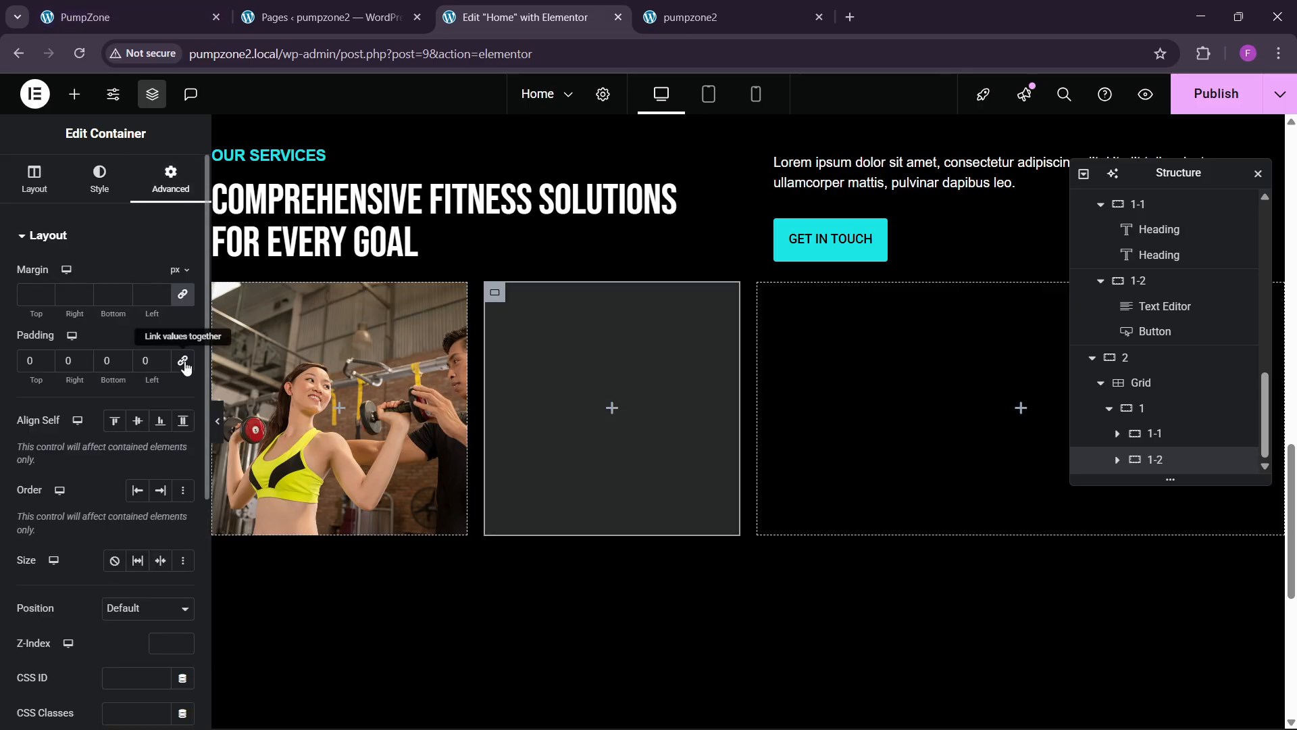
pyautogui.click(22, 364)
pyautogui.write('5')
pyautogui.click(117, 5)
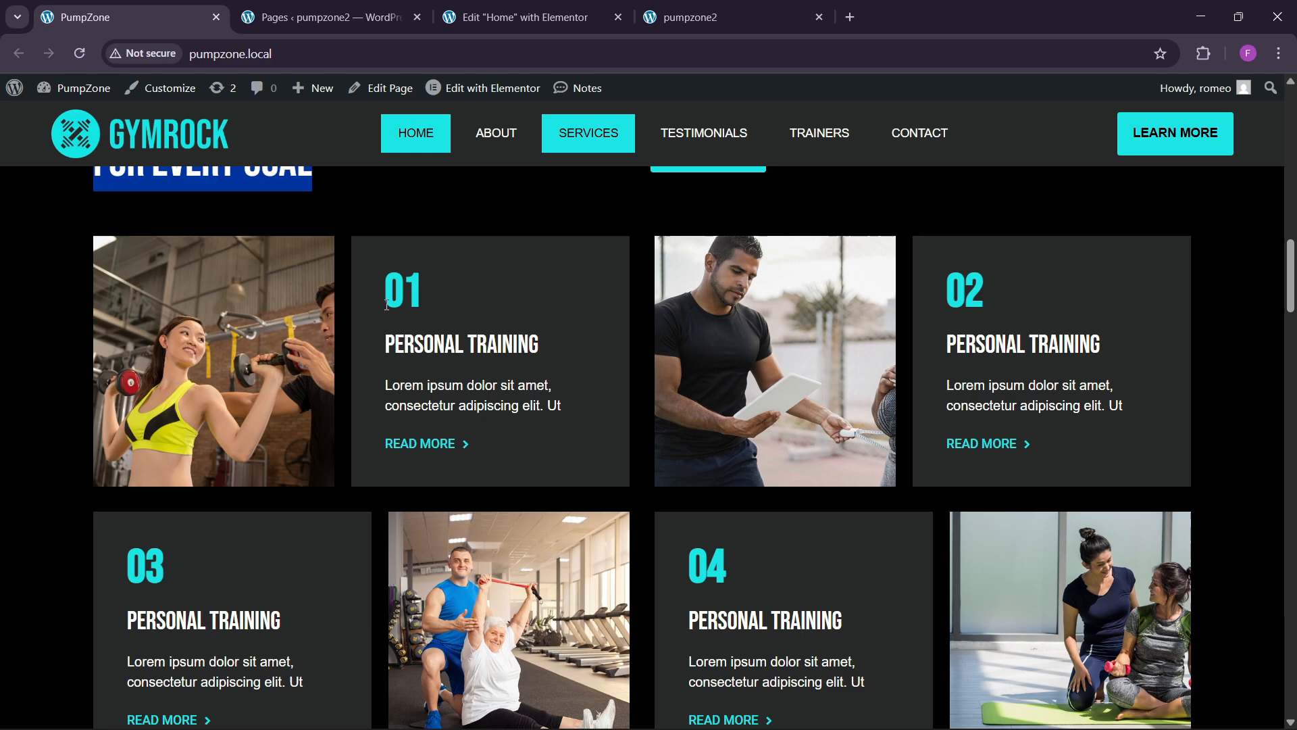
pyautogui.click(563, 5)
# Step: Copy the services heading and paste it into the second card
pyautogui.scroll(3, 602, 311)
pyautogui.rightClick(378, 459)
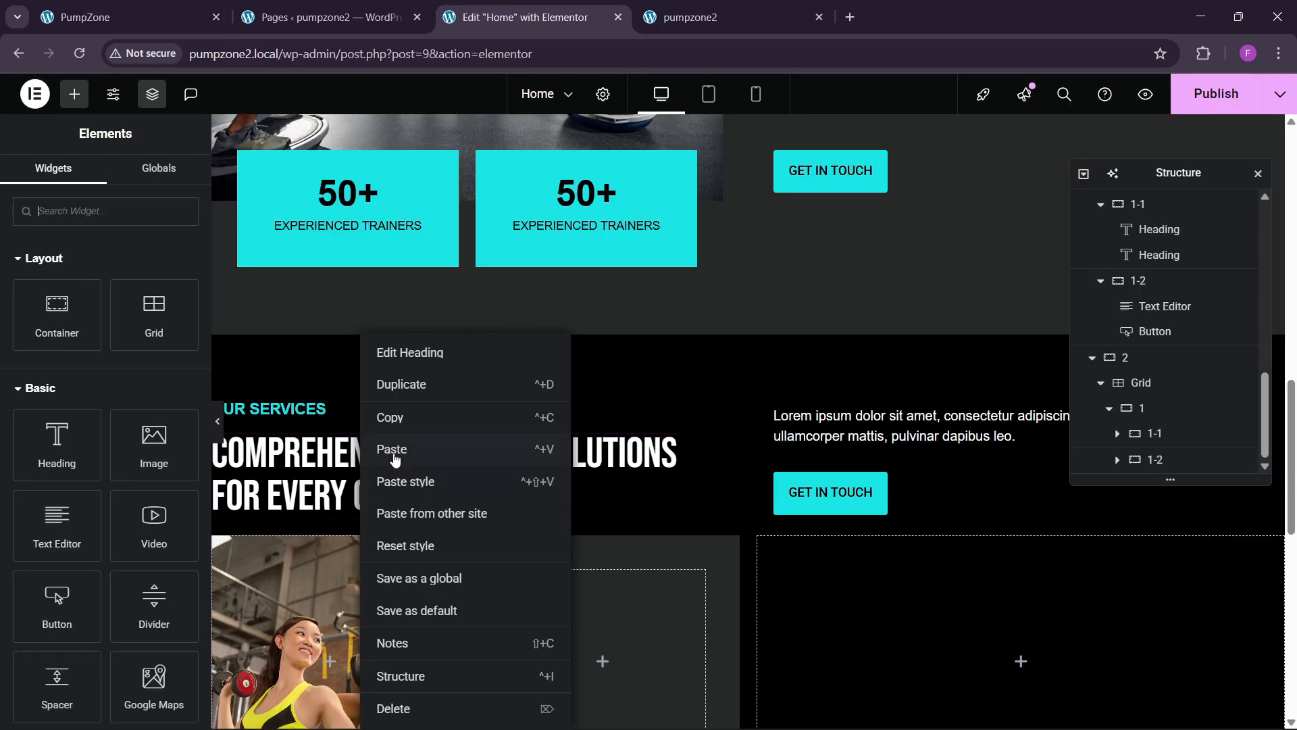
pyautogui.click(565, 492)
pyautogui.scroll(-1, 560, 513)
pyautogui.rightClick(553, 534)
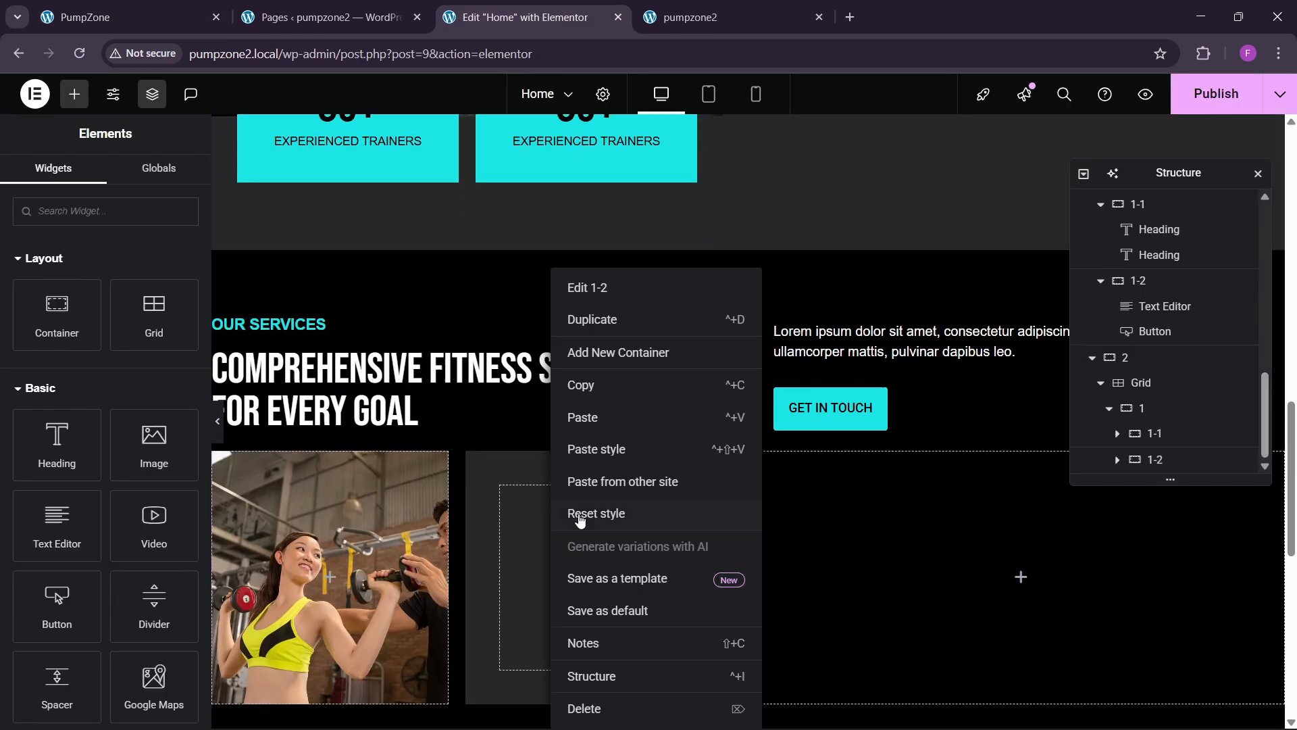
pyautogui.click(589, 422)
# Step: Retitle the pasted heading '01' and colour it cyan
pyautogui.moveTo(45, 305); pyautogui.dragTo(3, 265)
pyautogui.write('01')
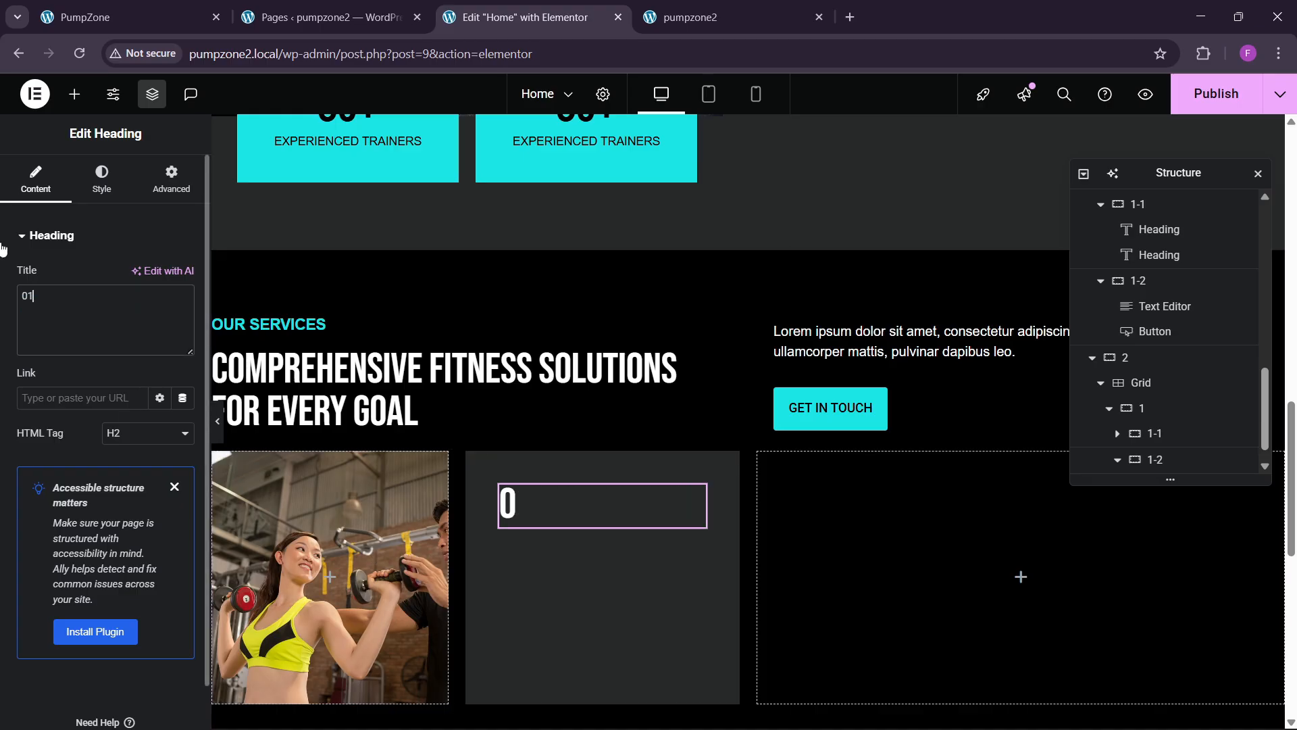
pyautogui.click(101, 181)
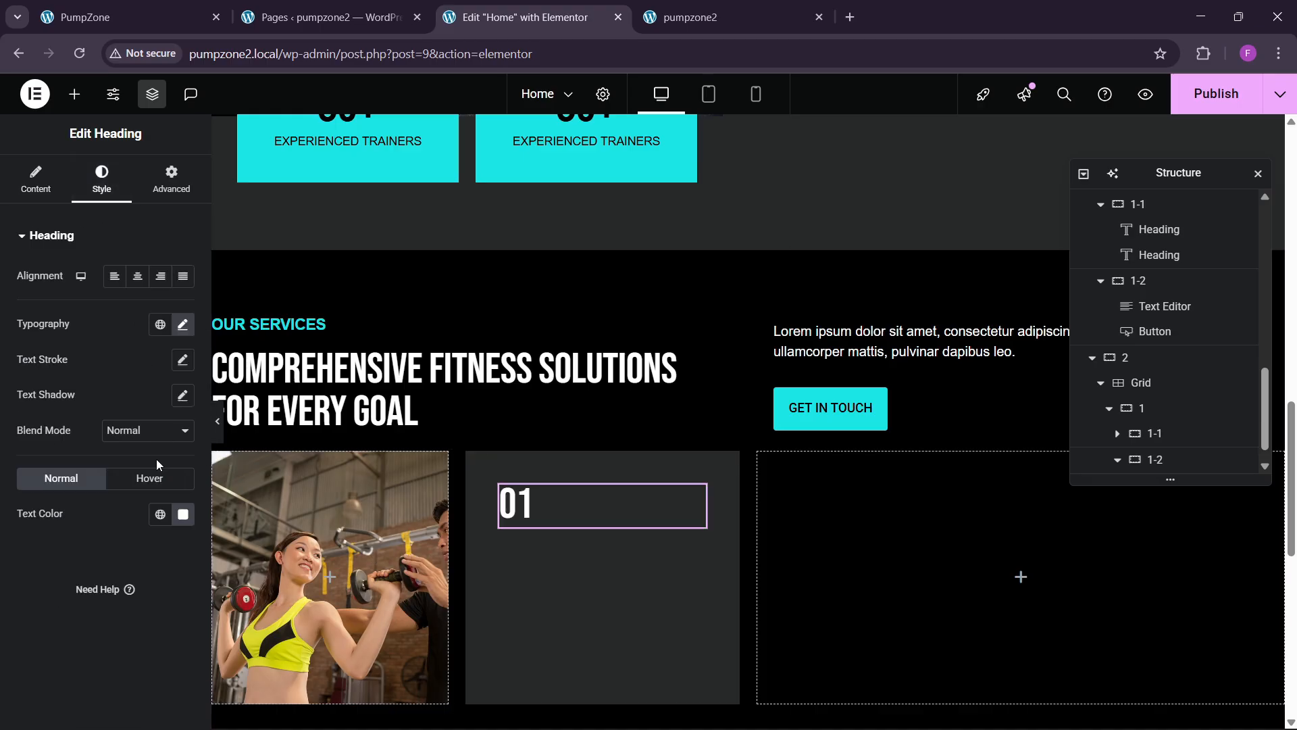
pyautogui.click(161, 514)
pyautogui.click(84, 455)
pyautogui.click(101, 17)
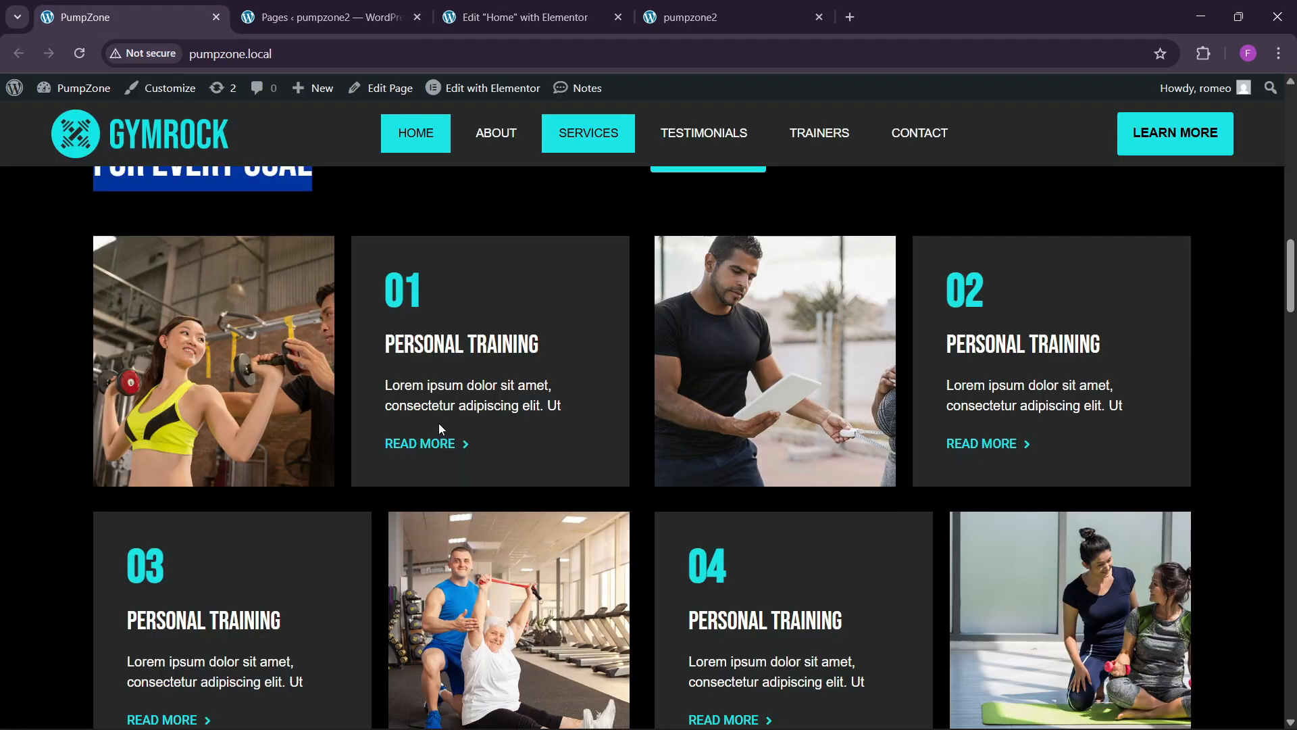
pyautogui.click(524, 17)
# Step: Paste another copy of the services heading below the 01 heading
pyautogui.rightClick(328, 336)
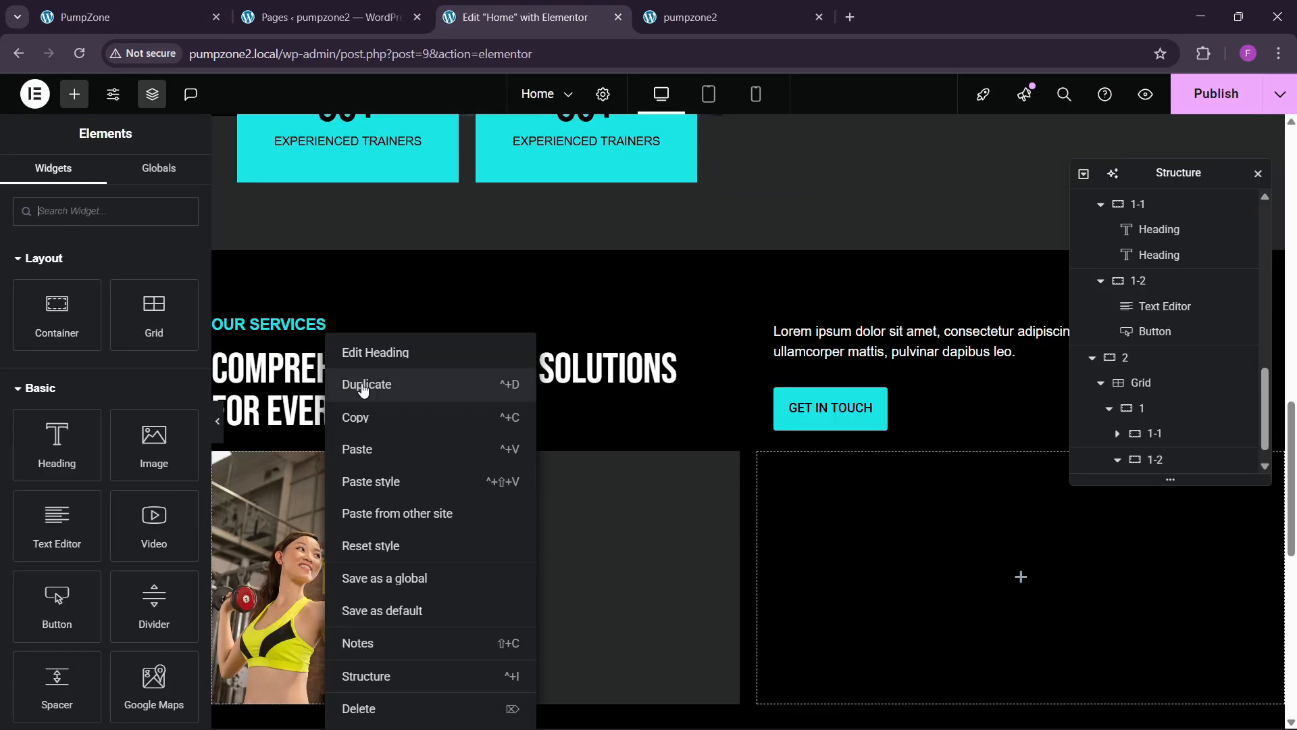
pyautogui.click(364, 423)
pyautogui.rightClick(515, 502)
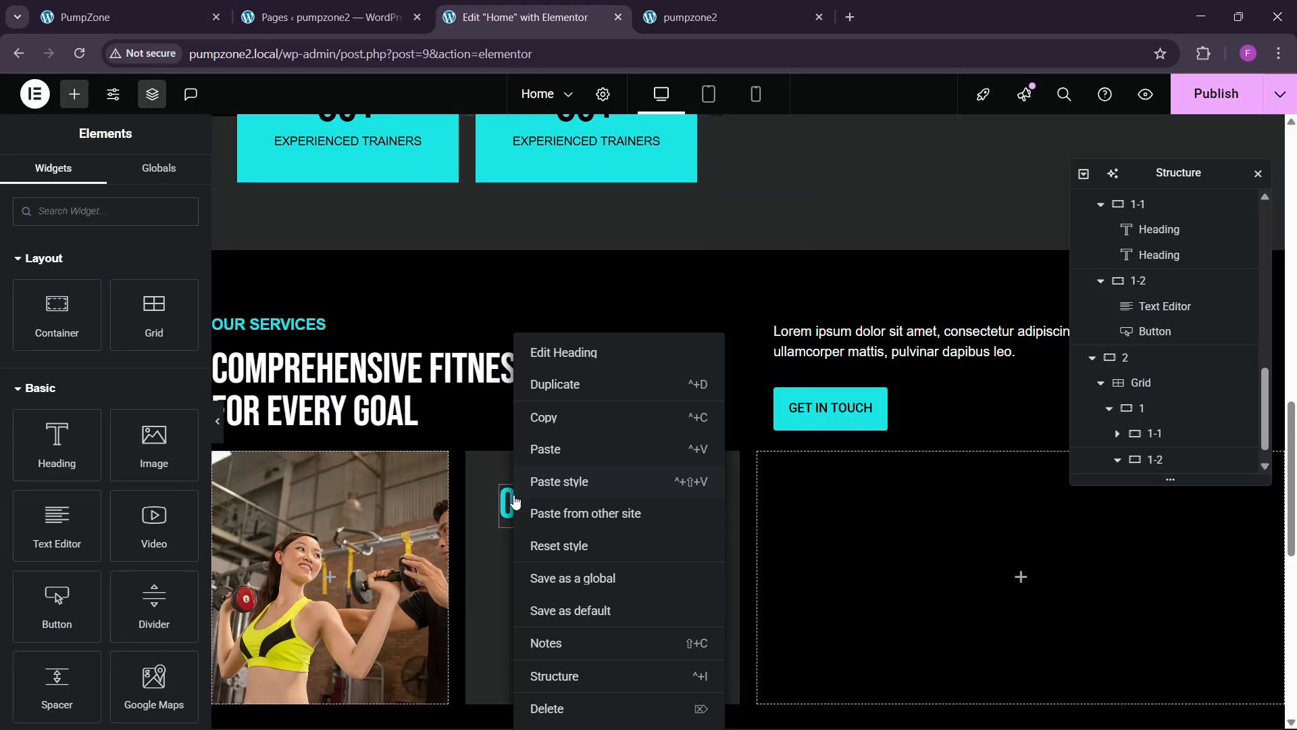
pyautogui.click(553, 448)
pyautogui.click(324, 17)
pyautogui.click(102, 17)
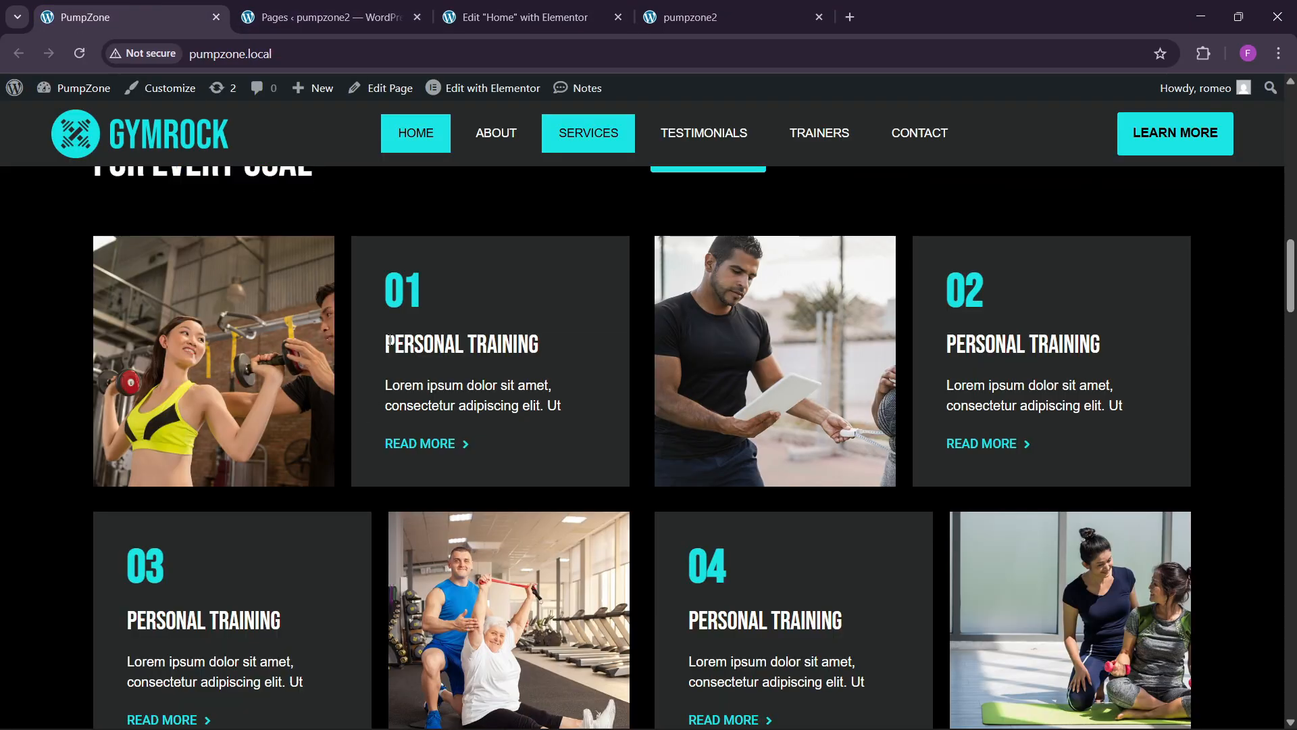
pyautogui.click(524, 16)
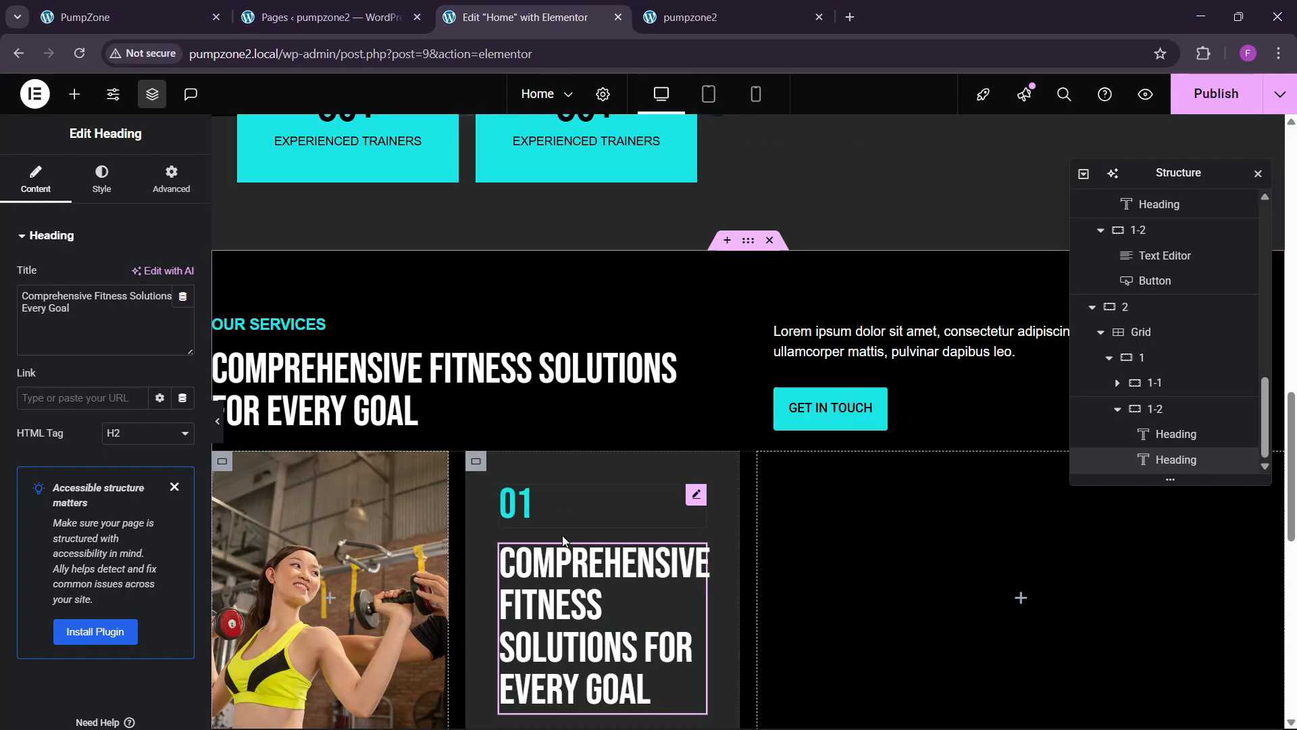
# Step: Retitle it 'Personal Training' and shrink its font size to 32 so it fits one line
pyautogui.click(128, 320)
pyautogui.hotkey('ctrl', 'a')
pyautogui.hotkey('ctrl', 'v')
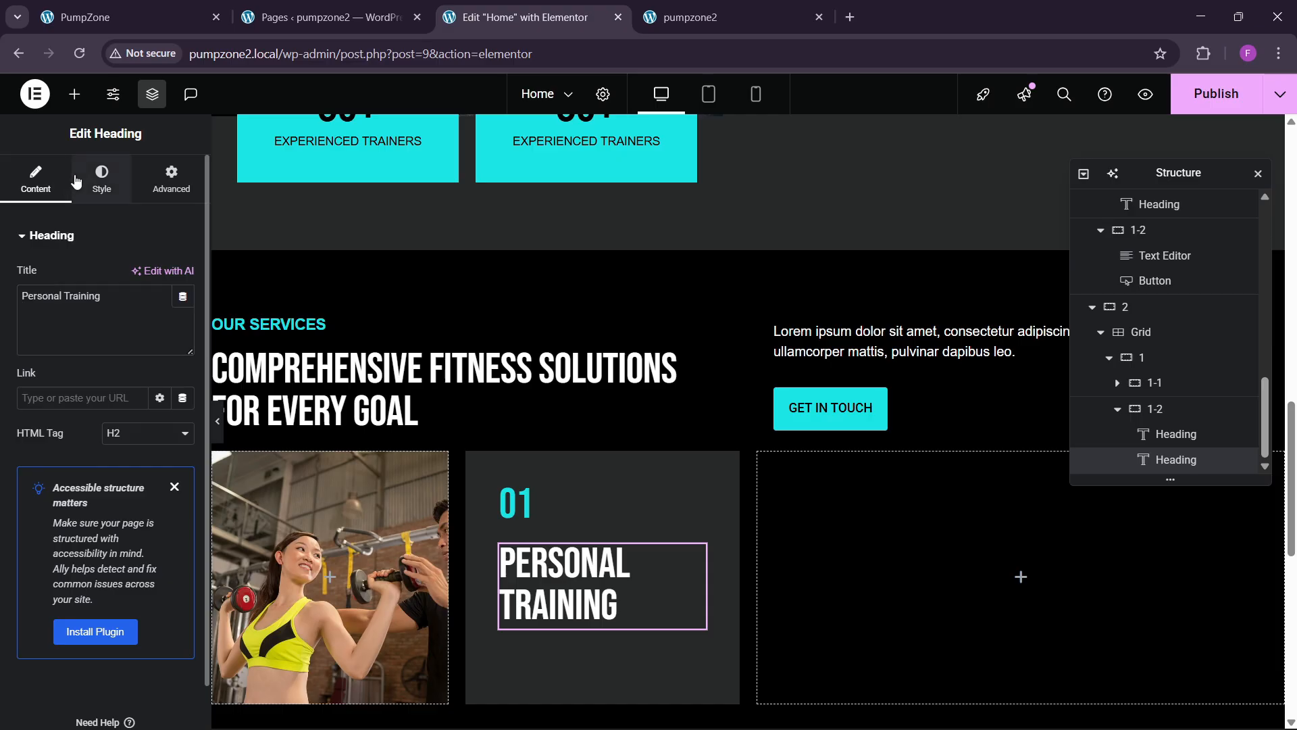
pyautogui.click(101, 177)
pyautogui.click(183, 325)
pyautogui.click(173, 460)
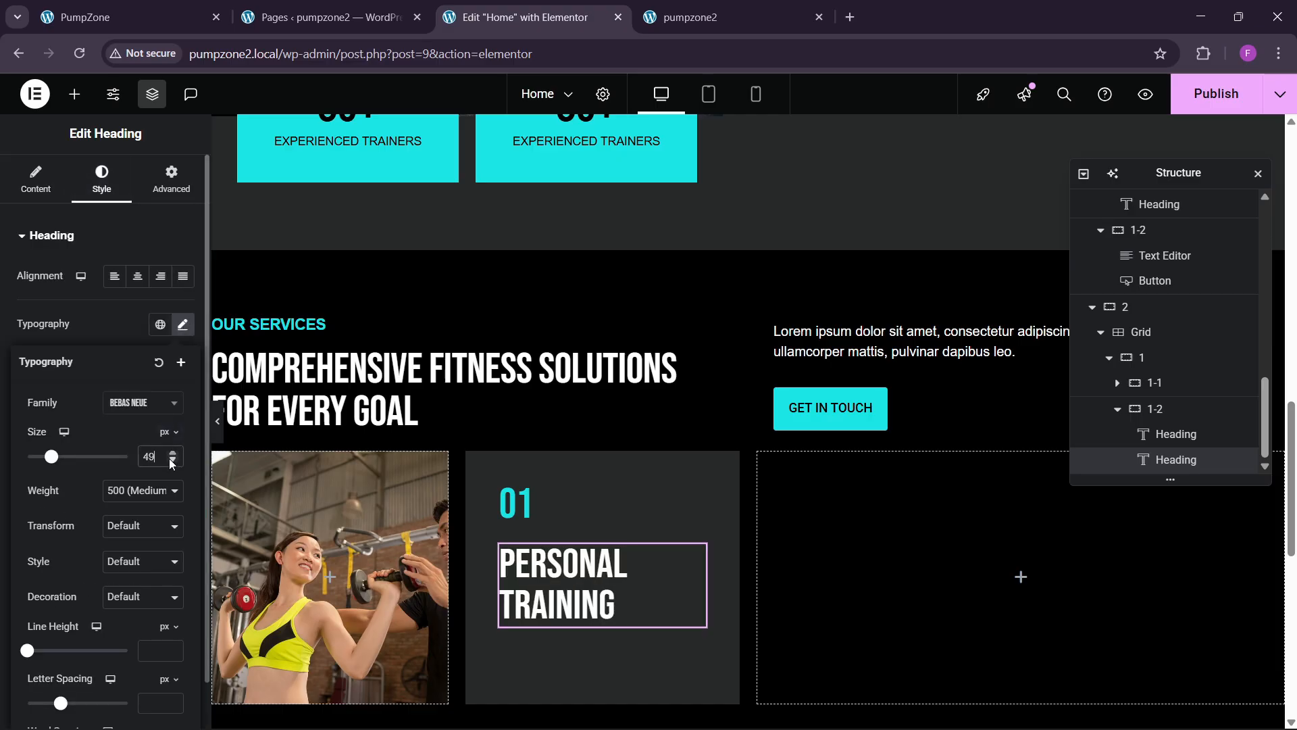
pyautogui.click(173, 461)
pyautogui.click(173, 461)
pyautogui.click(173, 460)
pyautogui.click(173, 461)
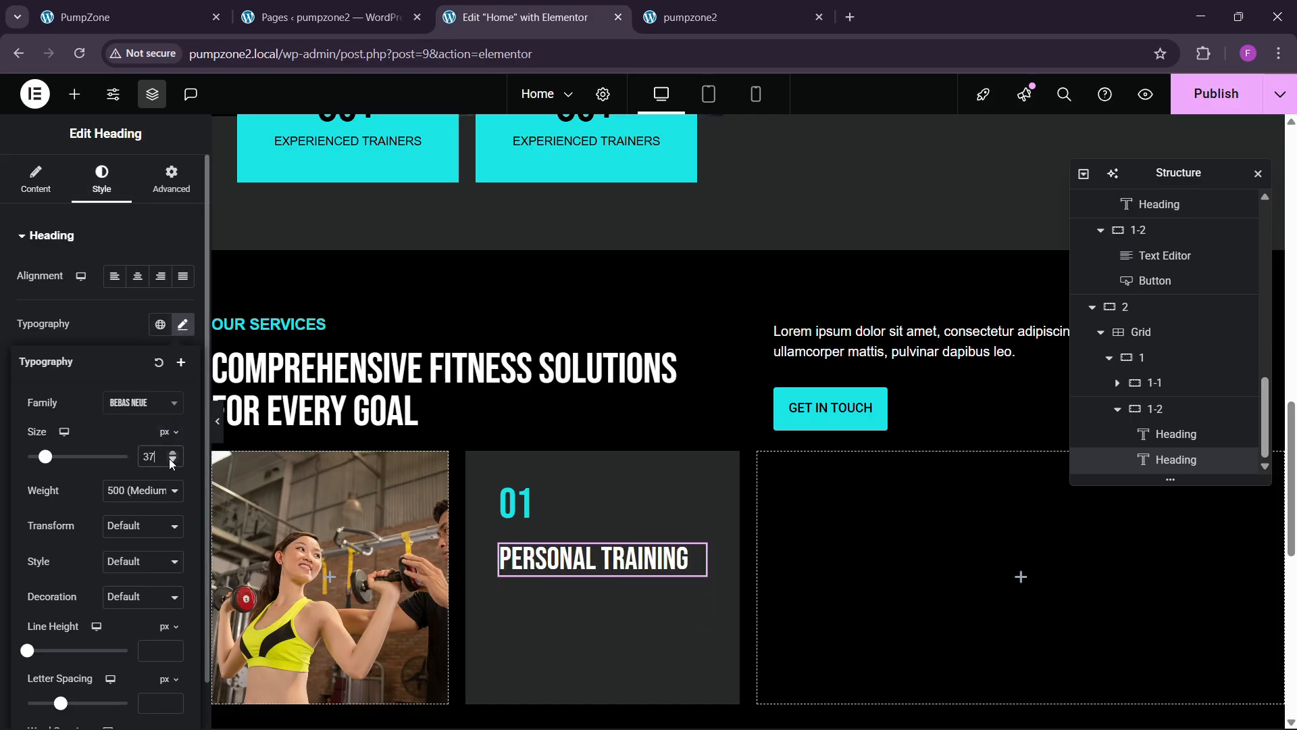
pyautogui.click(172, 461)
pyautogui.click(172, 461)
pyautogui.click(171, 455)
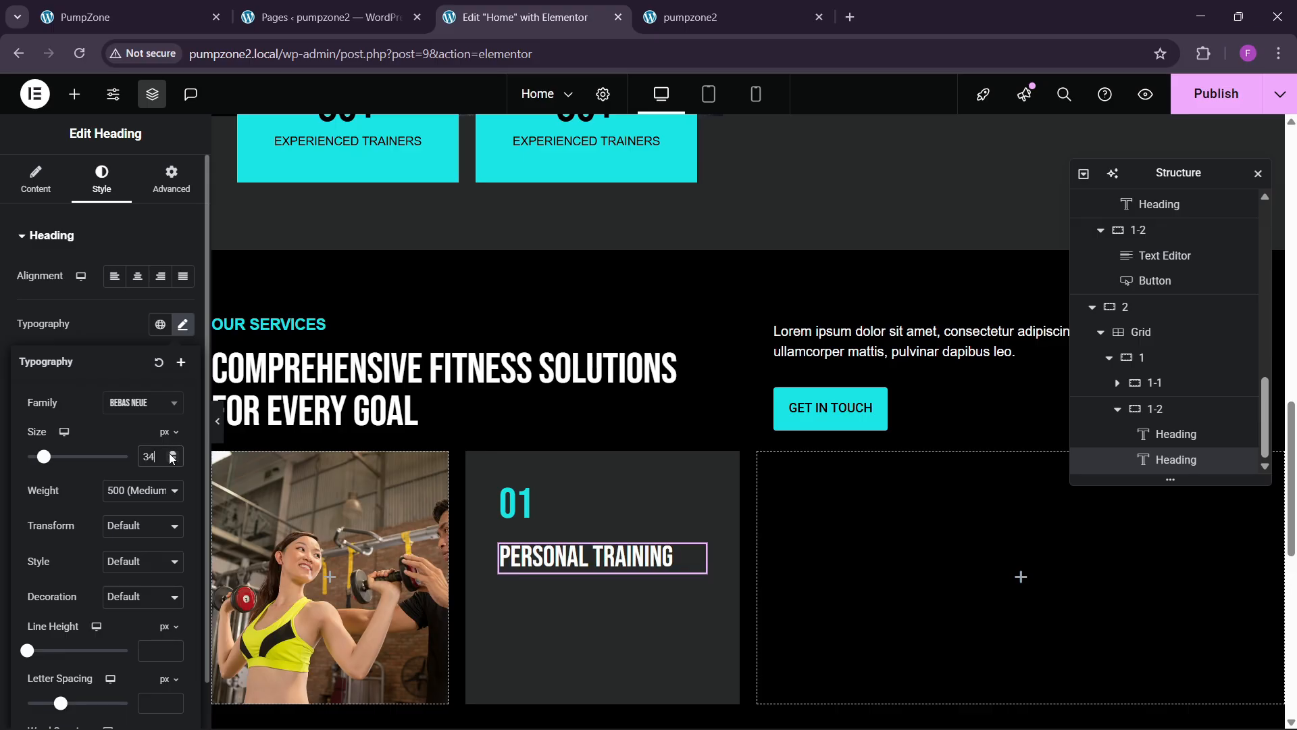
pyautogui.click(173, 461)
pyautogui.click(173, 461)
pyautogui.click(173, 461)
pyautogui.click(173, 461)
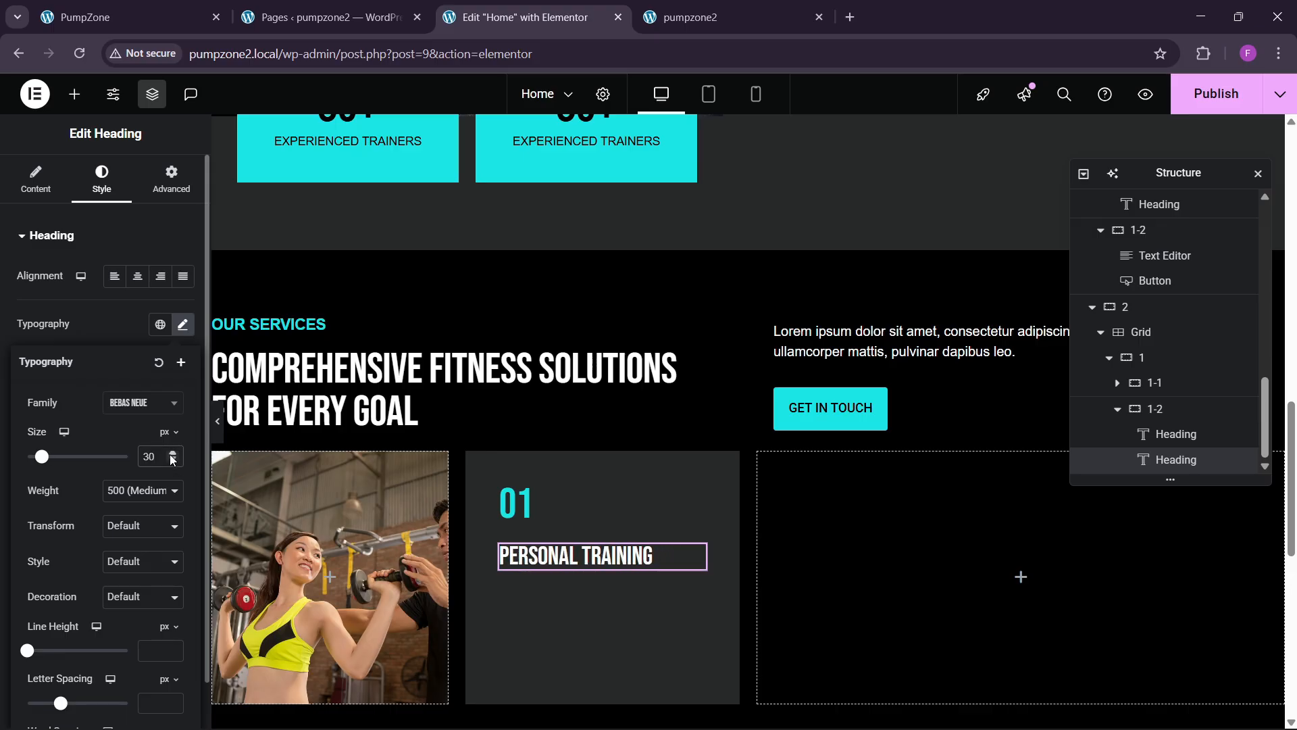
pyautogui.click(173, 456)
pyautogui.click(173, 456)
pyautogui.click(187, 20)
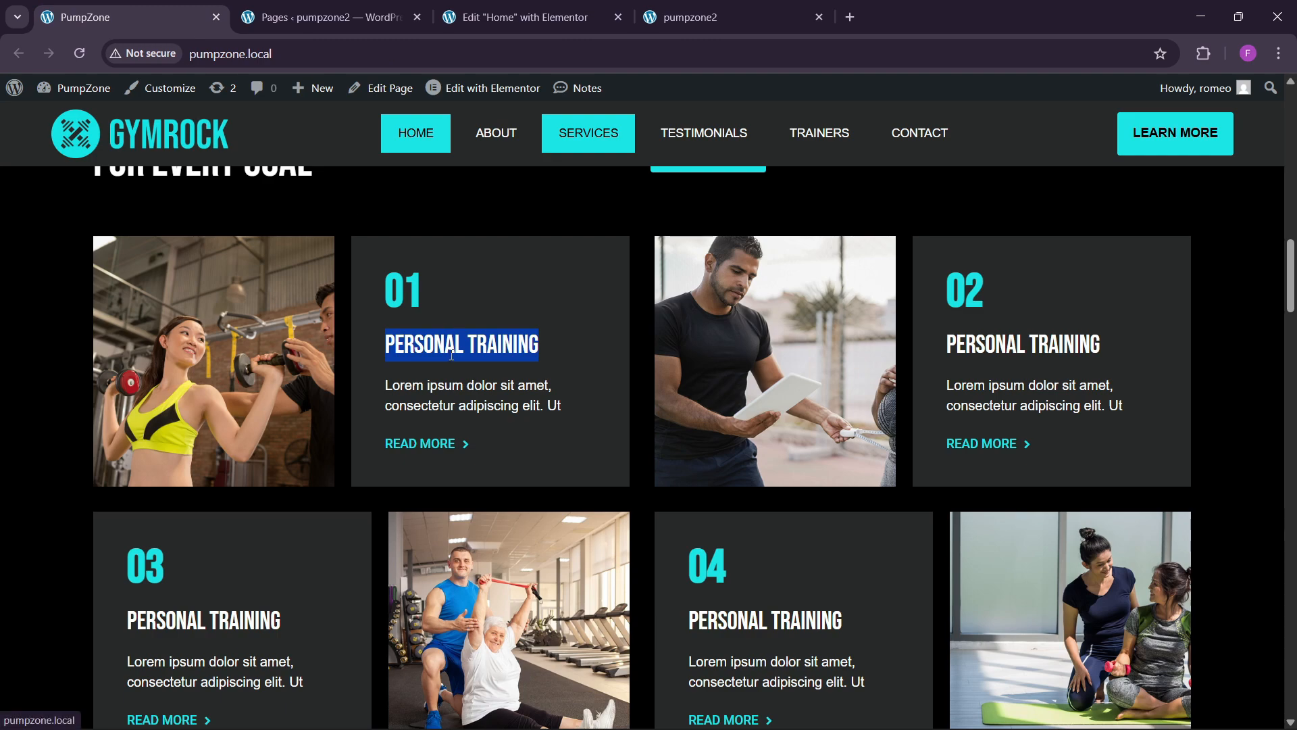
# Step: Copy the intro paragraph and paste it below the Personal Training heading
pyautogui.click(517, 17)
pyautogui.rightClick(858, 359)
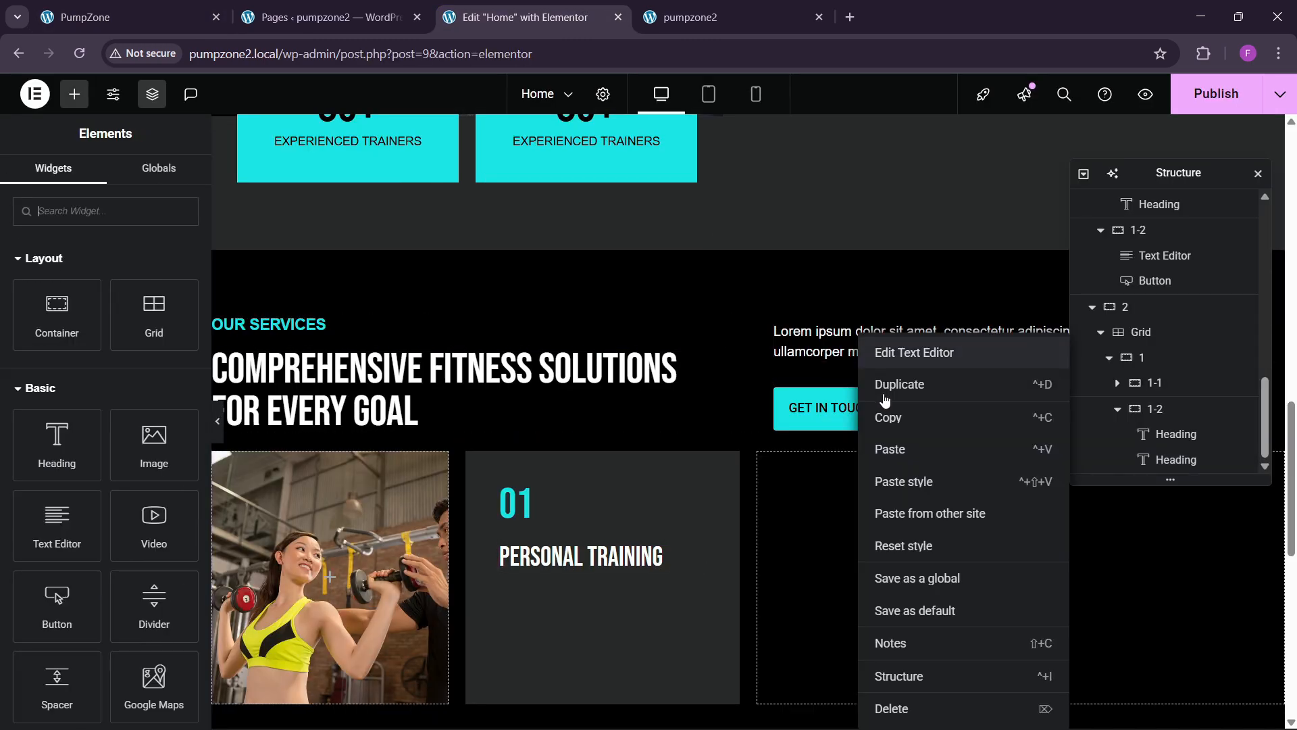
pyautogui.press('Escape')
pyautogui.rightClick(565, 562)
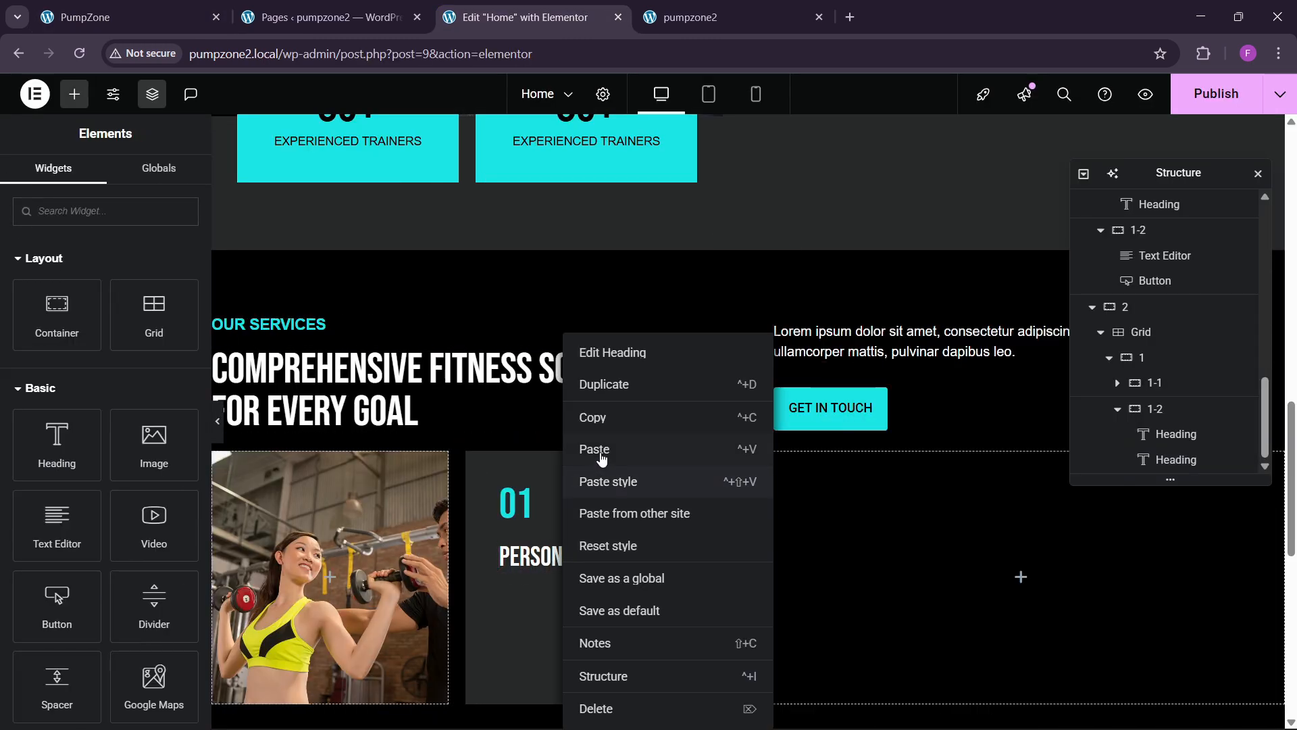
pyautogui.click(602, 454)
# Step: Slightly enlarge the Personal Training heading's font size
pyautogui.click(582, 565)
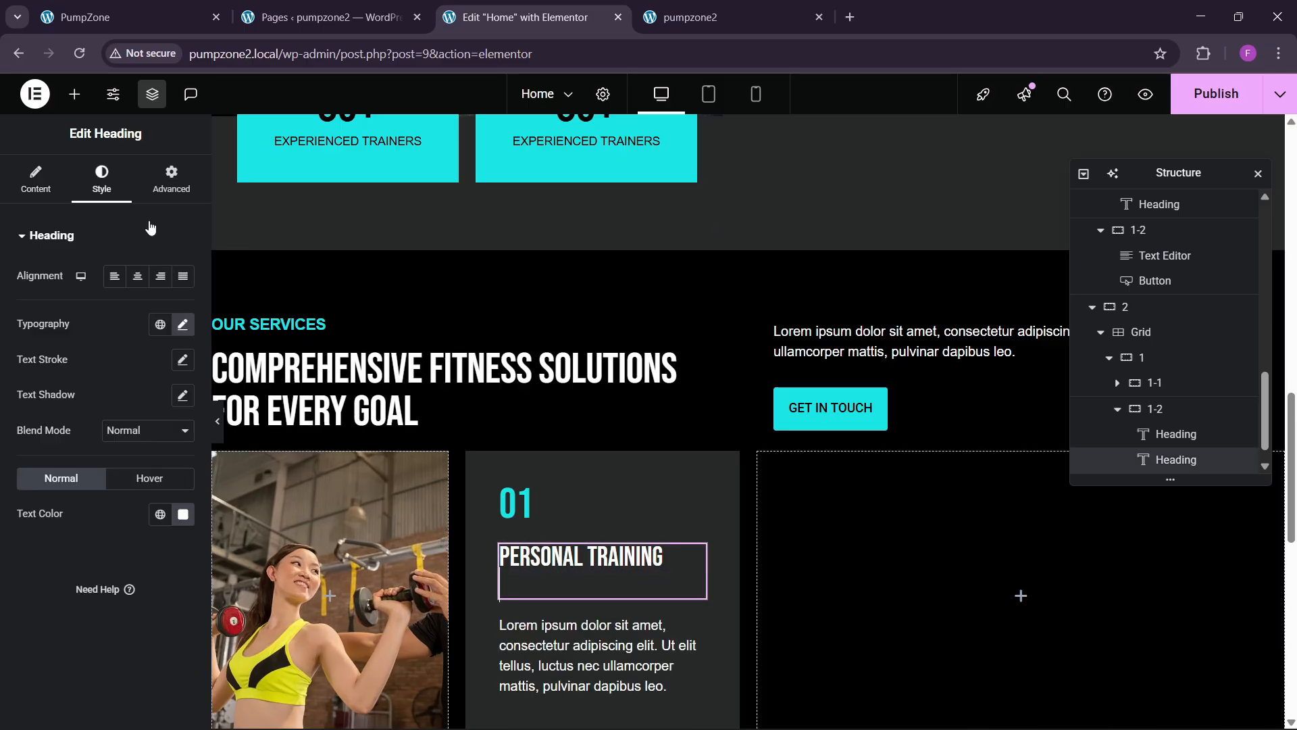
pyautogui.click(182, 325)
pyautogui.click(170, 454)
pyautogui.click(169, 453)
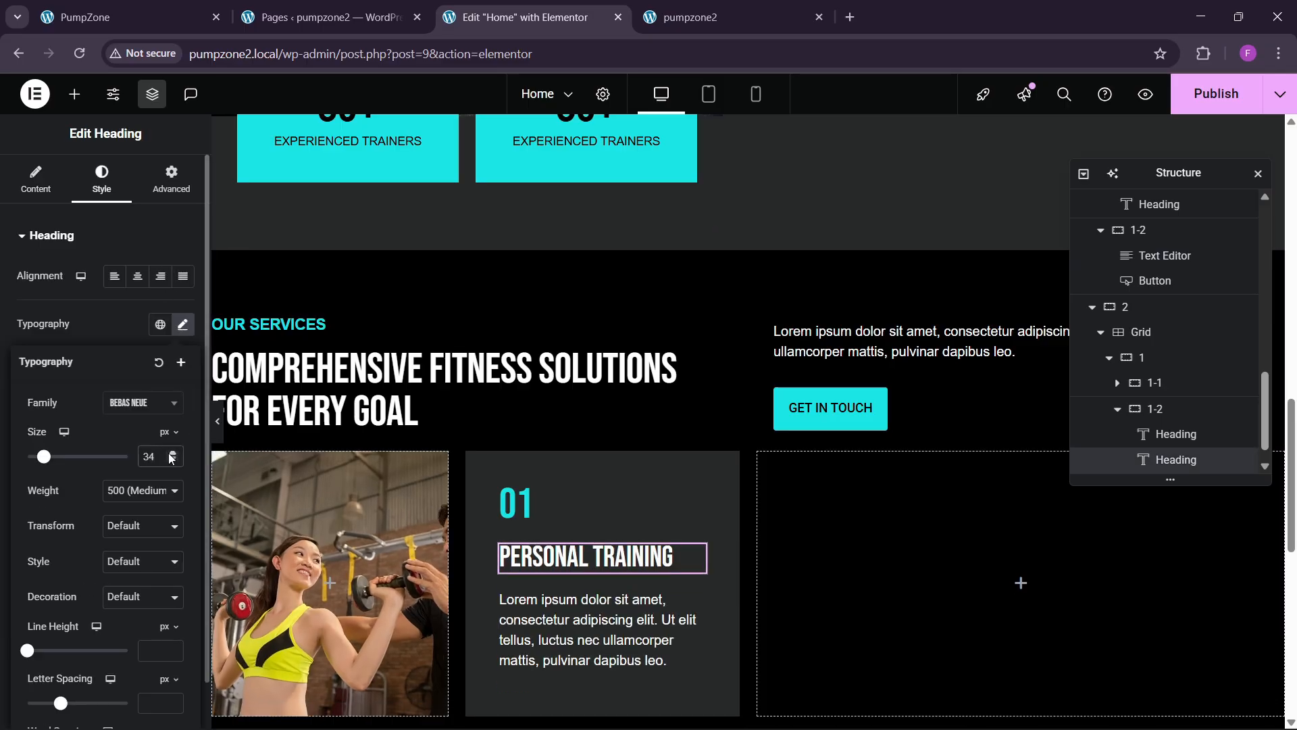
pyautogui.click(173, 453)
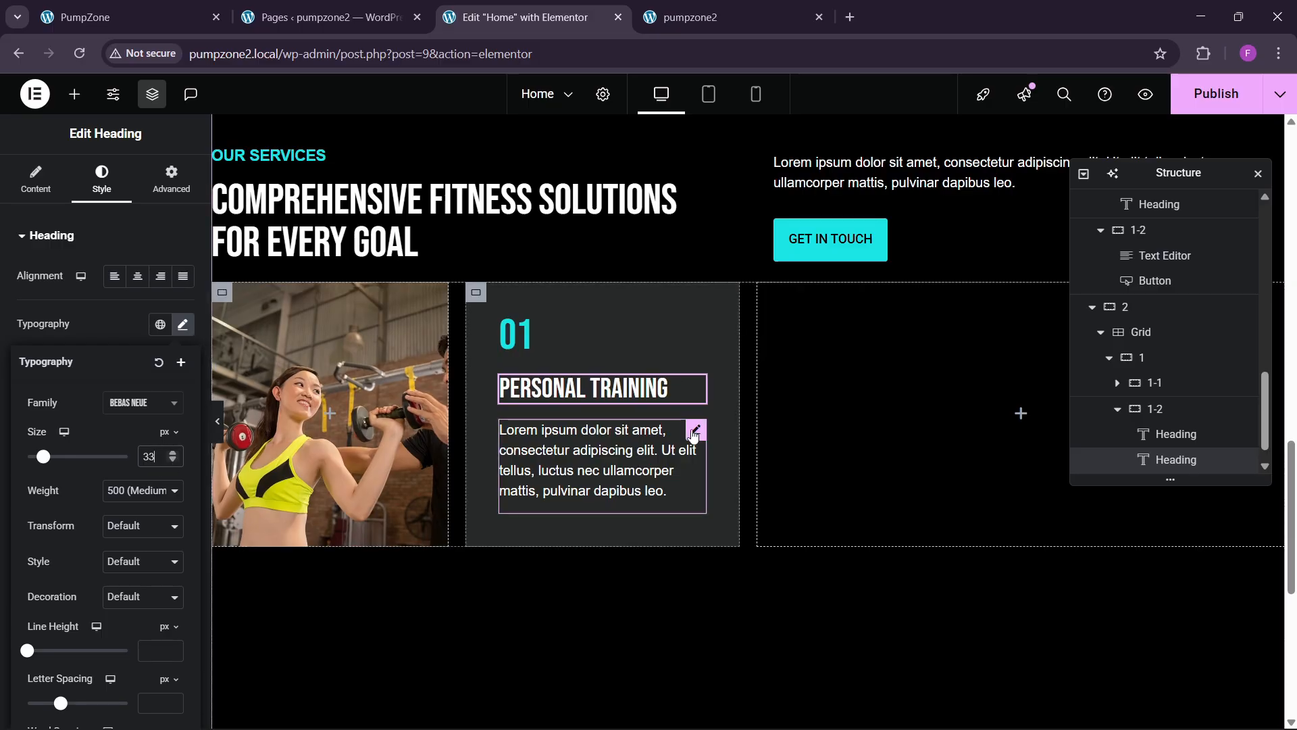
# Step: Trim the pasted paragraph to 'Lorem ipsum dolor sit amet, consectetur adipiscing elit.'
pyautogui.click(693, 431)
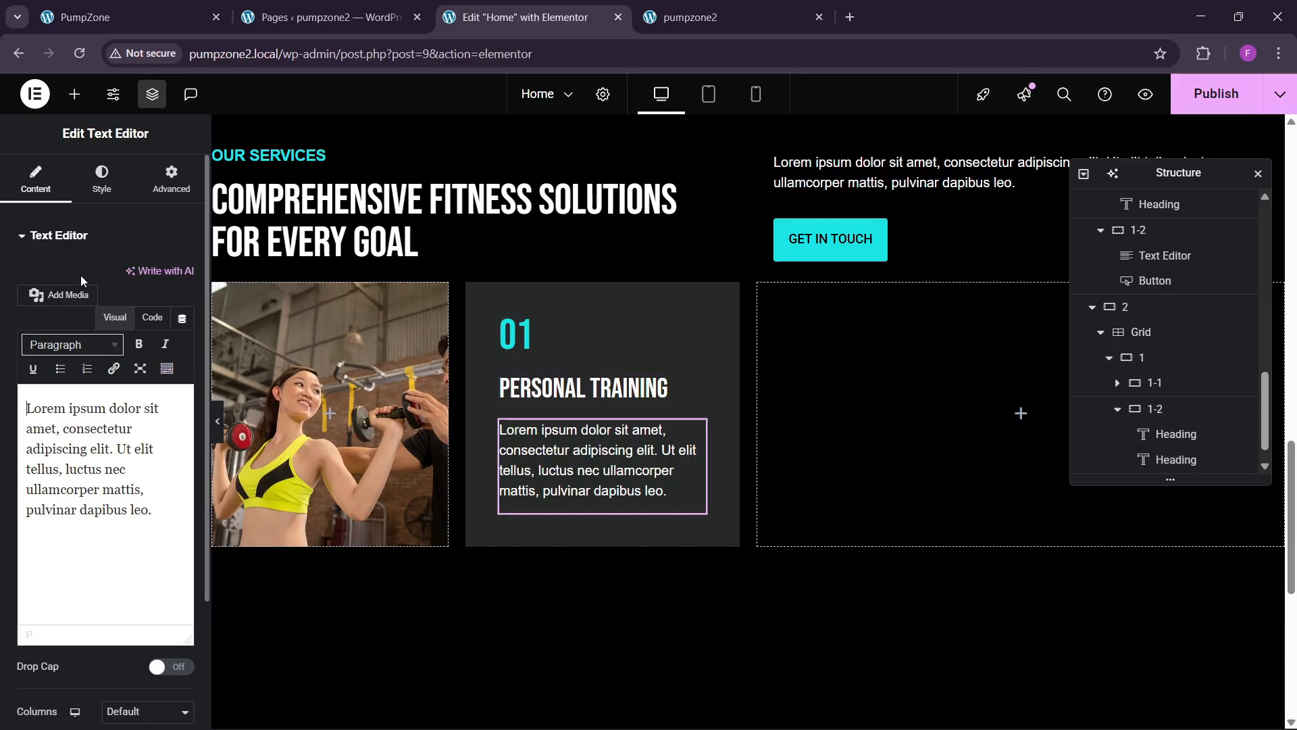
pyautogui.click(152, 317)
pyautogui.moveTo(118, 445); pyautogui.dragTo(185, 499)
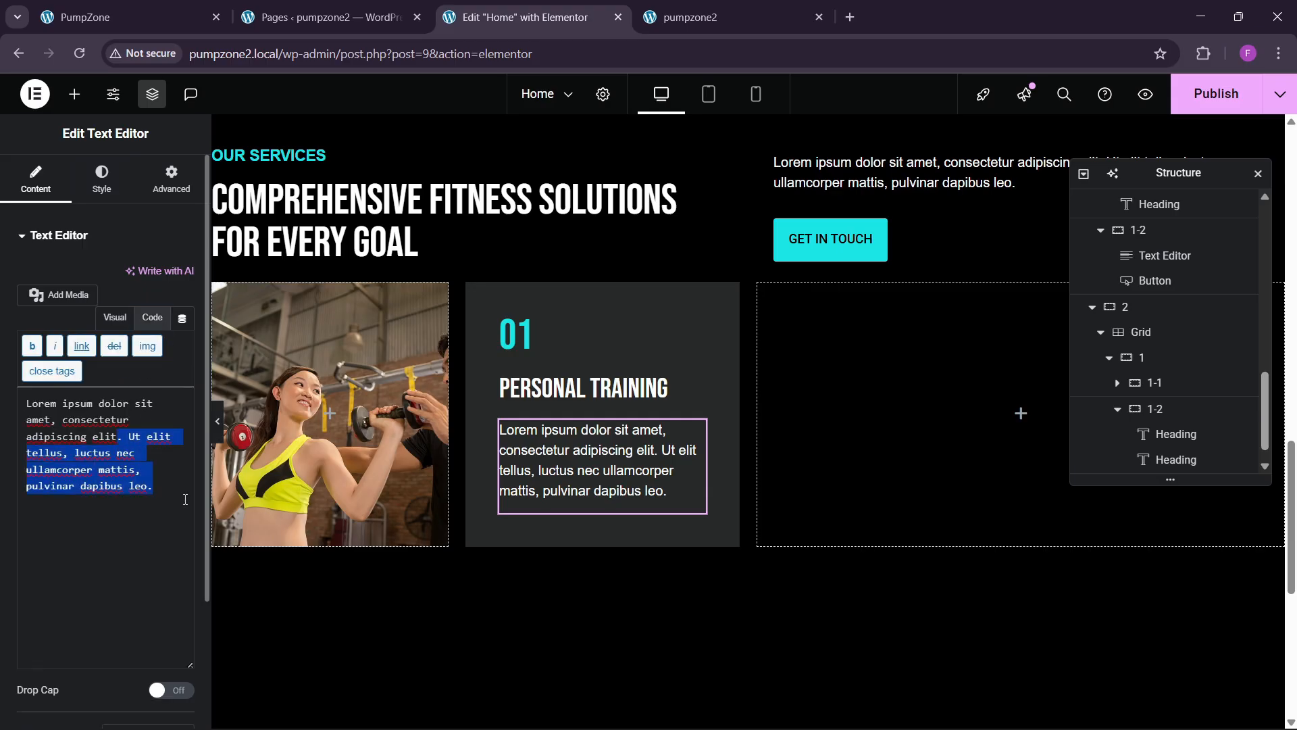
pyautogui.press('BackSpace')
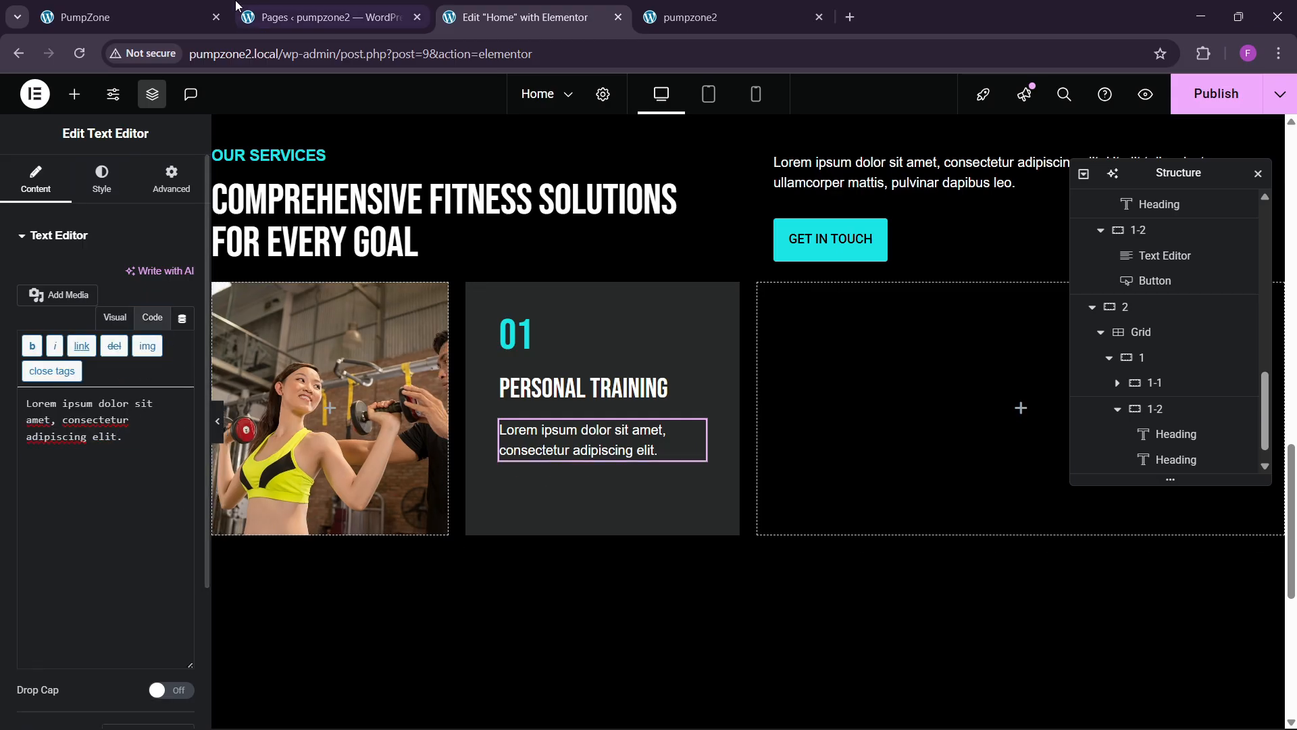
pyautogui.click(152, 8)
pyautogui.click(514, 16)
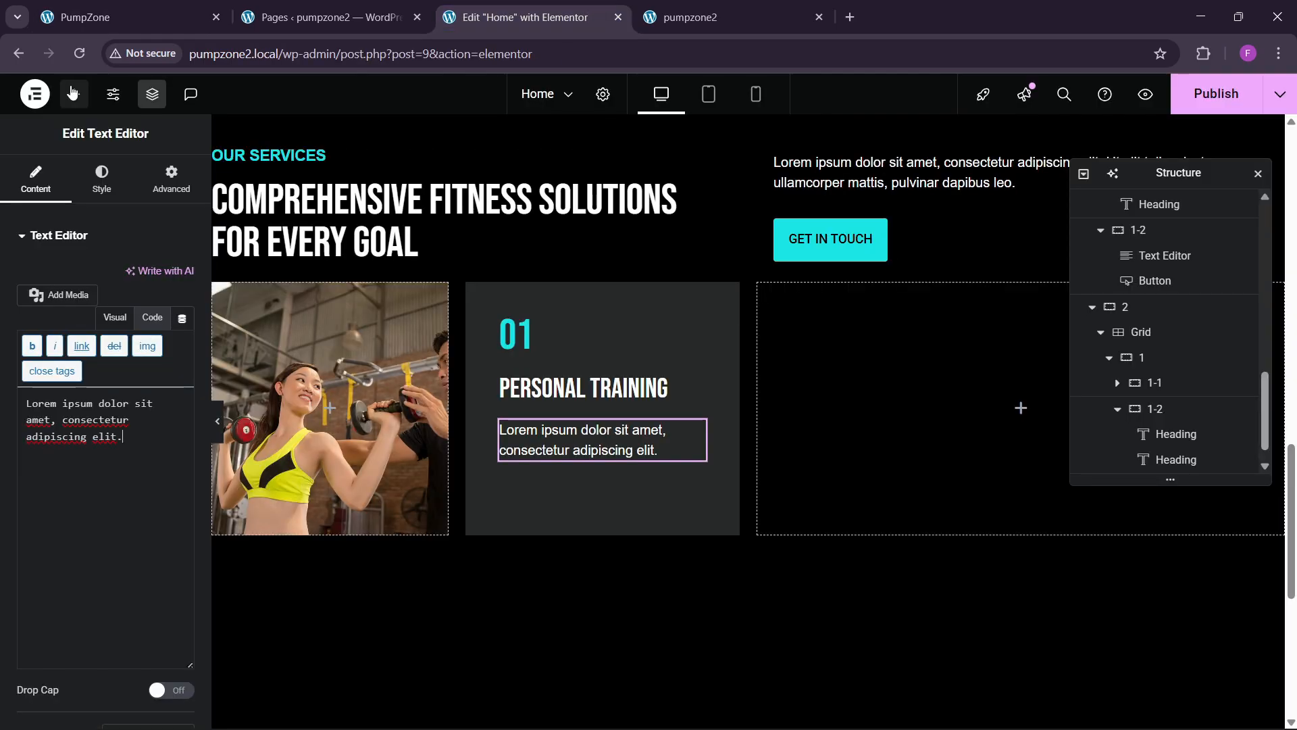
pyautogui.click(75, 94)
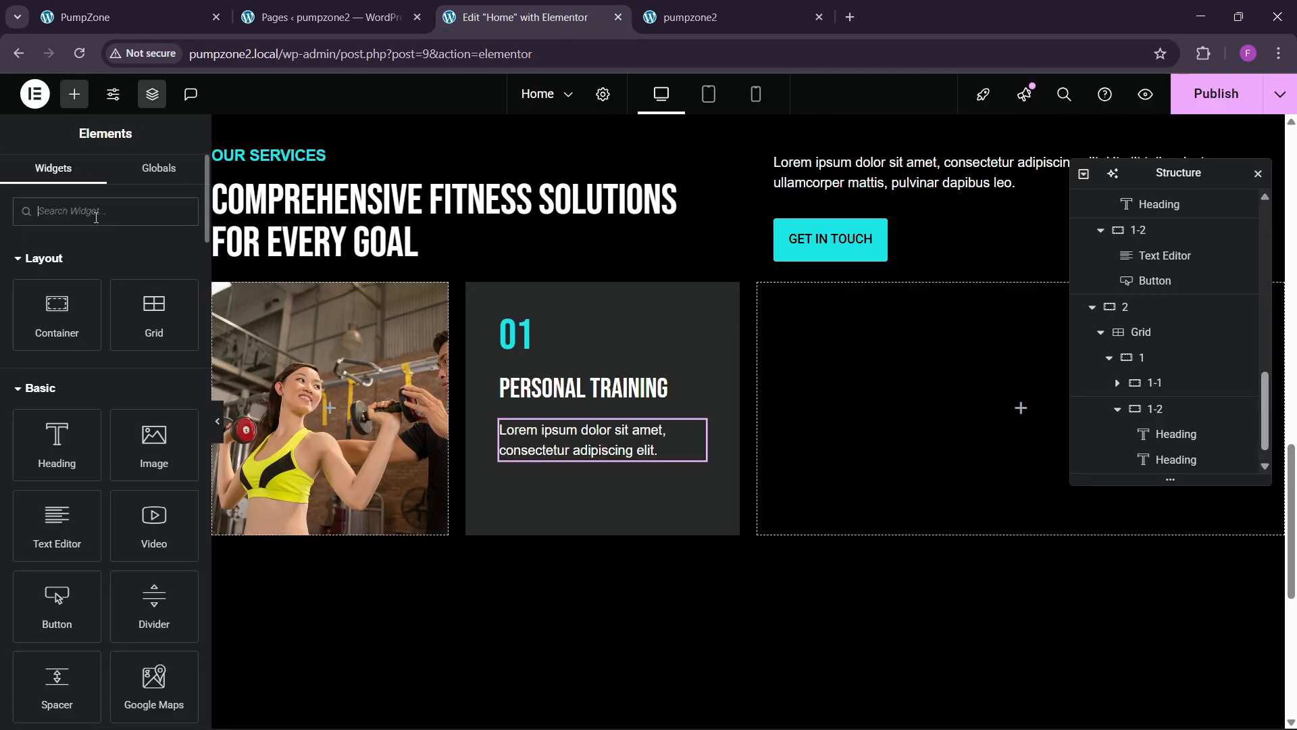
# Step: Add a READ MORE button below the paragraph with a right-arrow icon
pyautogui.write('button')
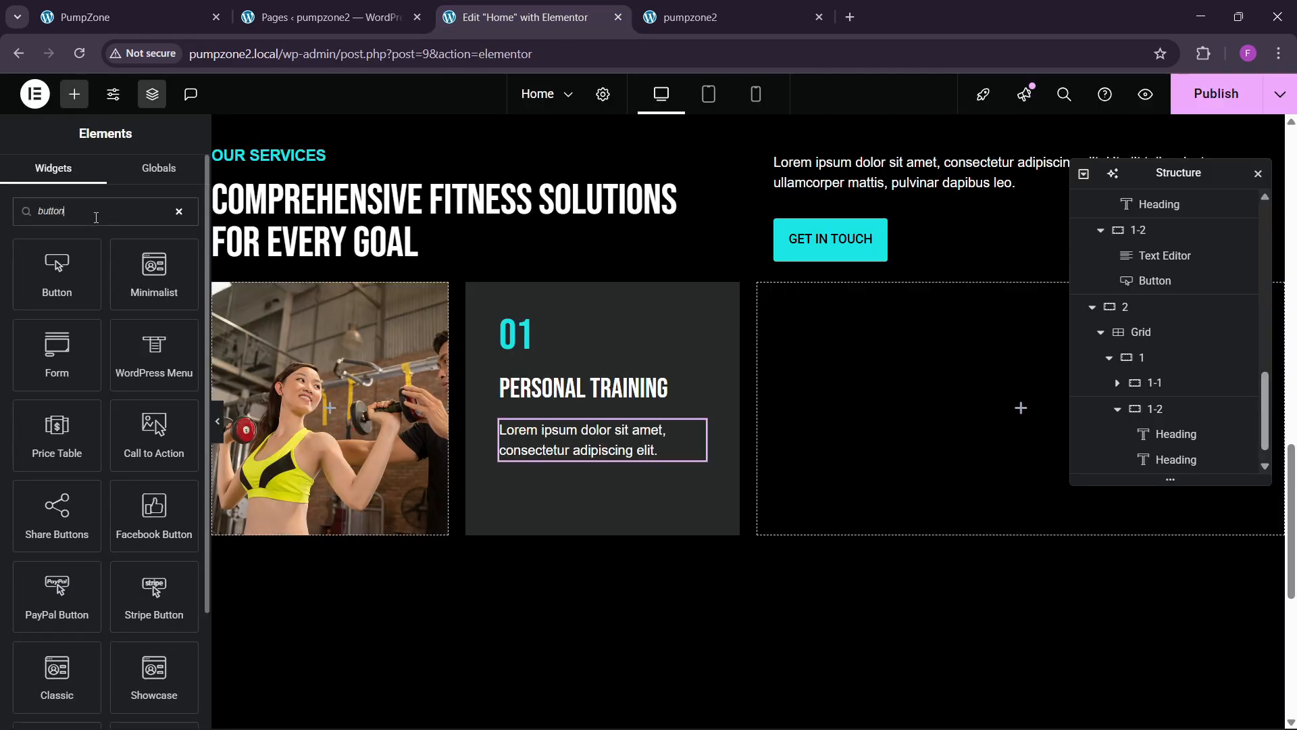
pyautogui.moveTo(57, 270); pyautogui.dragTo(563, 456)
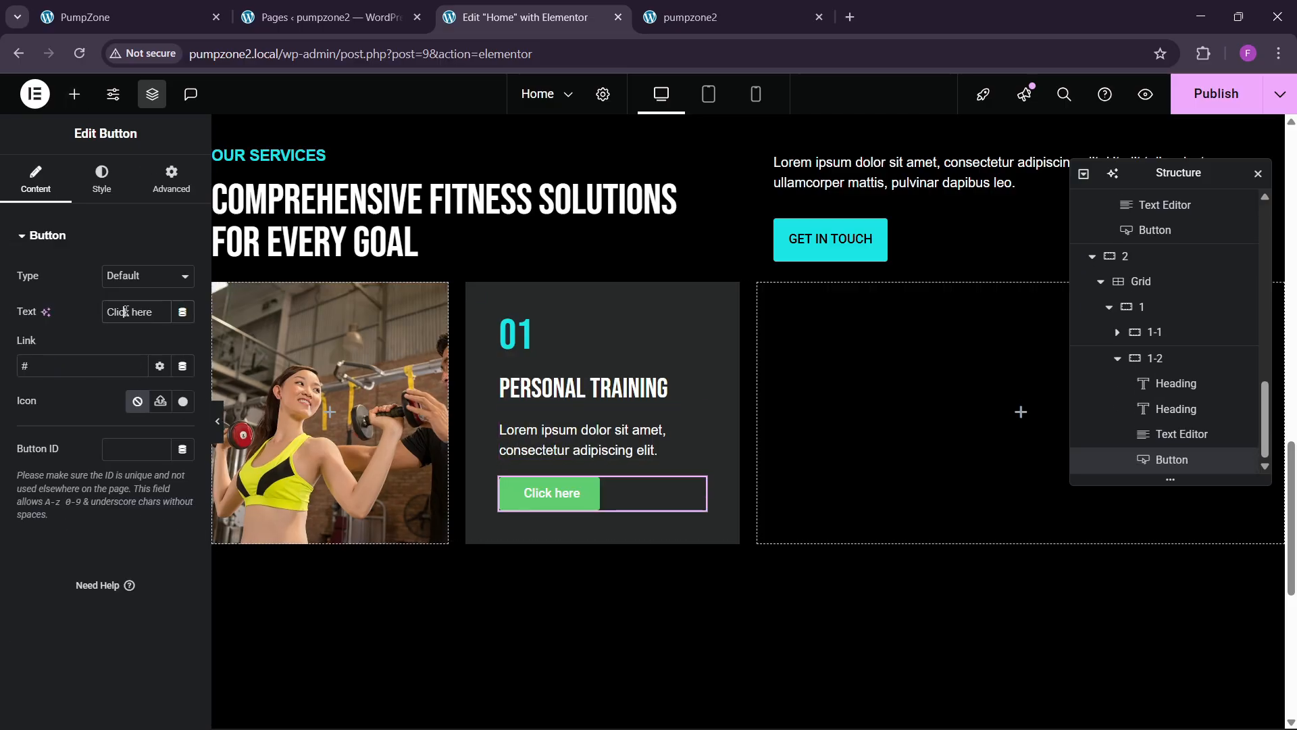
pyautogui.write('READ MORE')
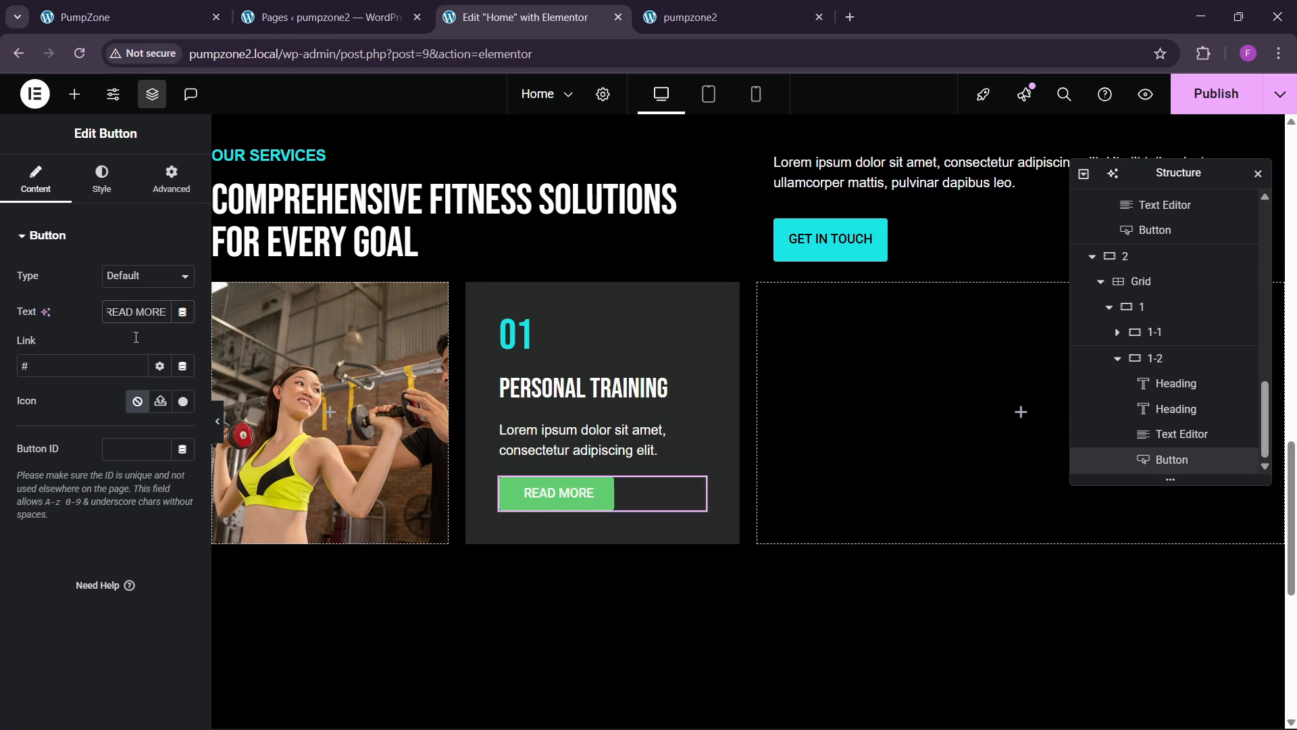
pyautogui.click(183, 403)
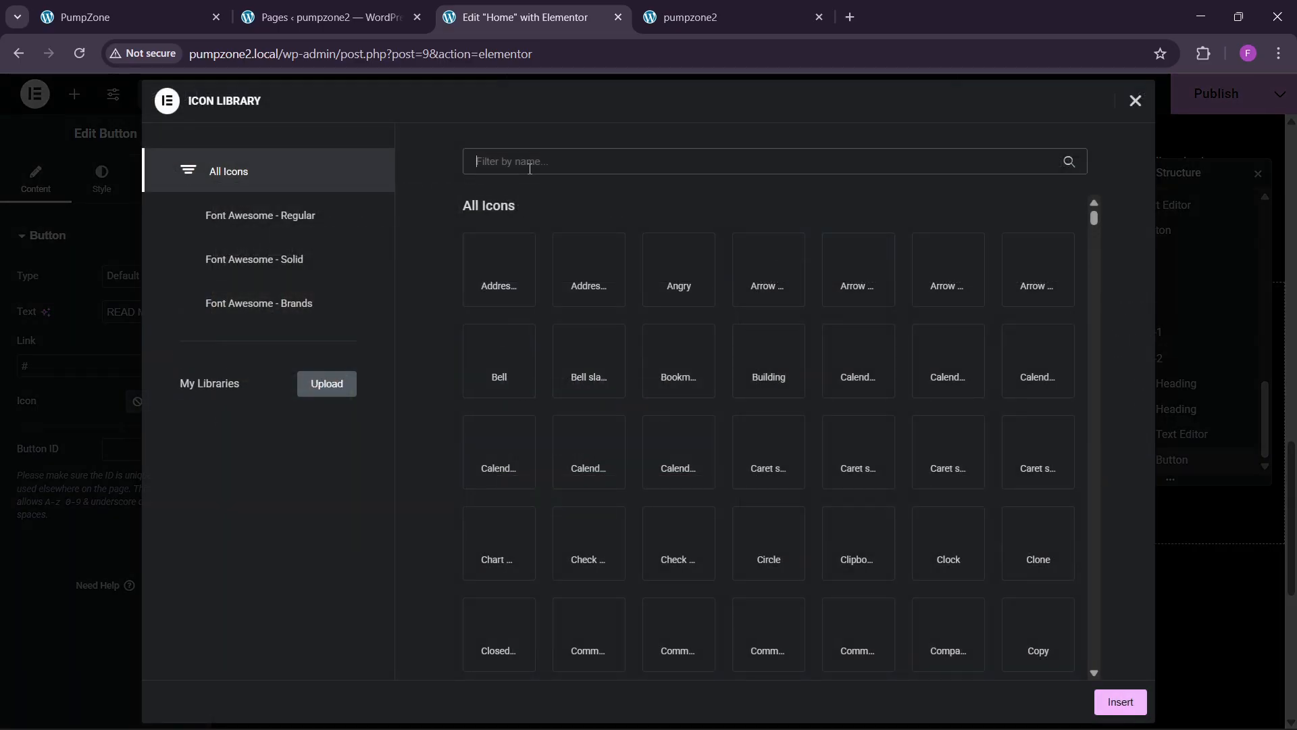
pyautogui.write('arrow')
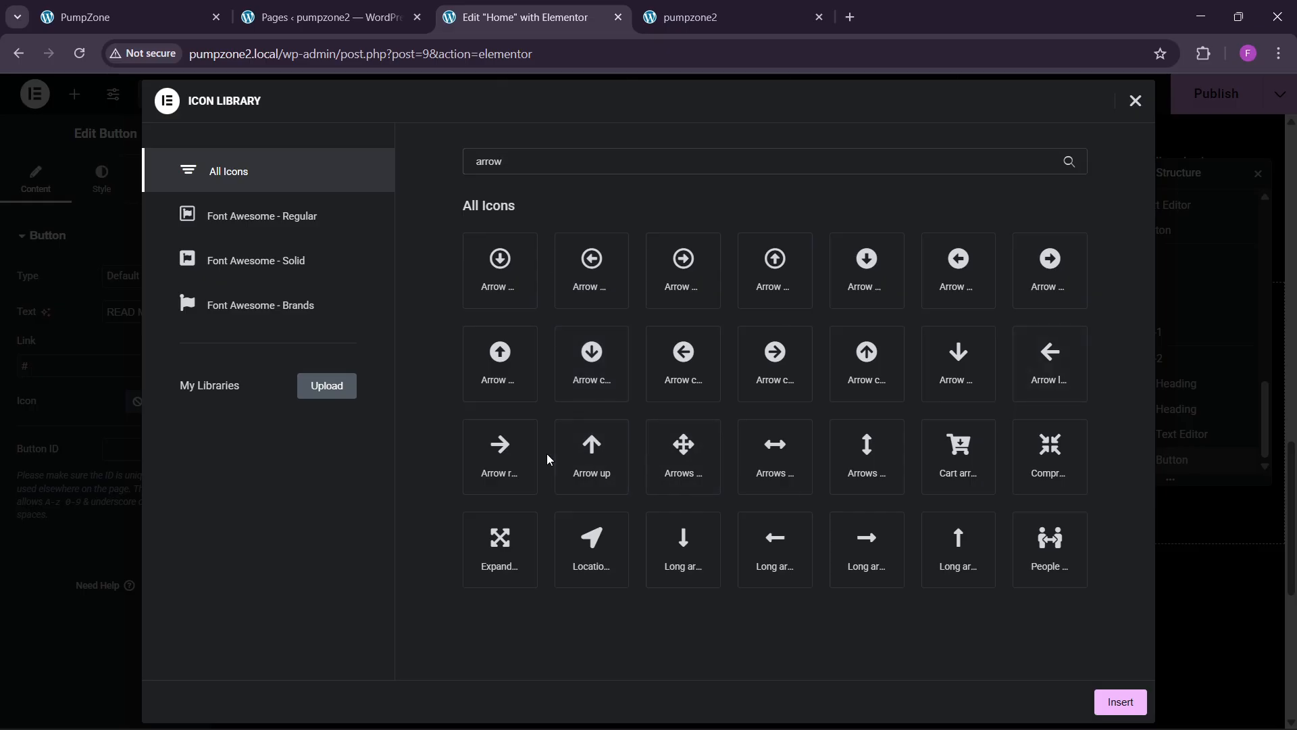
pyautogui.click(506, 457)
pyautogui.click(1120, 702)
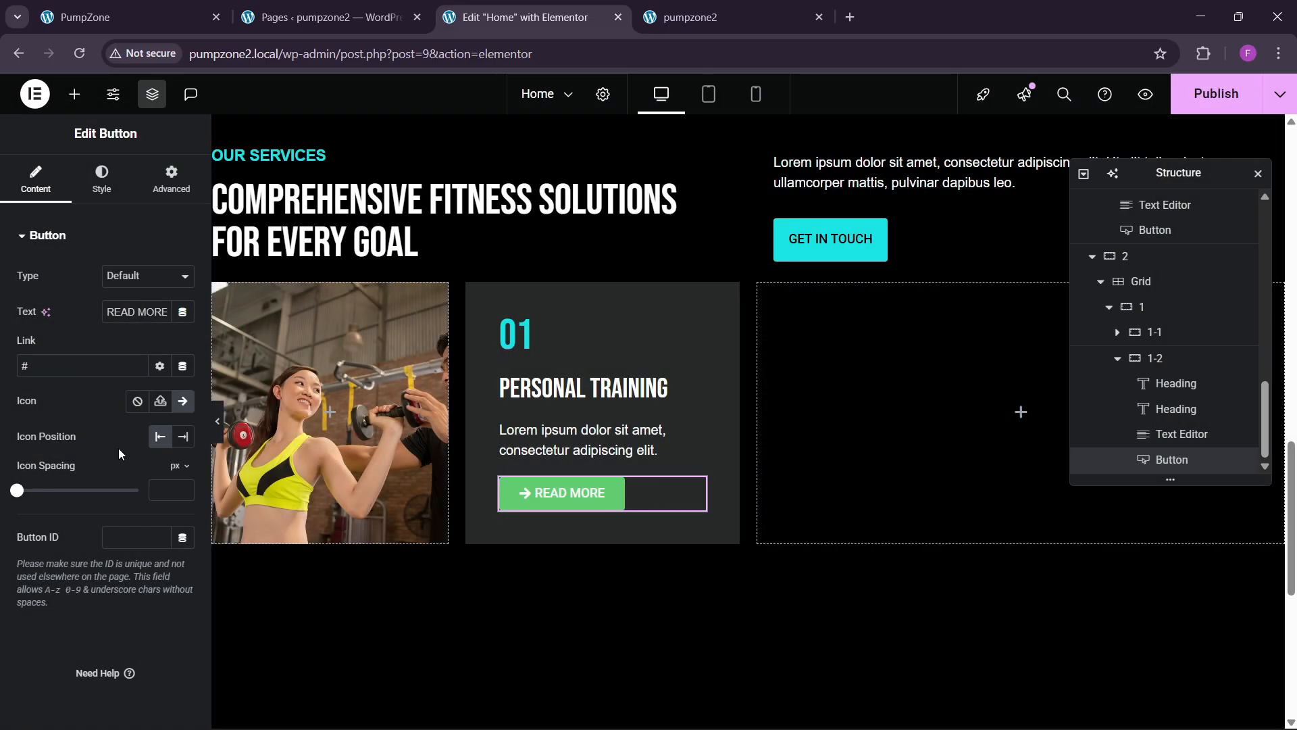
# Step: Style the button with theme sky blue text, a transparent background and 0 padding
pyautogui.click(102, 182)
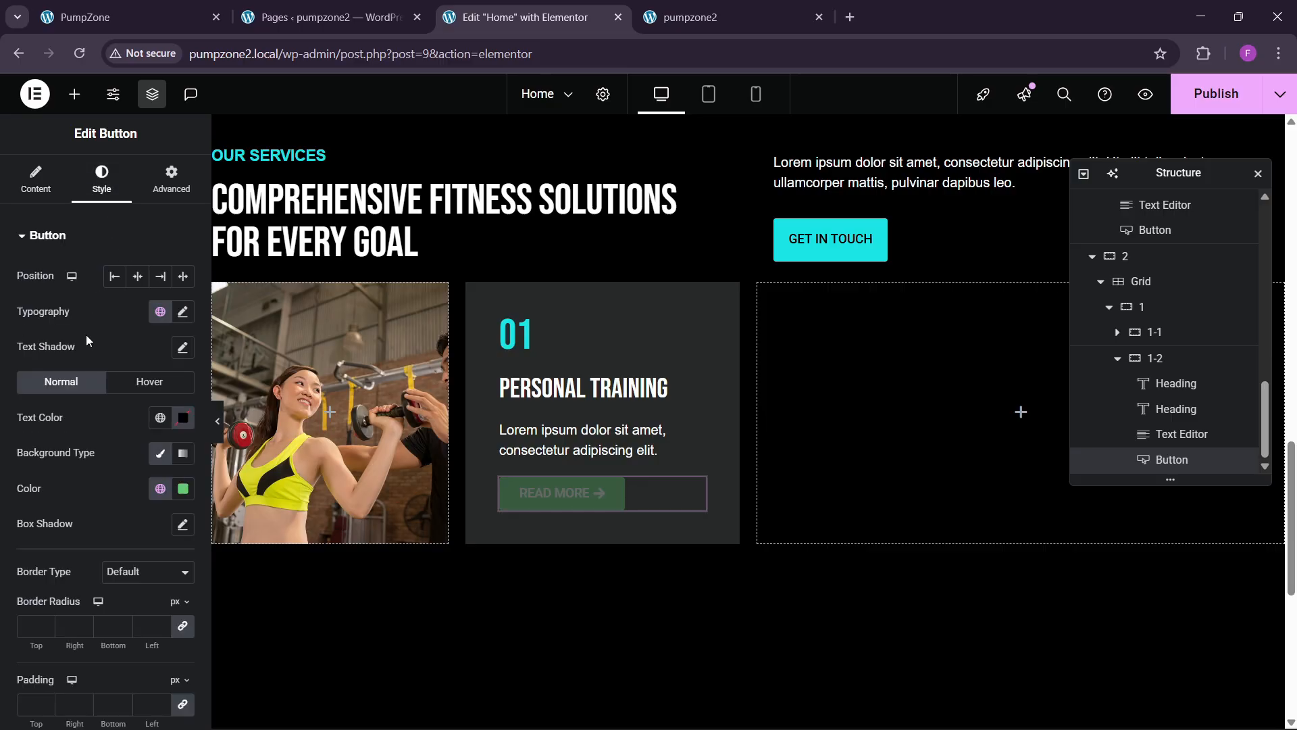
pyautogui.click(160, 425)
pyautogui.click(102, 619)
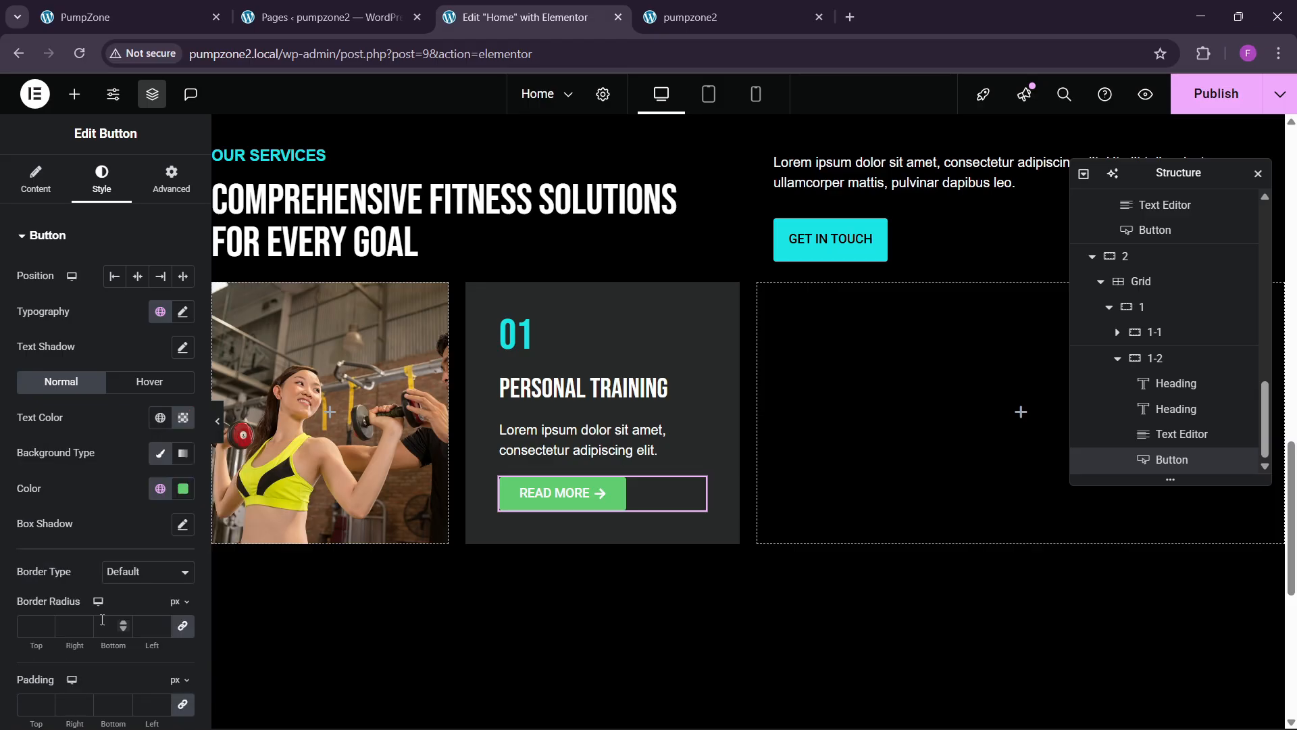
pyautogui.click(183, 489)
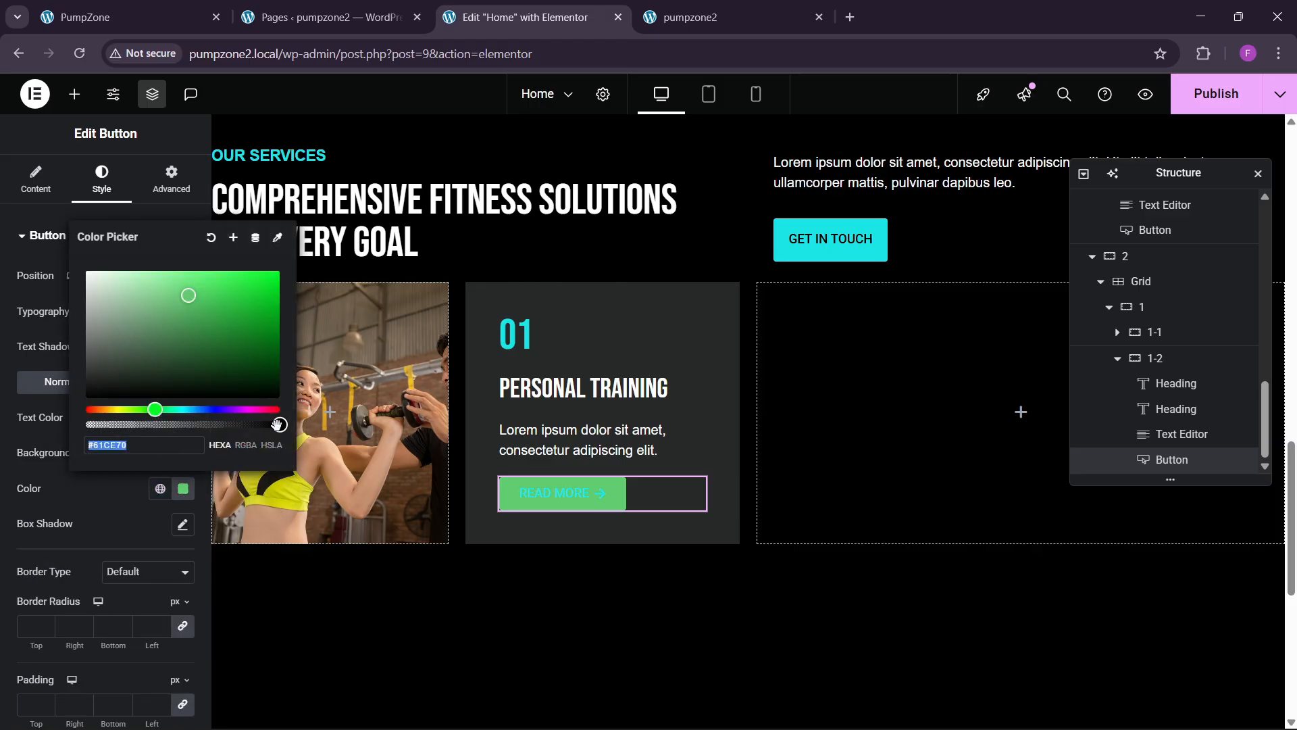
pyautogui.moveTo(277, 424); pyautogui.dragTo(50, 420)
pyautogui.click(82, 492)
pyautogui.scroll(-2, 44, 576)
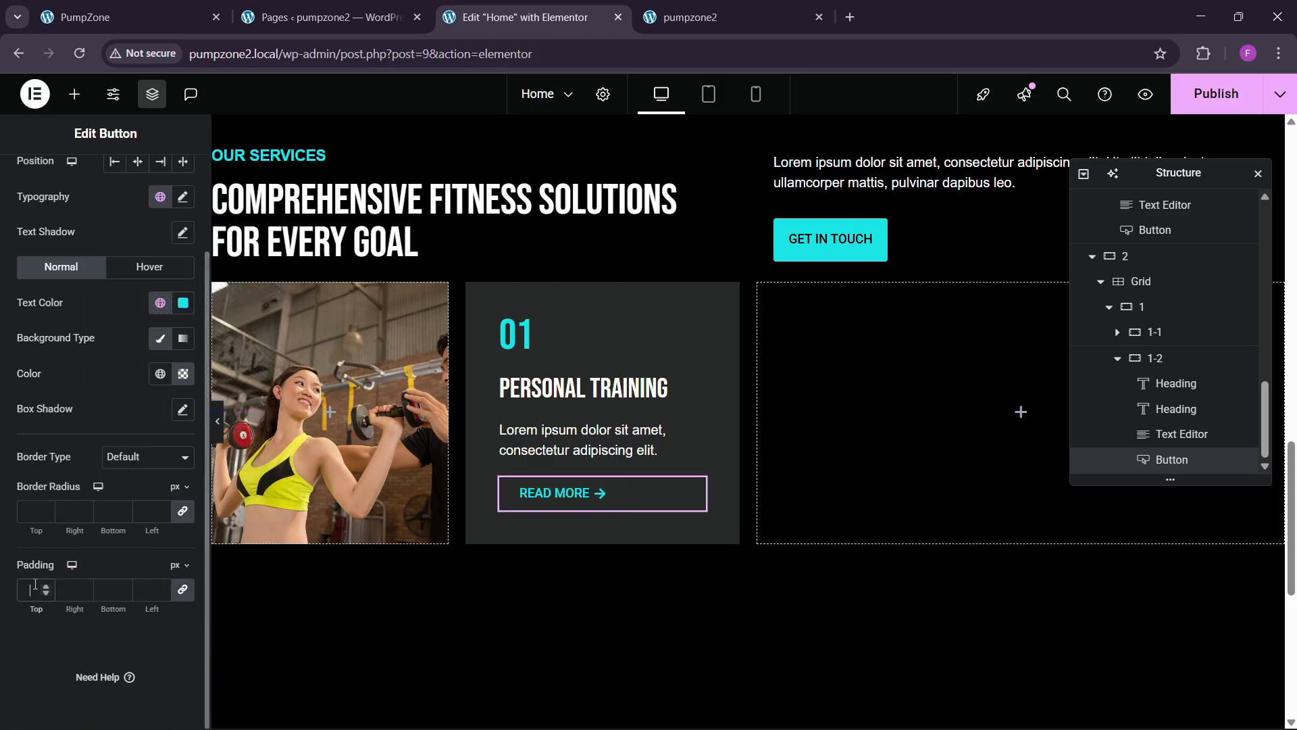
pyautogui.click(35, 585)
pyautogui.write('0')
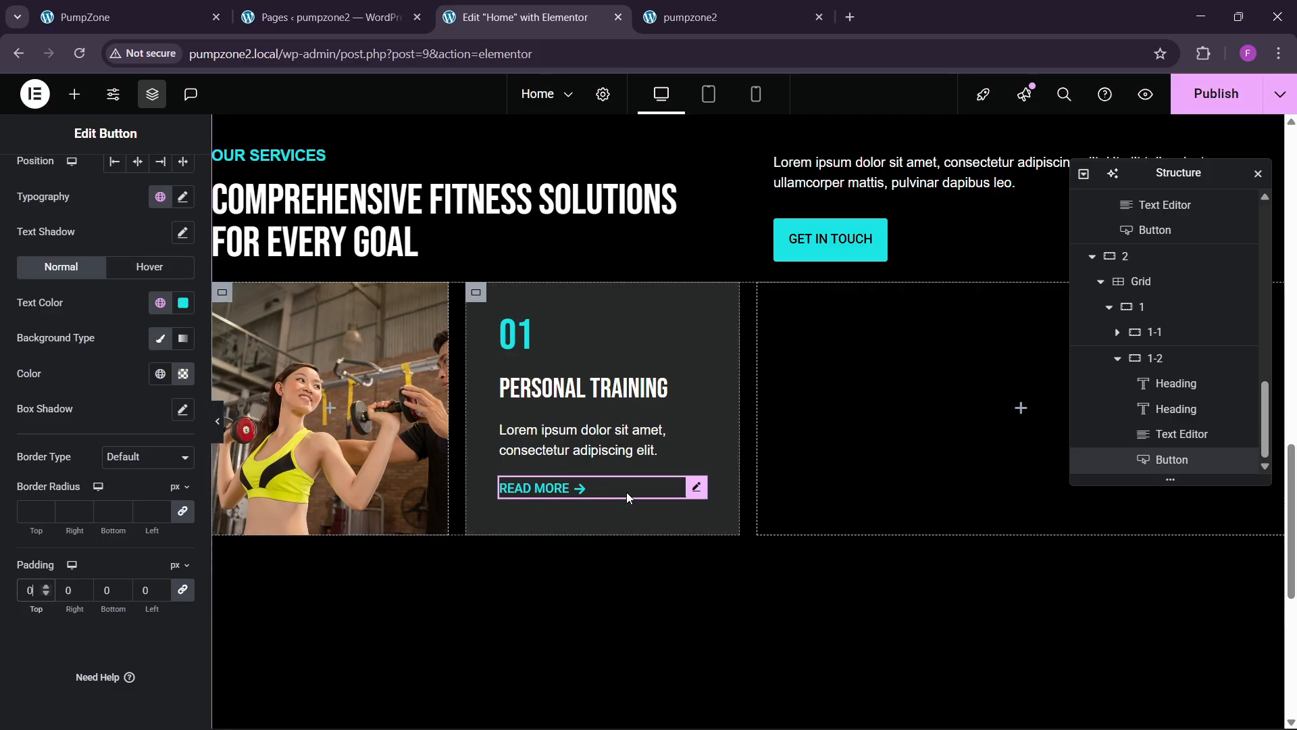
# Step: Make the button's hover text colour white
pyautogui.click(145, 270)
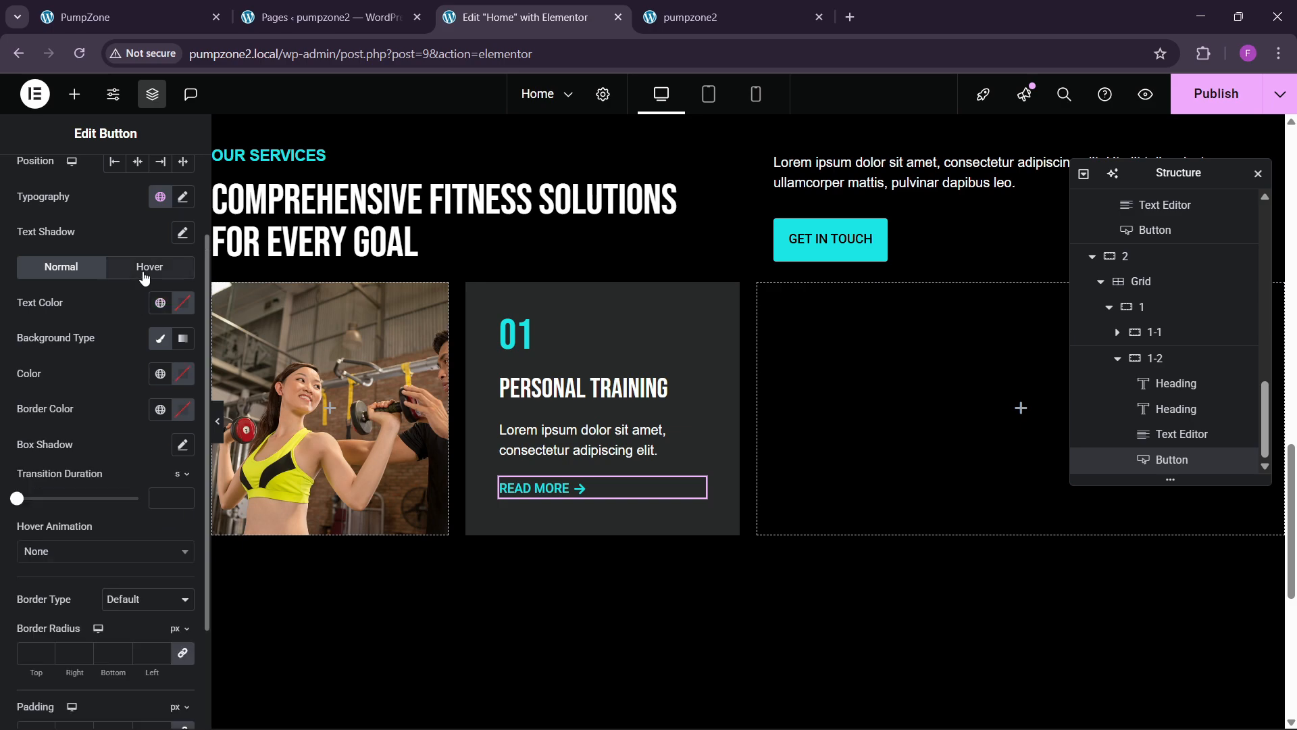
pyautogui.click(160, 302)
pyautogui.click(183, 302)
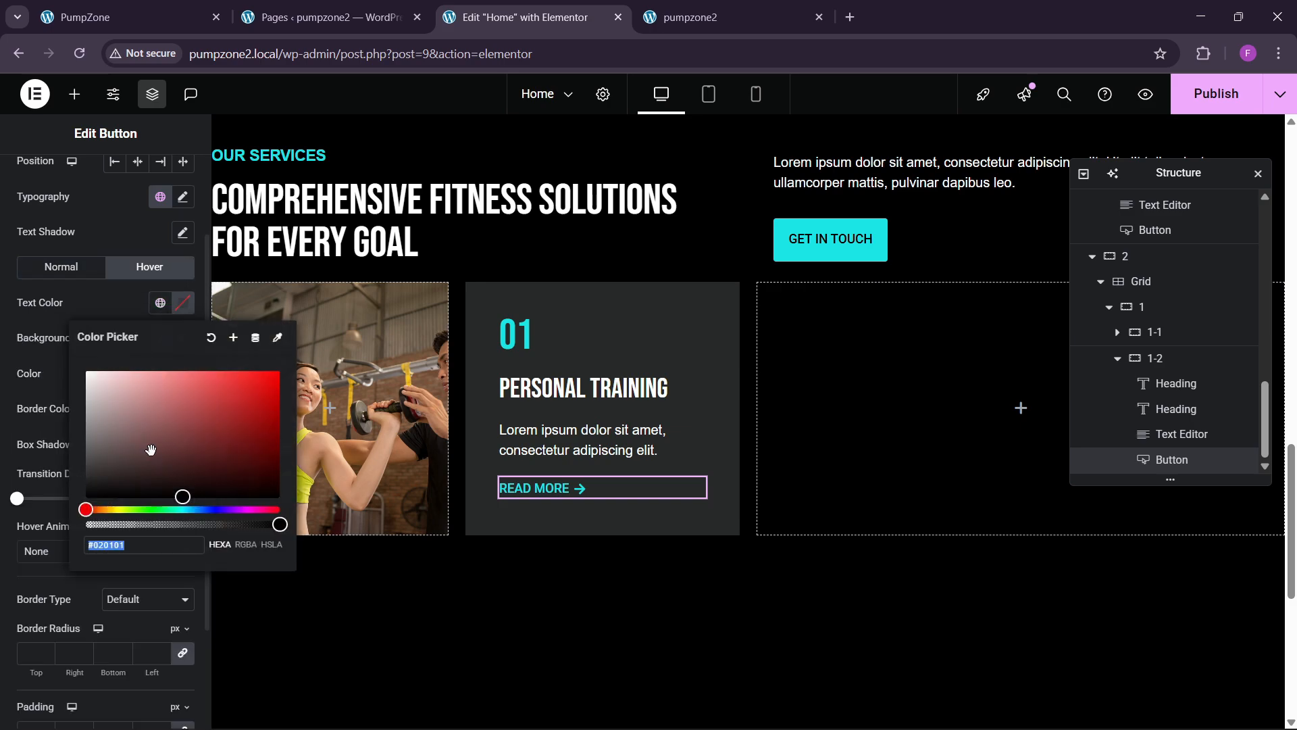
pyautogui.moveTo(151, 449); pyautogui.dragTo(71, 311)
pyautogui.click(72, 311)
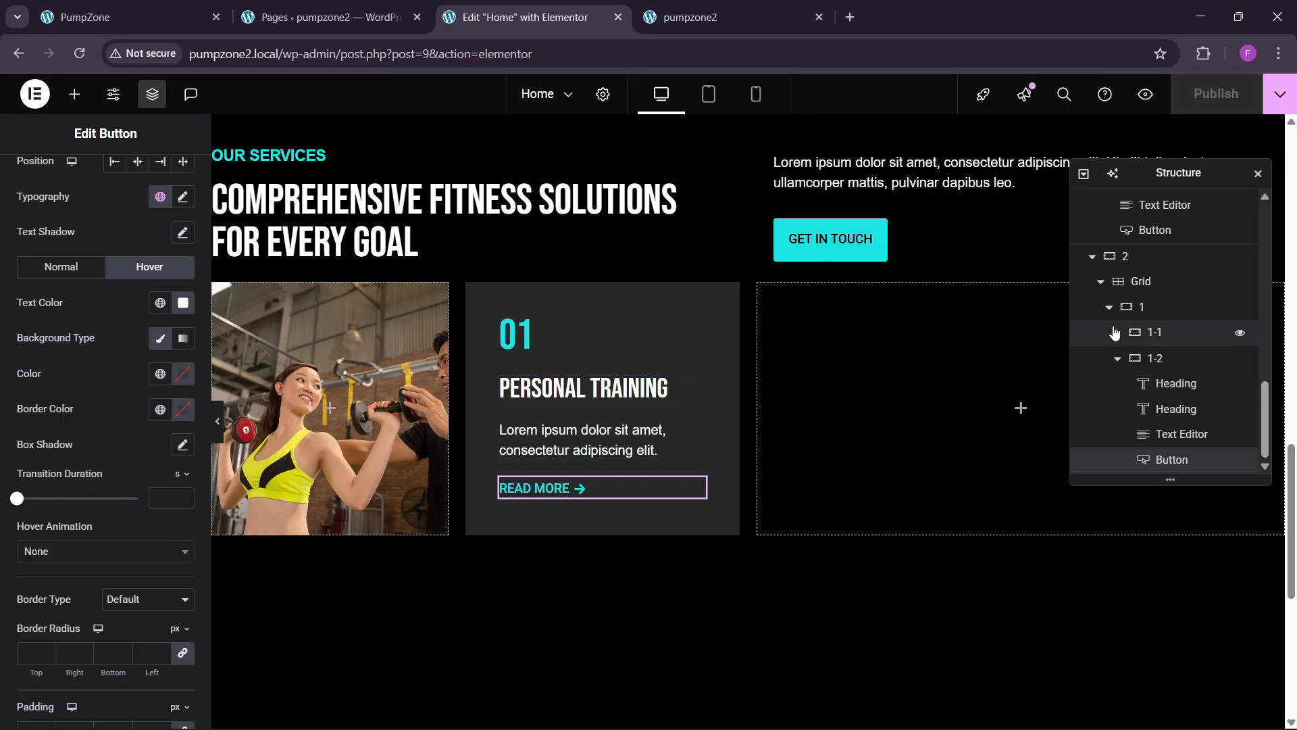
# Step: Duplicate and paste the first service card in Navigator until the grid holds four cards
pyautogui.scroll(3, 1115, 332)
pyautogui.click(1143, 464)
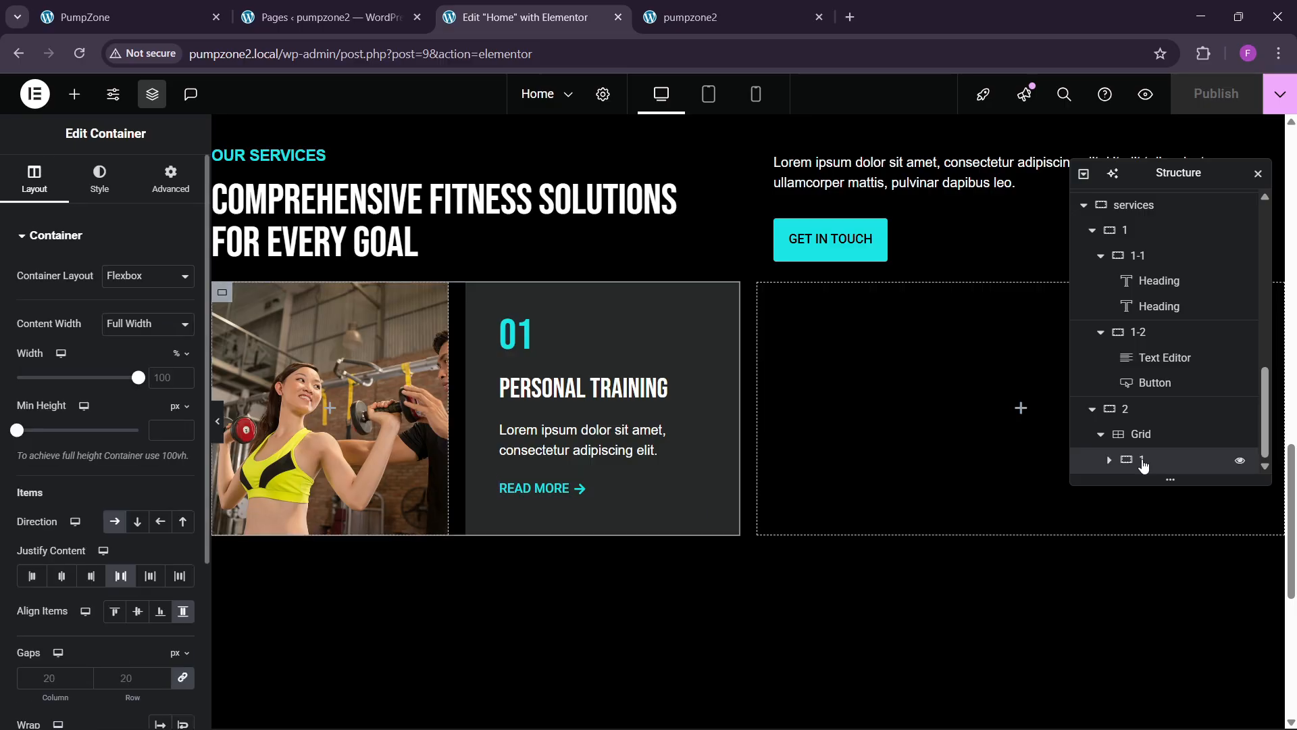
pyautogui.rightClick(1128, 459)
pyautogui.click(1147, 319)
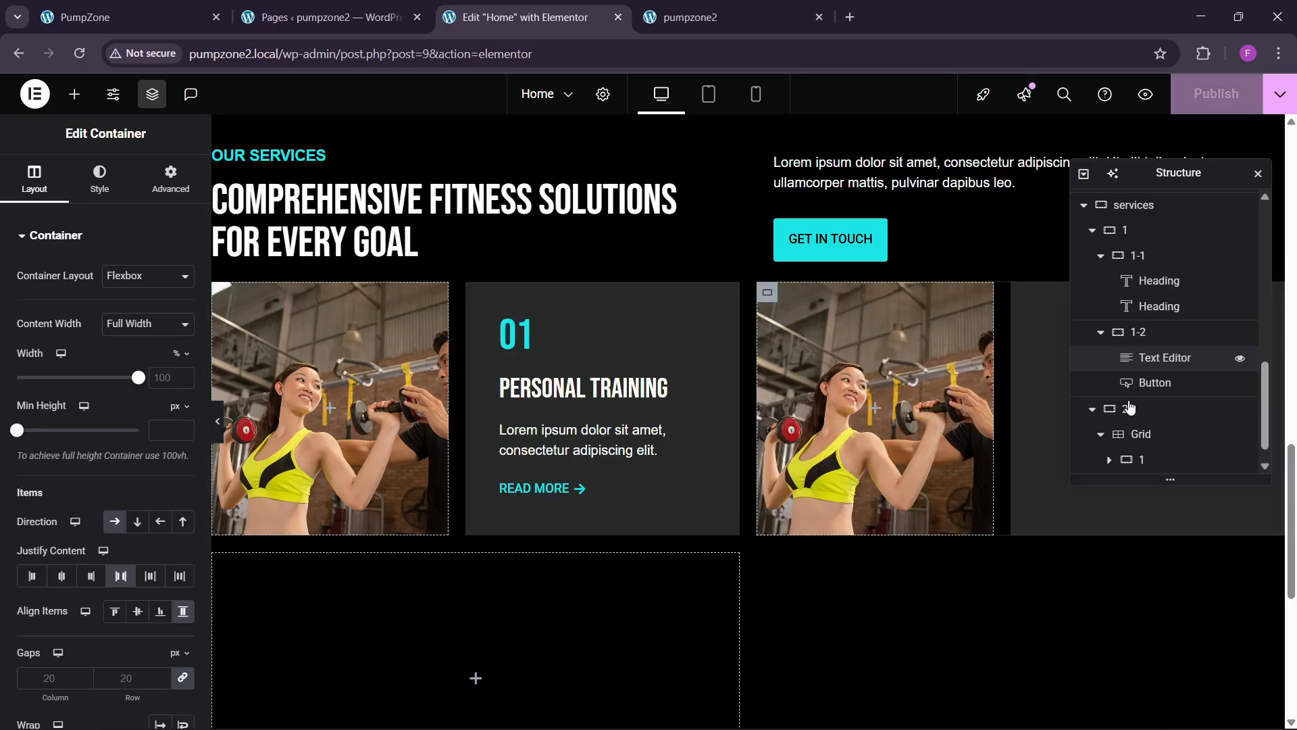
pyautogui.scroll(-1, 1133, 433)
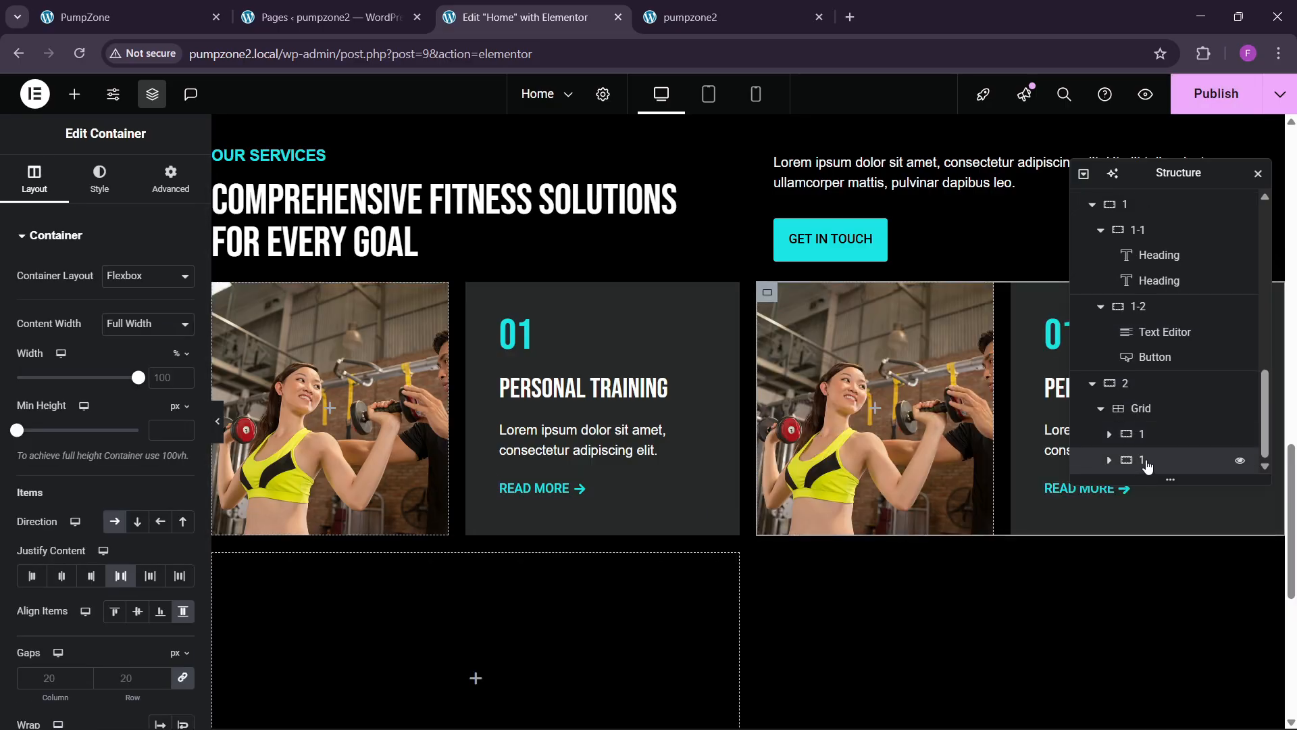
pyautogui.rightClick(1147, 465)
pyautogui.click(1143, 423)
pyautogui.scroll(-1, 1140, 478)
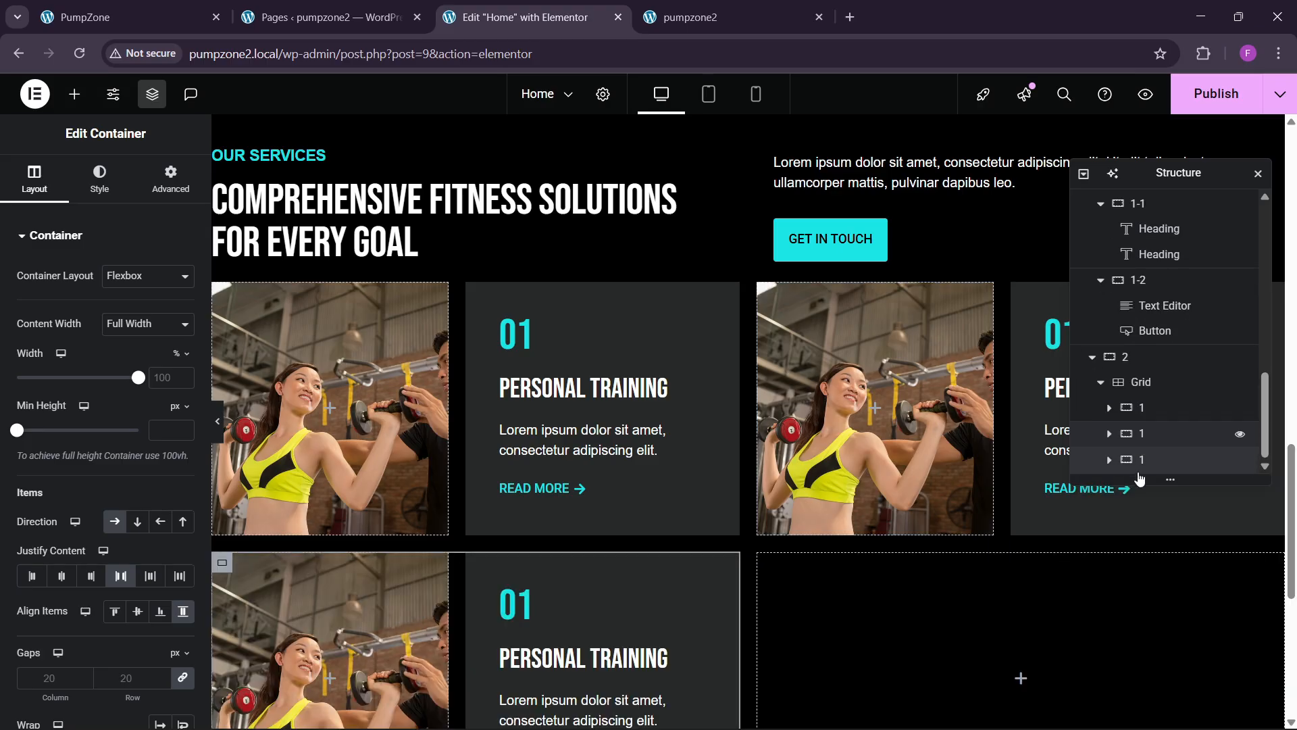
pyautogui.rightClick(1133, 436)
pyautogui.click(1147, 321)
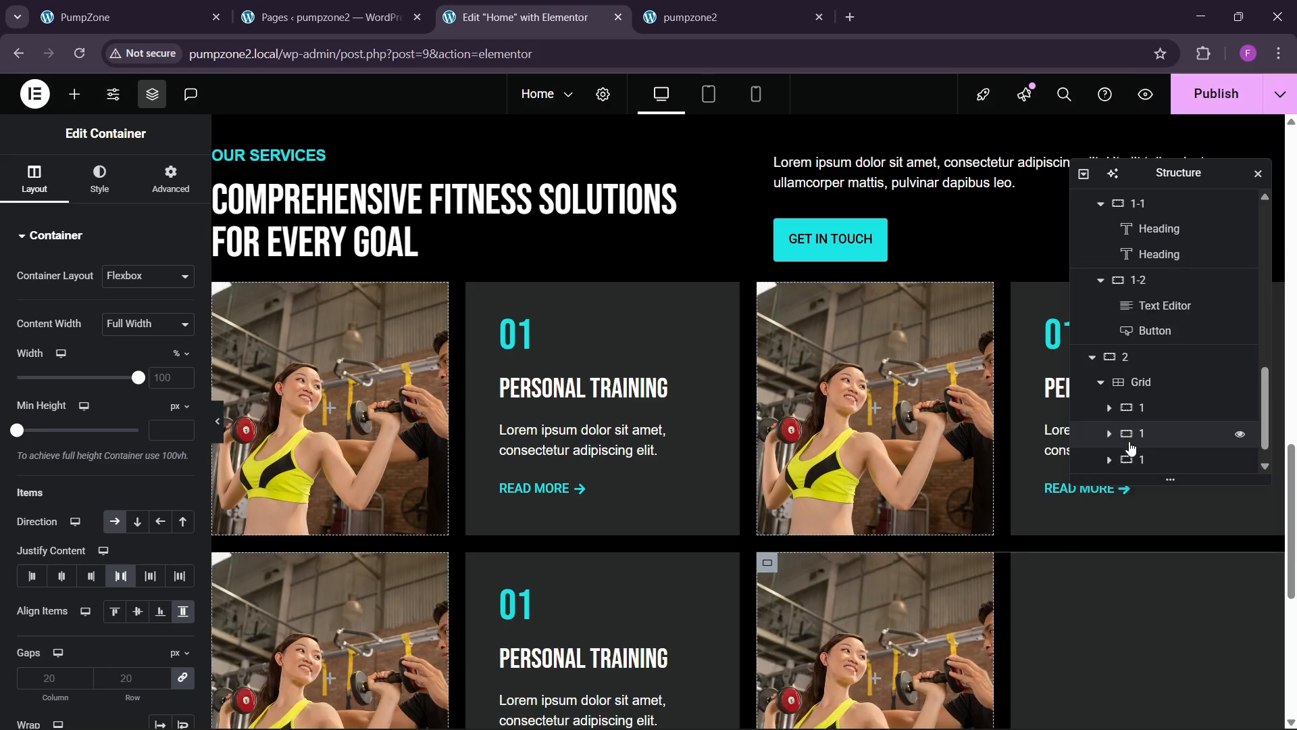
pyautogui.scroll(-1, 1129, 439)
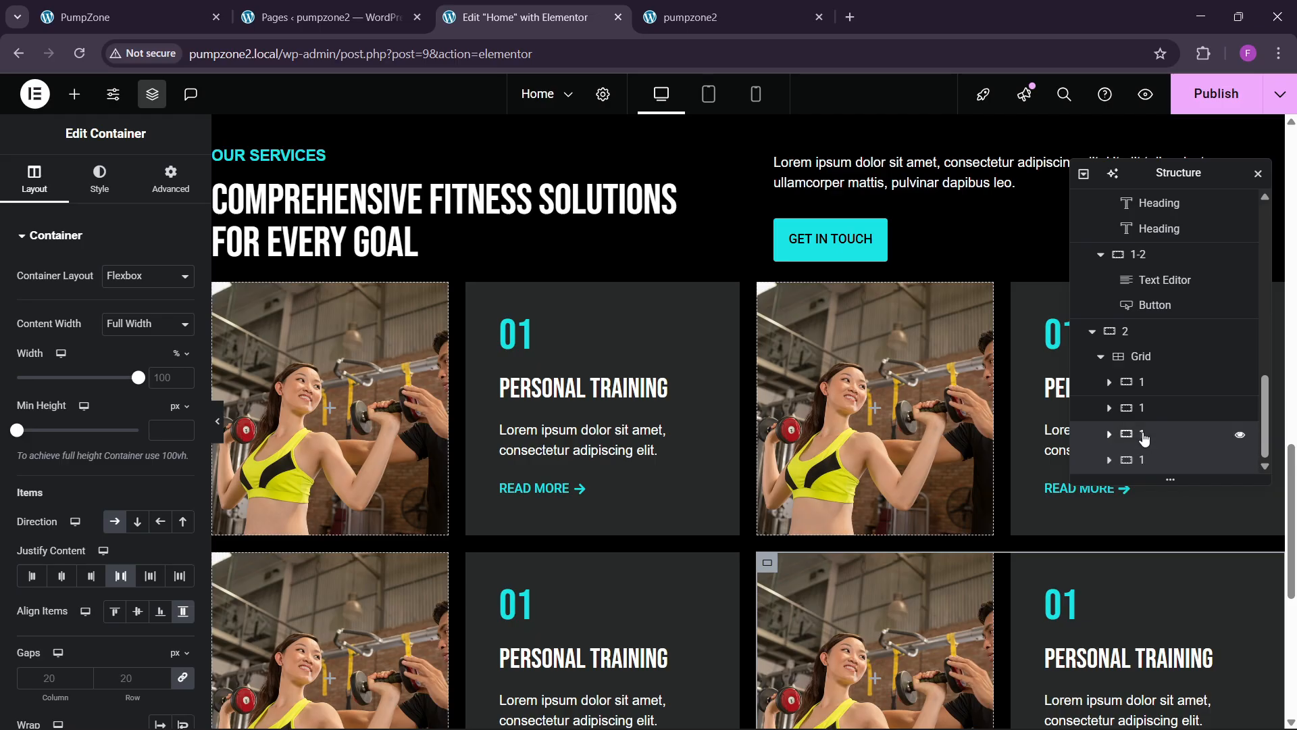
# Step: Set both bottom cards' direction to row-reversed so their text sits left of the photo
pyautogui.click(1144, 439)
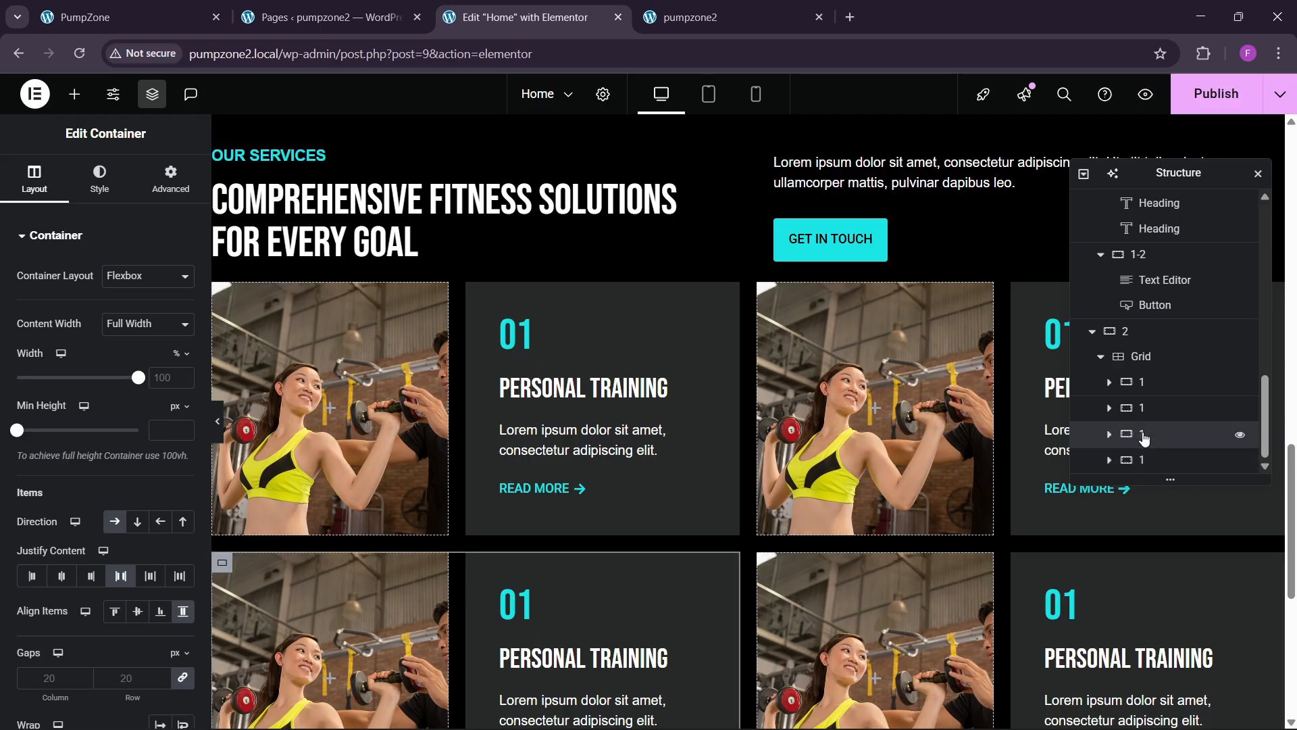
pyautogui.click(161, 523)
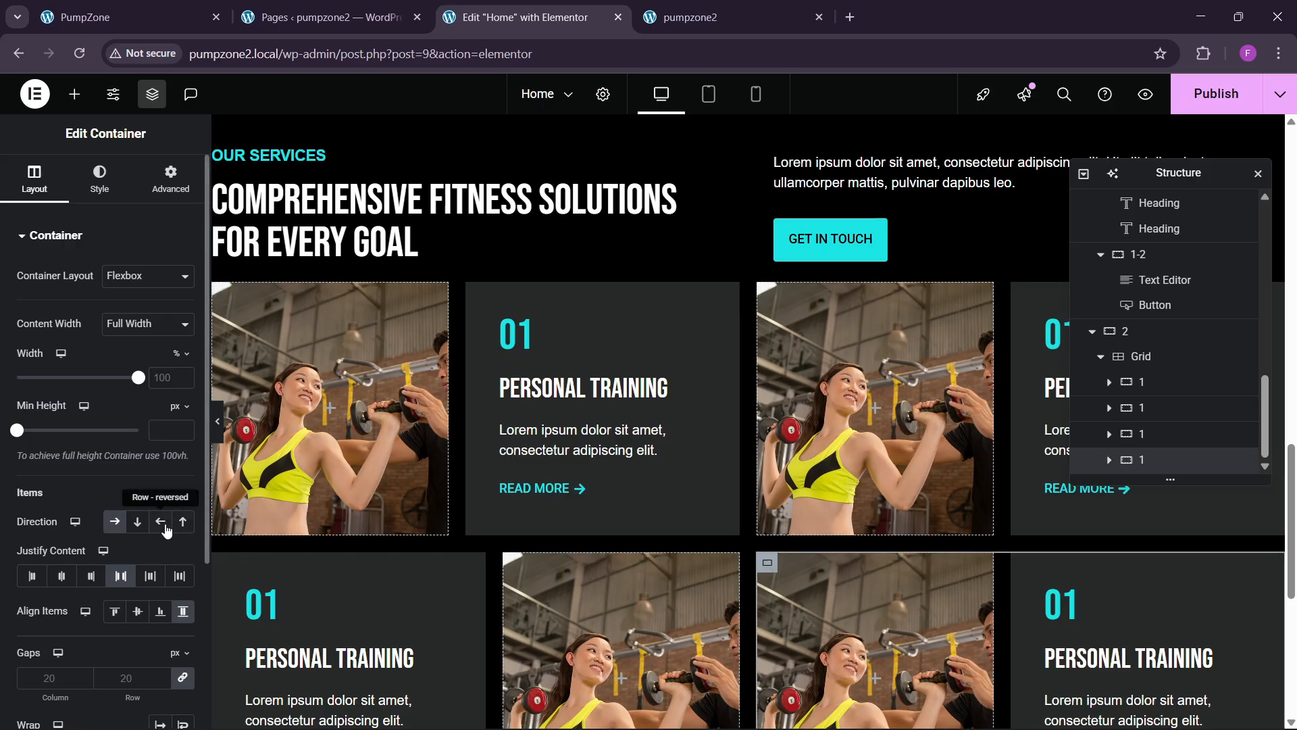
pyautogui.click(160, 520)
pyautogui.scroll(-3, 664, 456)
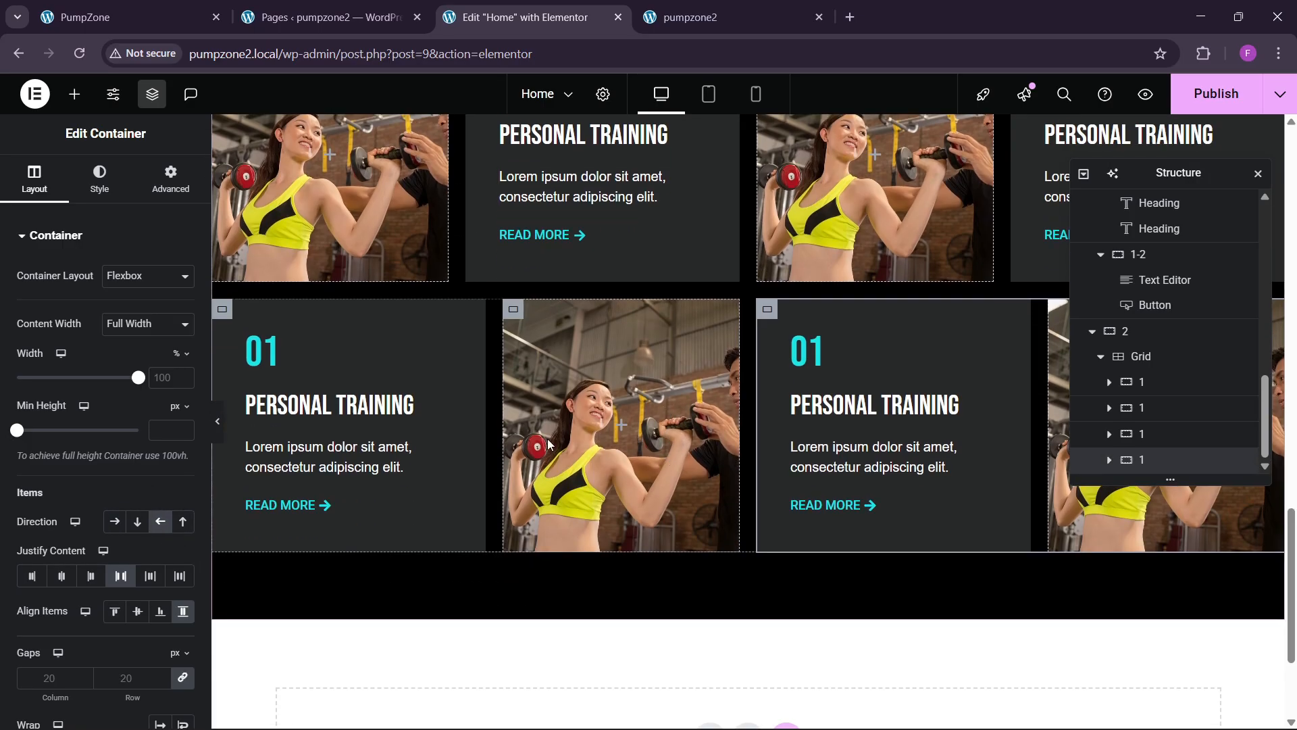
pyautogui.scroll(2, 661, 435)
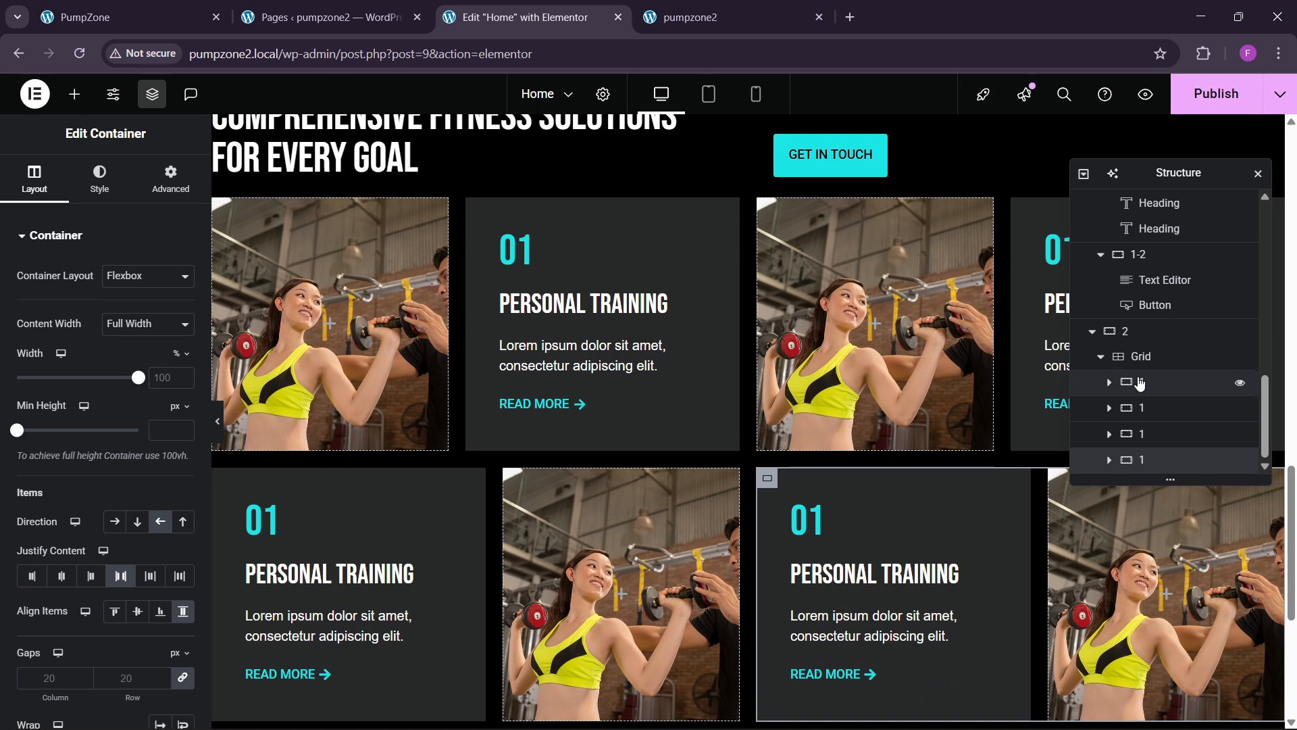
pyautogui.click(1140, 357)
pyautogui.click(99, 179)
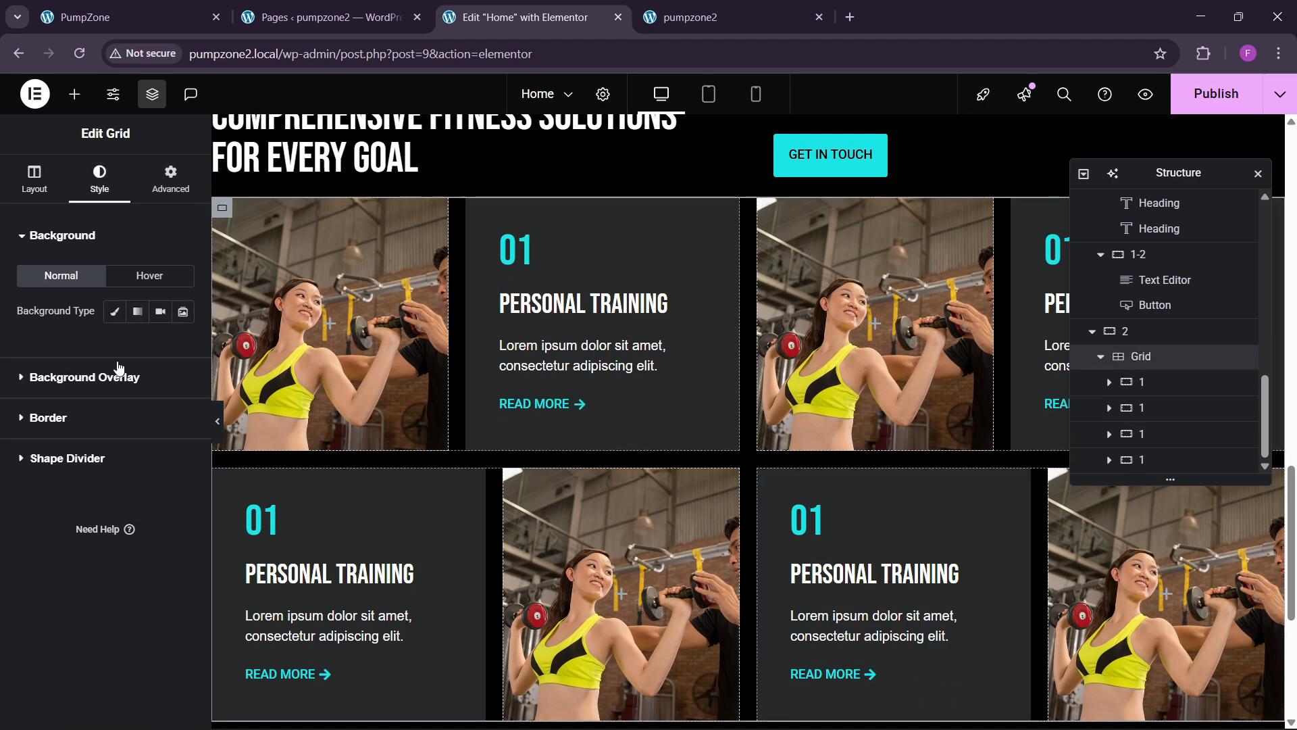
# Step: Set the services grid's linked column and row gaps to 30 px
pyautogui.click(34, 179)
pyautogui.scroll(-4, 100, 525)
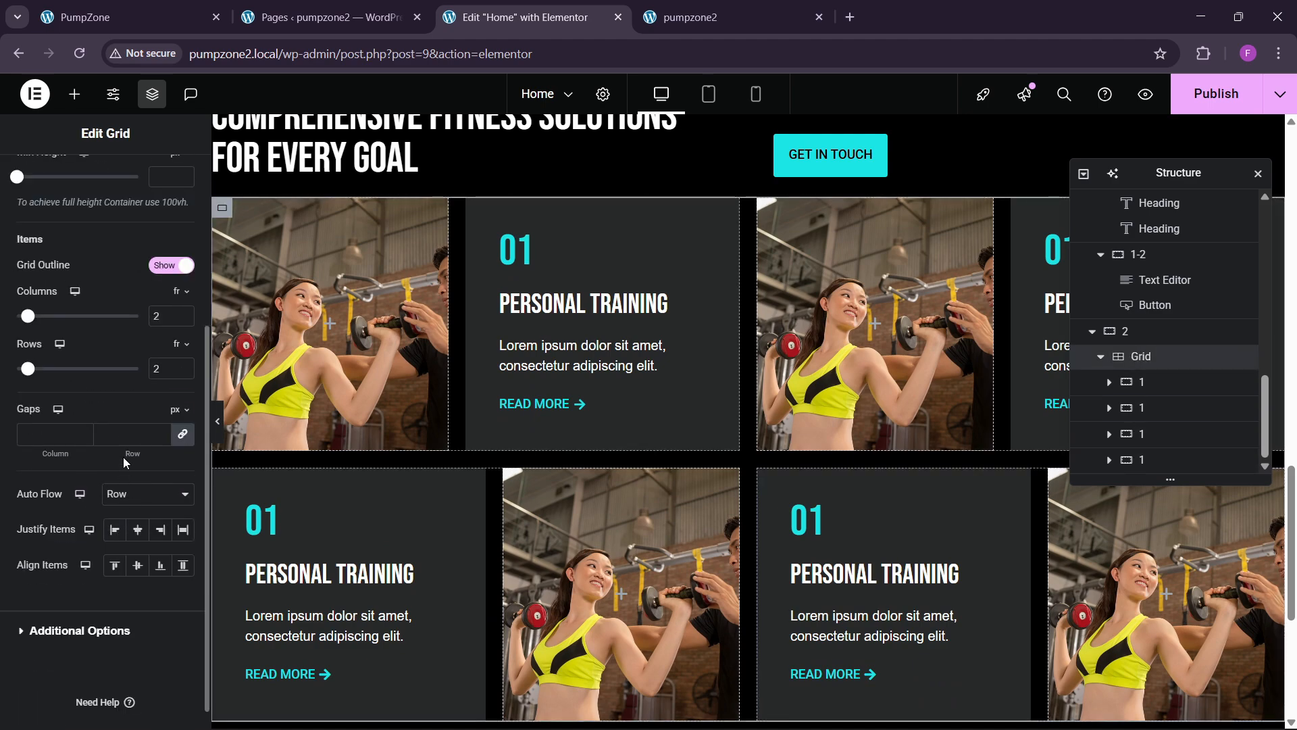
pyautogui.write('30')
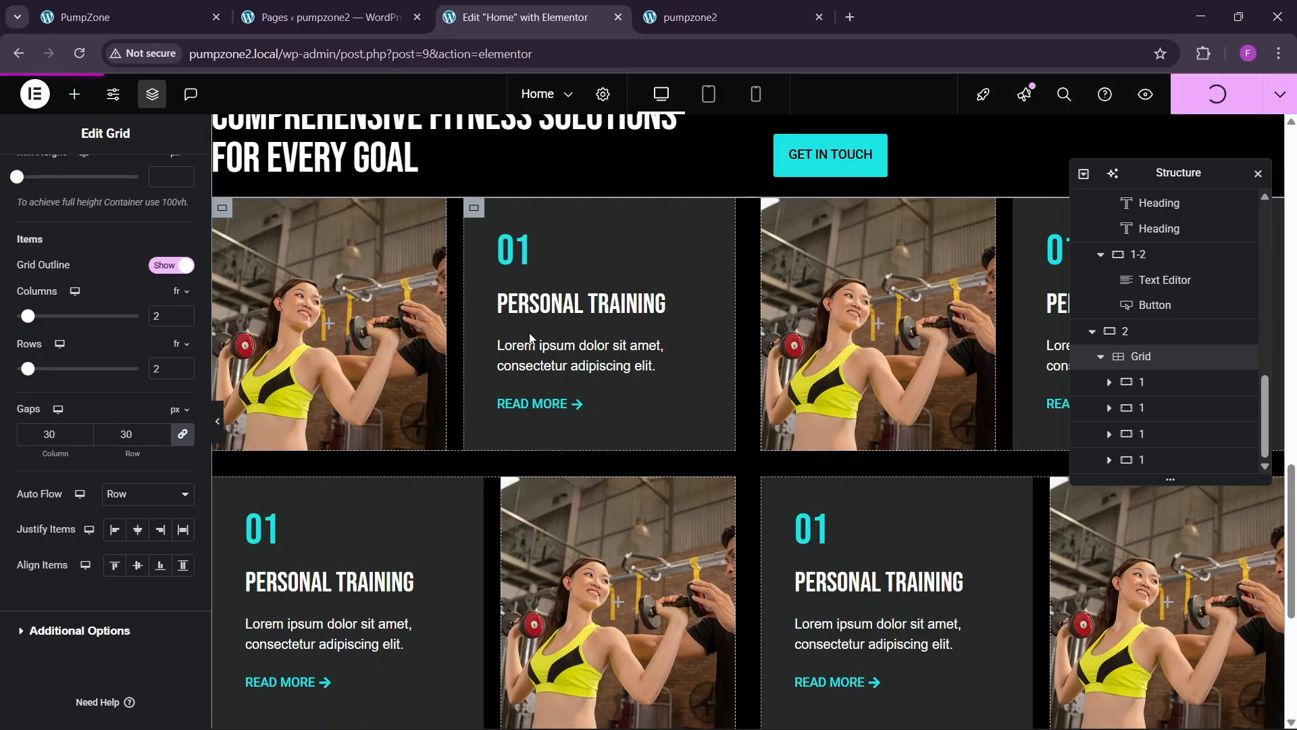
# Step: Reload the live PumpZone page to check the updated services grid
pyautogui.click(669, 17)
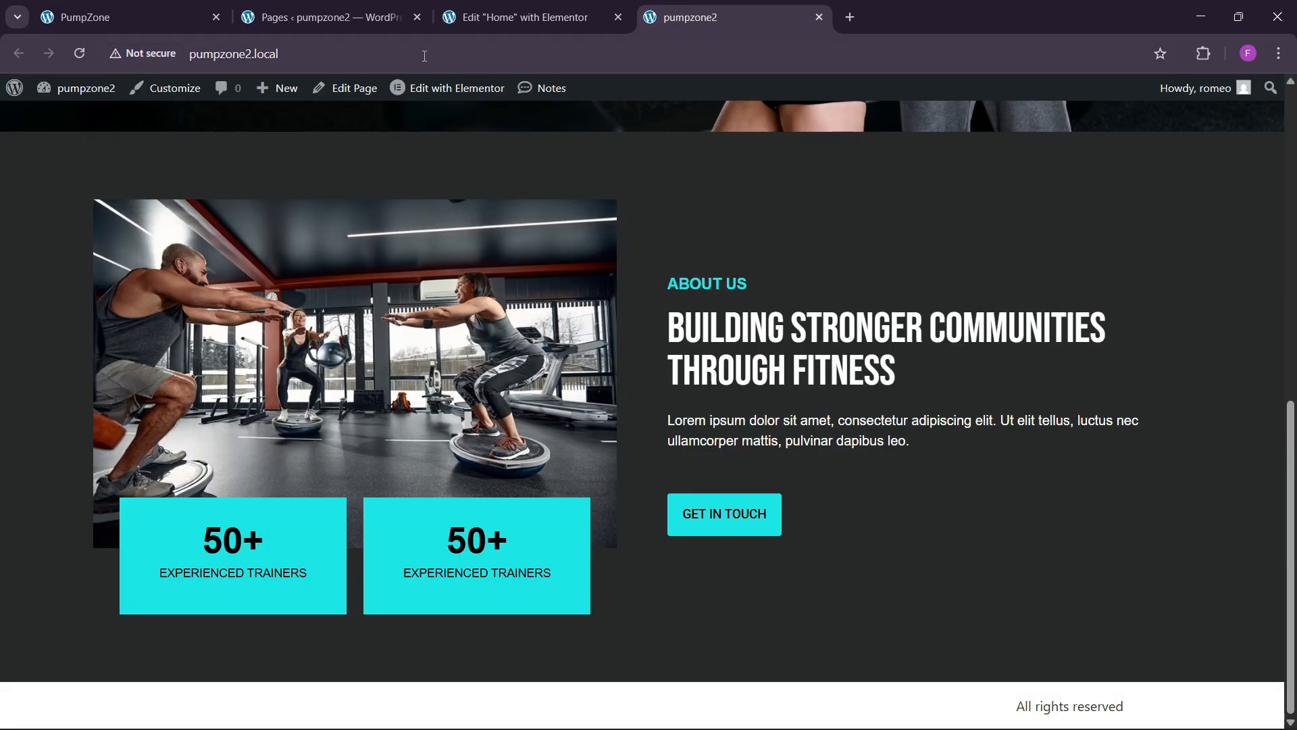
pyautogui.click(387, 49)
pyautogui.press('Return')
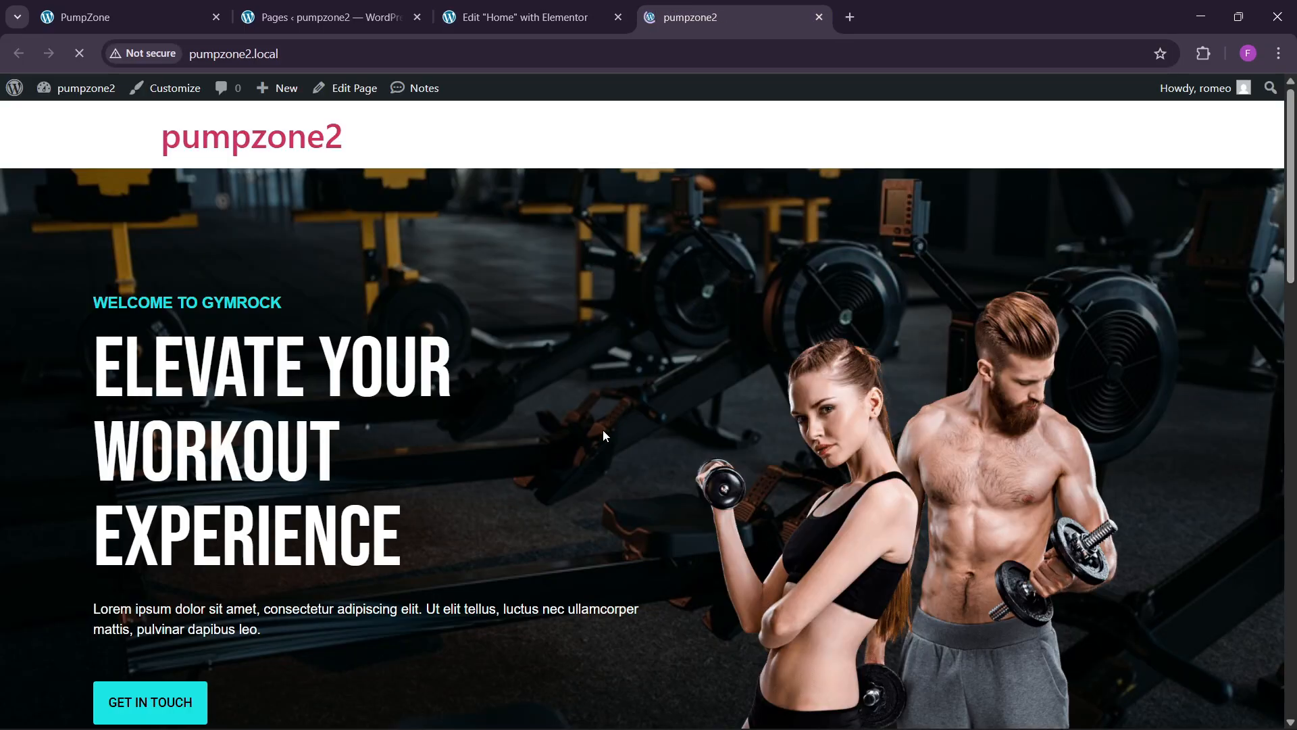
pyautogui.scroll(-20, 603, 435)
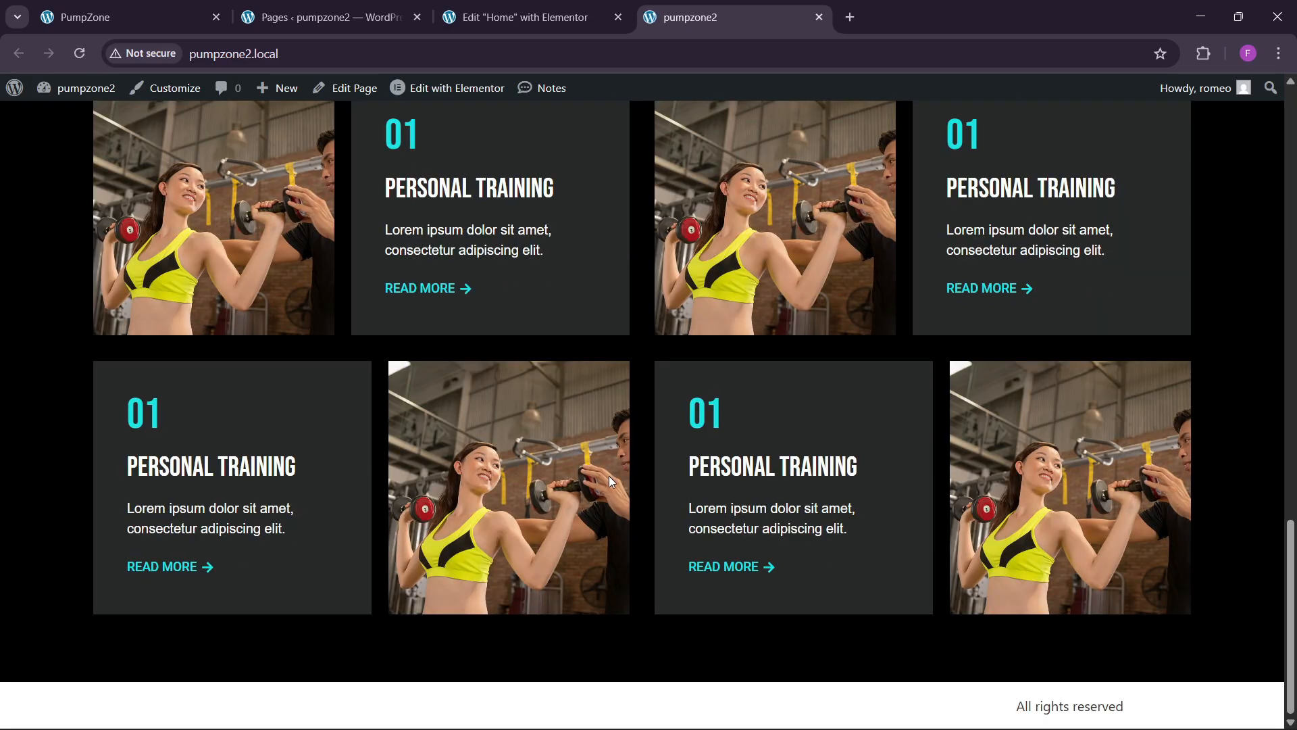
pyautogui.scroll(1, 574, 432)
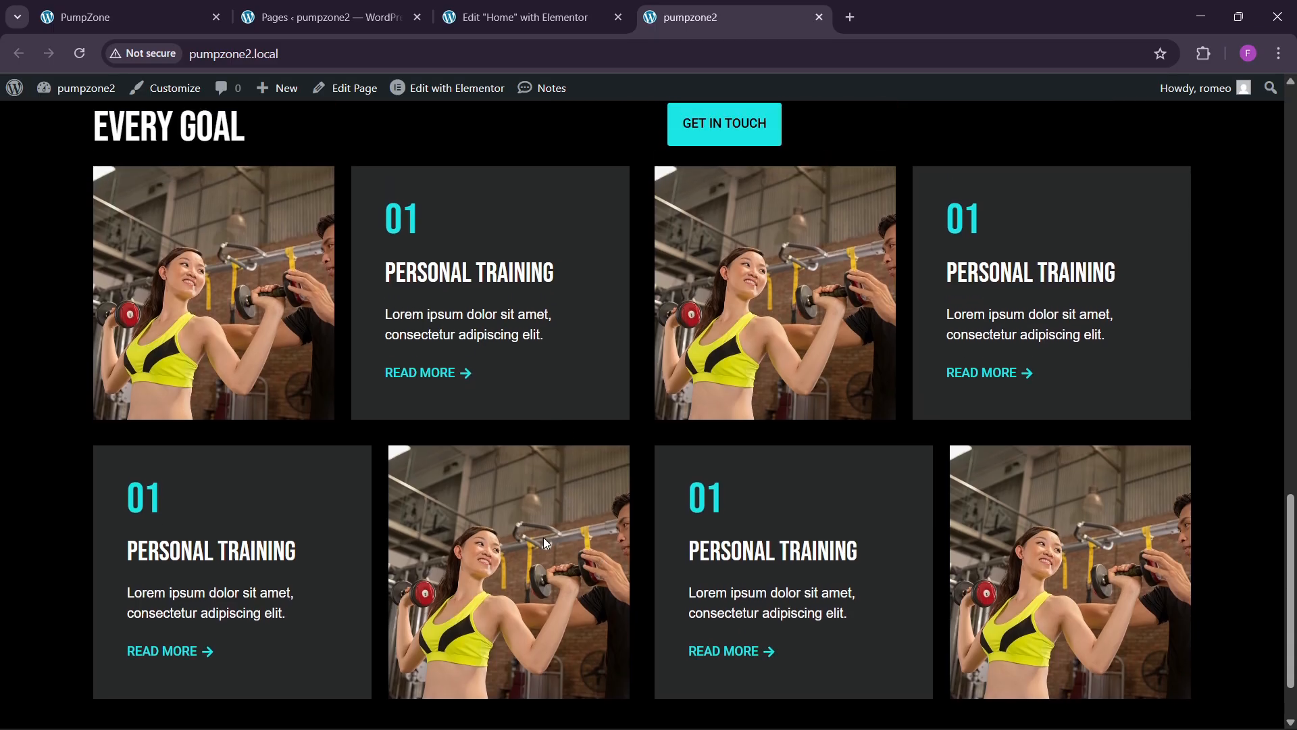
# Step: Compare with the reference GYMROCK page, then return to the Home editor's services header
pyautogui.click(168, 17)
pyautogui.scroll(-10, 513, 440)
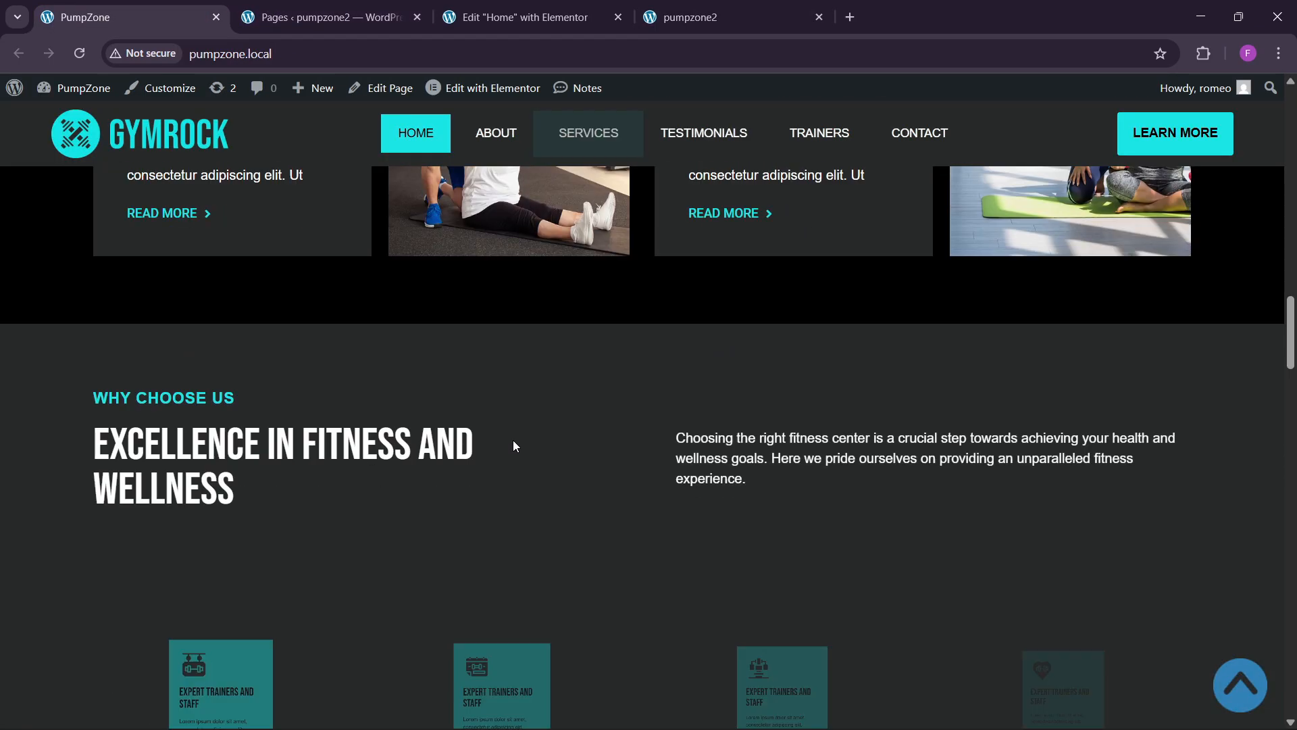
pyautogui.scroll(2, 517, 438)
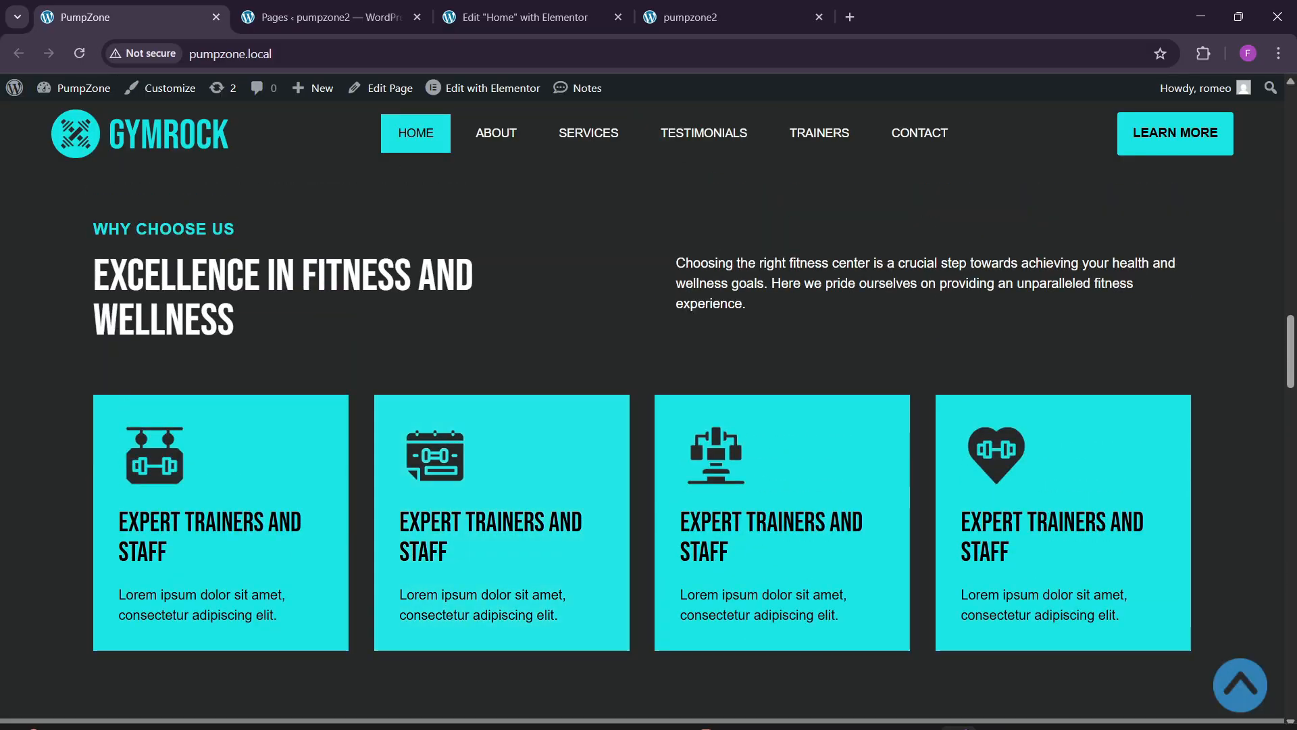
pyautogui.click(526, 17)
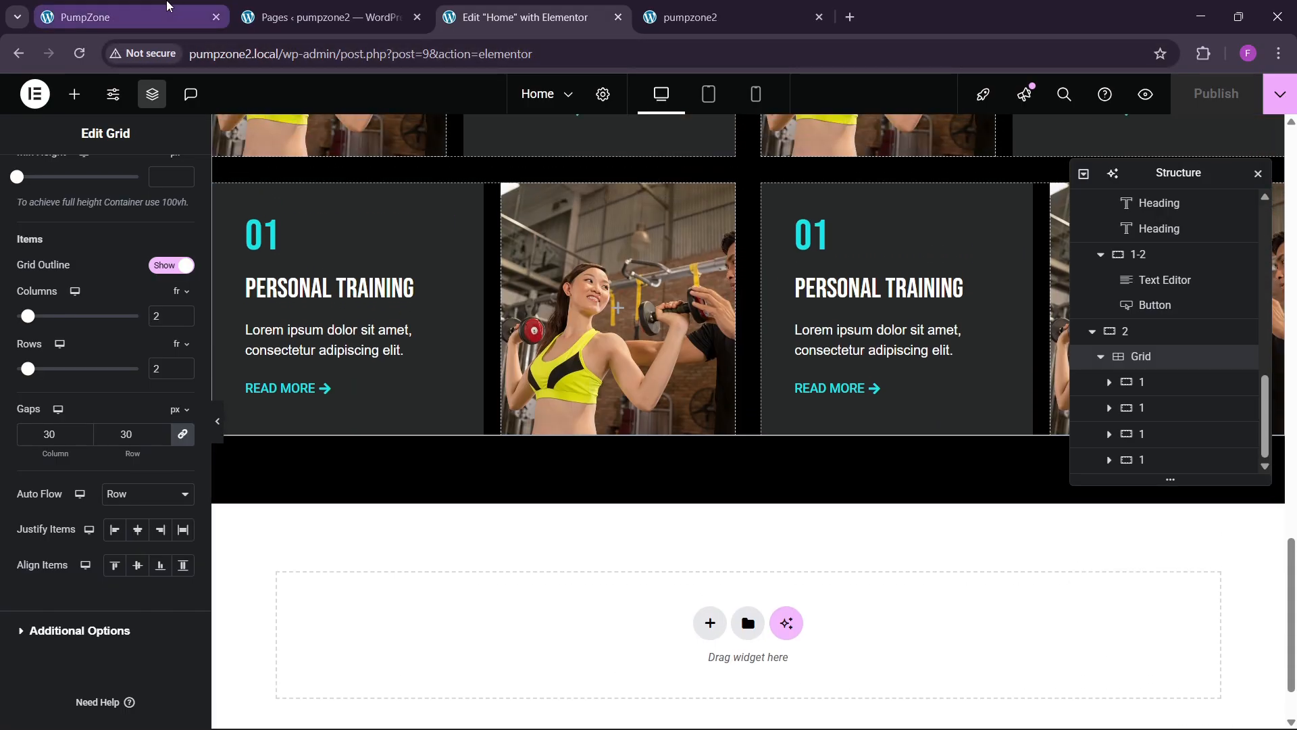
pyautogui.click(168, 9)
pyautogui.scroll(2, 390, 370)
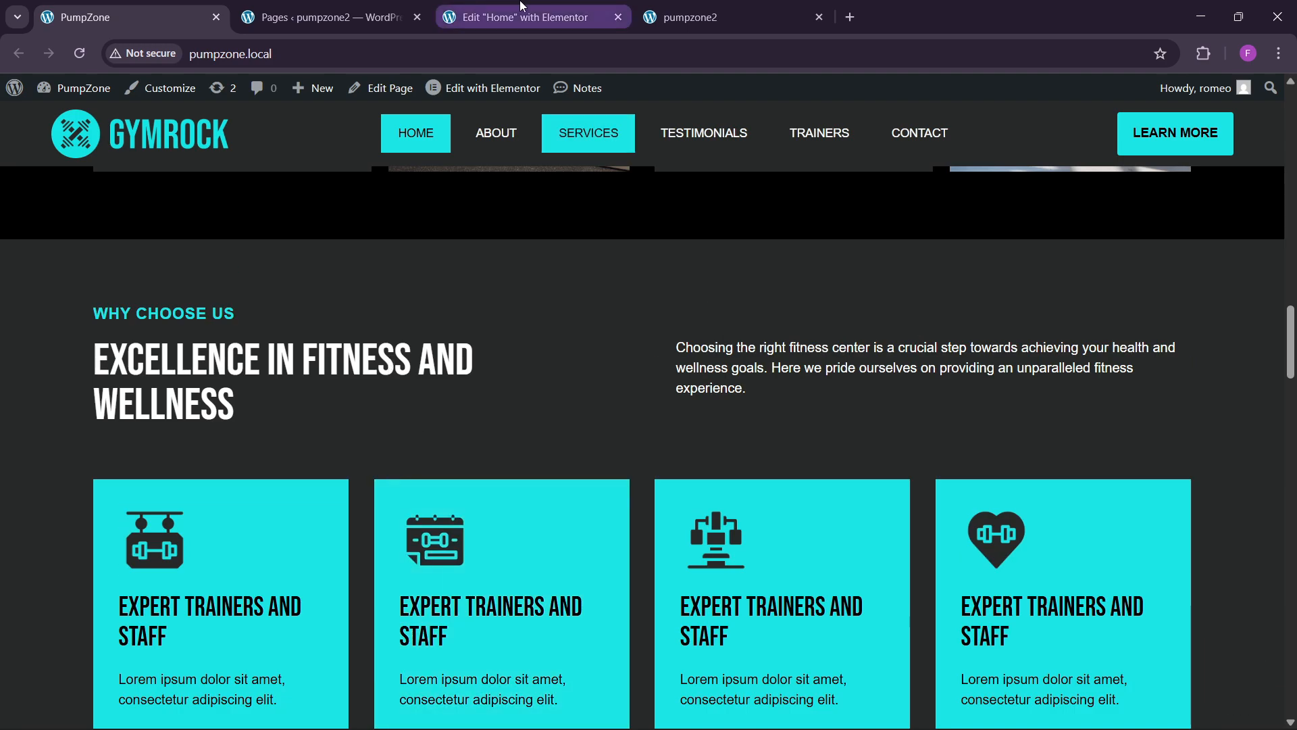
pyautogui.click(525, 17)
pyautogui.scroll(-1, 550, 457)
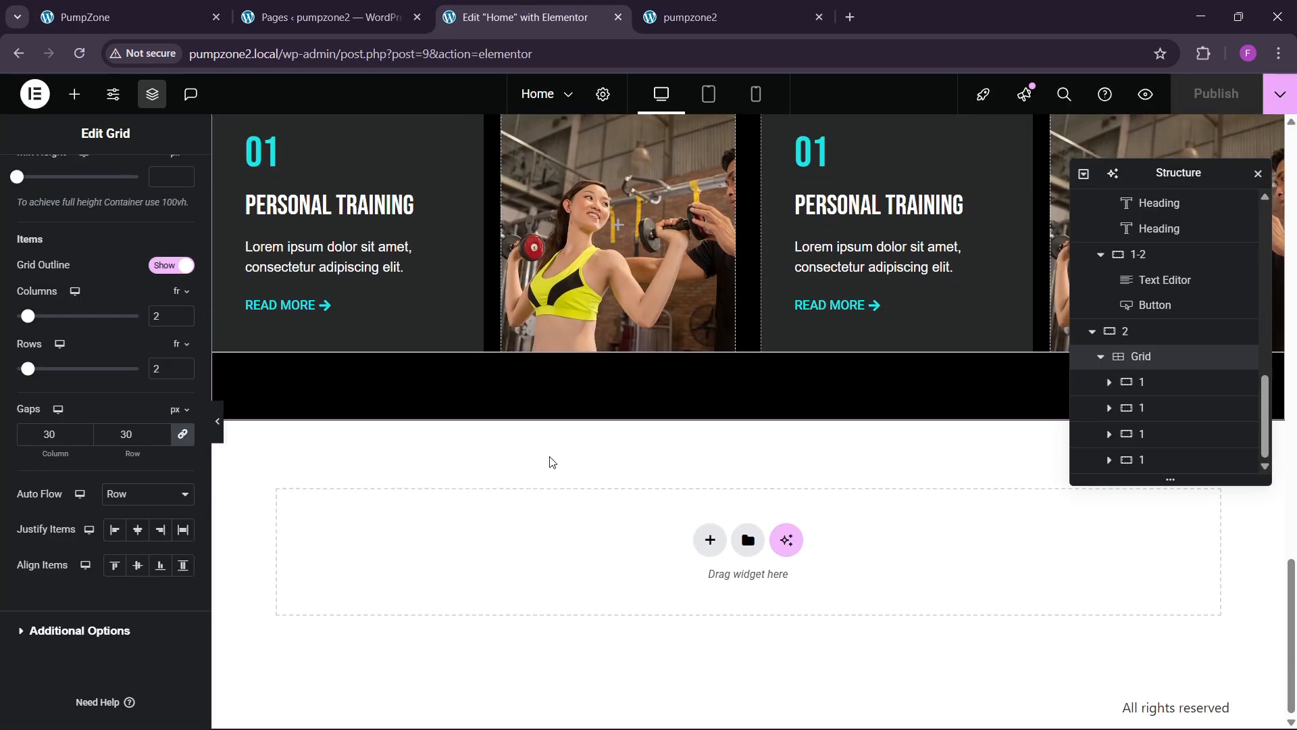
pyautogui.click(128, 17)
pyautogui.scroll(1, 517, 291)
pyautogui.click(525, 17)
pyautogui.scroll(10, 696, 471)
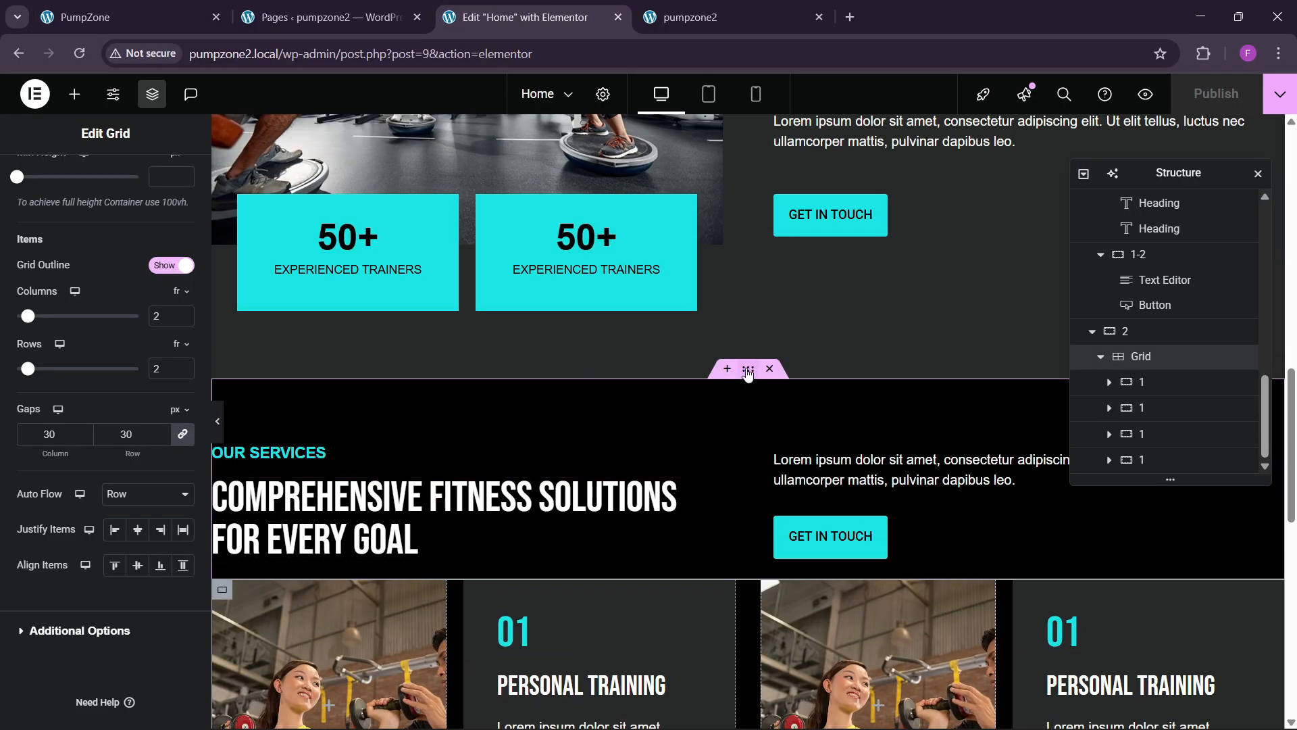
# Step: Duplicate the services section so a copy appears below the original
pyautogui.click(748, 374)
pyautogui.rightClick(748, 373)
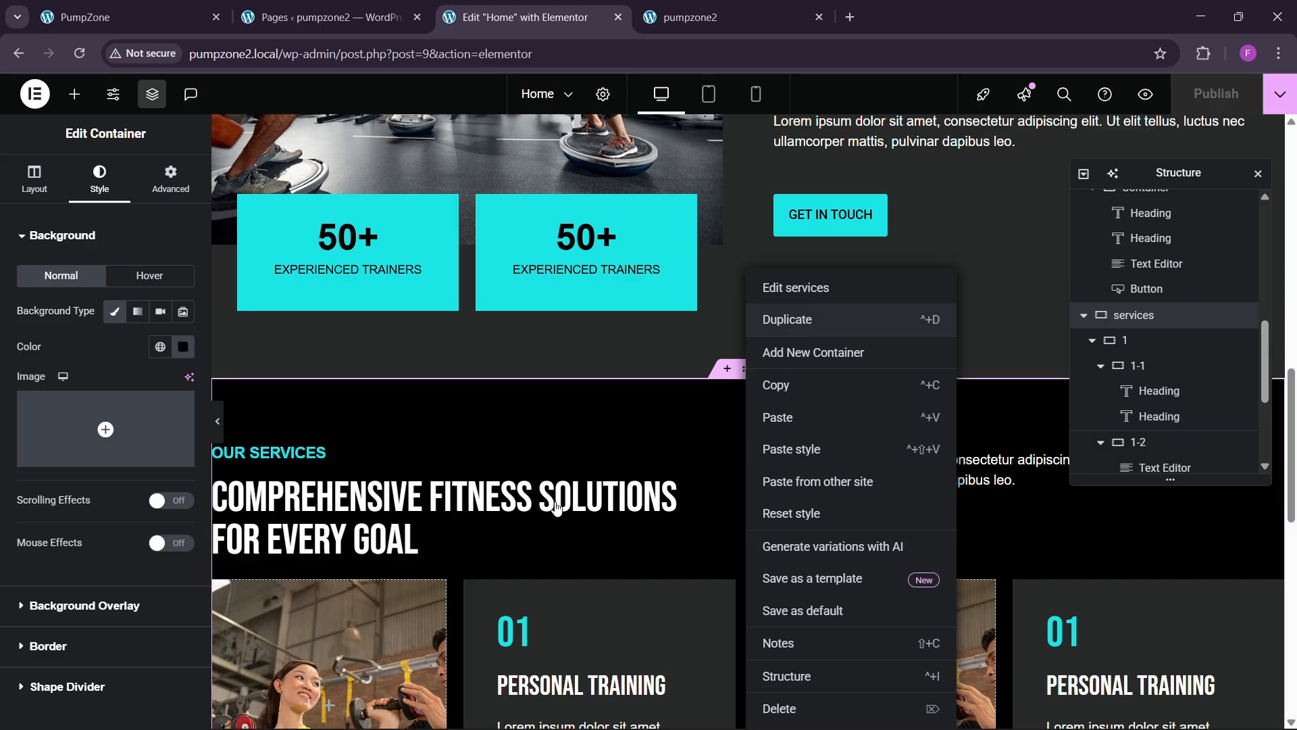
pyautogui.scroll(-12, 525, 525)
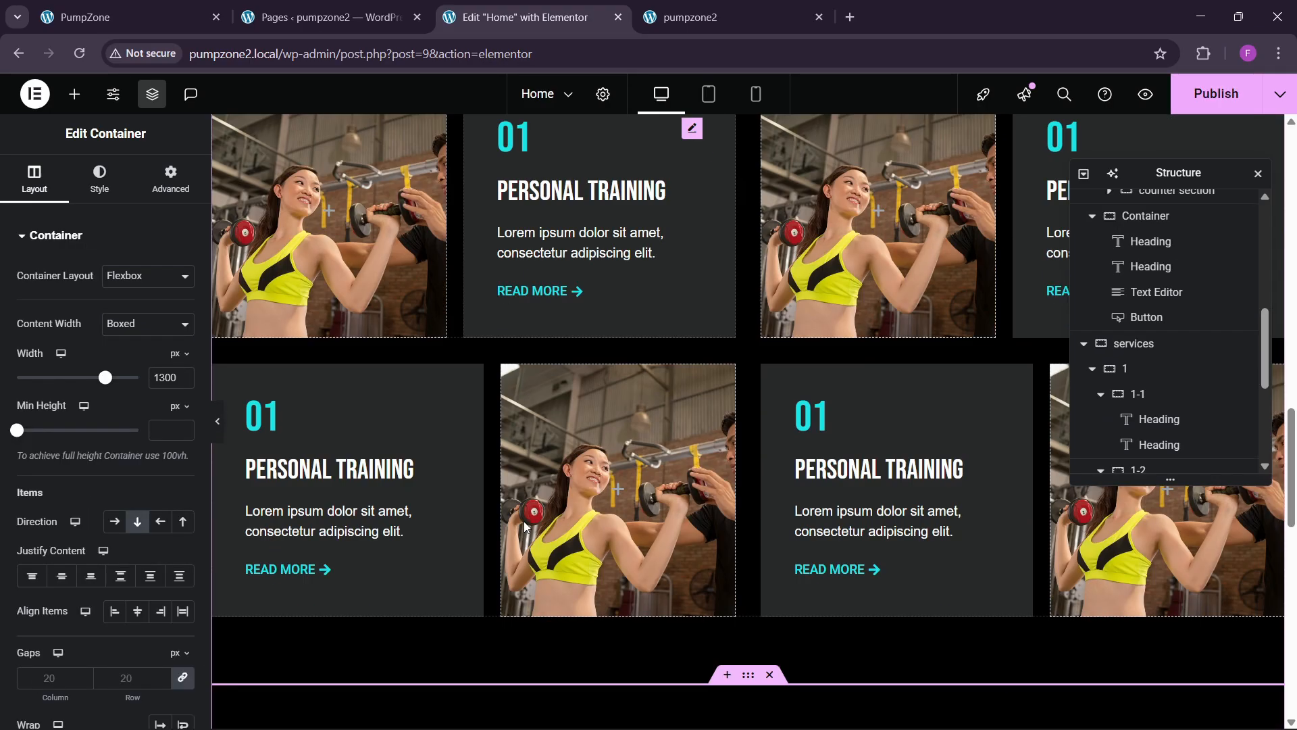
pyautogui.scroll(-2, 525, 527)
pyautogui.click(162, 10)
pyautogui.scroll(2, 433, 396)
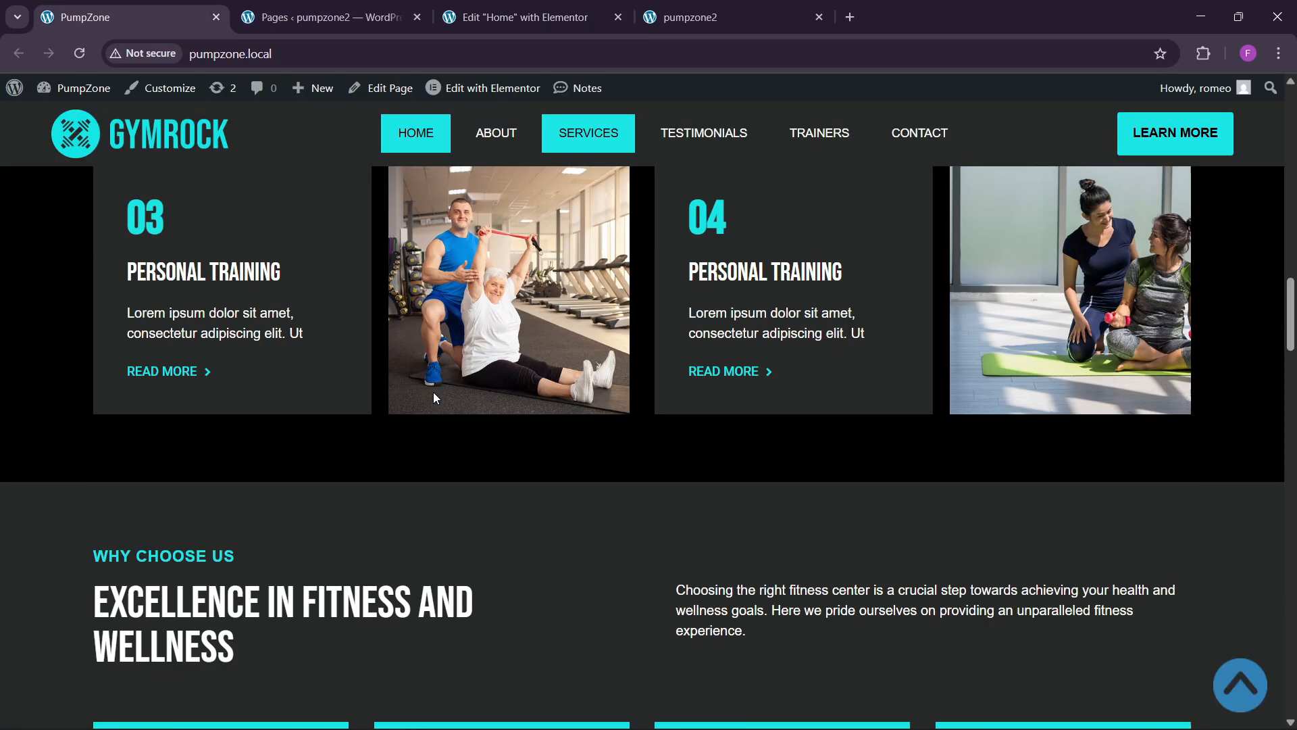
pyautogui.scroll(-4, 439, 412)
pyautogui.click(527, 12)
pyautogui.scroll(3, 670, 493)
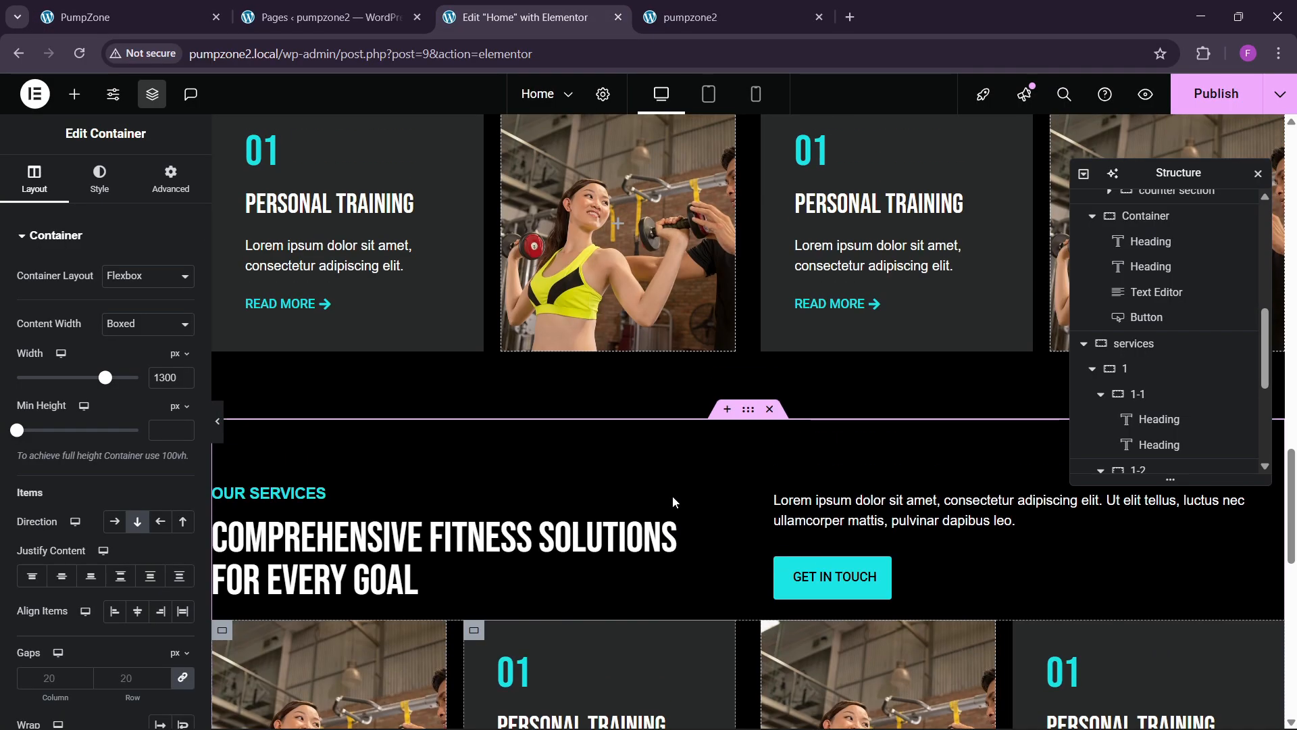
pyautogui.scroll(-2, 671, 496)
pyautogui.scroll(3, 671, 496)
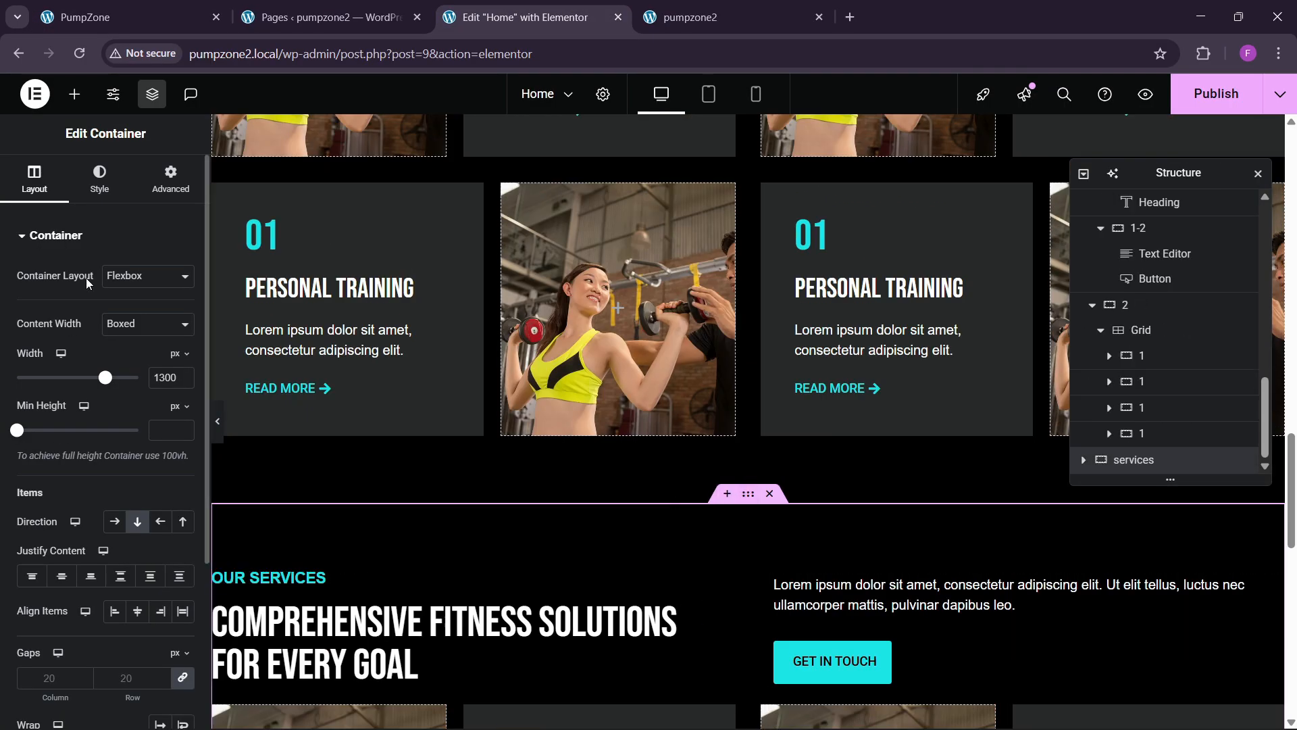
# Step: Give the copied section a classic background in the global bg theme colour
pyautogui.click(110, 195)
pyautogui.click(160, 346)
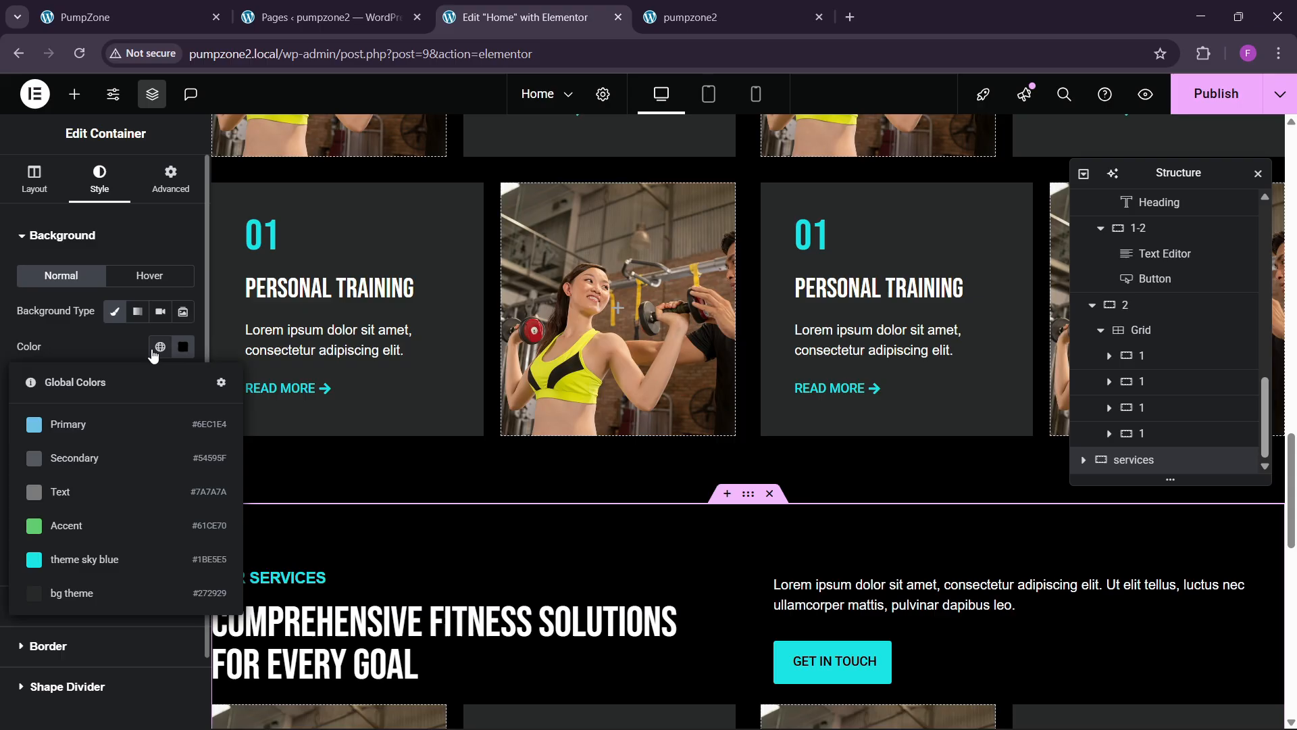
pyautogui.click(122, 593)
pyautogui.scroll(-4, 556, 539)
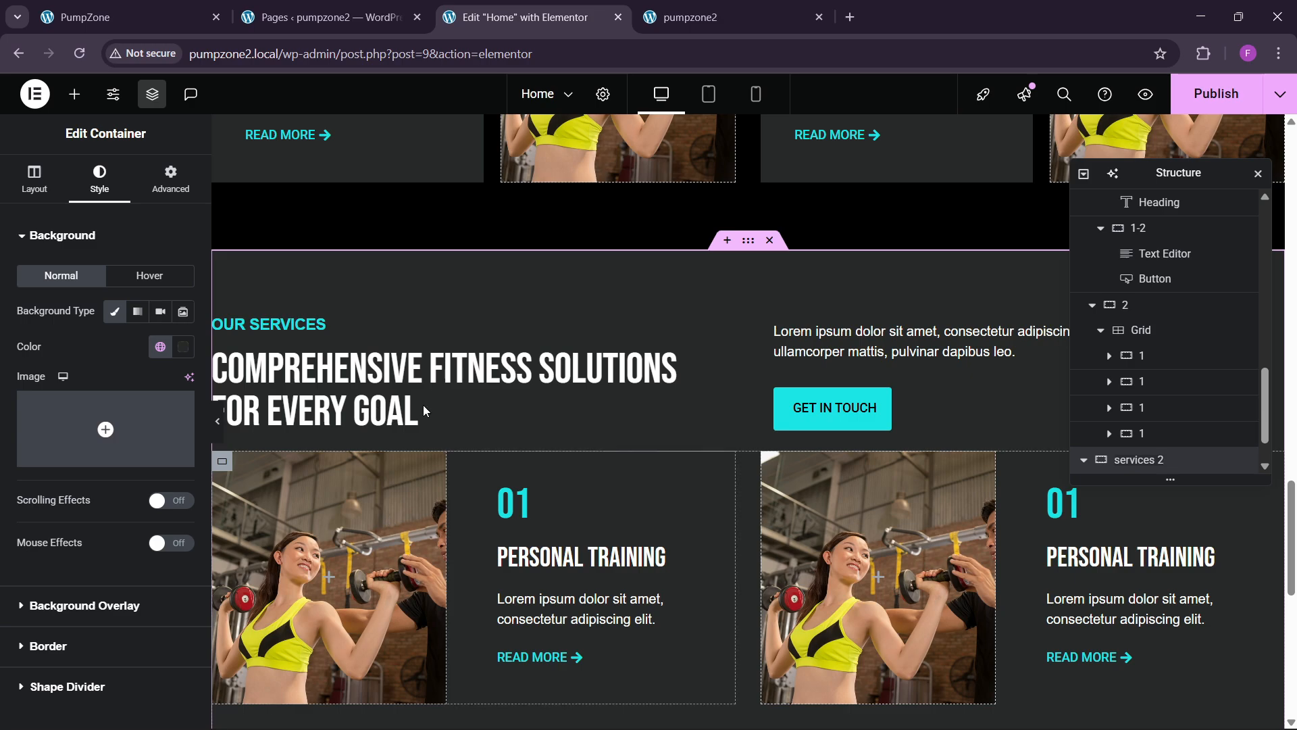
# Step: Set the first services section's card grid gap to 60 px
pyautogui.scroll(4, 631, 433)
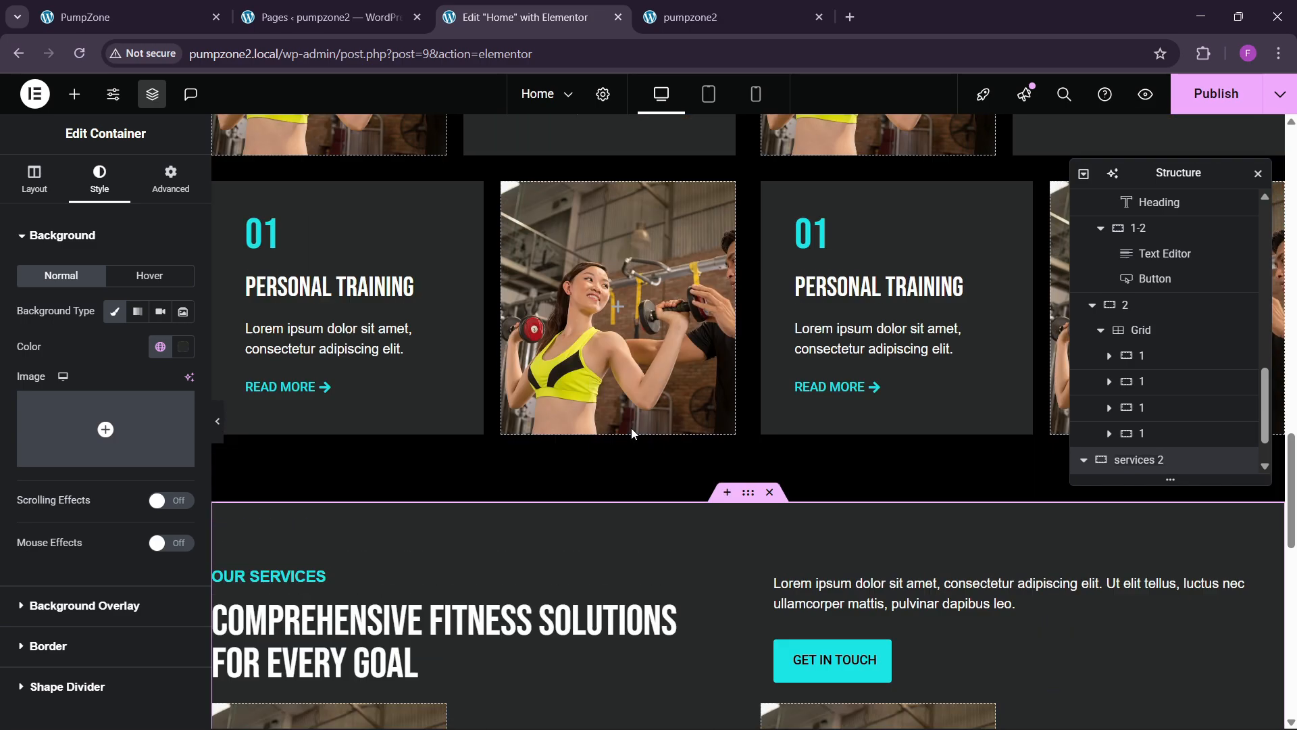
pyautogui.scroll(-8, 631, 433)
pyautogui.scroll(5, 746, 299)
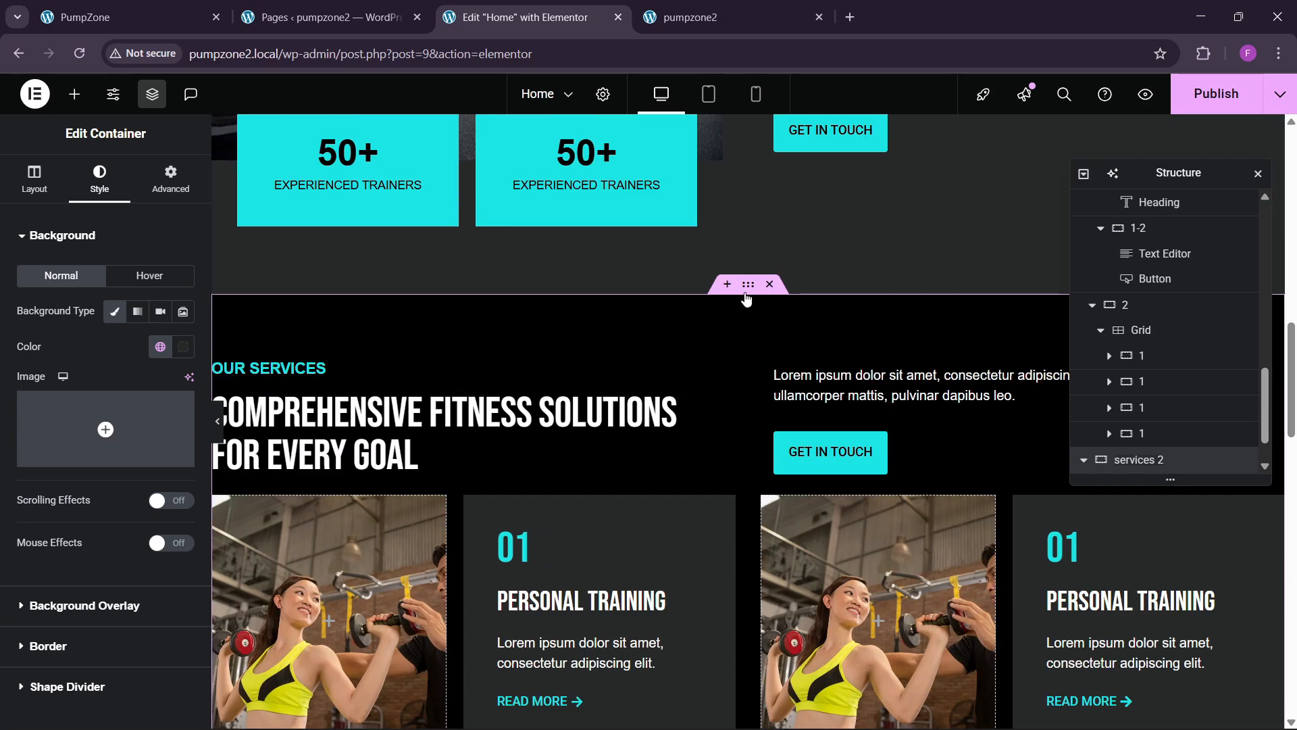
pyautogui.click(34, 179)
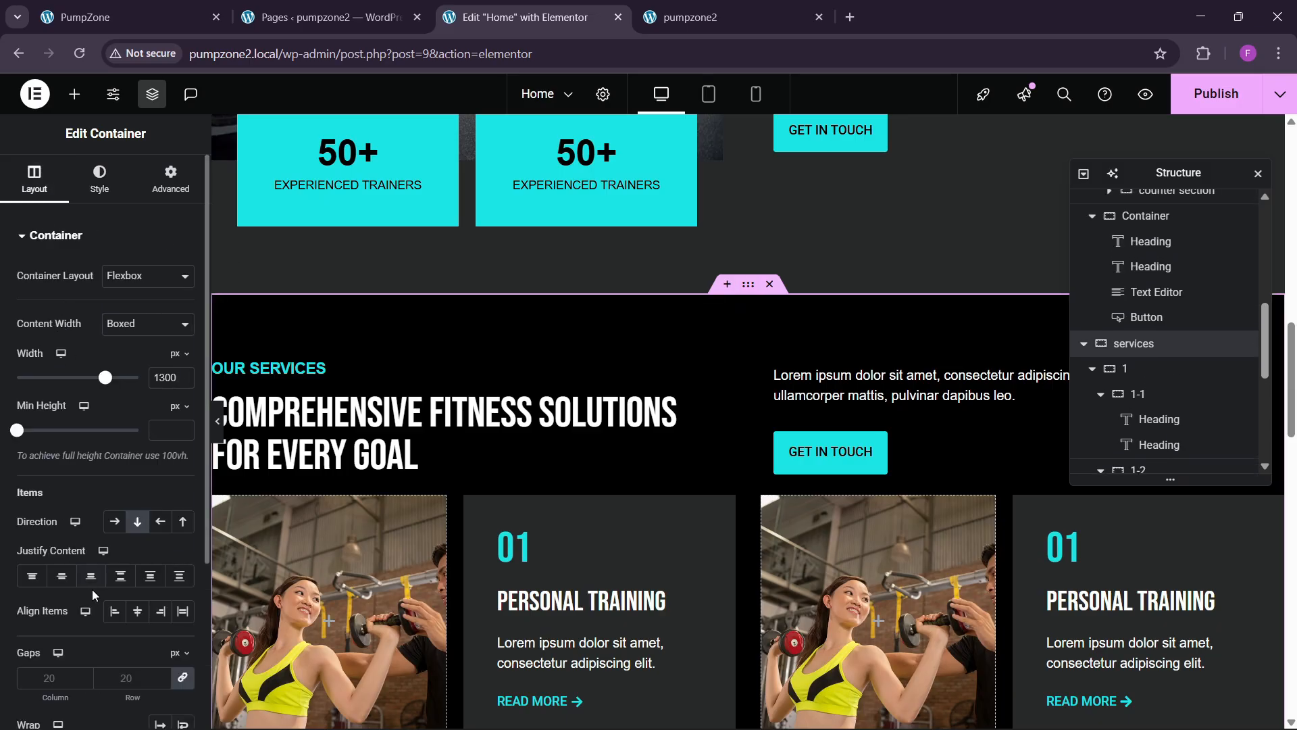
pyautogui.click(1092, 369)
pyautogui.click(1092, 395)
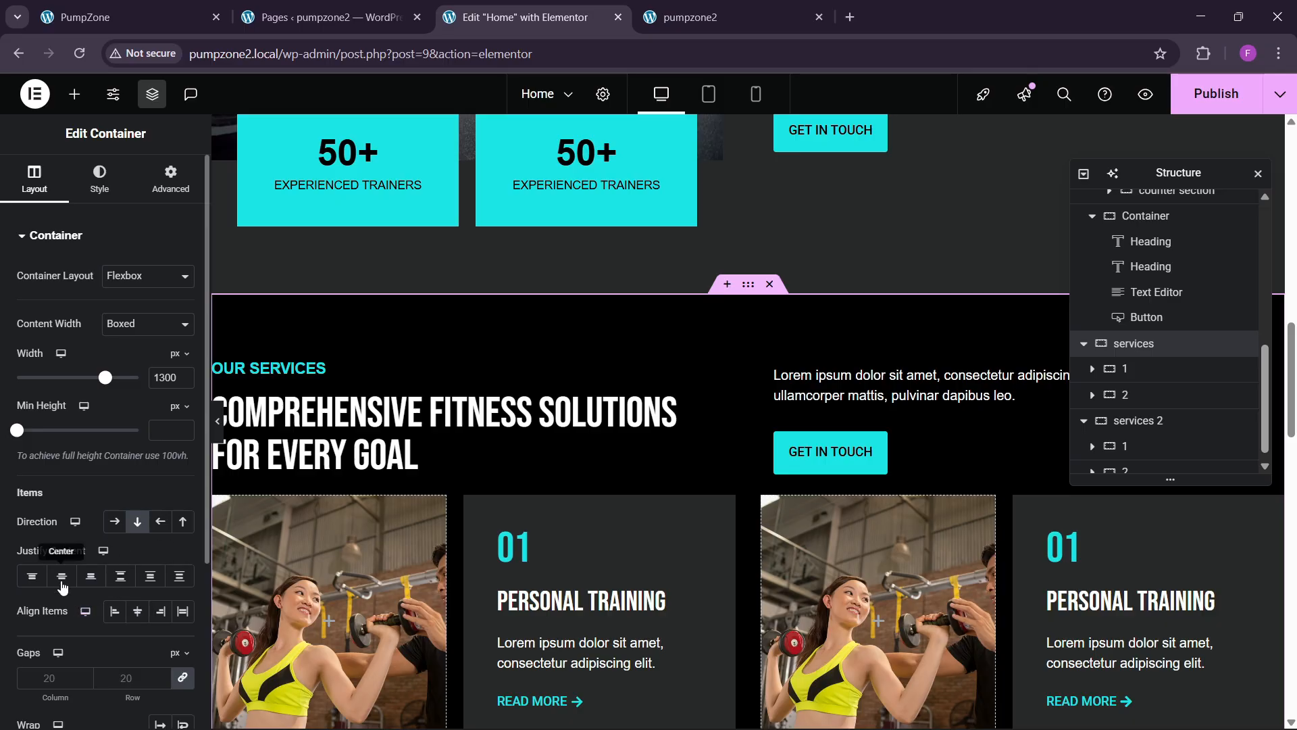
pyautogui.click(141, 677)
pyautogui.write('60')
pyautogui.scroll(-9, 598, 463)
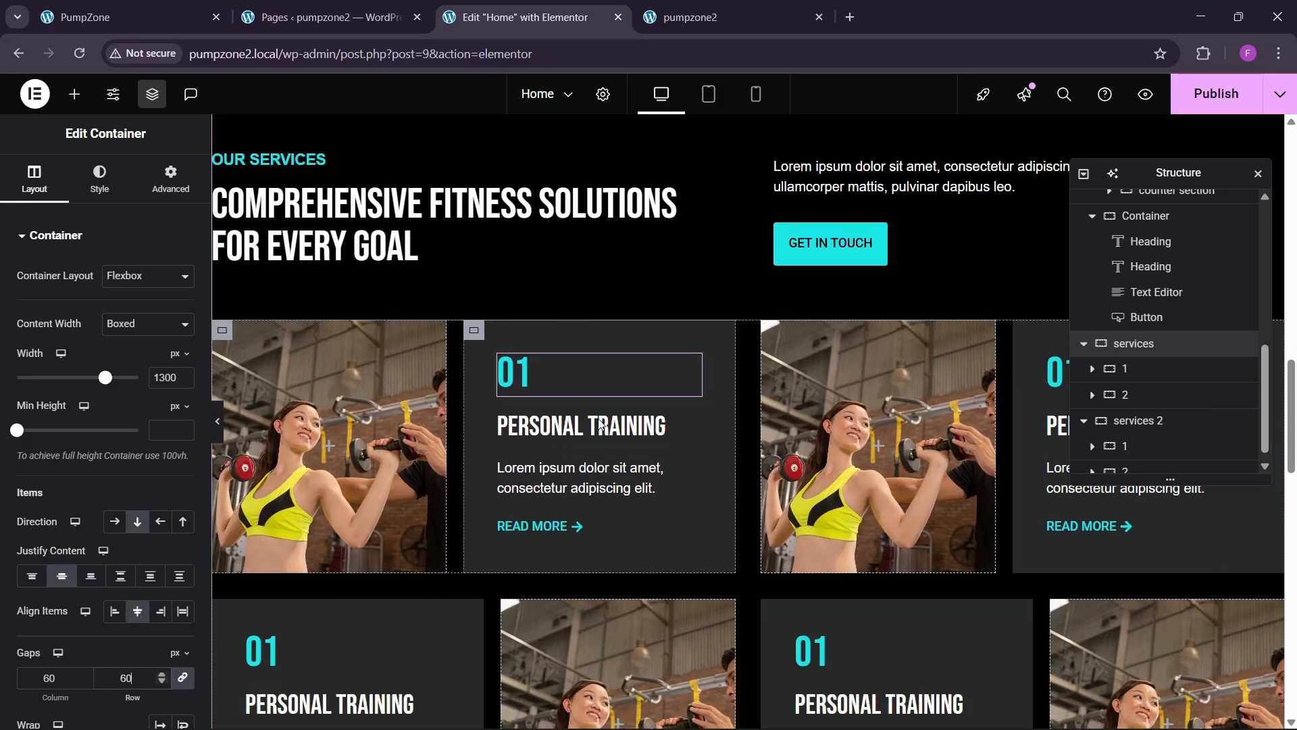
pyautogui.scroll(-4, 679, 473)
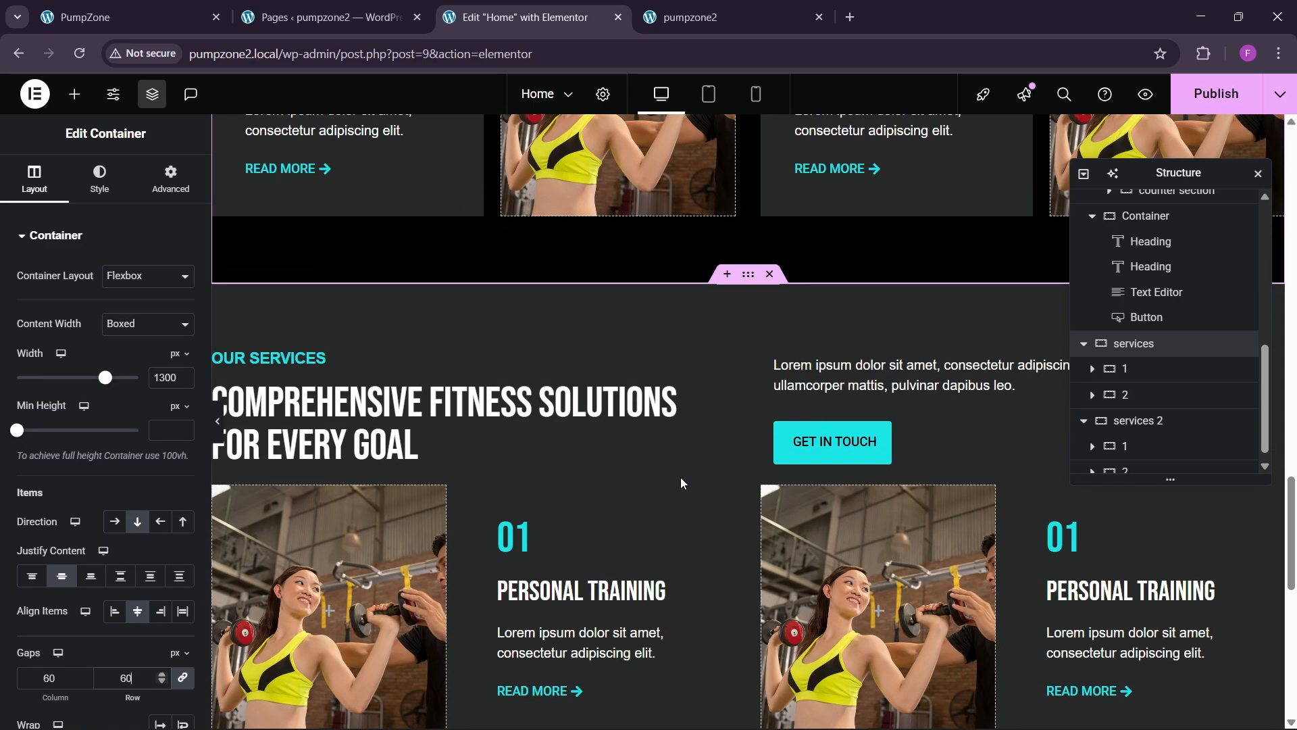
# Step: Set the services 2 card grid gap to 60 px as well
pyautogui.click(753, 283)
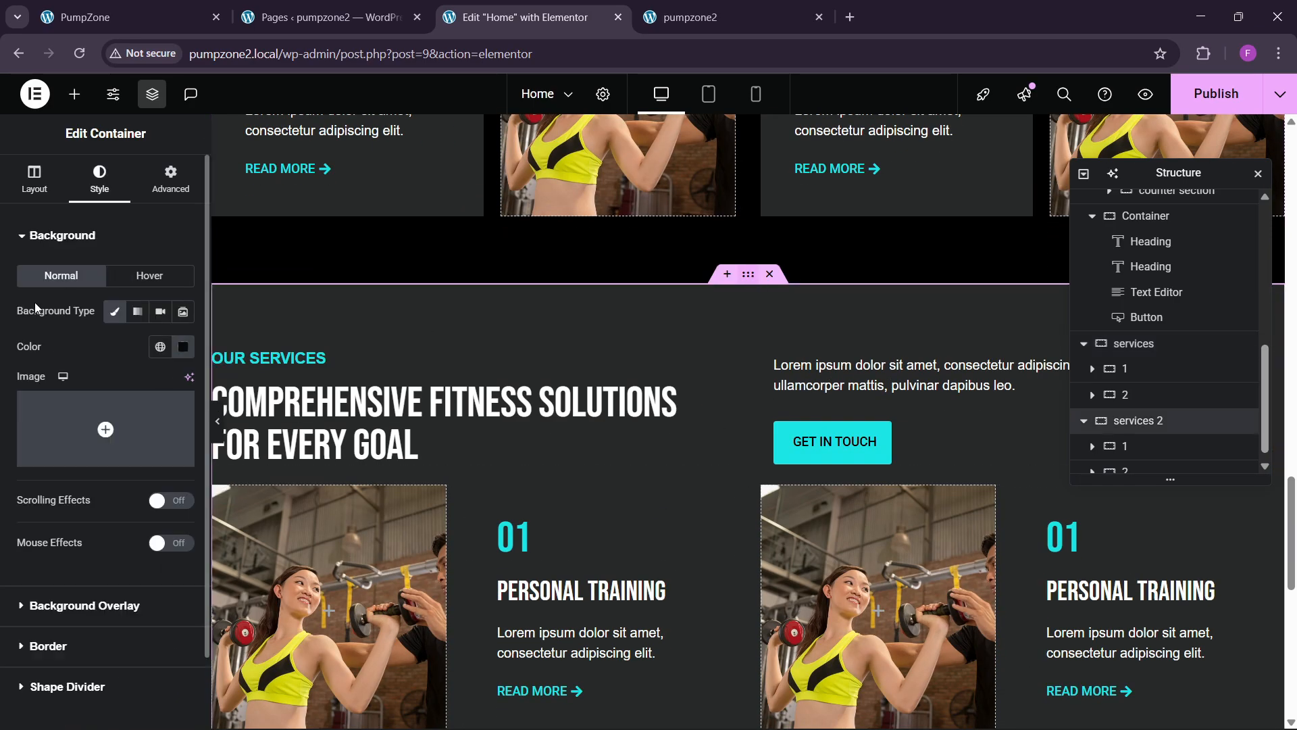
pyautogui.click(33, 181)
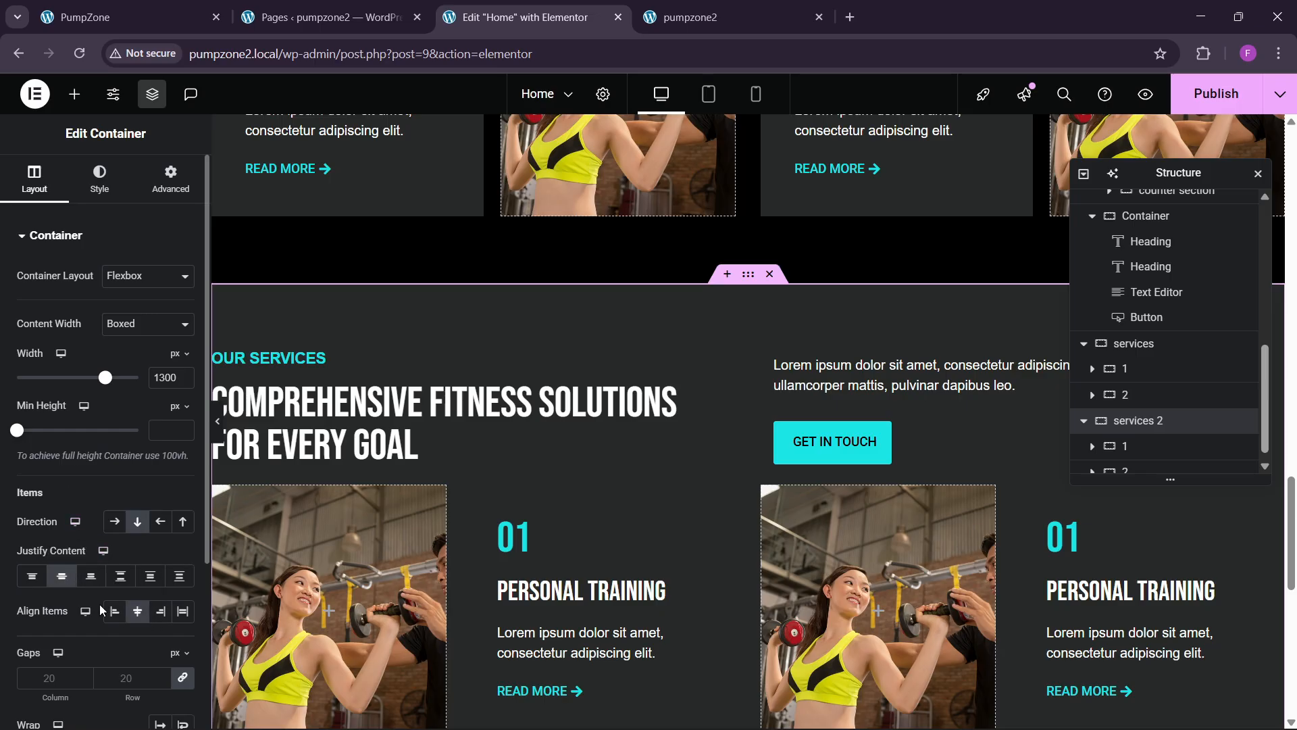
pyautogui.scroll(-1, 121, 640)
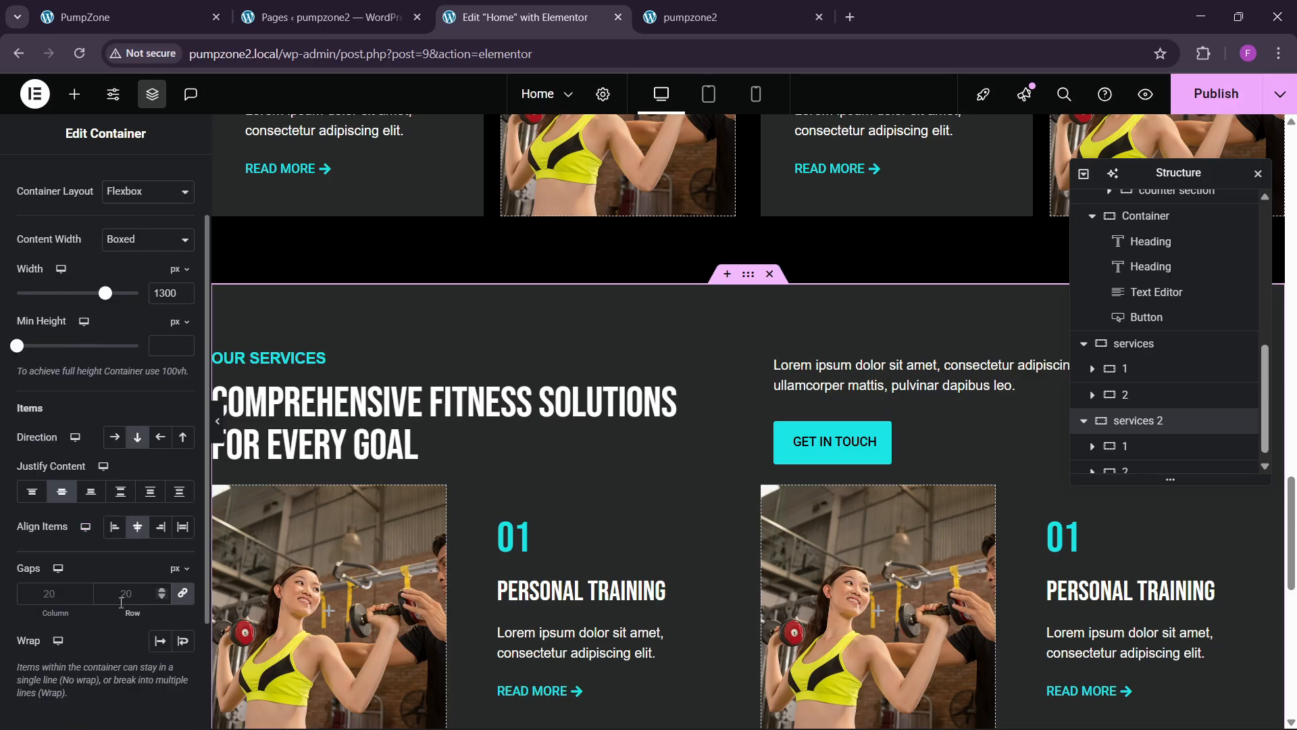
pyautogui.click(122, 600)
pyautogui.write('60')
pyautogui.scroll(-4, 833, 421)
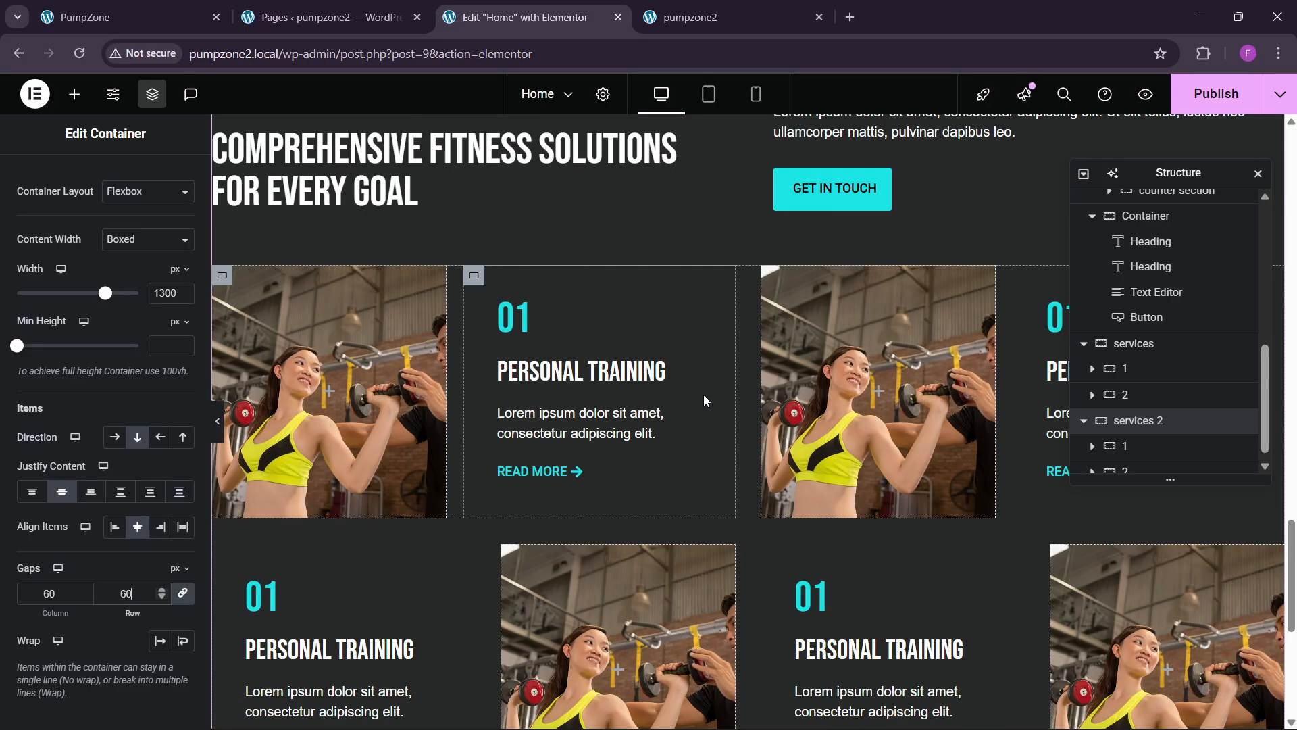
pyautogui.scroll(-1, 1096, 469)
pyautogui.scroll(-2, 1095, 469)
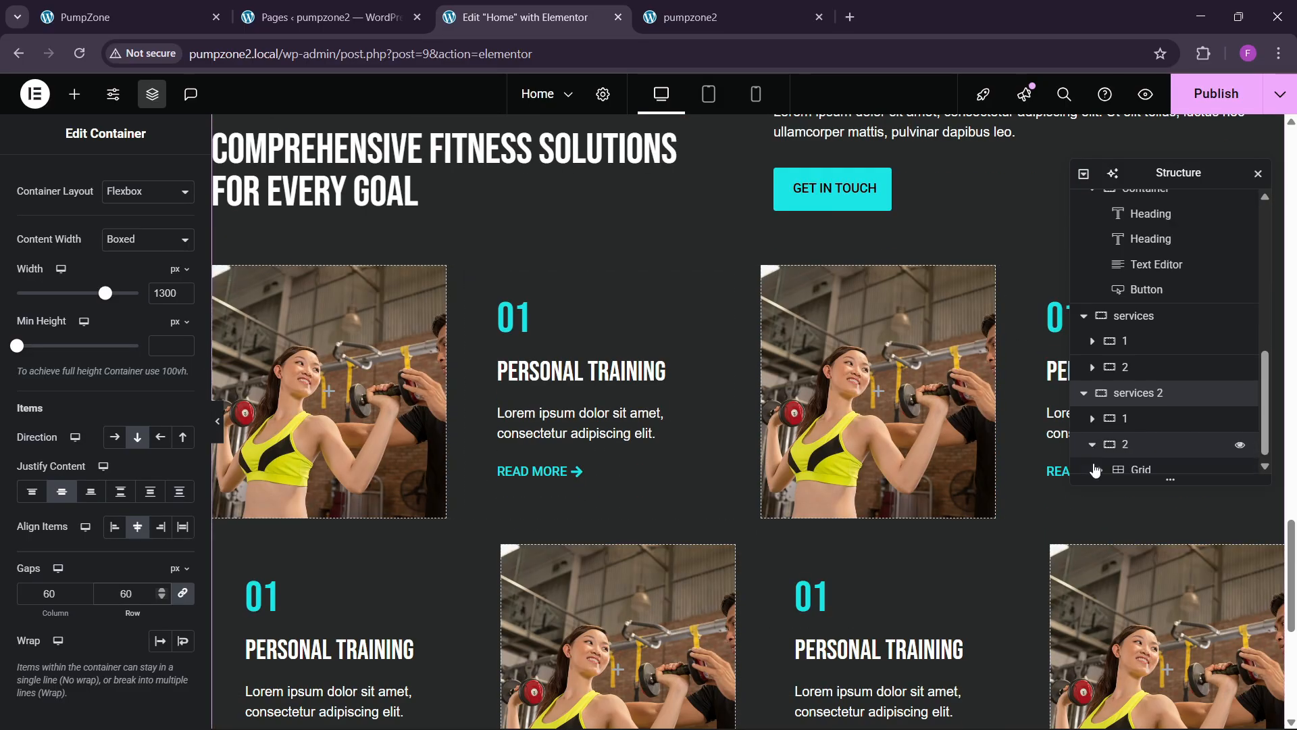
# Step: Replace the old services 2 card grid with a new 4-column, single-row grid
pyautogui.rightClick(1137, 464)
pyautogui.click(1121, 707)
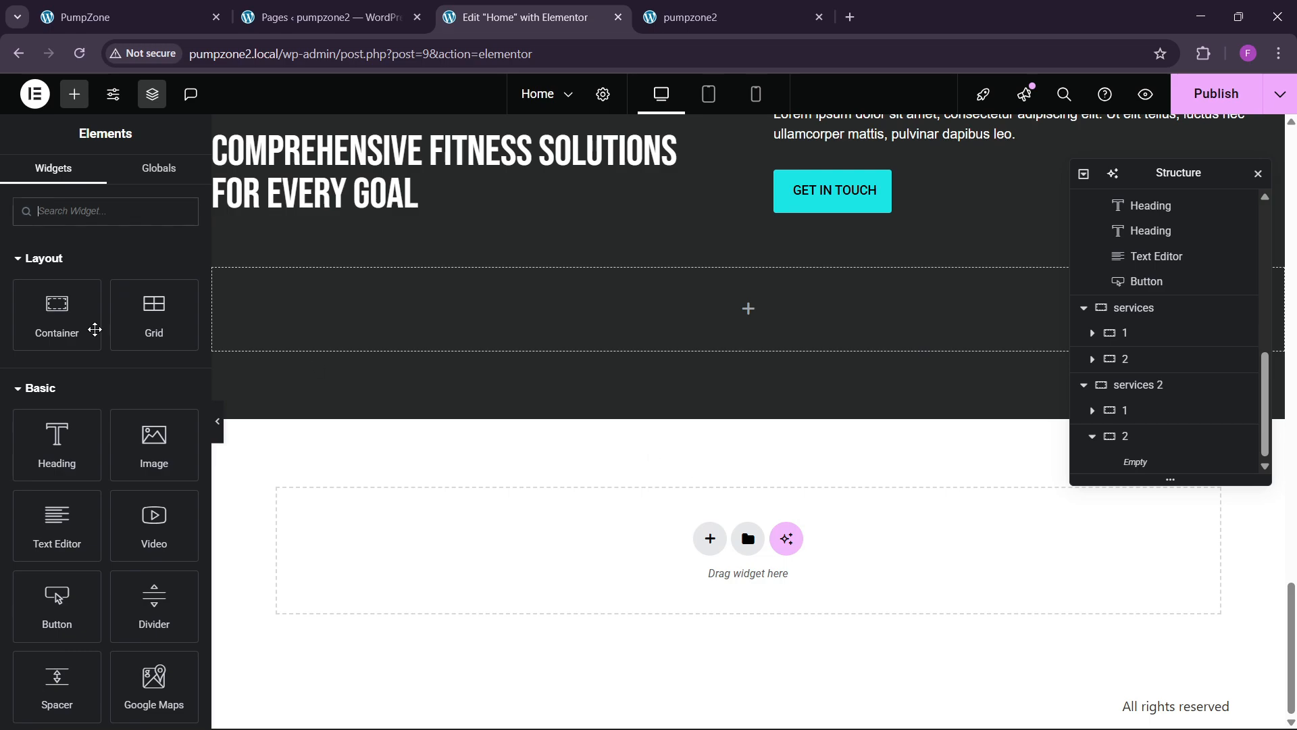
pyautogui.moveTo(163, 332); pyautogui.dragTo(471, 398)
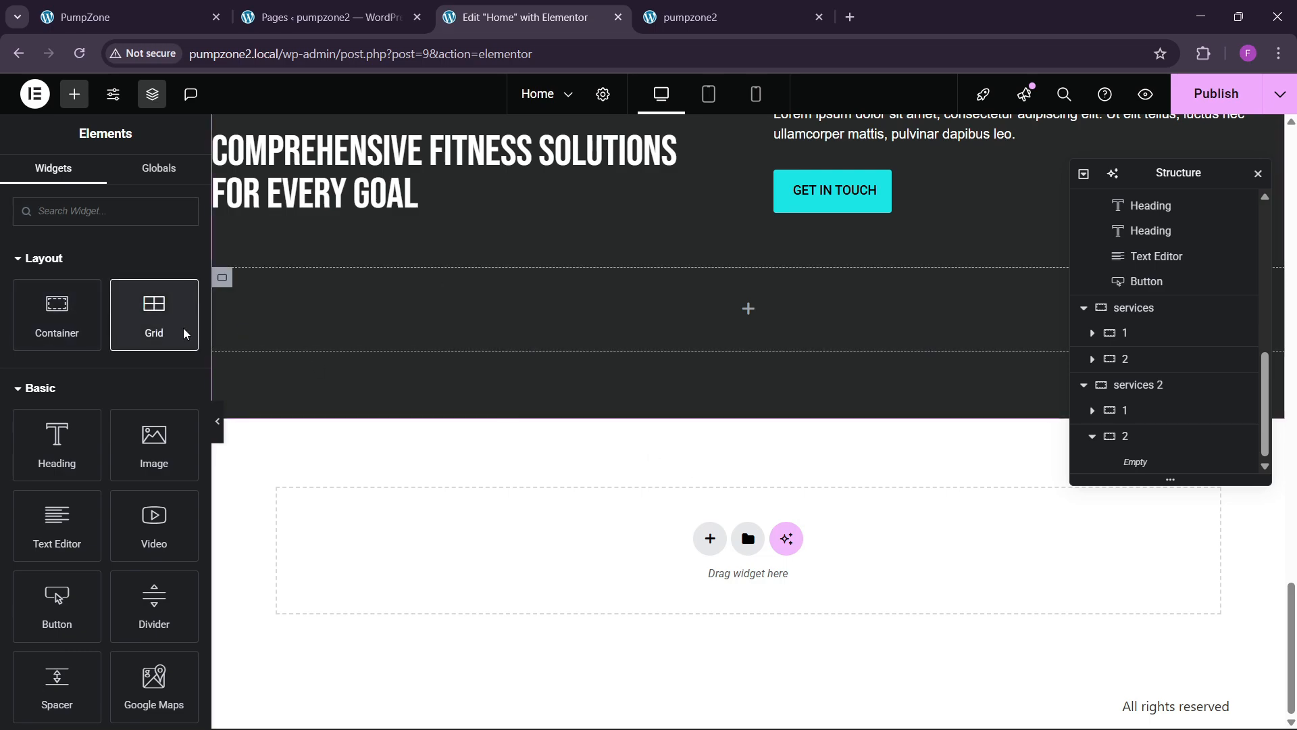
pyautogui.moveTo(171, 321); pyautogui.dragTo(415, 324)
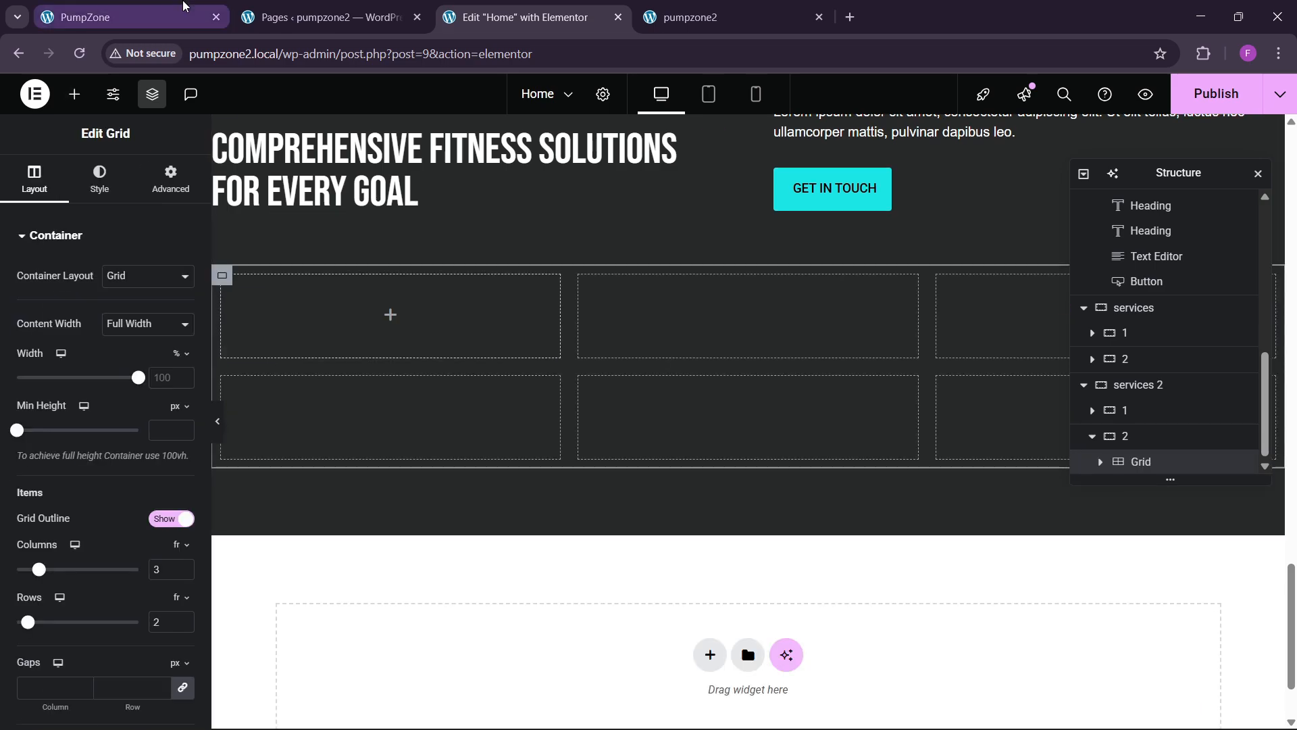
pyautogui.click(184, 9)
pyautogui.scroll(-1, 719, 482)
pyautogui.click(530, 17)
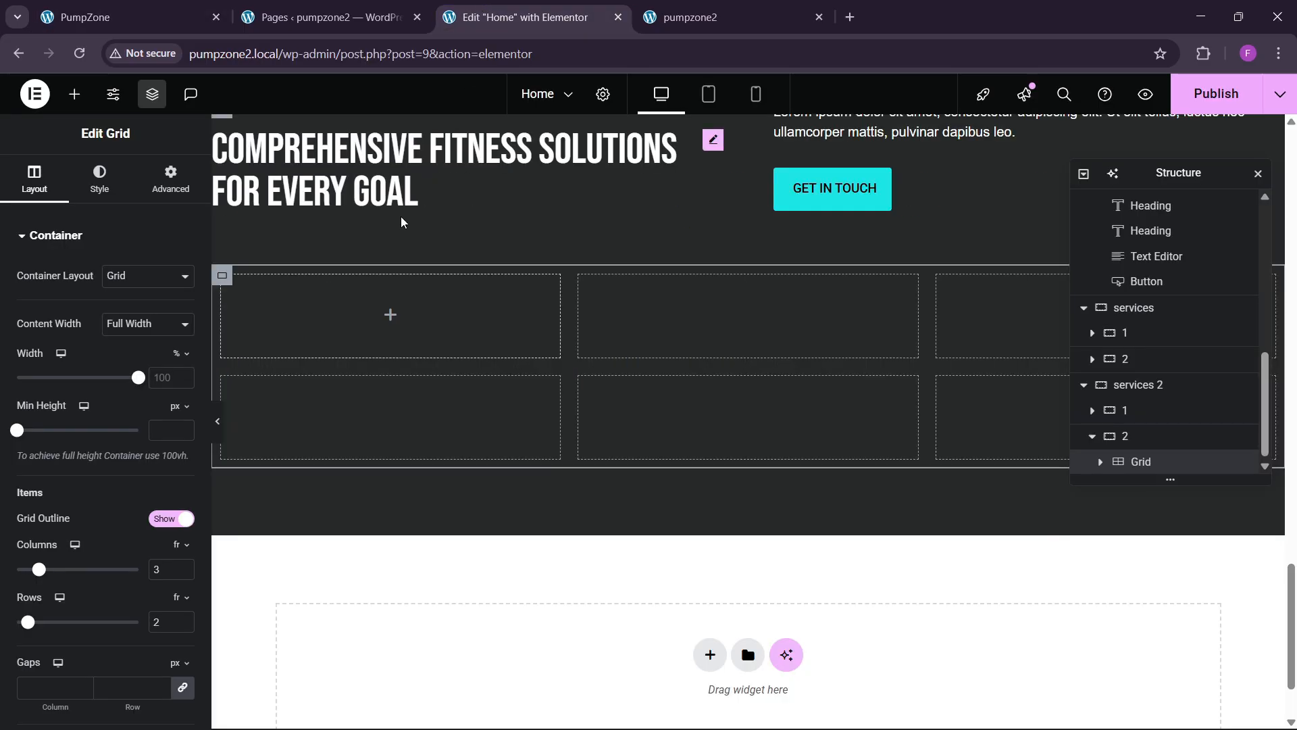
pyautogui.scroll(-3, 148, 477)
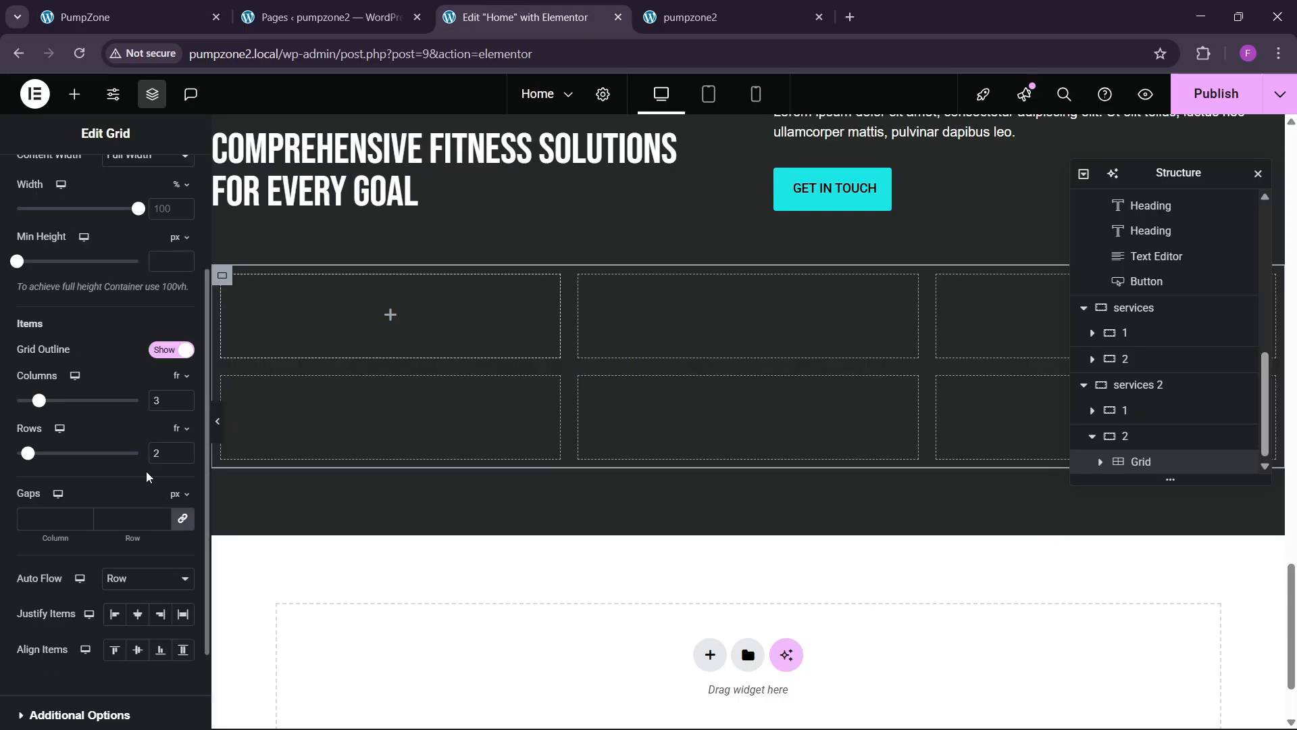
pyautogui.click(184, 397)
pyautogui.click(183, 458)
pyautogui.scroll(3, 115, 439)
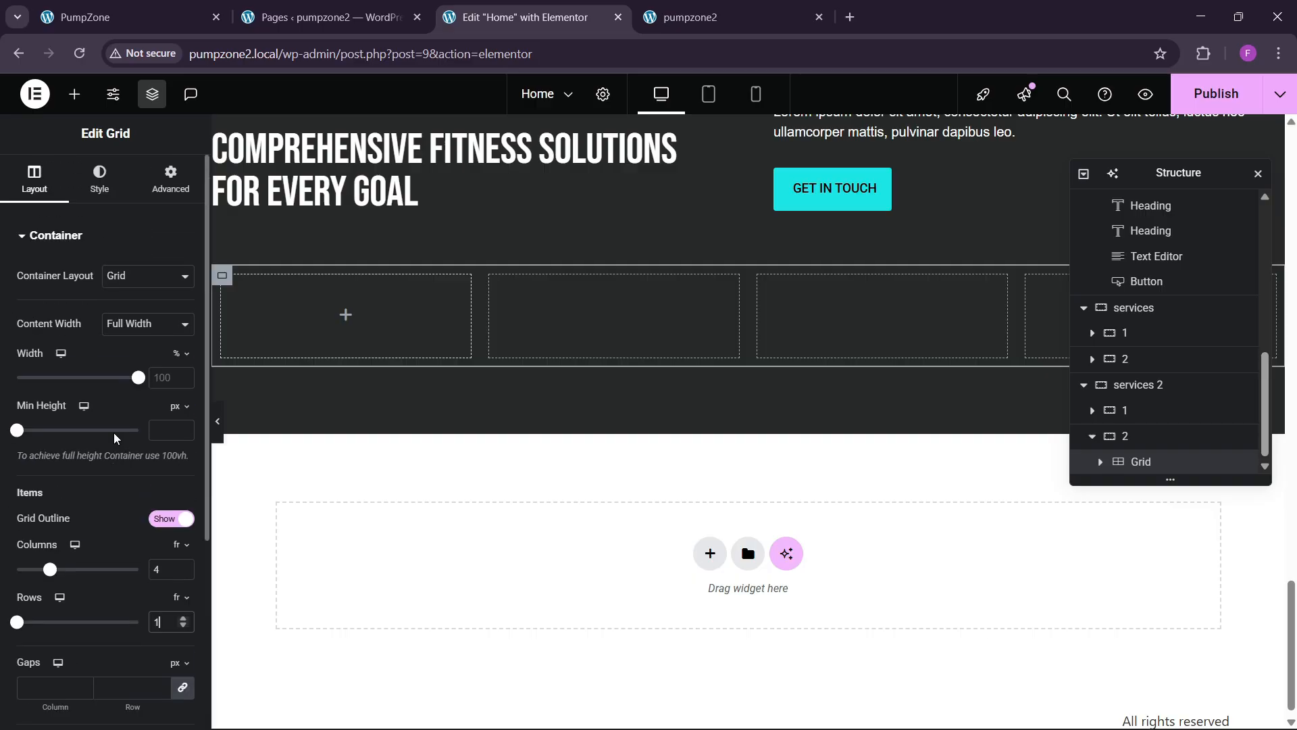
pyautogui.click(170, 179)
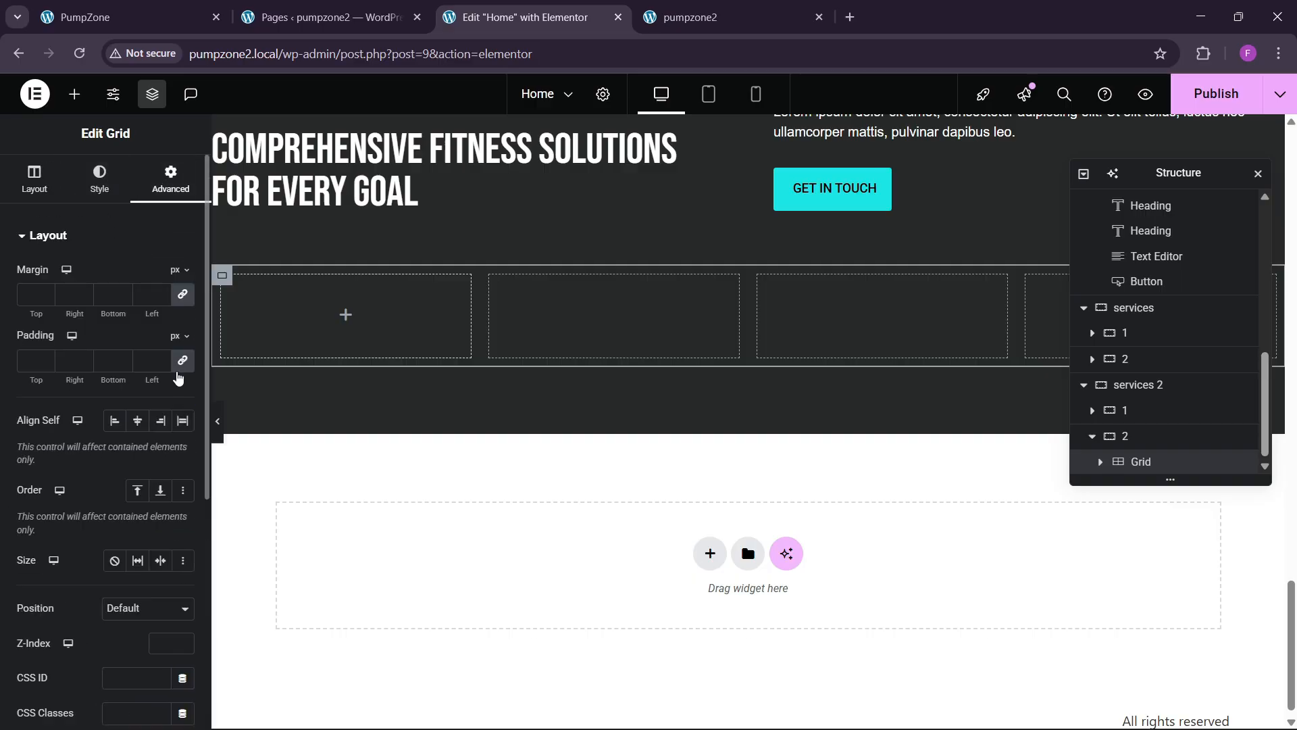
# Step: Add a container to the first grid cell with 30 px padding and theme sky blue background
pyautogui.click(74, 94)
pyautogui.moveTo(52, 298); pyautogui.dragTo(338, 312)
pyautogui.click(99, 181)
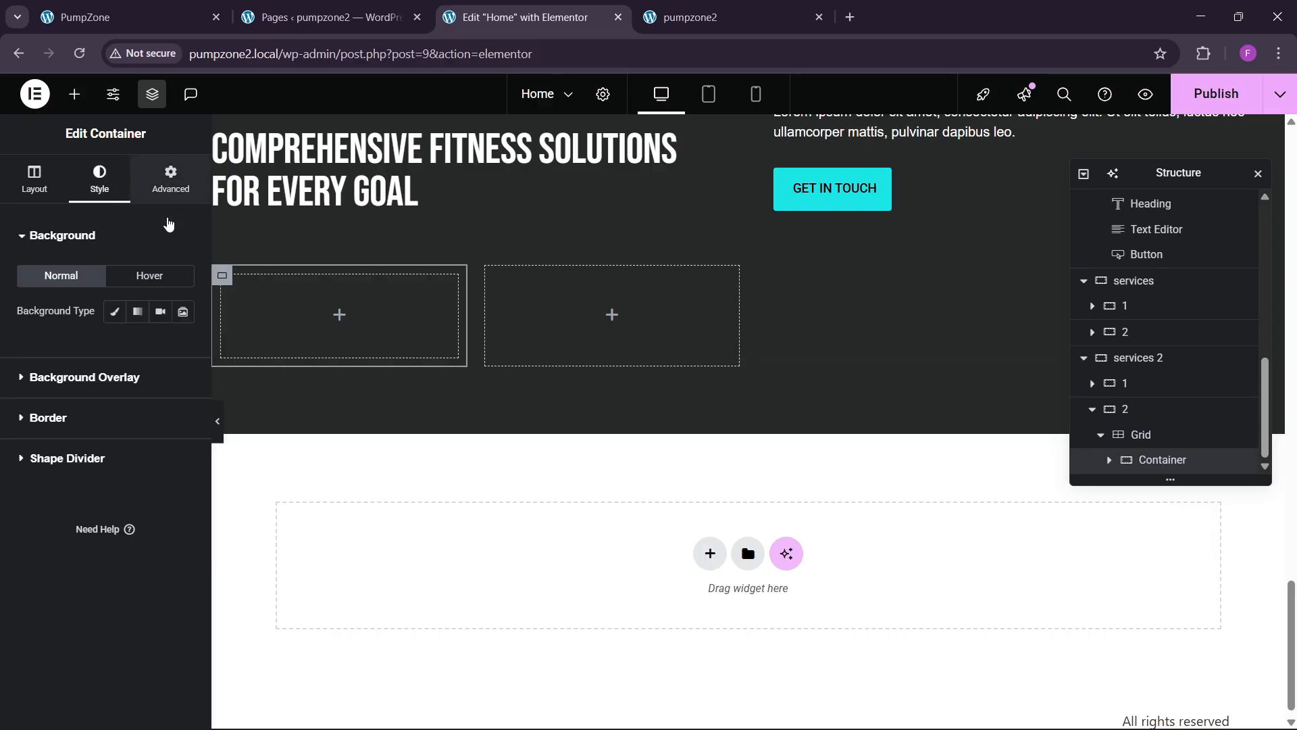
pyautogui.click(170, 182)
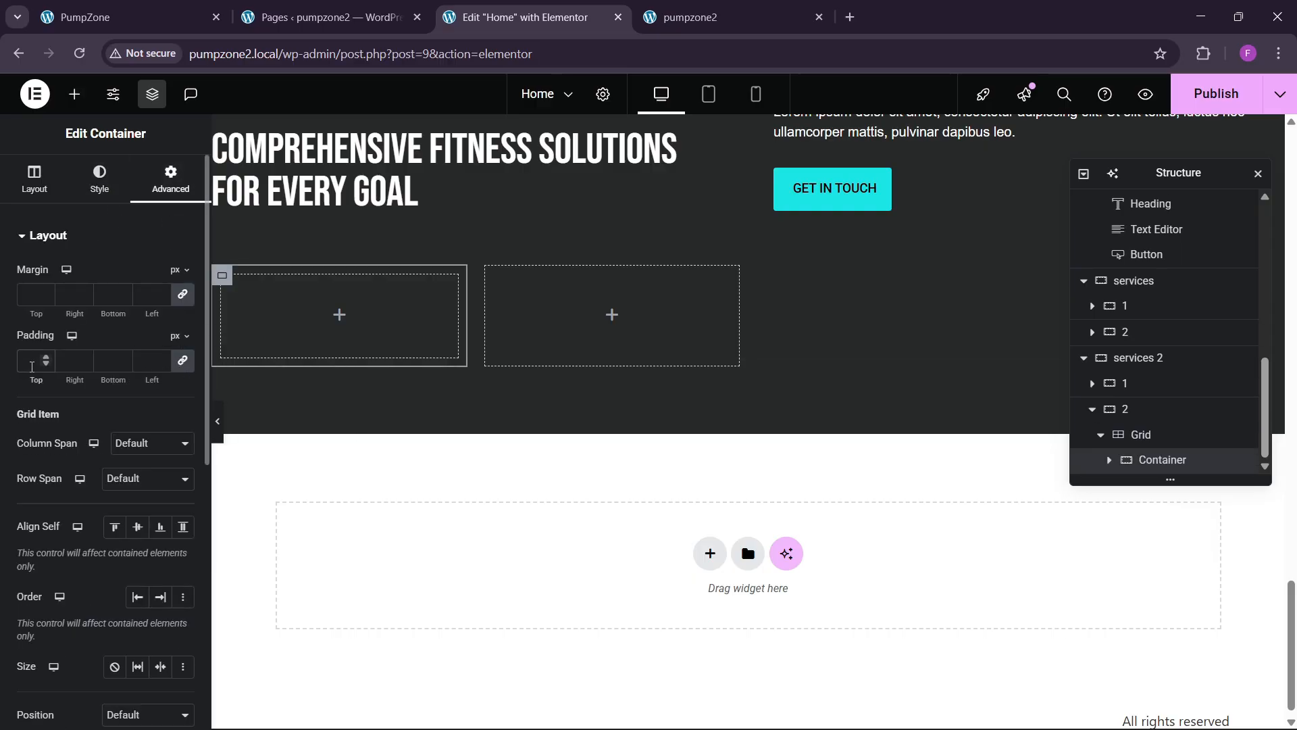
pyautogui.click(32, 366)
pyautogui.write('30')
pyautogui.click(82, 187)
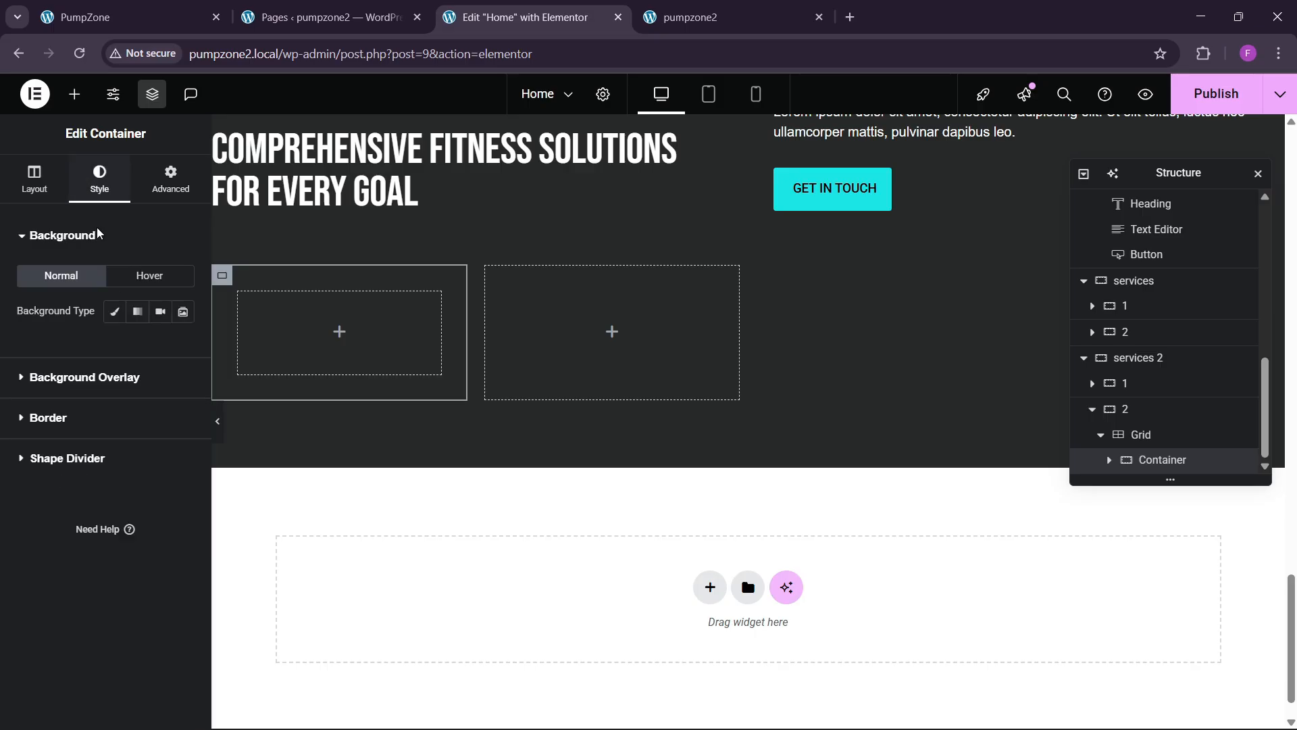
pyautogui.click(115, 312)
pyautogui.click(160, 346)
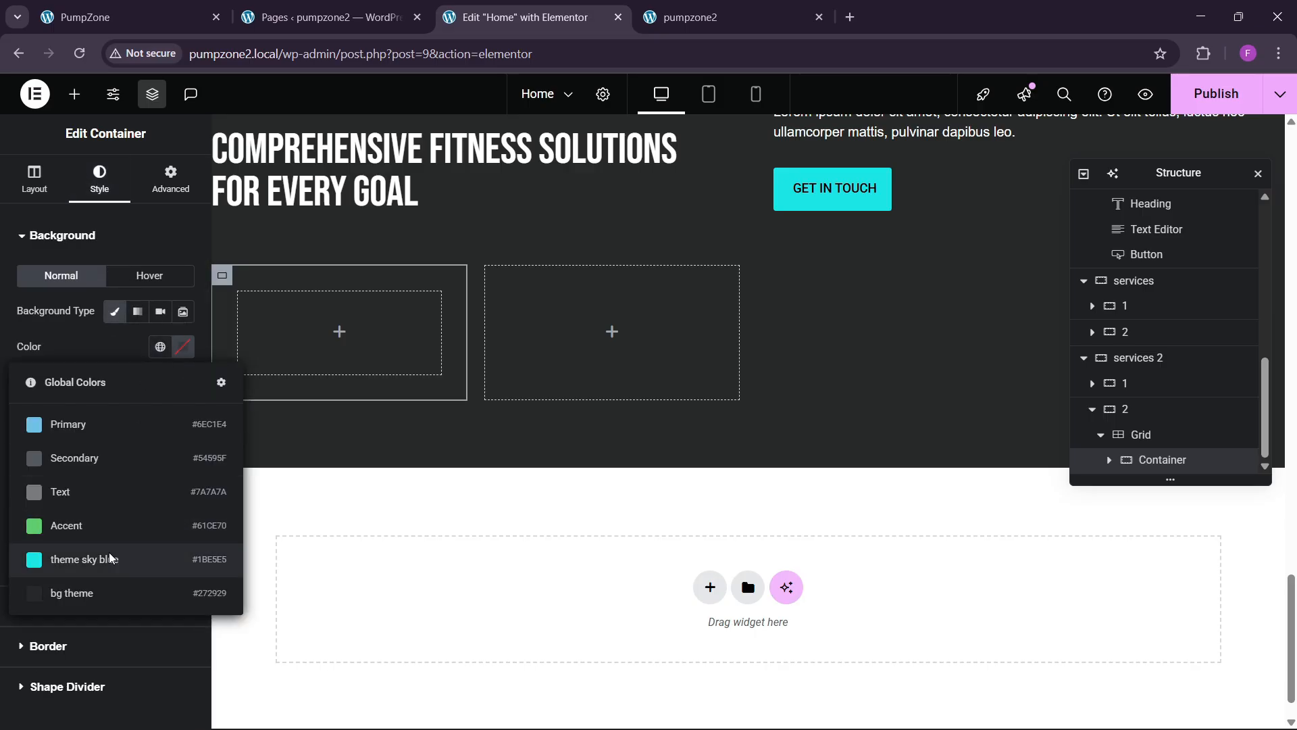
pyautogui.click(189, 544)
pyautogui.click(133, 8)
pyautogui.click(494, 17)
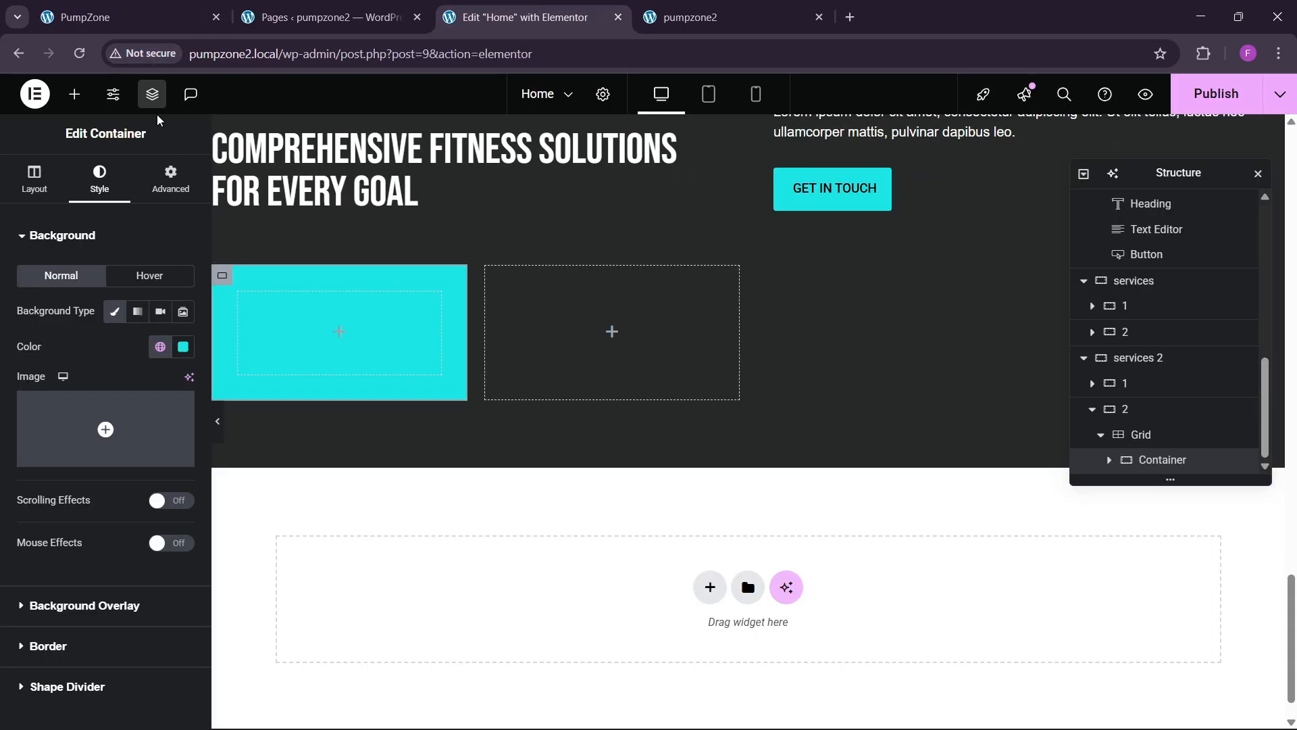
# Step: Place an image widget in the cyan card showing the hanging dumbbell-sign image
pyautogui.click(74, 94)
pyautogui.moveTo(139, 439); pyautogui.dragTo(297, 335)
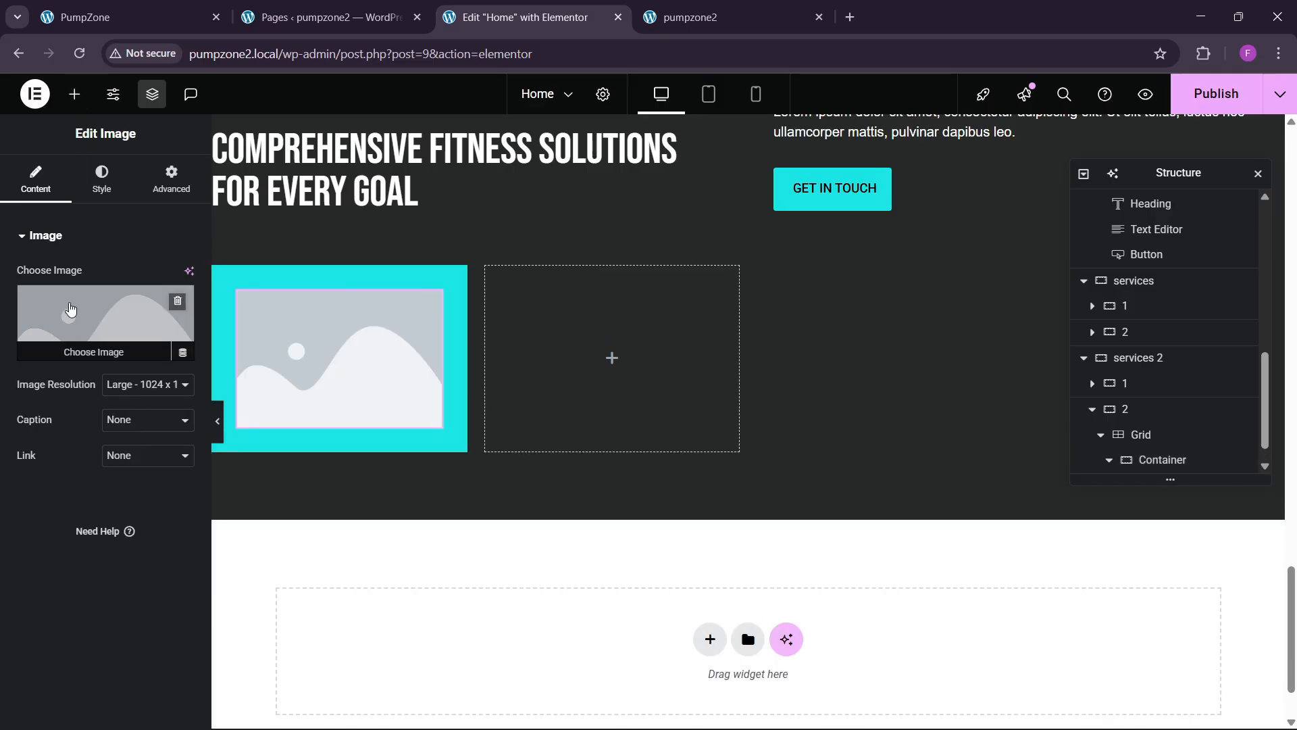
pyautogui.click(75, 313)
pyautogui.click(399, 454)
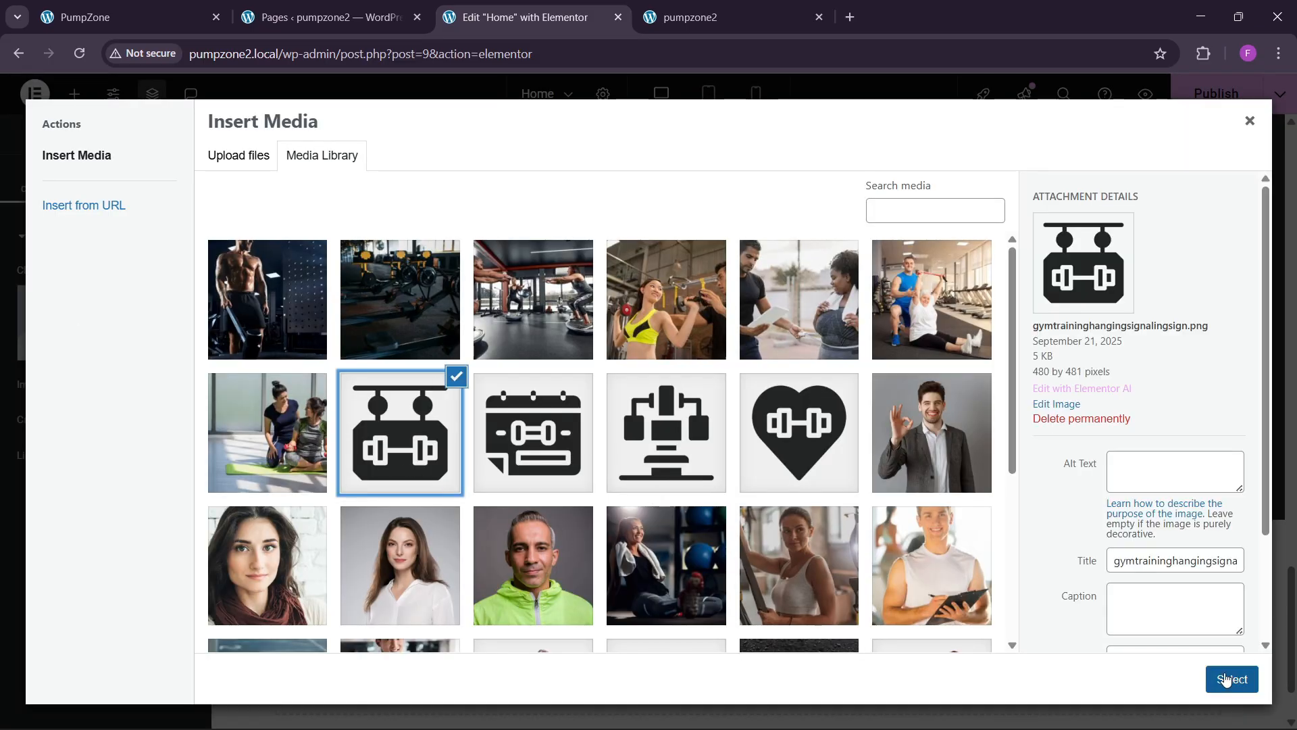
pyautogui.click(1231, 679)
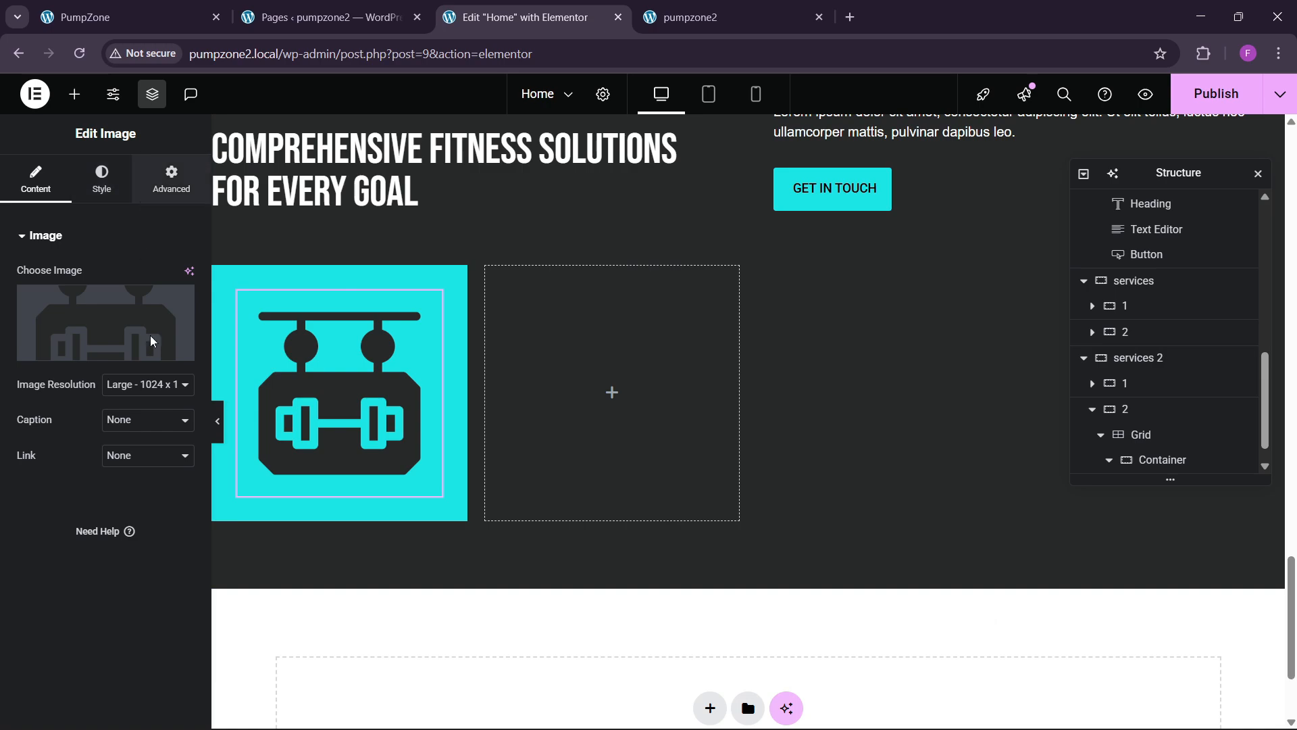
# Step: Give the dumbbell image a custom width of about 35%
pyautogui.click(171, 179)
pyautogui.click(116, 408)
pyautogui.click(116, 492)
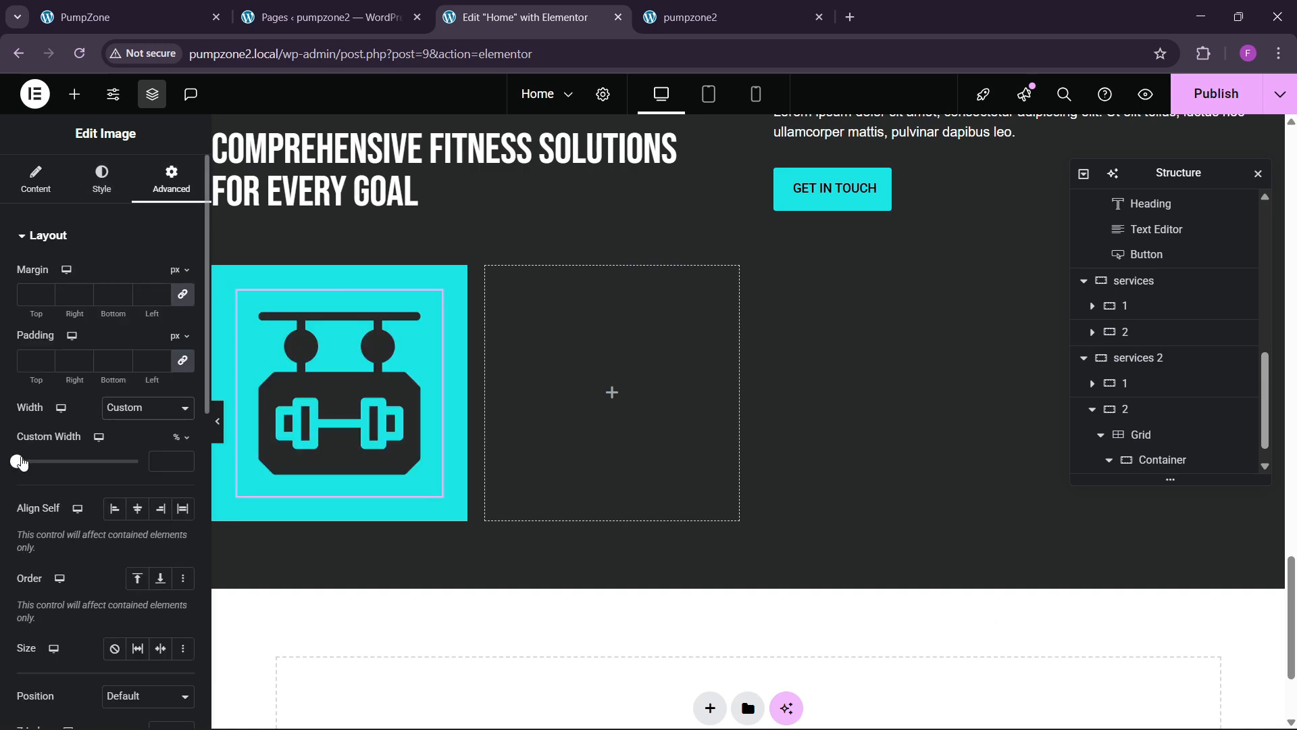
pyautogui.moveTo(21, 462); pyautogui.dragTo(62, 463)
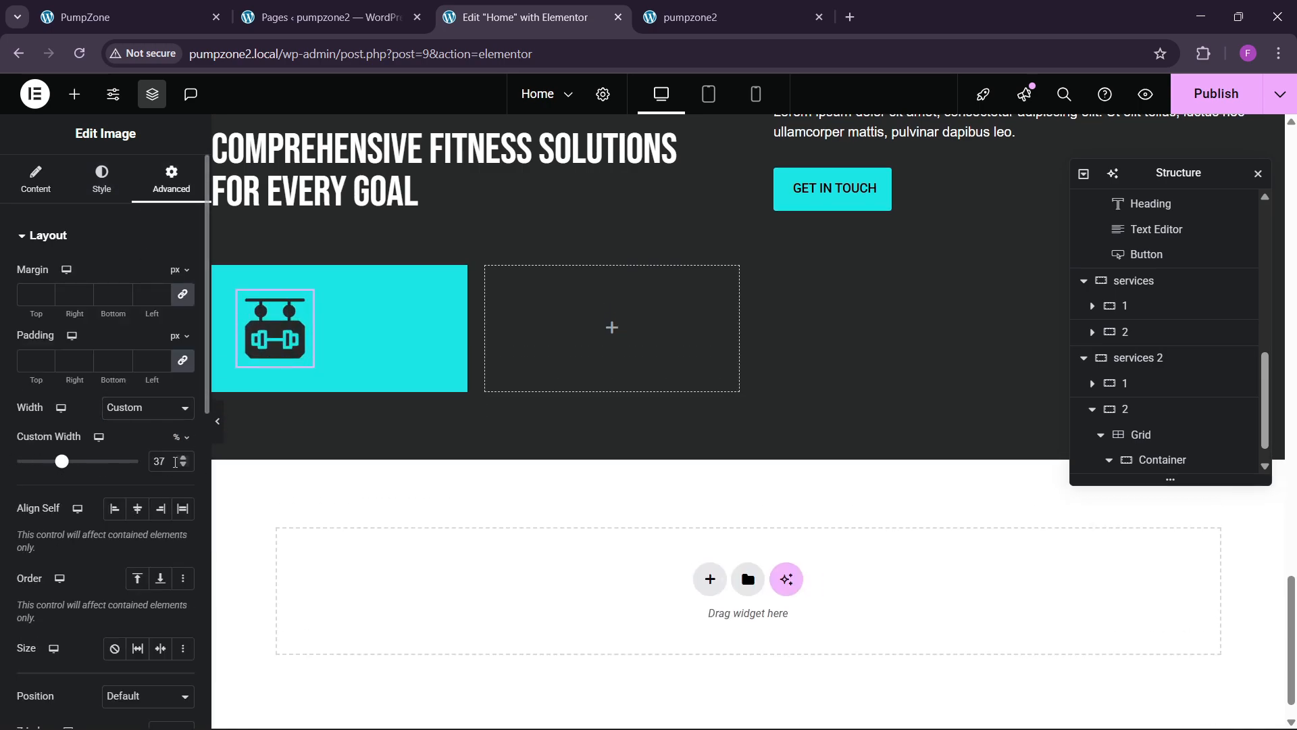
pyautogui.click(125, 10)
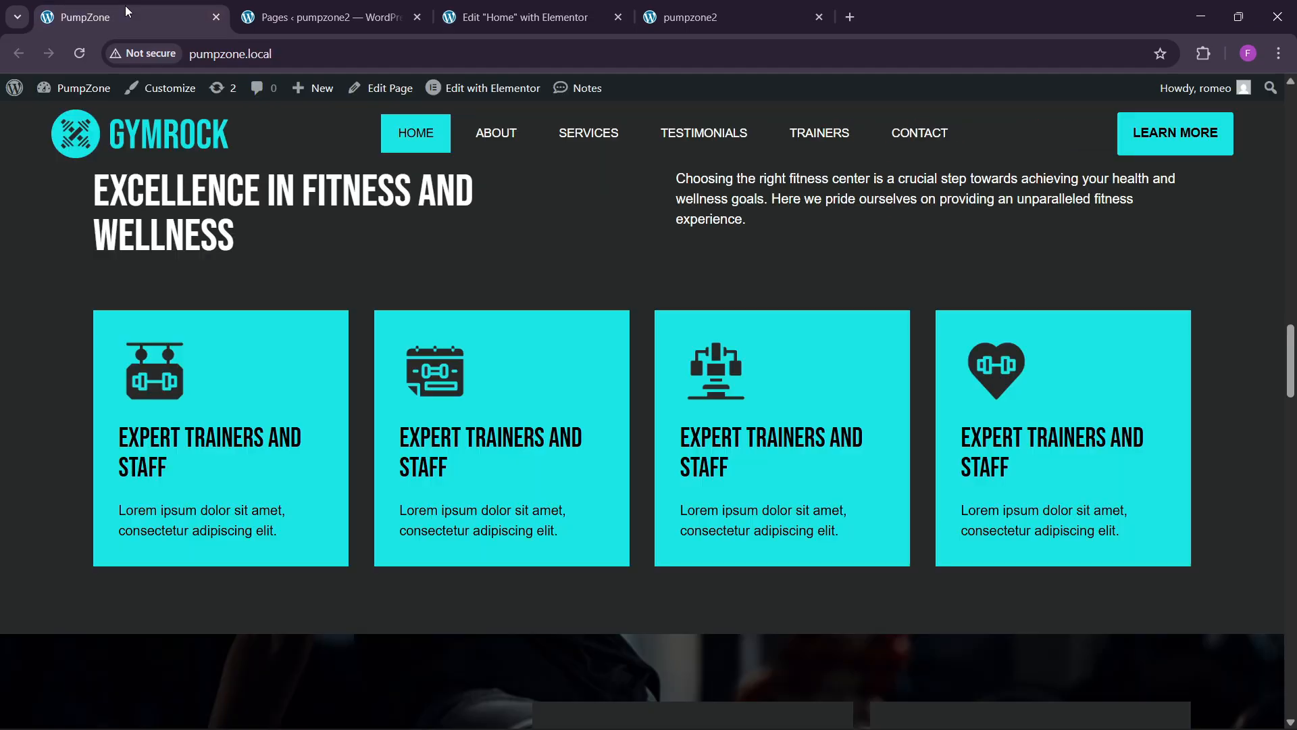
pyautogui.click(515, 16)
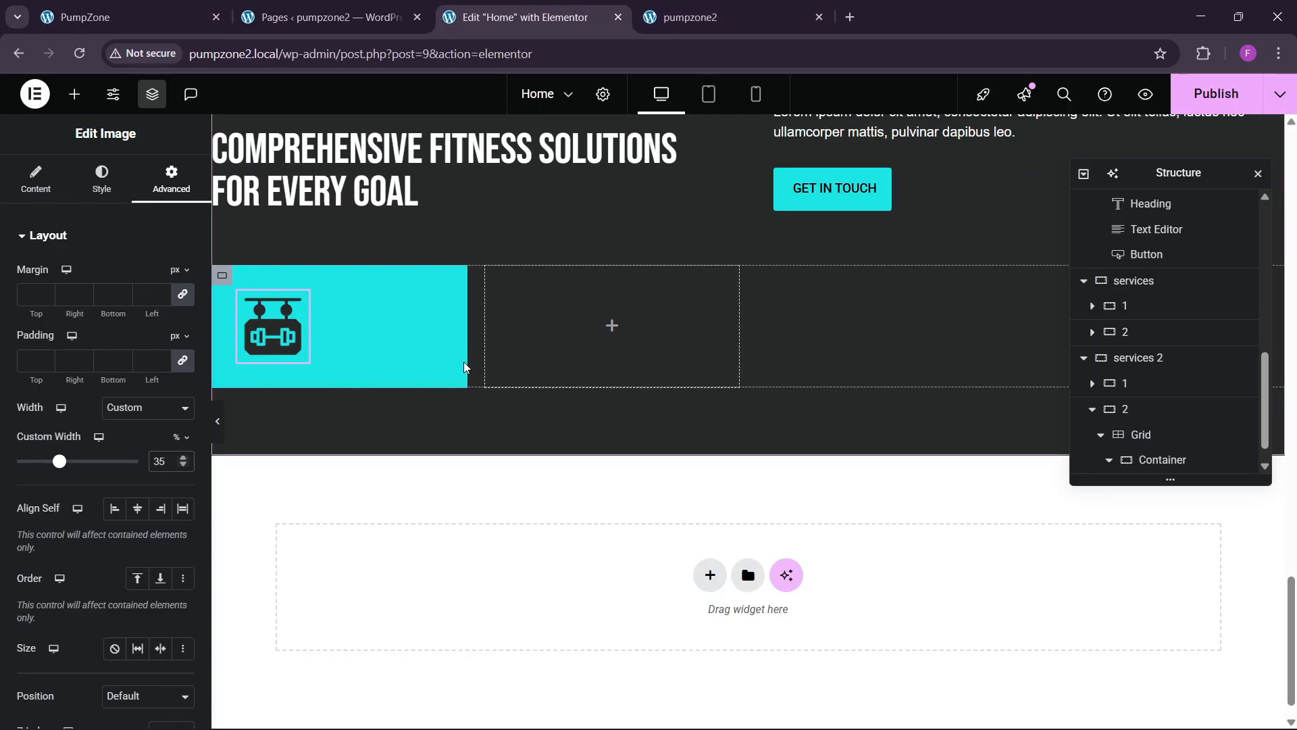
pyautogui.click(73, 101)
# Step: Copy the section heading and paste it below the dumbbell image
pyautogui.rightClick(355, 186)
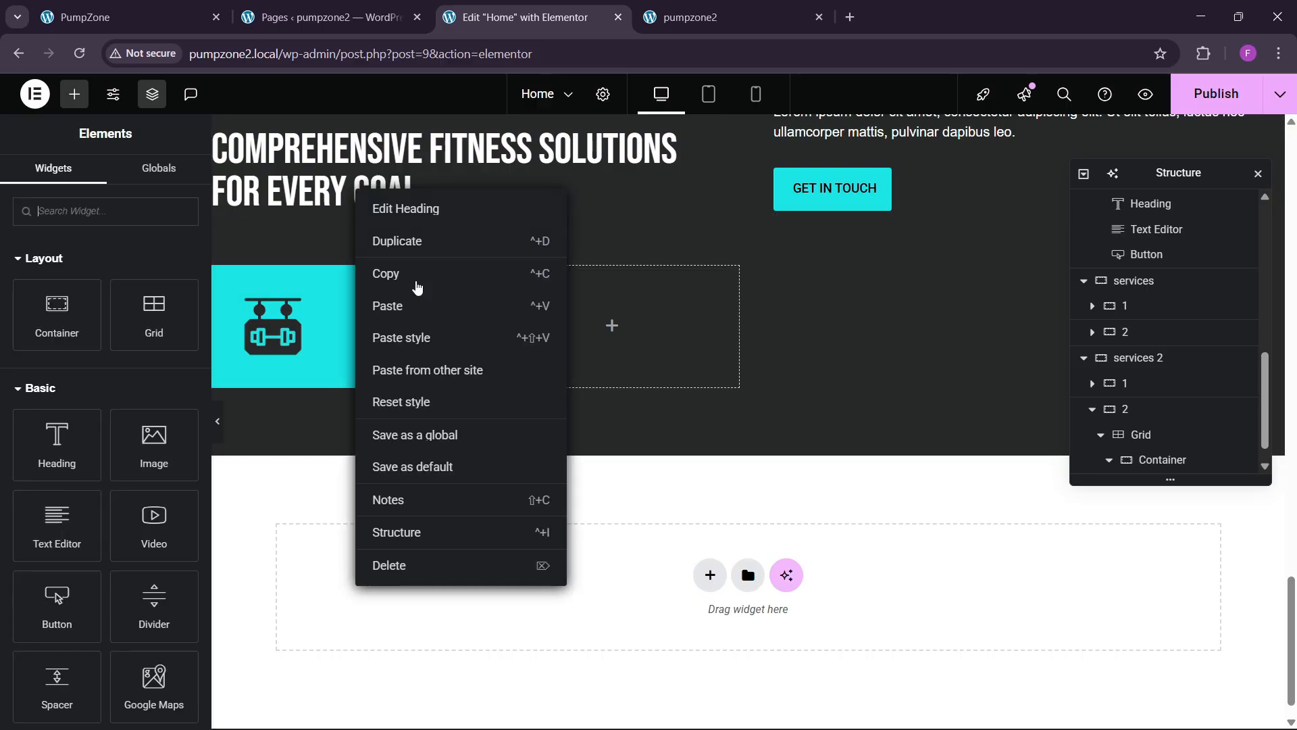
pyautogui.click(407, 273)
pyautogui.rightClick(301, 336)
pyautogui.click(326, 443)
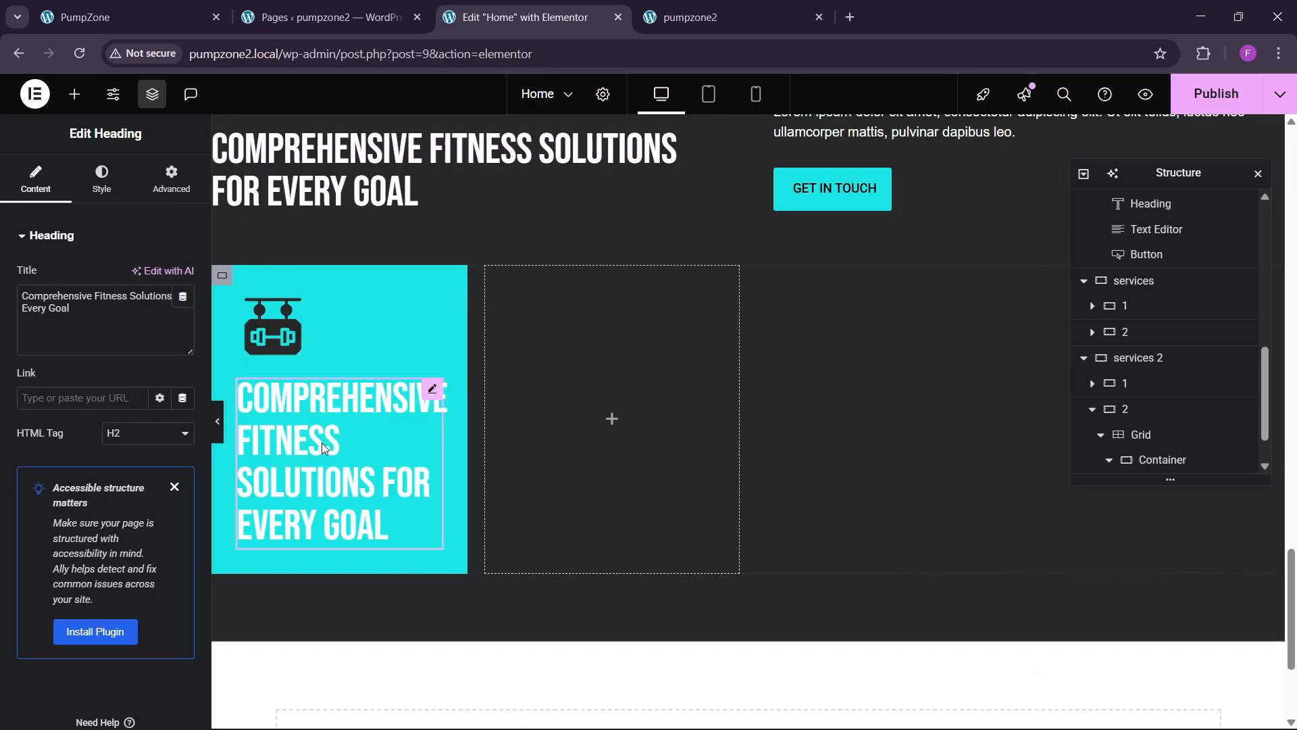
# Step: Make the pasted heading's text black and shrink its font to 26 px
pyautogui.click(101, 181)
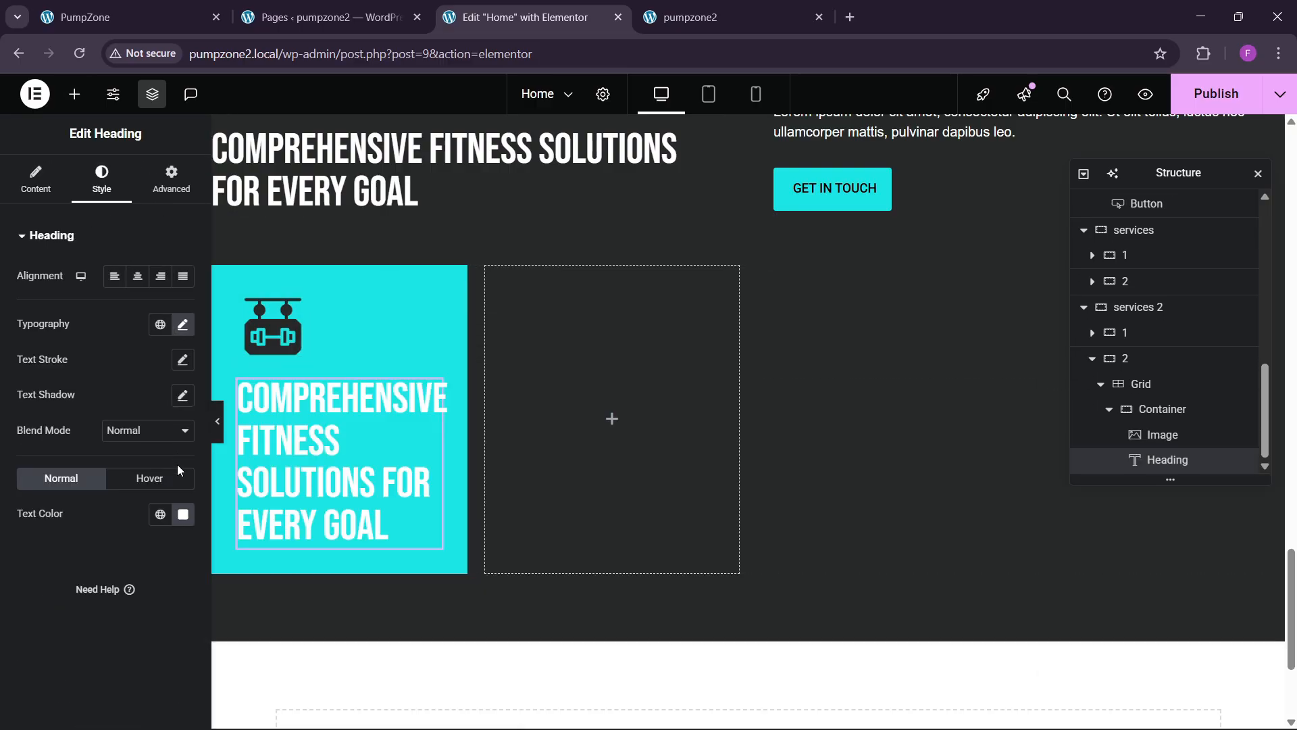
pyautogui.click(183, 515)
pyautogui.moveTo(161, 404); pyautogui.dragTo(2, 521)
pyautogui.click(26, 569)
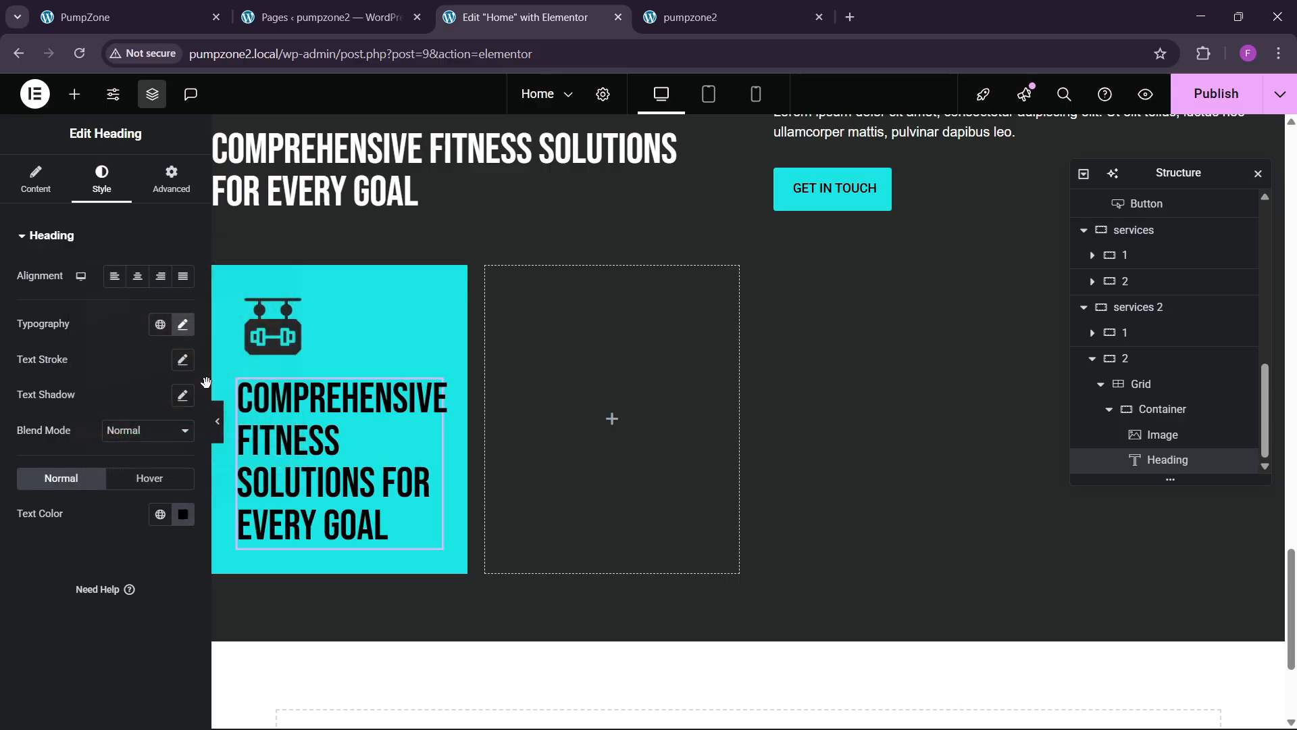
pyautogui.click(183, 327)
pyautogui.click(172, 460)
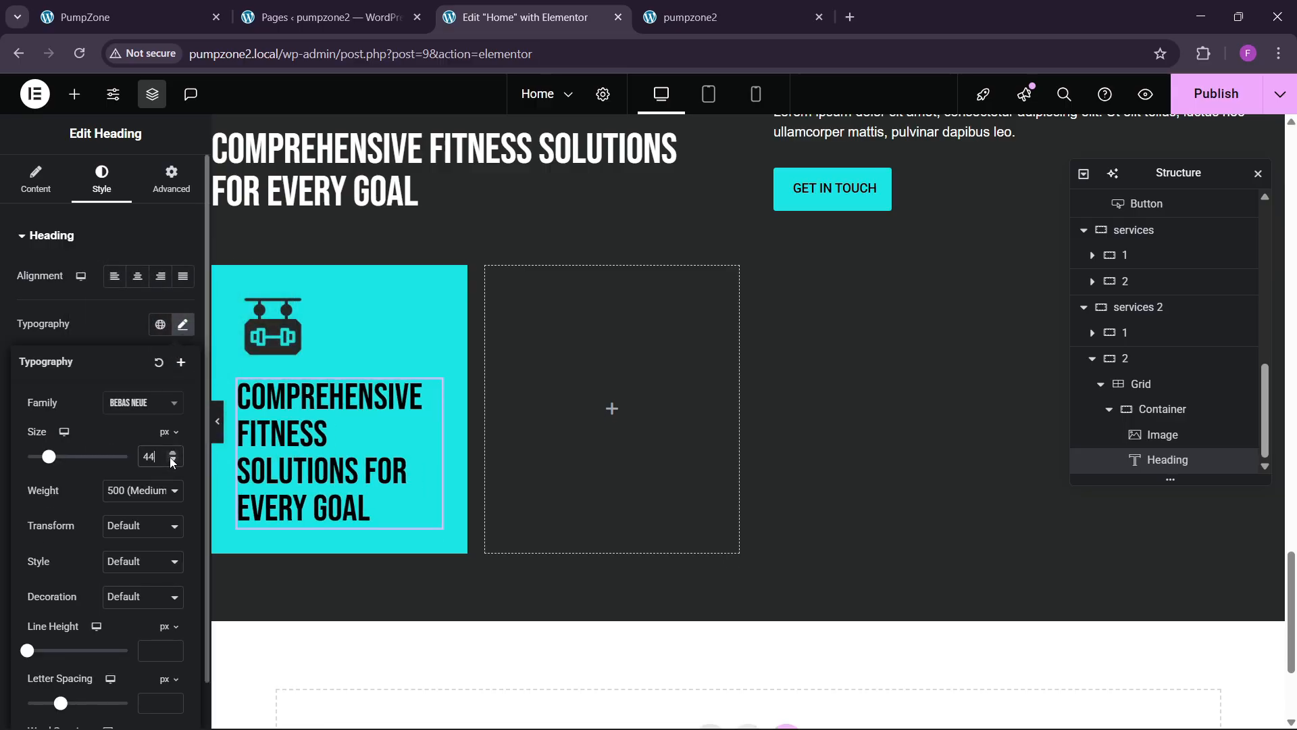
pyautogui.click(173, 460)
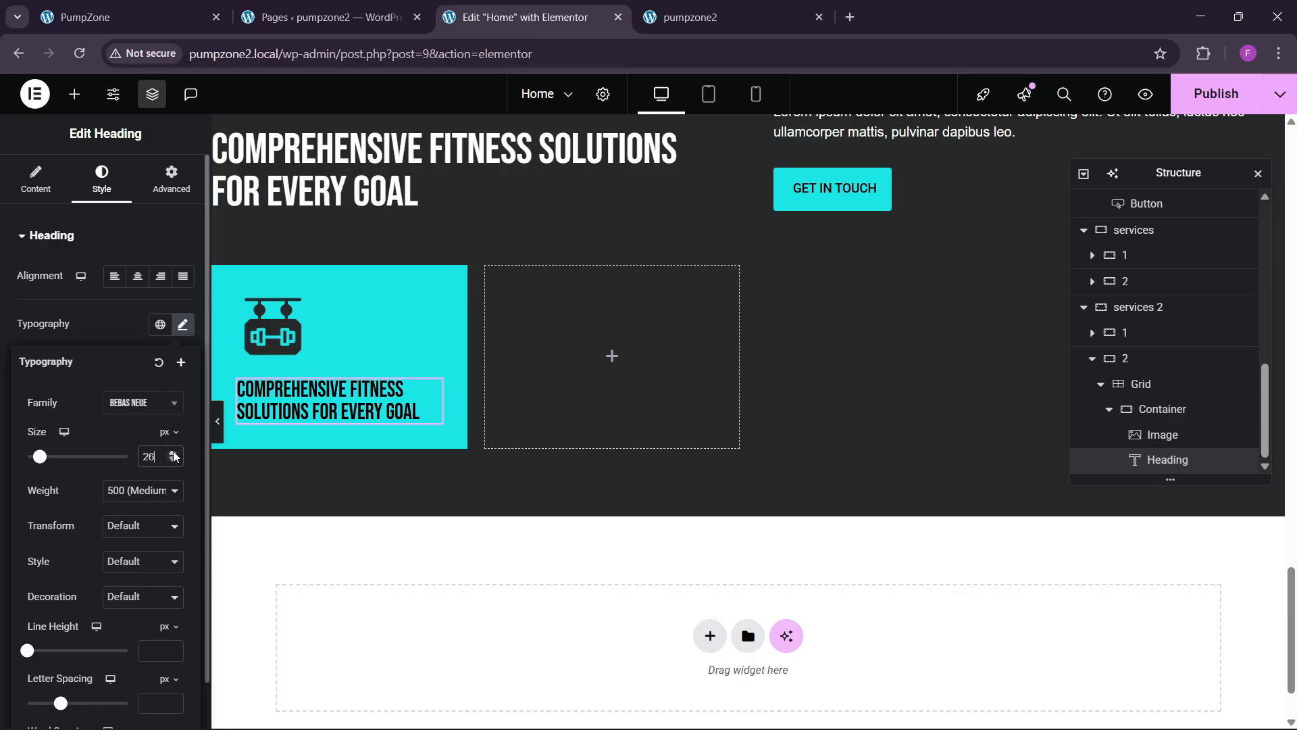
# Step: Change the heading title to 'Expert Trainers and Staff', copied from the live site
pyautogui.click(154, 8)
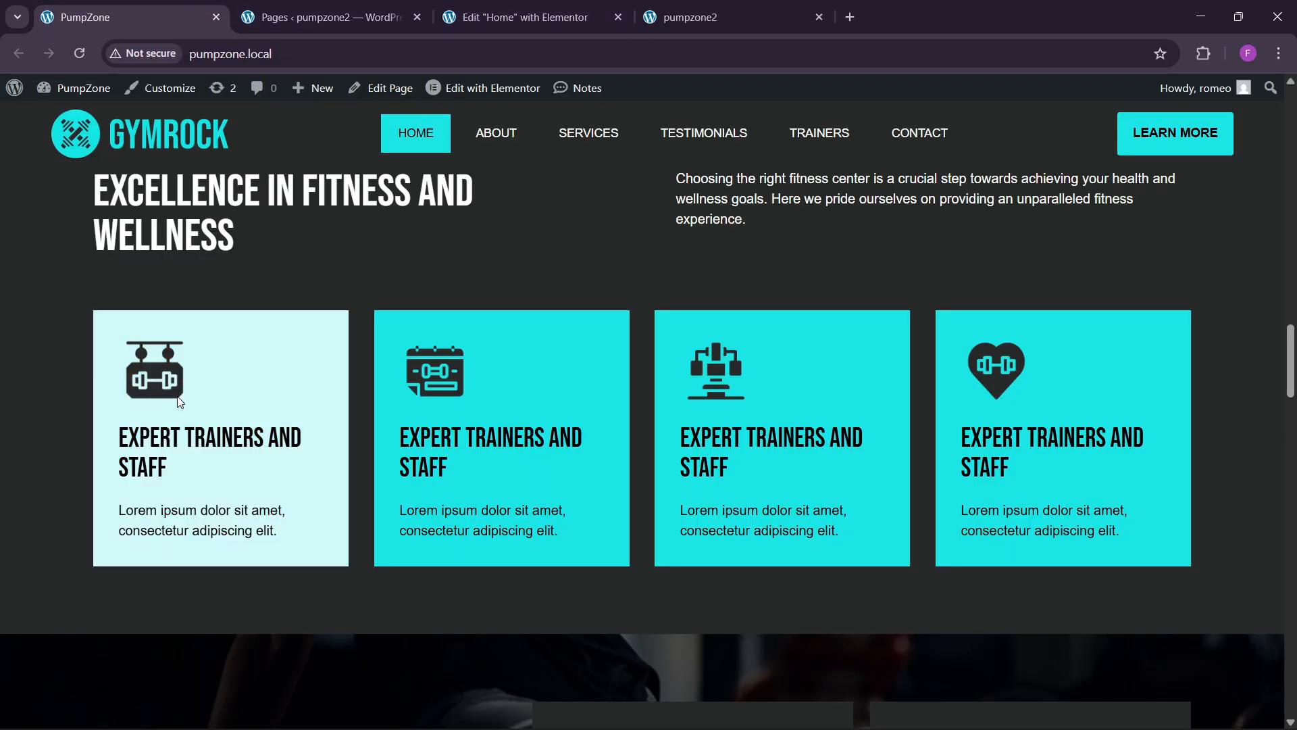
pyautogui.moveTo(120, 437); pyautogui.dragTo(171, 469)
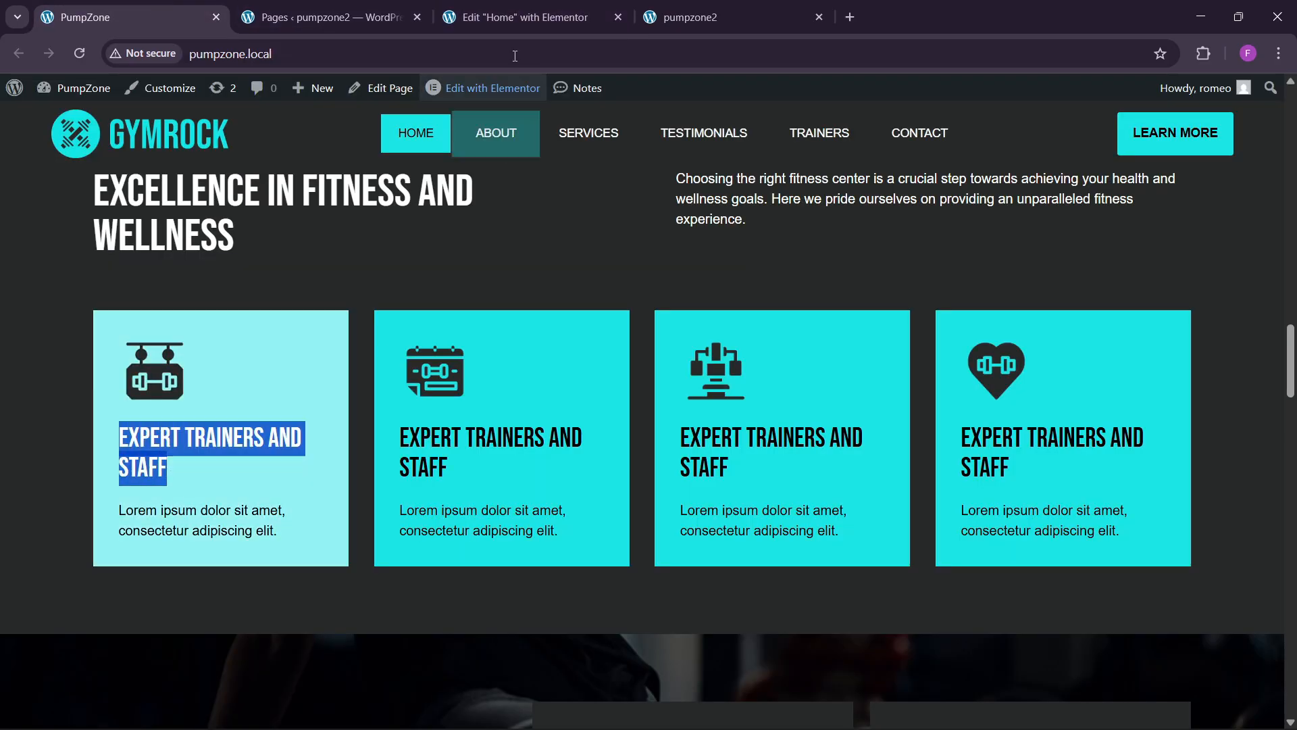
pyautogui.click(514, 17)
pyautogui.click(55, 194)
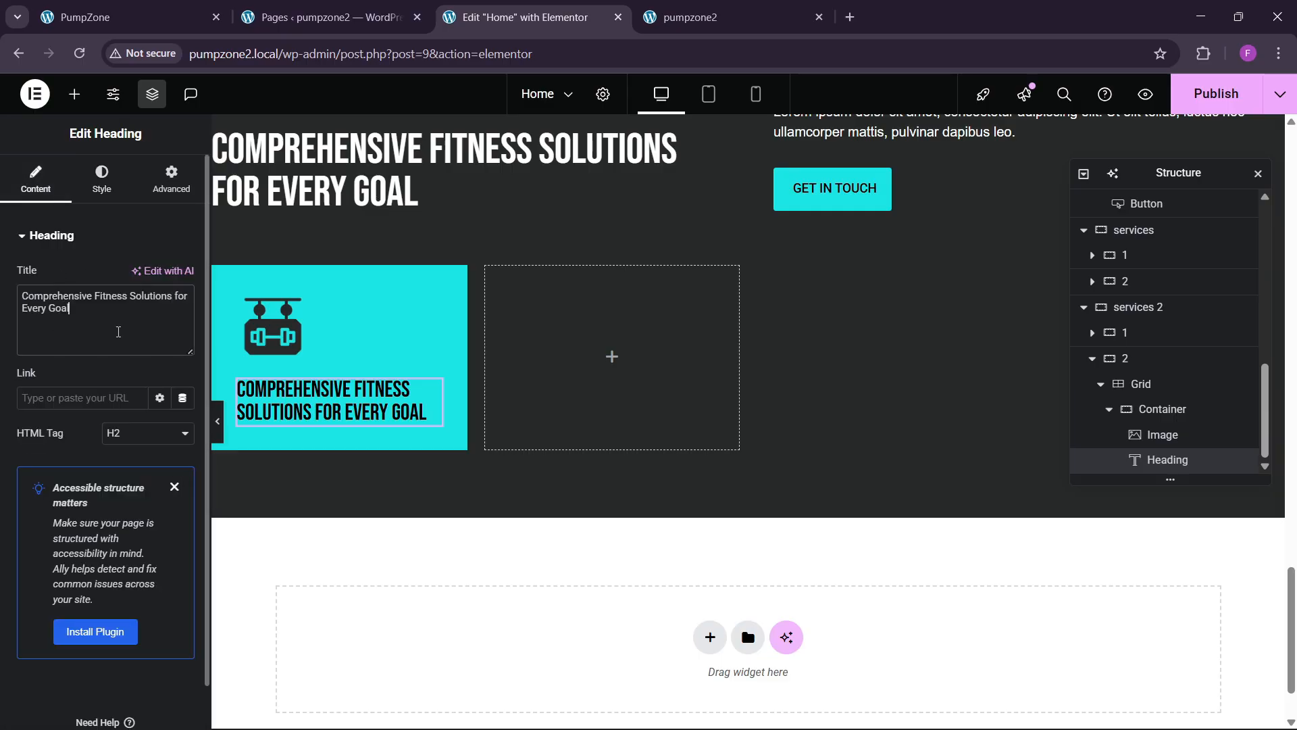
pyautogui.hotkey('ctrl', 'v')
# Step: Set the heading's typography size to 32 px to match the live site
pyautogui.click(104, 186)
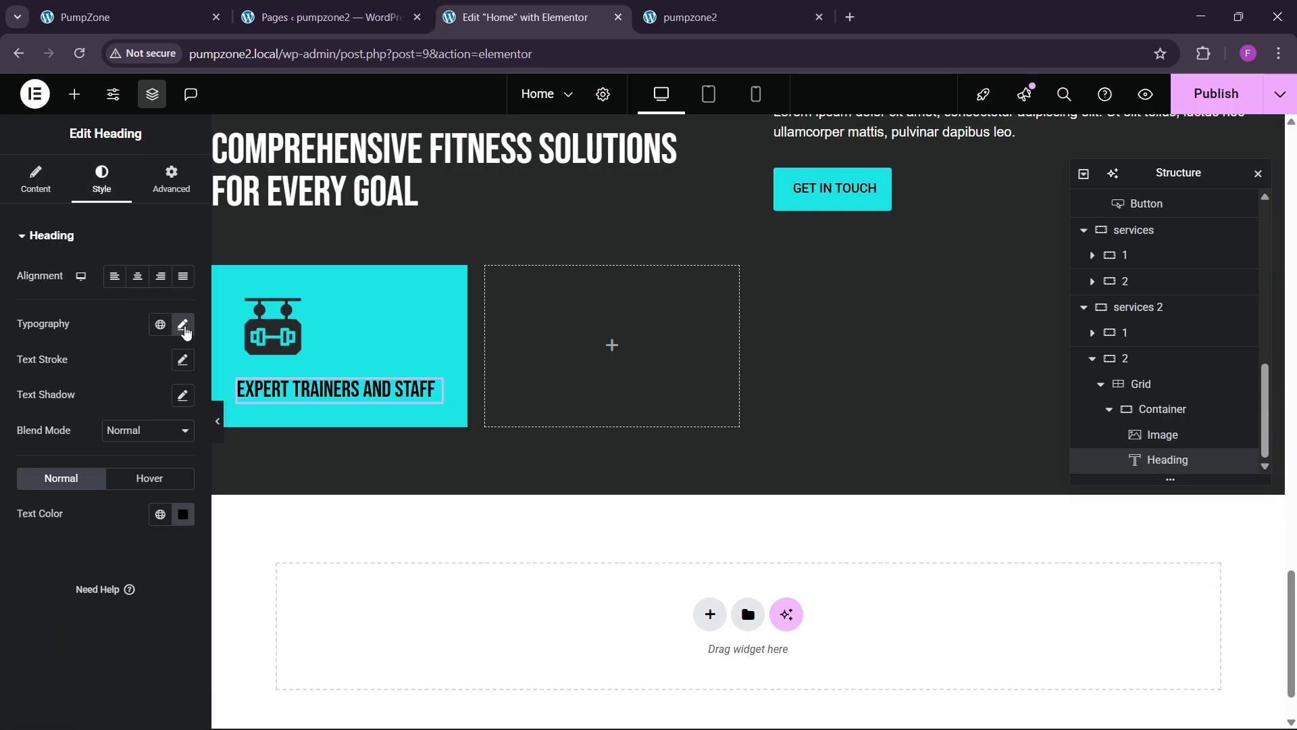
pyautogui.click(183, 325)
pyautogui.click(174, 453)
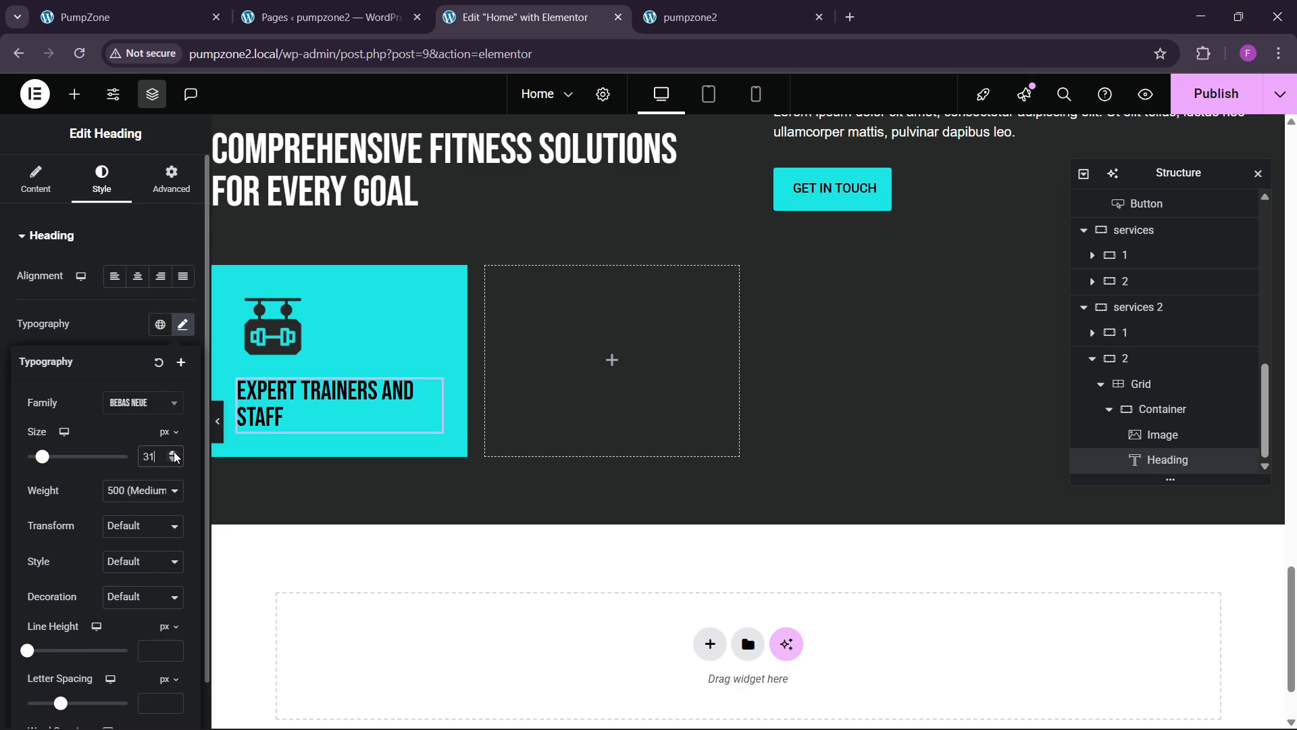
pyautogui.click(171, 460)
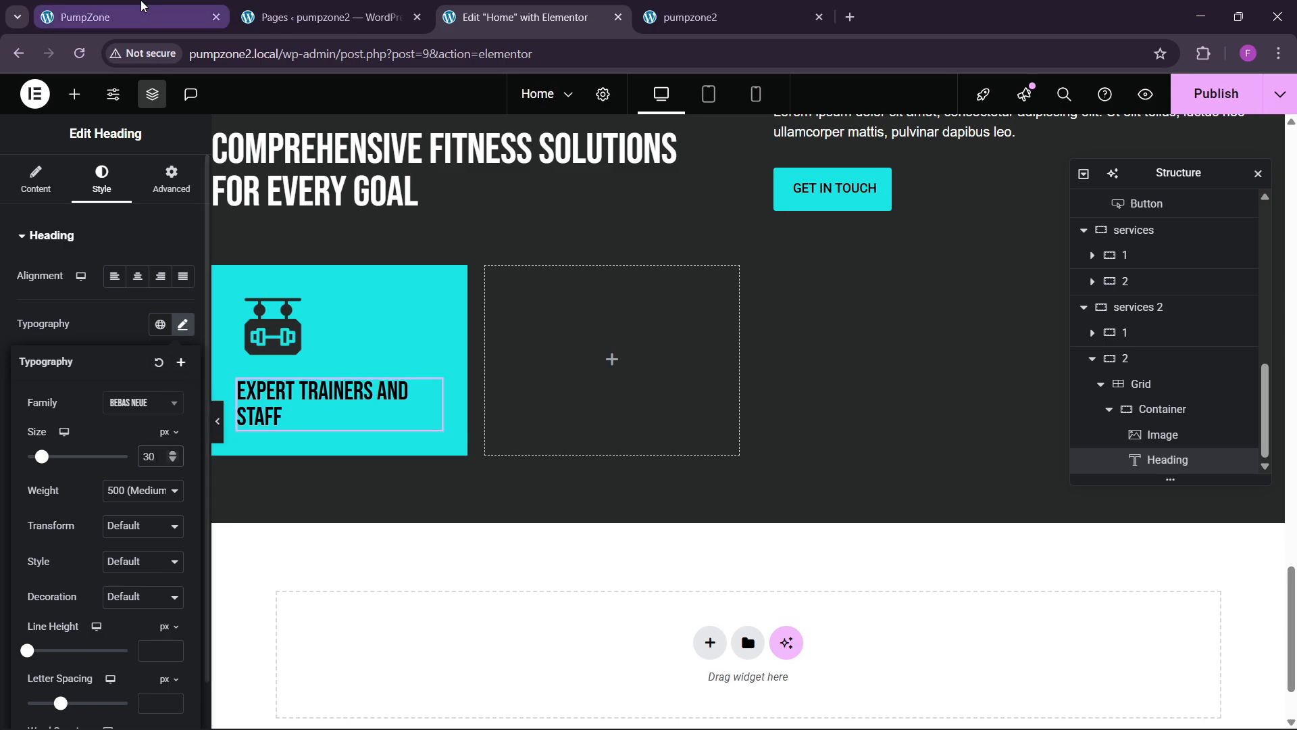
pyautogui.click(140, 13)
pyautogui.click(517, 16)
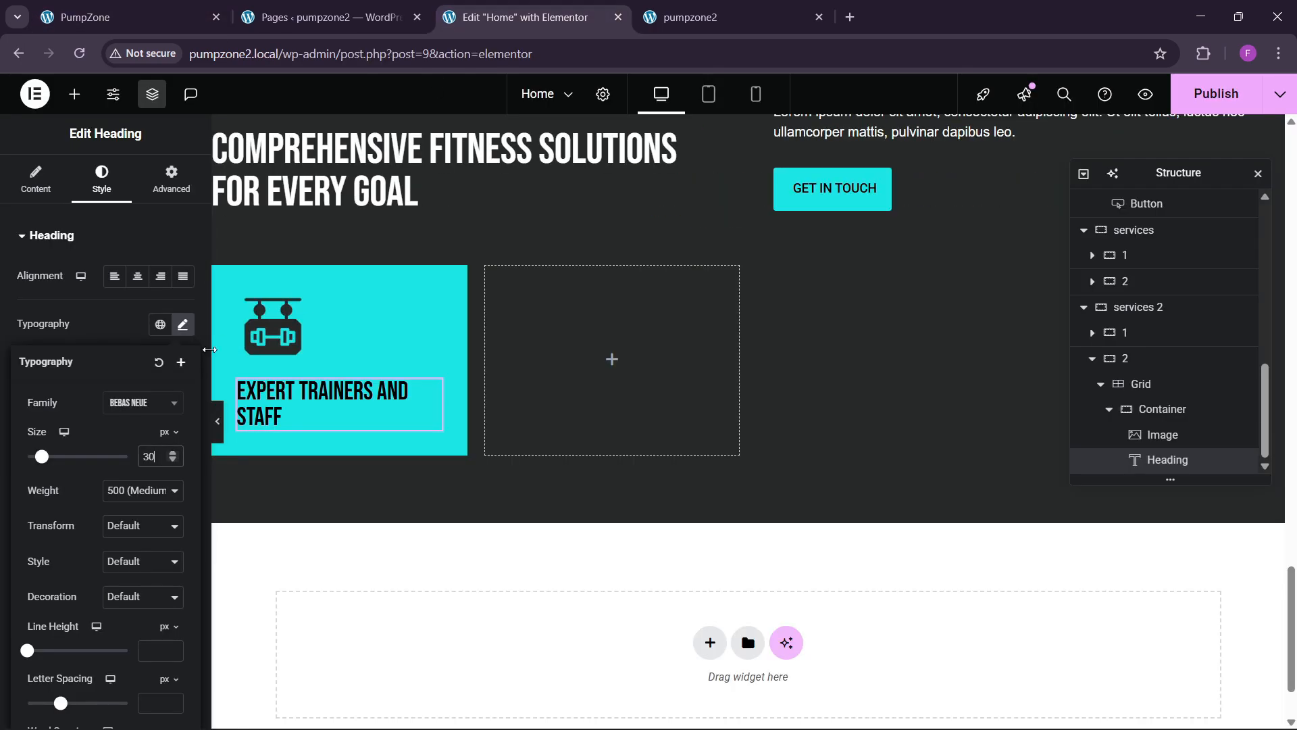
pyautogui.click(173, 452)
pyautogui.click(173, 453)
pyautogui.click(182, 15)
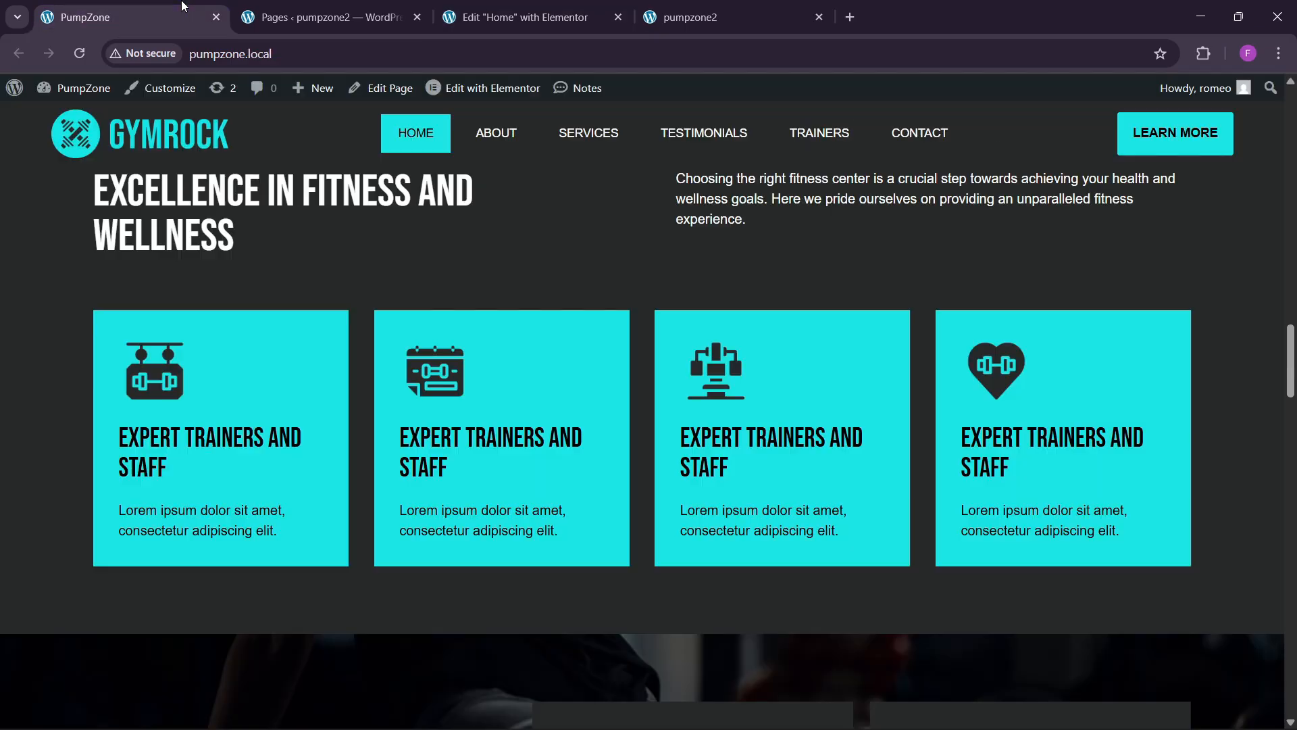
pyautogui.click(486, 16)
# Step: Copy the section's intro paragraph
pyautogui.scroll(3, 680, 340)
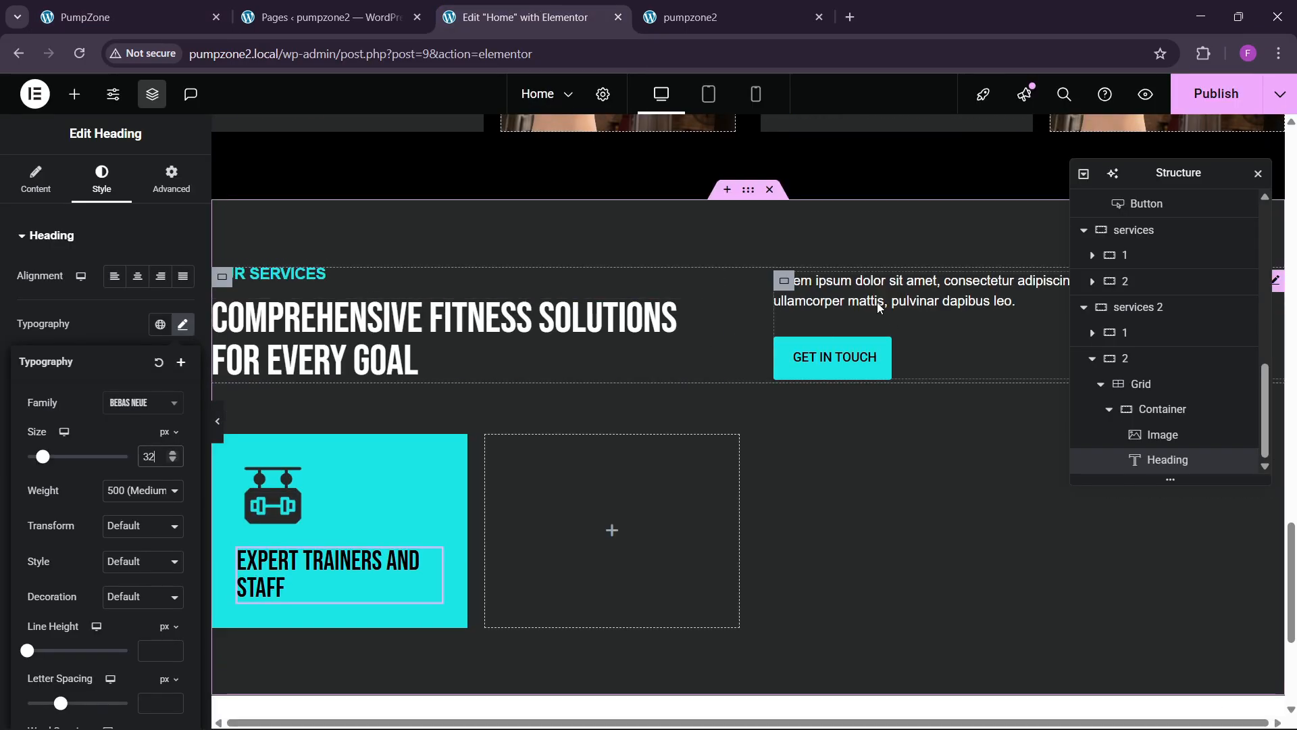
pyautogui.rightClick(869, 292)
pyautogui.click(904, 368)
# Step: Paste a paragraph below the first cyan card's heading and compare it with the live site
pyautogui.scroll(-1, 308, 493)
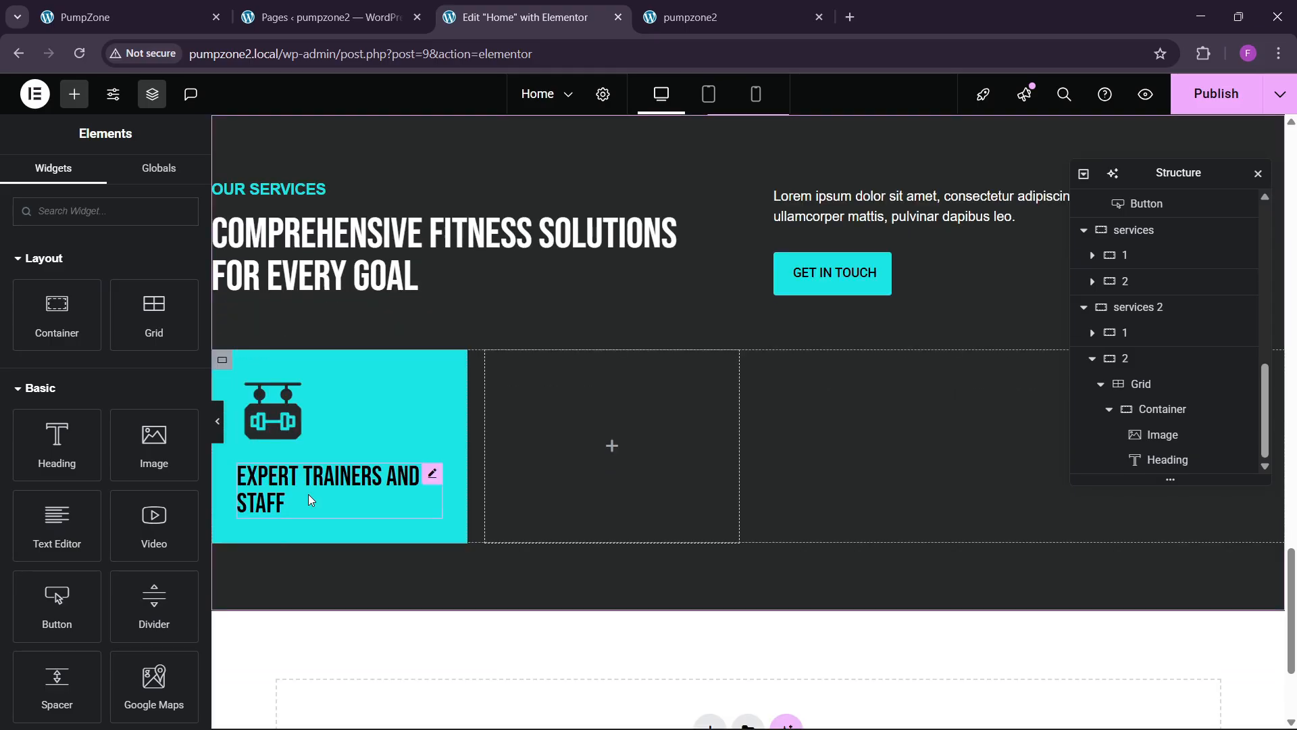
pyautogui.rightClick(309, 494)
pyautogui.click(353, 452)
pyautogui.click(136, 12)
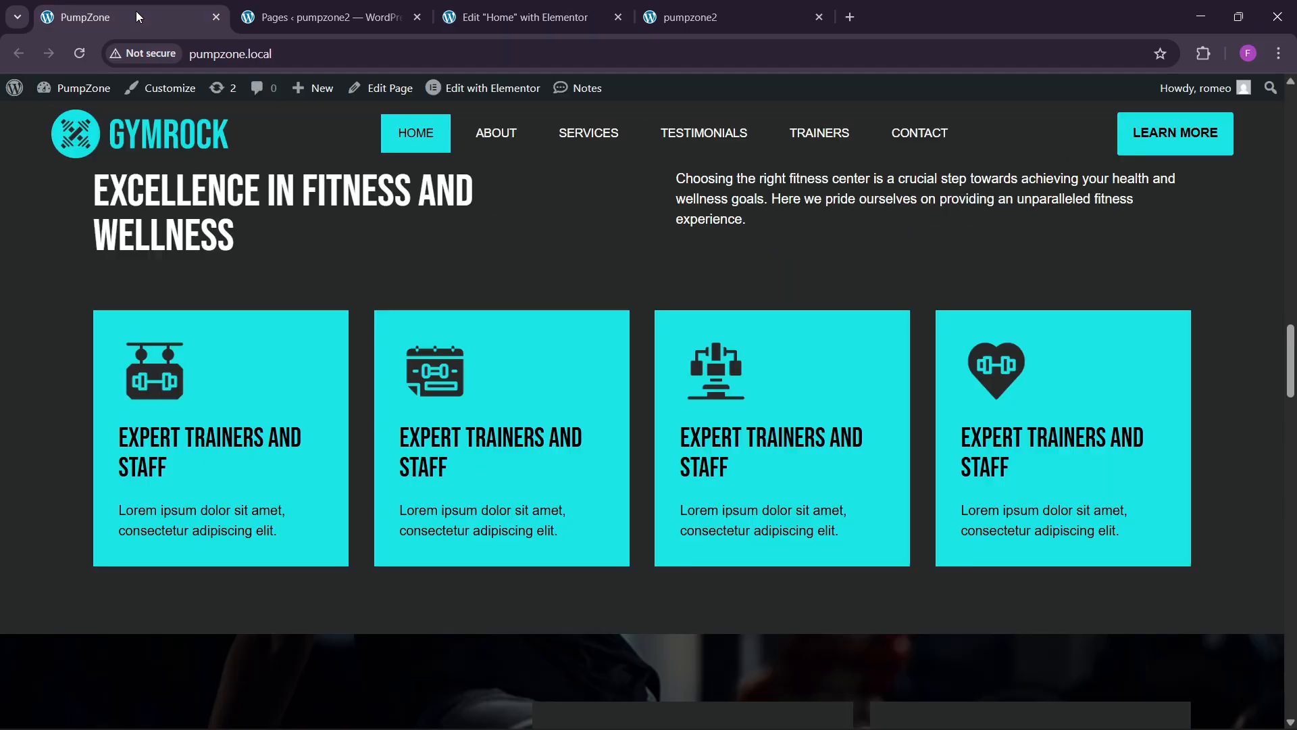
pyautogui.click(513, 17)
# Step: Trim the paragraph to the single sentence 'Lorem ipsum dolor sit amet, consectetur adipiscing elit.'
pyautogui.click(101, 180)
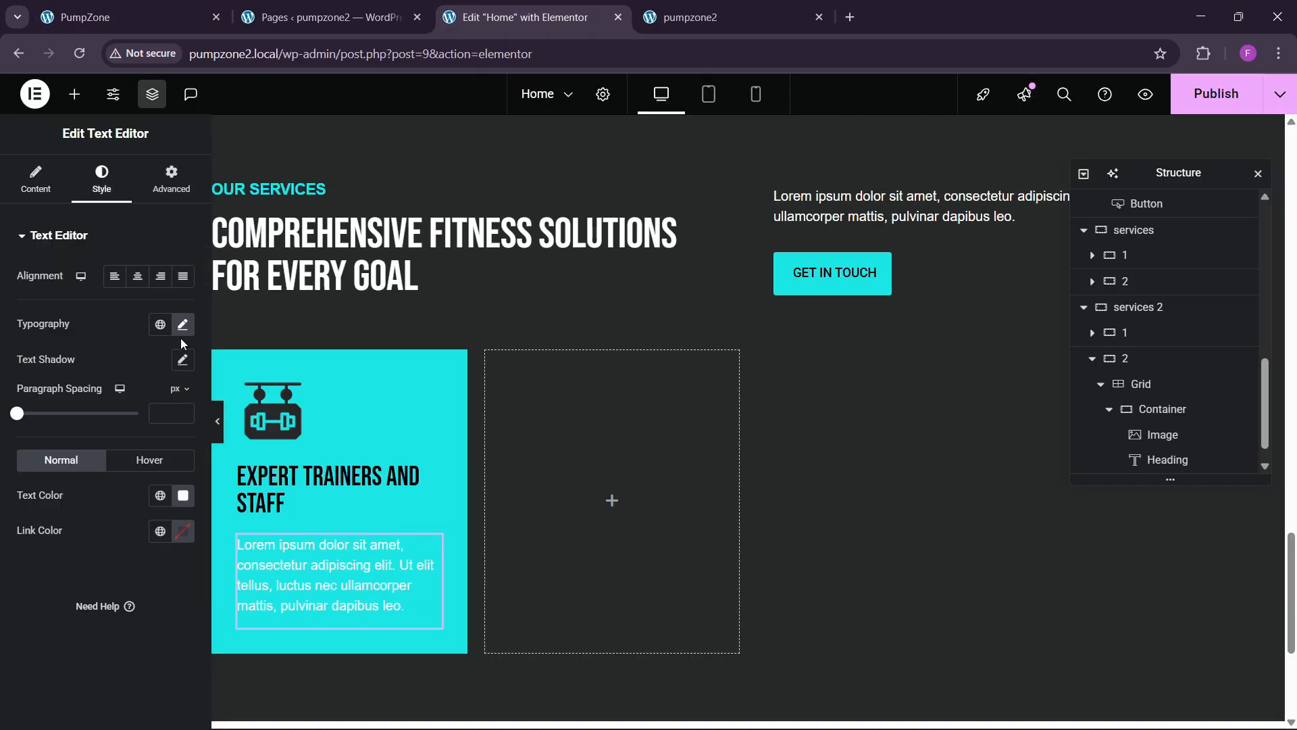
pyautogui.click(42, 182)
pyautogui.click(153, 318)
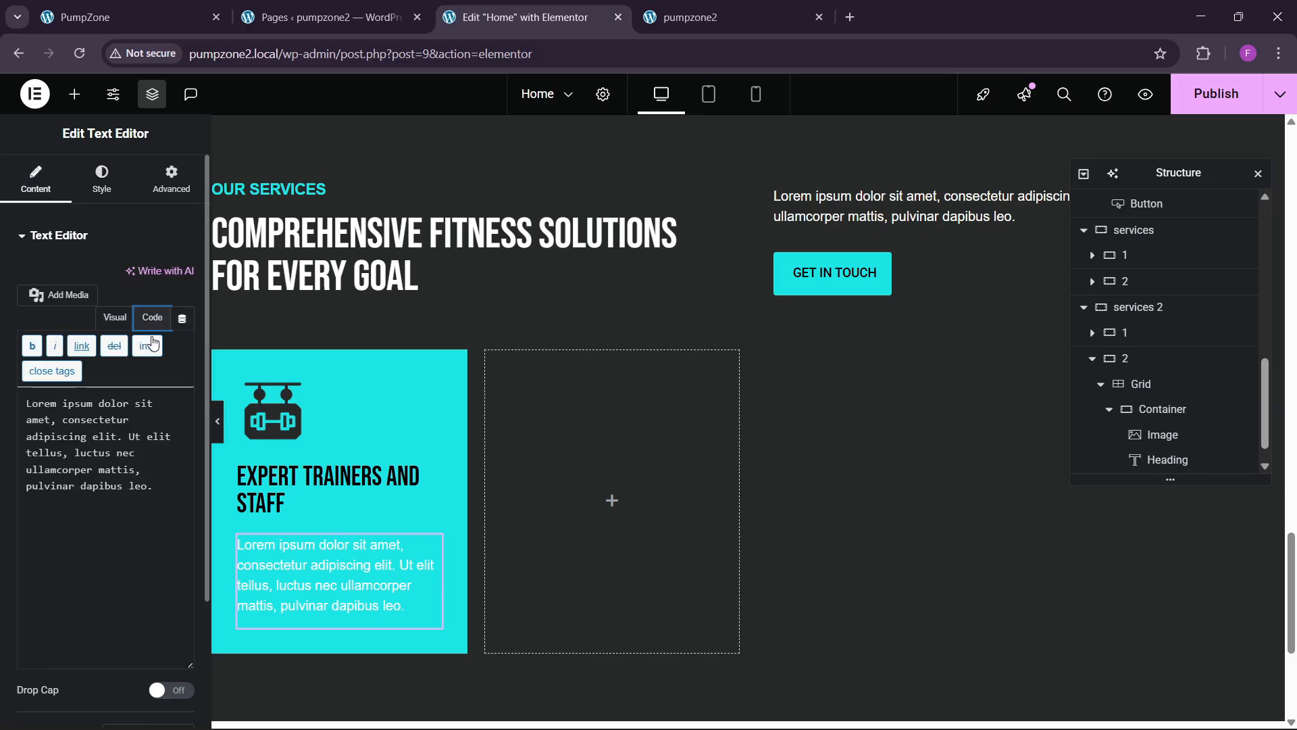
pyautogui.moveTo(126, 447); pyautogui.dragTo(206, 531)
pyautogui.press('BackSpace')
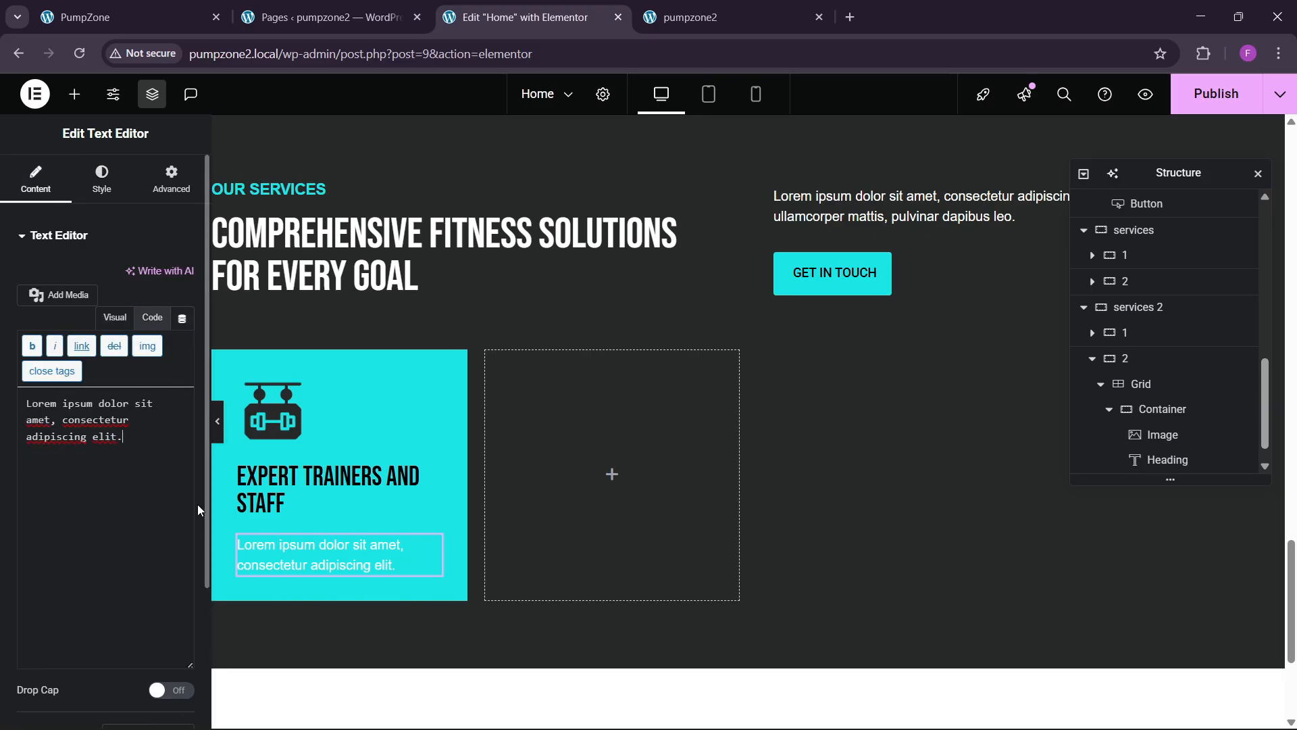
# Step: Make the card paragraph's text colour black
pyautogui.click(93, 184)
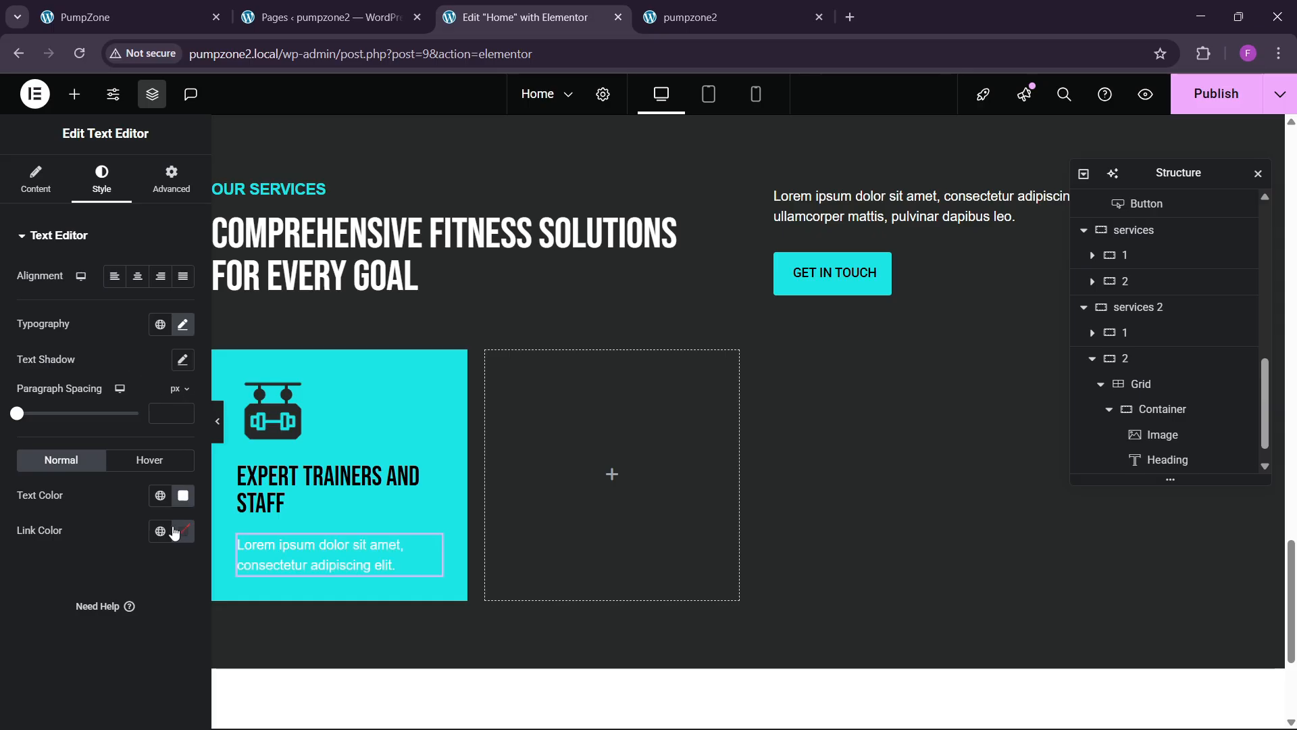
pyautogui.click(183, 497)
pyautogui.moveTo(176, 371); pyautogui.dragTo(14, 575)
pyautogui.click(13, 575)
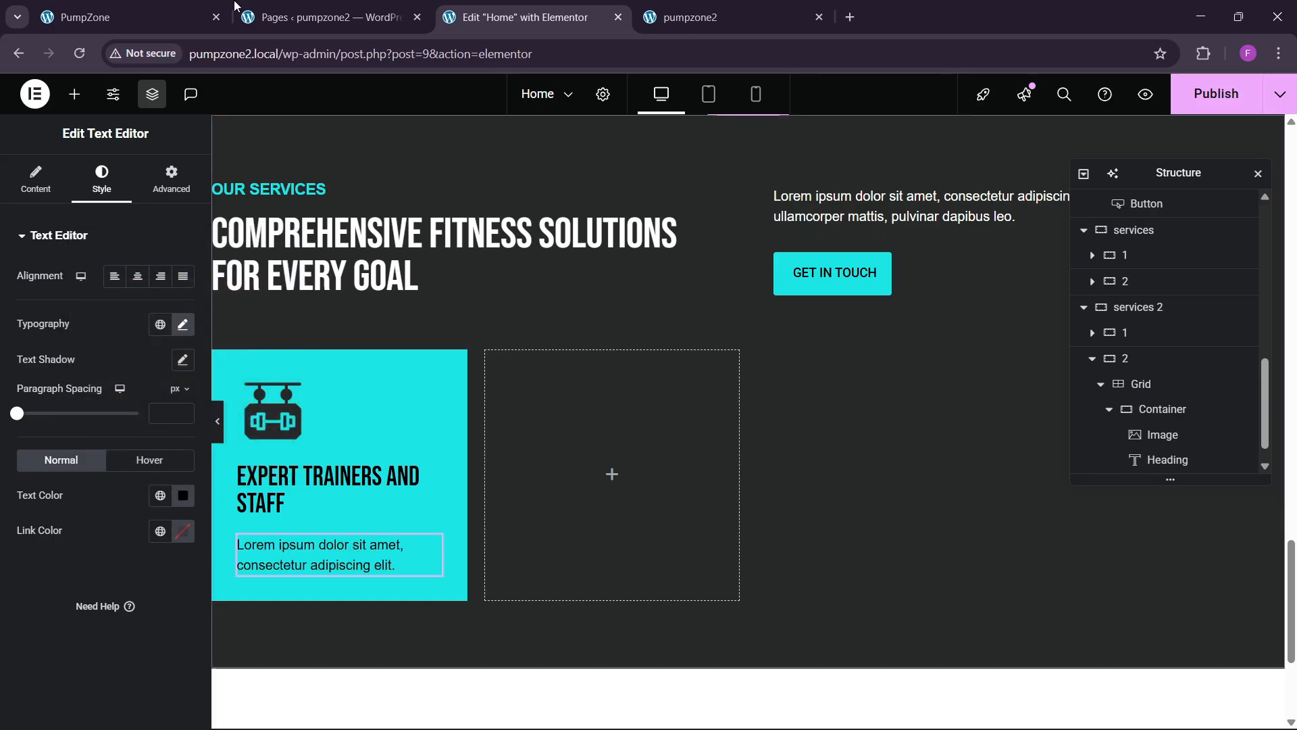
# Step: Compare the edited card with the live site and the reference GYMROCK services cards
pyautogui.click(159, 14)
pyautogui.click(574, 17)
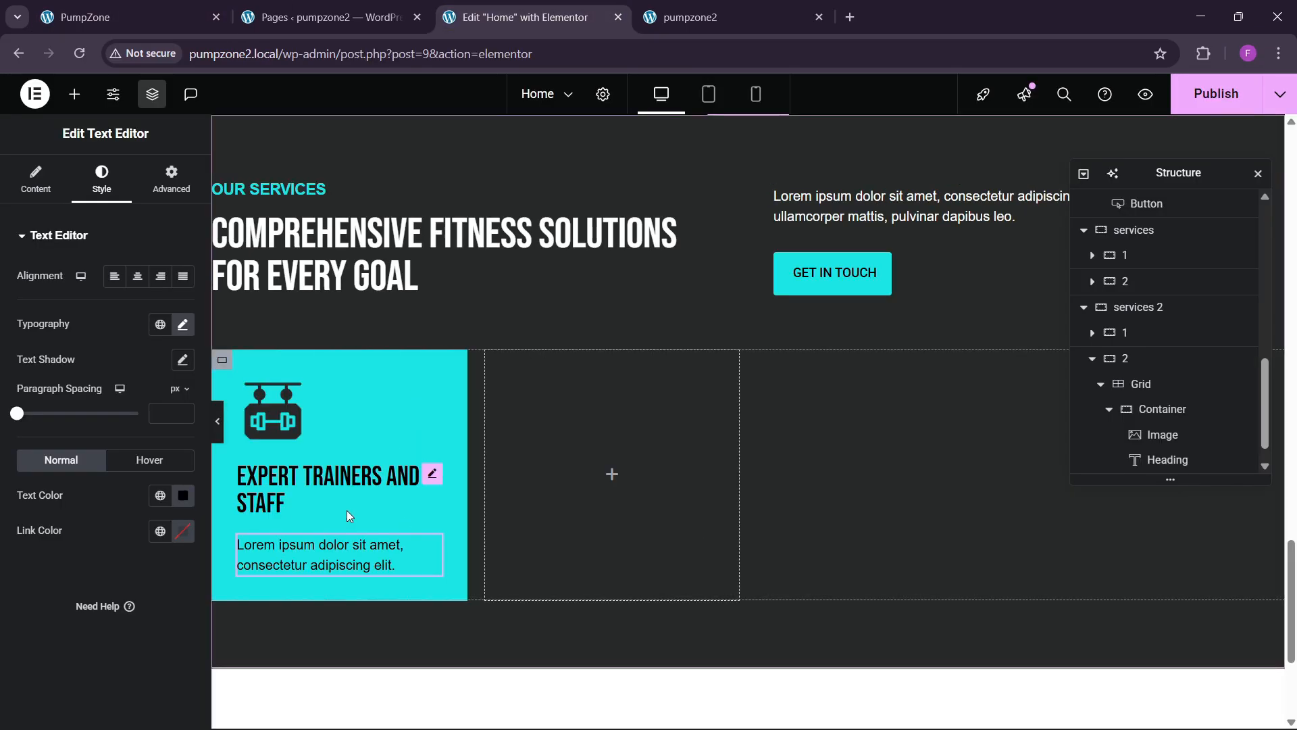
pyautogui.click(190, 17)
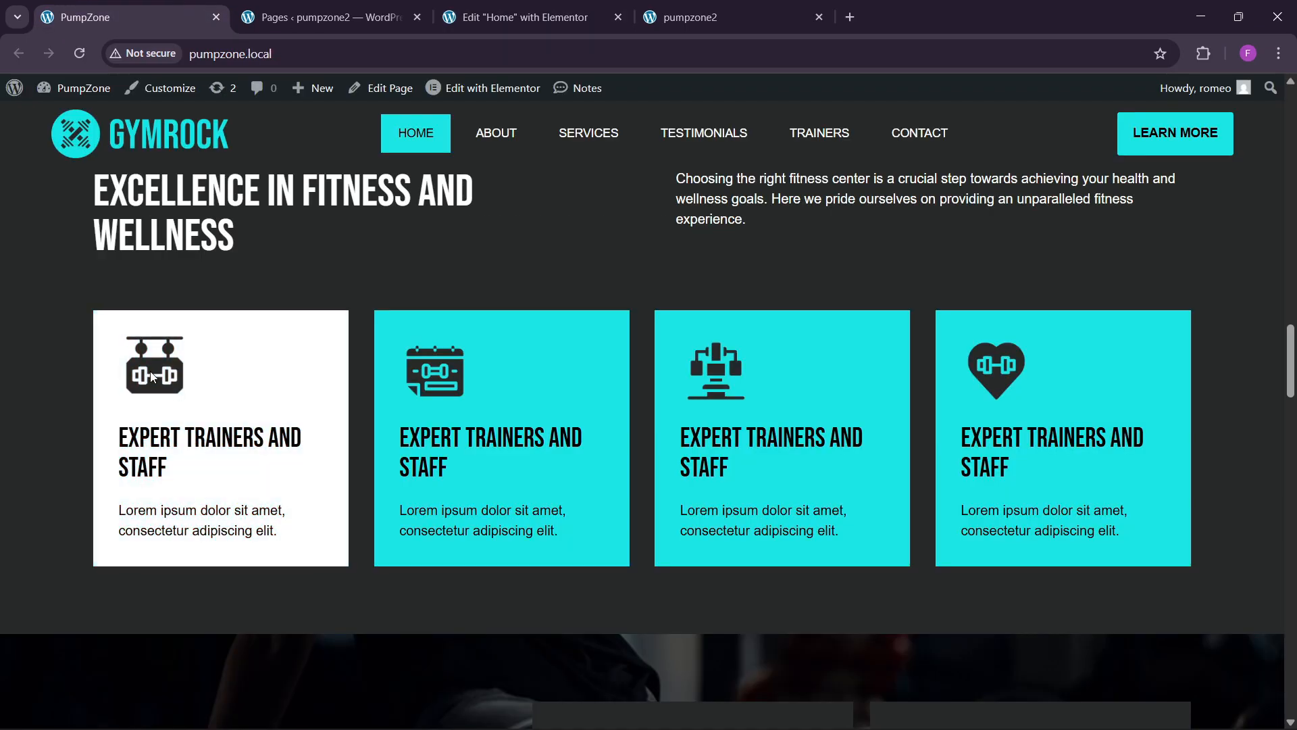
pyautogui.click(526, 17)
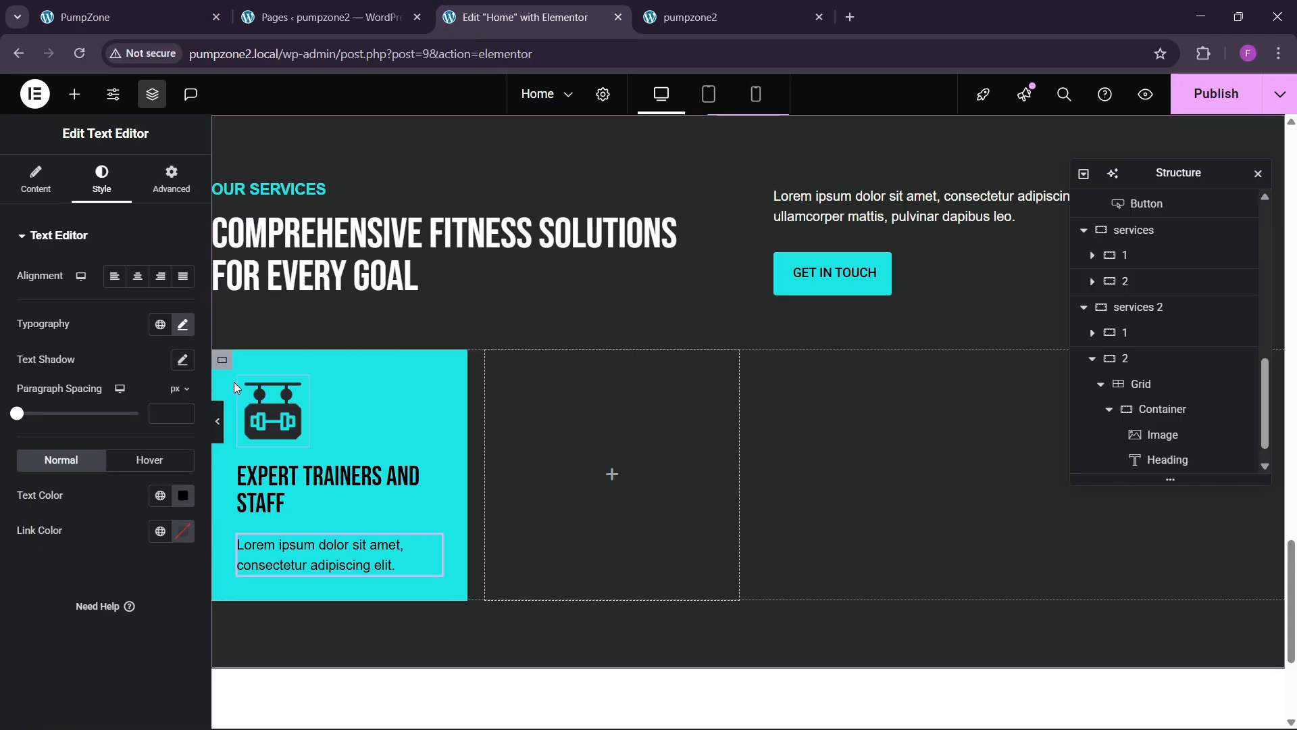
pyautogui.scroll(-3, 233, 383)
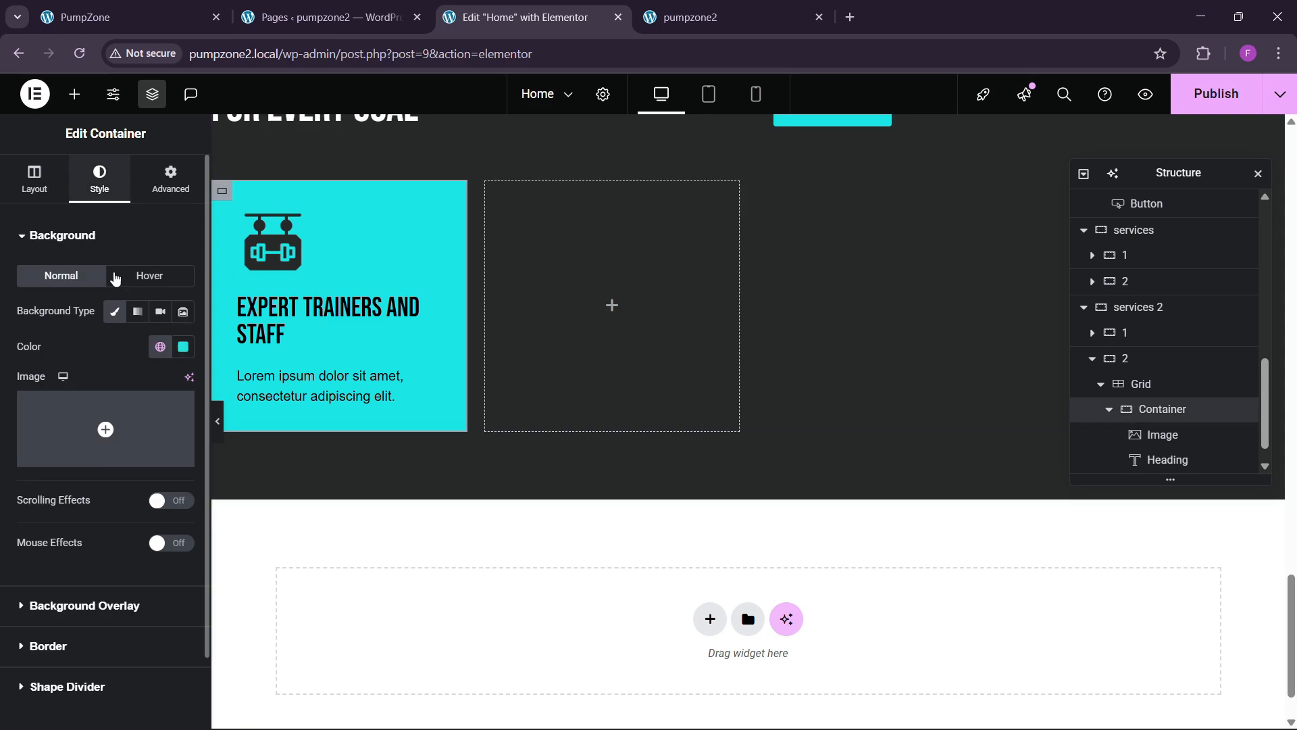
# Step: Give the card container a classic white background on hover
pyautogui.click(152, 275)
pyautogui.click(161, 312)
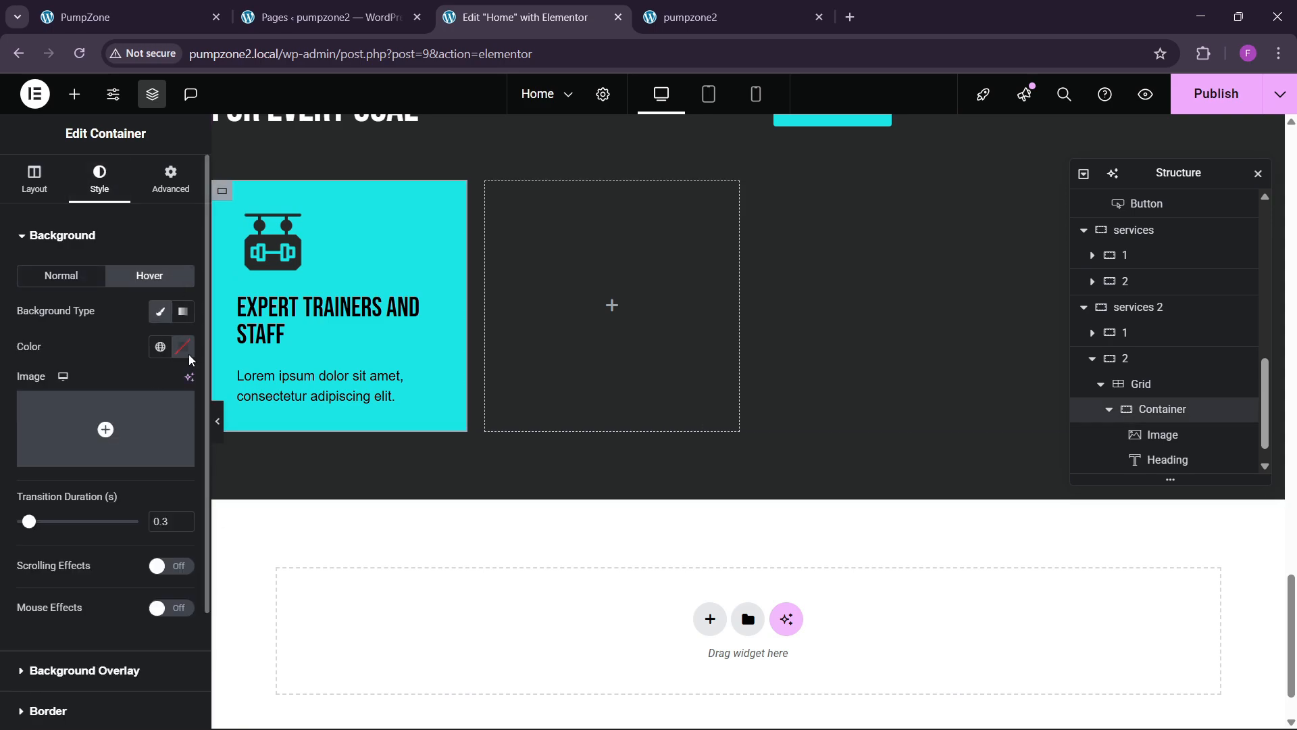
pyautogui.click(183, 347)
pyautogui.click(93, 354)
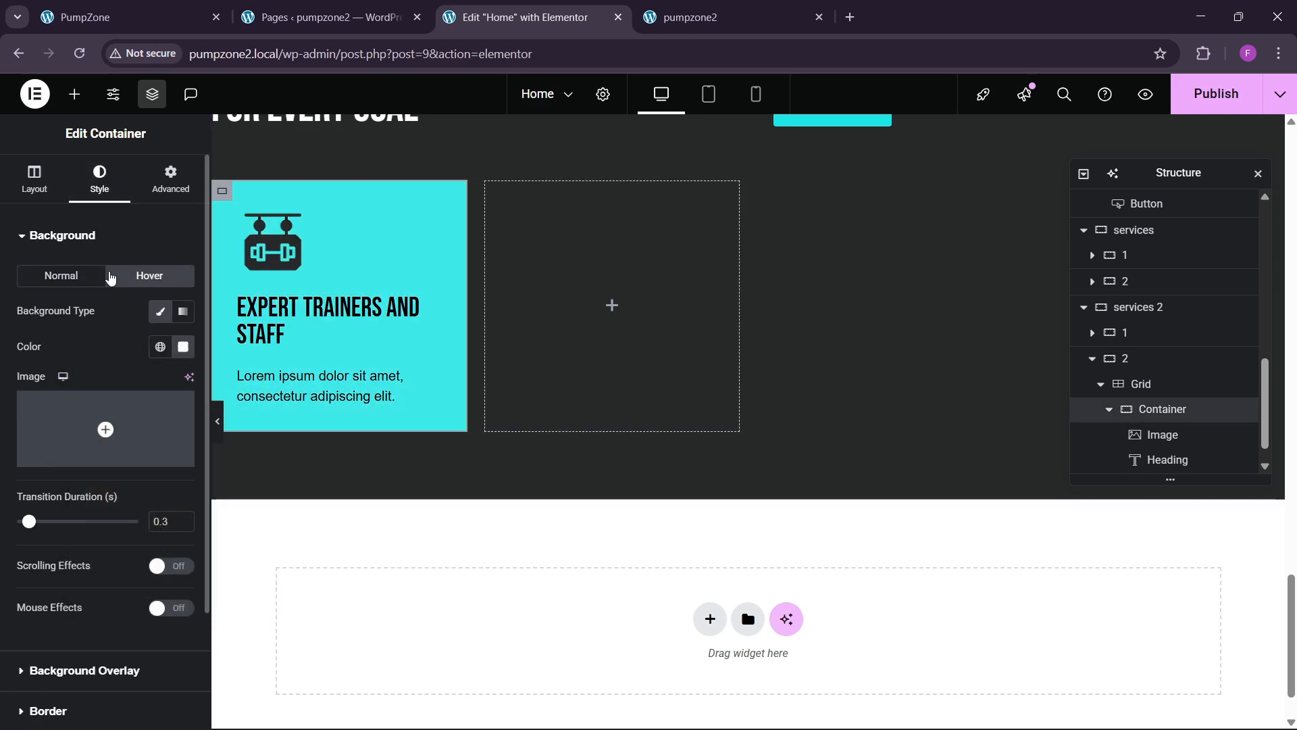
# Step: Apply the Bob hover animation to the card's dumbbell icon image
pyautogui.click(270, 257)
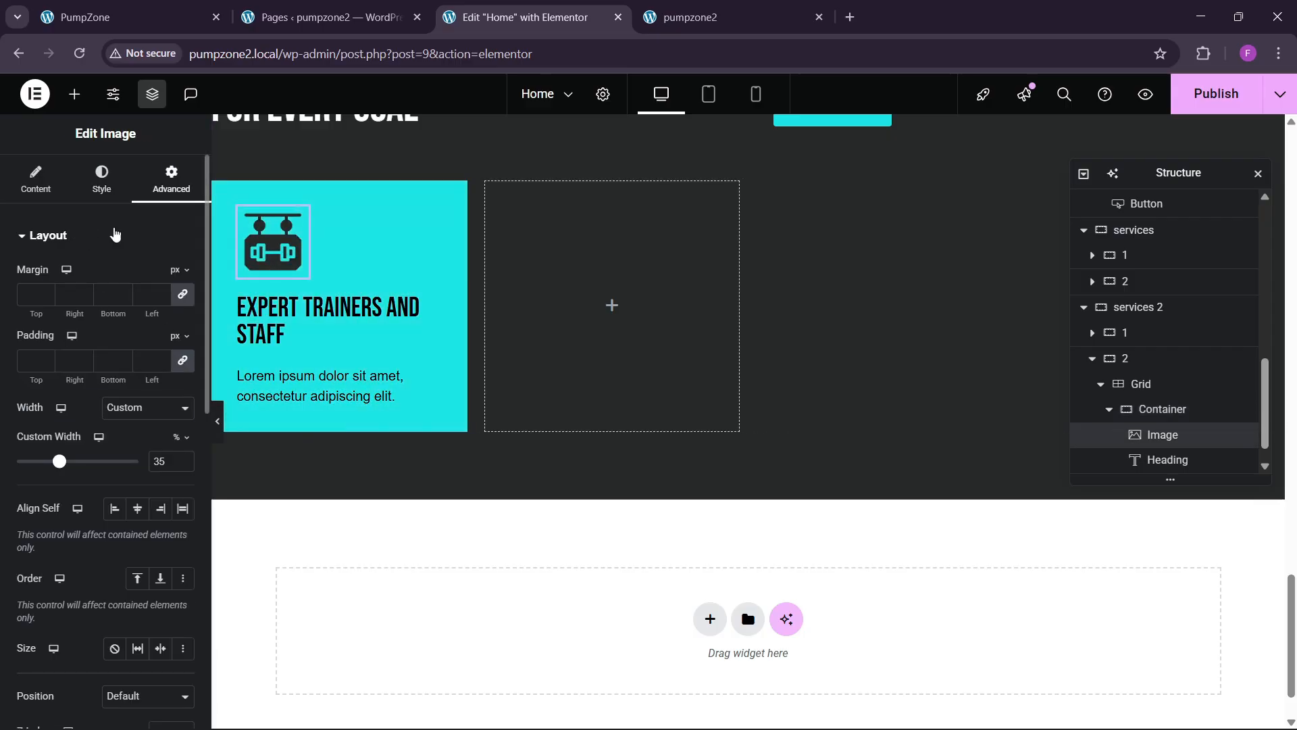
pyautogui.click(101, 181)
pyautogui.click(129, 480)
pyautogui.scroll(-1, 131, 507)
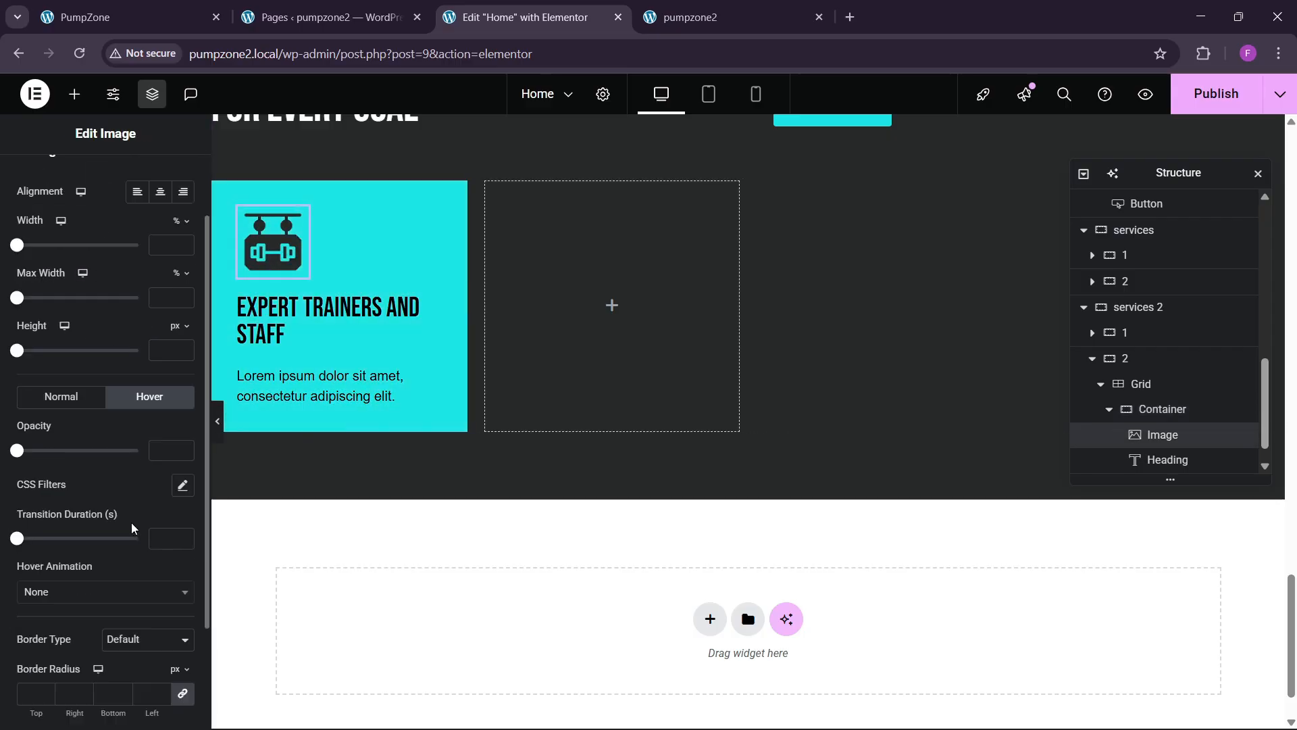
pyautogui.scroll(-1, 73, 562)
pyautogui.click(51, 513)
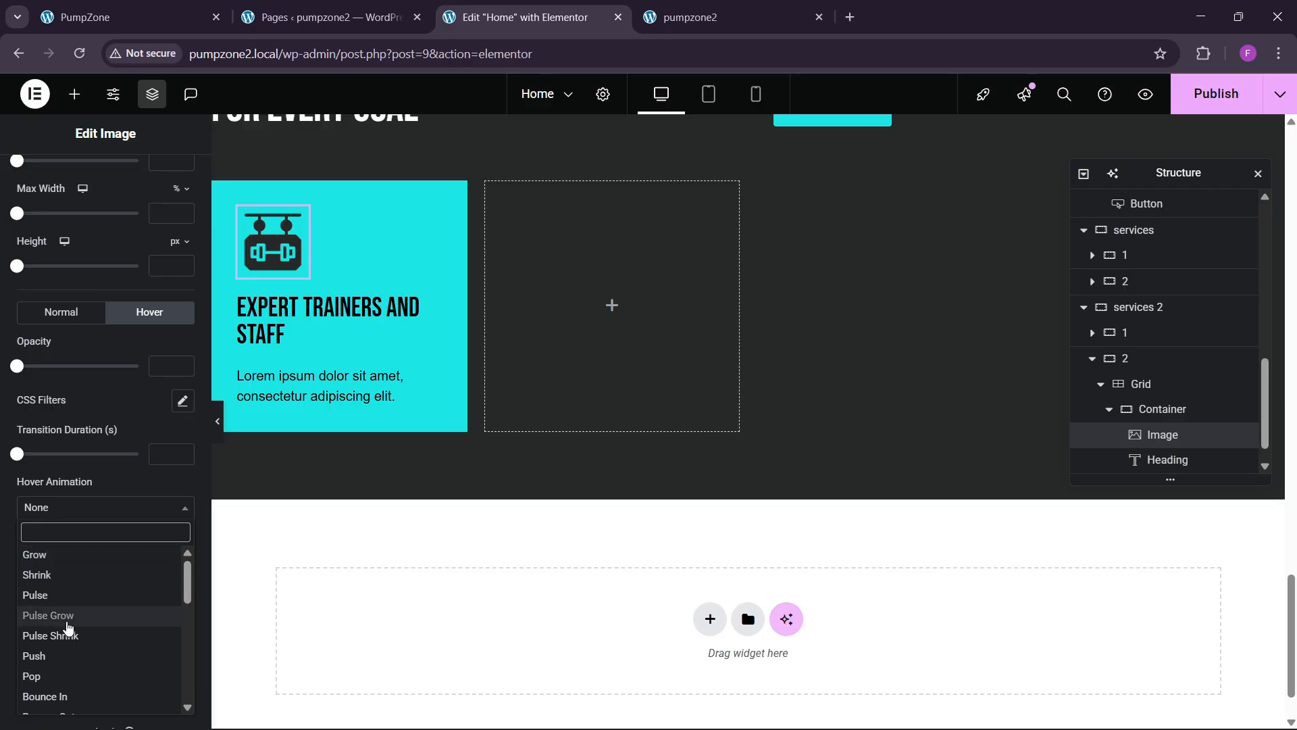
pyautogui.scroll(-1, 72, 658)
pyautogui.scroll(-3, 68, 668)
pyautogui.click(65, 650)
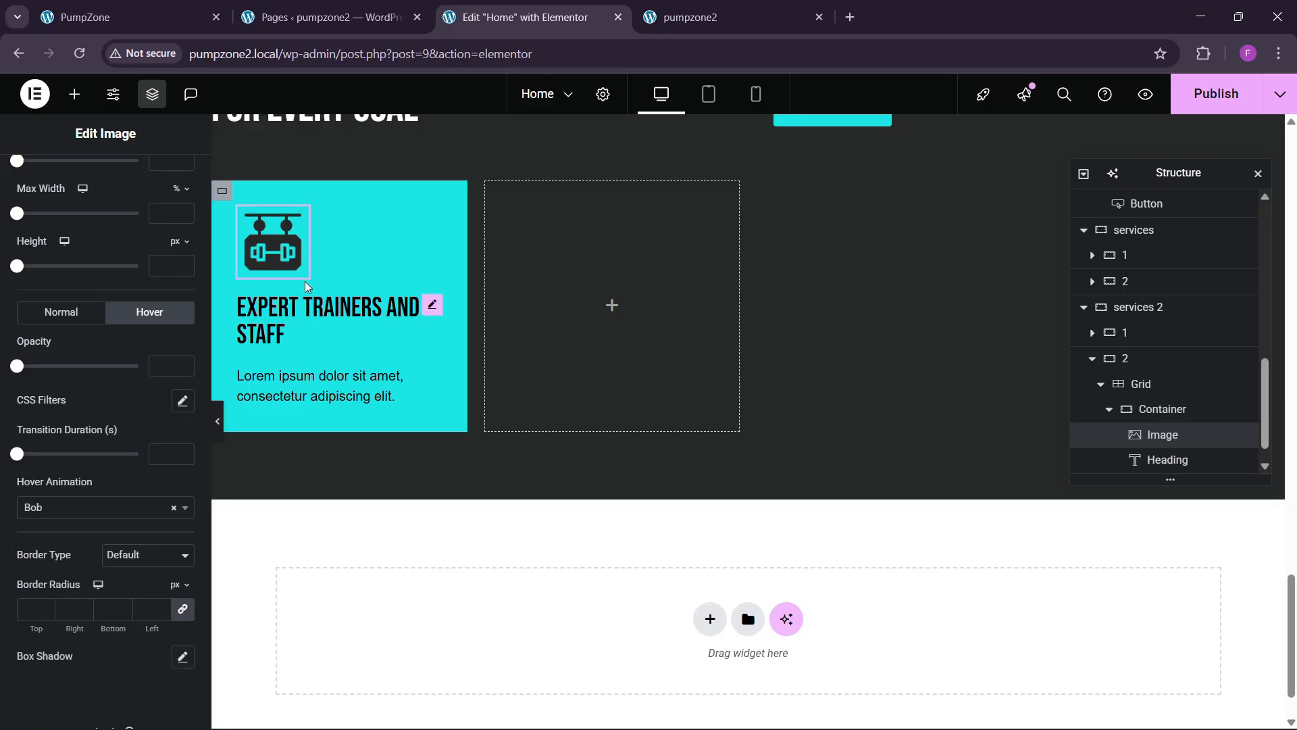
pyautogui.scroll(-1, 1149, 435)
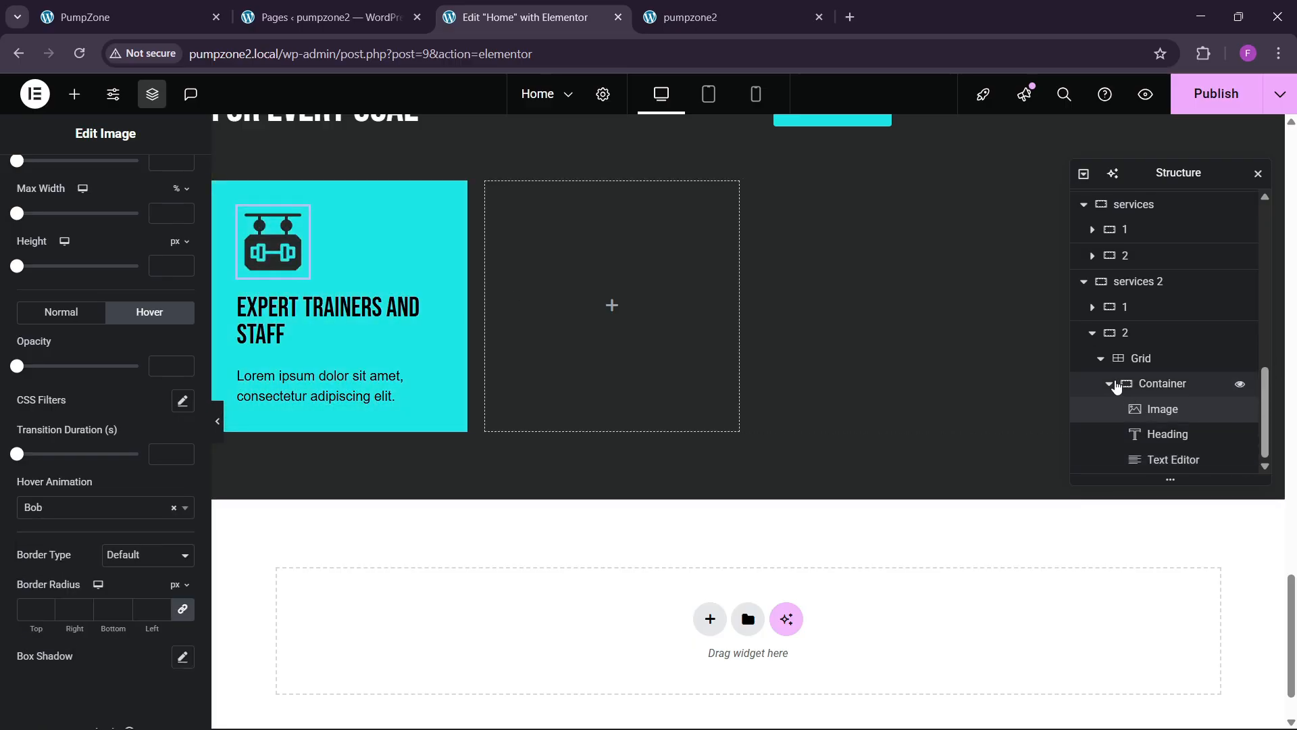
# Step: Duplicate the Expert Trainers and Staff card in Navigator into four cards, then publish
pyautogui.click(1110, 384)
pyautogui.click(1166, 464)
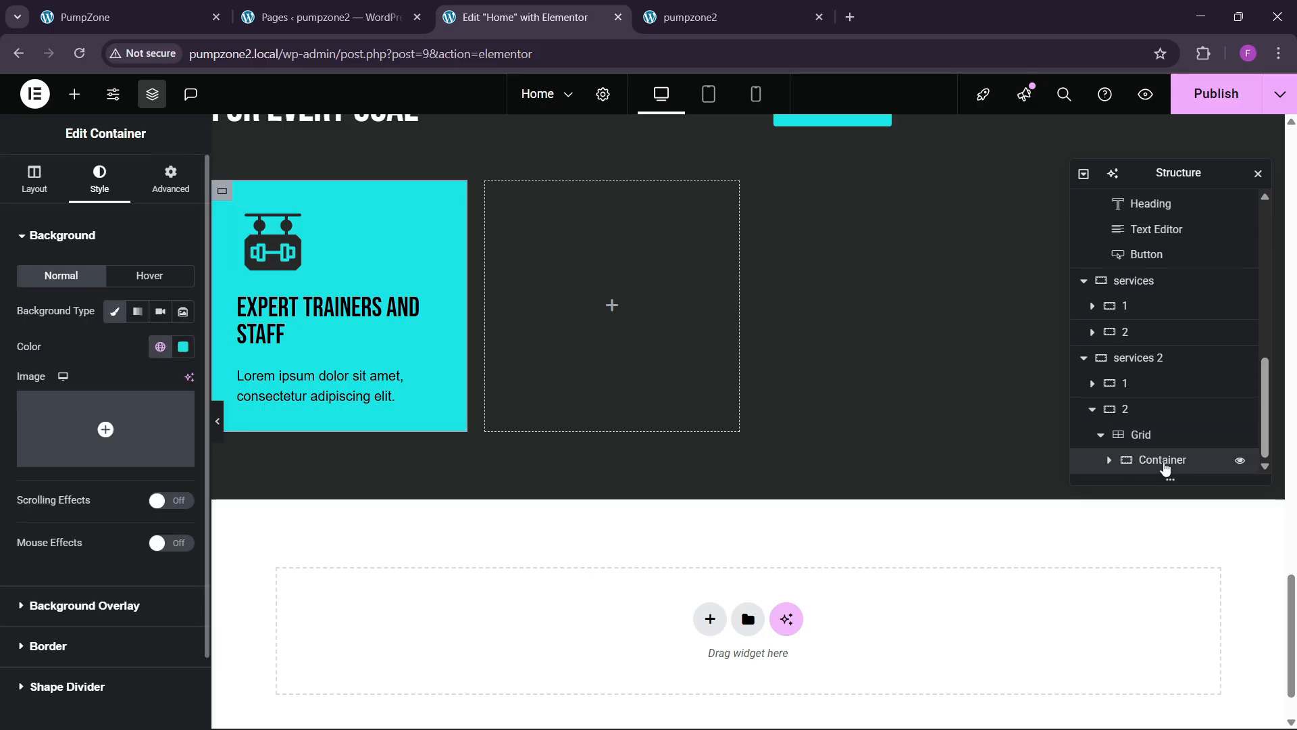
pyautogui.rightClick(1164, 467)
pyautogui.click(1137, 320)
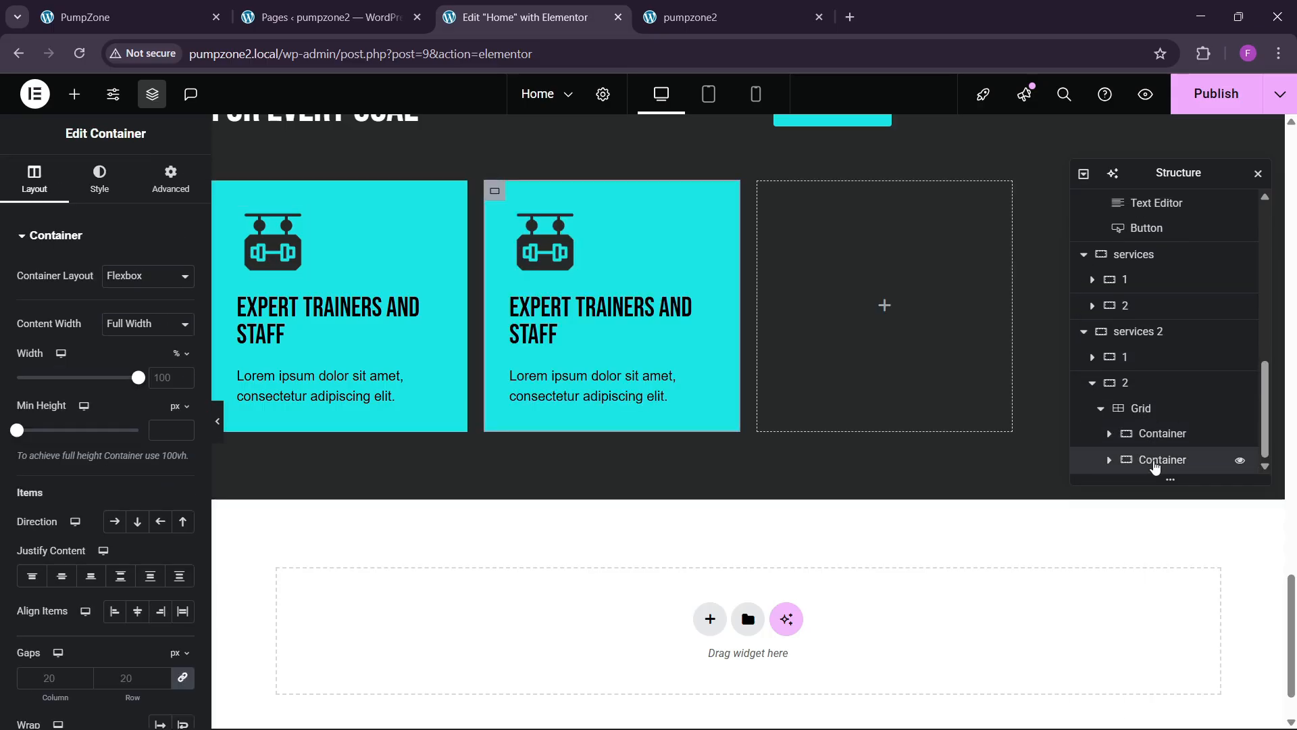
pyautogui.rightClick(1153, 465)
pyautogui.click(1145, 319)
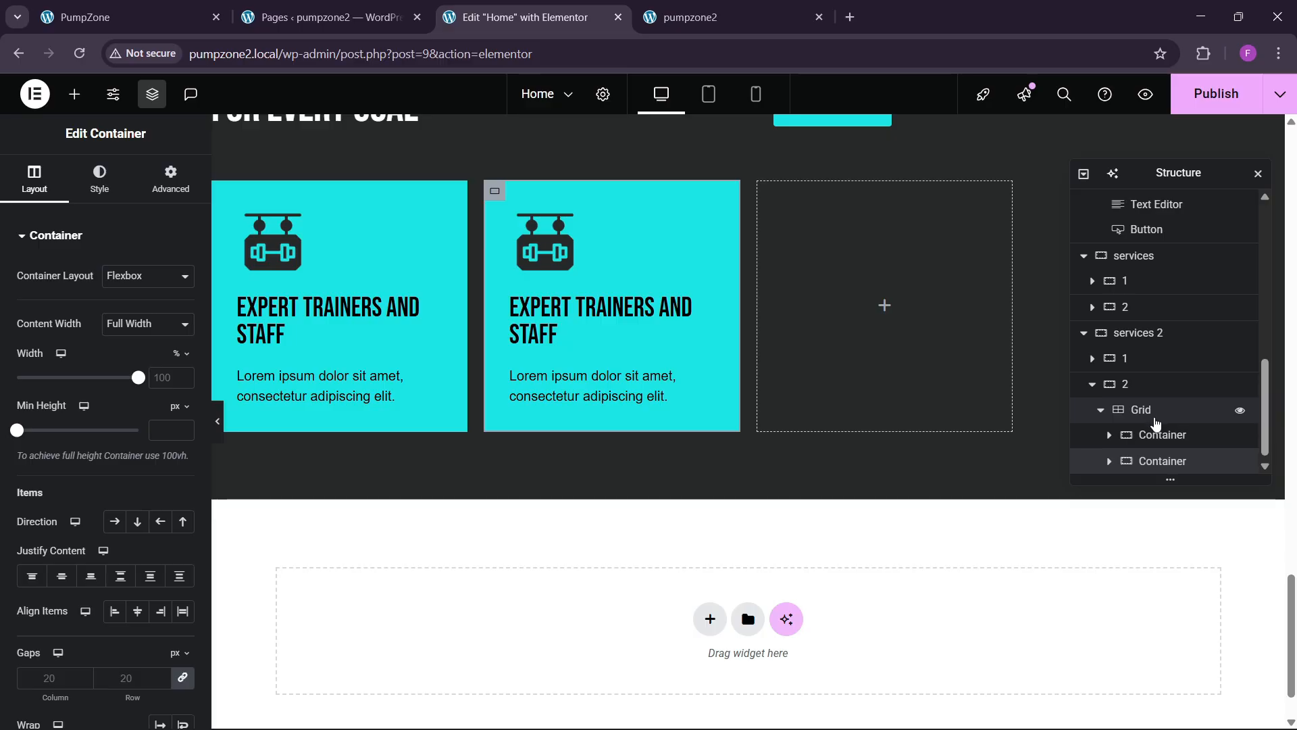
pyautogui.rightClick(1159, 462)
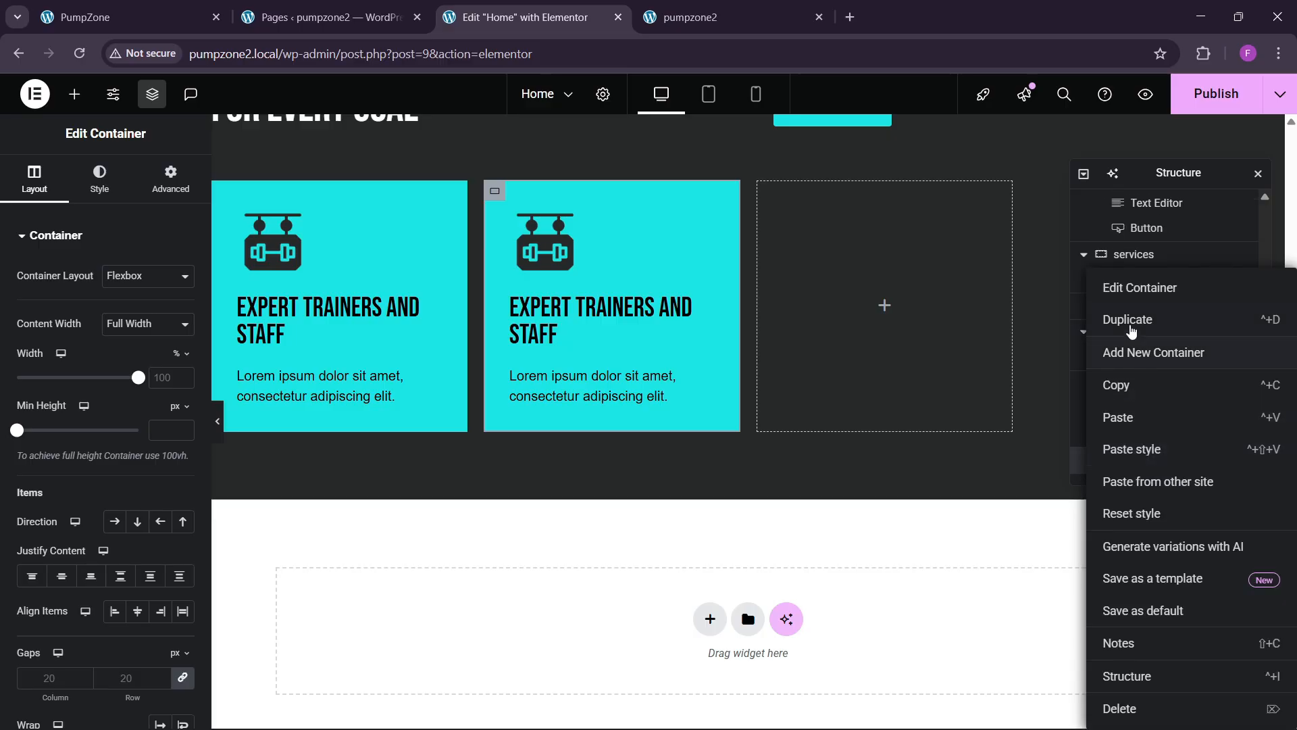
pyautogui.click(1132, 331)
pyautogui.rightClick(1166, 473)
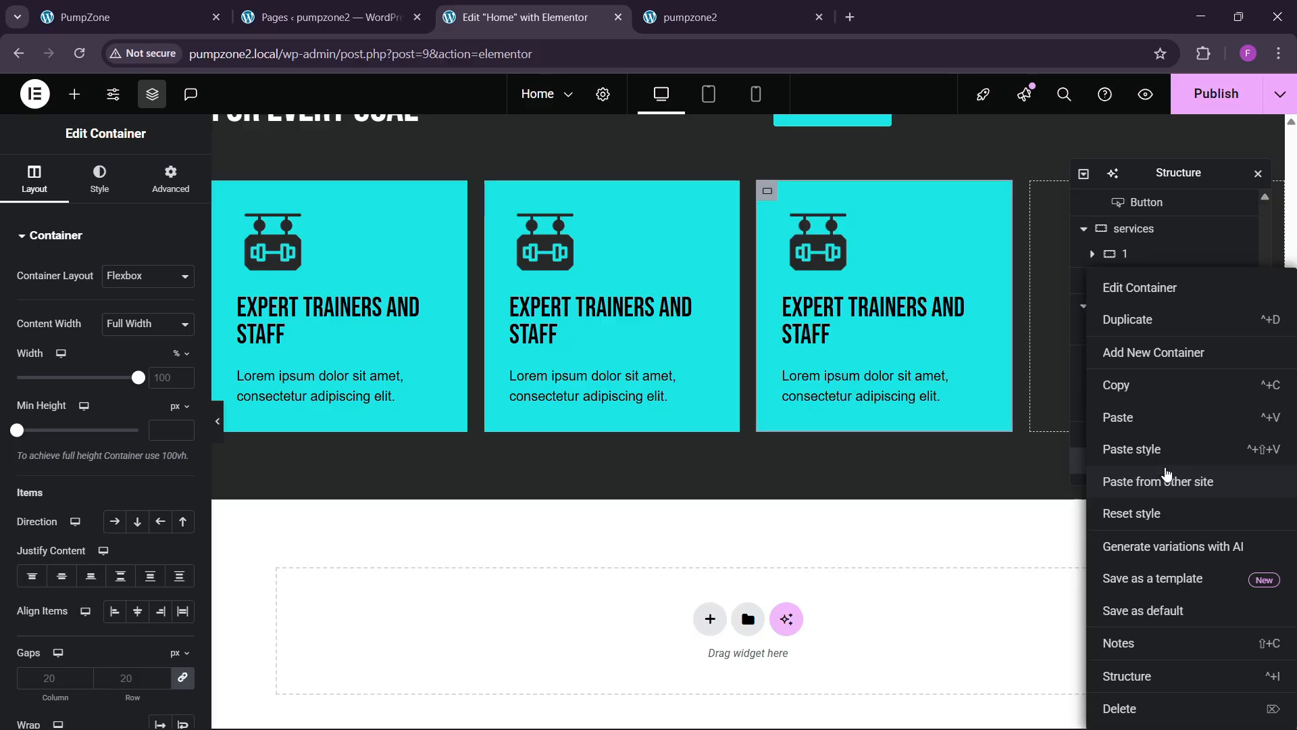
pyautogui.click(1128, 319)
pyautogui.scroll(2, 878, 351)
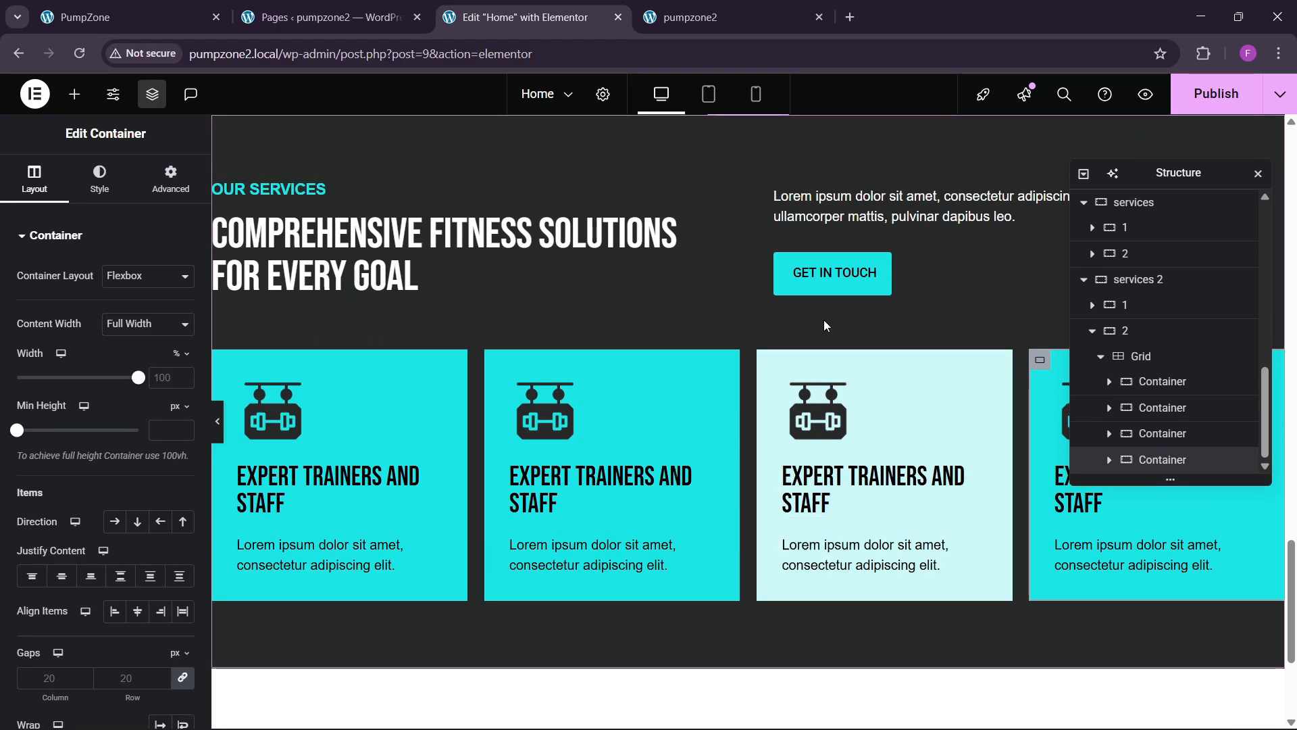
pyautogui.click(1214, 98)
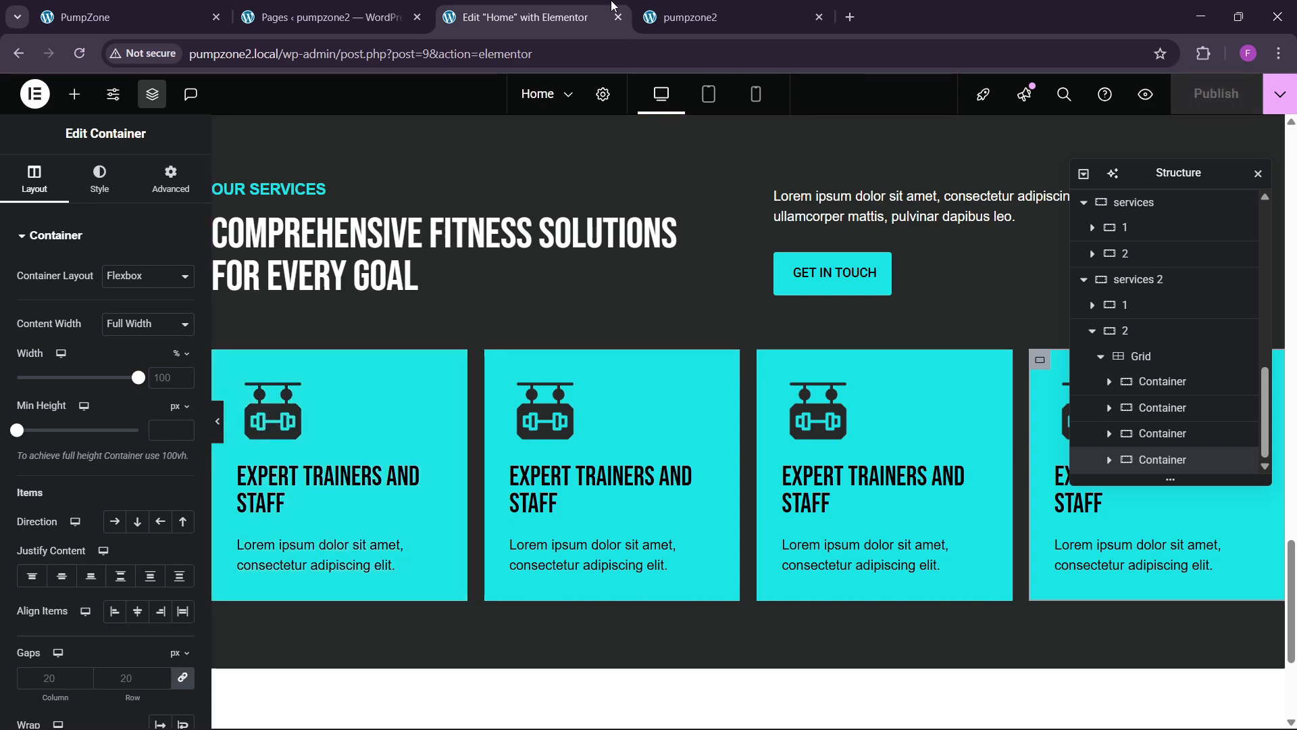
pyautogui.click(665, 12)
pyautogui.click(313, 65)
pyautogui.press('Return')
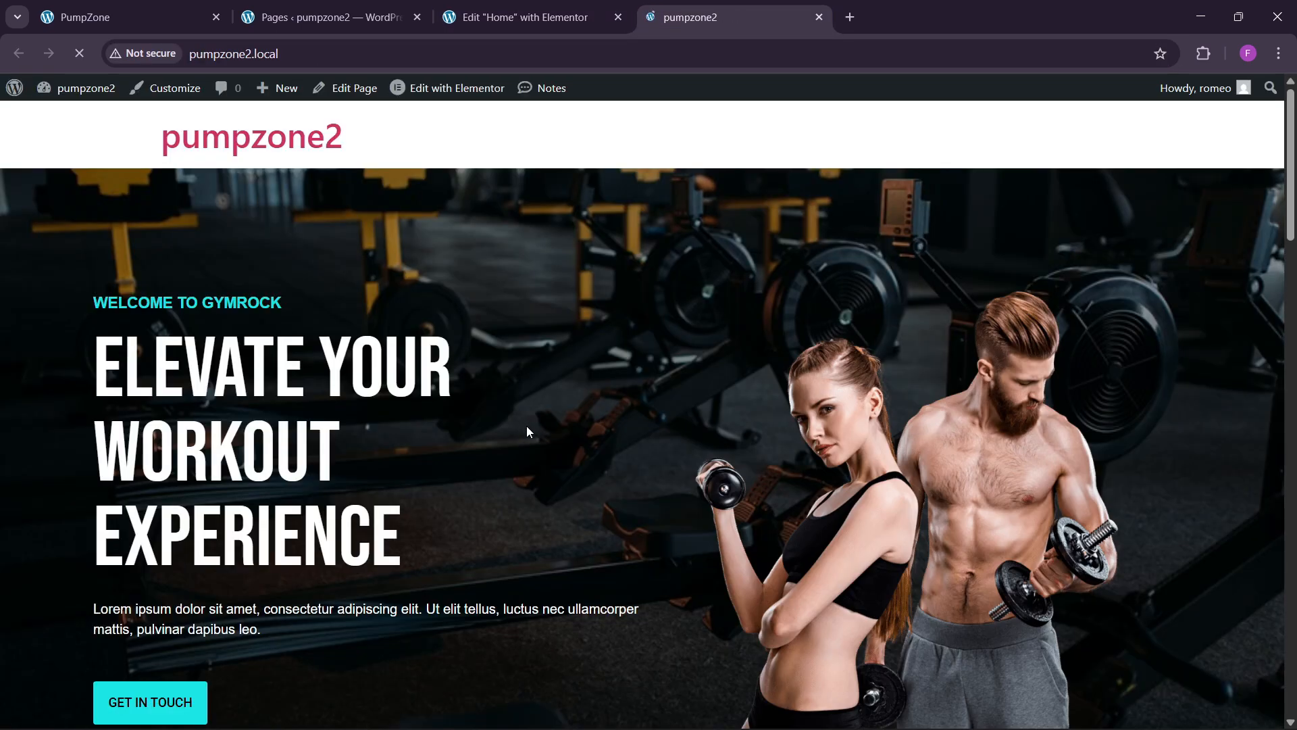
pyautogui.scroll(-15, 527, 432)
pyautogui.scroll(-10, 528, 442)
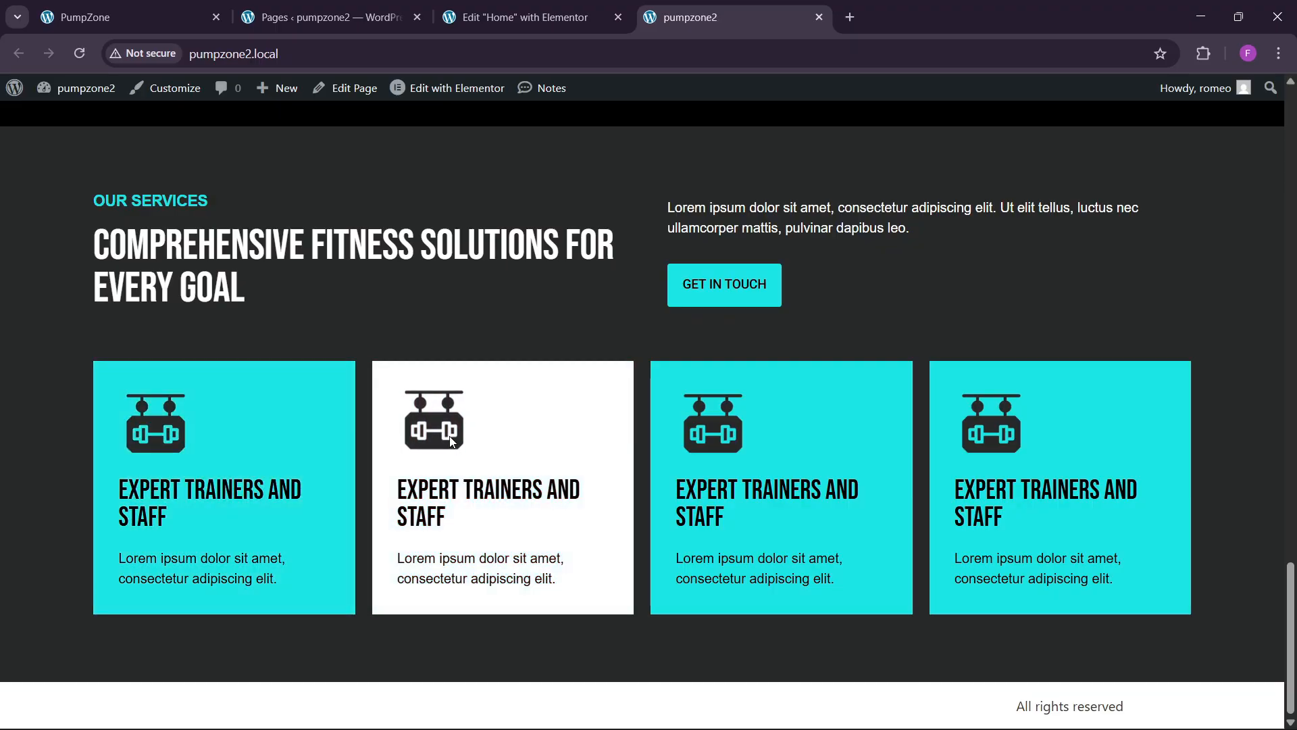
pyautogui.click(138, 15)
pyautogui.scroll(-2, 411, 397)
pyautogui.scroll(-5, 510, 496)
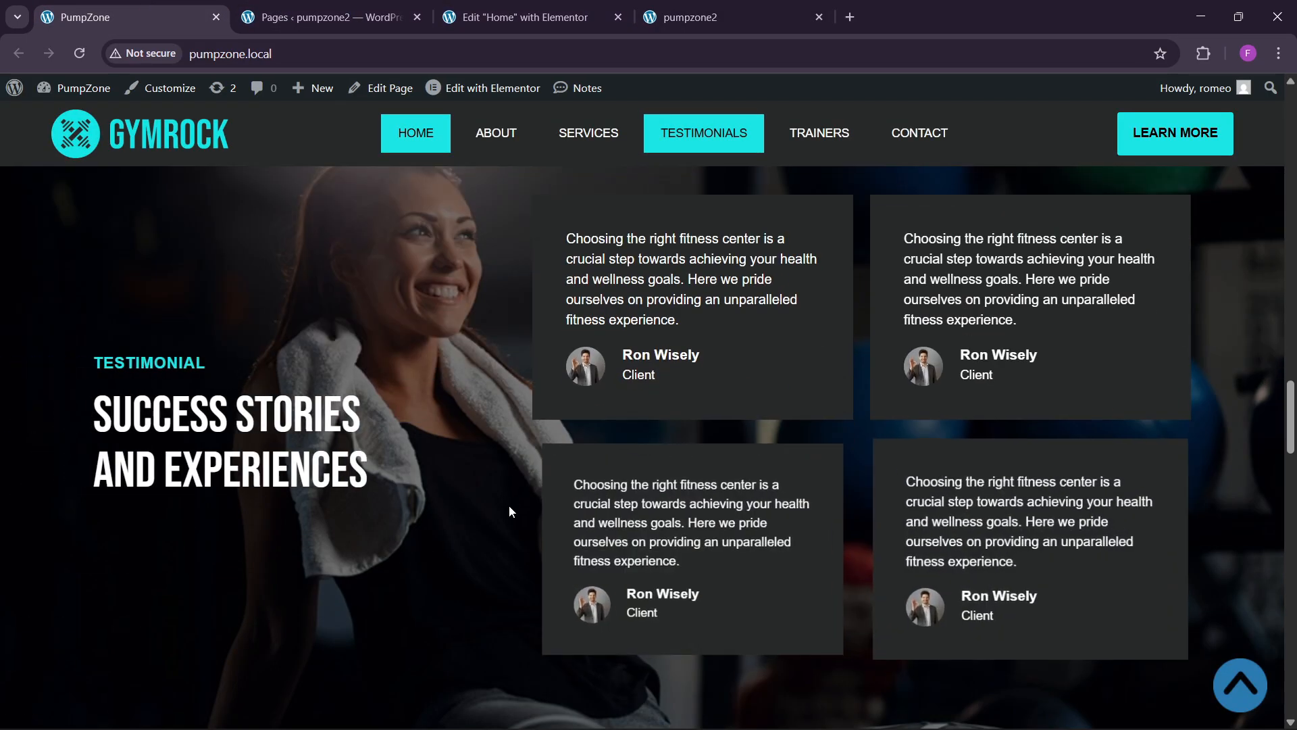
pyautogui.click(529, 7)
pyautogui.click(193, 18)
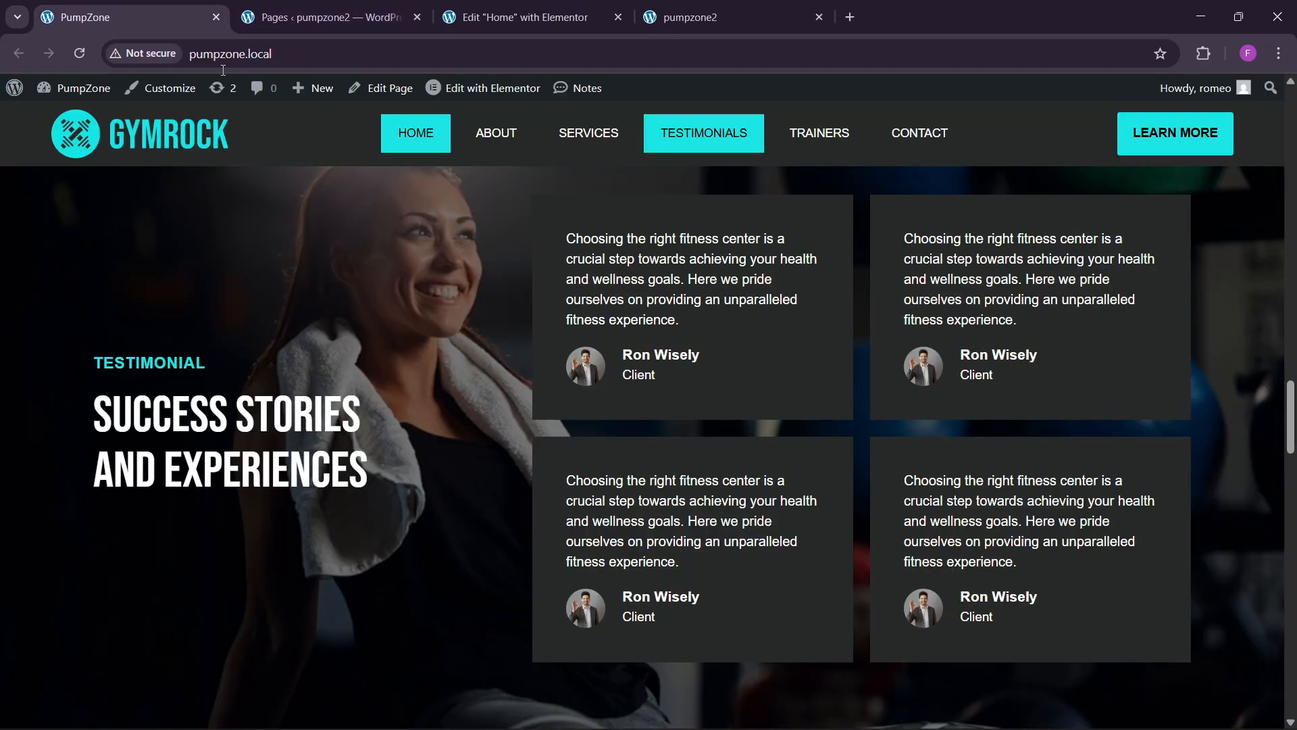
pyautogui.scroll(1, 500, 527)
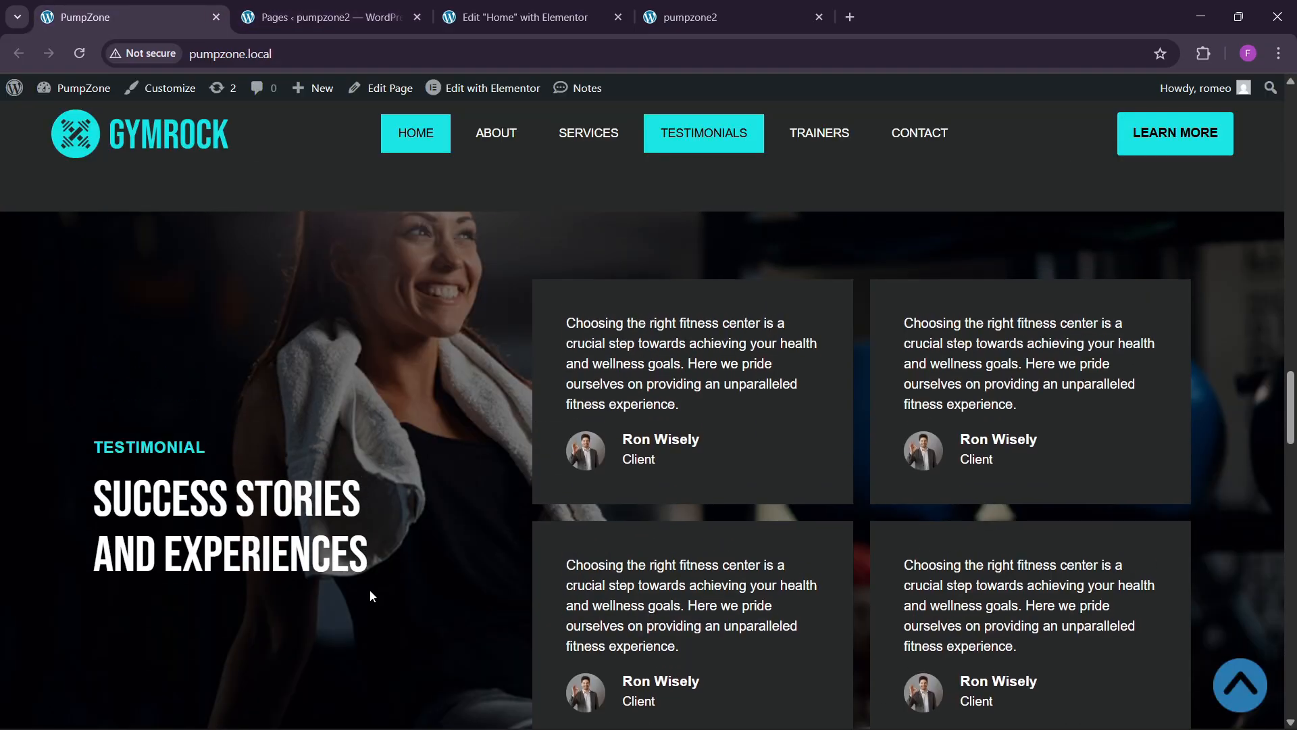
pyautogui.scroll(3, 463, 473)
pyautogui.scroll(-4, 465, 500)
# Step: Add a flexbox two-column container below the services grid
pyautogui.click(520, 17)
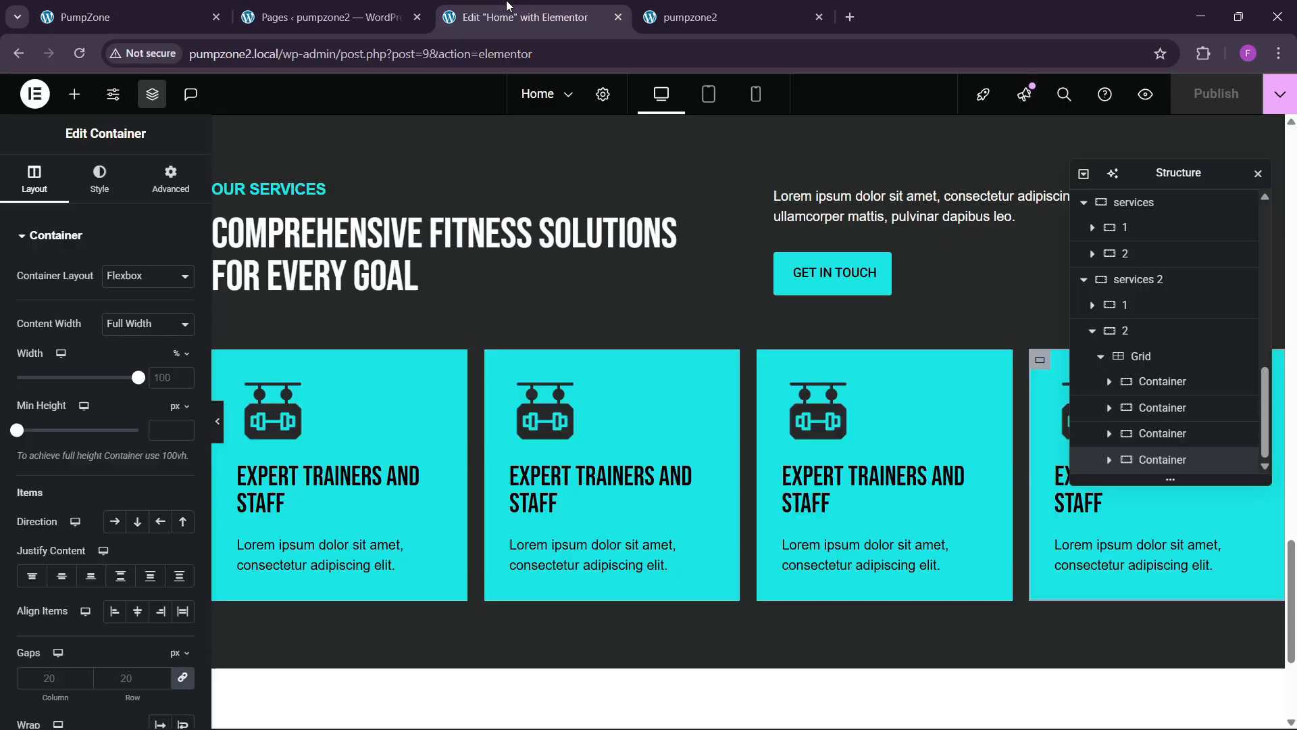
pyautogui.scroll(-1, 715, 630)
pyautogui.scroll(-2, 715, 629)
pyautogui.click(710, 618)
pyautogui.click(703, 665)
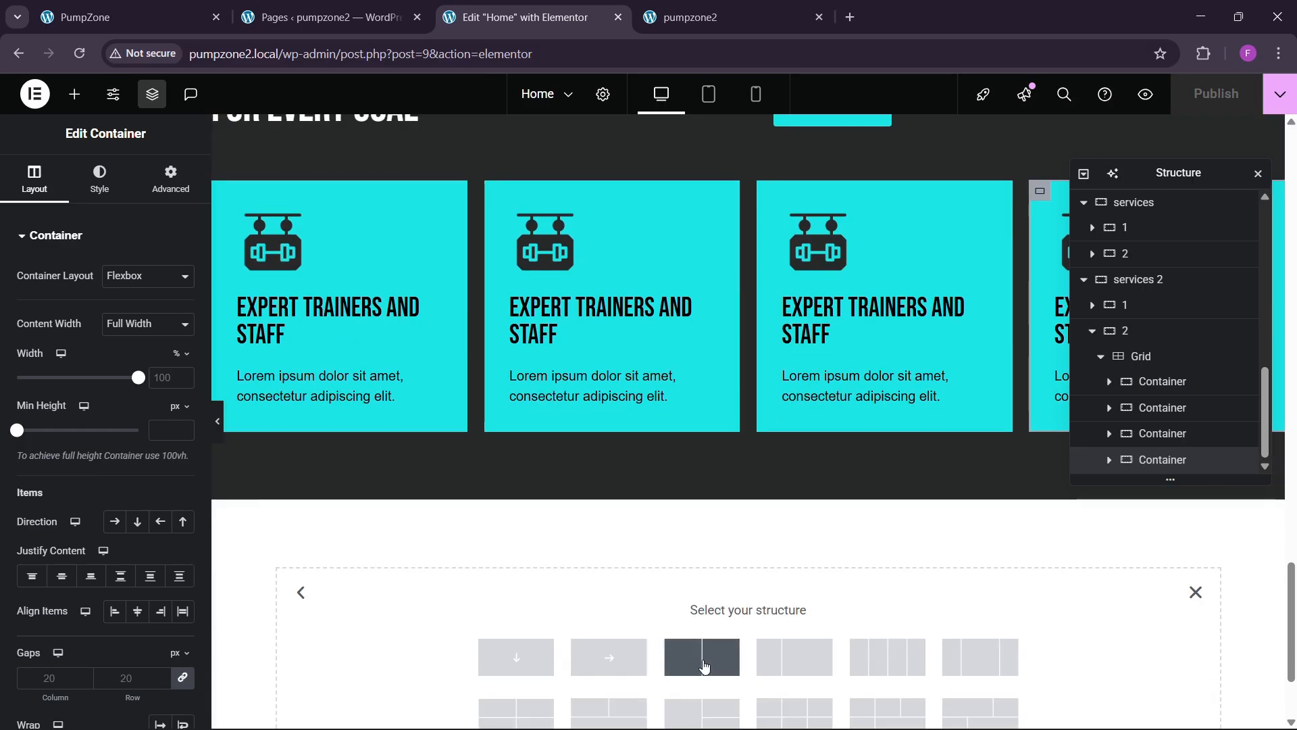
pyautogui.click(702, 657)
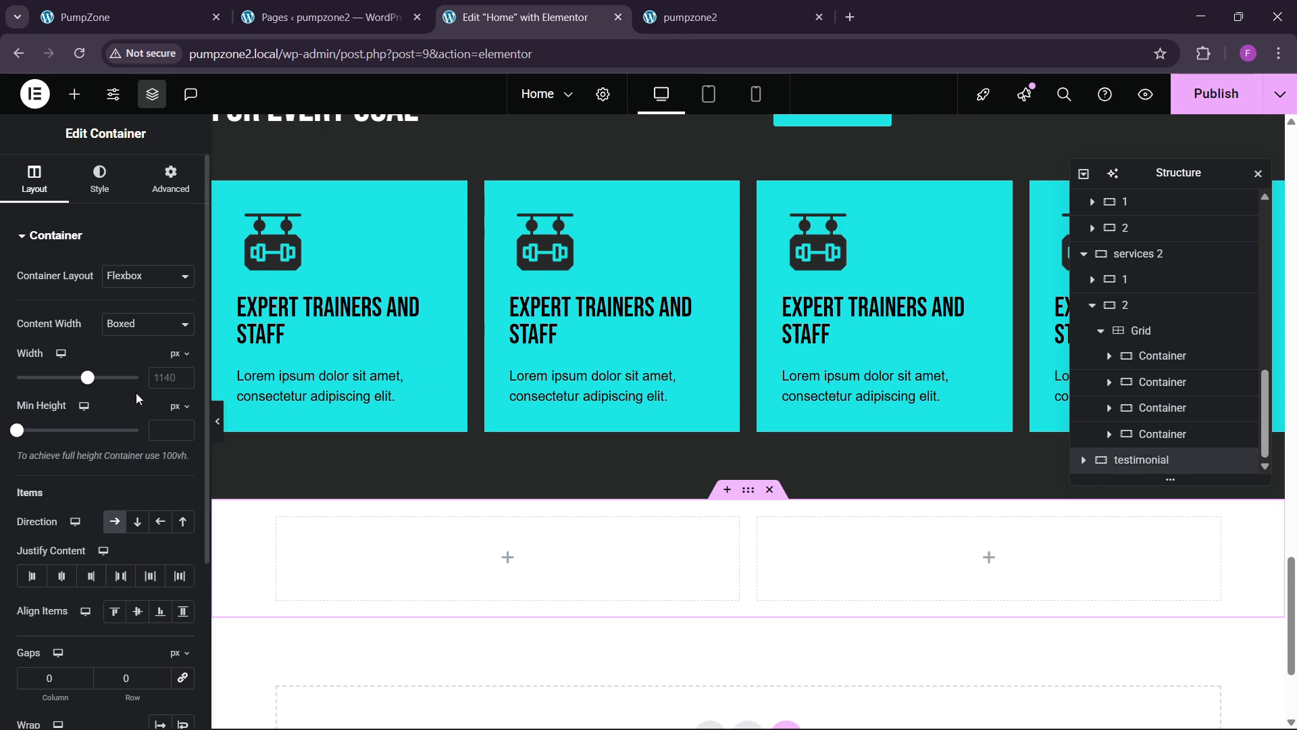
# Step: Set the container width to 1300 px with unlinked 80 px top and bottom padding
pyautogui.click(169, 385)
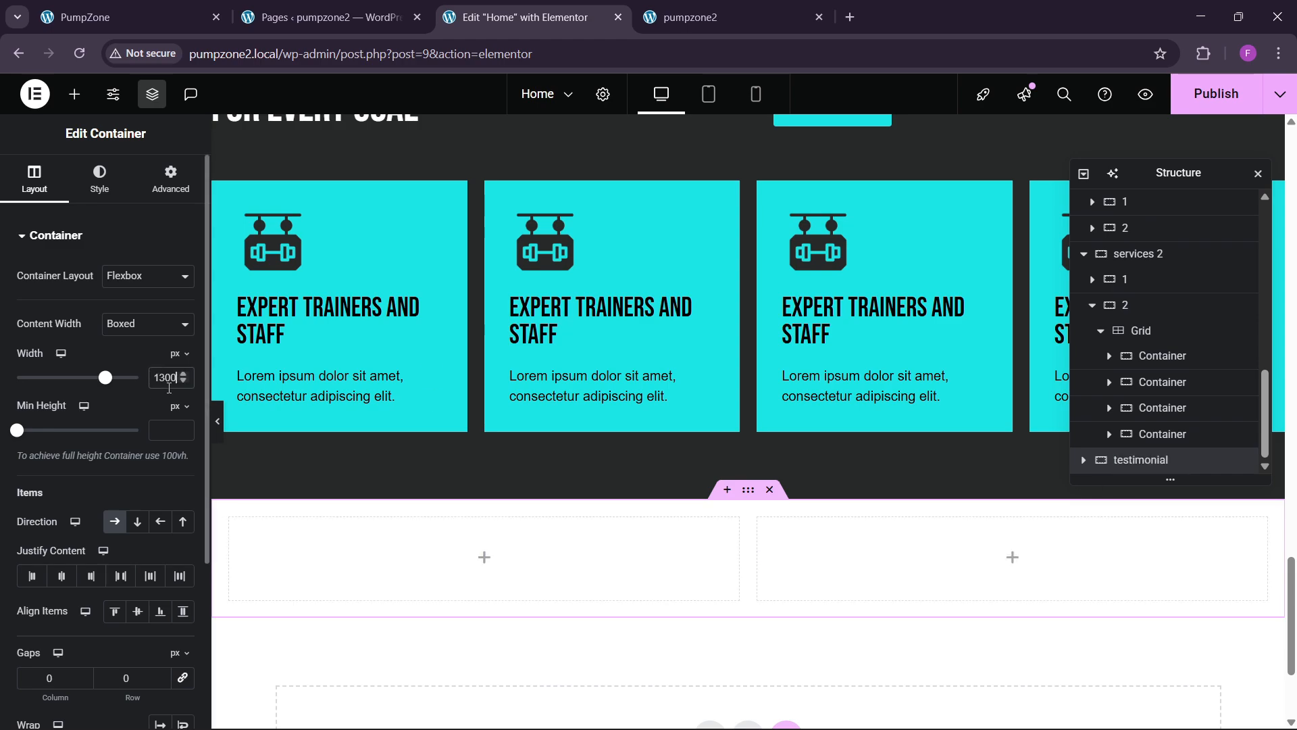
pyautogui.click(169, 191)
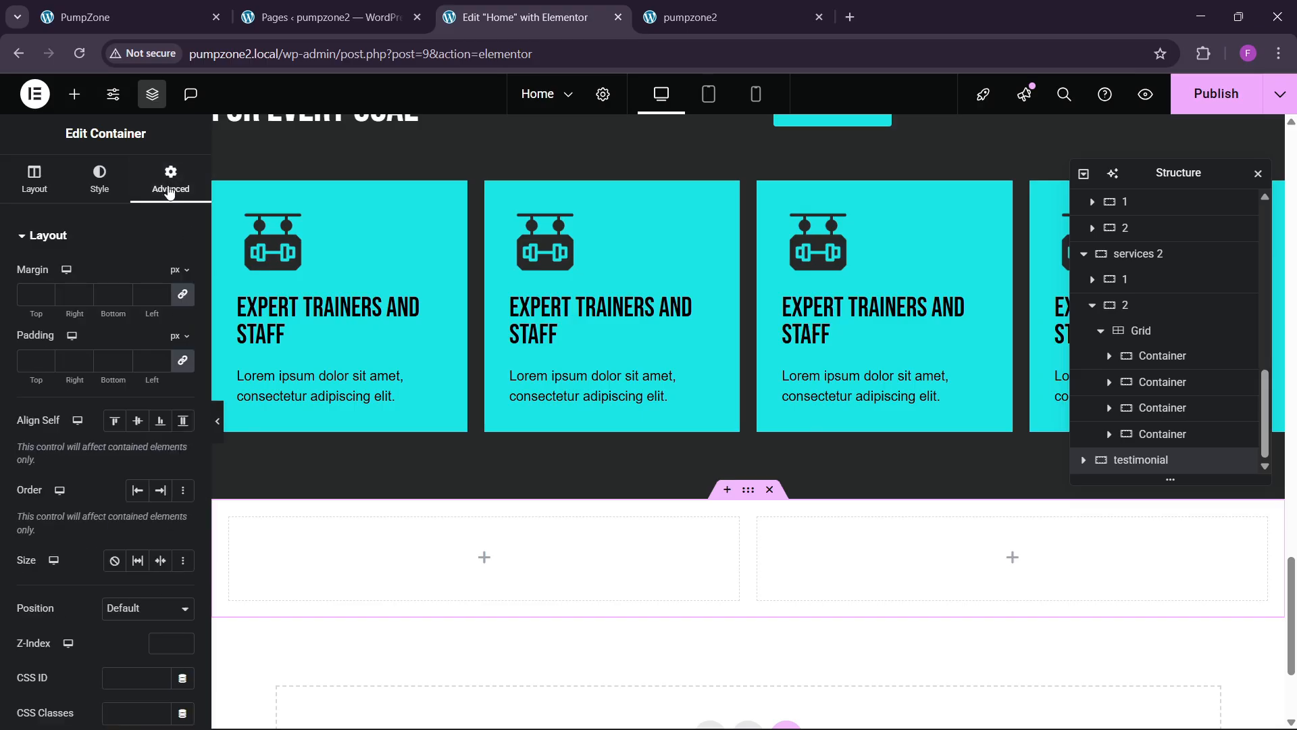
pyautogui.click(184, 362)
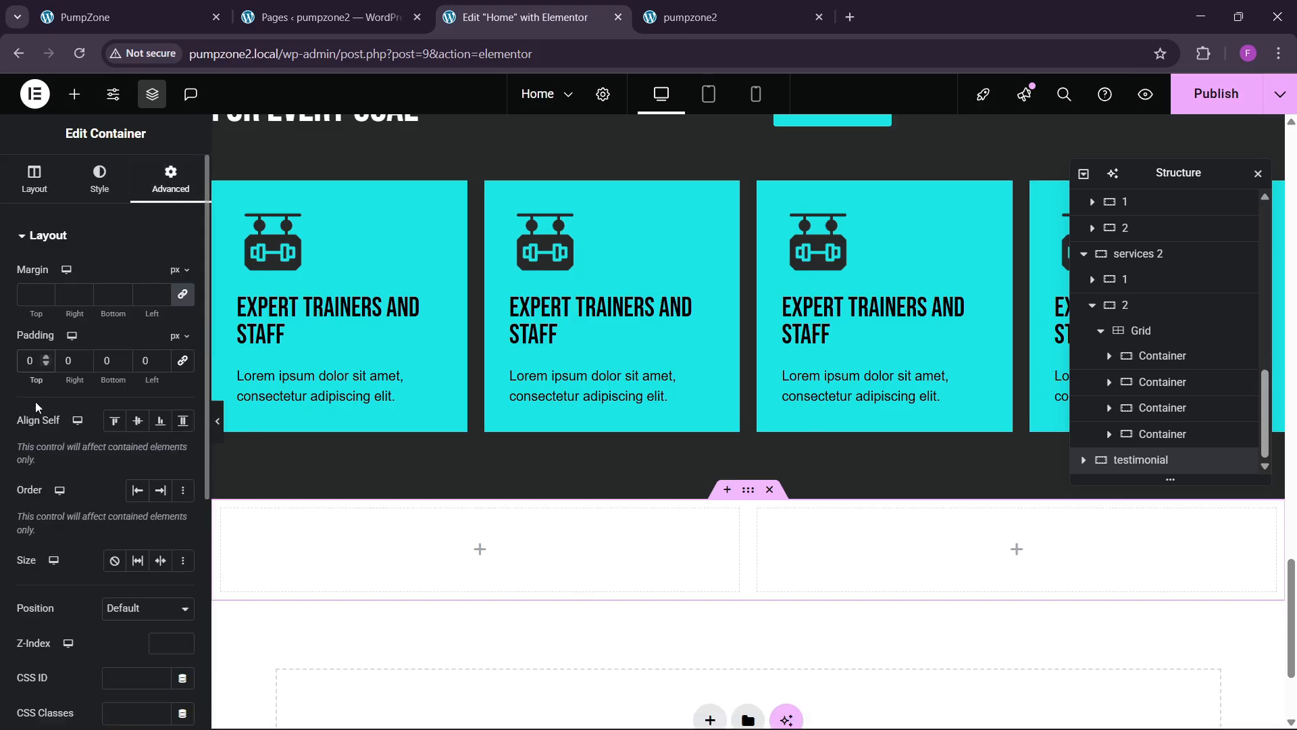
pyautogui.write('8')
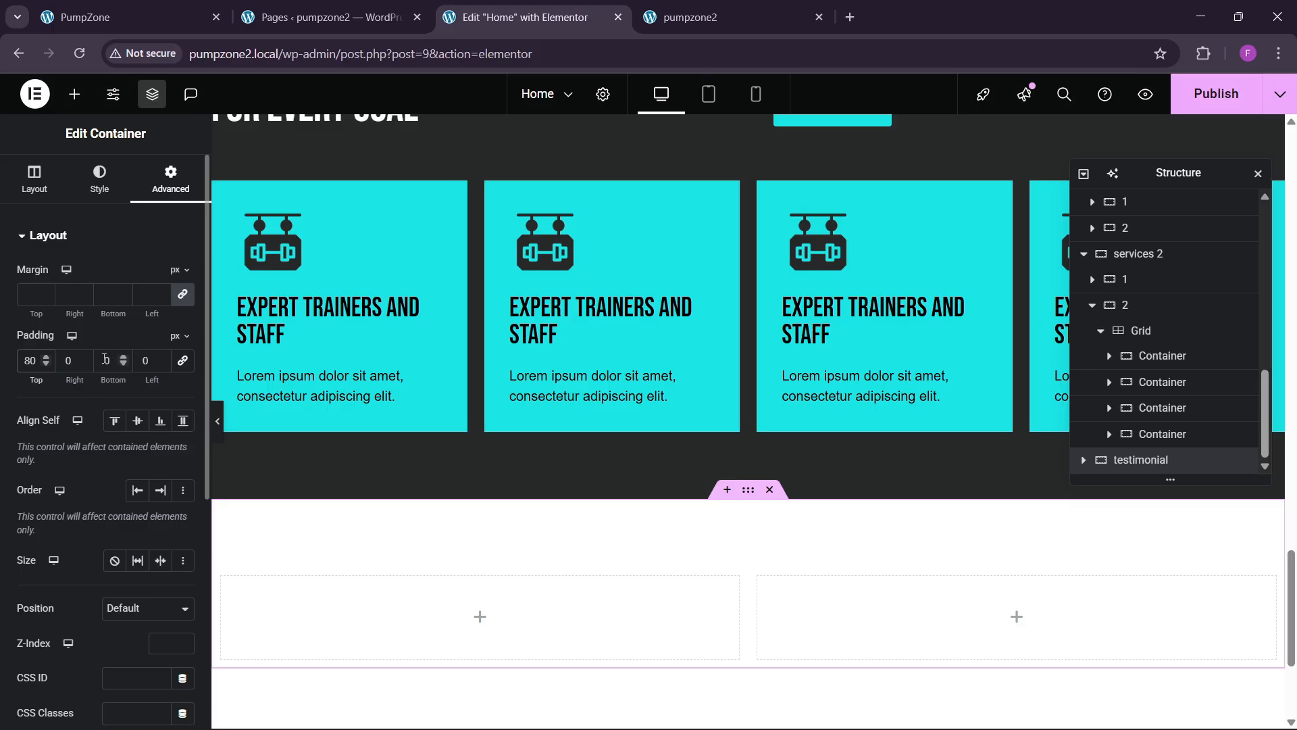
pyautogui.click(179, 16)
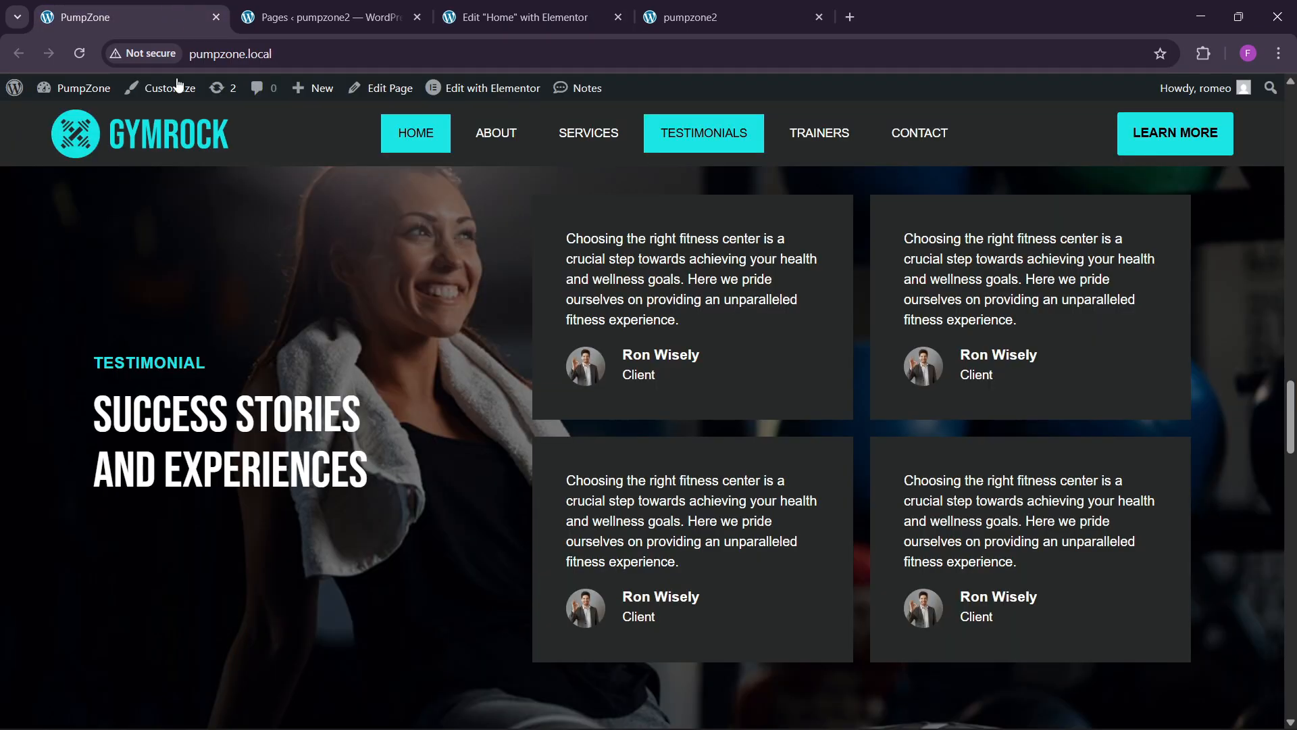
pyautogui.click(521, 17)
pyautogui.scroll(-4, 608, 419)
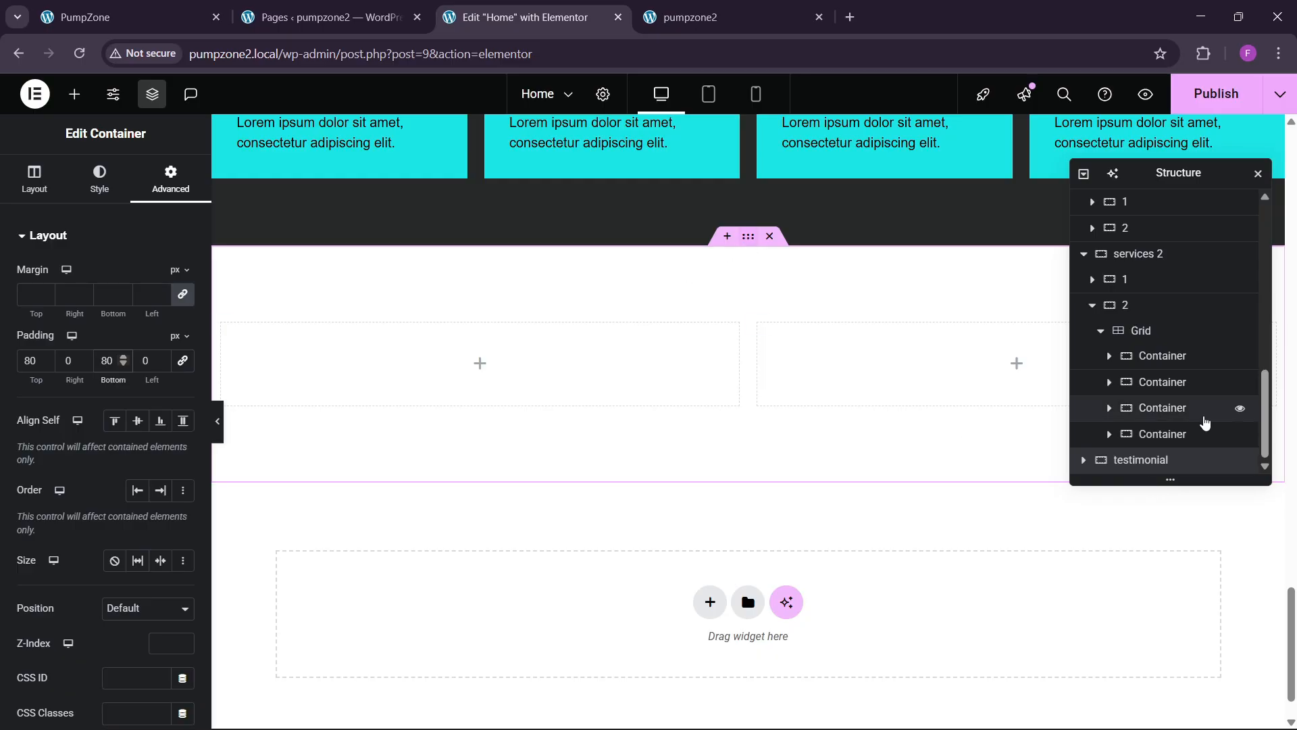
# Step: Select each testimonial column and review its spacing settings
pyautogui.click(1081, 465)
pyautogui.scroll(-1, 1149, 433)
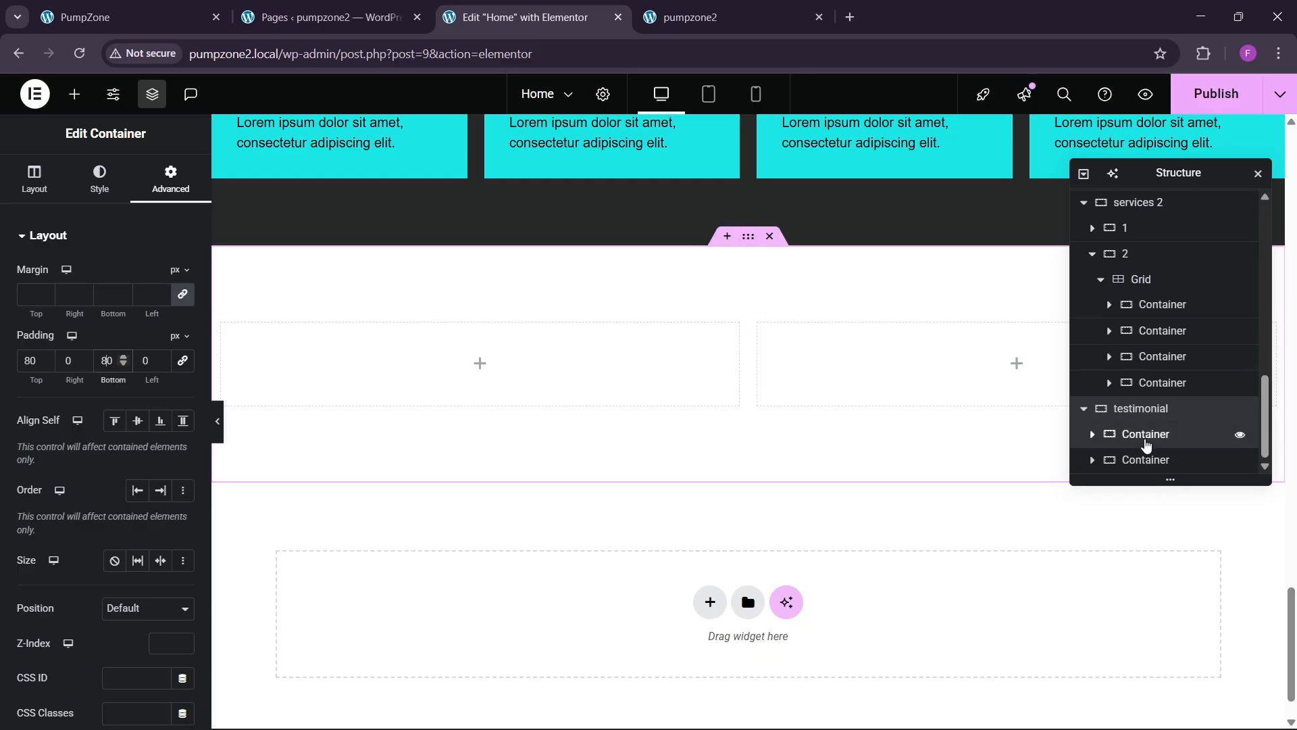
pyautogui.click(1149, 434)
pyautogui.click(171, 181)
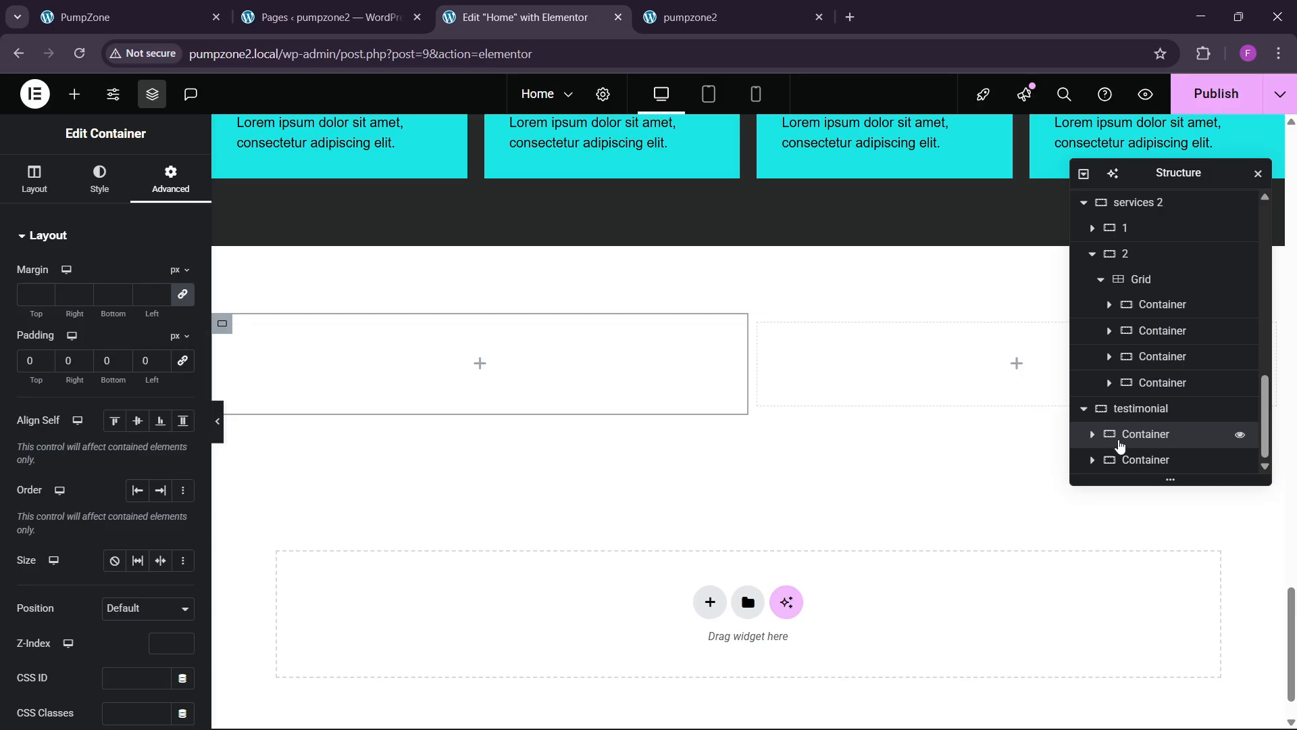
pyautogui.click(1146, 459)
pyautogui.click(183, 193)
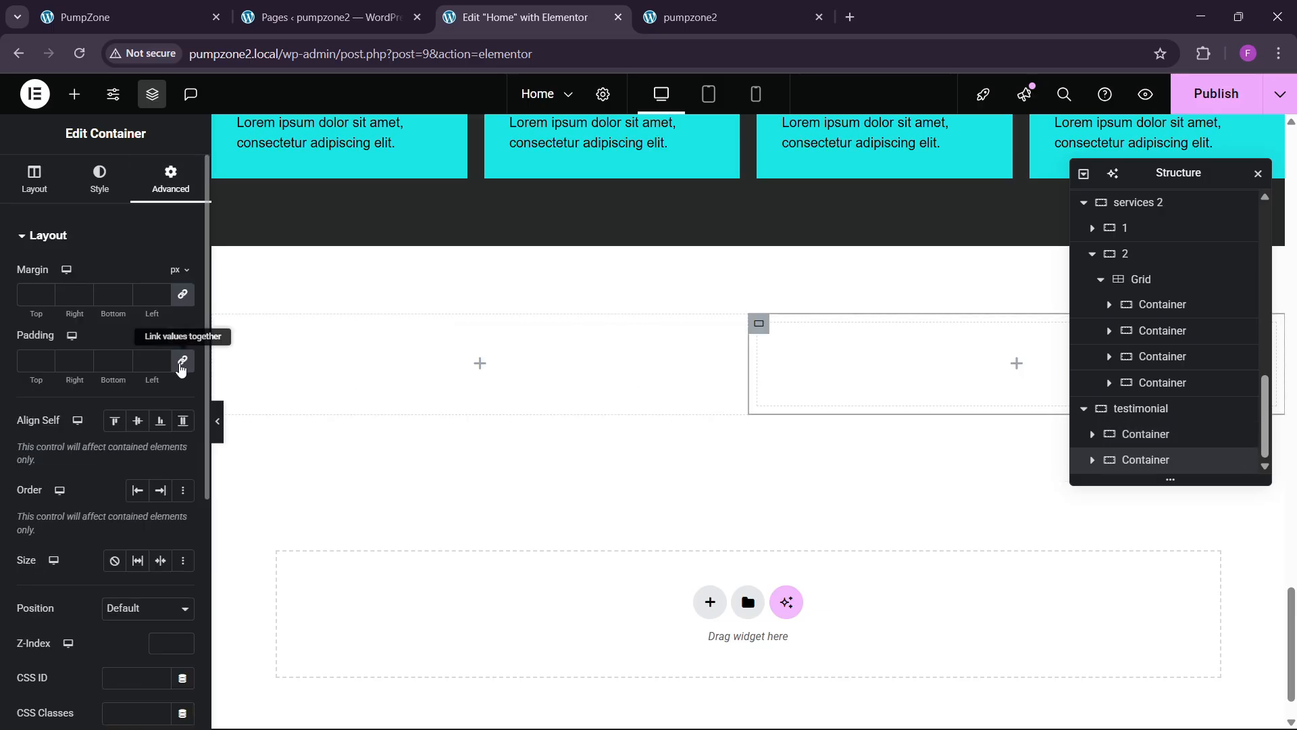
# Step: Set the left column width to 40% and the right column to 60%
pyautogui.click(1148, 434)
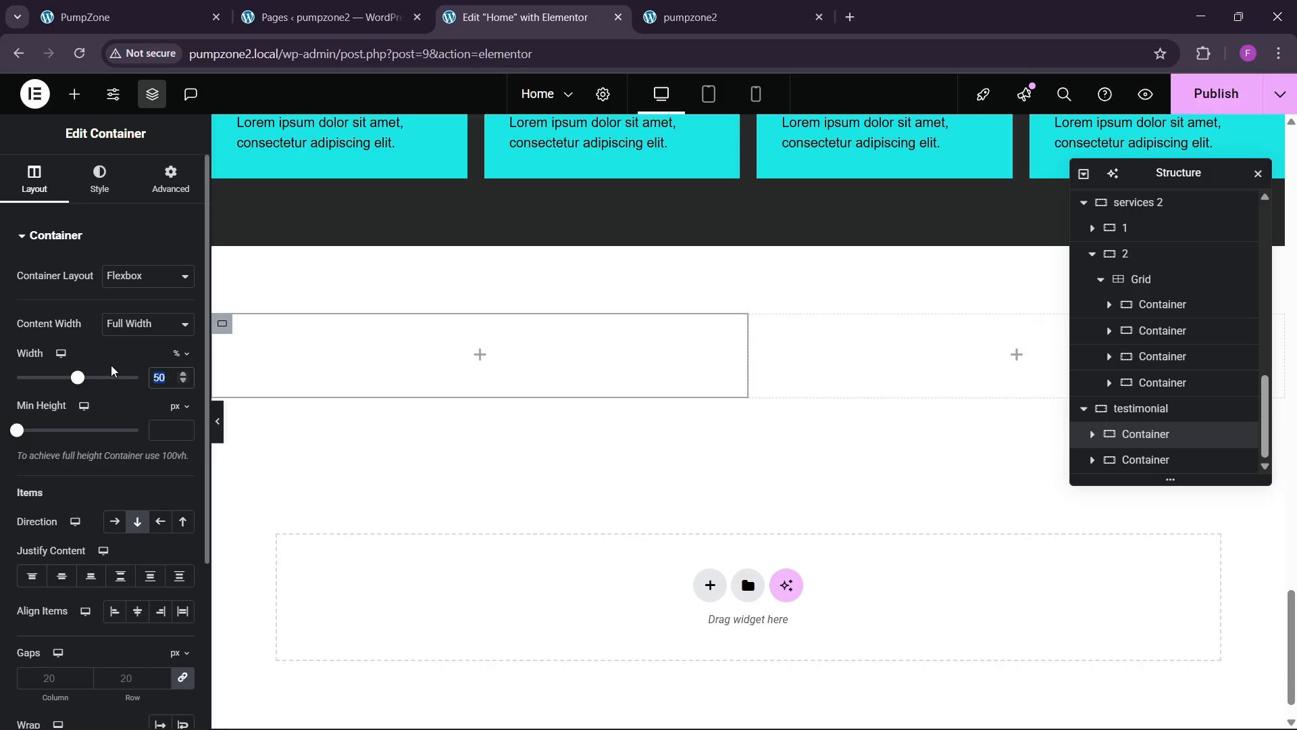
pyautogui.write('40')
pyautogui.click(1108, 460)
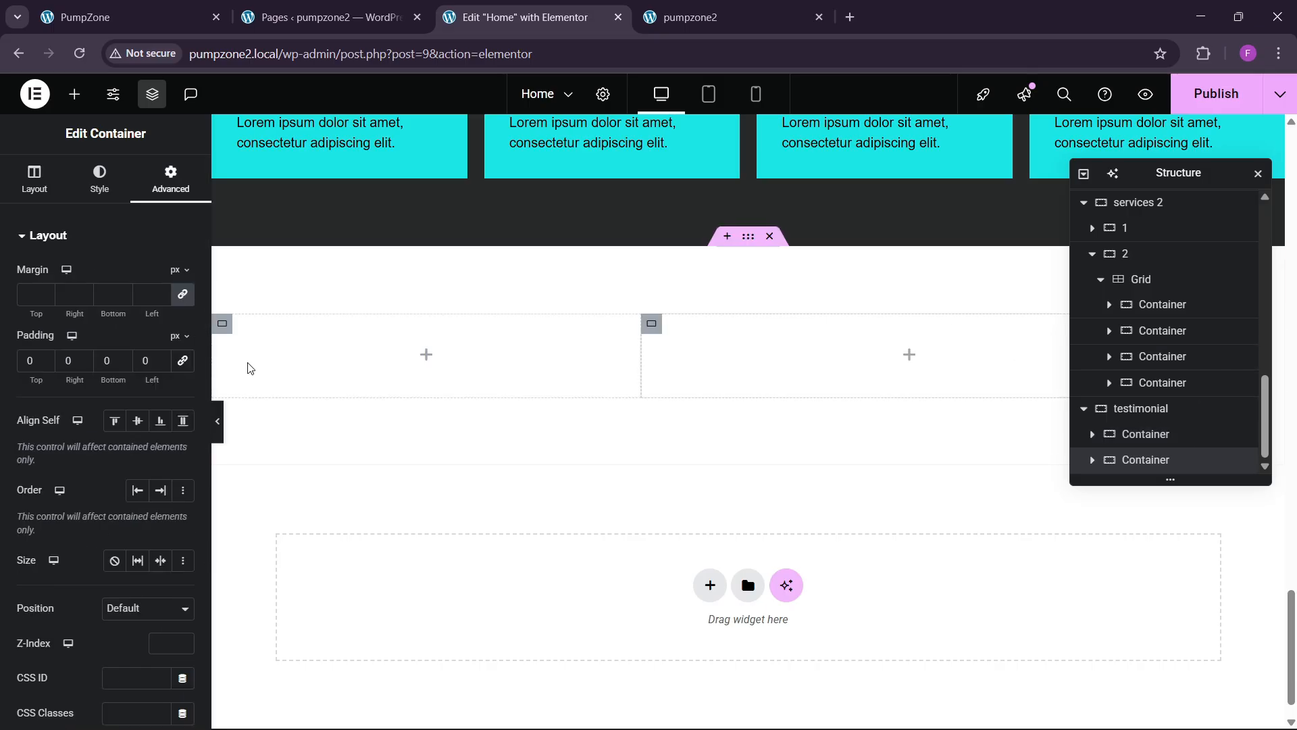
pyautogui.click(35, 179)
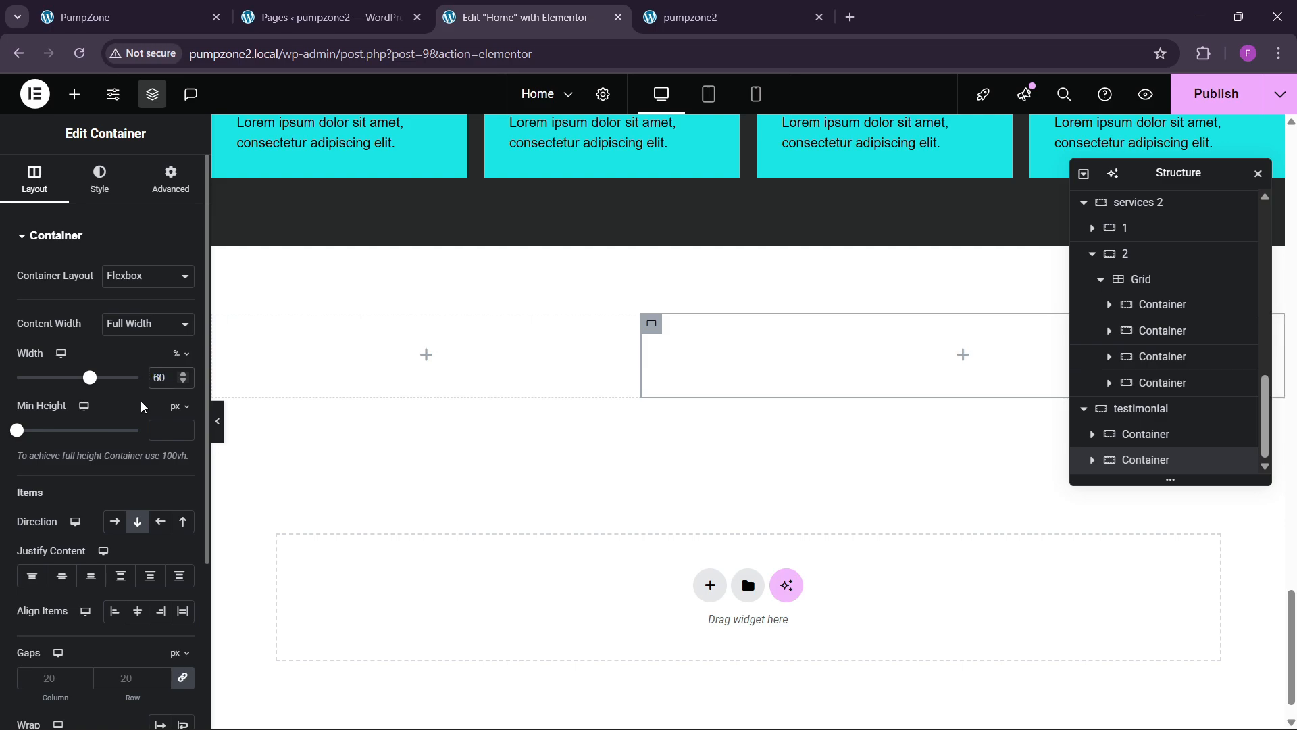
pyautogui.click(193, 6)
pyautogui.click(509, 14)
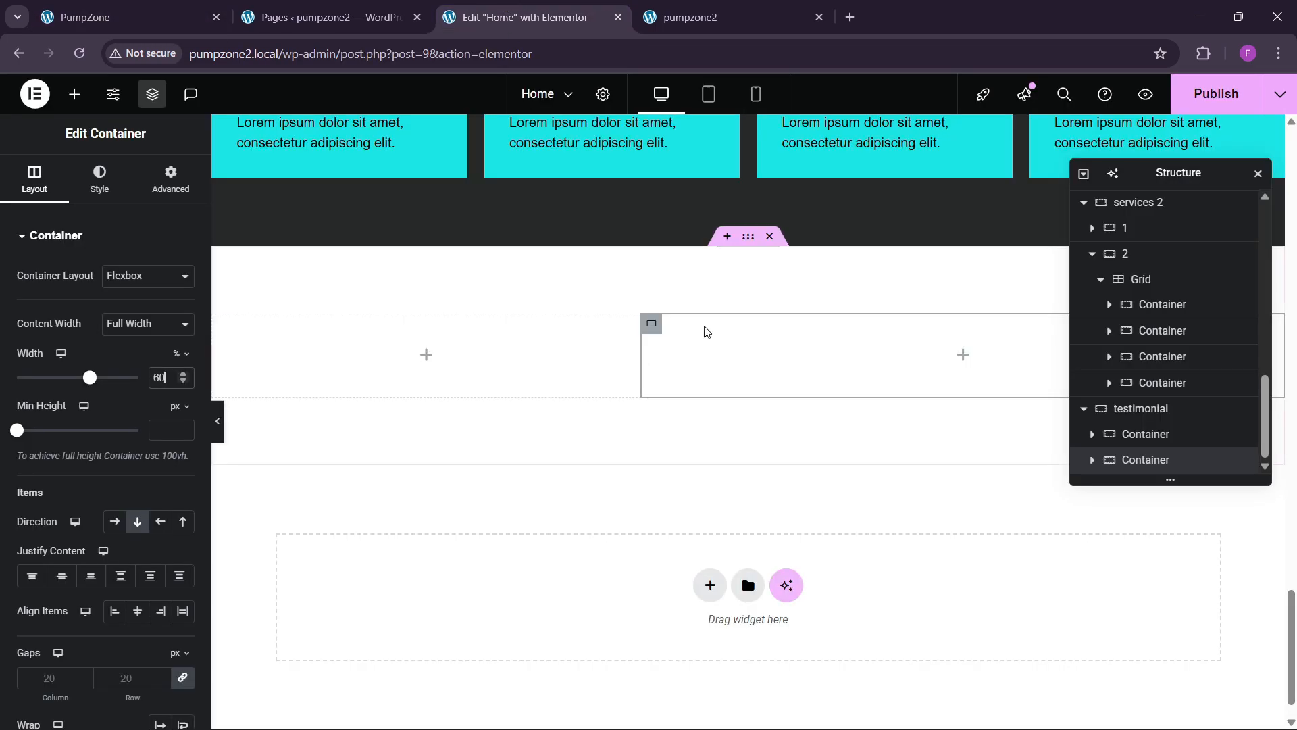
pyautogui.click(171, 180)
# Step: Set the woman-with-towel photo as the section's classic background image
pyautogui.click(99, 179)
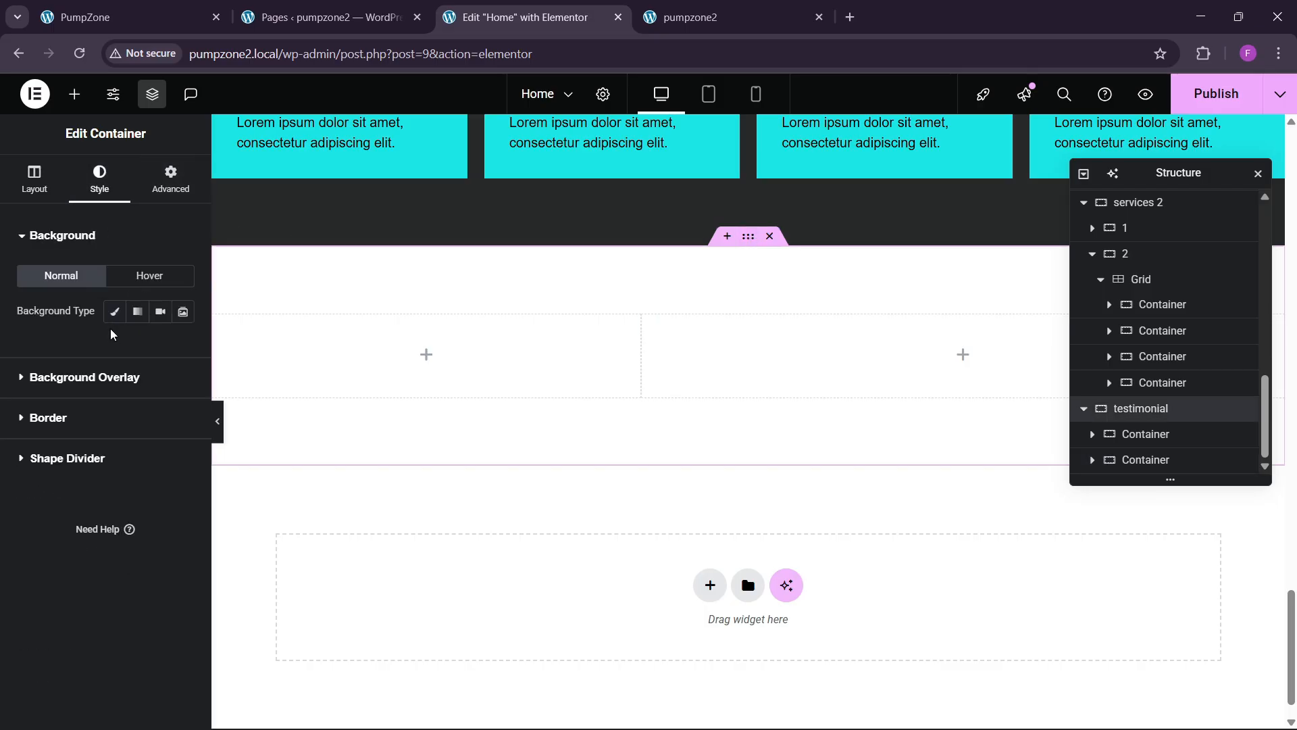
pyautogui.click(113, 307)
pyautogui.click(94, 422)
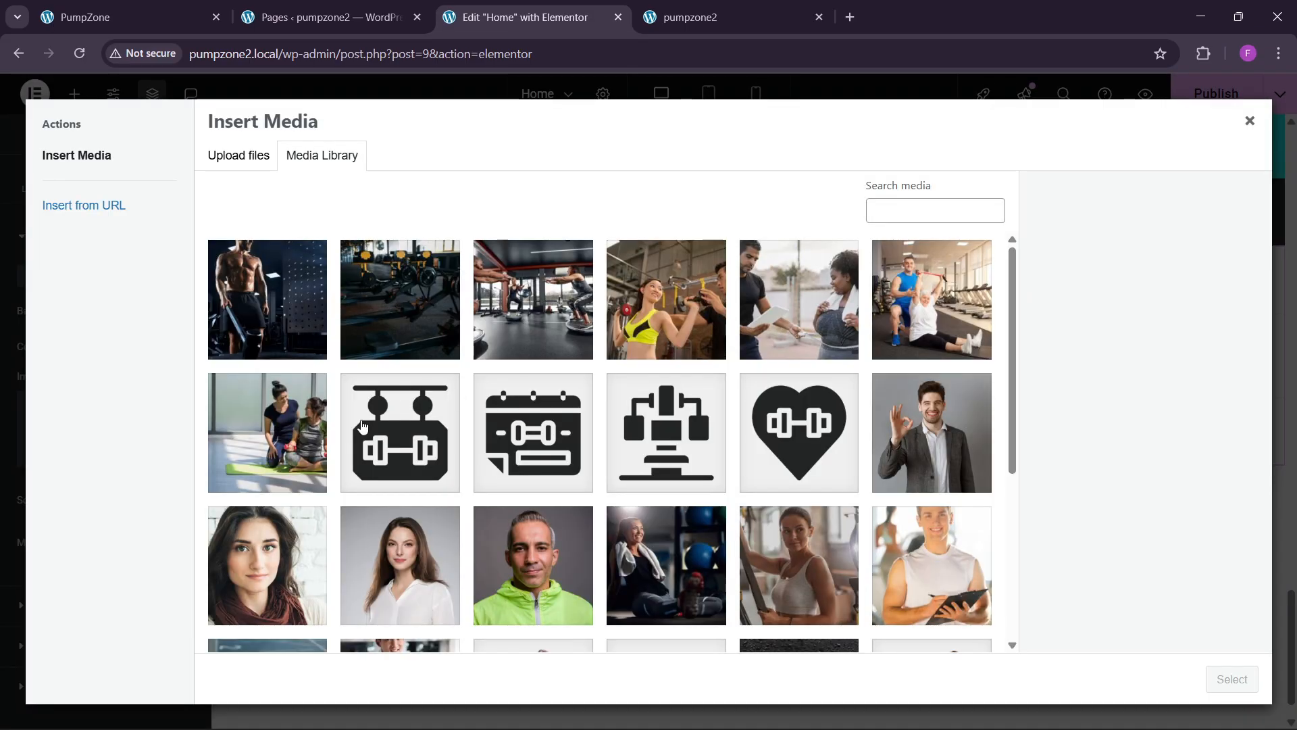
pyautogui.scroll(-5, 601, 444)
pyautogui.click(665, 277)
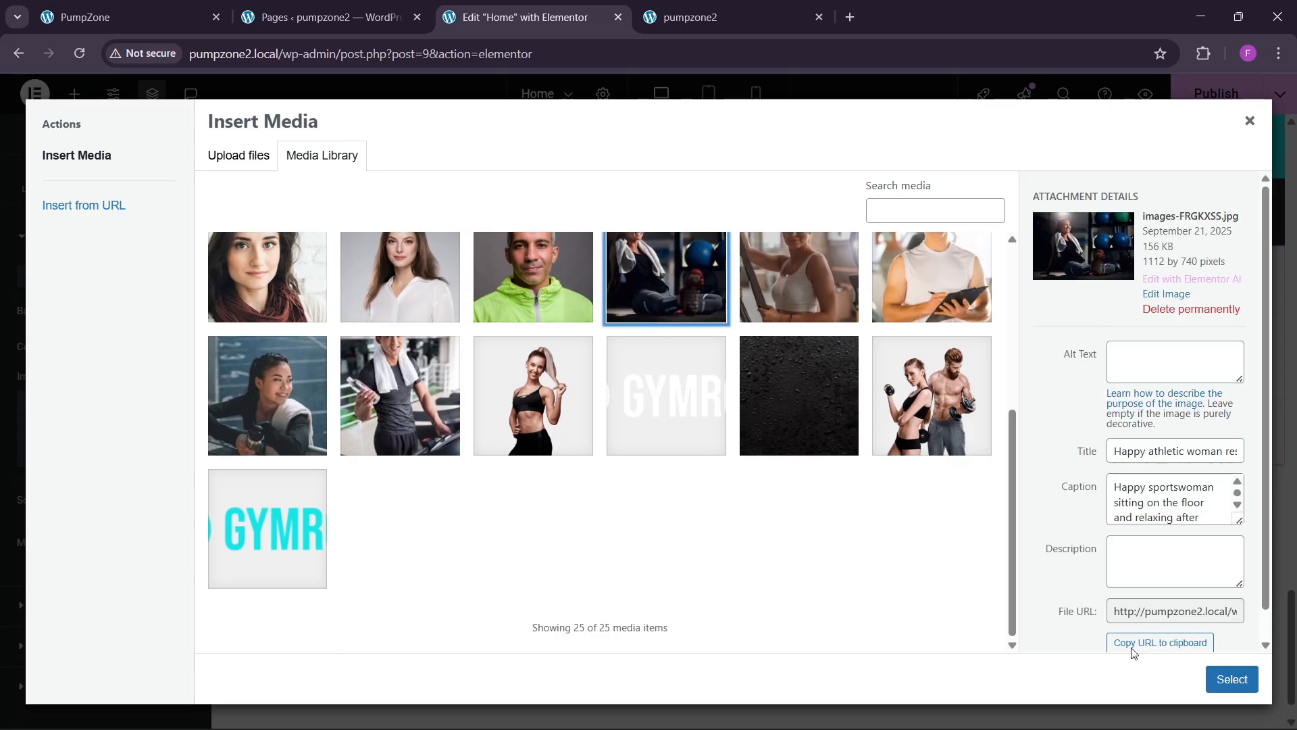
pyautogui.click(1226, 677)
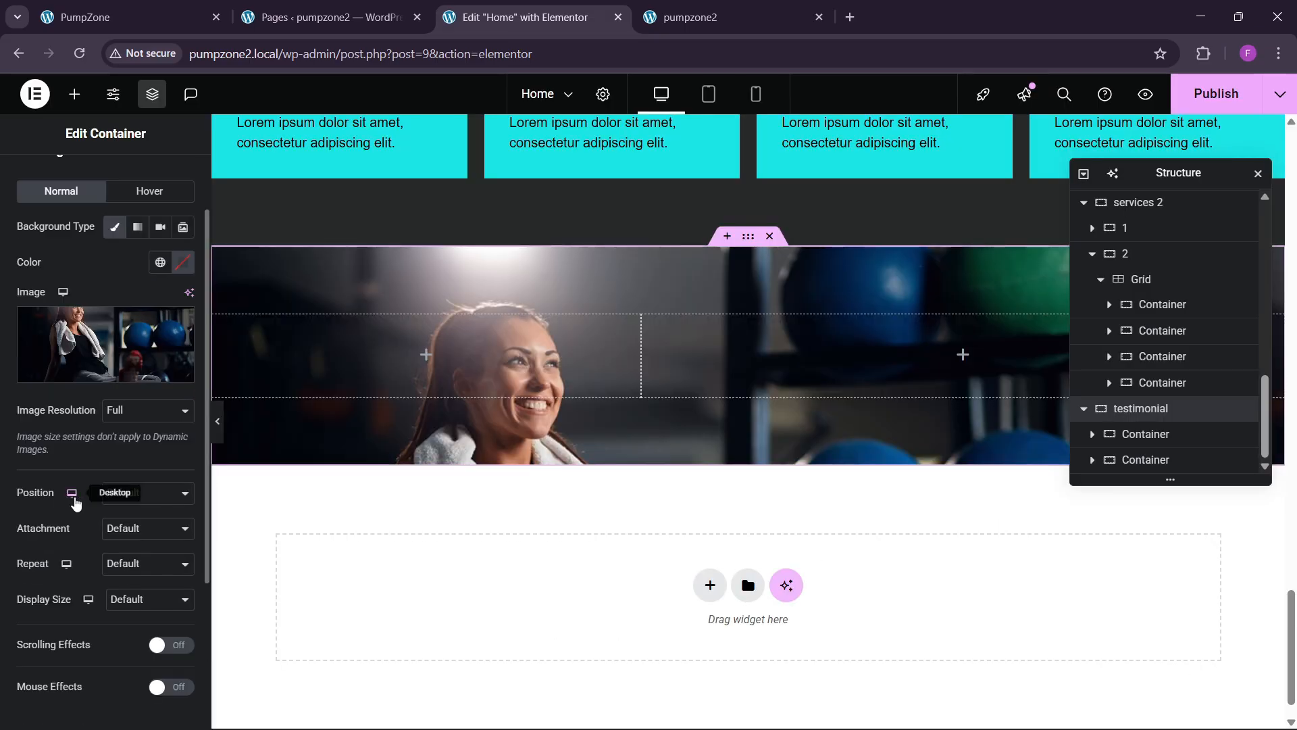
# Step: Make the background image cover the section, positioned Top Center
pyautogui.click(118, 503)
pyautogui.click(128, 533)
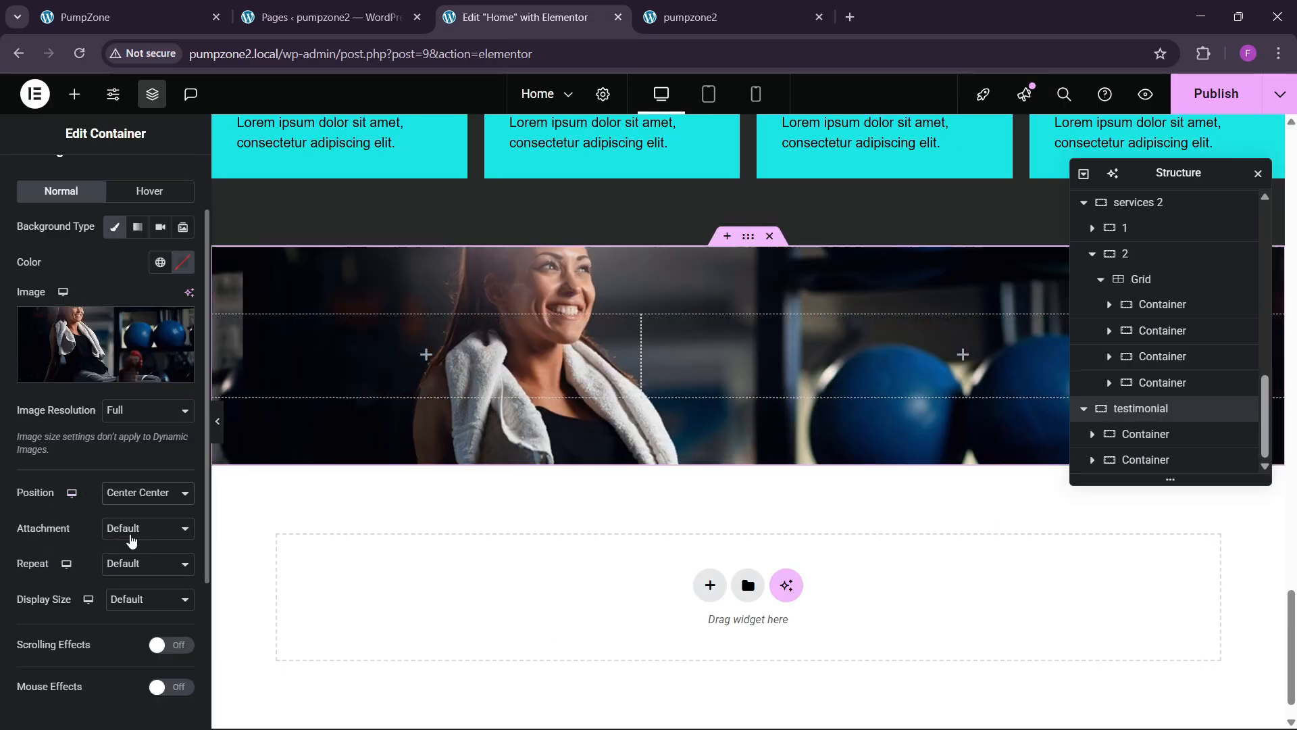
pyautogui.click(131, 537)
pyautogui.click(131, 548)
pyautogui.click(136, 599)
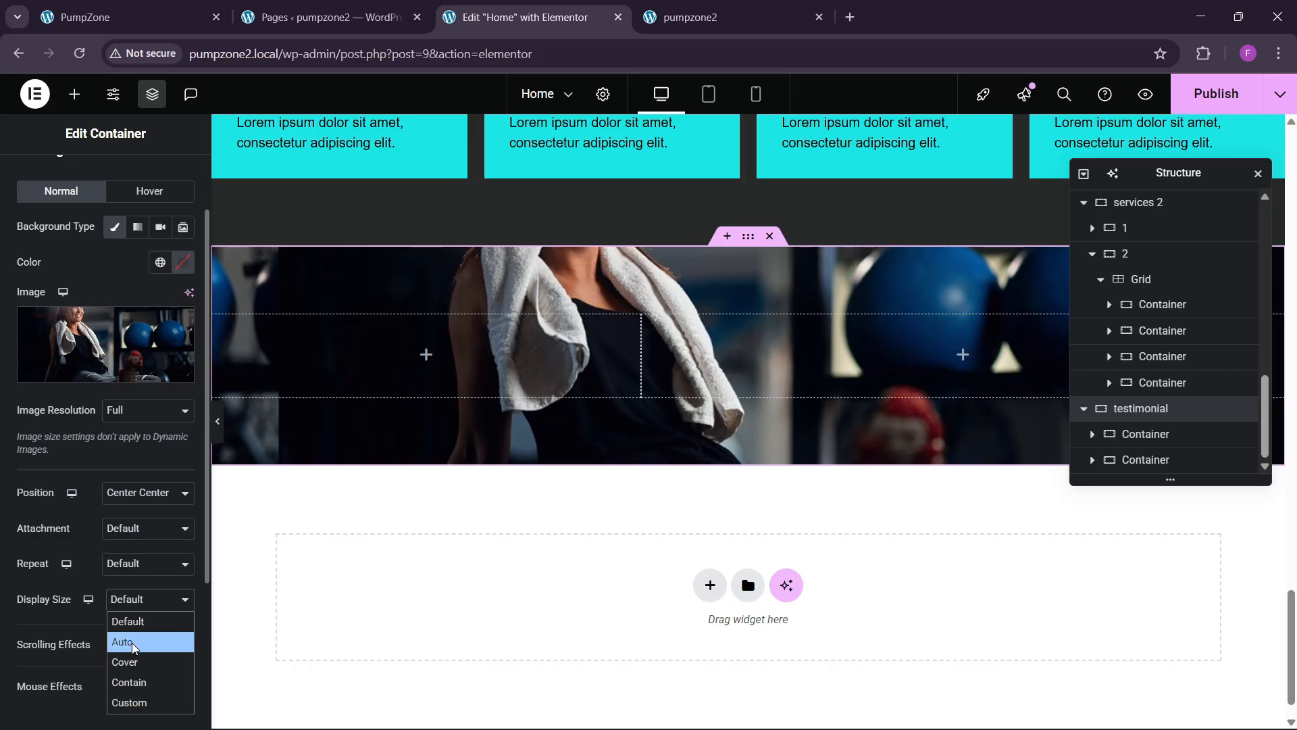
pyautogui.click(139, 661)
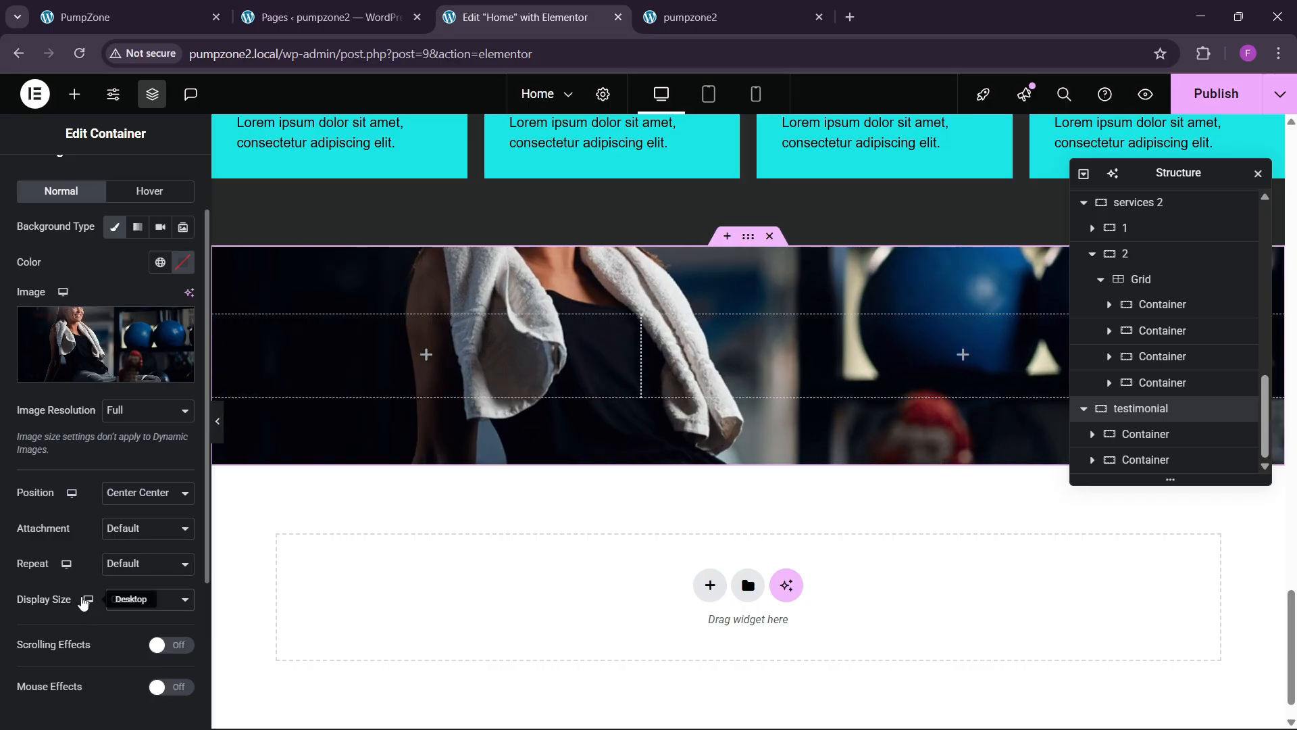
pyautogui.scroll(-3, 86, 543)
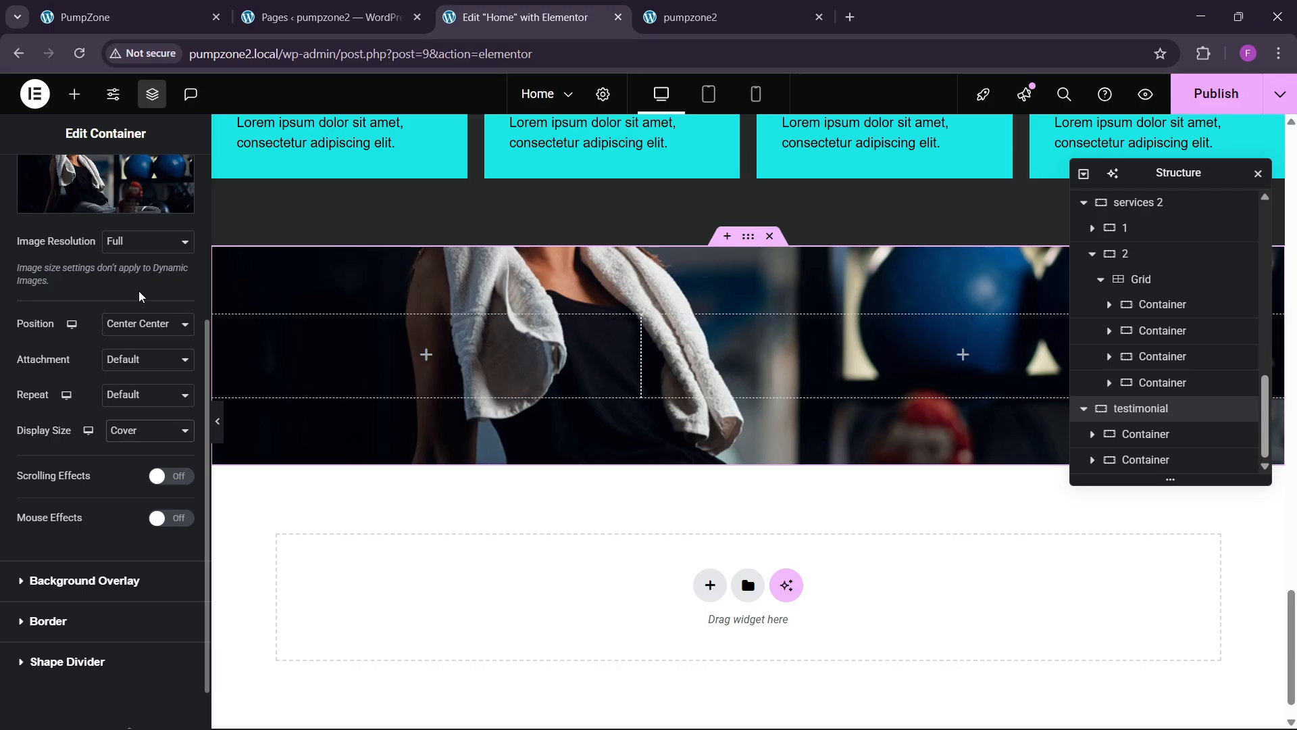
pyautogui.click(139, 323)
pyautogui.click(137, 427)
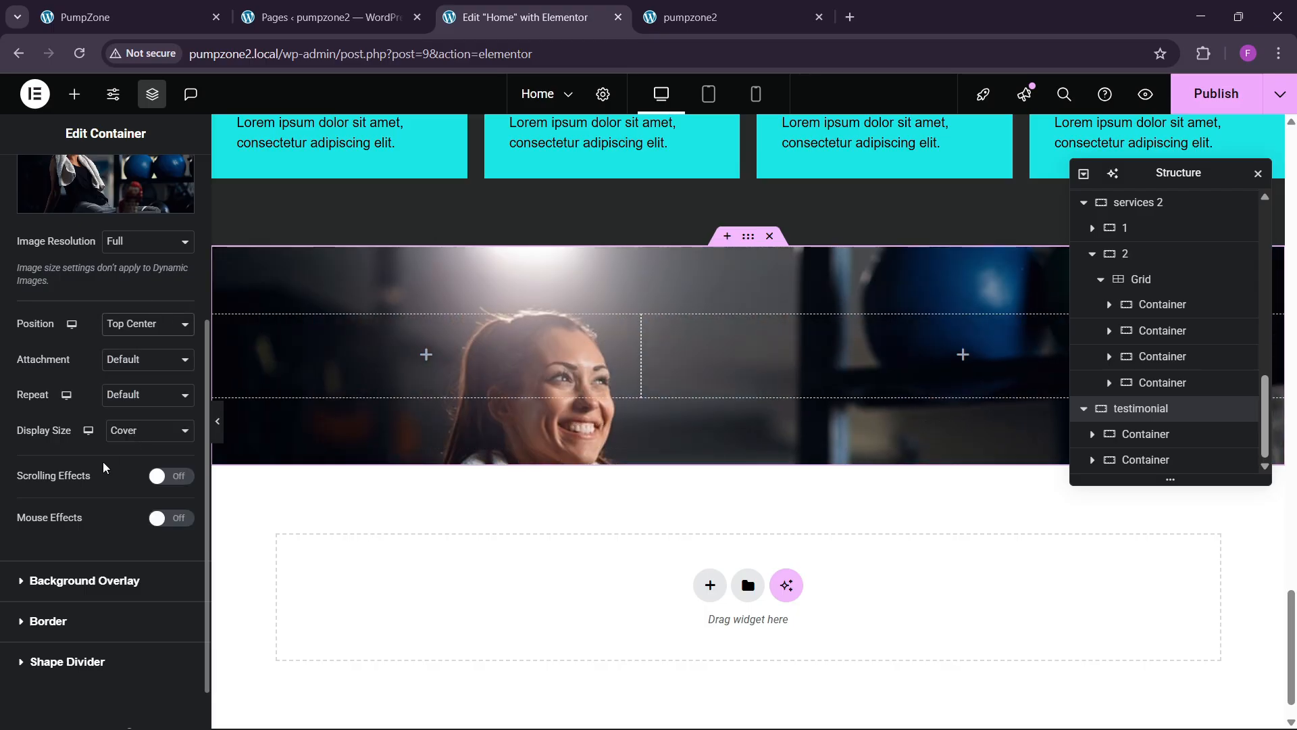
pyautogui.scroll(5, 614, 502)
pyautogui.scroll(-2, 581, 513)
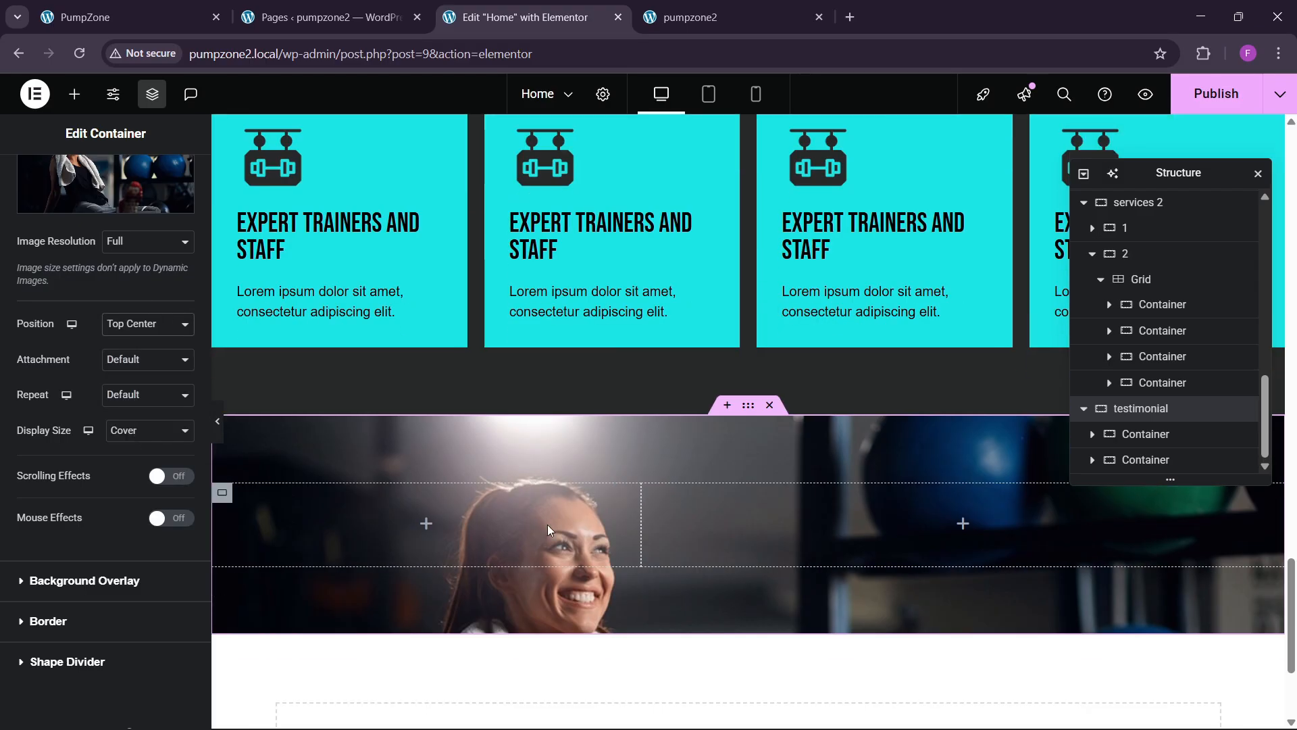
# Step: Add a black classic background overlay at 0.5 opacity
pyautogui.click(80, 580)
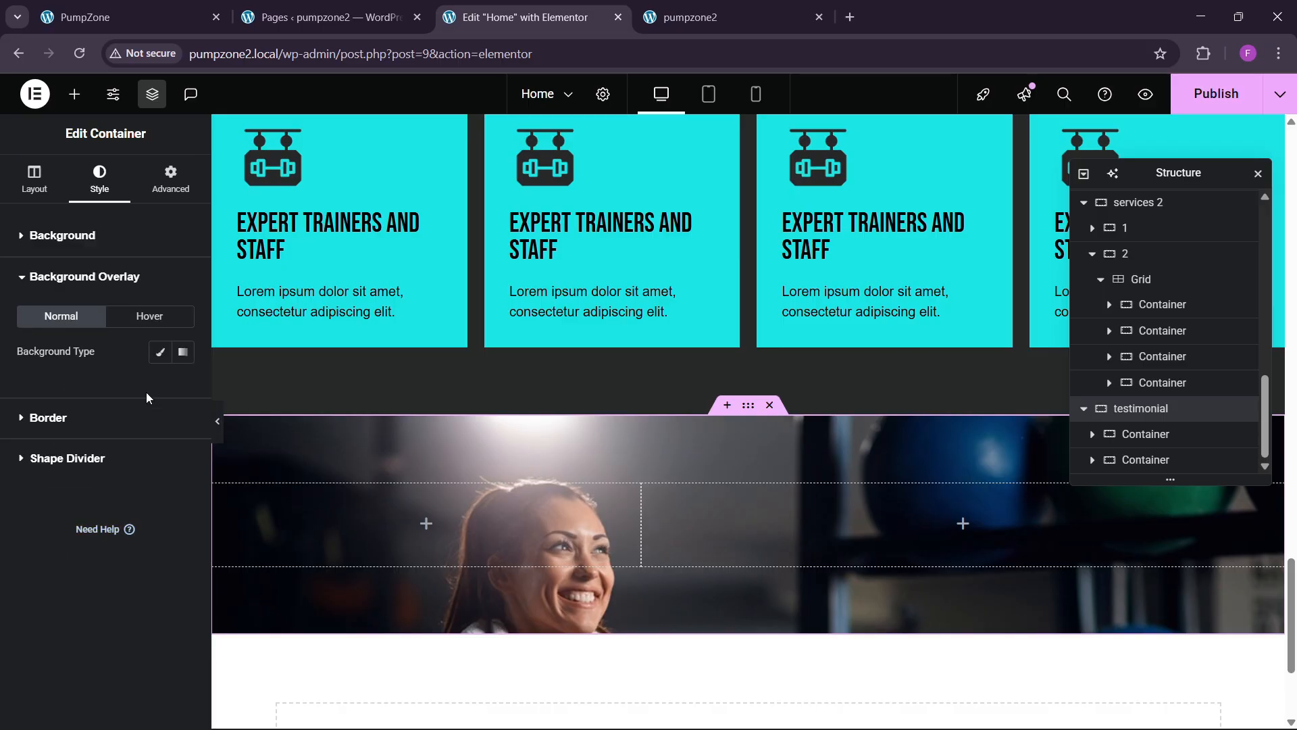
pyautogui.click(159, 351)
pyautogui.click(183, 387)
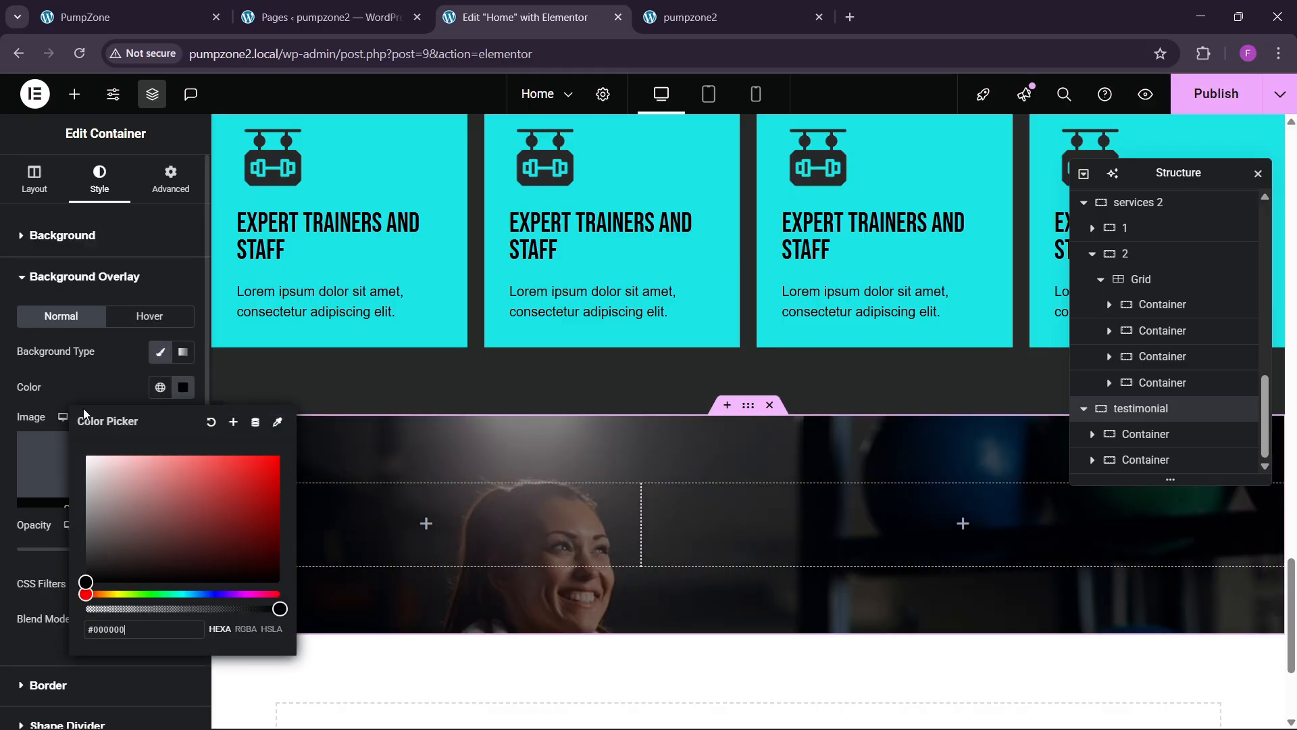
pyautogui.click(84, 395)
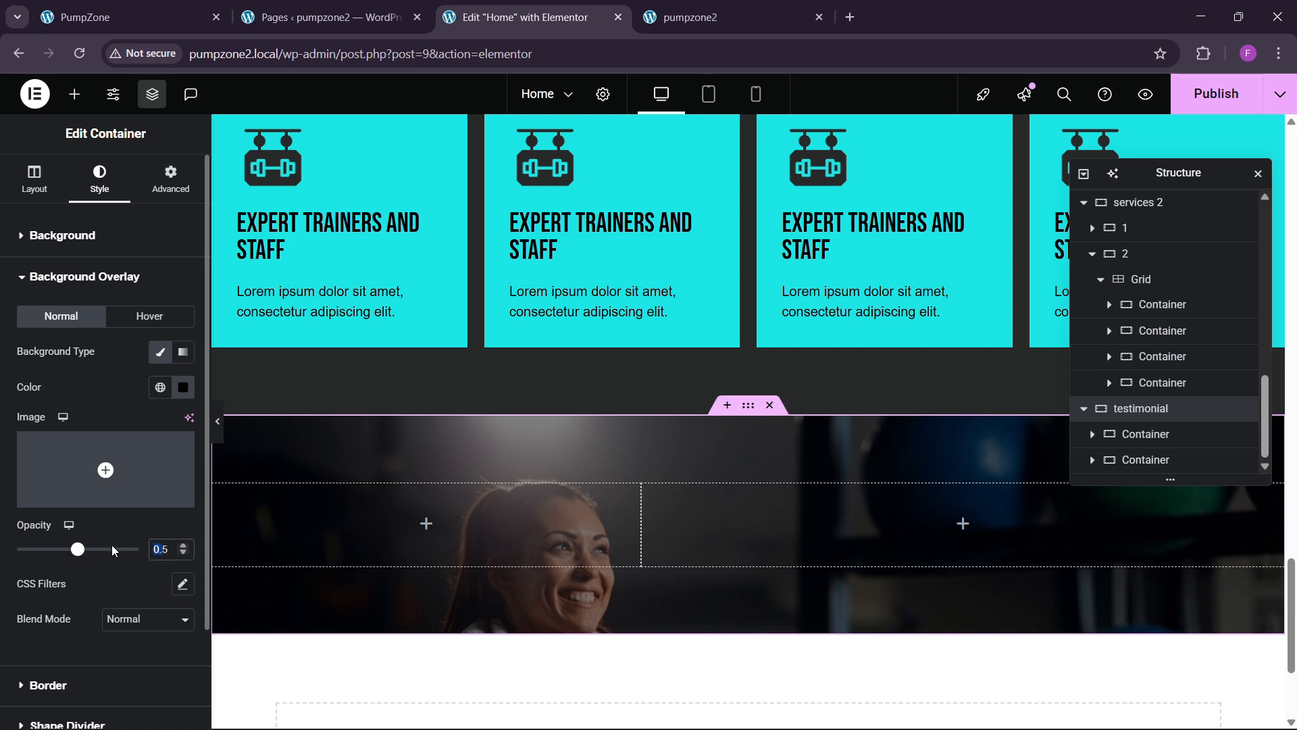
pyautogui.press('Right')
pyautogui.press('Right')
pyautogui.press('BackSpace')
pyautogui.write('7')
pyautogui.press('BackSpace')
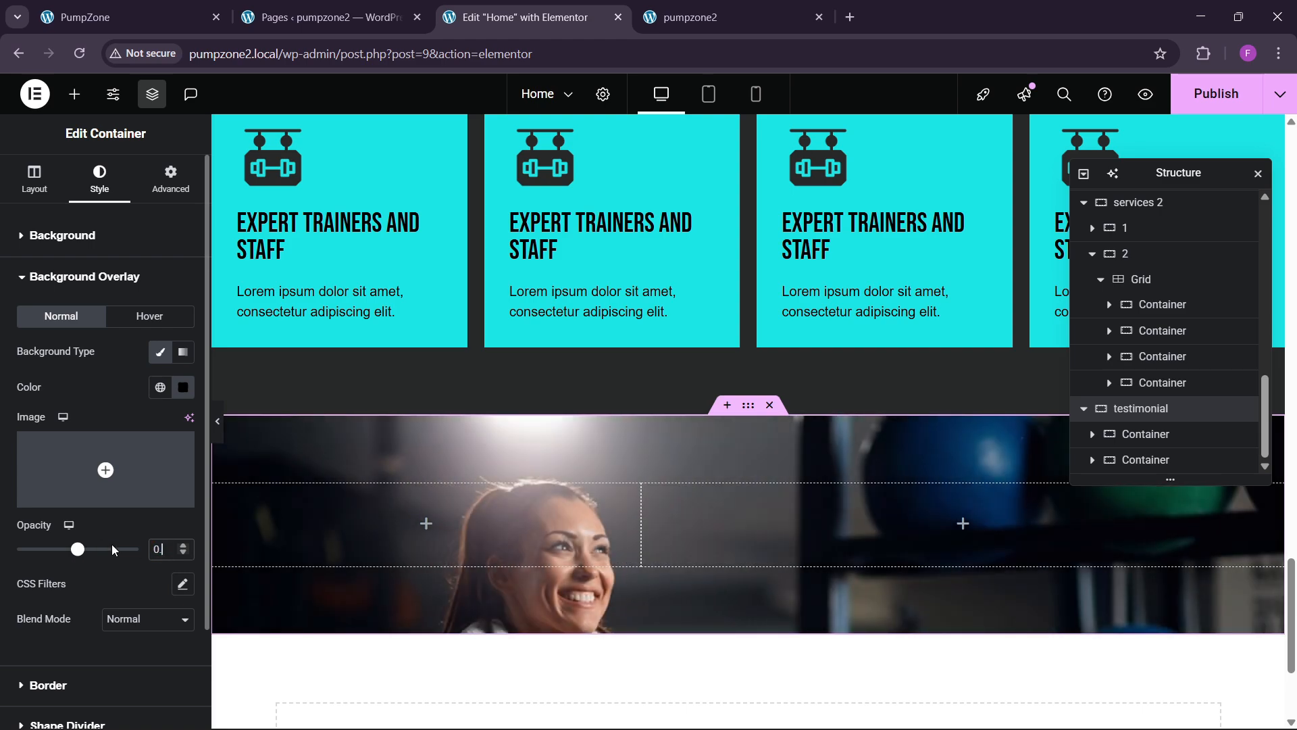
pyautogui.write('6')
pyautogui.press('BackSpace')
pyautogui.write('5')
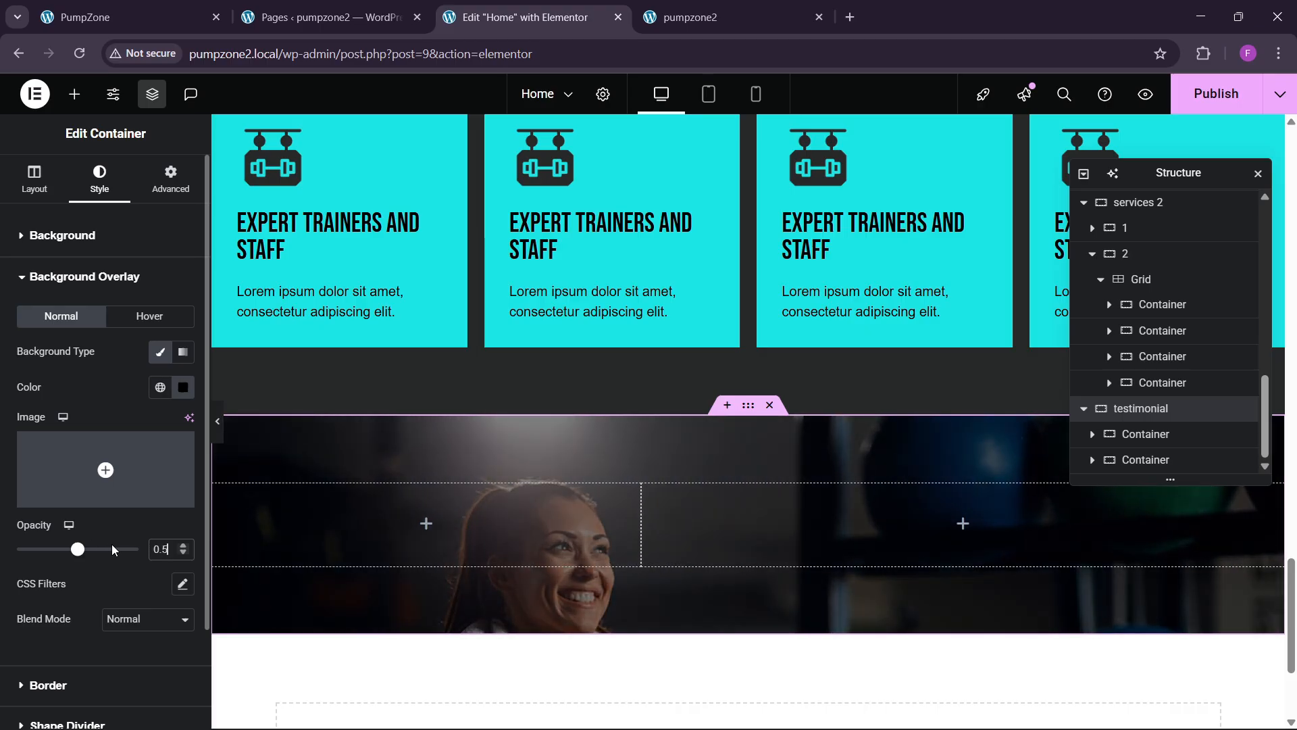
pyautogui.write('5')
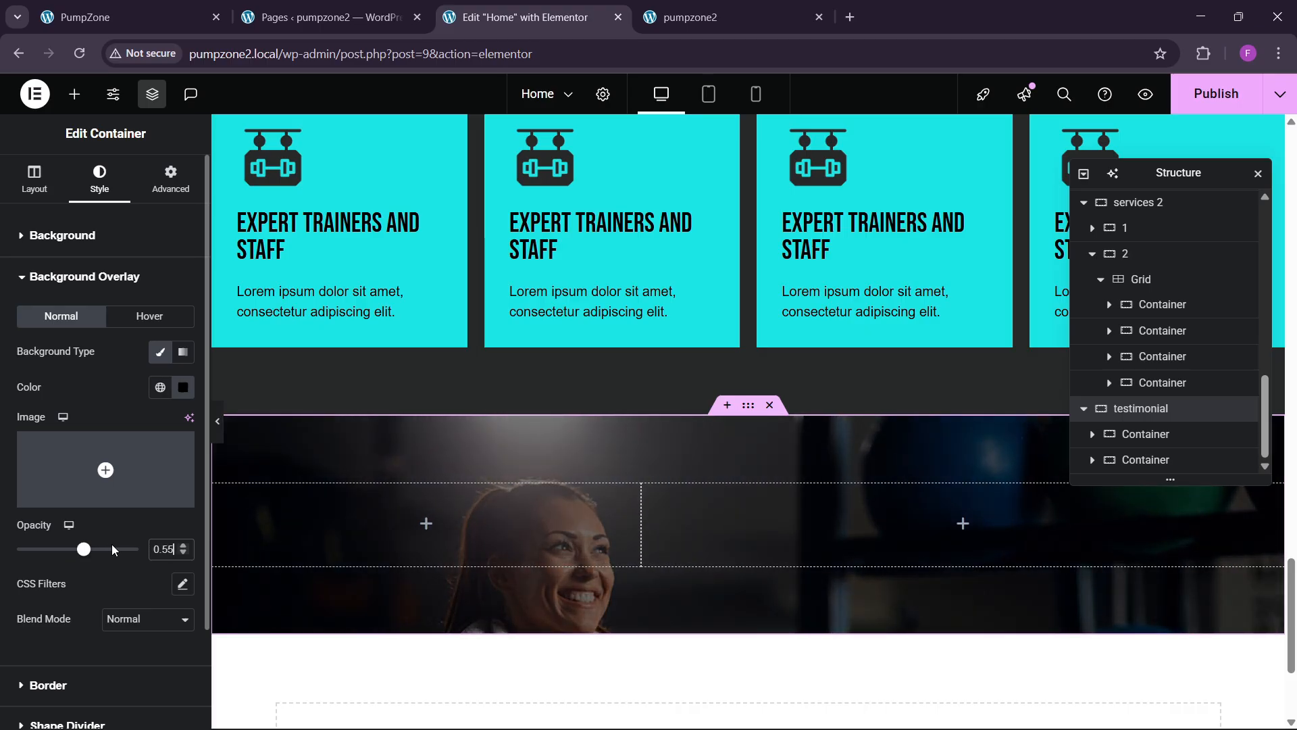
pyautogui.press('BackSpace')
pyautogui.scroll(-1, 396, 451)
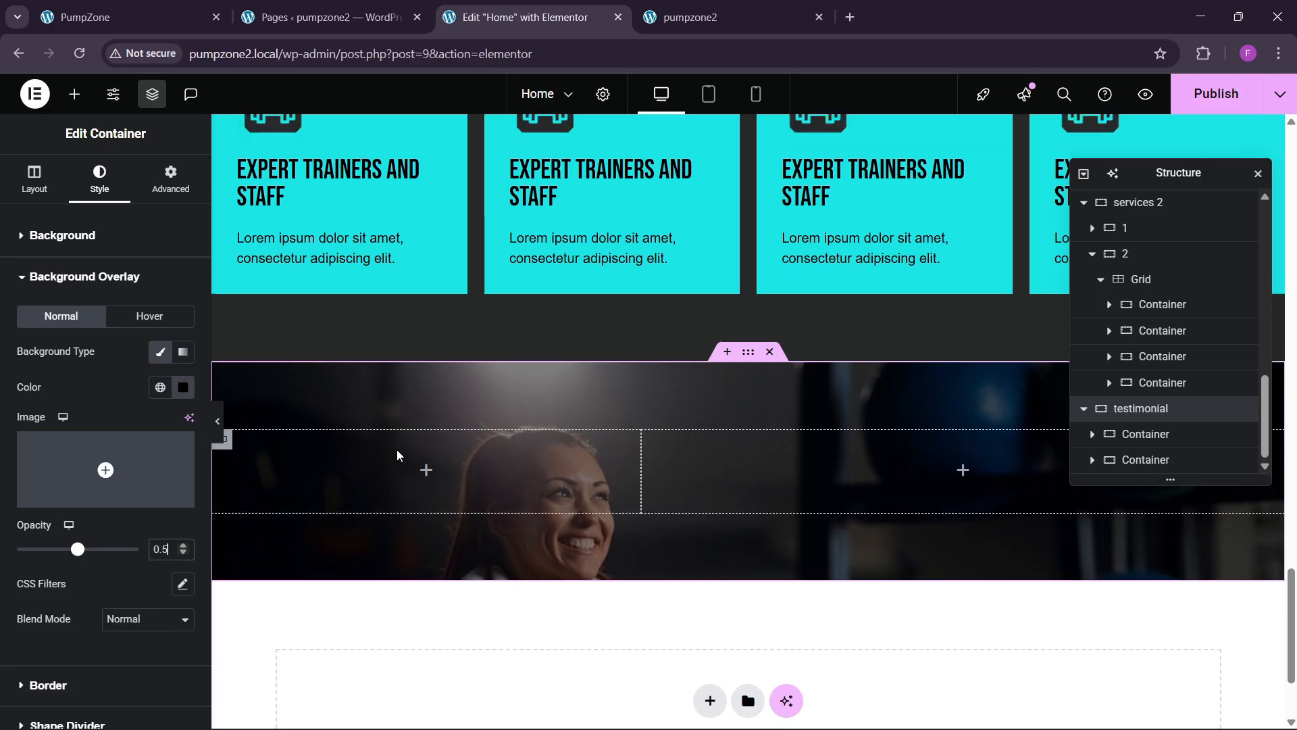
pyautogui.scroll(1, 396, 449)
# Step: Try Center Left and Center background positions and preview them on the live site
pyautogui.click(62, 236)
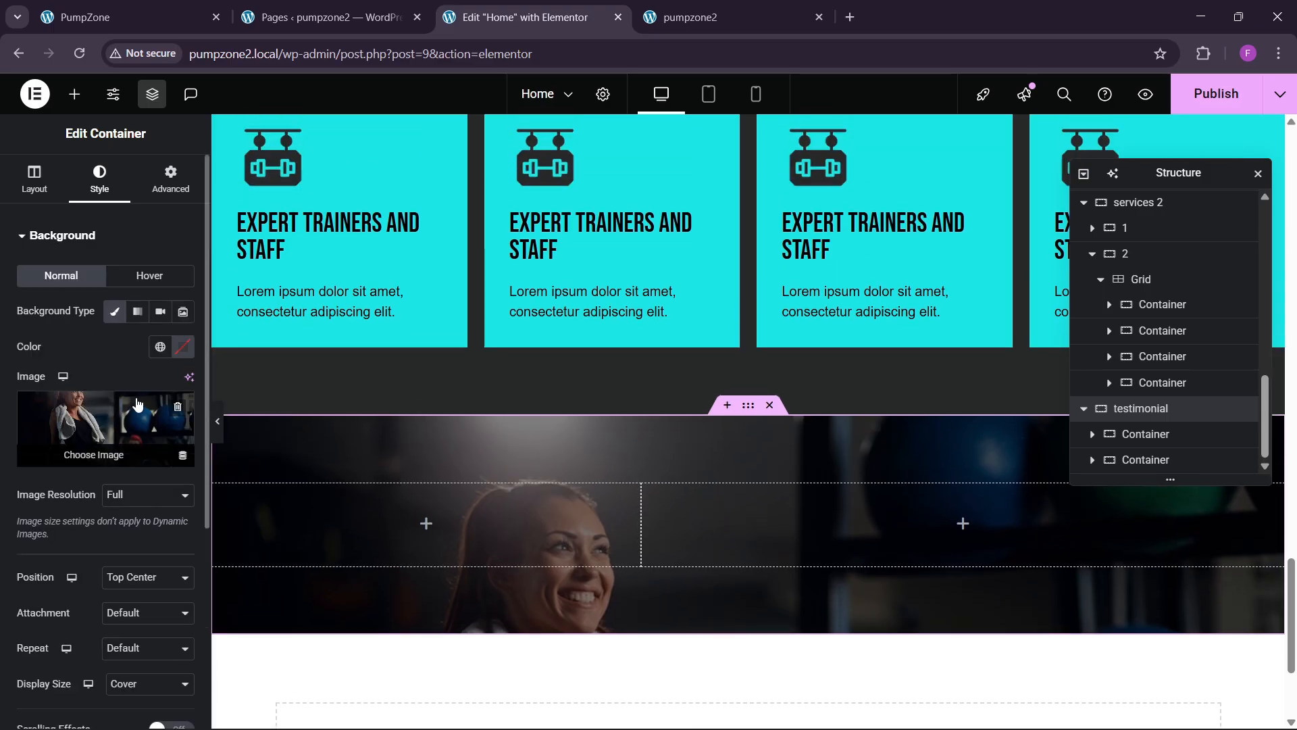
pyautogui.click(144, 577)
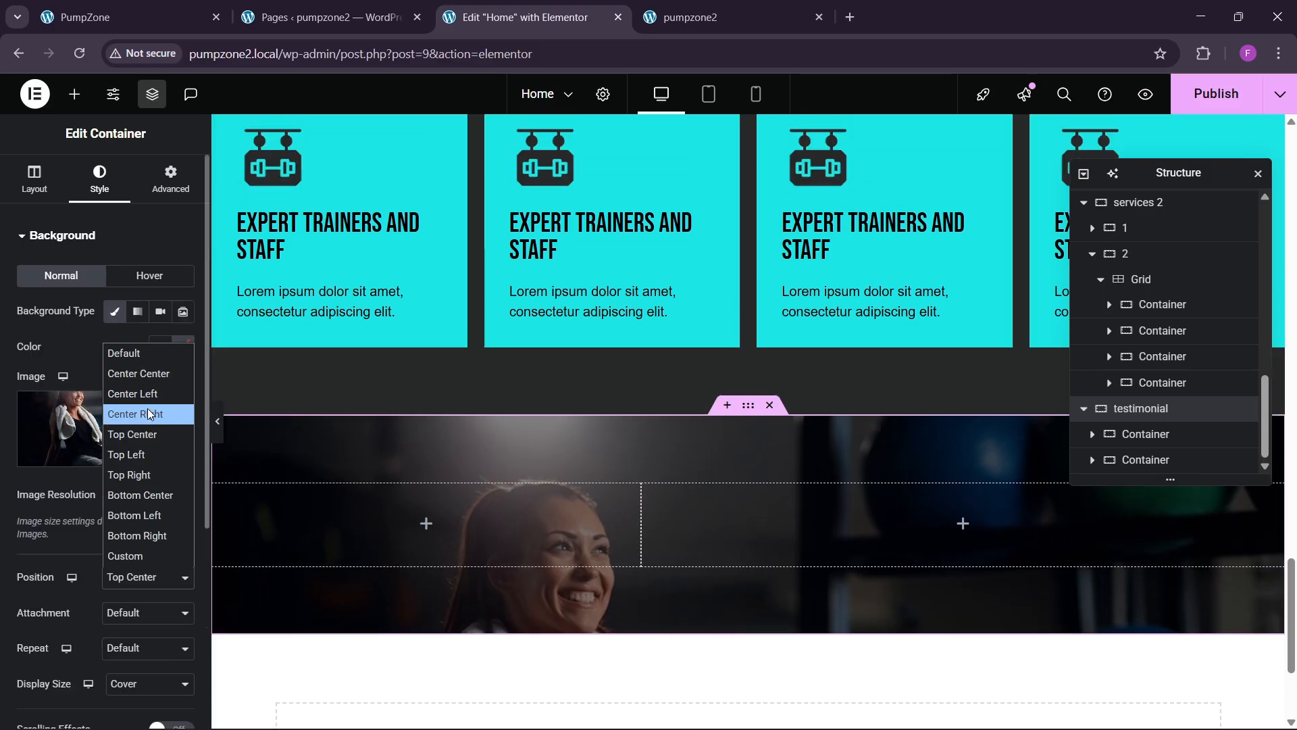
pyautogui.click(140, 393)
pyautogui.click(127, 579)
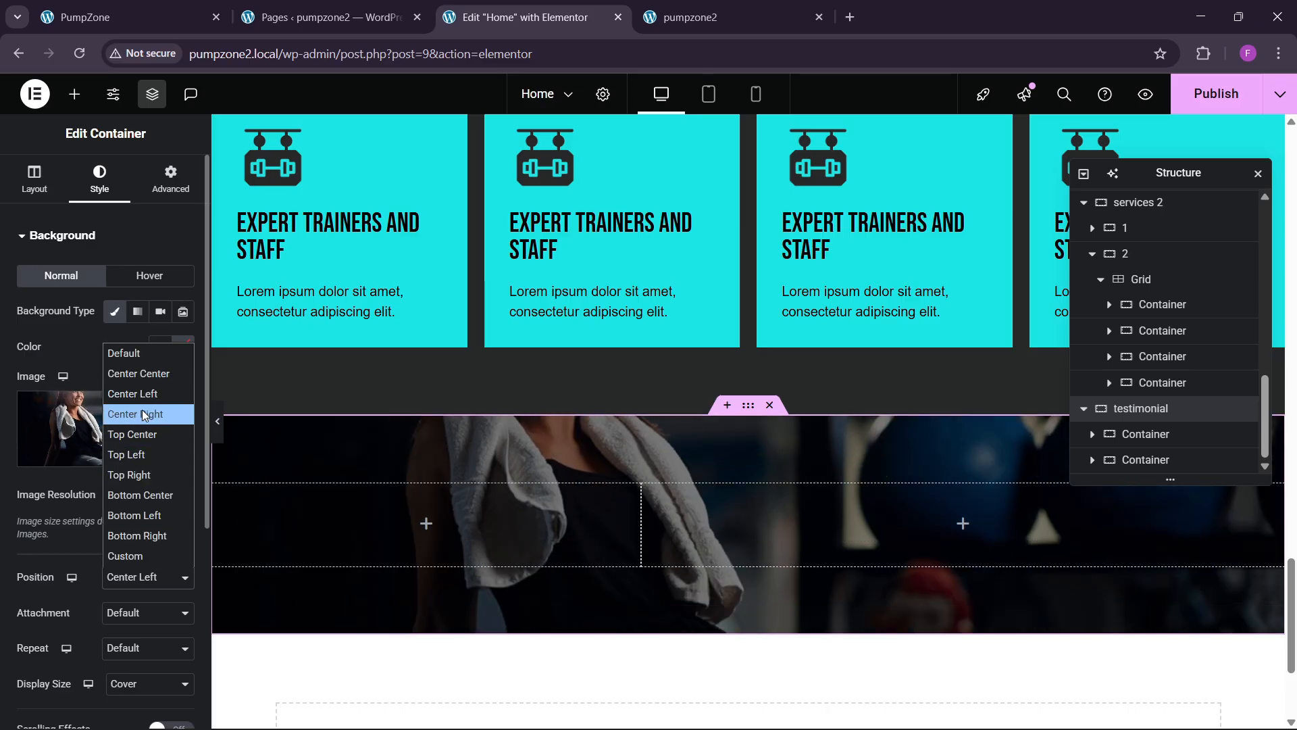
pyautogui.click(145, 371)
pyautogui.scroll(2, 622, 508)
pyautogui.scroll(-5, 606, 494)
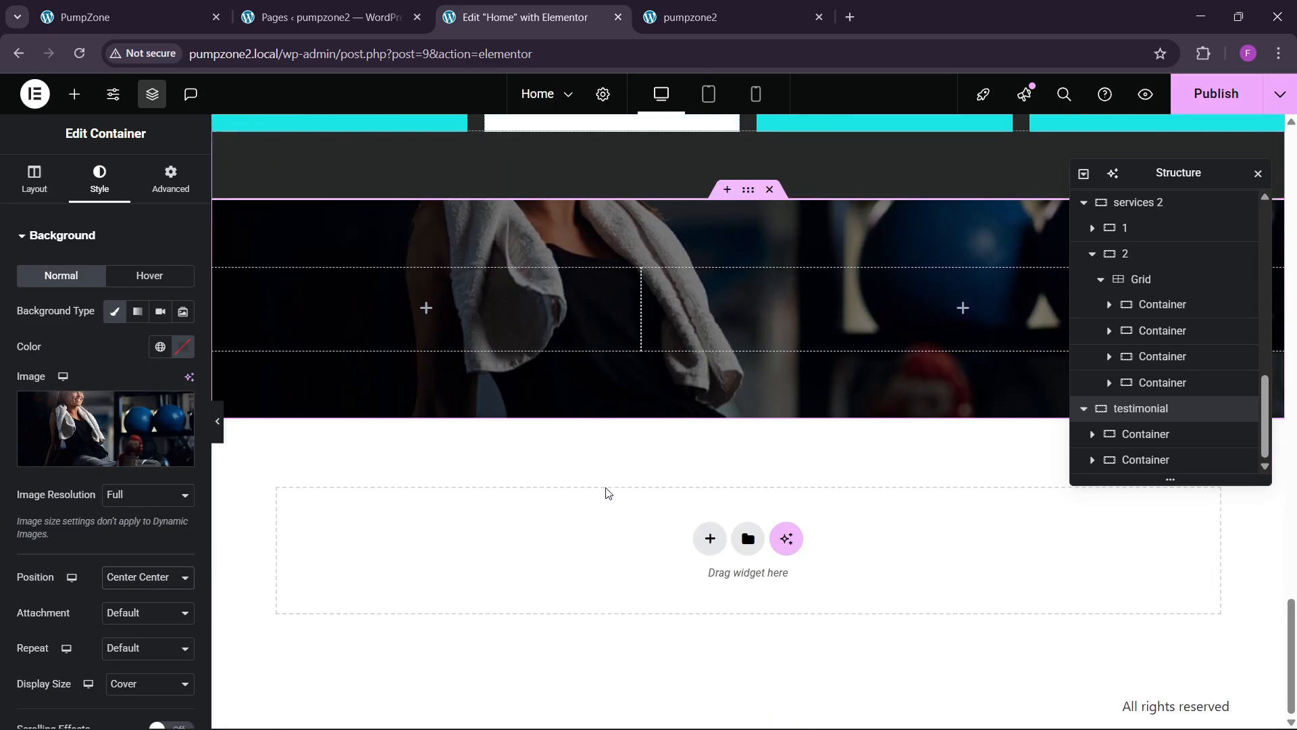
pyautogui.click(121, 17)
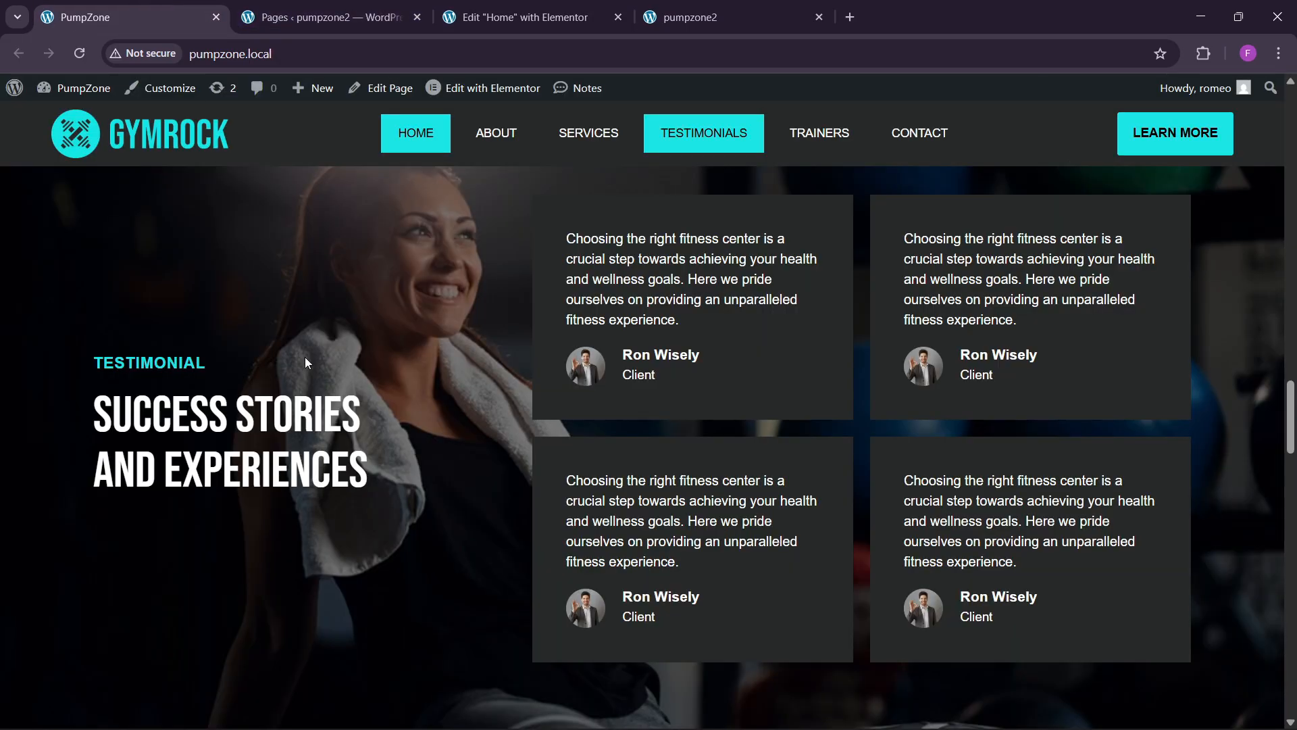
pyautogui.scroll(1, 389, 405)
pyautogui.scroll(-2, 391, 405)
pyautogui.click(517, 17)
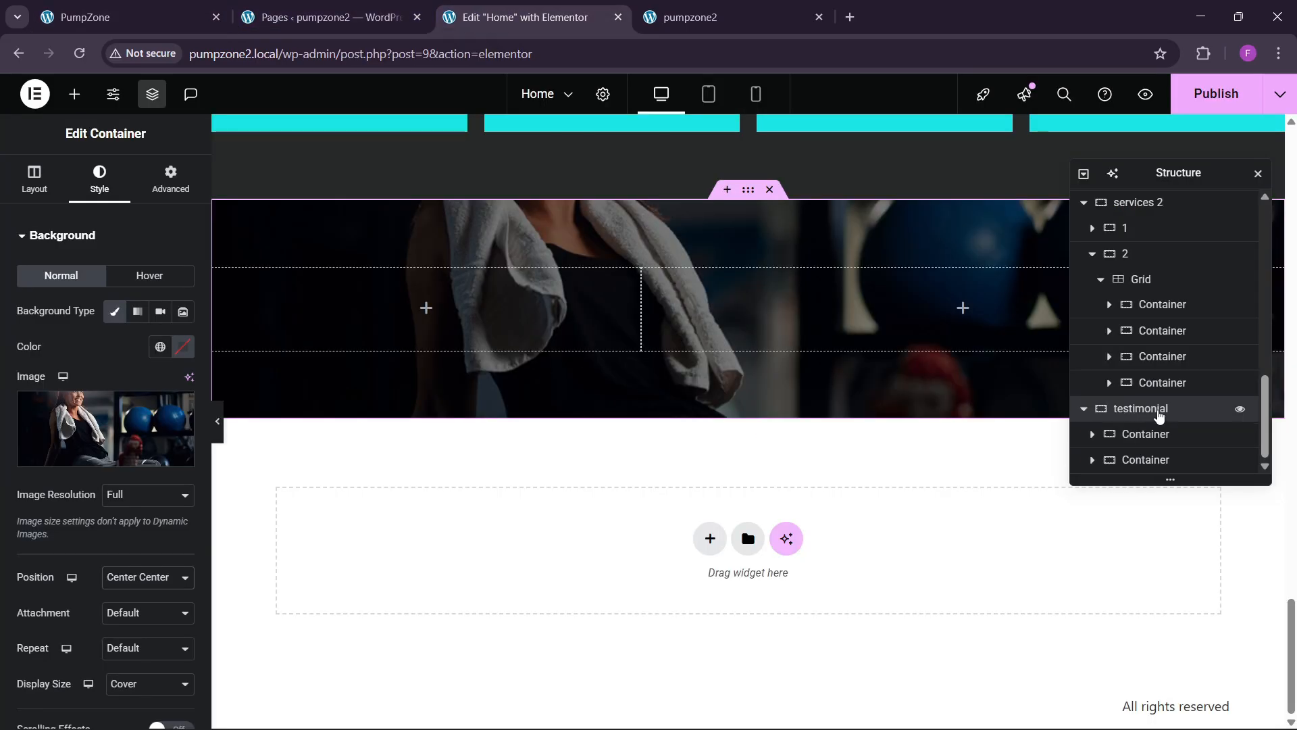
# Step: Set the section's minimum height to 700 px
pyautogui.click(35, 179)
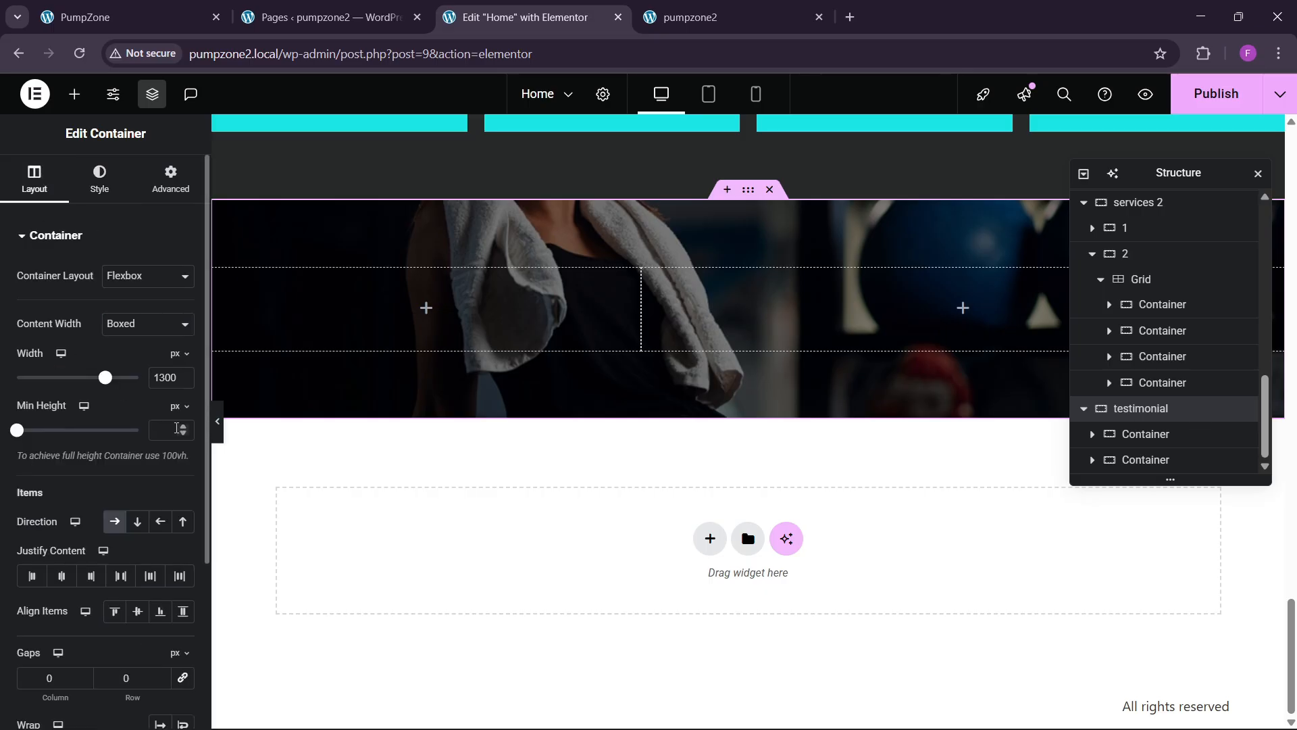
pyautogui.click(176, 429)
pyautogui.write('700')
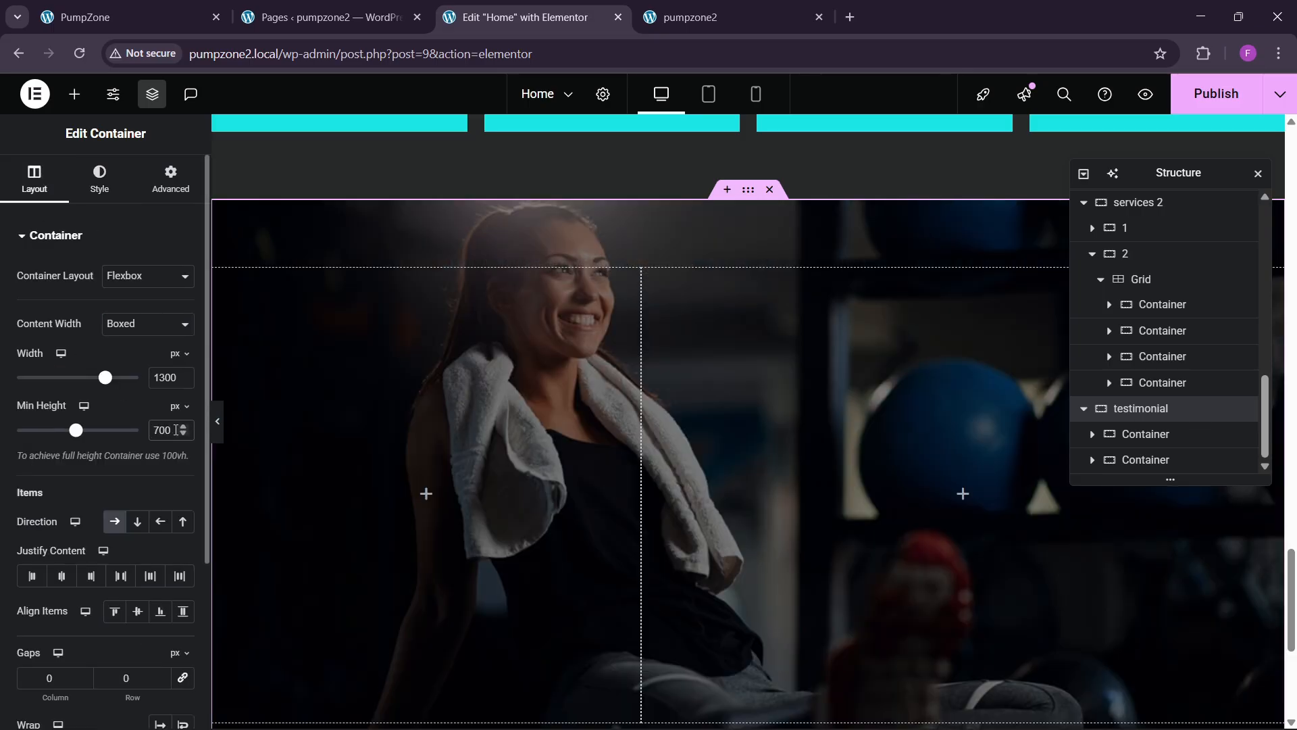
pyautogui.scroll(-1, 530, 375)
pyautogui.scroll(2, 536, 379)
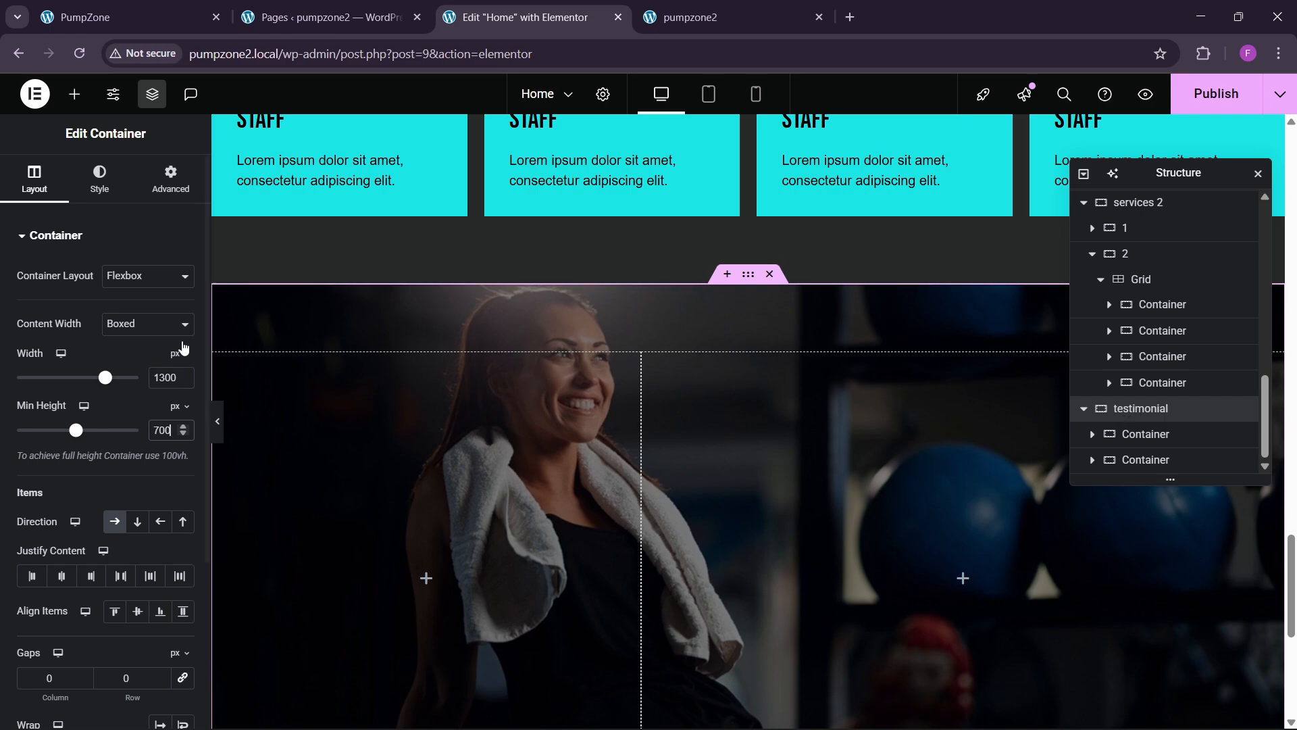
# Step: Re-anchor the background image at Top Center and confirm it on the live page
pyautogui.click(100, 179)
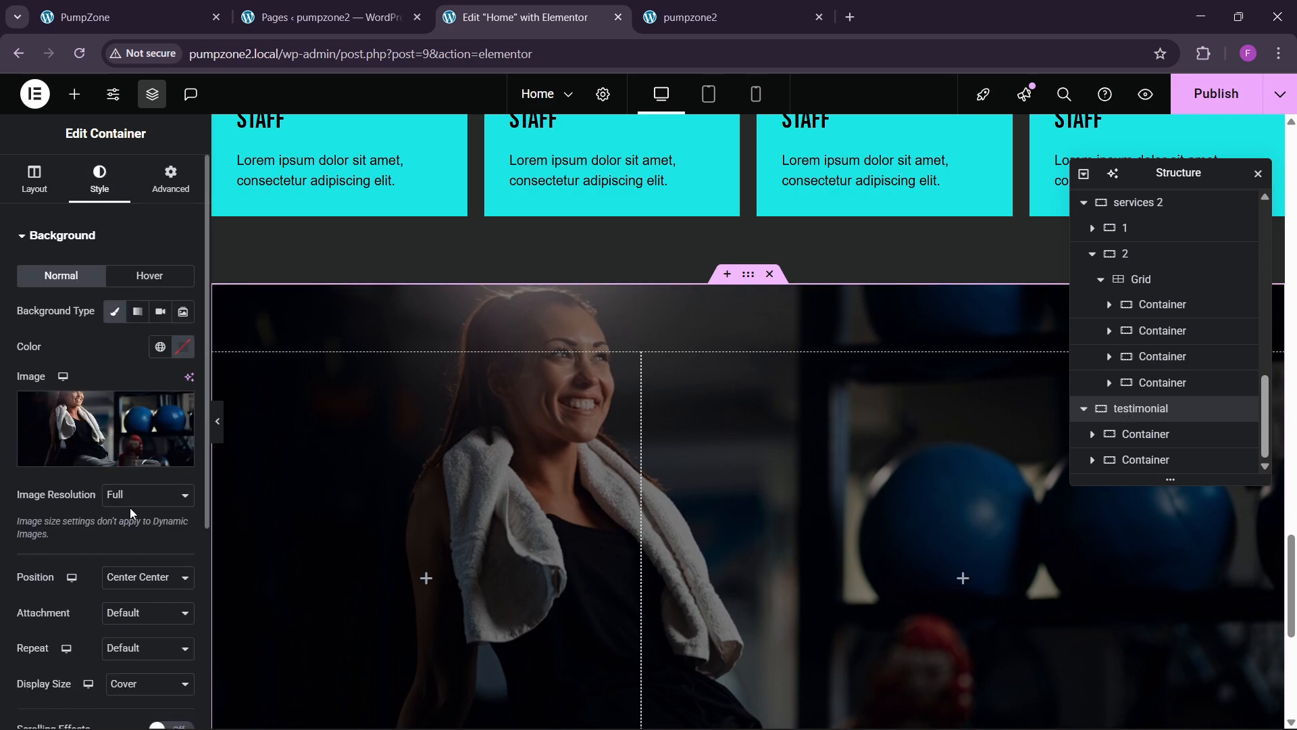
pyautogui.click(145, 577)
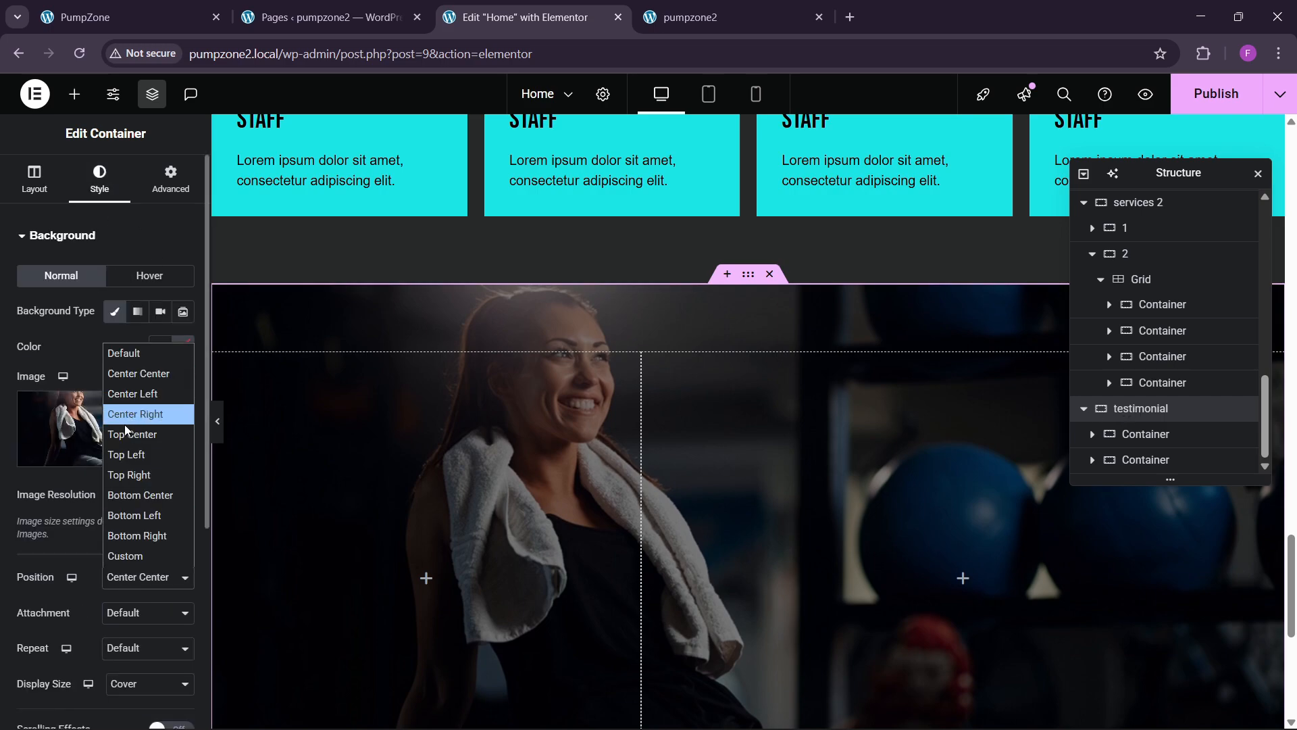
pyautogui.click(129, 434)
pyautogui.scroll(-2, 531, 470)
pyautogui.click(129, 17)
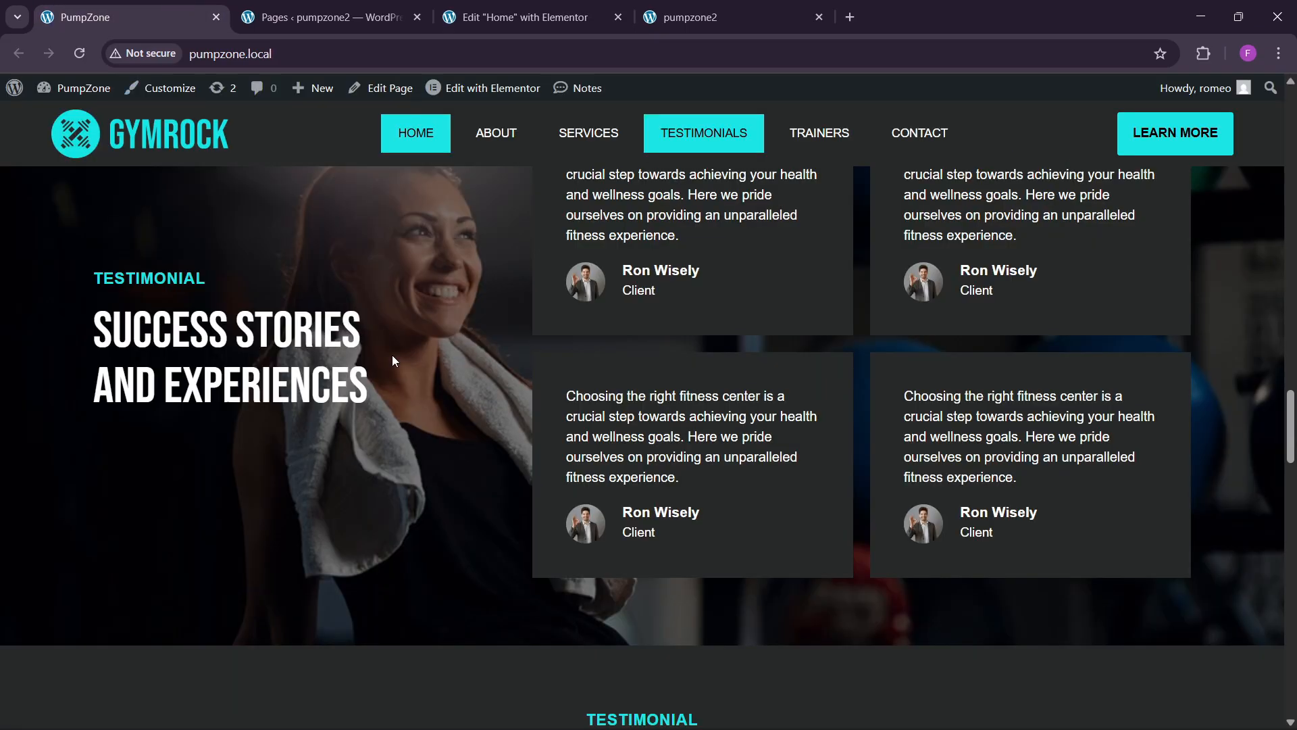
pyautogui.click(520, 17)
pyautogui.scroll(6, 643, 351)
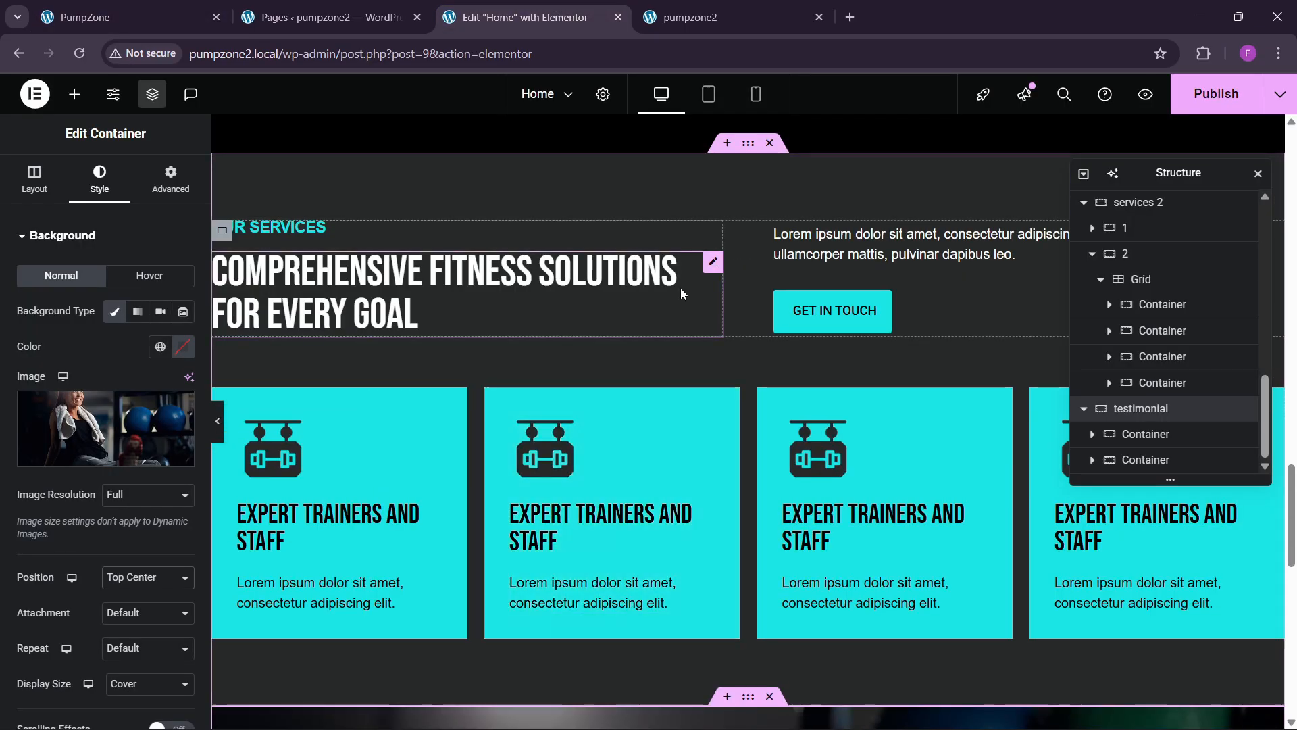
# Step: Copy the OUR SERVICES heading and paste it into the testimonial column
pyautogui.rightClick(291, 224)
pyautogui.click(327, 312)
pyautogui.scroll(-2, 438, 402)
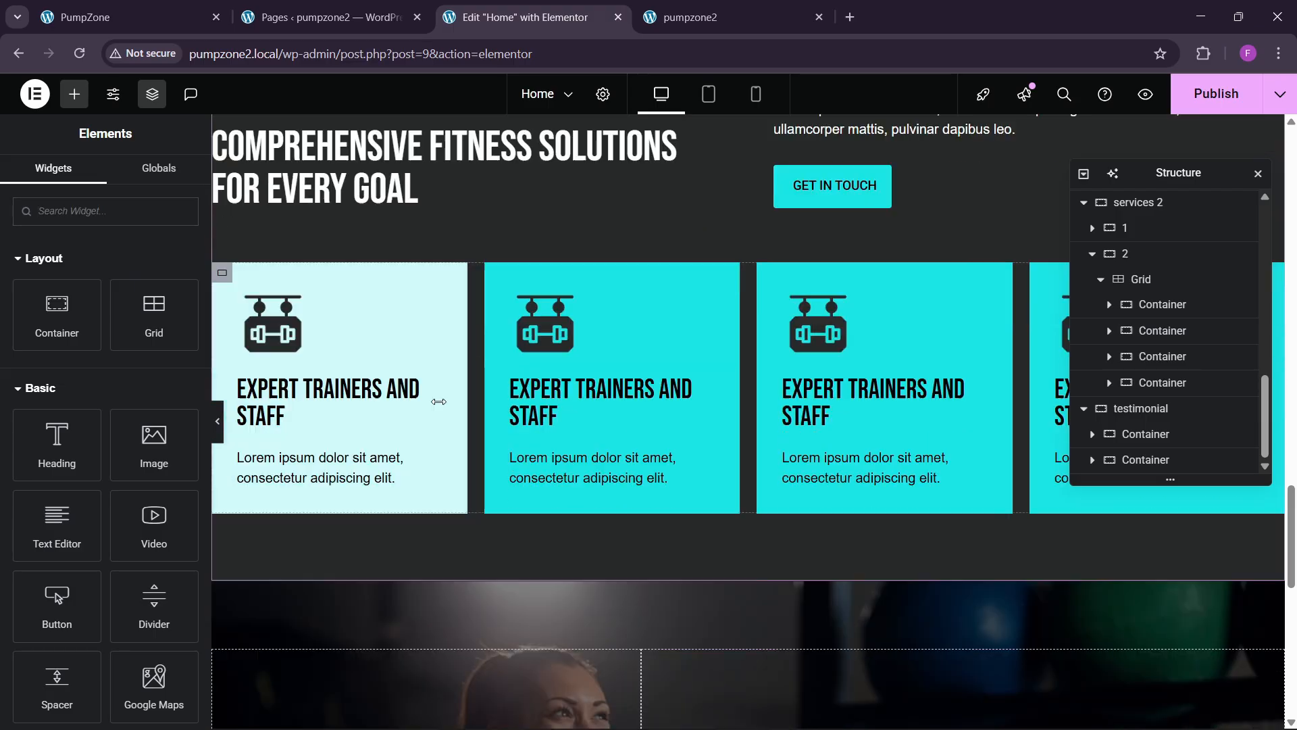
pyautogui.scroll(-4, 406, 402)
pyautogui.rightClick(342, 386)
pyautogui.click(371, 414)
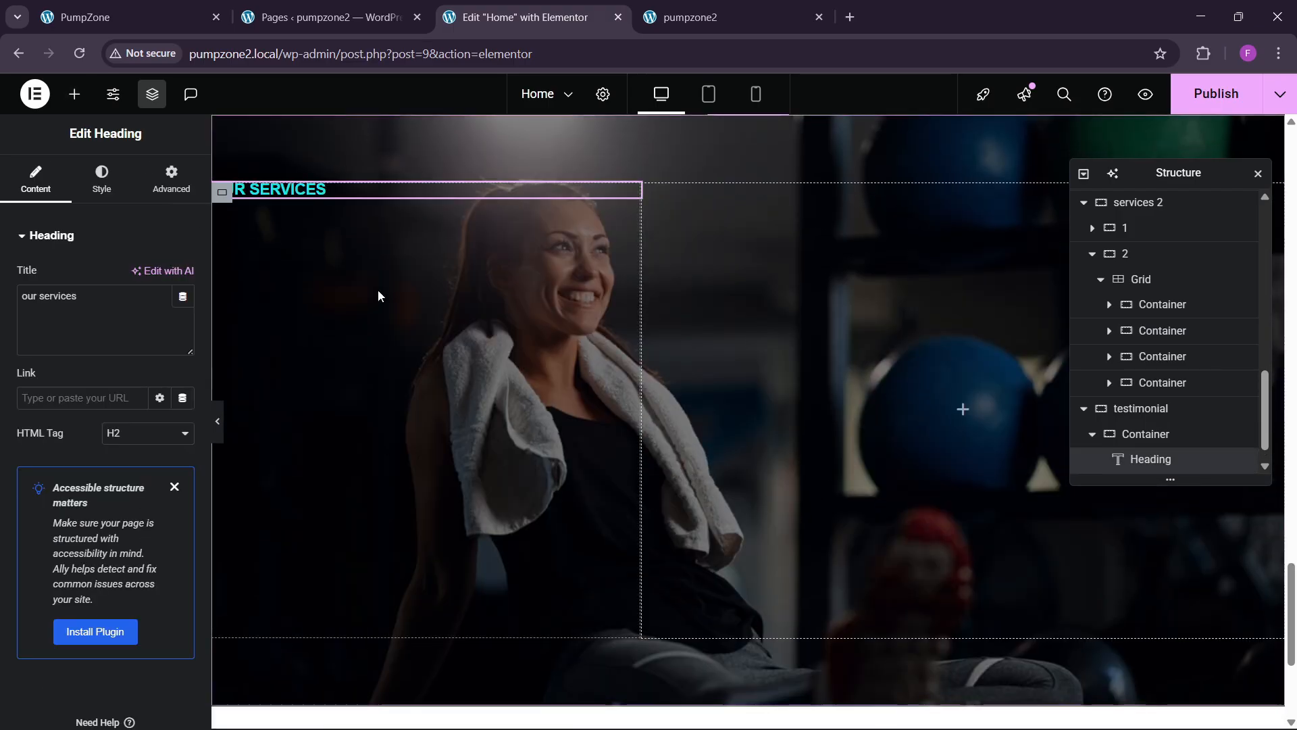
pyautogui.click(158, 13)
pyautogui.click(409, 6)
pyautogui.click(473, 14)
# Step: Copy the large Comprehensive Fitness Solutions heading and paste it below the pasted label
pyautogui.scroll(1, 415, 278)
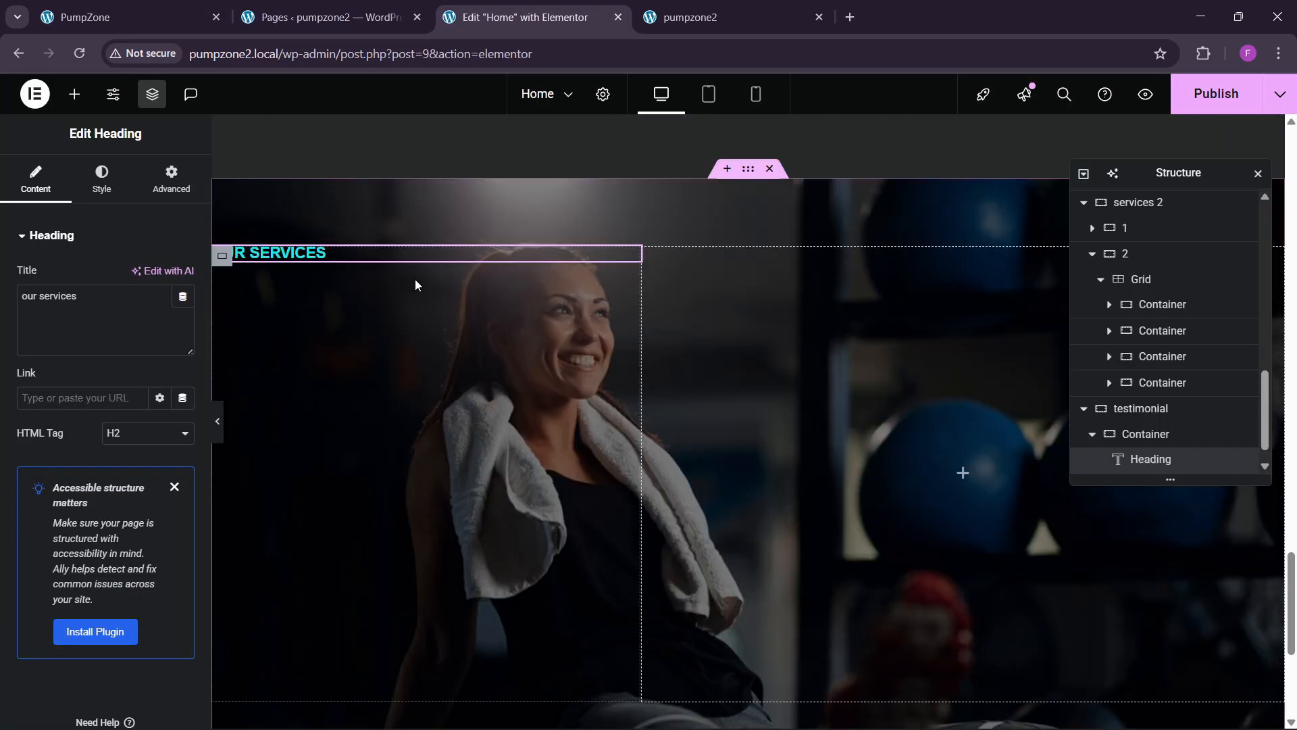
pyautogui.scroll(5, 416, 285)
pyautogui.rightClick(328, 211)
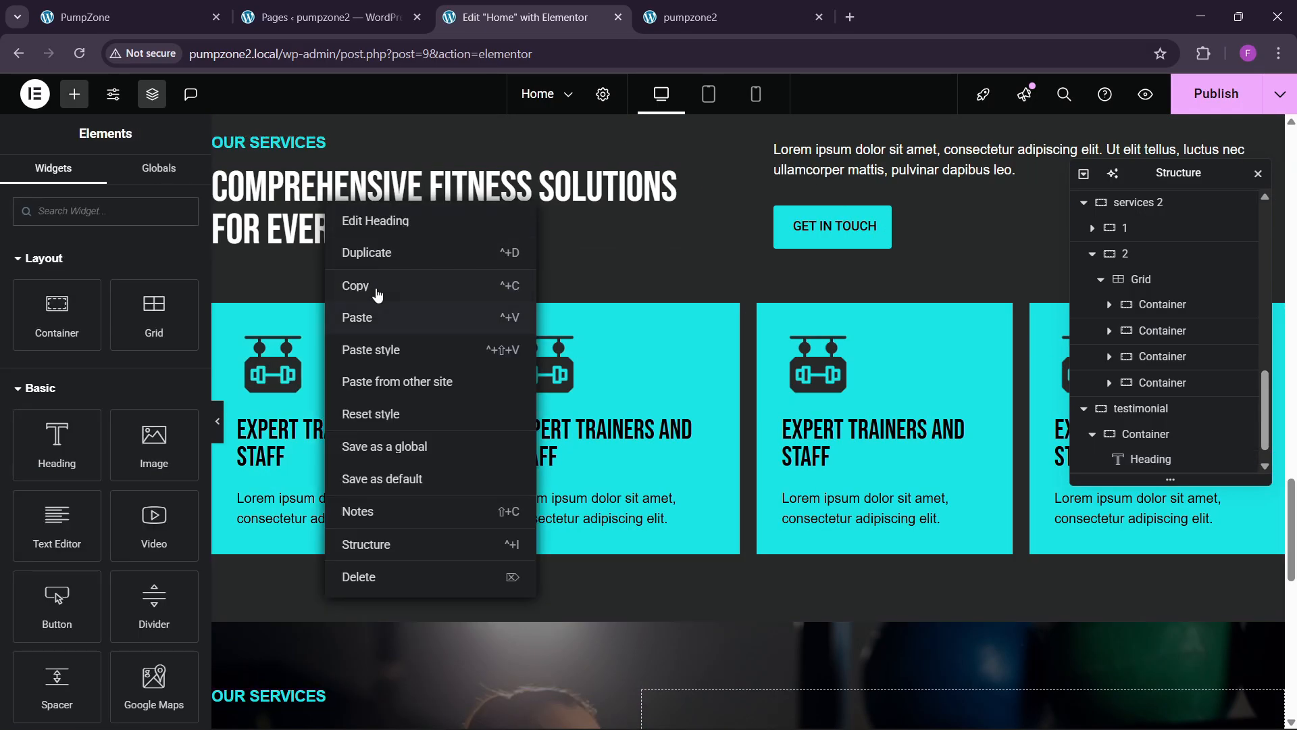
pyautogui.click(377, 294)
pyautogui.scroll(-5, 397, 365)
pyautogui.rightClick(298, 363)
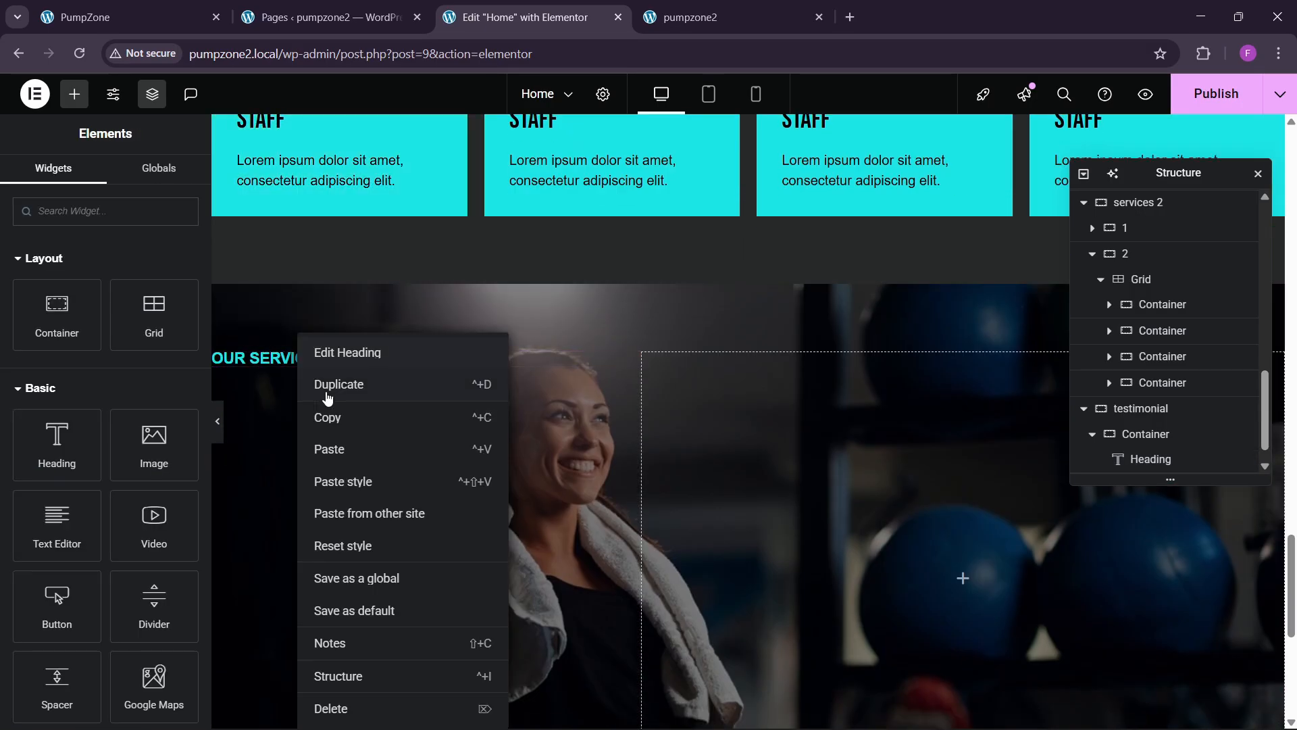
pyautogui.click(331, 449)
pyautogui.click(128, 17)
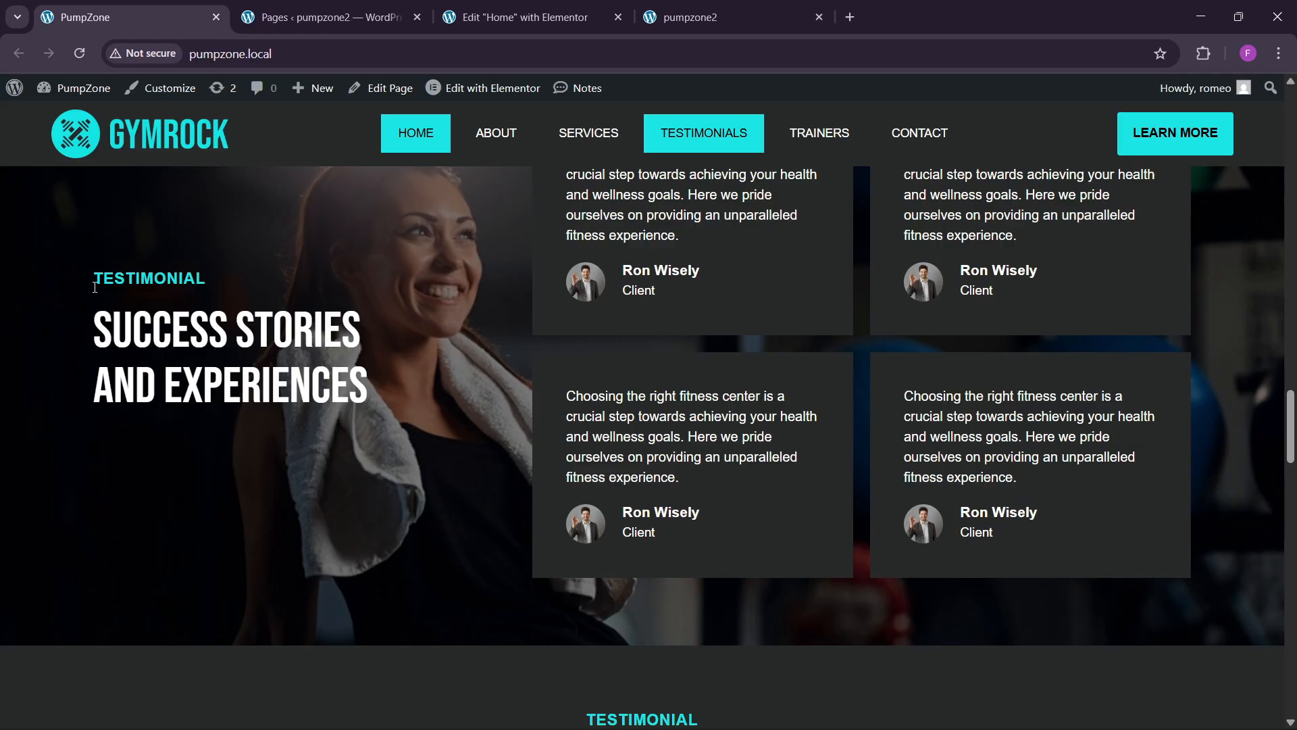
pyautogui.click(499, 6)
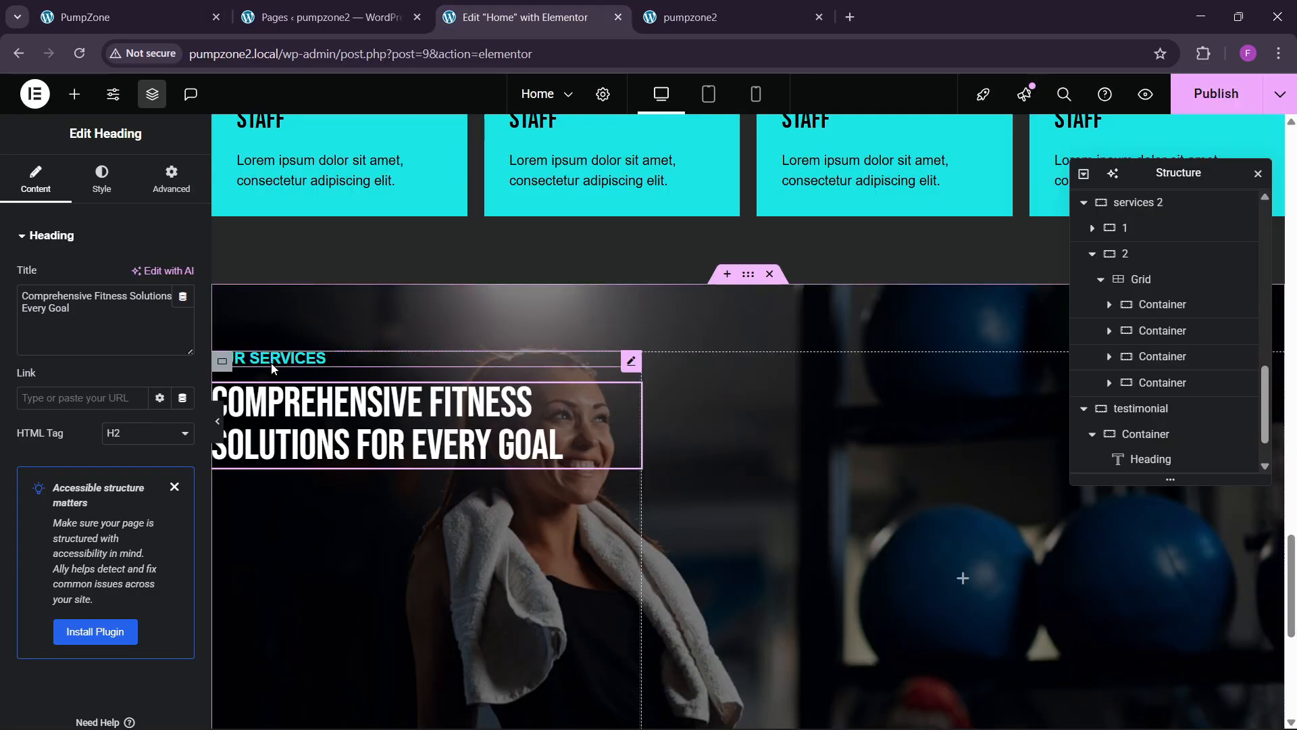
# Step: Retitle the label TESTIMONIAL and the large heading 'Testimonial Success Stories and Experiences'
pyautogui.click(310, 358)
pyautogui.moveTo(88, 297); pyautogui.dragTo(2, 314)
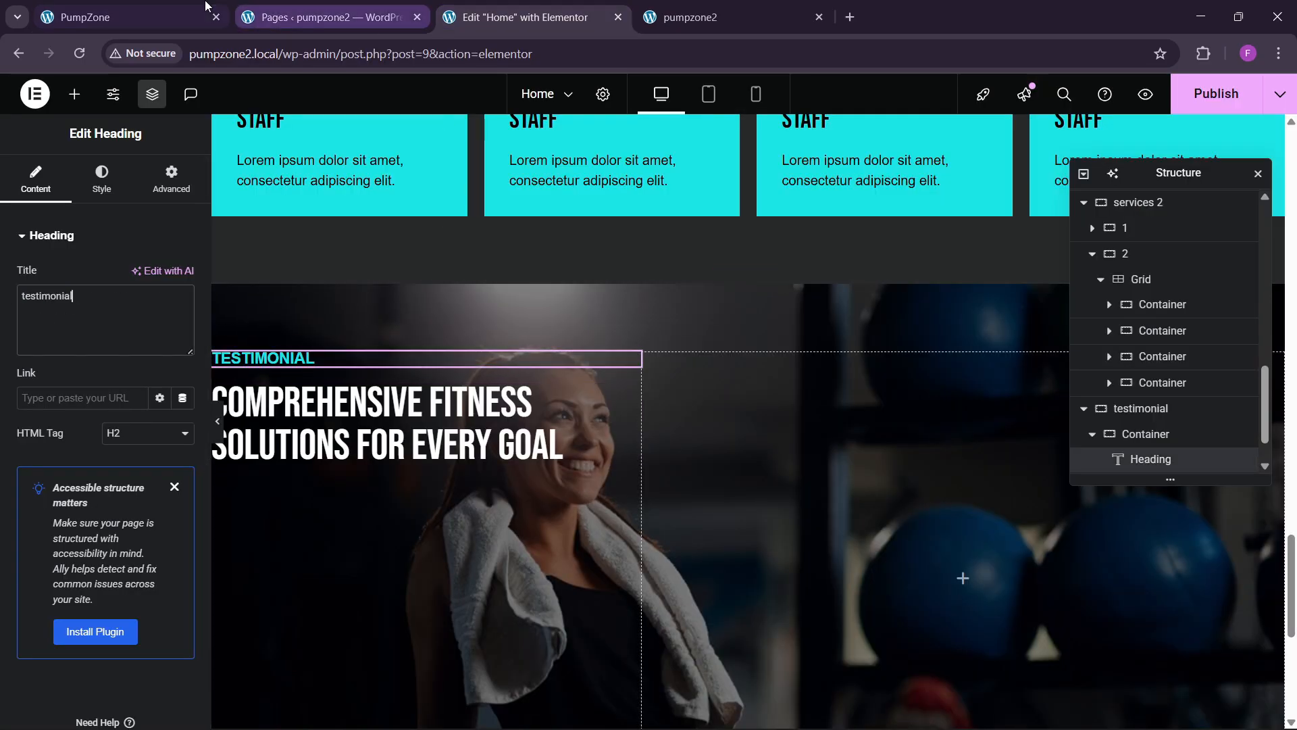
pyautogui.click(175, 15)
pyautogui.moveTo(90, 330); pyautogui.dragTo(333, 370)
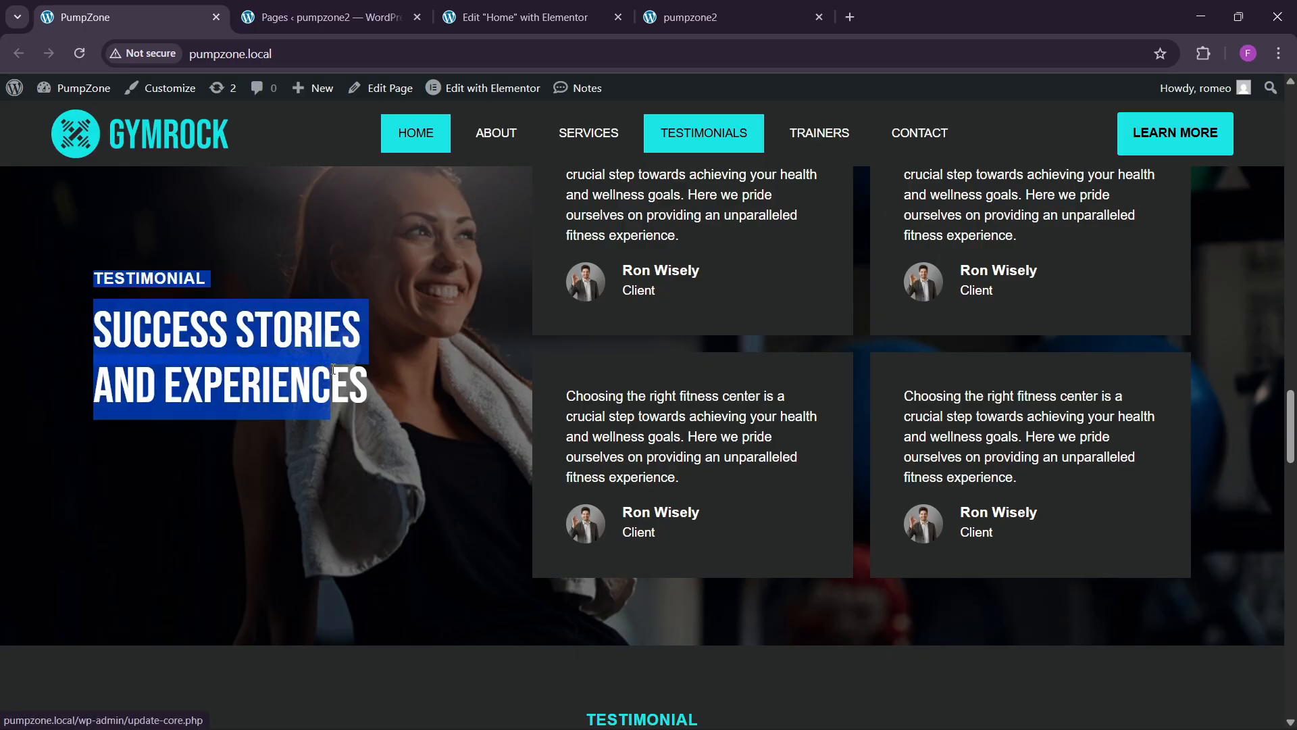
pyautogui.click(520, 17)
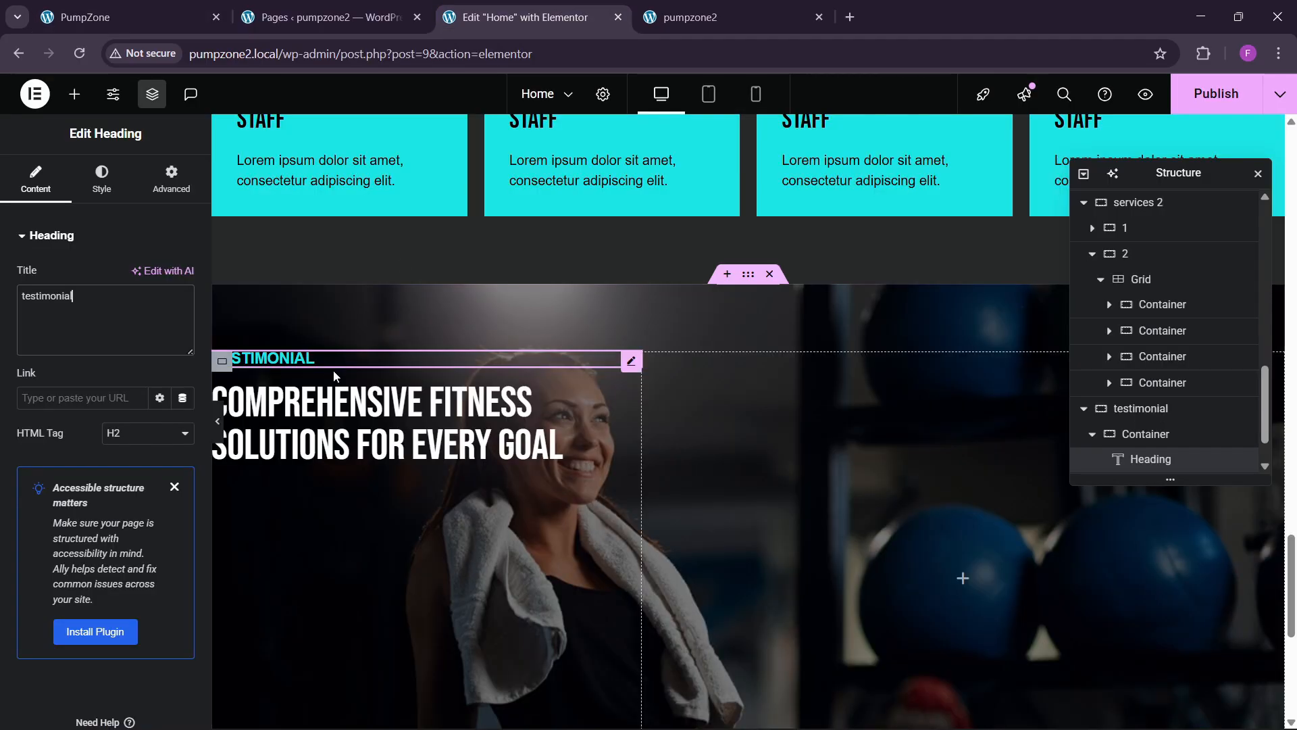
pyautogui.click(630, 398)
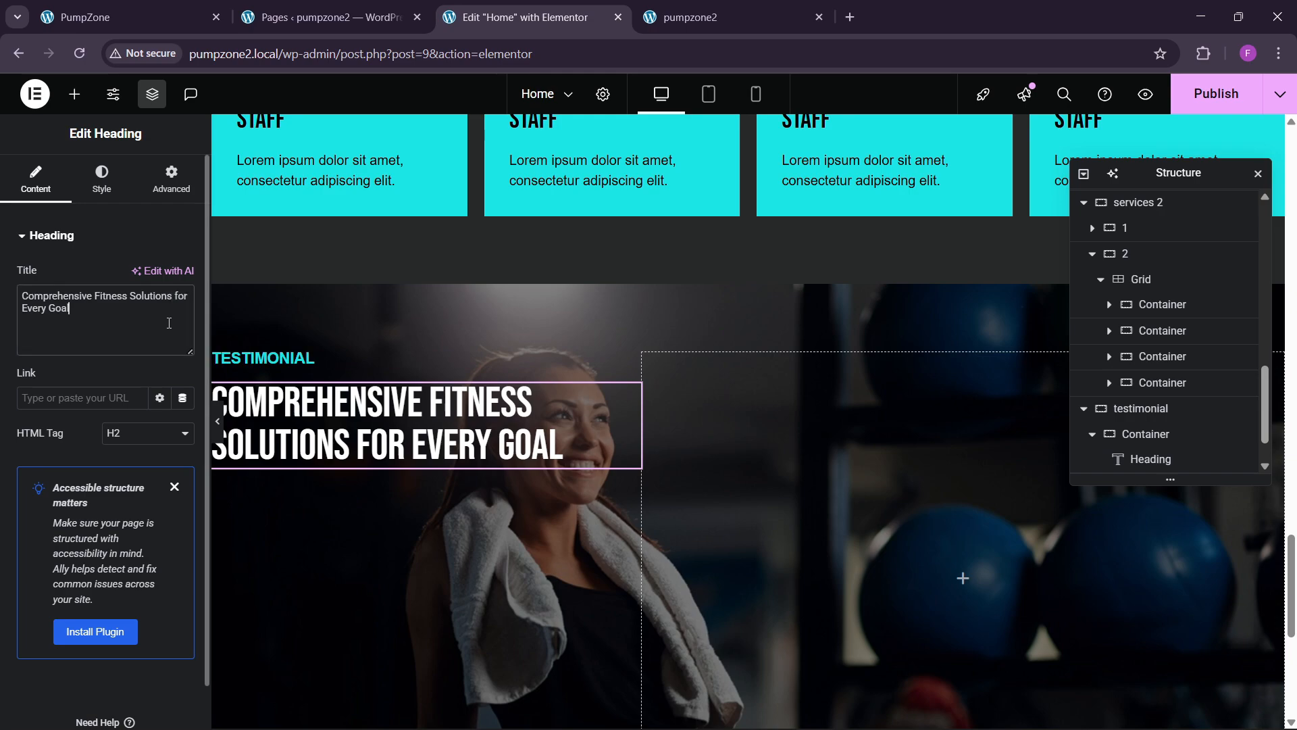
pyautogui.hotkey('ctrl', 'a')
pyautogui.hotkey('ctrl', 'v')
pyautogui.scroll(-1, 1152, 376)
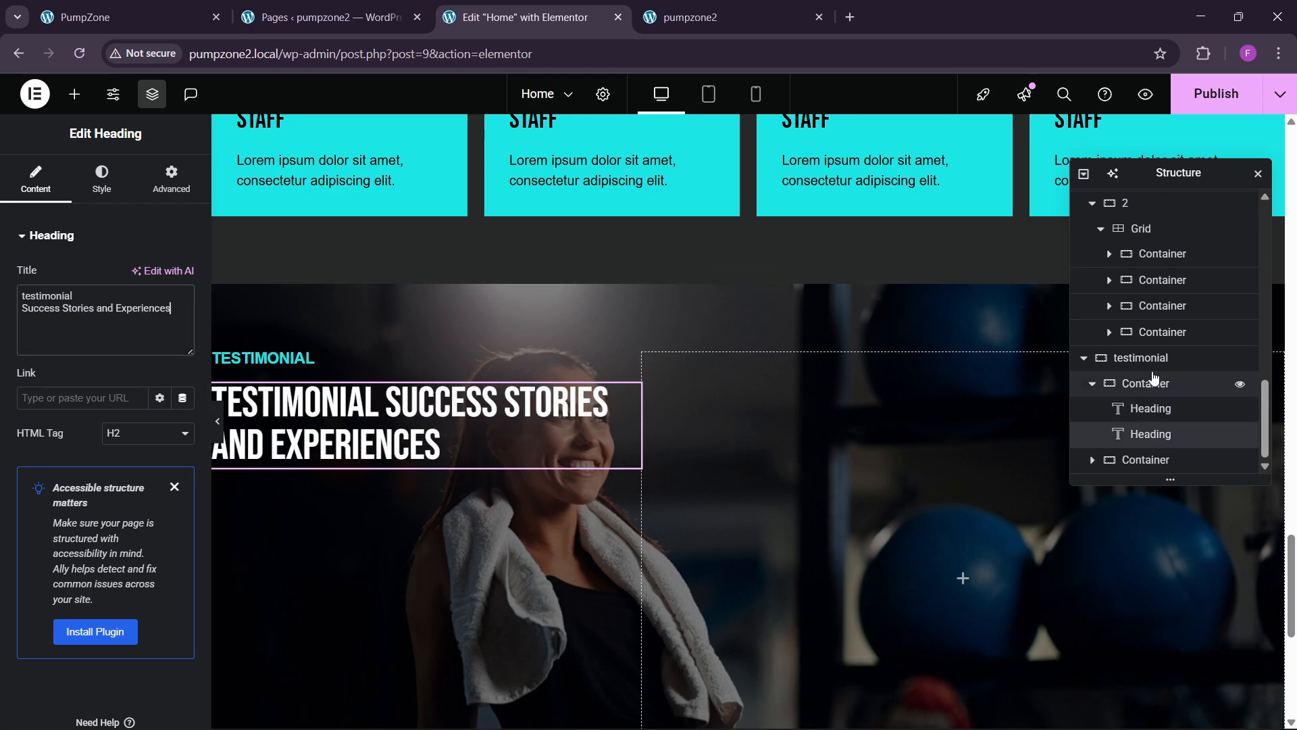
pyautogui.click(1148, 357)
# Step: Set the testimonial section to Space Between, centred items and linked 60 px gaps
pyautogui.click(34, 179)
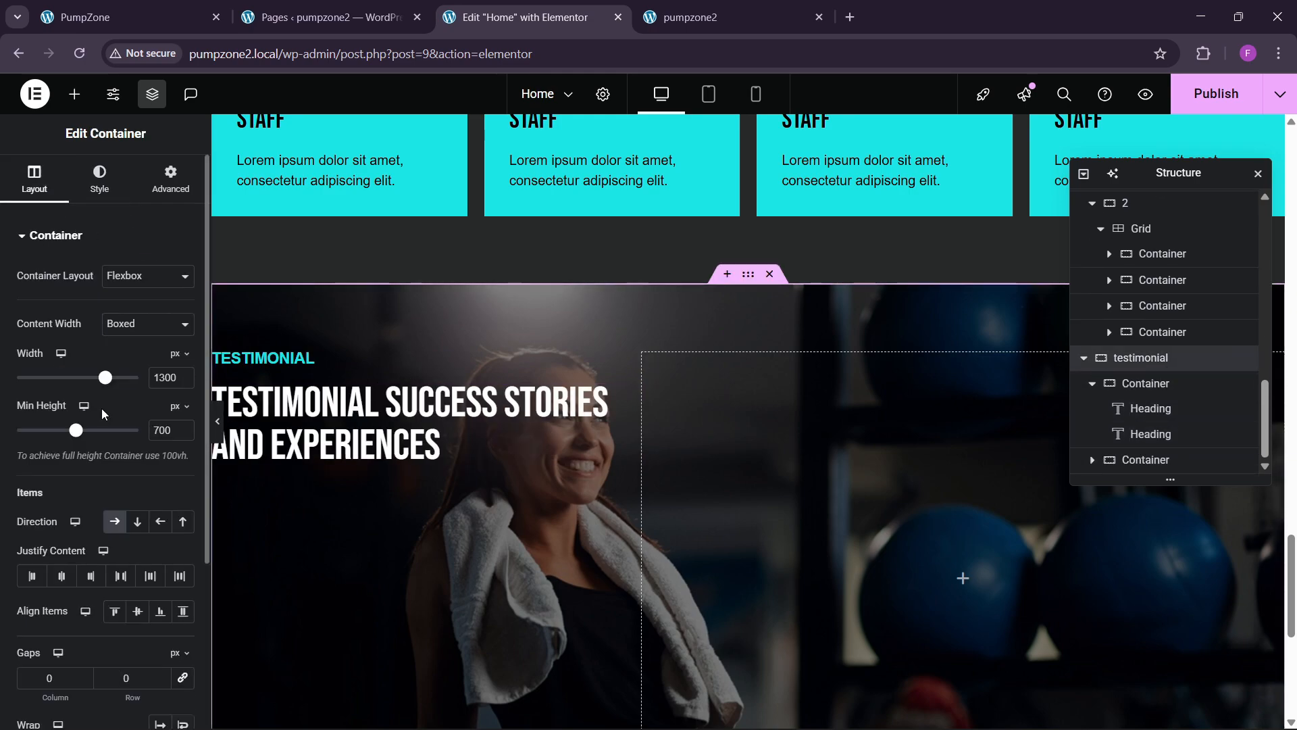
pyautogui.click(121, 575)
pyautogui.click(138, 611)
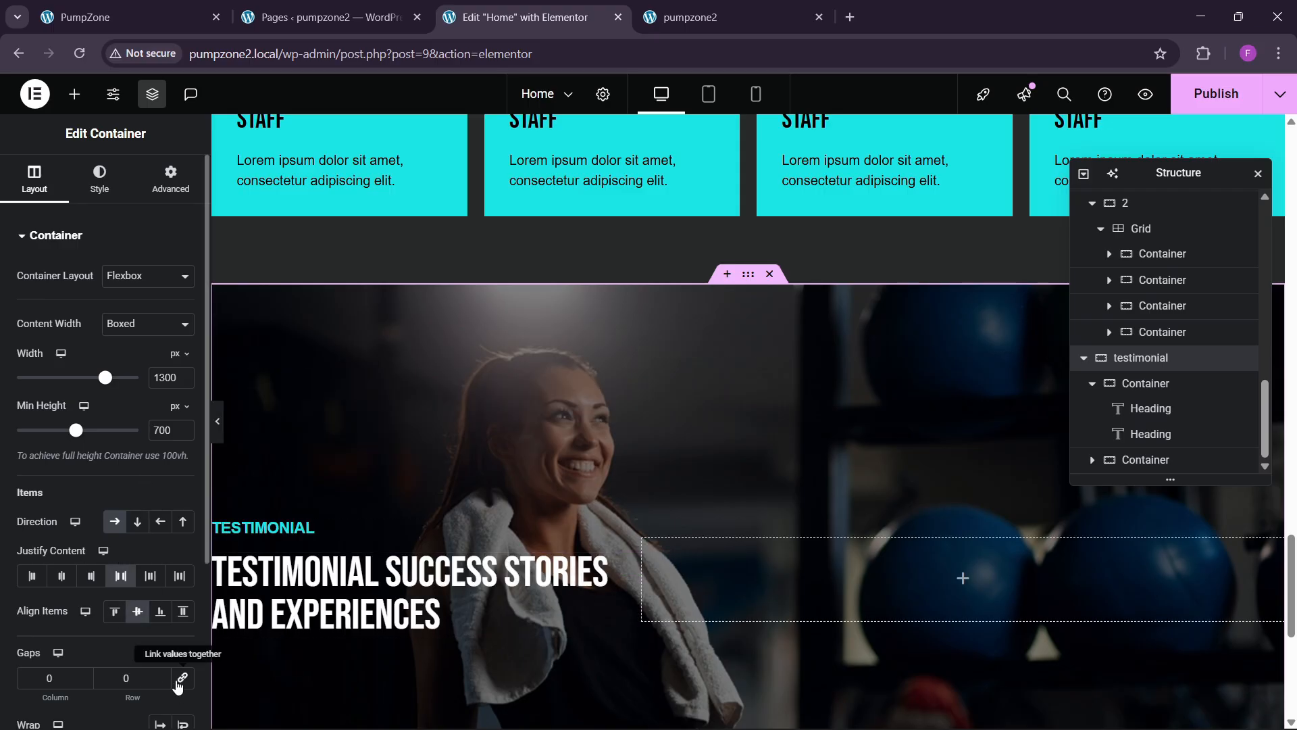
pyautogui.click(182, 678)
pyautogui.click(122, 677)
pyautogui.write('6')
pyautogui.scroll(-3, 684, 592)
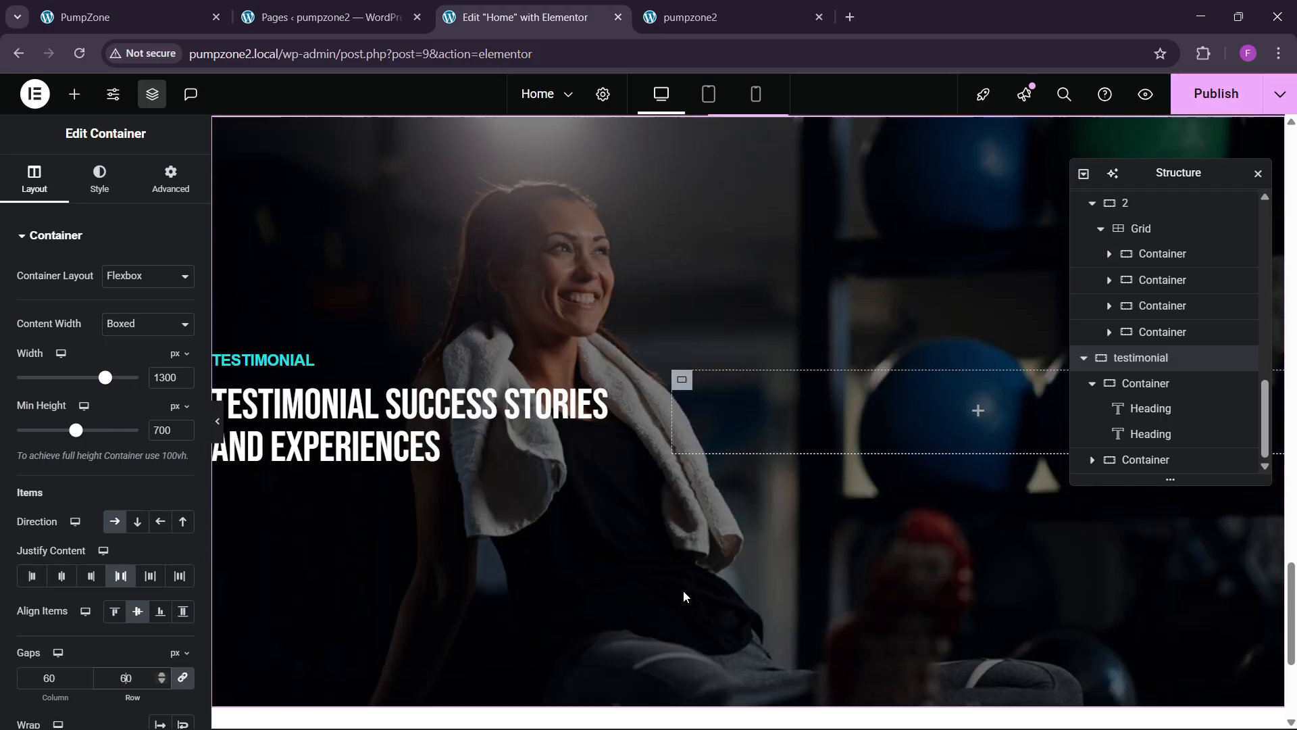
pyautogui.click(174, 19)
pyautogui.click(215, 369)
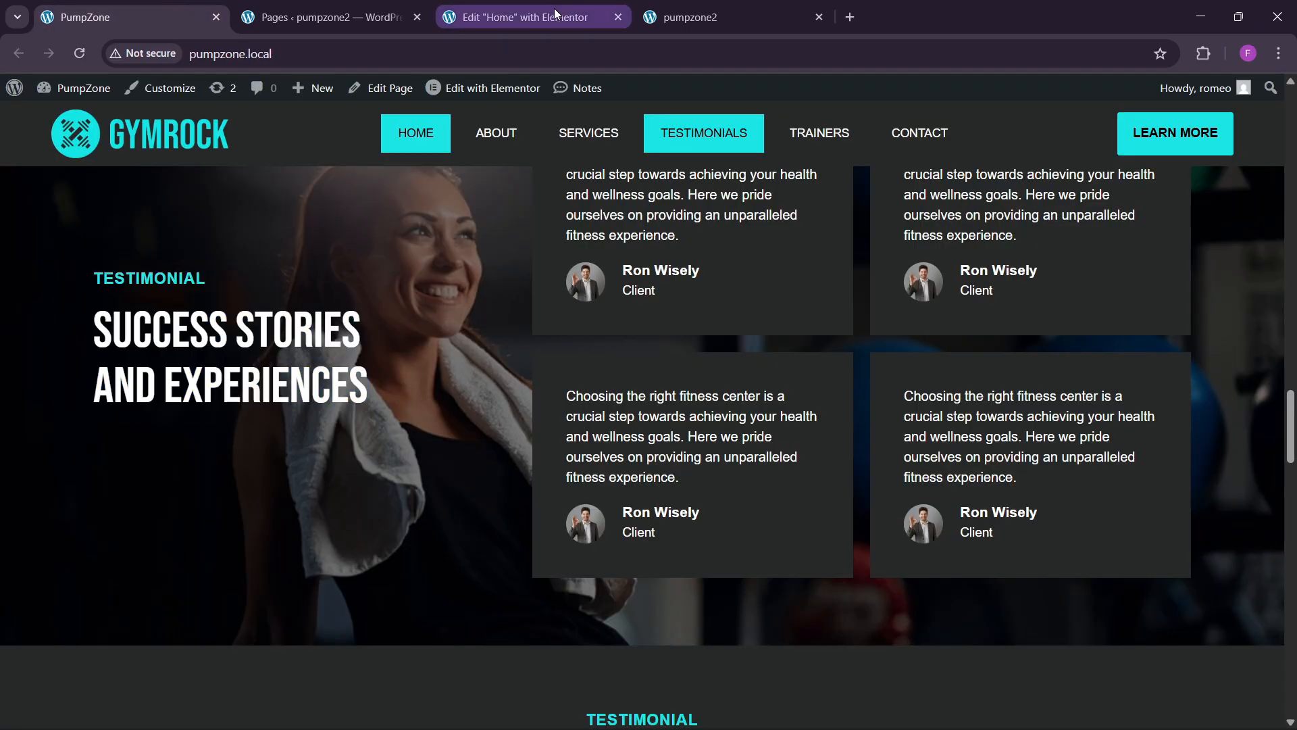
pyautogui.click(520, 17)
# Step: Set the large testimonial heading's typography size to 60 px
pyautogui.click(594, 405)
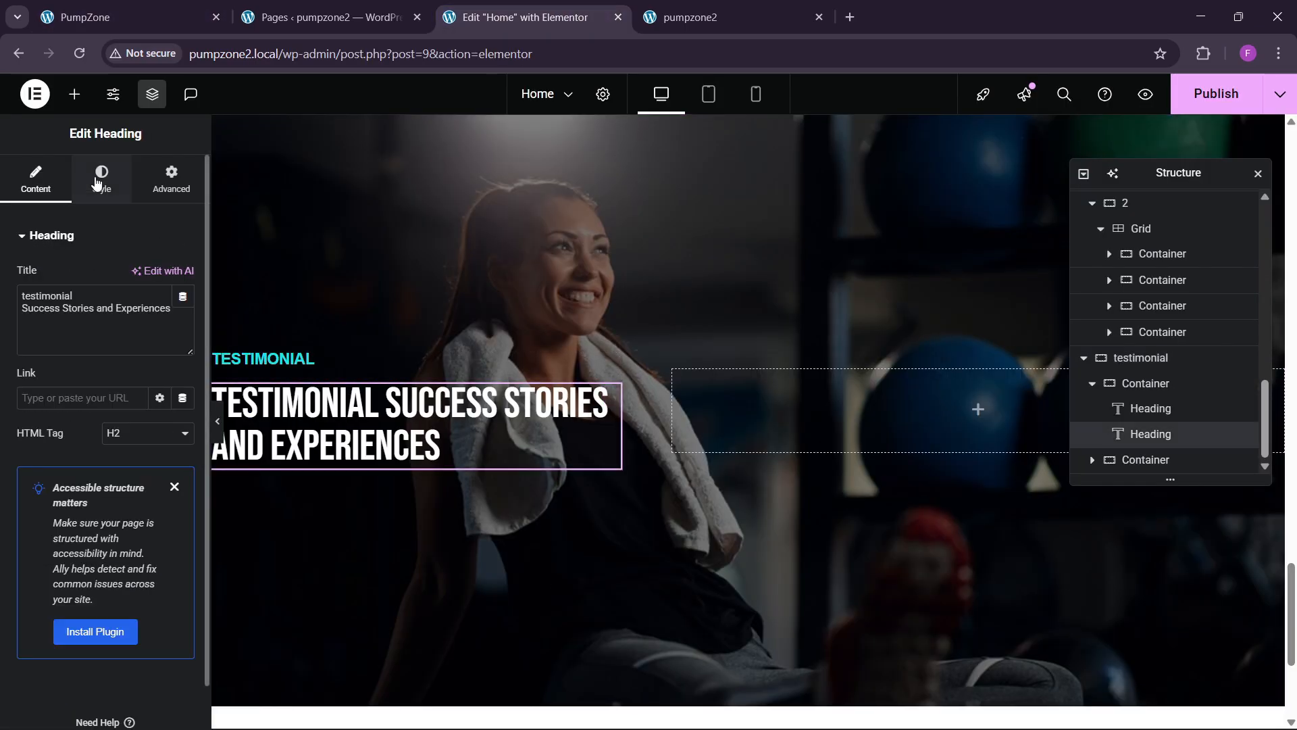
pyautogui.click(101, 181)
pyautogui.click(183, 324)
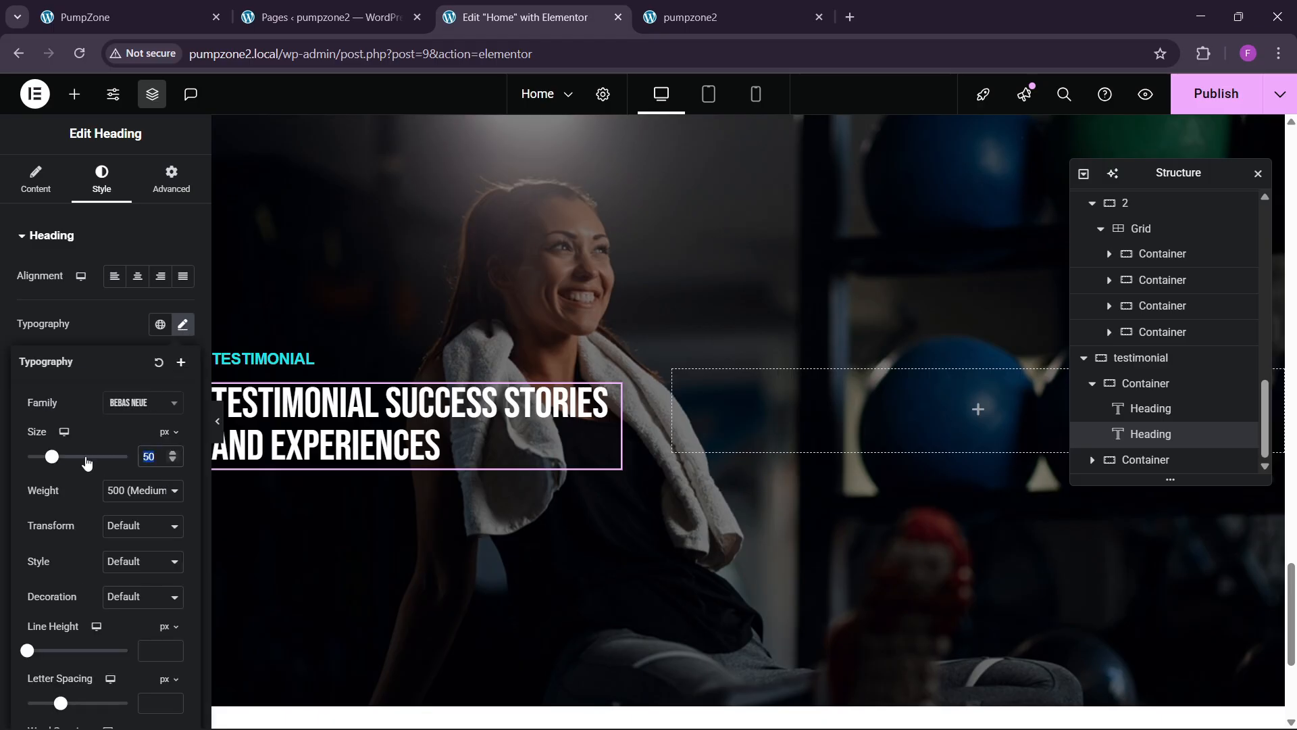
pyautogui.write('60')
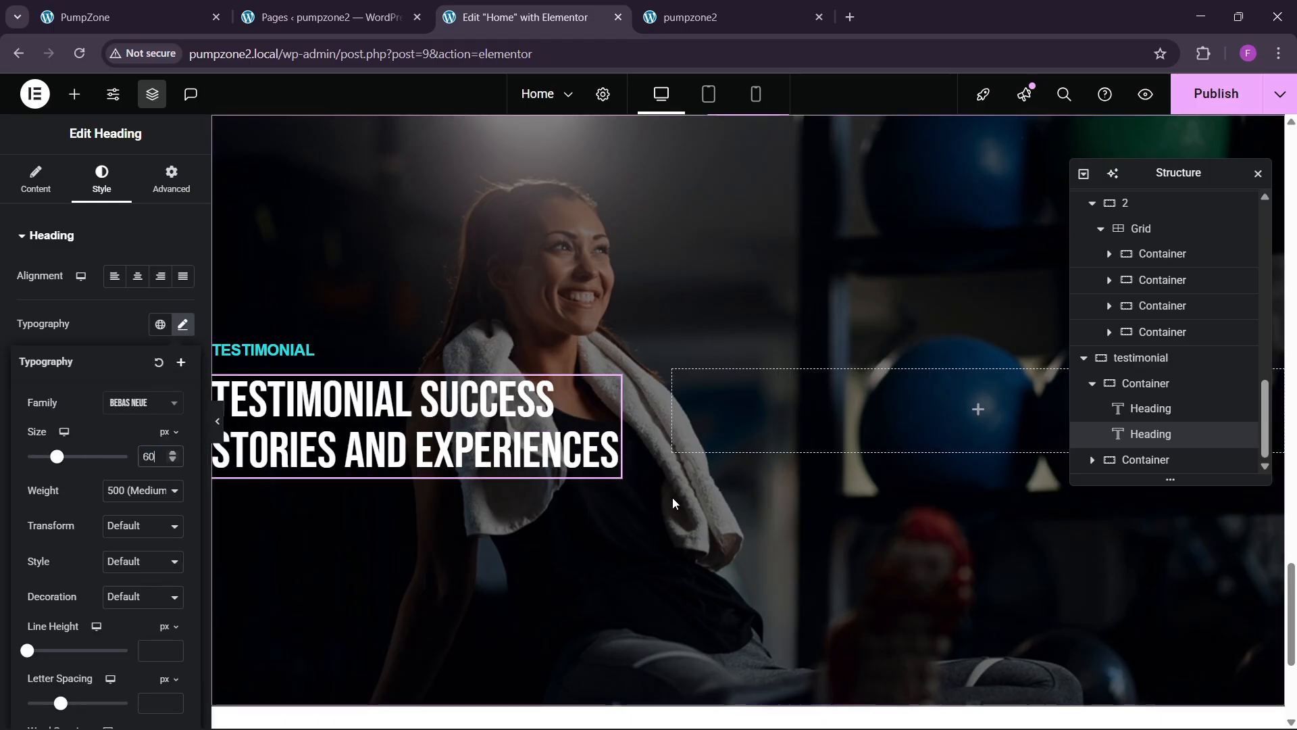
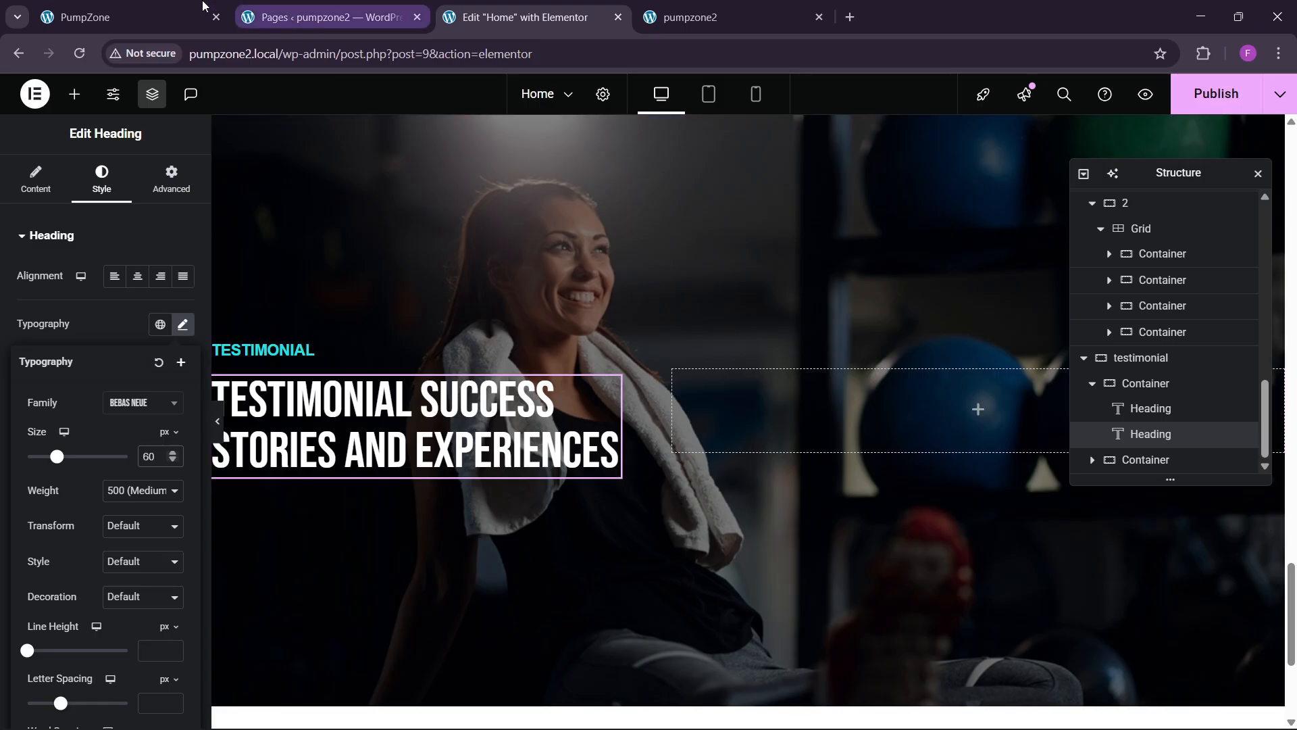
# Step: Drop a Grid widget into the empty testimonial container and set it to 2 columns
pyautogui.click(145, 9)
pyautogui.click(547, 8)
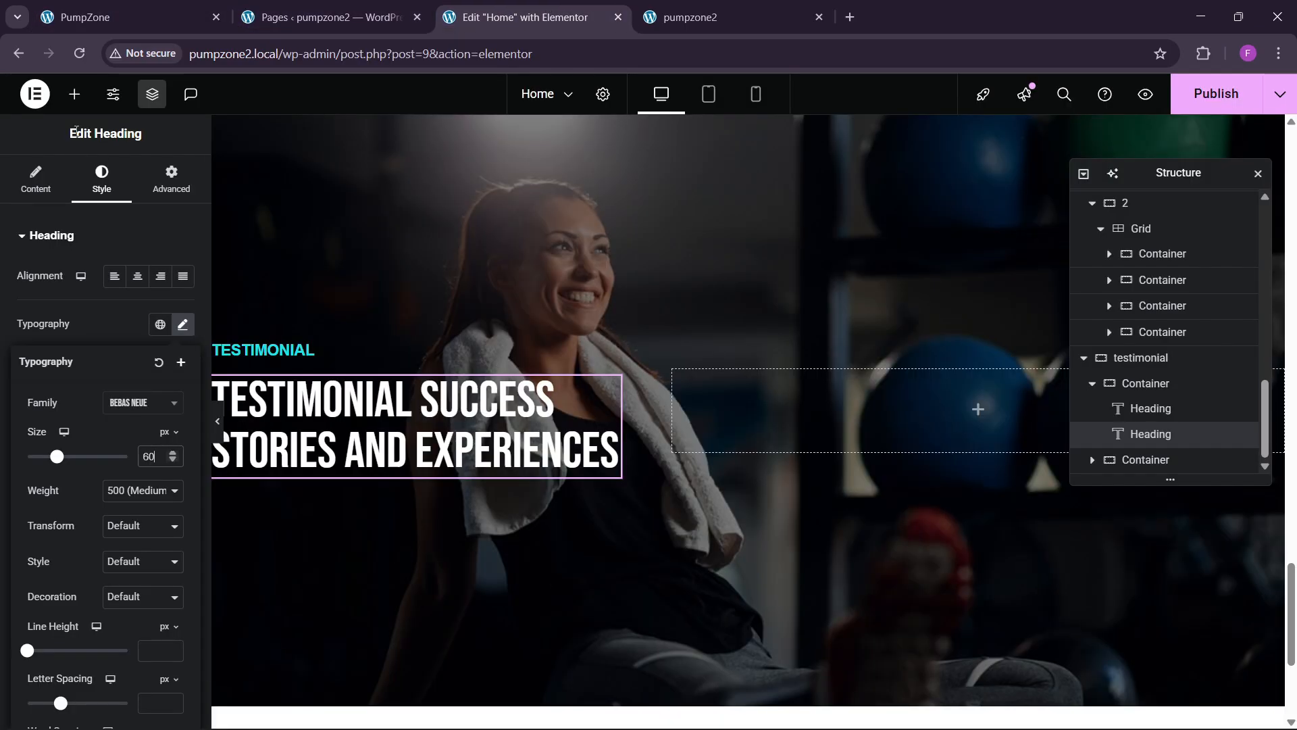
pyautogui.click(76, 95)
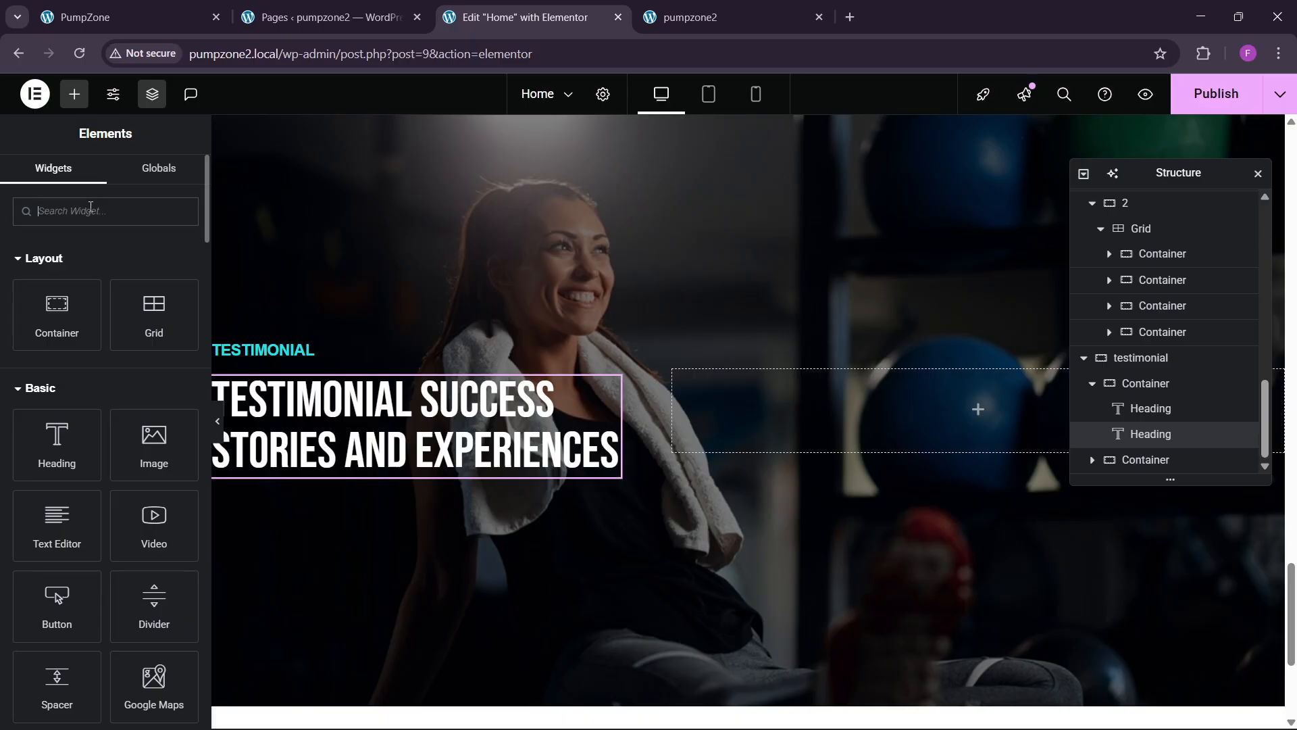
pyautogui.write('grid')
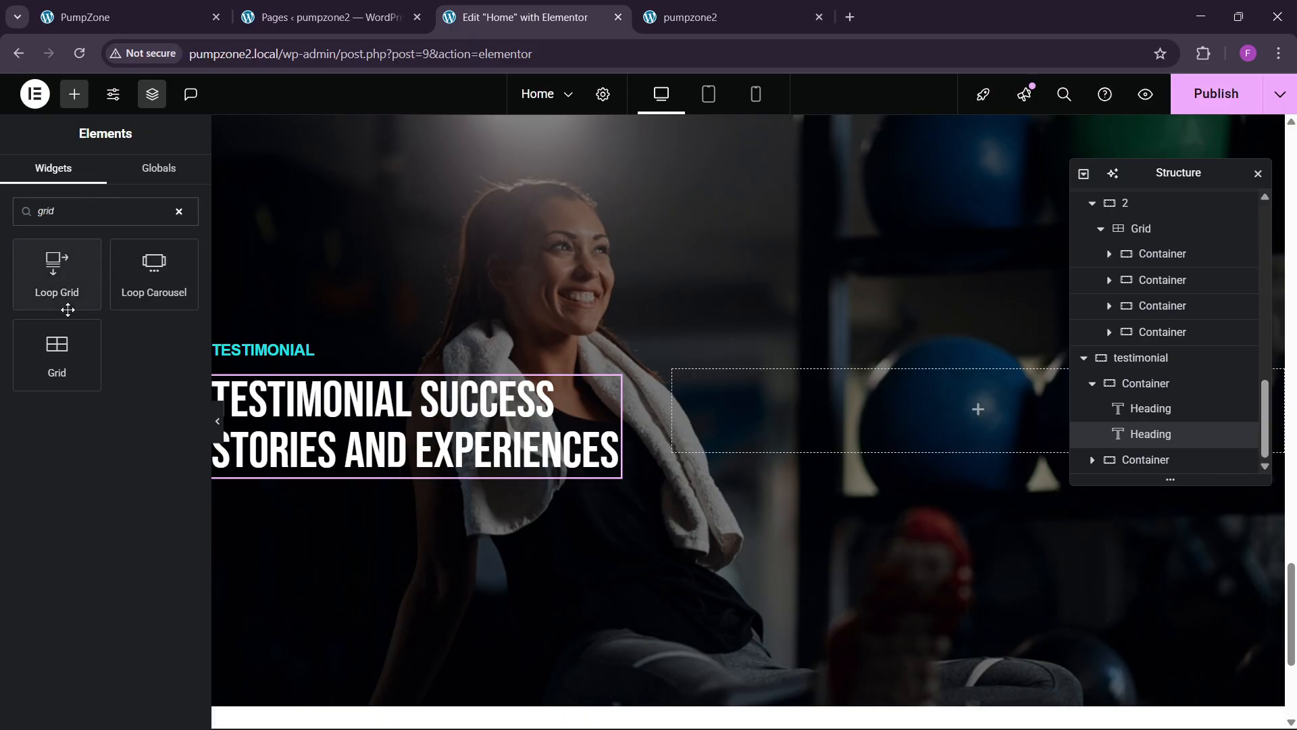
pyautogui.moveTo(57, 352); pyautogui.dragTo(760, 412)
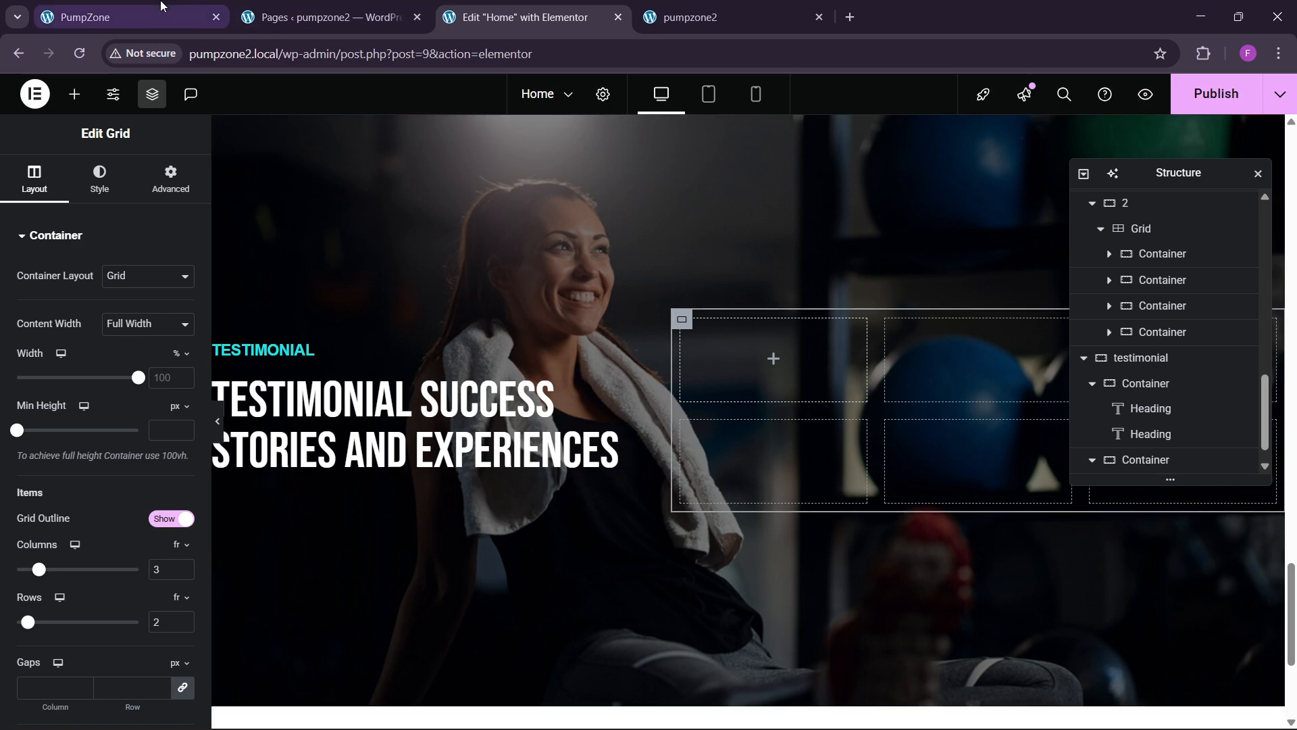
pyautogui.click(128, 17)
pyautogui.click(561, 19)
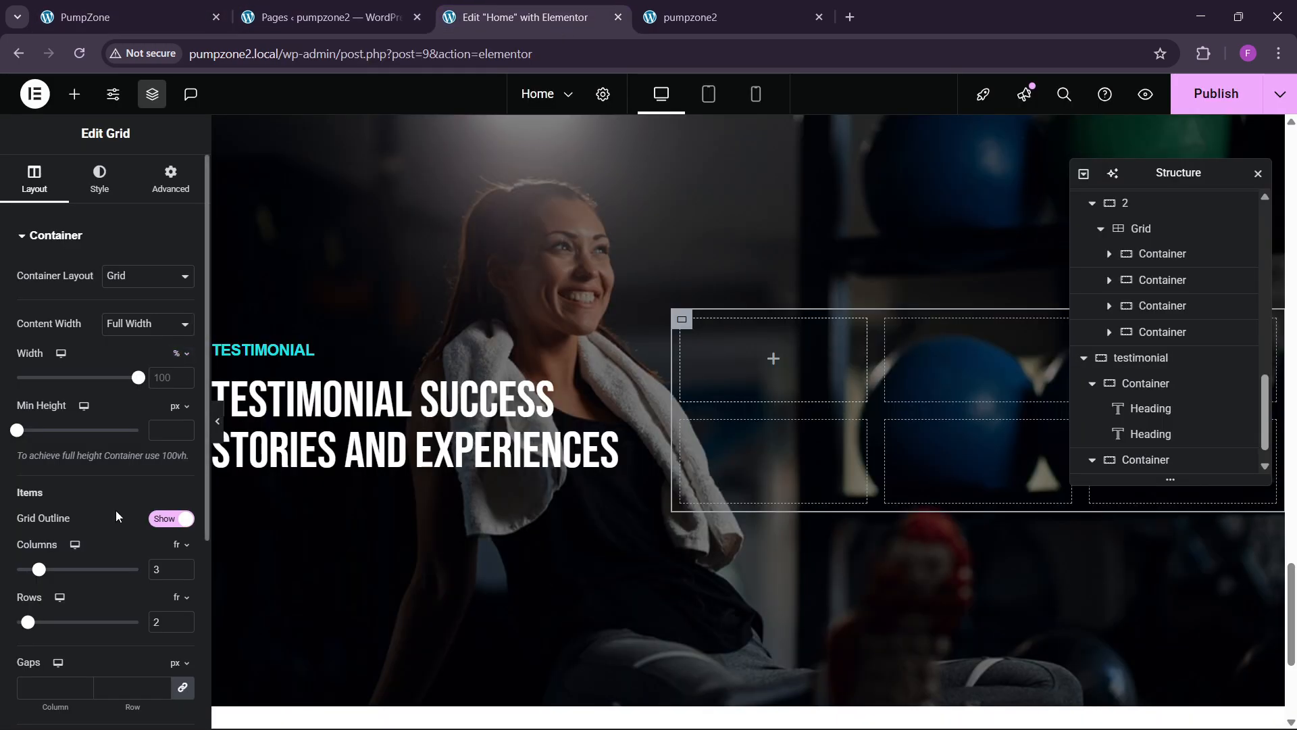
pyautogui.click(183, 492)
pyautogui.scroll(2, 132, 396)
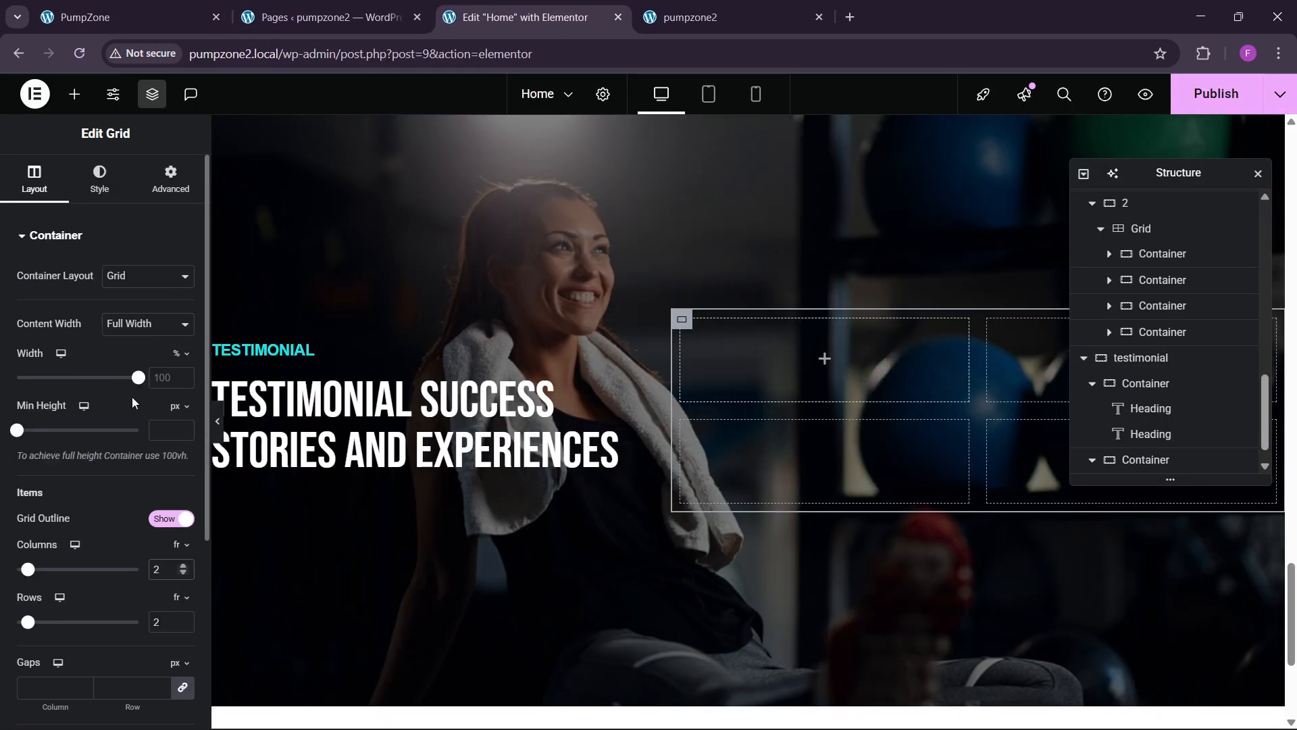
pyautogui.click(153, 187)
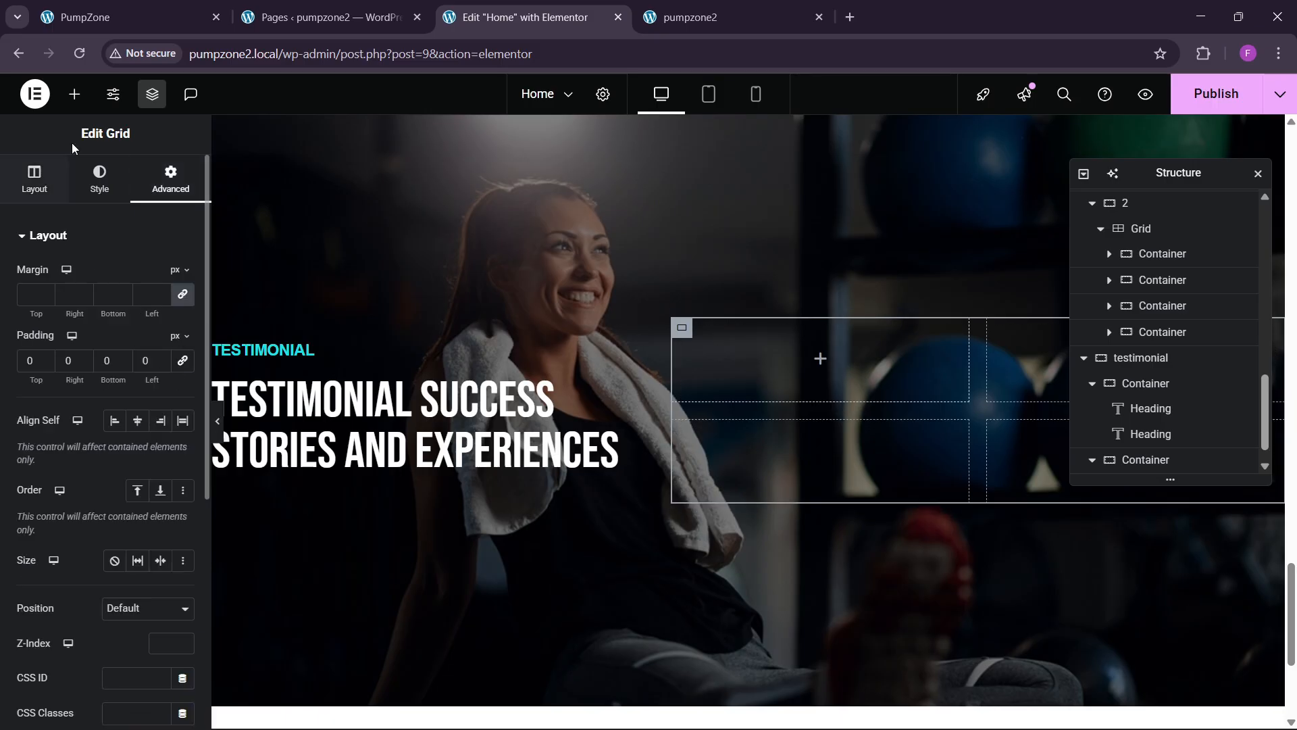
# Step: Add a container to the grid's first cell with 30 px padding and the global 'bg theme' background
pyautogui.click(74, 94)
pyautogui.moveTo(95, 322); pyautogui.dragTo(885, 388)
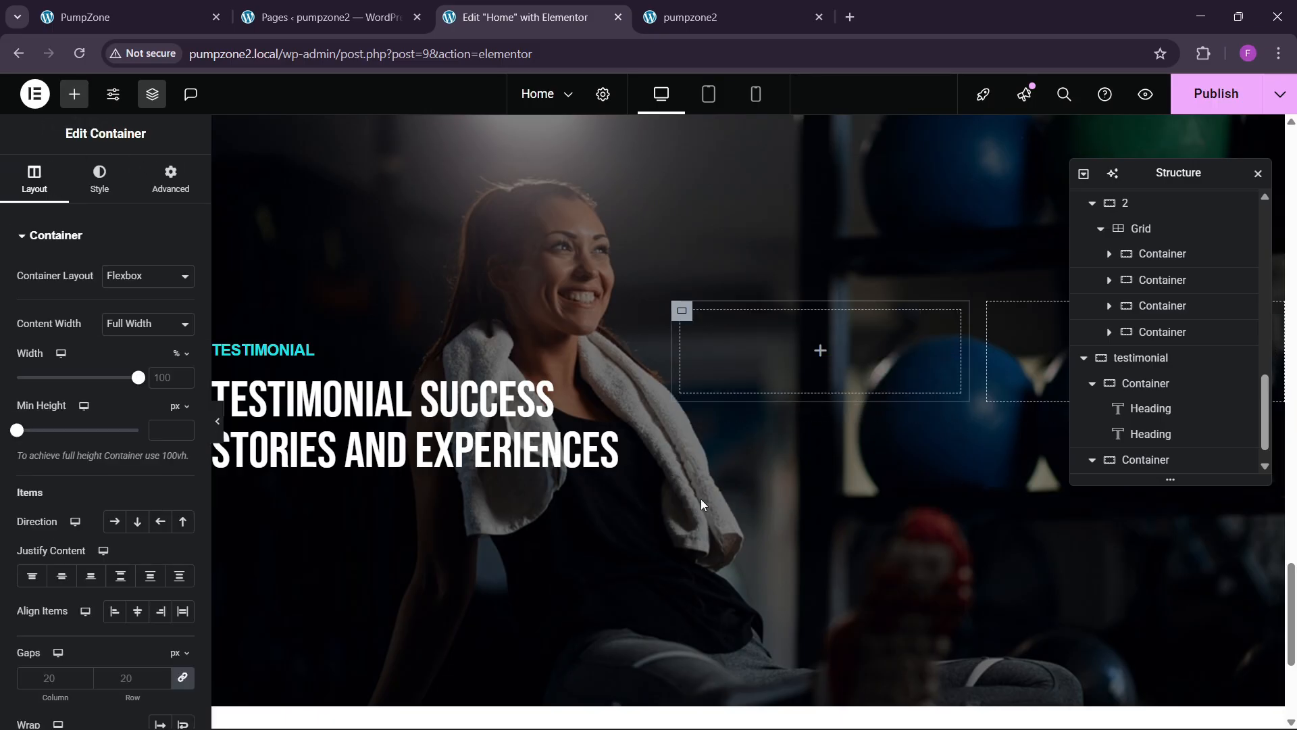
pyautogui.click(171, 179)
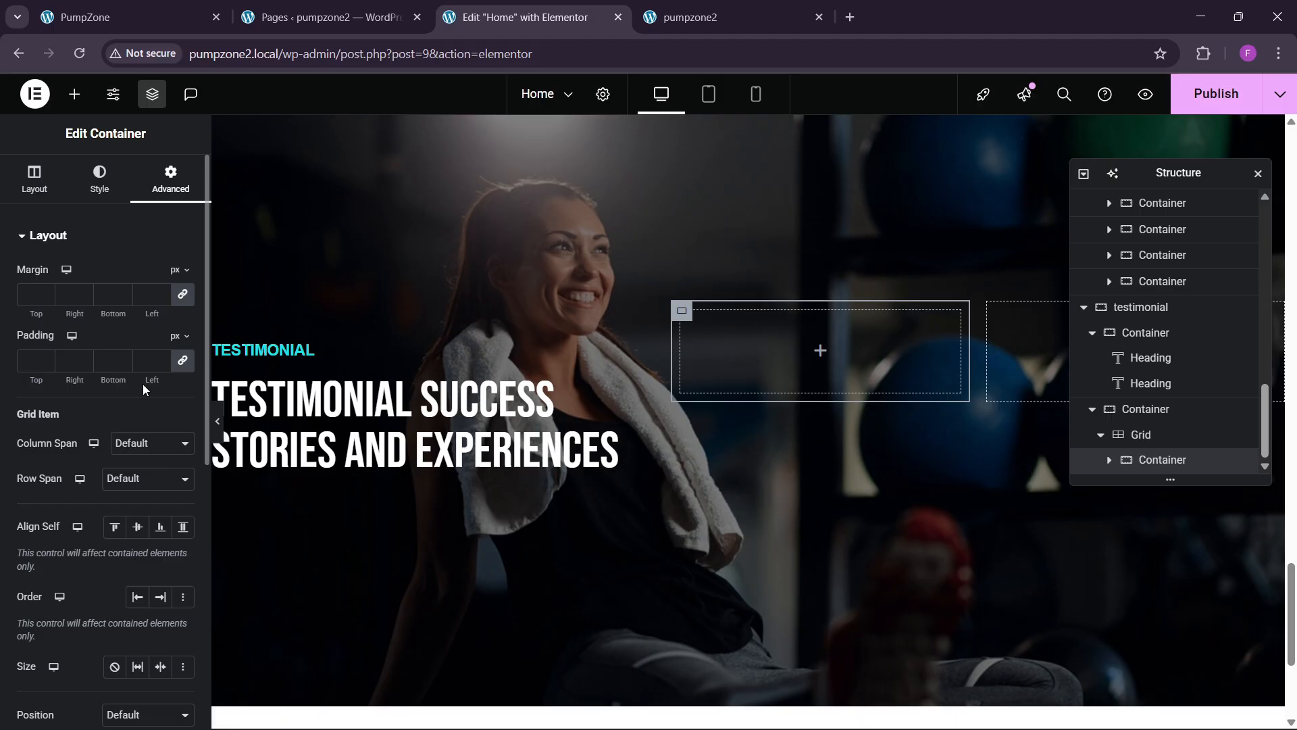
pyautogui.click(29, 361)
pyautogui.write('30')
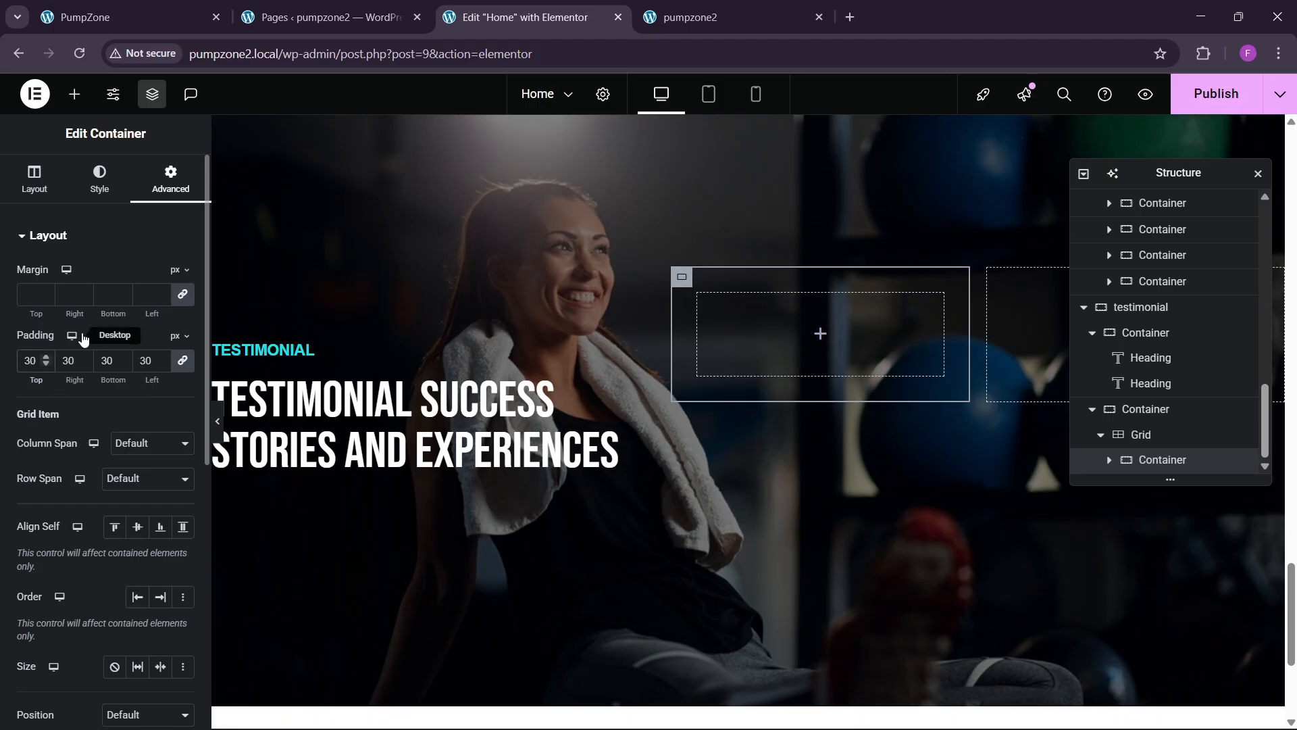
pyautogui.click(102, 181)
pyautogui.click(115, 311)
pyautogui.click(160, 347)
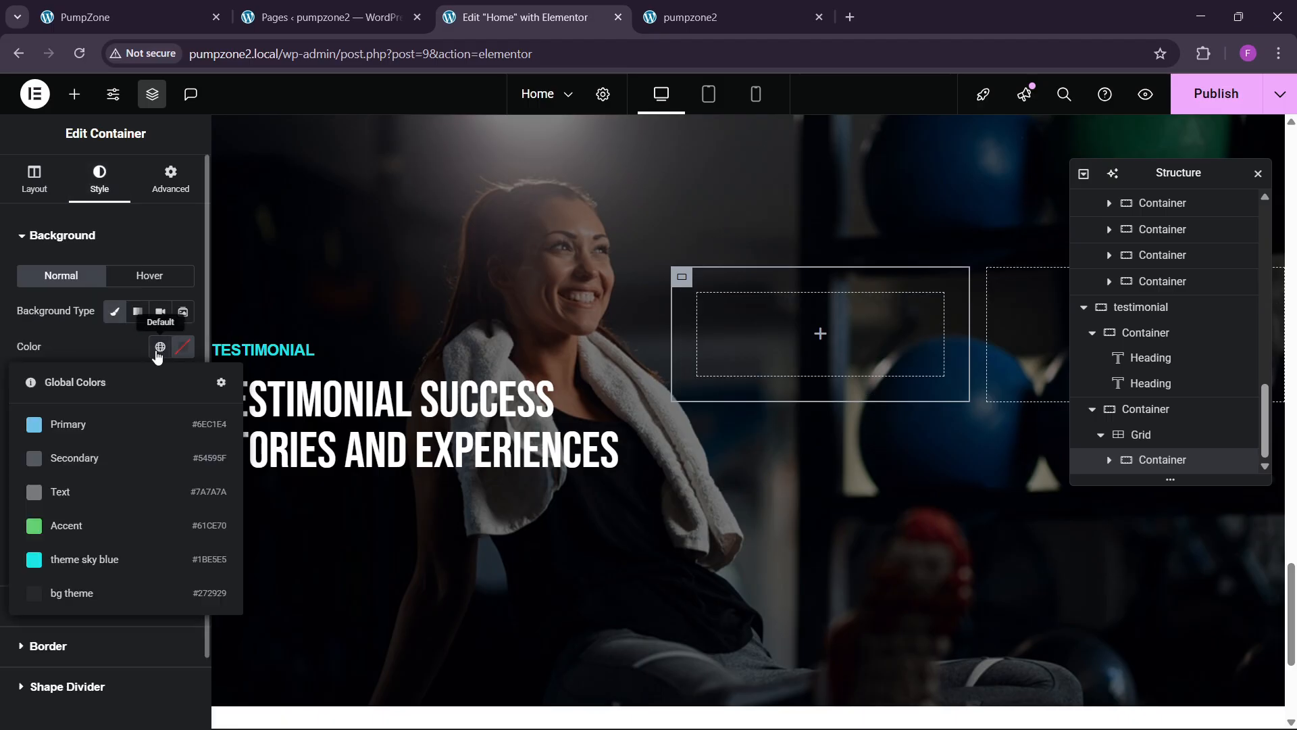
pyautogui.click(94, 595)
pyautogui.click(122, 16)
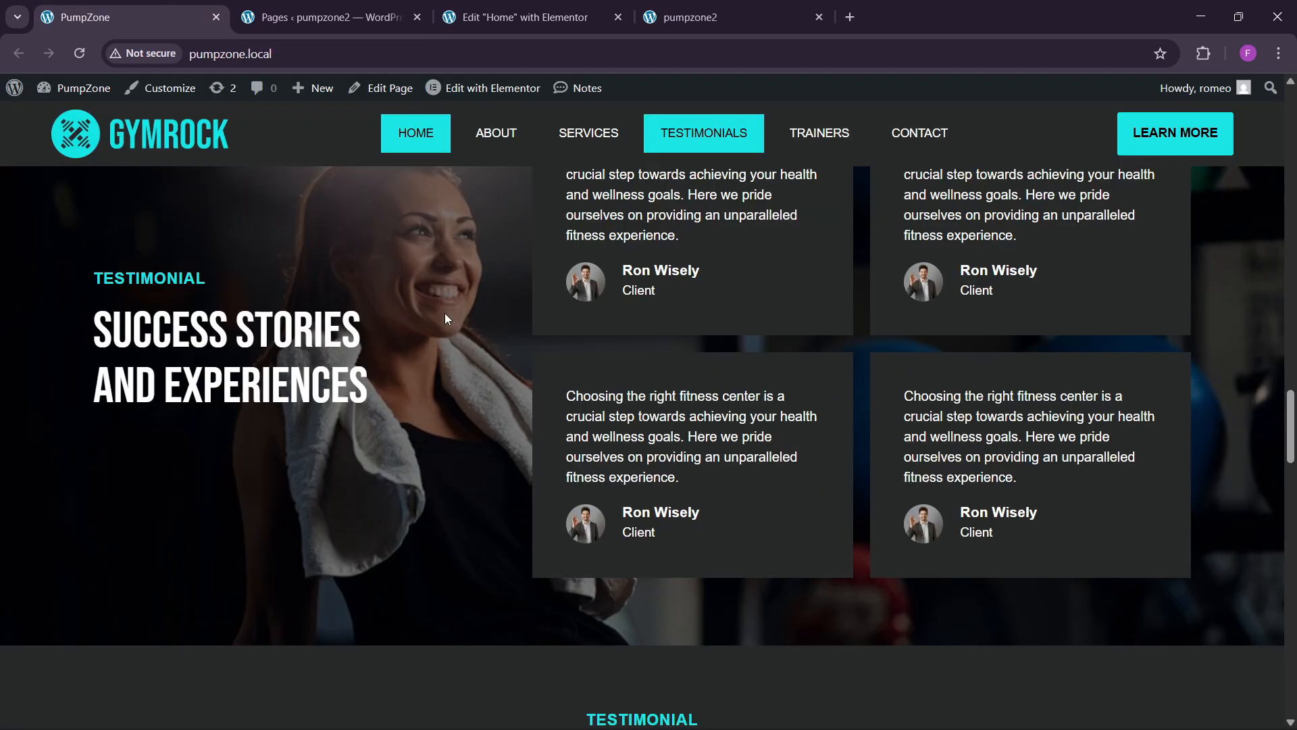
pyautogui.click(527, 17)
pyautogui.scroll(10, 761, 318)
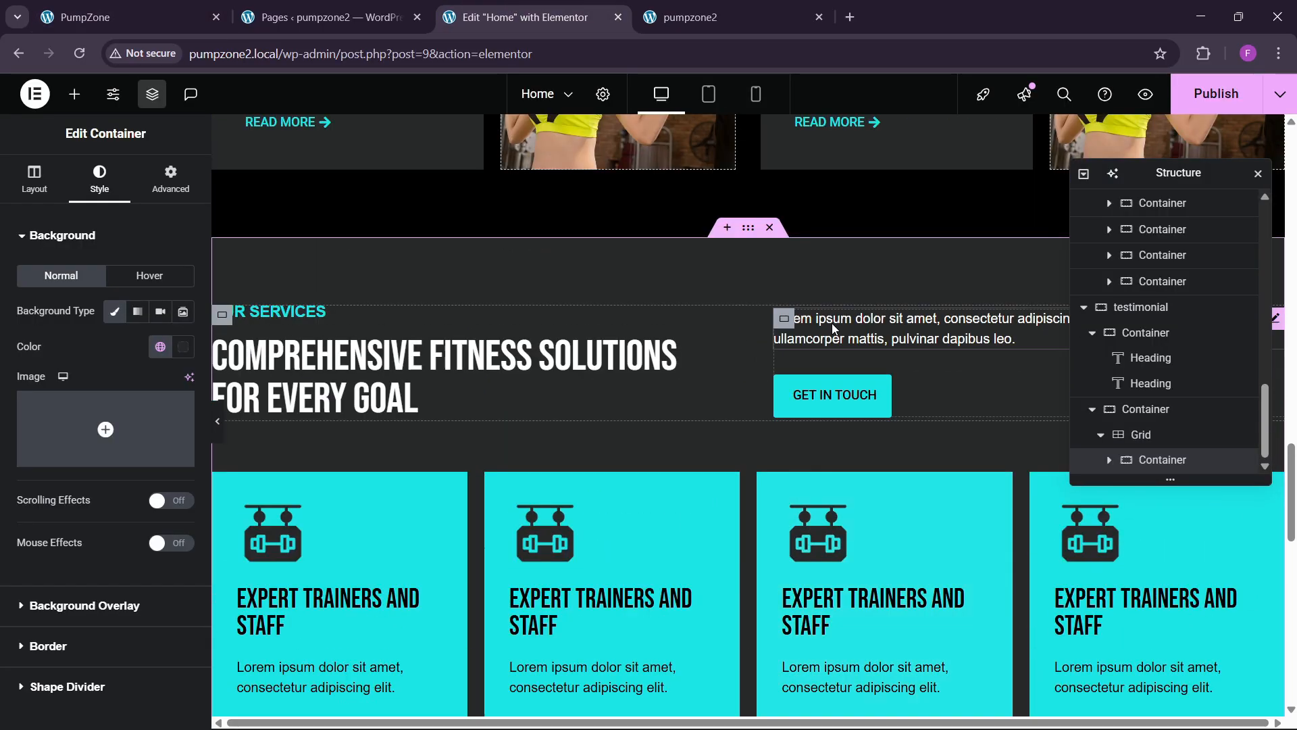
# Step: Paste a copy of the services lorem ipsum paragraph into the first testimonial card
pyautogui.rightClick(835, 329)
pyautogui.click(880, 414)
pyautogui.scroll(-8, 761, 460)
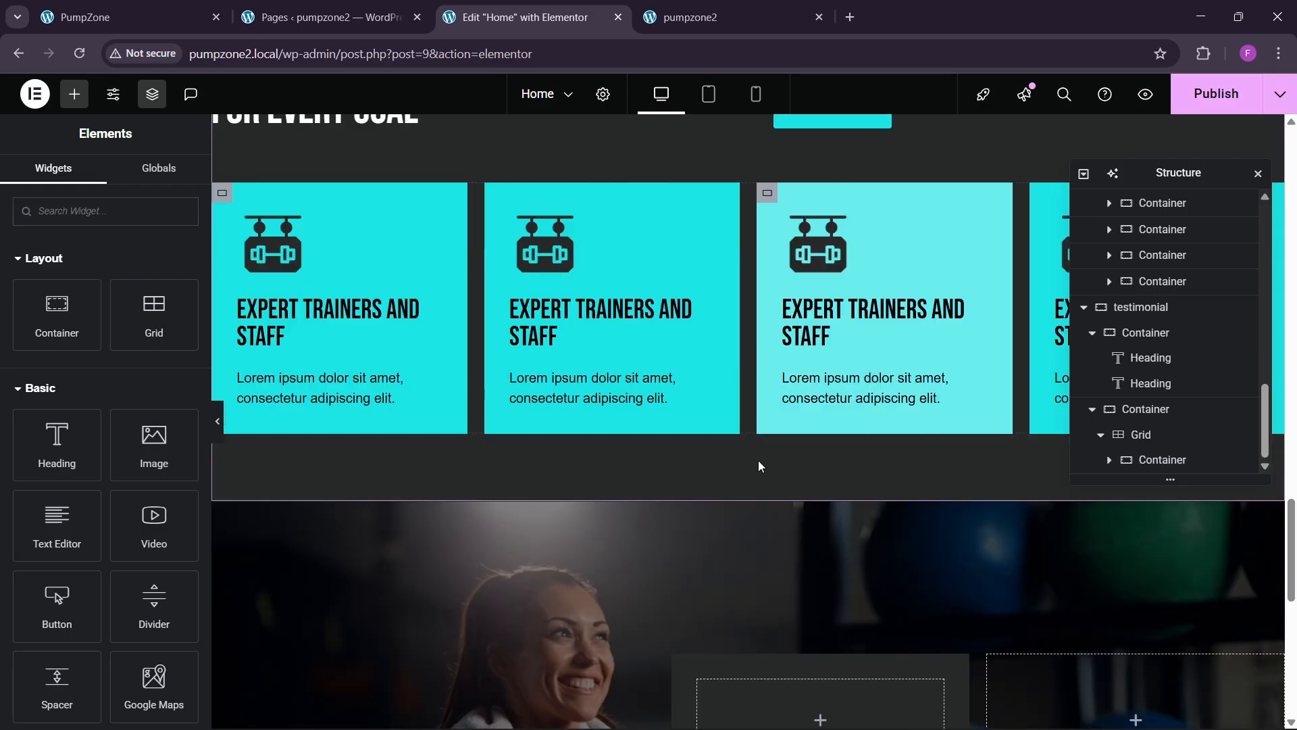
pyautogui.rightClick(760, 256)
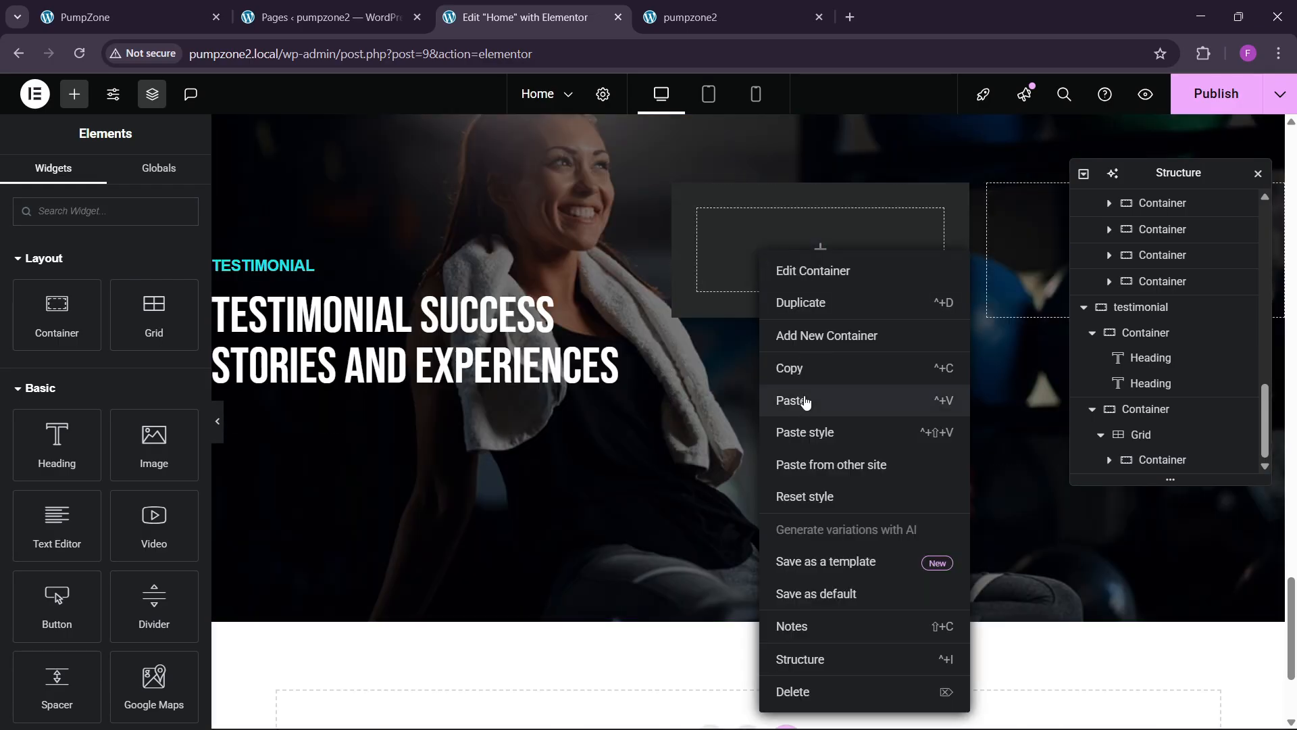
pyautogui.click(804, 397)
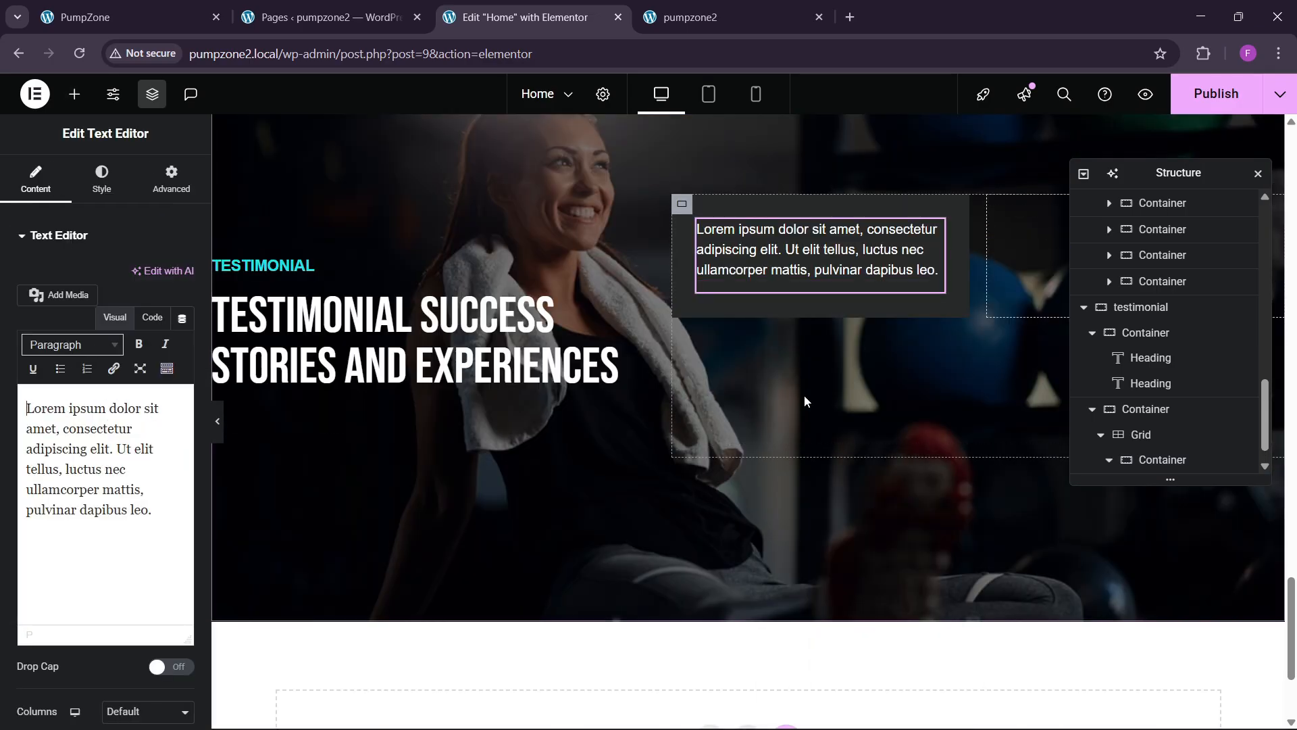
pyautogui.click(152, 317)
pyautogui.press('Return')
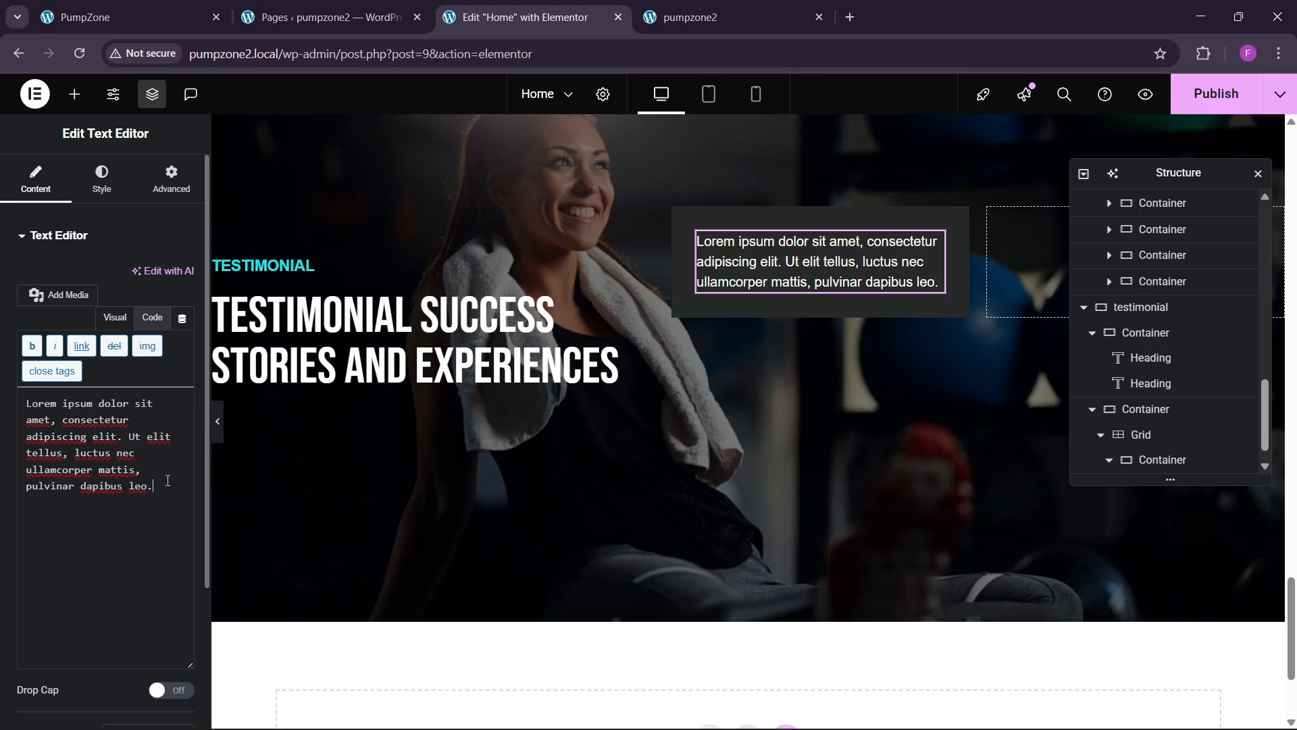
pyautogui.click(140, 6)
pyautogui.click(528, 18)
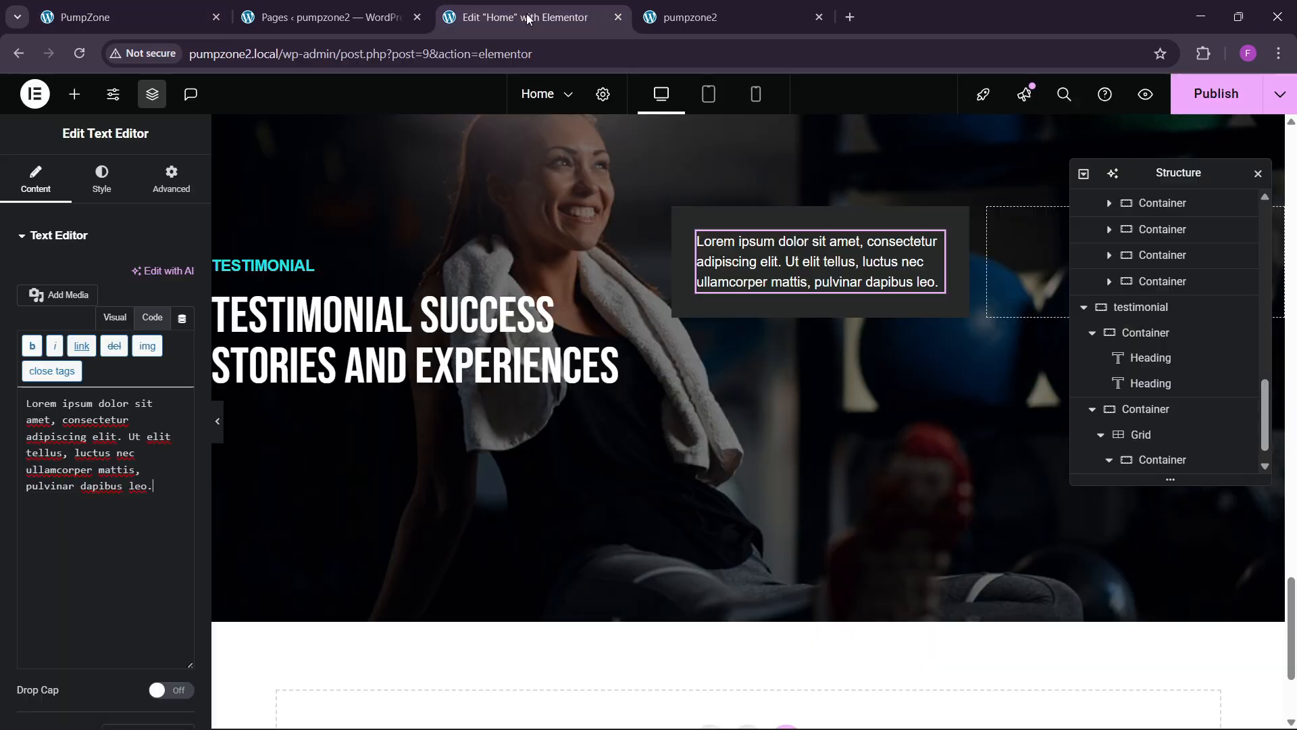
# Step: Add a container below the paragraph holding an image of the woman-in-white portrait
pyautogui.click(73, 95)
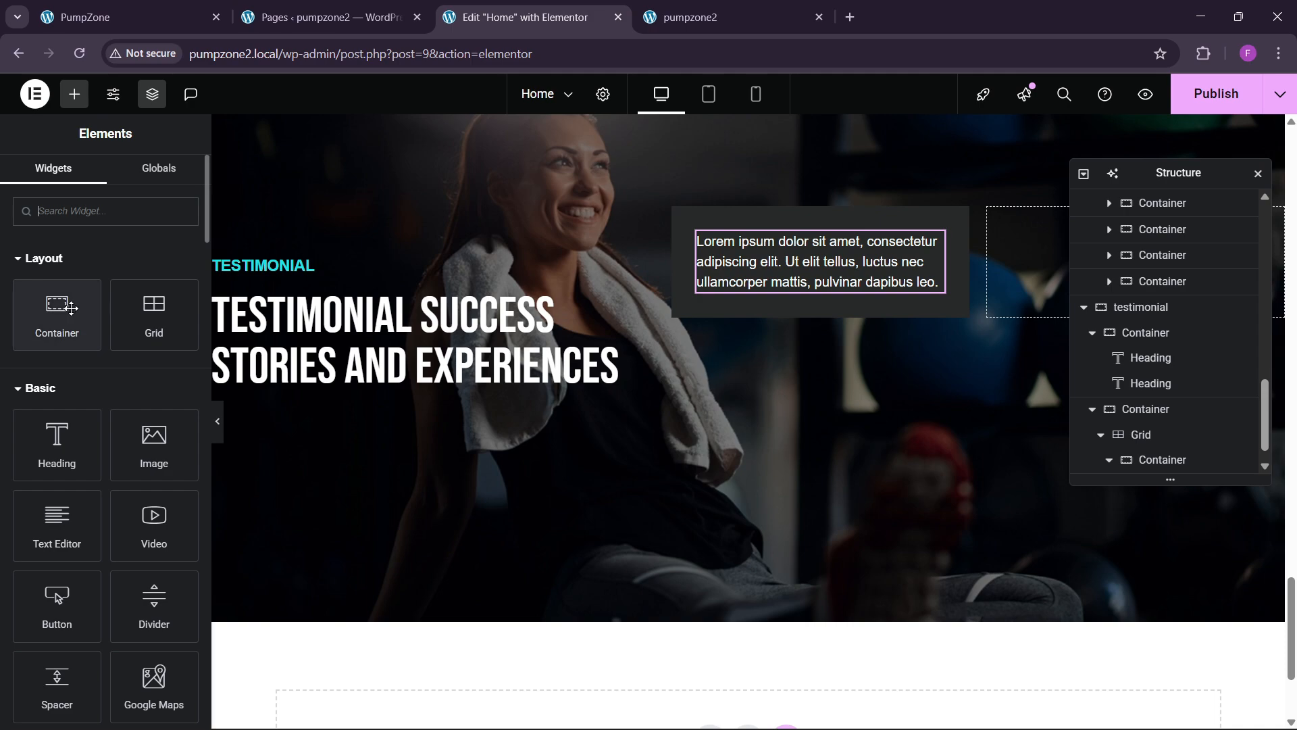
pyautogui.moveTo(71, 308); pyautogui.dragTo(797, 331)
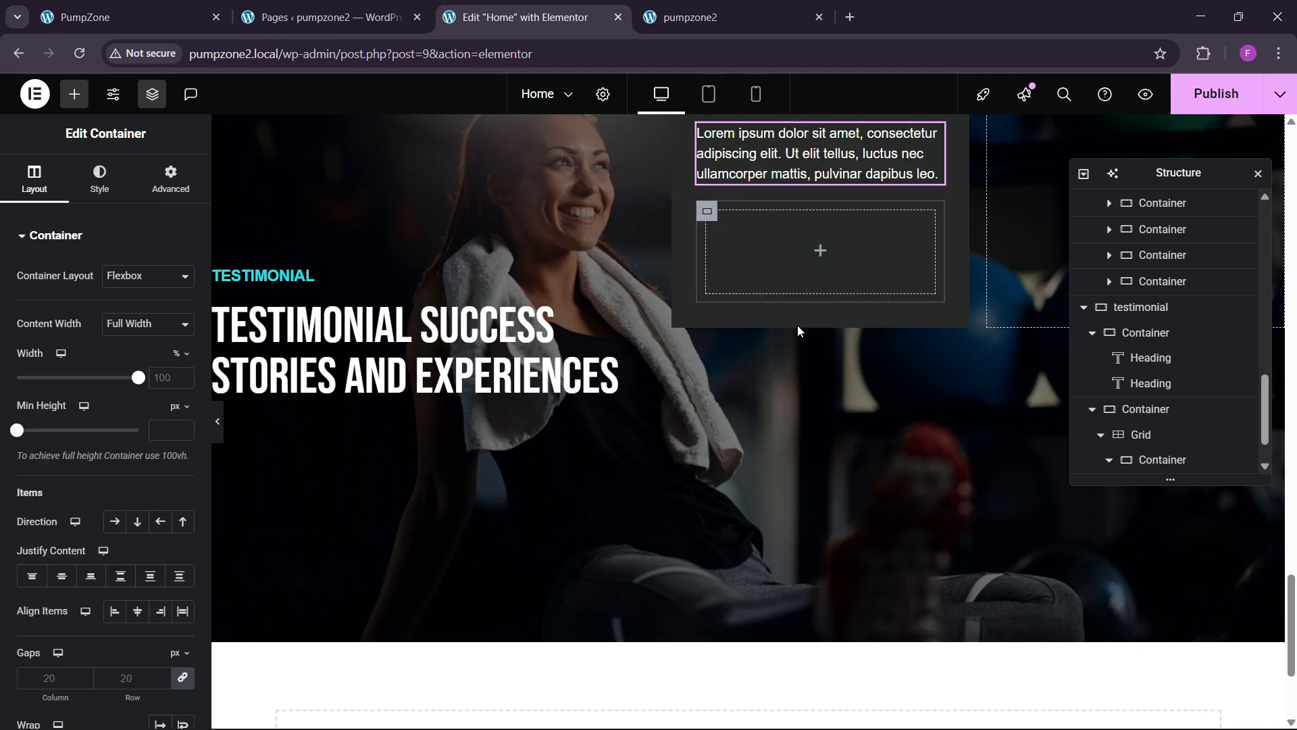
pyautogui.click(169, 177)
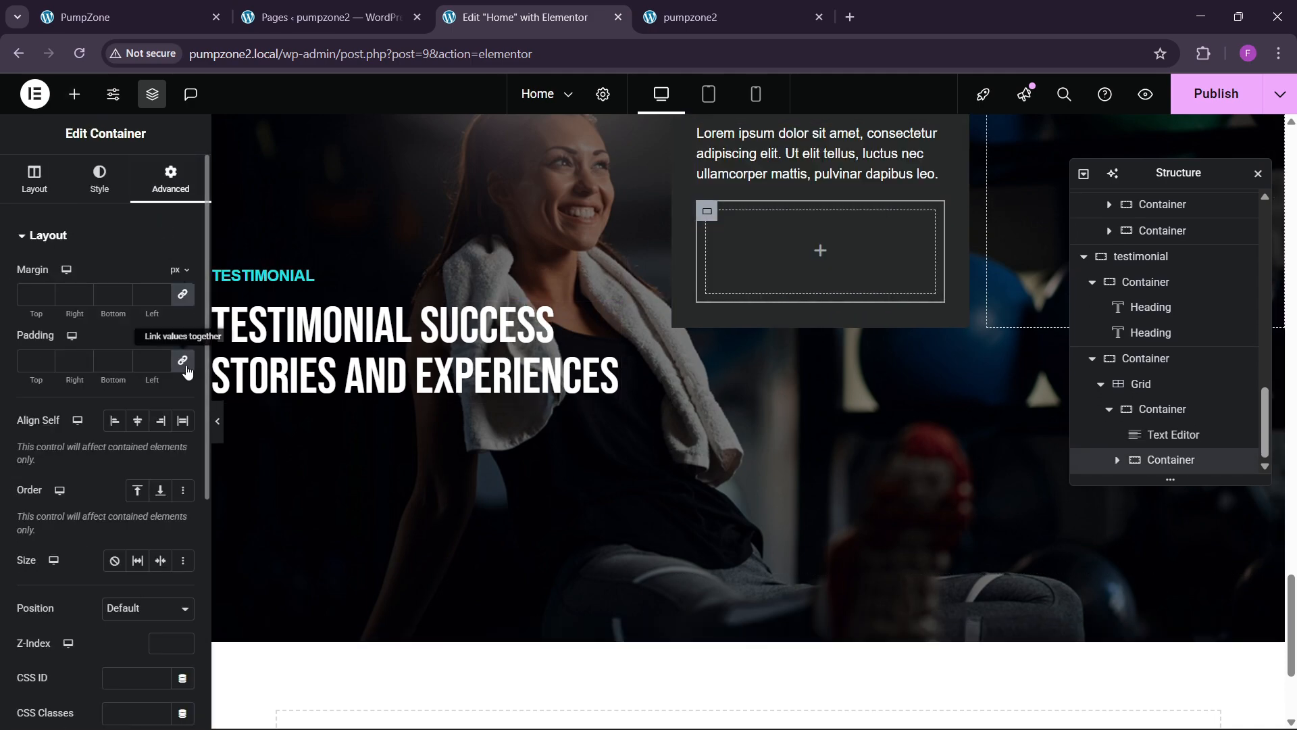
pyautogui.click(75, 94)
pyautogui.moveTo(154, 445); pyautogui.dragTo(825, 267)
pyautogui.click(105, 321)
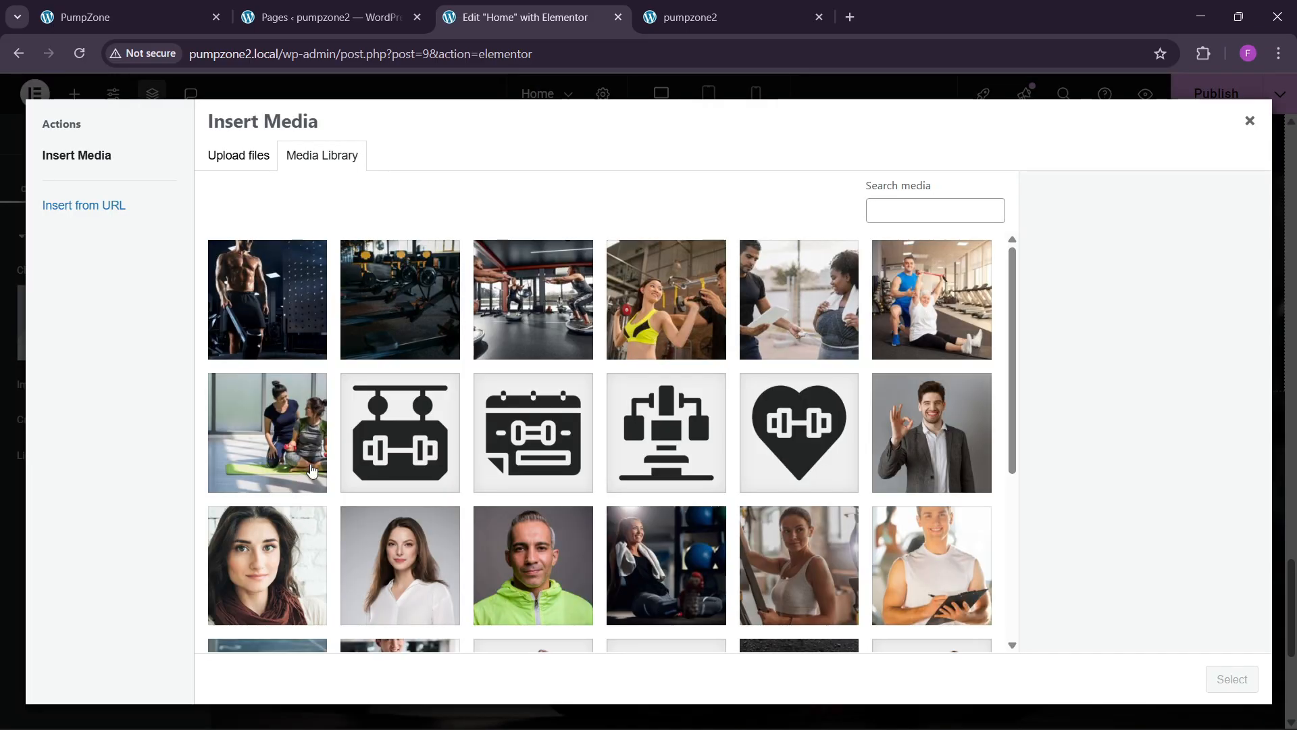
pyautogui.scroll(-3, 311, 470)
pyautogui.click(400, 398)
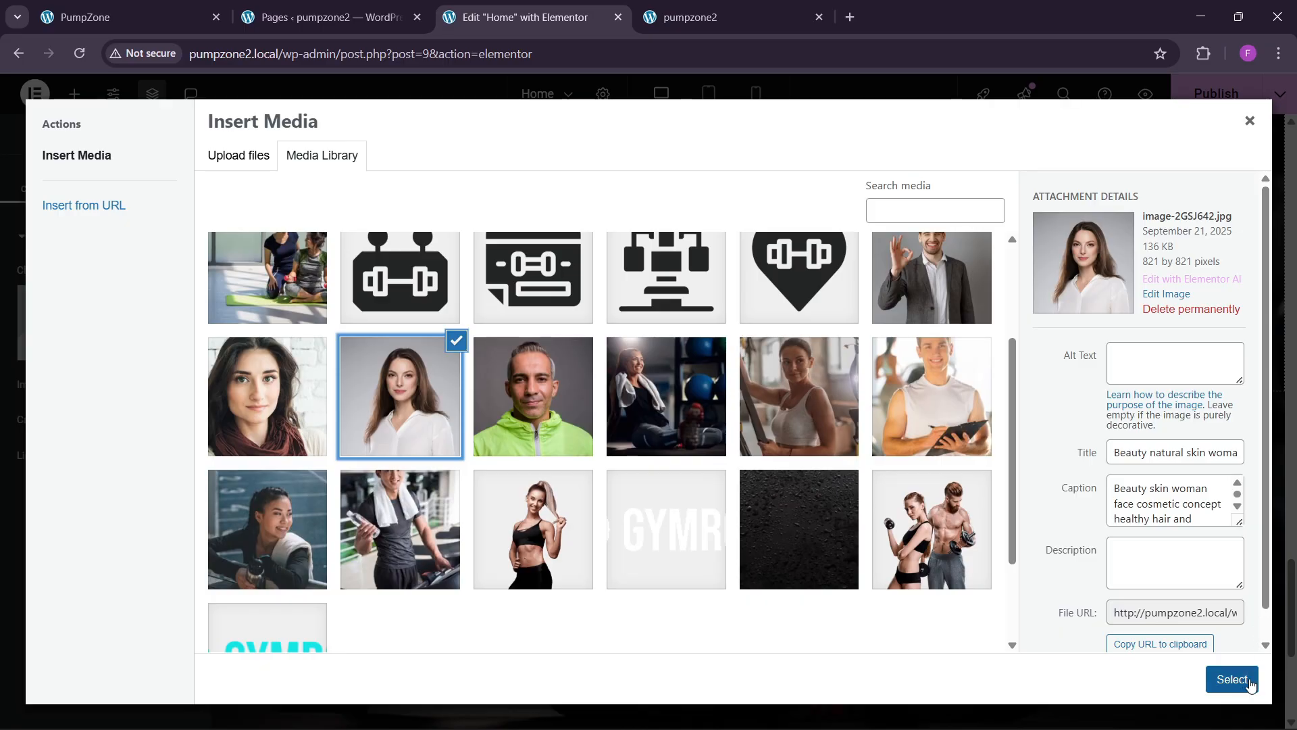
pyautogui.click(1231, 679)
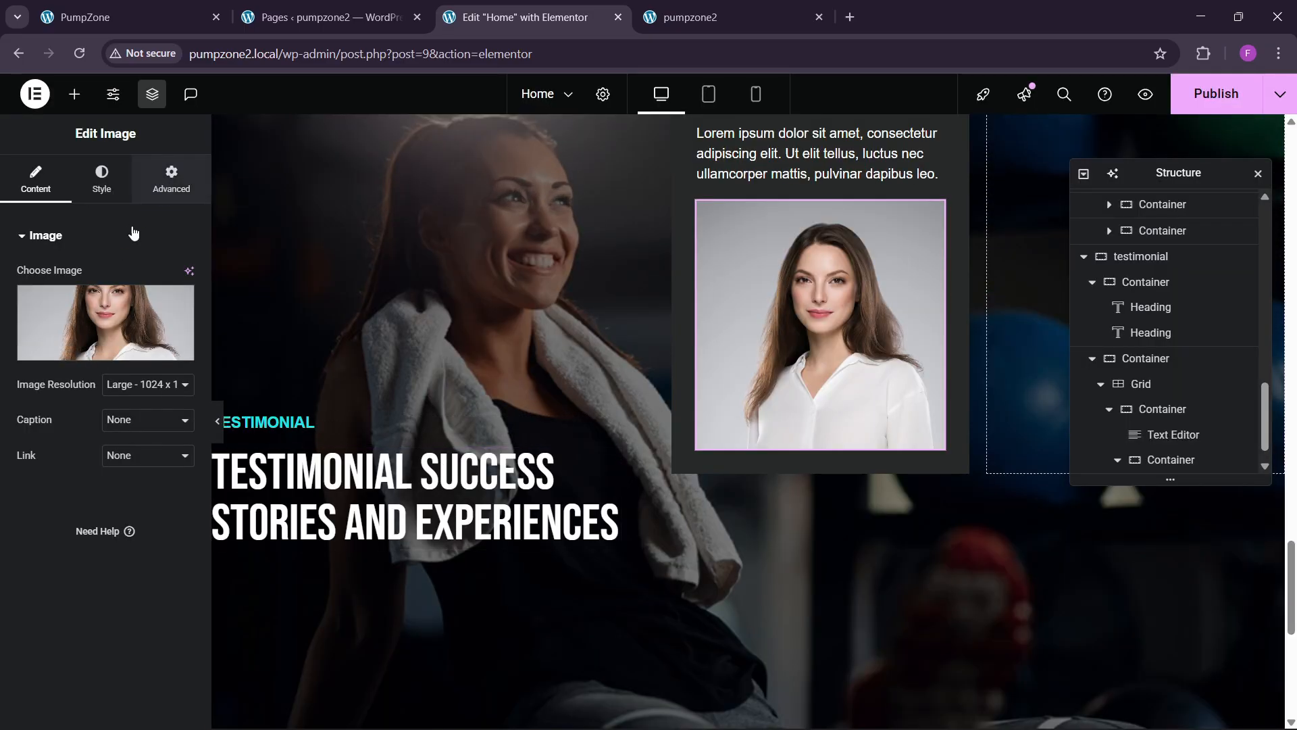
# Step: Mask the portrait as a circle at 17% custom width, and add another empty container
pyautogui.click(171, 179)
pyautogui.scroll(-10, 46, 402)
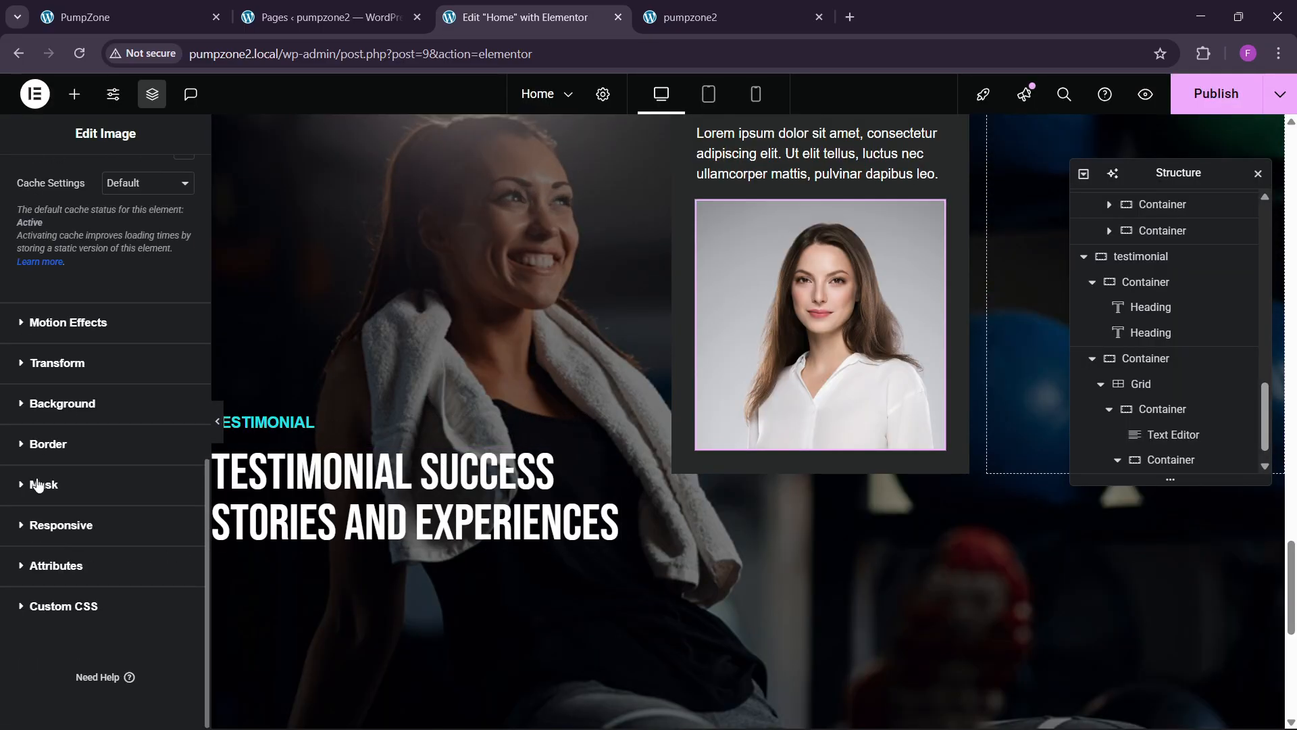
pyautogui.click(40, 485)
pyautogui.click(165, 477)
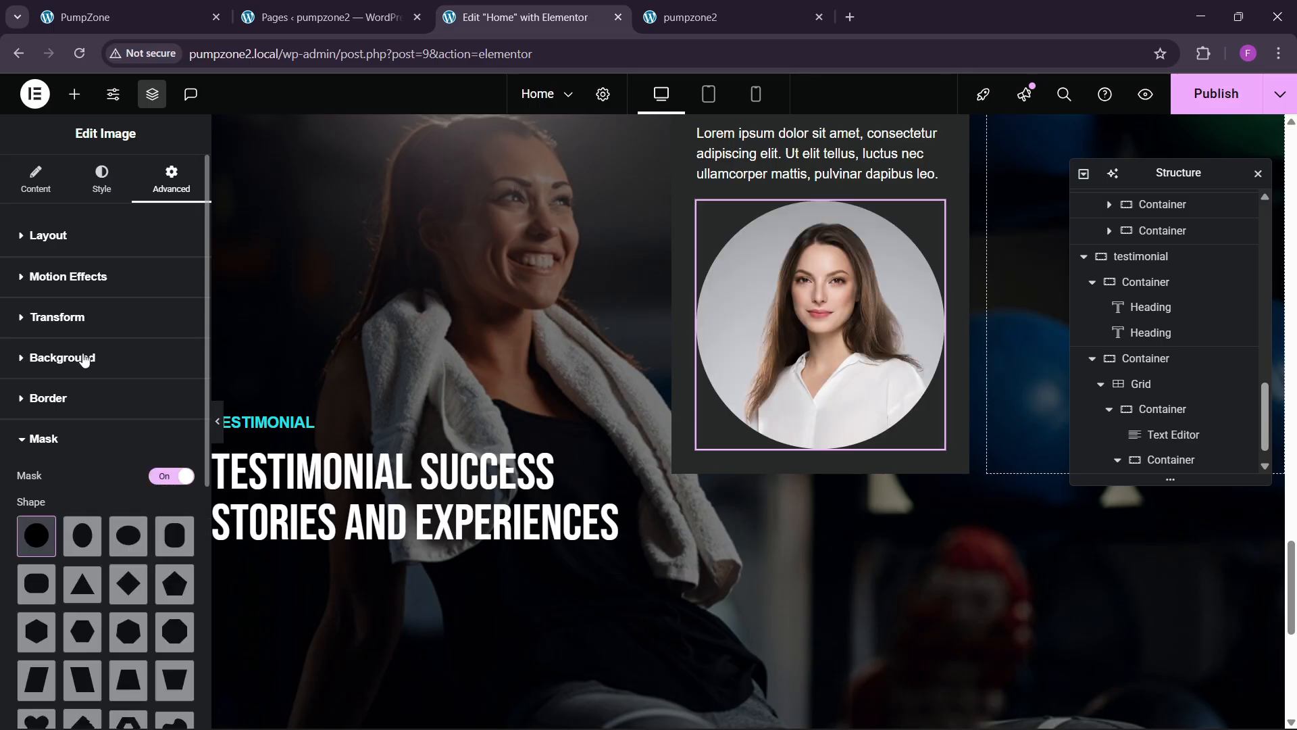
pyautogui.click(82, 248)
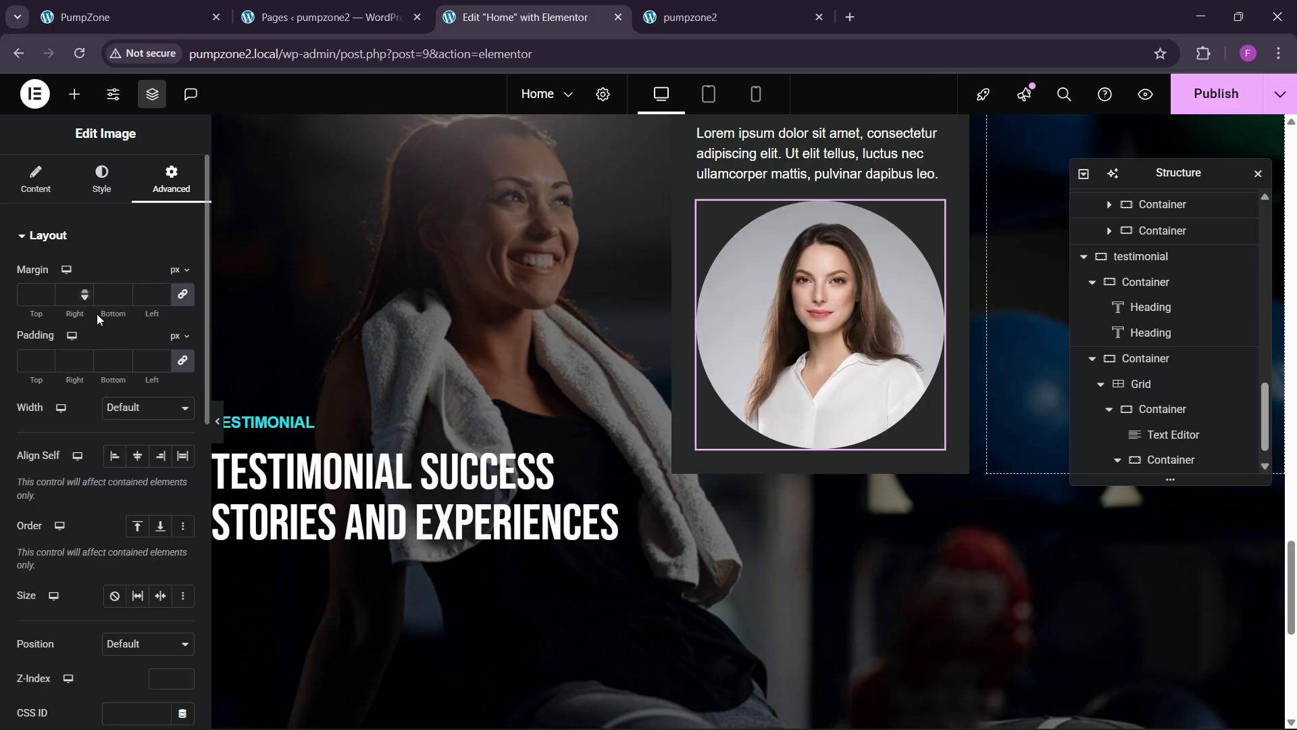
pyautogui.click(125, 408)
pyautogui.click(120, 486)
pyautogui.moveTo(20, 463); pyautogui.dragTo(38, 464)
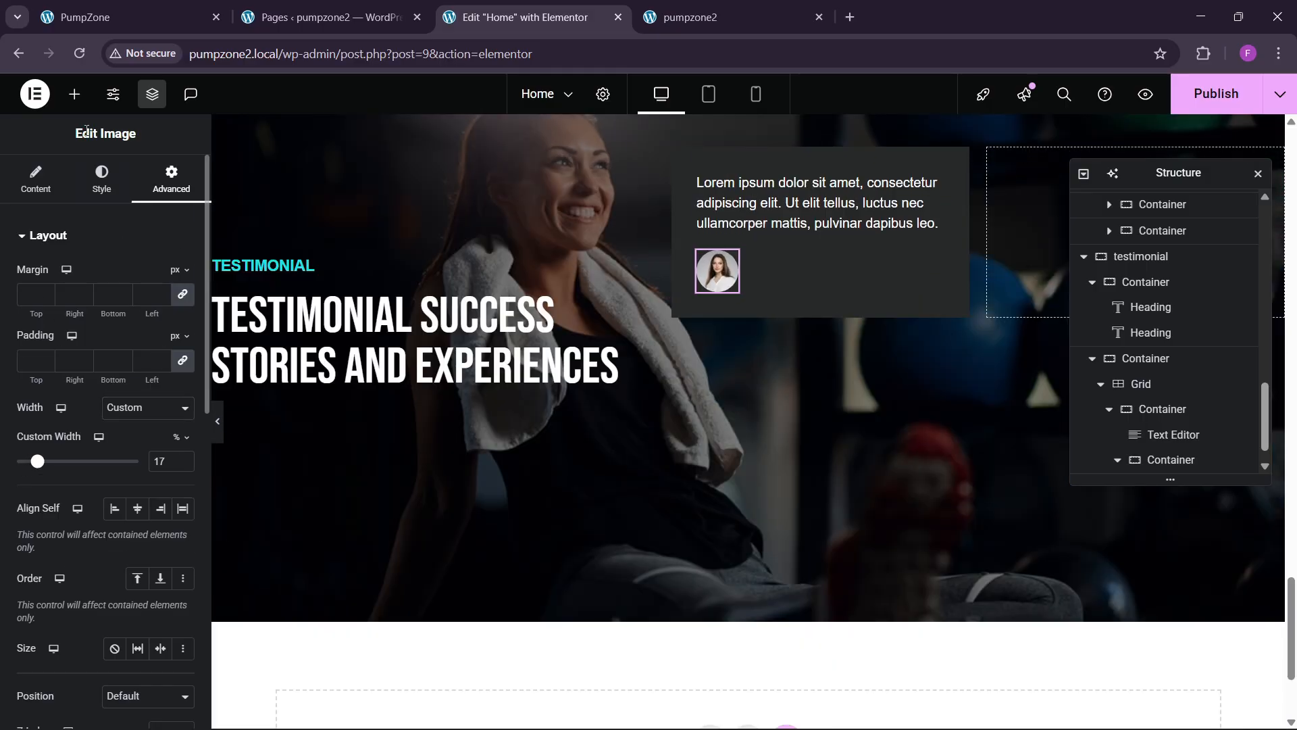
pyautogui.click(74, 94)
pyautogui.moveTo(57, 314); pyautogui.dragTo(758, 321)
# Step: Place the portrait and empty container in a start-aligned row, with zero padding on the empty container
pyautogui.click(1165, 417)
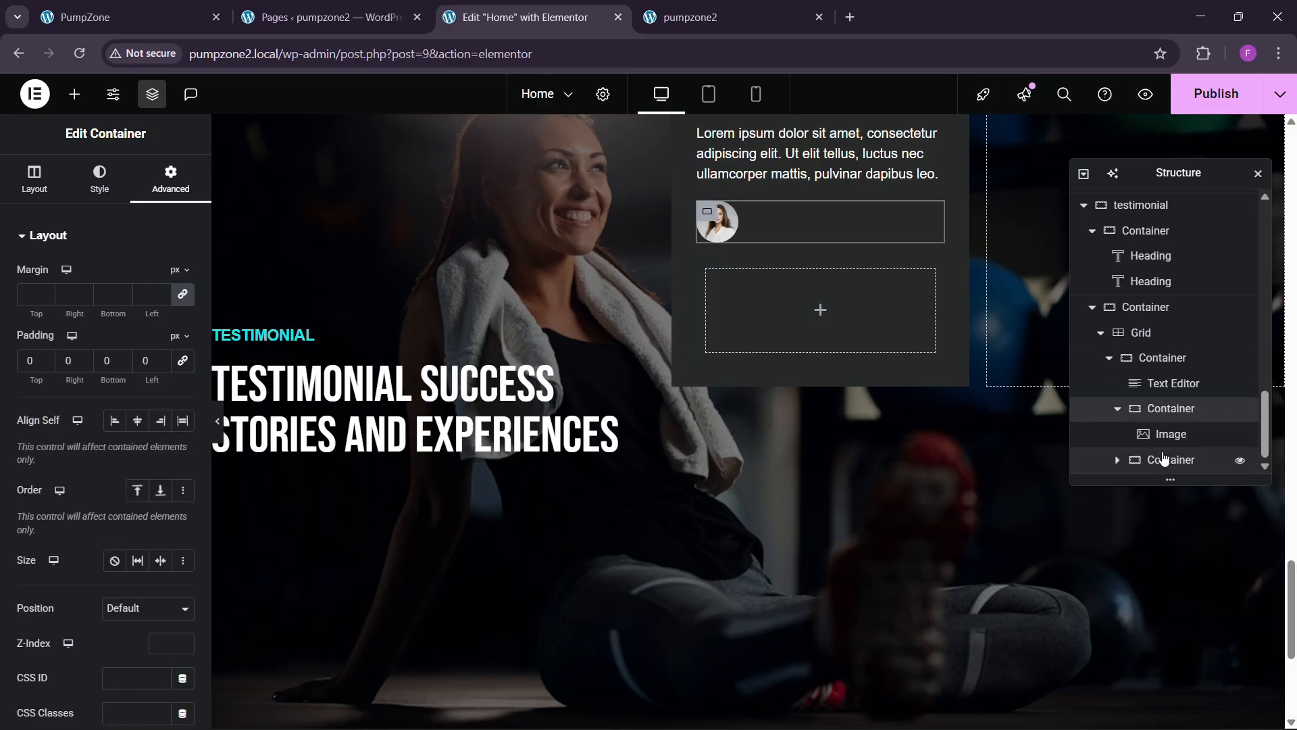
pyautogui.click(1189, 457)
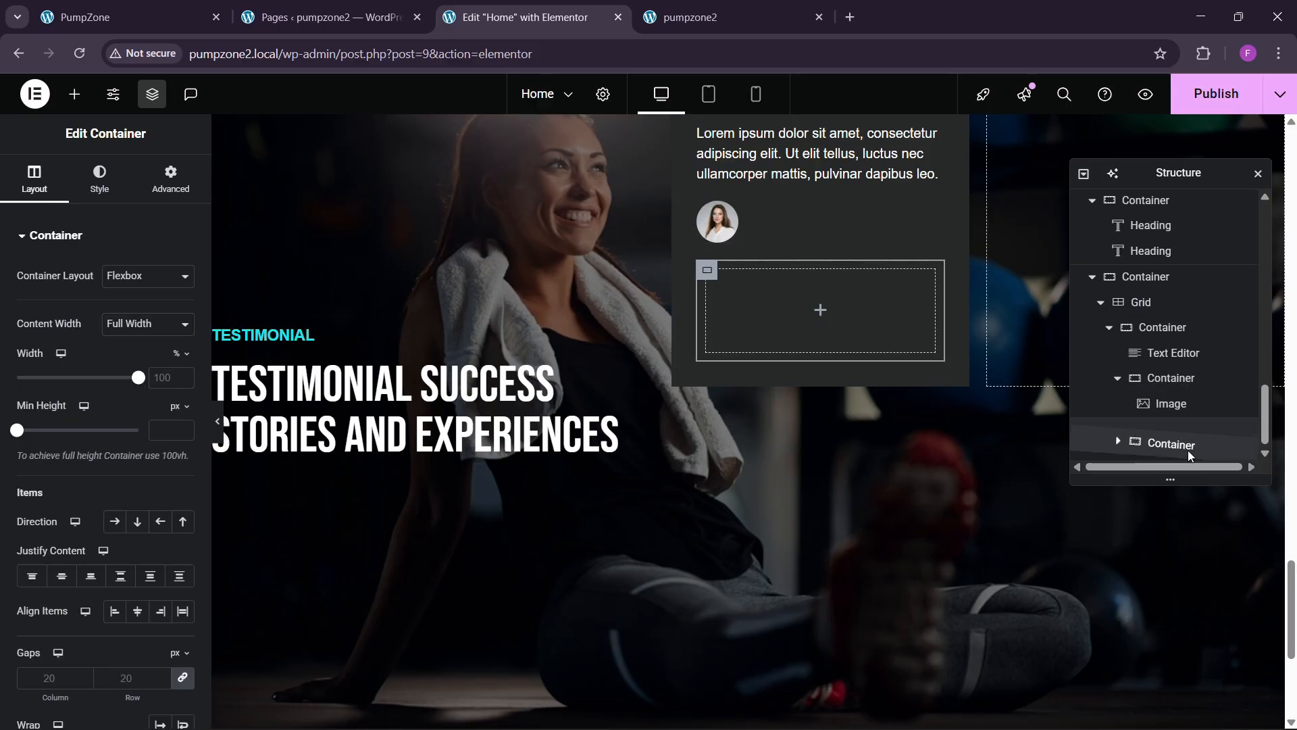
pyautogui.click(1171, 409)
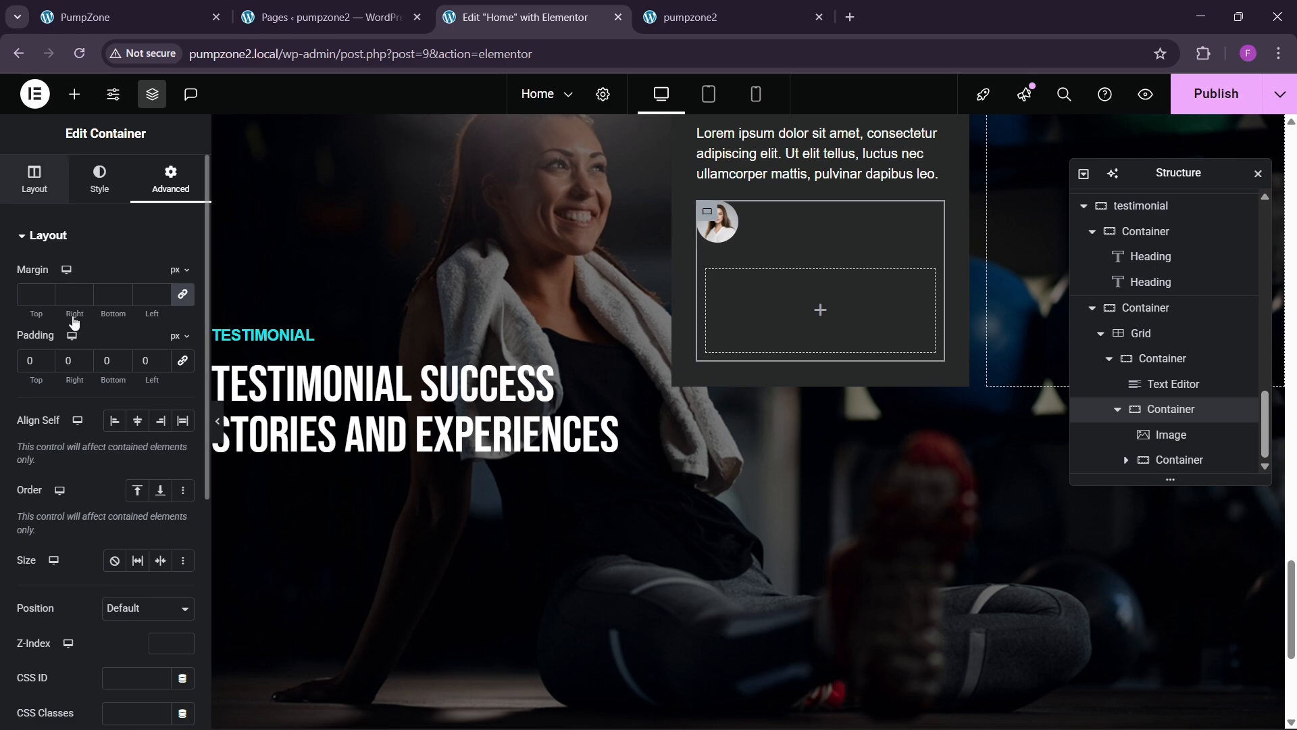
pyautogui.click(35, 179)
pyautogui.click(114, 522)
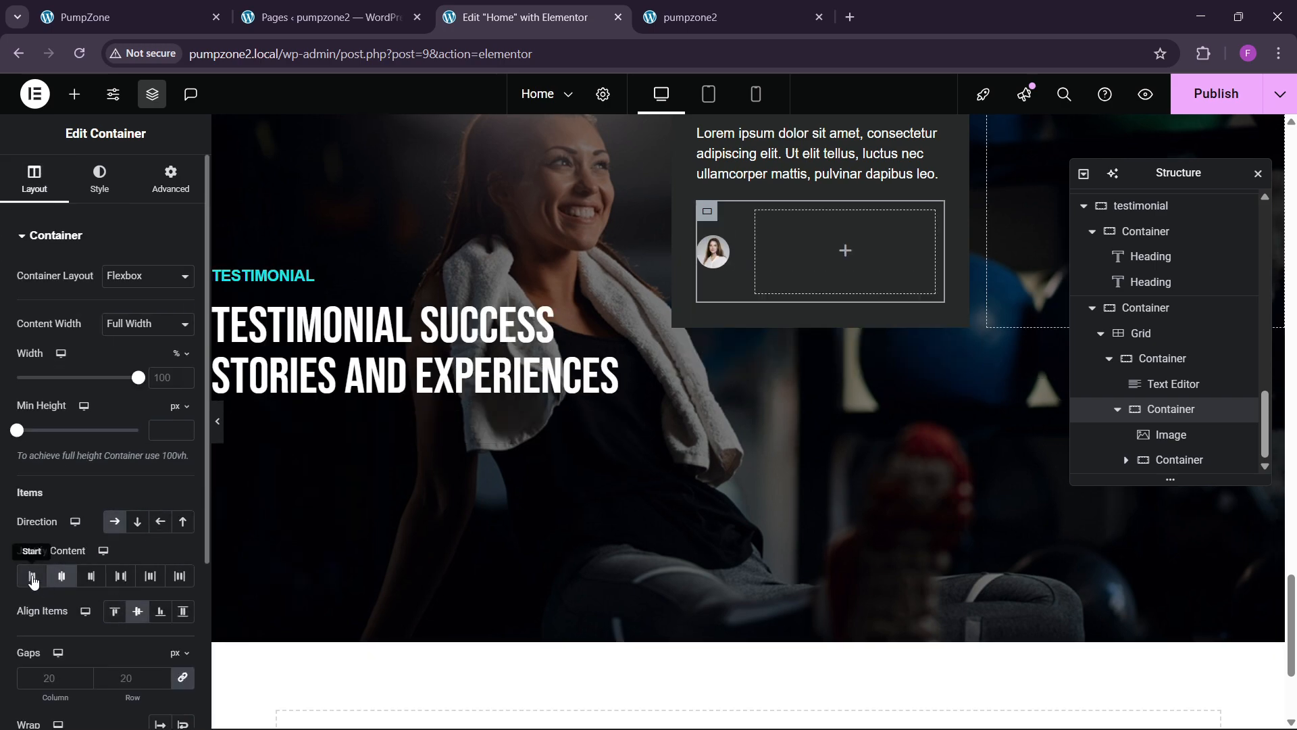
pyautogui.click(33, 578)
pyautogui.click(714, 250)
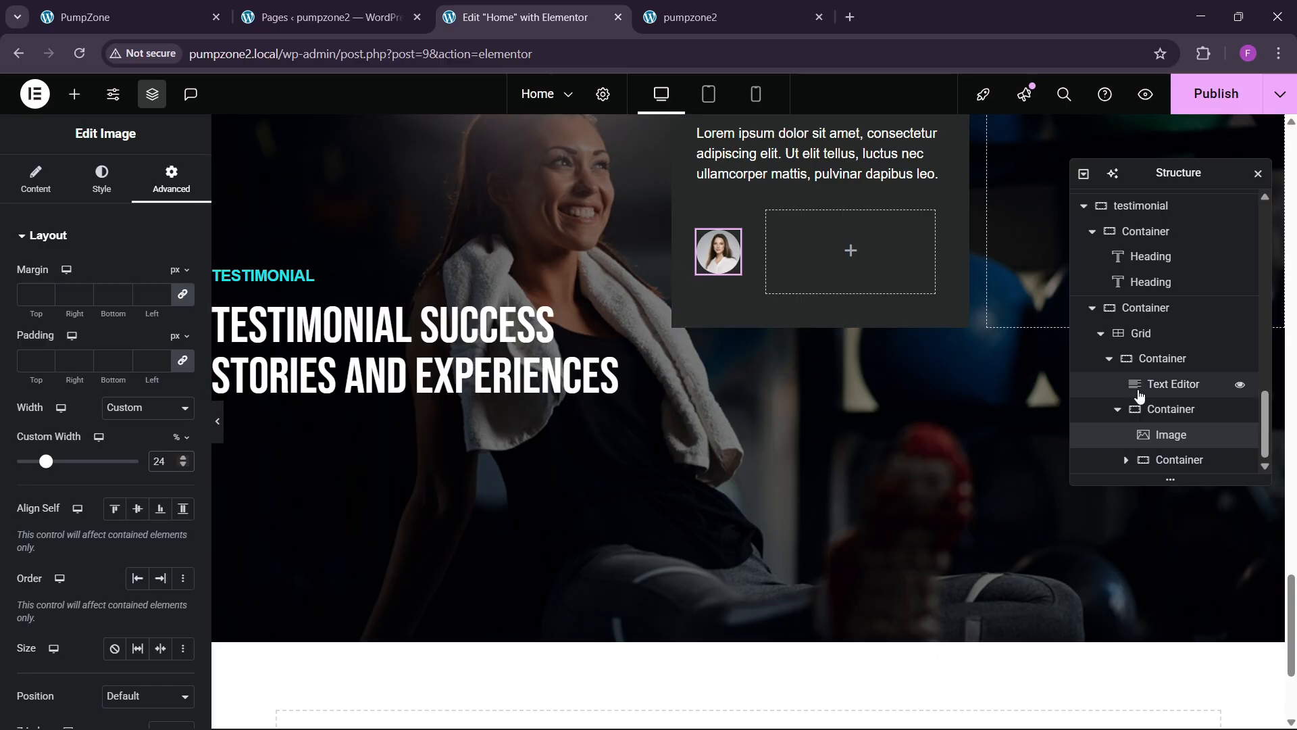
pyautogui.click(1161, 460)
pyautogui.click(170, 180)
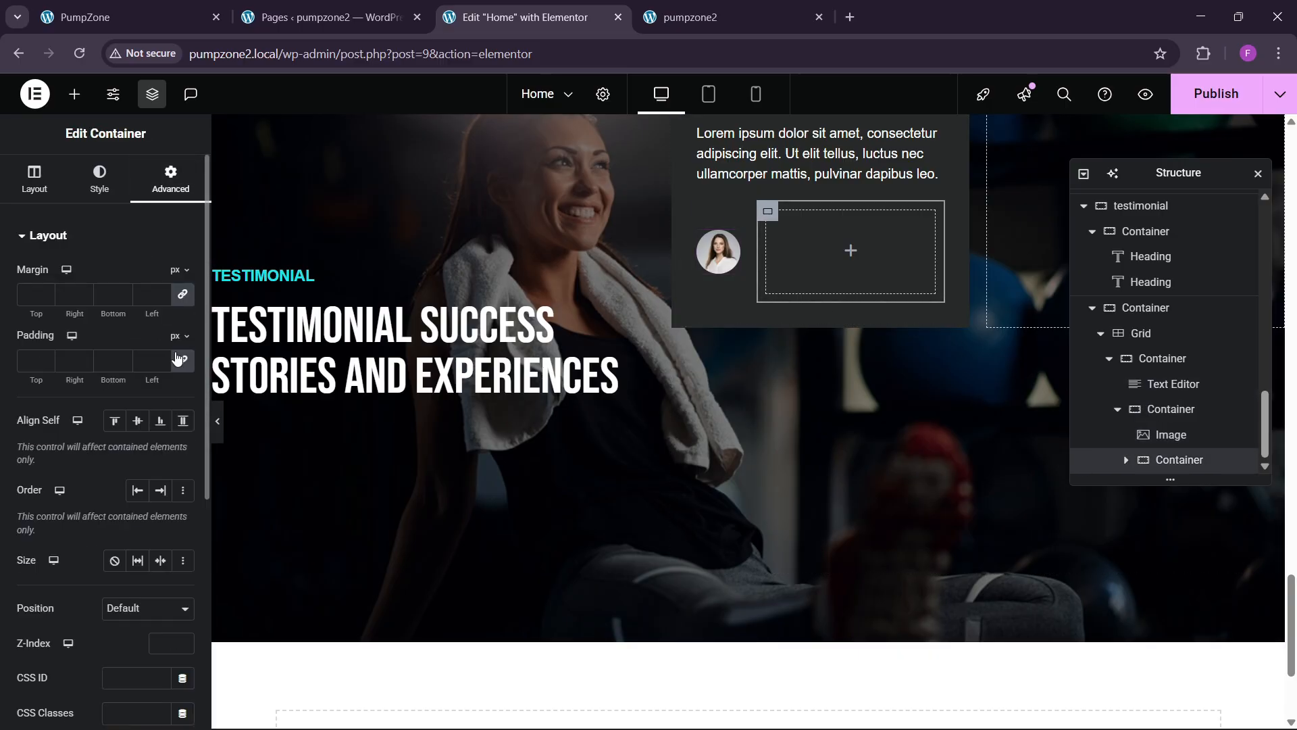
pyautogui.click(183, 363)
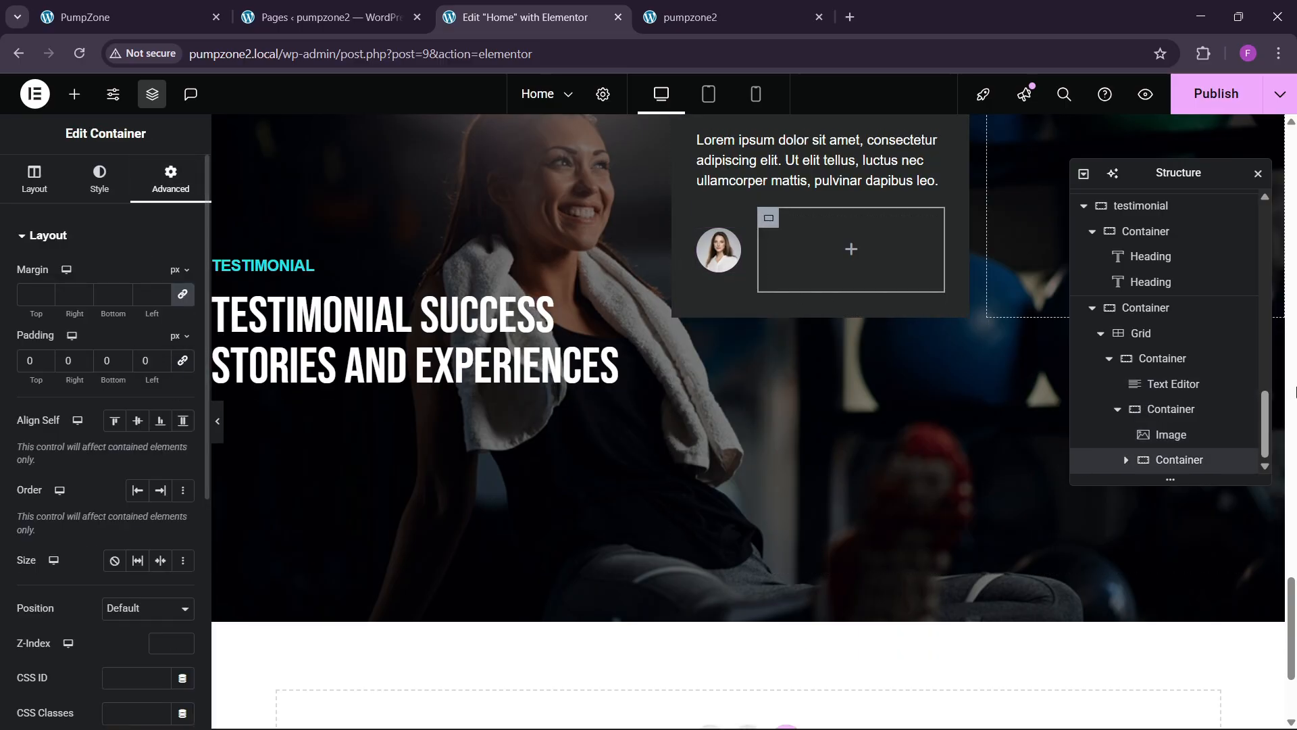
pyautogui.click(1172, 411)
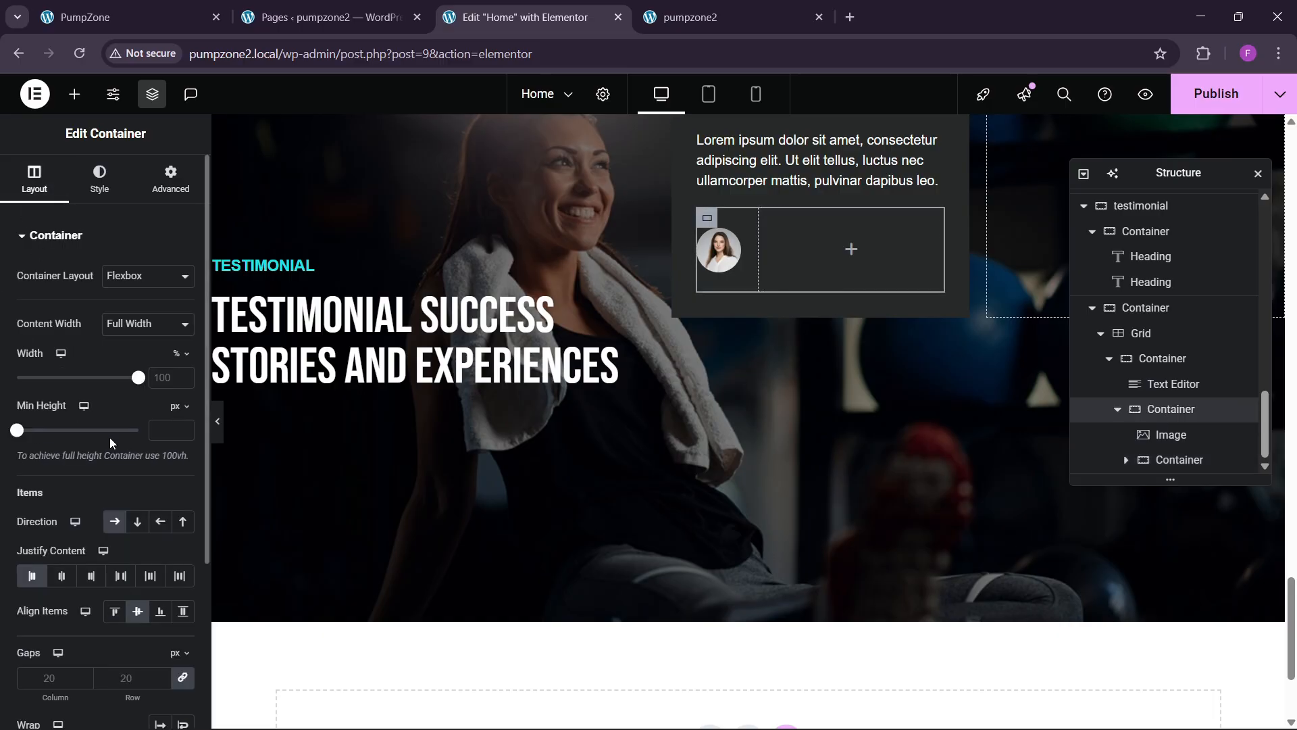
pyautogui.scroll(-2, 112, 443)
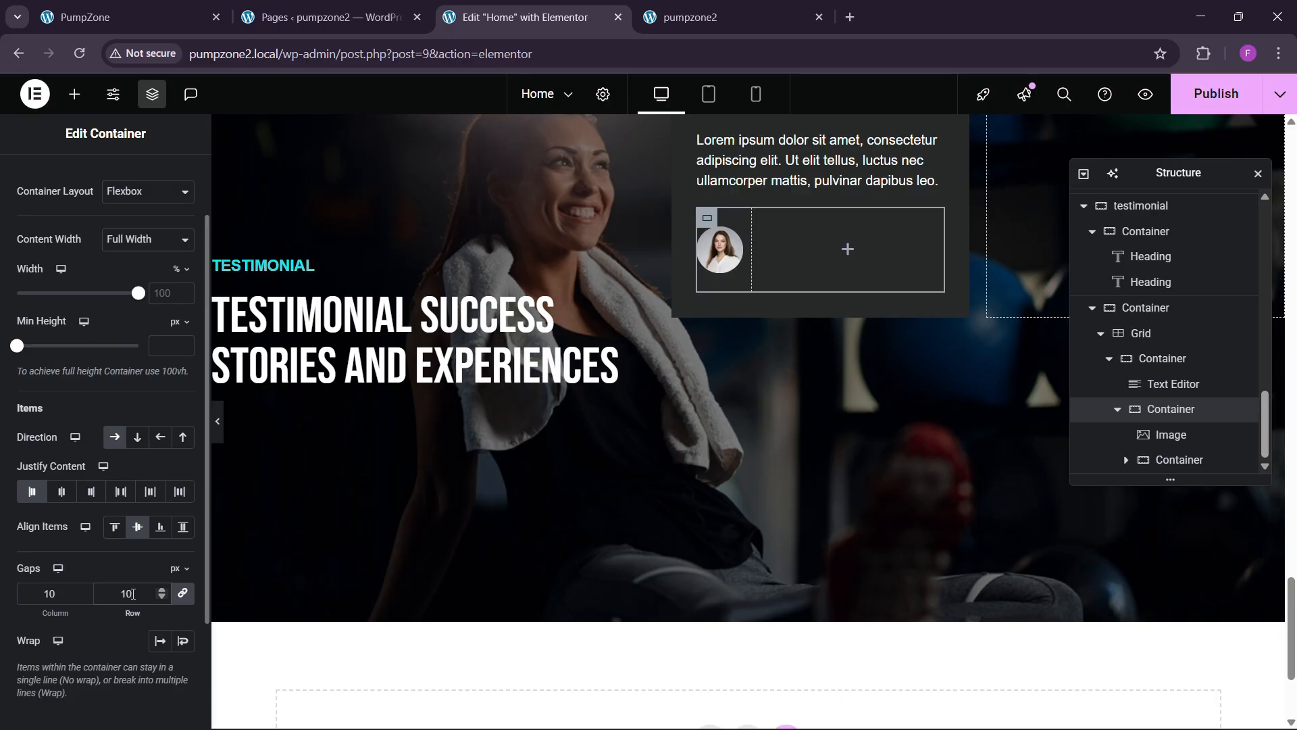
pyautogui.scroll(3, 675, 484)
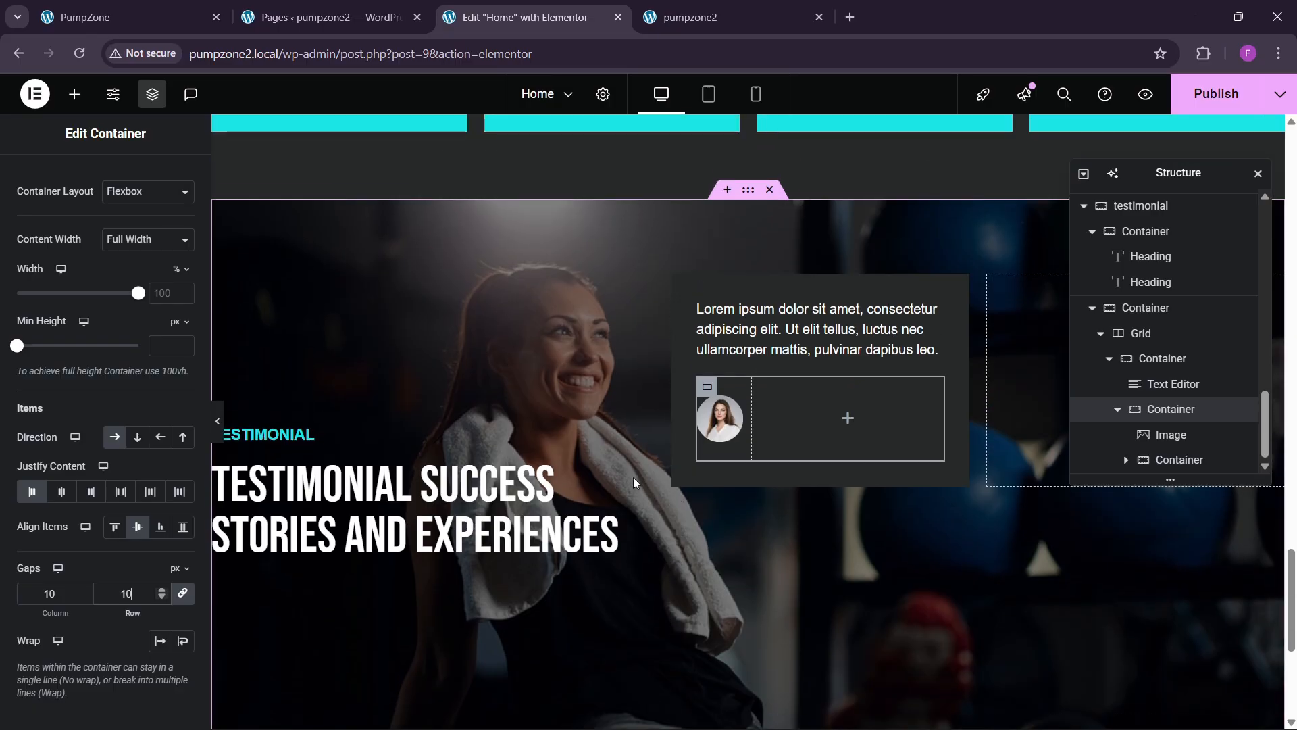
# Step: Copy the TESTIMONIAL heading into the empty container beside the avatar
pyautogui.rightClick(284, 439)
pyautogui.click(321, 414)
pyautogui.rightClick(815, 432)
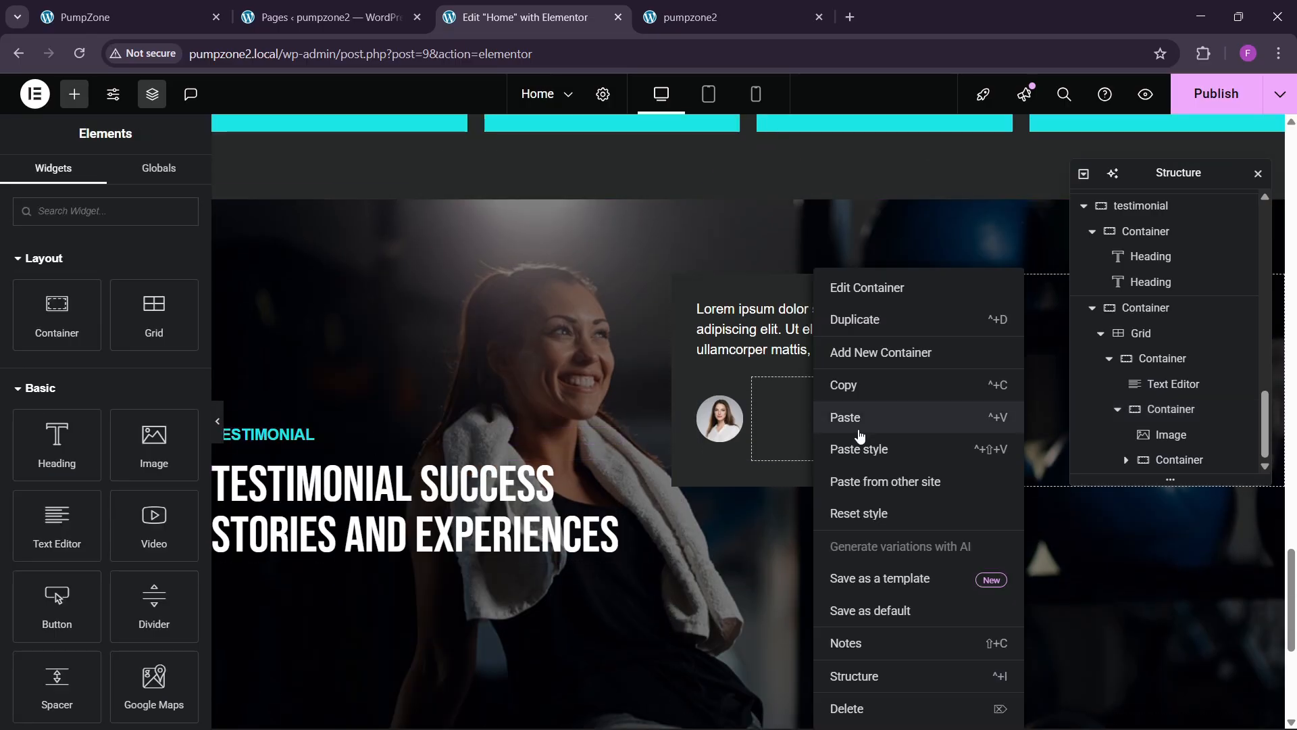
pyautogui.click(846, 417)
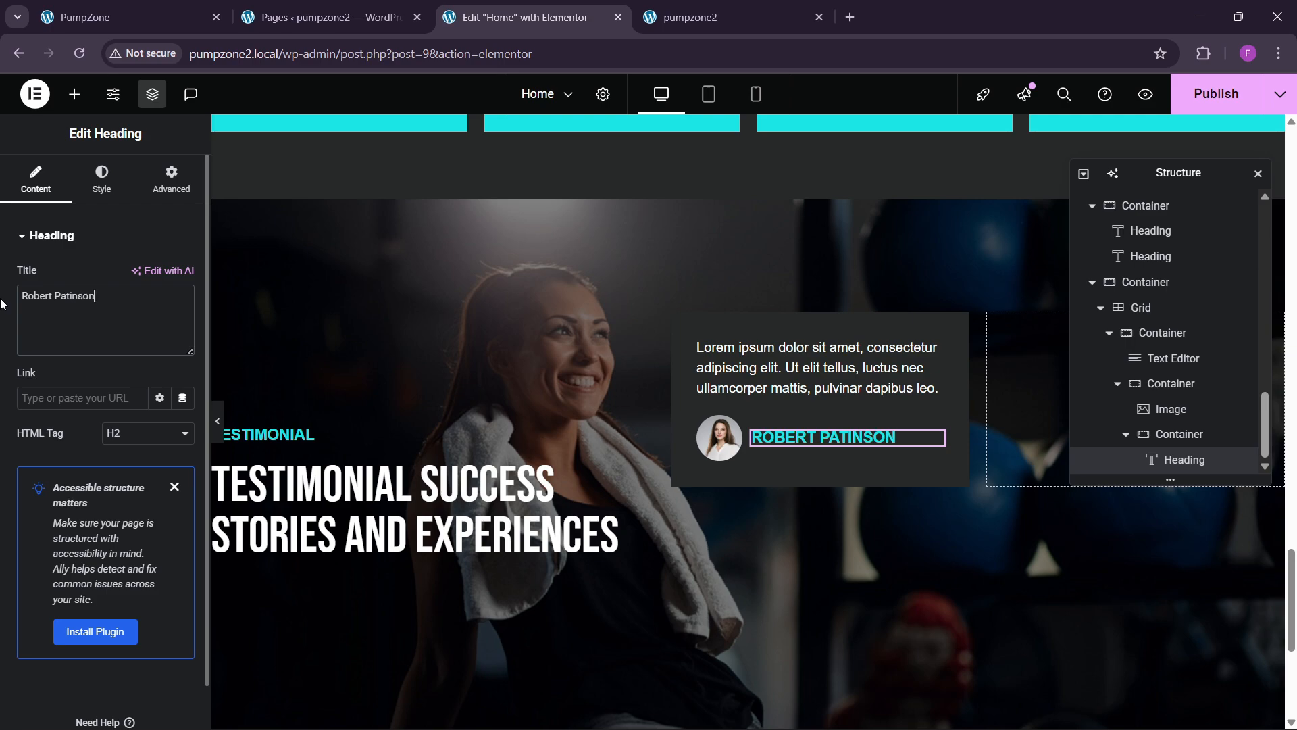
pyautogui.click(114, 8)
pyautogui.click(517, 17)
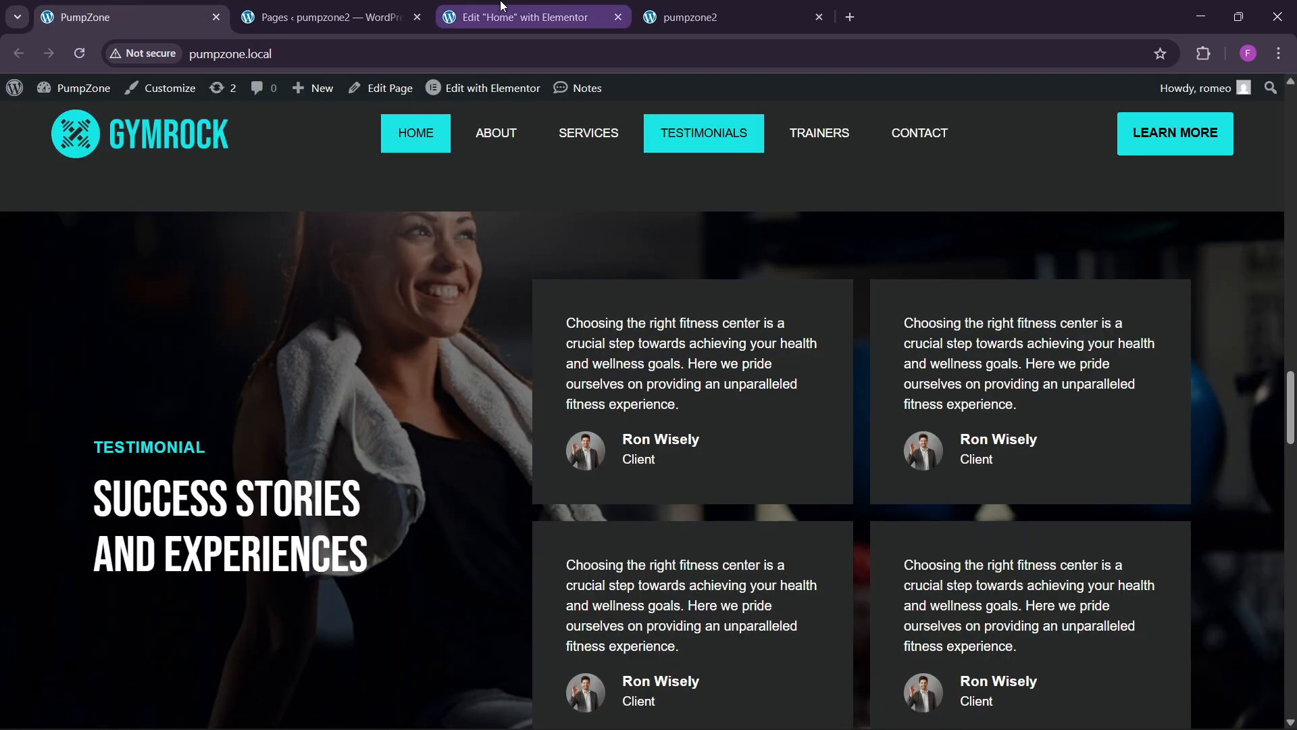
# Step: Style the name heading with capitalized text transform and white colour
pyautogui.click(102, 179)
pyautogui.click(181, 324)
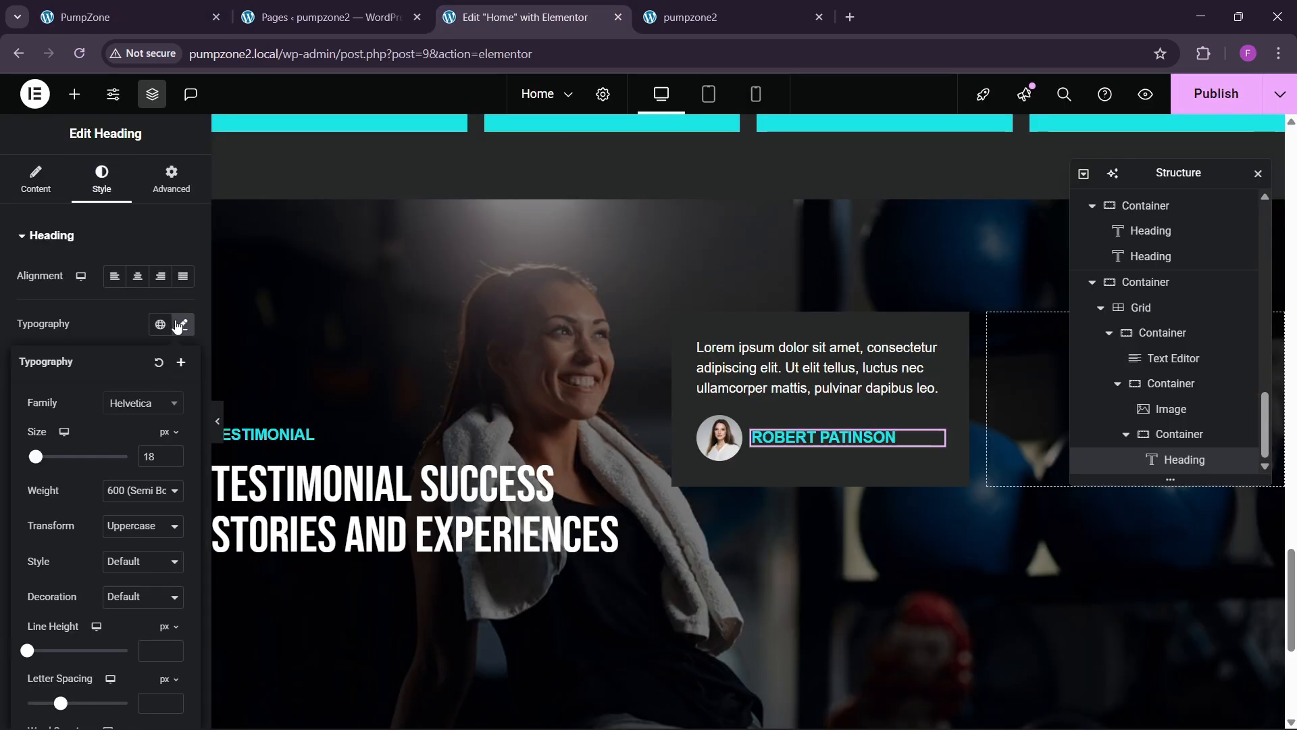
pyautogui.click(36, 181)
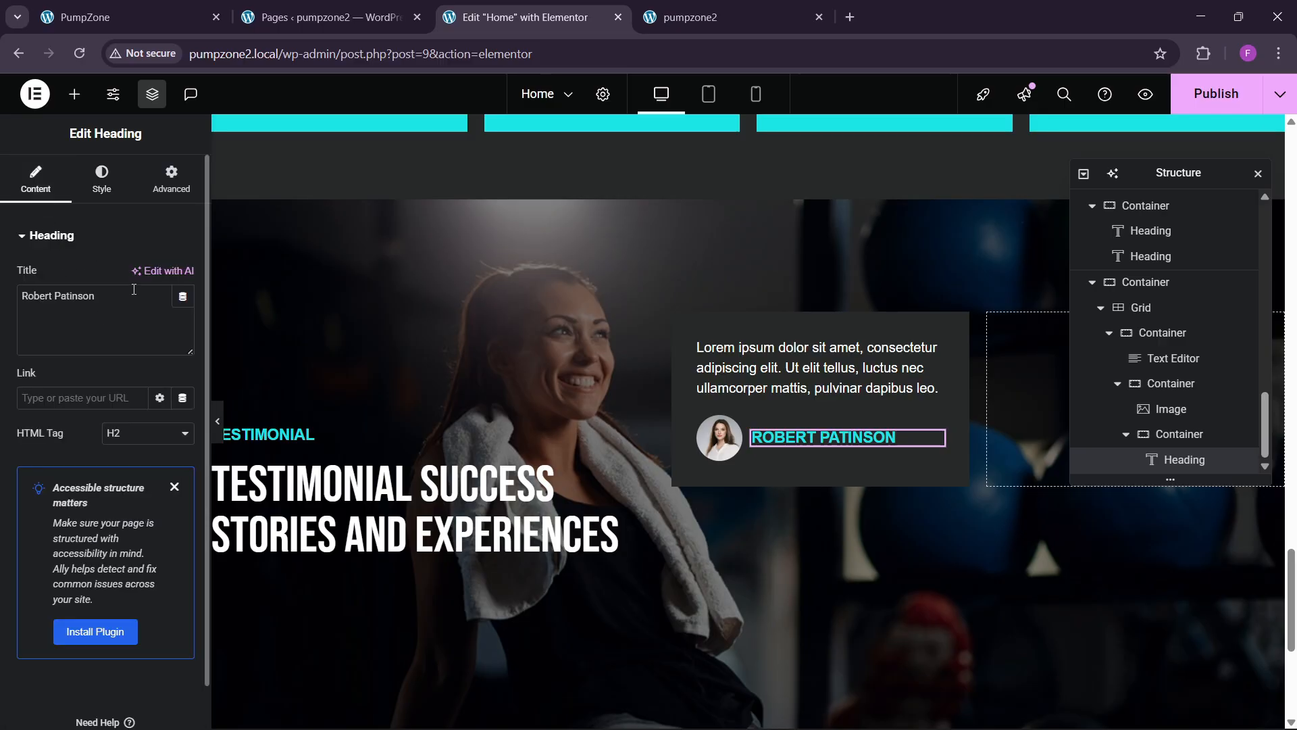
pyautogui.click(102, 180)
pyautogui.click(182, 325)
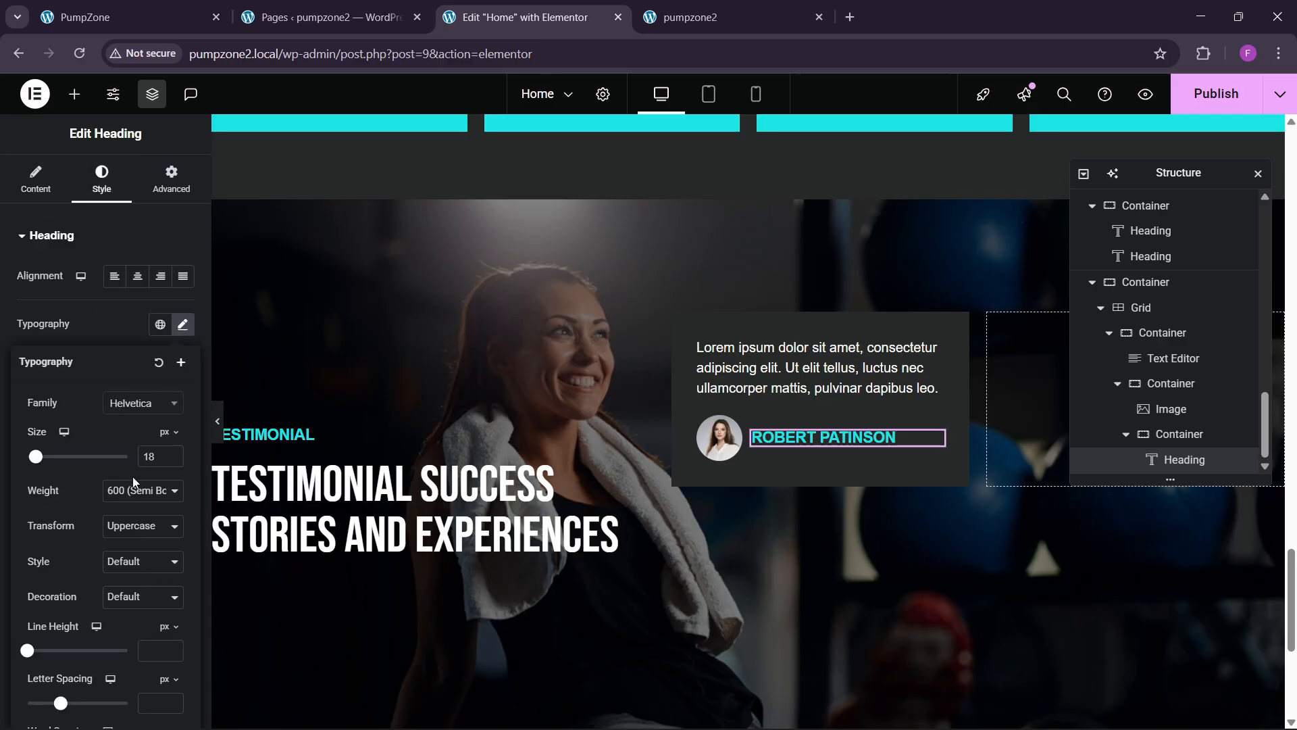
pyautogui.click(128, 535)
pyautogui.click(132, 611)
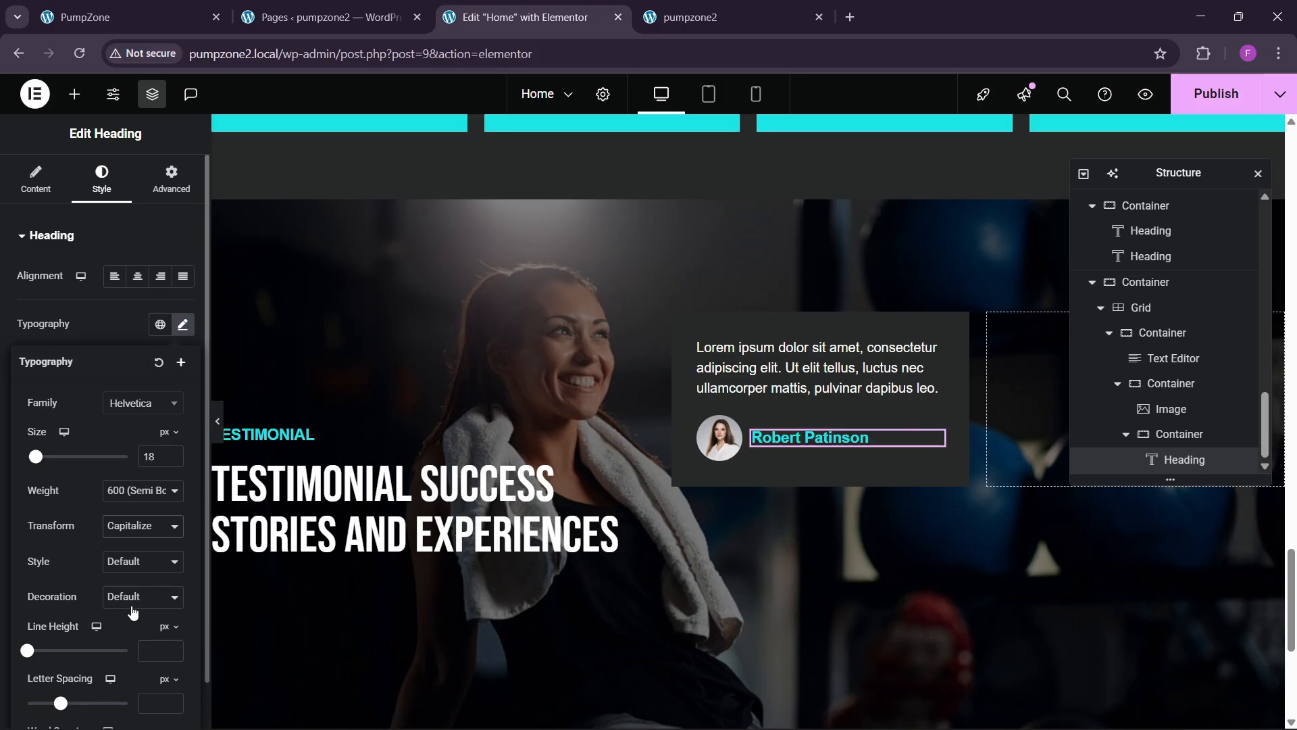
pyautogui.click(101, 333)
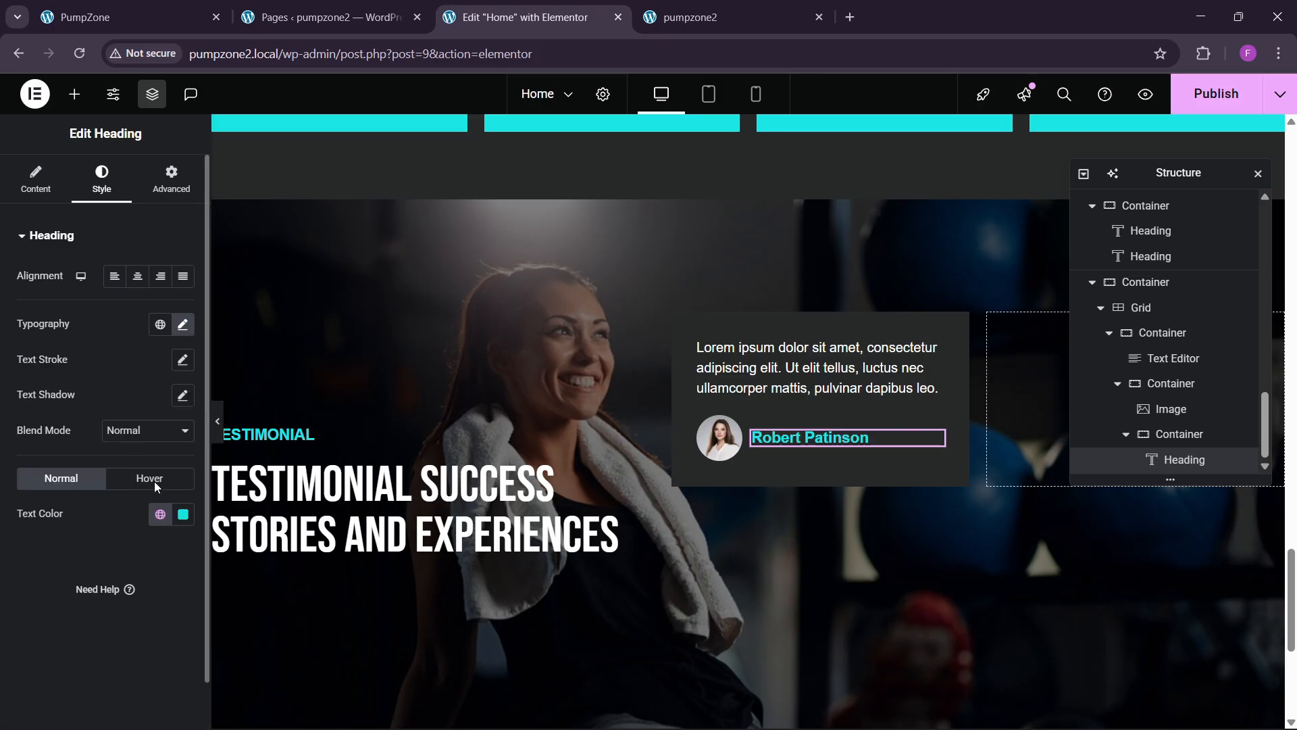
pyautogui.click(178, 518)
pyautogui.moveTo(128, 352); pyautogui.dragTo(40, 250)
pyautogui.click(3, 493)
pyautogui.click(170, 8)
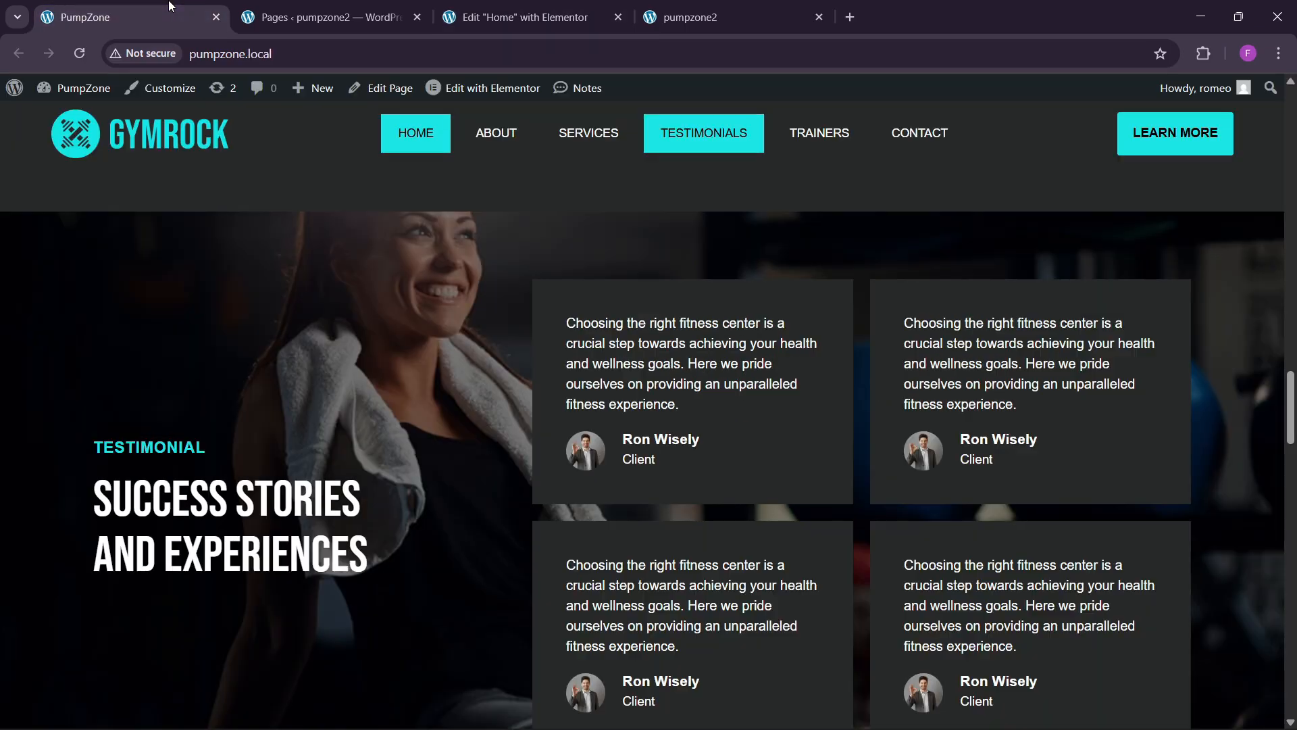
pyautogui.click(589, 8)
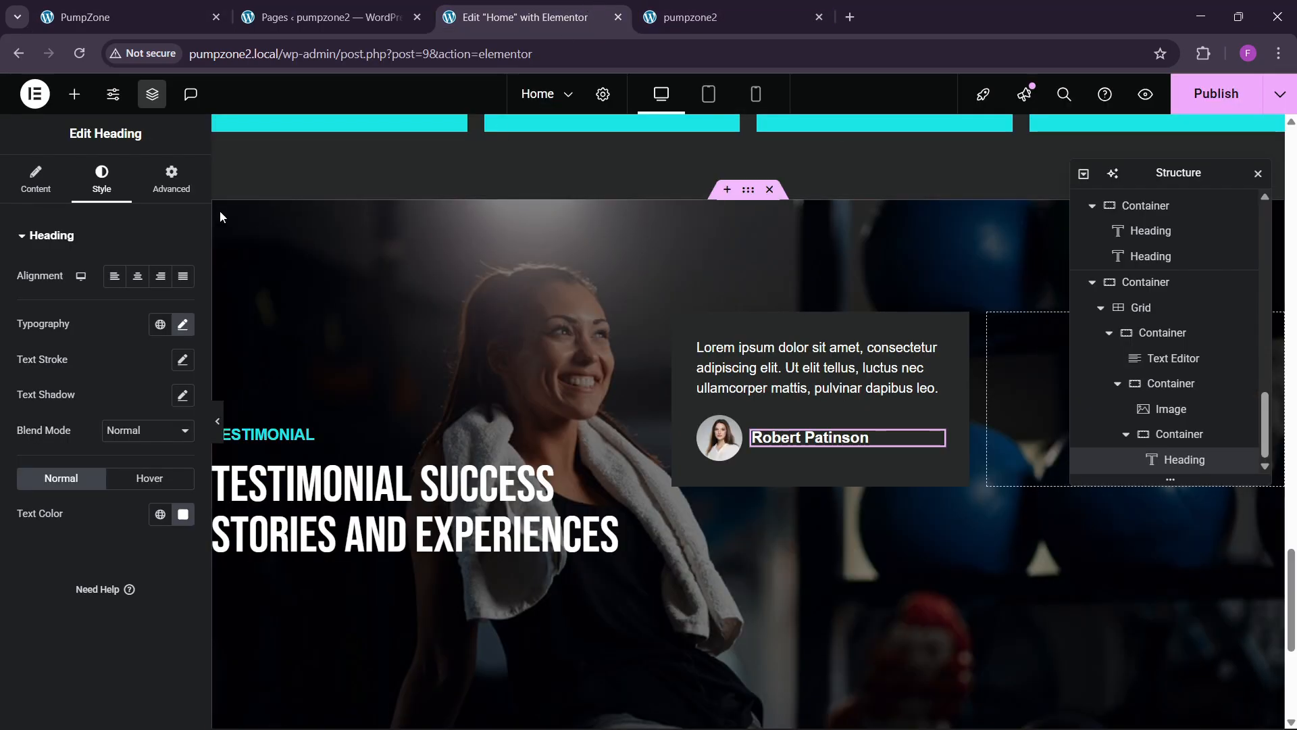
# Step: Duplicate the name heading as a 'Client' line with font weight 500
pyautogui.rightClick(788, 443)
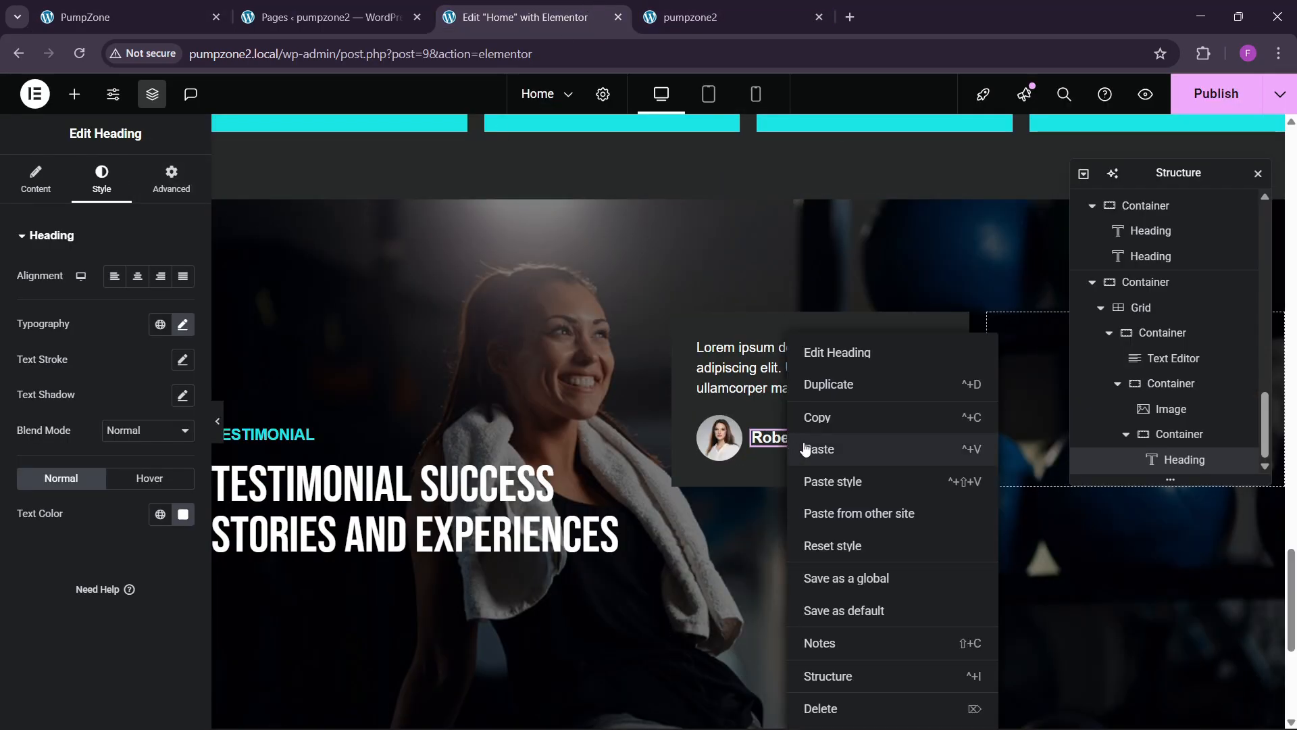
pyautogui.click(832, 382)
pyautogui.click(138, 312)
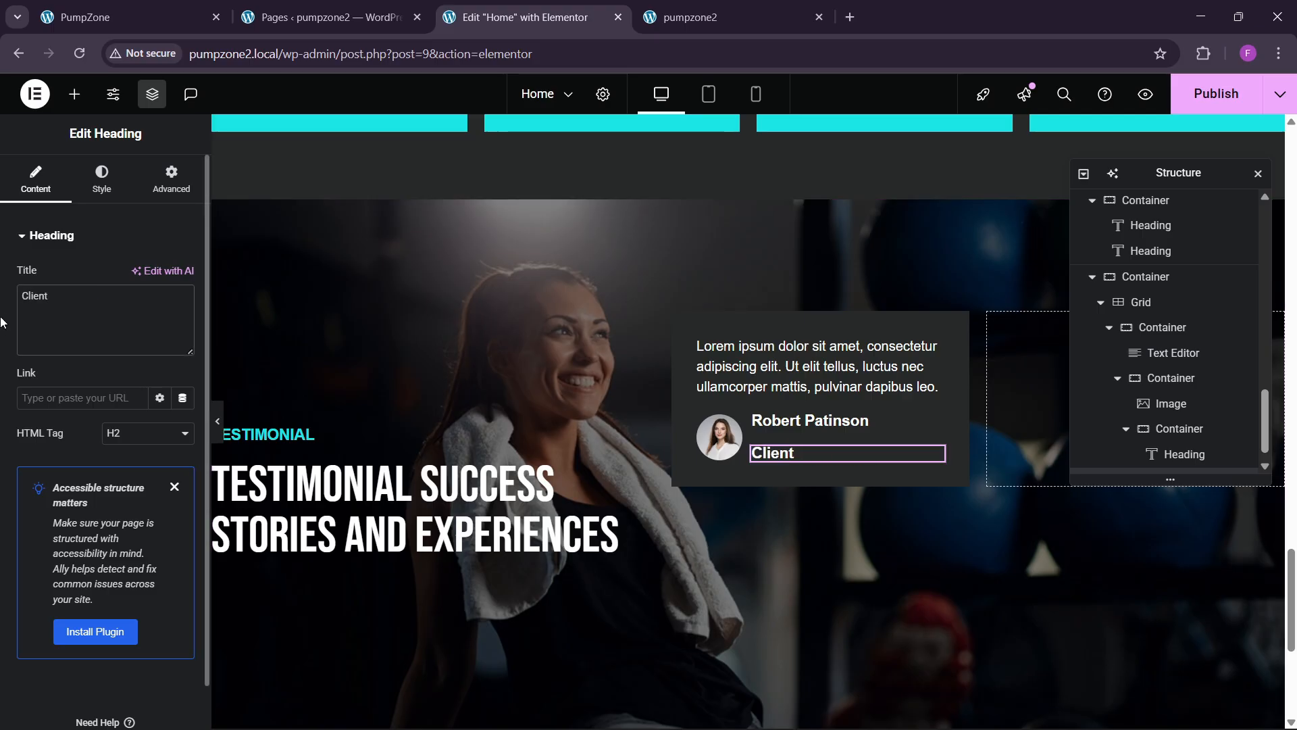
pyautogui.click(101, 179)
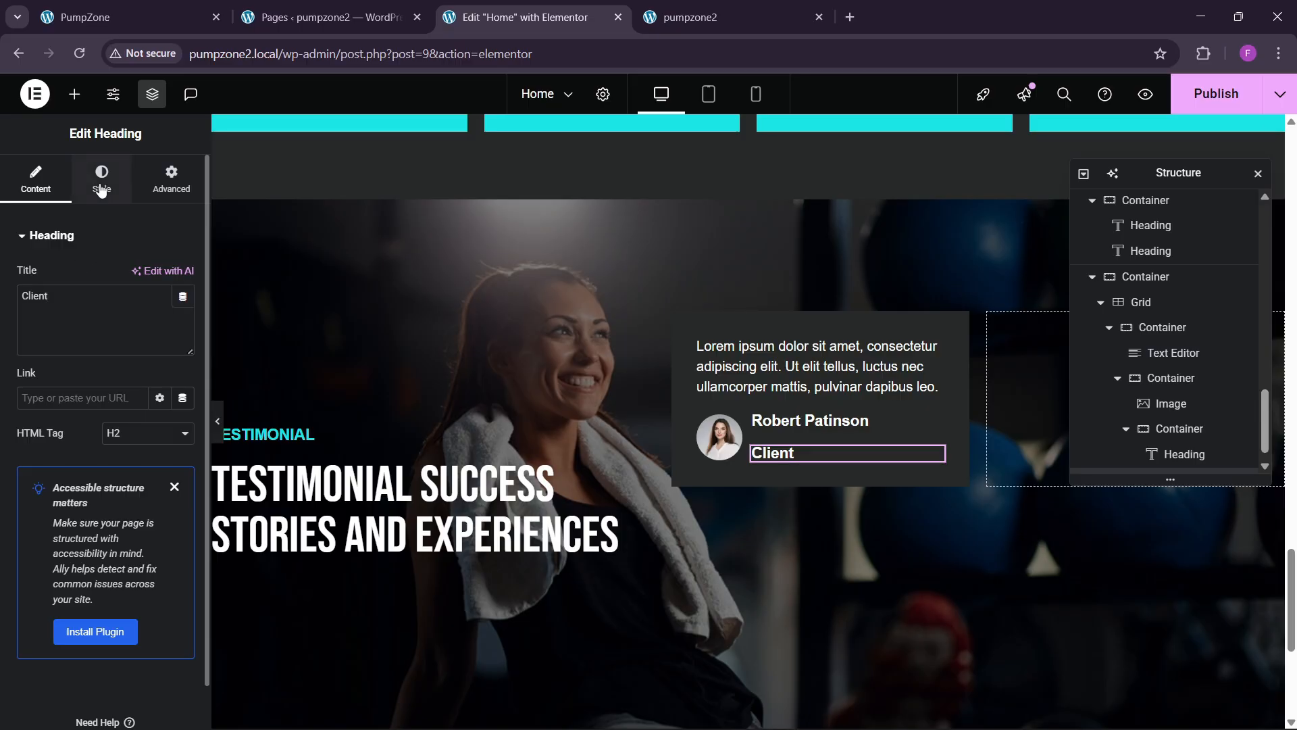
pyautogui.click(182, 325)
pyautogui.click(135, 491)
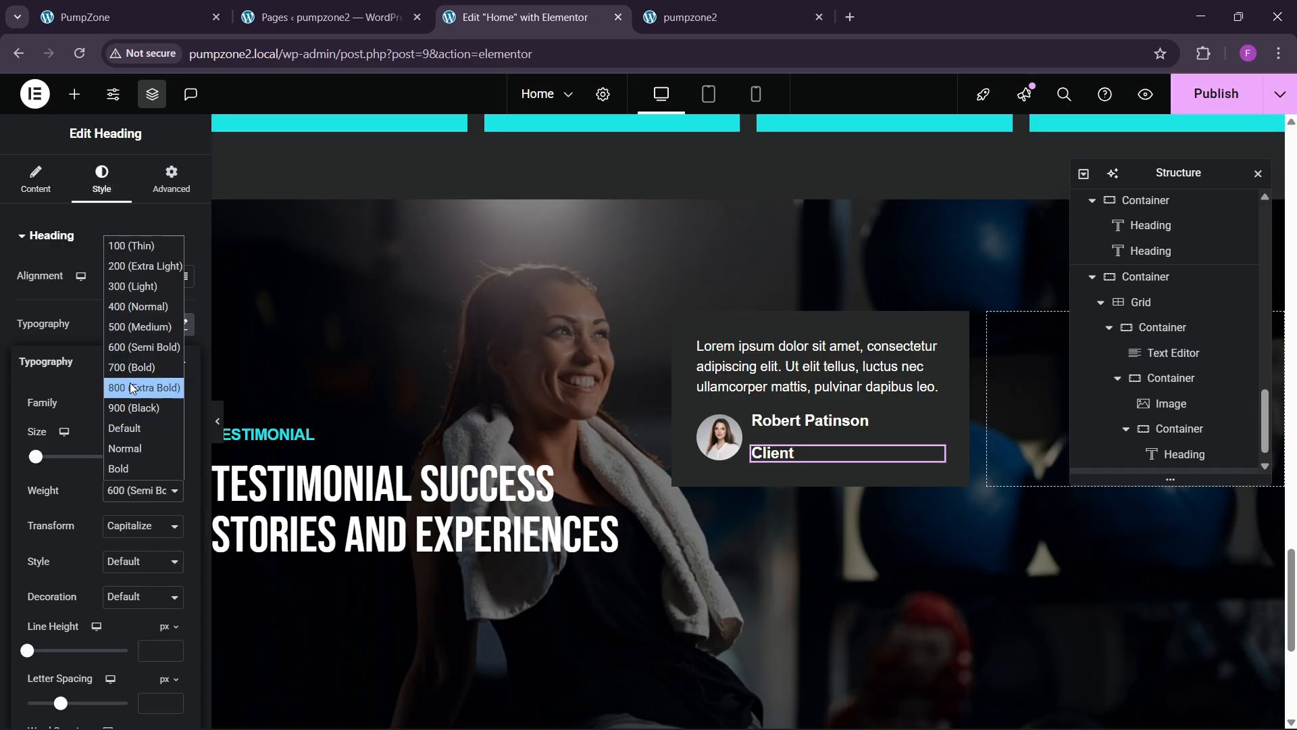
pyautogui.click(123, 323)
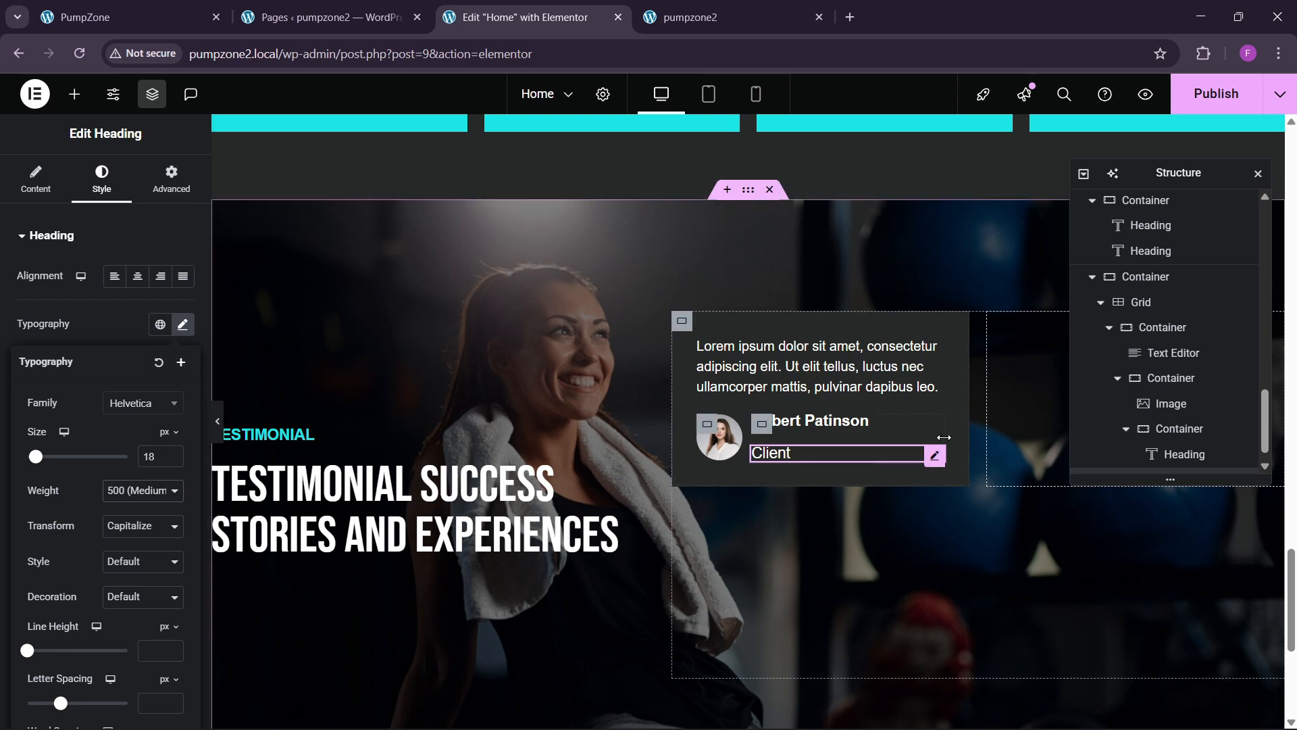
pyautogui.scroll(-1, 1176, 432)
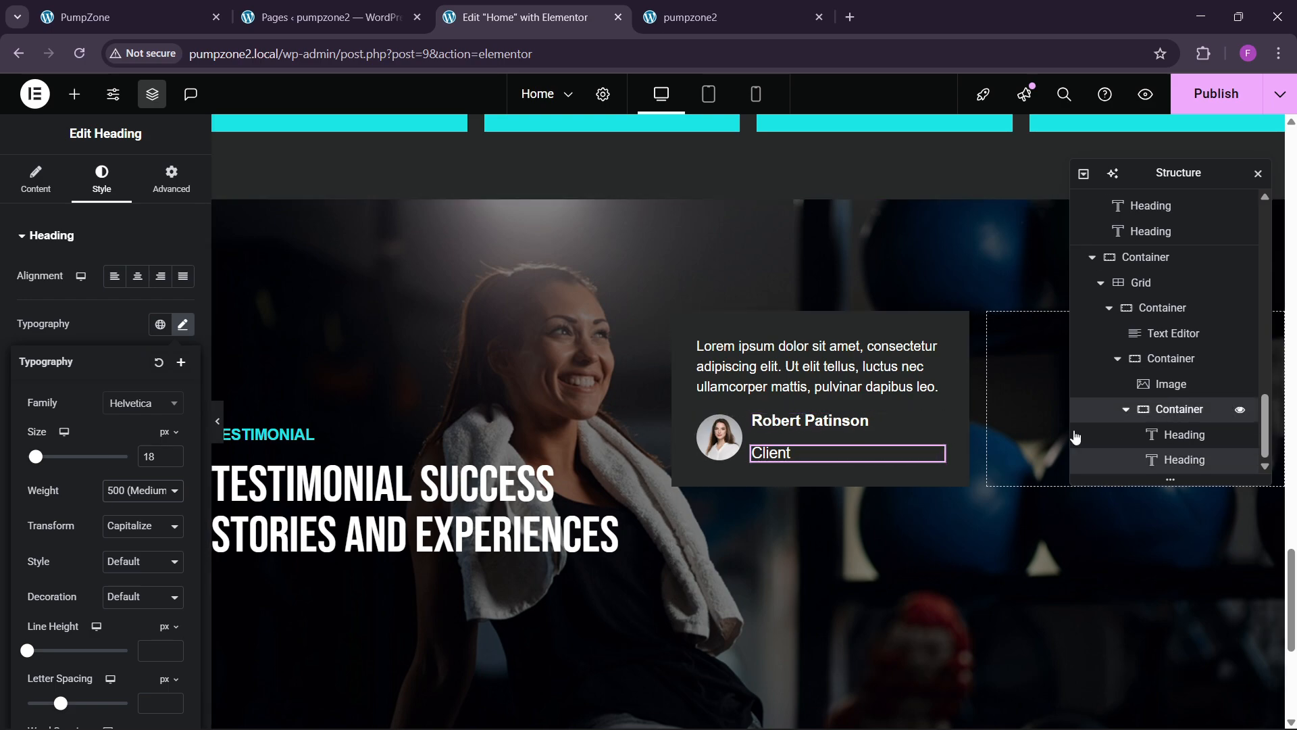
# Step: Stack the name and Client lines vertically, centred vertically, left-aligned, with an 8 px gap
pyautogui.click(1088, 409)
pyautogui.click(138, 522)
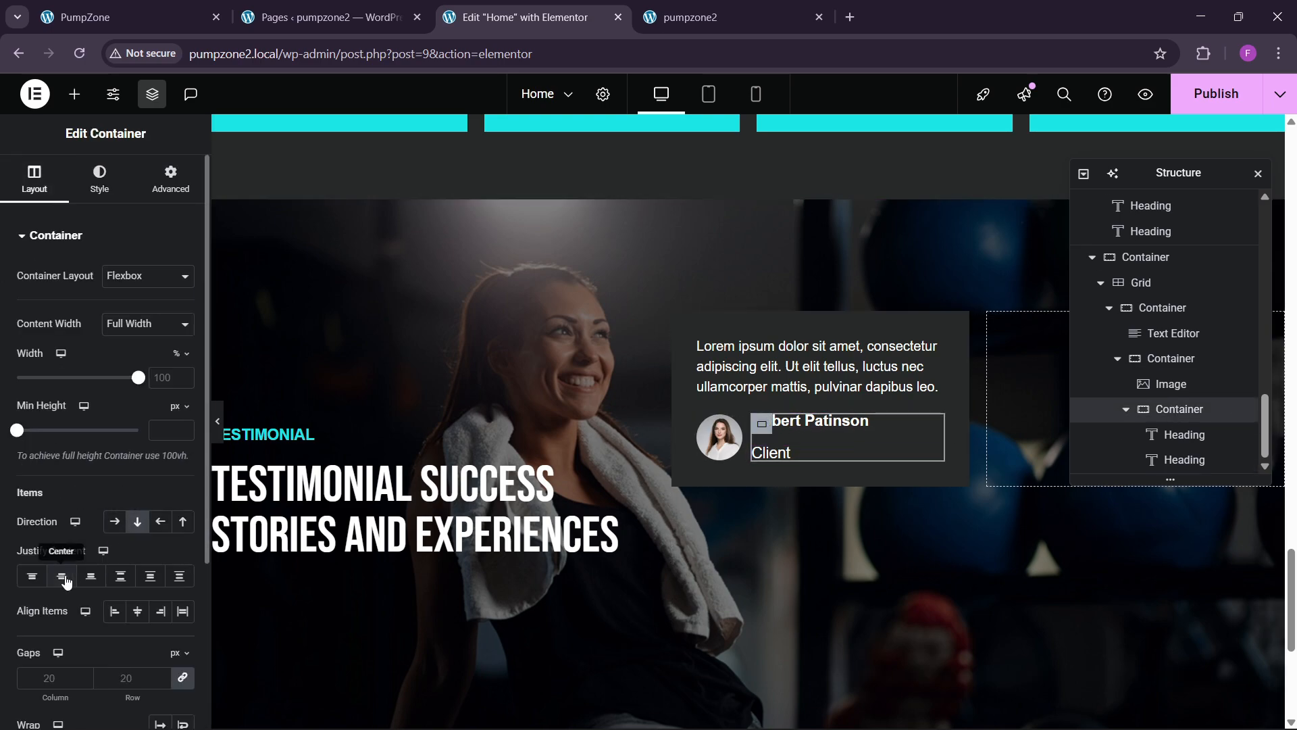
pyautogui.click(62, 576)
pyautogui.click(138, 611)
pyautogui.click(114, 611)
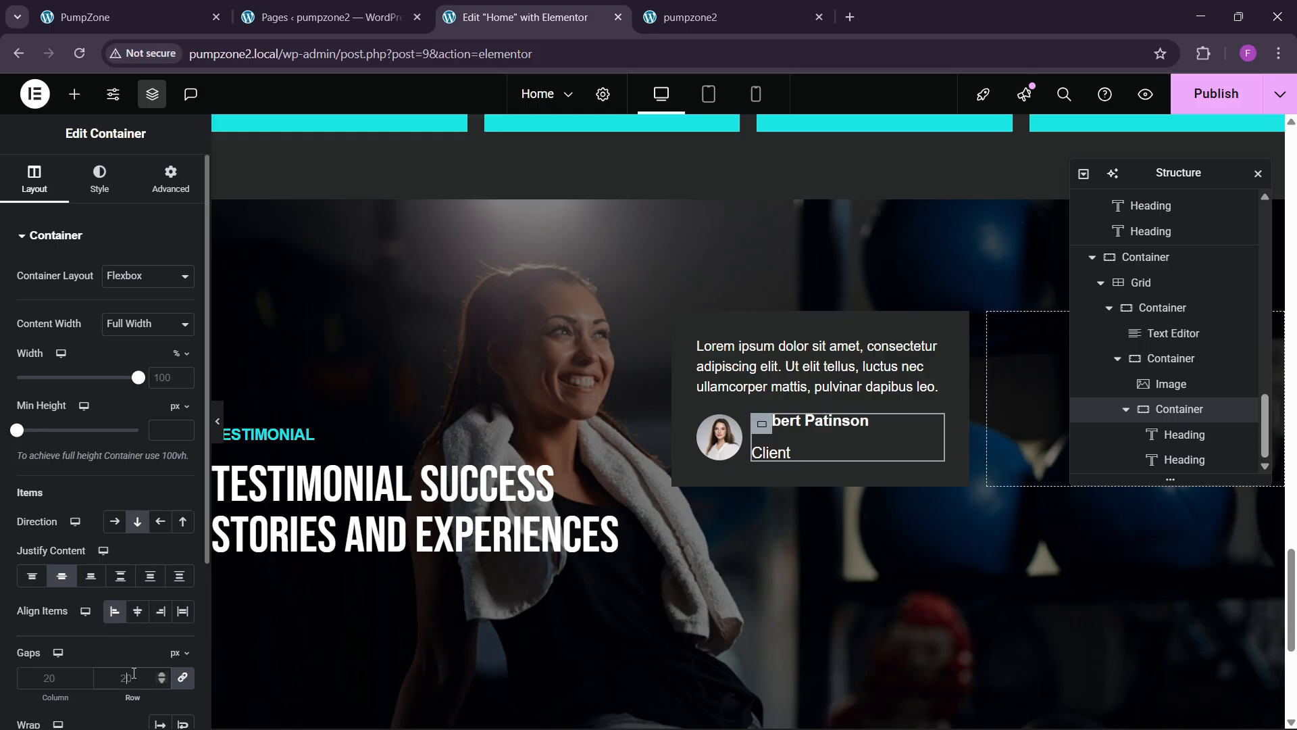
pyautogui.write('10')
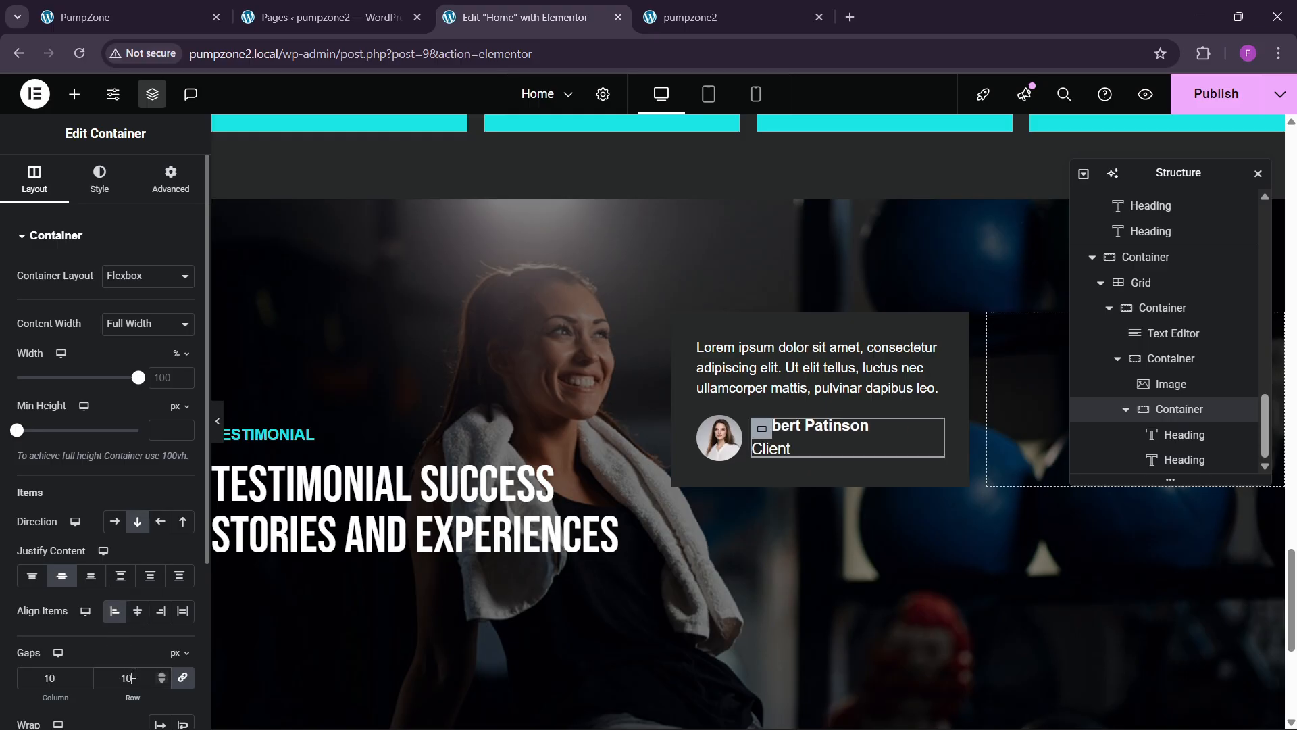
pyautogui.press('BackSpace')
pyautogui.press('BackSpace')
pyautogui.write('8')
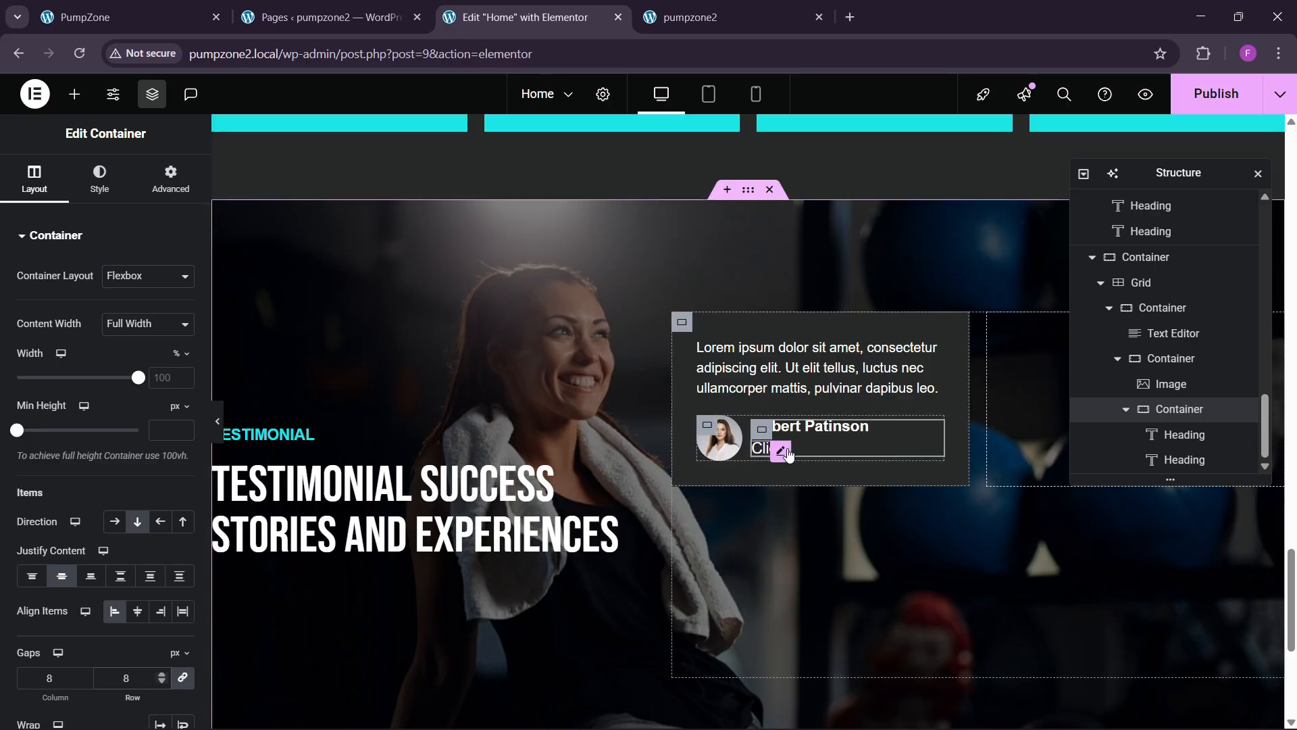
# Step: Reduce the Client line's font size to 16
pyautogui.click(785, 453)
pyautogui.click(182, 326)
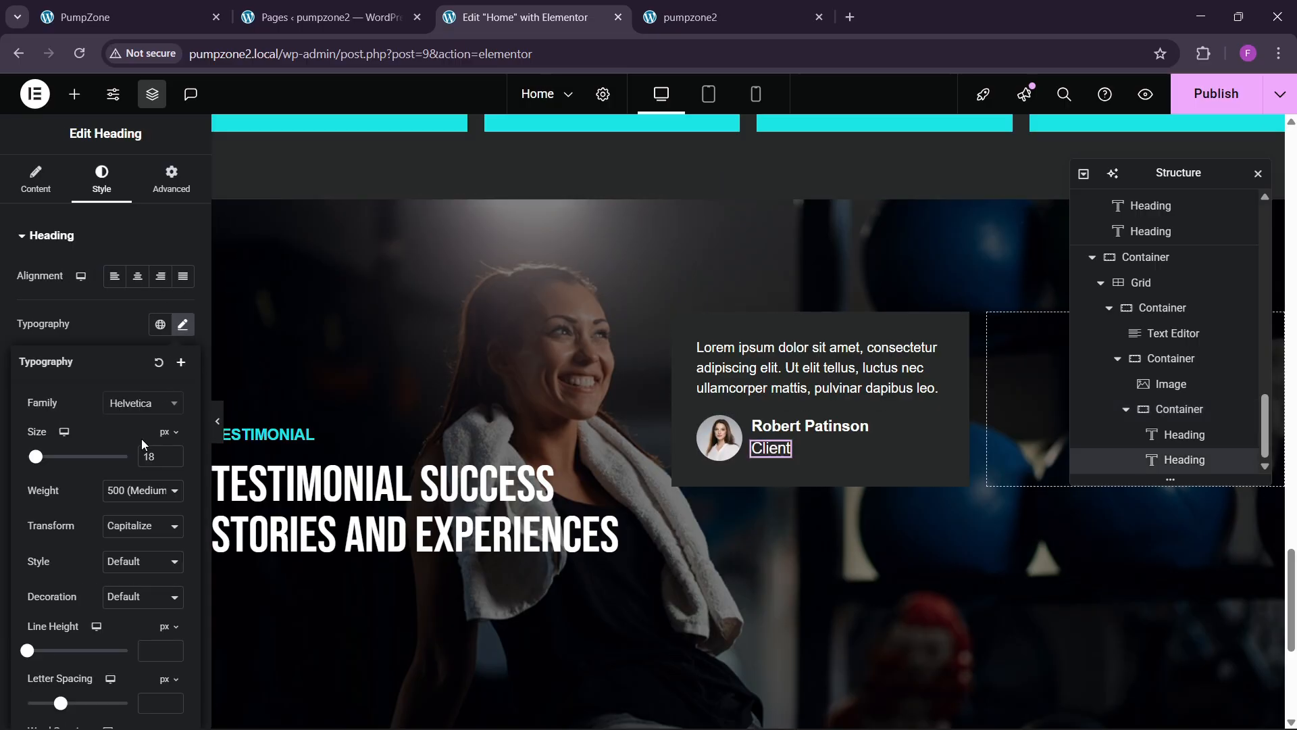
pyautogui.click(173, 461)
pyautogui.click(172, 461)
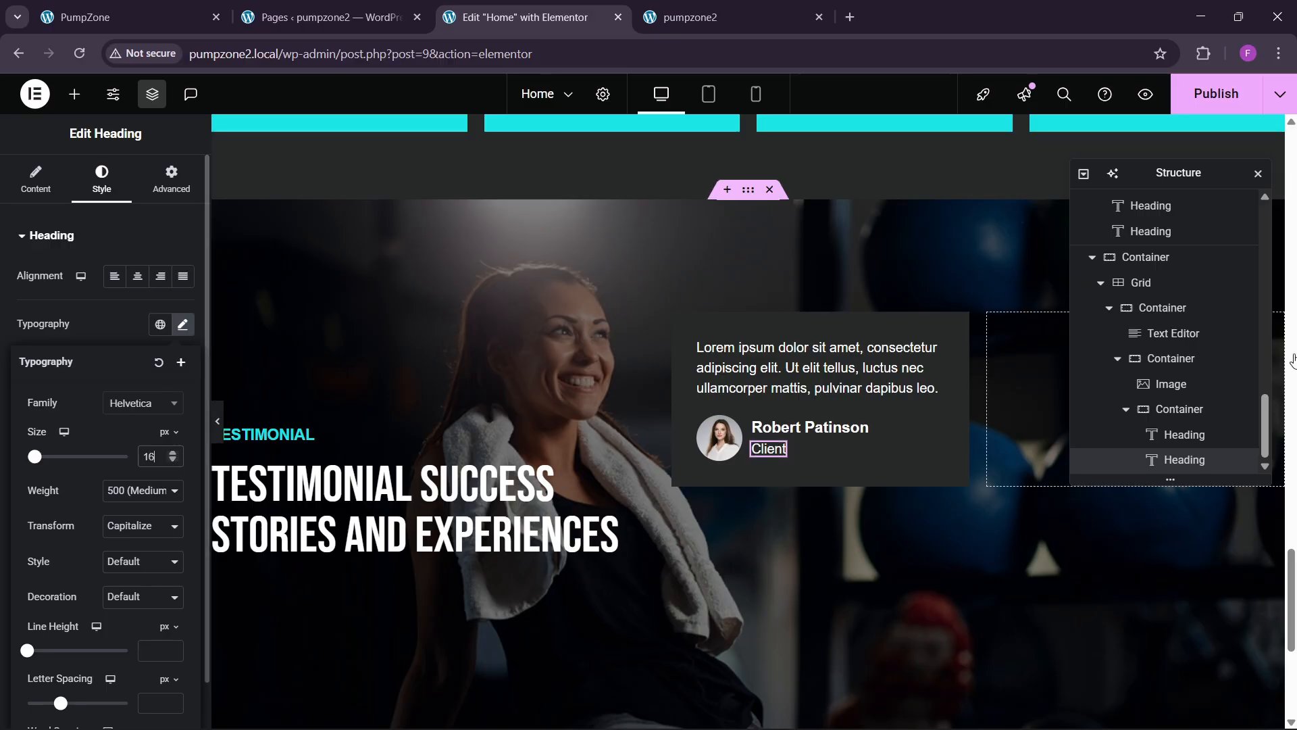
# Step: Widen the gap between the avatar and name to 13
pyautogui.click(1169, 333)
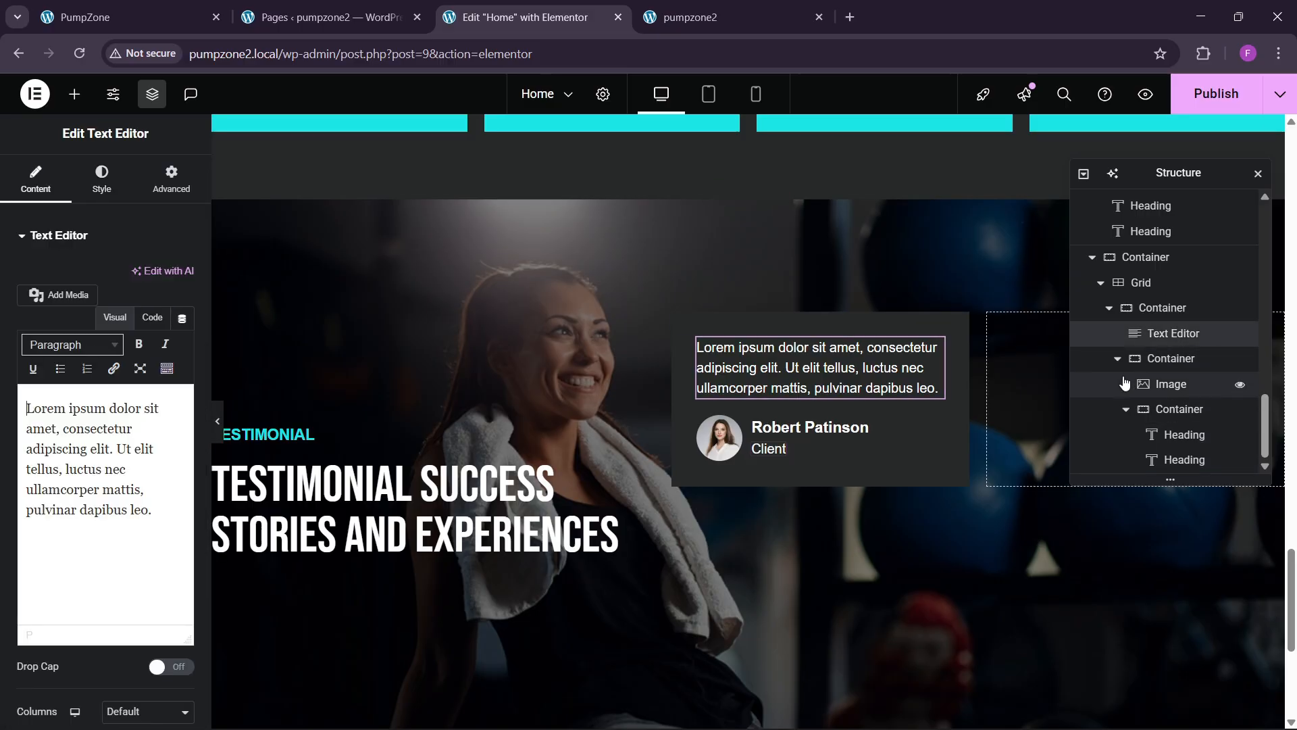
pyautogui.click(1149, 358)
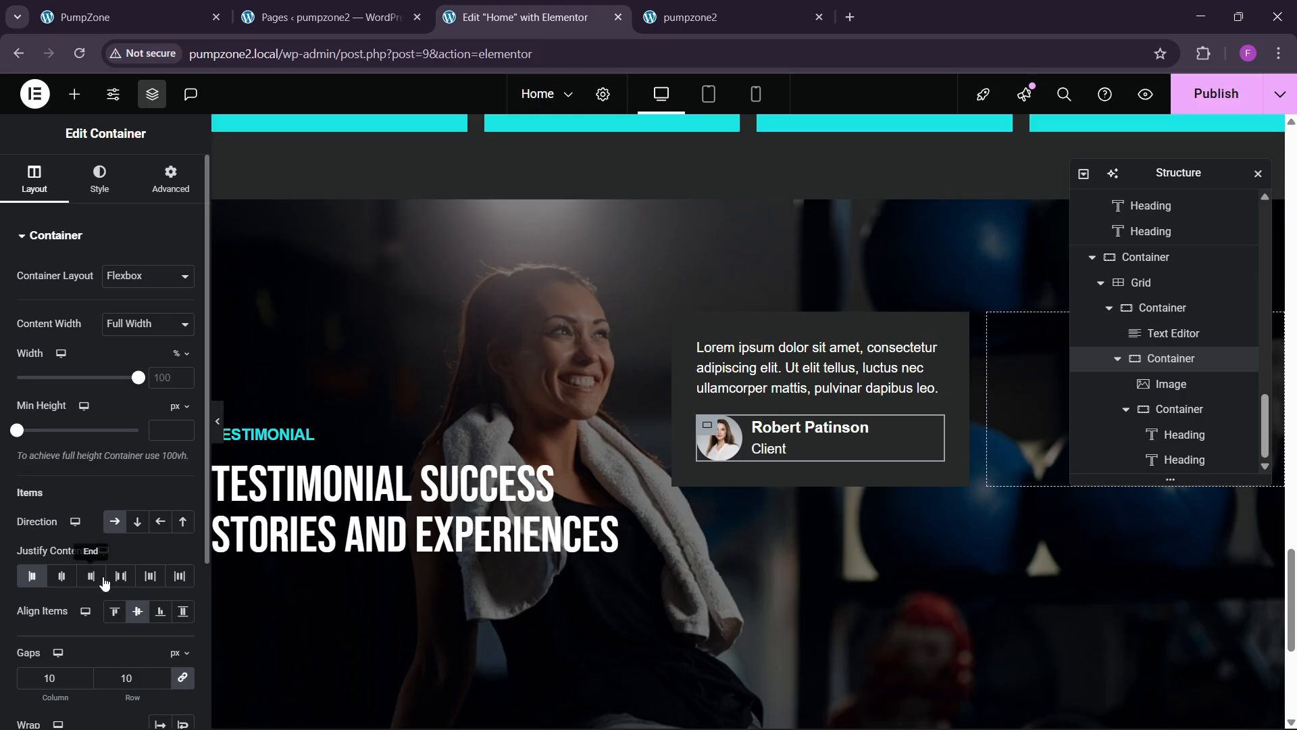
pyautogui.scroll(-1, 112, 589)
pyautogui.click(162, 590)
pyautogui.click(162, 591)
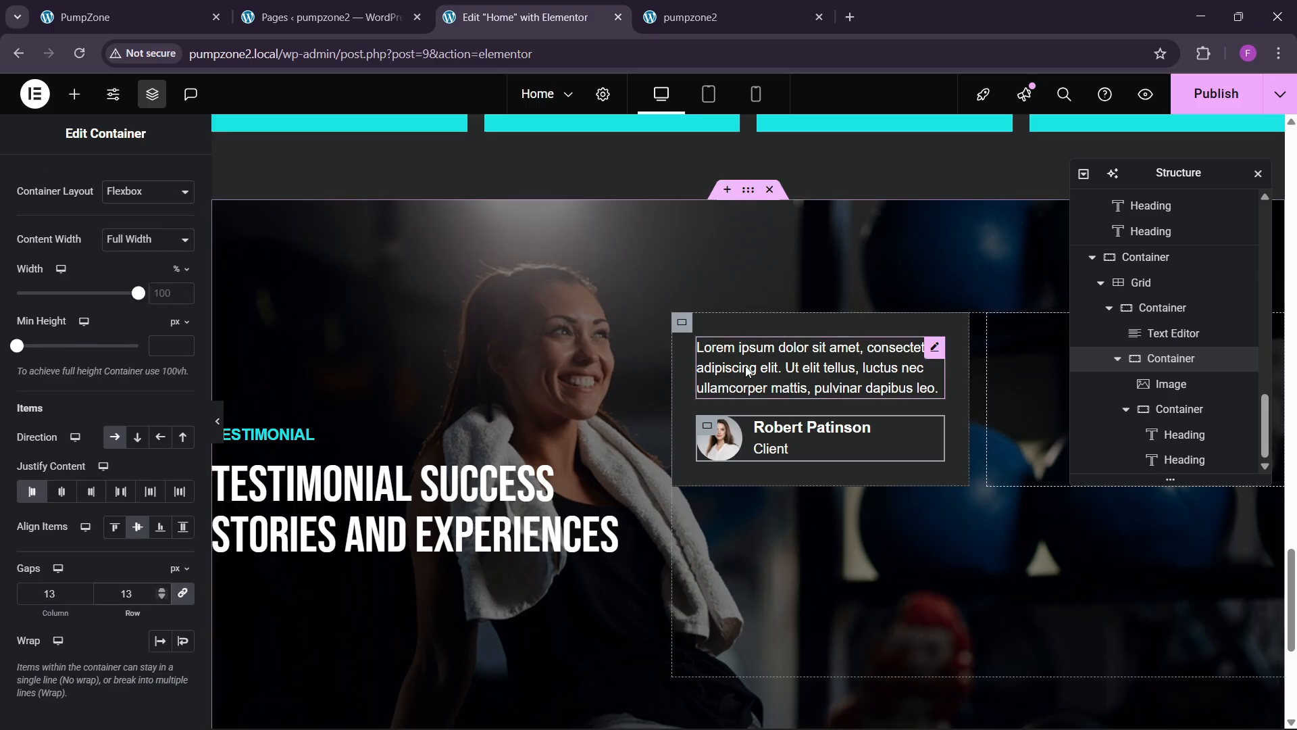
# Step: Give the testimonial card 40 px padding on all sides
pyautogui.click(1158, 308)
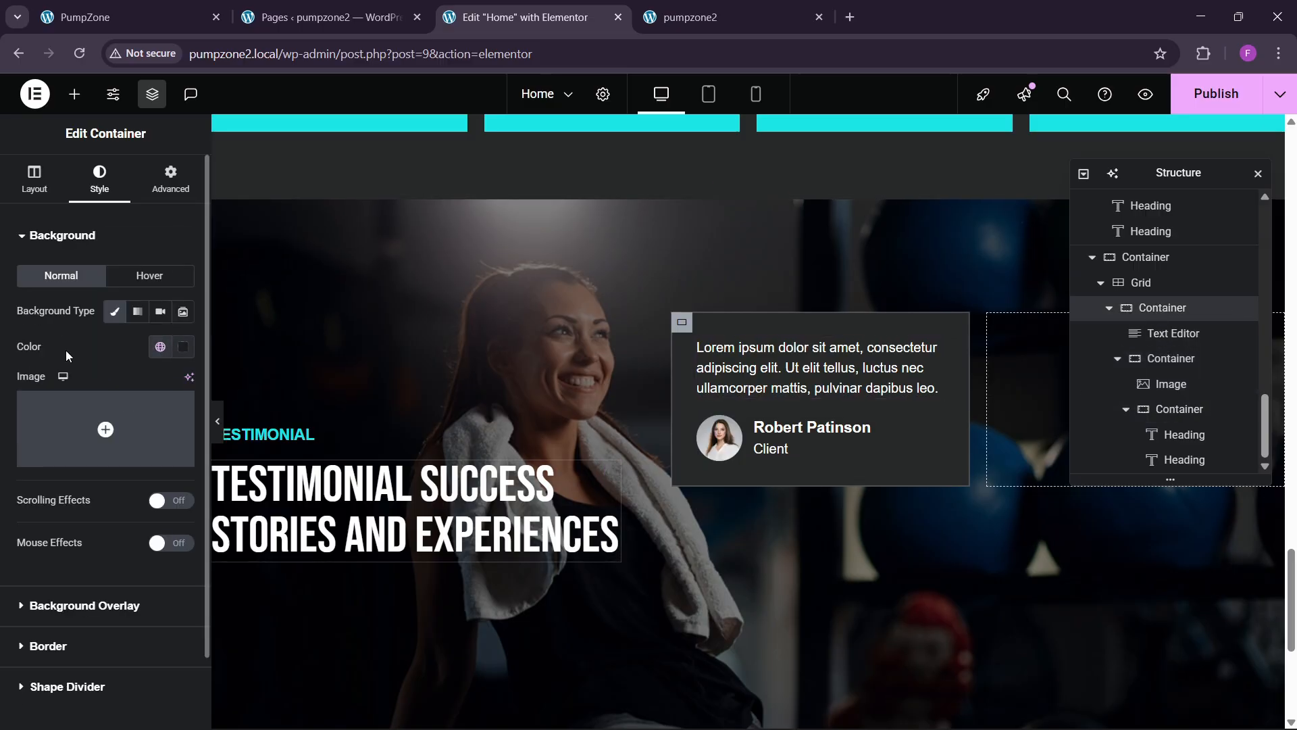
pyautogui.click(168, 179)
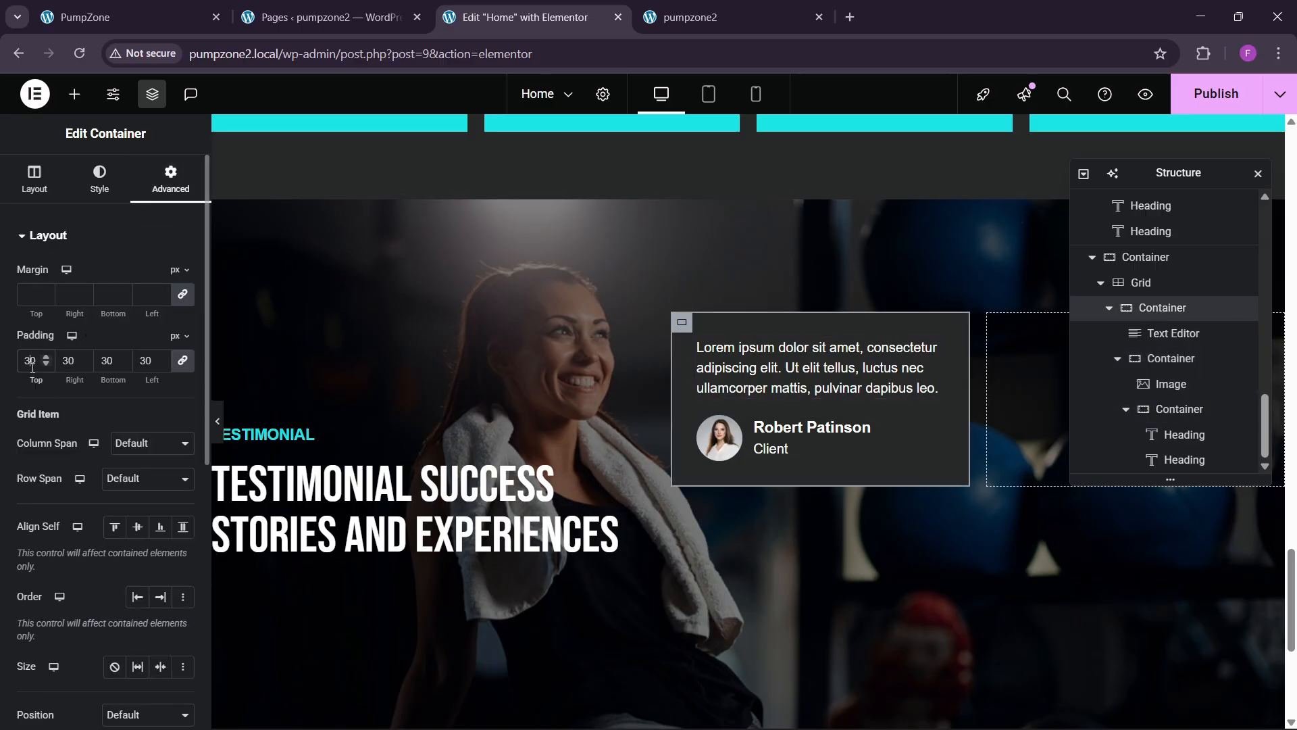
pyautogui.doubleClick(32, 362)
pyautogui.write('40')
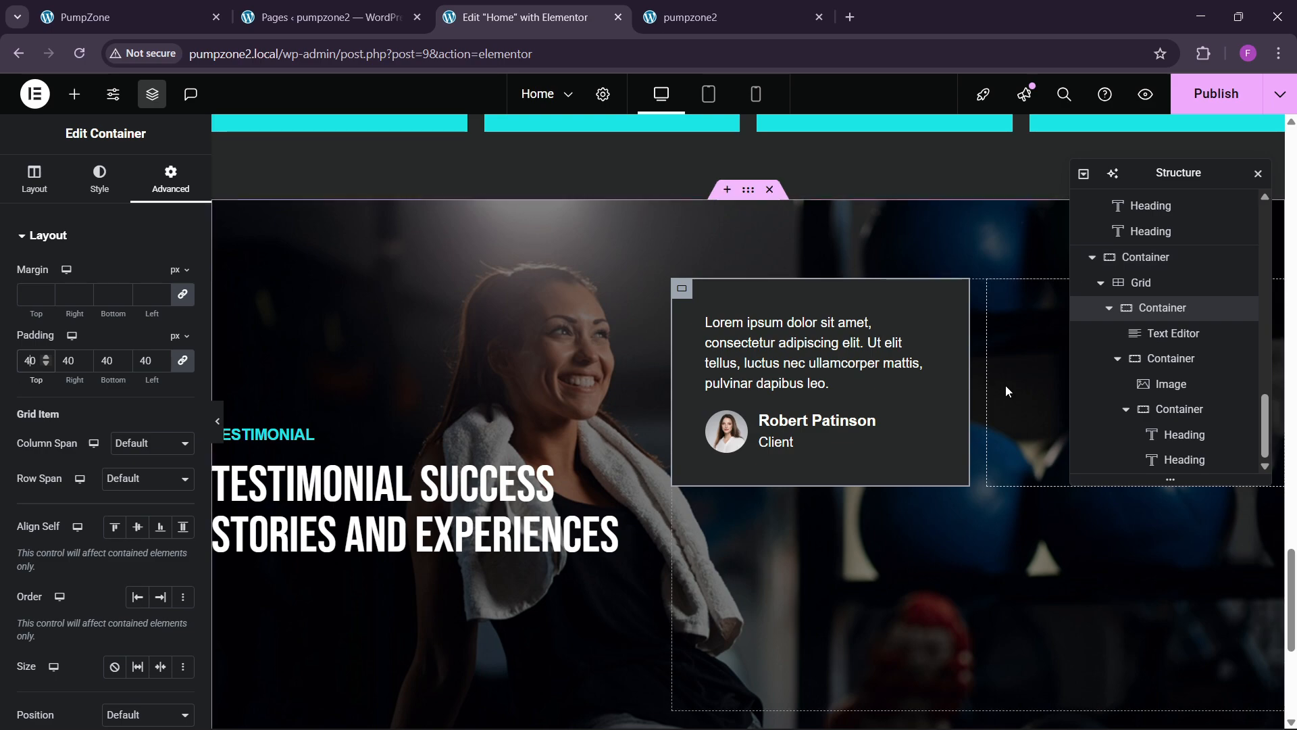
pyautogui.scroll(2, 1142, 433)
# Step: Paste and duplicate the card until all four grid cells hold testimonial cards
pyautogui.rightClick(1159, 465)
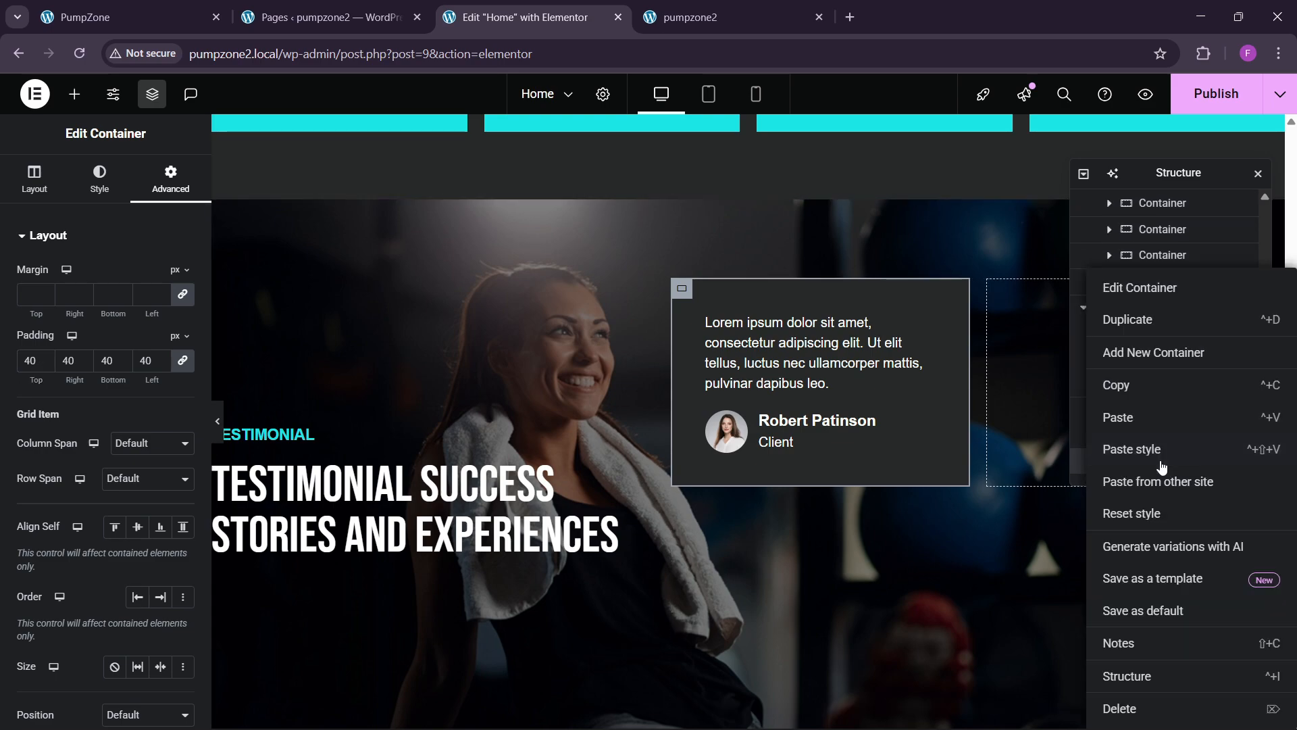
pyautogui.click(1127, 415)
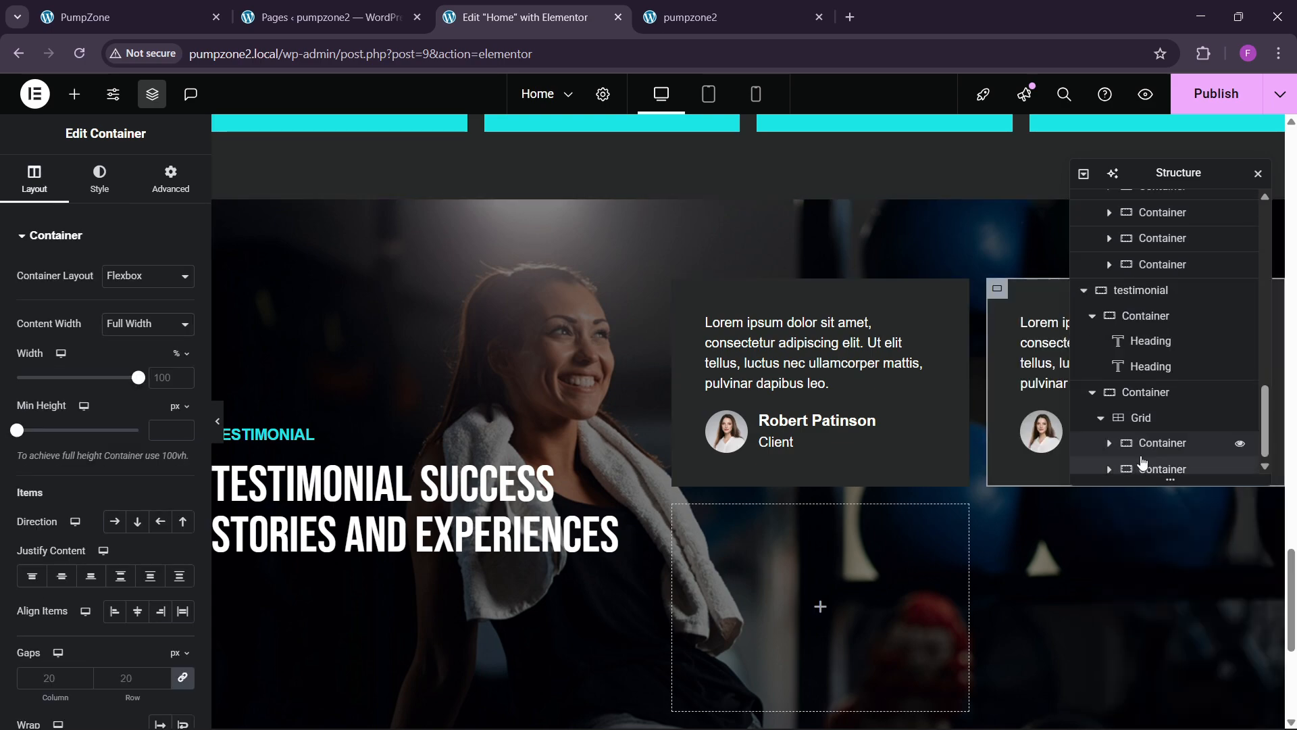
pyautogui.rightClick(1158, 468)
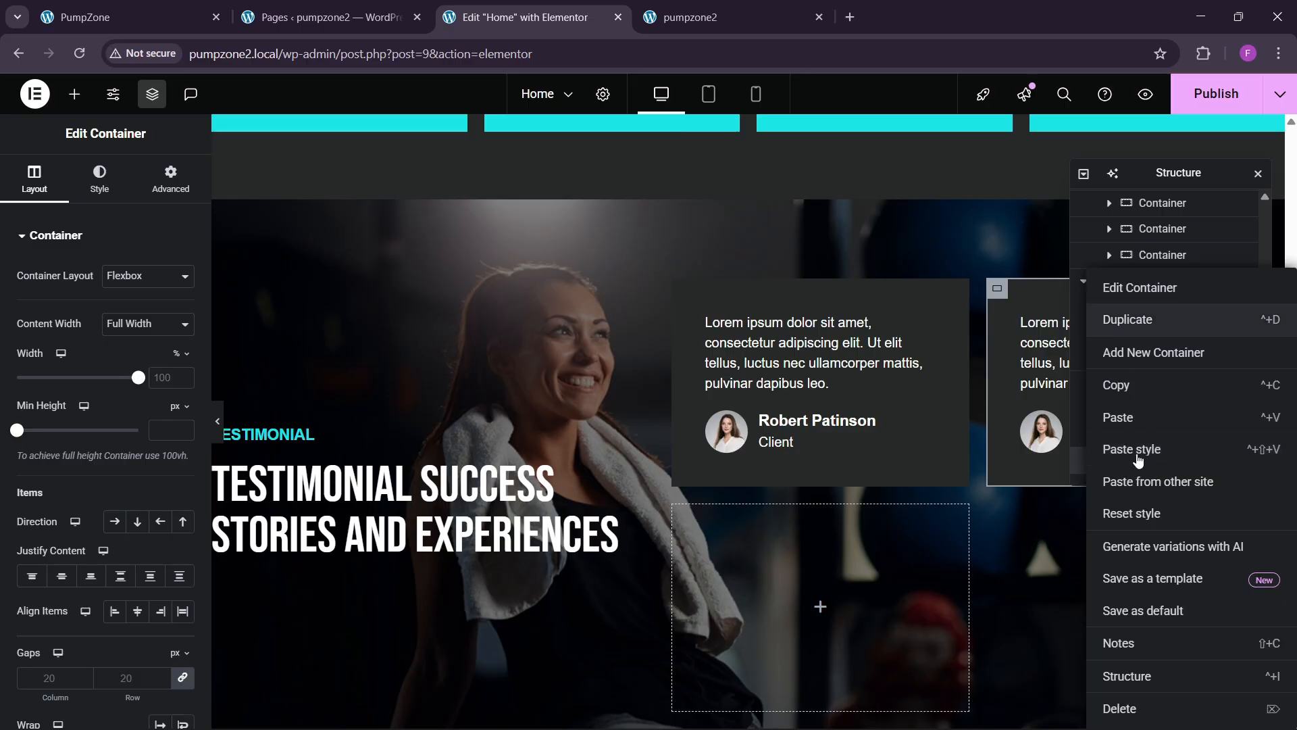
pyautogui.click(1147, 458)
pyautogui.rightClick(1150, 460)
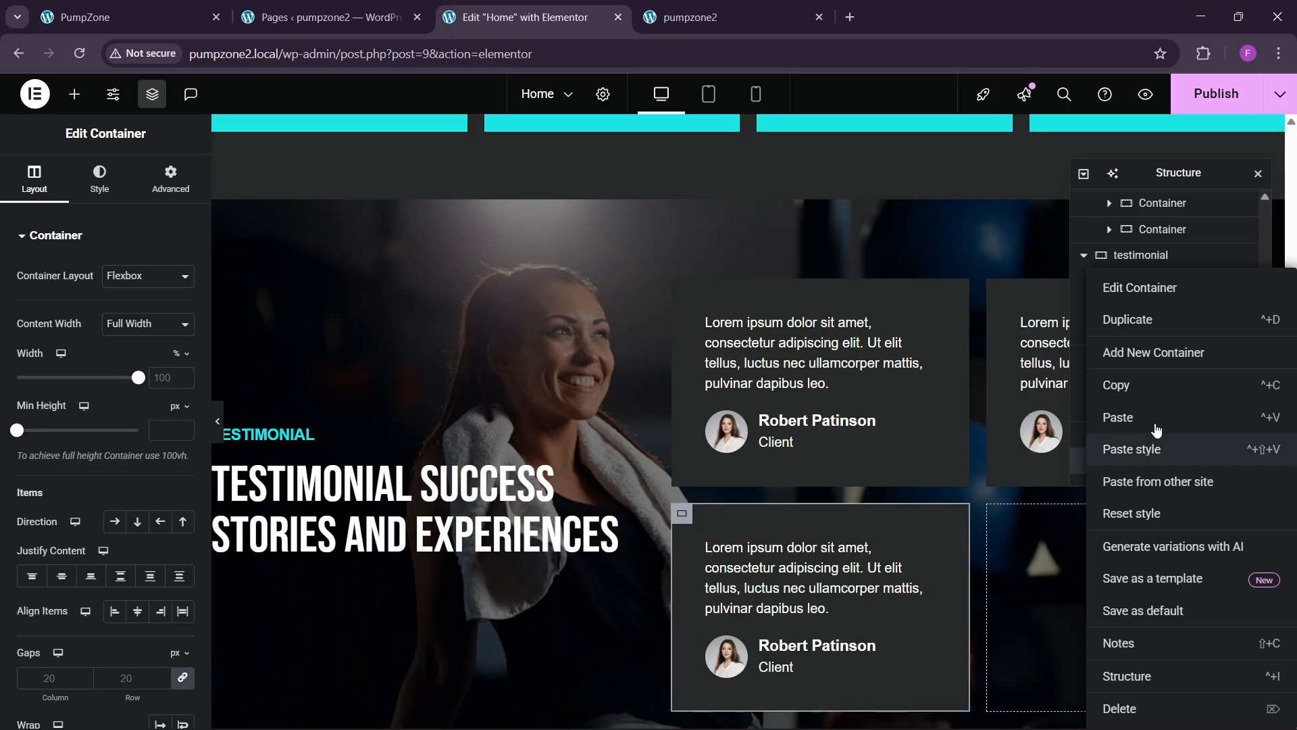
pyautogui.click(1138, 319)
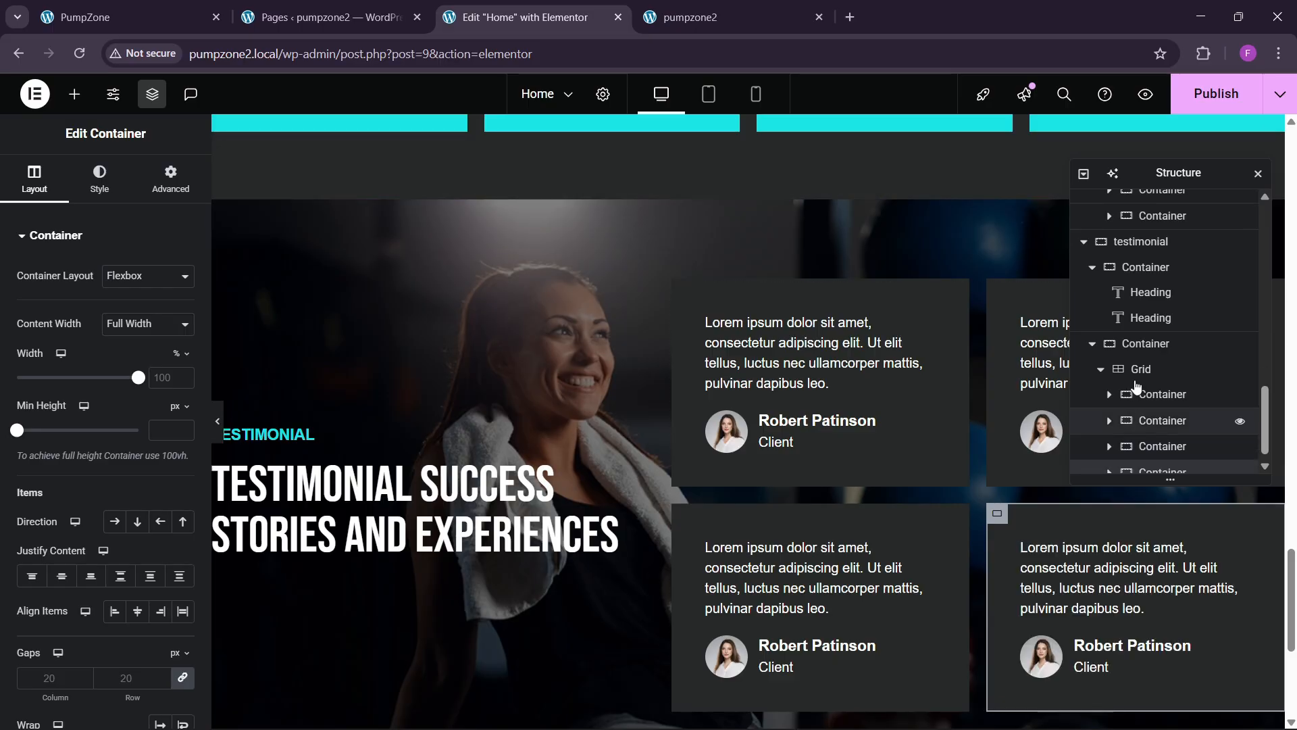
pyautogui.scroll(-1, 1142, 399)
# Step: Set the testimonial grid's gap between cards to 30 px
pyautogui.click(1140, 356)
pyautogui.click(33, 179)
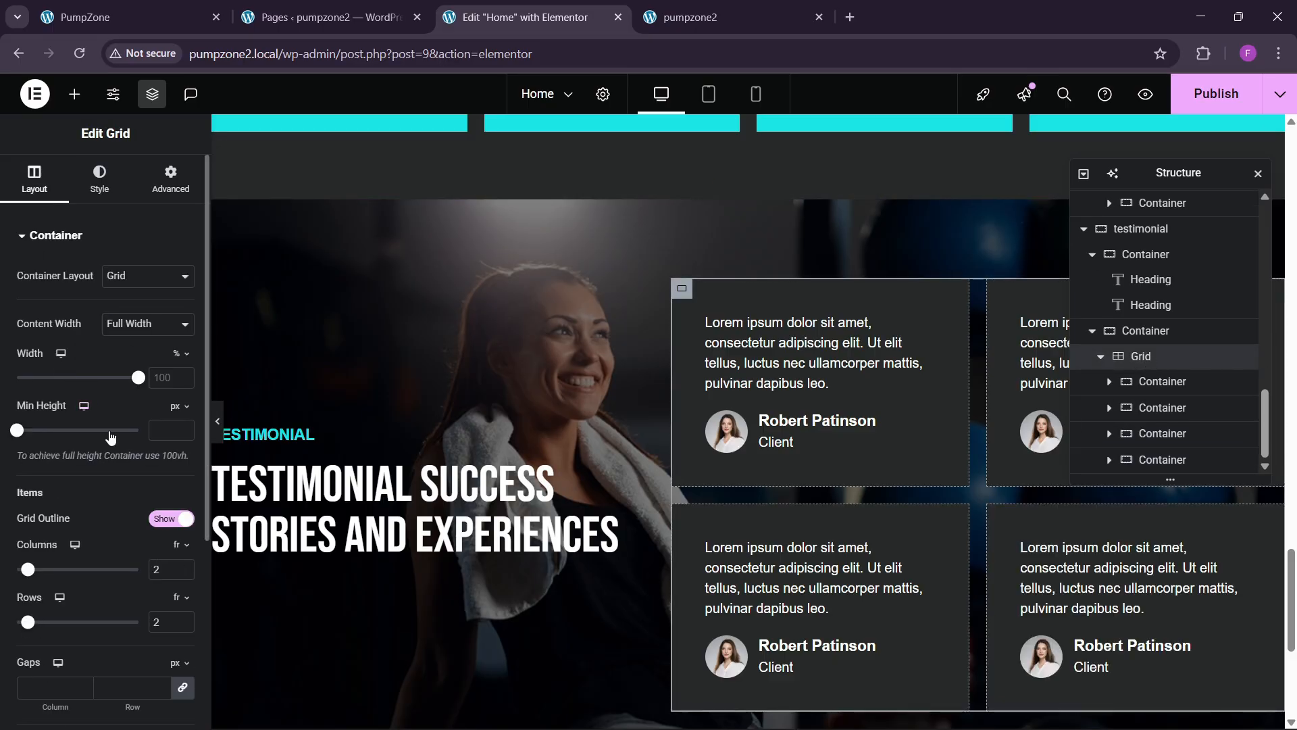
pyautogui.scroll(-3, 150, 478)
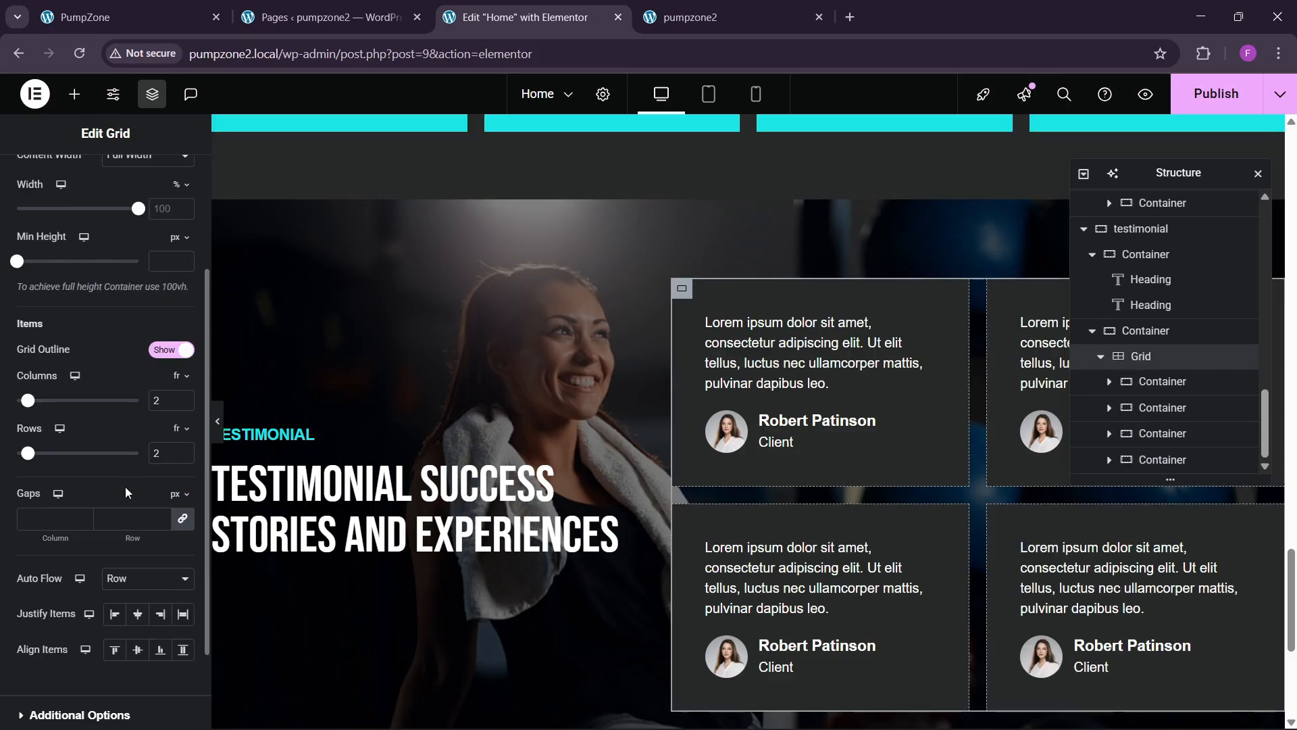
pyautogui.click(123, 521)
pyautogui.write('30')
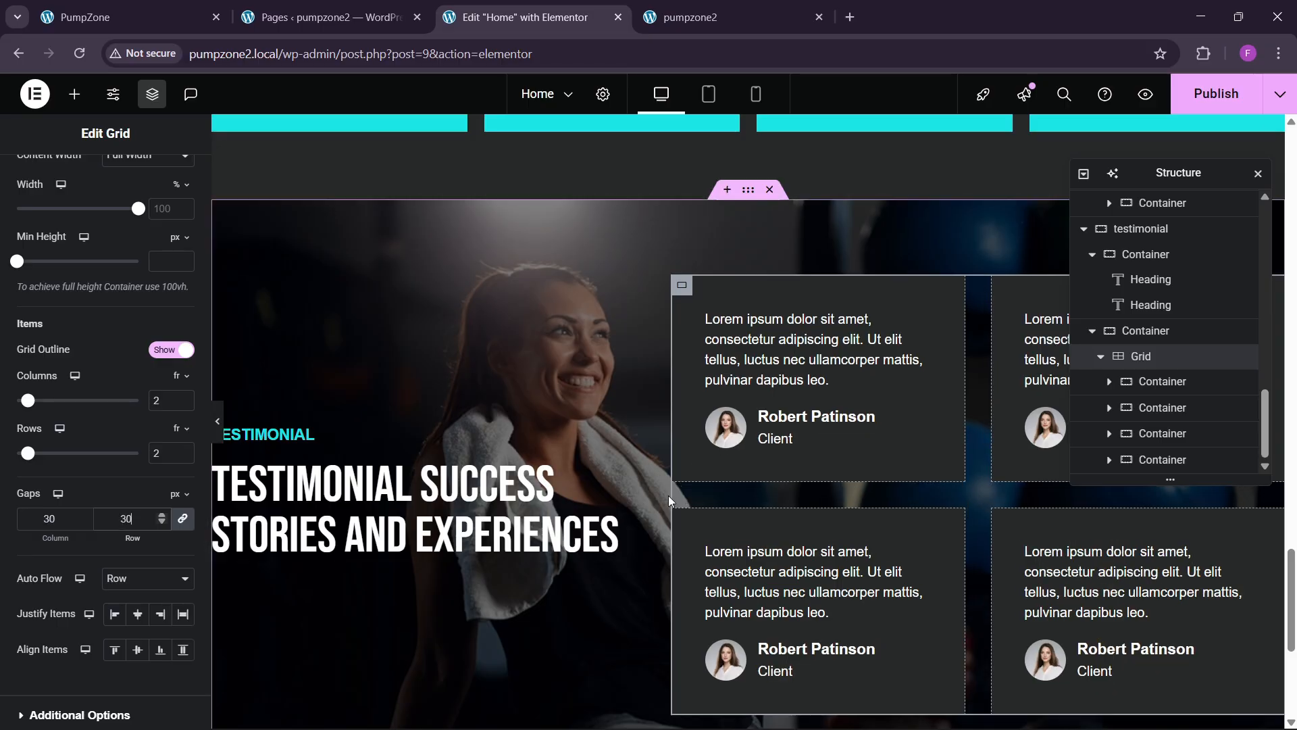
pyautogui.scroll(1, 668, 496)
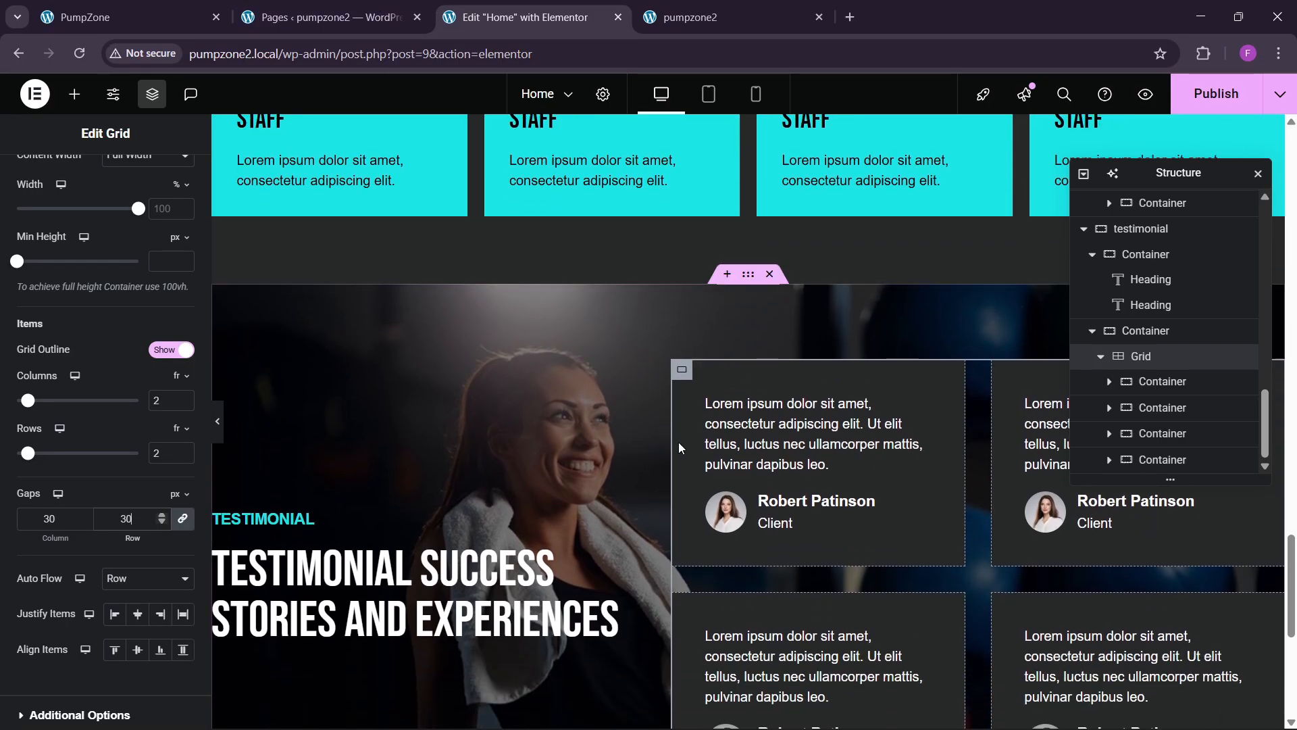
# Step: Make the testimonial section's background image attachment Fixed
pyautogui.click(751, 286)
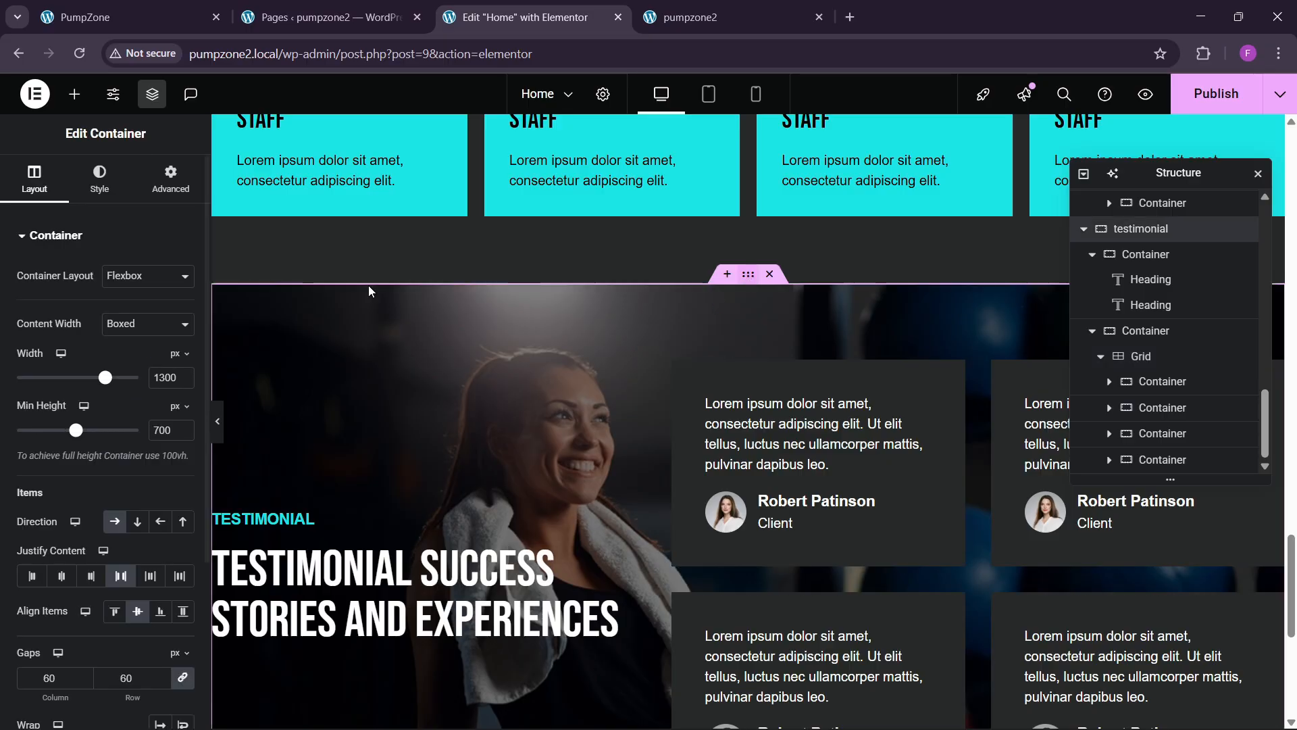
pyautogui.click(170, 179)
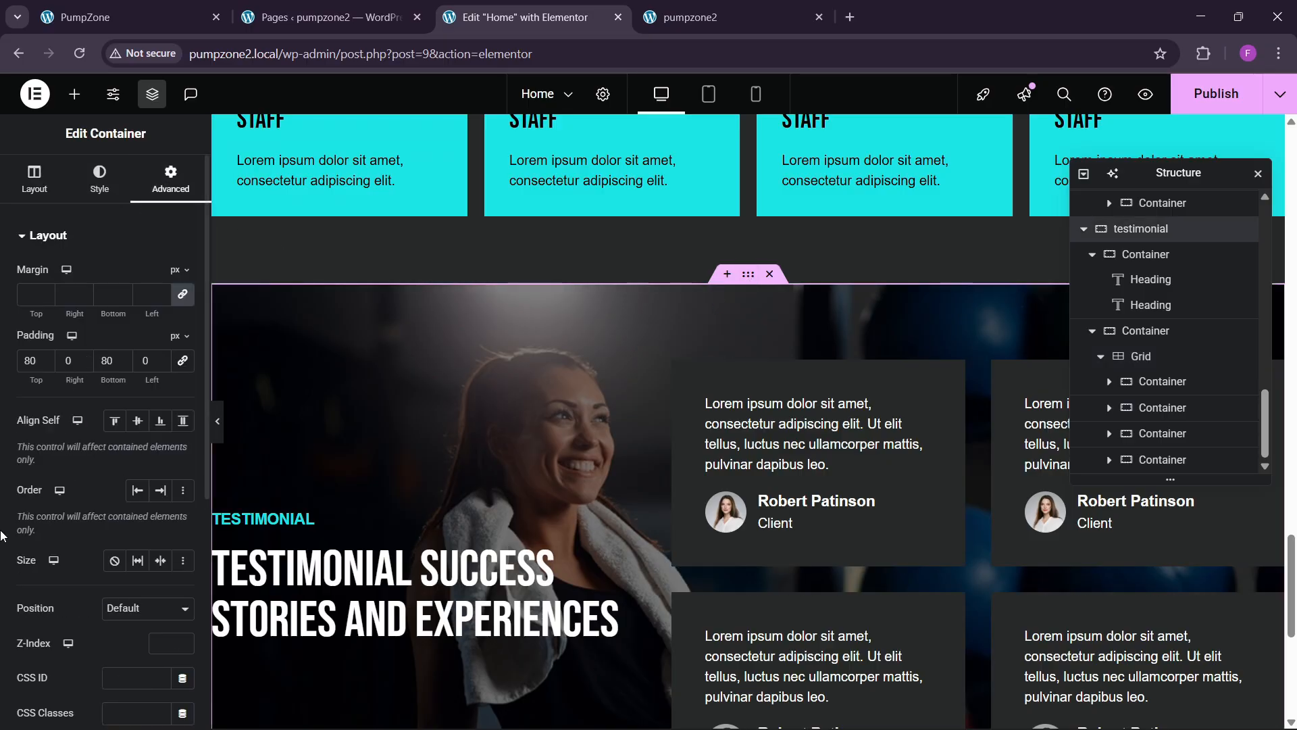
pyautogui.scroll(-4, 23, 517)
pyautogui.scroll(-1, 57, 534)
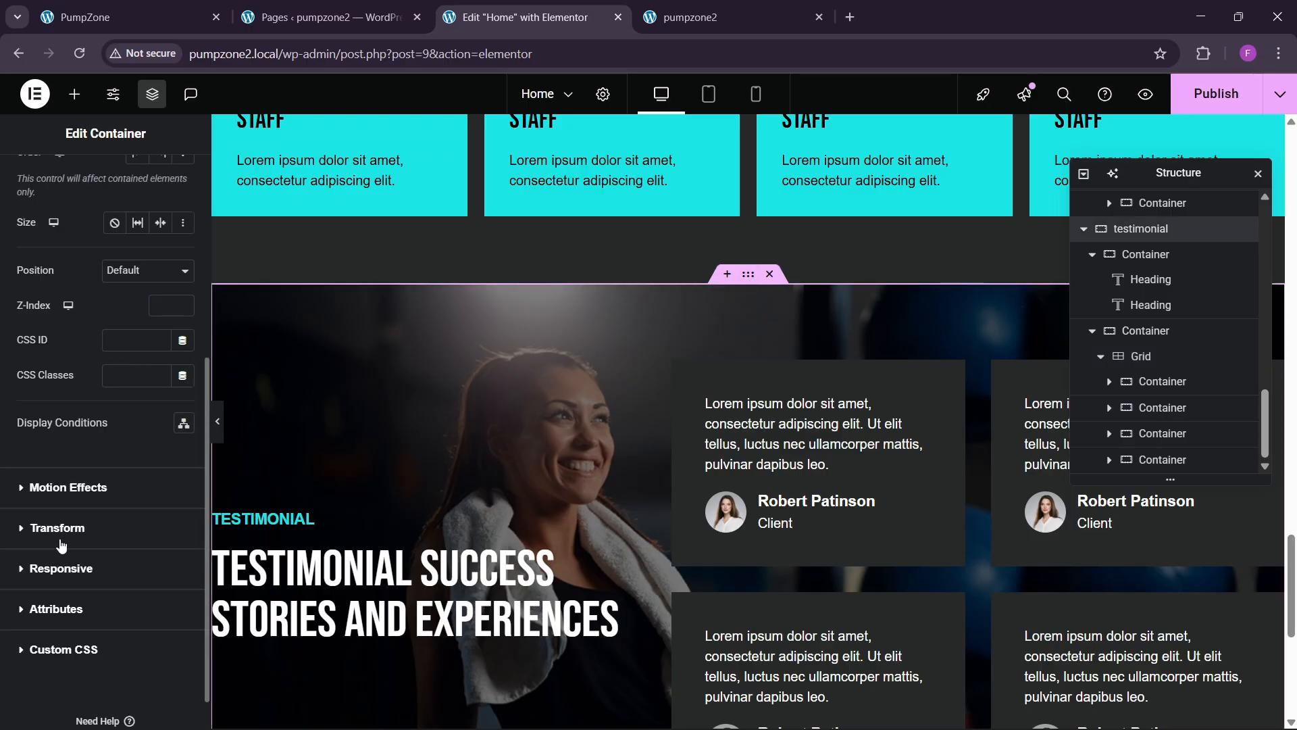
pyautogui.scroll(5, 71, 504)
pyautogui.click(111, 196)
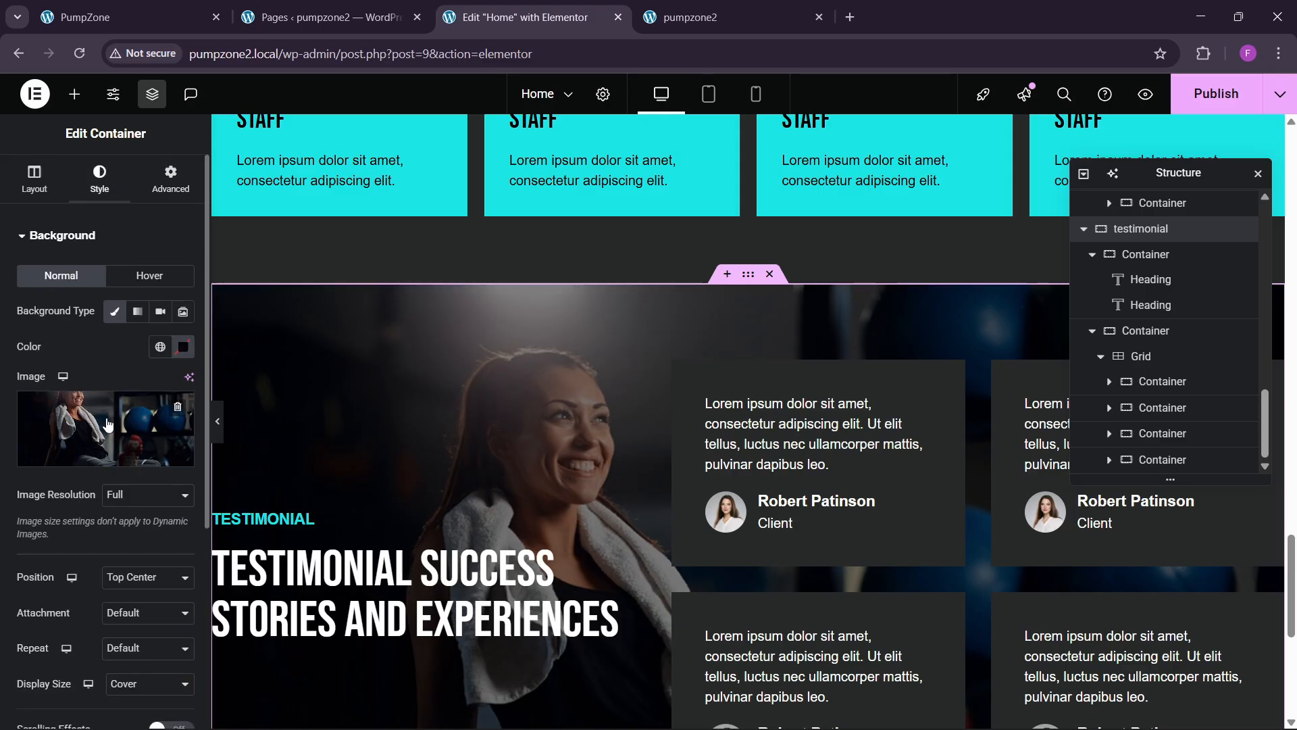
pyautogui.scroll(-1, 84, 516)
pyautogui.click(118, 533)
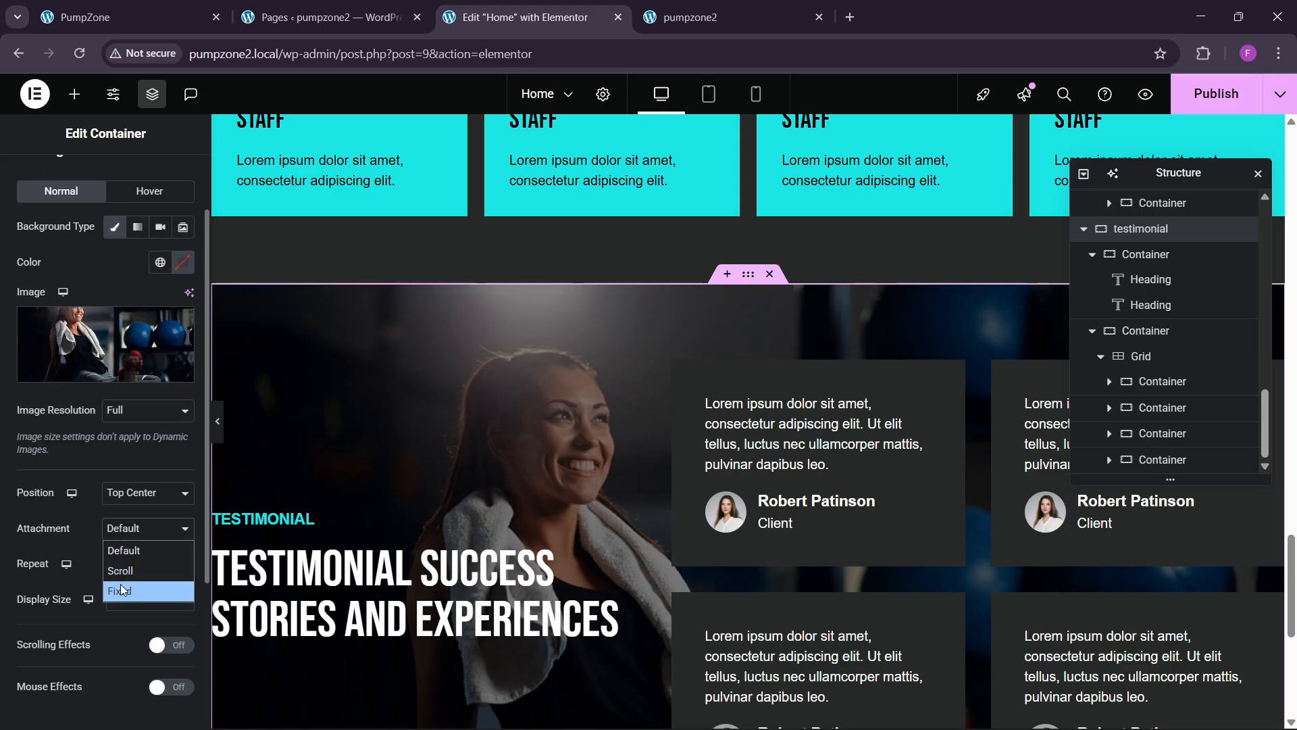
pyautogui.click(120, 583)
pyautogui.scroll(-2, 641, 481)
pyautogui.scroll(4, 655, 504)
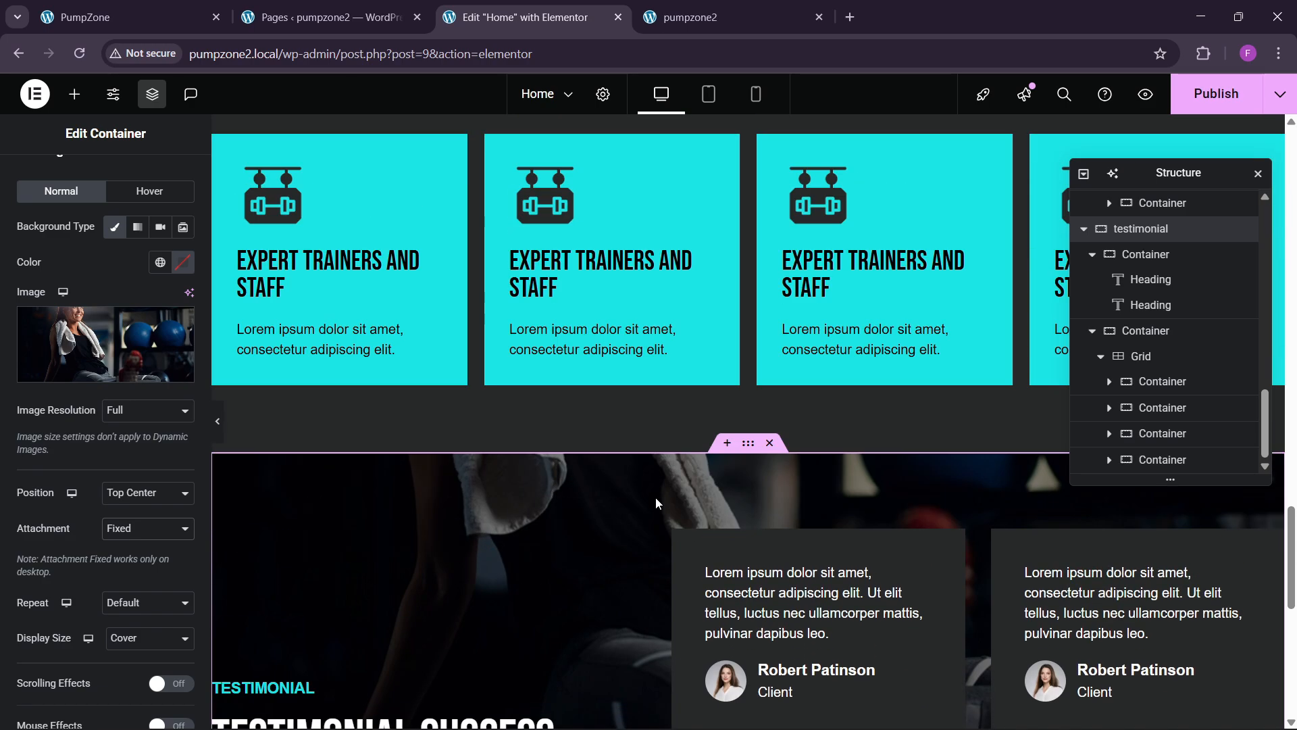
pyautogui.scroll(-4, 655, 506)
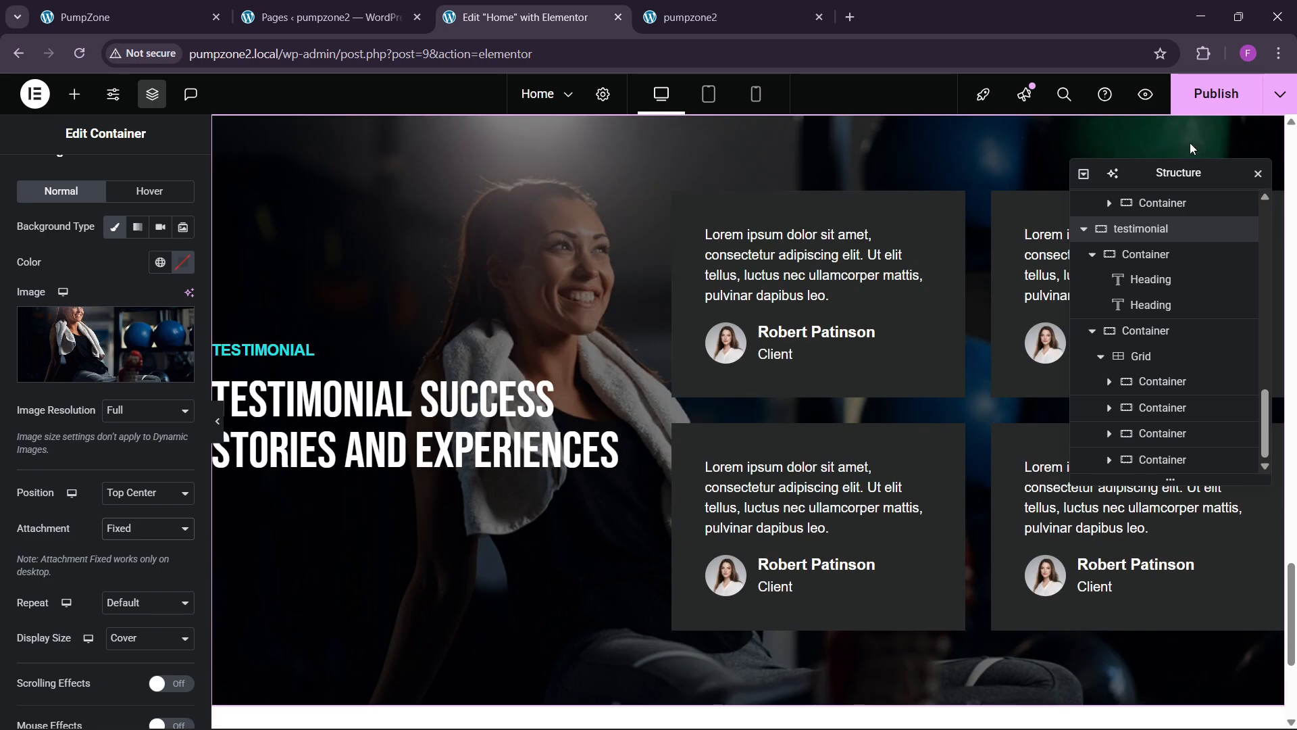
# Step: Publish the page, then delete the heading's first line, leaving 'Success Stories and Experiences'
pyautogui.click(1213, 93)
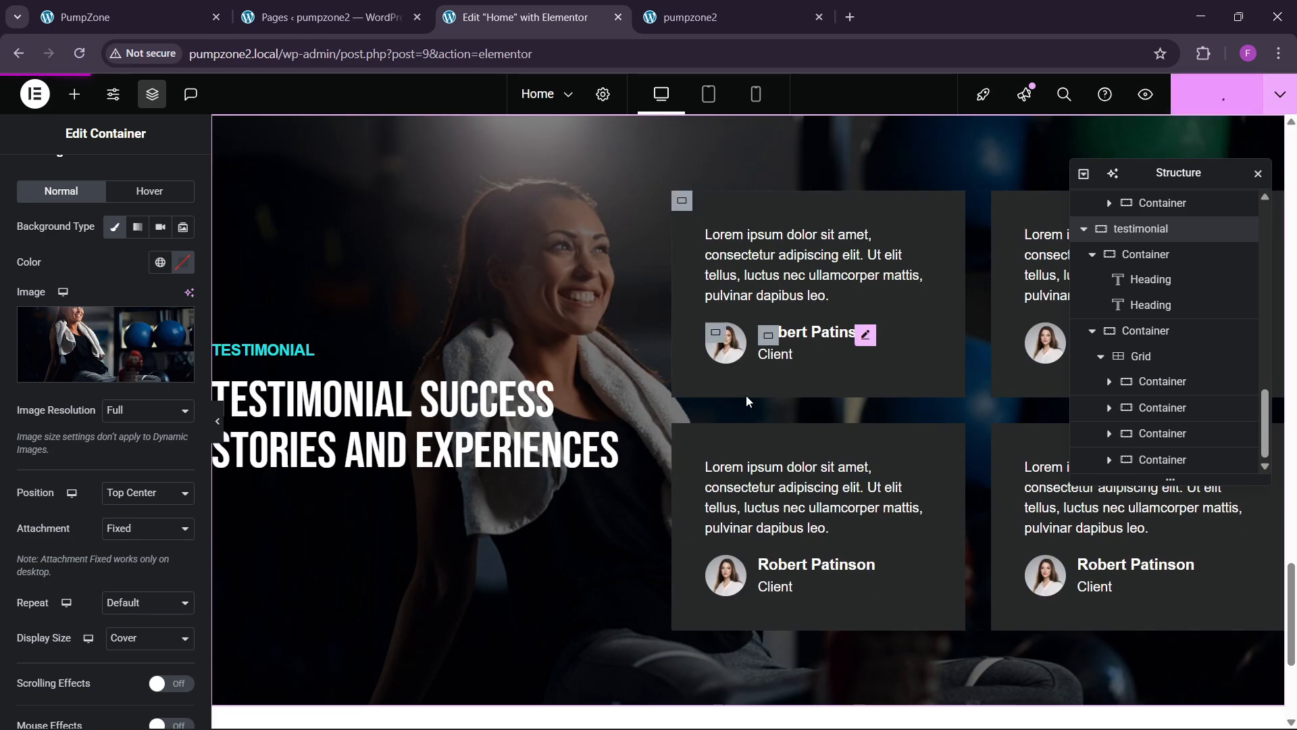
pyautogui.click(89, 5)
pyautogui.click(534, 8)
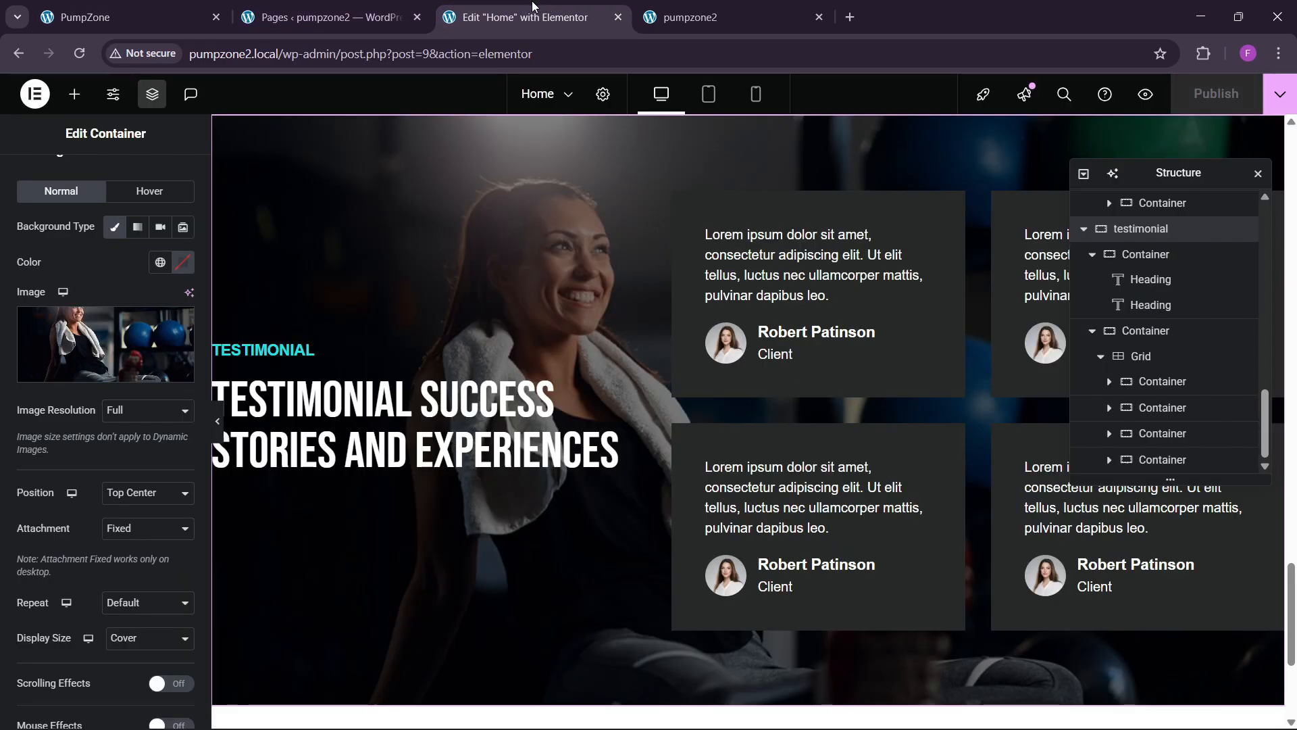
pyautogui.click(426, 436)
pyautogui.click(41, 186)
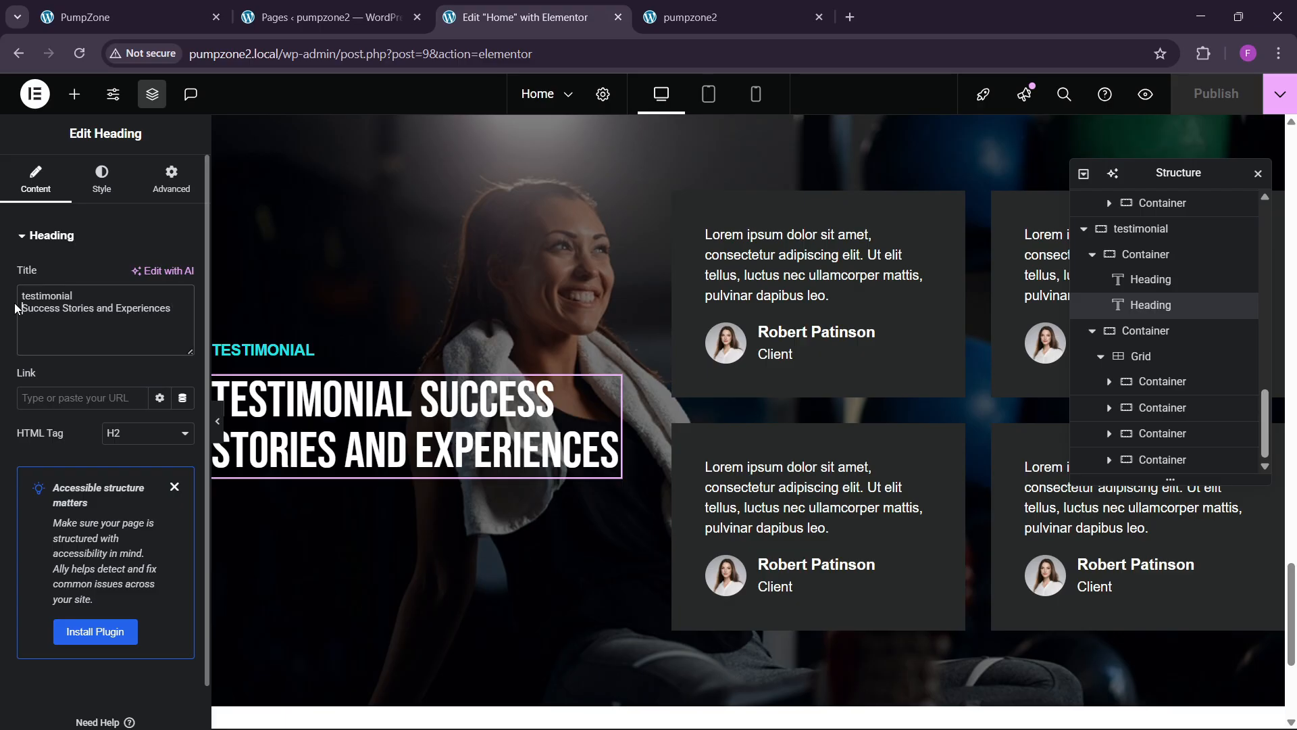
pyautogui.press('BackSpace')
pyautogui.press('BackSpace')
pyautogui.press('BackSpace')
pyautogui.press('BackSpace')
pyautogui.press('BackSpace')
pyautogui.press('BackSpace')
pyautogui.press('BackSpace')
pyautogui.press('BackSpace')
pyautogui.press('BackSpace')
pyautogui.press('BackSpace')
pyautogui.press('BackSpace')
pyautogui.press('BackSpace')
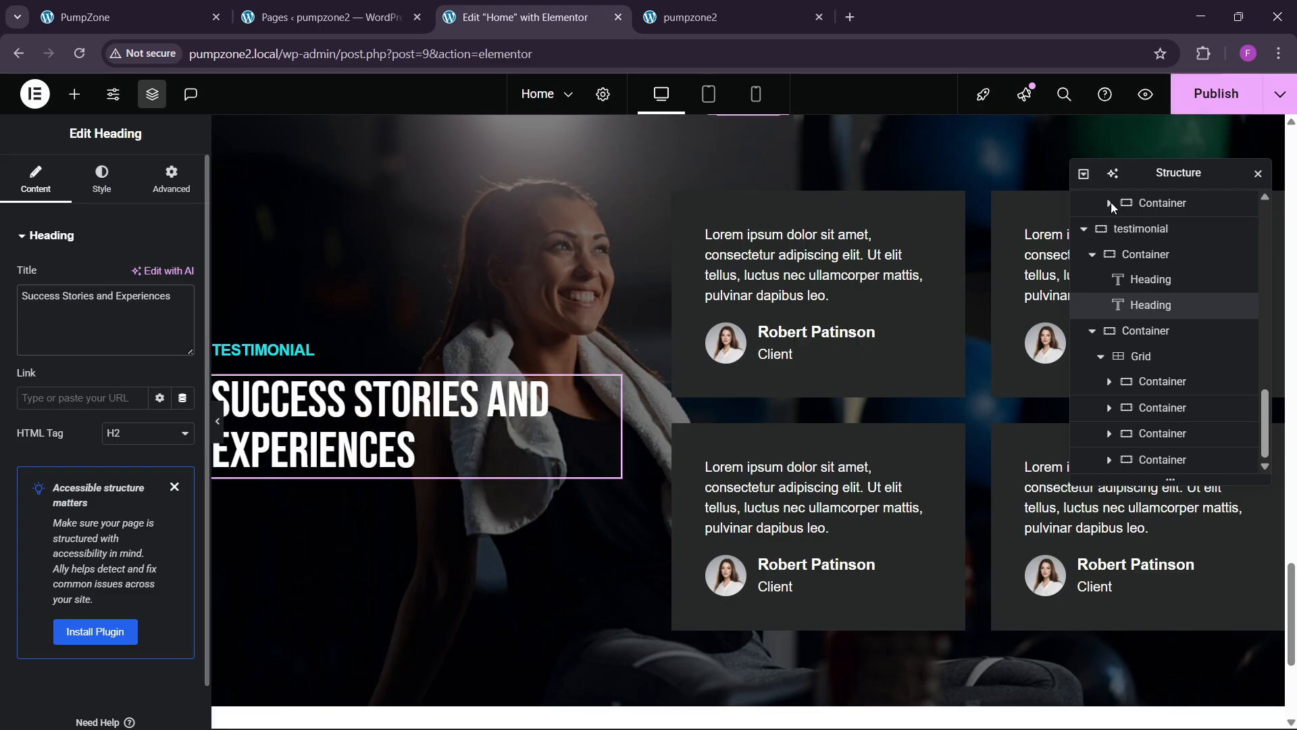
# Step: Publish the heading change and reload the live pumpzone2 site to review it
pyautogui.click(1216, 94)
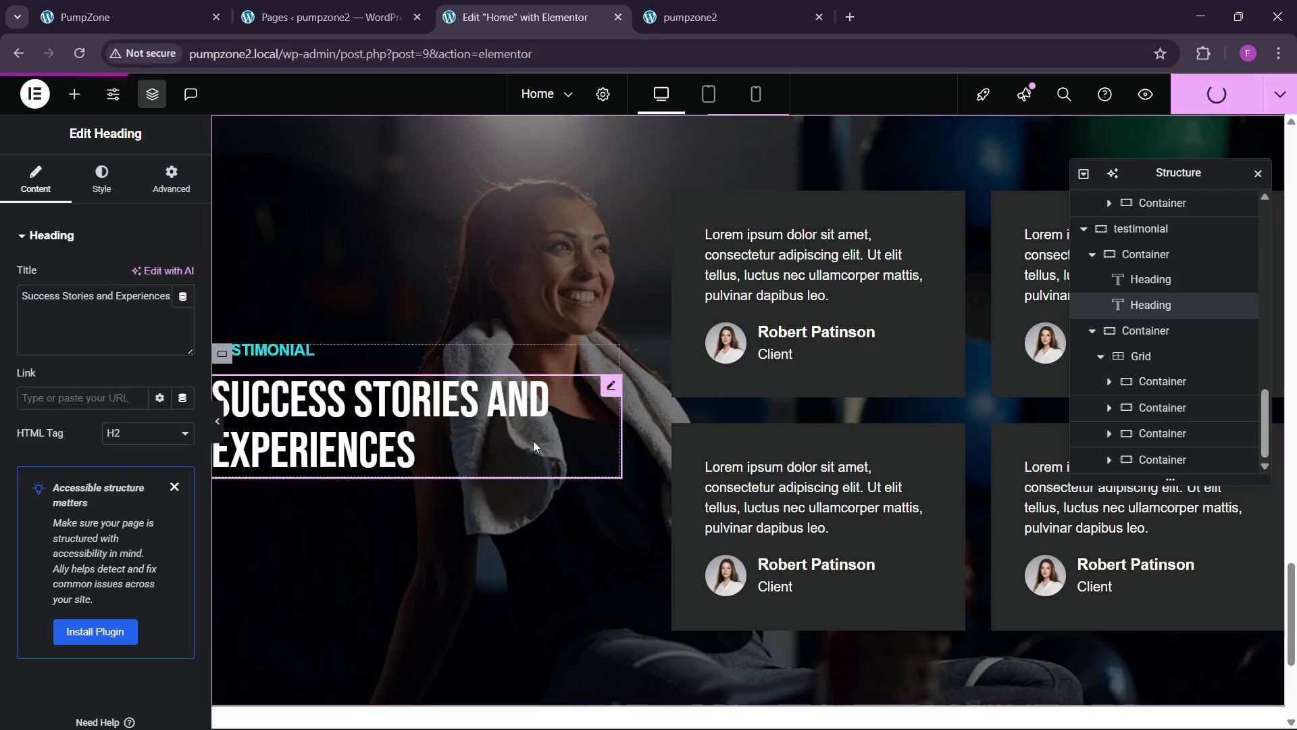
pyautogui.click(658, 12)
pyautogui.click(302, 60)
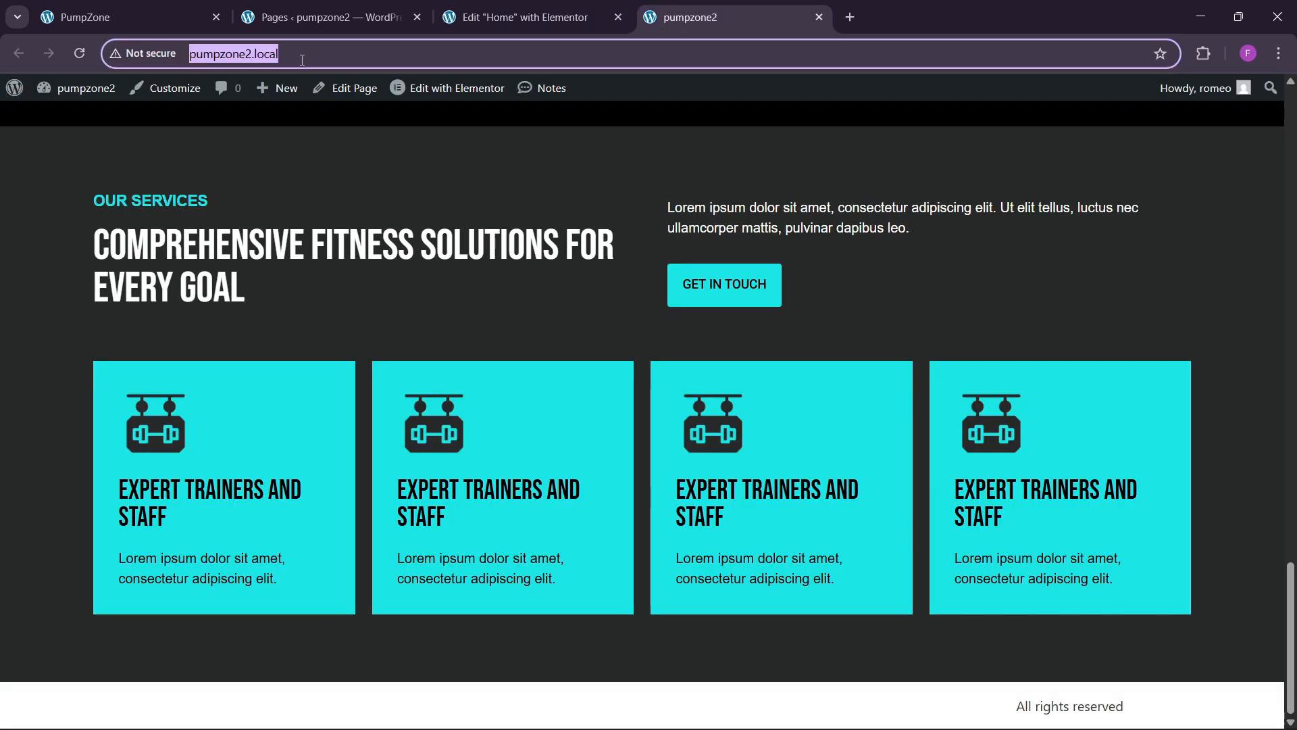
pyautogui.press('Return')
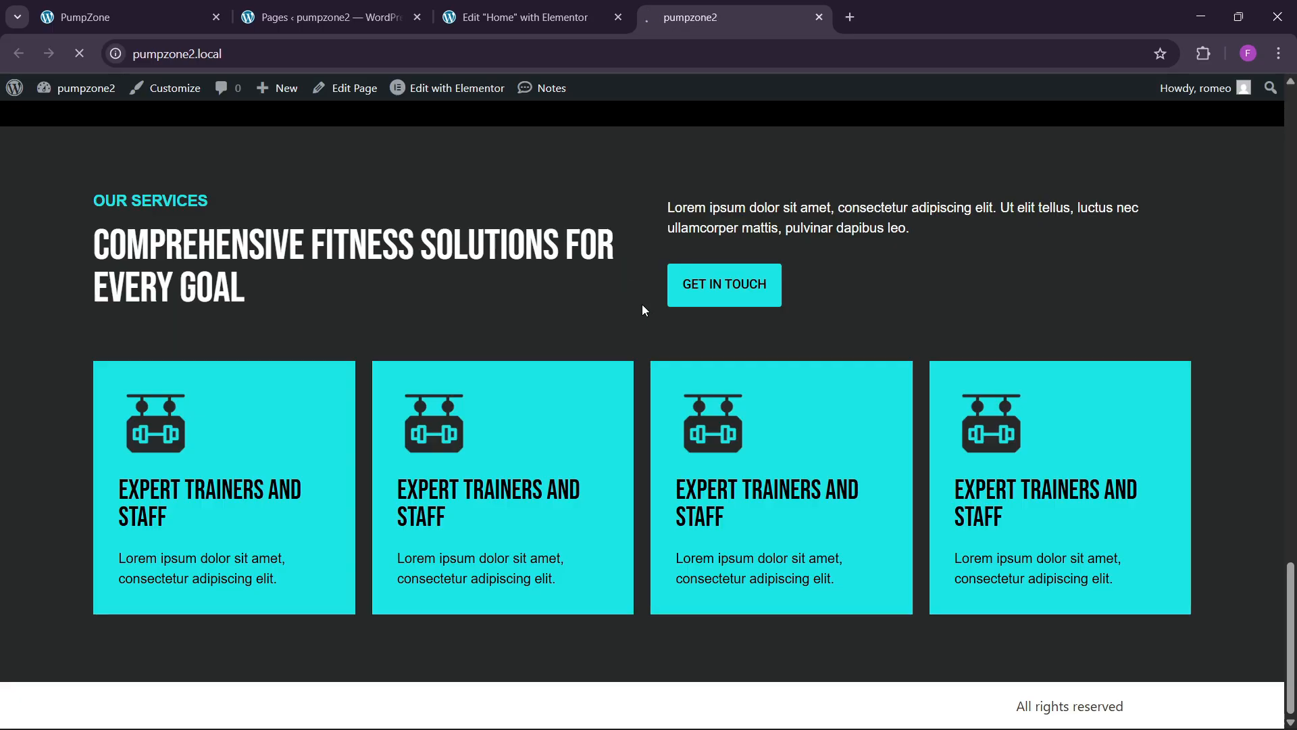
pyautogui.scroll(-10, 608, 318)
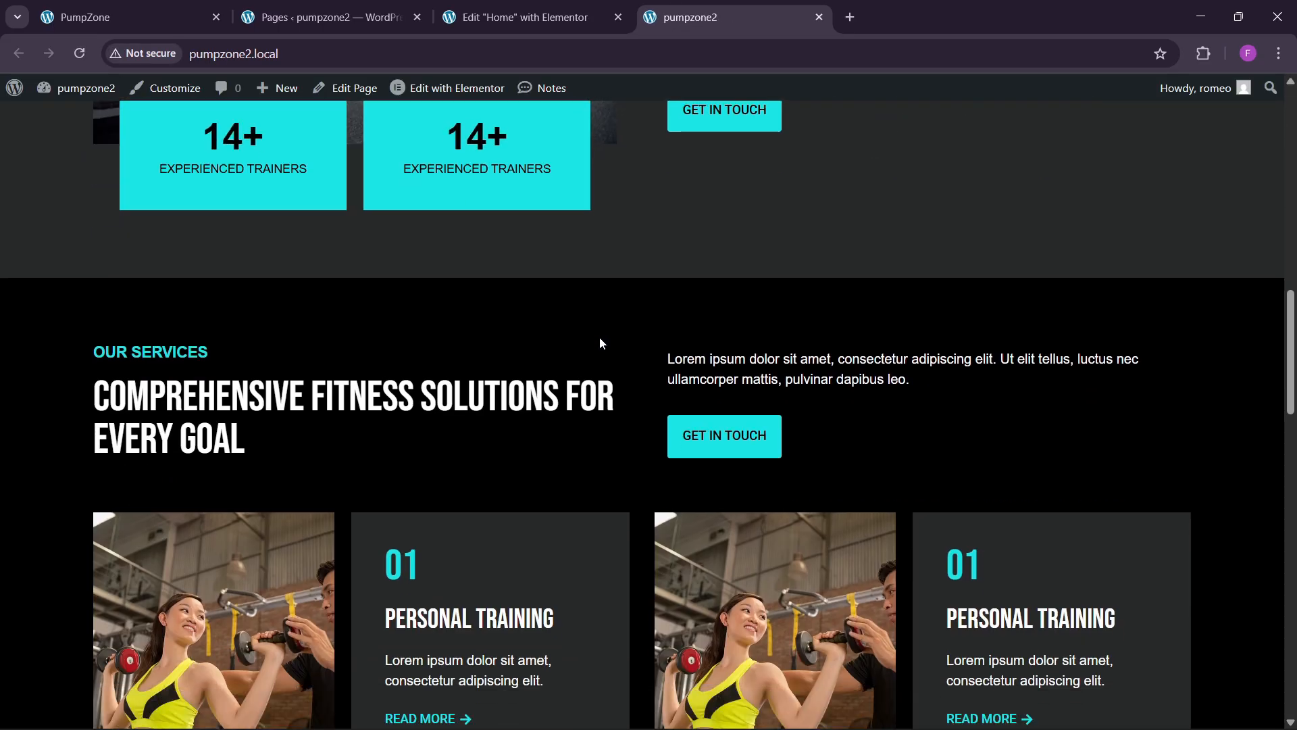
pyautogui.scroll(-20, 597, 348)
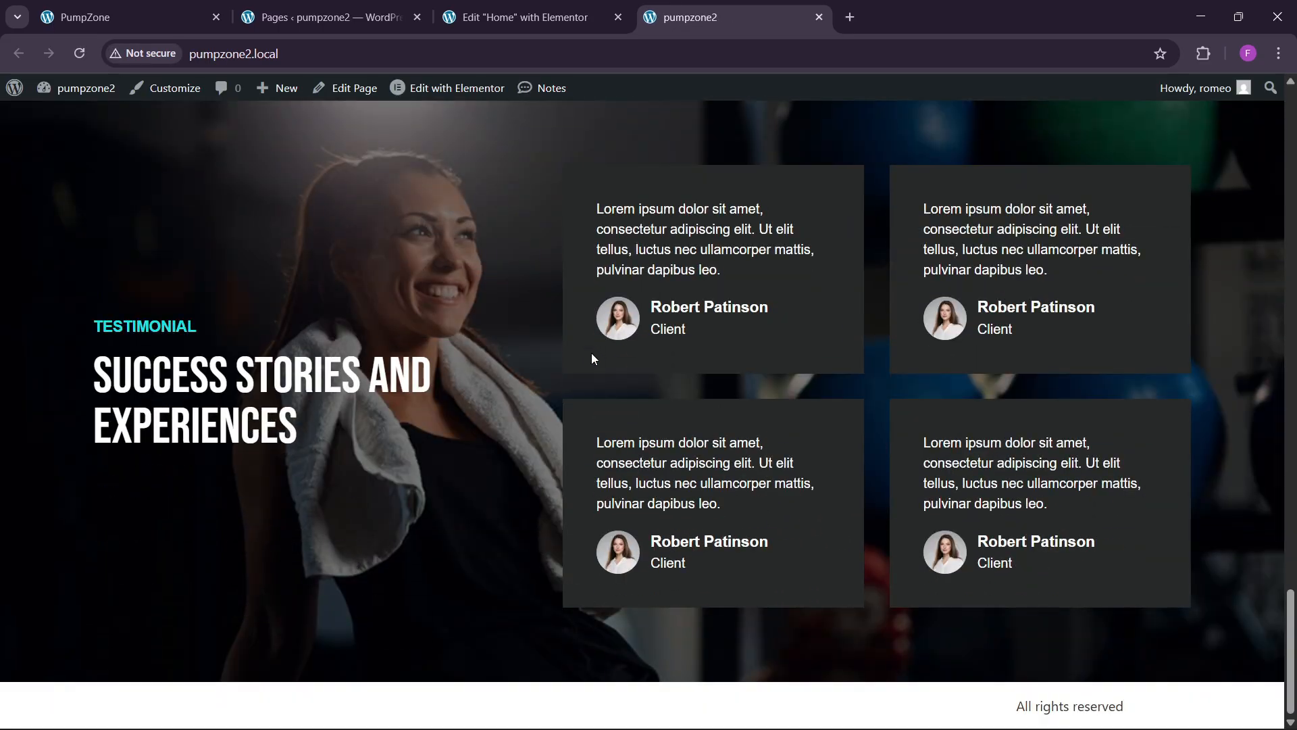
pyautogui.scroll(10, 591, 353)
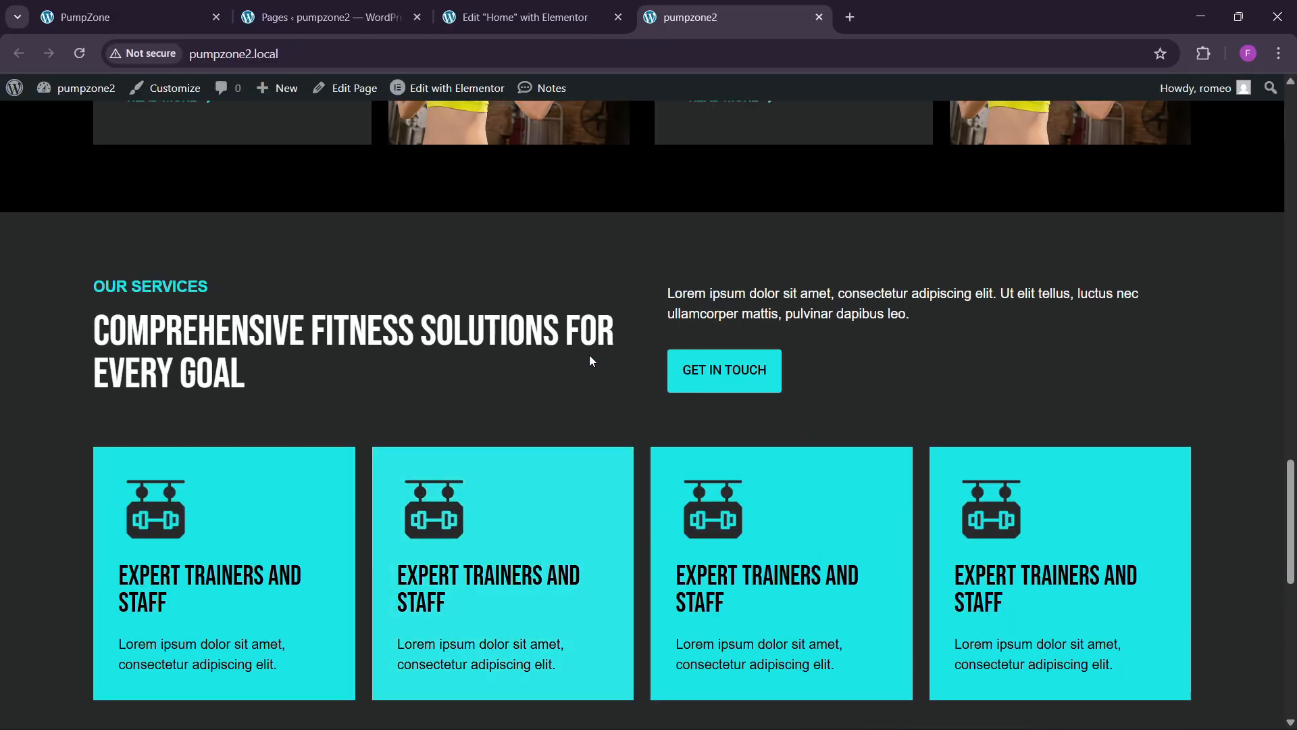
pyautogui.scroll(10, 589, 355)
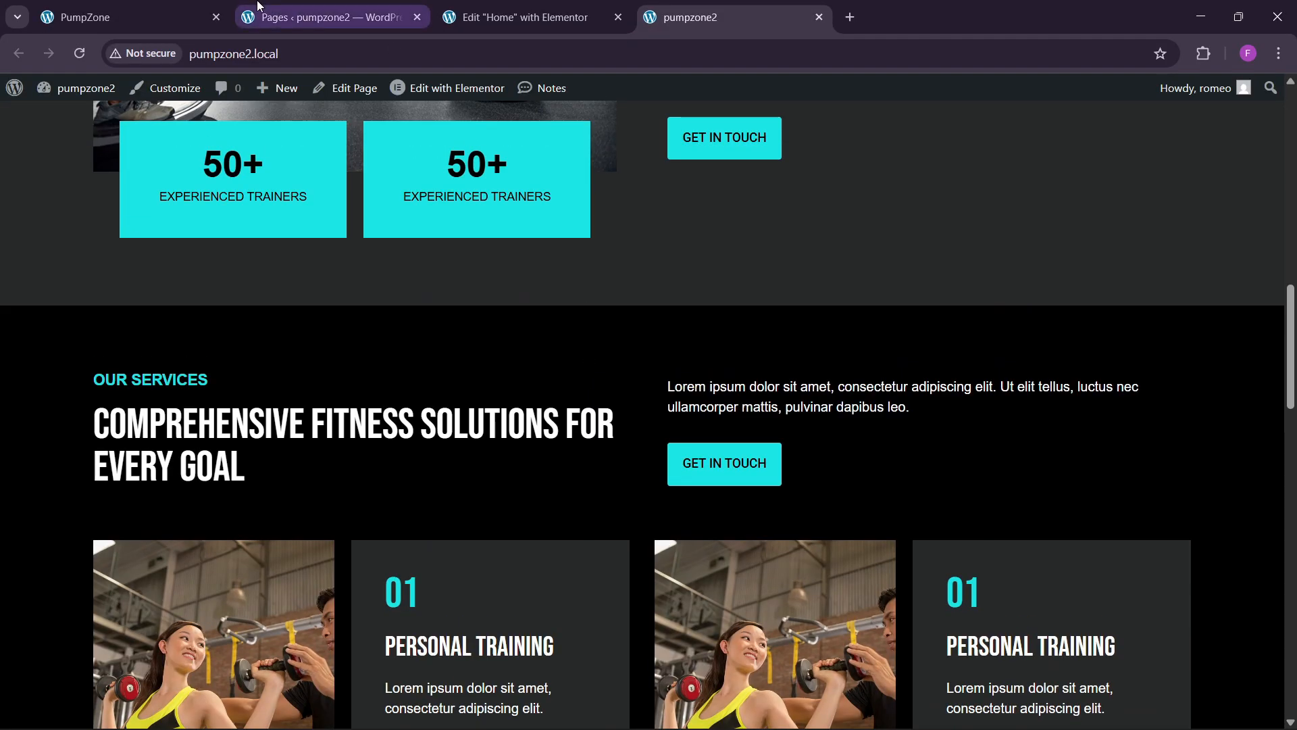
# Step: Scroll through the original PumpZone trainers section, then return to the Home page editor
pyautogui.click(135, 17)
pyautogui.scroll(-6, 605, 523)
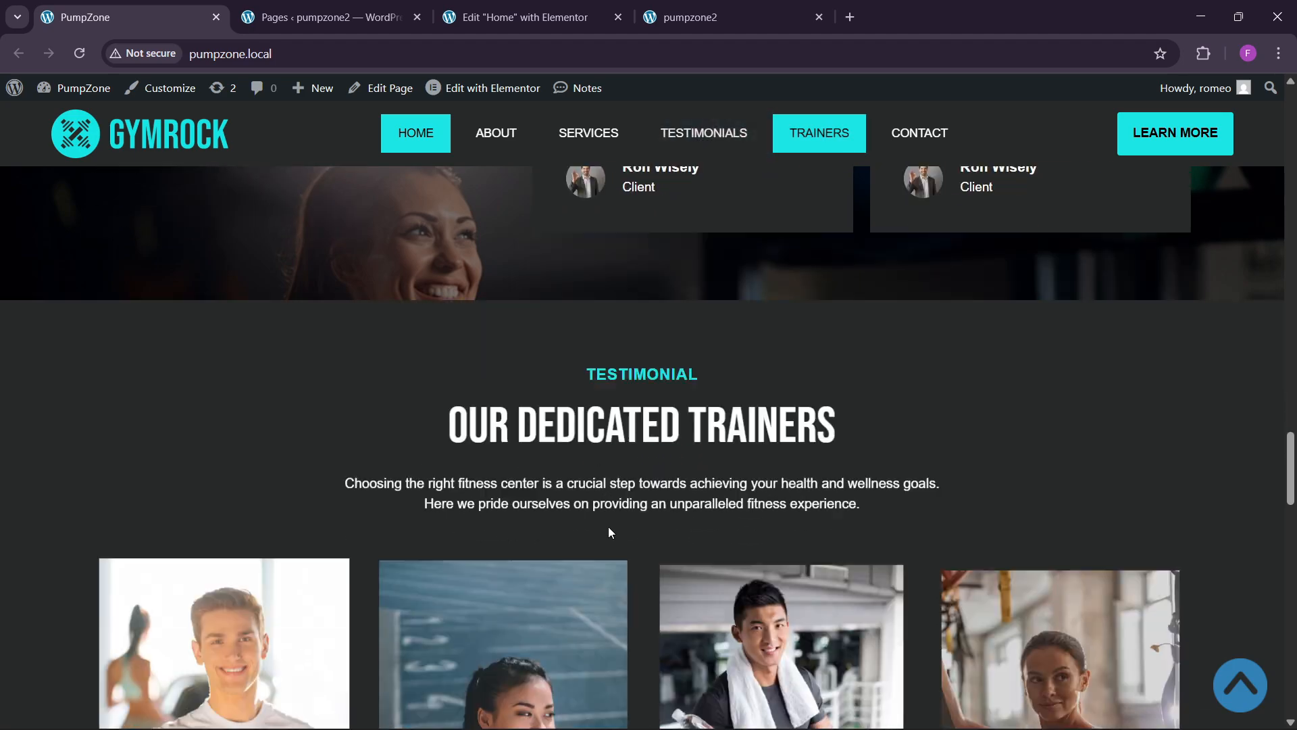
pyautogui.scroll(-10, 609, 527)
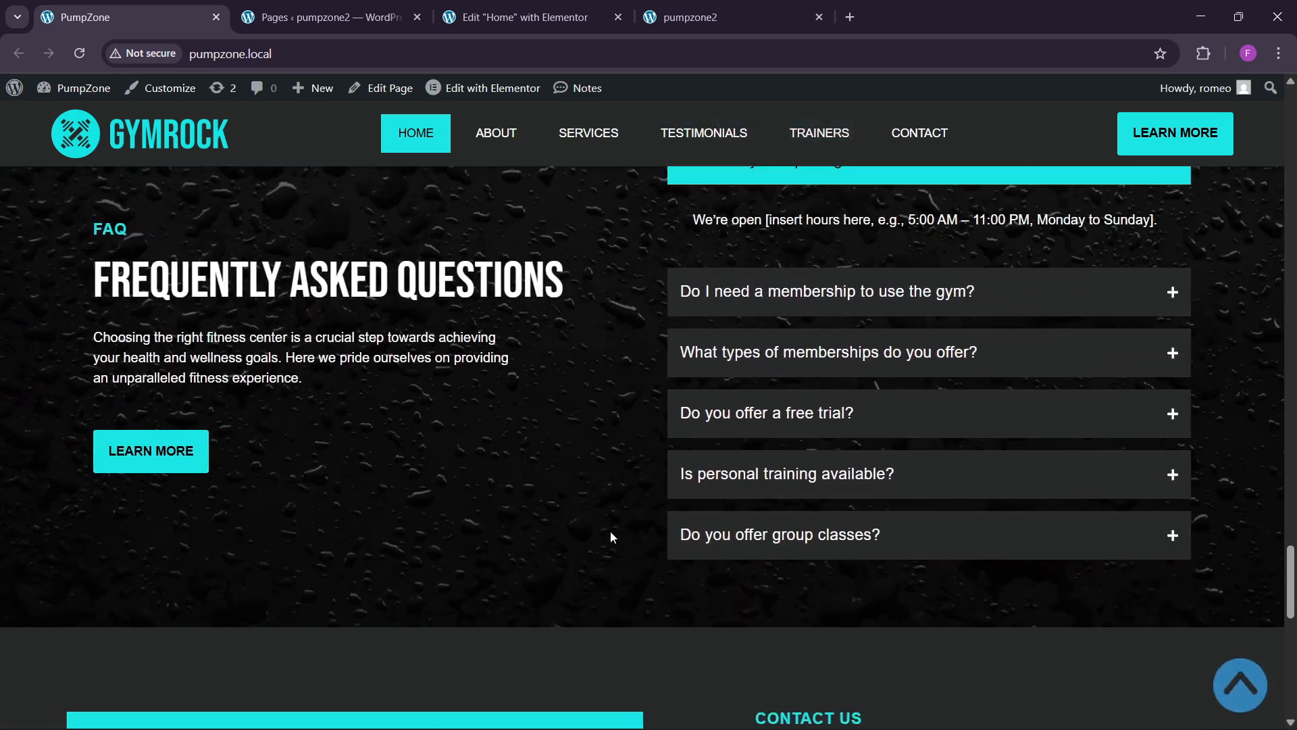
pyautogui.scroll(10, 610, 531)
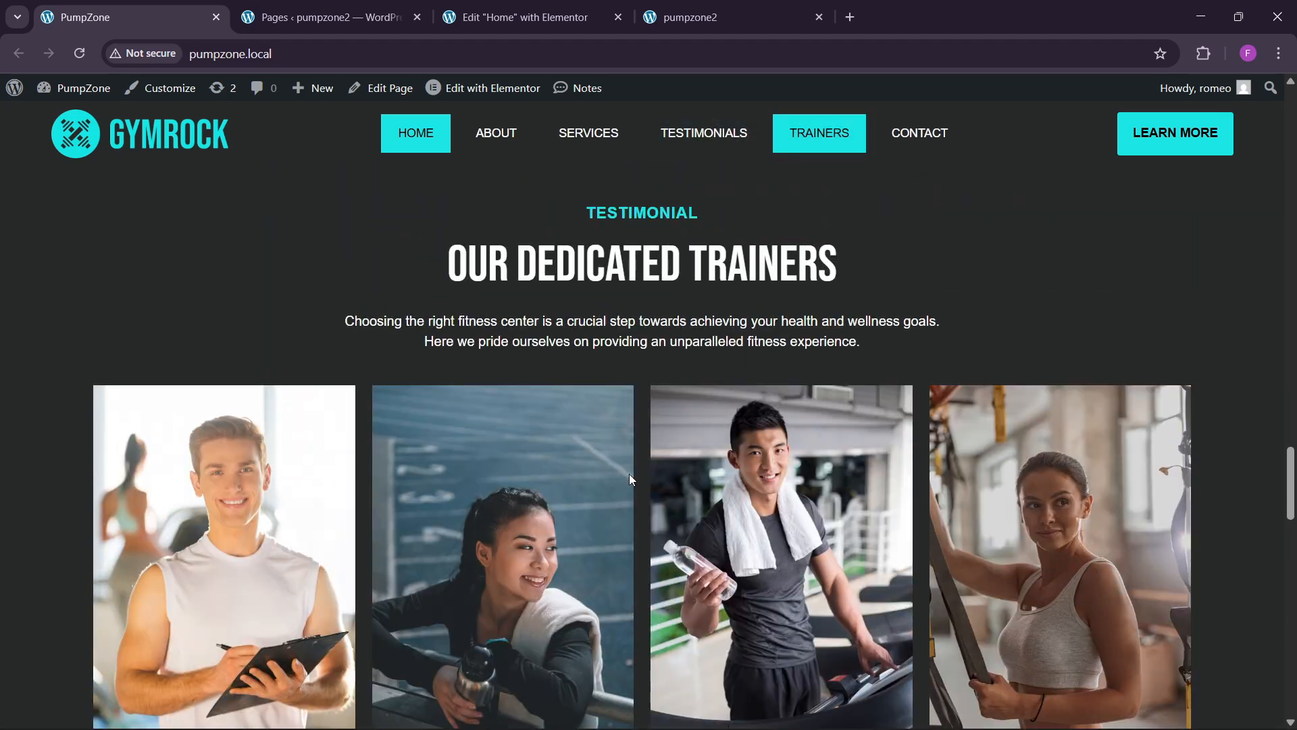
pyautogui.scroll(-3, 629, 473)
pyautogui.click(527, 17)
# Step: Add a single-column flexbox section at the page bottom with 80 px padding
pyautogui.scroll(-3, 703, 561)
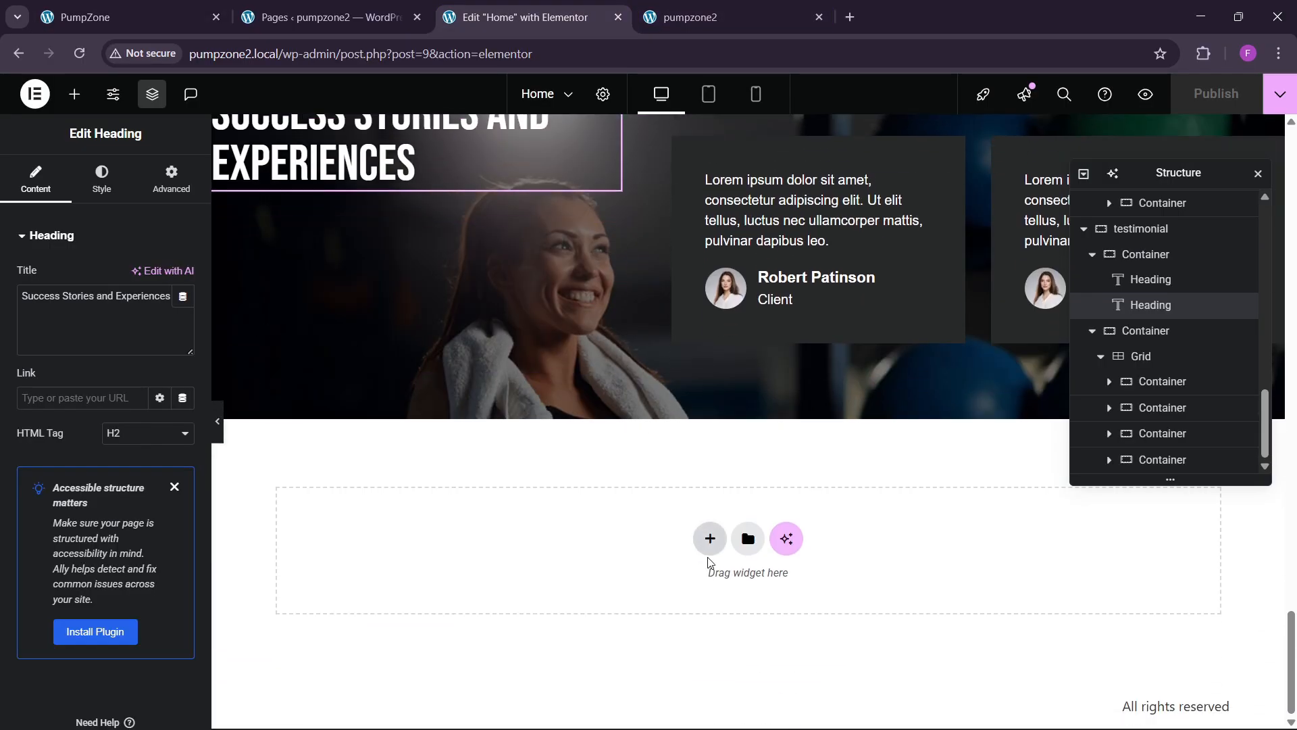
pyautogui.click(709, 538)
pyautogui.click(696, 594)
pyautogui.click(524, 582)
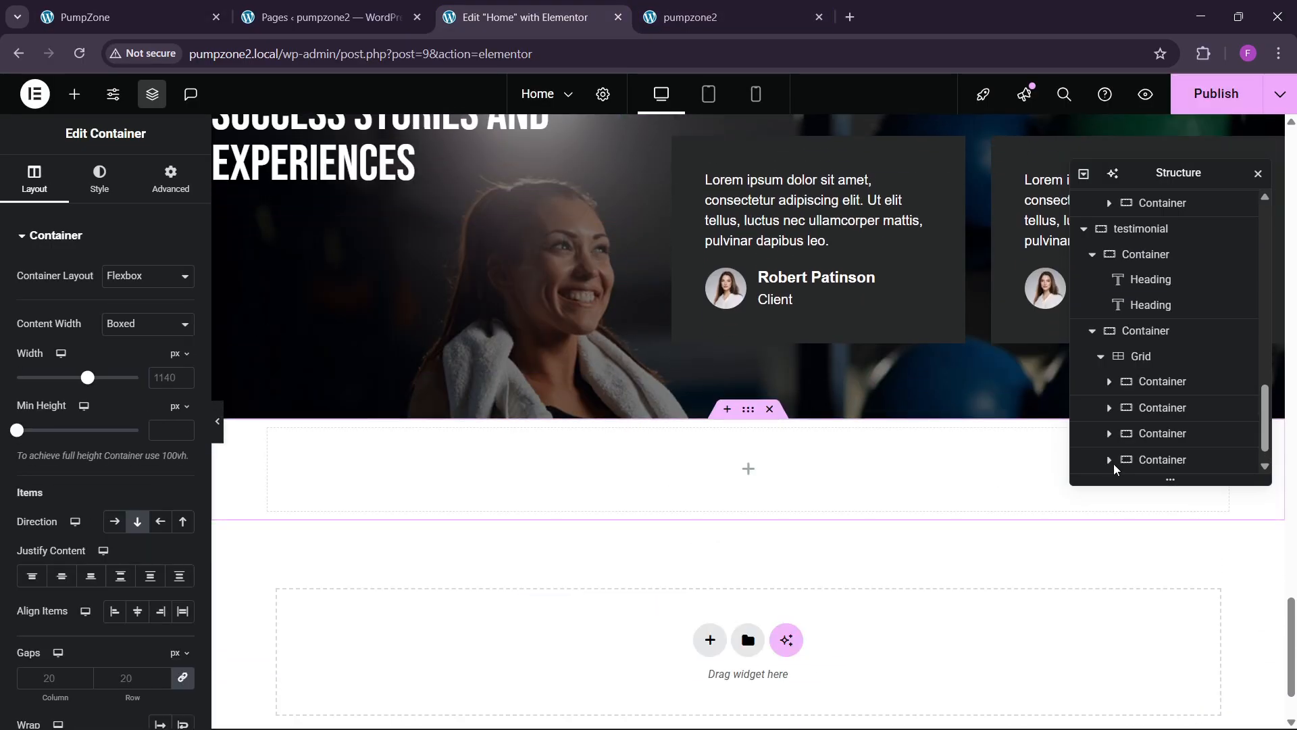
pyautogui.scroll(-1, 1121, 468)
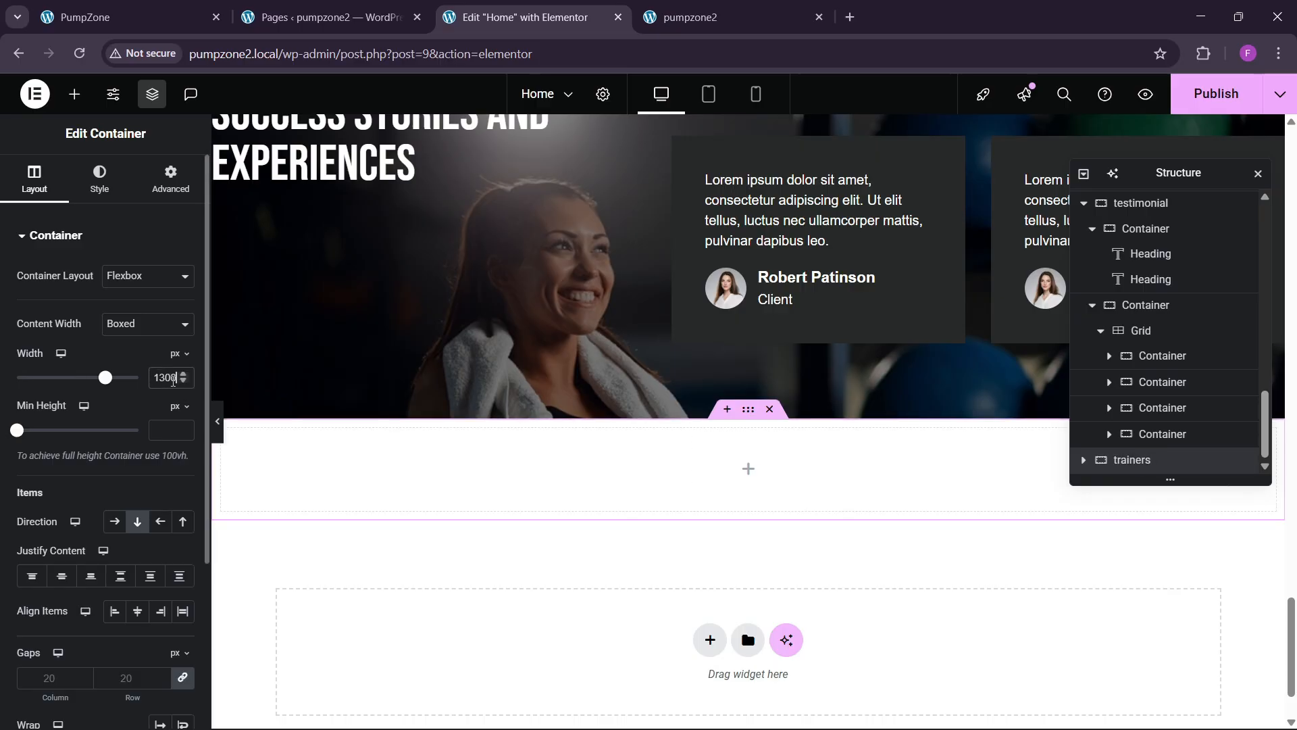
pyautogui.click(170, 180)
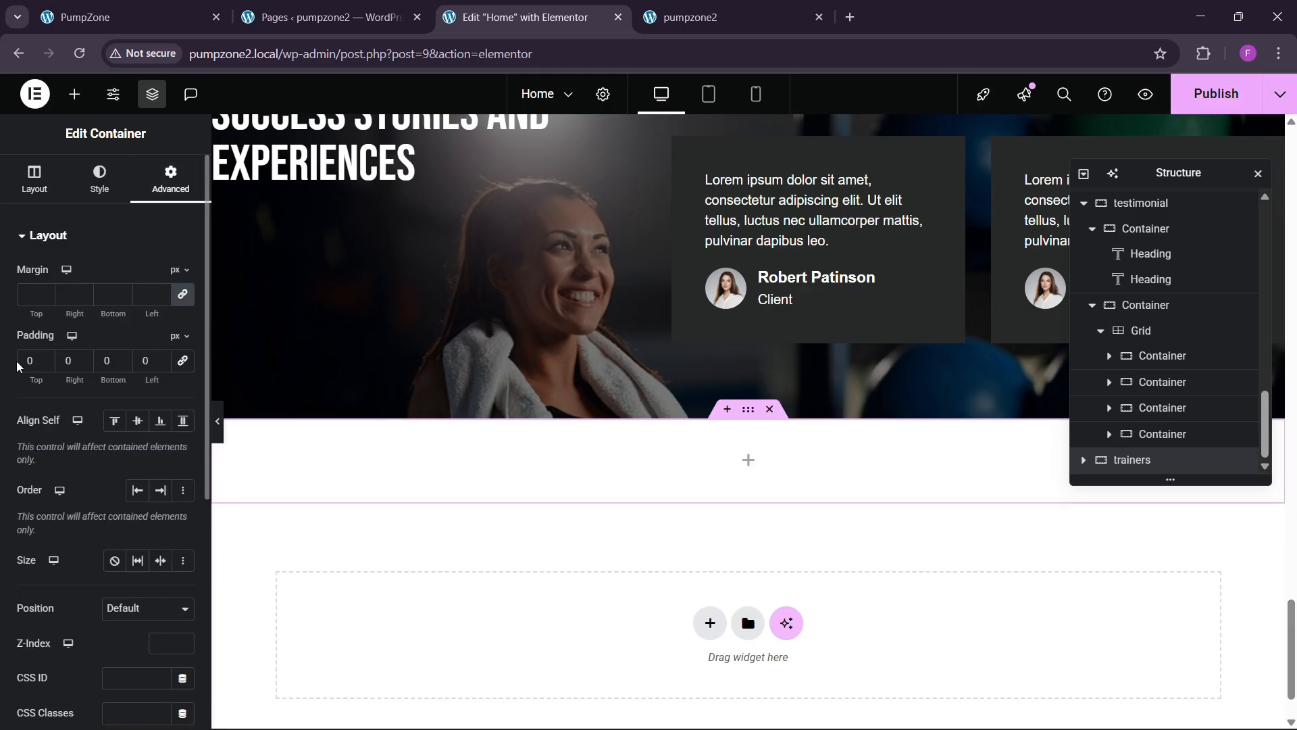
pyautogui.write('80')
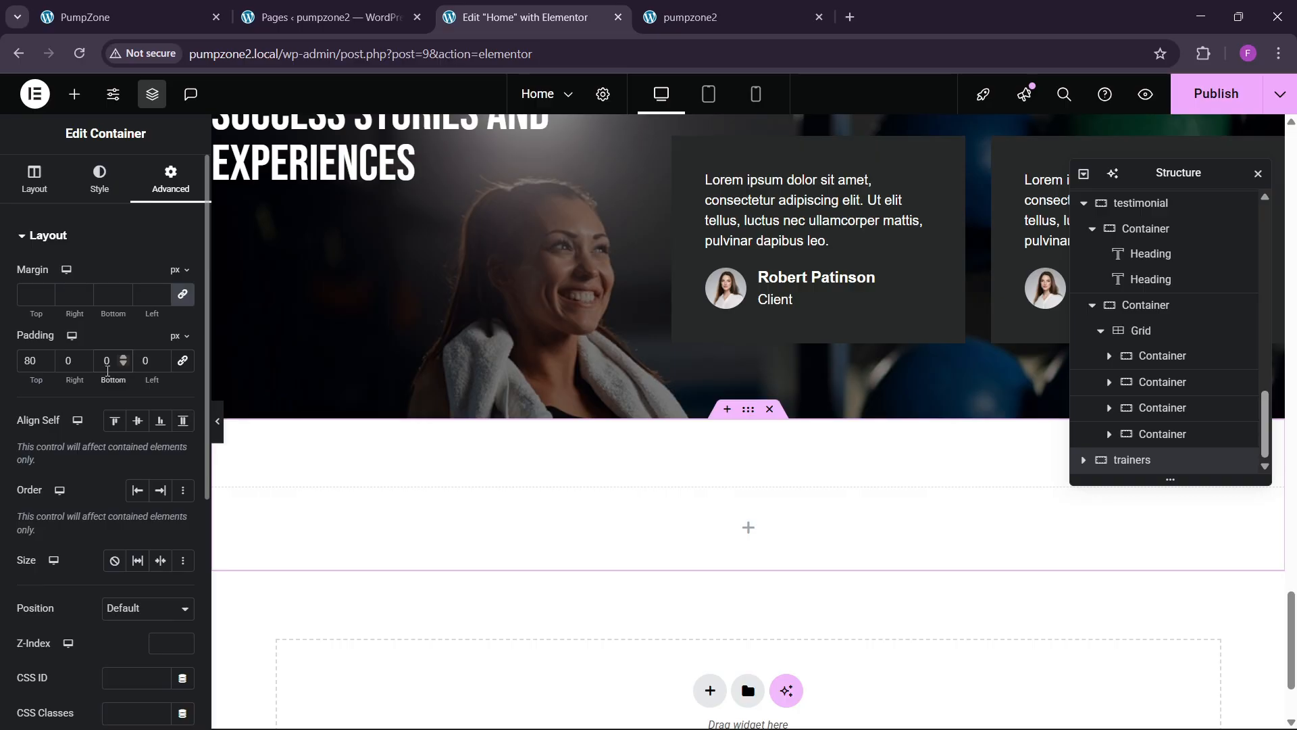
pyautogui.click(122, 17)
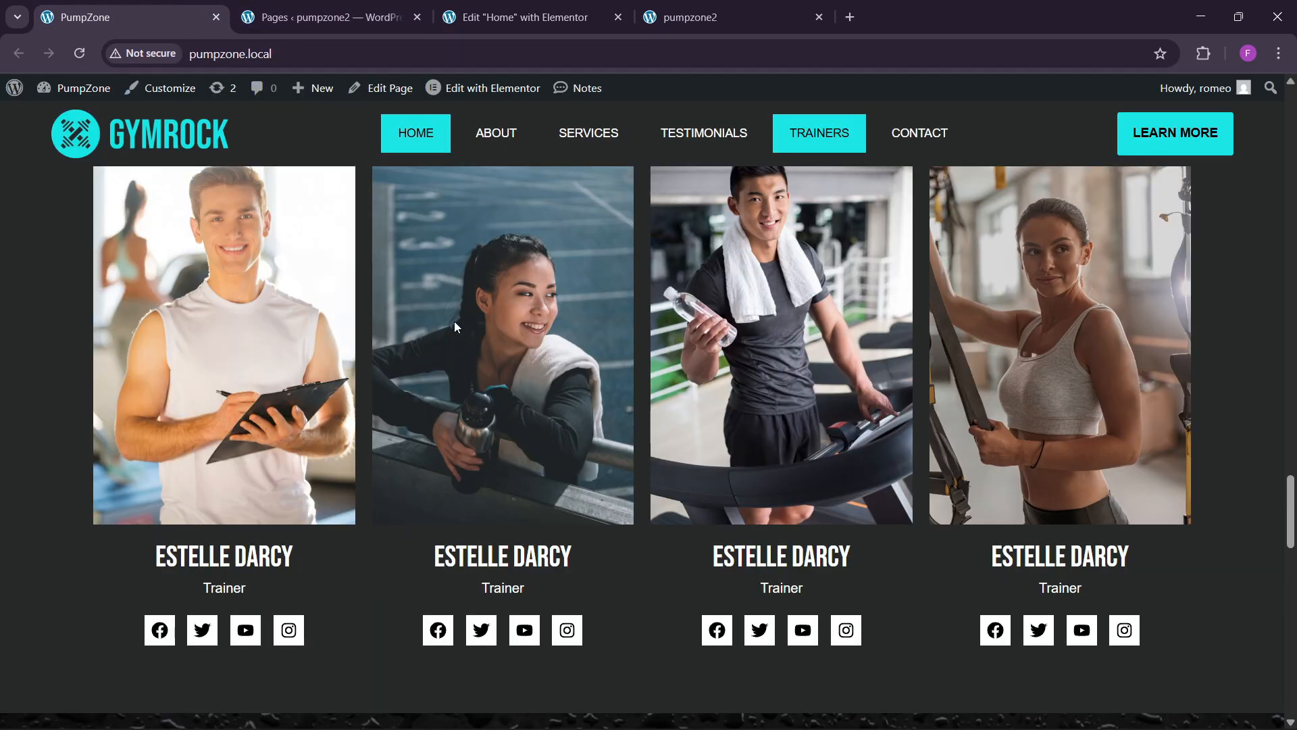
pyautogui.scroll(3, 526, 450)
pyautogui.click(515, 17)
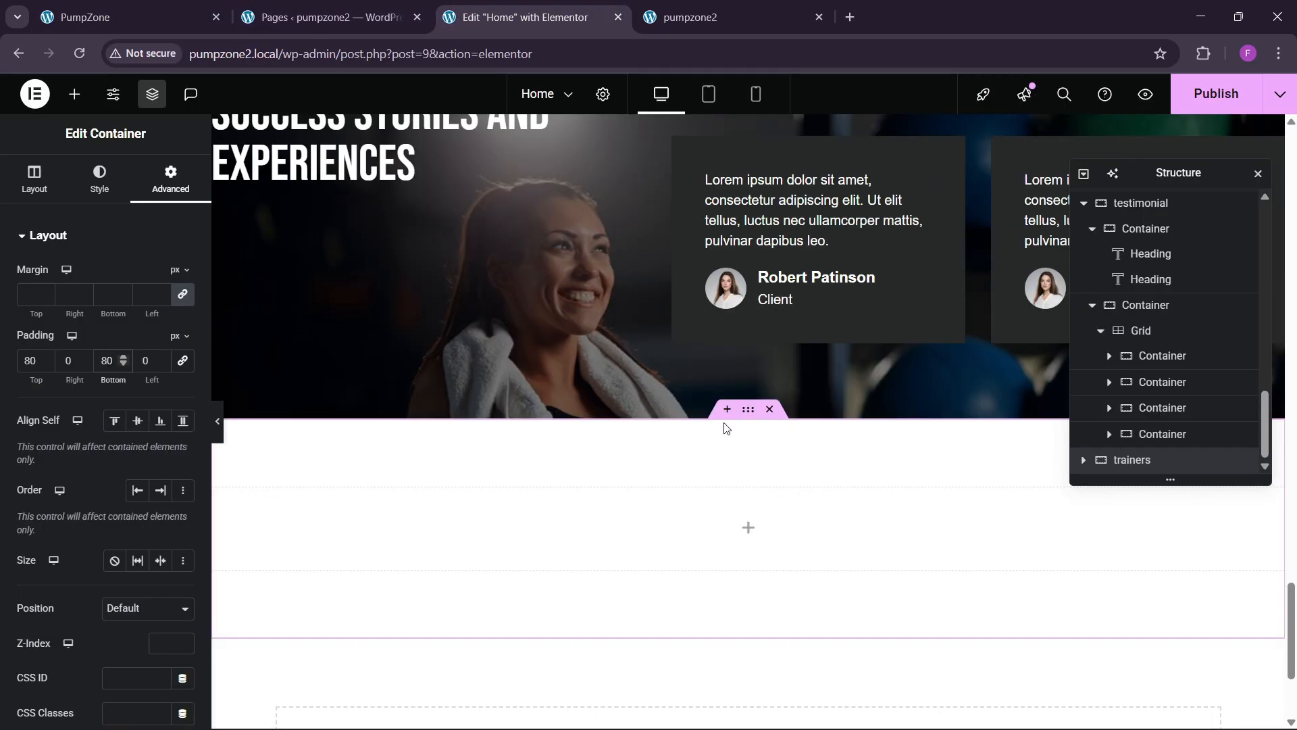
# Step: Give the new section a classic background using the global bg theme colour
pyautogui.click(99, 179)
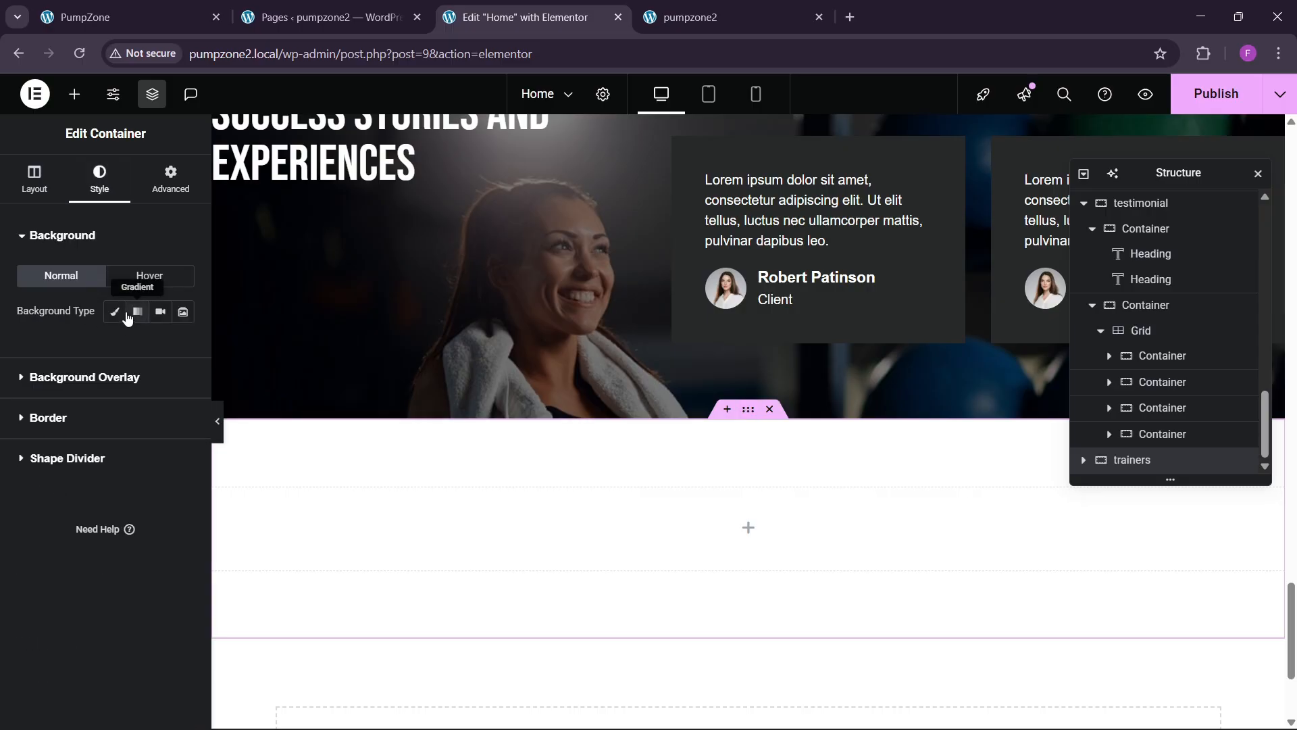
pyautogui.click(135, 313)
pyautogui.click(113, 310)
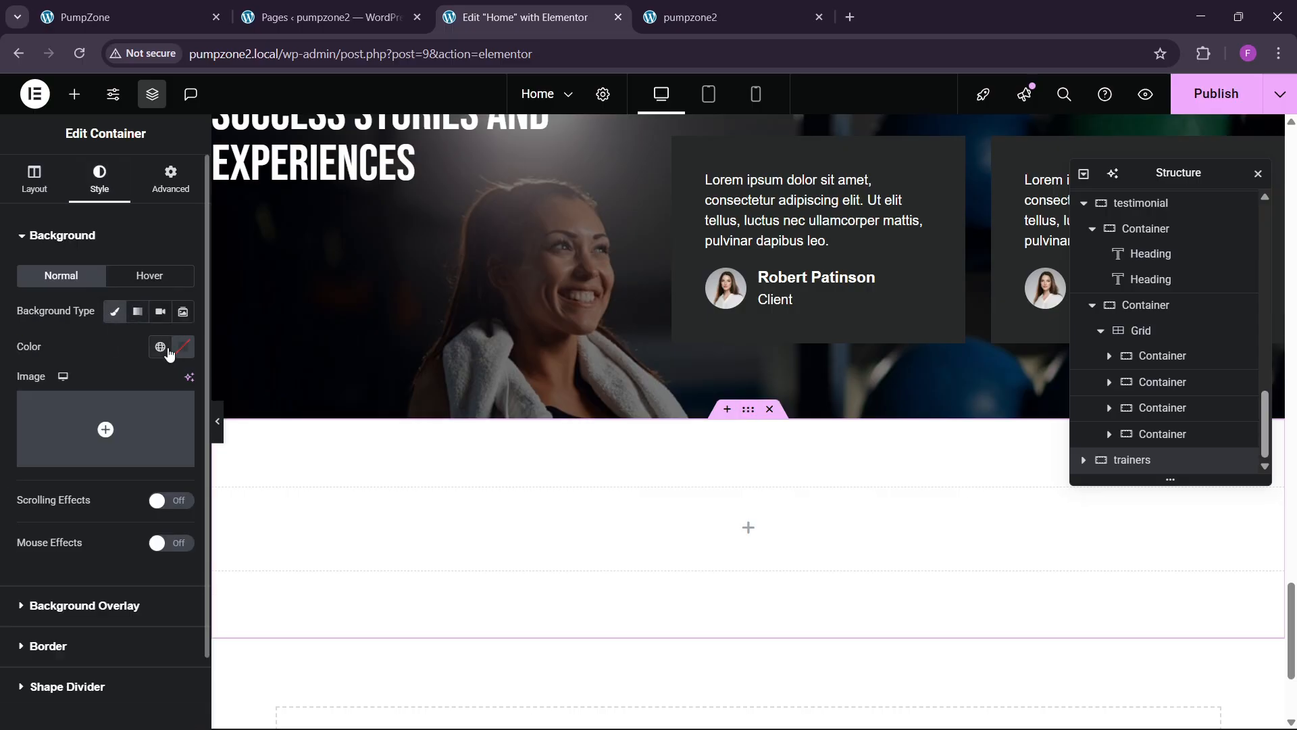
pyautogui.click(168, 351)
pyautogui.click(110, 600)
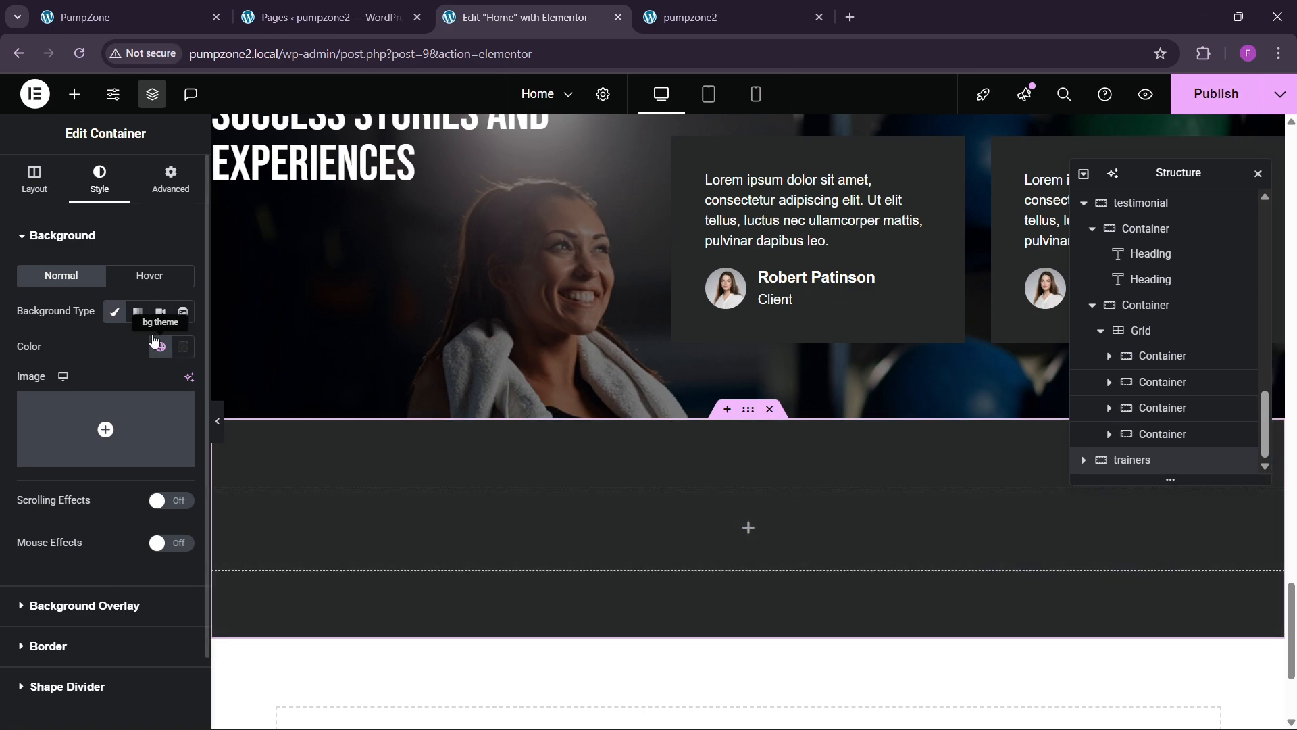
pyautogui.click(171, 179)
pyautogui.click(94, 17)
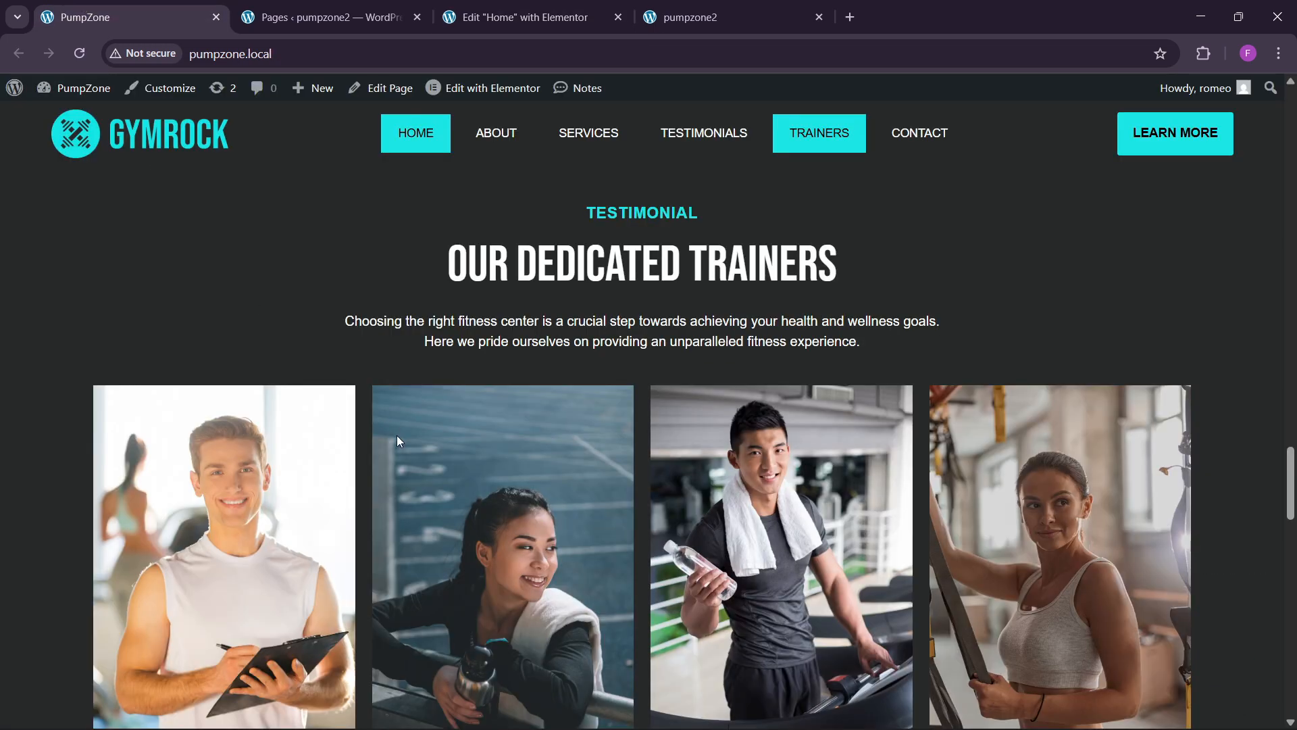
pyautogui.click(534, 16)
# Step: Copy the TESTIMONIAL label into the new empty section
pyautogui.scroll(5, 659, 424)
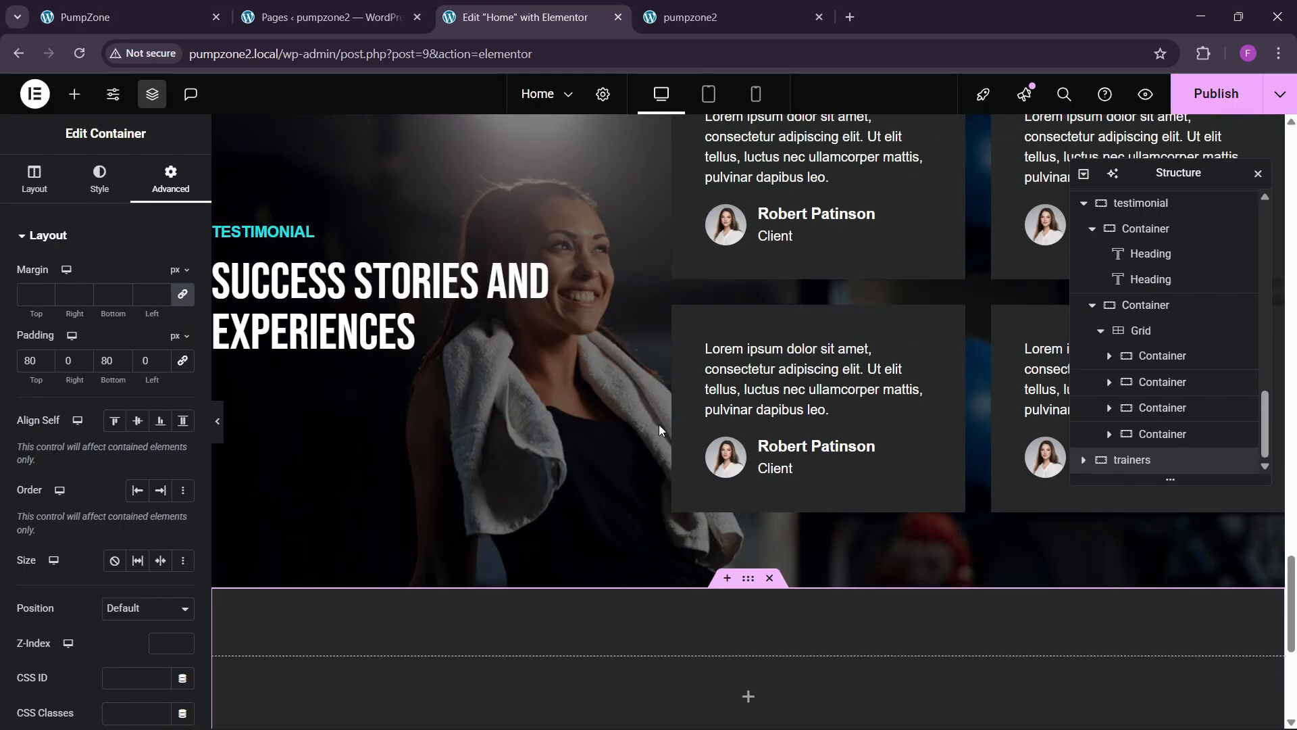
pyautogui.rightClick(300, 404)
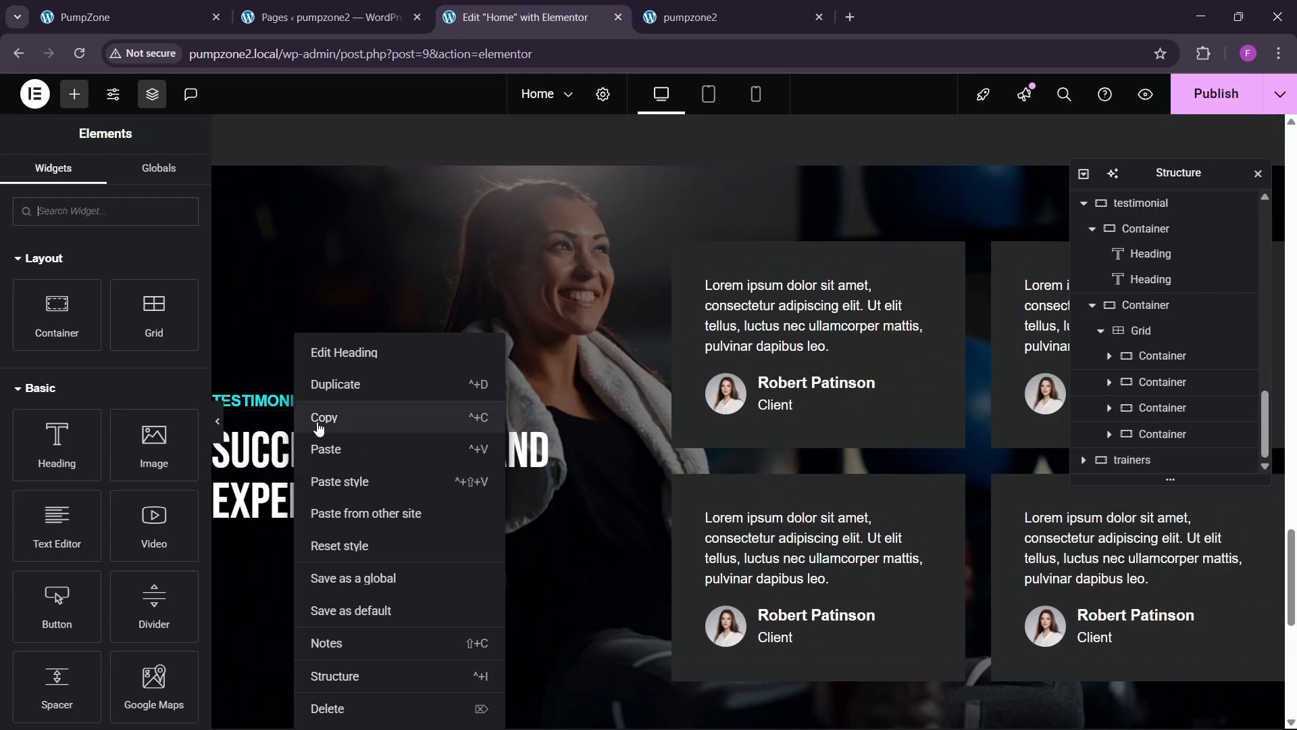
pyautogui.click(320, 427)
pyautogui.scroll(-3, 715, 469)
pyautogui.rightClick(622, 529)
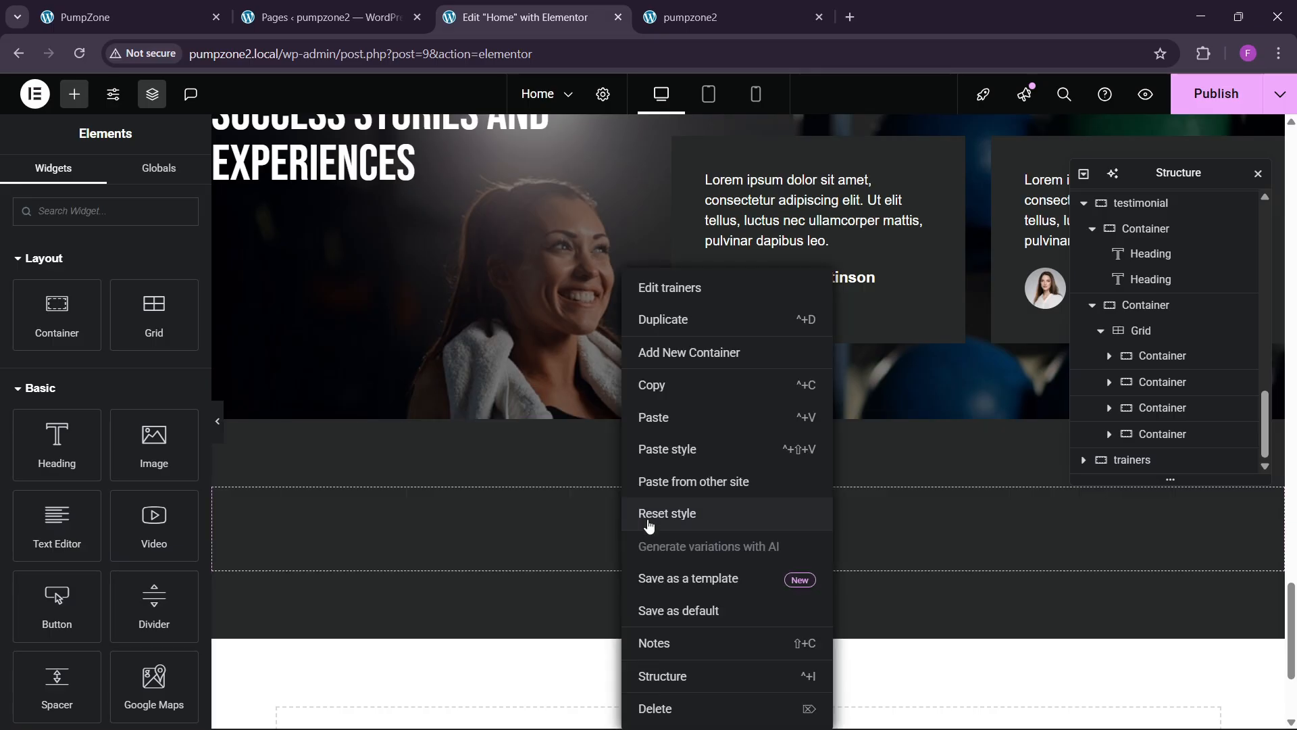
pyautogui.click(652, 414)
# Step: Paste a copy of the Success Stories and Experiences heading below the label
pyautogui.scroll(3, 443, 426)
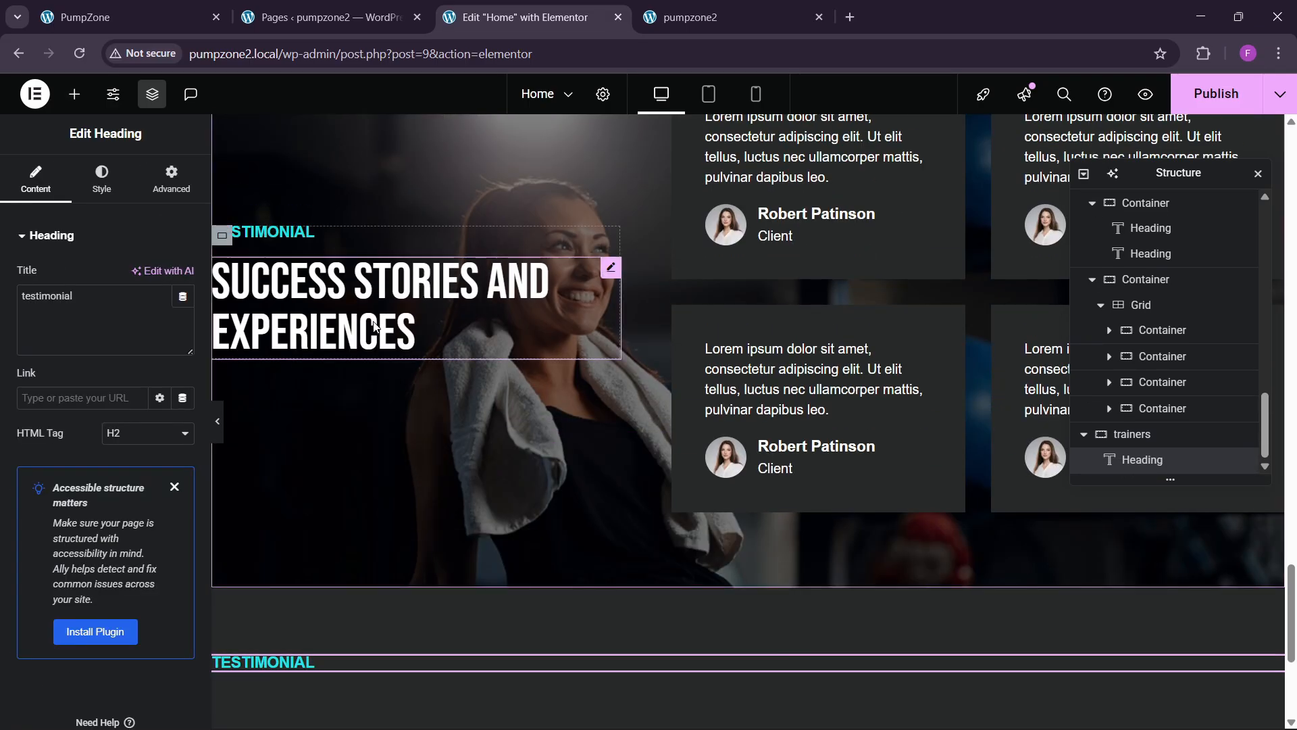
pyautogui.rightClick(372, 337)
pyautogui.click(414, 409)
pyautogui.scroll(-4, 457, 432)
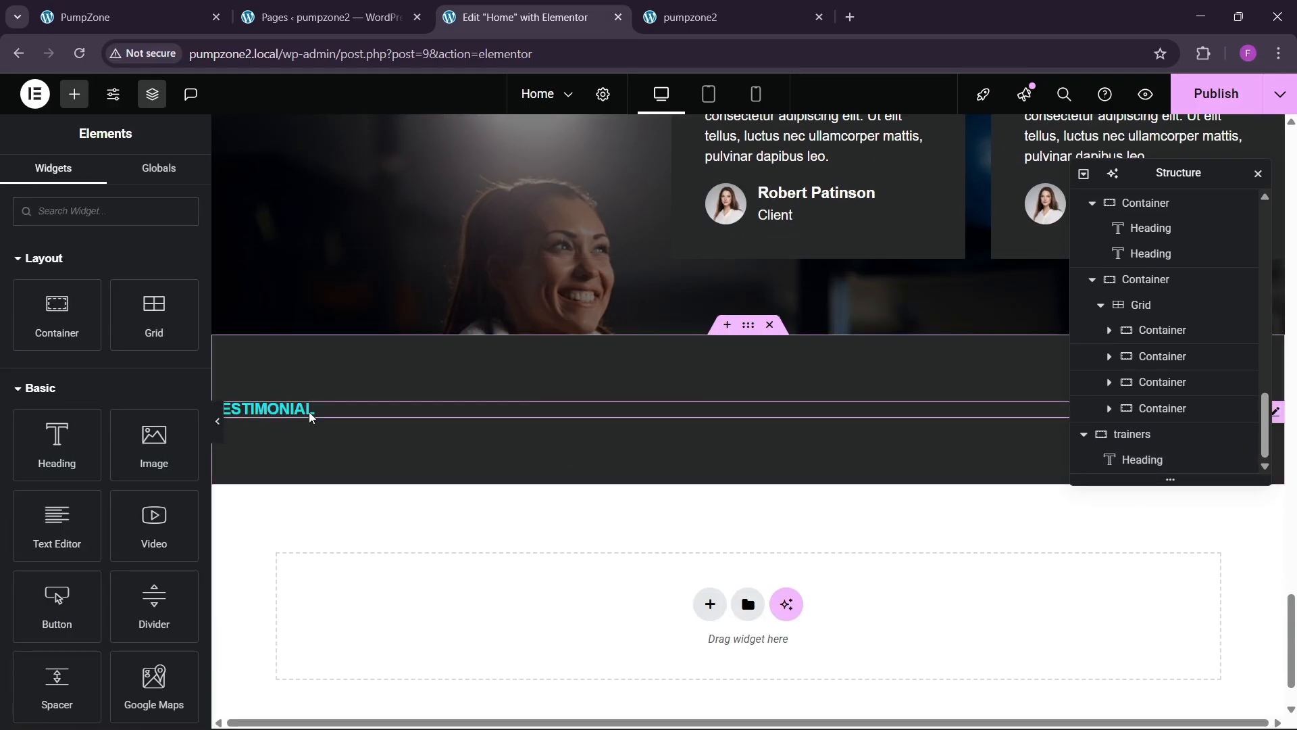
pyautogui.rightClick(309, 414)
pyautogui.click(342, 448)
pyautogui.click(196, 14)
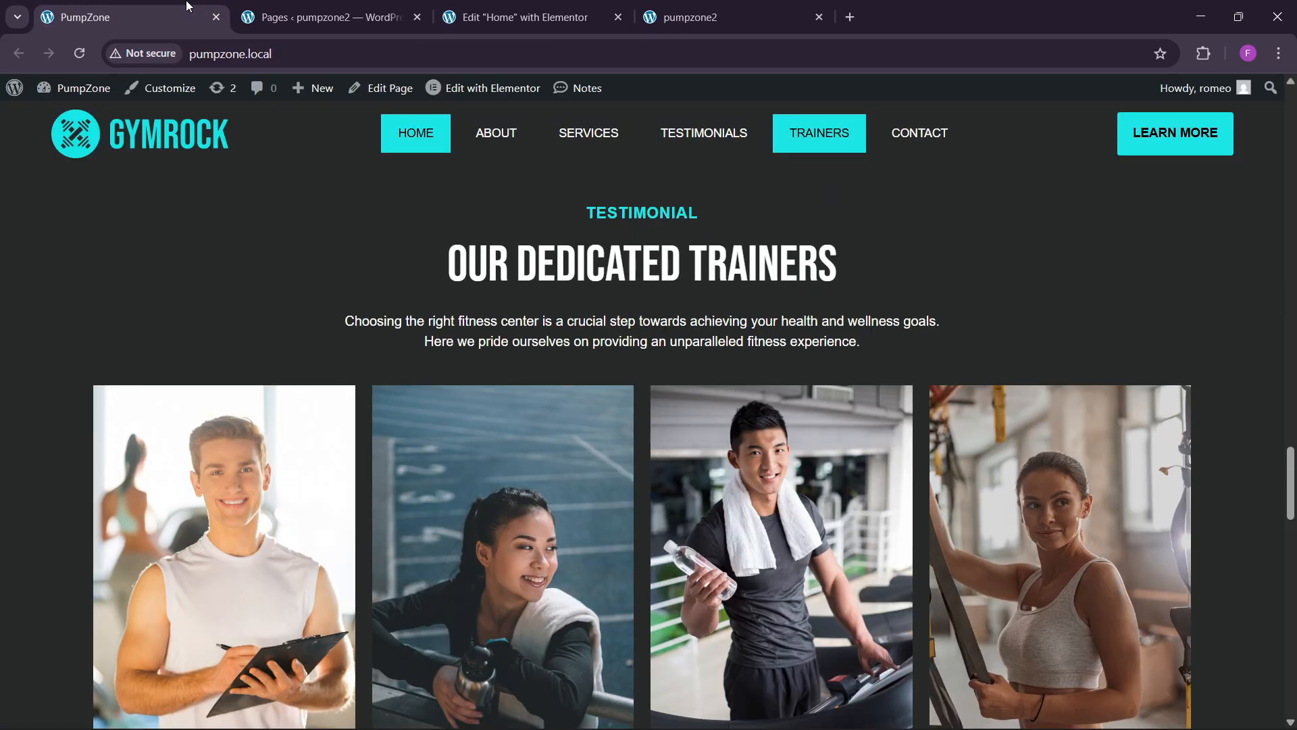
pyautogui.click(520, 17)
# Step: Paste a copy of the Lorem paragraph under the new heading
pyautogui.scroll(4, 766, 335)
pyautogui.scroll(10, 766, 335)
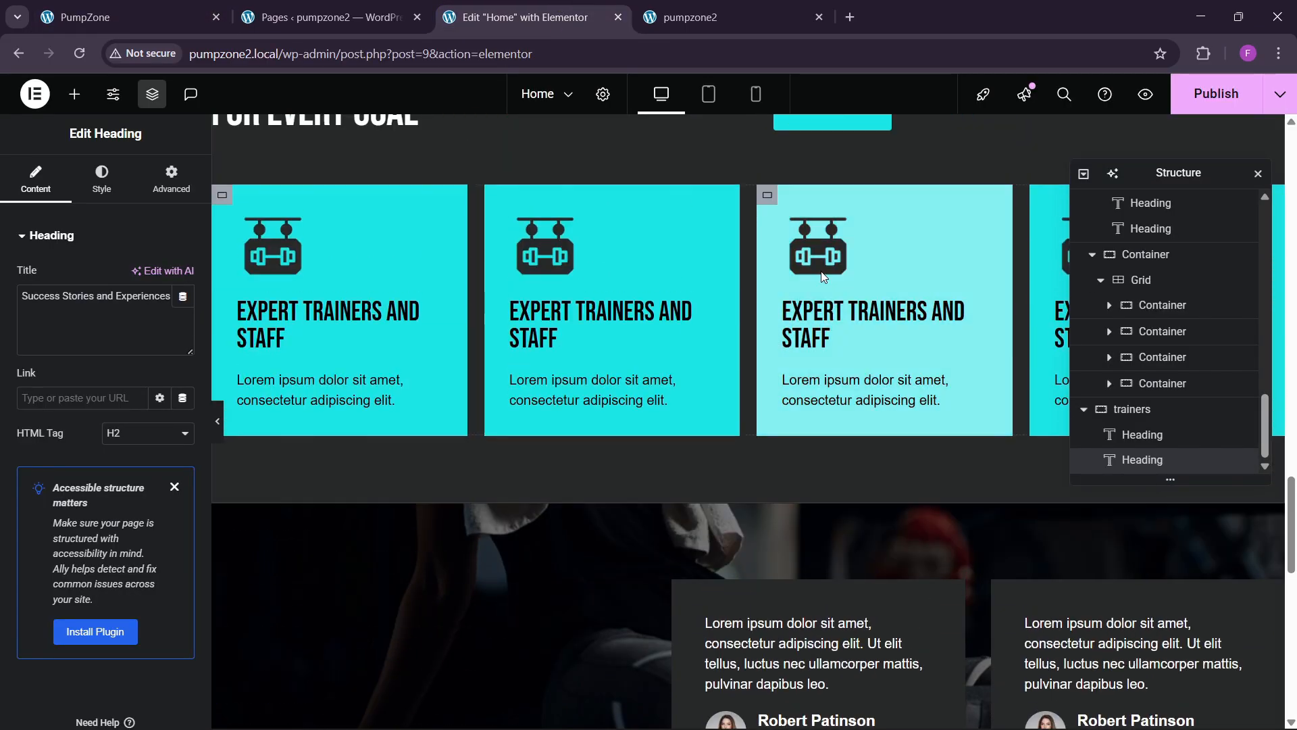
pyautogui.rightClick(856, 297)
pyautogui.press('Escape')
pyautogui.scroll(-13, 558, 441)
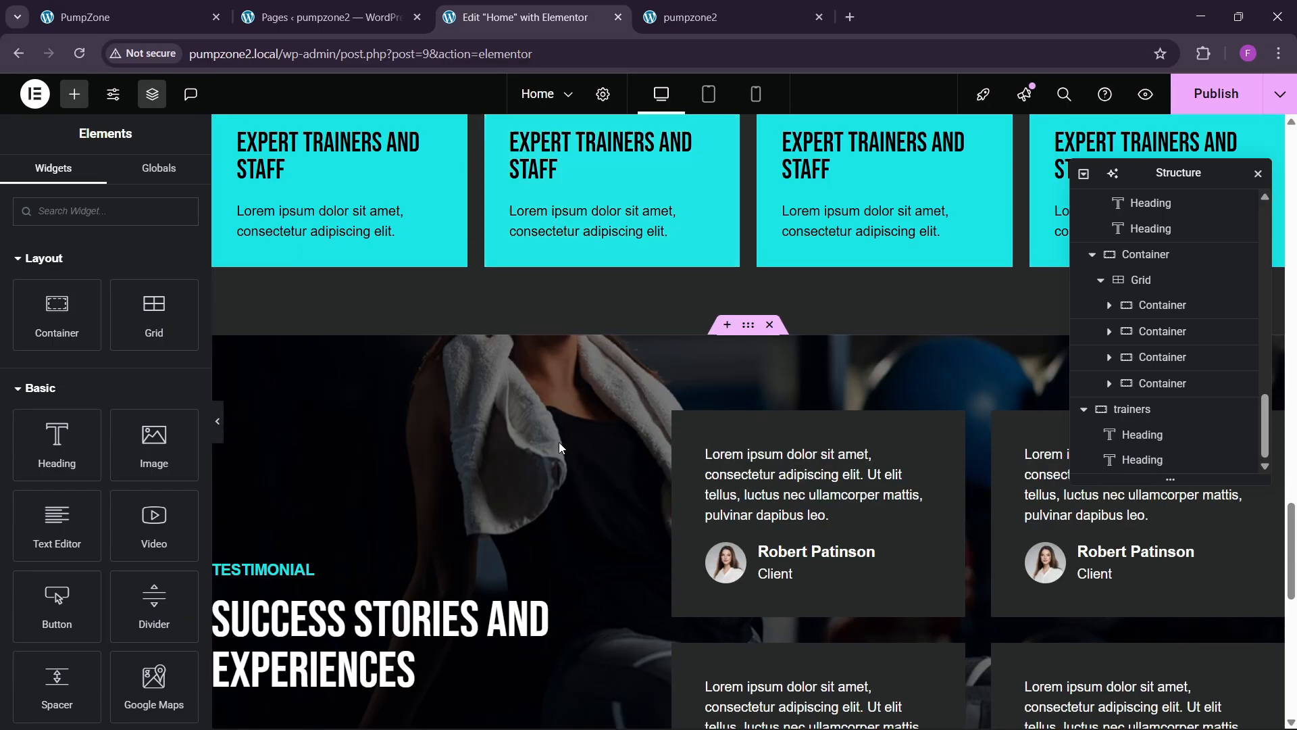
pyautogui.rightClick(513, 534)
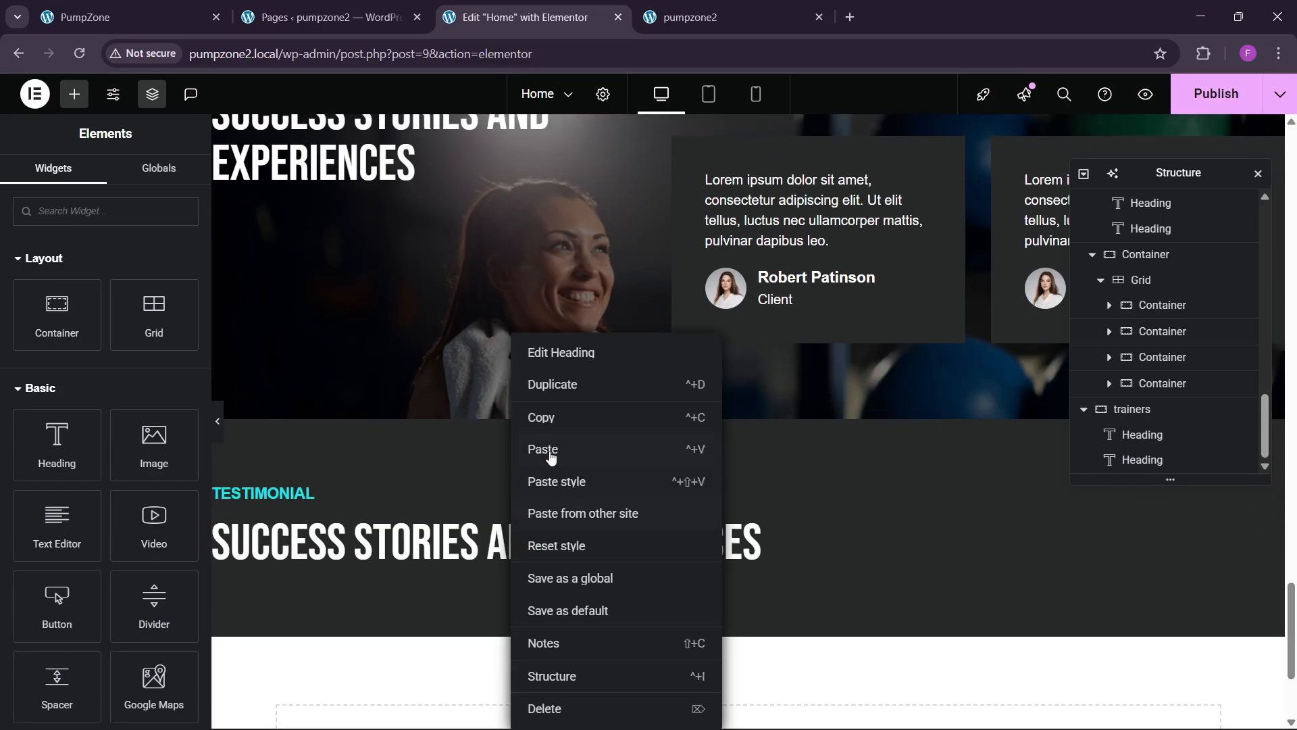
pyautogui.click(543, 450)
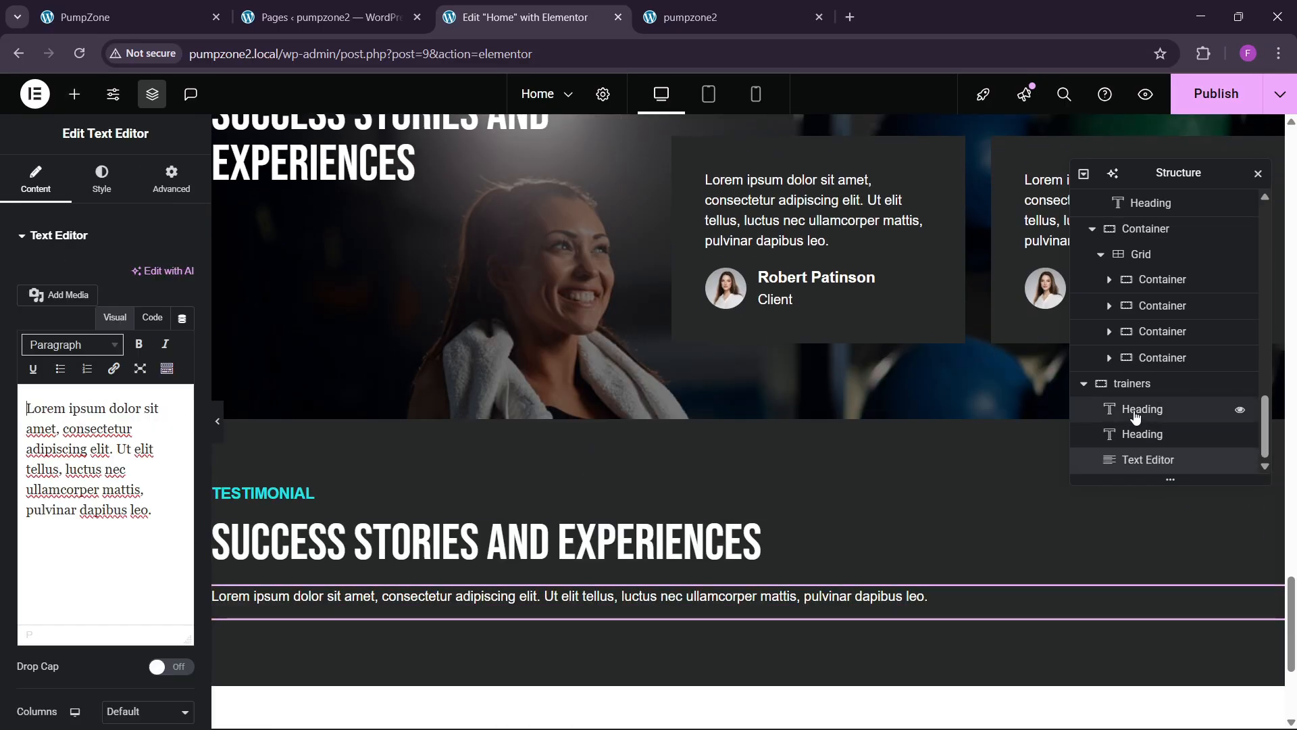
# Step: Centre the trainers section's contents with Align Items Center
pyautogui.click(1111, 383)
pyautogui.click(34, 182)
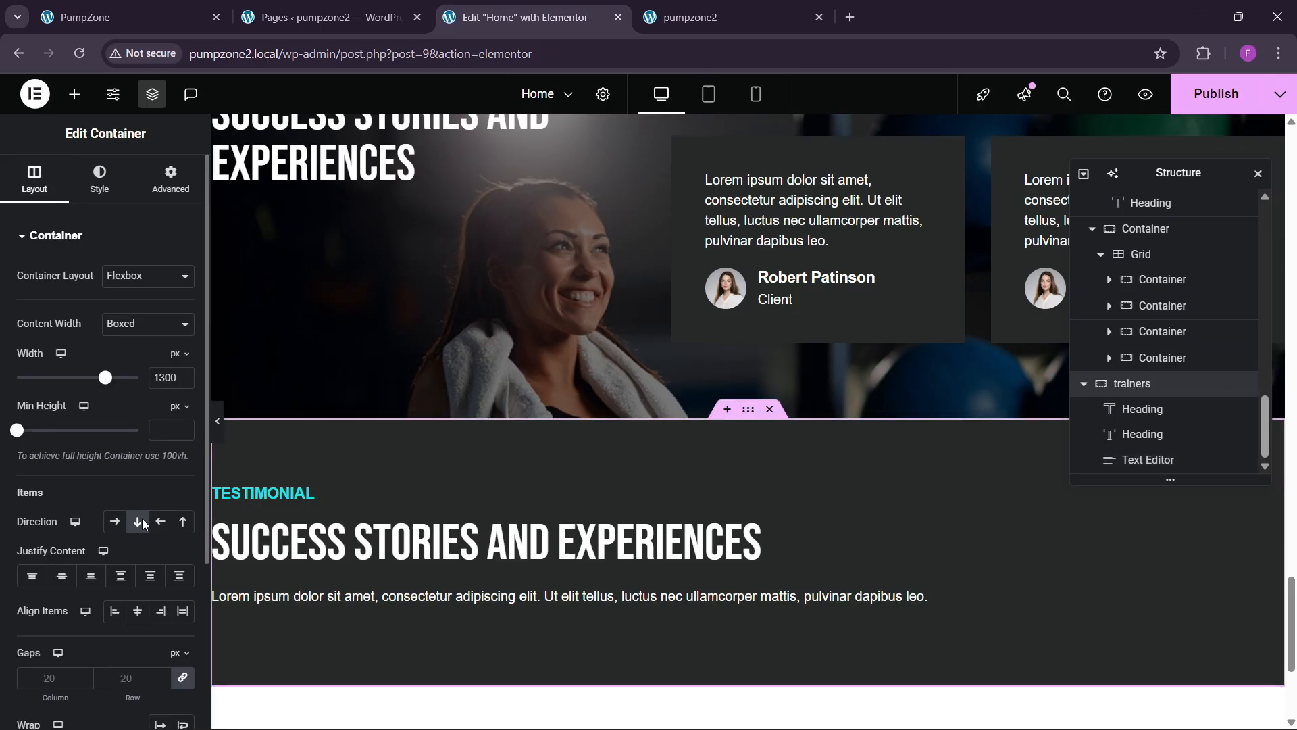
pyautogui.click(137, 610)
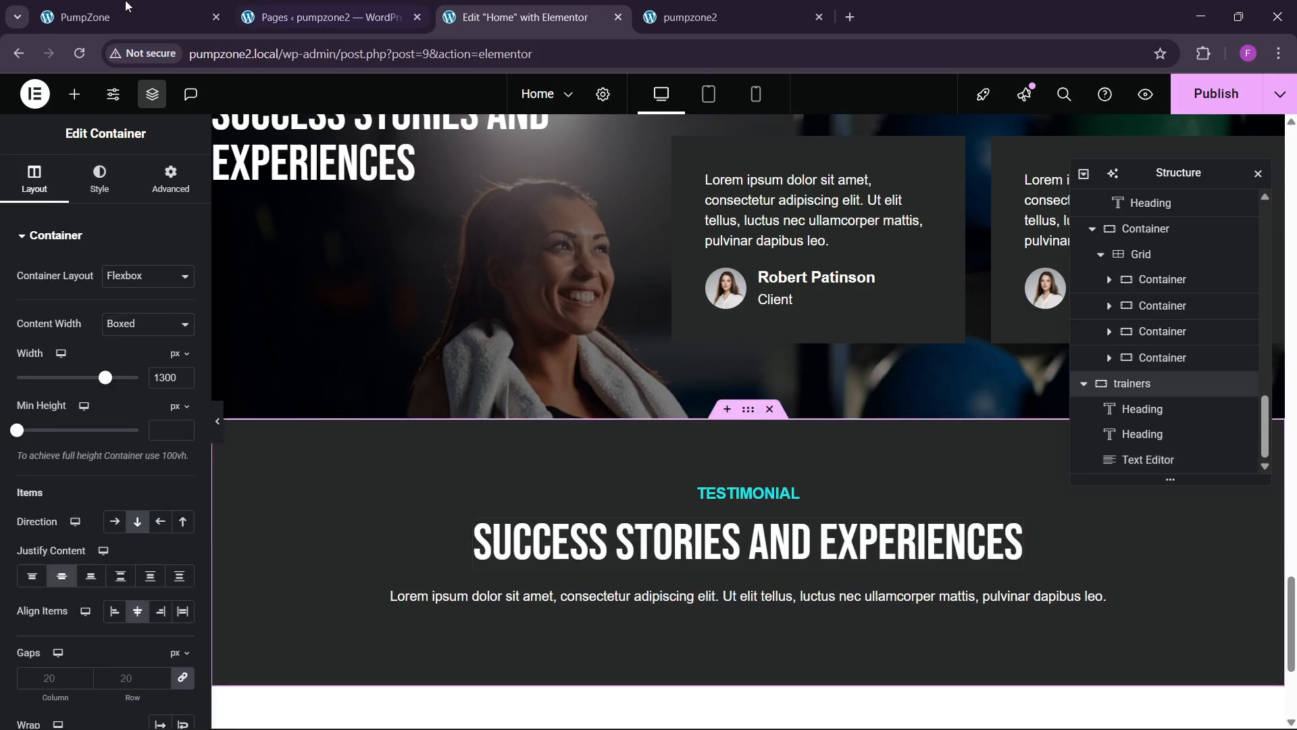
pyautogui.click(125, 8)
# Step: Change the heading to OUR DEDICATED TRAINERS and the label to TRAINERS
pyautogui.moveTo(435, 269); pyautogui.dragTo(894, 263)
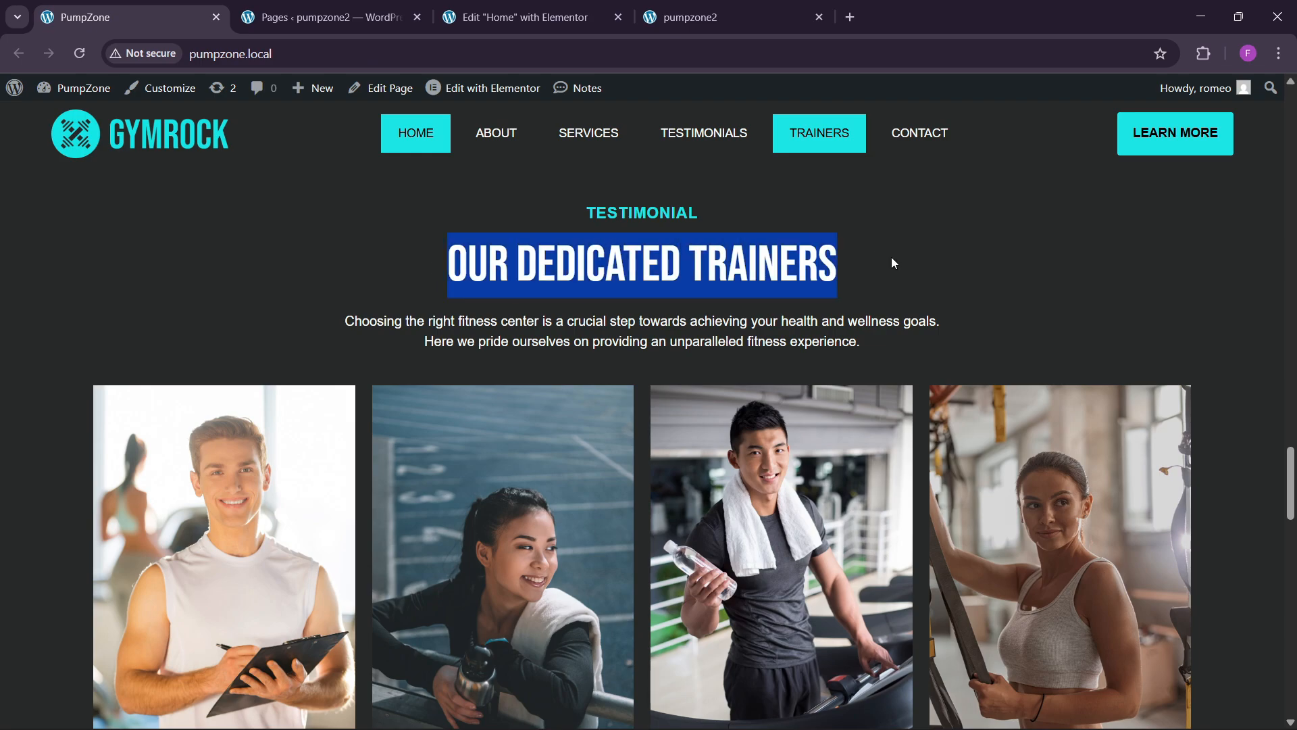
pyautogui.click(520, 17)
pyautogui.click(747, 544)
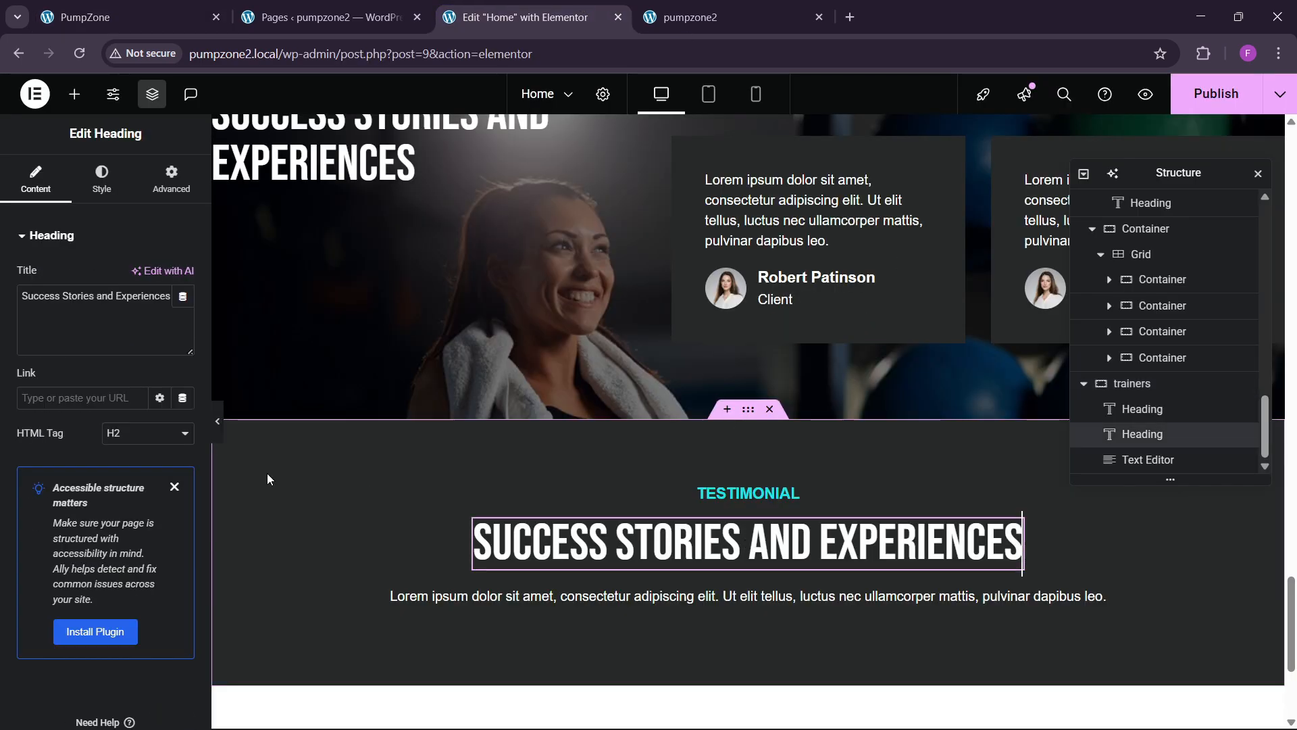
pyautogui.click(115, 296)
pyautogui.hotkey('ctrl', 'a')
pyautogui.hotkey('ctrl', 'v')
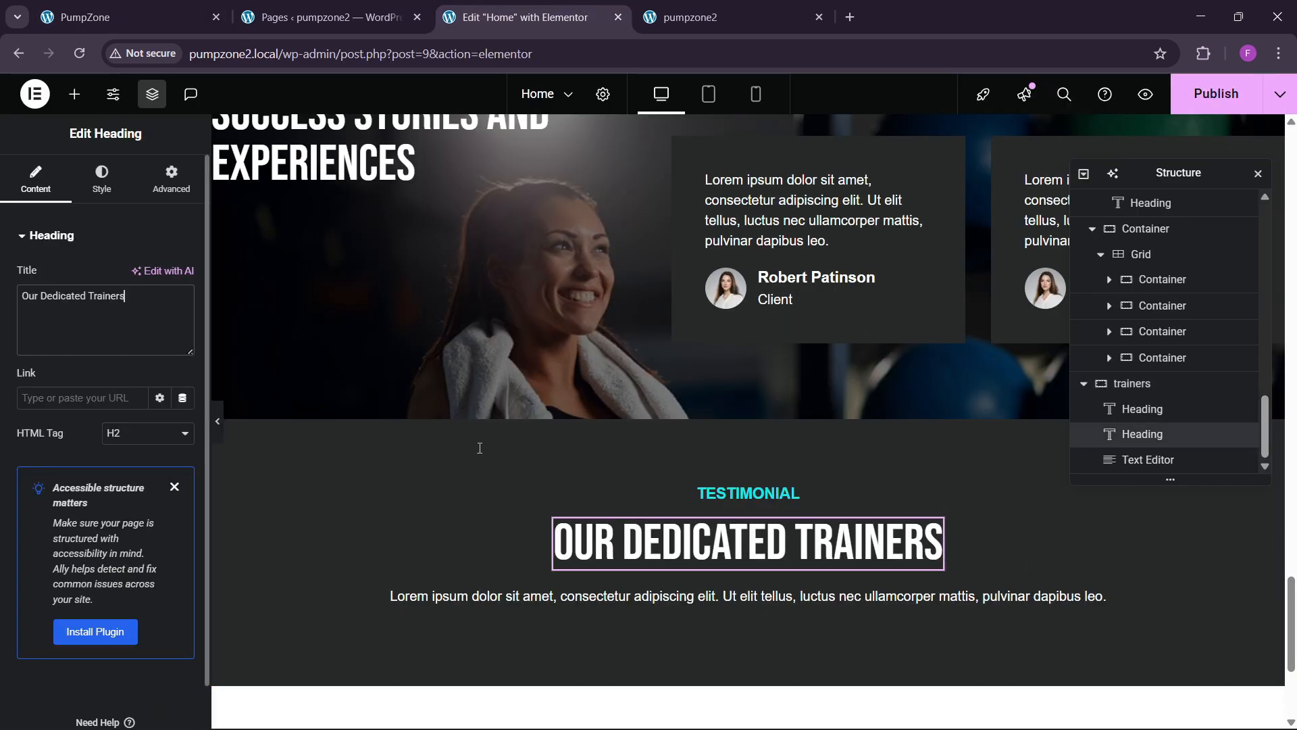
pyautogui.click(700, 496)
pyautogui.write('T')
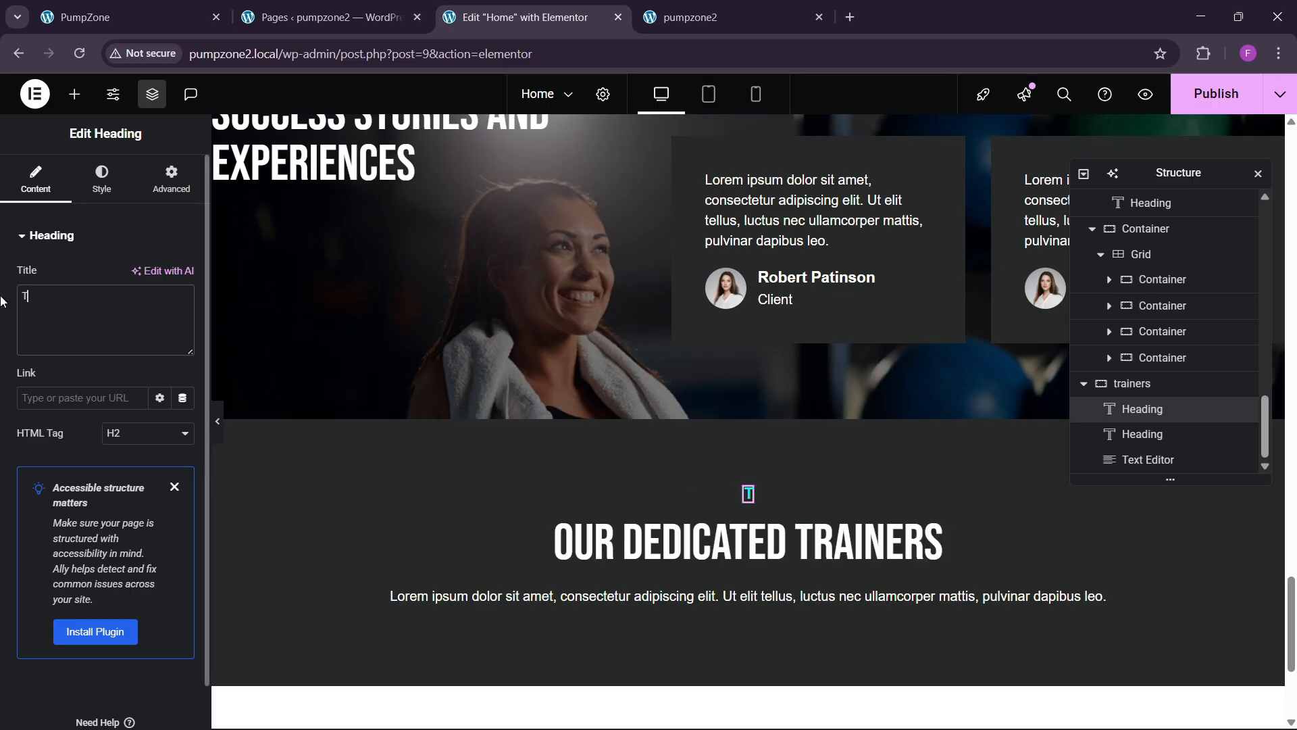
pyautogui.write('RAINERS')
pyautogui.scroll(-1, 754, 513)
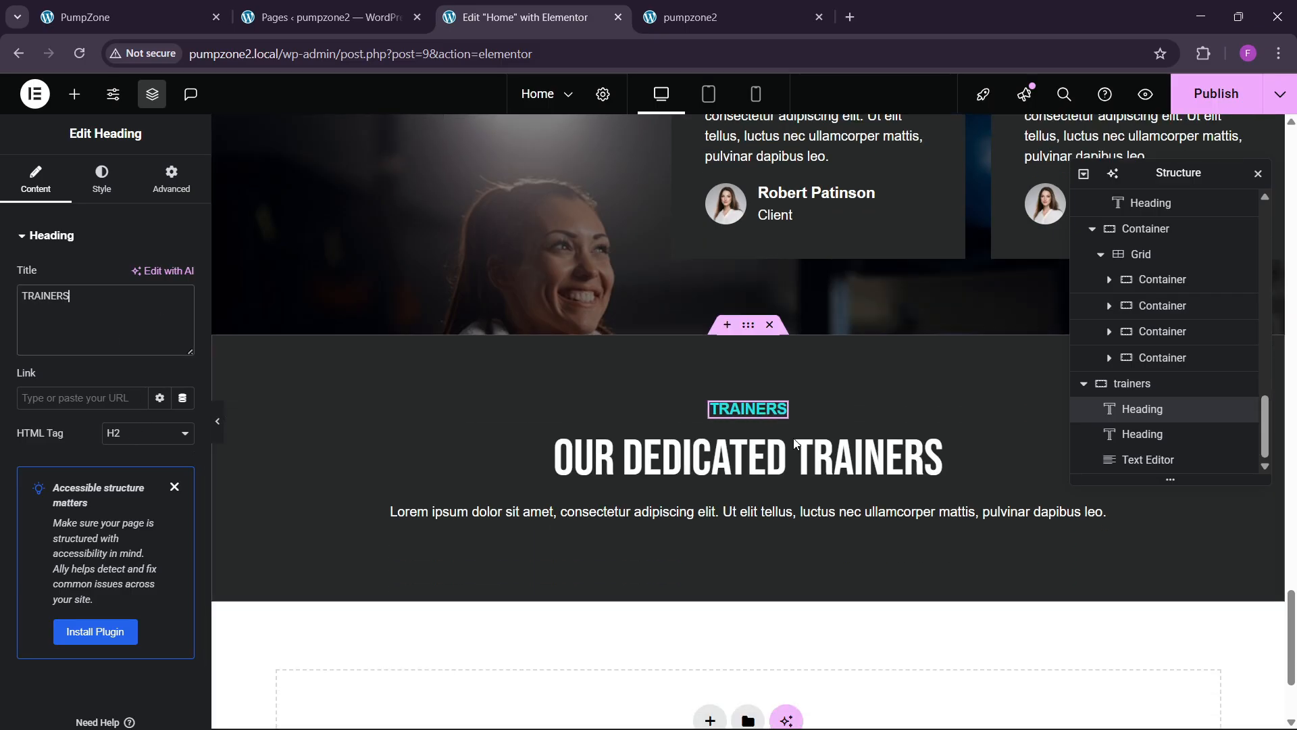
# Step: Give the paragraph a custom 52% width and centre-align its text
pyautogui.click(754, 513)
pyautogui.click(171, 179)
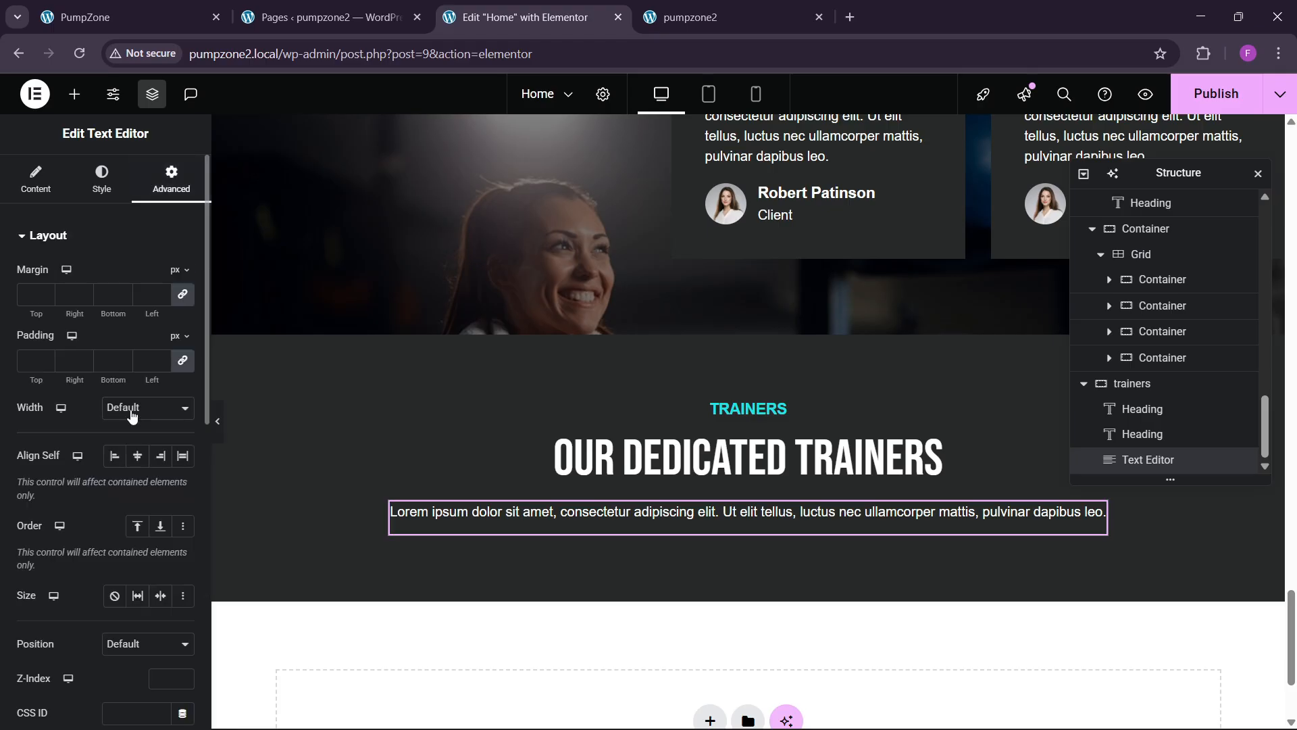
pyautogui.click(148, 407)
pyautogui.click(139, 485)
pyautogui.moveTo(19, 462); pyautogui.dragTo(81, 465)
pyautogui.click(102, 179)
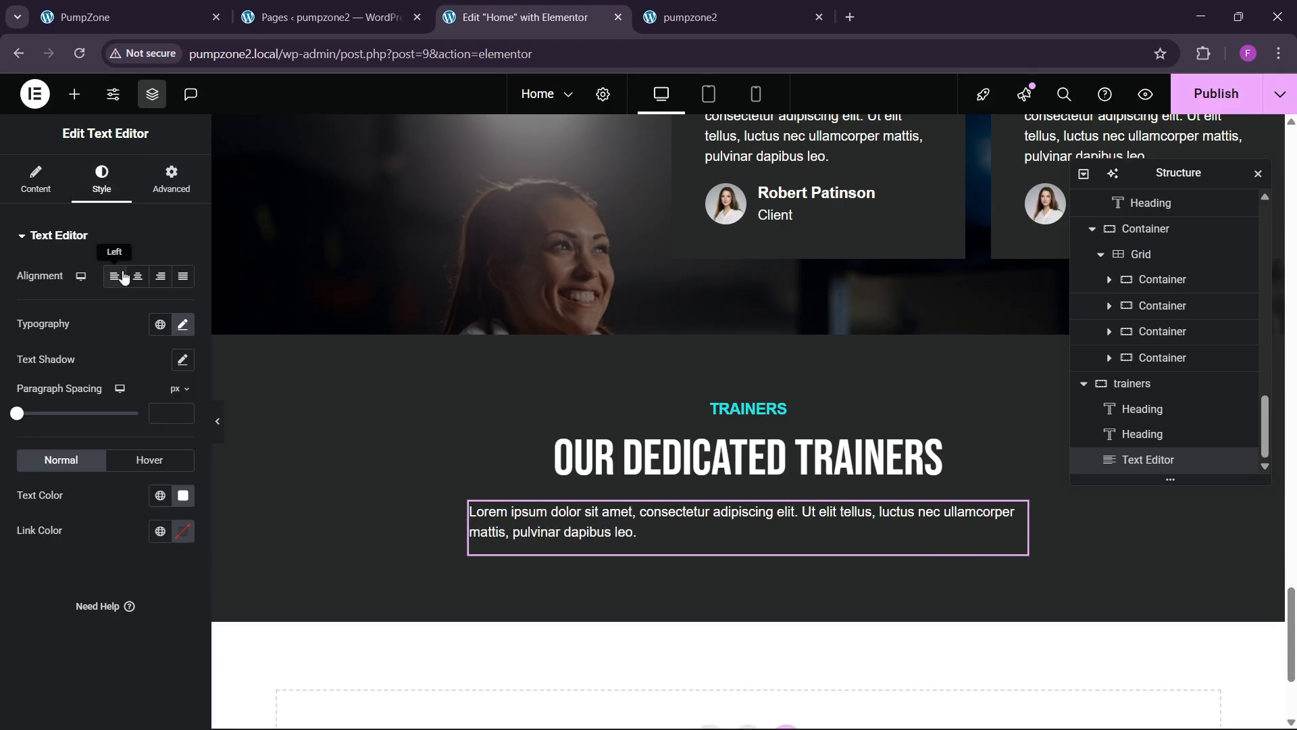
pyautogui.click(137, 276)
# Step: Check the live site, publish the page, and bring up the widget list
pyautogui.click(122, 17)
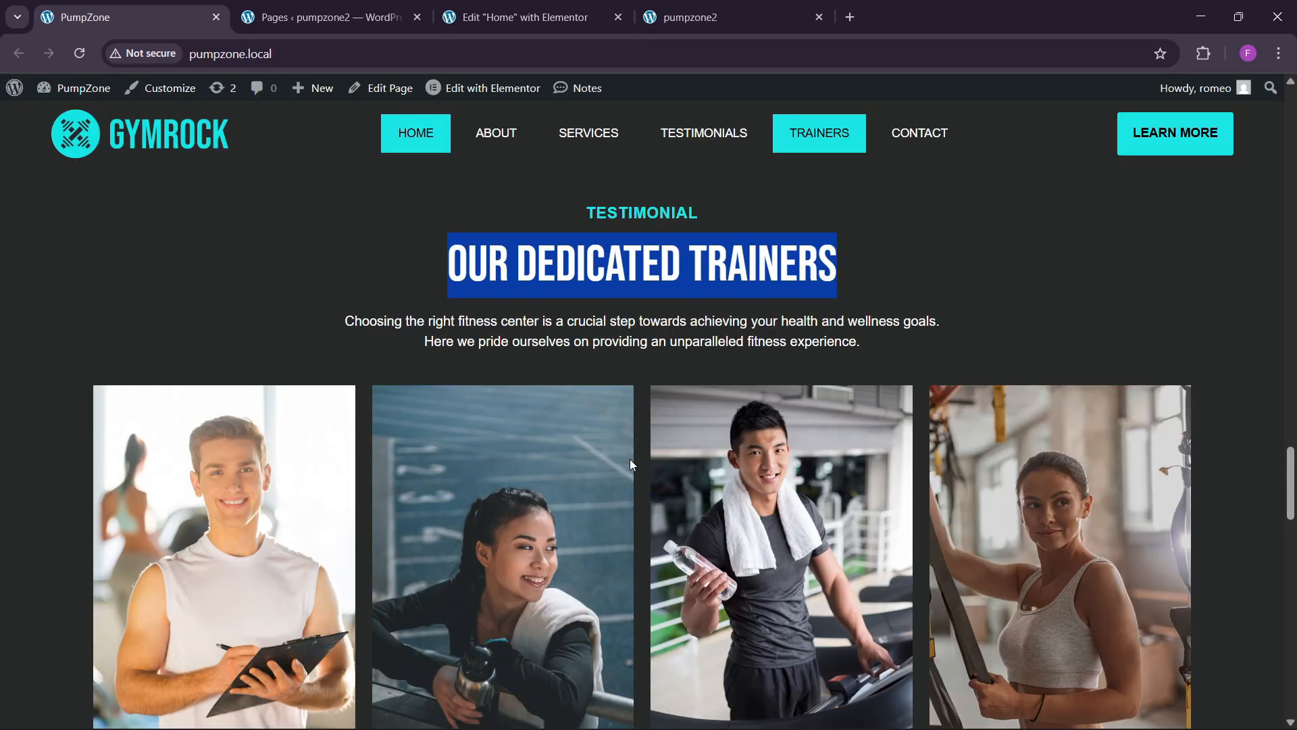
pyautogui.scroll(-3, 629, 459)
pyautogui.click(558, 5)
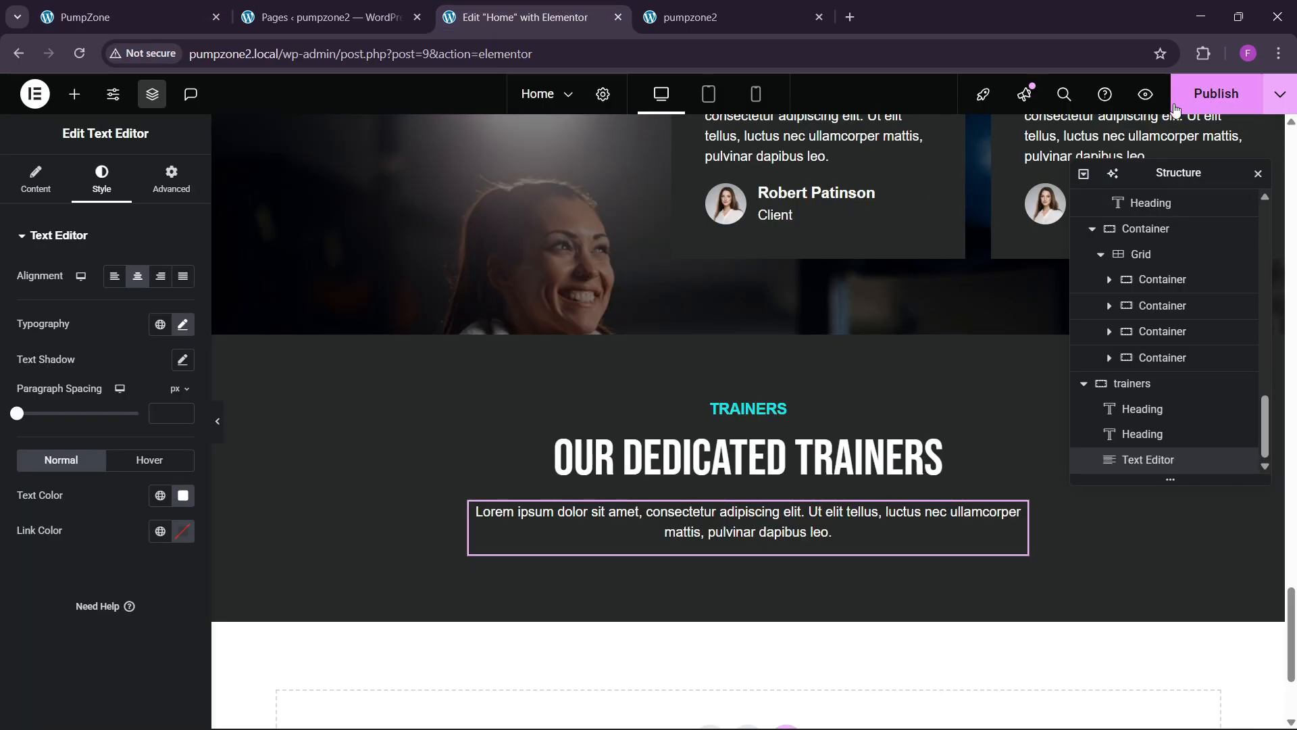
pyautogui.click(1209, 94)
pyautogui.click(74, 94)
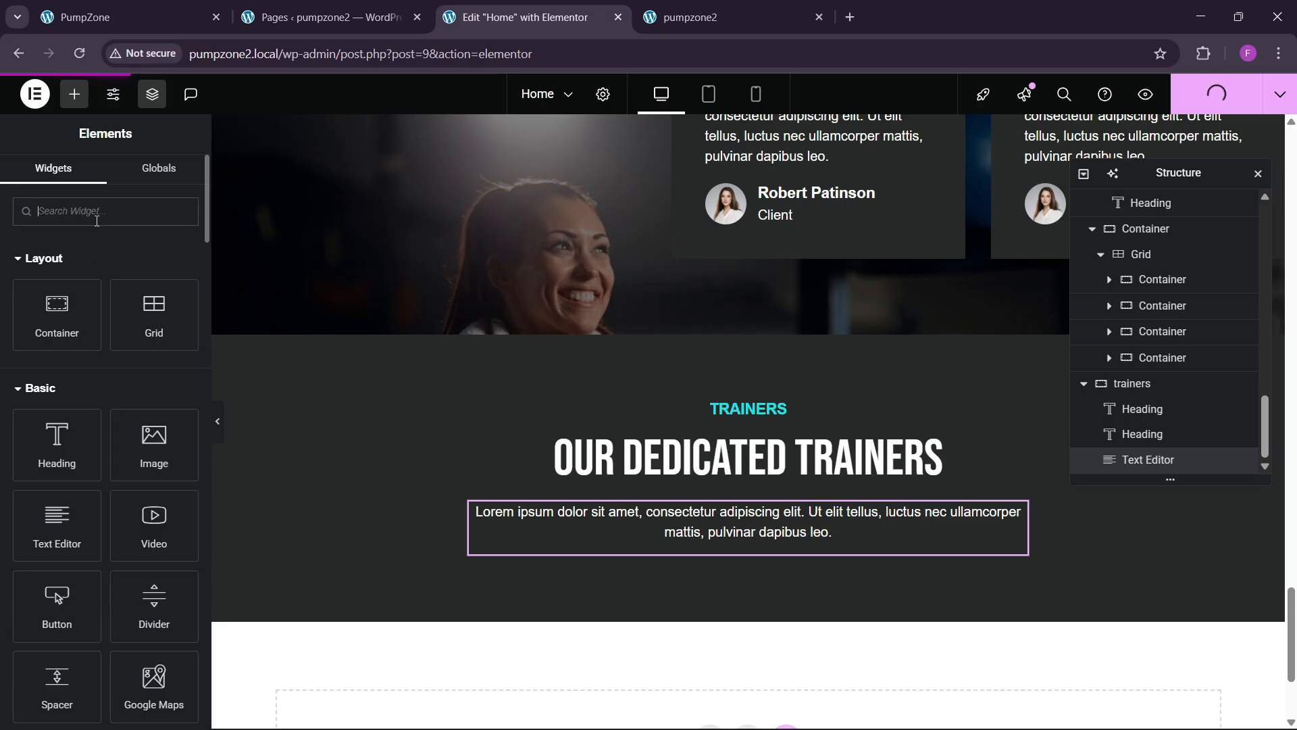
# Step: Add a Grid below the trainers text with 4 columns, 1 row and 0 padding
pyautogui.write('grid')
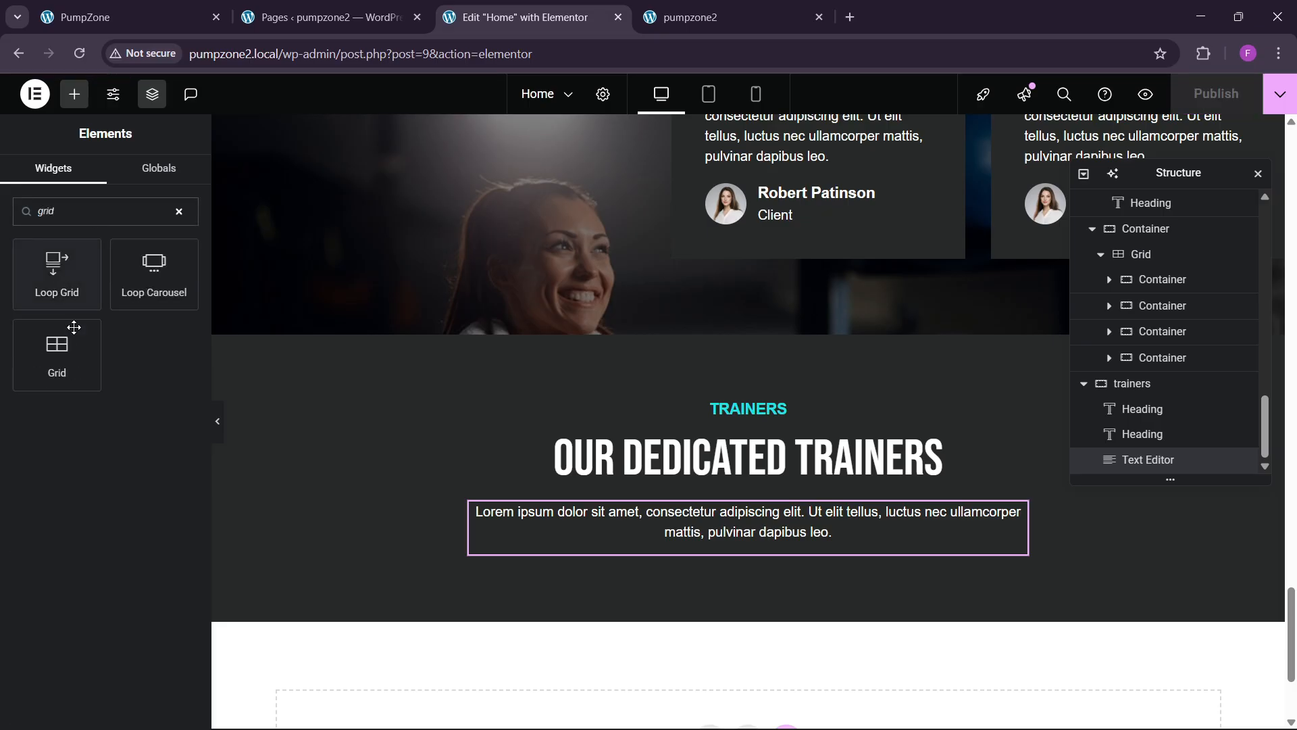
pyautogui.moveTo(75, 327); pyautogui.dragTo(728, 557)
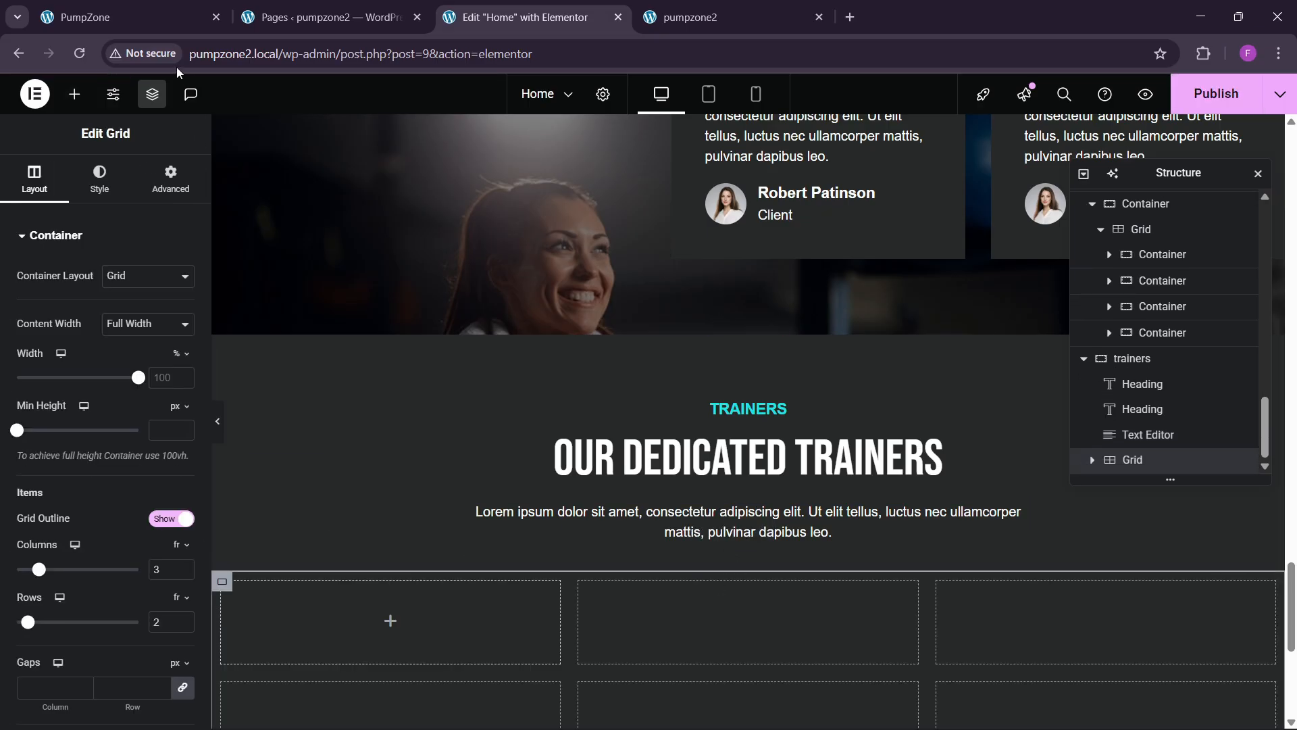
pyautogui.click(140, 16)
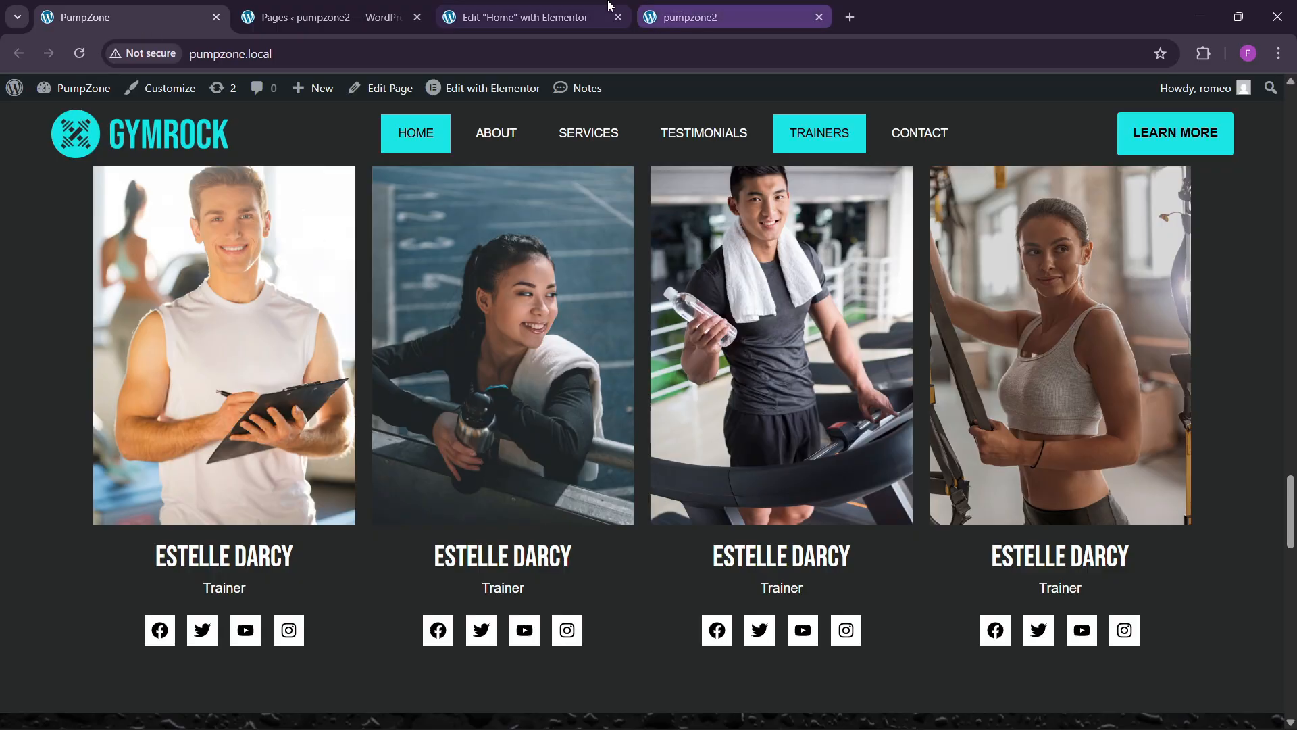
pyautogui.click(520, 17)
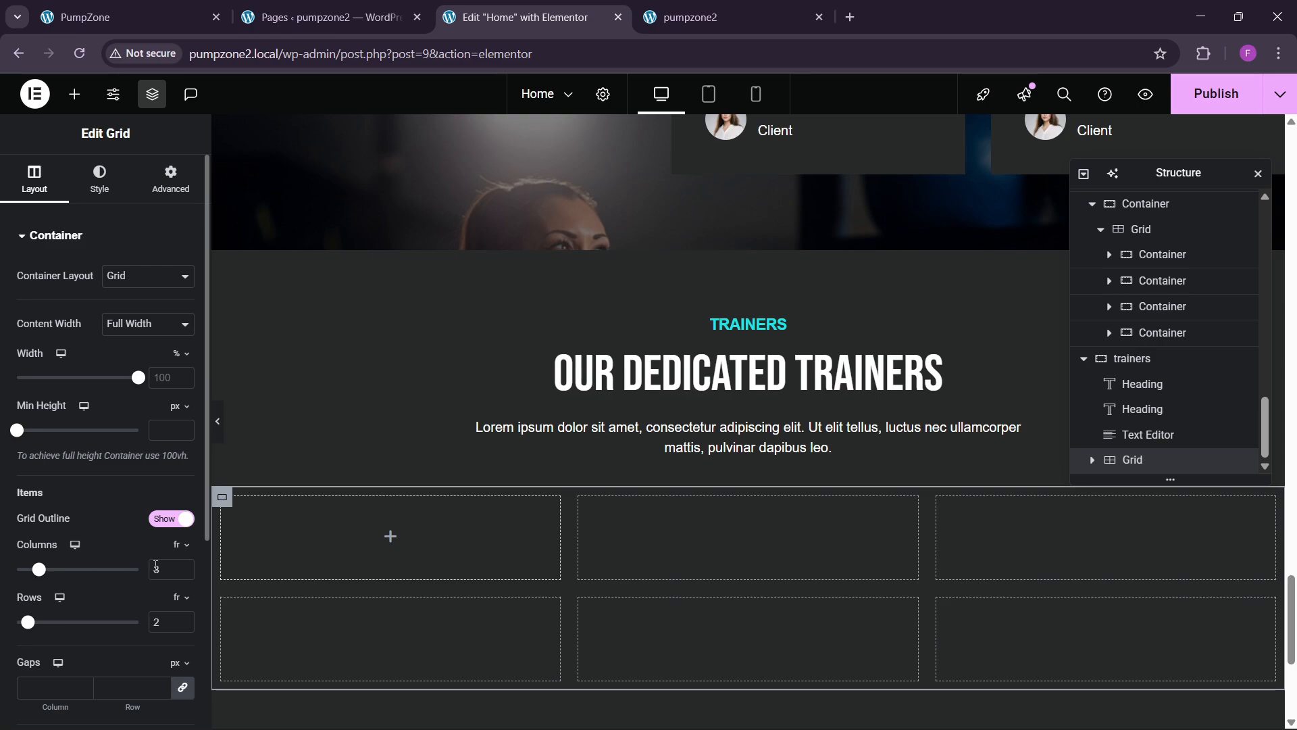
pyautogui.click(183, 566)
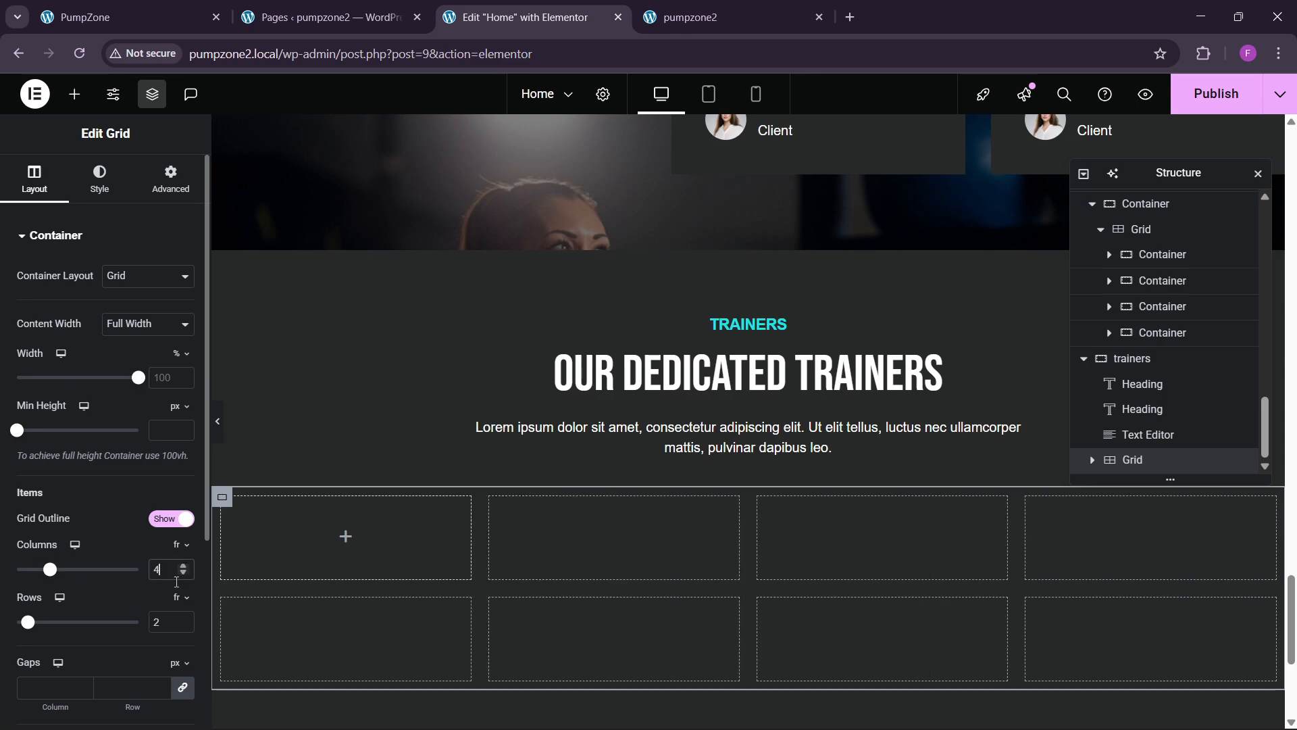
pyautogui.click(183, 627)
pyautogui.click(171, 179)
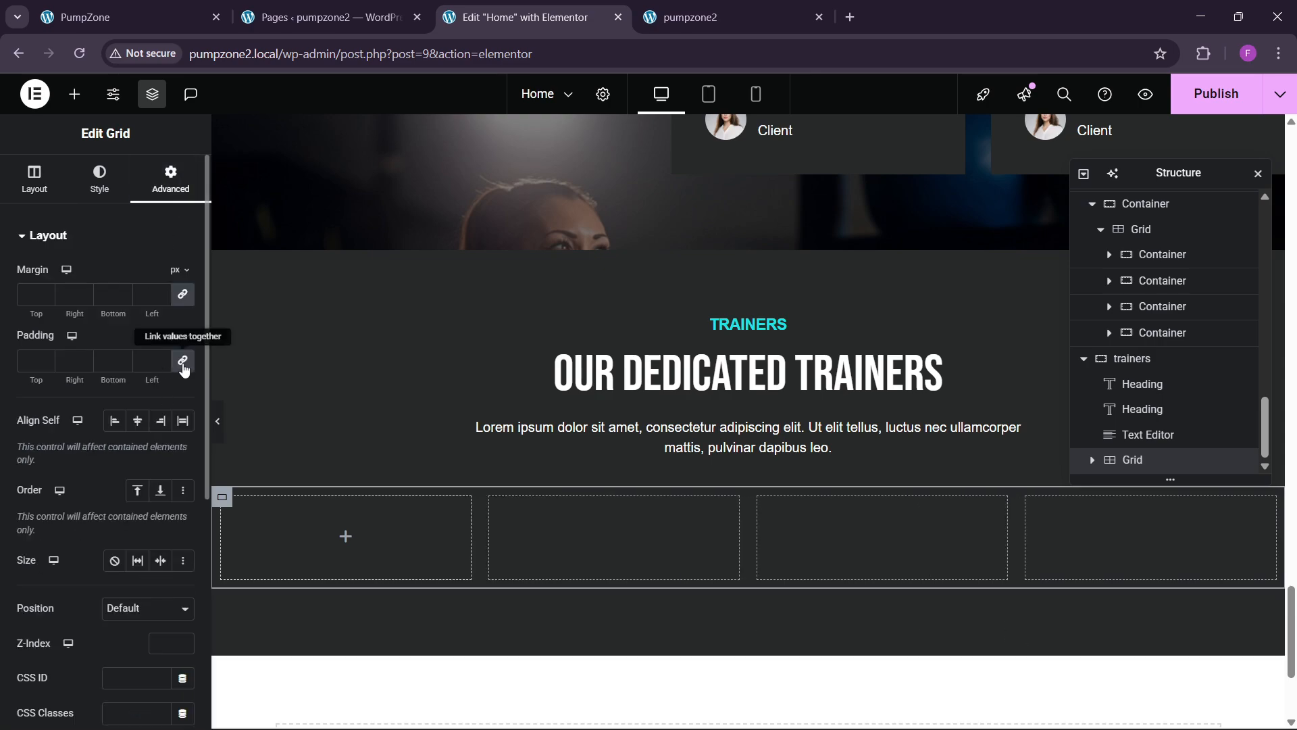
pyautogui.click(183, 360)
# Step: Drop a Container into the grid's first cell and set its padding to 0
pyautogui.click(73, 98)
pyautogui.moveTo(55, 320); pyautogui.dragTo(210, 547)
pyautogui.click(170, 179)
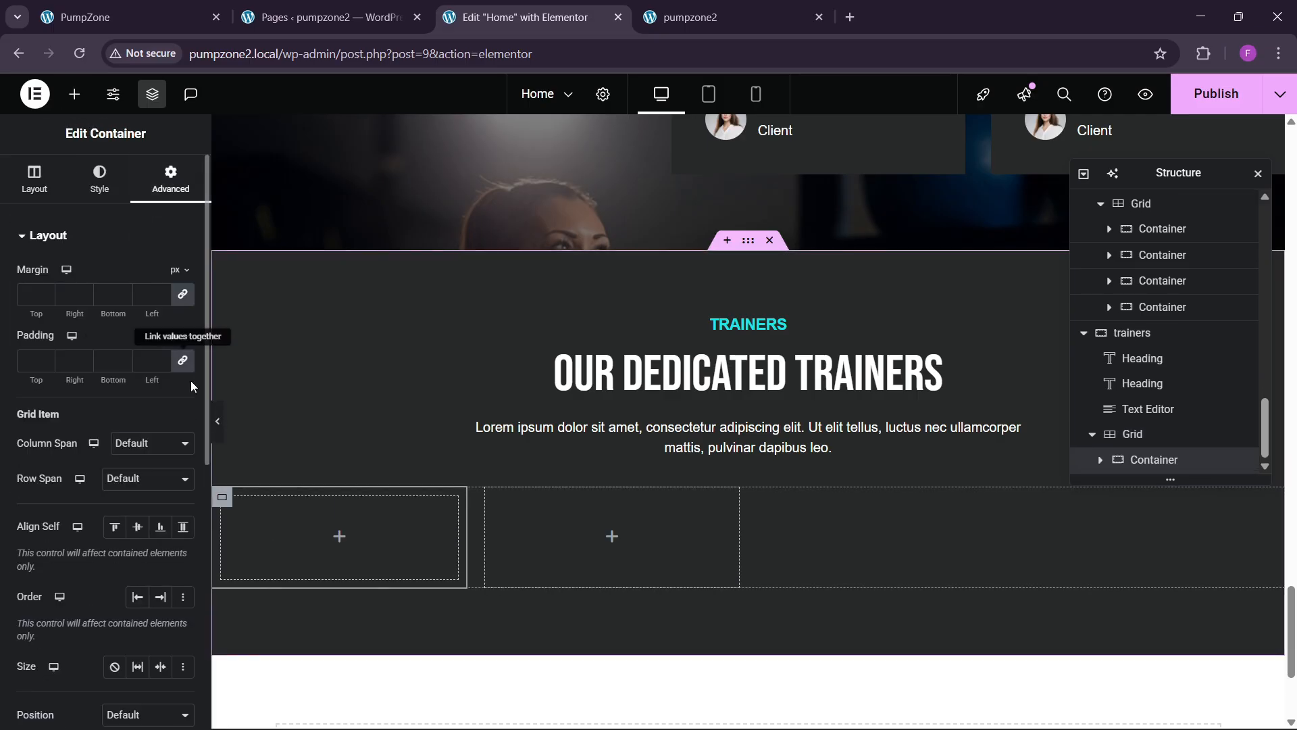
pyautogui.click(182, 360)
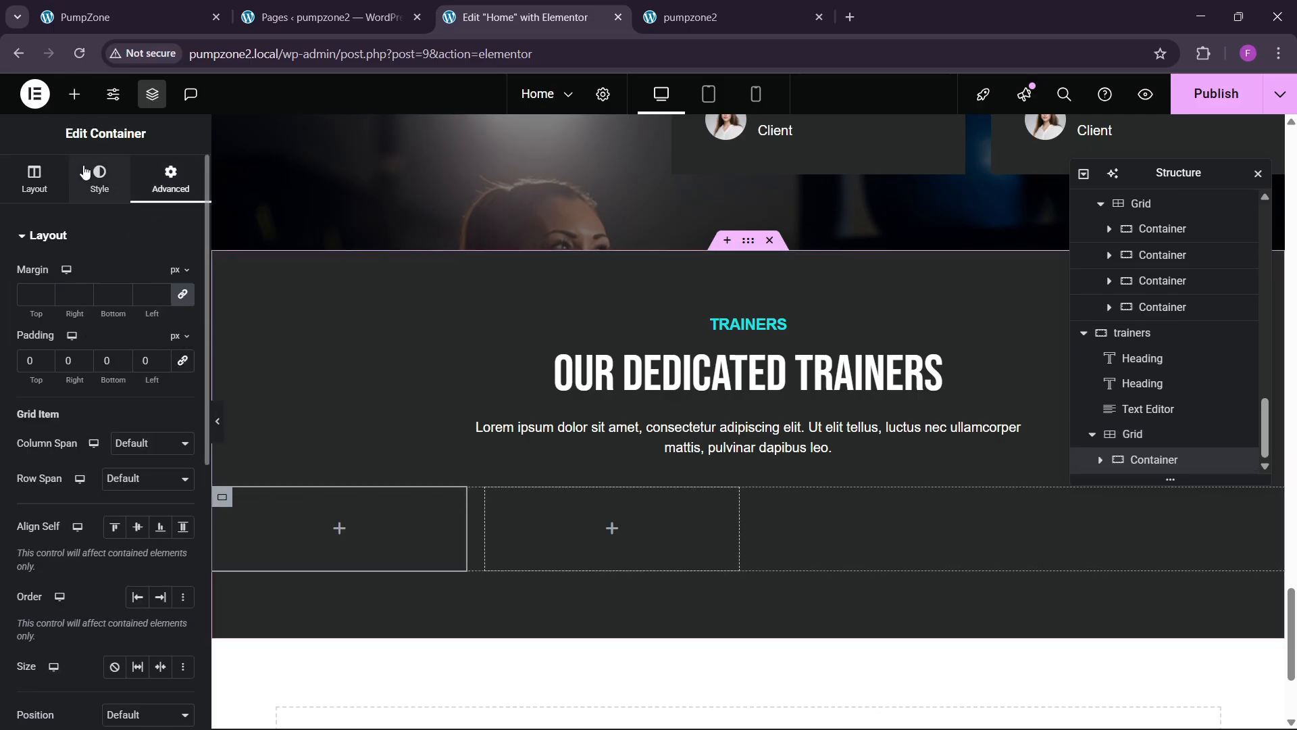
pyautogui.click(76, 95)
# Step: Add an Image widget to the first cell showing the photo of the woman at the gym
pyautogui.moveTo(151, 440); pyautogui.dragTo(278, 489)
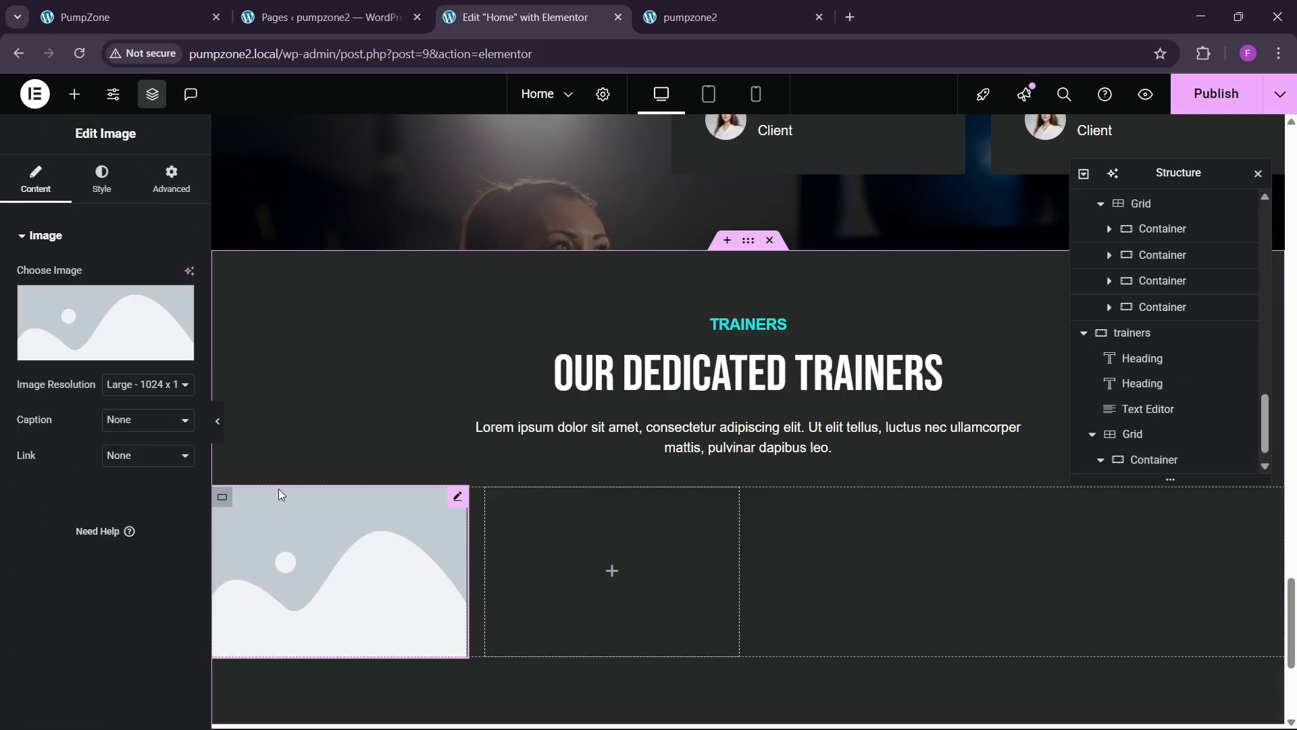
pyautogui.scroll(-3, 518, 501)
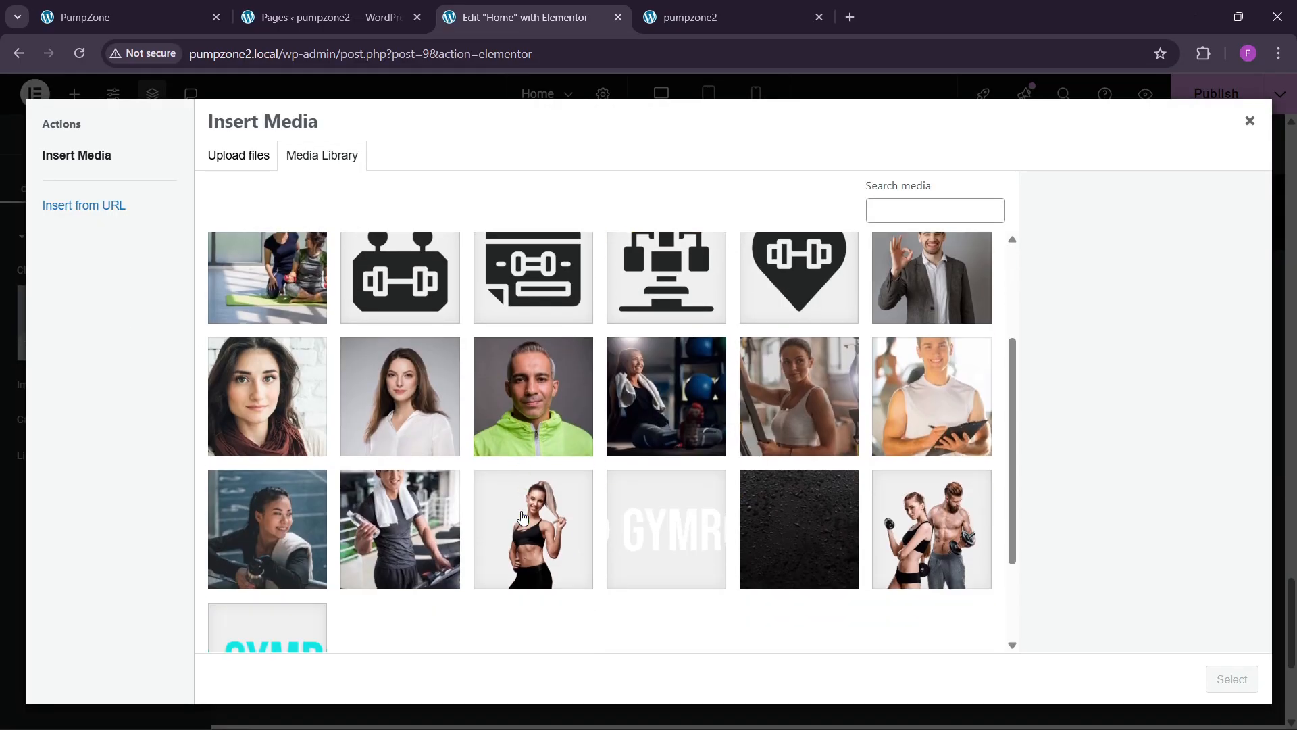
pyautogui.click(760, 452)
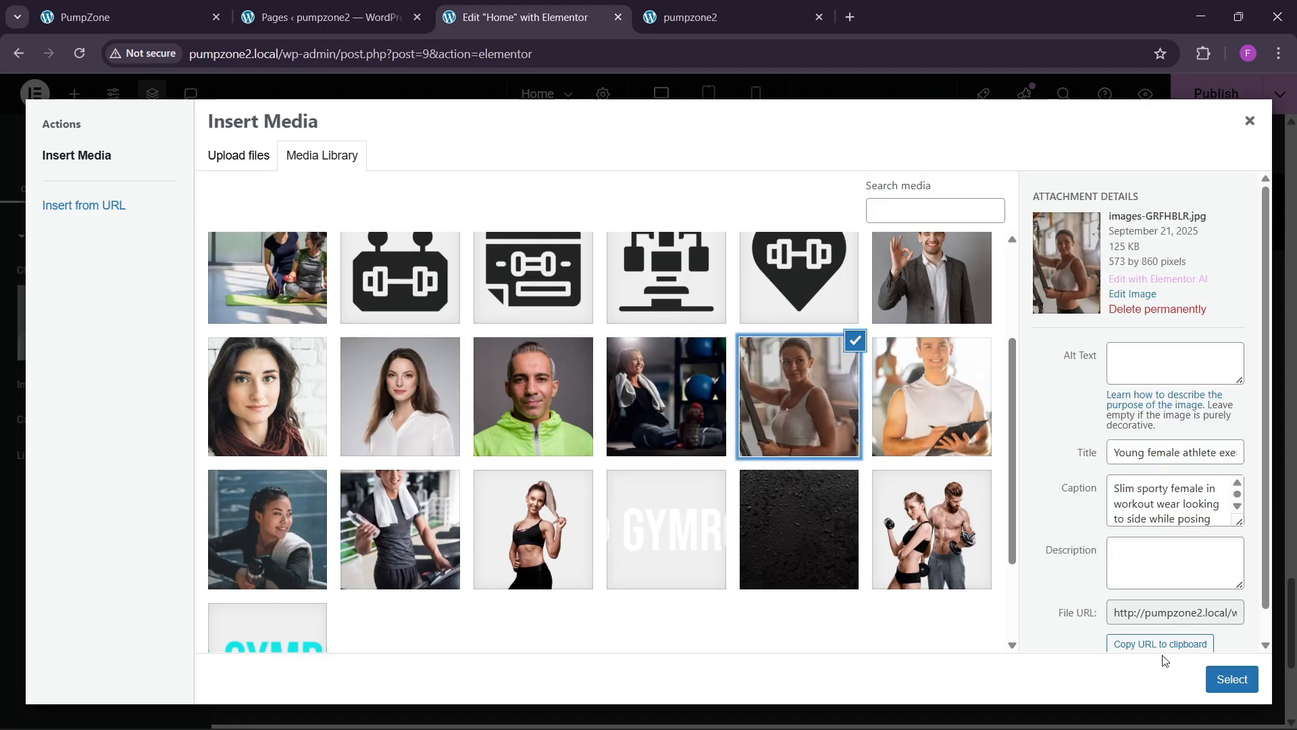
pyautogui.click(1231, 679)
pyautogui.scroll(-3, 473, 561)
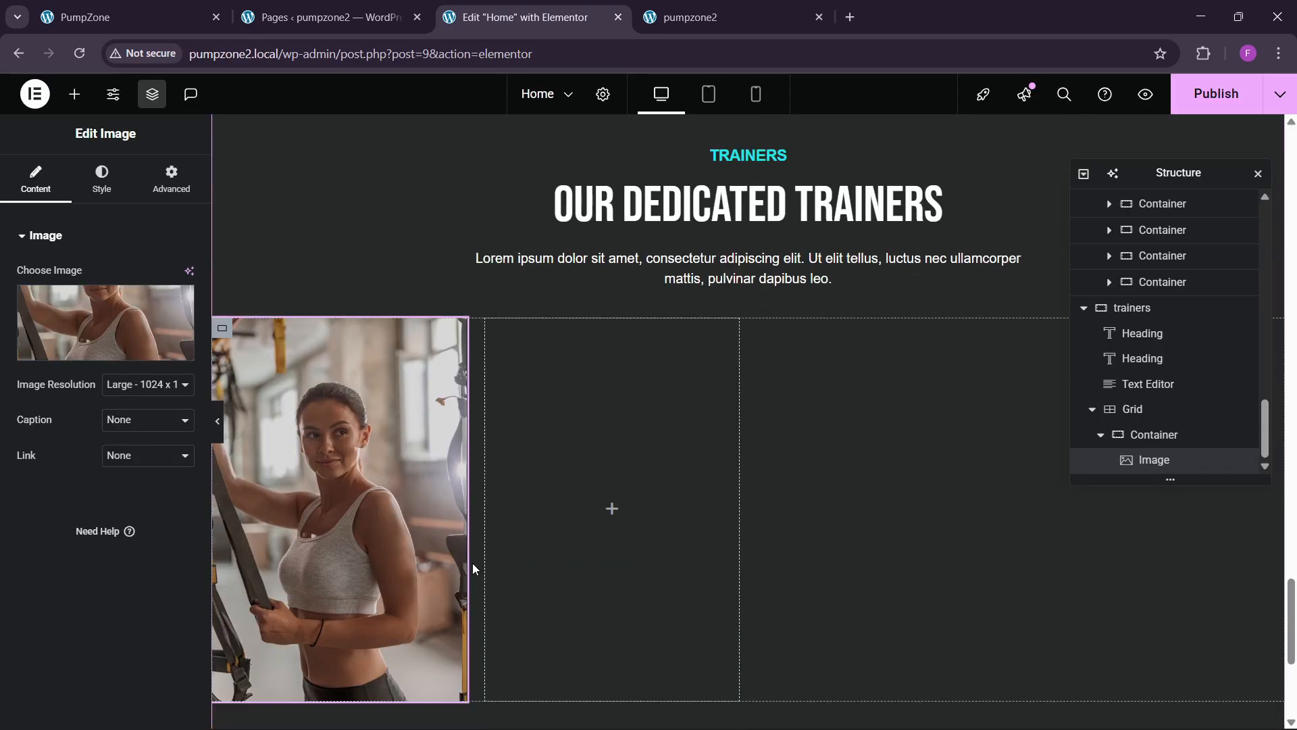
pyautogui.scroll(-3, 473, 564)
pyautogui.click(181, 8)
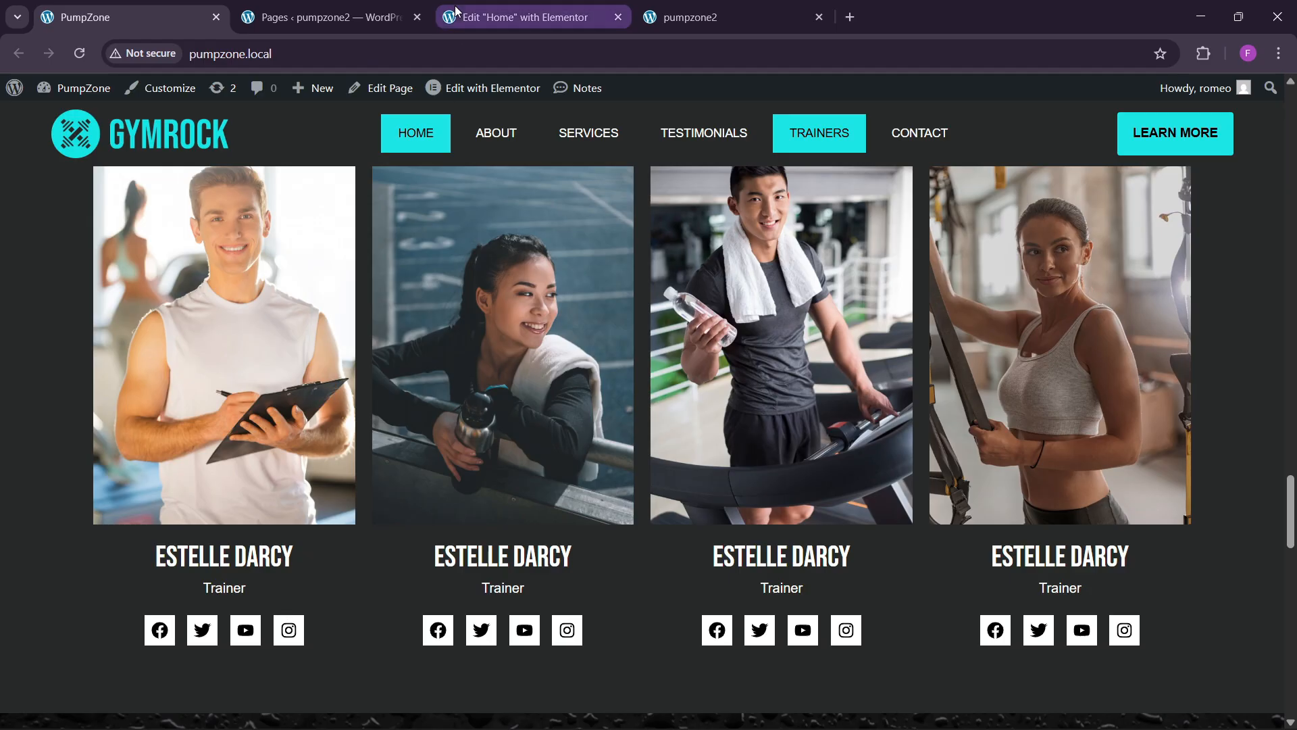
pyautogui.click(520, 17)
pyautogui.scroll(6, 667, 331)
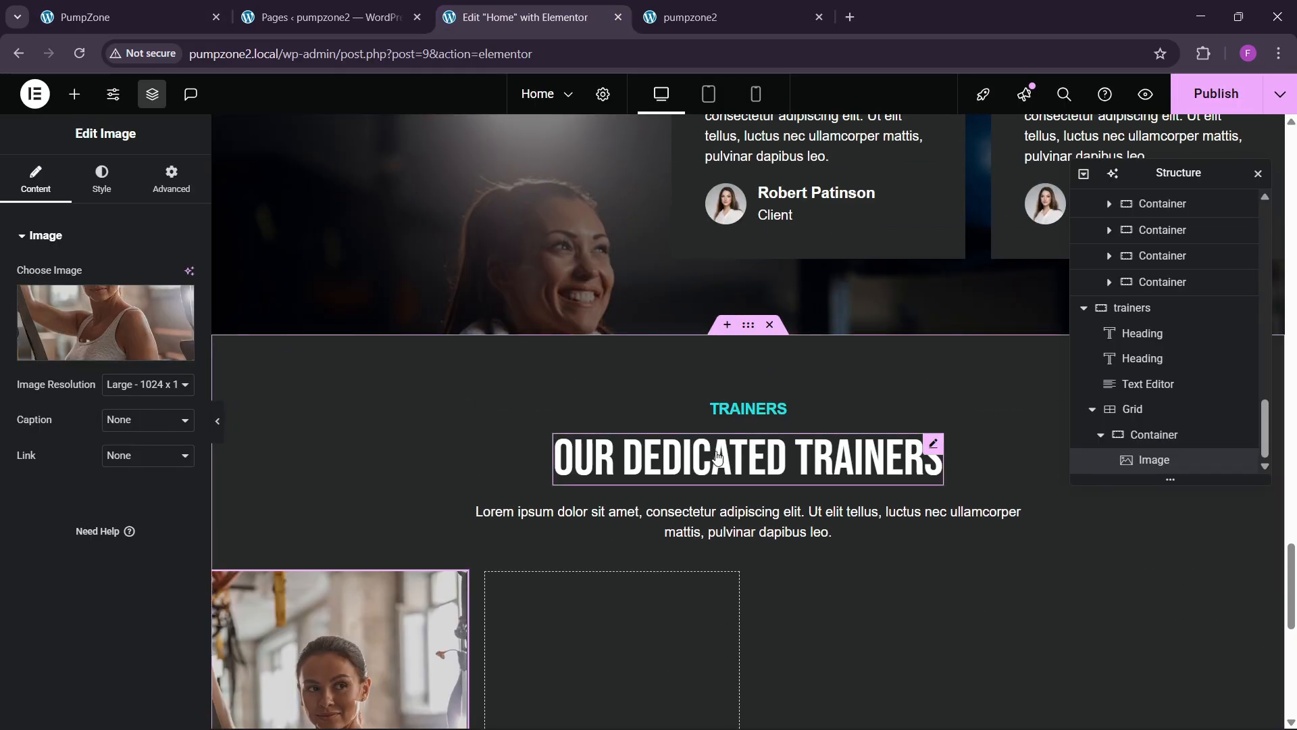
pyautogui.rightClick(717, 452)
pyautogui.scroll(-5, 472, 485)
pyautogui.rightClick(378, 342)
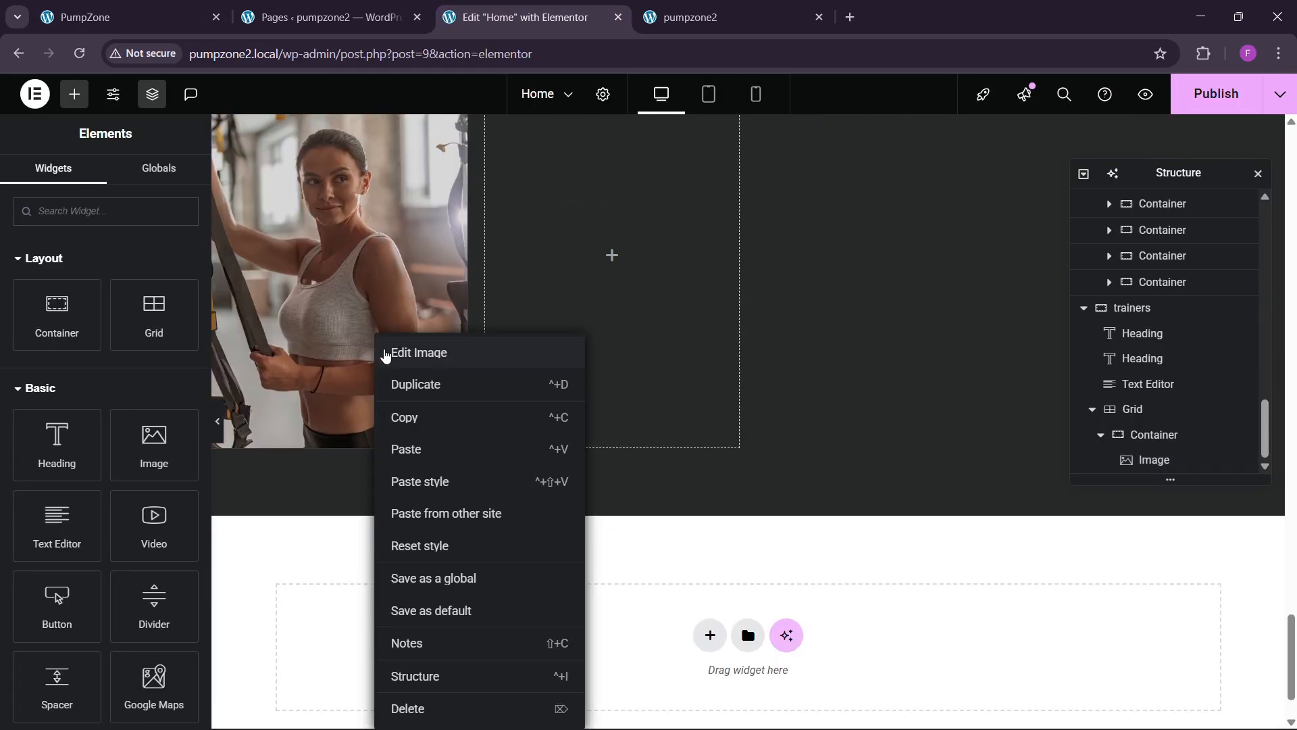
pyautogui.click(420, 450)
pyautogui.moveTo(127, 316); pyautogui.dragTo(3, 297)
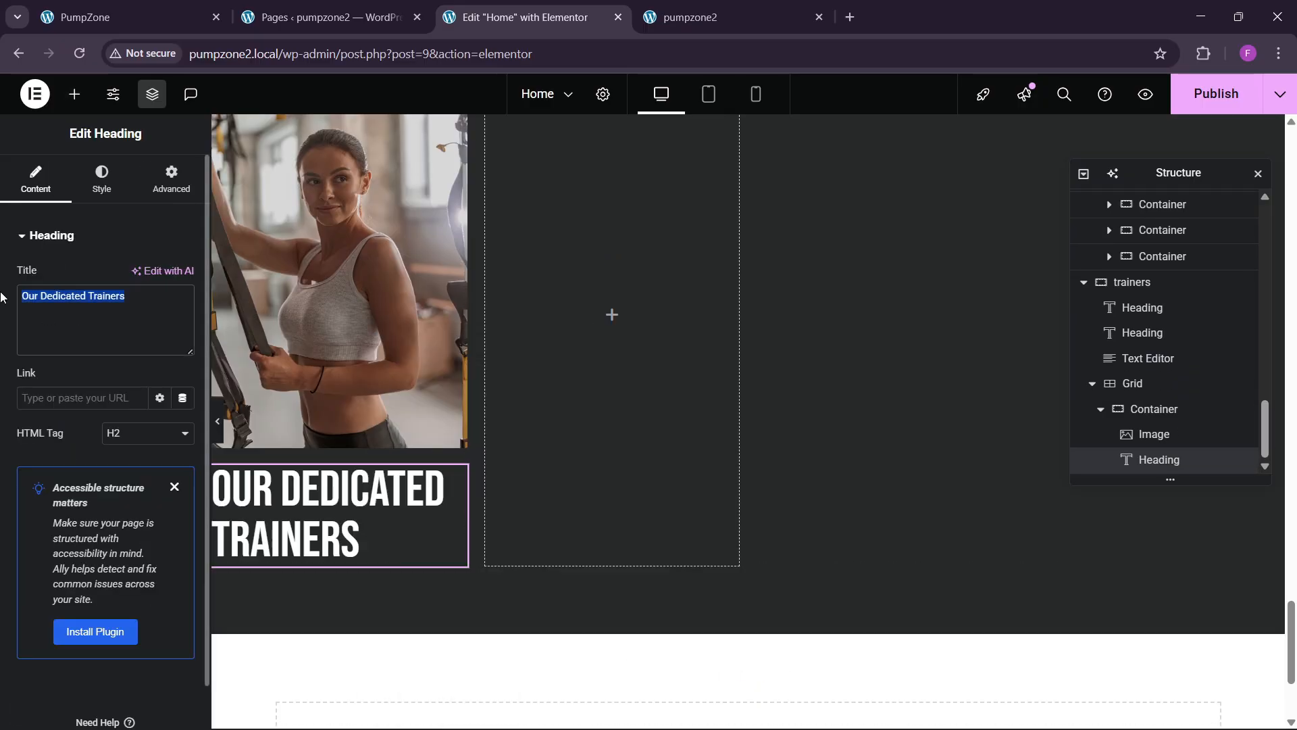
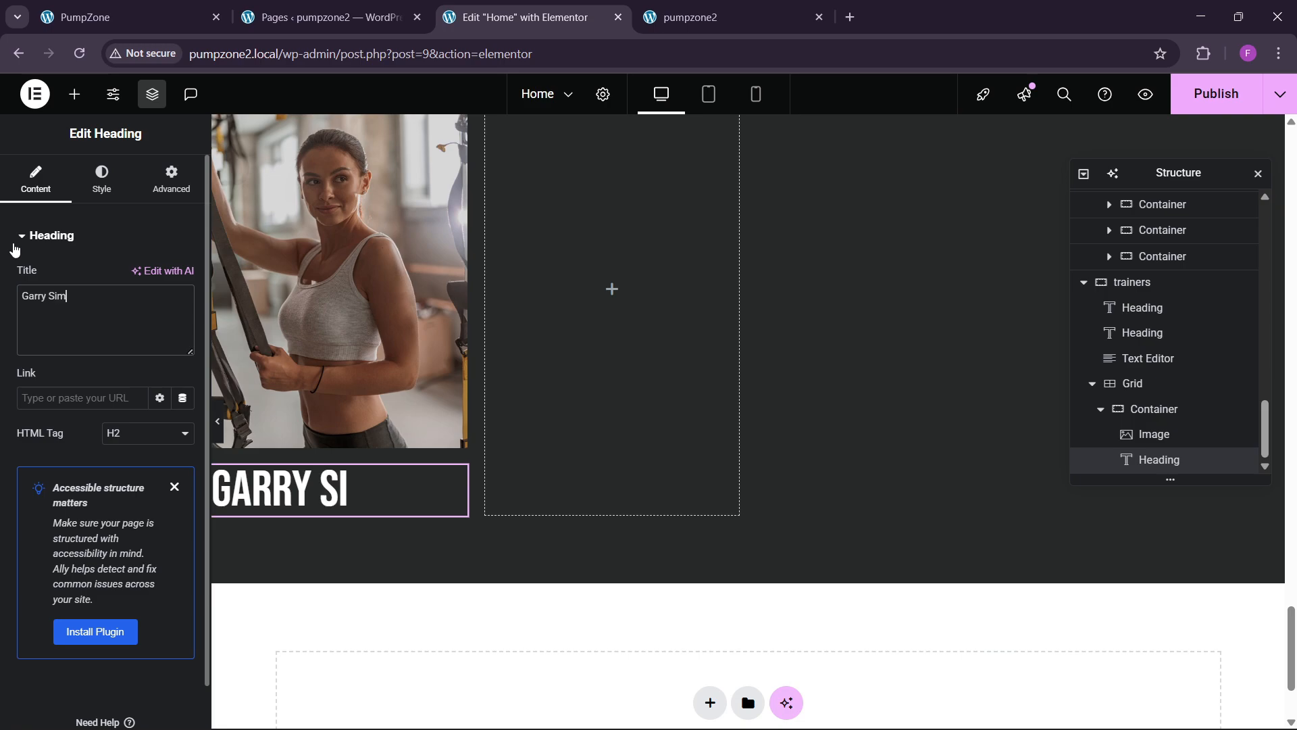
# Step: Set the cell container to column direction with its image and heading centred
pyautogui.click(101, 170)
pyautogui.click(182, 324)
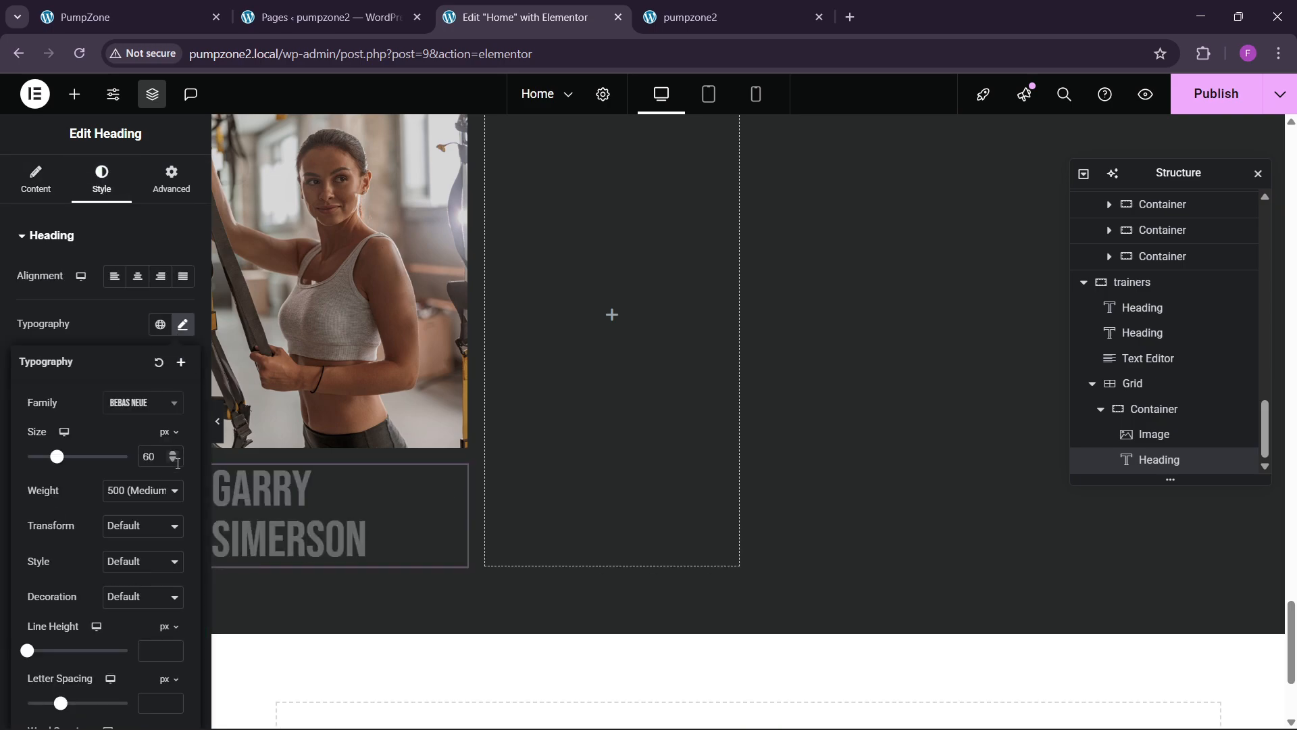
pyautogui.scroll(-18, 176, 459)
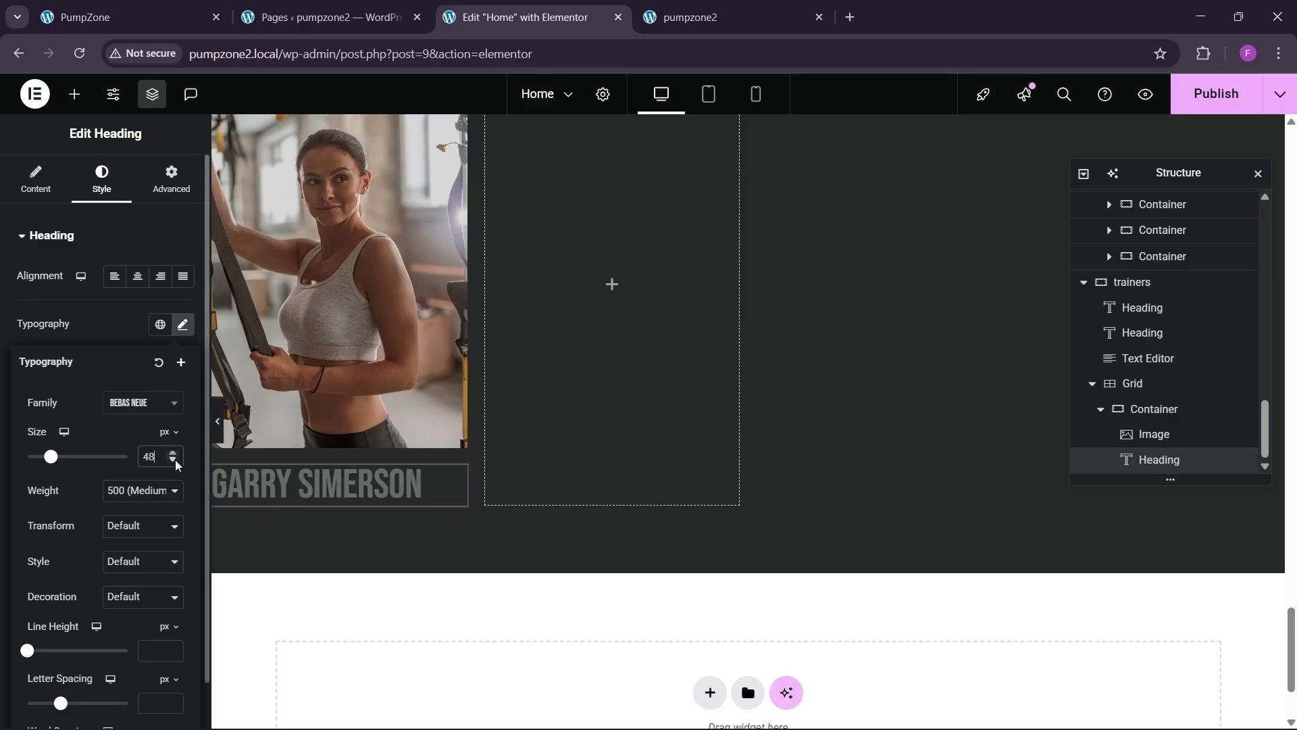
pyautogui.scroll(-12, 176, 459)
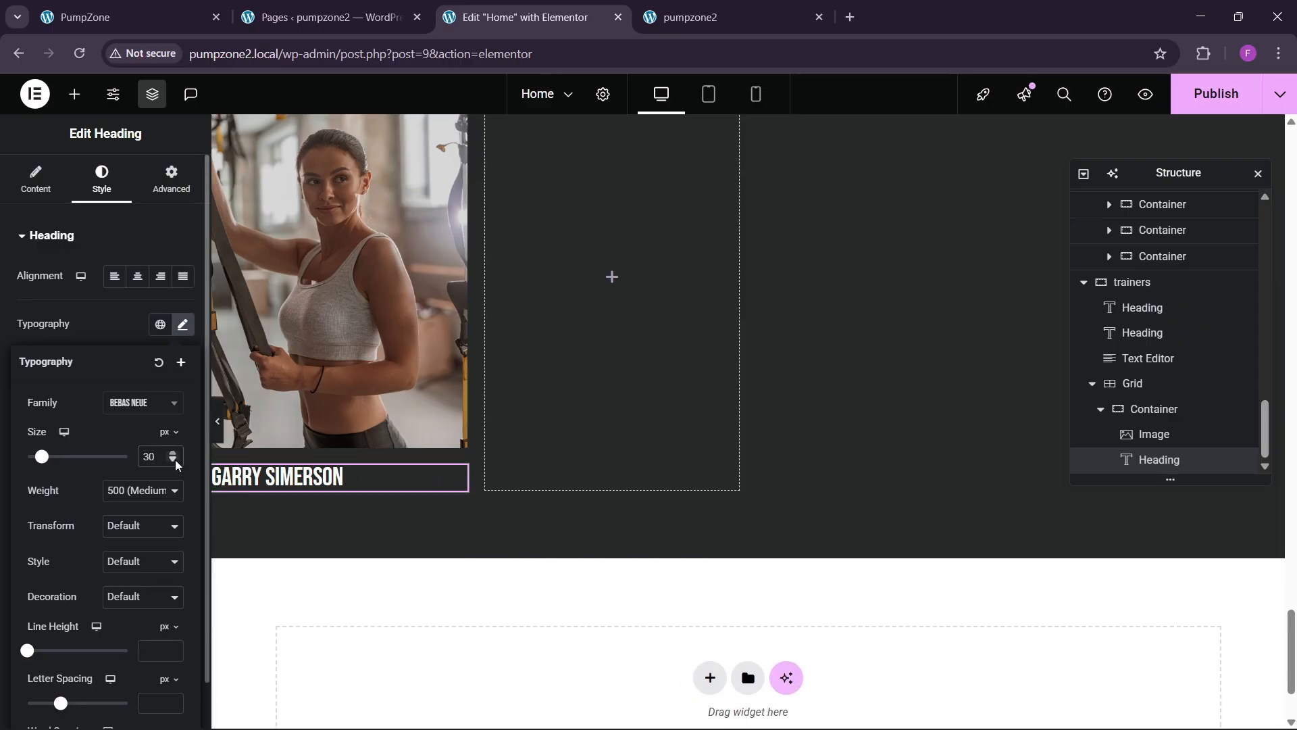
pyautogui.click(1142, 410)
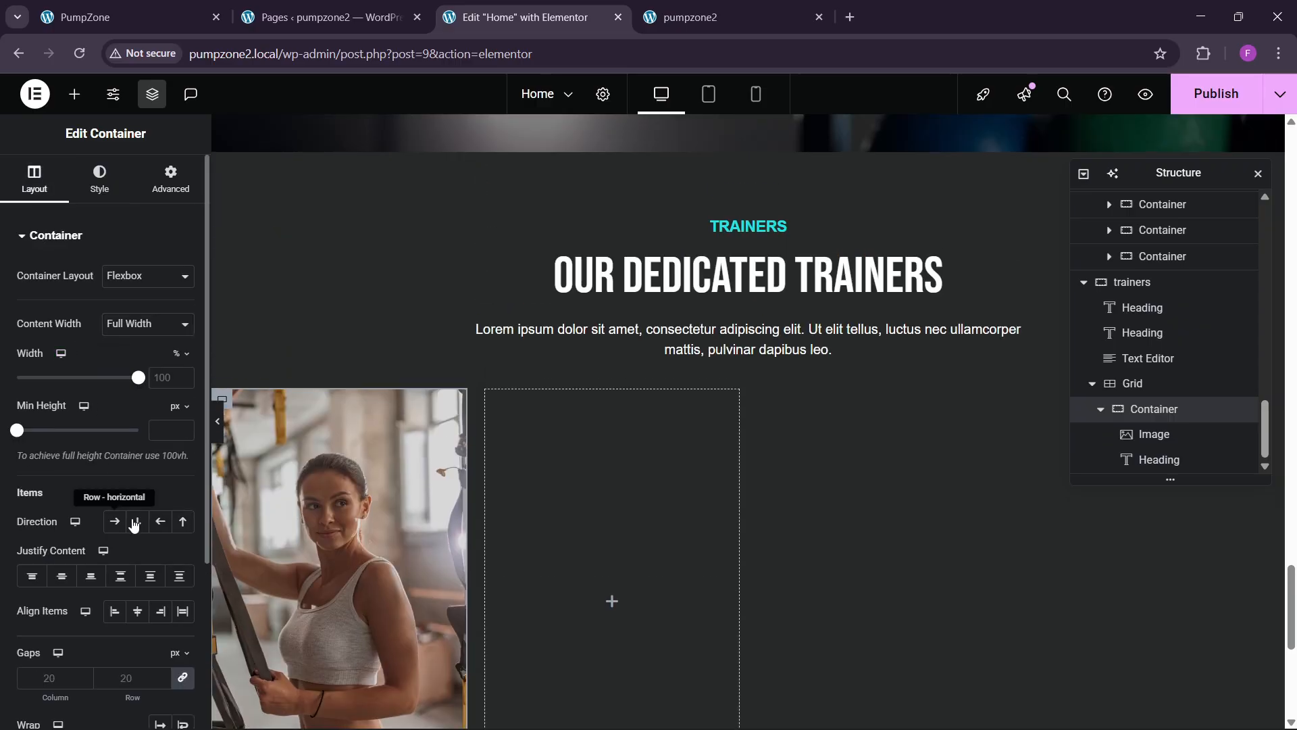
pyautogui.click(136, 522)
pyautogui.click(62, 576)
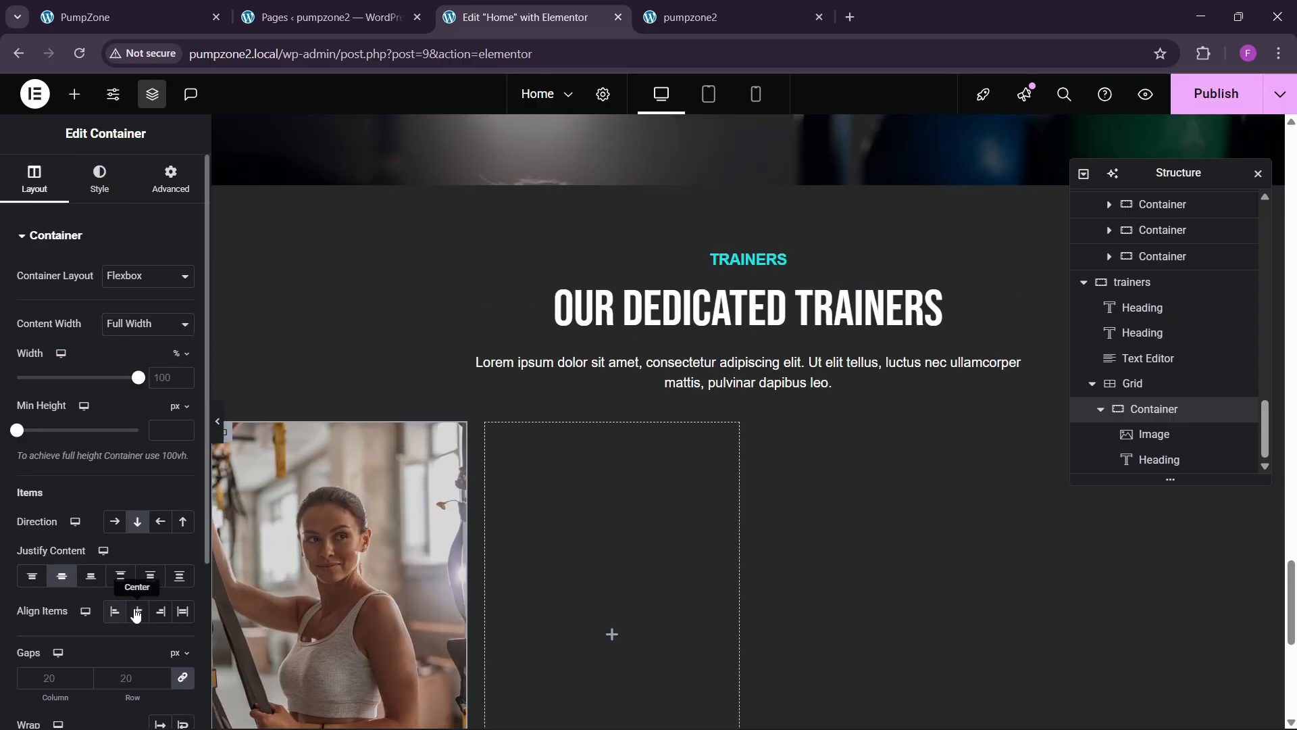
pyautogui.scroll(-4, 556, 482)
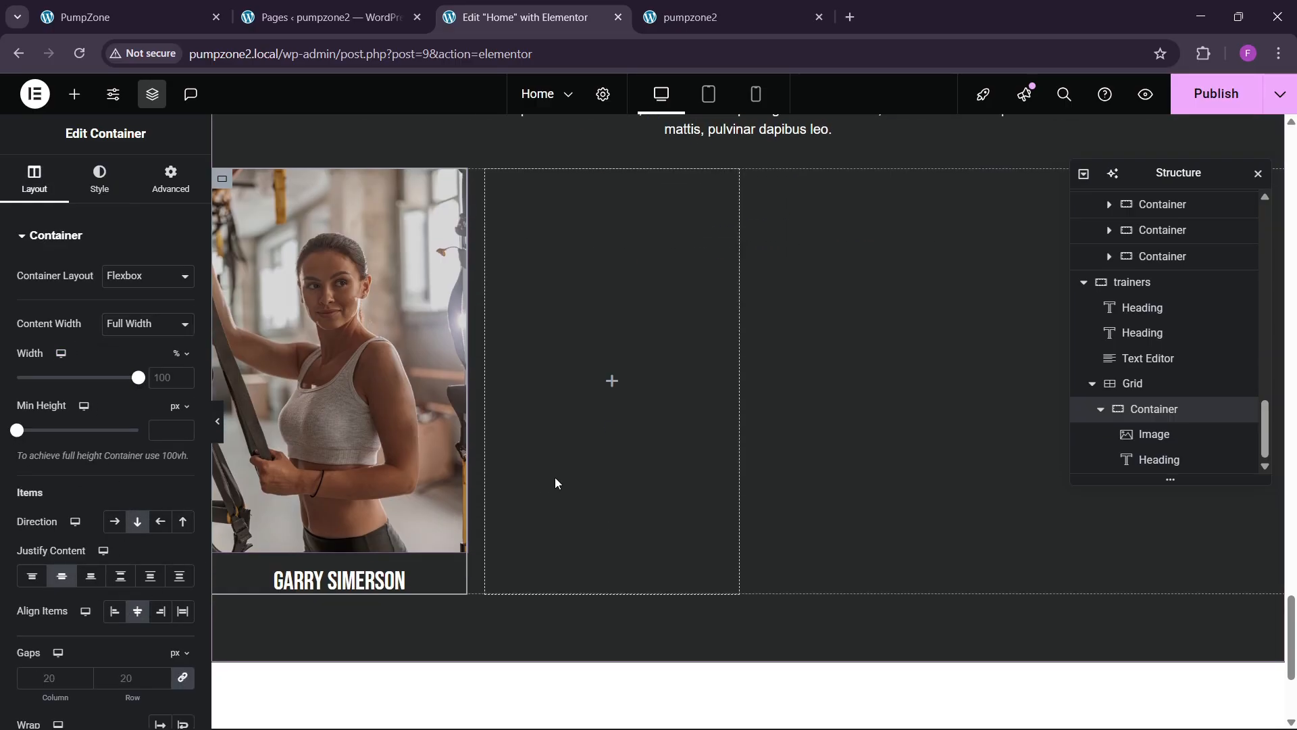
pyautogui.click(196, 5)
pyautogui.click(570, 5)
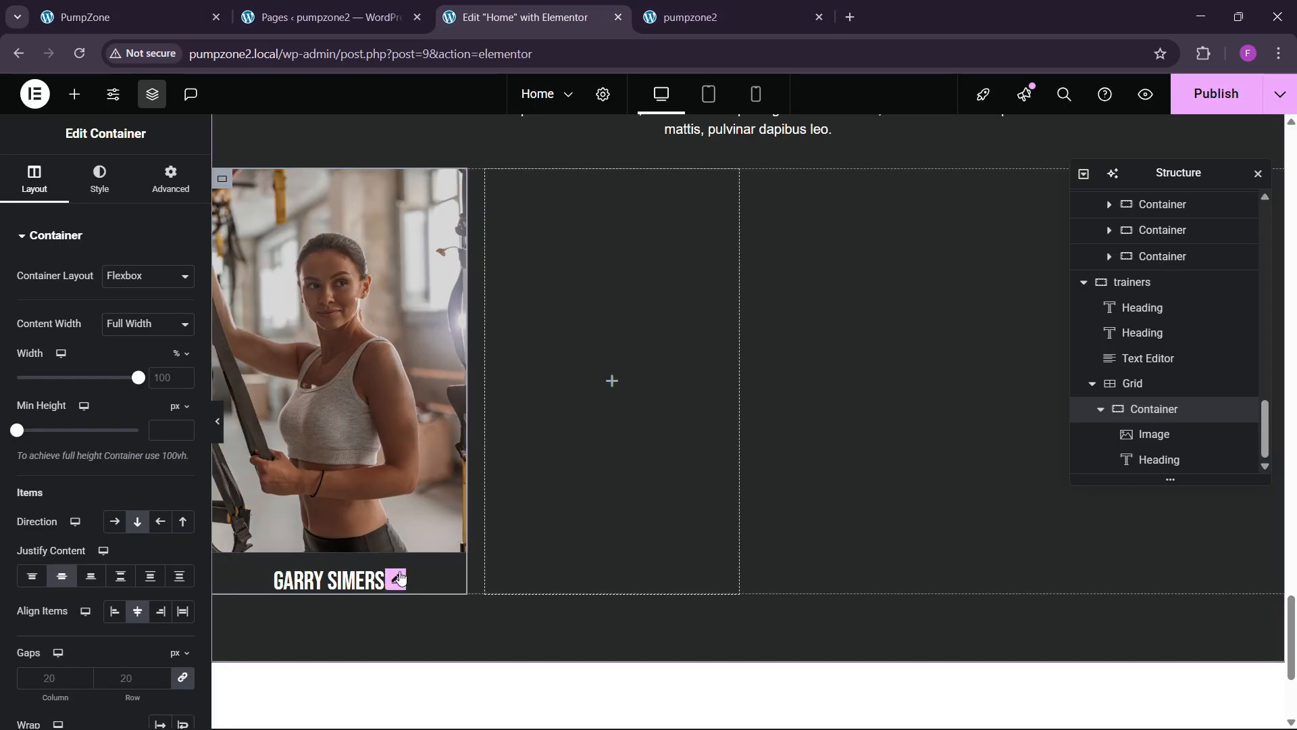
pyautogui.click(397, 580)
pyautogui.click(182, 325)
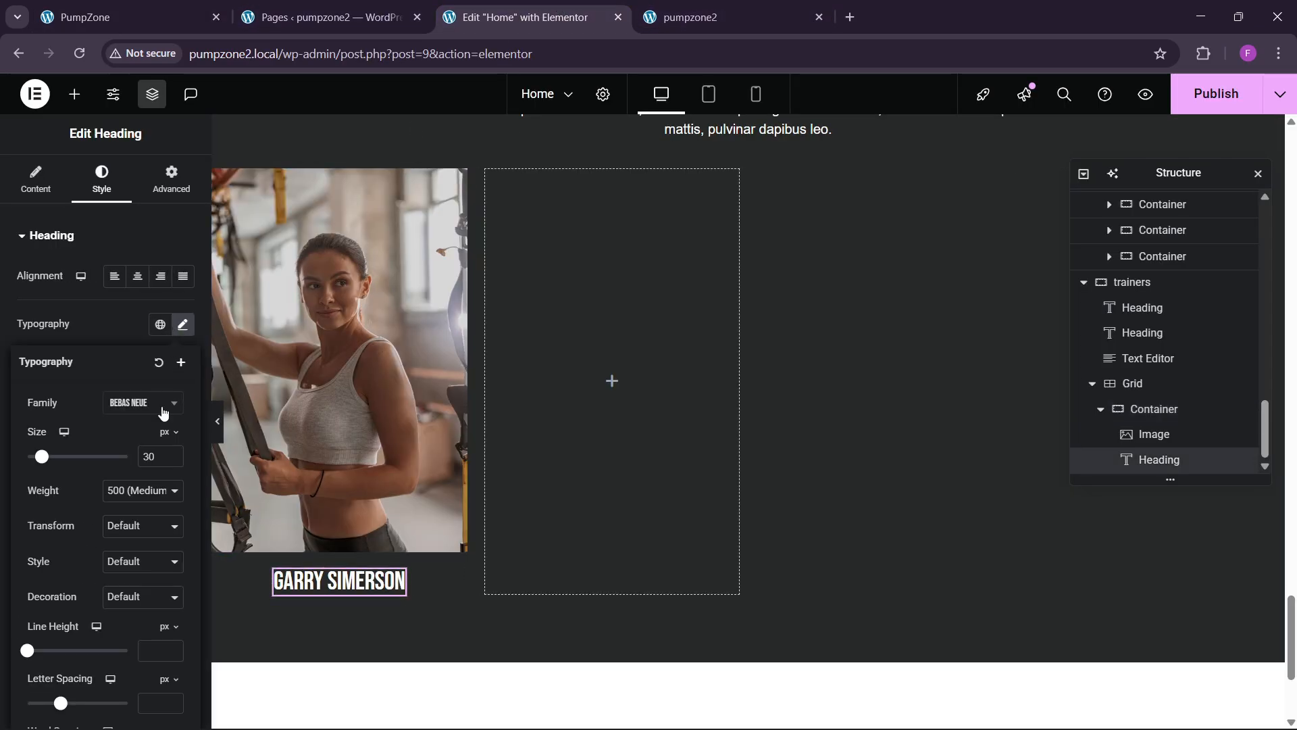
pyautogui.click(174, 453)
pyautogui.click(173, 453)
pyautogui.click(174, 453)
pyautogui.click(173, 453)
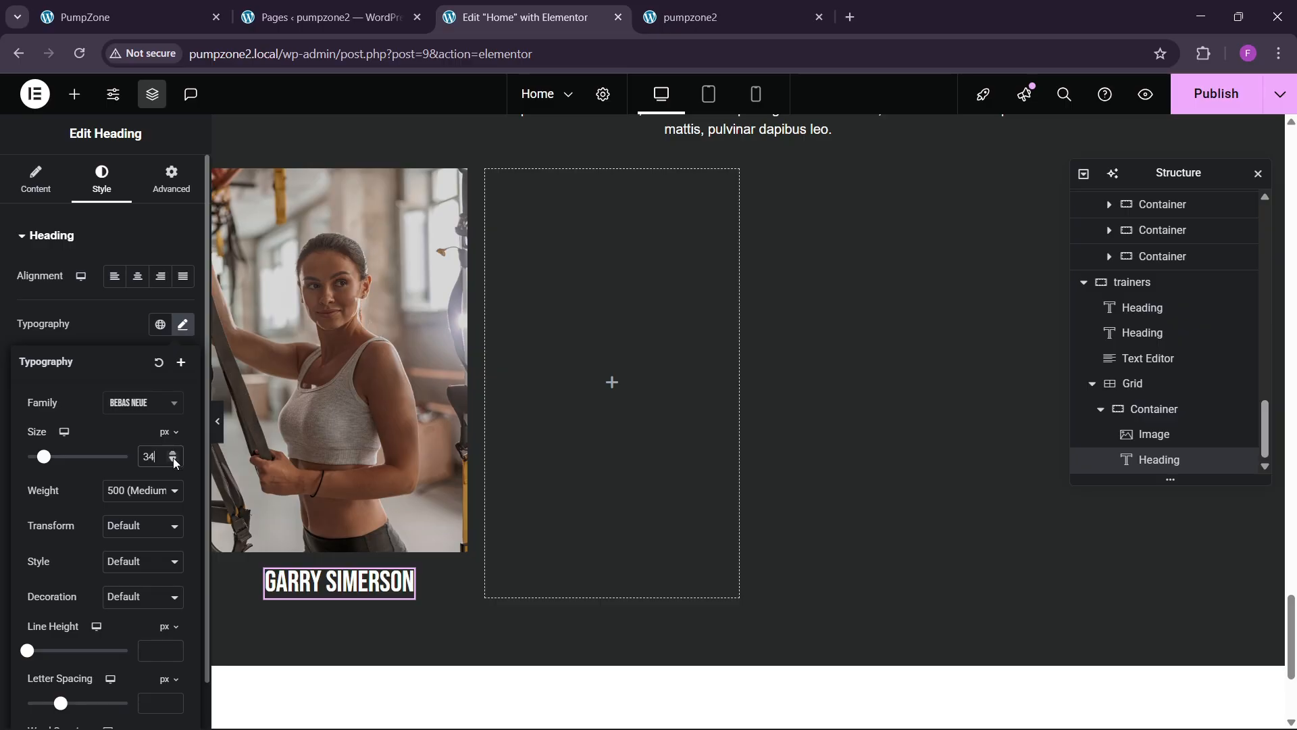
pyautogui.click(170, 463)
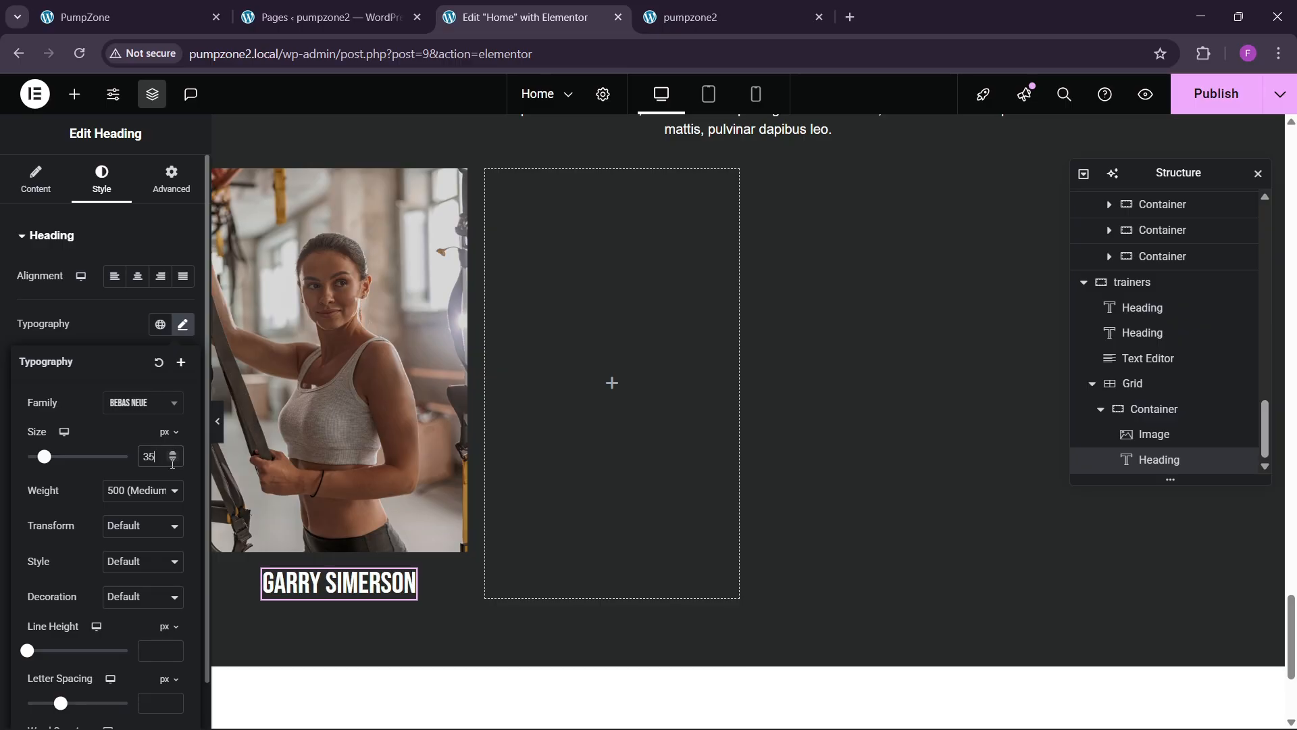
pyautogui.click(196, 8)
pyautogui.click(513, 17)
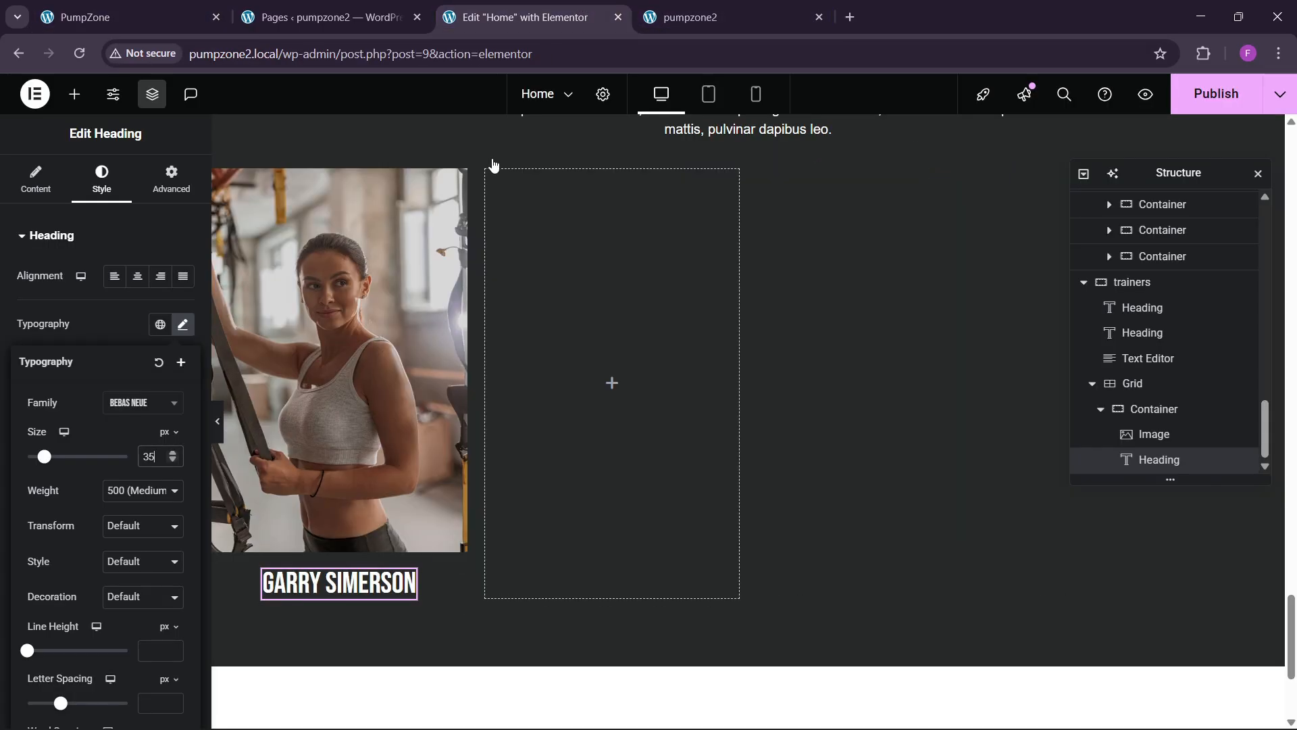
pyautogui.click(176, 460)
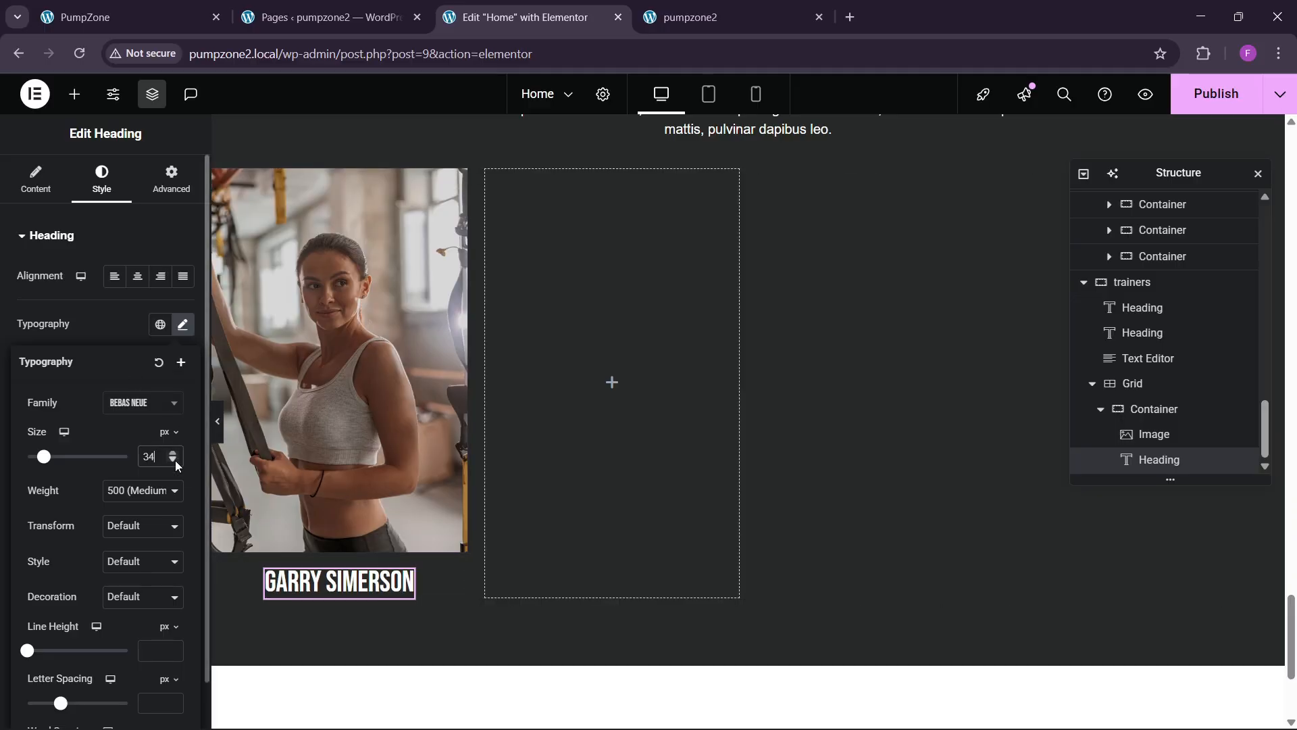
pyautogui.click(176, 460)
# Step: Copy the trainer description text block for reuse in the card
pyautogui.scroll(5, 631, 439)
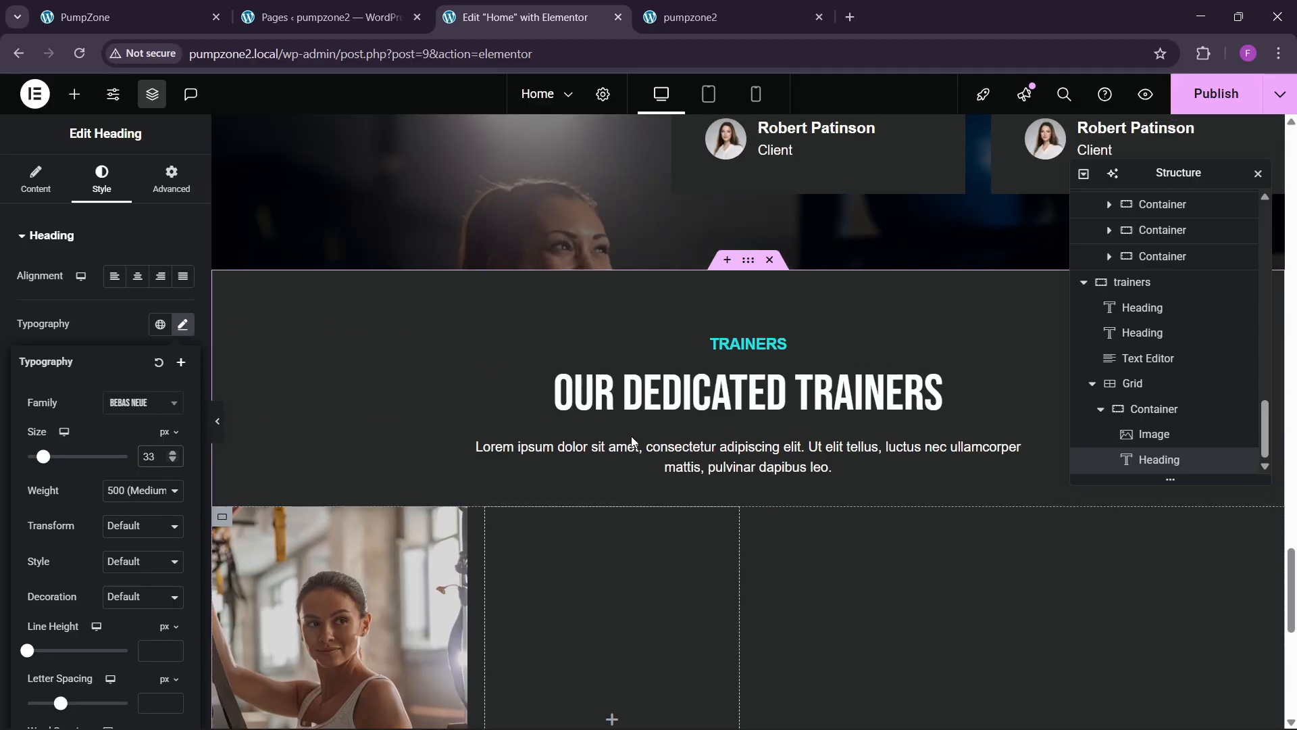
pyautogui.rightClick(732, 453)
pyautogui.click(762, 420)
# Step: Paste the text block below the name and change its text to 'Personal Trainer'
pyautogui.scroll(-7, 510, 469)
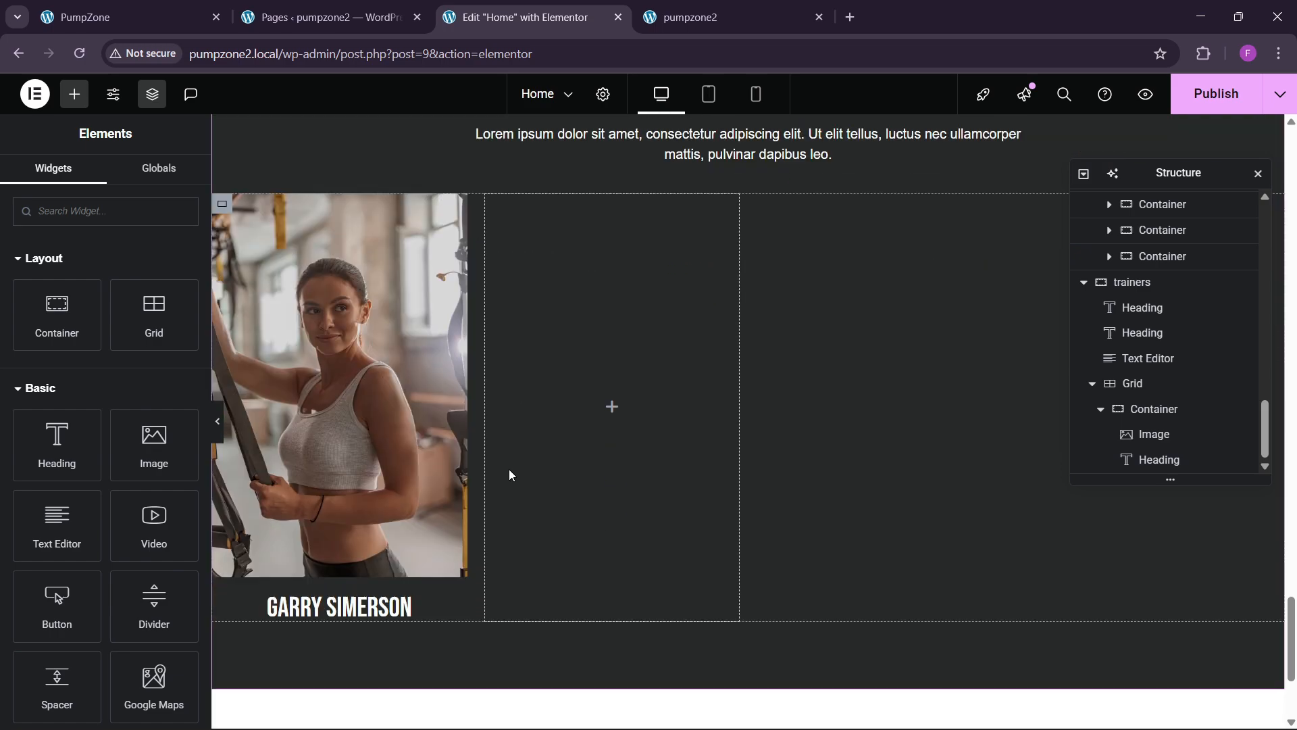
pyautogui.rightClick(374, 431)
pyautogui.click(376, 448)
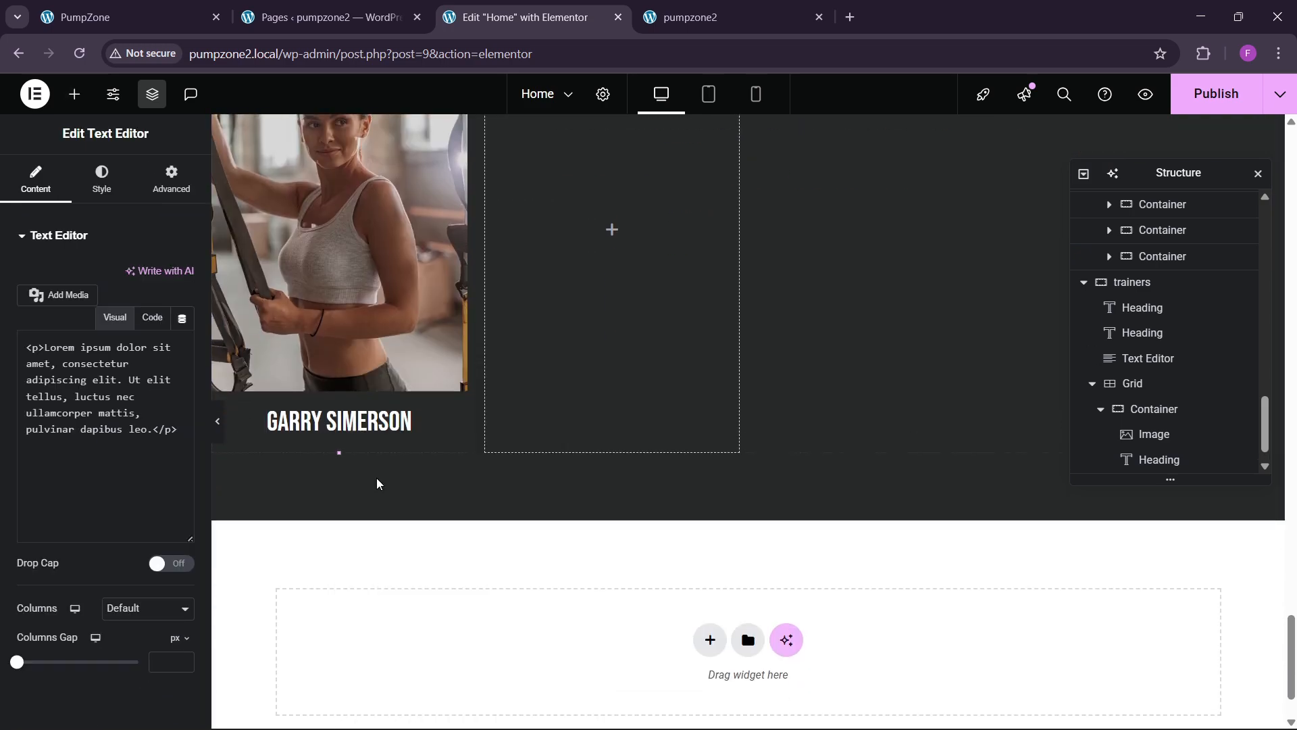
pyautogui.click(153, 317)
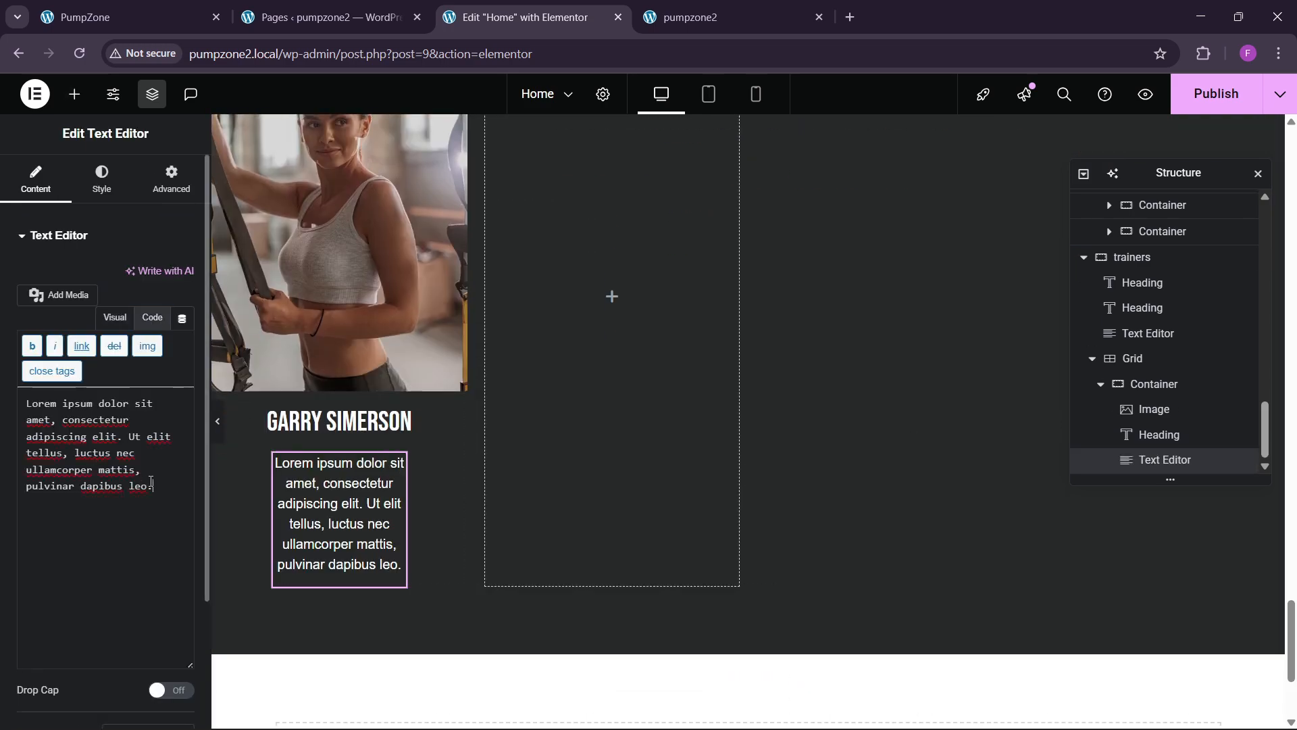
pyautogui.moveTo(152, 483); pyautogui.dragTo(2, 358)
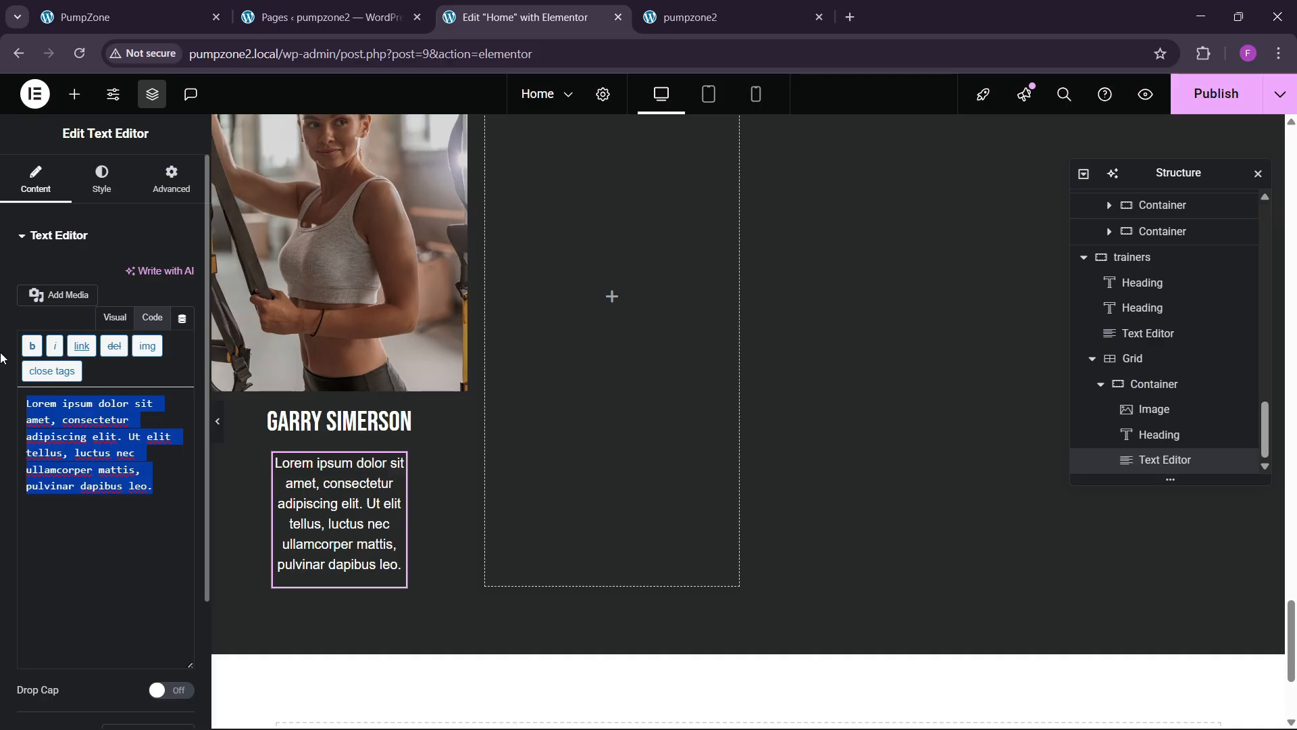
pyautogui.write('Personal Trainer')
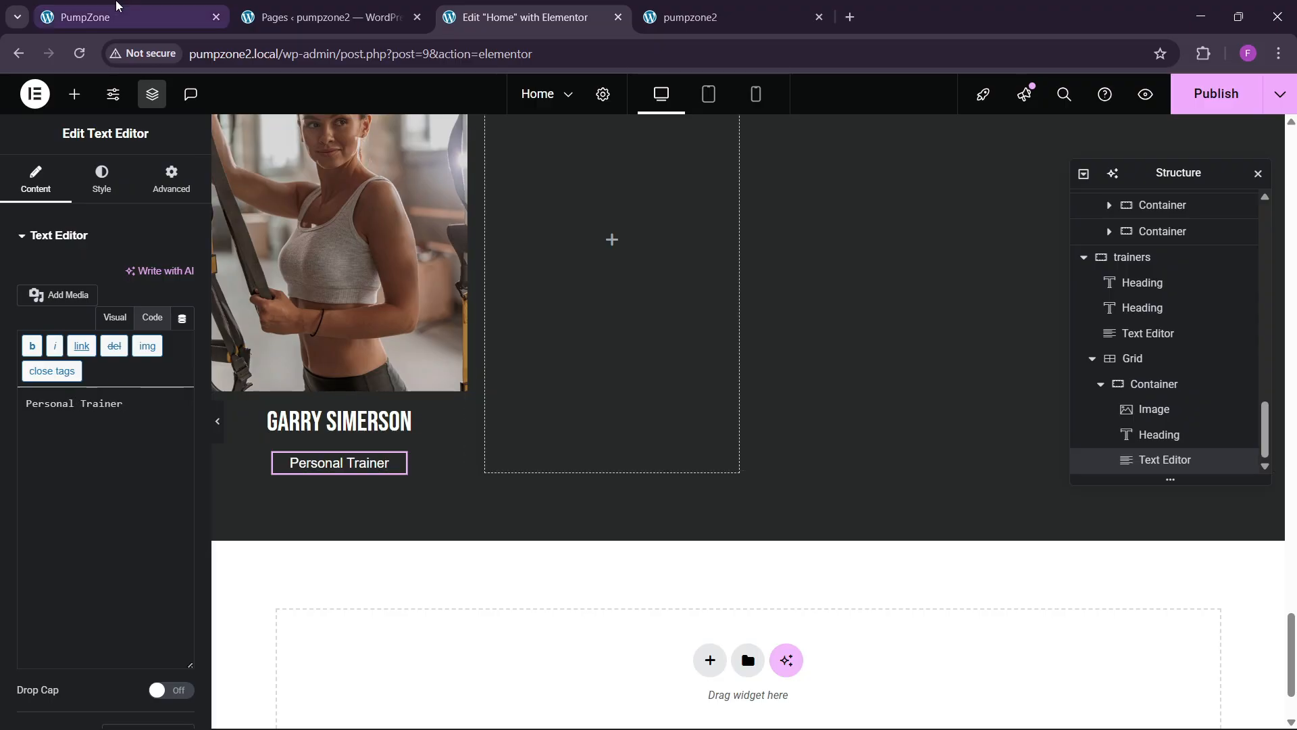
pyautogui.click(84, 17)
pyautogui.click(525, 7)
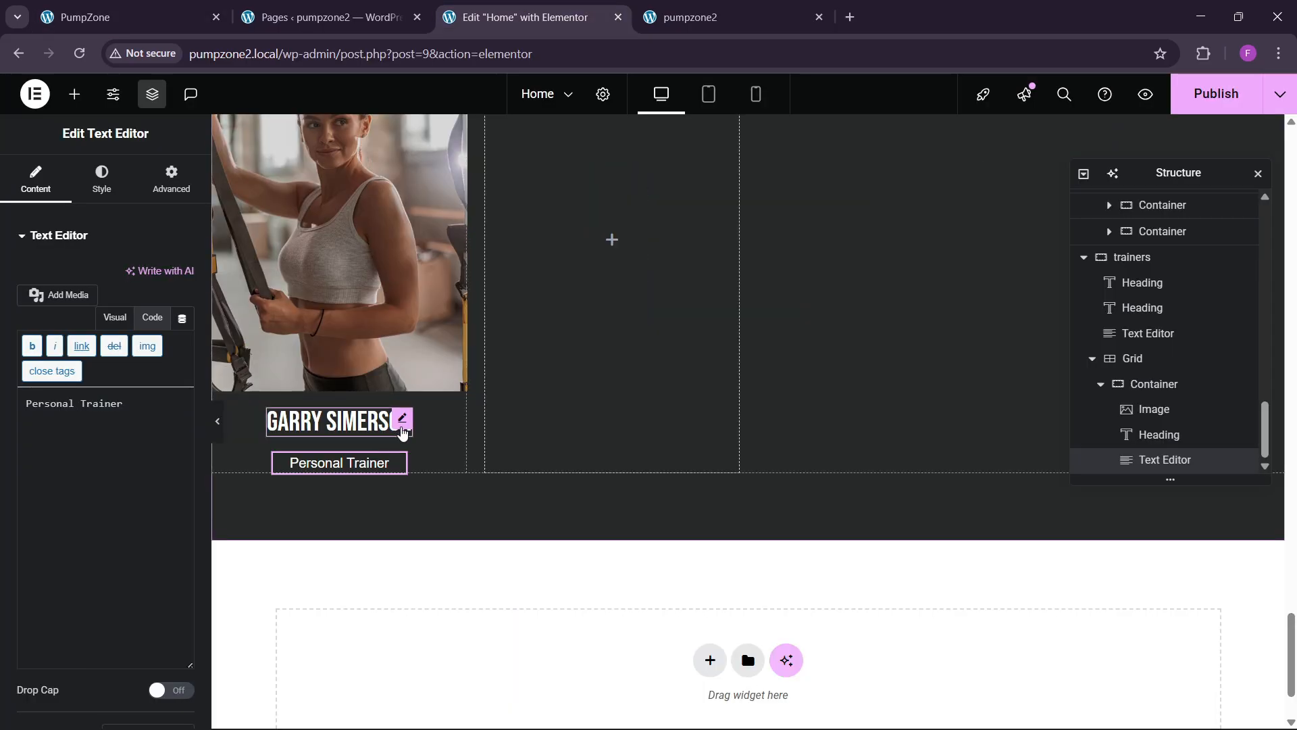
pyautogui.click(402, 430)
pyautogui.click(183, 324)
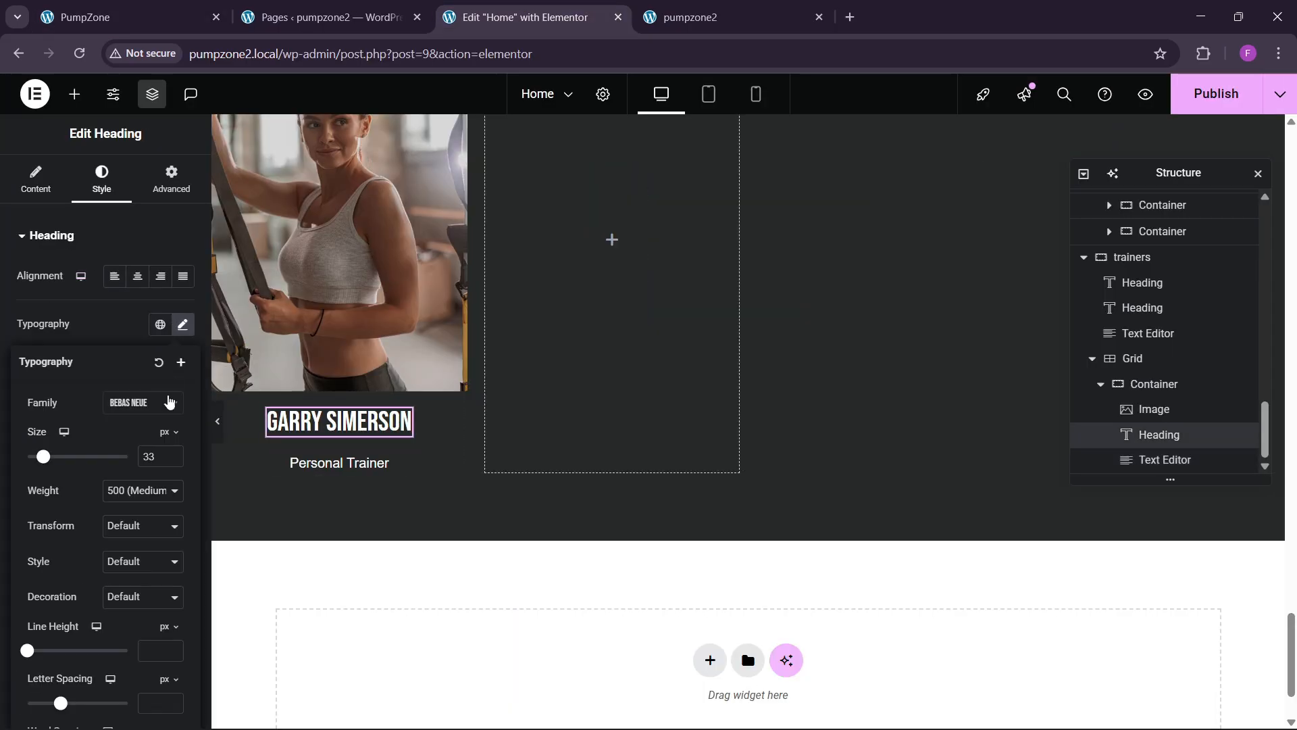
pyautogui.doubleClick(172, 456)
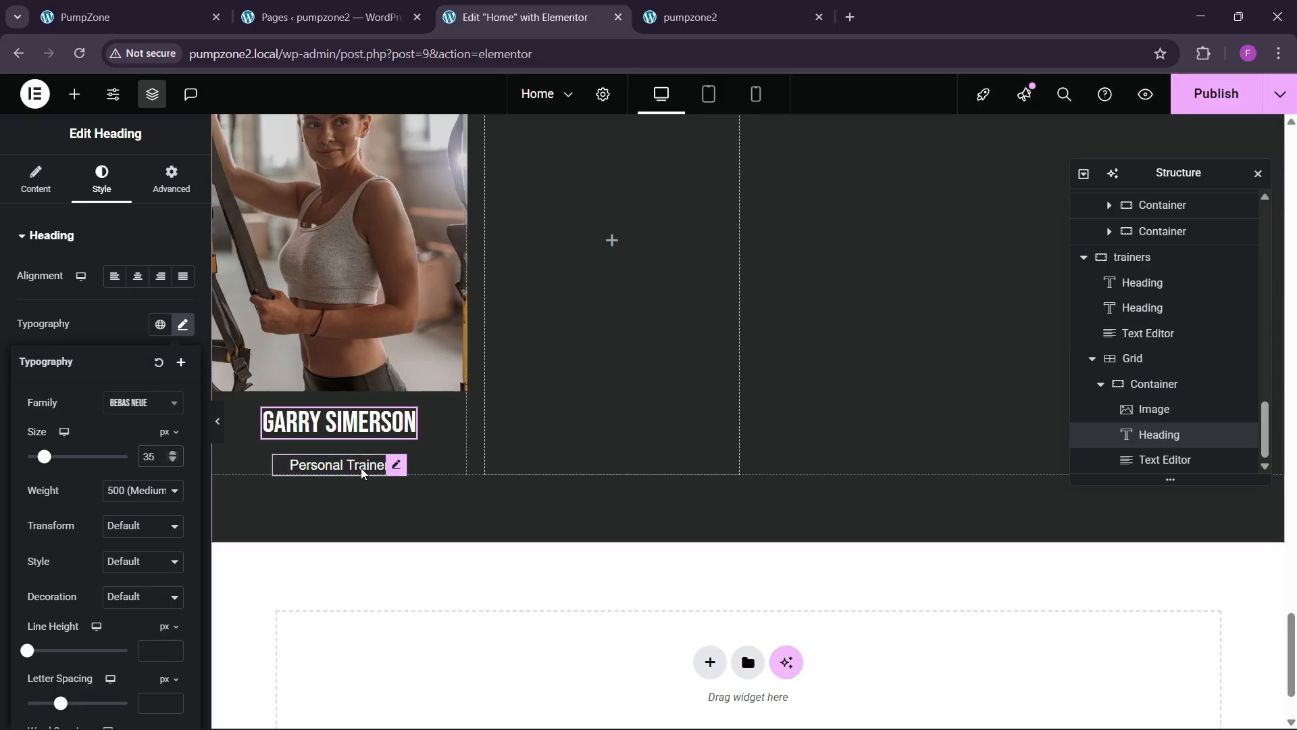
# Step: Add a Social Icons widget below the Personal Trainer text
pyautogui.click(149, 9)
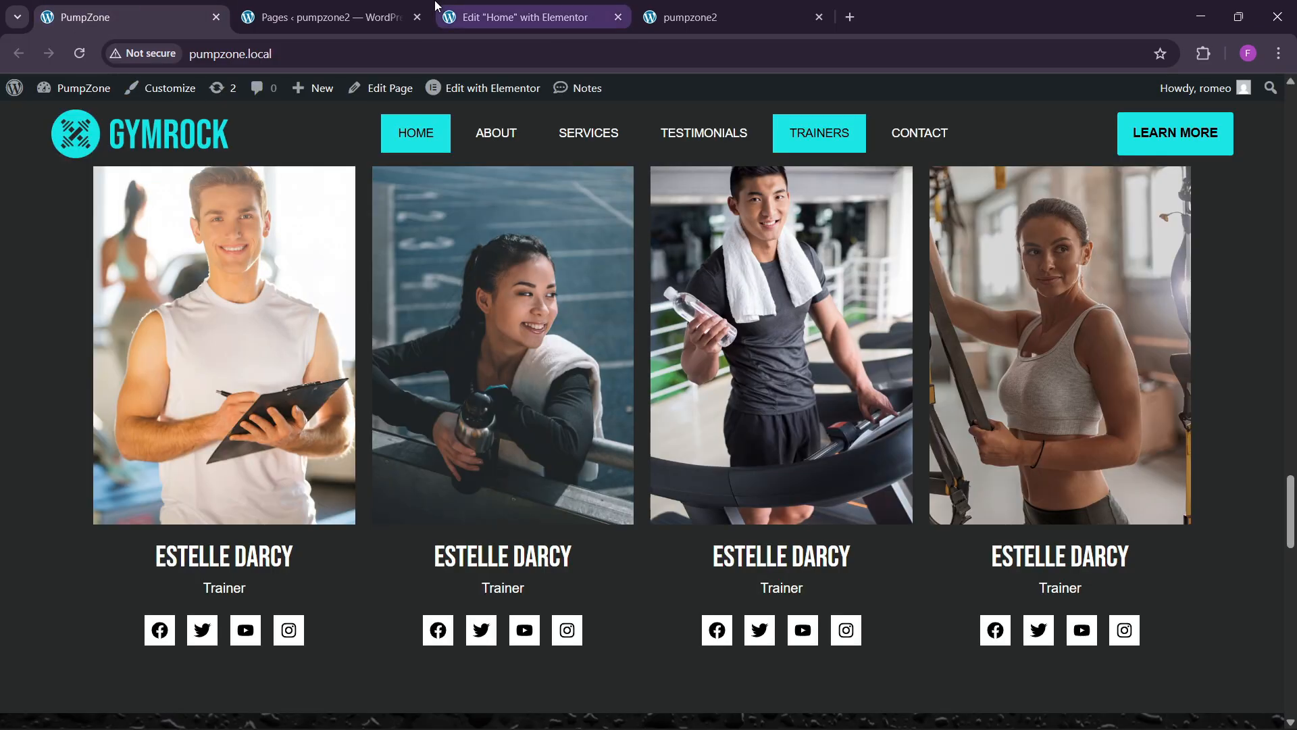
pyautogui.click(460, 10)
pyautogui.click(74, 94)
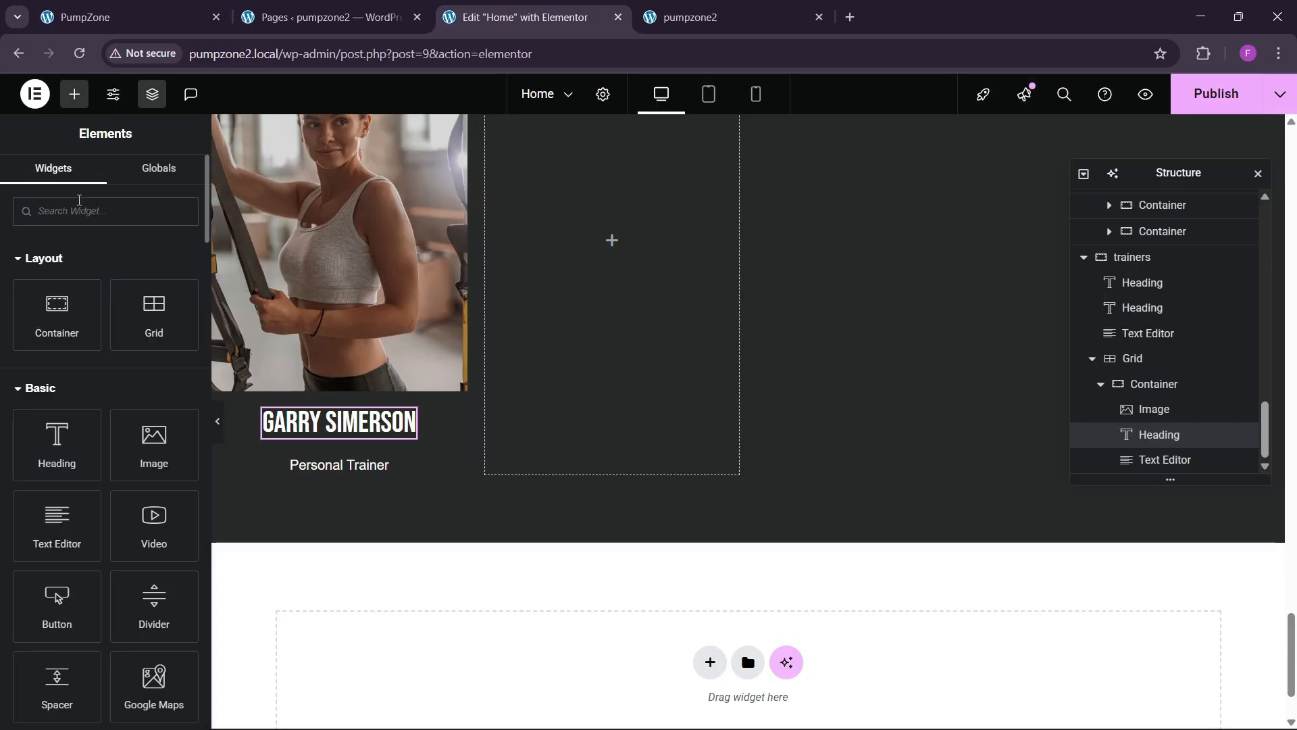
pyautogui.write('social')
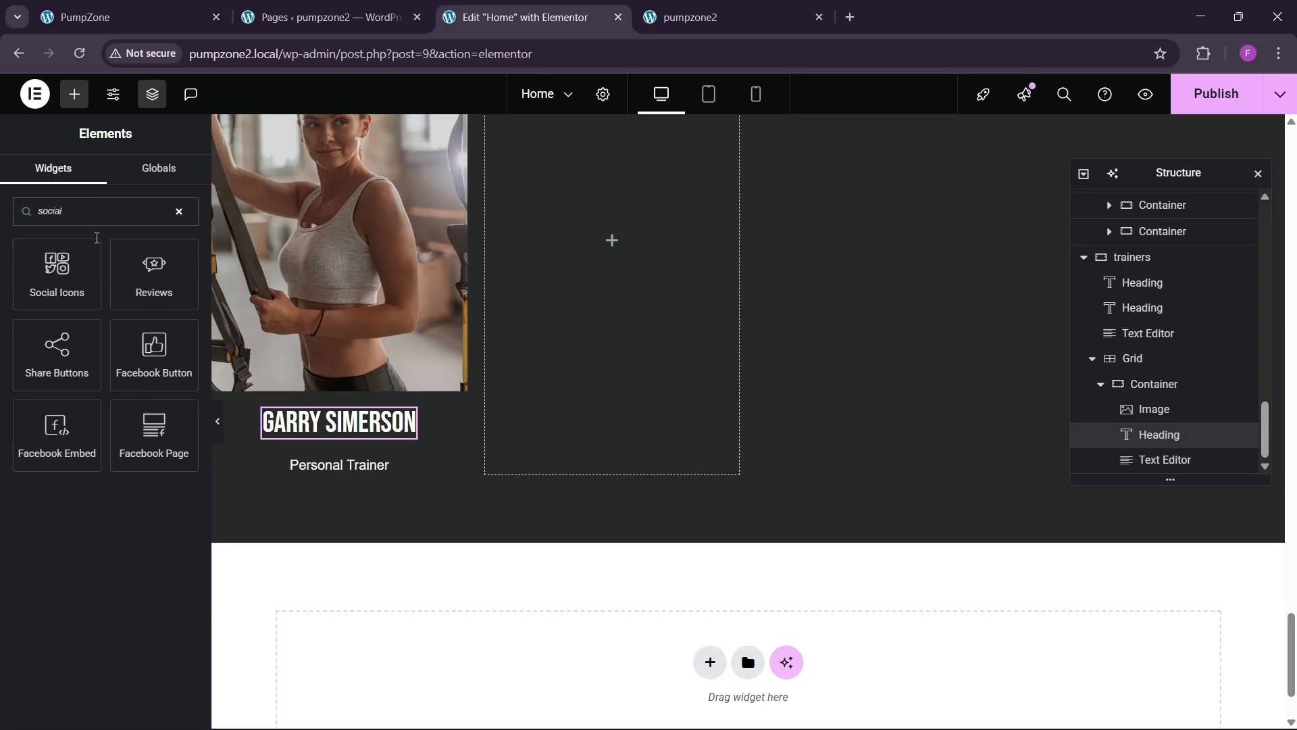
pyautogui.moveTo(56, 270); pyautogui.dragTo(357, 460)
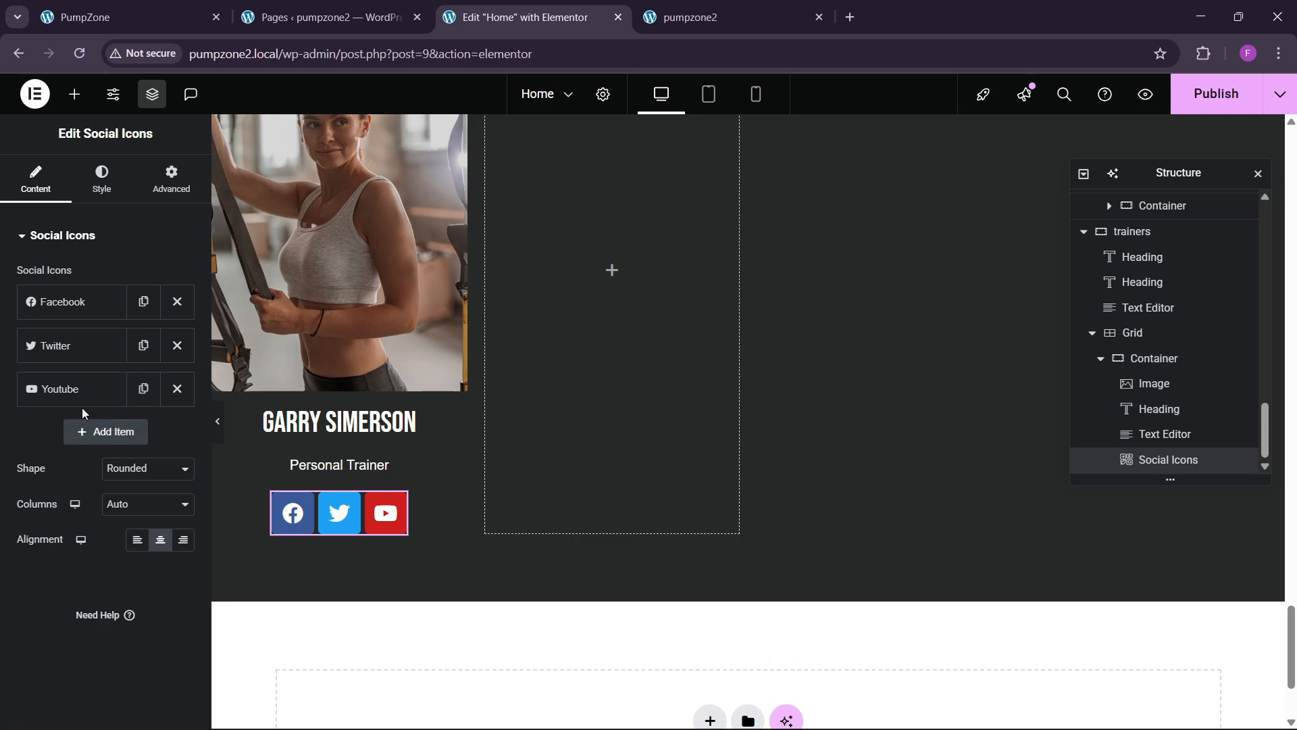
# Step: Duplicate the YouTube social icon entry and pick an Instagram icon for the new one
pyautogui.click(143, 388)
pyautogui.click(78, 436)
pyautogui.click(85, 537)
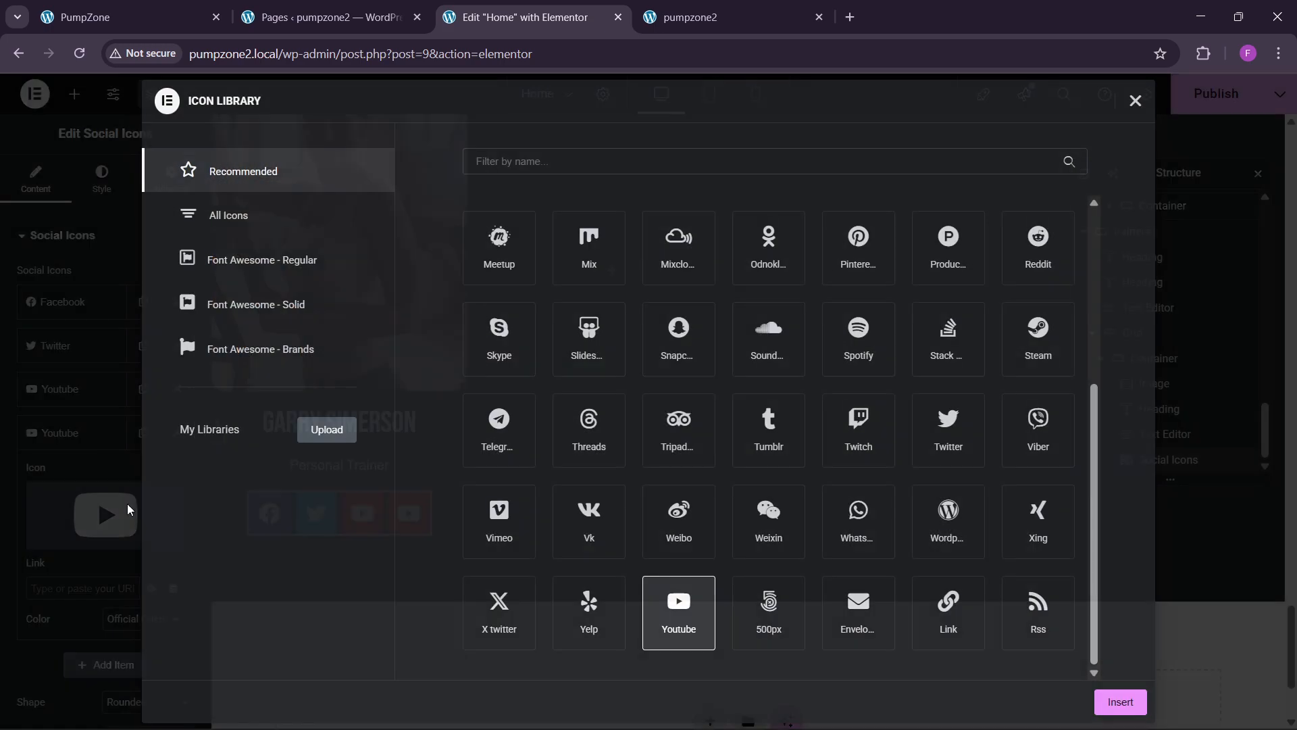
pyautogui.write('iin')
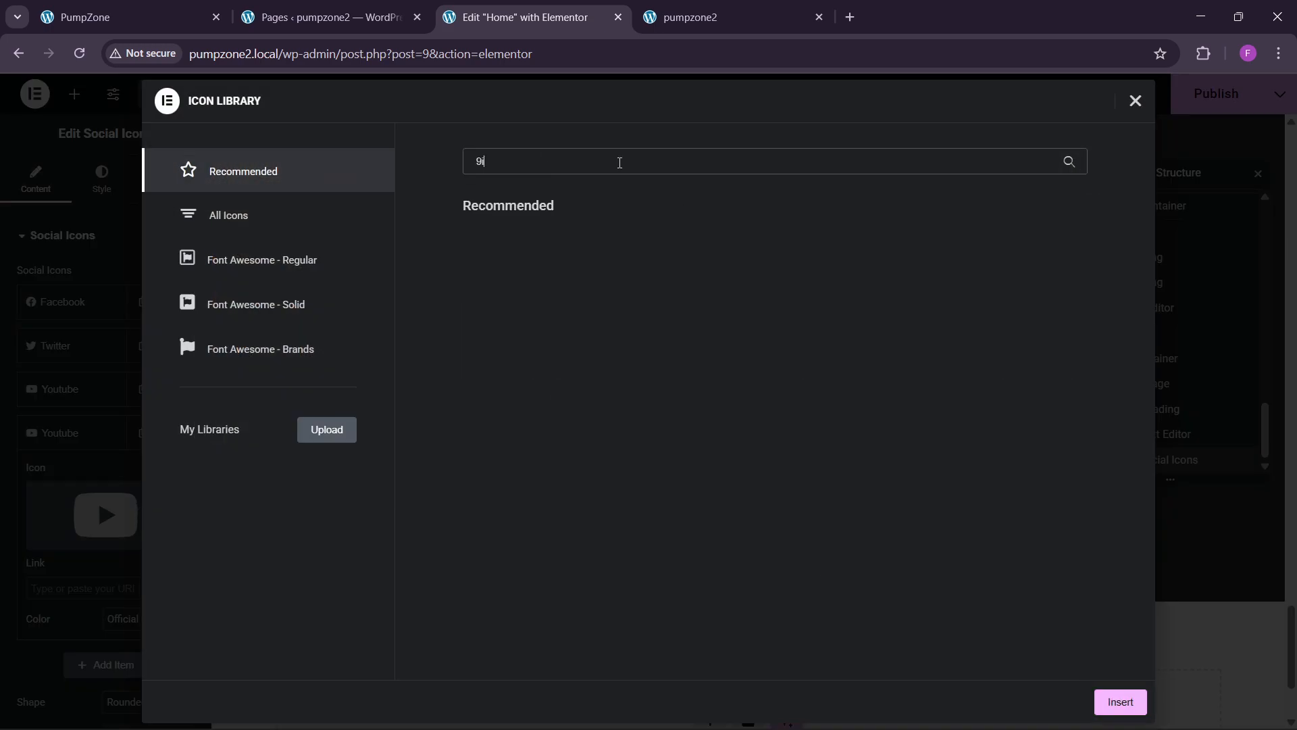
pyautogui.press('BackSpace')
pyautogui.press('BackSpace')
pyautogui.press('BackSpace')
pyautogui.write('insta')
pyautogui.click(489, 299)
pyautogui.click(1108, 711)
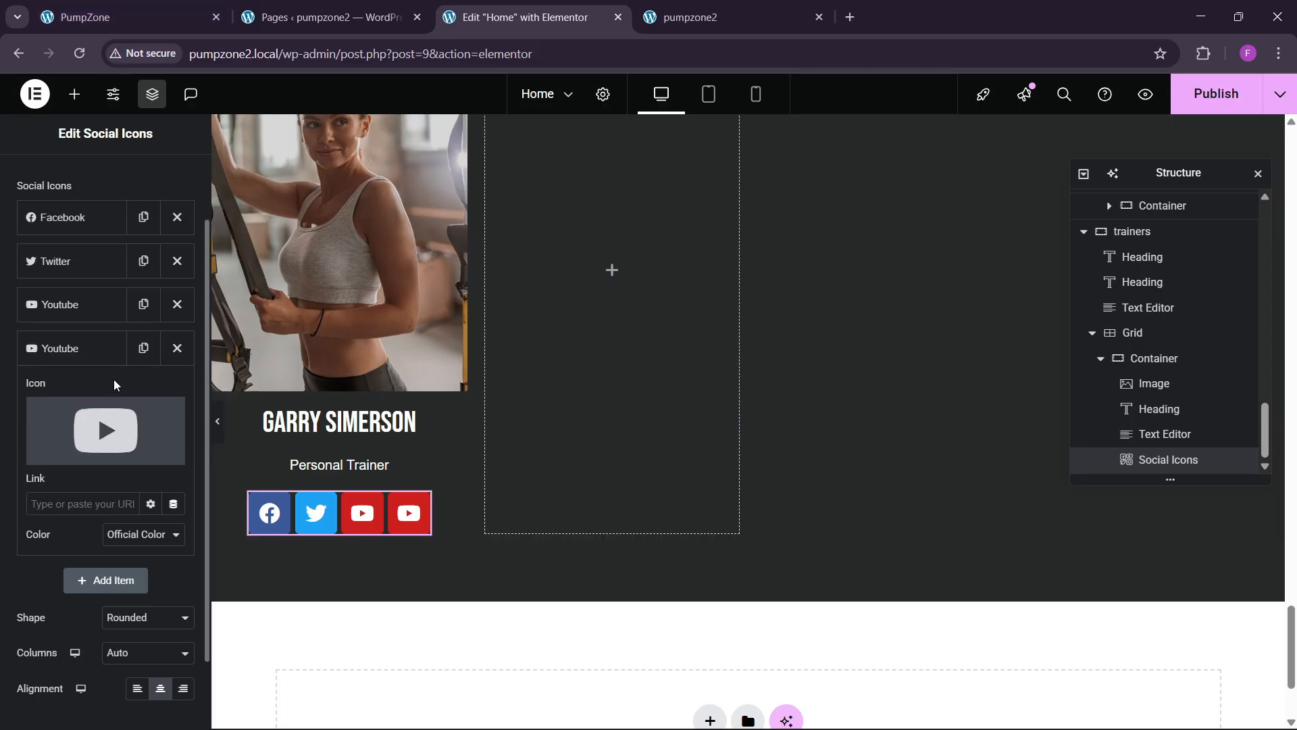
# Step: Change the social icons' shape to Square
pyautogui.scroll(-3, 104, 507)
pyautogui.click(129, 533)
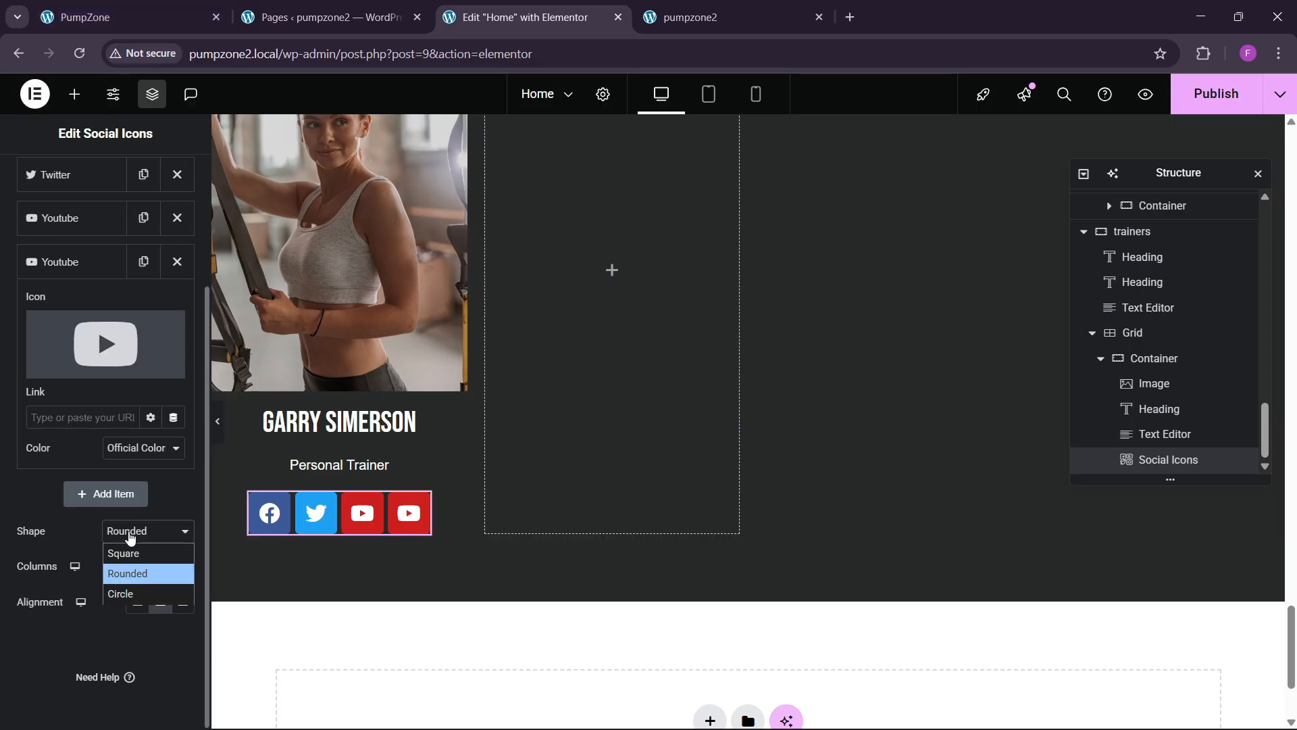
pyautogui.click(120, 552)
pyautogui.scroll(5, 120, 553)
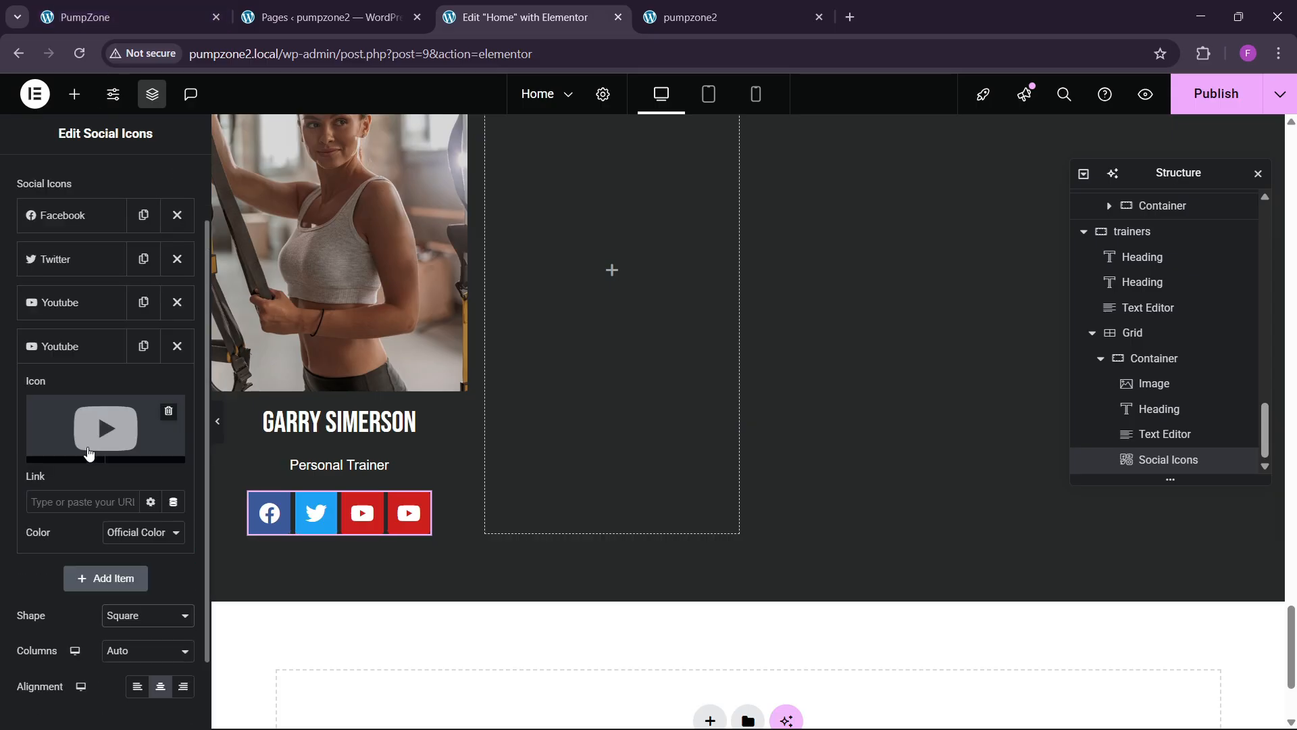
pyautogui.click(101, 179)
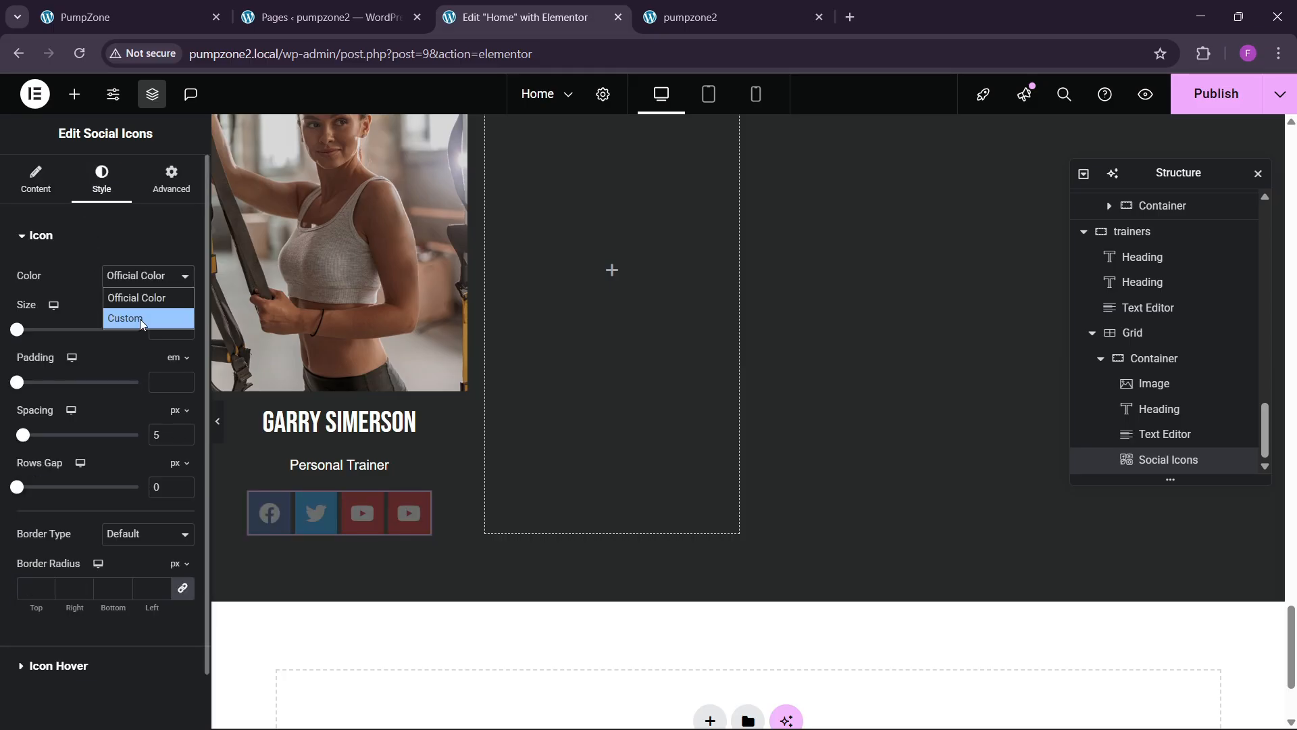
# Step: Give the social icons custom colours: white backgrounds with black symbols
pyautogui.click(140, 319)
pyautogui.click(181, 318)
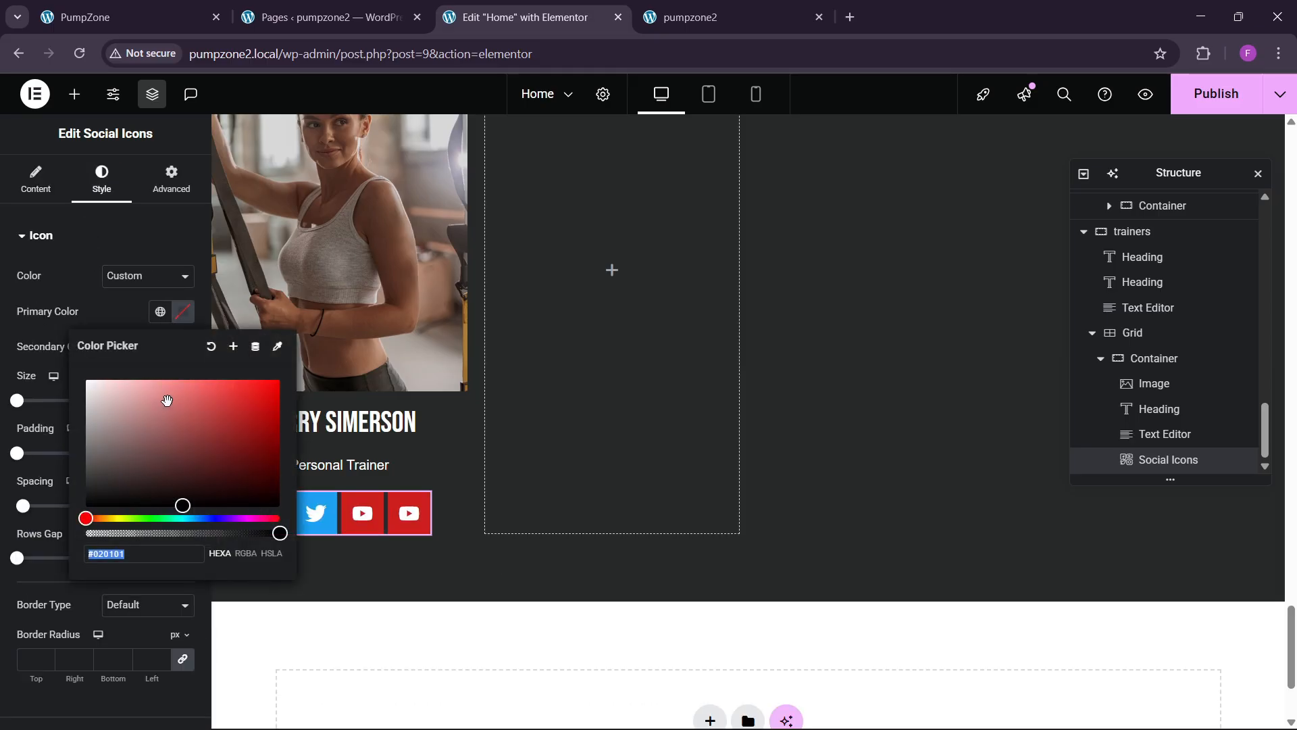
pyautogui.moveTo(171, 417); pyautogui.dragTo(2, 281)
pyautogui.click(5, 283)
pyautogui.click(190, 351)
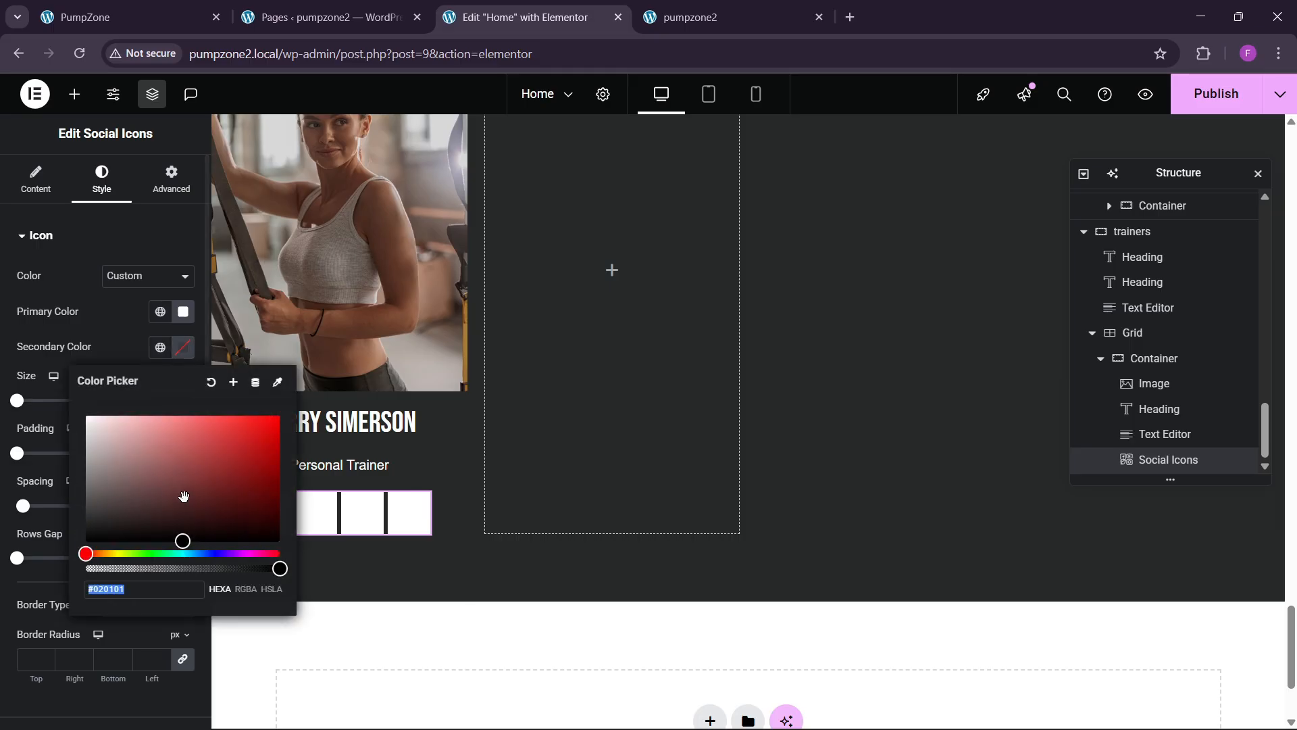
pyautogui.moveTo(182, 530); pyautogui.dragTo(80, 547)
pyautogui.click(86, 344)
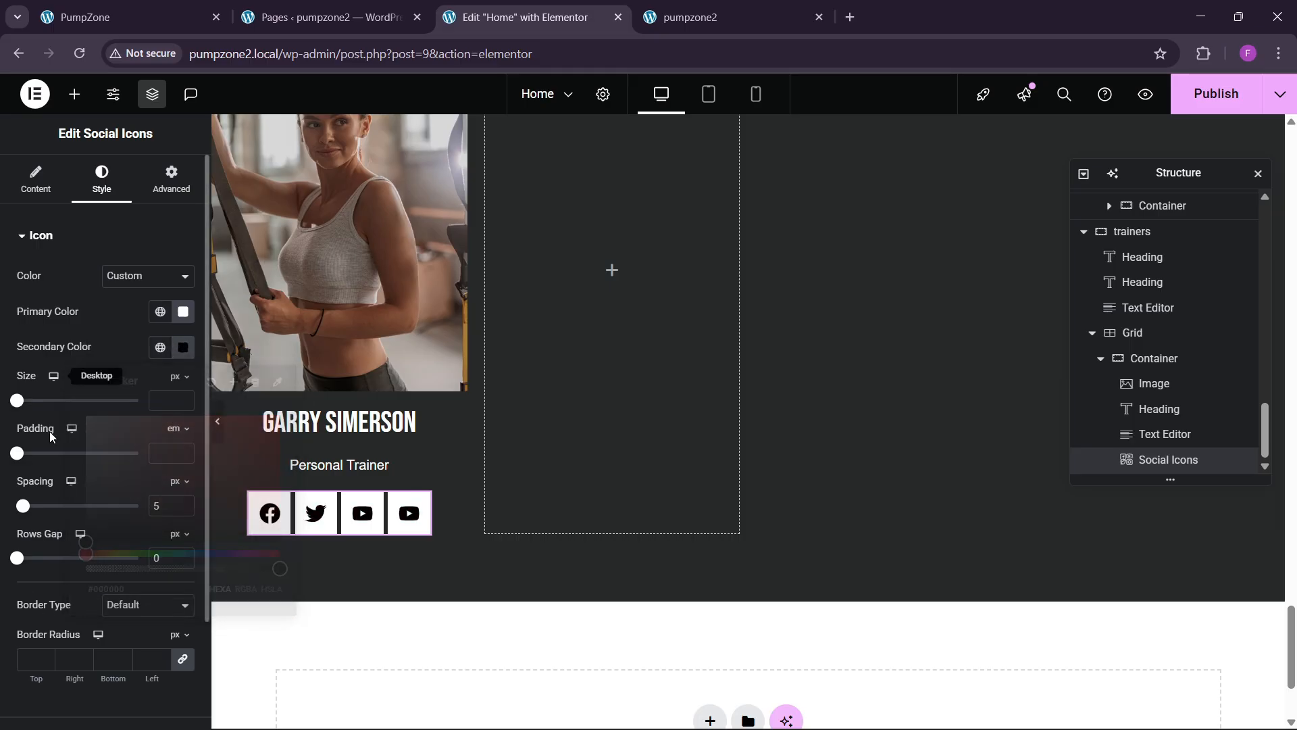
# Step: Set the icon size to 21 px, padding to 0.3 em, and widen the spacing
pyautogui.click(182, 399)
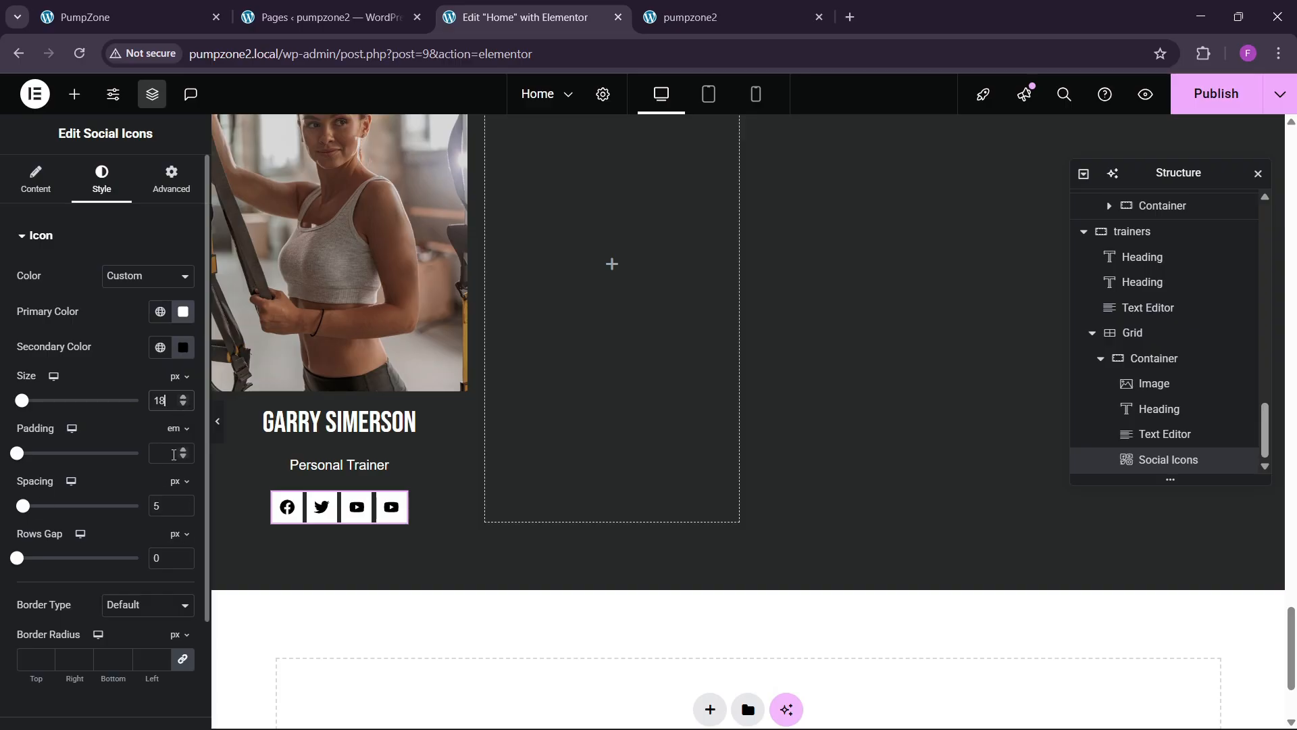
pyautogui.click(183, 453)
pyautogui.click(182, 458)
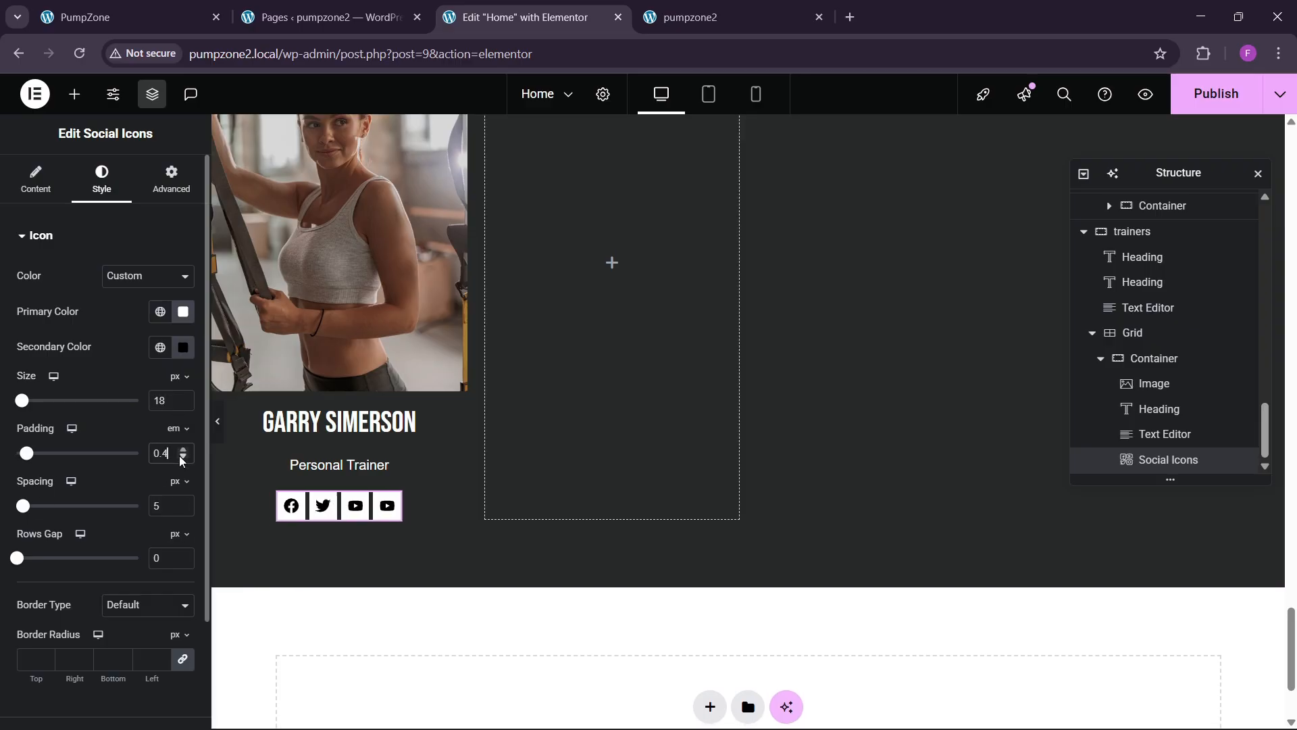
pyautogui.click(184, 501)
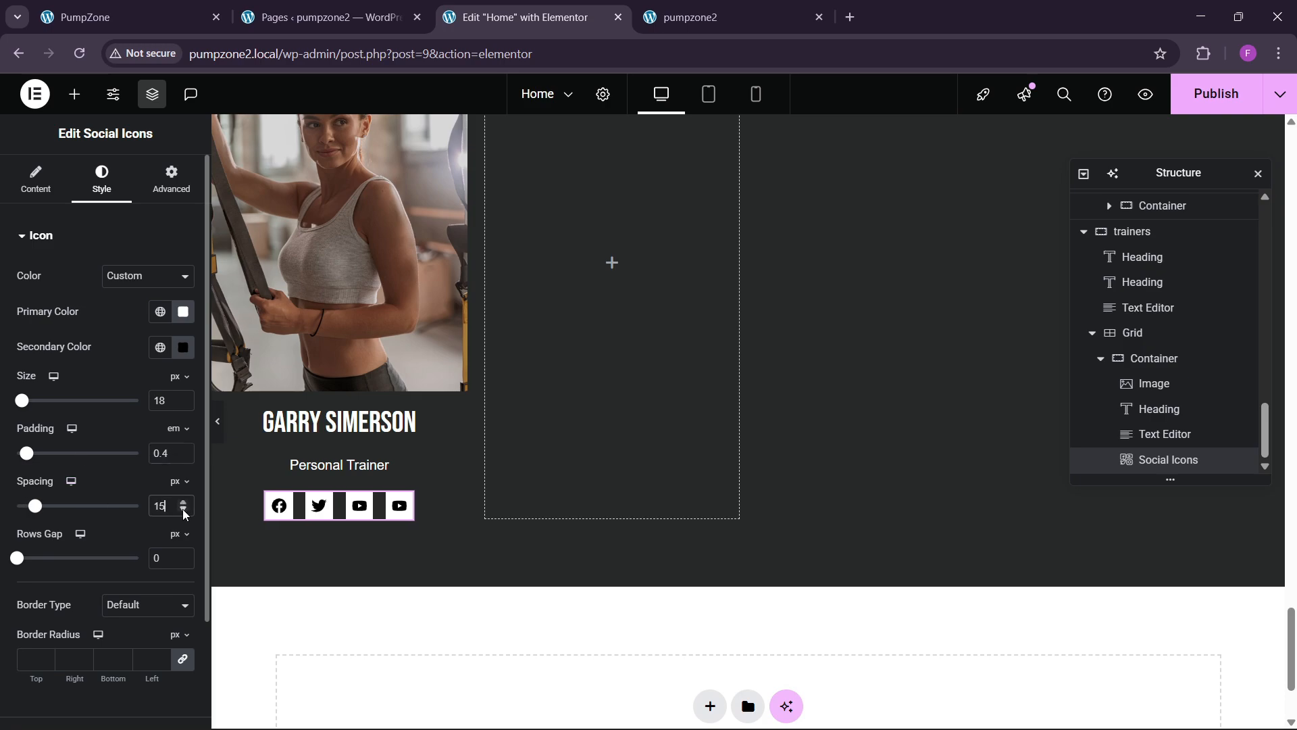
pyautogui.click(200, 10)
pyautogui.click(513, 17)
pyautogui.click(182, 396)
pyautogui.click(181, 397)
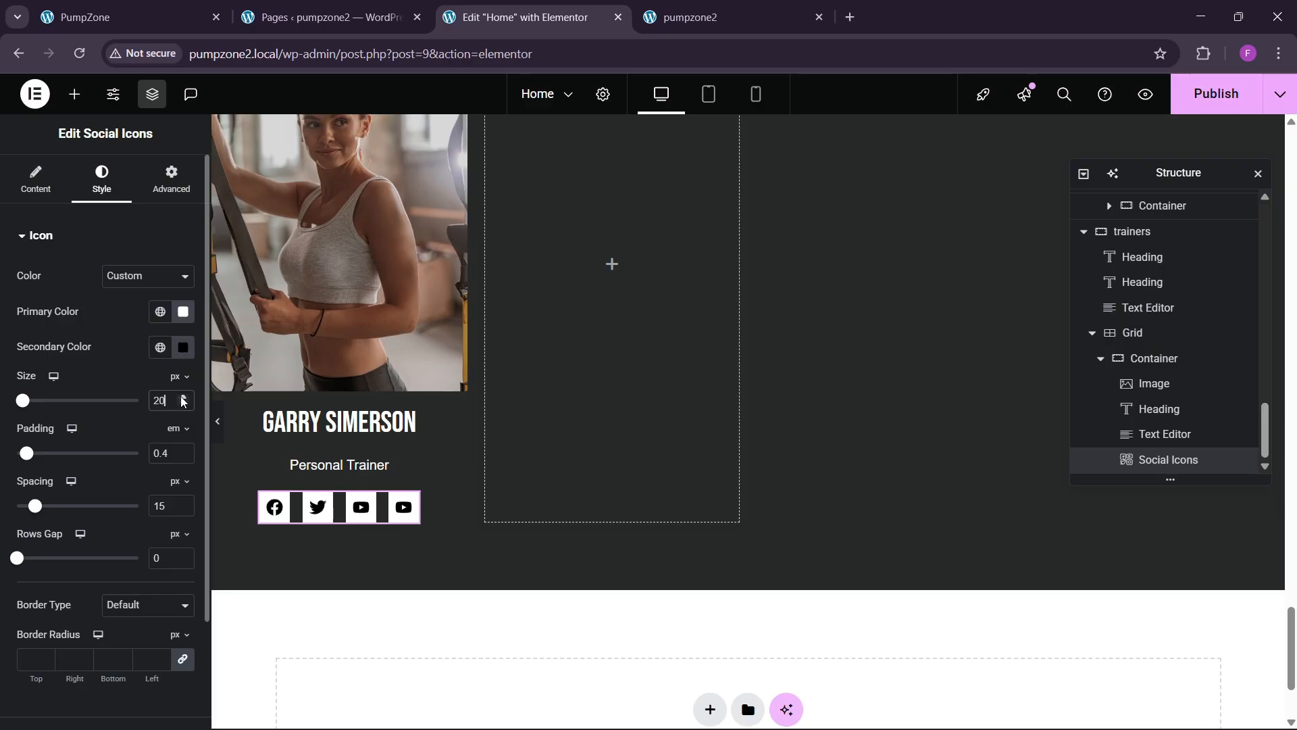
pyautogui.click(183, 396)
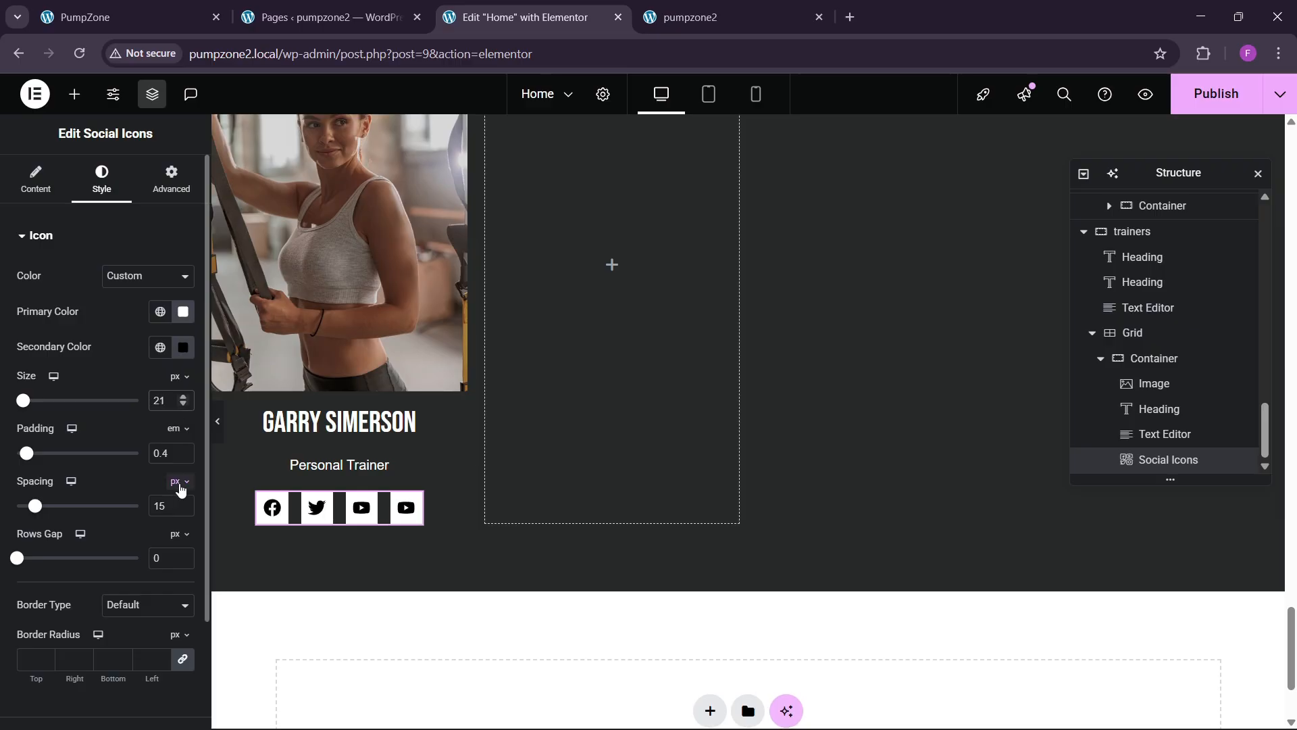
pyautogui.click(184, 459)
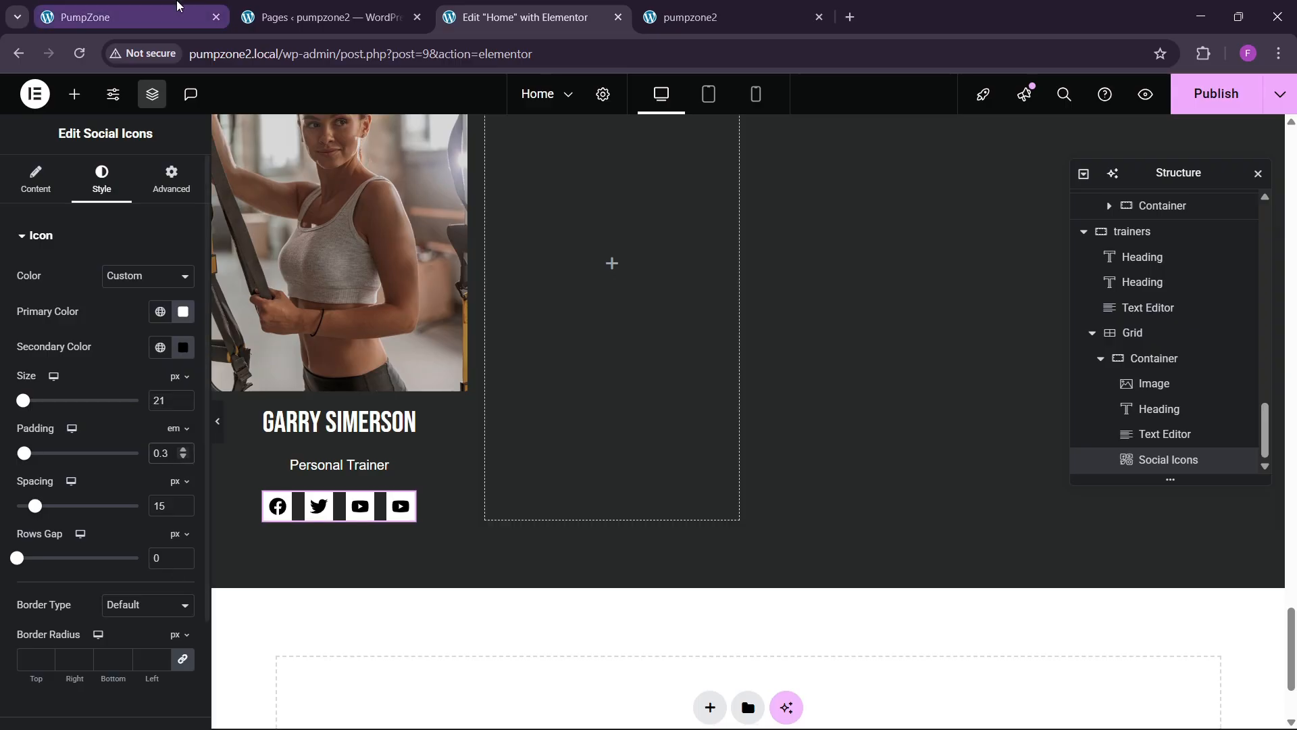
pyautogui.click(135, 17)
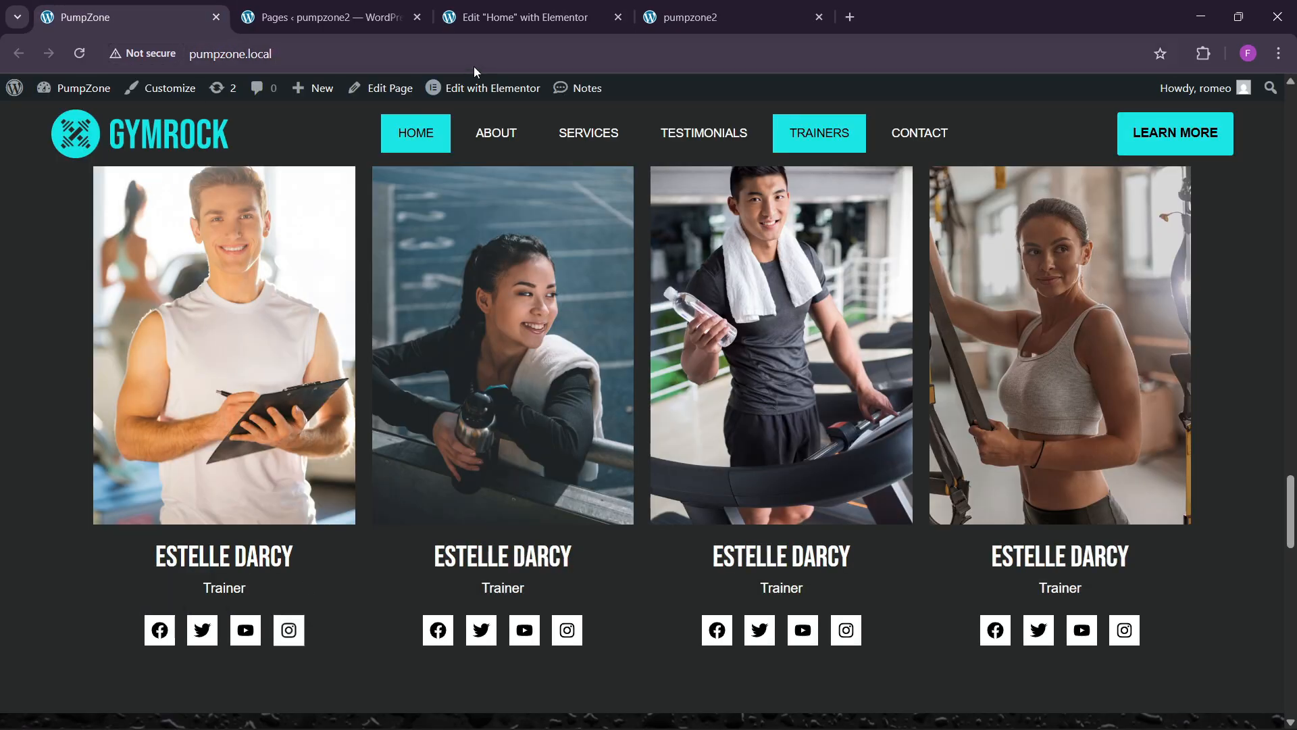
pyautogui.click(514, 17)
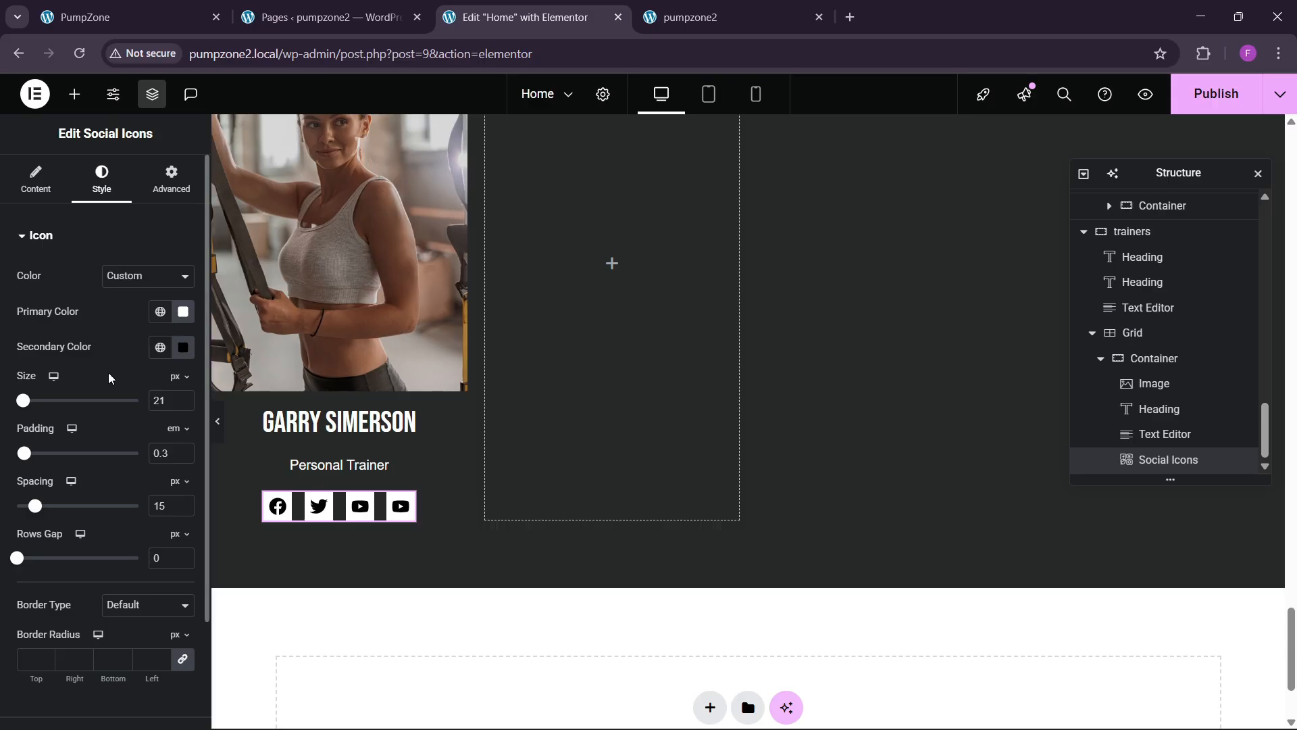
# Step: Make the icons turn the global sky-blue colour on hover with the Grow Rotate animation
pyautogui.scroll(-2, 102, 473)
pyautogui.click(77, 603)
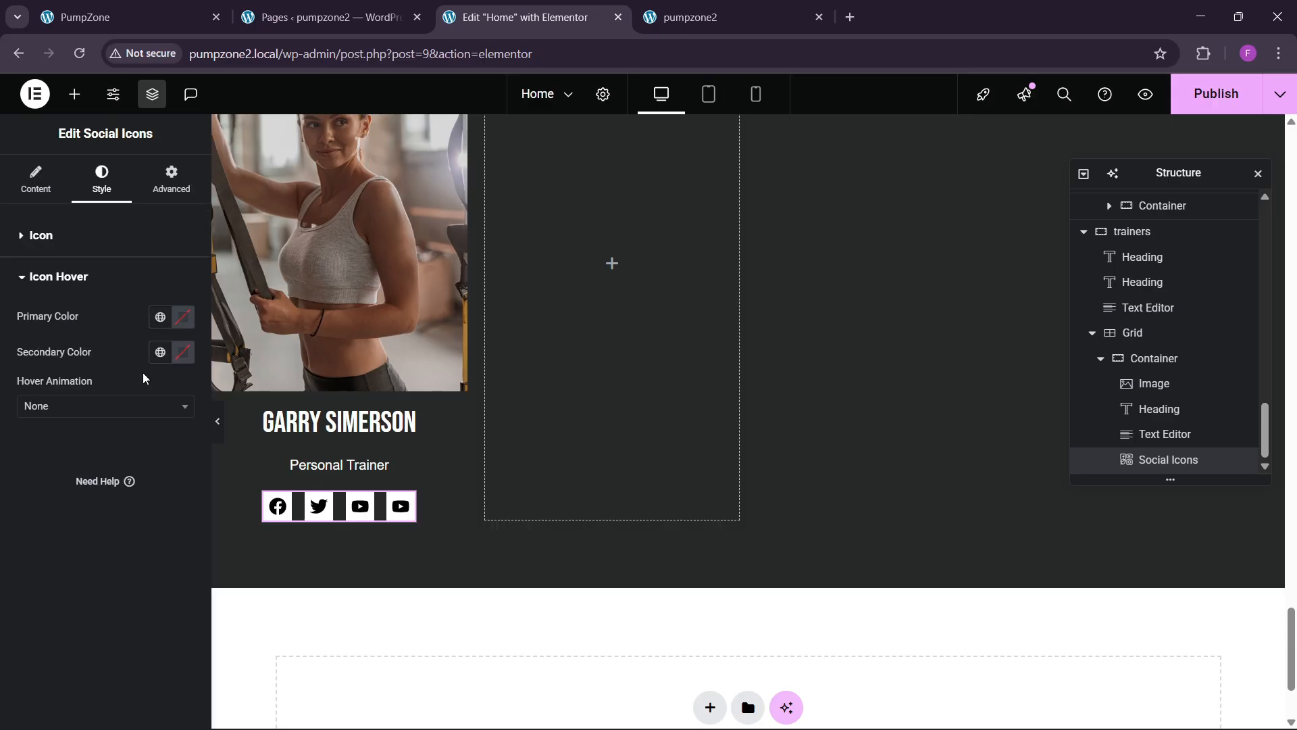
pyautogui.click(160, 321)
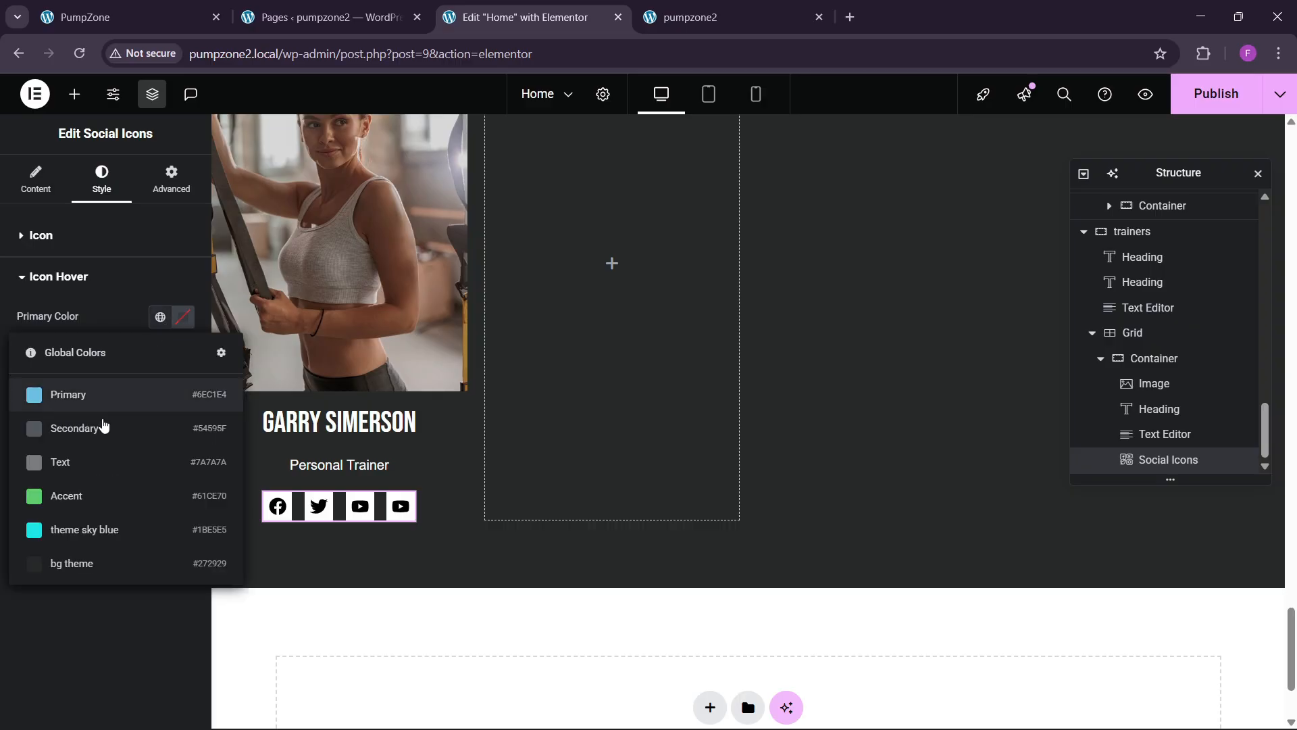
pyautogui.click(100, 529)
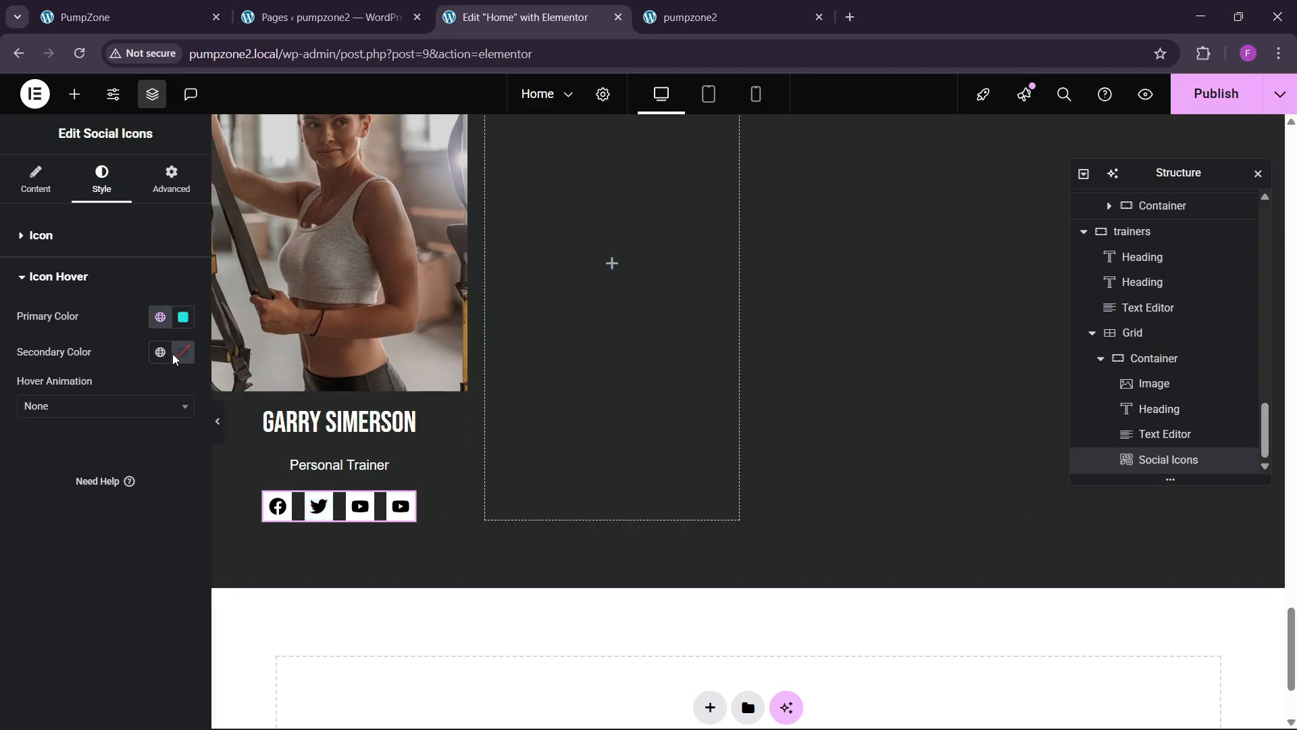
pyautogui.click(41, 408)
pyautogui.scroll(-3, 64, 534)
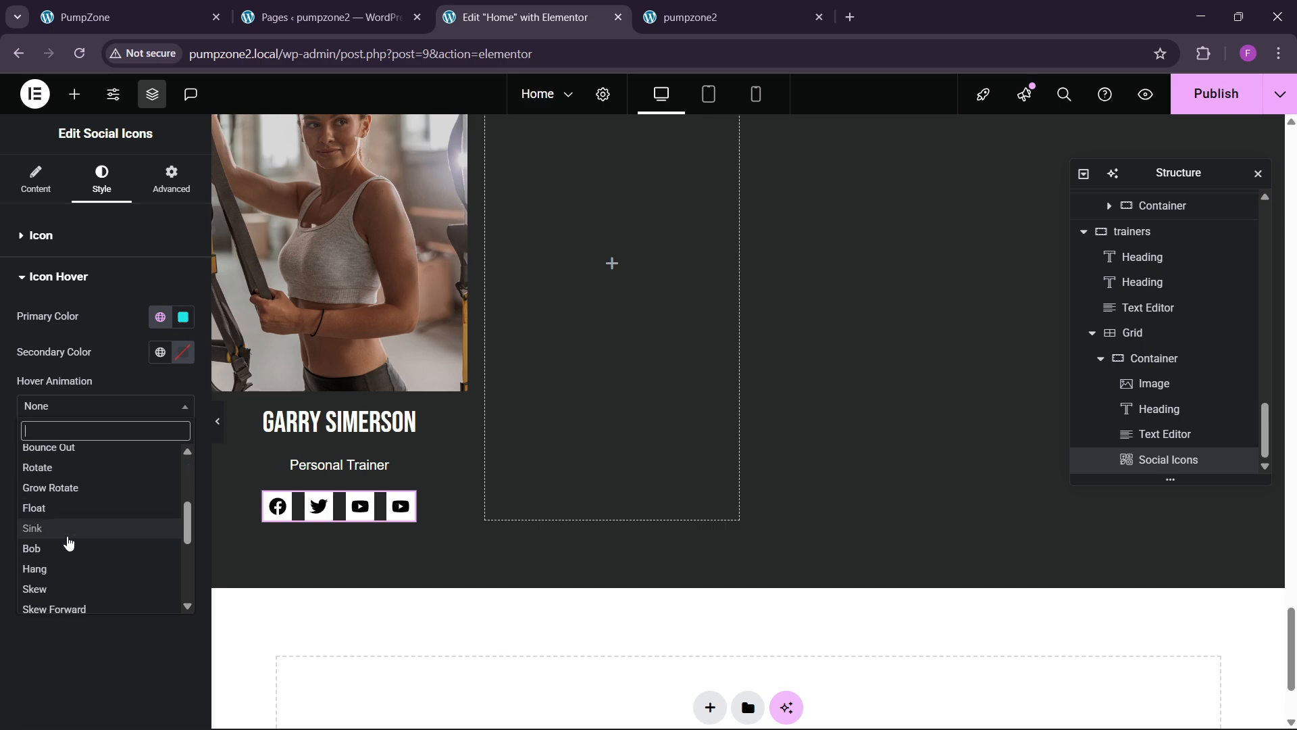
pyautogui.click(80, 497)
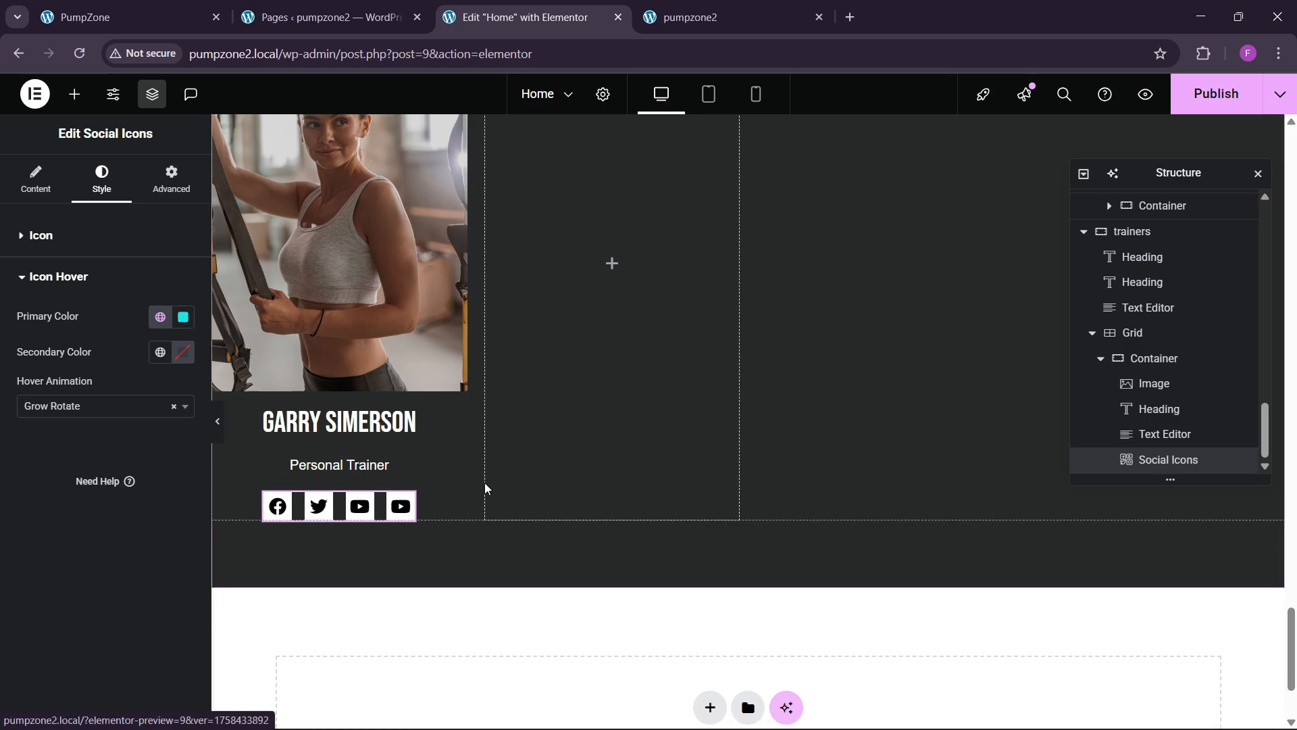
pyautogui.scroll(3, 409, 466)
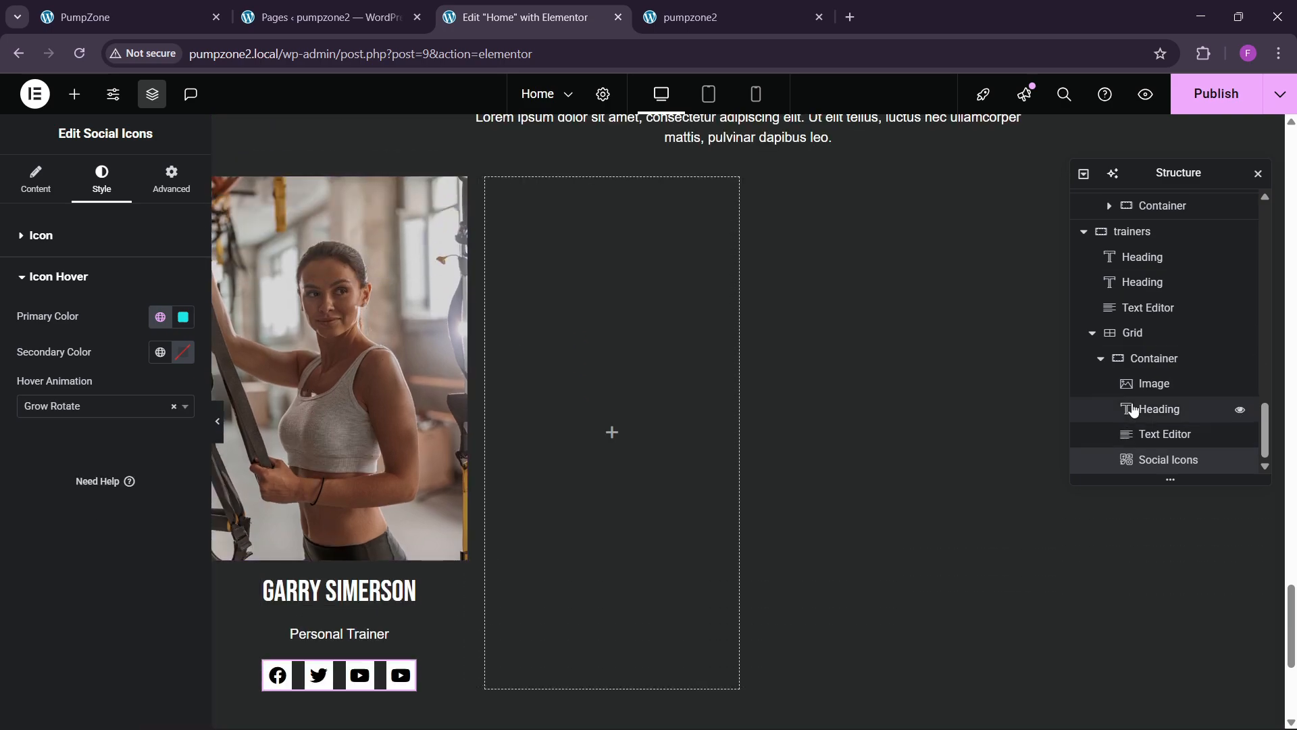
# Step: Duplicate the trainer card container three times in the Structure panel to fill the four grid slots
pyautogui.click(1126, 358)
pyautogui.rightClick(1156, 359)
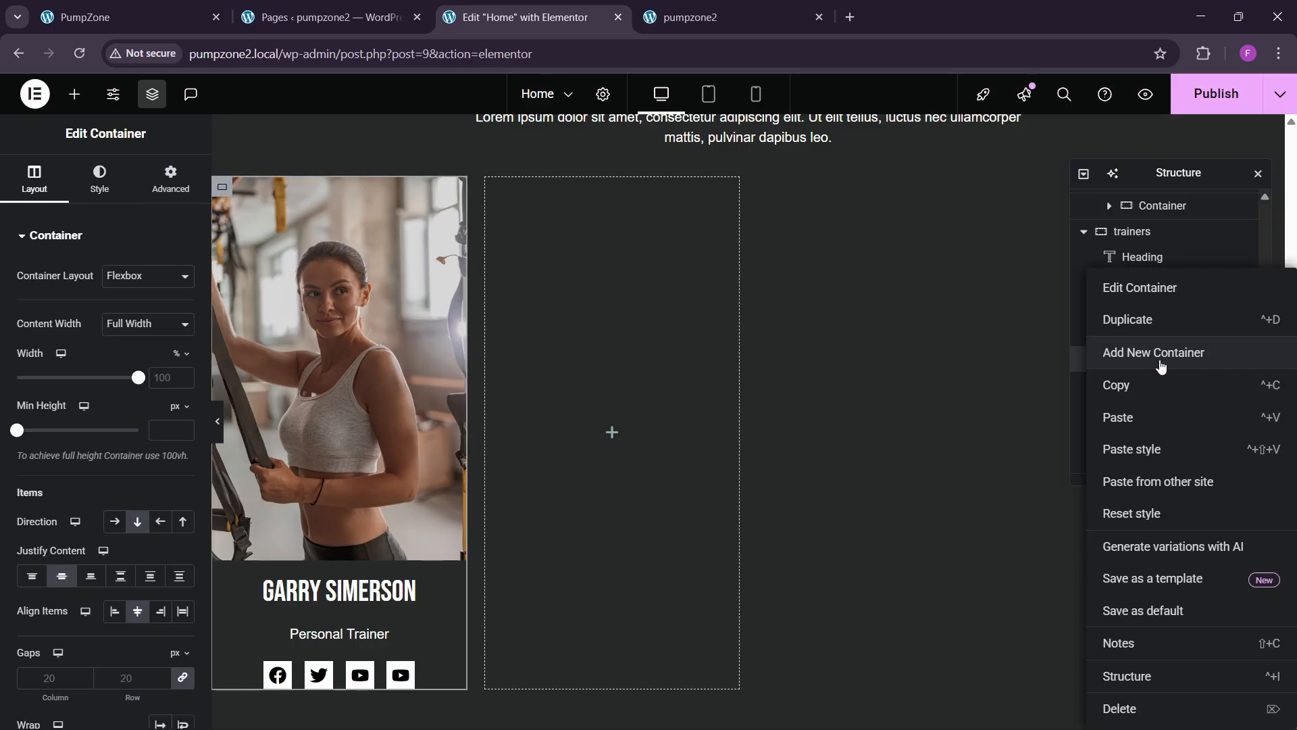
pyautogui.click(1149, 327)
pyautogui.scroll(-1, 1157, 382)
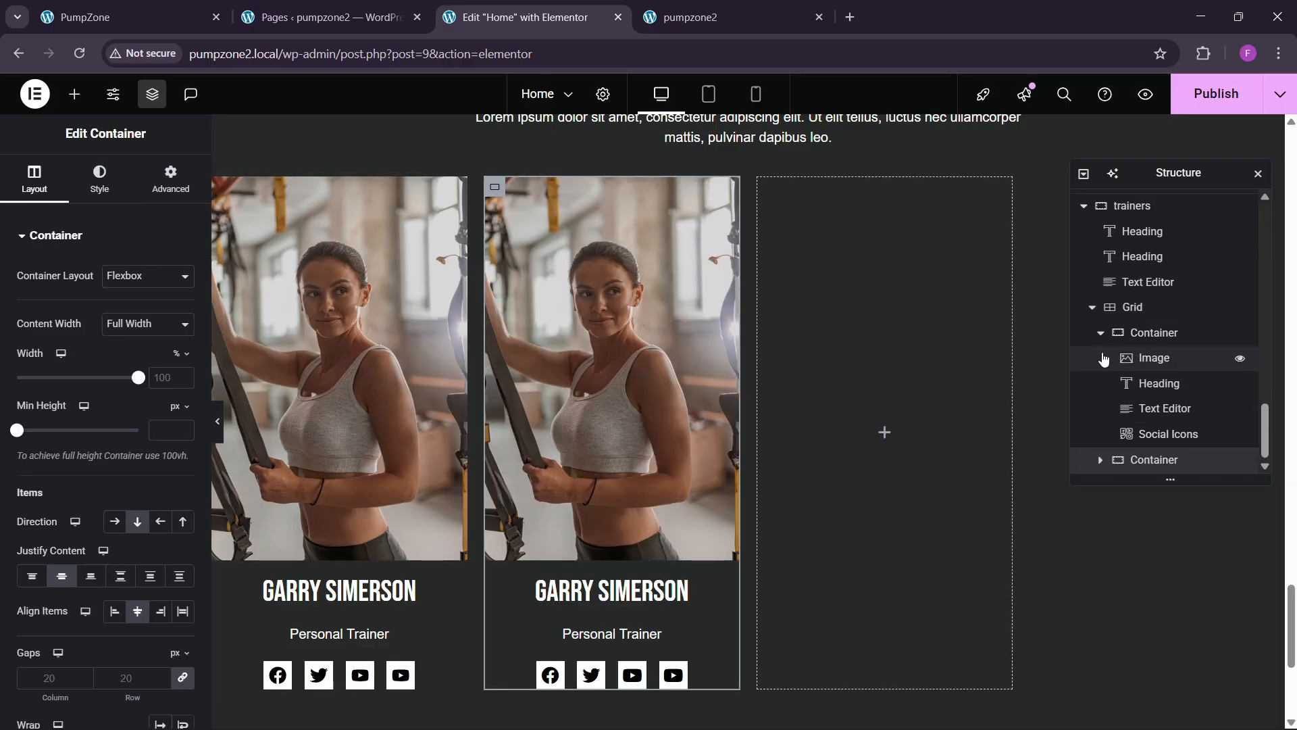
pyautogui.click(1100, 334)
pyautogui.rightClick(1142, 463)
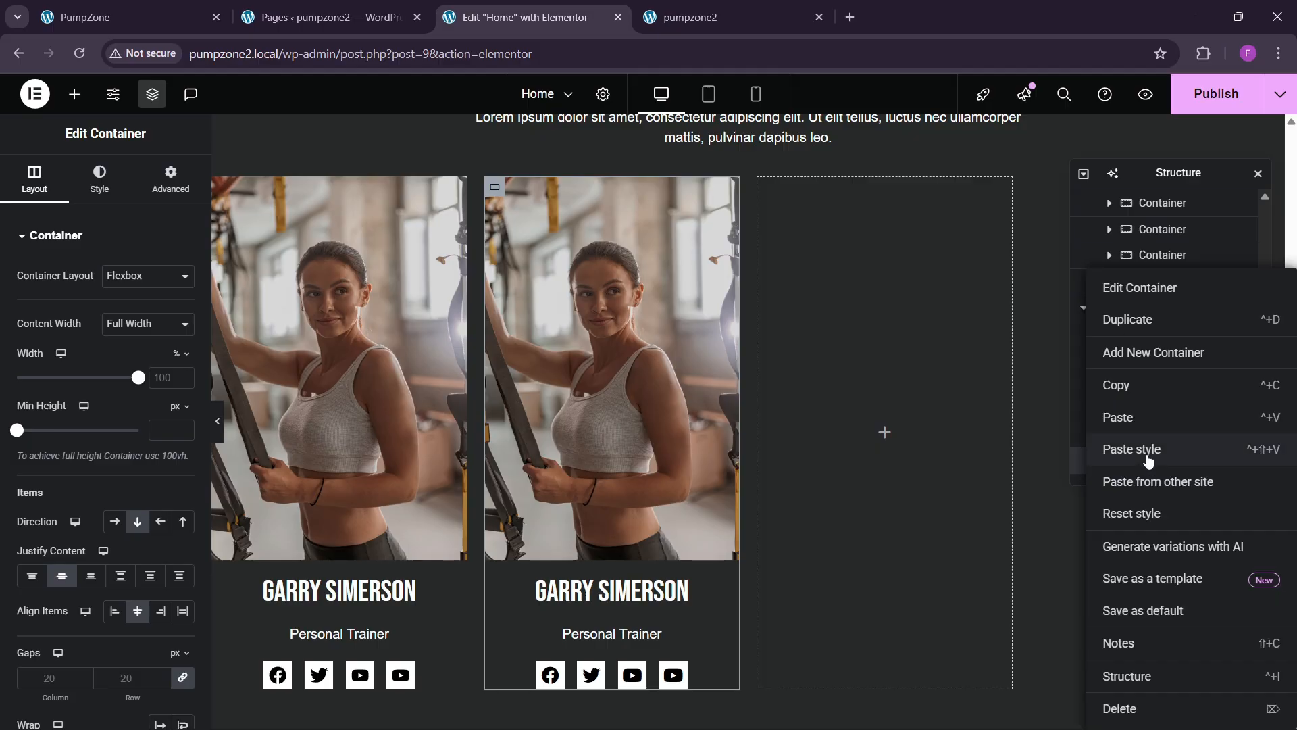
pyautogui.click(1130, 323)
pyautogui.scroll(-1, 1135, 468)
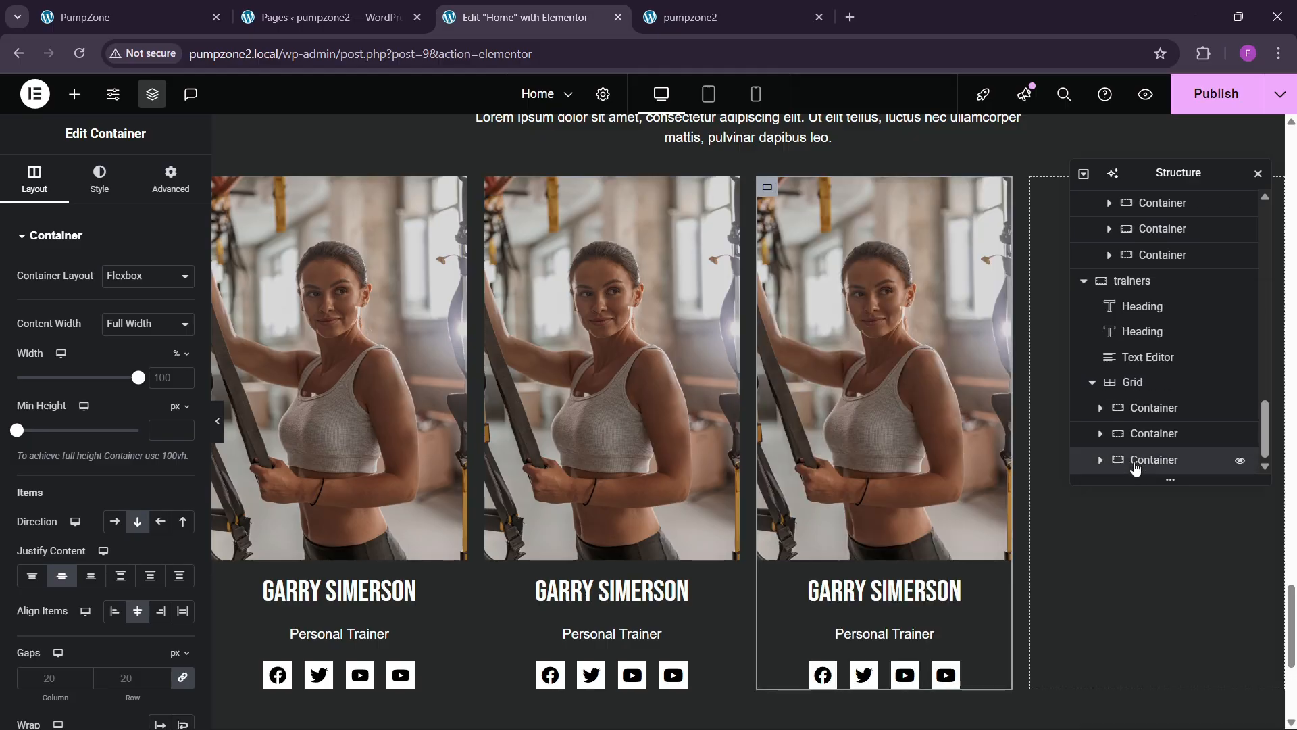
pyautogui.rightClick(1146, 463)
pyautogui.click(1140, 329)
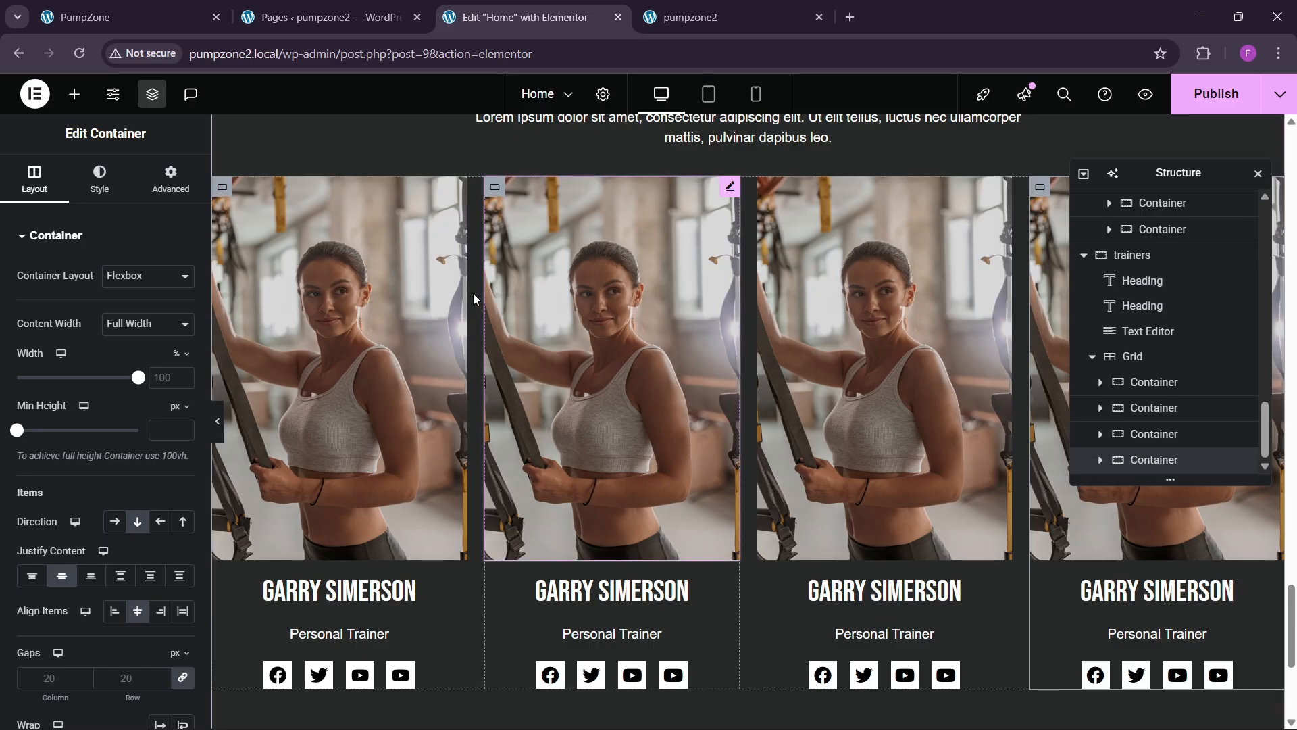
# Step: Select the second trainer card's image and open the media library to replace it
pyautogui.click(131, 16)
pyautogui.click(522, 15)
pyautogui.click(653, 383)
pyautogui.click(108, 351)
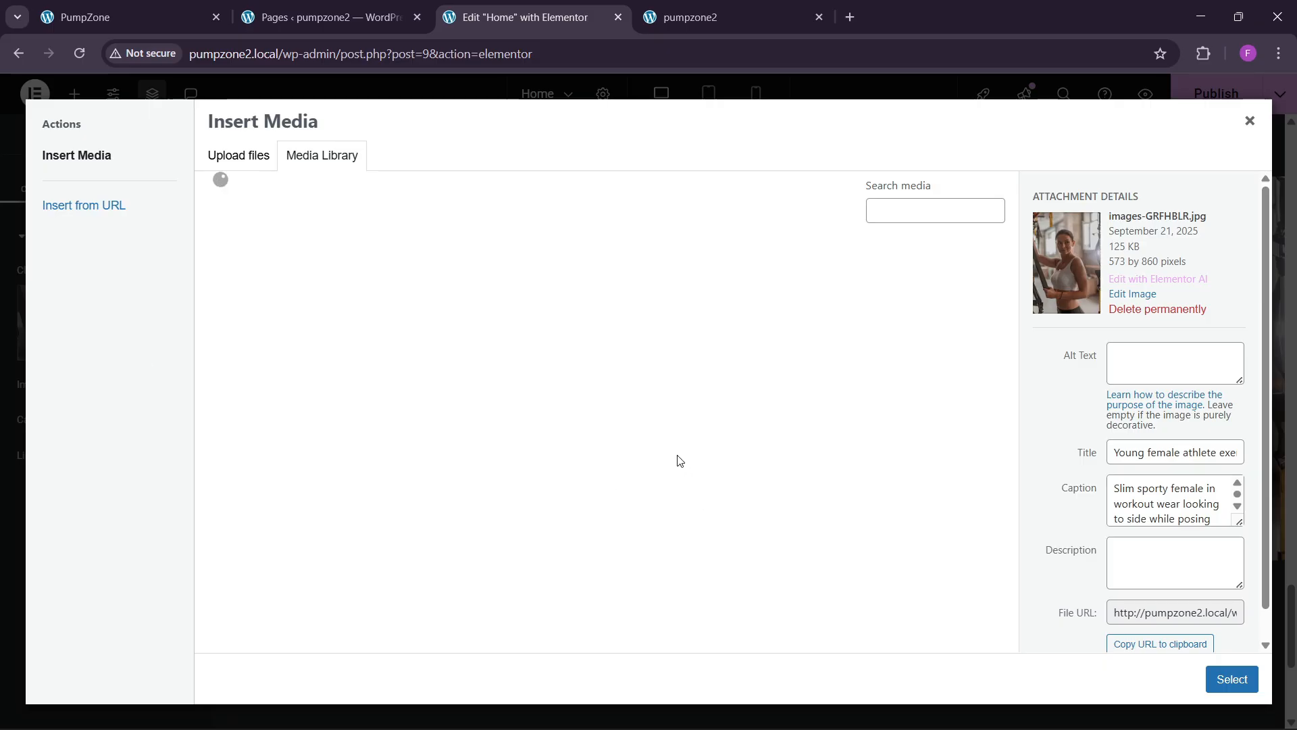
# Step: Insert the clipboard instructor photo into the second trainer card
pyautogui.scroll(-4, 674, 463)
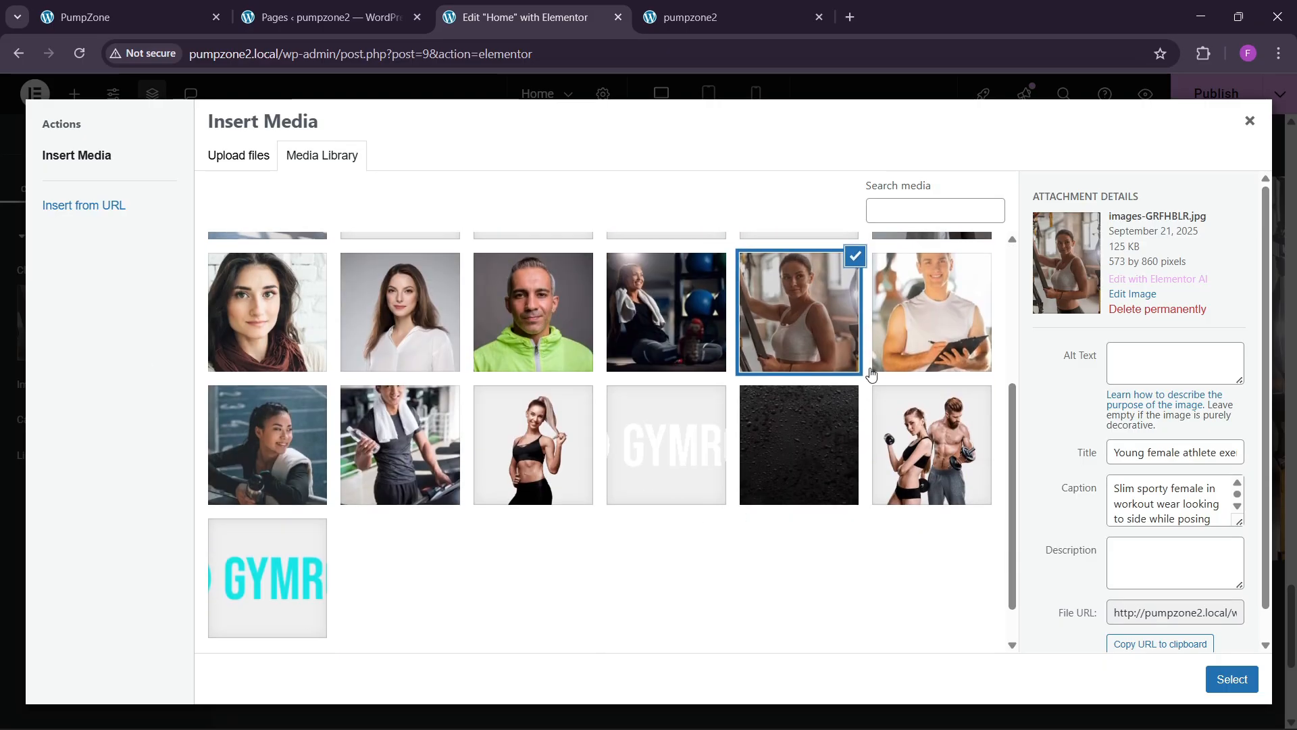
pyautogui.click(878, 368)
pyautogui.click(1231, 679)
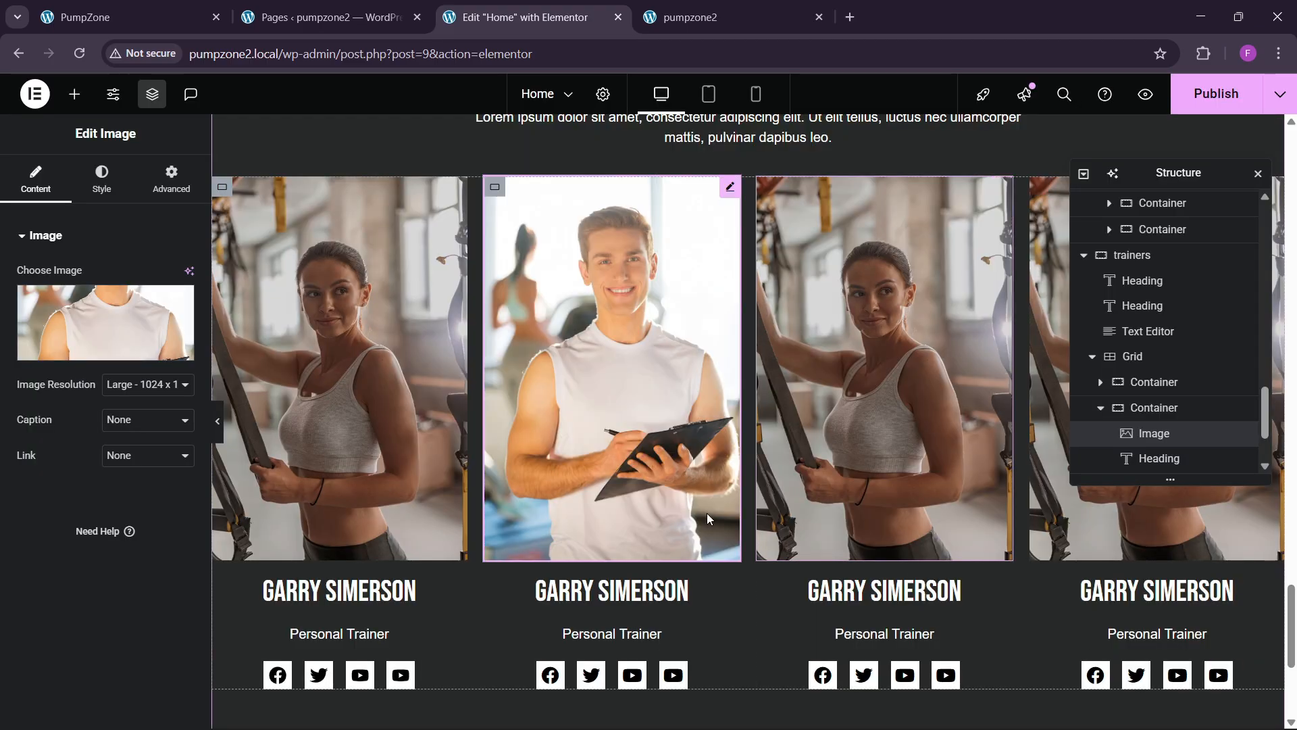
# Step: Set the trainers grid gap to 30 px and publish the home page
pyautogui.scroll(-1, 623, 592)
pyautogui.scroll(2, 767, 467)
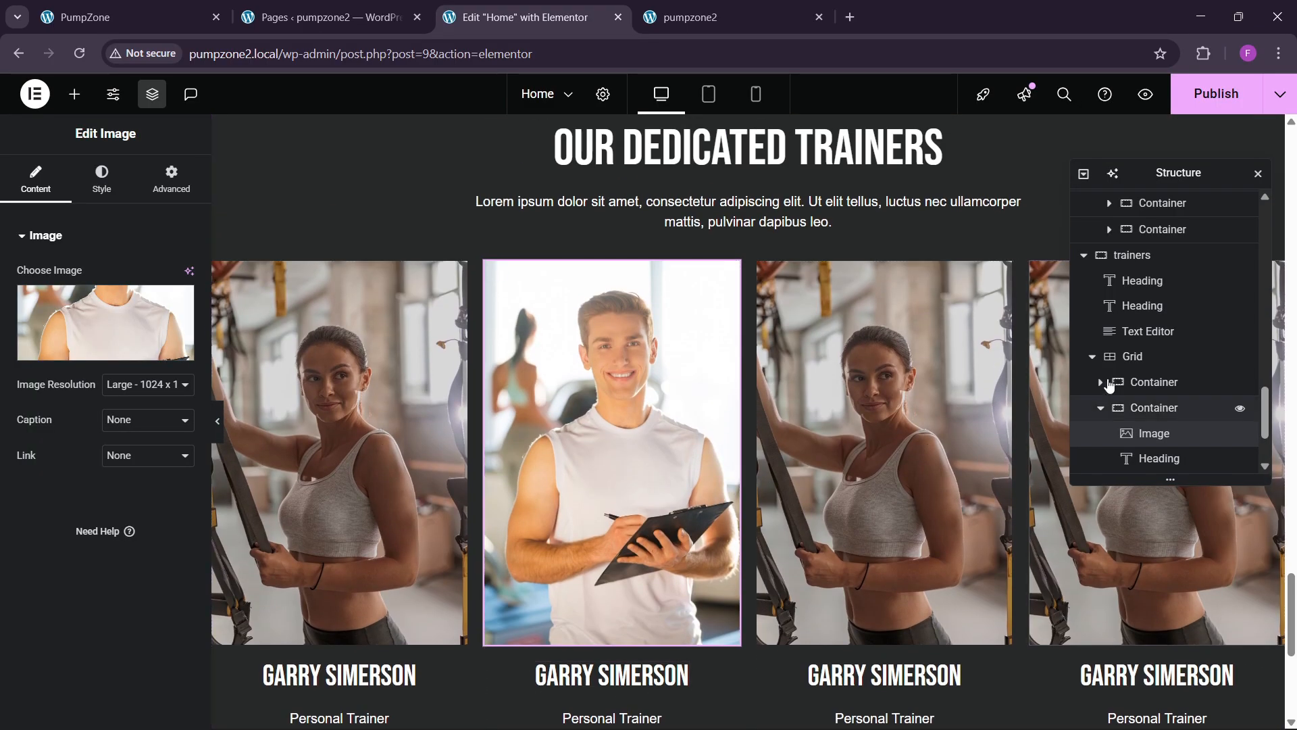
pyautogui.click(1108, 356)
pyautogui.click(98, 189)
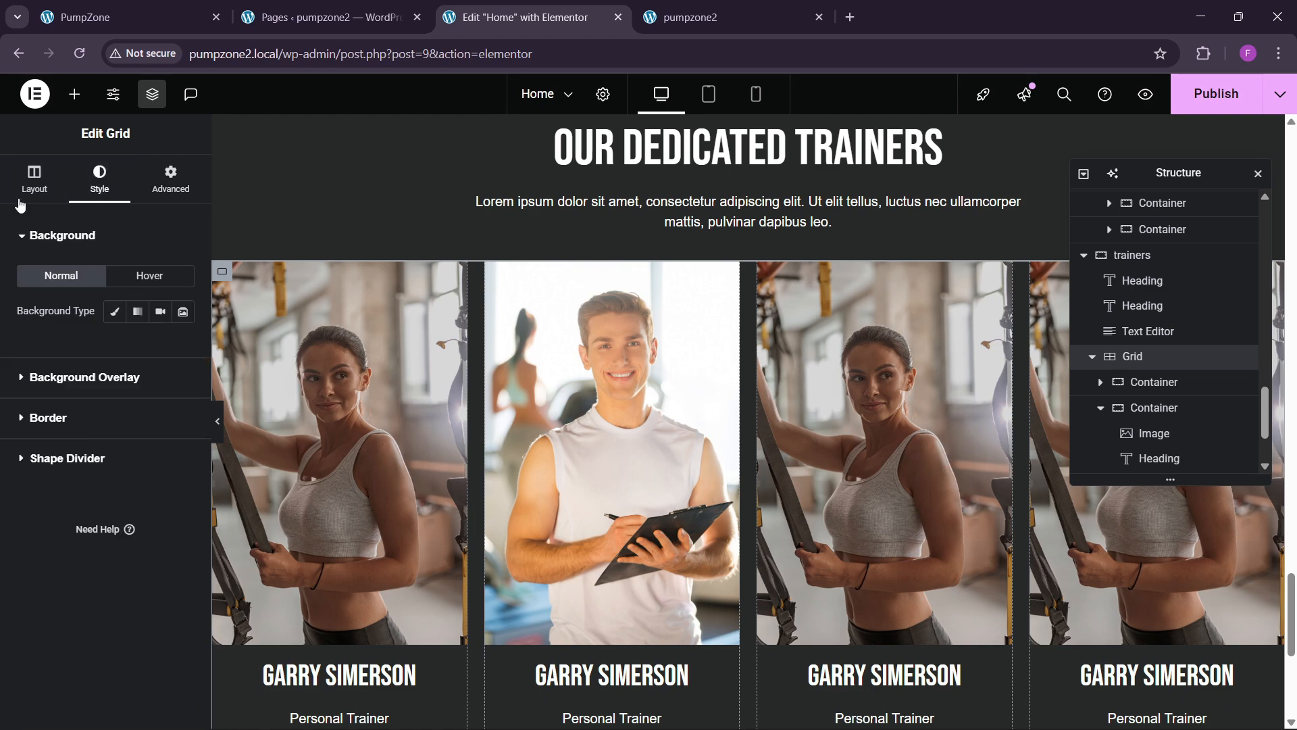
pyautogui.click(33, 181)
pyautogui.scroll(-3, 90, 575)
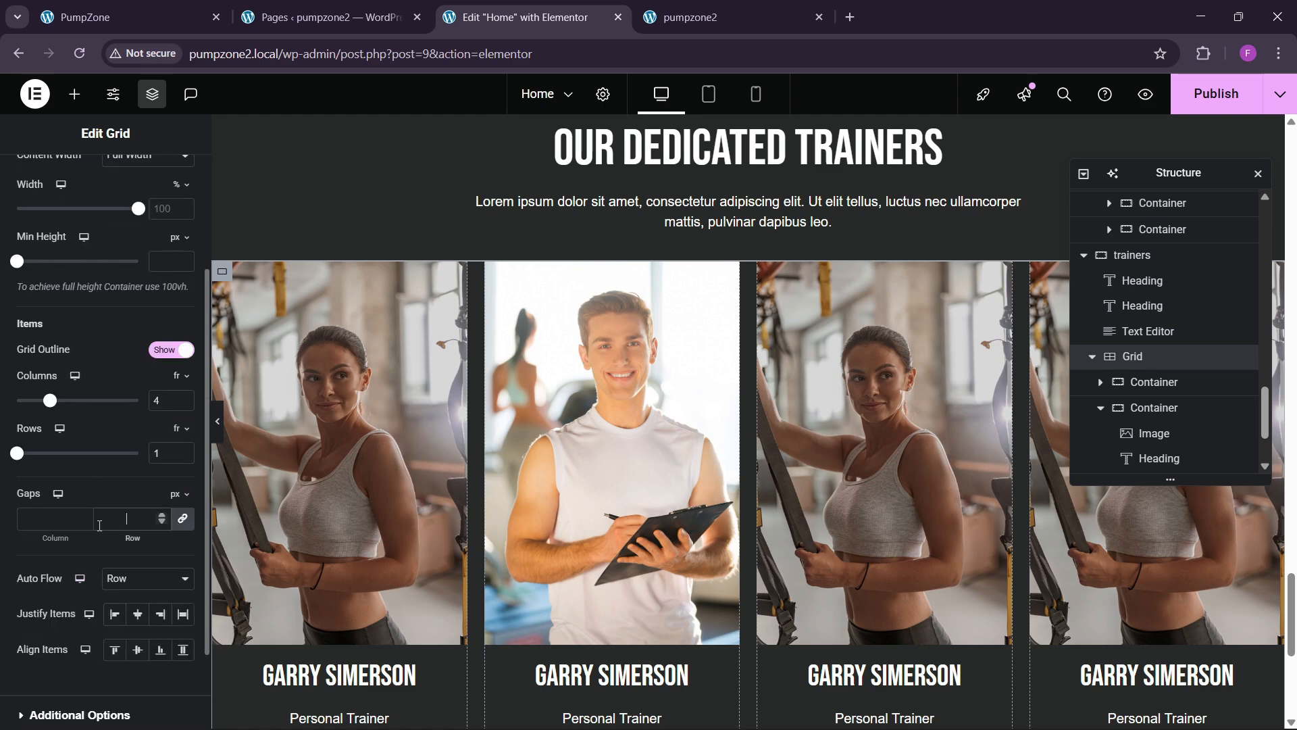
pyautogui.click(100, 526)
pyautogui.write('30')
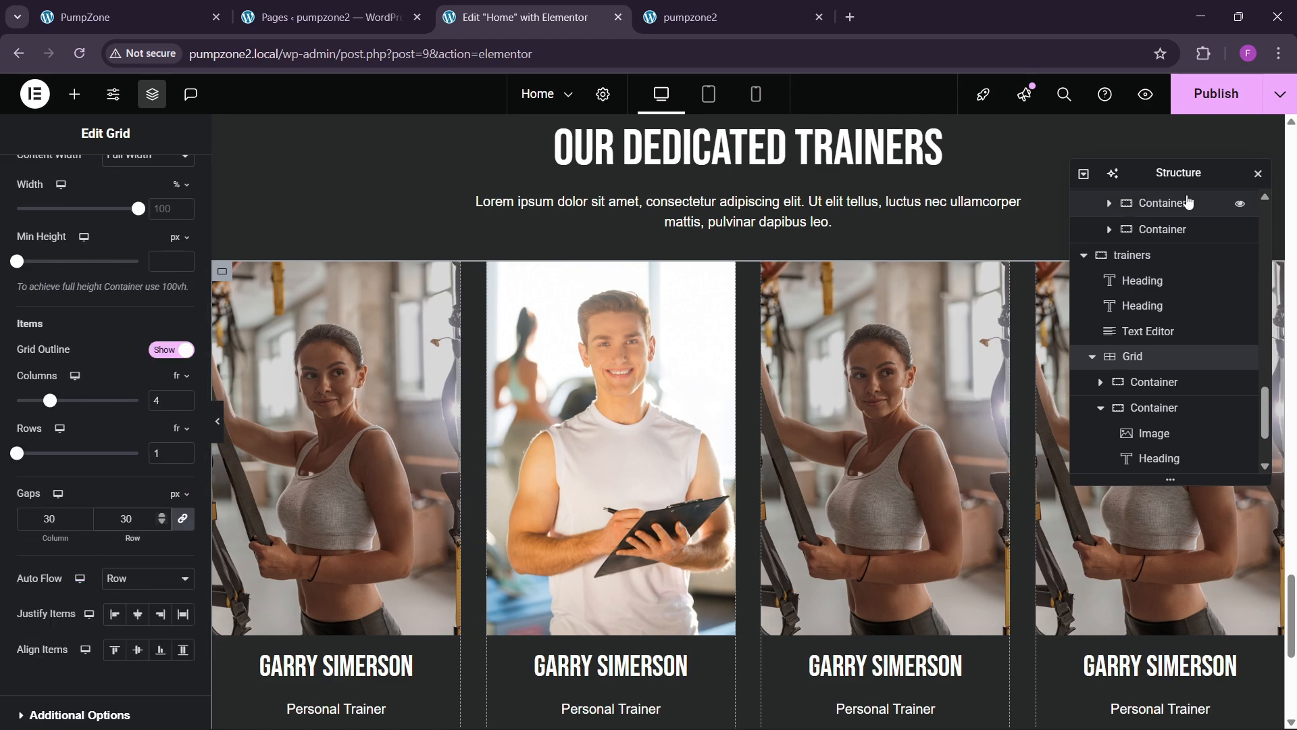
pyautogui.click(1211, 96)
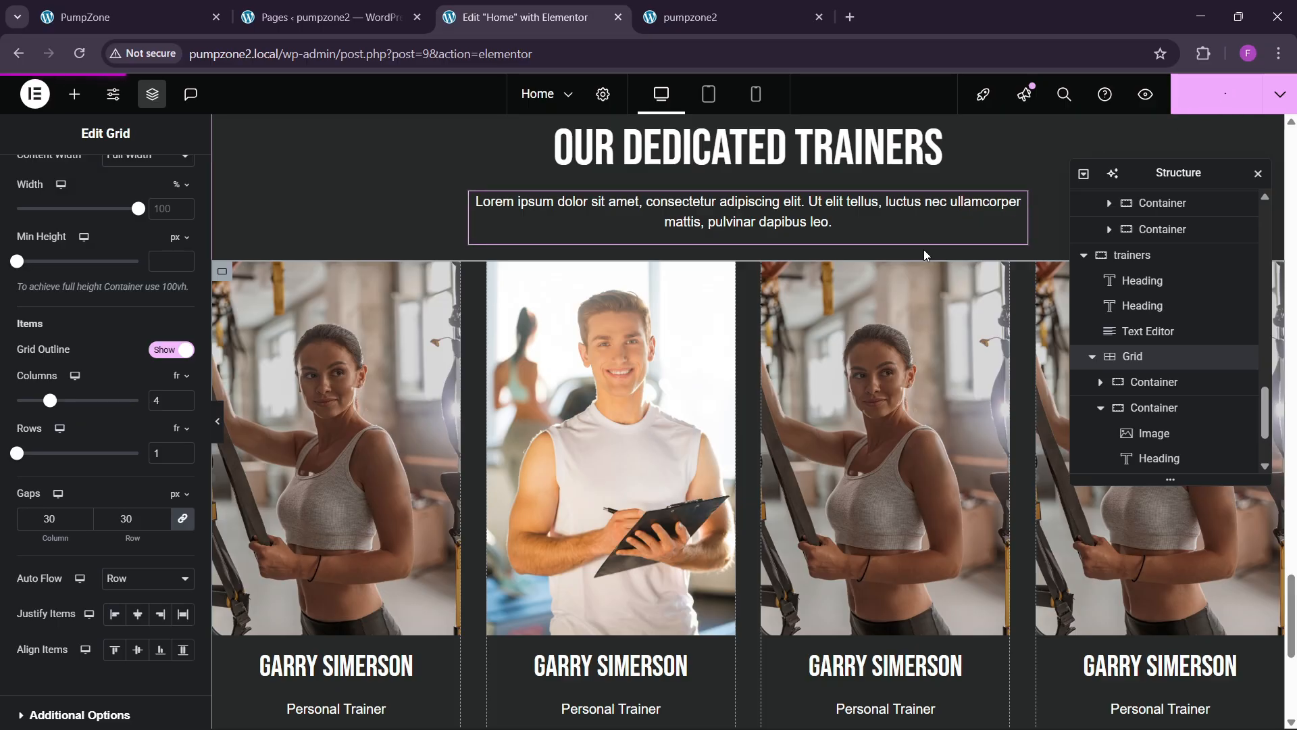
pyautogui.click(749, 7)
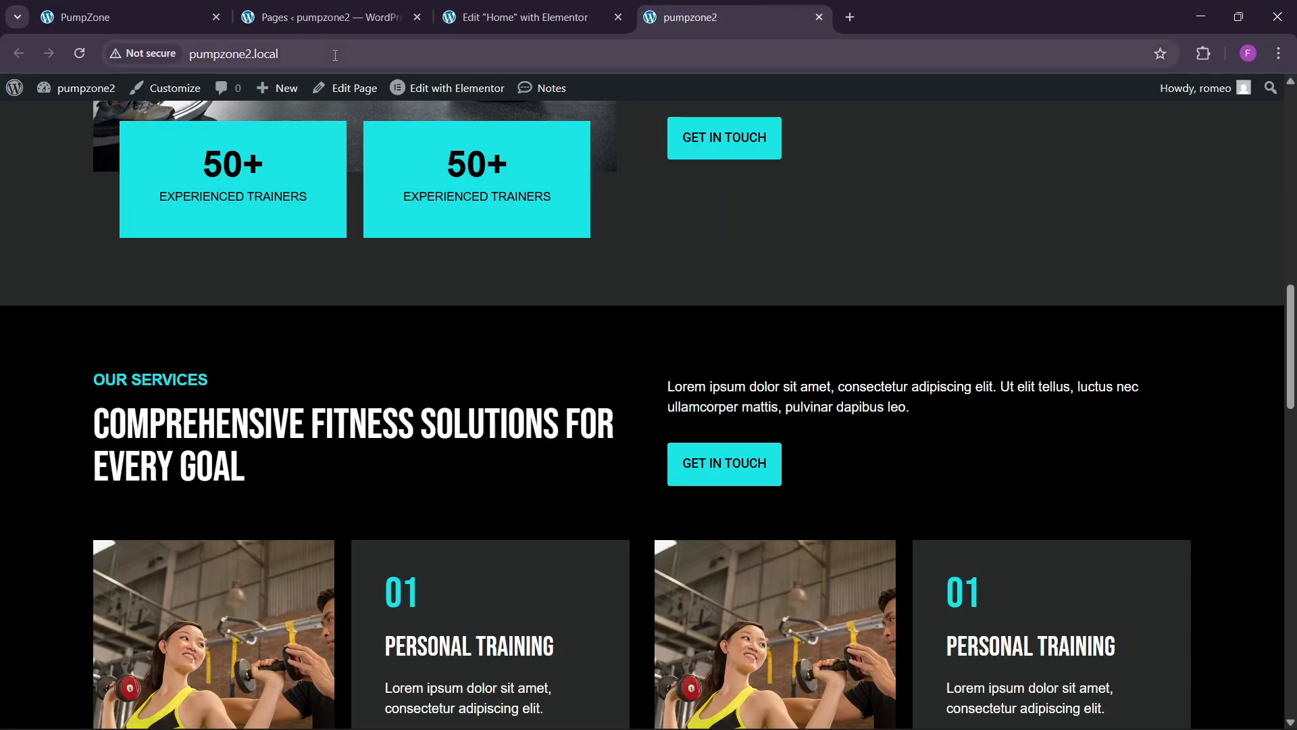
pyautogui.click(346, 53)
pyautogui.press('Return')
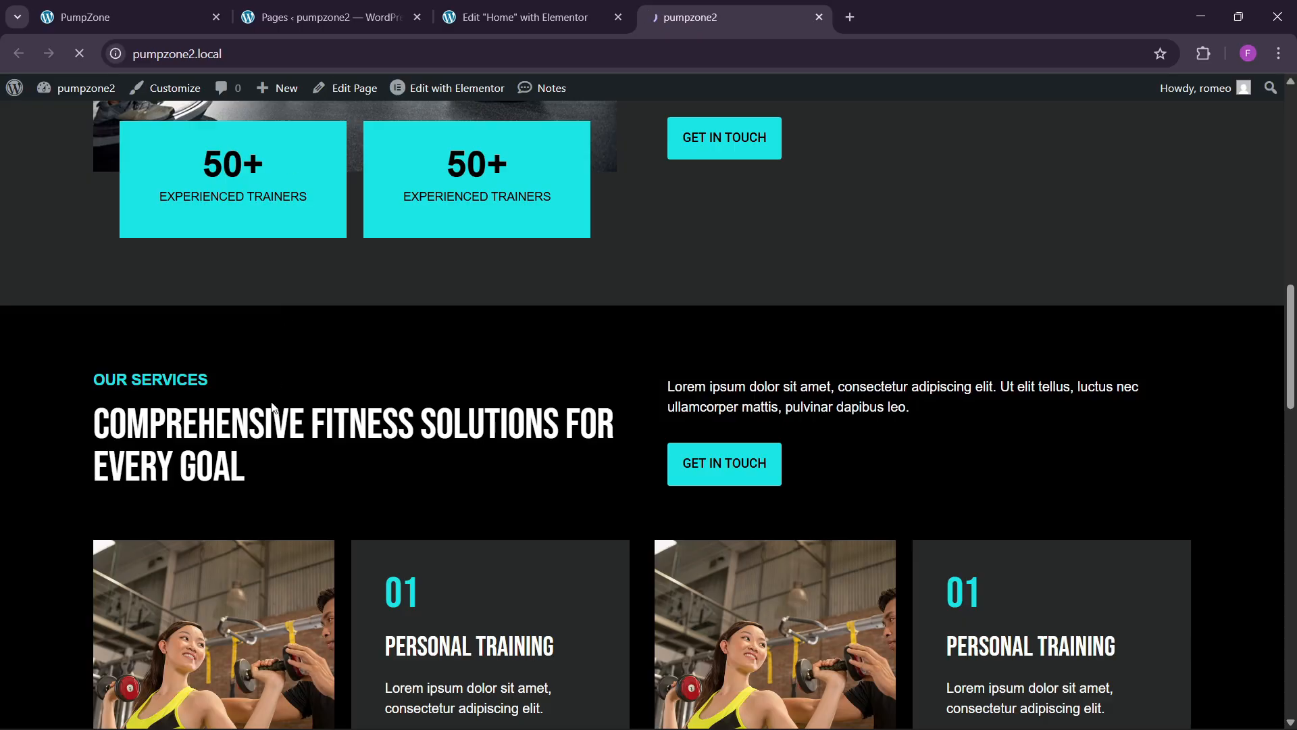
pyautogui.scroll(-15, 500, 562)
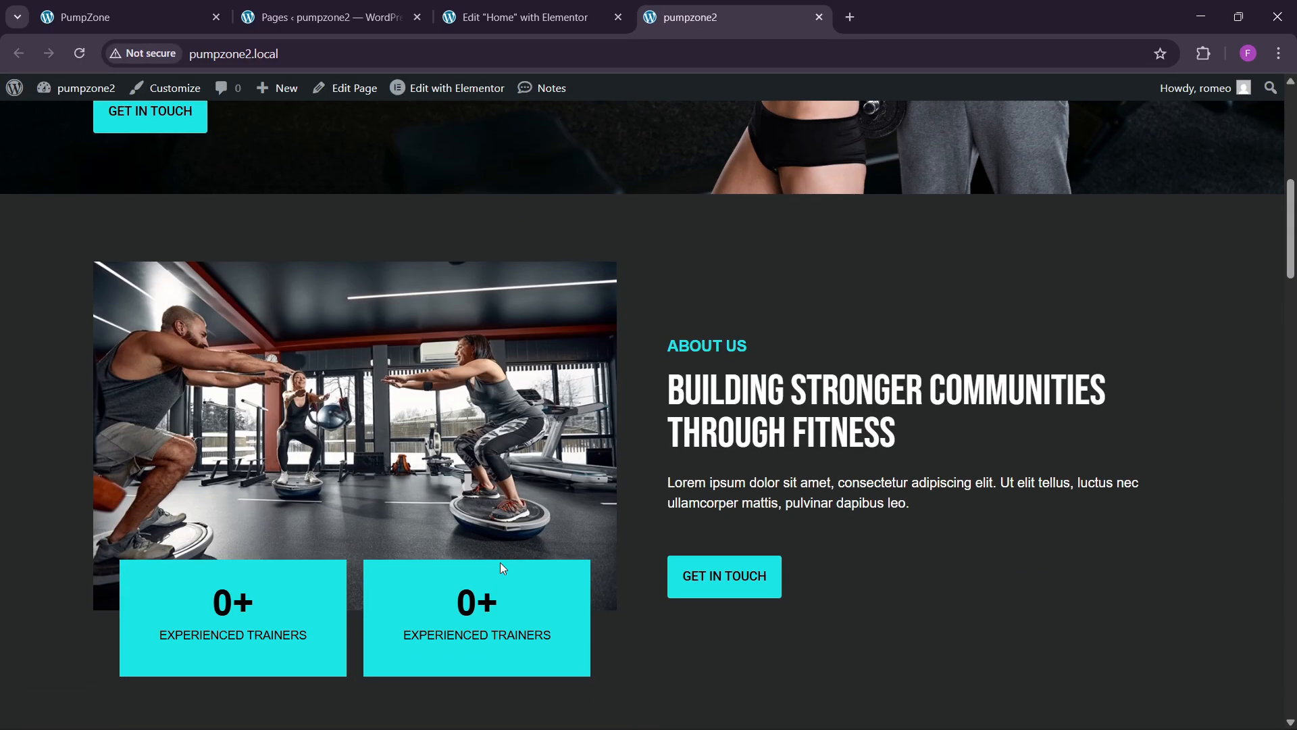
pyautogui.scroll(-15, 500, 562)
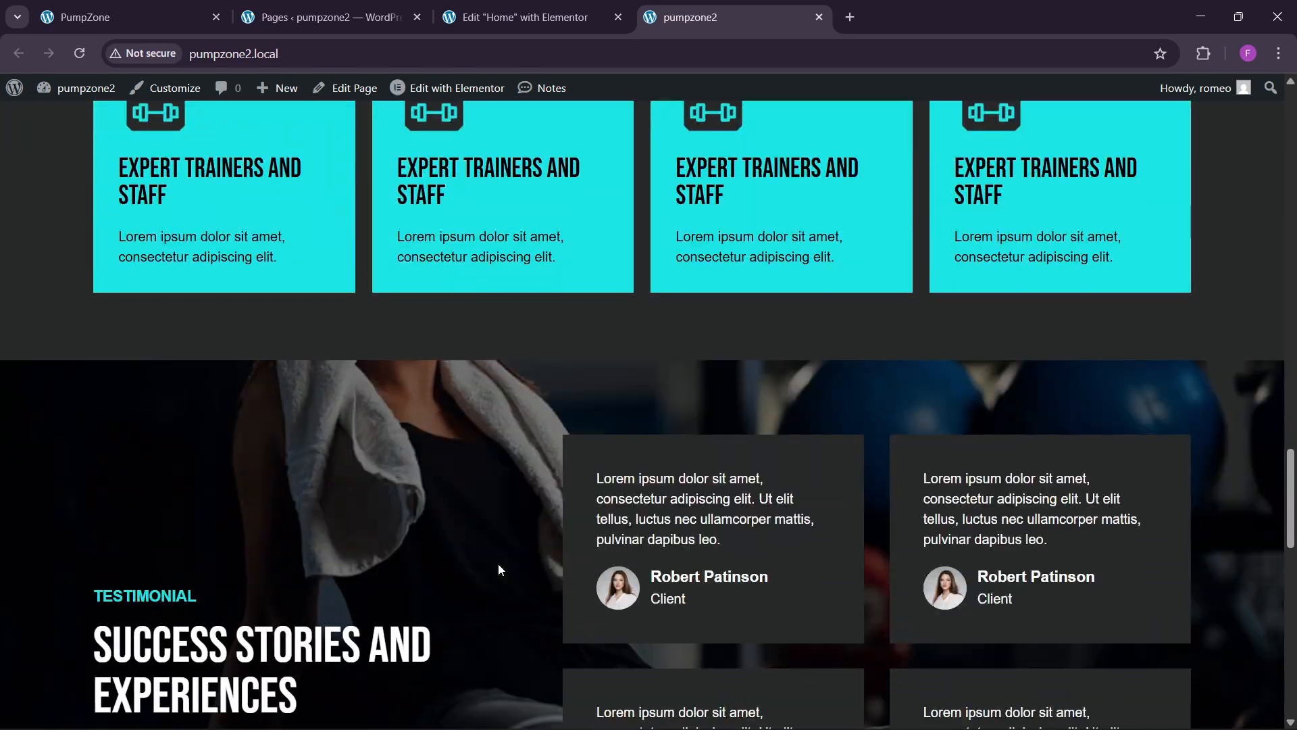
pyautogui.scroll(-8, 498, 564)
pyautogui.scroll(2, 499, 564)
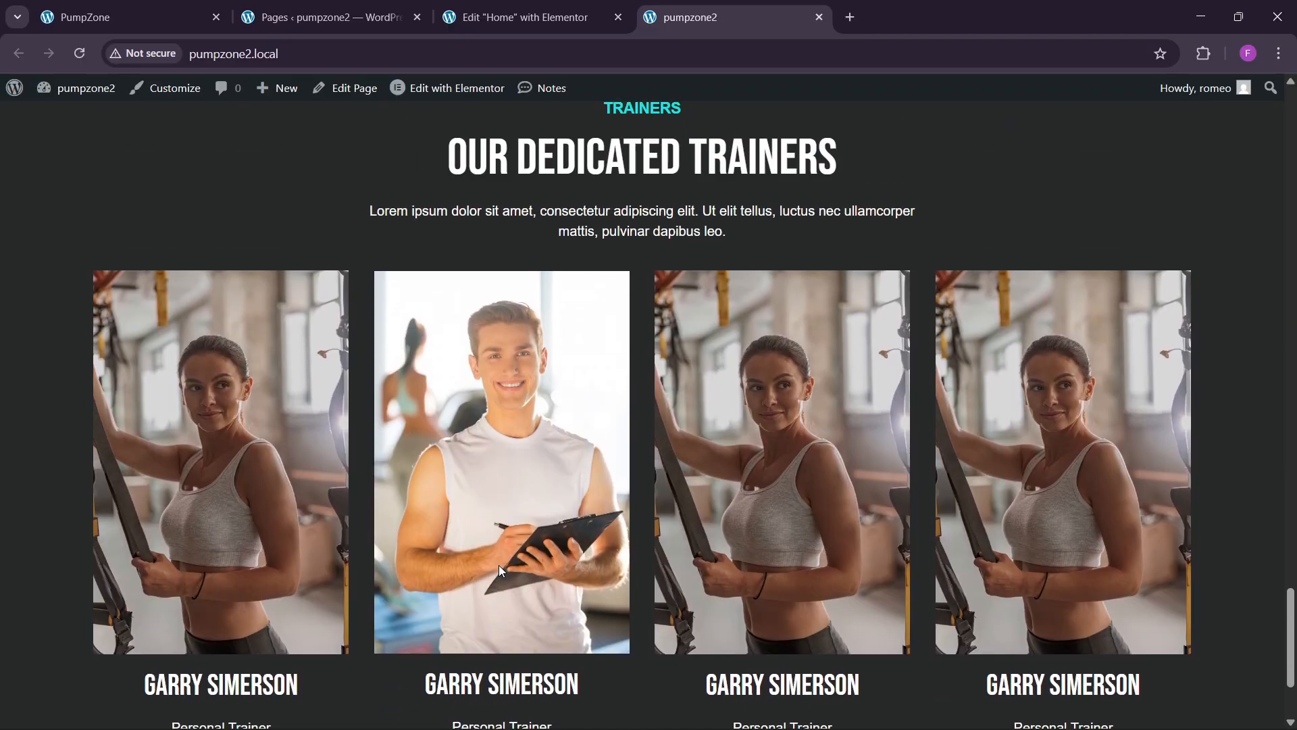
pyautogui.scroll(-2, 499, 566)
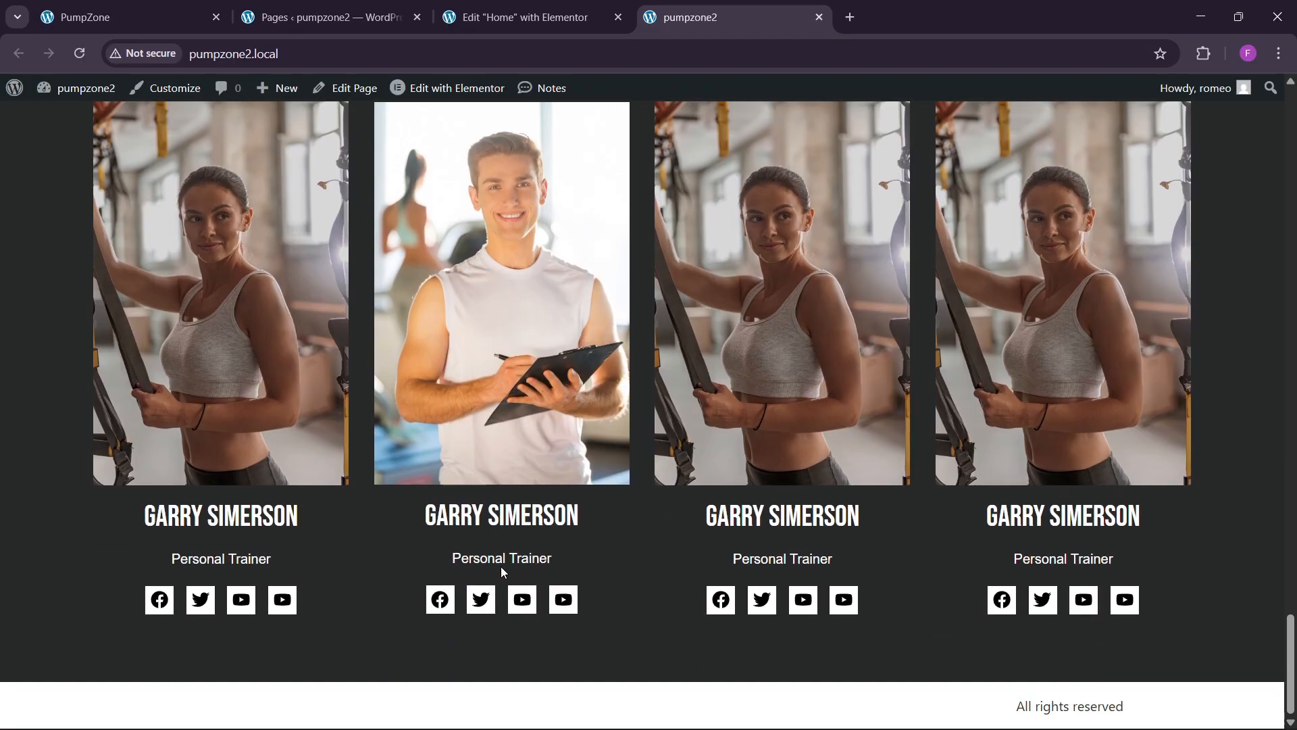
pyautogui.click(108, 17)
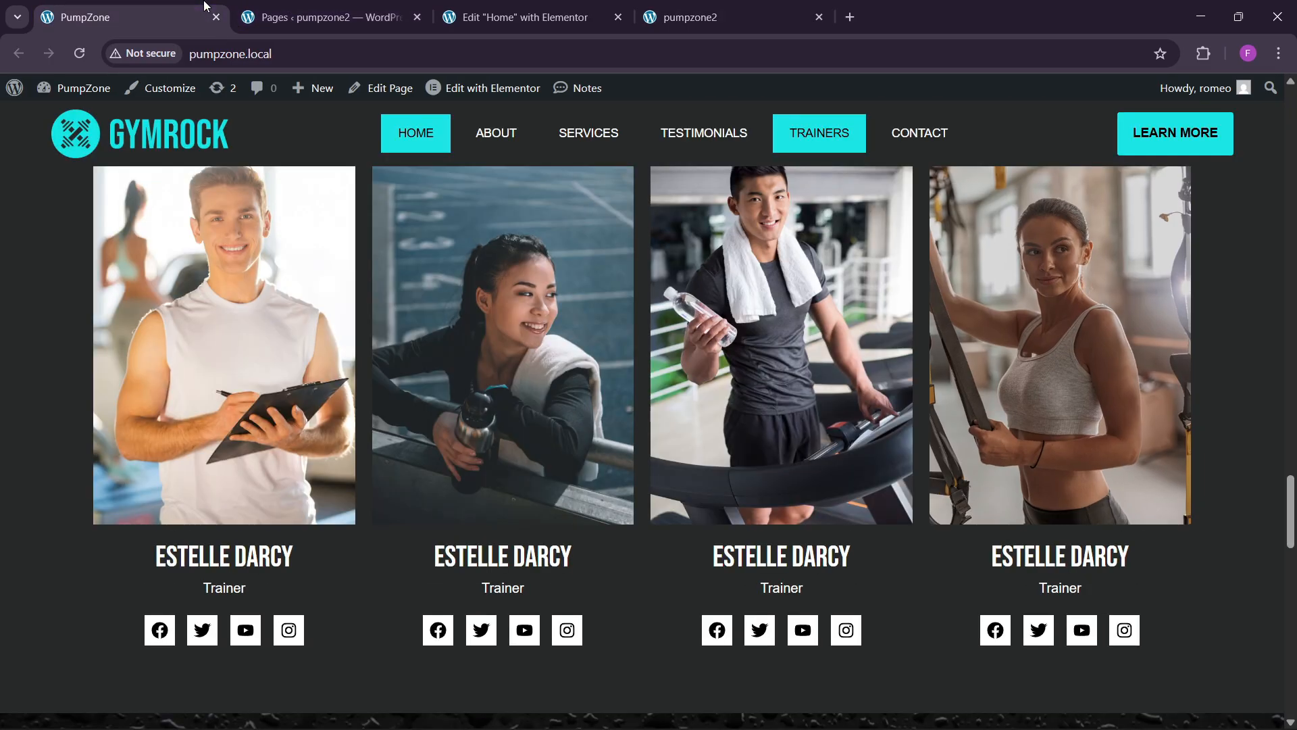
pyautogui.scroll(-9, 446, 451)
pyautogui.scroll(2, 447, 459)
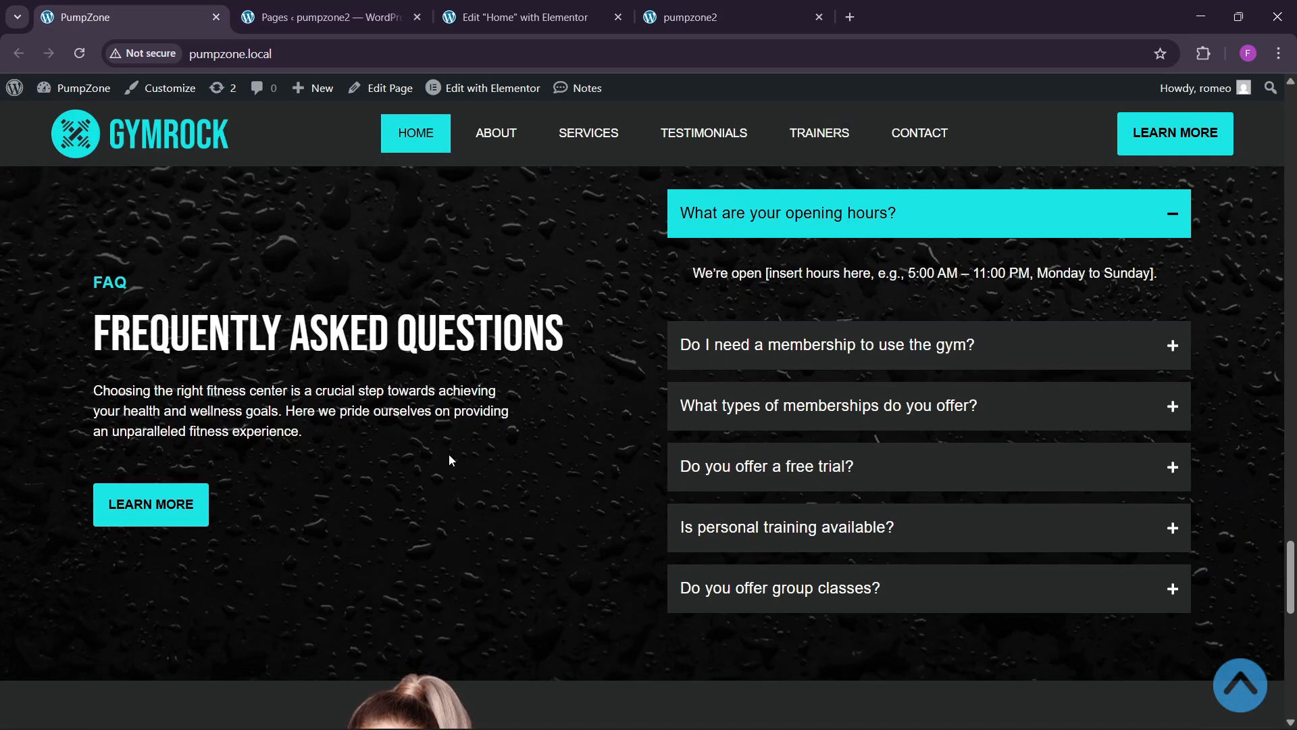
pyautogui.scroll(-8, 450, 460)
pyautogui.scroll(5, 452, 459)
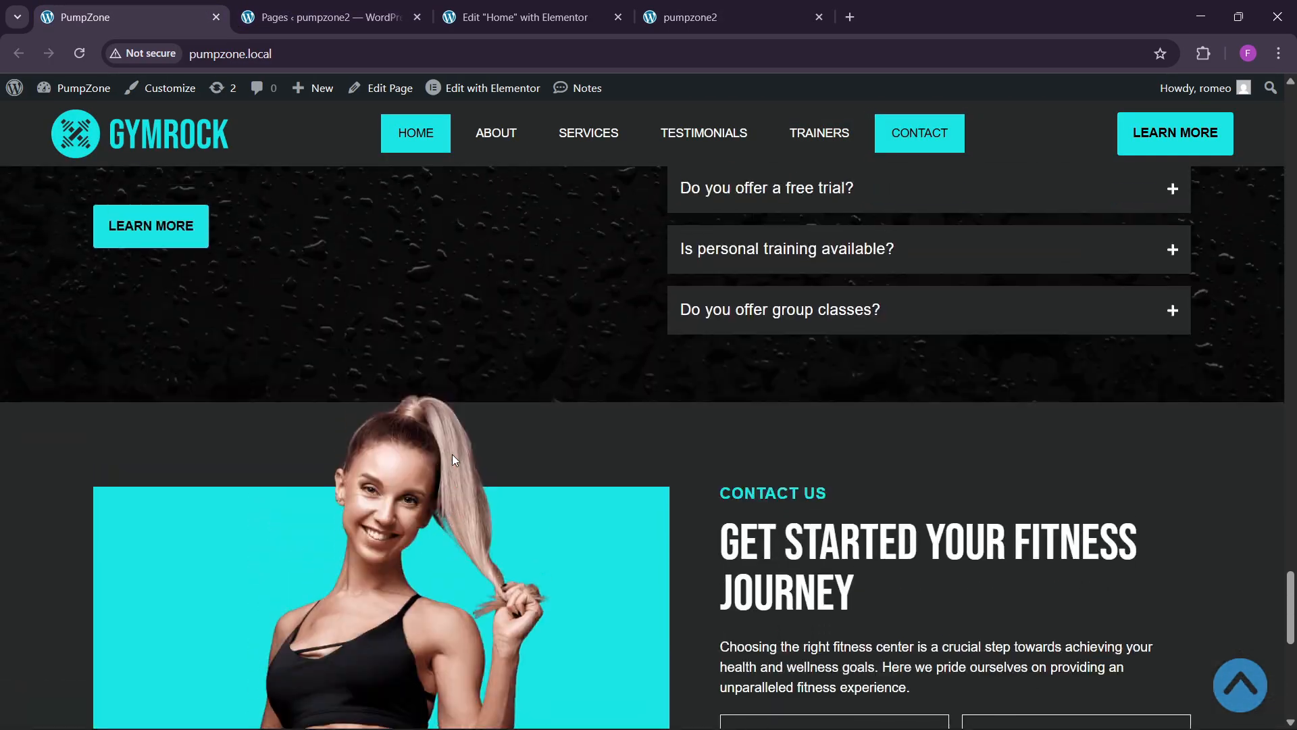
pyautogui.scroll(5, 452, 460)
pyautogui.click(520, 17)
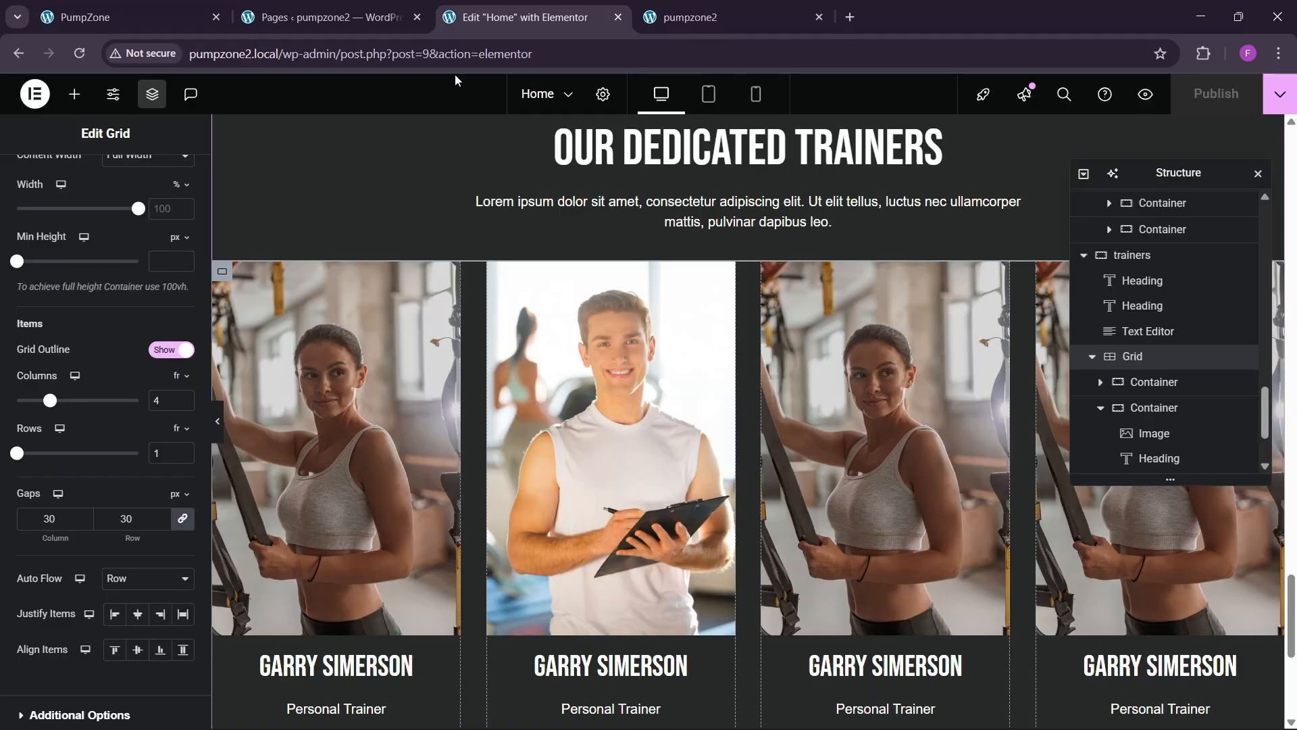
# Step: Insert a two-column flexbox container below the trainers section
pyautogui.click(129, 8)
pyautogui.click(520, 17)
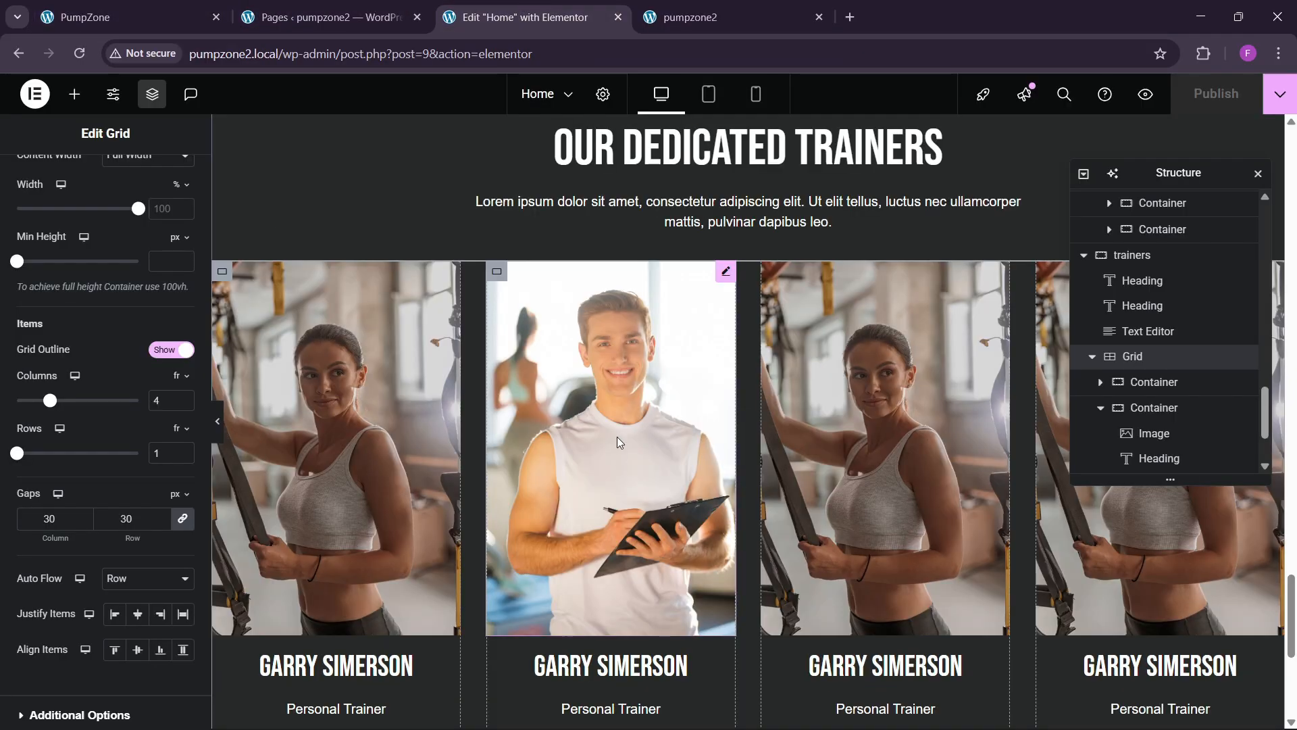
pyautogui.scroll(-5, 618, 436)
pyautogui.click(710, 539)
pyautogui.click(695, 589)
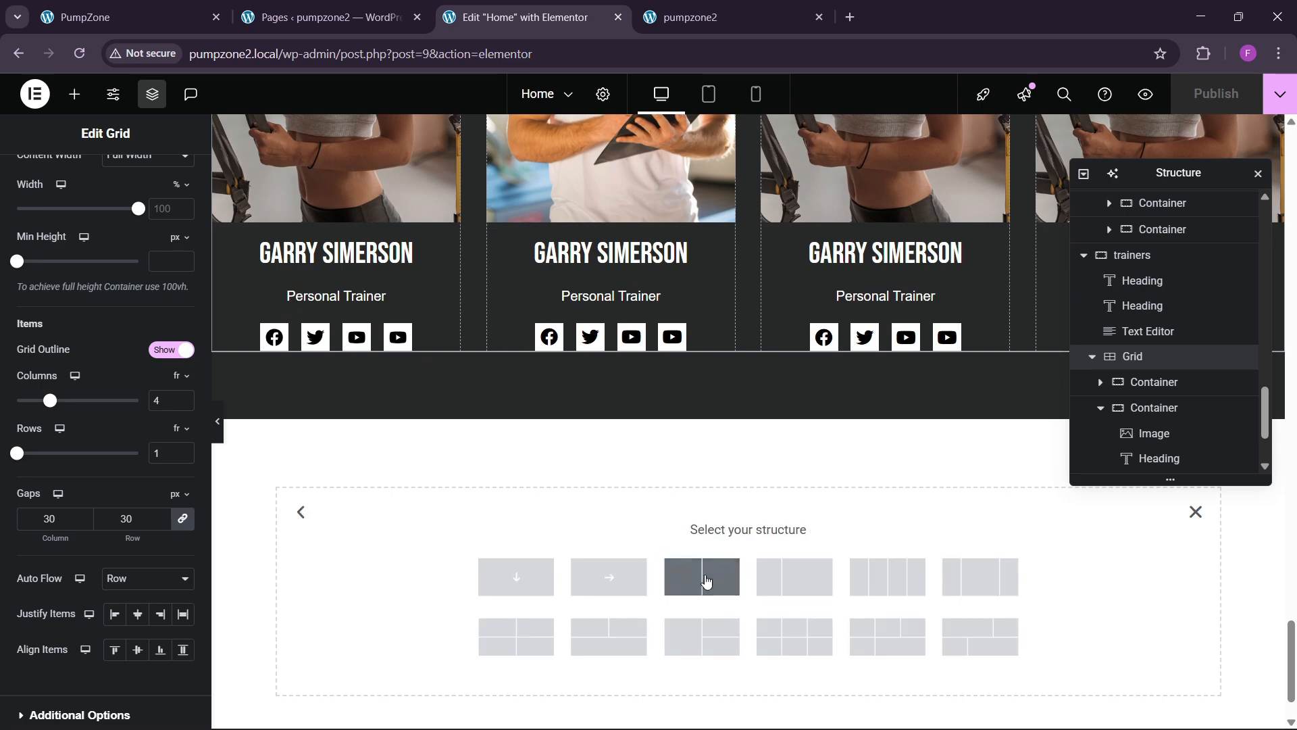
pyautogui.click(700, 574)
pyautogui.scroll(-2, 1152, 446)
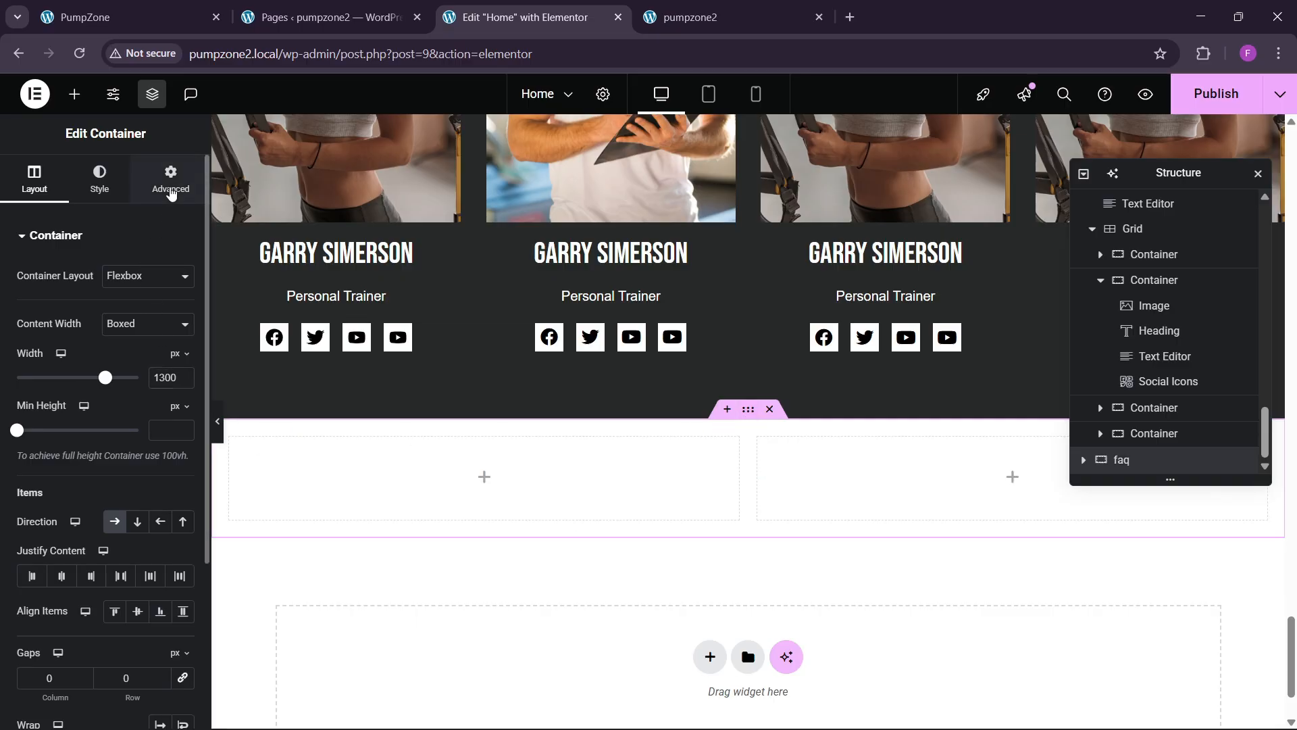
# Step: Unlink the container's padding and set 80 px top and bottom padding
pyautogui.click(170, 179)
pyautogui.click(182, 365)
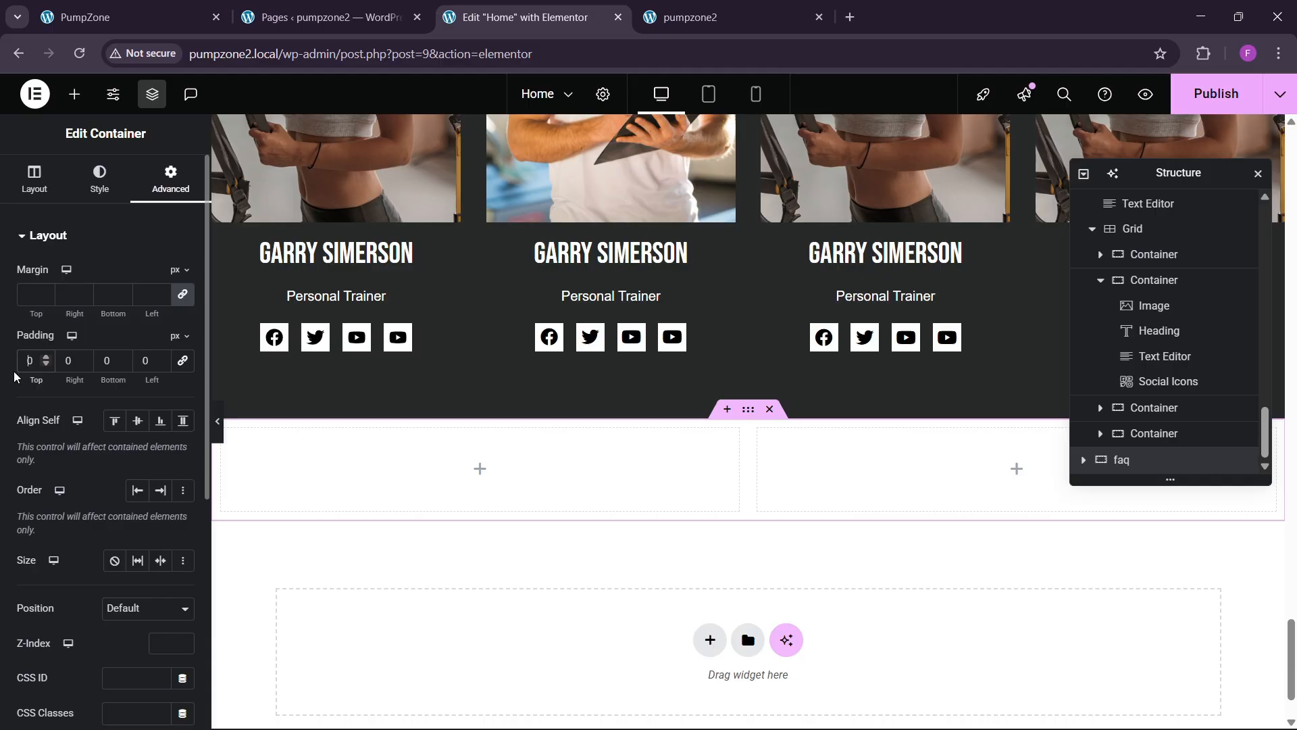
pyautogui.write('8')
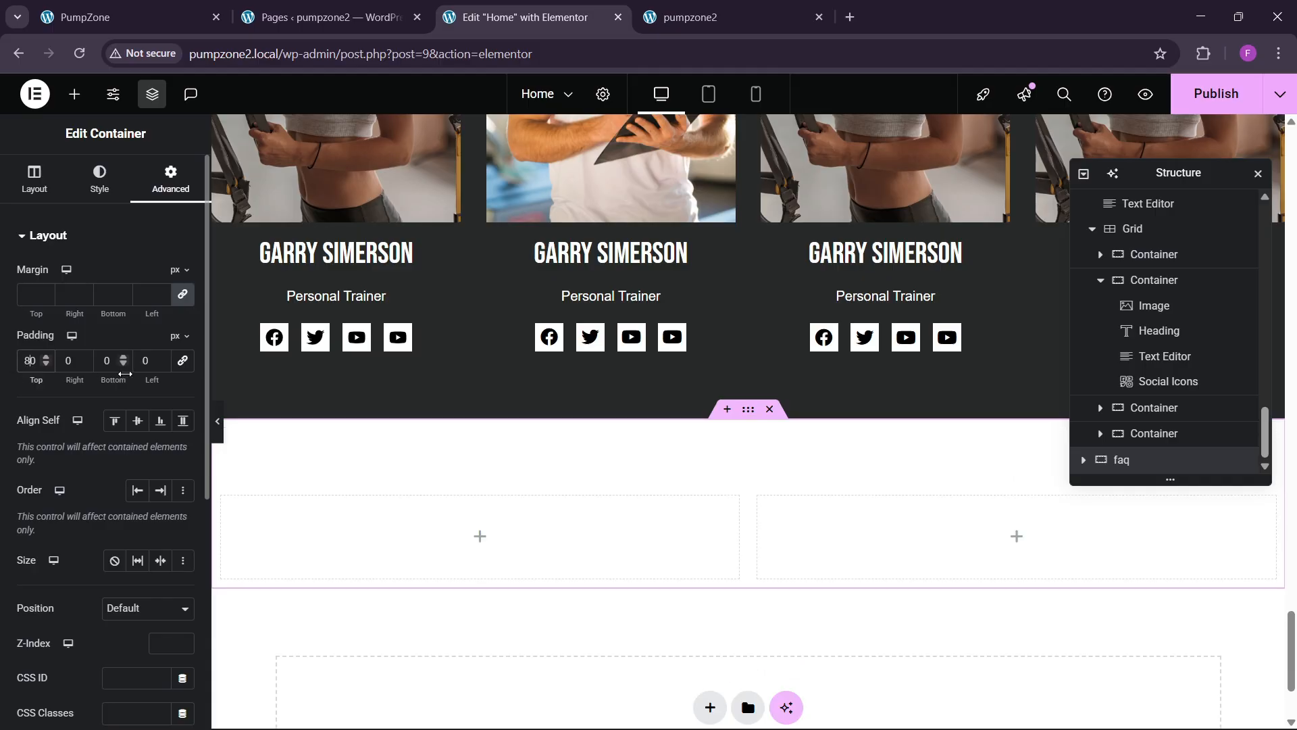
pyautogui.click(106, 360)
pyautogui.write('8')
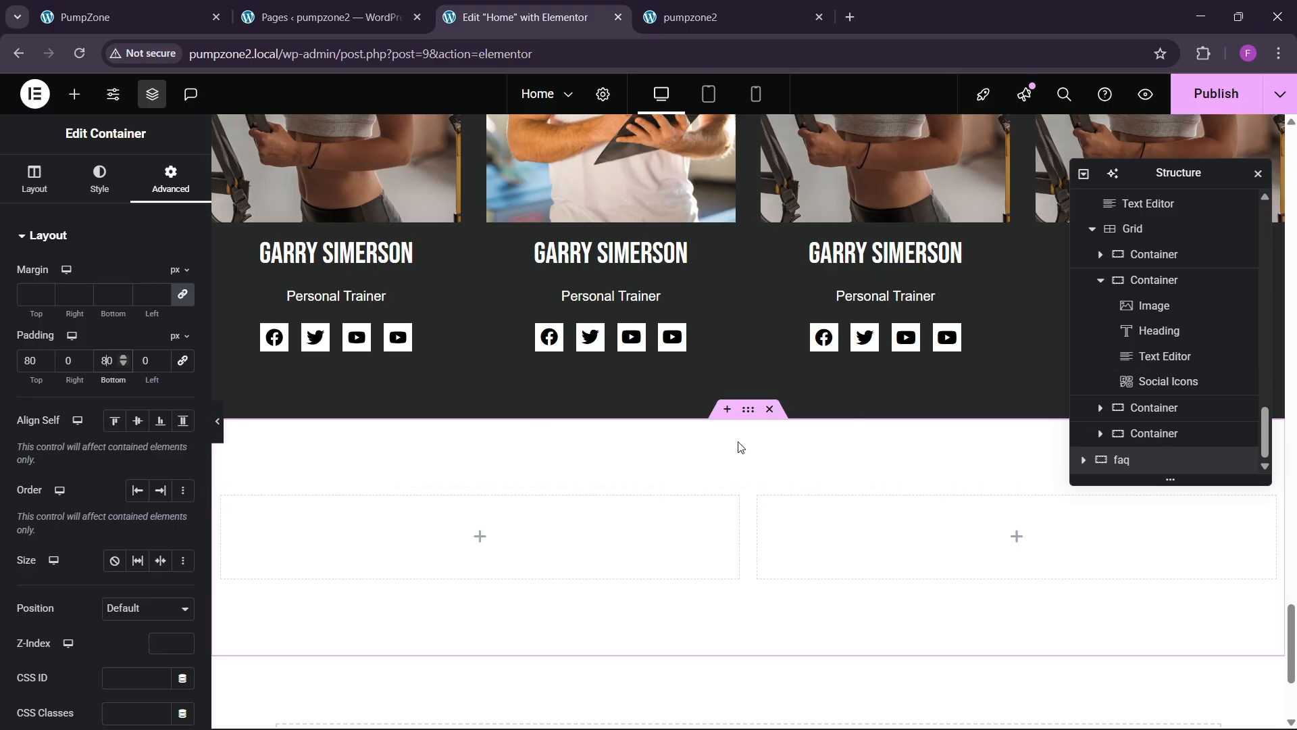
# Step: Set the container's classic background colour to black #000000
pyautogui.click(100, 177)
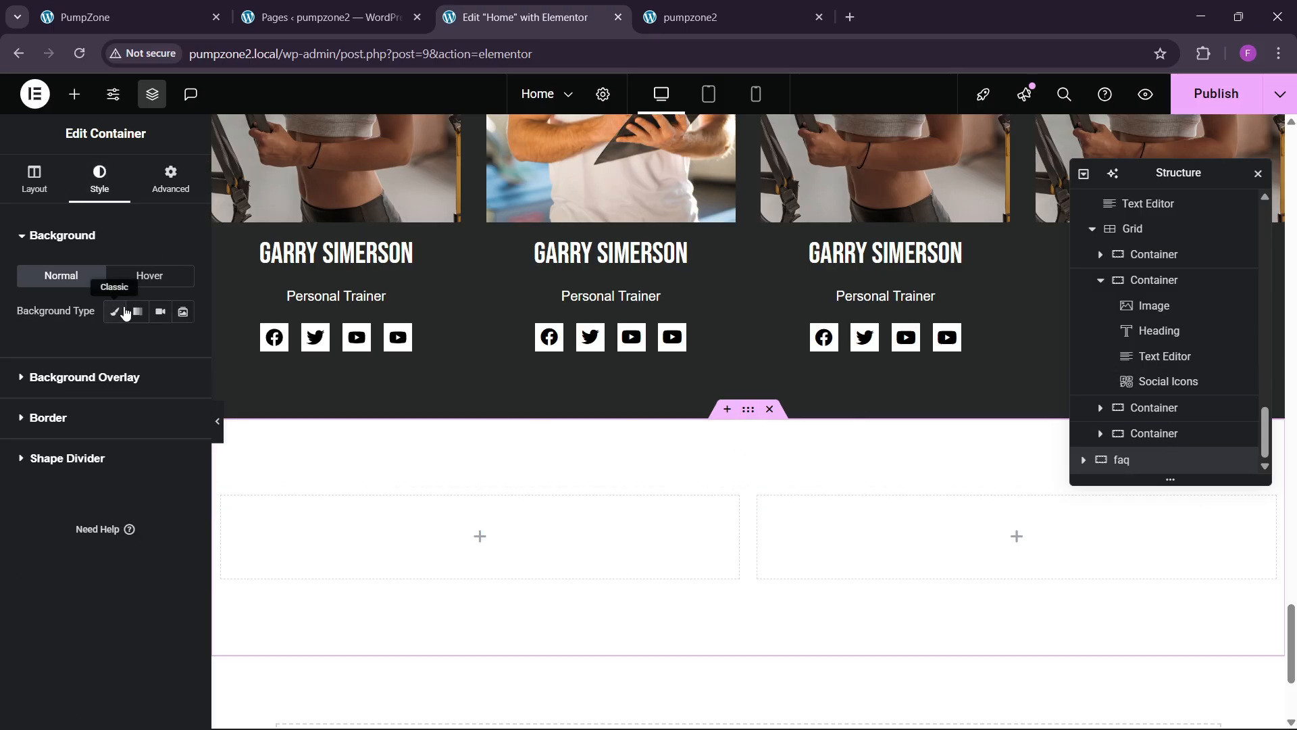
pyautogui.click(118, 312)
pyautogui.click(182, 348)
pyautogui.moveTo(150, 443); pyautogui.dragTo(45, 587)
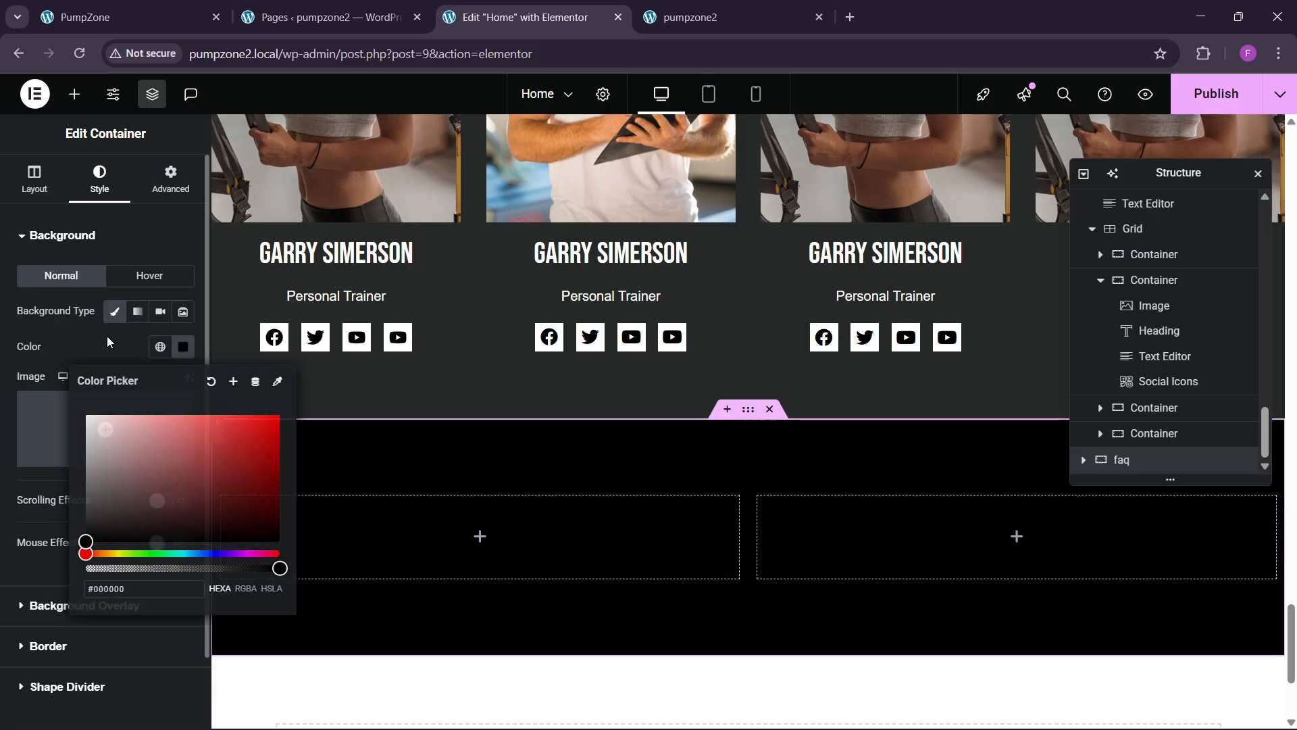
# Step: Review the left and right inner columns' spacing, then view the live FAQ section
pyautogui.click(1083, 459)
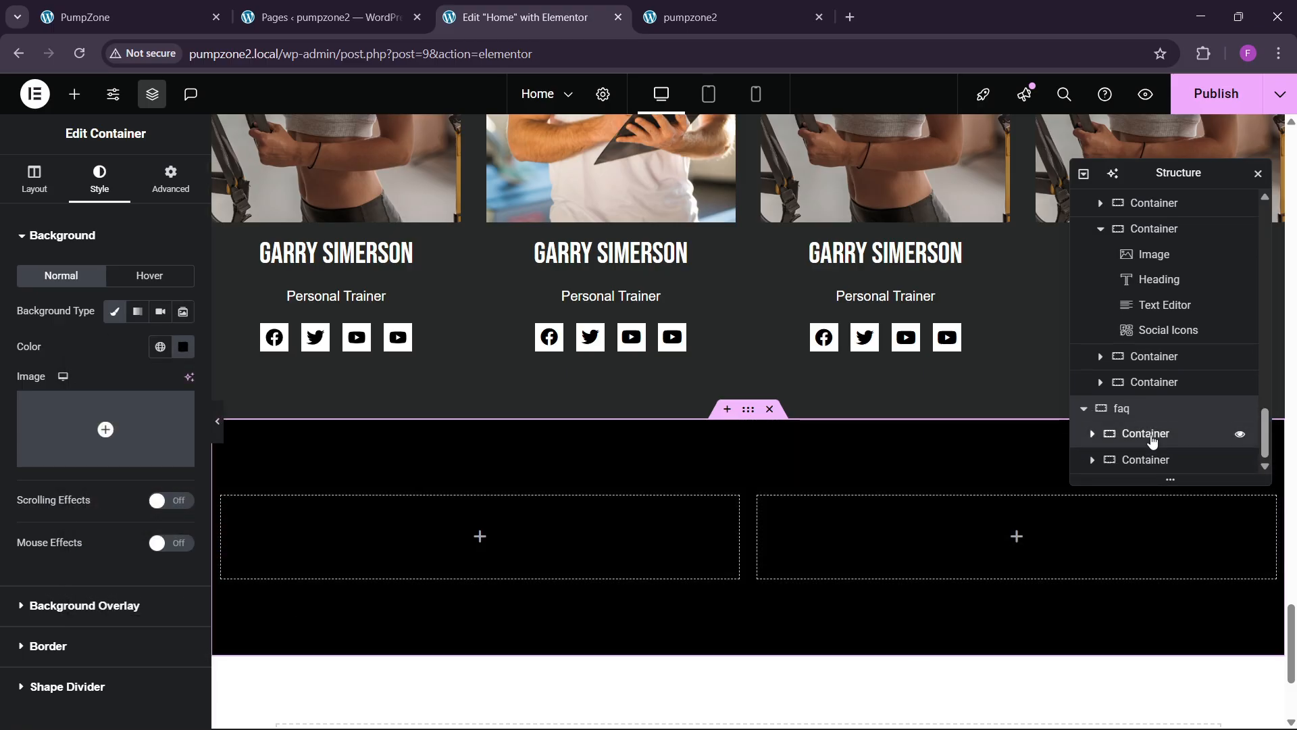
pyautogui.click(1153, 439)
pyautogui.click(171, 179)
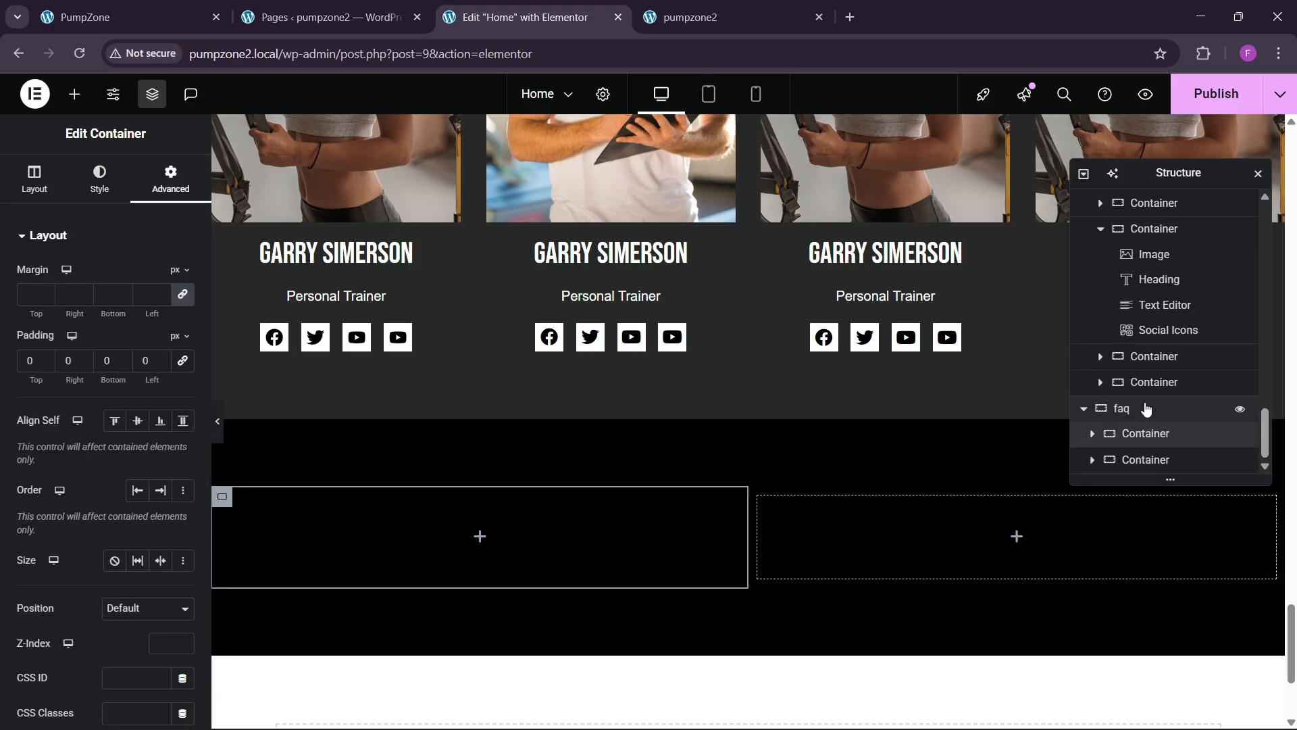
pyautogui.click(1147, 460)
pyautogui.click(171, 179)
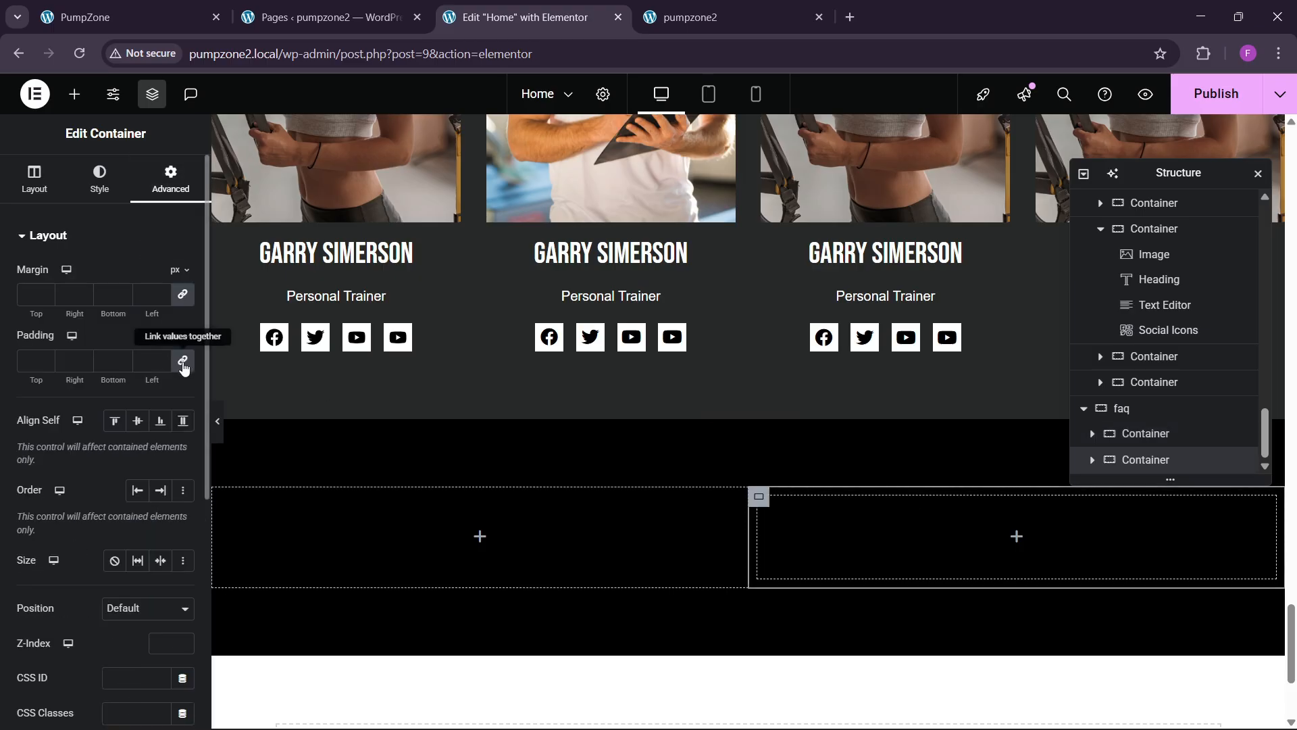
pyautogui.click(215, 7)
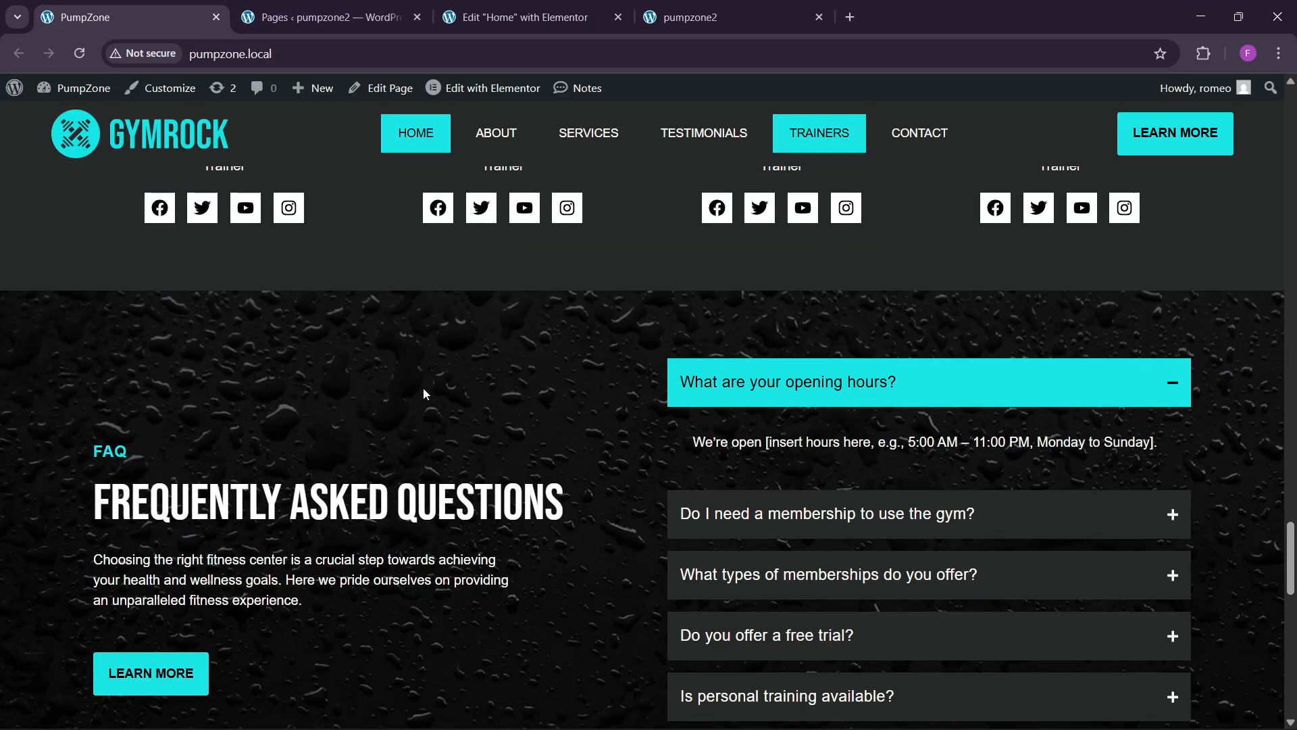
# Step: Copy the TRAINERS label heading into the faq section's left column
pyautogui.scroll(-1, 419, 400)
pyautogui.click(517, 16)
pyautogui.scroll(5, 550, 379)
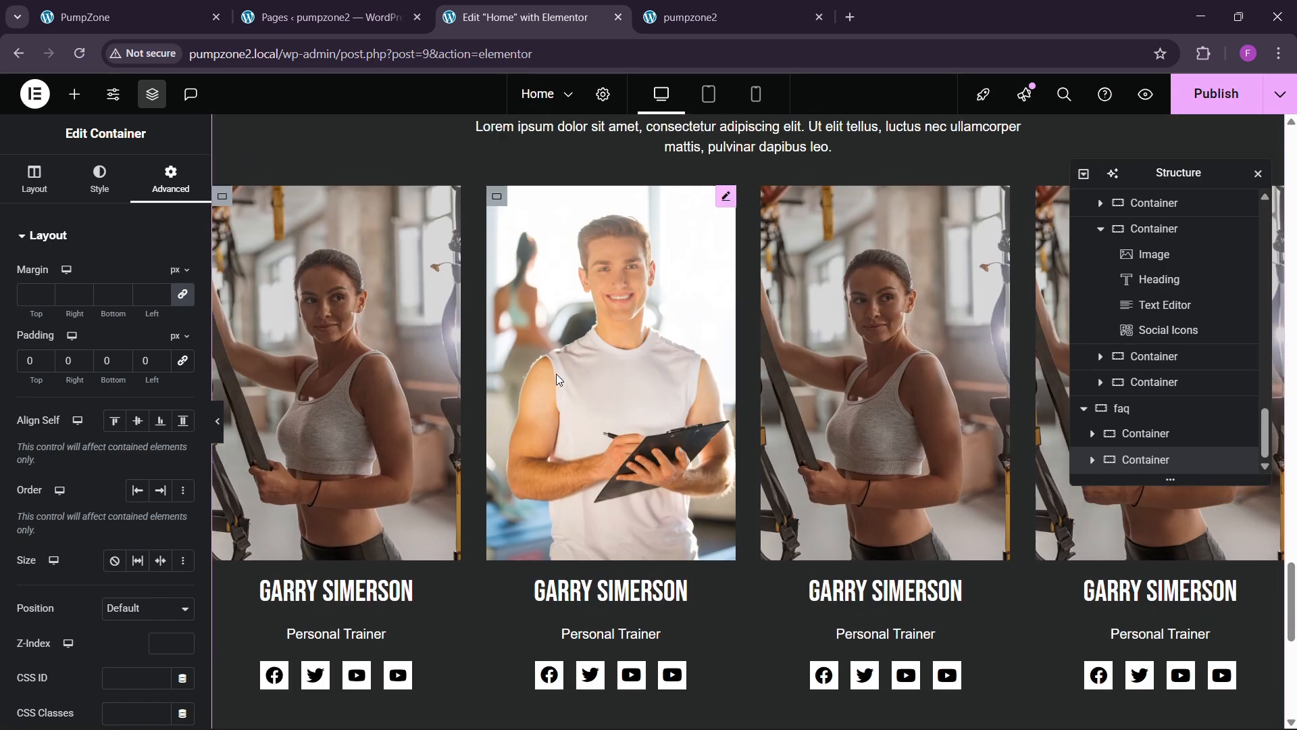
pyautogui.scroll(3, 557, 375)
pyautogui.rightClick(747, 193)
pyautogui.click(775, 284)
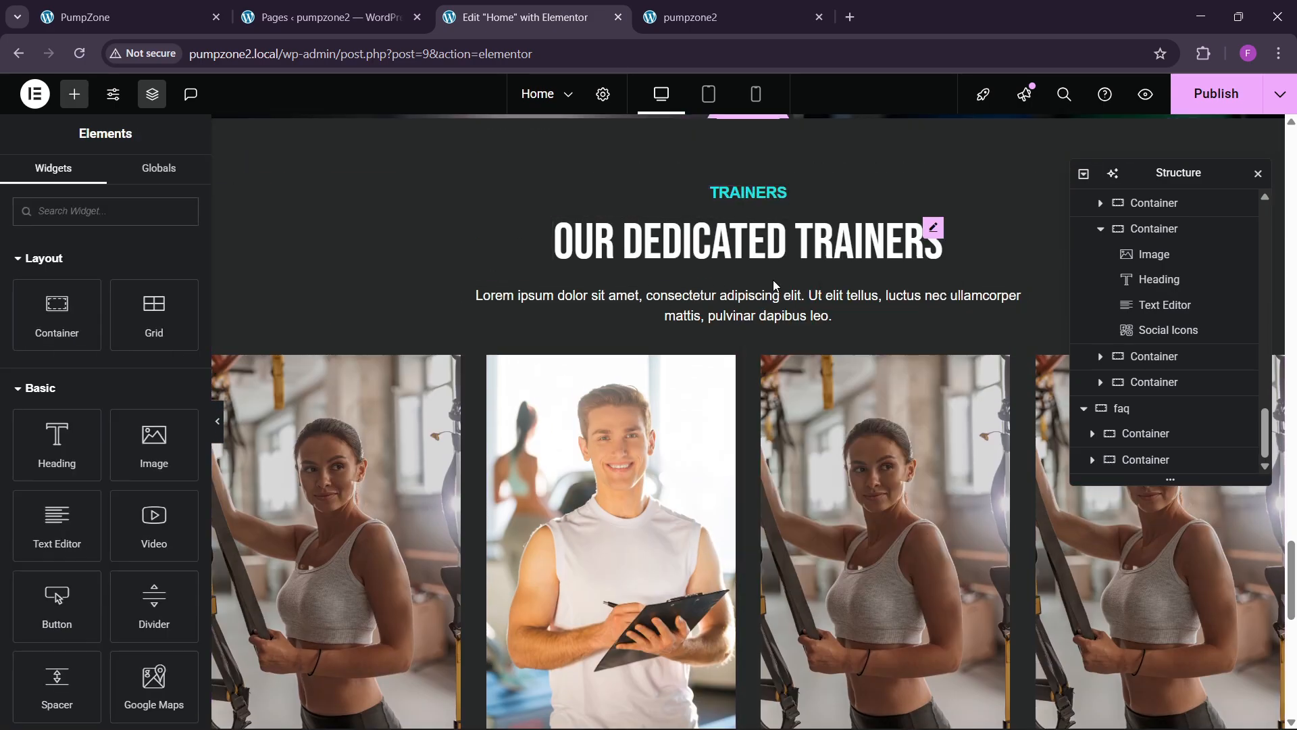
pyautogui.scroll(-8, 537, 406)
pyautogui.rightClick(280, 453)
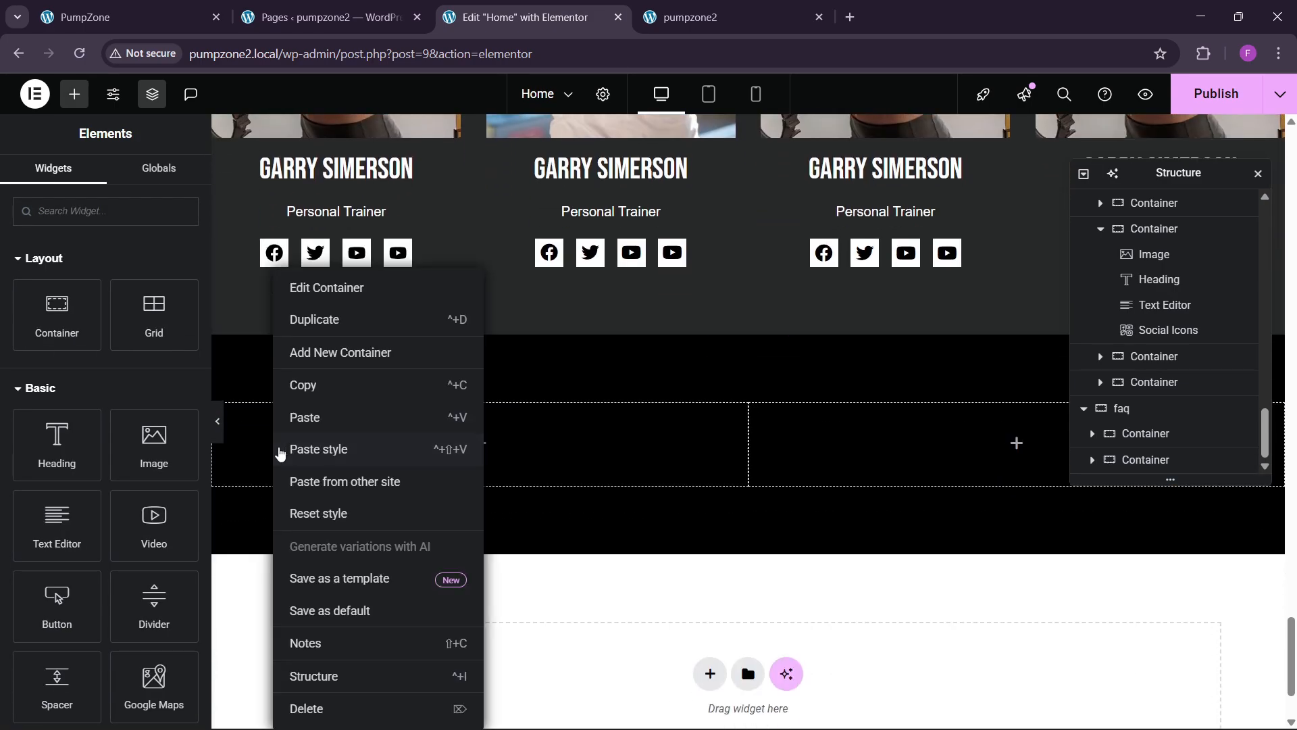
pyautogui.click(311, 417)
# Step: Copy the OUR DEDICATED TRAINERS heading and paste it below the label
pyautogui.scroll(8, 508, 446)
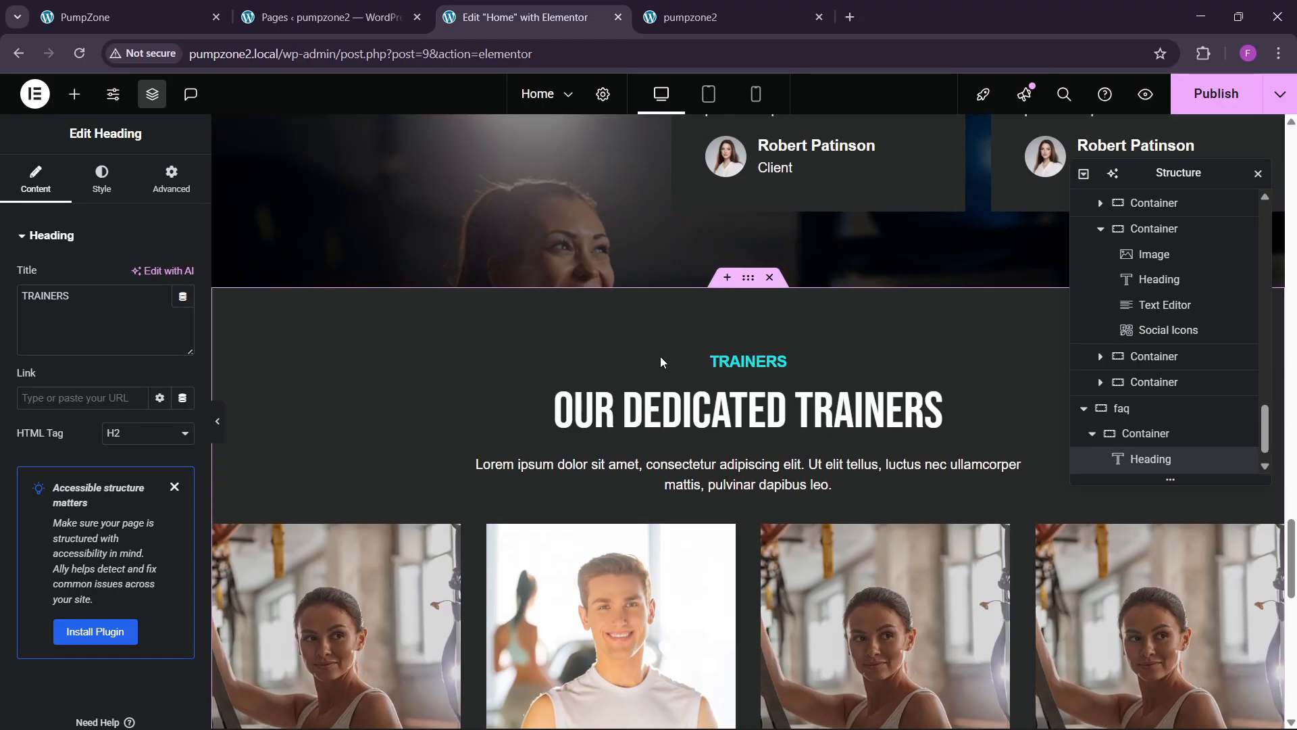
pyautogui.rightClick(669, 410)
pyautogui.click(688, 413)
pyautogui.scroll(-9, 369, 491)
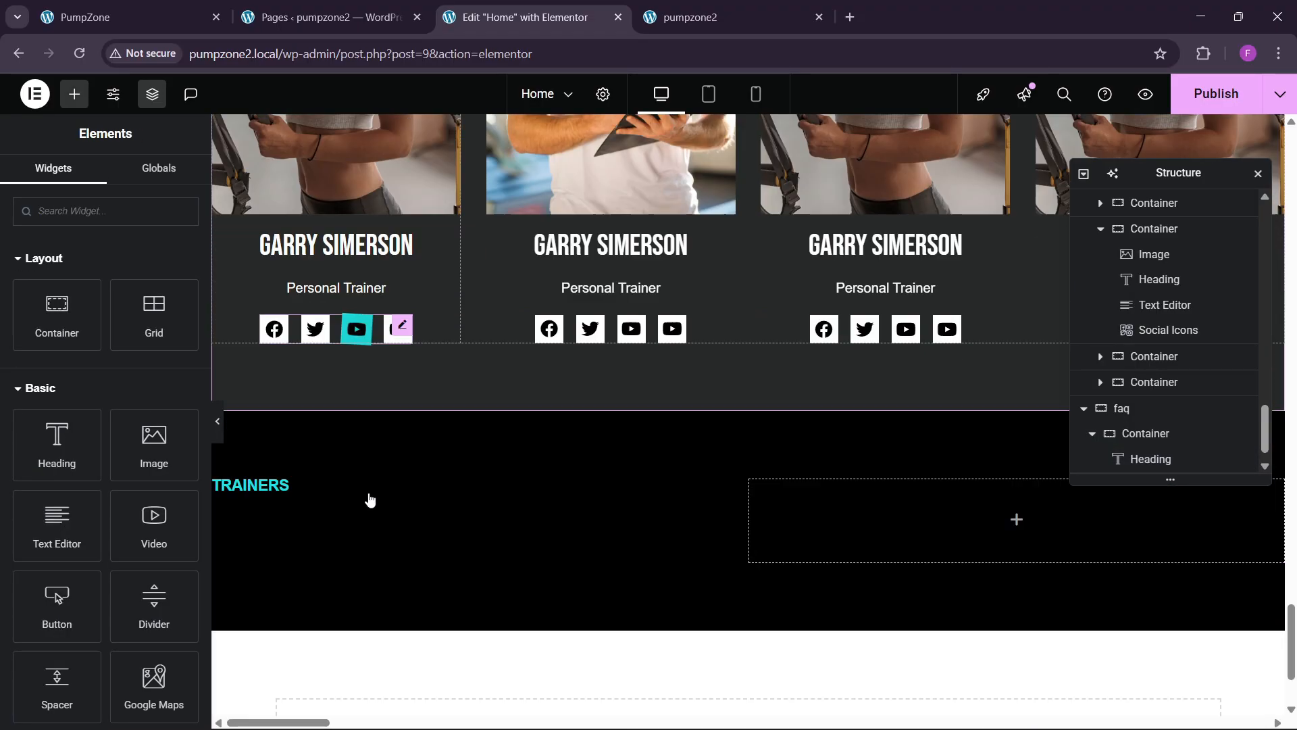
pyautogui.scroll(-2, 370, 499)
pyautogui.rightClick(277, 331)
pyautogui.click(311, 440)
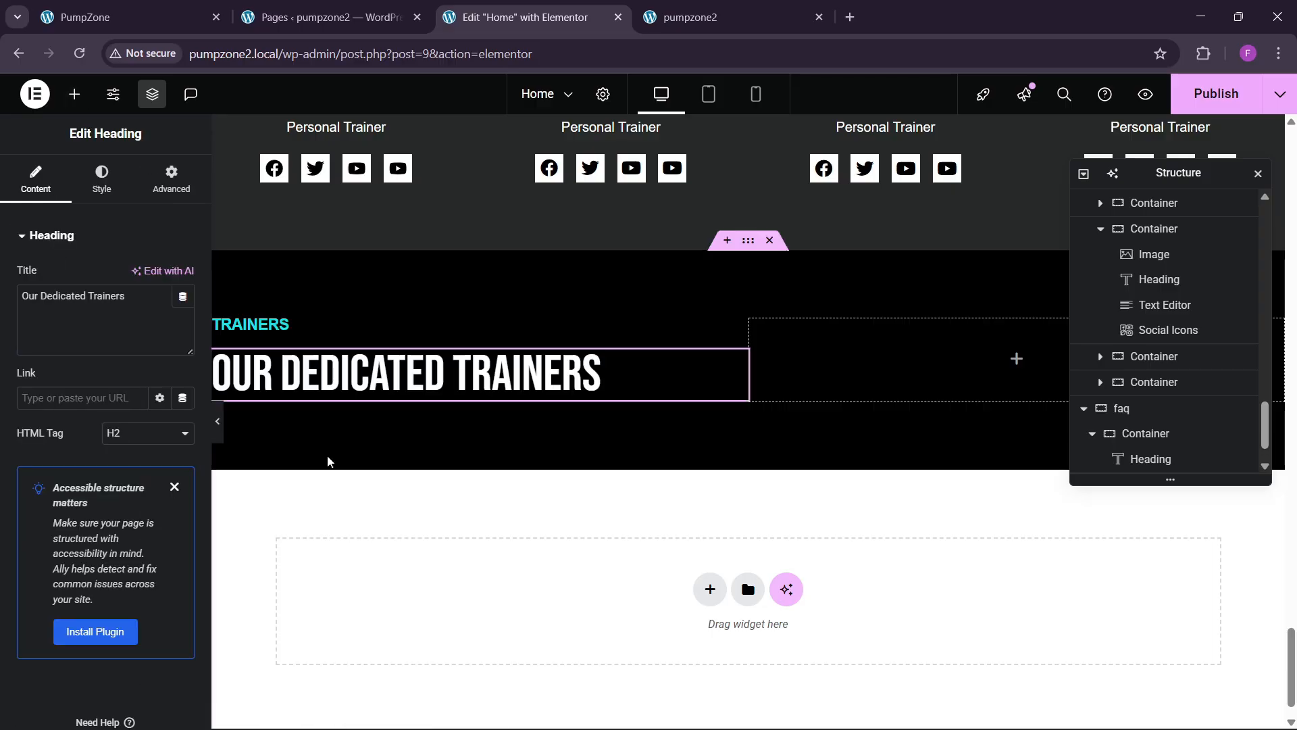
# Step: Replace the pasted heading's title with the live site's FAQ FREQUENTLY ASKED QUESTIONS wording
pyautogui.click(128, 17)
pyautogui.moveTo(123, 430); pyautogui.dragTo(578, 436)
pyautogui.click(517, 17)
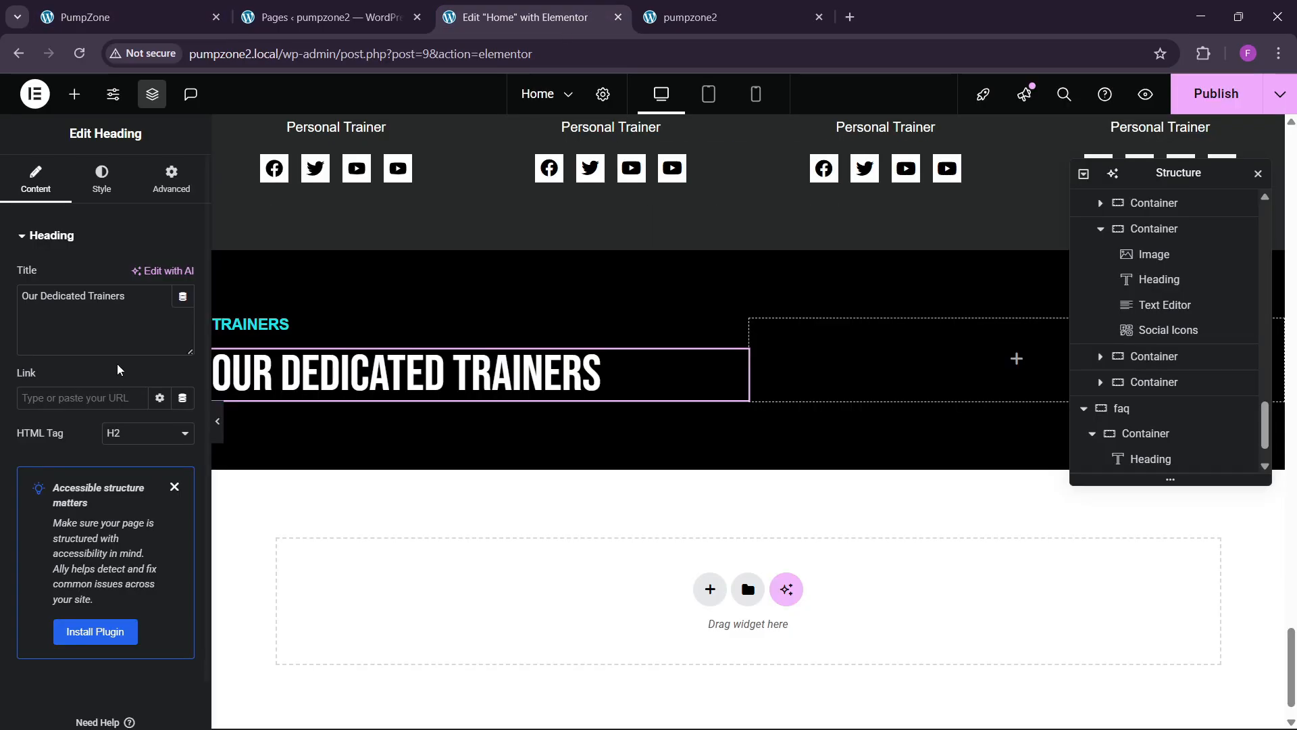
pyautogui.click(88, 318)
pyautogui.hotkey('ctrl', 'v')
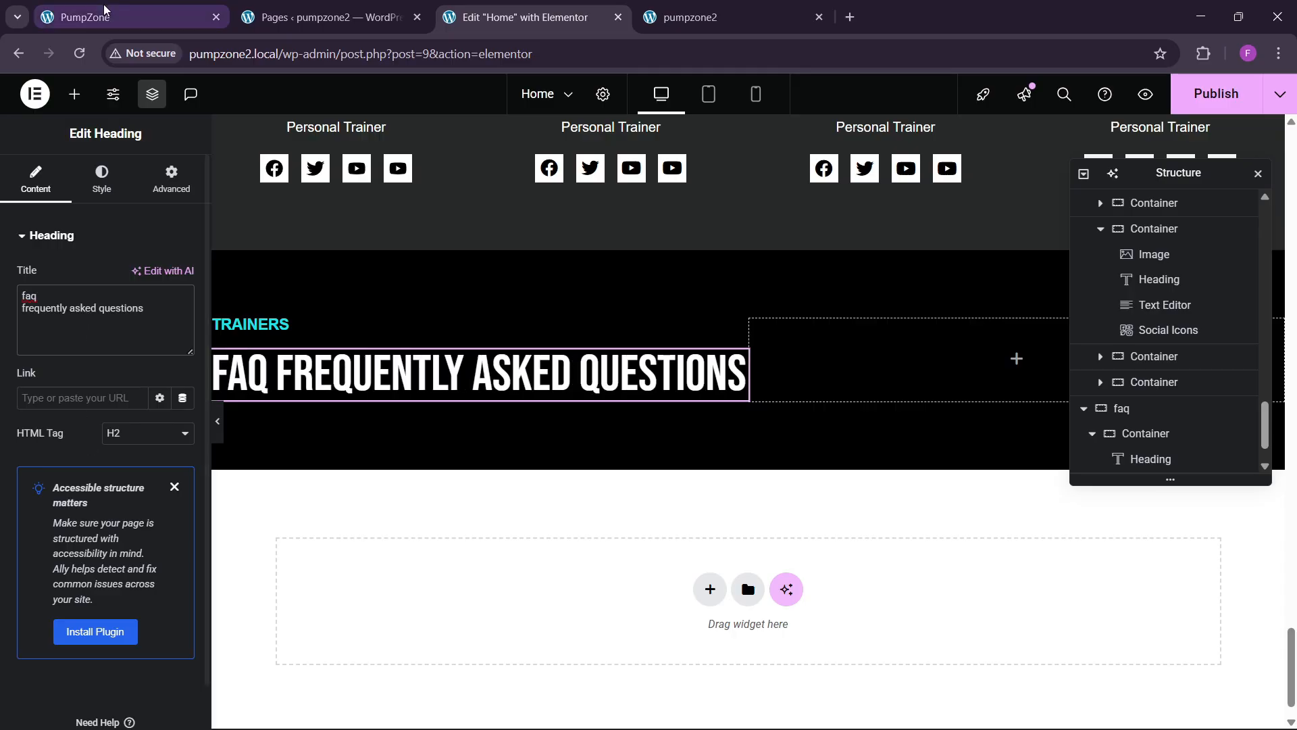
# Step: Compare the label with the live FAQ label and copy the lorem ipsum text widget
pyautogui.click(258, 326)
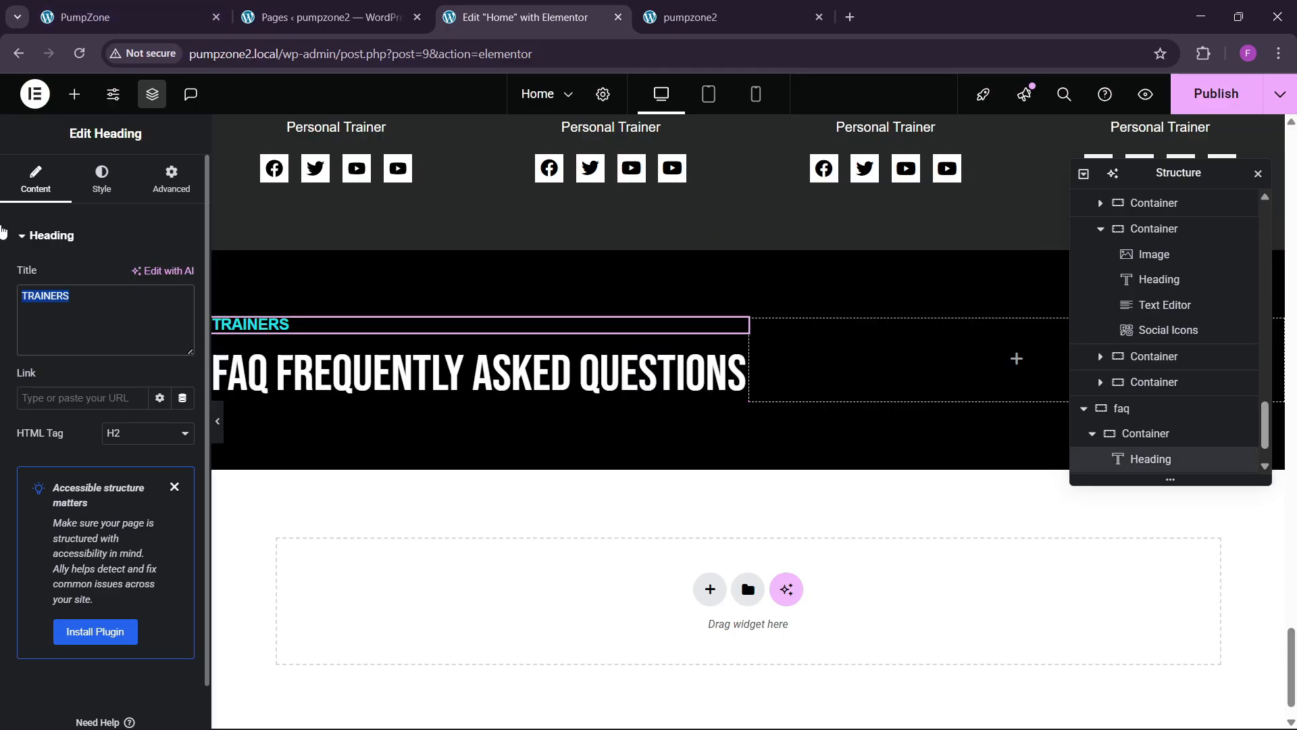
pyautogui.click(101, 17)
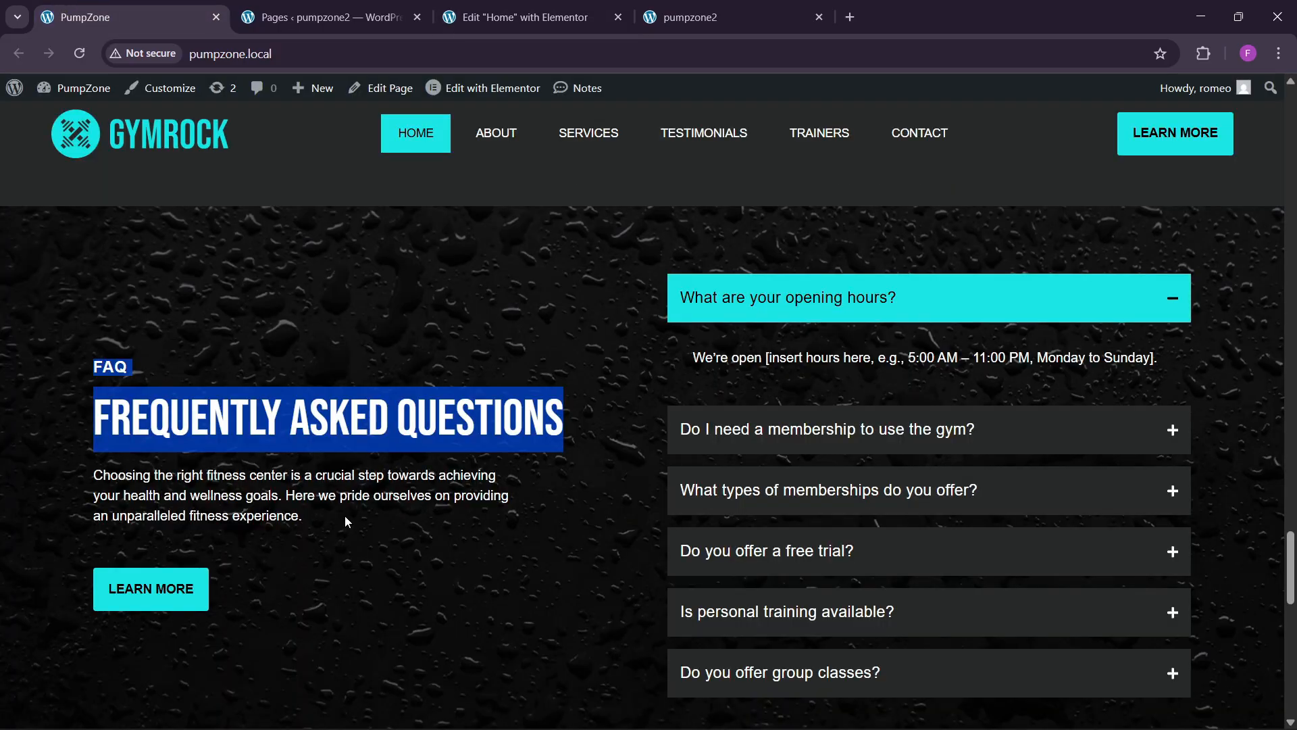
pyautogui.click(517, 17)
pyautogui.scroll(12, 884, 347)
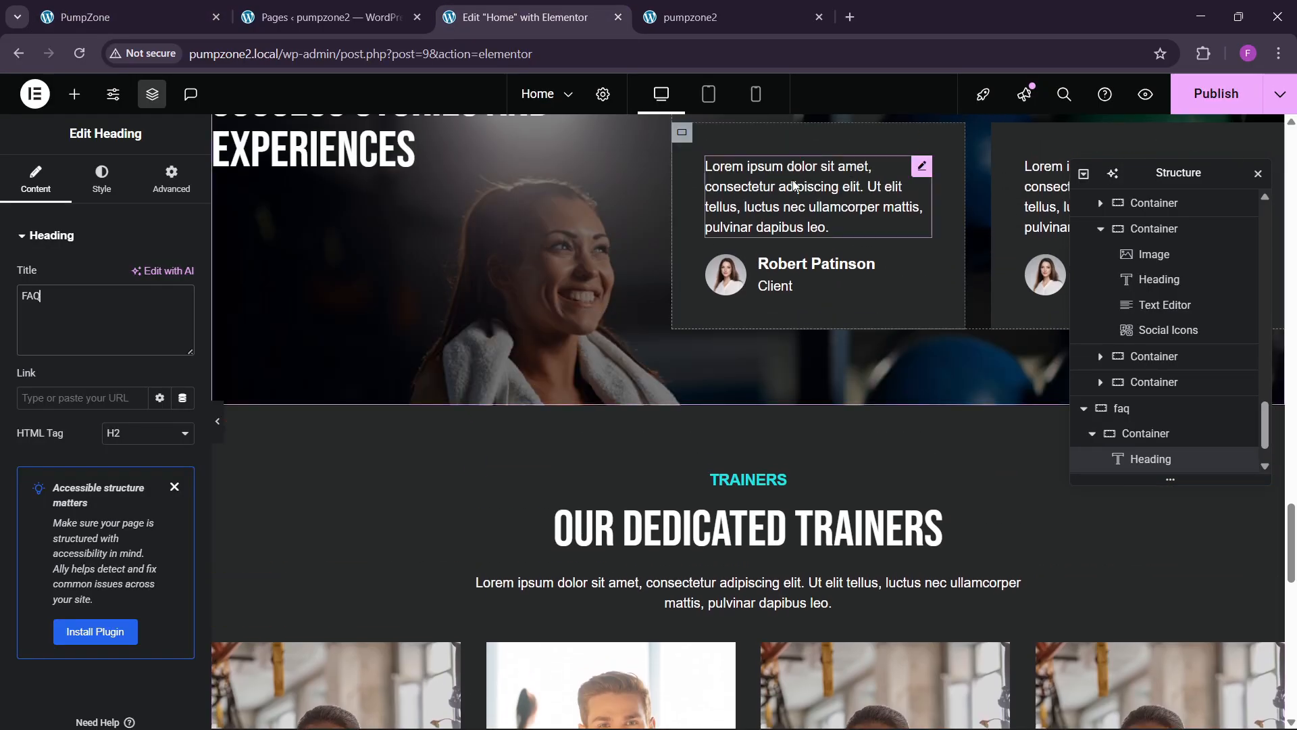
pyautogui.rightClick(795, 186)
pyautogui.press('Escape')
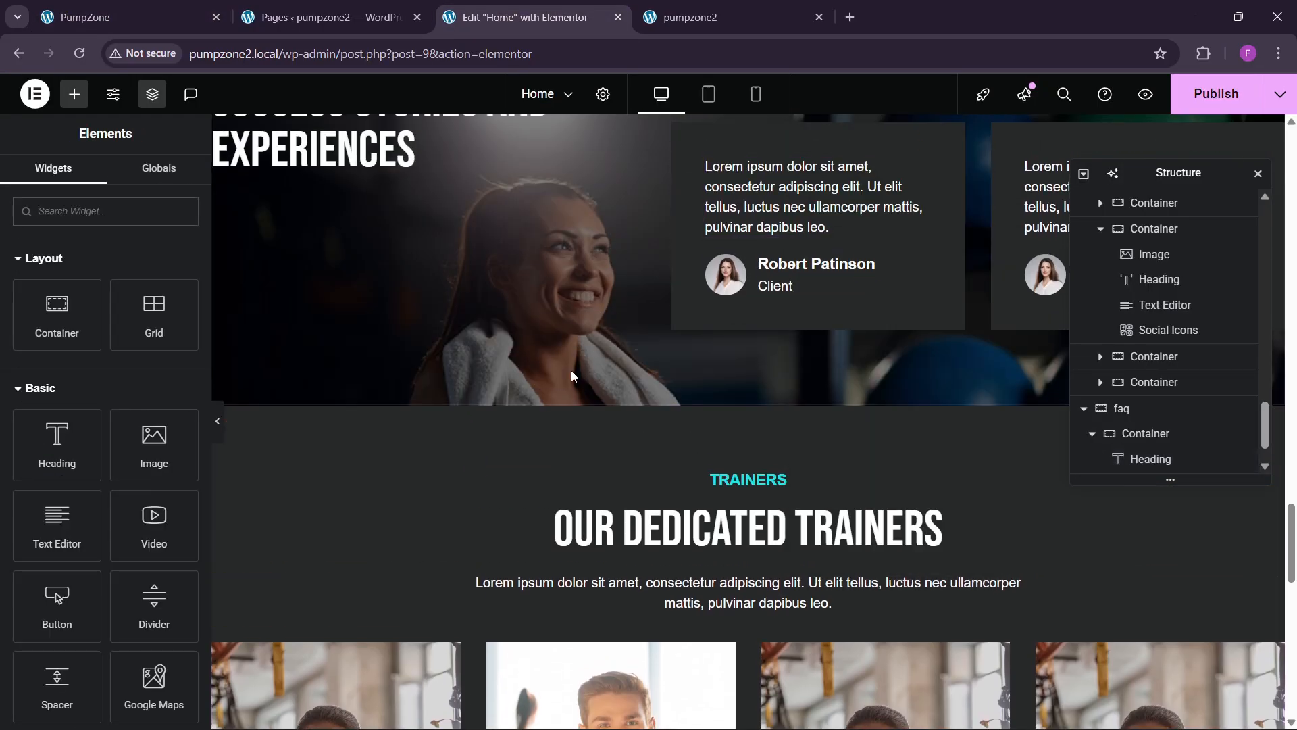
pyautogui.scroll(-9, 560, 385)
pyautogui.scroll(-4, 557, 402)
# Step: Paste the lorem ipsum body text under the FAQ heading and add a new line
pyautogui.rightClick(397, 343)
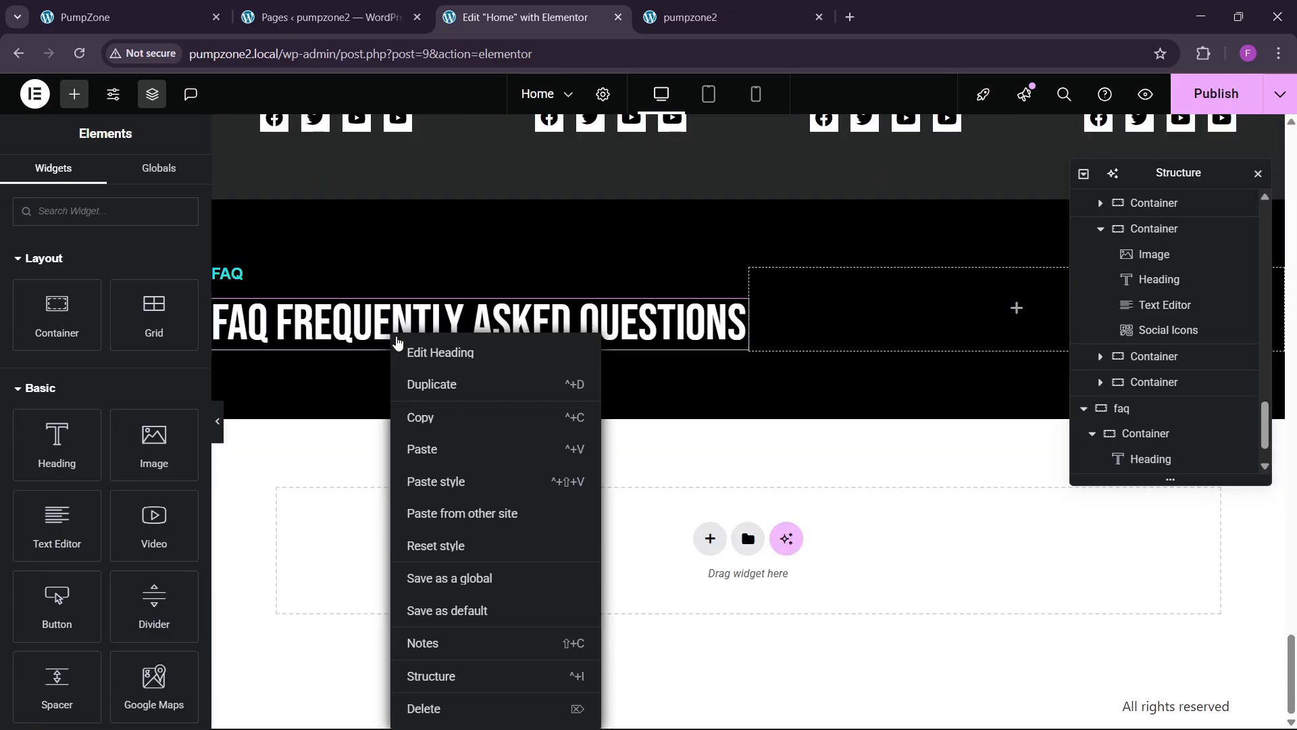
pyautogui.click(434, 452)
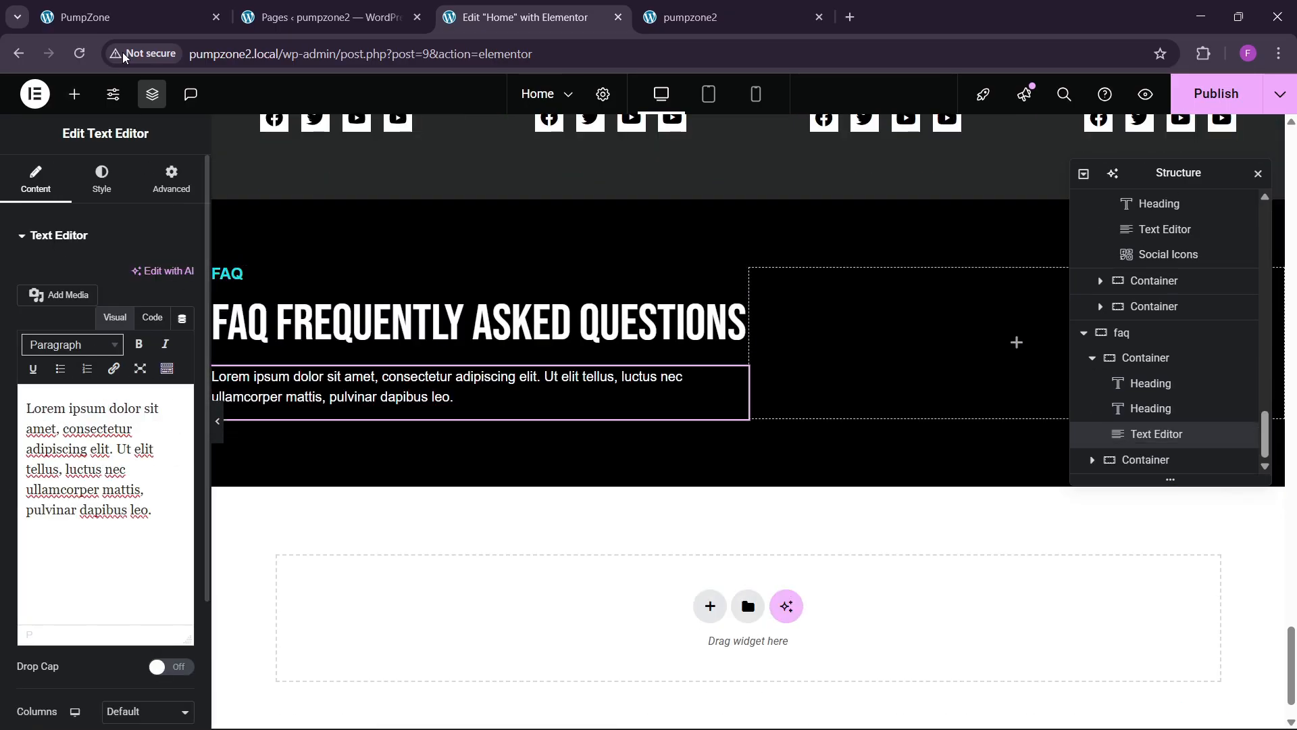
pyautogui.click(138, 319)
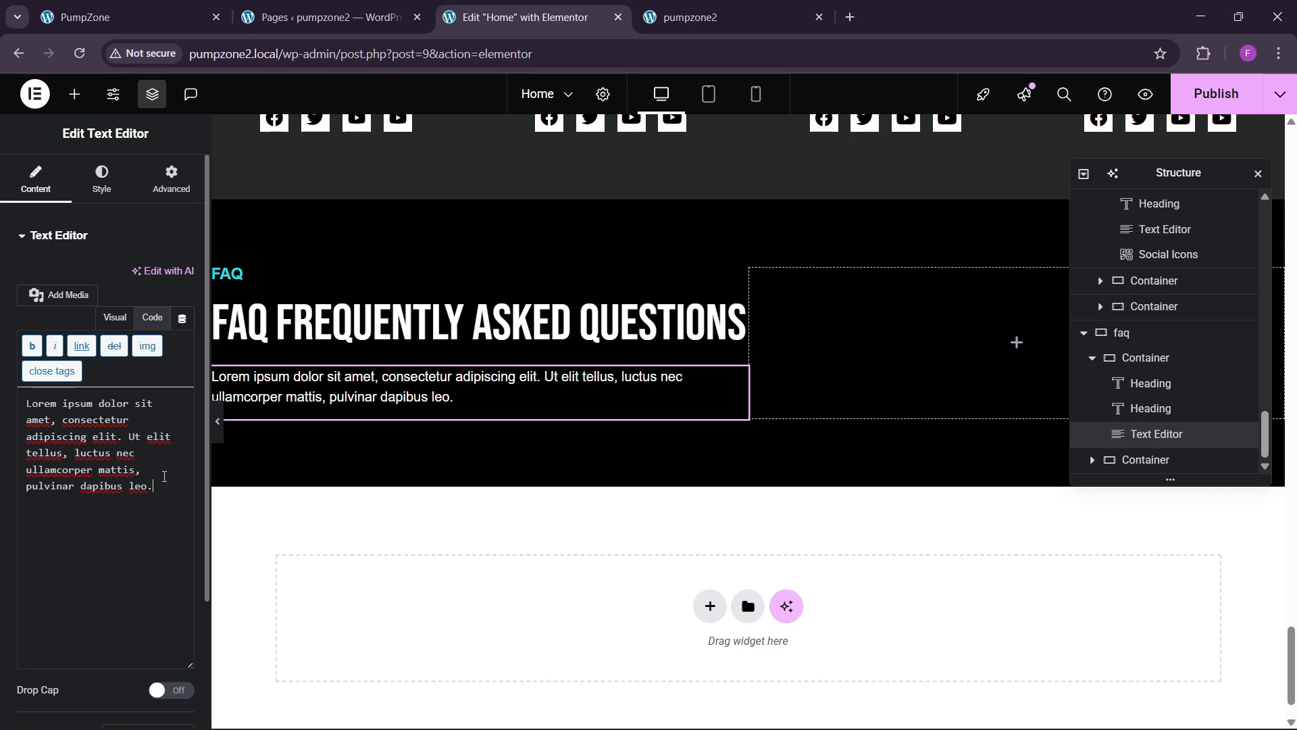
pyautogui.press('Return')
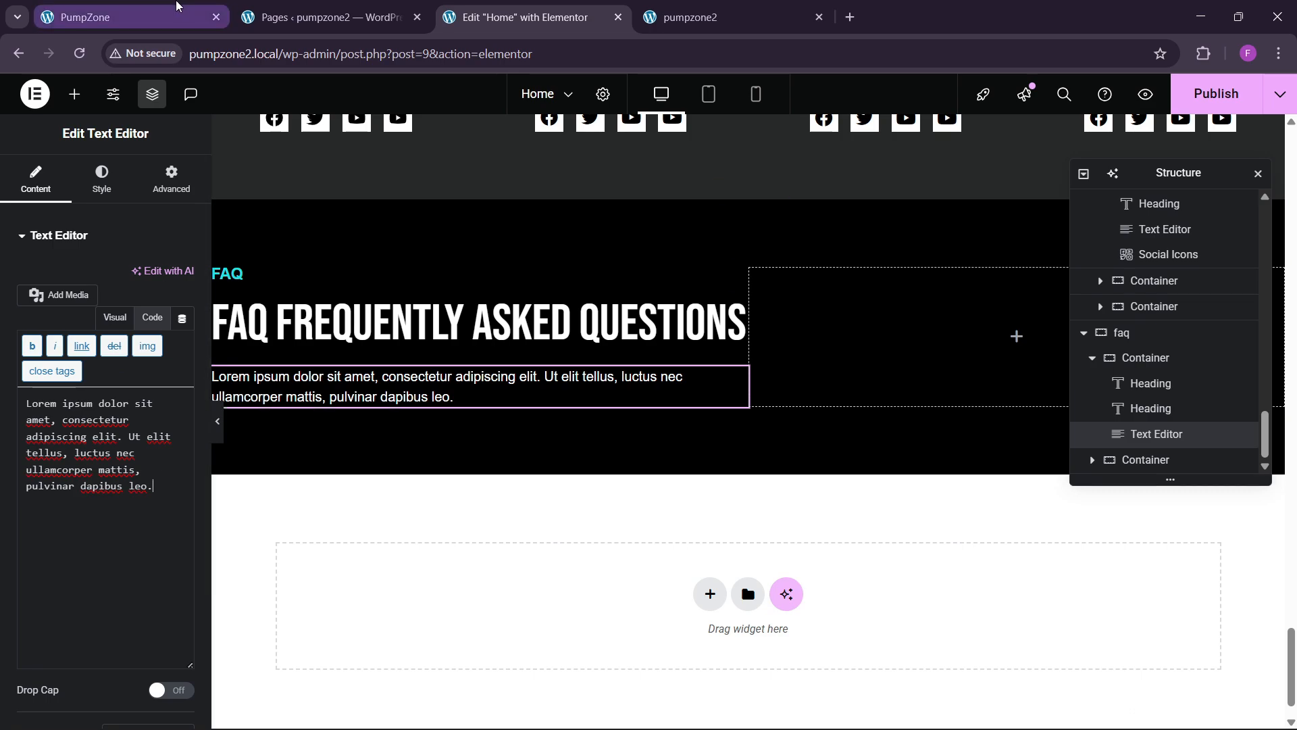
pyautogui.click(179, 13)
pyautogui.click(527, 17)
# Step: Trim the heading title to FREQUENTLY ASKED QUESTIONS by deleting 'faq'
pyautogui.click(540, 319)
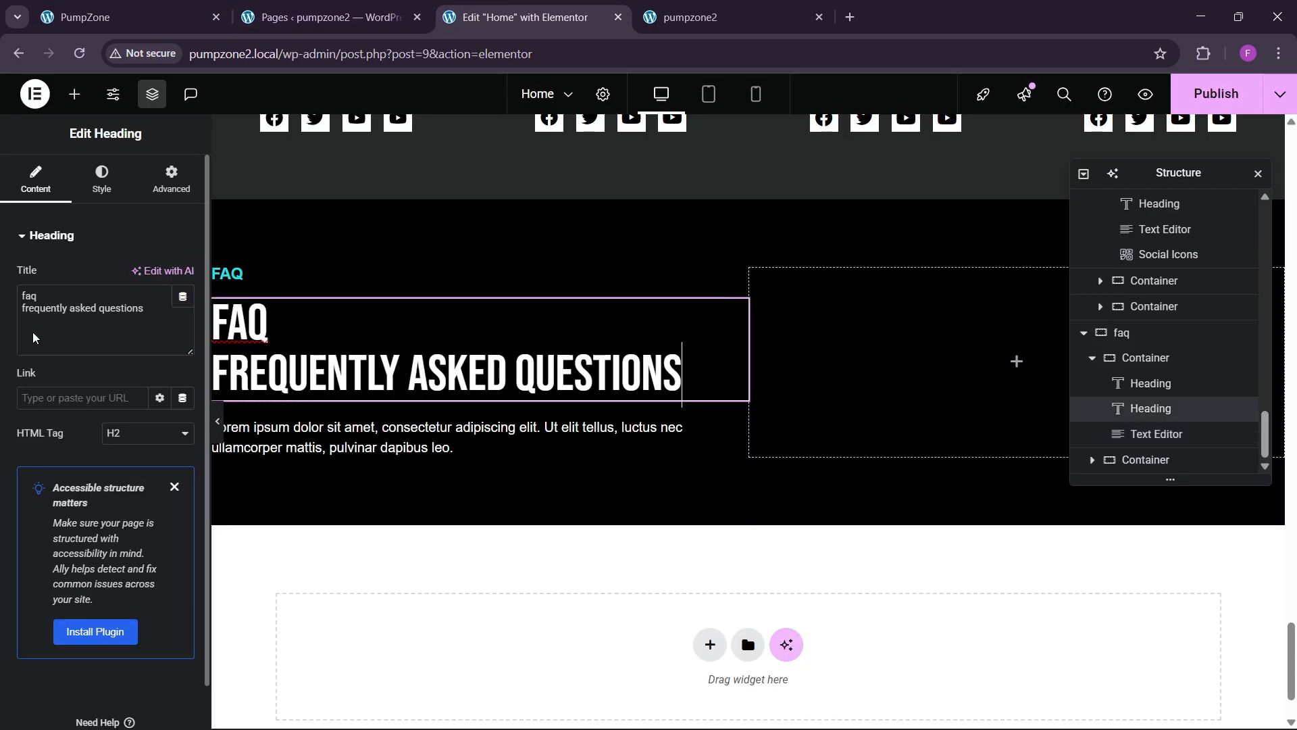
pyautogui.click(22, 308)
pyautogui.press('BackSpace')
pyautogui.press('BackSpace')
pyautogui.press('BackSpace')
pyautogui.press('BackSpace')
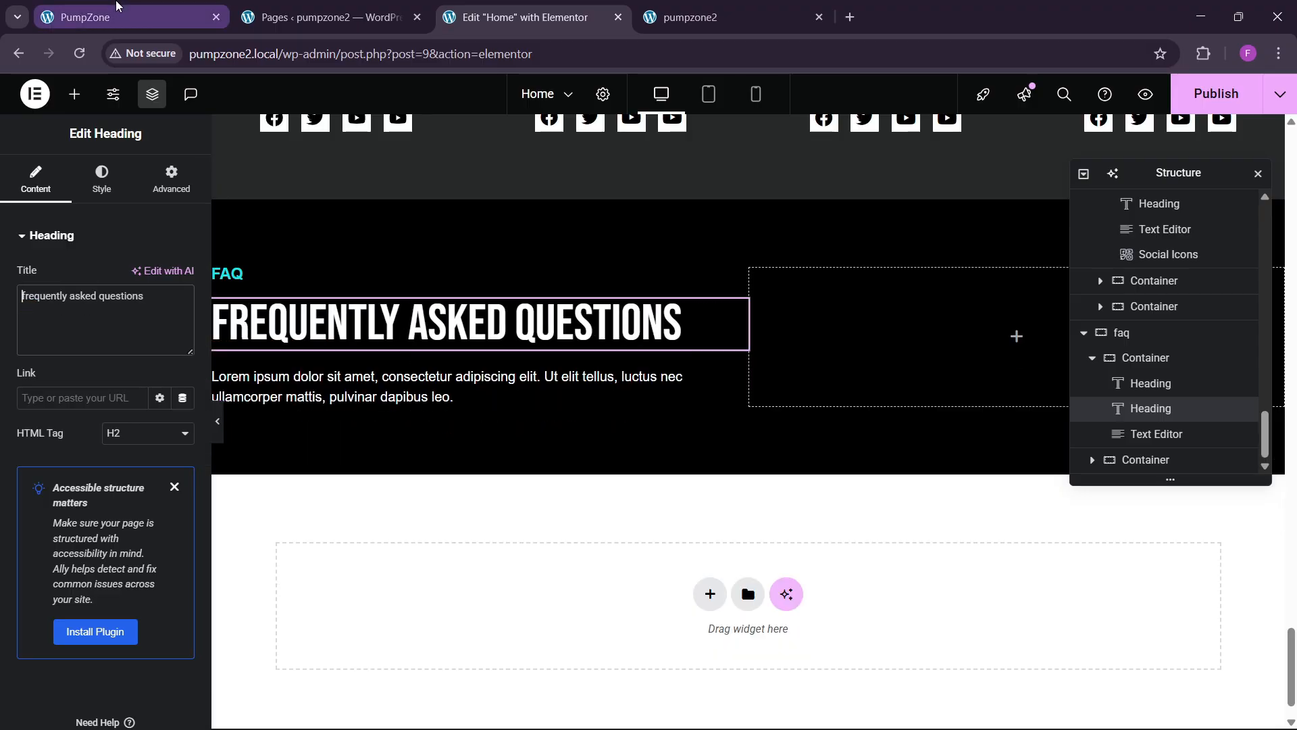
pyautogui.click(129, 17)
pyautogui.click(526, 16)
# Step: Copy the GET IN TOUCH button below the FAQ text and start retyping its label
pyautogui.scroll(15, 673, 345)
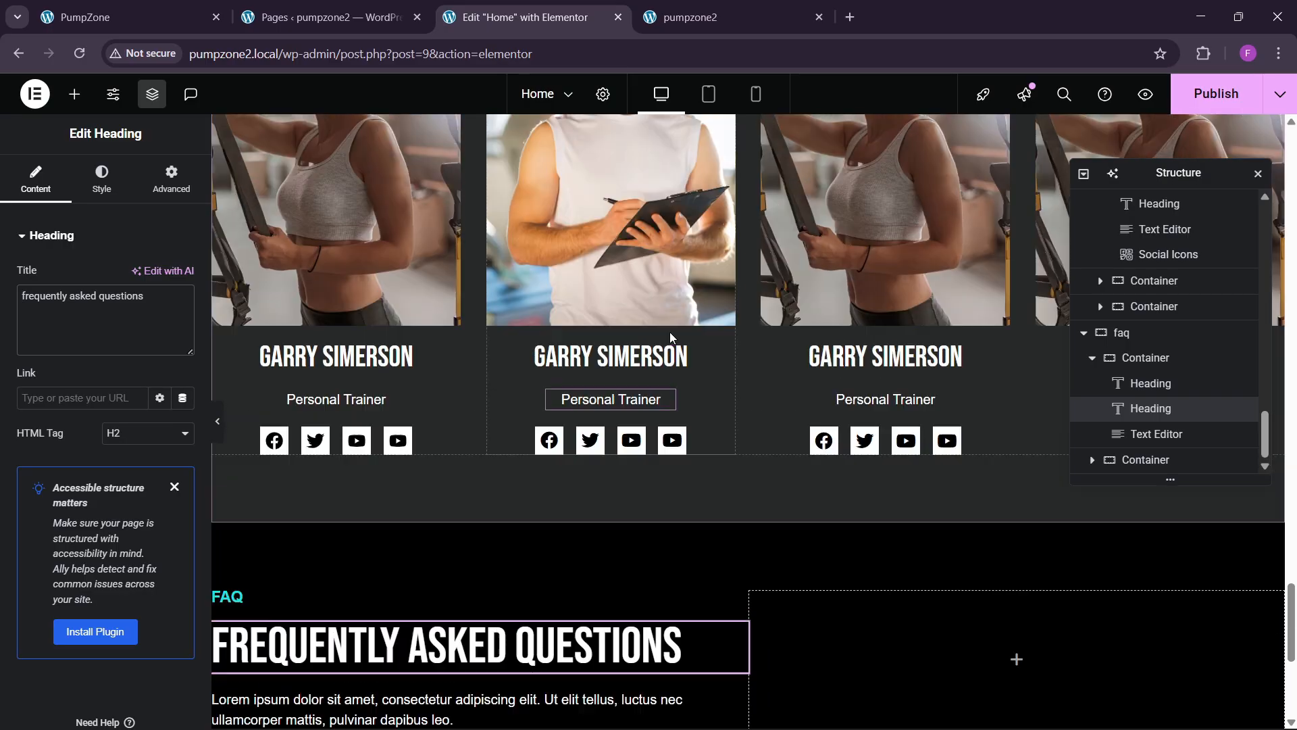
pyautogui.scroll(12, 670, 331)
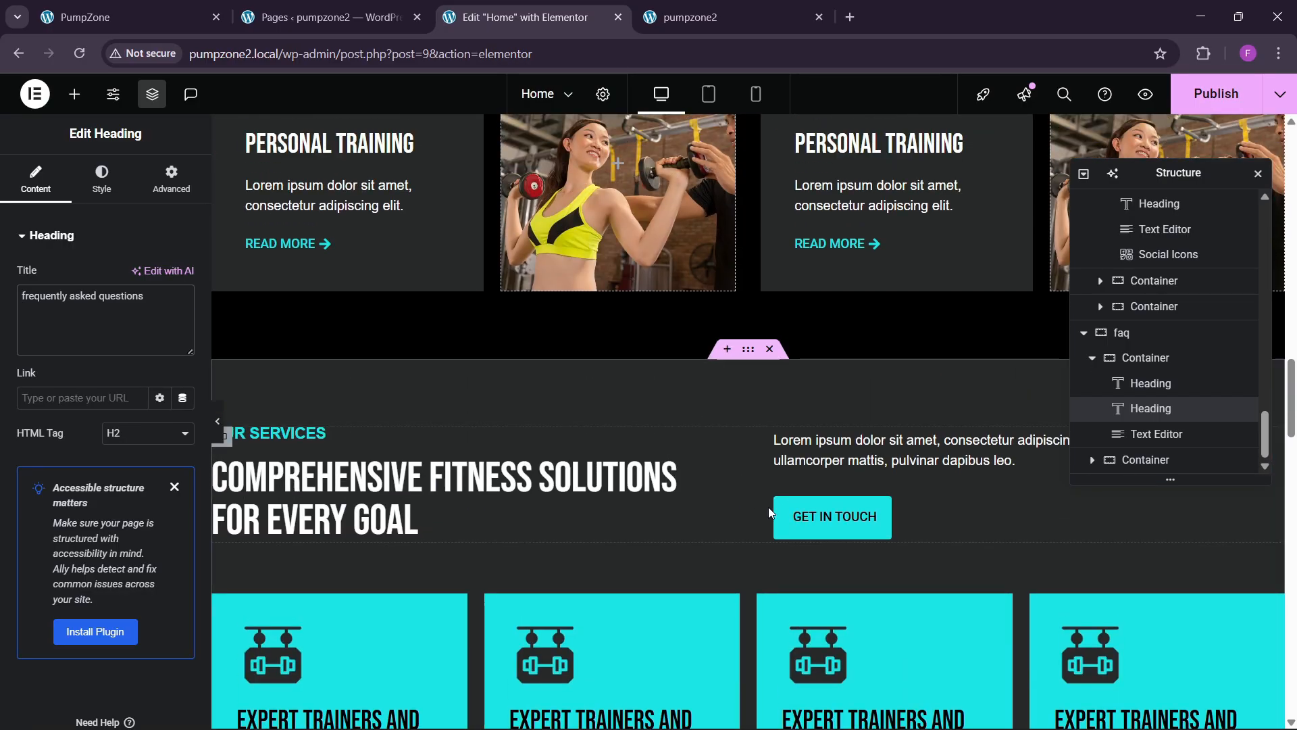
pyautogui.rightClick(809, 529)
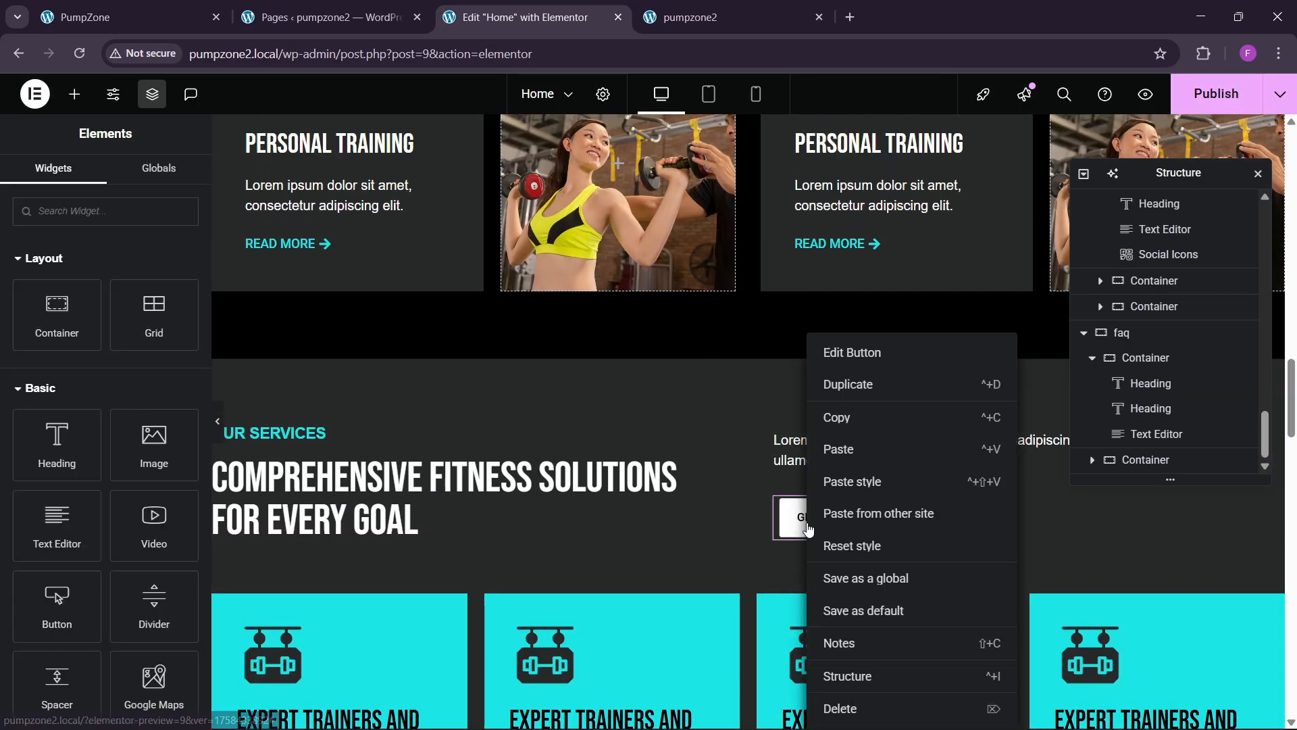
pyautogui.click(845, 417)
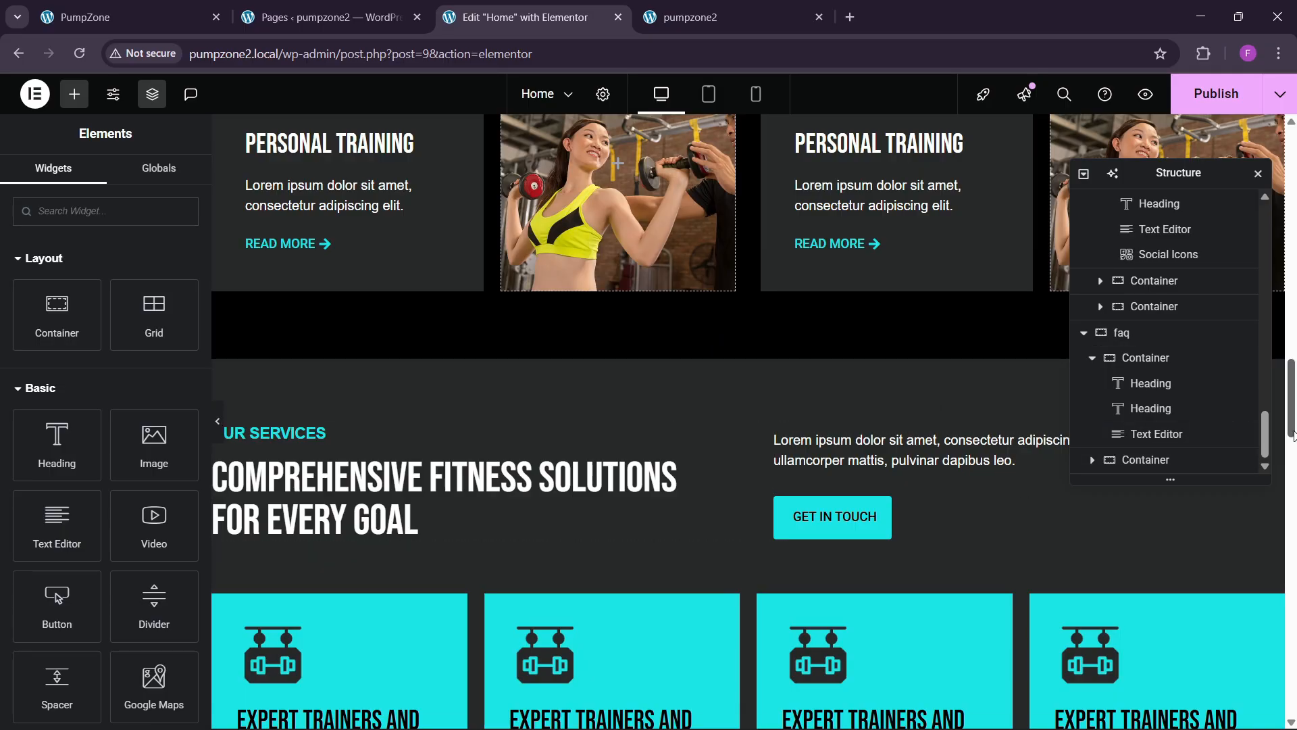
pyautogui.scroll(-10, 369, 365)
pyautogui.rightClick(349, 338)
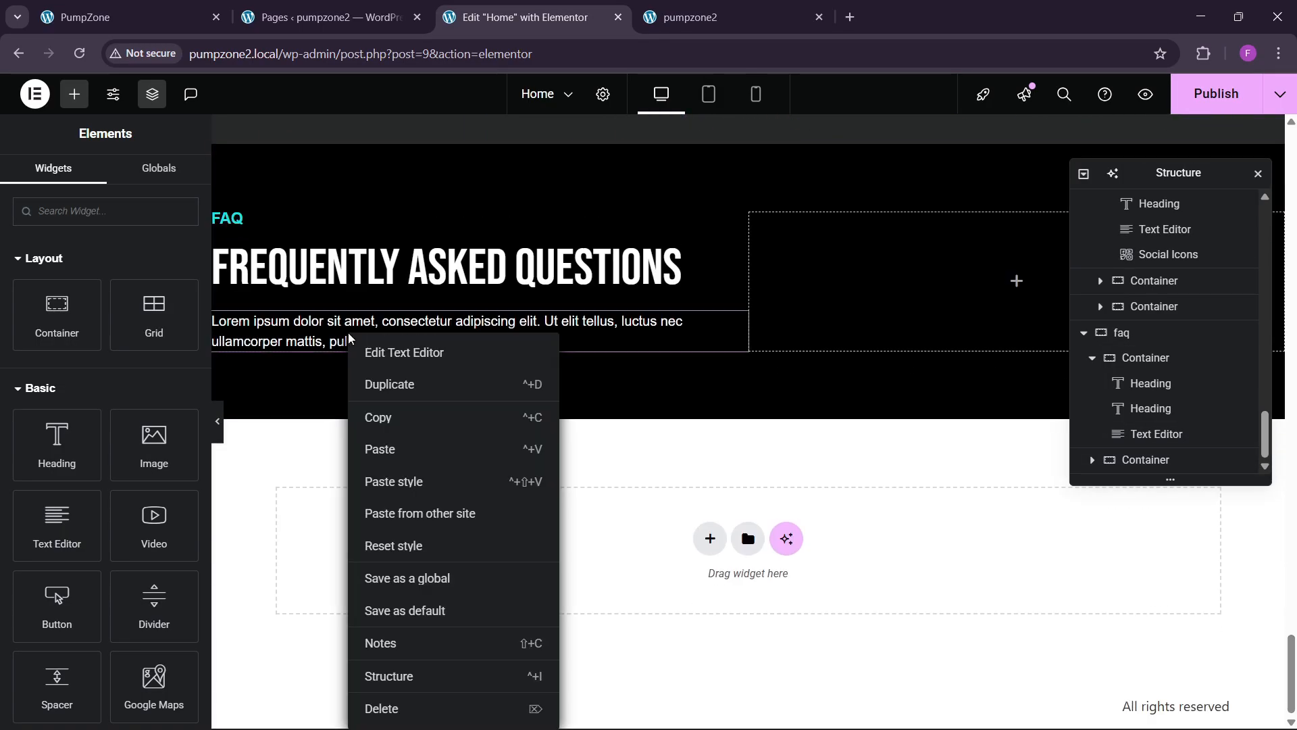
pyautogui.click(397, 450)
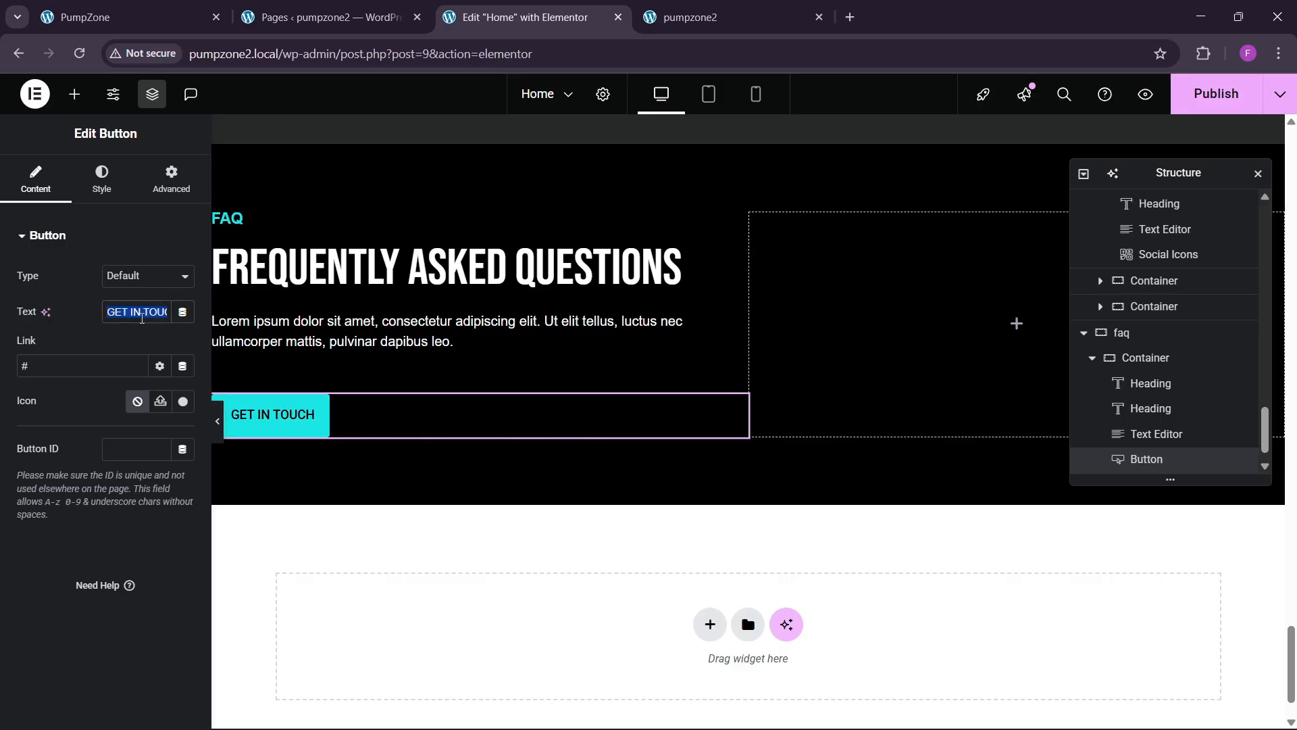
pyautogui.write('LEARN M')
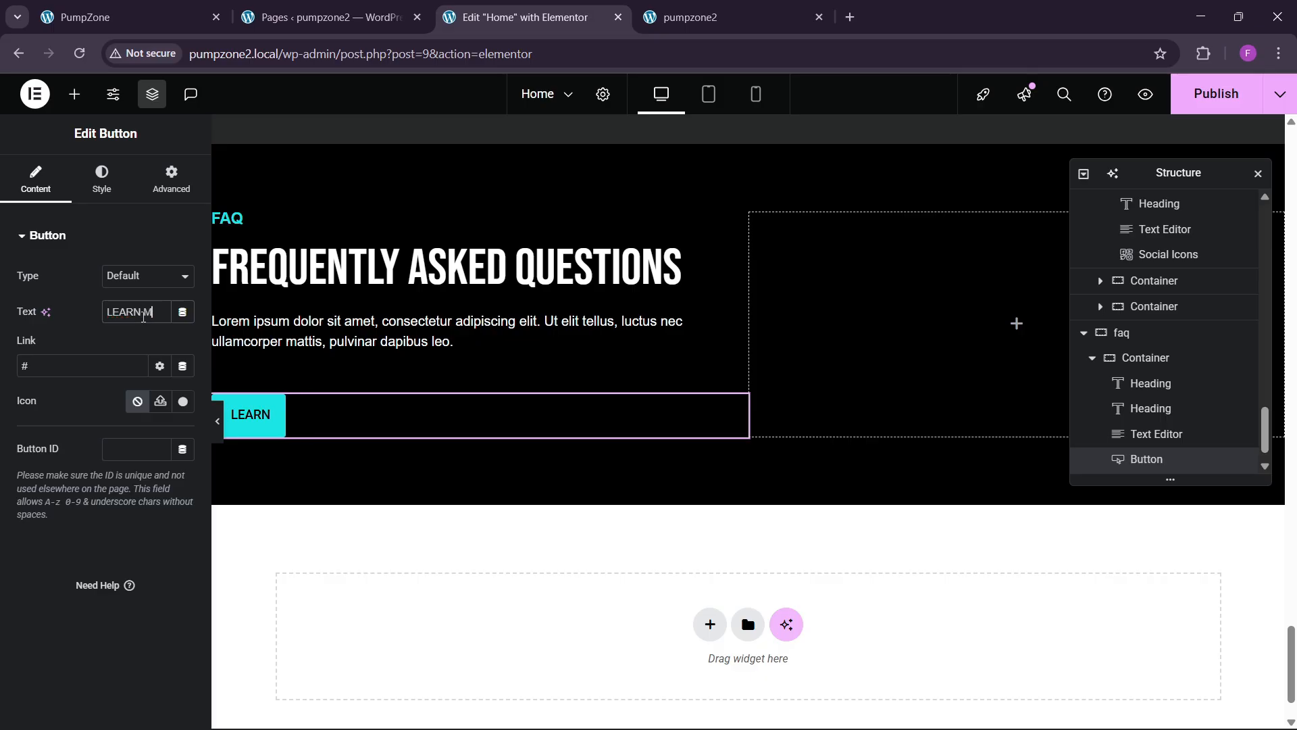
# Step: Finish the FAQ button label as LEARN MORE and compare it with the live site's FAQ
pyautogui.write('ORE')
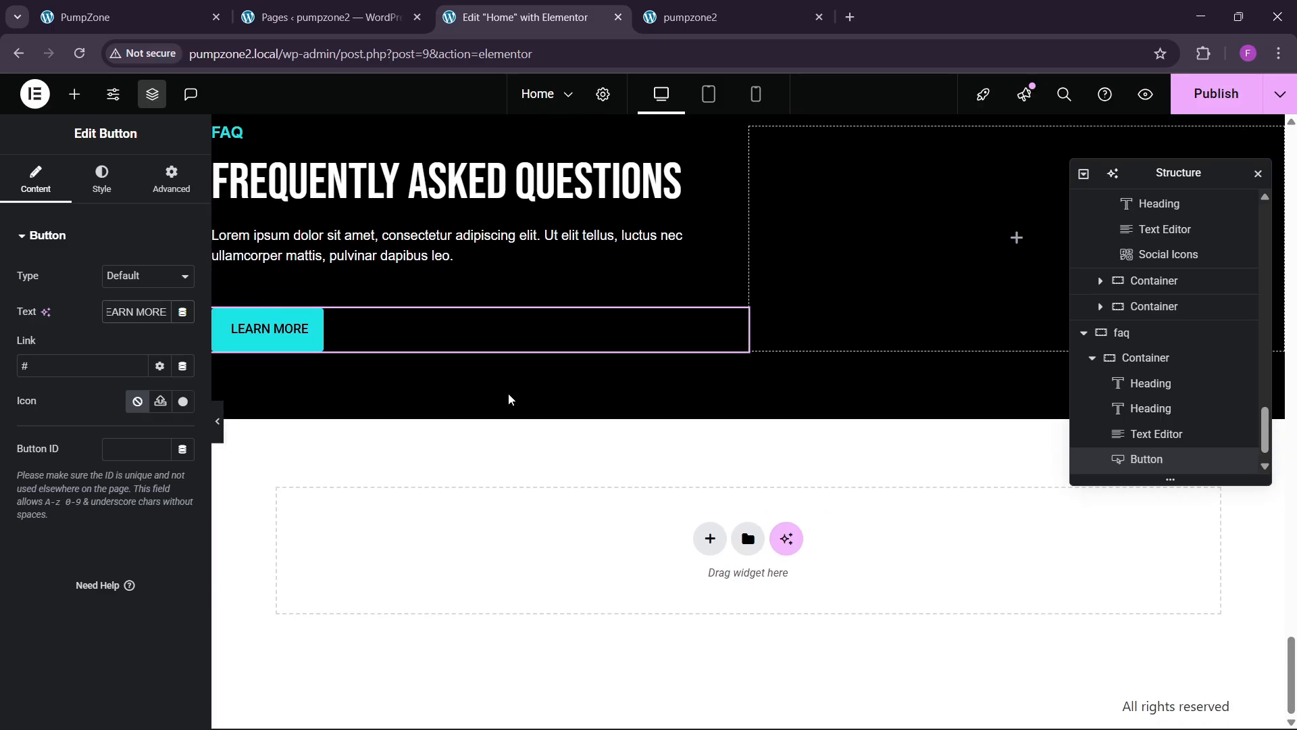
pyautogui.click(93, 8)
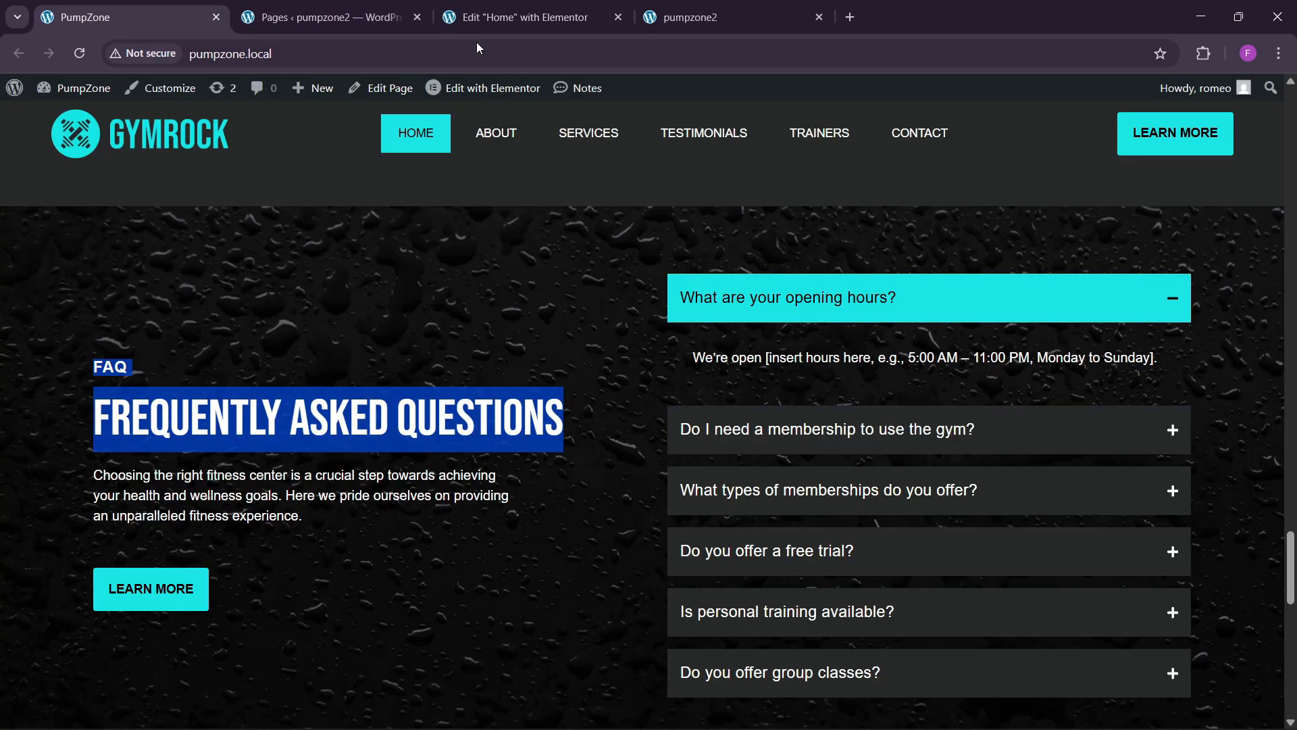
pyautogui.click(520, 17)
pyautogui.click(75, 94)
# Step: Drag an Accordion into the FAQ section's right column and centre the section's items vertically
pyautogui.click(77, 205)
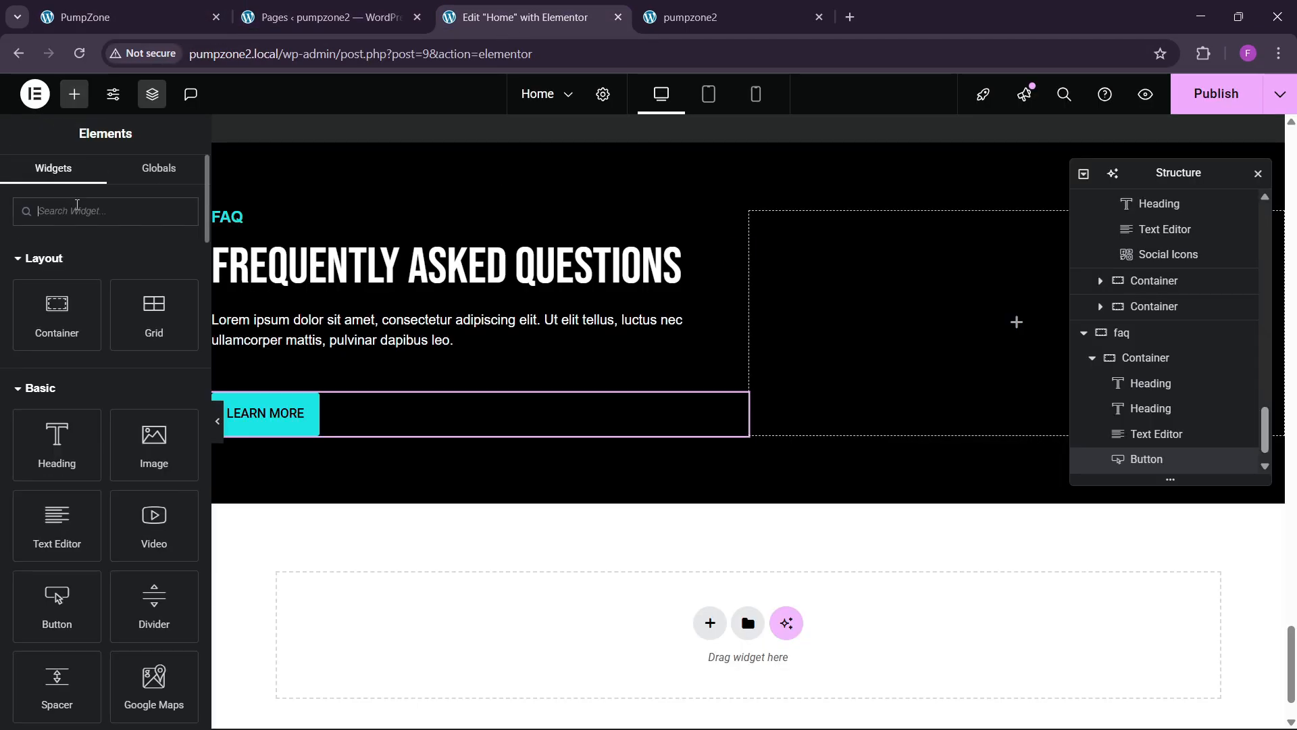
pyautogui.write('accor')
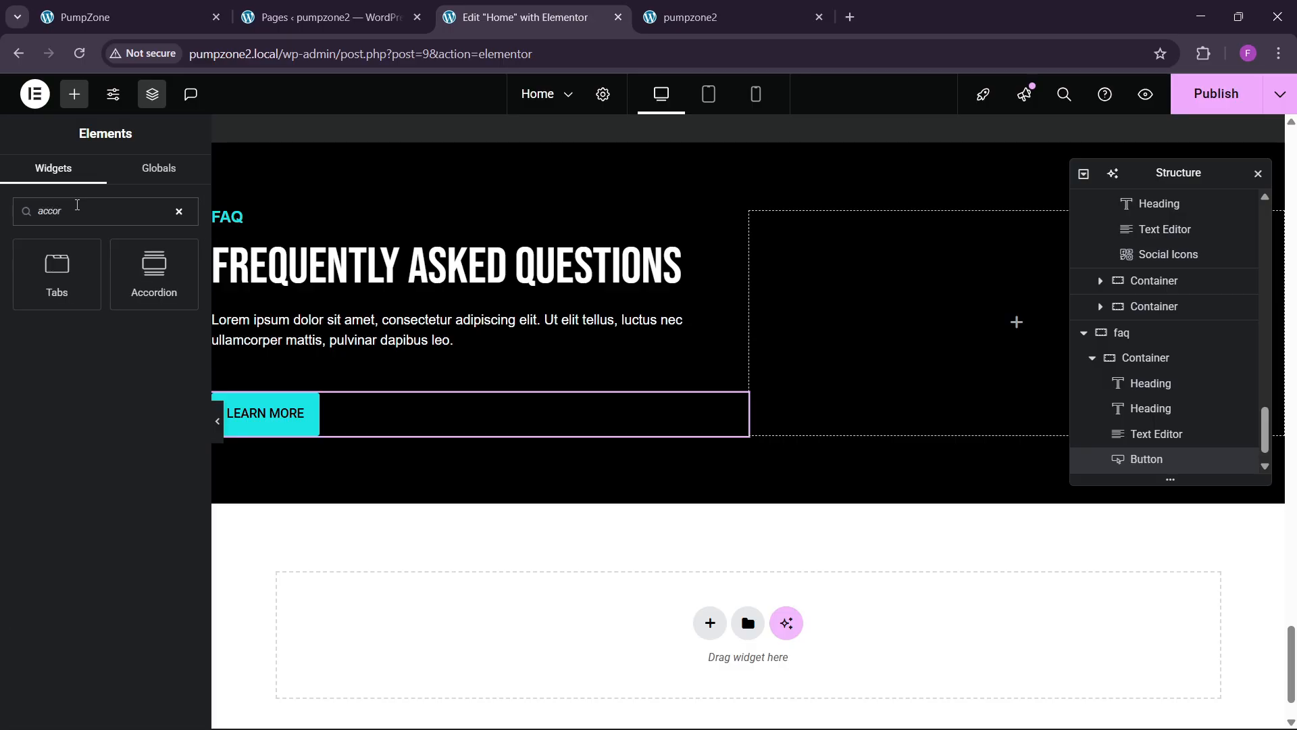
pyautogui.moveTo(160, 269); pyautogui.dragTo(897, 383)
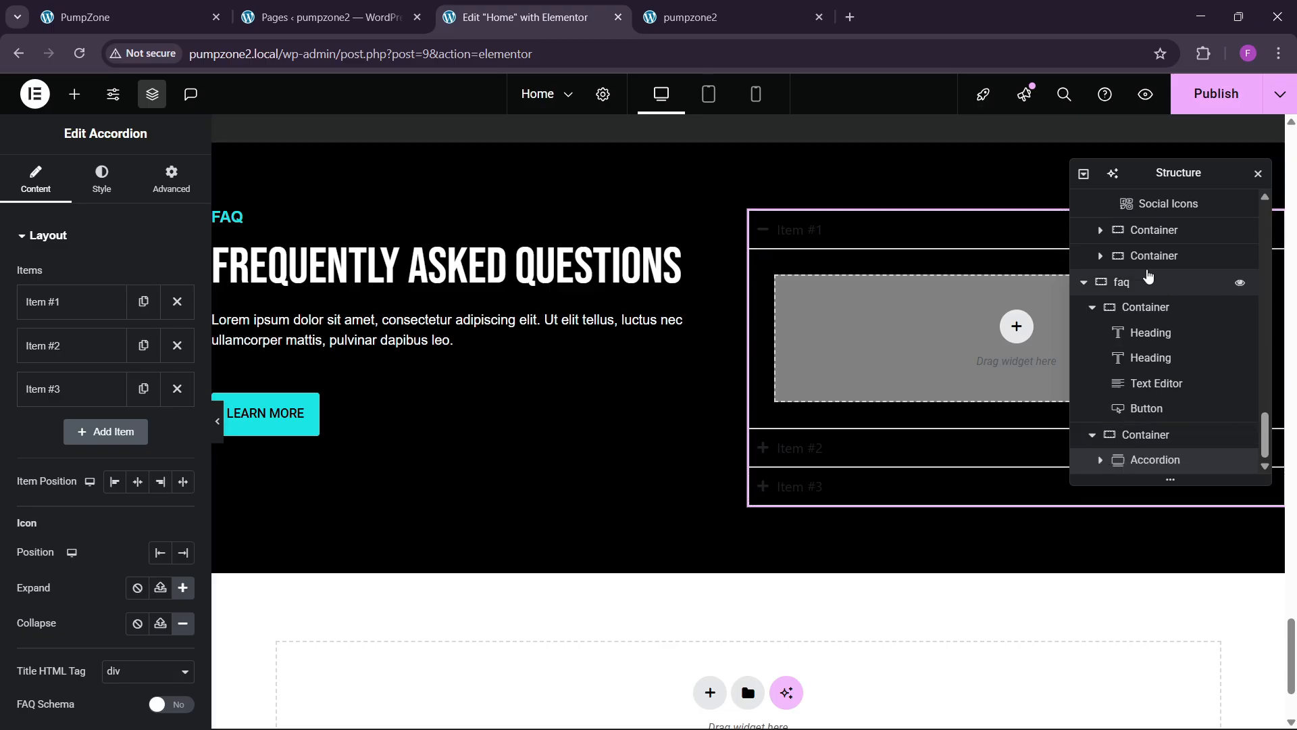
pyautogui.click(1149, 281)
pyautogui.click(33, 179)
pyautogui.scroll(-2, 92, 517)
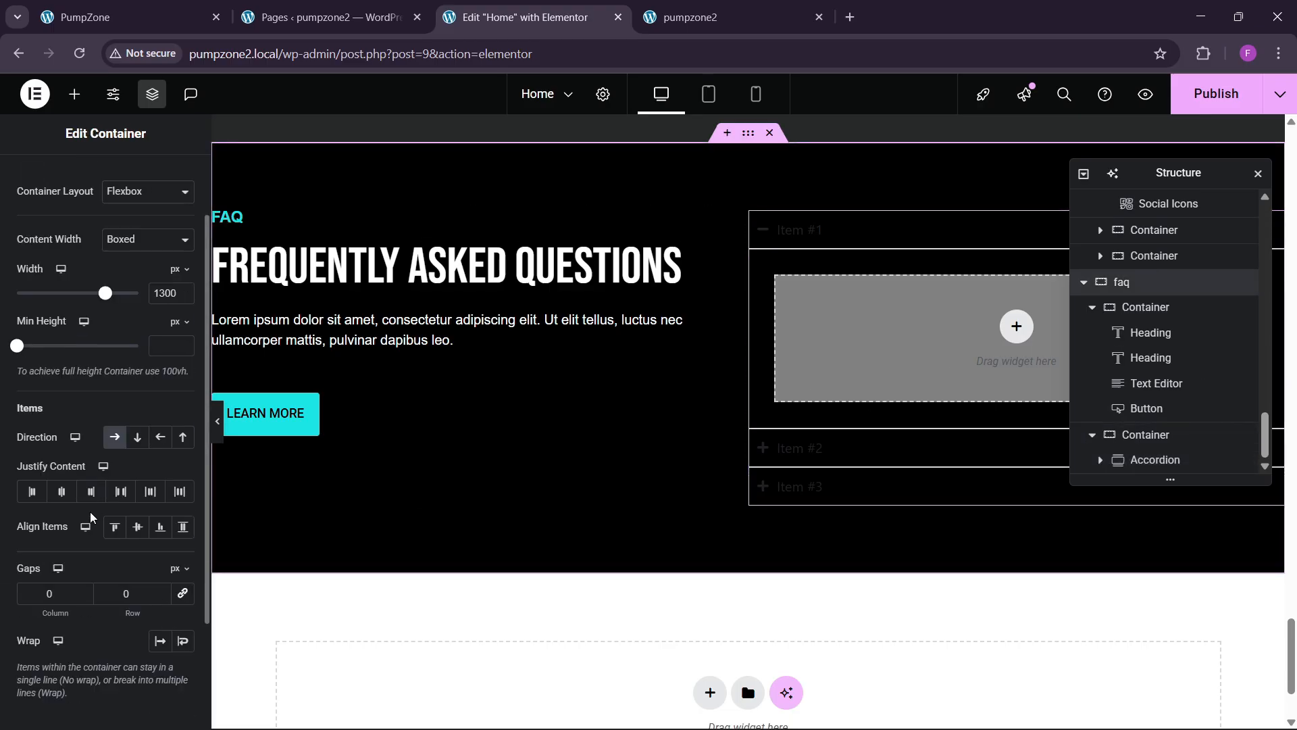
pyautogui.click(138, 527)
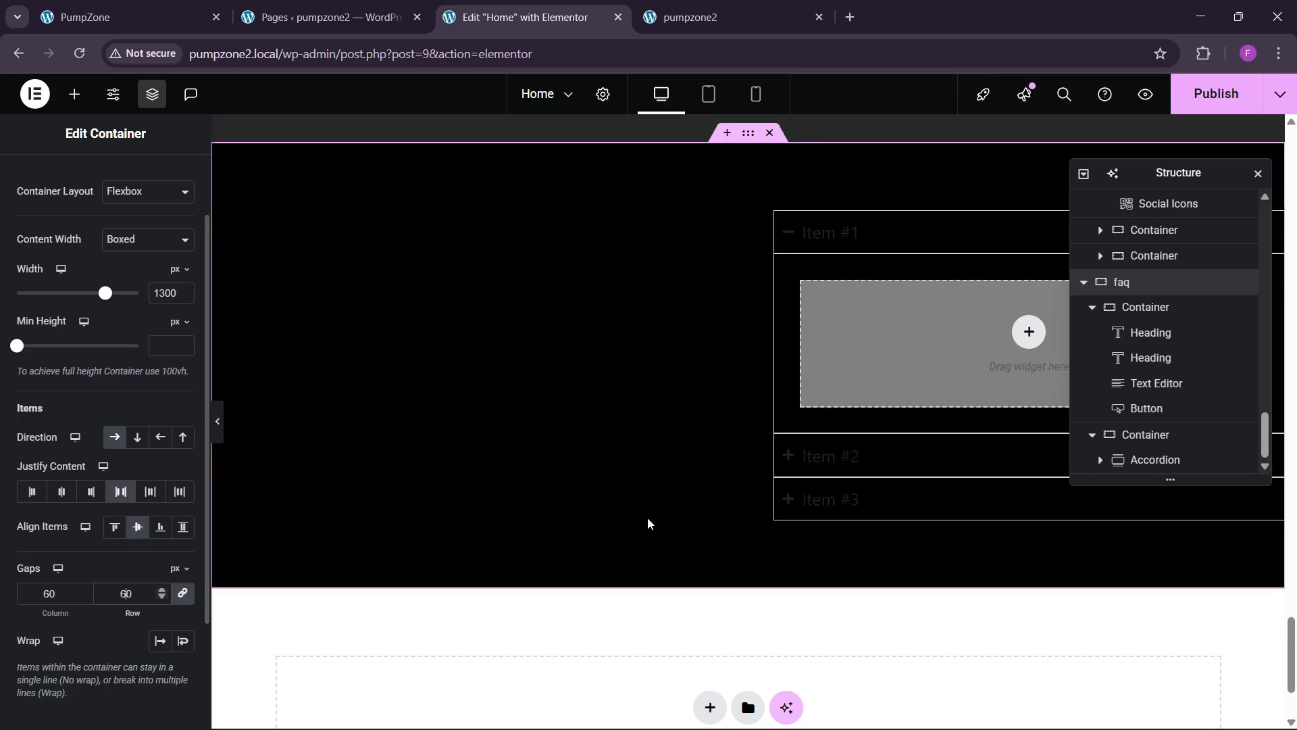
# Step: Make the accordion item titles white and stretch them across the full width
pyautogui.click(863, 238)
pyautogui.click(107, 186)
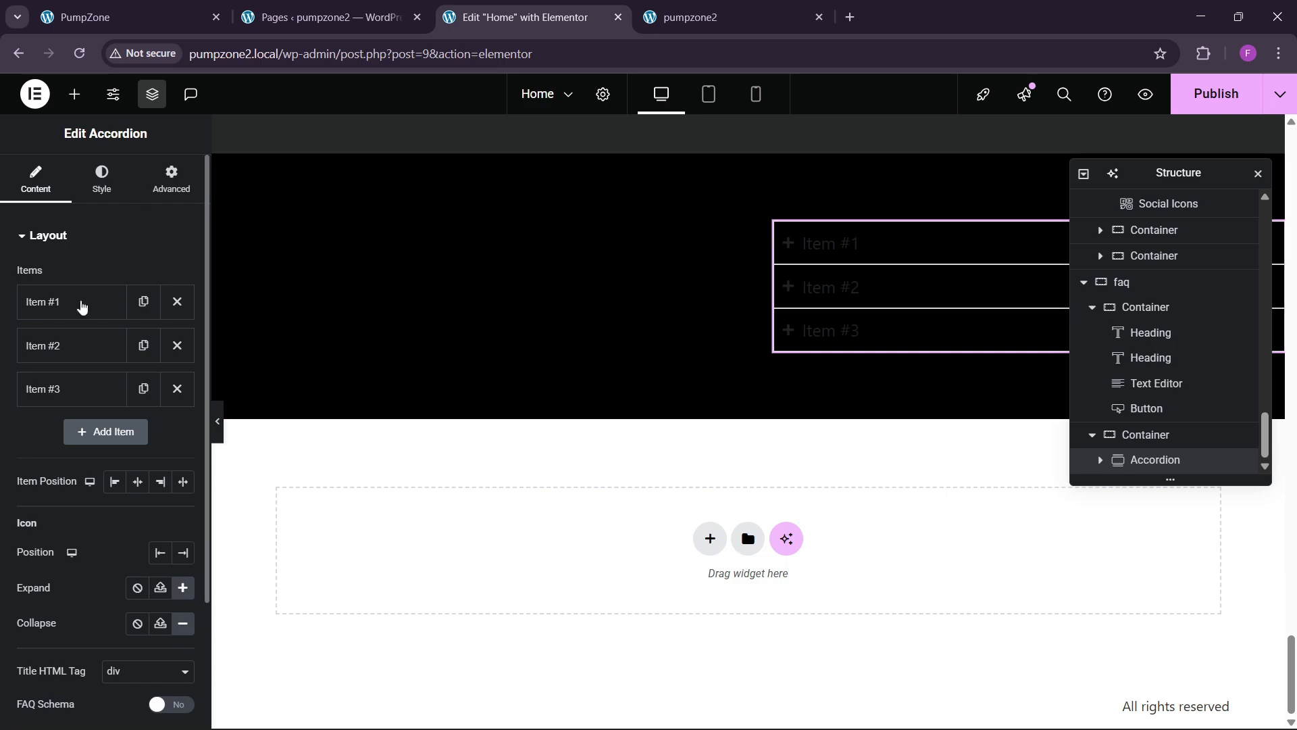
pyautogui.scroll(-2, 85, 433)
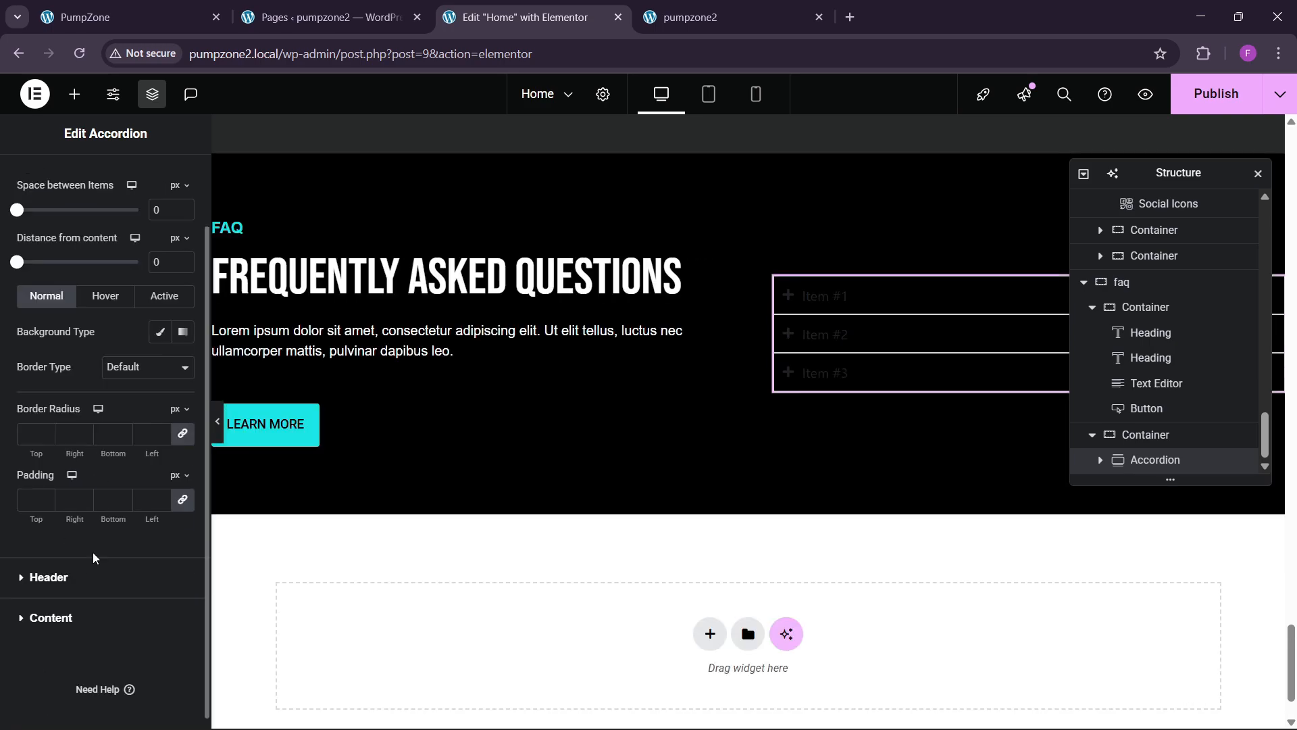
pyautogui.click(79, 579)
pyautogui.click(182, 410)
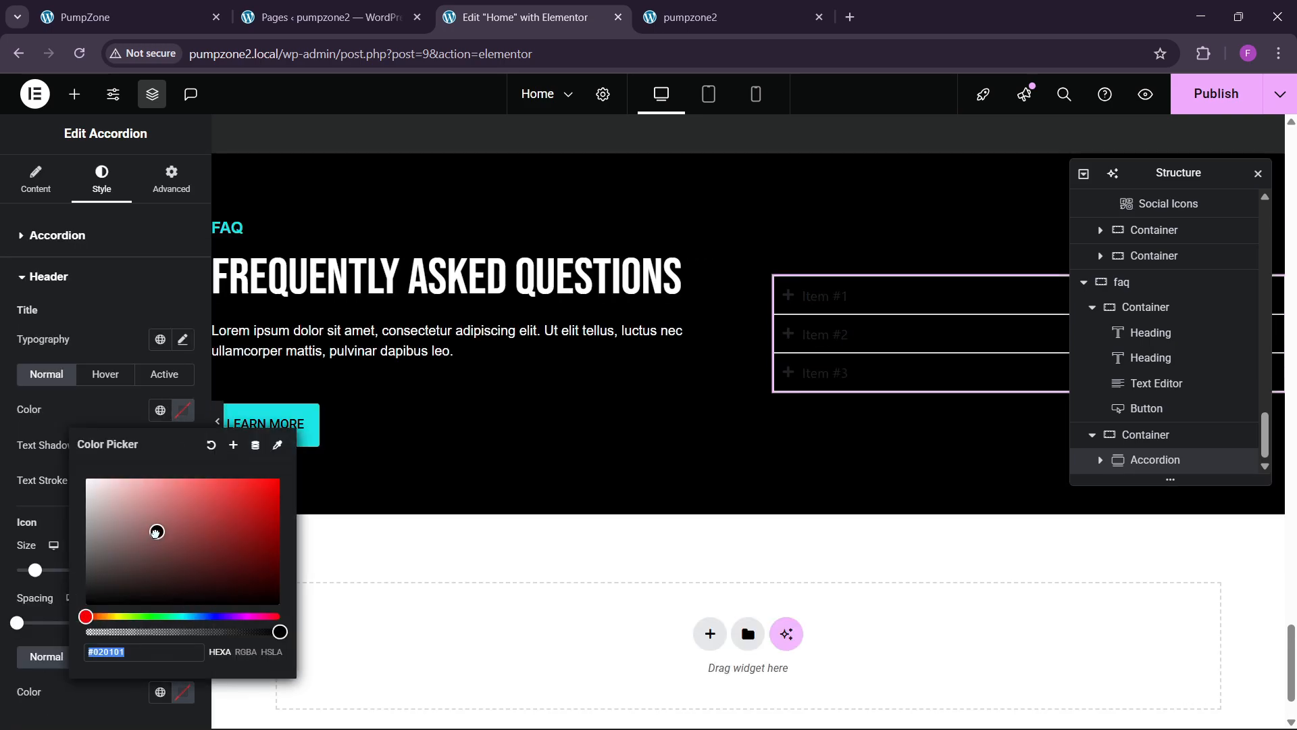
pyautogui.click(117, 430)
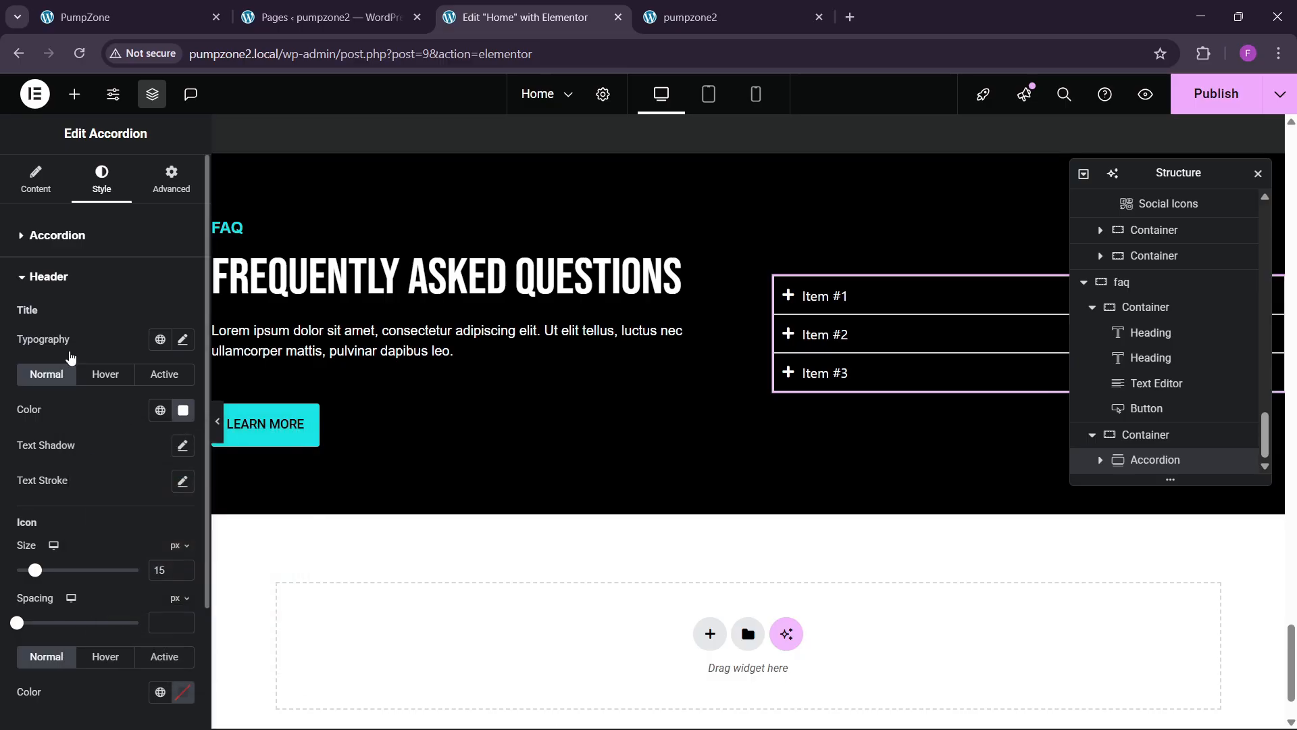
pyautogui.click(36, 179)
pyautogui.click(182, 482)
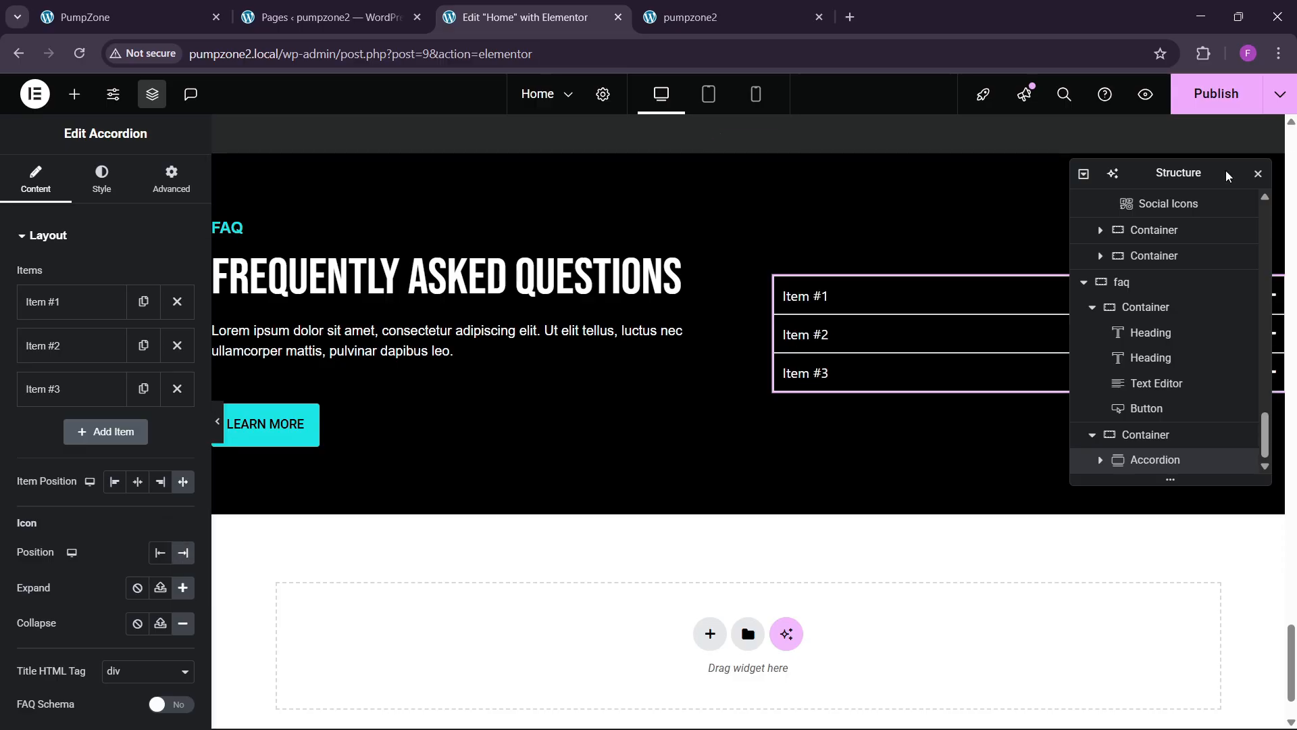
# Step: Leave the hovered title colour unset and make the open item's title black
pyautogui.moveTo(1162, 168); pyautogui.dragTo(527, 291)
pyautogui.click(1222, 298)
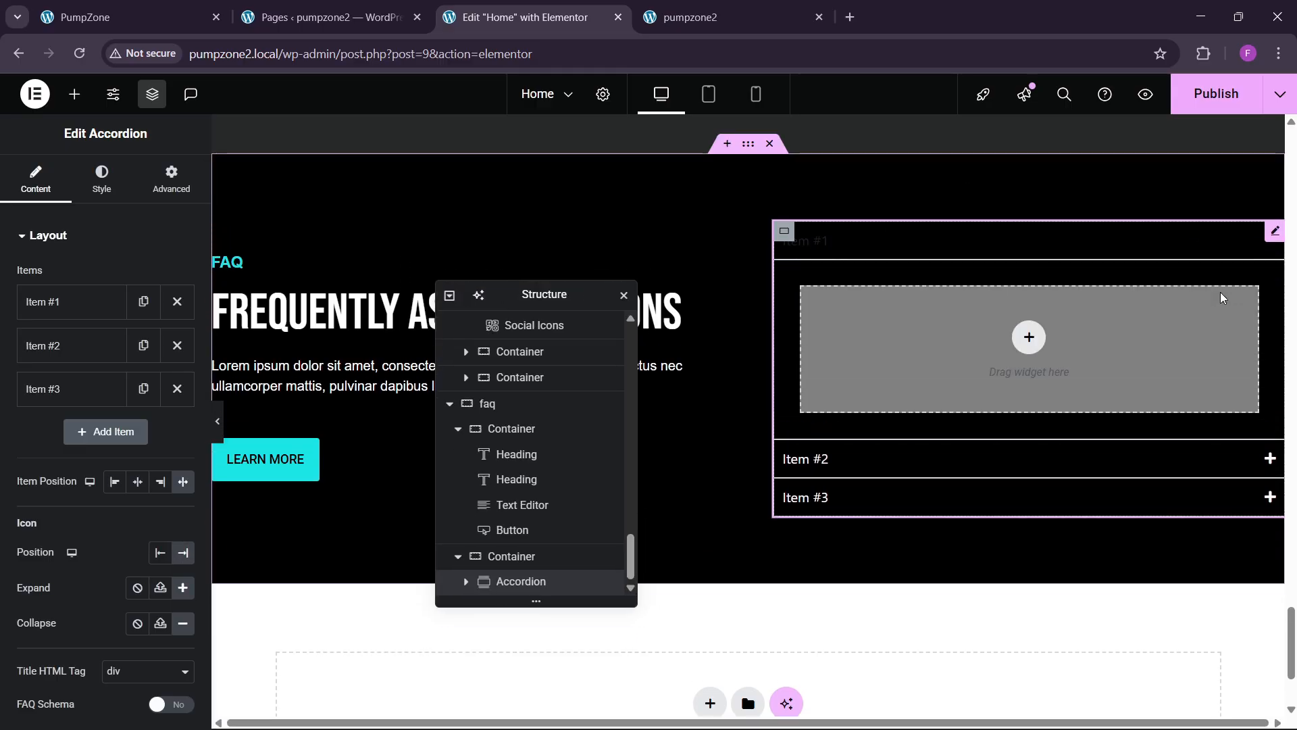
pyautogui.click(1131, 250)
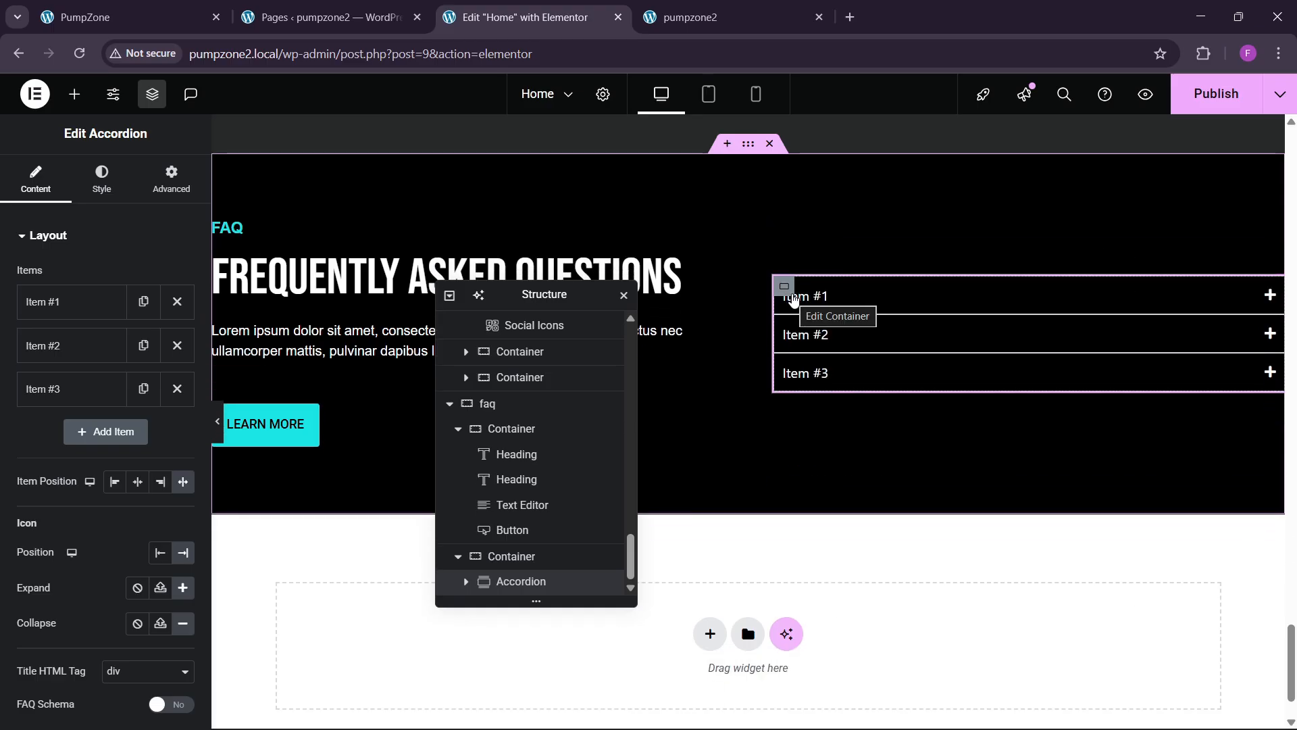
pyautogui.scroll(-8, 32, 374)
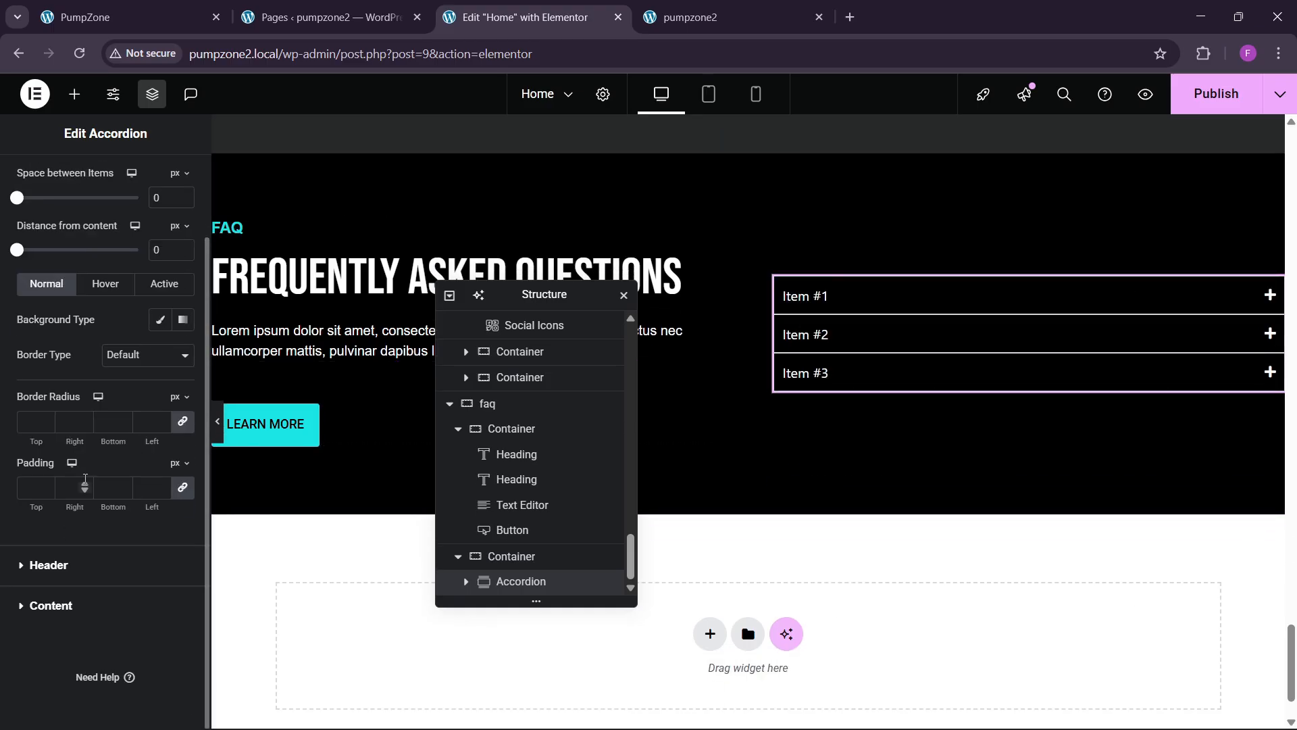
pyautogui.click(66, 561)
pyautogui.click(104, 375)
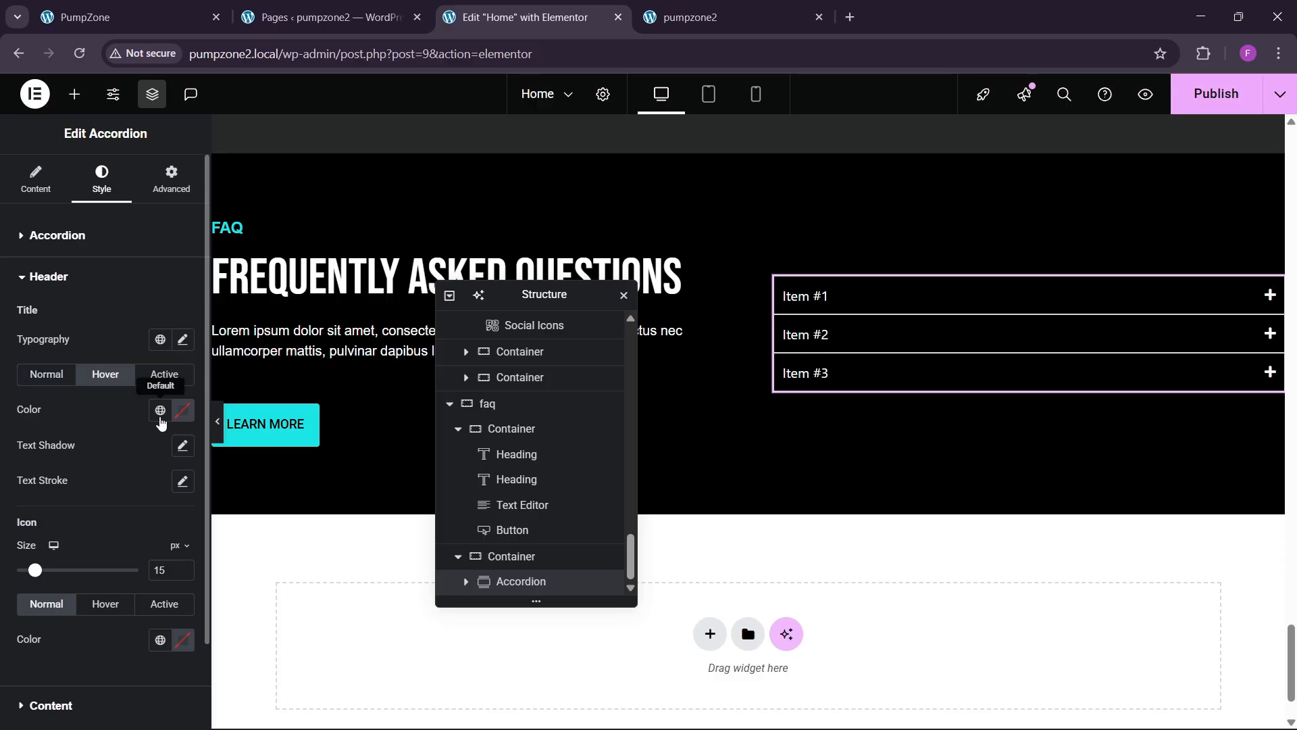
pyautogui.click(182, 410)
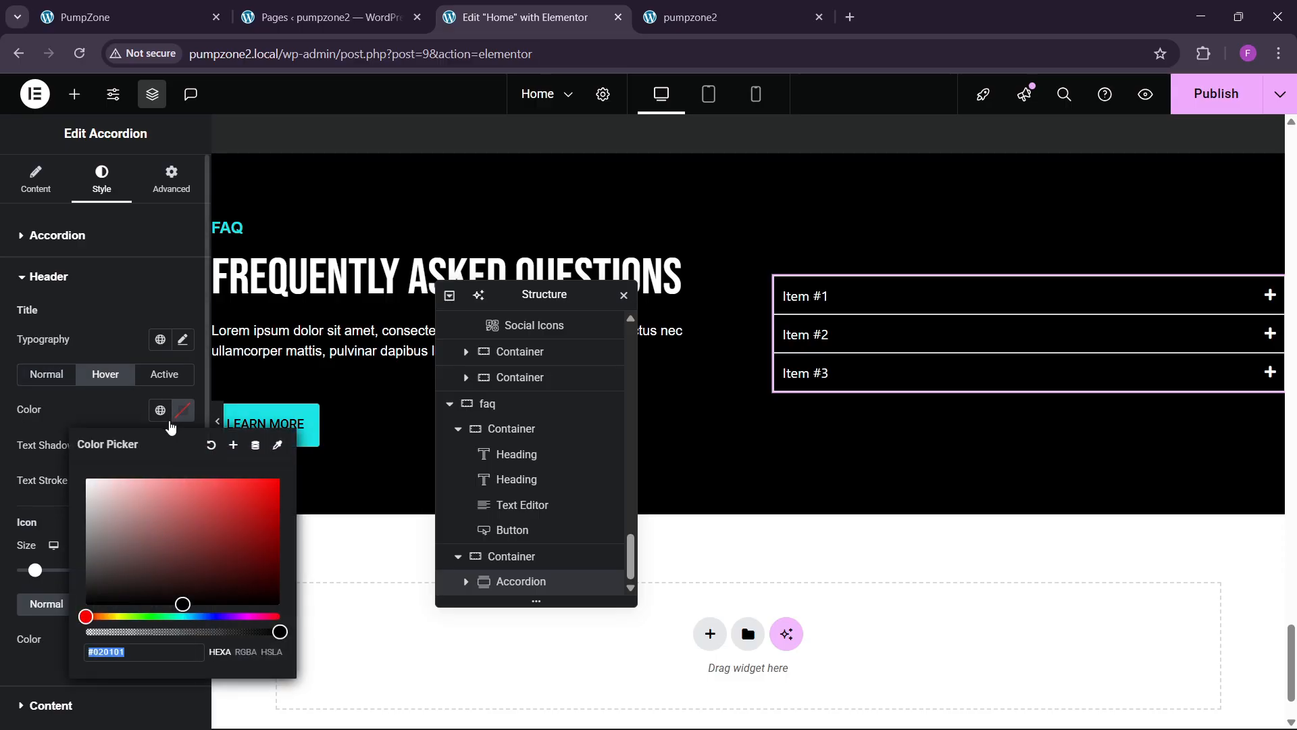
pyautogui.click(184, 417)
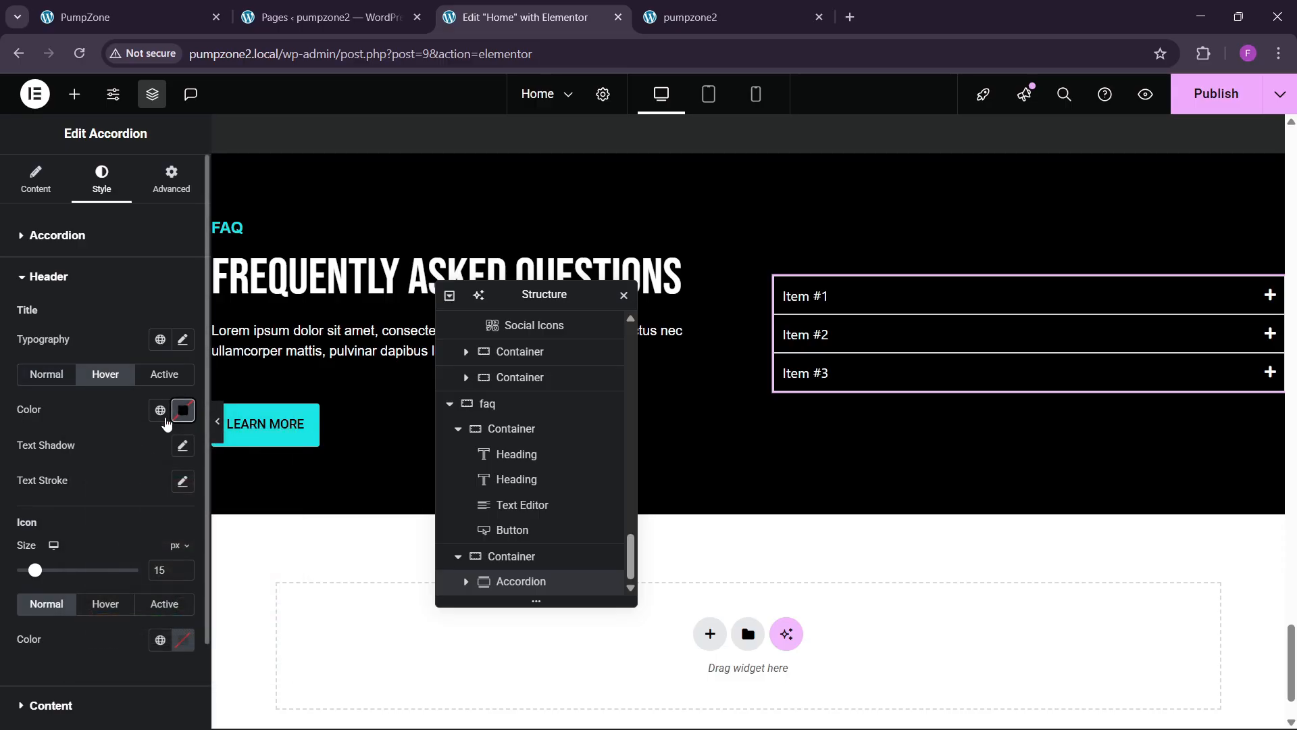
pyautogui.click(179, 415)
pyautogui.click(110, 419)
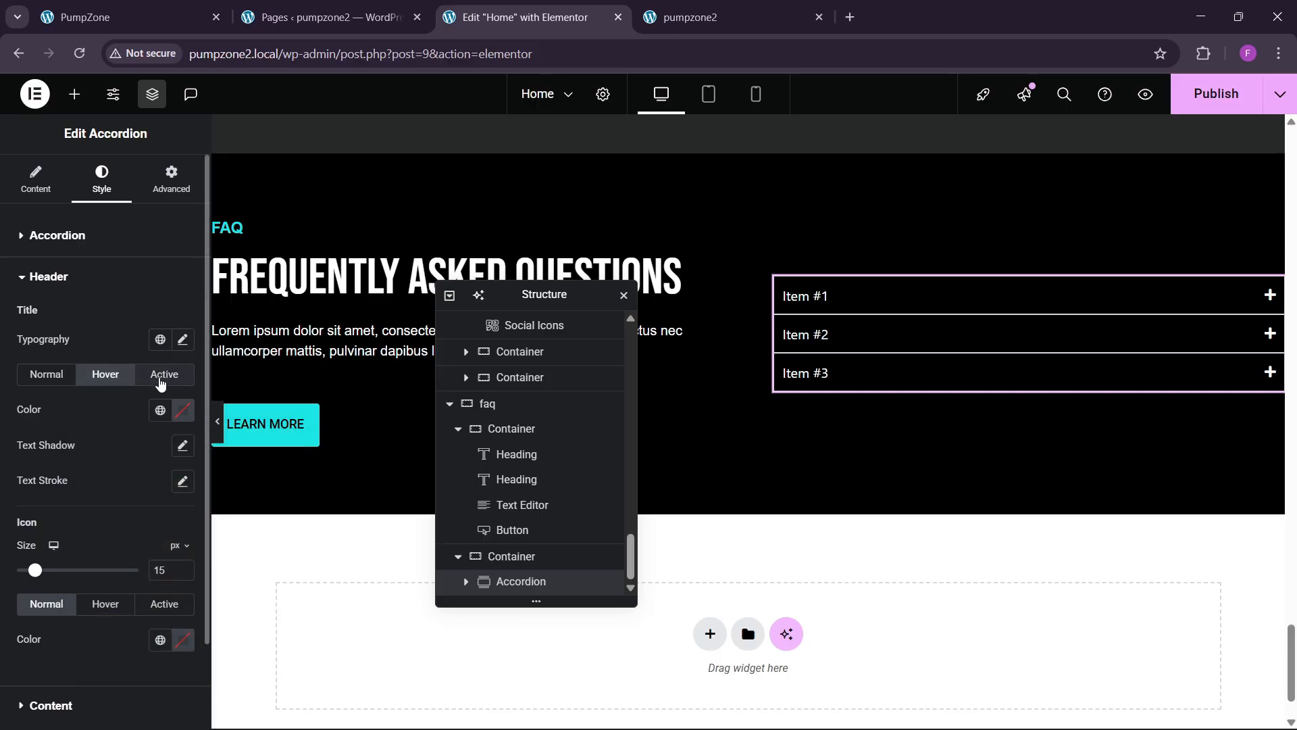
pyautogui.click(162, 375)
pyautogui.click(182, 410)
pyautogui.click(51, 380)
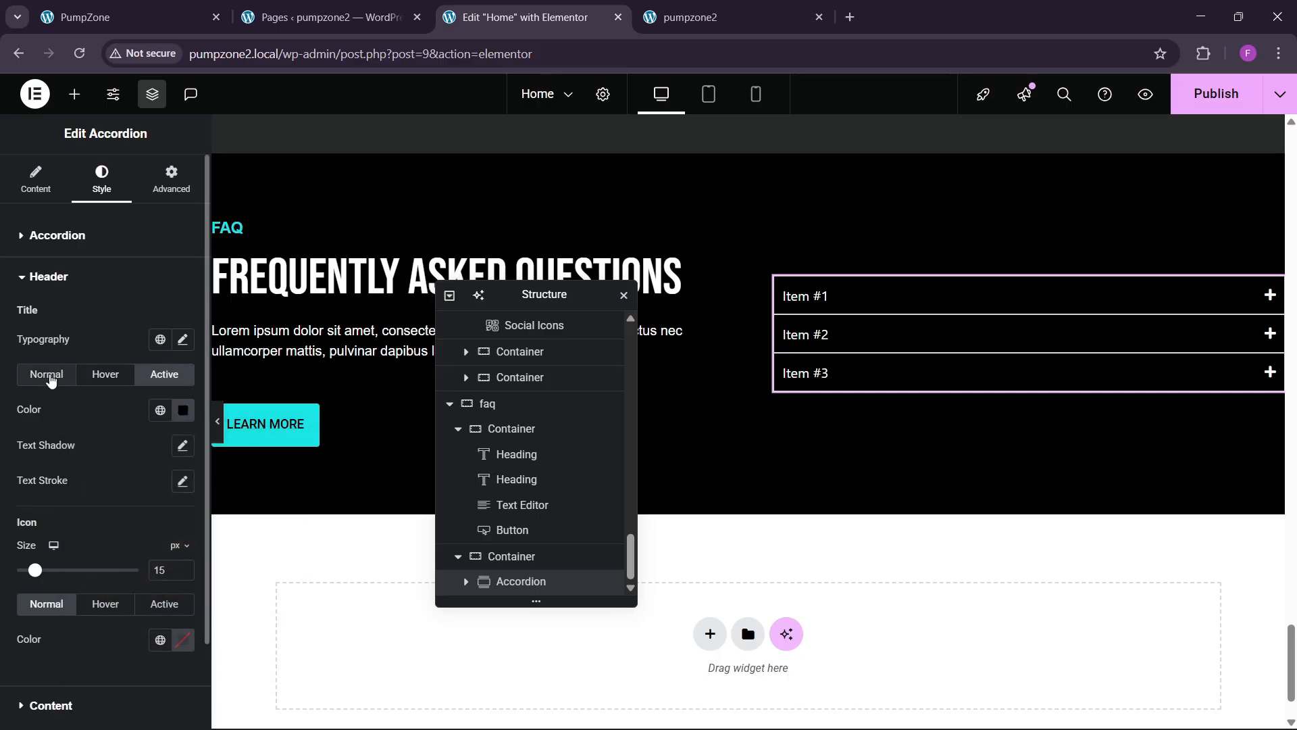
# Step: Give the accordion items a solid dark grey global background and 15 px inner padding
pyautogui.click(50, 238)
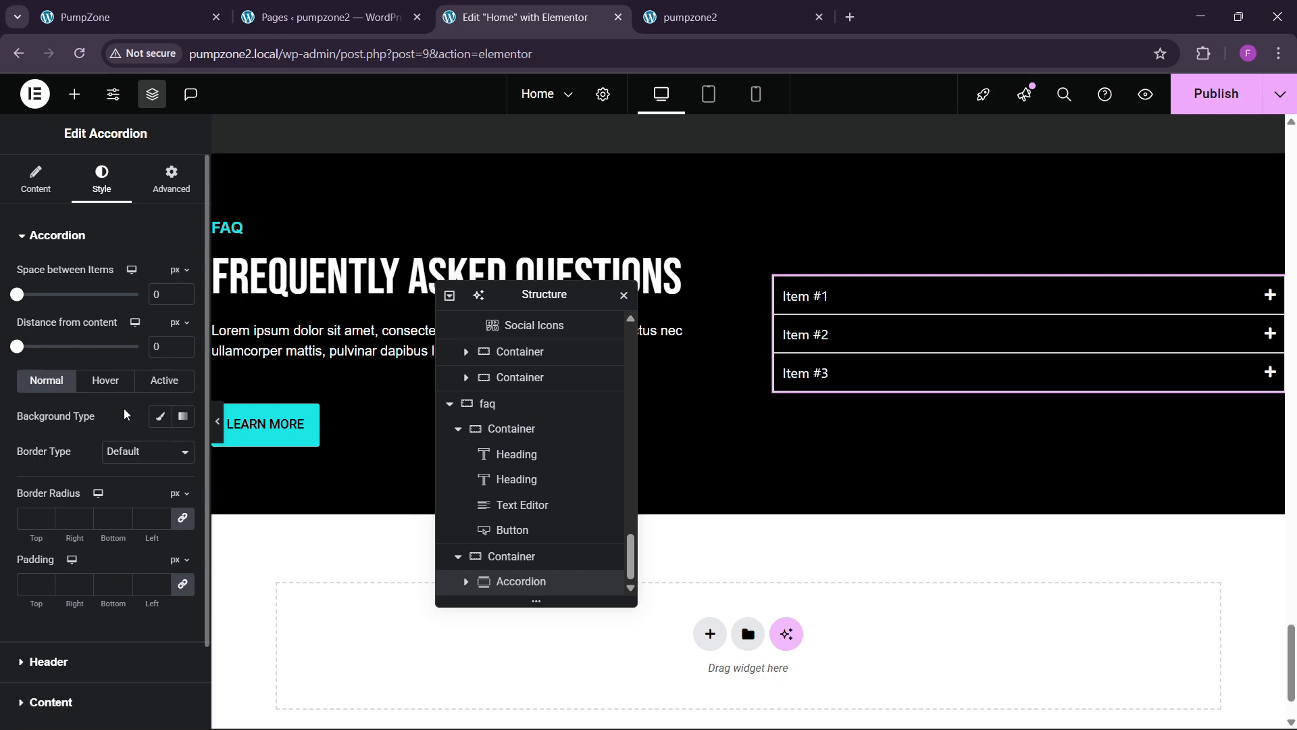
pyautogui.click(160, 417)
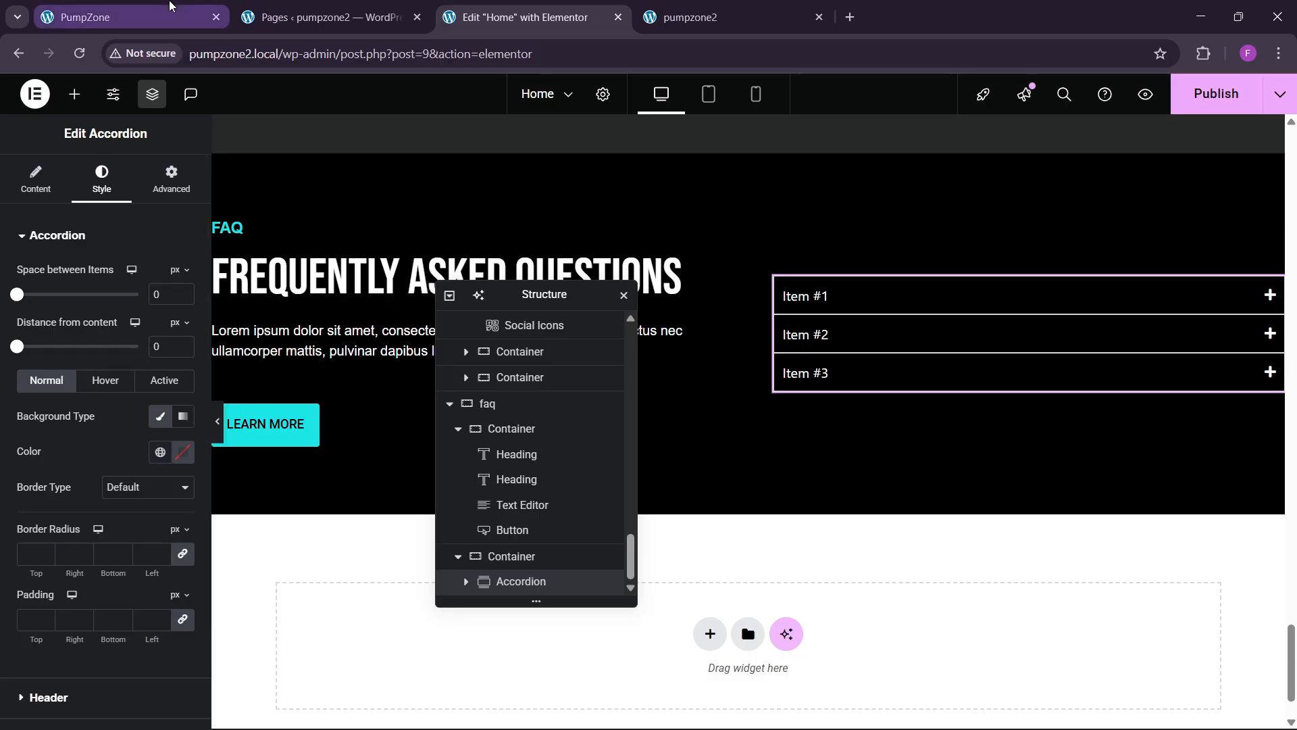
pyautogui.click(101, 17)
pyautogui.click(459, 25)
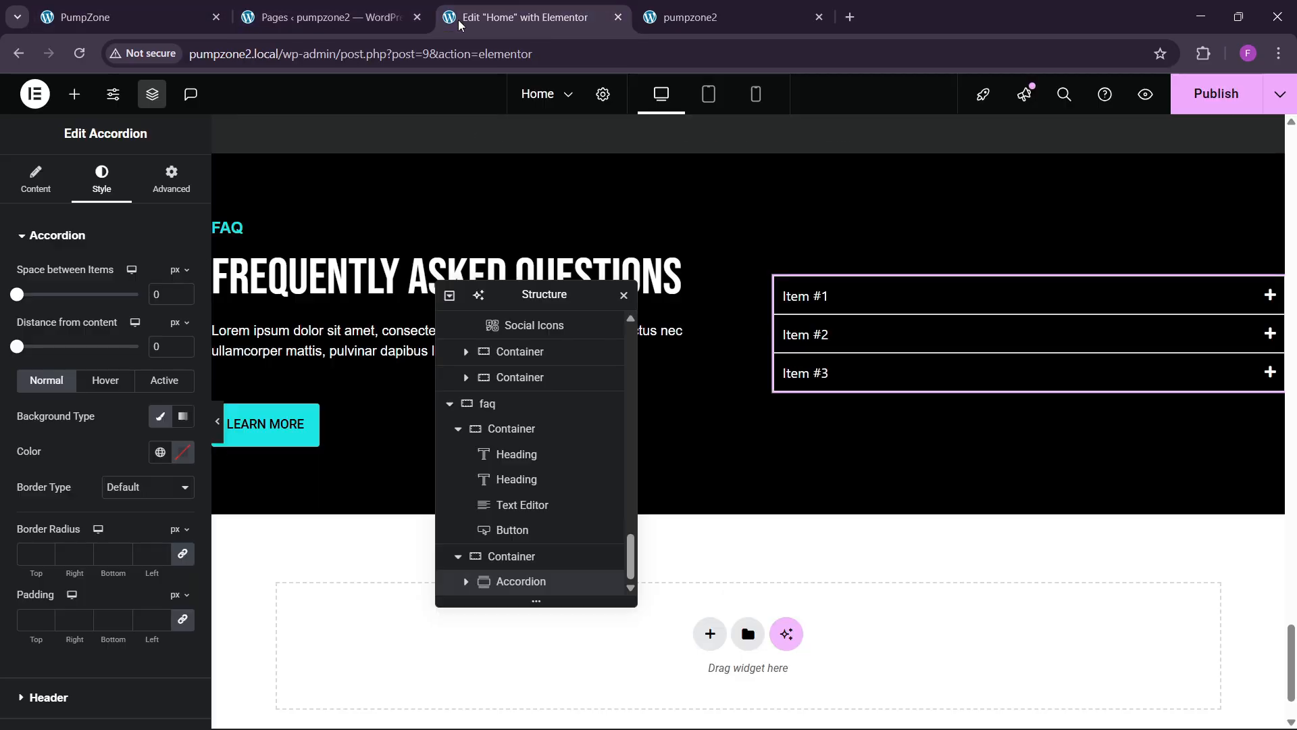
pyautogui.click(160, 452)
pyautogui.click(103, 692)
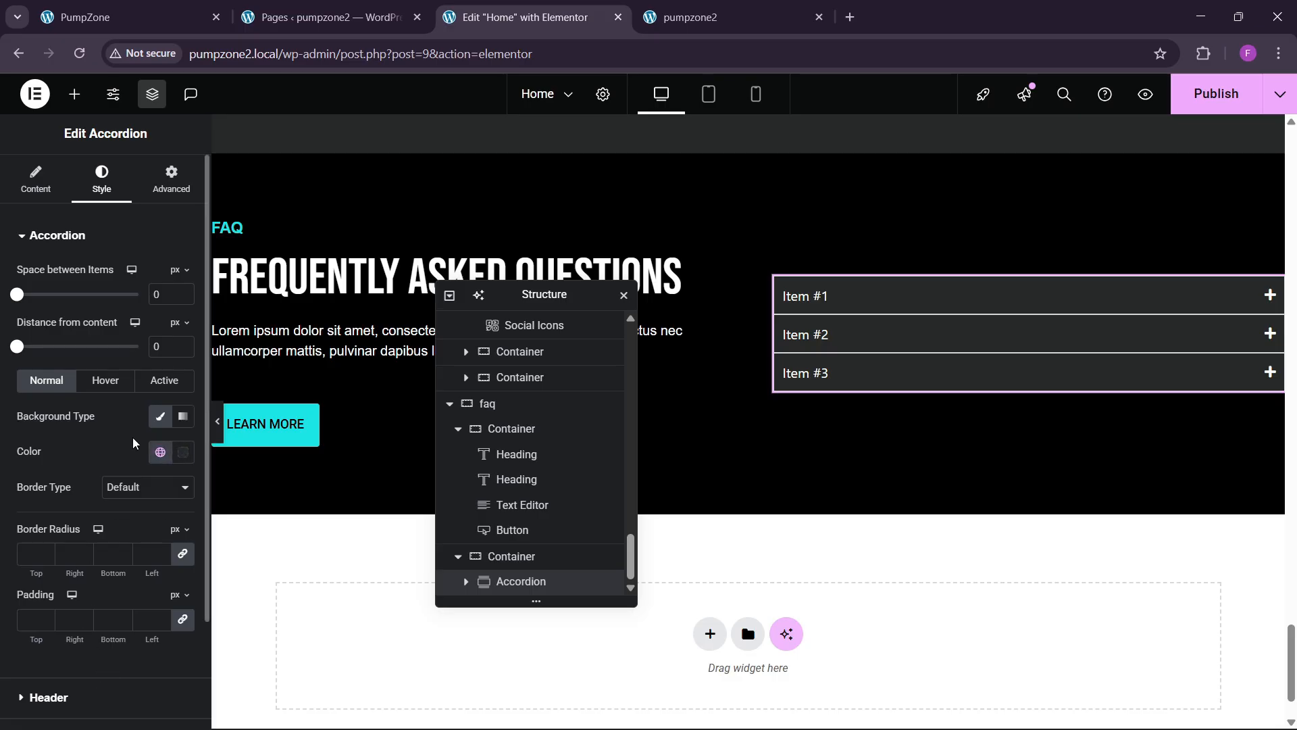
pyautogui.scroll(-2, 34, 554)
pyautogui.click(45, 538)
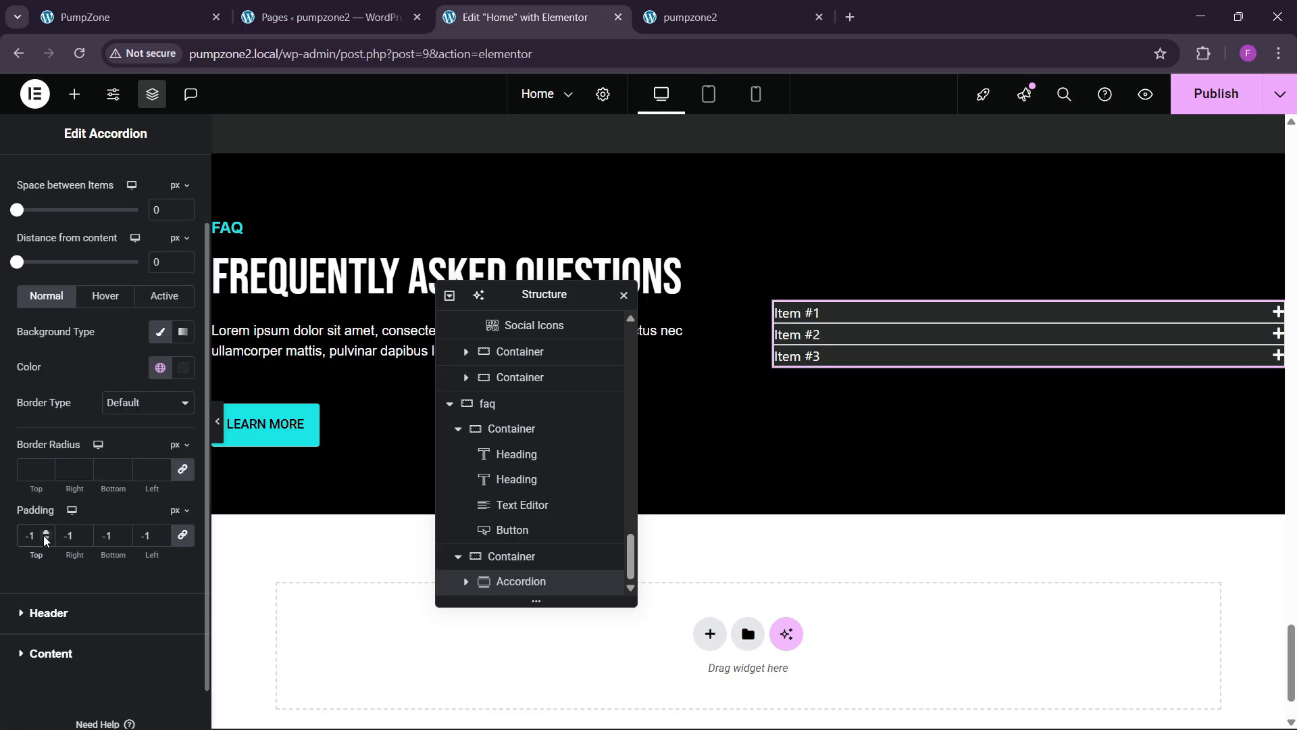
pyautogui.press('BackSpace')
pyautogui.press('BackSpace')
pyautogui.write('20')
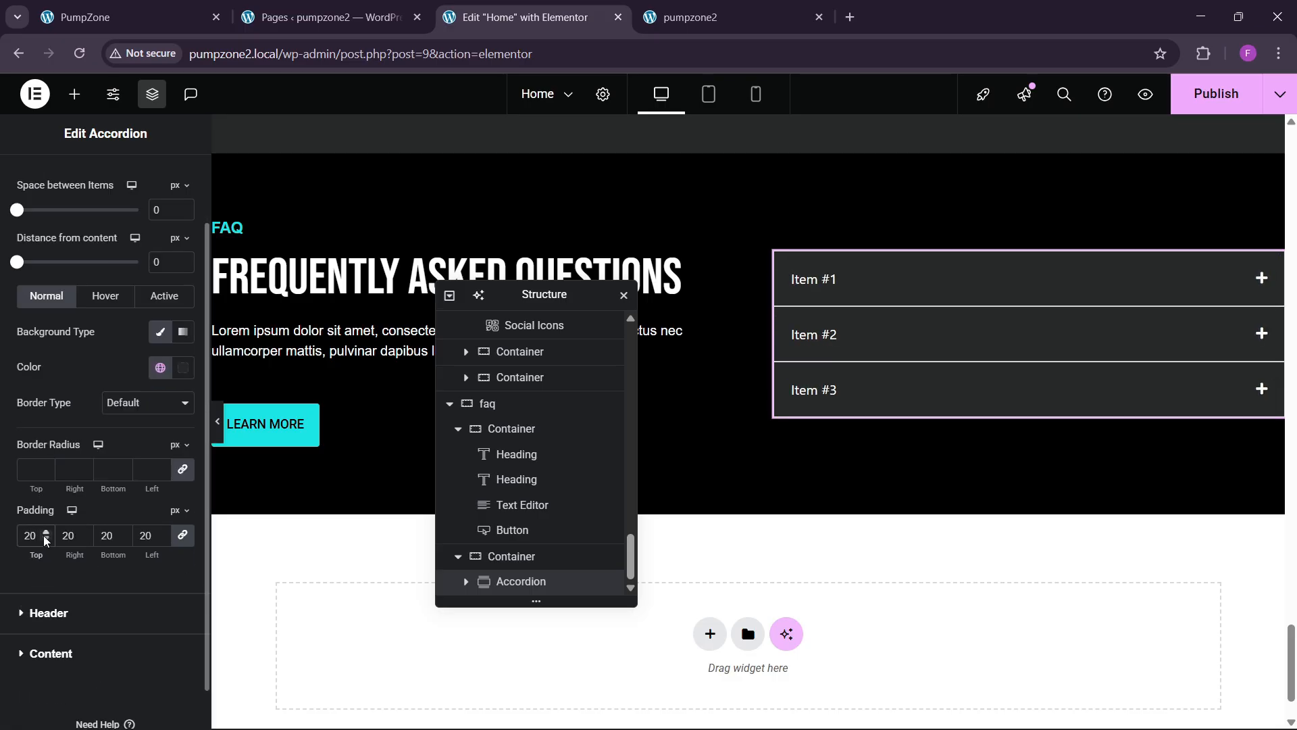
pyautogui.press('BackSpace')
pyautogui.press('BackSpace')
pyautogui.write('15')
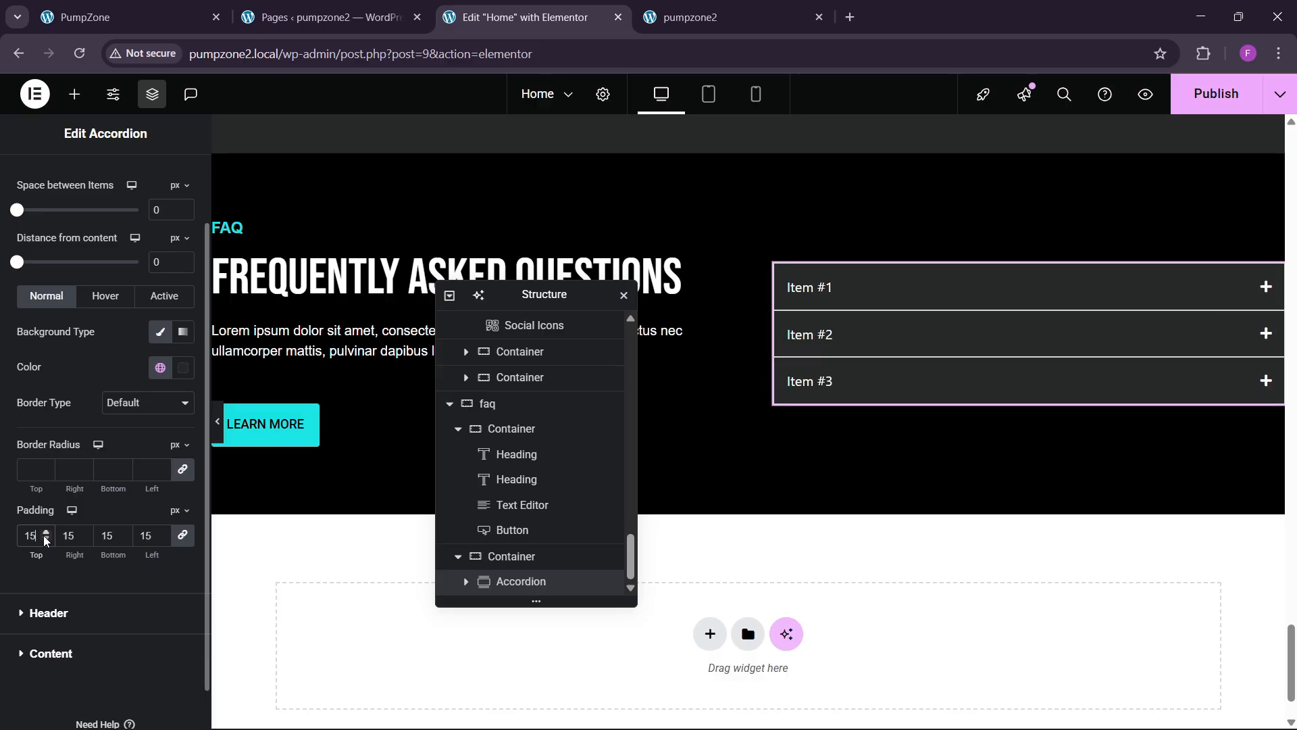
# Step: Set the hovered and open accordion items' backgrounds to the cyan theme colour
pyautogui.scroll(1, 54, 439)
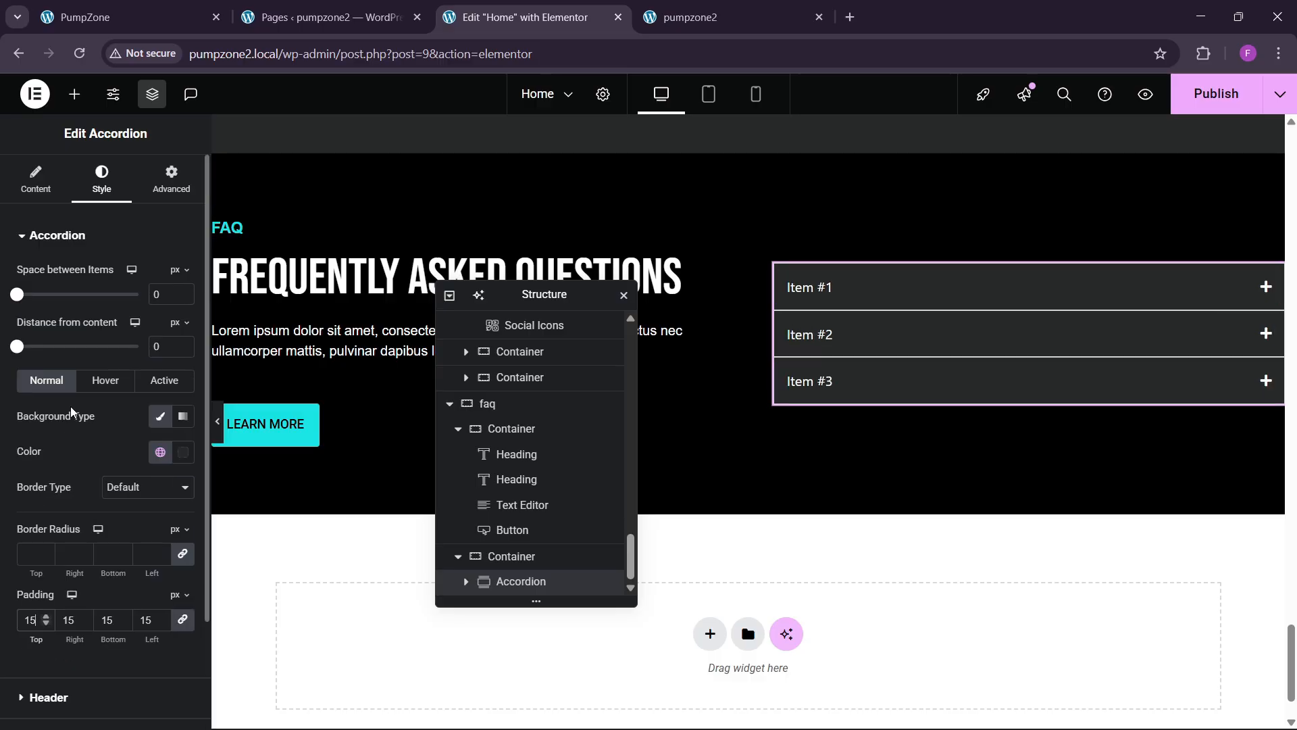
pyautogui.click(104, 381)
pyautogui.click(161, 416)
pyautogui.click(161, 451)
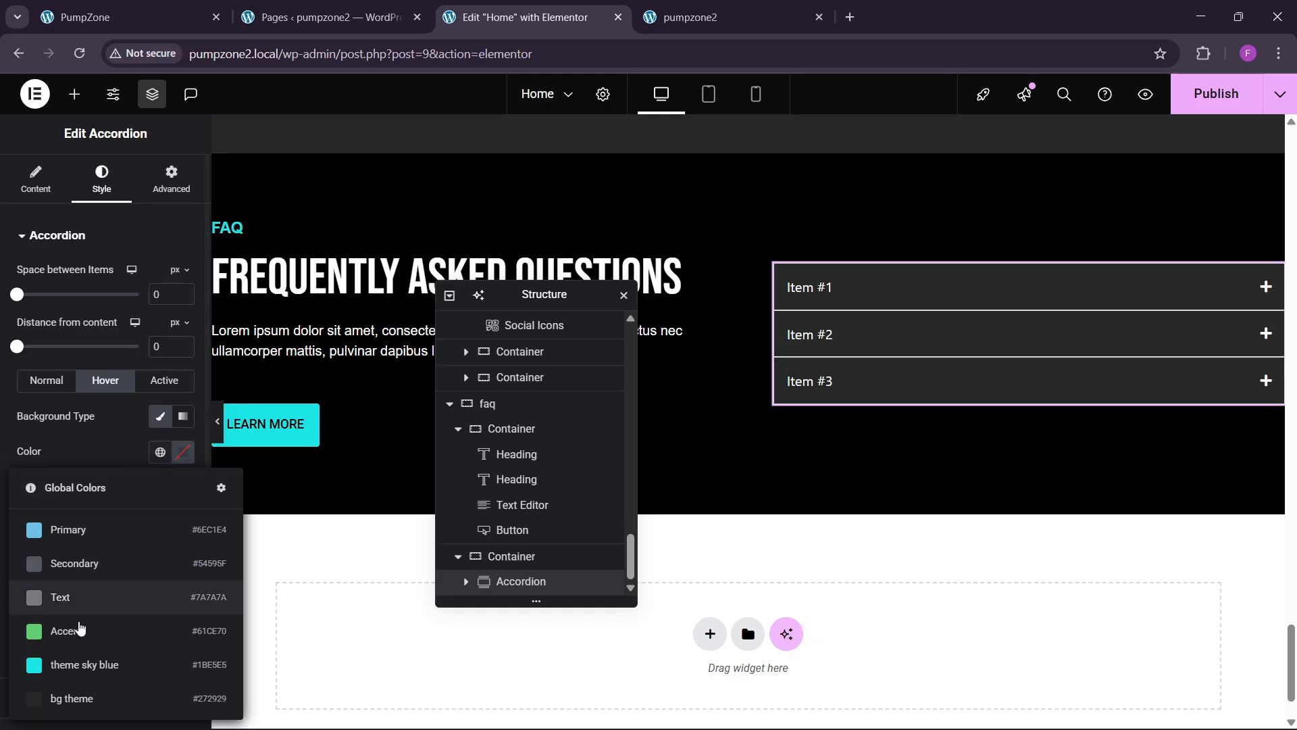
pyautogui.click(78, 621)
pyautogui.click(163, 382)
pyautogui.click(160, 416)
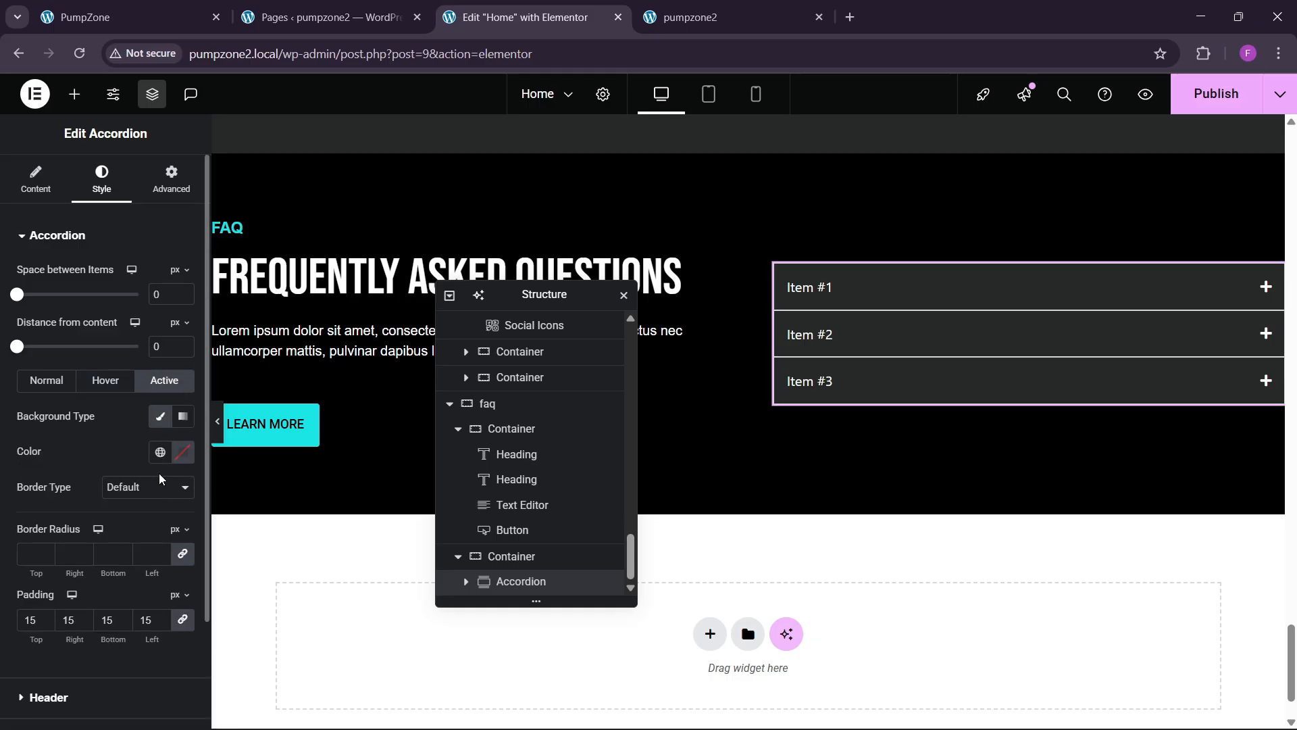
pyautogui.click(160, 451)
pyautogui.click(95, 671)
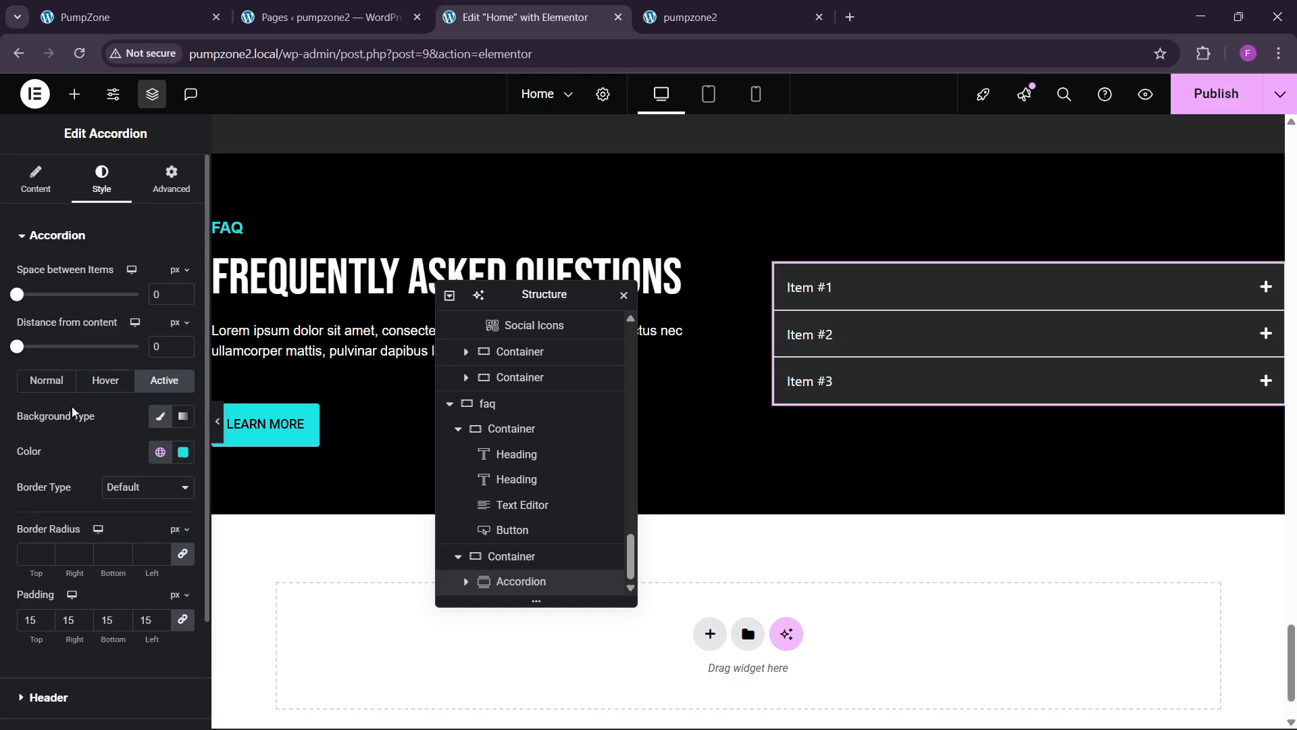
# Step: Set the accordion title typography size to 20 px
pyautogui.scroll(-2, 50, 421)
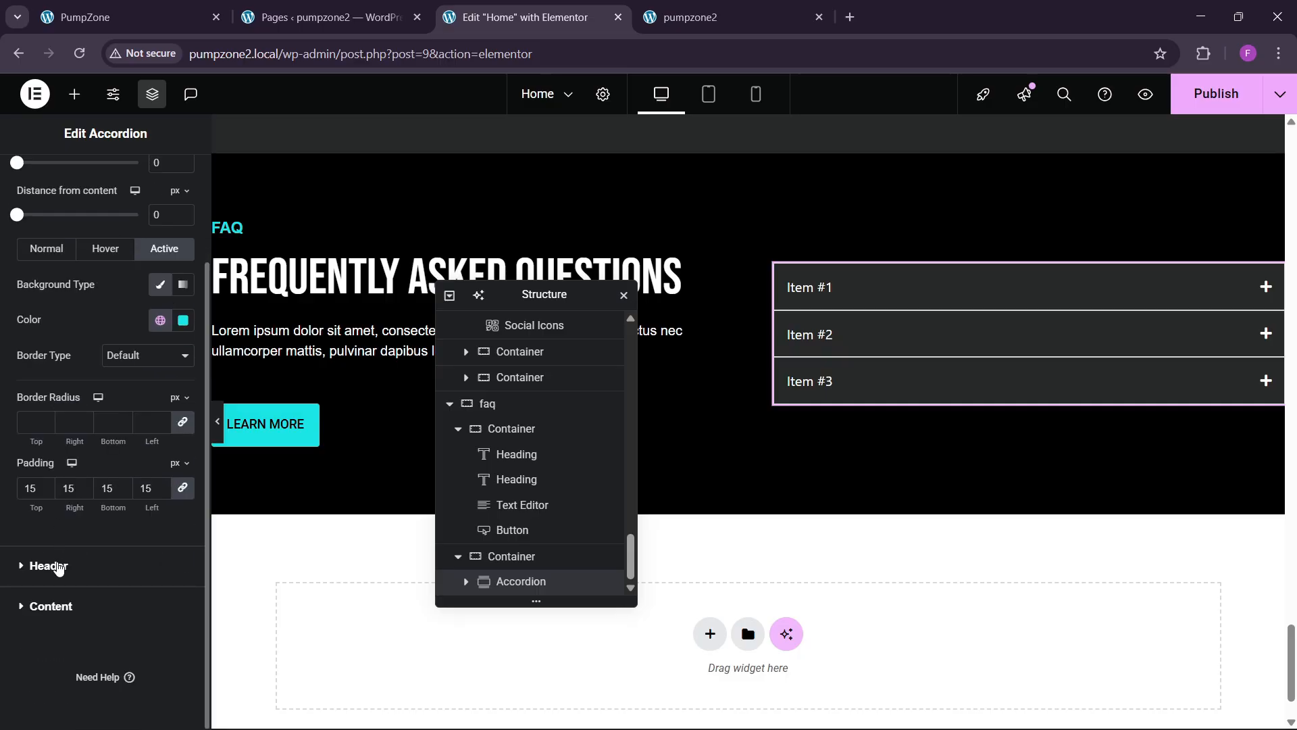
pyautogui.click(48, 566)
pyautogui.click(182, 339)
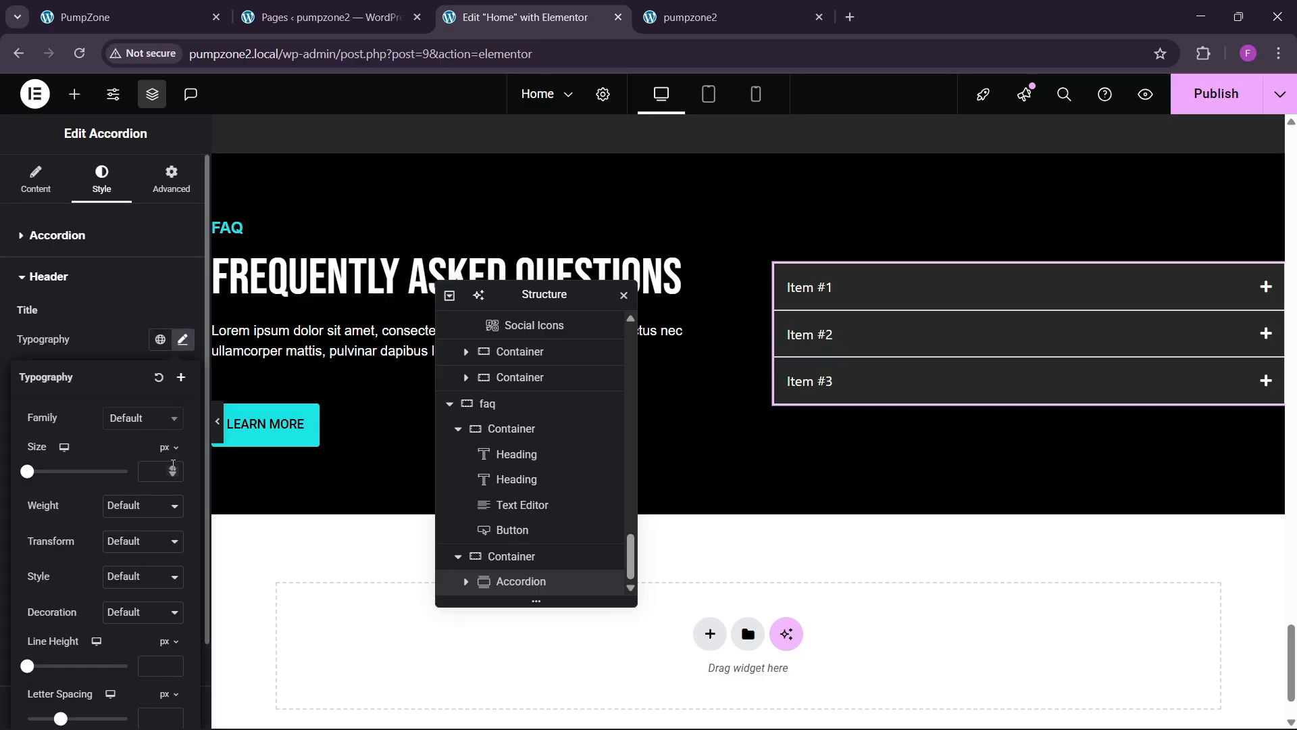
pyautogui.click(174, 470)
pyautogui.moveTo(173, 471); pyautogui.dragTo(174, 471)
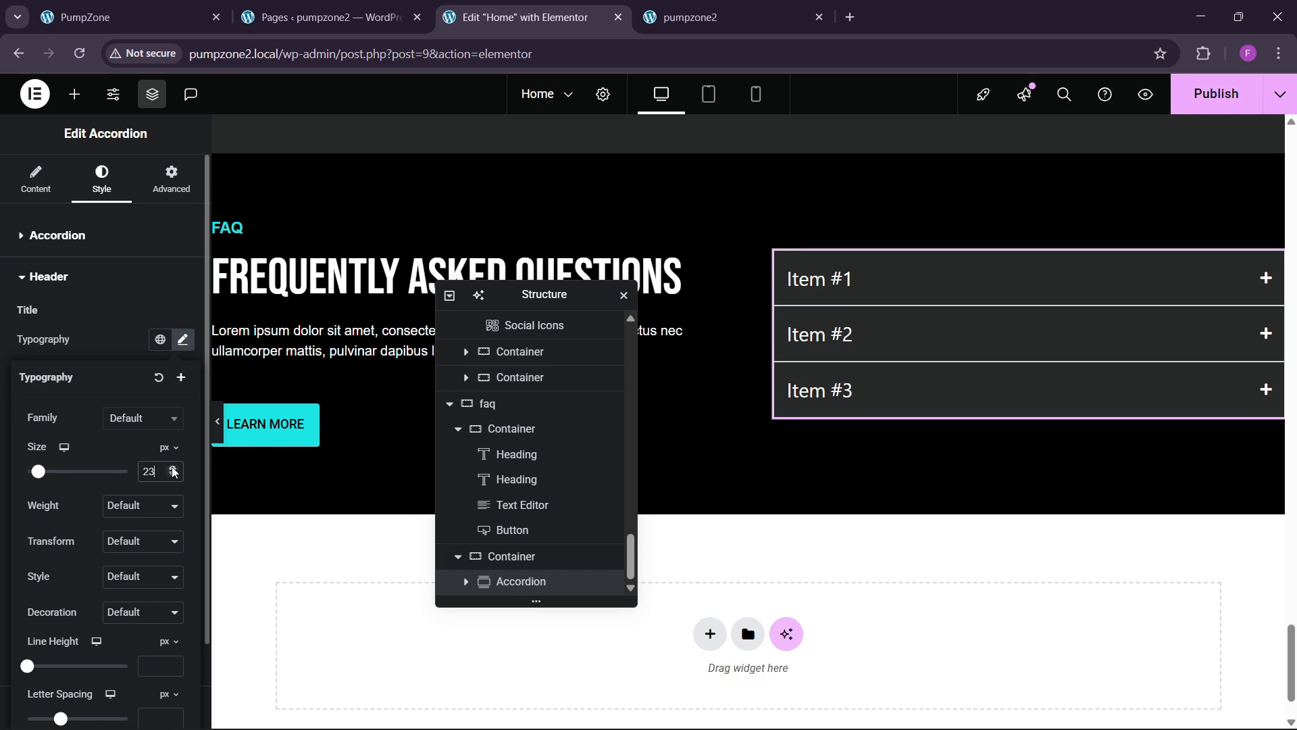
pyautogui.click(174, 477)
pyautogui.click(174, 477)
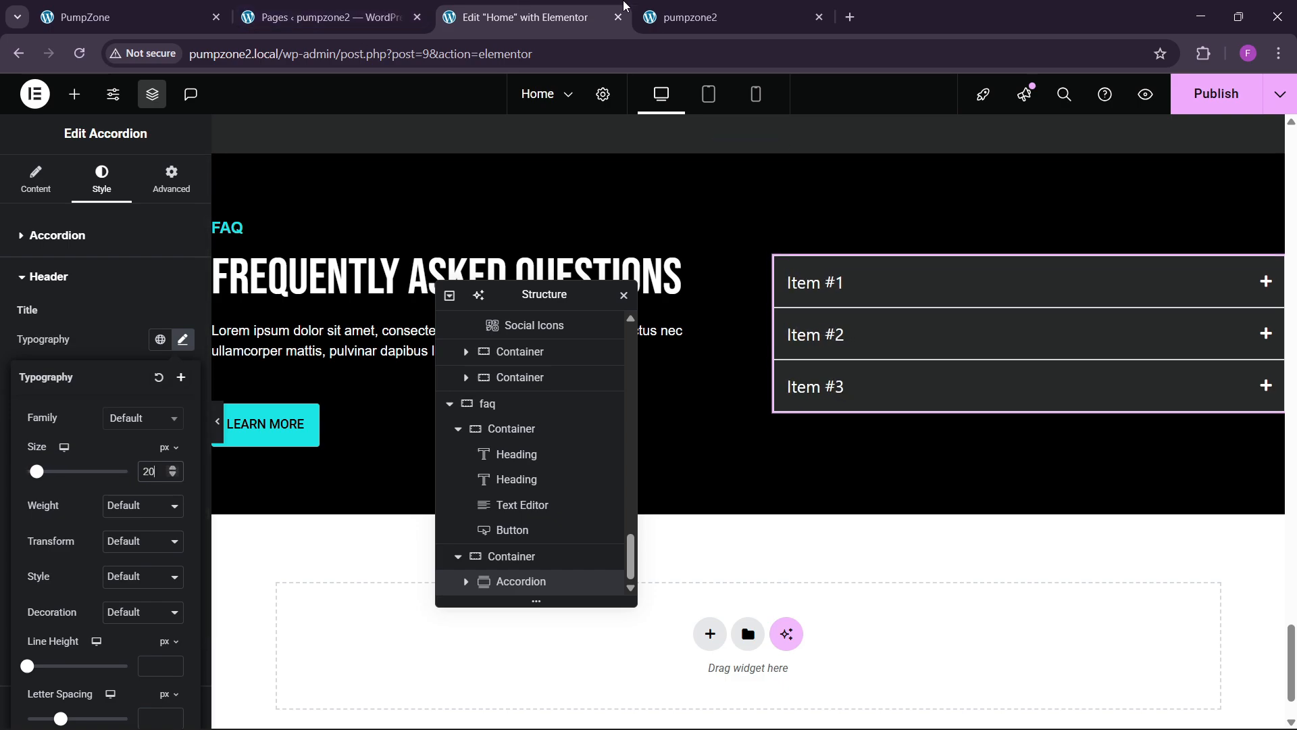
# Step: Copy 'What are your opening hours?' from the live site and paste it as Item #1's title
pyautogui.click(696, 17)
pyautogui.click(148, 8)
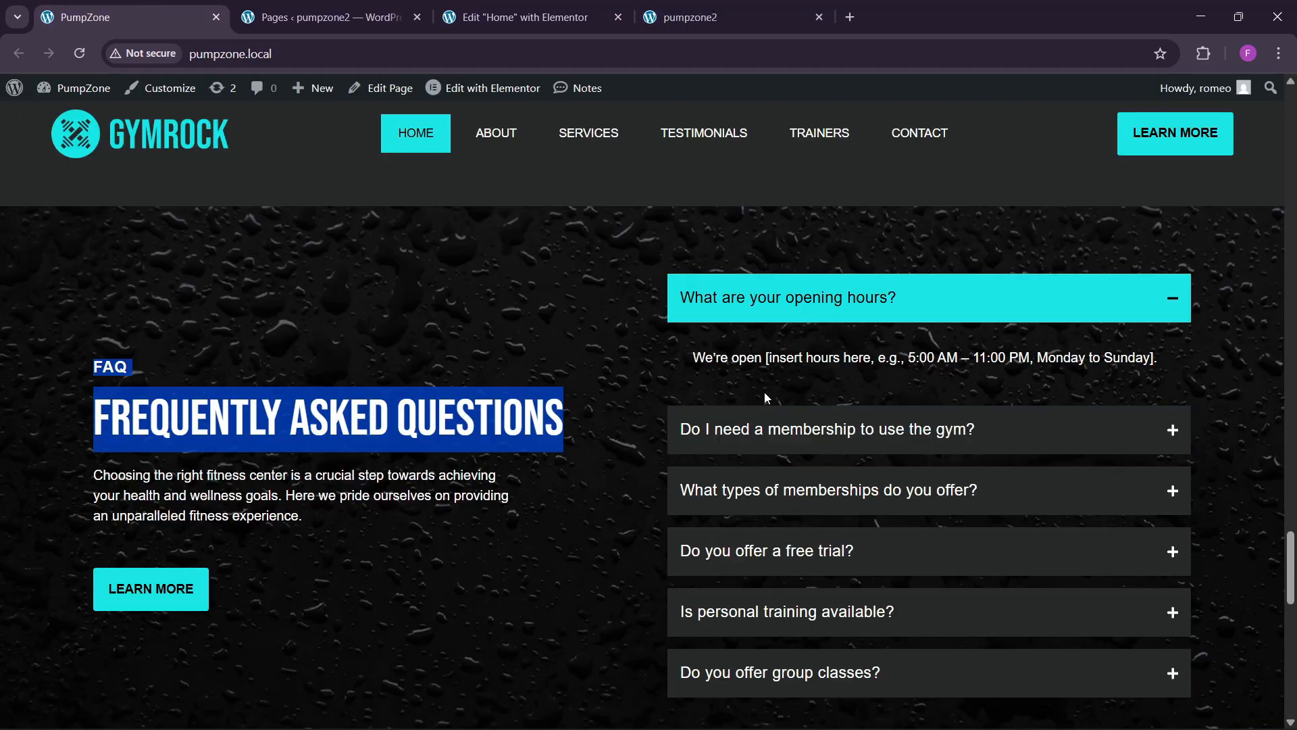
pyautogui.doubleClick(733, 298)
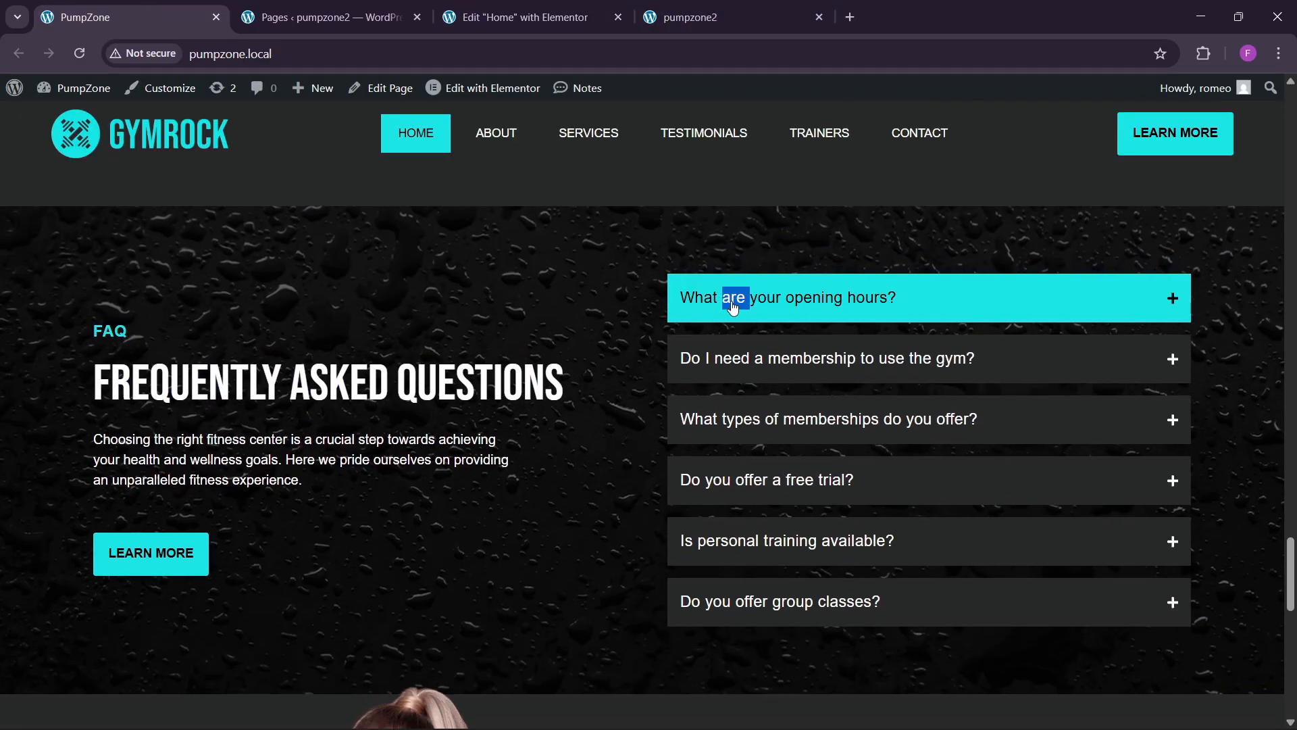
pyautogui.click(686, 304)
pyautogui.moveTo(684, 302); pyautogui.dragTo(914, 305)
pyautogui.hotkey('ctrl', 'c')
pyautogui.click(520, 17)
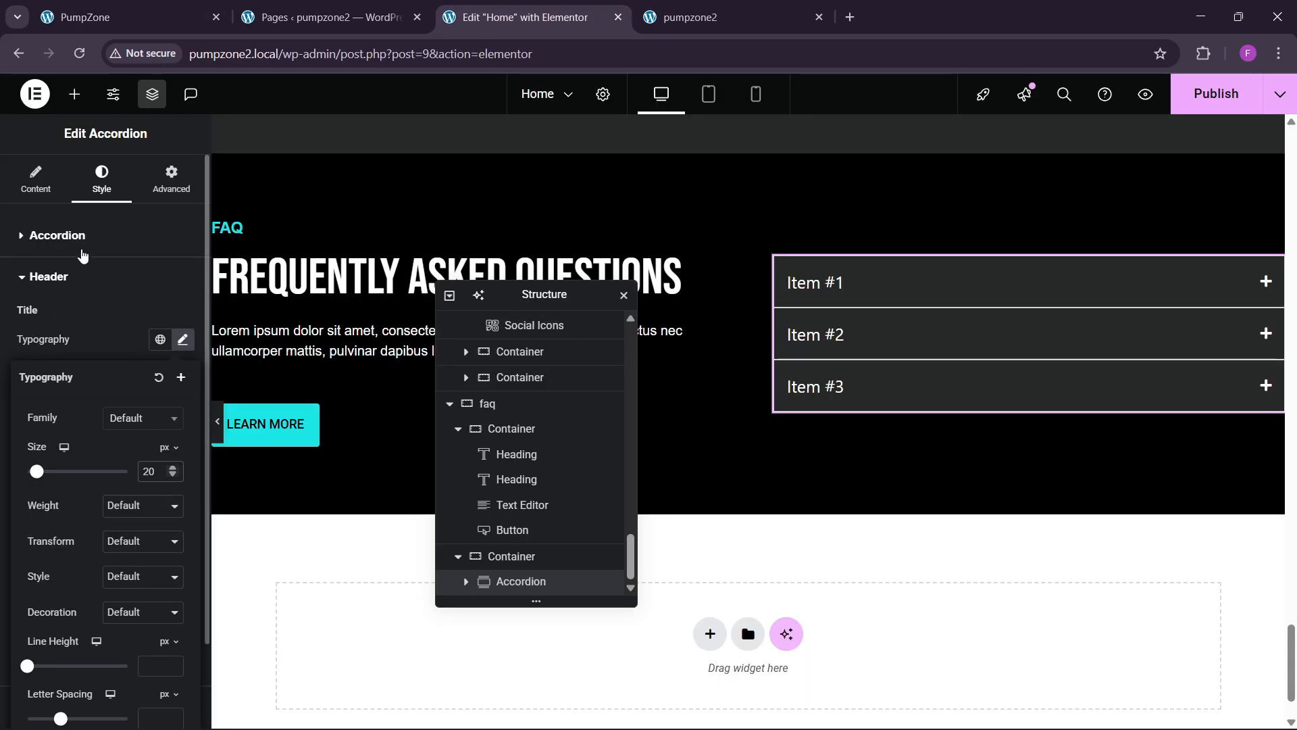
pyautogui.click(814, 282)
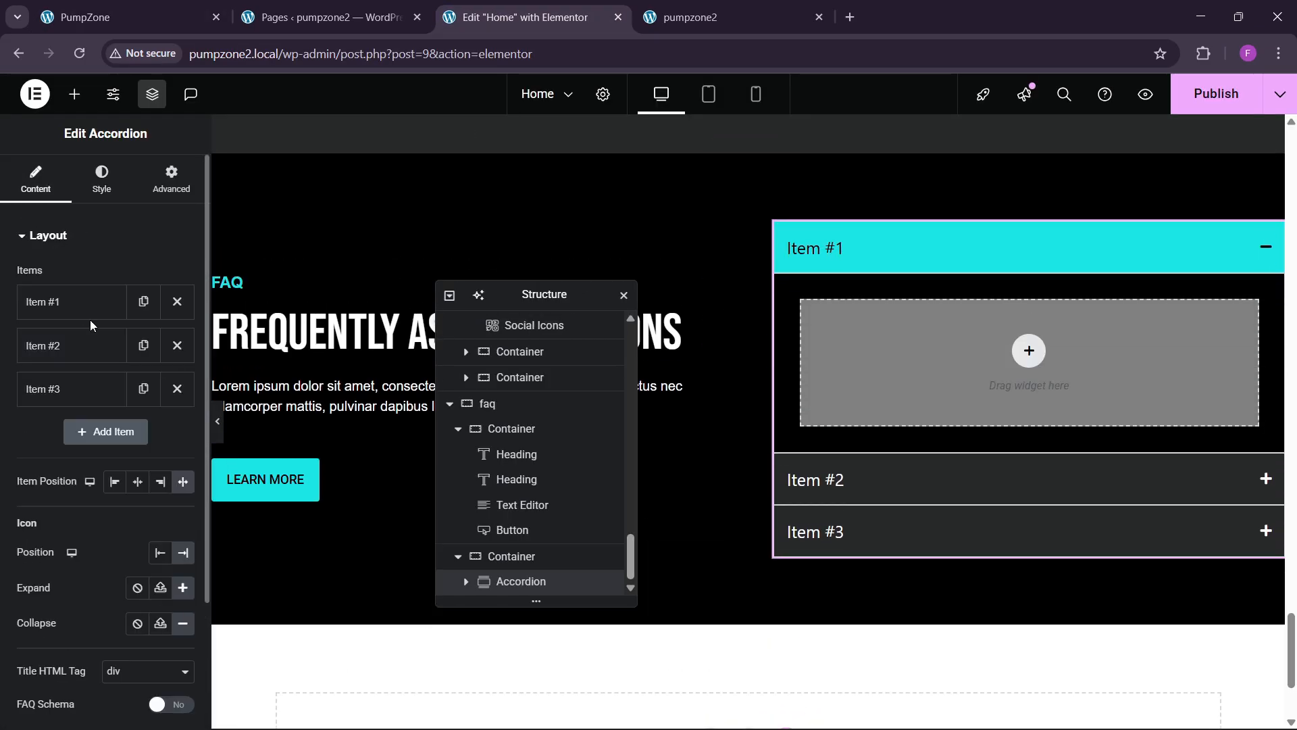
pyautogui.hotkey('ctrl', 'v')
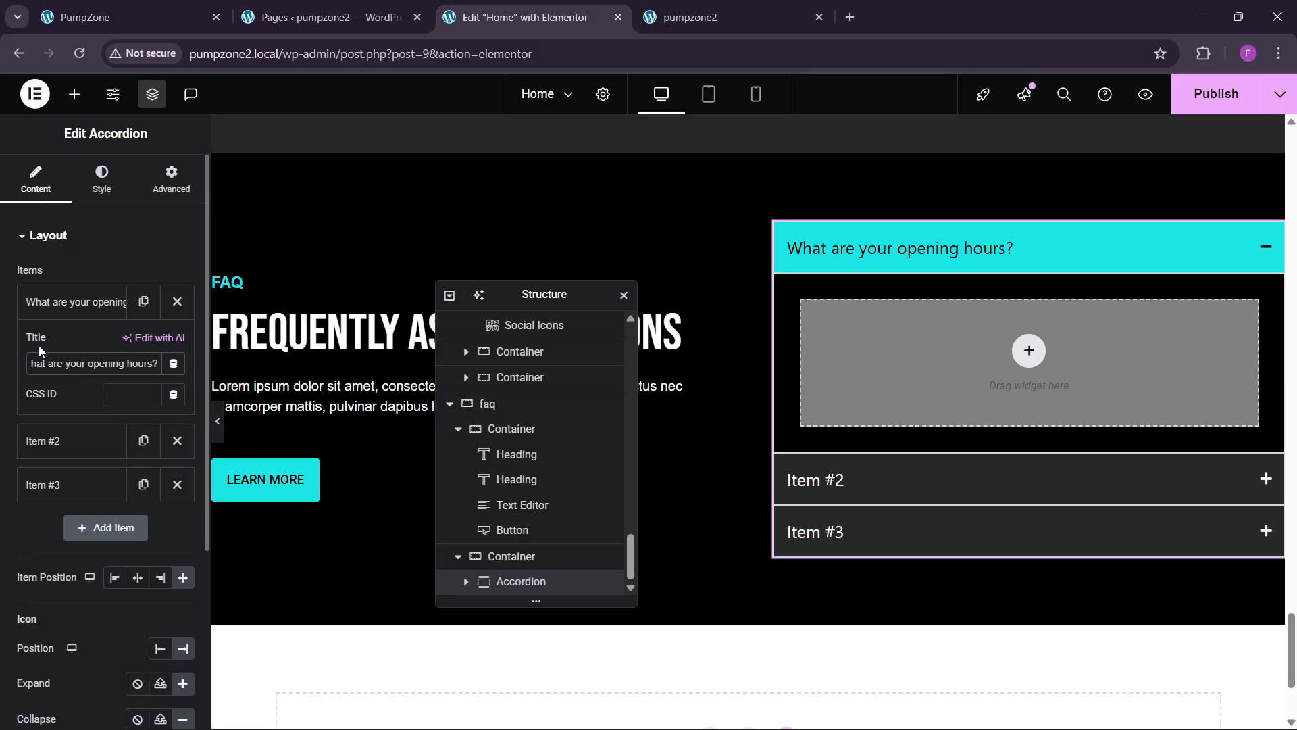
pyautogui.click(80, 306)
pyautogui.click(75, 94)
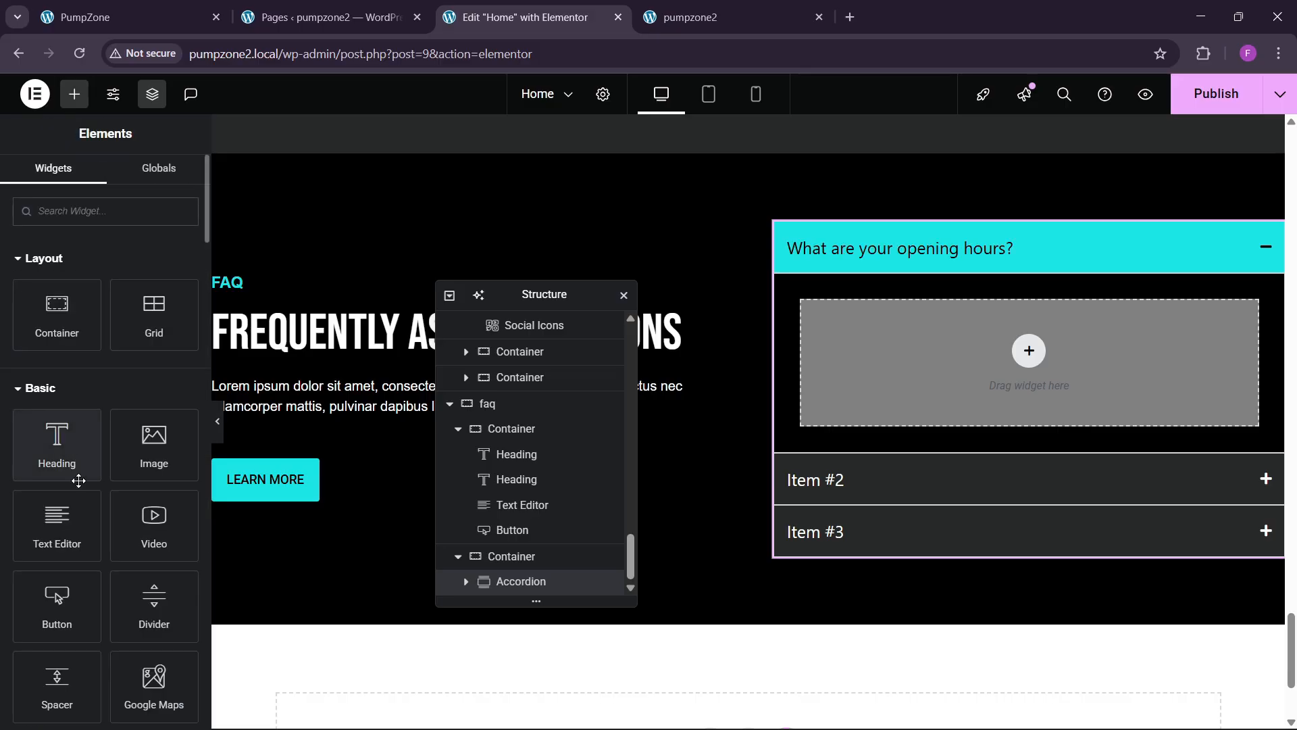
# Step: Add a Text Editor to Item #1 and paste the section paragraph's white text style onto it
pyautogui.moveTo(57, 525); pyautogui.dragTo(831, 368)
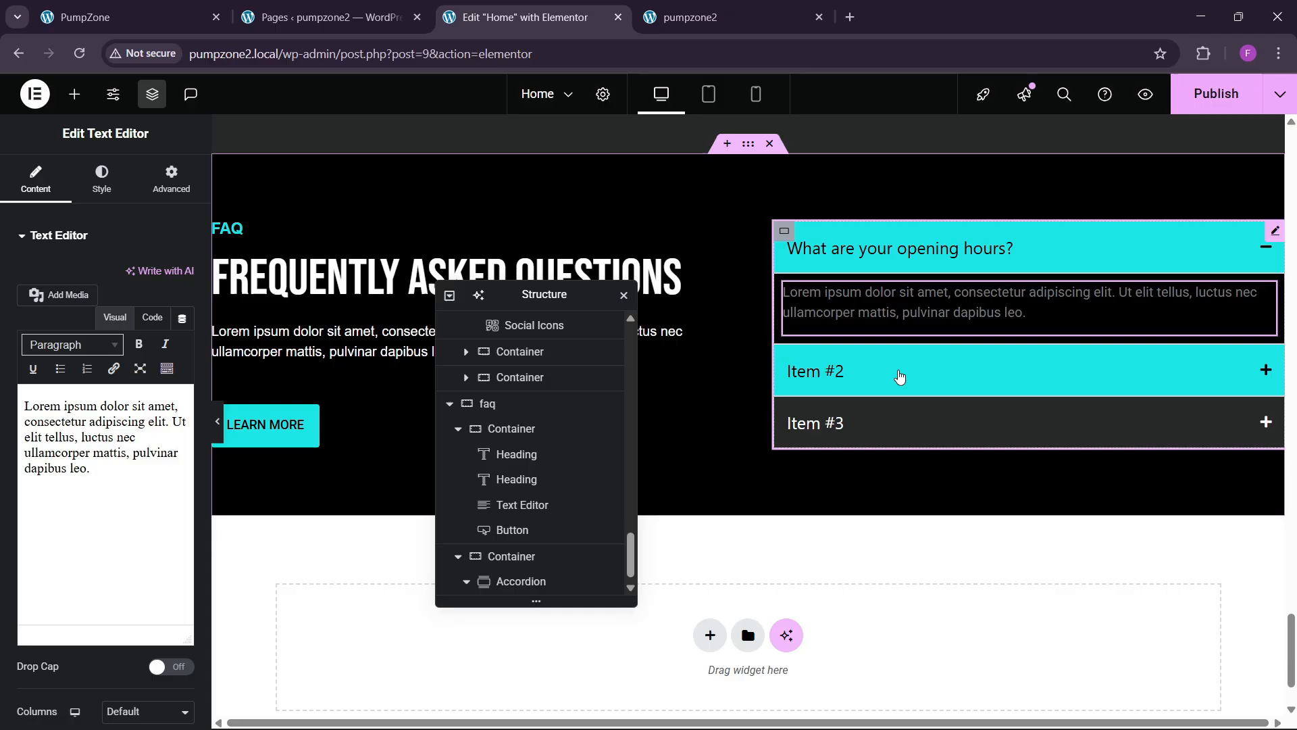
pyautogui.rightClick(369, 359)
pyautogui.click(390, 411)
pyautogui.rightClick(875, 299)
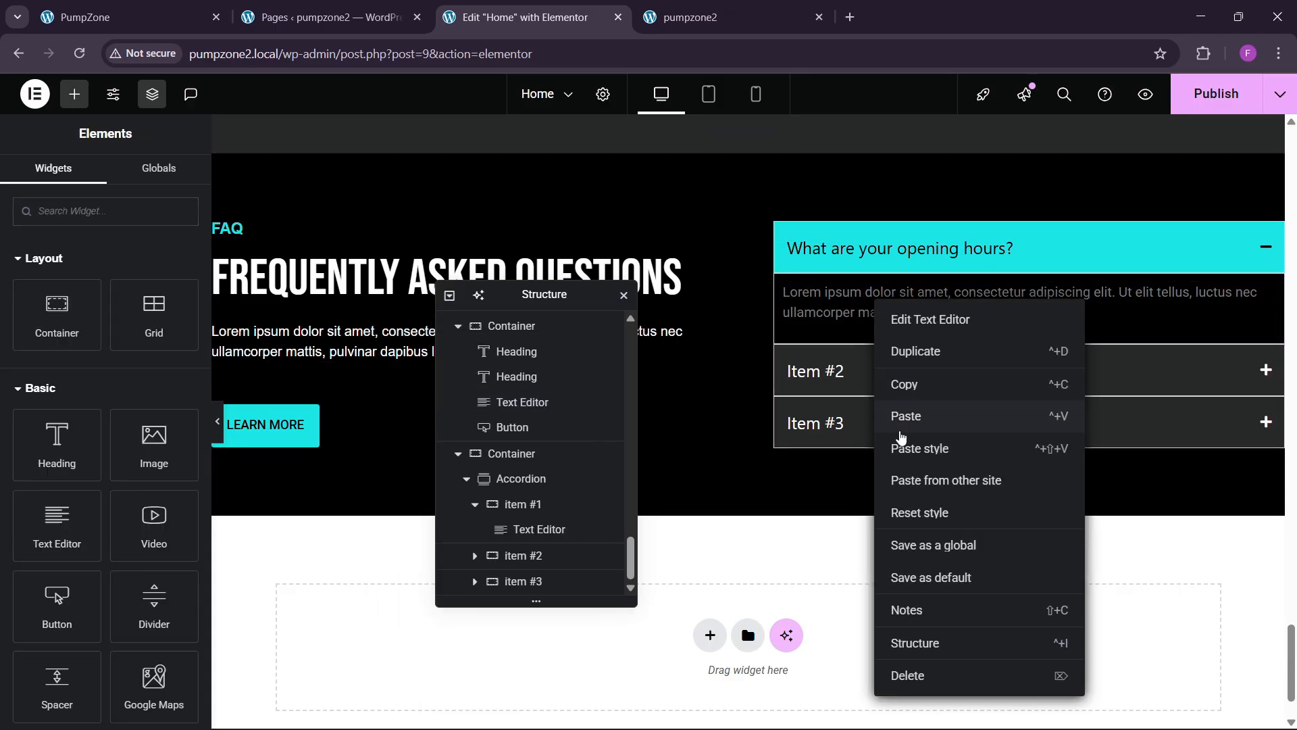
pyautogui.click(906, 446)
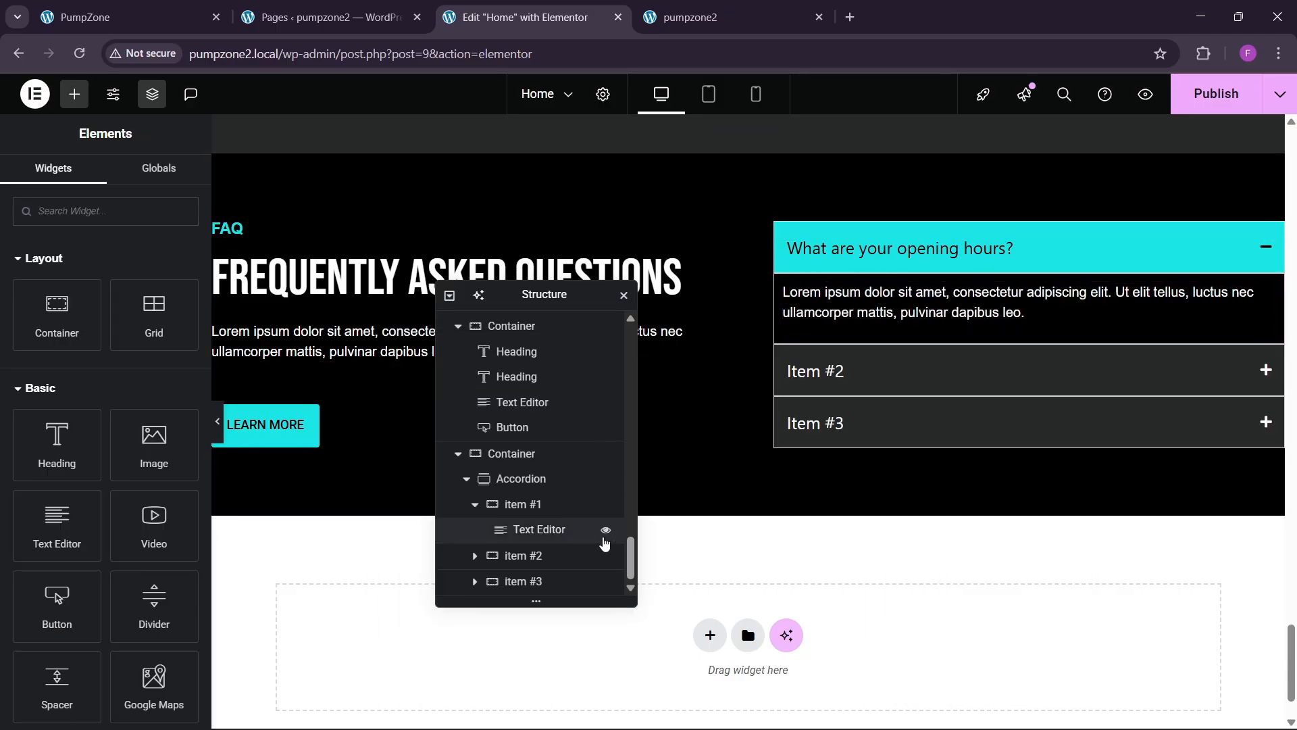
# Step: Pad the first item's container 30 px on all sides
pyautogui.click(534, 505)
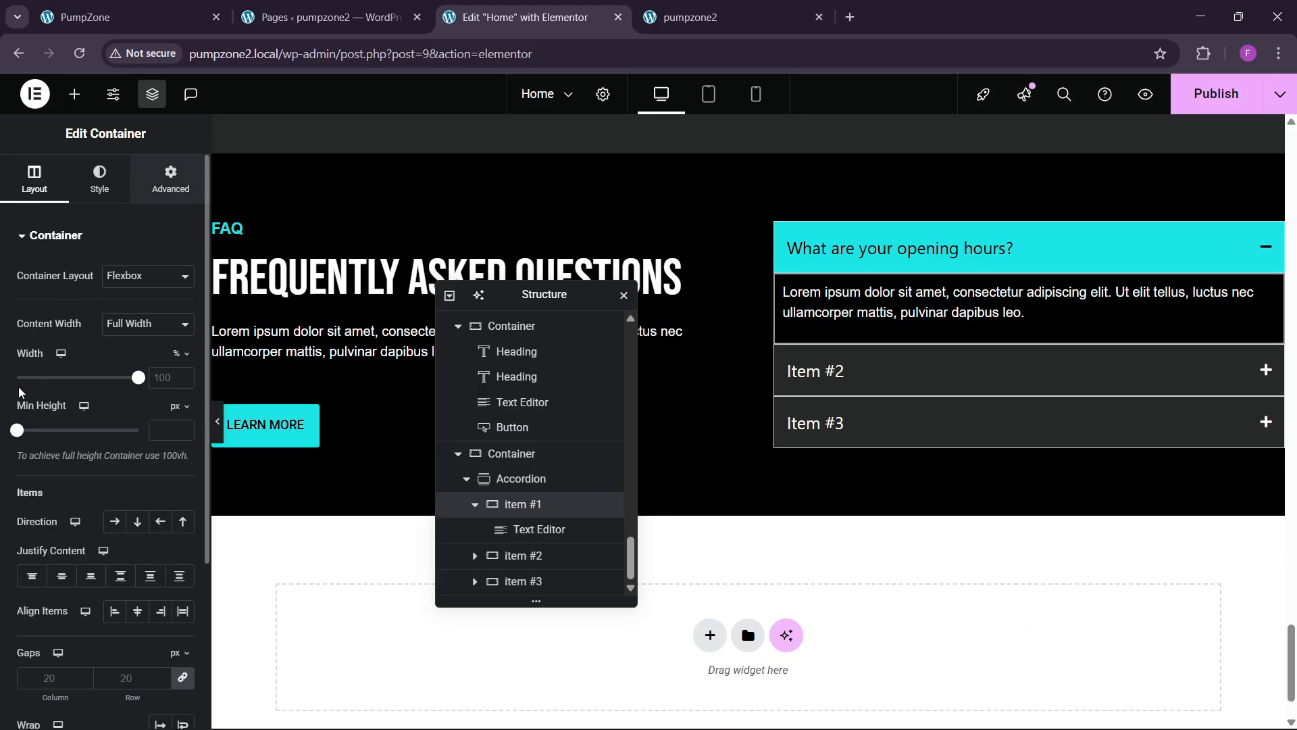
pyautogui.click(170, 179)
pyautogui.click(27, 360)
pyautogui.write('20')
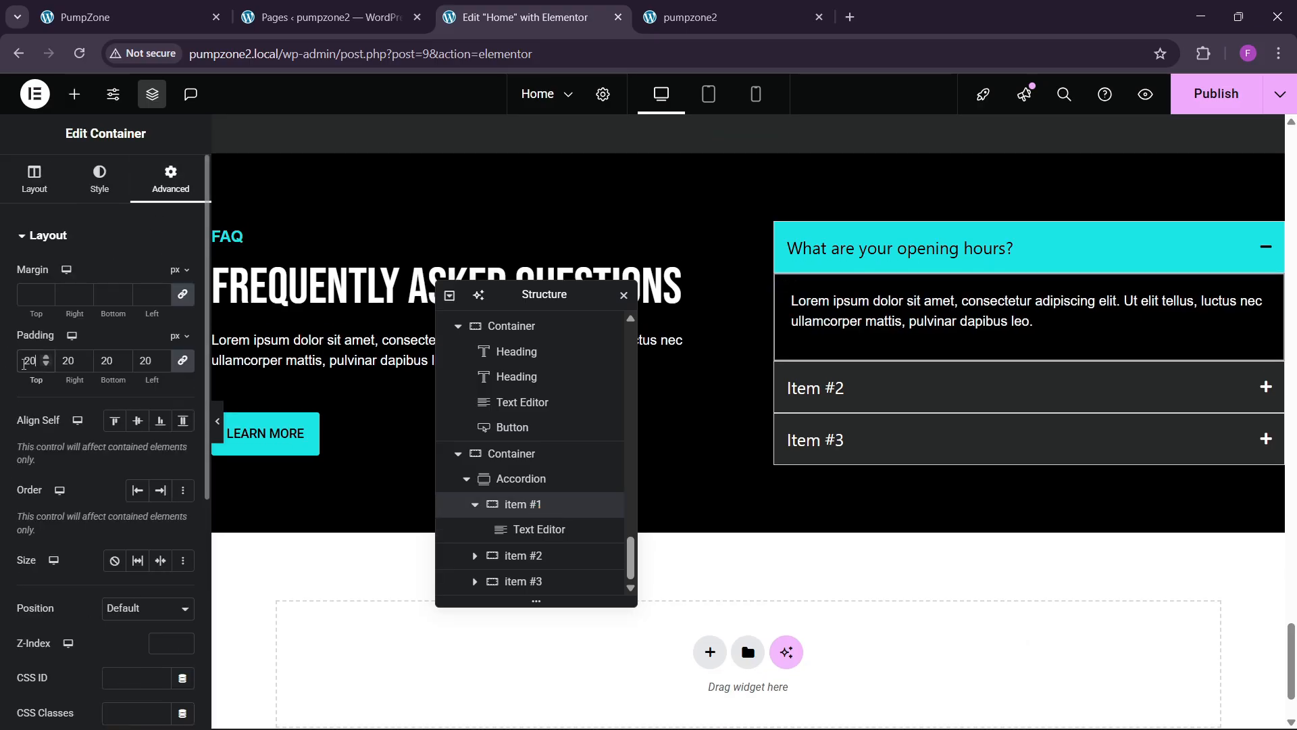
pyautogui.press('BackSpace')
pyautogui.press('BackSpace')
pyautogui.write('30')
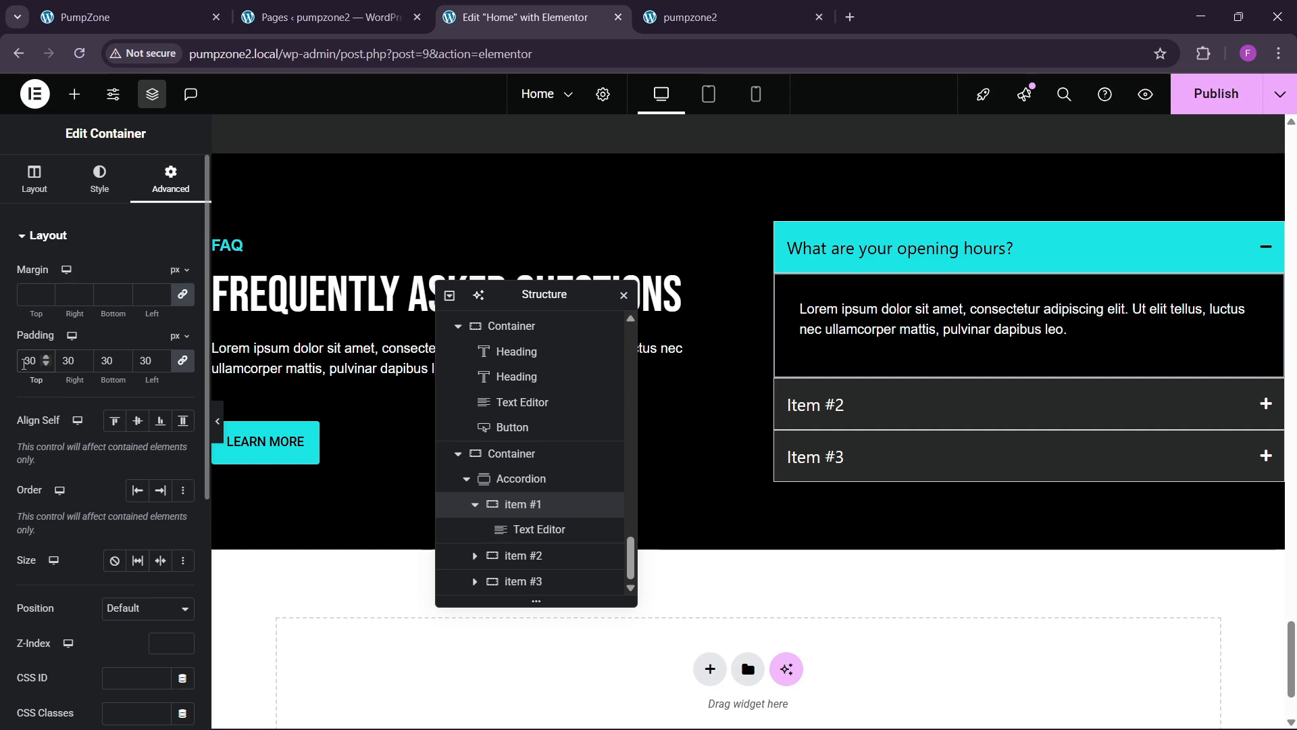
pyautogui.click(100, 177)
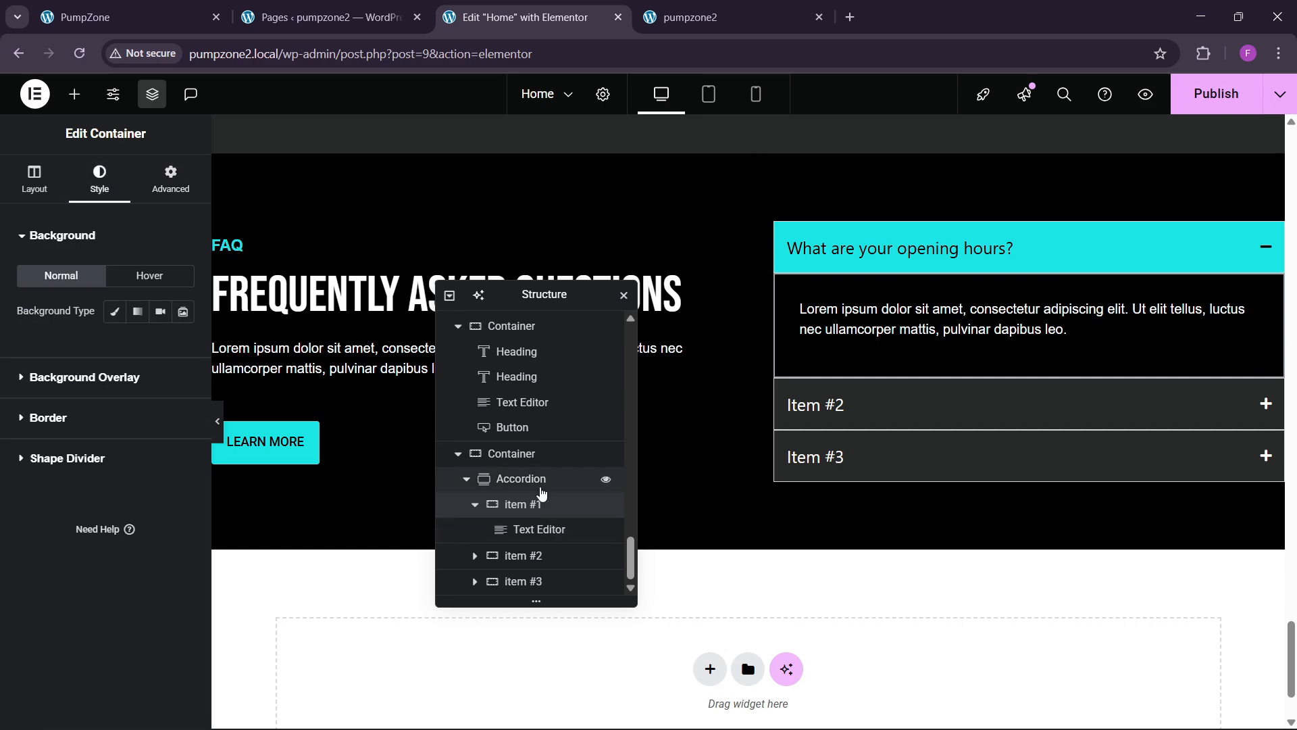
# Step: Set the accordion's border type to None
pyautogui.click(533, 479)
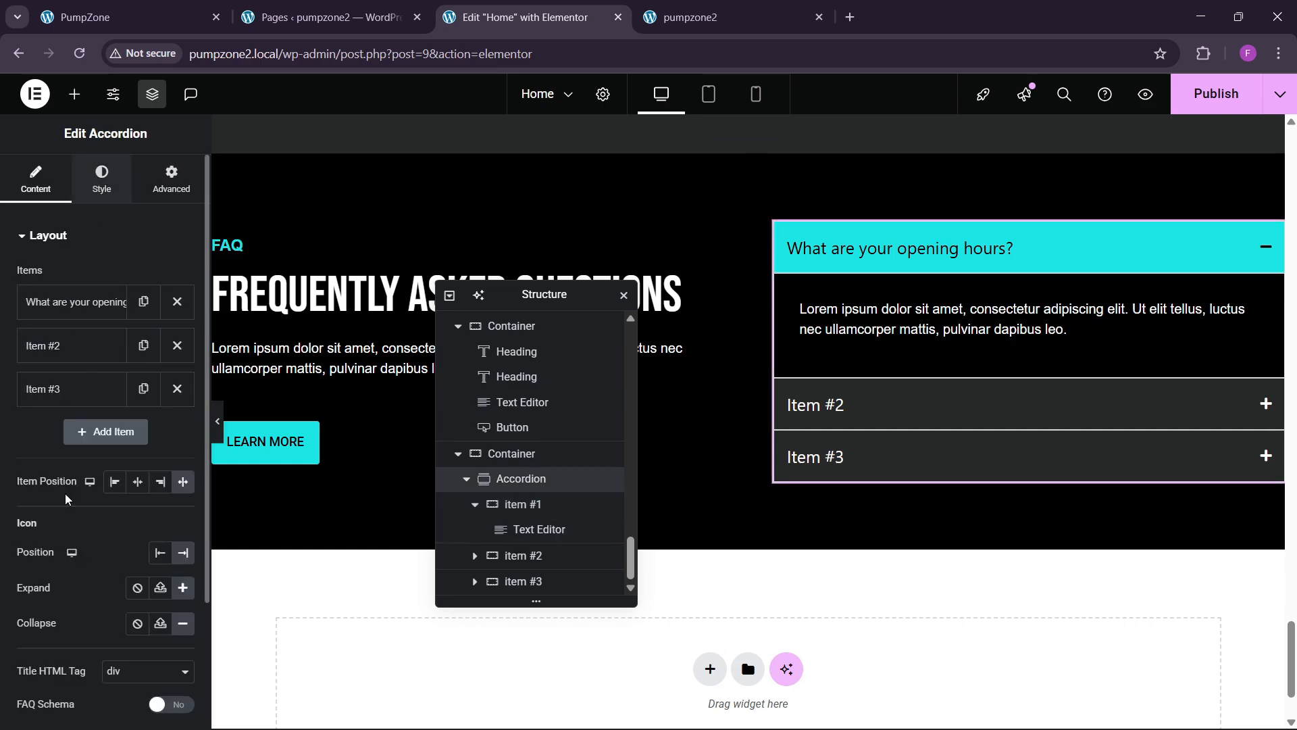
pyautogui.click(102, 179)
pyautogui.scroll(-2, 67, 499)
pyautogui.click(135, 403)
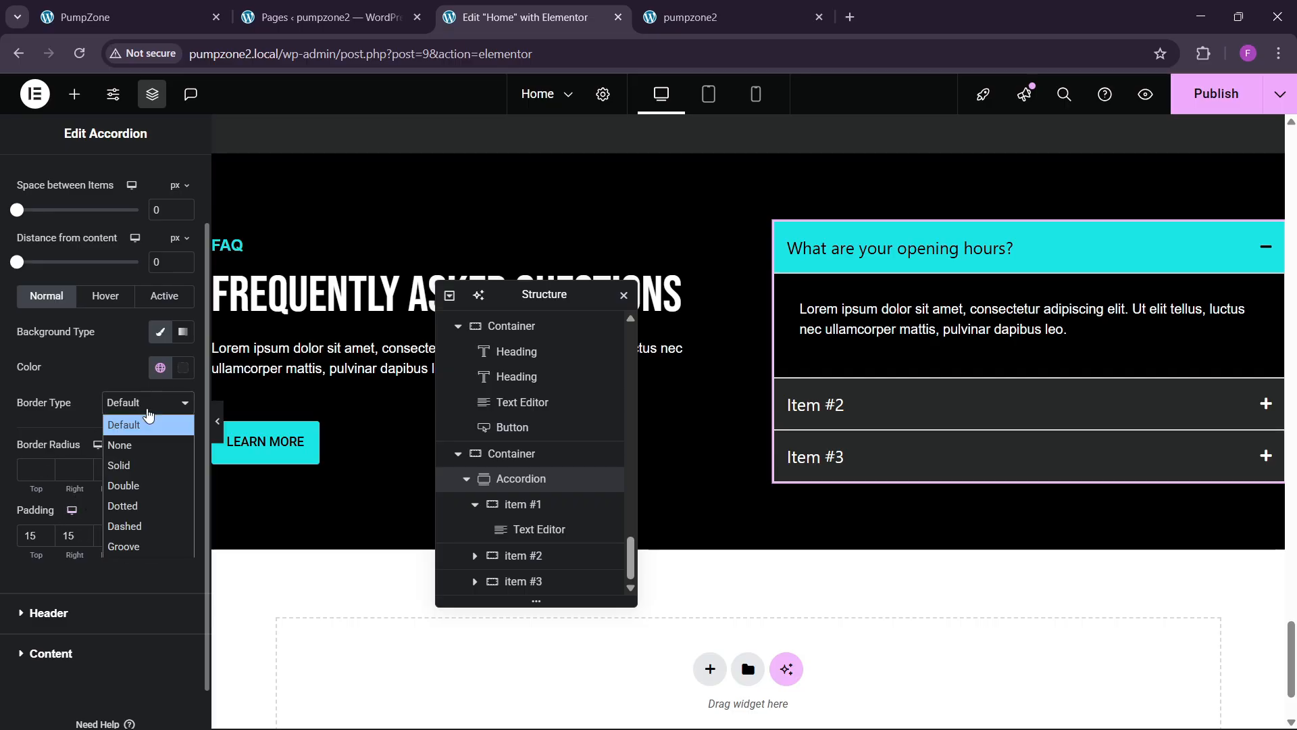
pyautogui.click(120, 444)
# Step: Set the first item's container border type to None
pyautogui.click(523, 504)
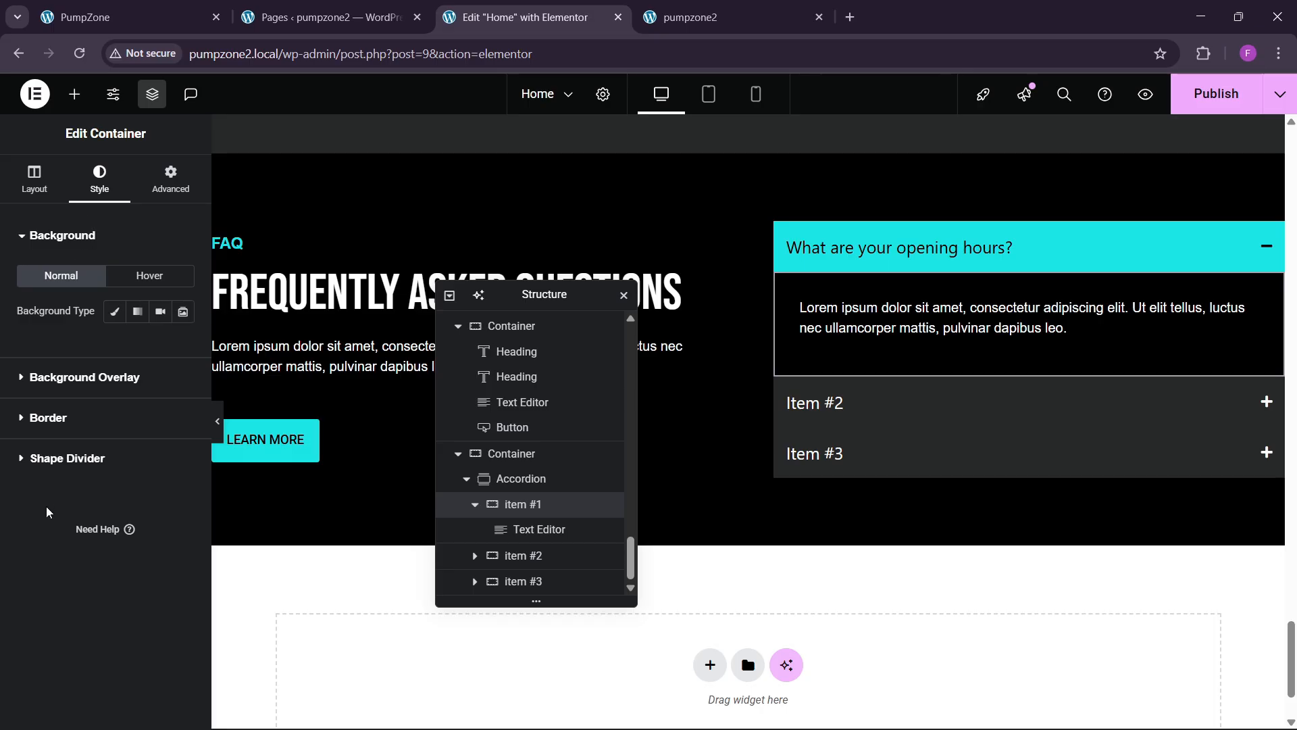
pyautogui.click(67, 426)
pyautogui.click(148, 392)
pyautogui.click(125, 431)
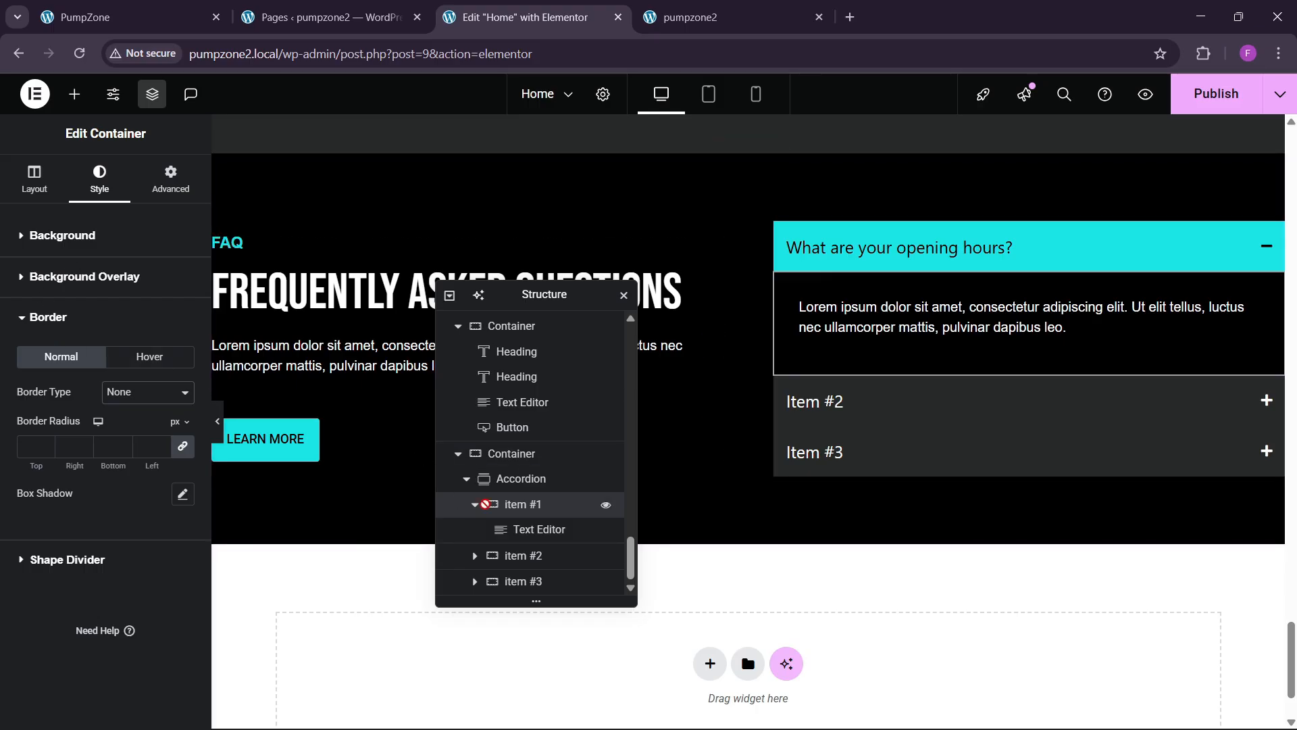
pyautogui.click(503, 478)
# Step: Adjust the accordion title font size to 18 px
pyautogui.scroll(-2, 45, 432)
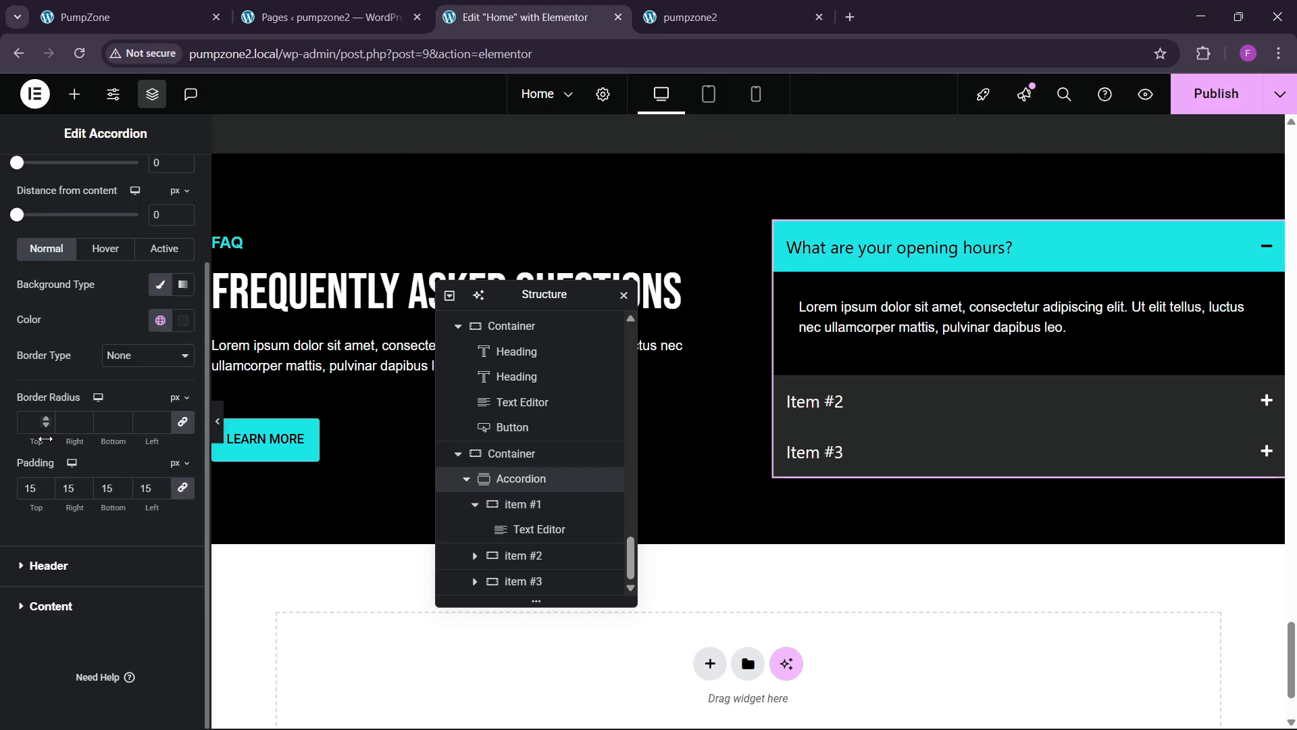
pyautogui.click(45, 565)
pyautogui.click(183, 339)
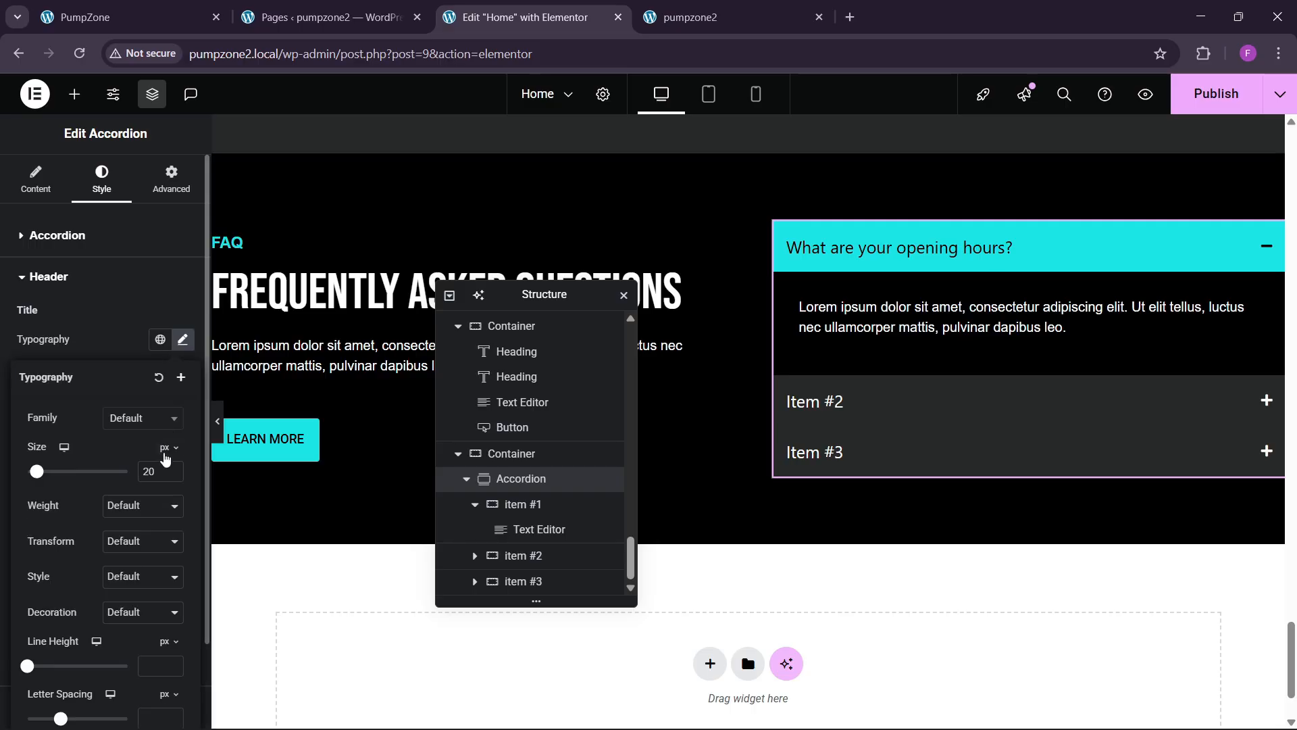
pyautogui.click(173, 471)
pyautogui.click(173, 471)
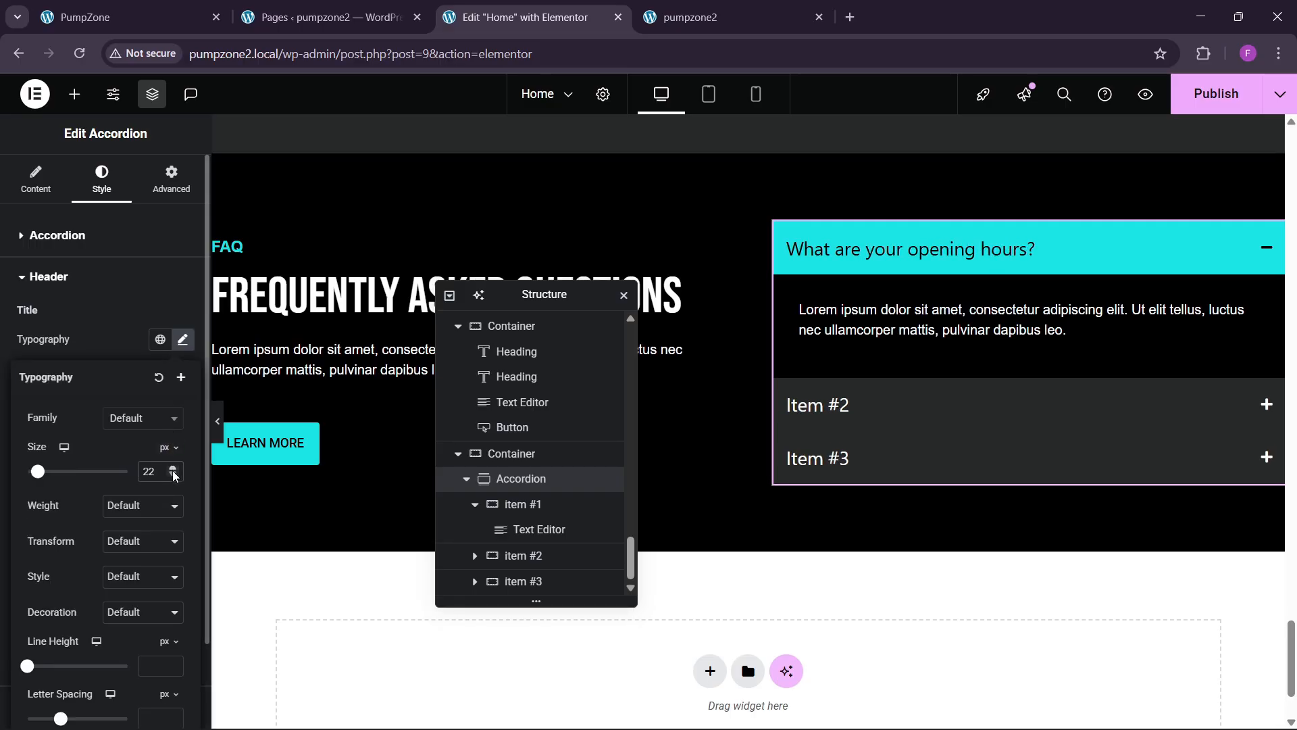
pyautogui.click(173, 476)
pyautogui.click(173, 476)
pyautogui.click(173, 476)
pyautogui.click(173, 476)
pyautogui.click(173, 476)
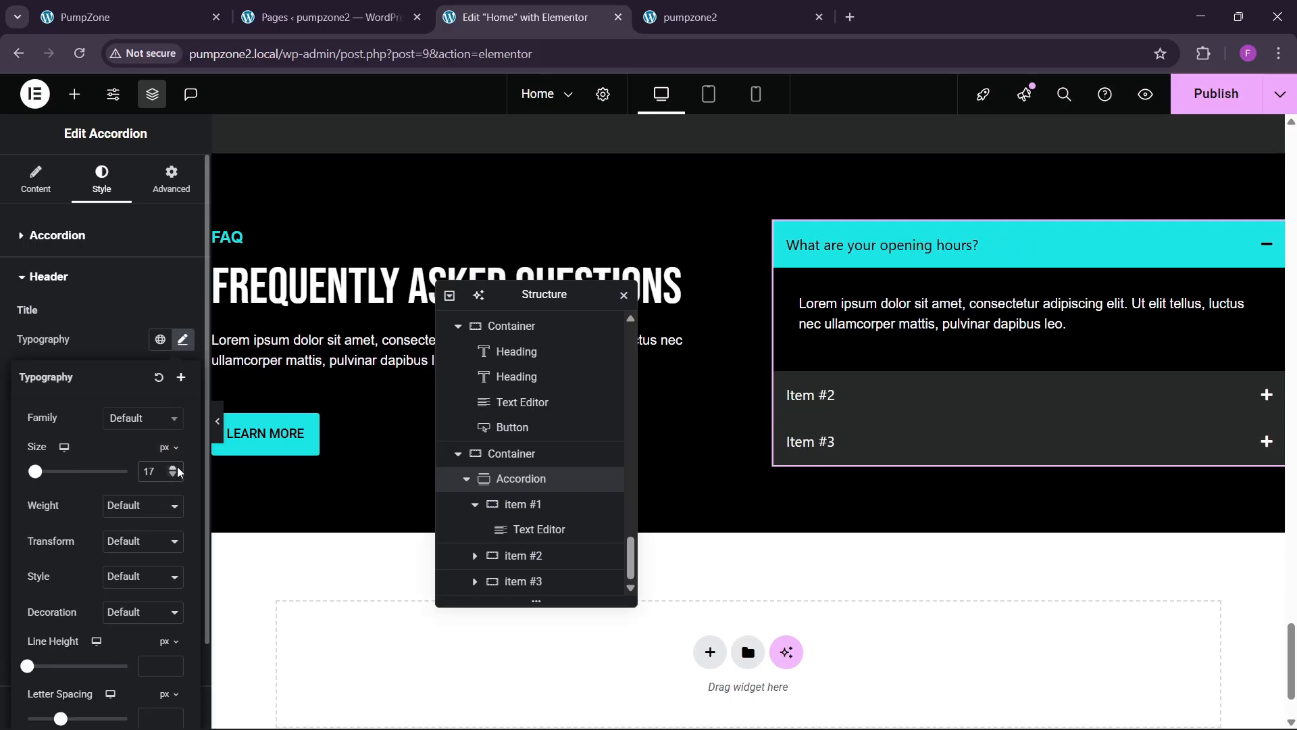
pyautogui.click(179, 469)
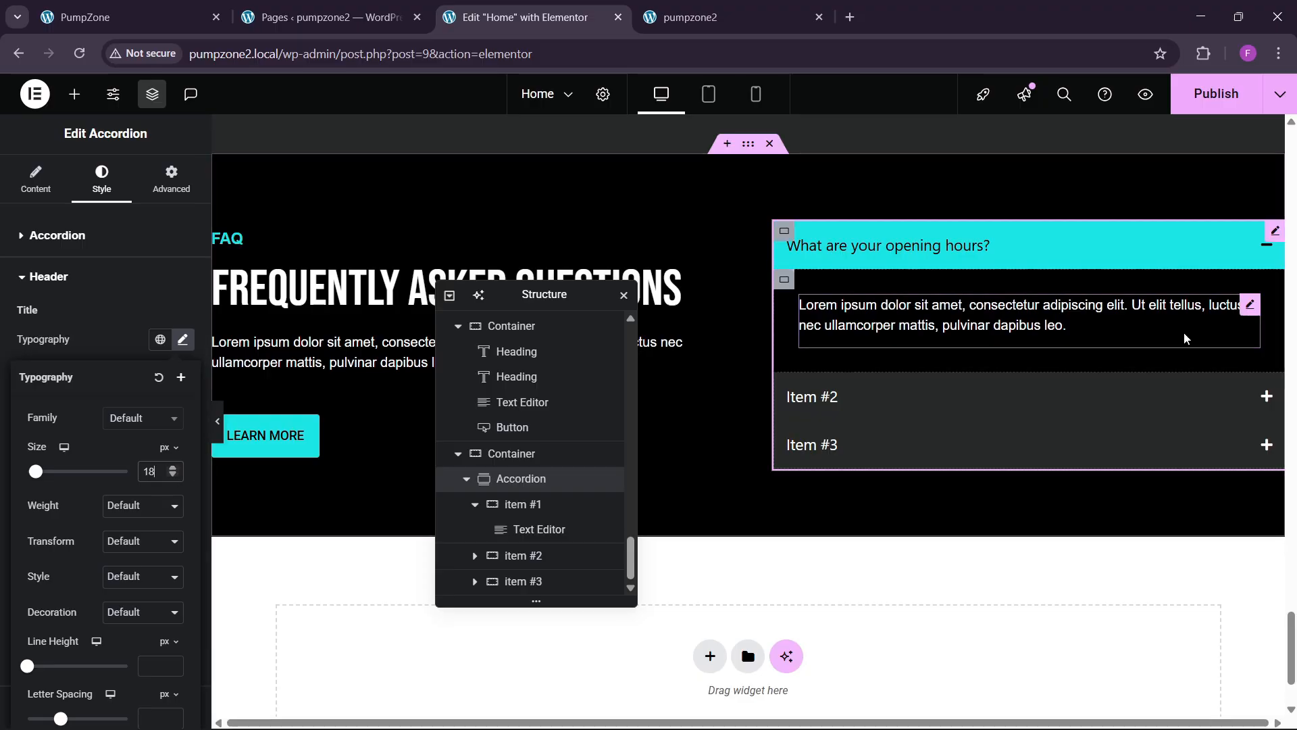
# Step: Set the first item's paragraph text size to 15 px and view its raw code
pyautogui.click(1249, 307)
pyautogui.click(101, 177)
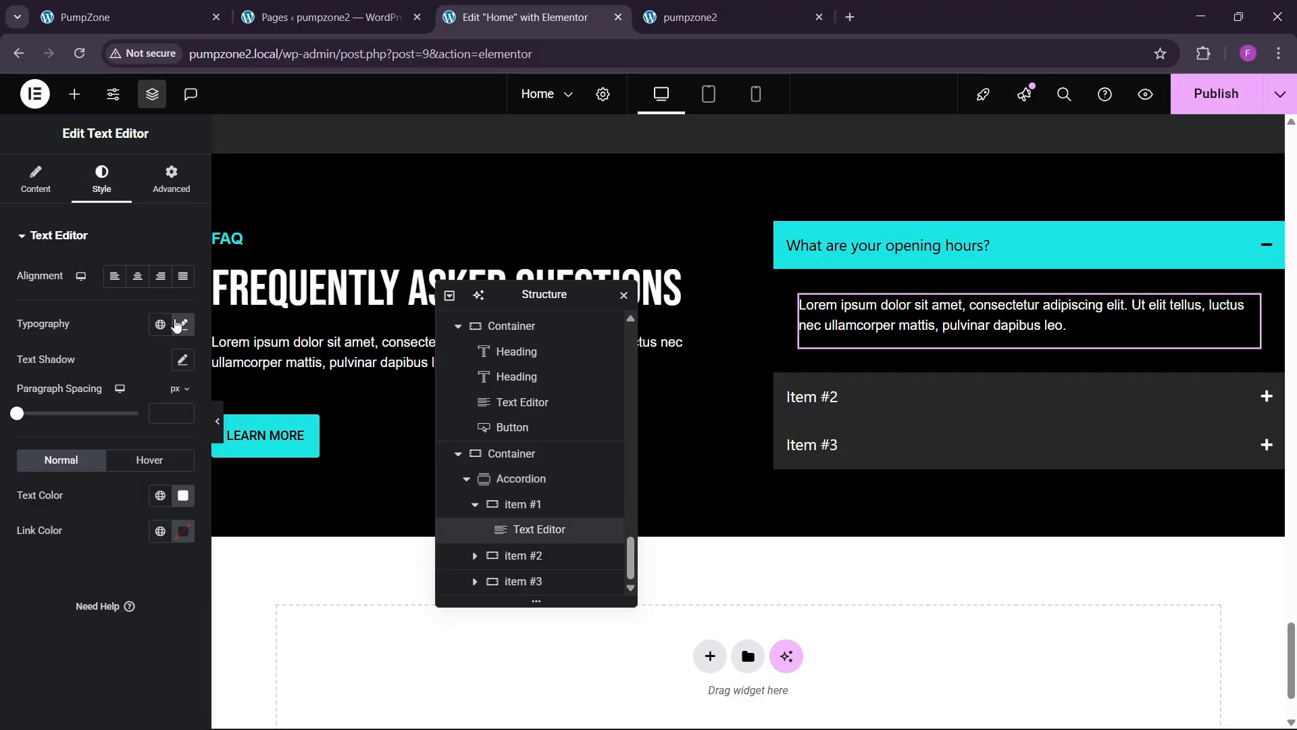
pyautogui.click(183, 324)
pyautogui.click(177, 457)
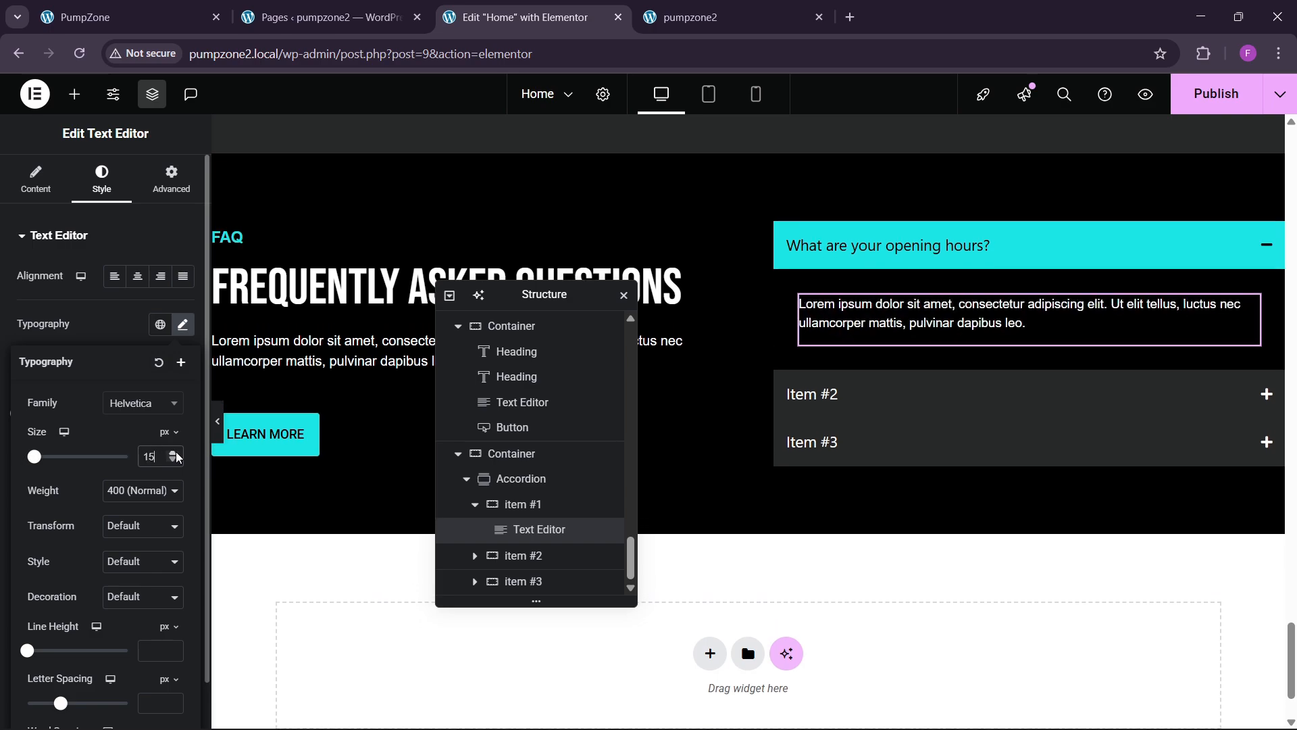
pyautogui.click(14, 194)
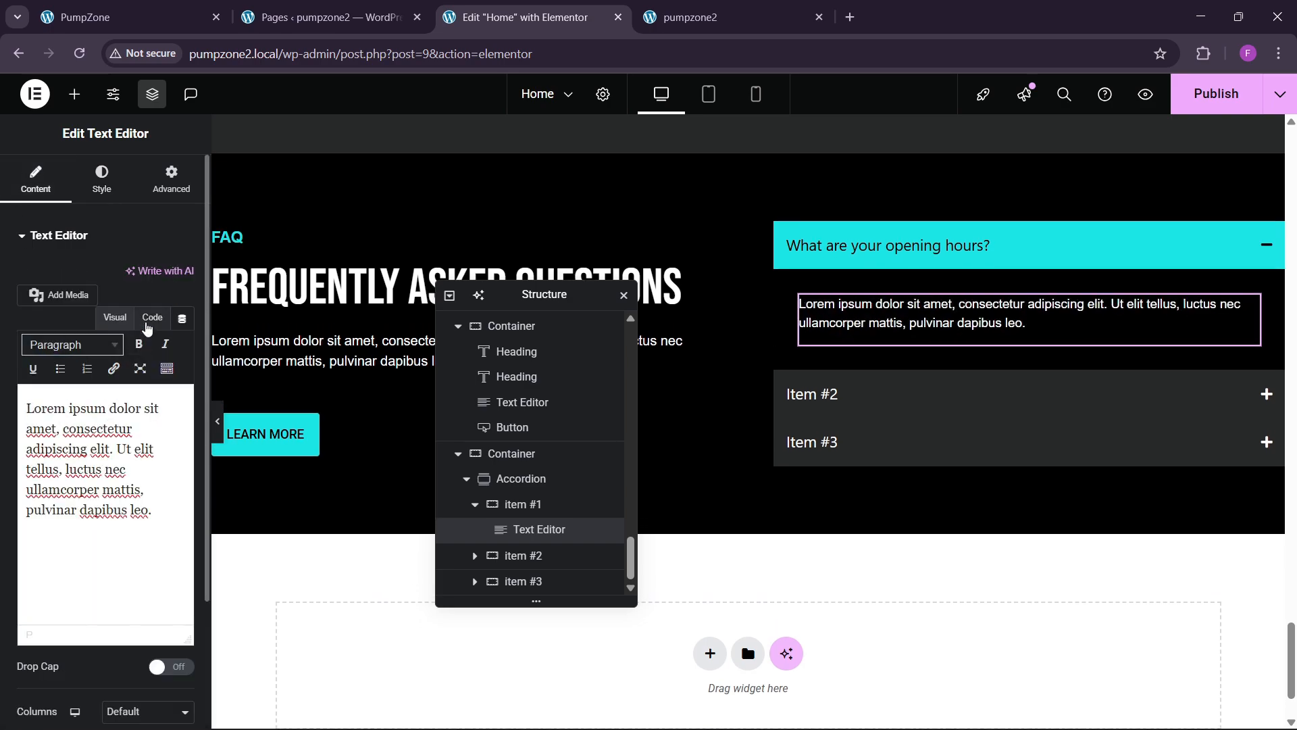
pyautogui.click(152, 318)
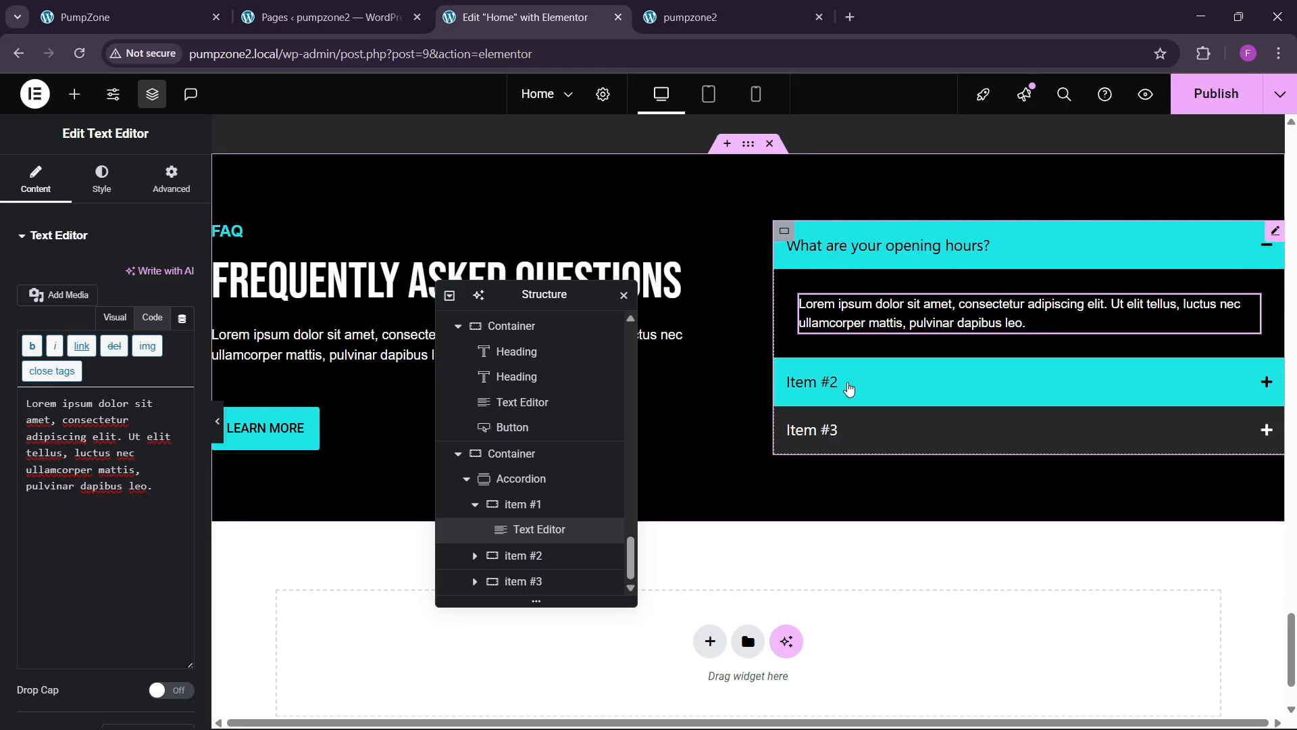
# Step: Widen the space between accordion items to 15 px
pyautogui.click(521, 478)
pyautogui.click(92, 192)
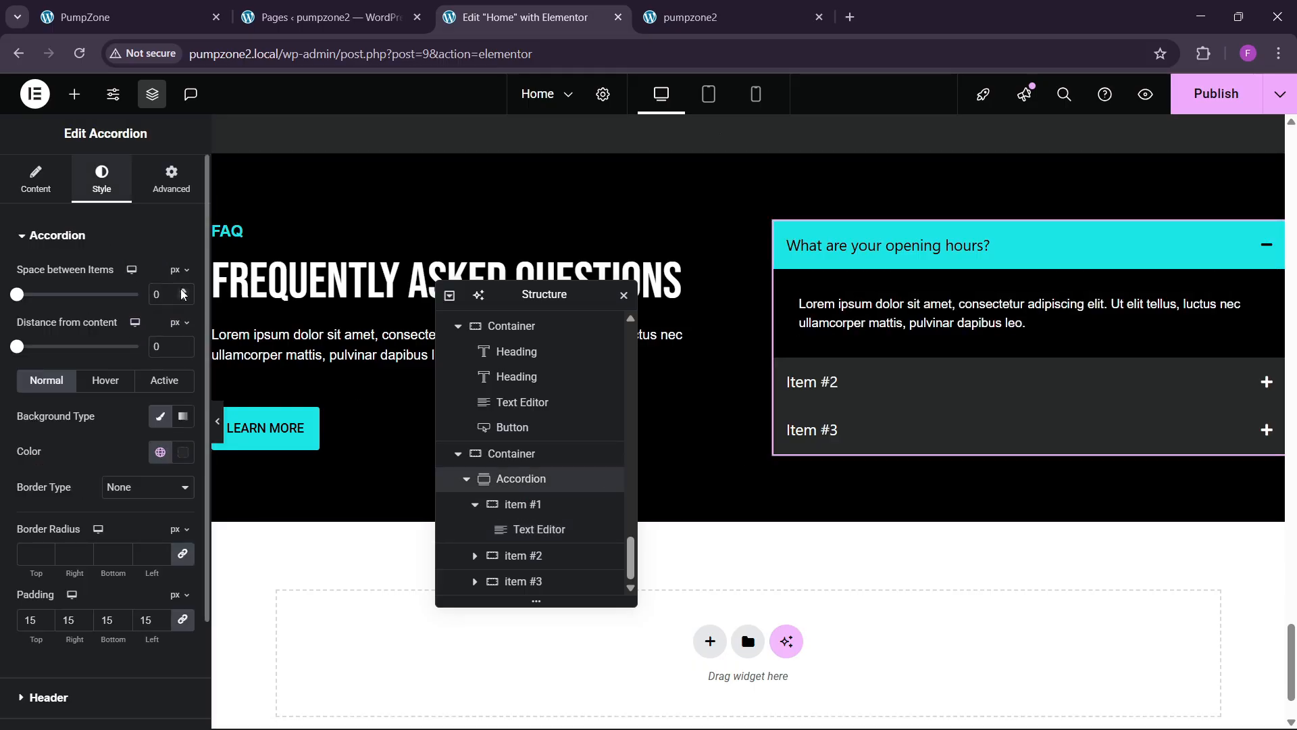
pyautogui.moveTo(183, 293); pyautogui.dragTo(183, 294)
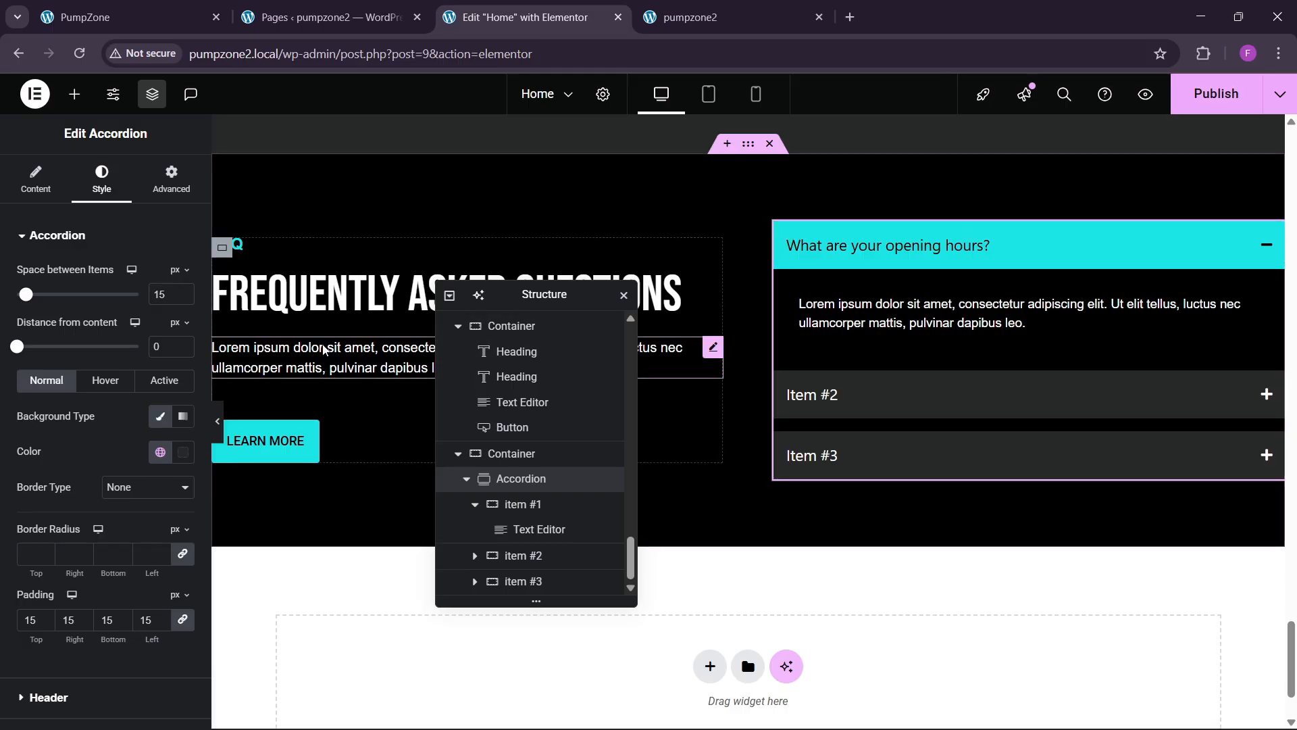
# Step: Replace Items #2 and #3 with opening-hours duplicates for five items total, then publish
pyautogui.click(49, 196)
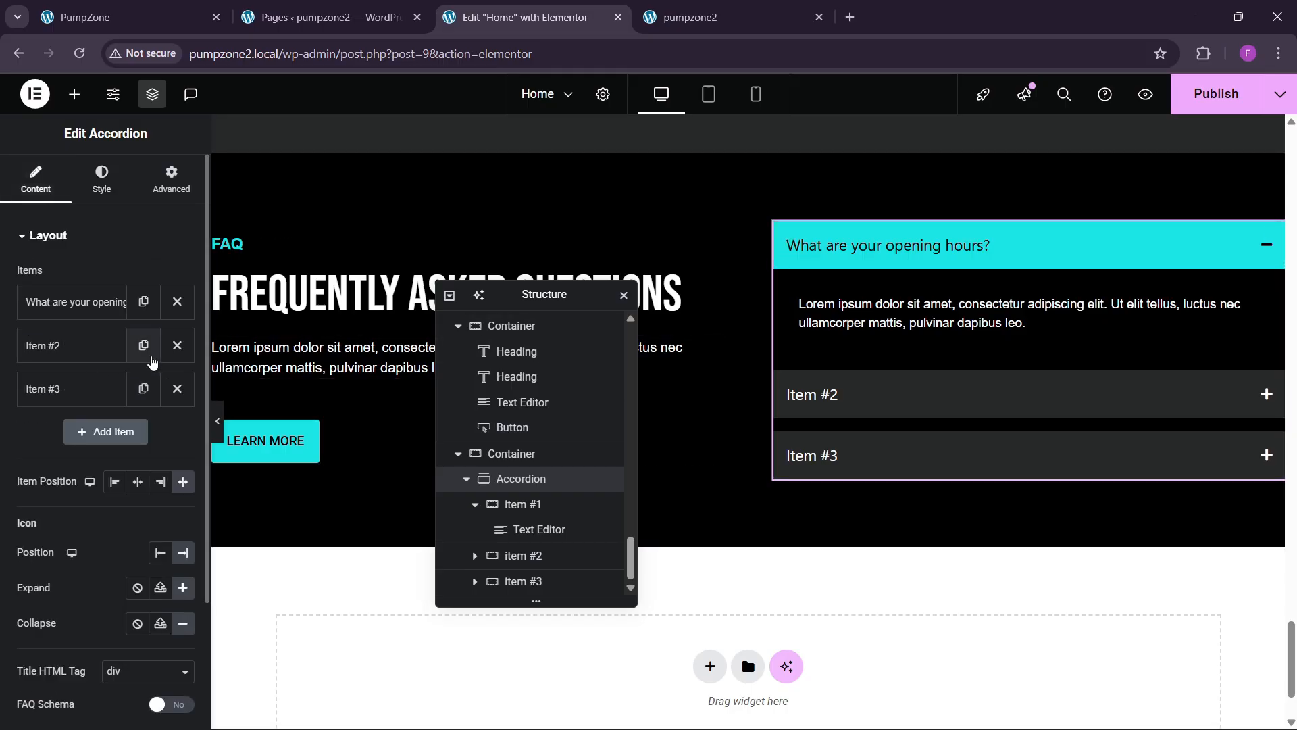
pyautogui.click(144, 345)
pyautogui.click(177, 346)
pyautogui.click(177, 345)
pyautogui.click(177, 345)
pyautogui.click(177, 301)
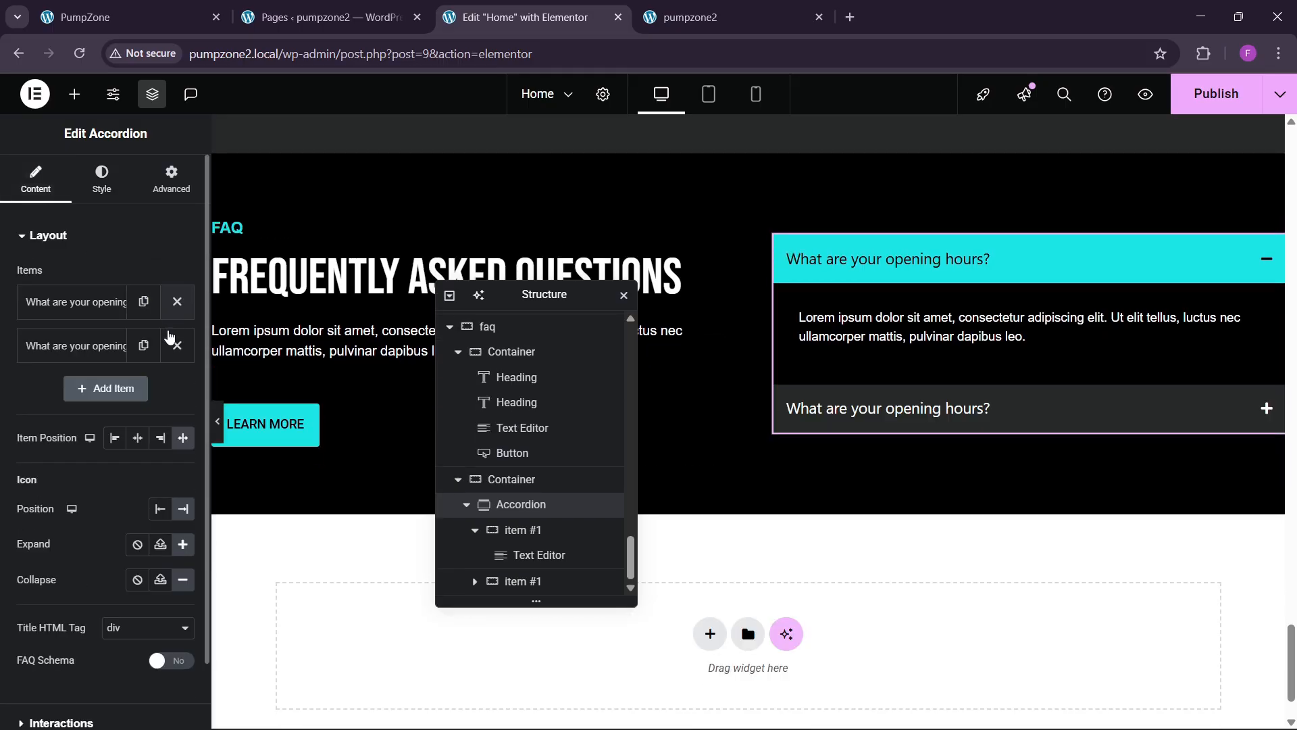
pyautogui.click(143, 346)
pyautogui.click(143, 389)
pyautogui.click(142, 438)
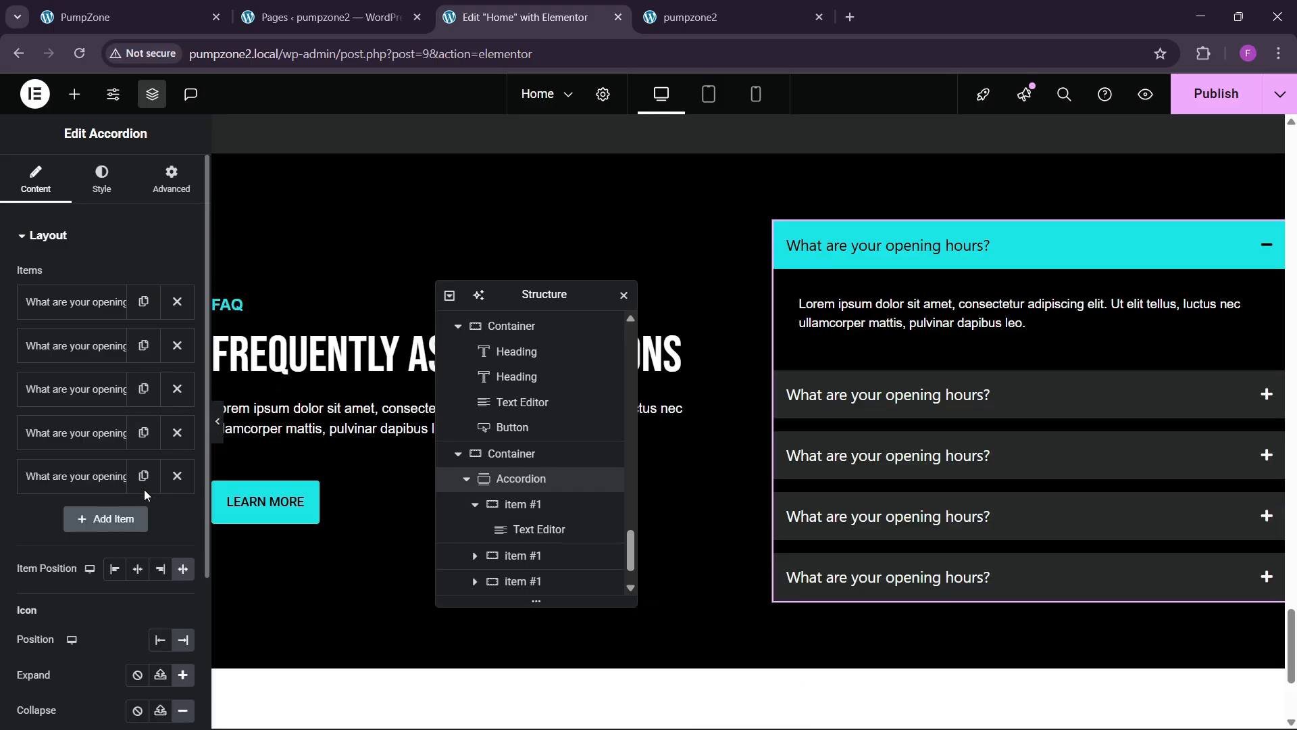
pyautogui.click(144, 478)
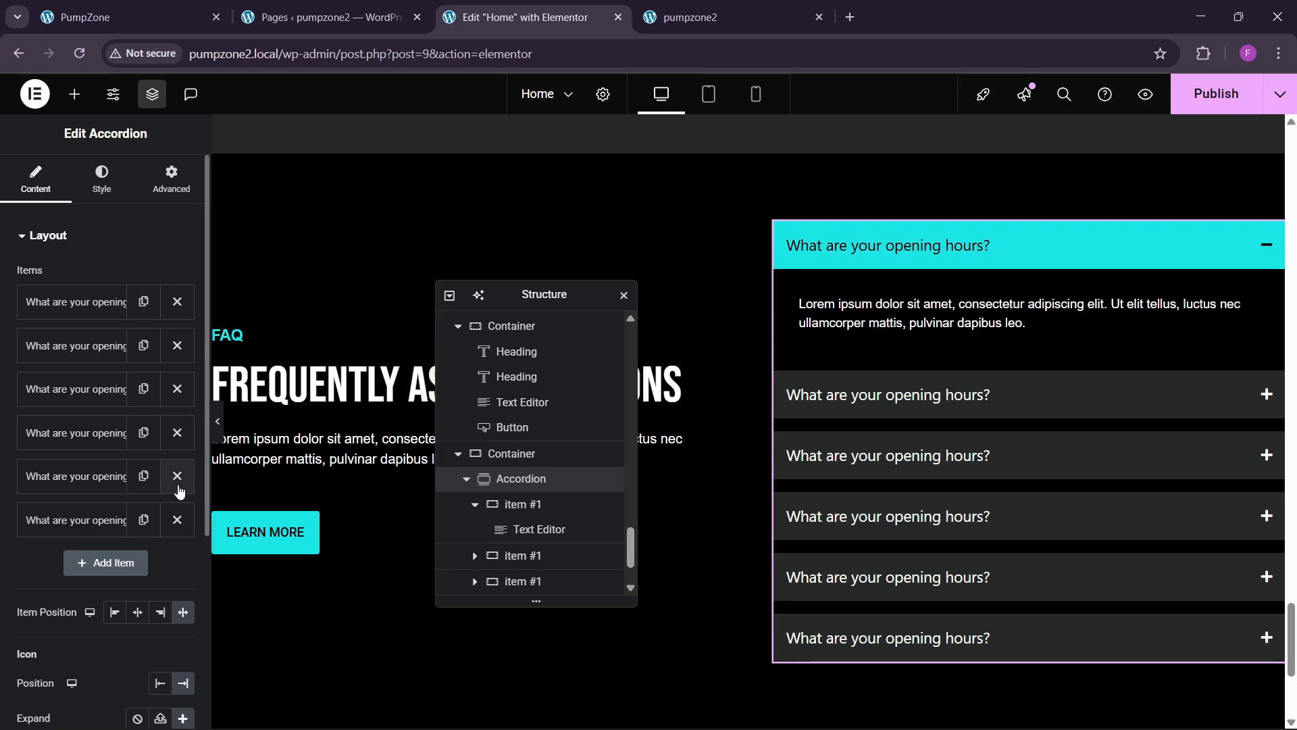
pyautogui.click(177, 519)
pyautogui.click(1194, 111)
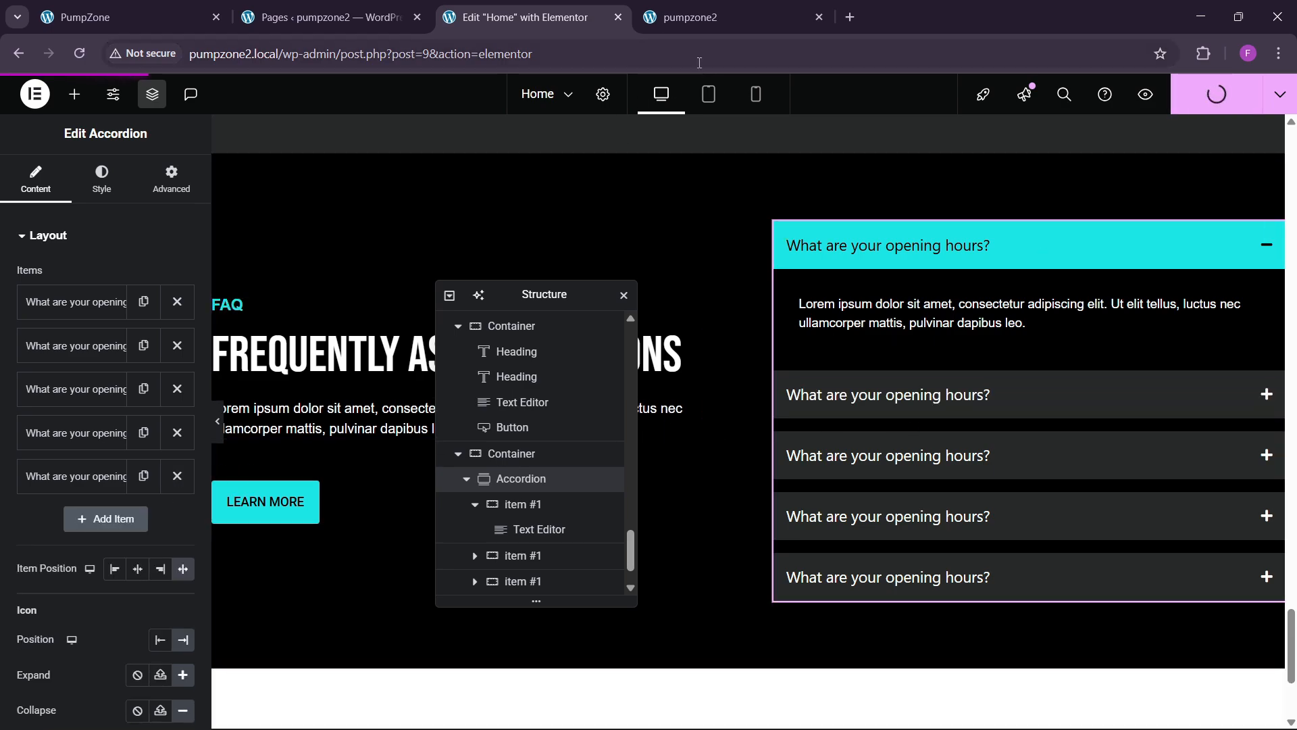
# Step: Reload the pumpzone2 site and expand the second and third FAQ questions
pyautogui.click(703, 18)
pyautogui.hotkey('ctrl', 'l')
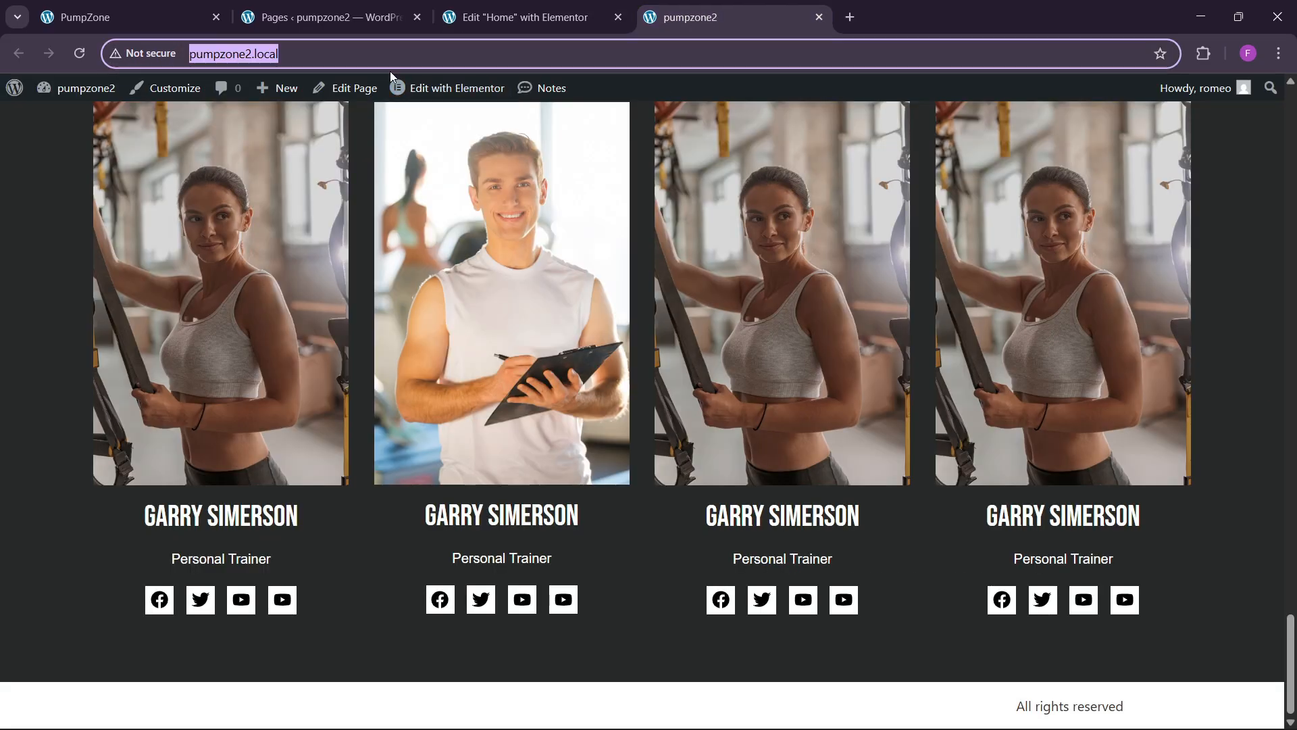
pyautogui.press('Return')
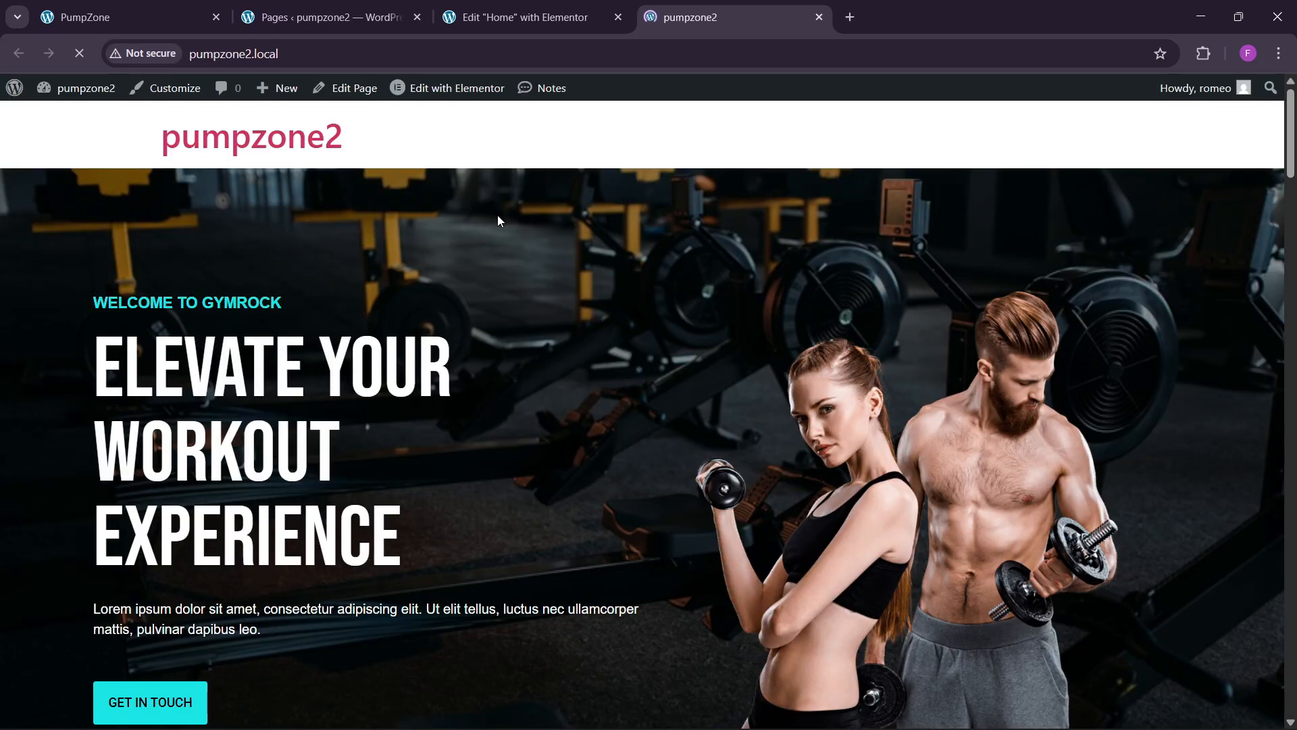
pyautogui.scroll(-10, 498, 223)
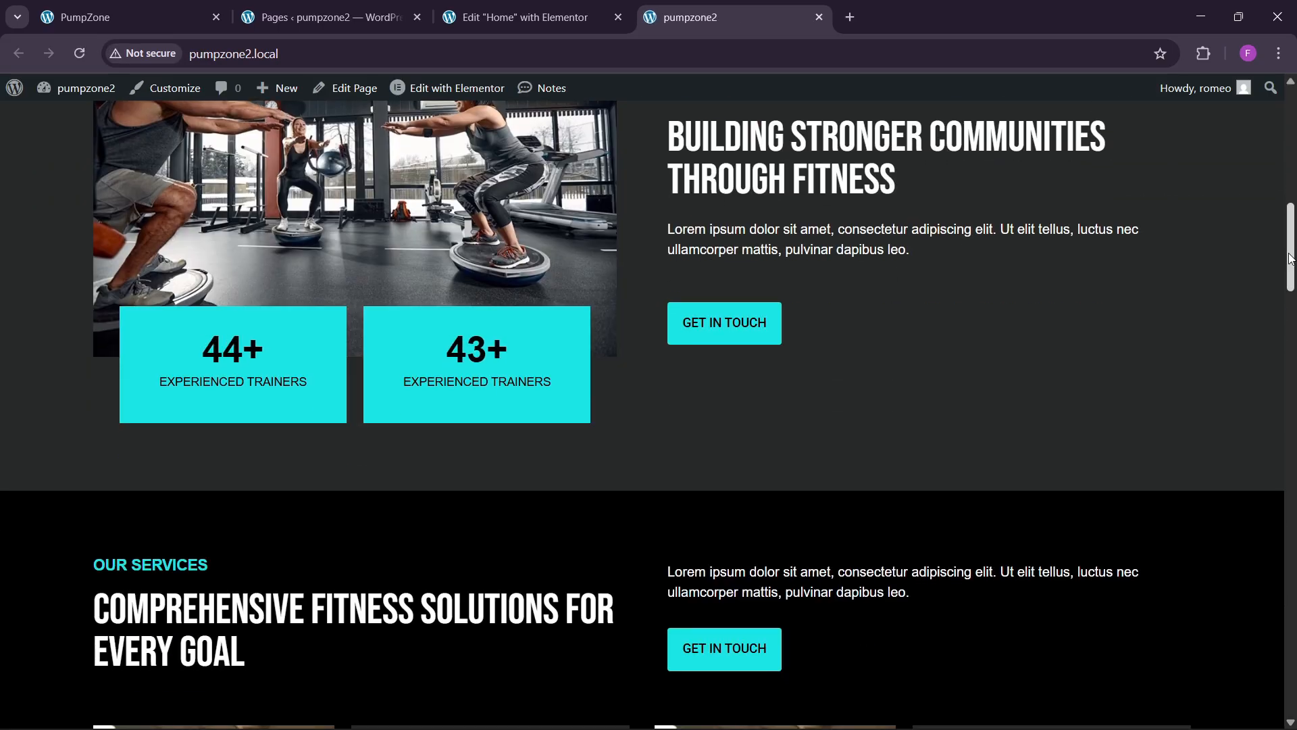
pyautogui.moveTo(1291, 256); pyautogui.dragTo(1295, 690)
pyautogui.click(852, 409)
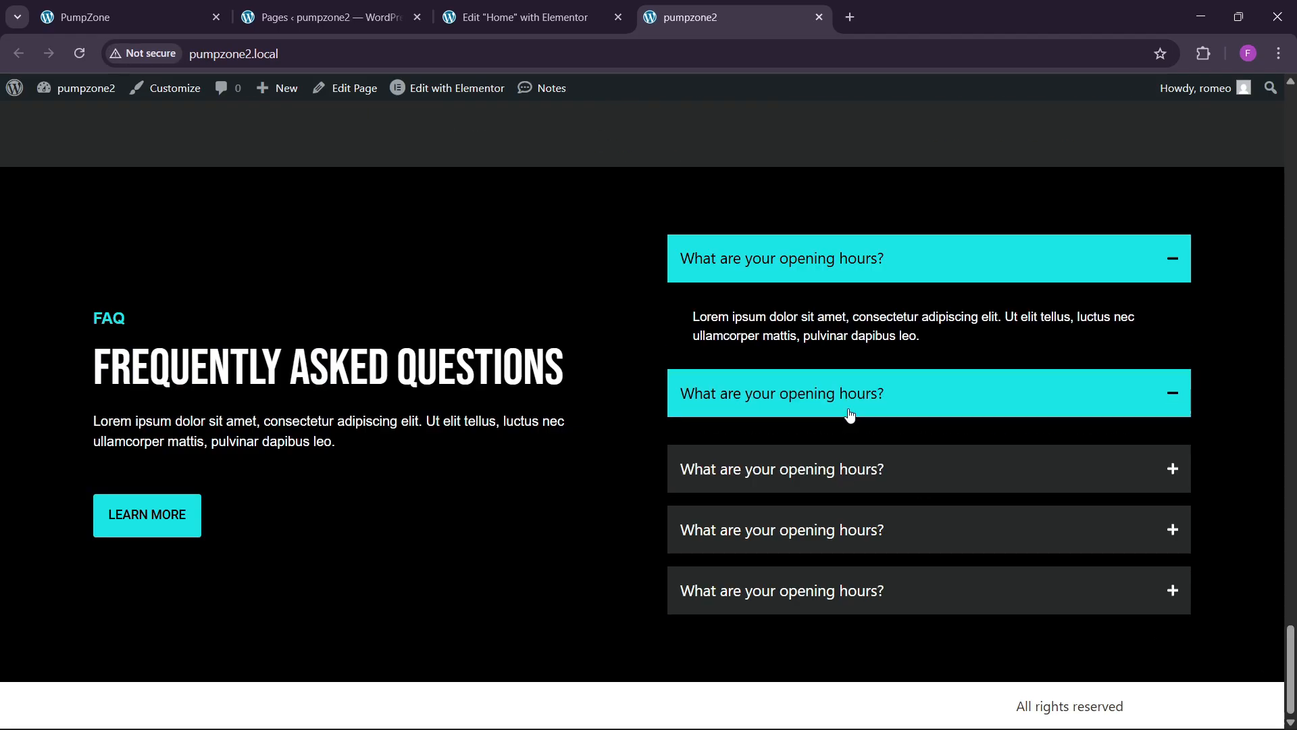
pyautogui.click(858, 466)
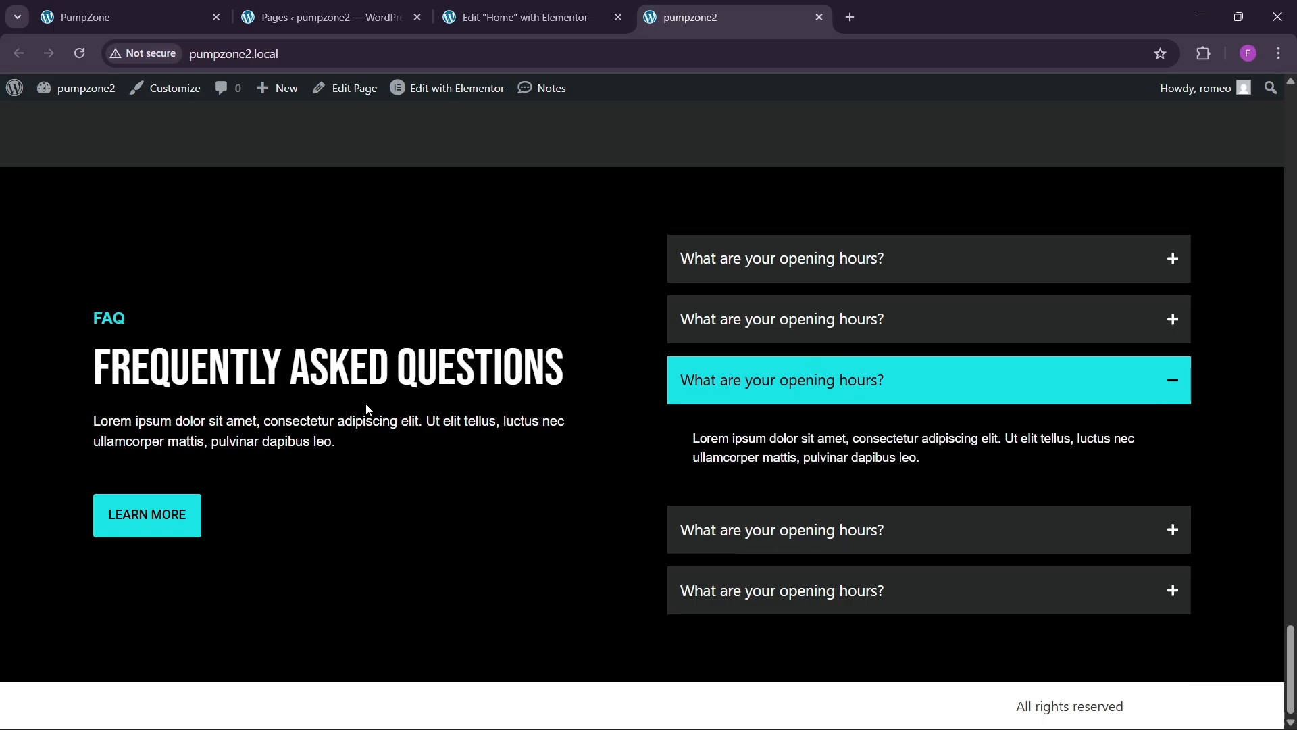
# Step: Compare the FAQ with the GYMROCK reference site and return to the Elementor editor
pyautogui.click(162, 10)
pyautogui.scroll(-3, 412, 358)
pyautogui.scroll(1, 473, 331)
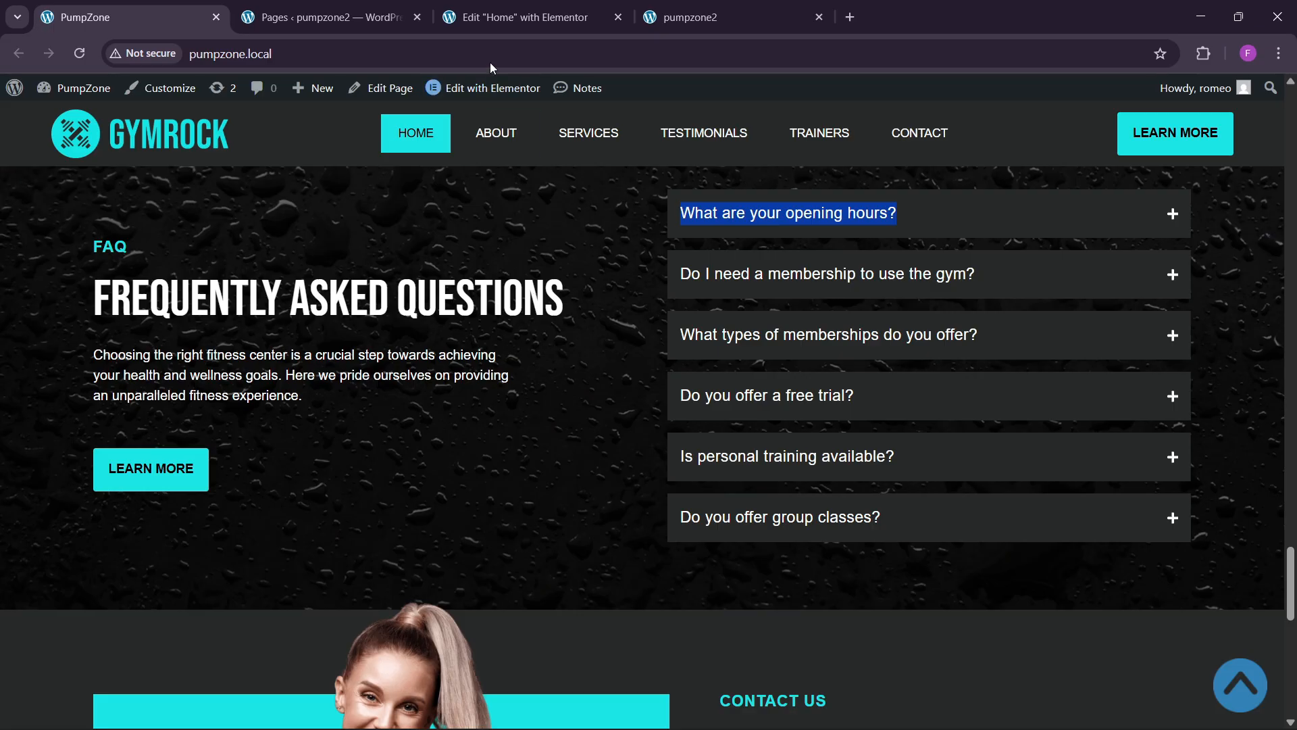
pyautogui.click(514, 17)
pyautogui.scroll(3, 744, 338)
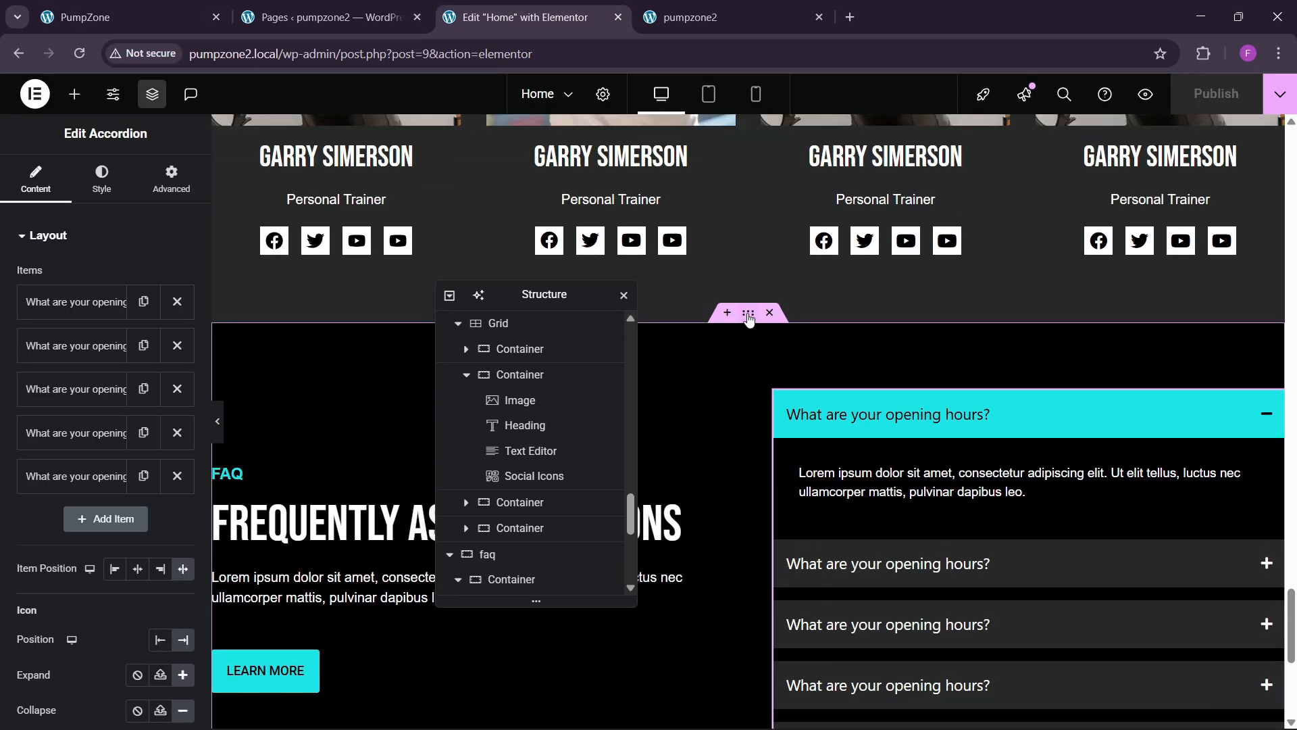
# Step: Give the FAQ section a classic background image of dark water drops
pyautogui.click(749, 315)
pyautogui.click(100, 179)
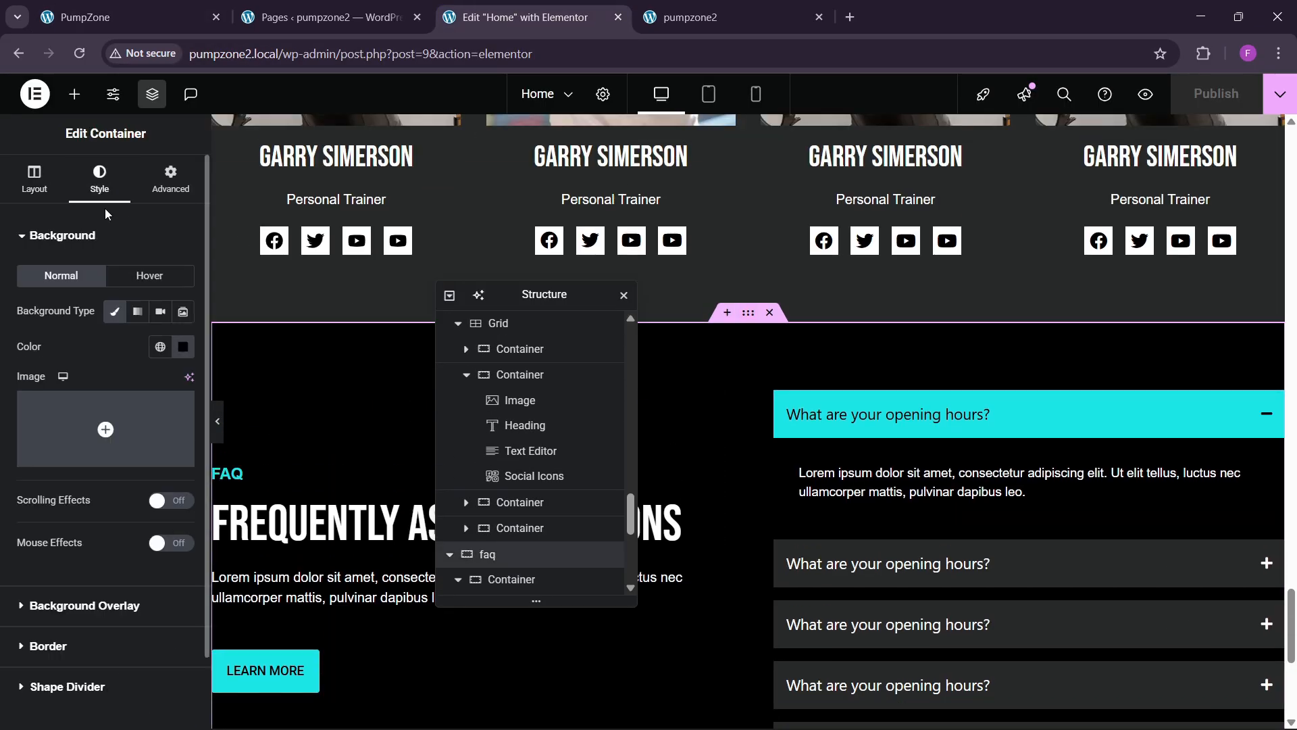
pyautogui.click(100, 404)
pyautogui.scroll(-5, 631, 418)
pyautogui.click(791, 442)
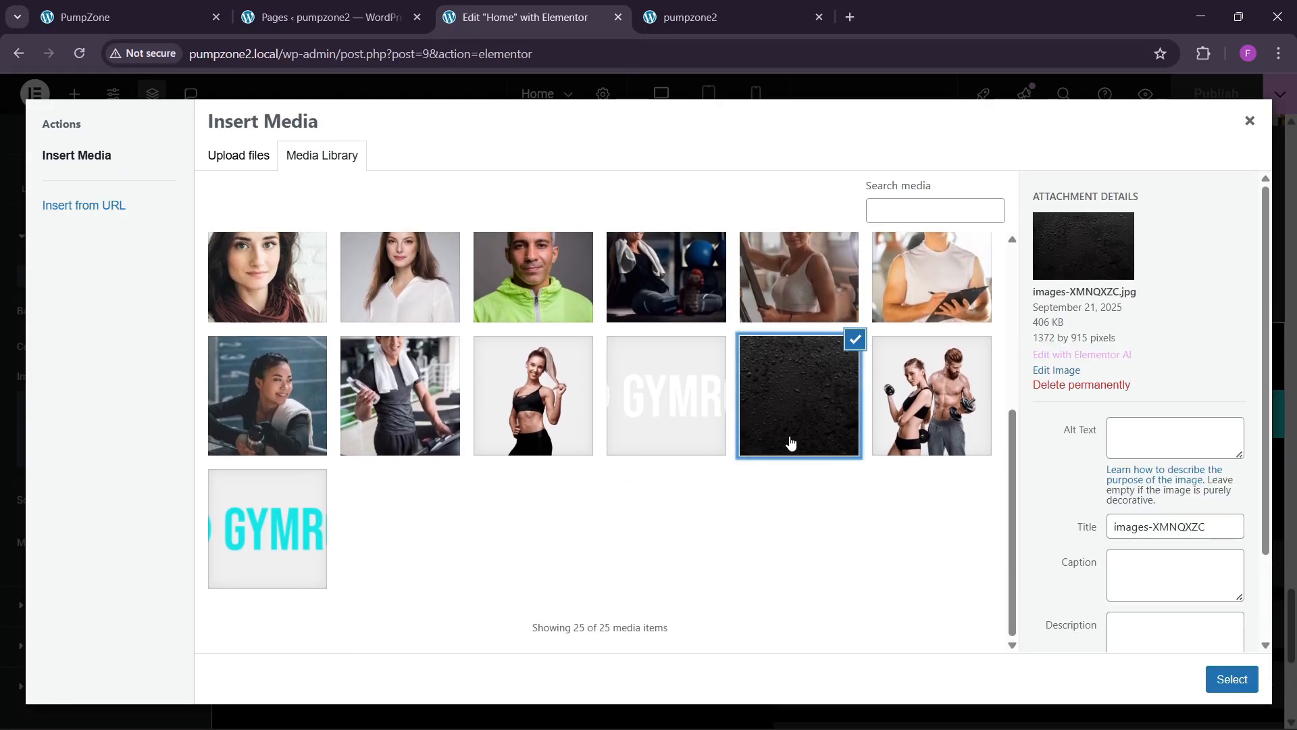
pyautogui.click(1242, 679)
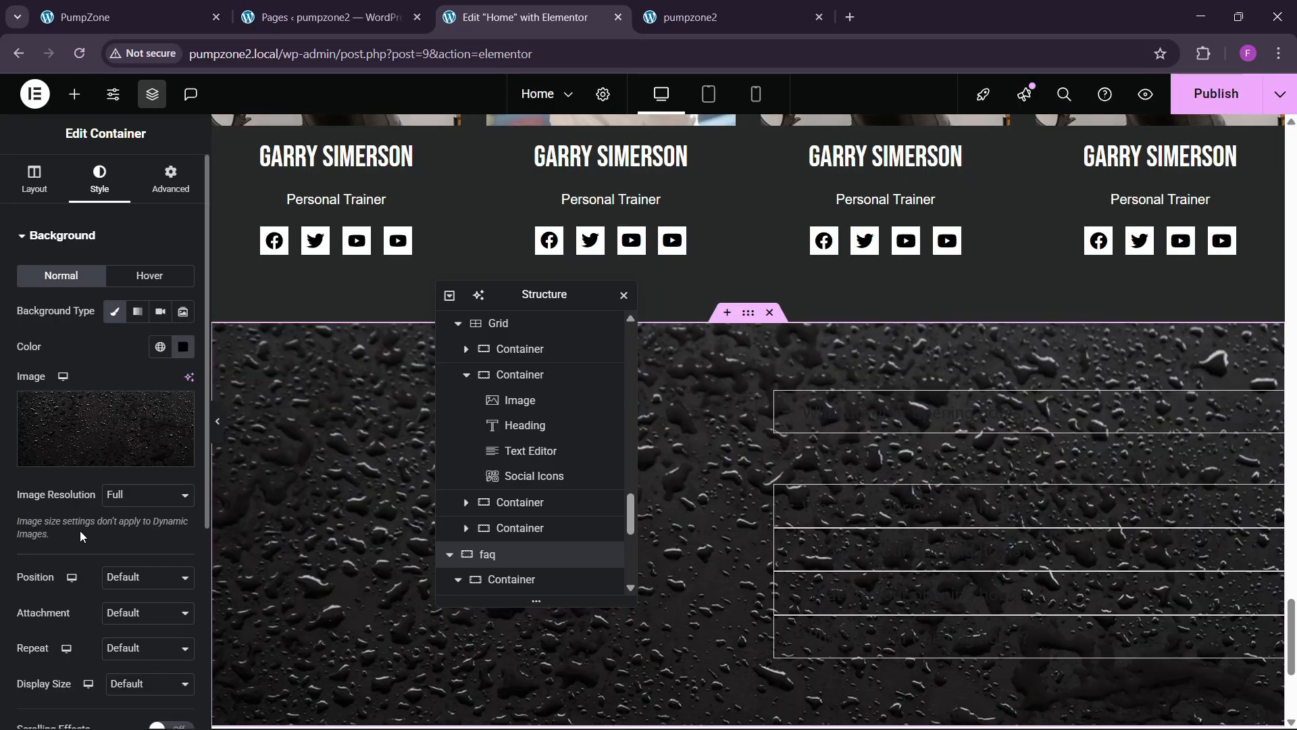
# Step: Set the background image position to Center Center and its size to Cover
pyautogui.click(128, 581)
pyautogui.click(92, 589)
pyautogui.click(123, 581)
pyautogui.click(123, 581)
pyautogui.click(123, 582)
pyautogui.click(123, 581)
pyautogui.scroll(-3, 633, 472)
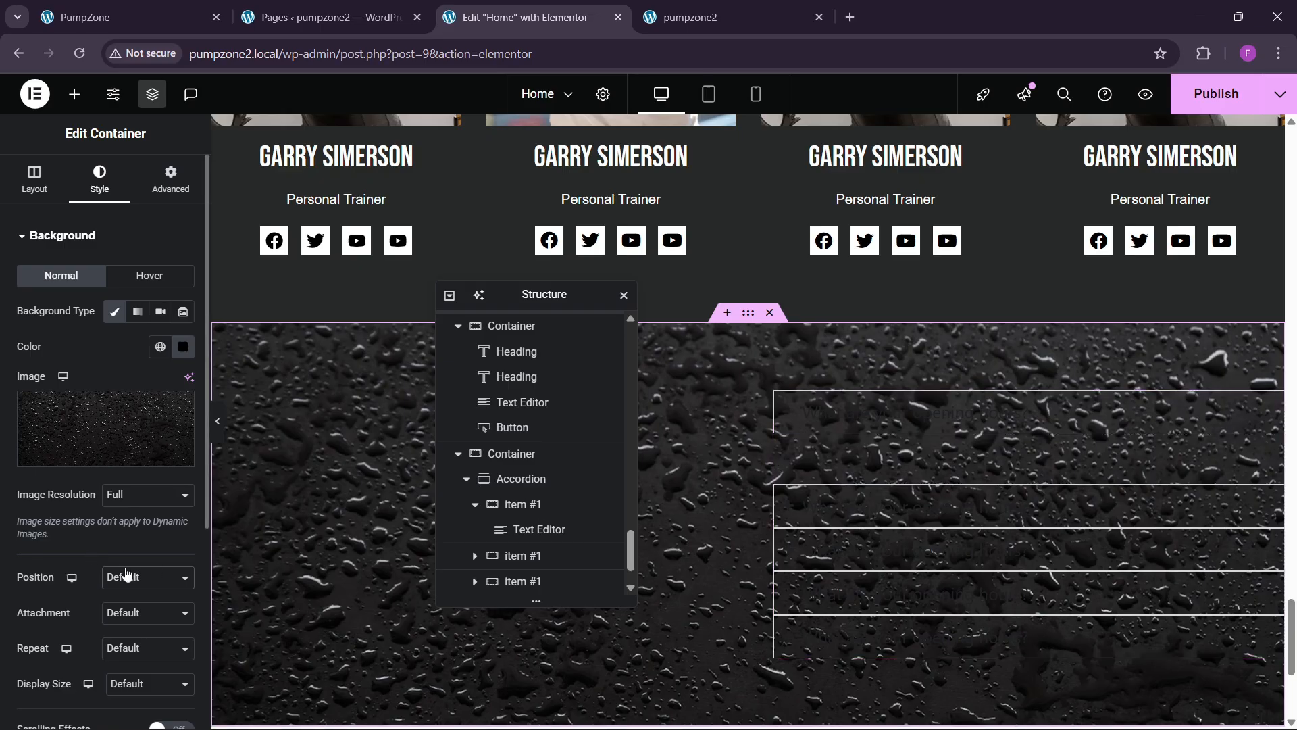
pyautogui.scroll(-1, 746, 507)
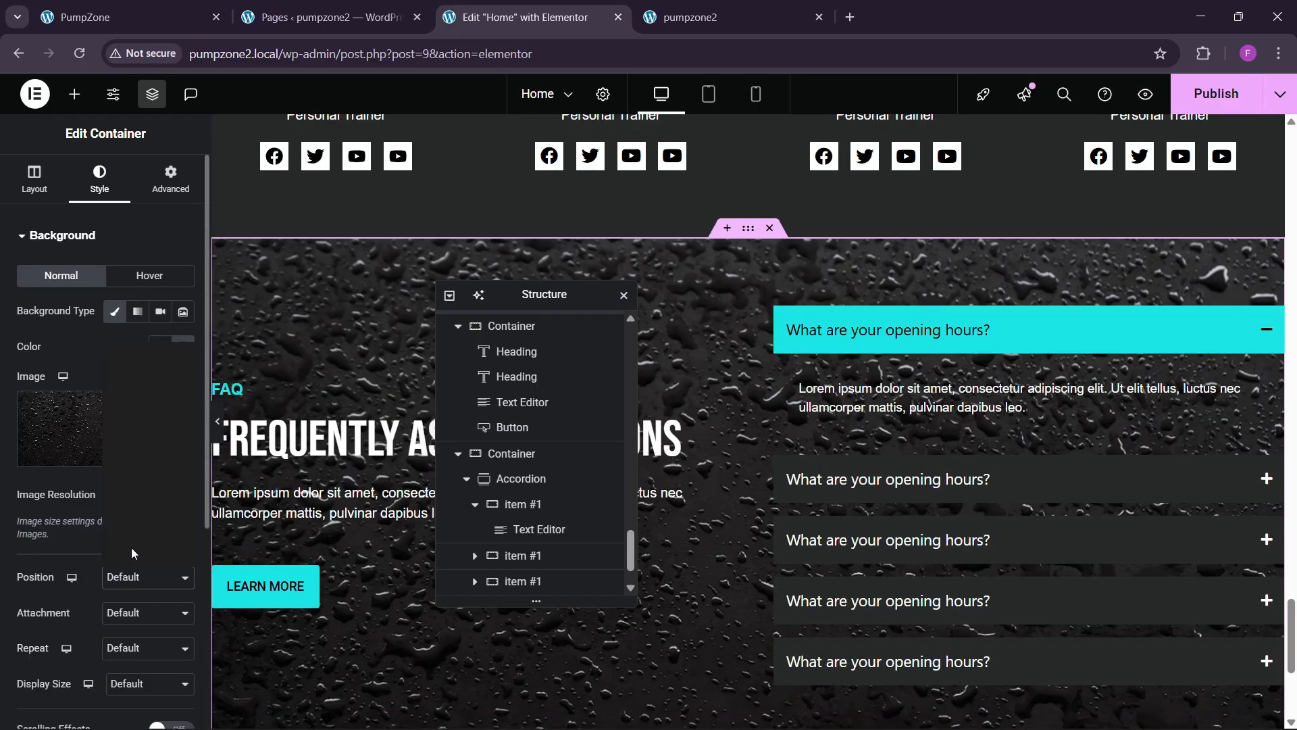
pyautogui.scroll(-4, 100, 617)
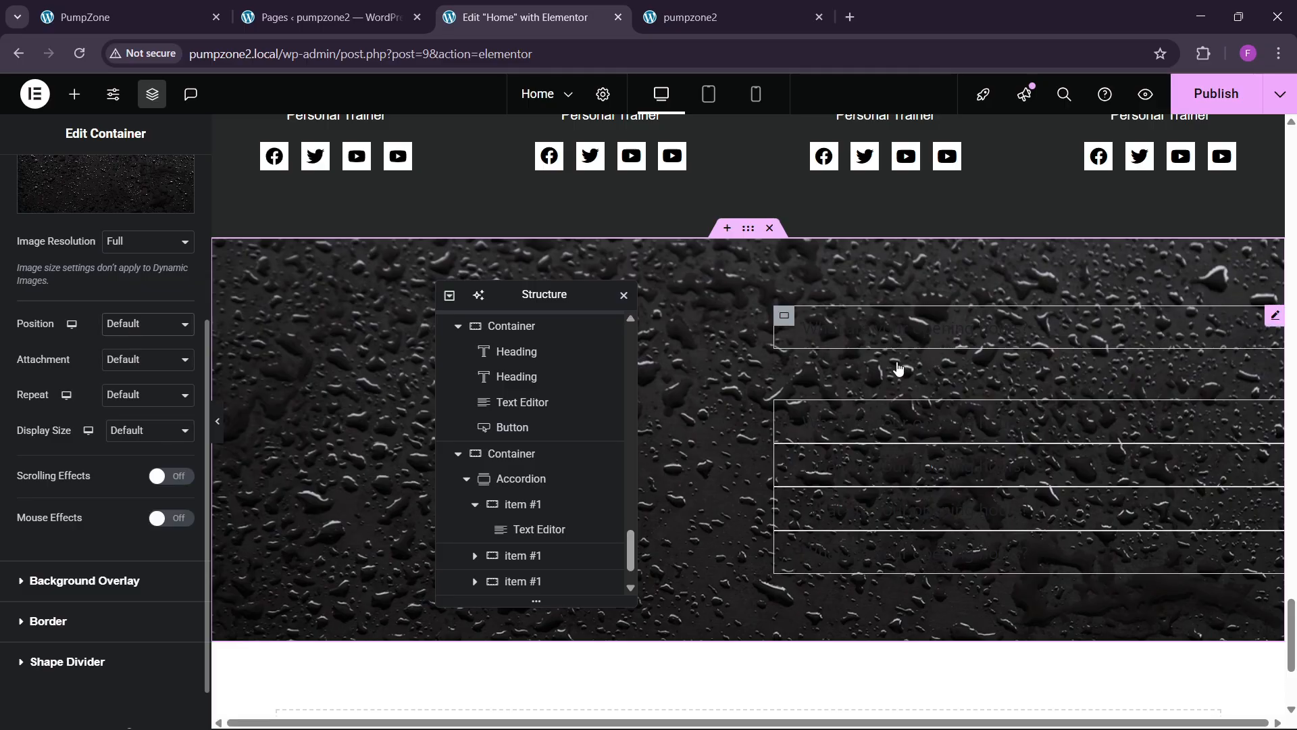
pyautogui.scroll(1, 880, 378)
pyautogui.scroll(3, 880, 380)
pyautogui.scroll(-3, 837, 358)
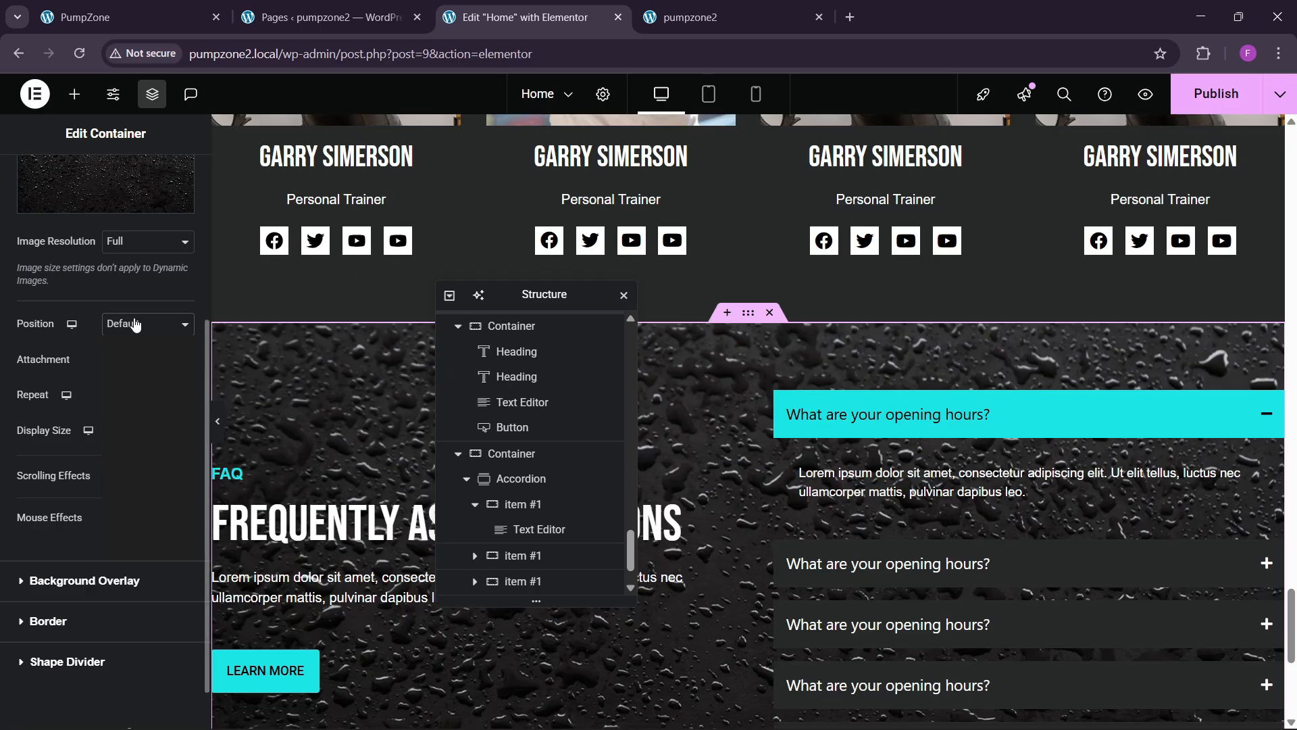
pyautogui.click(135, 329)
pyautogui.click(133, 362)
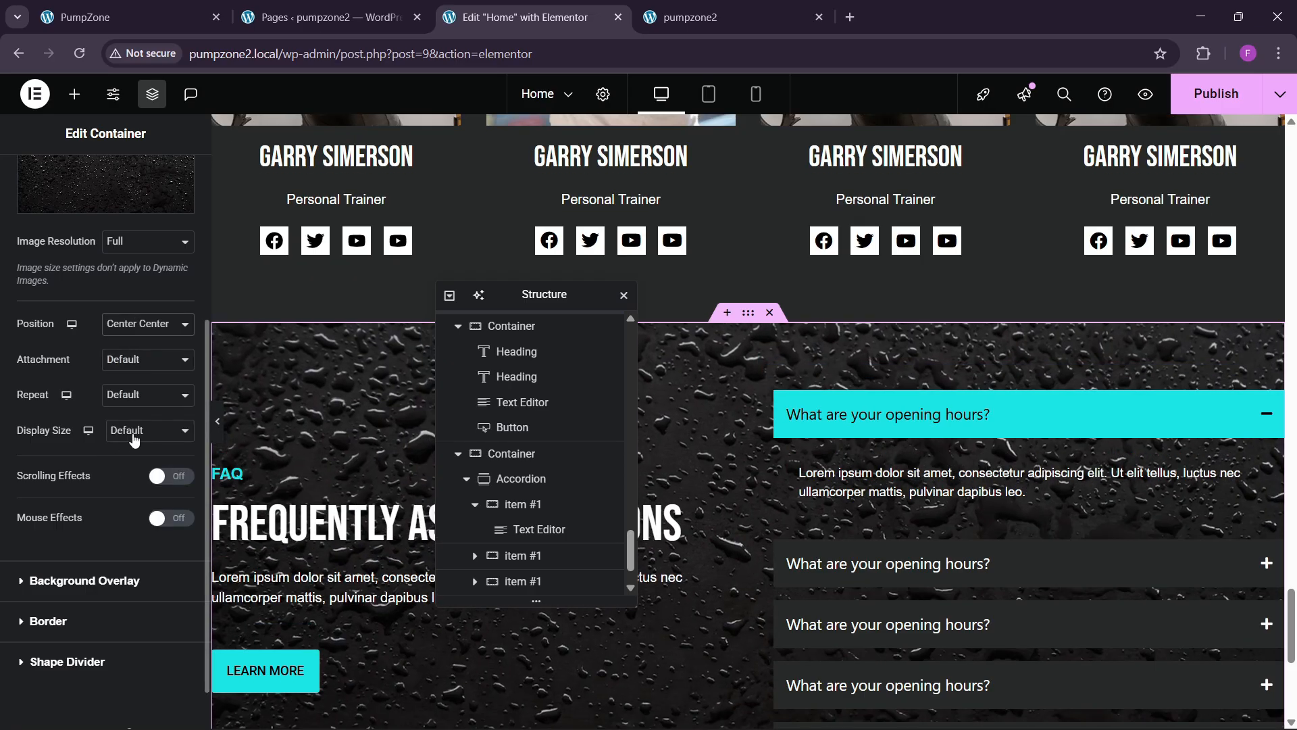
pyautogui.click(132, 433)
pyautogui.click(131, 493)
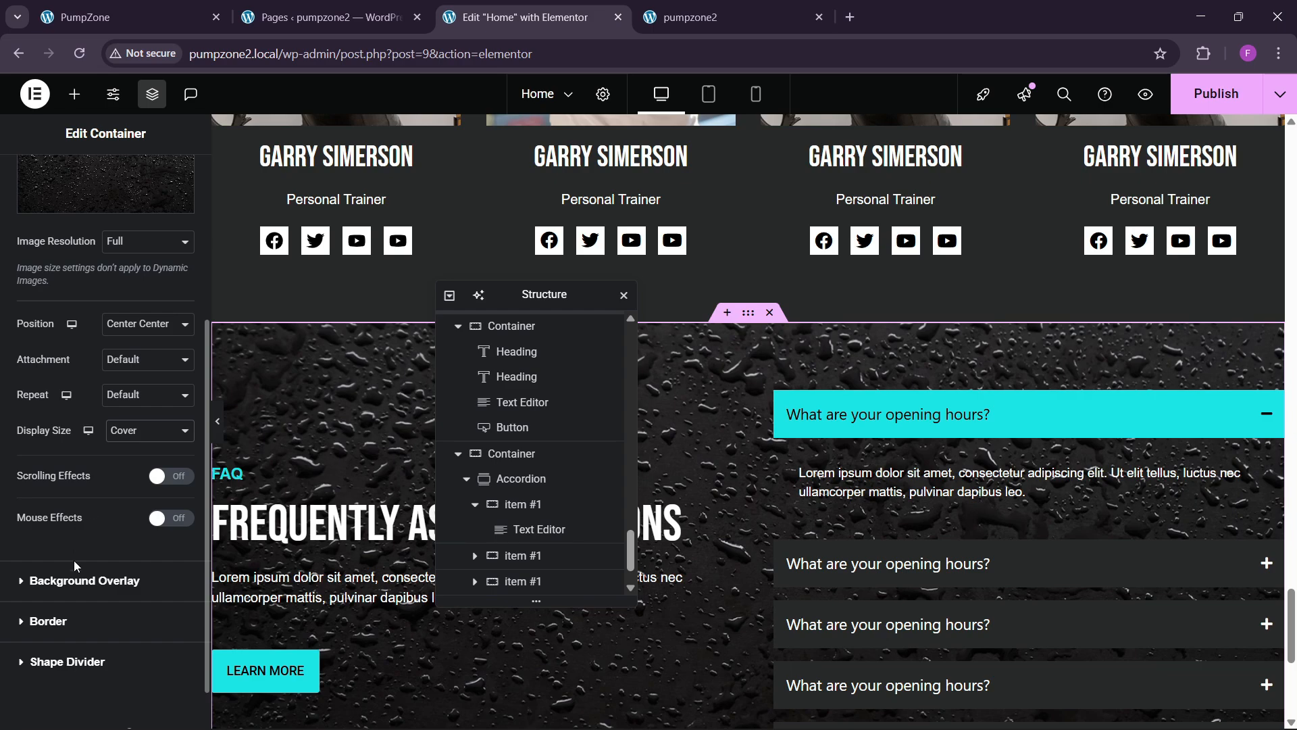
# Step: Add a black background overlay at 0.5 opacity and publish the page
pyautogui.click(80, 580)
pyautogui.click(160, 351)
pyautogui.click(182, 387)
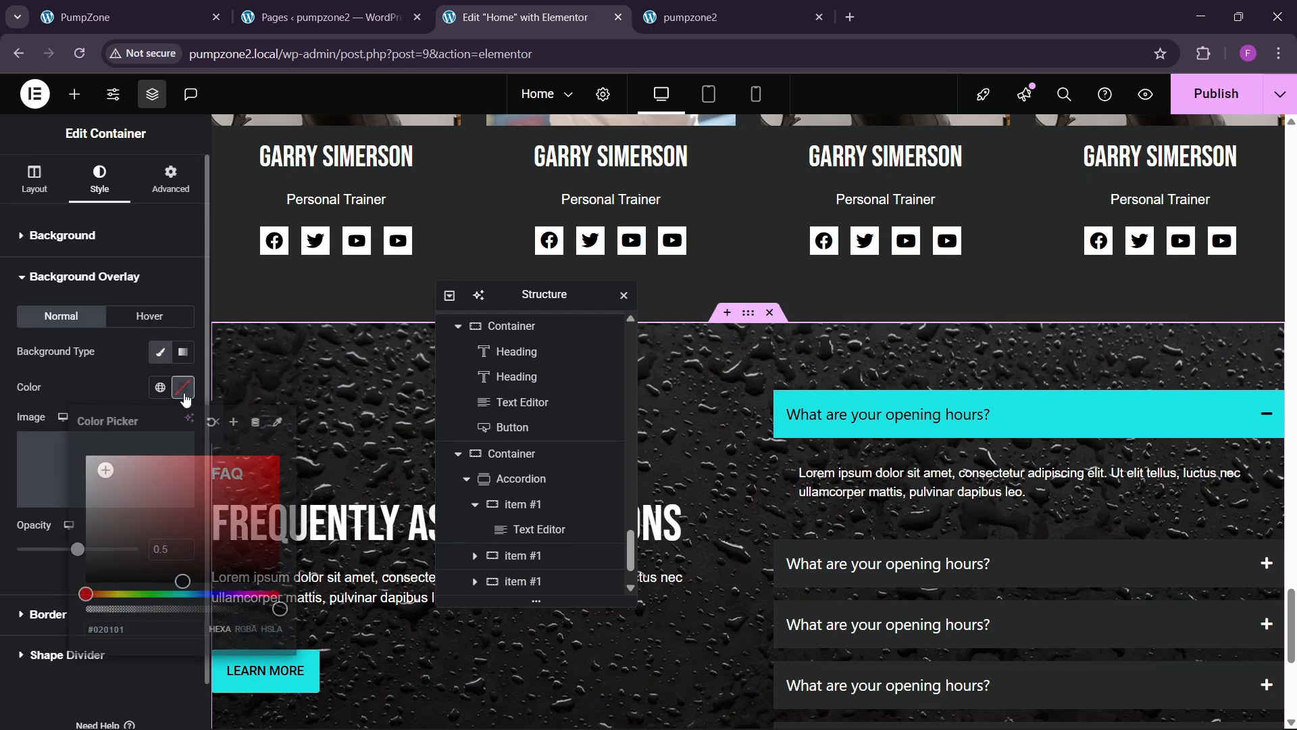
pyautogui.click(94, 375)
pyautogui.scroll(-4, 848, 429)
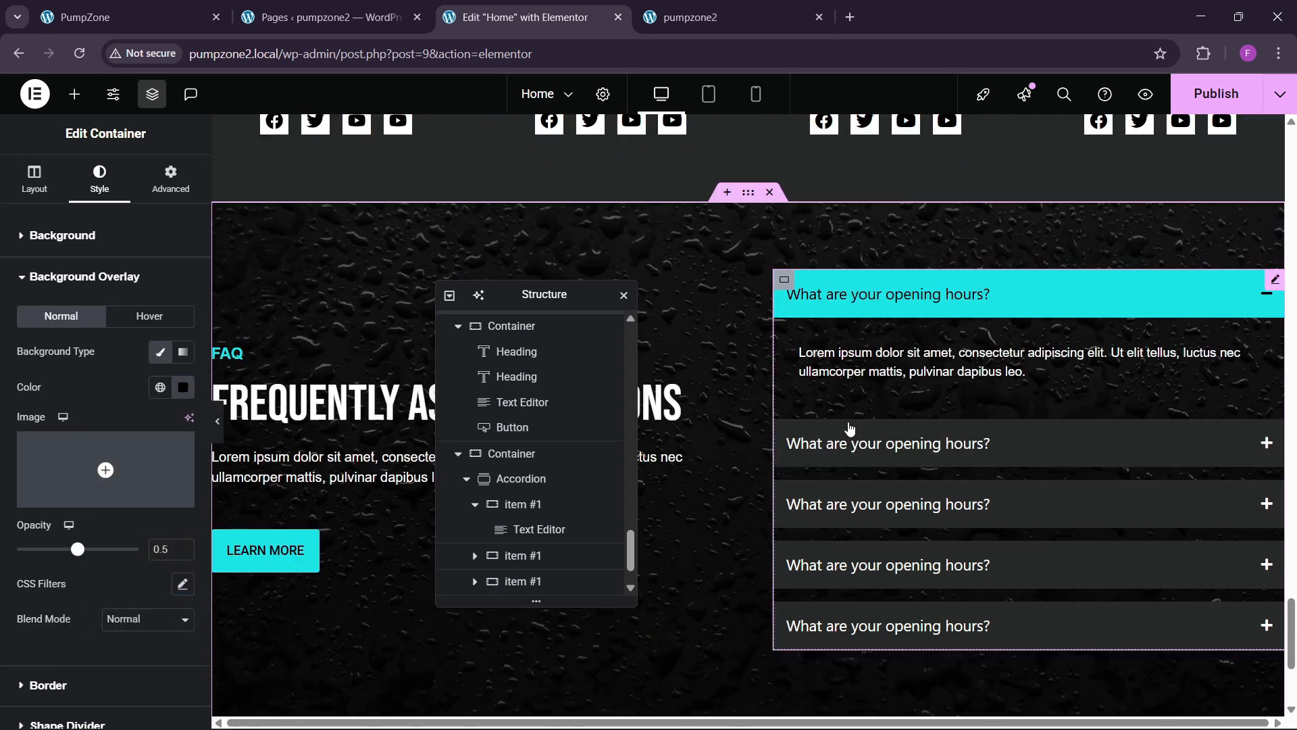
pyautogui.scroll(3, 756, 409)
pyautogui.click(1189, 89)
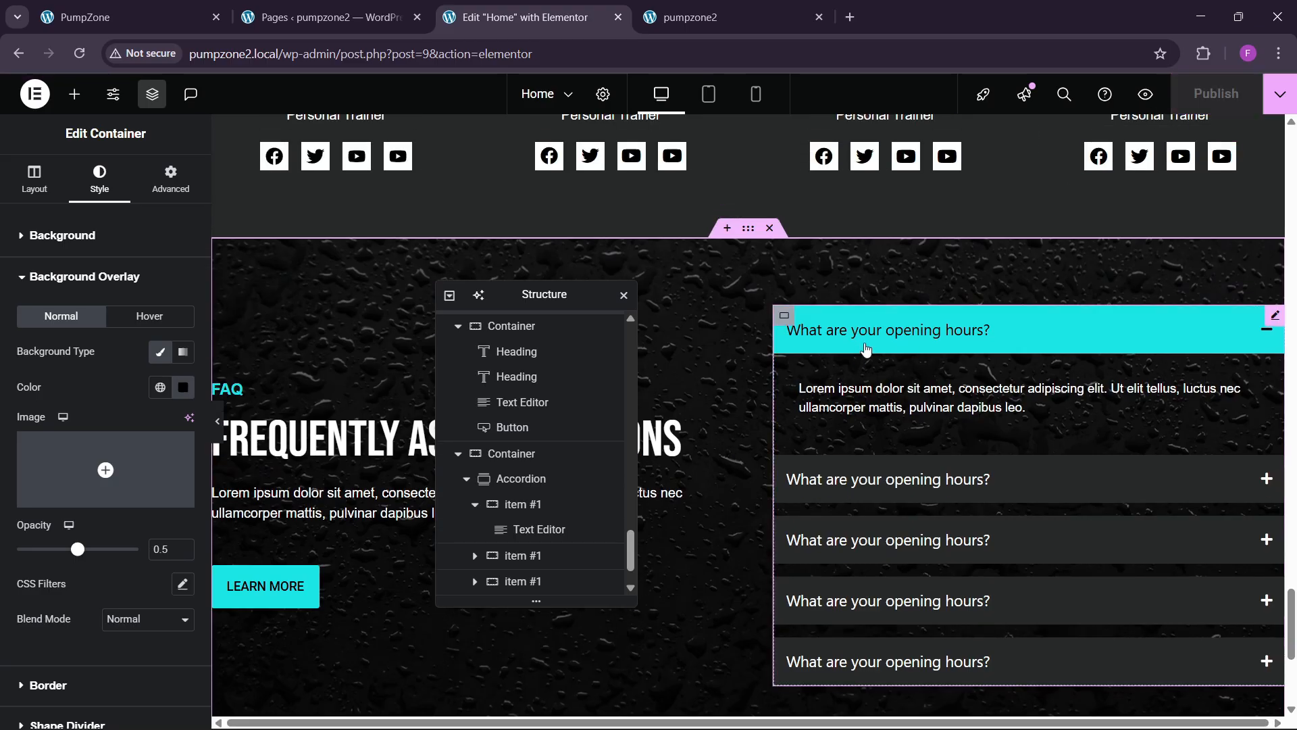
# Step: Reload the live pumpzone2 site and scroll down to check the FAQ background
pyautogui.click(462, 50)
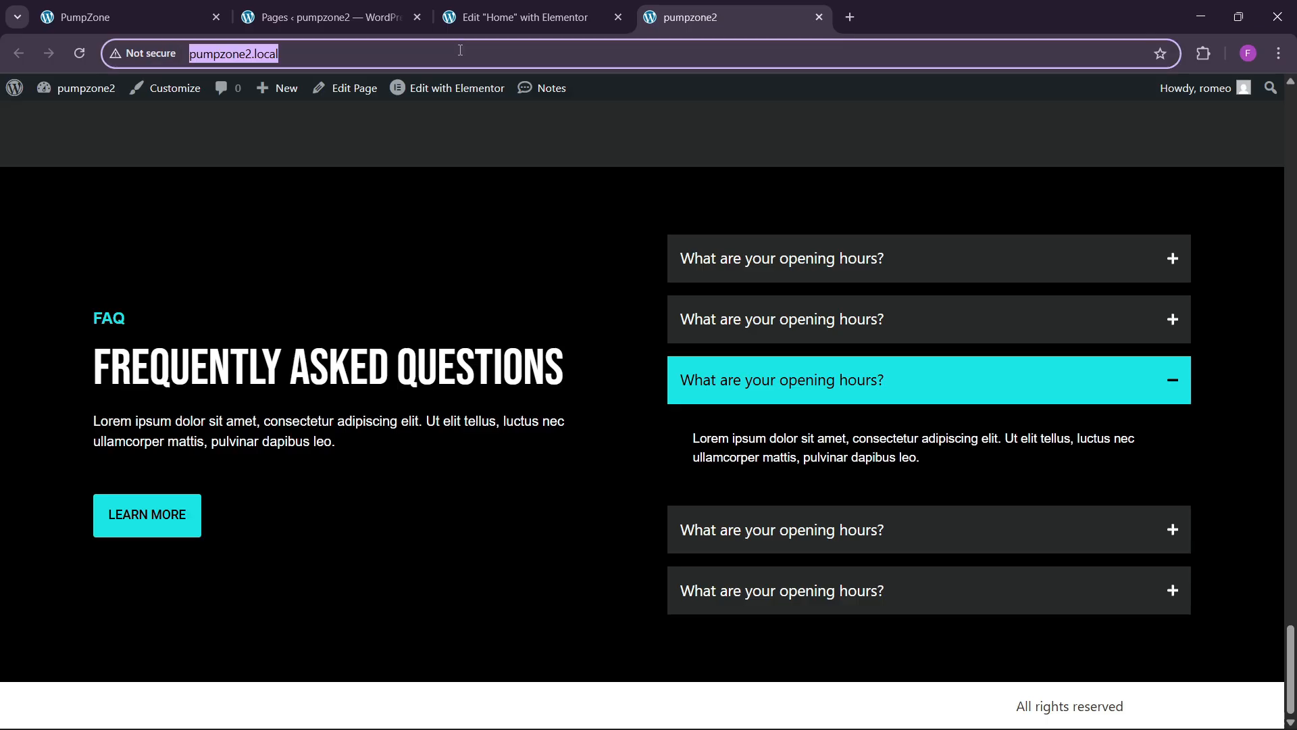
pyautogui.press('Return')
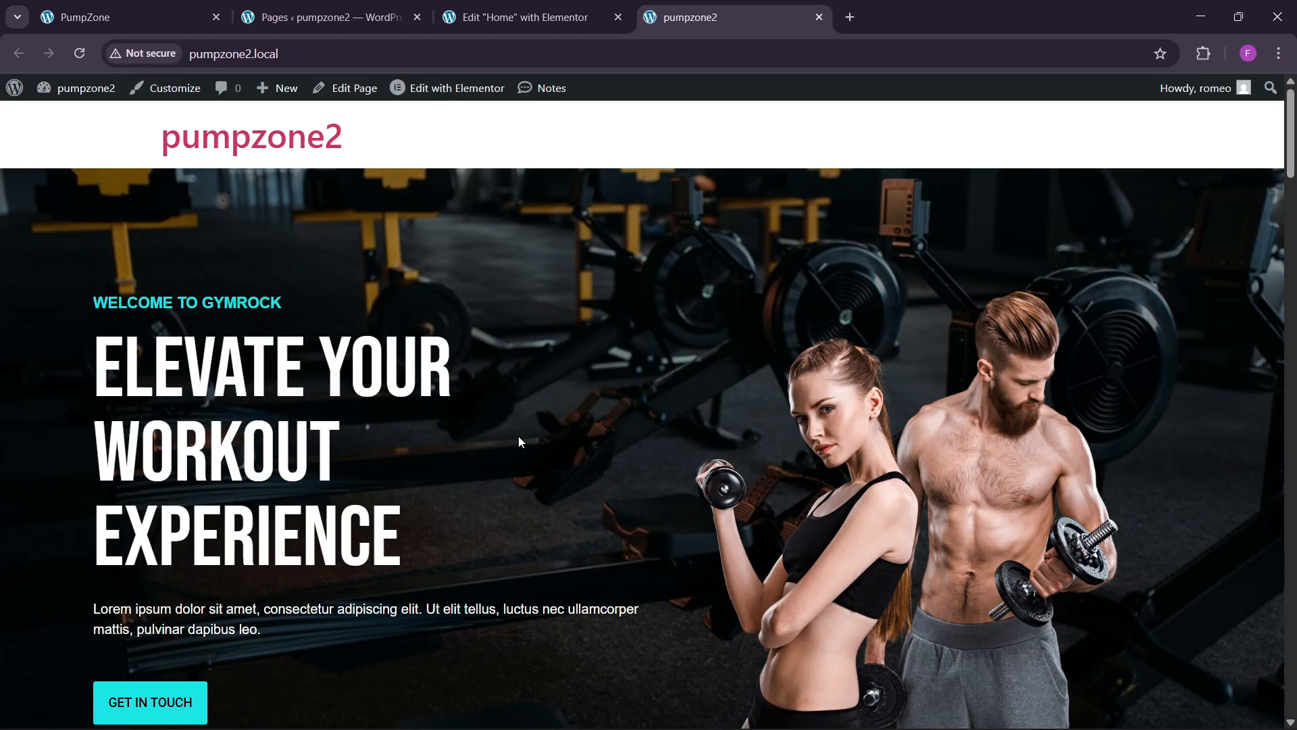
pyautogui.moveTo(1295, 169); pyautogui.dragTo(1295, 698)
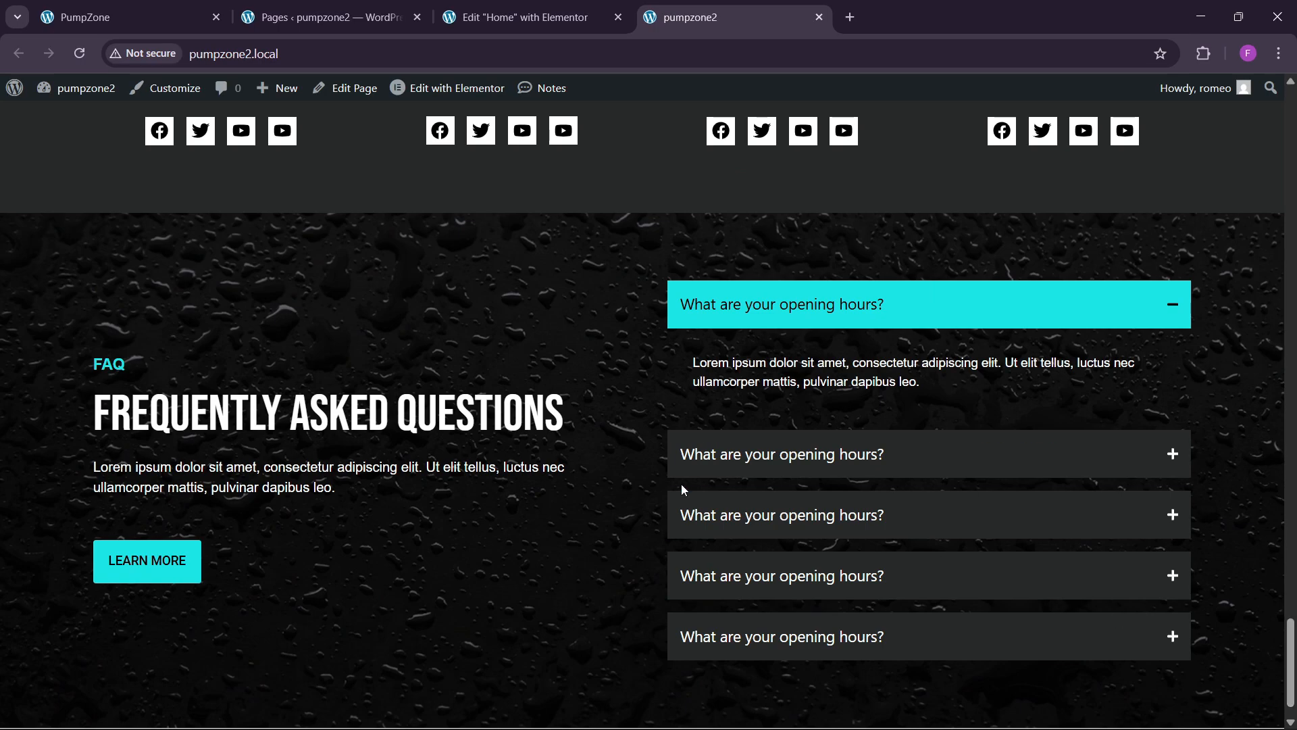
# Step: View the GYMROCK reference contact section, then return to the Elementor editor
pyautogui.hotkey('ctrl', '1')
pyautogui.scroll(-8, 547, 432)
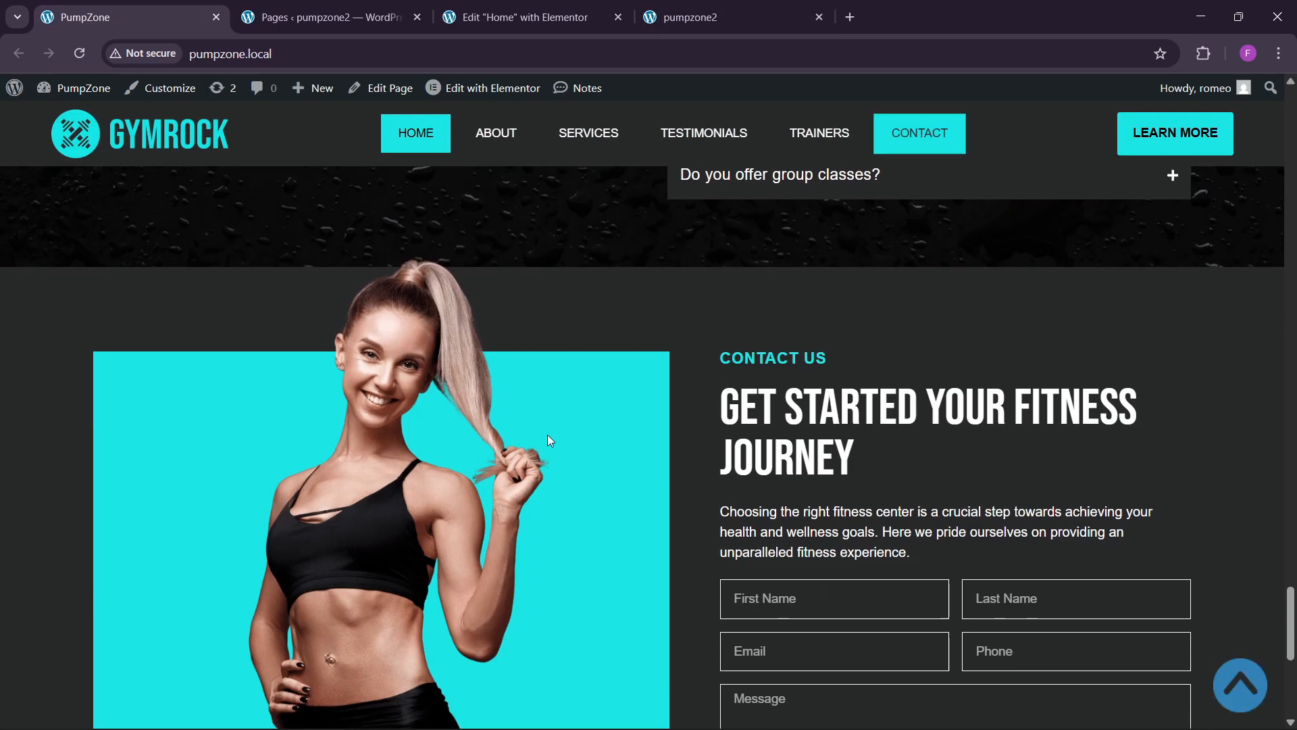
pyautogui.hotkey('ctrl', '3')
pyautogui.hotkey('ctrl', '1')
pyautogui.hotkey('ctrl', '3')
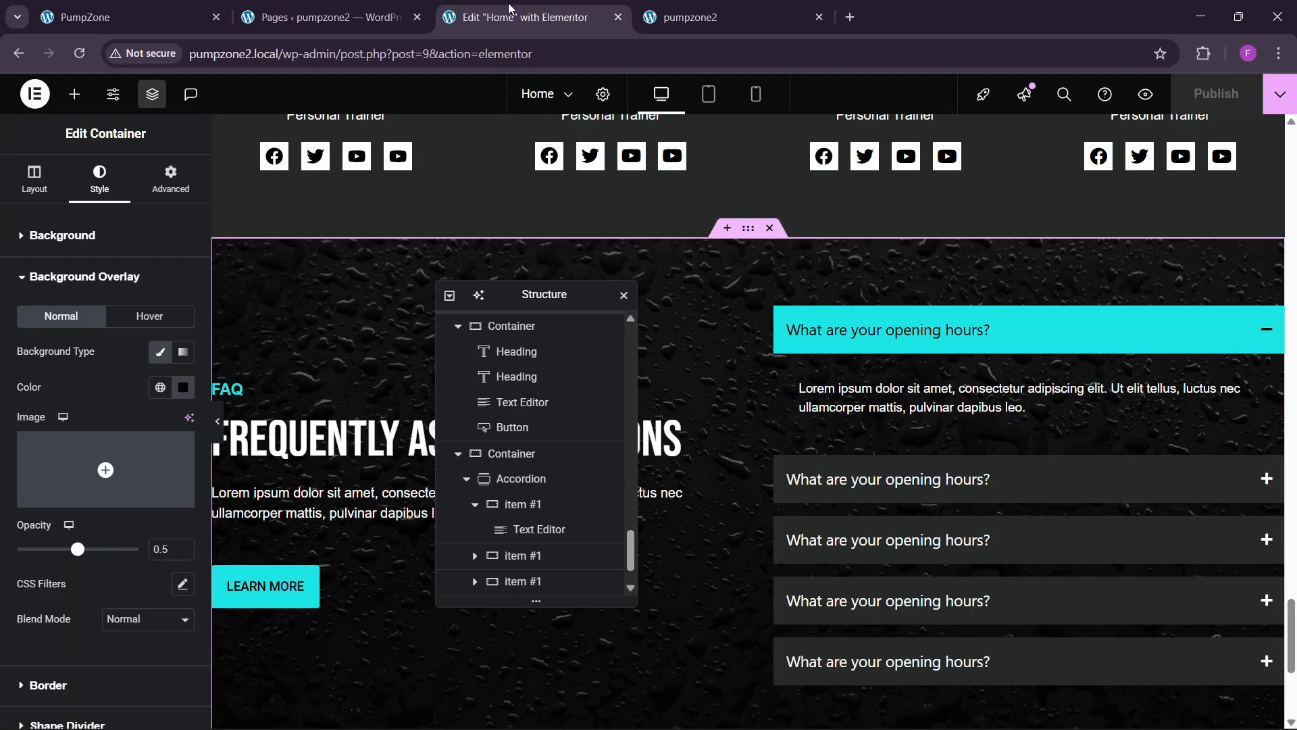
pyautogui.scroll(-1, 577, 452)
pyautogui.moveTo(554, 295); pyautogui.dragTo(1091, 248)
# Step: Insert a two-column Flexbox section below the FAQs with 80 px top and bottom padding
pyautogui.scroll(-5, 697, 439)
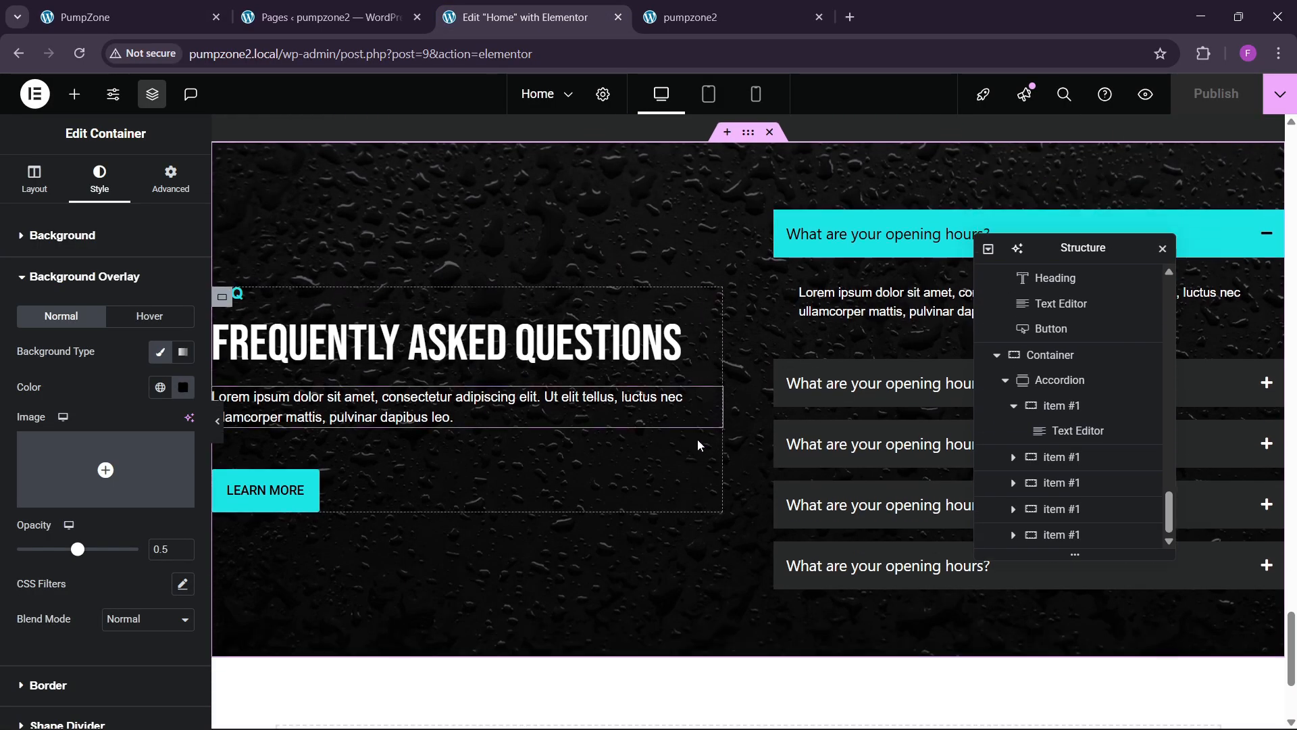
pyautogui.click(709, 539)
pyautogui.click(696, 587)
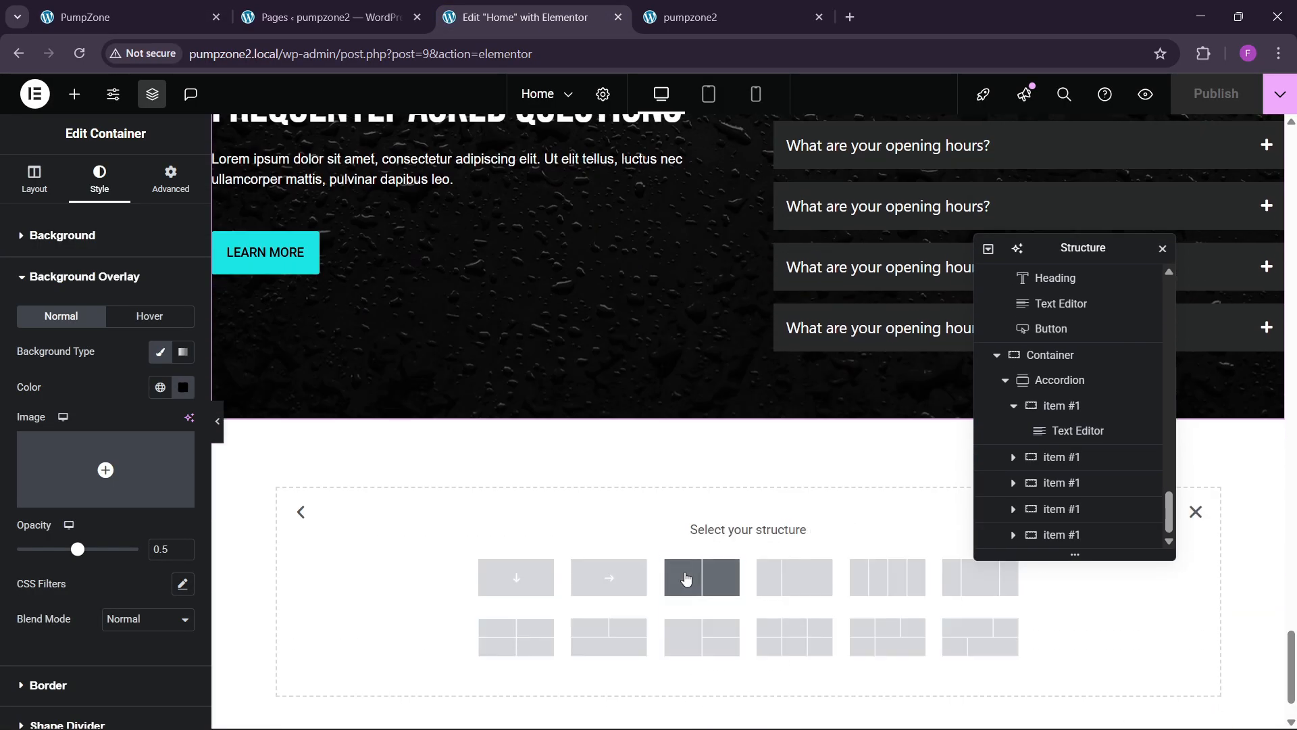
pyautogui.click(643, 610)
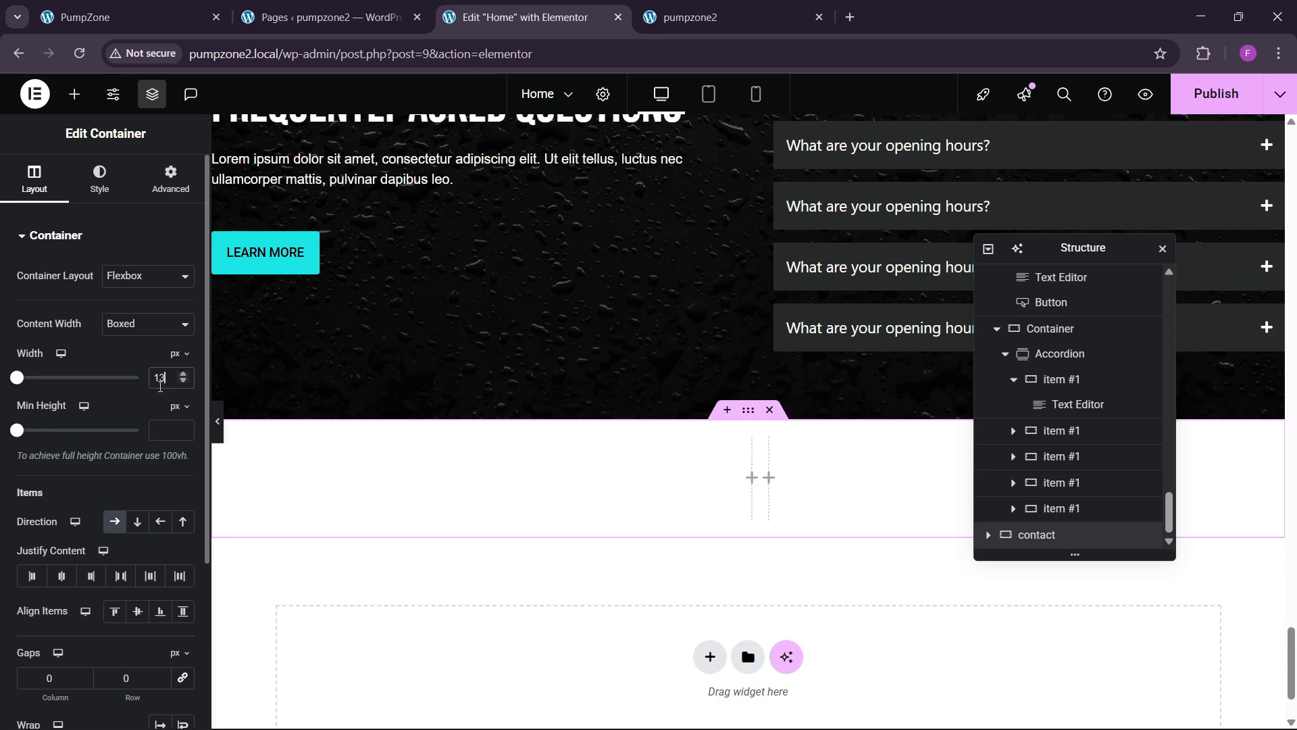
pyautogui.click(170, 200)
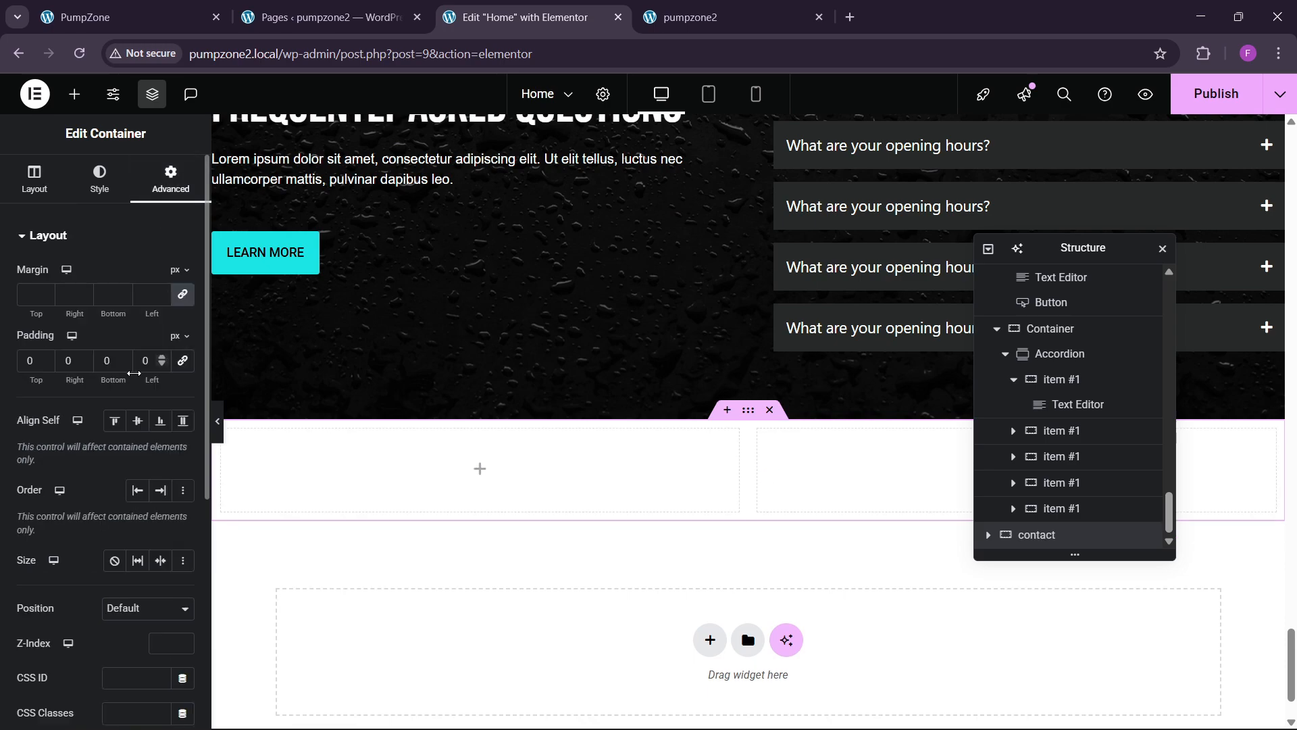
pyautogui.write('0')
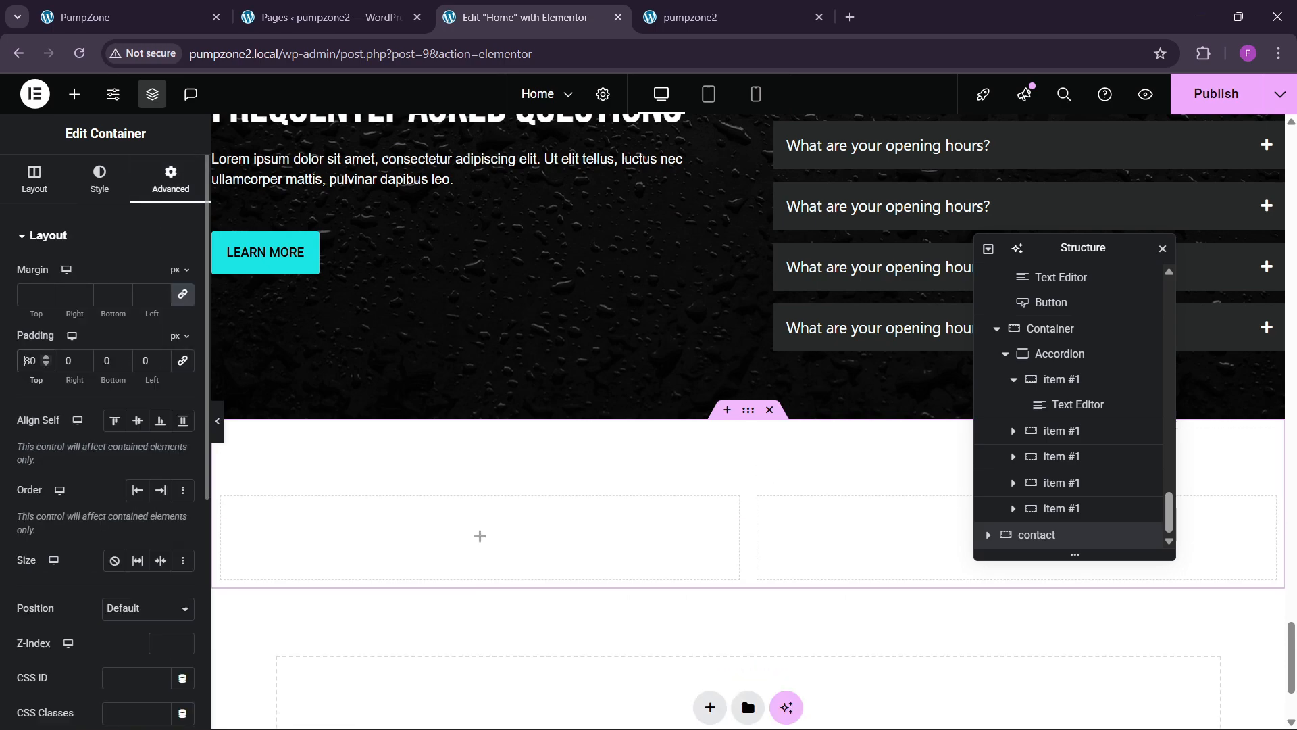
pyautogui.write('80')
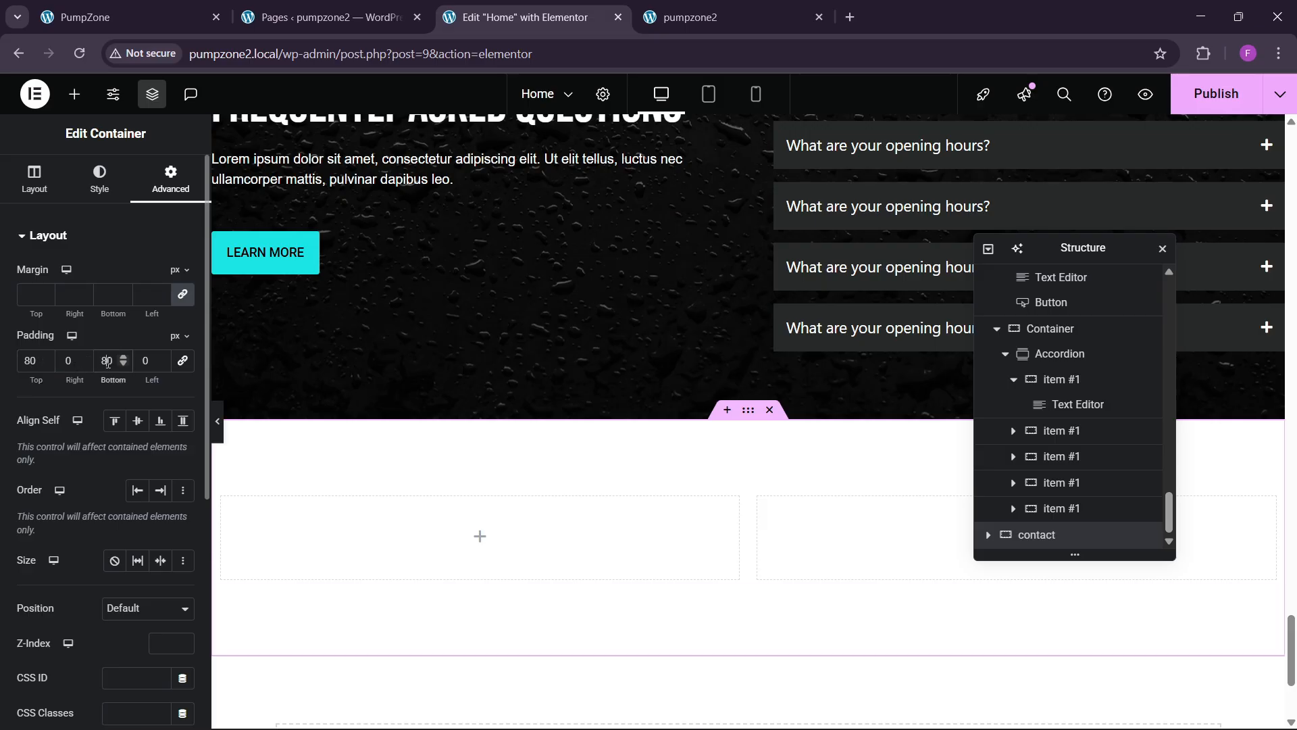
# Step: Set the padding of both inner columns to 0
pyautogui.click(987, 535)
pyautogui.scroll(-1, 1068, 473)
pyautogui.click(1007, 511)
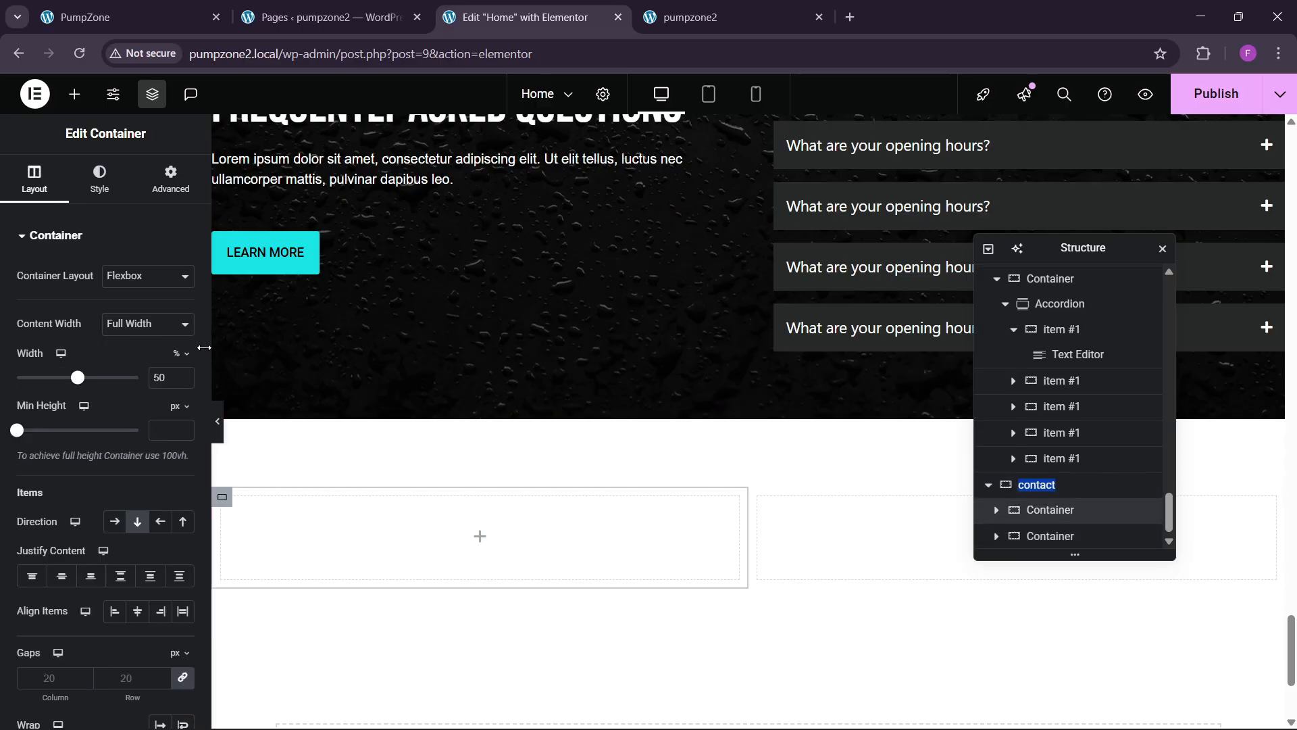
pyautogui.click(166, 182)
pyautogui.click(1142, 536)
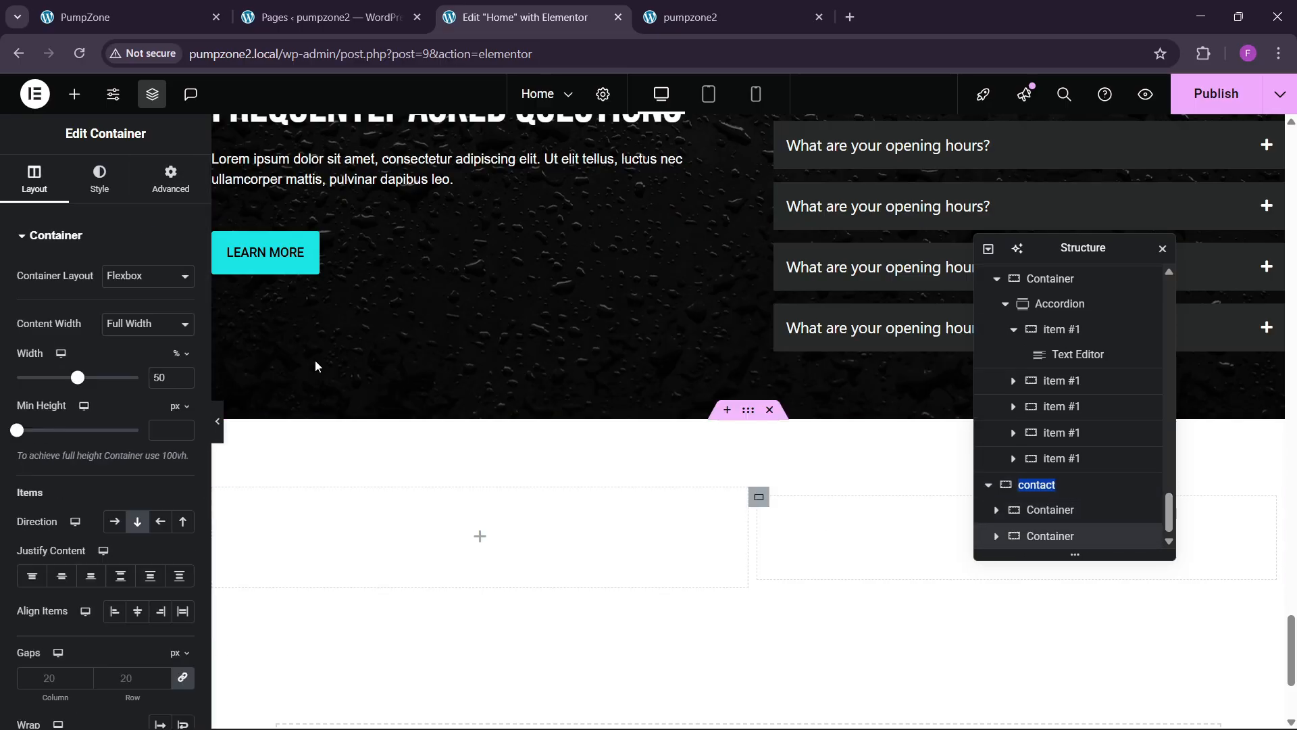
pyautogui.click(175, 197)
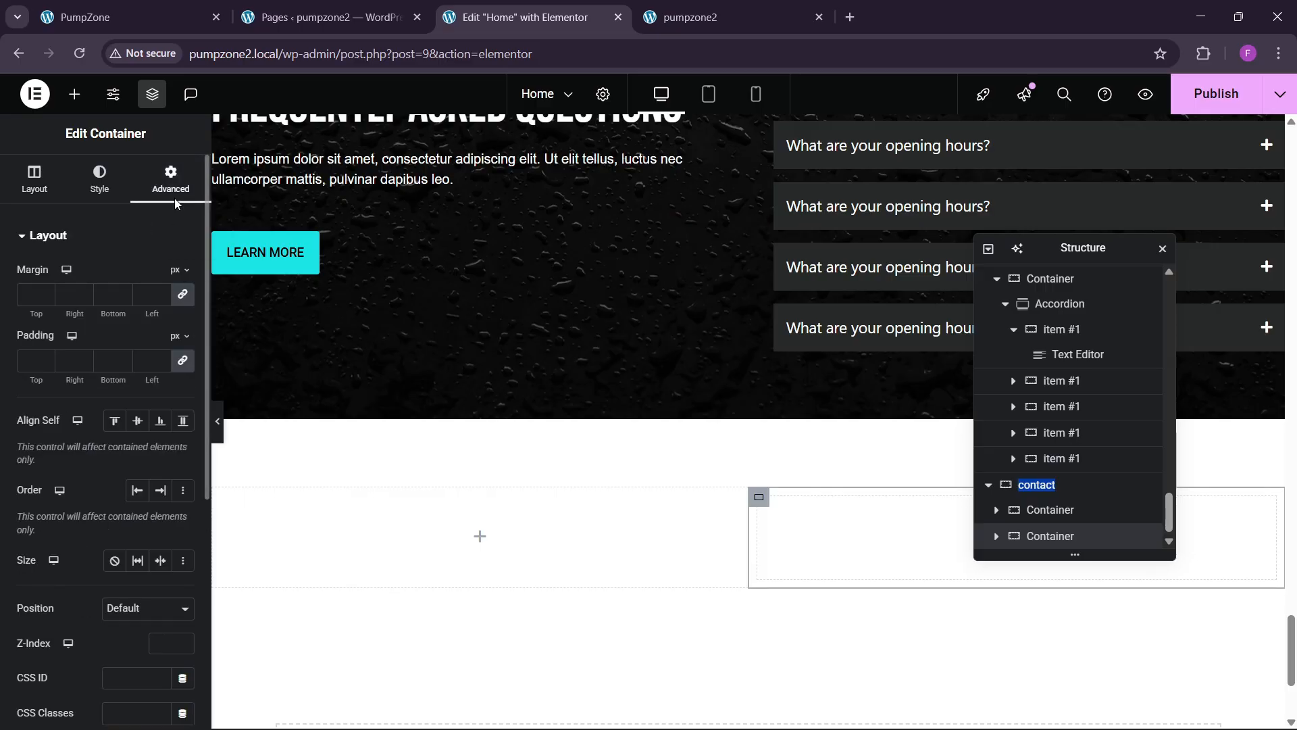
pyautogui.click(182, 360)
# Step: Glance at the live site, then return to the contact section's styling in the editor
pyautogui.click(179, 5)
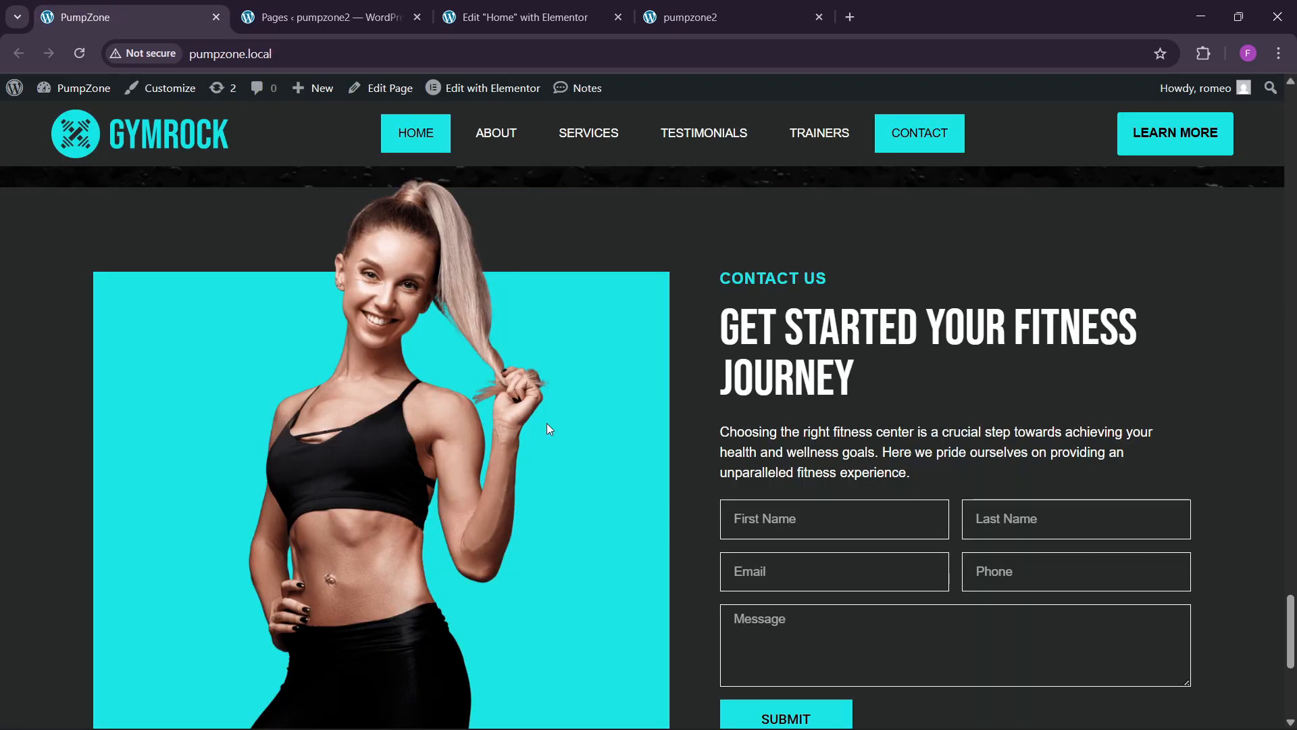
pyautogui.scroll(2, 583, 476)
pyautogui.click(527, 17)
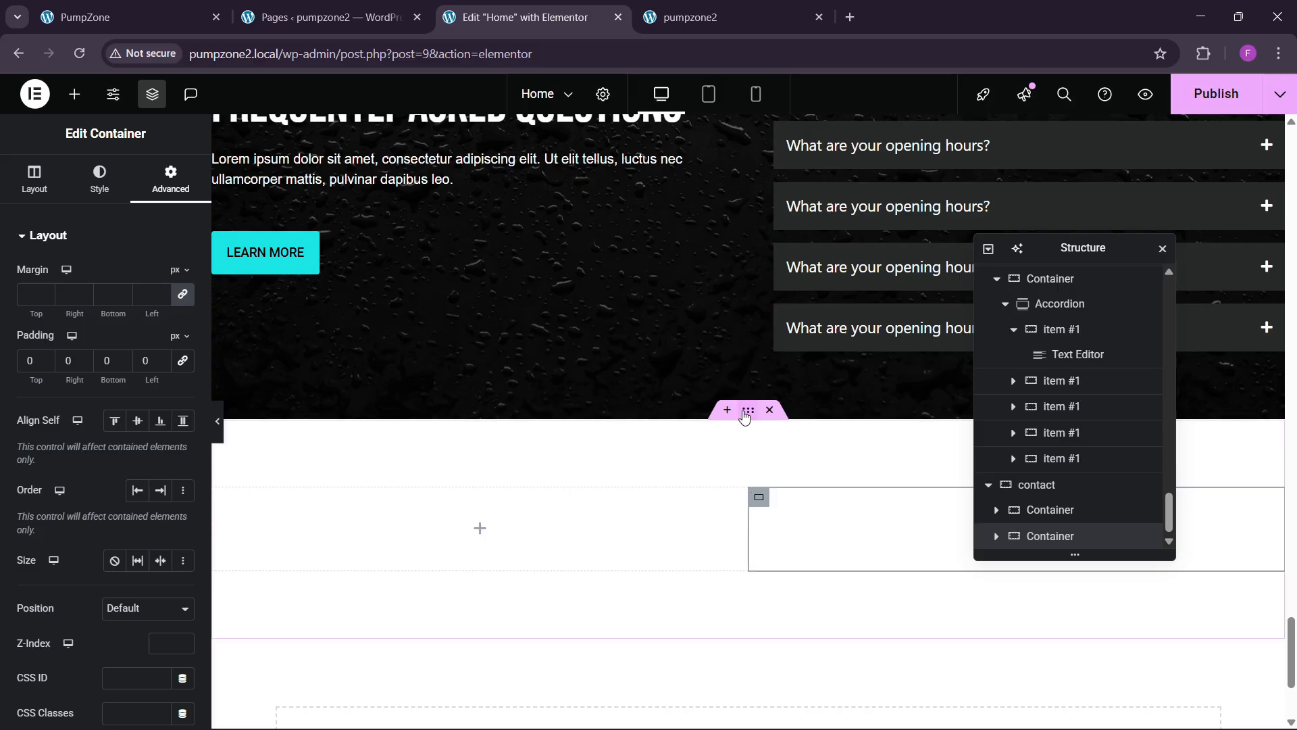
pyautogui.click(99, 179)
# Step: Give the contact section a classic background in the global bg theme colour
pyautogui.click(112, 312)
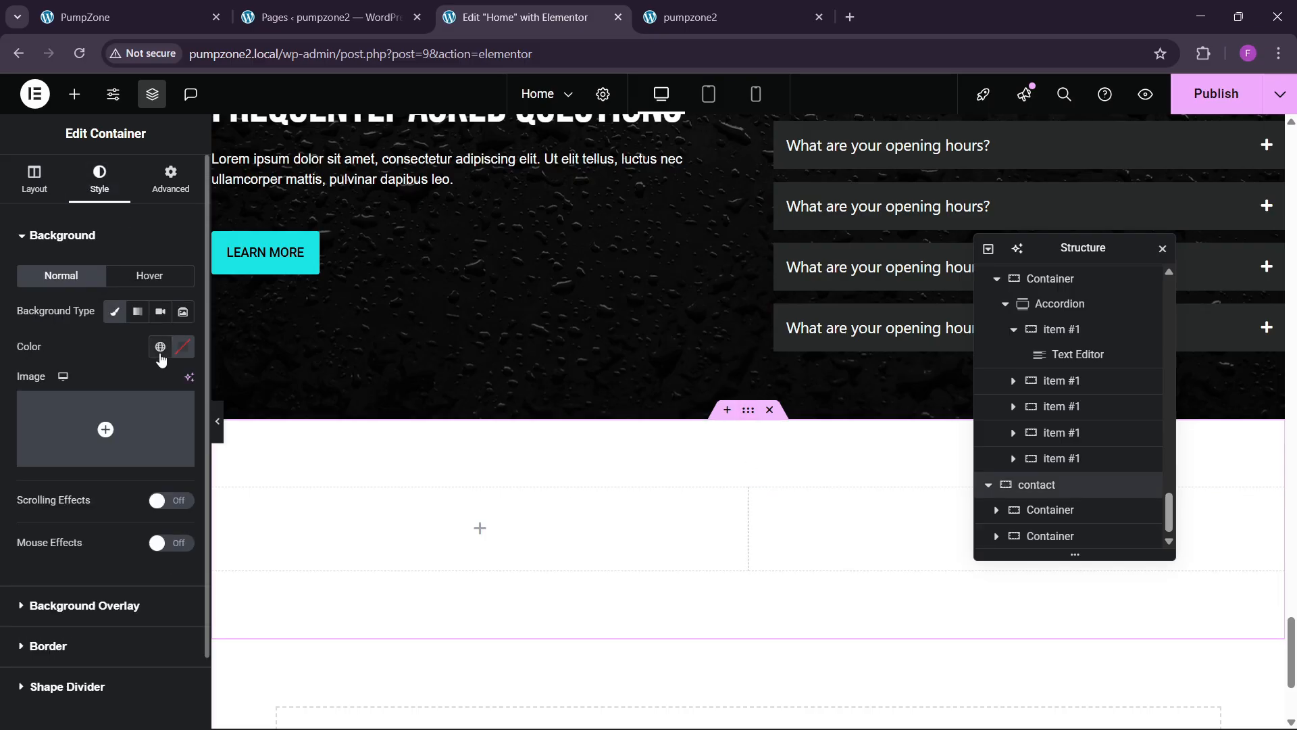
pyautogui.click(160, 346)
pyautogui.click(67, 591)
pyautogui.scroll(-1, 425, 573)
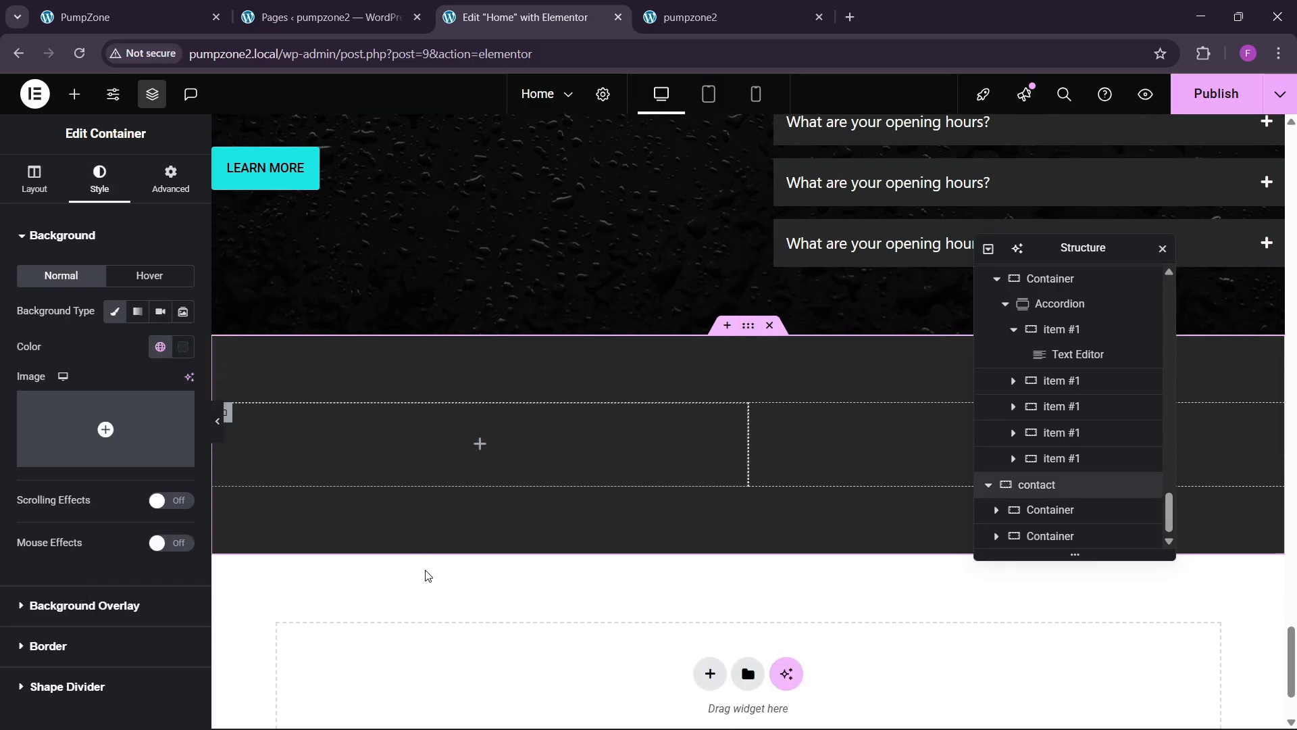
pyautogui.scroll(-2, 267, 433)
# Step: Fill the left column with theme sky blue and set its width to 45%
pyautogui.click(225, 278)
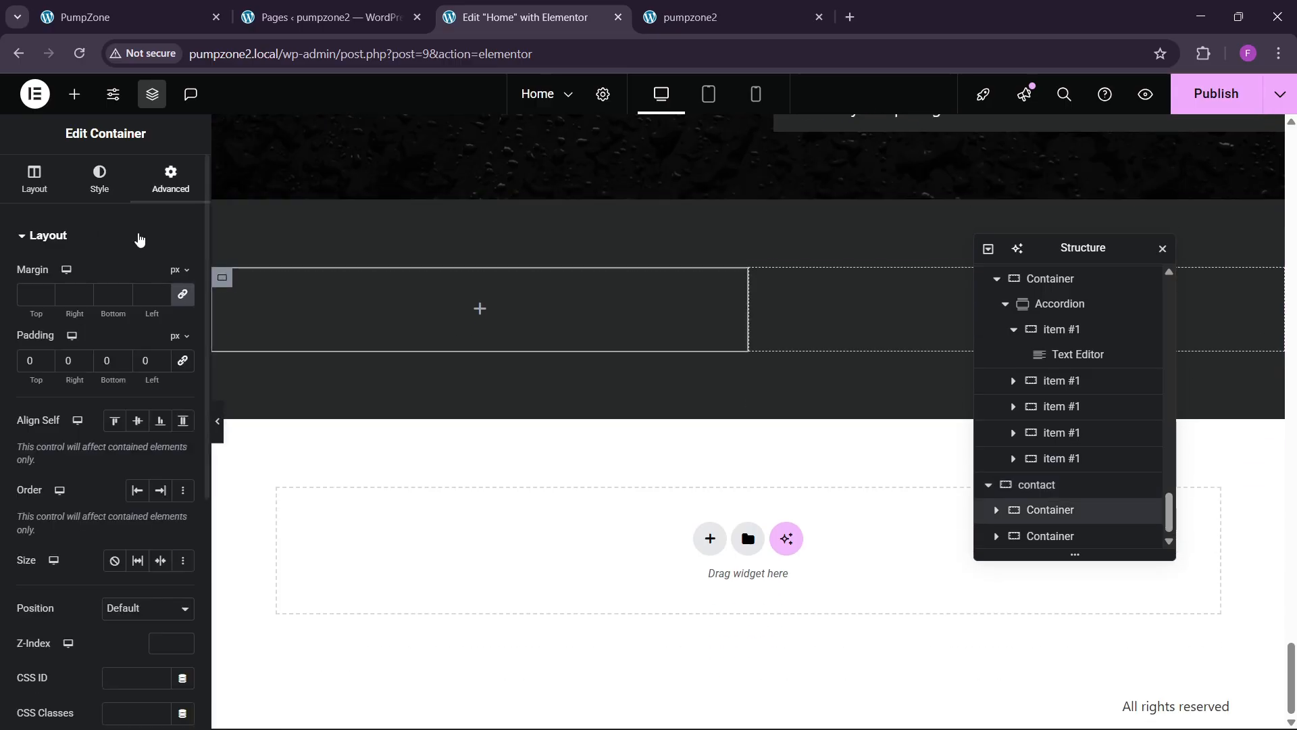
pyautogui.click(99, 179)
pyautogui.click(115, 311)
pyautogui.click(160, 347)
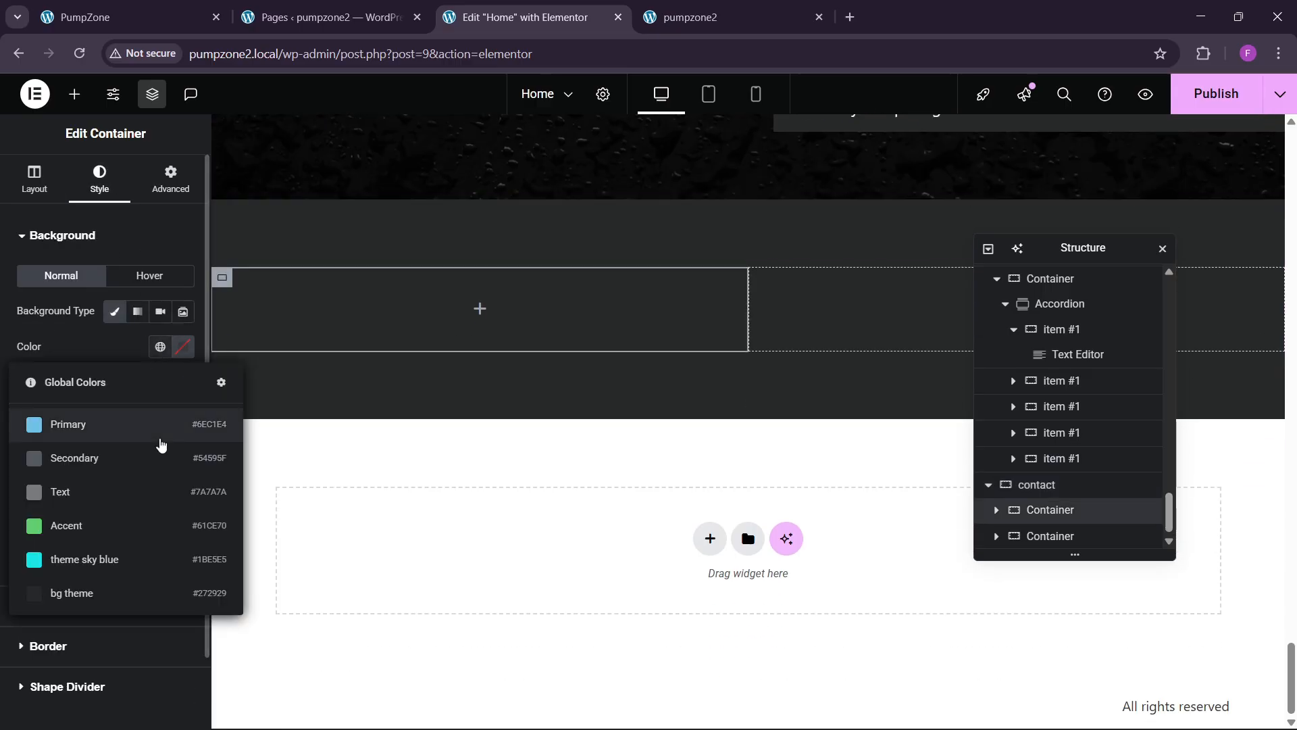
pyautogui.click(128, 556)
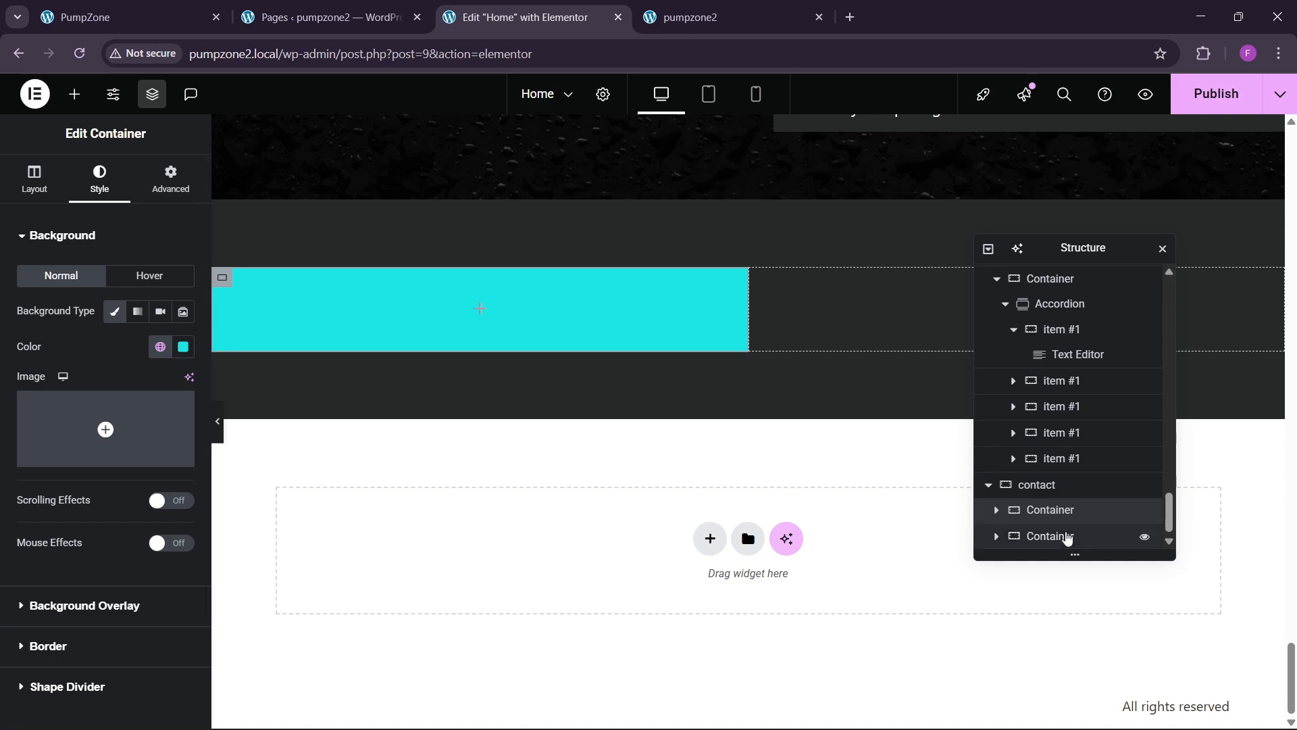
pyautogui.scroll(1, 1060, 511)
pyautogui.click(34, 177)
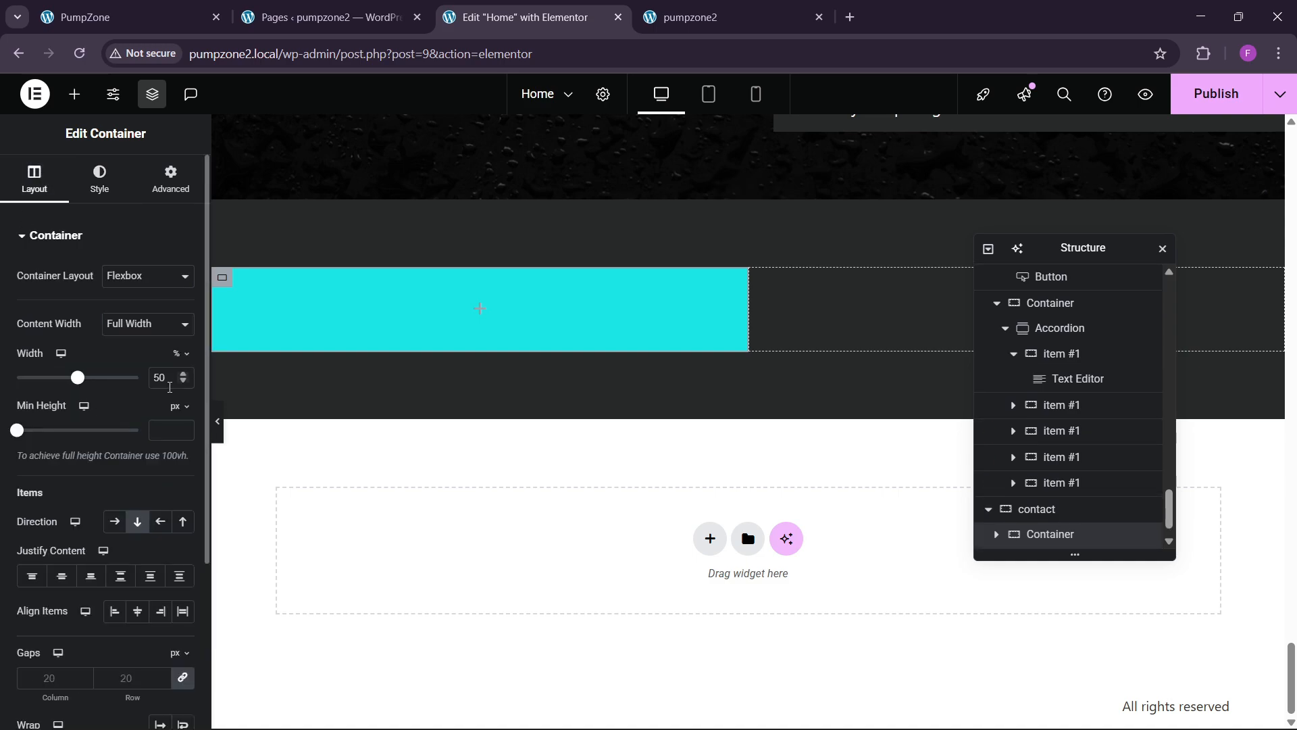
pyautogui.write('45')
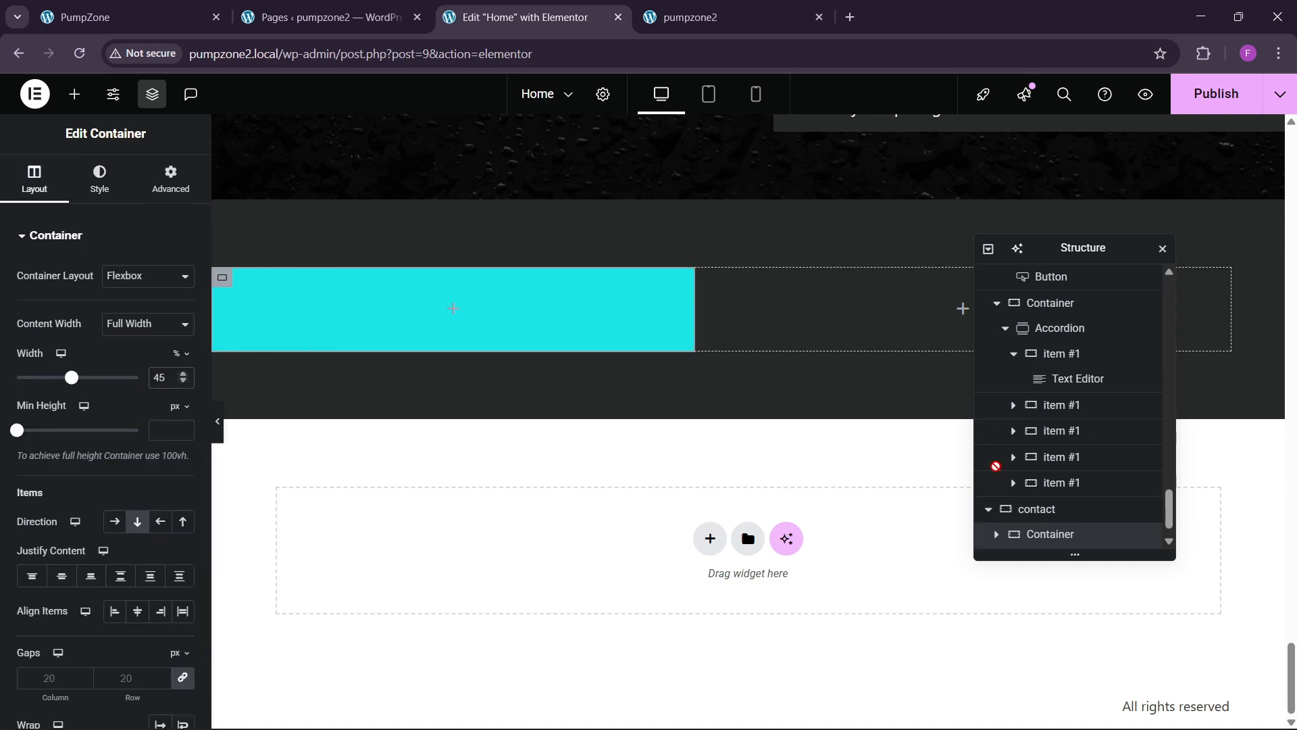
# Step: Set the right column's width to 55%
pyautogui.rightClick(1038, 538)
pyautogui.click(1030, 534)
pyautogui.scroll(-1, 1031, 534)
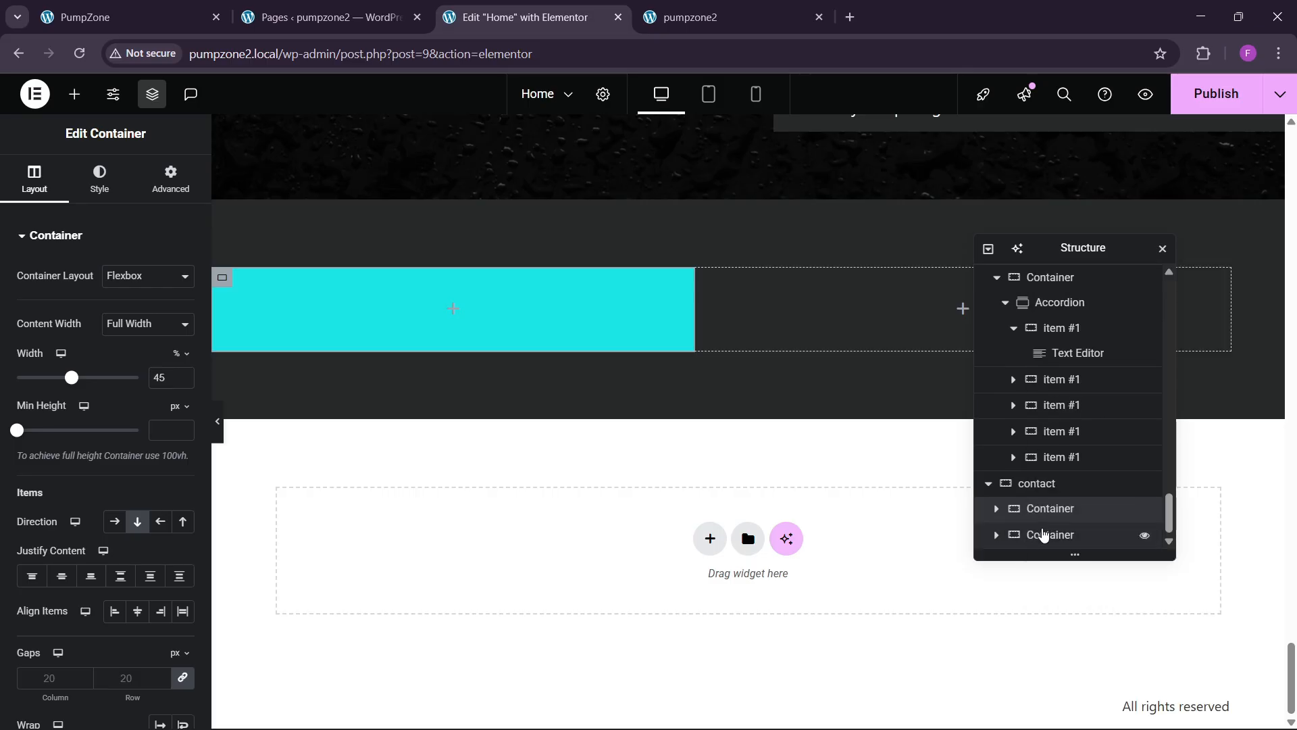
pyautogui.click(1043, 538)
pyautogui.click(55, 189)
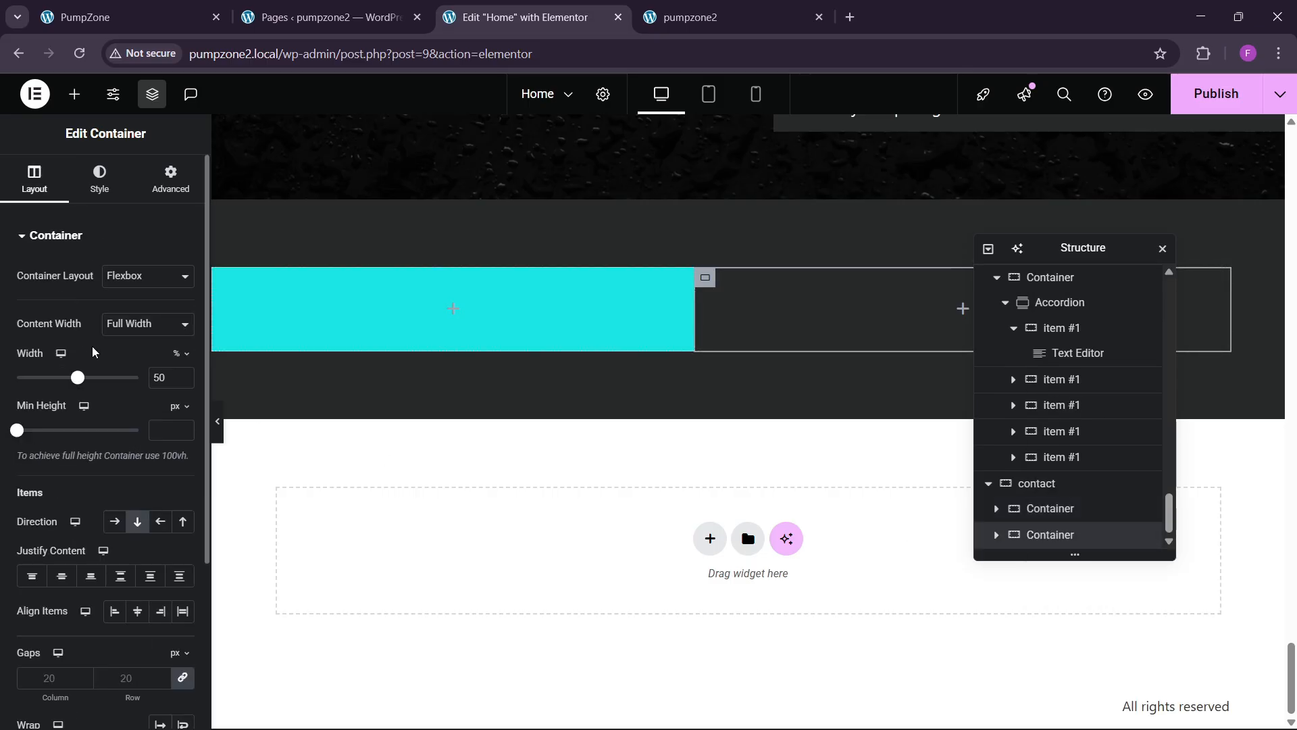
pyautogui.write('55')
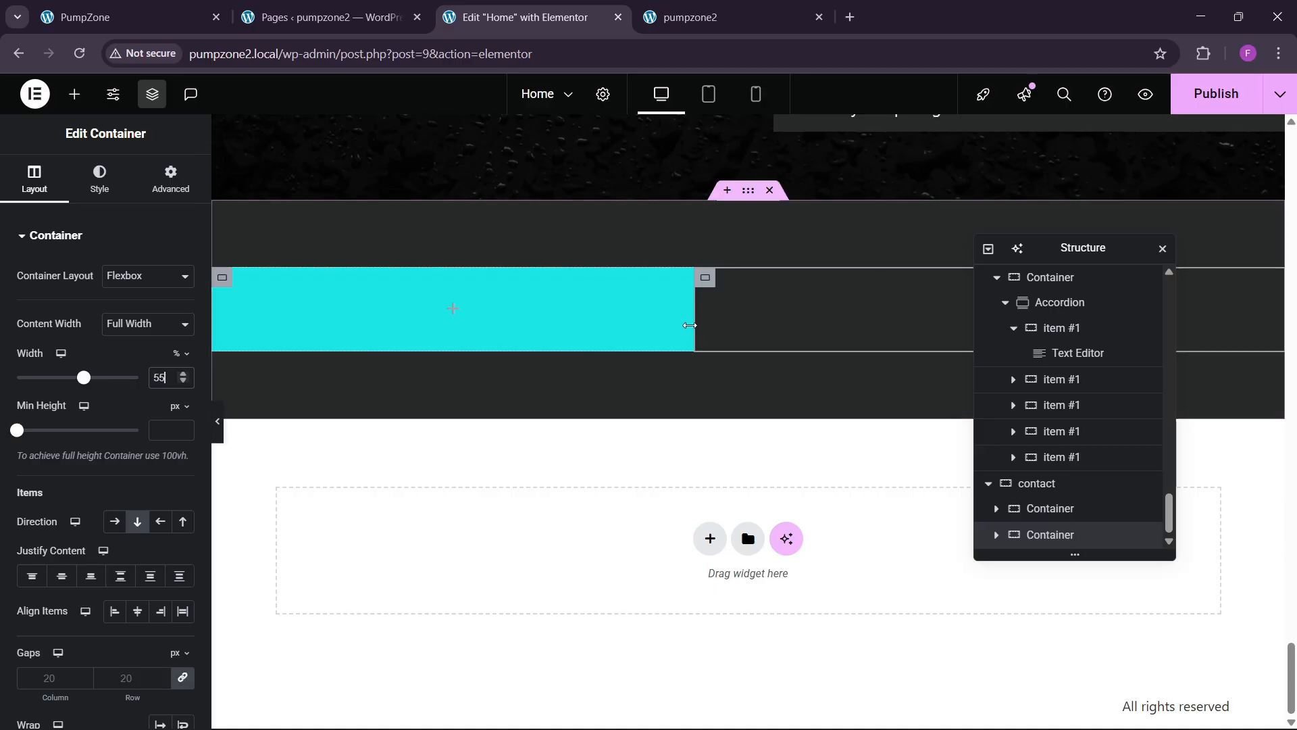
# Step: Lay out the contact section with space-between justification, centred alignment and 60 px gaps
pyautogui.click(1034, 483)
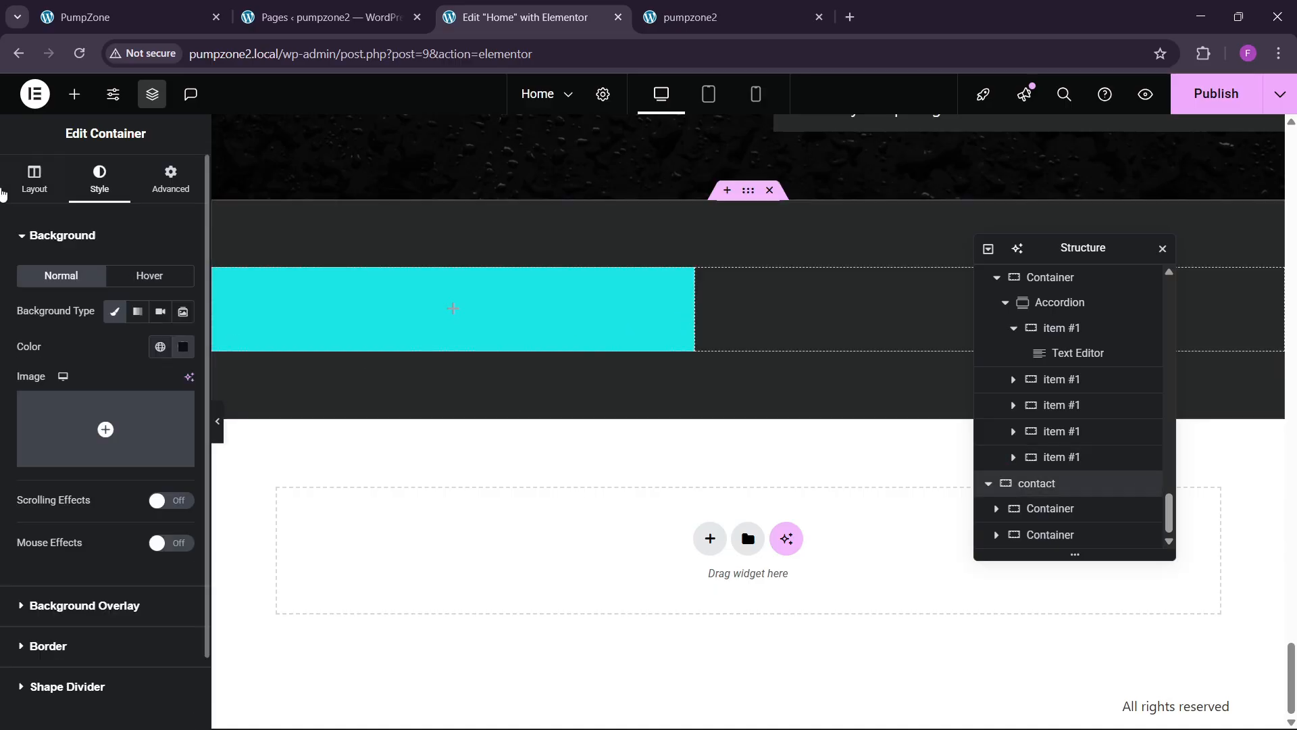
pyautogui.click(35, 181)
pyautogui.scroll(-3, 81, 475)
pyautogui.click(120, 406)
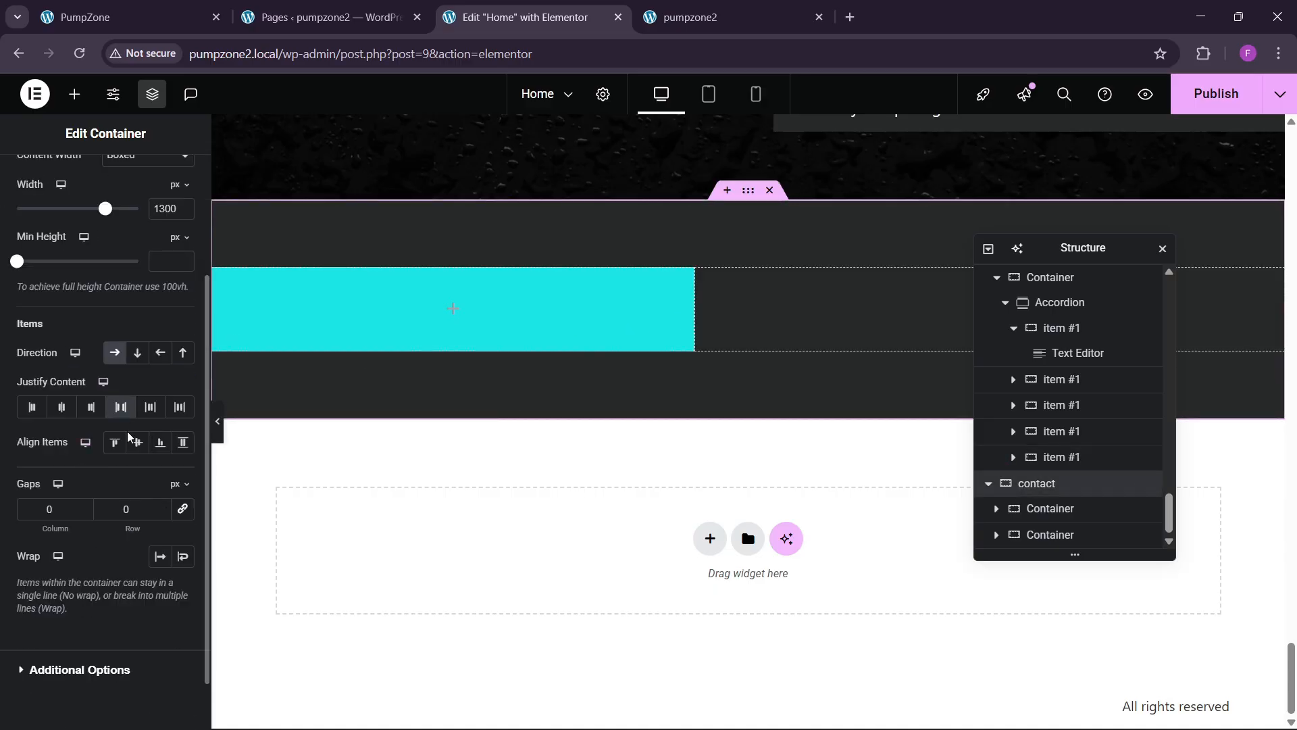
pyautogui.click(137, 441)
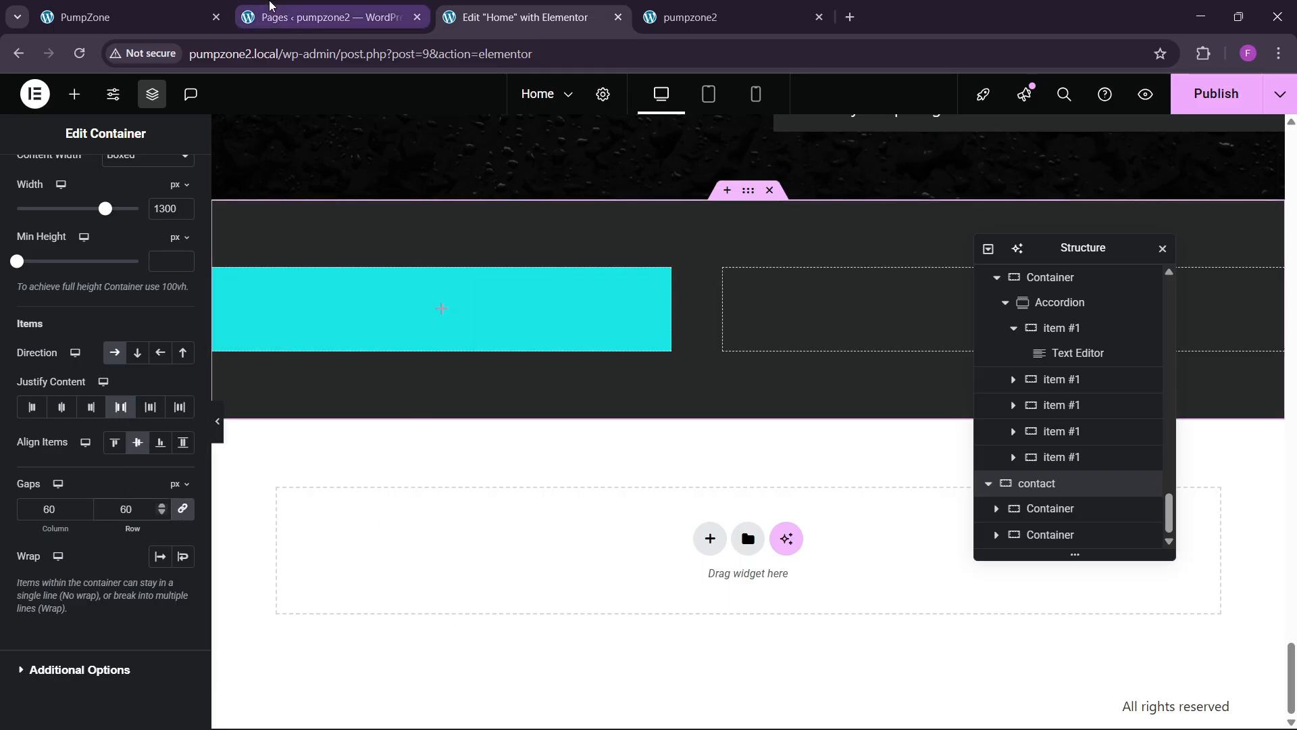
pyautogui.click(324, 17)
pyautogui.click(519, 19)
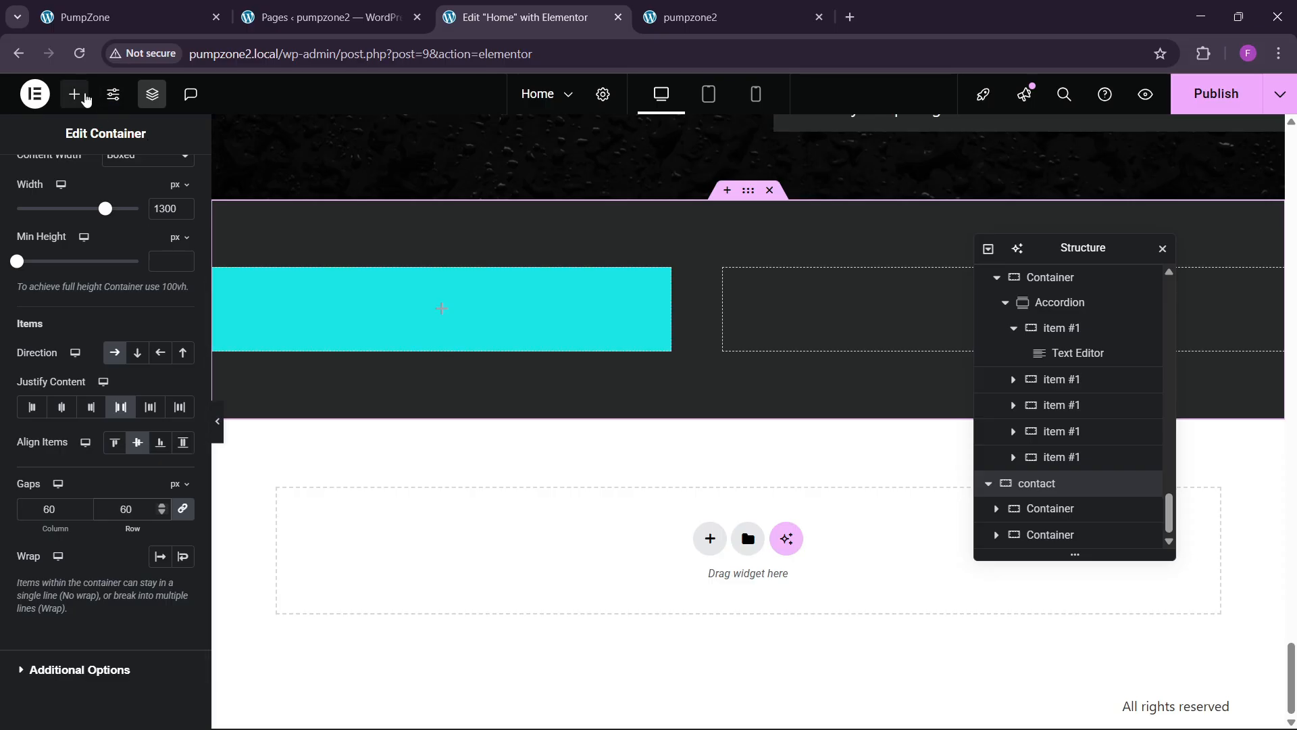
# Step: Drop an Image widget into the cyan column showing the smiling ponytailed woman photo
pyautogui.click(76, 94)
pyautogui.moveTo(126, 436); pyautogui.dragTo(301, 336)
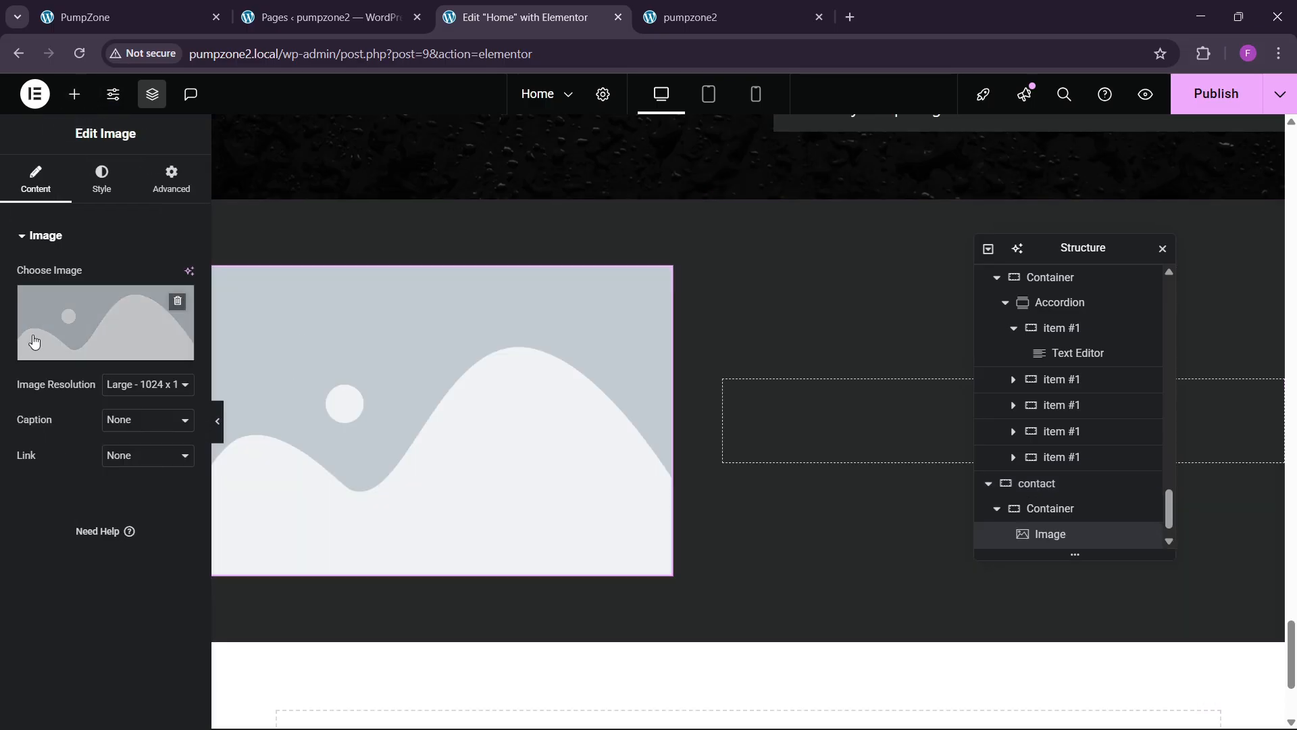
pyautogui.click(101, 338)
pyautogui.scroll(-5, 736, 500)
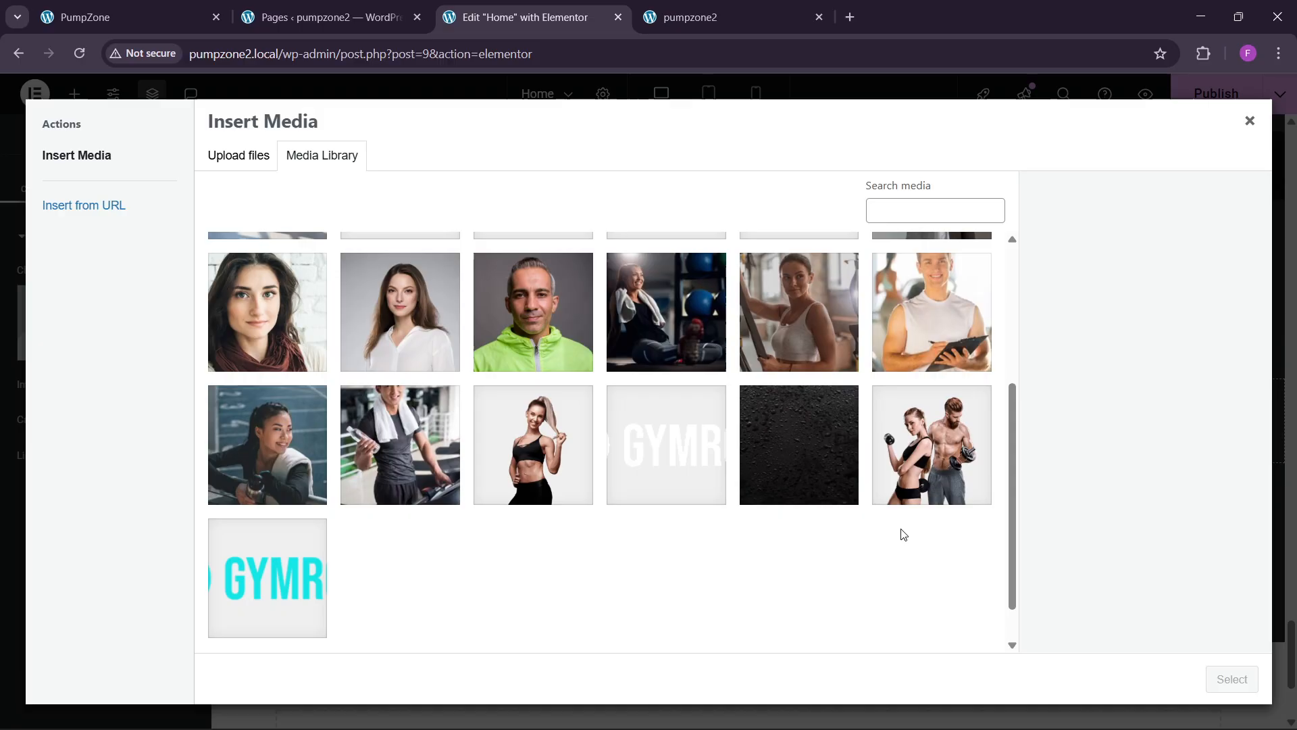
pyautogui.click(932, 459)
pyautogui.click(570, 465)
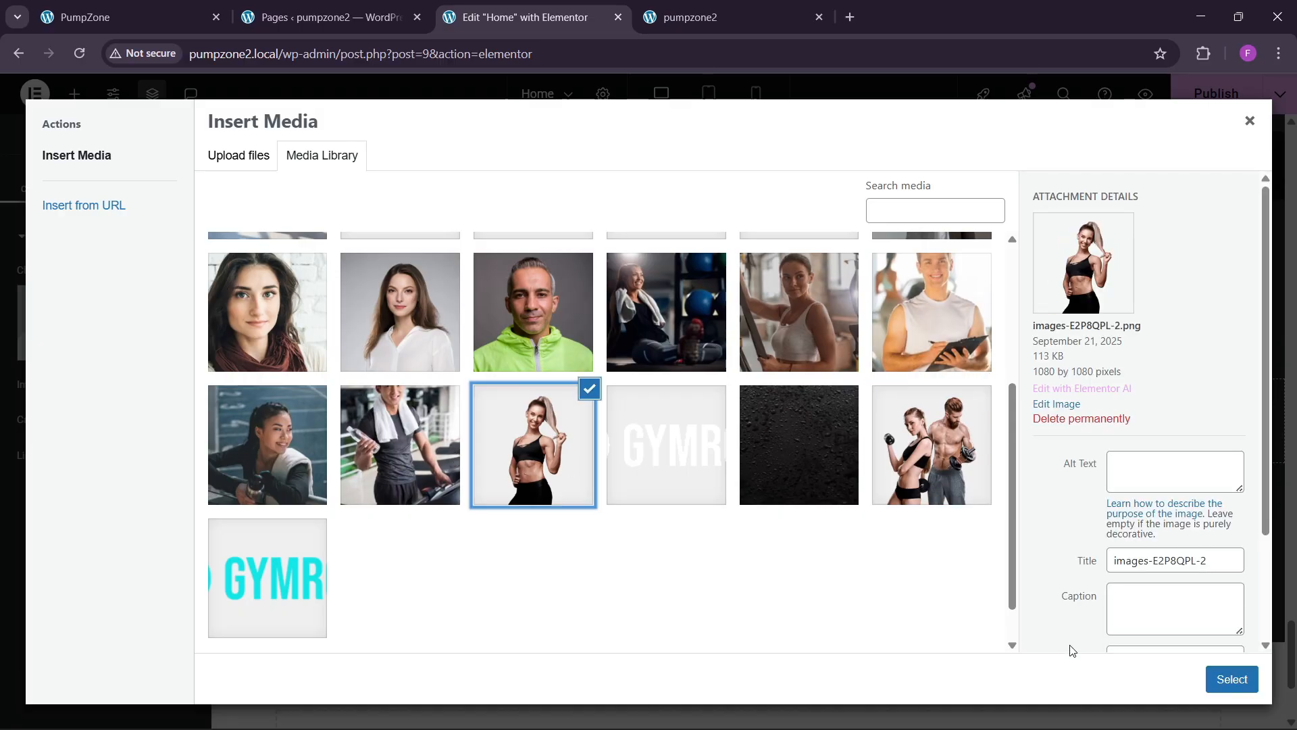
pyautogui.click(1231, 679)
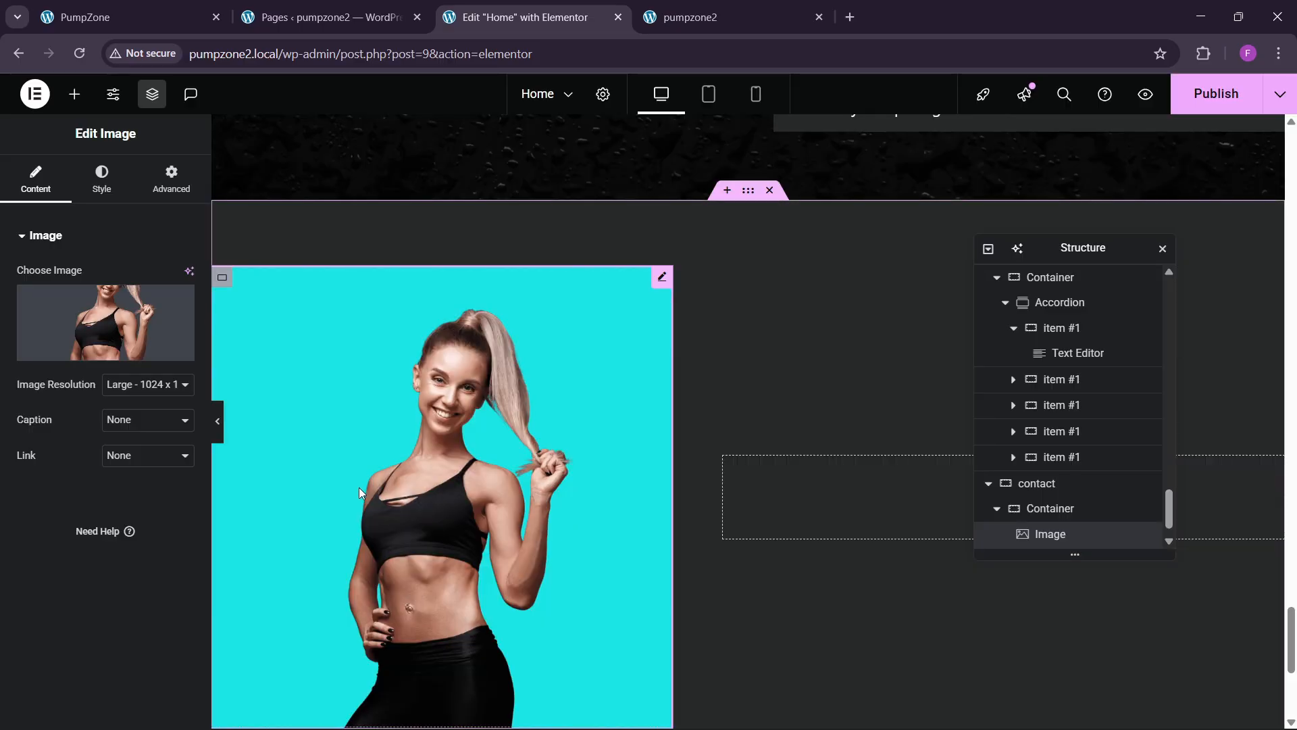
pyautogui.scroll(-3, 357, 486)
pyautogui.scroll(3, 355, 484)
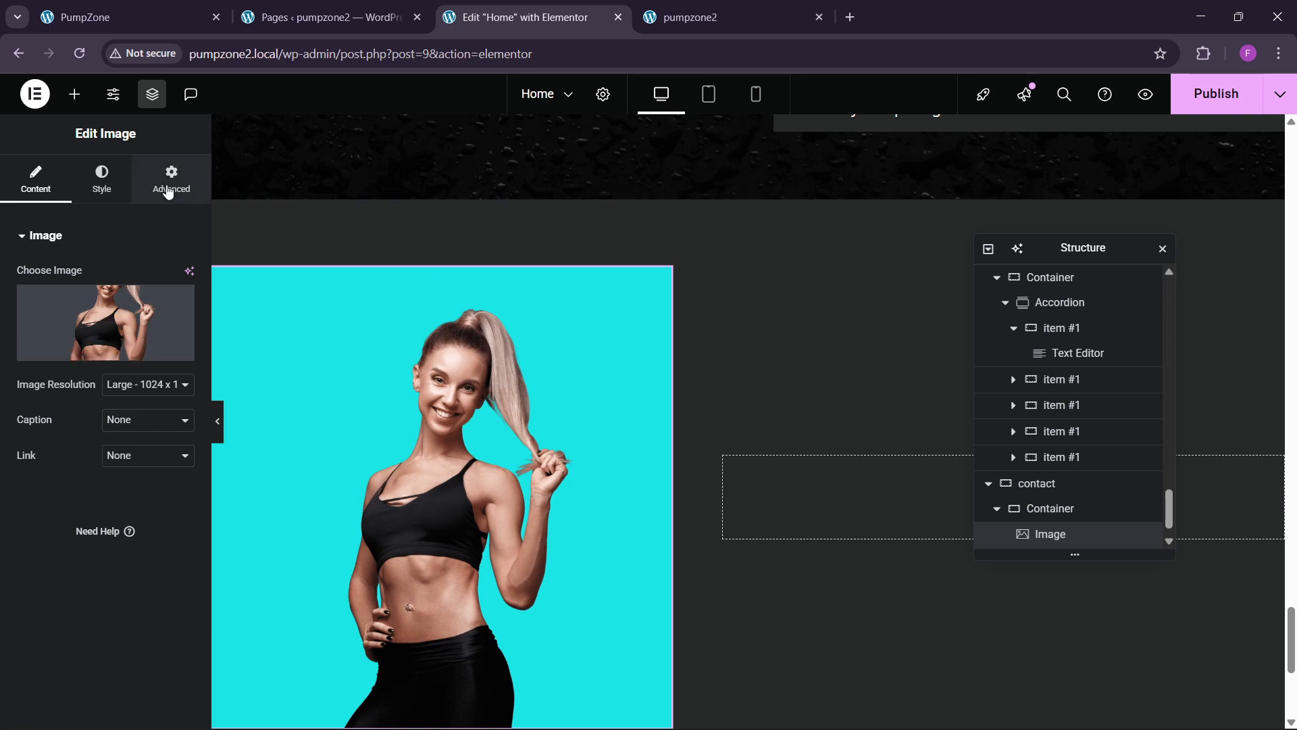
# Step: Set the photo container's width to 60%
pyautogui.click(1051, 508)
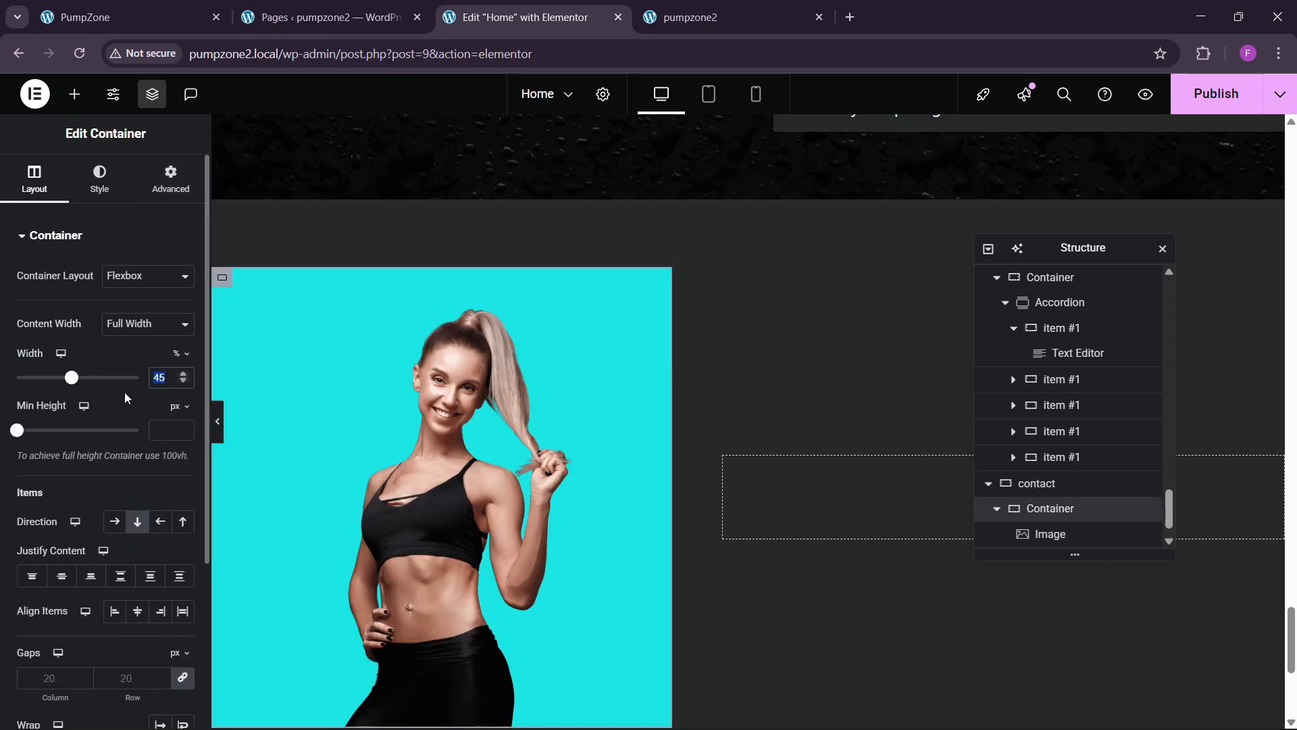
pyautogui.write('60')
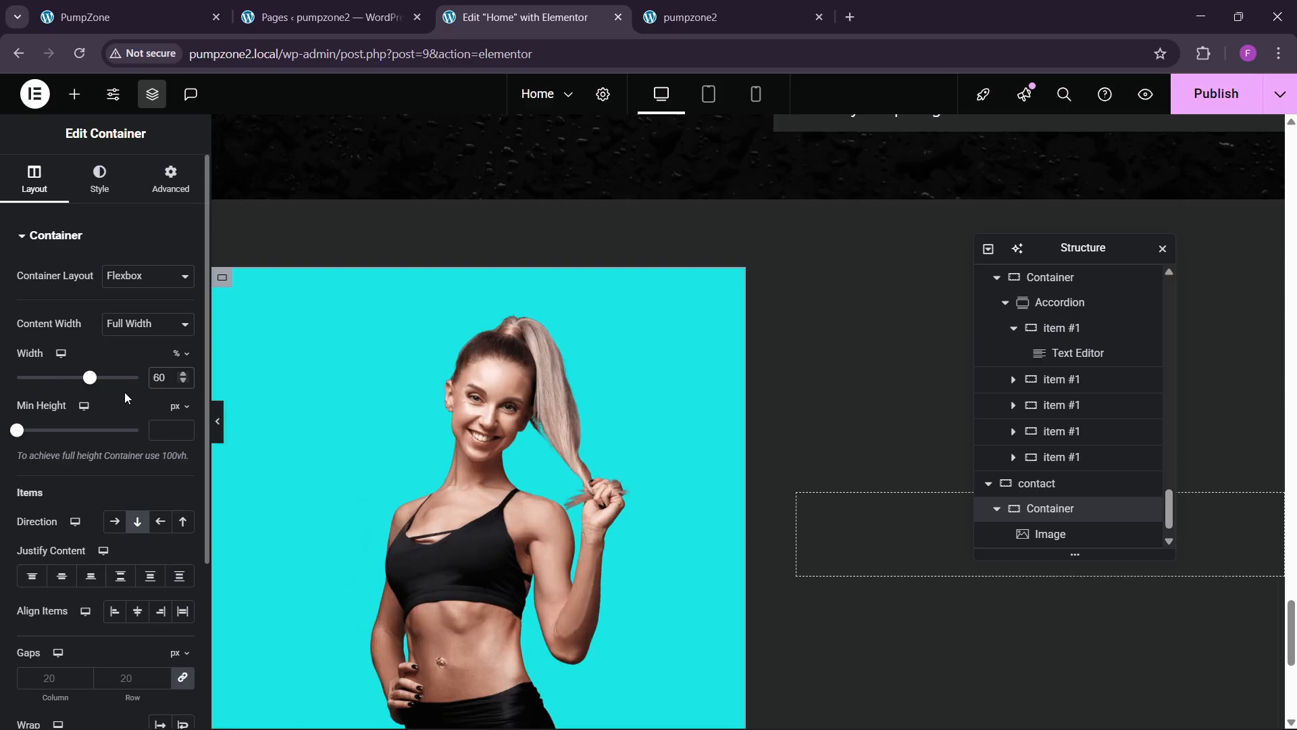
pyautogui.scroll(-1, 1064, 500)
# Step: Set the empty right-hand container's width to 50%
pyautogui.click(1048, 534)
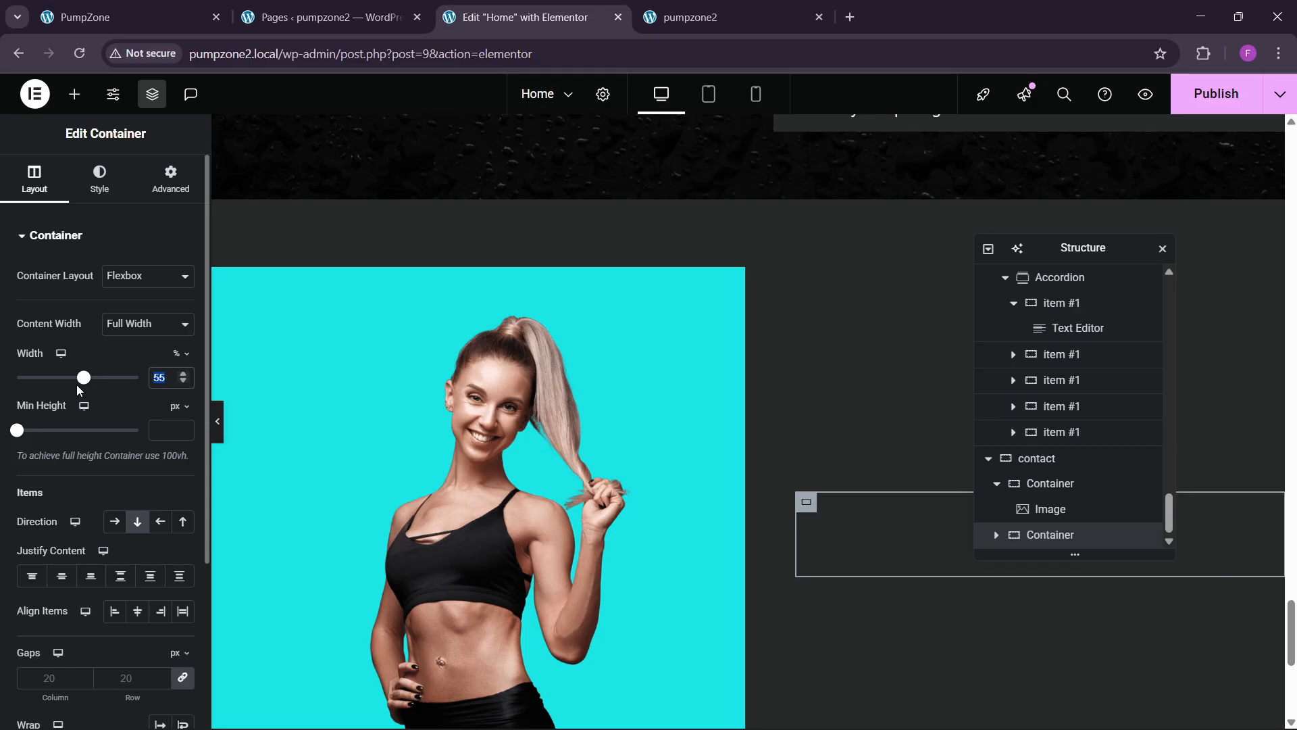
pyautogui.write('40')
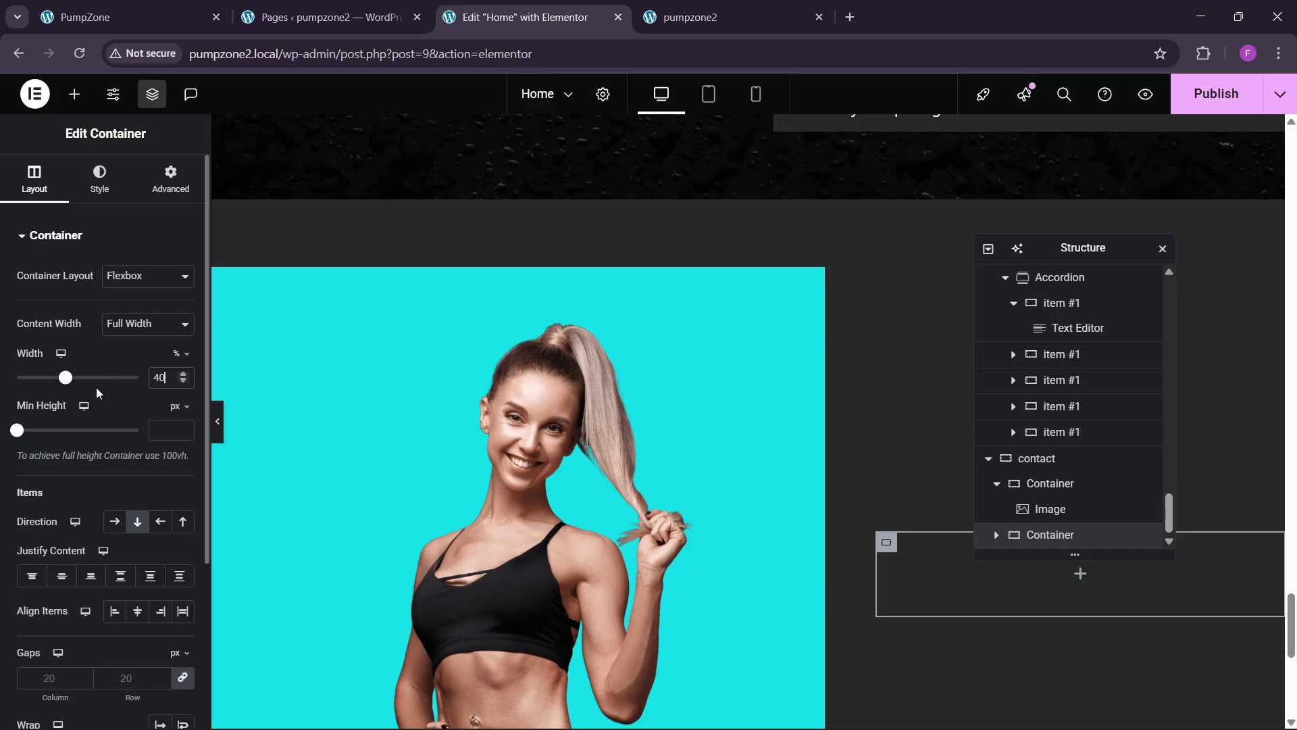
pyautogui.press('BackSpace')
pyautogui.press('BackSpace')
pyautogui.write('50')
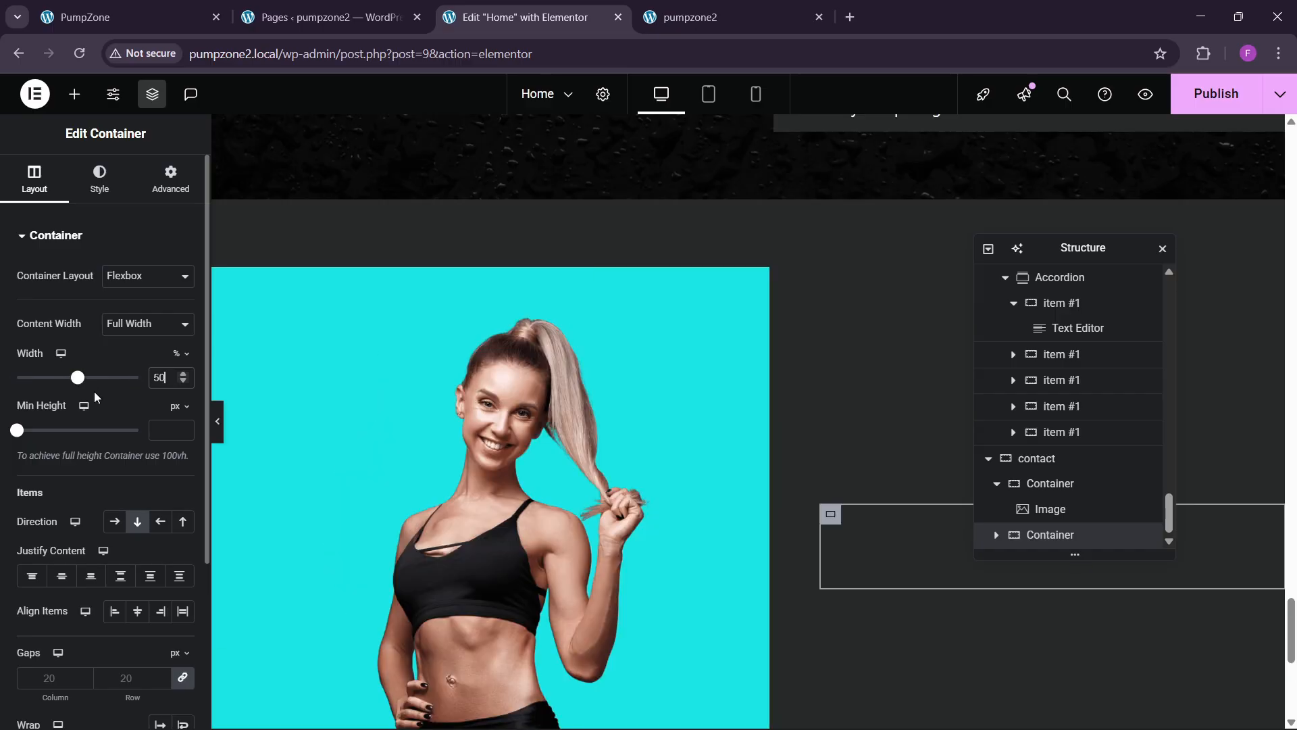
pyautogui.scroll(-3, 504, 398)
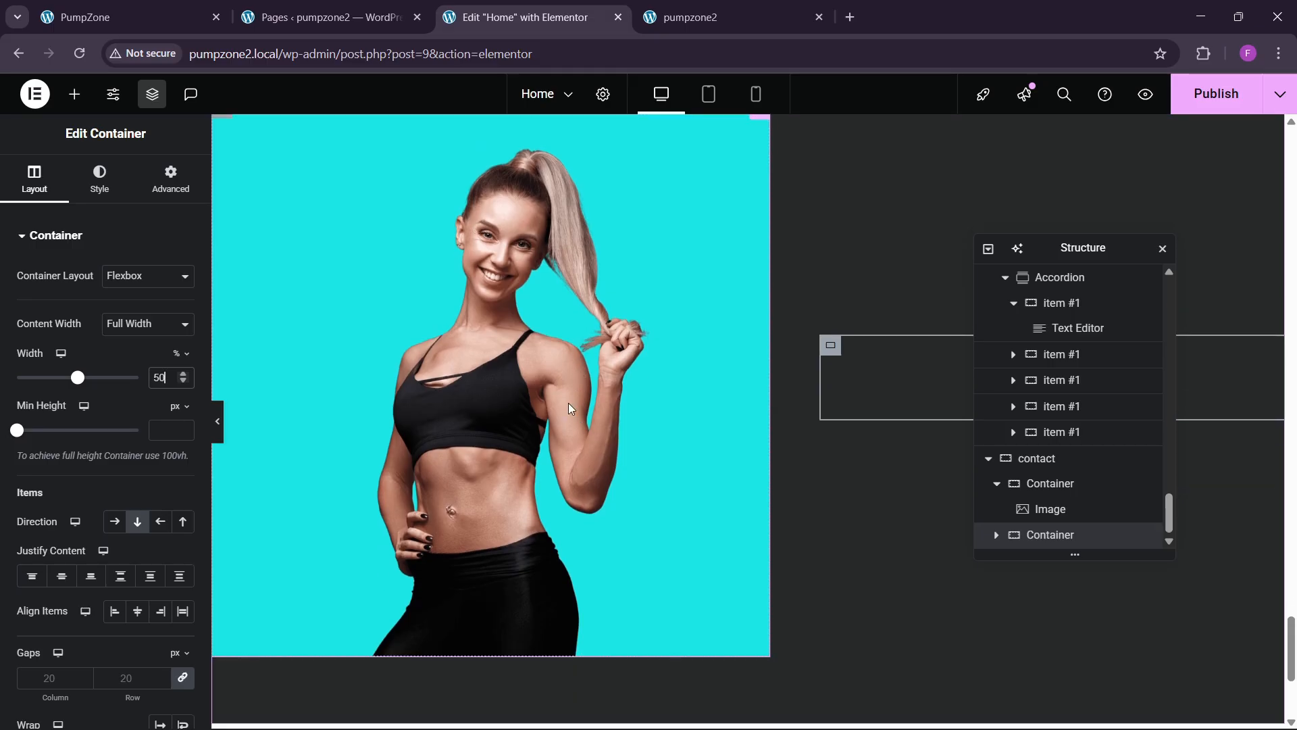
pyautogui.click(569, 404)
# Step: Give the photo an unlinked -9 em top margin and publish the page
pyautogui.click(171, 179)
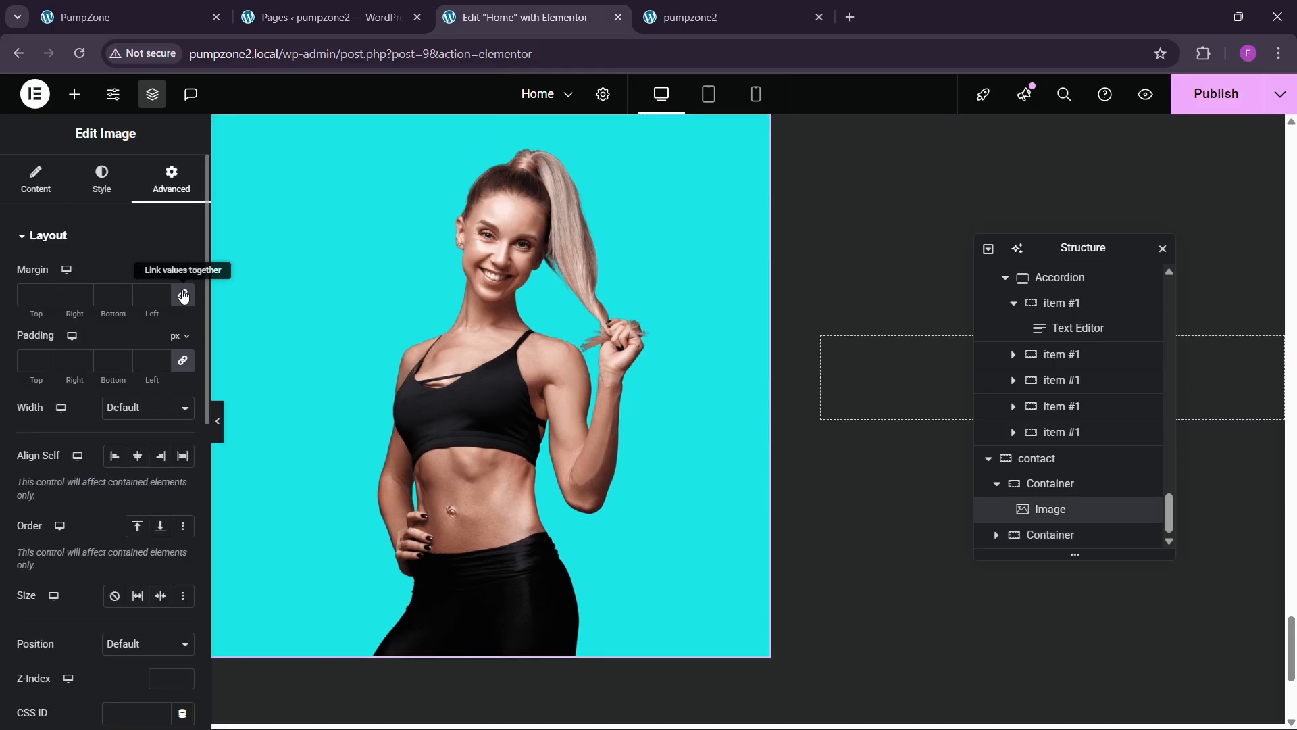
pyautogui.click(183, 295)
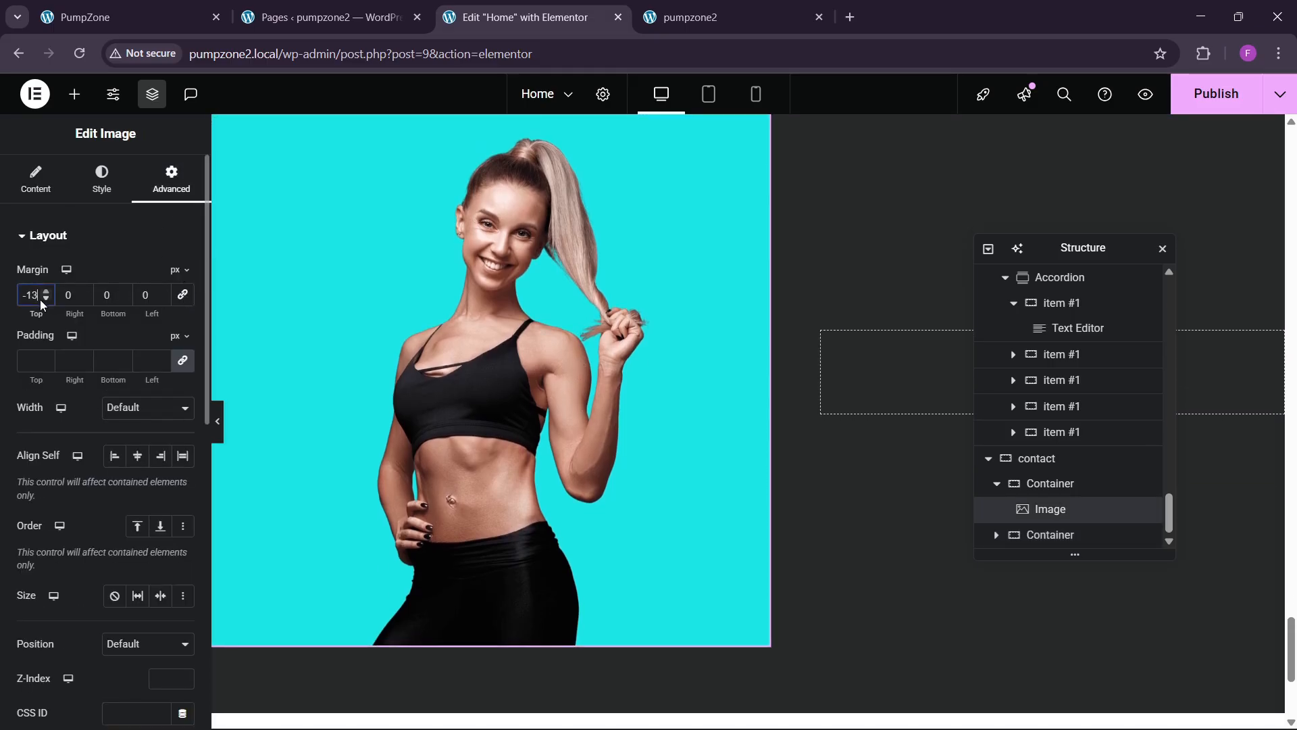
pyautogui.click(53, 302)
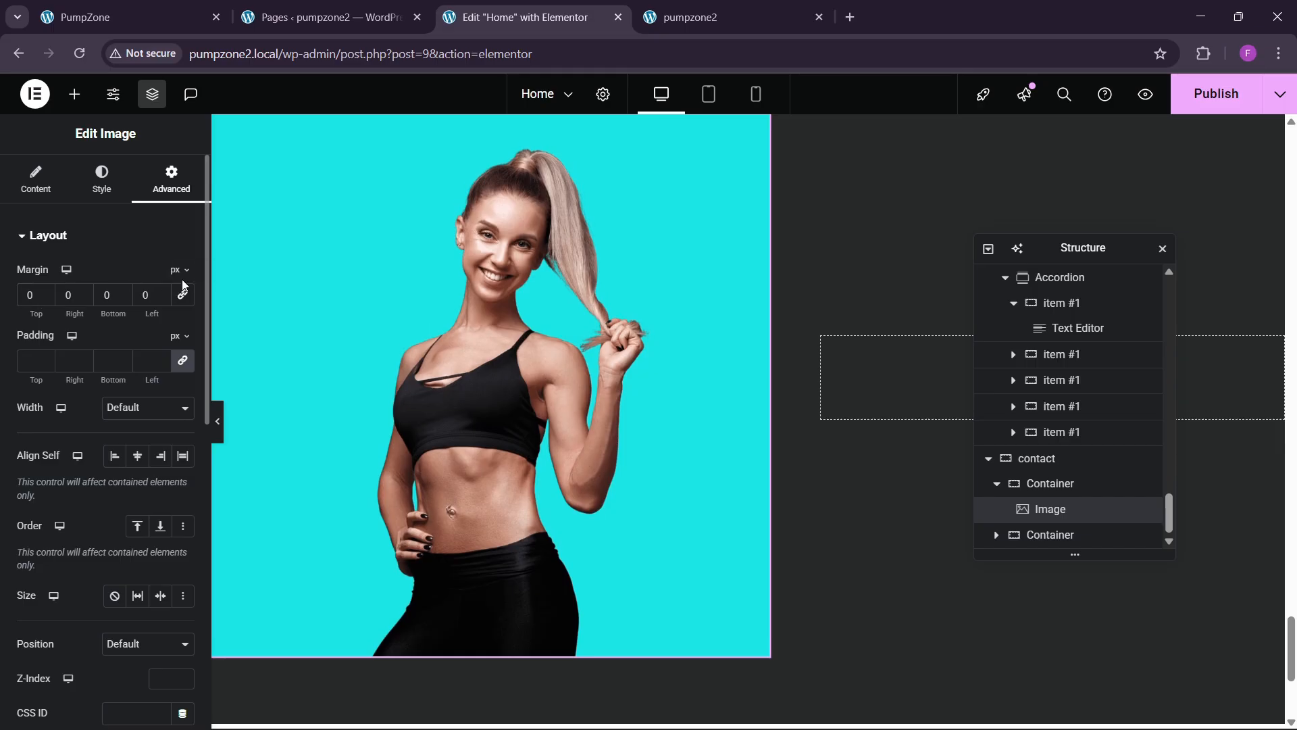
pyautogui.click(179, 270)
pyautogui.click(177, 327)
pyautogui.click(45, 302)
pyautogui.click(45, 302)
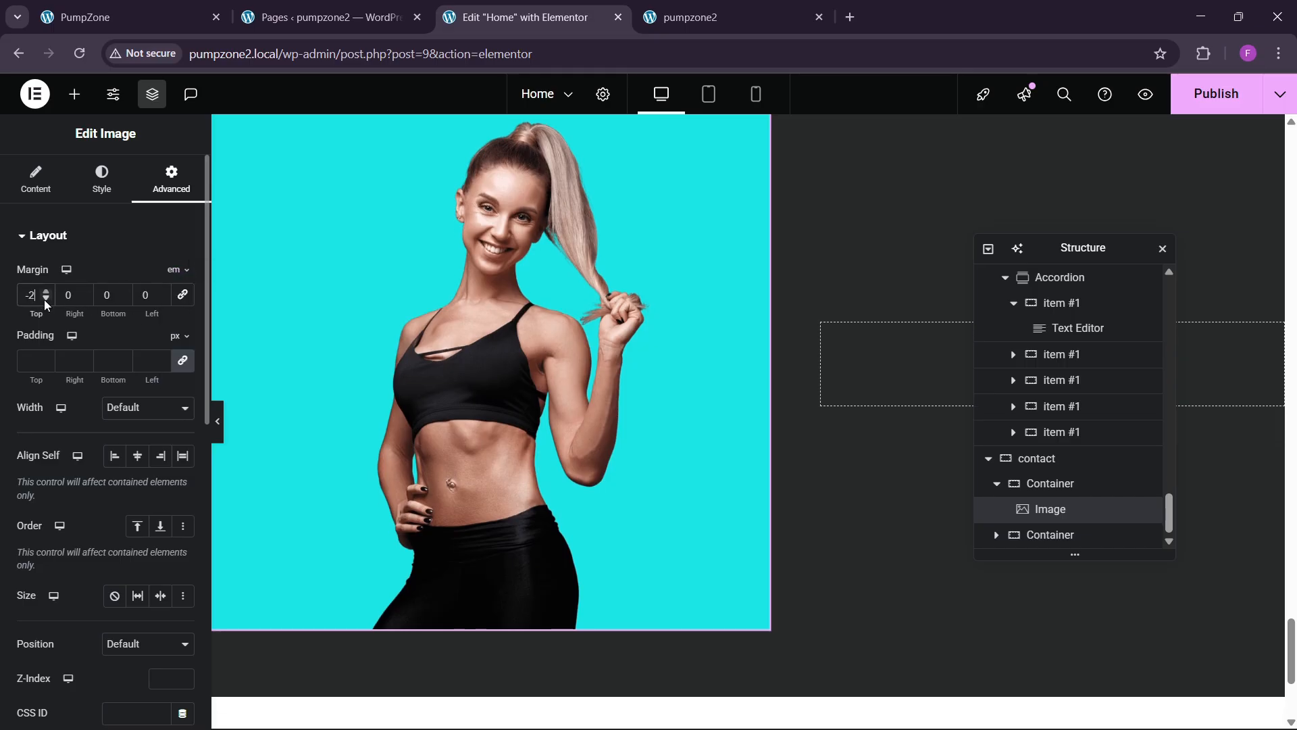
pyautogui.click(45, 301)
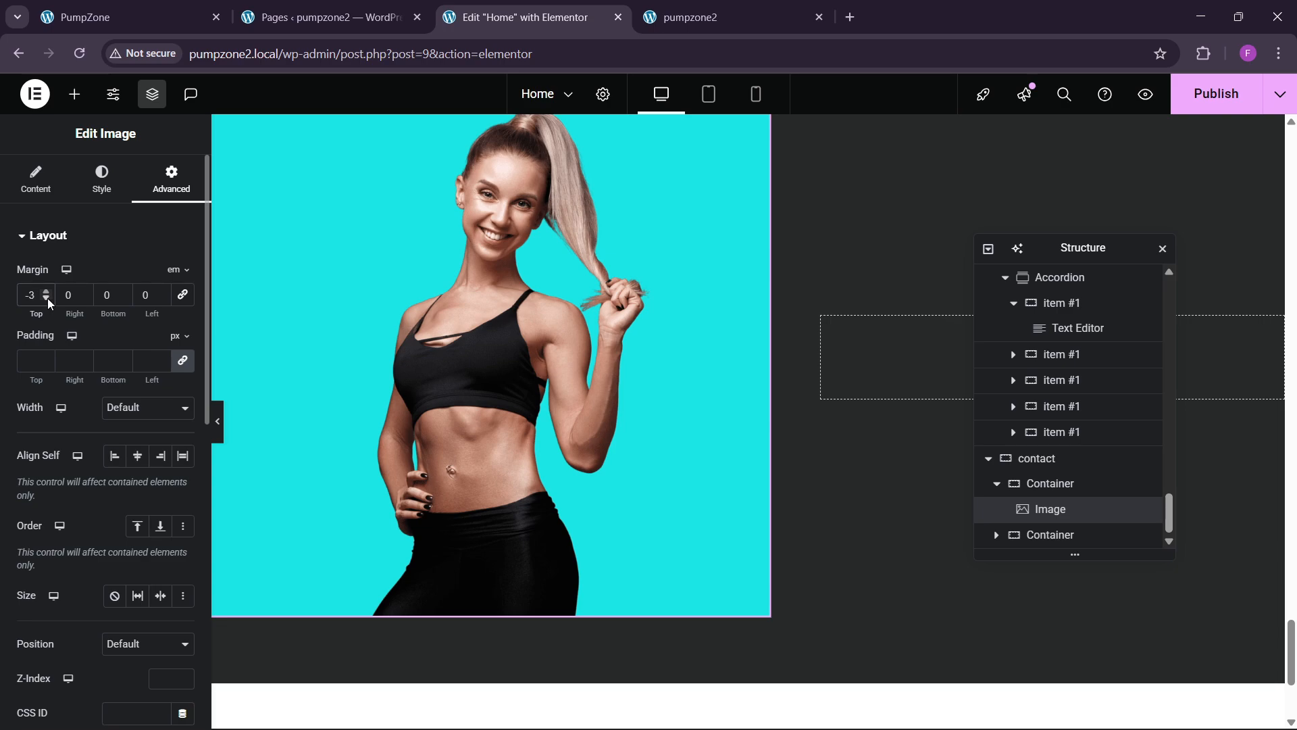
pyautogui.click(46, 302)
pyautogui.click(45, 301)
pyautogui.click(46, 302)
pyautogui.scroll(4, 443, 306)
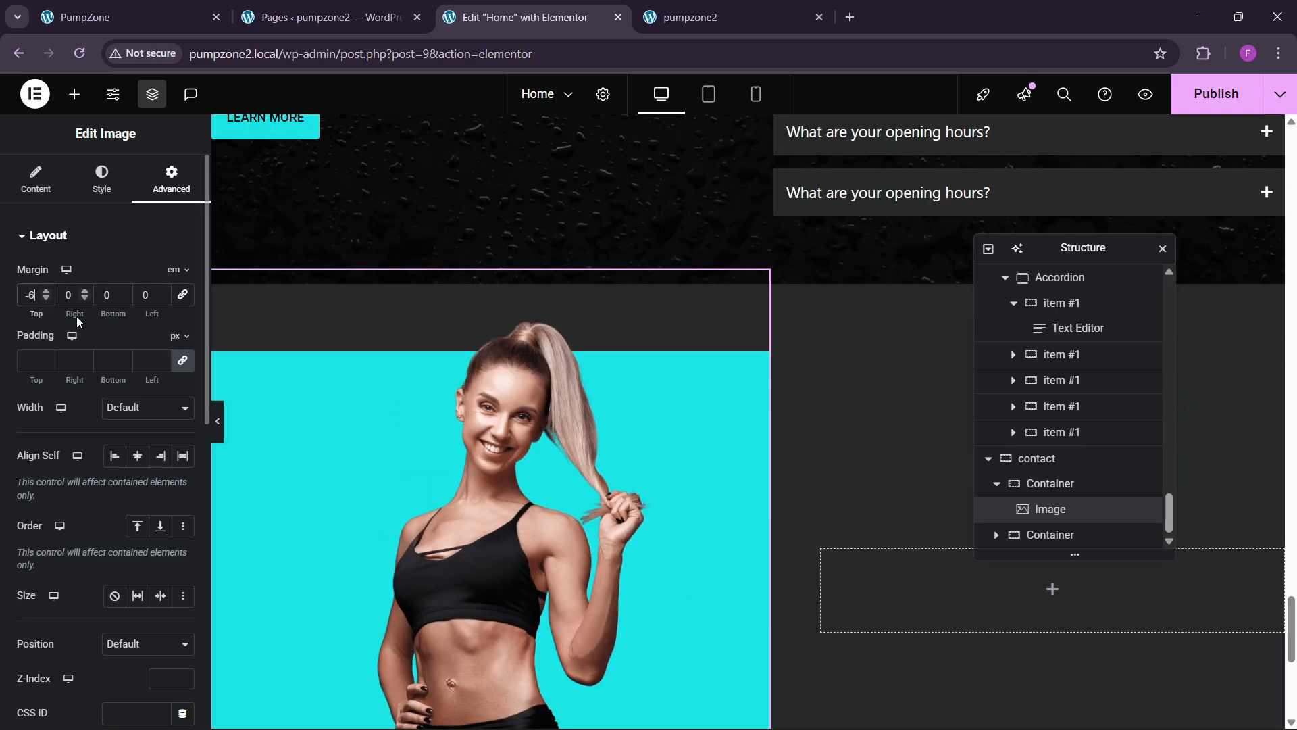
pyautogui.click(47, 299)
pyautogui.click(47, 299)
pyautogui.click(47, 298)
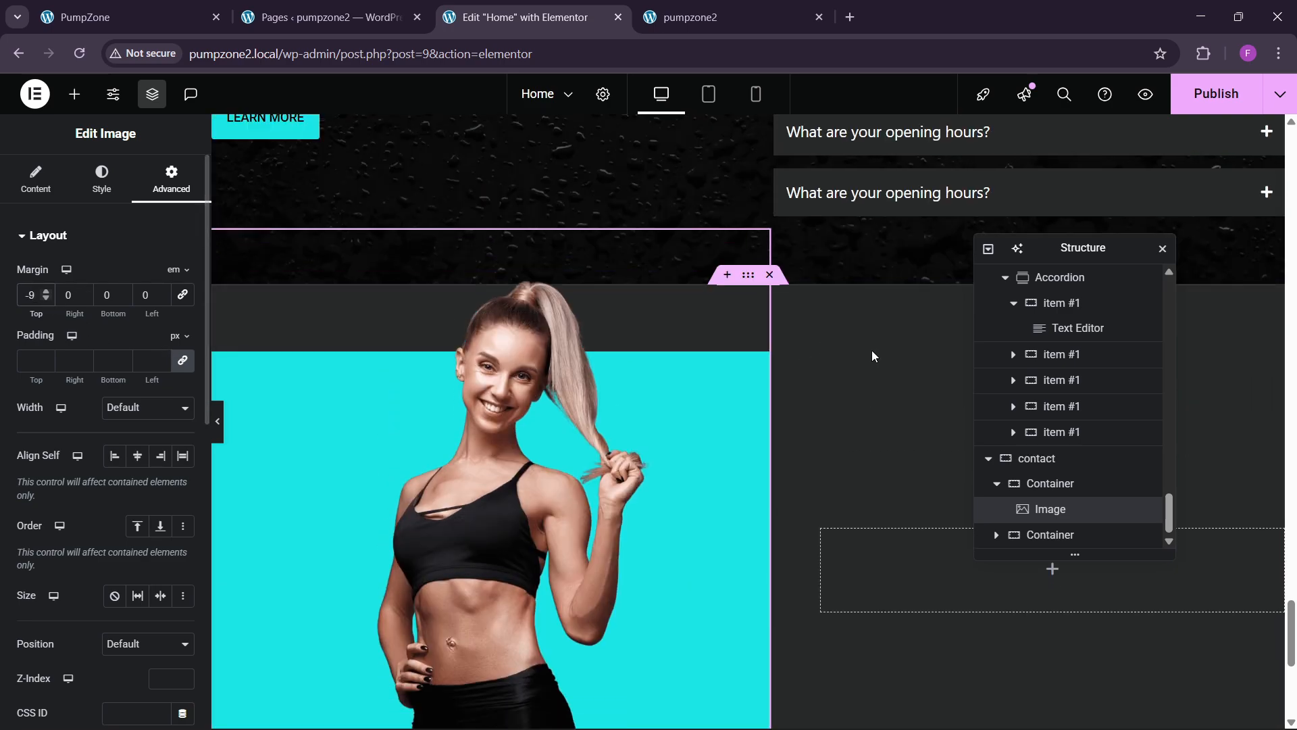
pyautogui.scroll(-5, 739, 382)
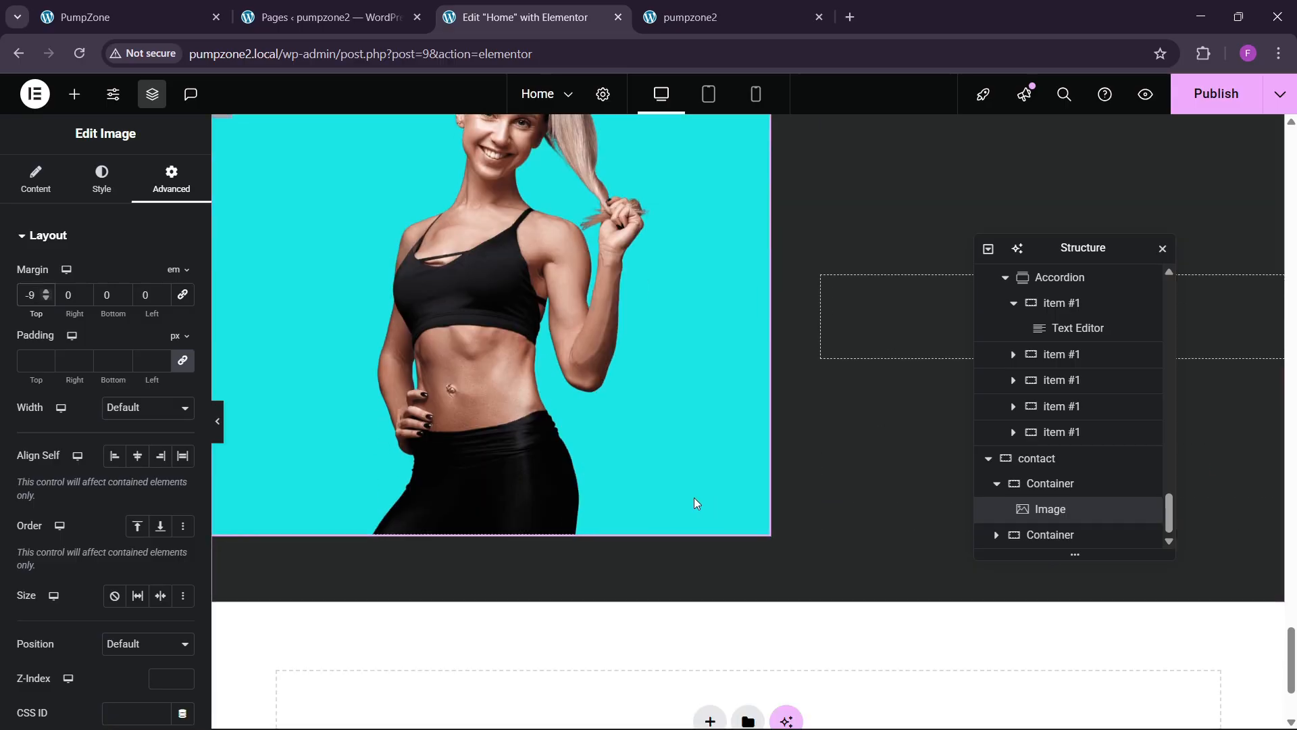
pyautogui.scroll(6, 689, 497)
pyautogui.scroll(1, 688, 498)
pyautogui.click(1233, 102)
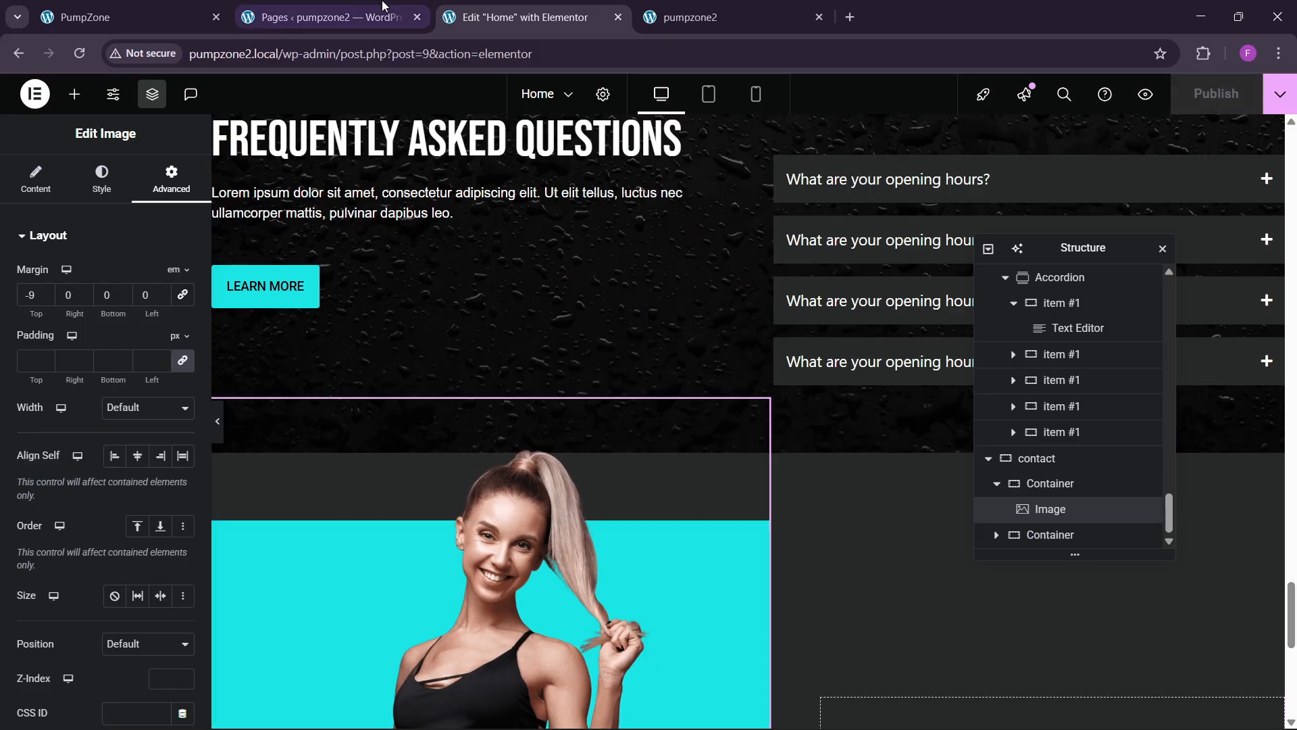
# Step: Copy the FAQ label and paste it into the empty contact container
pyautogui.click(129, 17)
pyautogui.click(520, 16)
pyautogui.scroll(3, 654, 365)
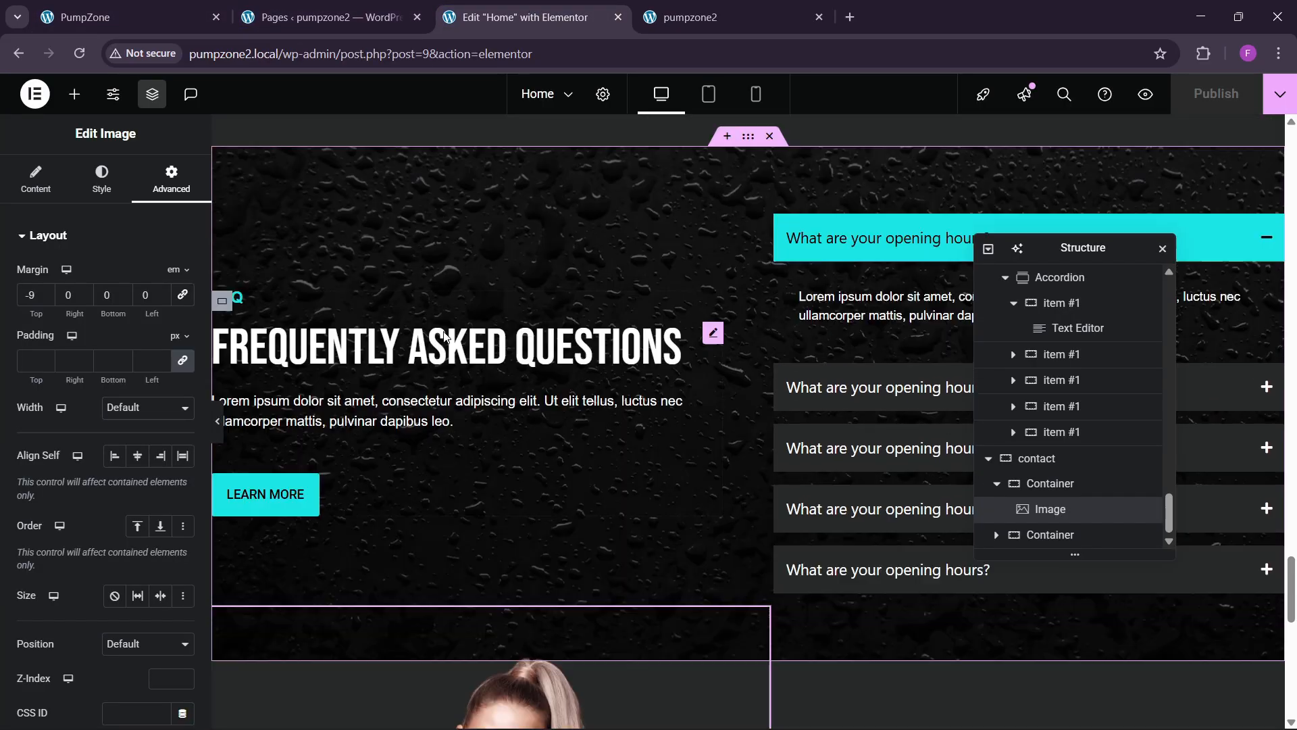
pyautogui.rightClick(245, 343)
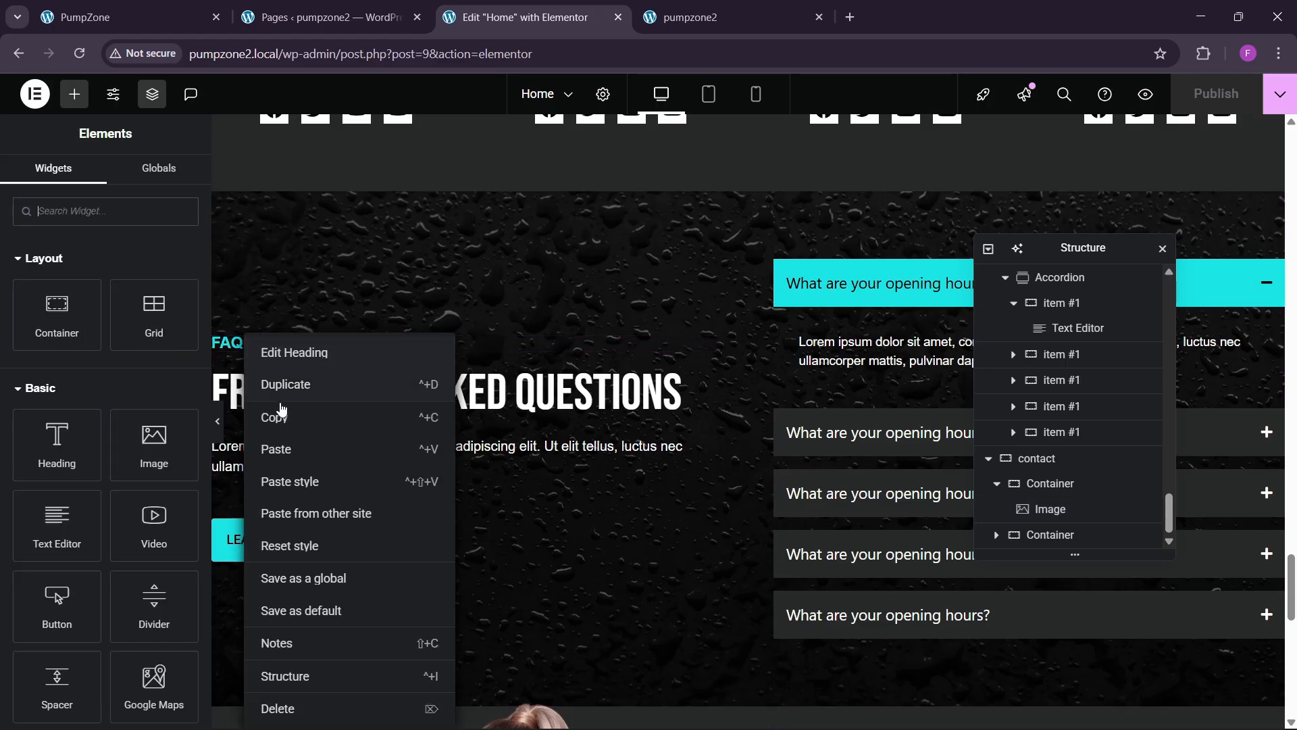
pyautogui.click(688, 359)
pyautogui.moveTo(1046, 252); pyautogui.dragTo(482, 290)
pyautogui.scroll(-7, 1033, 403)
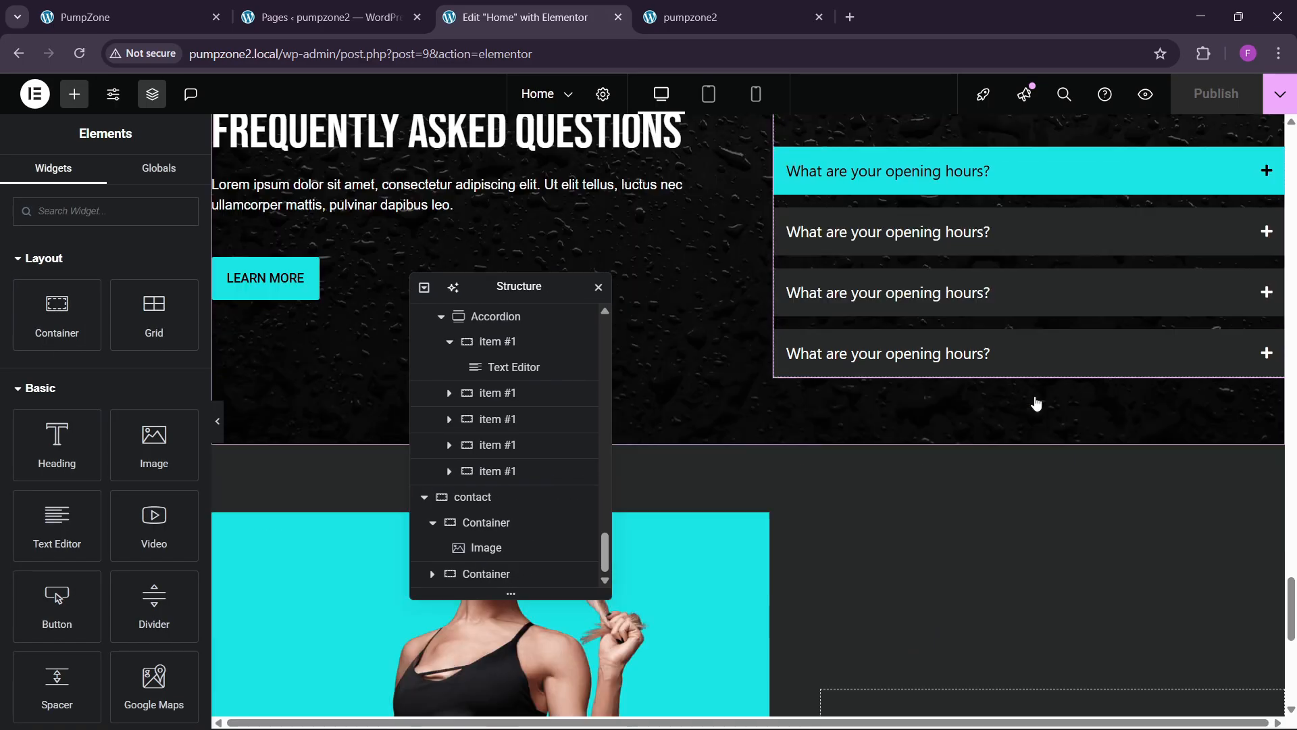
pyautogui.rightClick(910, 405)
pyautogui.click(929, 414)
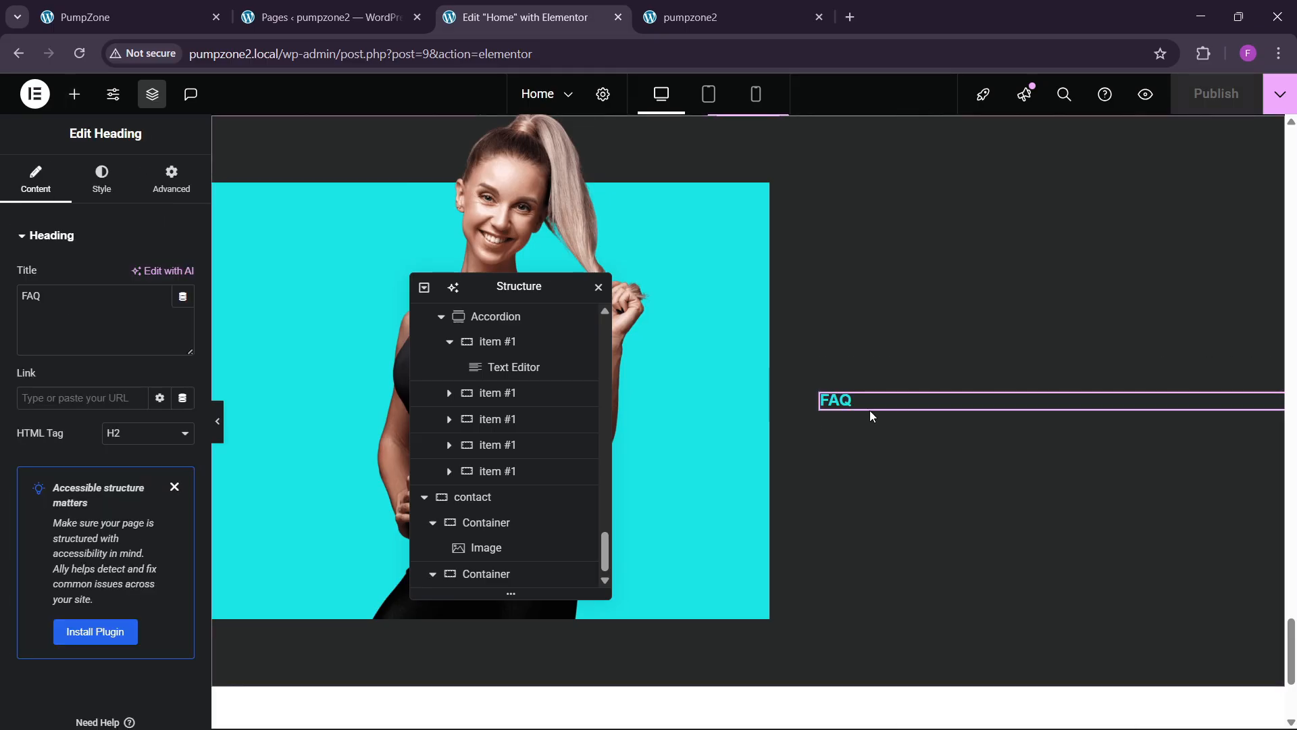
# Step: Paste a copy of the Frequently Asked Questions heading below it, then view the GYMROCK reference
pyautogui.scroll(5, 302, 264)
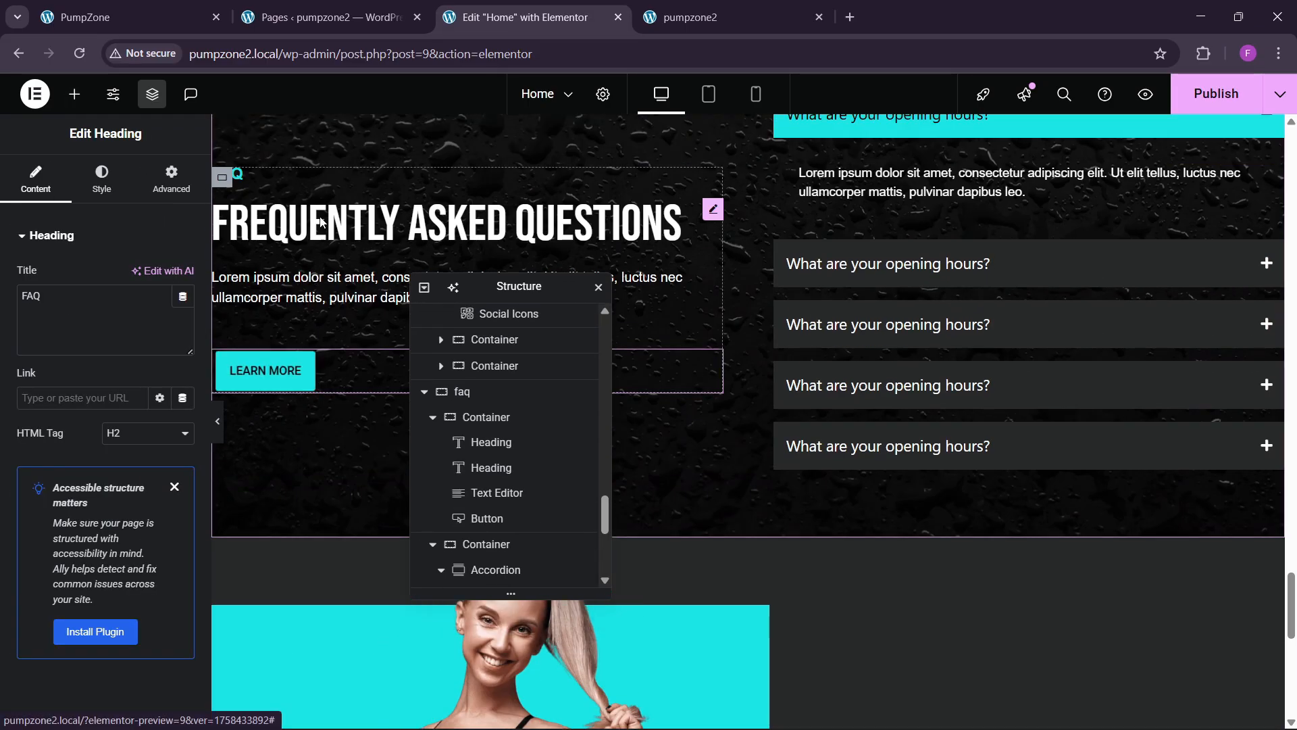
pyautogui.rightClick(326, 219)
pyautogui.click(368, 300)
pyautogui.scroll(-5, 979, 404)
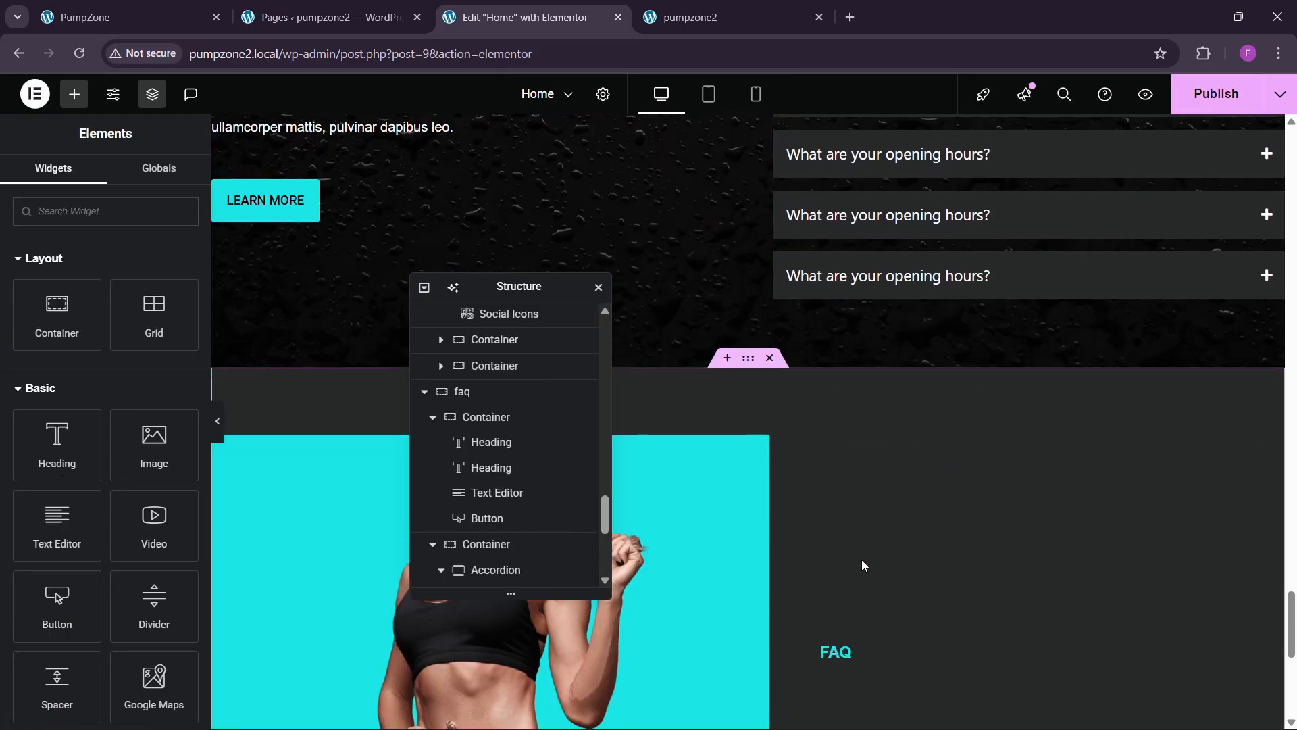
pyautogui.rightClick(866, 483)
pyautogui.click(893, 454)
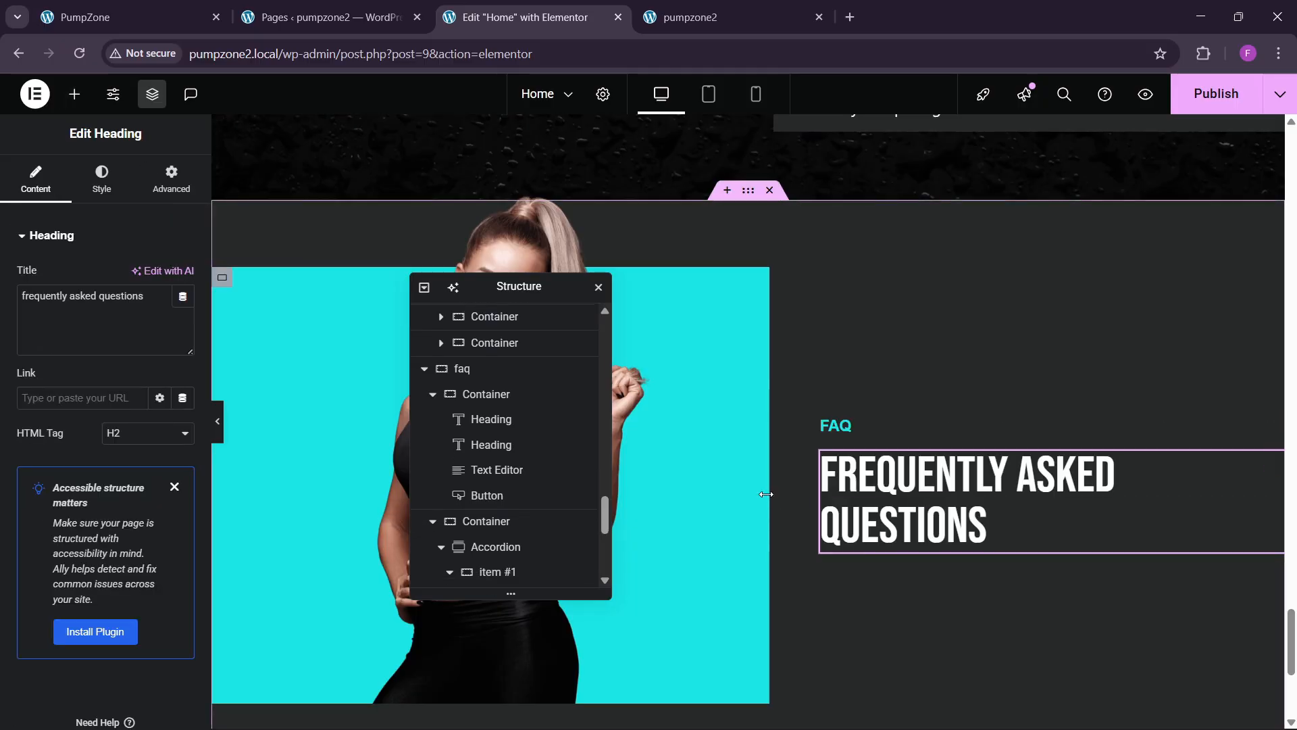
pyautogui.click(256, 5)
pyautogui.click(189, 11)
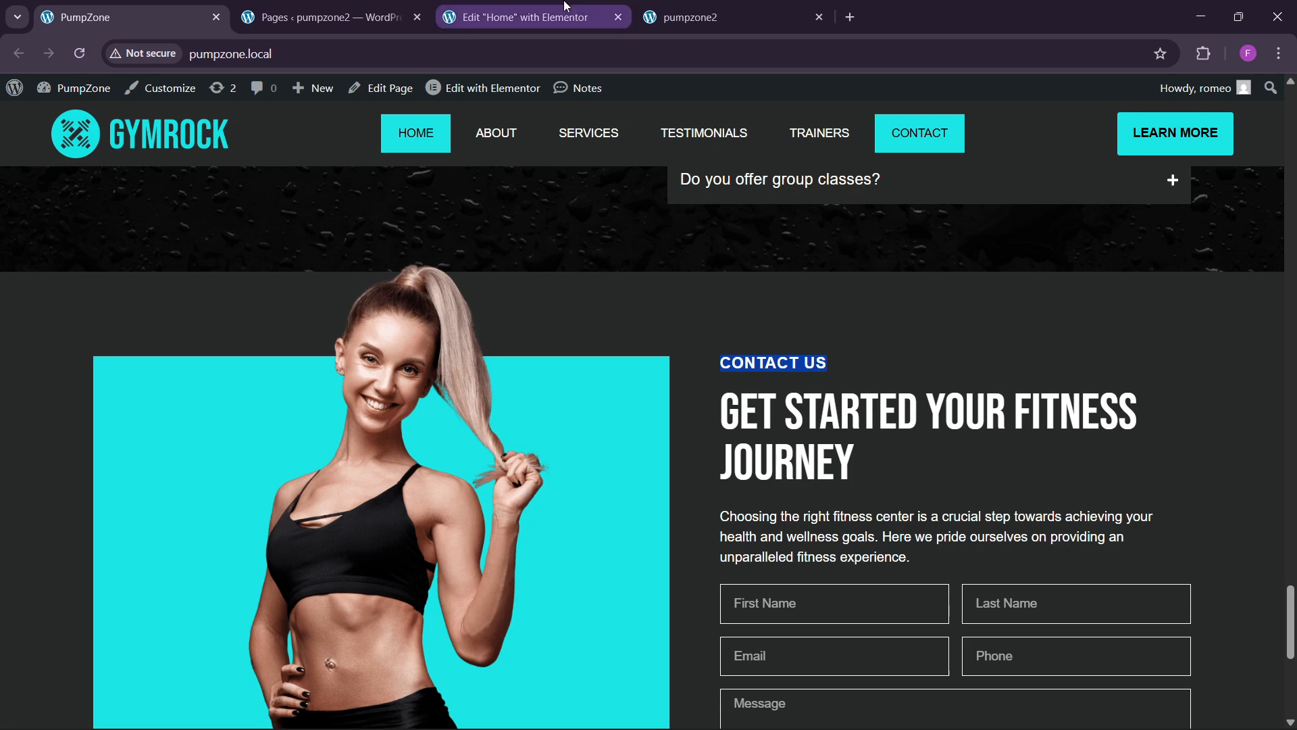
# Step: Retitle the first copied heading to 'contact us'
pyautogui.click(515, 16)
pyautogui.click(836, 426)
pyautogui.moveTo(88, 316); pyautogui.dragTo(2, 320)
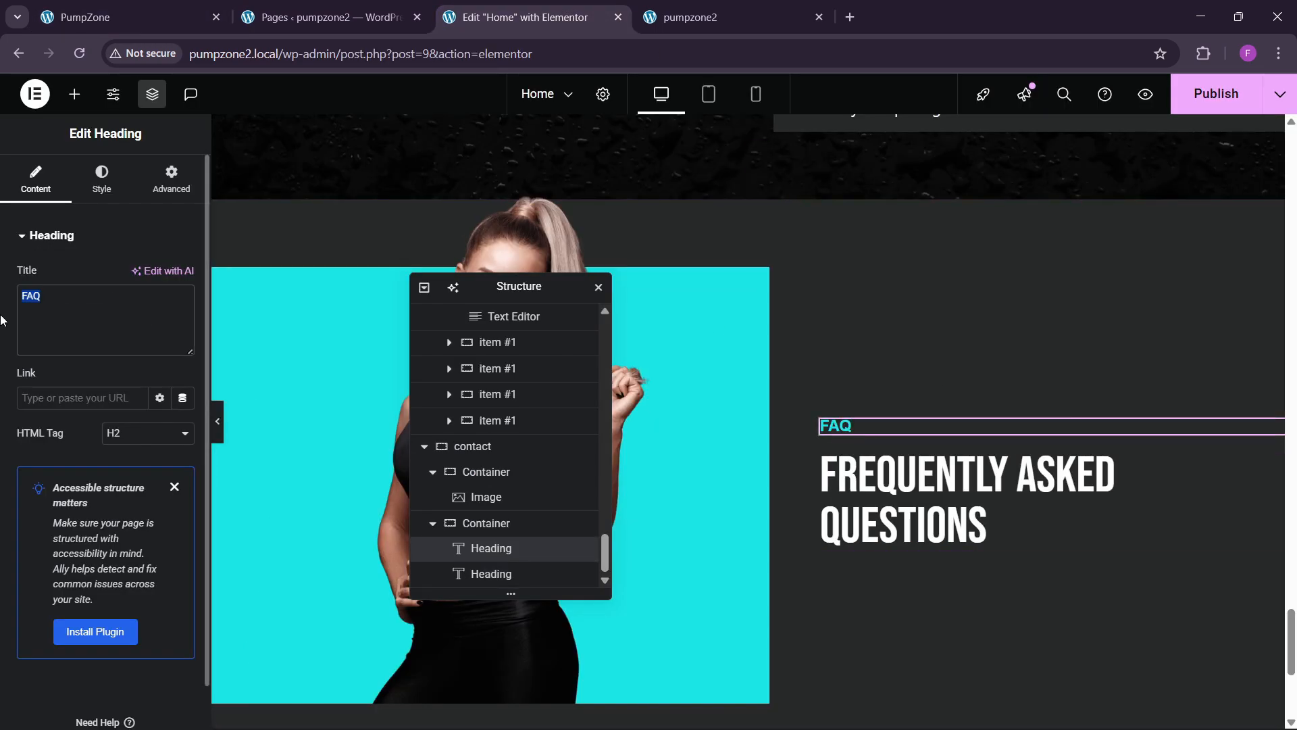
pyautogui.write('contact us')
# Step: Paste the live site's heading 'GET STARTED YOUR FITNESS JOURNEY' into the second heading
pyautogui.click(101, 16)
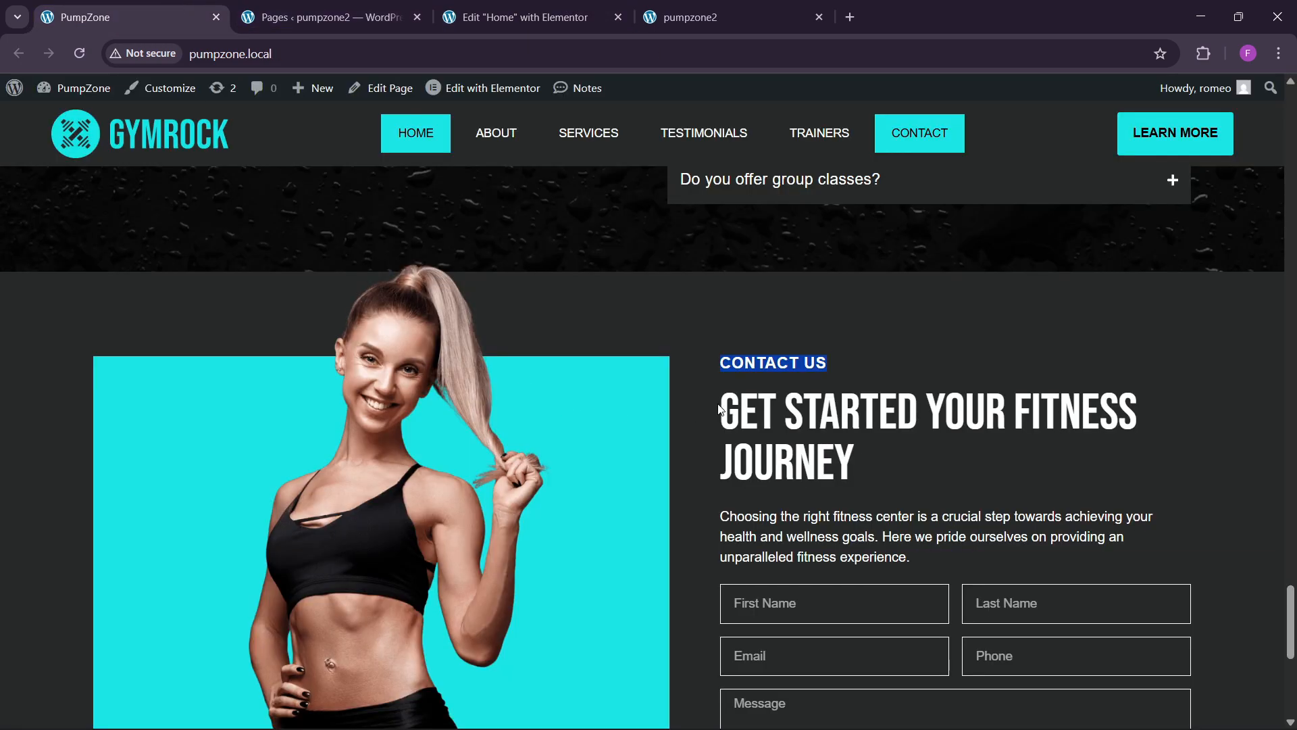
pyautogui.doubleClick(745, 439)
pyautogui.moveTo(745, 439); pyautogui.dragTo(894, 483)
pyautogui.click(539, 20)
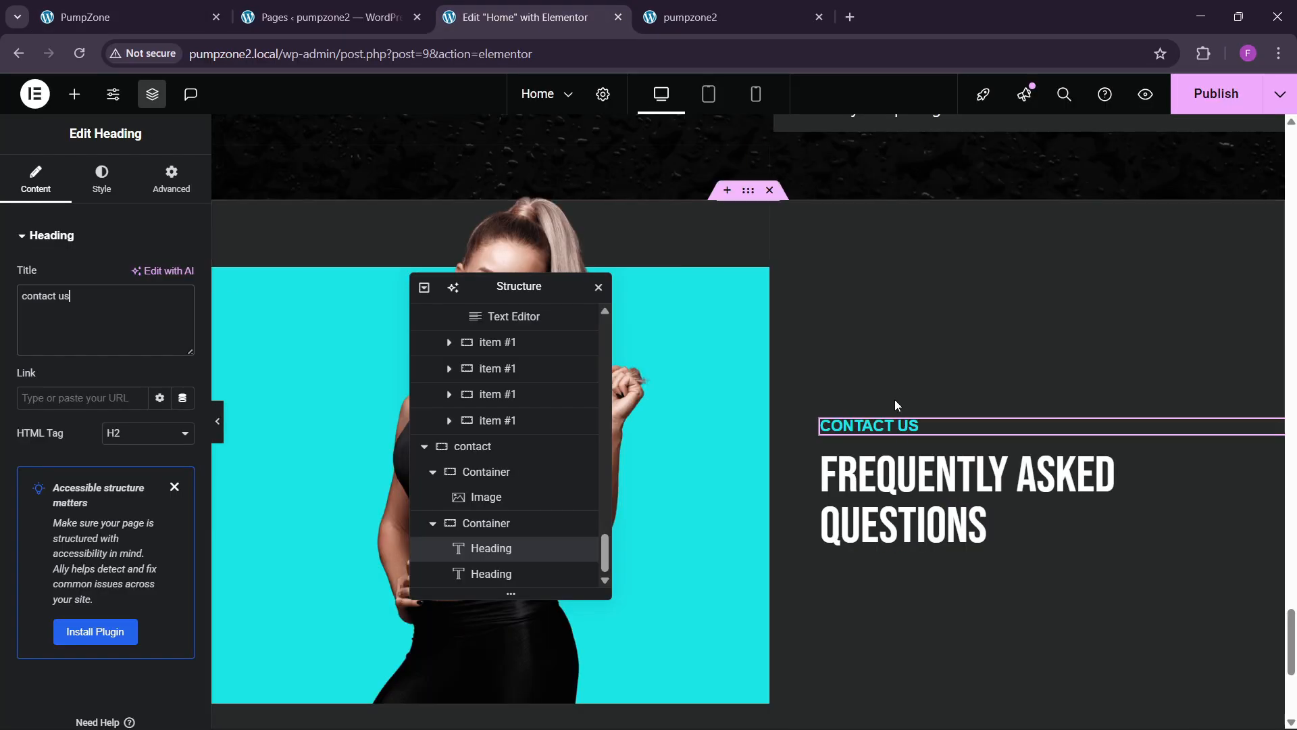
pyautogui.click(1056, 471)
pyautogui.hotkey('ctrl', 'a')
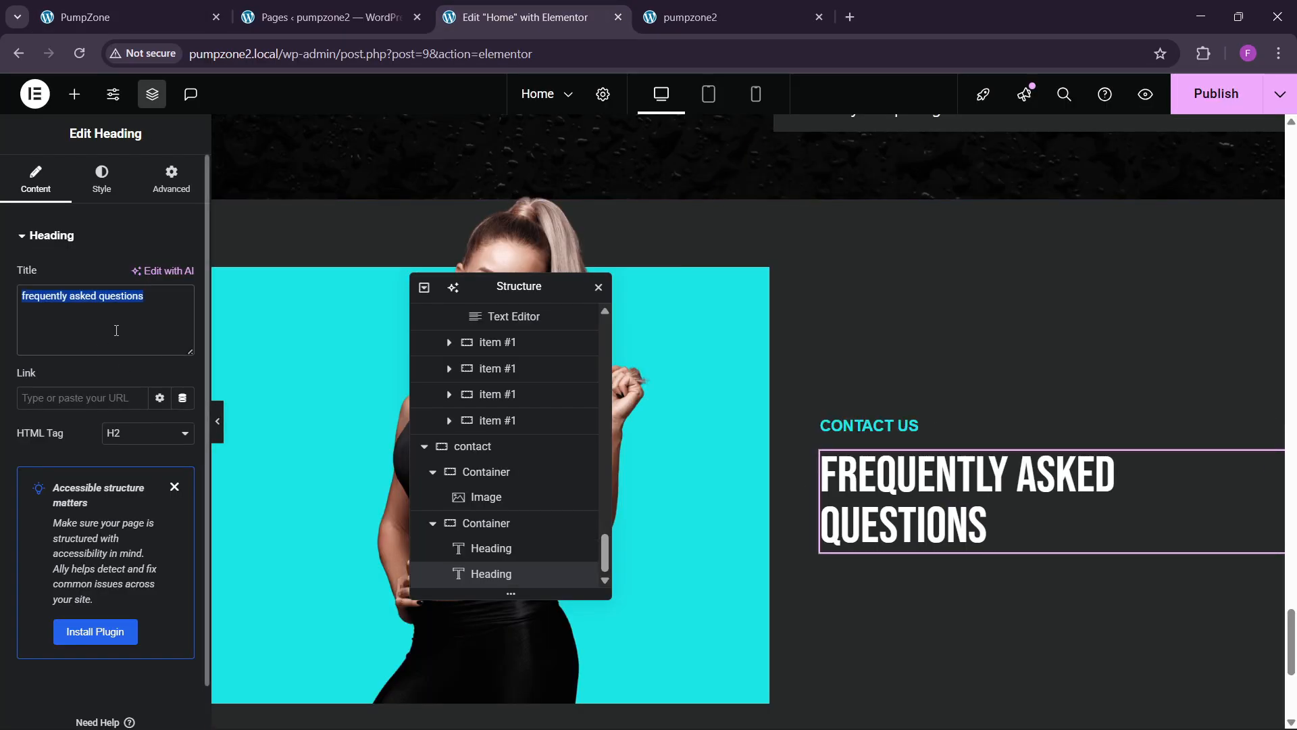
pyautogui.hotkey('ctrl', 'v')
pyautogui.click(180, 7)
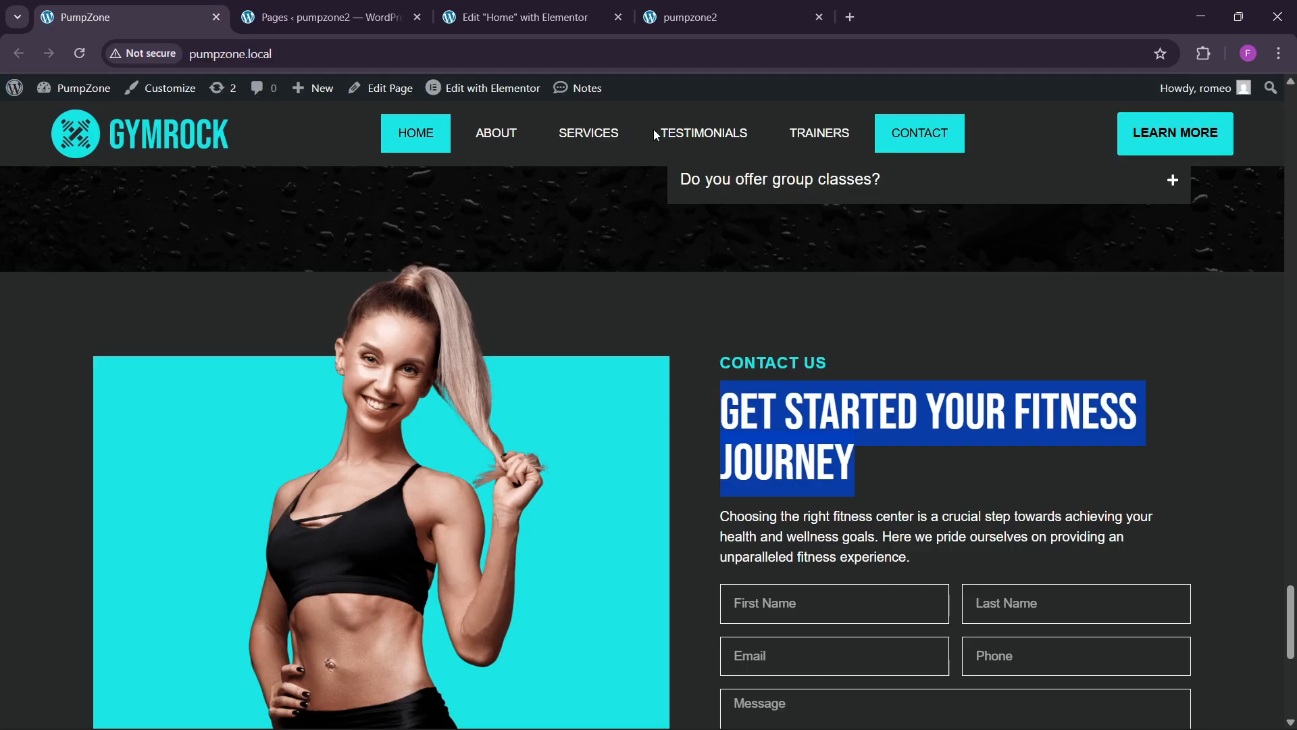
pyautogui.click(521, 17)
# Step: Copy the FAQ description paragraph and paste it under the contact heading
pyautogui.scroll(7, 887, 432)
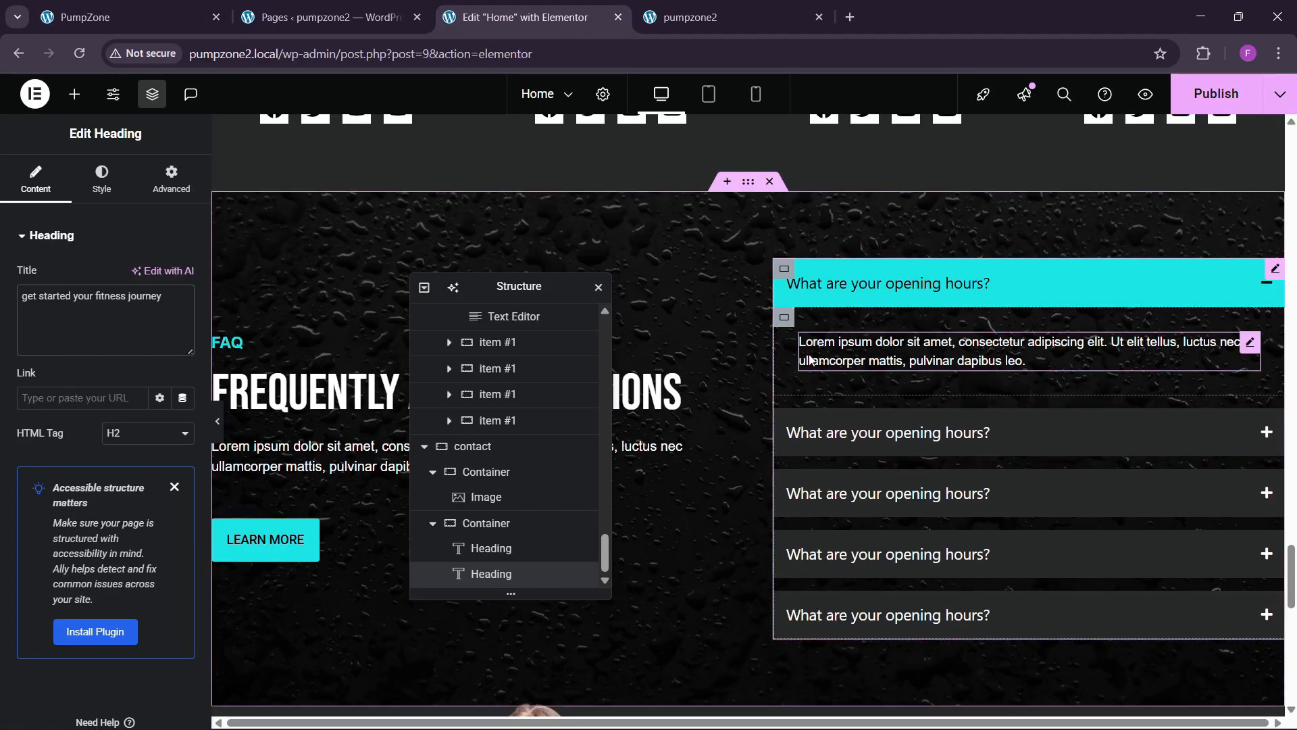
pyautogui.rightClick(365, 454)
pyautogui.scroll(-4, 874, 446)
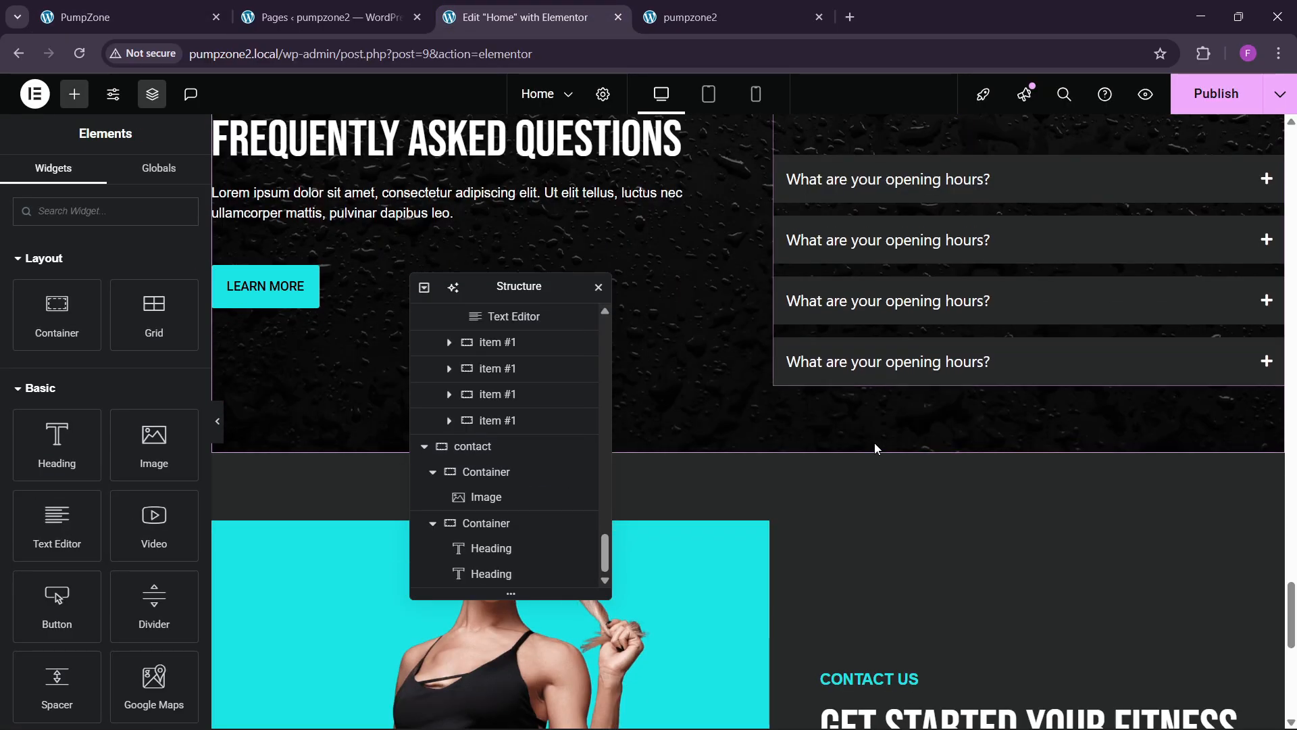
pyautogui.scroll(-5, 874, 449)
pyautogui.rightClick(830, 449)
pyautogui.click(837, 449)
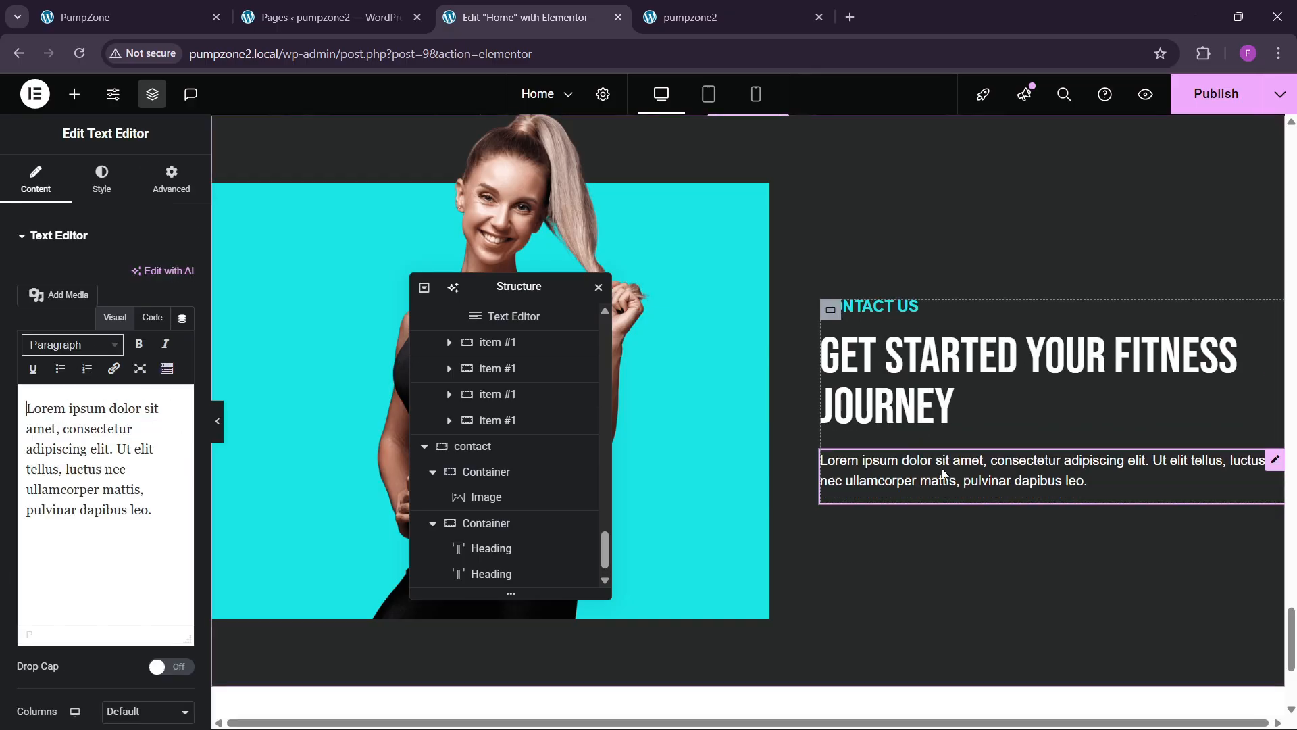
# Step: Replace the placeholder paragraph with the live site's 'Choosing the right fitness center…' text in Code view
pyautogui.click(101, 17)
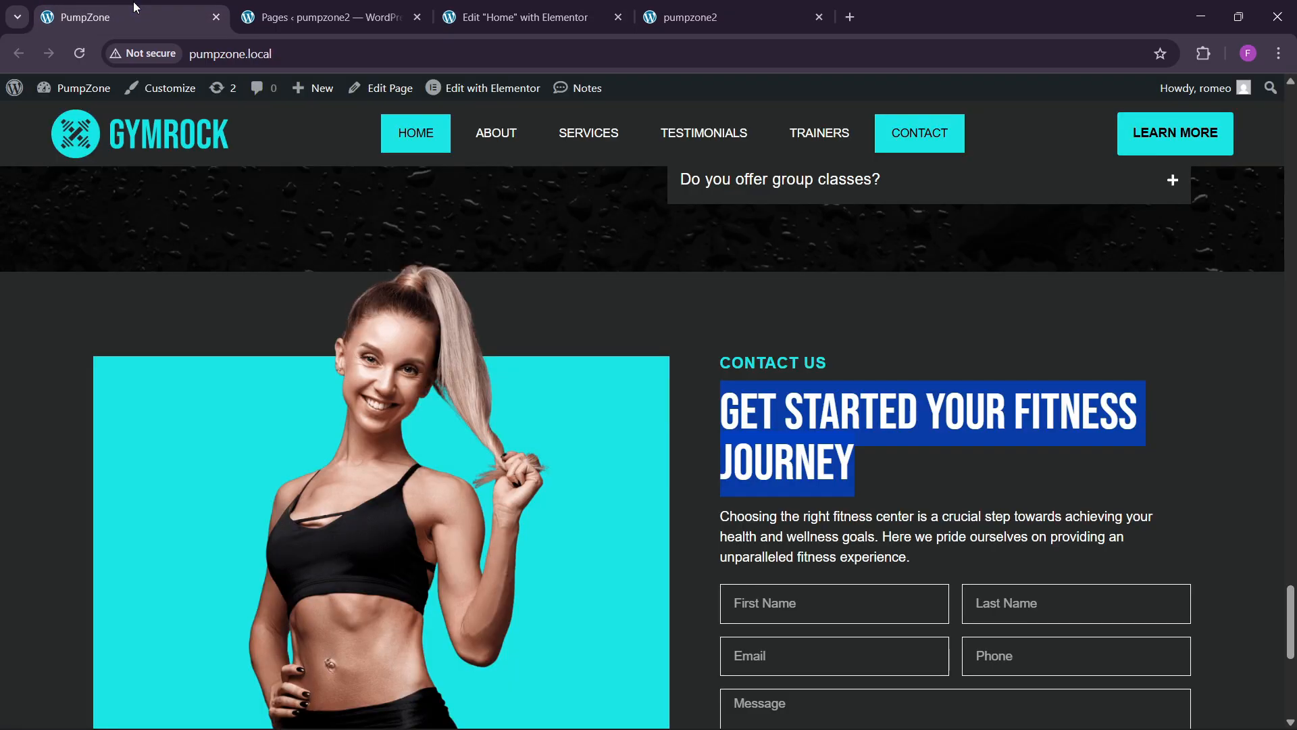
pyautogui.click(834, 523)
pyautogui.moveTo(720, 521); pyautogui.dragTo(955, 563)
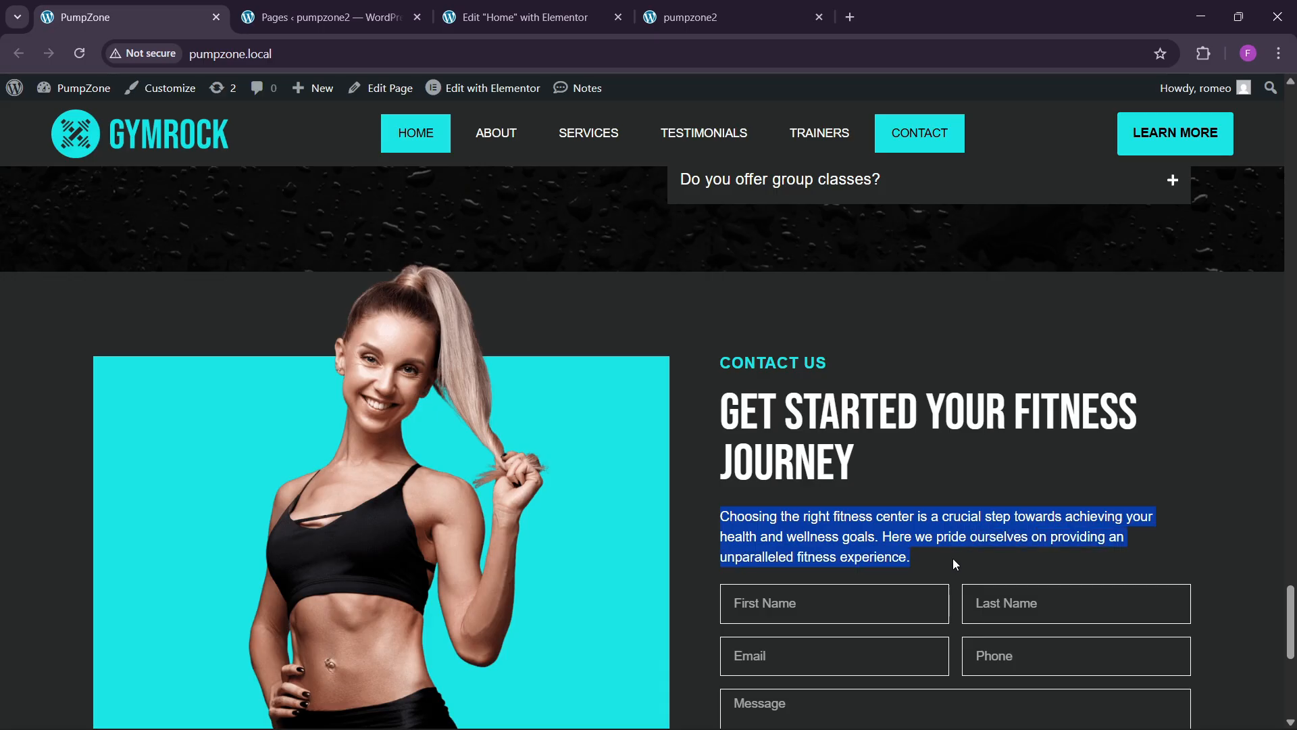
pyautogui.hotkey('ctrl', '3')
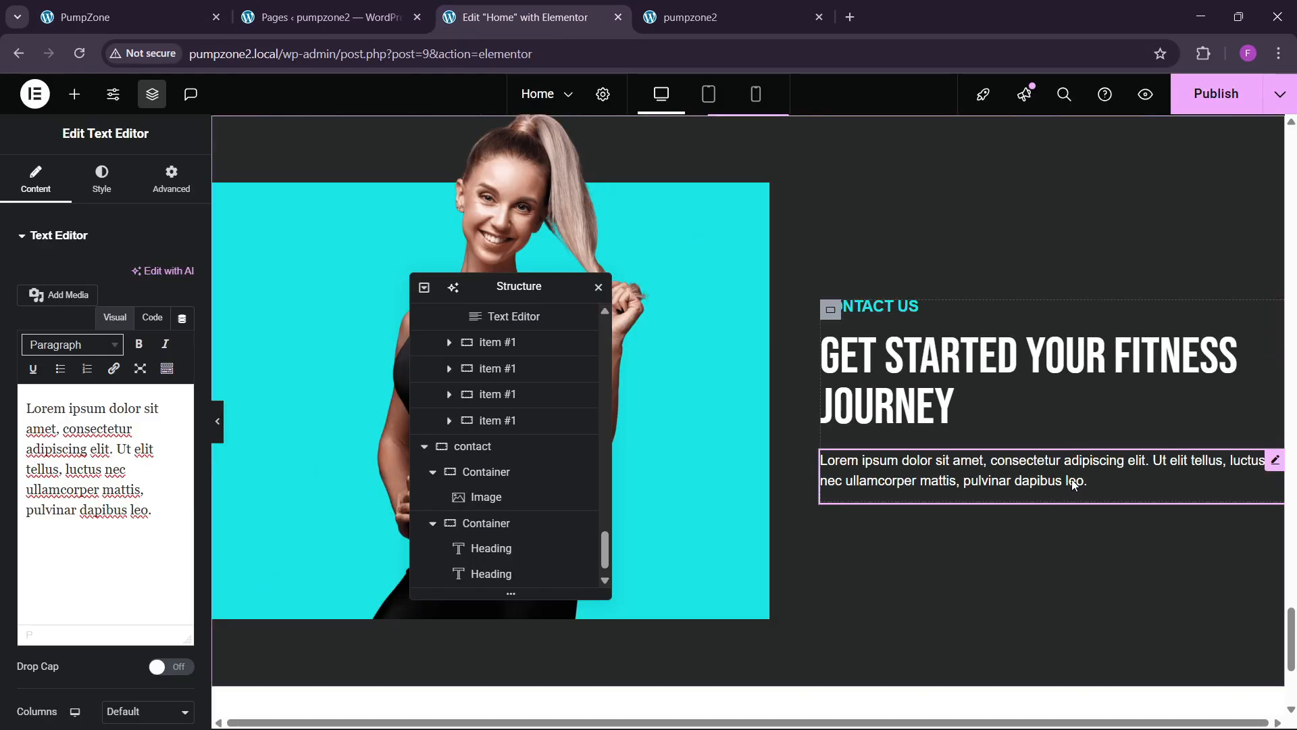
pyautogui.click(152, 317)
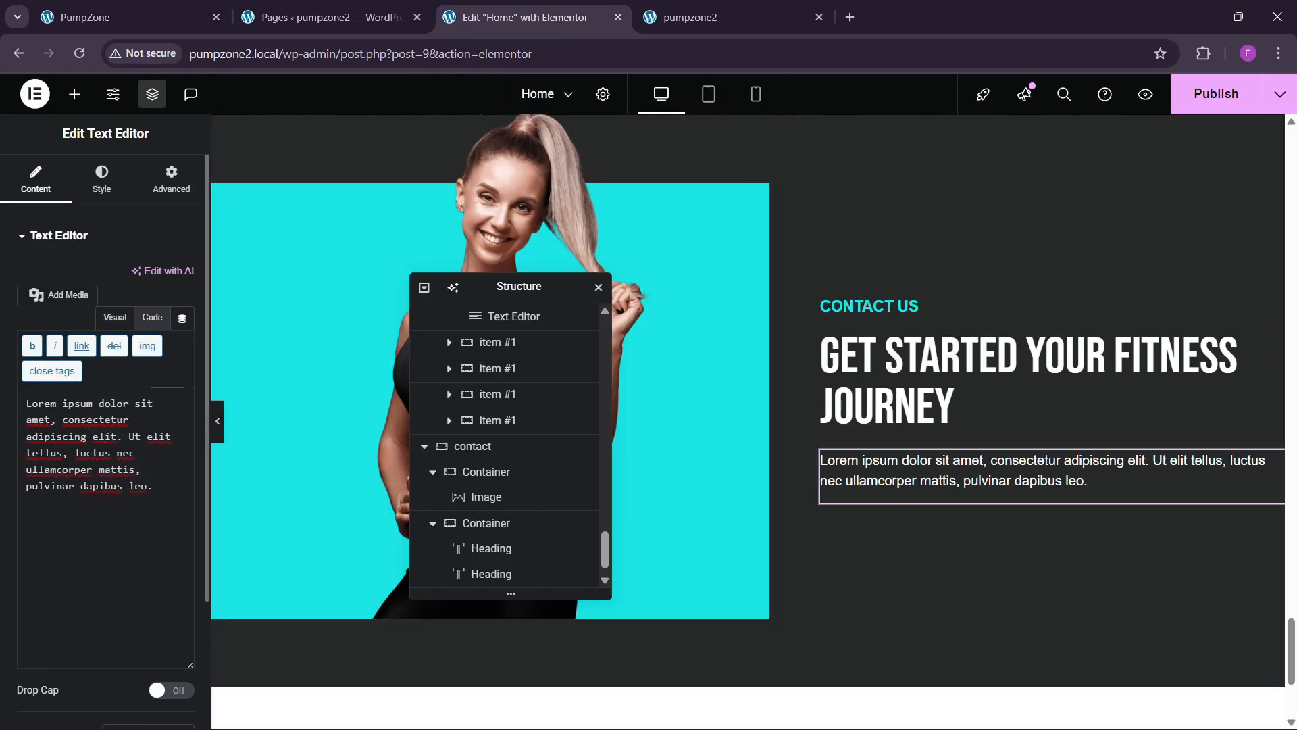
pyautogui.tripleClick(109, 435)
pyautogui.hotkey('ctrl', 'v')
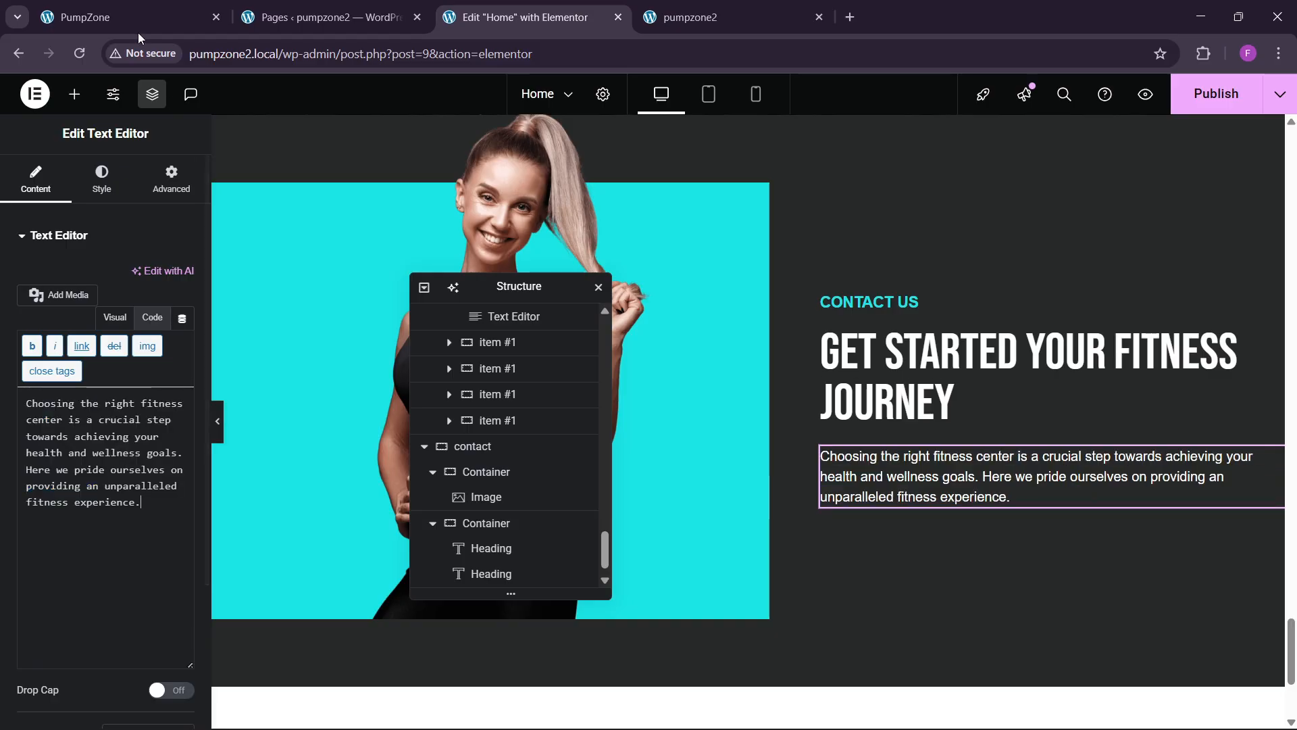
pyautogui.click(137, 21)
pyautogui.scroll(-1, 853, 468)
pyautogui.click(553, 8)
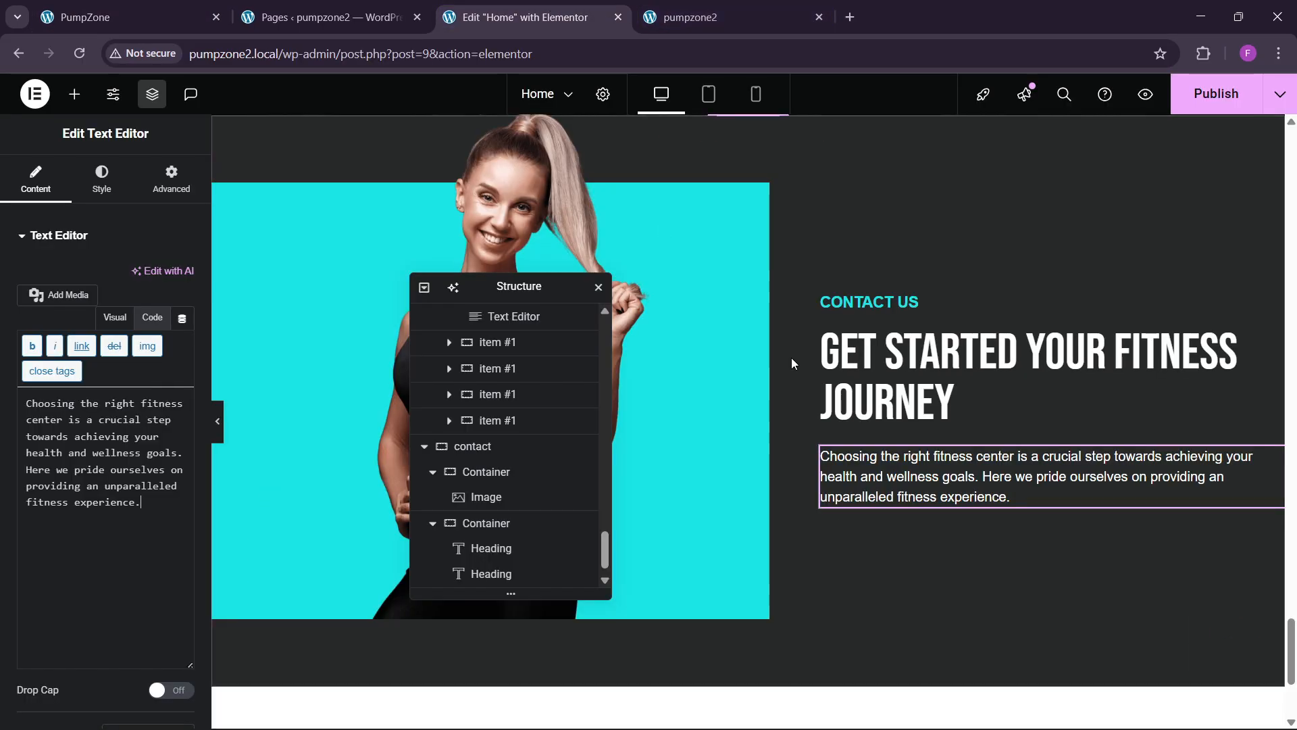
pyautogui.click(72, 94)
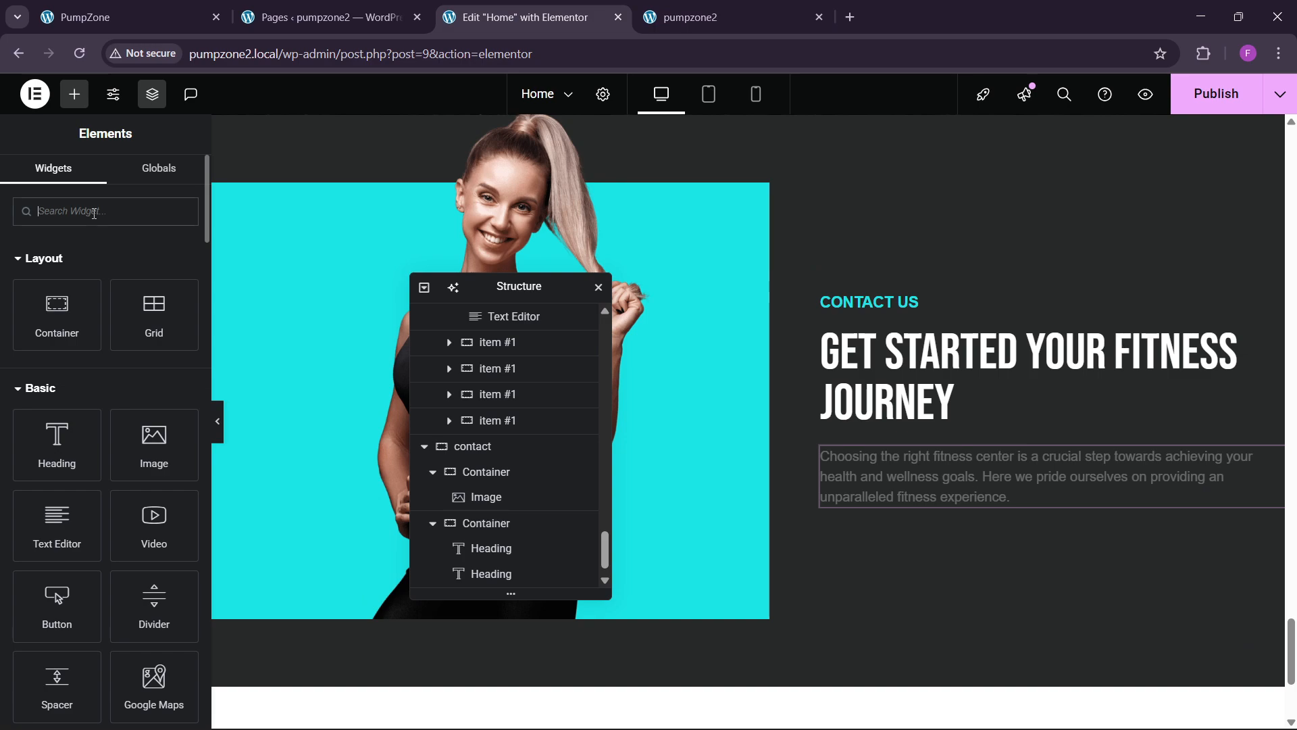
# Step: Drop a Form widget below the paragraph, with Medium input size and hidden labels
pyautogui.write('form')
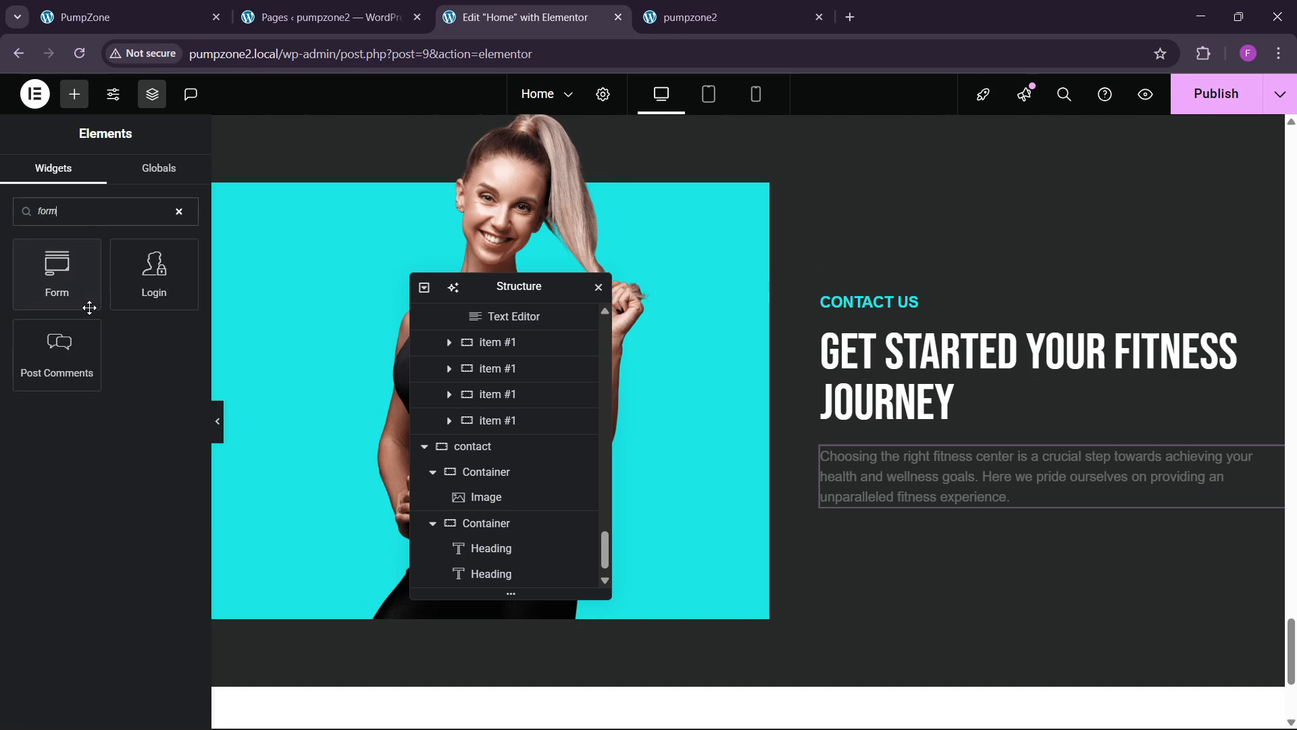
pyautogui.moveTo(89, 308); pyautogui.dragTo(969, 501)
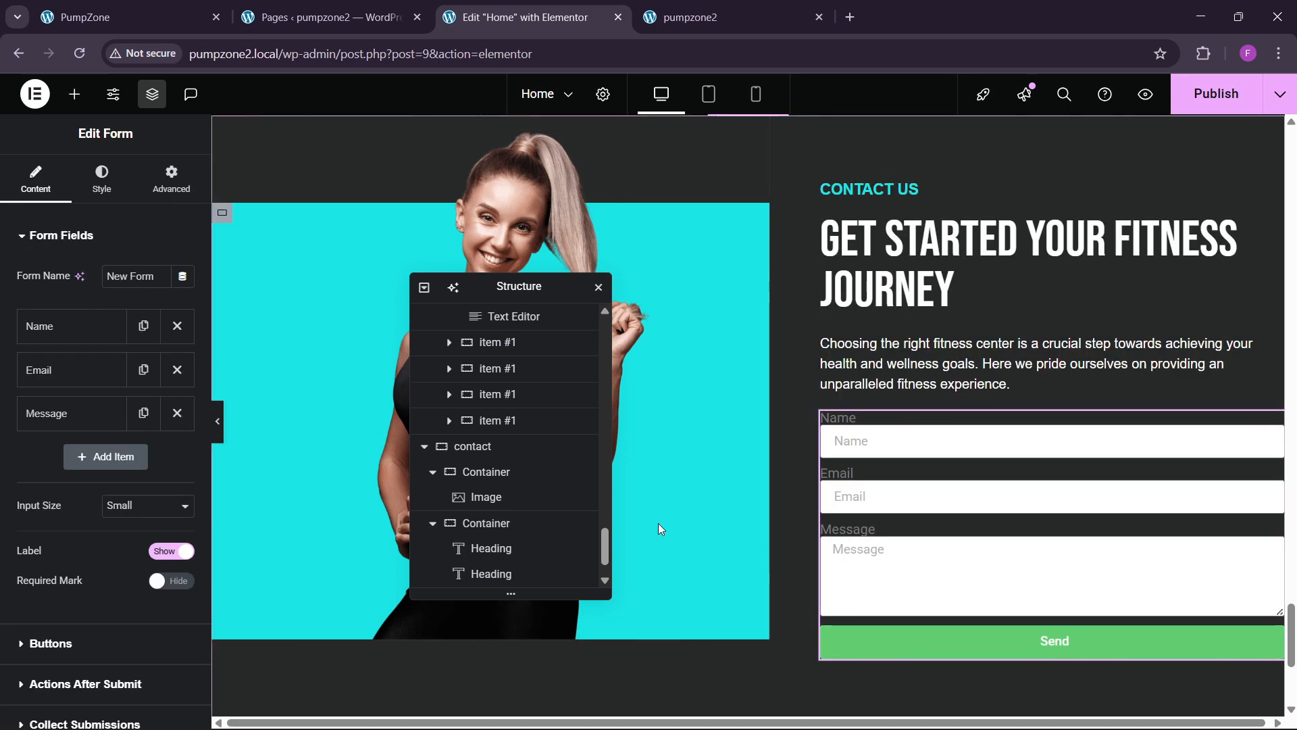
pyautogui.click(143, 506)
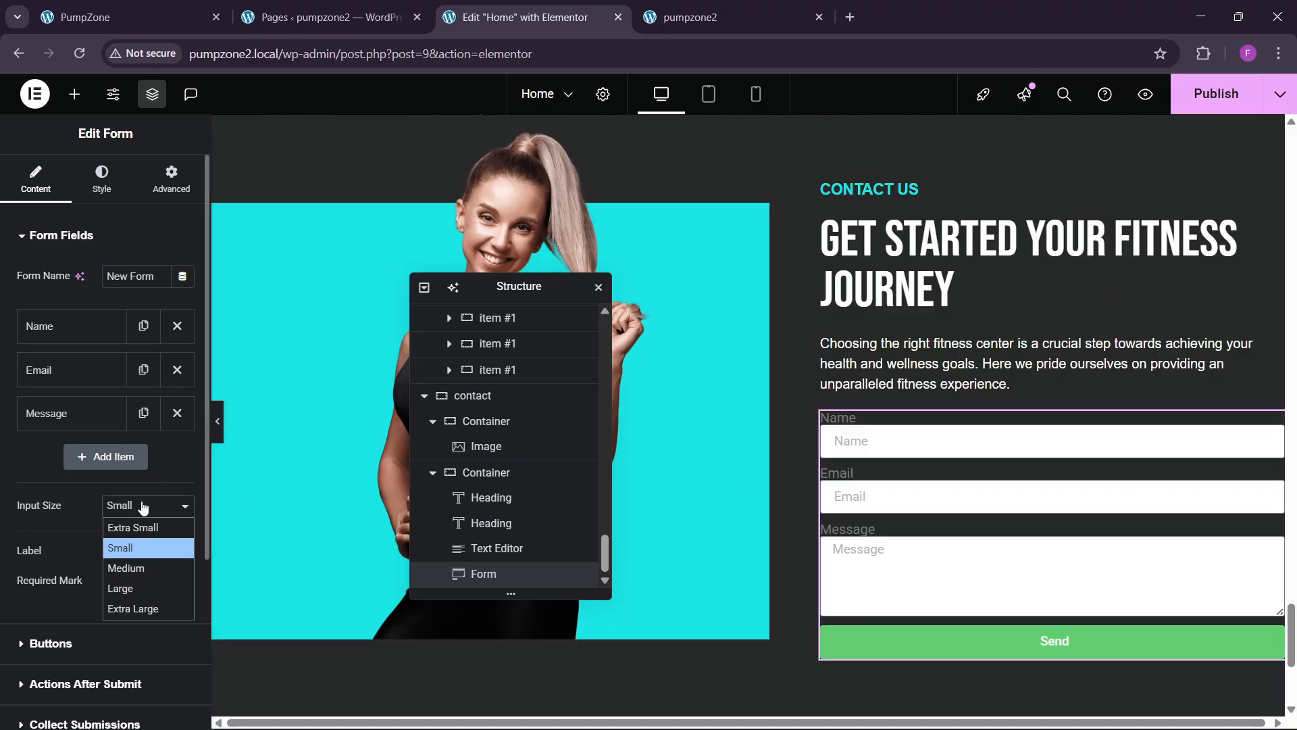
pyautogui.click(133, 568)
pyautogui.click(154, 552)
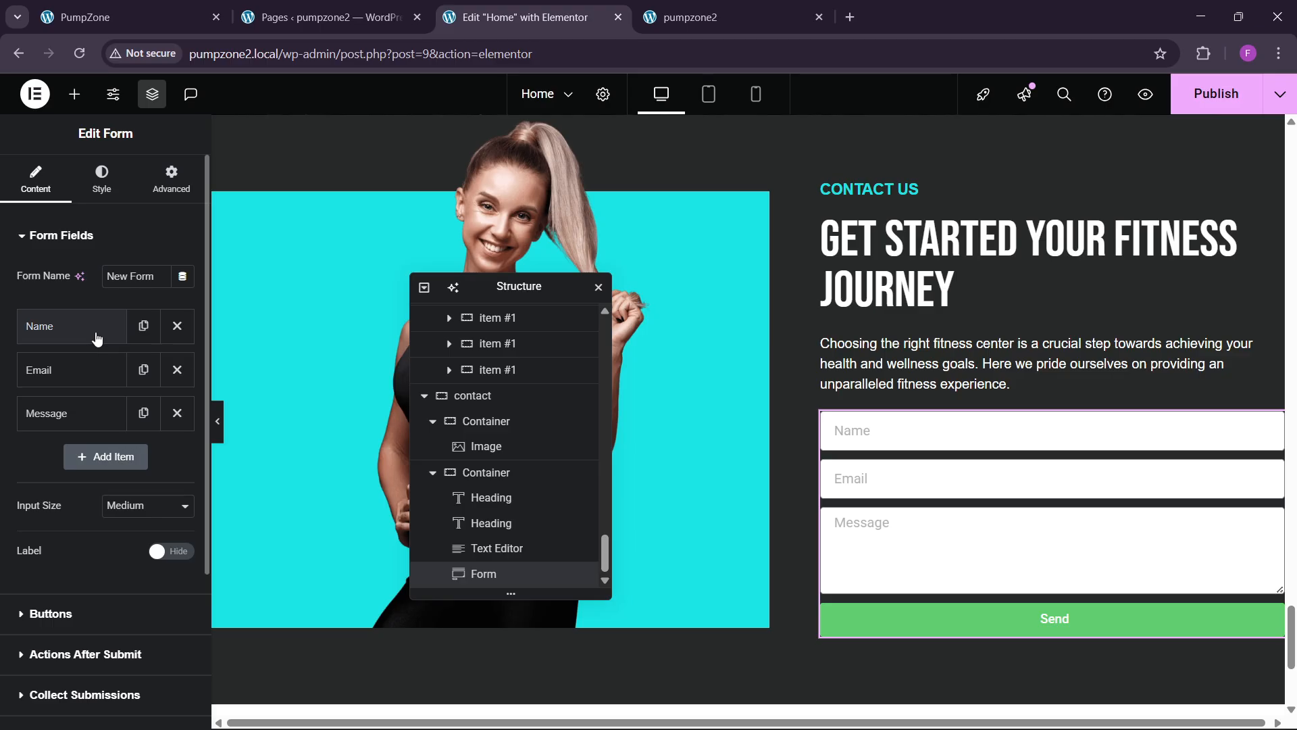
# Step: Duplicate the Email field as a Number-type field labelled 'Phone'
pyautogui.click(92, 378)
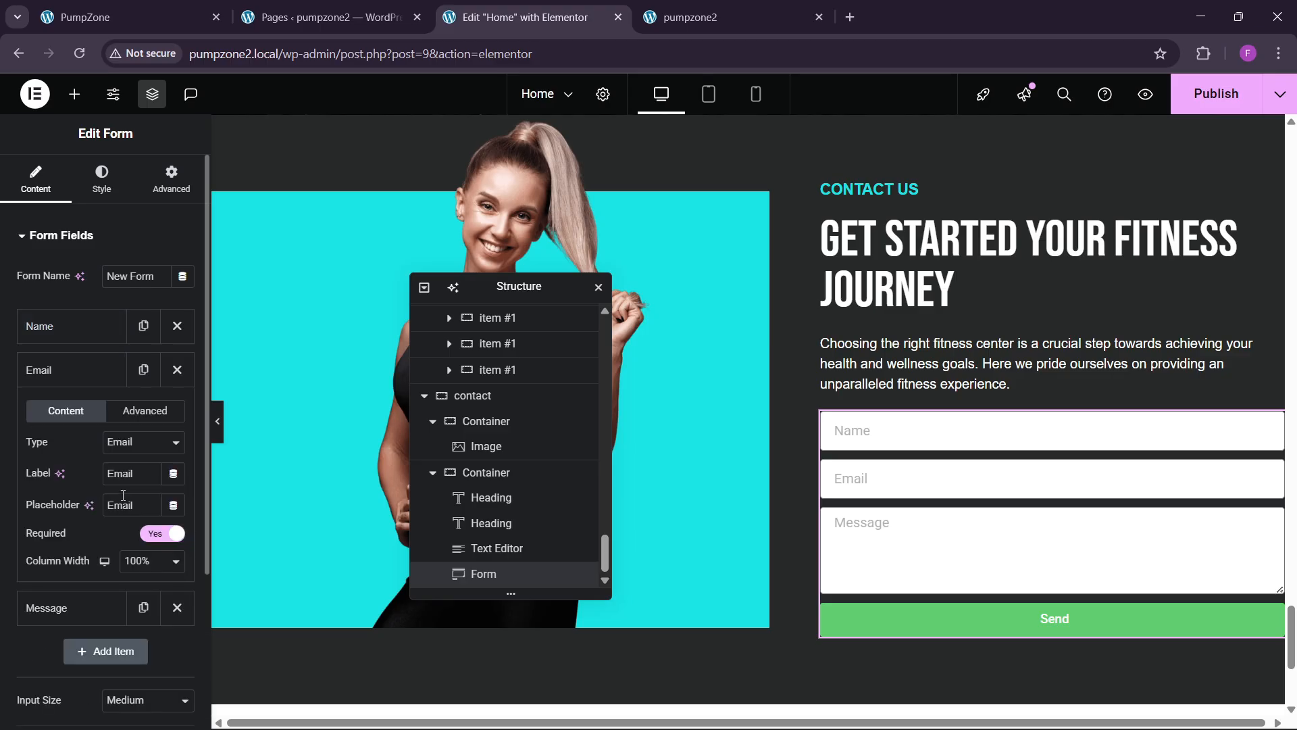
pyautogui.click(101, 377)
pyautogui.click(139, 371)
pyautogui.click(95, 413)
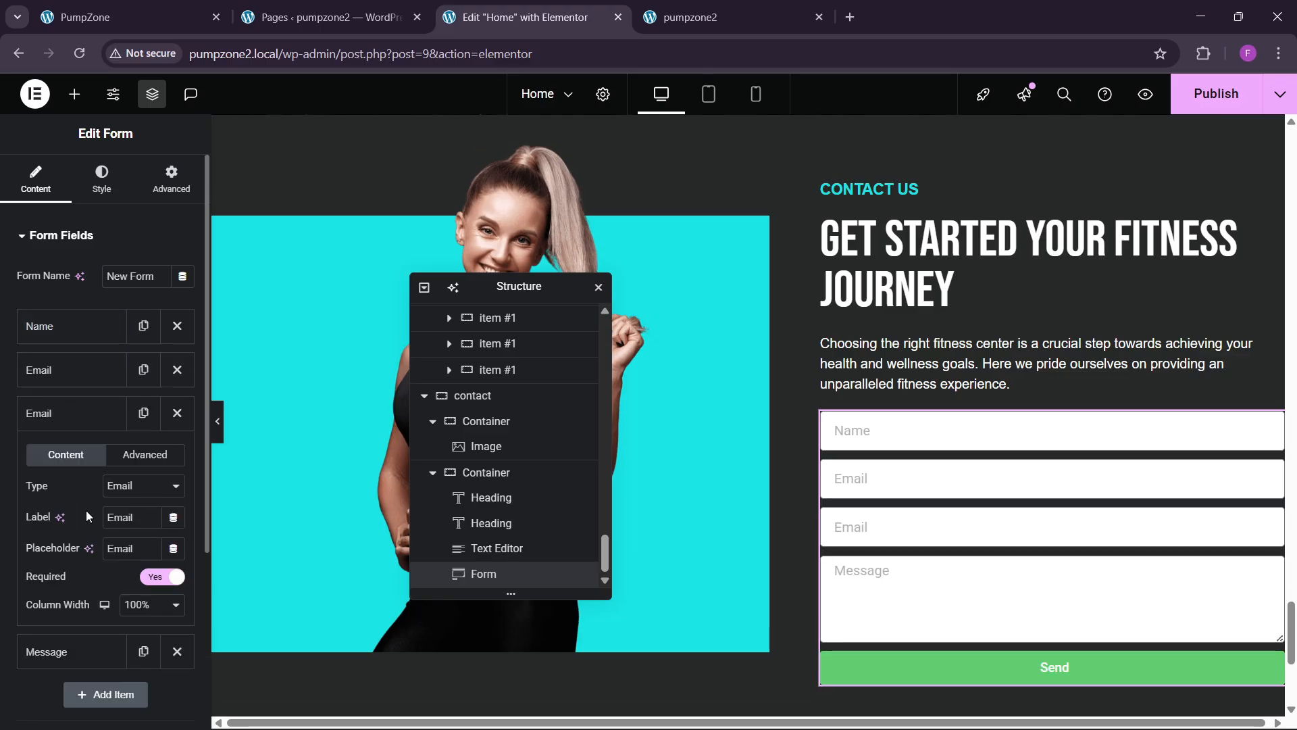
pyautogui.click(135, 486)
pyautogui.click(131, 262)
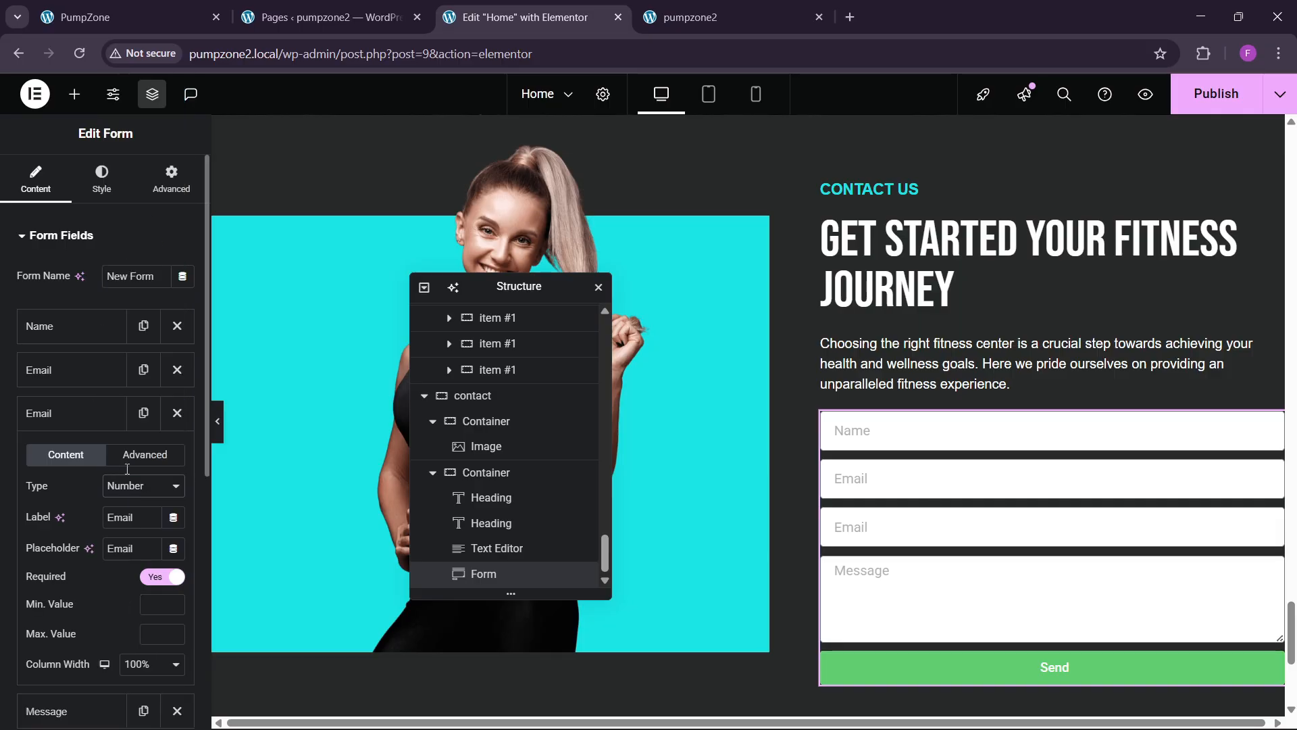
pyautogui.write('Phone')
pyautogui.click(62, 416)
# Step: Change the Name field's label and placeholder to 'First name'
pyautogui.click(83, 334)
pyautogui.click(82, 337)
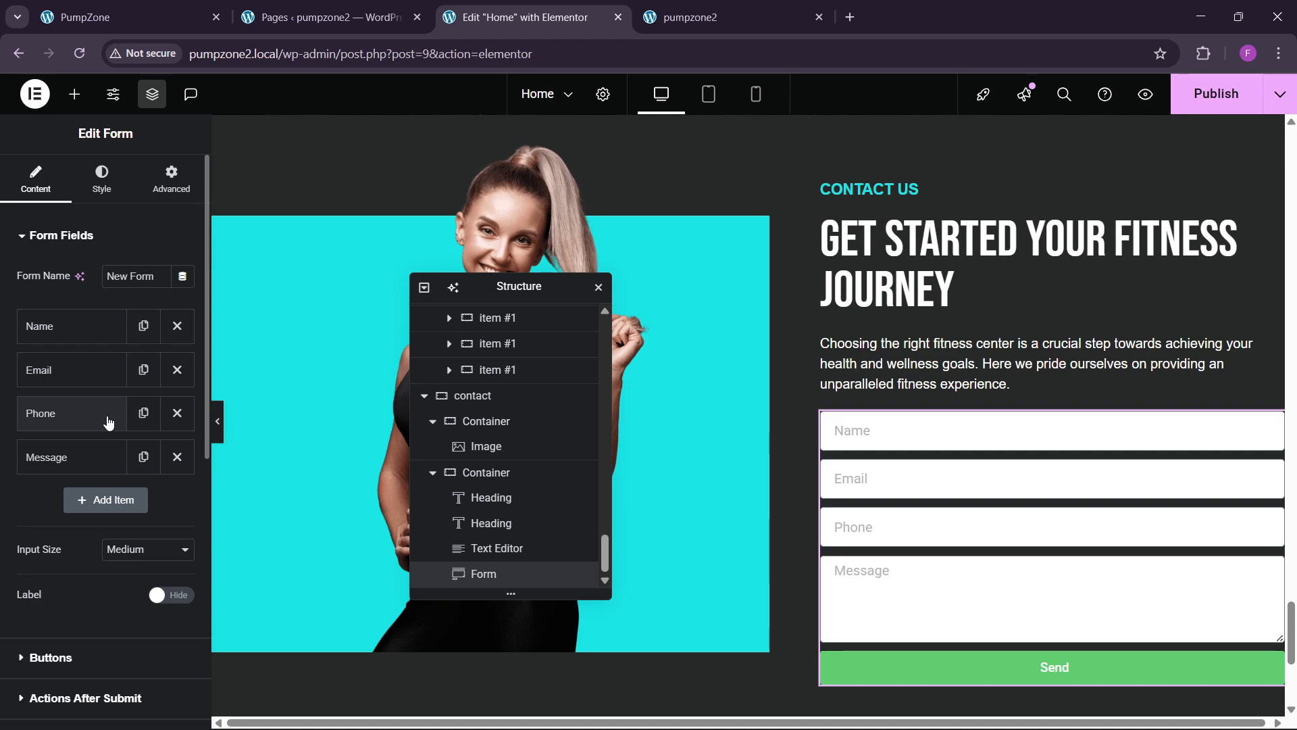
pyautogui.click(84, 328)
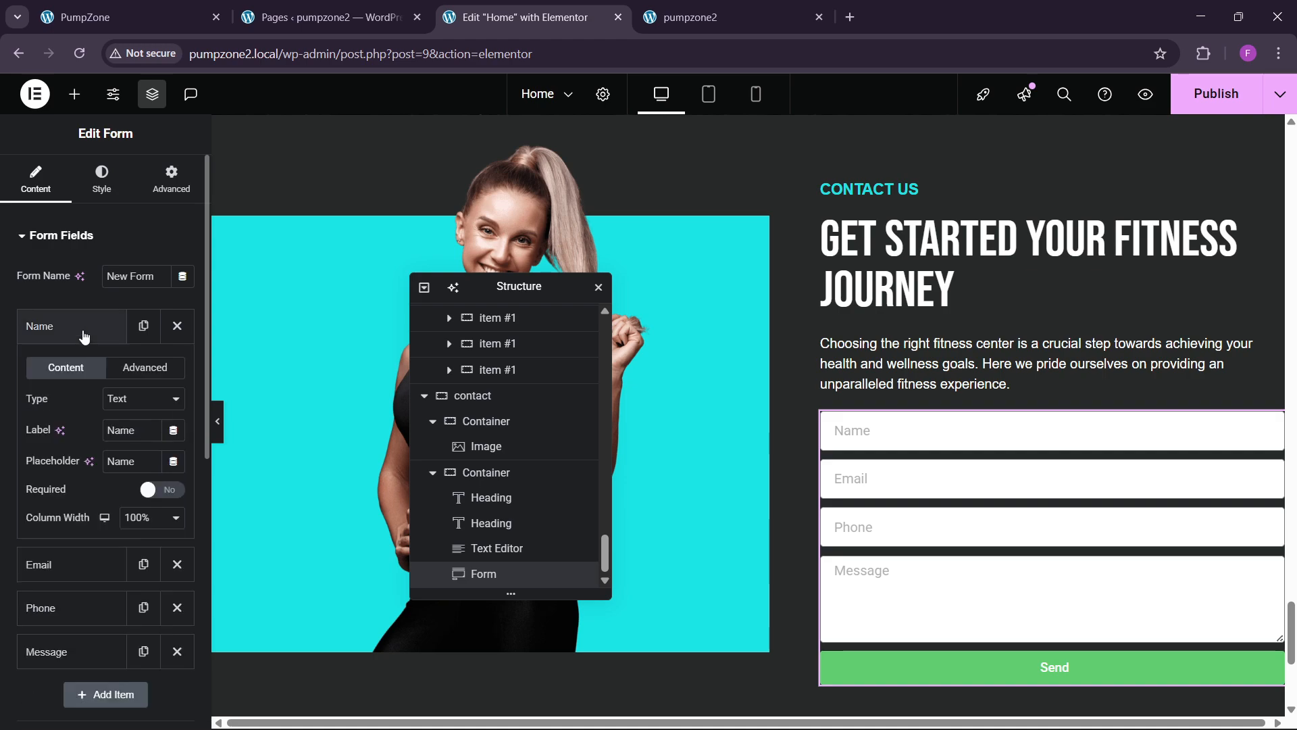
pyautogui.moveTo(135, 437); pyautogui.dragTo(53, 449)
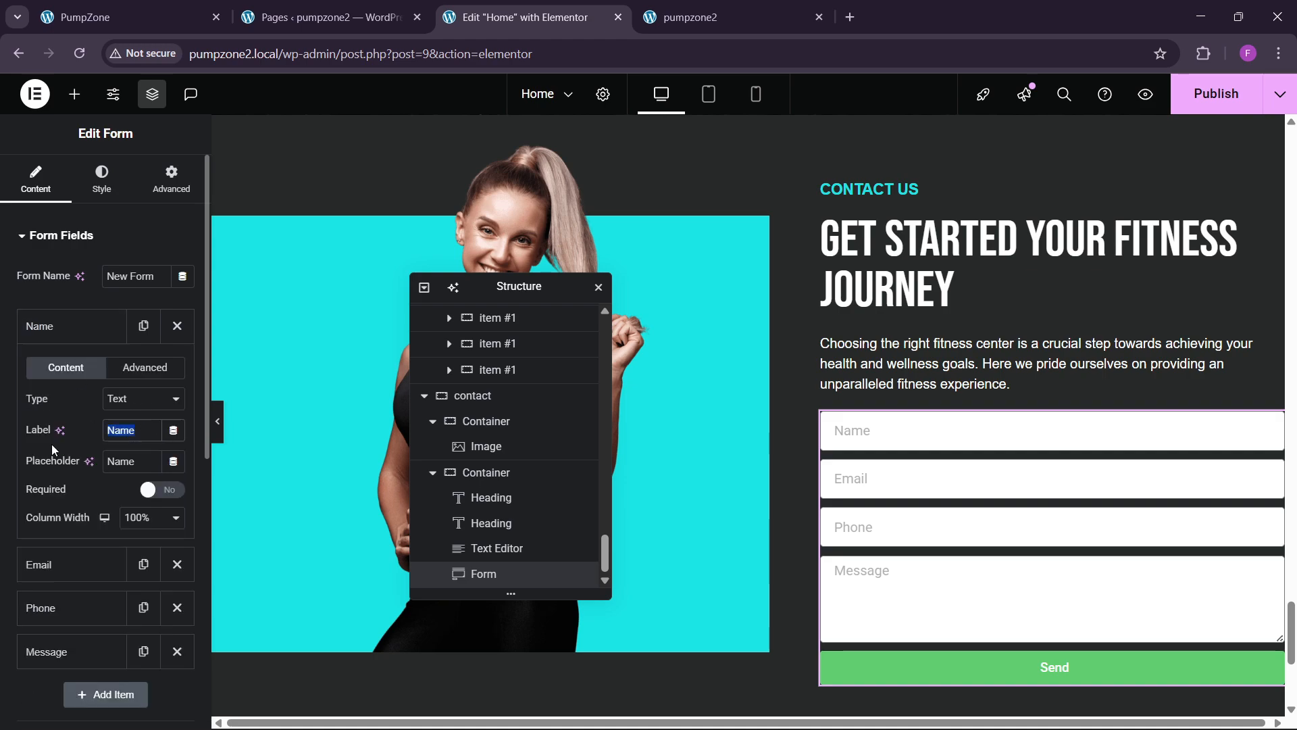
pyautogui.write('Fu')
pyautogui.press('BackSpace')
pyautogui.write('irs')
pyautogui.press('BackSpace')
pyautogui.press('BackSpace')
pyautogui.write('rst name')
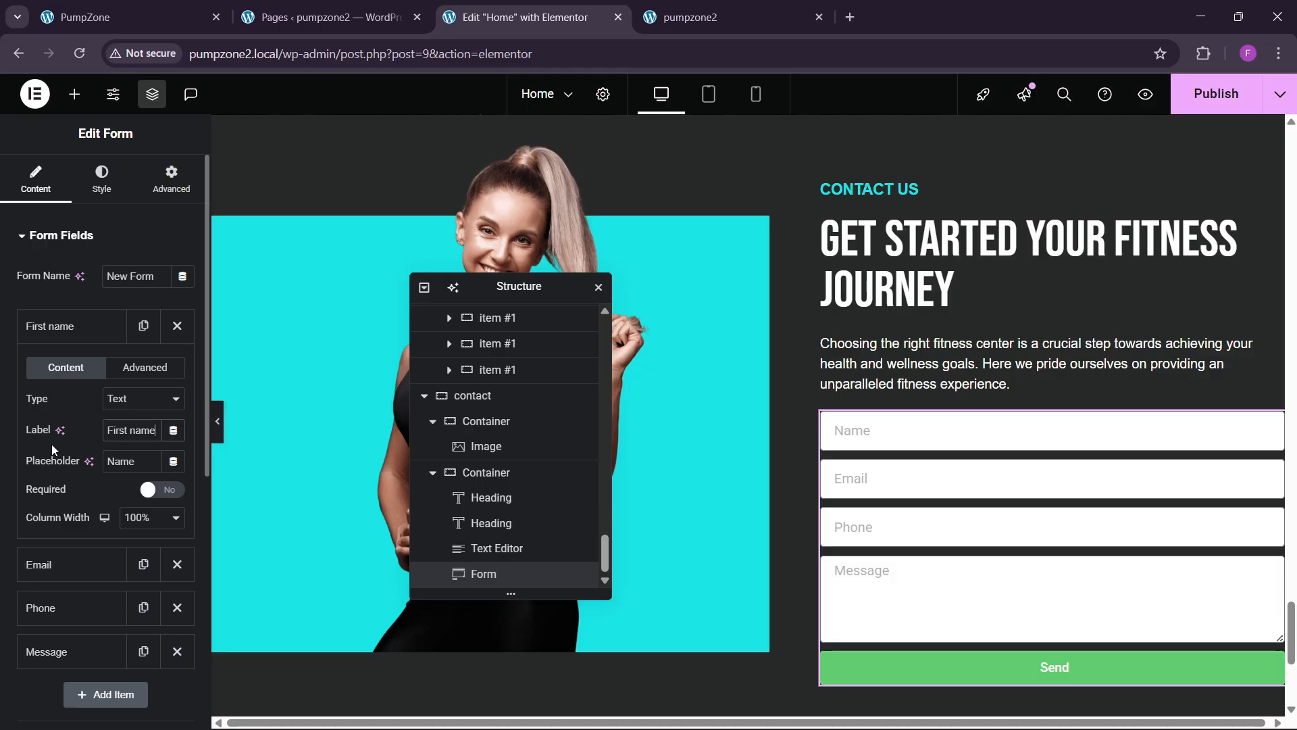
pyautogui.tripleClick(135, 430)
pyautogui.click(142, 461)
pyautogui.doubleClick(125, 461)
pyautogui.write('First name')
pyautogui.click(95, 327)
# Step: Duplicate the First name field and relabel the copy 'last name'
pyautogui.click(143, 326)
pyautogui.click(122, 370)
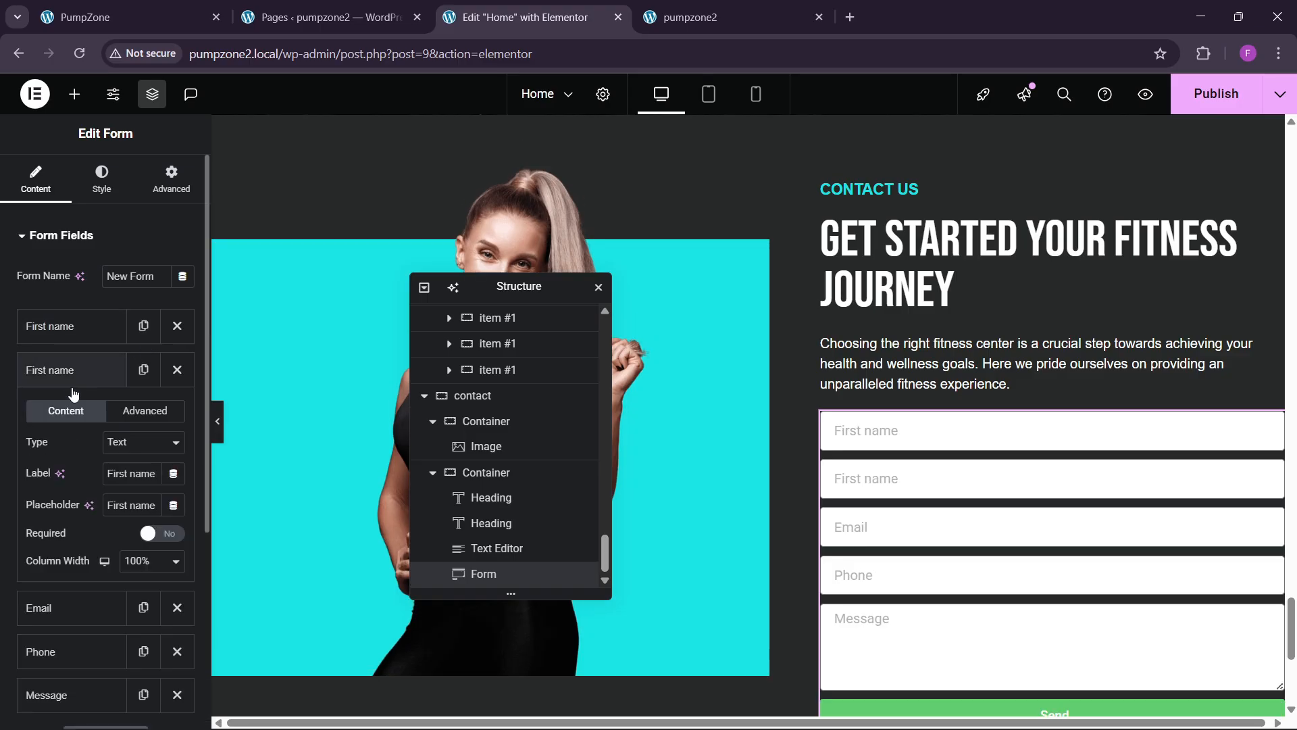
pyautogui.write('last')
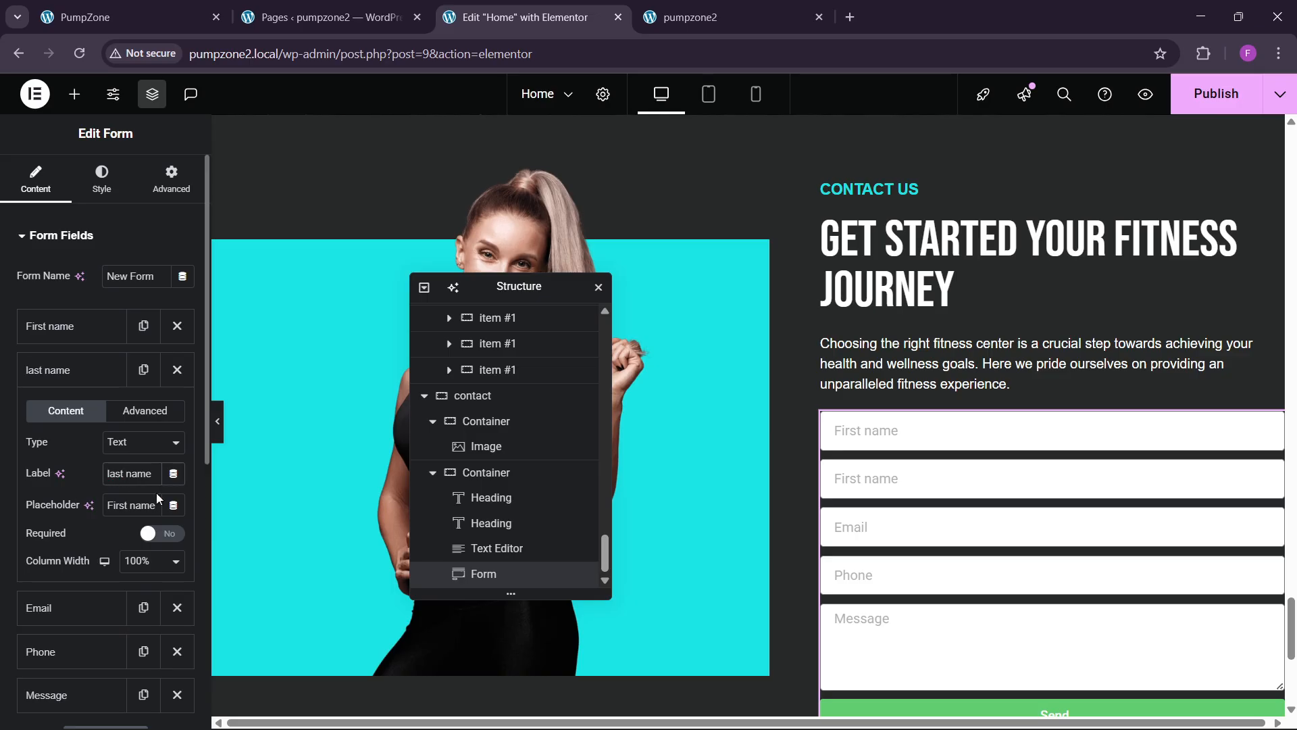
pyautogui.doubleClick(119, 504)
# Step: Finish the 'last' placeholder and set First name and last name to half column width
pyautogui.write('last')
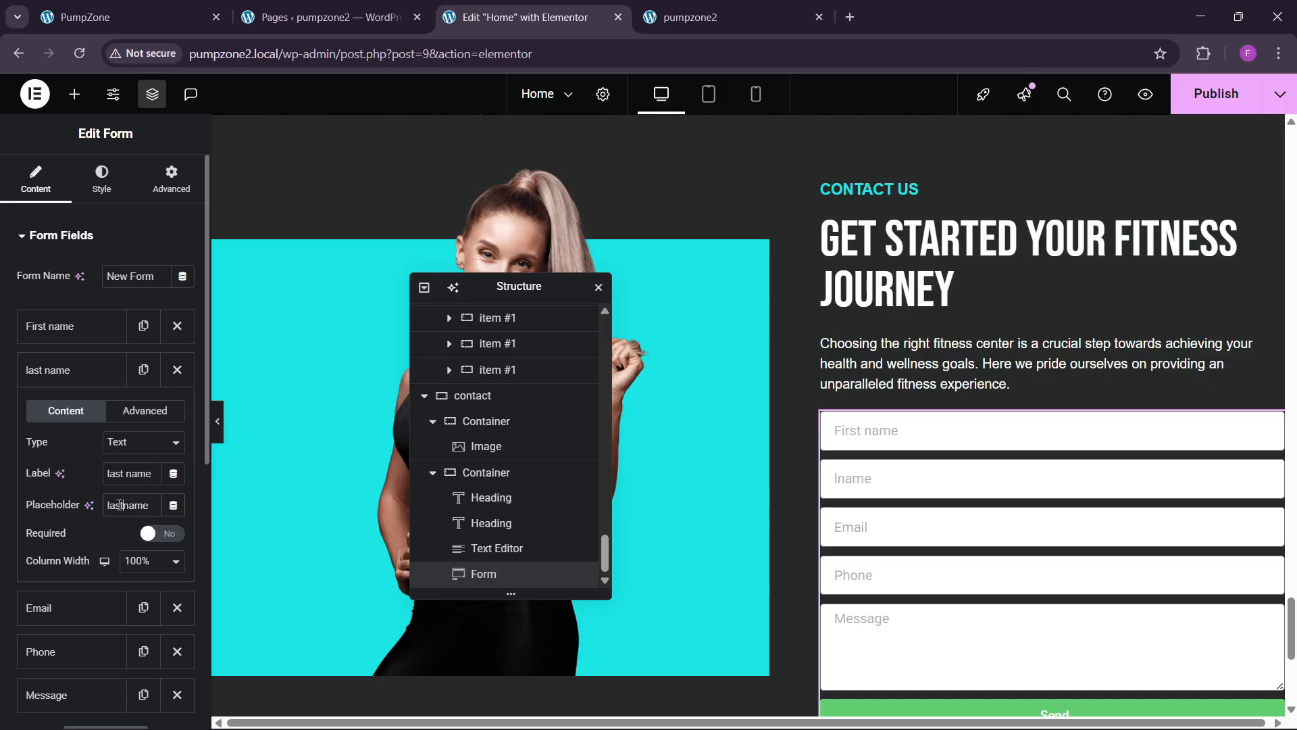
pyautogui.click(61, 326)
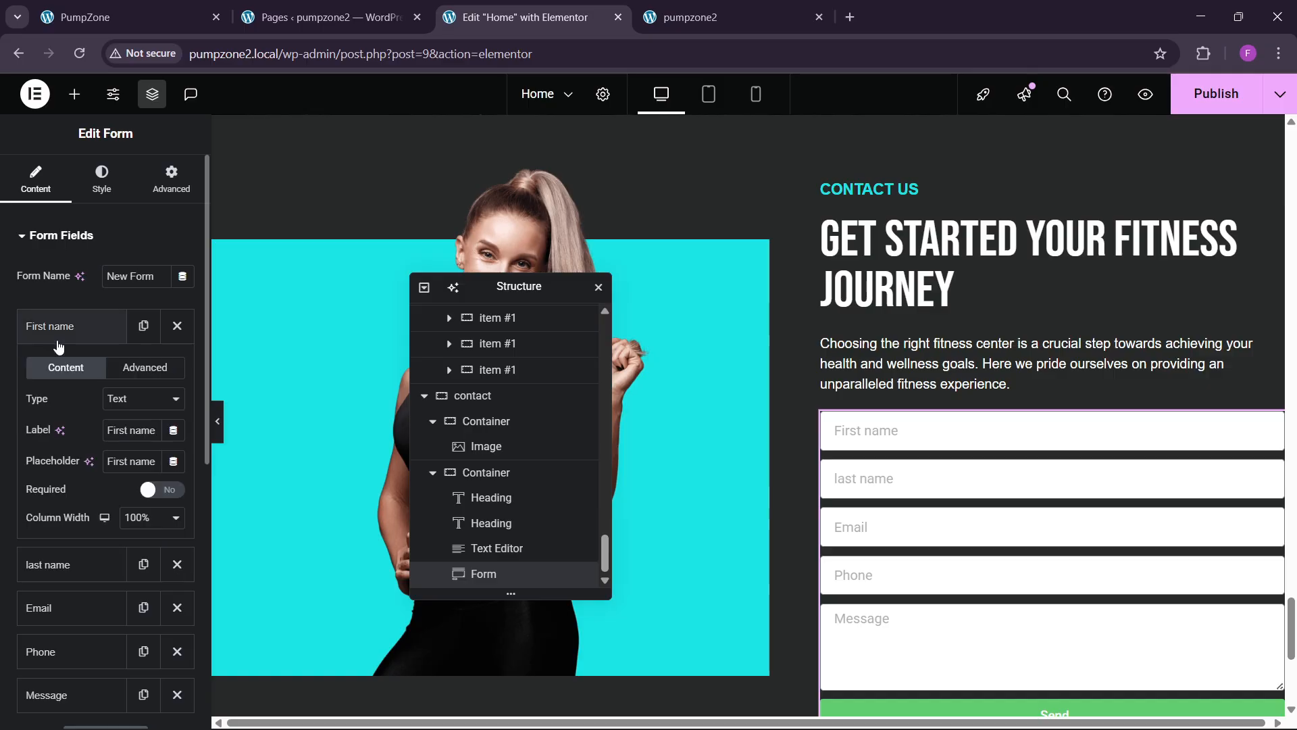
pyautogui.click(141, 520)
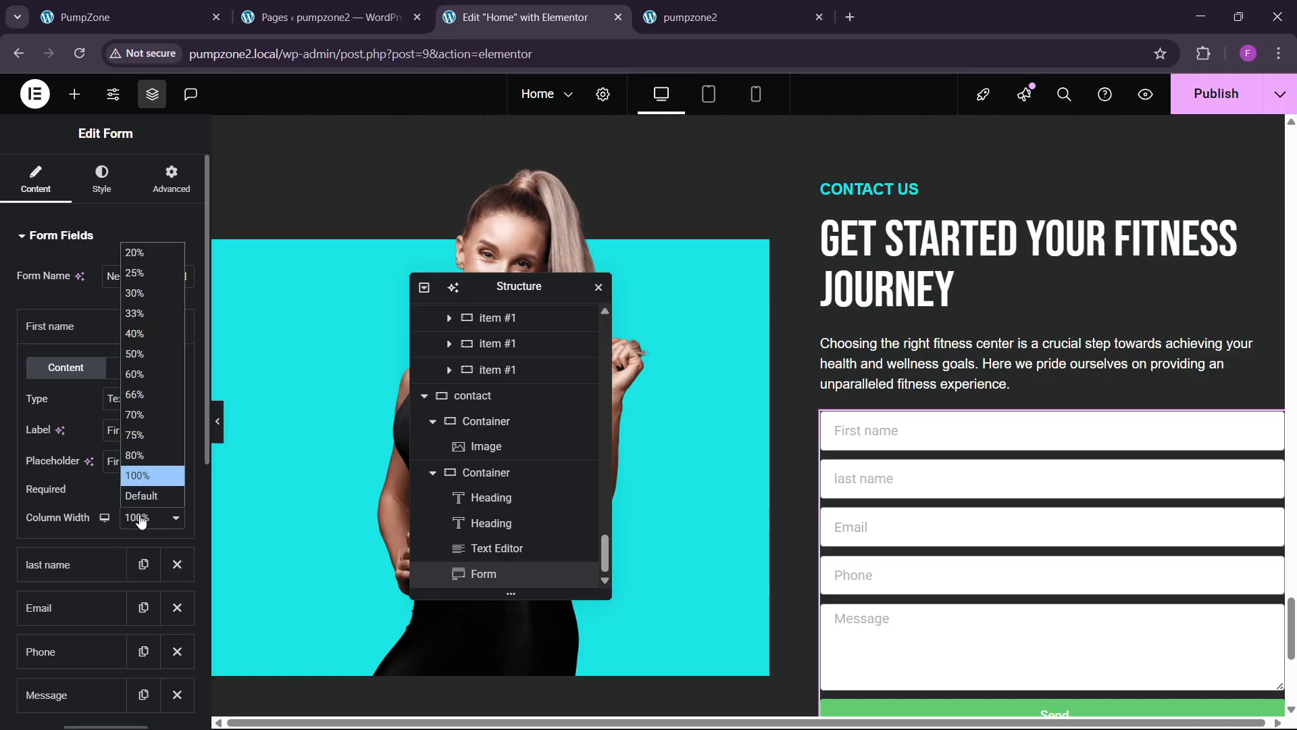
pyautogui.click(139, 353)
pyautogui.click(42, 321)
pyautogui.click(63, 371)
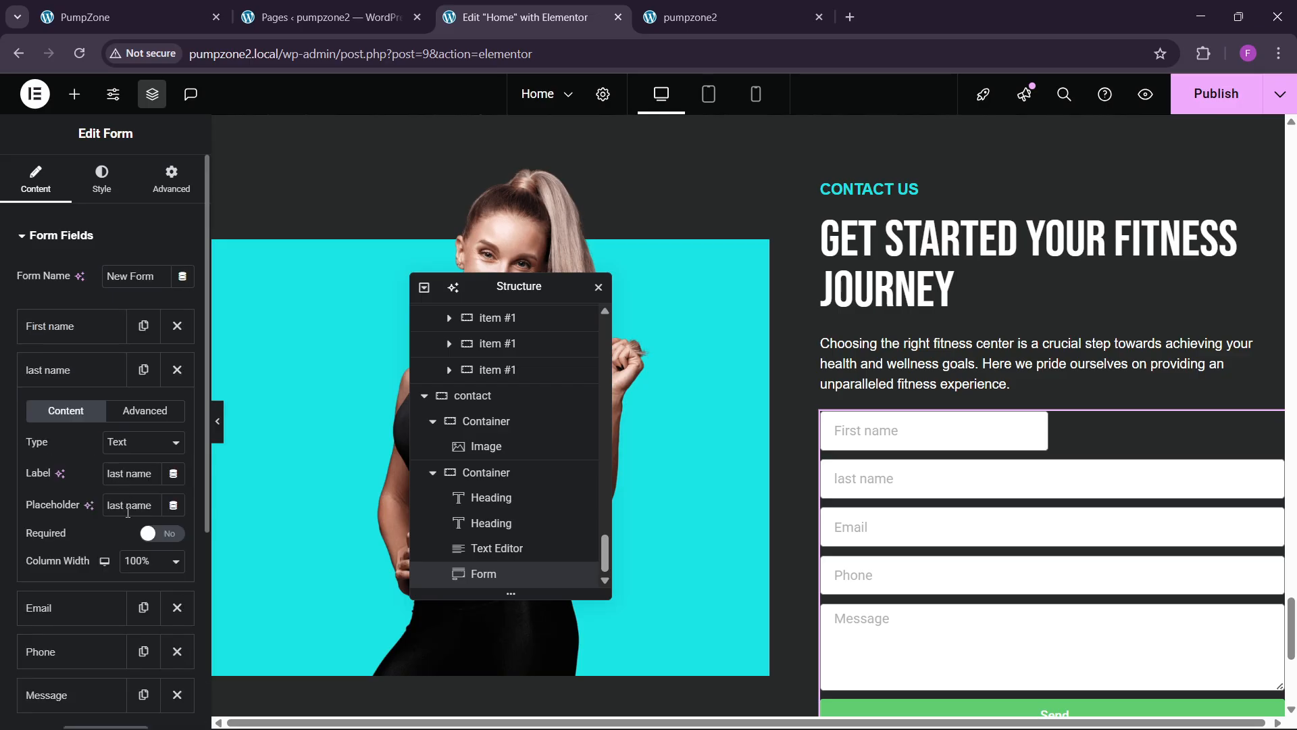
pyautogui.click(143, 562)
pyautogui.click(163, 399)
pyautogui.click(77, 364)
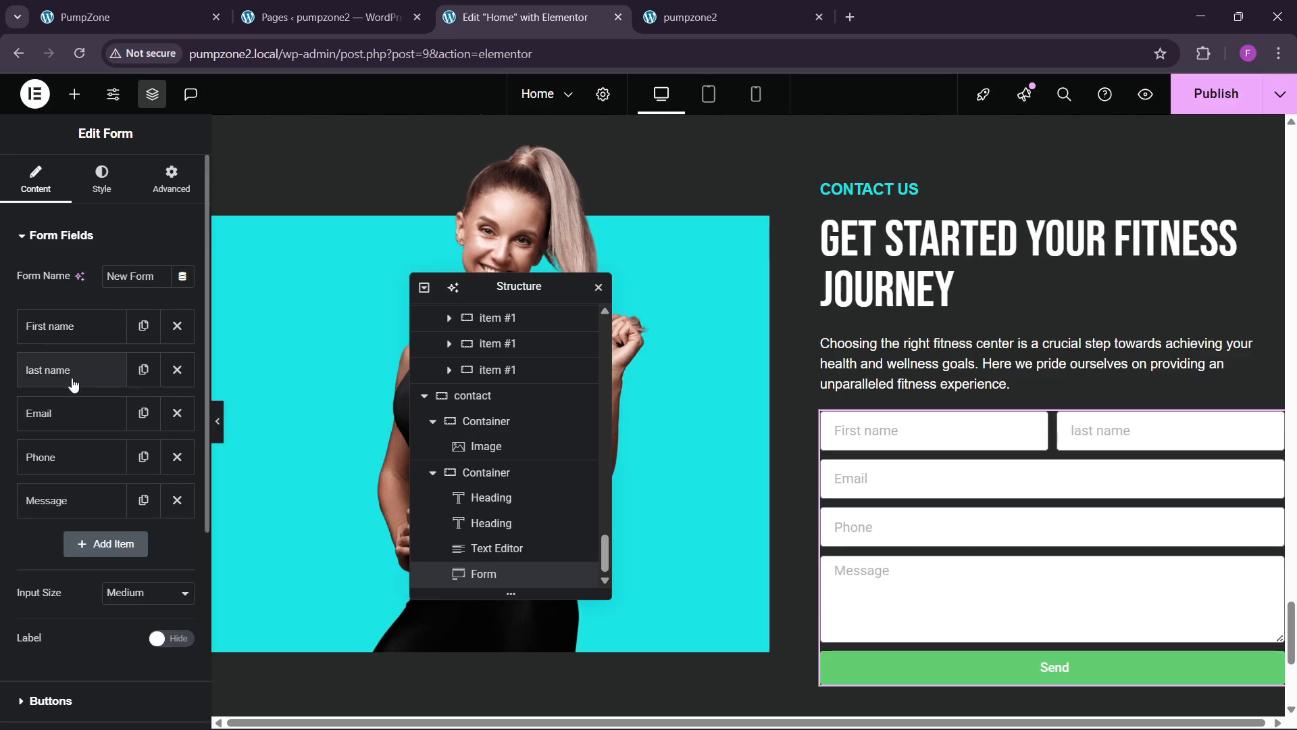
# Step: Set the Email and Phone fields to half width so they share a row
pyautogui.click(84, 412)
pyautogui.click(150, 605)
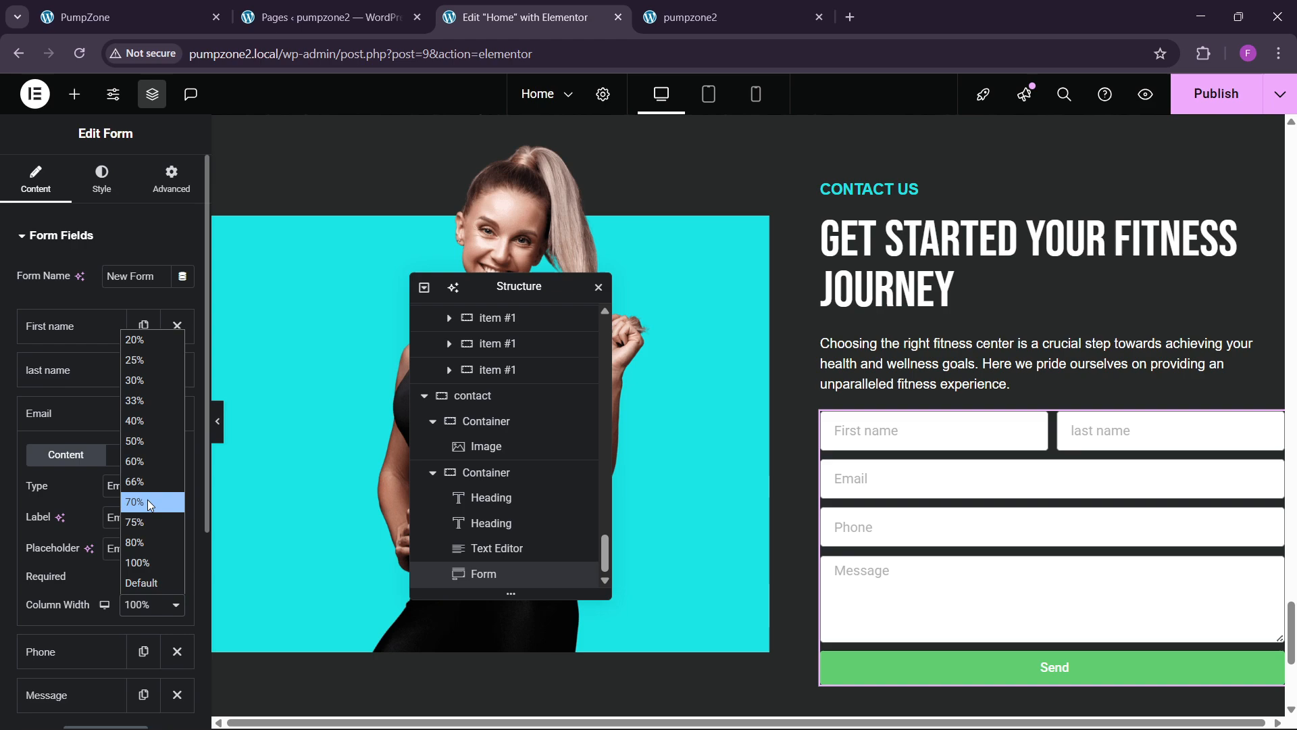
pyautogui.click(149, 441)
pyautogui.click(78, 413)
pyautogui.click(78, 456)
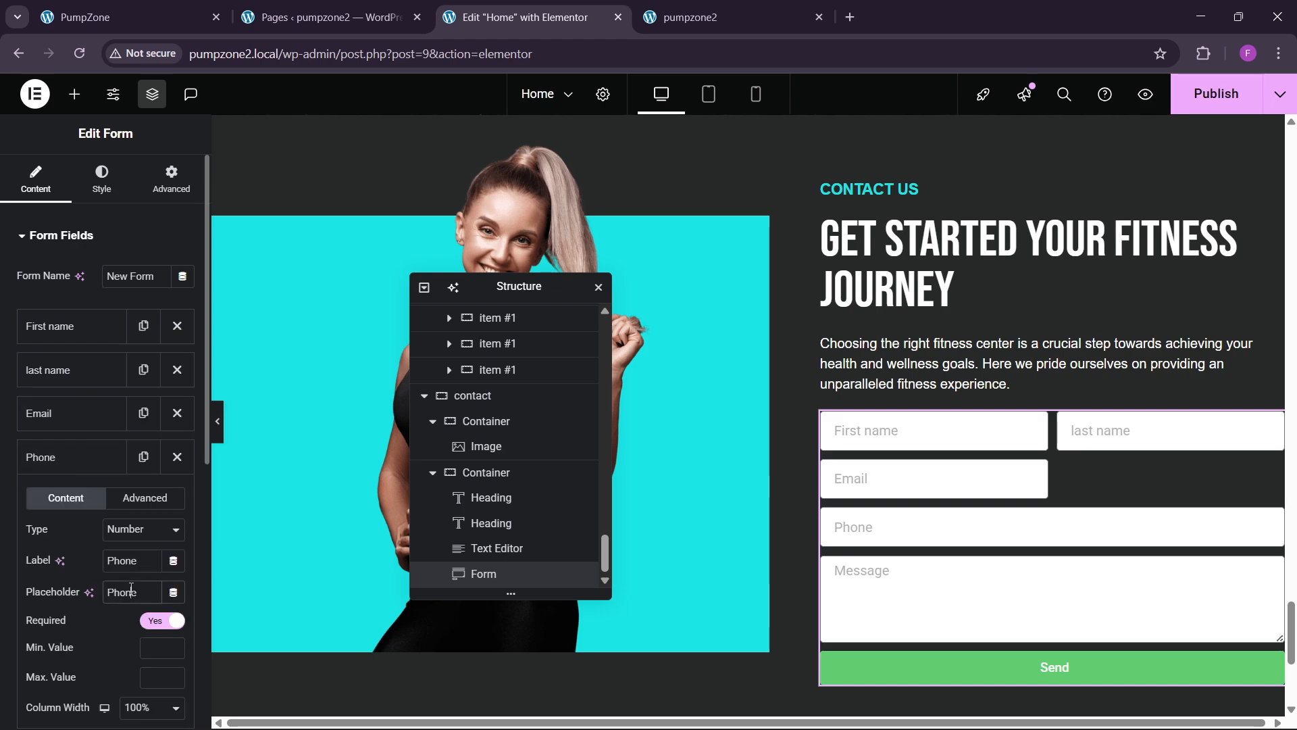
pyautogui.scroll(-3, 110, 568)
pyautogui.click(136, 537)
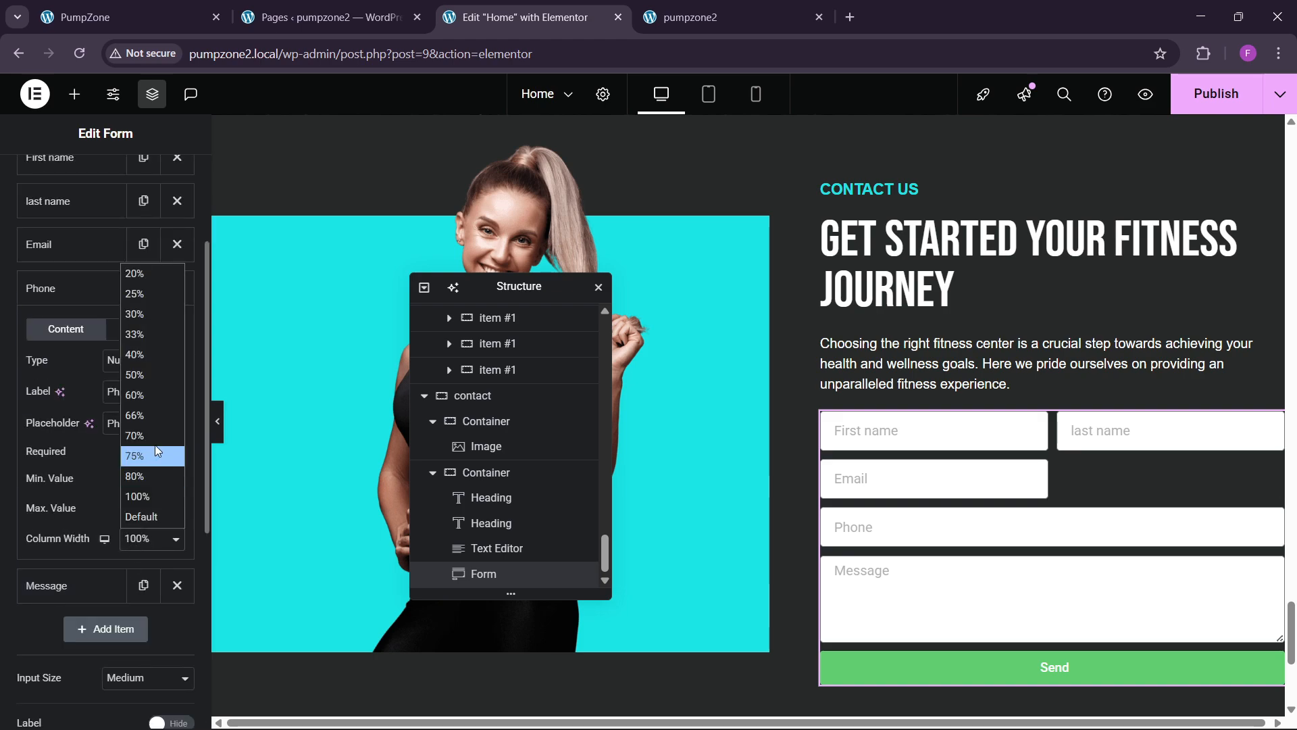
pyautogui.click(148, 376)
pyautogui.click(78, 289)
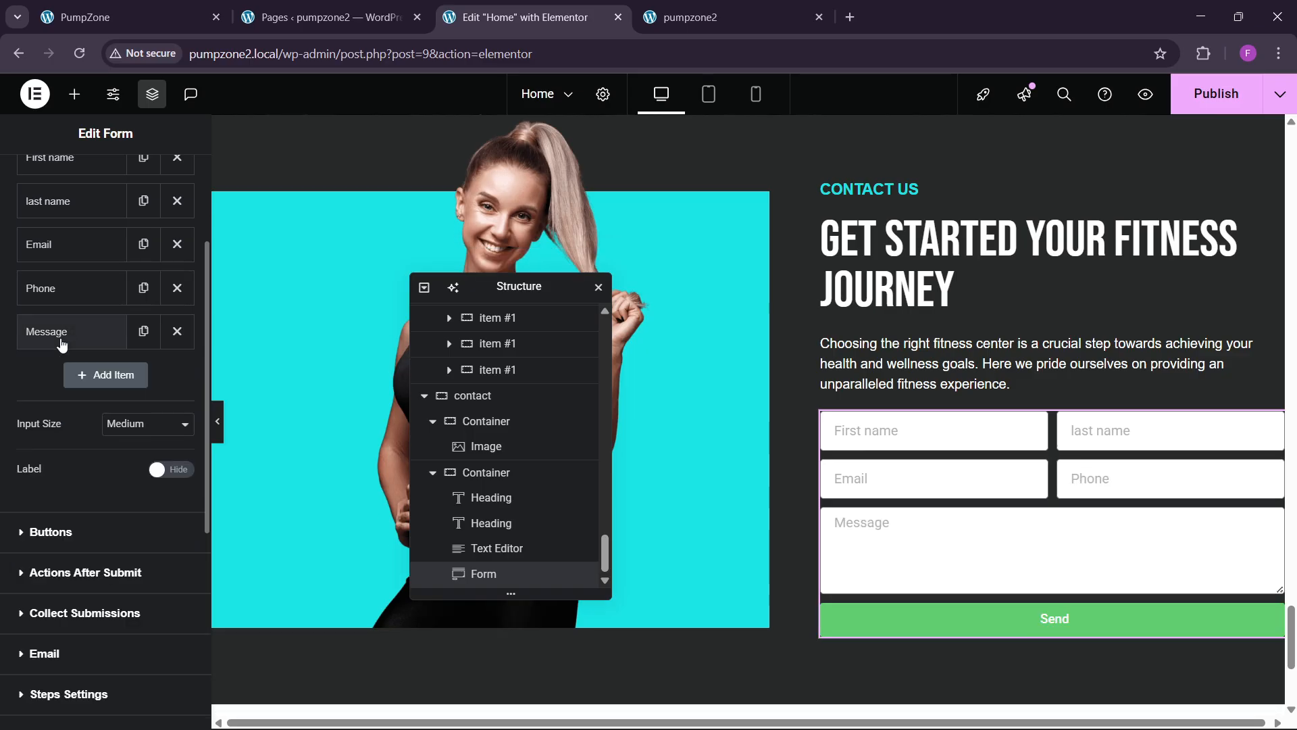
# Step: Set the Message field's Rows to 4
pyautogui.click(74, 332)
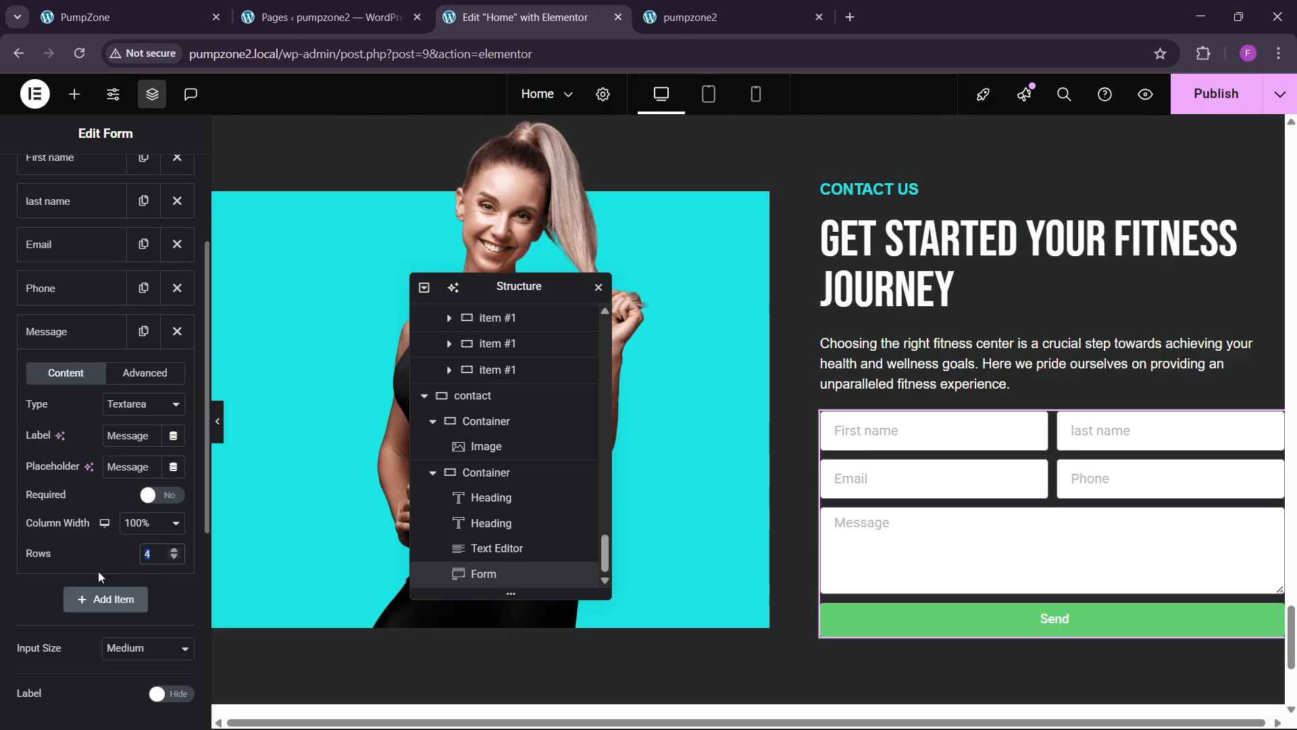
pyautogui.write('6')
pyautogui.scroll(-2, 935, 473)
pyautogui.scroll(1, 933, 462)
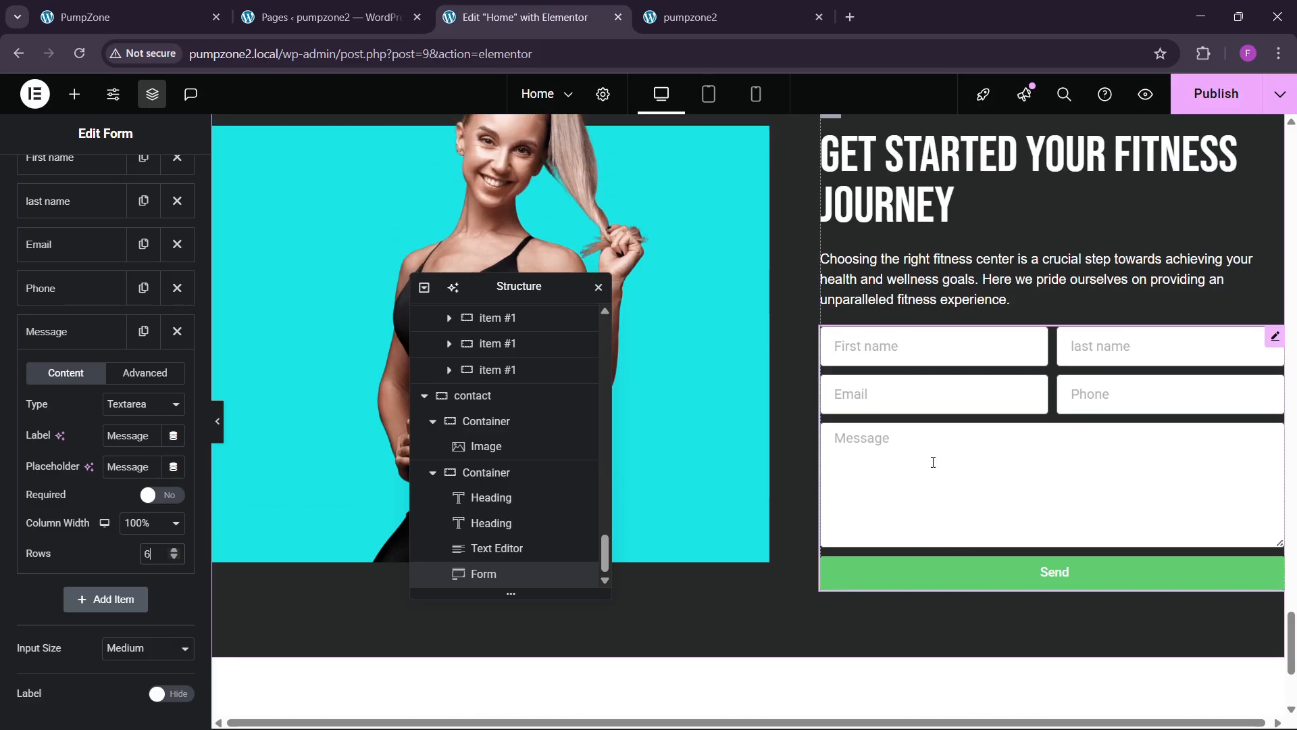
pyautogui.scroll(2, 933, 462)
pyautogui.scroll(-2, 933, 462)
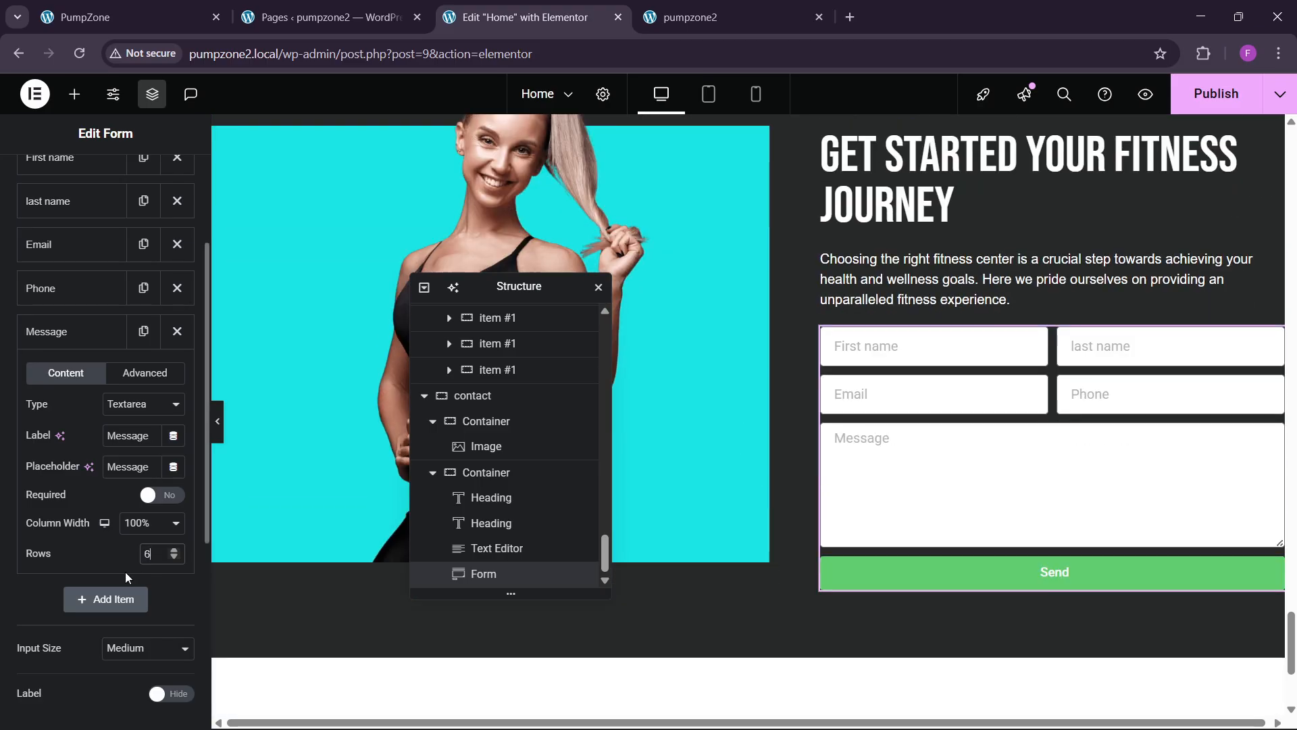
pyautogui.press('BackSpace')
pyautogui.write('4')
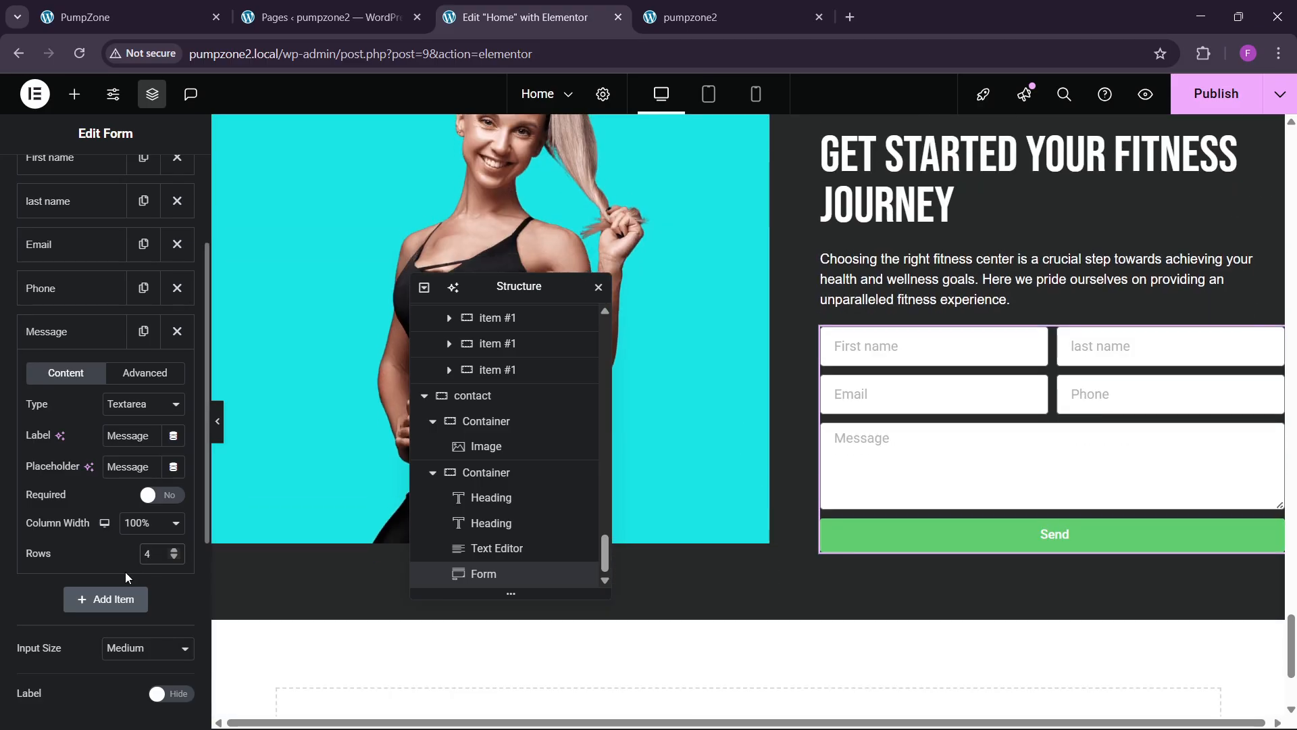
pyautogui.scroll(3, 57, 370)
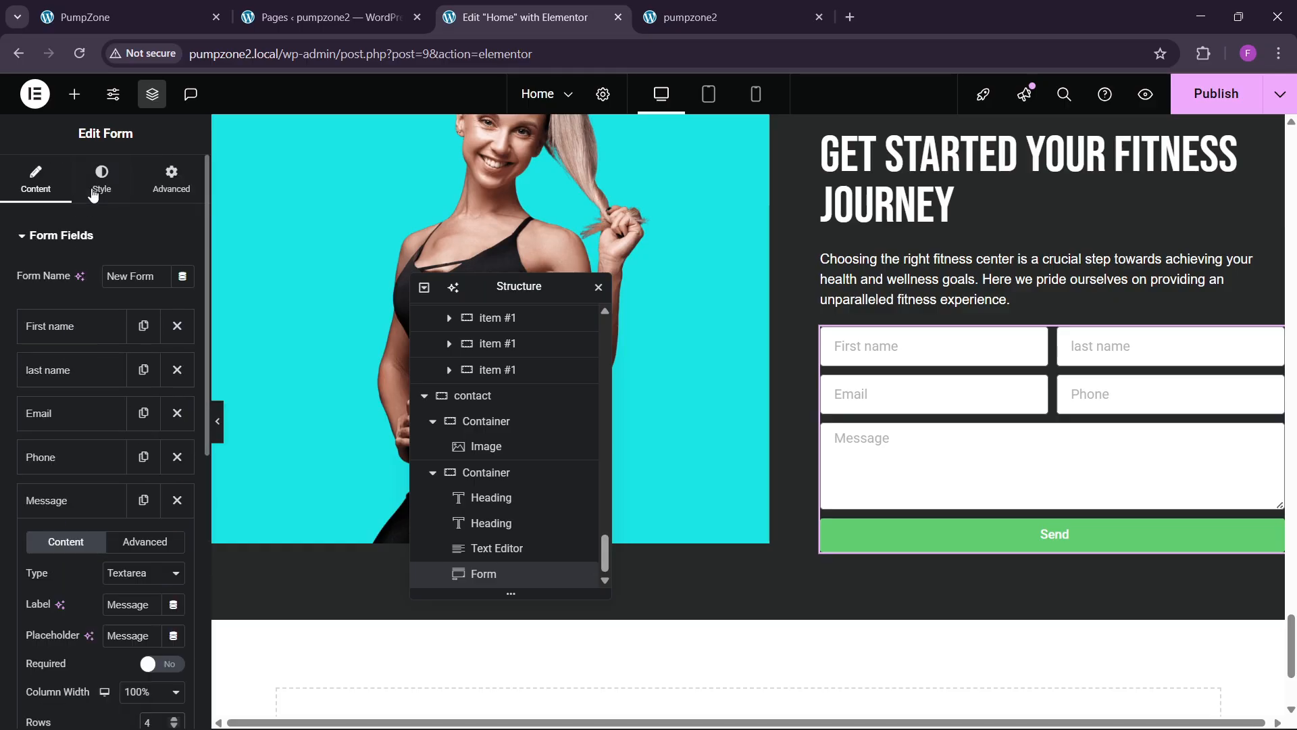
# Step: Give the form fields a fully transparent background and white text
pyautogui.click(93, 194)
pyautogui.scroll(-1, 61, 584)
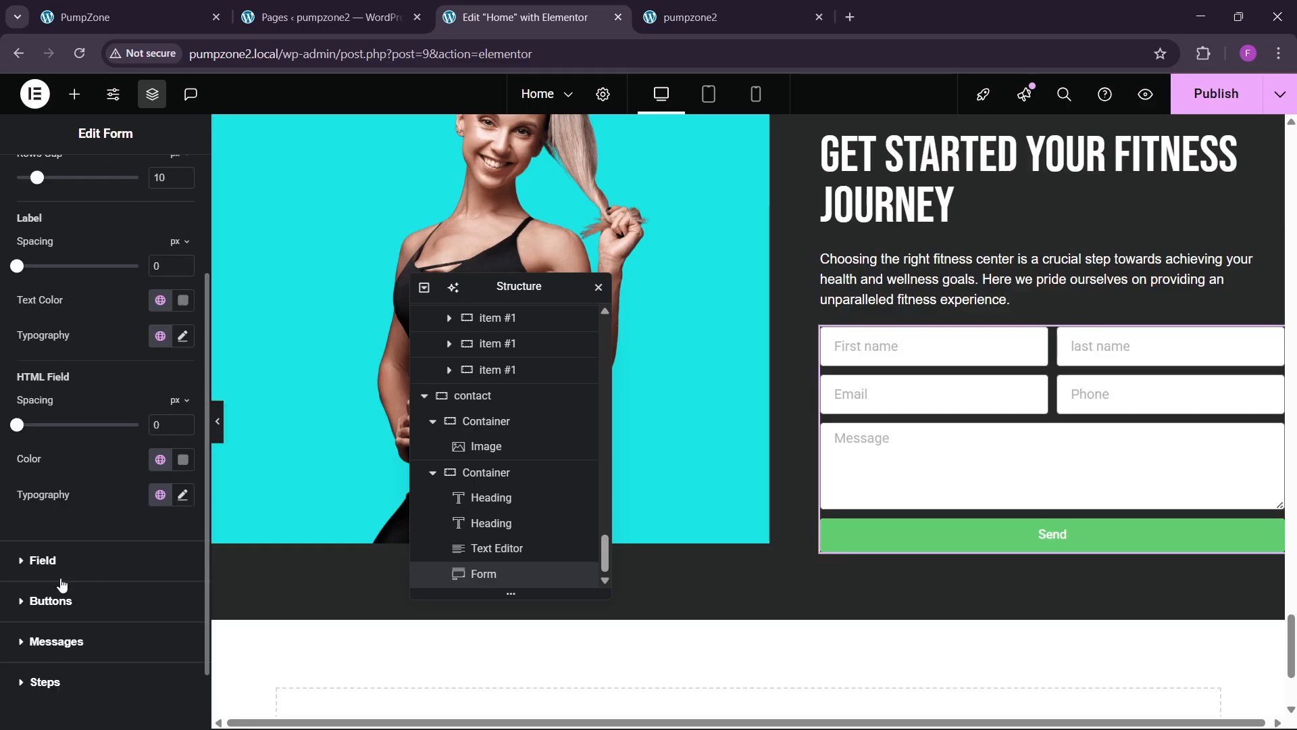
pyautogui.click(61, 568)
pyautogui.click(182, 400)
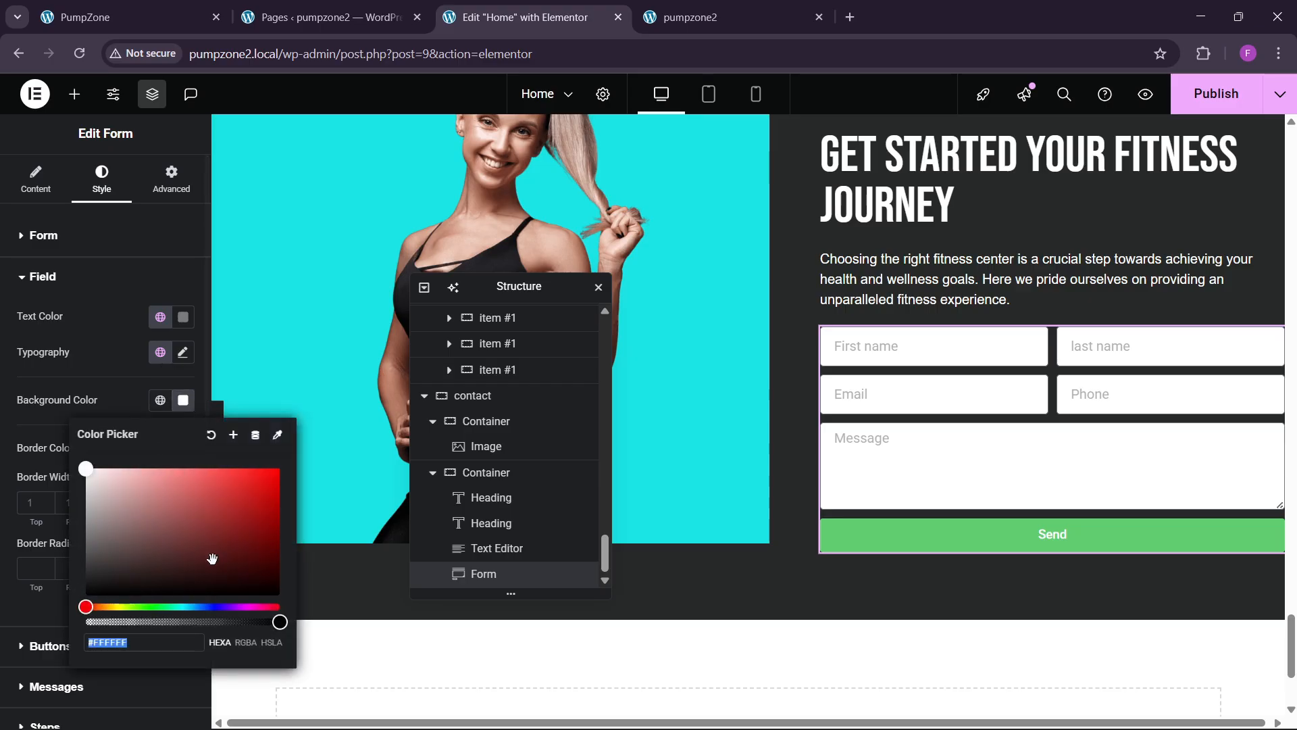
pyautogui.moveTo(268, 621); pyautogui.dragTo(86, 621)
pyautogui.click(93, 375)
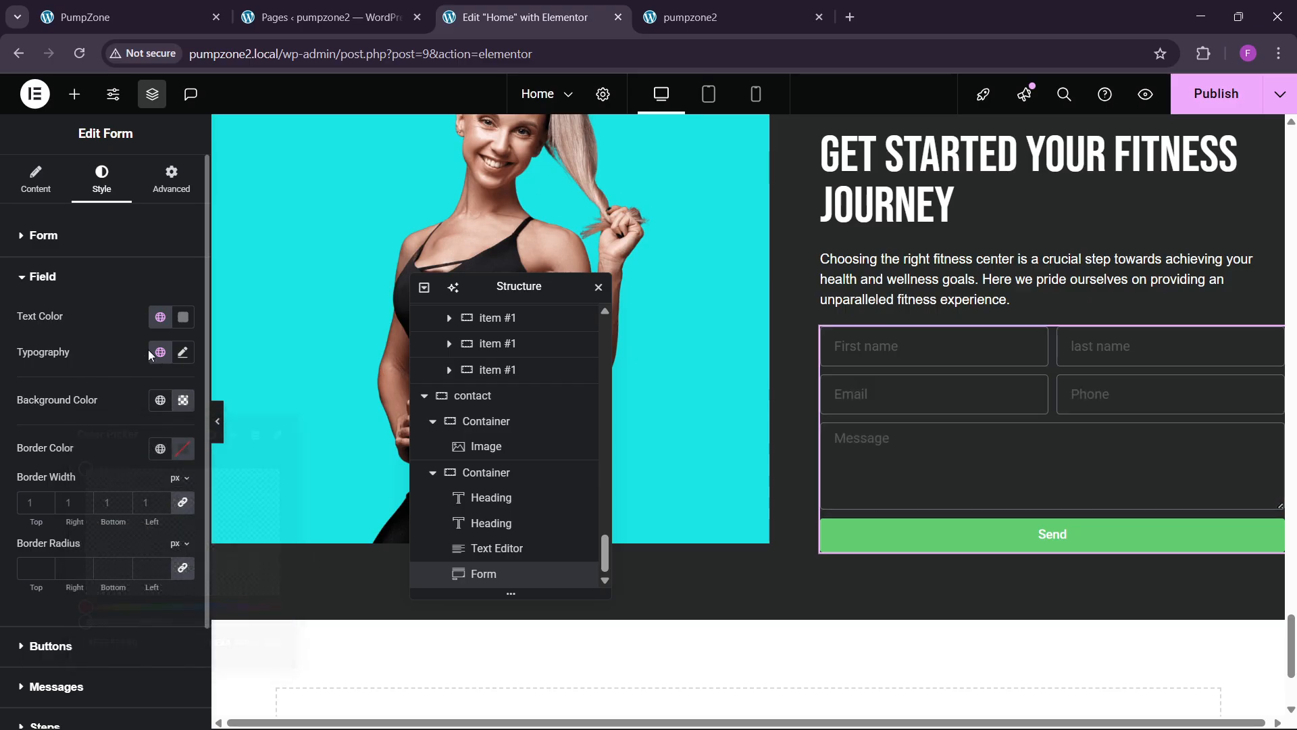
pyautogui.click(189, 325)
pyautogui.click(83, 519)
pyautogui.click(183, 326)
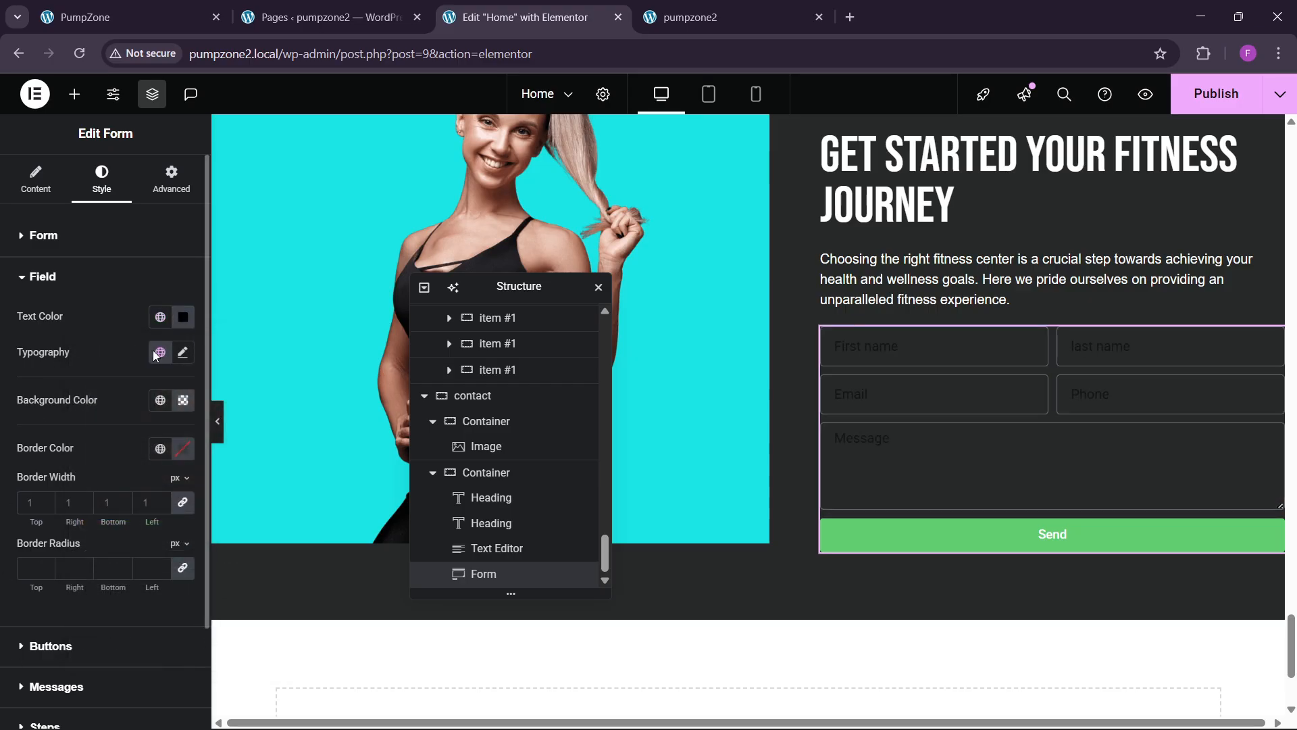
pyautogui.click(183, 325)
pyautogui.click(82, 368)
pyautogui.click(126, 330)
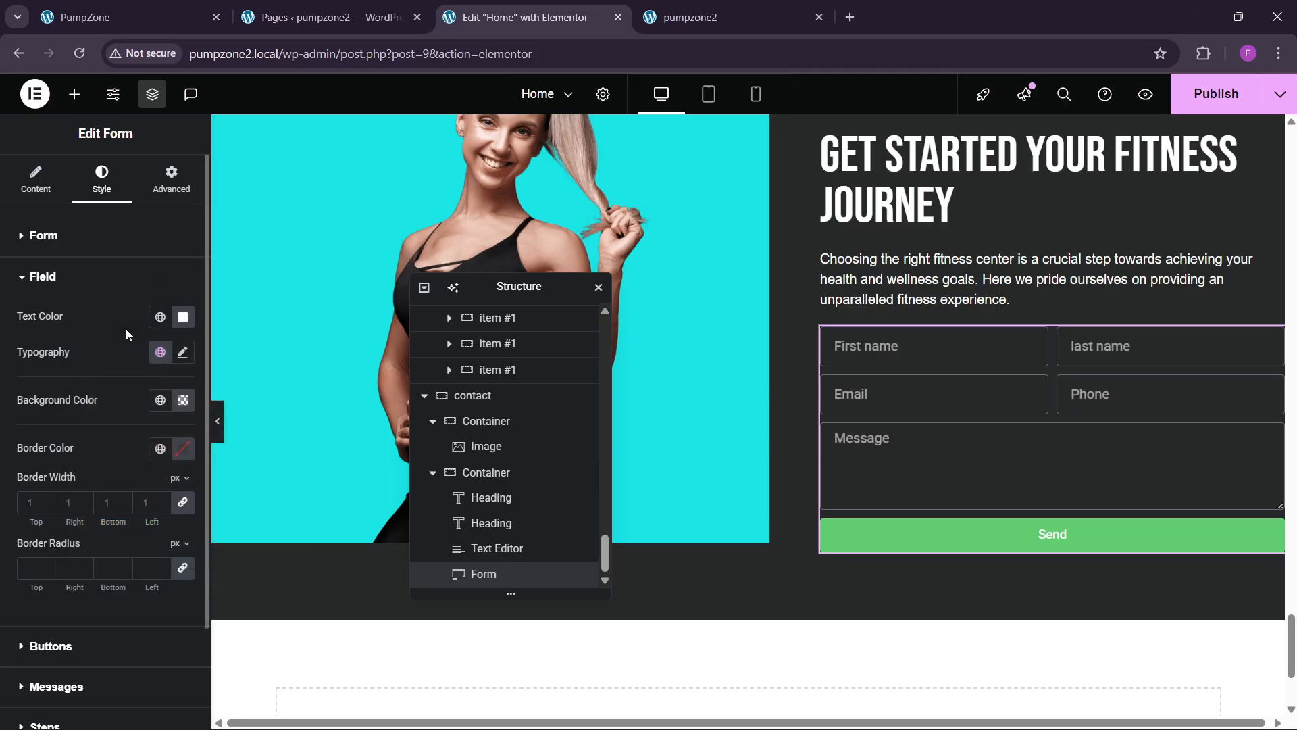
# Step: Give the fields a 1 px white border and 0 border radius
pyautogui.scroll(-2, 126, 328)
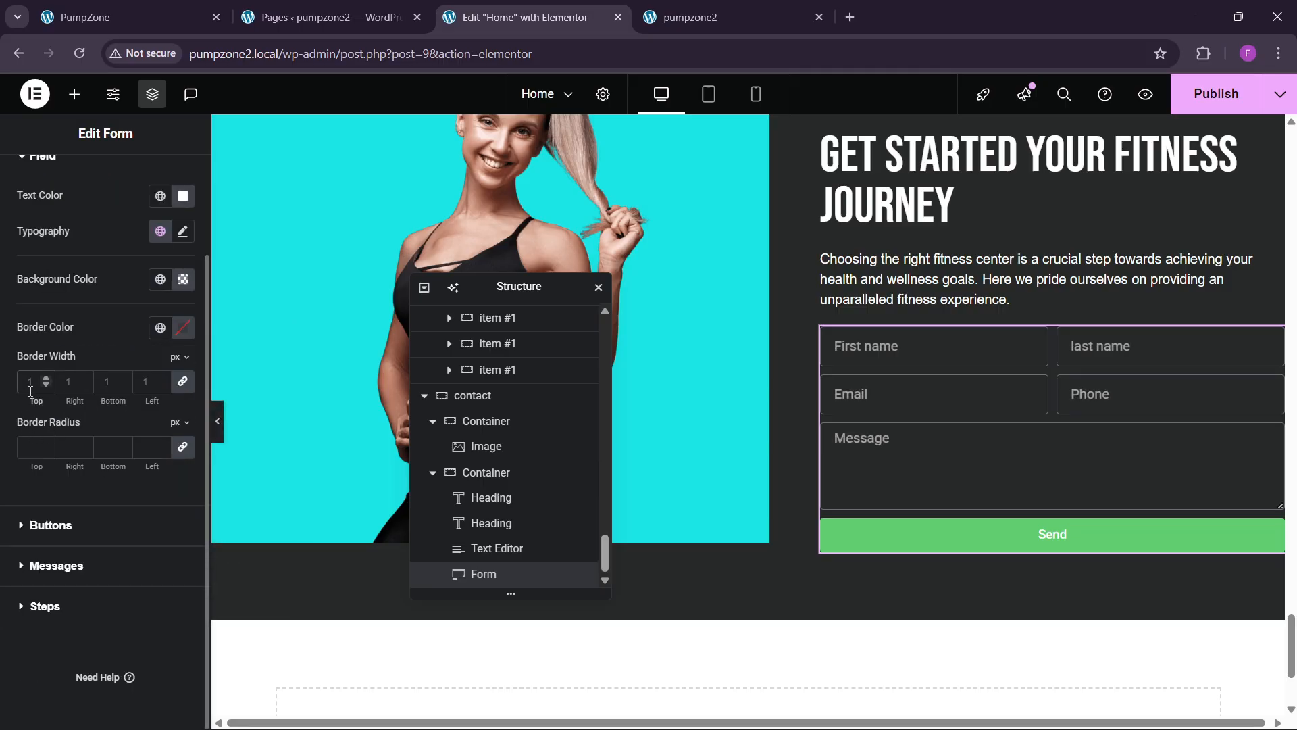
pyautogui.click(141, 5)
pyautogui.click(581, 5)
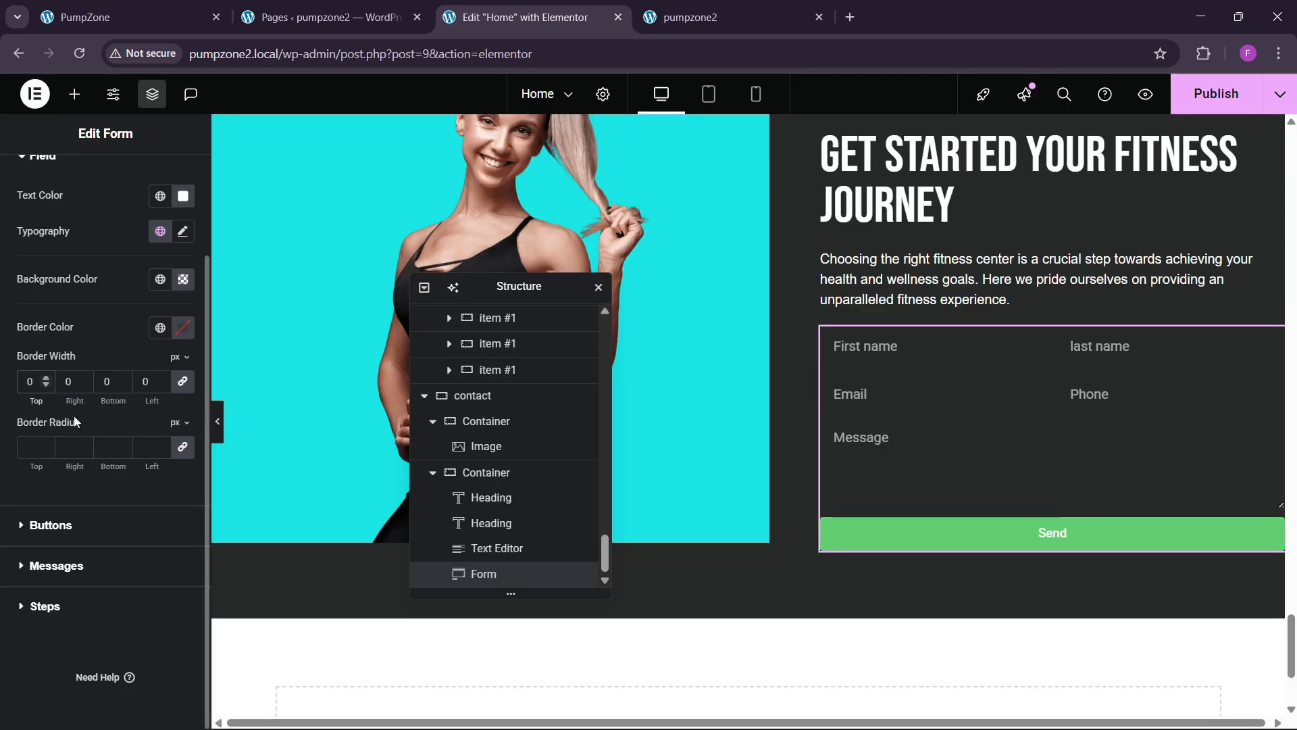
pyautogui.click(47, 375)
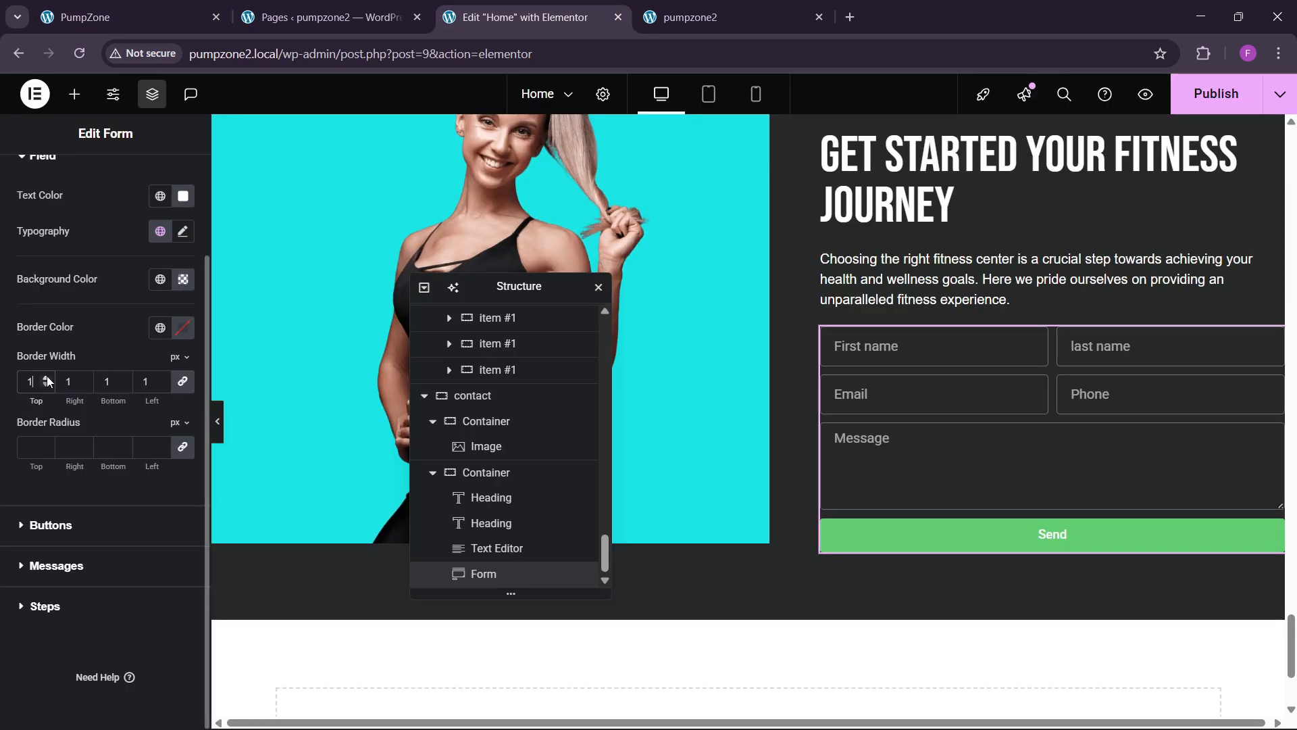
pyautogui.click(161, 330)
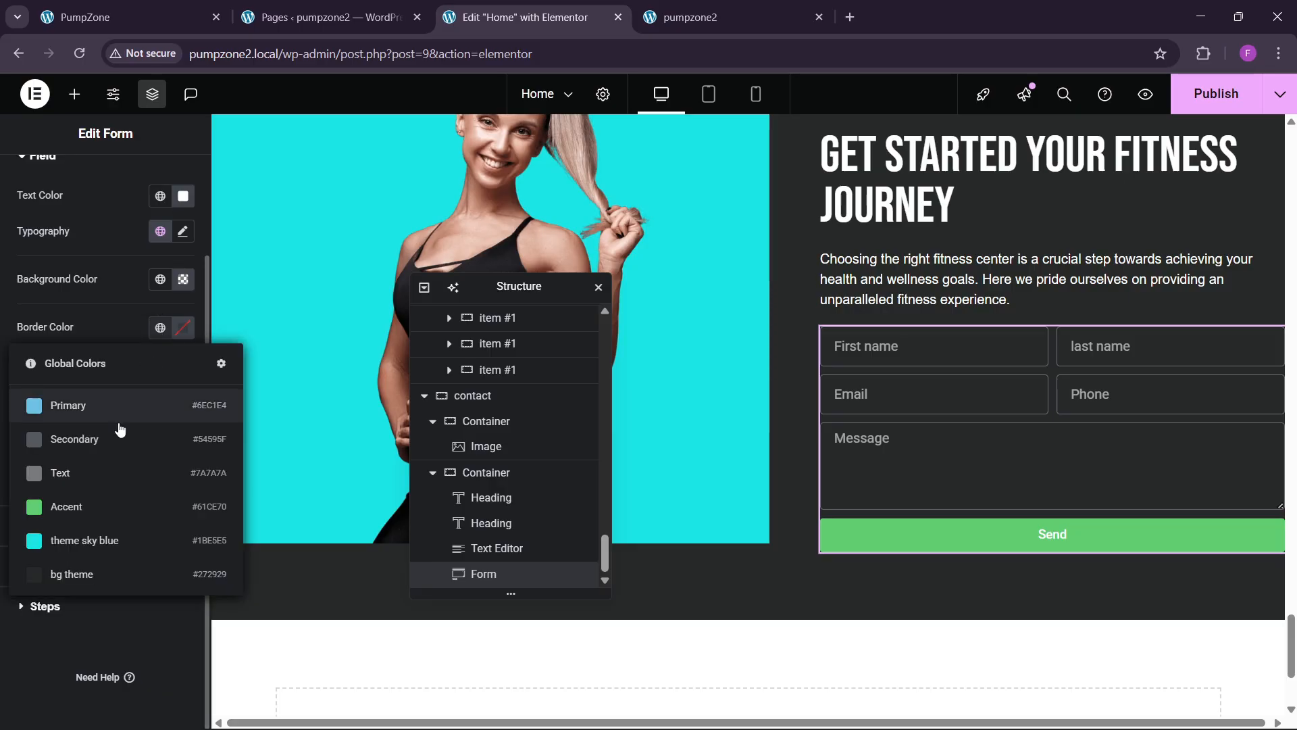
pyautogui.click(98, 569)
pyautogui.click(183, 327)
pyautogui.click(85, 395)
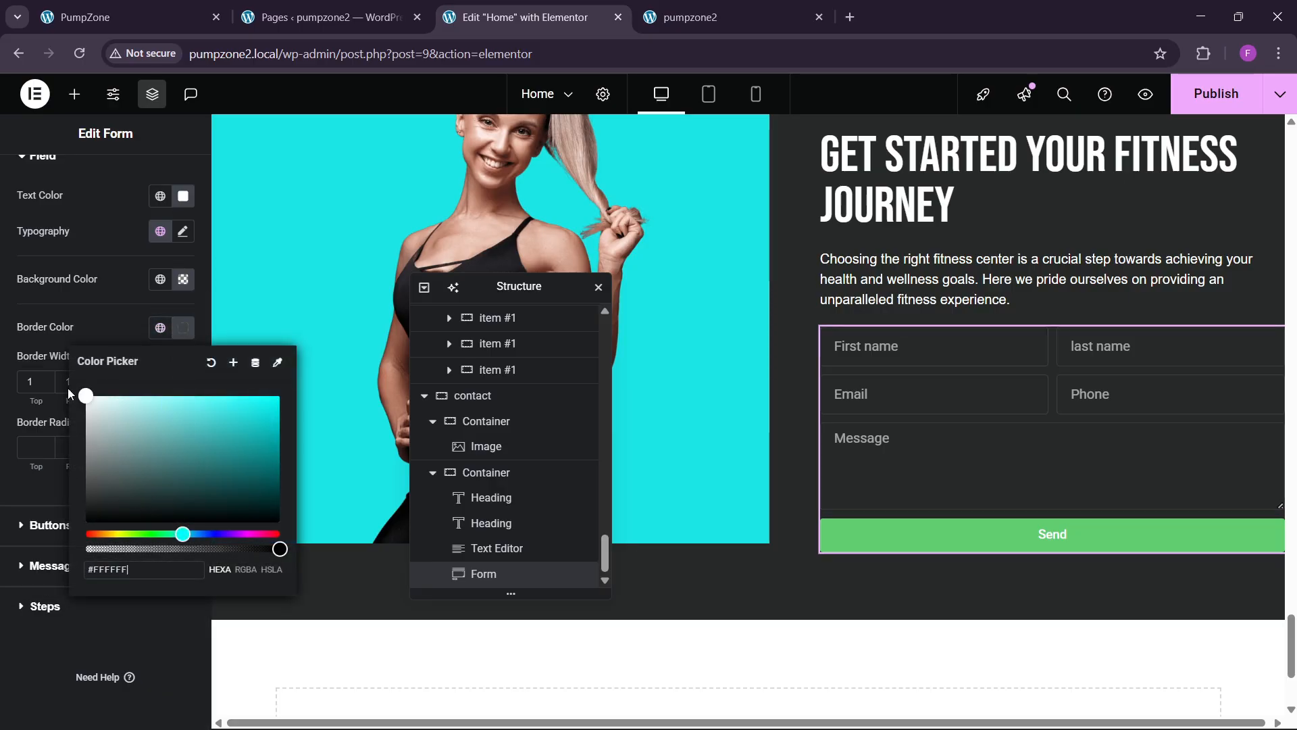
pyautogui.click(102, 329)
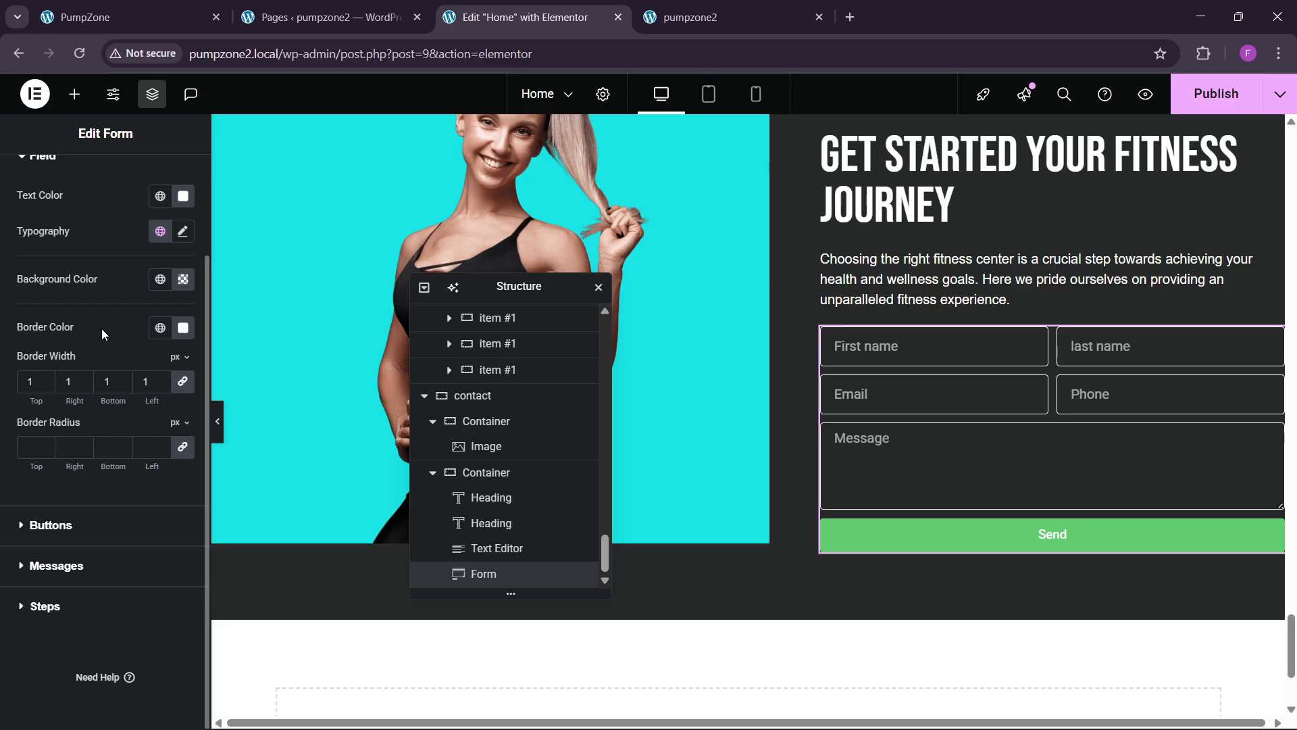
pyautogui.click(27, 454)
pyautogui.write('0')
pyautogui.scroll(1, 47, 345)
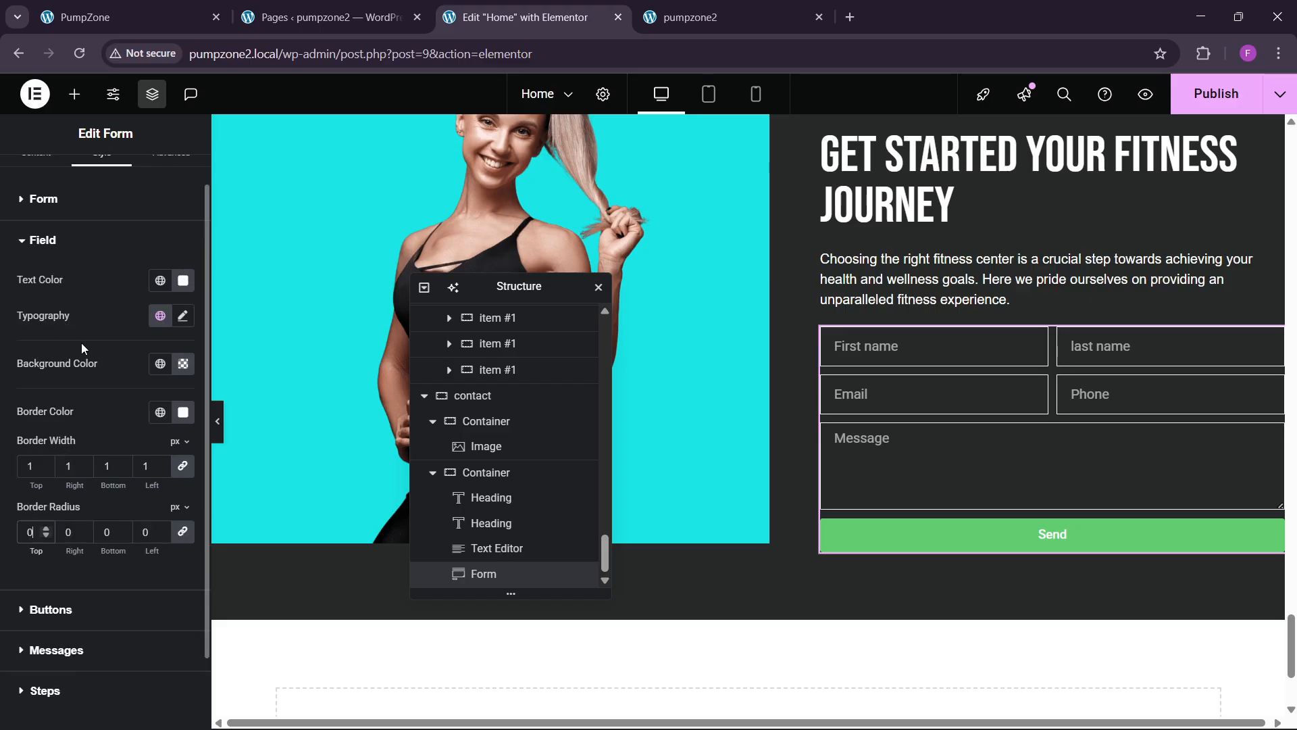
pyautogui.scroll(1, 92, 377)
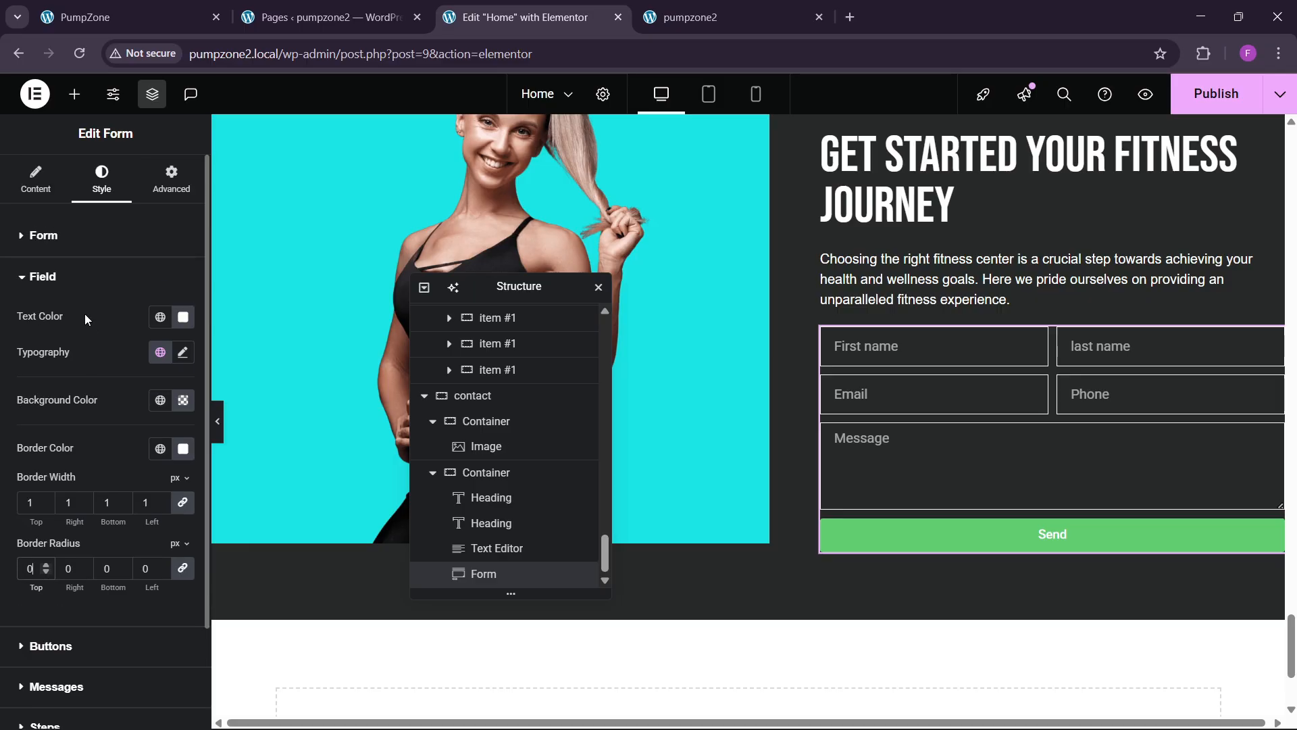
# Step: Raise the form's Rows Gap and Columns Gap from 10 to 15 px
pyautogui.click(90, 236)
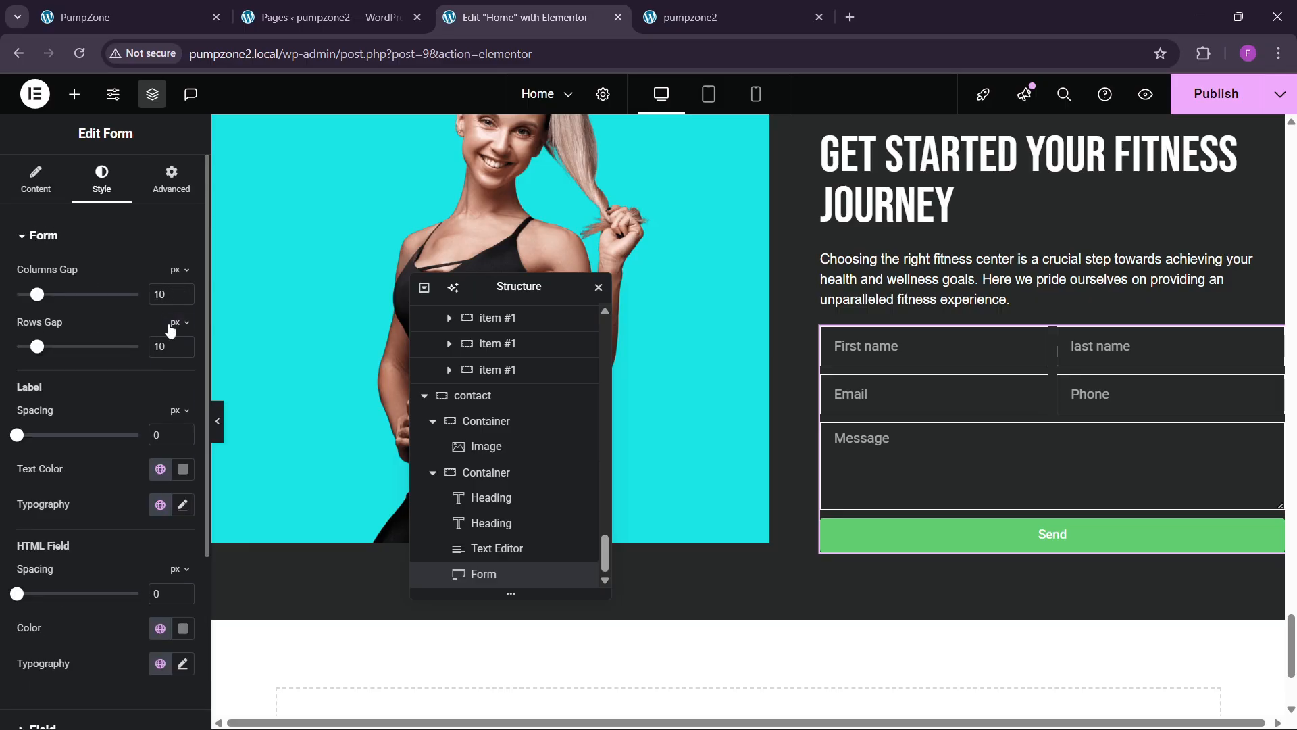
pyautogui.click(181, 343)
pyautogui.click(181, 343)
pyautogui.click(180, 344)
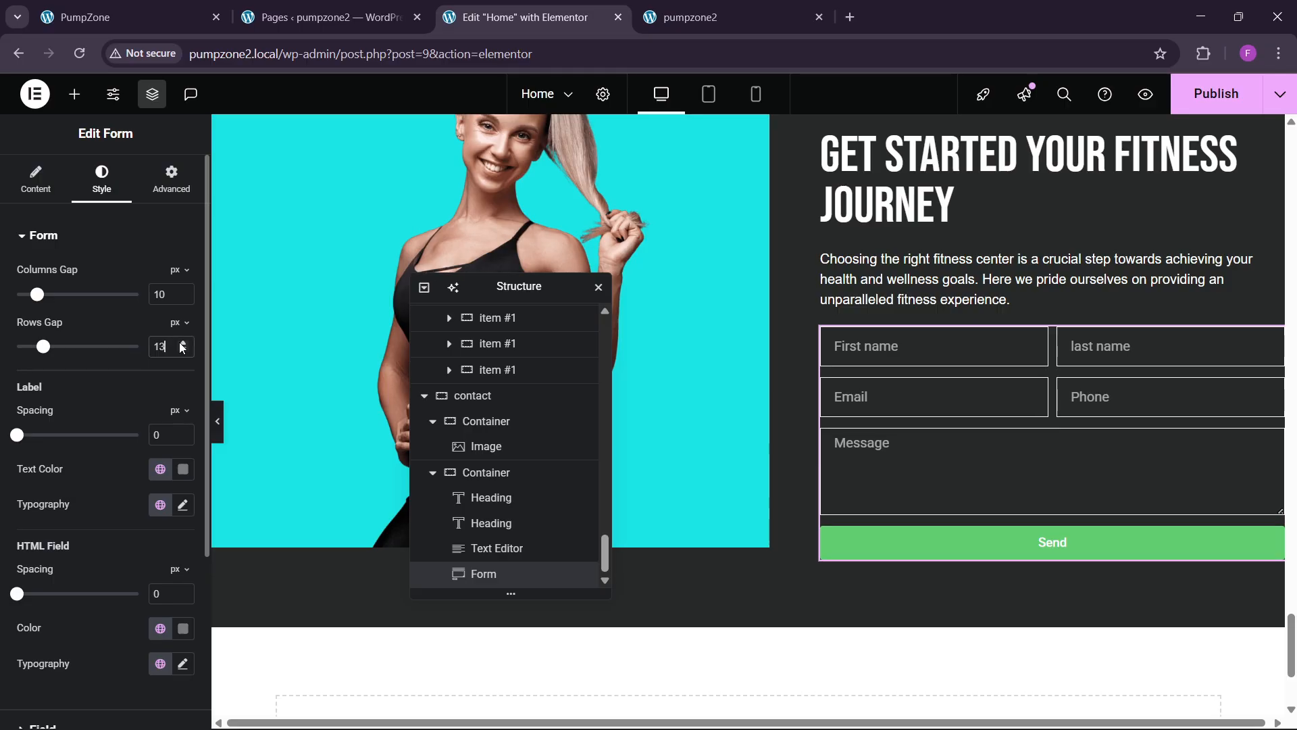
pyautogui.click(181, 343)
pyautogui.click(180, 343)
pyautogui.click(181, 290)
pyautogui.click(181, 291)
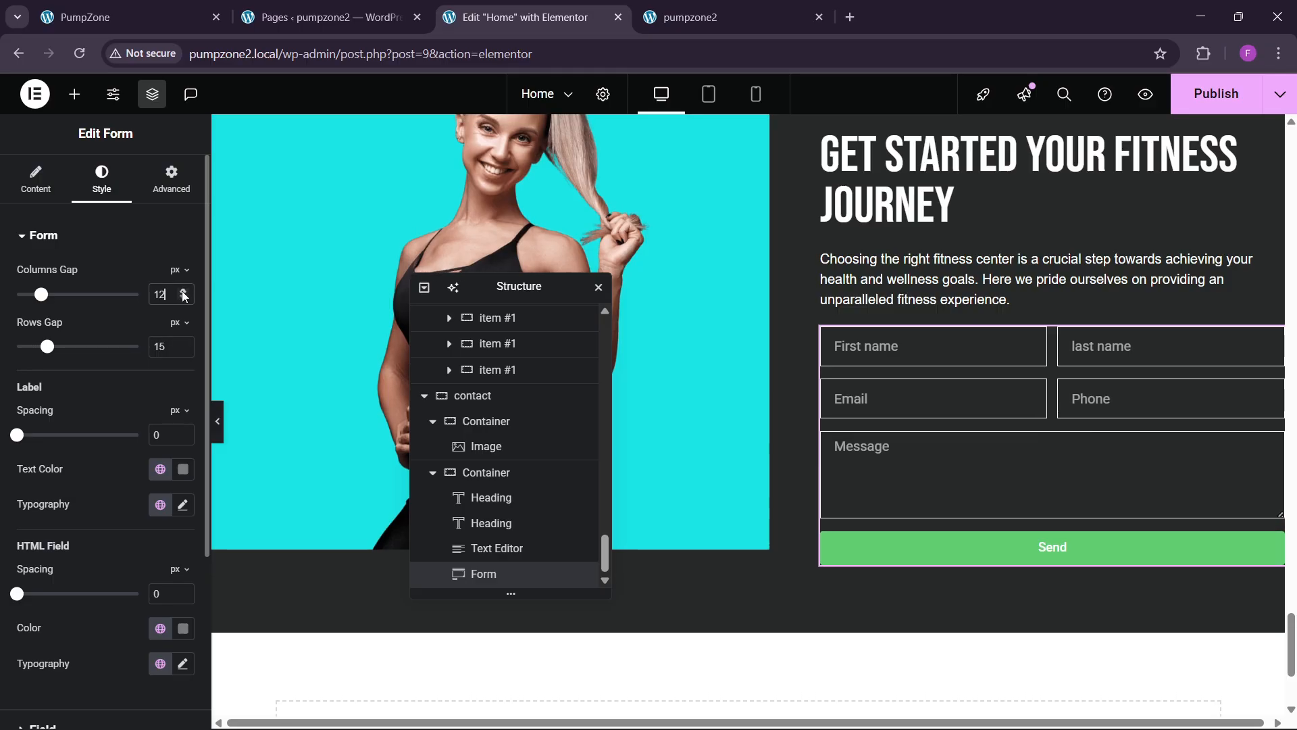
pyautogui.click(181, 291)
pyautogui.click(181, 290)
pyautogui.click(181, 291)
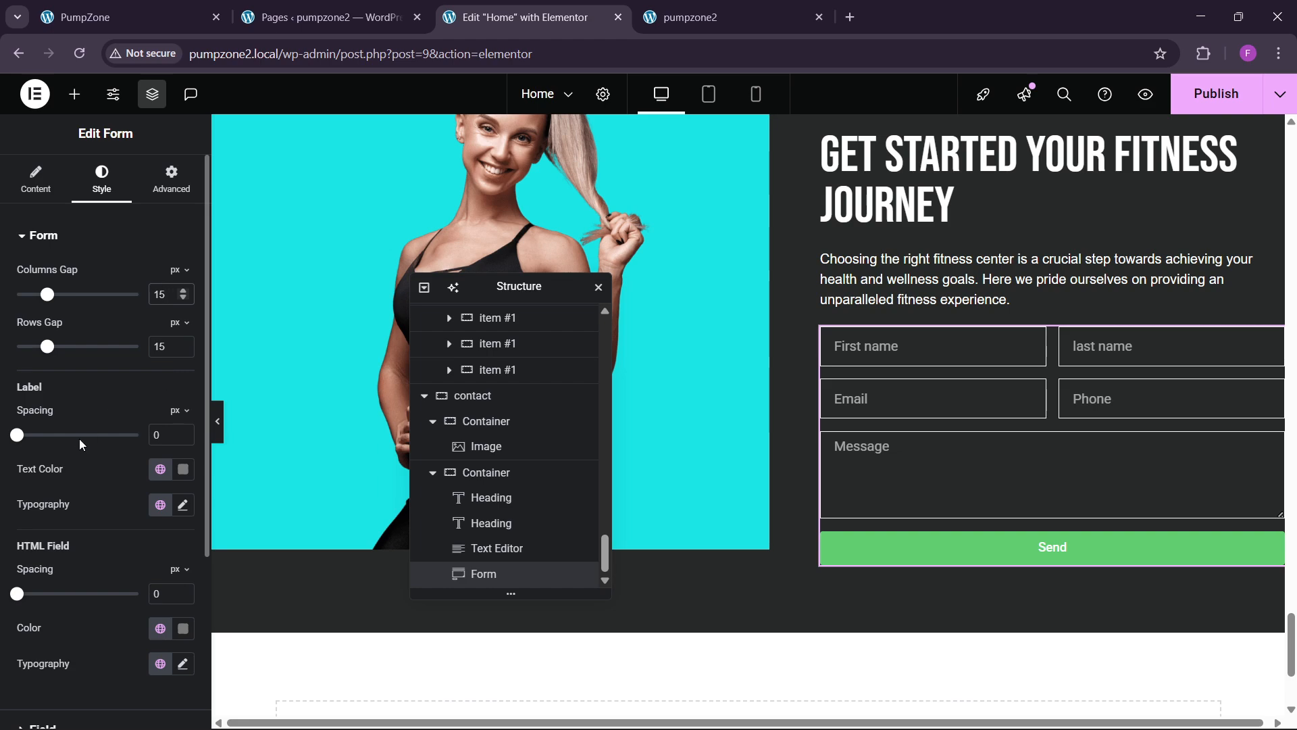
pyautogui.scroll(-3, 51, 505)
# Step: Style the submit button with the theme sky blue background and black text
pyautogui.click(49, 601)
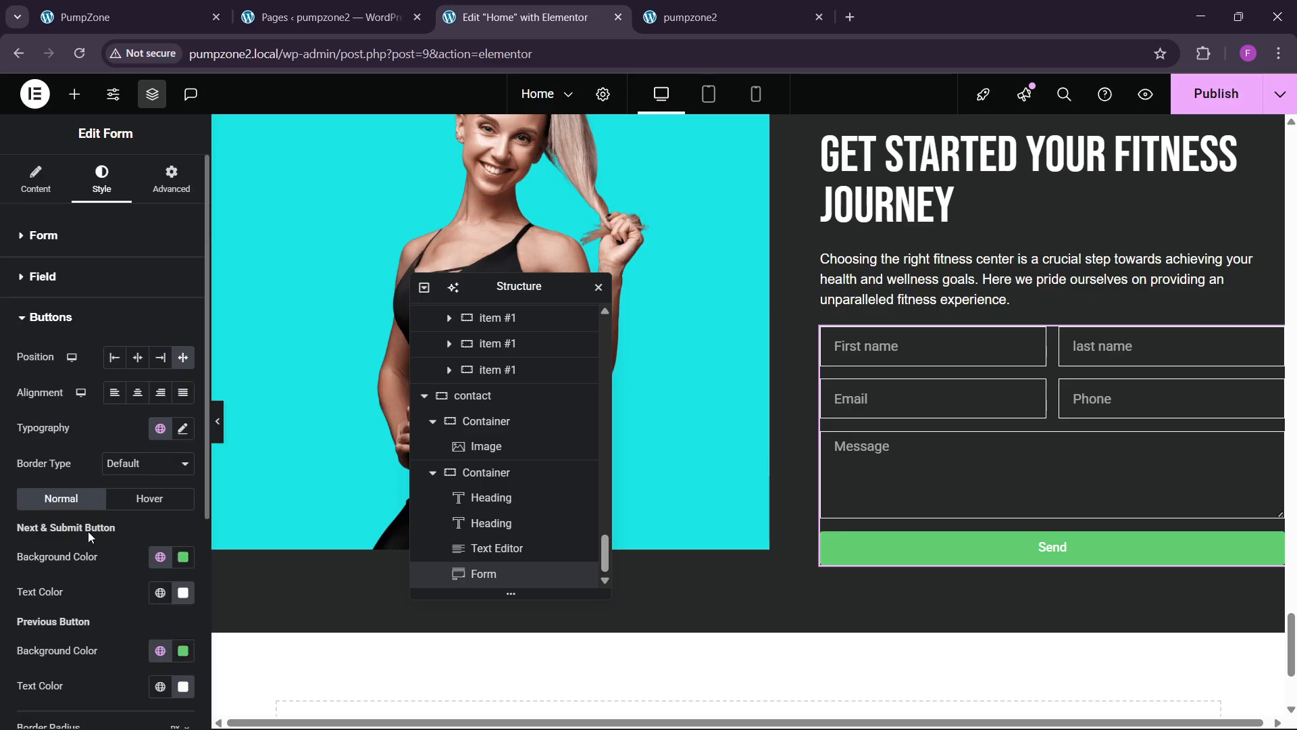
pyautogui.click(160, 556)
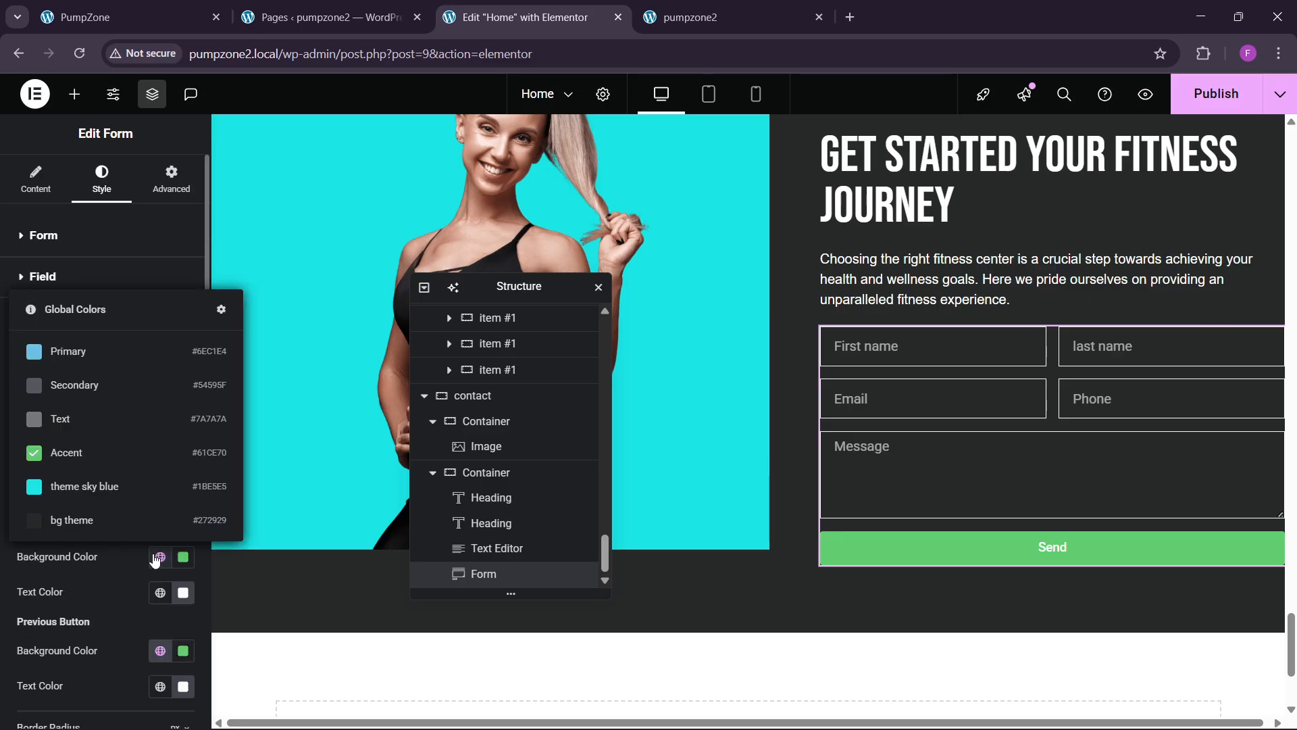
pyautogui.click(128, 489)
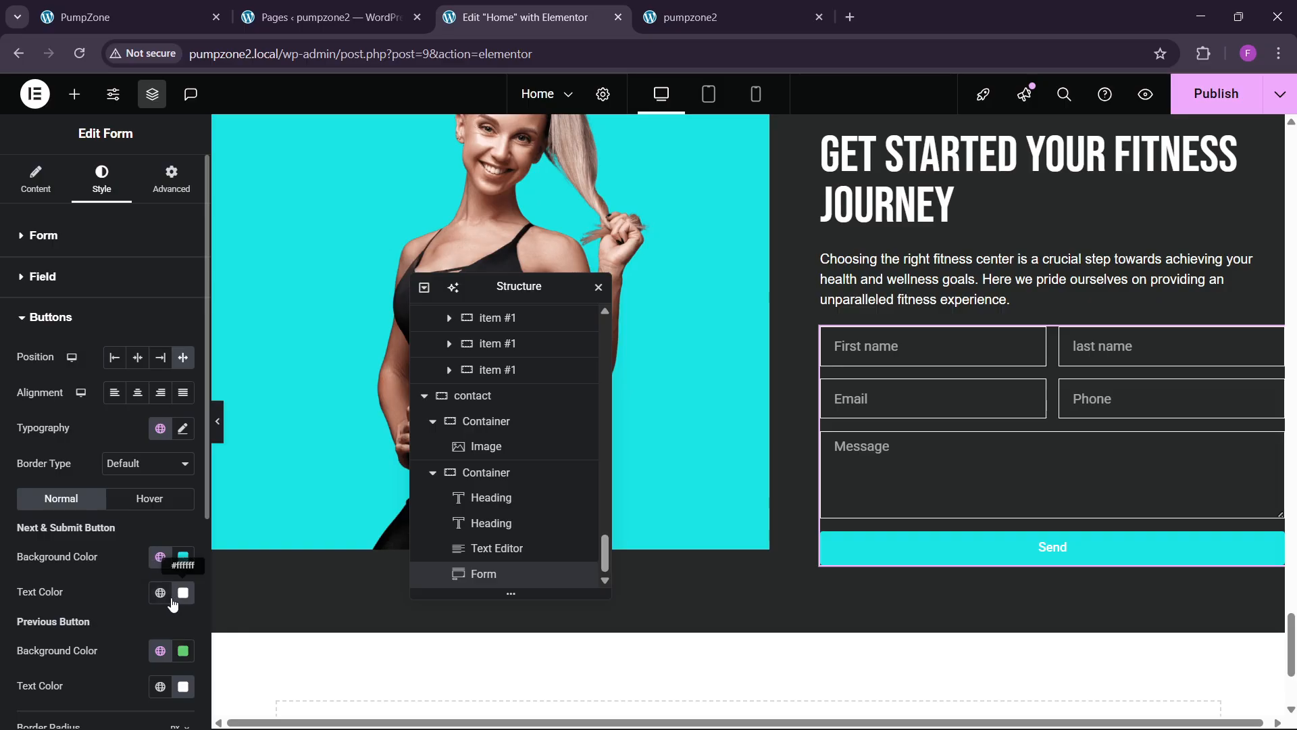
pyautogui.scroll(-3, 135, 571)
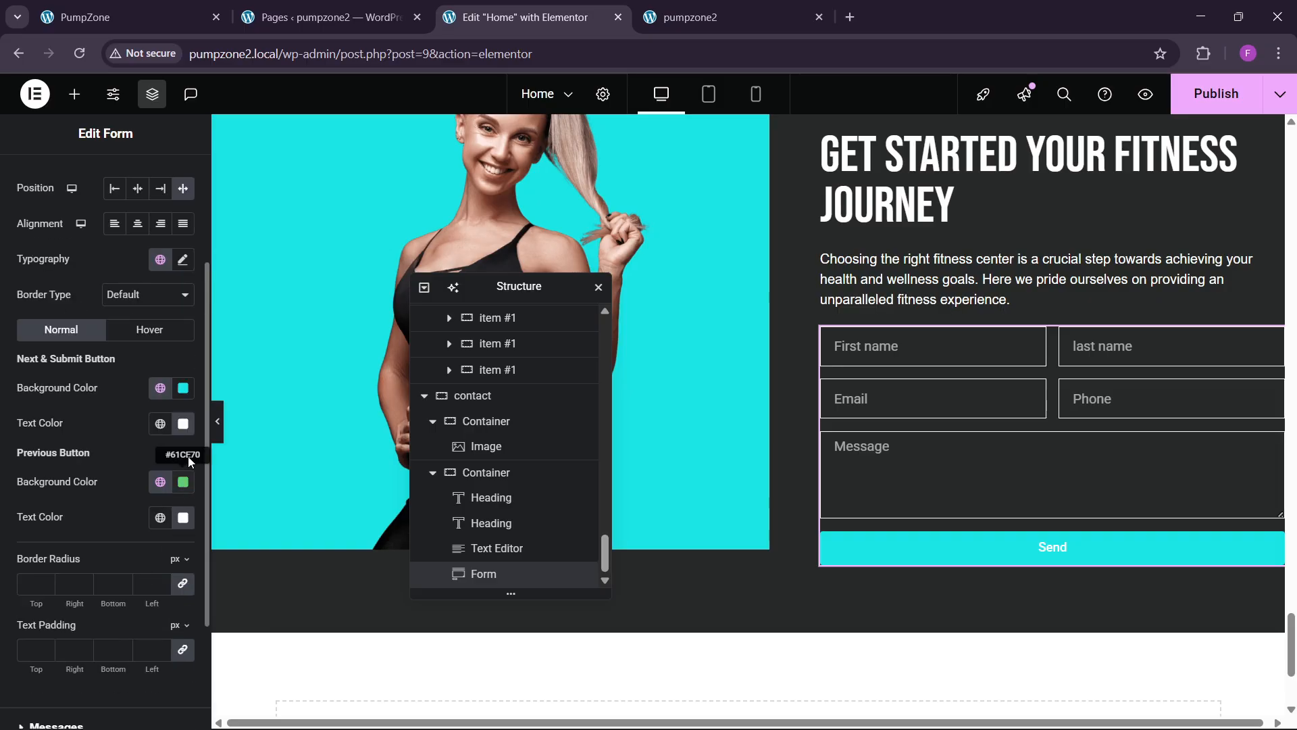
pyautogui.click(183, 423)
pyautogui.click(115, 427)
pyautogui.scroll(2, 135, 284)
pyautogui.click(129, 16)
pyautogui.scroll(-3, 311, 392)
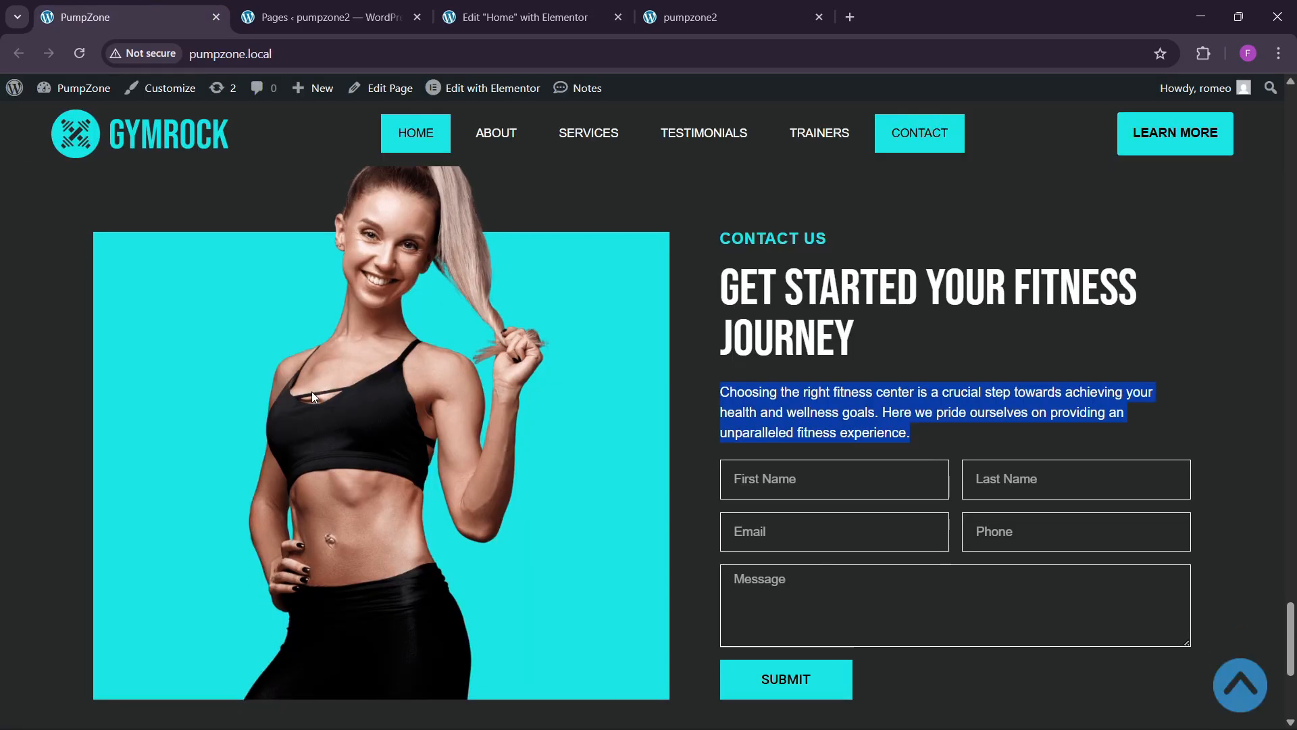
pyautogui.click(520, 17)
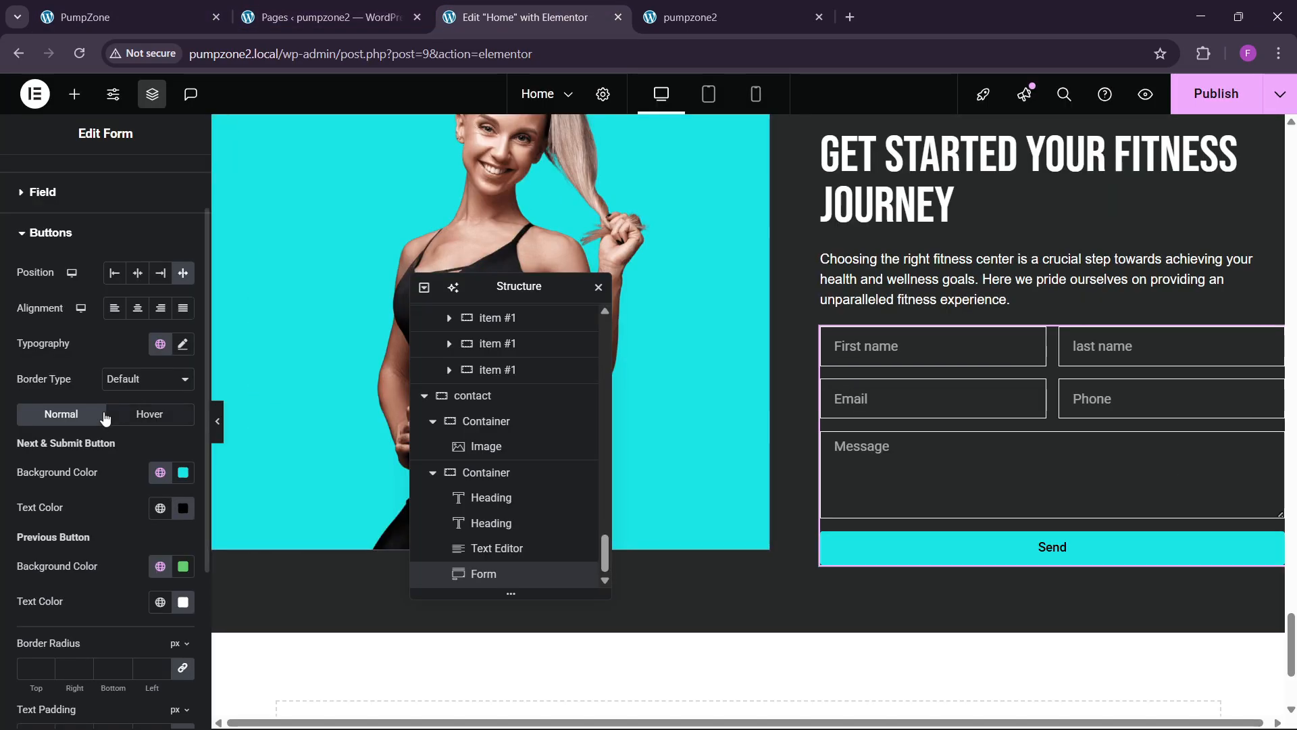
pyautogui.scroll(2, 46, 206)
# Step: Make the button Medium size, labelled 'SUBMIT', at 25% column width
pyautogui.click(35, 181)
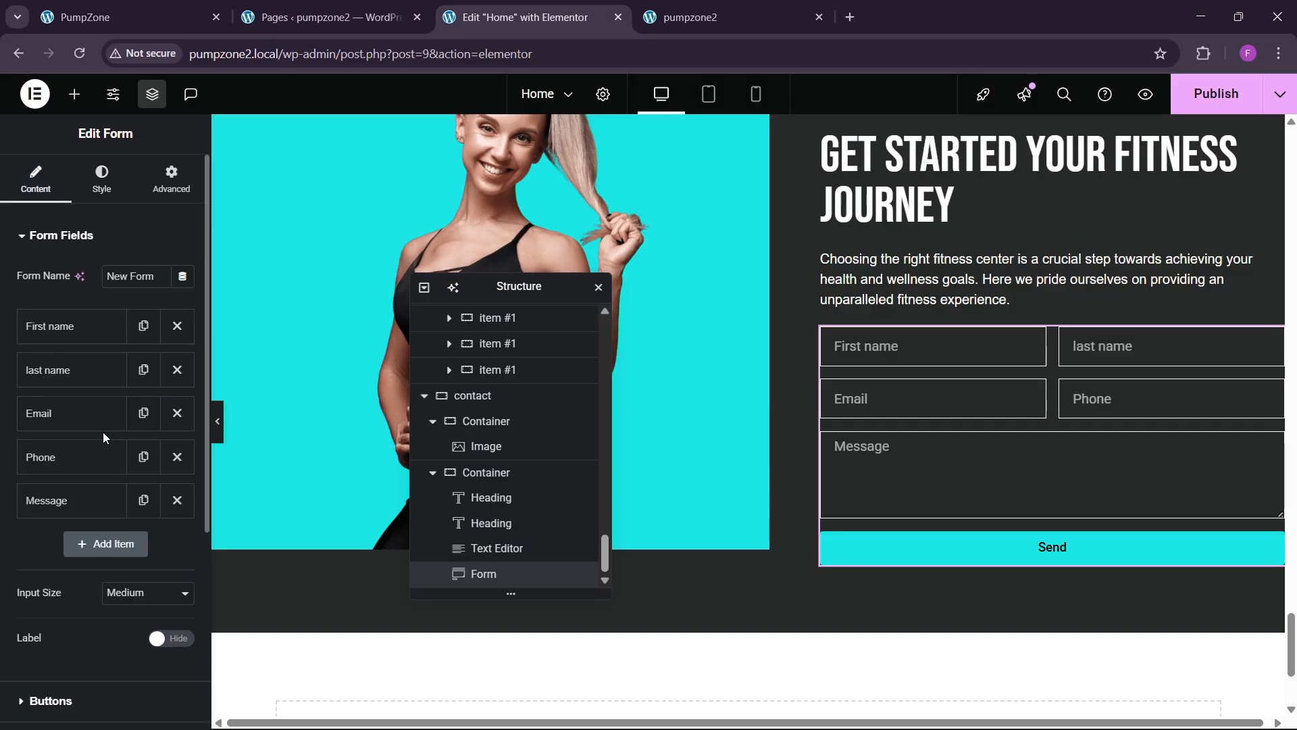
pyautogui.scroll(-3, 103, 432)
pyautogui.click(70, 535)
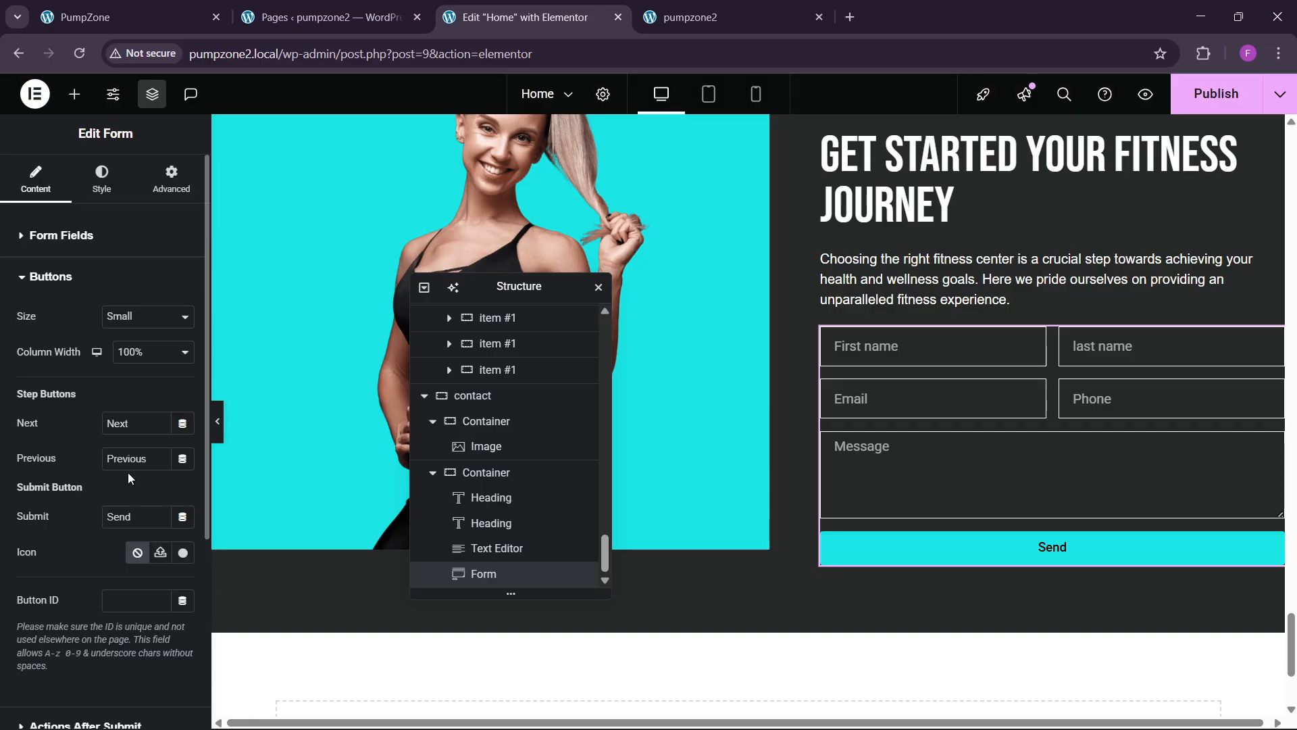
pyautogui.click(138, 316)
pyautogui.click(140, 379)
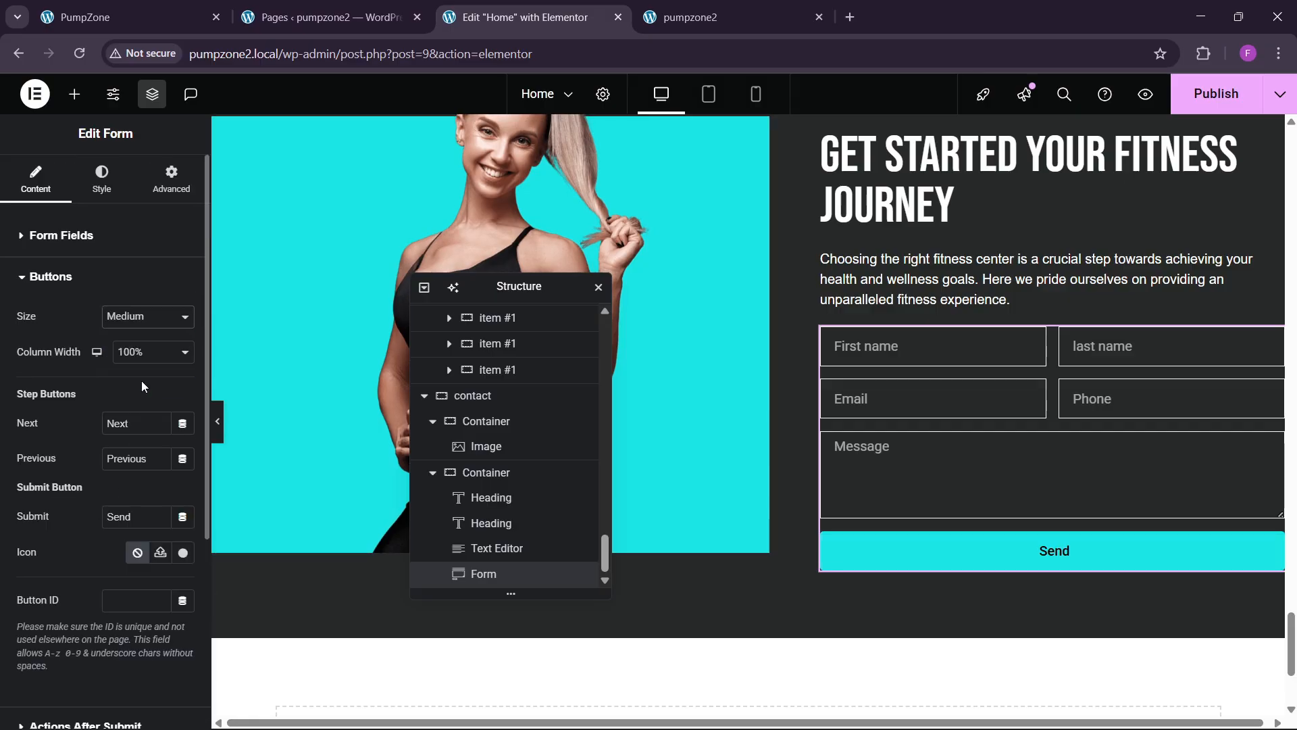
pyautogui.hotkey('ctrl', 'a')
pyautogui.write('SUBMIT')
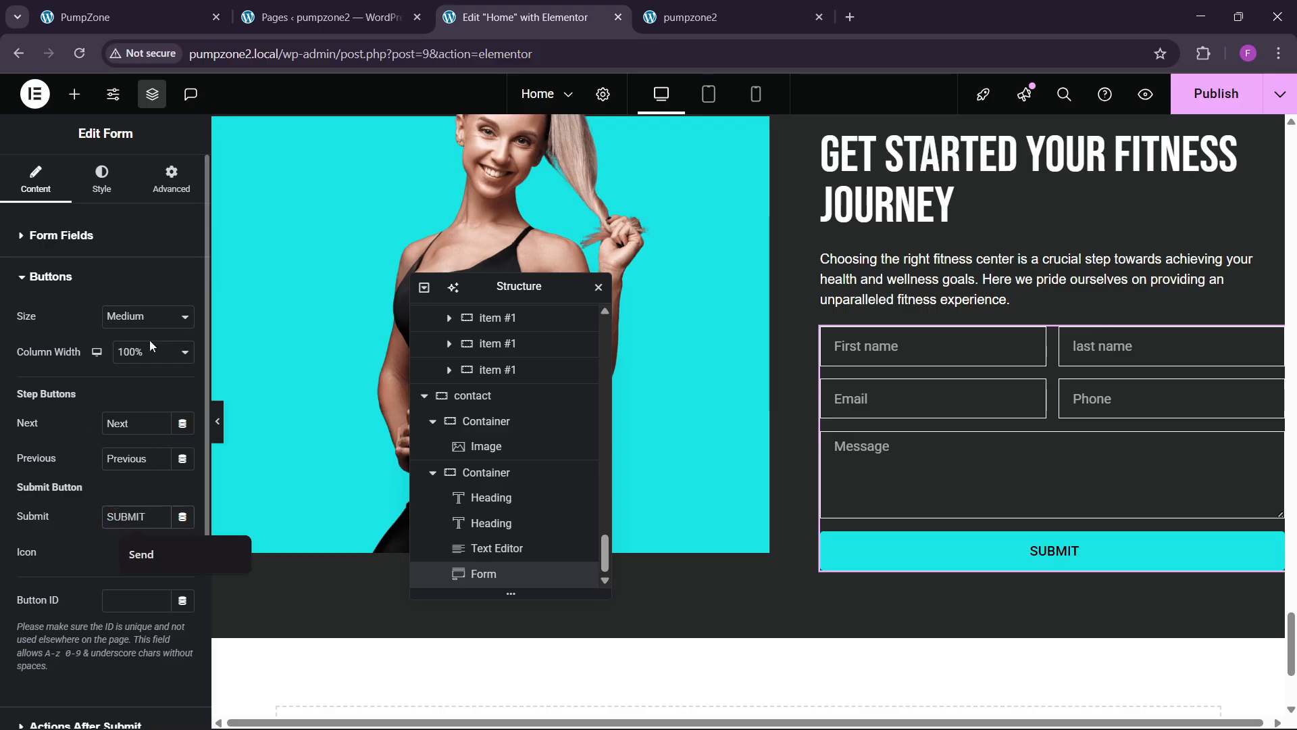
pyautogui.click(150, 356)
pyautogui.click(143, 390)
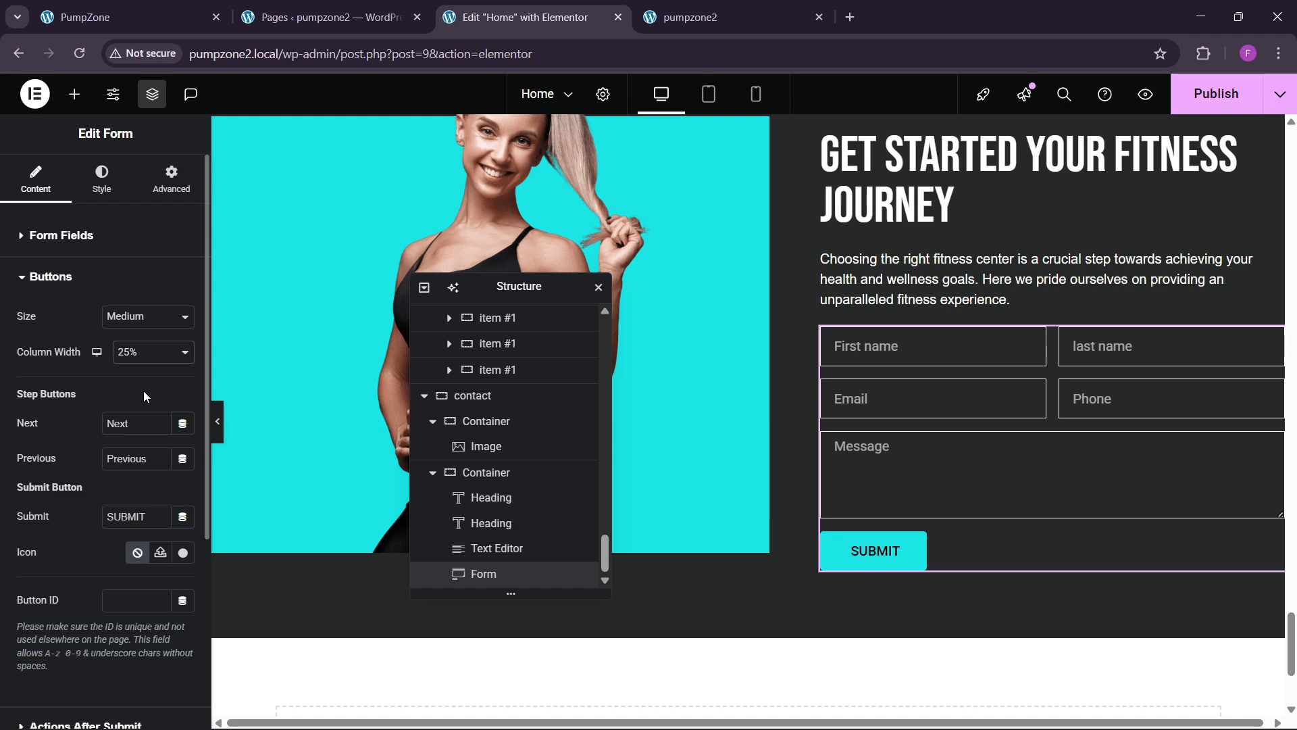
# Step: Clear the SUBMIT button's text padding and set its border radius to 0 for square corners
pyautogui.click(102, 179)
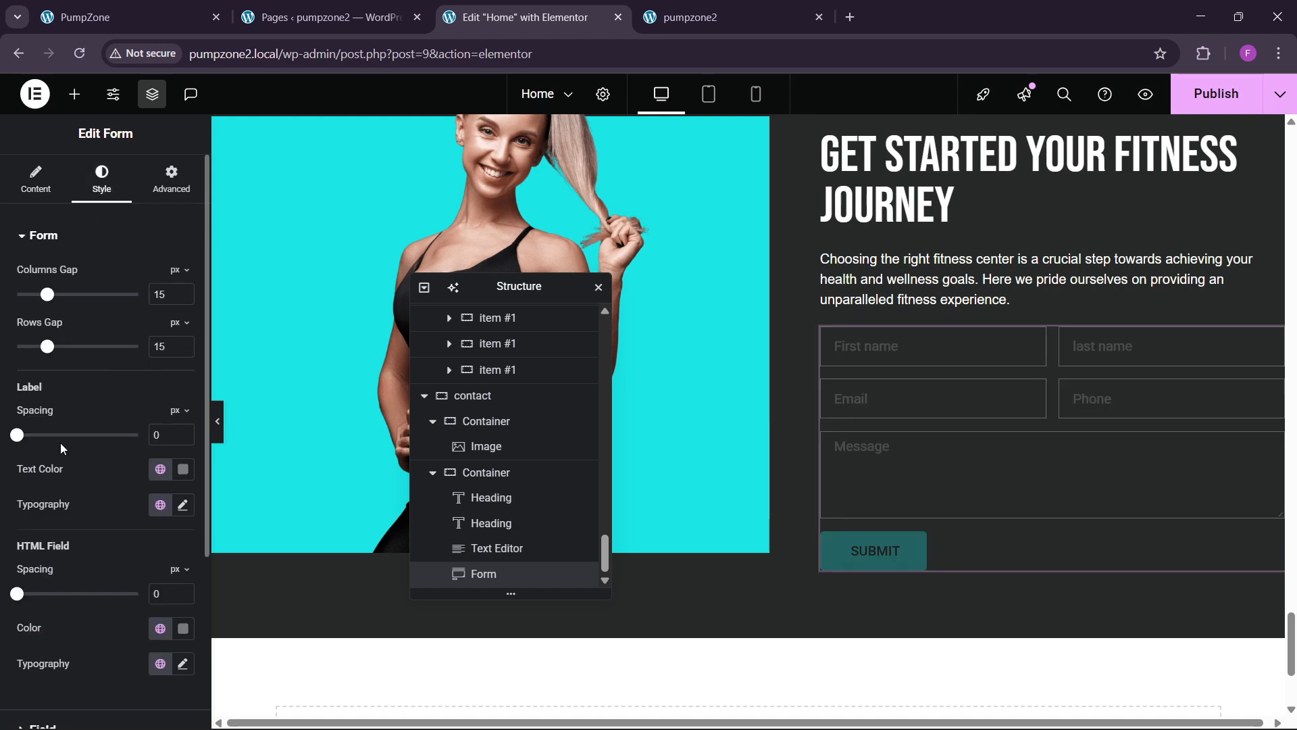
pyautogui.scroll(-2, 59, 446)
pyautogui.scroll(-2, 59, 452)
pyautogui.click(51, 534)
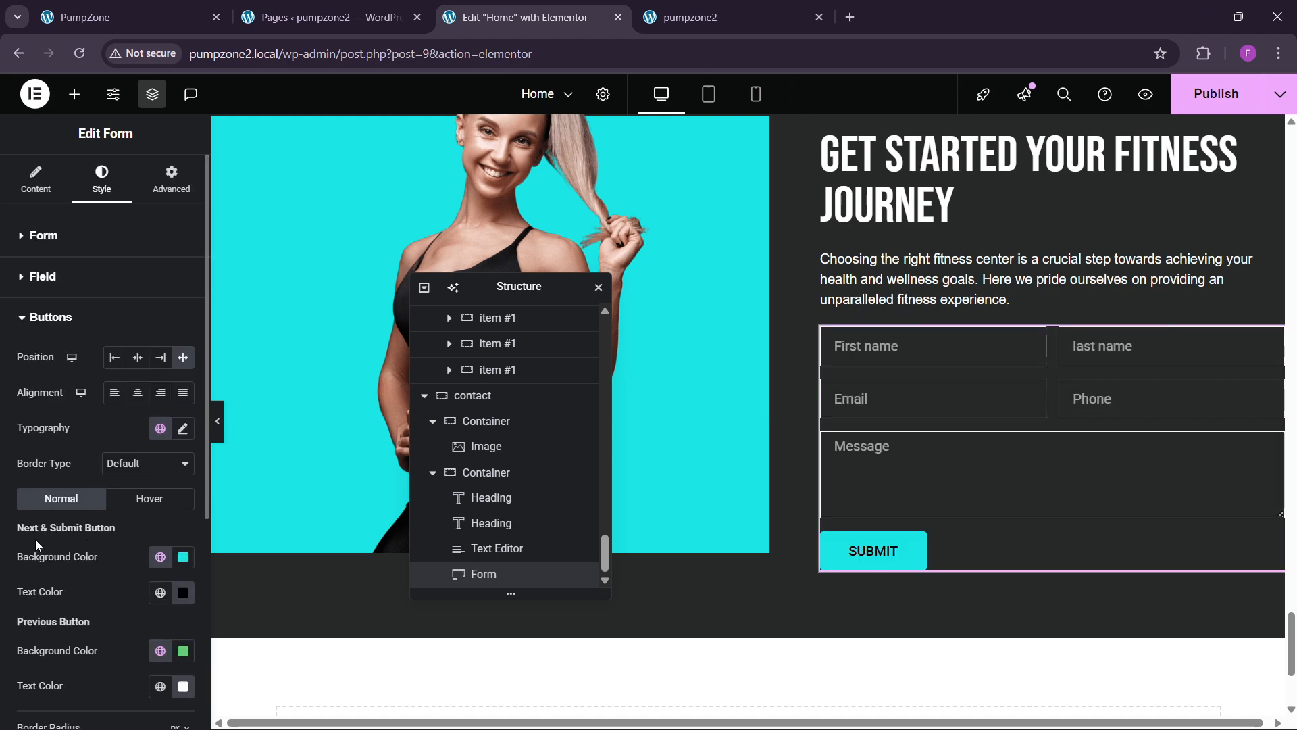
pyautogui.scroll(-3, 33, 543)
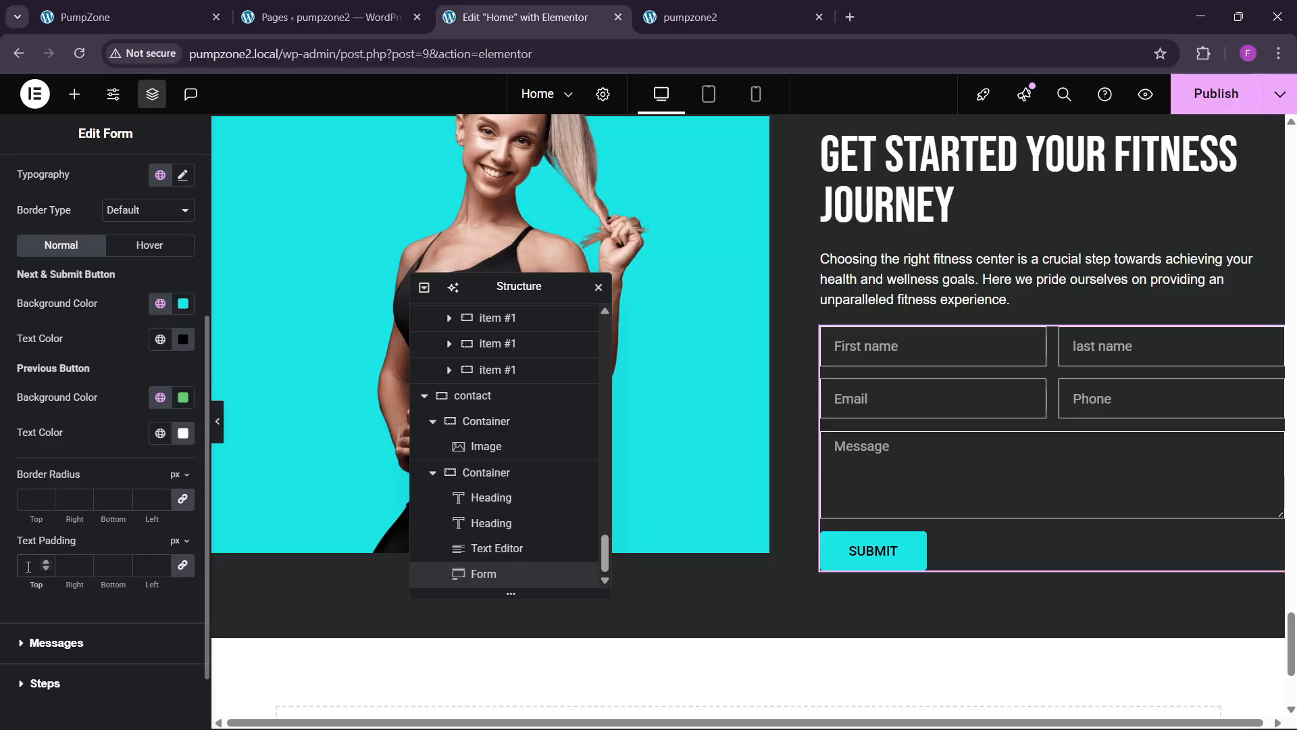
pyautogui.click(29, 565)
pyautogui.write('1')
pyautogui.press('BackSpace')
pyautogui.click(29, 500)
pyautogui.write('0')
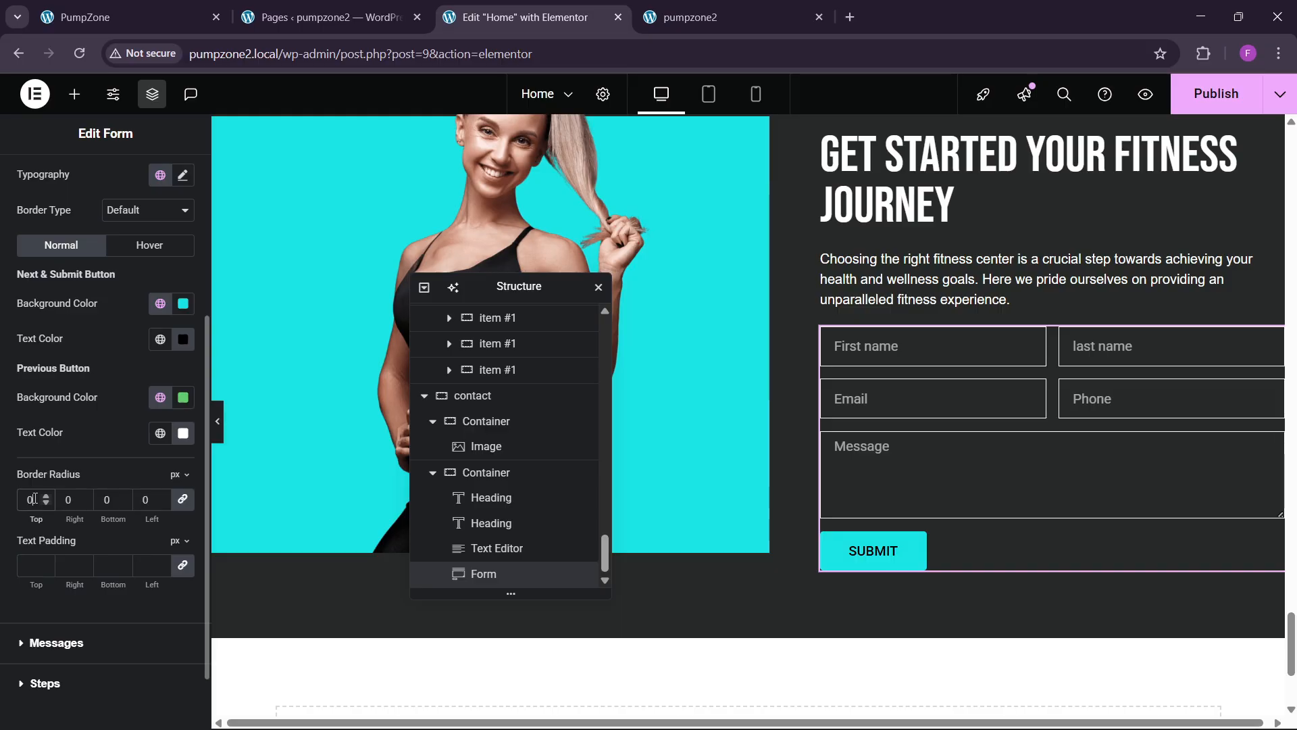
pyautogui.scroll(4, 752, 432)
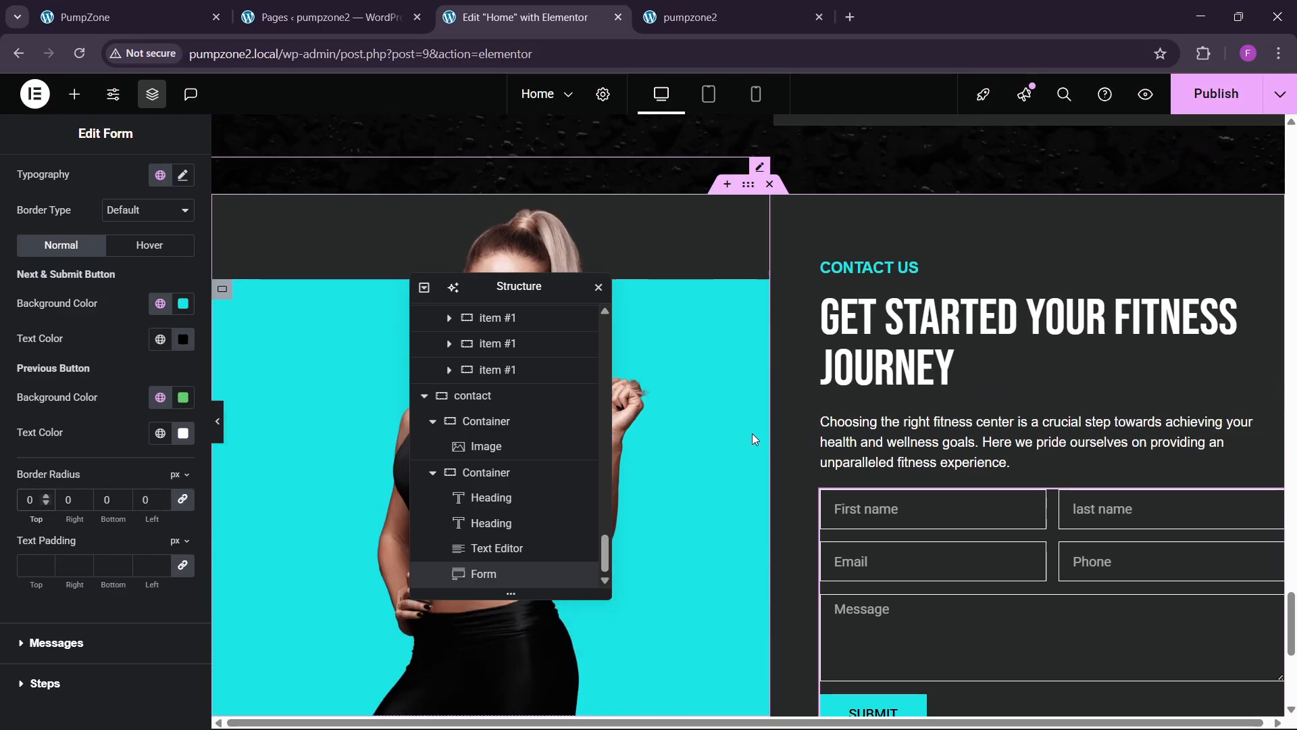
pyautogui.scroll(-4, 764, 453)
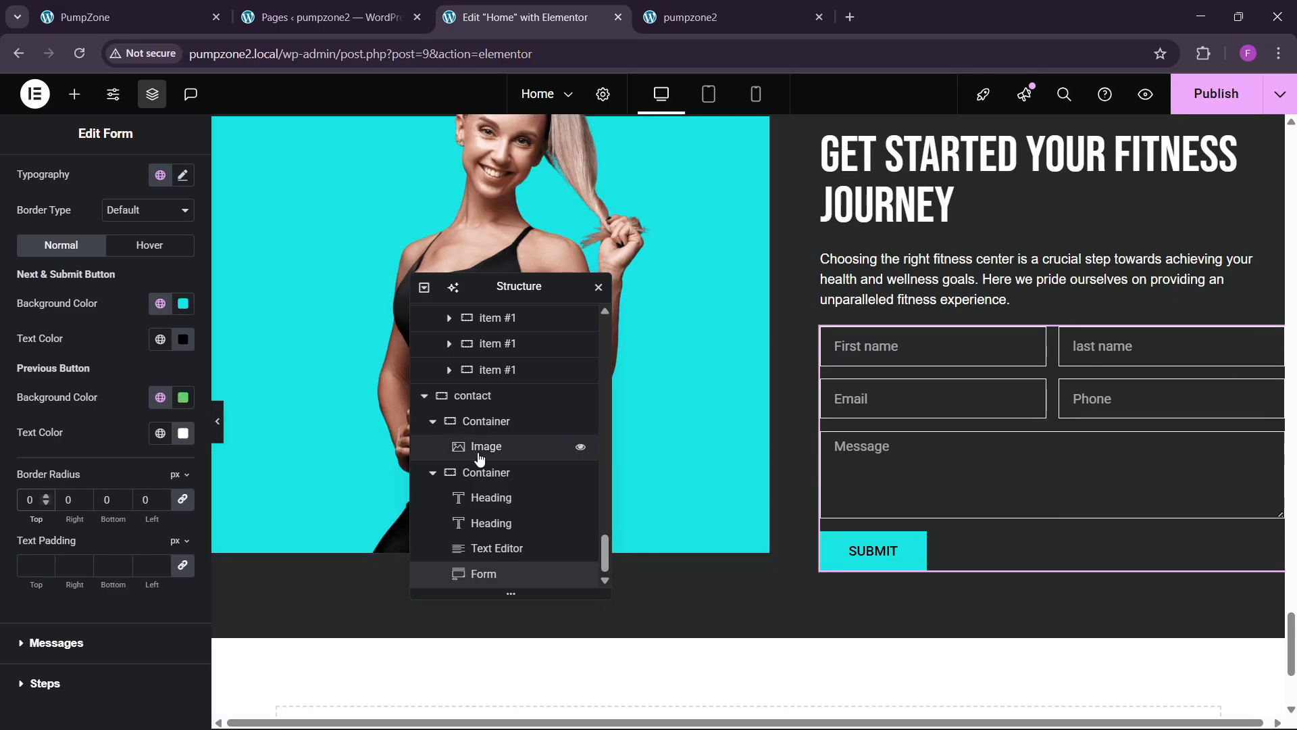
pyautogui.scroll(2, 1088, 387)
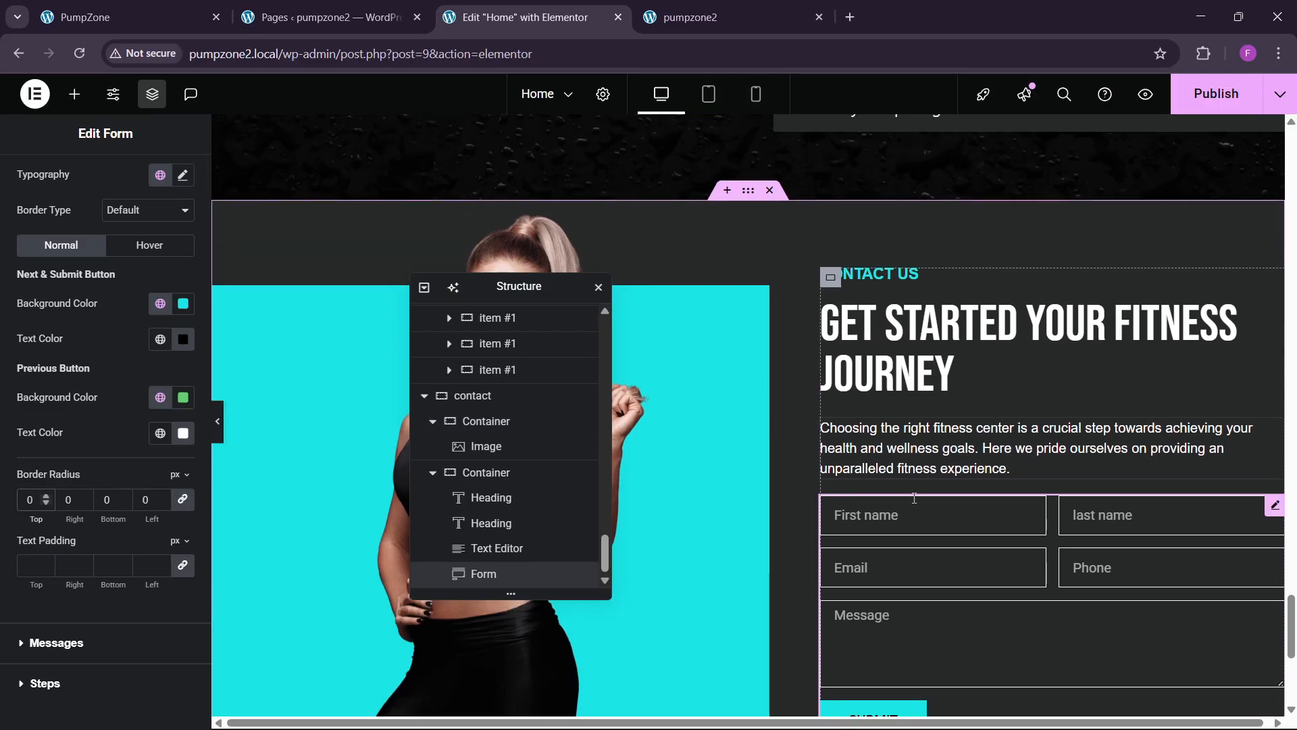
pyautogui.scroll(-1, 999, 420)
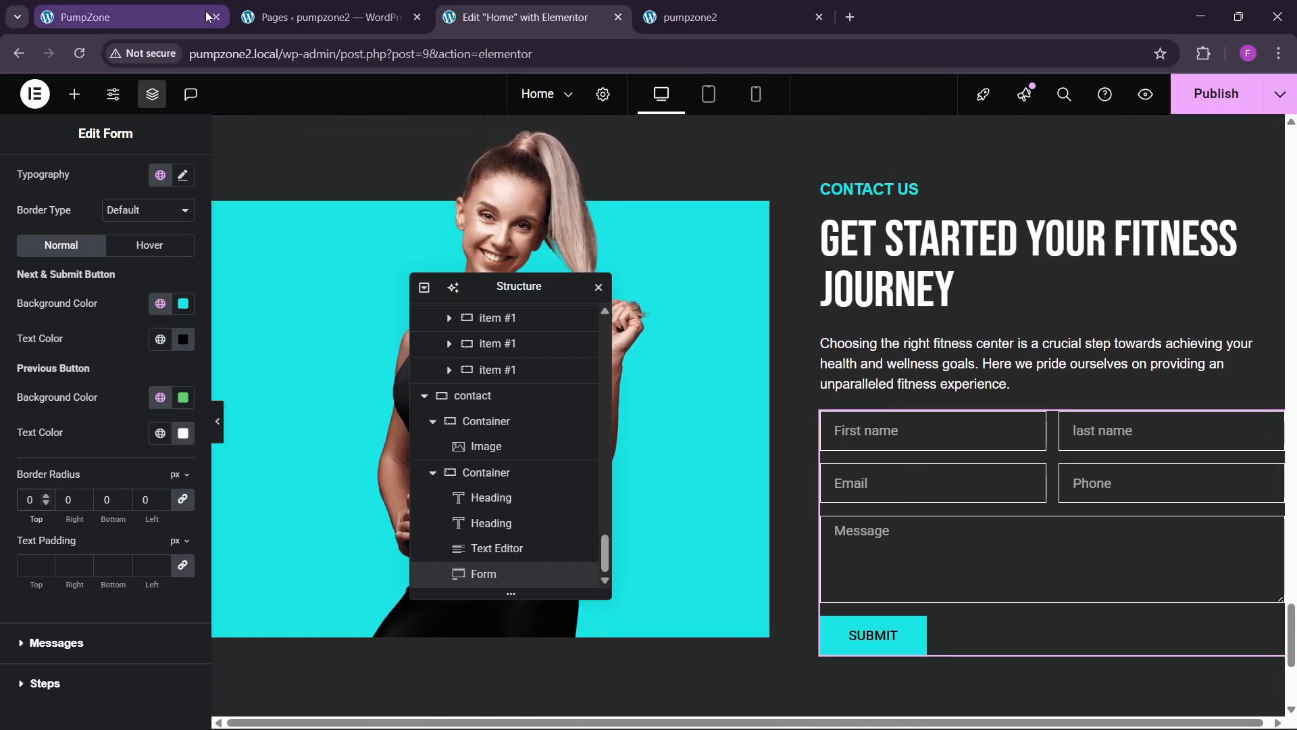
pyautogui.scroll(3, 88, 318)
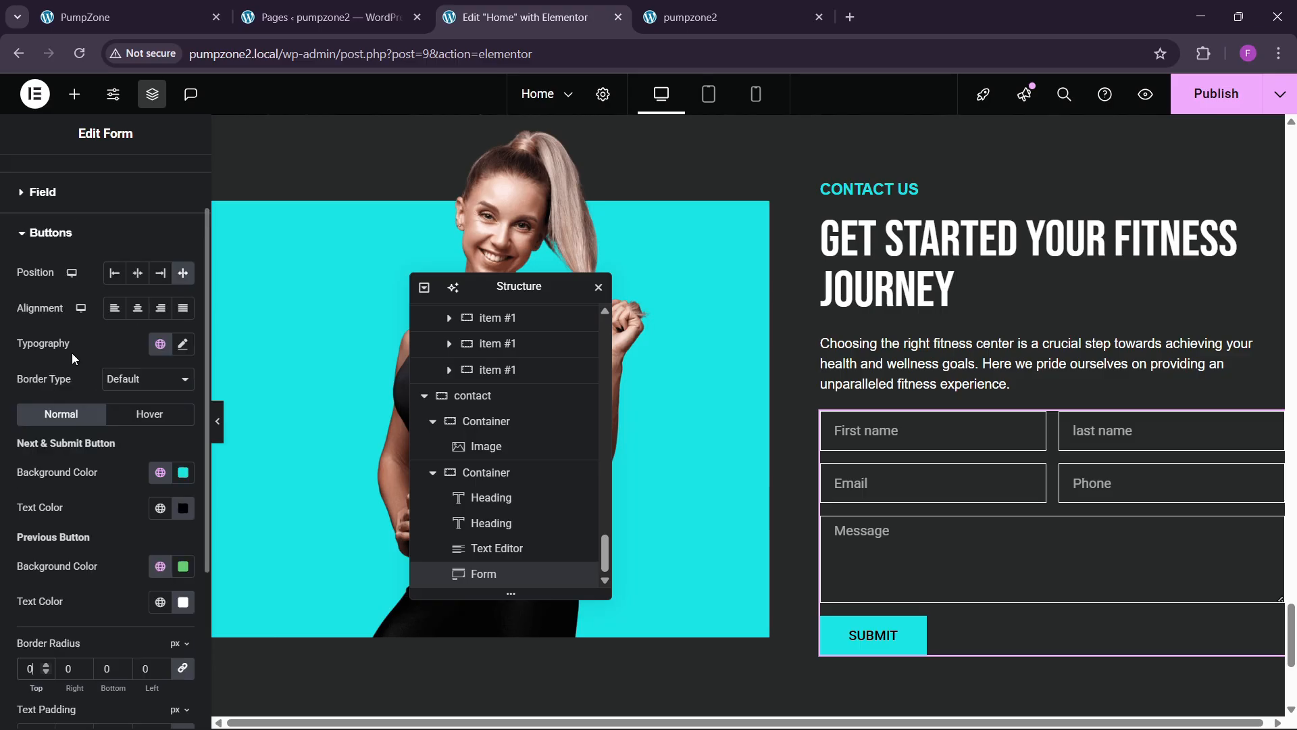
pyautogui.scroll(-3, 71, 353)
# Step: Give the button a white hover background, black hover text and Shrink animation, then publish
pyautogui.click(152, 245)
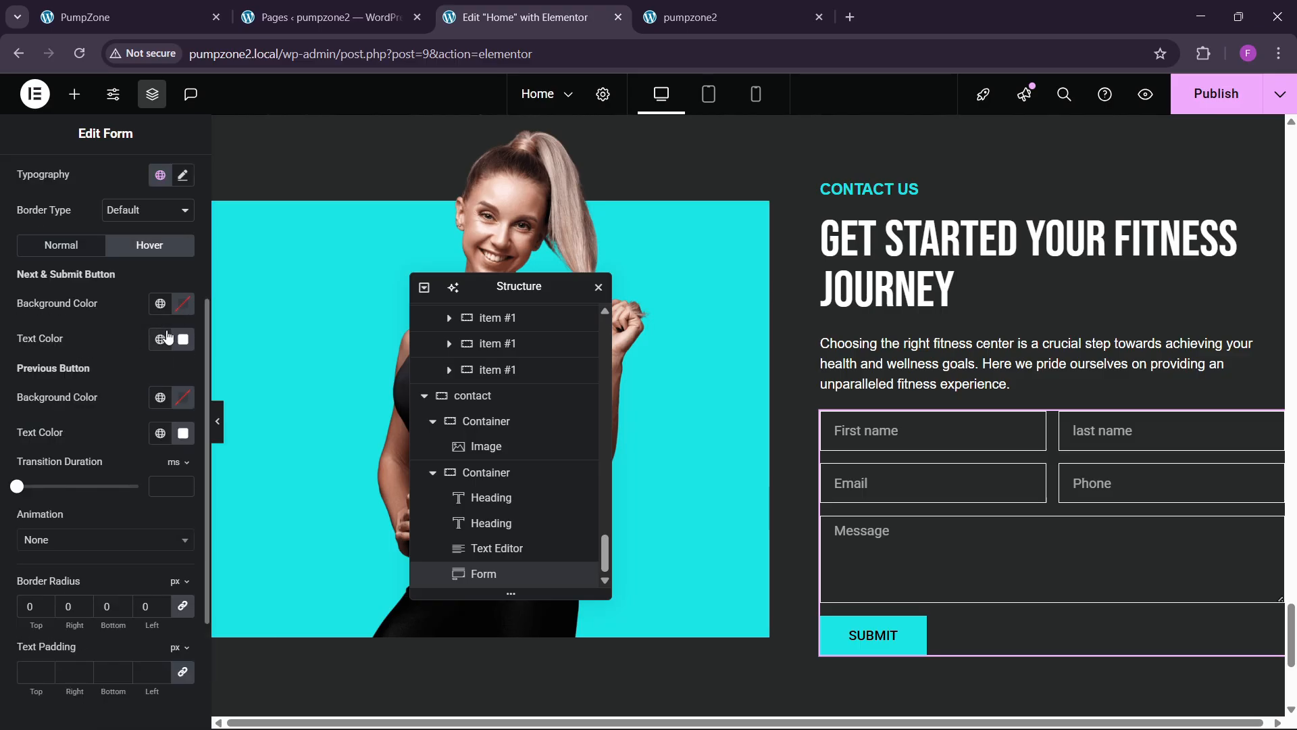
pyautogui.click(186, 306)
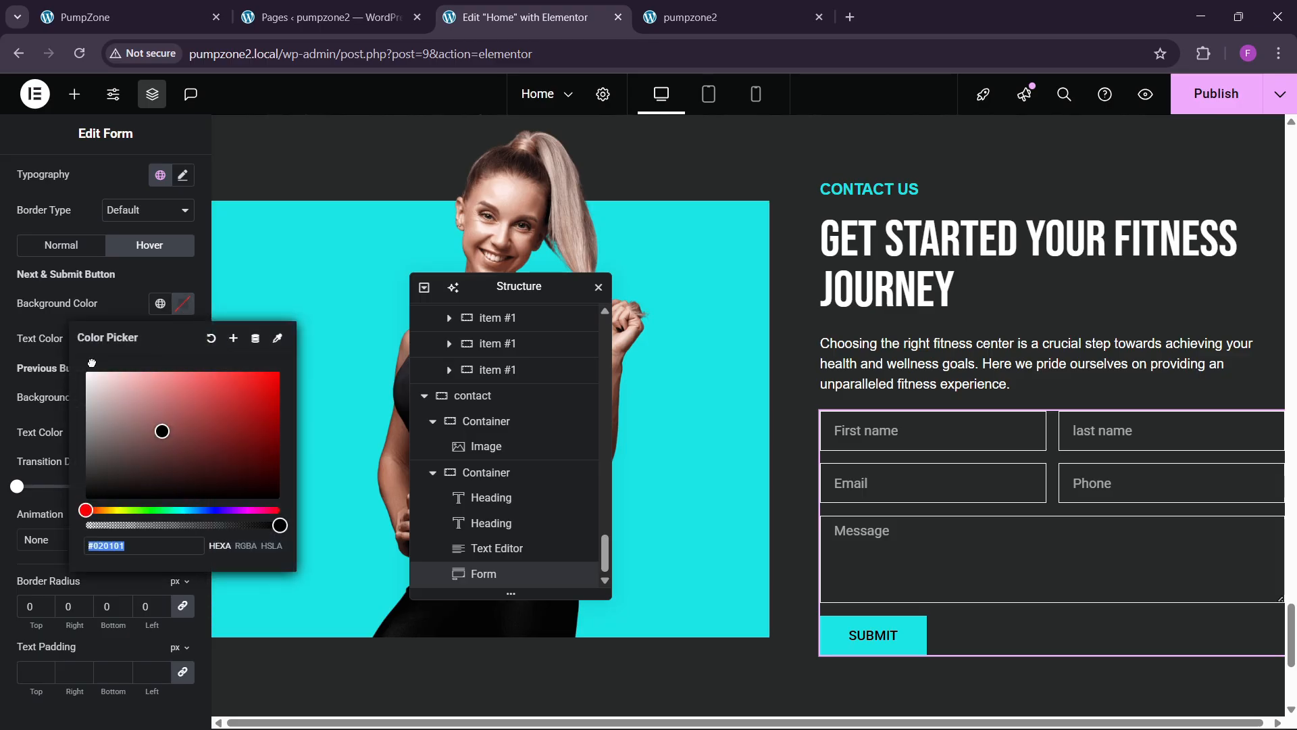
pyautogui.click(123, 303)
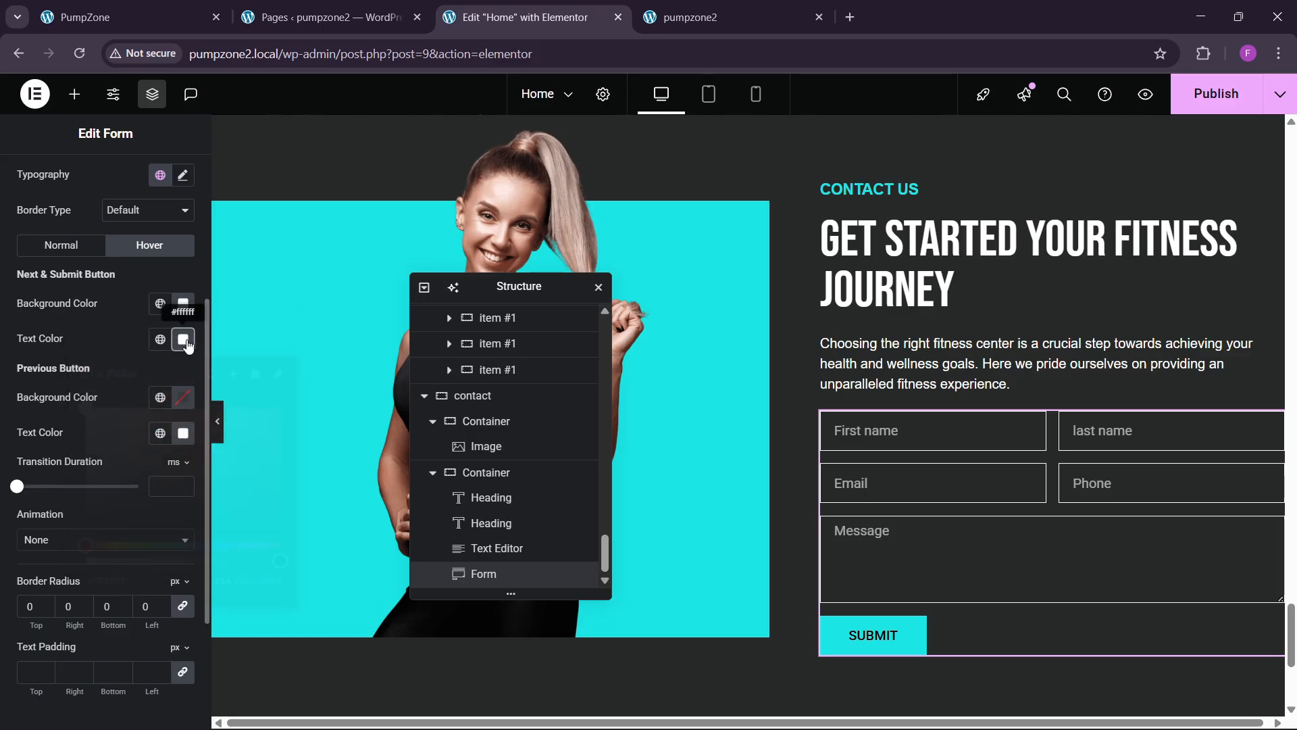
pyautogui.click(183, 338)
pyautogui.click(130, 319)
pyautogui.scroll(-2, 101, 406)
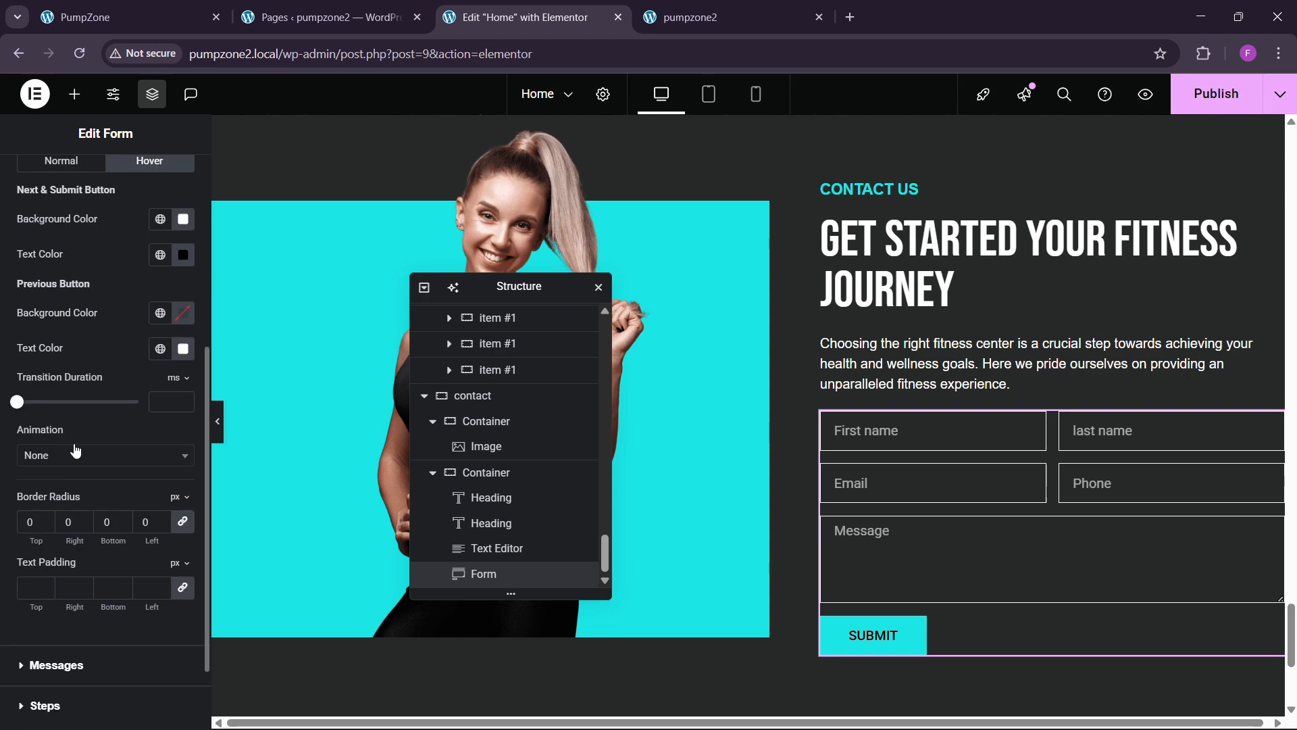
pyautogui.click(74, 454)
pyautogui.click(35, 523)
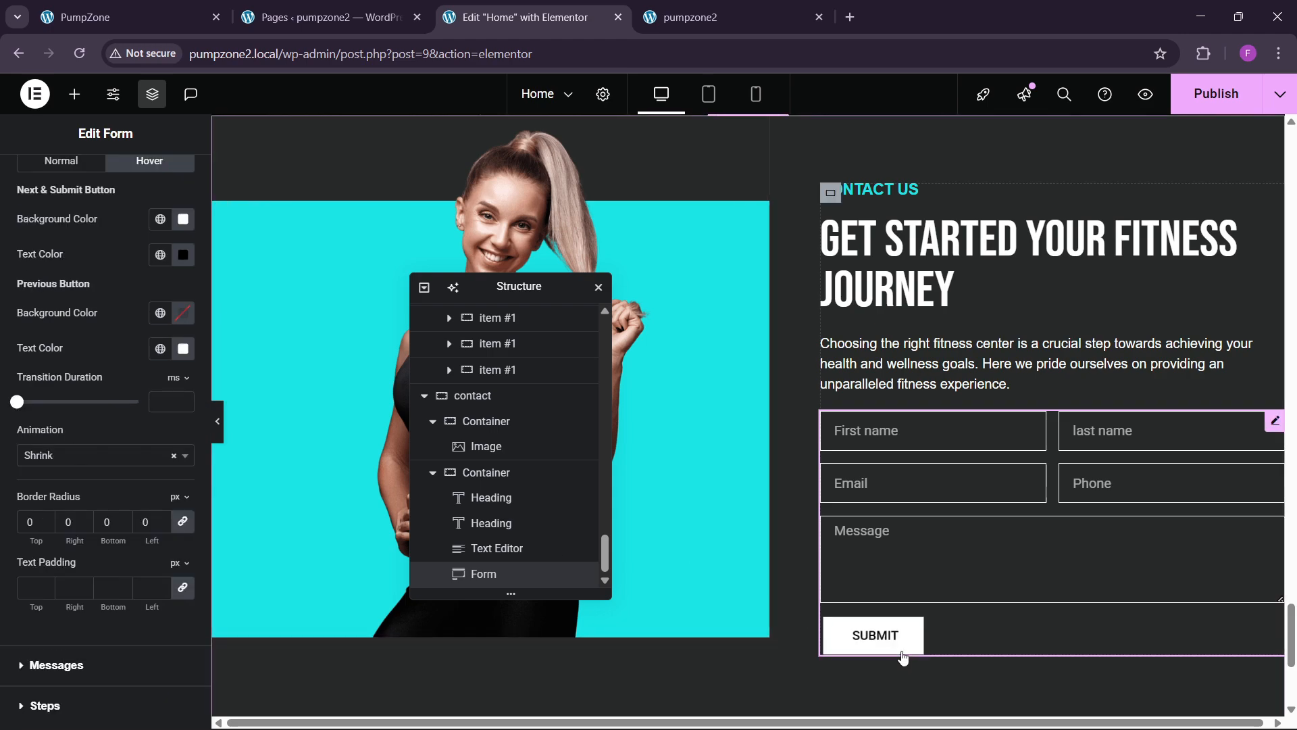
pyautogui.click(1207, 95)
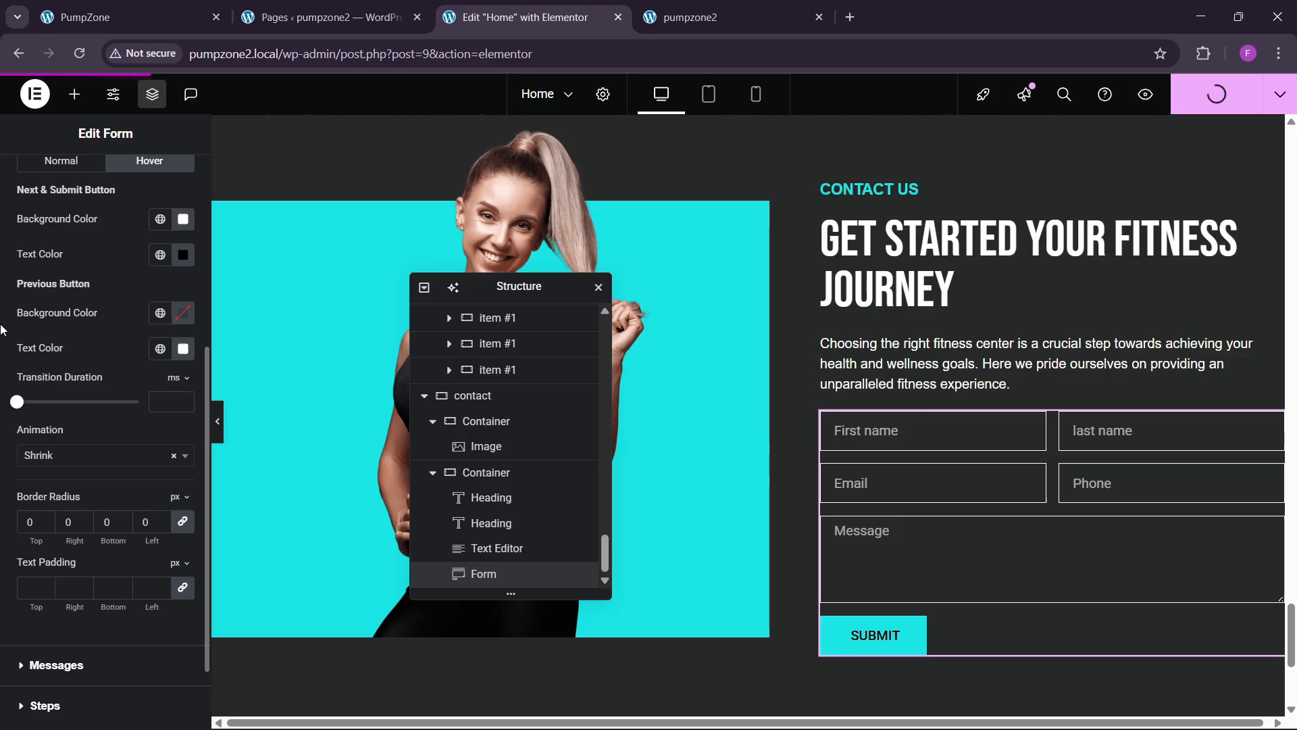
# Step: Reload the live pumpzone2 site and scroll down to the published contact form
pyautogui.click(689, 17)
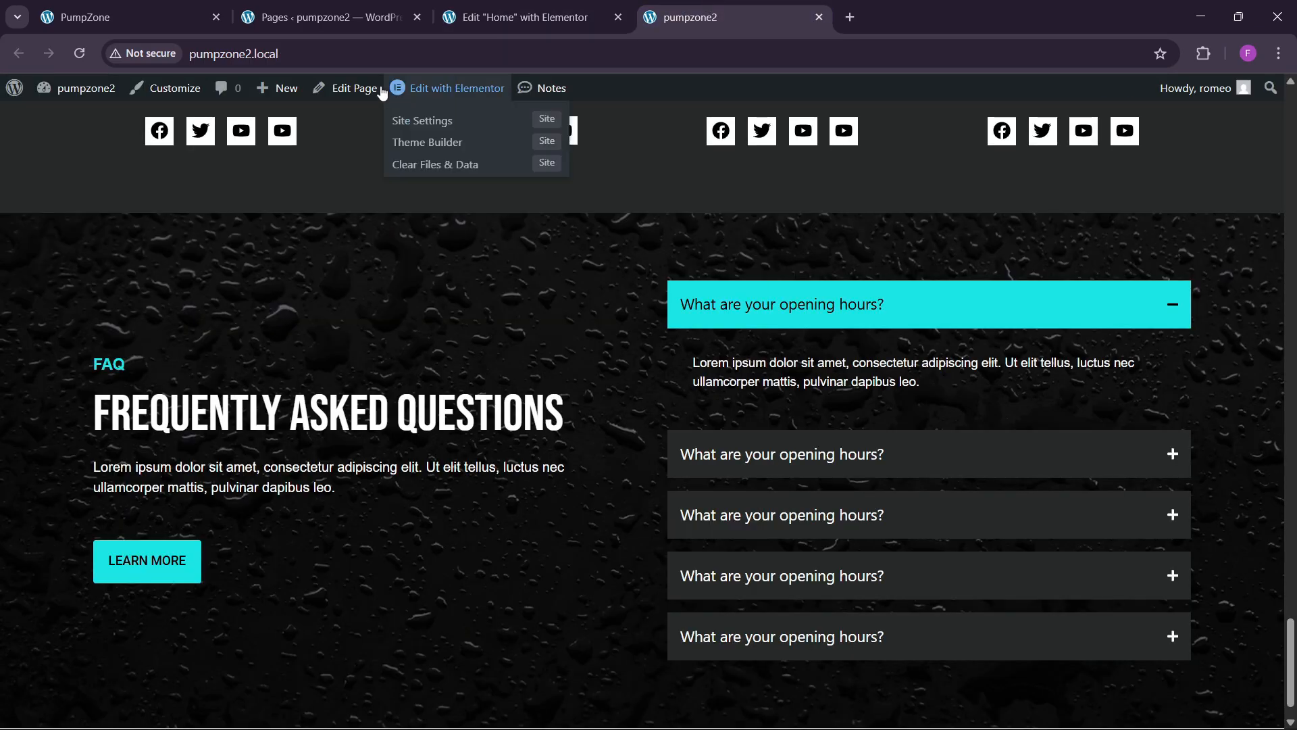
pyautogui.click(234, 53)
pyautogui.press('Return')
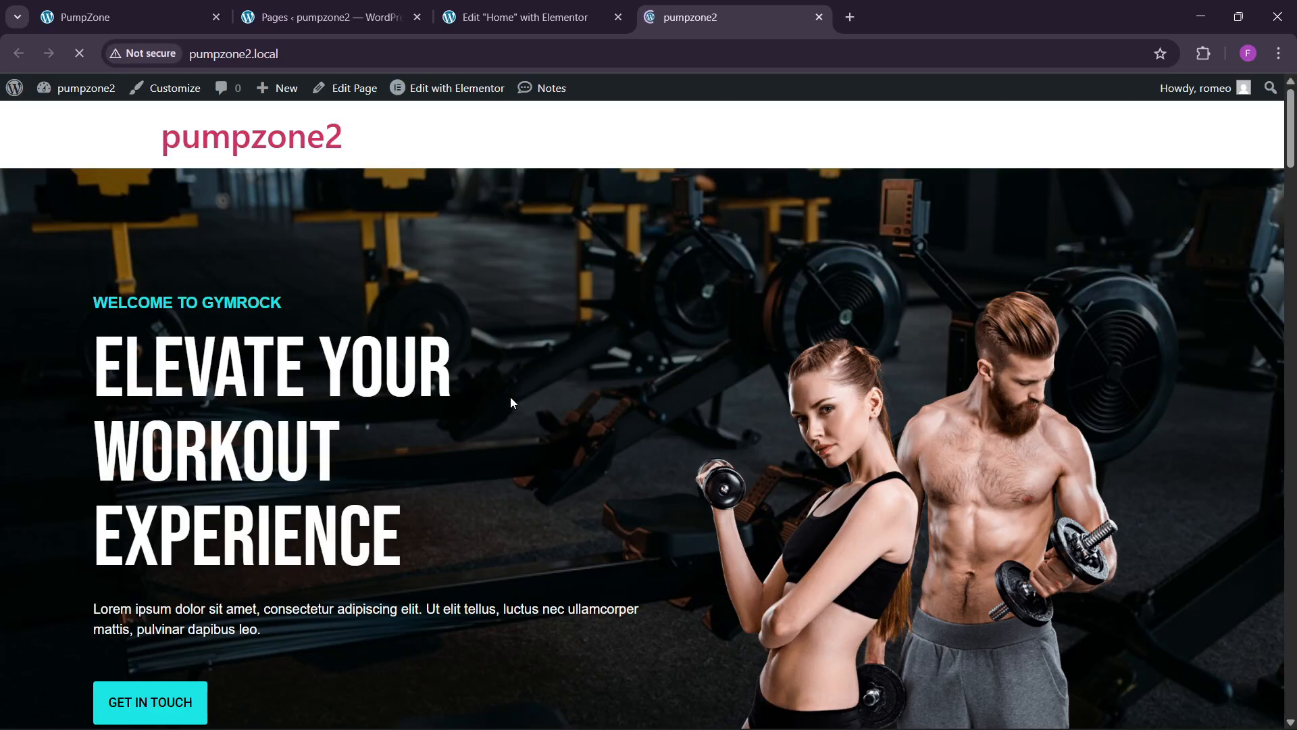
pyautogui.moveTo(1291, 152); pyautogui.dragTo(1294, 699)
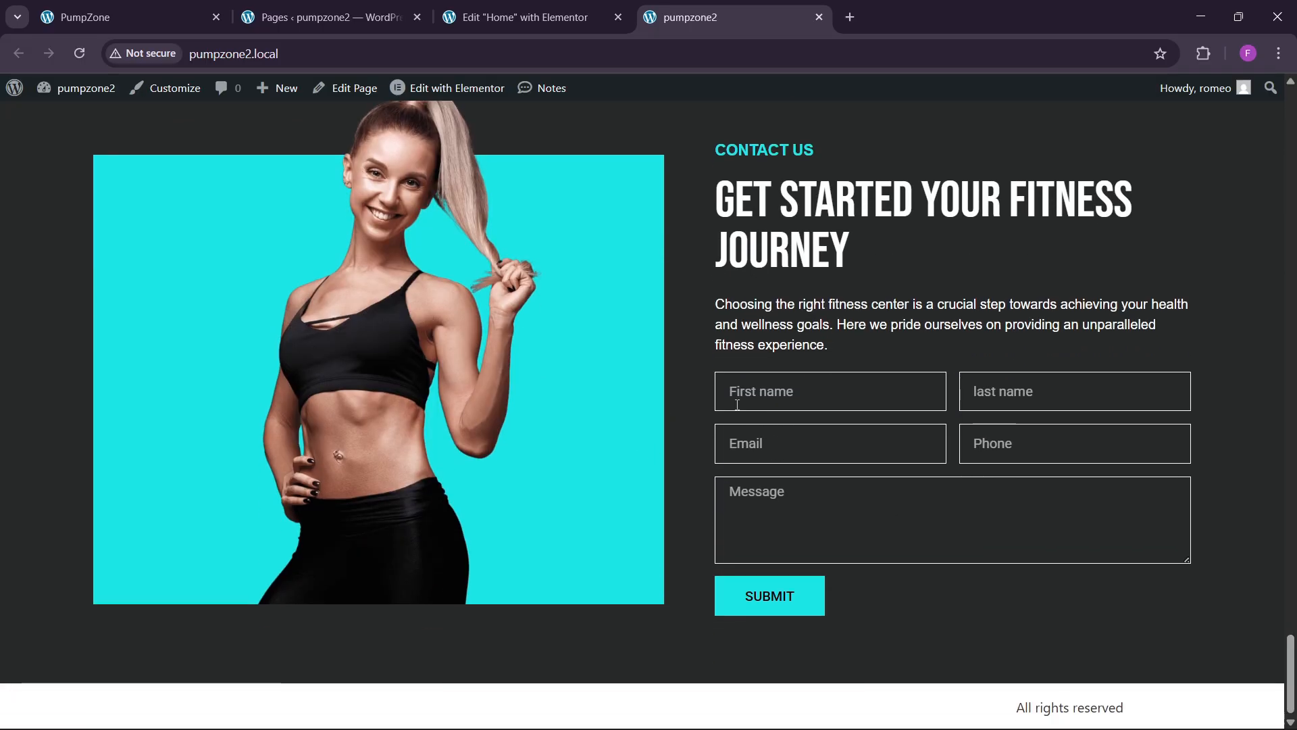
# Step: Look over the PumpZone reference footer, then return to the admin Pages list
pyautogui.click(171, 10)
pyautogui.scroll(-3, 796, 425)
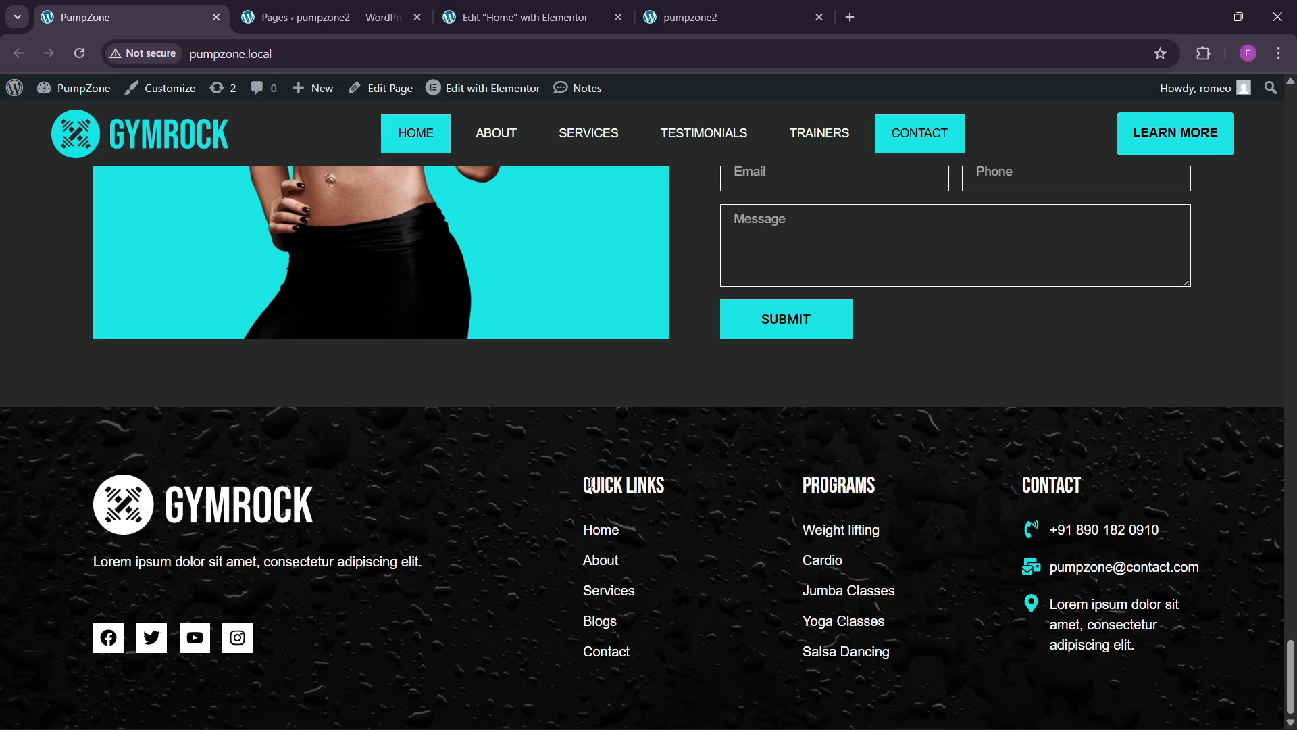
pyautogui.click(399, 15)
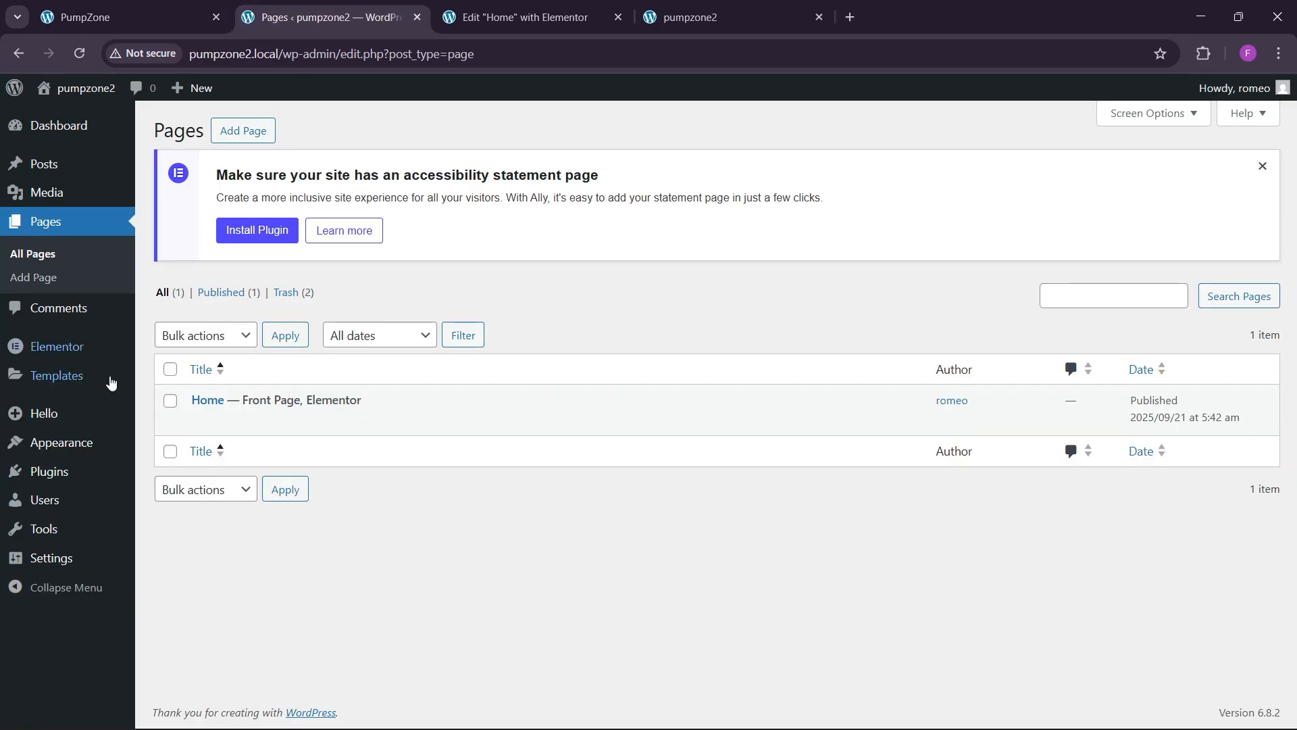
# Step: Open Templates > Theme Builder in a new browser tab
pyautogui.moveTo(61, 387)
pyautogui.rightClick(204, 424)
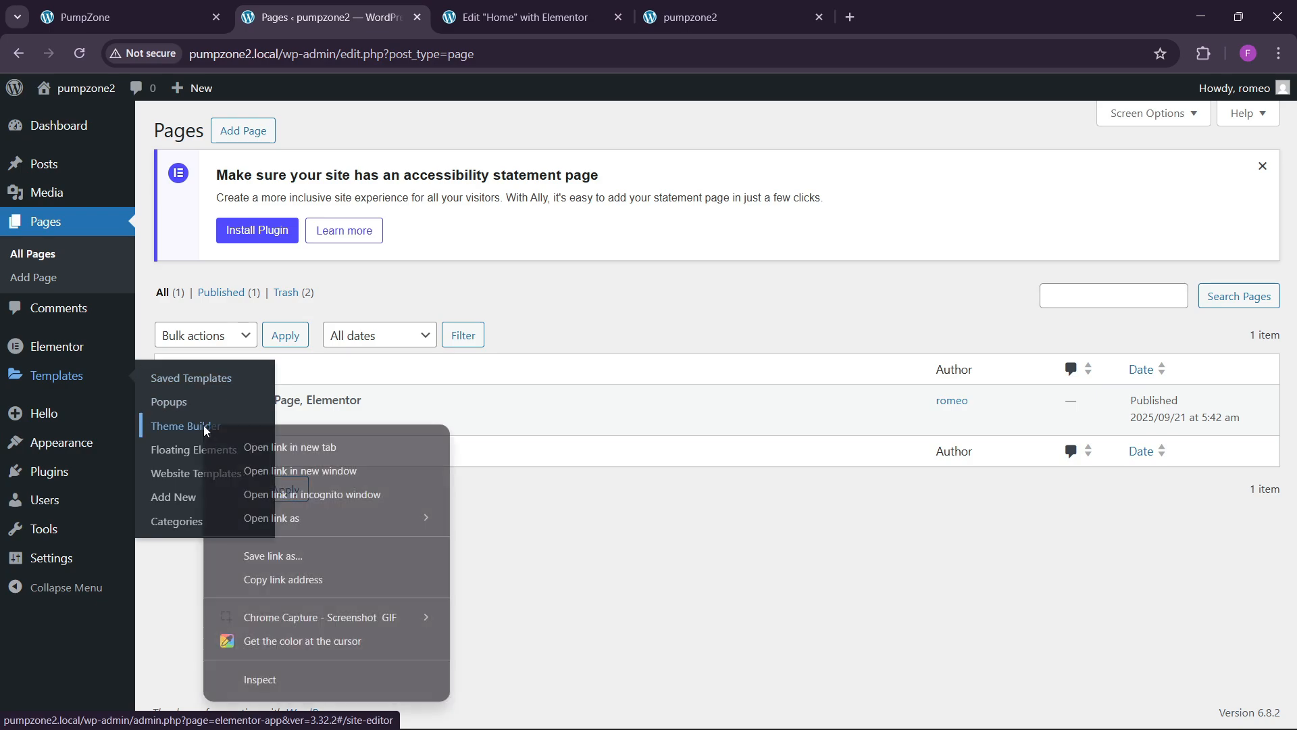
pyautogui.click(277, 448)
pyautogui.click(517, 5)
# Step: Start a new Footer template, 'Elementor Footer #87', comparing against the reference site footer
pyautogui.click(179, 7)
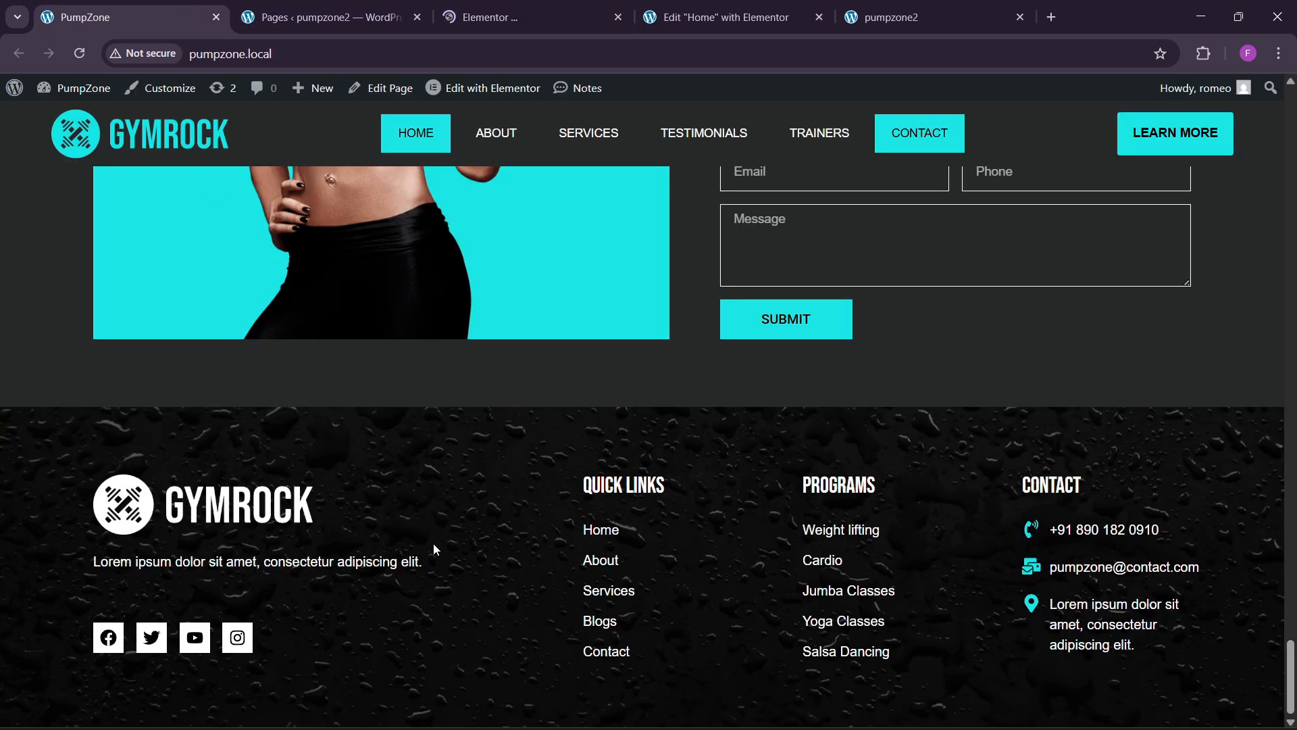
pyautogui.click(517, 17)
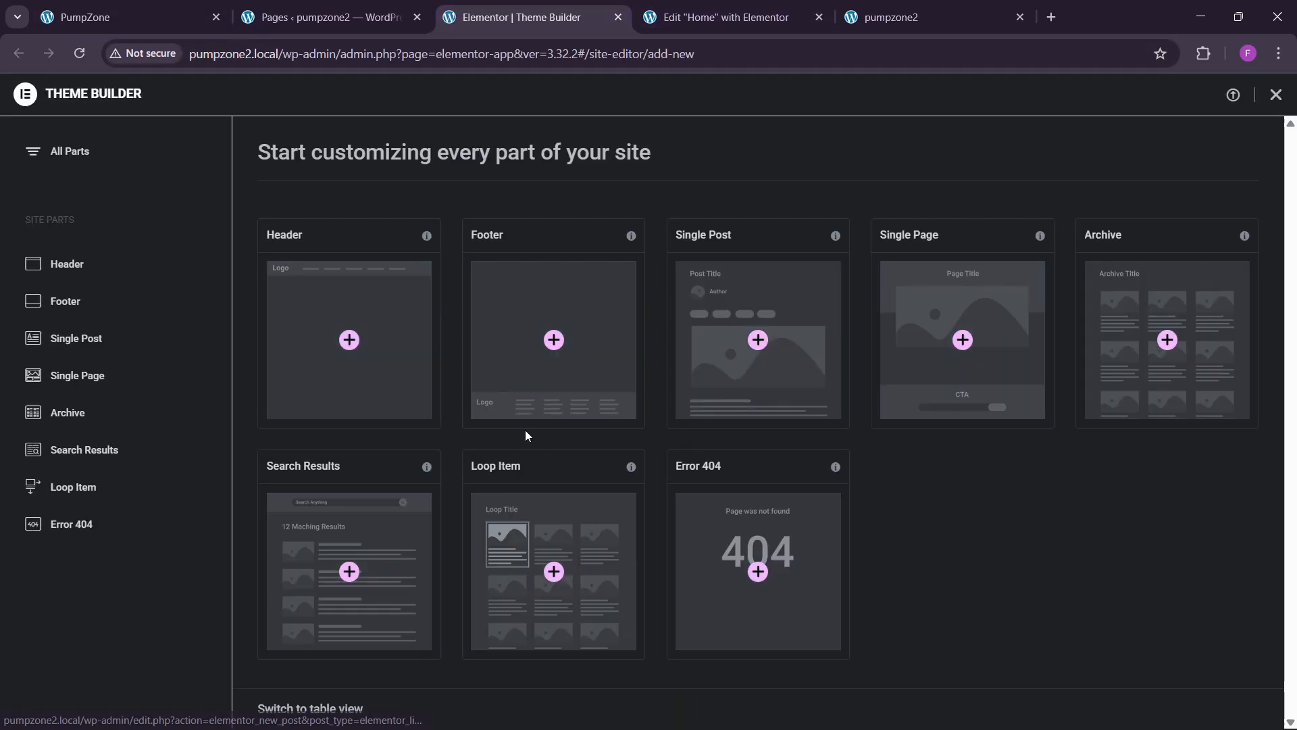
pyautogui.click(552, 360)
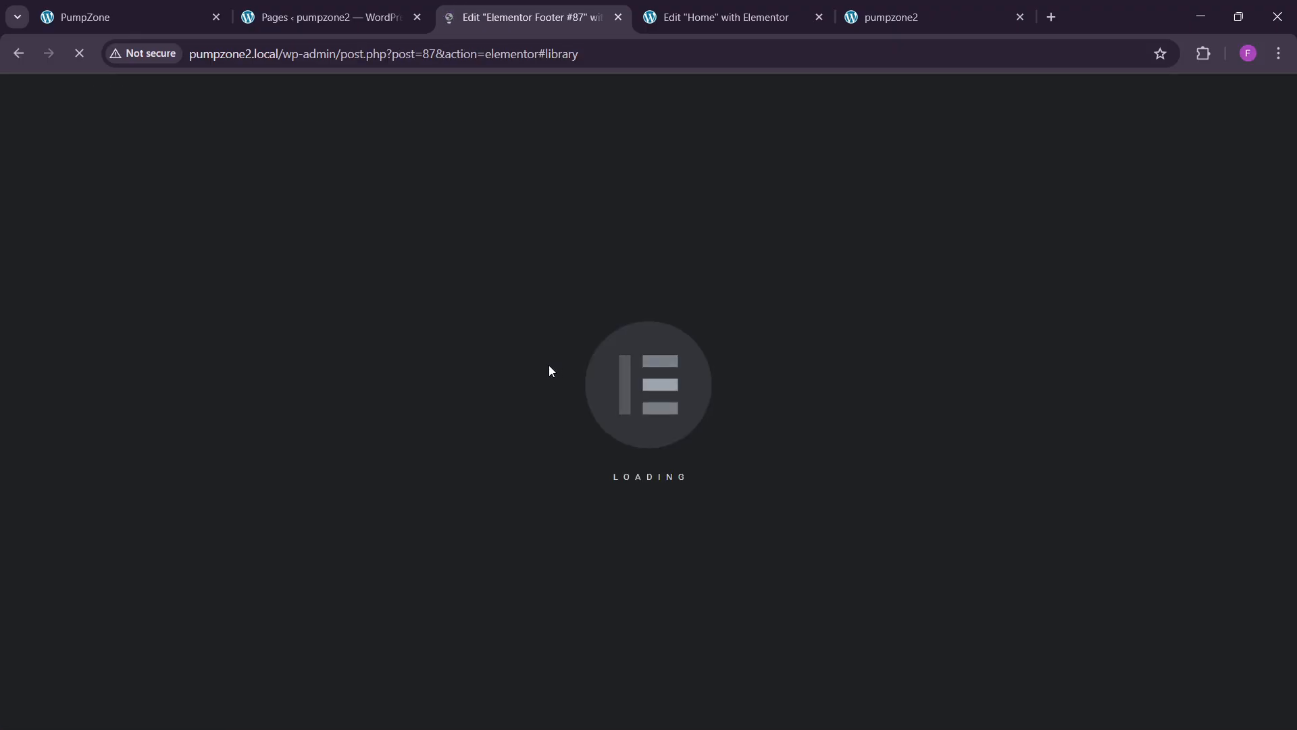
pyautogui.click(178, 2)
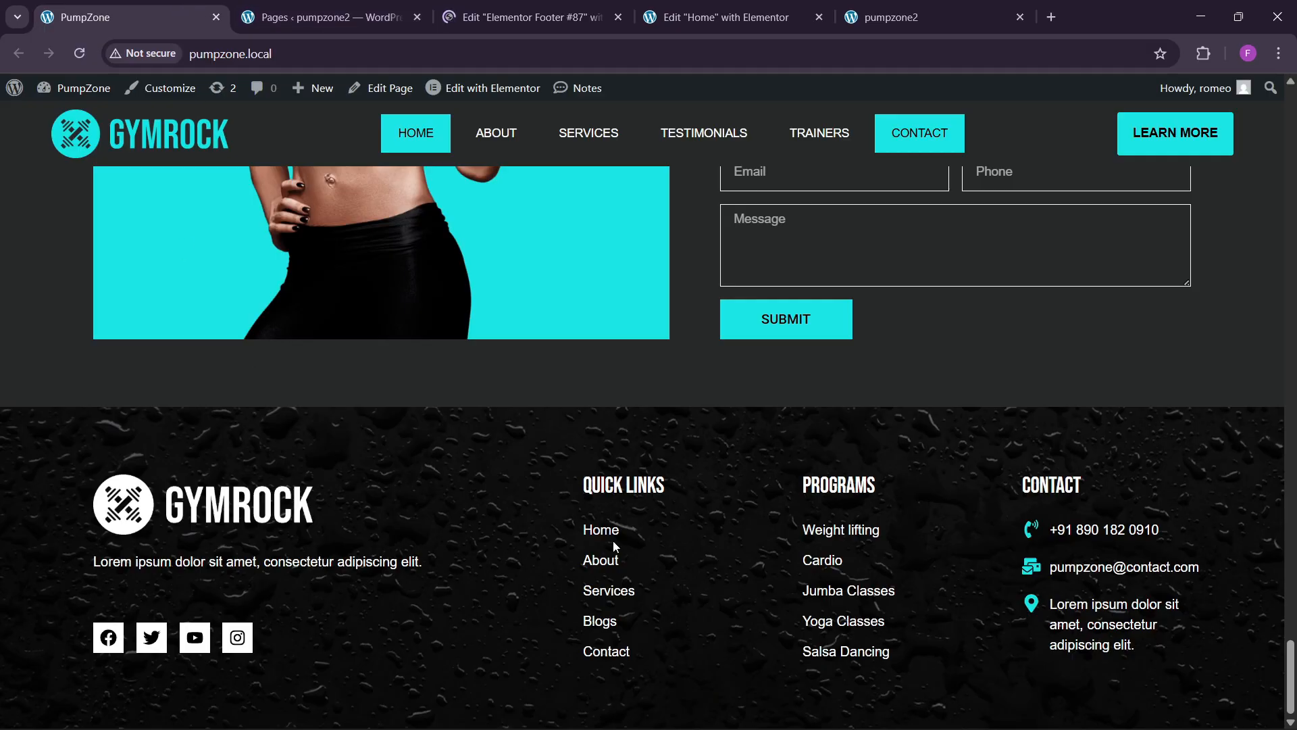
pyautogui.click(533, 14)
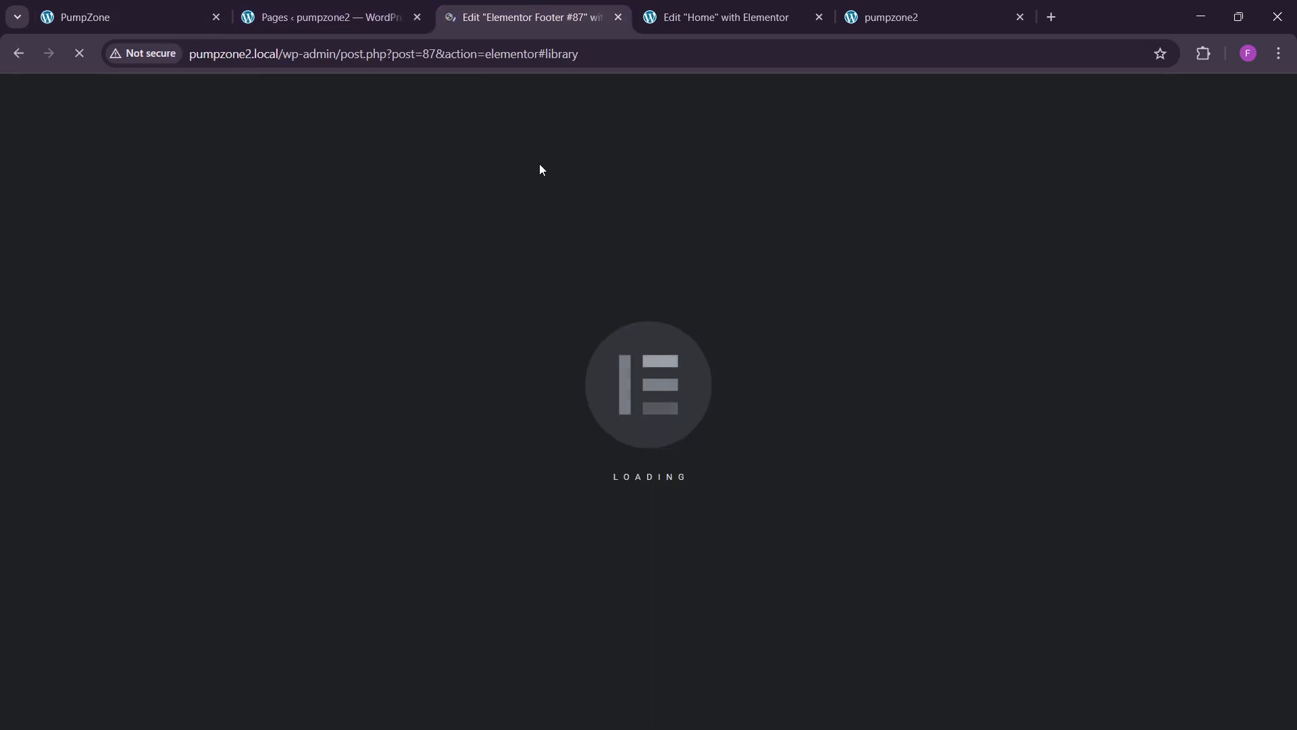
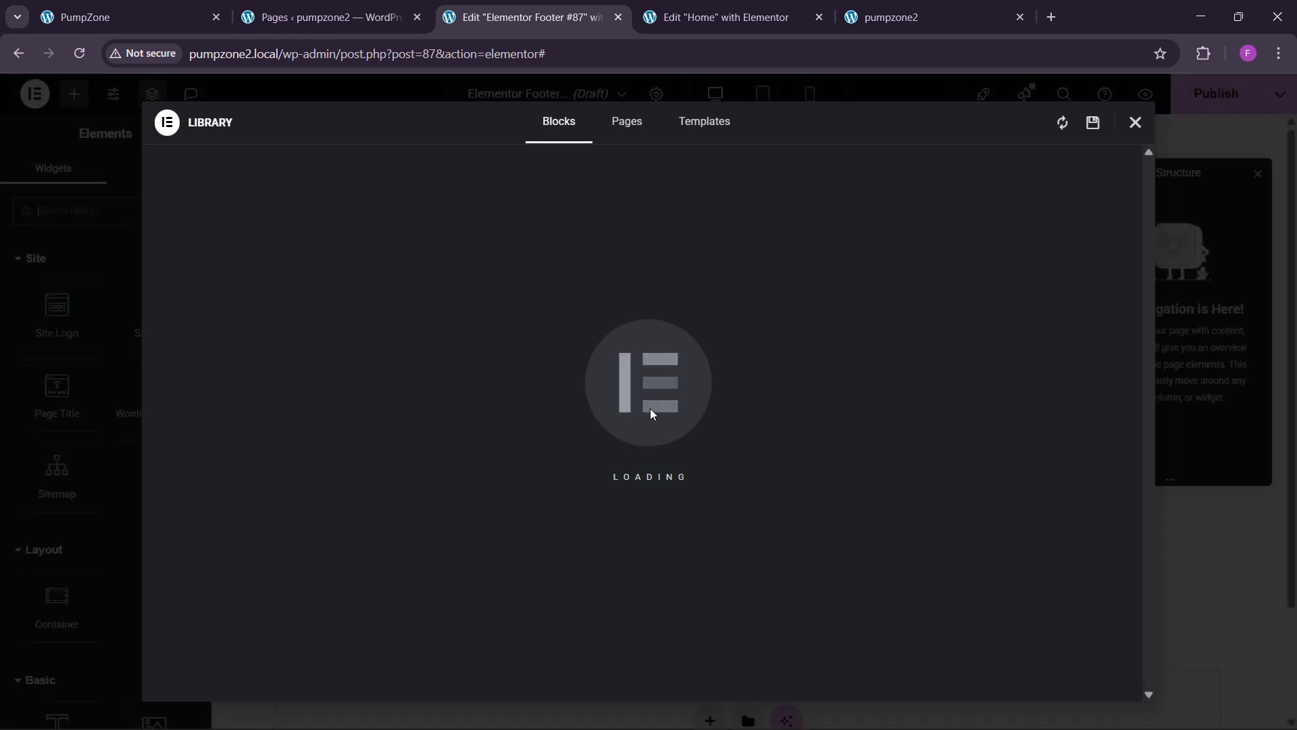
# Step: Close the template library without inserting anything and check the live site's current footer
pyautogui.click(1135, 123)
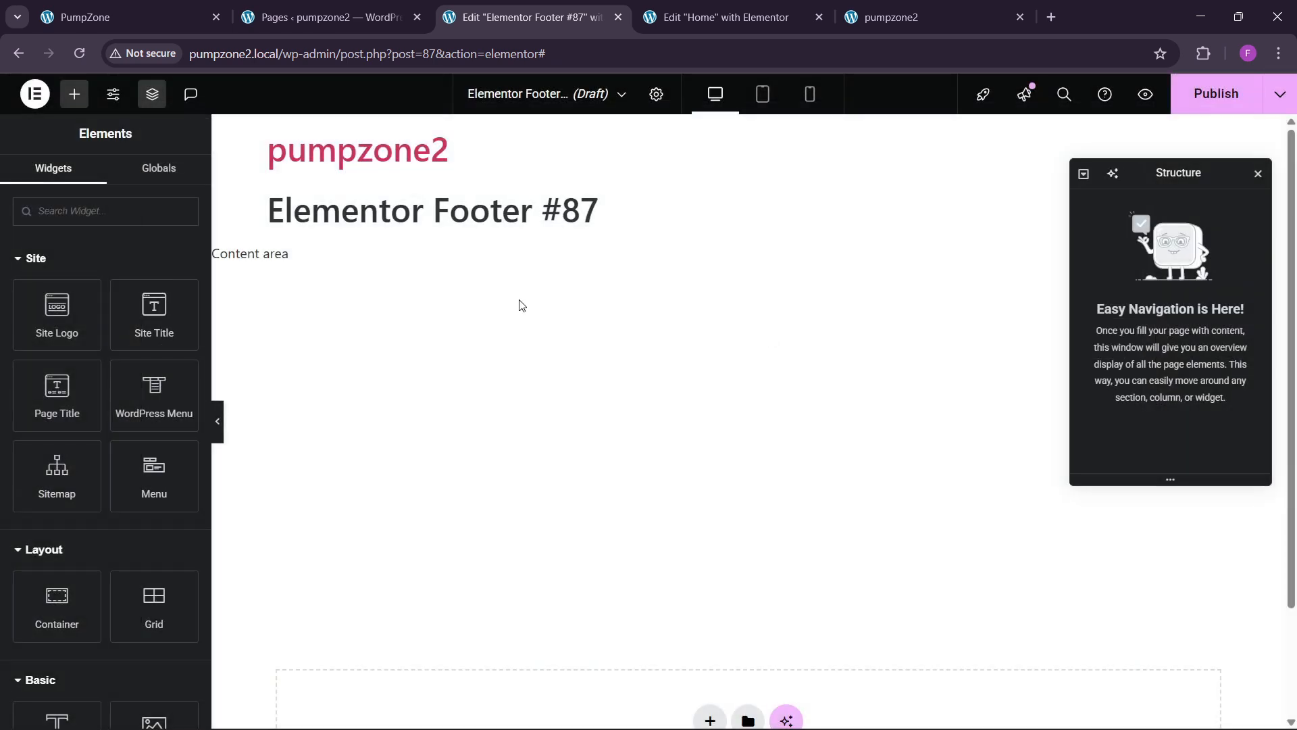
pyautogui.scroll(-2, 725, 429)
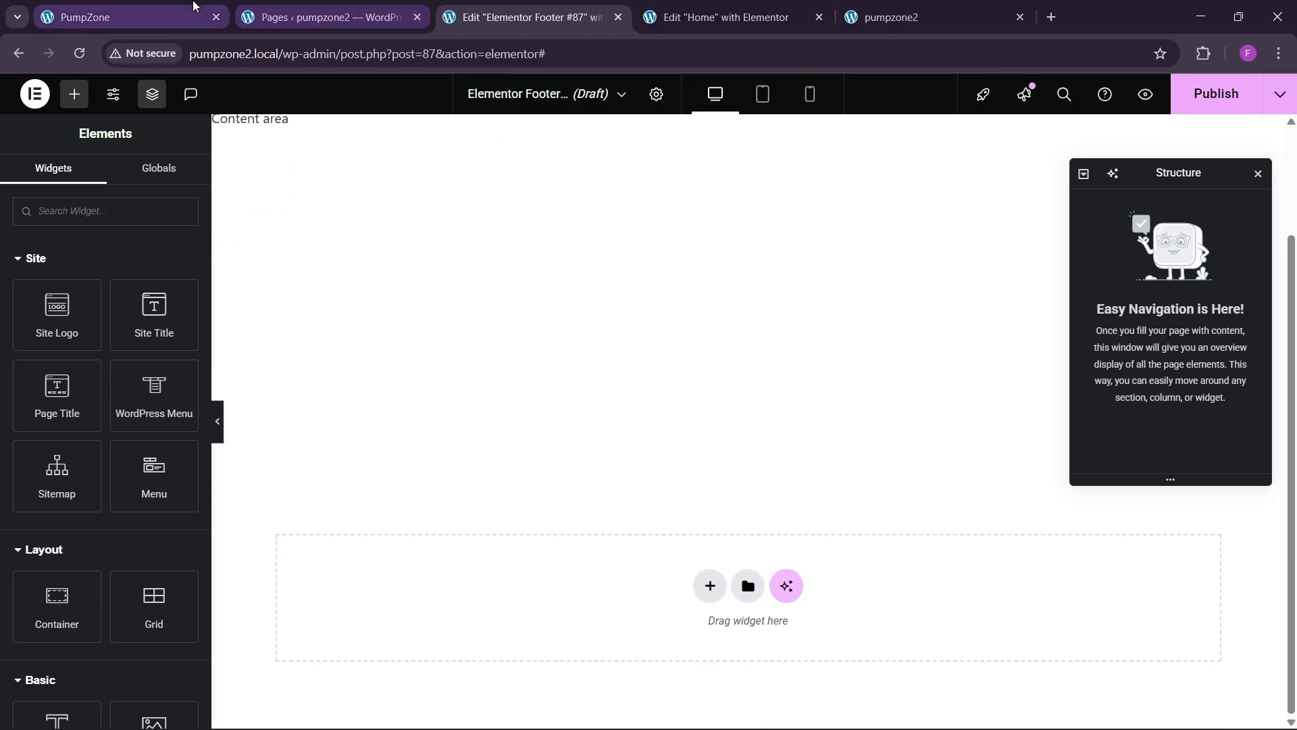
pyautogui.click(191, 13)
pyautogui.click(577, 13)
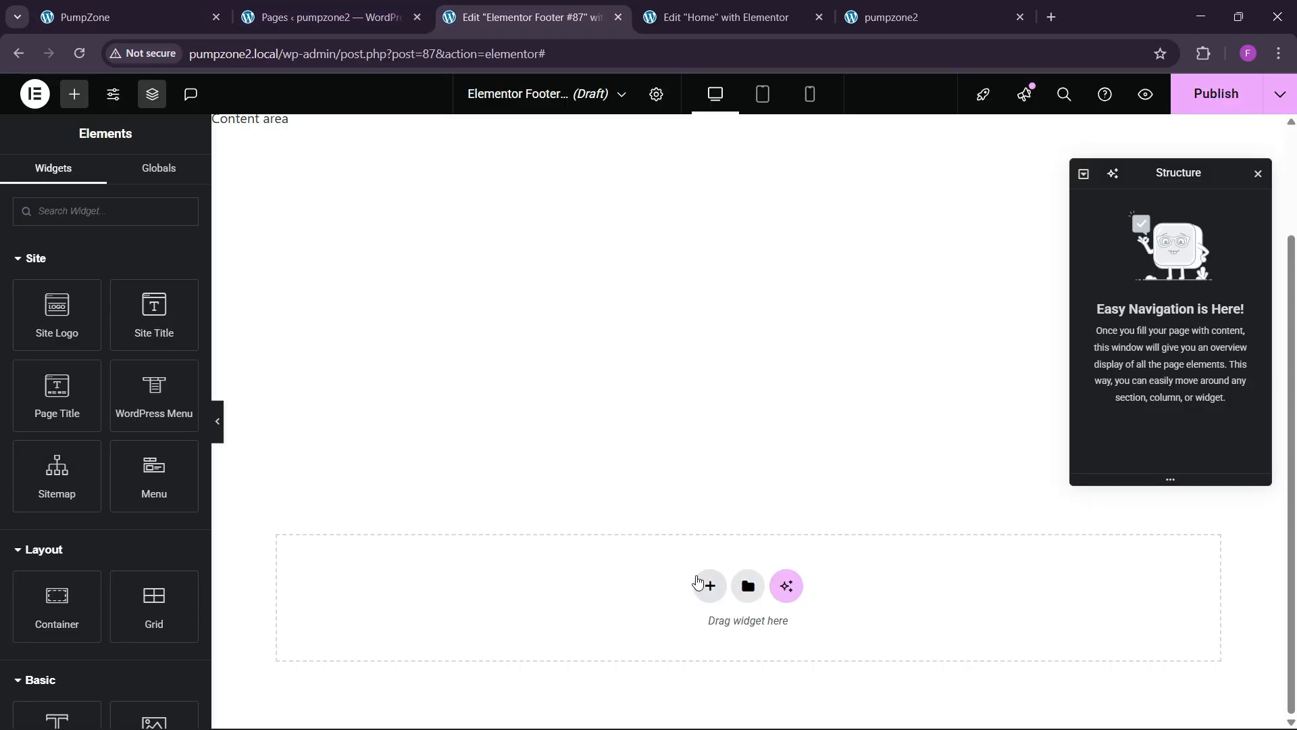
# Step: Add a four-column flexbox container, deleting a first container that had the wrong structure
pyautogui.click(708, 585)
pyautogui.click(697, 628)
pyautogui.click(622, 625)
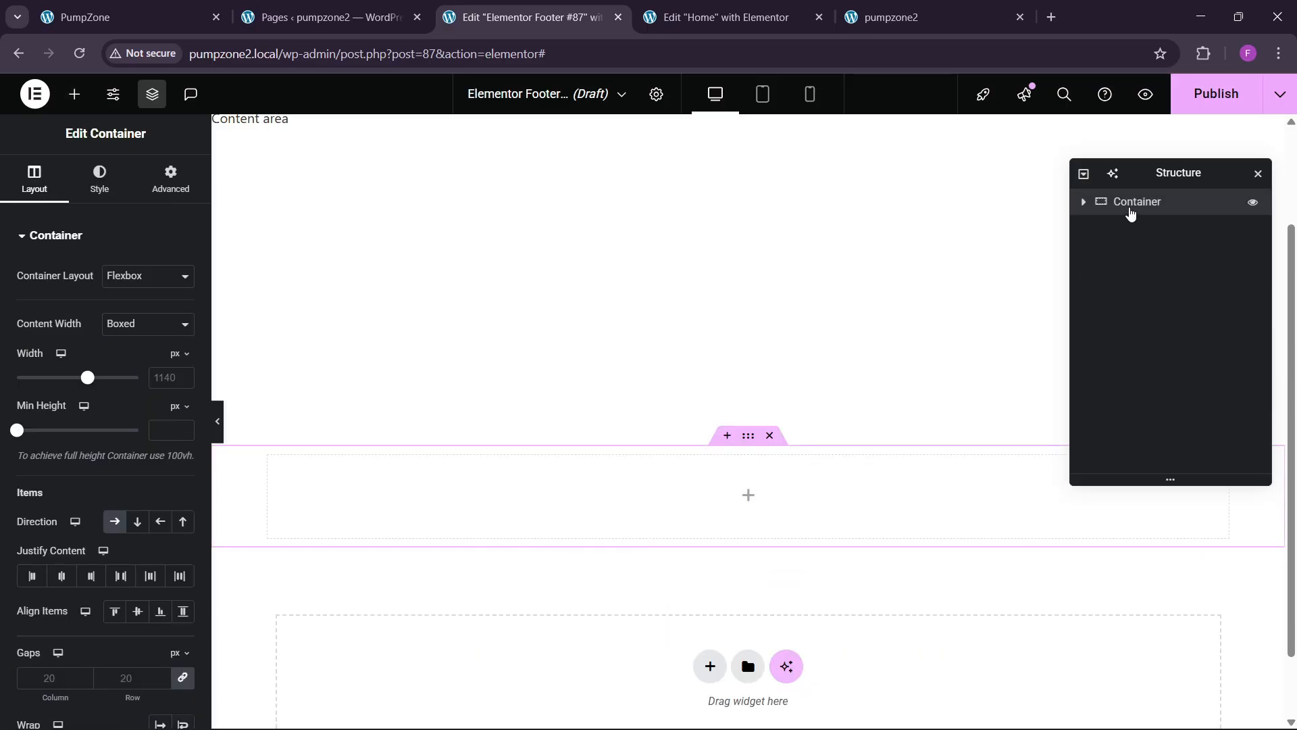
pyautogui.rightClick(1131, 203)
pyautogui.click(1114, 660)
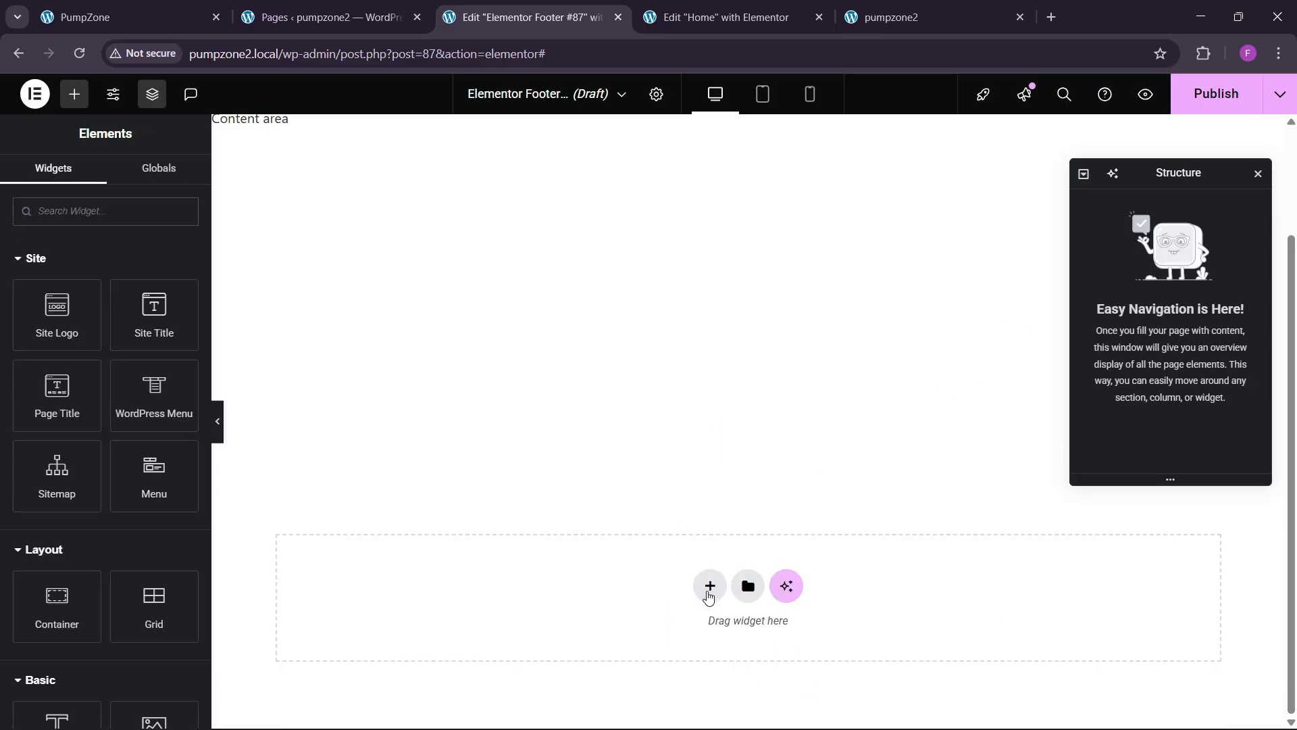
pyautogui.click(709, 587)
pyautogui.click(695, 639)
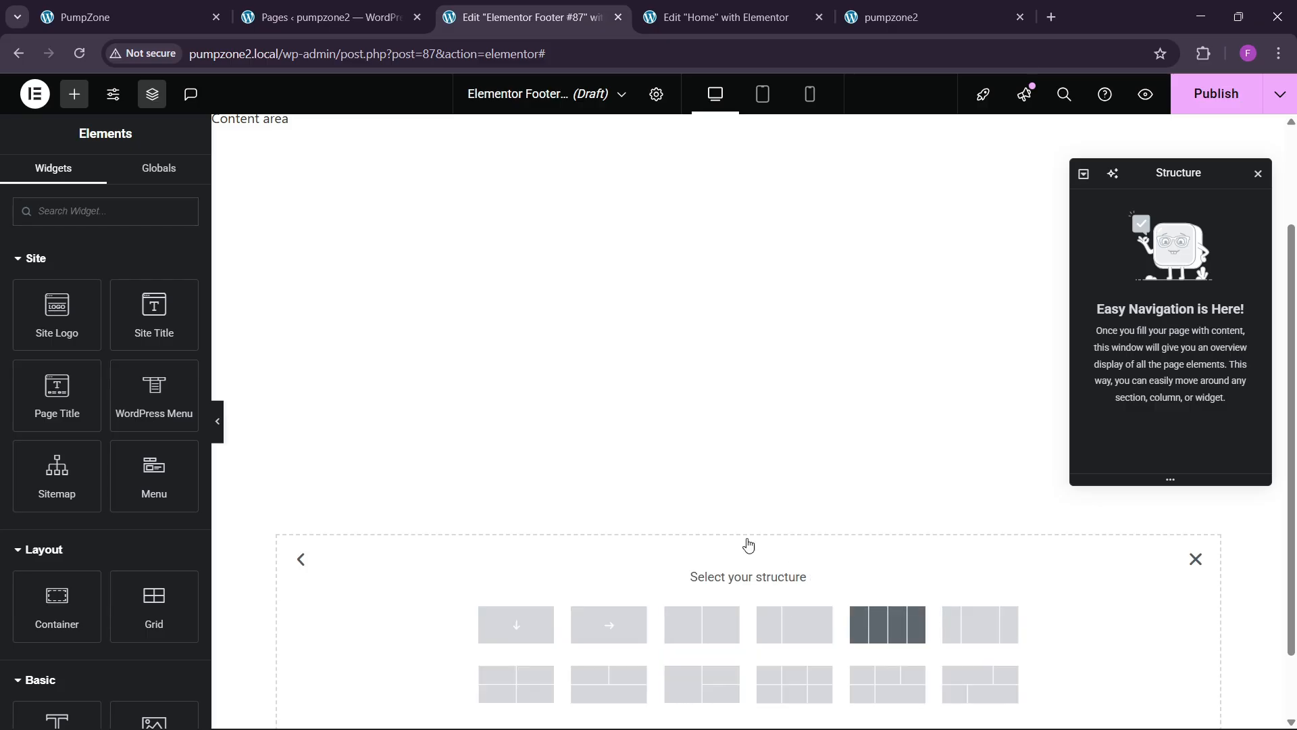
pyautogui.click(887, 624)
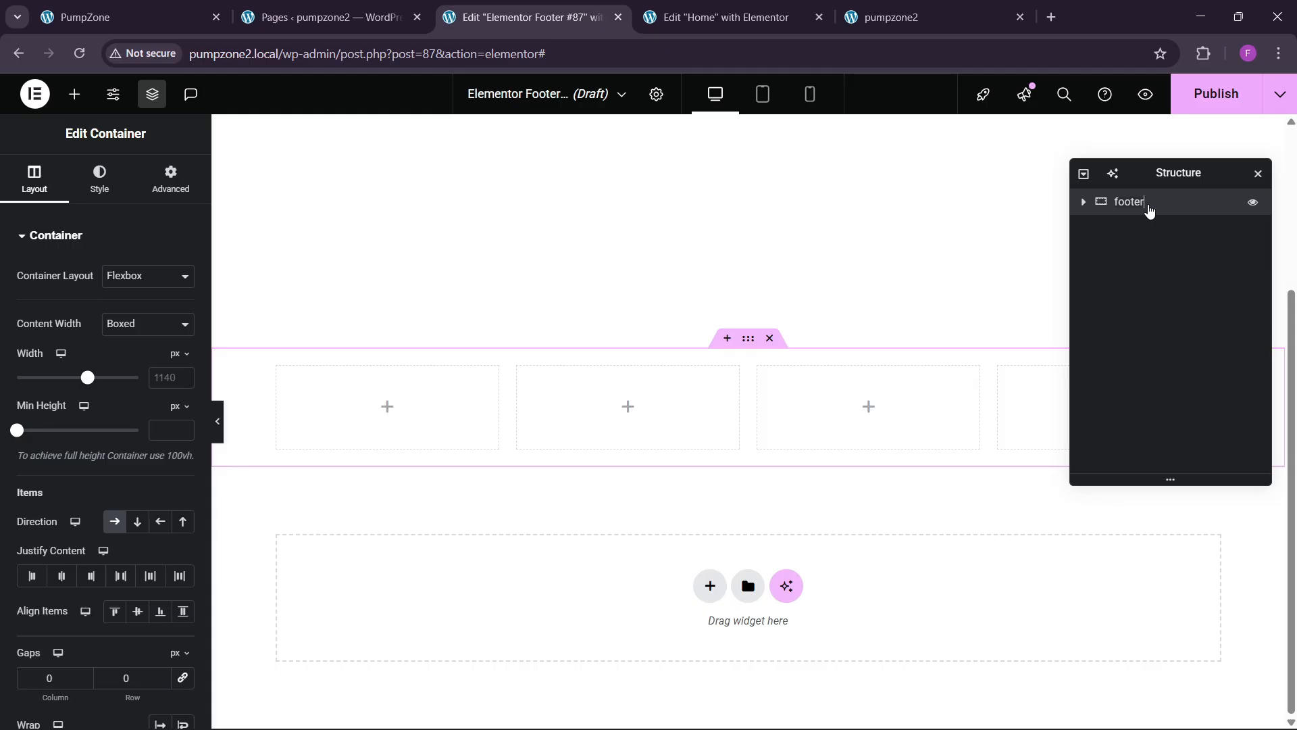
# Step: Set the container width to 1300 with Justify Space Between and Align Items Center
pyautogui.click(169, 377)
pyautogui.write('1300')
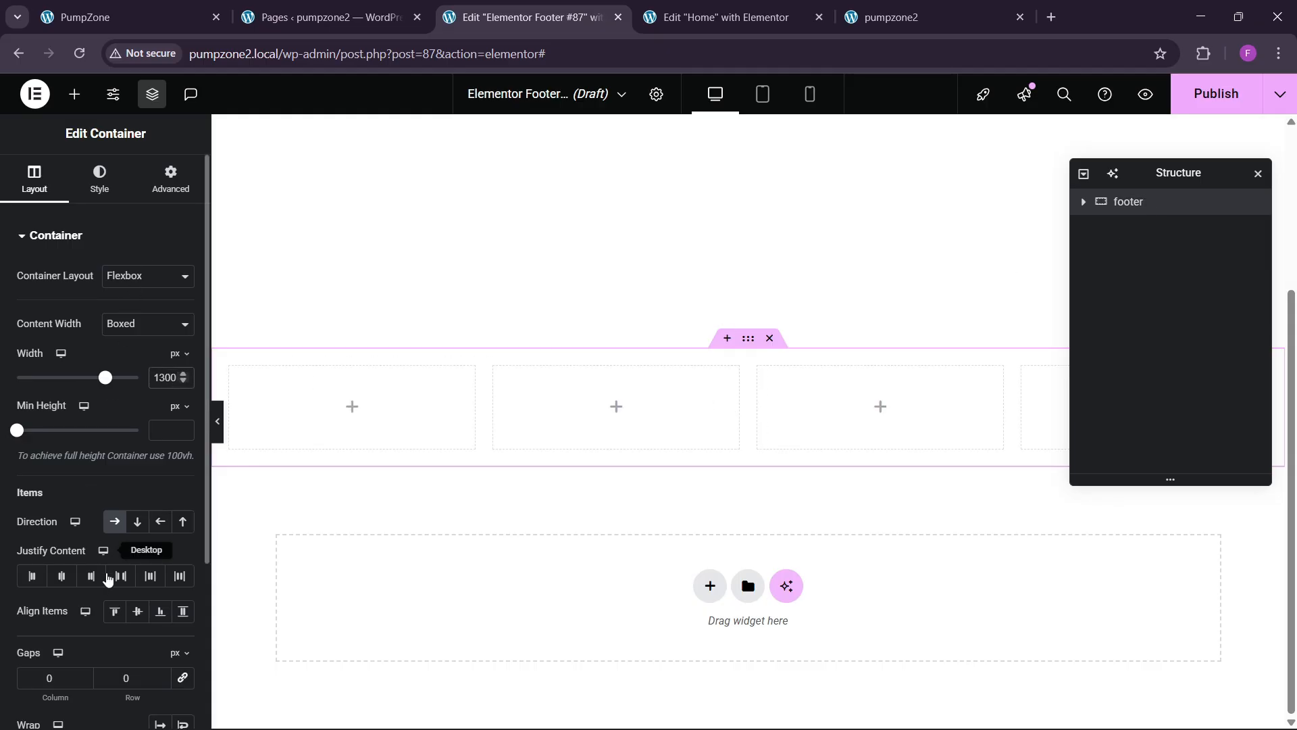
pyautogui.click(62, 575)
pyautogui.click(120, 576)
pyautogui.click(137, 611)
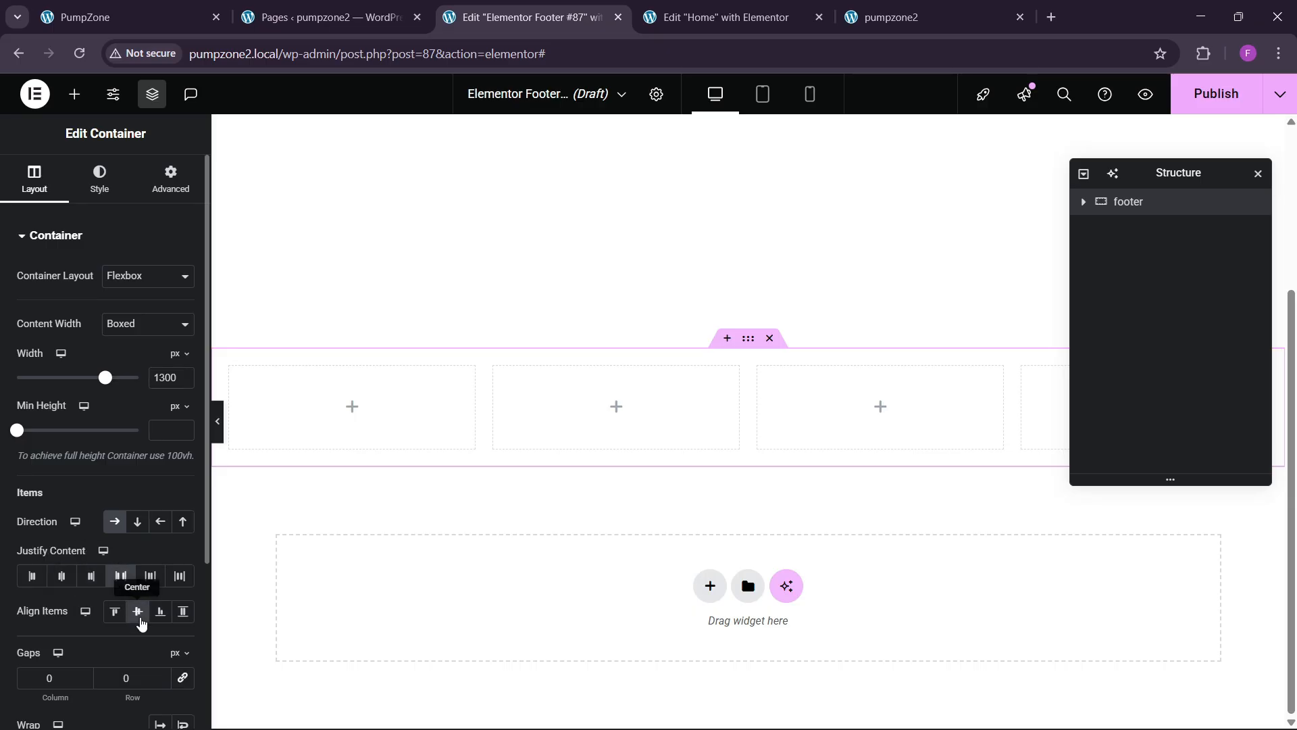
pyautogui.click(162, 193)
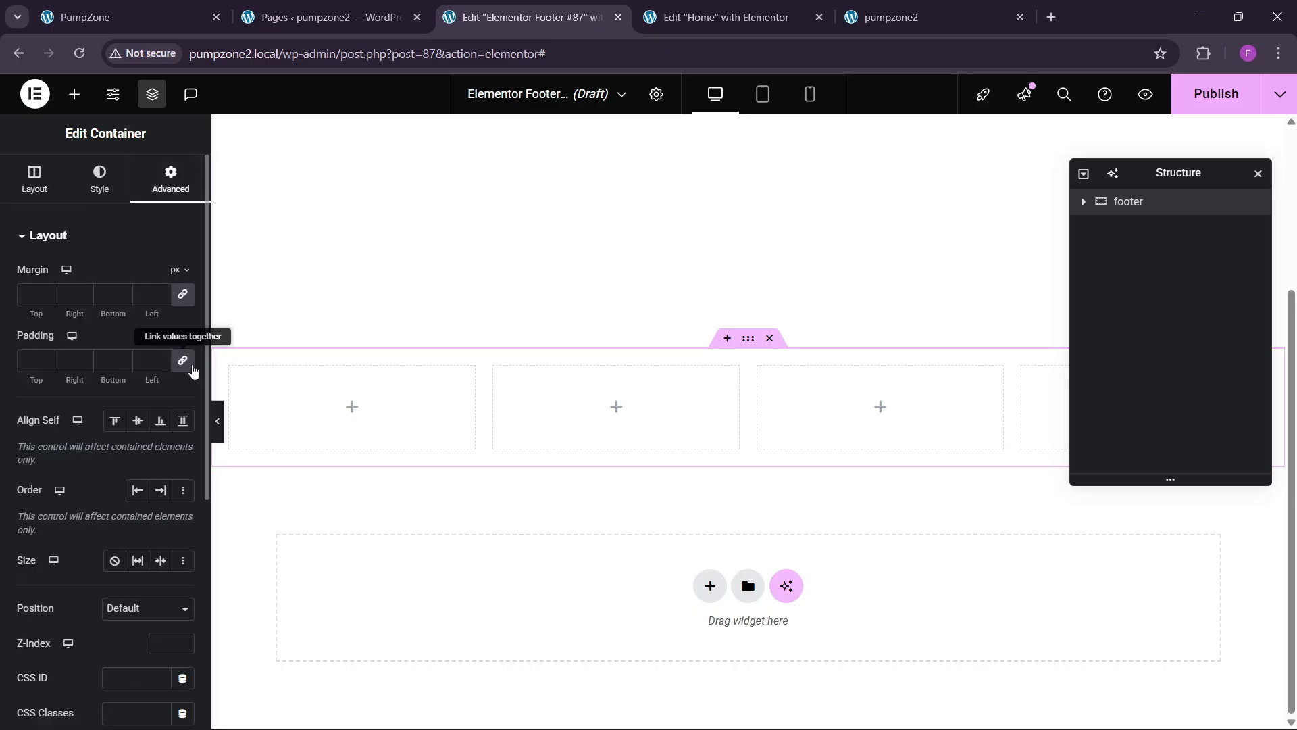
pyautogui.click(74, 94)
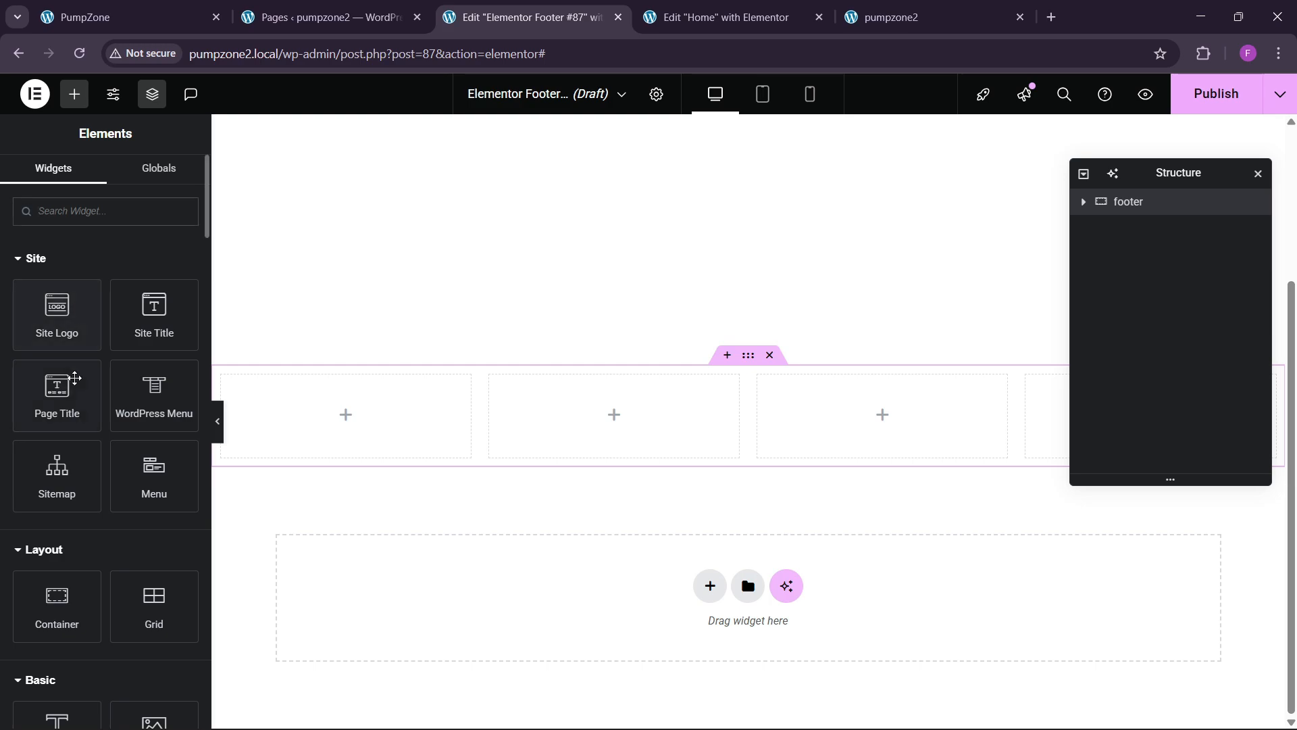
pyautogui.scroll(-2, 89, 390)
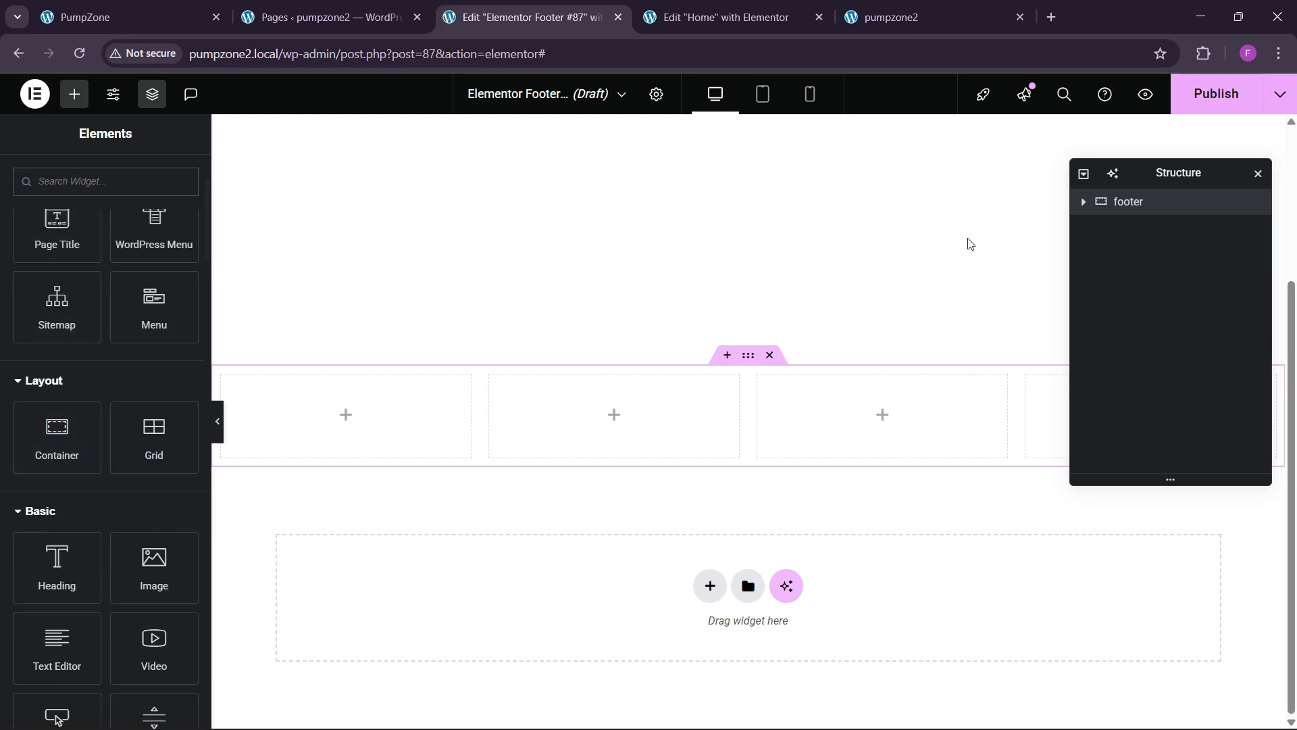
# Step: Set padding to 0 on all sides for each of the four footer columns
pyautogui.click(1082, 202)
pyautogui.click(1146, 227)
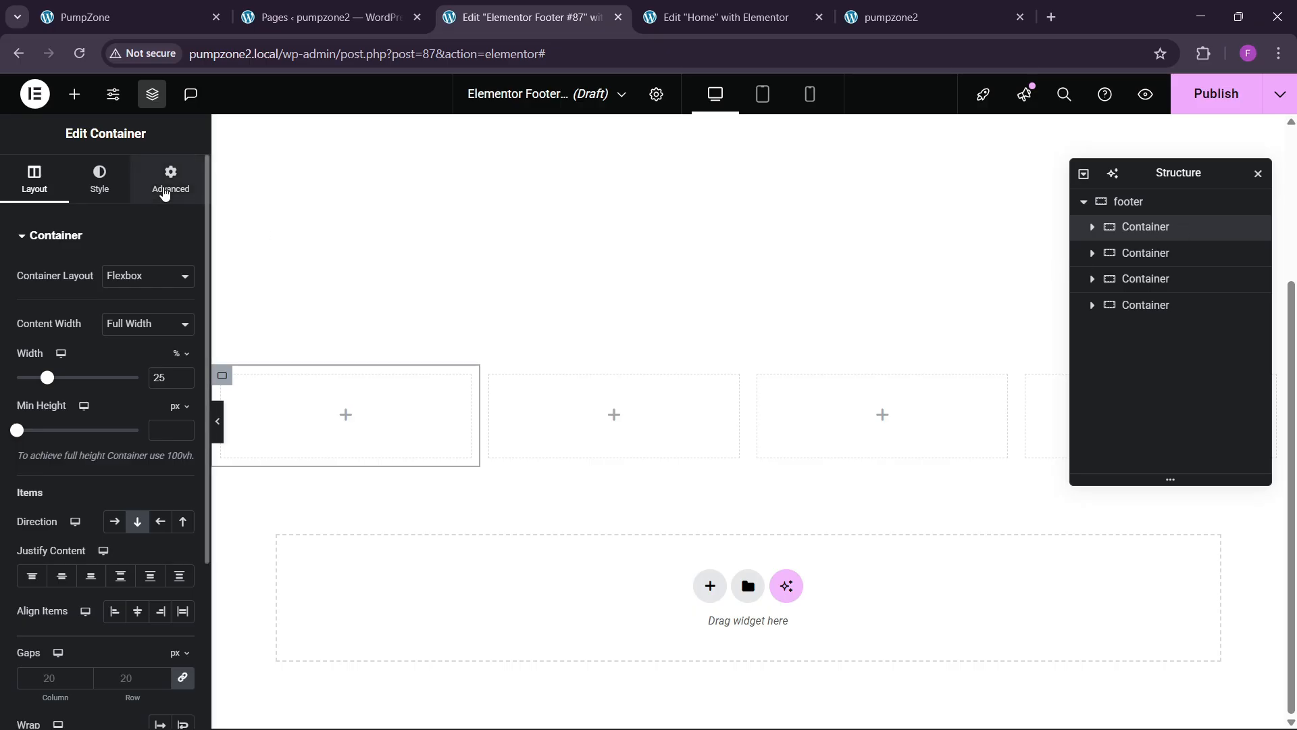
pyautogui.click(171, 181)
pyautogui.click(1135, 253)
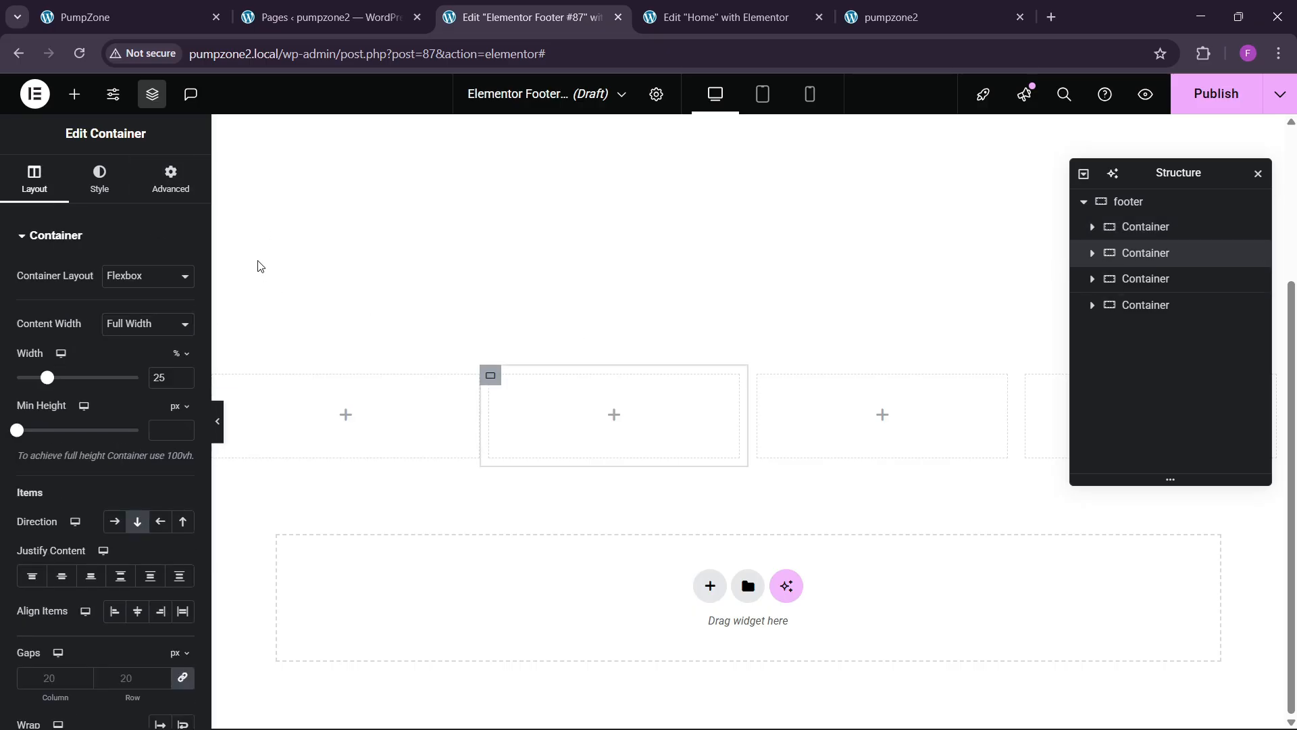
pyautogui.click(170, 181)
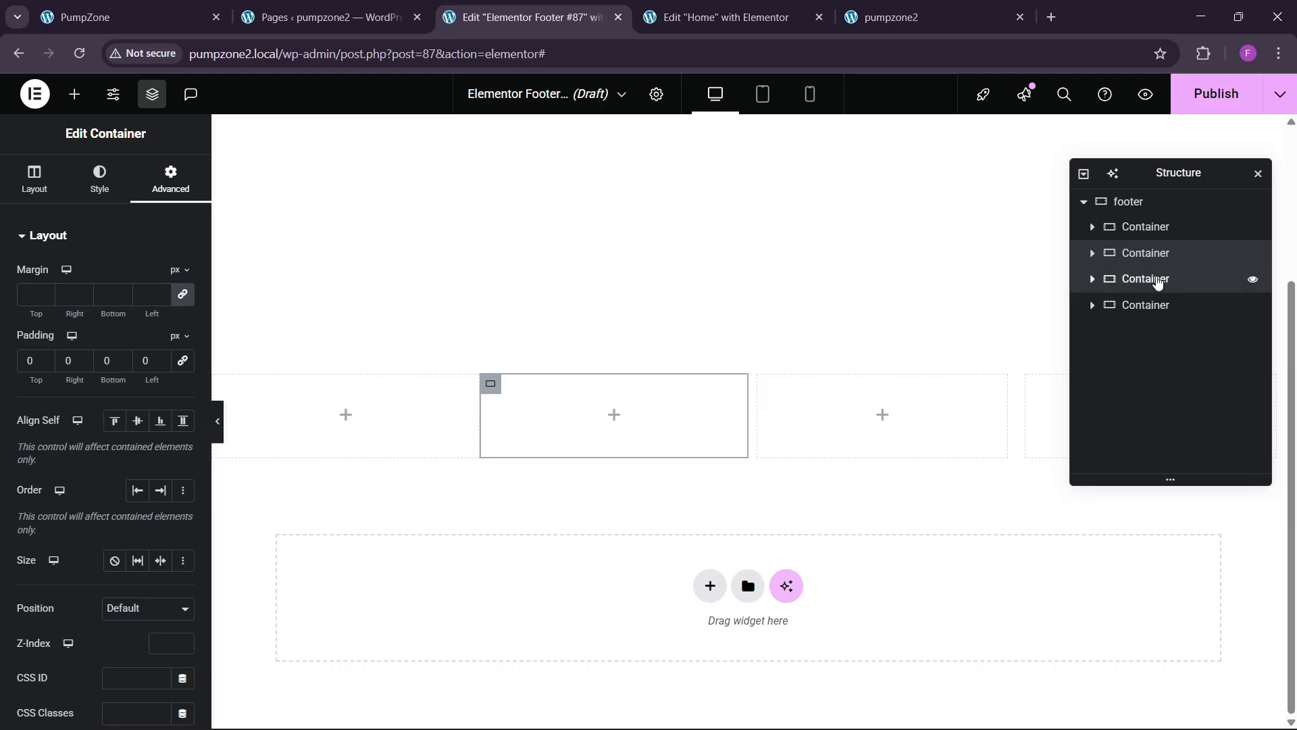
pyautogui.click(1150, 279)
pyautogui.click(170, 181)
pyautogui.click(183, 360)
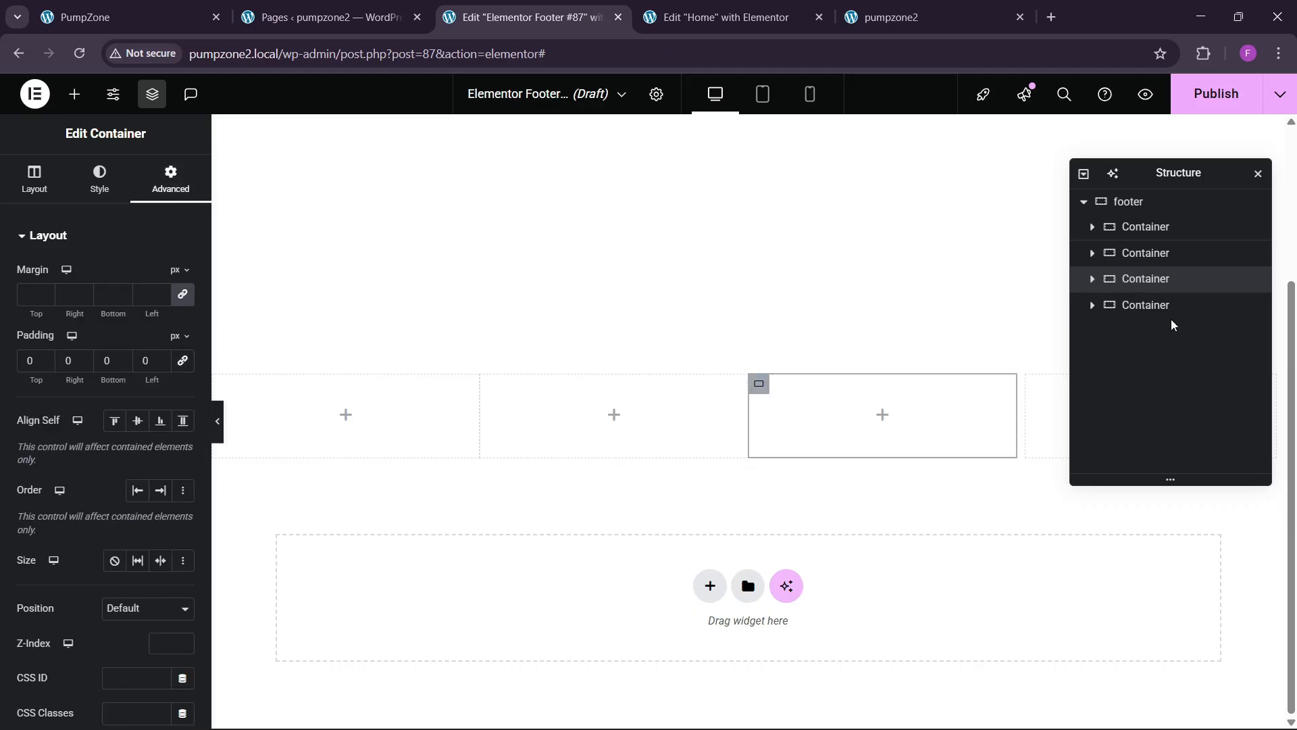
pyautogui.click(1159, 304)
pyautogui.click(168, 189)
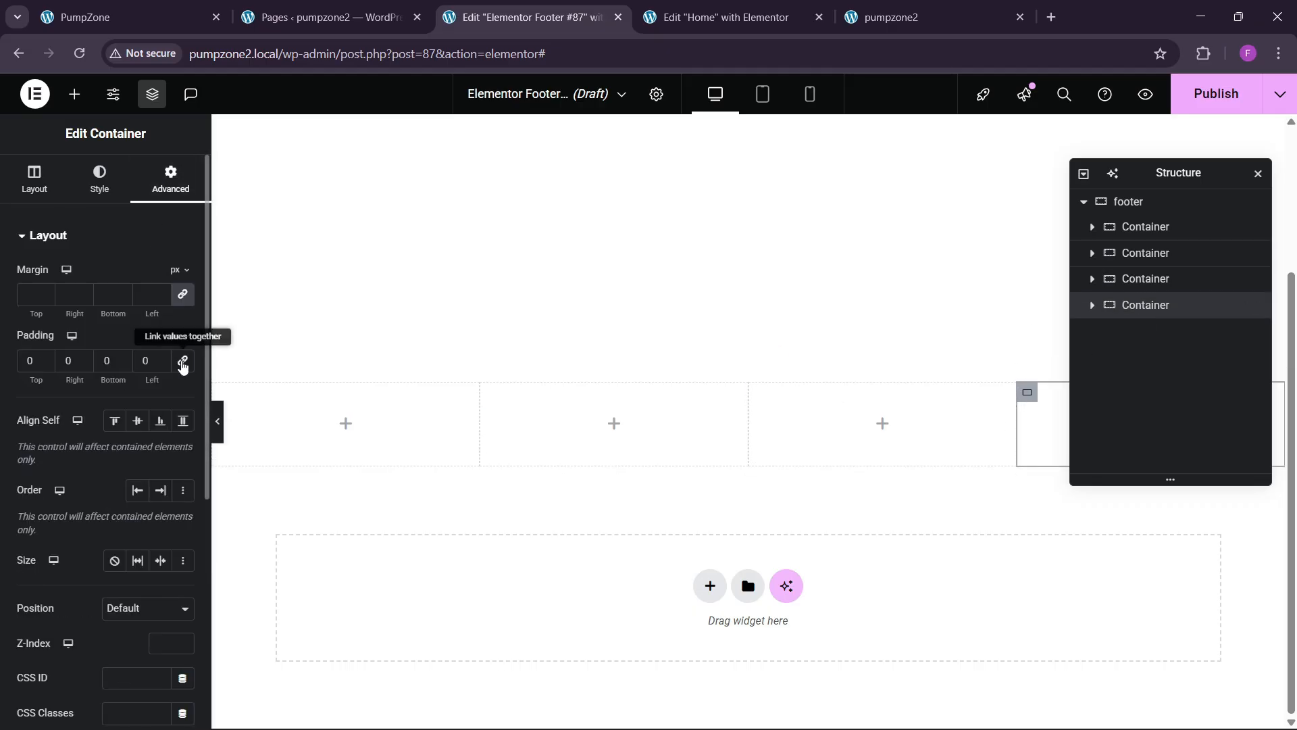
# Step: Give the parent footer container 80 px top padding
pyautogui.click(748, 373)
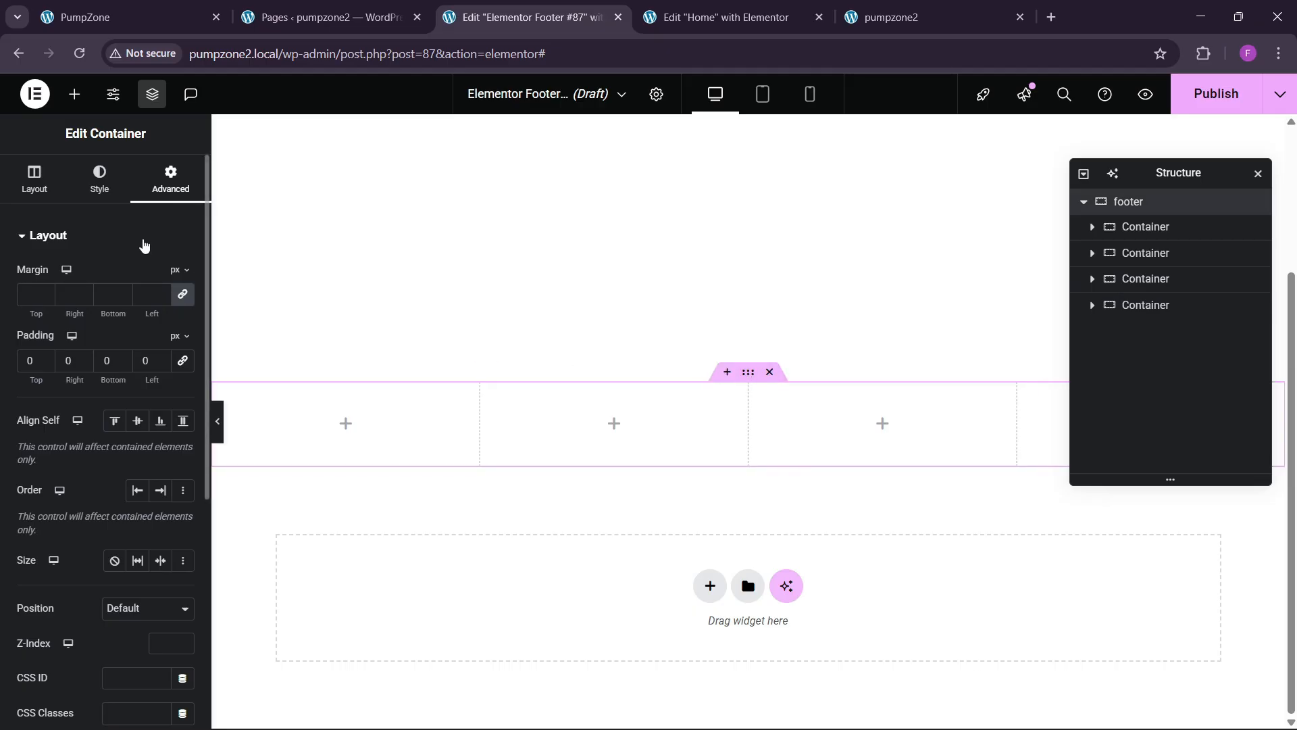
pyautogui.write('80')
pyautogui.press('Tab')
pyautogui.press('Tab')
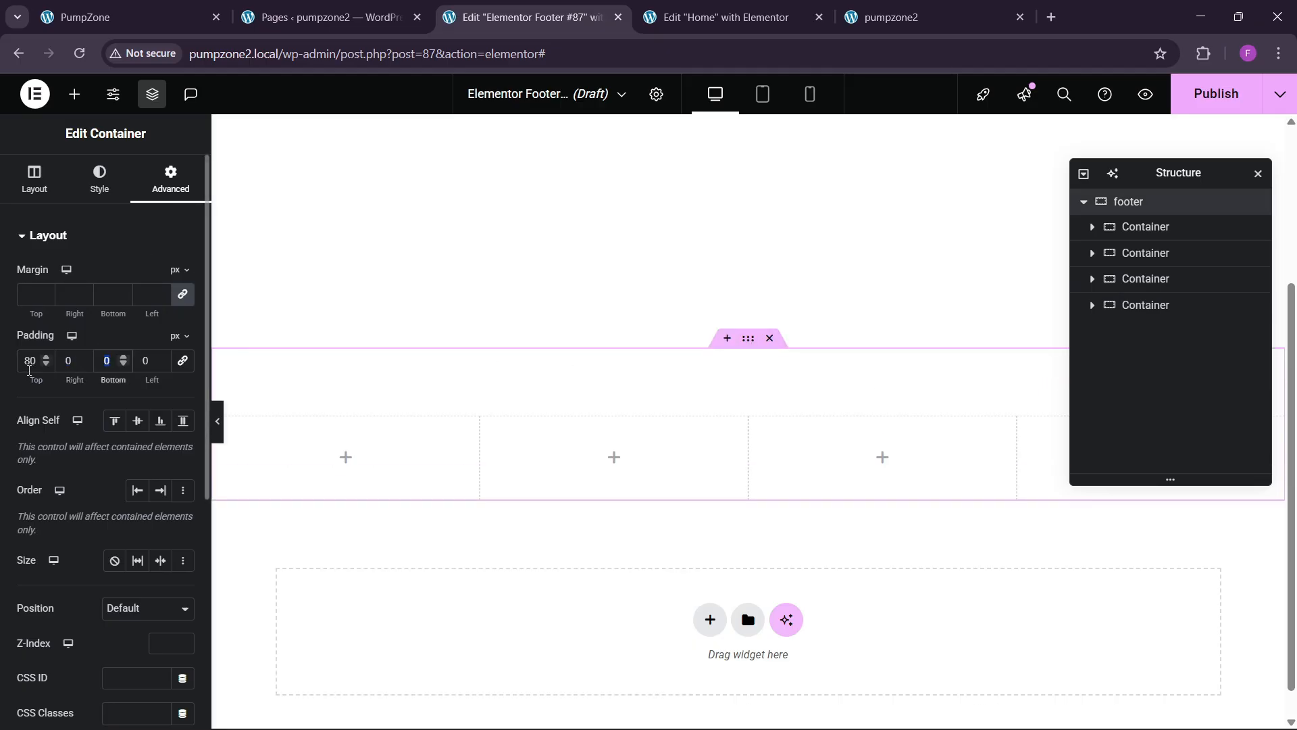
# Step: Add 80 px bottom padding and a classic dark texture background, Center Center, Cover
pyautogui.write('80')
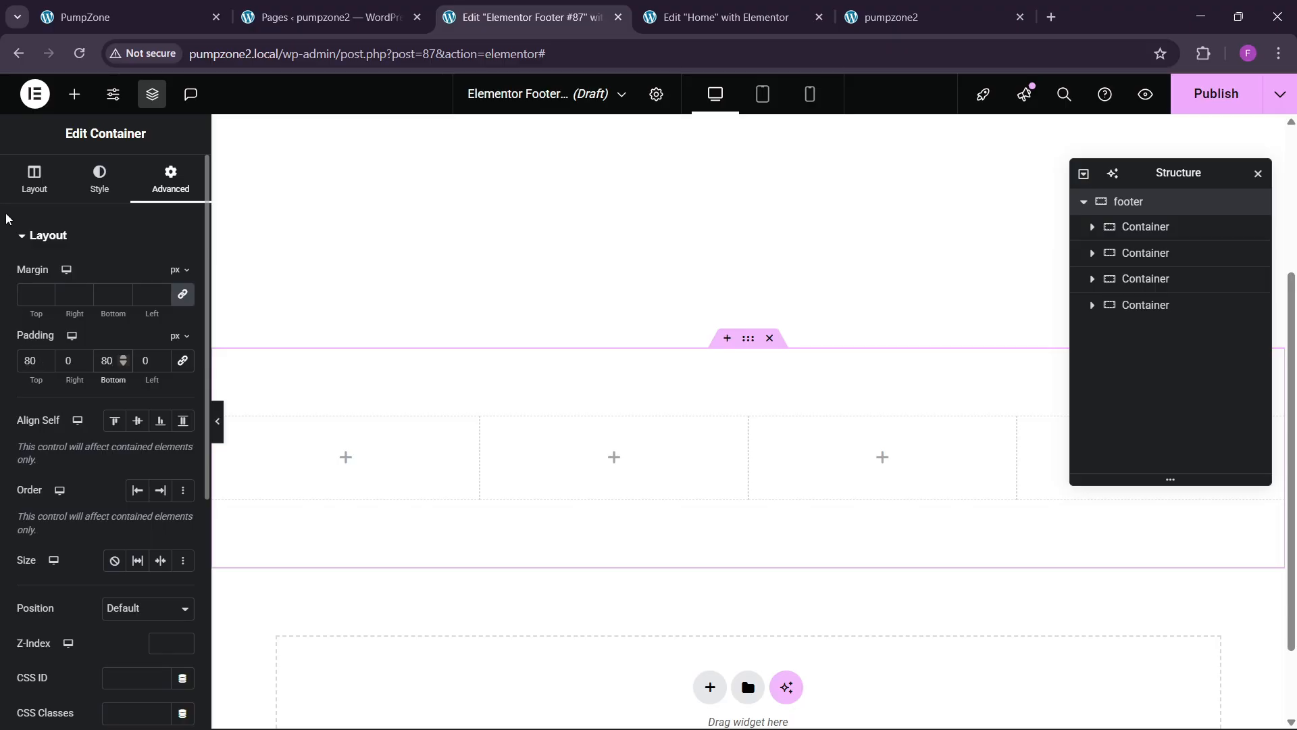
pyautogui.click(92, 184)
pyautogui.click(115, 311)
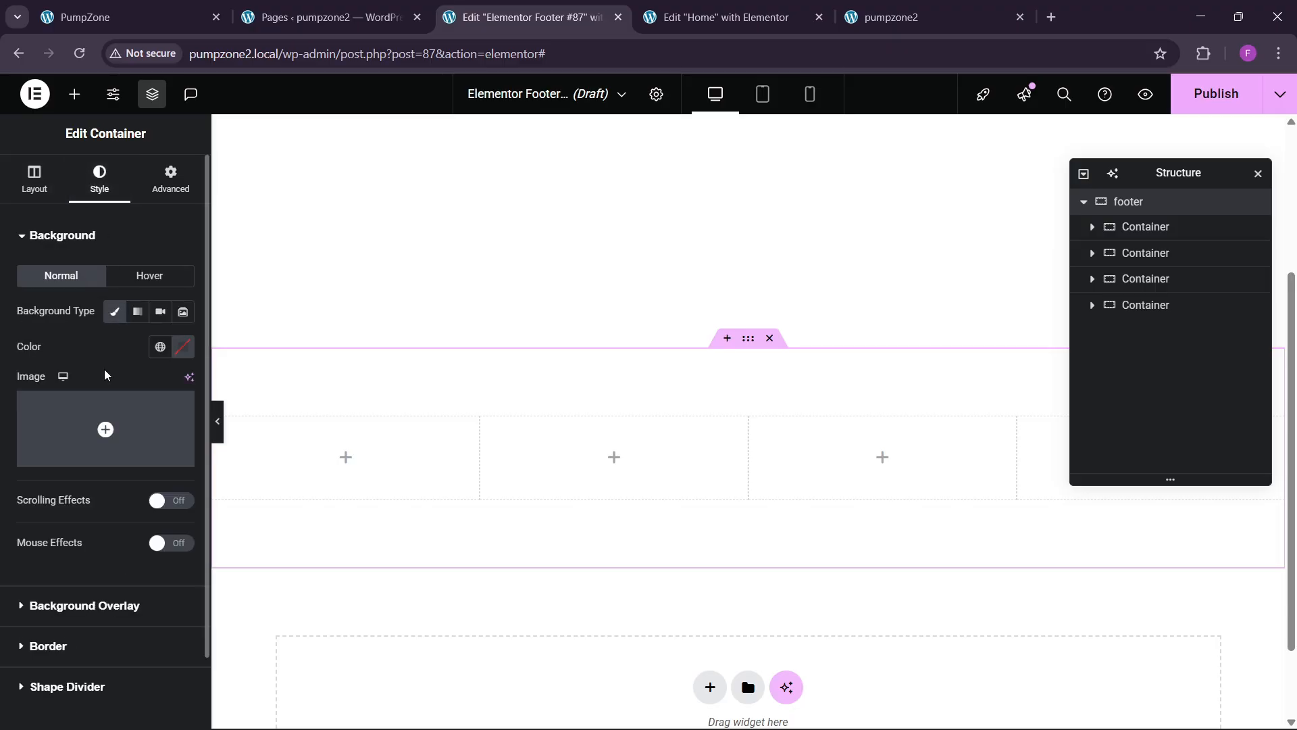
pyautogui.click(105, 416)
pyautogui.scroll(-5, 640, 493)
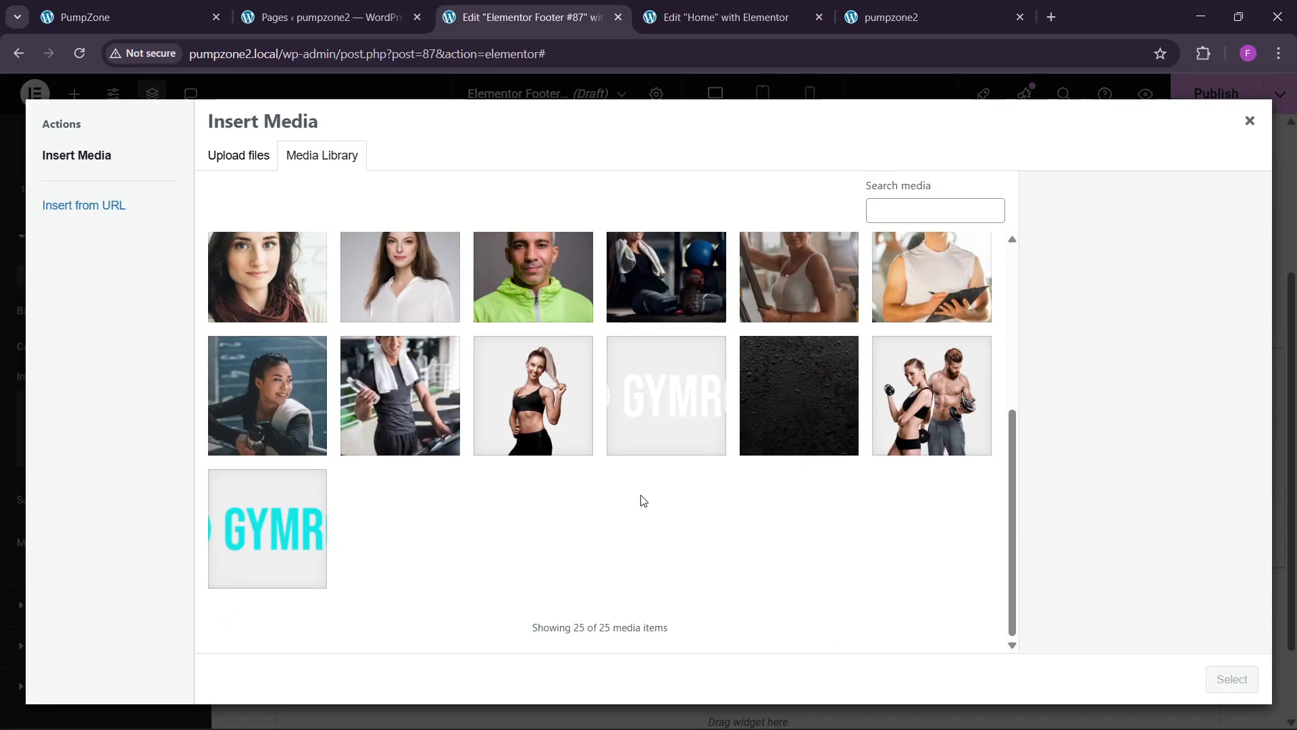
pyautogui.click(792, 439)
pyautogui.click(1231, 679)
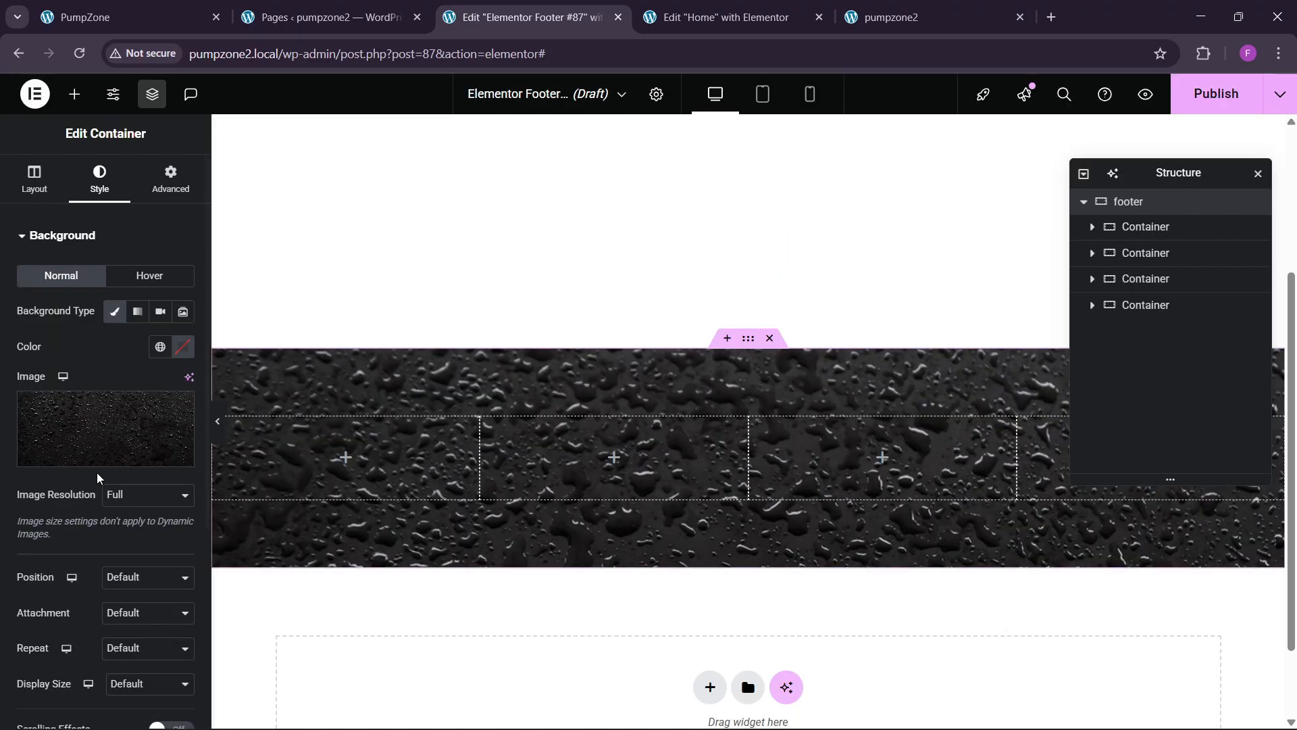
pyautogui.click(128, 495)
pyautogui.click(128, 534)
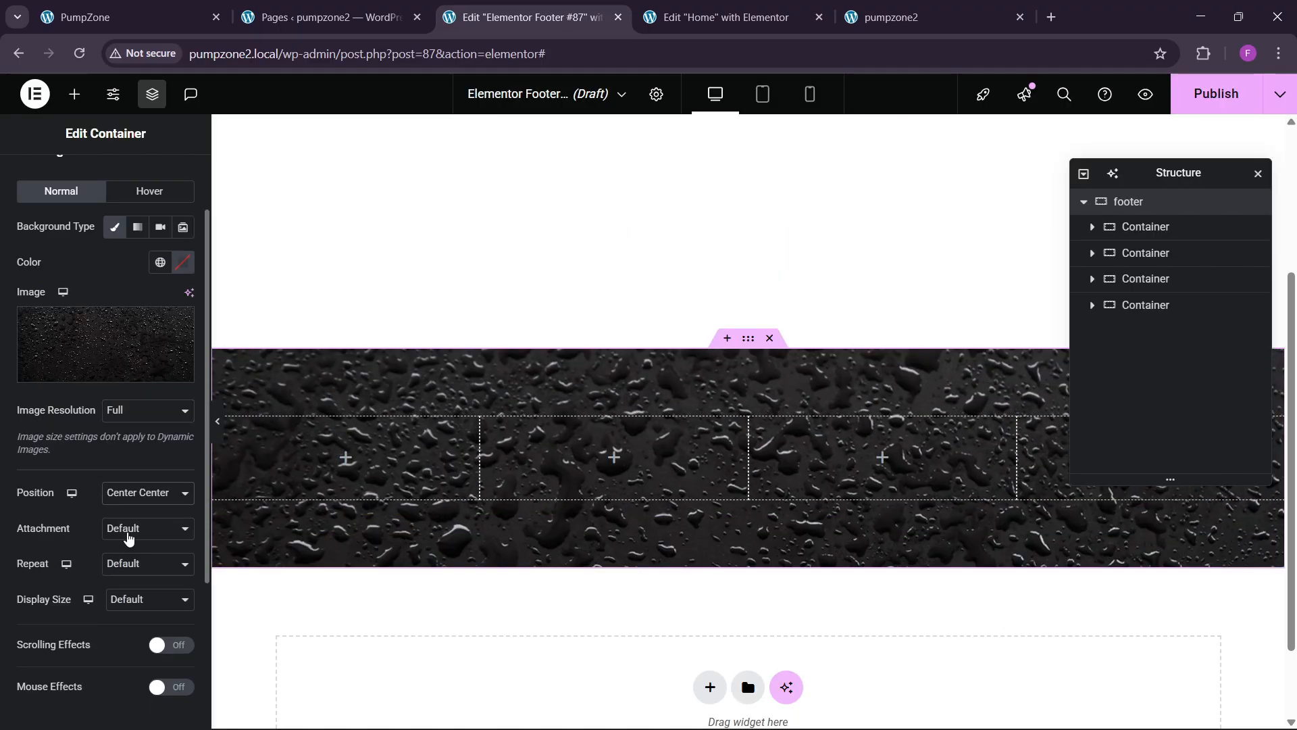
pyautogui.click(142, 608)
pyautogui.click(125, 662)
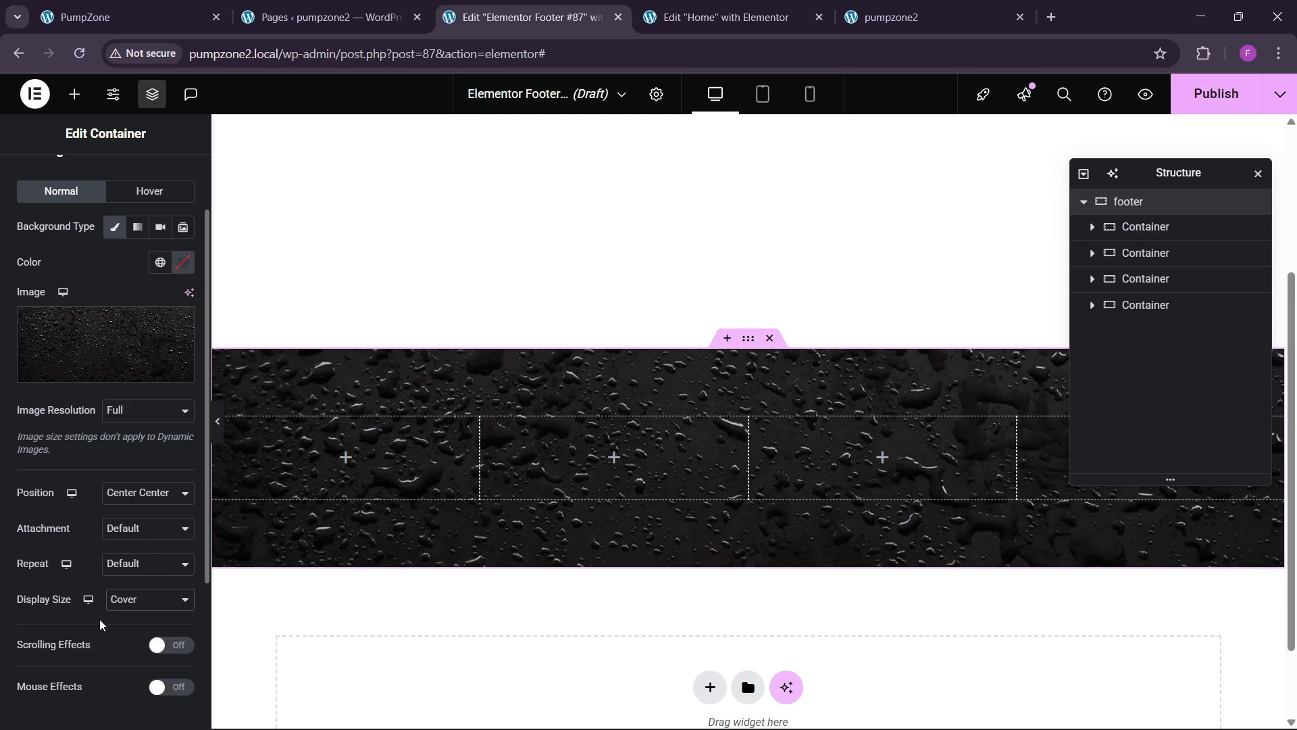
pyautogui.scroll(-3, 102, 622)
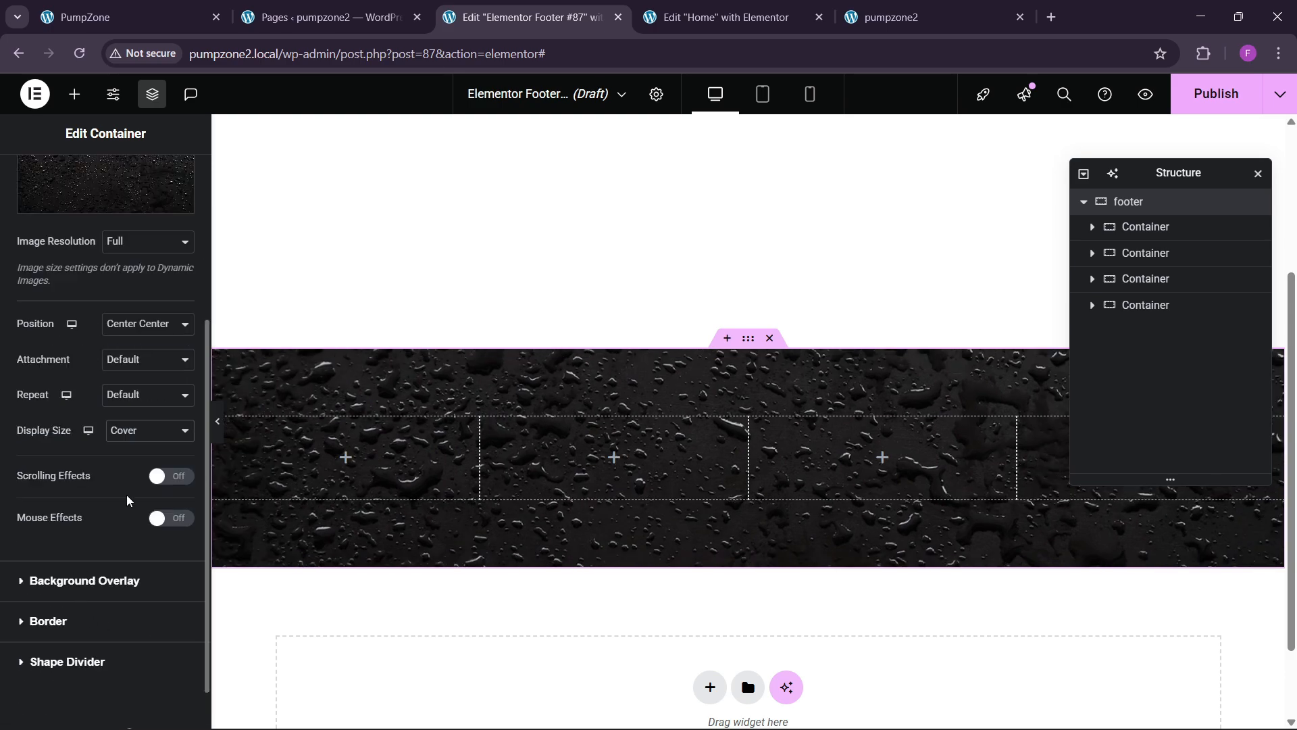
# Step: Add a classic black background overlay at 0.5 opacity
pyautogui.click(72, 577)
pyautogui.click(160, 352)
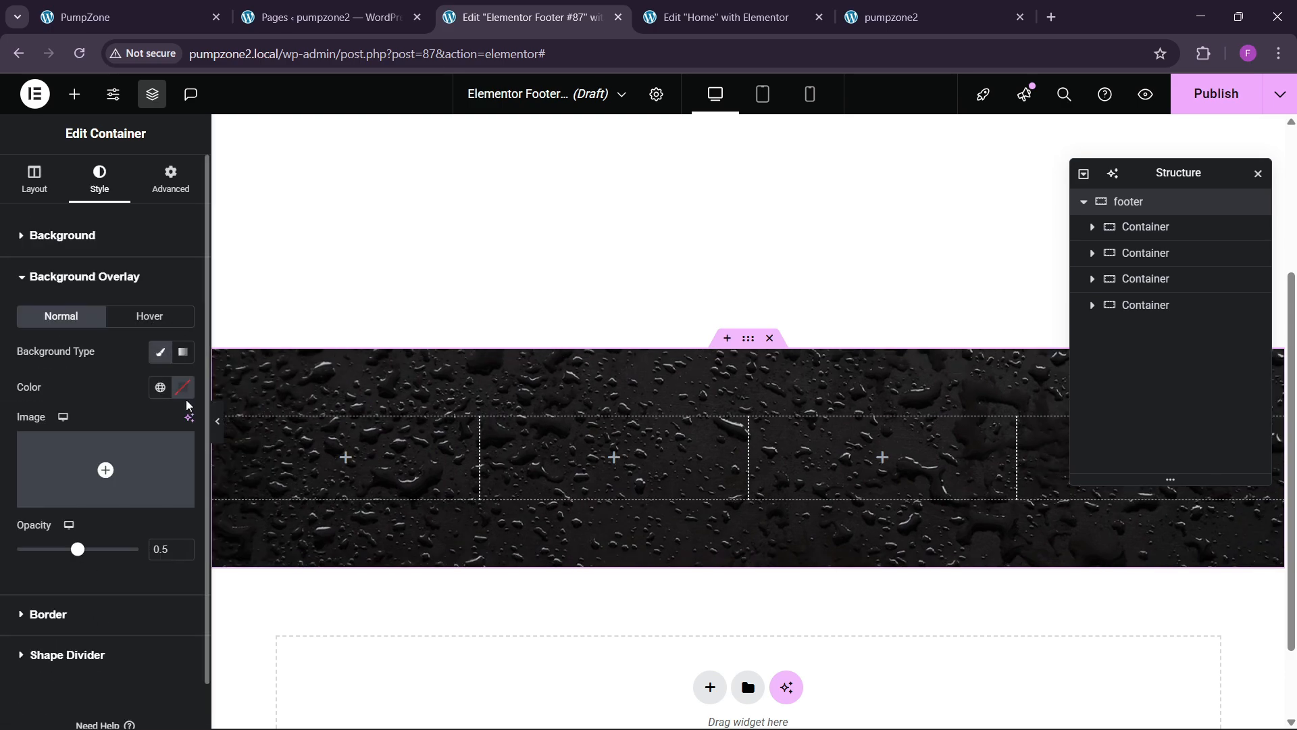
pyautogui.click(182, 387)
pyautogui.moveTo(180, 509); pyautogui.dragTo(85, 583)
pyautogui.click(85, 394)
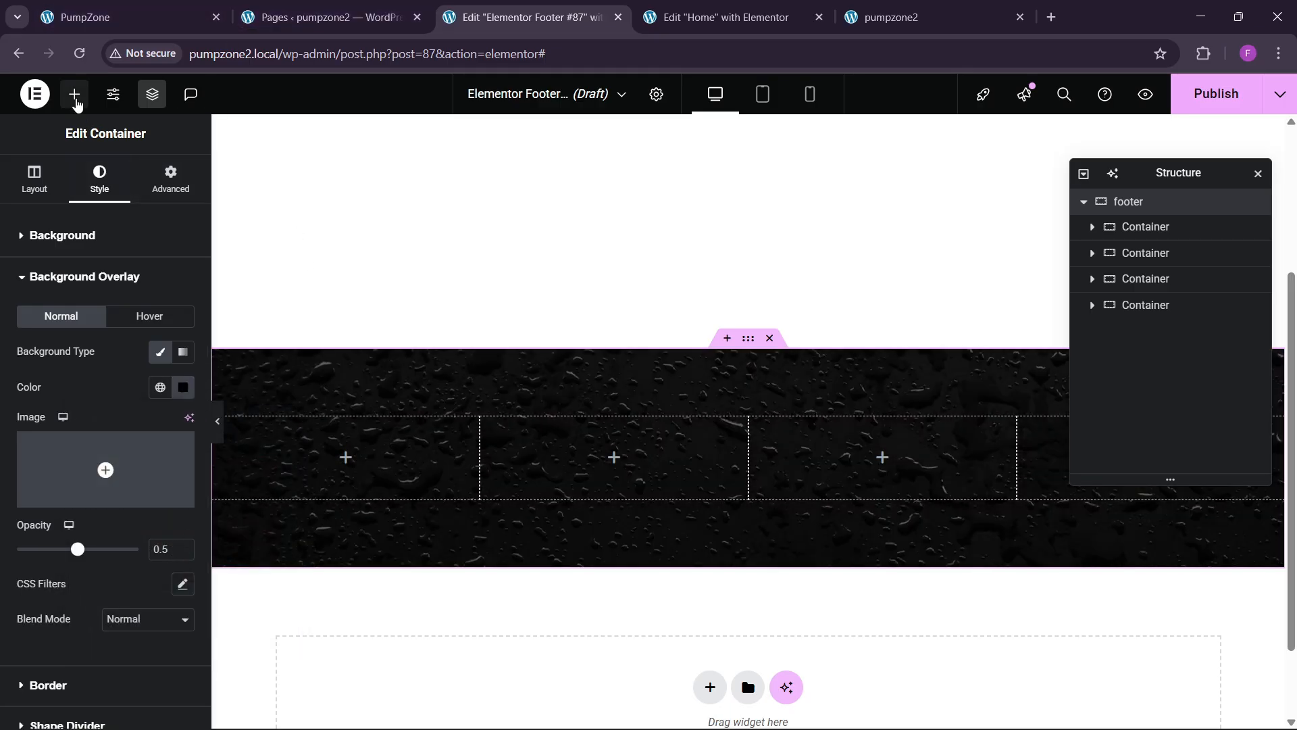
pyautogui.click(74, 93)
pyautogui.scroll(-3, 119, 516)
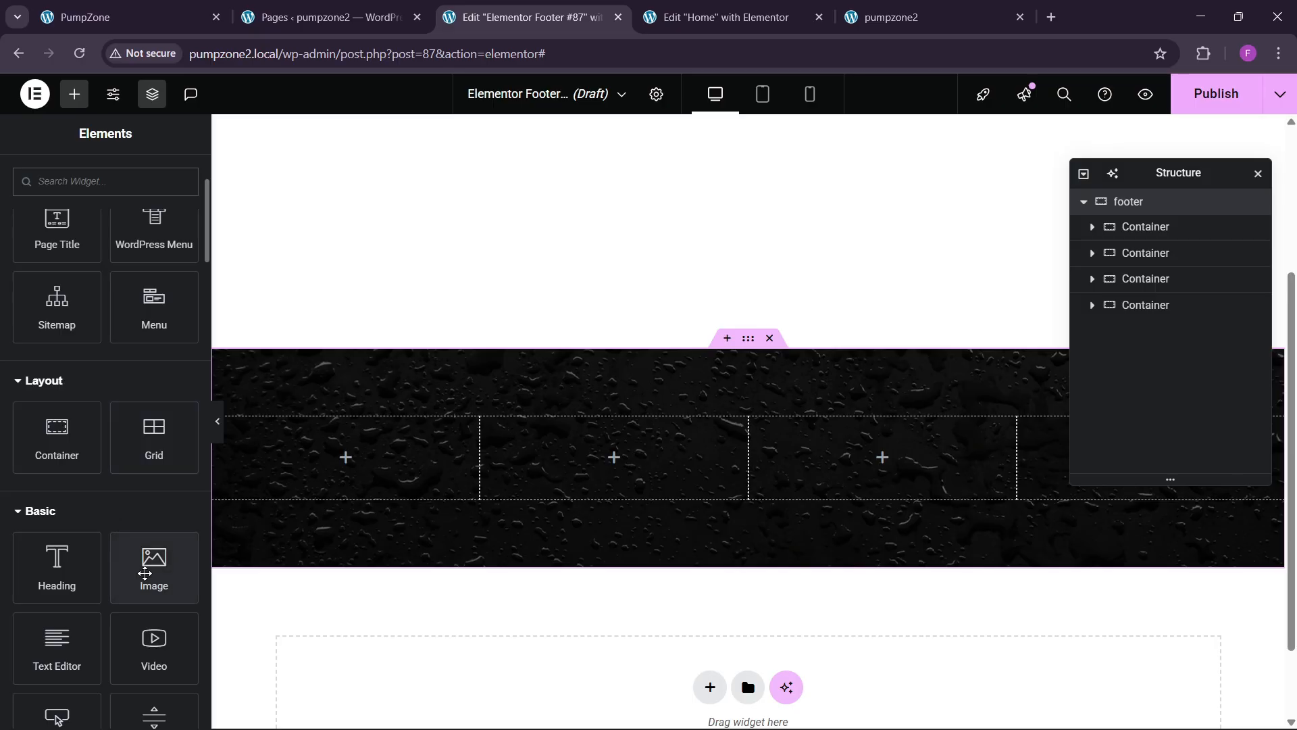
# Step: Add an image widget to the first column showing the white GYMROCK logo
pyautogui.moveTo(152, 564); pyautogui.dragTo(305, 470)
pyautogui.click(104, 352)
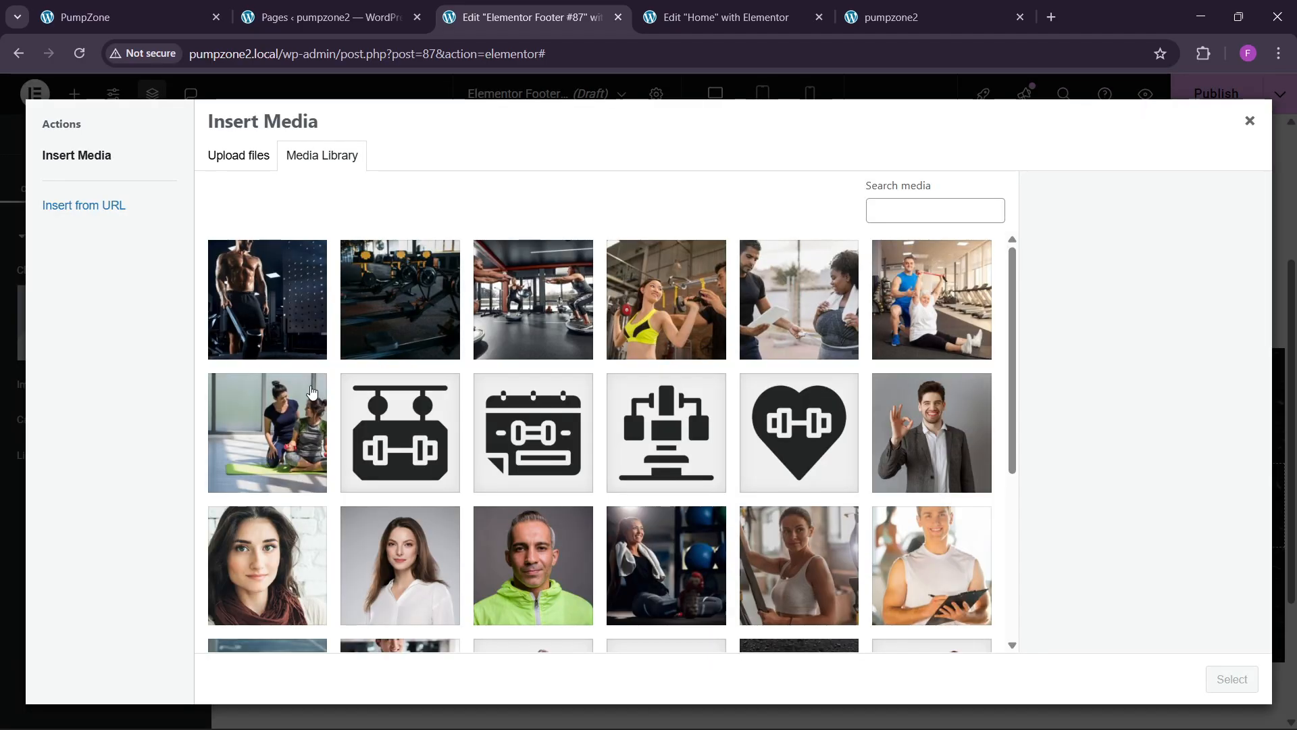
pyautogui.scroll(-5, 452, 433)
pyautogui.click(657, 406)
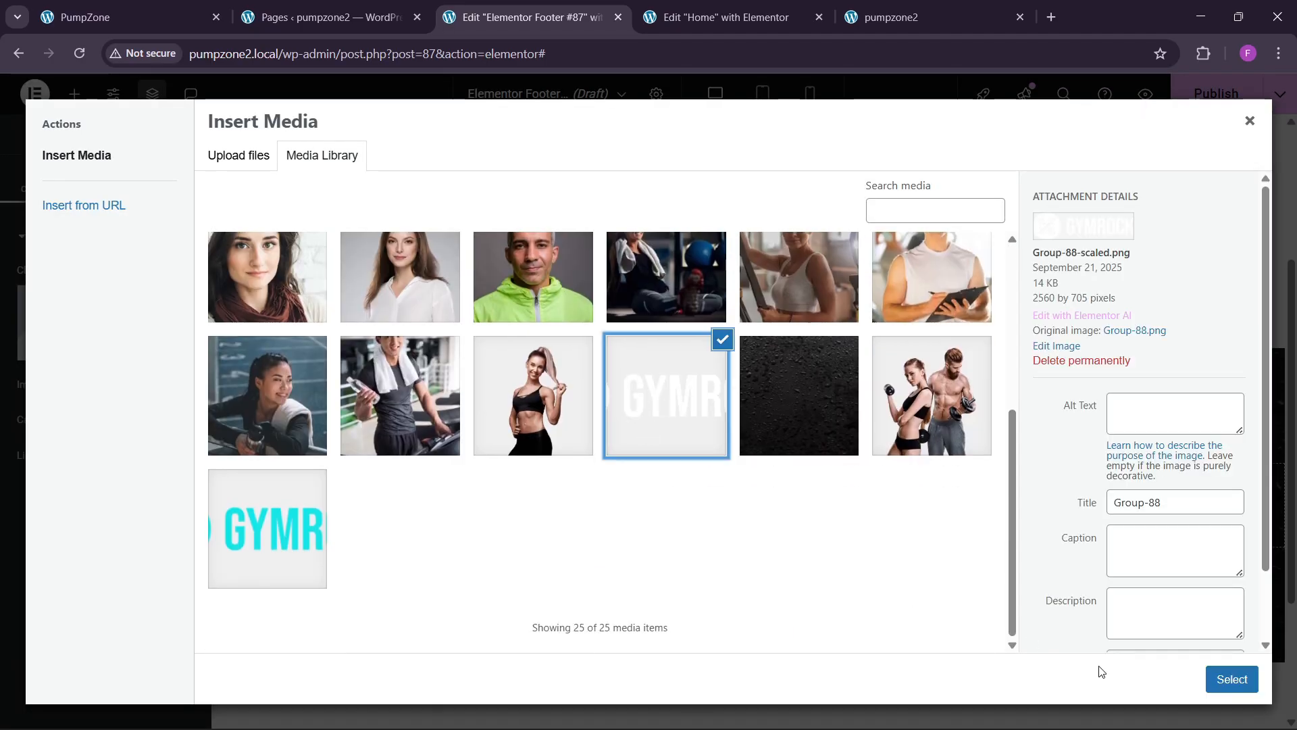
pyautogui.click(1235, 678)
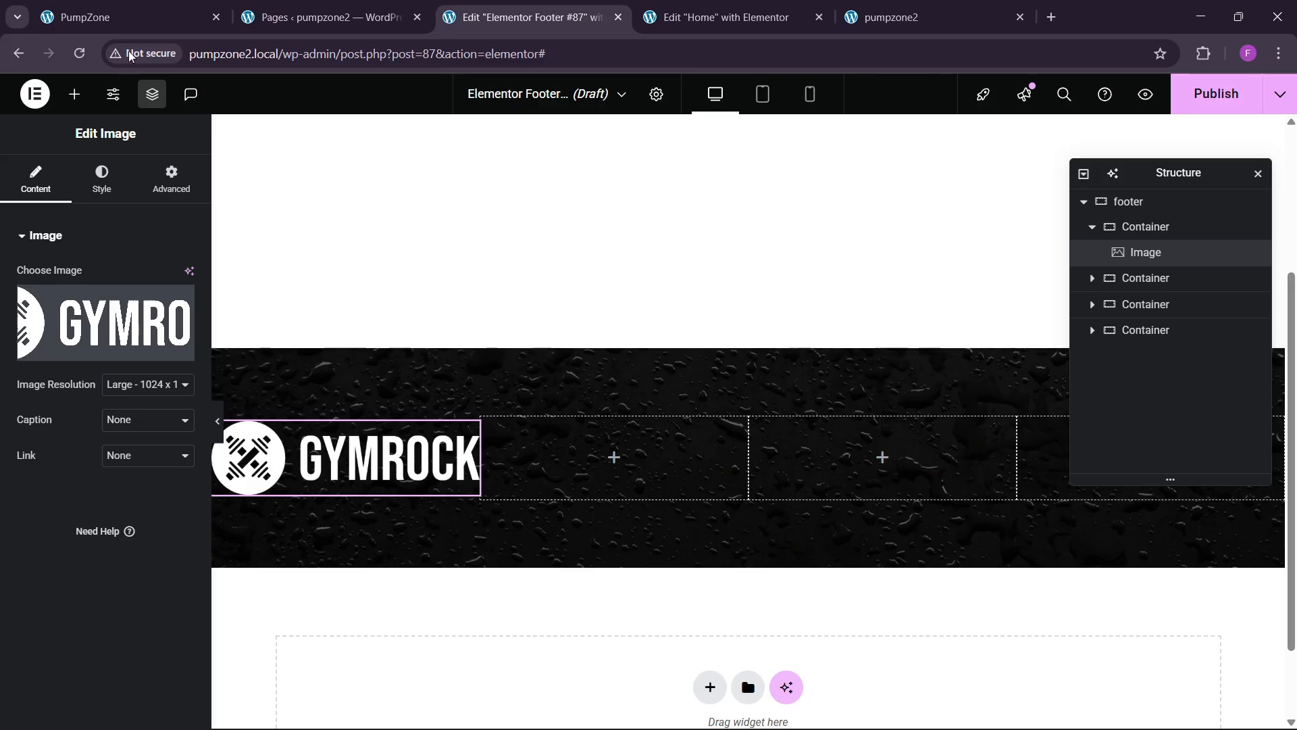
# Step: Try pasting the Home page paragraph into the footer, deleting the duplicate logo this creates
pyautogui.click(128, 17)
pyautogui.scroll(2, 381, 389)
pyautogui.click(527, 17)
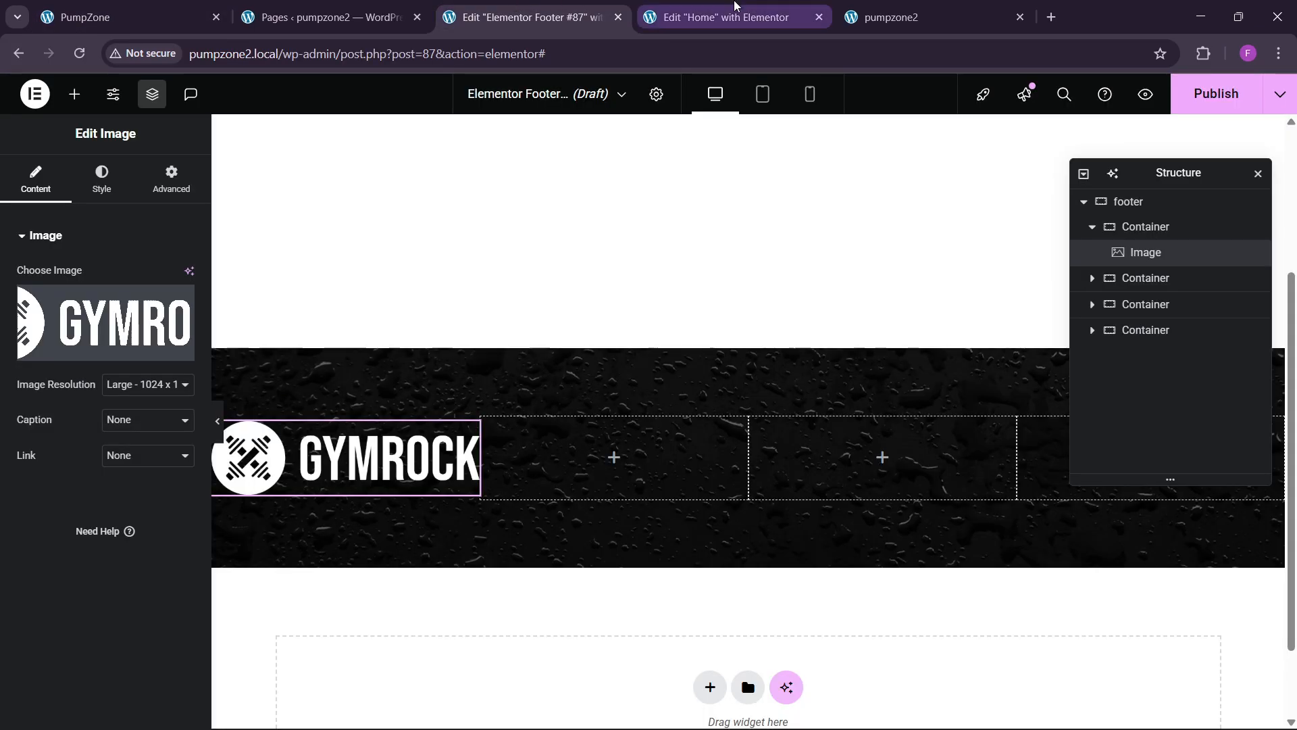
pyautogui.click(737, 6)
pyautogui.rightClick(920, 366)
pyautogui.click(962, 418)
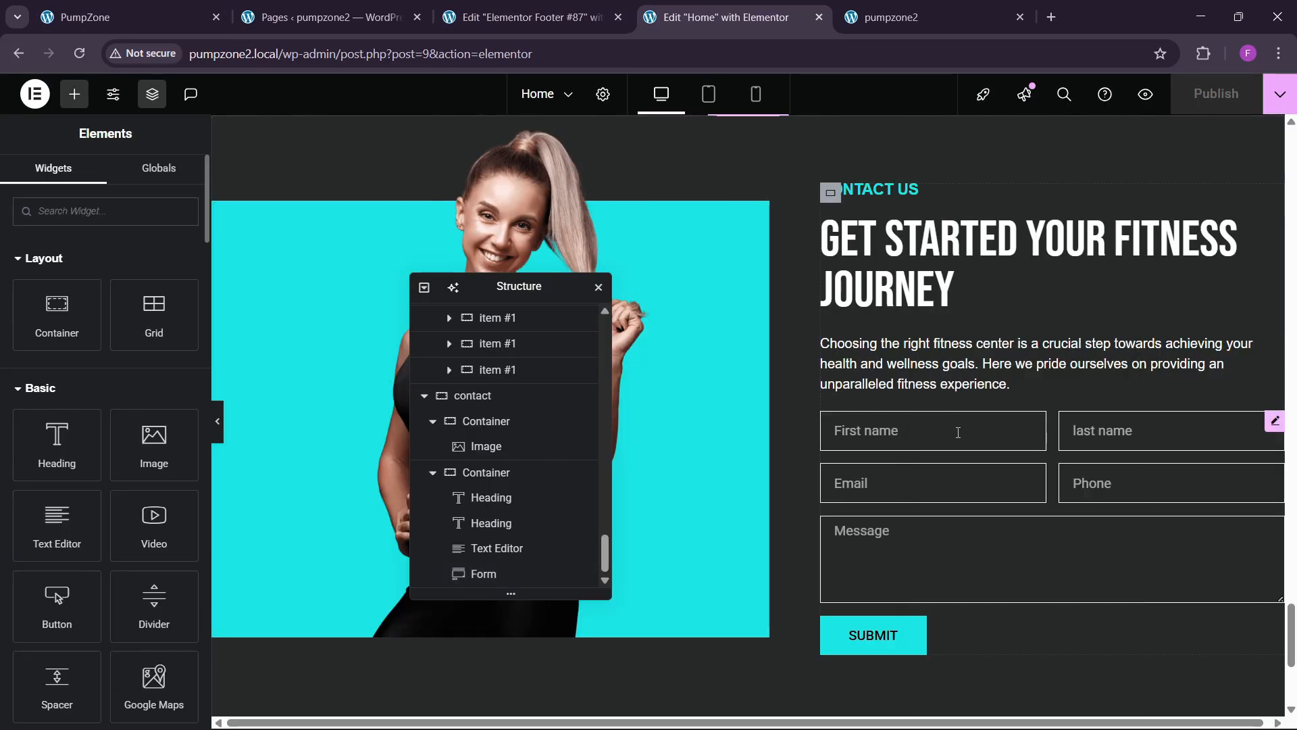
pyautogui.click(527, 17)
pyautogui.rightClick(324, 476)
pyautogui.click(379, 446)
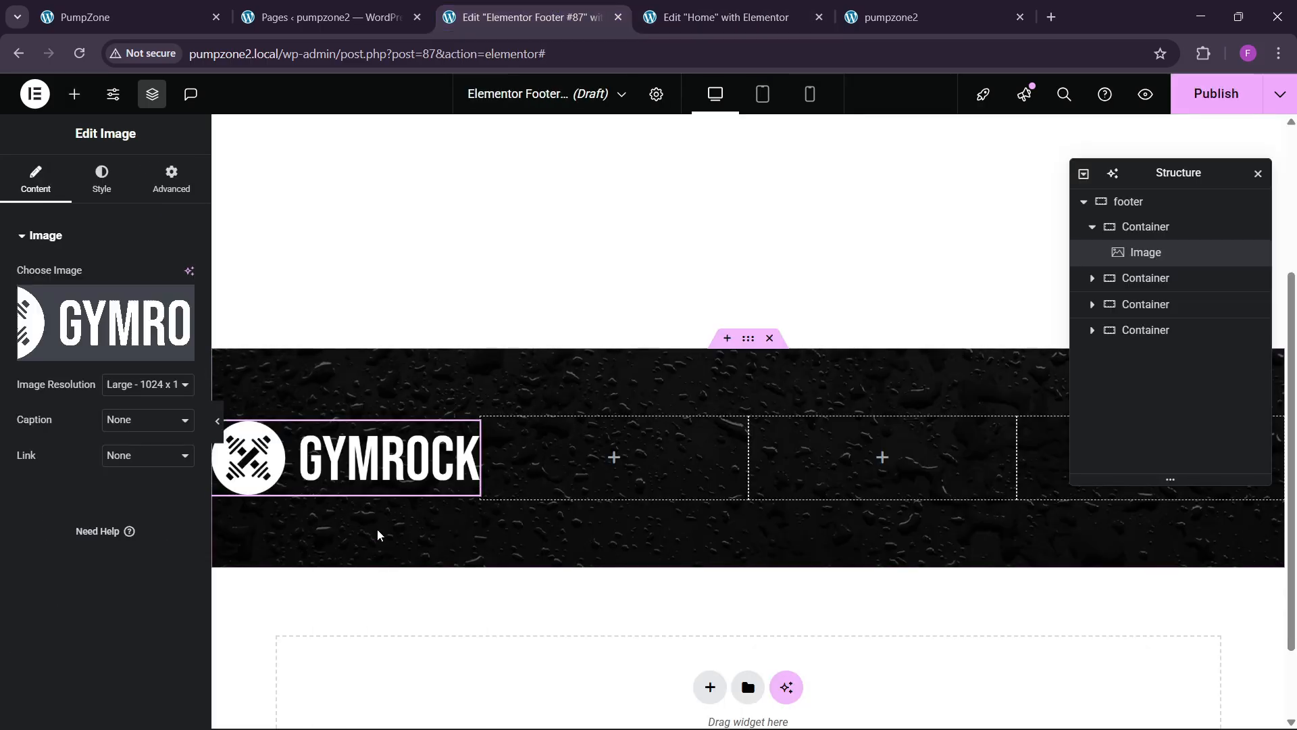
pyautogui.rightClick(385, 467)
pyautogui.click(402, 450)
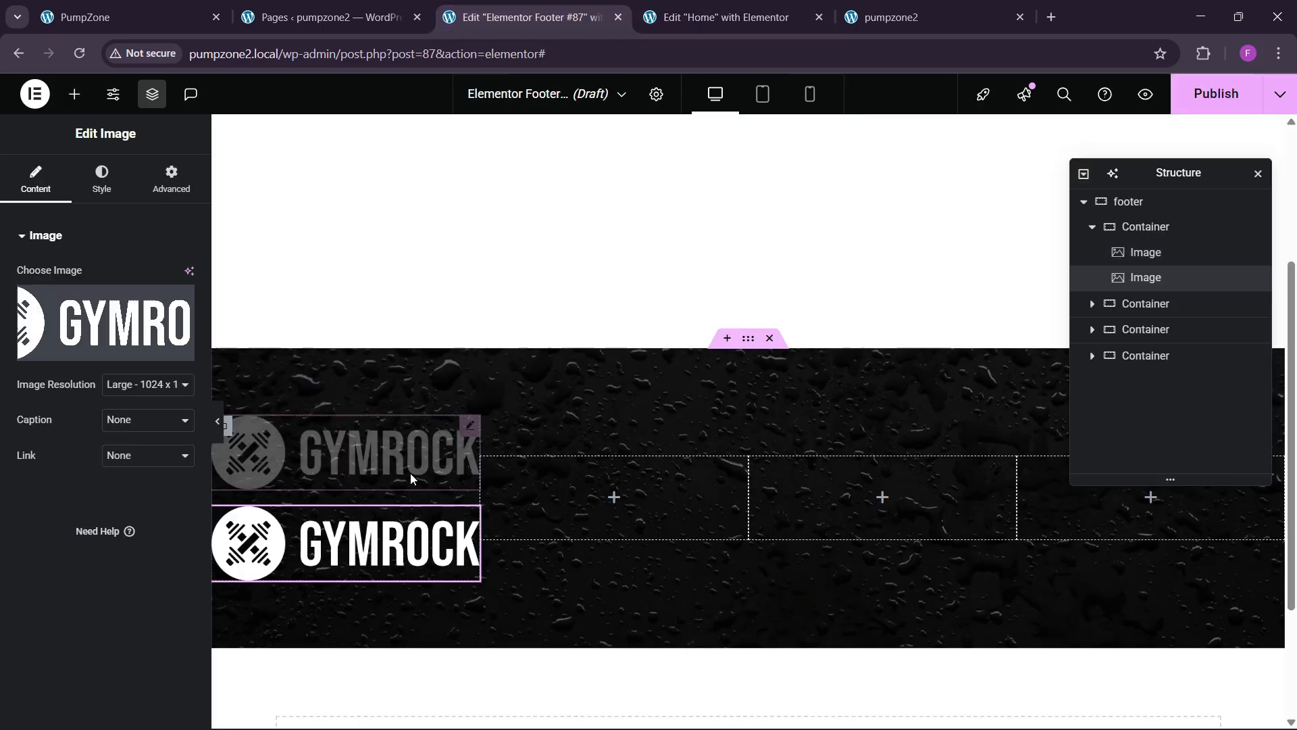
pyautogui.rightClick(482, 547)
pyautogui.click(467, 700)
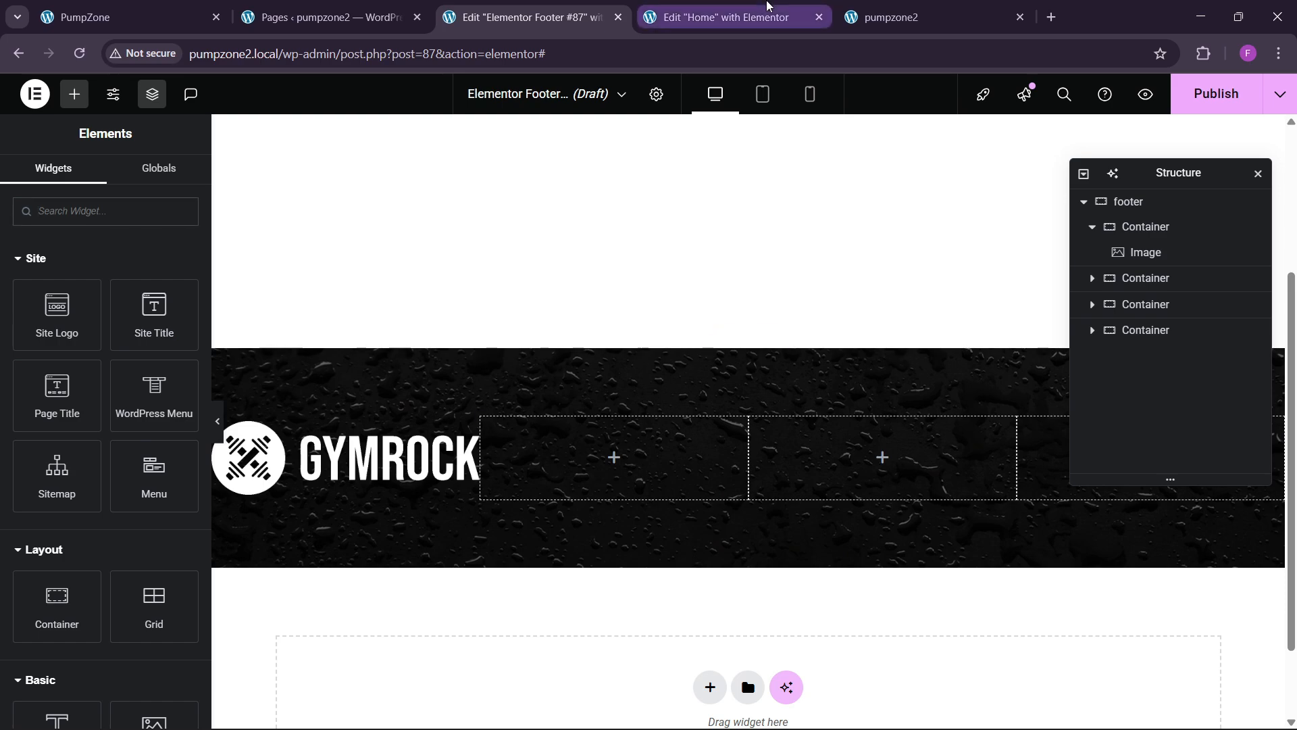
# Step: Paste the Home paragraph below the logo and delete everything after 'achieving'
pyautogui.click(768, 5)
pyautogui.rightClick(1060, 338)
pyautogui.press('Escape')
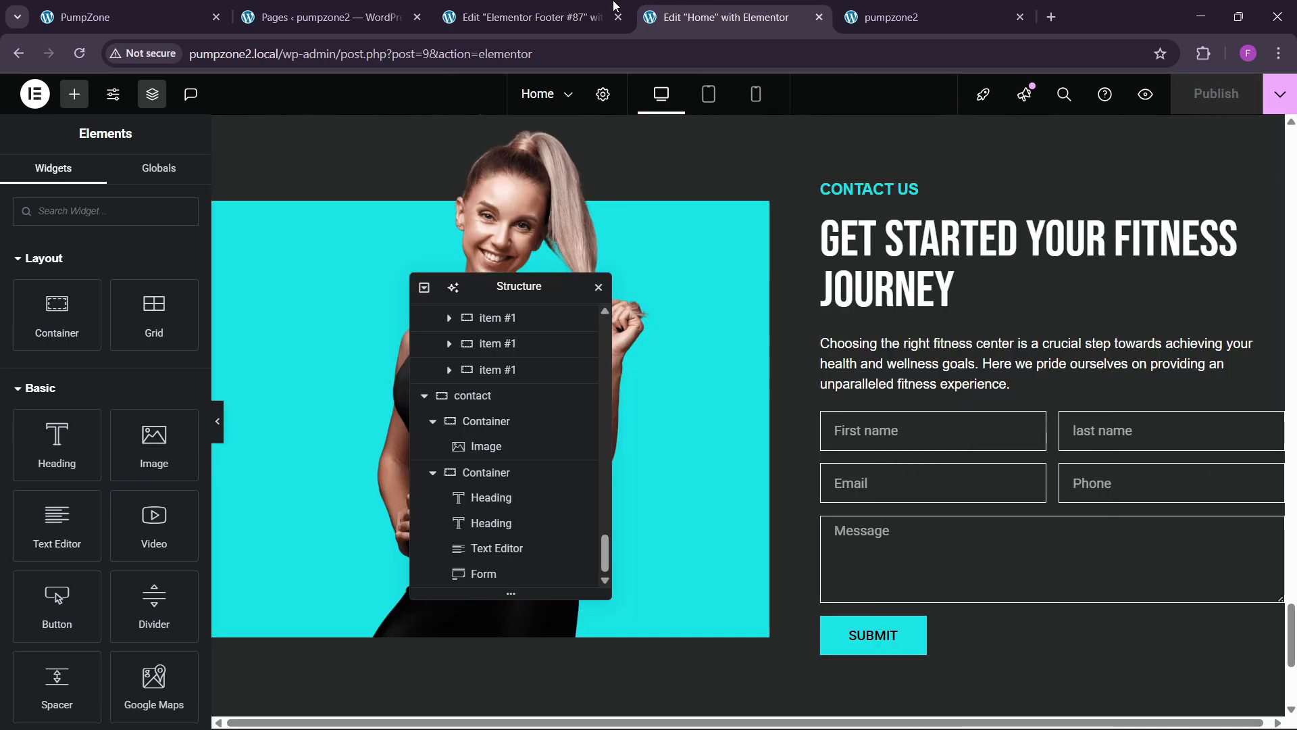
pyautogui.click(614, 6)
pyautogui.rightClick(419, 454)
pyautogui.click(405, 445)
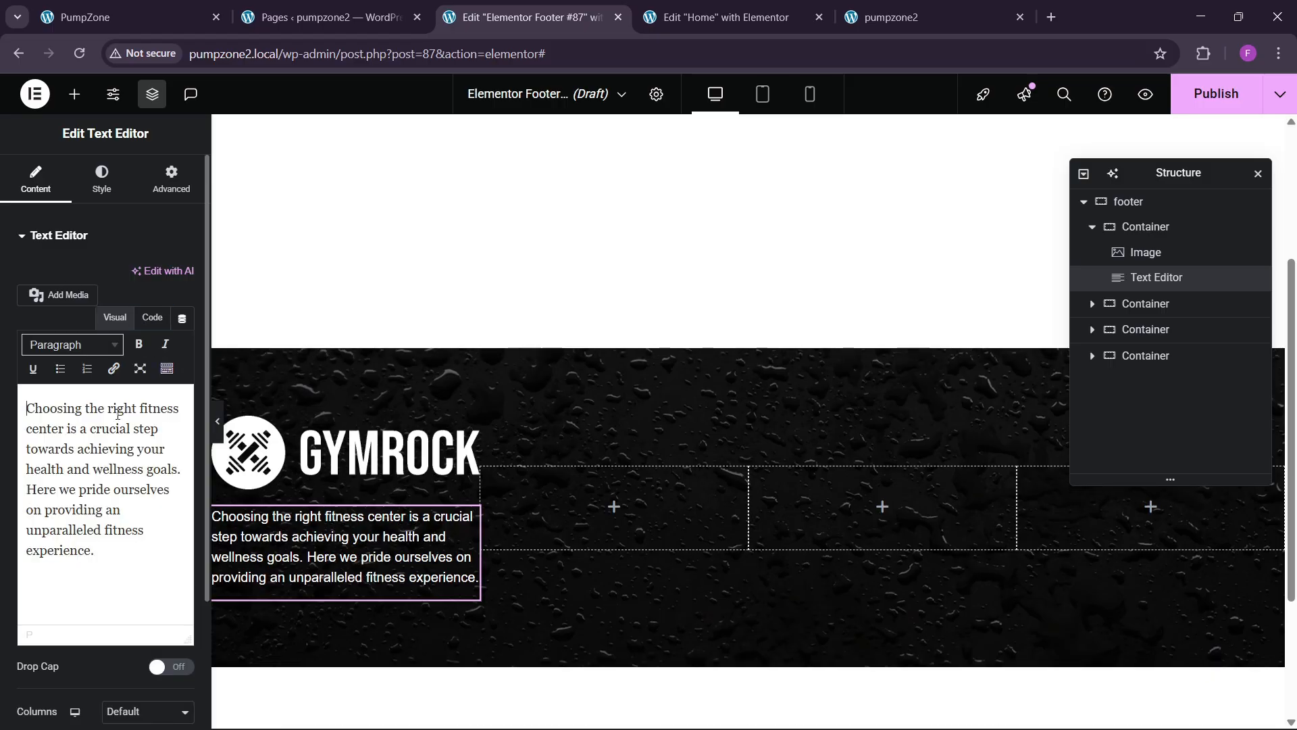
pyautogui.moveTo(134, 450); pyautogui.dragTo(196, 556)
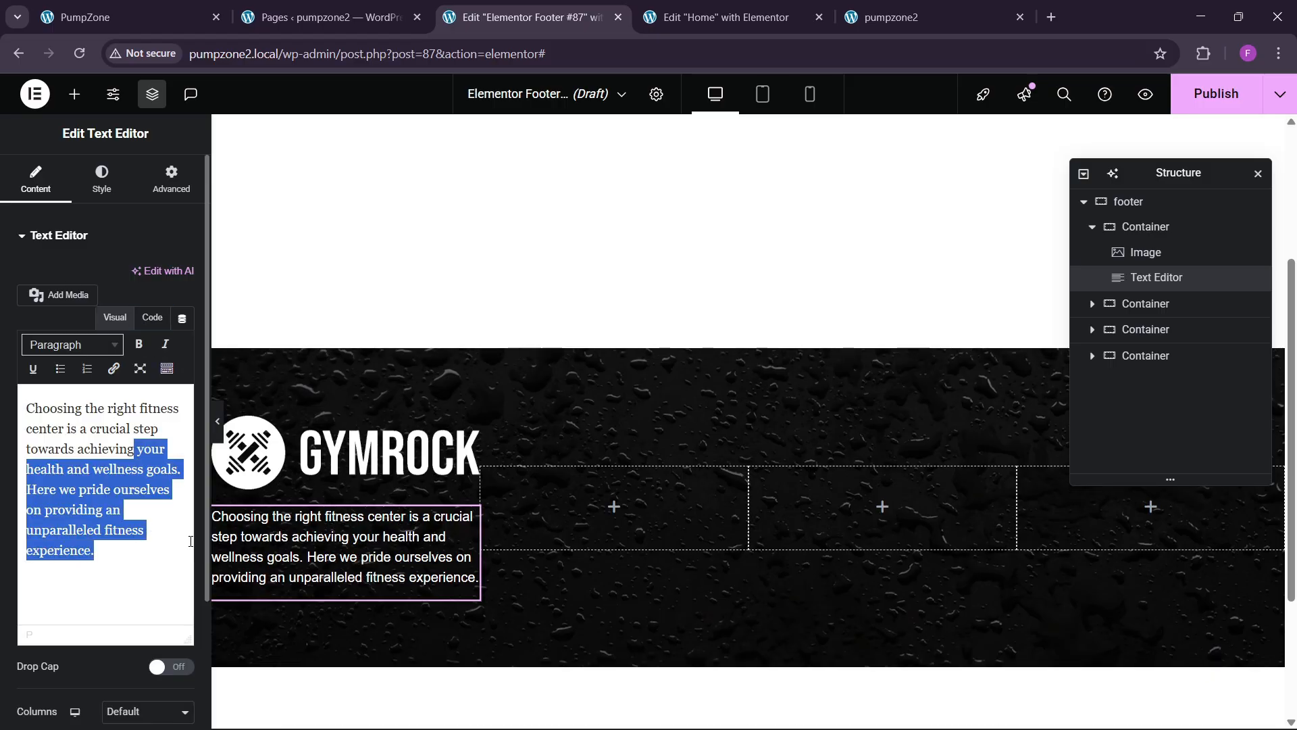
pyautogui.press('BackSpace')
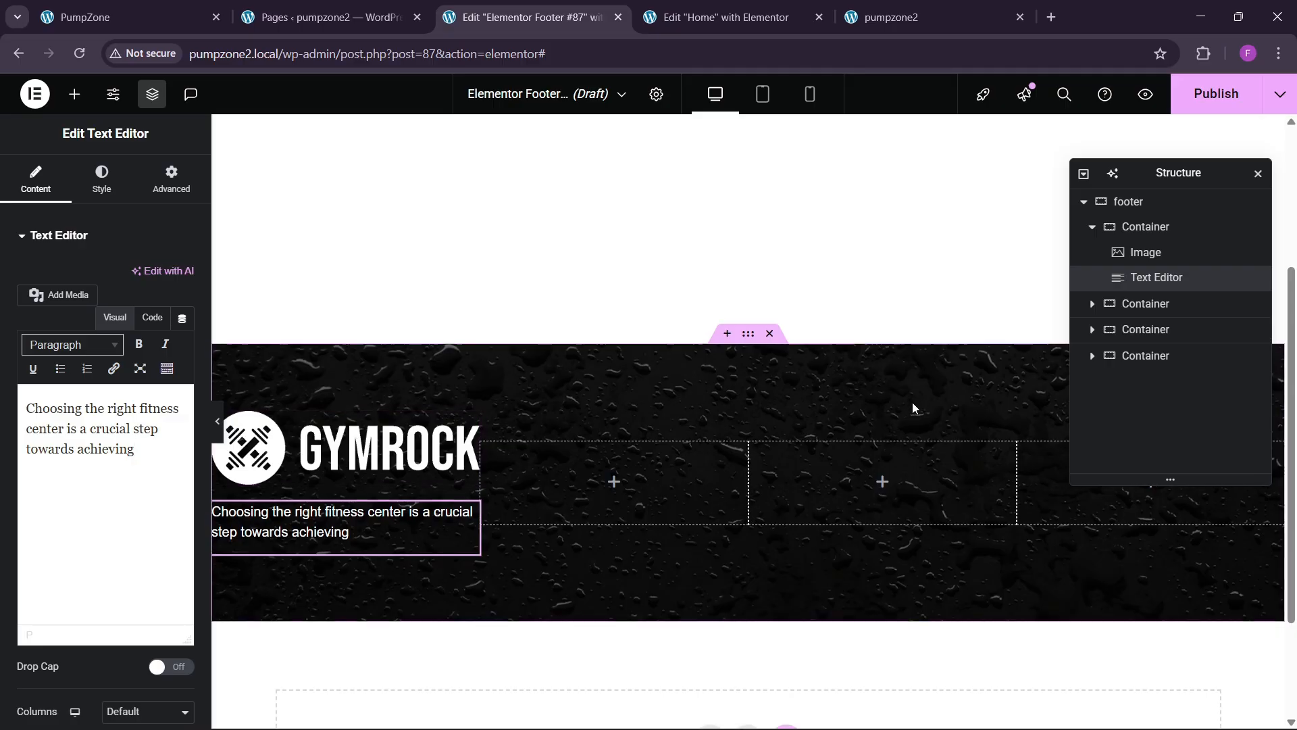
pyautogui.scroll(-1, 912, 402)
# Step: Set the GYMROCK logo to a custom width of 70%
pyautogui.click(430, 389)
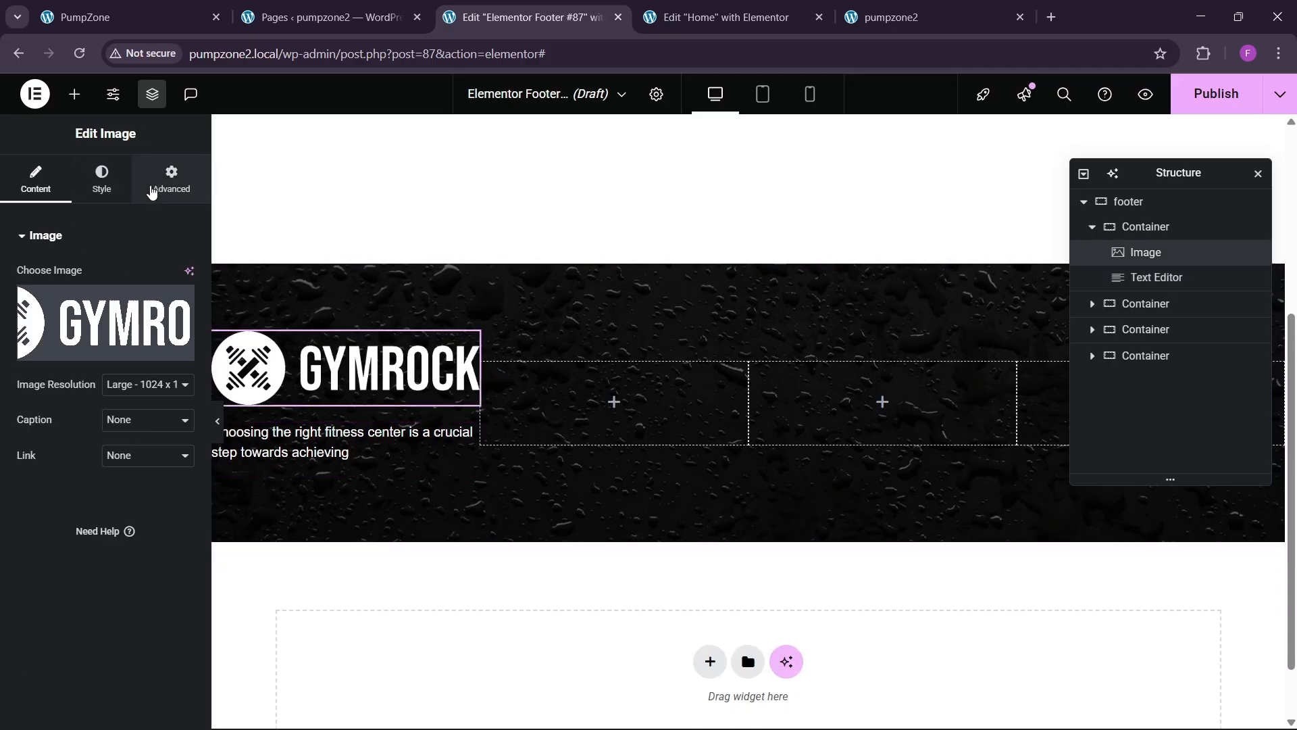
pyautogui.click(170, 181)
pyautogui.click(147, 407)
pyautogui.click(138, 491)
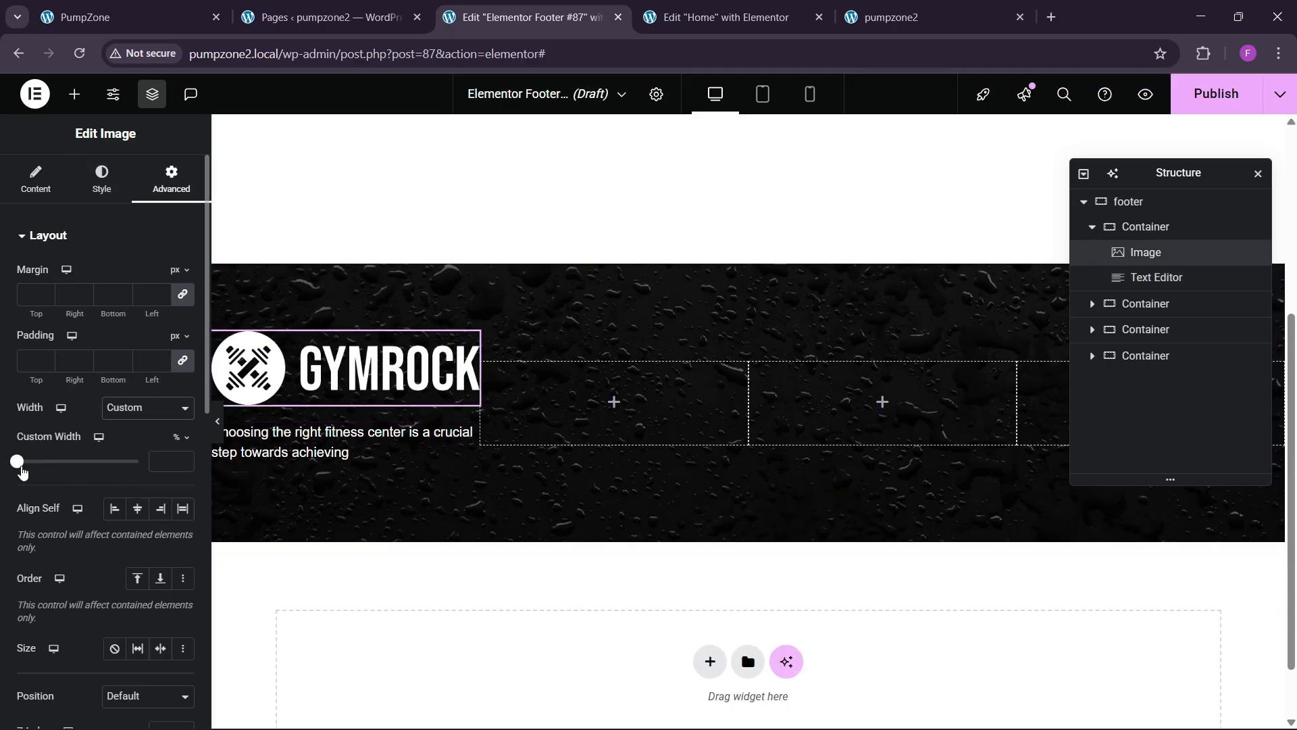
pyautogui.moveTo(20, 462); pyautogui.dragTo(97, 473)
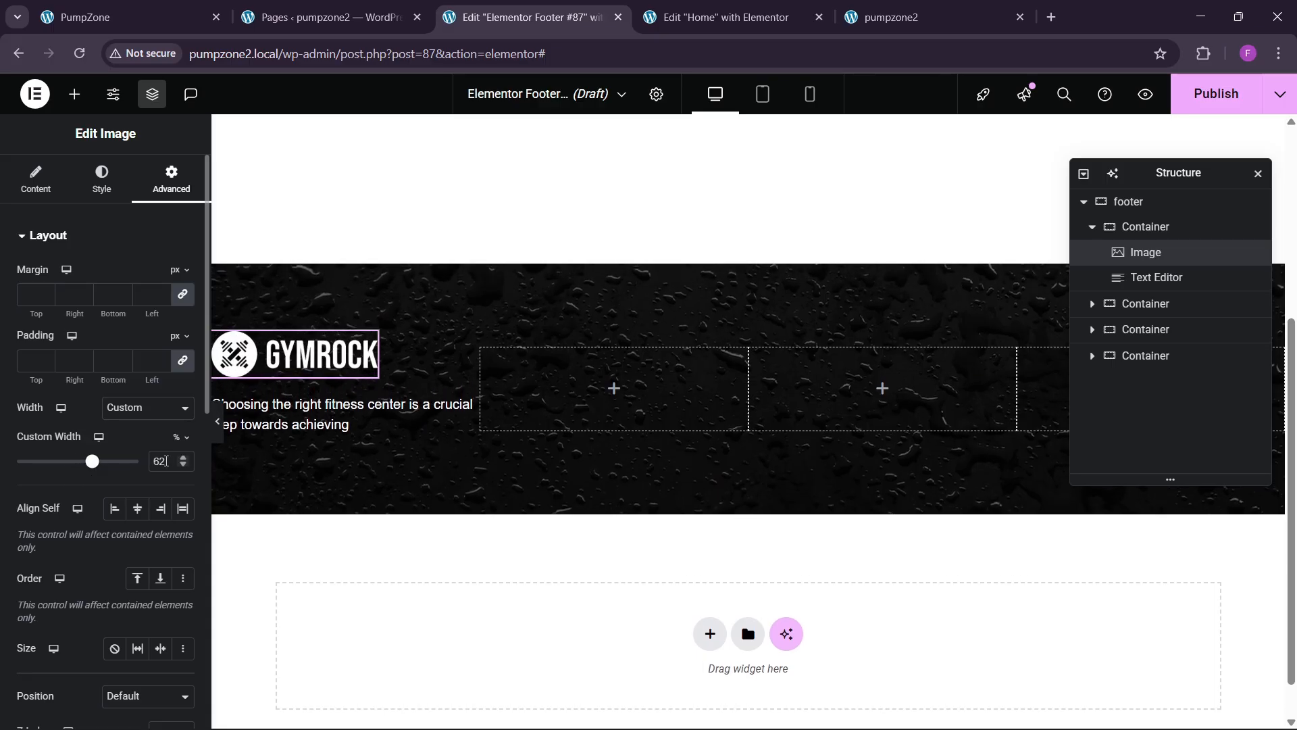
pyautogui.write('70')
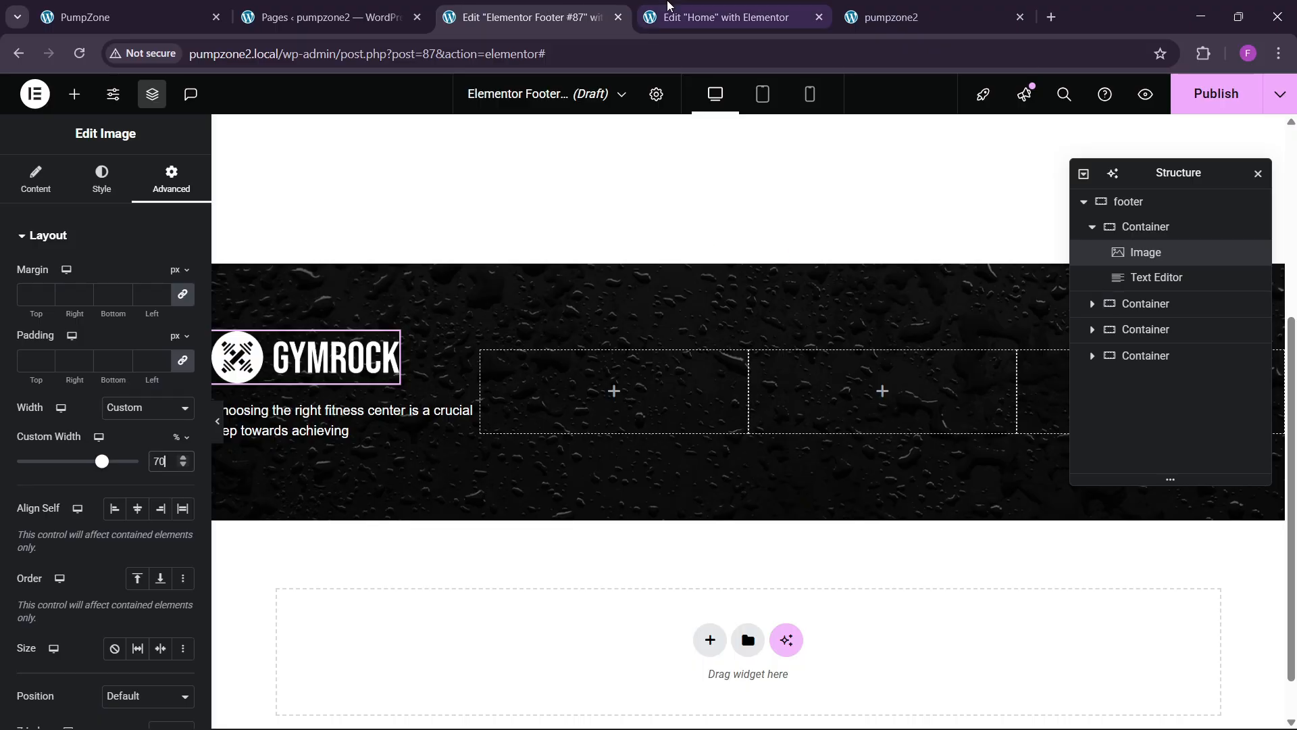
pyautogui.click(668, 5)
pyautogui.scroll(8, 520, 405)
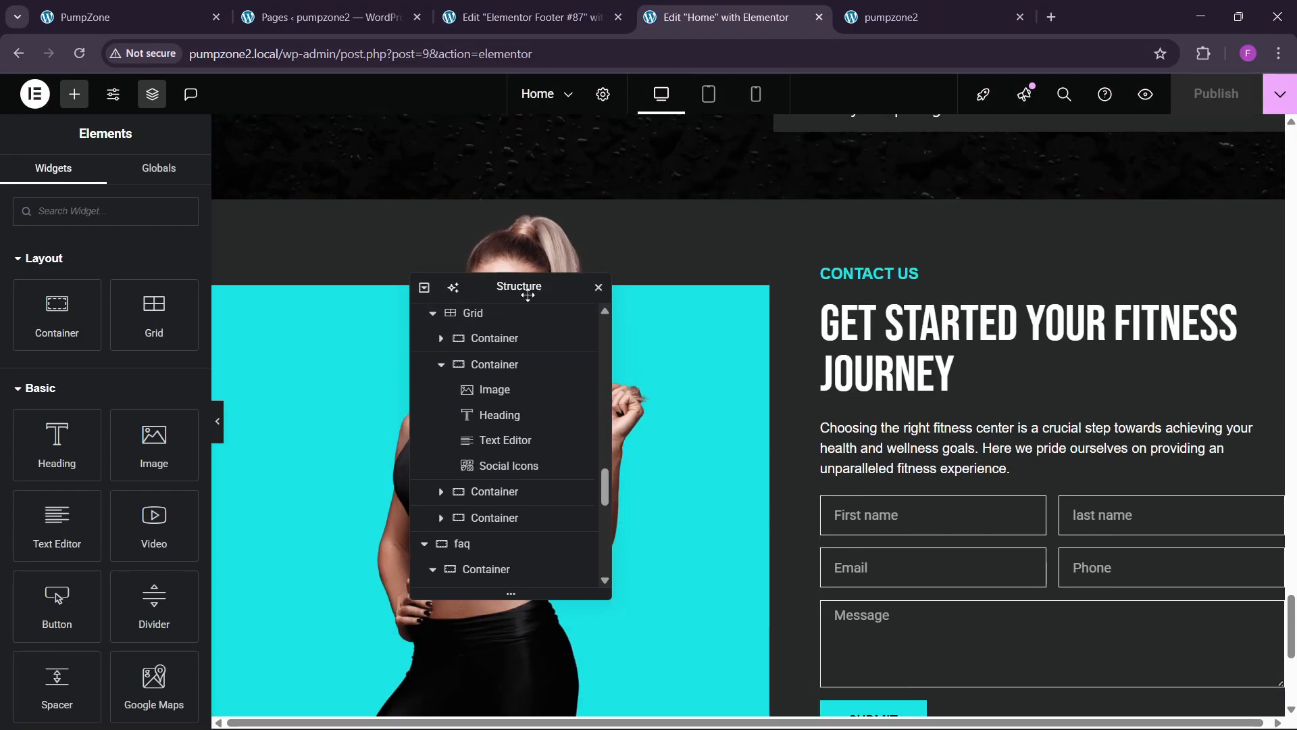
# Step: Copy a trainer's social icons from Home below the footer paragraph, left-aligned, 30 px top margin
pyautogui.moveTo(527, 295); pyautogui.dragTo(1099, 306)
pyautogui.scroll(10, 468, 339)
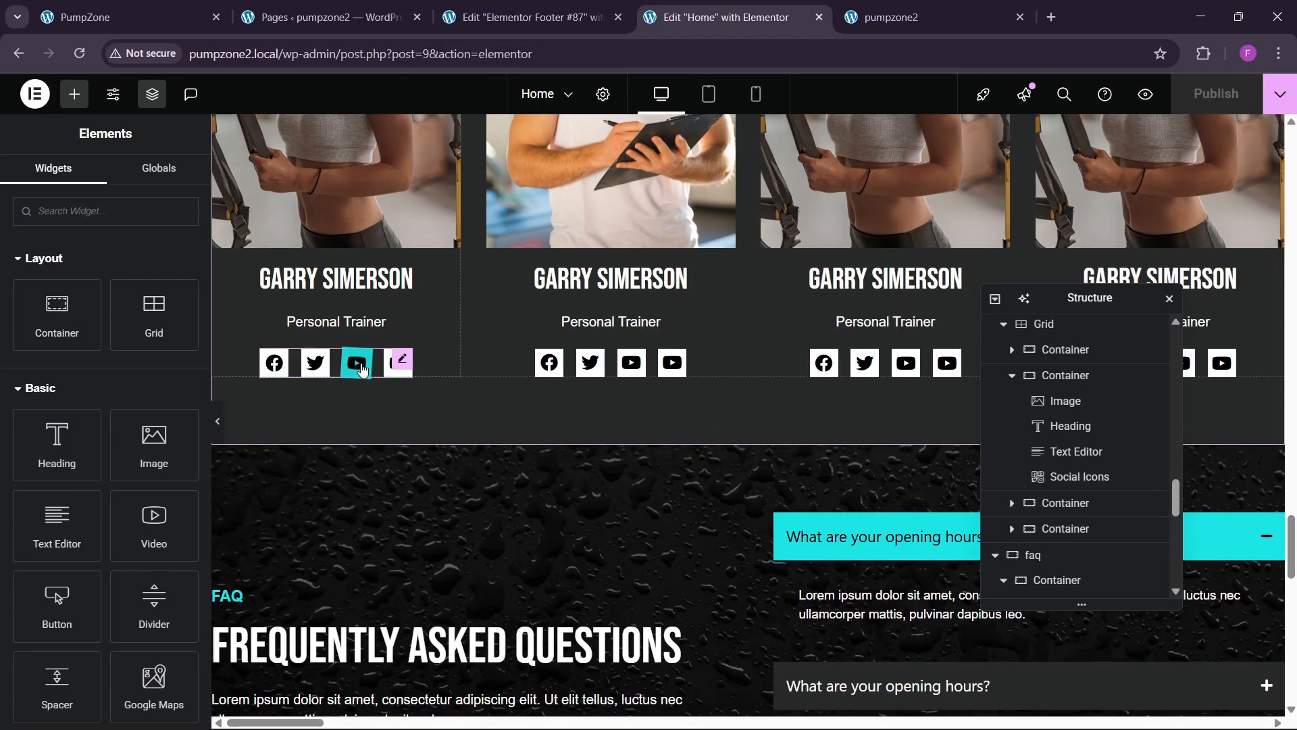
pyautogui.rightClick(363, 369)
pyautogui.click(388, 414)
pyautogui.click(523, 17)
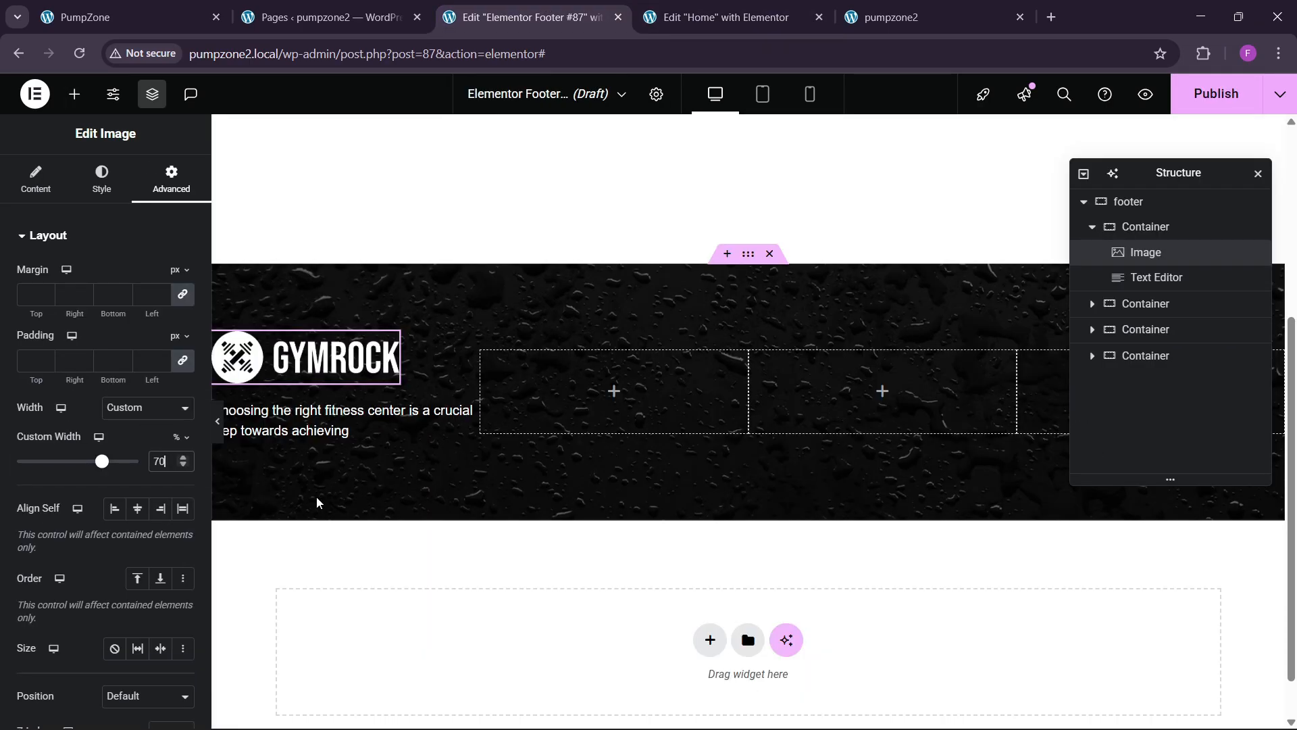
pyautogui.rightClick(286, 415)
pyautogui.click(330, 449)
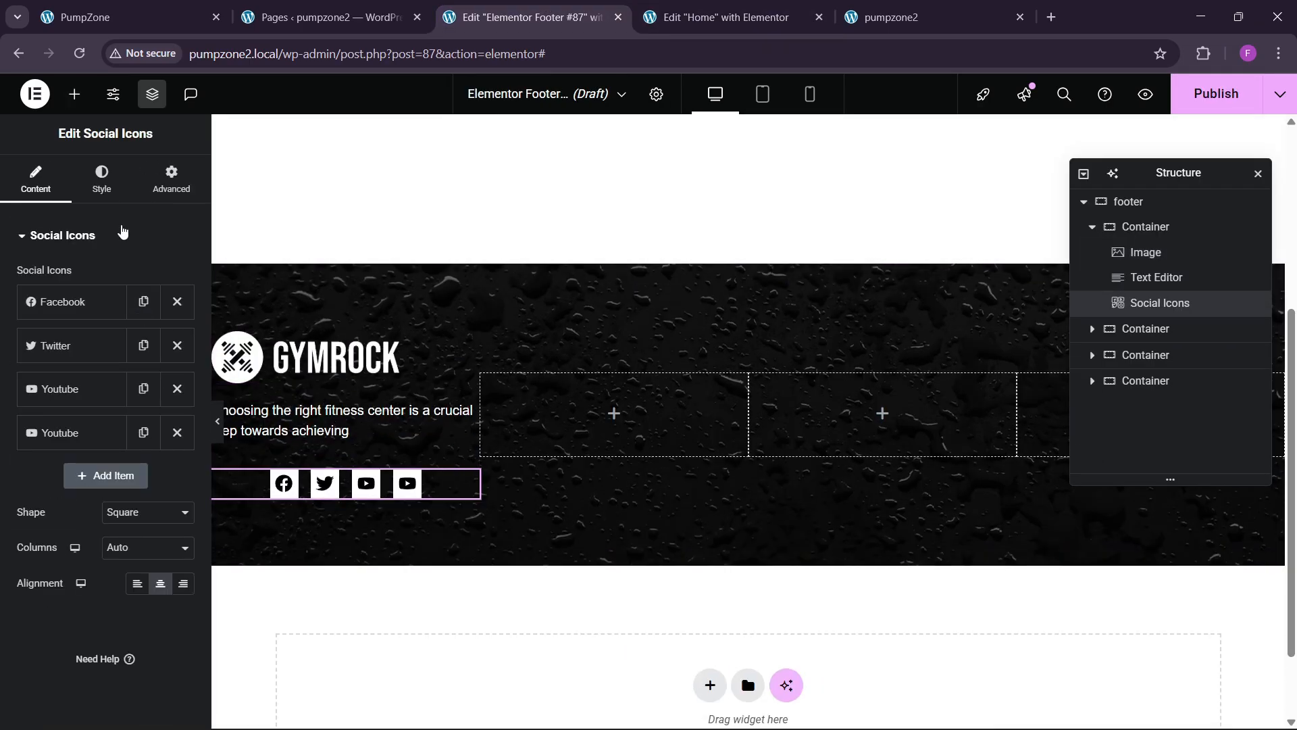
pyautogui.click(136, 586)
pyautogui.click(171, 184)
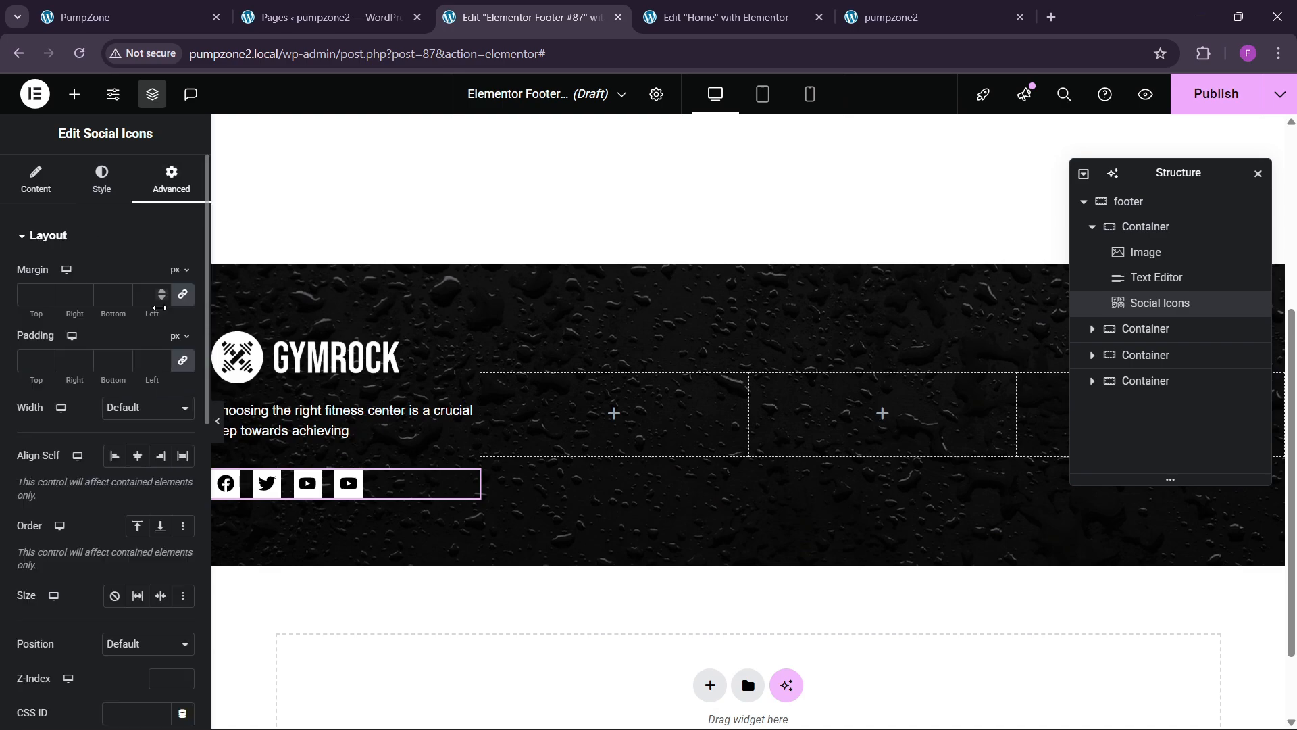
pyautogui.click(30, 296)
pyautogui.write('30')
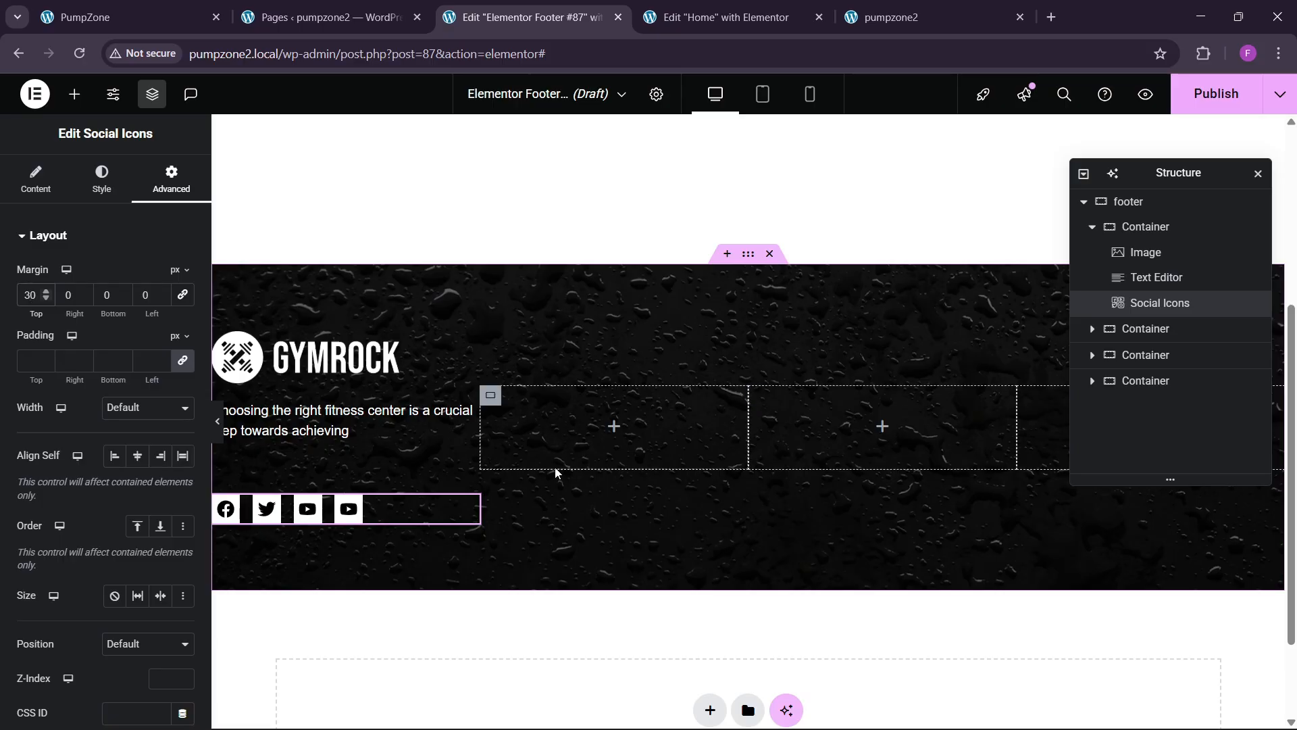
pyautogui.click(1144, 228)
# Step: Stack the first column vertically and set the column widths to 40, 20, 20 and 20
pyautogui.click(33, 179)
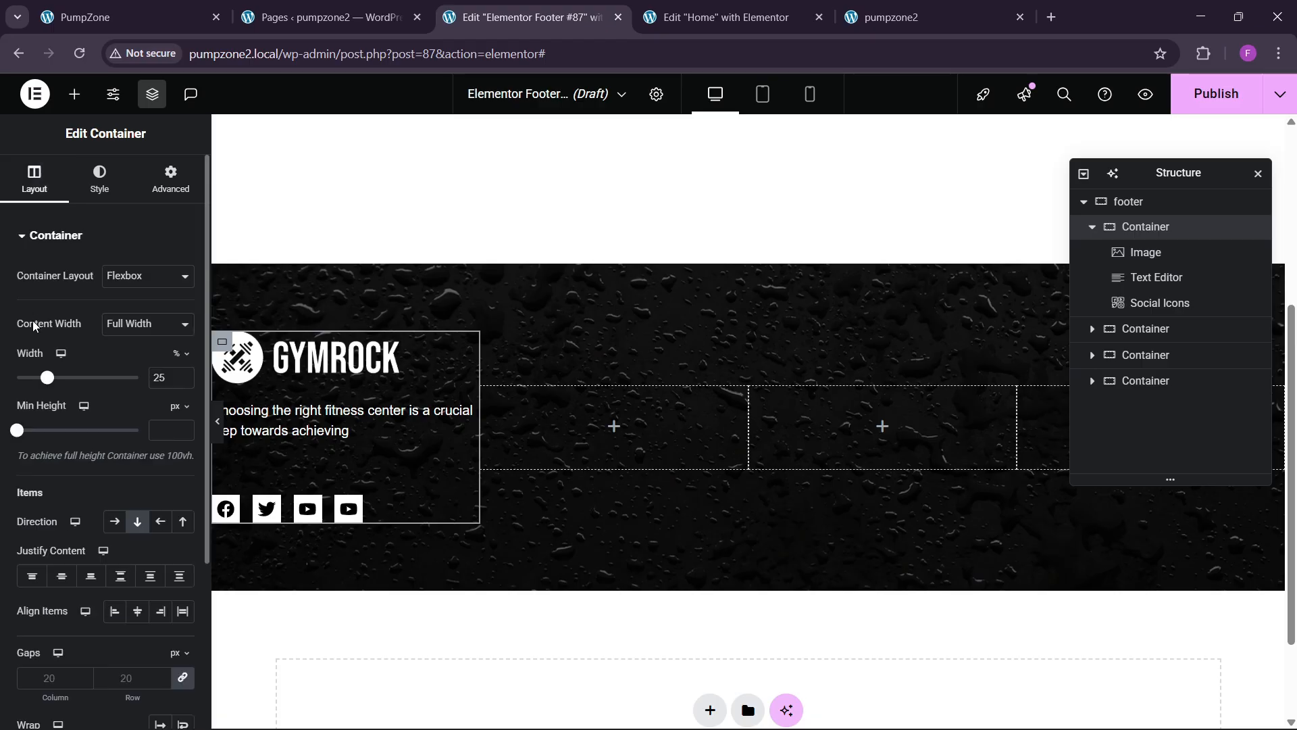
pyautogui.click(135, 520)
pyautogui.write('40')
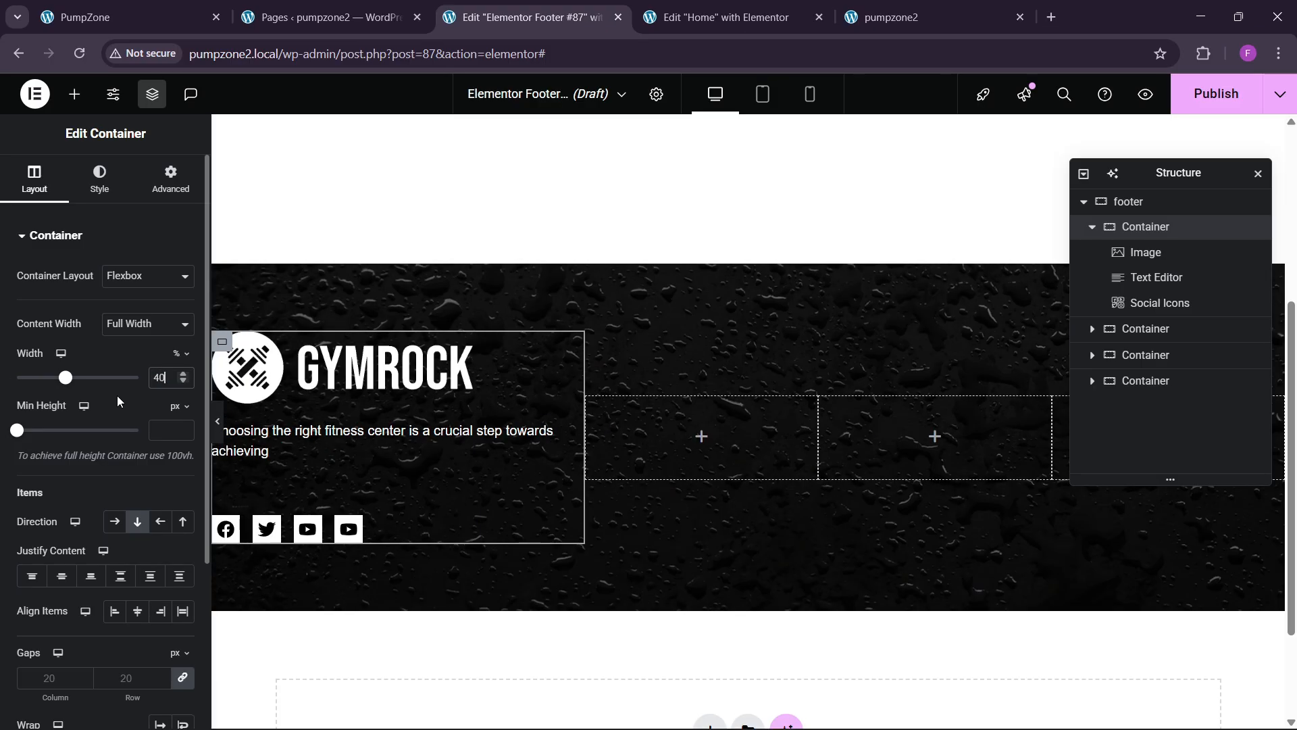
pyautogui.click(1170, 330)
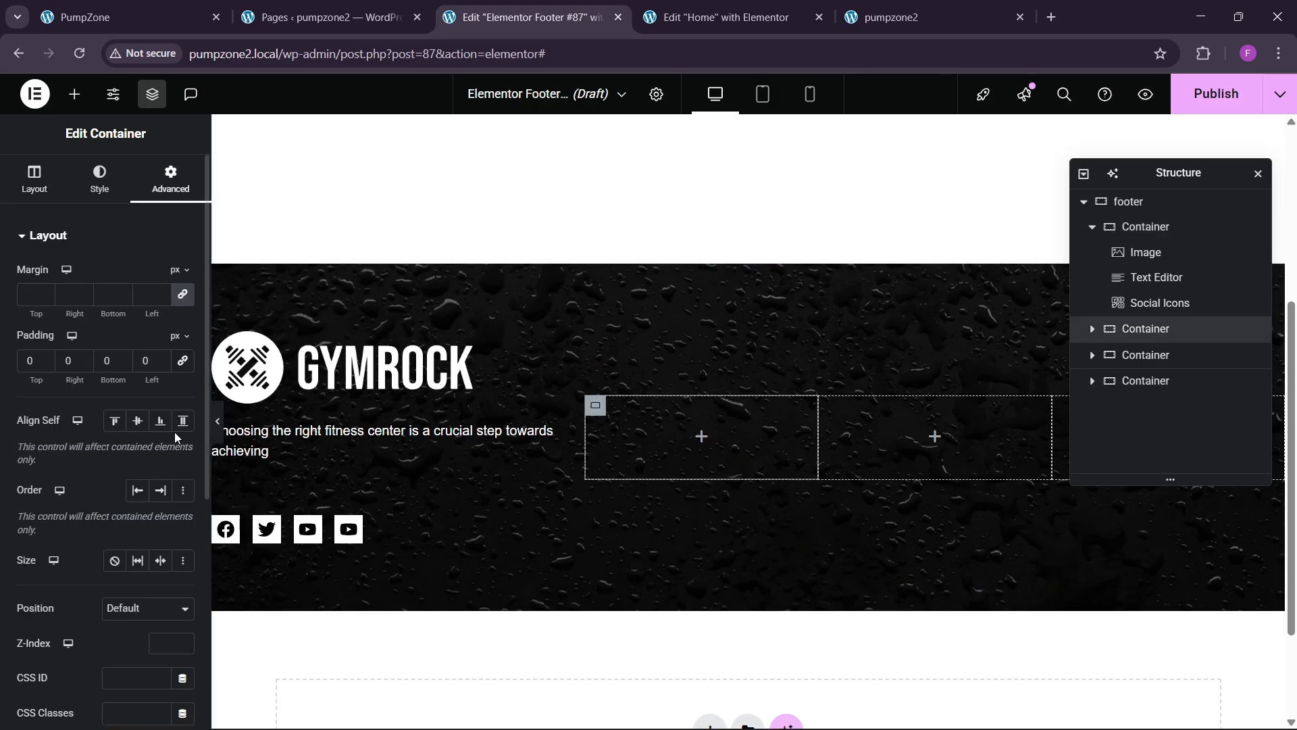
pyautogui.click(48, 191)
pyautogui.write('20')
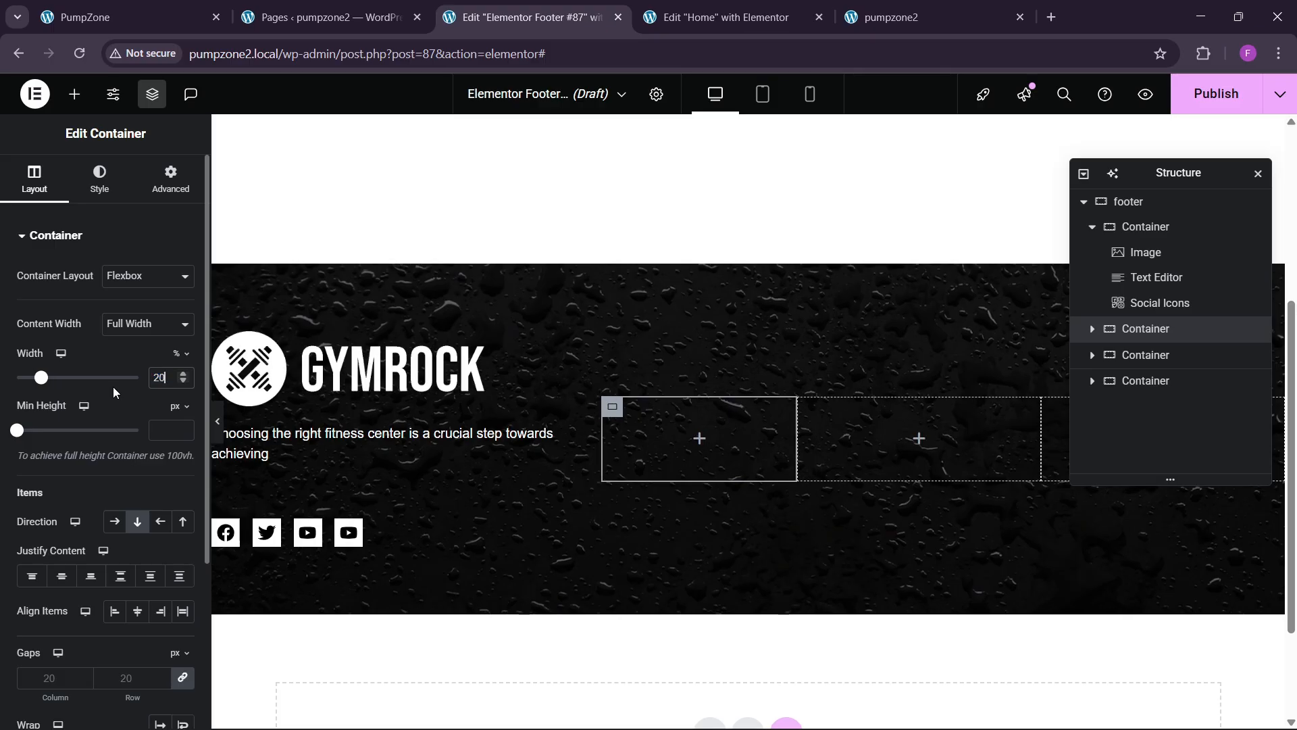
pyautogui.click(1156, 368)
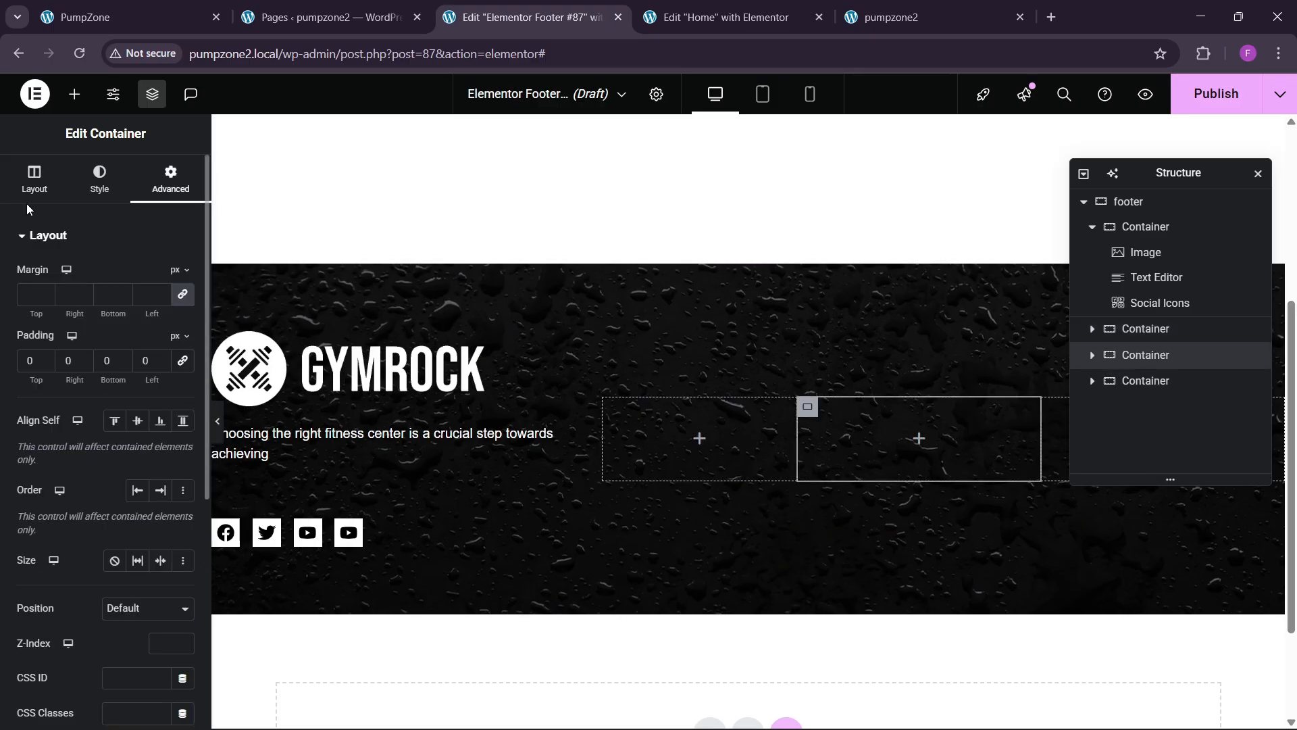
pyautogui.click(30, 186)
pyautogui.write('20')
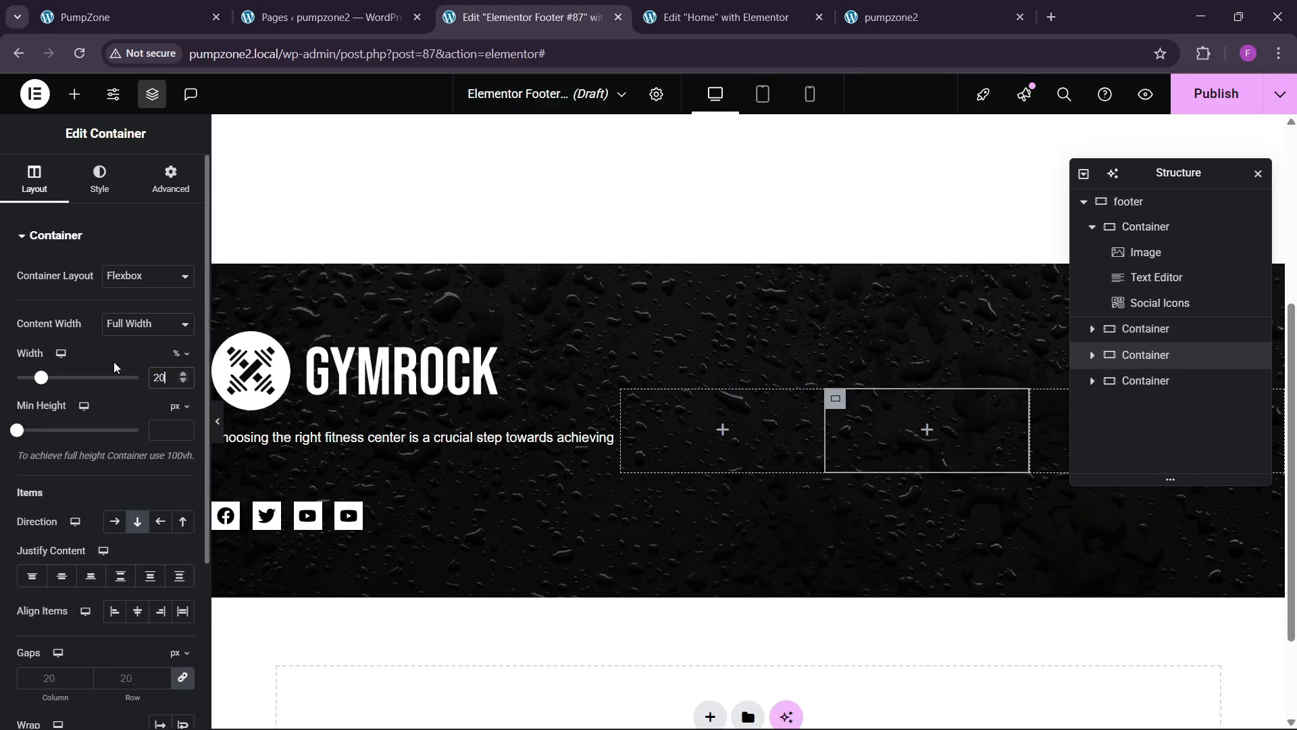
pyautogui.click(1245, 391)
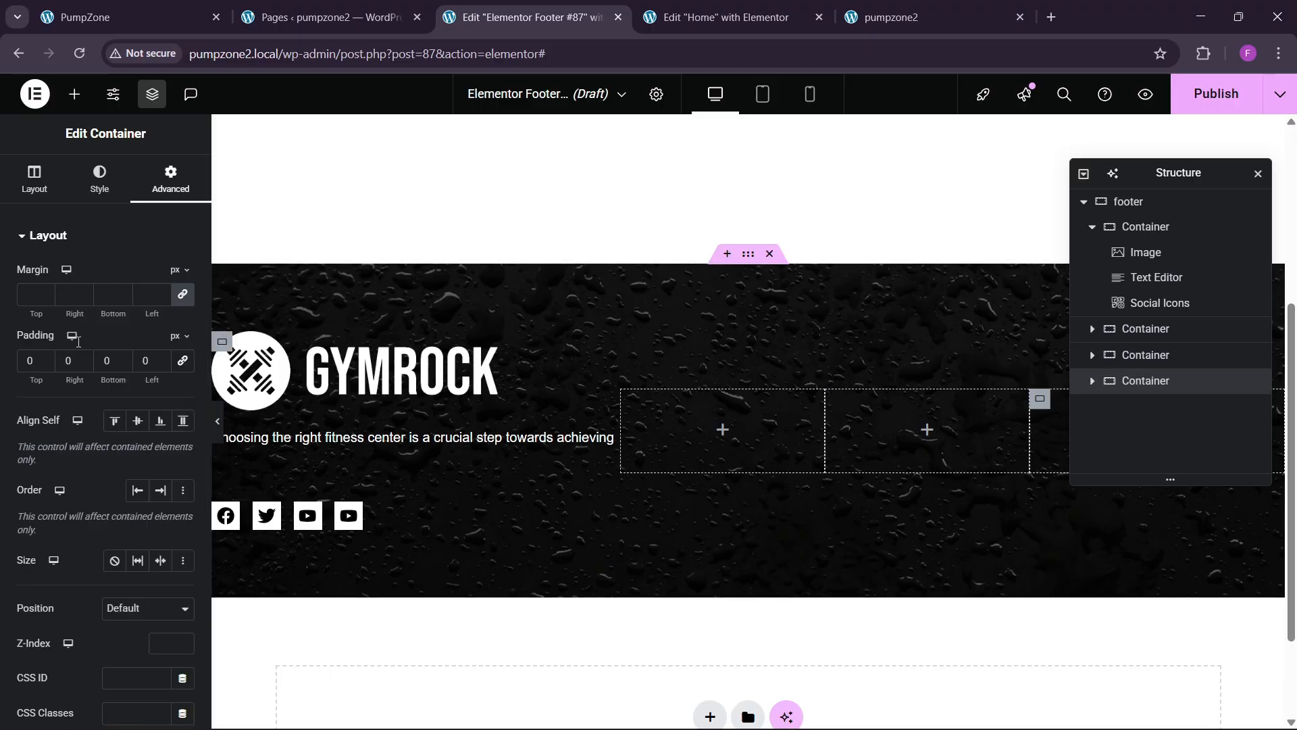
pyautogui.click(19, 200)
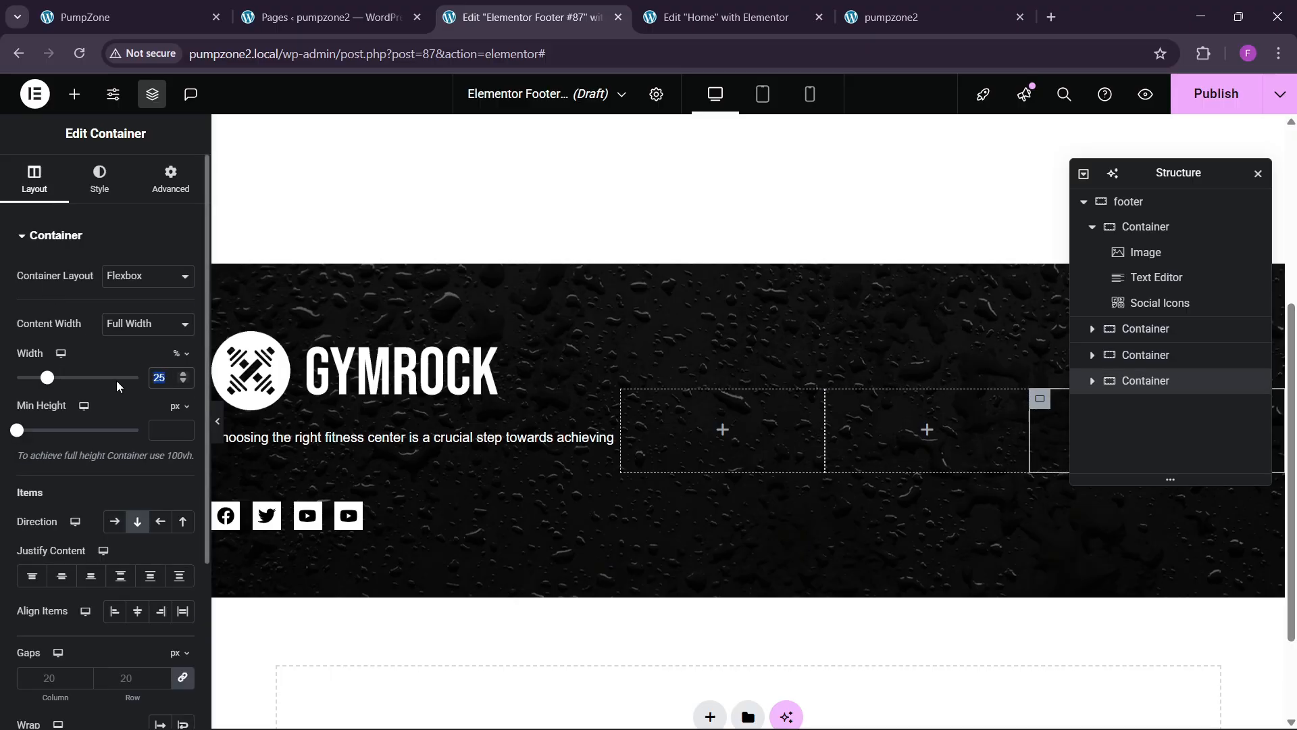
pyautogui.write('20')
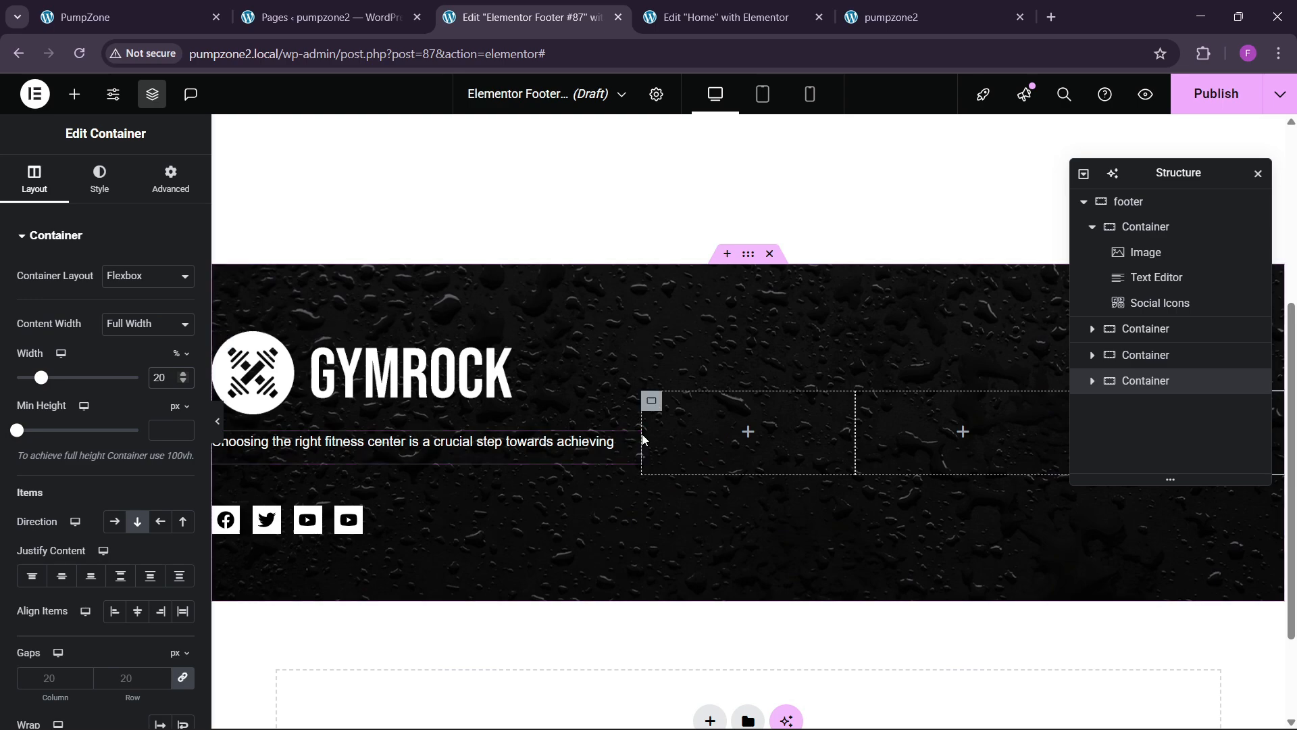
# Step: Give the footer description text a custom width of 71%
pyautogui.click(627, 446)
pyautogui.click(171, 180)
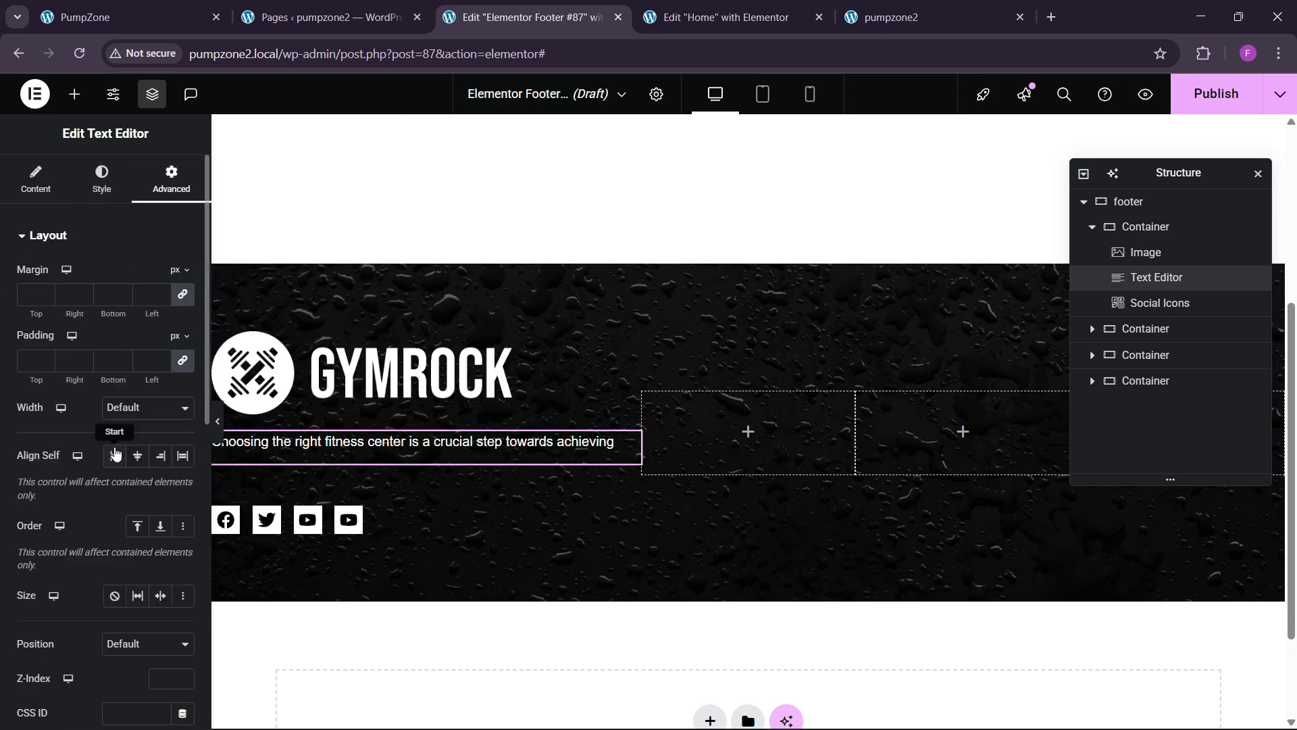
pyautogui.click(131, 412)
pyautogui.click(129, 490)
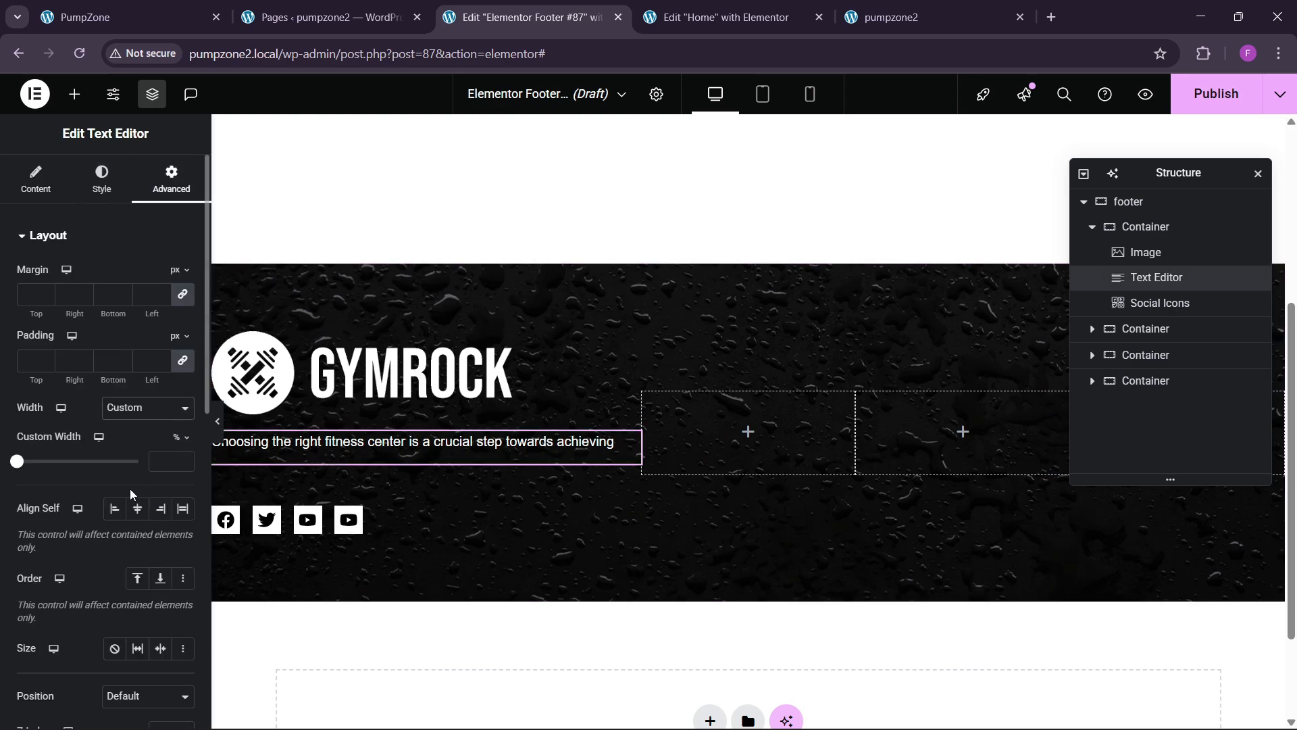
pyautogui.moveTo(15, 462); pyautogui.dragTo(100, 477)
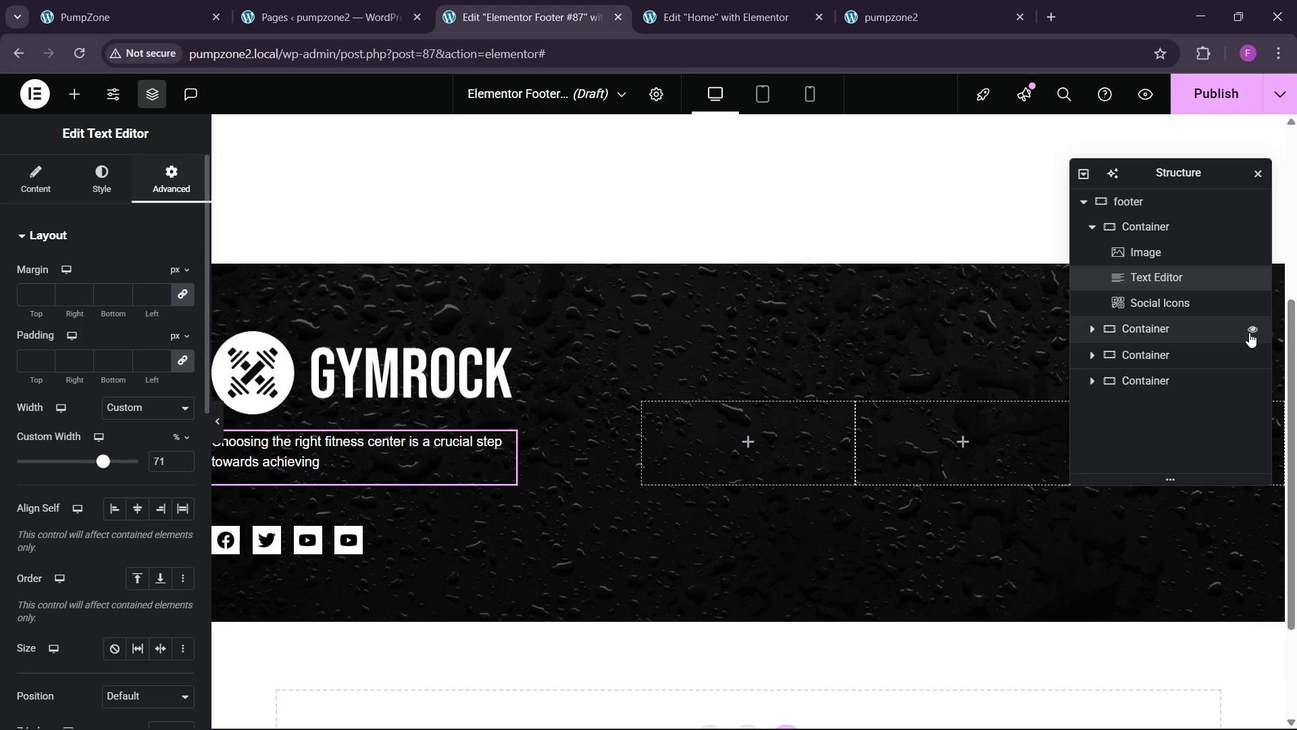
# Step: Set the footer container's Align Items to Start so the columns sit at the top
pyautogui.click(1151, 202)
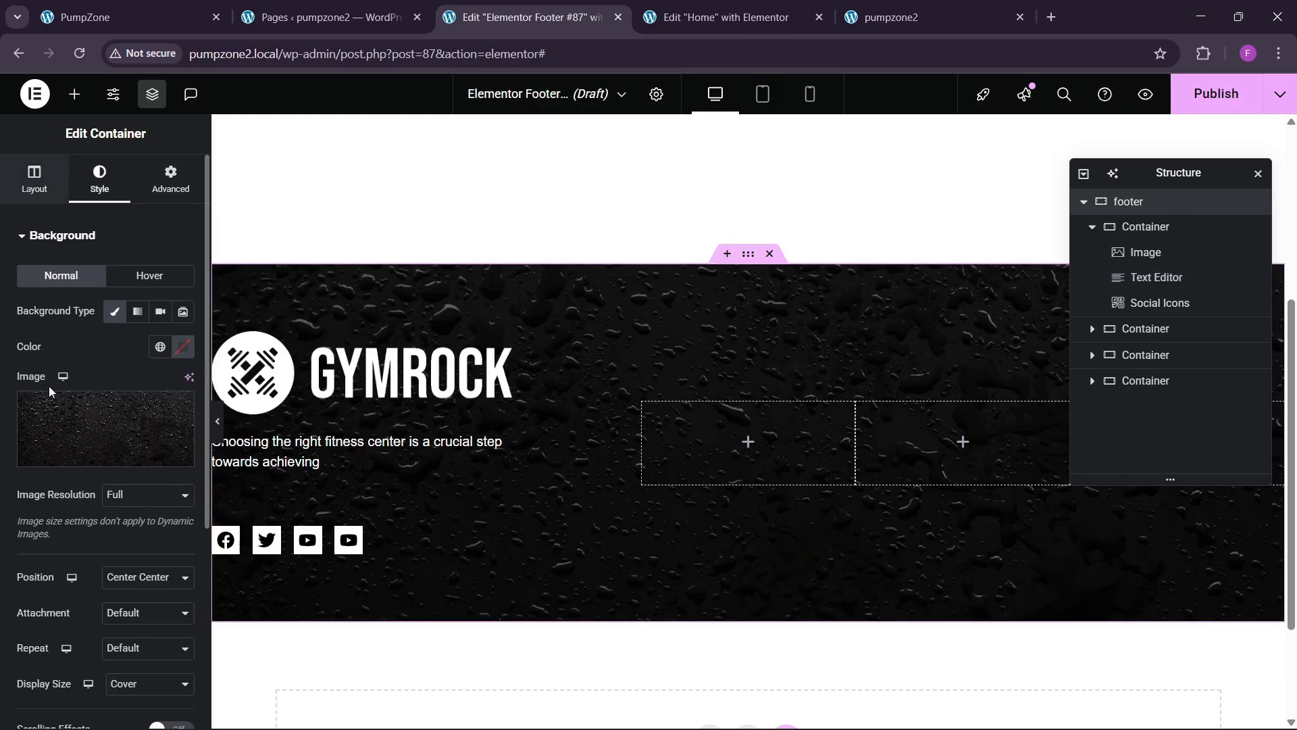
pyautogui.click(34, 179)
pyautogui.click(115, 611)
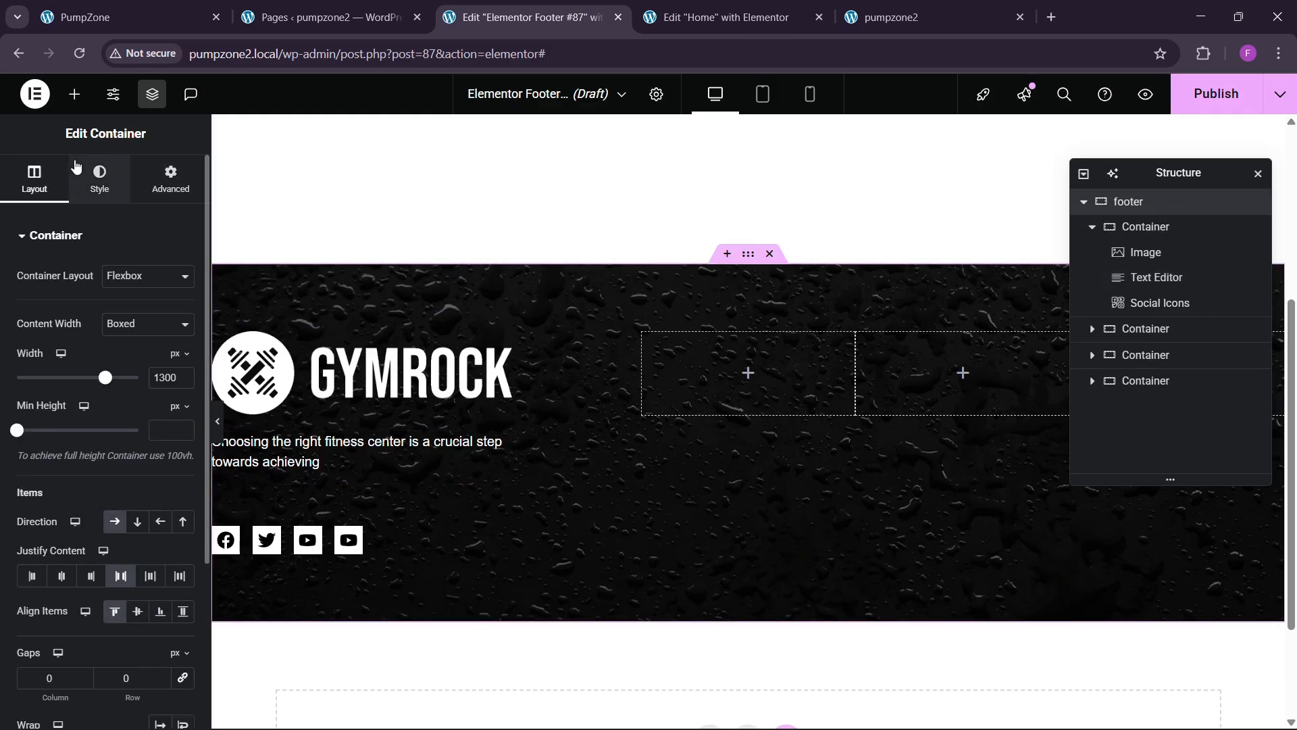
pyautogui.click(74, 94)
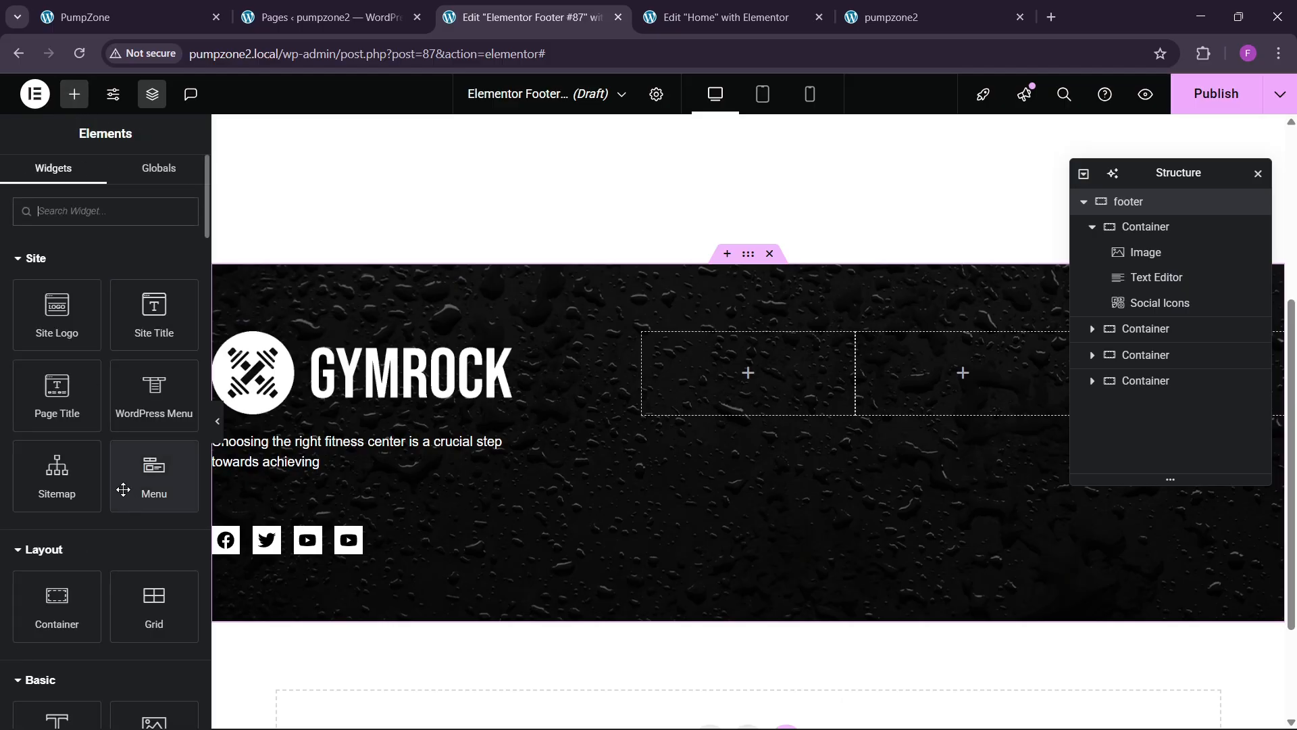
# Step: Reduce the GYMROCK logo's custom width from 70% to 40%
pyautogui.click(286, 402)
pyautogui.click(165, 194)
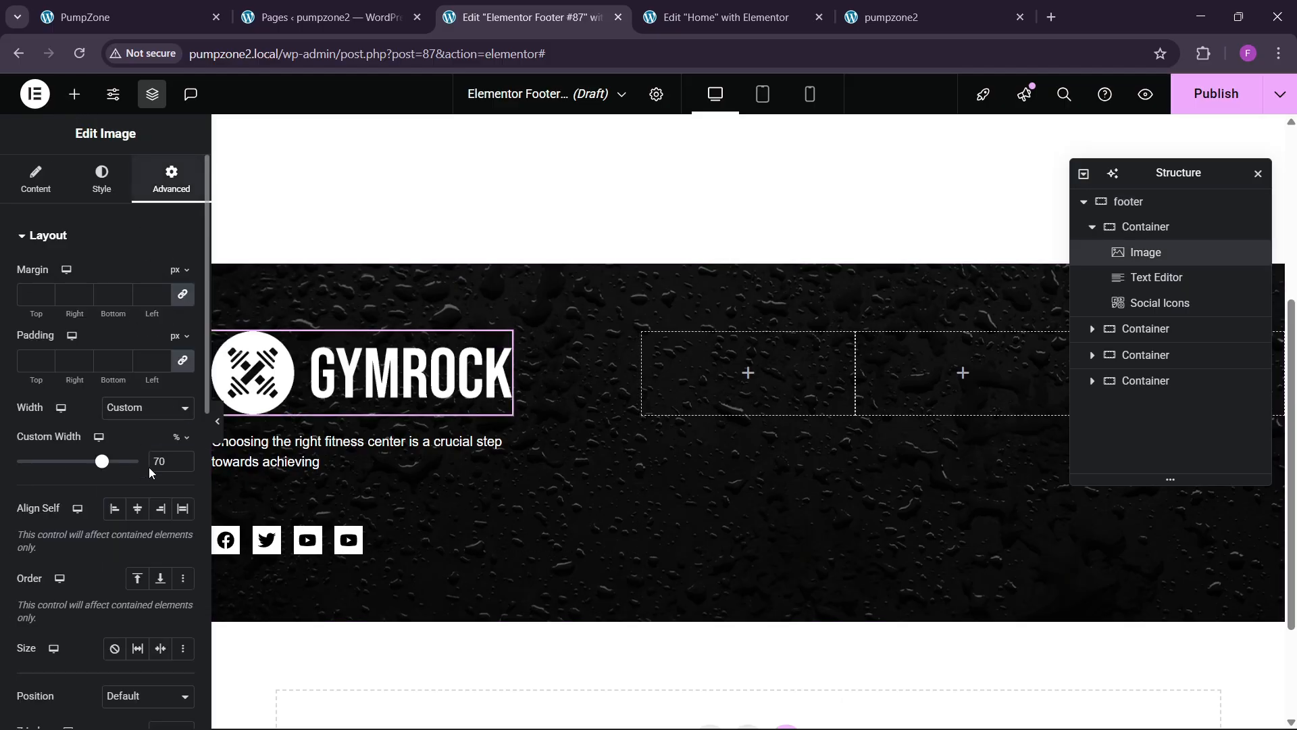
pyautogui.moveTo(181, 462); pyautogui.dragTo(181, 465)
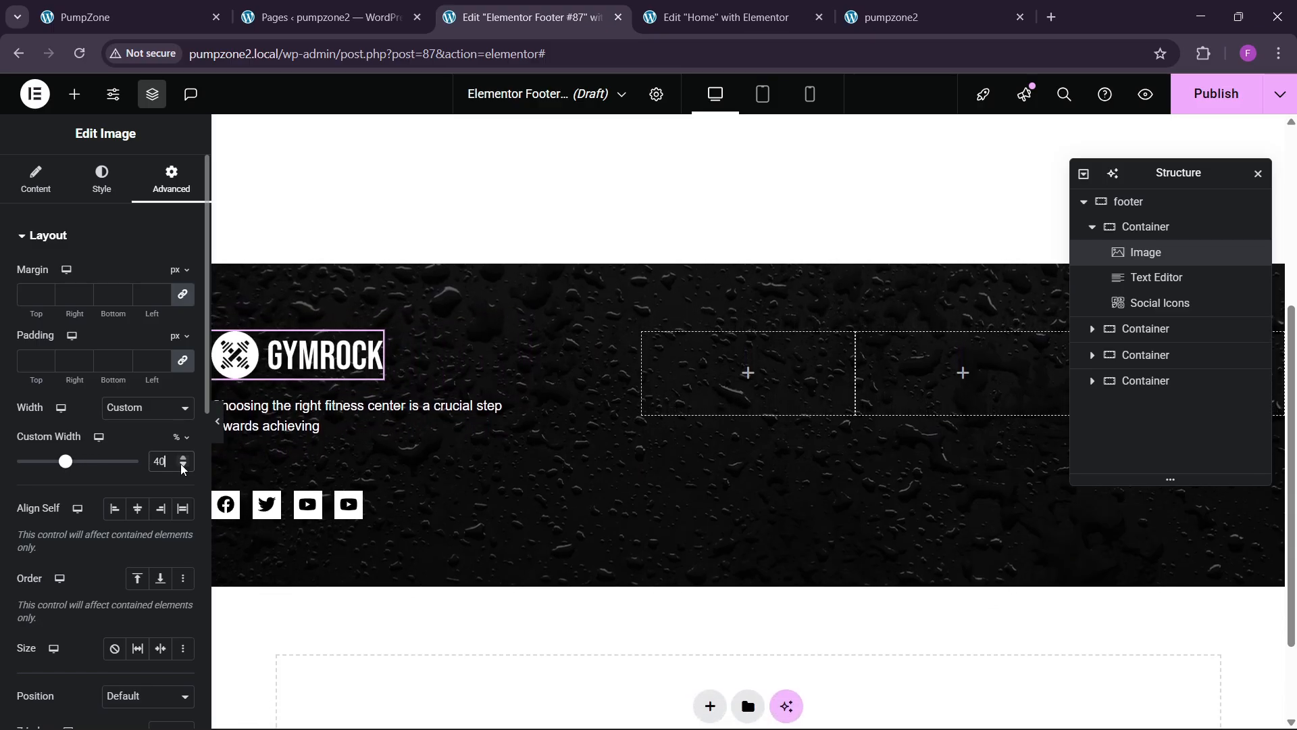
pyautogui.click(74, 94)
# Step: Add a heading to the footer's second column and title it QUICK LINKS
pyautogui.scroll(-4, 68, 632)
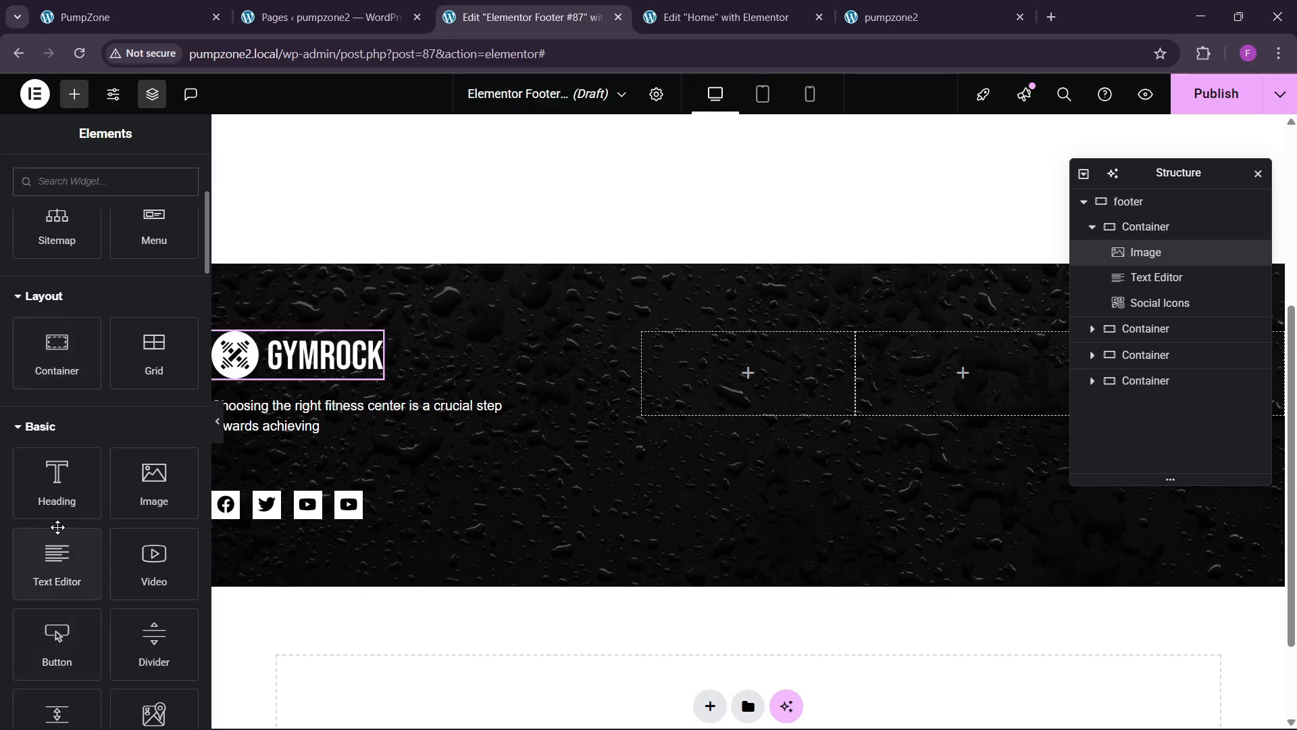
pyautogui.moveTo(57, 473); pyautogui.dragTo(748, 395)
pyautogui.moveTo(144, 325); pyautogui.dragTo(2, 315)
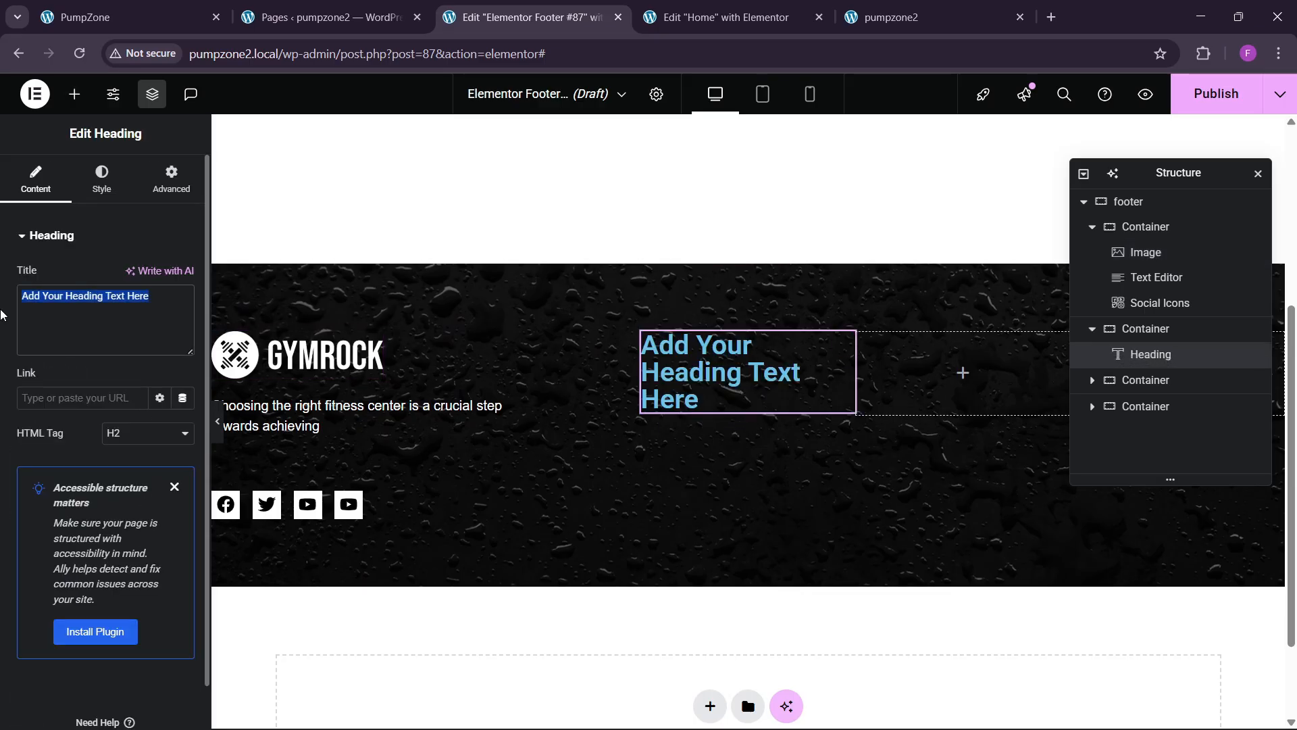
pyautogui.write('QUIUCK LI')
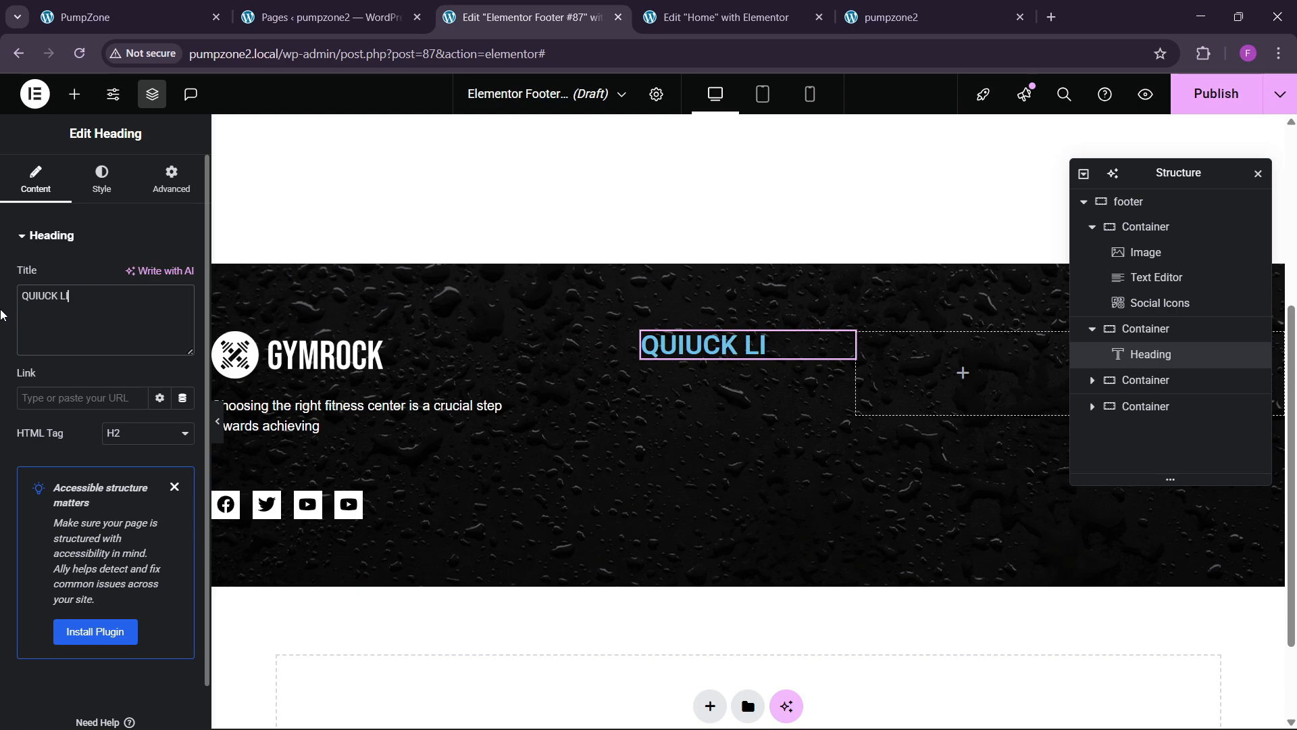
pyautogui.write('NK')
pyautogui.press('BackSpace')
pyautogui.press('BackSpace')
pyautogui.press('BackSpace')
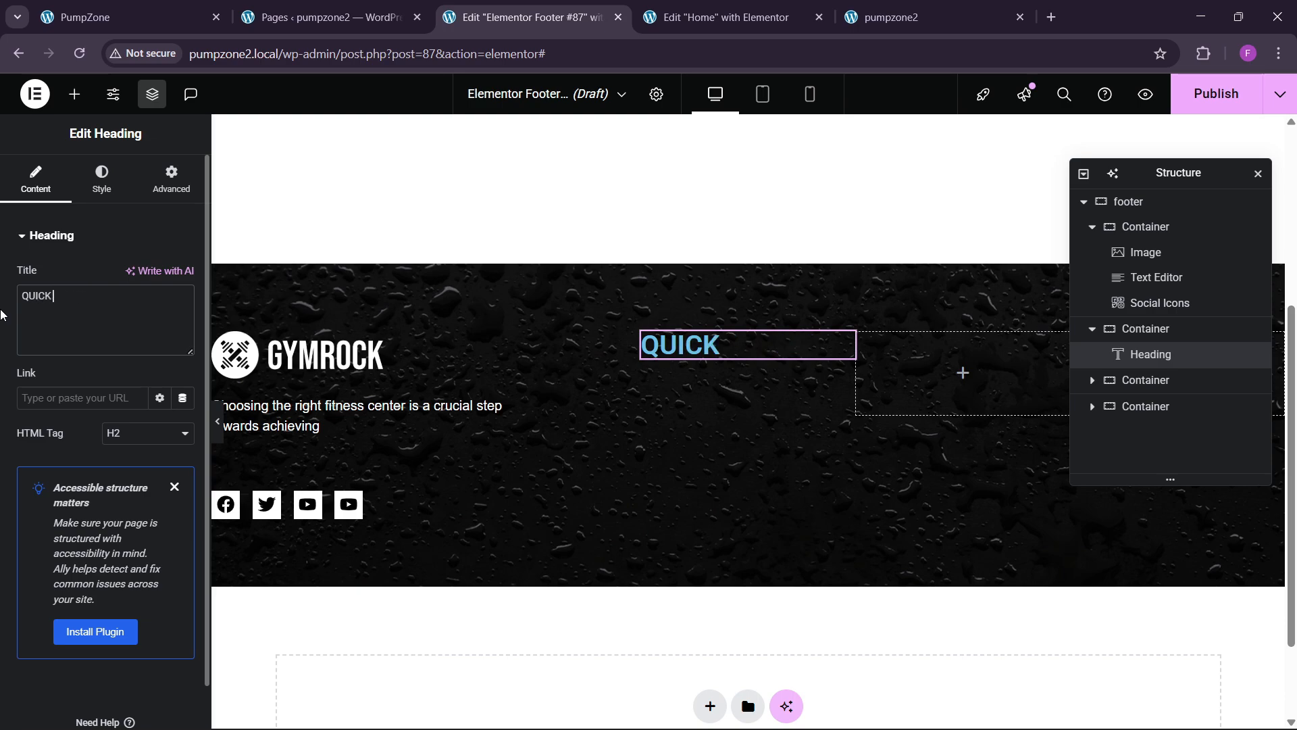
# Step: Style the QUICK LINKS heading in Bebas Neue, weight 500, size 23, white
pyautogui.click(102, 179)
pyautogui.click(182, 324)
pyautogui.click(142, 403)
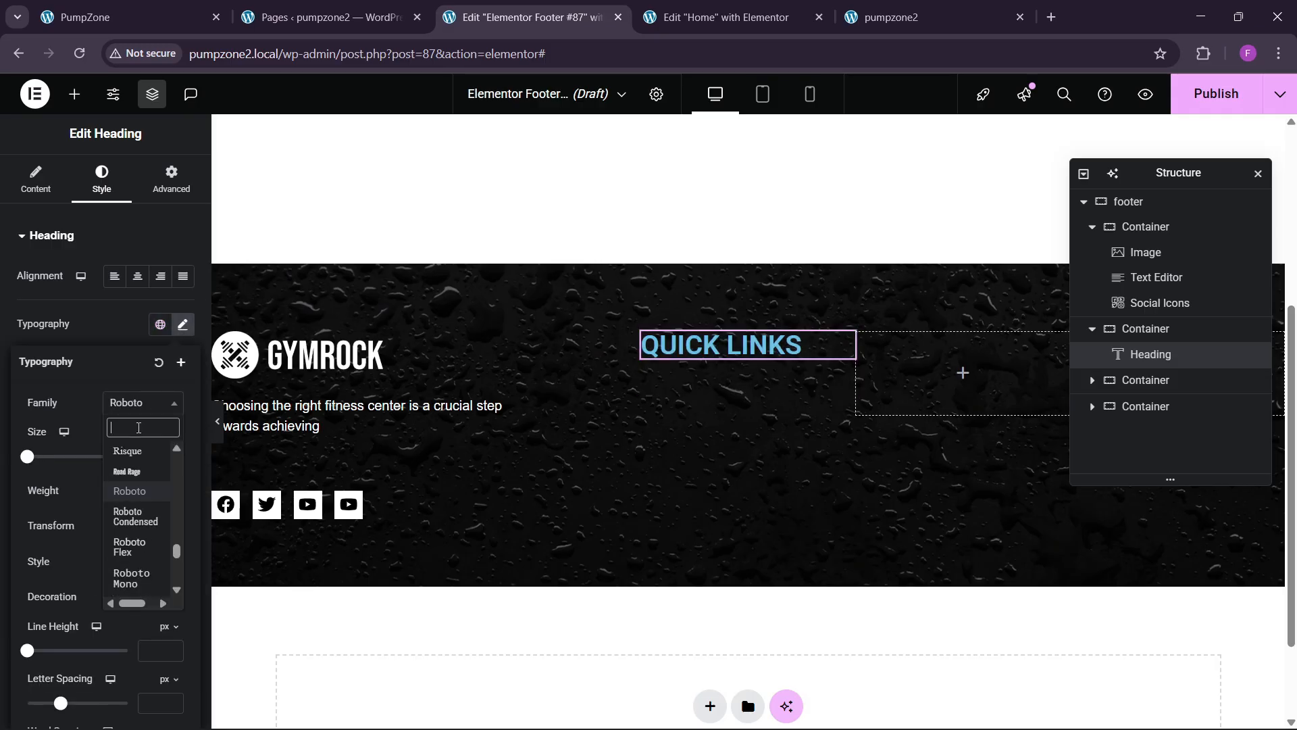
pyautogui.write('neu')
pyautogui.press('Return')
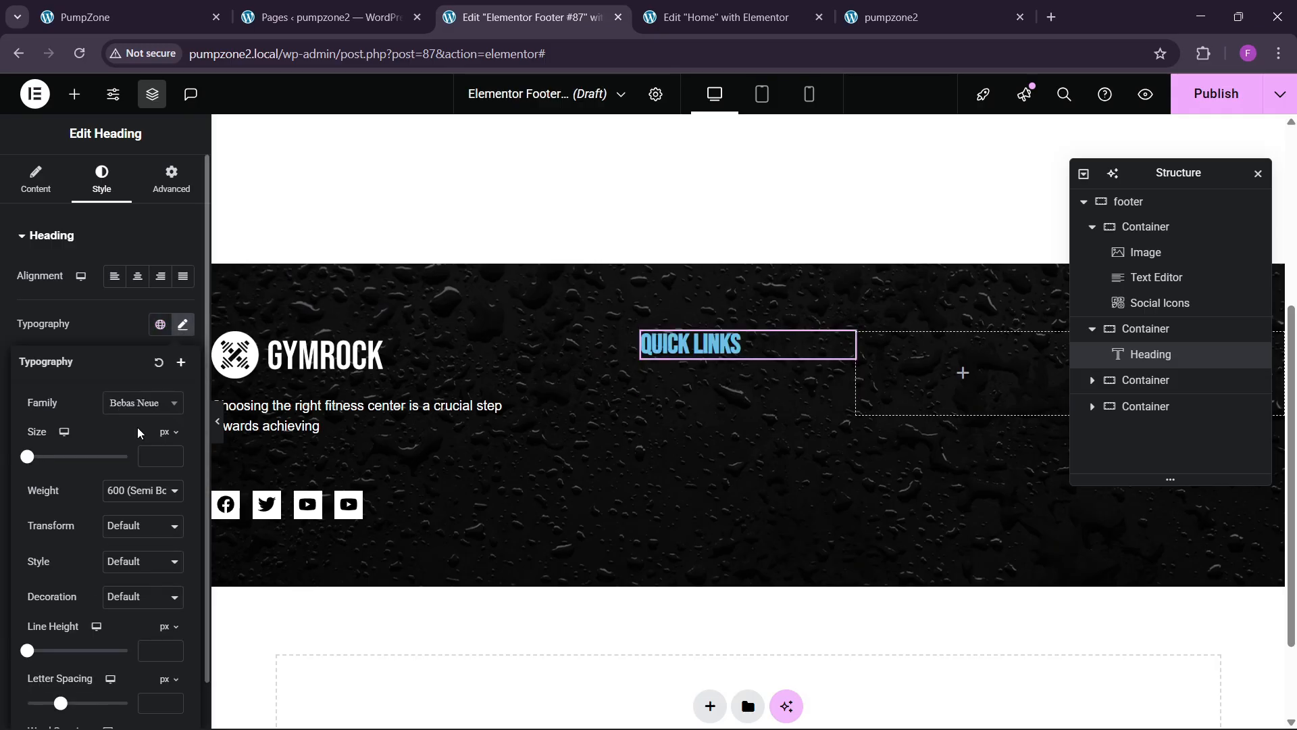
pyautogui.click(170, 494)
pyautogui.click(137, 327)
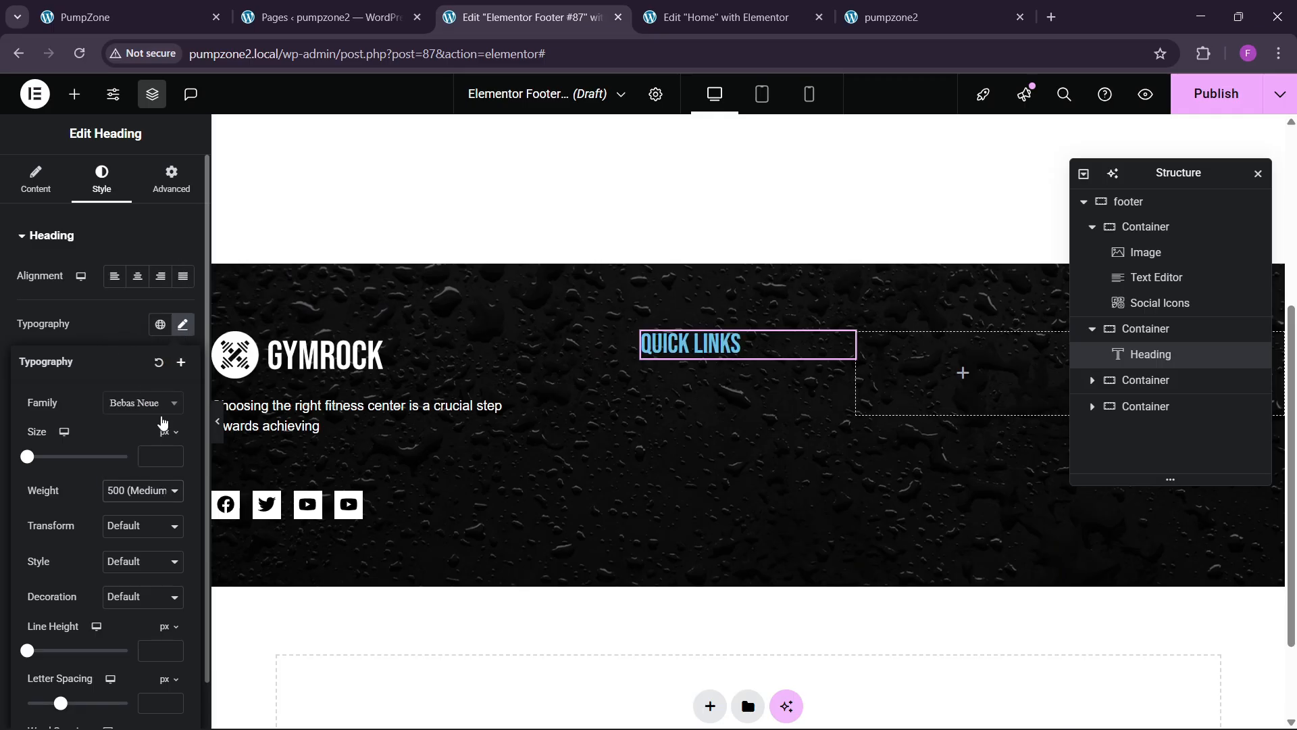
pyautogui.moveTo(176, 456); pyautogui.dragTo(175, 457)
pyautogui.click(120, 343)
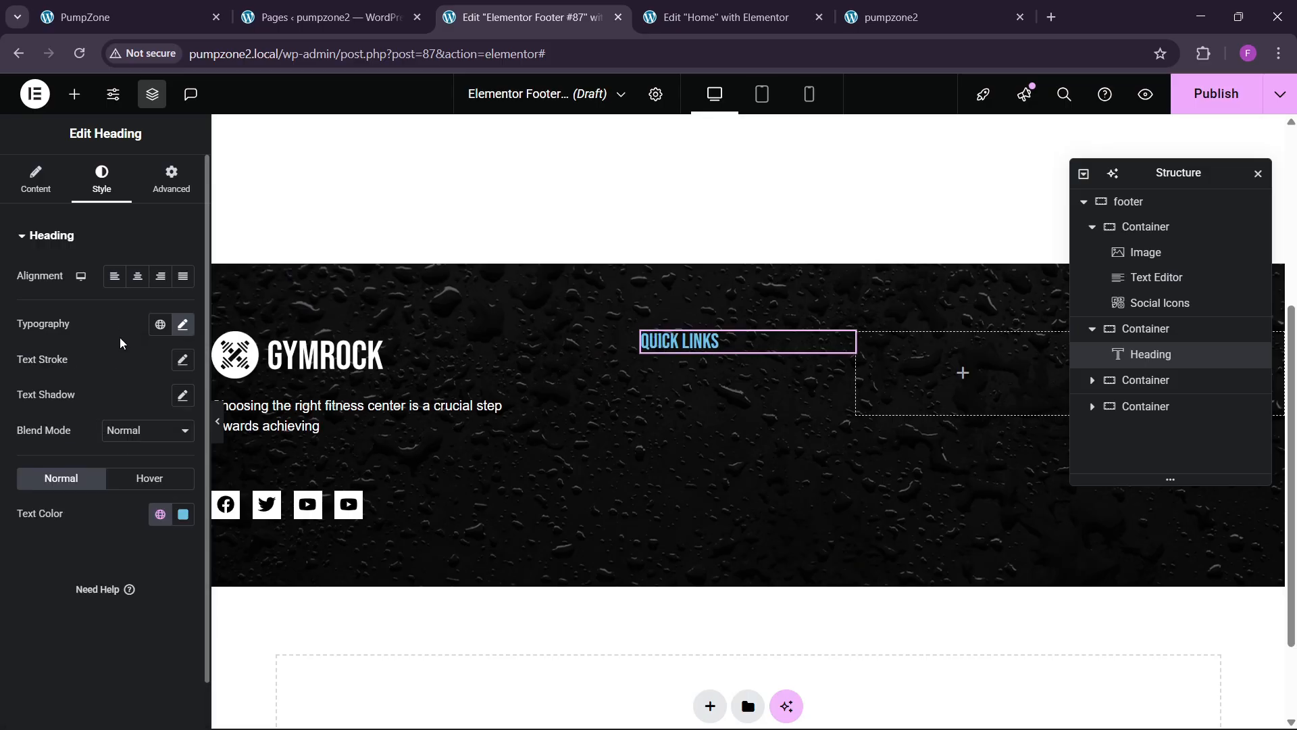
pyautogui.click(182, 514)
pyautogui.click(87, 295)
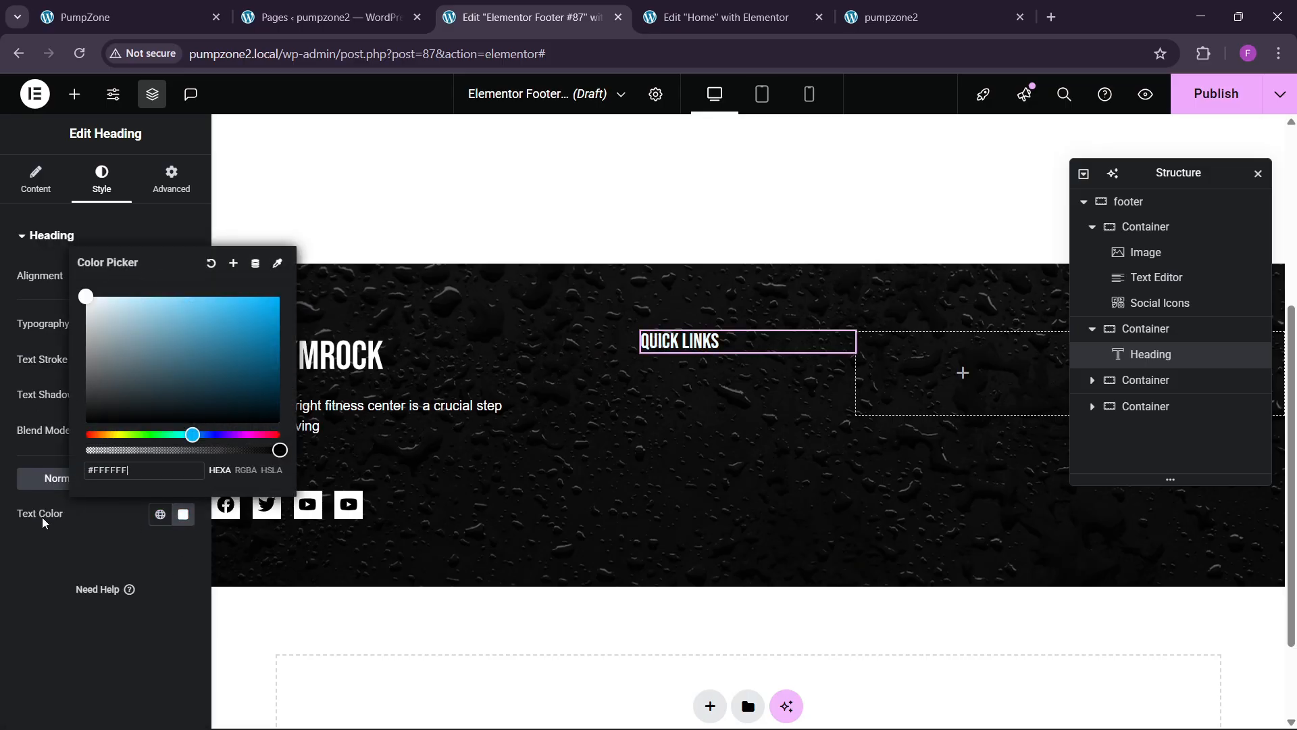
pyautogui.click(86, 600)
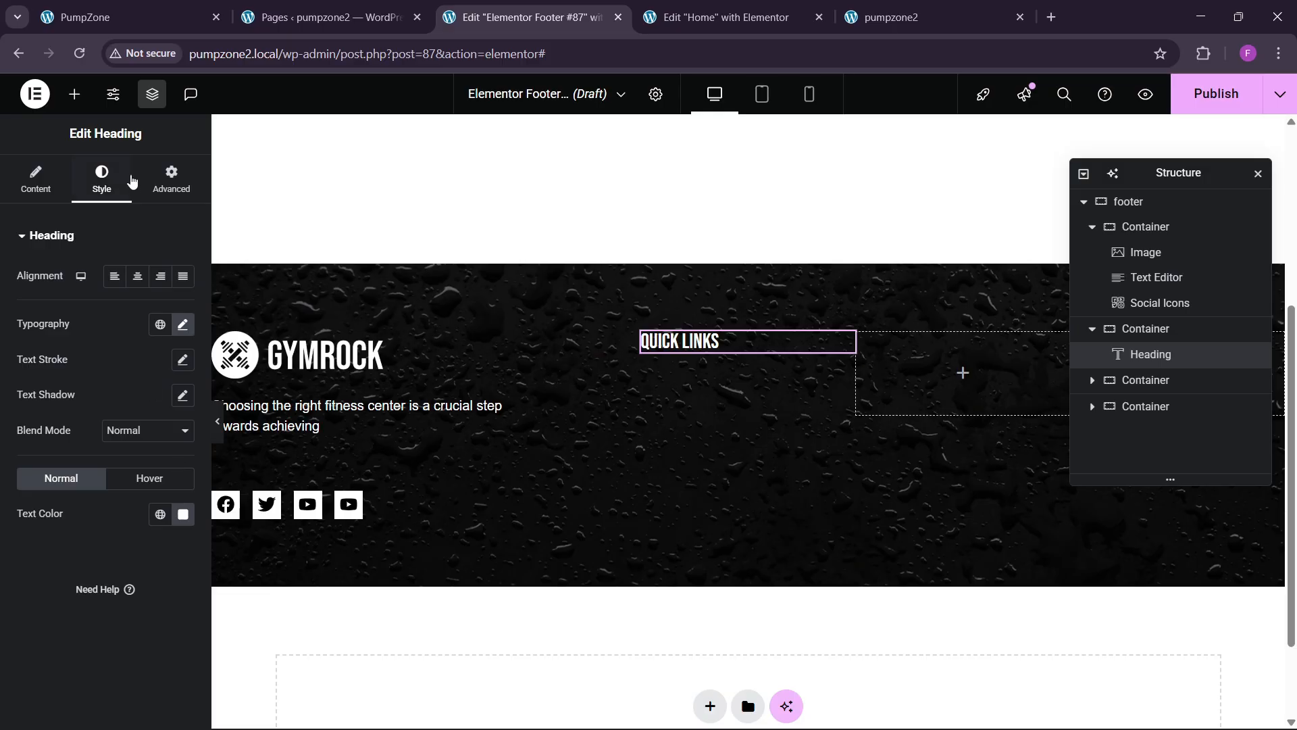
# Step: Place an Icon List widget under the QUICK LINKS heading
pyautogui.click(75, 94)
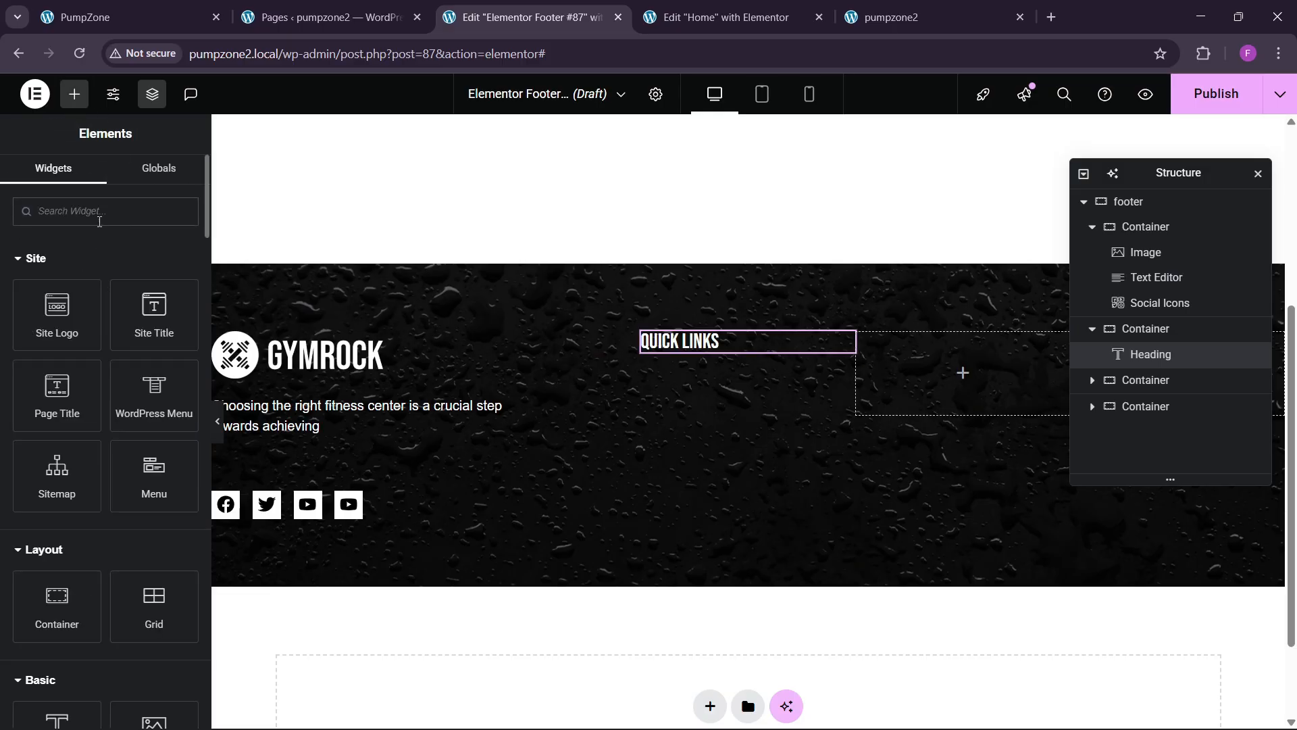
pyautogui.write('l')
pyautogui.press('BackSpace')
pyautogui.write('list')
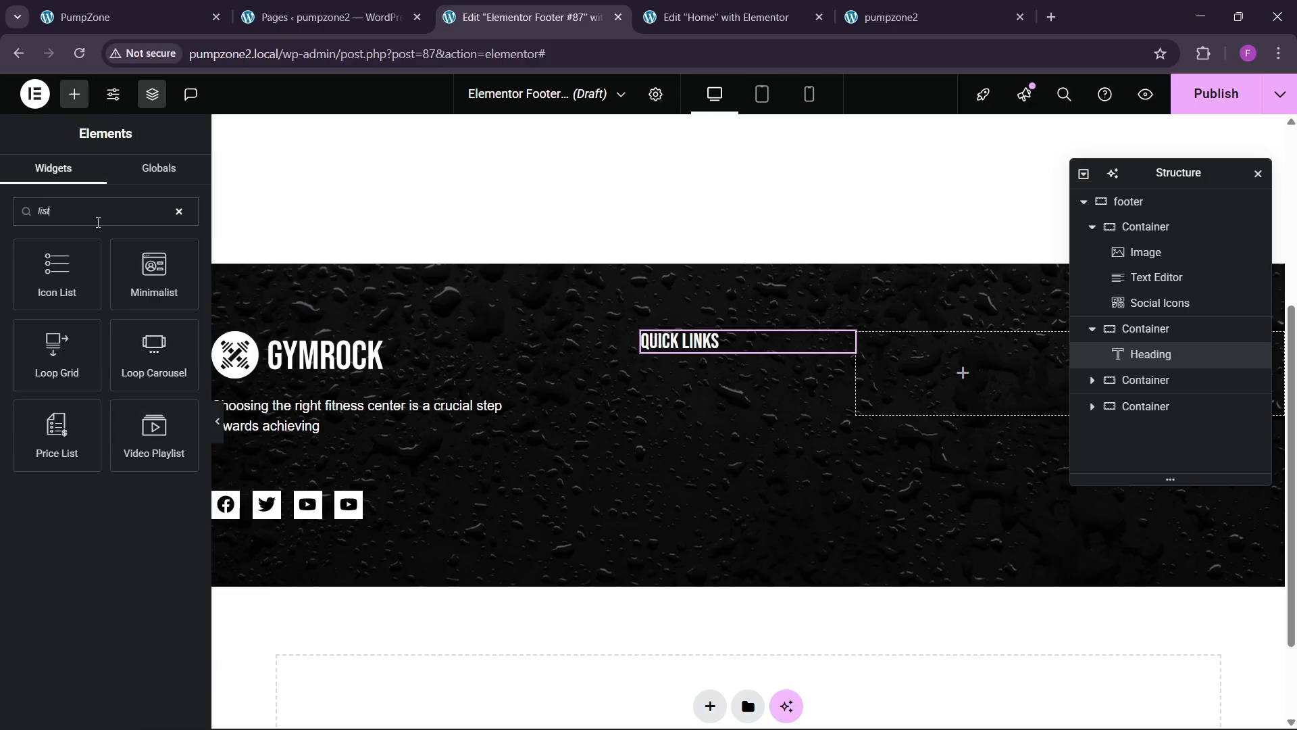
pyautogui.moveTo(44, 284); pyautogui.dragTo(747, 353)
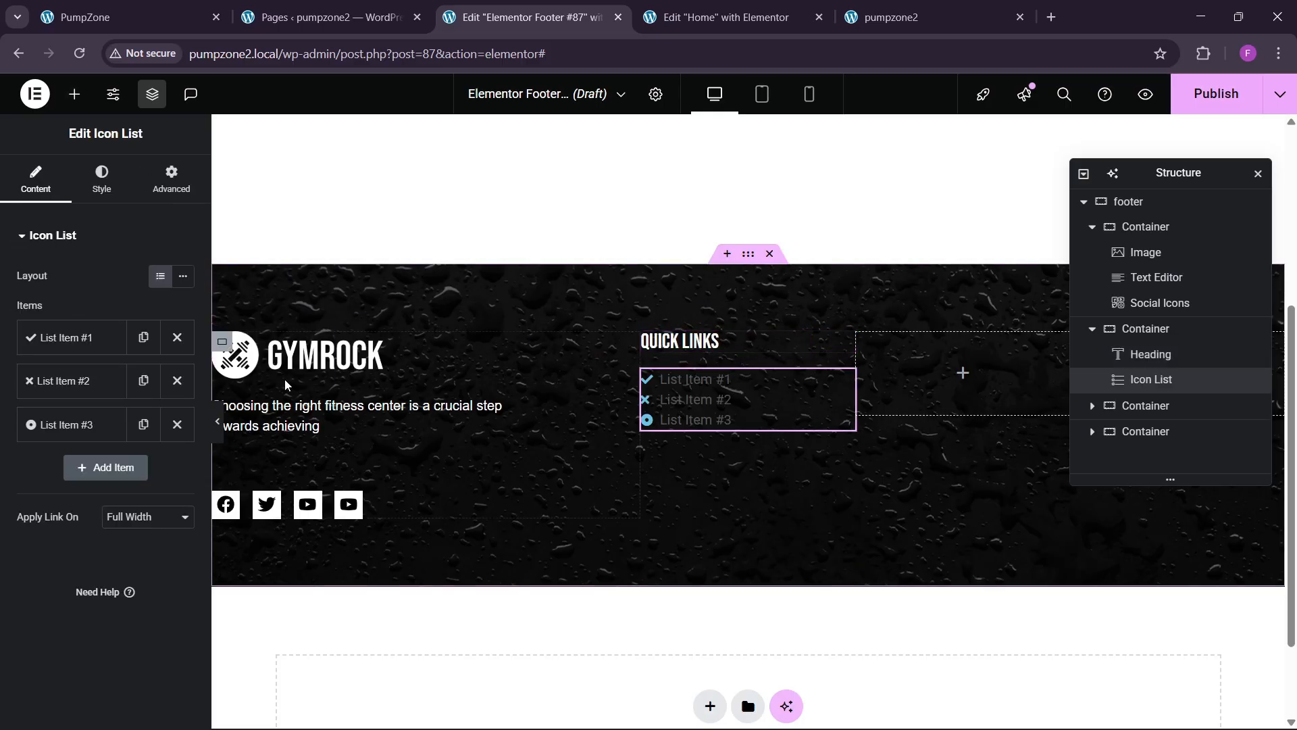
# Step: Reduce the list to one item with no check icon, reading Home
pyautogui.click(176, 381)
pyautogui.click(176, 380)
pyautogui.click(68, 337)
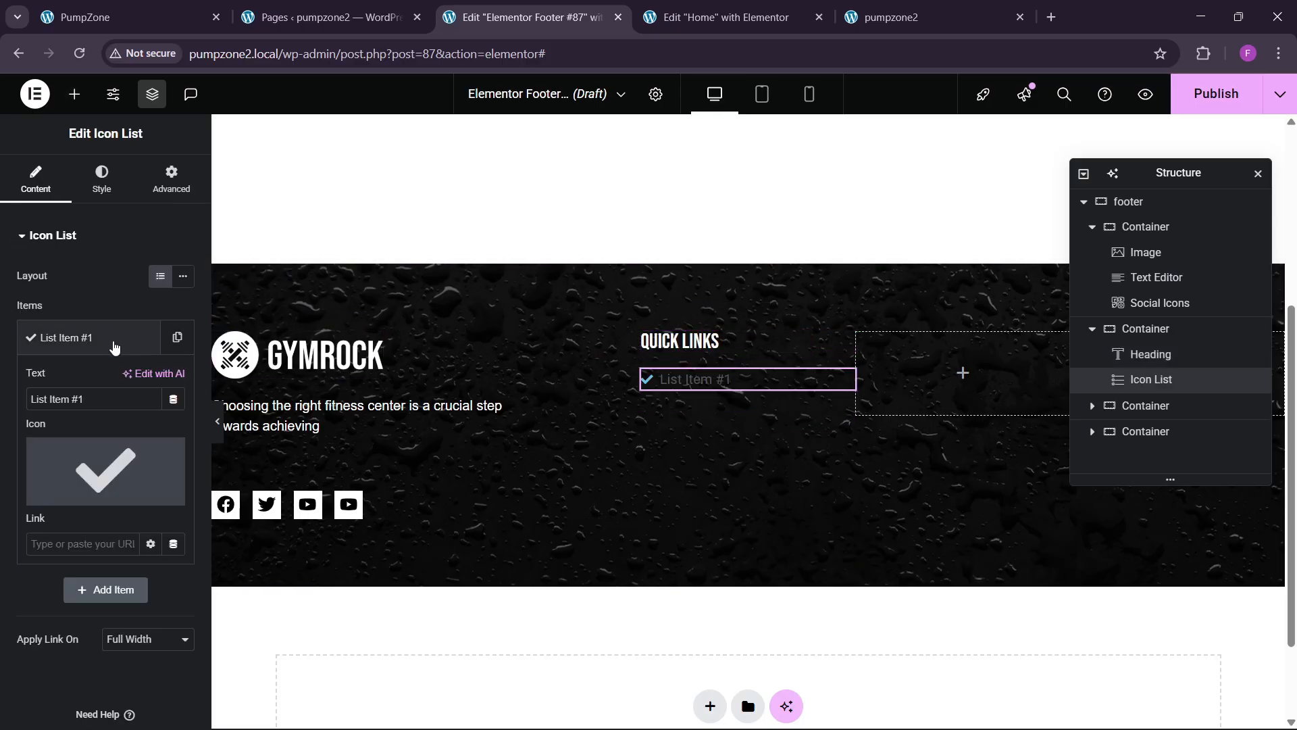
pyautogui.click(165, 454)
pyautogui.moveTo(80, 400); pyautogui.dragTo(0, 403)
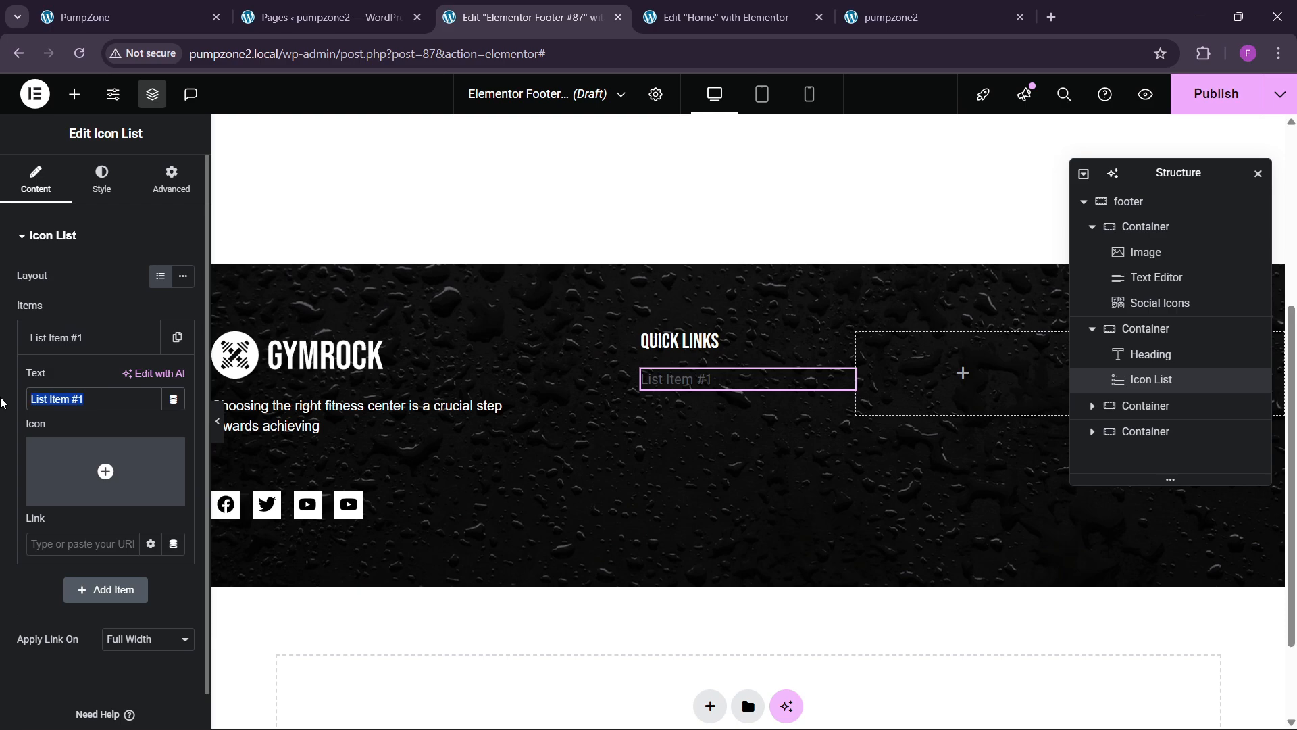
pyautogui.write('Home')
pyautogui.click(55, 353)
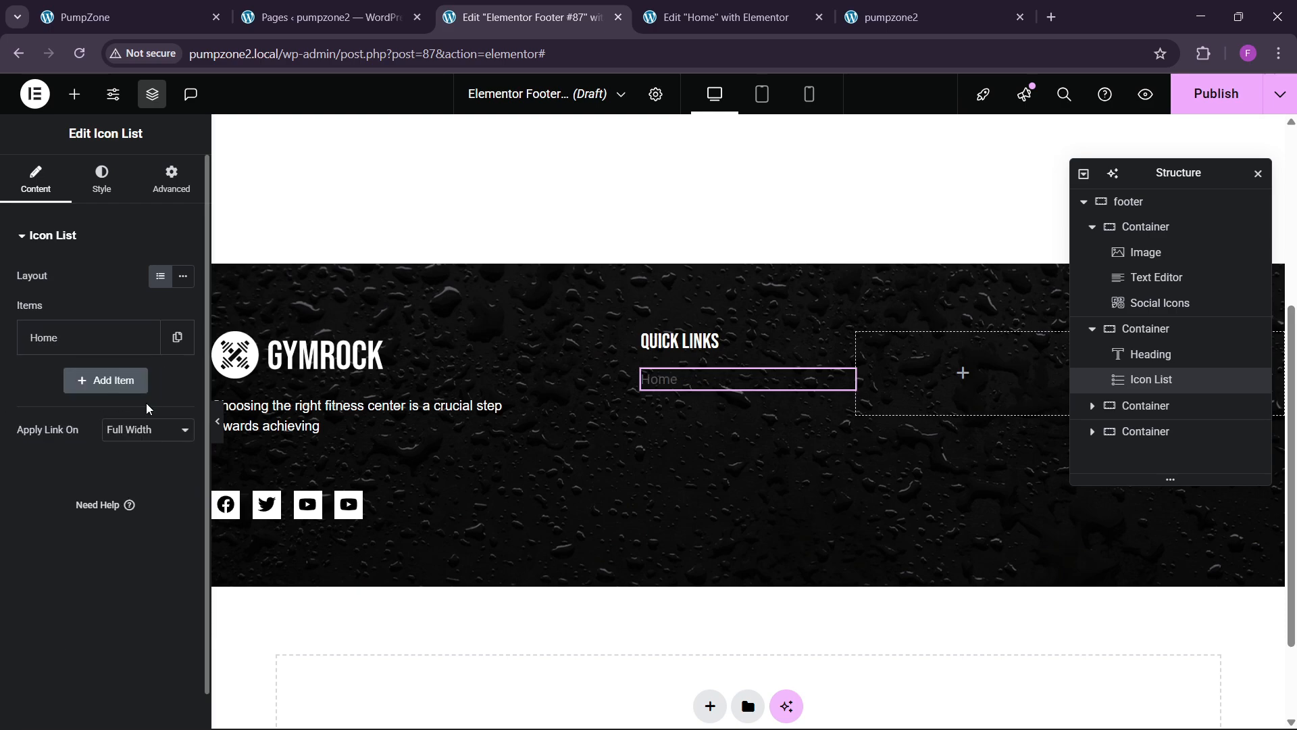
# Step: Duplicate the Home list item five times to make six entries
pyautogui.click(143, 337)
pyautogui.click(143, 380)
pyautogui.click(141, 432)
pyautogui.click(143, 425)
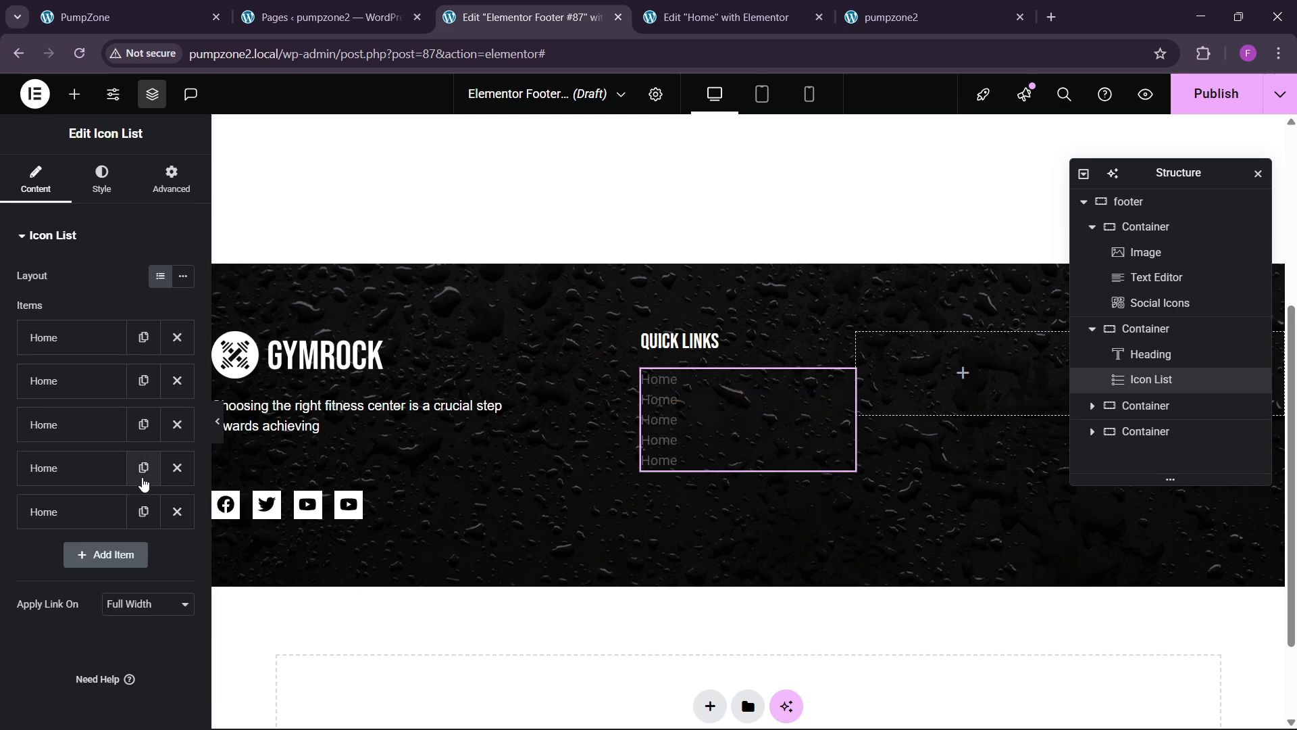
pyautogui.click(143, 467)
# Step: Rename the second and third list items to About and Services
pyautogui.click(58, 419)
pyautogui.moveTo(64, 442); pyautogui.dragTo(7, 445)
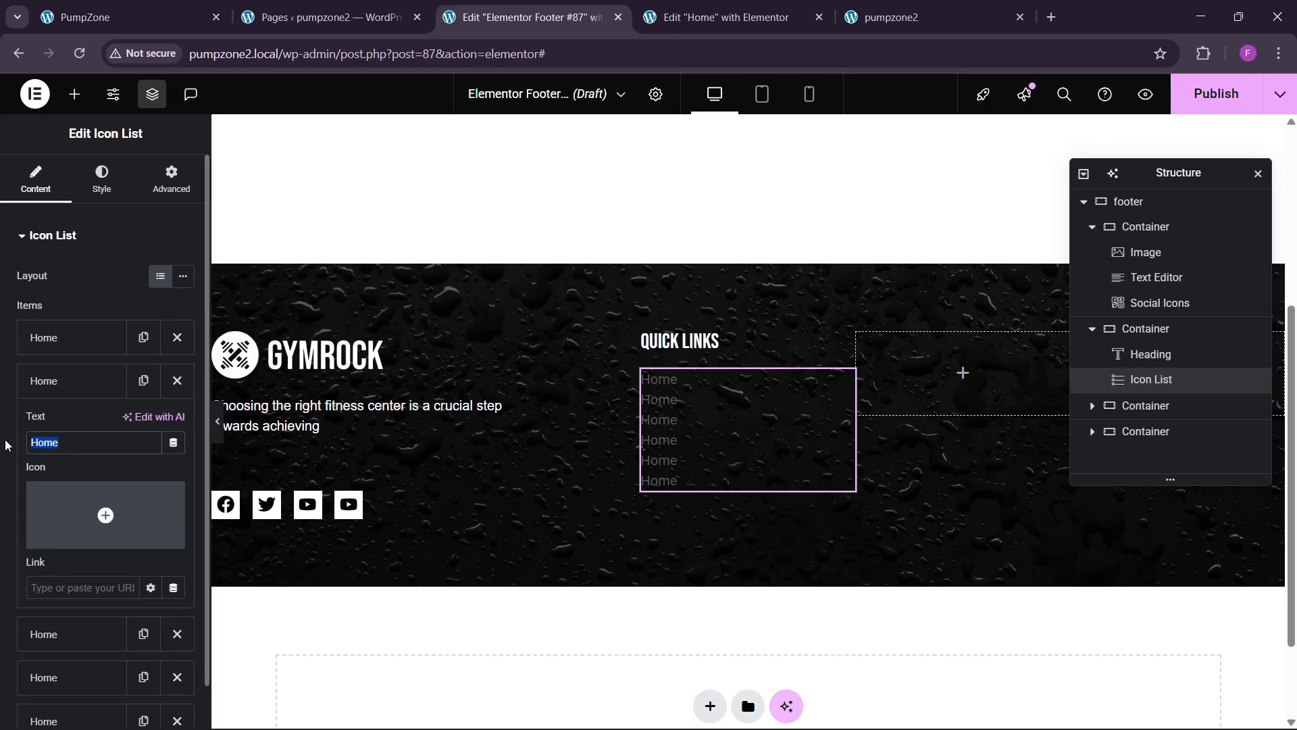
pyautogui.write('About')
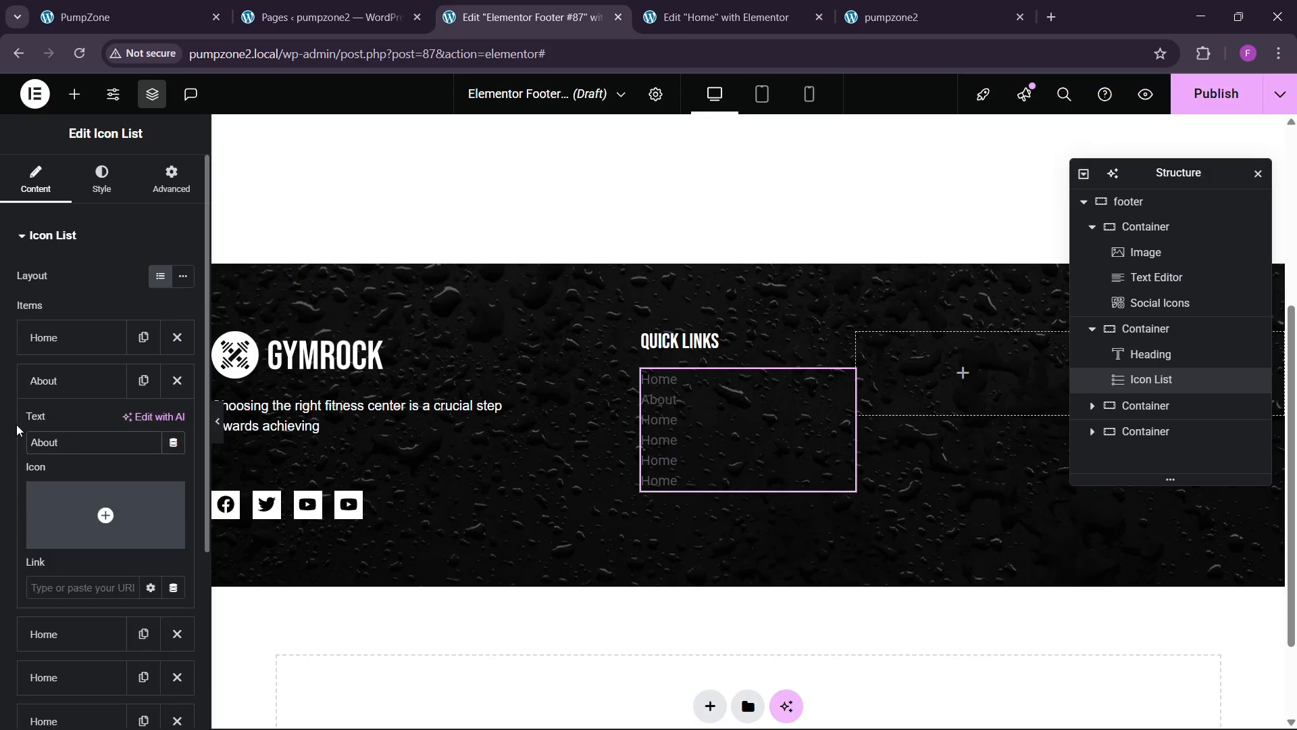
pyautogui.click(43, 380)
pyautogui.click(44, 424)
pyautogui.moveTo(64, 485); pyautogui.dragTo(2, 481)
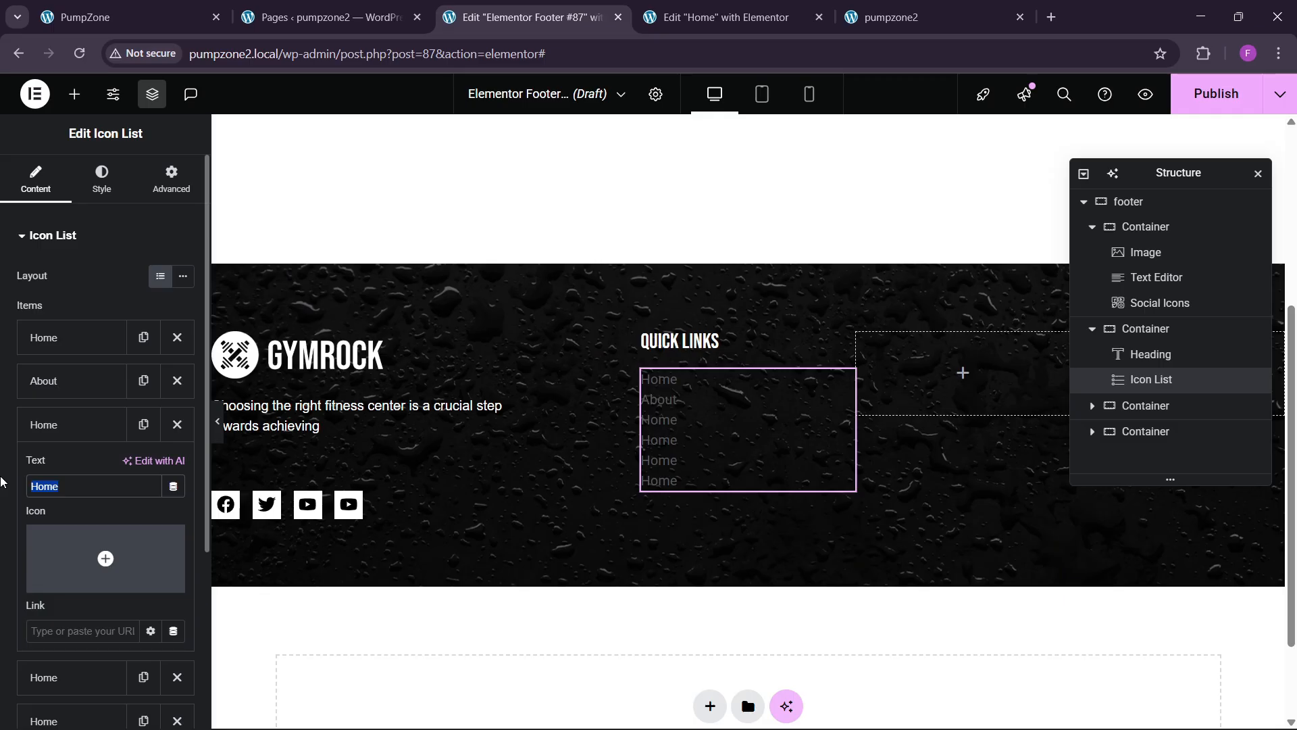
pyautogui.write('Services')
pyautogui.click(43, 425)
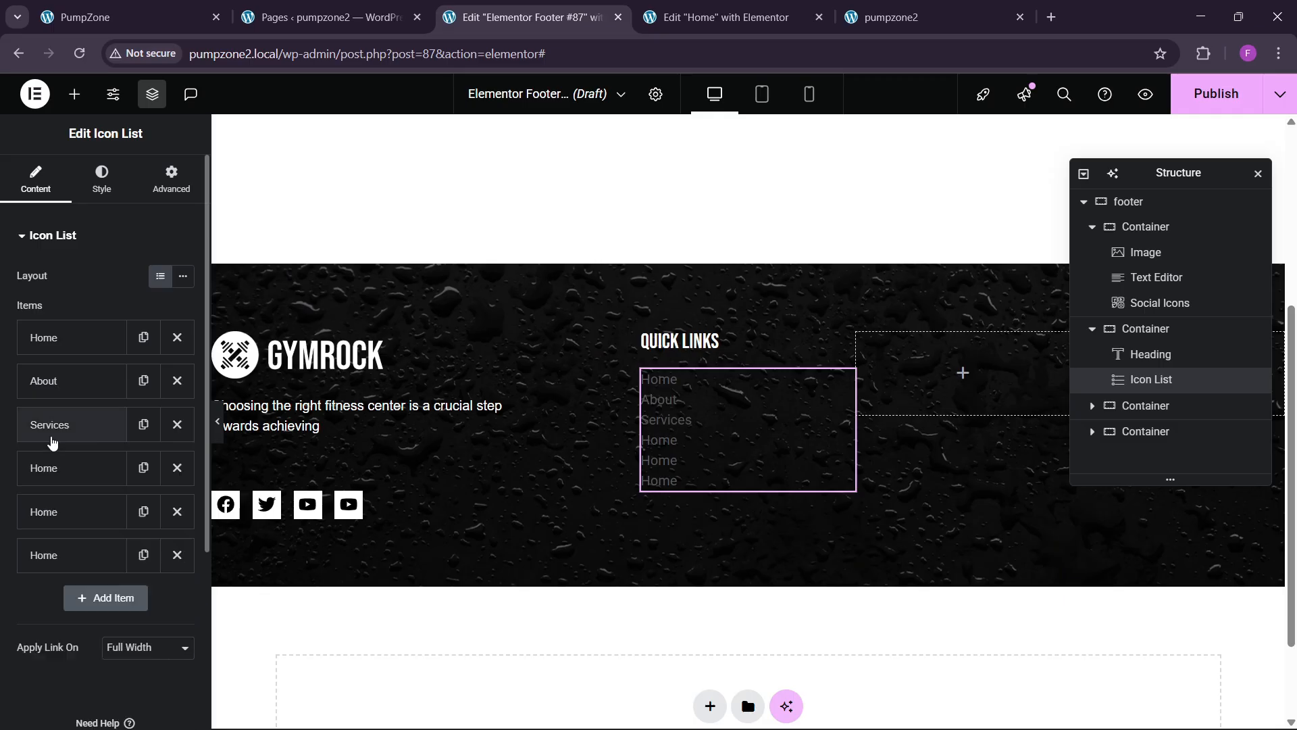
# Step: Rename the fourth and fifth list items to Testimonials and Blogs
pyautogui.click(43, 468)
pyautogui.moveTo(64, 529); pyautogui.dragTo(2, 529)
pyautogui.write('Testimonials')
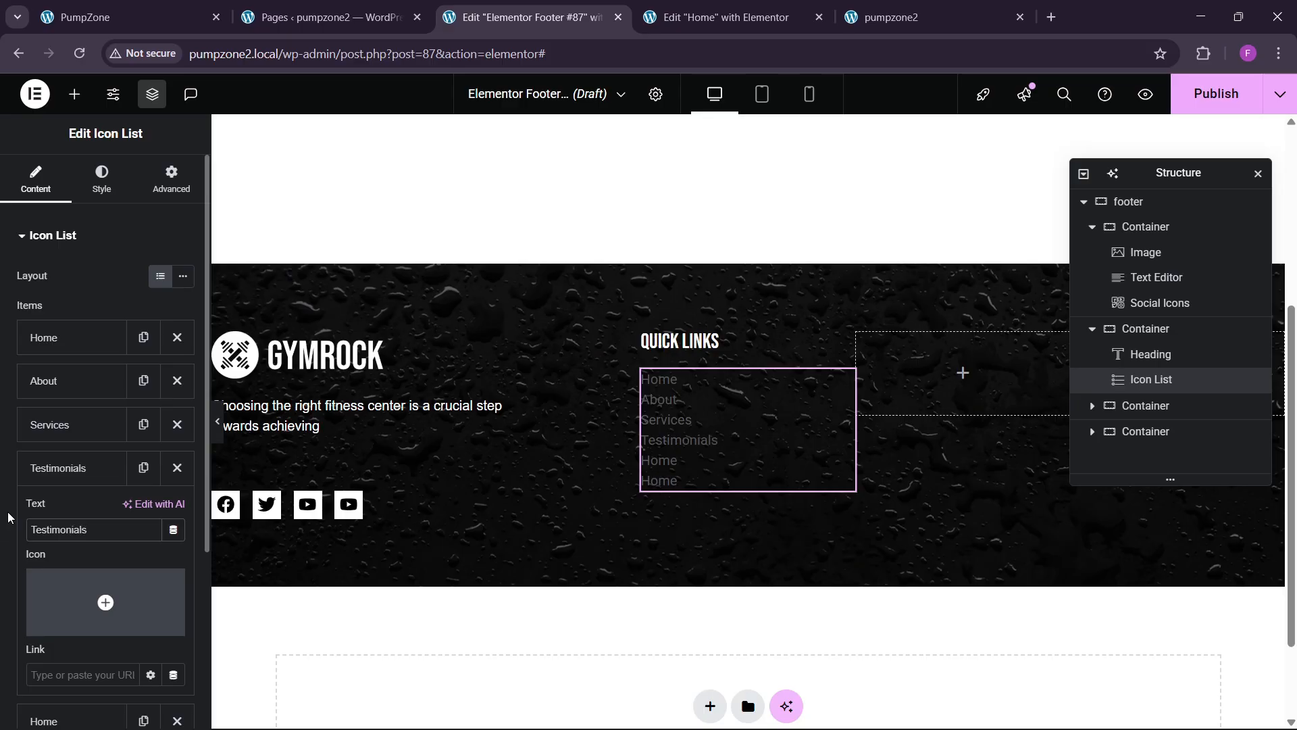
pyautogui.click(43, 467)
pyautogui.click(68, 511)
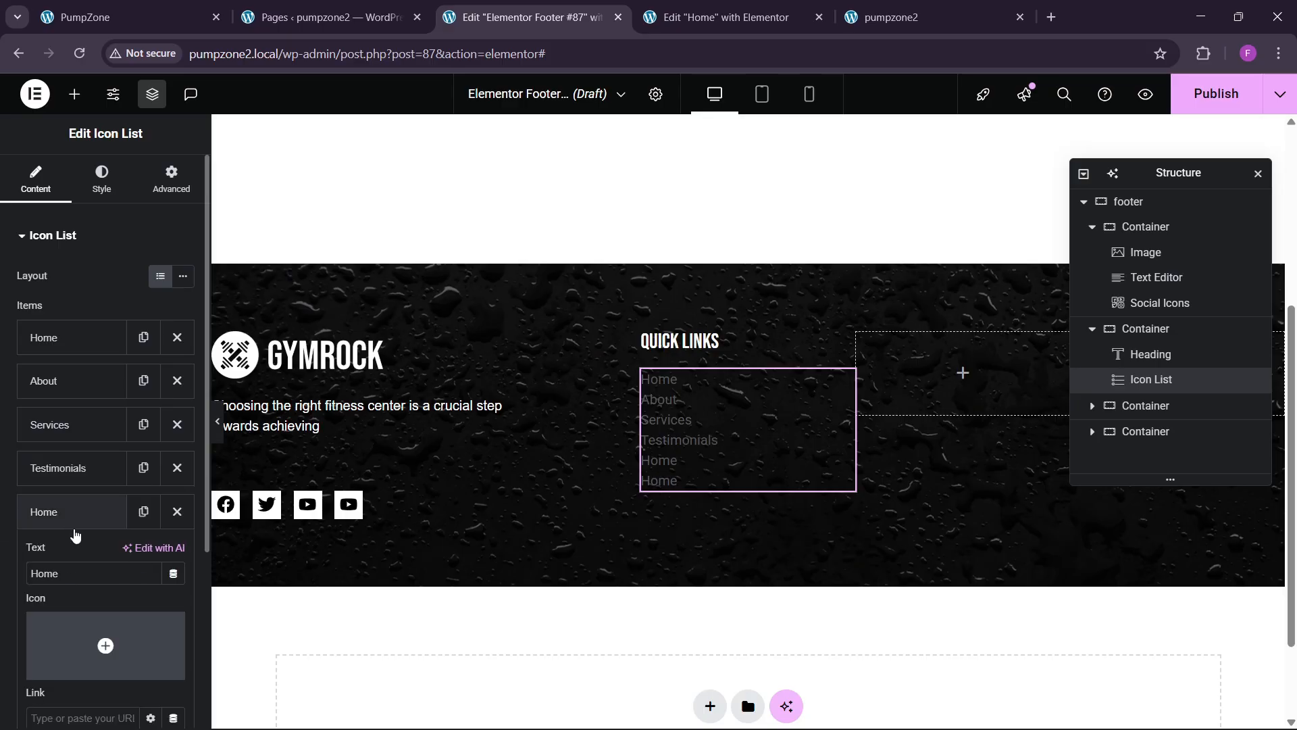
pyautogui.moveTo(65, 573); pyautogui.dragTo(2, 592)
pyautogui.write('Blogs')
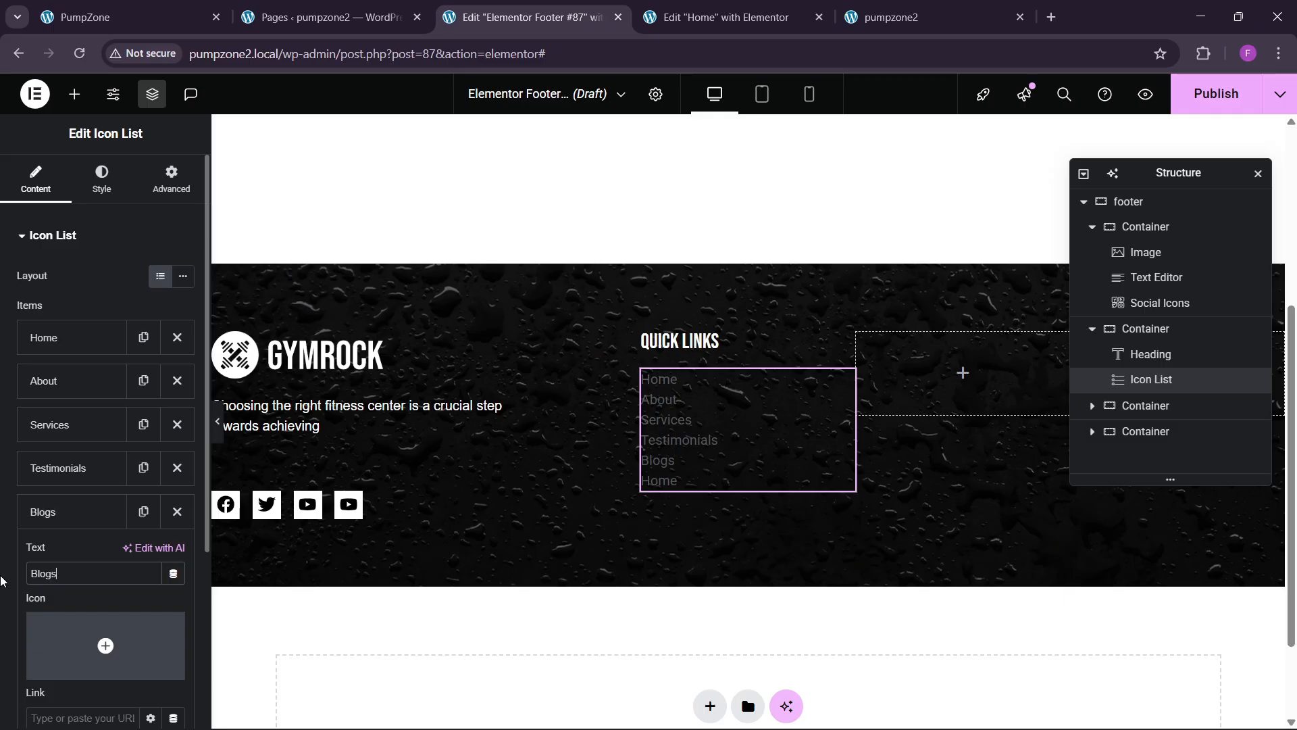
# Step: Change the sixth item's text from Home to Contact
pyautogui.click(68, 511)
pyautogui.click(67, 554)
pyautogui.moveTo(65, 616); pyautogui.dragTo(1, 590)
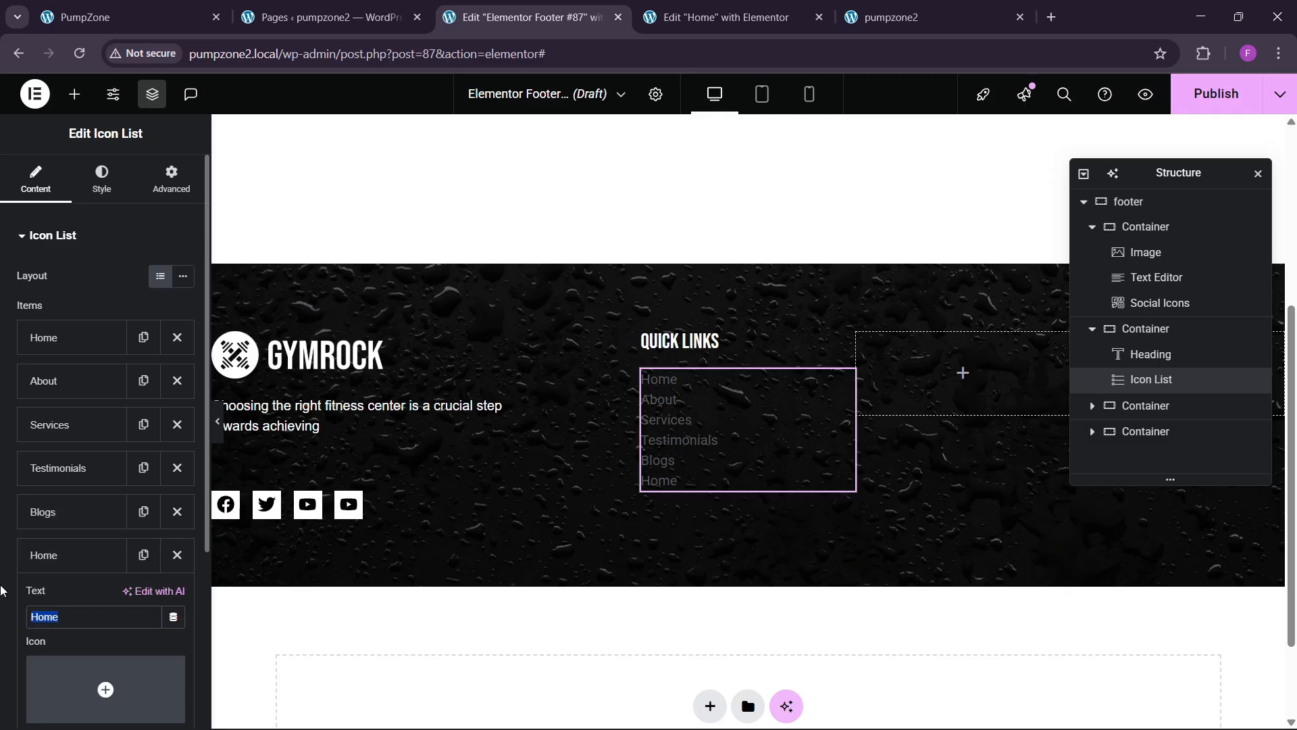
pyautogui.write('Contact')
pyautogui.click(42, 557)
# Step: Set the Quick Links list text colour to white
pyautogui.click(102, 181)
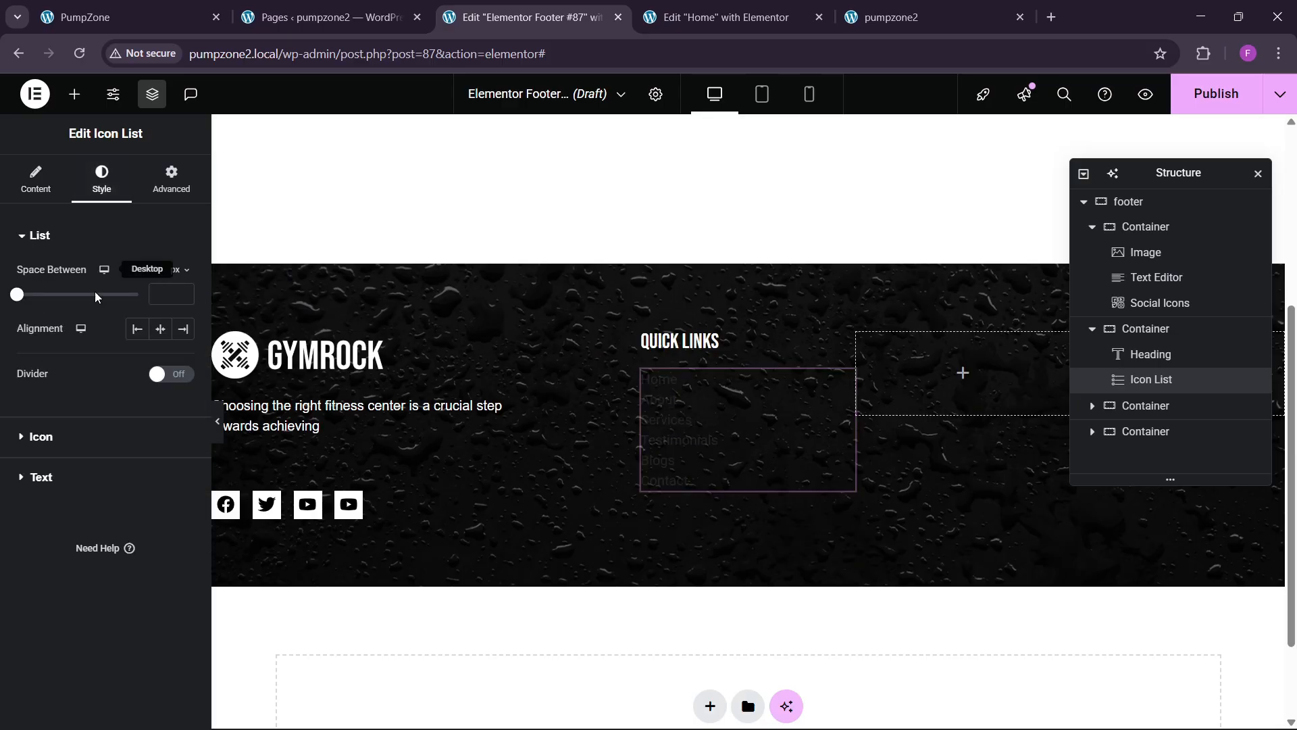
pyautogui.click(63, 440)
pyautogui.scroll(-1, 55, 562)
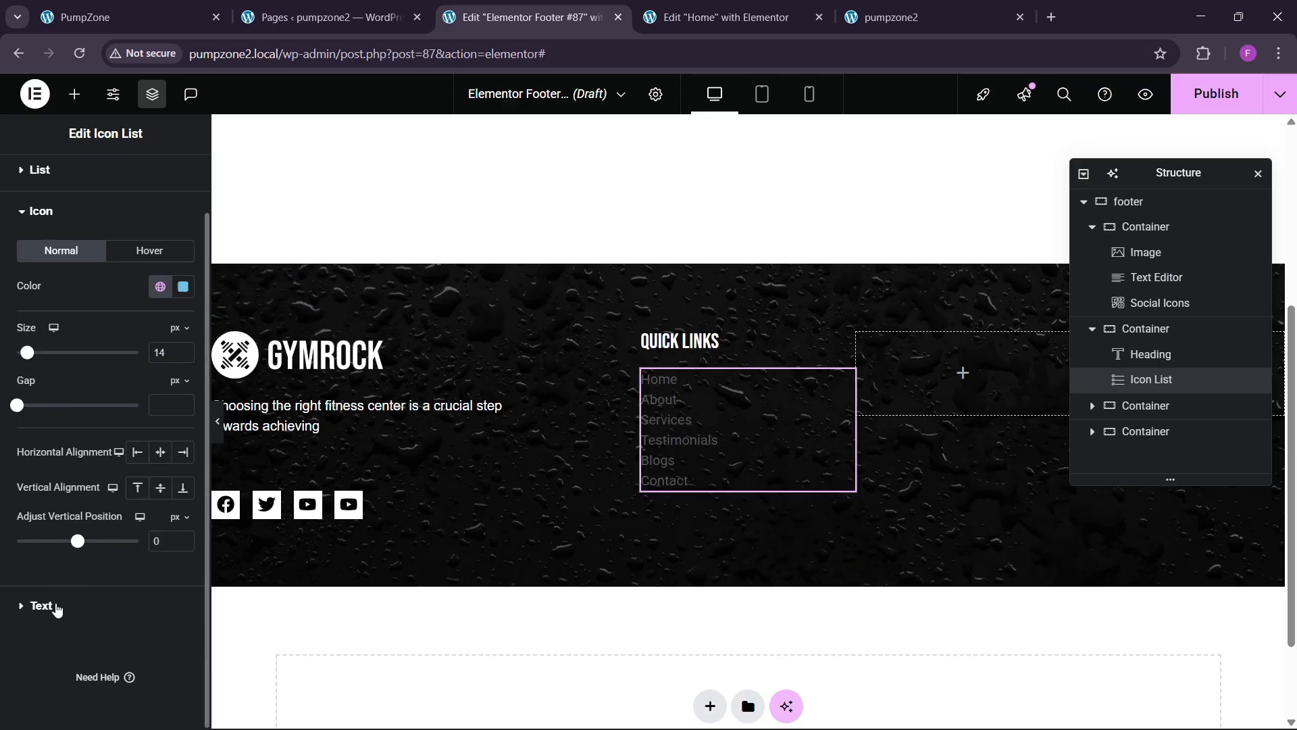
pyautogui.click(40, 606)
pyautogui.click(183, 463)
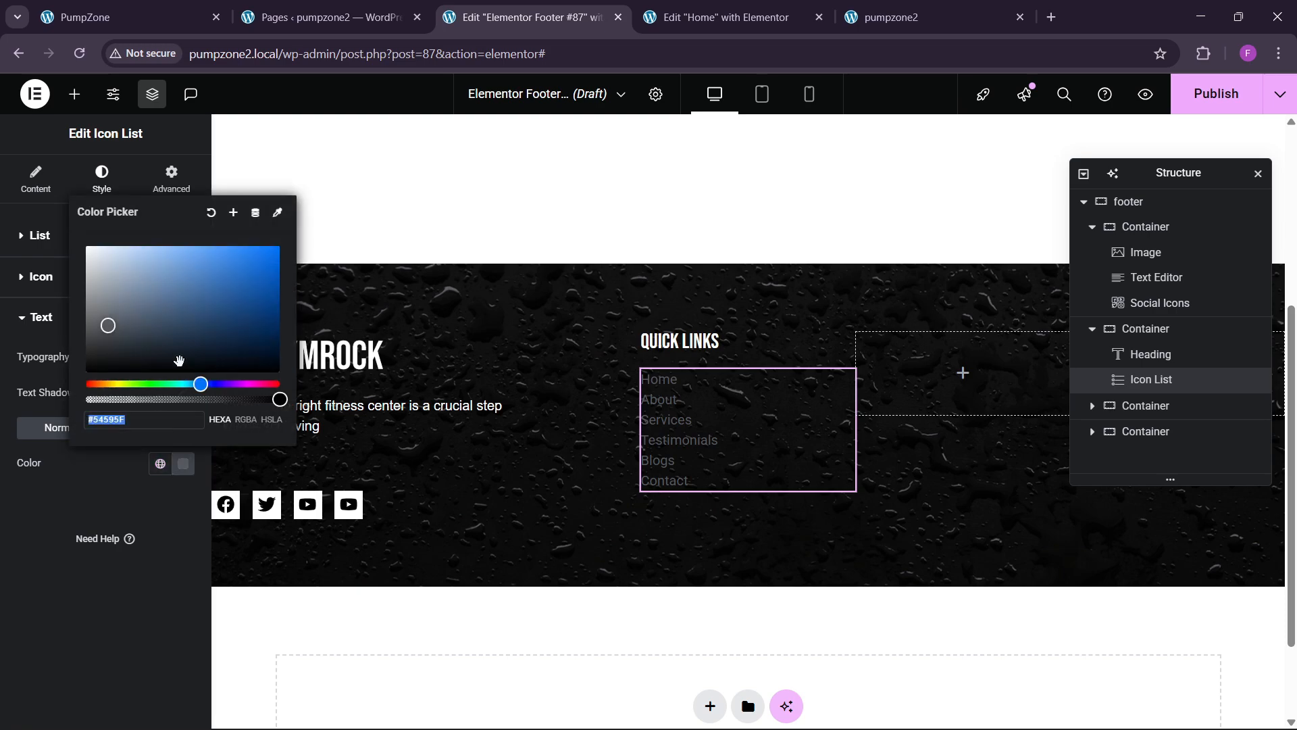
pyautogui.click(87, 247)
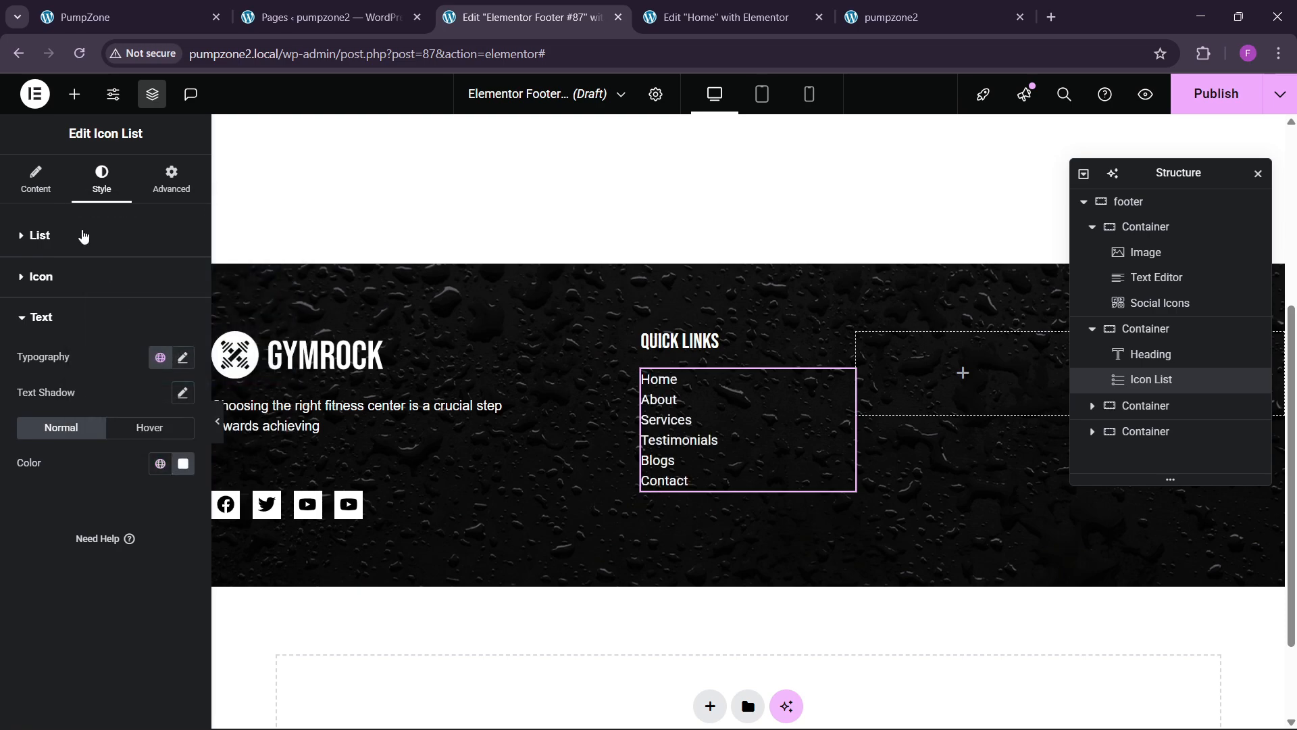
# Step: Space the list entries 10 px apart and give the text a teal hover colour
pyautogui.click(69, 222)
pyautogui.click(182, 292)
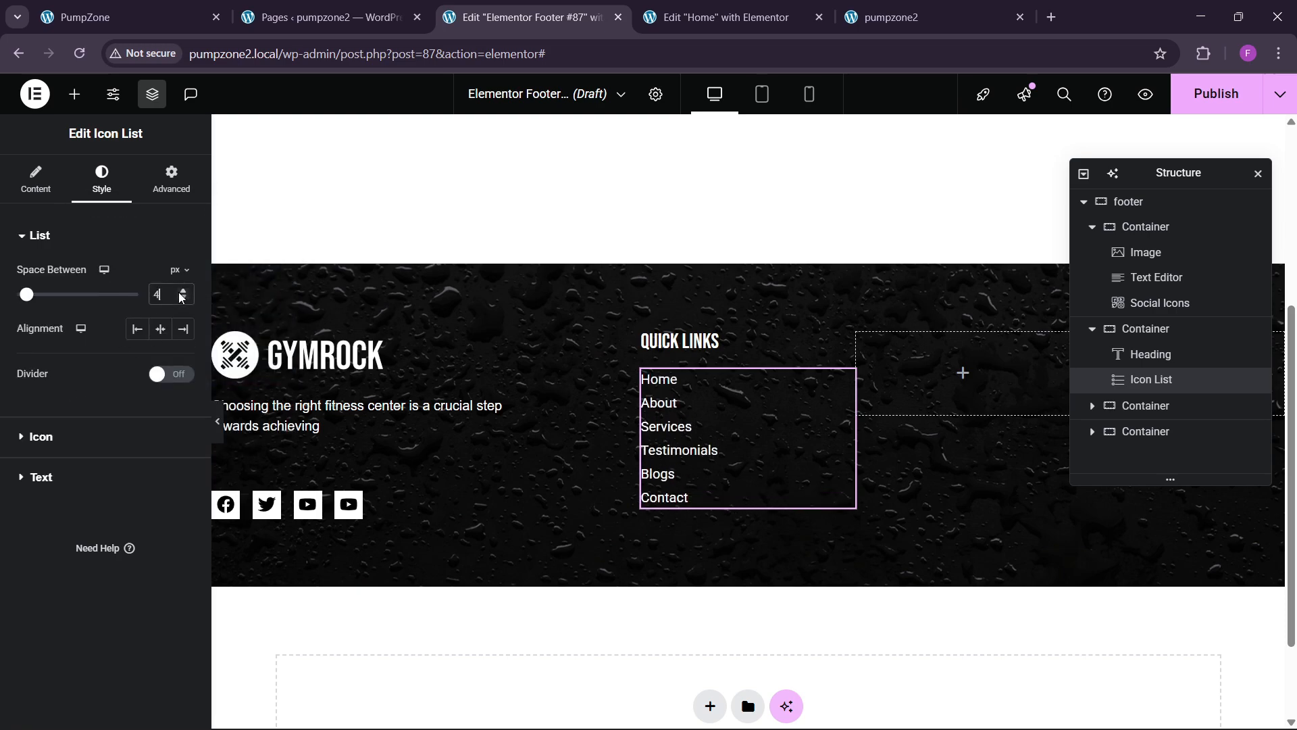
pyautogui.click(181, 294)
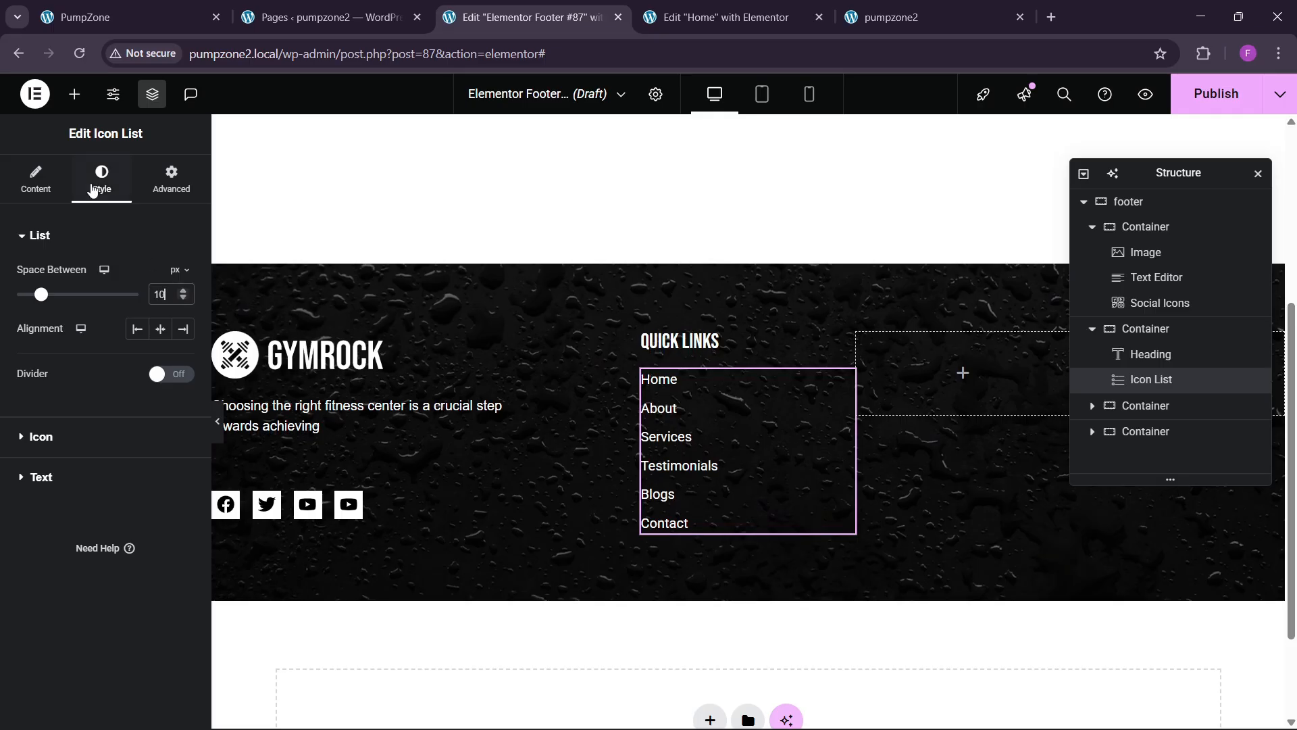
pyautogui.click(100, 476)
pyautogui.click(140, 430)
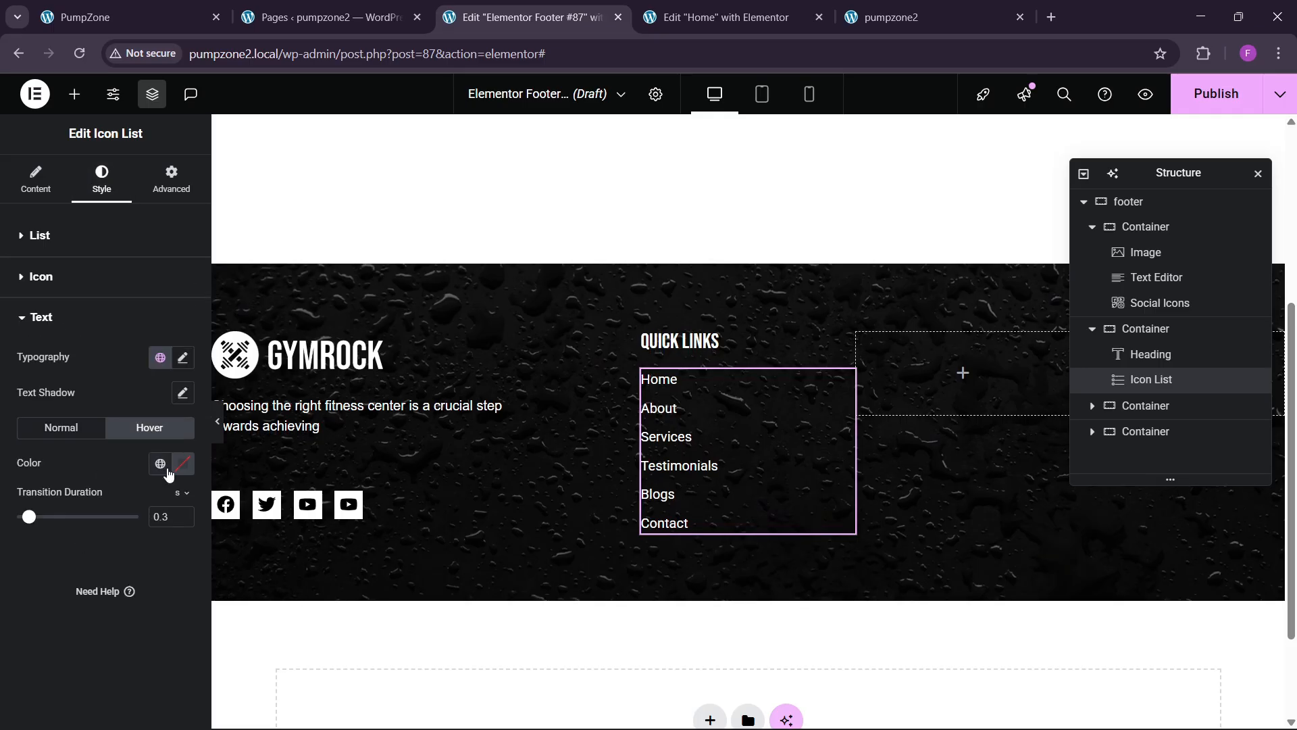
pyautogui.click(160, 464)
pyautogui.click(110, 405)
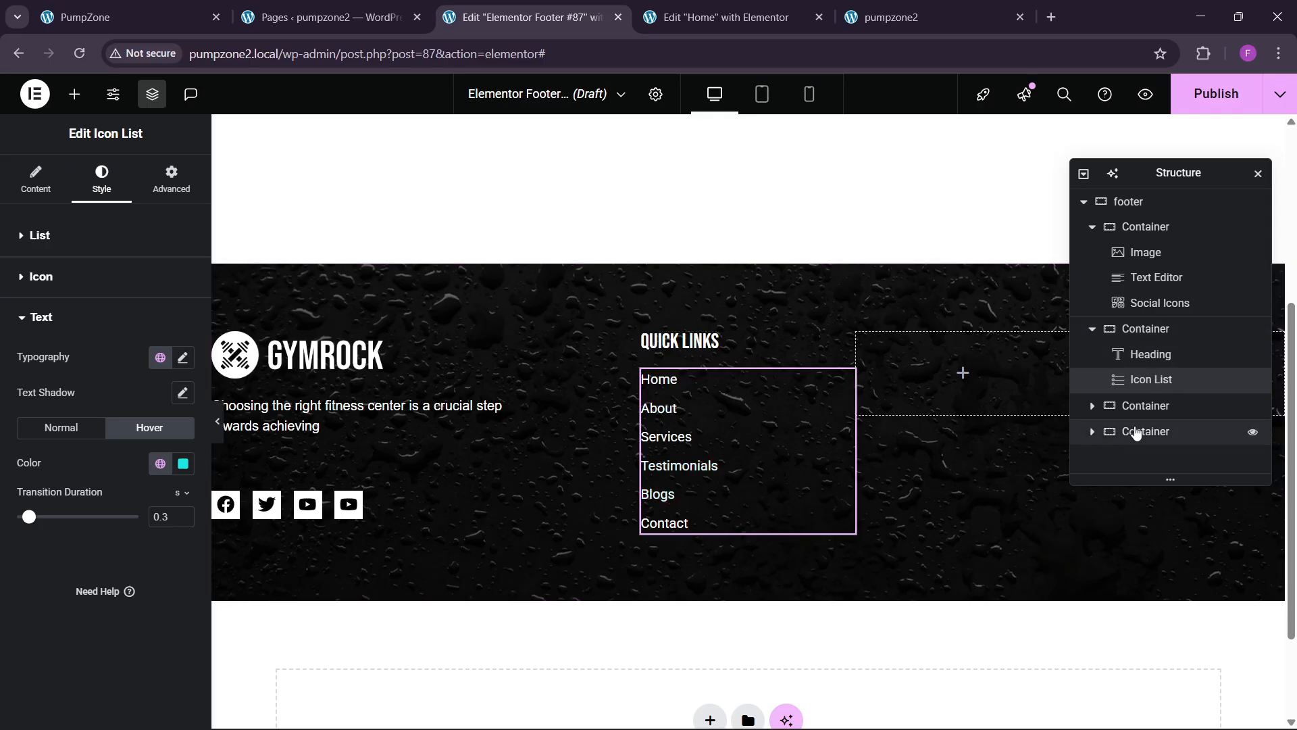
pyautogui.click(1145, 405)
# Step: Delete the two empty footer columns
pyautogui.rightClick(1145, 406)
pyautogui.click(1148, 706)
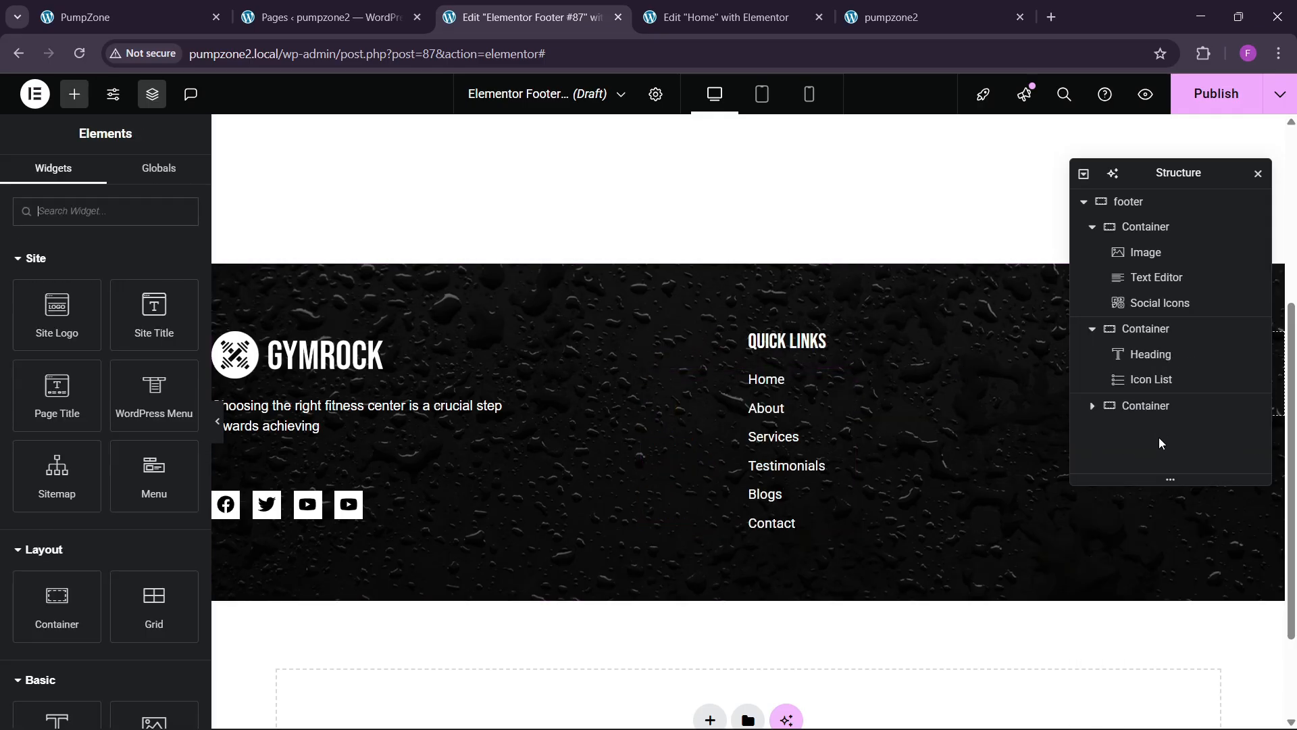
pyautogui.click(1158, 413)
pyautogui.rightClick(1158, 413)
pyautogui.click(1140, 710)
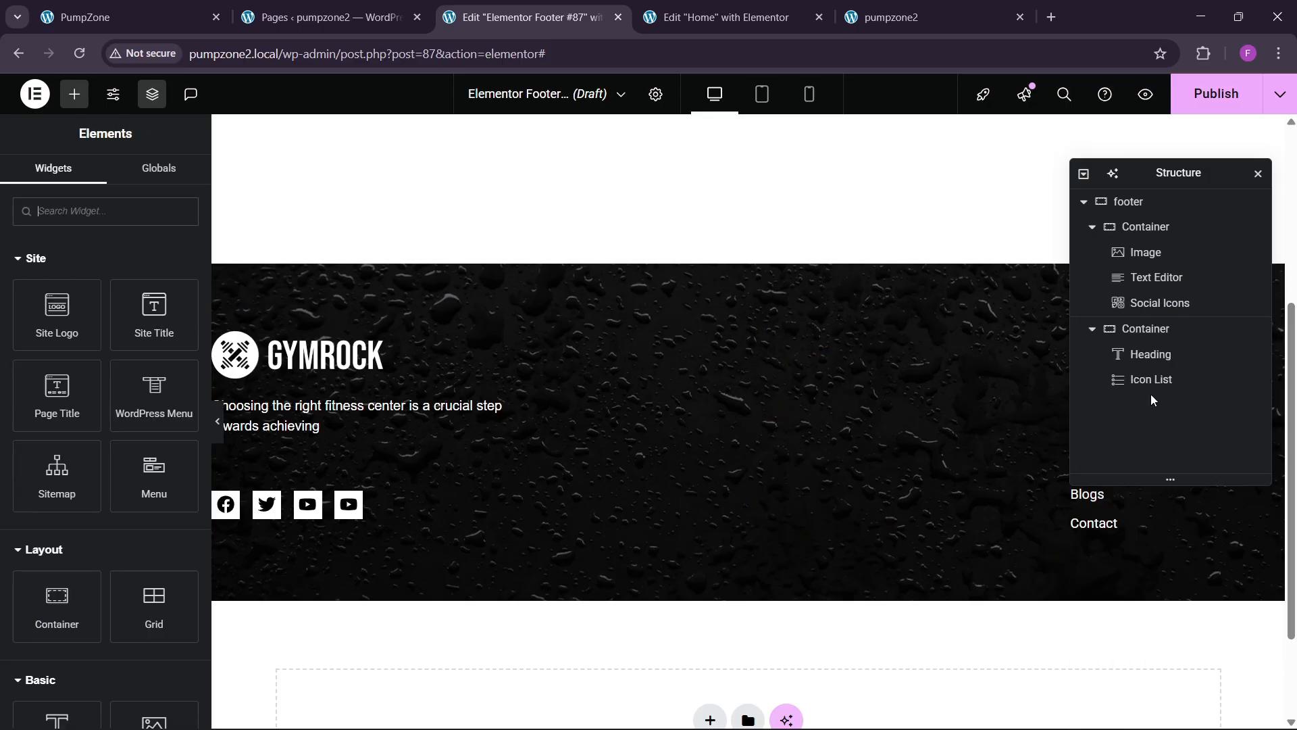
# Step: Duplicate the Quick Links column twice
pyautogui.click(1152, 331)
pyautogui.rightClick(1155, 335)
pyautogui.click(1155, 333)
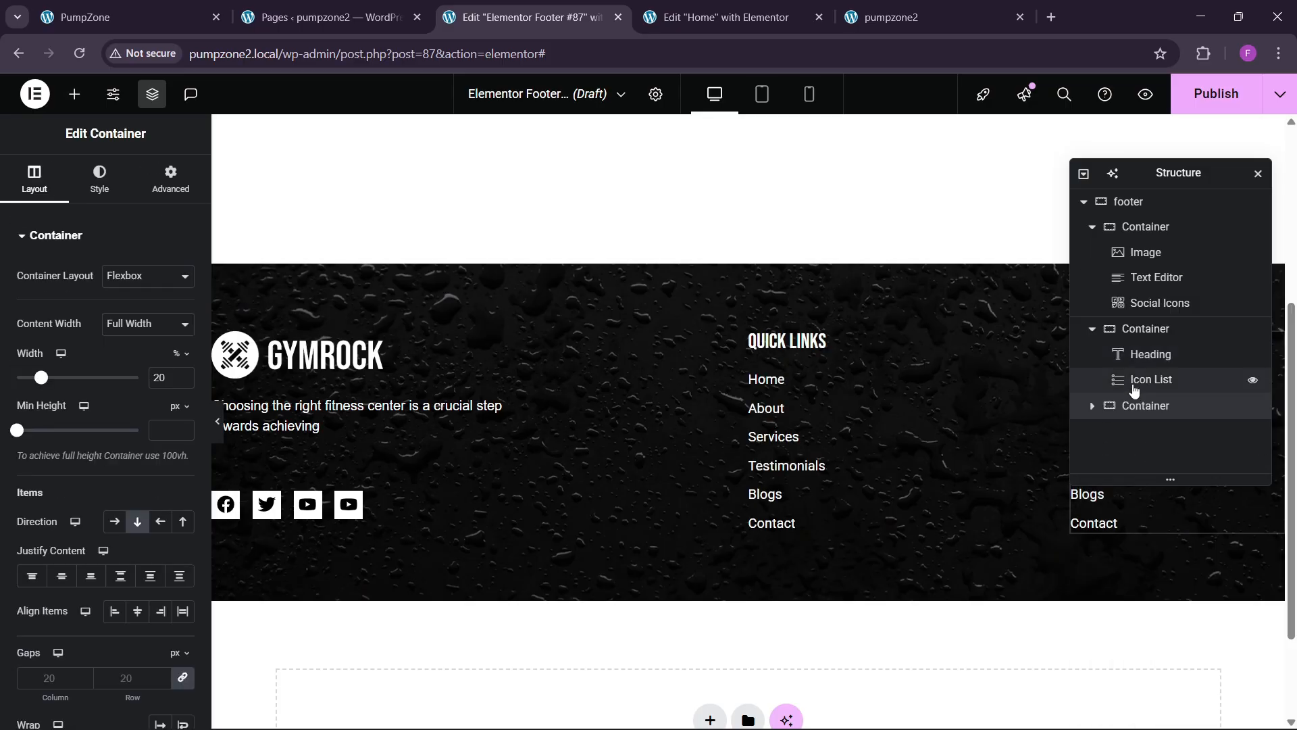
pyautogui.rightClick(1141, 408)
pyautogui.click(1148, 323)
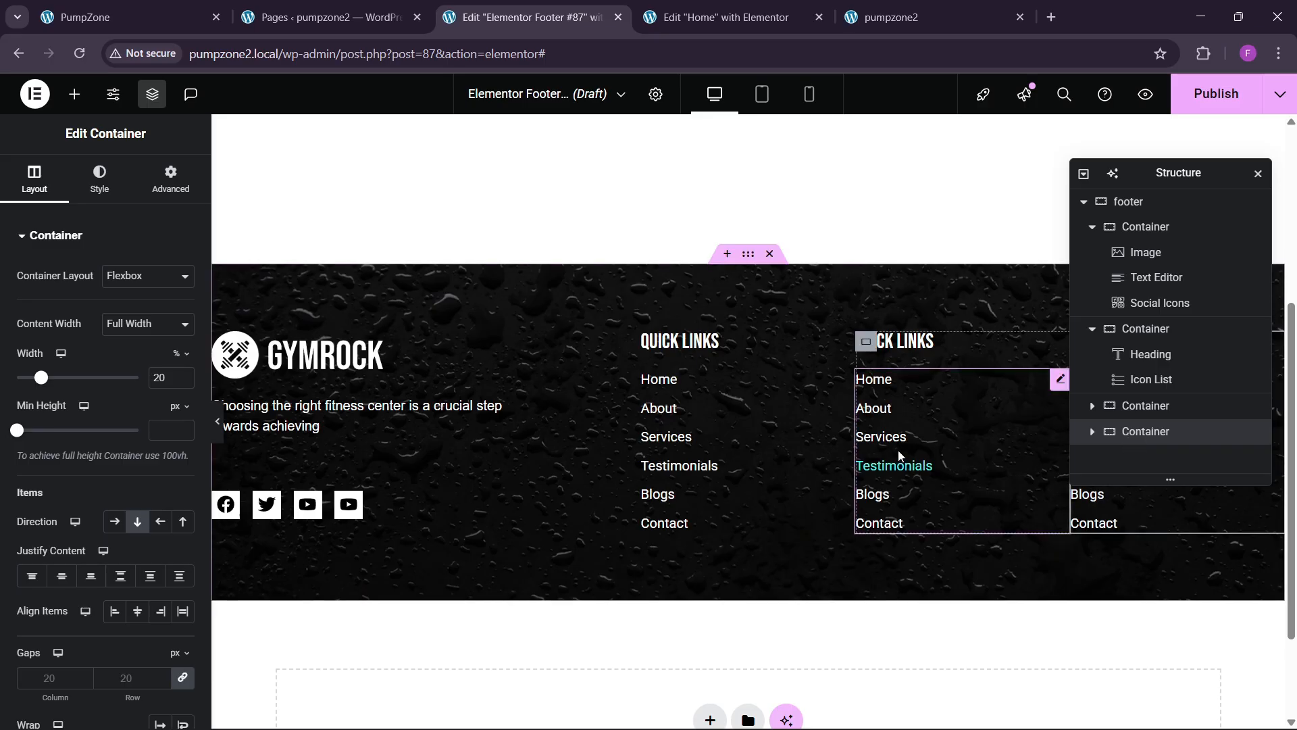
# Step: Retitle the copied column PROGRAMS and rename its first entry Weight Training
pyautogui.click(921, 342)
pyautogui.moveTo(84, 296); pyautogui.dragTo(2, 339)
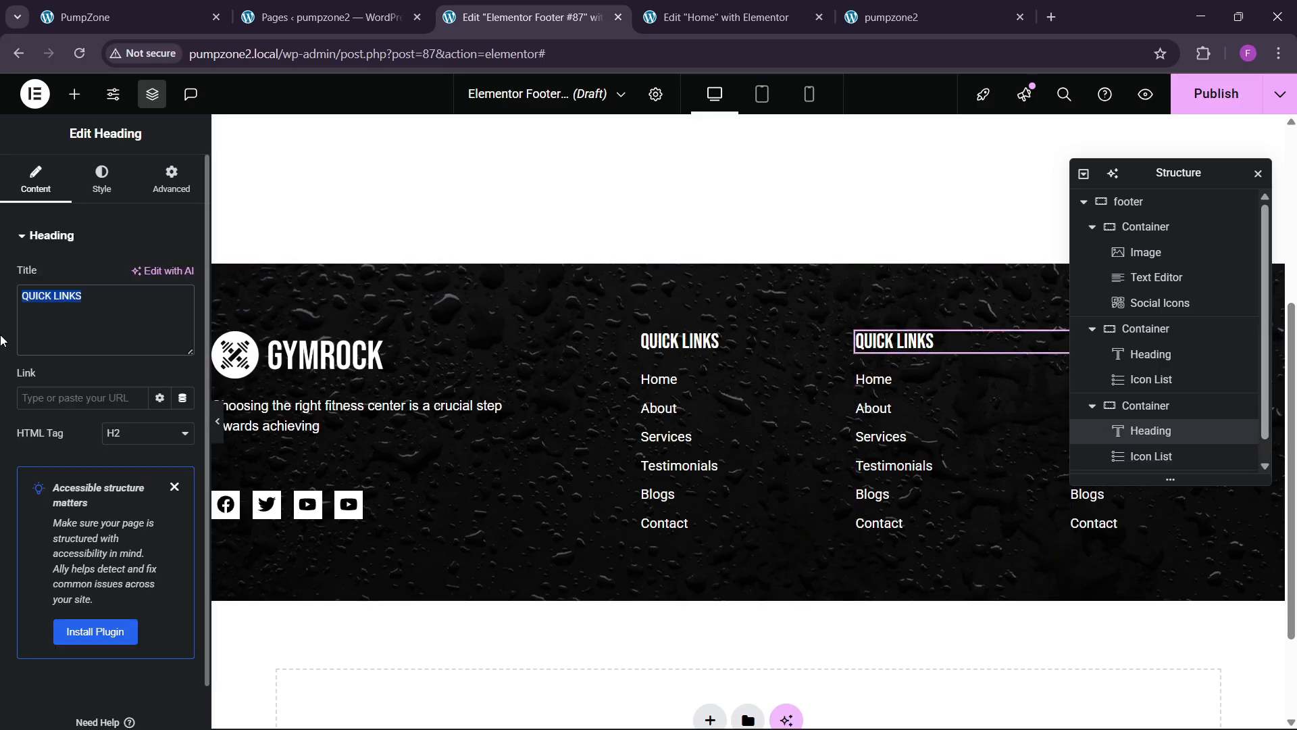
pyautogui.write('PROGRAMS')
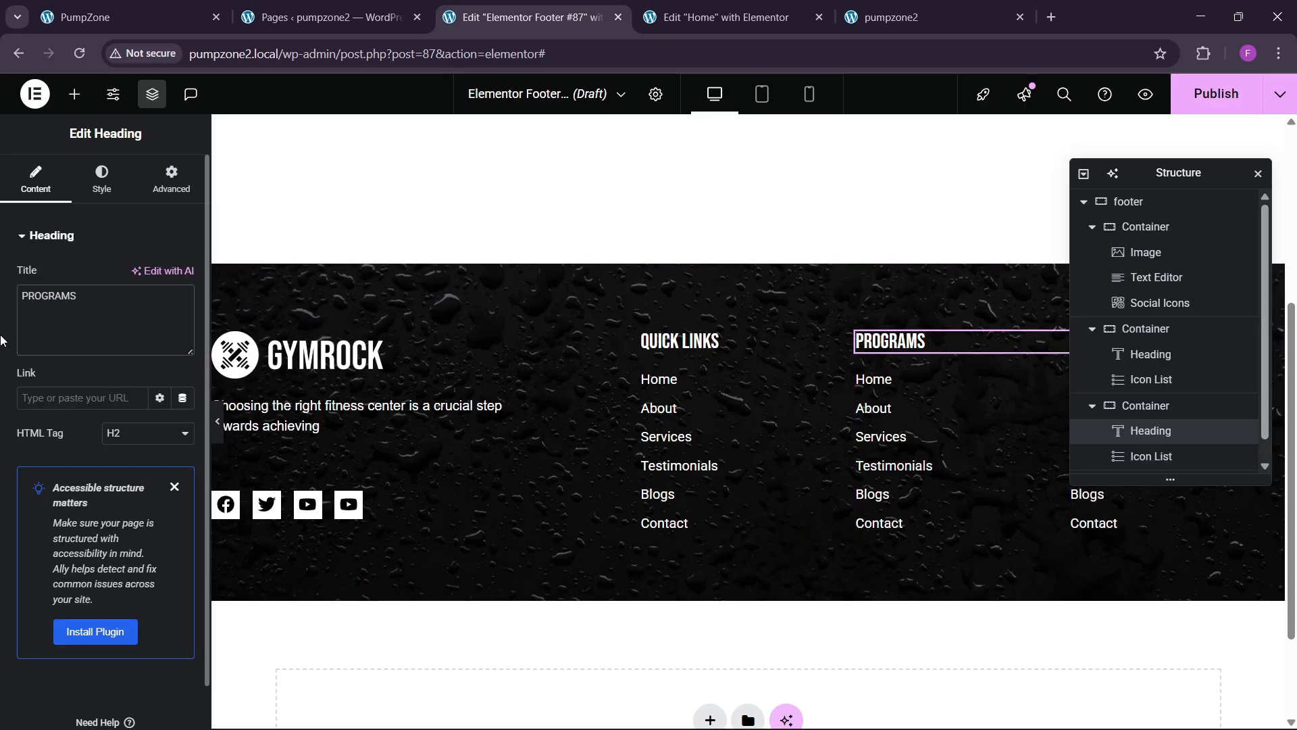
pyautogui.click(854, 417)
pyautogui.click(78, 342)
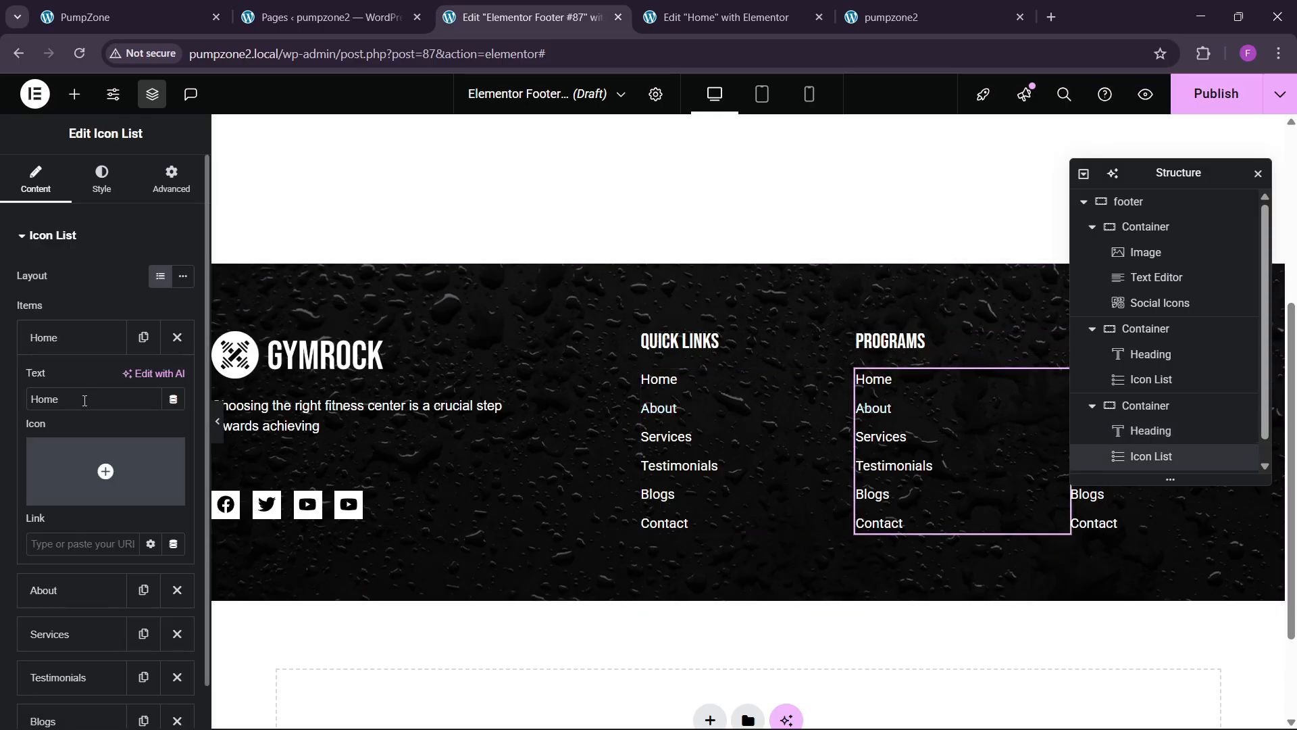
pyautogui.moveTo(68, 400); pyautogui.dragTo(2, 430)
pyautogui.write('wEIGHT')
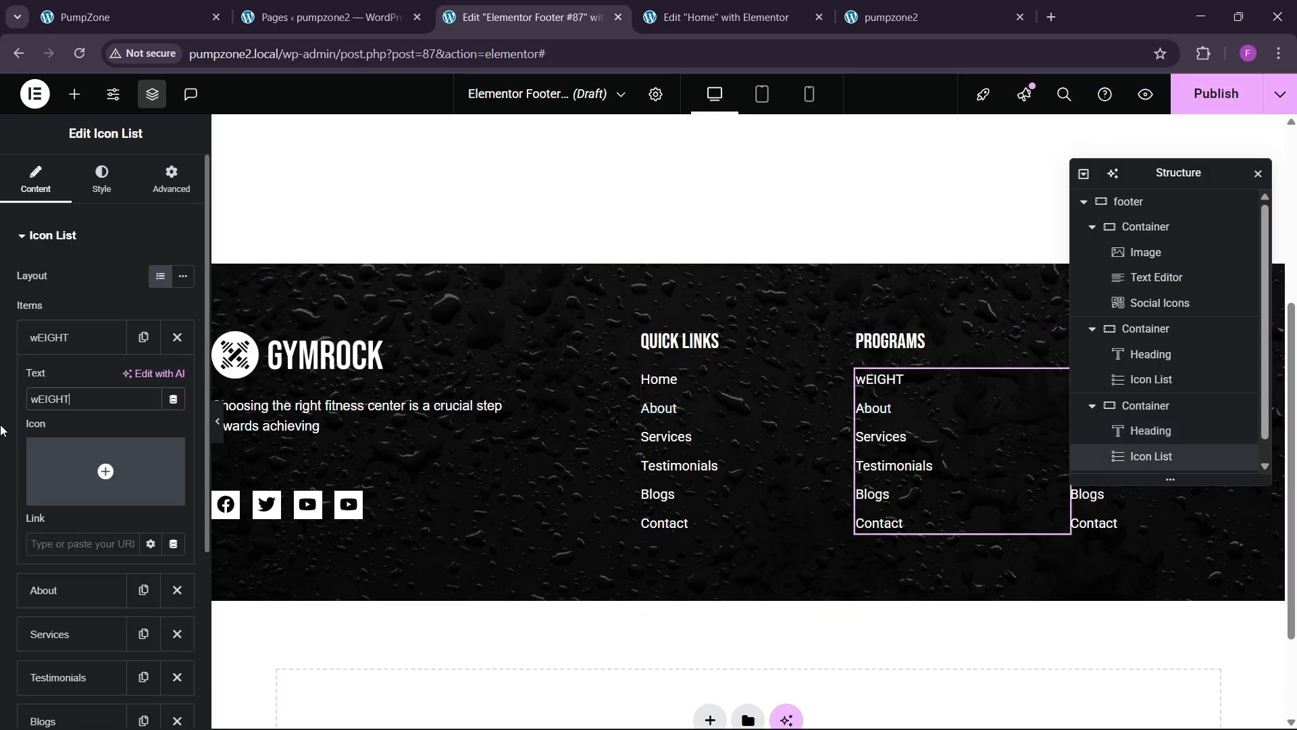
pyautogui.press('BackSpace')
pyautogui.press('BackSpace')
pyautogui.press('BackSpace')
pyautogui.press('BackSpace')
pyautogui.press('BackSpace')
pyautogui.press('BackSpace')
pyautogui.write('Weight')
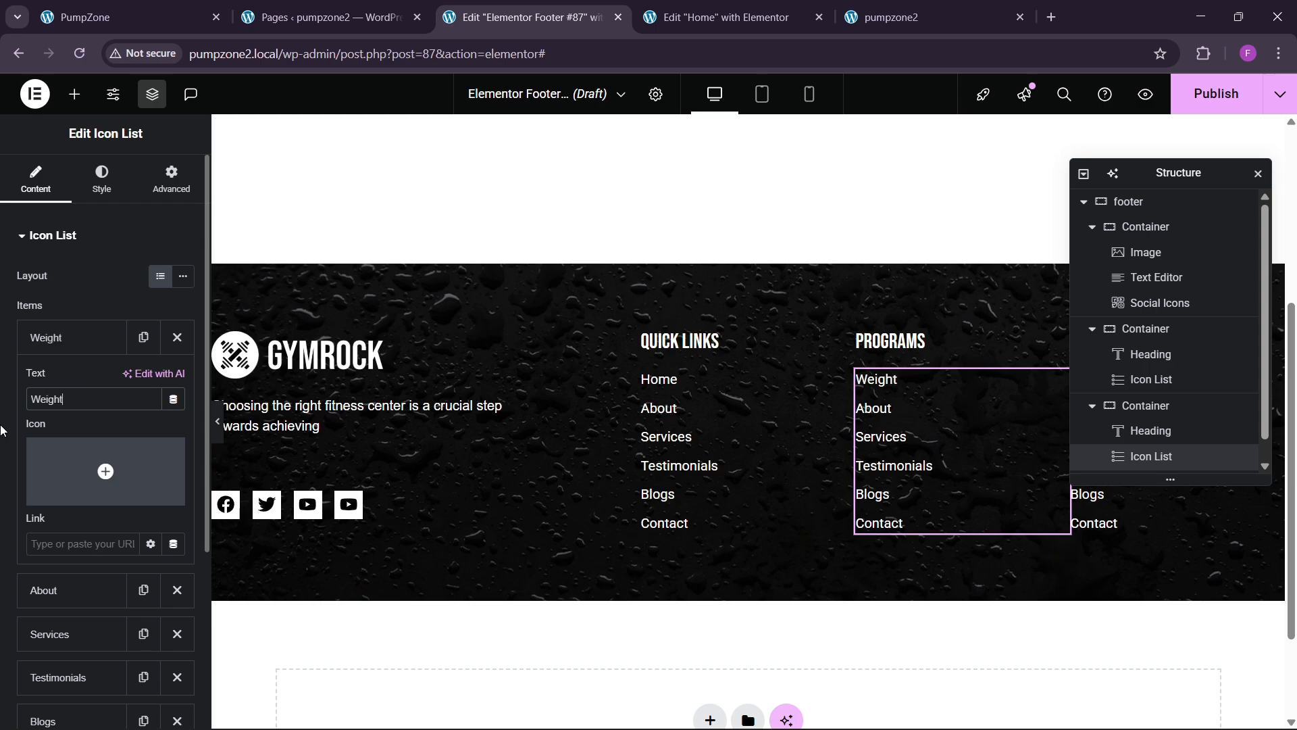
pyautogui.write(' Training')
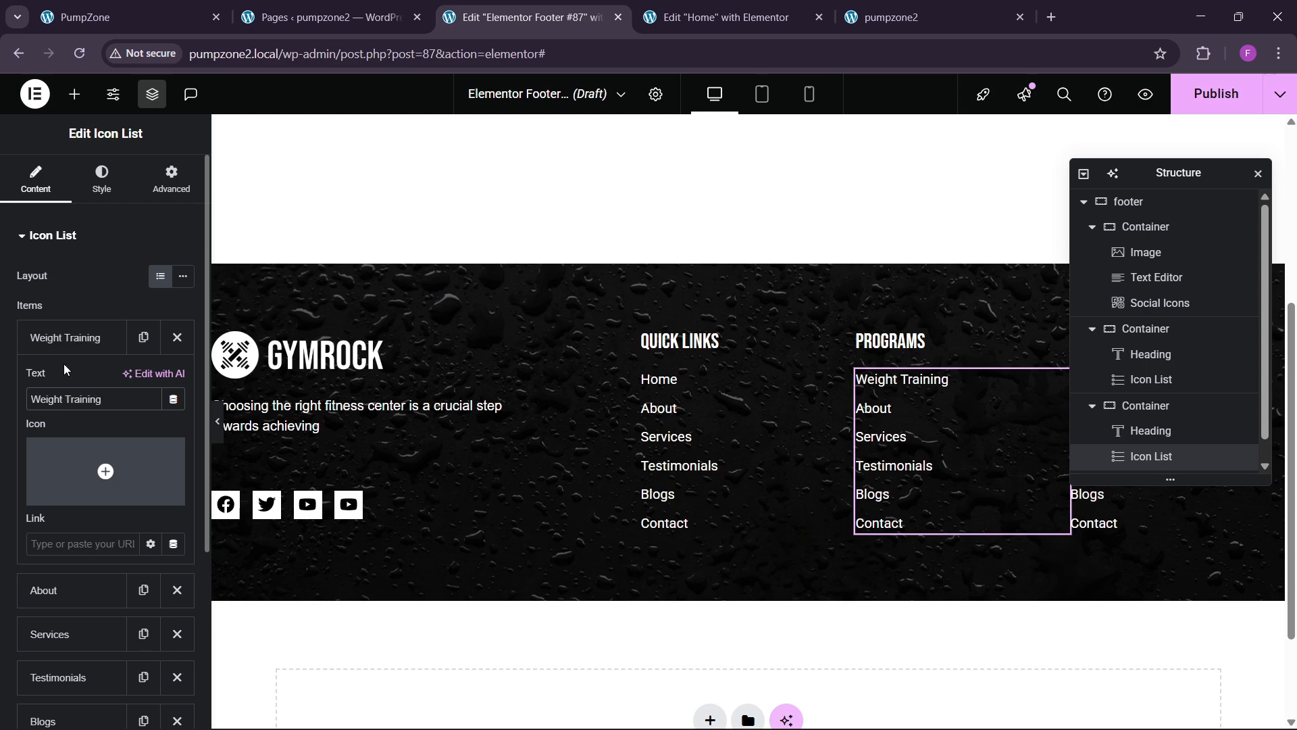
pyautogui.click(63, 338)
# Step: Rename the About and Services entries to Yoga Center and Gymnastics
pyautogui.click(78, 381)
pyautogui.moveTo(83, 443); pyautogui.dragTo(2, 453)
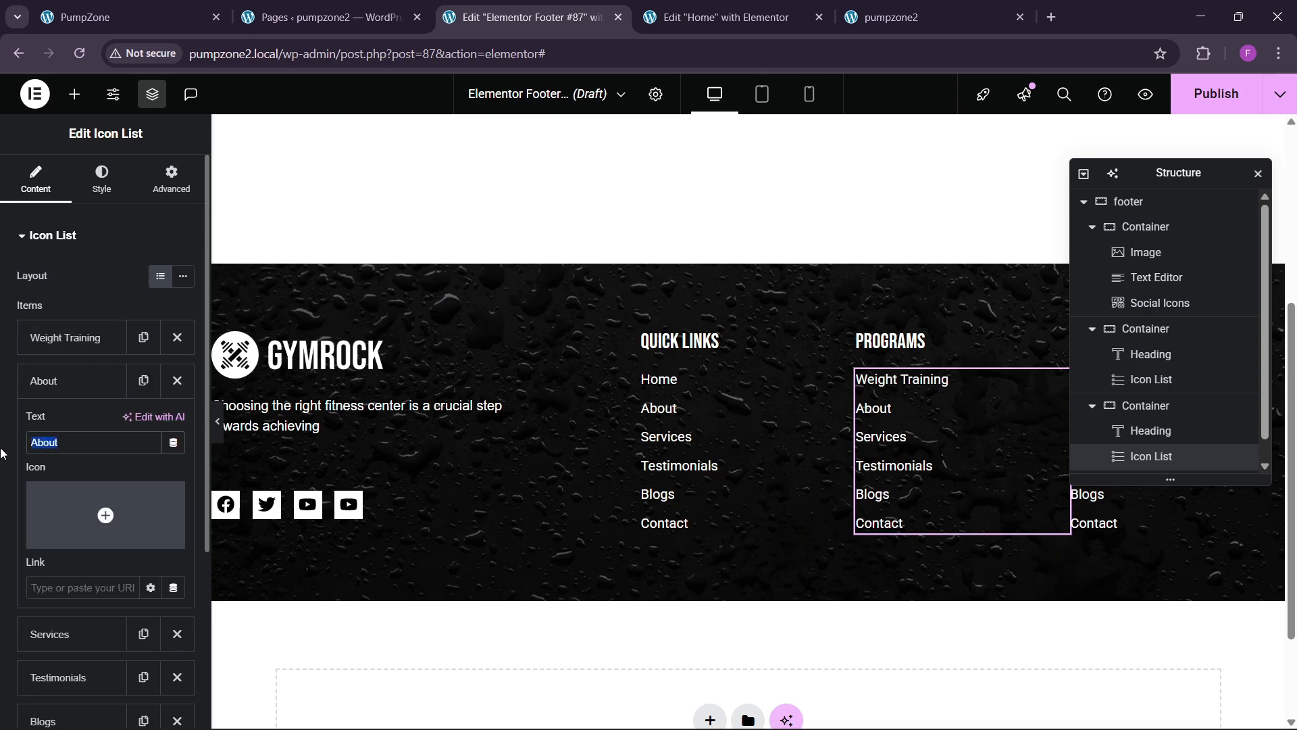
pyautogui.write('Yoga Center')
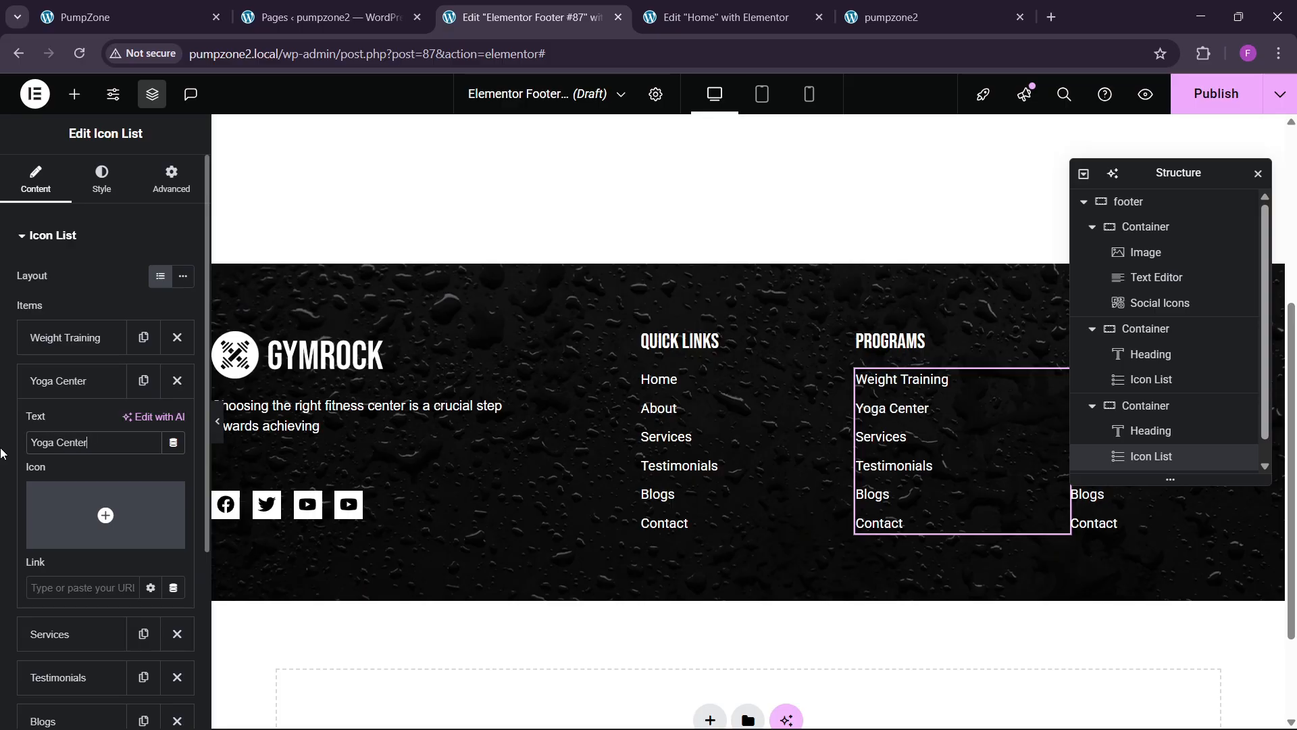
pyautogui.click(68, 381)
pyautogui.click(61, 424)
pyautogui.moveTo(84, 487); pyautogui.dragTo(2, 500)
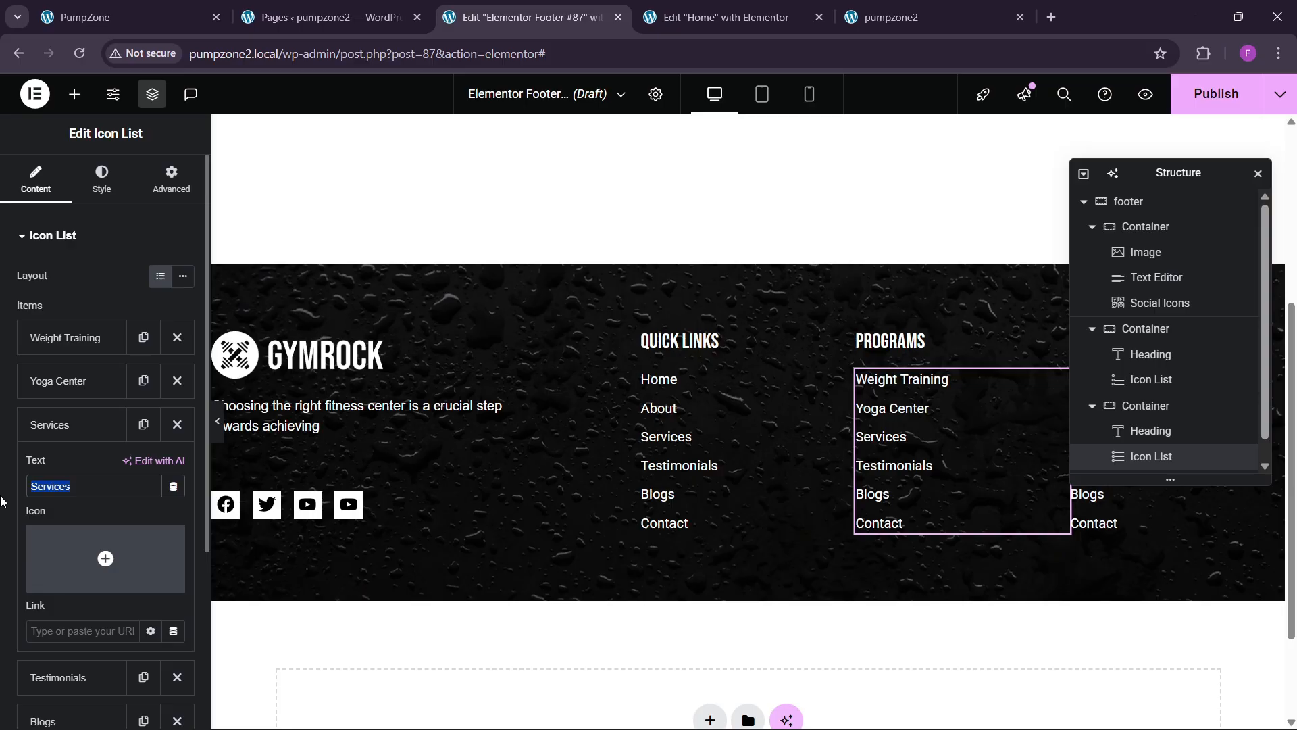
pyautogui.write('Gy')
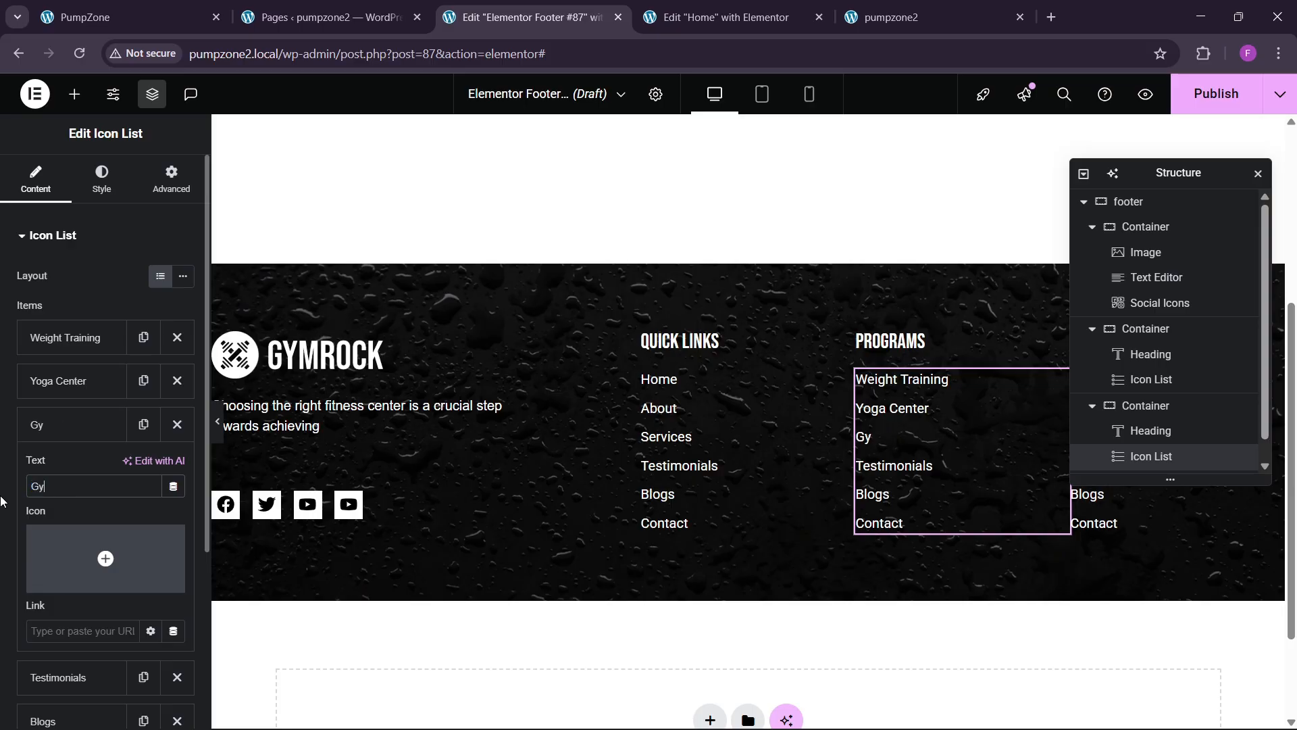
pyautogui.write('mnasticxs')
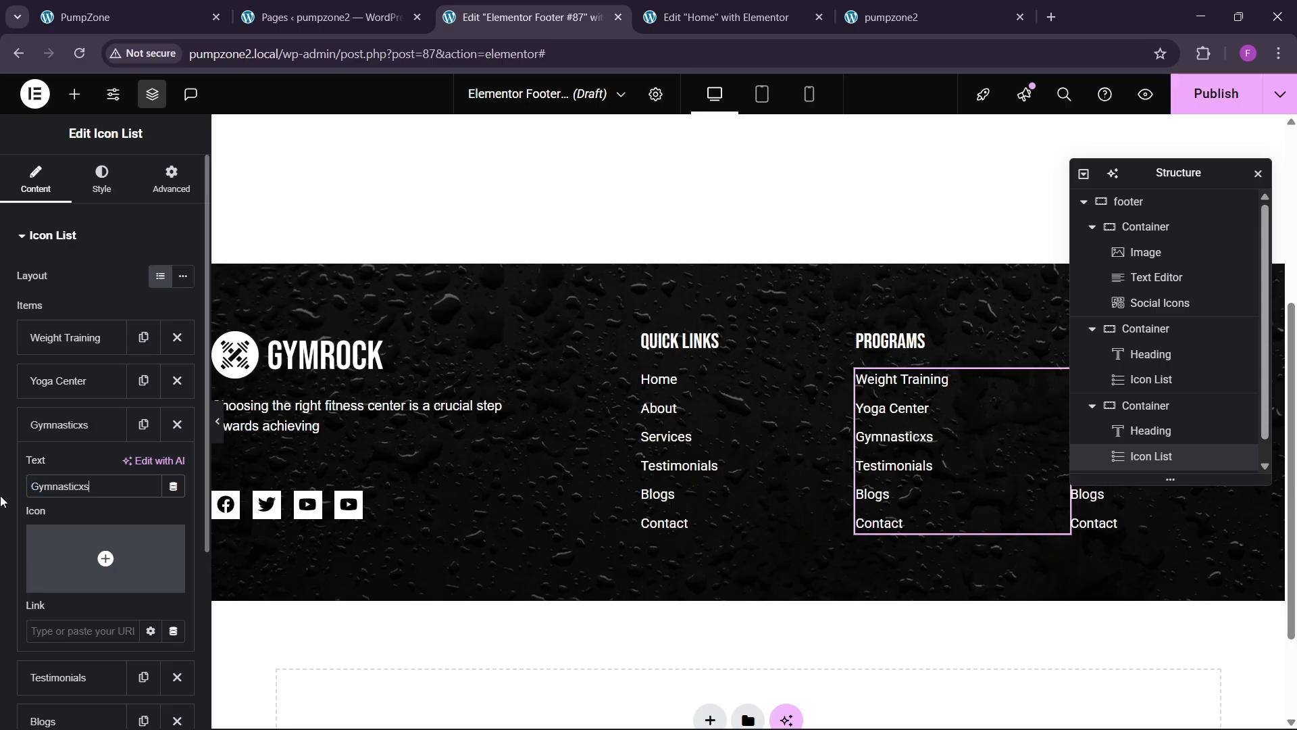
pyautogui.click(47, 438)
pyautogui.moveTo(1179, 173); pyautogui.dragTo(754, 334)
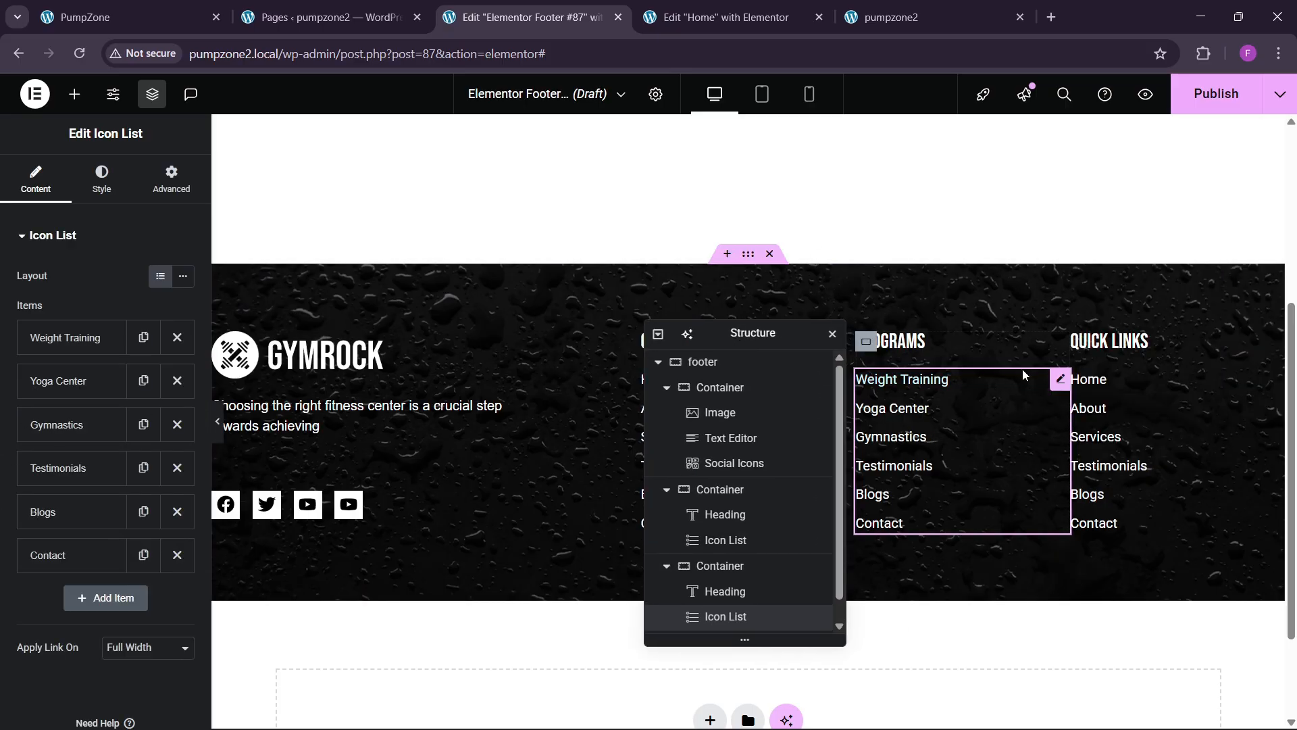
# Step: Title the third column CONTACT and open the Icon Library for its Home entry
pyautogui.click(1109, 340)
pyautogui.moveTo(84, 296); pyautogui.dragTo(2, 315)
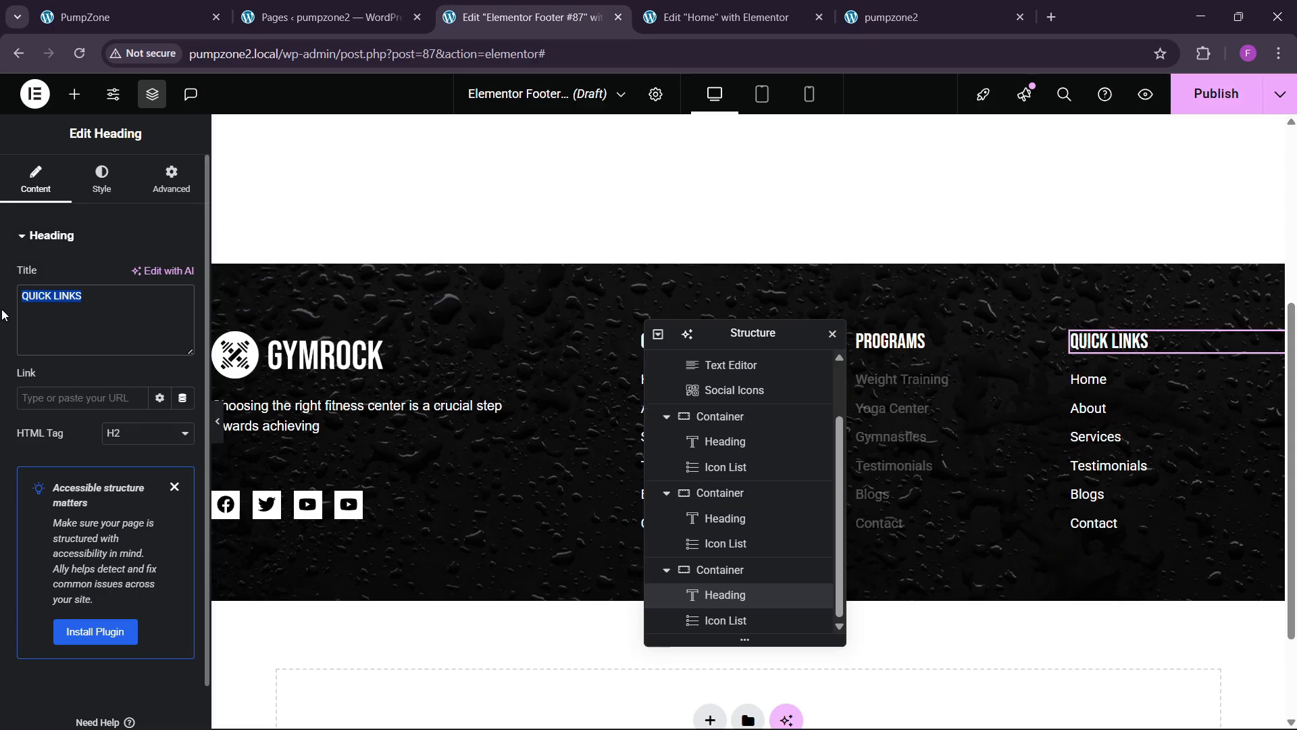
pyautogui.write('CONTACT')
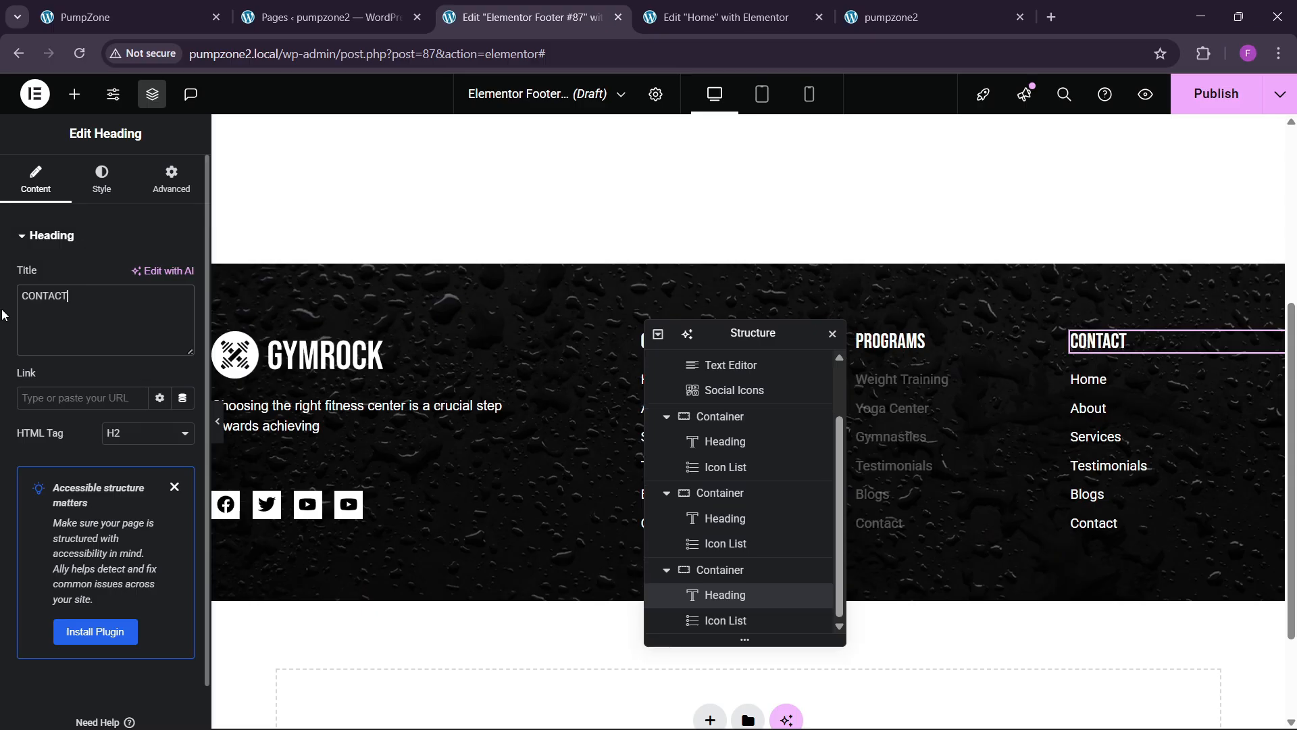
pyautogui.click(1122, 382)
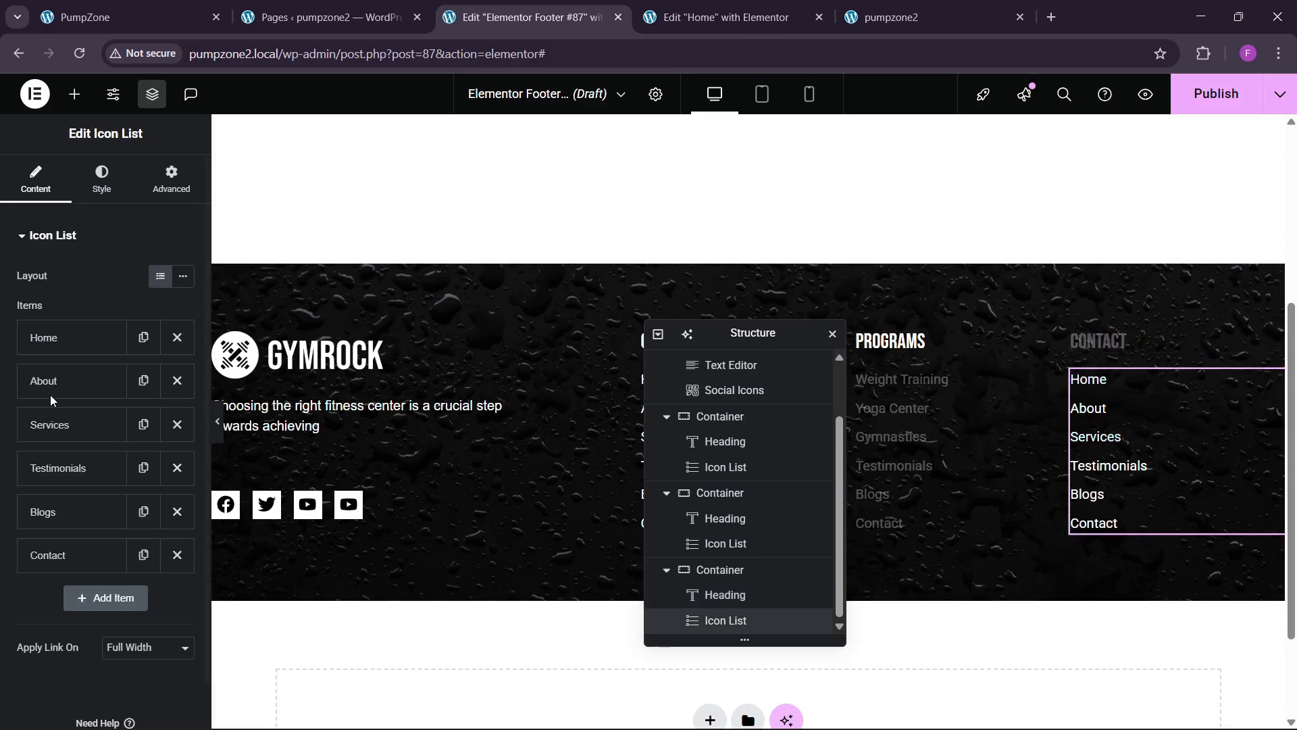
pyautogui.click(85, 349)
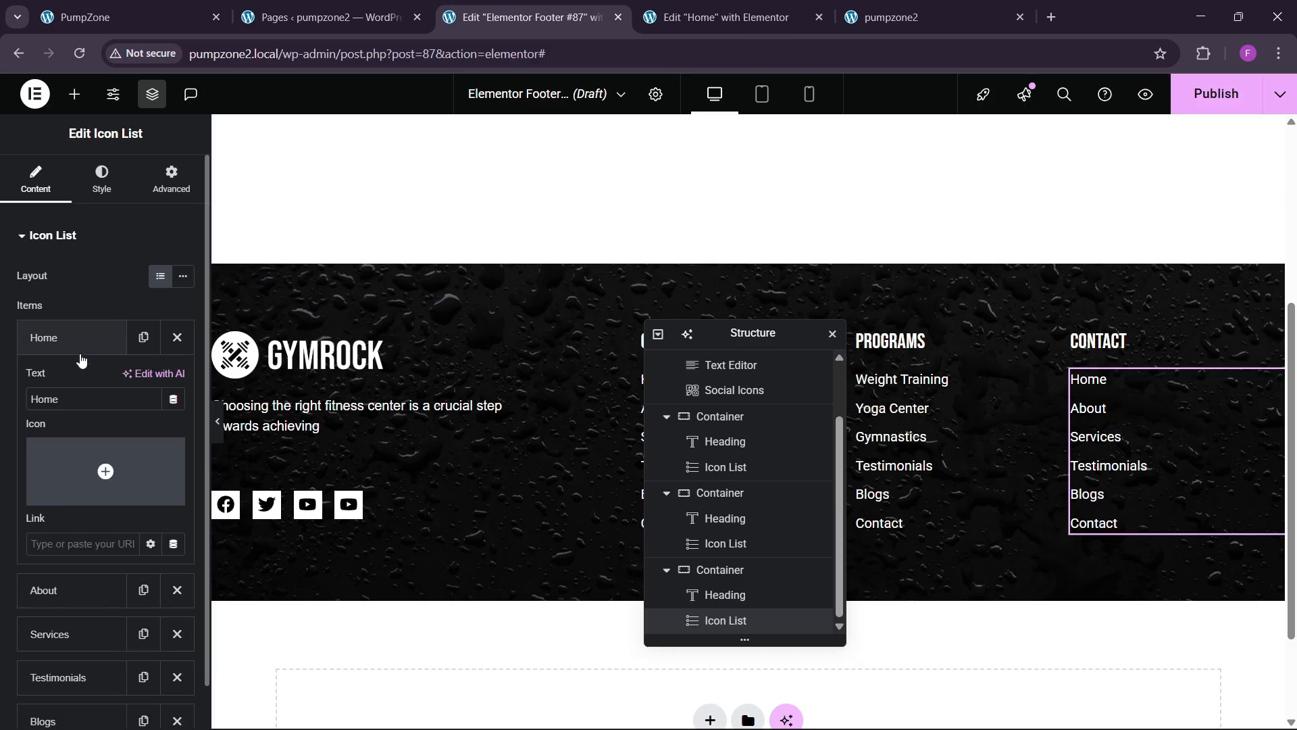
pyautogui.click(105, 471)
# Step: Search the Icon Library for 'phone' and insert the second phone icon into Home
pyautogui.click(544, 168)
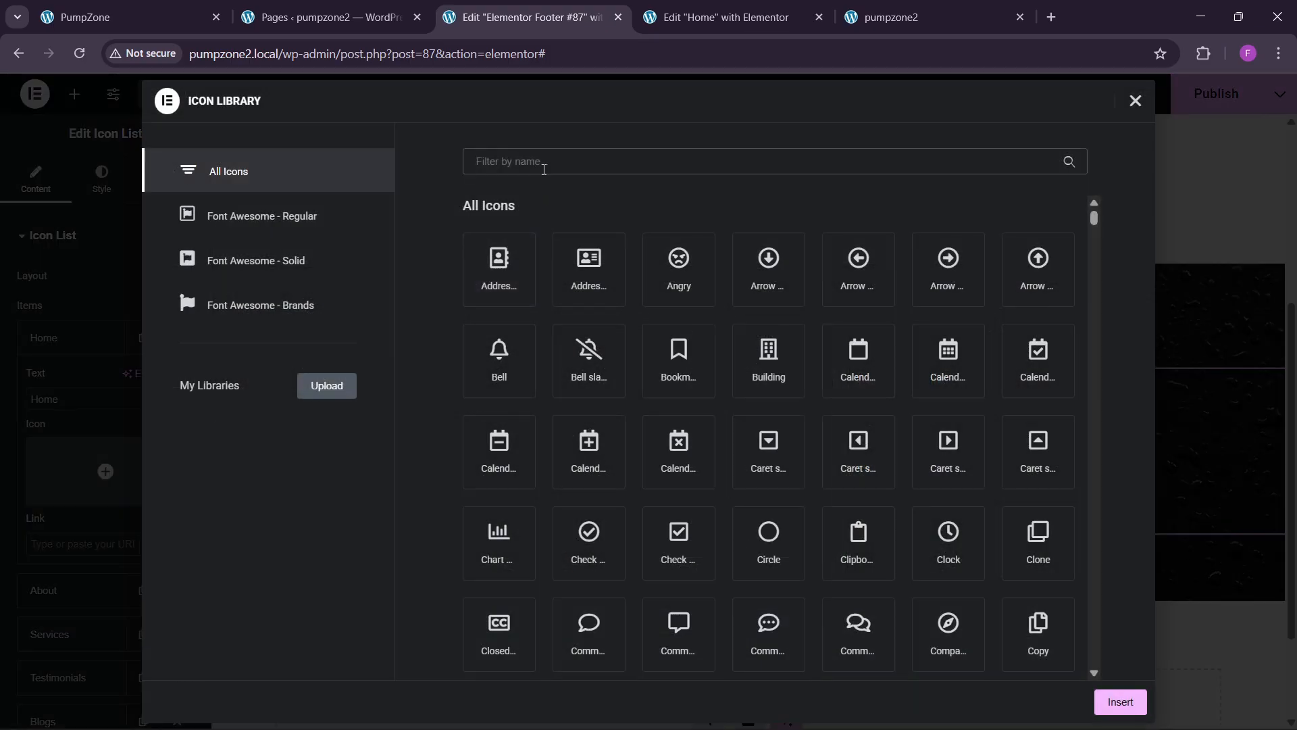
pyautogui.write('phoi')
pyautogui.press('BackSpace')
pyautogui.press('BackSpace')
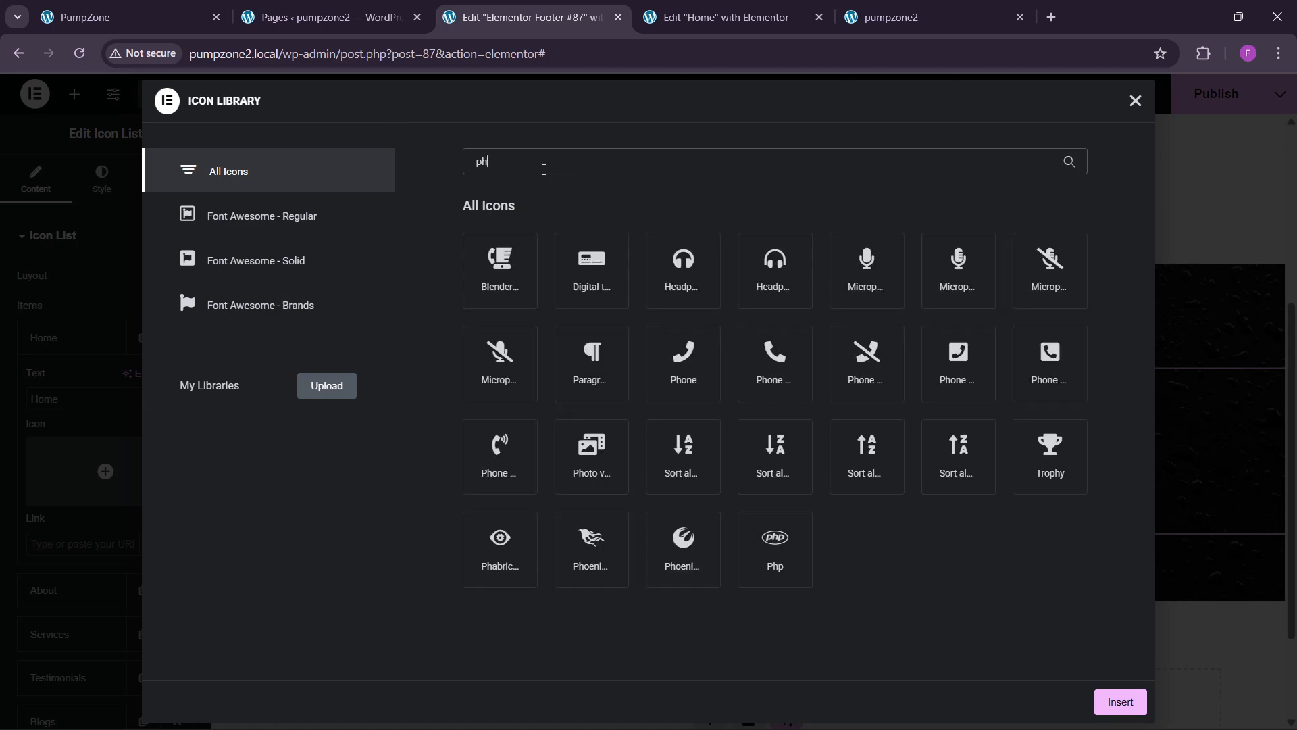
pyautogui.write('one')
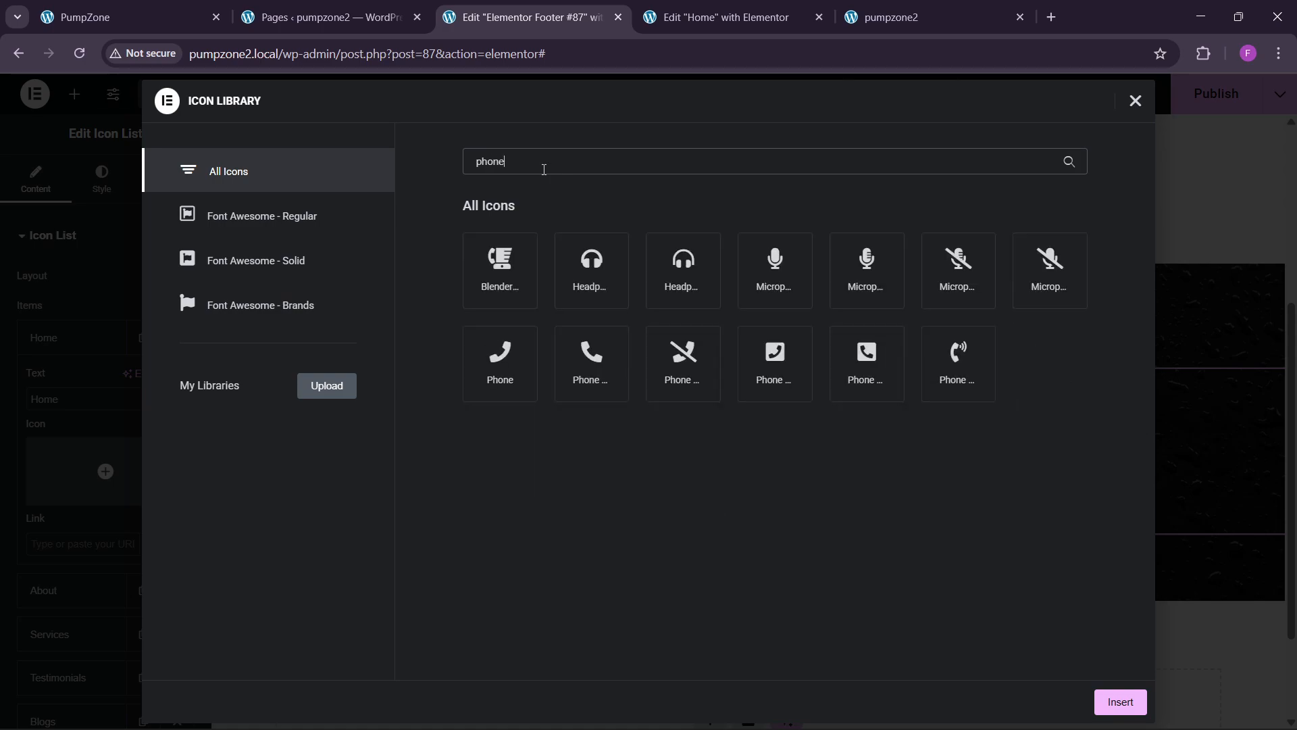
pyautogui.click(524, 361)
pyautogui.click(570, 391)
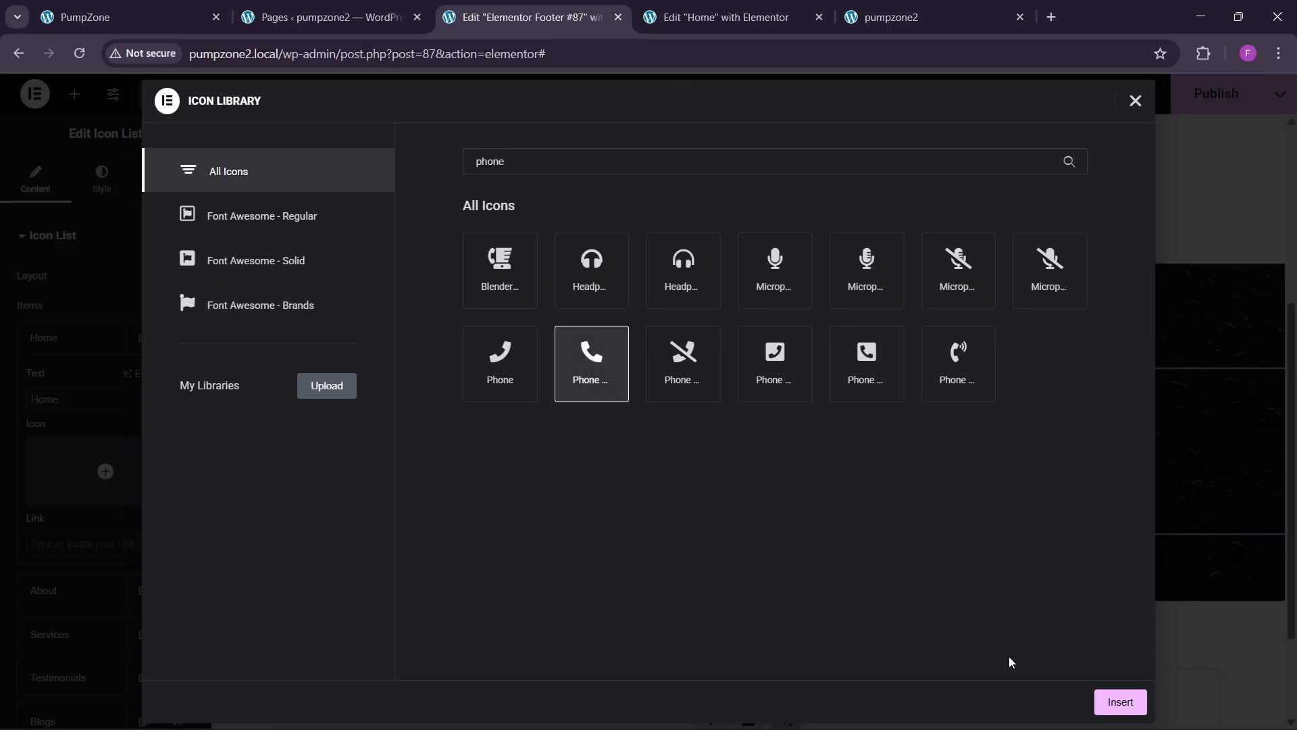
pyautogui.click(1104, 710)
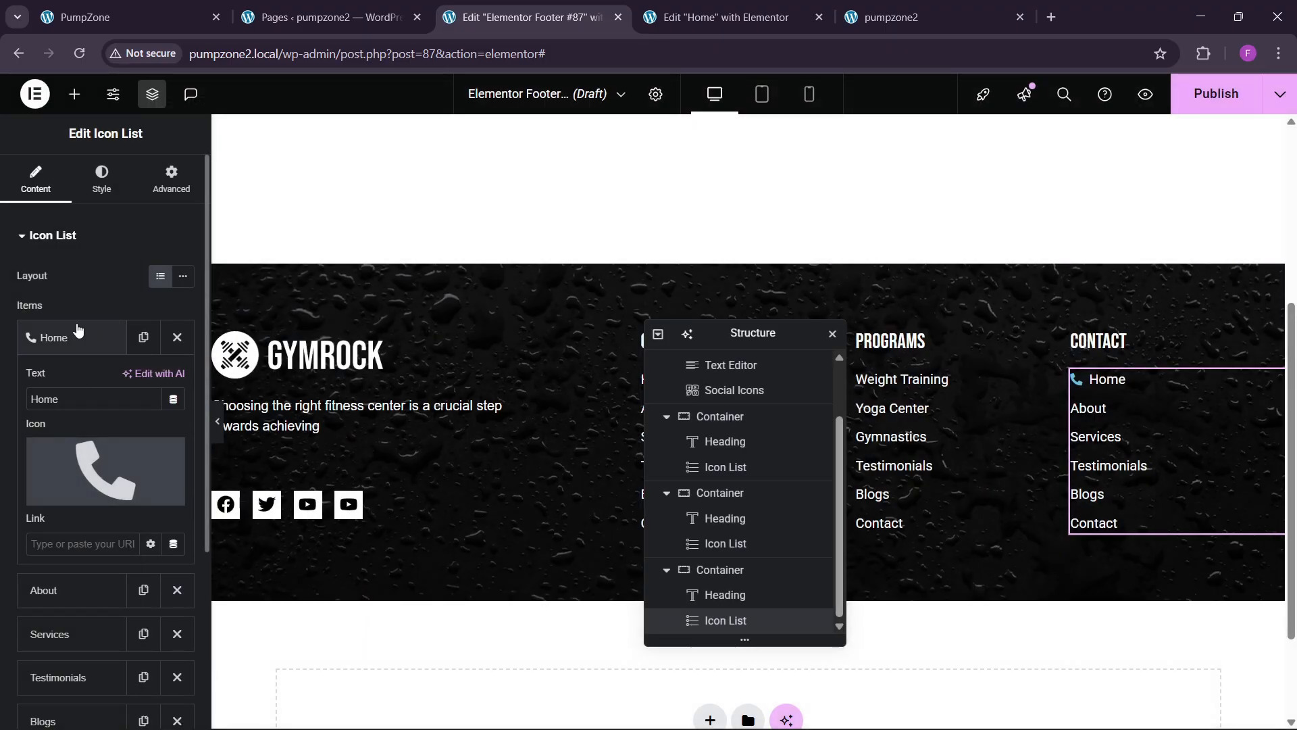
# Step: Replace the item's text with the phone number and link it as tel: without spaces
pyautogui.moveTo(74, 399); pyautogui.dragTo(2, 408)
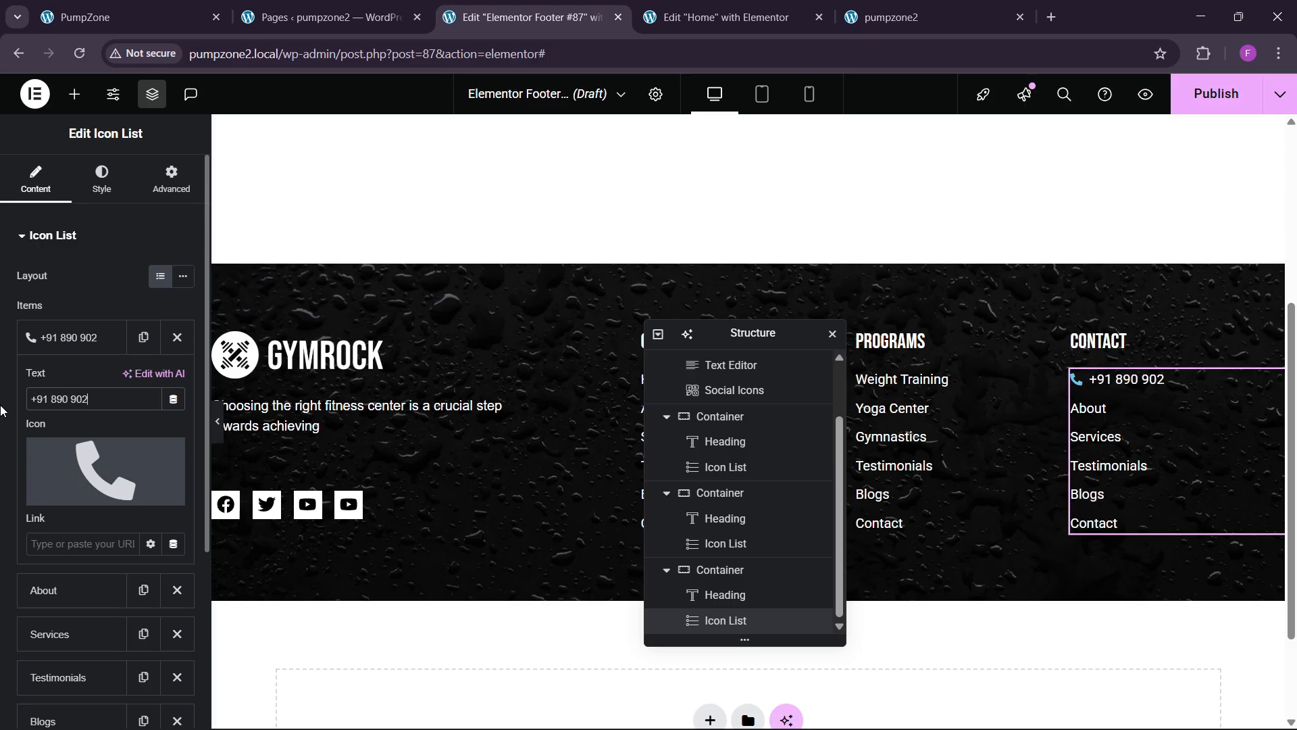
pyautogui.click(73, 338)
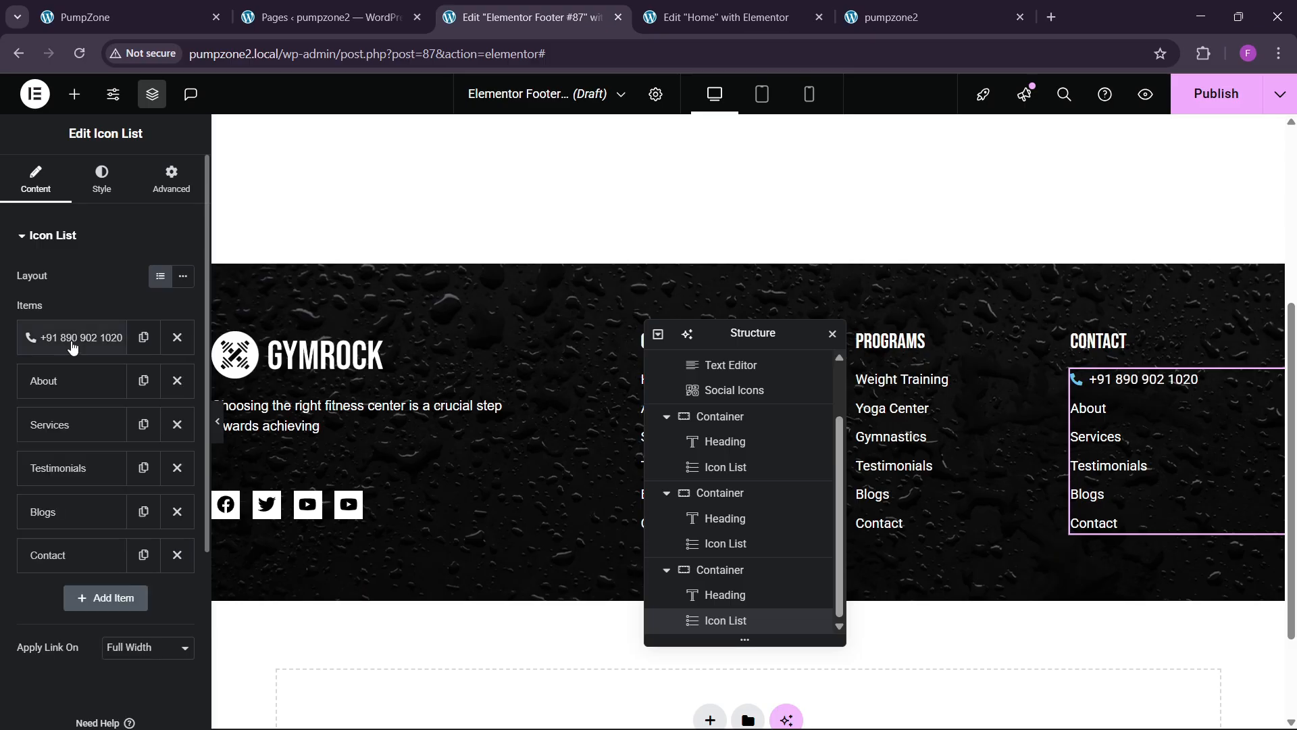
pyautogui.click(73, 338)
pyautogui.moveTo(114, 400); pyautogui.dragTo(2, 414)
pyautogui.hotkey('ctrl', 'c')
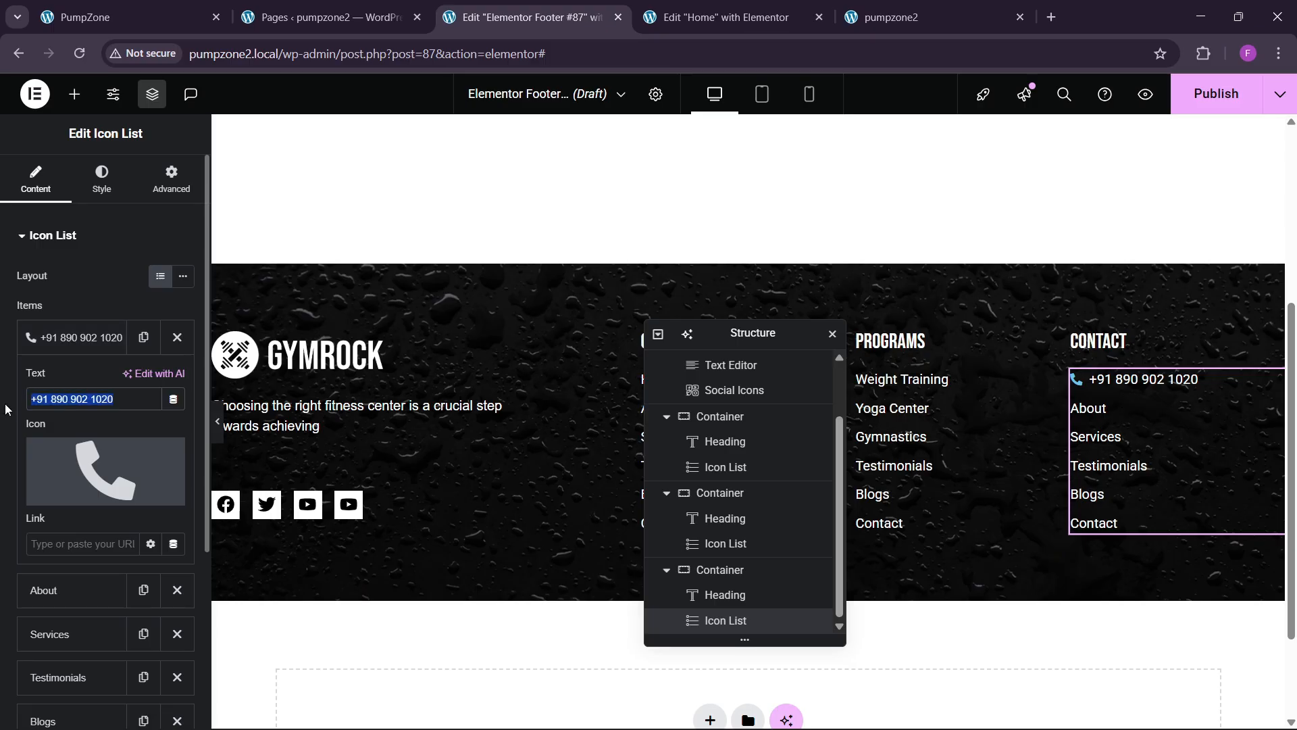
pyautogui.click(46, 540)
pyautogui.write('tel:')
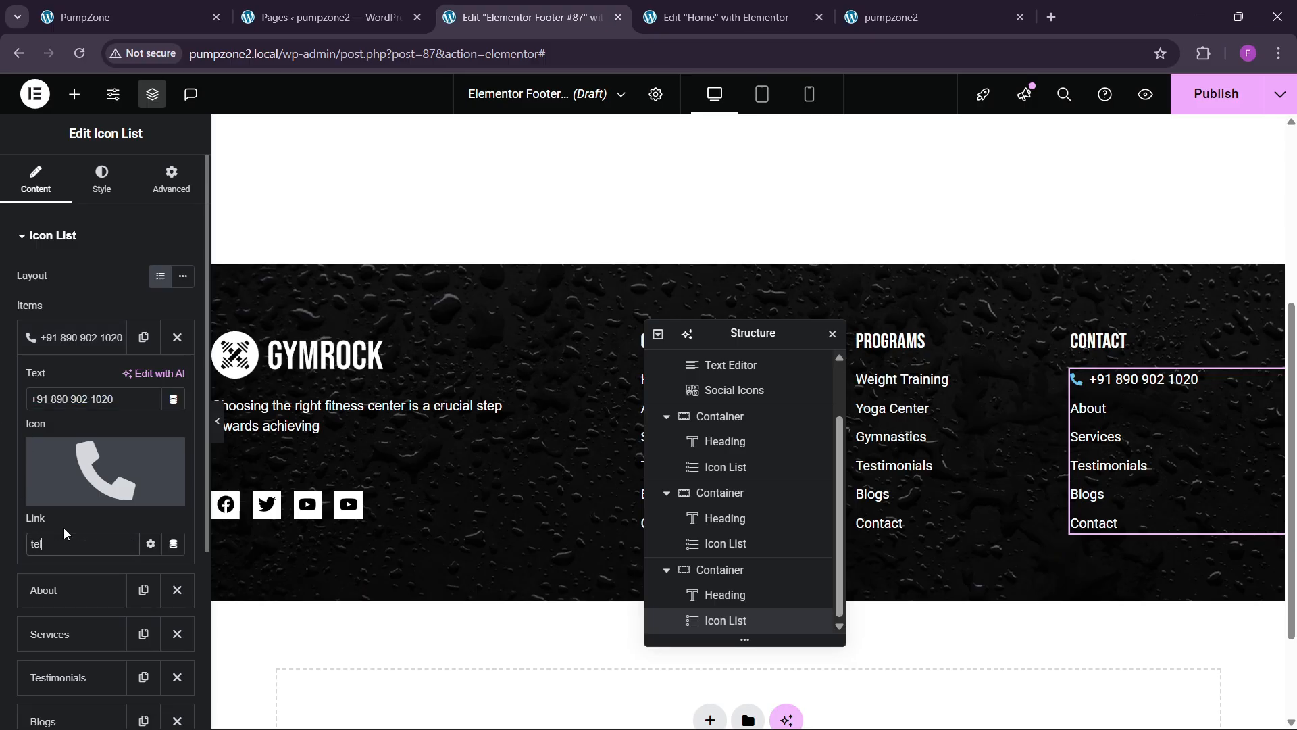
pyautogui.hotkey('ctrl', 'v')
pyautogui.press('BackSpace')
pyautogui.press('Left')
pyautogui.press('Left')
pyautogui.press('Left')
pyautogui.press('BackSpace')
pyautogui.press('BackSpace')
pyautogui.click(74, 337)
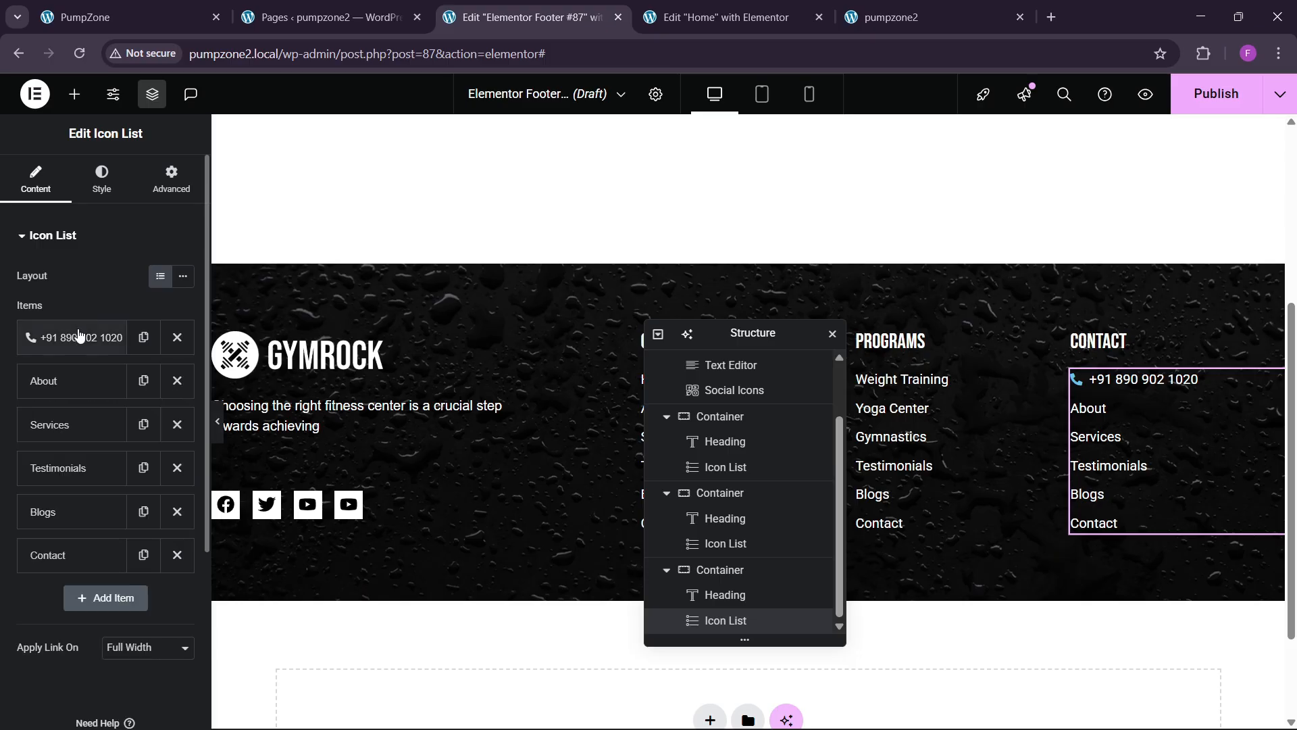
# Step: Delete the remaining unneeded items from the CONTACT list
pyautogui.click(177, 381)
pyautogui.click(177, 381)
pyautogui.click(177, 381)
pyautogui.click(177, 381)
pyautogui.click(177, 381)
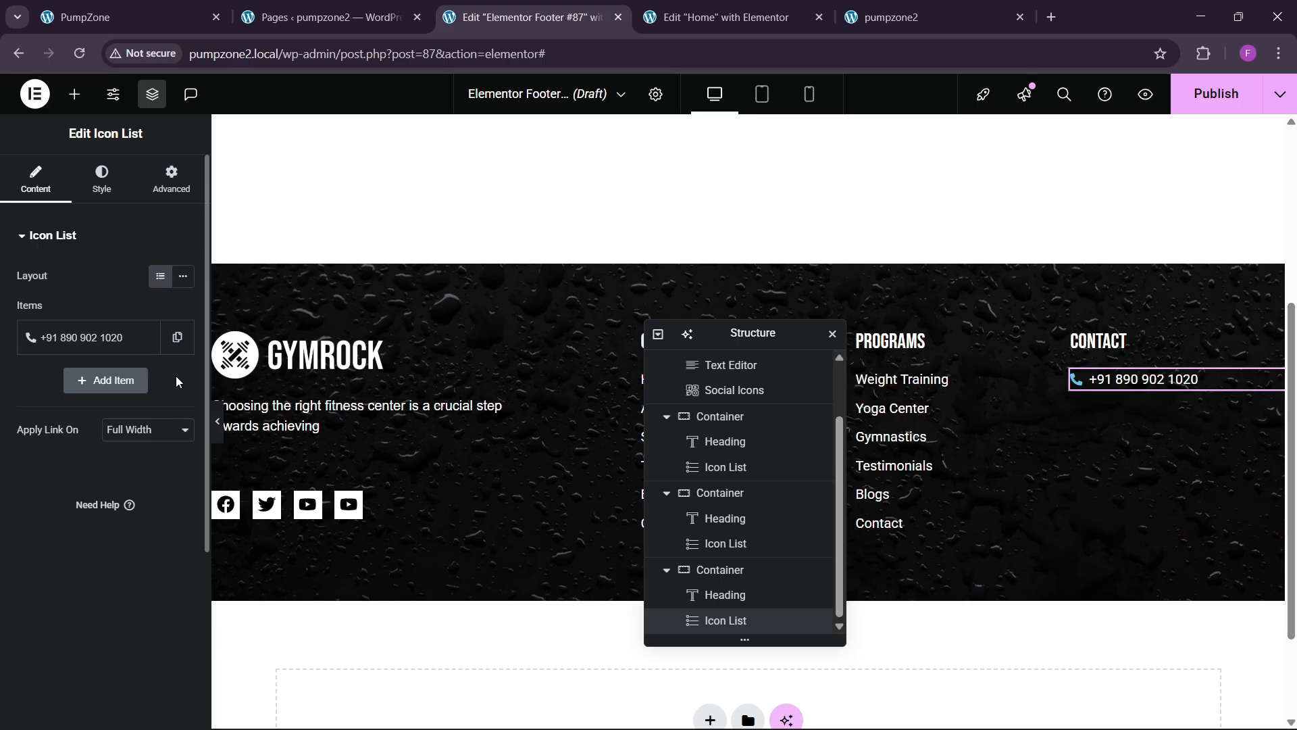
# Step: Delete the leftover Contact item and add an entry with the gym's e-mail address and the Mail bulk icon
pyautogui.click(143, 337)
pyautogui.click(101, 381)
pyautogui.moveTo(116, 443); pyautogui.dragTo(2, 468)
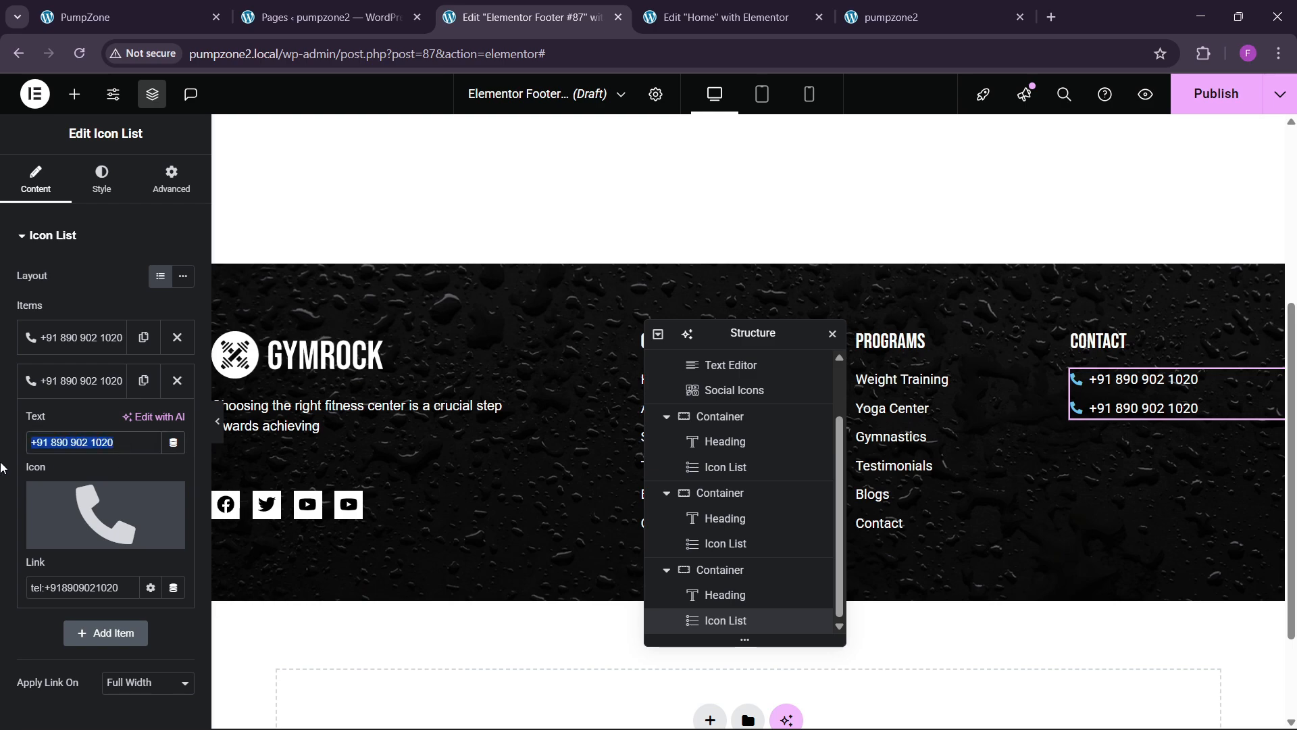
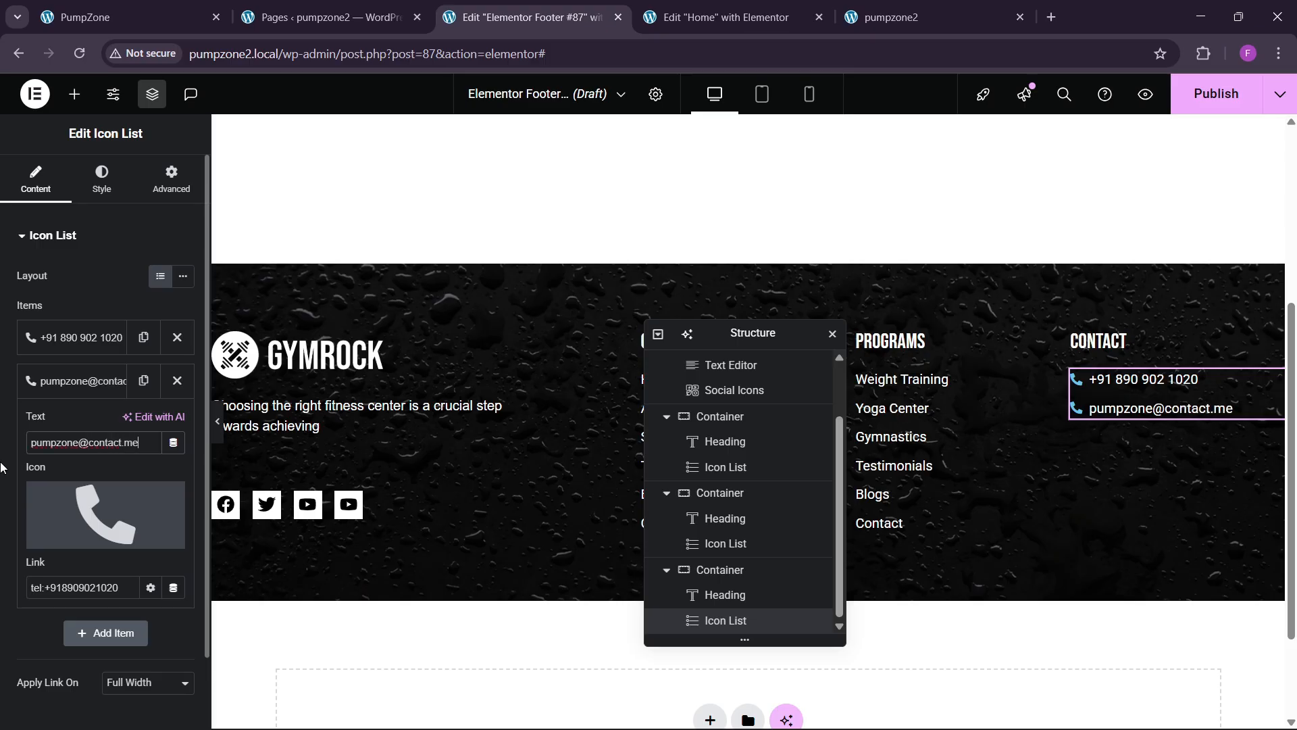
pyautogui.click(68, 537)
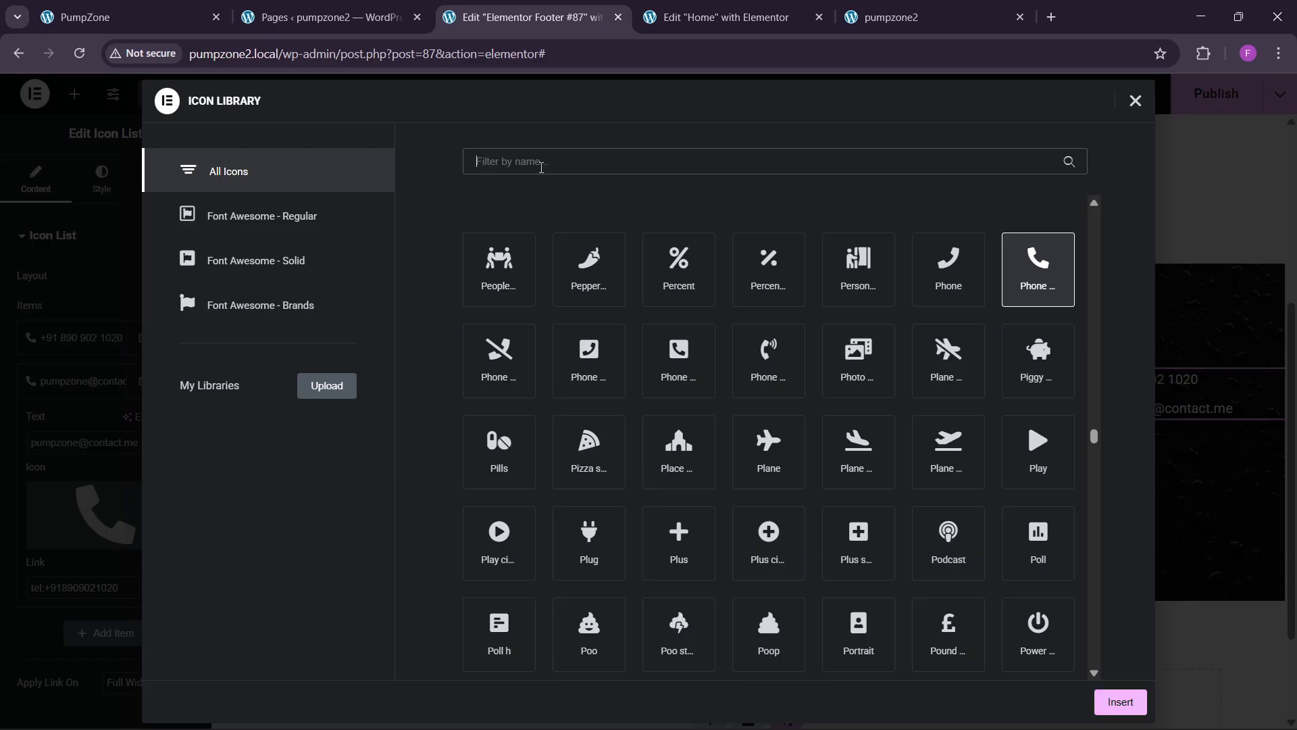
pyautogui.write('maol')
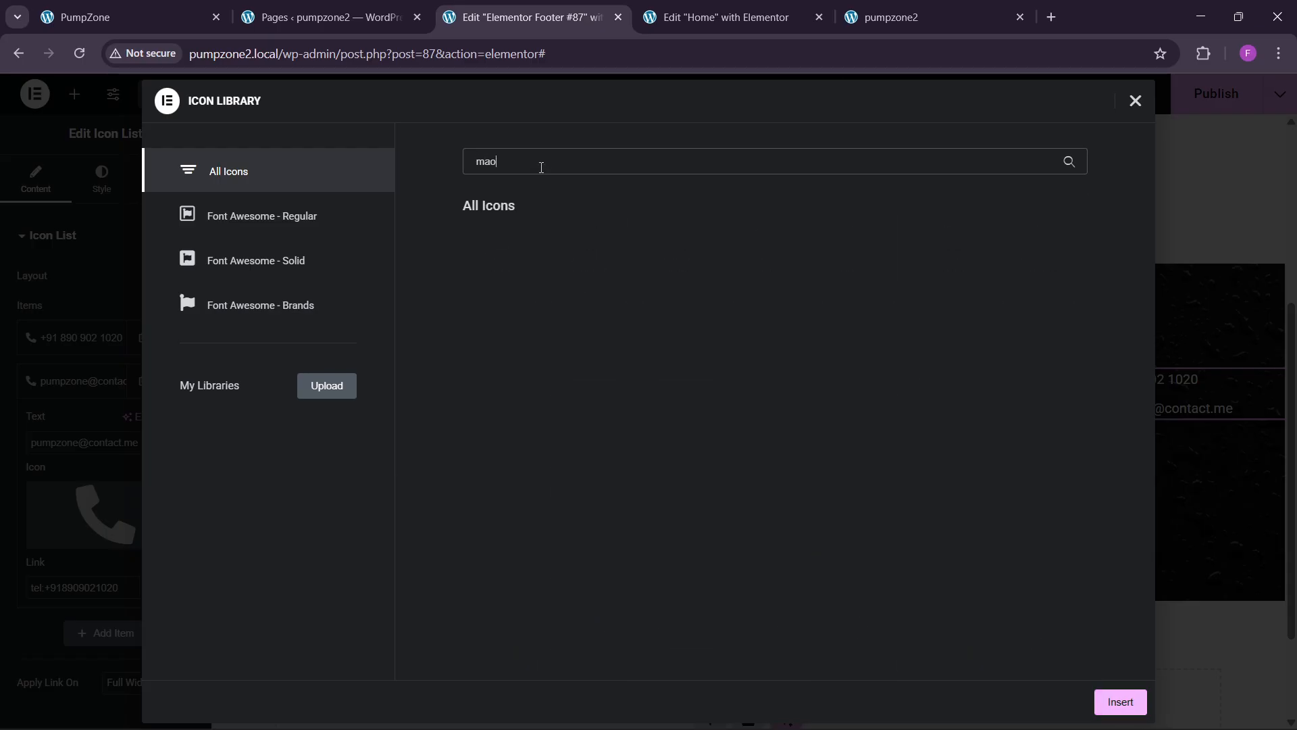
pyautogui.press('BackSpace')
pyautogui.press('BackSpace')
pyautogui.write('ail')
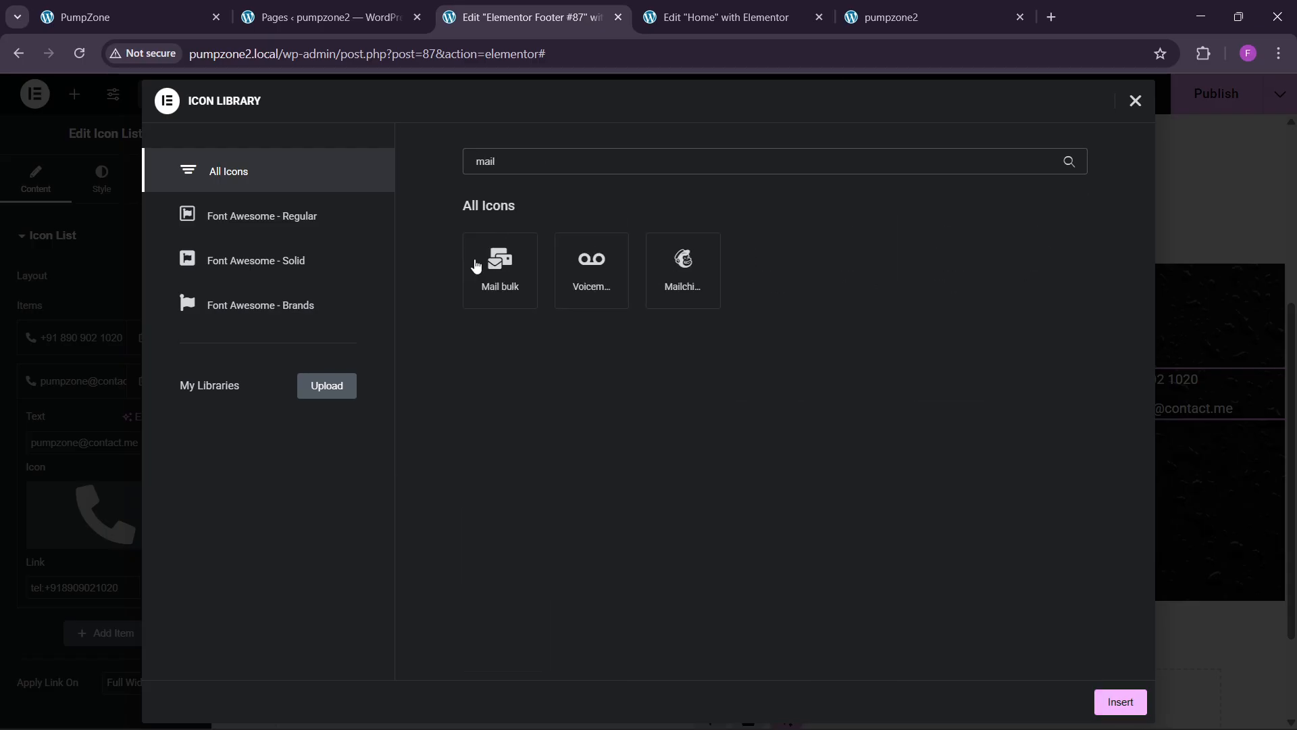
pyautogui.click(476, 265)
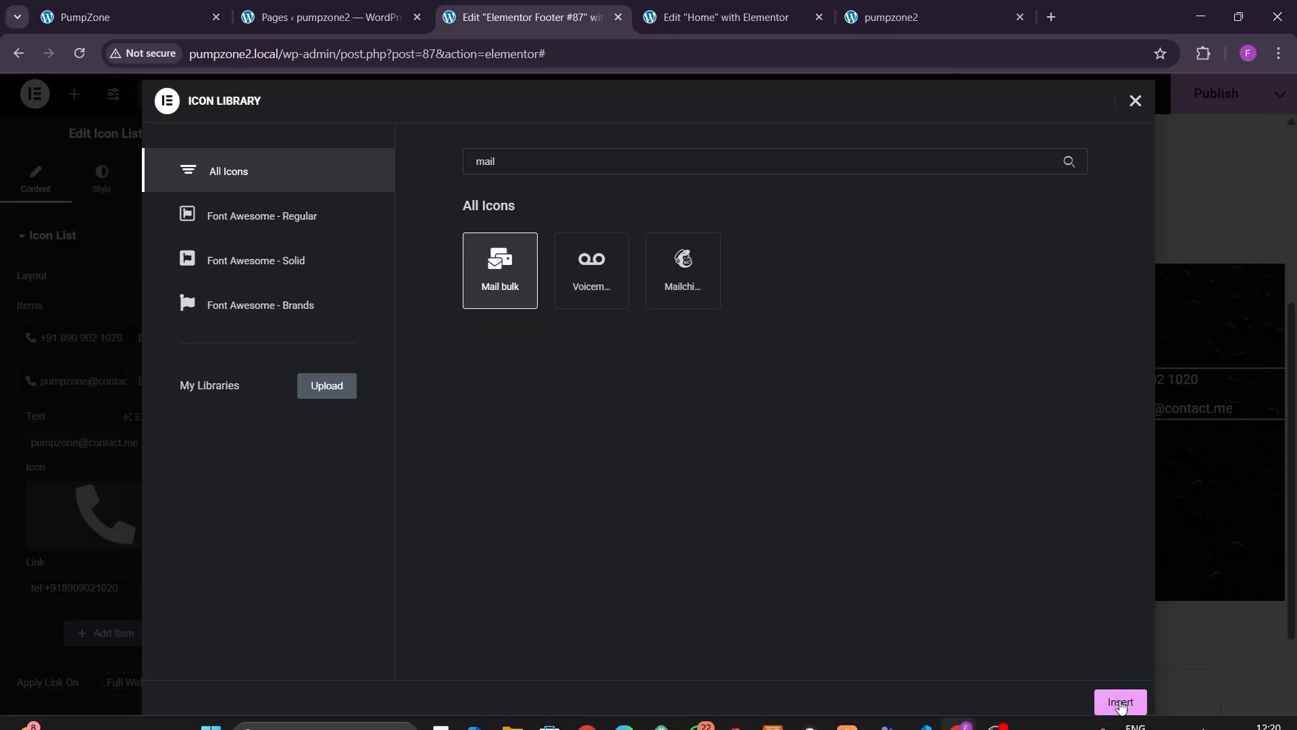
pyautogui.click(1120, 703)
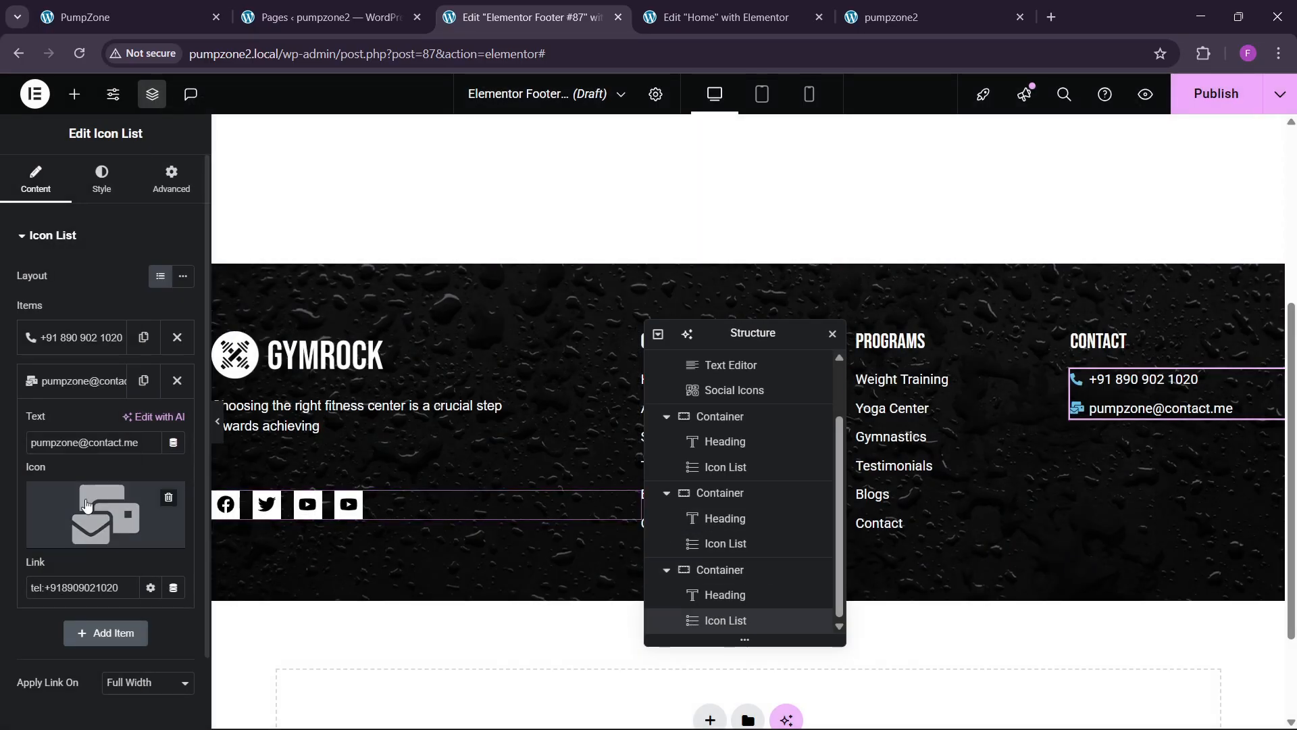
# Step: Duplicate the e-mail entry into a third item with a map marker icon, then view the live site
pyautogui.click(74, 380)
pyautogui.click(143, 381)
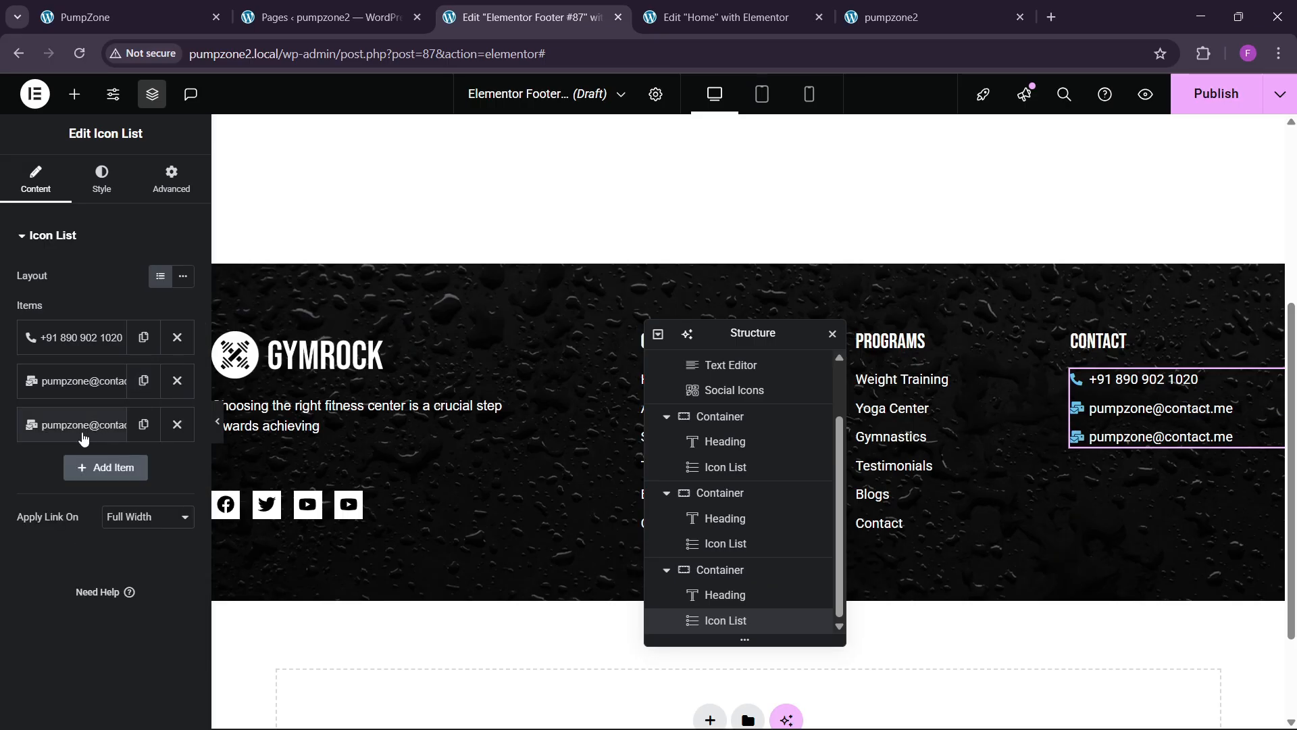
pyautogui.click(83, 424)
pyautogui.click(105, 557)
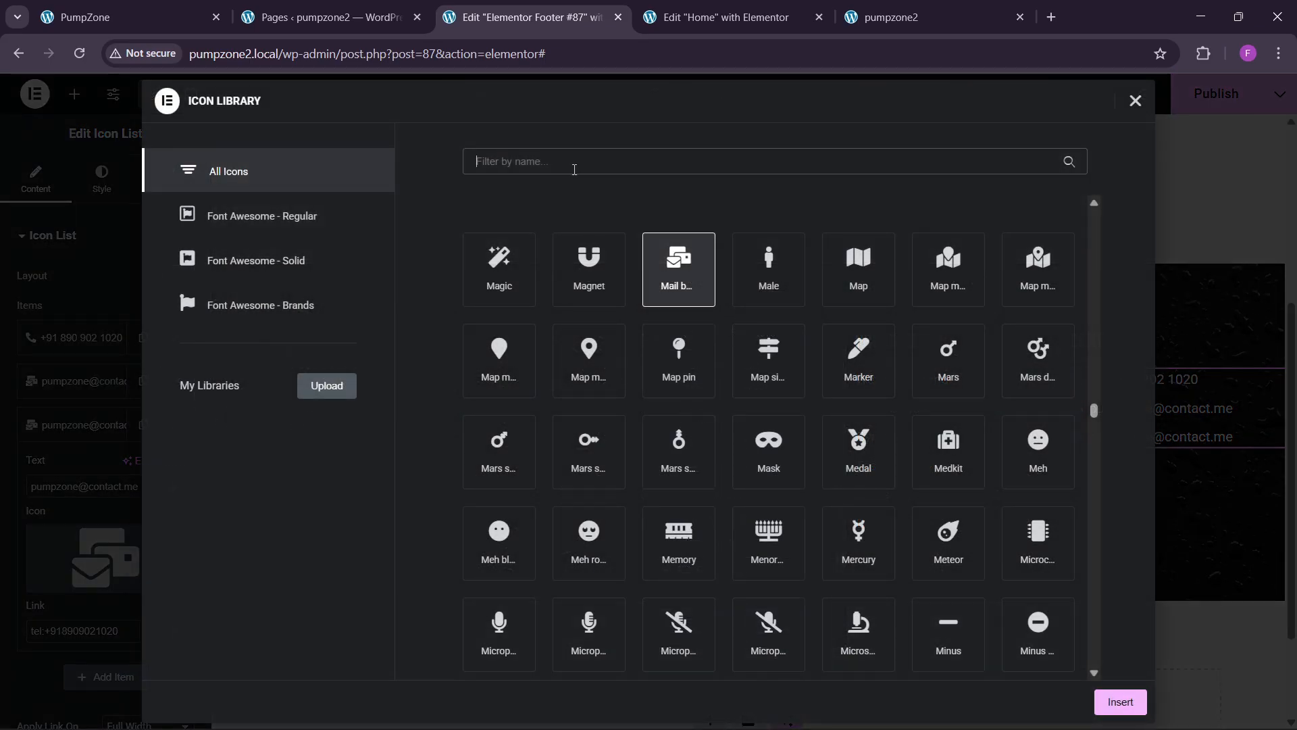
pyautogui.write('map')
pyautogui.click(958, 270)
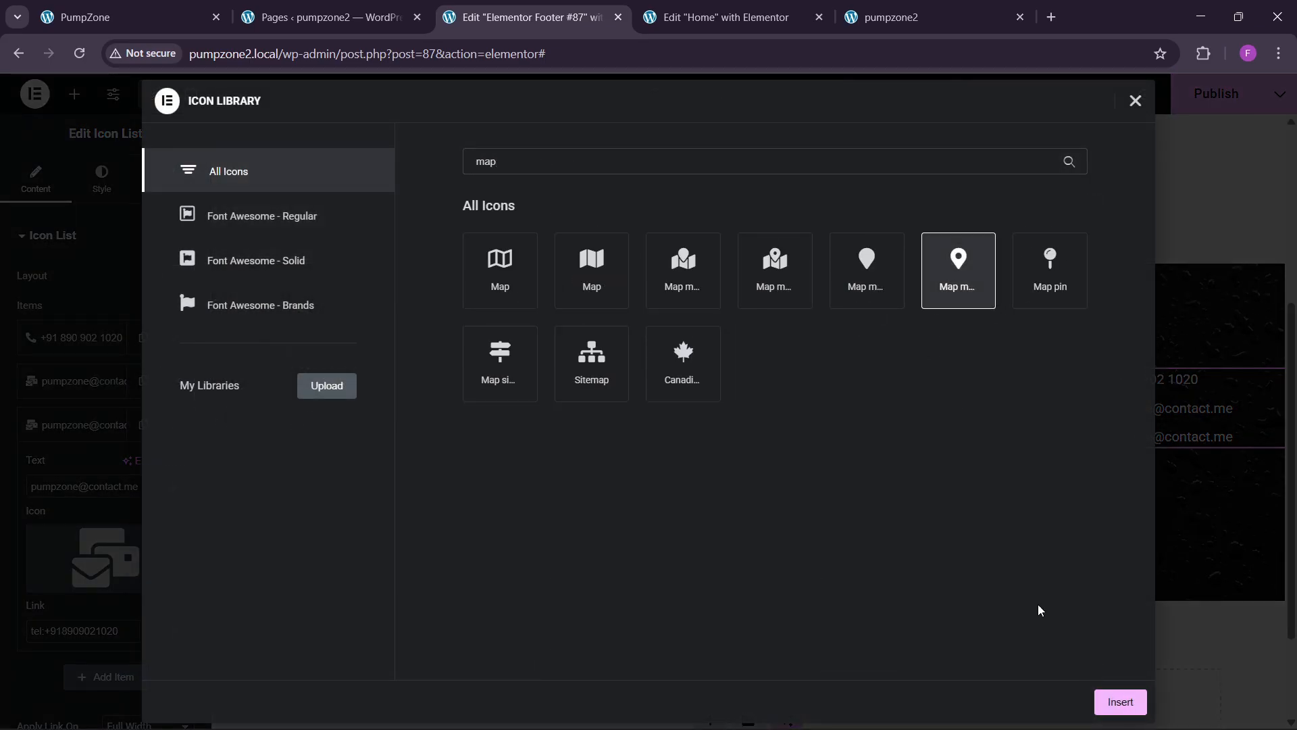
pyautogui.click(1120, 702)
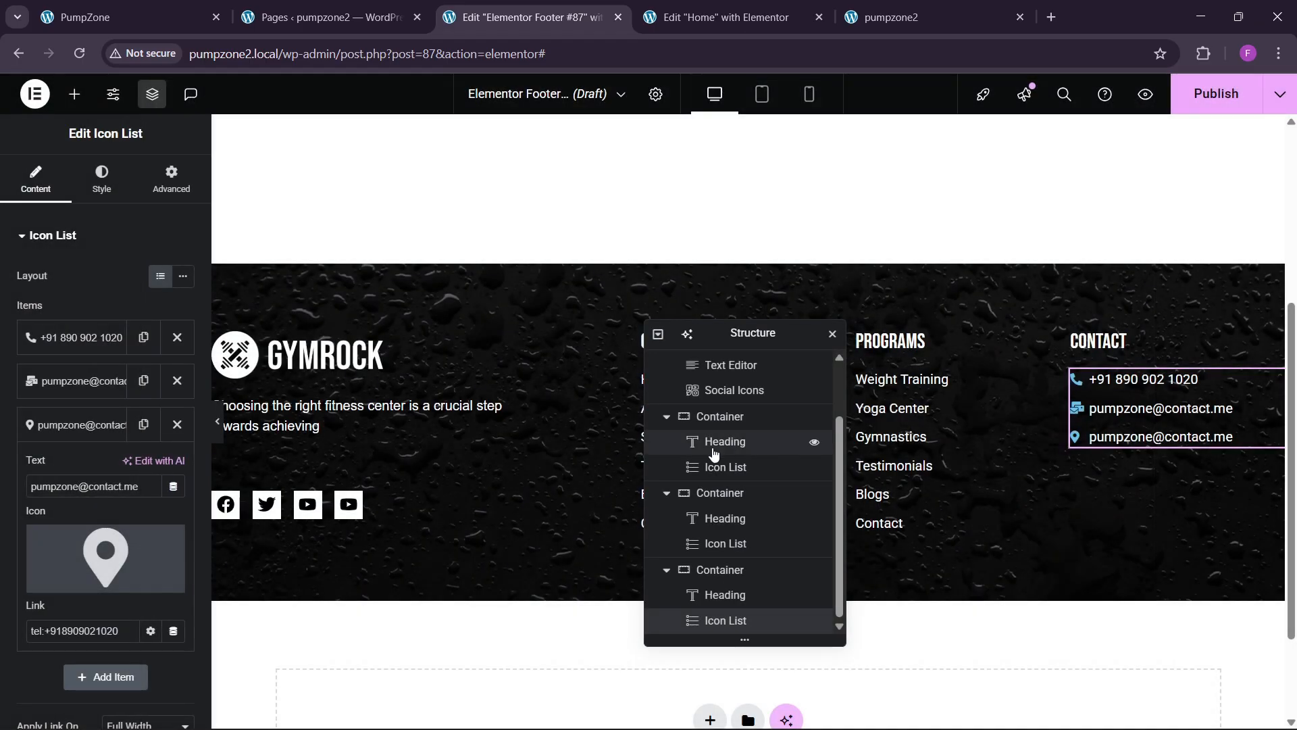
pyautogui.click(85, 17)
# Step: Copy the street address from the live site's top bar into the third Contact item's text
pyautogui.scroll(-1, 836, 411)
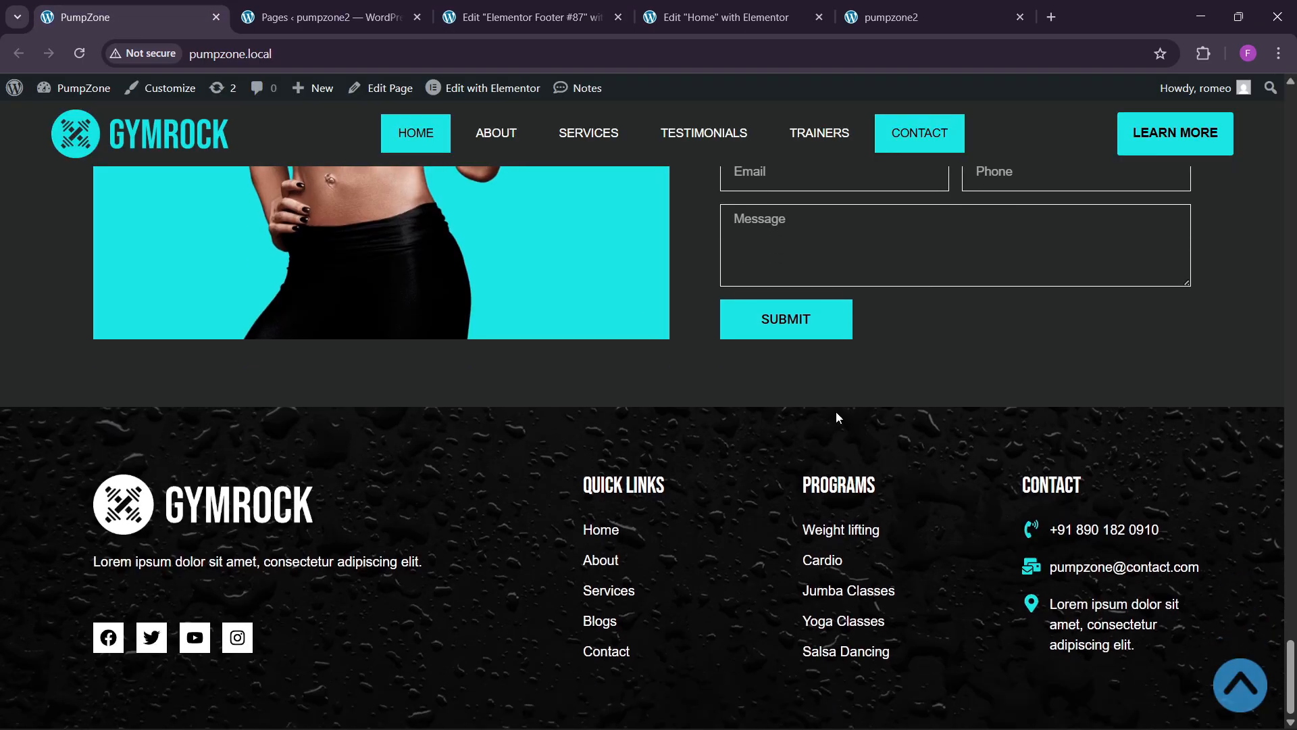
pyautogui.click(1260, 679)
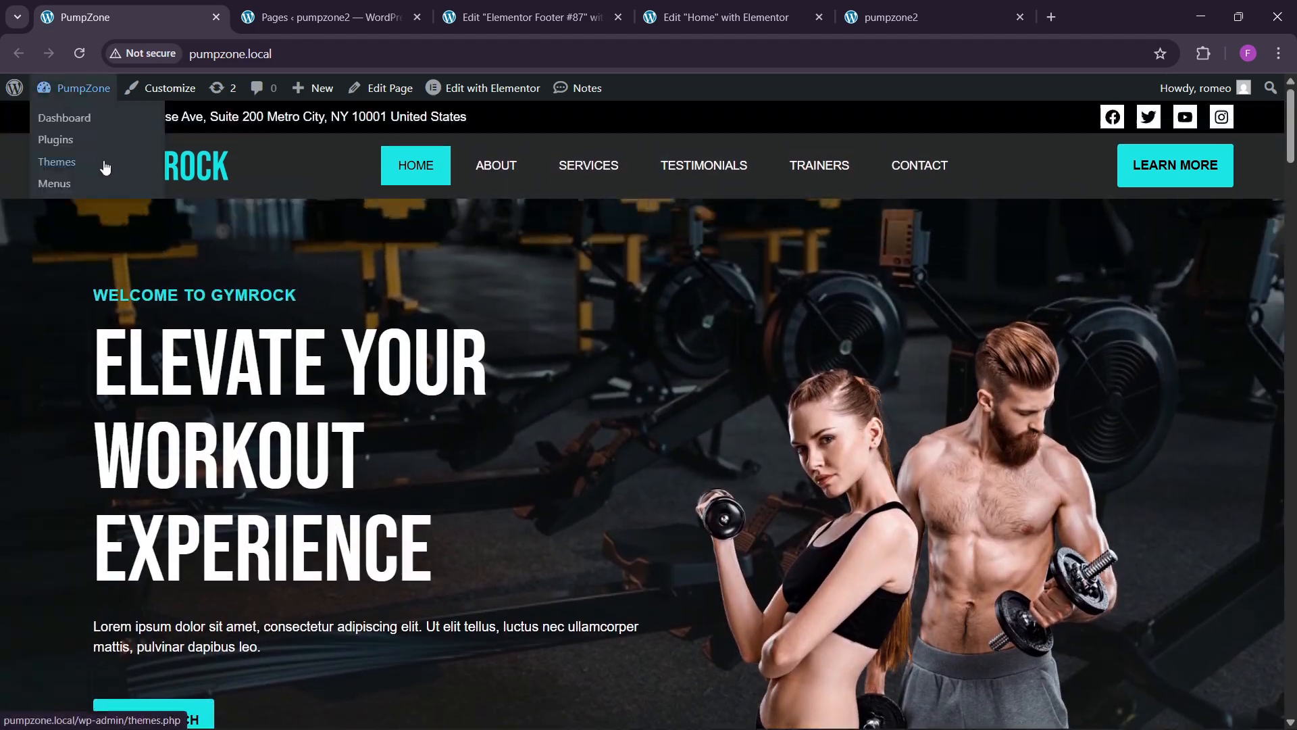
pyautogui.moveTo(481, 120); pyautogui.dragTo(88, 127)
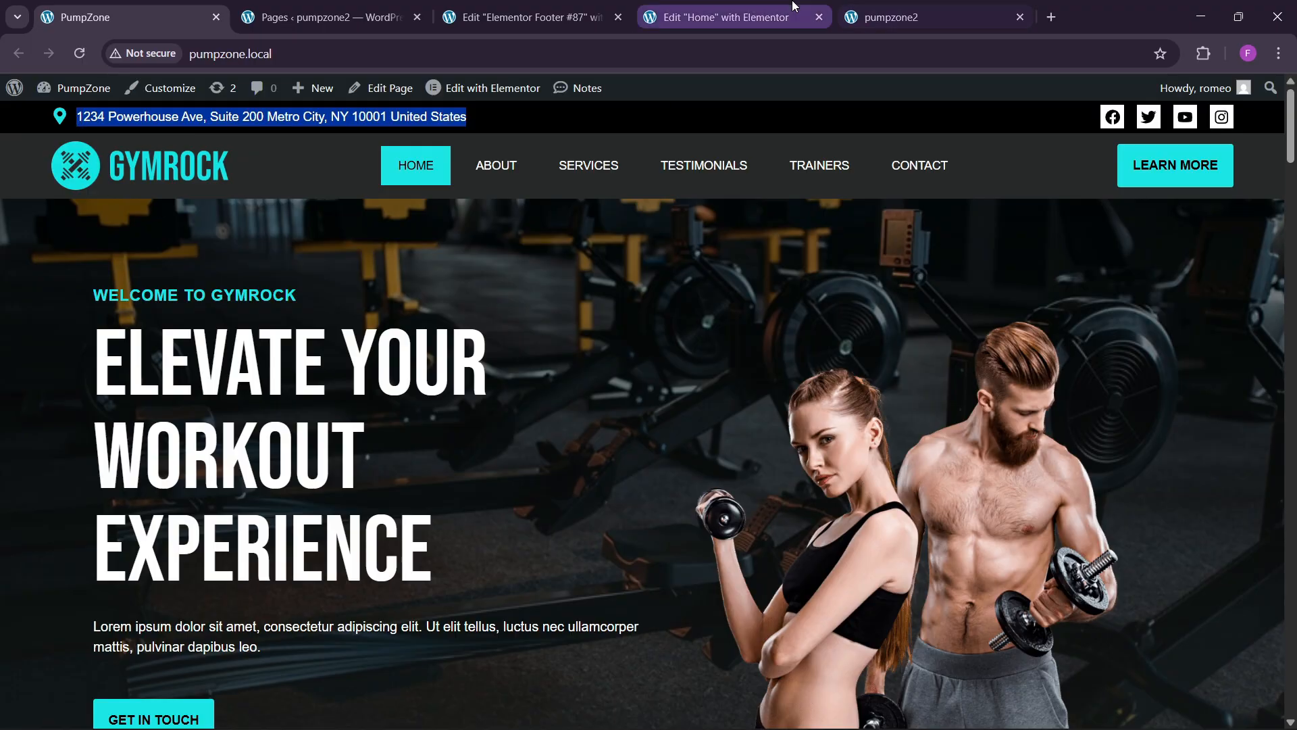
pyautogui.click(720, 17)
pyautogui.click(524, 17)
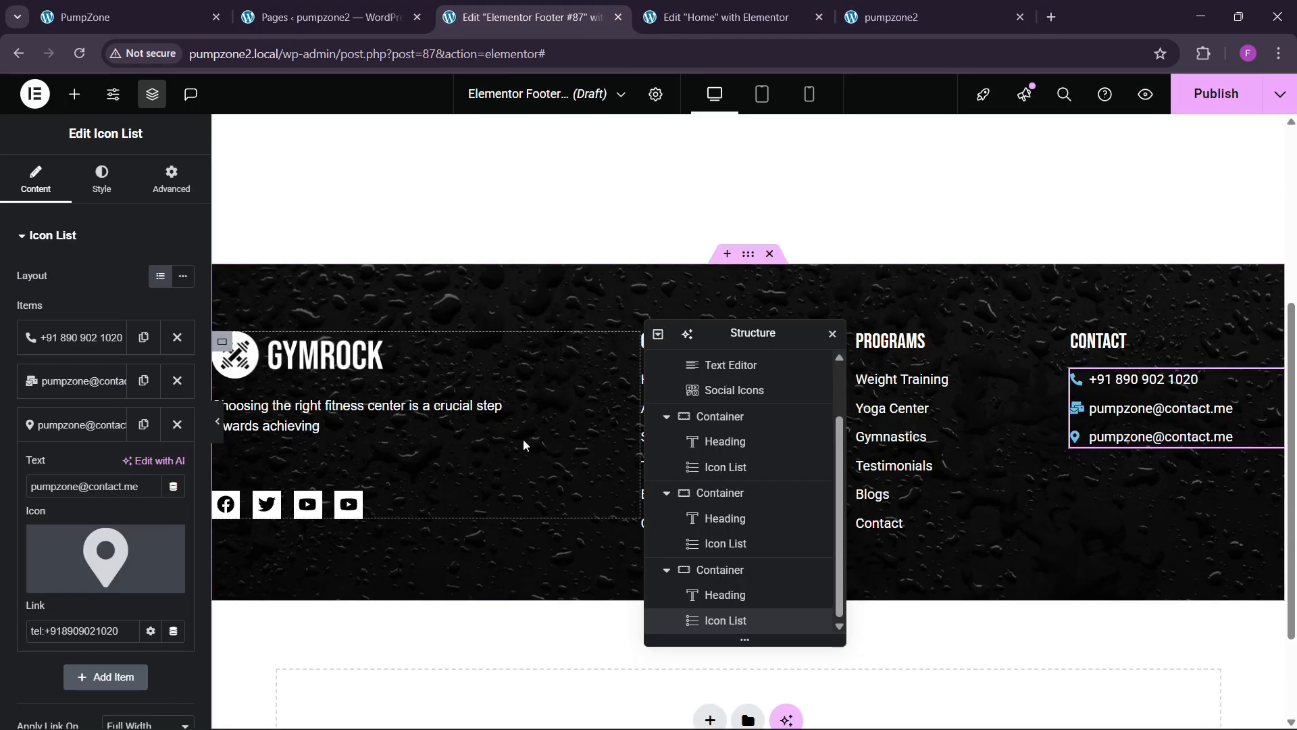
pyautogui.tripleClick(88, 486)
pyautogui.write('1234 Powerhouse Ave, Suite 200 Metro City, NY 10001 United States')
pyautogui.click(111, 423)
pyautogui.click(114, 424)
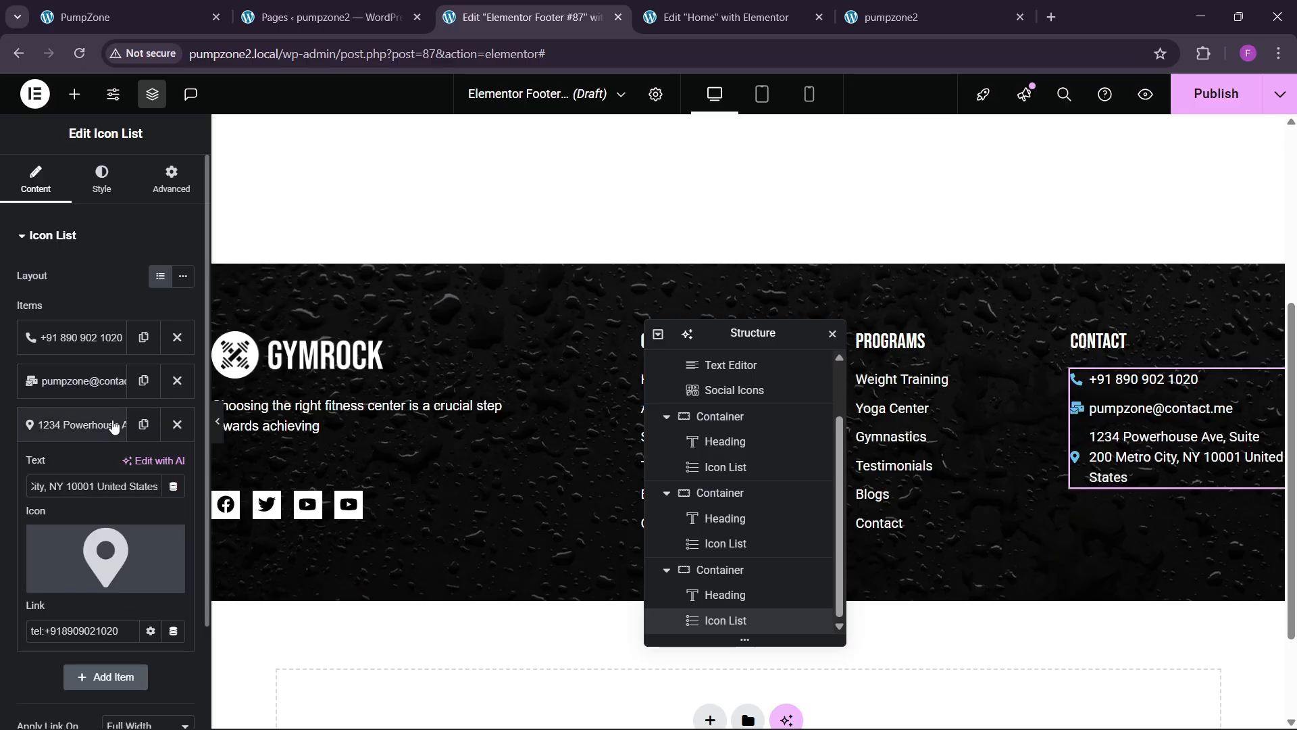
pyautogui.click(106, 424)
# Step: Style the contact list icons at 20 px, cyan global colour, aligned to the first text line
pyautogui.click(96, 193)
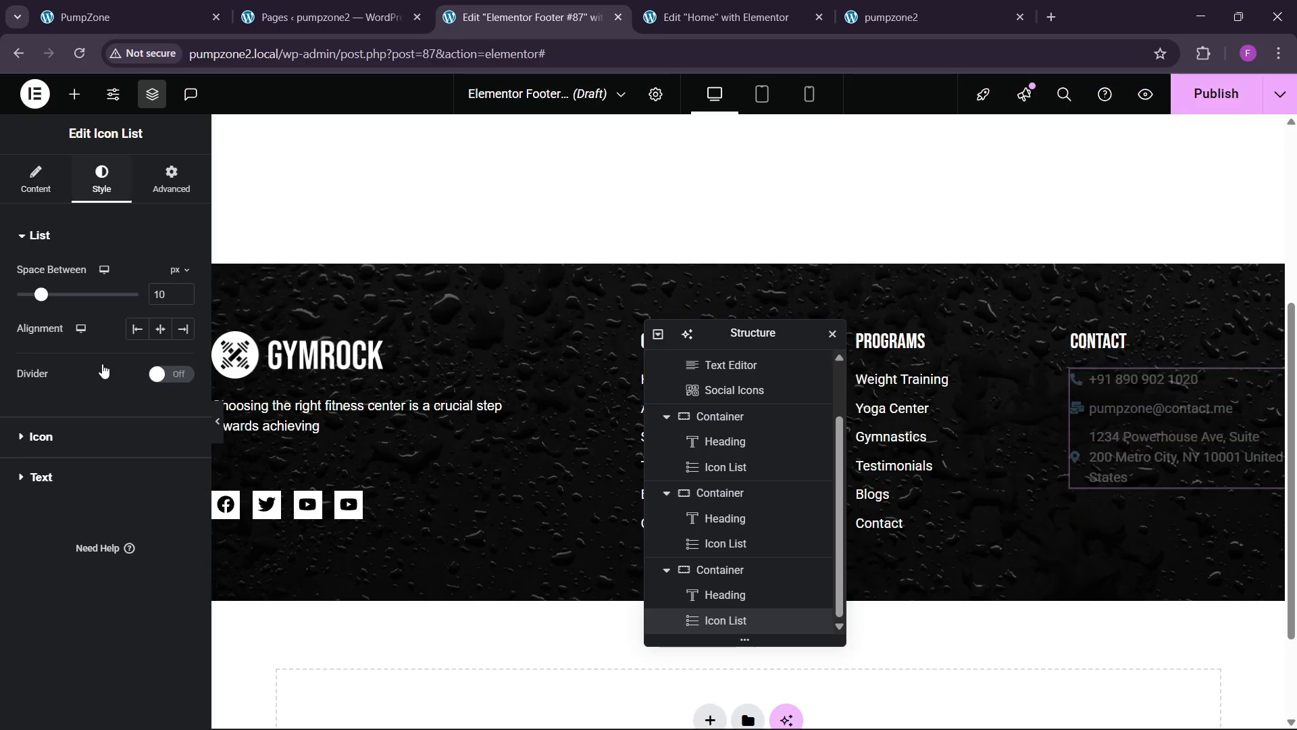
pyautogui.click(65, 437)
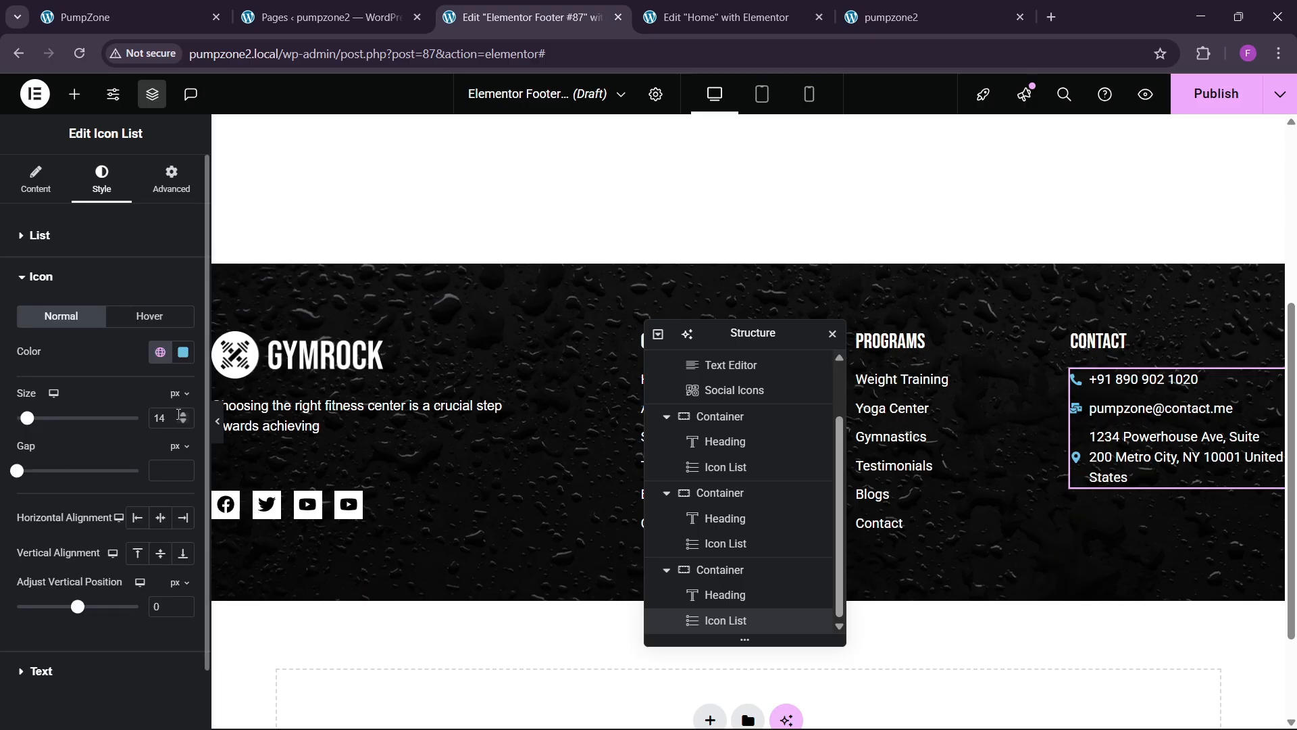
pyautogui.click(183, 415)
pyautogui.click(183, 415)
pyautogui.click(183, 414)
pyautogui.click(182, 414)
pyautogui.click(182, 414)
pyautogui.click(182, 414)
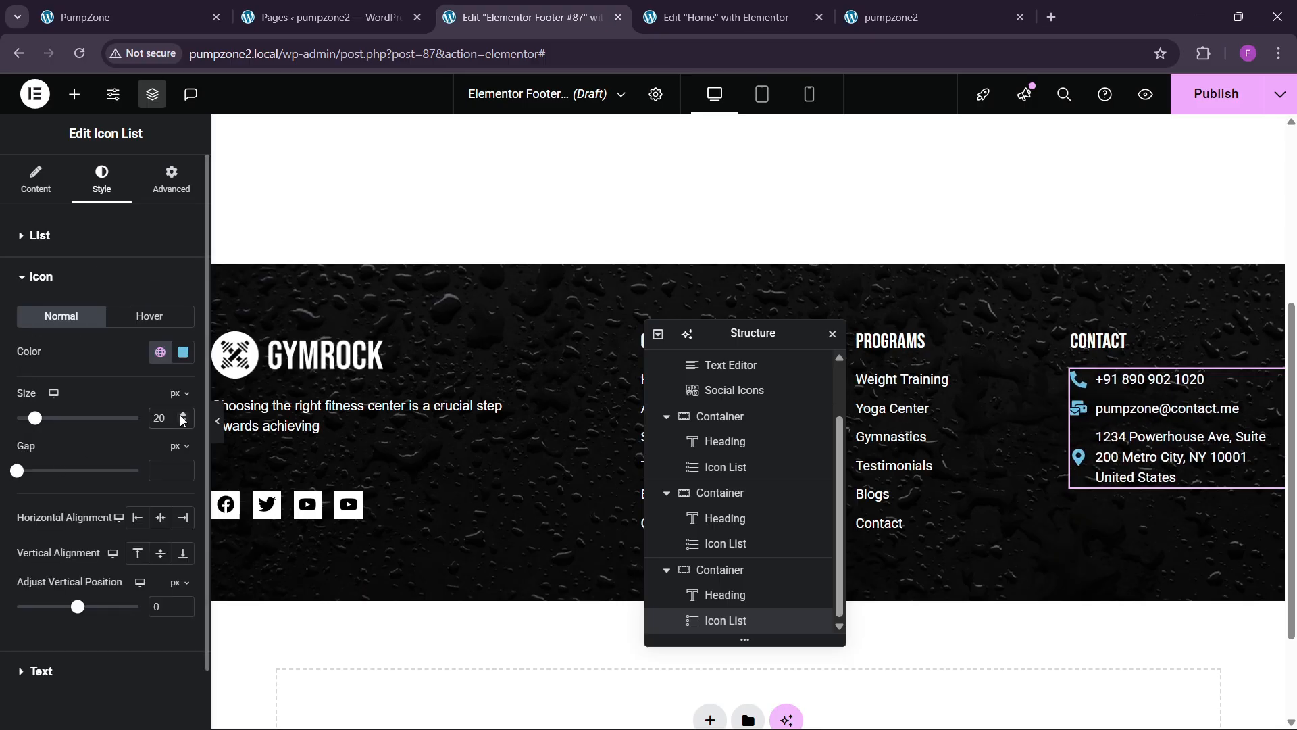
pyautogui.click(160, 352)
pyautogui.click(82, 573)
pyautogui.click(137, 552)
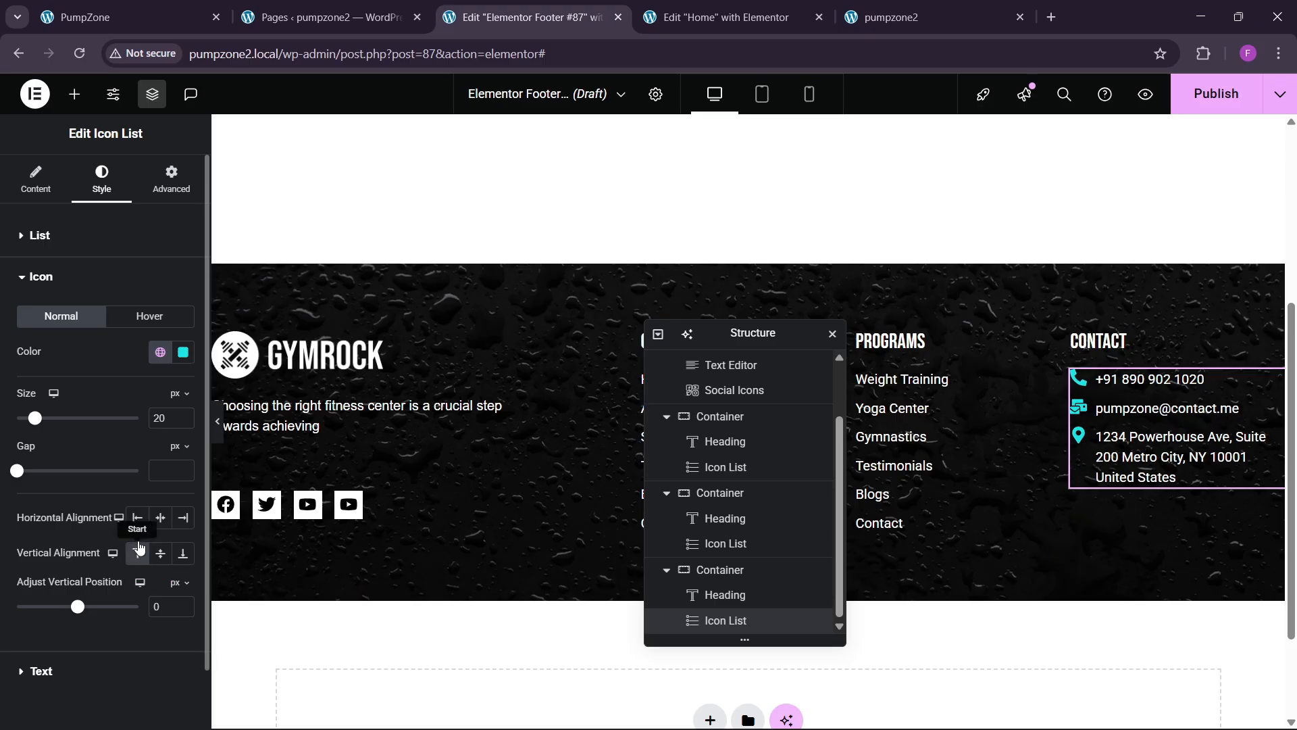
# Step: Set the contact list's space between items to 15 px, then view the live GymRock homepage
pyautogui.click(68, 236)
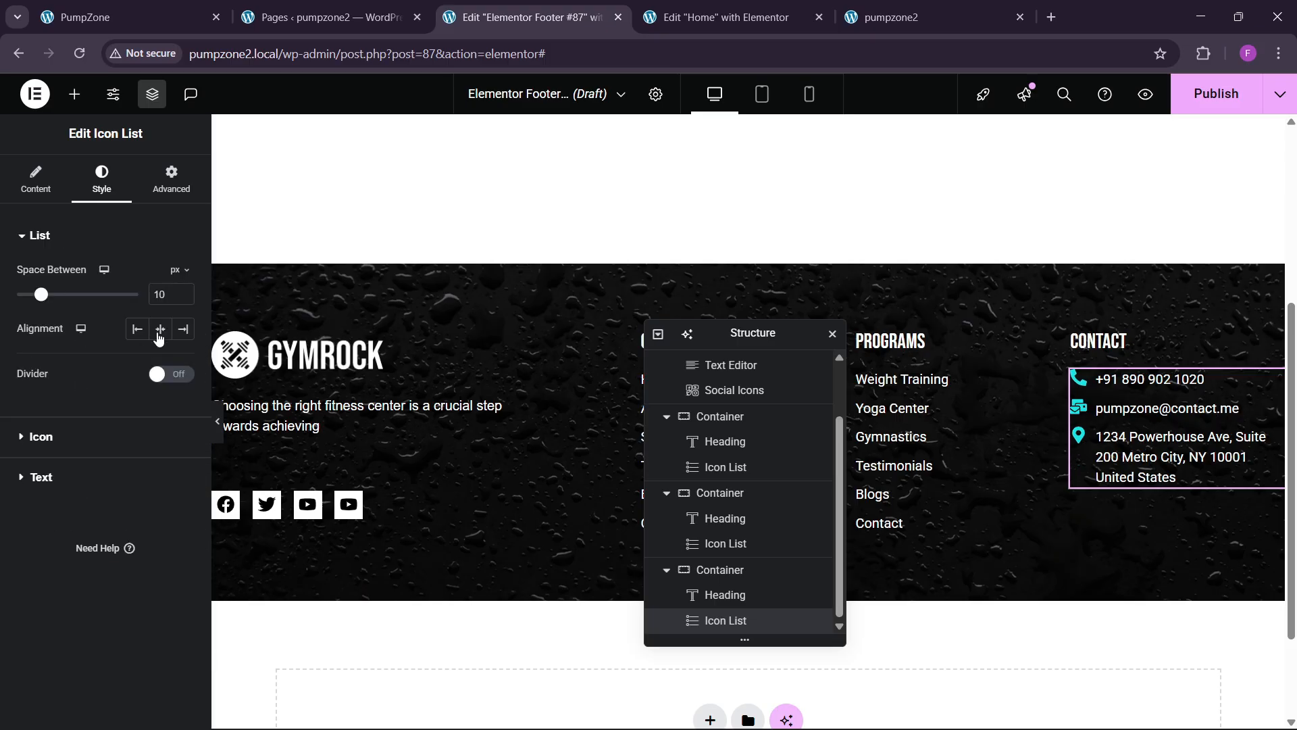
pyautogui.click(184, 293)
pyautogui.click(183, 293)
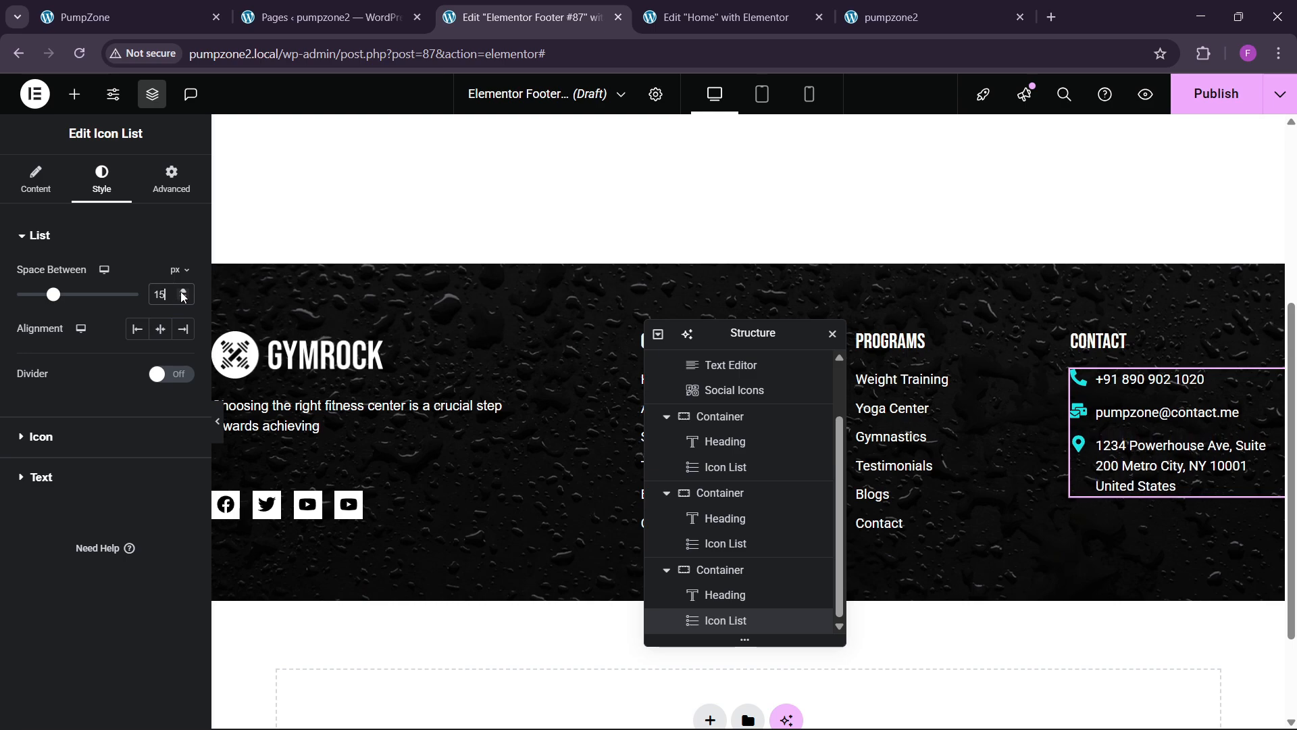
pyautogui.click(183, 293)
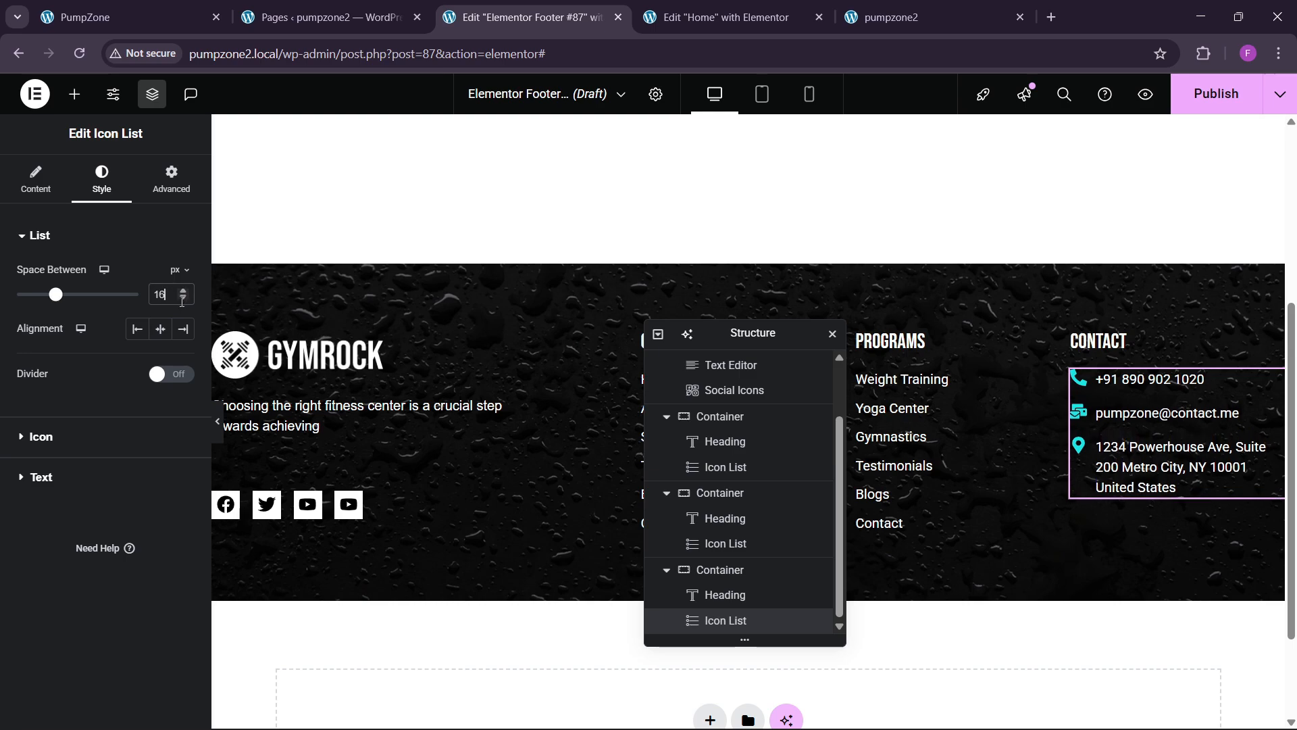
pyautogui.click(183, 299)
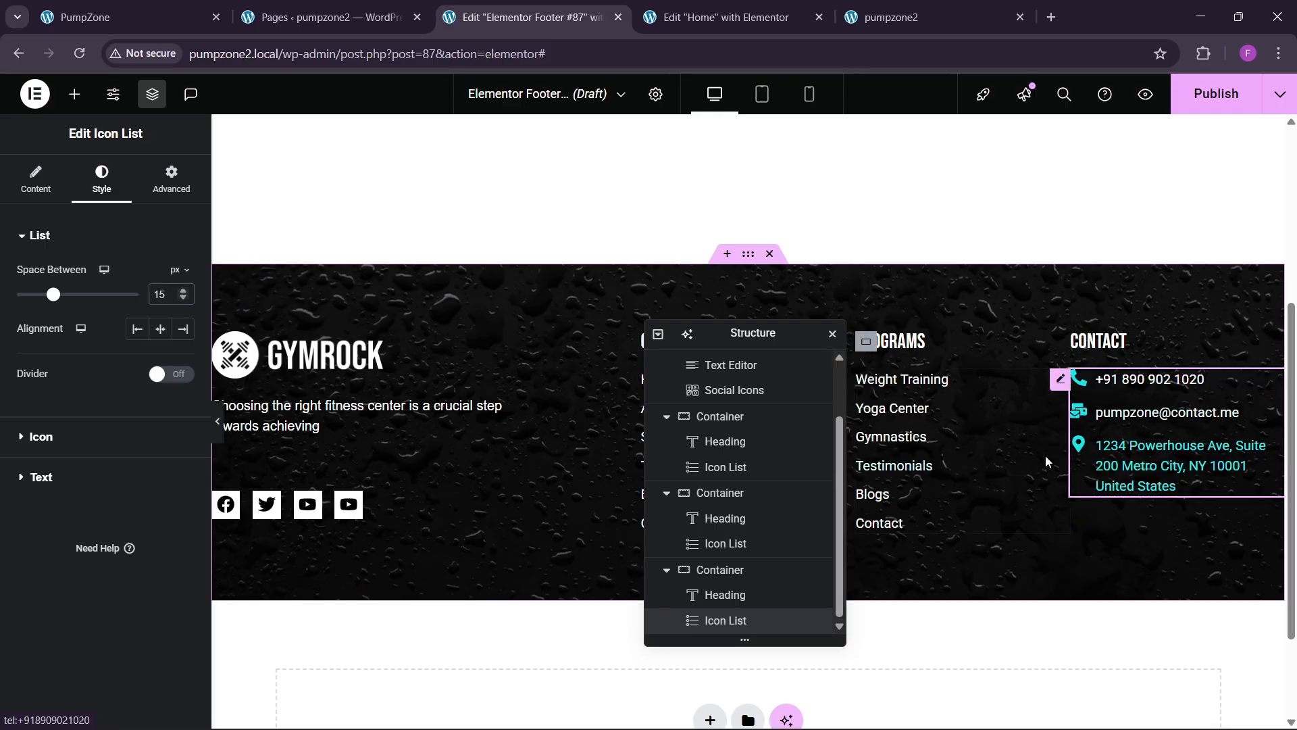
pyautogui.click(189, 6)
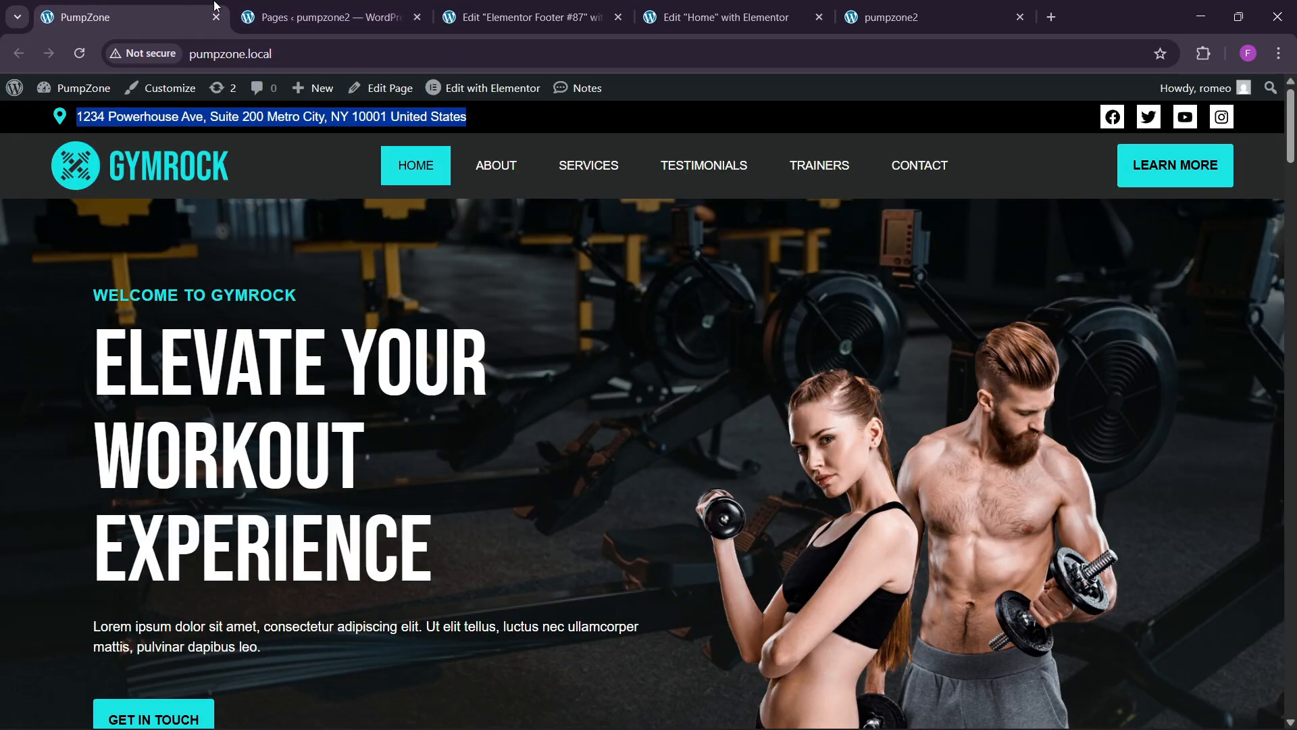
# Step: Publish the footer template with the Include > Entire site display condition
pyautogui.moveTo(1291, 146); pyautogui.dragTo(1277, 712)
pyautogui.click(541, 15)
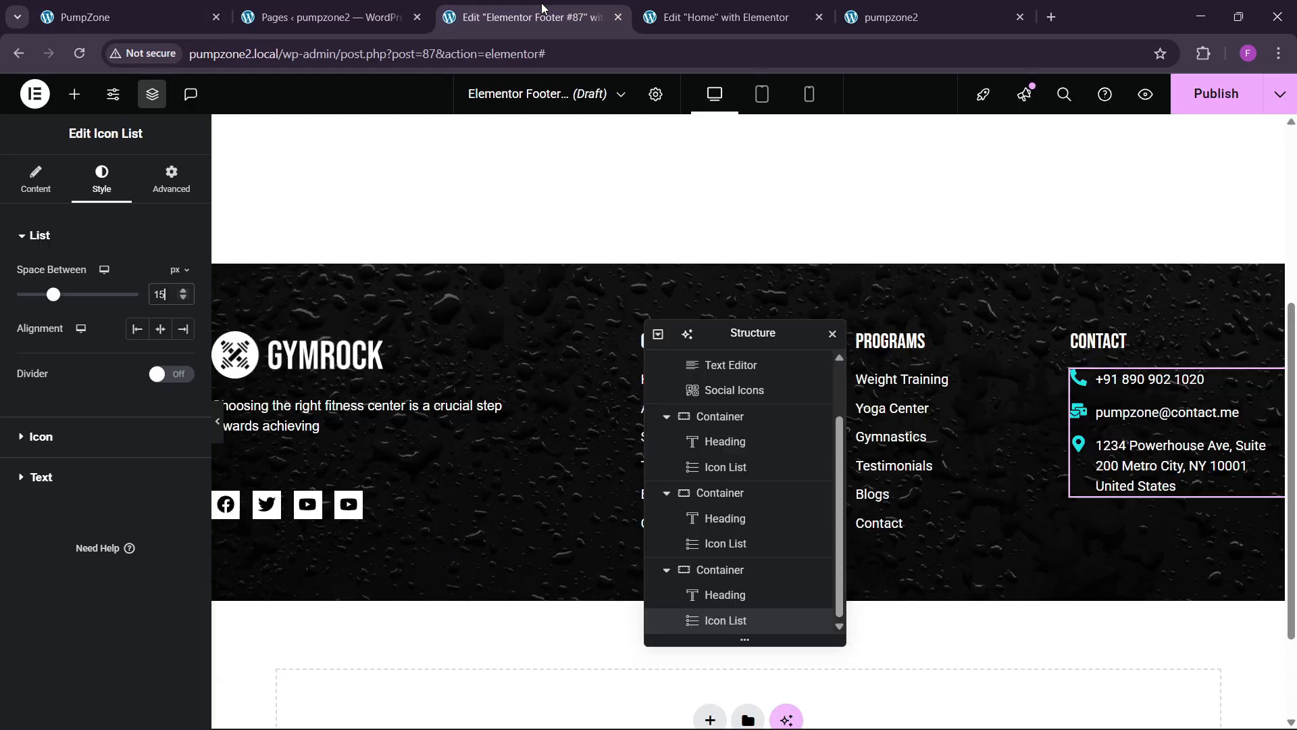
pyautogui.click(1233, 105)
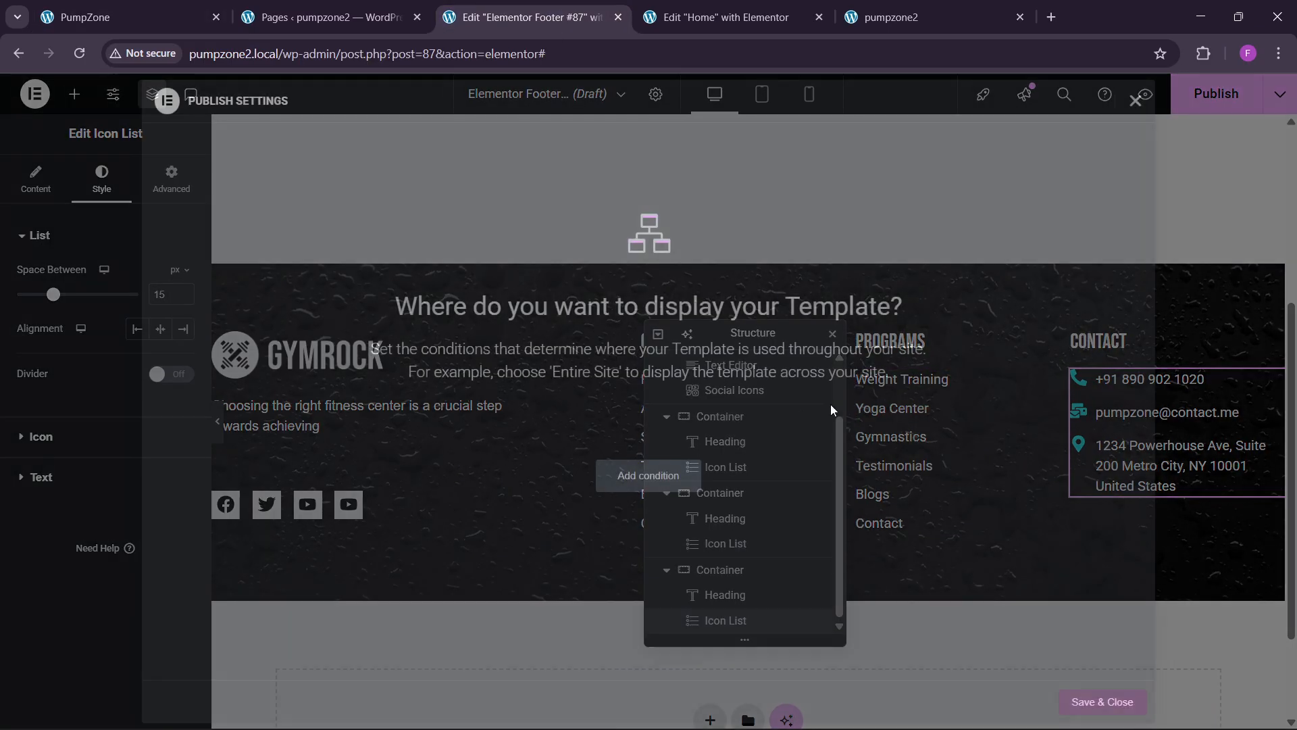
pyautogui.click(1066, 705)
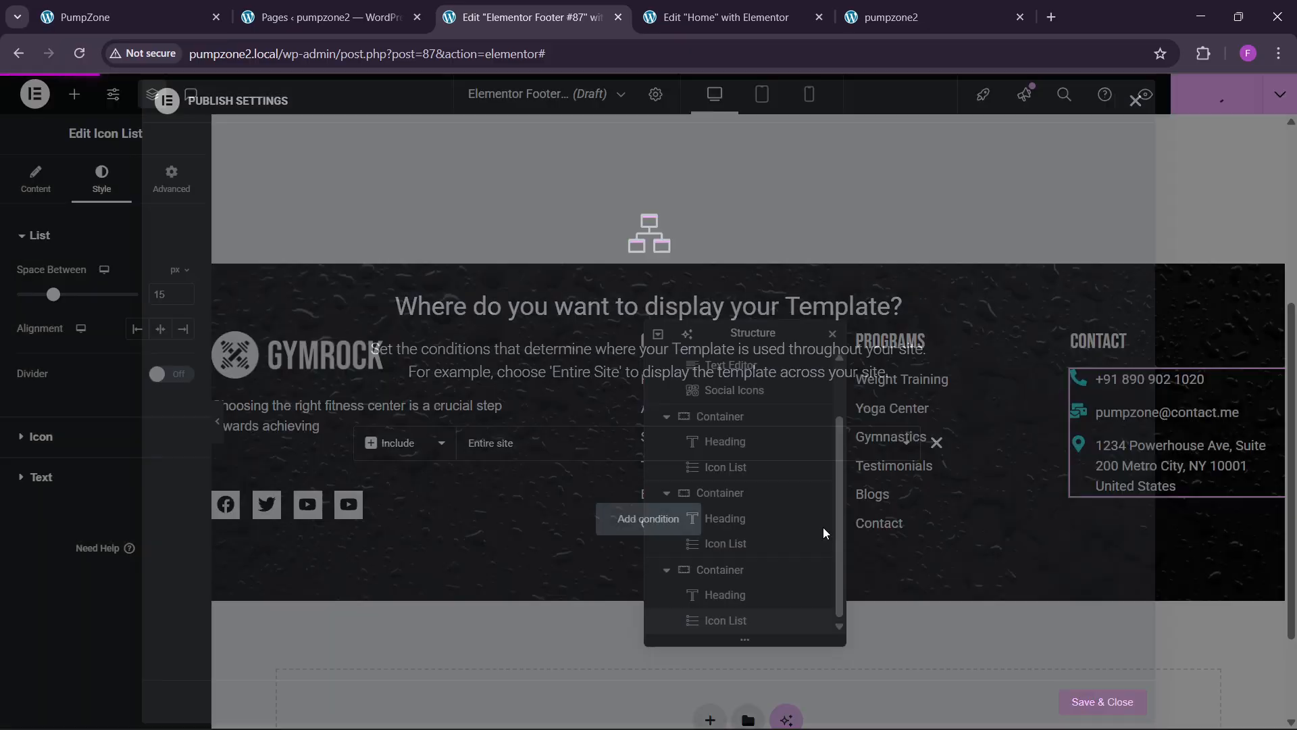
# Step: Reload the pumpzone2 site to check the new footer, then close the footer editor tab
pyautogui.click(907, 5)
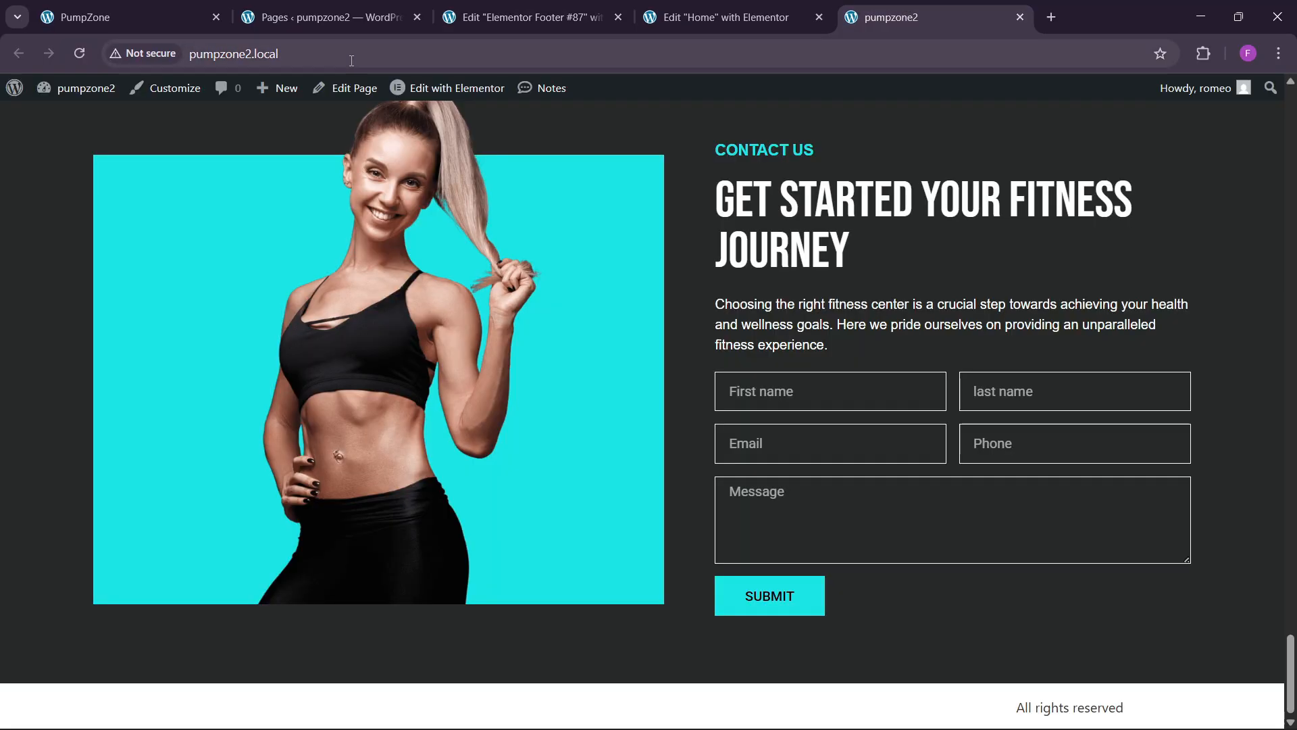
pyautogui.click(350, 60)
pyautogui.press('Return')
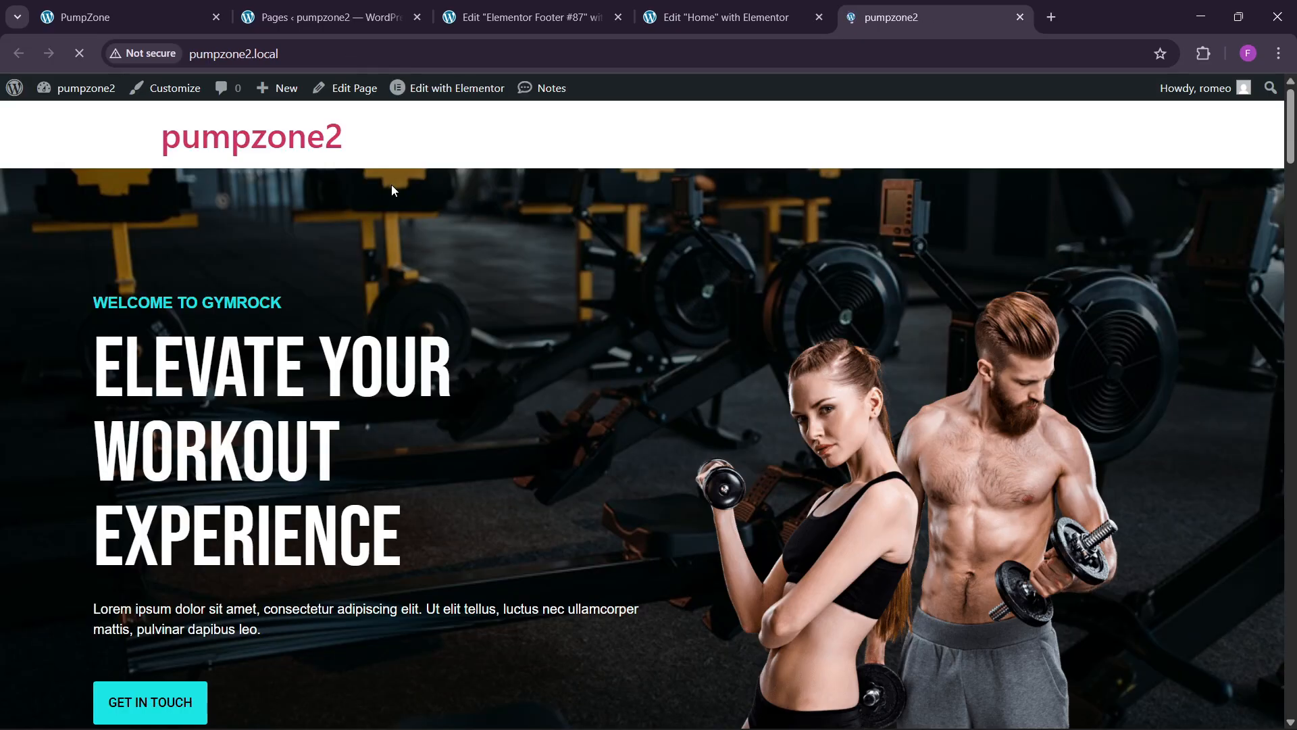
pyautogui.moveTo(1293, 145)
pyautogui.mouseDown()
pyautogui.moveTo(1296, 695)
pyautogui.moveTo(1292, 139)
pyautogui.mouseUp()
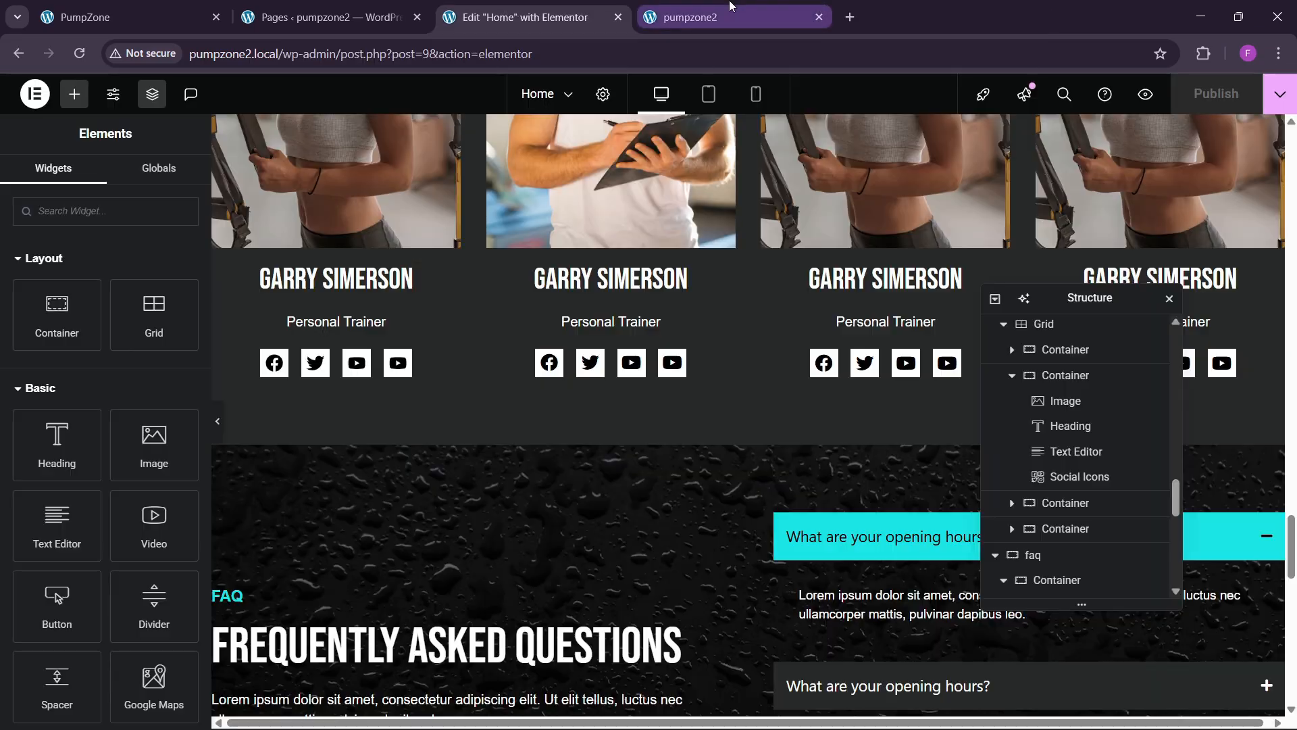
pyautogui.click(733, 5)
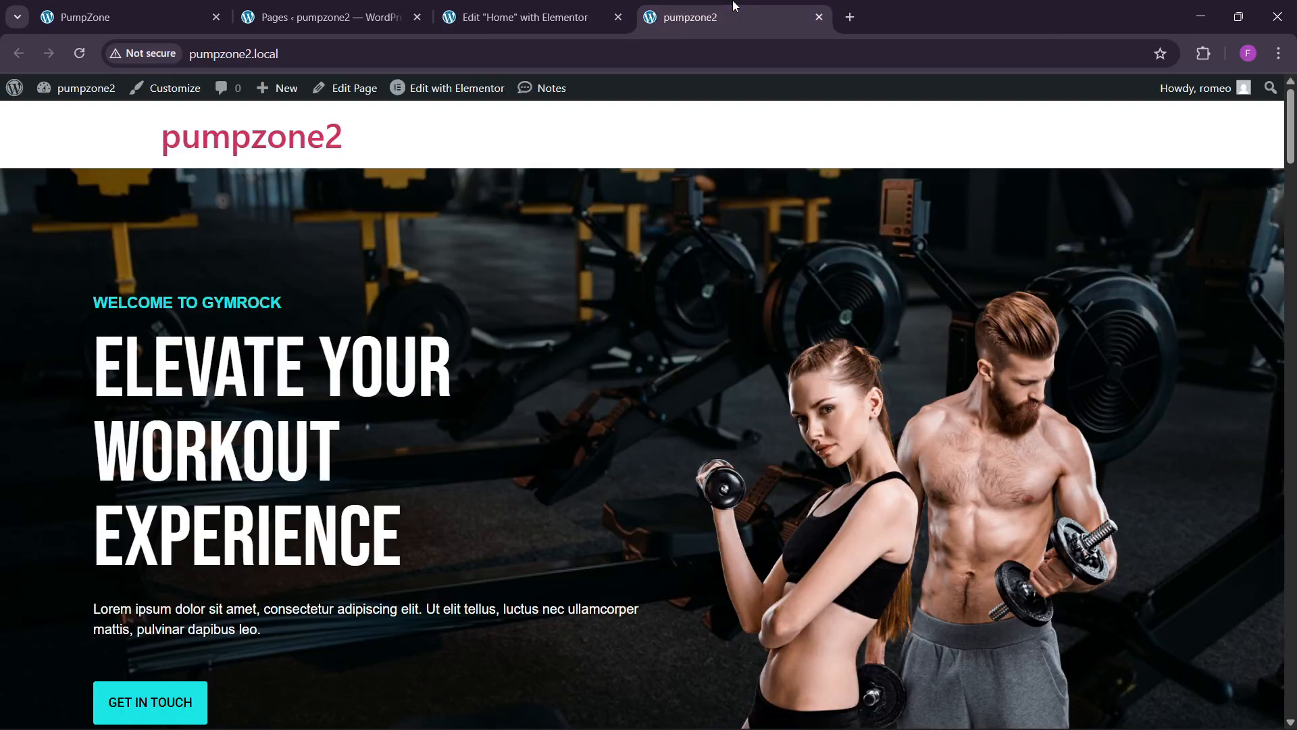
# Step: Open the Theme Builder from the Pages admin in a new browser tab
pyautogui.click(338, 15)
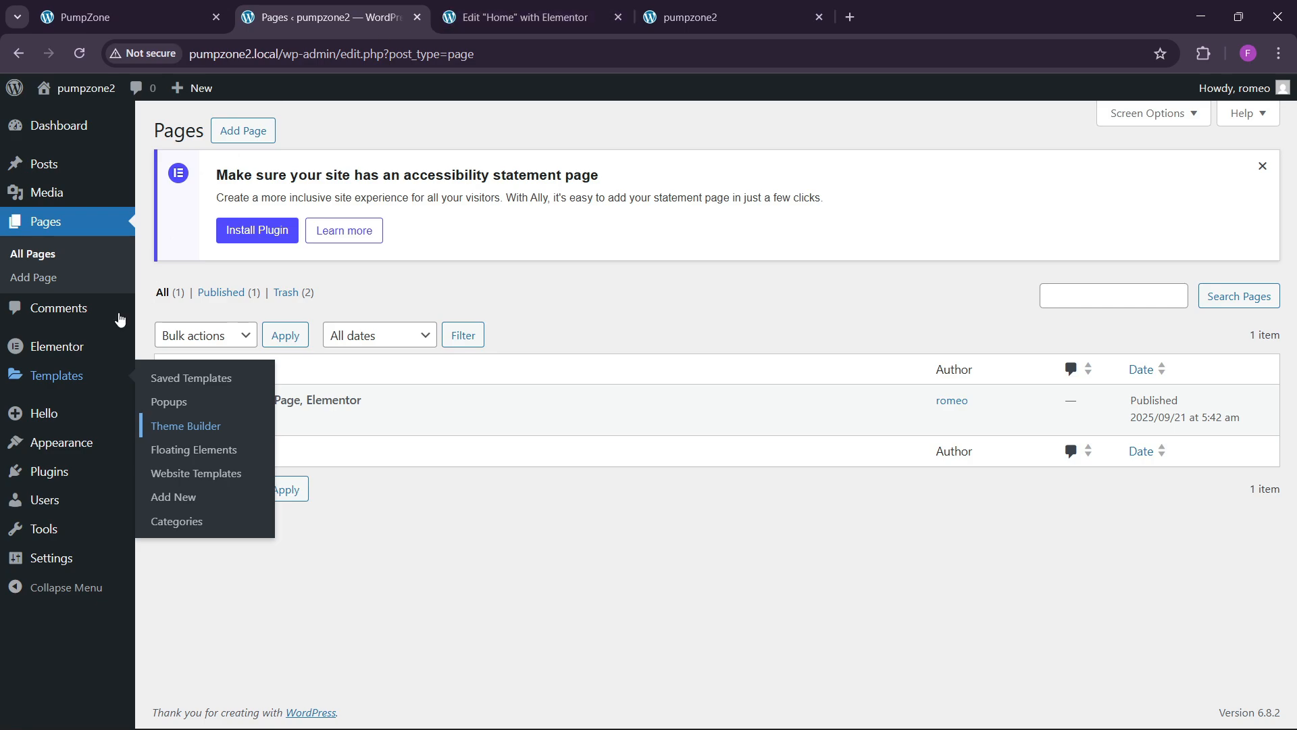
pyautogui.rightClick(191, 426)
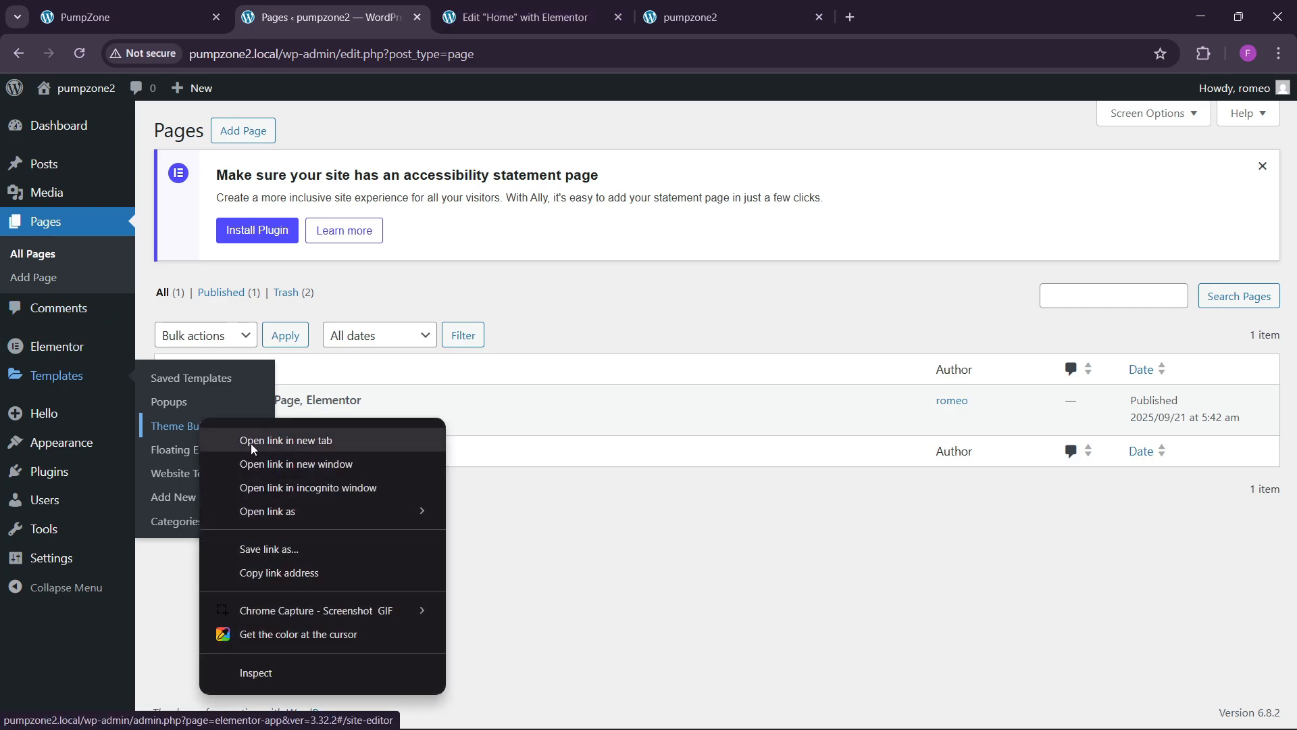
pyautogui.click(251, 440)
pyautogui.click(500, 16)
pyautogui.click(691, 4)
pyautogui.click(516, 4)
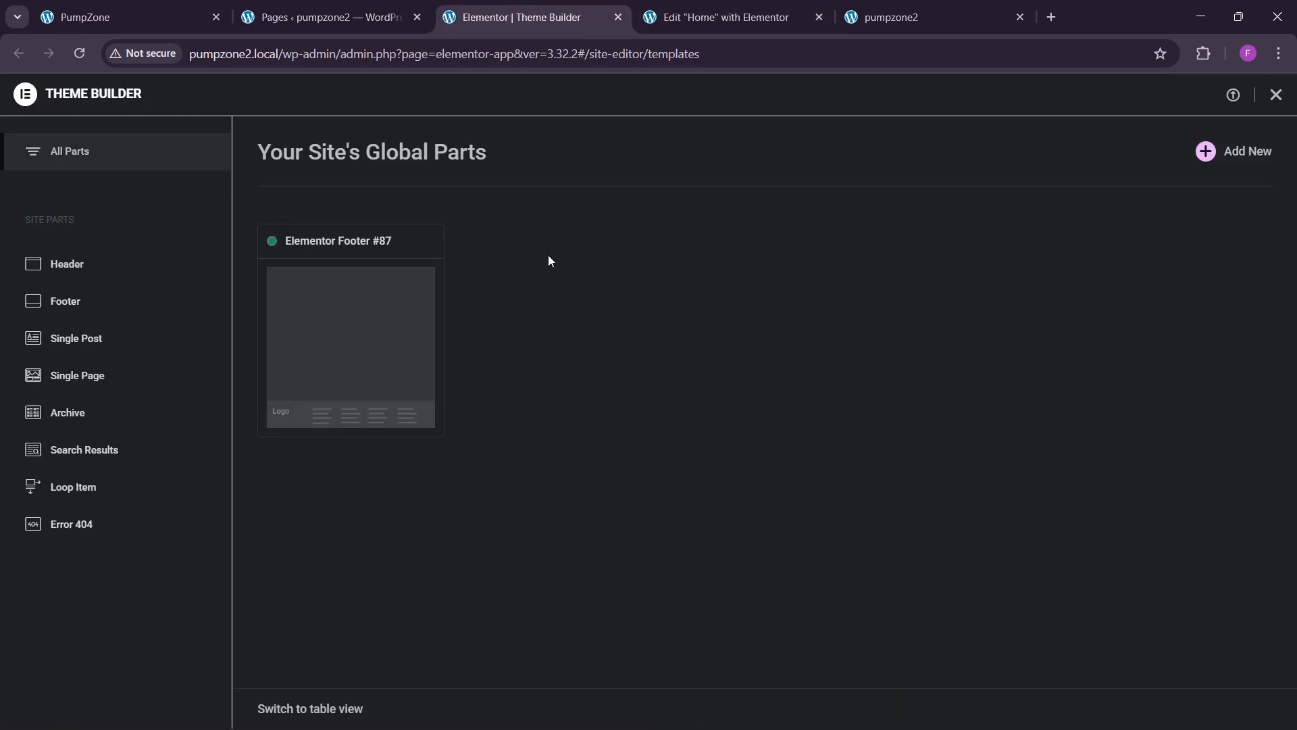
# Step: Show the Header templates, check the PumpZone header, and add a new header template
pyautogui.click(116, 273)
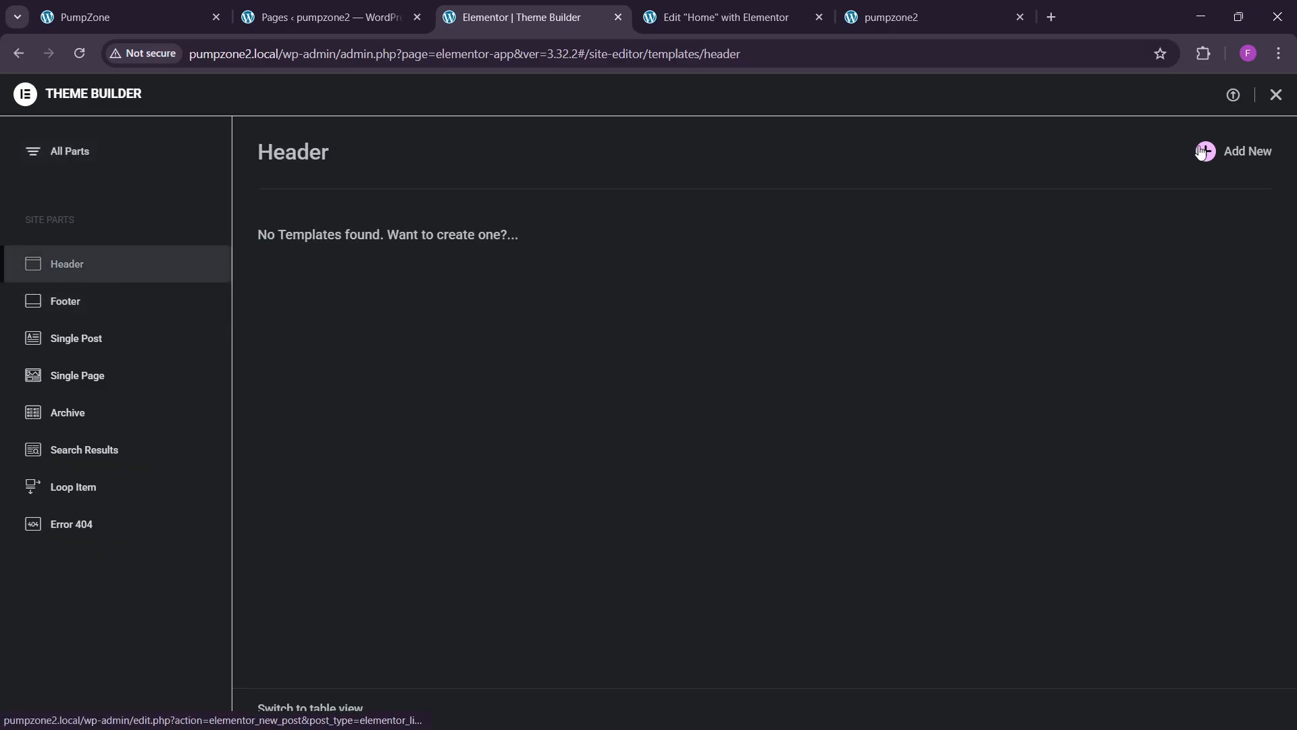
pyautogui.click(194, 8)
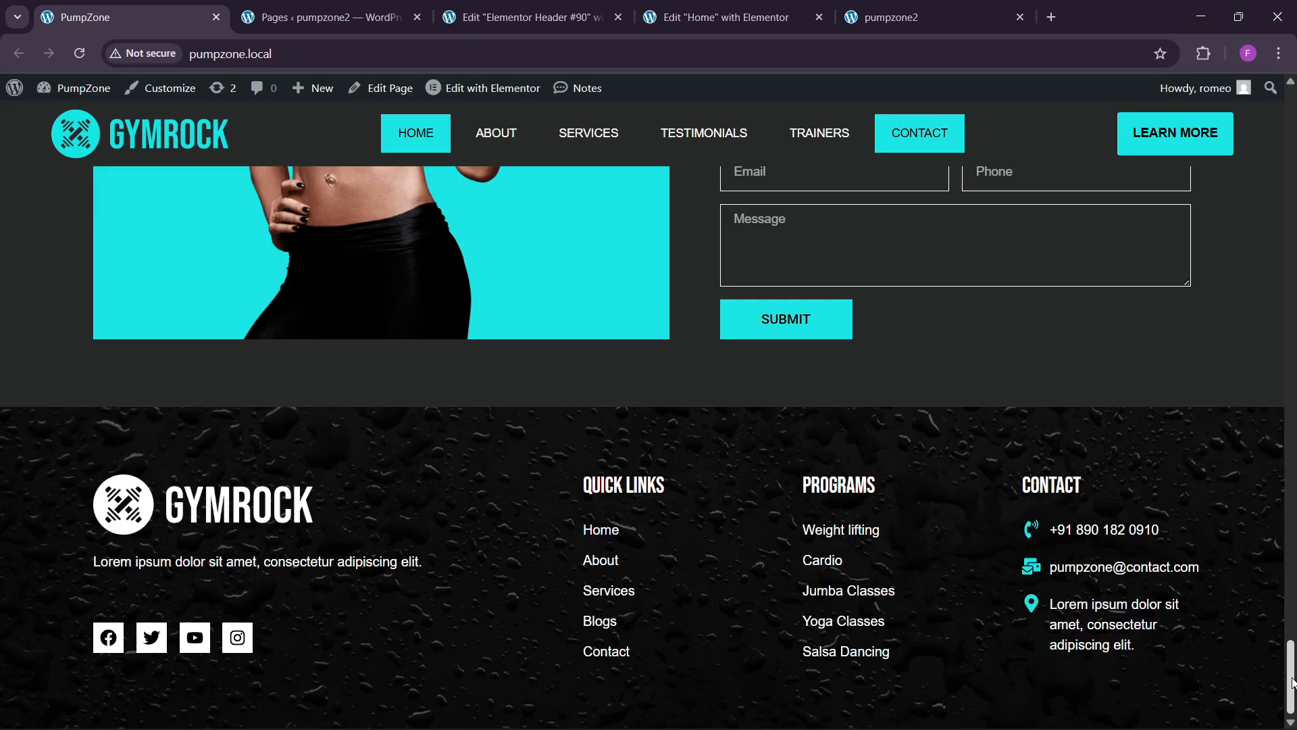
pyautogui.moveTo(1292, 677); pyautogui.dragTo(1292, 49)
pyautogui.click(323, 176)
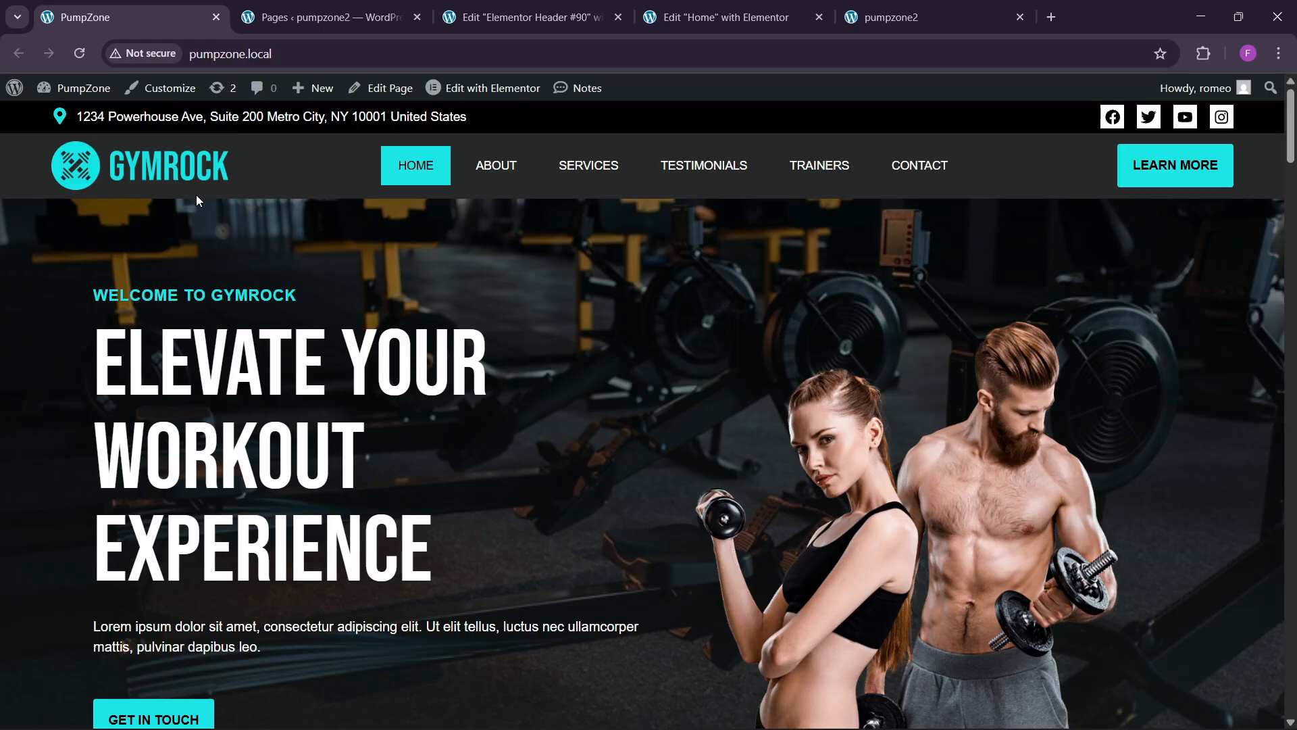
# Step: Add a single-row flexbox container named 'top header', 1400 wide, with items spread evenly
pyautogui.click(525, 17)
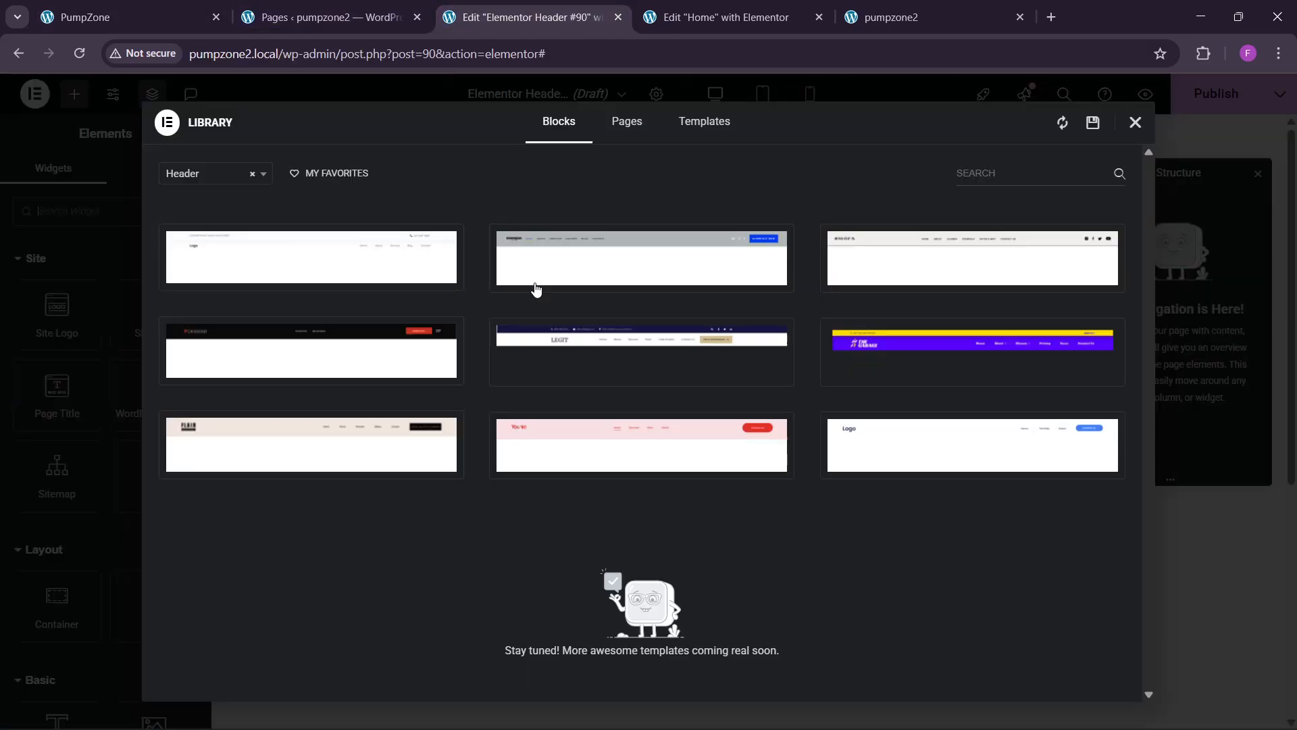
pyautogui.click(1135, 123)
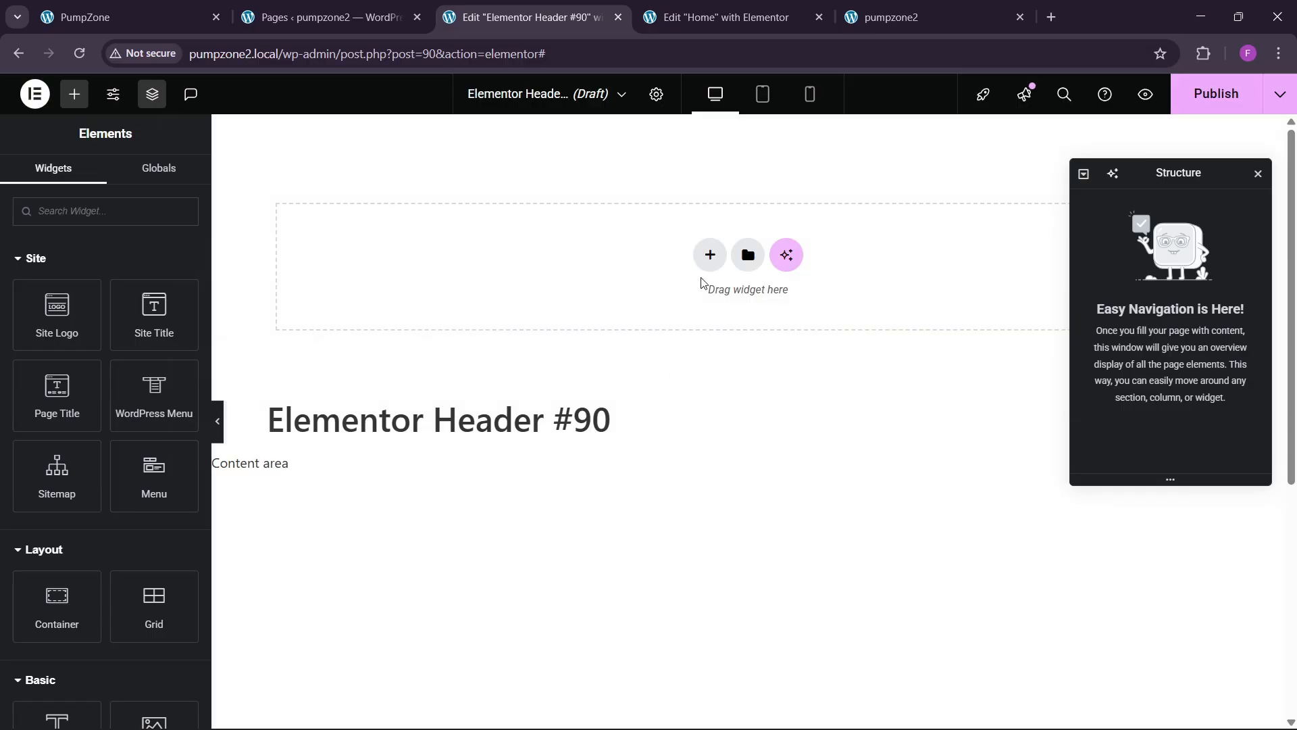
pyautogui.click(709, 255)
pyautogui.click(711, 292)
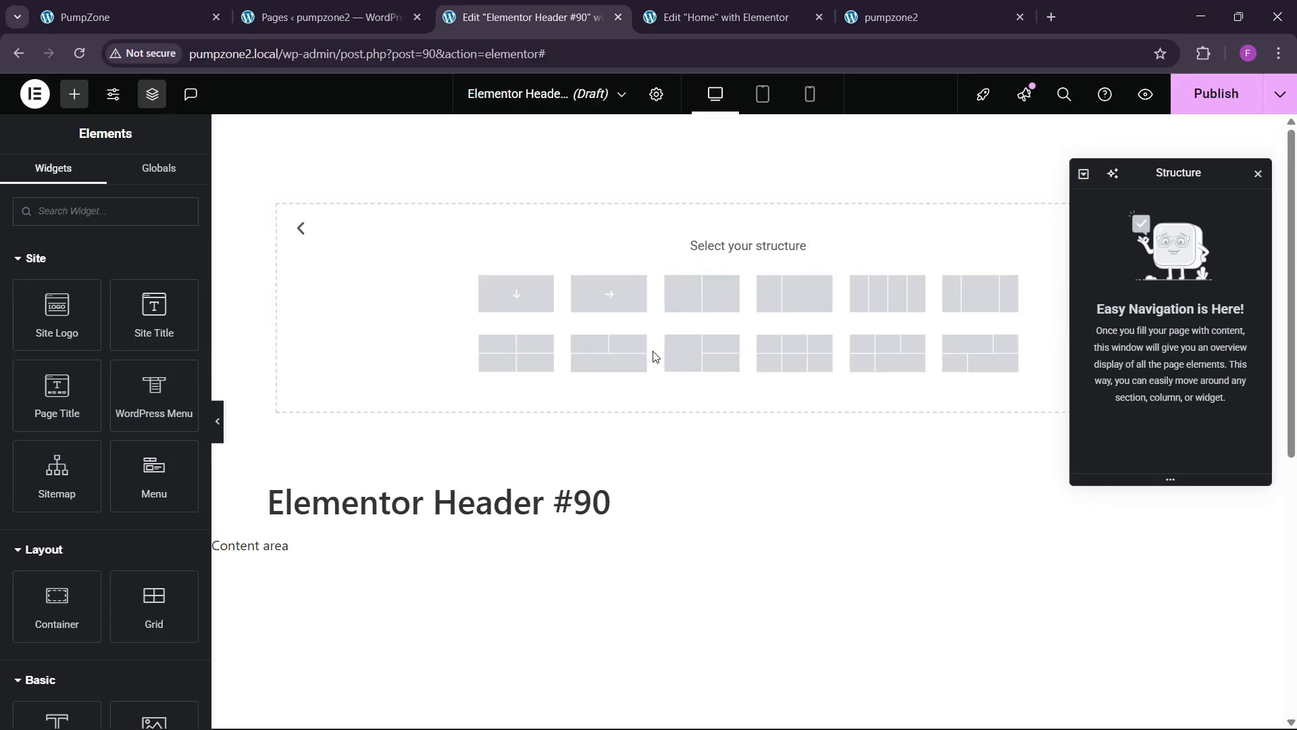
pyautogui.click(608, 294)
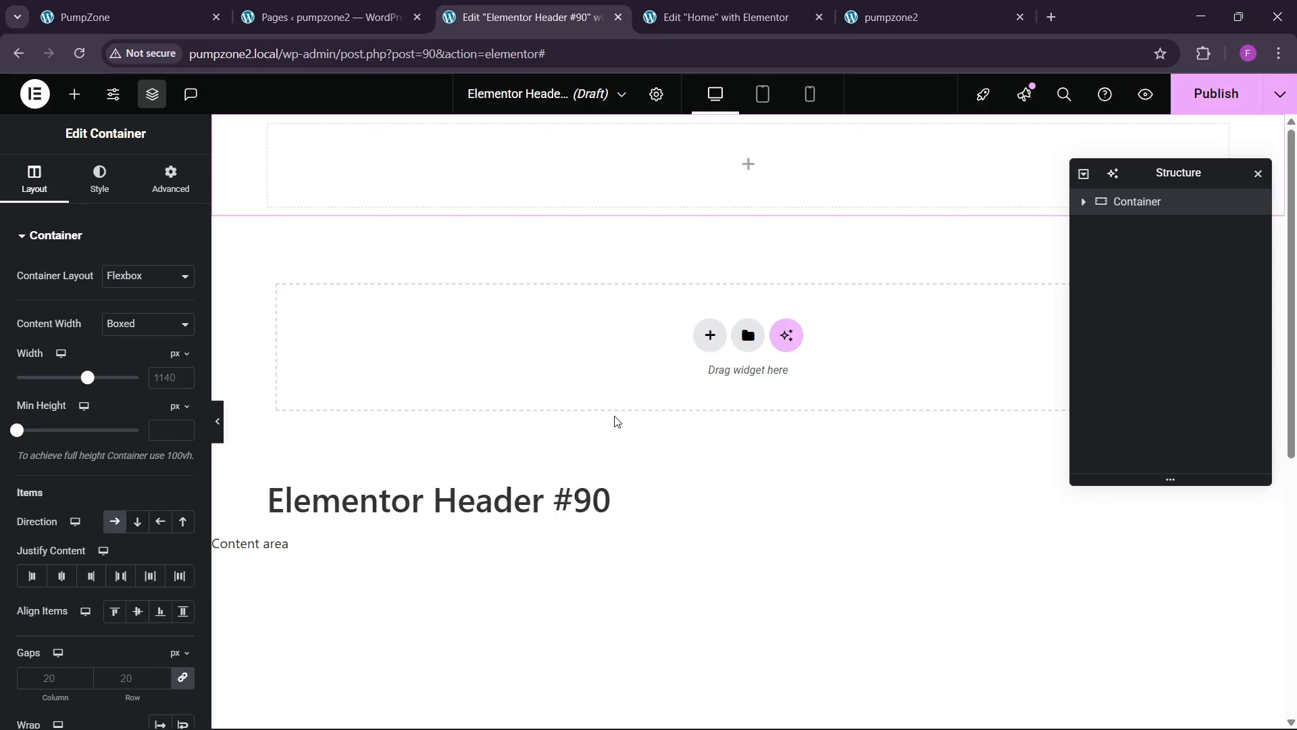
pyautogui.doubleClick(1141, 205)
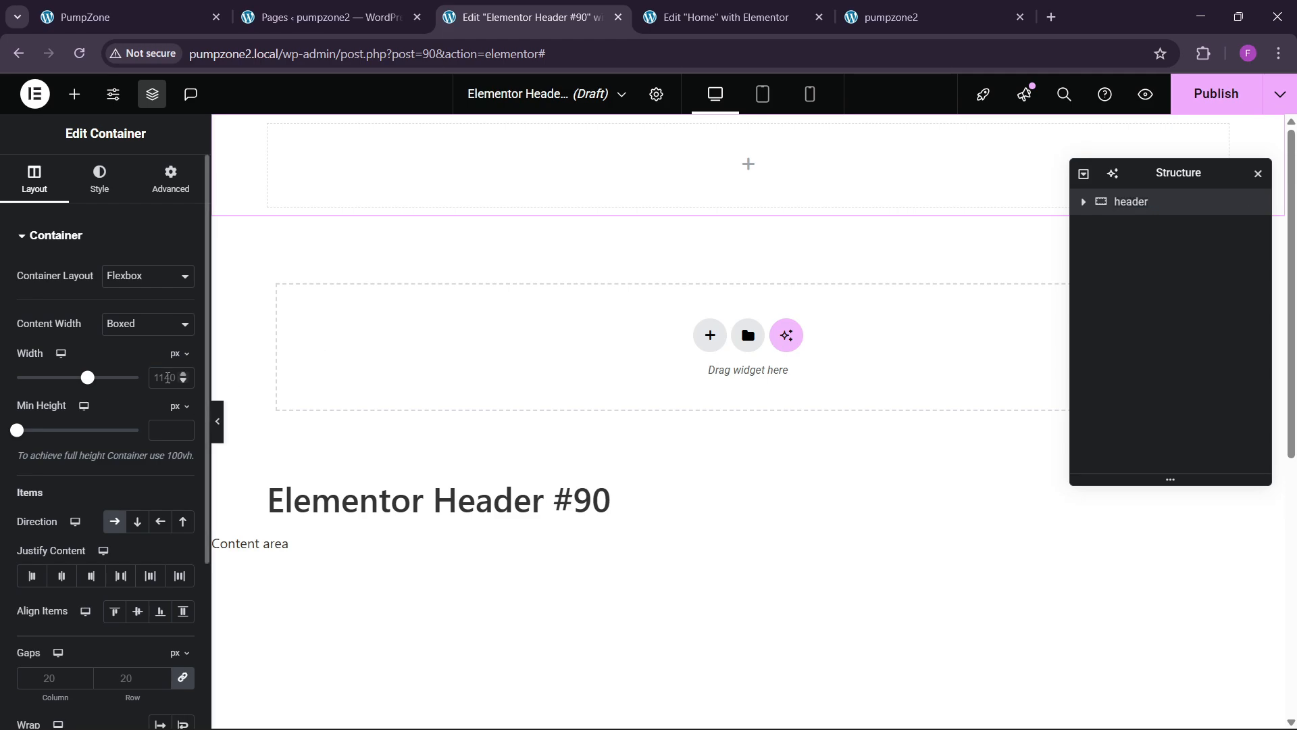
pyautogui.click(154, 377)
pyautogui.write('1400')
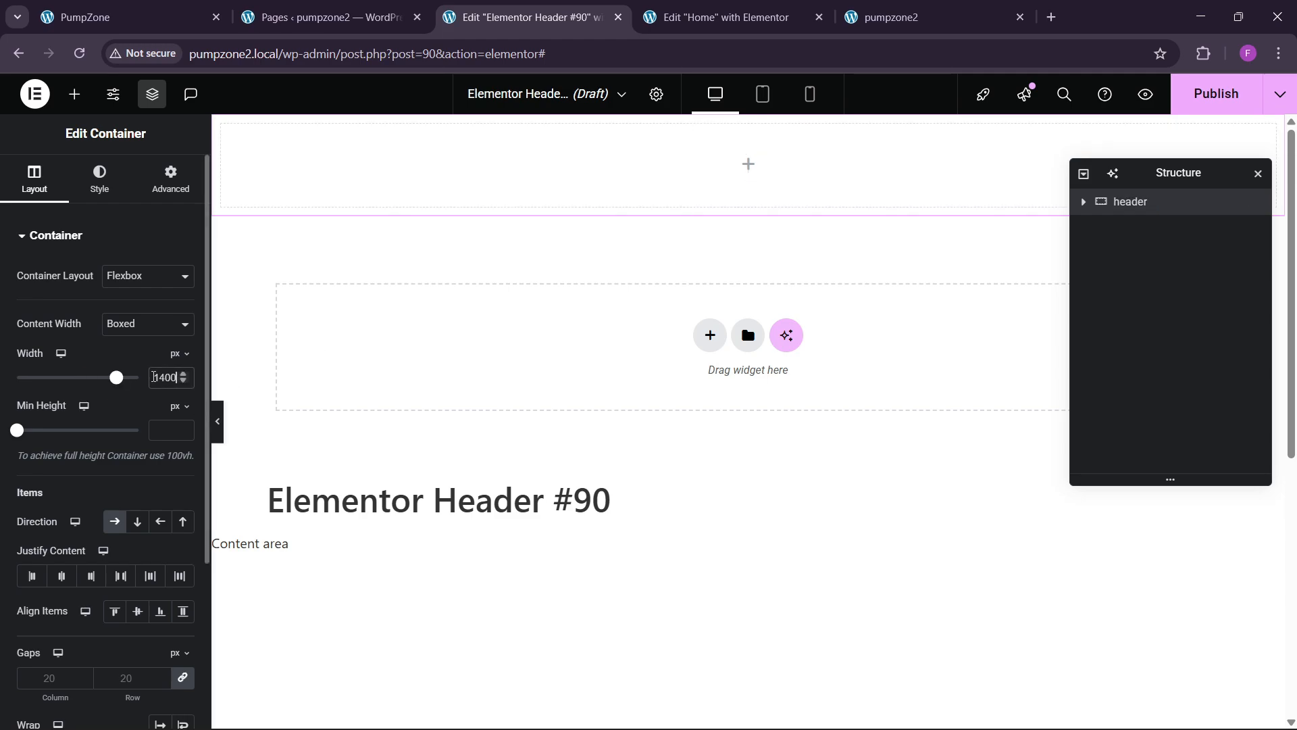
pyautogui.click(120, 576)
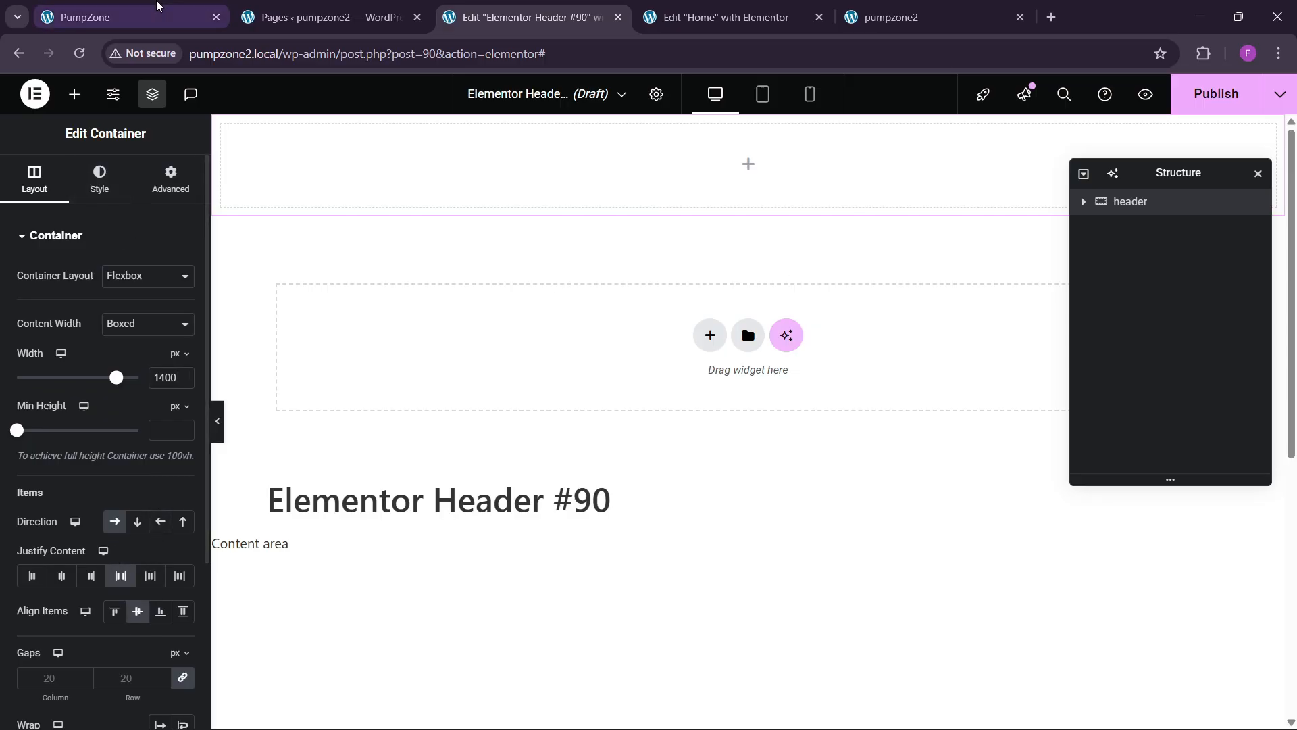
# Step: Open the container's Advanced settings while comparing against the live GymRock header and top bar
pyautogui.click(122, 16)
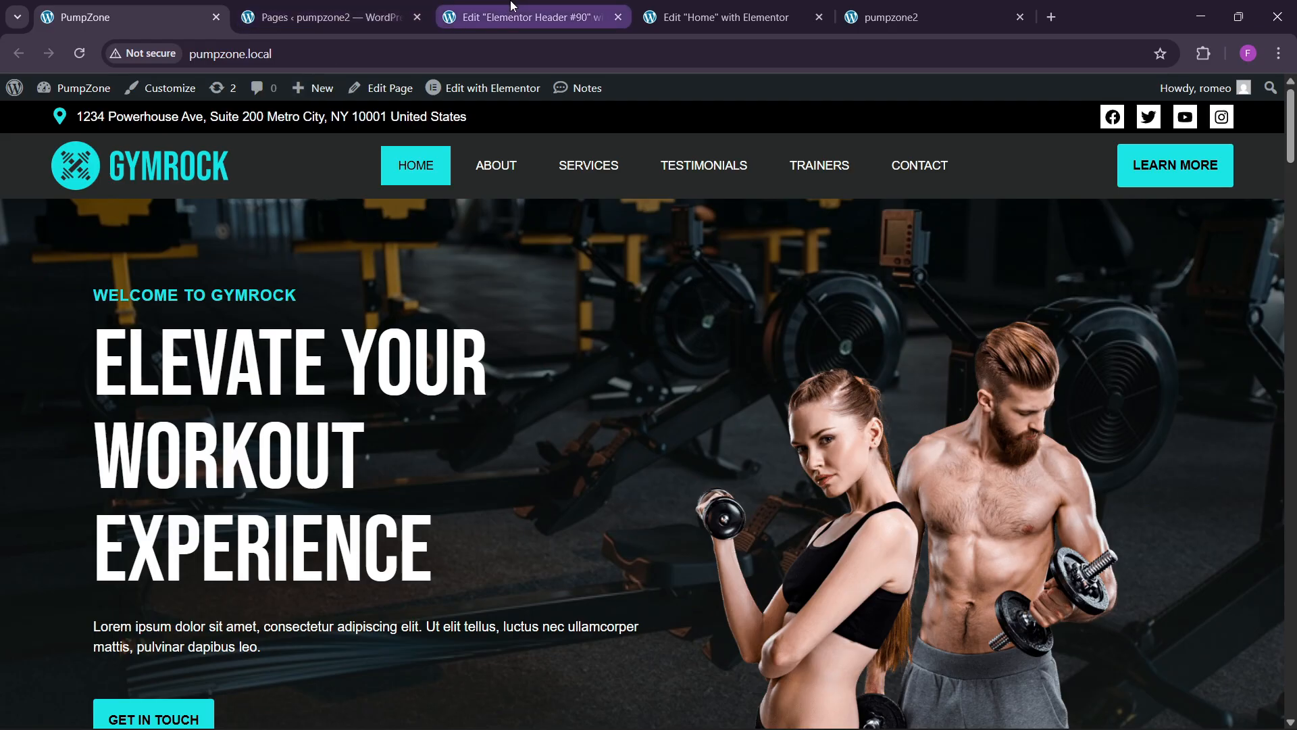
pyautogui.click(527, 17)
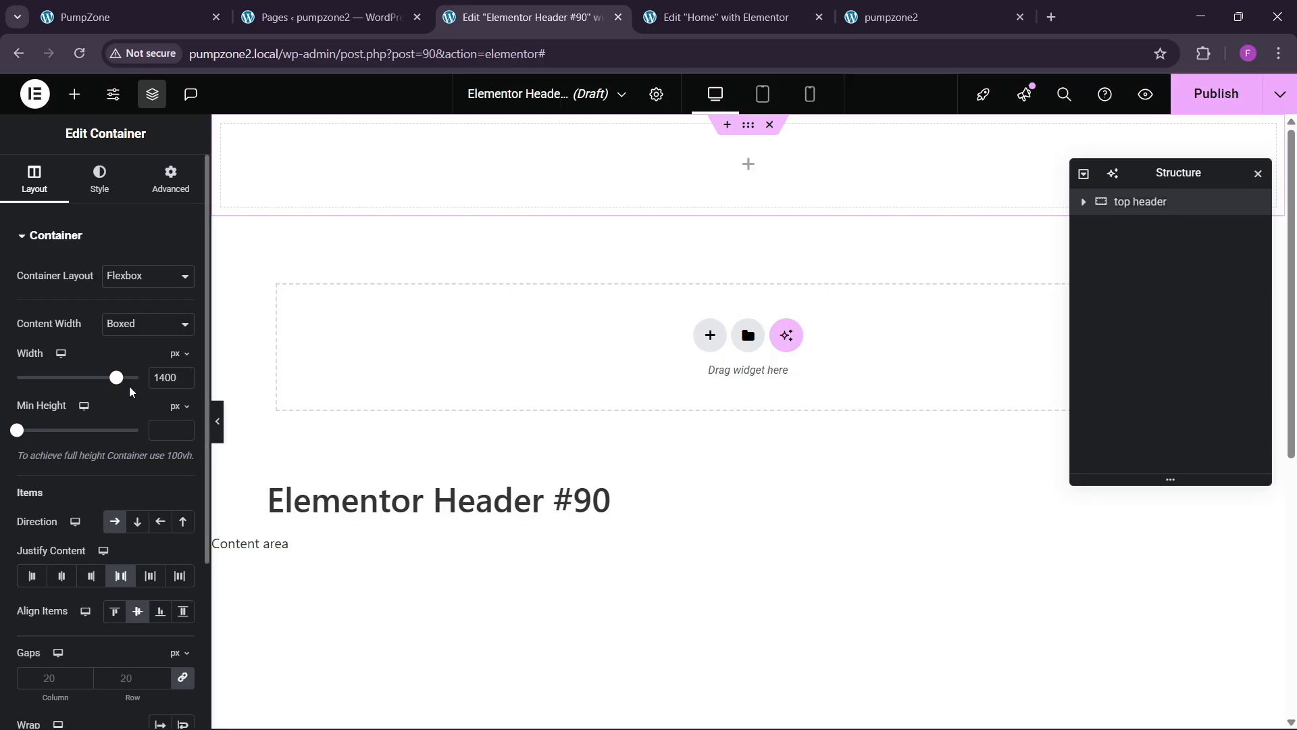
pyautogui.scroll(-3, 118, 438)
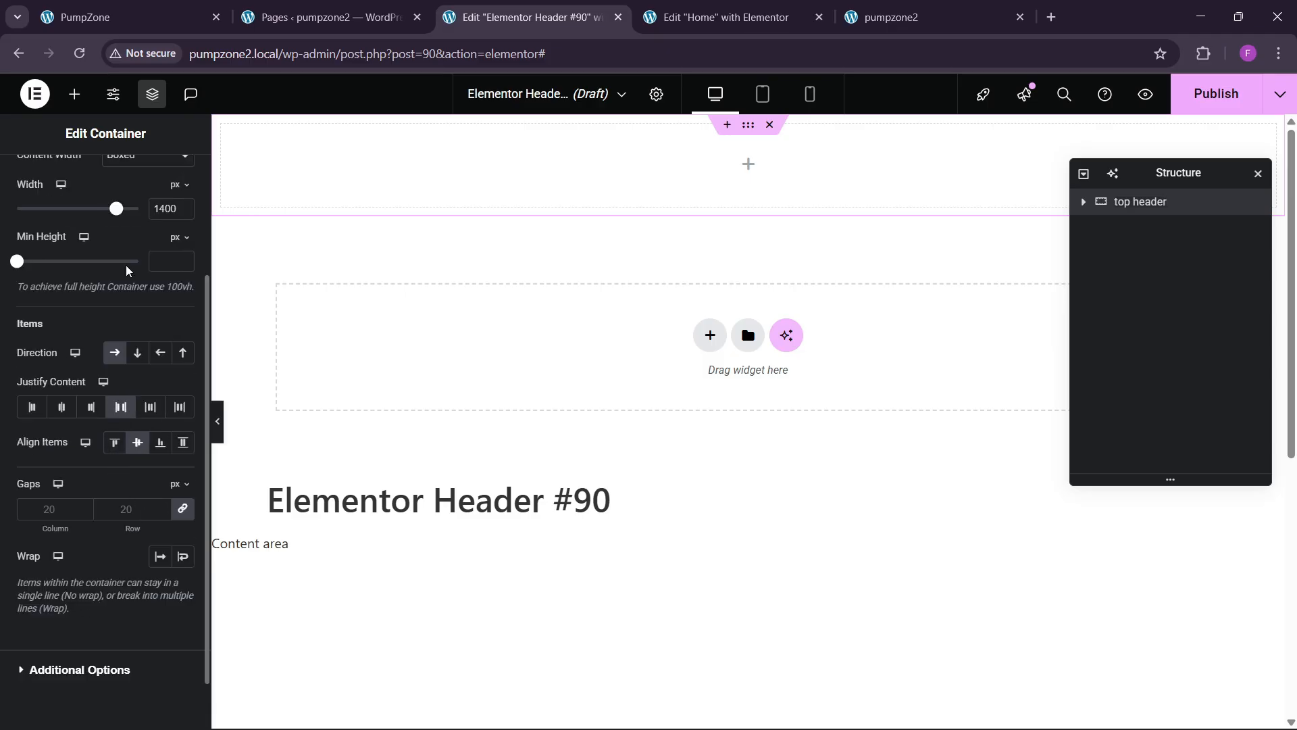
pyautogui.scroll(5, 127, 271)
pyautogui.click(163, 189)
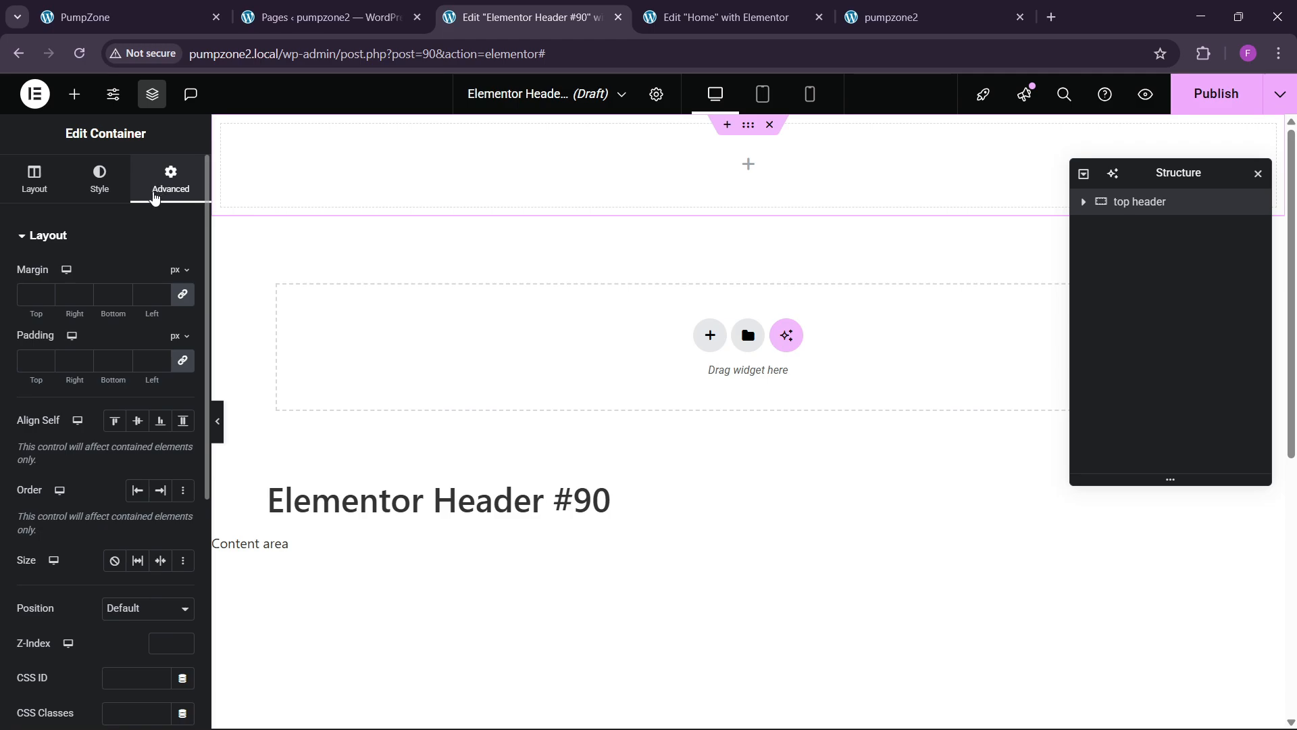
pyautogui.click(173, 12)
pyautogui.click(464, 8)
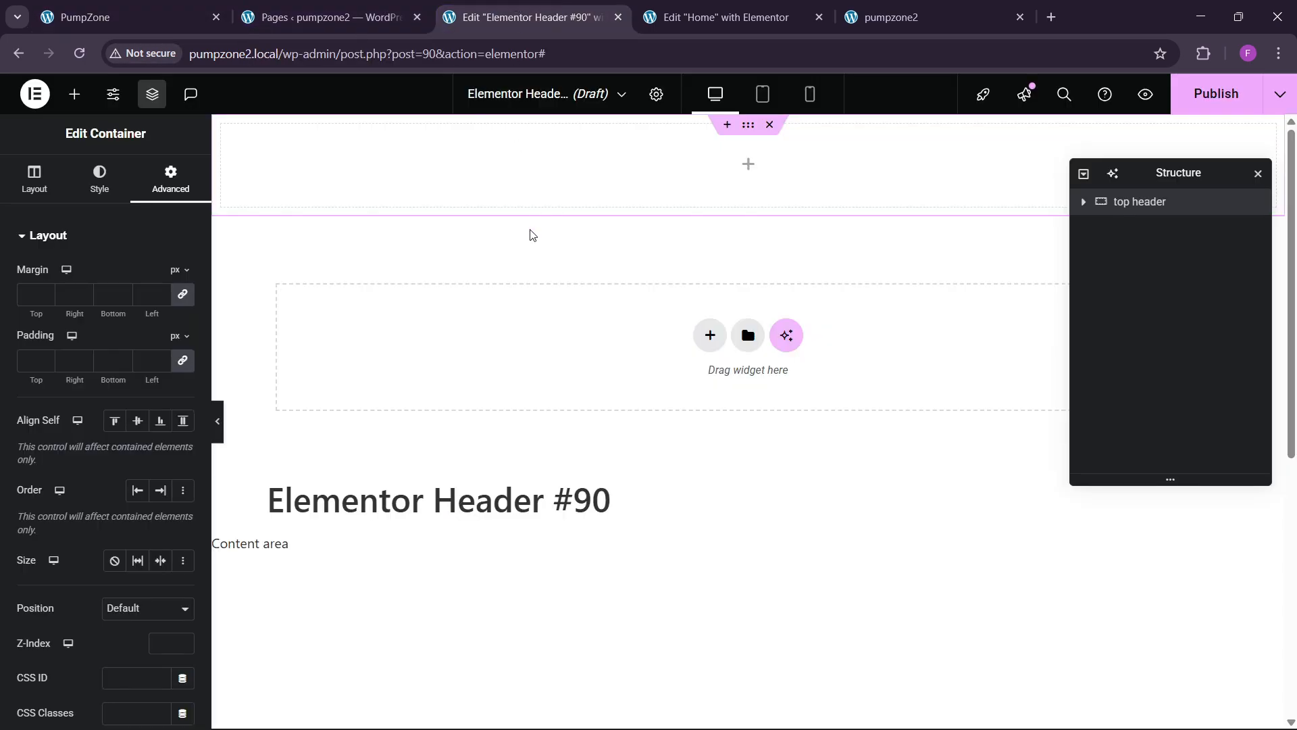
pyautogui.click(123, 26)
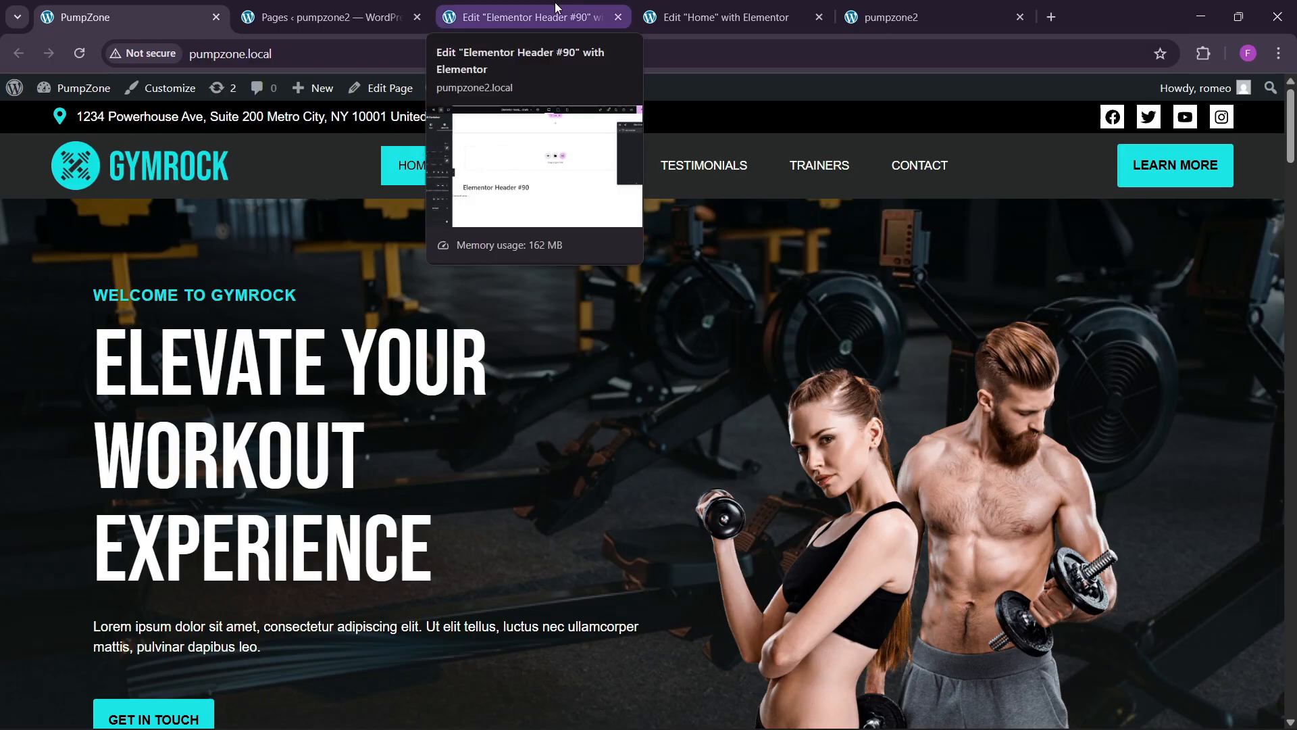
pyautogui.click(531, 9)
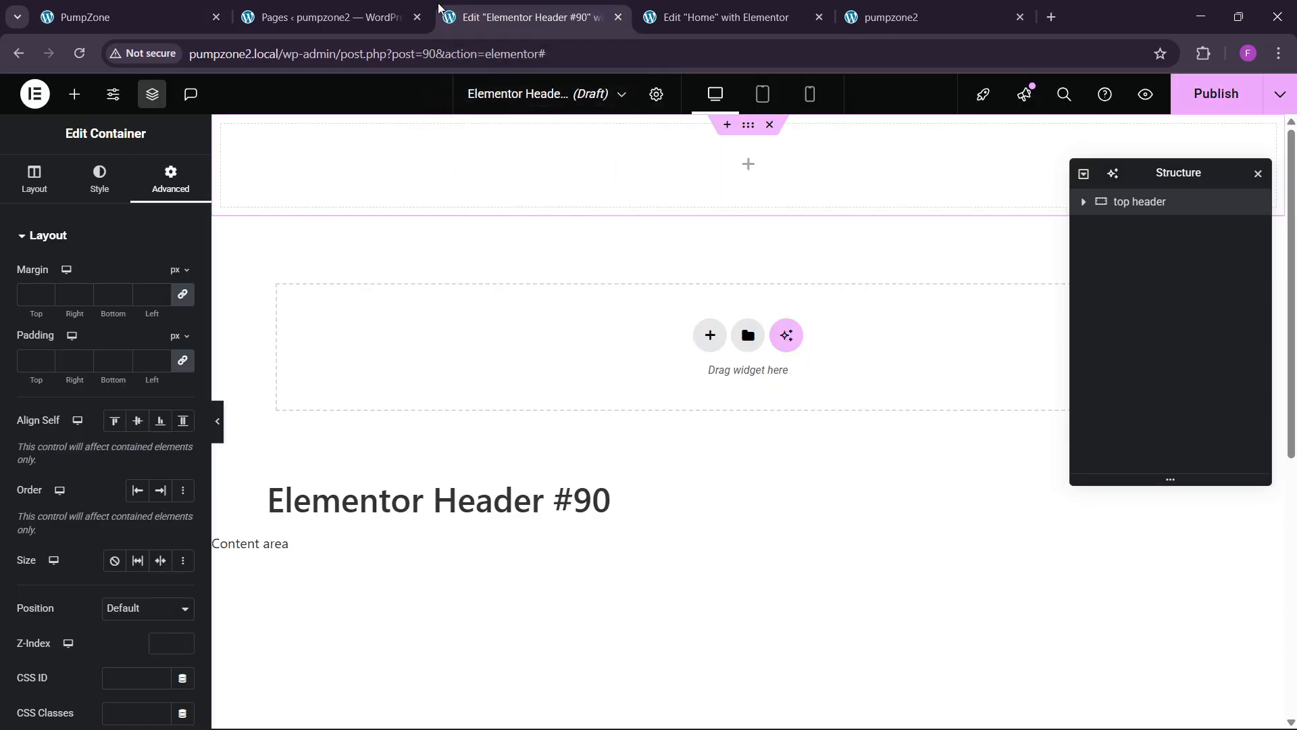
pyautogui.click(128, 16)
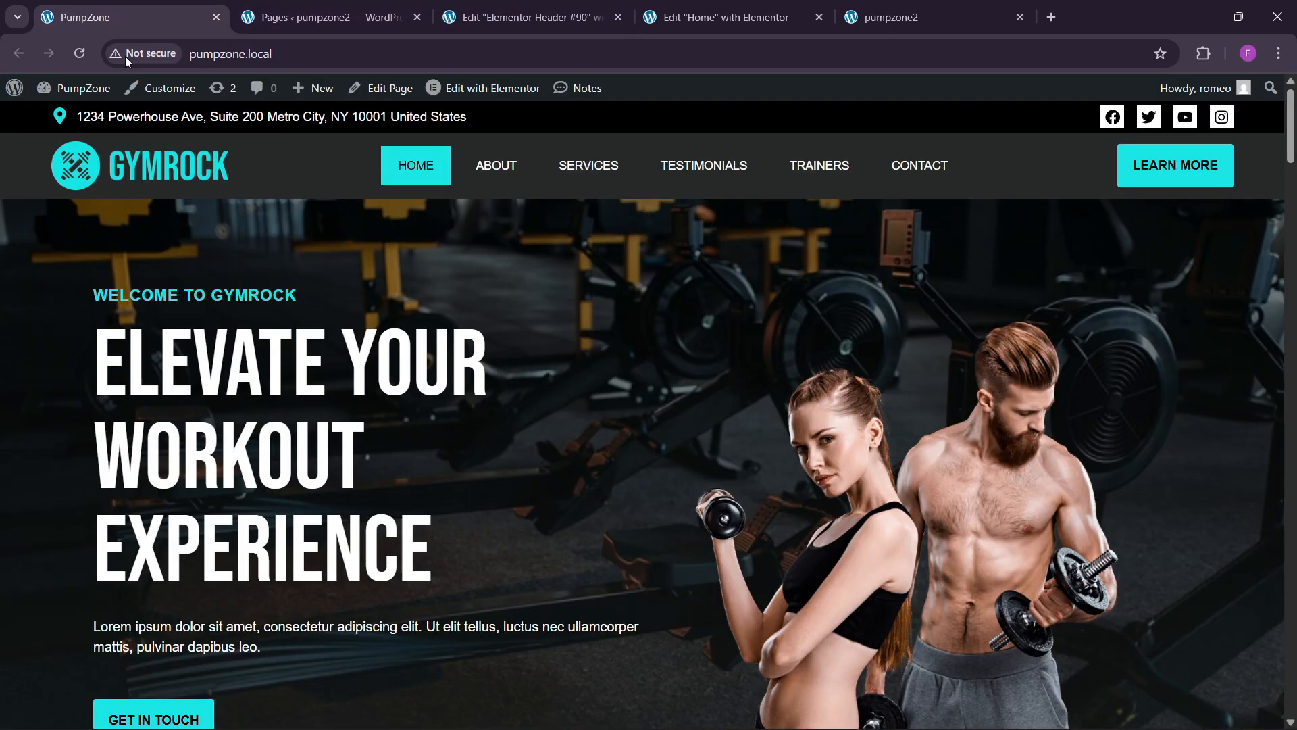
pyautogui.click(442, 7)
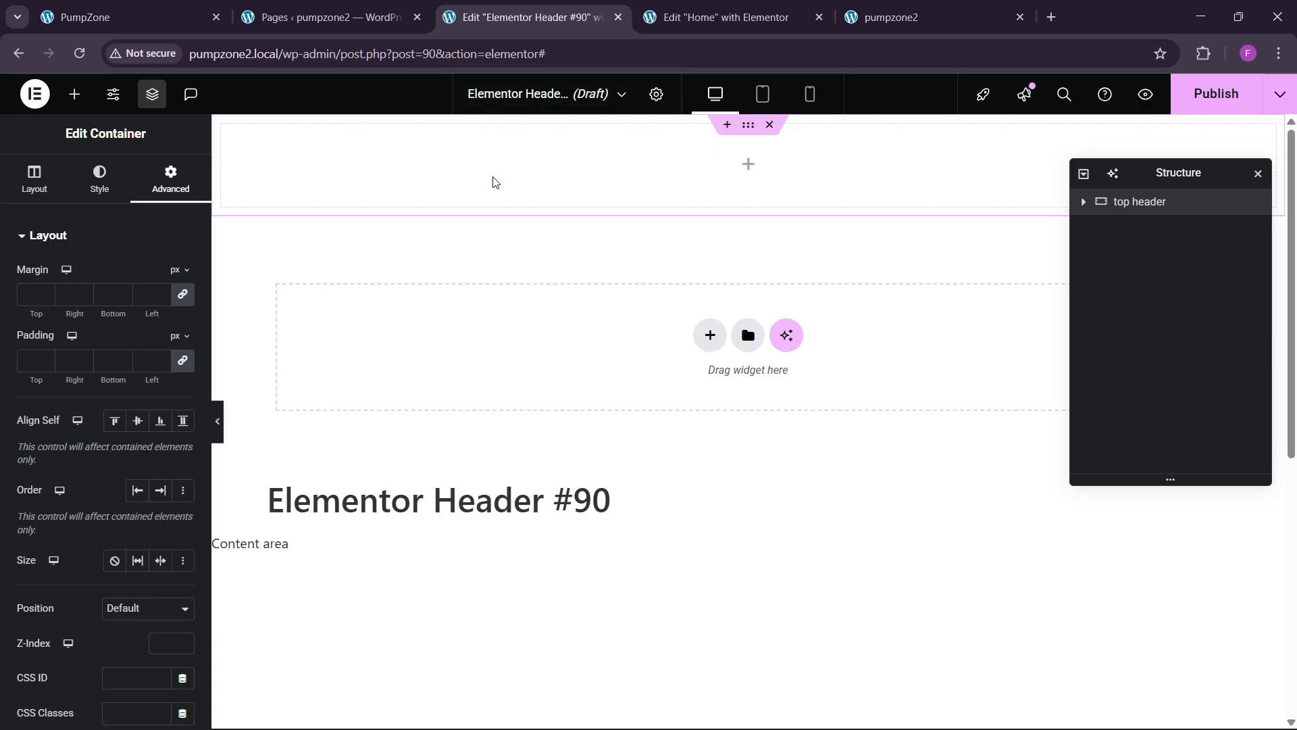
# Step: Drop an Icon List into the top header, zero the container padding, and remove the extra items
pyautogui.click(74, 94)
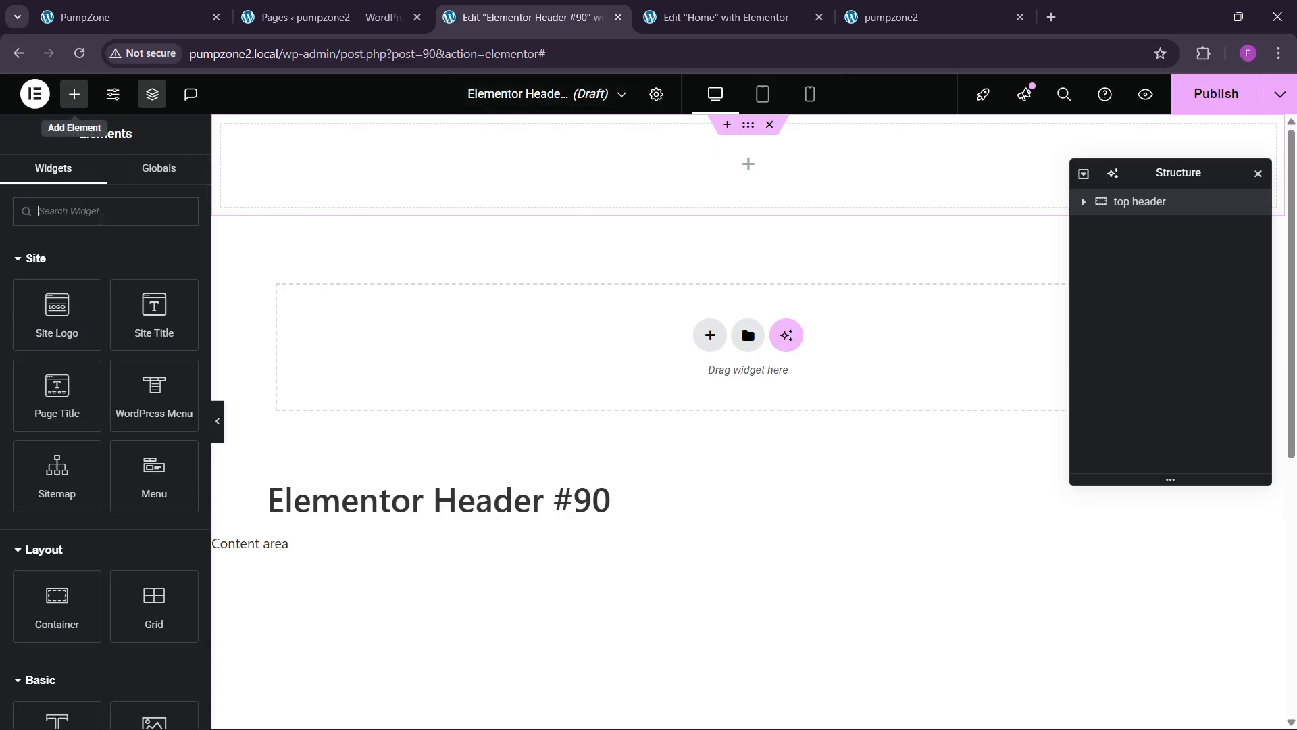
pyautogui.write('list')
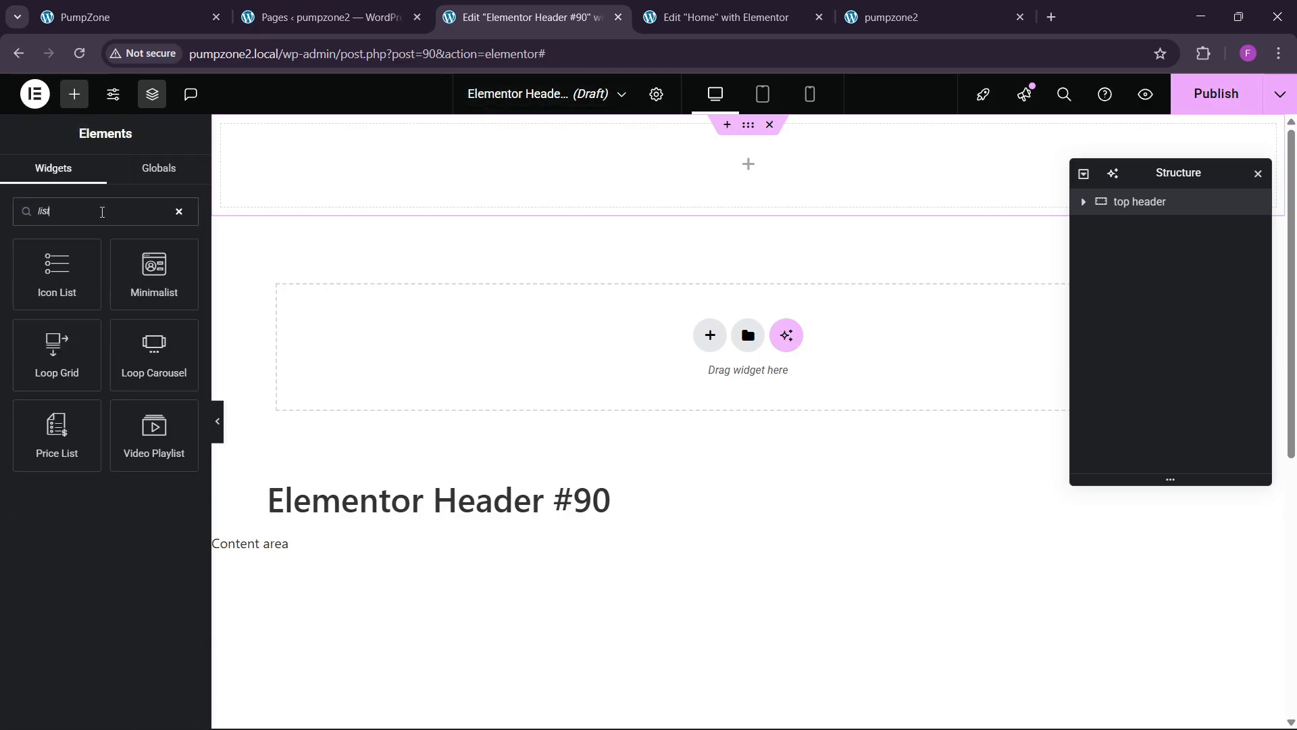
pyautogui.moveTo(90, 259); pyautogui.dragTo(382, 199)
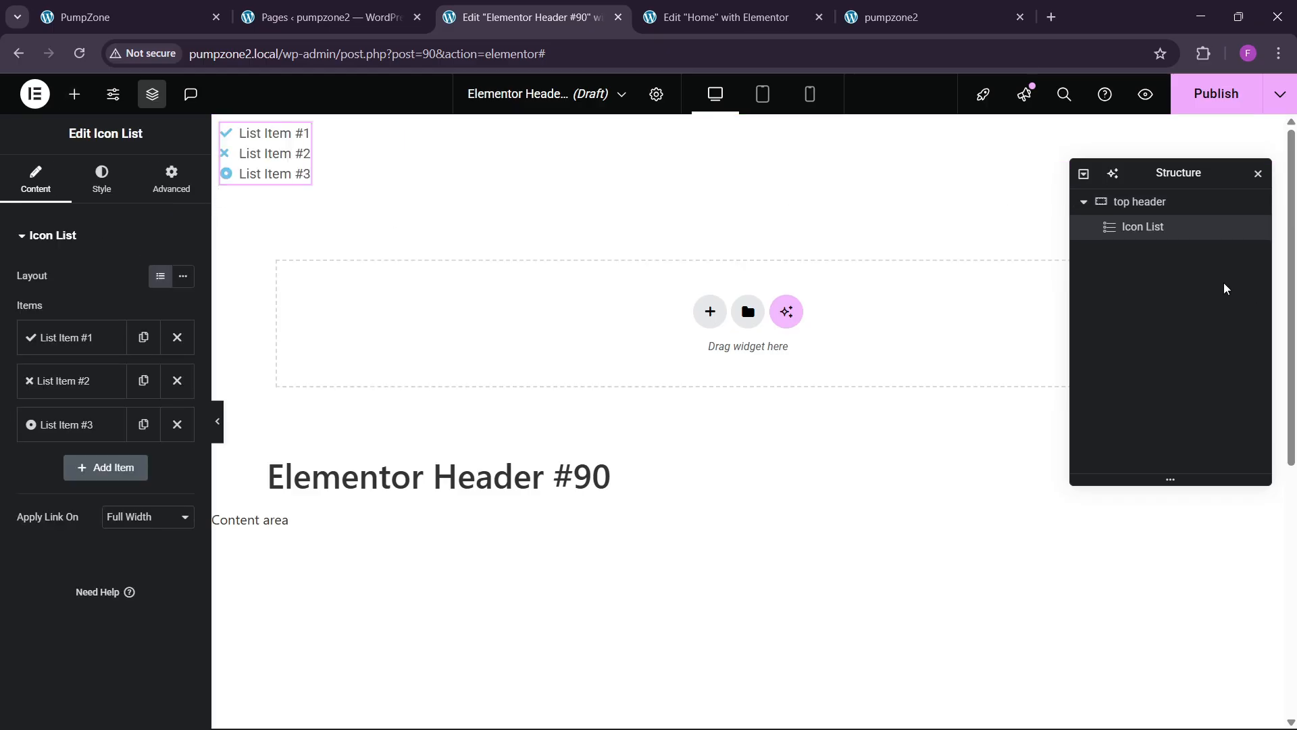
pyautogui.click(1115, 207)
pyautogui.click(184, 368)
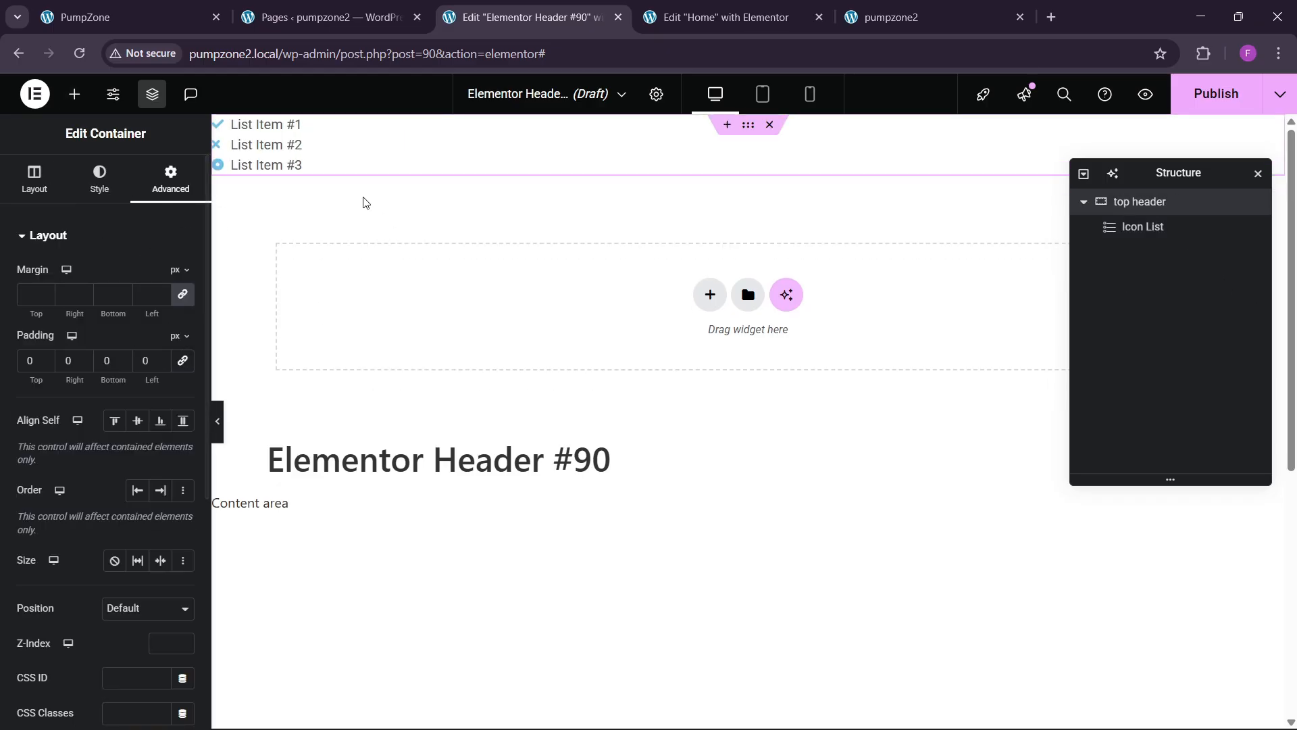
pyautogui.click(298, 149)
pyautogui.click(177, 381)
pyautogui.click(177, 380)
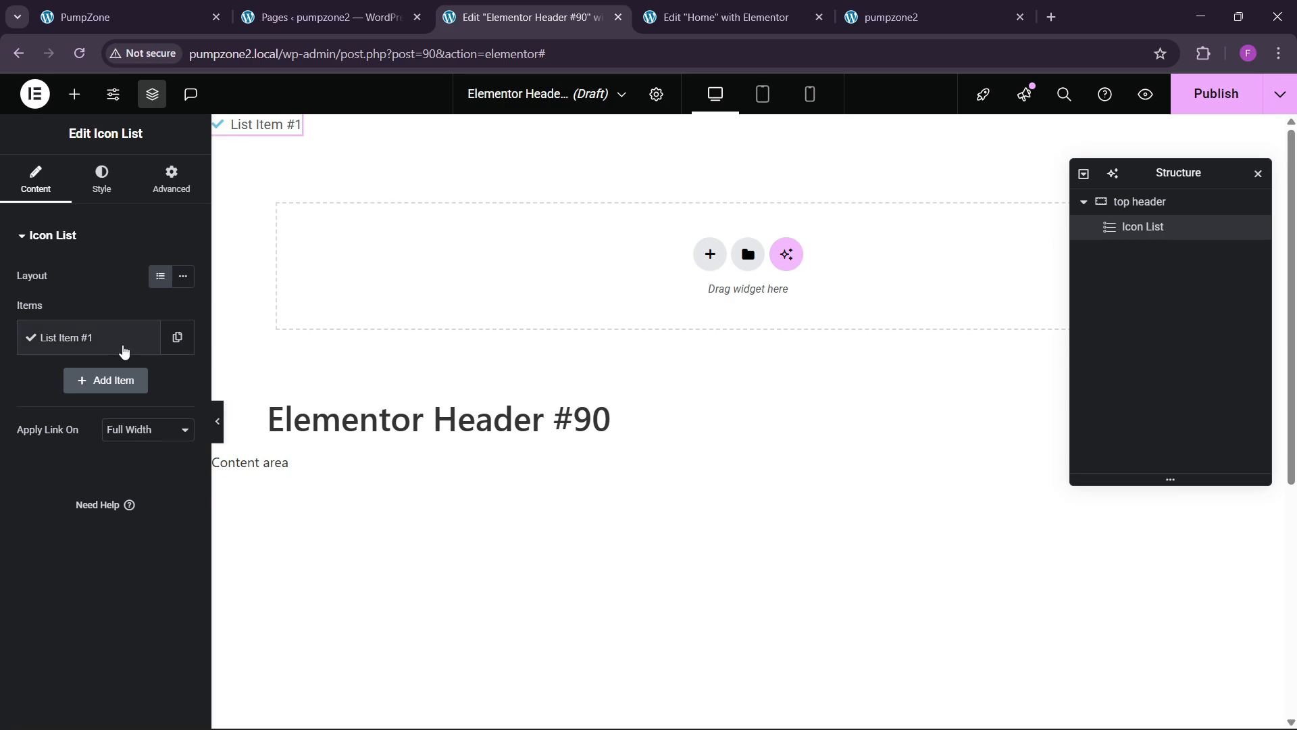
# Step: Set the remaining list item's icon to a map pin from the Icon Library
pyautogui.click(81, 337)
pyautogui.click(105, 469)
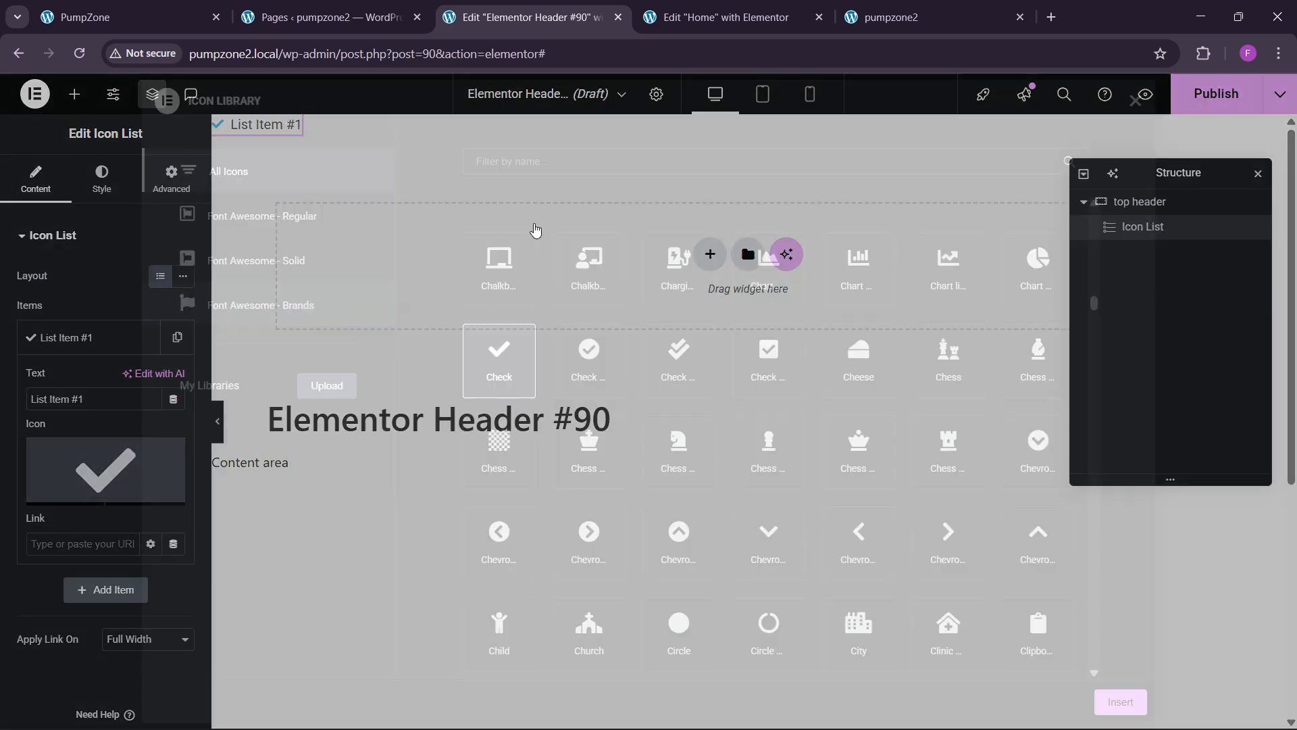
pyautogui.write('map')
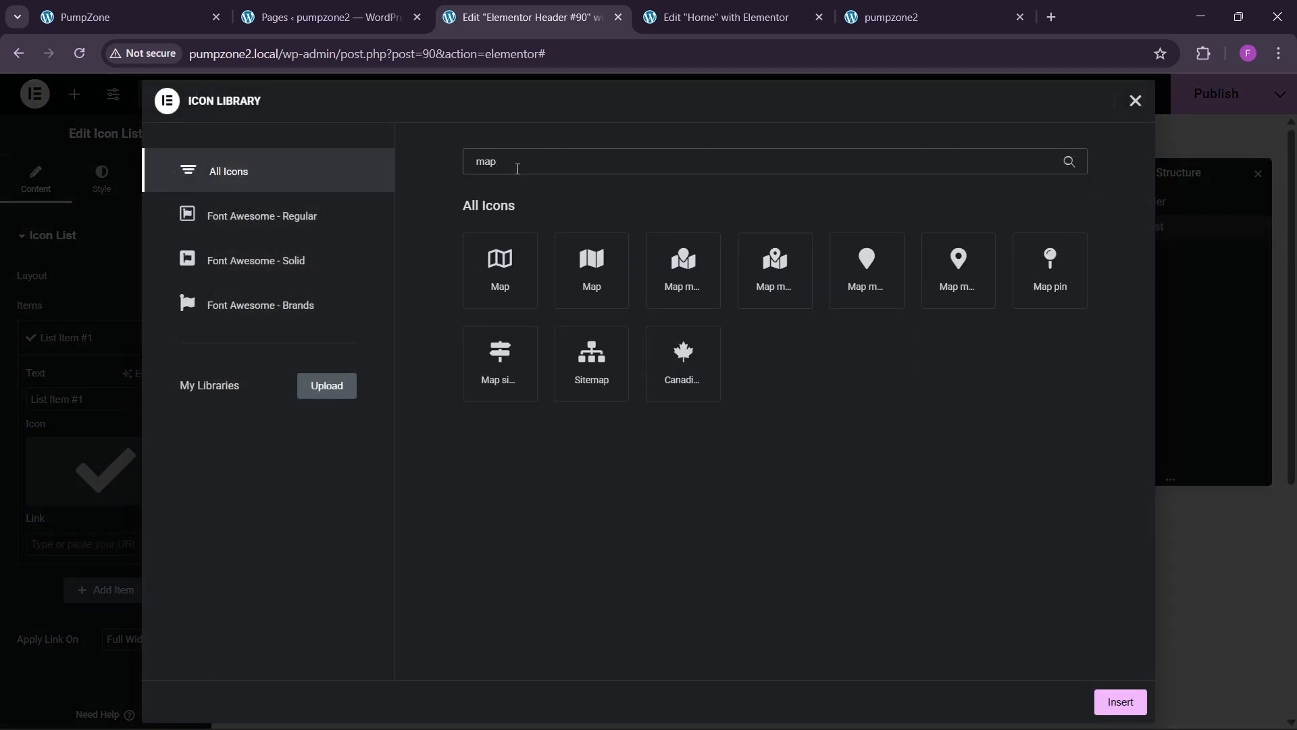
pyautogui.click(959, 271)
pyautogui.click(1120, 702)
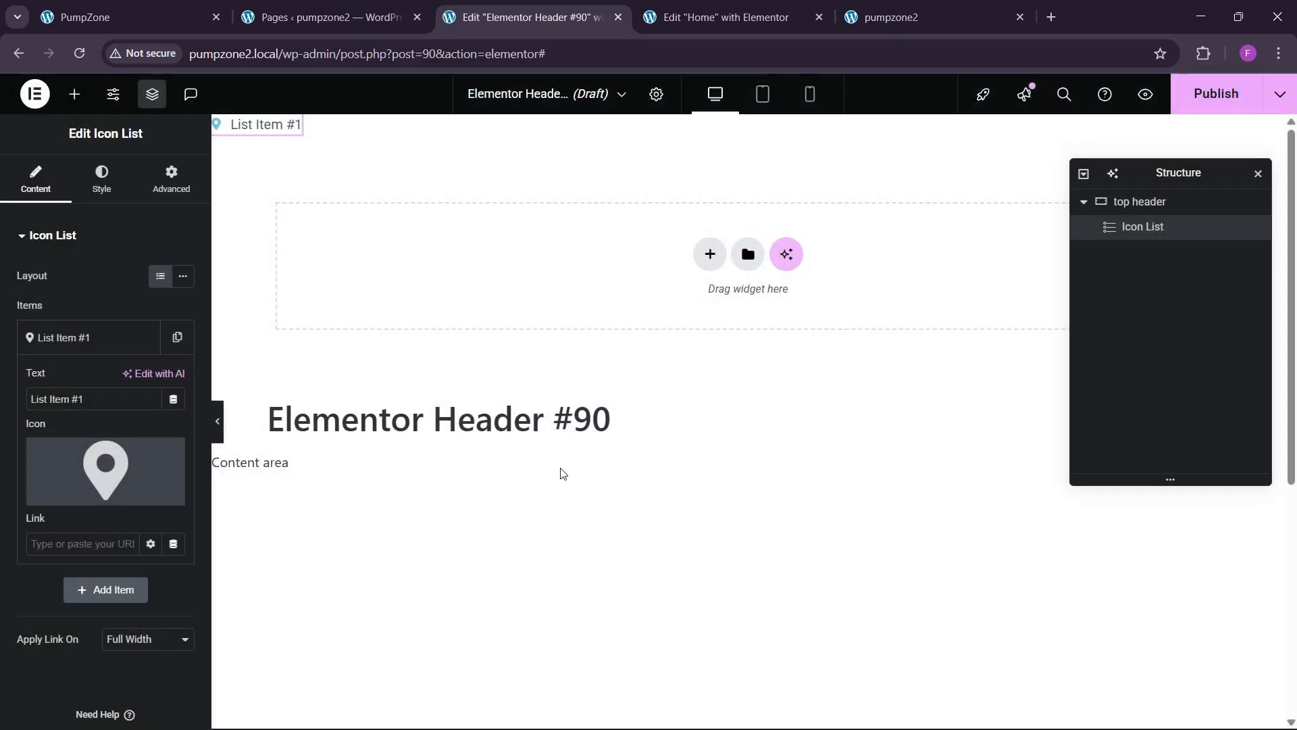
# Step: Paste the gym's street address from the live top bar into the list item's text
pyautogui.click(135, 8)
pyautogui.moveTo(74, 120); pyautogui.dragTo(491, 122)
pyautogui.hotkey('ctrl', 'c')
pyautogui.click(564, 14)
pyautogui.click(81, 399)
pyautogui.hotkey('ctrl', 'a')
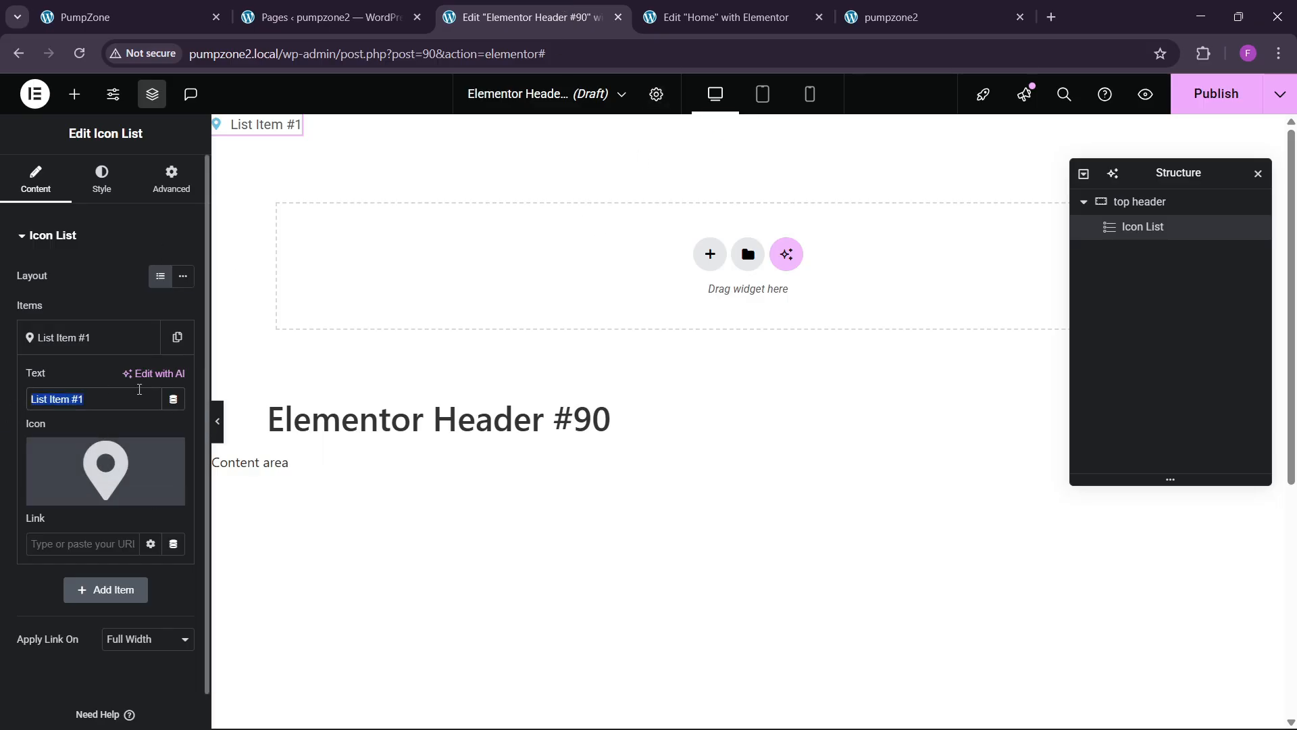
pyautogui.hotkey('ctrl', 'v')
pyautogui.click(88, 344)
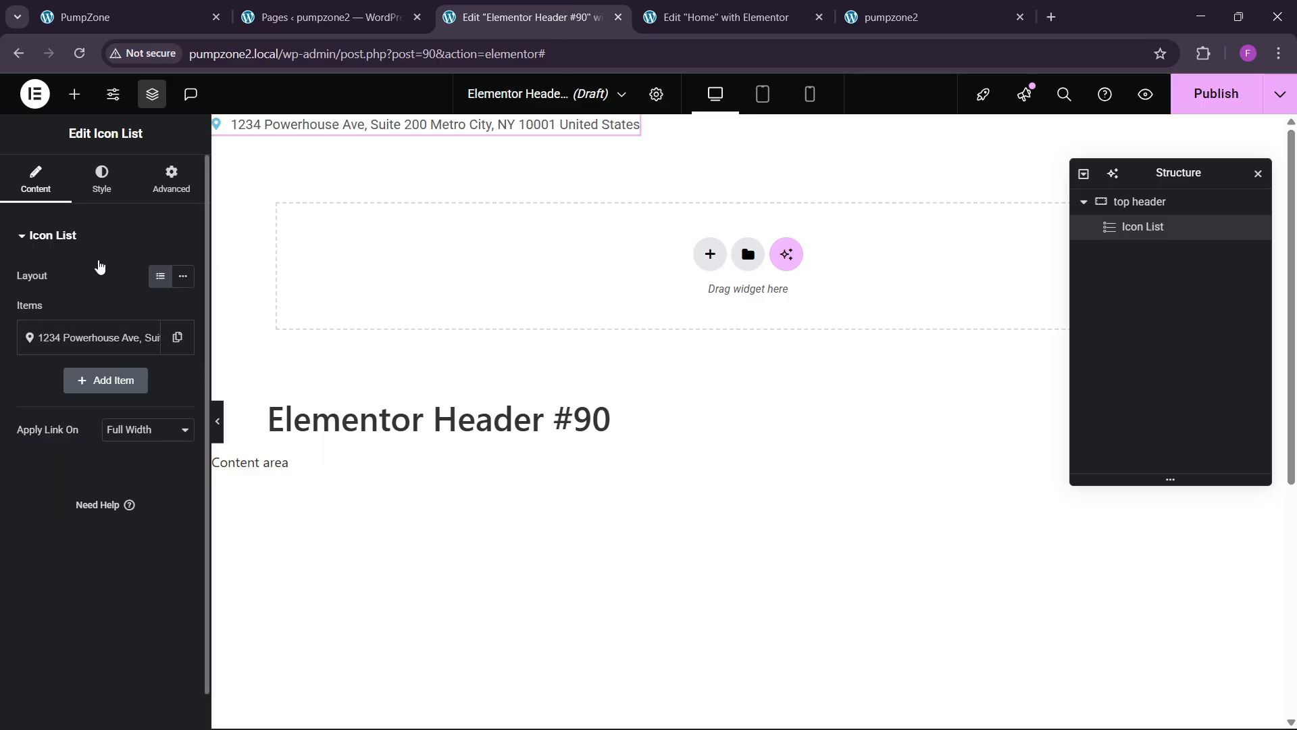
pyautogui.click(1142, 203)
pyautogui.click(34, 183)
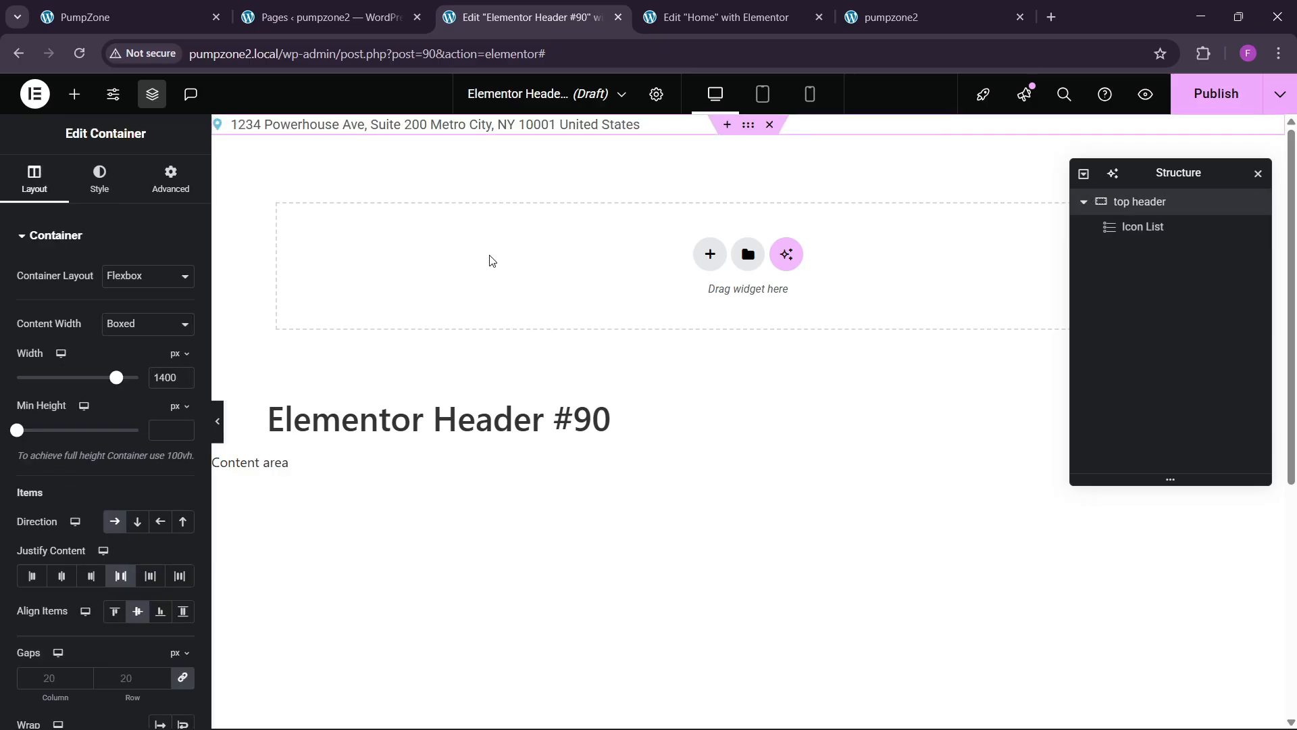
# Step: Give the top header container 5 px top and bottom padding
pyautogui.click(174, 185)
pyautogui.click(44, 358)
pyautogui.click(45, 358)
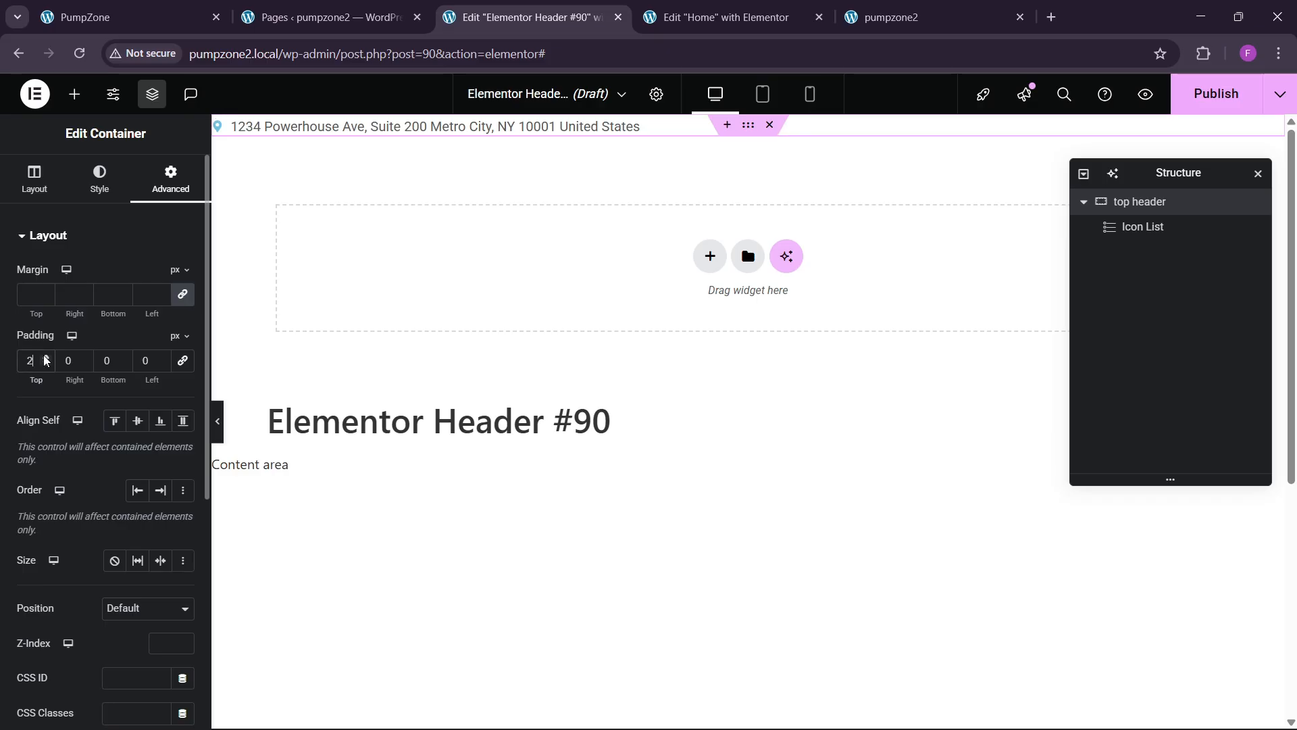
pyautogui.click(45, 358)
pyautogui.click(45, 358)
pyautogui.click(124, 358)
pyautogui.click(124, 358)
pyautogui.click(125, 358)
pyautogui.click(124, 358)
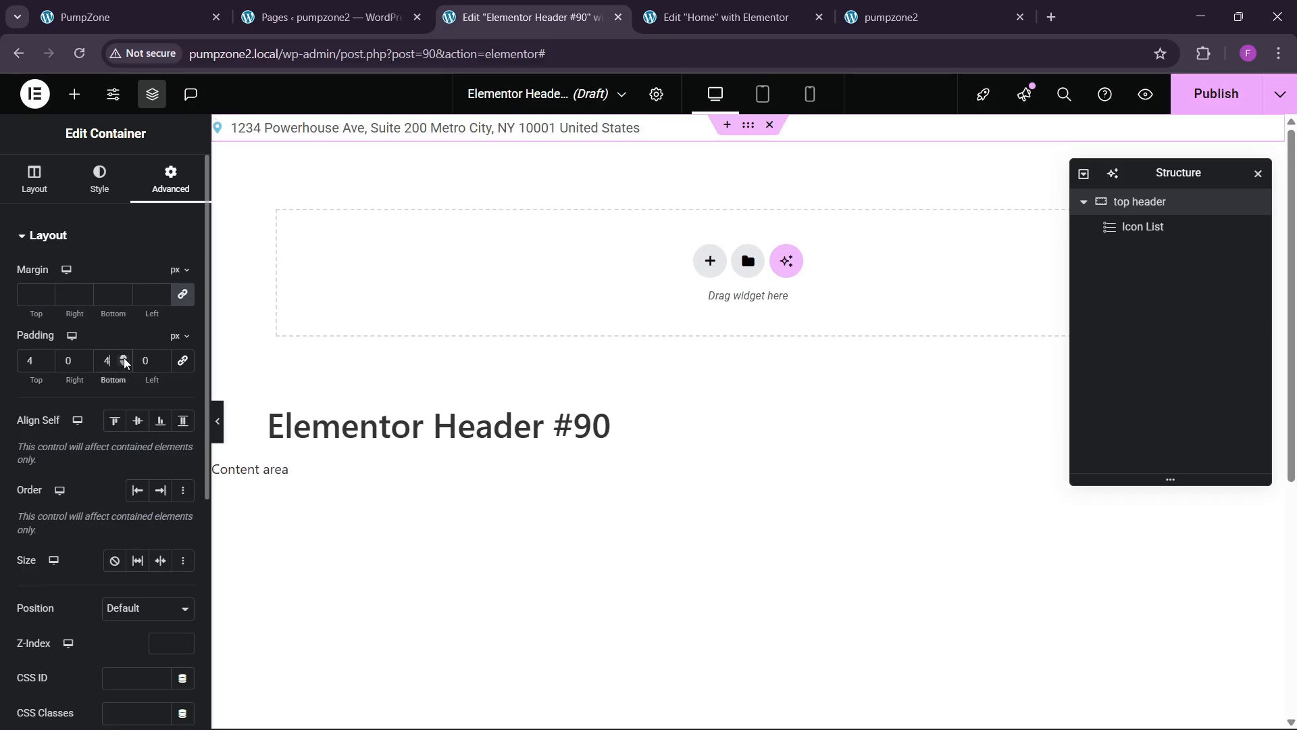
pyautogui.click(46, 352)
pyautogui.click(46, 359)
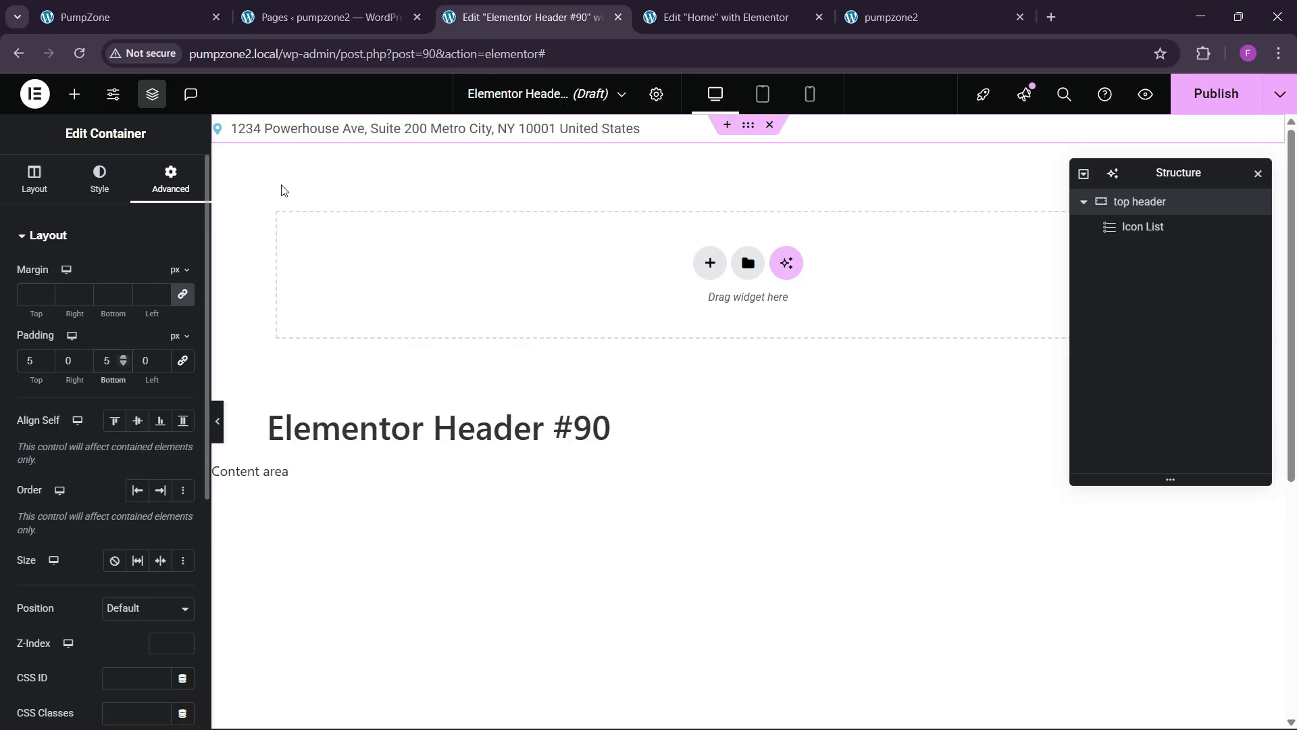
# Step: Colour the pin icon theme sky blue at size 18 and set the address text black
pyautogui.click(291, 133)
pyautogui.click(94, 172)
pyautogui.click(54, 436)
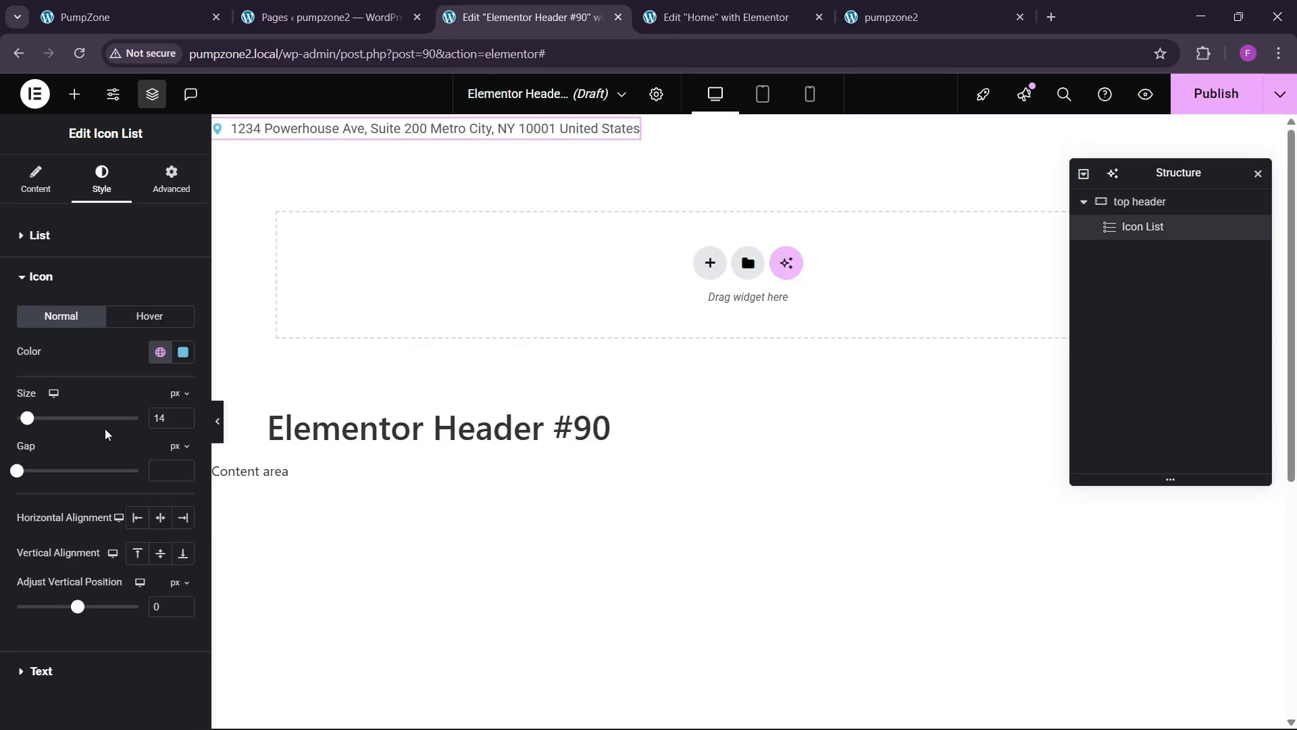
pyautogui.click(160, 352)
pyautogui.click(95, 567)
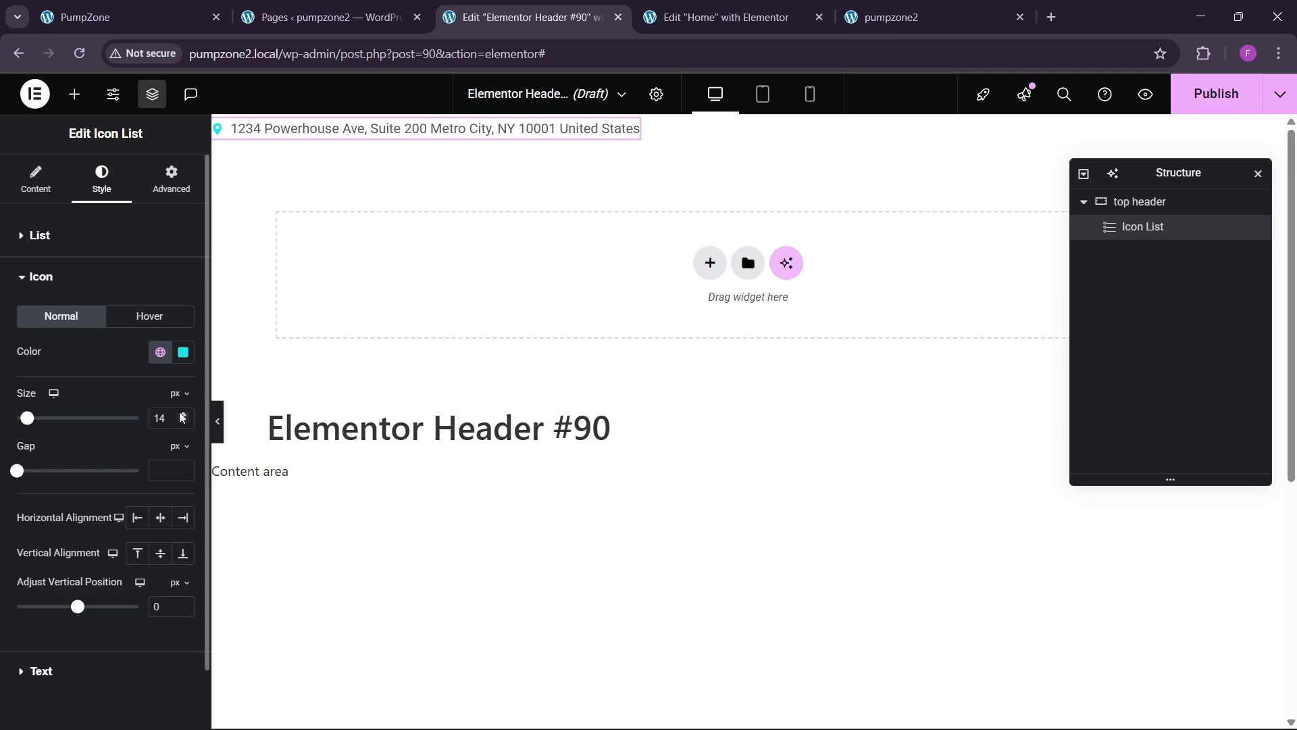
pyautogui.click(183, 415)
pyautogui.click(182, 415)
pyautogui.click(182, 414)
pyautogui.click(182, 414)
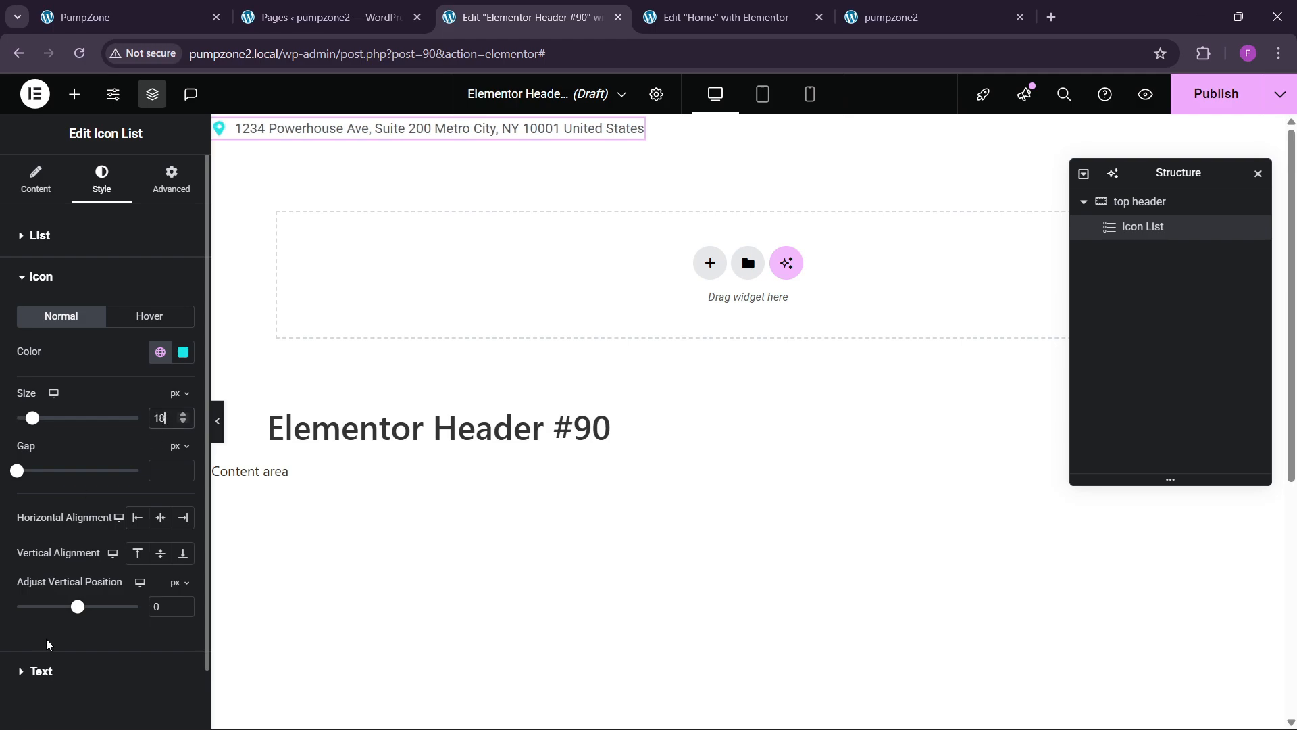
pyautogui.click(42, 671)
pyautogui.click(183, 464)
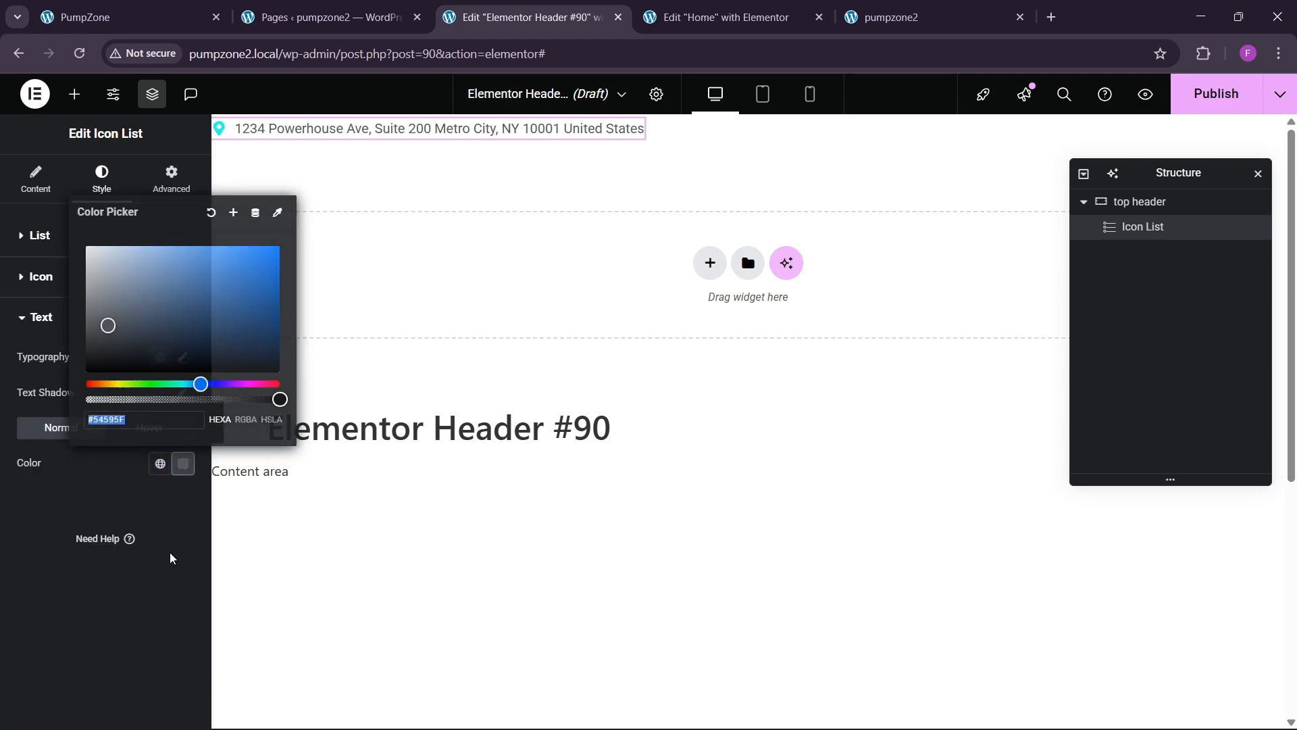
pyautogui.click(86, 373)
pyautogui.click(2, 591)
pyautogui.click(108, 8)
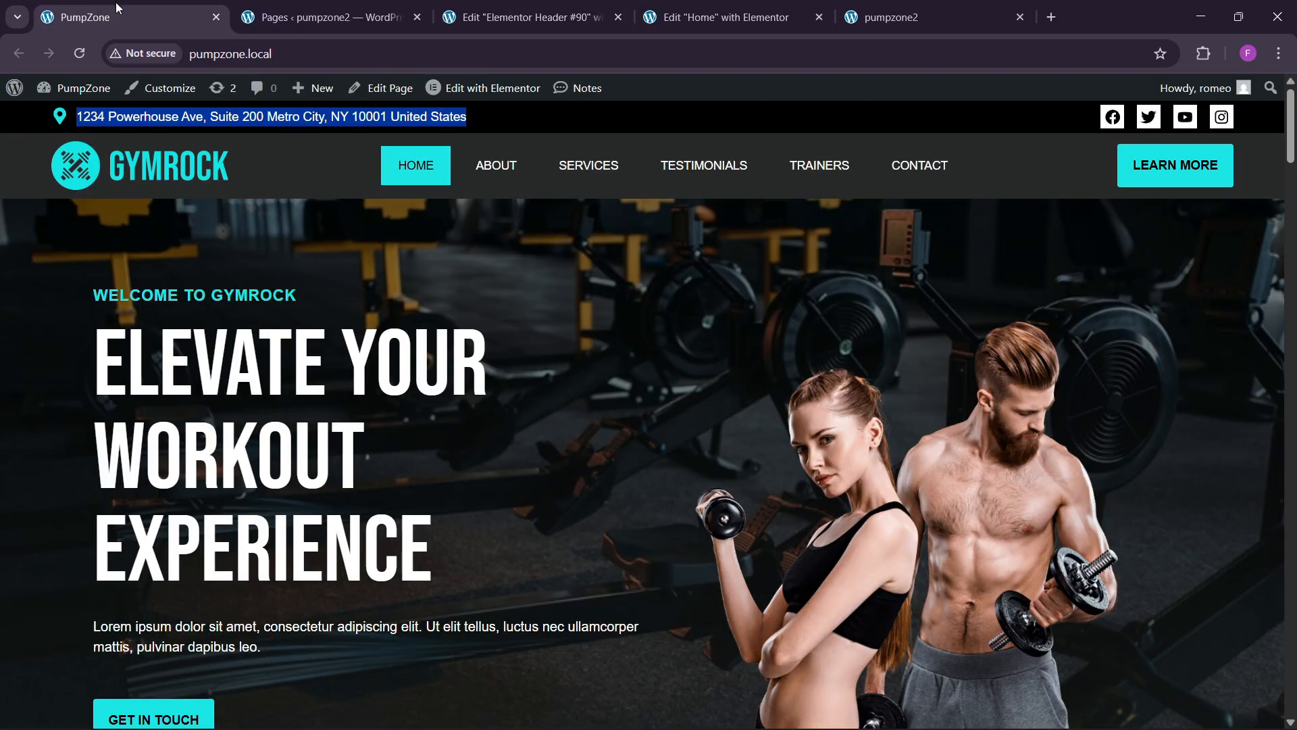
pyautogui.click(520, 5)
# Step: Give the top header container a classic black background
pyautogui.click(1121, 203)
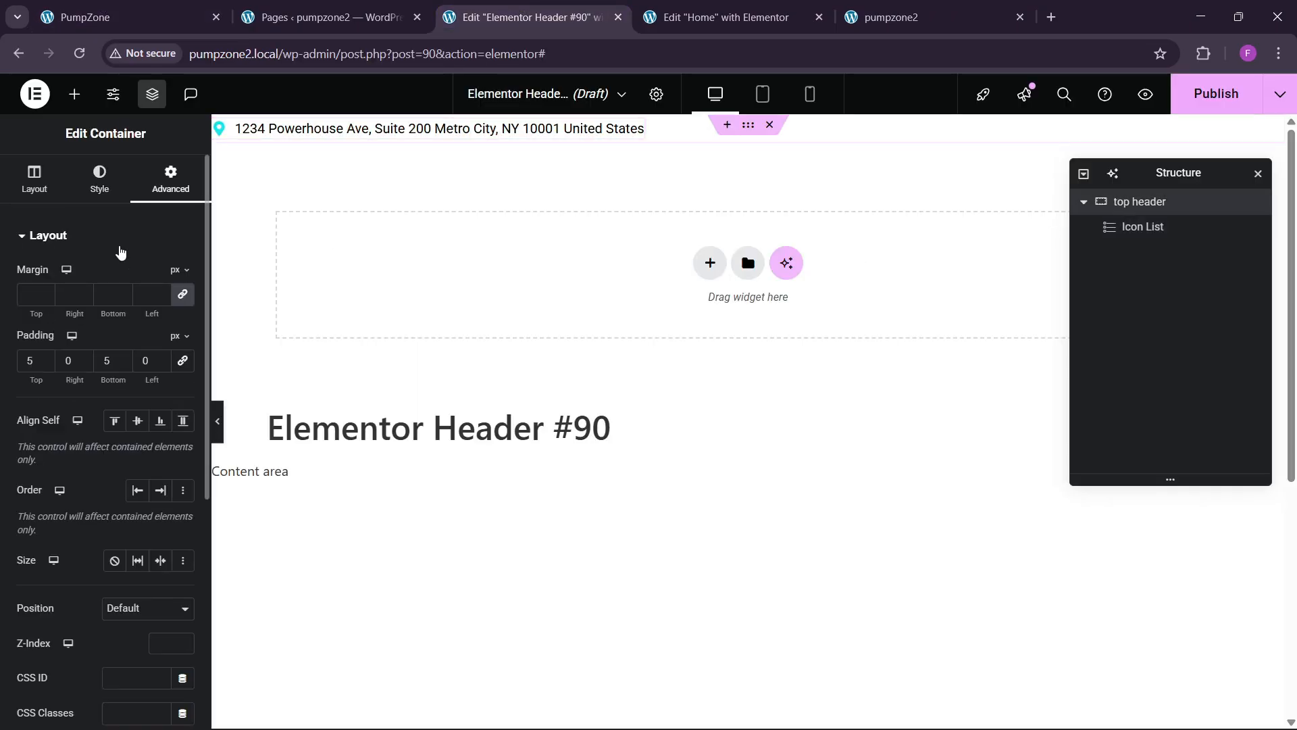
pyautogui.click(120, 198)
pyautogui.click(146, 9)
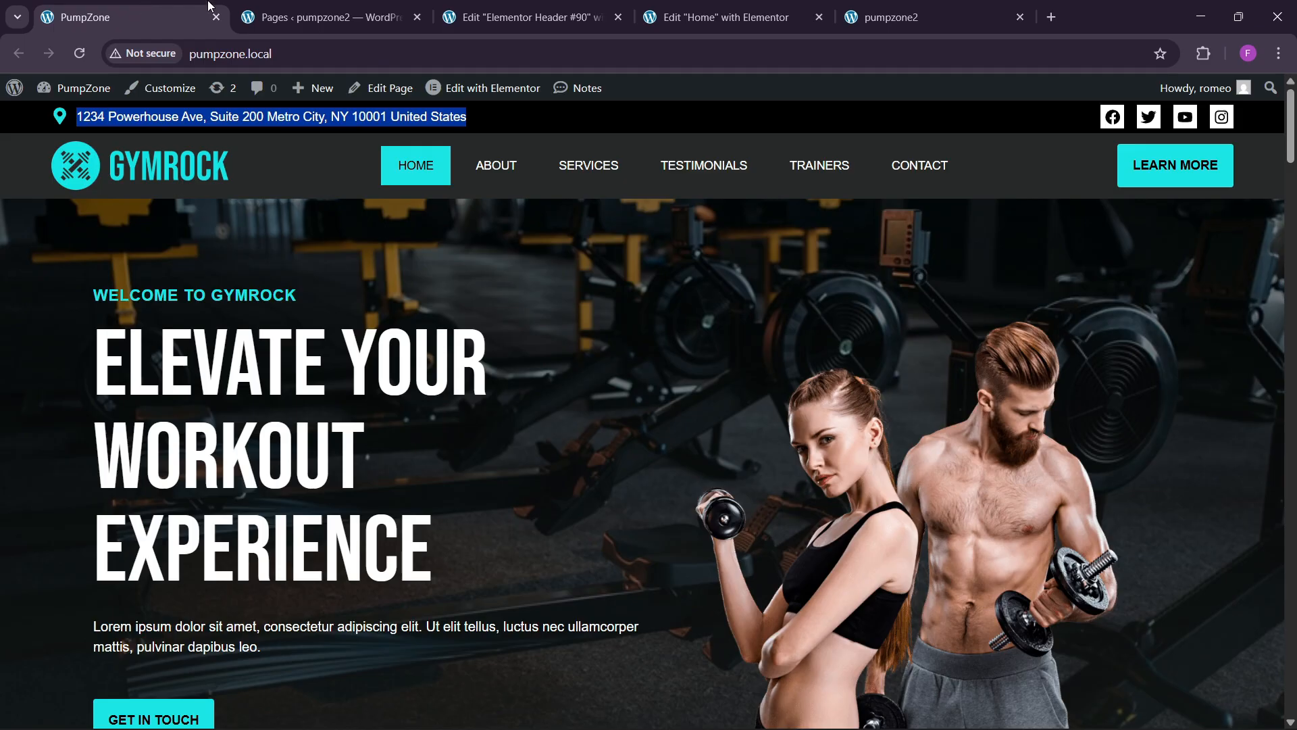
pyautogui.click(507, 9)
pyautogui.click(129, 316)
pyautogui.click(112, 313)
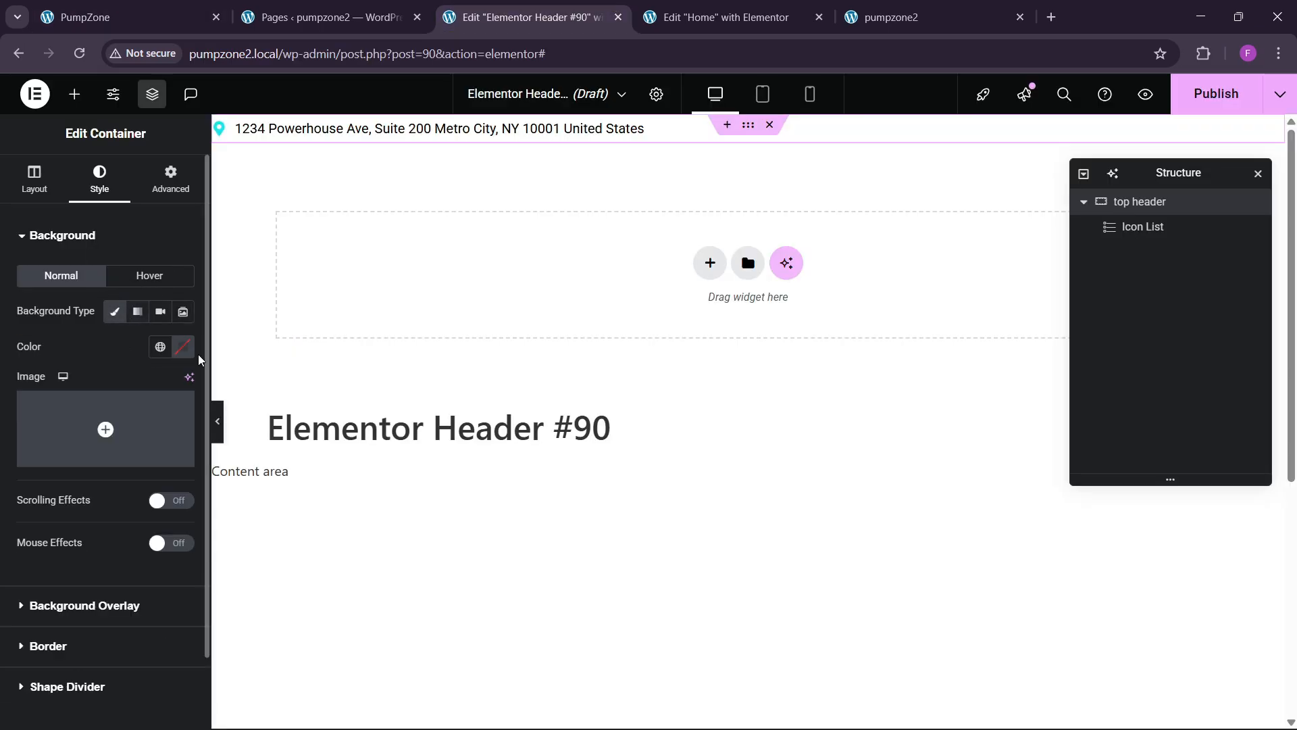
pyautogui.click(183, 348)
pyautogui.moveTo(104, 520); pyautogui.dragTo(84, 591)
pyautogui.click(90, 360)
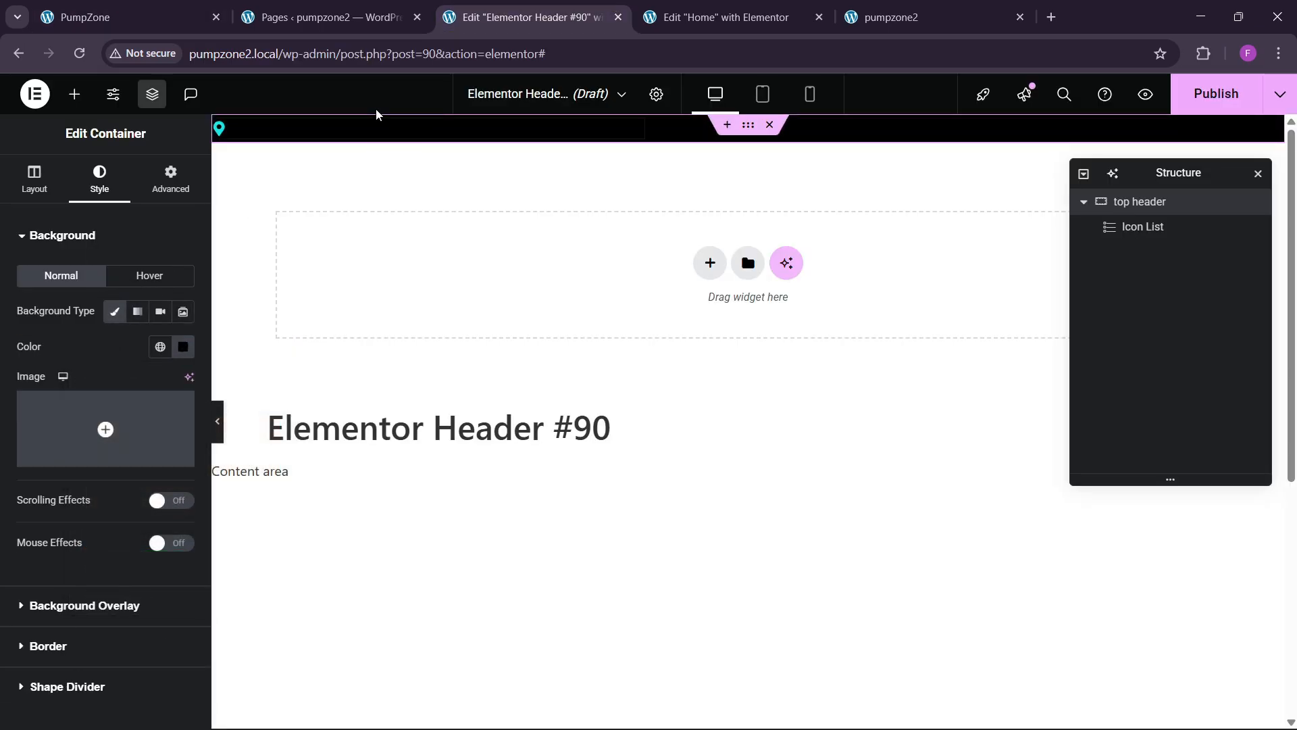
# Step: Change the address text colour to white, then switch to the Home page editor
pyautogui.click(359, 128)
pyautogui.click(73, 476)
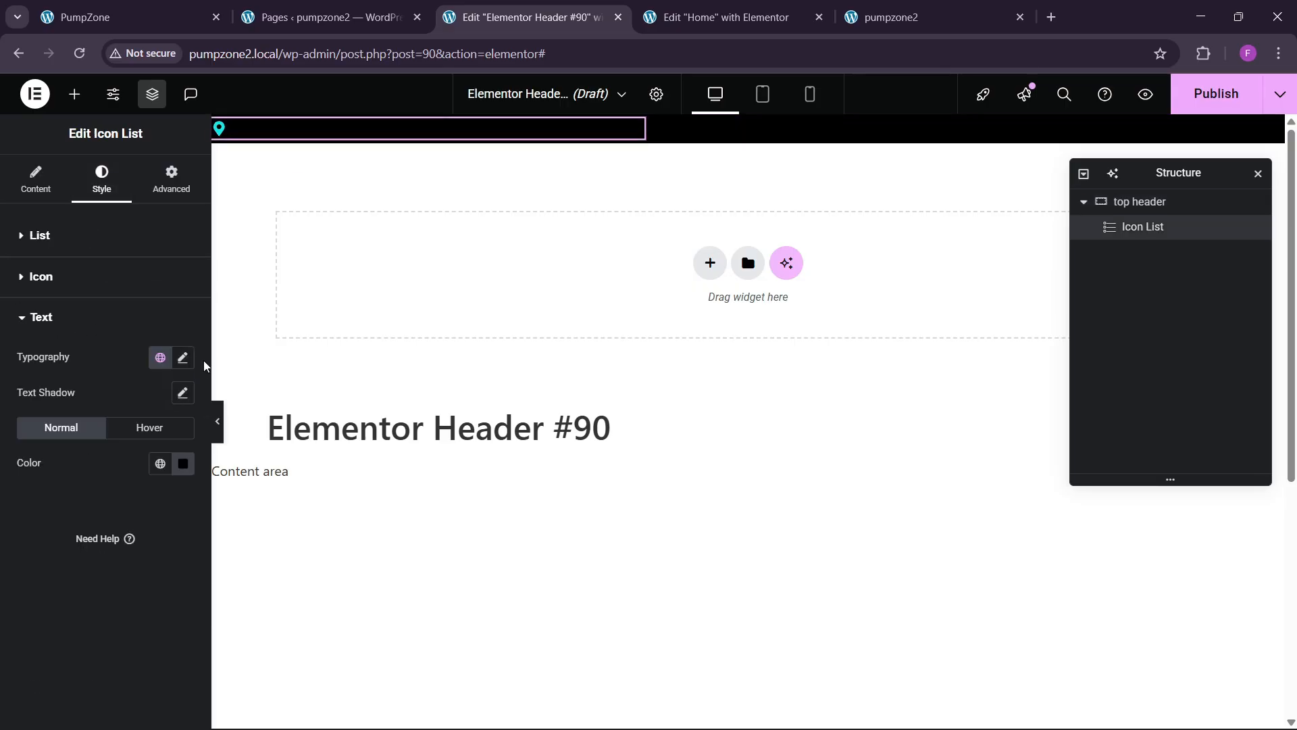
pyautogui.click(183, 462)
pyautogui.click(86, 246)
pyautogui.click(940, 204)
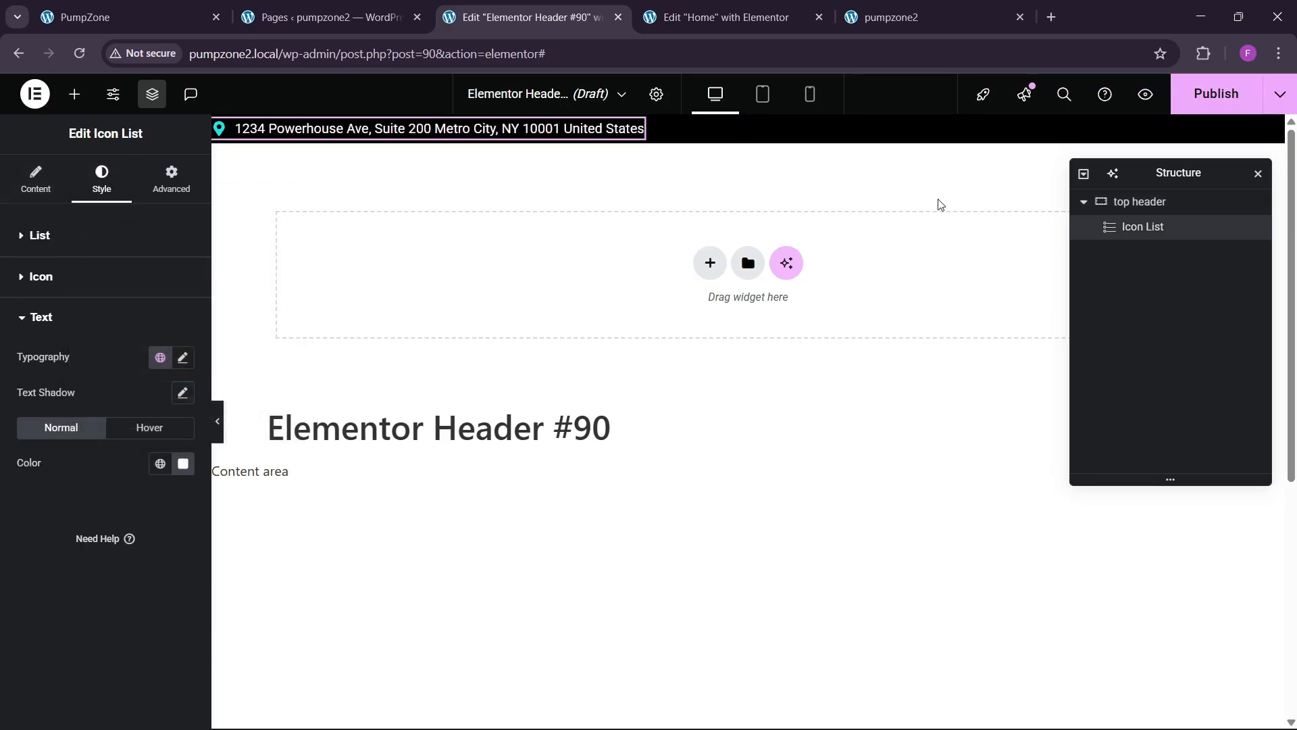
pyautogui.click(1138, 201)
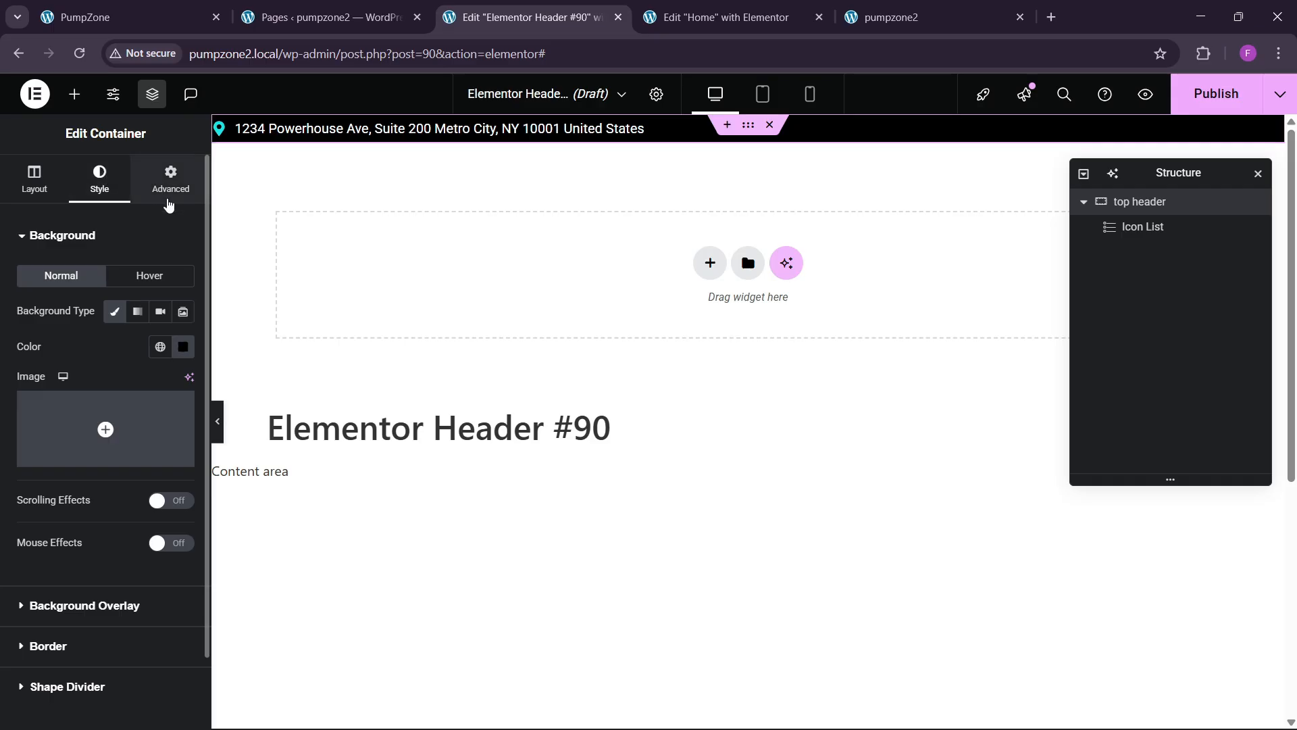
pyautogui.click(687, 22)
pyautogui.click(617, 5)
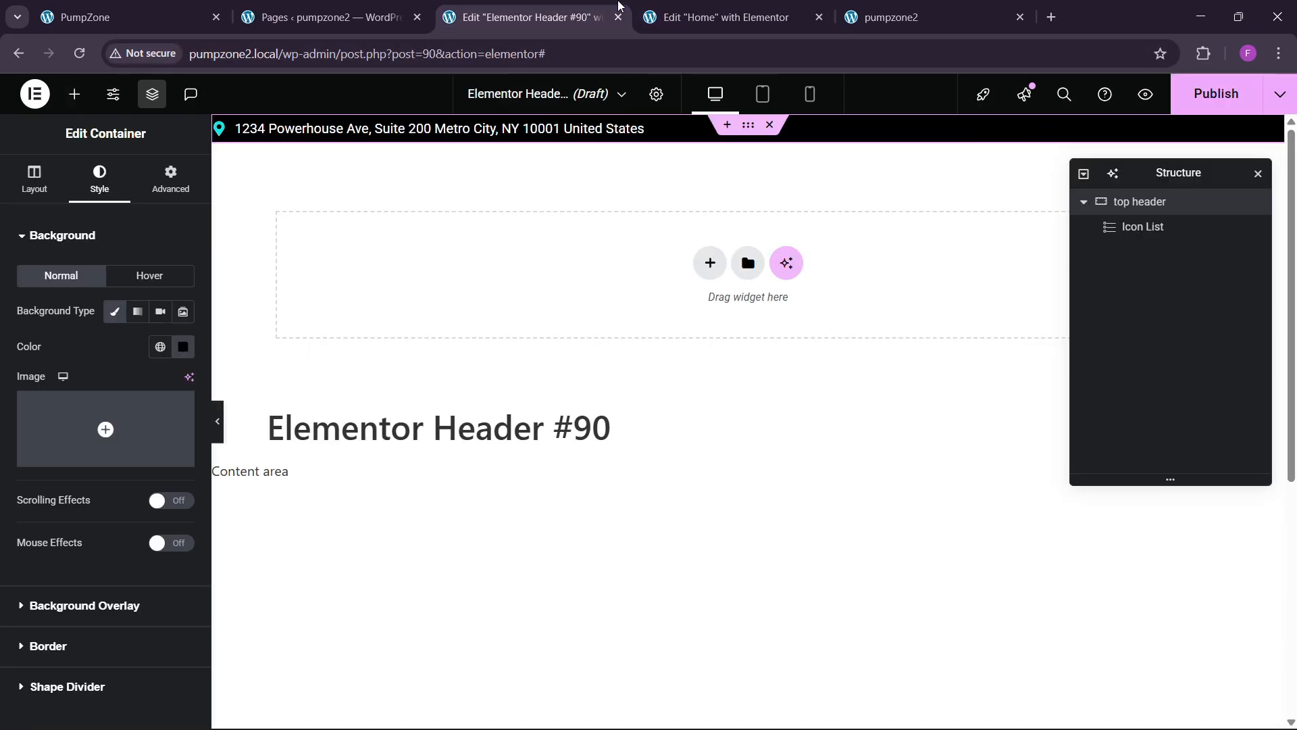
pyautogui.click(687, 22)
# Step: Reload the Home page editor from its web address to refresh the header's top bar
pyautogui.scroll(-5, 805, 326)
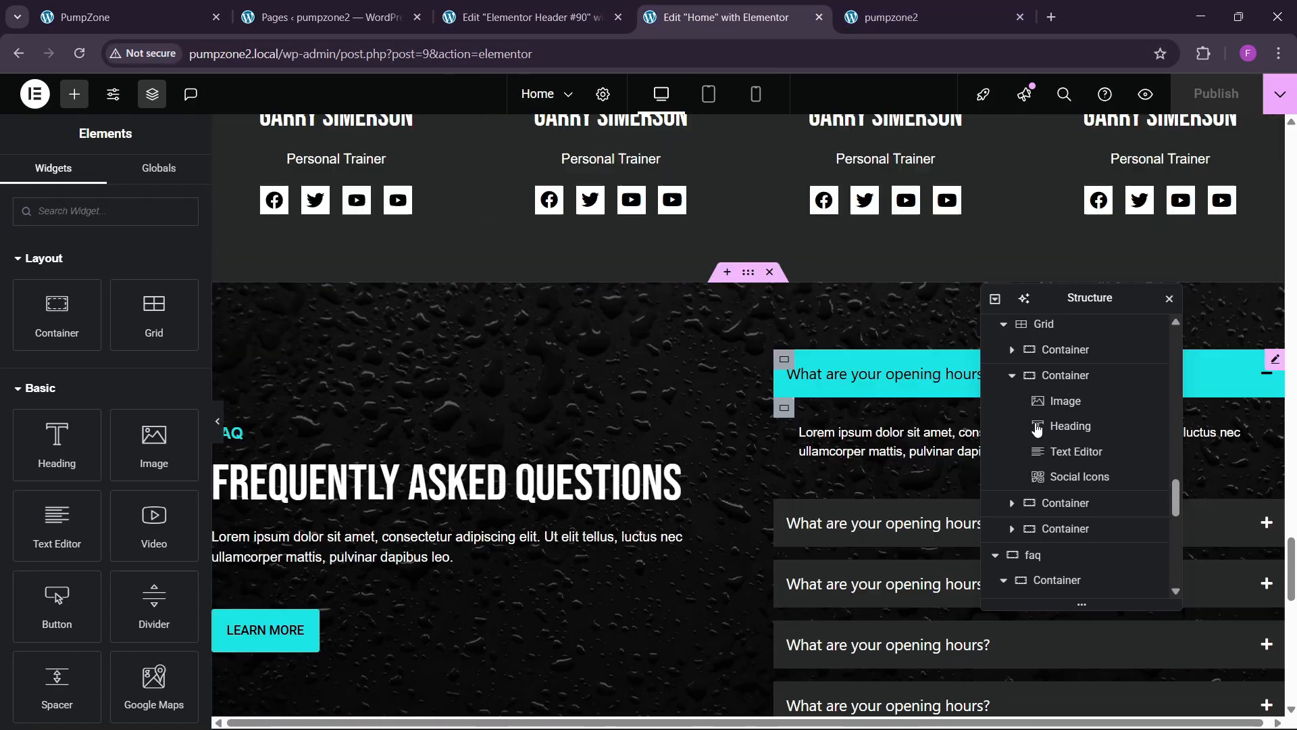
pyautogui.scroll(-5, 1289, 399)
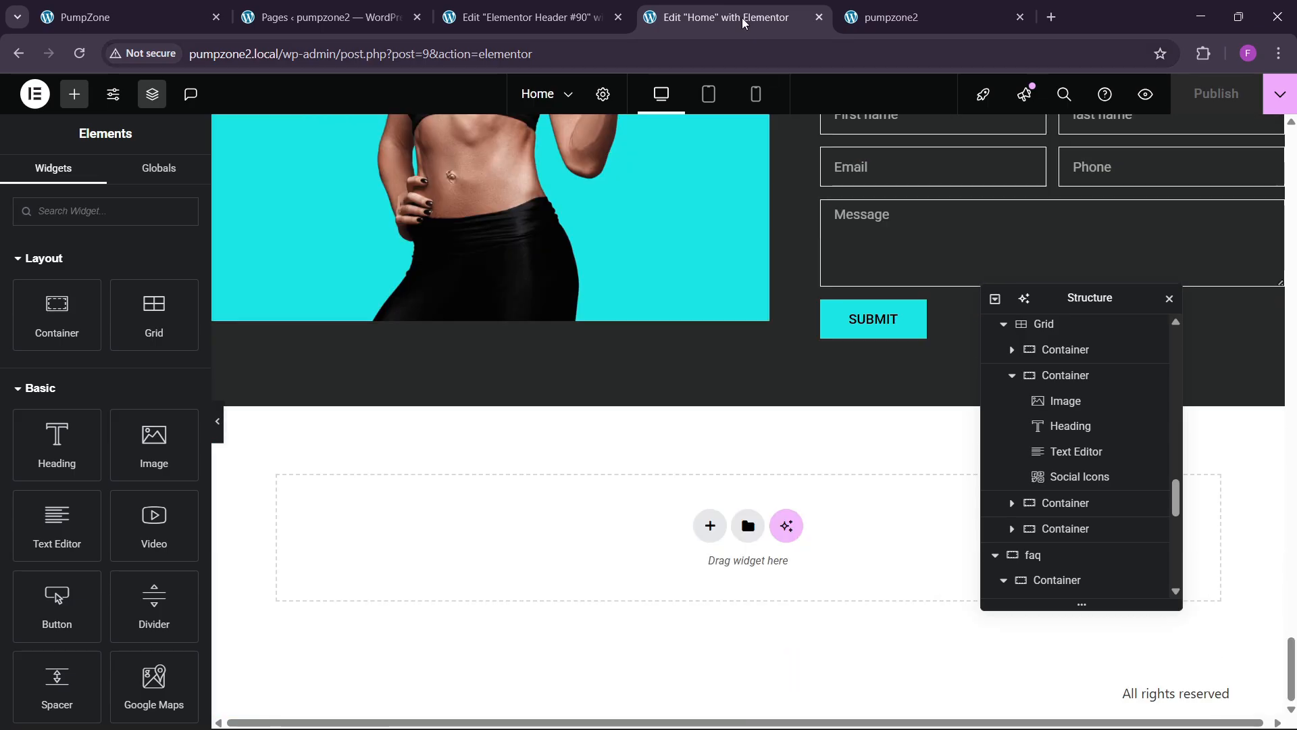
pyautogui.click(457, 55)
pyautogui.press('Return')
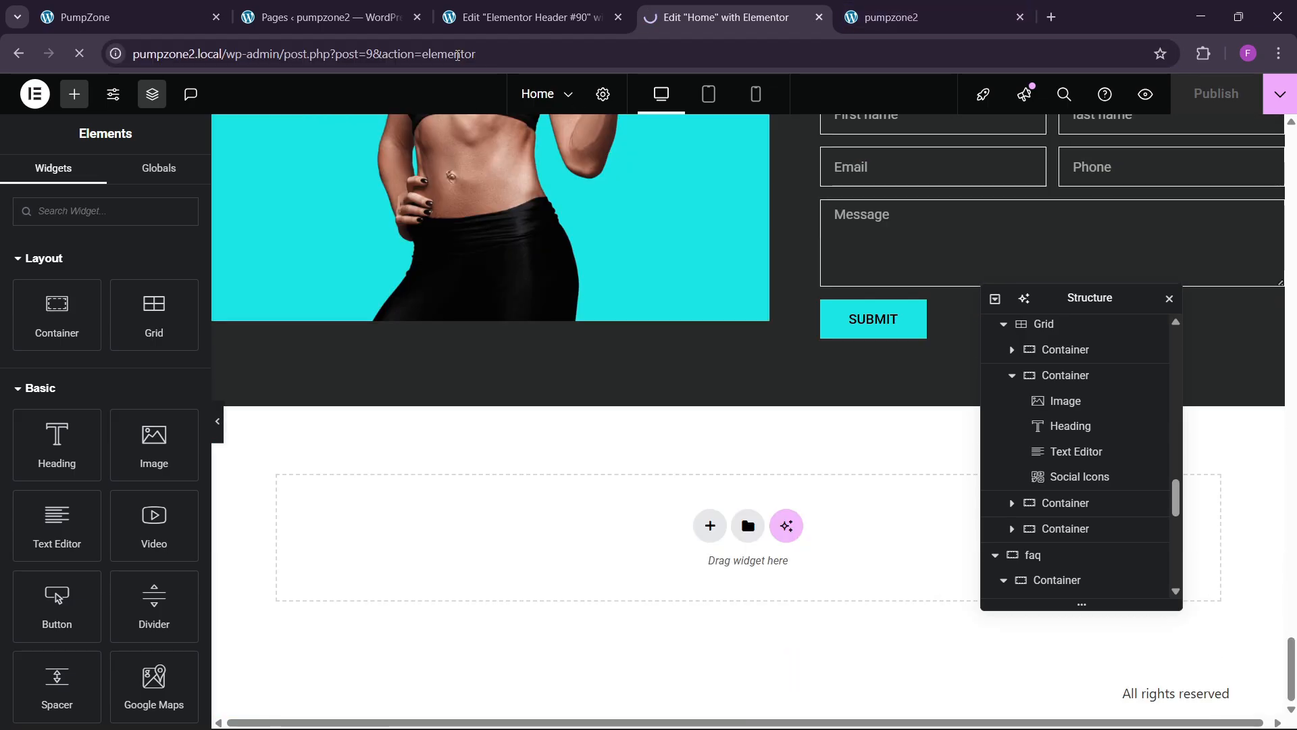
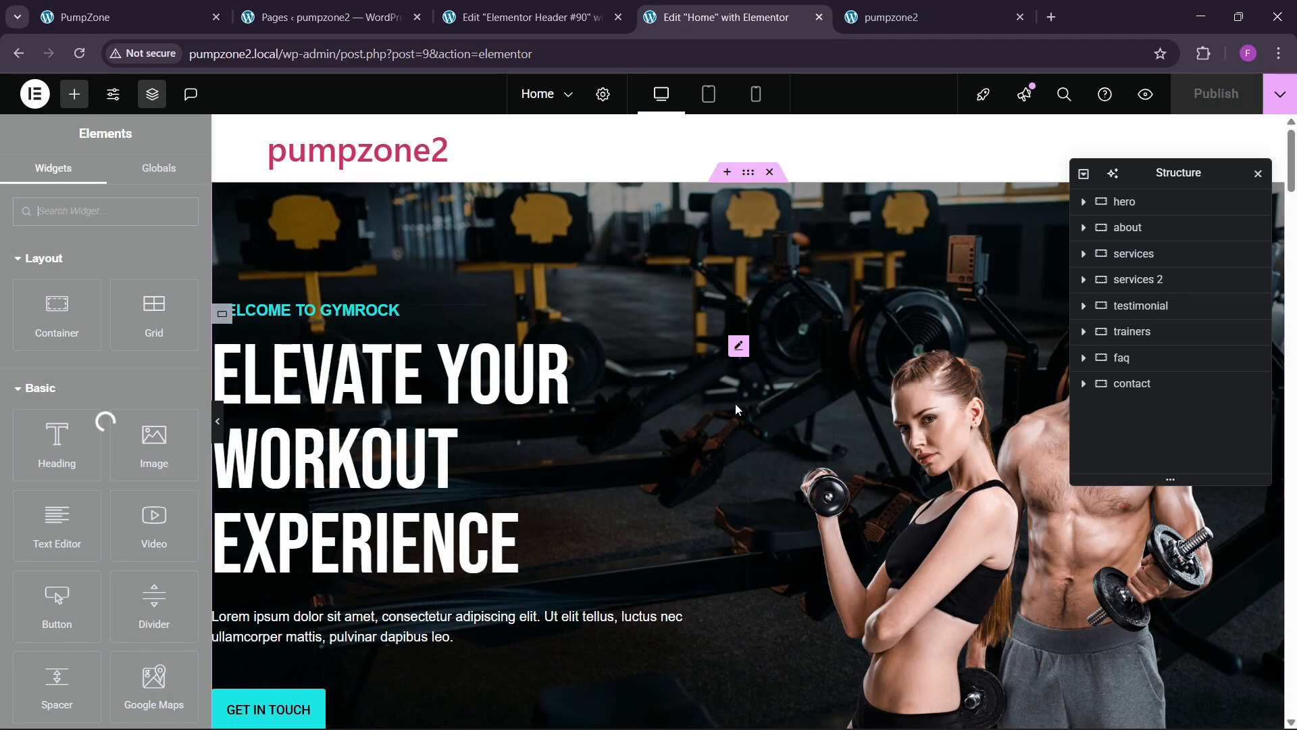
# Step: Copy the Social Icons widget from a trainer card on the Home page
pyautogui.scroll(-2, 711, 431)
pyautogui.scroll(-3, 1209, 304)
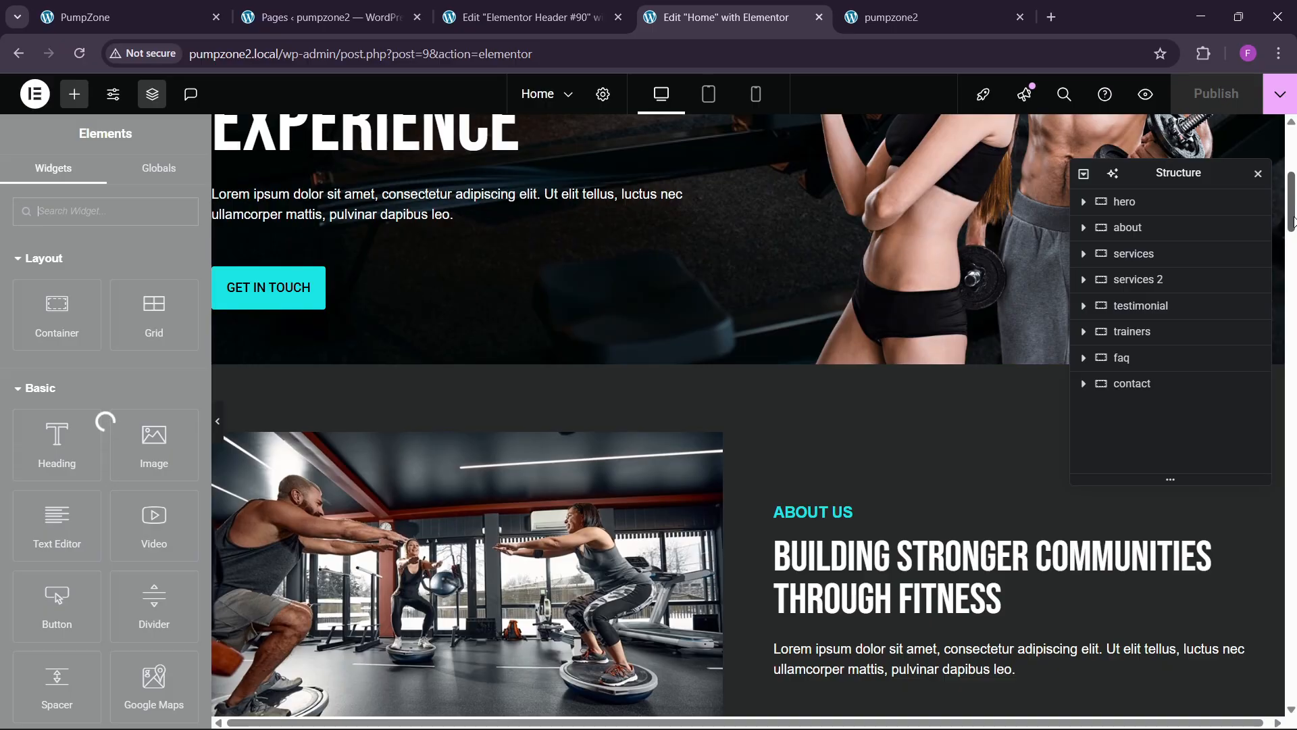
pyautogui.scroll(-5, 1296, 346)
pyautogui.scroll(-15, 1295, 346)
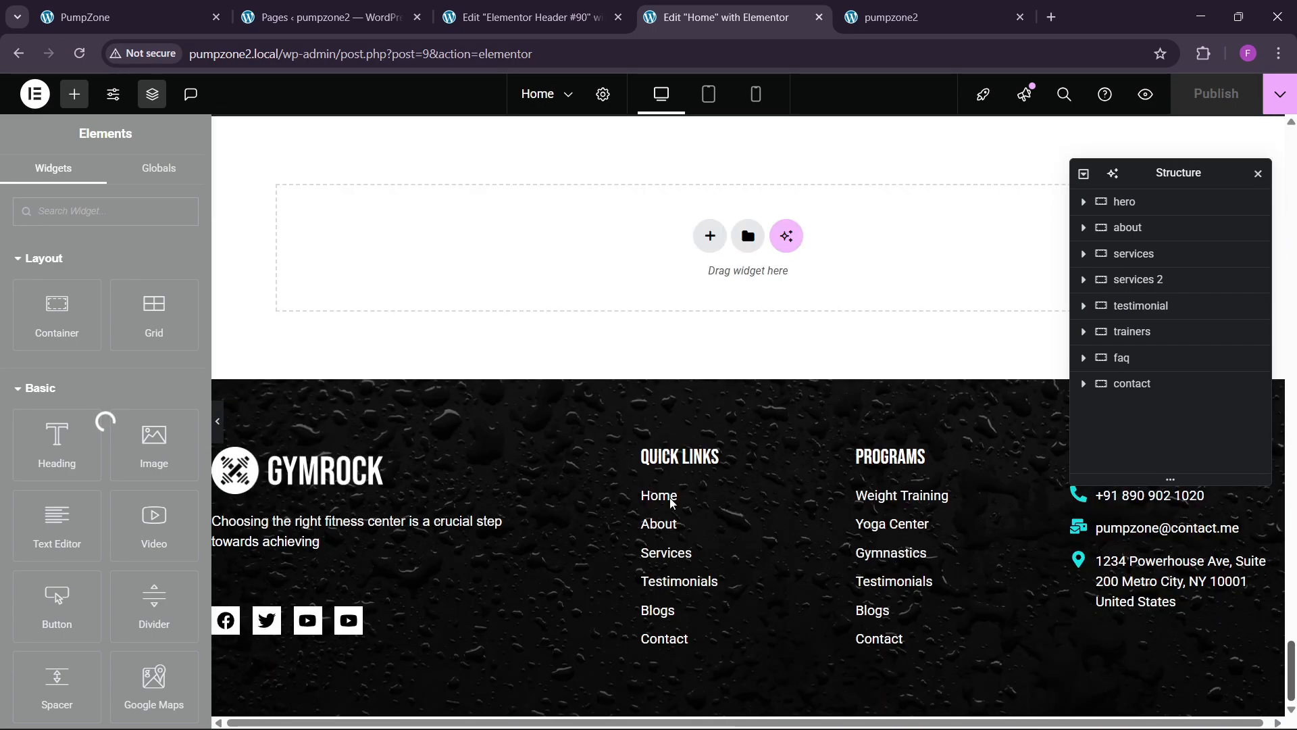
pyautogui.scroll(8, 648, 439)
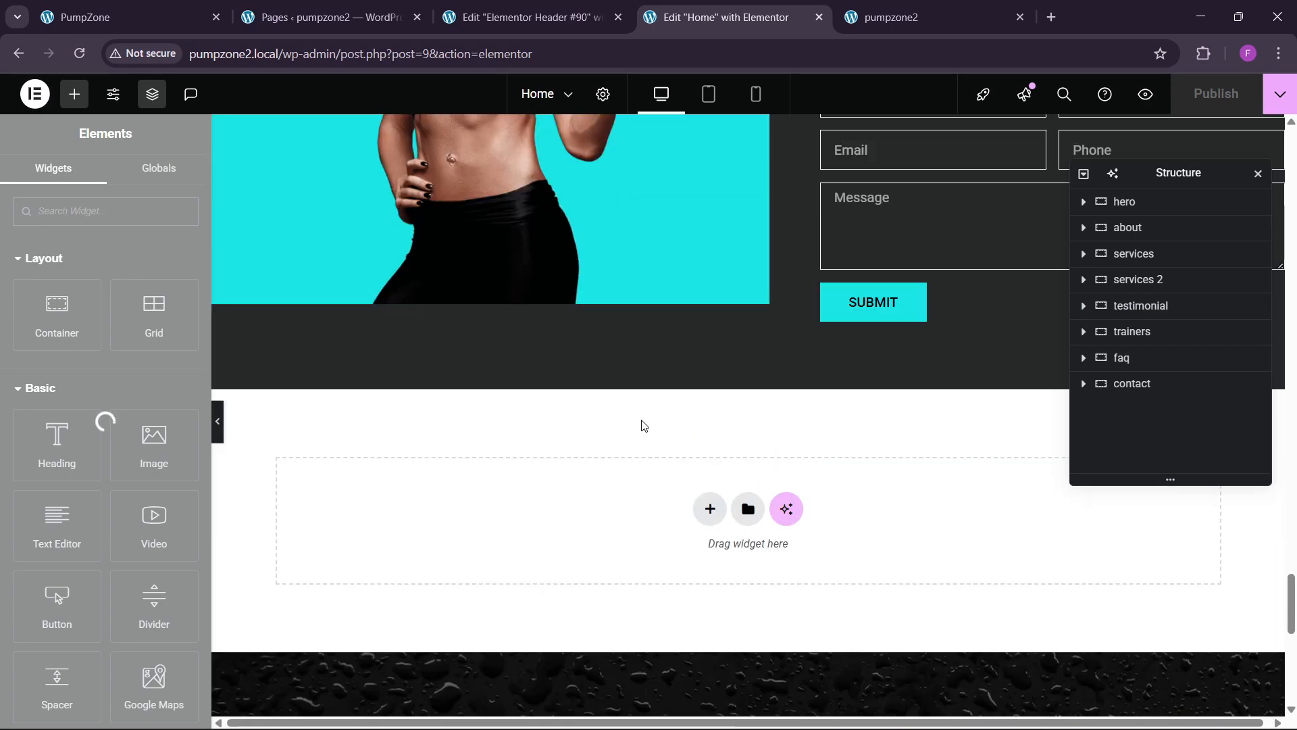
pyautogui.scroll(6, 642, 424)
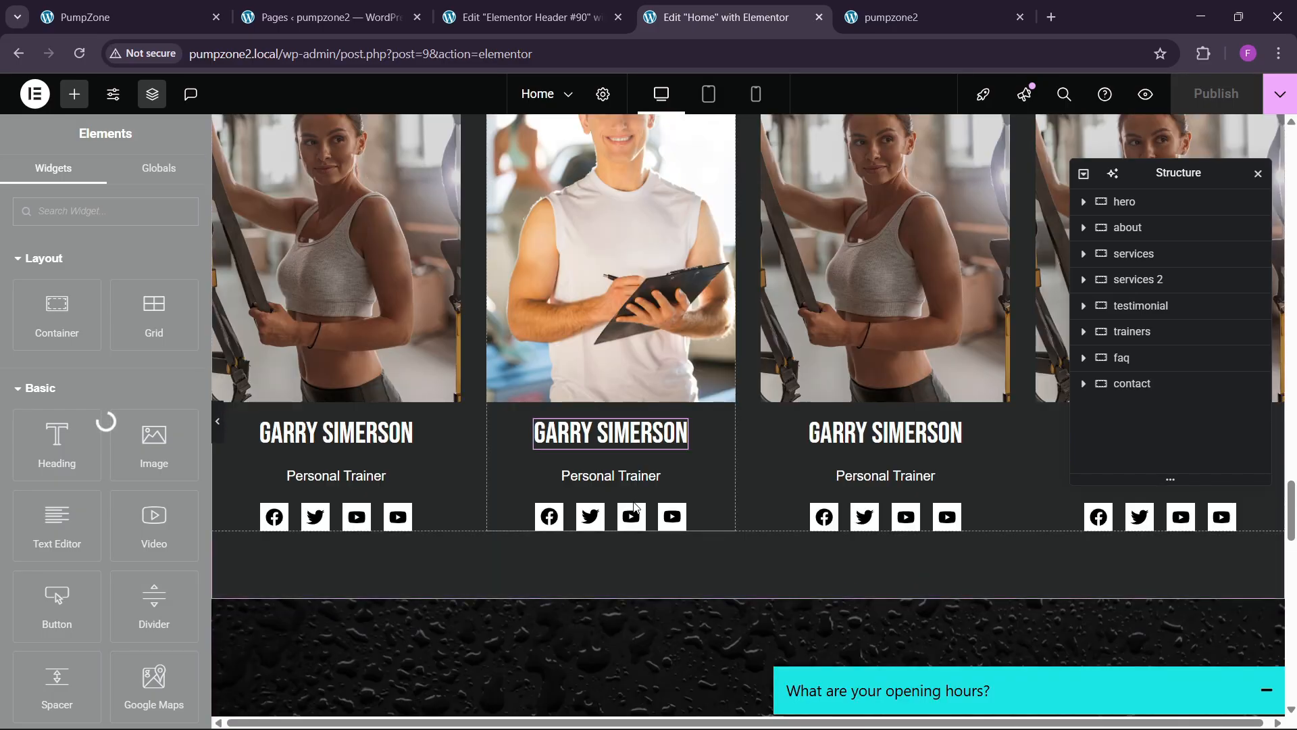
pyautogui.rightClick(635, 508)
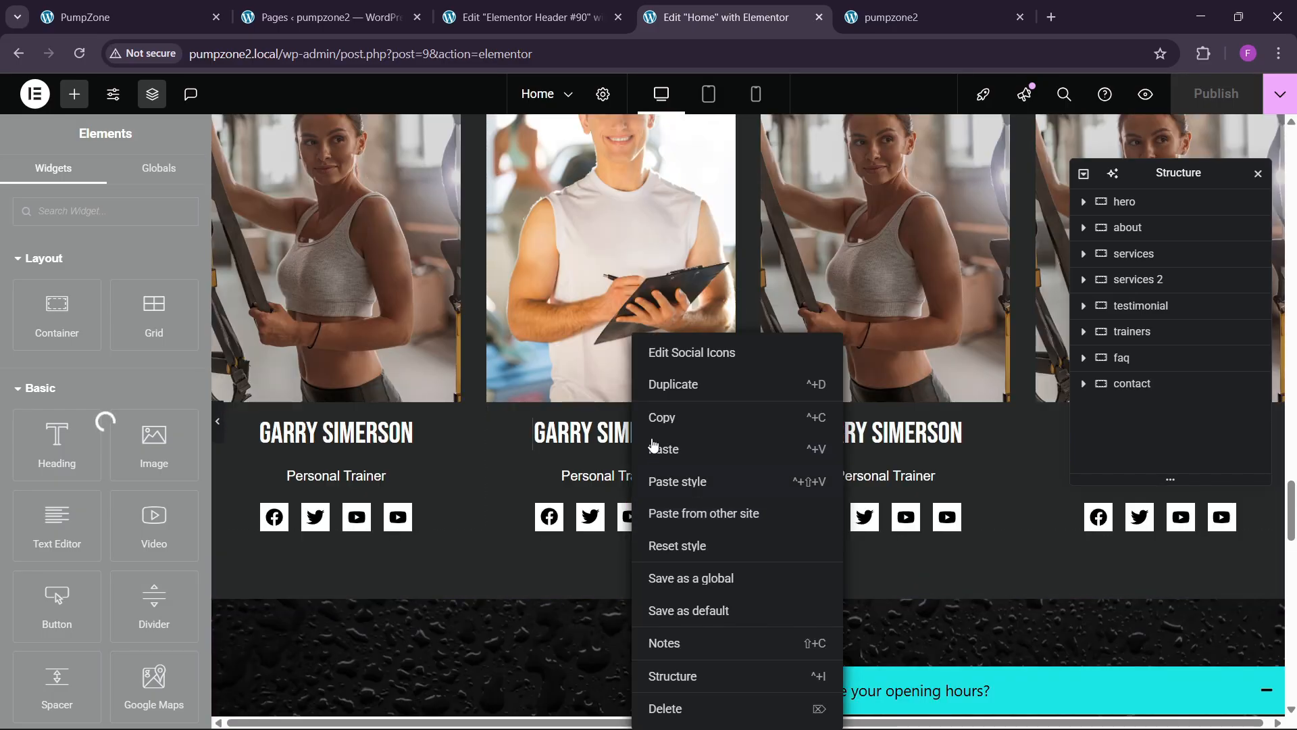
pyautogui.click(650, 411)
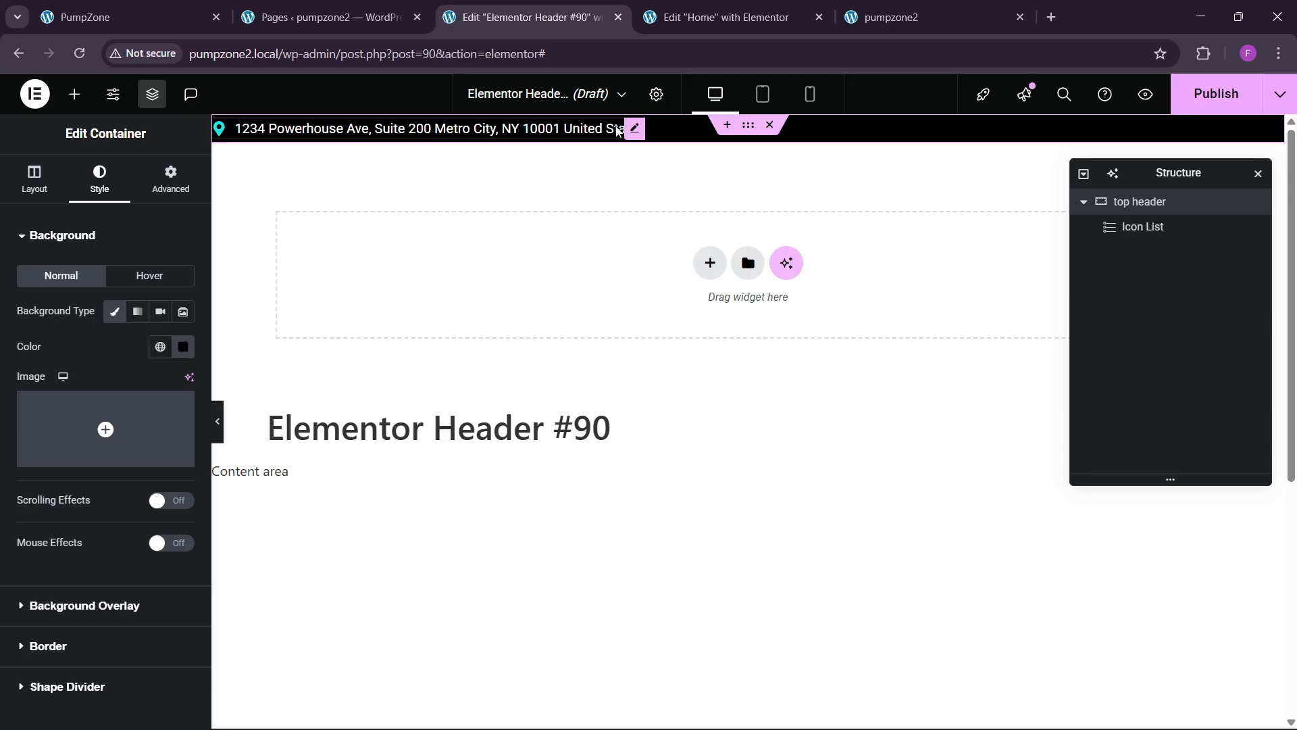
# Step: Paste the social icons beside the address line in the header's top container
pyautogui.rightClick(612, 131)
pyautogui.click(652, 240)
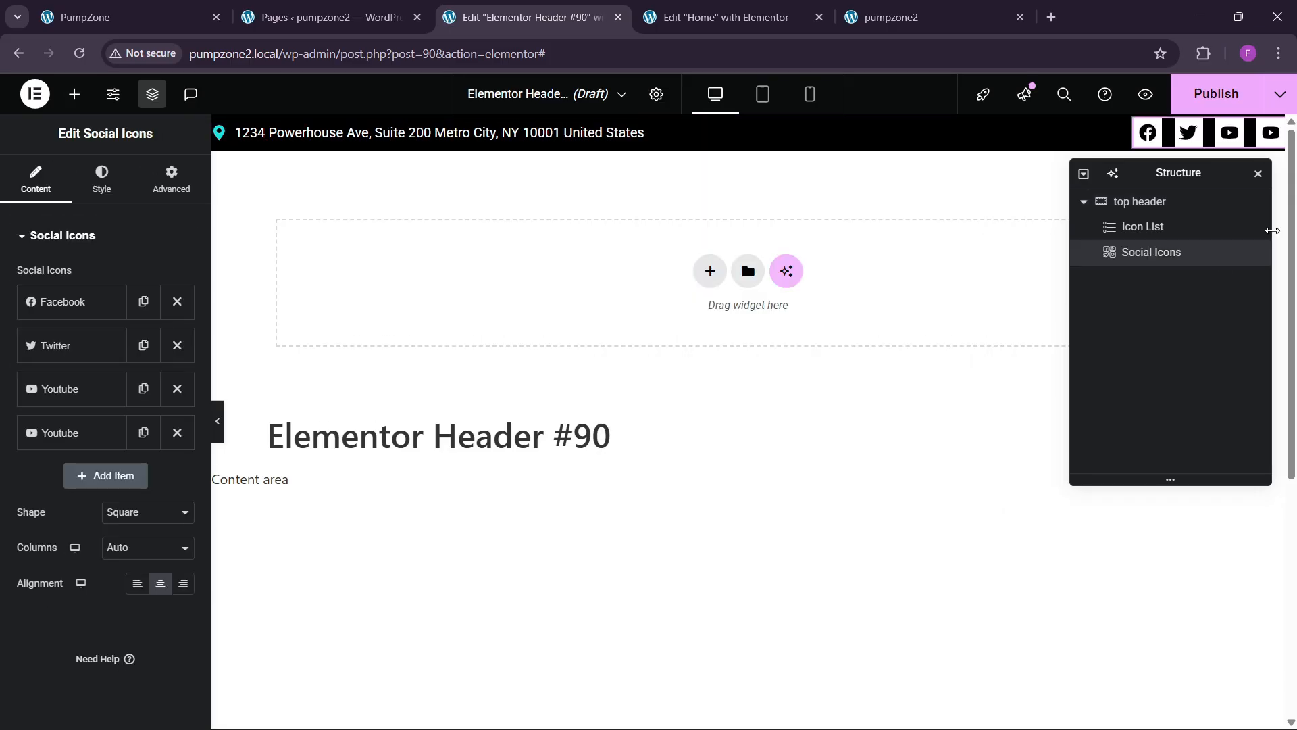
pyautogui.click(188, 15)
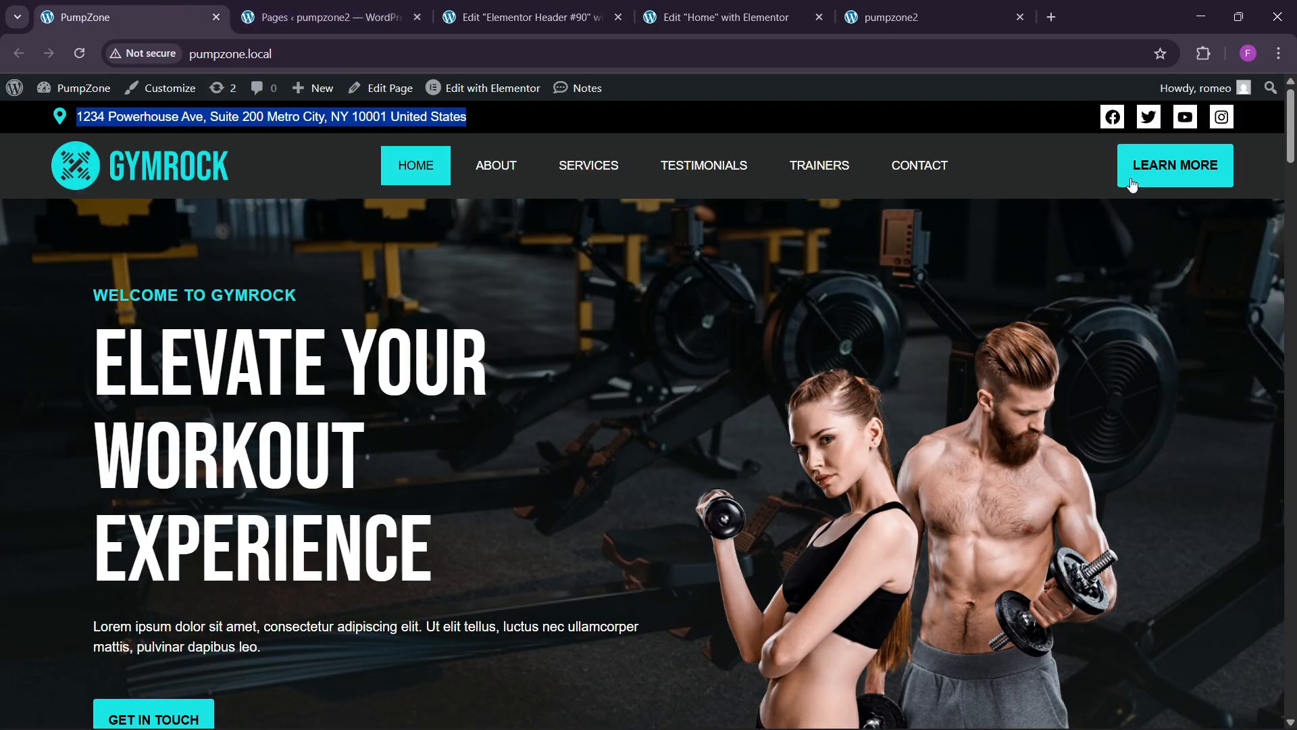
pyautogui.click(573, 15)
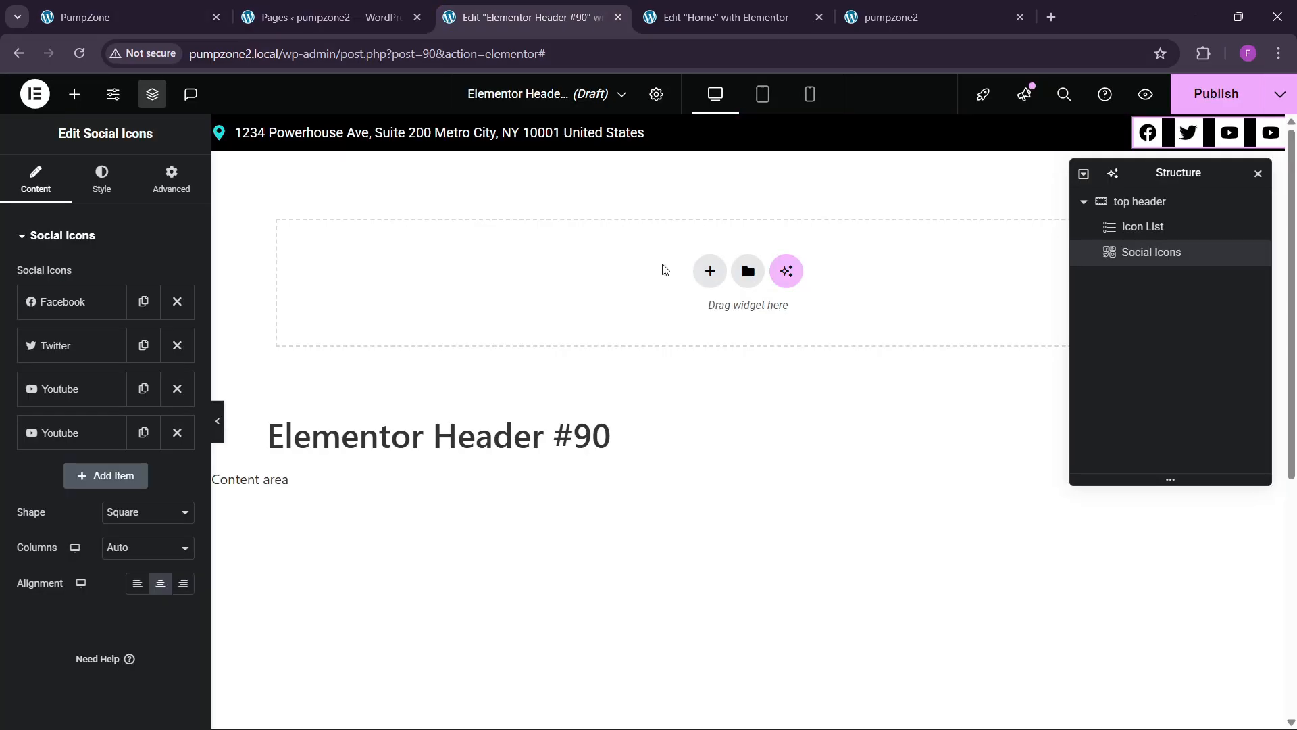
# Step: Close the Home page editor and reload the pumpzone2 site
pyautogui.click(676, 18)
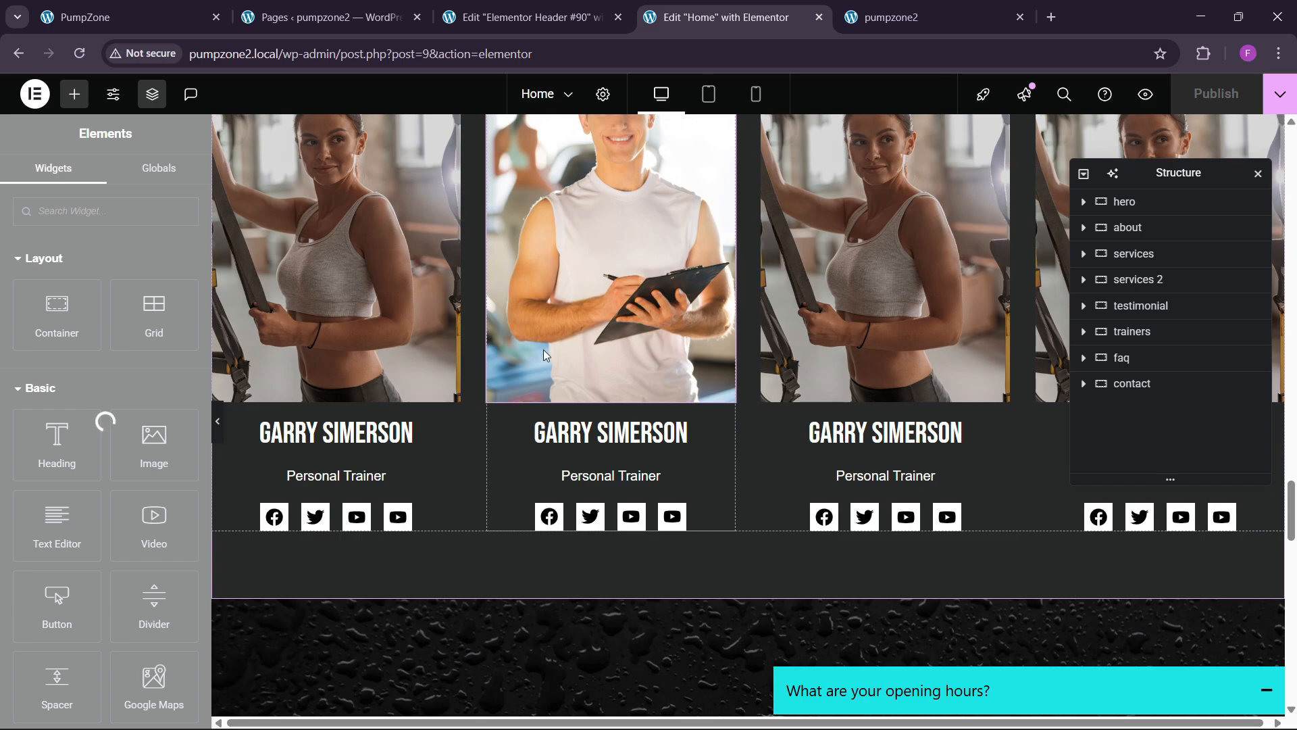
pyautogui.scroll(-5, 589, 419)
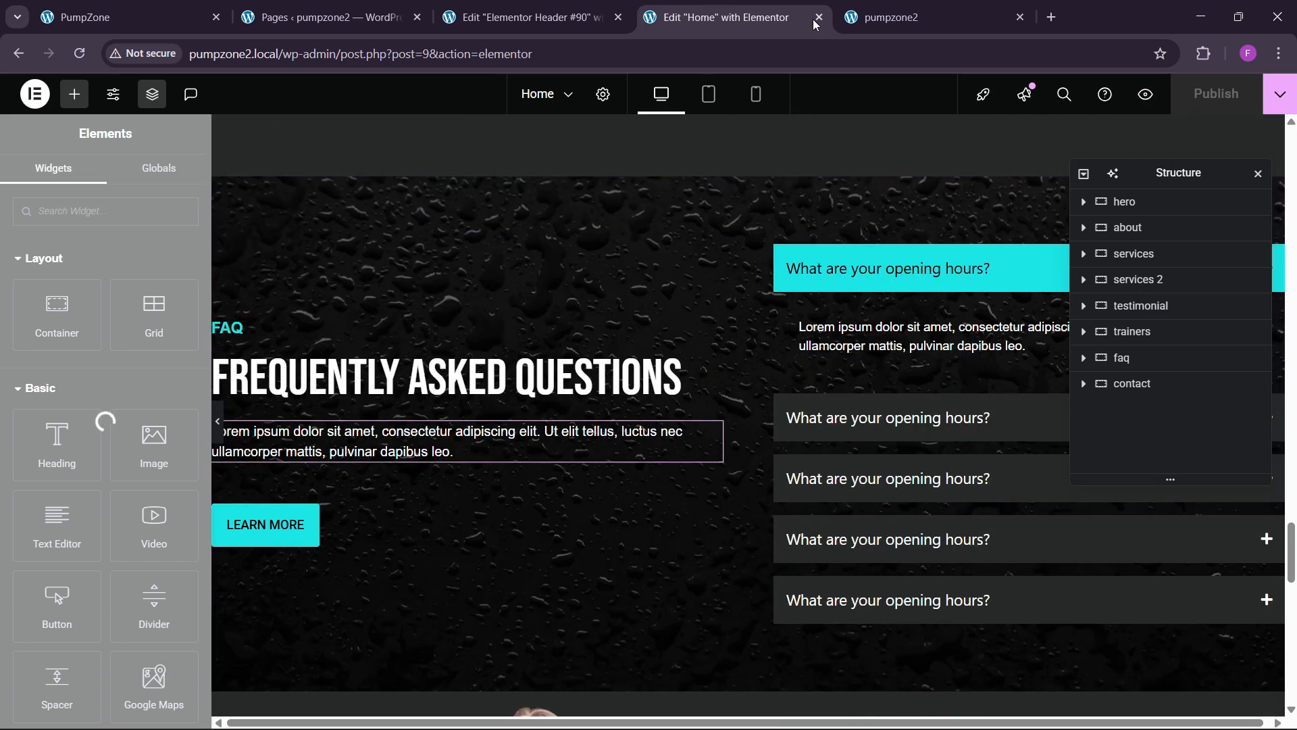
pyautogui.click(818, 19)
pyautogui.click(405, 60)
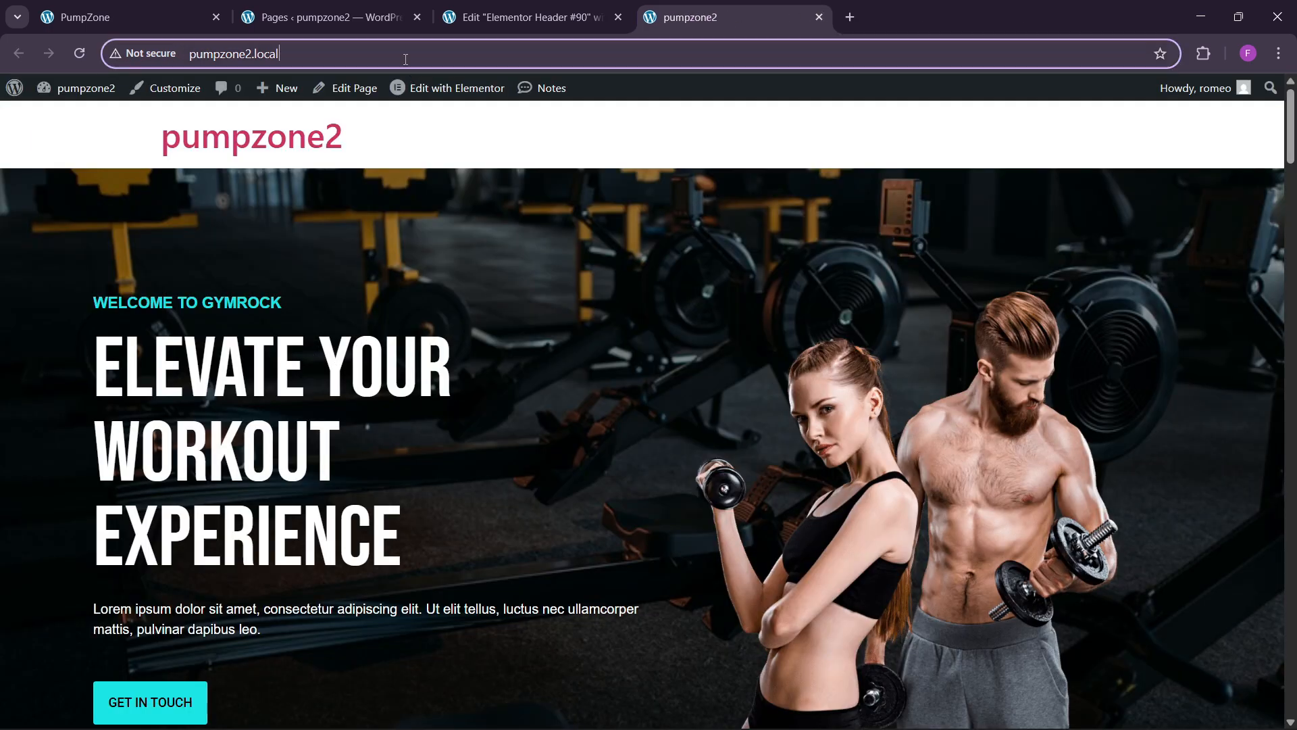
pyautogui.press('Return')
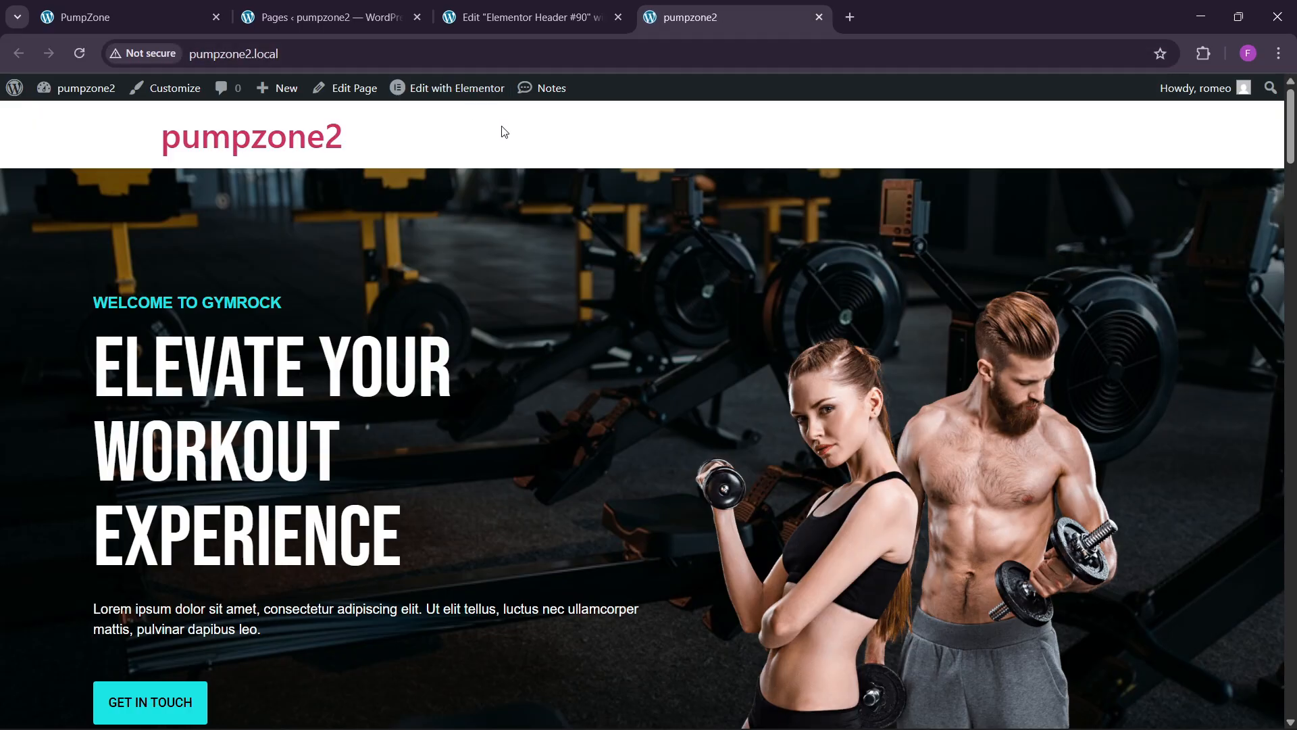
pyautogui.click(524, 16)
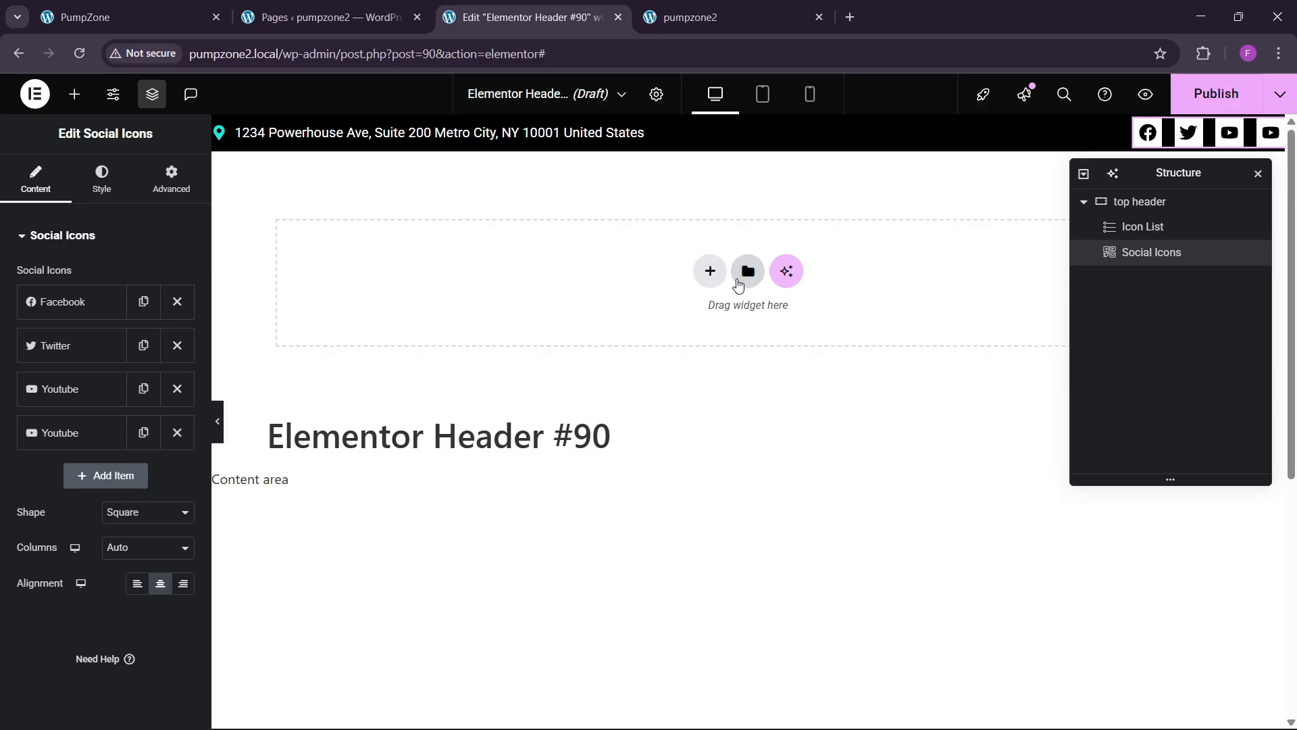
# Step: Add a new 1400 px wide container, header 2, below the top header
pyautogui.click(710, 270)
pyautogui.click(609, 310)
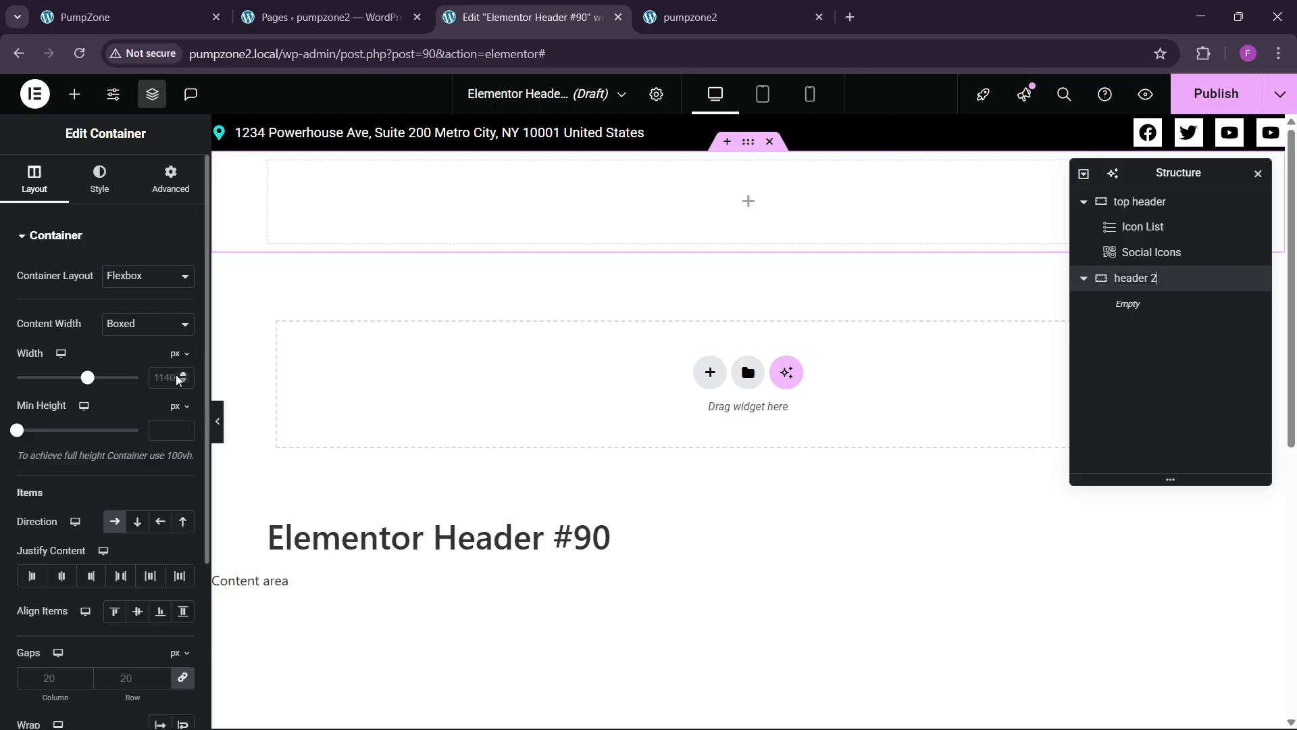
pyautogui.write('1400')
pyautogui.click(1008, 232)
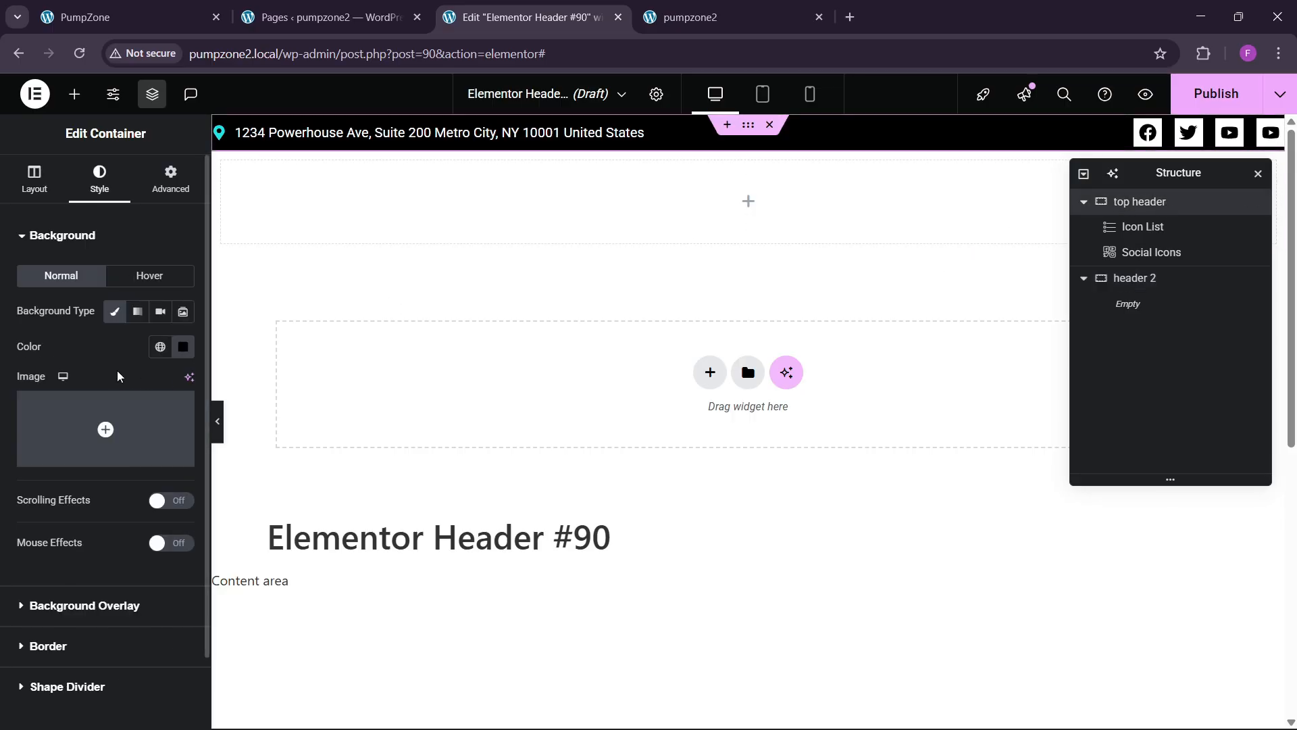
pyautogui.click(35, 179)
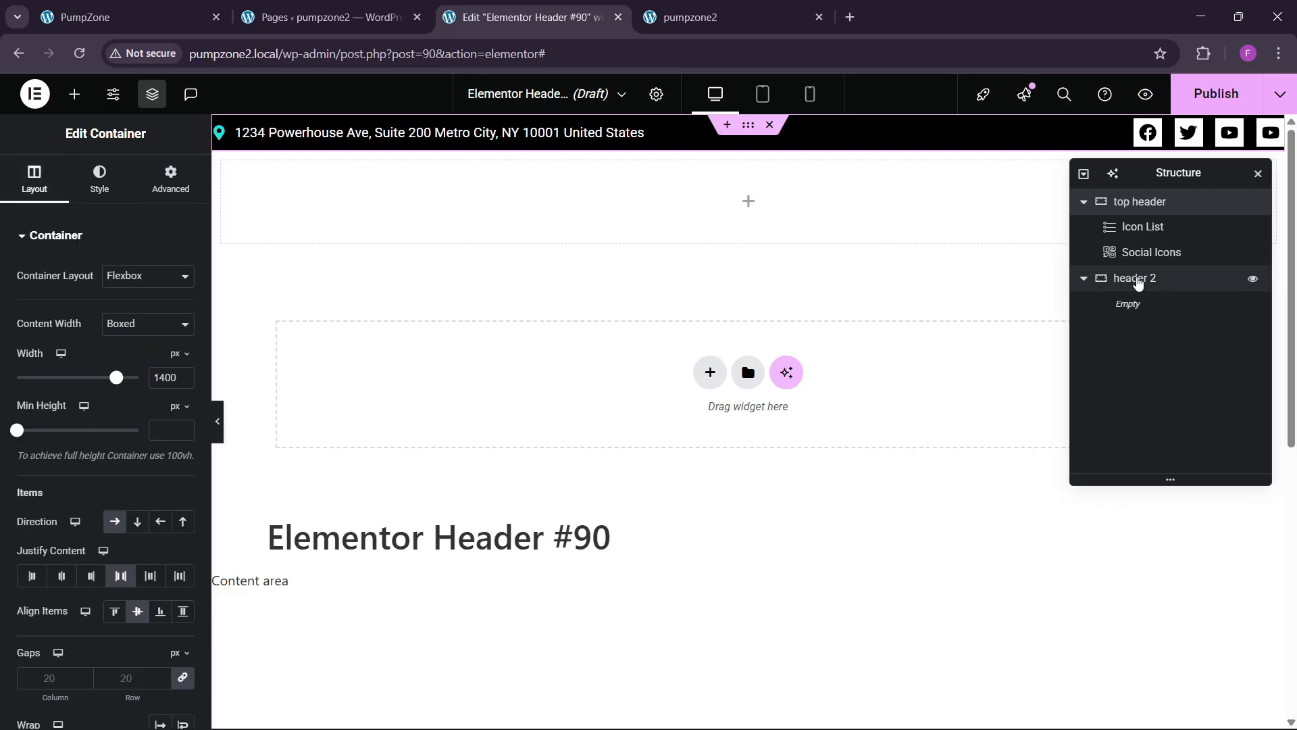
# Step: Set header 2 to Justify Content Space Between and Align Items Center
pyautogui.click(1135, 278)
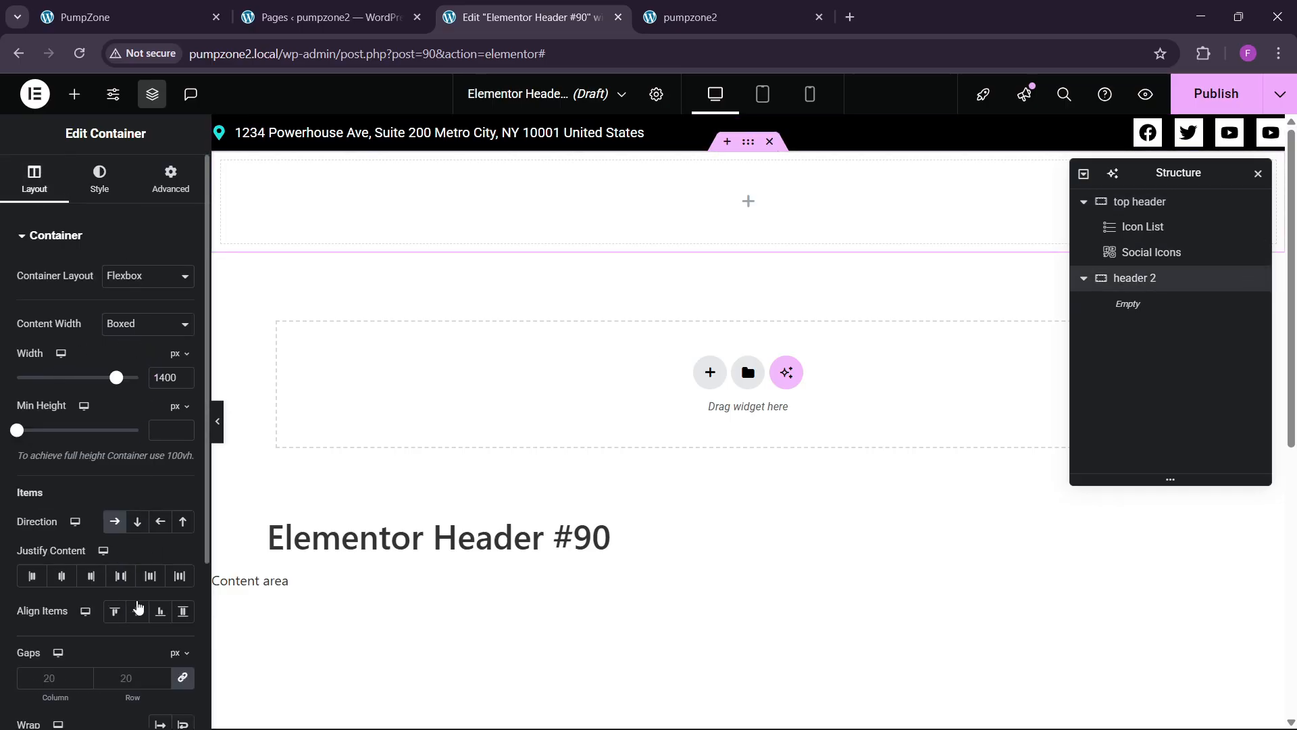
pyautogui.click(121, 575)
pyautogui.click(137, 611)
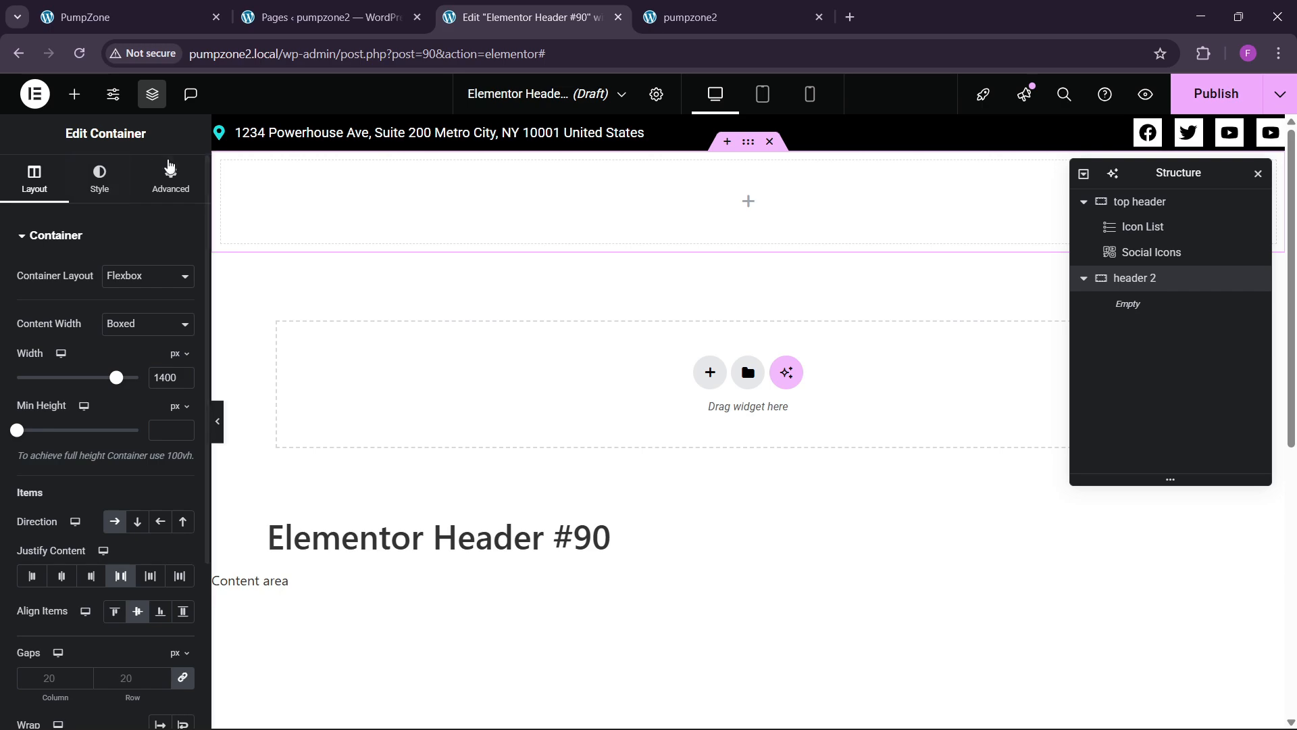
pyautogui.click(169, 166)
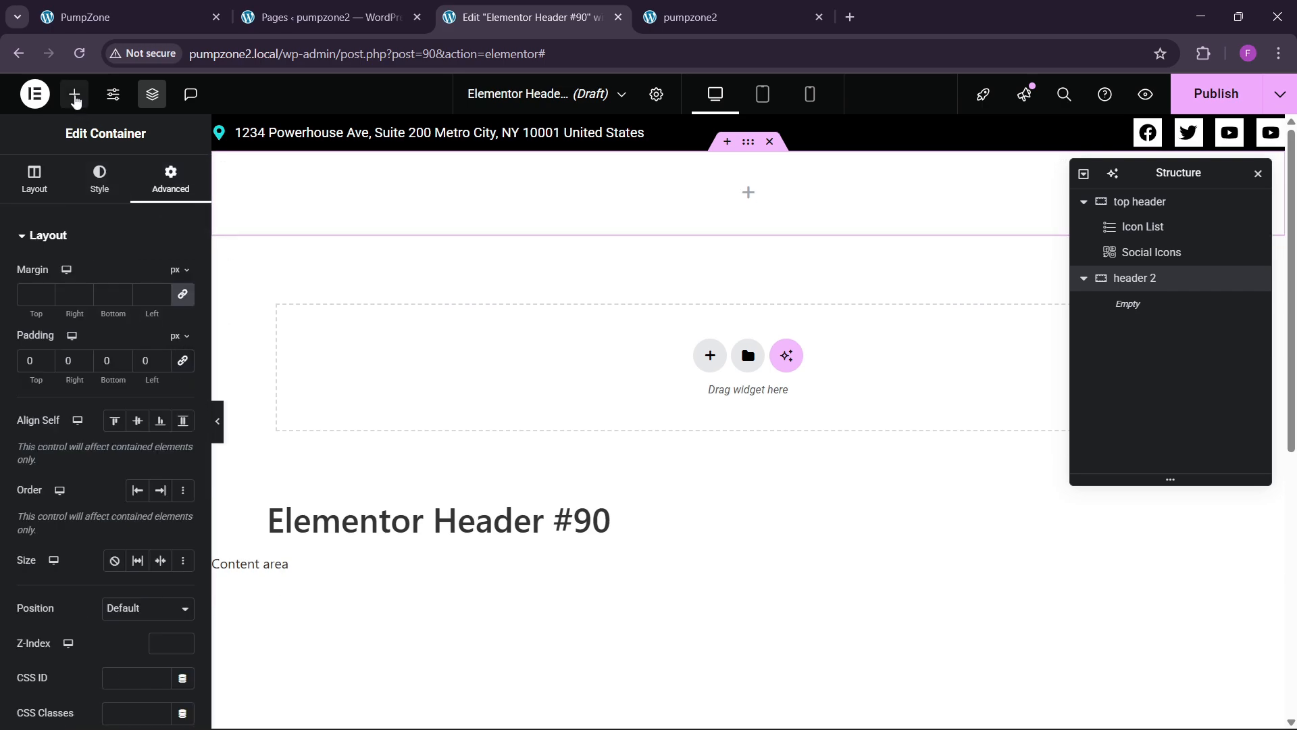
# Step: Drag an Image widget into header 2
pyautogui.click(75, 100)
pyautogui.scroll(-3, 151, 602)
pyautogui.moveTo(154, 571); pyautogui.dragTo(373, 157)
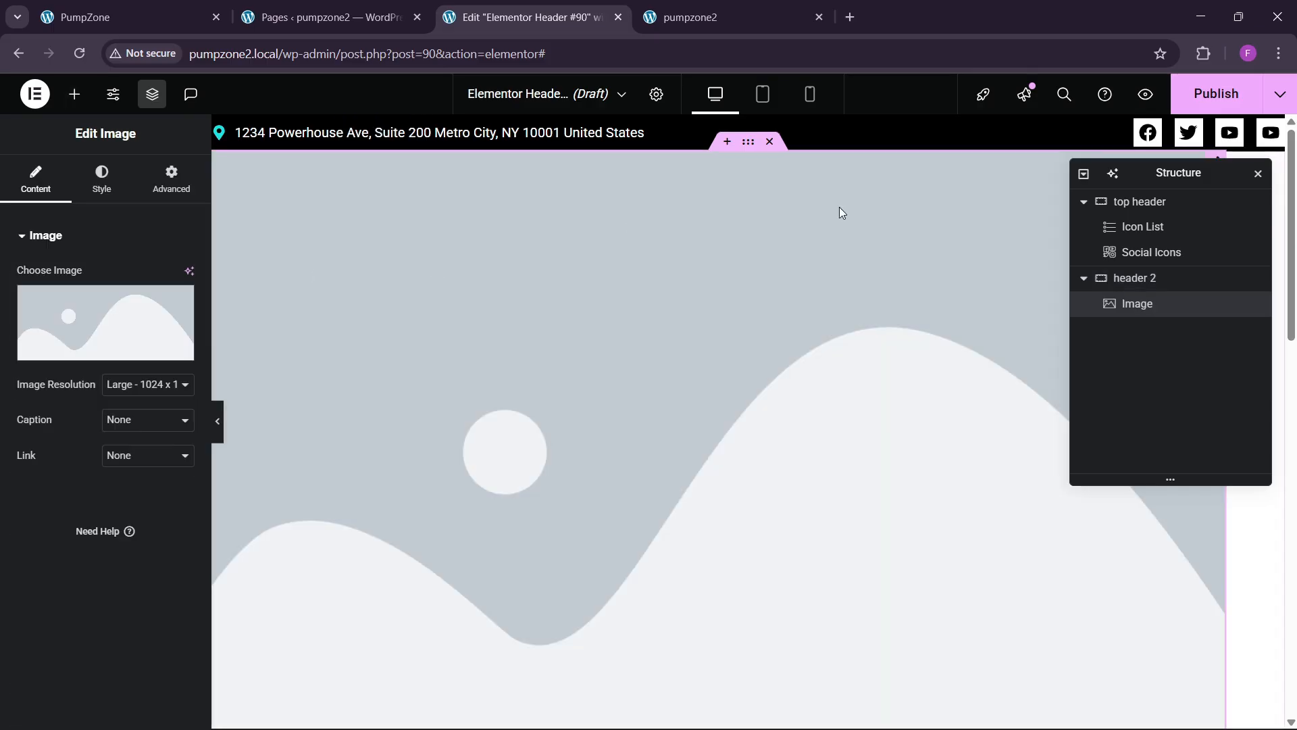
# Step: Give header 2 a classic background using the dark global theme colour
pyautogui.click(1157, 287)
pyautogui.click(100, 179)
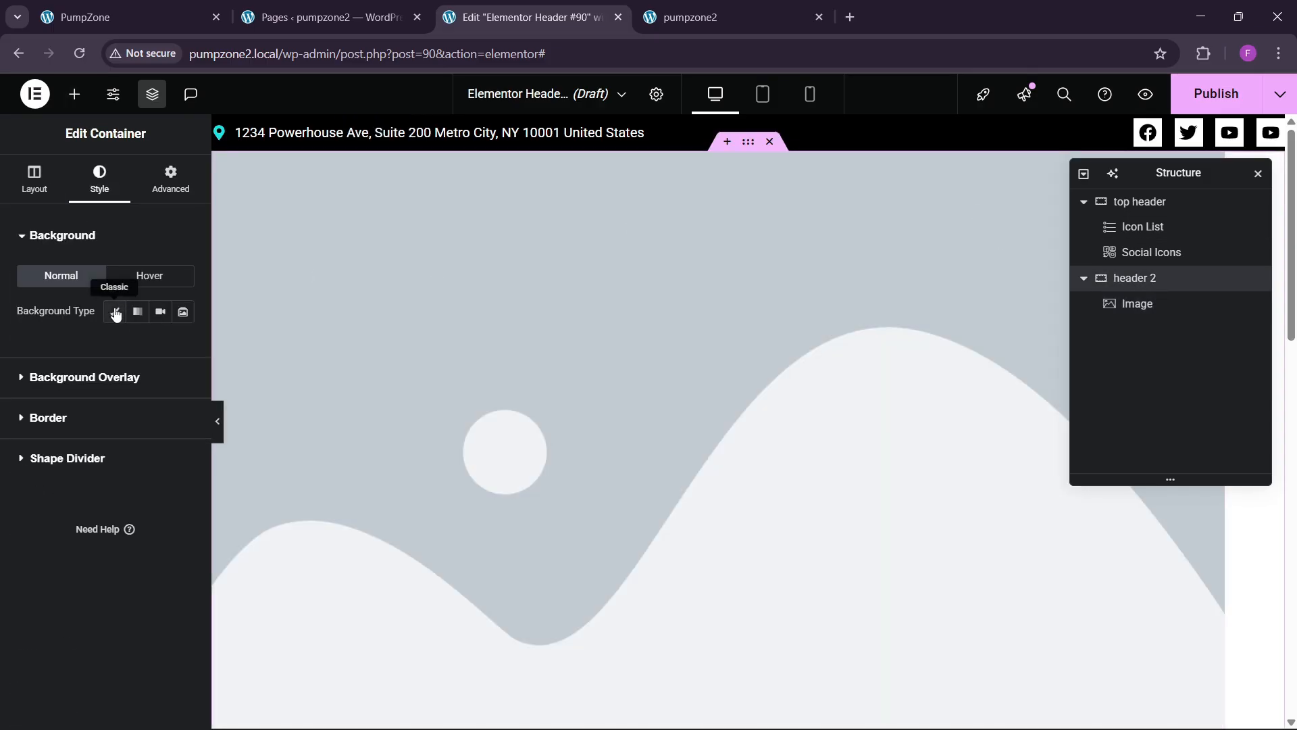
pyautogui.click(115, 312)
pyautogui.click(160, 346)
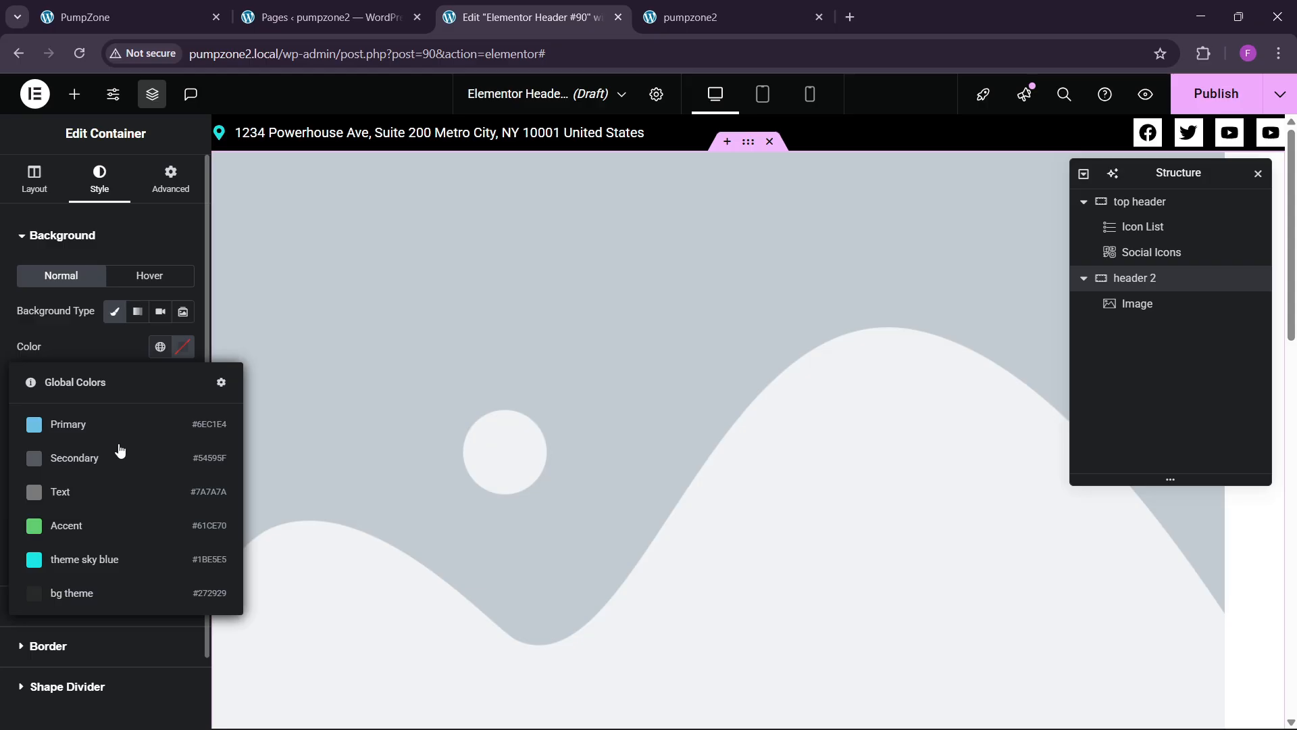
pyautogui.click(90, 603)
# Step: Insert the GYMROCK logo into the image widget at 13% custom width
pyautogui.click(503, 338)
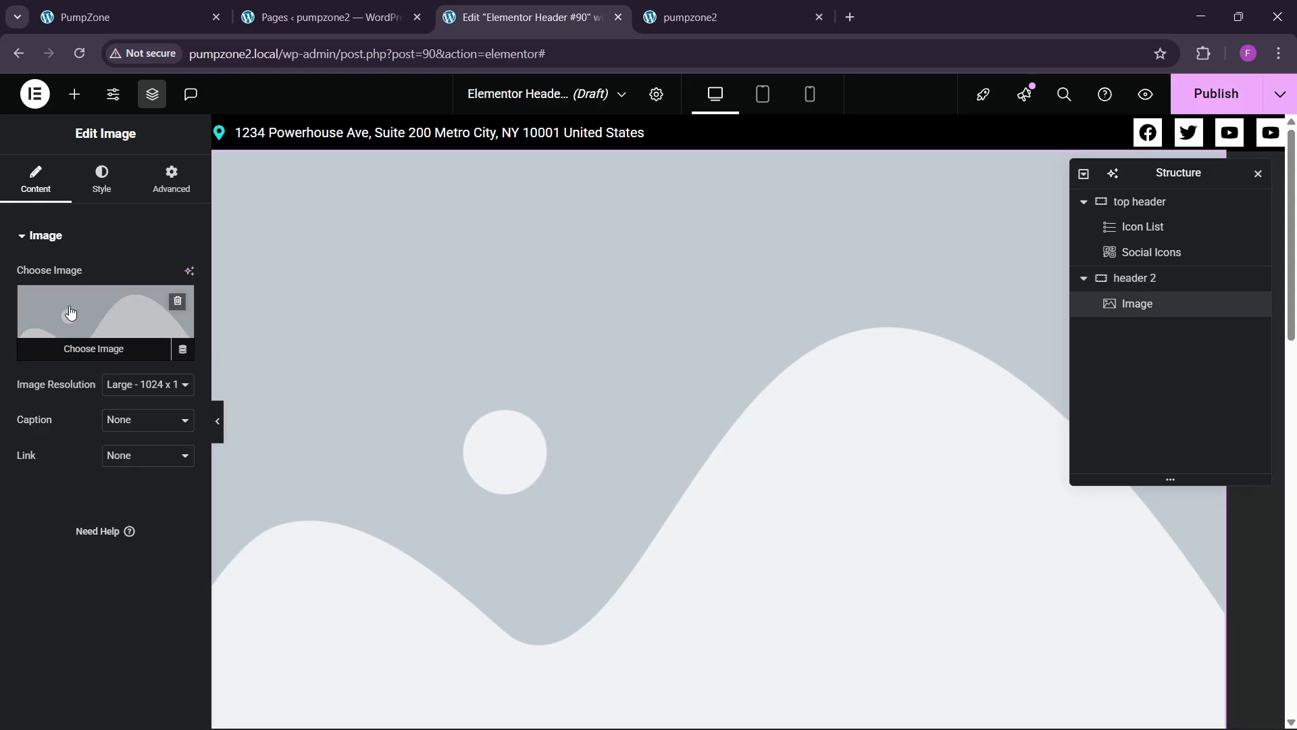
pyautogui.click(105, 318)
pyautogui.scroll(-4, 382, 403)
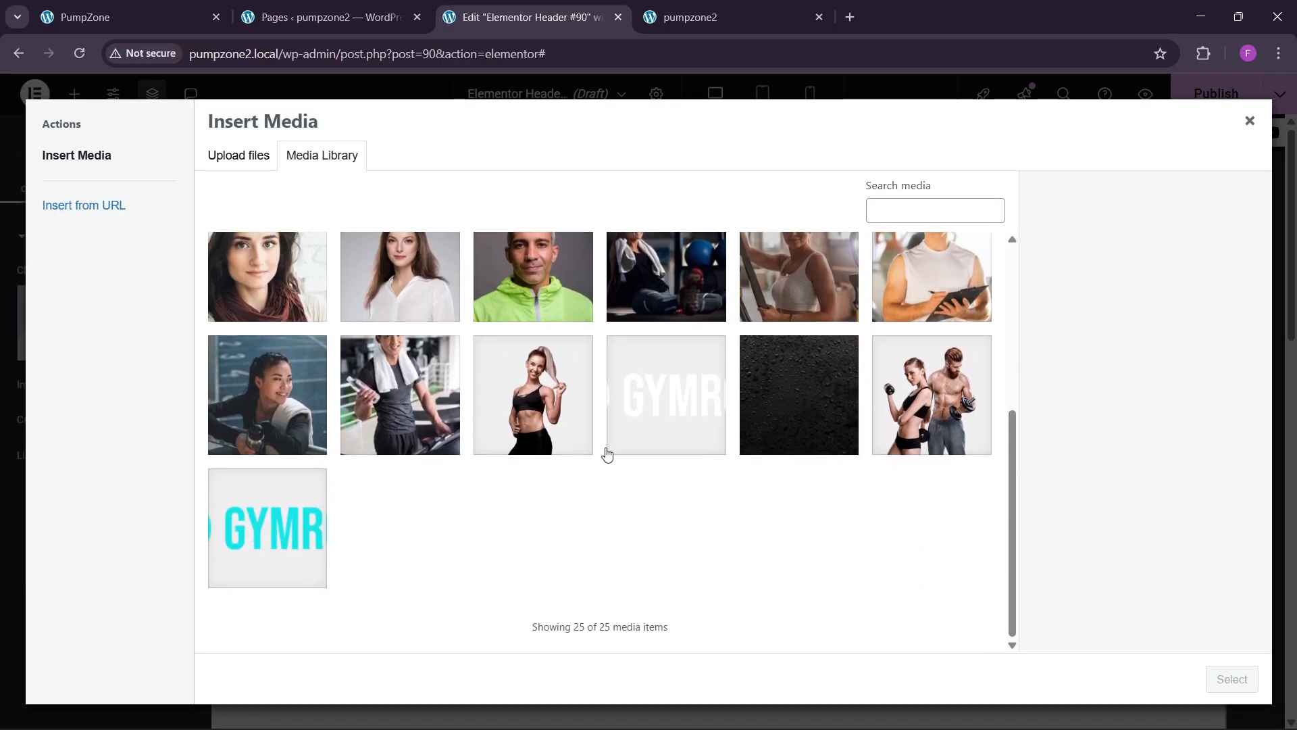
pyautogui.click(329, 541)
pyautogui.click(1231, 678)
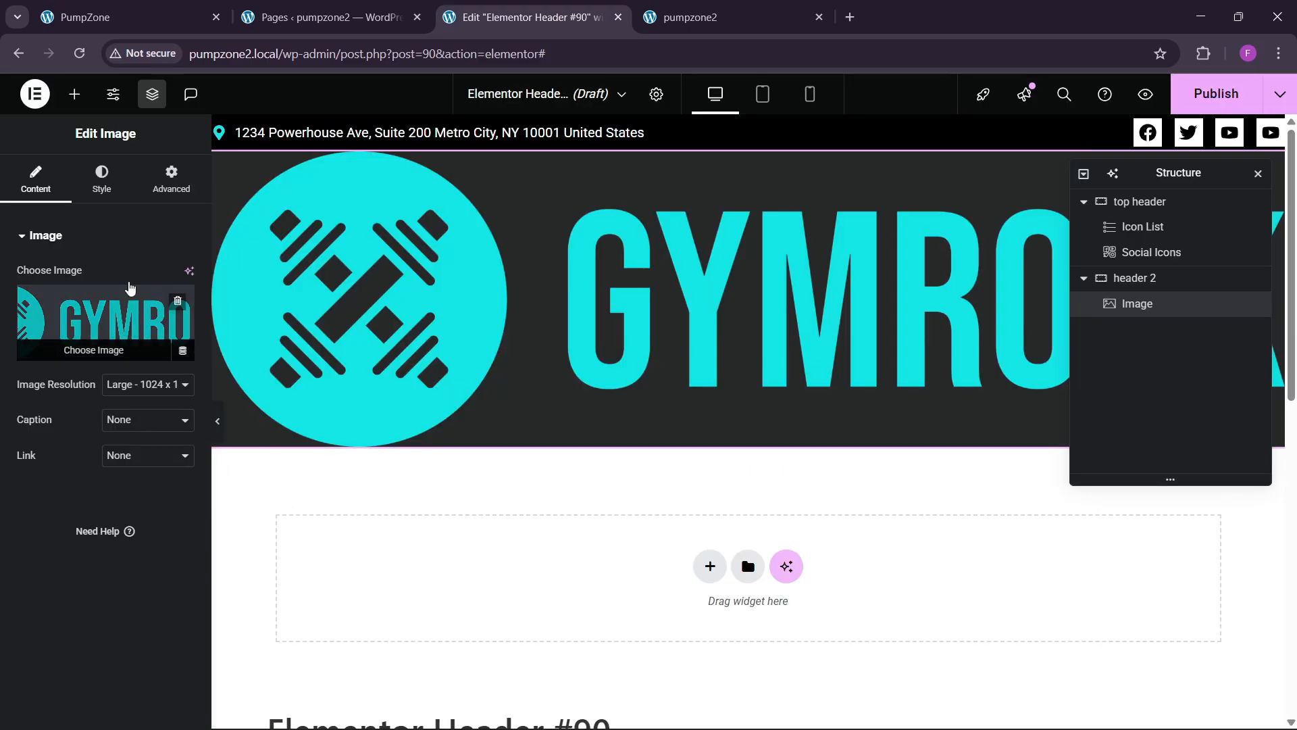
pyautogui.click(177, 177)
pyautogui.click(135, 419)
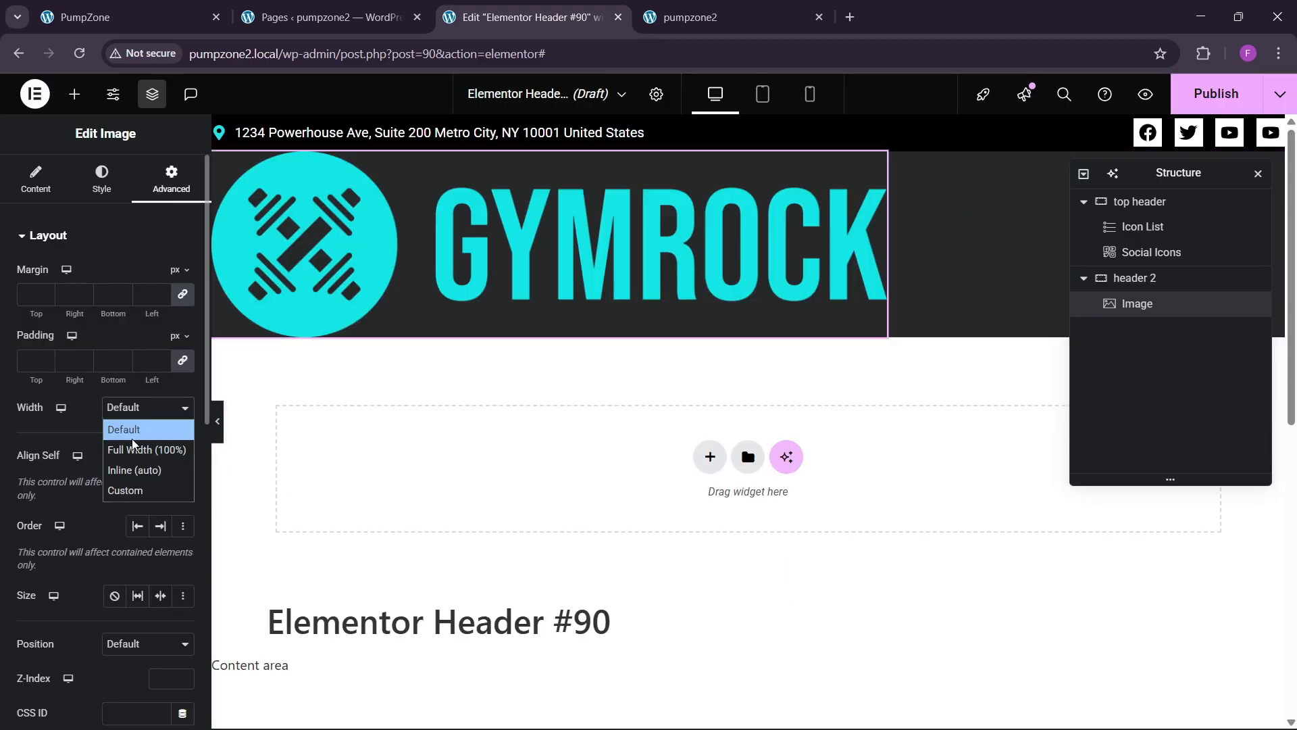
pyautogui.click(133, 489)
pyautogui.moveTo(29, 471)
pyautogui.mouseDown()
pyautogui.moveTo(52, 466)
pyautogui.moveTo(36, 477)
pyautogui.mouseUp()
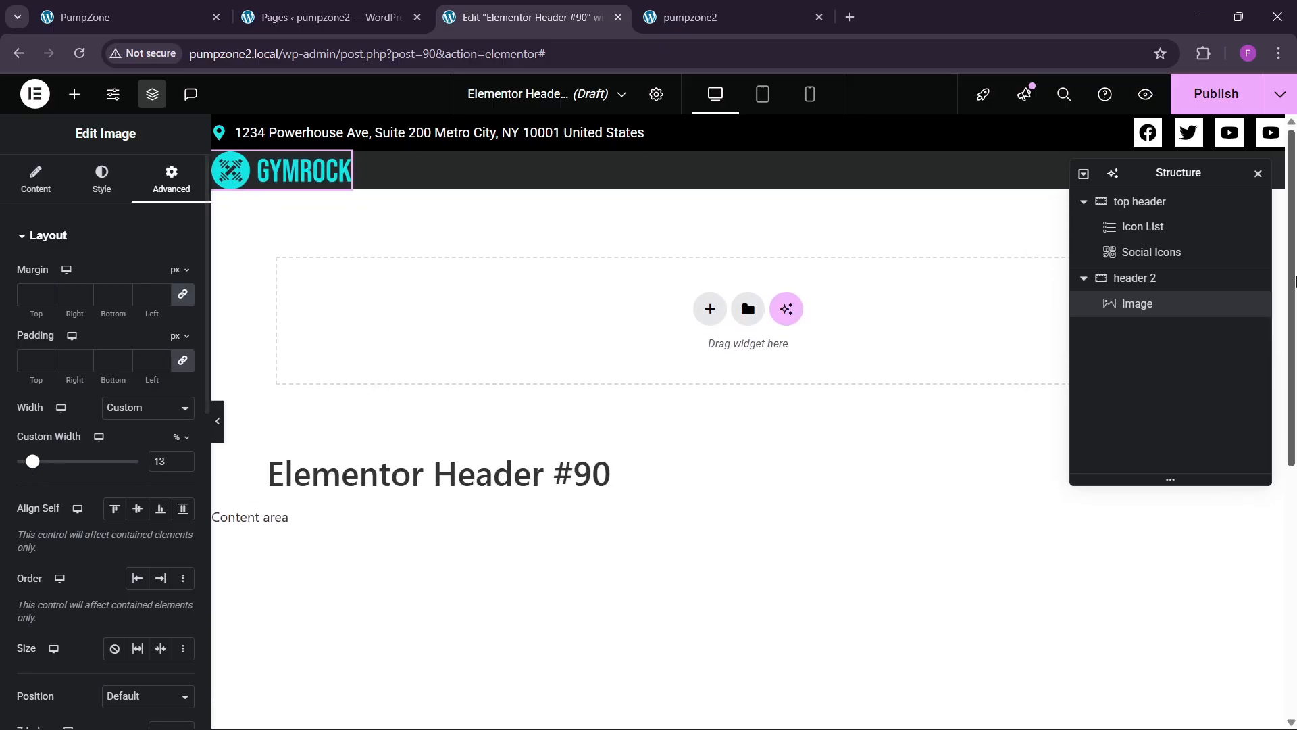
# Step: Give header 2 10 px top and bottom padding and add a WordPress Menu widget
pyautogui.click(1161, 280)
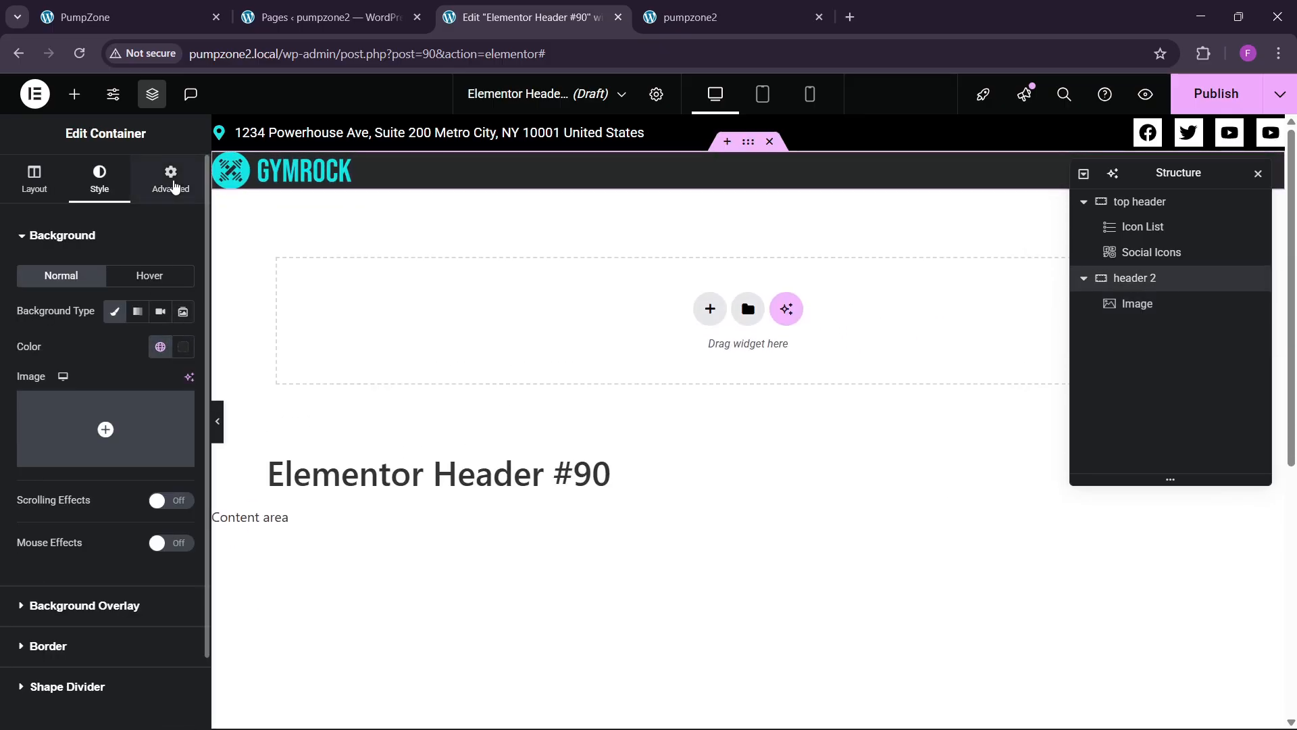
pyautogui.click(170, 177)
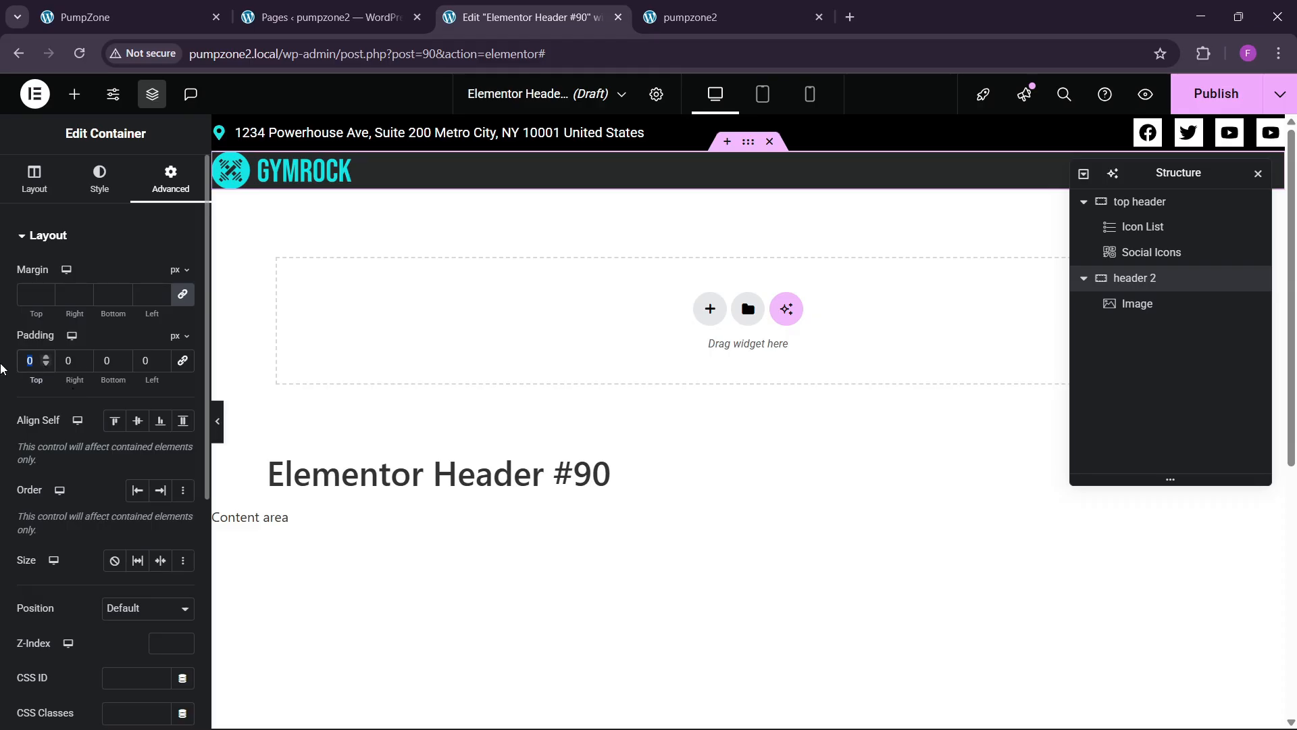
pyautogui.write('10')
pyautogui.press('Tab')
pyautogui.press('Tab')
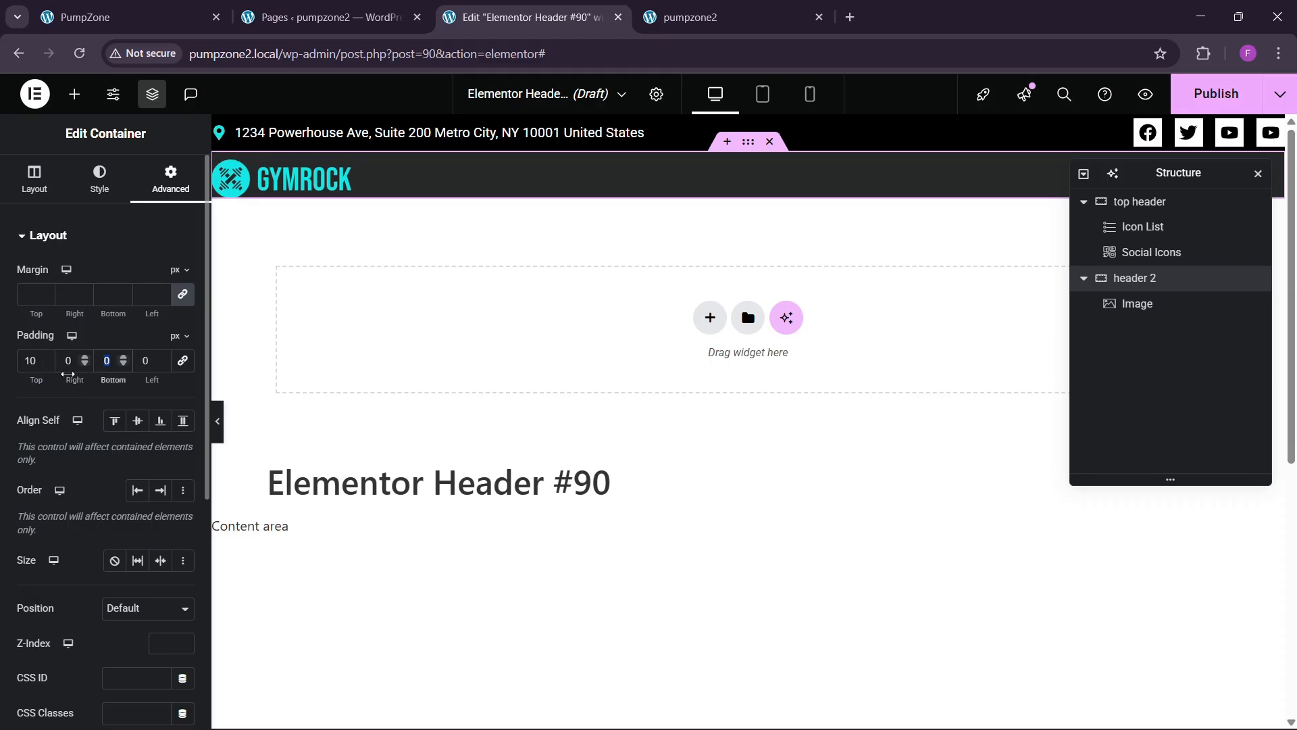
pyautogui.write('10')
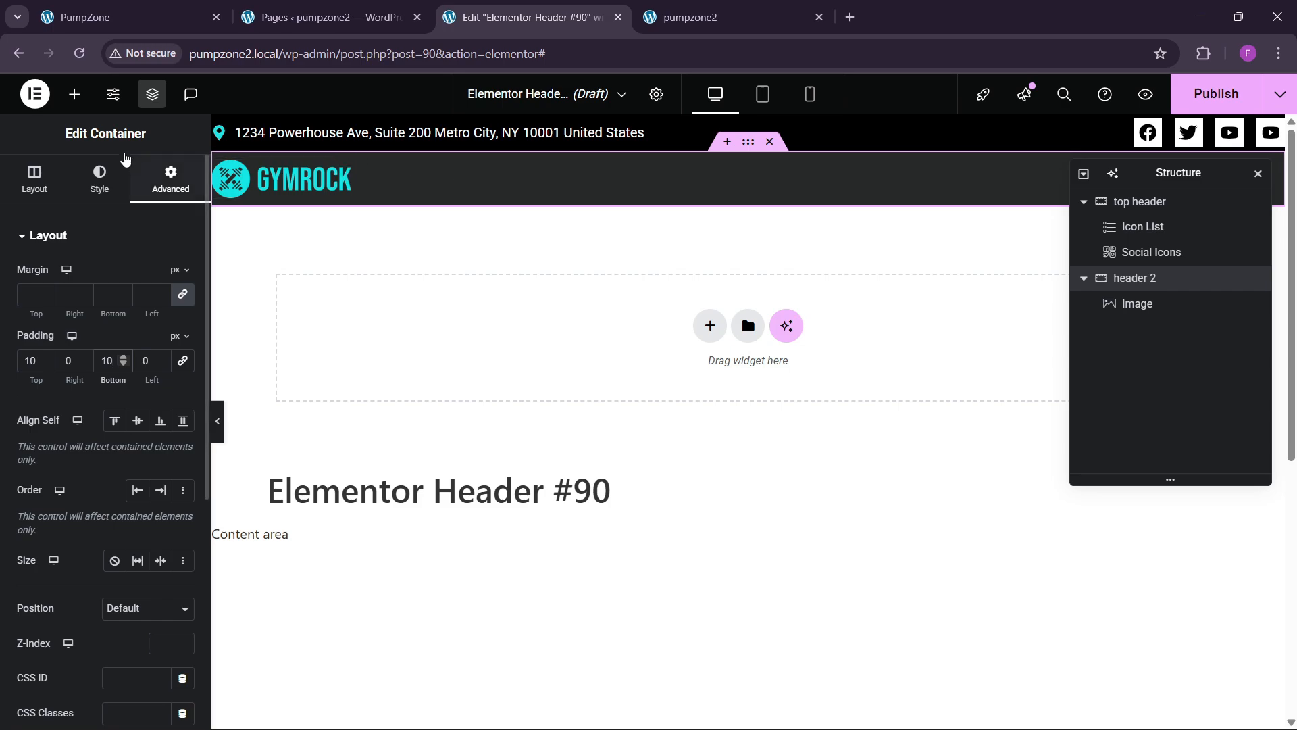
pyautogui.click(74, 94)
pyautogui.moveTo(157, 400)
pyautogui.mouseDown()
pyautogui.moveTo(383, 221)
pyautogui.moveTo(333, 186)
pyautogui.moveTo(351, 175)
pyautogui.moveTo(173, 329)
pyautogui.moveTo(168, 391)
pyautogui.mouseUp()
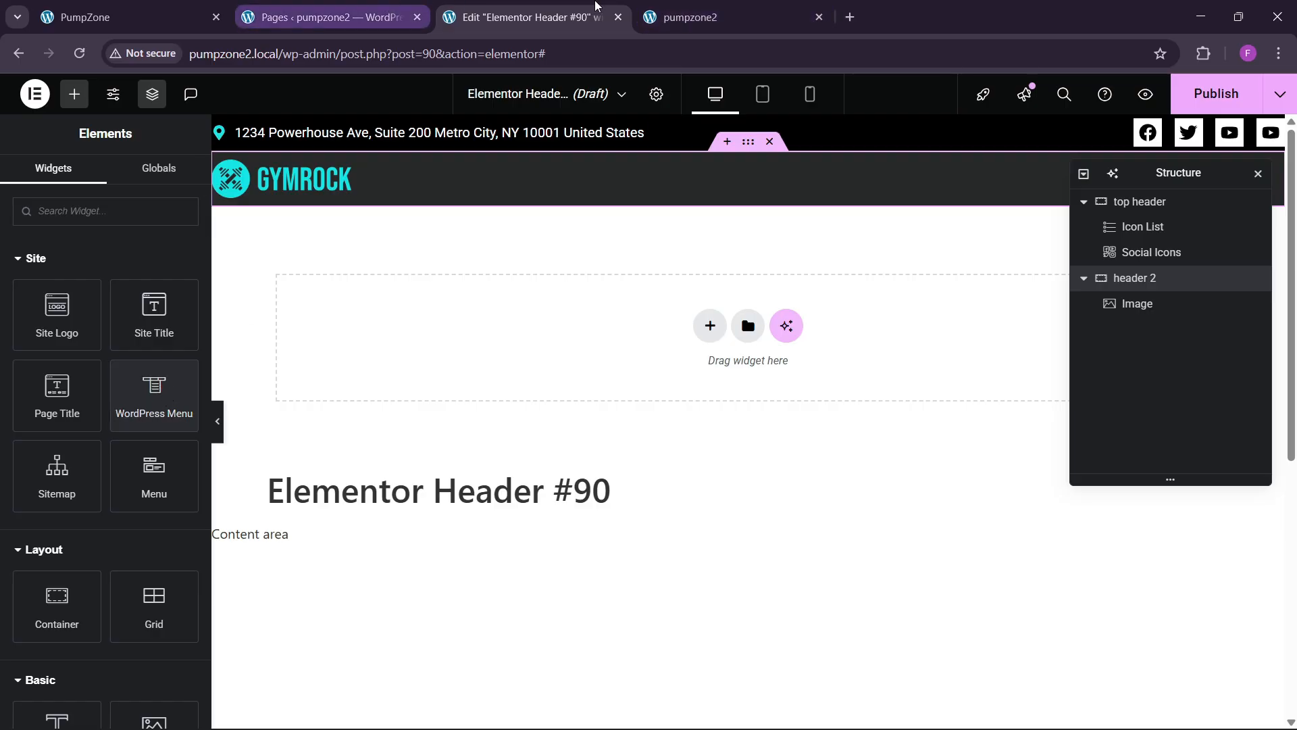
# Step: Open the Home page editor in a new tab from the live site
pyautogui.click(689, 17)
pyautogui.scroll(-3, 670, 258)
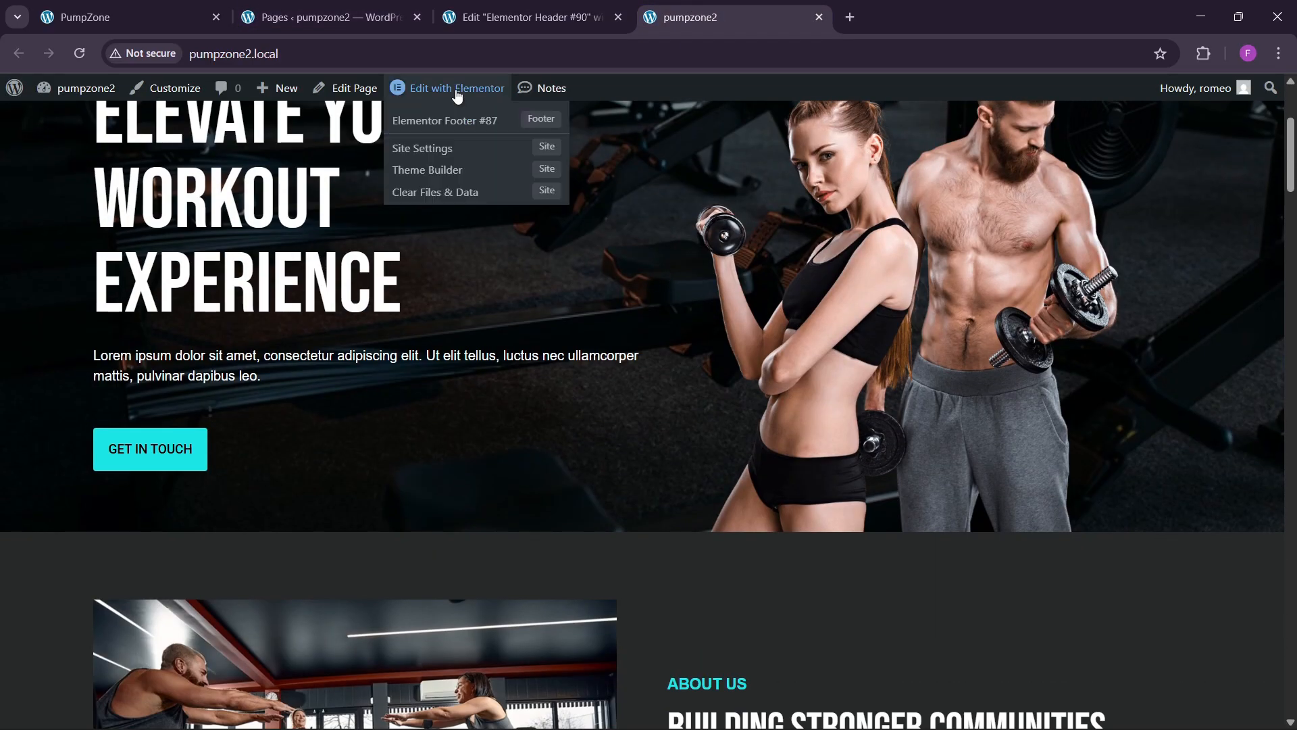
pyautogui.rightClick(455, 91)
pyautogui.click(503, 107)
pyautogui.scroll(-5, 644, 379)
pyautogui.scroll(-2, 686, 424)
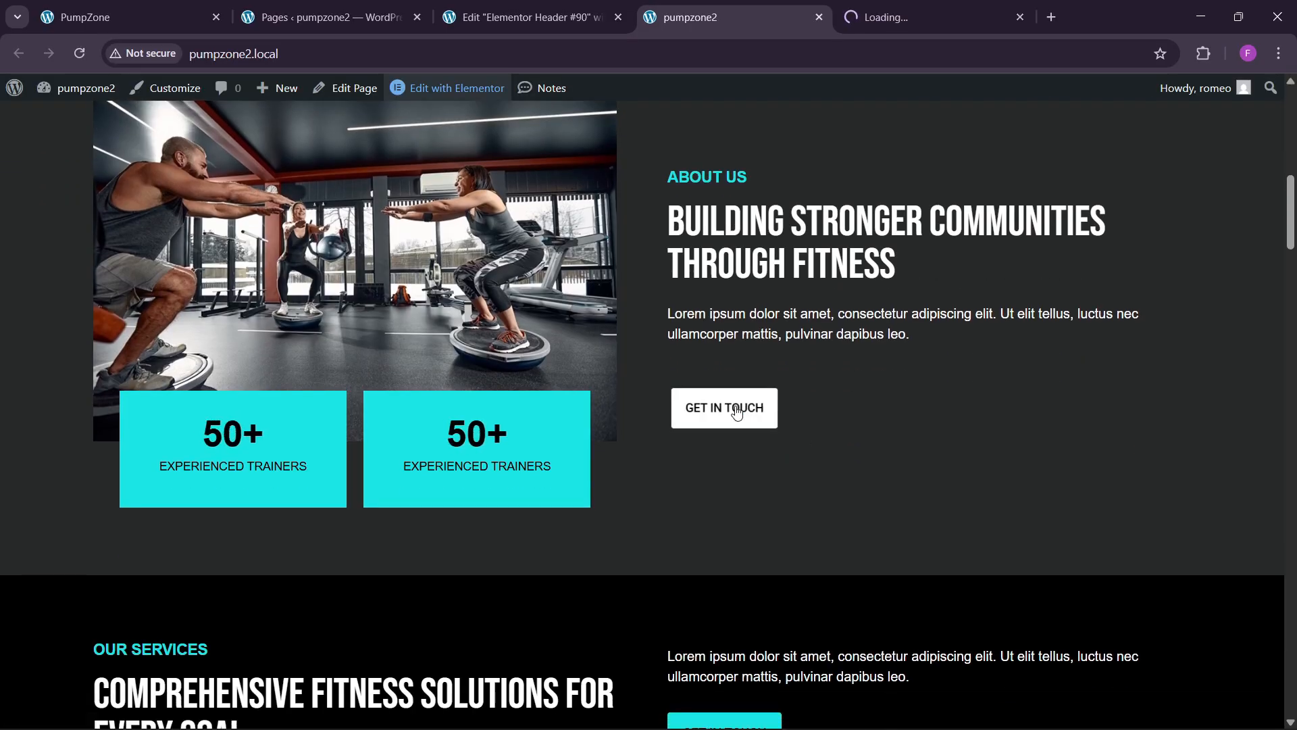
# Step: Publish Header #90 with an Include / Entire Site display condition
pyautogui.click(520, 17)
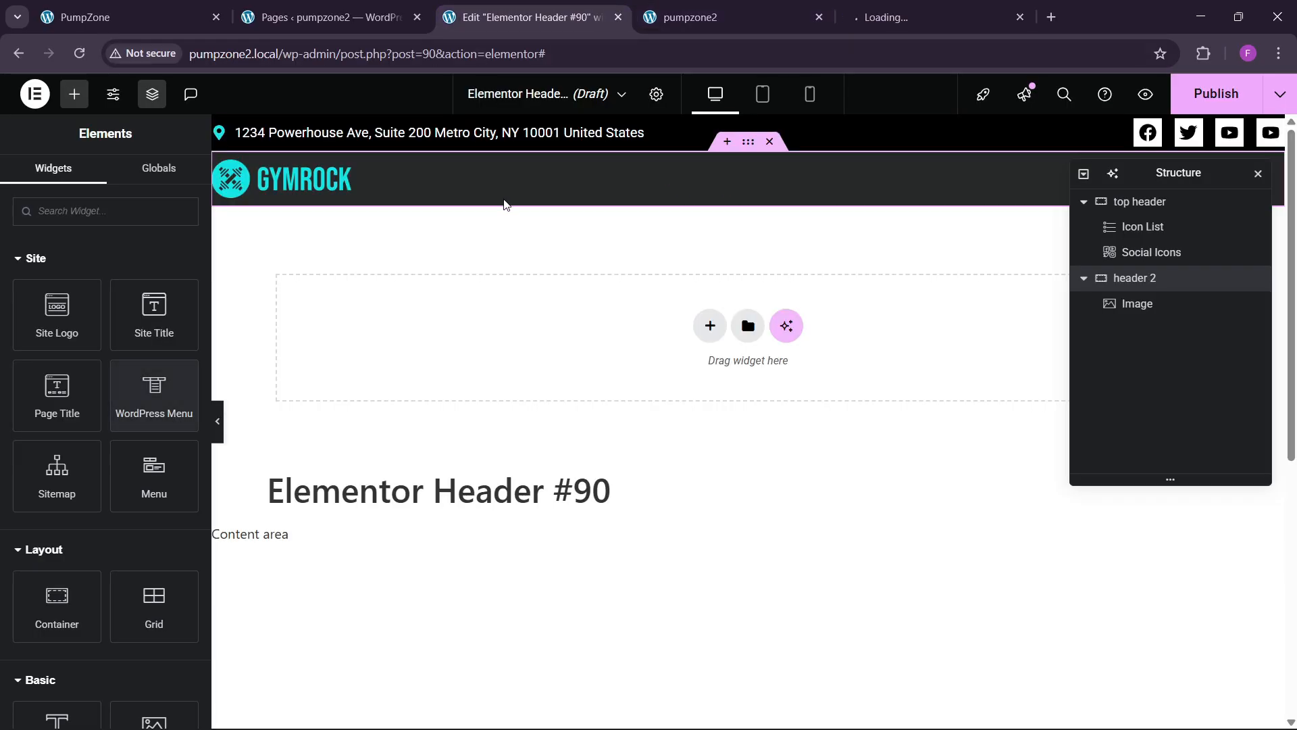
pyautogui.click(1216, 94)
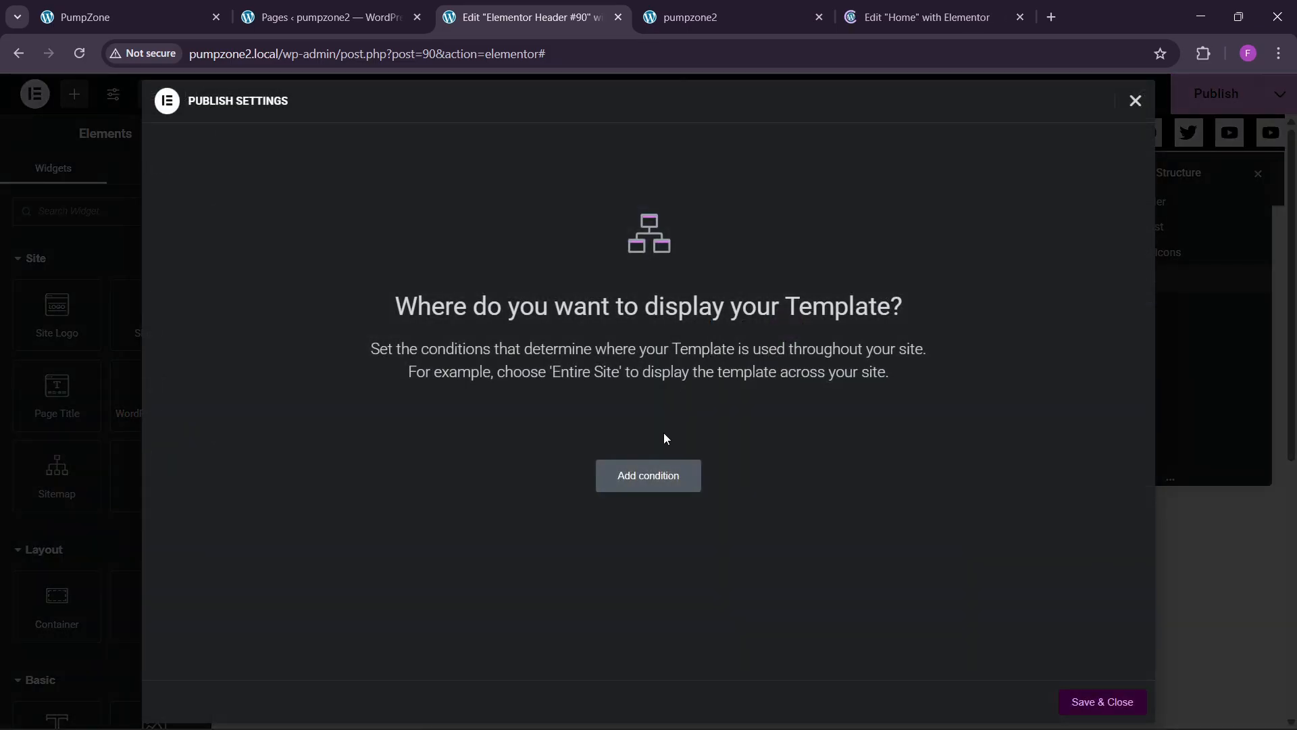
pyautogui.click(652, 473)
pyautogui.click(1087, 702)
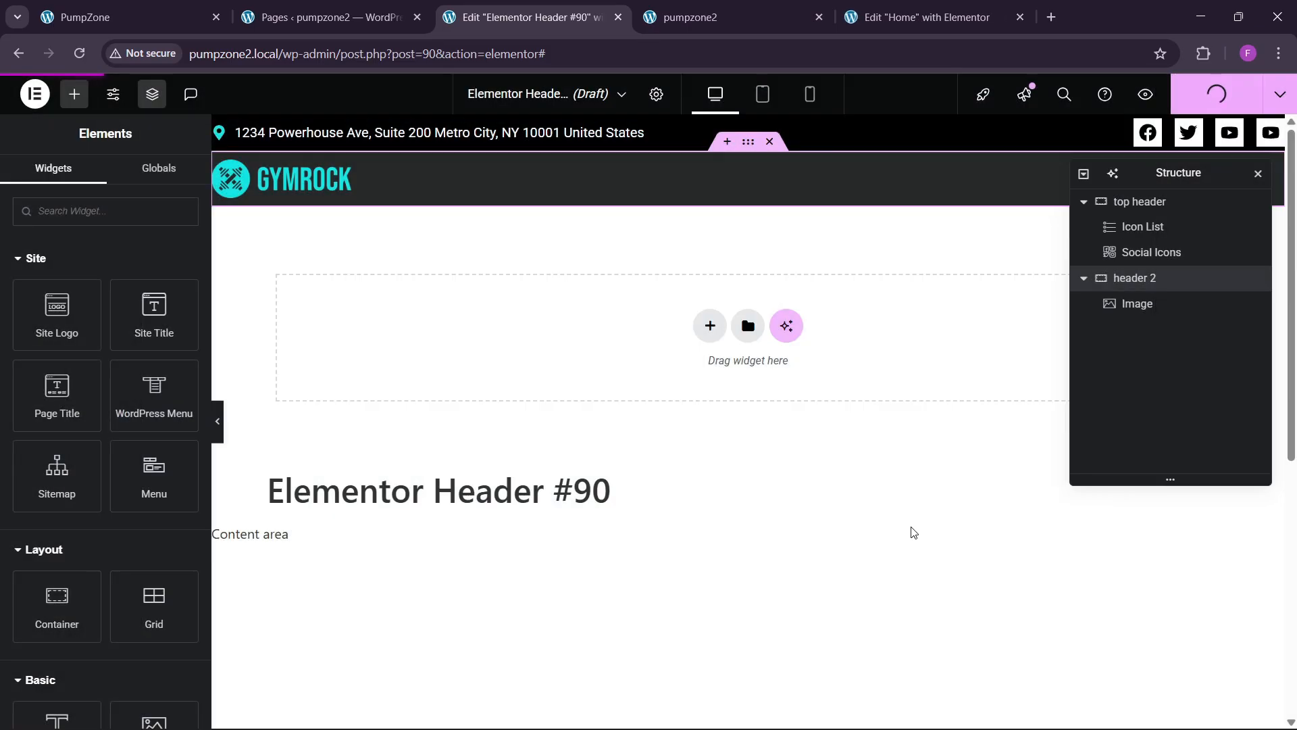
# Step: Reload the live site to check the new header
pyautogui.click(649, 17)
pyautogui.click(247, 54)
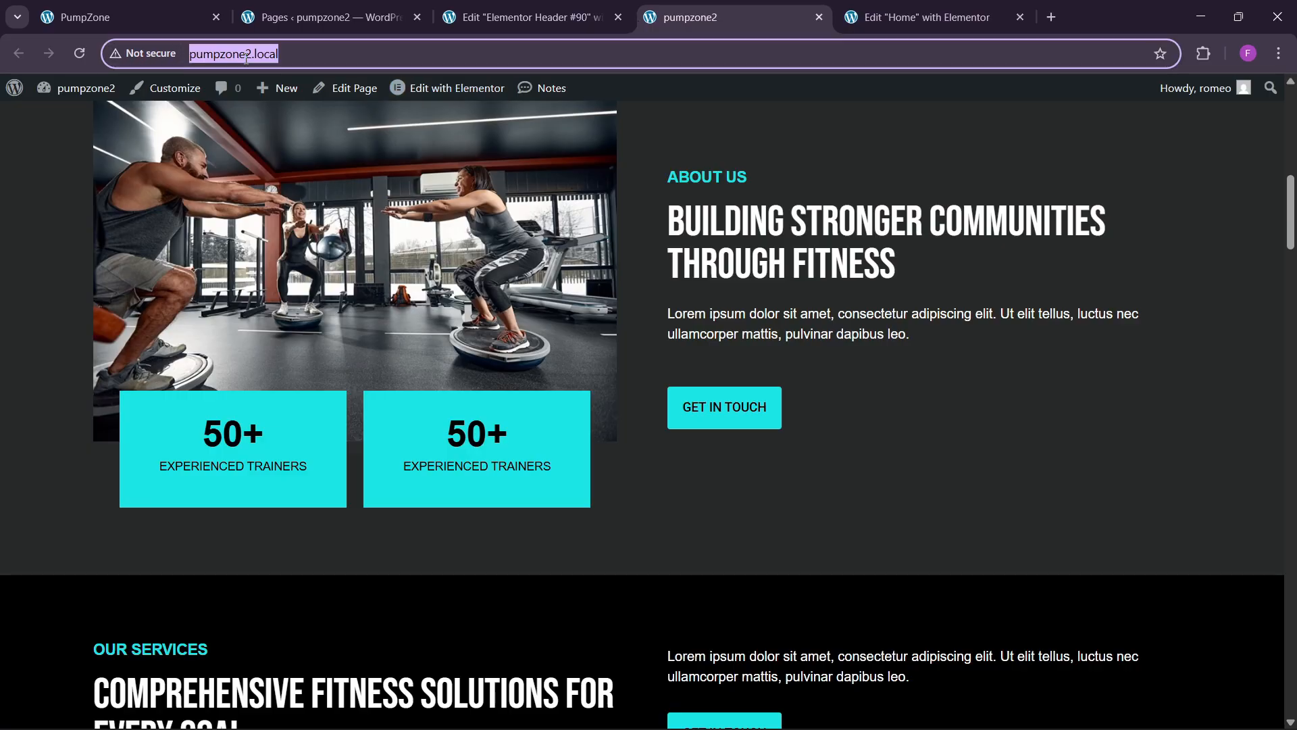
pyautogui.press('Return')
pyautogui.scroll(-3, 730, 375)
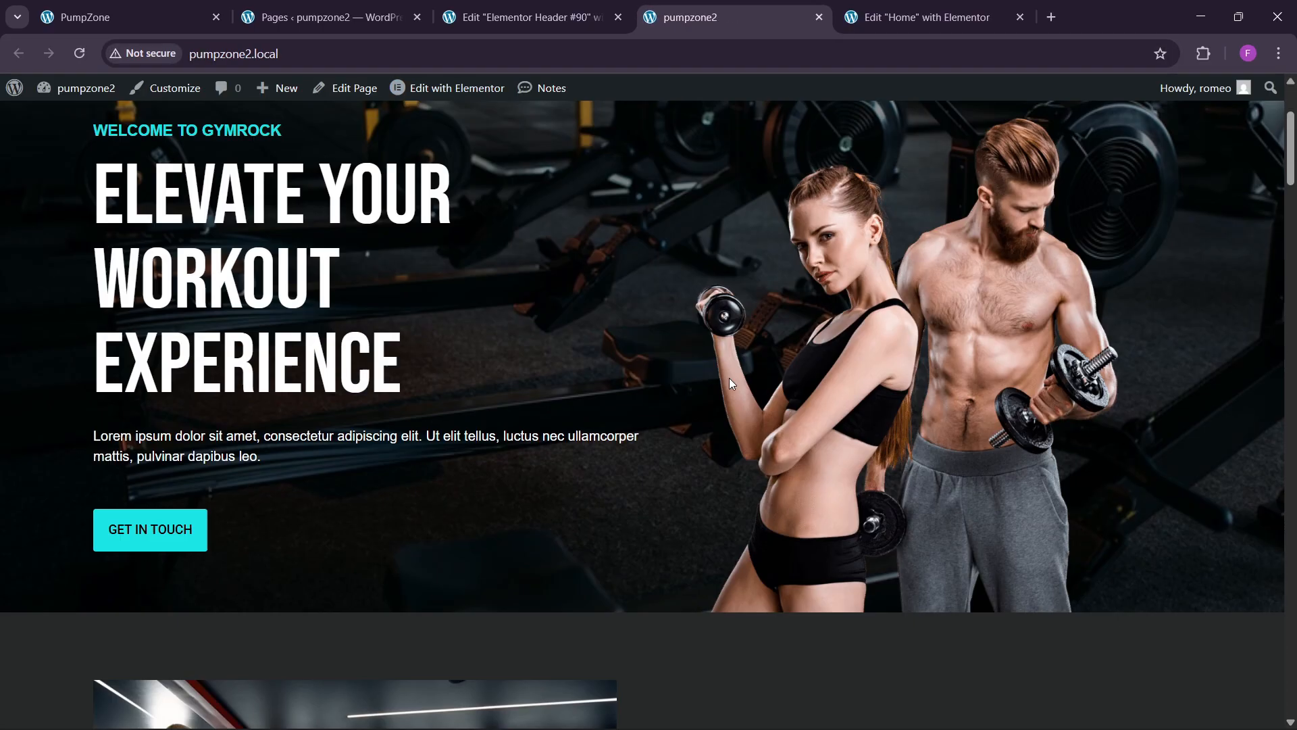
pyautogui.scroll(3, 750, 324)
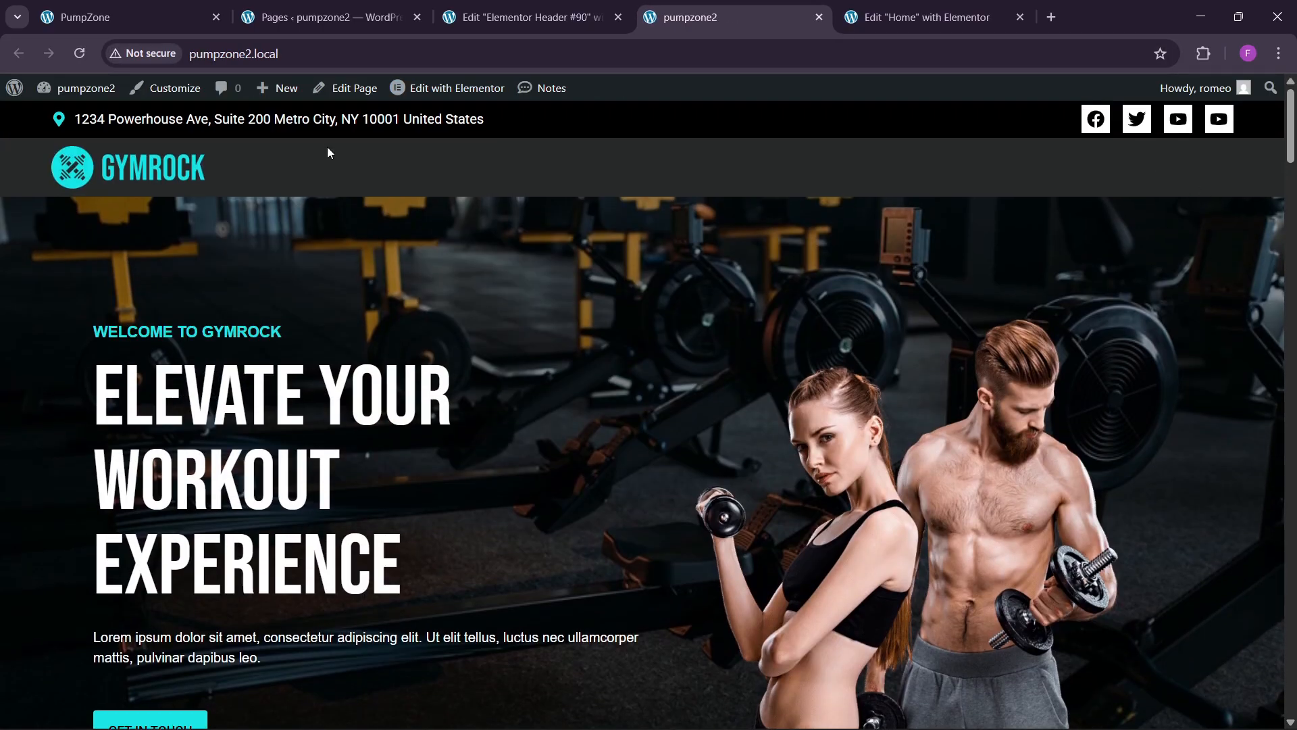
# Step: Begin reducing the header social icons' size down from 21 px
pyautogui.click(601, 10)
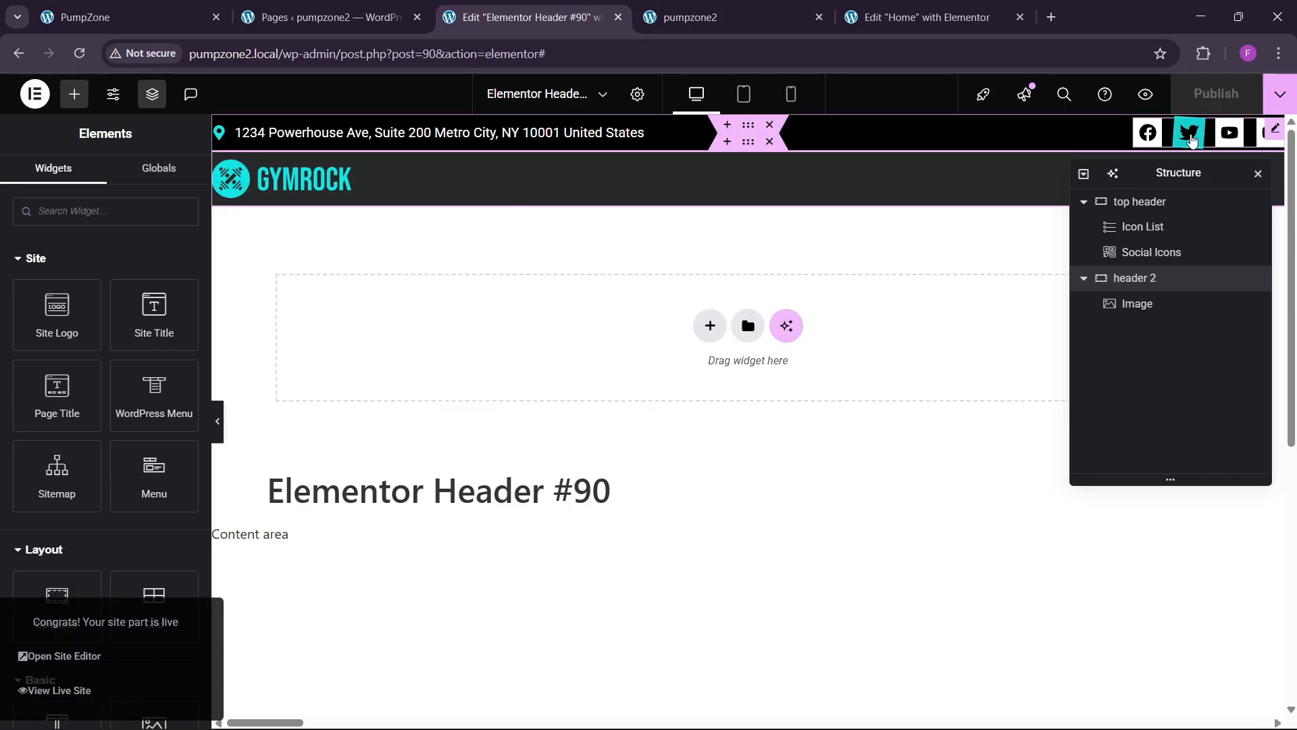
pyautogui.click(1188, 133)
pyautogui.click(101, 181)
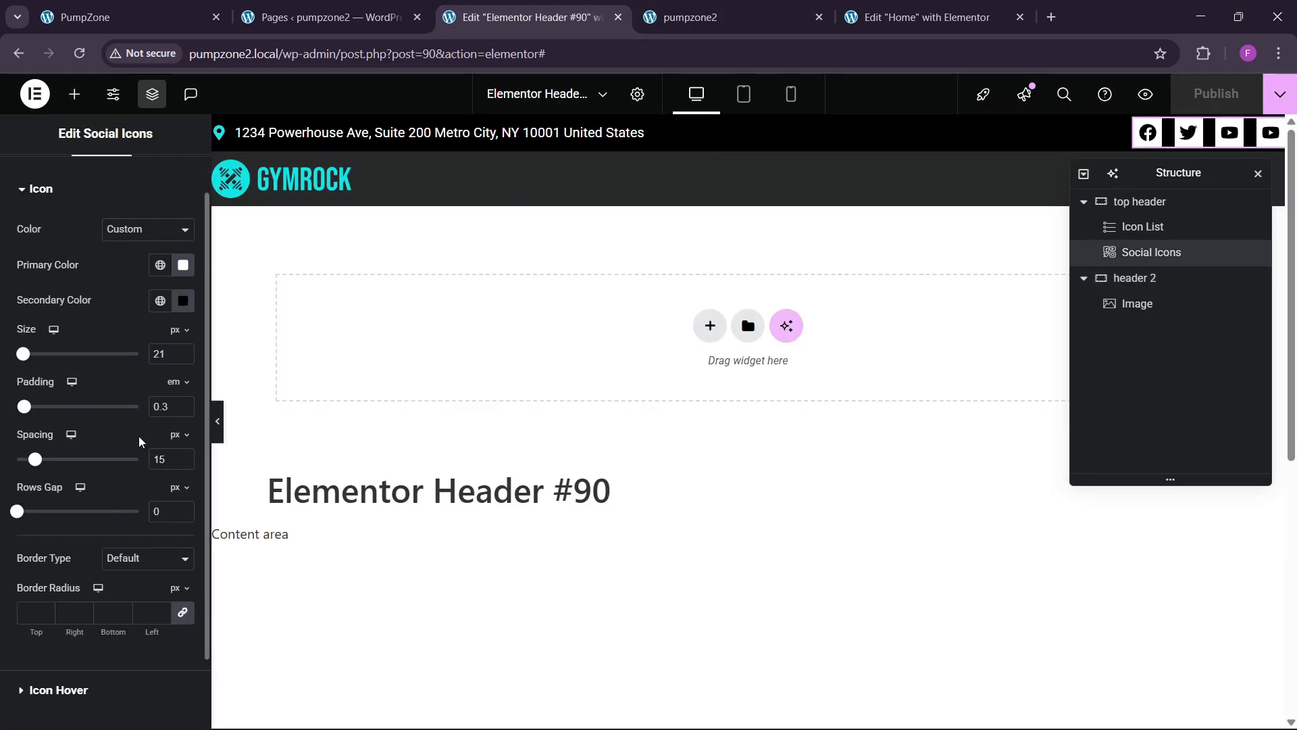
pyautogui.click(183, 404)
pyautogui.click(183, 404)
# Step: Set the social icons to 15 px and copy the GET IN TOUCH button from the Home editor
pyautogui.click(183, 404)
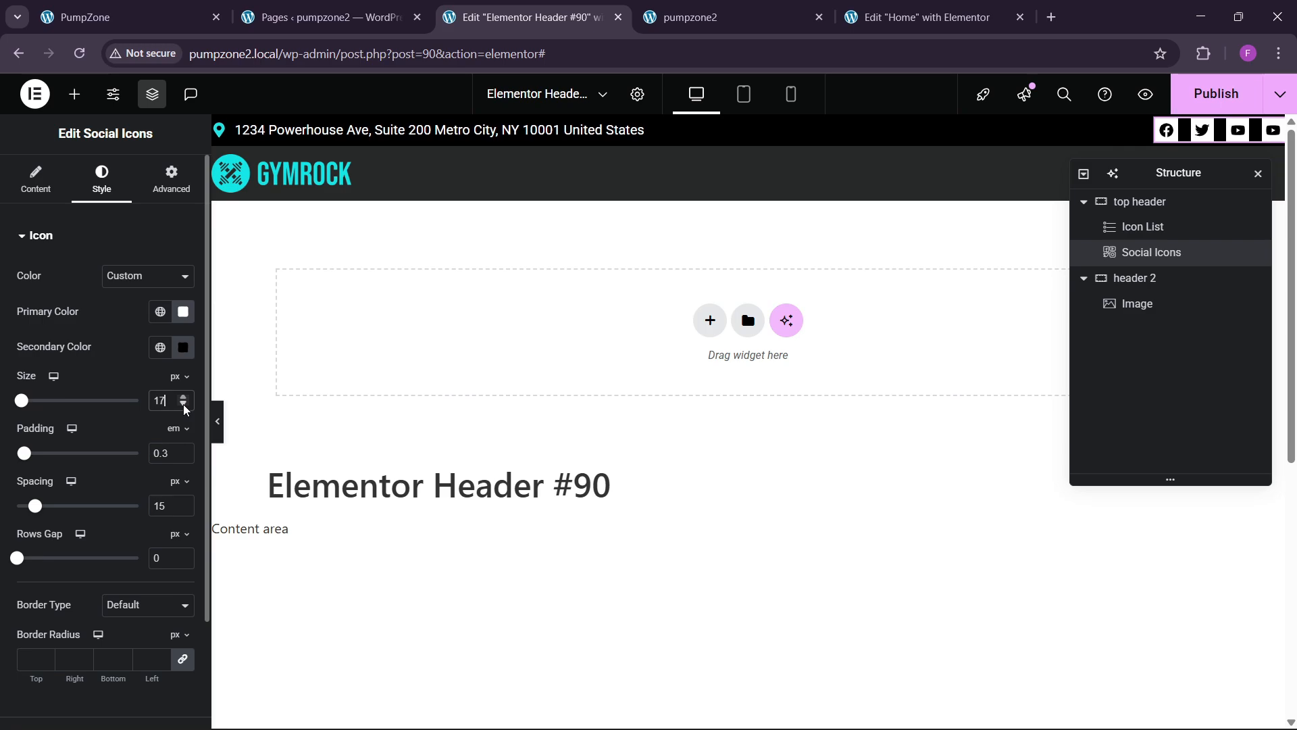
pyautogui.click(183, 404)
pyautogui.click(183, 404)
pyautogui.click(183, 404)
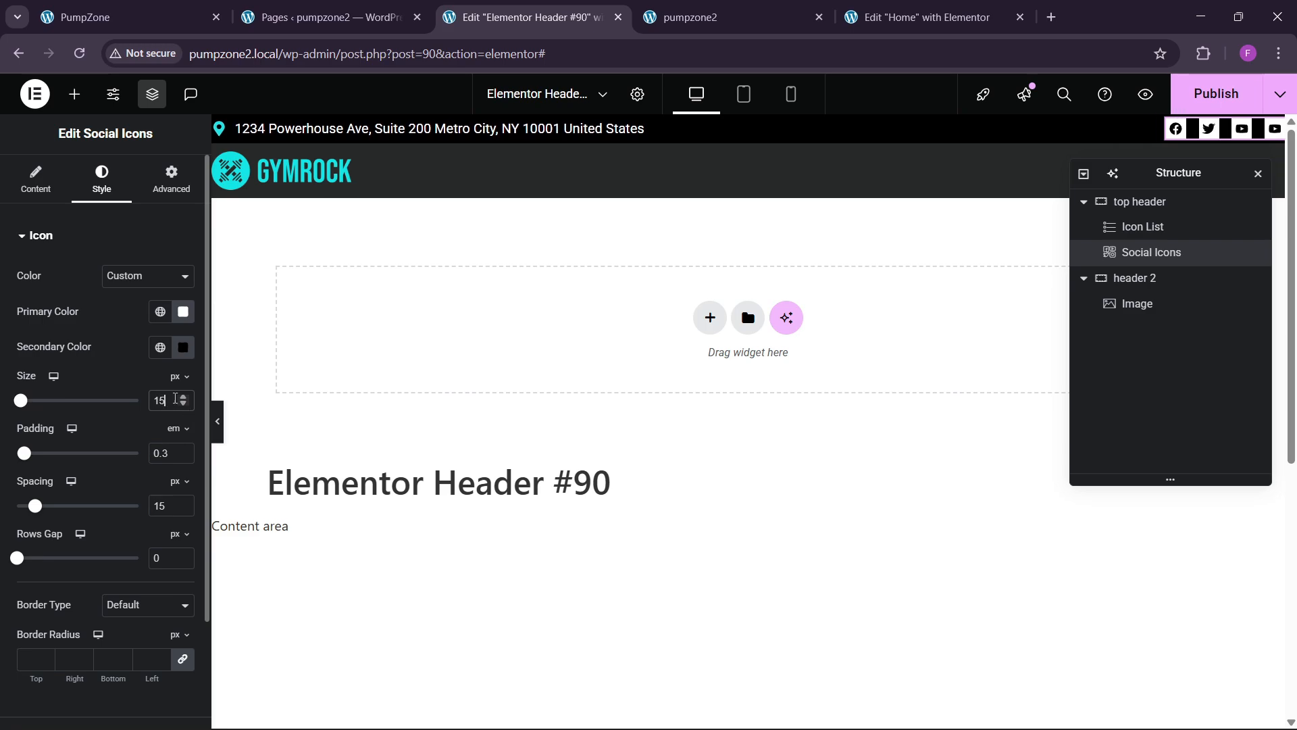
pyautogui.click(917, 20)
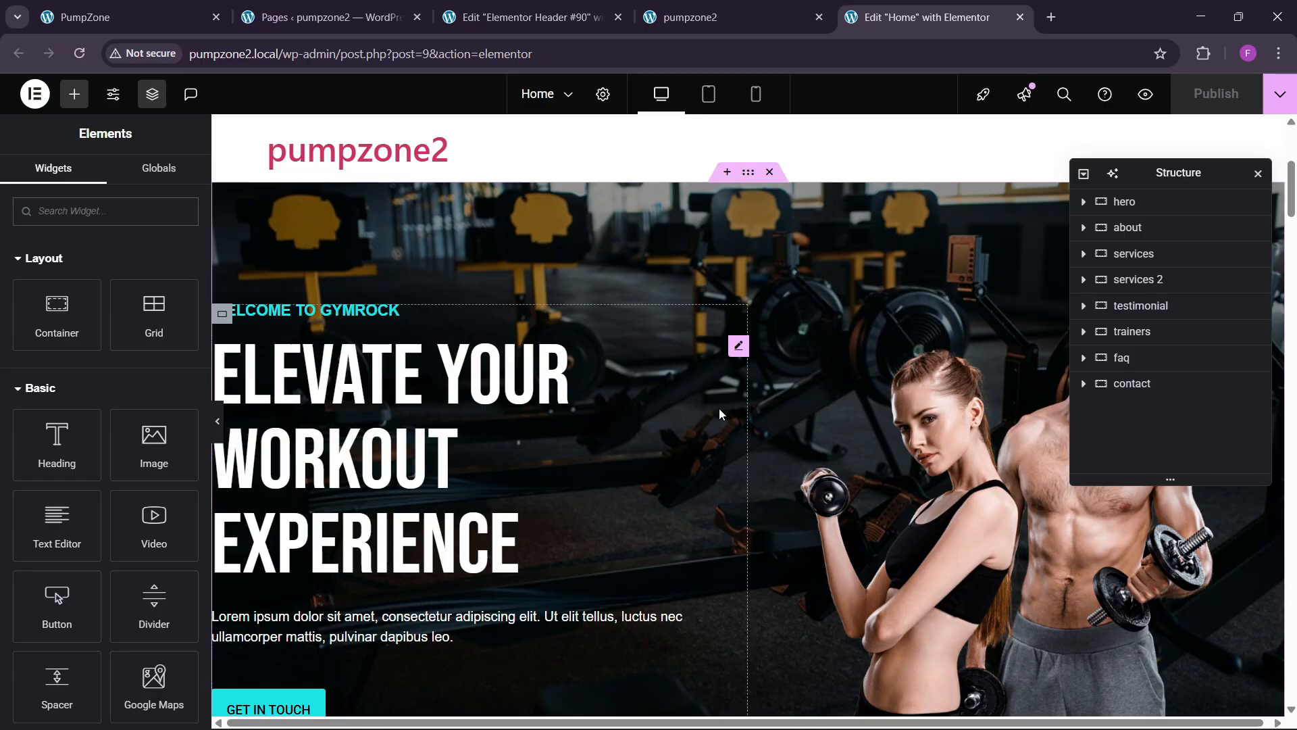
pyautogui.scroll(-5, 542, 396)
pyautogui.scroll(1, 541, 400)
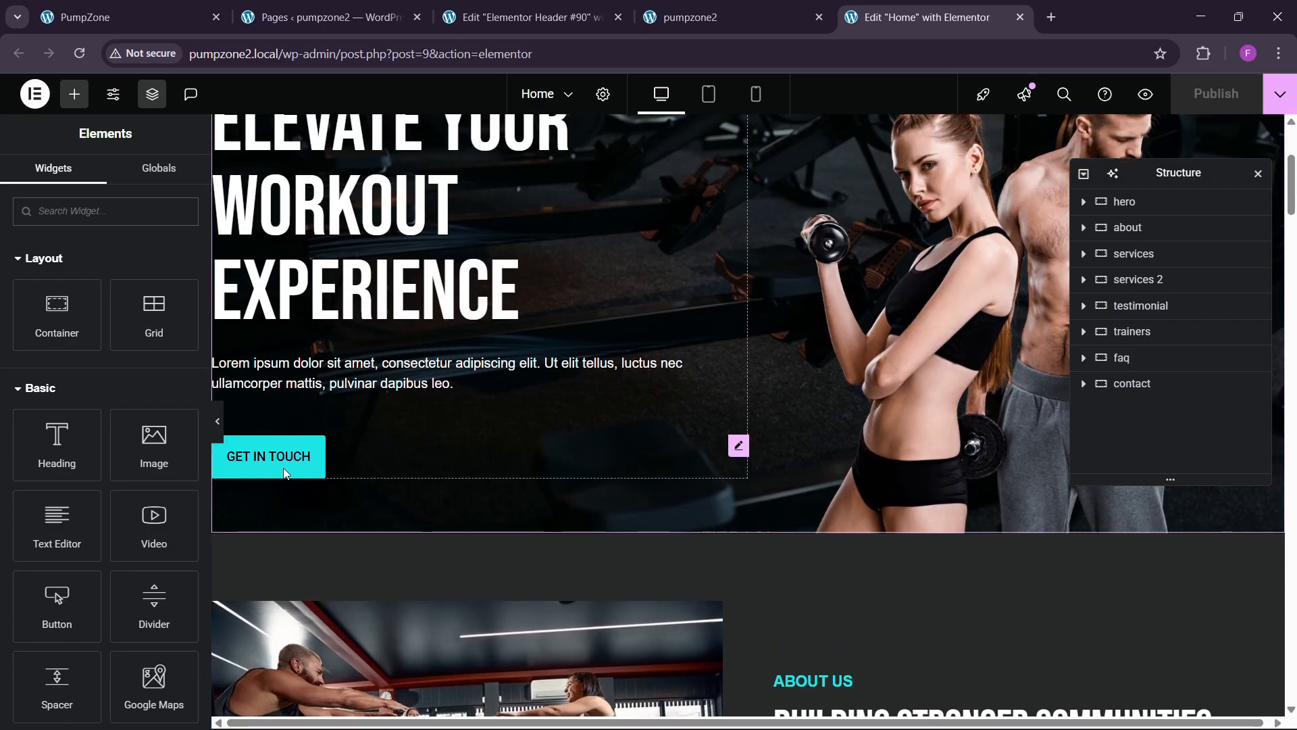
pyautogui.rightClick(284, 472)
pyautogui.click(326, 427)
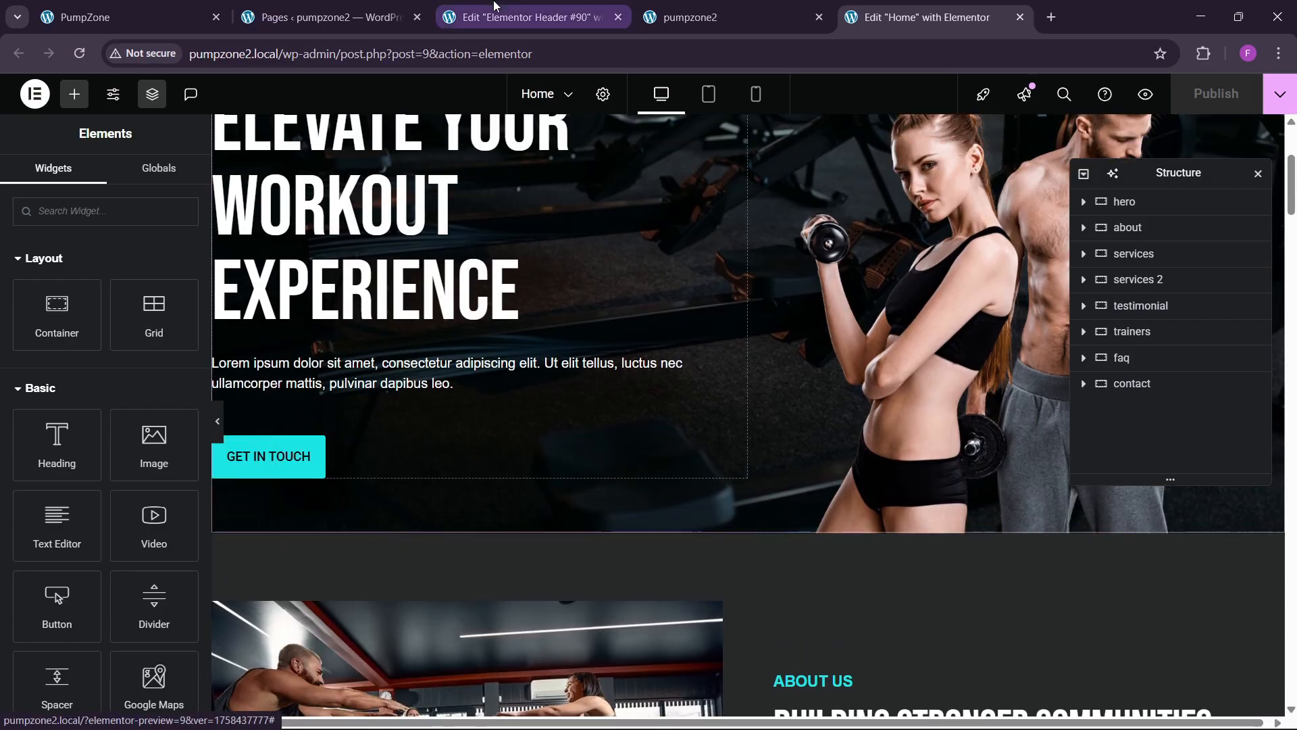
# Step: Paste the GET IN TOUCH button after the logo and remove its 30 px top margin
pyautogui.click(495, 6)
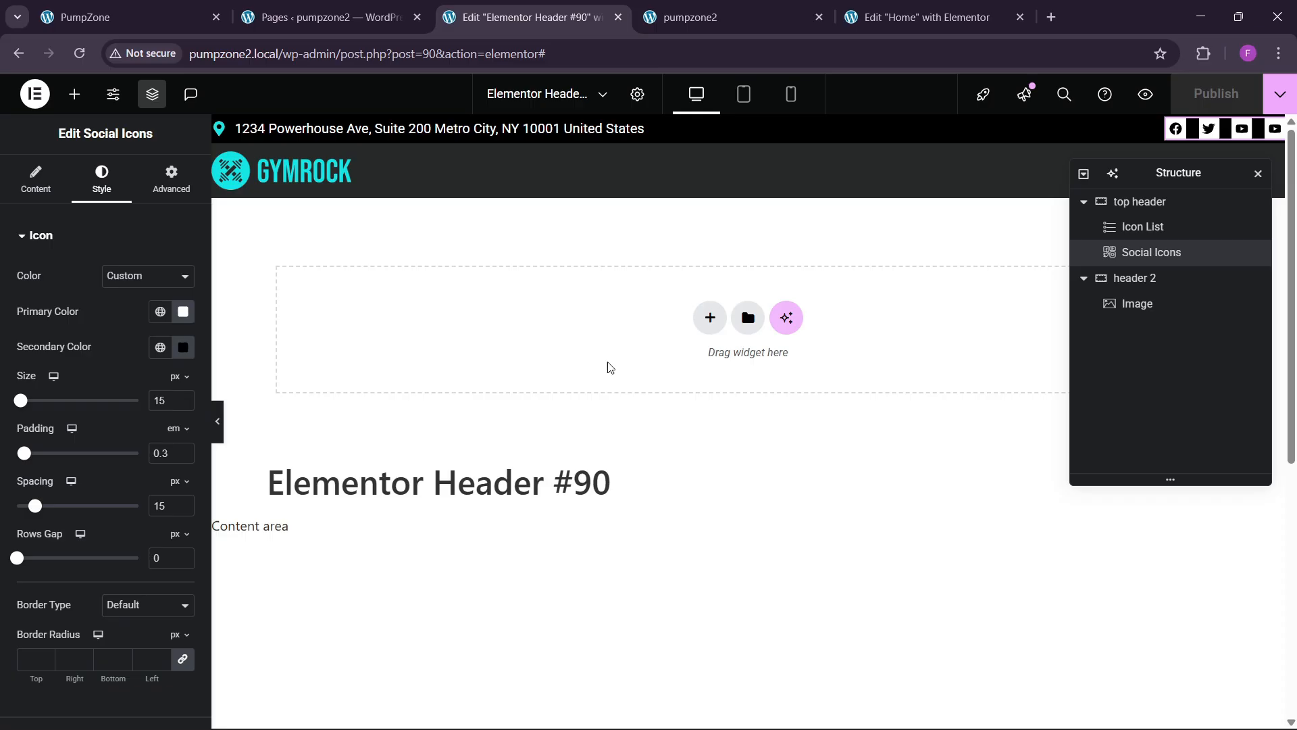
pyautogui.rightClick(300, 169)
pyautogui.click(345, 289)
pyautogui.click(284, 181)
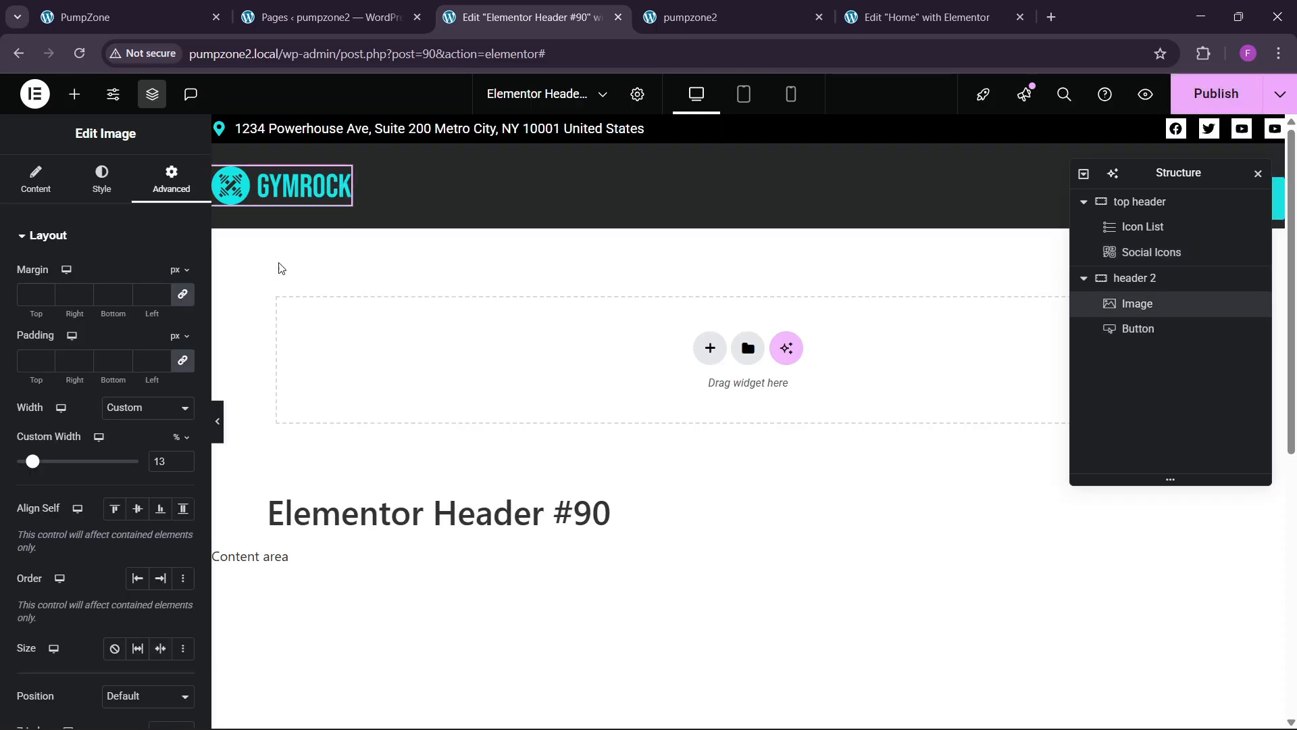
pyautogui.click(1138, 329)
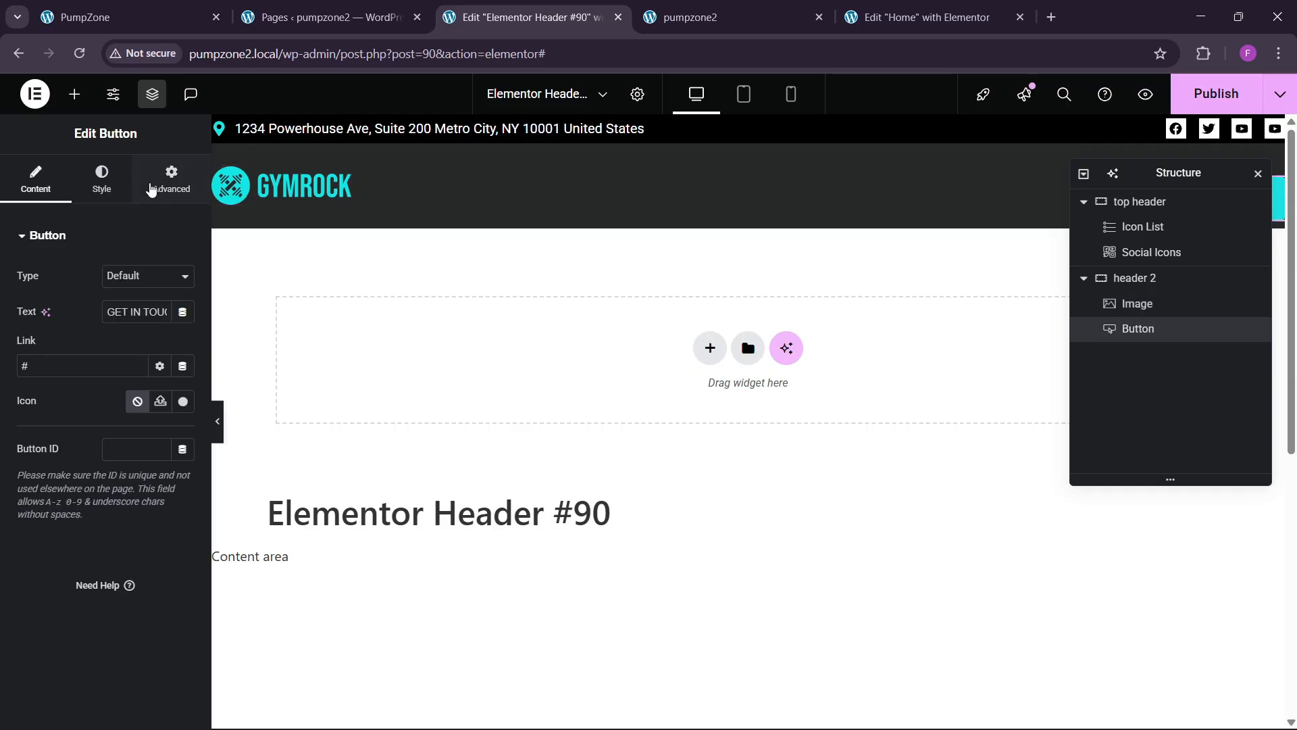
pyautogui.click(169, 182)
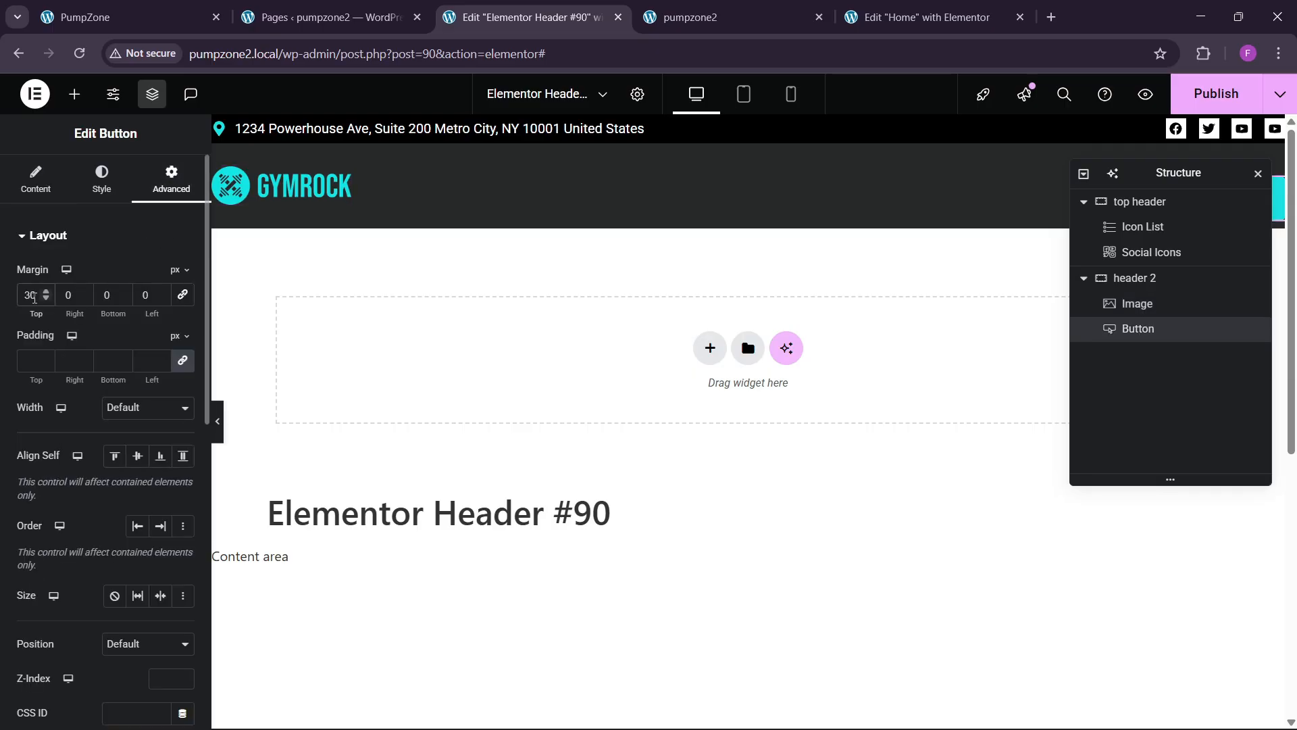
pyautogui.press('BackSpace')
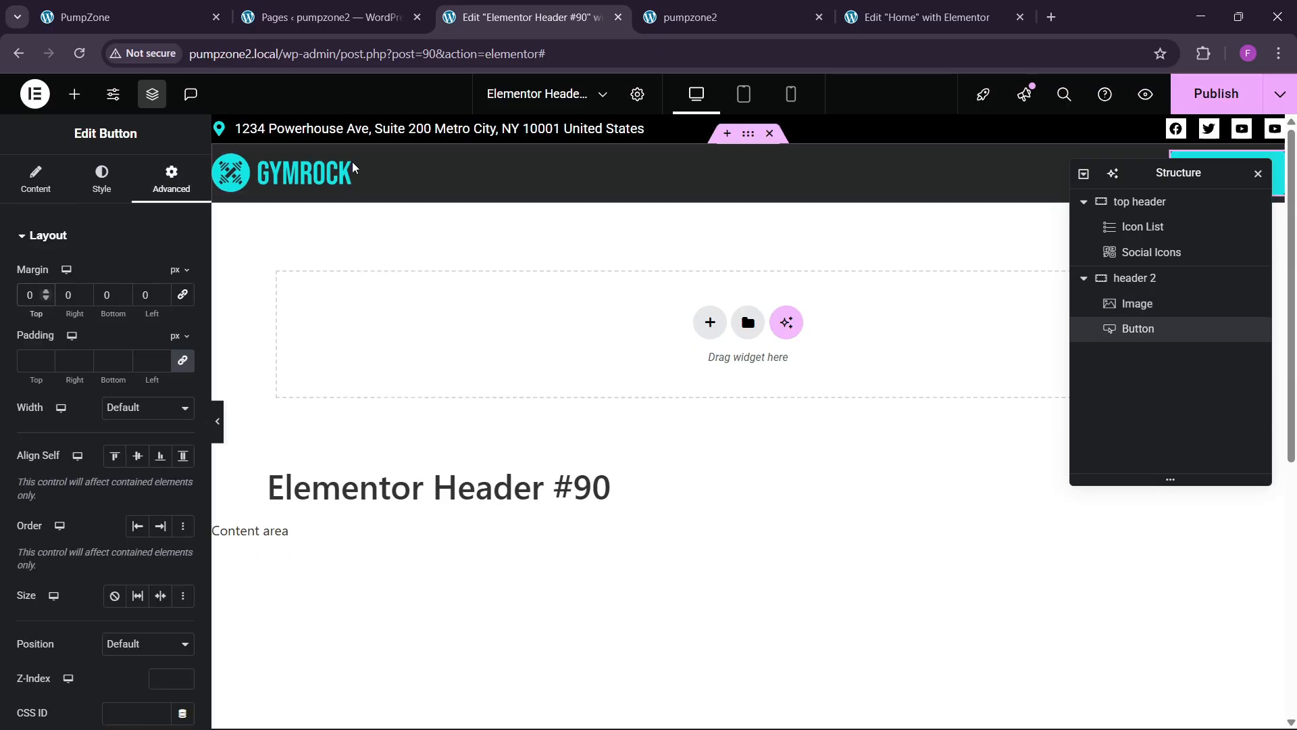
# Step: Widen the header logo from 13% to 15% and publish the header
pyautogui.click(331, 171)
pyautogui.click(101, 180)
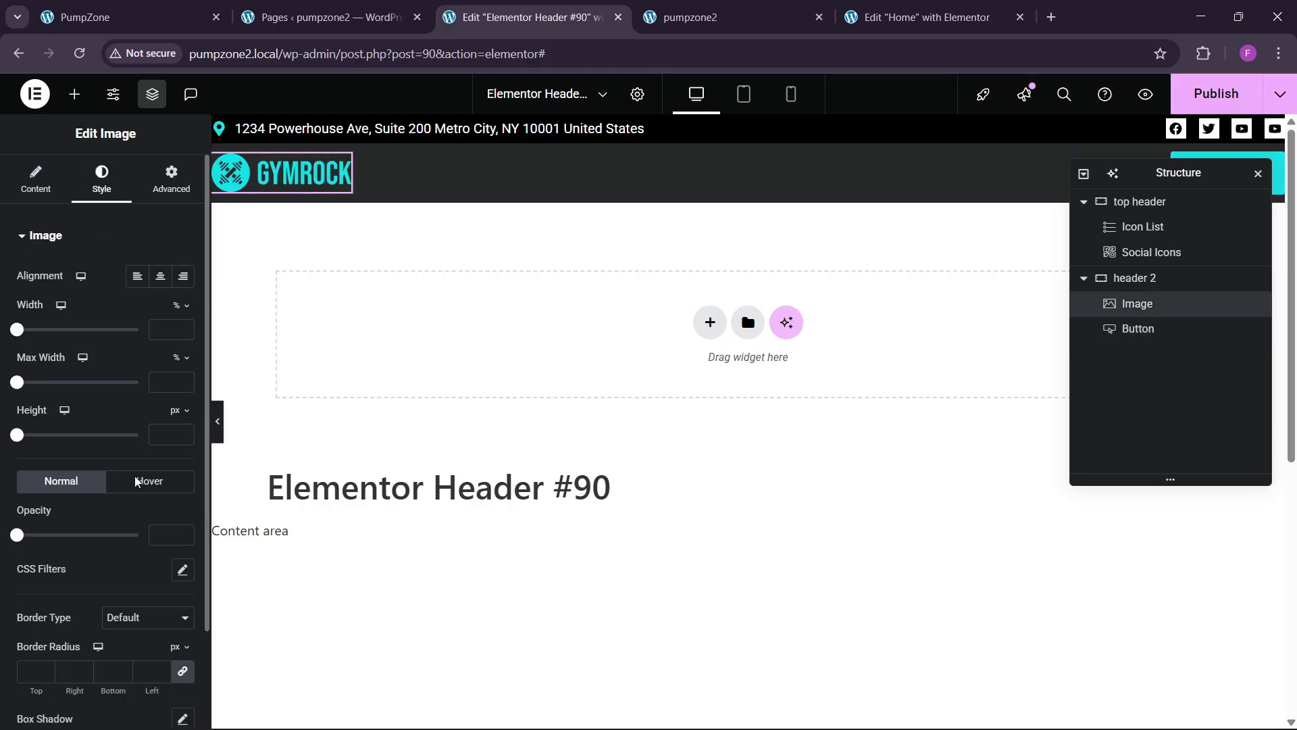
pyautogui.scroll(-2, 147, 567)
pyautogui.scroll(2, 136, 549)
pyautogui.click(170, 184)
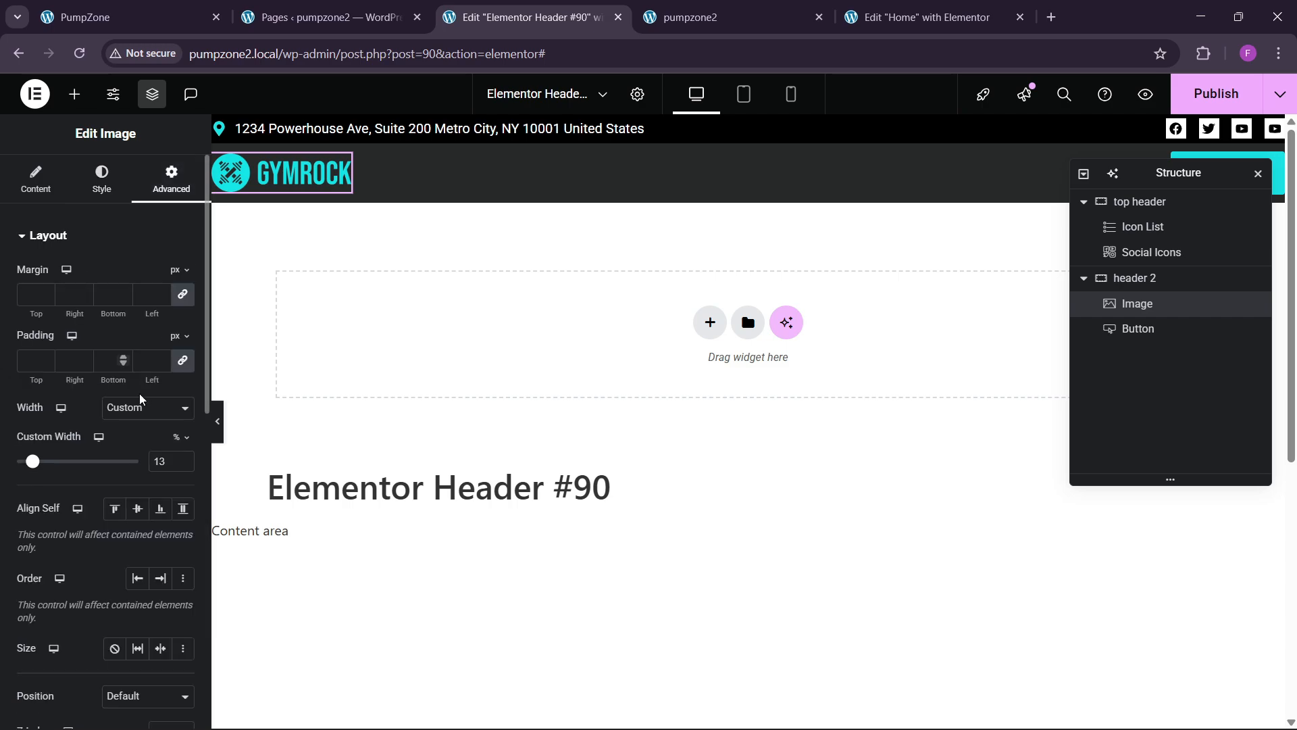
pyautogui.click(182, 459)
pyautogui.click(183, 459)
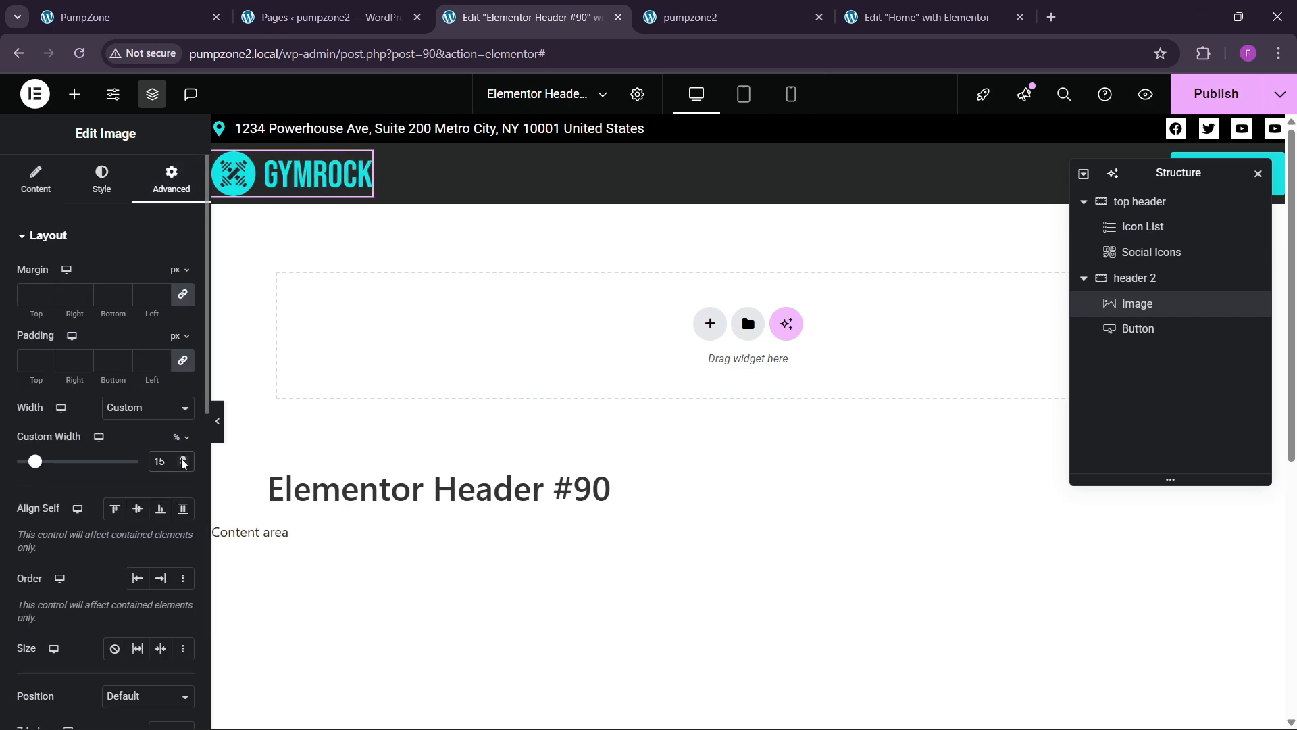
pyautogui.click(1217, 93)
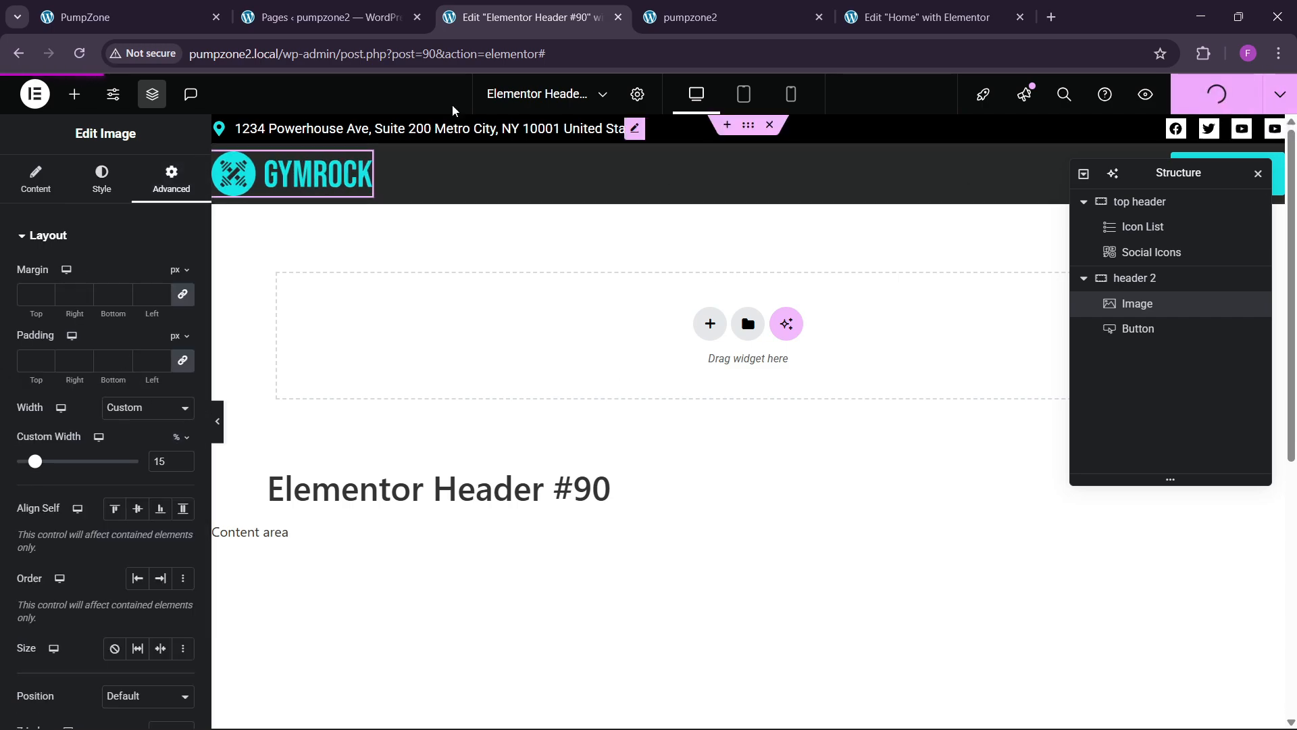
pyautogui.click(317, 6)
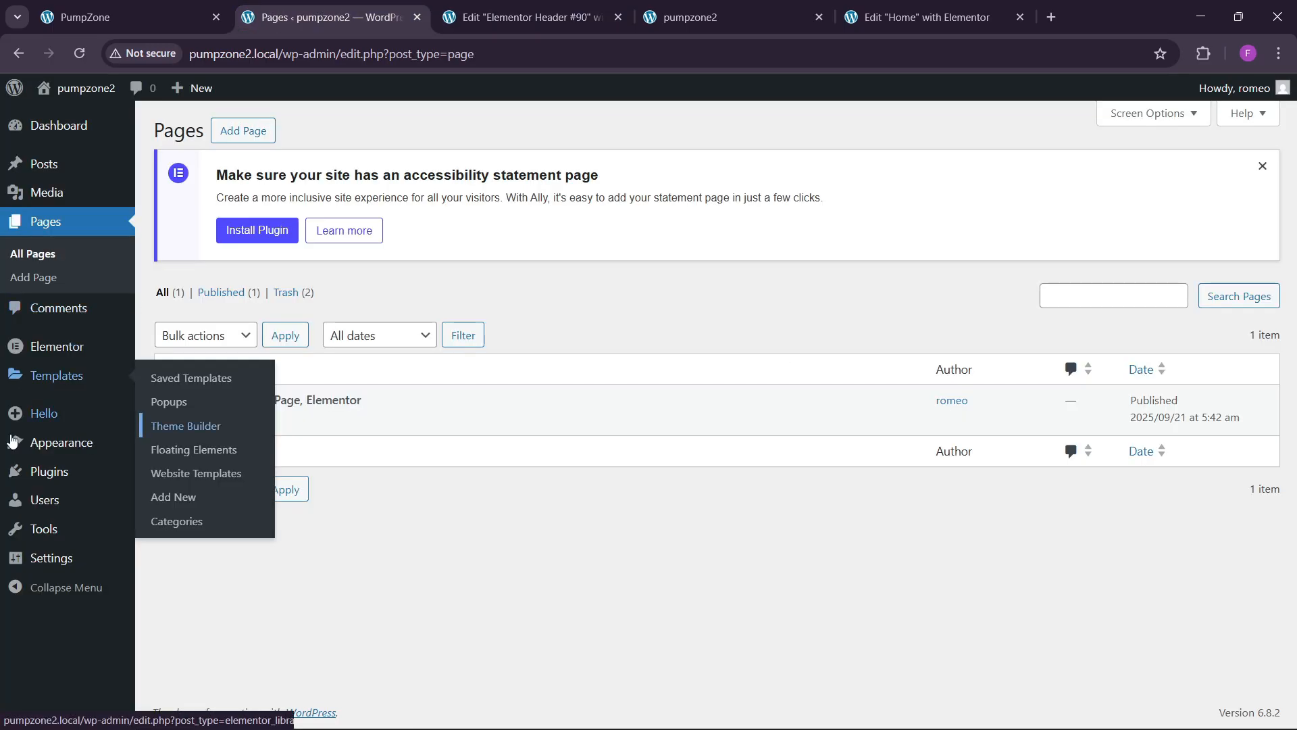
# Step: Create Final Menu assigned to the Header location and add the Home page
pyautogui.moveTo(108, 443)
pyautogui.click(169, 517)
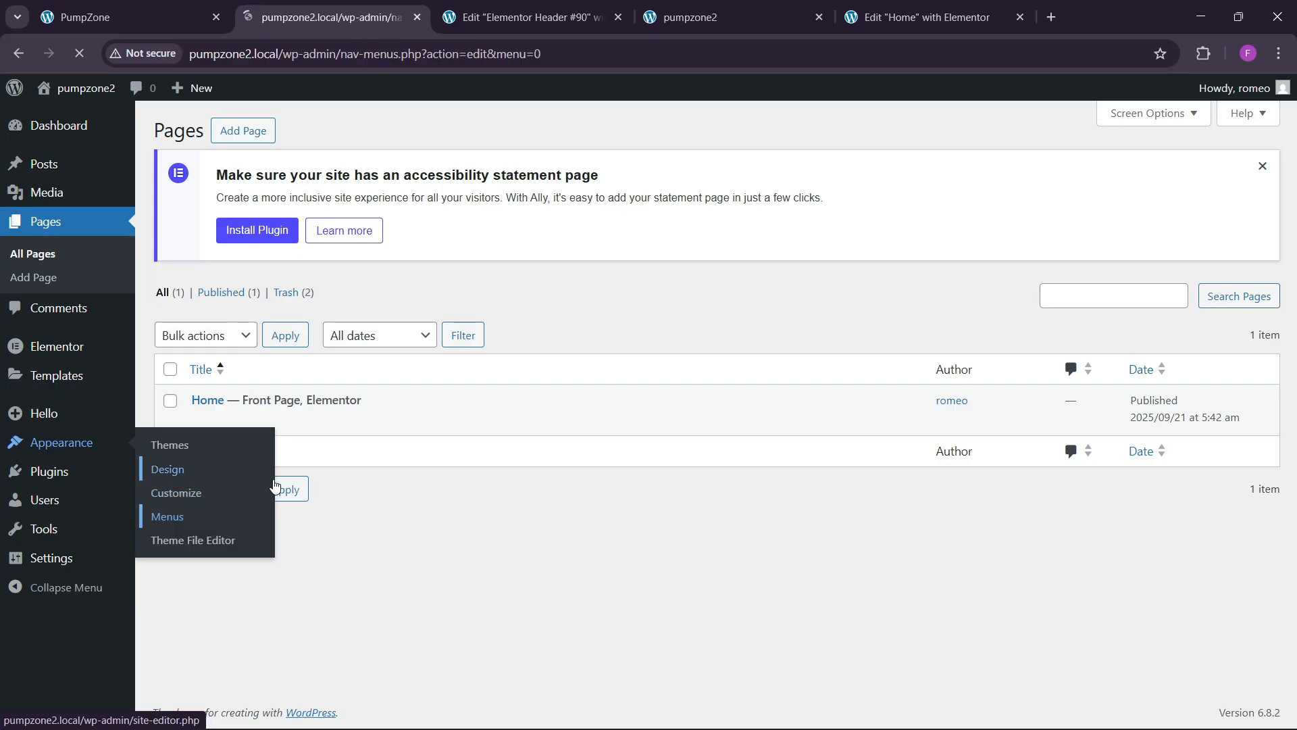
pyautogui.click(580, 332)
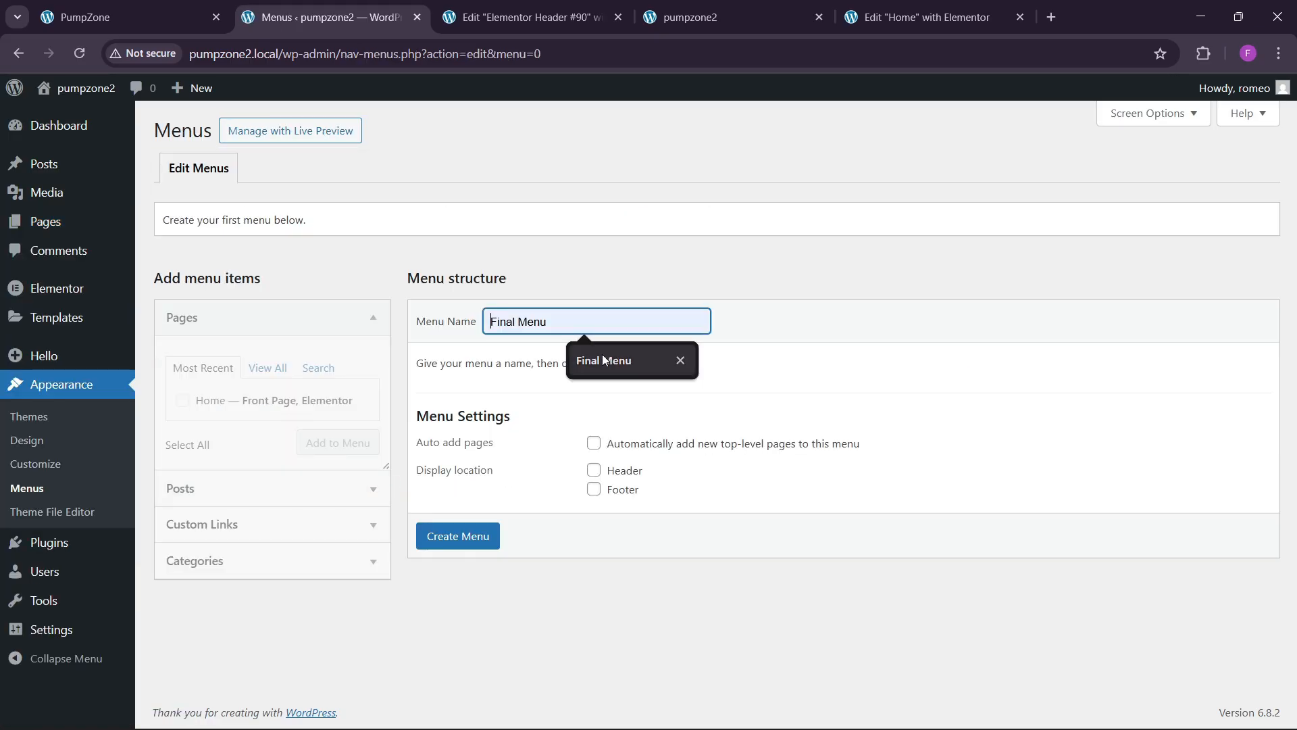
pyautogui.click(602, 356)
pyautogui.click(594, 470)
pyautogui.click(445, 537)
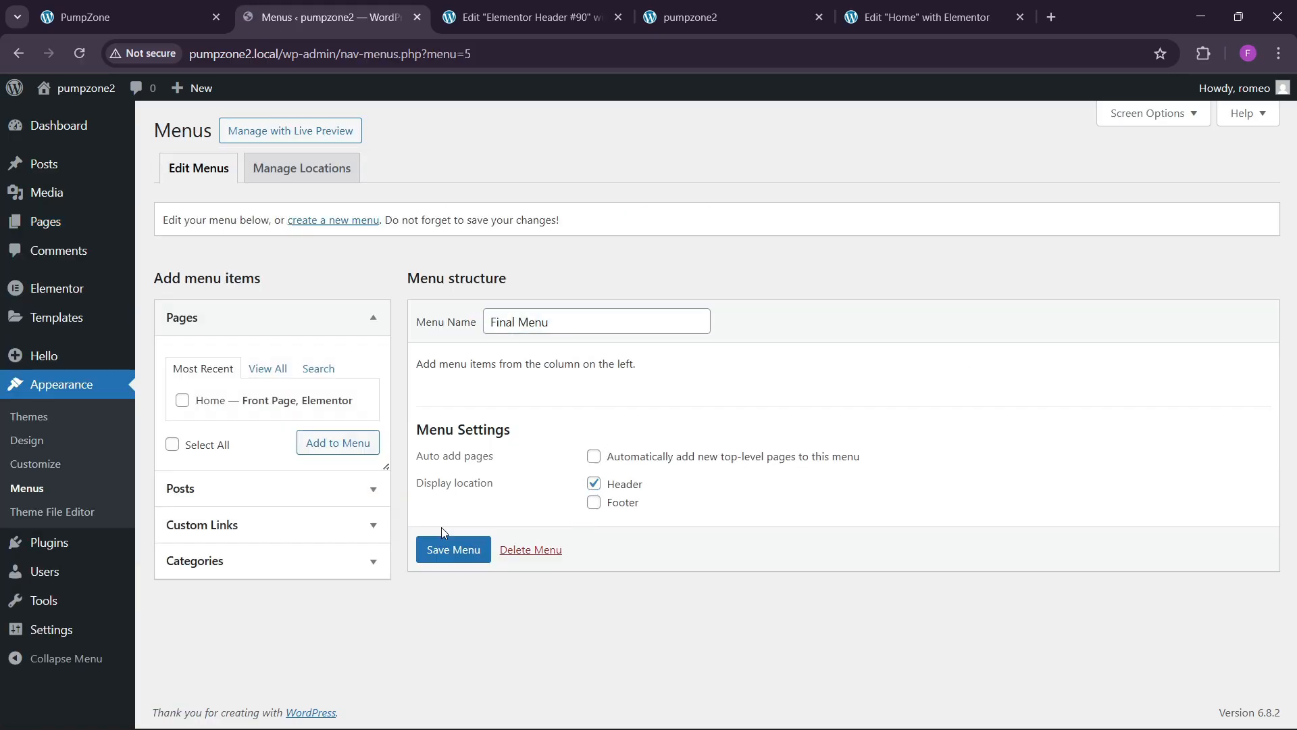
pyautogui.click(183, 400)
pyautogui.click(312, 445)
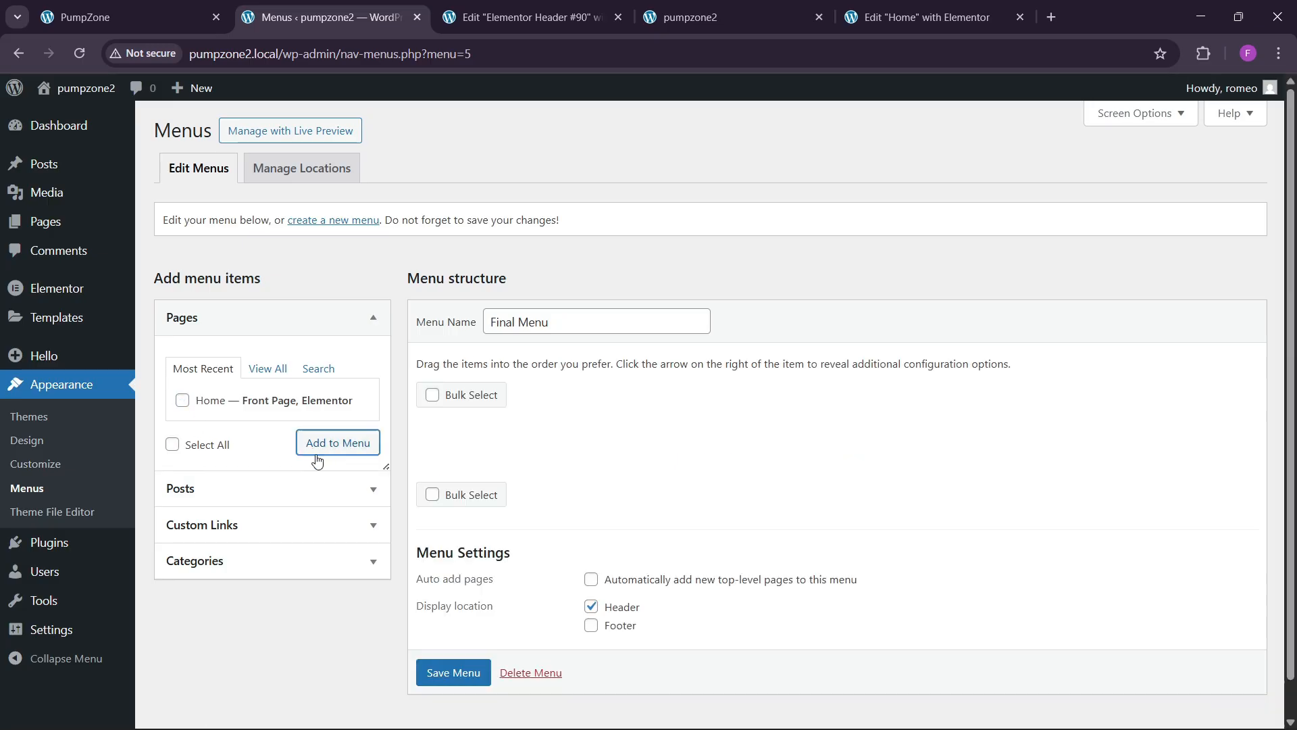
# Step: Test the live page's jumps to the About, Services and Testimonials sections
pyautogui.click(121, 17)
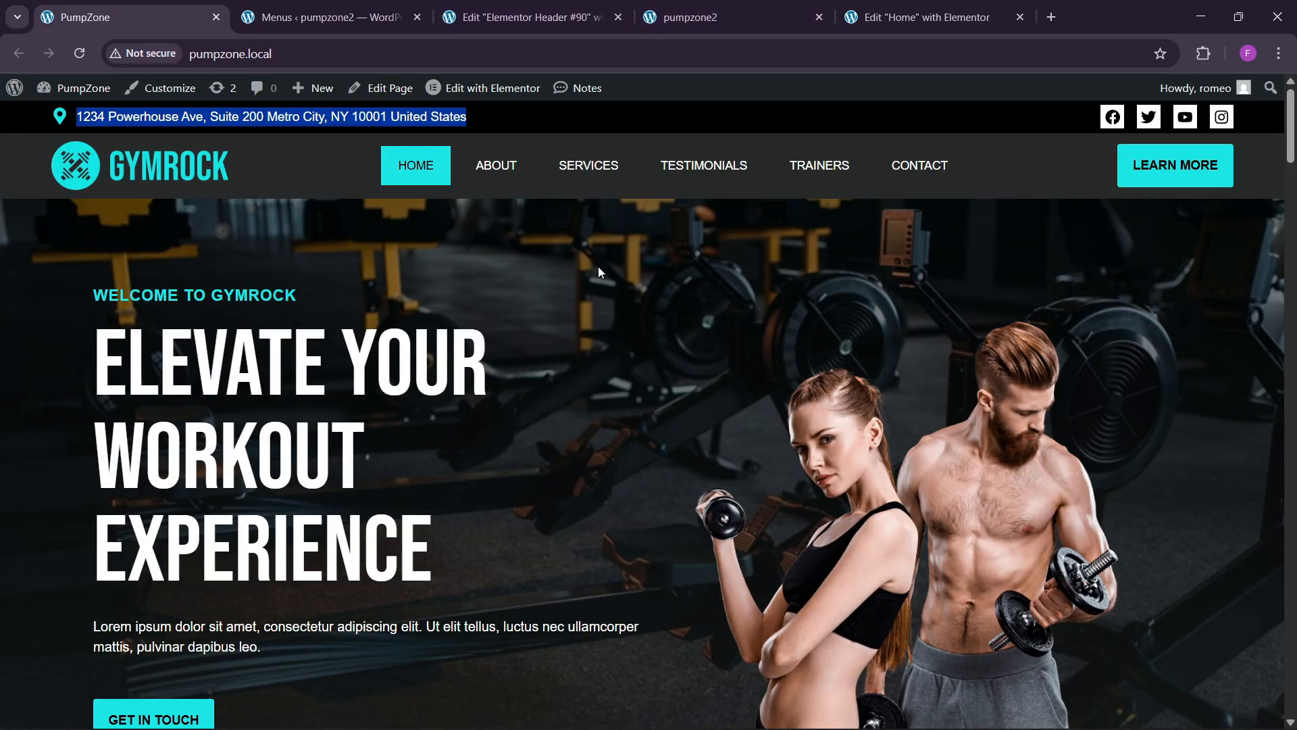
pyautogui.click(575, 8)
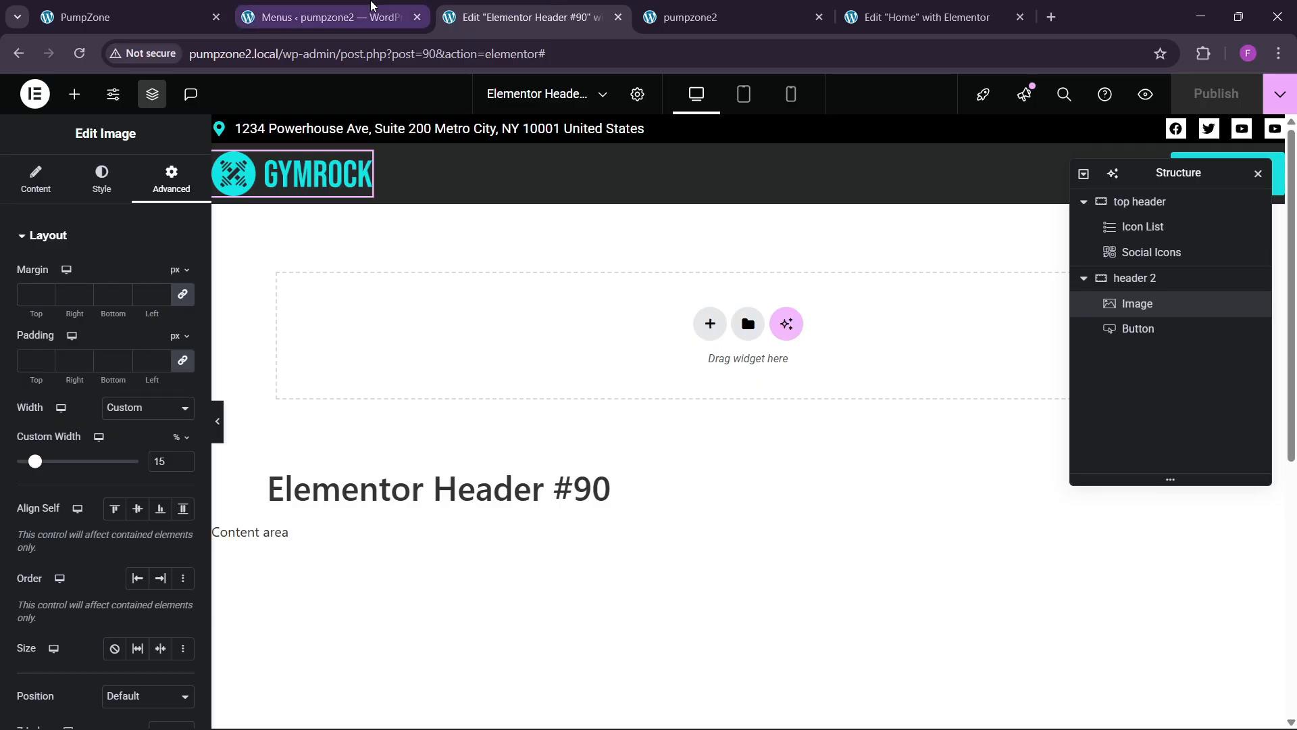
pyautogui.click(306, 6)
pyautogui.click(121, 17)
pyautogui.click(492, 138)
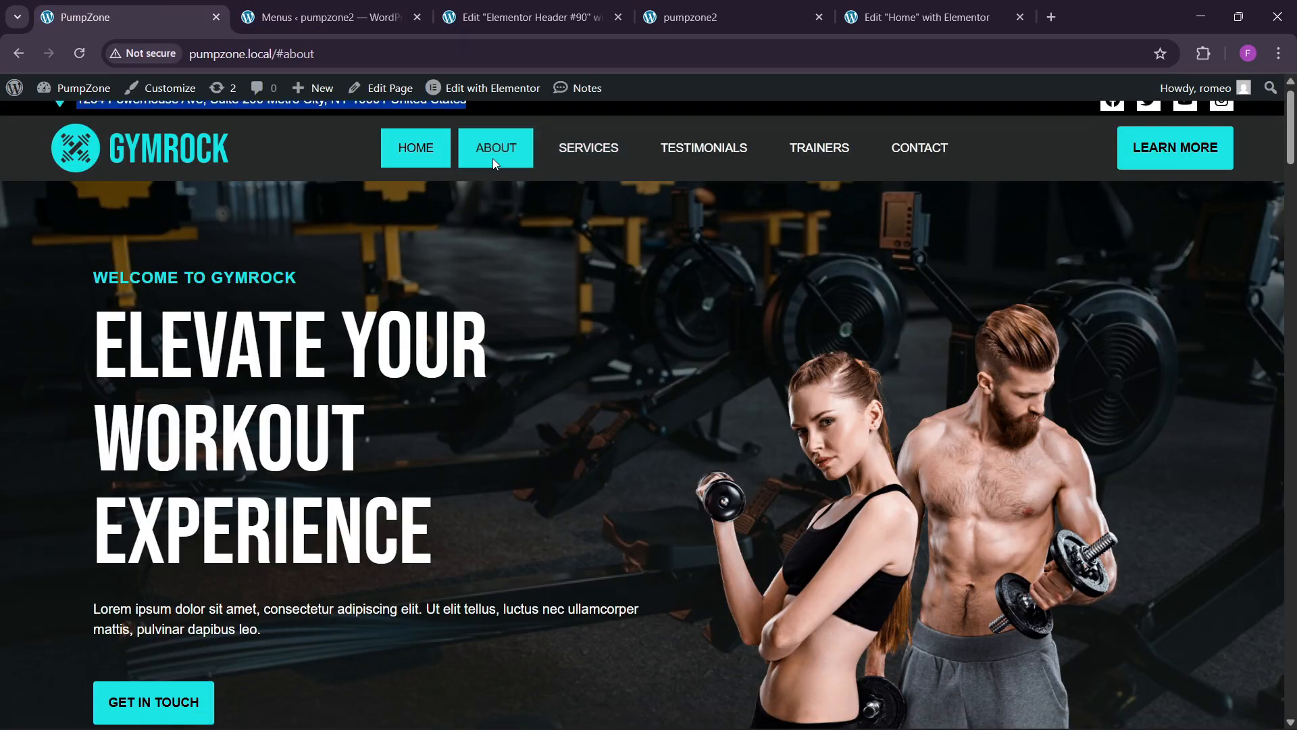
pyautogui.click(586, 149)
pyautogui.click(703, 135)
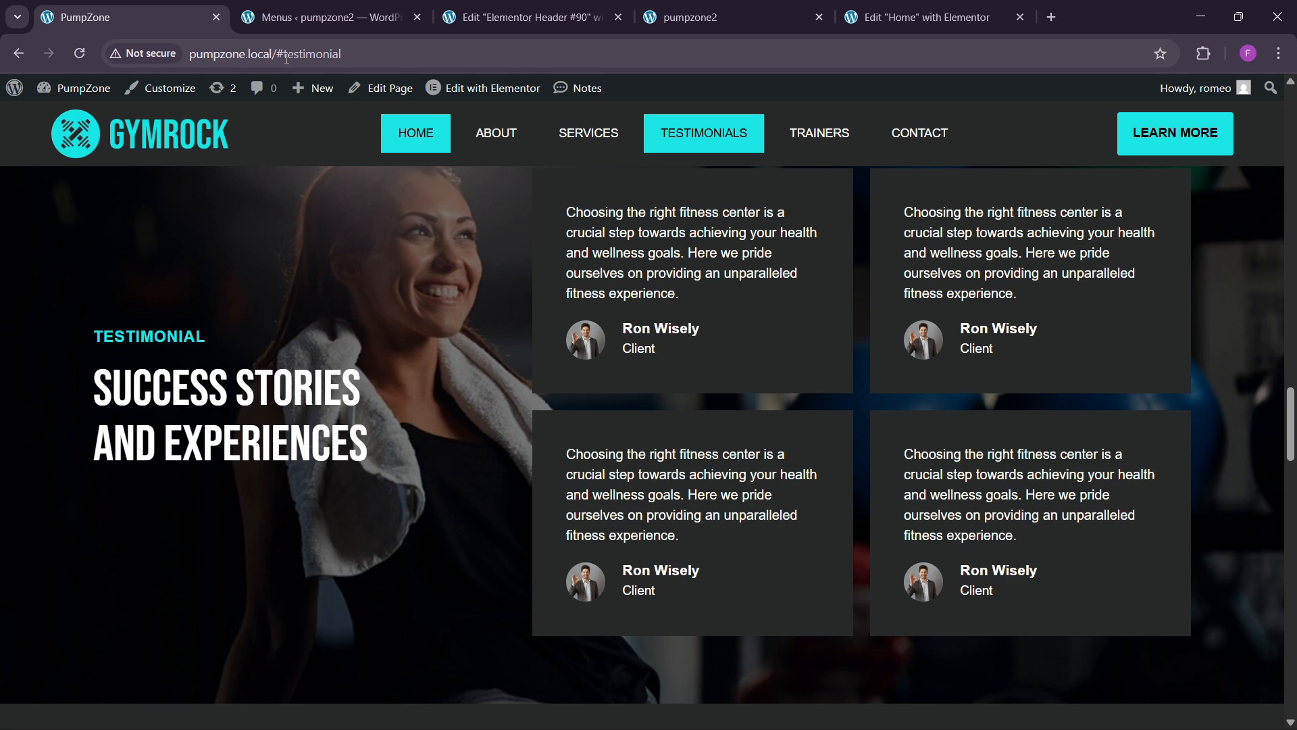
pyautogui.click(331, 13)
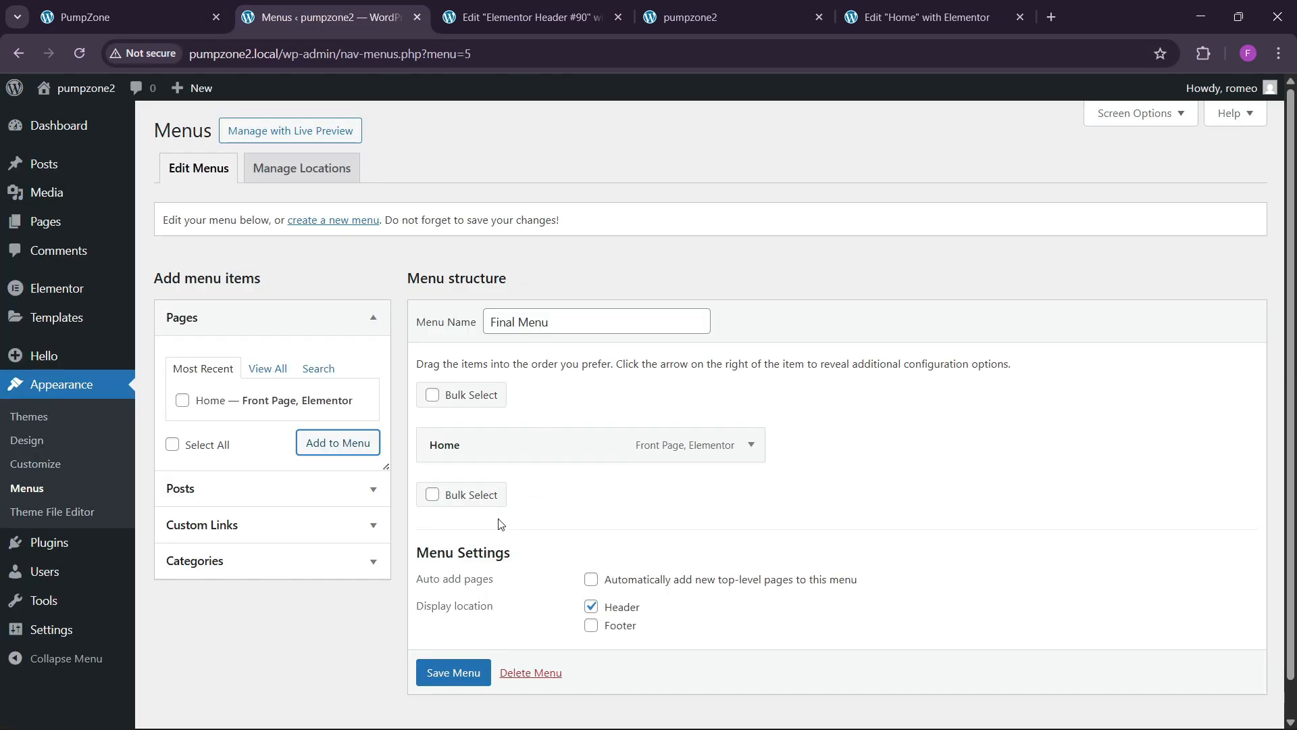
pyautogui.click(129, 17)
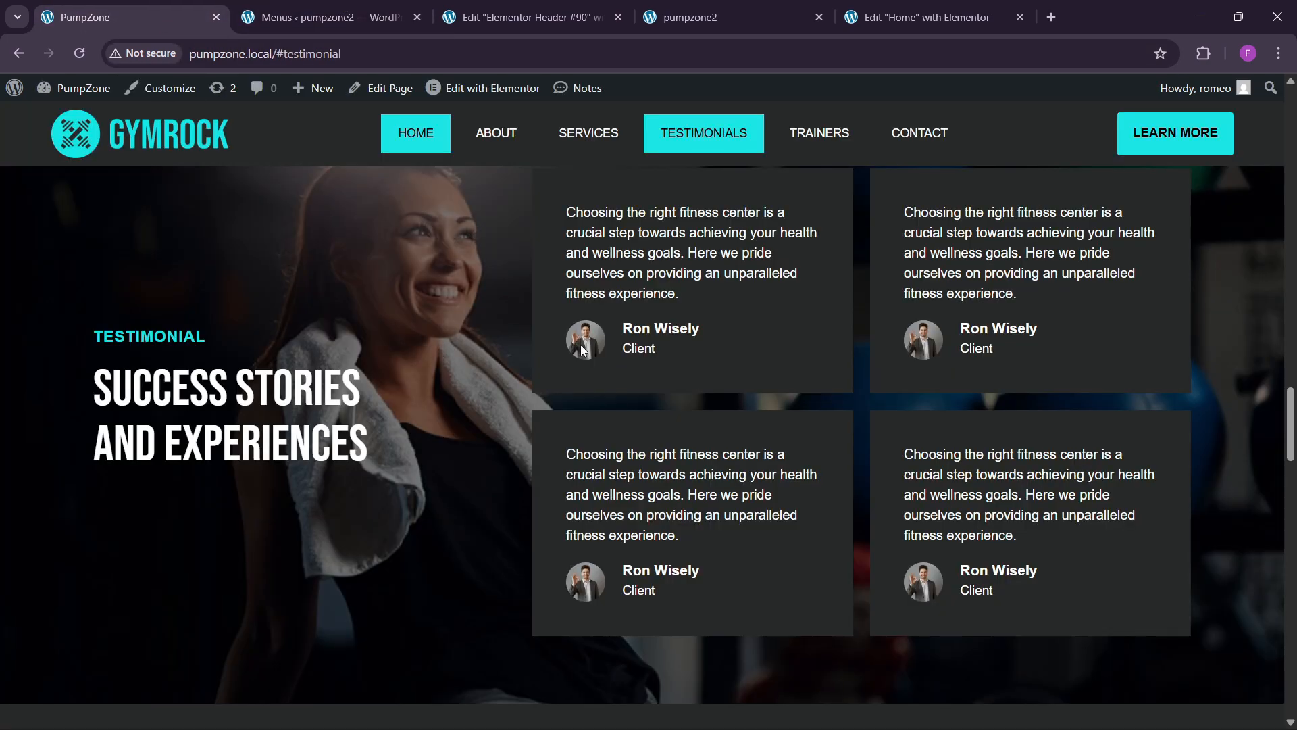
pyautogui.click(363, 7)
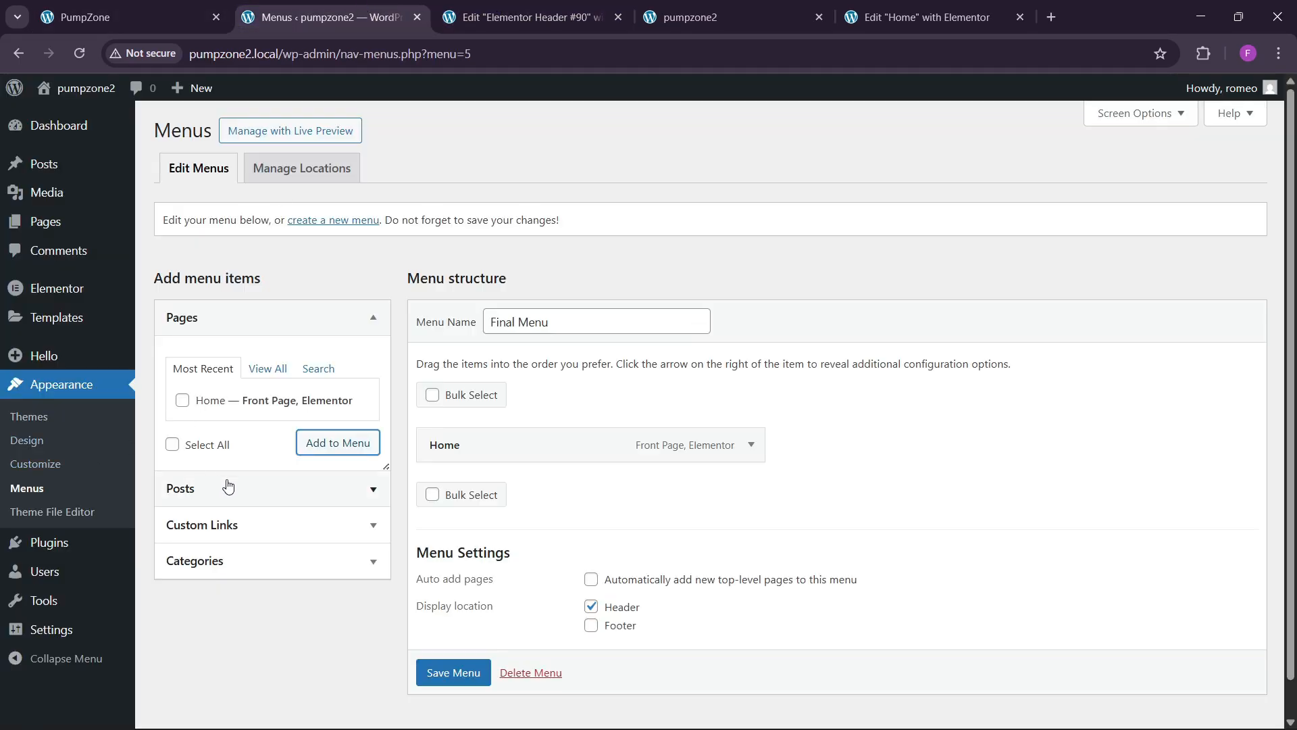
pyautogui.click(230, 525)
# Step: Add custom links #about and #services to the Final Menu
pyautogui.click(285, 438)
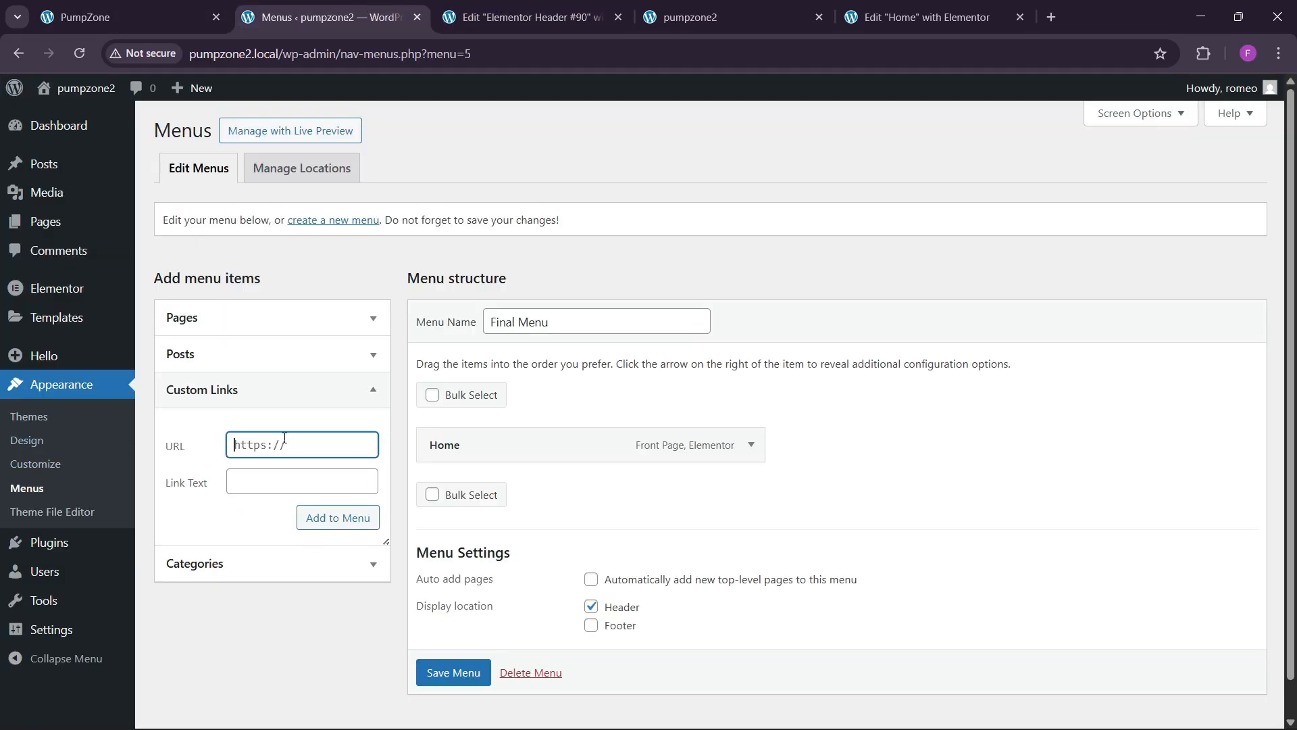
pyautogui.write('#about')
pyautogui.press('Tab')
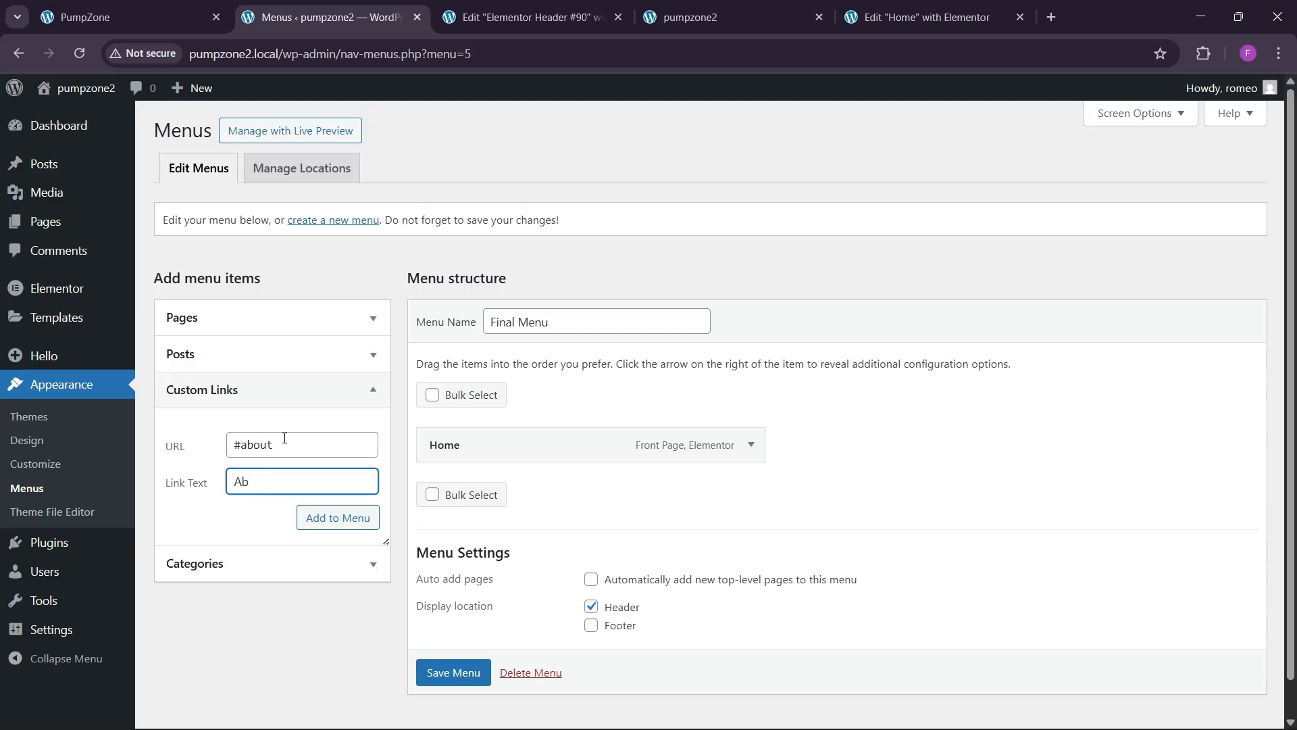
pyautogui.click(308, 519)
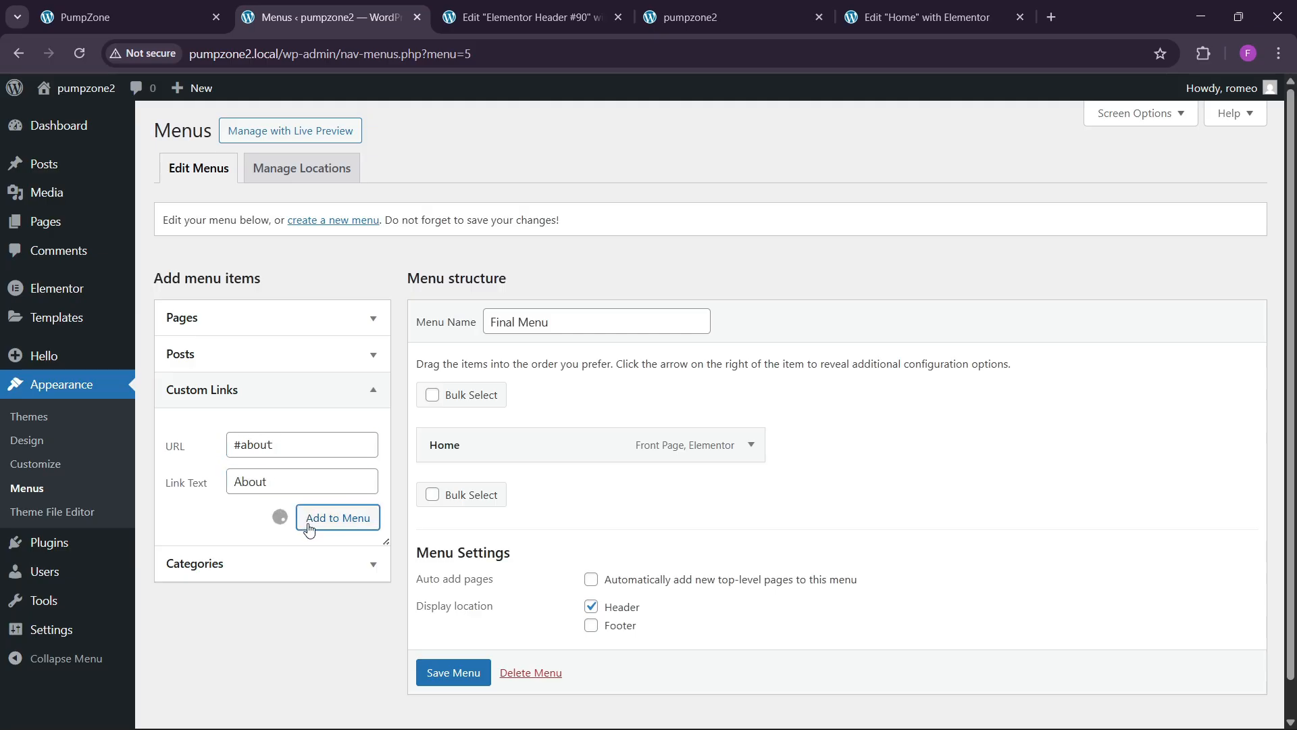
pyautogui.click(270, 445)
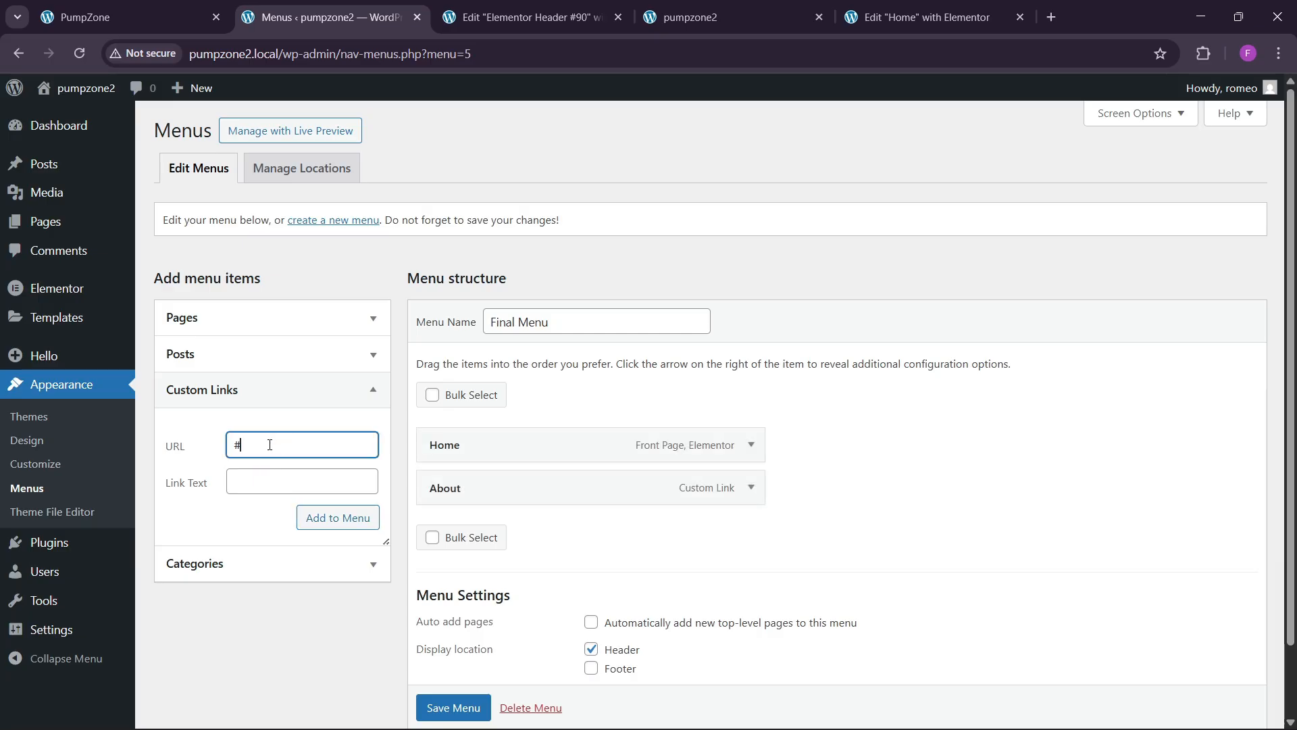
pyautogui.write('#services')
pyautogui.press('Tab')
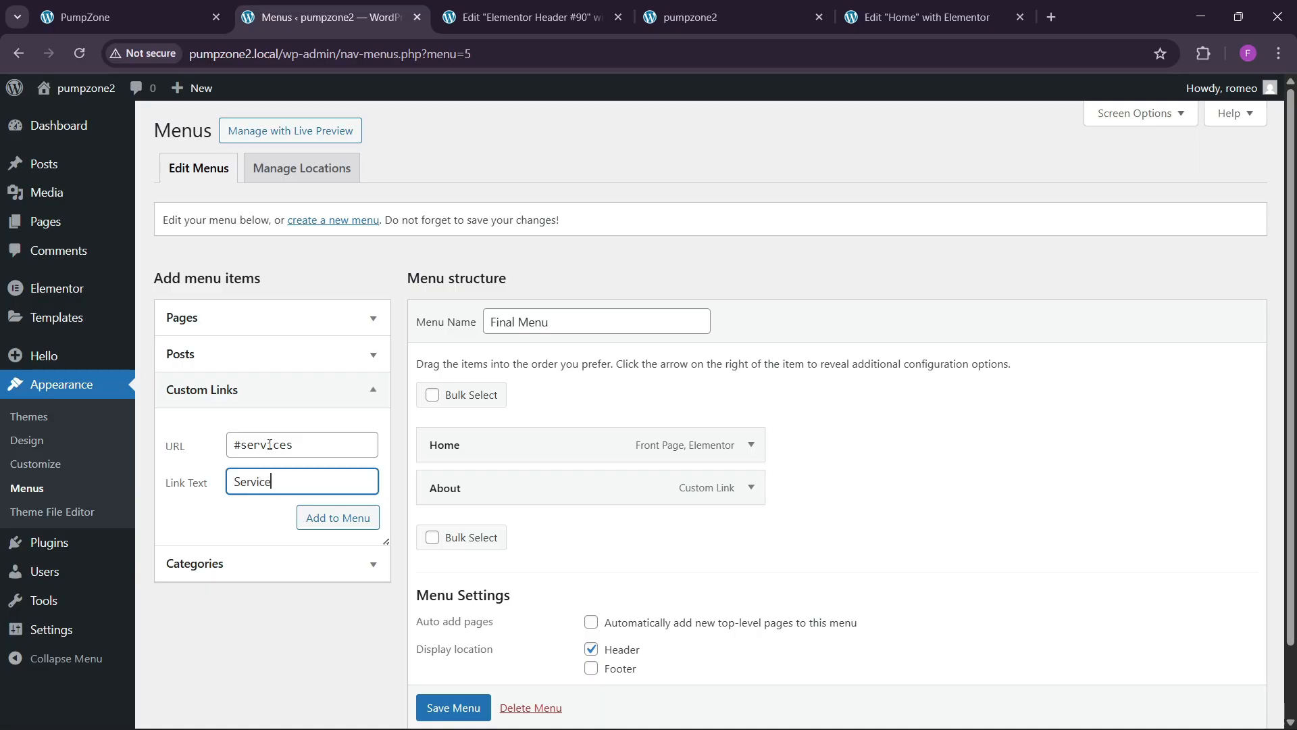
pyautogui.click(310, 518)
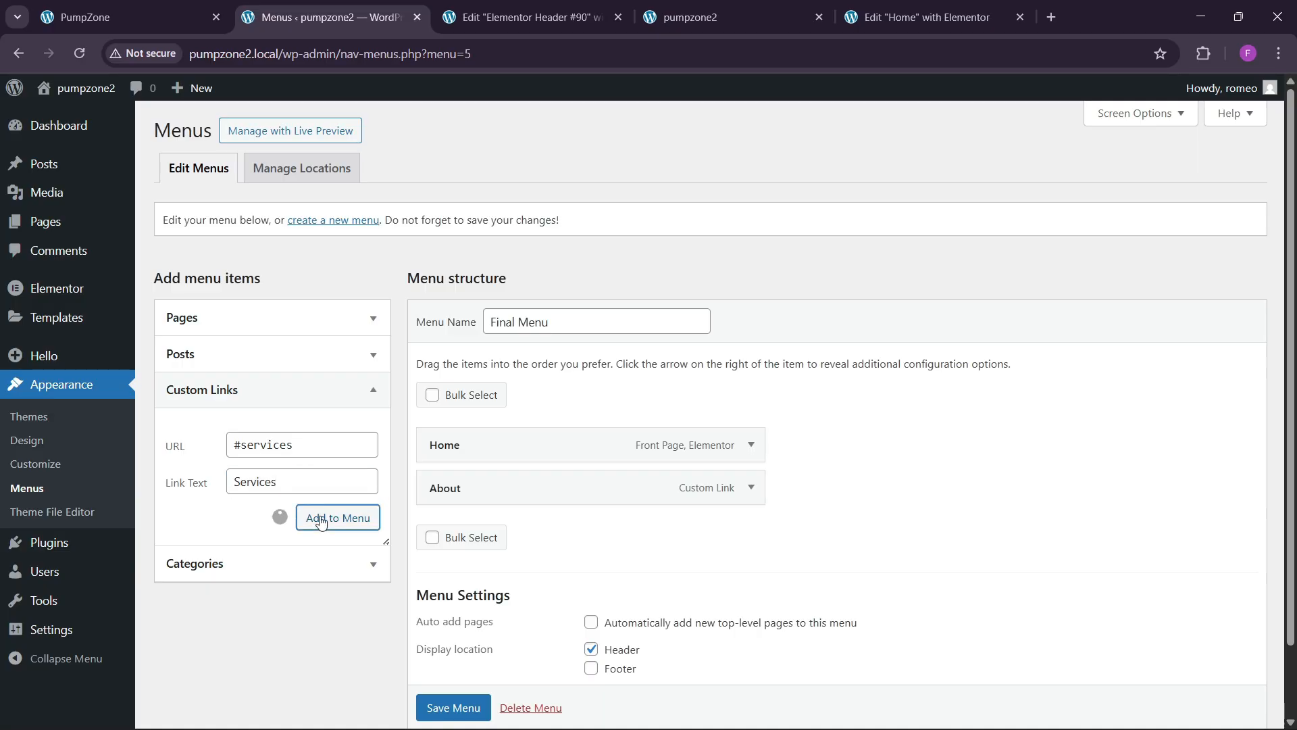
# Step: Check section names on the live site, then add Testimonials and Contact anchor links
pyautogui.click(198, 7)
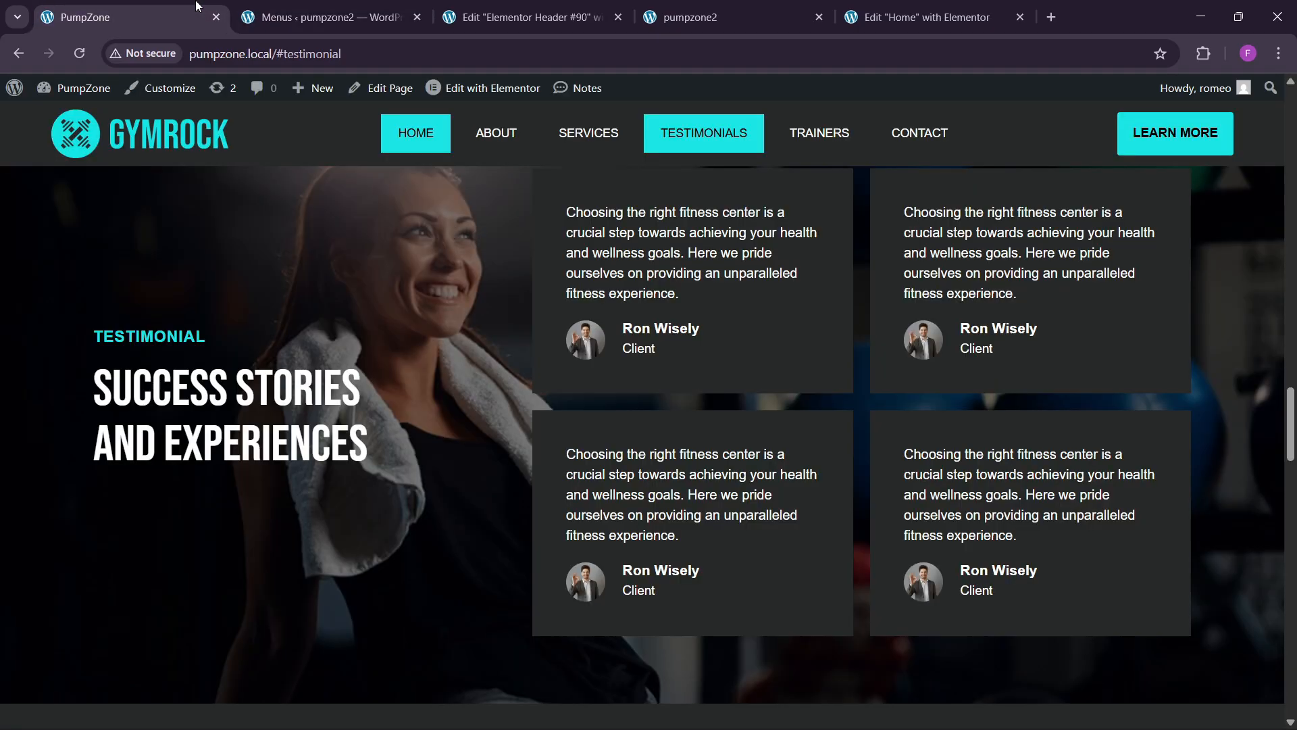
pyautogui.click(411, 8)
pyautogui.click(234, 443)
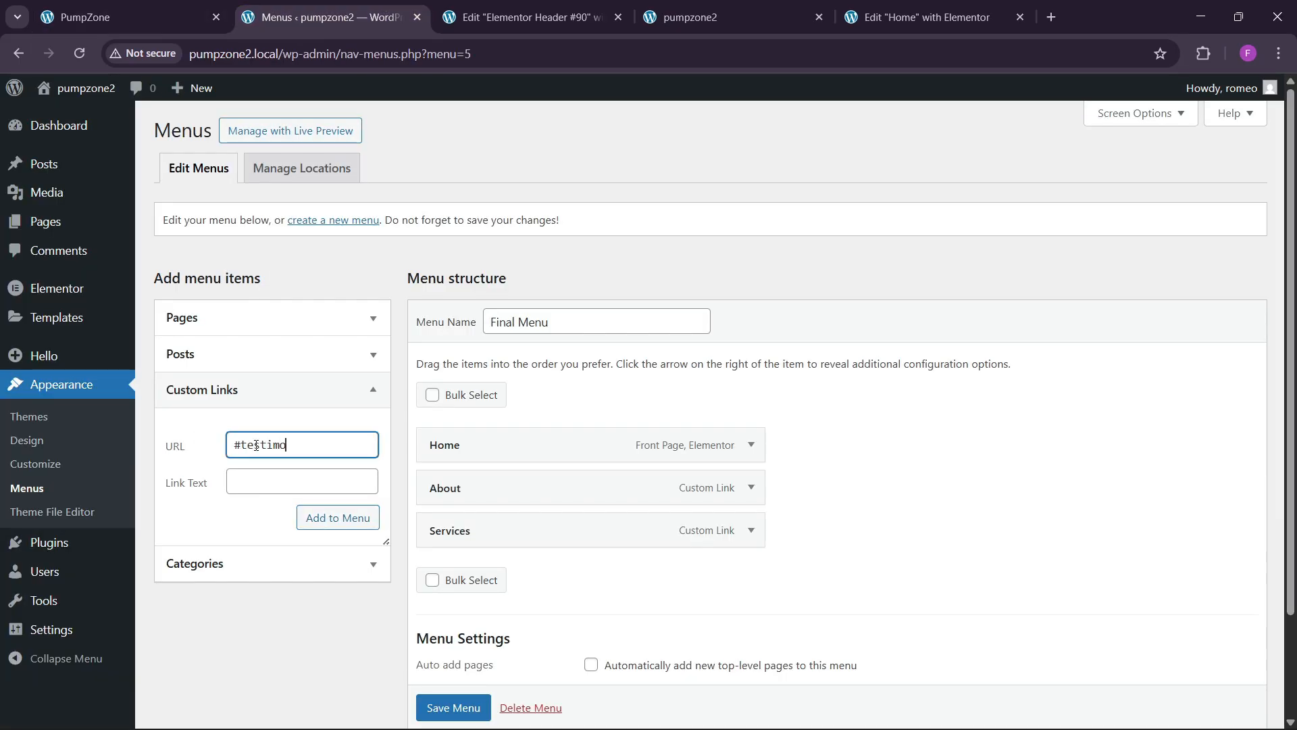
pyautogui.press('Tab')
pyautogui.write('Tes')
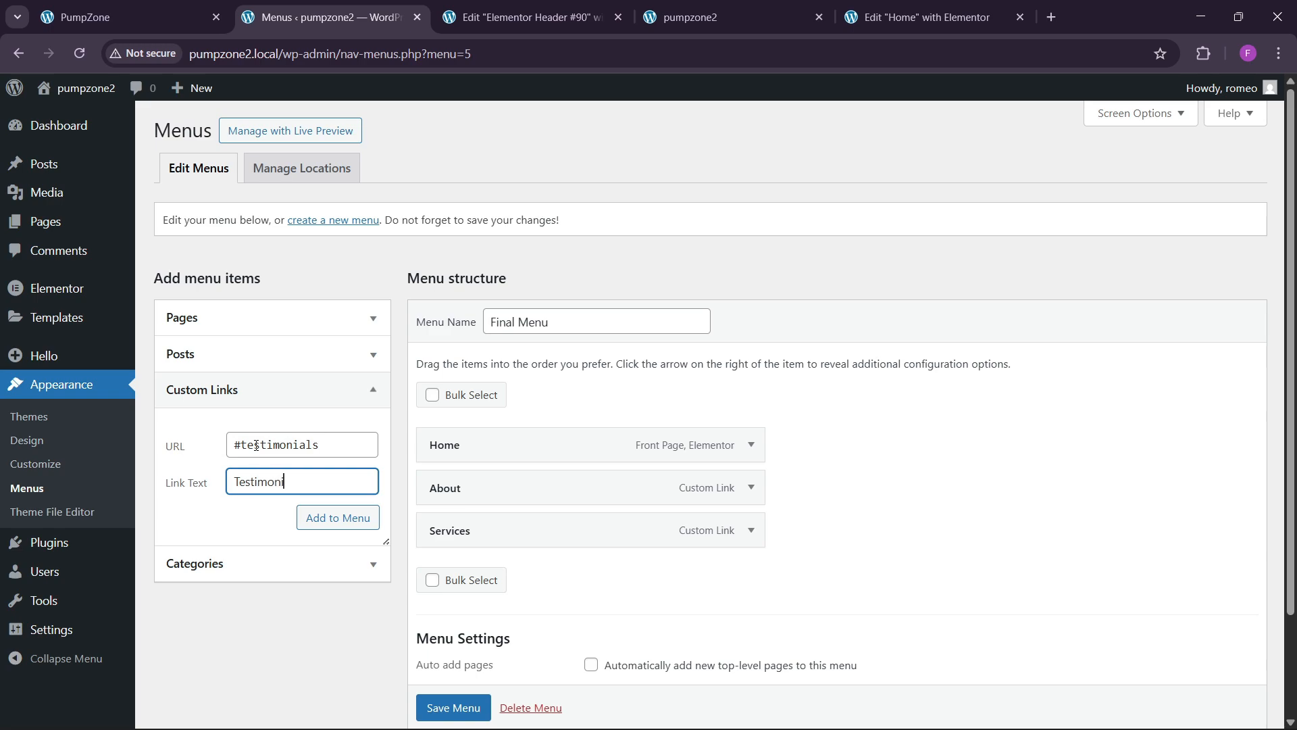
pyautogui.click(318, 518)
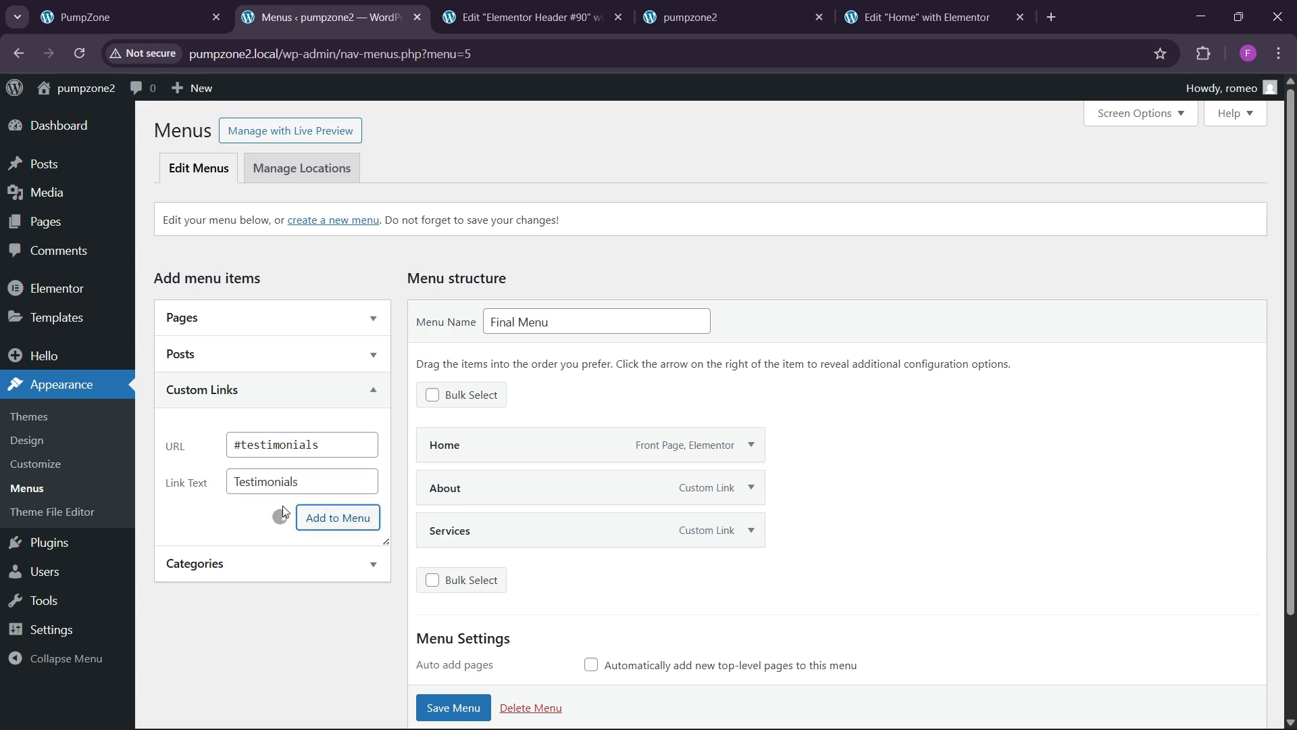
pyautogui.click(250, 444)
pyautogui.write('#contact')
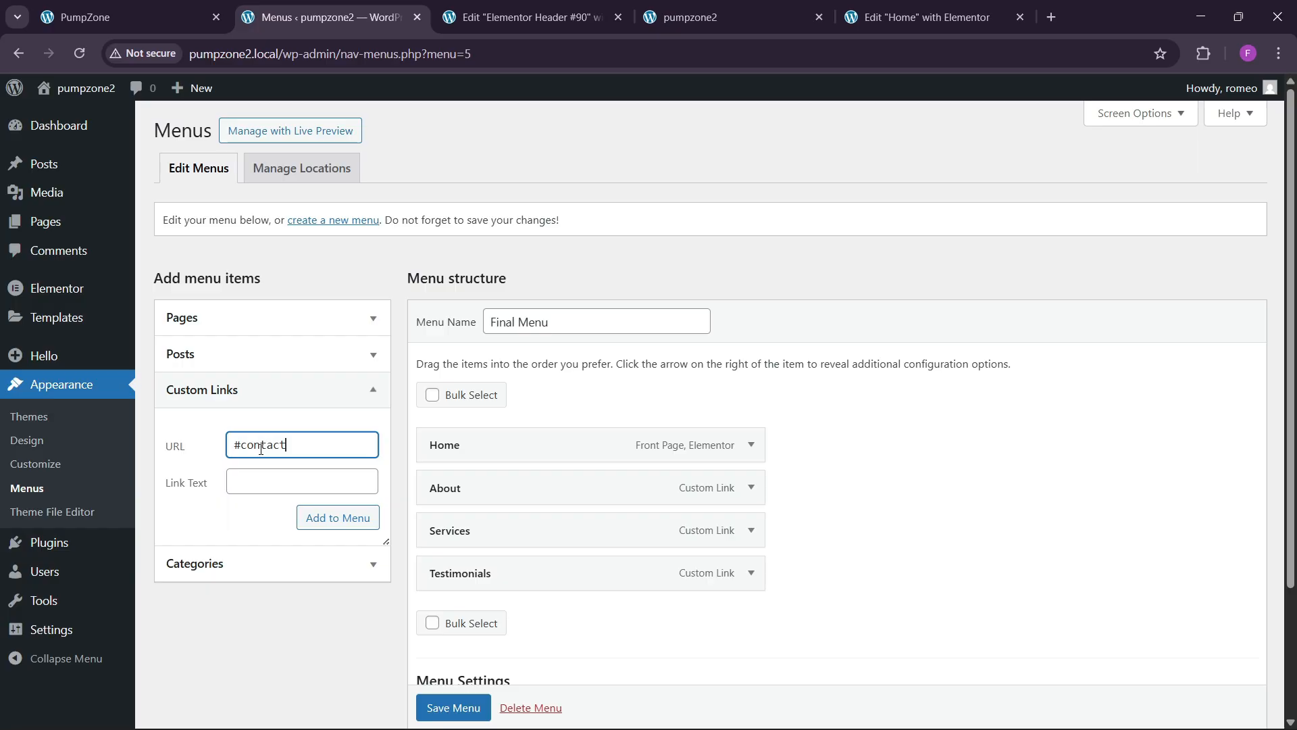
pyautogui.press('Tab')
pyautogui.write('Co')
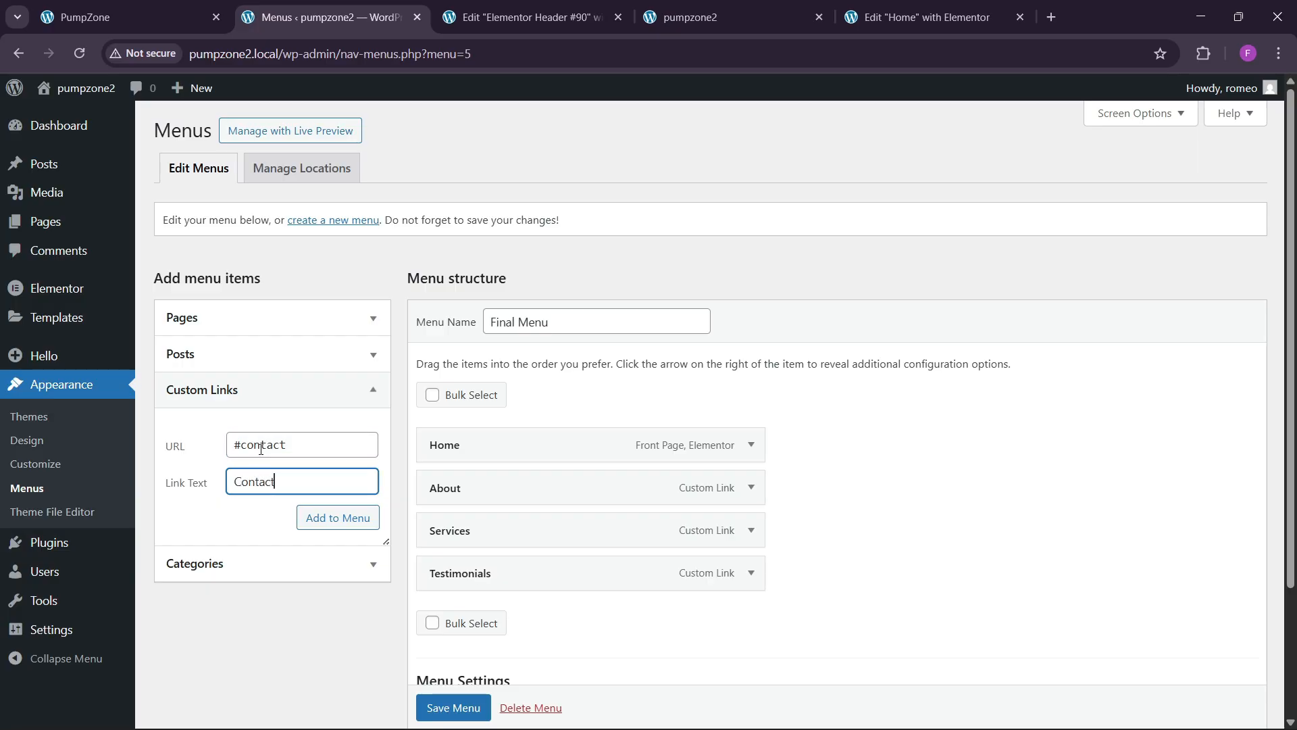
pyautogui.click(335, 517)
# Step: Add the Trainers anchor link to the menu, correcting its misspelled address
pyautogui.click(209, 6)
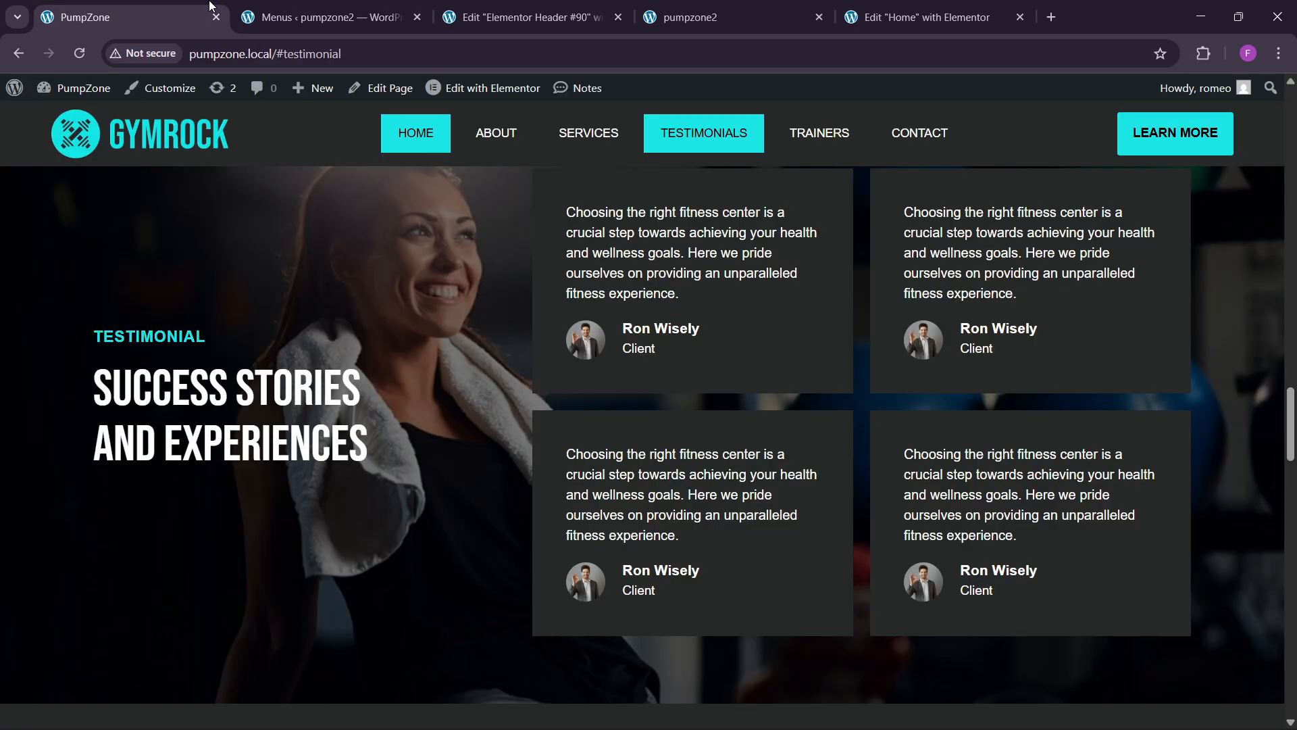
pyautogui.click(535, 13)
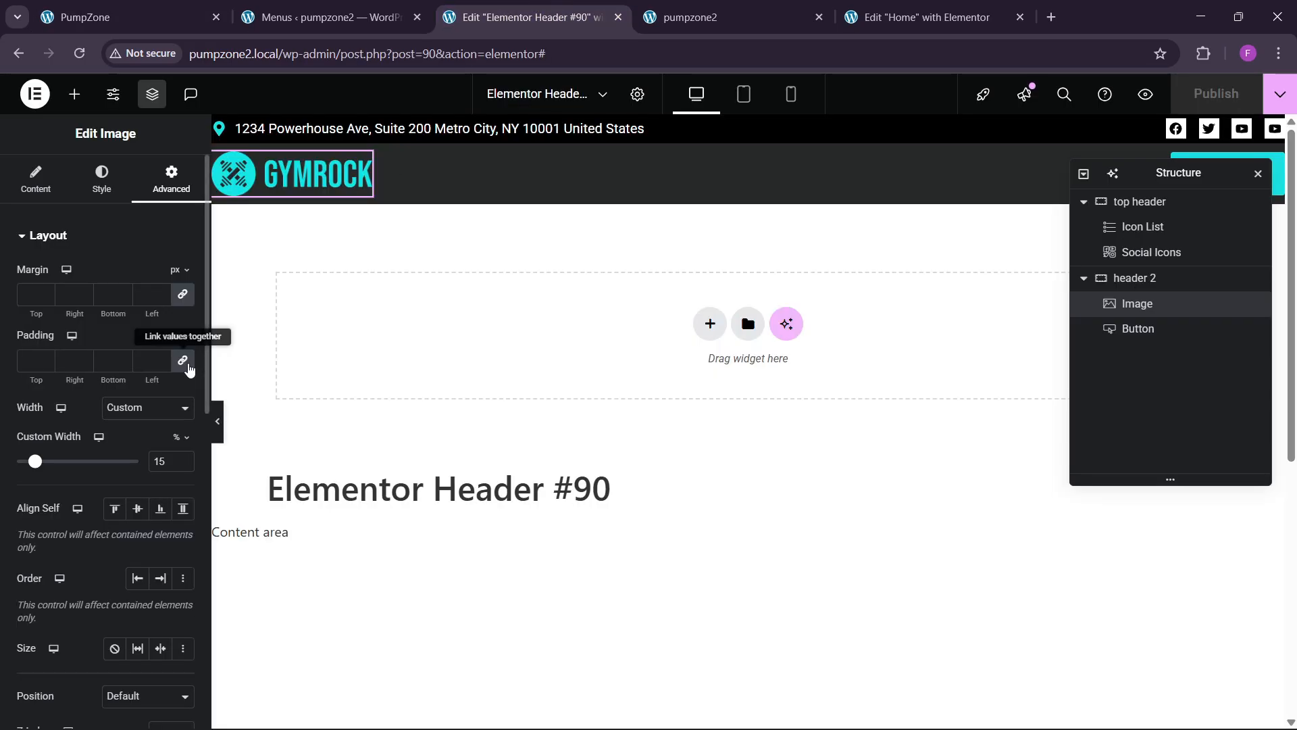
pyautogui.click(280, 13)
pyautogui.click(283, 451)
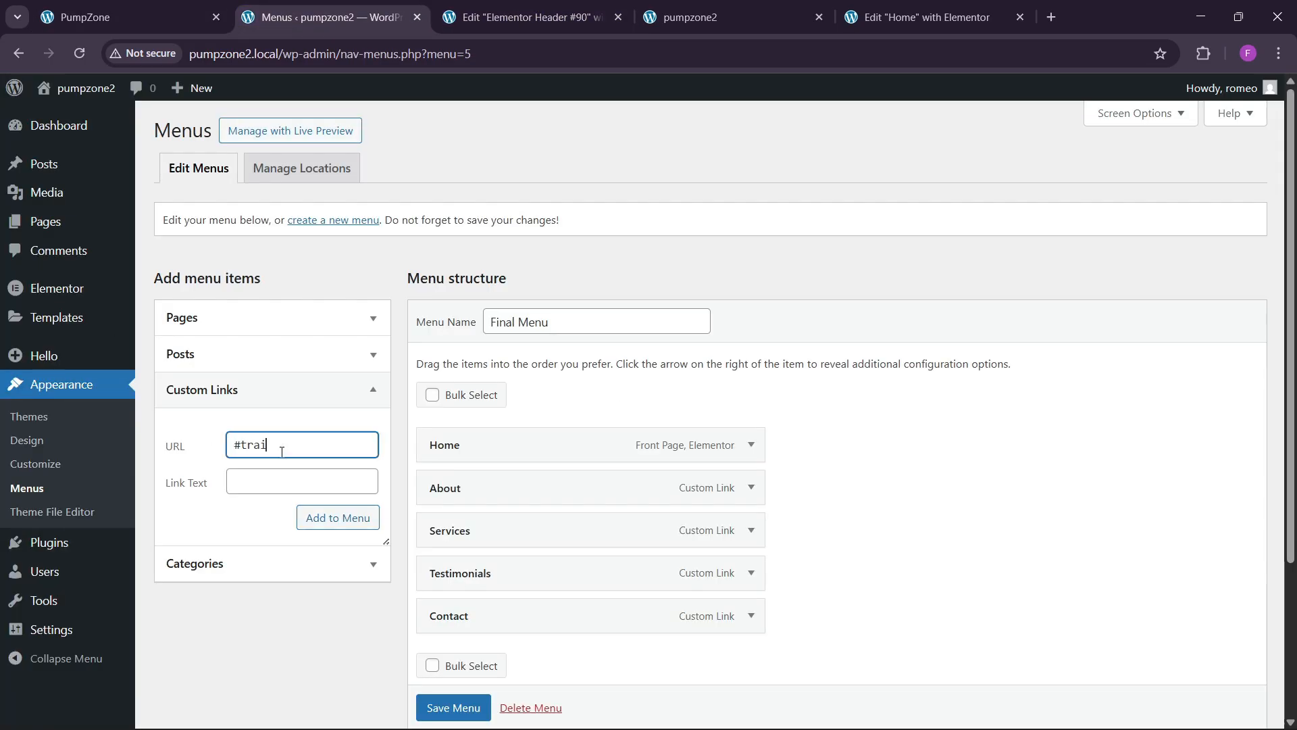
pyautogui.press('Tab')
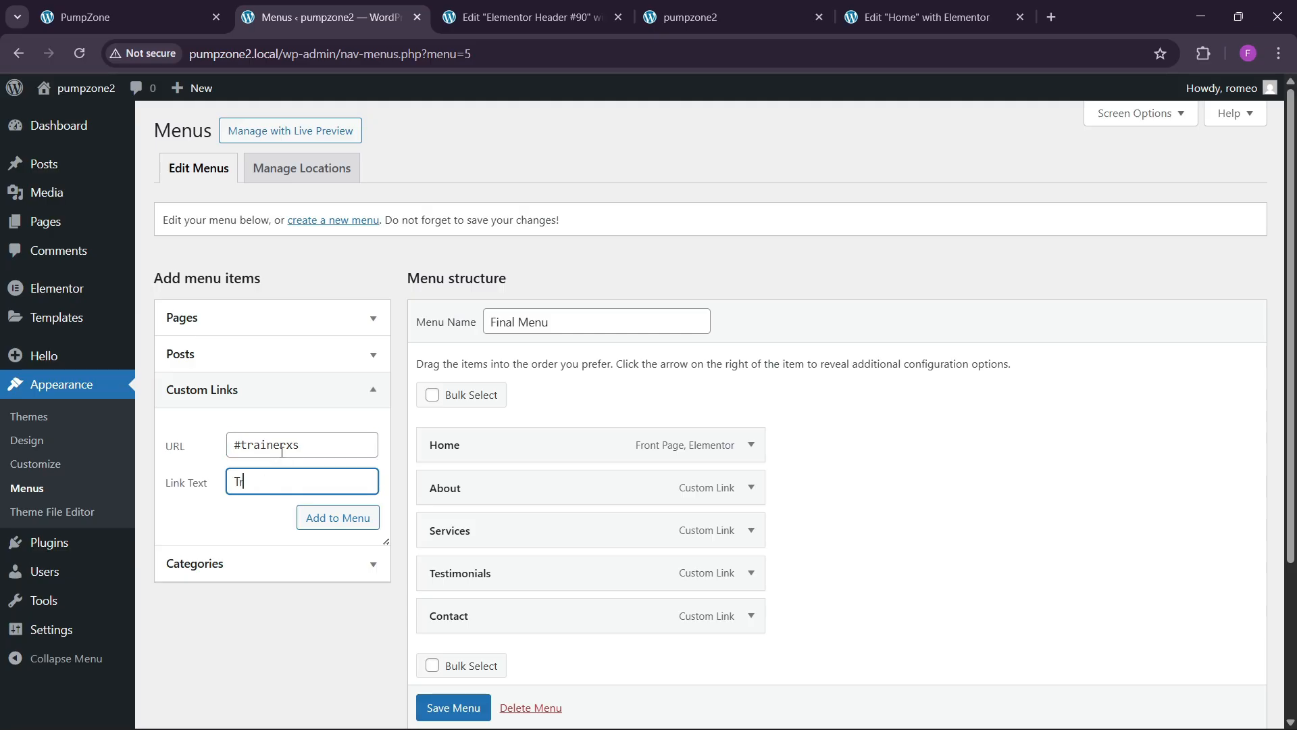
pyautogui.click(303, 434)
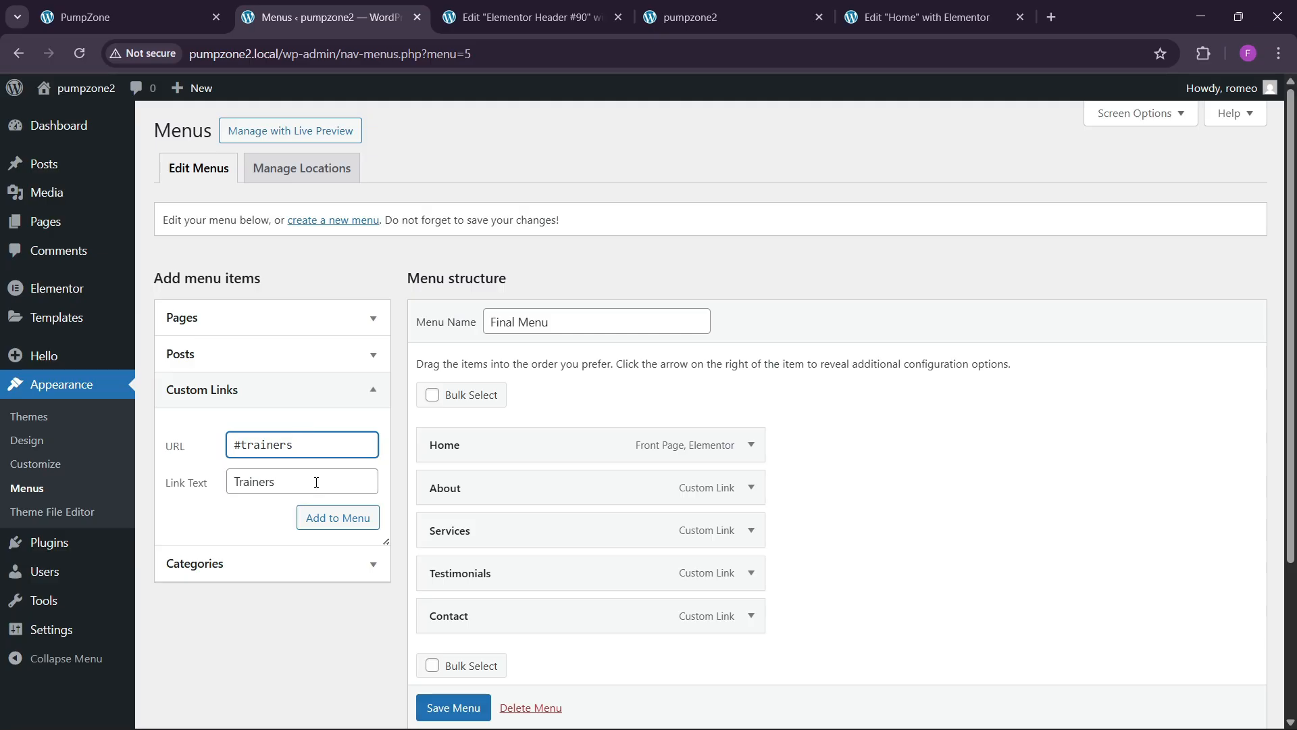
pyautogui.click(328, 519)
# Step: Order the items About, Services, Trainers, Testimonials, Contact and save the Final Menu
pyautogui.scroll(-3, 493, 516)
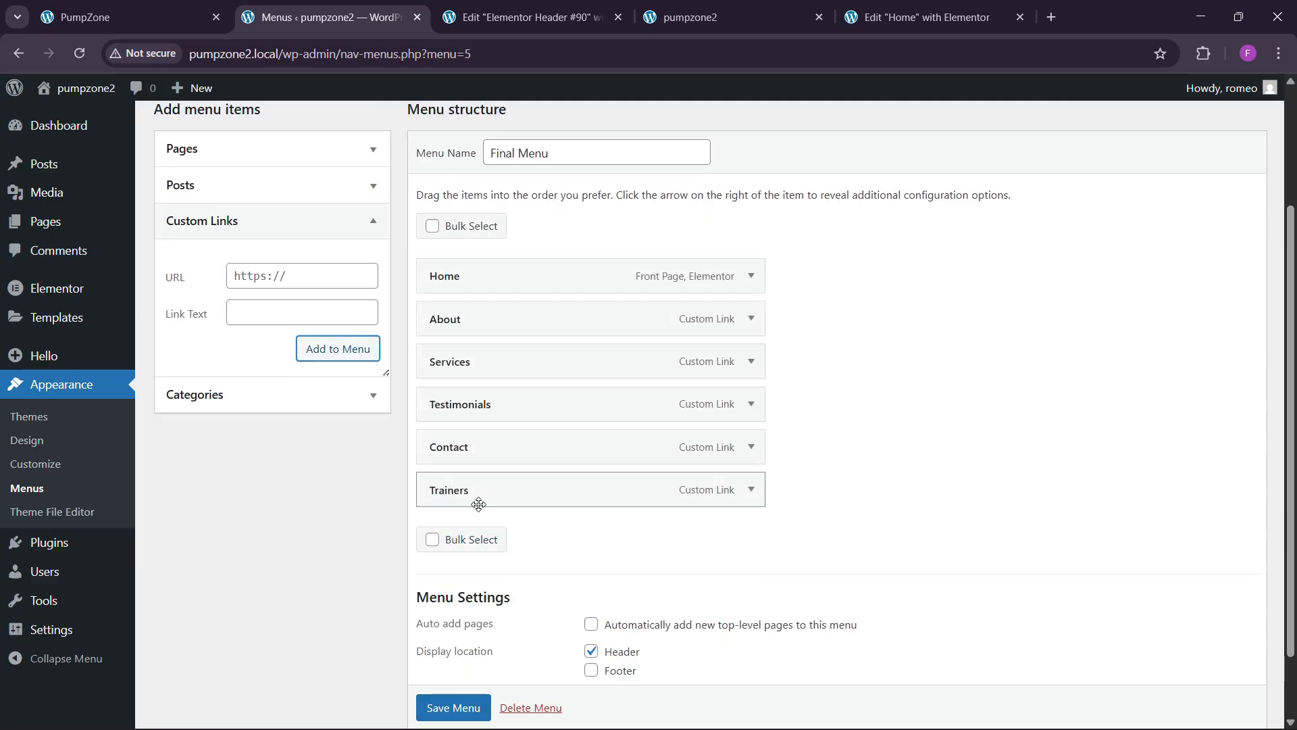
pyautogui.moveTo(478, 504); pyautogui.dragTo(451, 405)
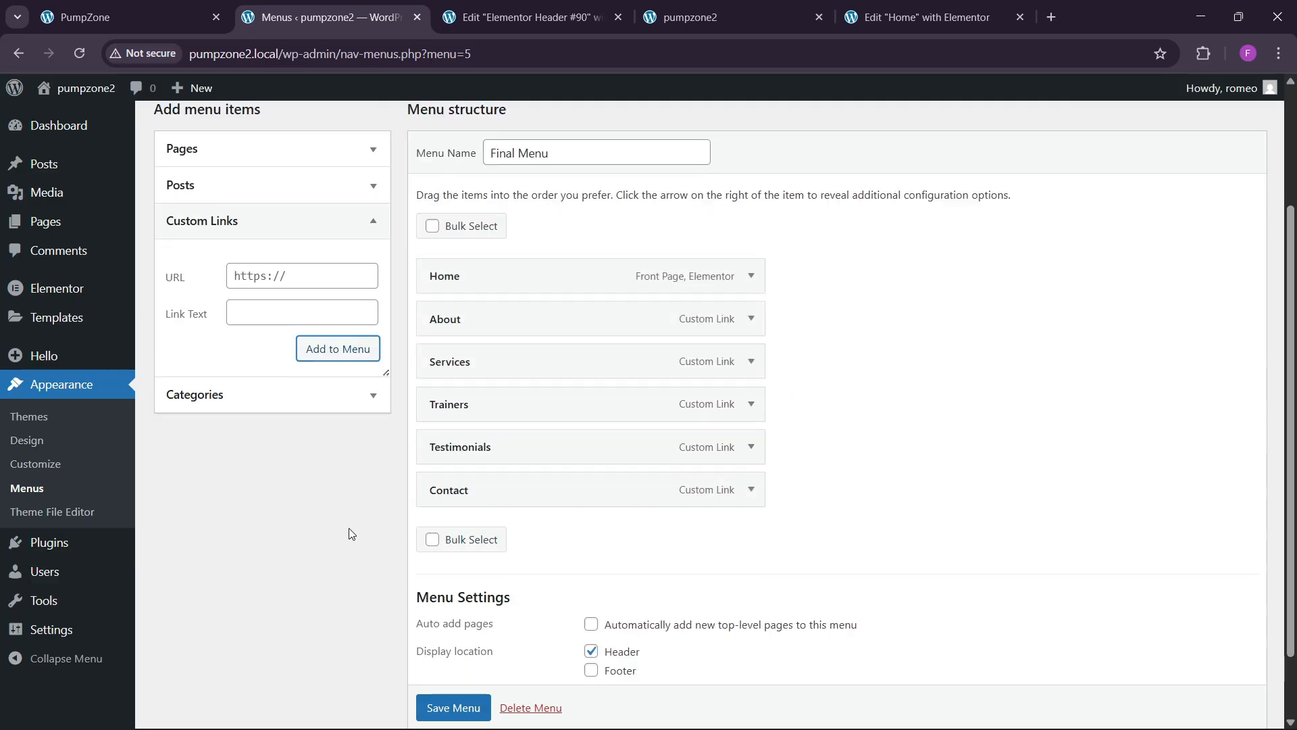
pyautogui.scroll(-1, 454, 707)
pyautogui.click(435, 662)
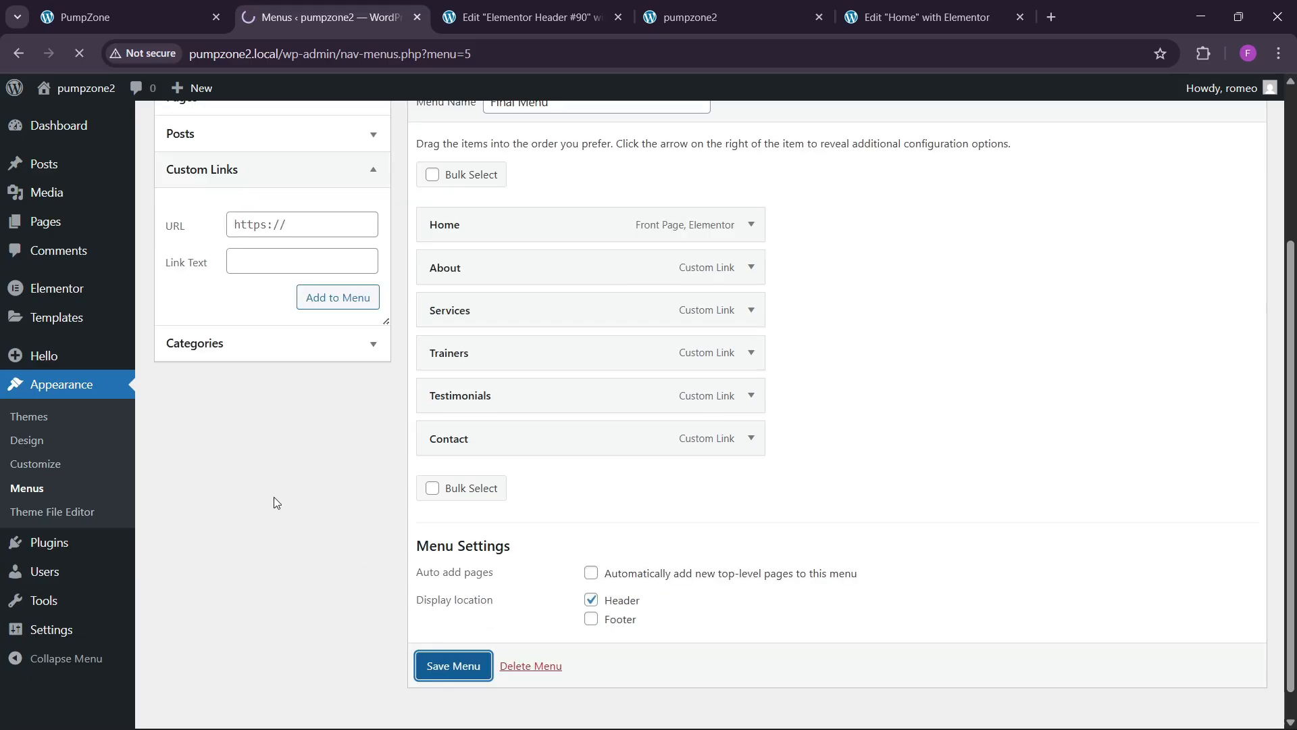
pyautogui.click(524, 17)
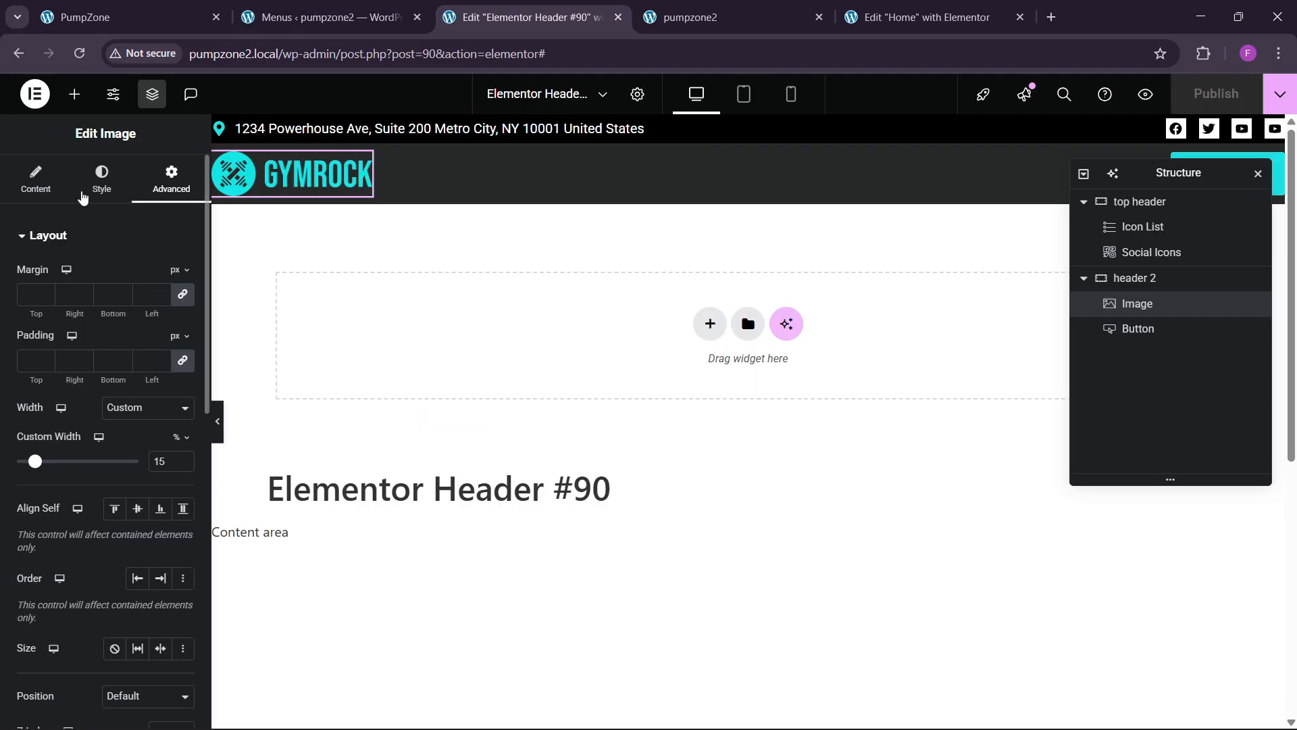
# Step: Place a WordPress Menu beside the GYMROCK logo with a full-width, centred mobile dropdown
pyautogui.click(74, 93)
pyautogui.moveTo(154, 396); pyautogui.dragTo(338, 184)
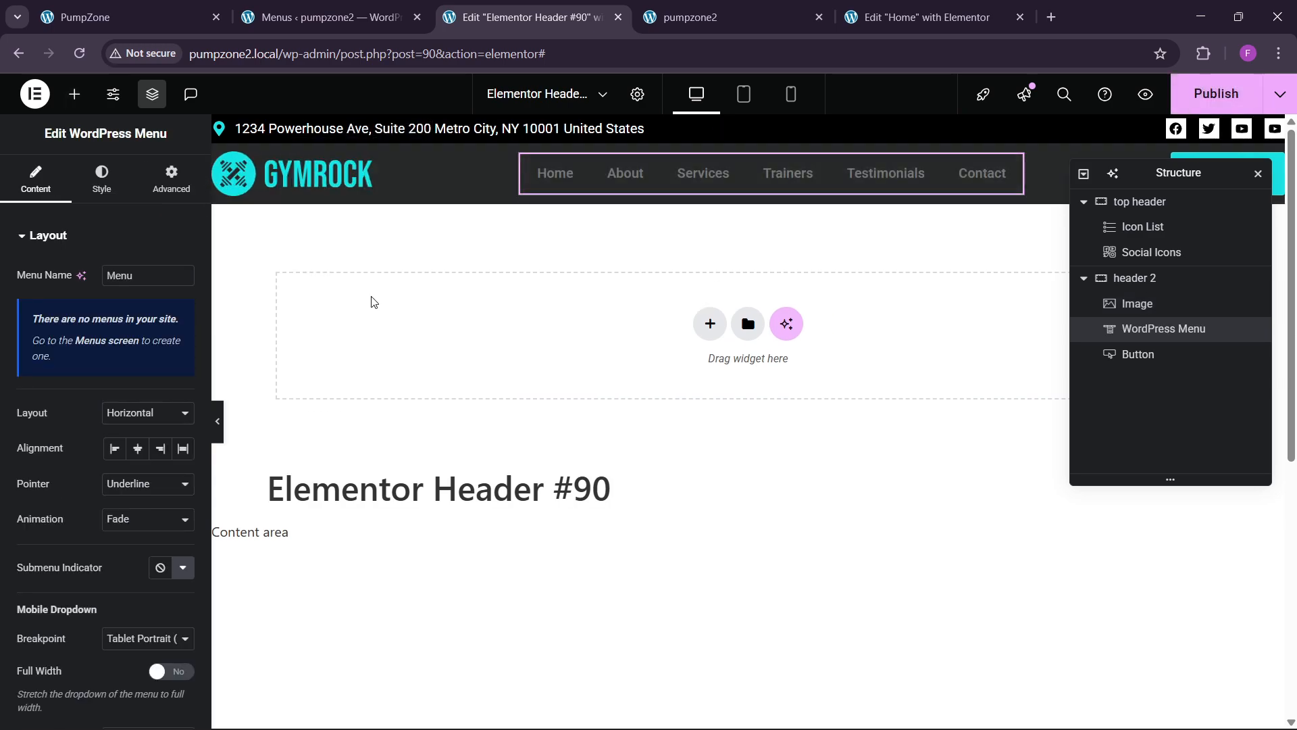
pyautogui.scroll(-4, 65, 446)
pyautogui.scroll(3, 98, 395)
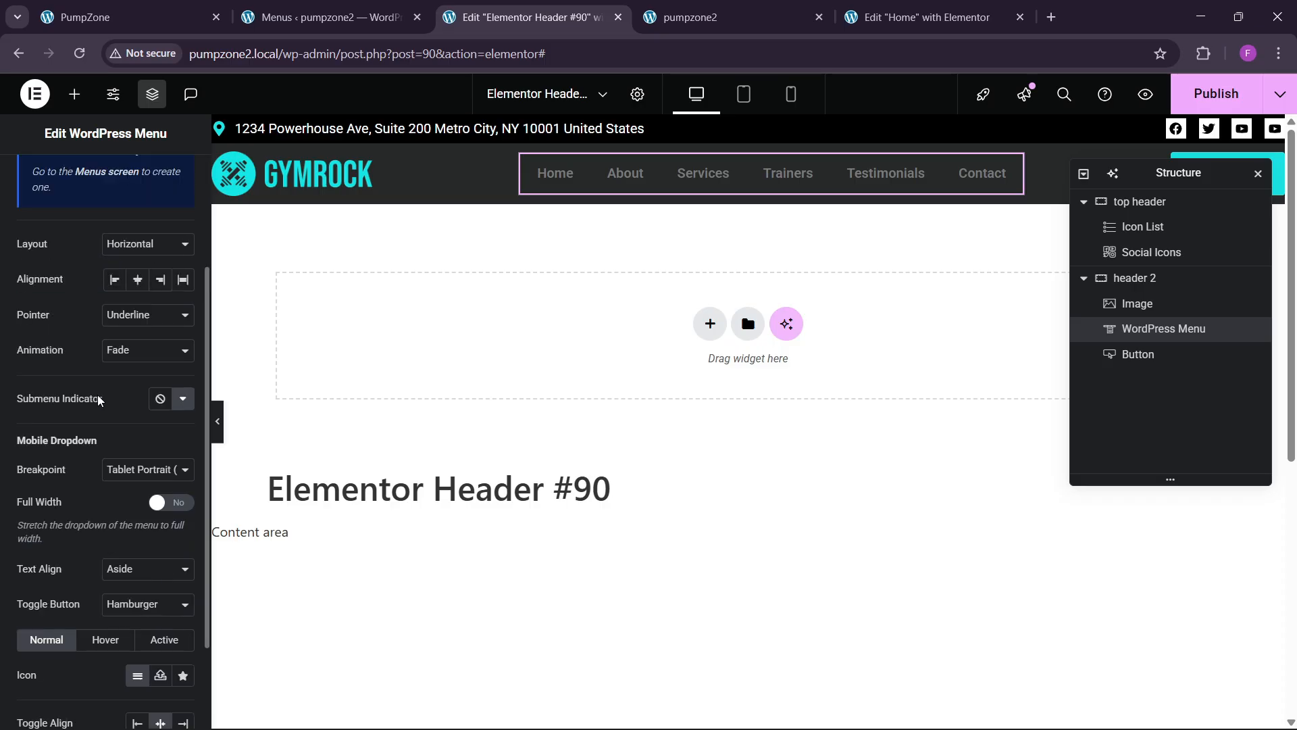
pyautogui.scroll(-1, 100, 413)
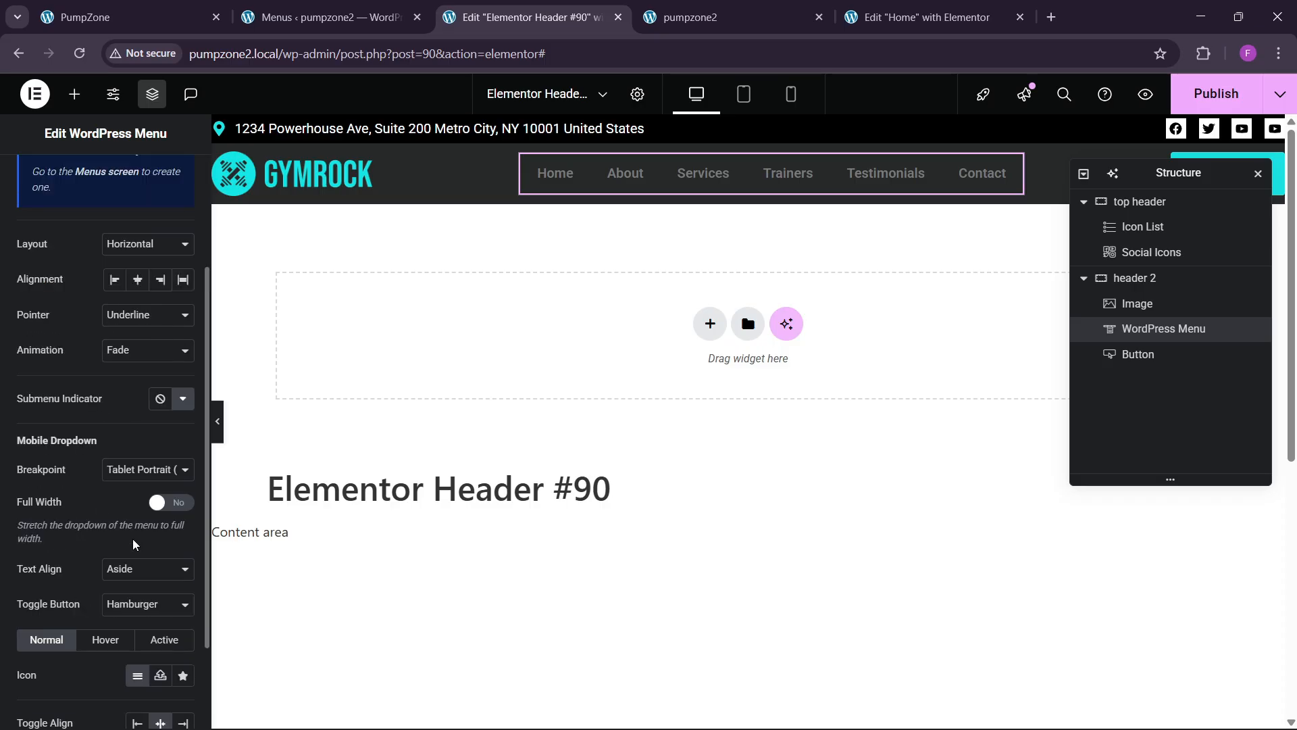
pyautogui.click(135, 473)
pyautogui.click(135, 476)
pyautogui.click(135, 576)
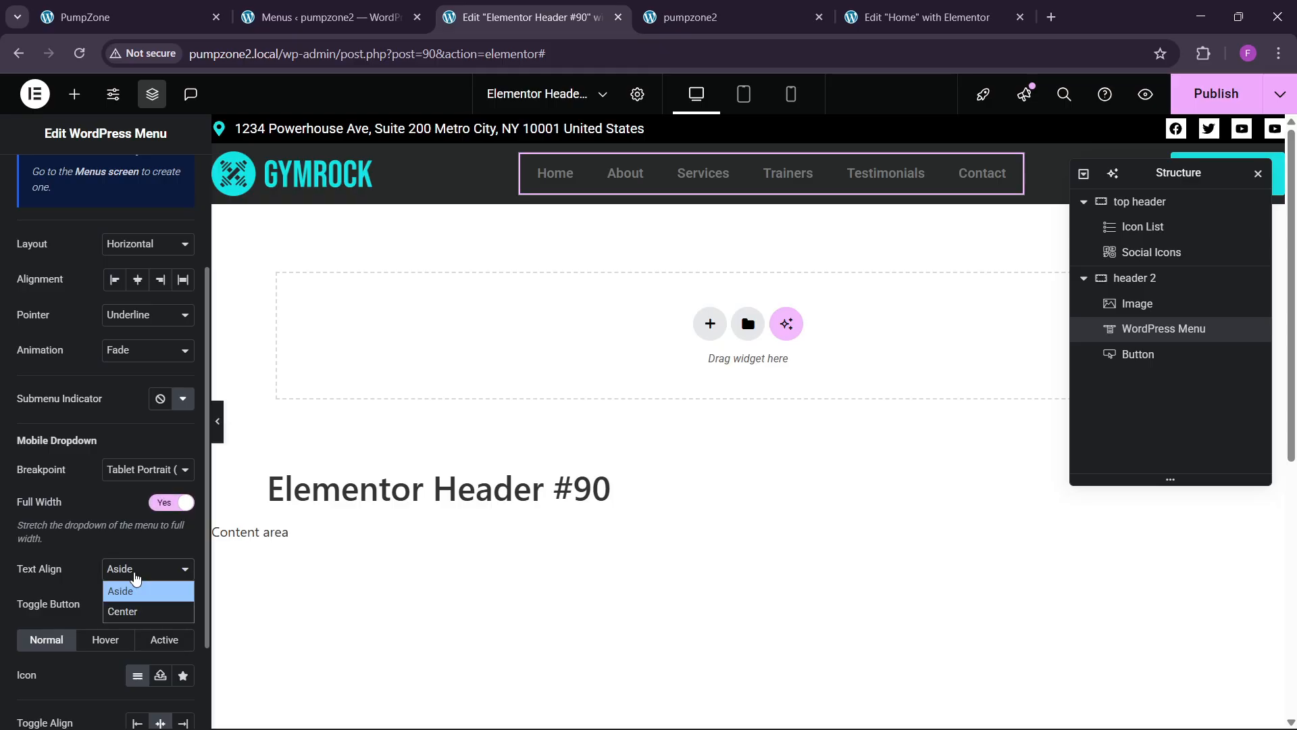
pyautogui.click(128, 624)
pyautogui.click(131, 569)
pyautogui.click(125, 614)
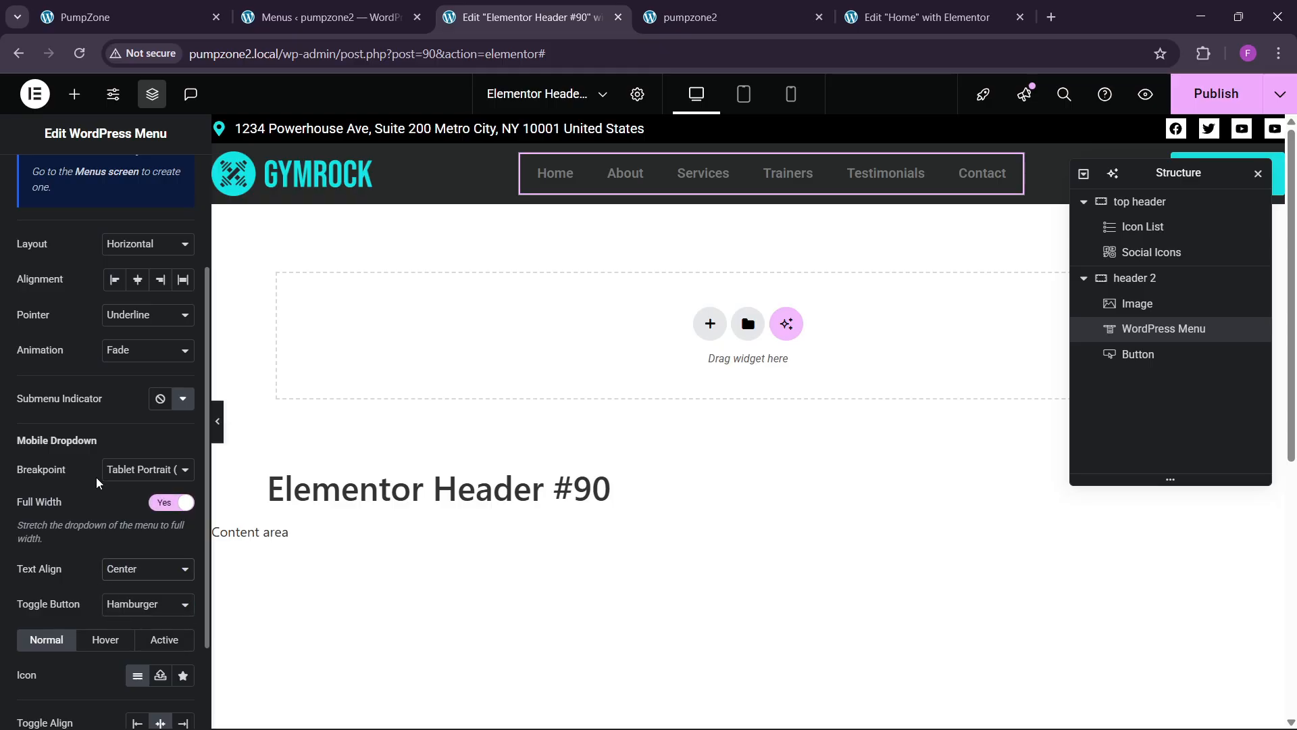
# Step: Set the menu pointer to Background with the Shutter In Vertical hover animation
pyautogui.click(101, 17)
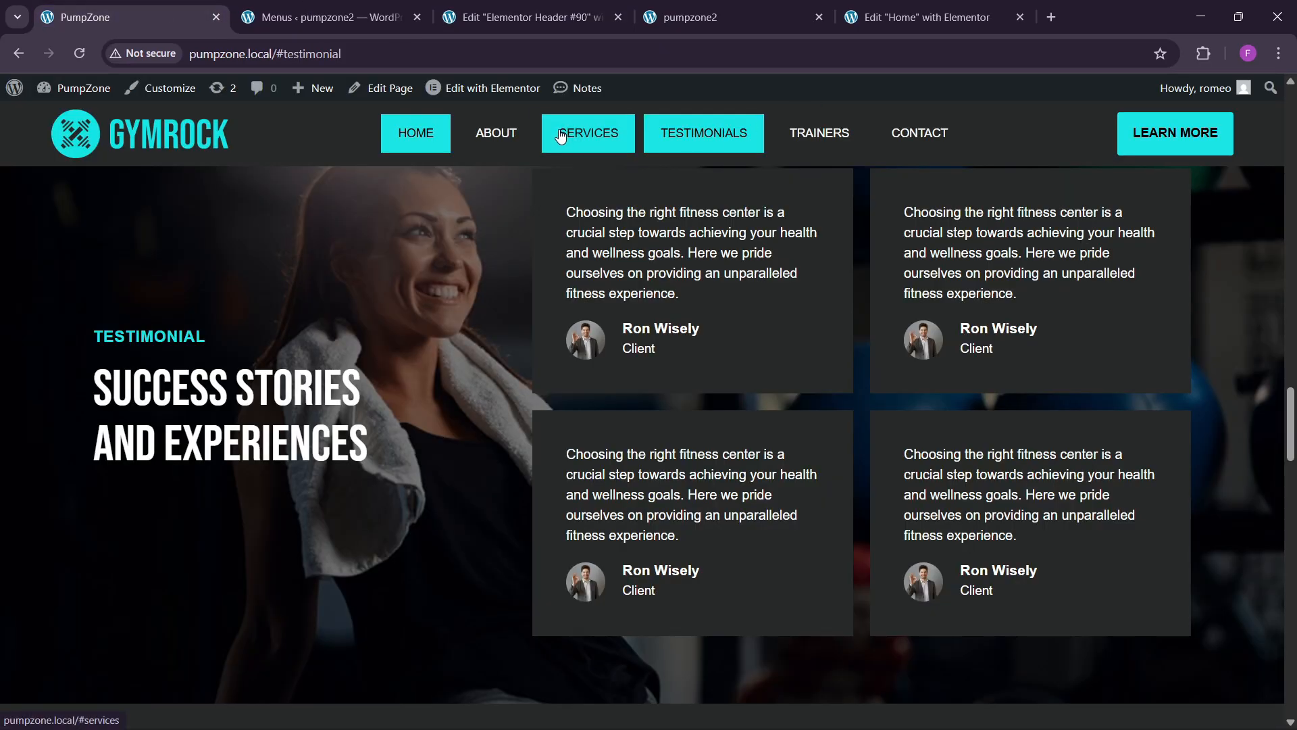
pyautogui.click(507, 19)
pyautogui.click(145, 316)
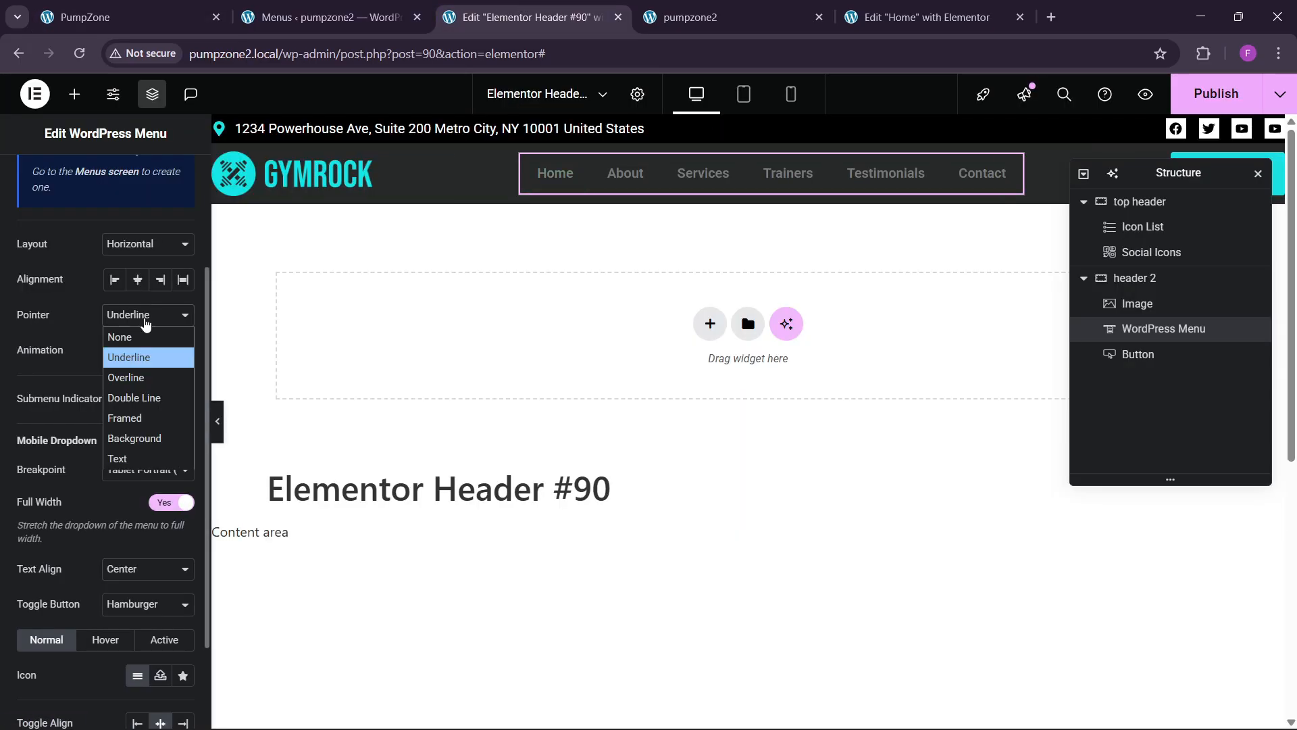
pyautogui.click(139, 438)
pyautogui.click(145, 350)
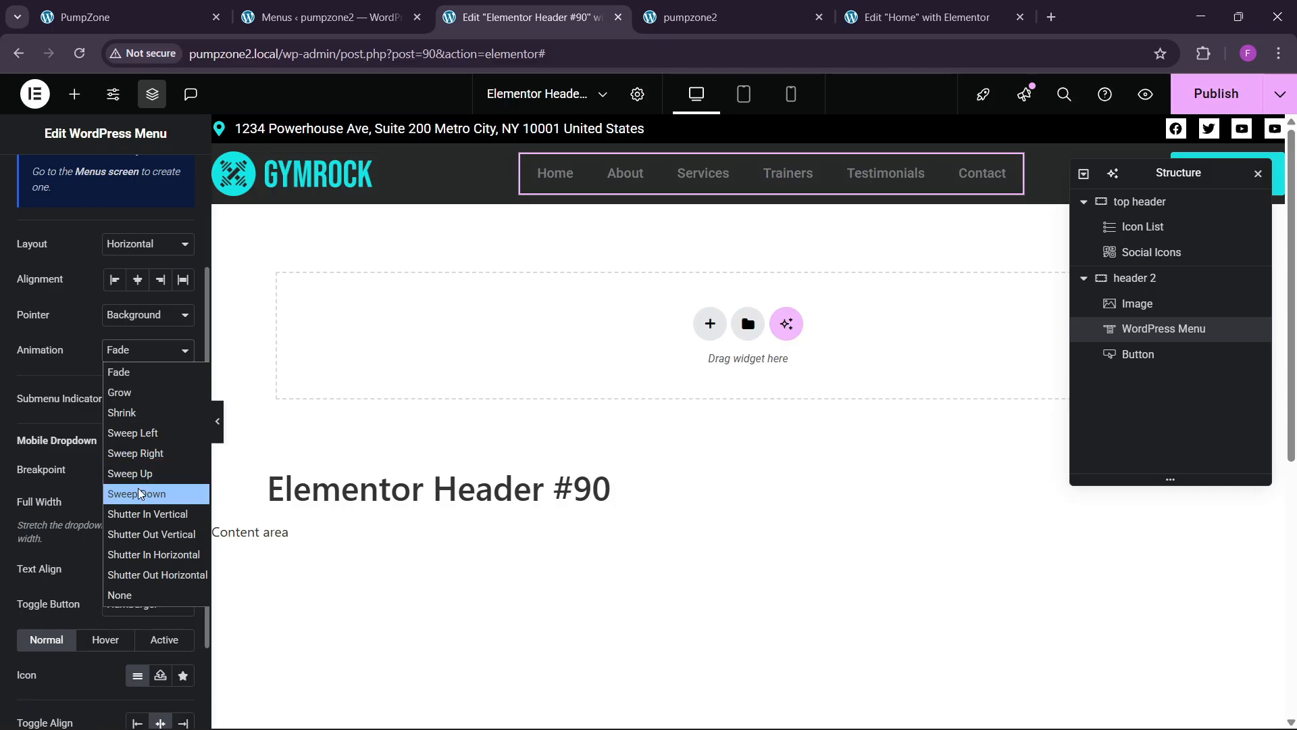
pyautogui.click(140, 513)
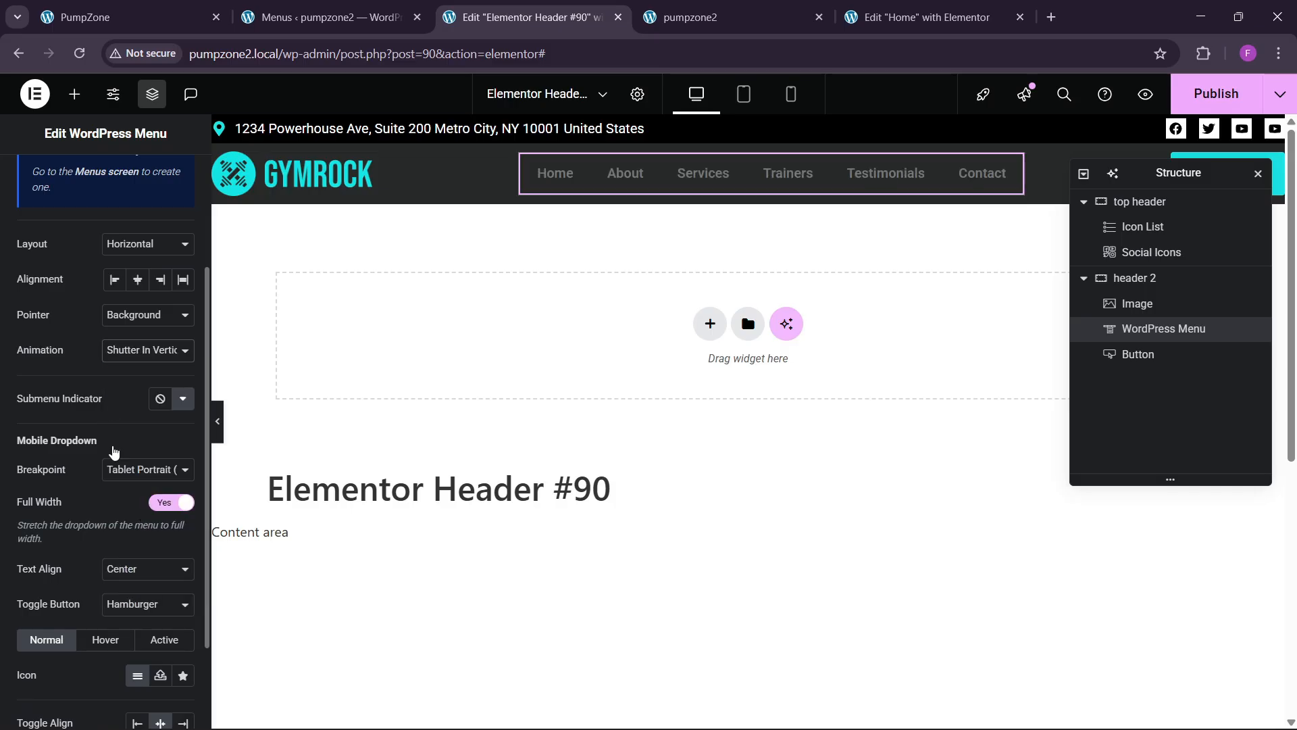
pyautogui.click(128, 353)
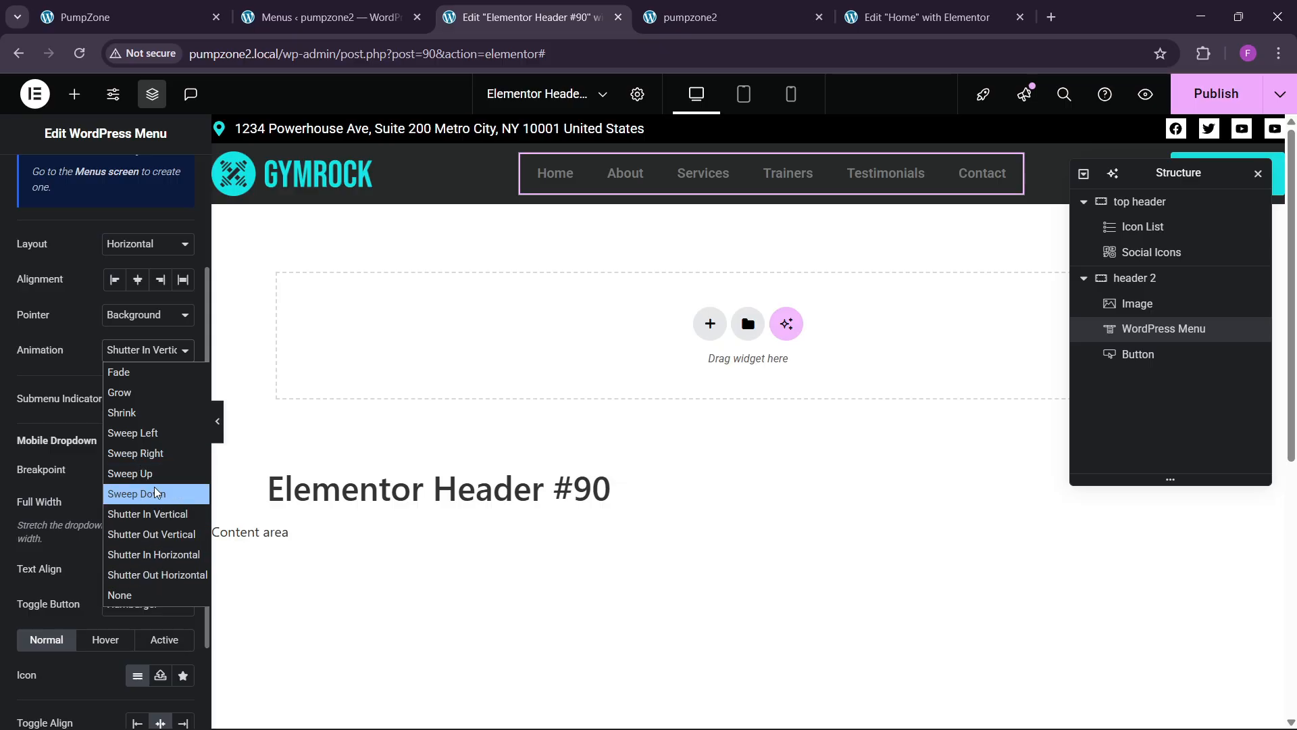
pyautogui.click(137, 431)
pyautogui.click(144, 351)
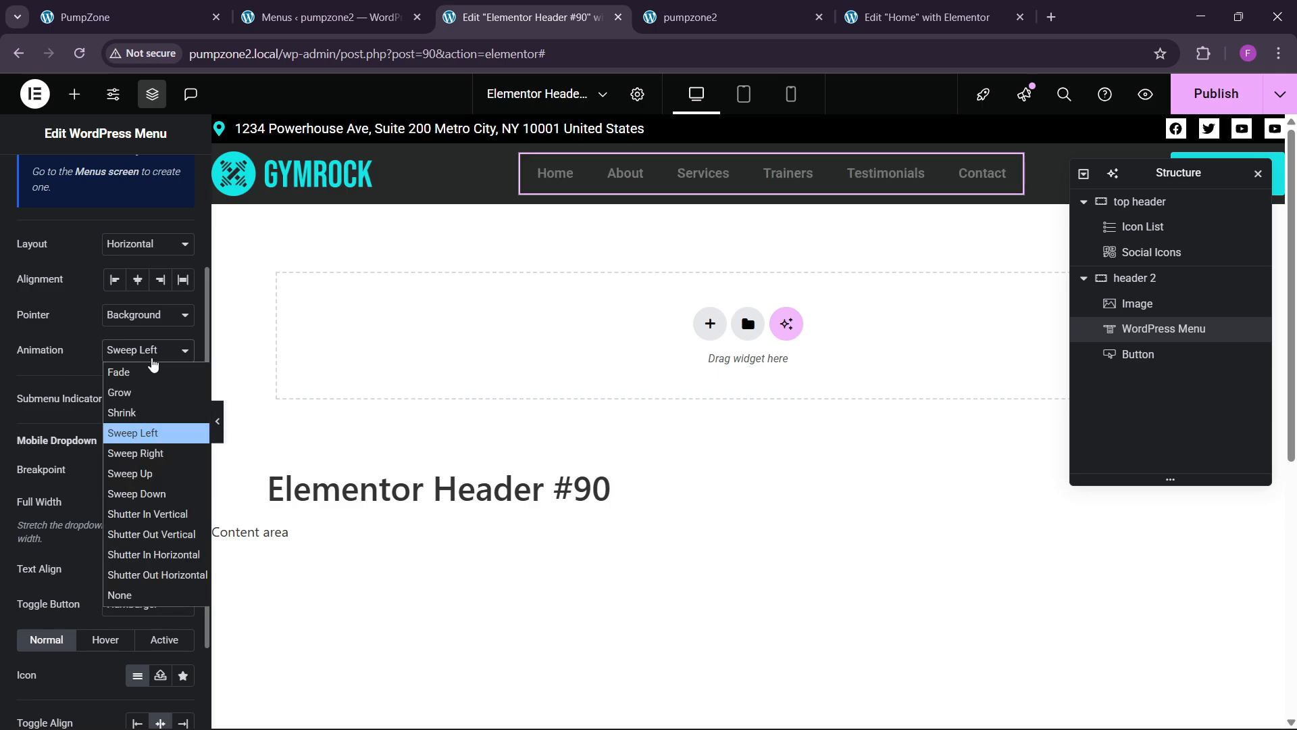
pyautogui.click(148, 513)
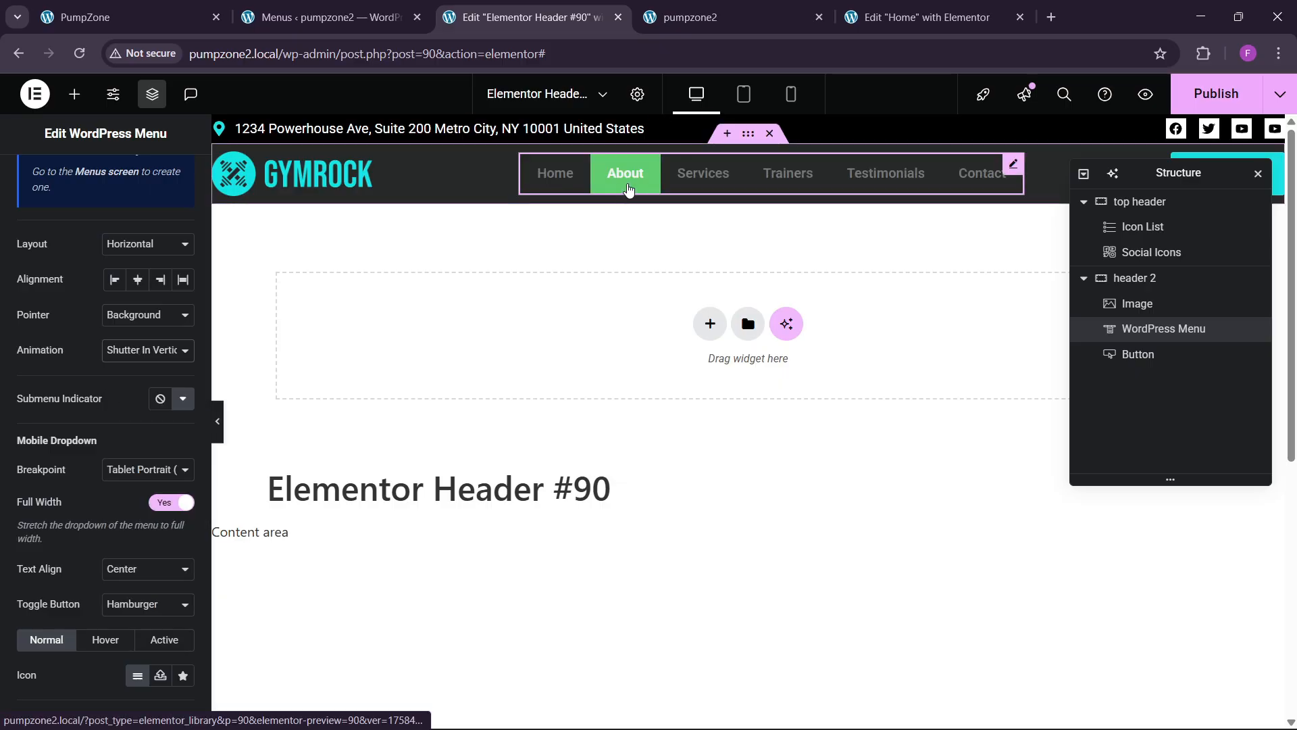
pyautogui.scroll(5, 92, 478)
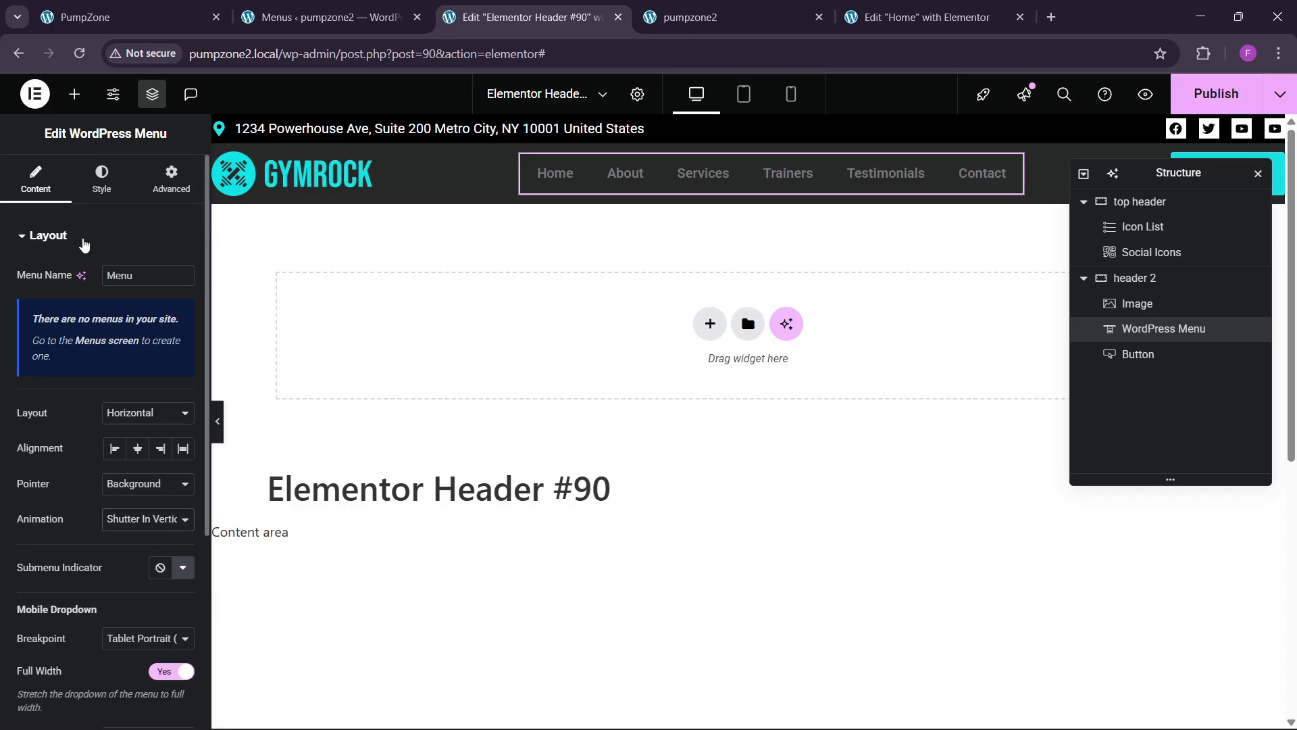
# Step: Give the menu typography Helvetica, weight 500 Medium, uppercase transform and 14 px size
pyautogui.click(100, 177)
pyautogui.click(182, 276)
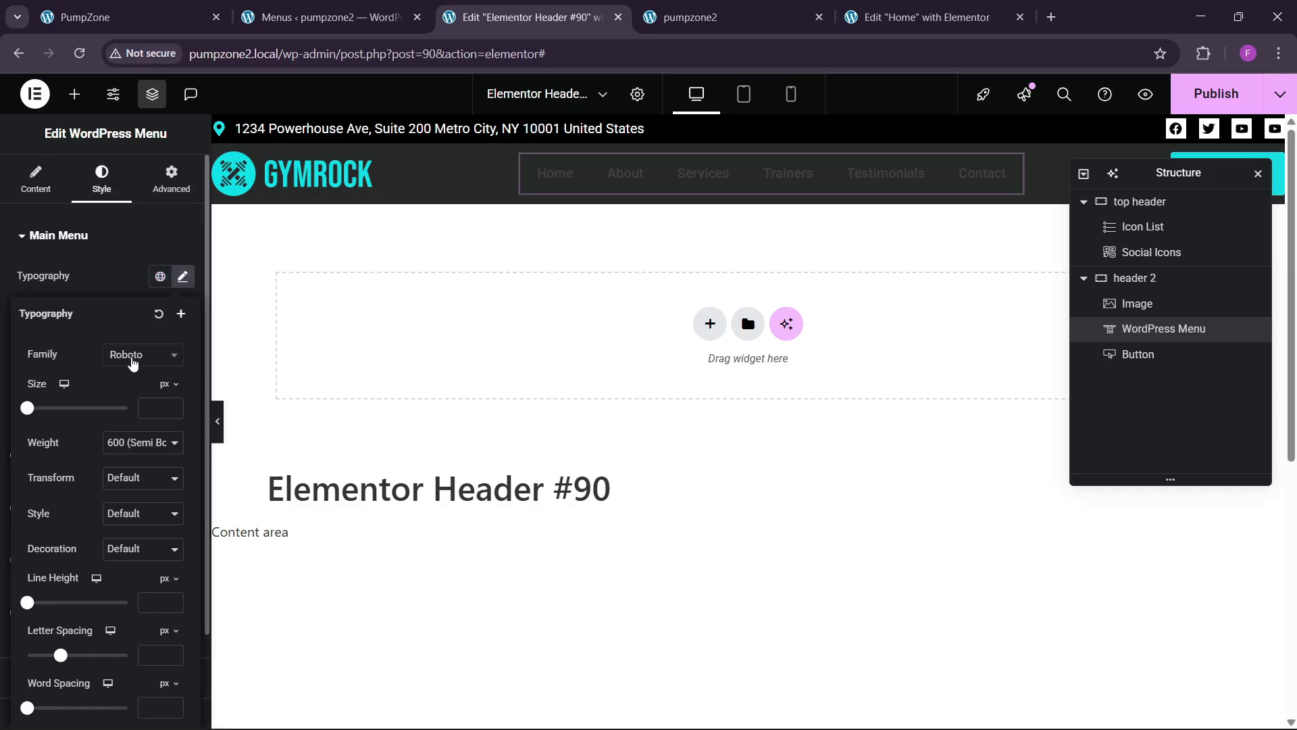
pyautogui.click(142, 354)
pyautogui.write('he')
pyautogui.press('Return')
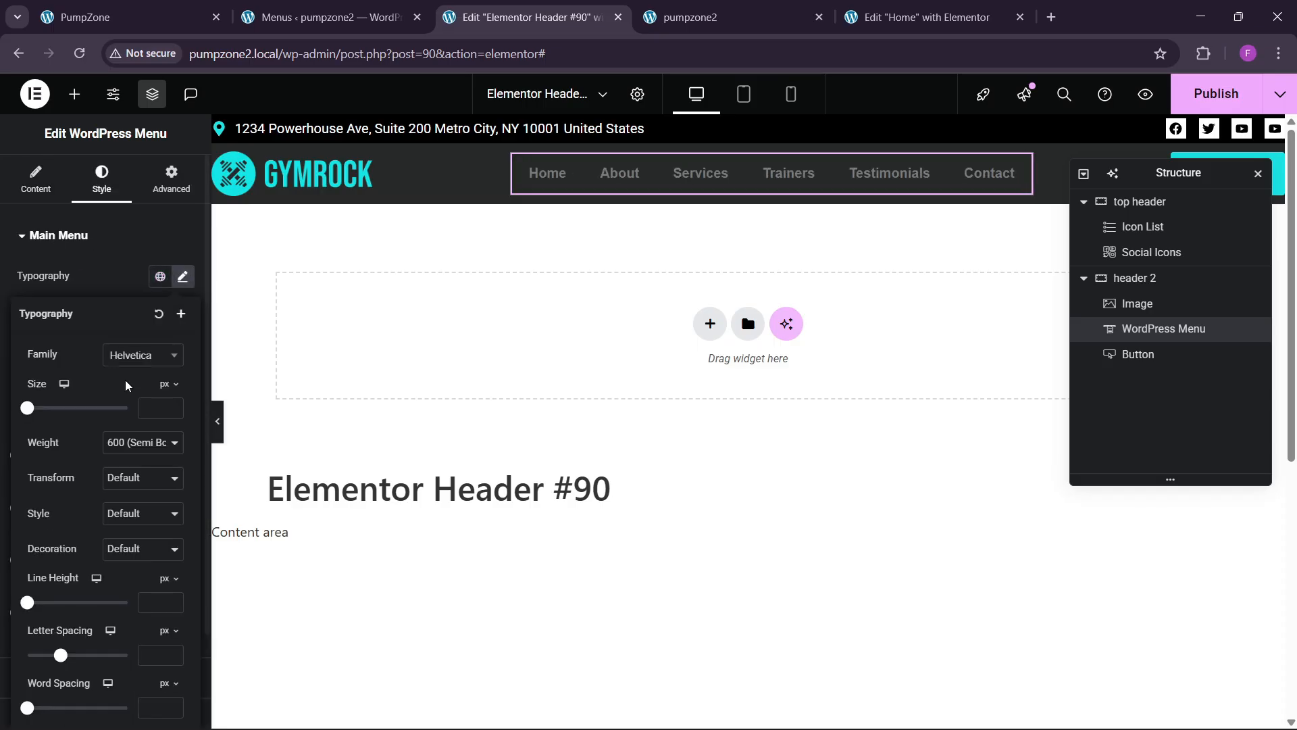
pyautogui.click(132, 441)
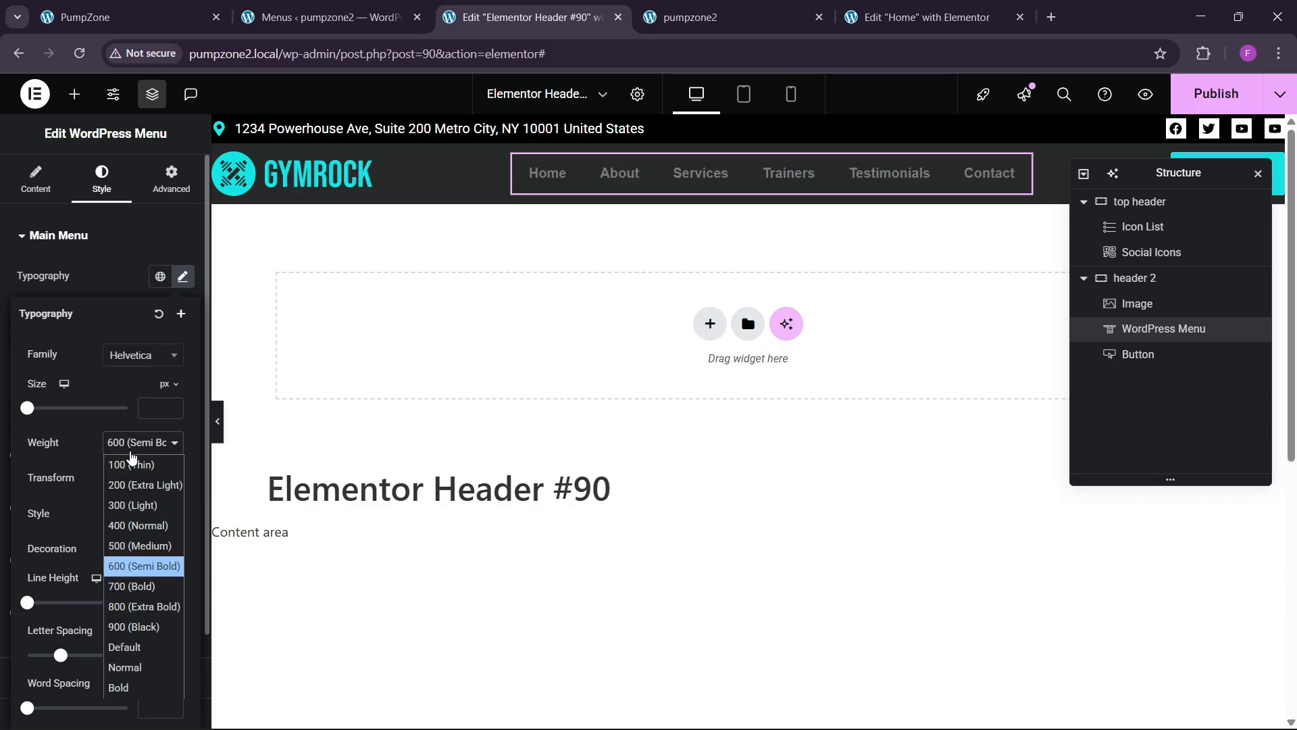
pyautogui.click(130, 545)
pyautogui.click(134, 518)
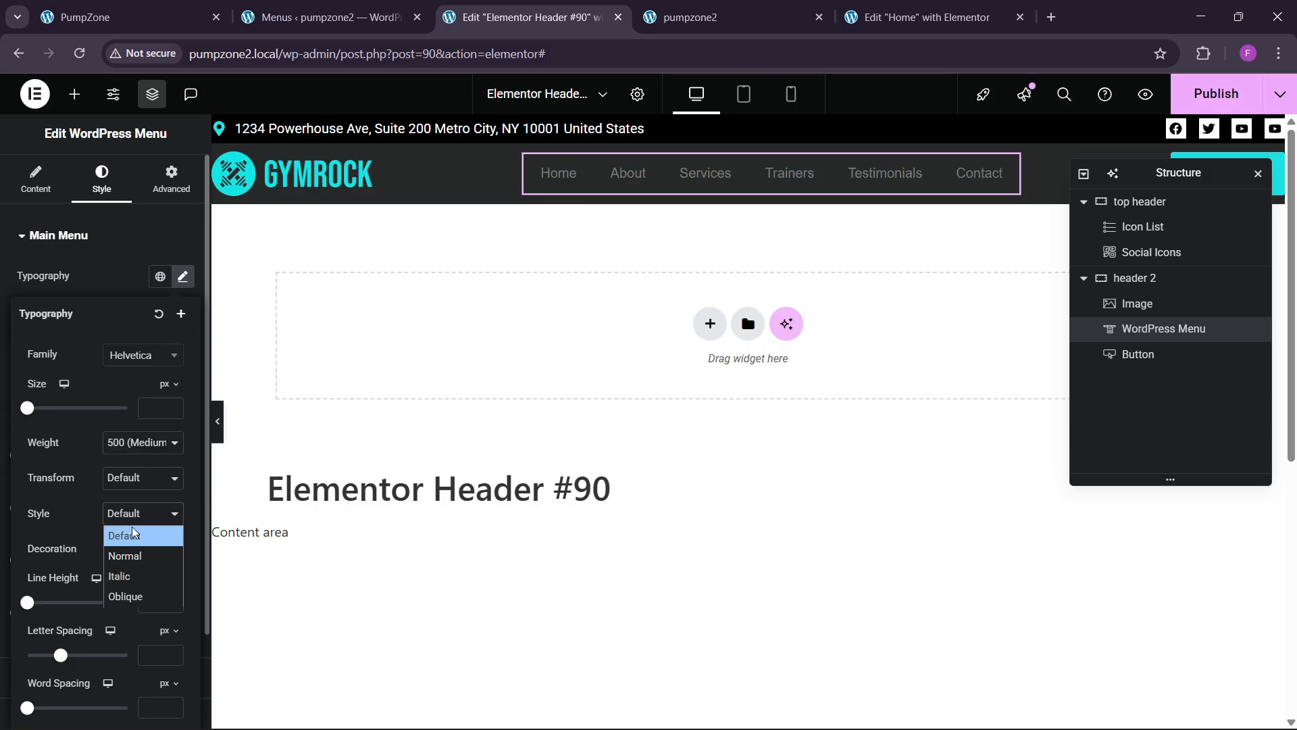
pyautogui.click(132, 534)
pyautogui.click(125, 480)
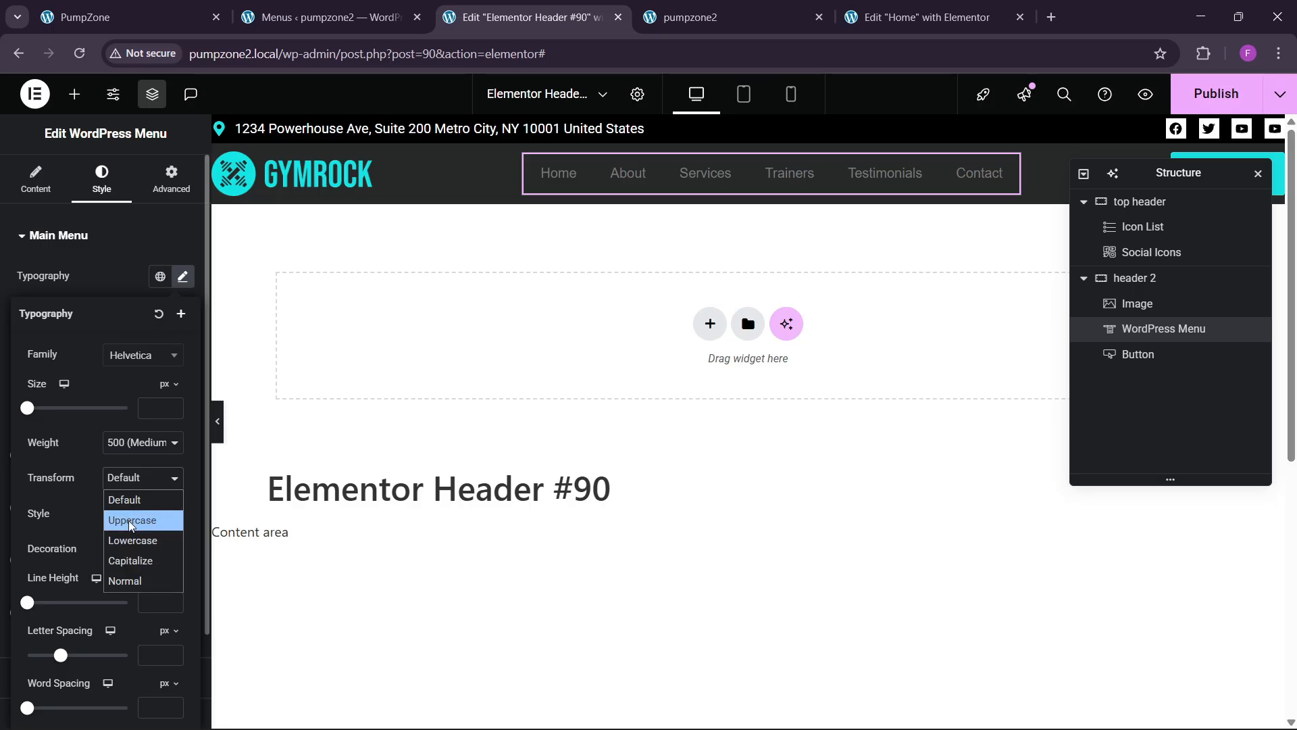
pyautogui.click(128, 524)
pyautogui.moveTo(169, 404); pyautogui.dragTo(172, 408)
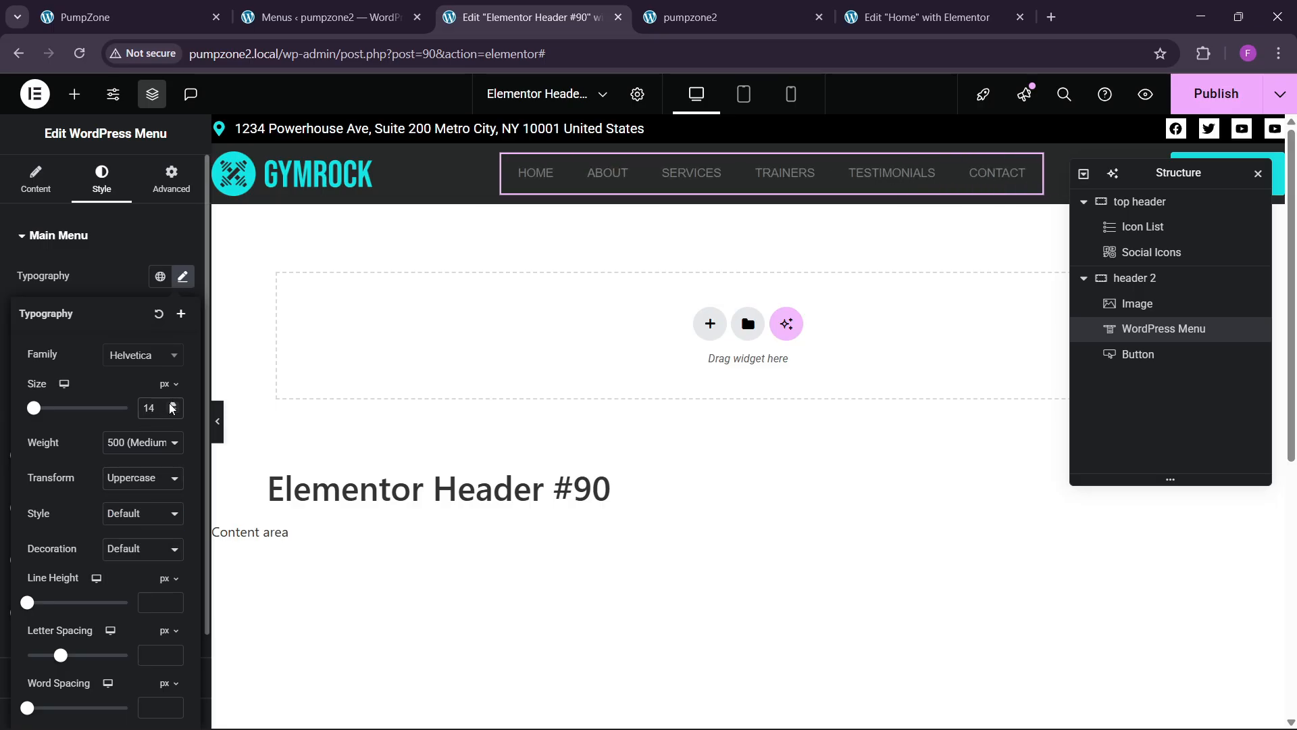
pyautogui.click(172, 406)
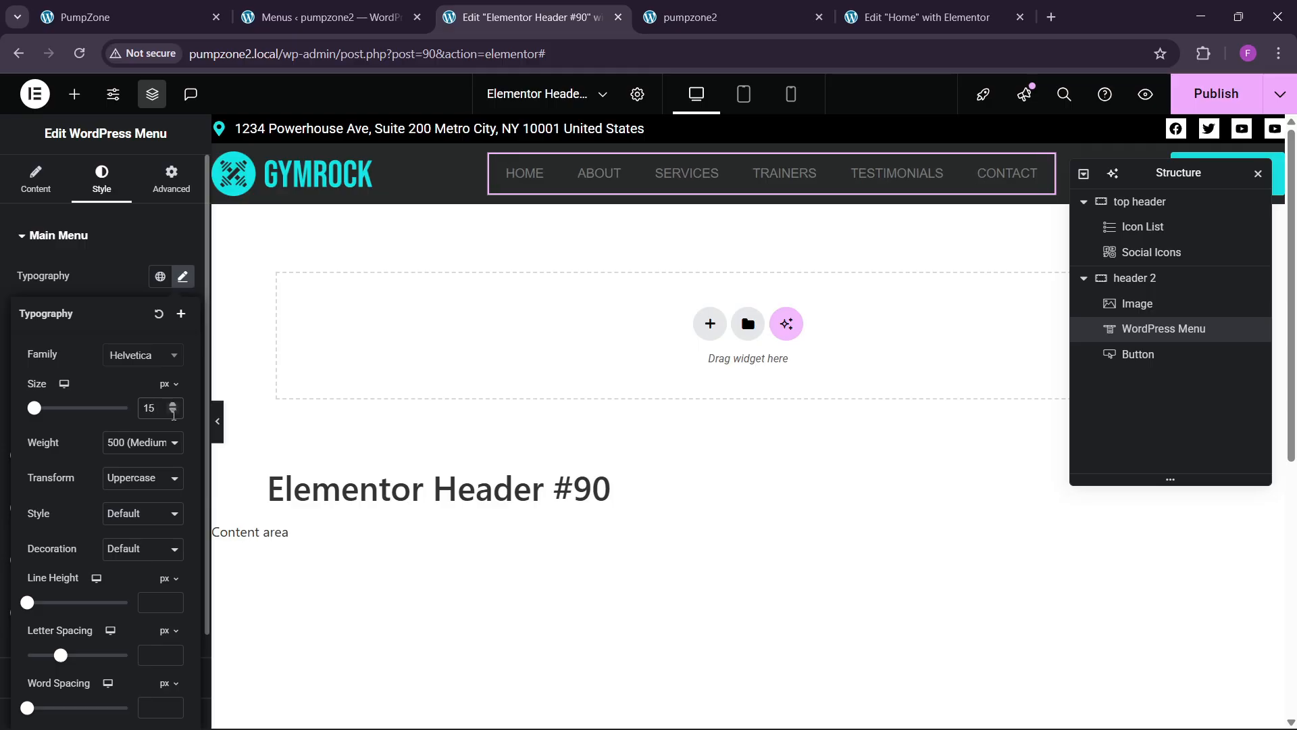
pyautogui.click(172, 411)
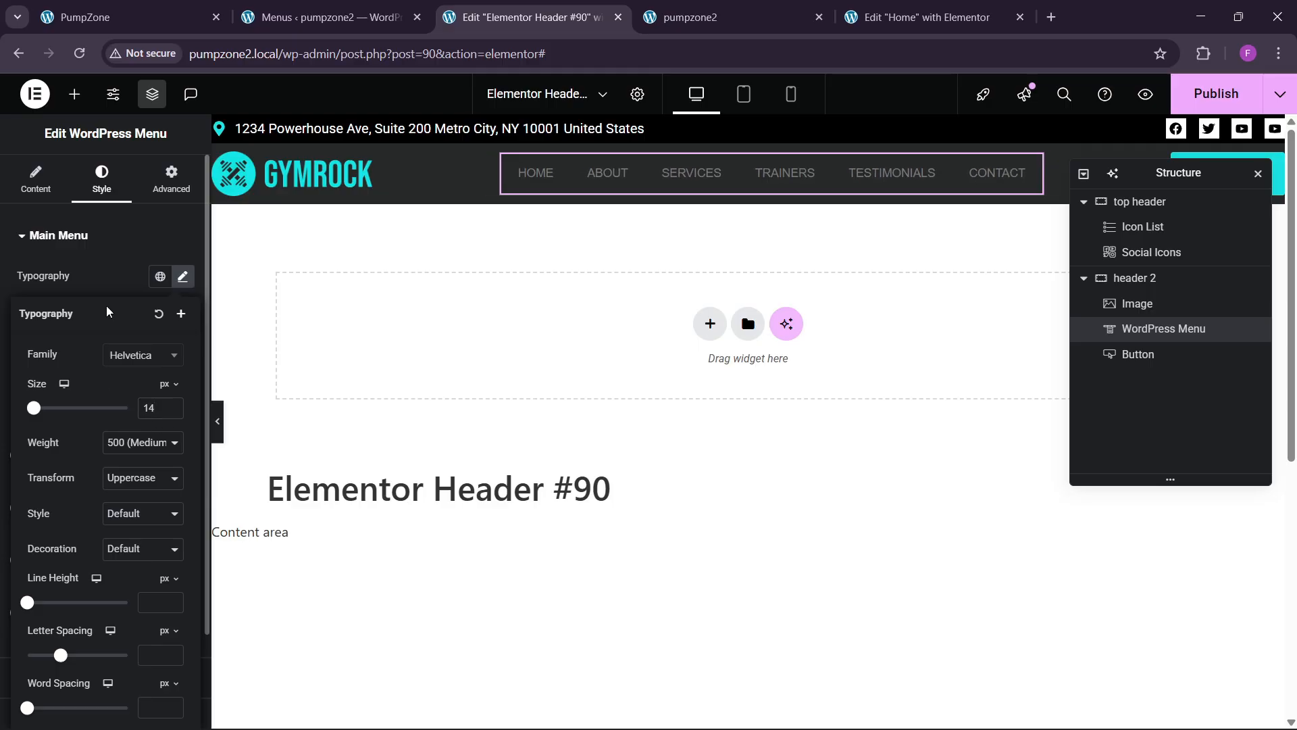
pyautogui.click(182, 276)
# Step: Make the menu text white and the hover highlight the teal theme colour
pyautogui.click(183, 347)
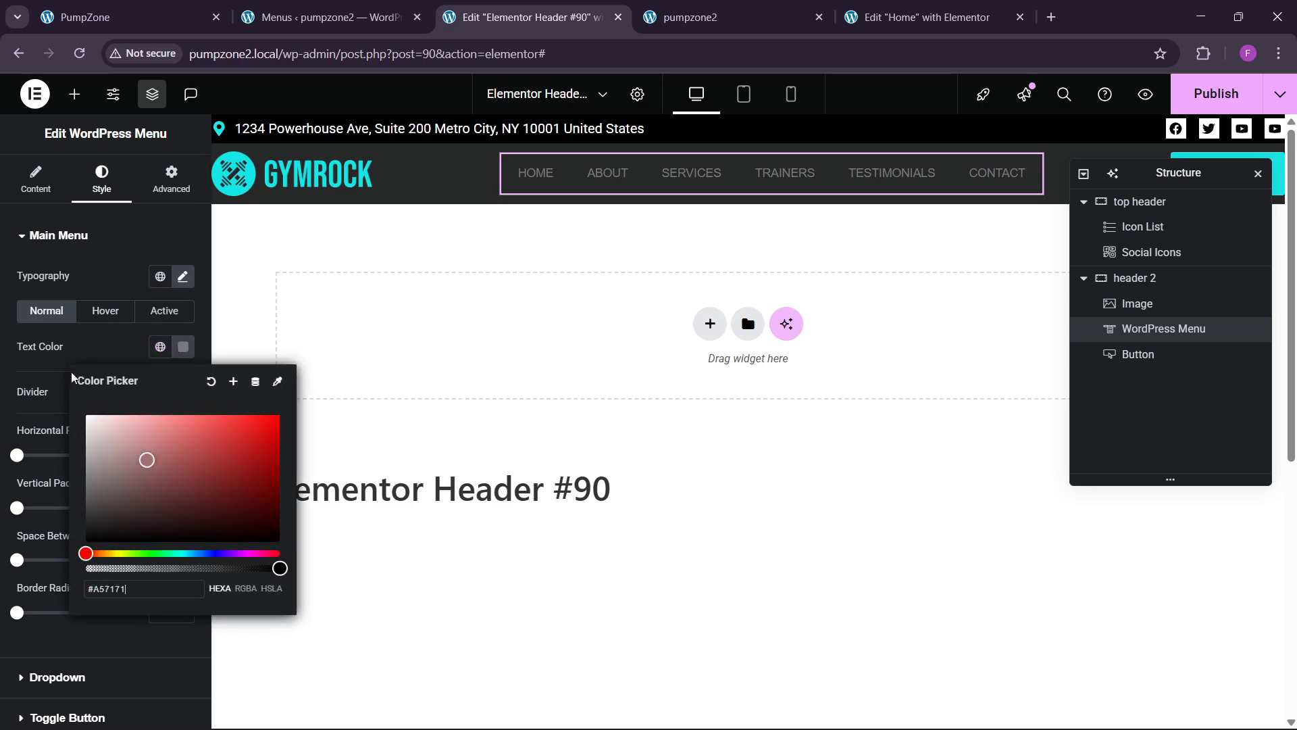
pyautogui.moveTo(71, 372); pyautogui.dragTo(72, 368)
pyautogui.click(88, 343)
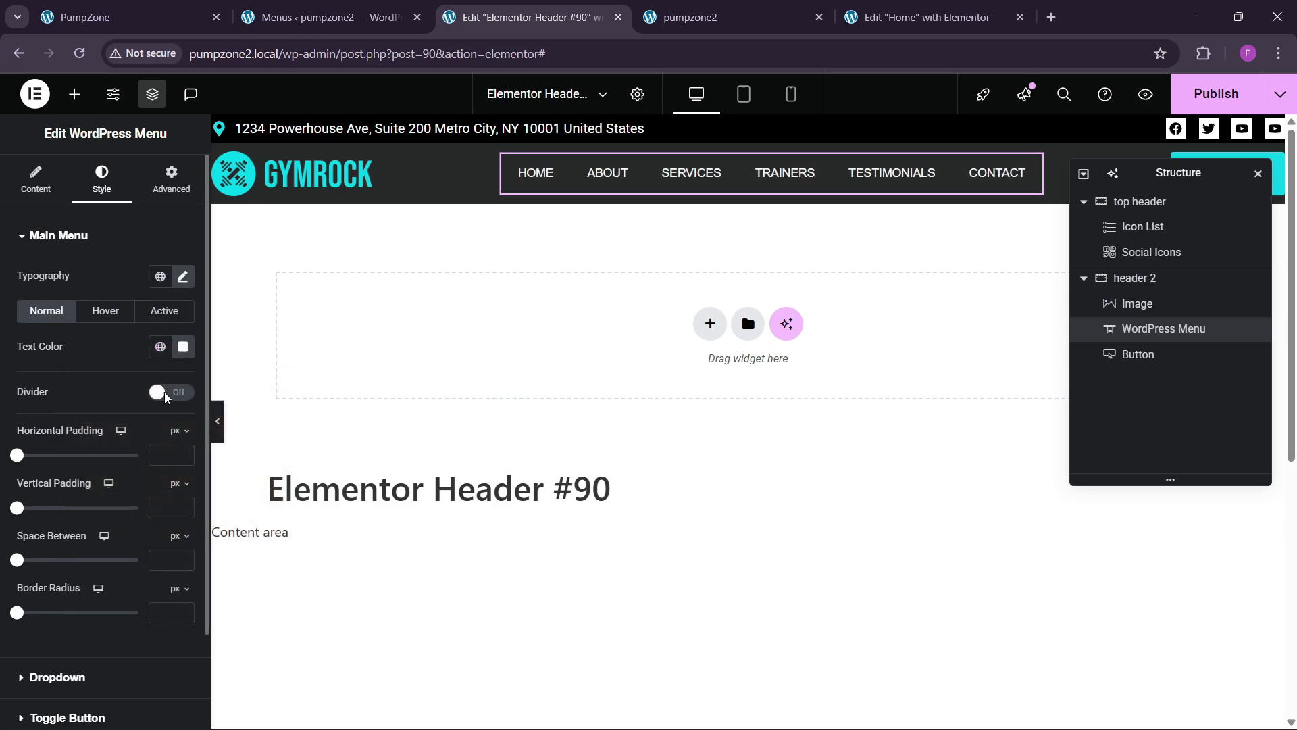
pyautogui.click(100, 320)
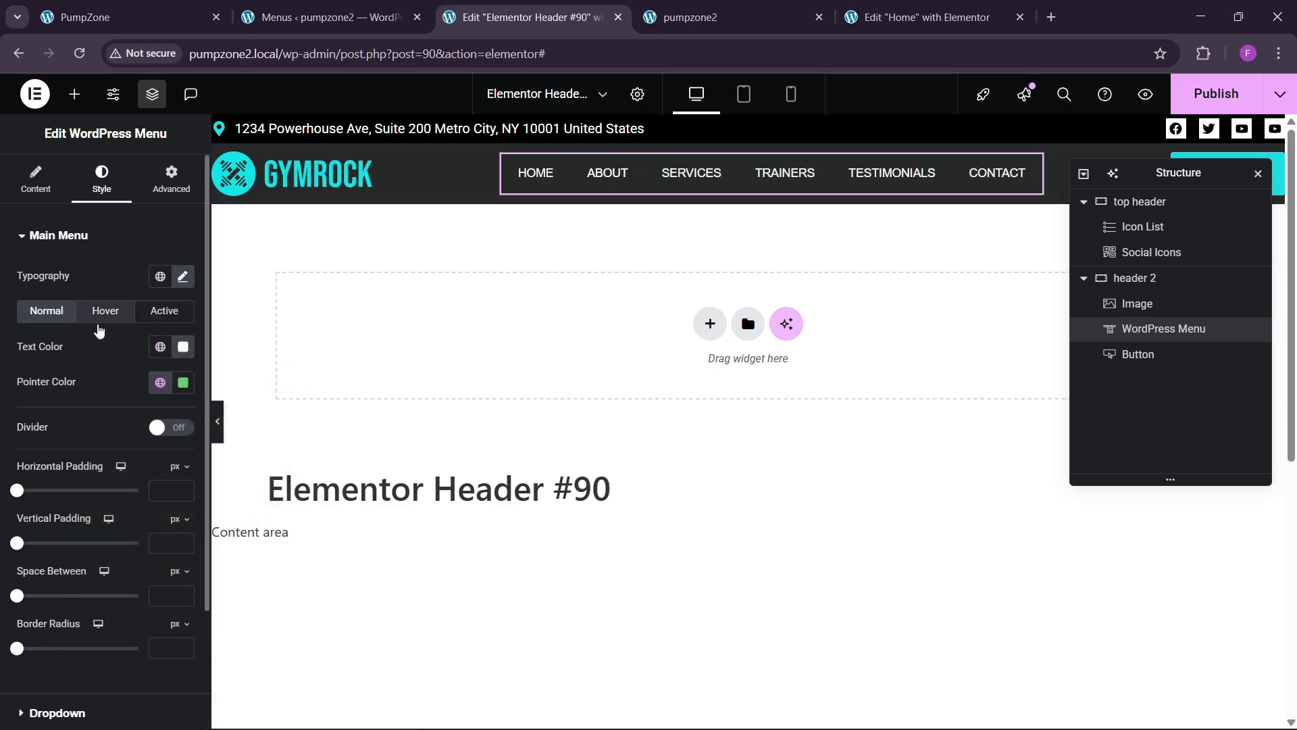
pyautogui.click(161, 382)
pyautogui.click(104, 589)
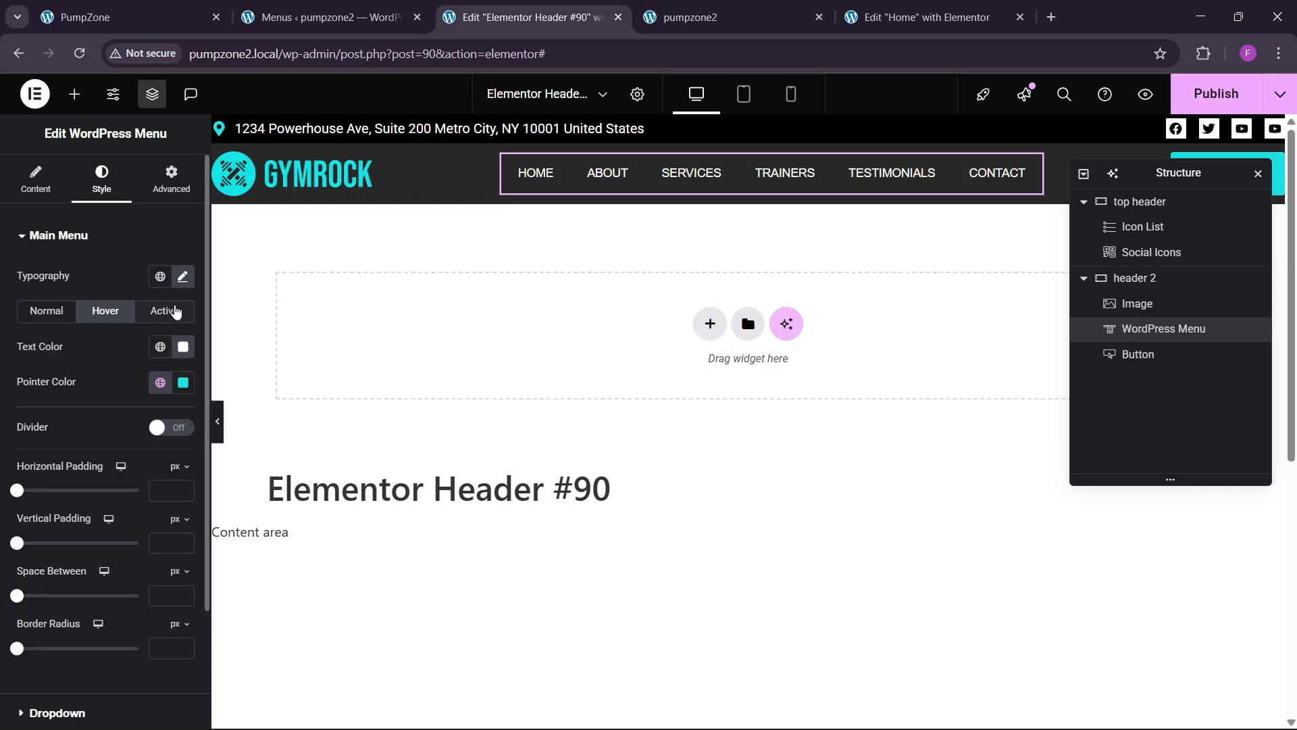
# Step: Set the active highlight and text to theme sky blue, and hover text to black
pyautogui.click(166, 311)
pyautogui.click(160, 382)
pyautogui.click(88, 594)
pyautogui.click(160, 347)
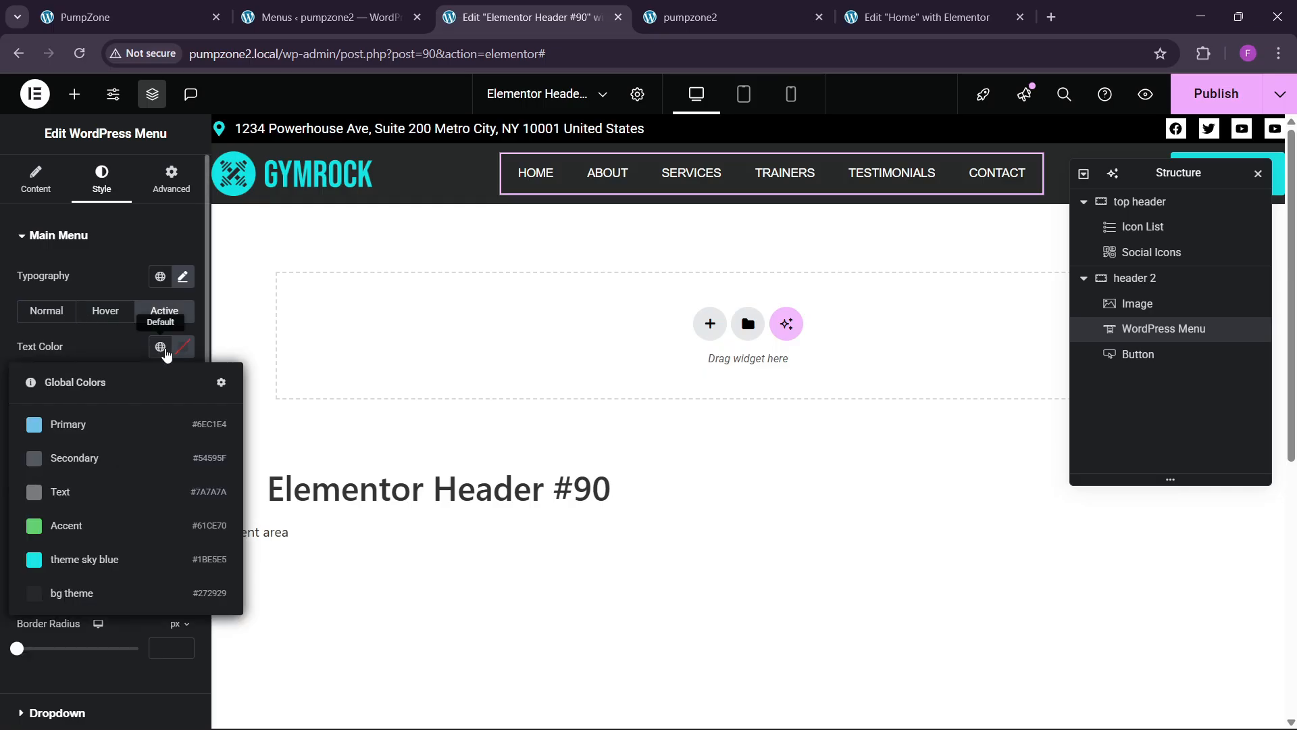
pyautogui.click(86, 559)
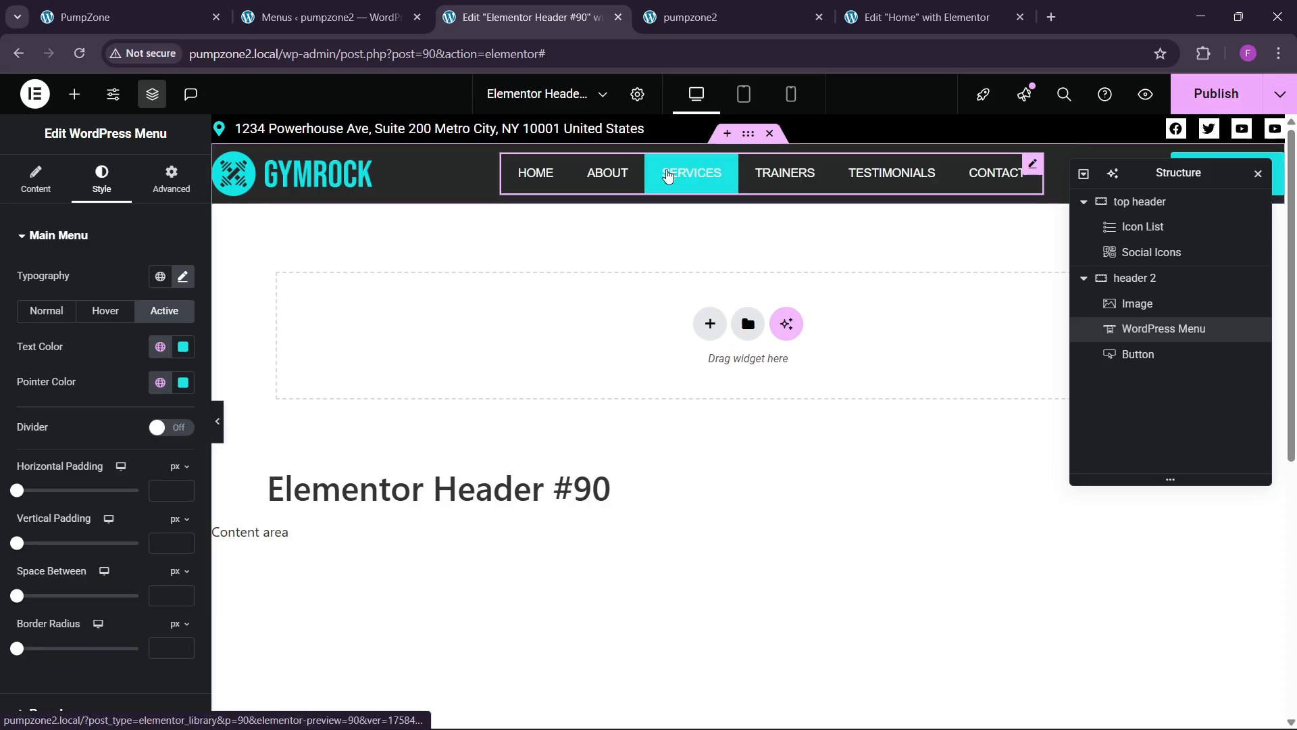
pyautogui.click(111, 314)
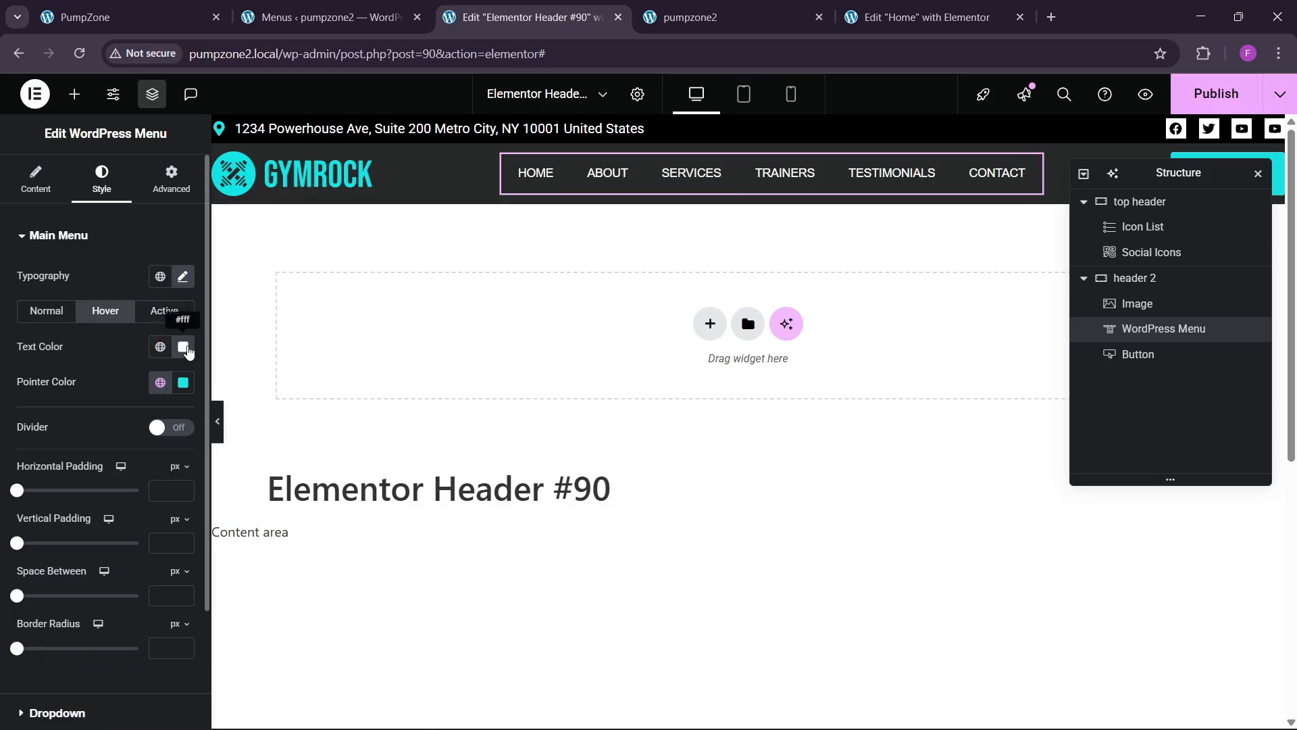
pyautogui.click(183, 347)
# Step: Change the active menu text colour to black
pyautogui.click(98, 338)
pyautogui.click(165, 311)
pyautogui.click(183, 347)
pyautogui.moveTo(152, 487); pyautogui.dragTo(84, 544)
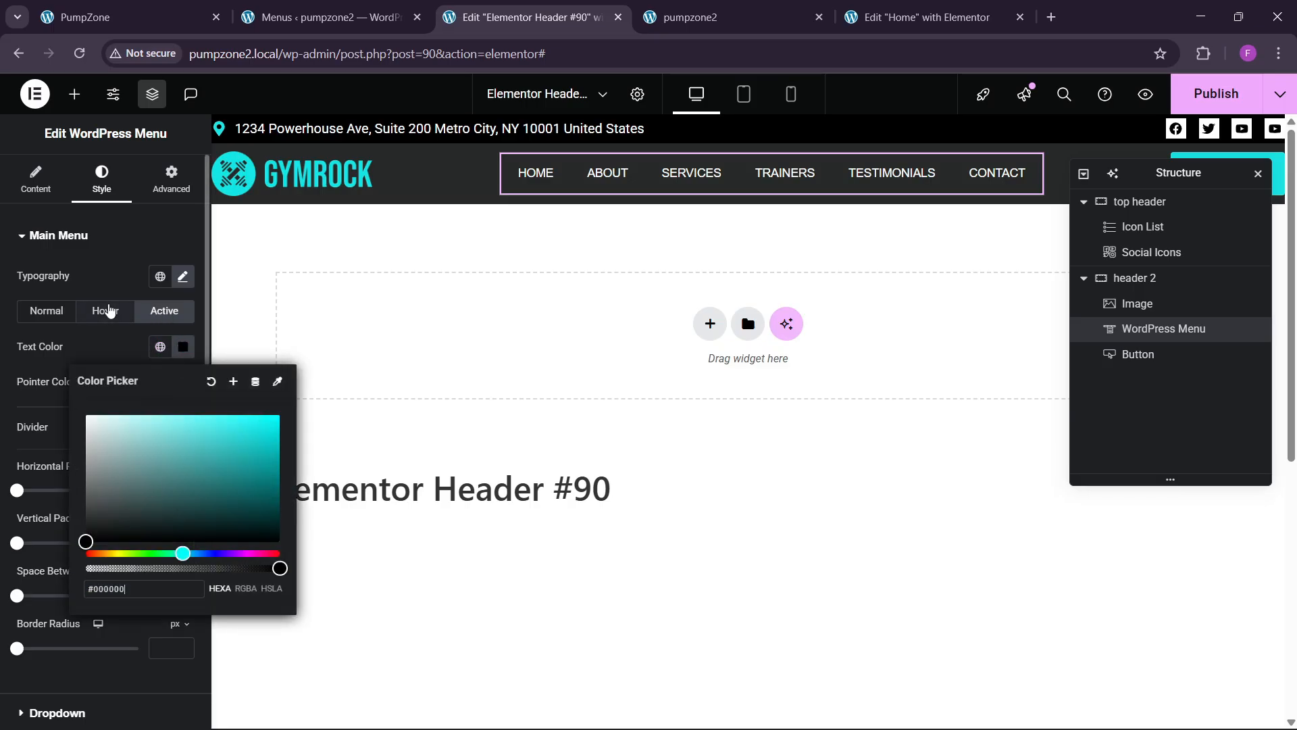
pyautogui.click(99, 351)
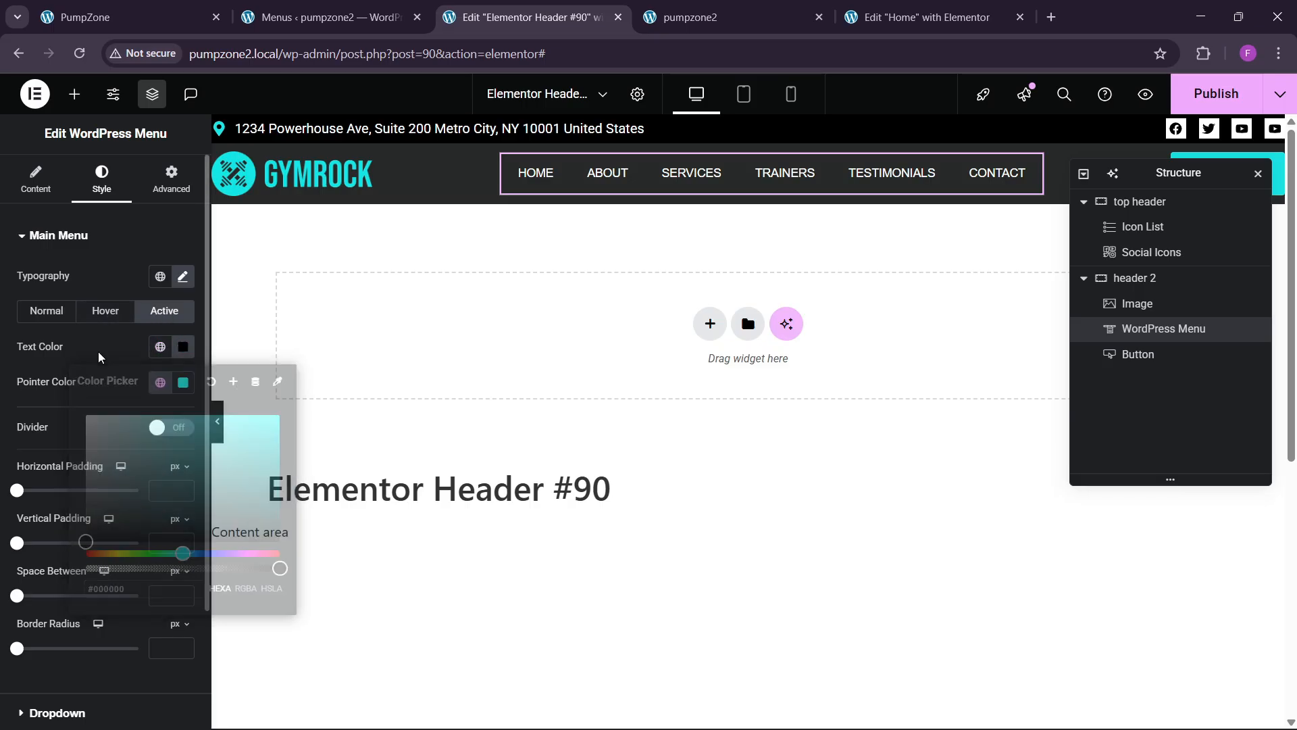
# Step: Switch the hover animation to Sweep Down and set 10 px space between menu items
pyautogui.click(536, 181)
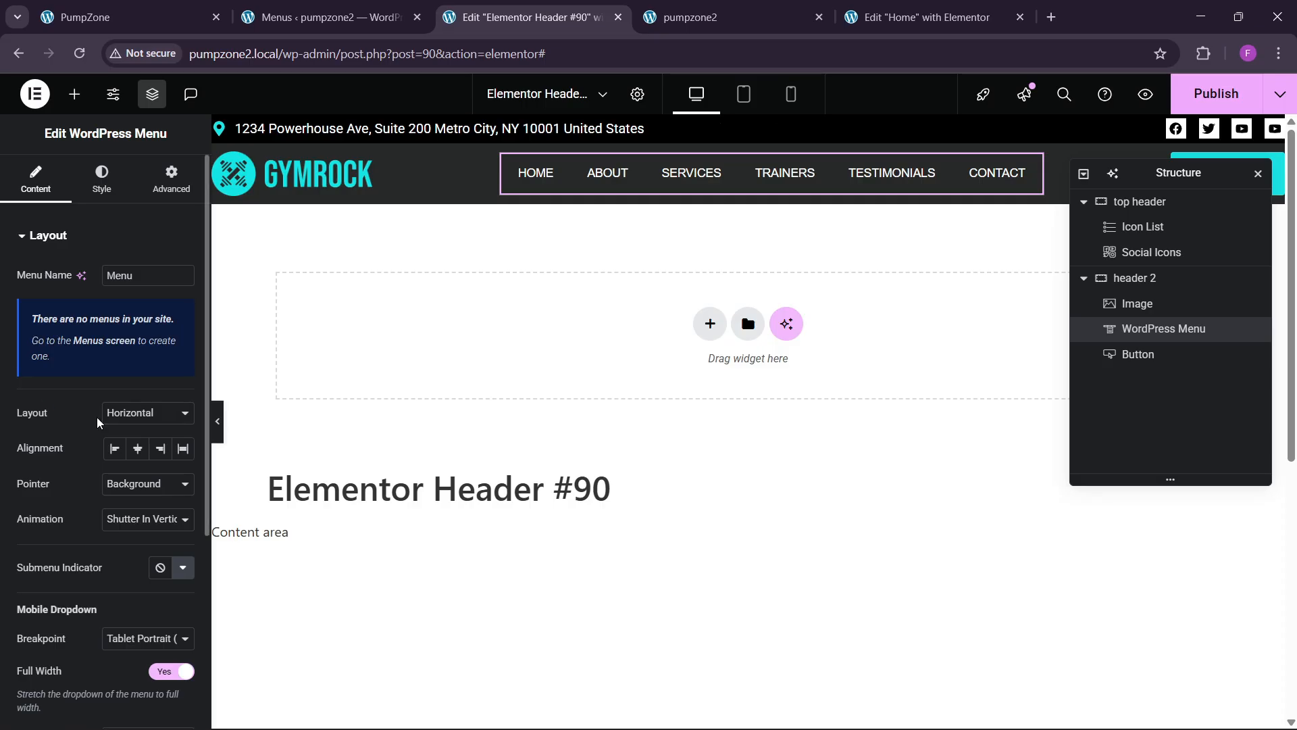
pyautogui.click(115, 519)
pyautogui.click(128, 396)
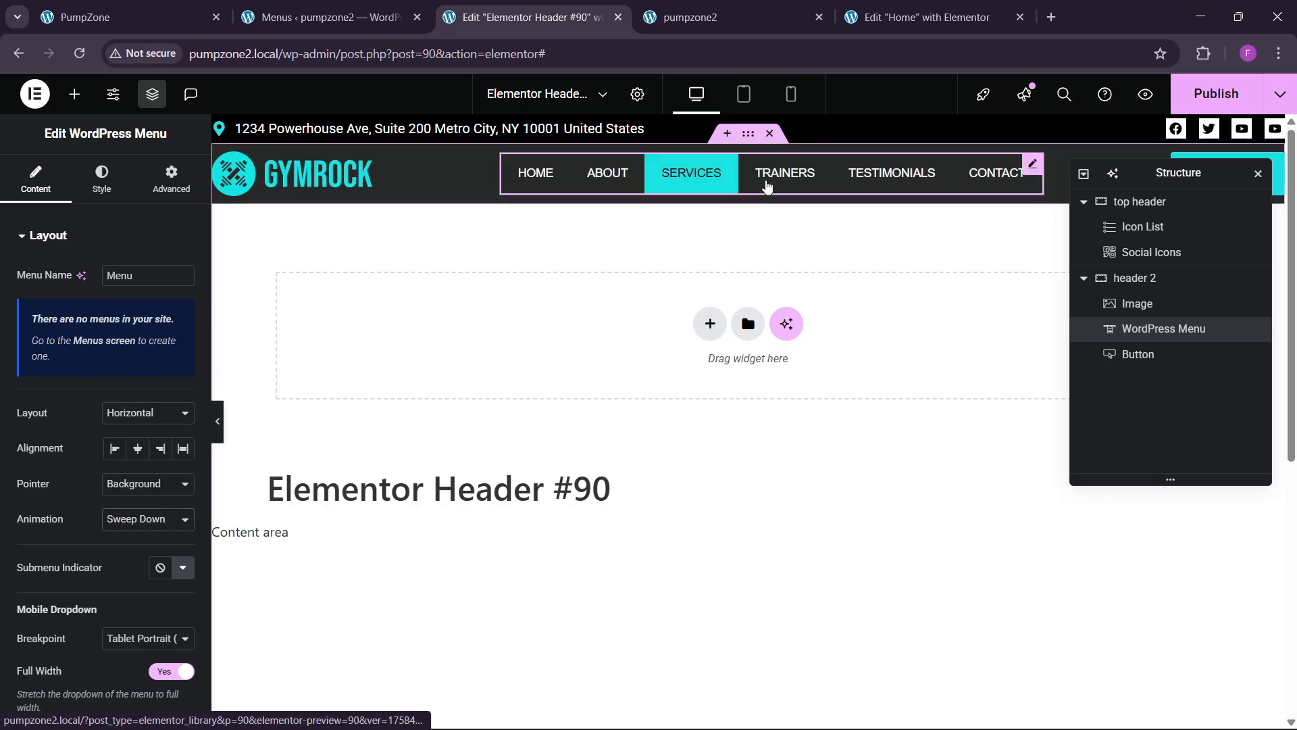
pyautogui.click(101, 179)
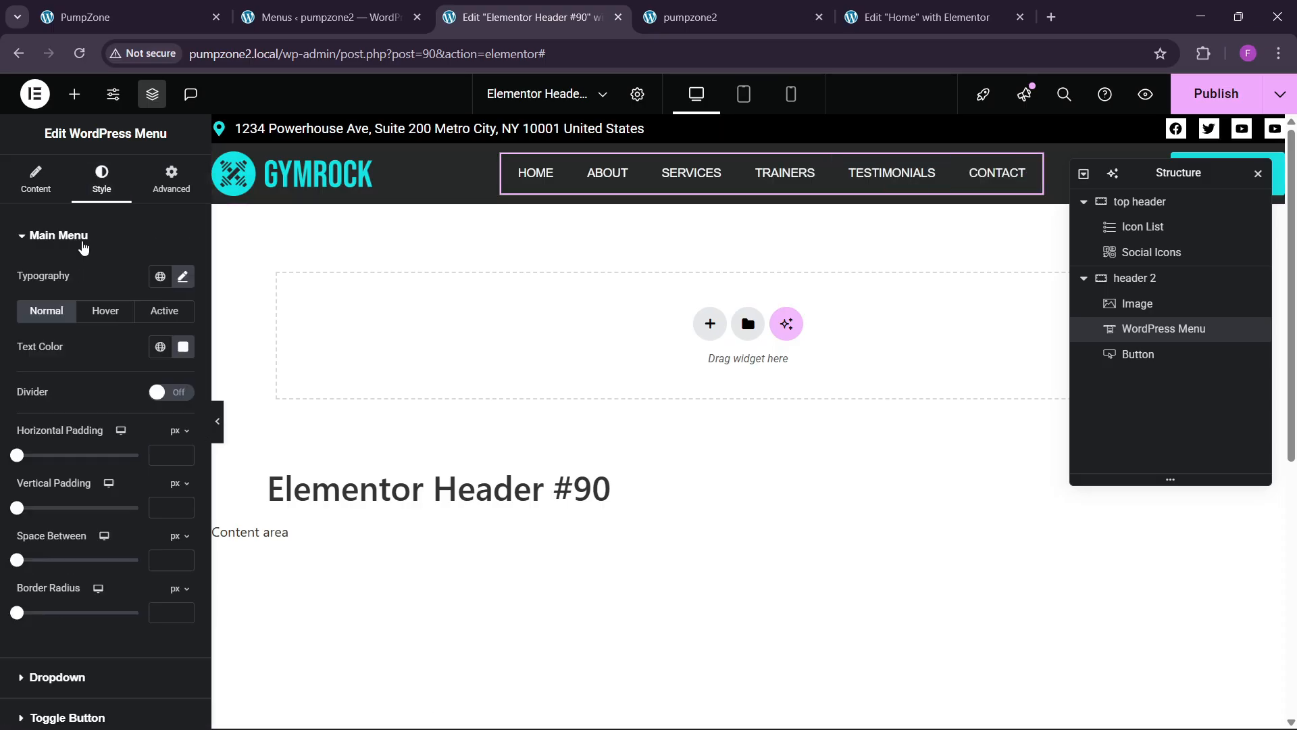
pyautogui.scroll(-2, 91, 485)
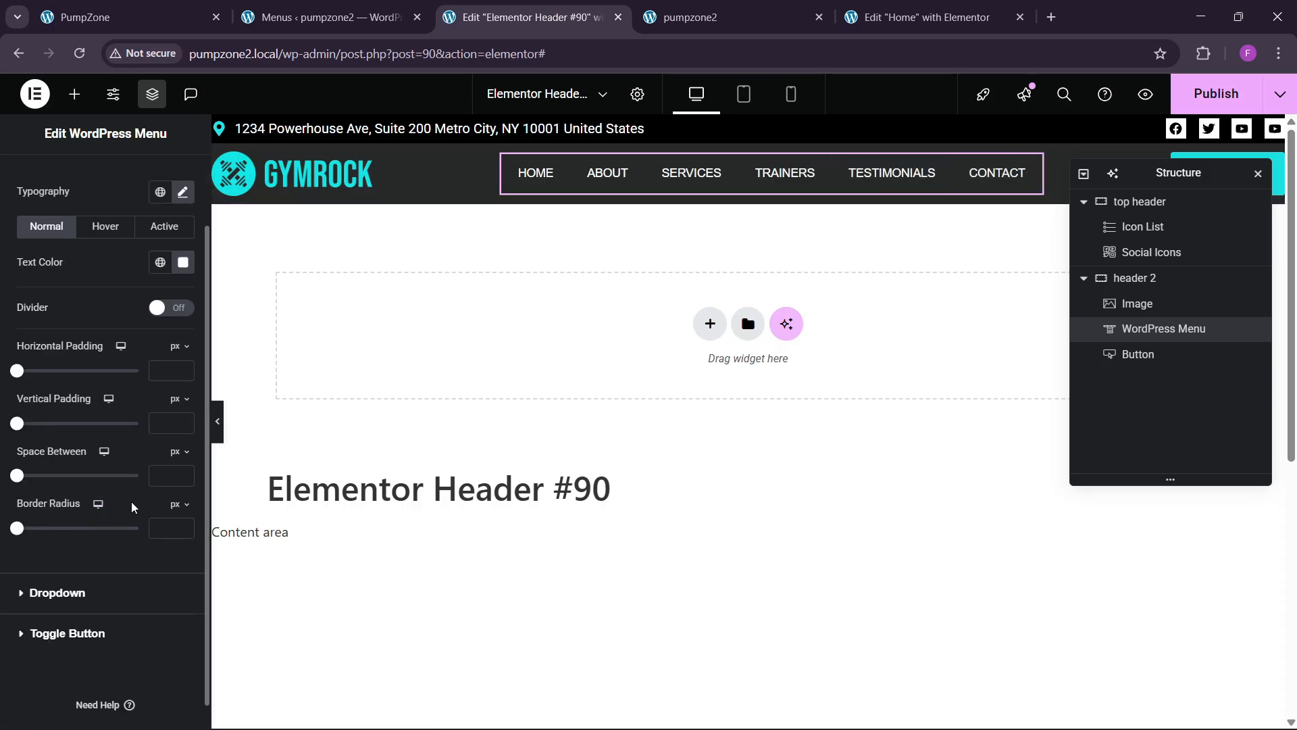
pyautogui.click(162, 478)
pyautogui.write('10')
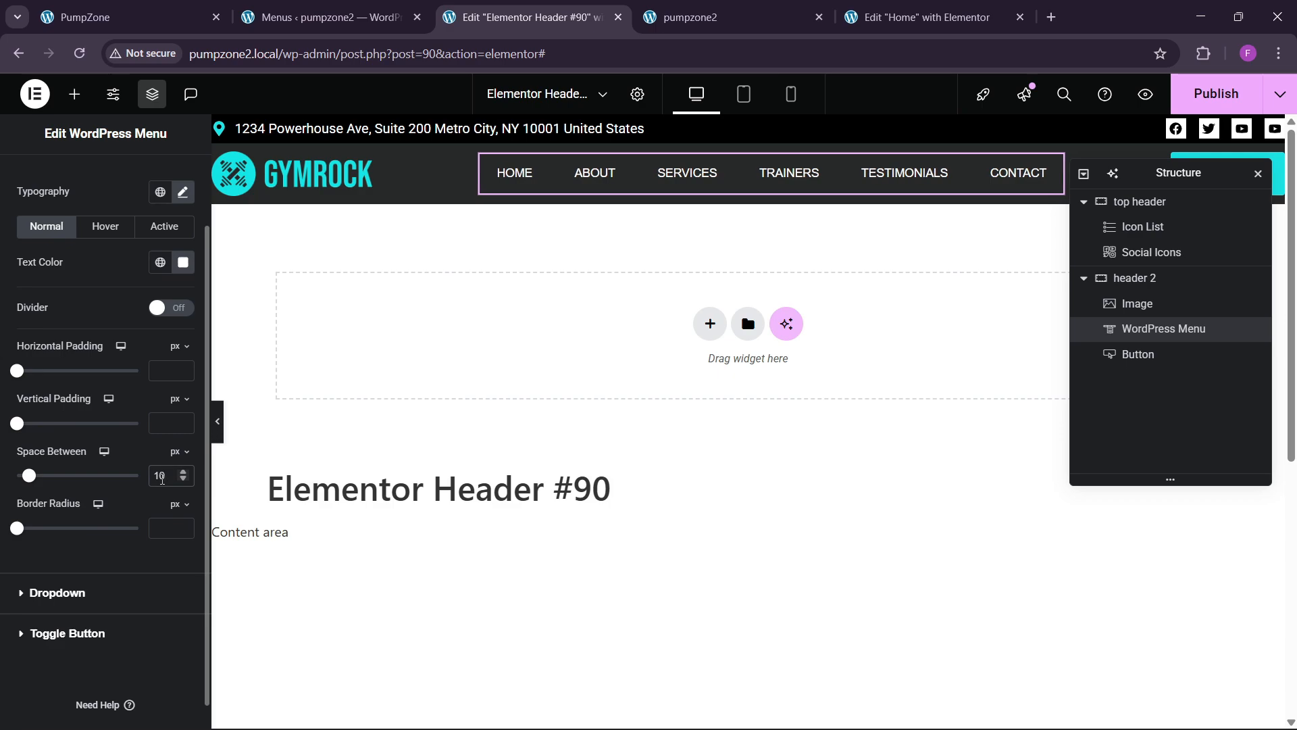
# Step: Publish the header and reload the live GYMROCK site to check the menu
pyautogui.click(1216, 94)
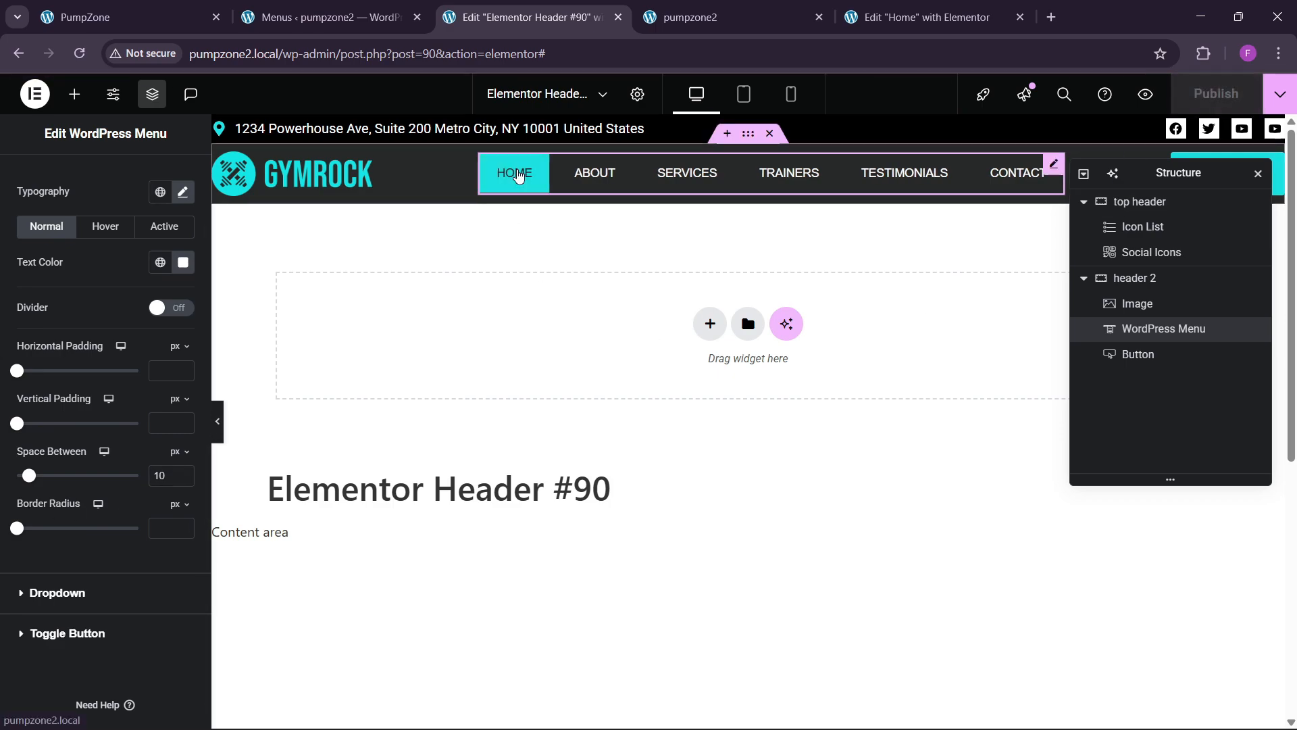
pyautogui.click(750, 5)
pyautogui.click(306, 51)
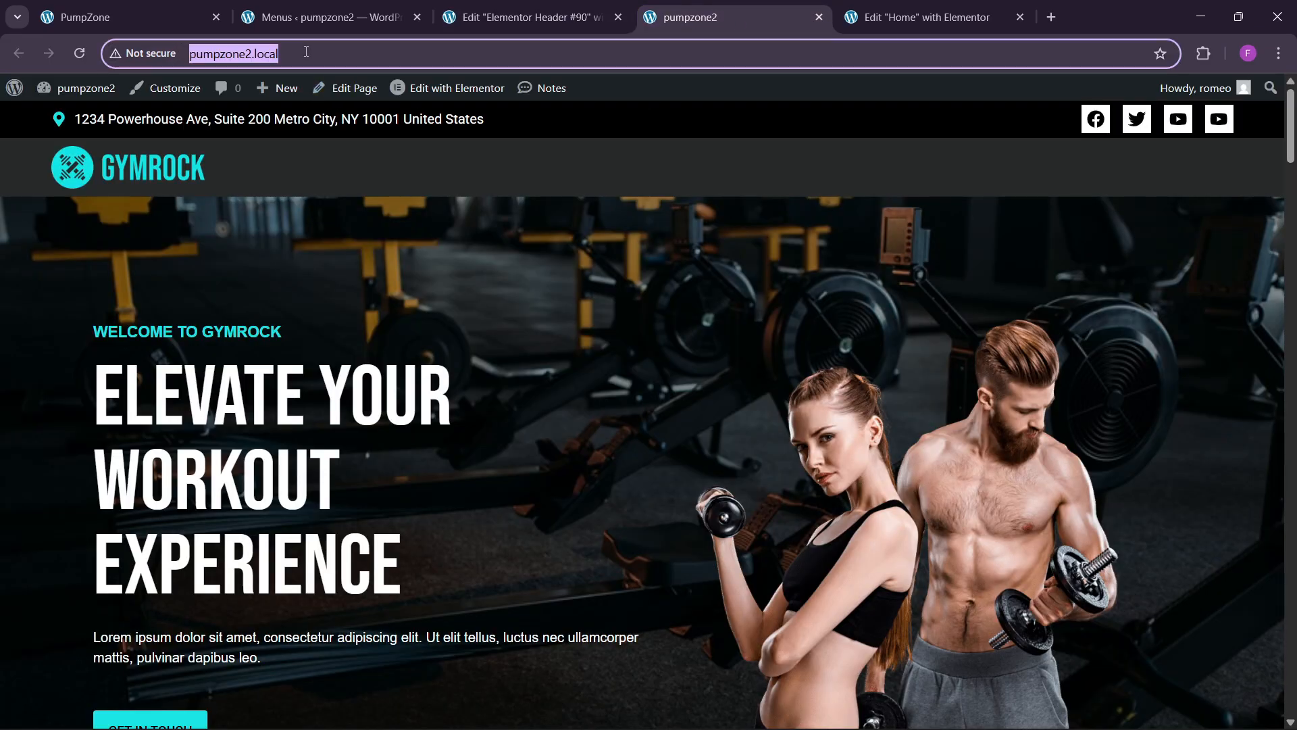
pyautogui.press('Return')
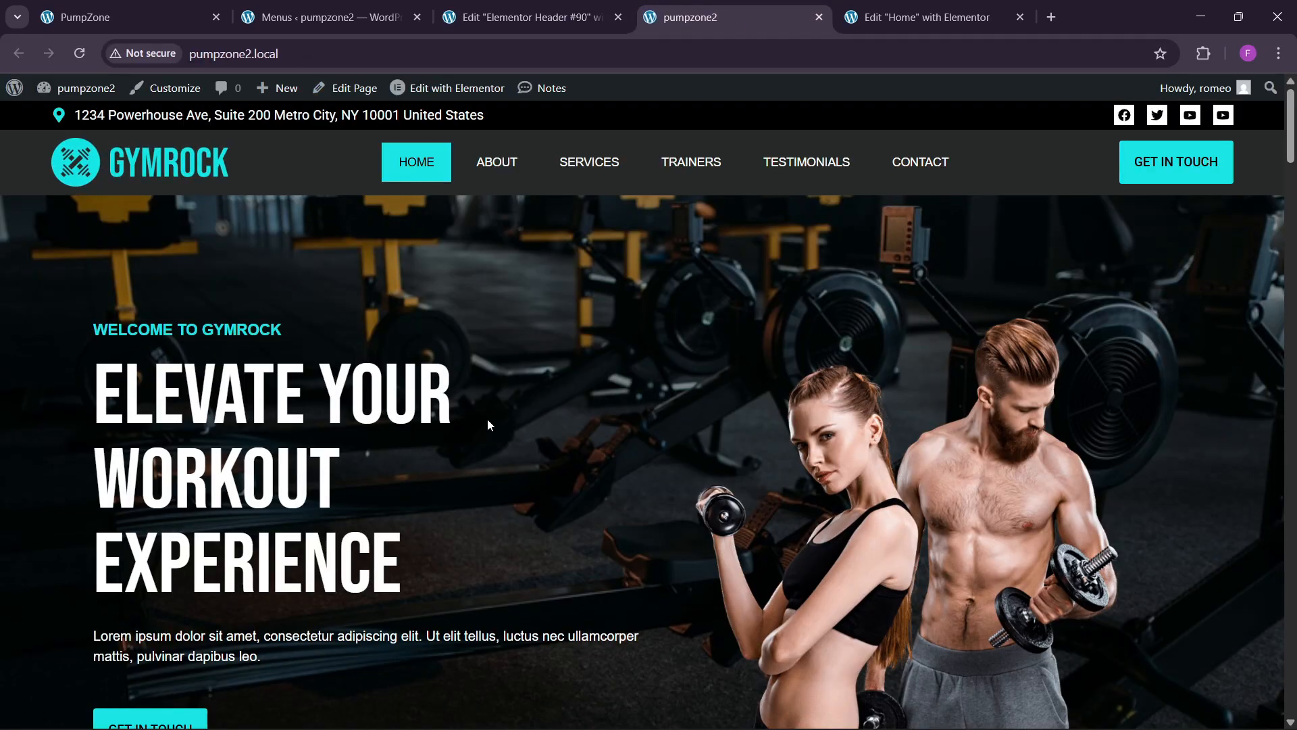
pyautogui.scroll(-2, 497, 426)
pyautogui.scroll(2, 503, 423)
pyautogui.scroll(-5, 500, 418)
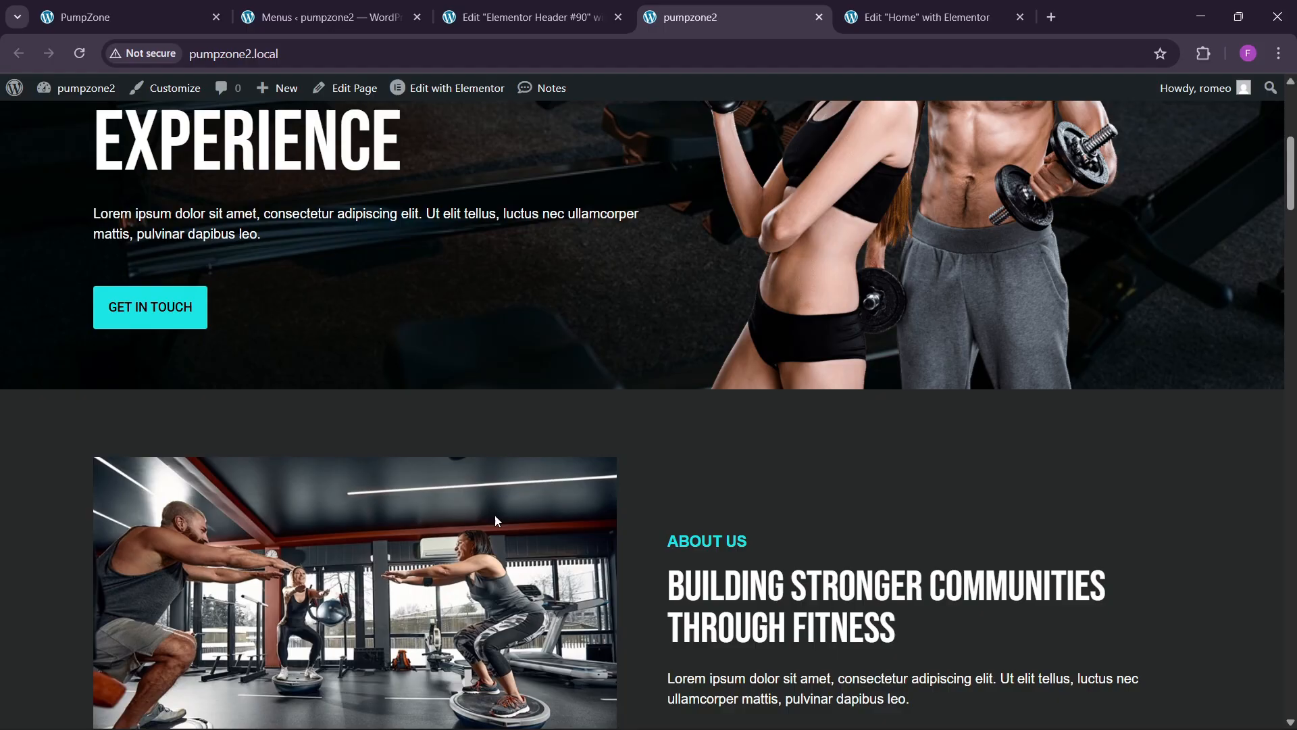
# Step: Compare with the PumpZone reference site, then return to the header editor
pyautogui.click(84, 5)
pyautogui.scroll(-5, 712, 378)
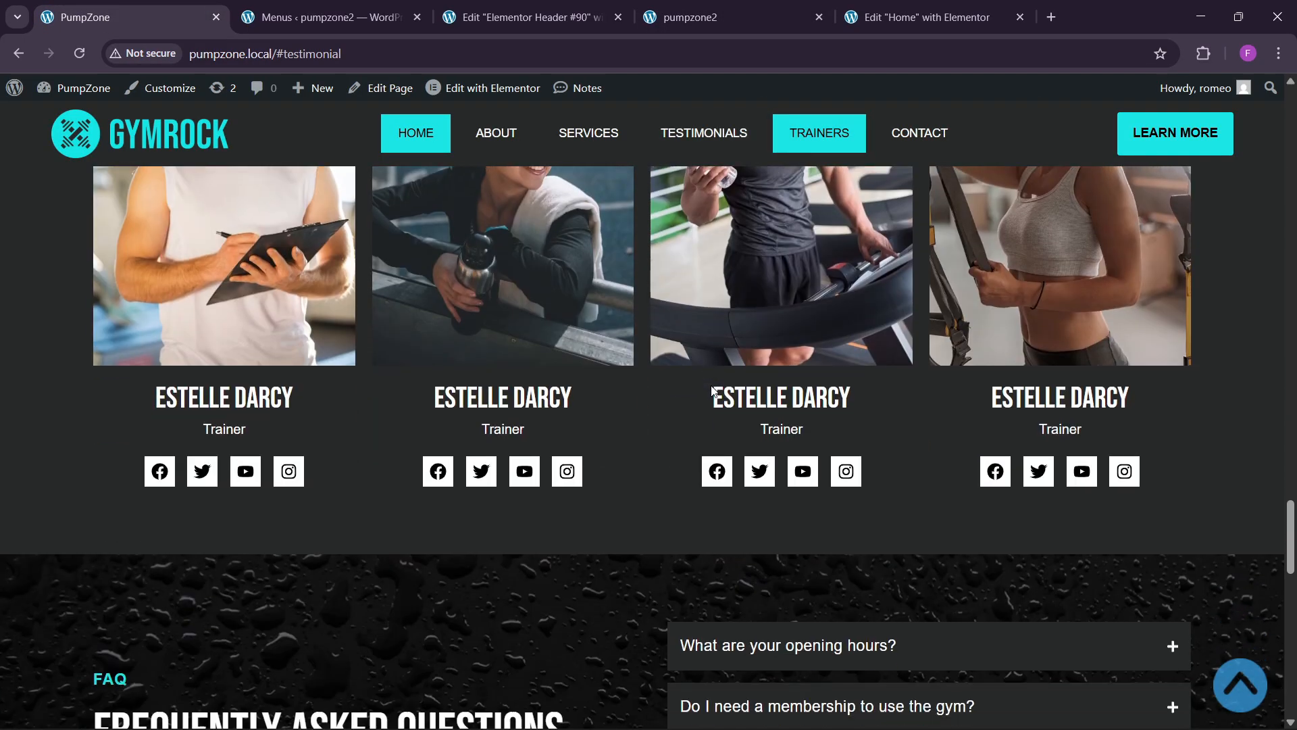
pyautogui.scroll(-5, 711, 389)
pyautogui.click(523, 7)
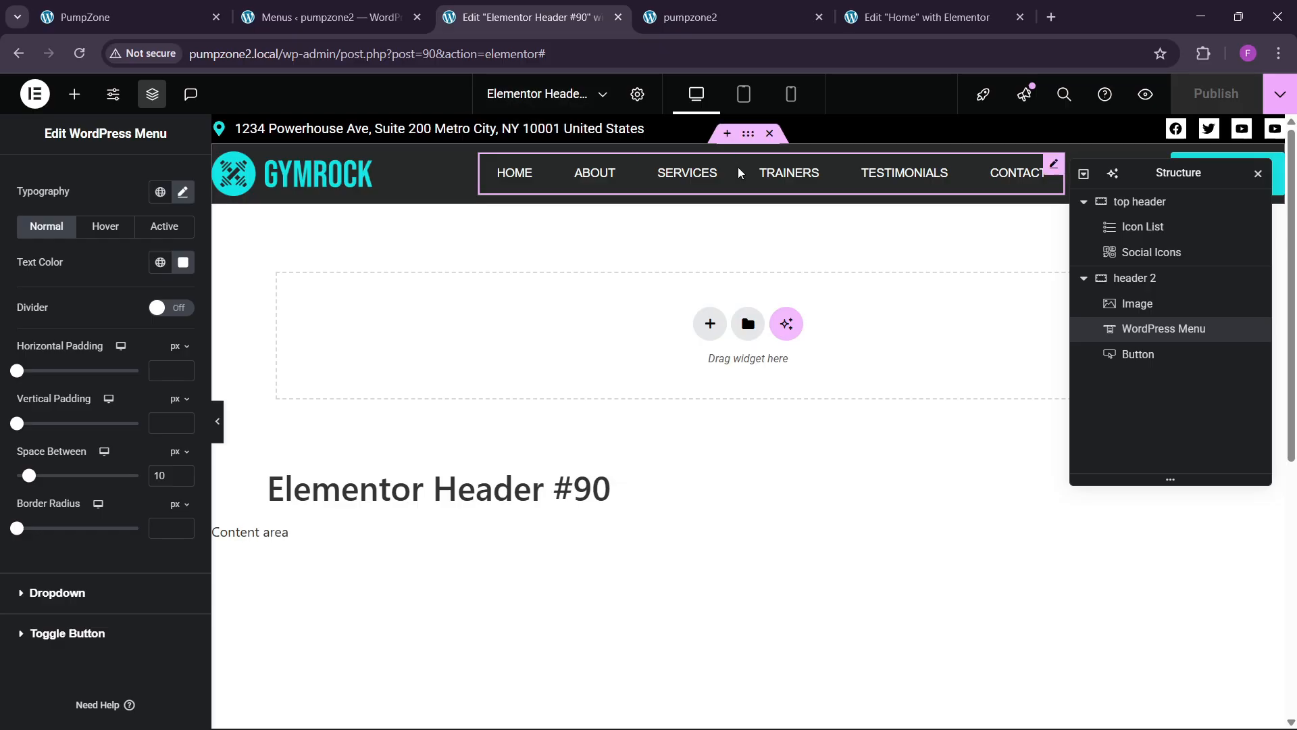
# Step: Set header 2's Motion Effects Sticky option to Top and publish
pyautogui.click(1135, 278)
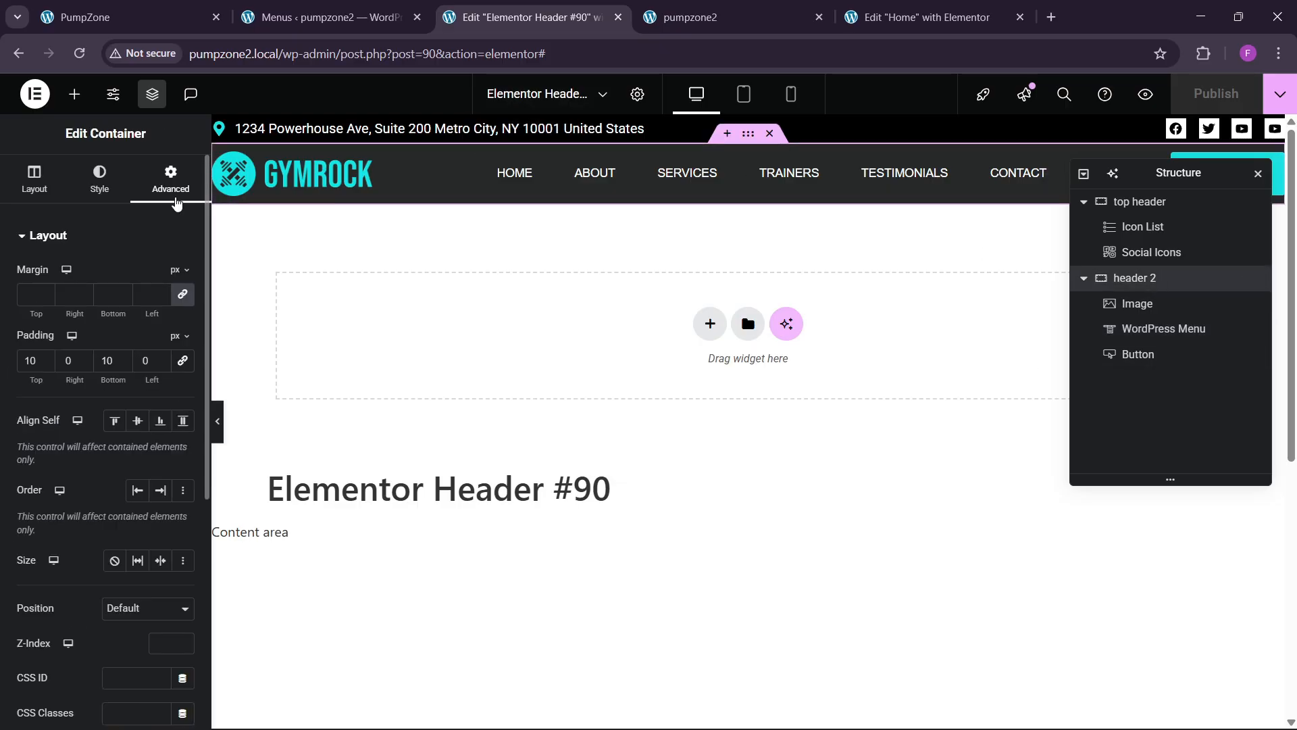
pyautogui.scroll(-5, 116, 443)
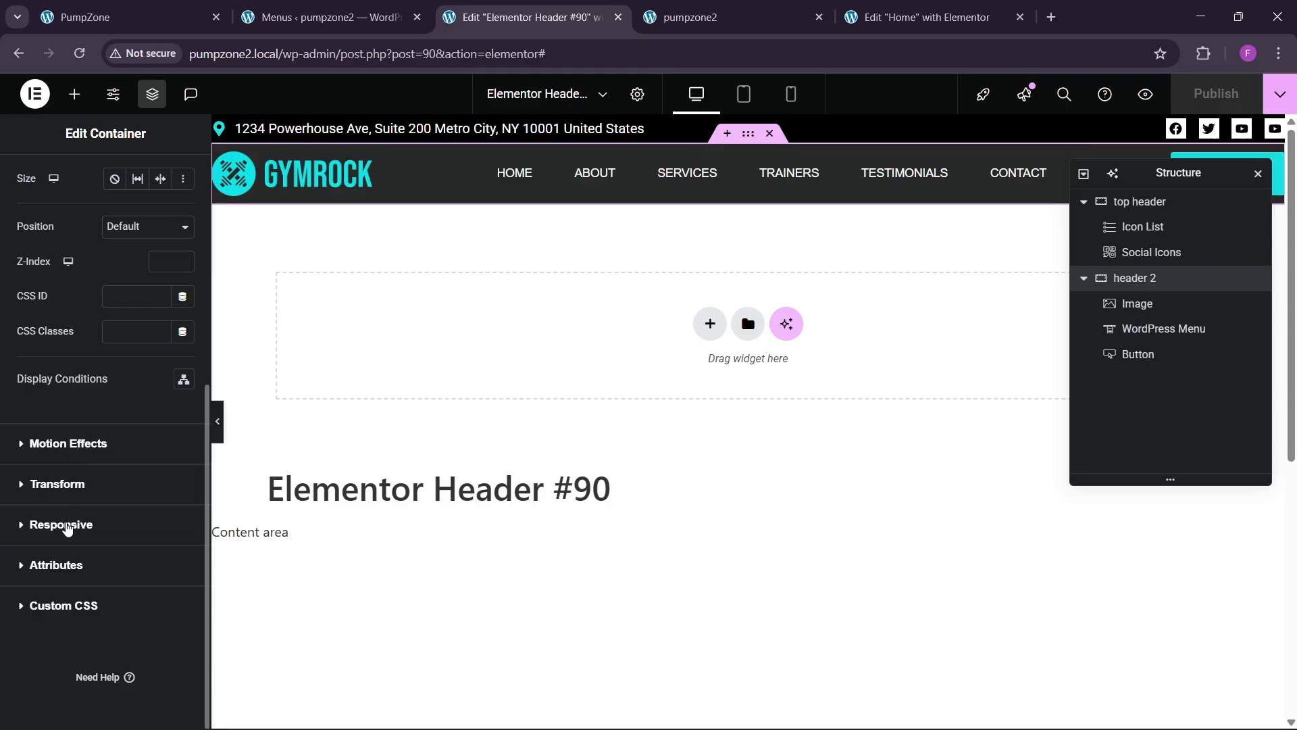
pyautogui.click(66, 442)
pyautogui.click(135, 436)
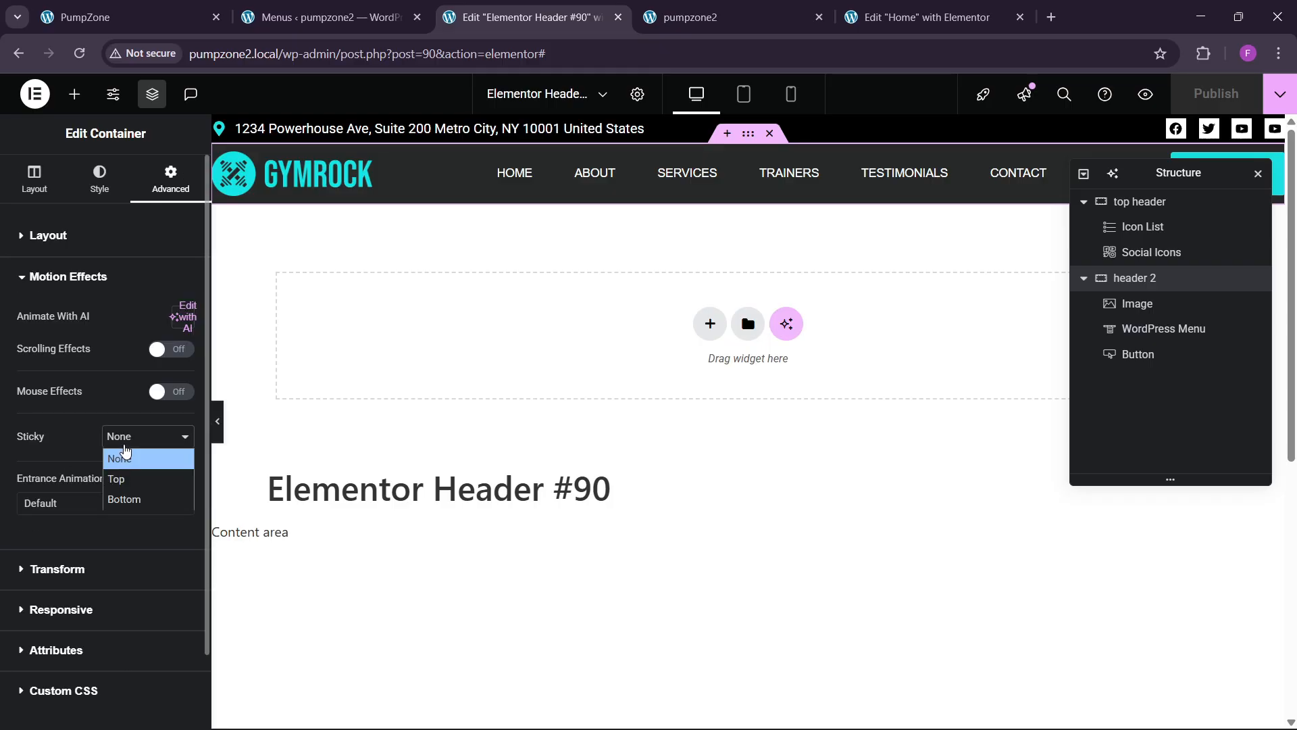
pyautogui.click(125, 500)
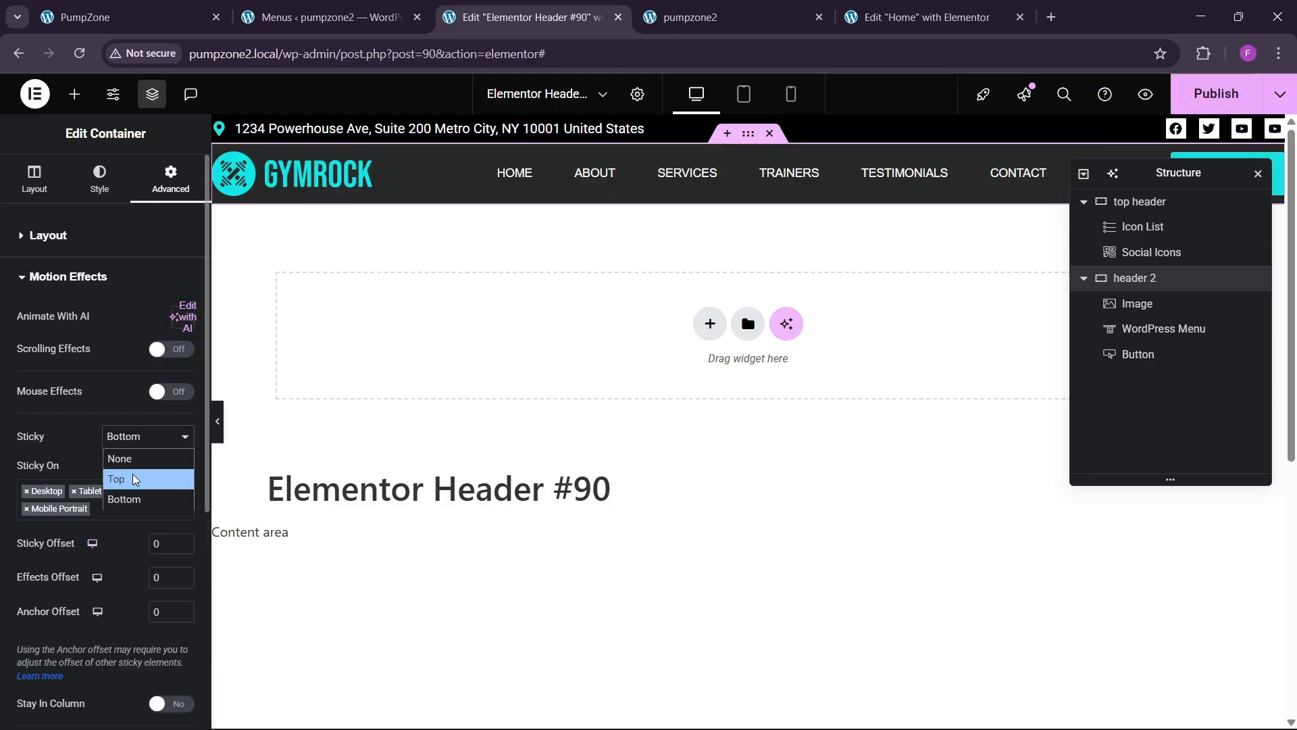
pyautogui.click(133, 479)
pyautogui.scroll(-3, 837, 419)
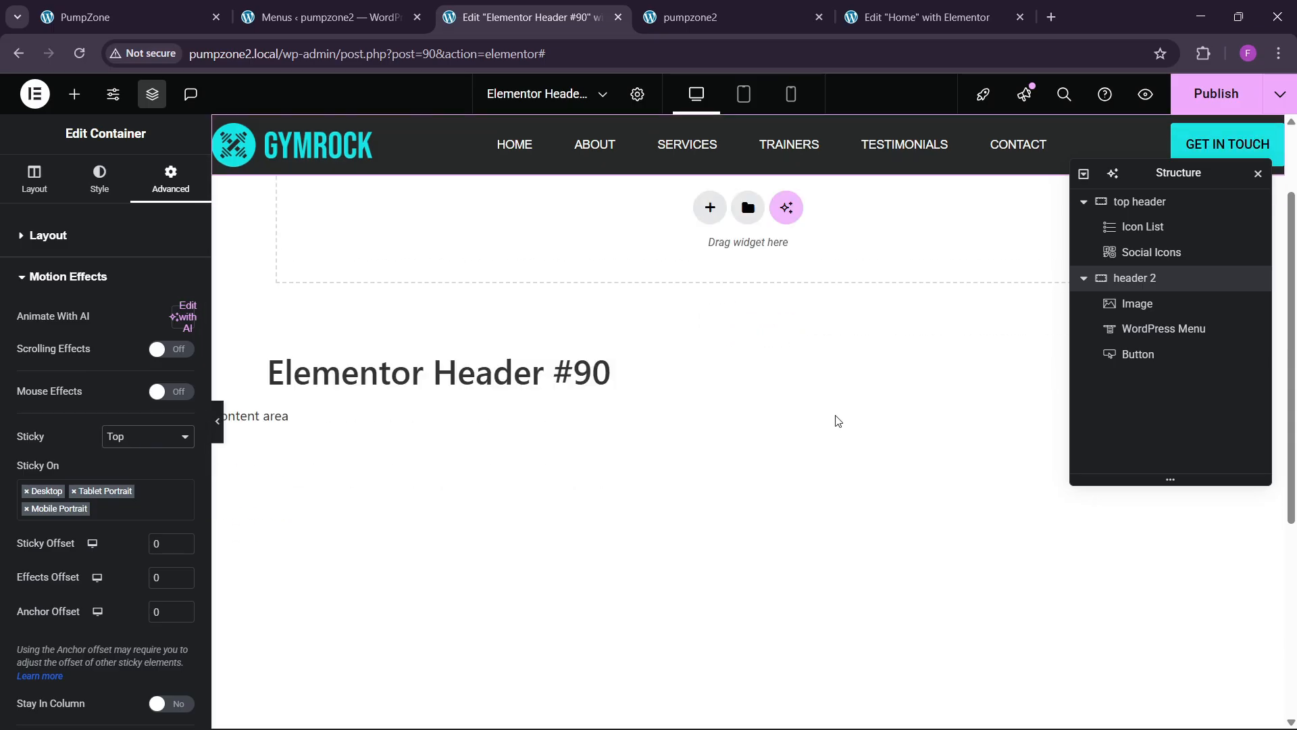
pyautogui.click(1214, 101)
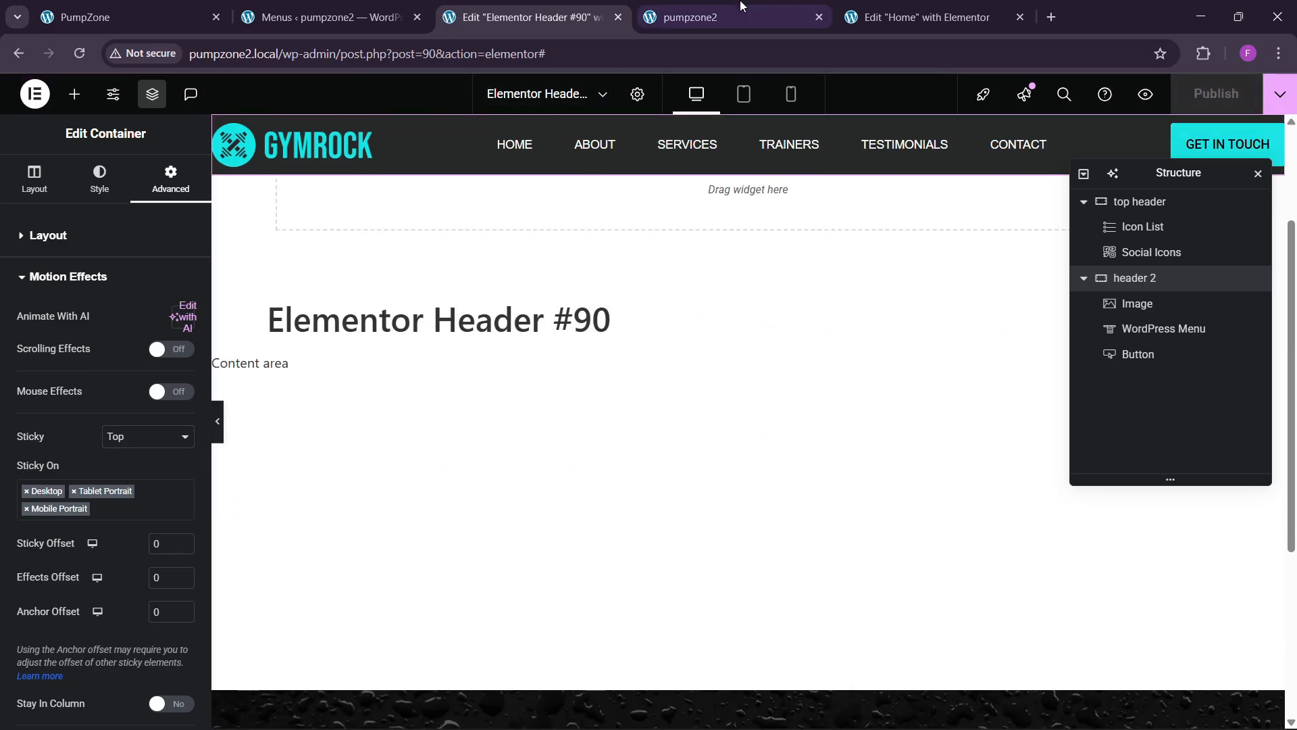
pyautogui.click(695, 17)
# Step: Reload the live site and scroll to confirm the header stays pinned at the top
pyautogui.click(243, 67)
pyautogui.press('Return')
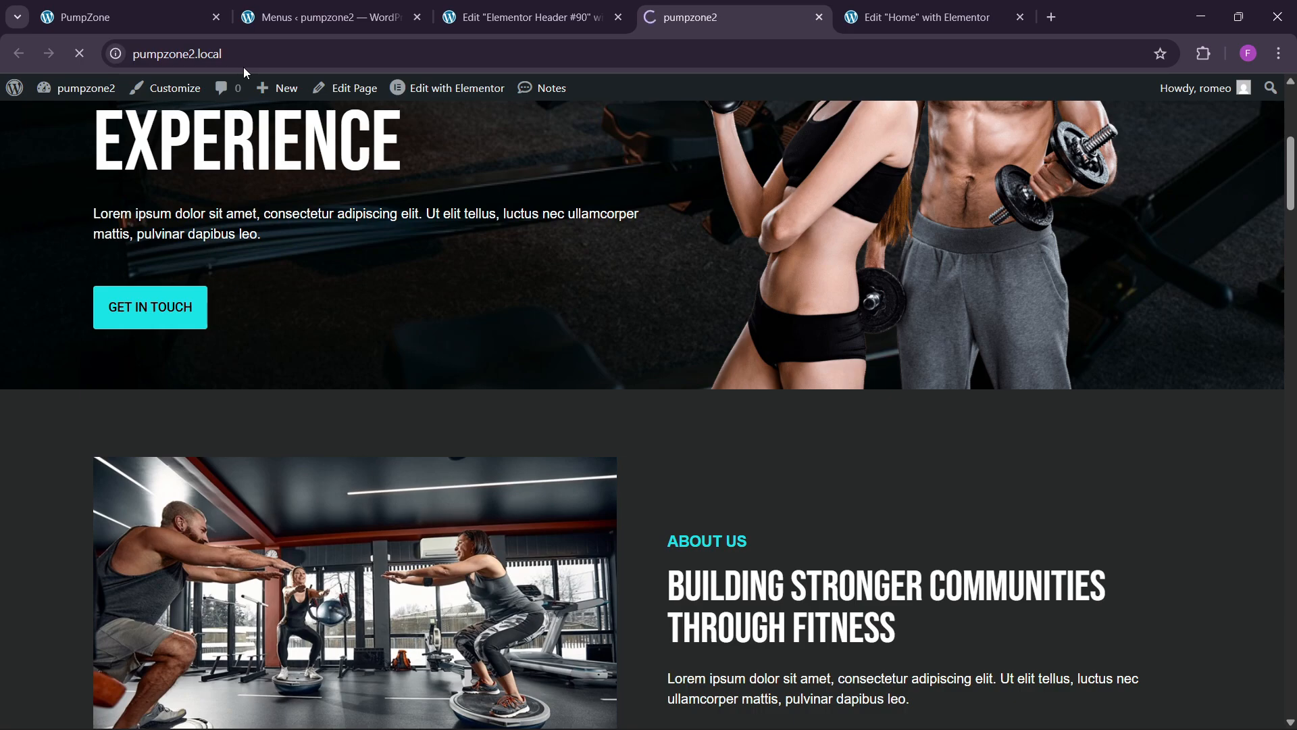
pyautogui.scroll(-3, 482, 400)
pyautogui.scroll(-12, 482, 400)
pyautogui.scroll(1, 481, 414)
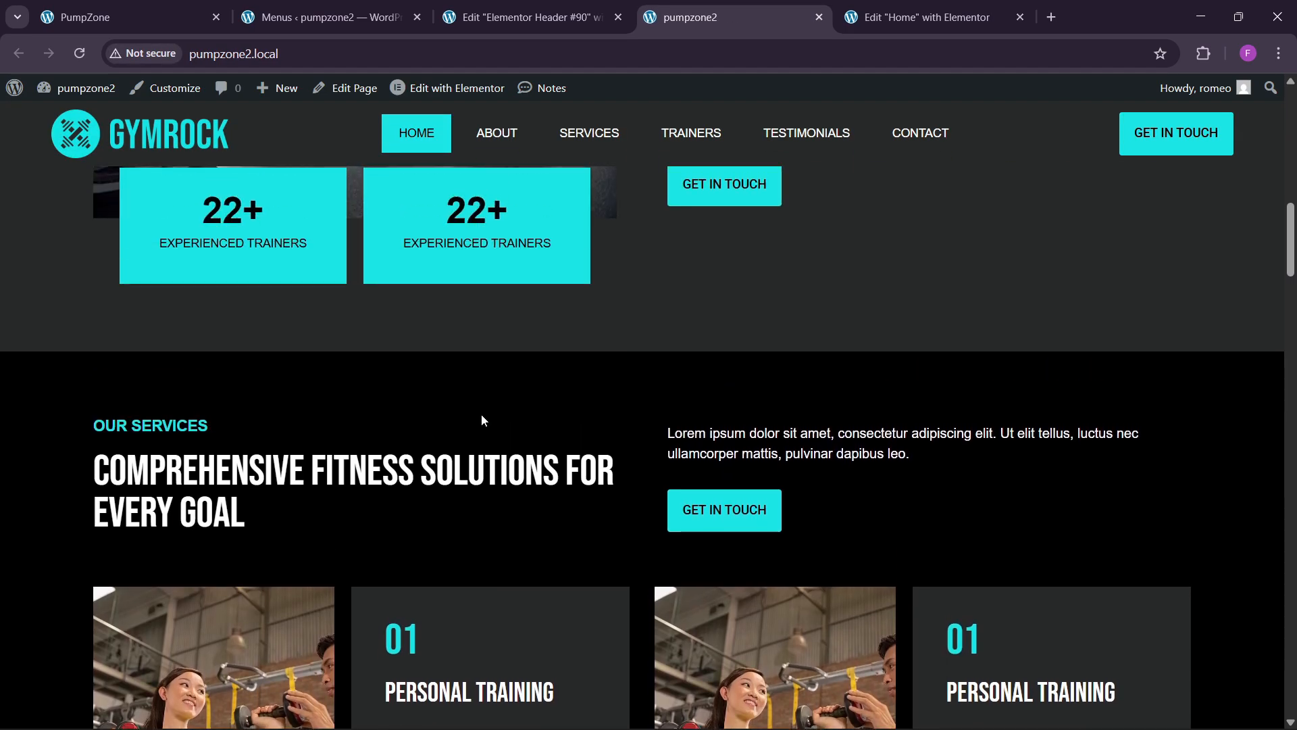
pyautogui.scroll(-10, 481, 413)
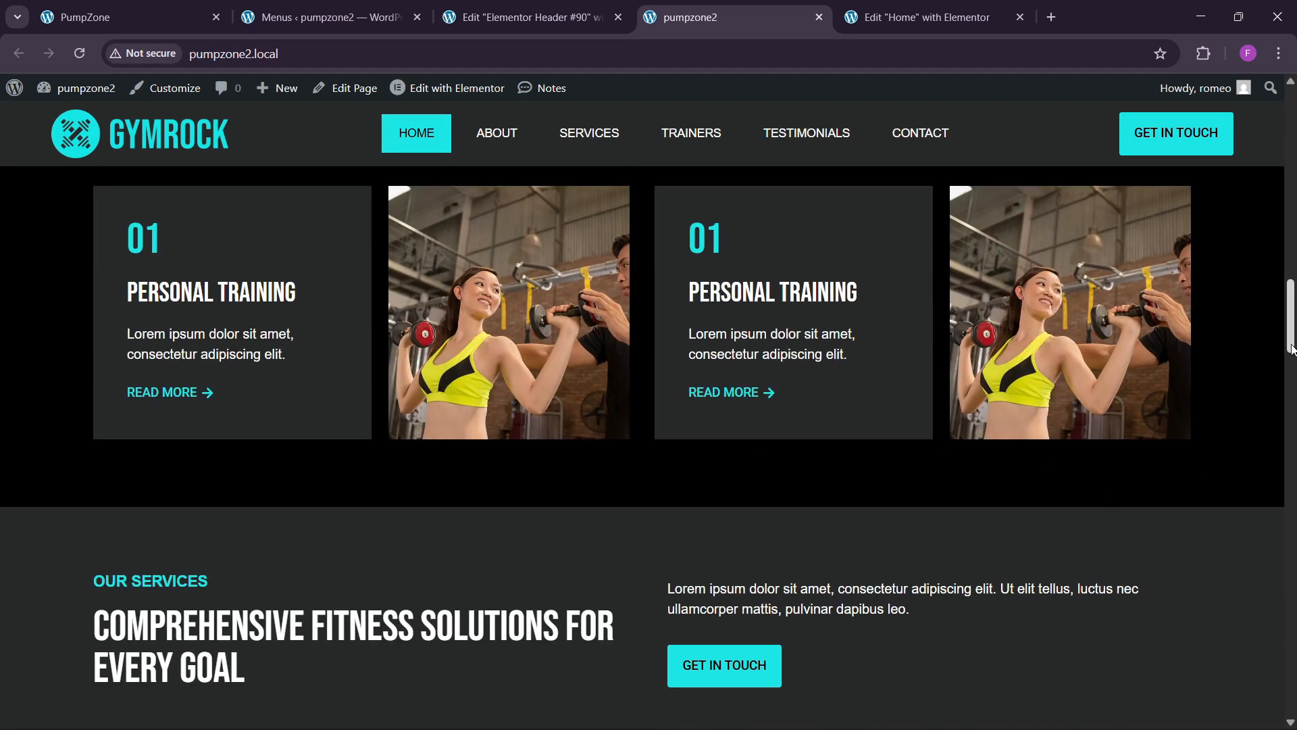
pyautogui.moveTo(1292, 349); pyautogui.dragTo(1251, 142)
# Step: Test the ABOUT, TESTIMONIALS and CONTACT links, then move to the Home page editor
pyautogui.click(495, 177)
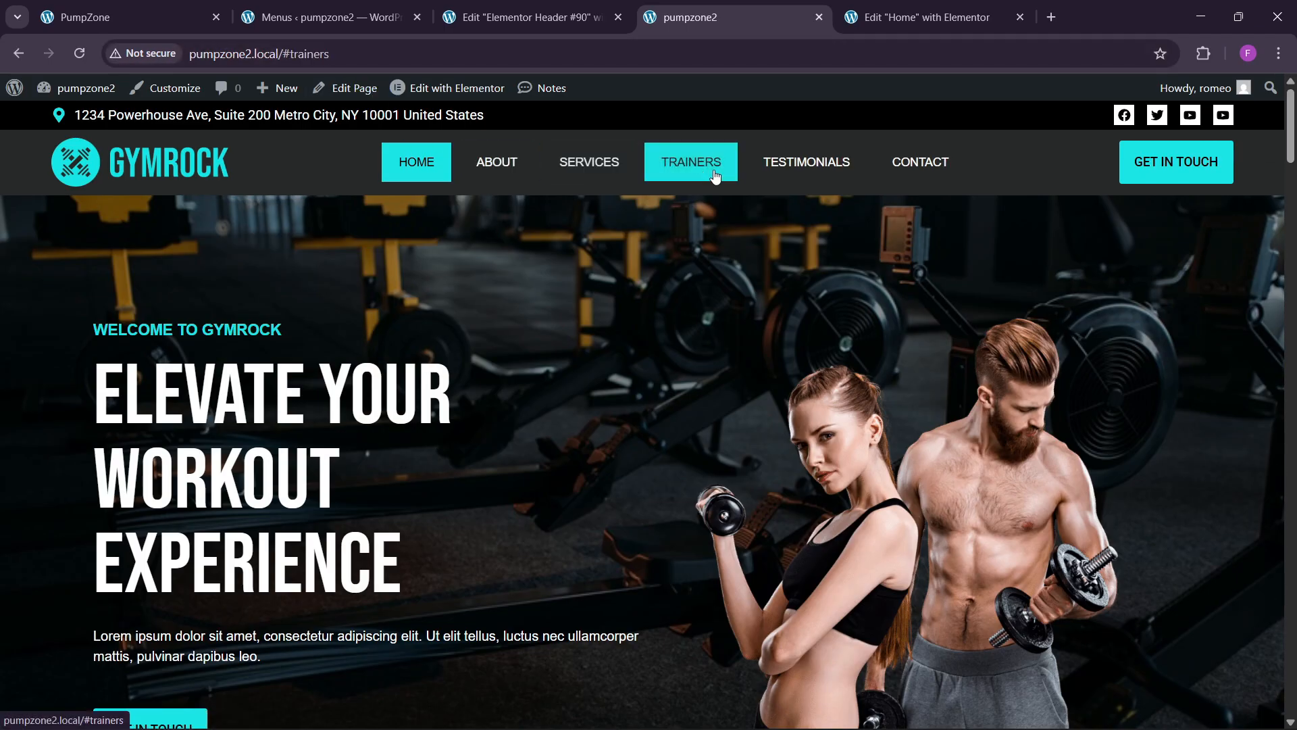
pyautogui.click(807, 166)
pyautogui.click(913, 170)
pyautogui.click(519, 176)
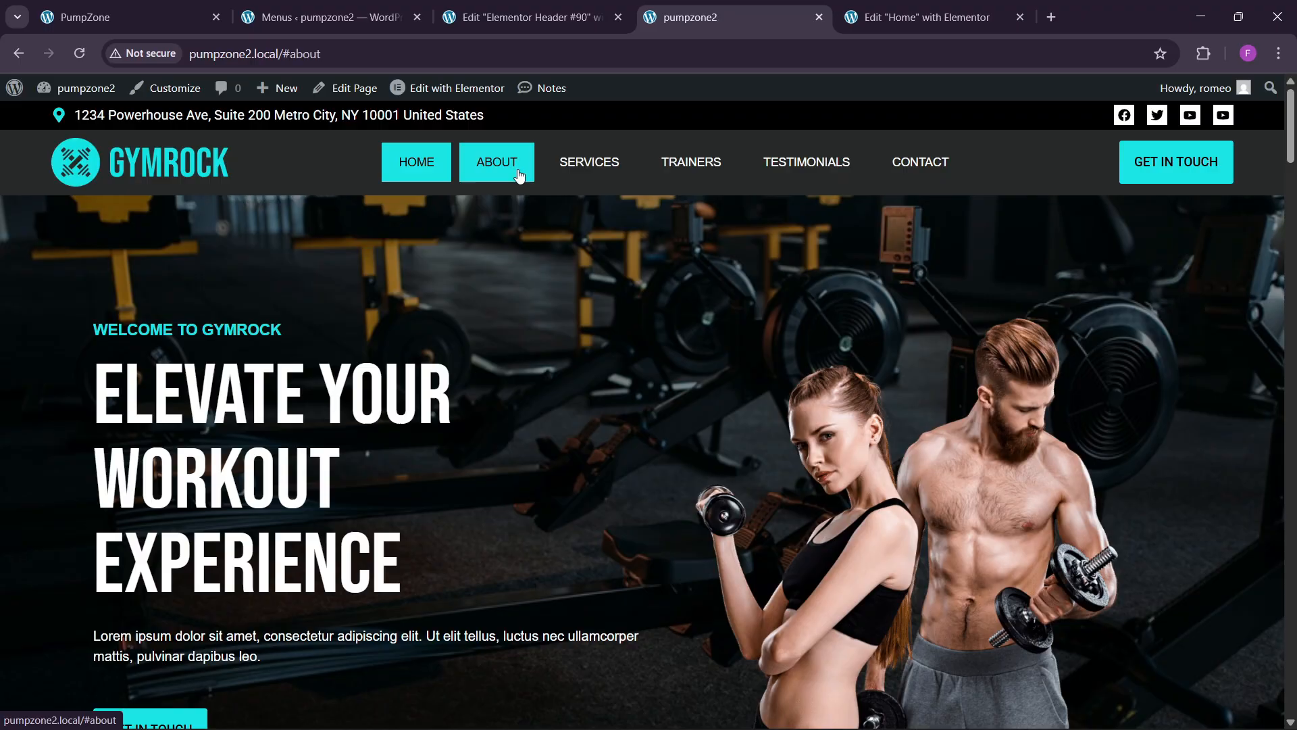
pyautogui.click(929, 8)
pyautogui.scroll(2, 781, 390)
pyautogui.scroll(-6, 773, 397)
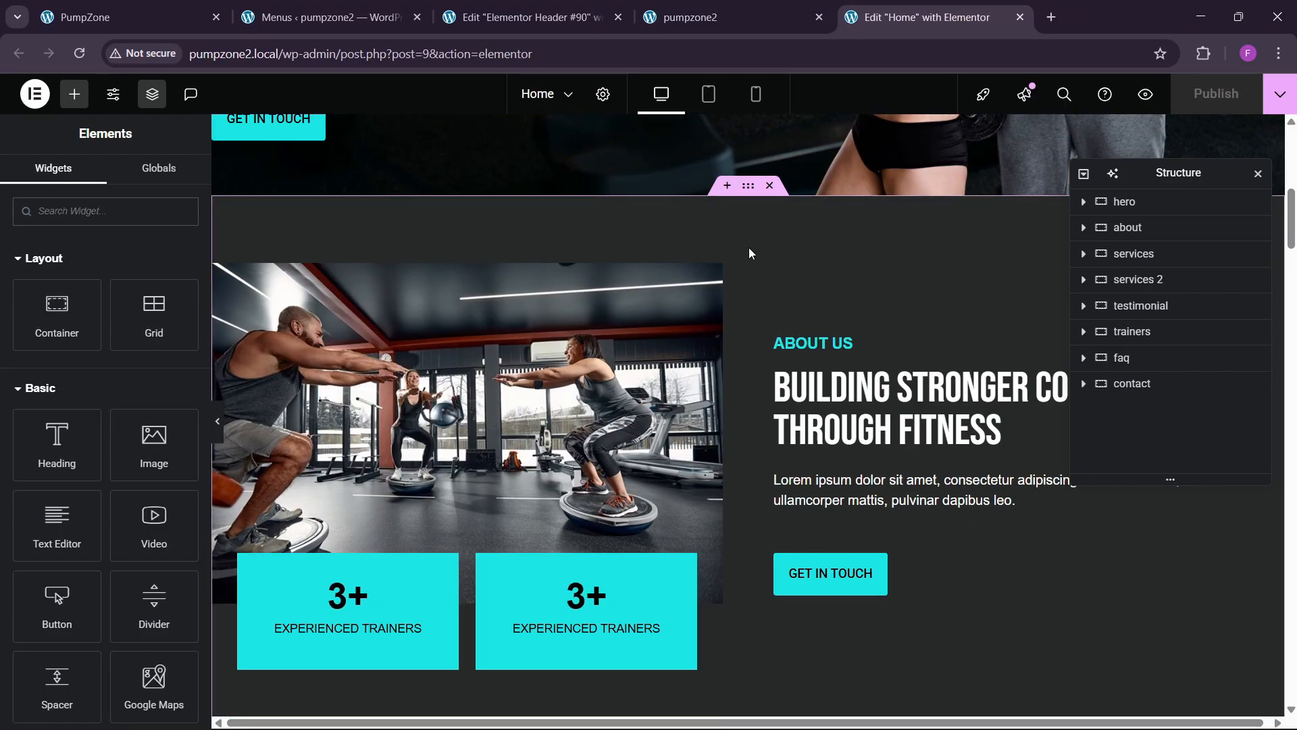
# Step: Give the About Us section the CSS ID 'about'
pyautogui.click(748, 192)
pyautogui.click(169, 177)
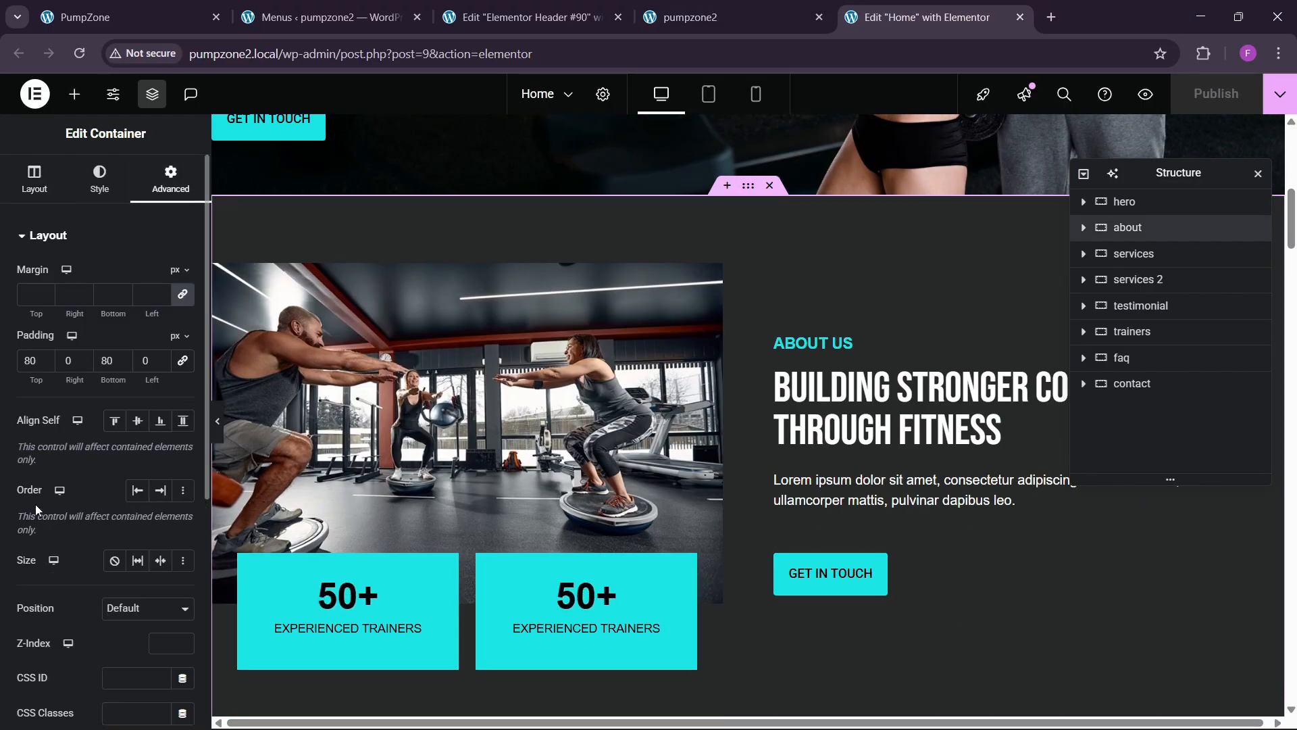
pyautogui.scroll(-4, 48, 527)
pyautogui.click(119, 423)
pyautogui.write('ab')
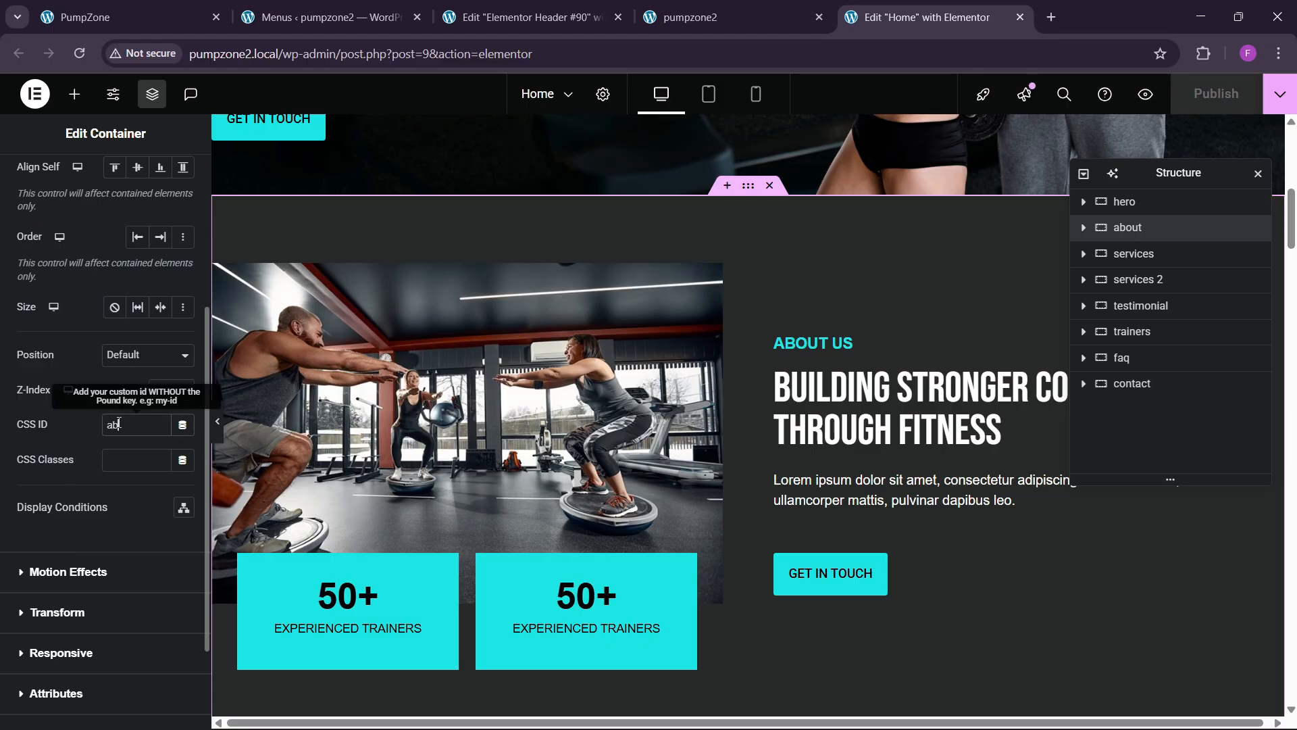
pyautogui.write('out')
pyautogui.scroll(-4, 639, 407)
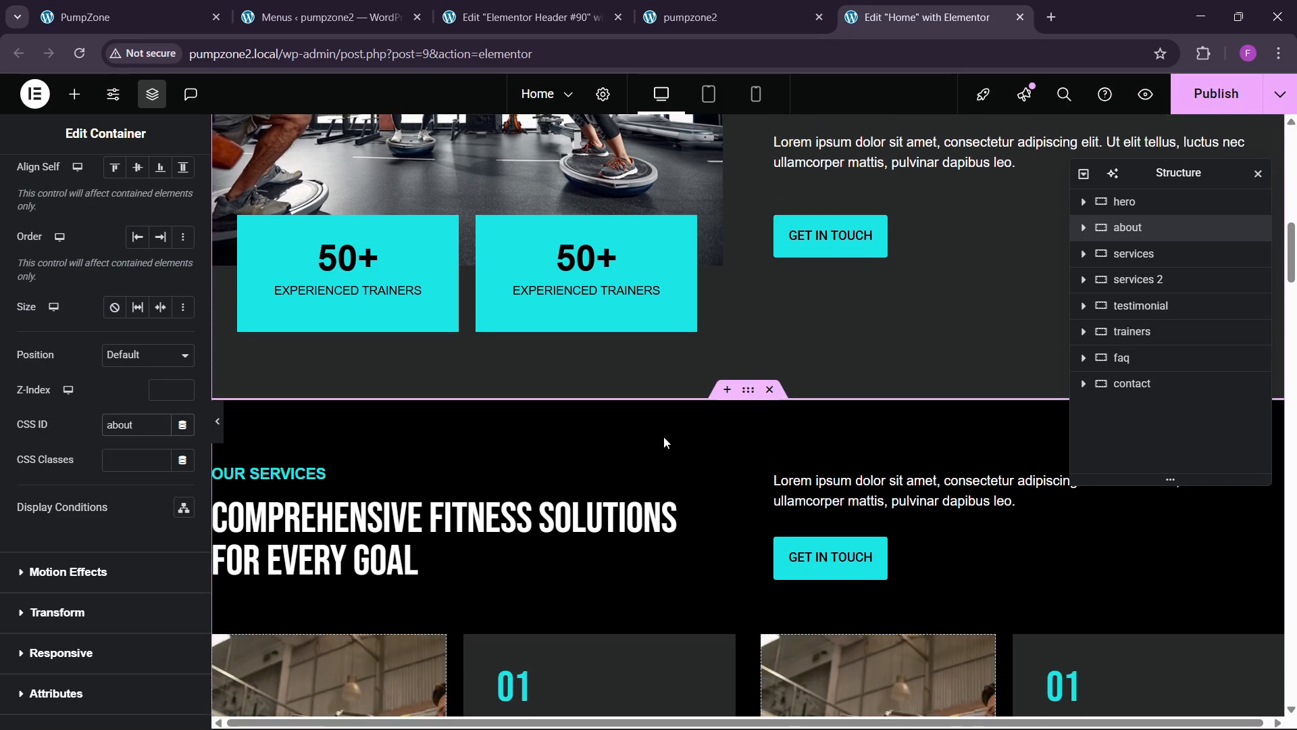
# Step: Give the first Our Services section the CSS ID 'services'
pyautogui.click(748, 390)
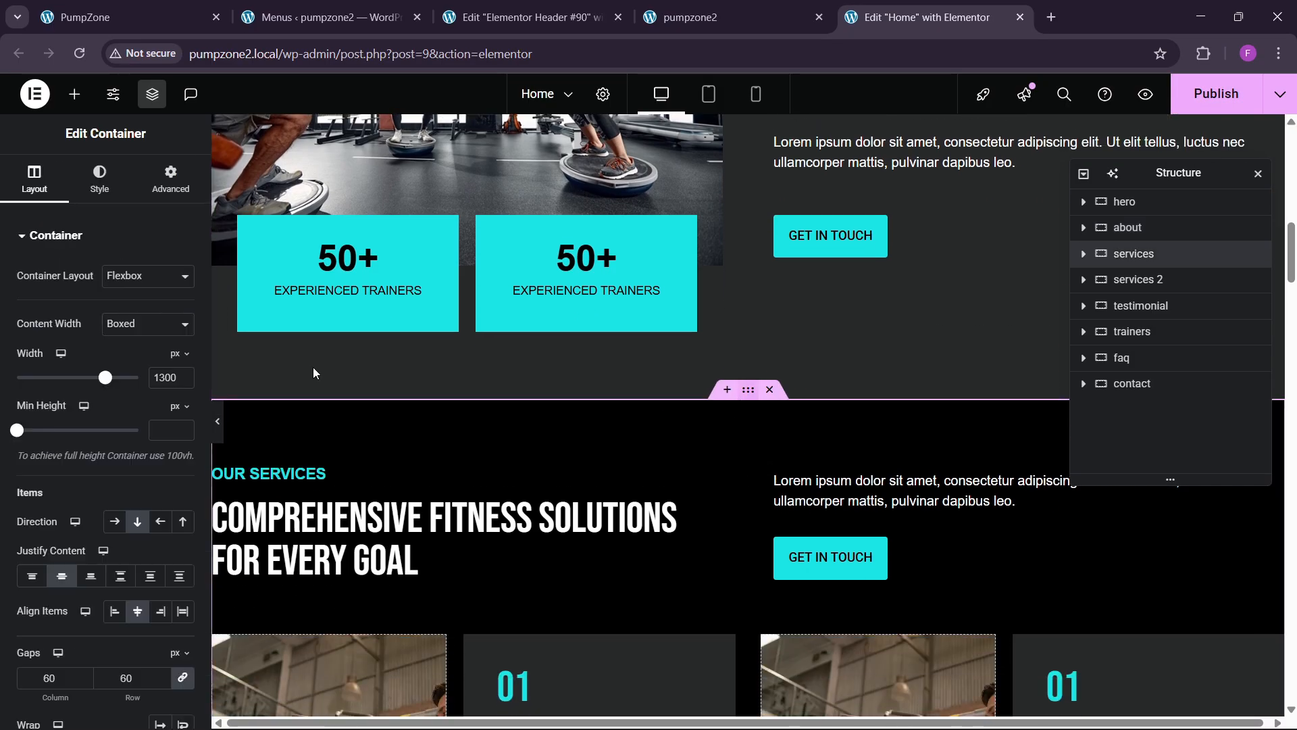
pyautogui.click(170, 181)
pyautogui.scroll(-3, 124, 466)
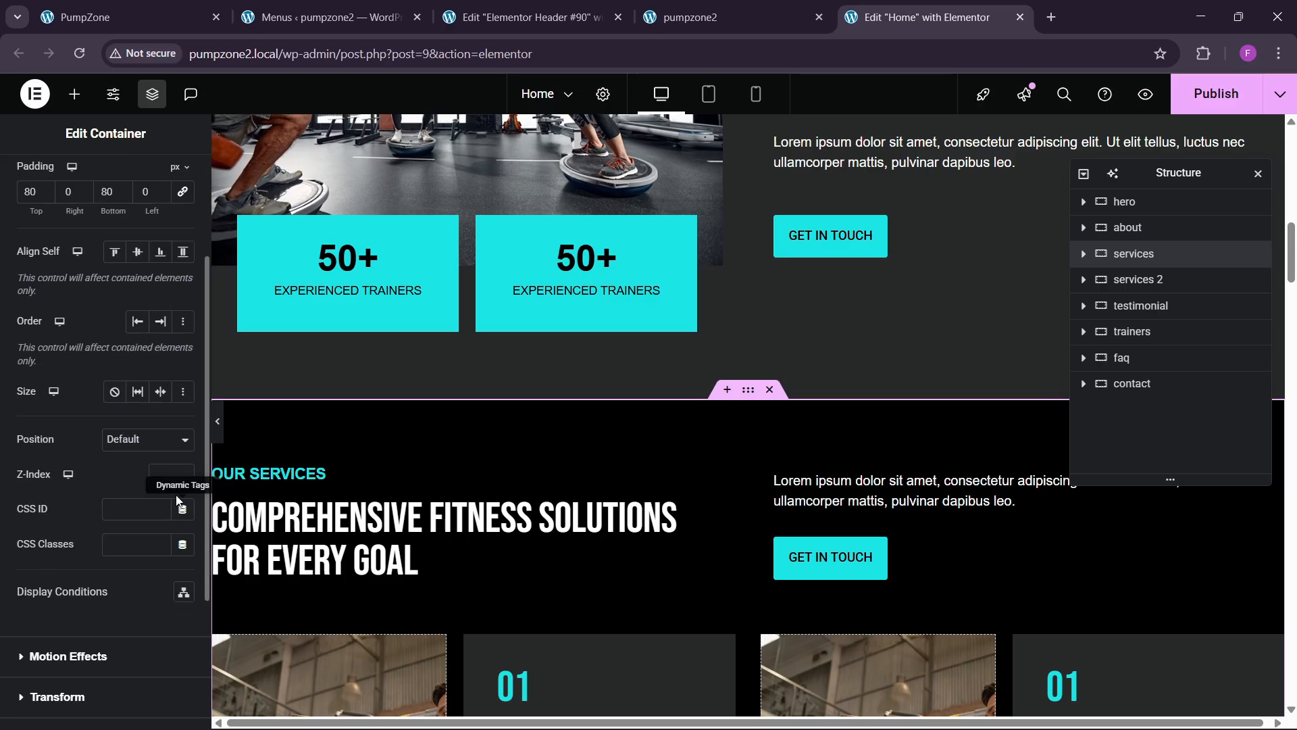
pyautogui.click(124, 503)
pyautogui.write('ser')
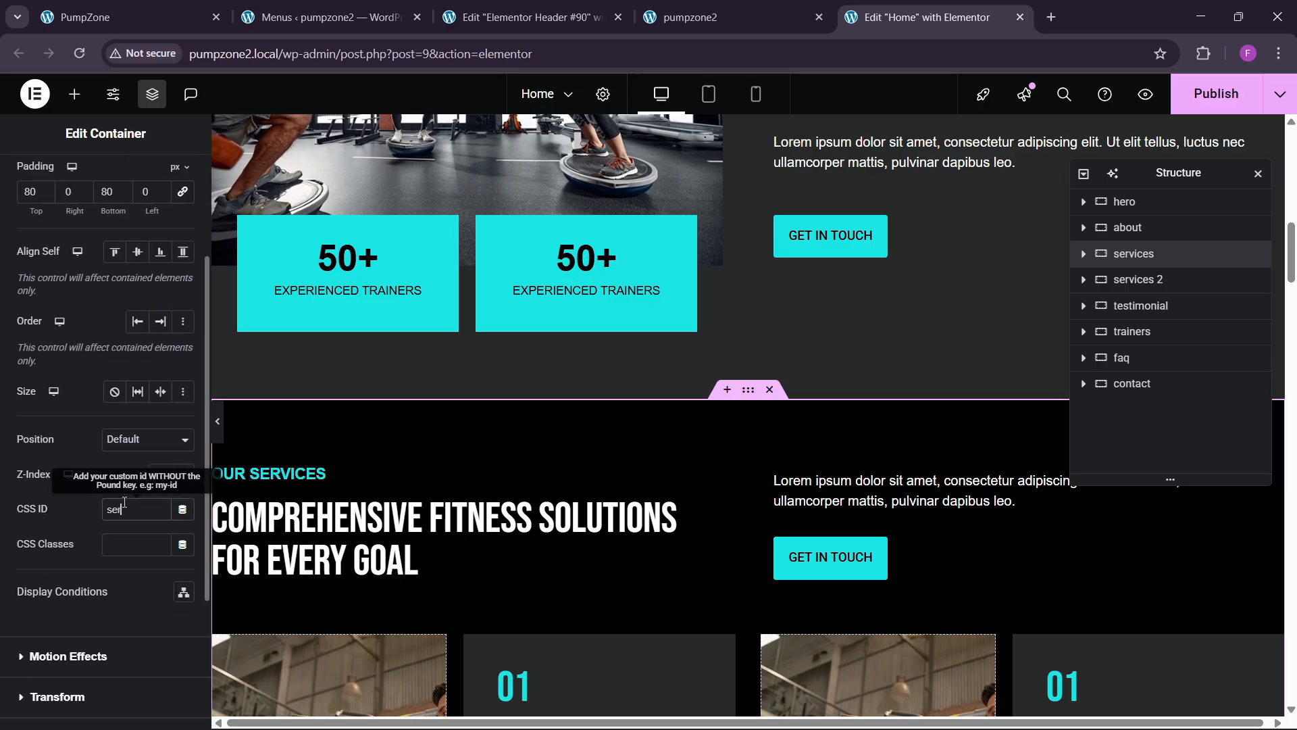
pyautogui.write('vices')
pyautogui.scroll(-10, 757, 432)
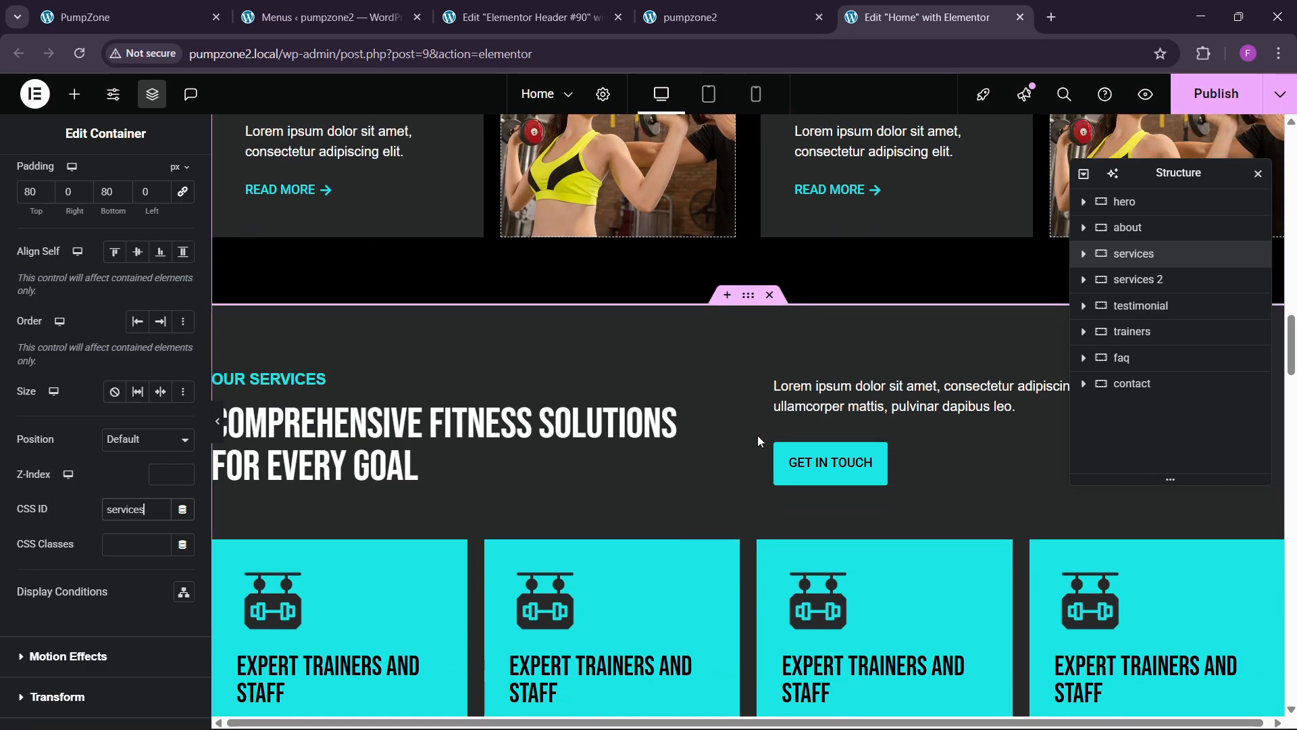
pyautogui.scroll(-11, 757, 435)
pyautogui.scroll(4, 756, 436)
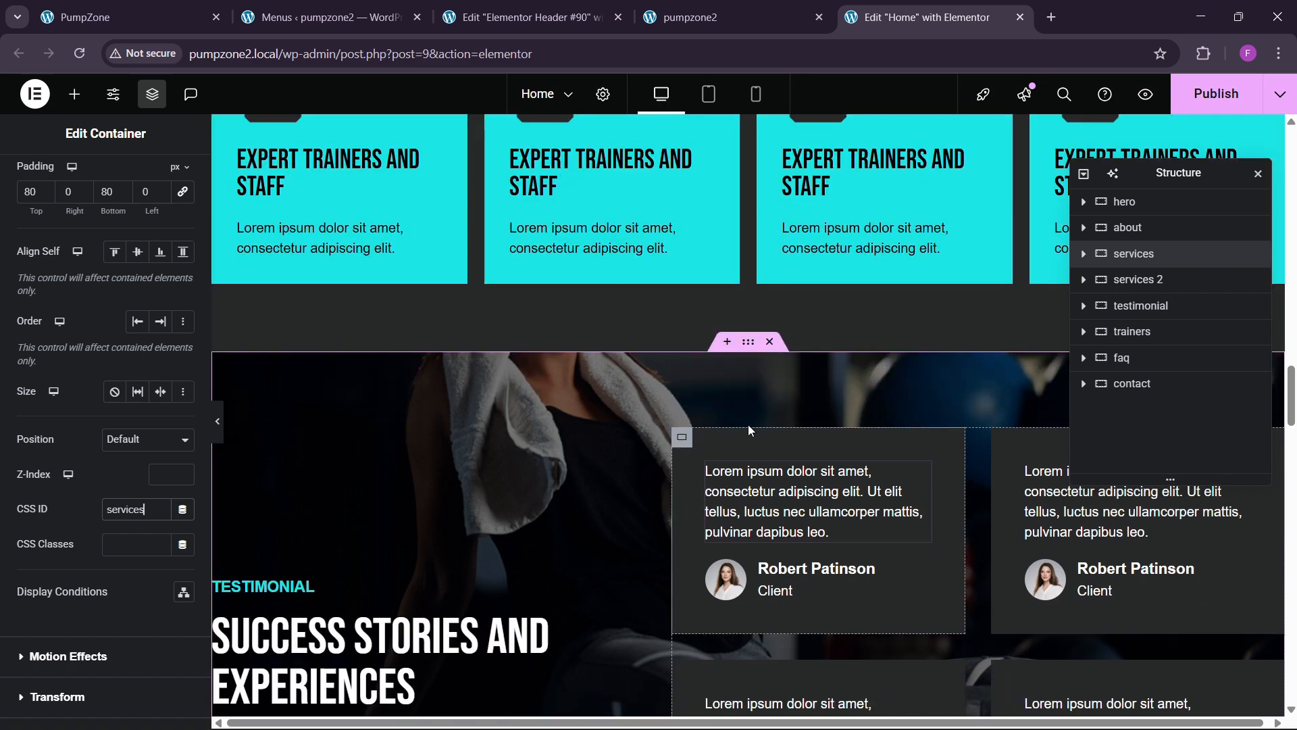
pyautogui.click(1141, 306)
# Step: Test the Testimonials menu link on the live GYMROCK site, then return to the Elementor editor
pyautogui.click(696, 17)
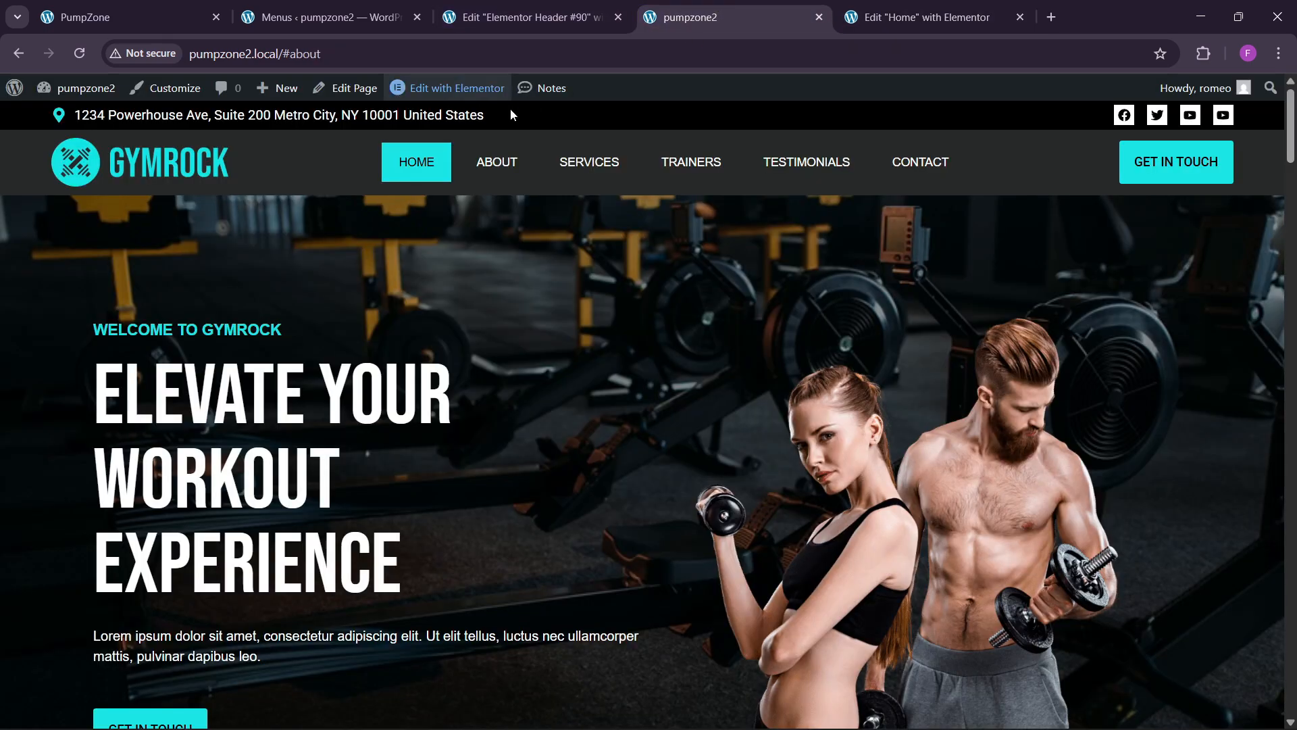
pyautogui.click(807, 162)
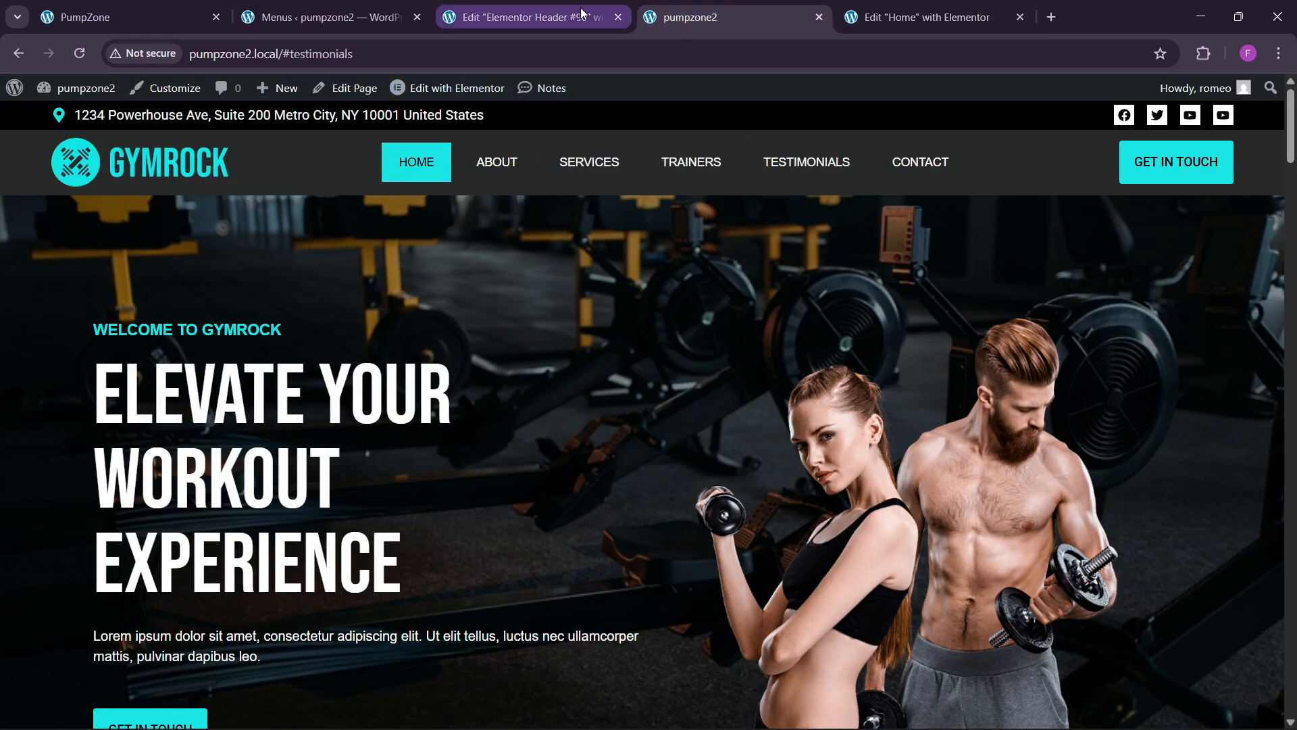
pyautogui.doubleClick(294, 56)
pyautogui.hotkey('ctrl', 'c')
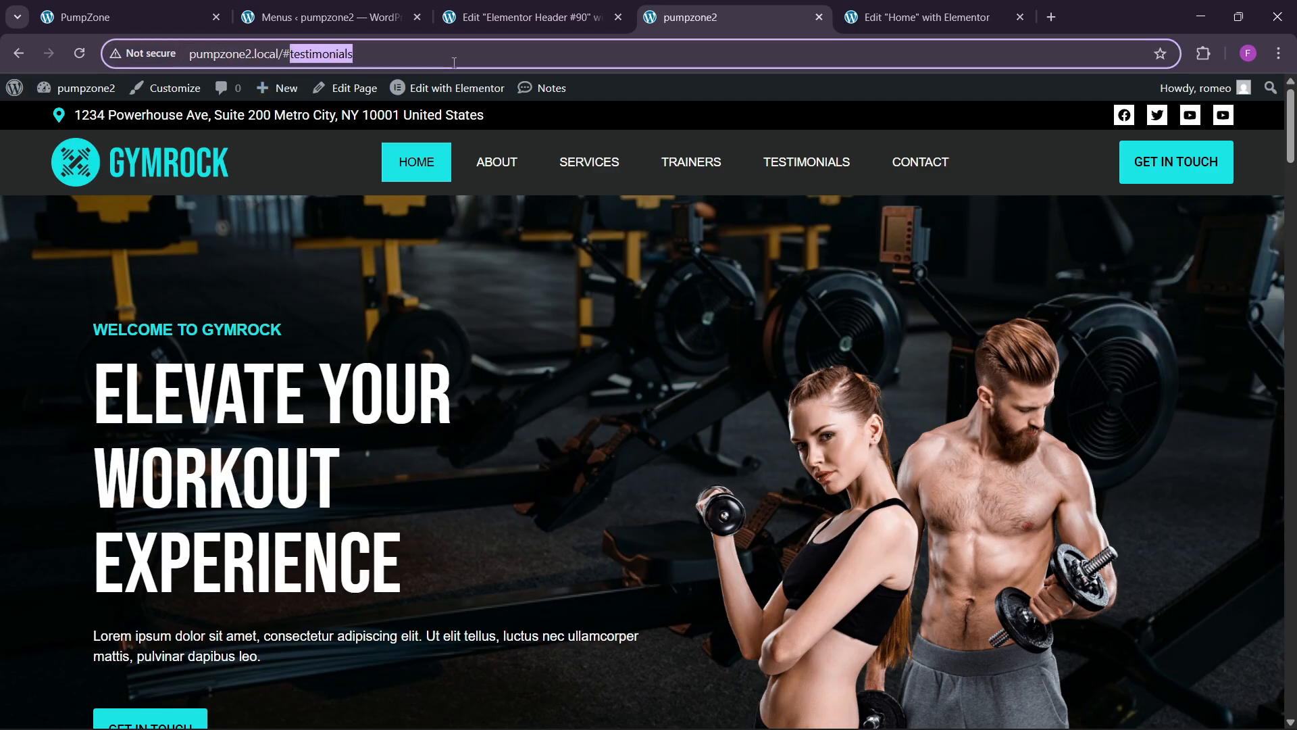
pyautogui.click(919, 17)
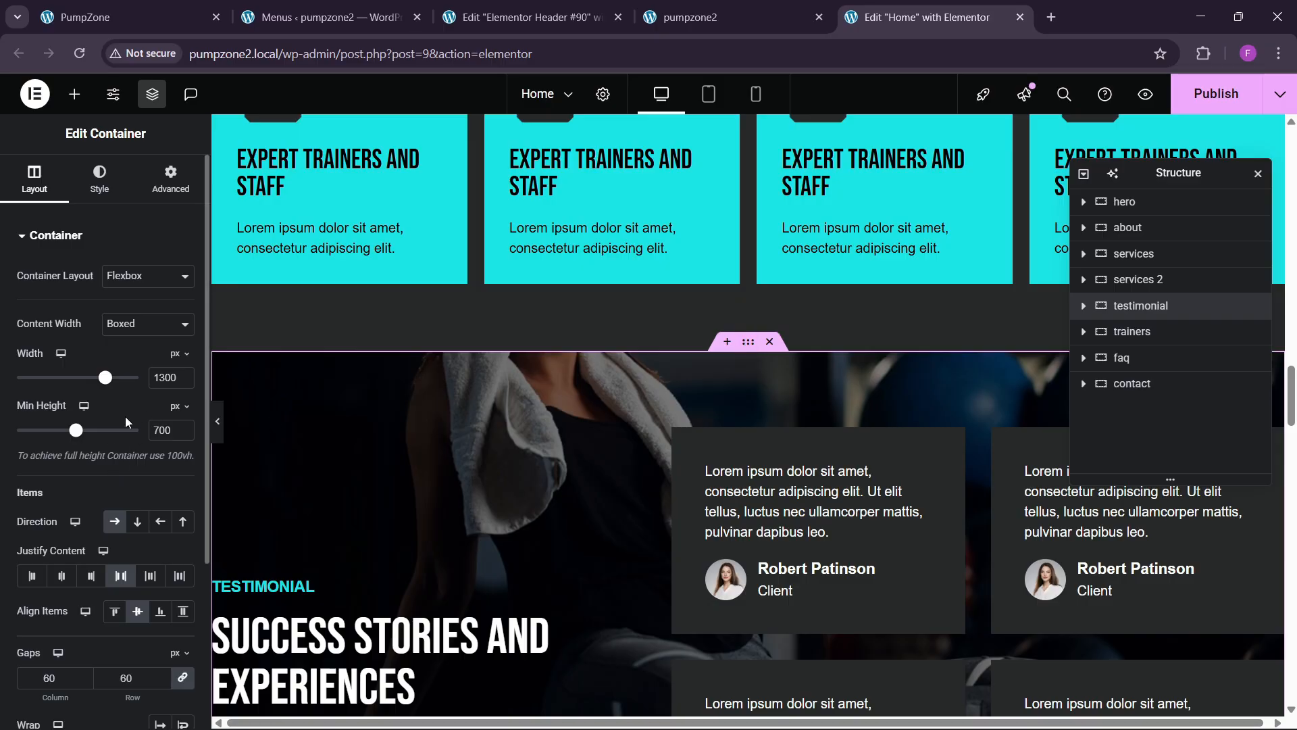
# Step: Paste 'testimonials' as the testimonial section's CSS ID
pyautogui.click(140, 197)
pyautogui.scroll(-3, 98, 545)
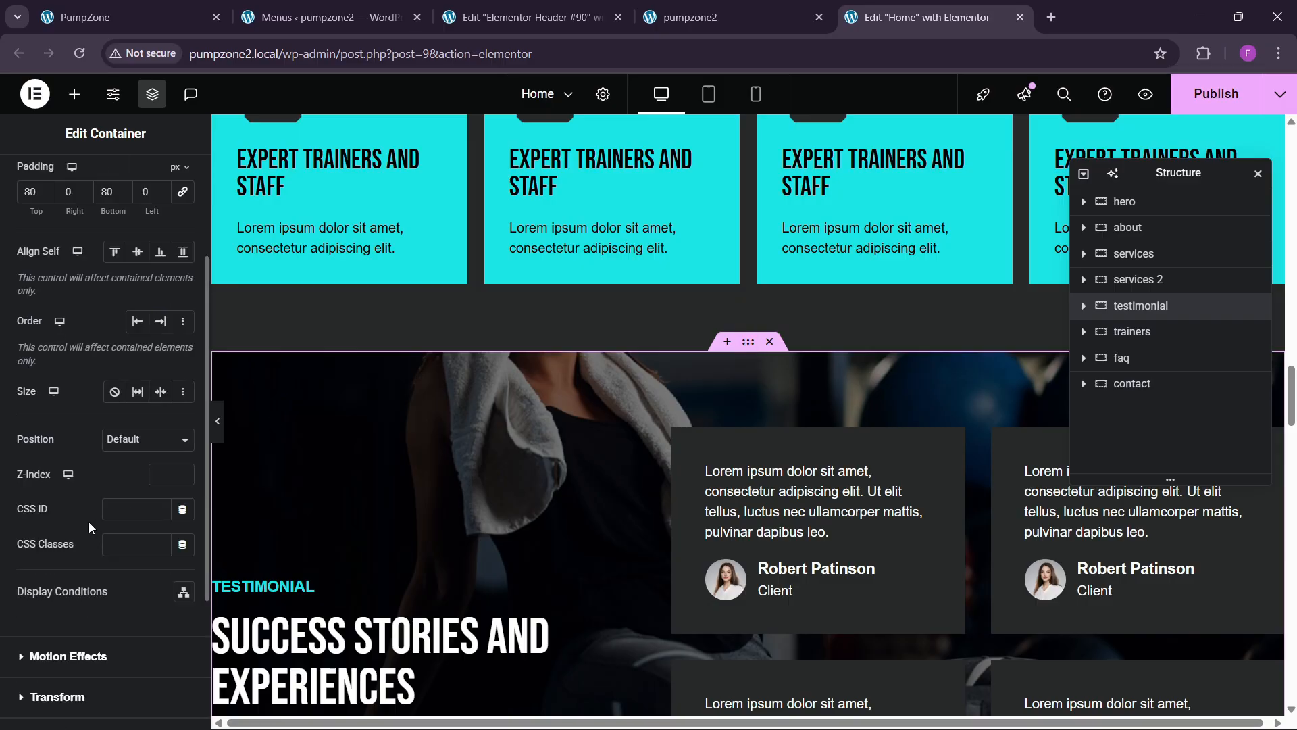
pyautogui.click(124, 509)
pyautogui.hotkey('ctrl', 'v')
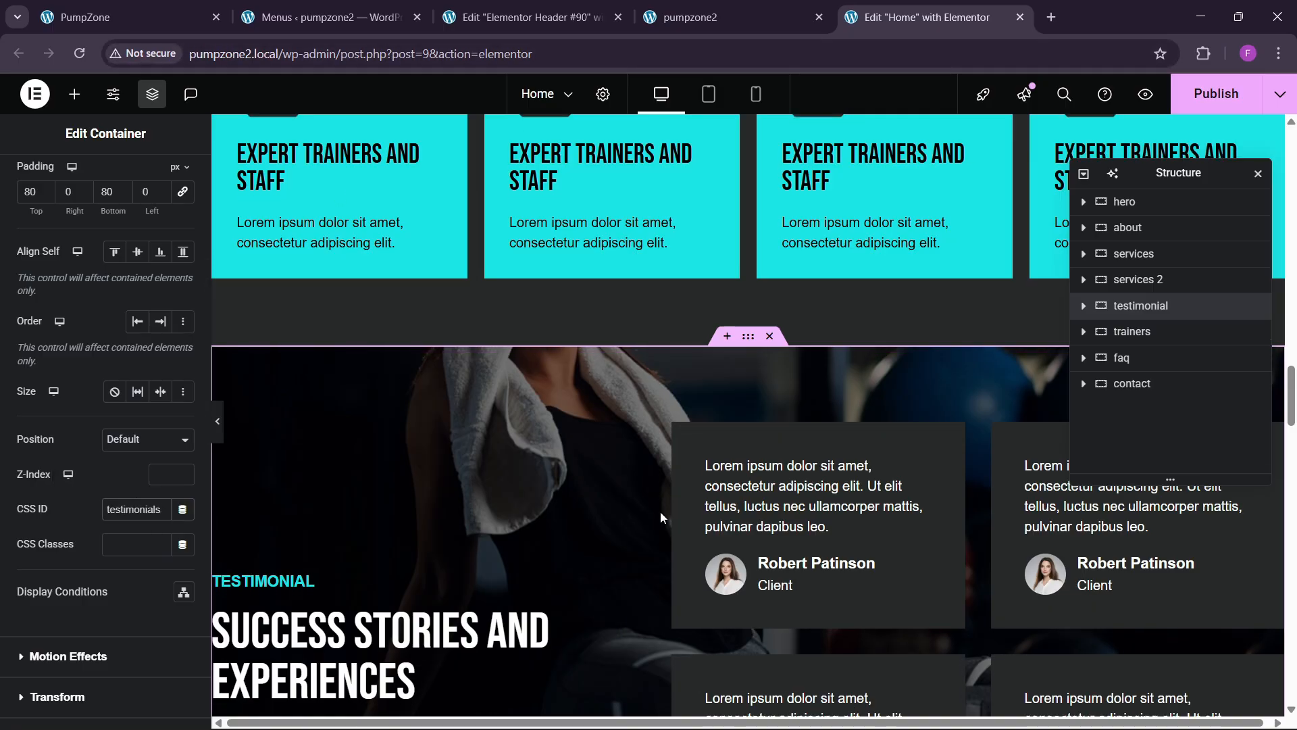
pyautogui.scroll(-10, 659, 512)
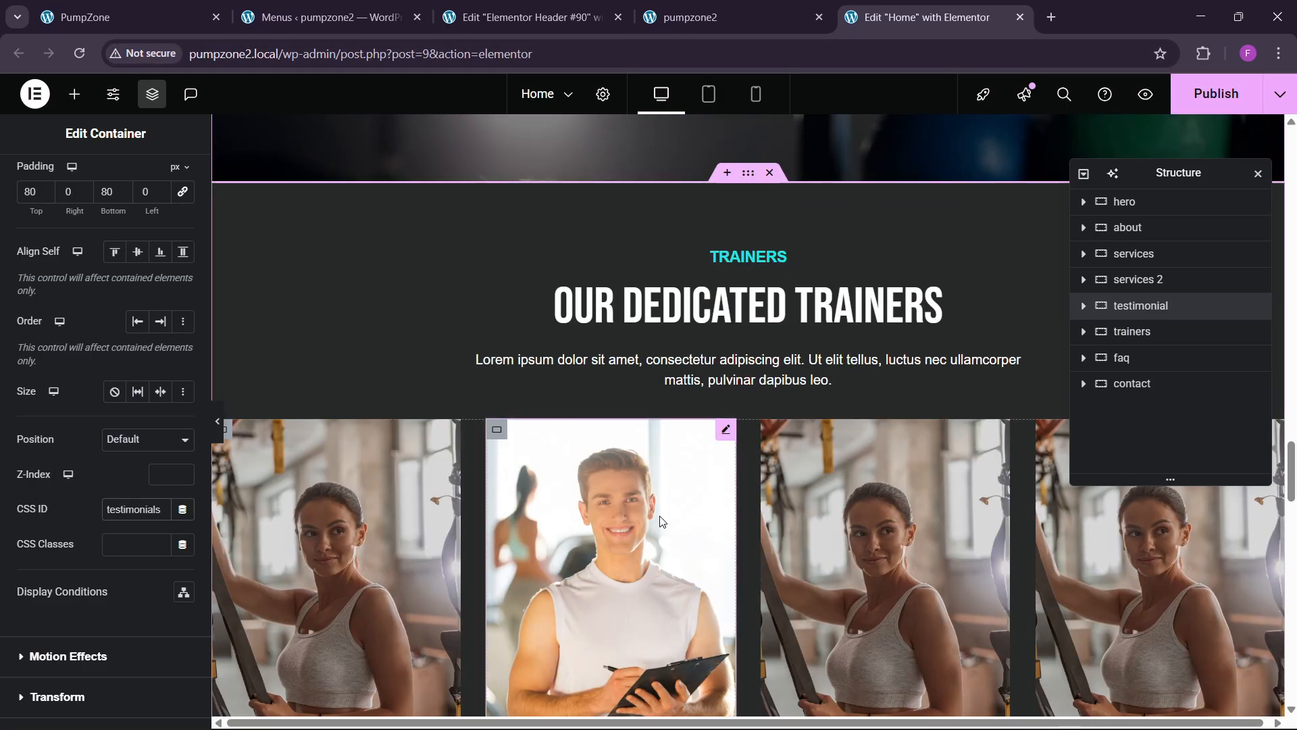
# Step: Open the trainers section's CSS ID field, then review the FAQ section's motion effects
pyautogui.click(747, 175)
pyautogui.click(168, 196)
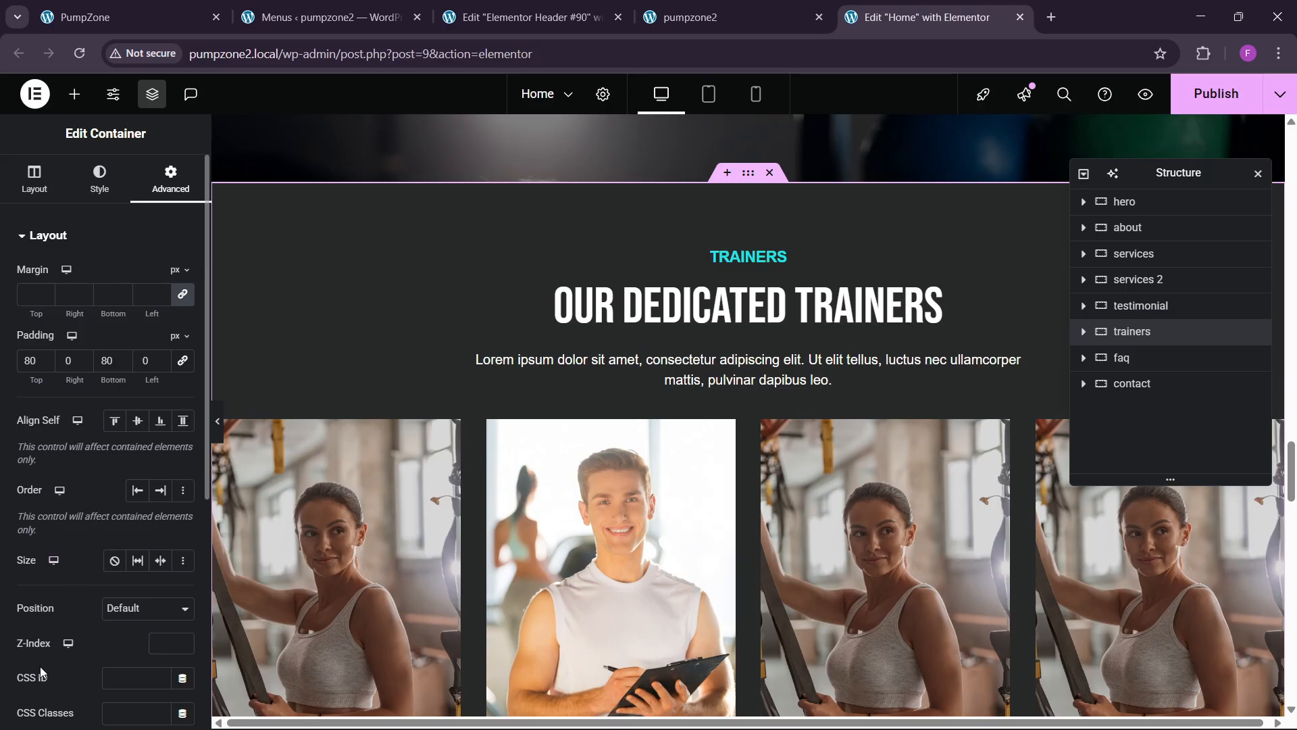
pyautogui.click(143, 676)
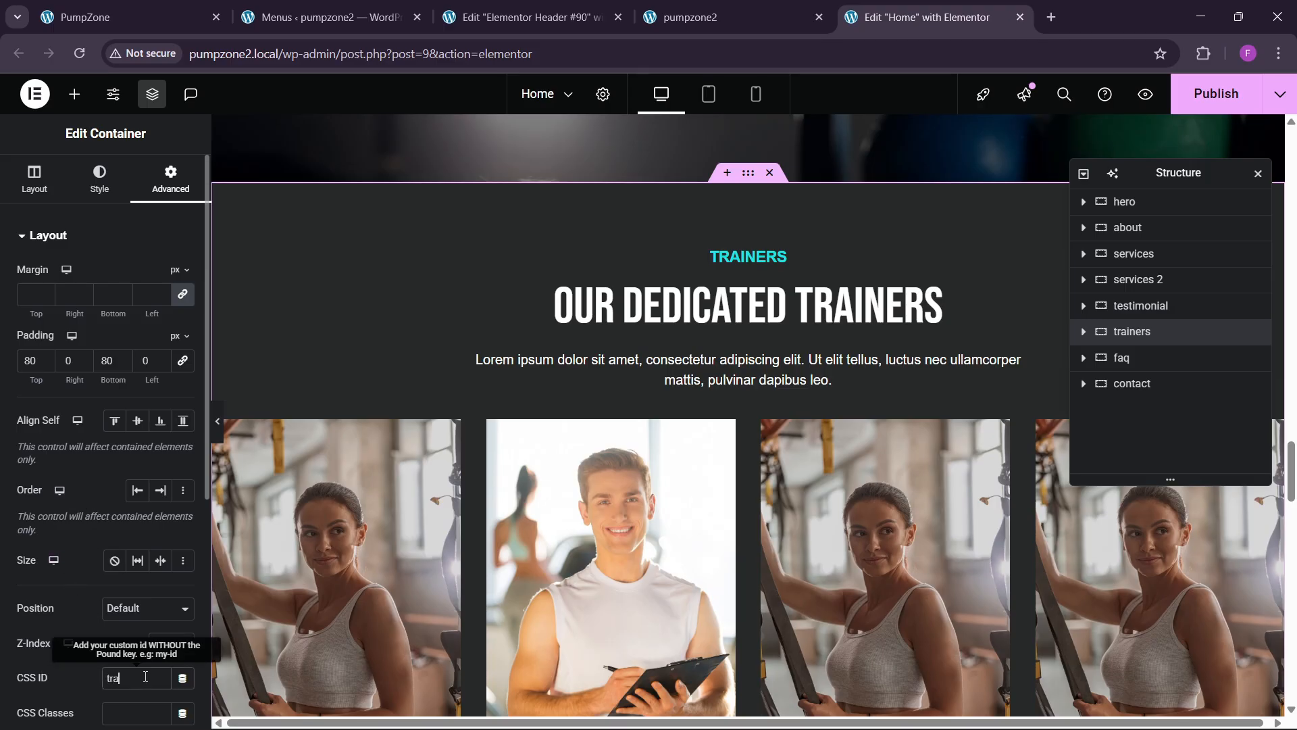
pyautogui.scroll(-9, 744, 439)
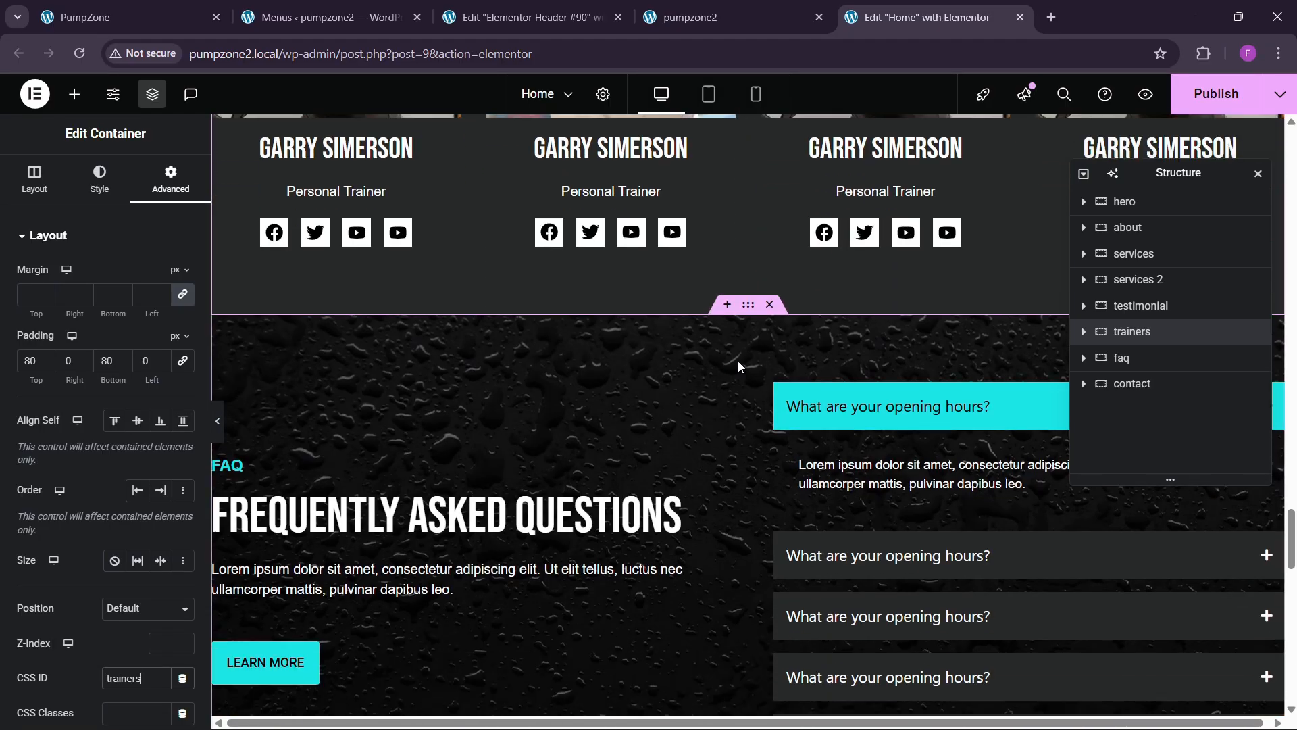
pyautogui.click(738, 366)
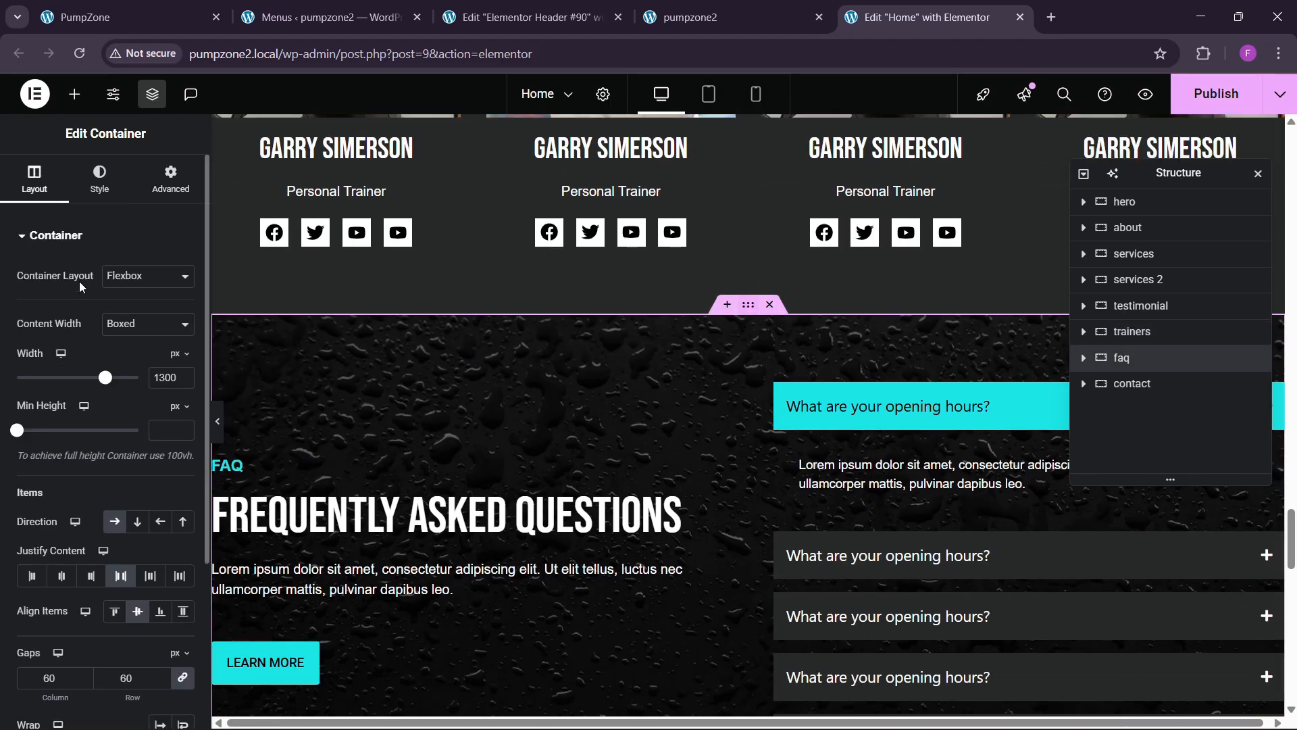
pyautogui.click(170, 179)
pyautogui.scroll(-3, 119, 457)
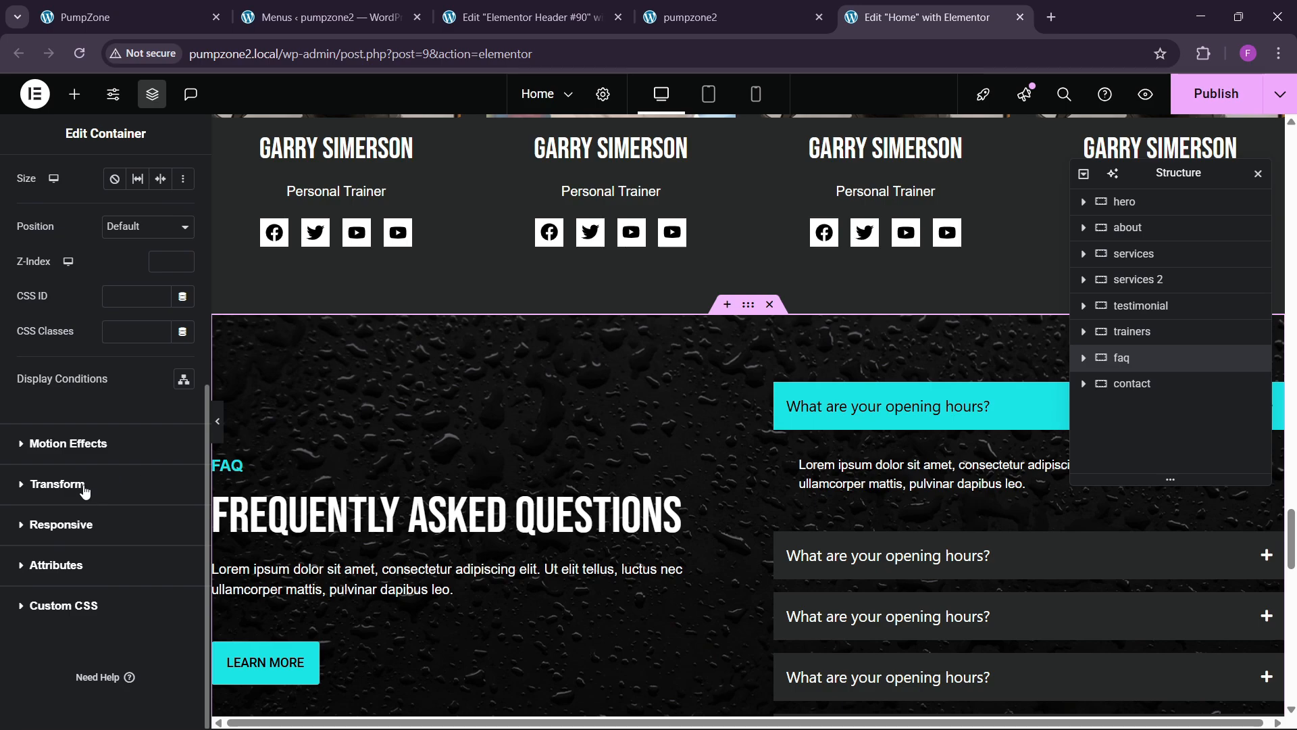
pyautogui.click(79, 443)
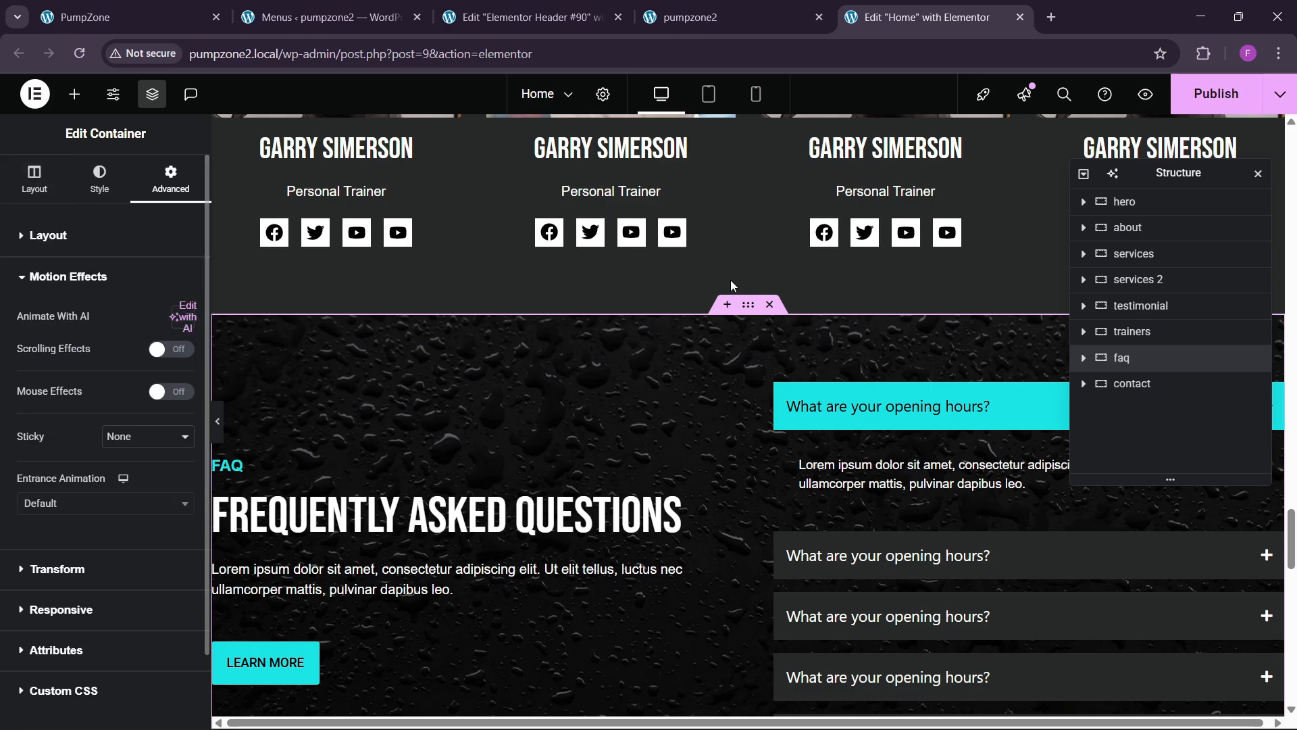
pyautogui.scroll(-3, 710, 337)
pyautogui.scroll(-5, 692, 403)
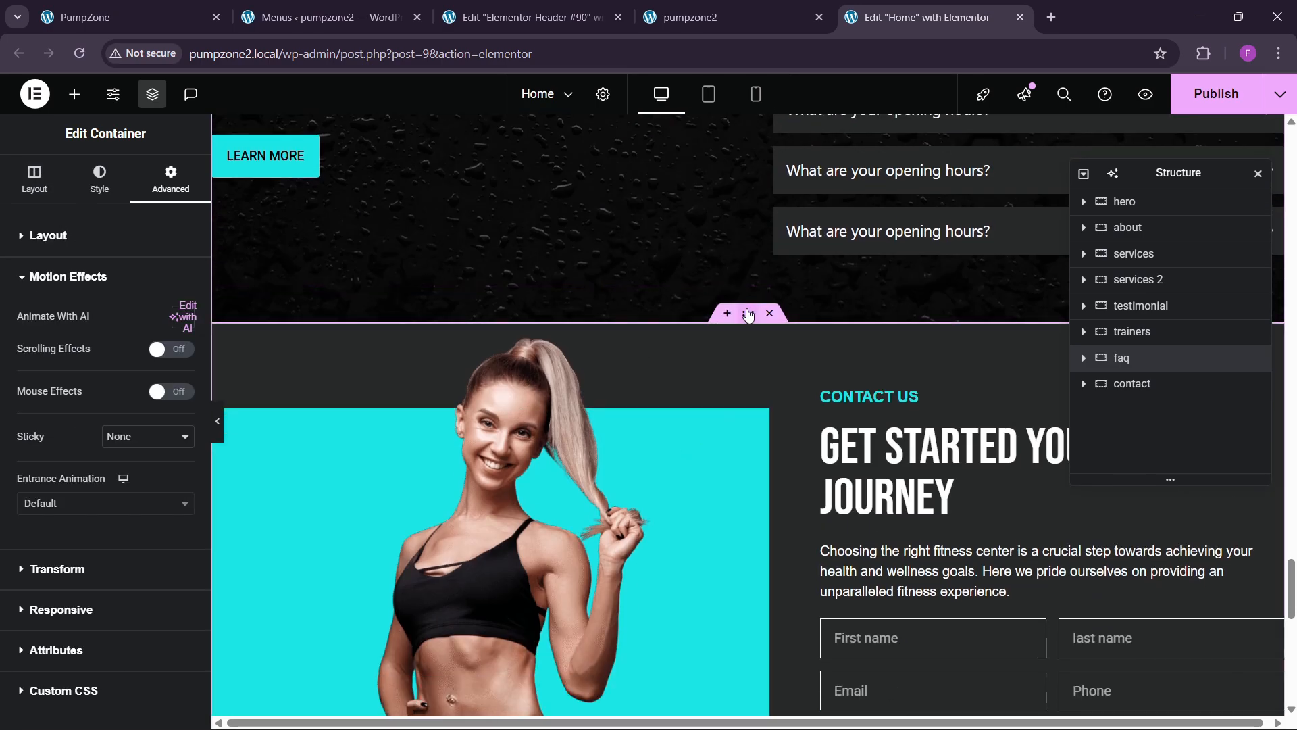
# Step: Enter 'contact' as the contact section's CSS ID, correcting a typo
pyautogui.click(748, 314)
pyautogui.click(171, 179)
pyautogui.scroll(-5, 37, 472)
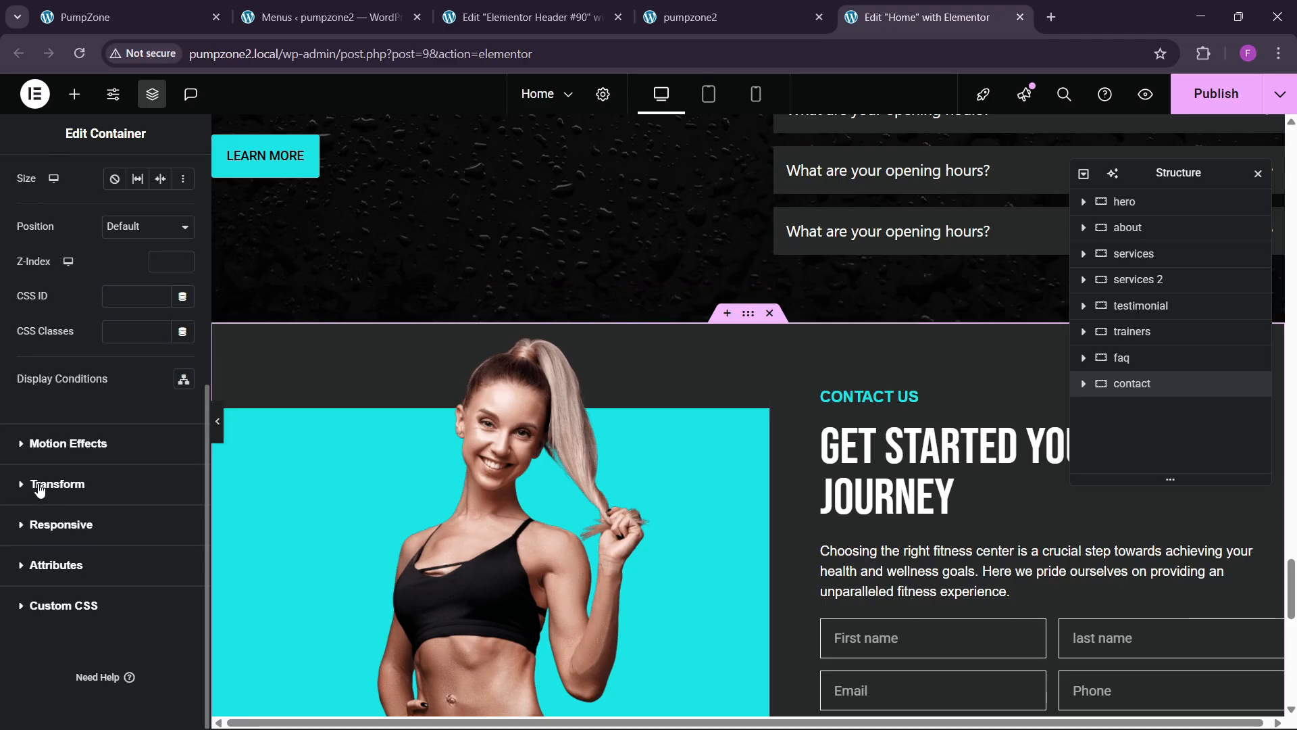
pyautogui.click(114, 298)
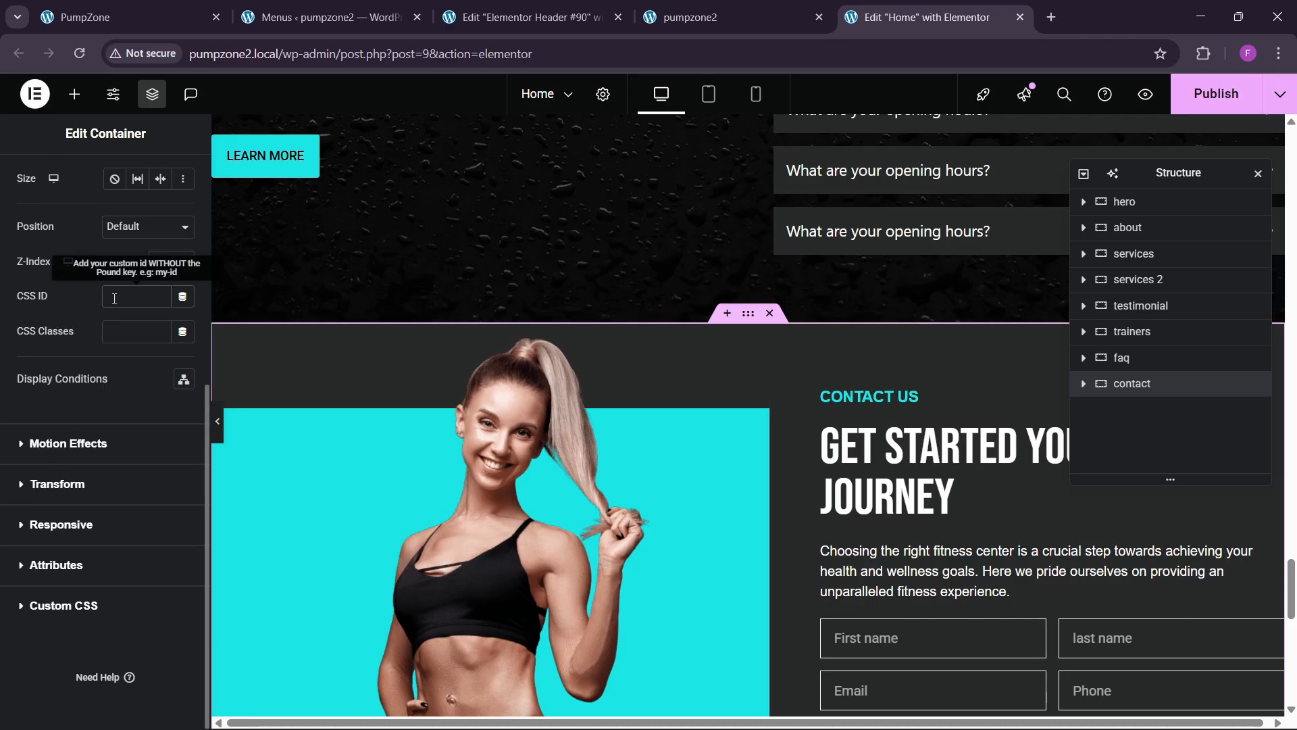
pyautogui.write('contacct')
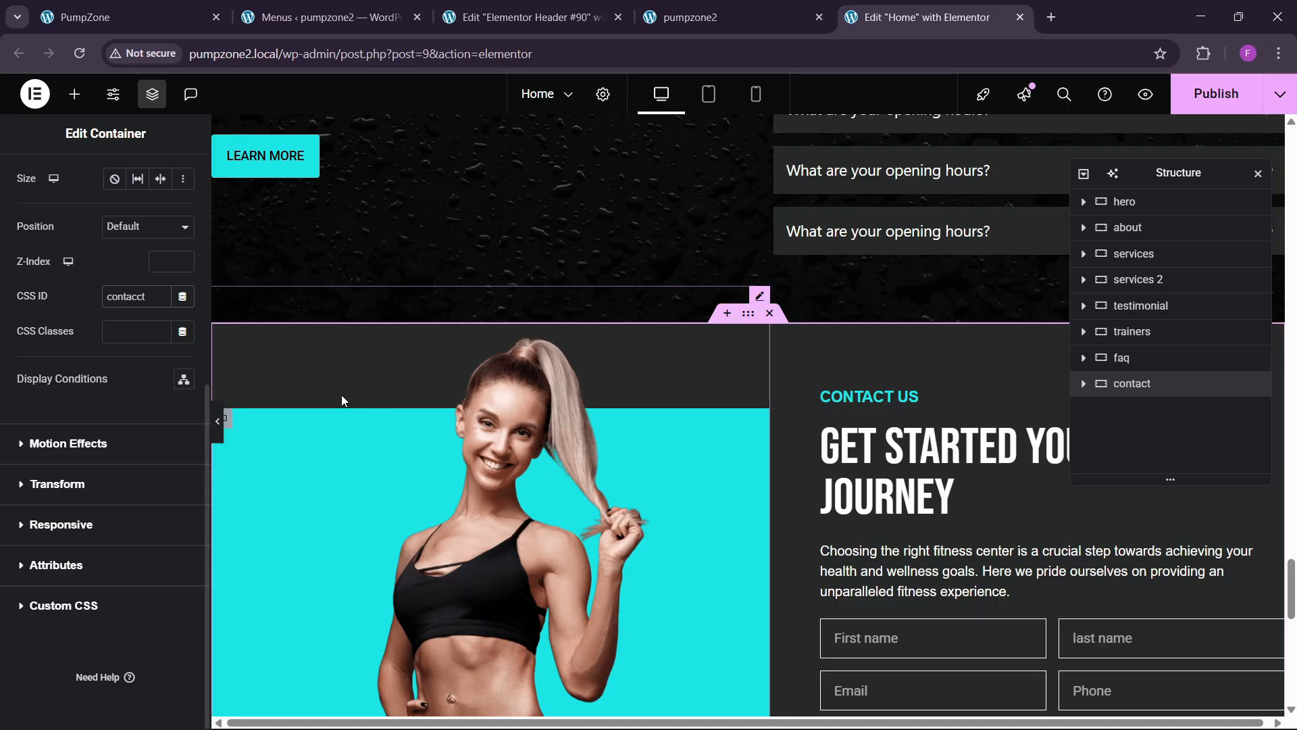
pyautogui.press('BackSpace')
pyautogui.press('BackSpace')
pyautogui.write('c')
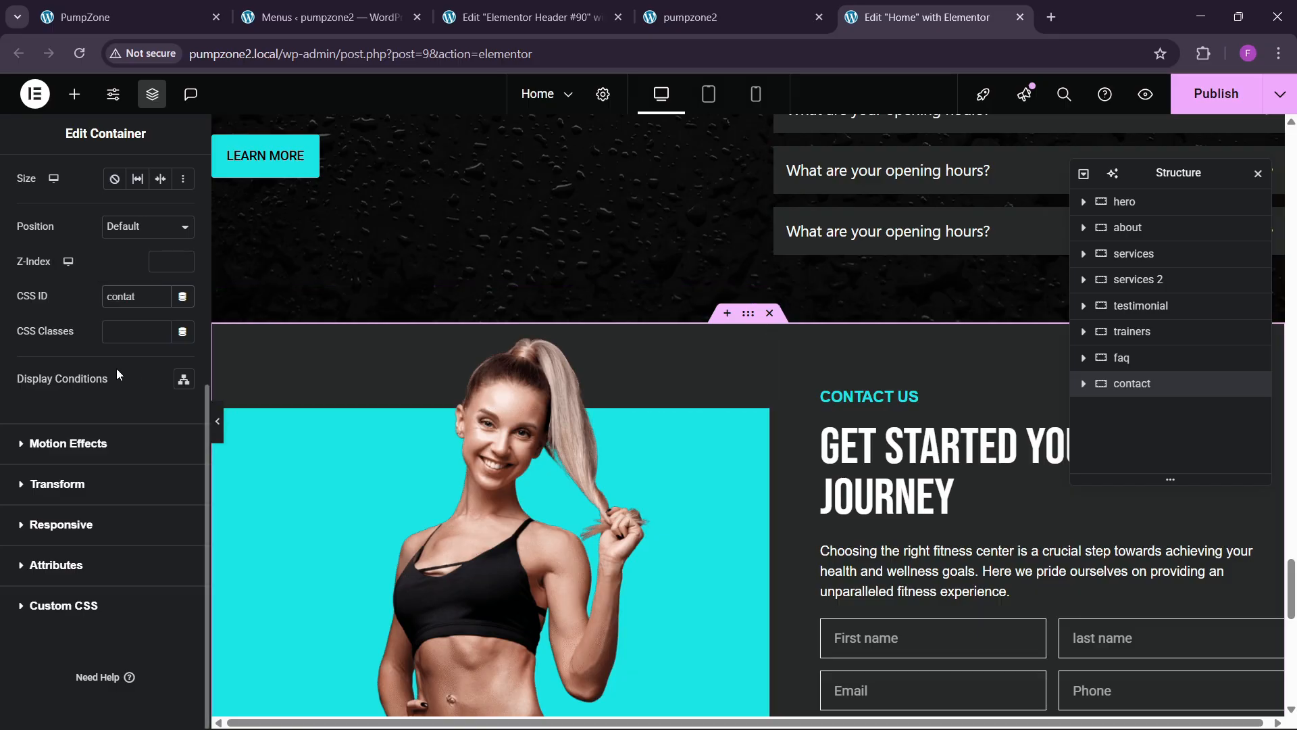
pyautogui.write('t')
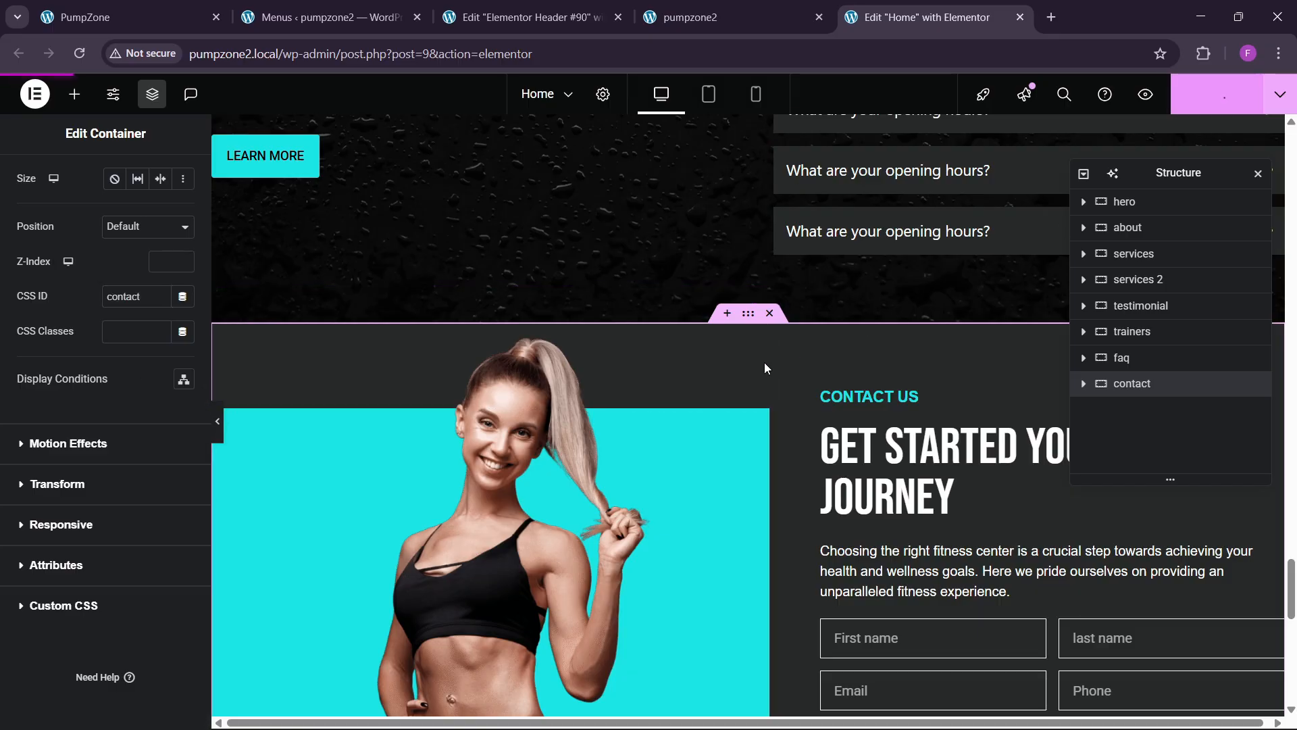
# Step: Reload the live home page without an anchor and test the About, Services, Trainers, Testimonials and Contact links
pyautogui.click(735, 4)
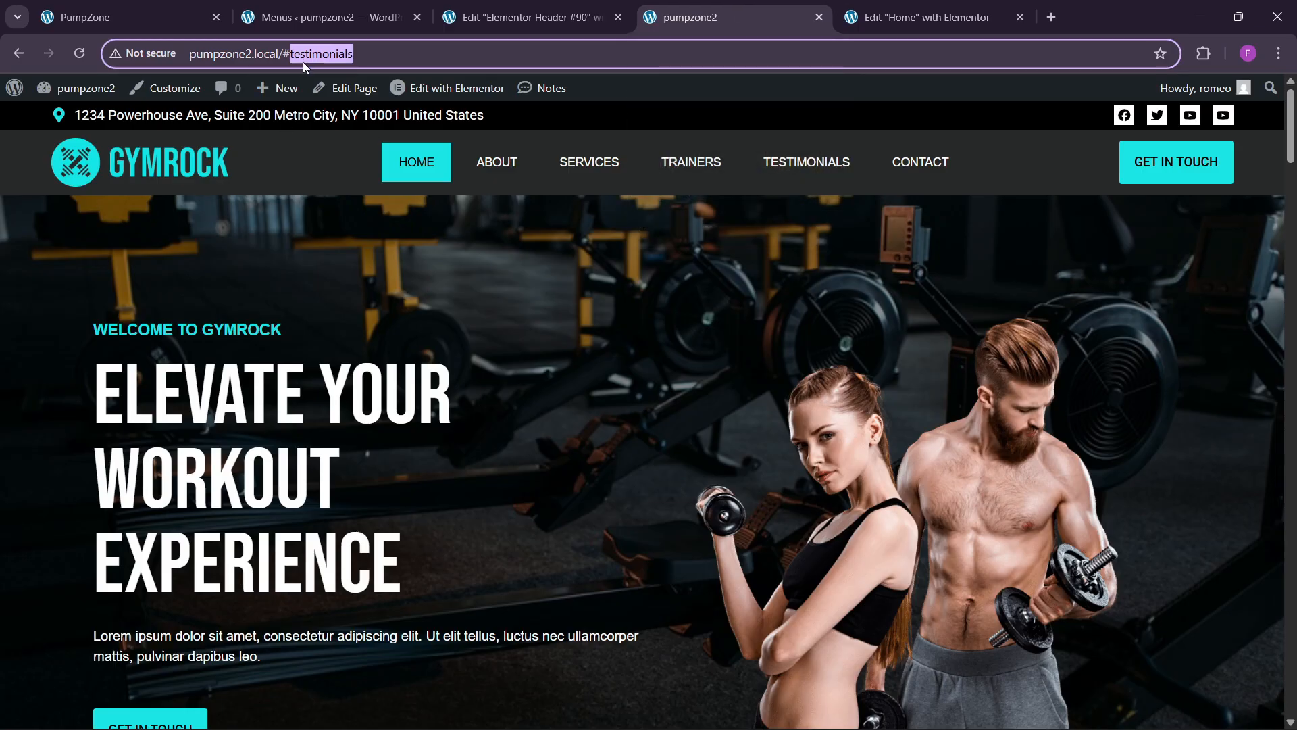
pyautogui.moveTo(287, 57); pyautogui.dragTo(583, 75)
pyautogui.press('BackSpace')
pyautogui.press('Return')
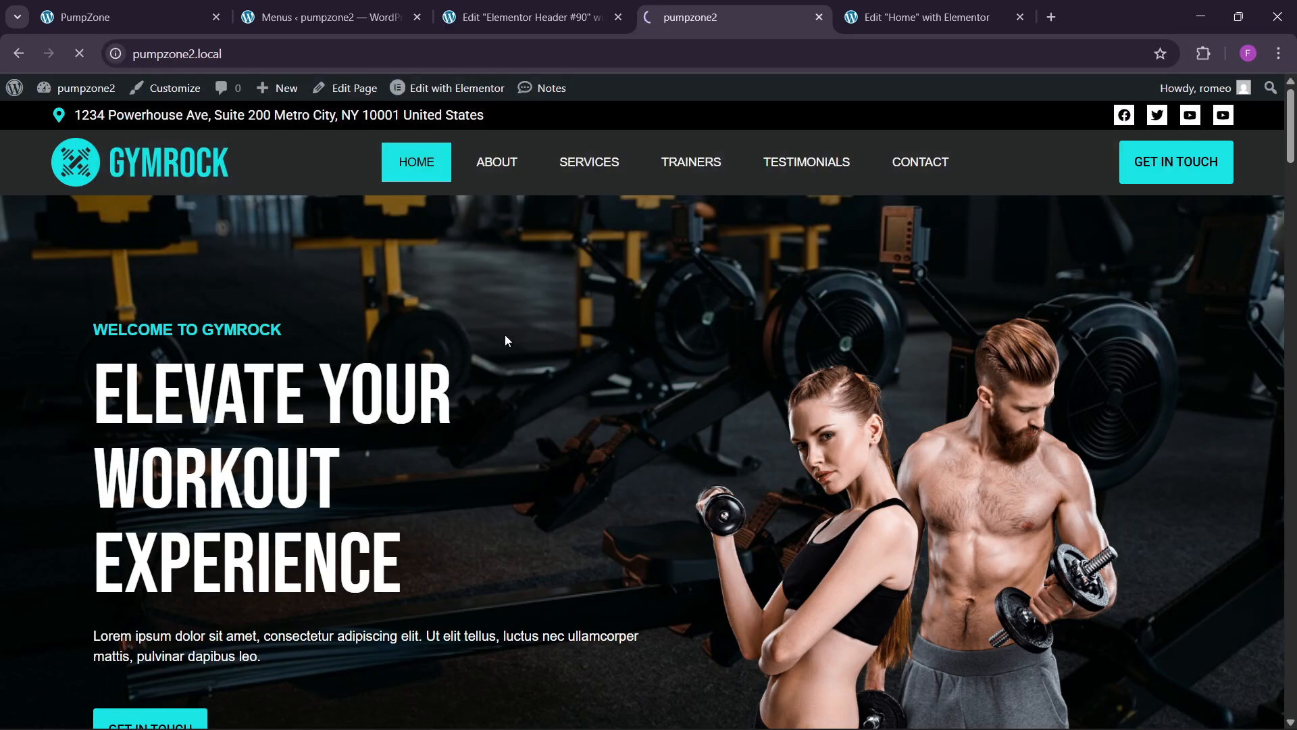
pyautogui.click(508, 167)
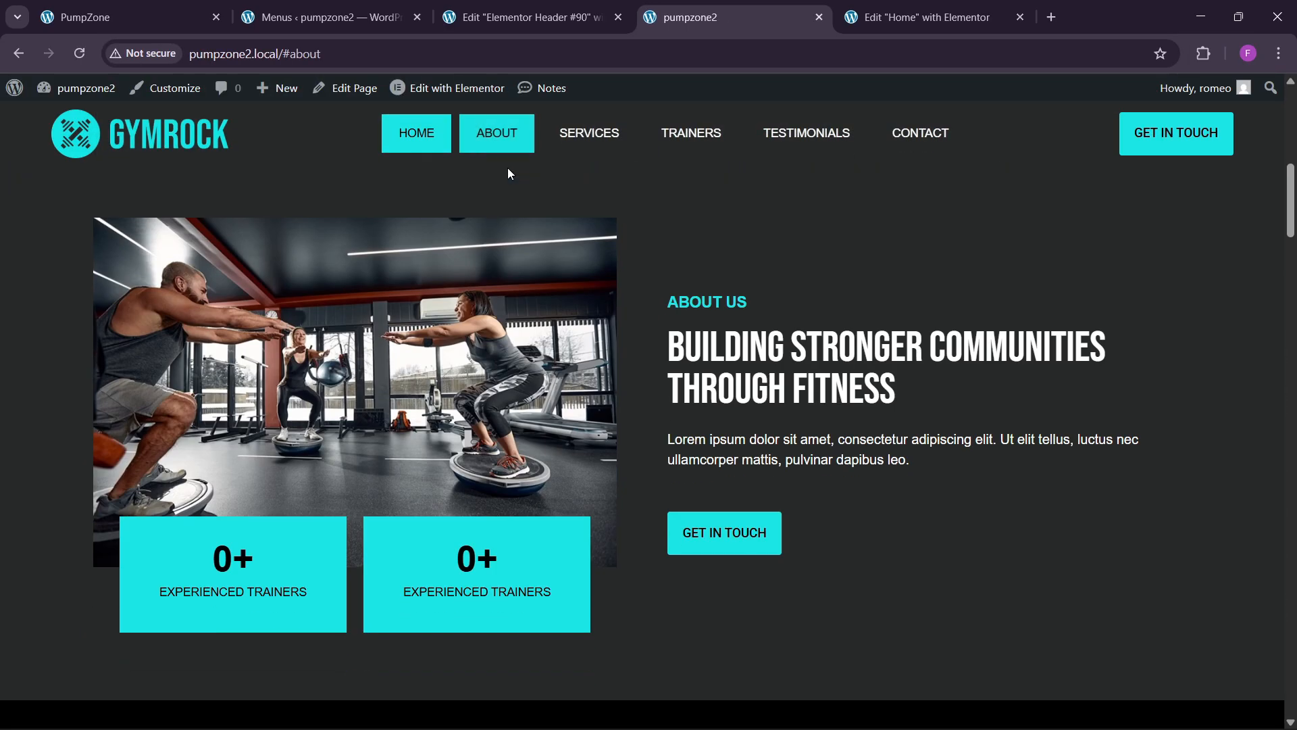
pyautogui.click(594, 138)
pyautogui.click(706, 173)
pyautogui.click(811, 160)
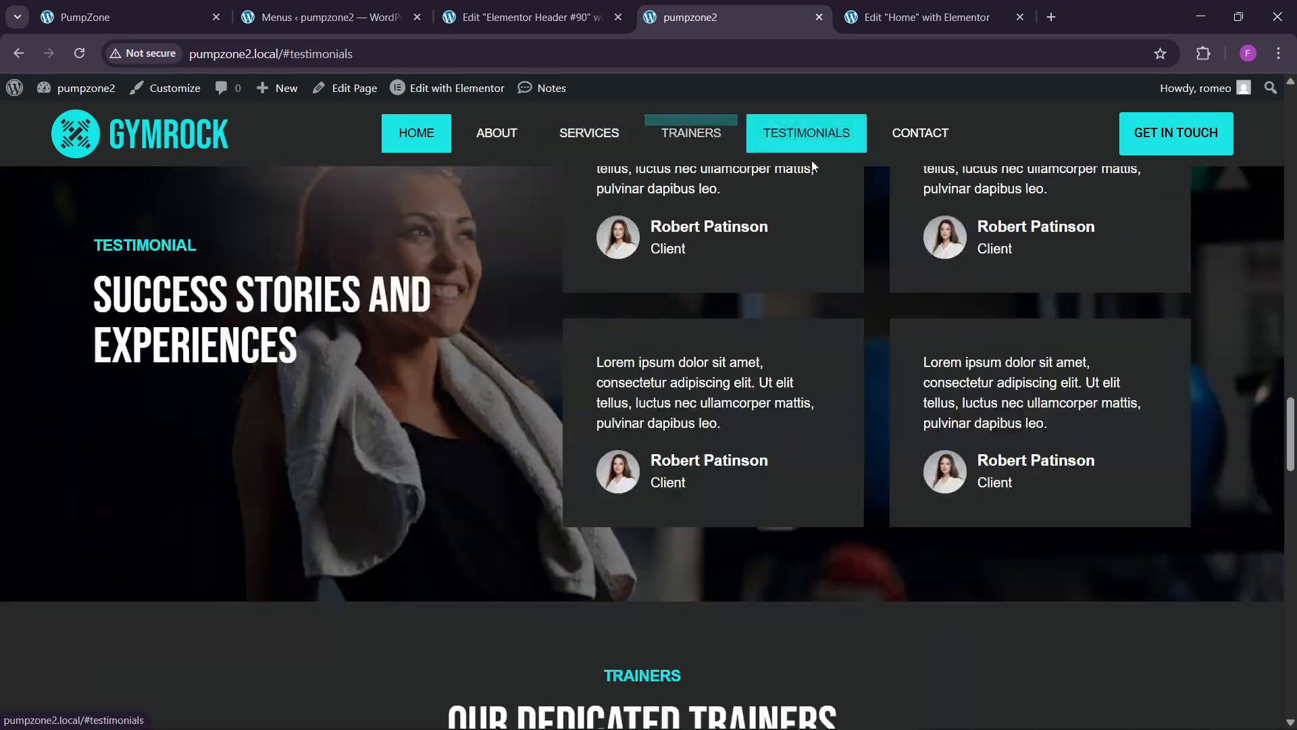
pyautogui.click(933, 180)
# Step: Scroll through the live home page to check the linked sections
pyautogui.scroll(-5, 846, 562)
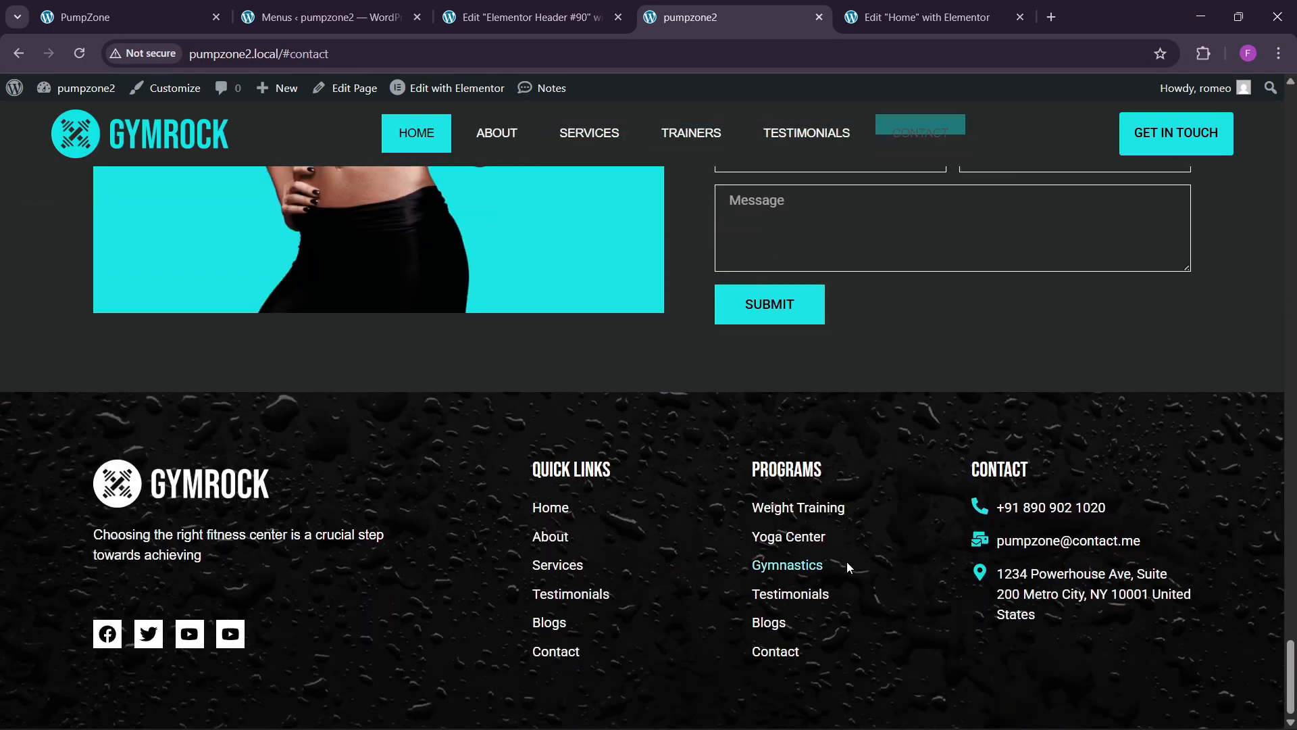
pyautogui.moveTo(1291, 687); pyautogui.dragTo(1287, 132)
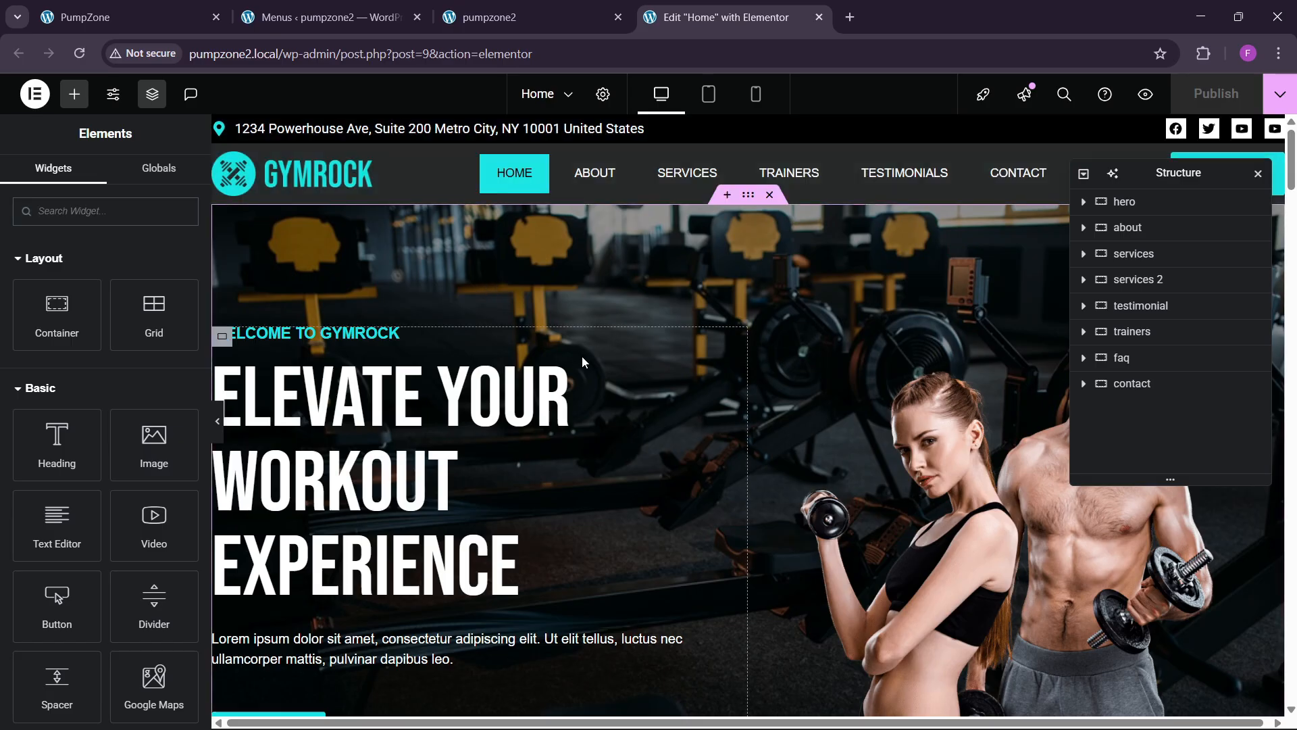
pyautogui.scroll(-2, 660, 409)
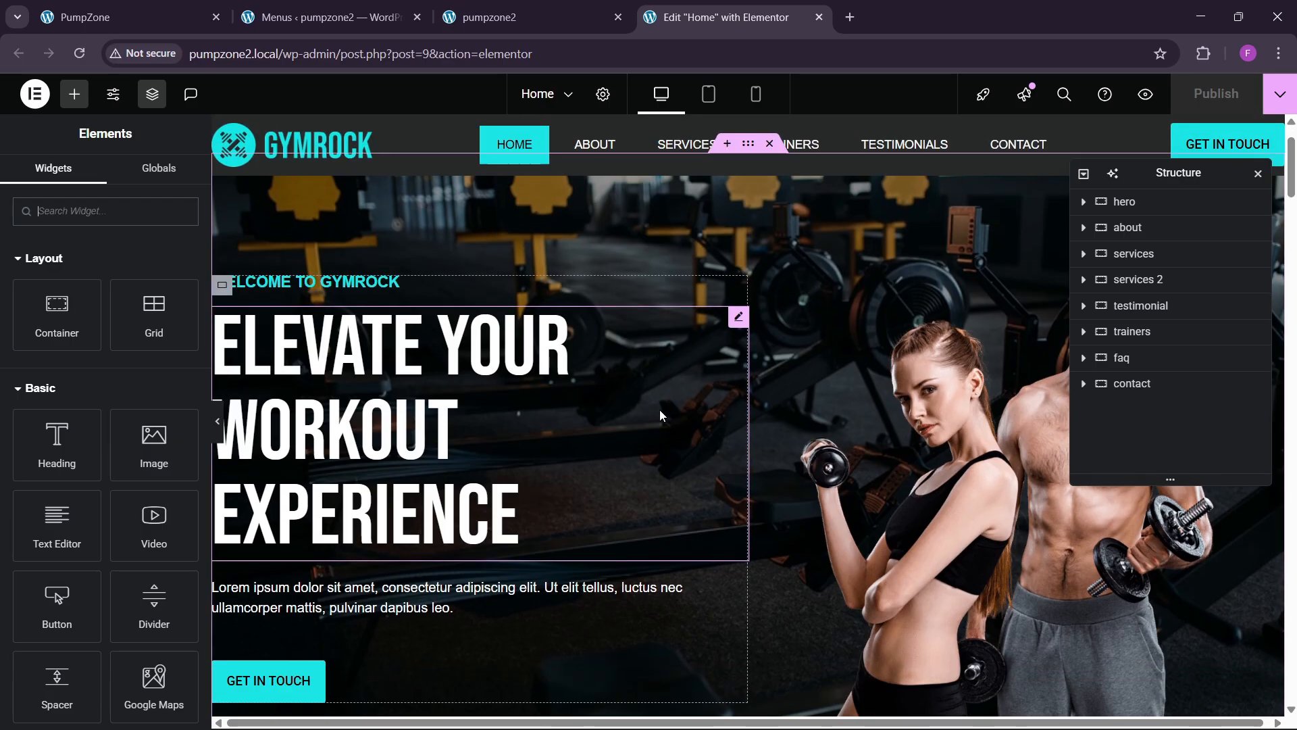
pyautogui.scroll(2, 662, 406)
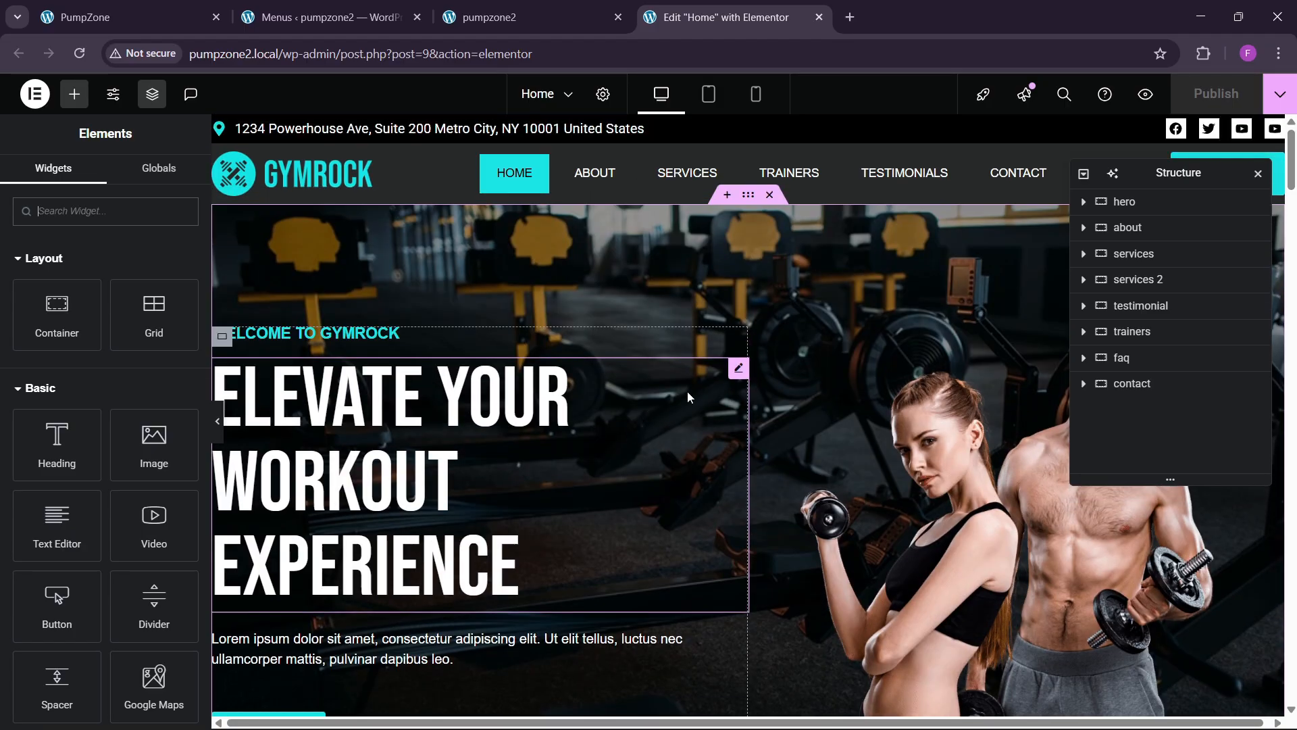
pyautogui.scroll(-6, 622, 388)
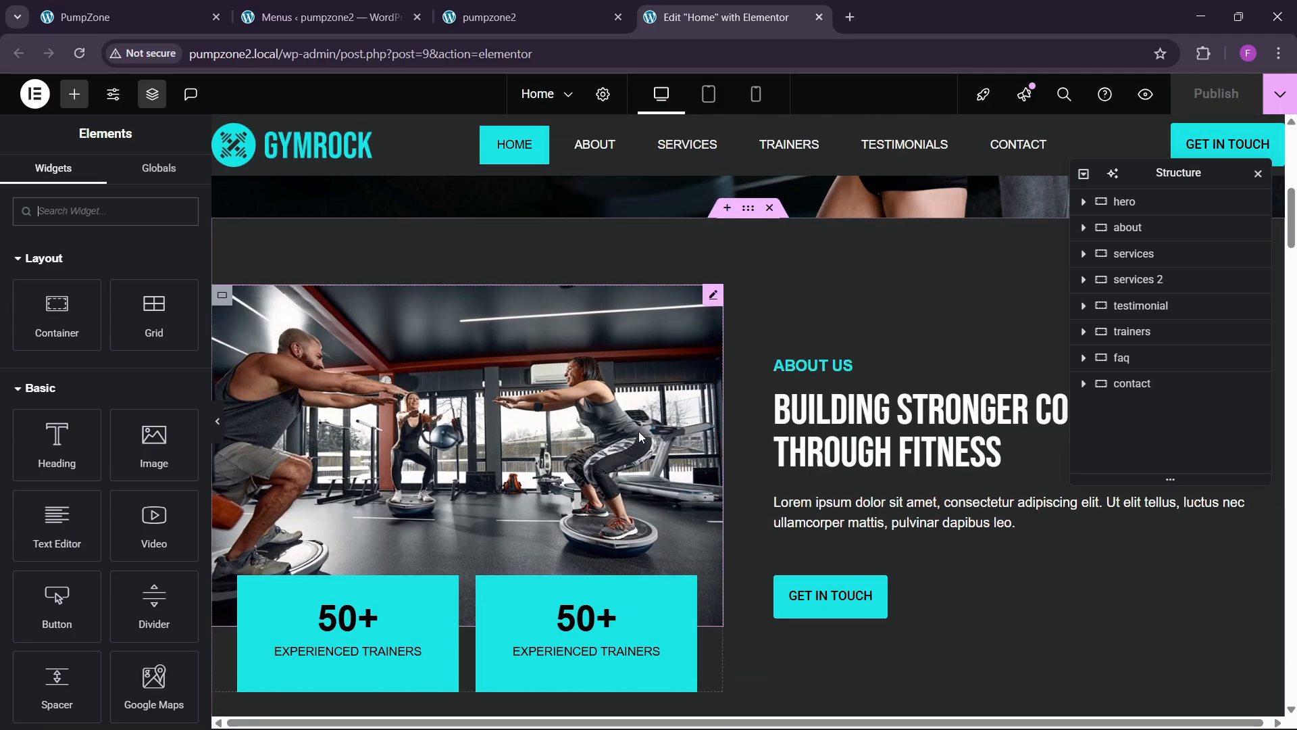
pyautogui.scroll(7, 639, 432)
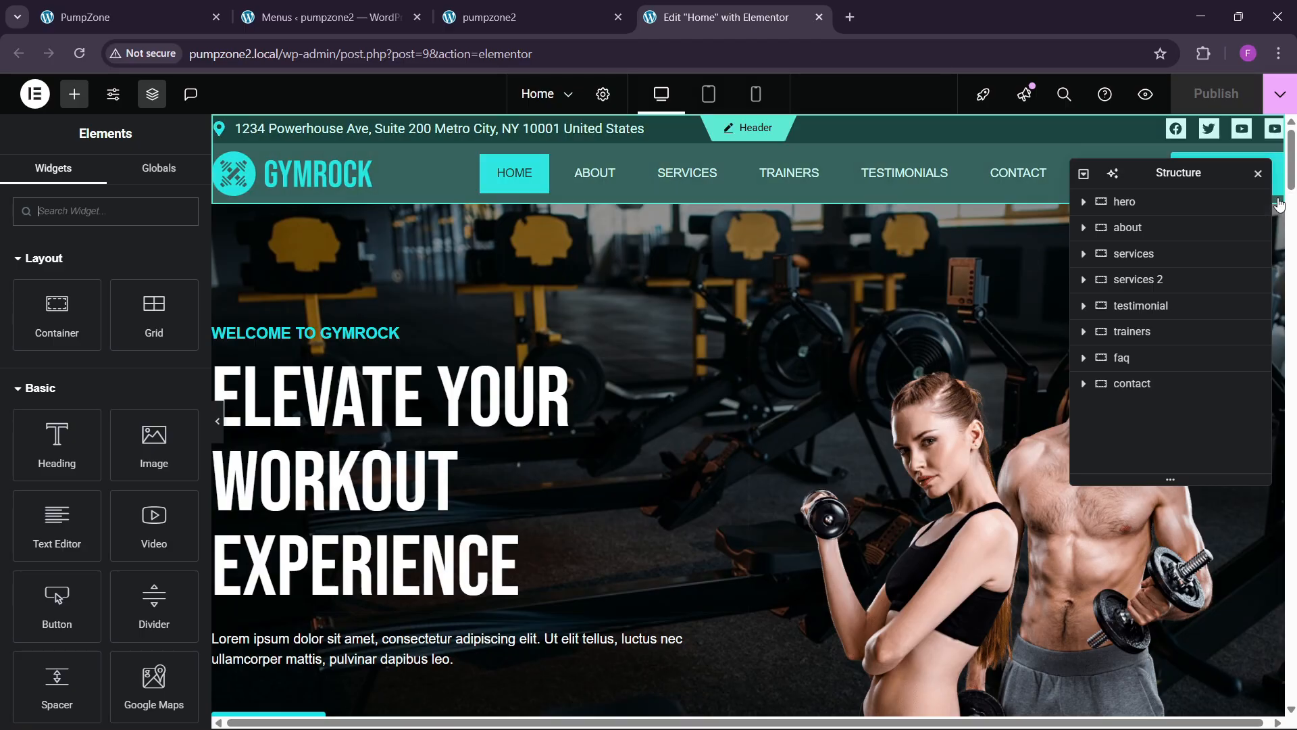
pyautogui.moveTo(1292, 182); pyautogui.dragTo(1291, 696)
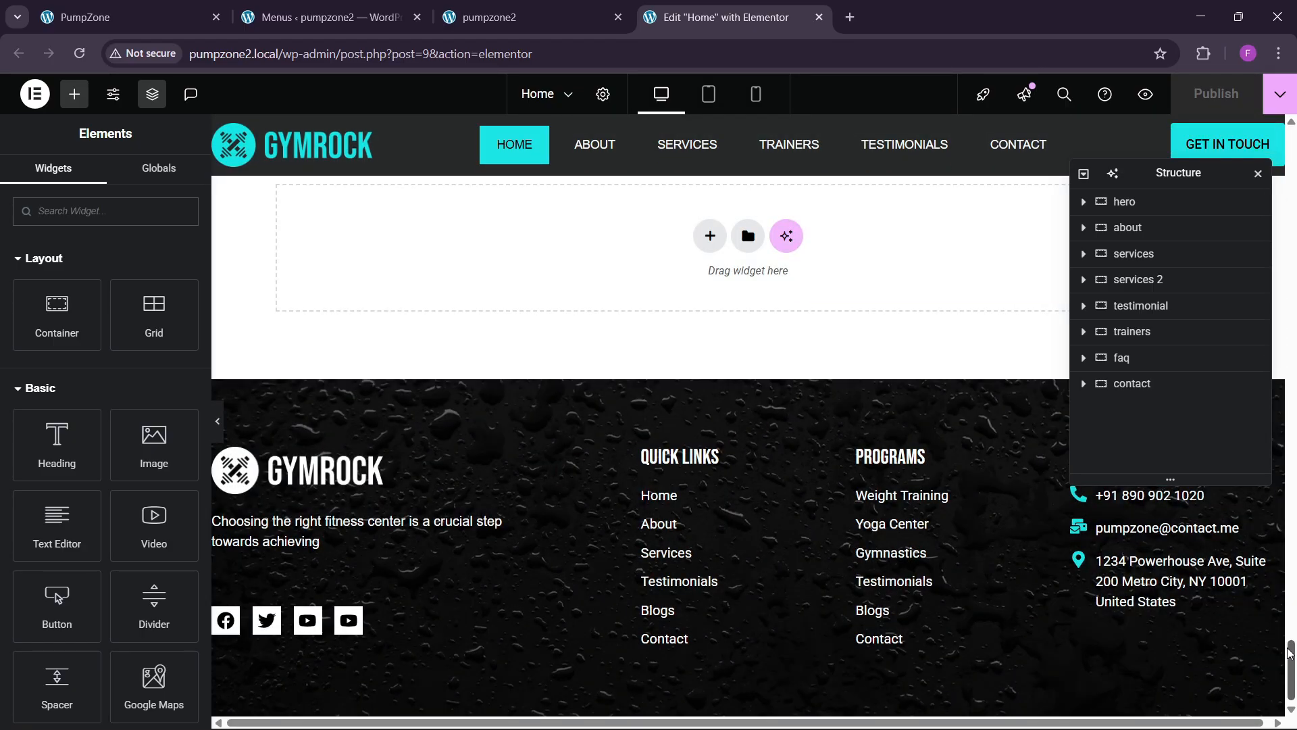
pyautogui.moveTo(1290, 652); pyautogui.dragTo(1290, 135)
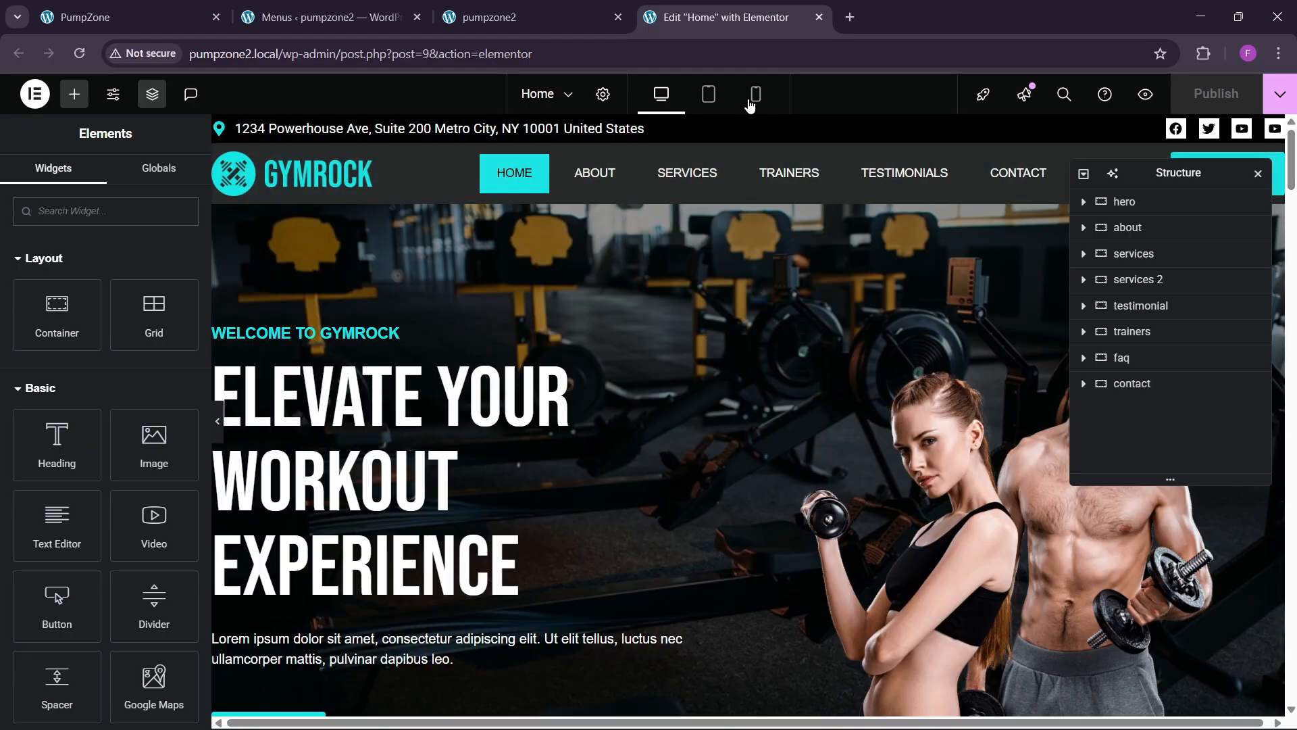
# Step: In mobile view, give the hero section 80 px top and 20 px side padding
pyautogui.click(756, 98)
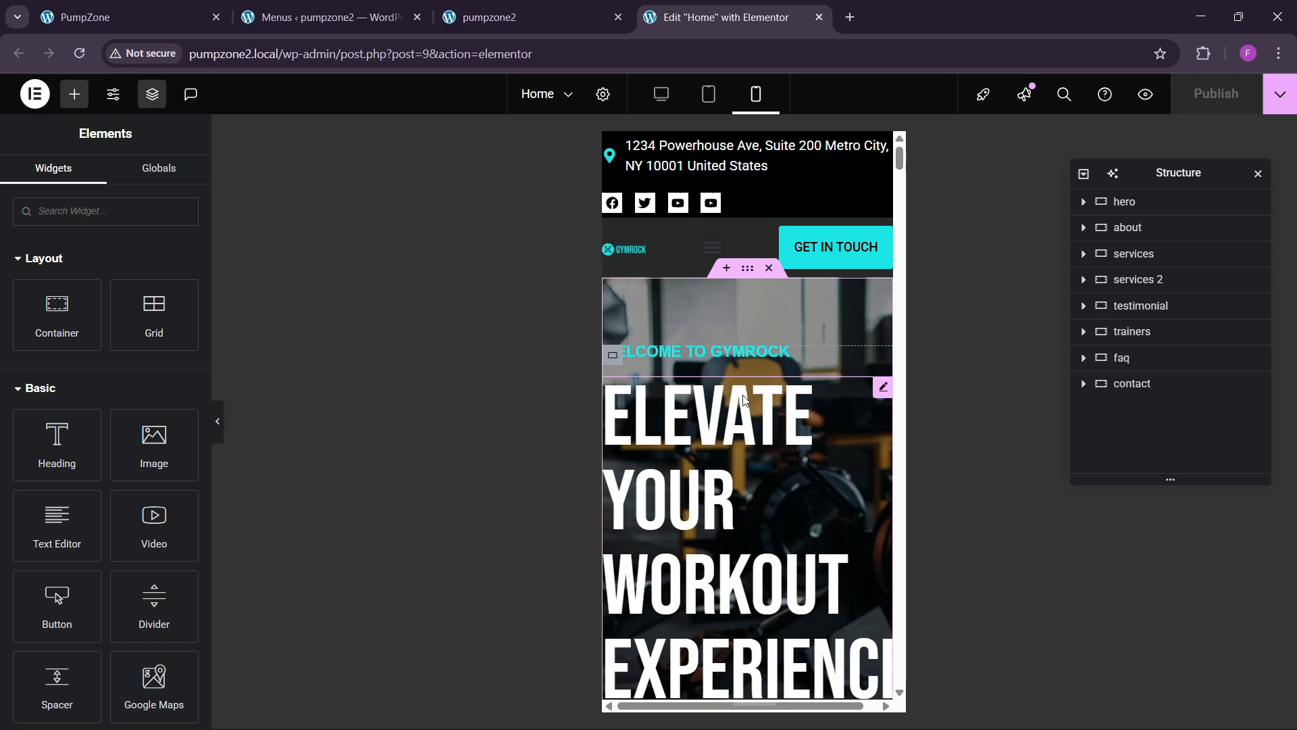
pyautogui.click(746, 271)
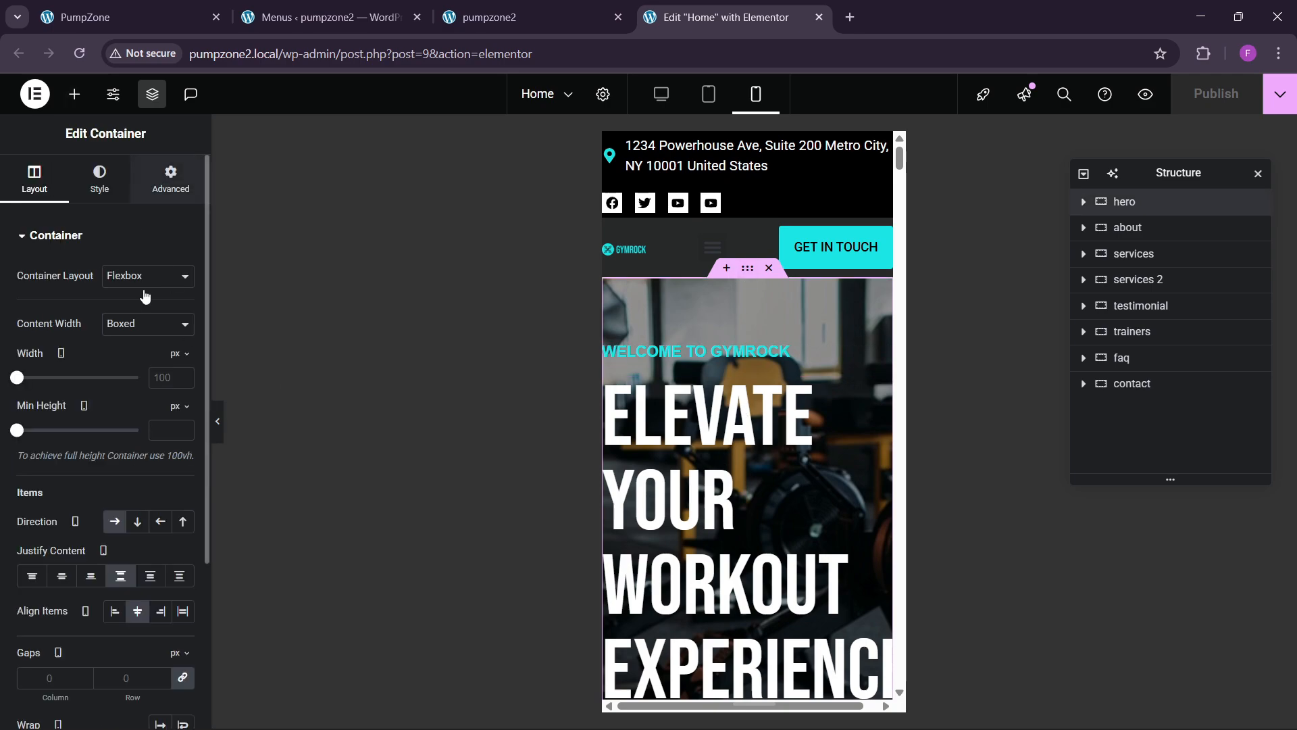
pyautogui.click(170, 179)
pyautogui.click(21, 365)
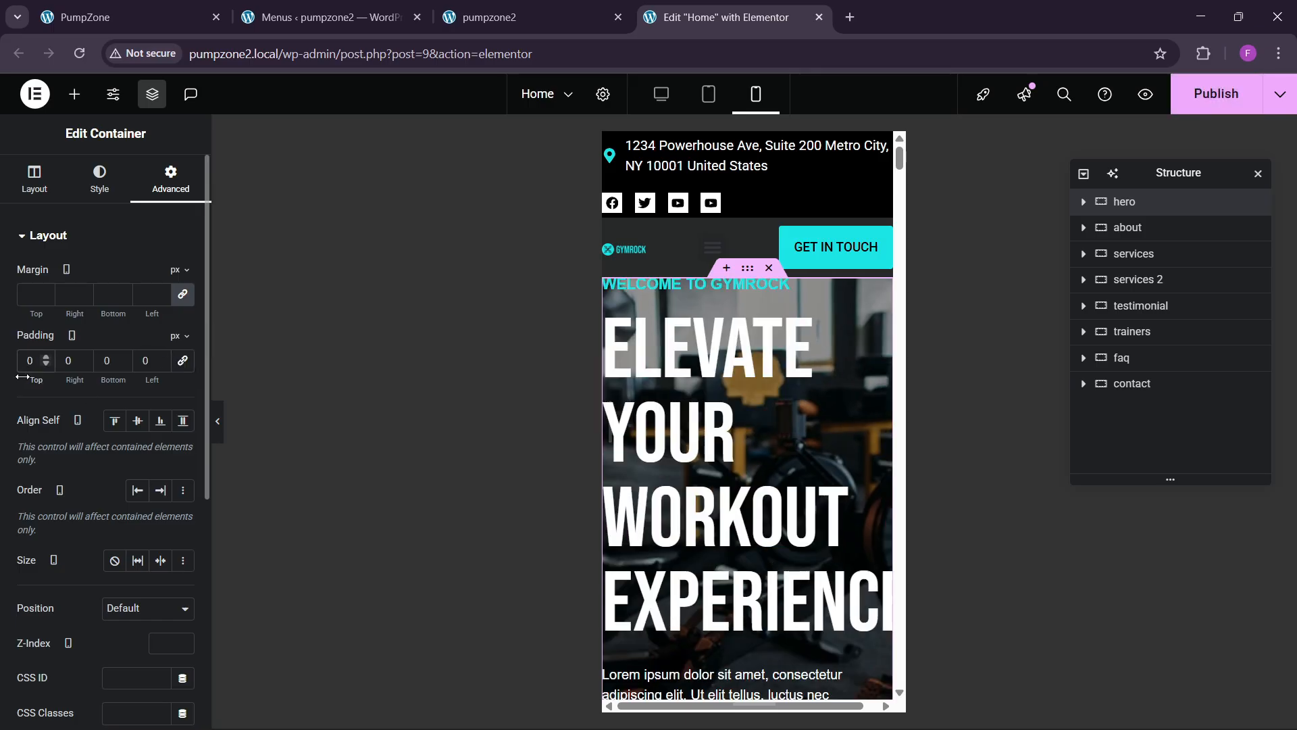
pyautogui.write('8')
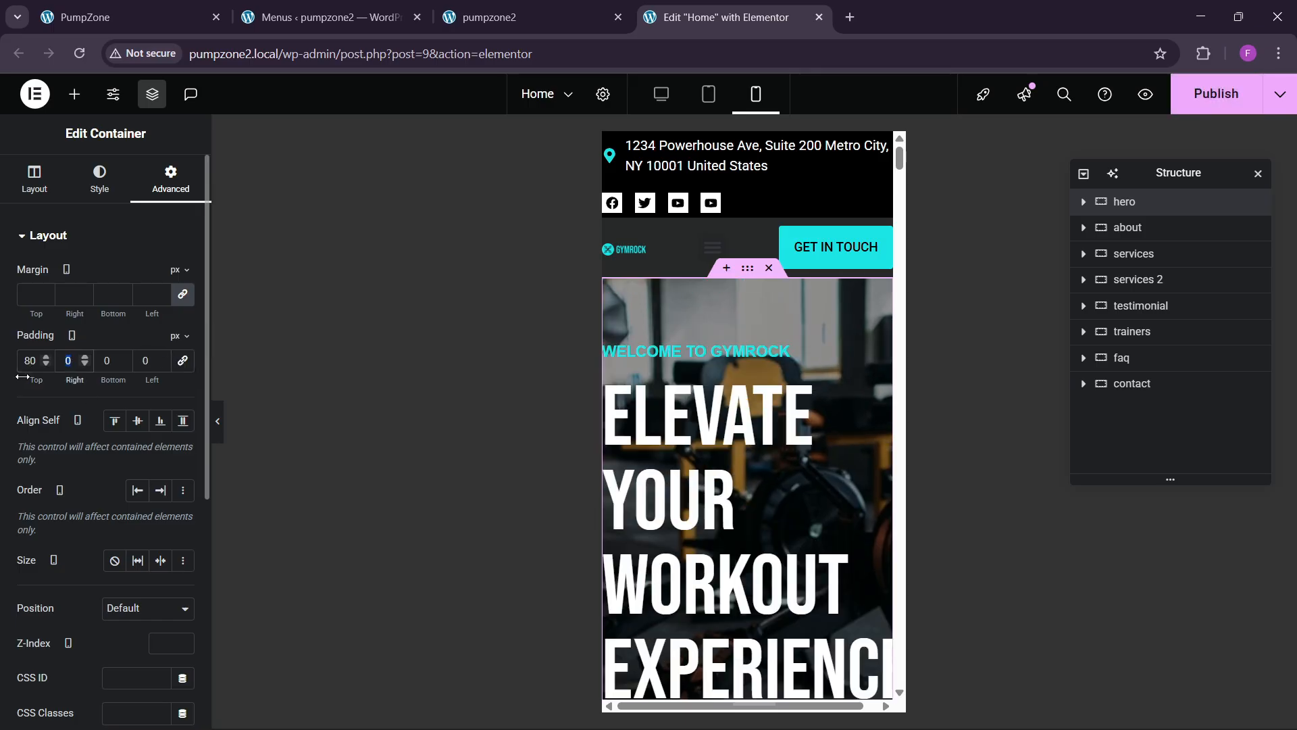
pyautogui.write('20')
pyautogui.press('Tab')
pyautogui.write('20')
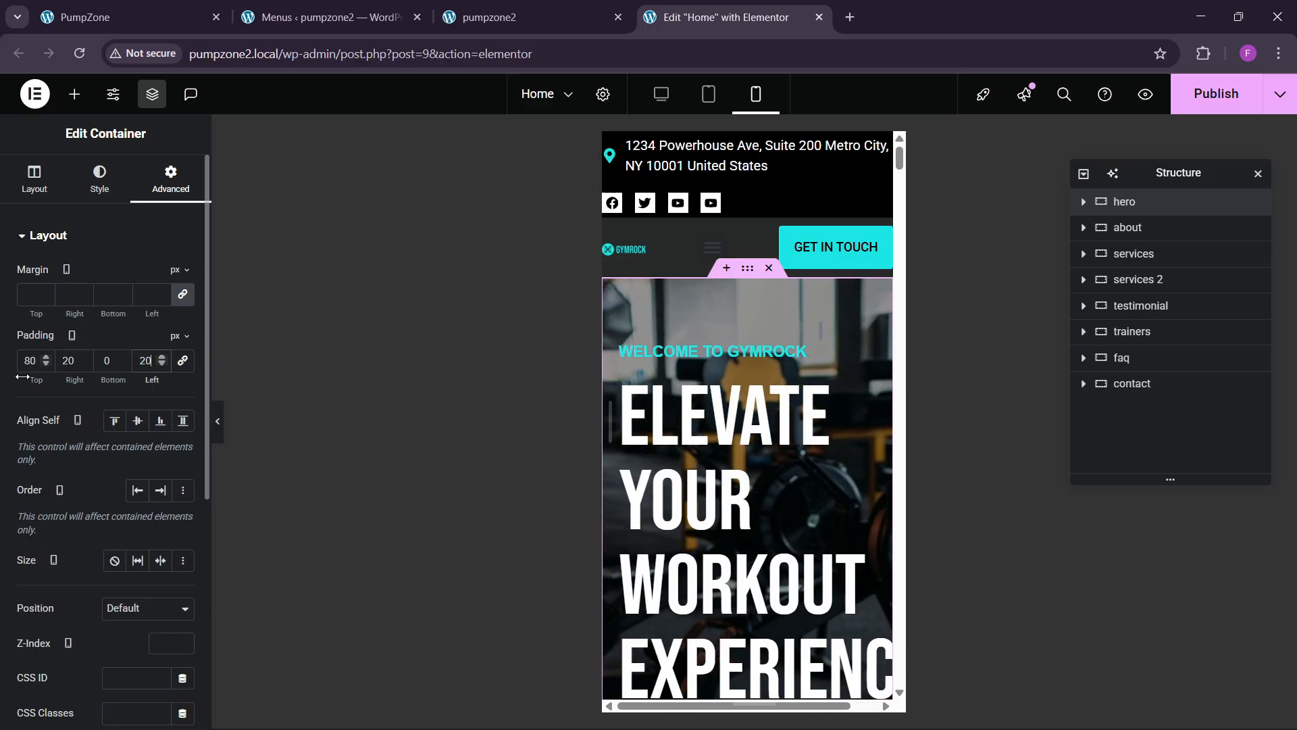
# Step: Set the main hero heading's mobile font size to 55 px
pyautogui.click(872, 406)
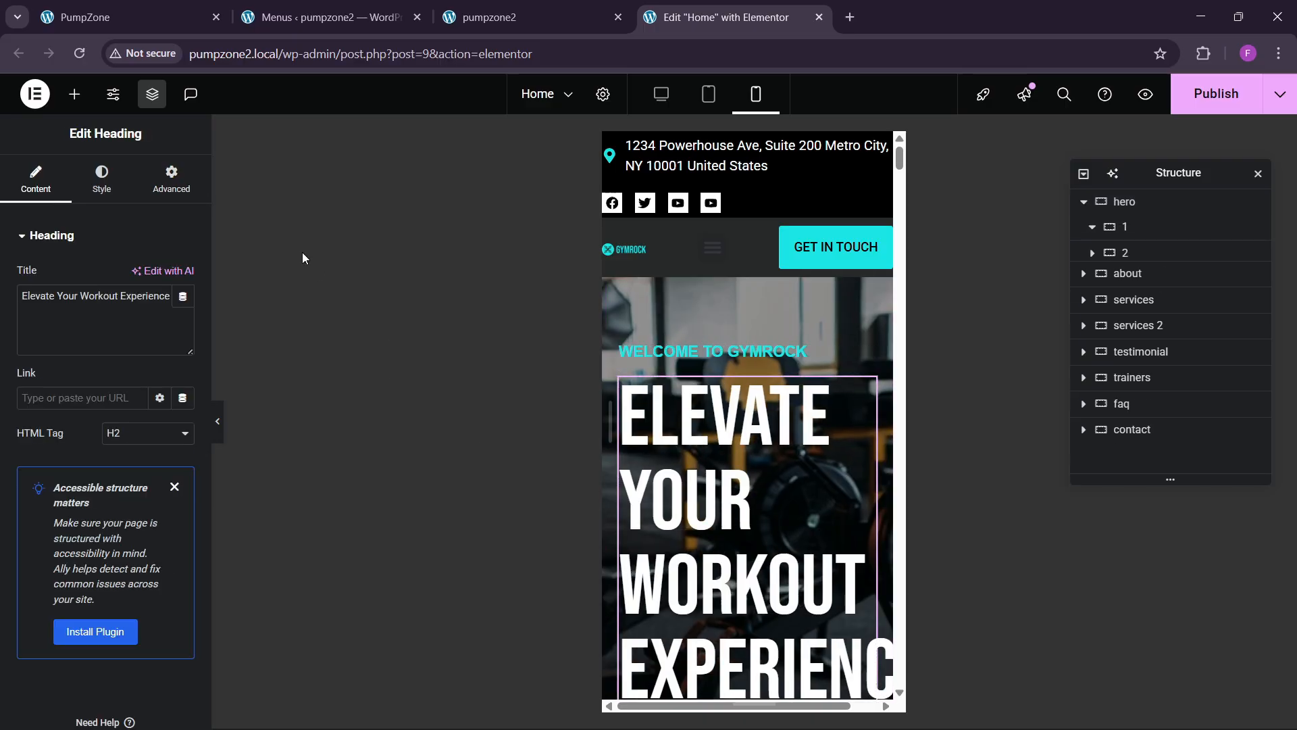
pyautogui.click(103, 188)
pyautogui.click(183, 324)
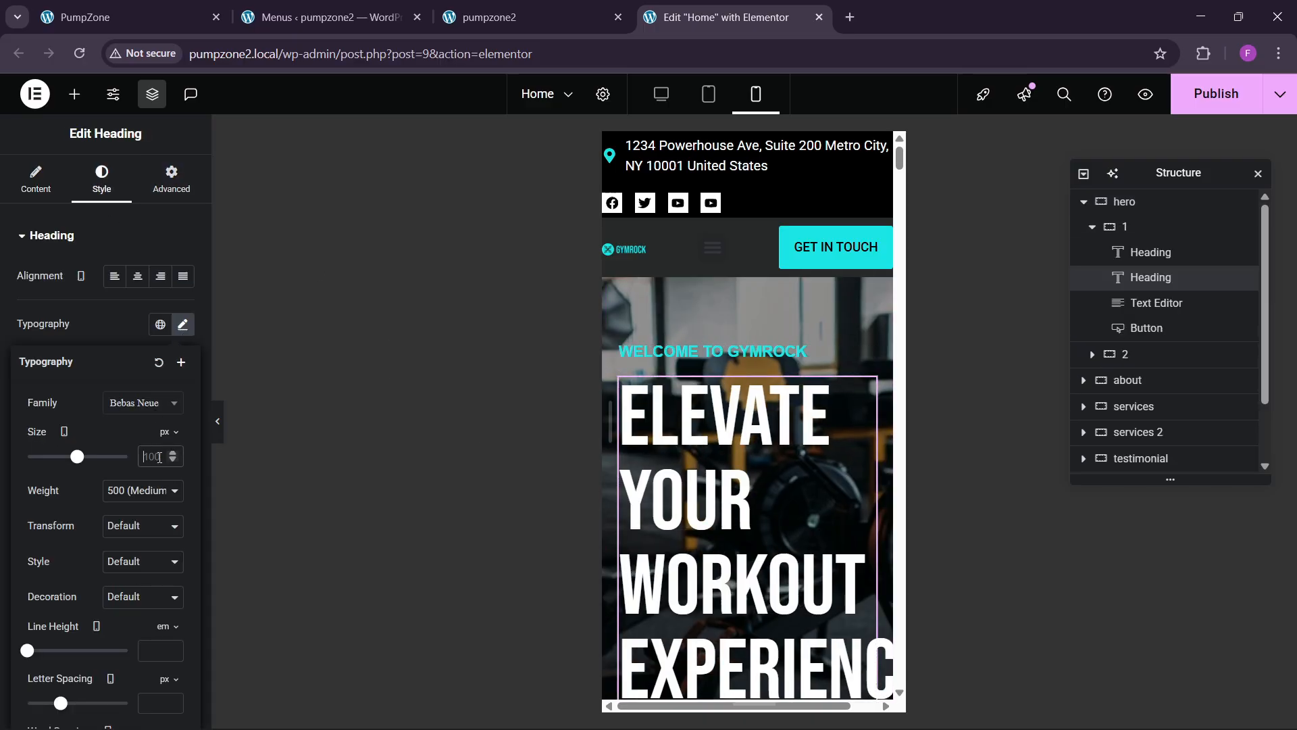
pyautogui.write('50')
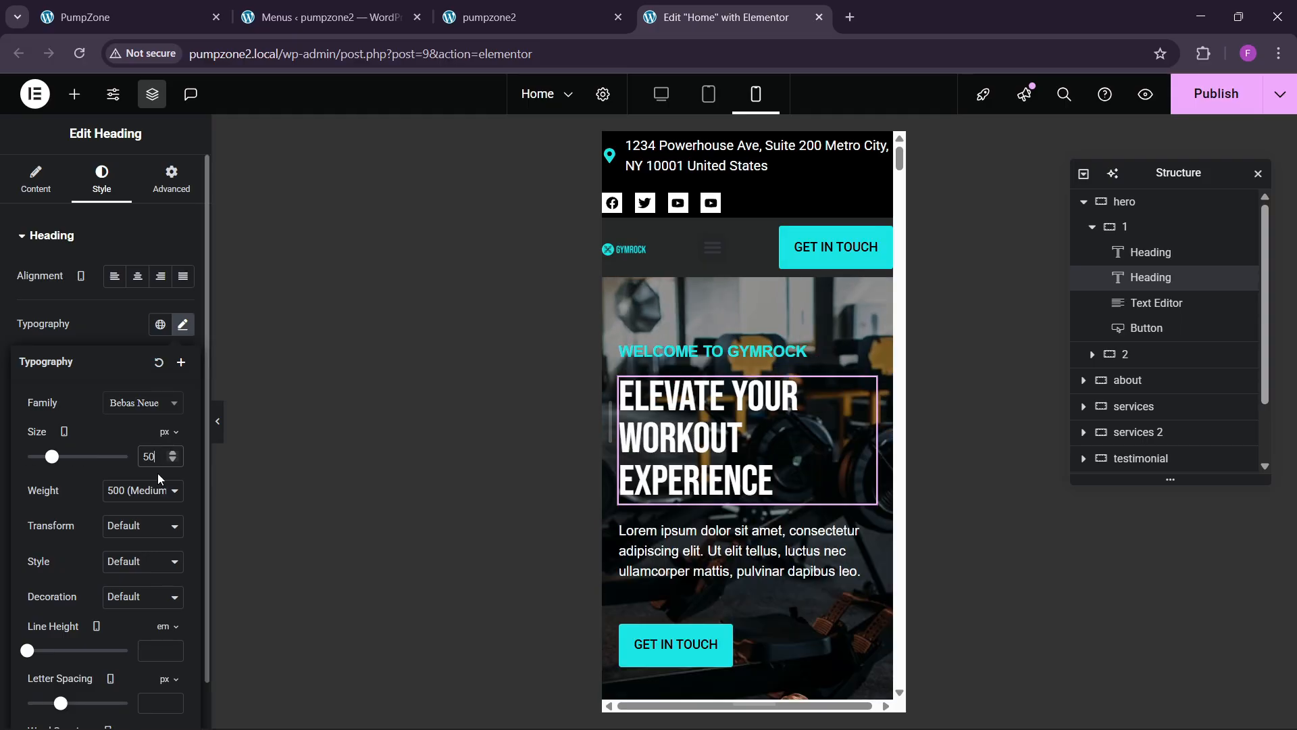
pyautogui.click(171, 455)
pyautogui.click(170, 455)
pyautogui.click(170, 455)
pyautogui.click(170, 454)
pyautogui.click(170, 455)
pyautogui.click(171, 454)
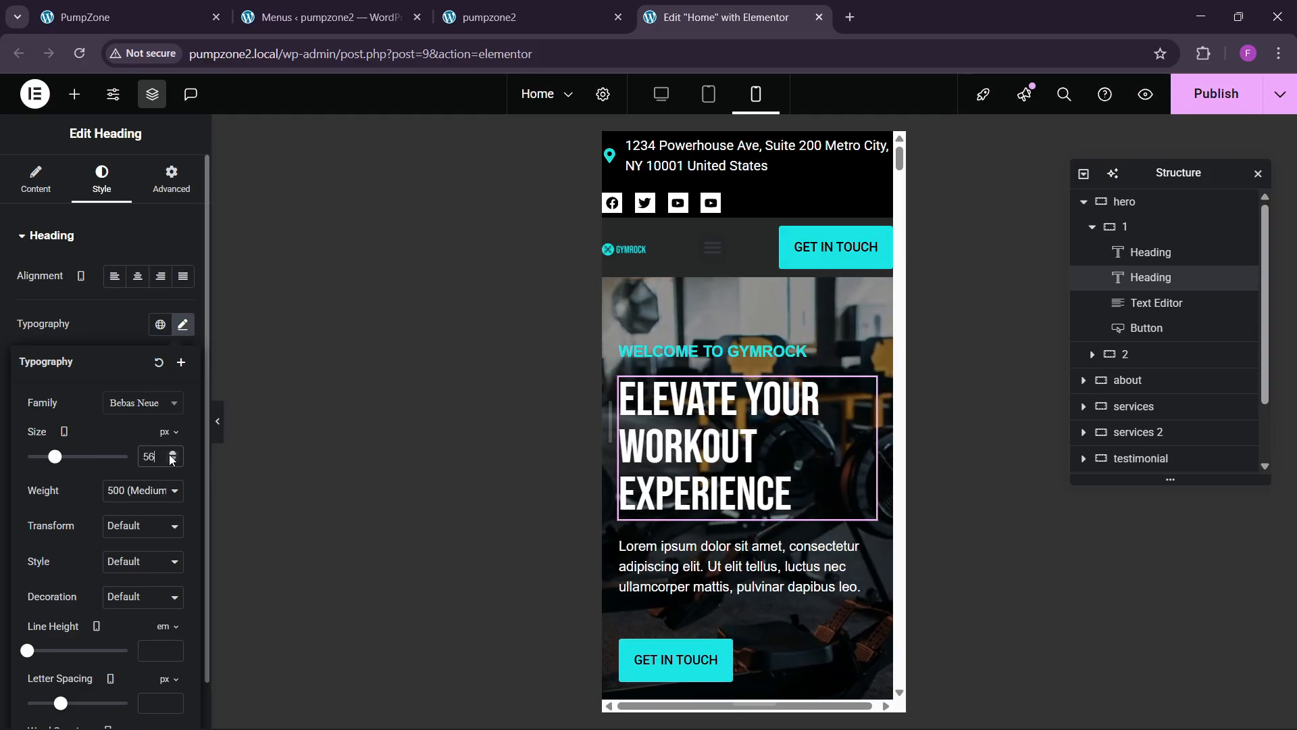
pyautogui.click(173, 461)
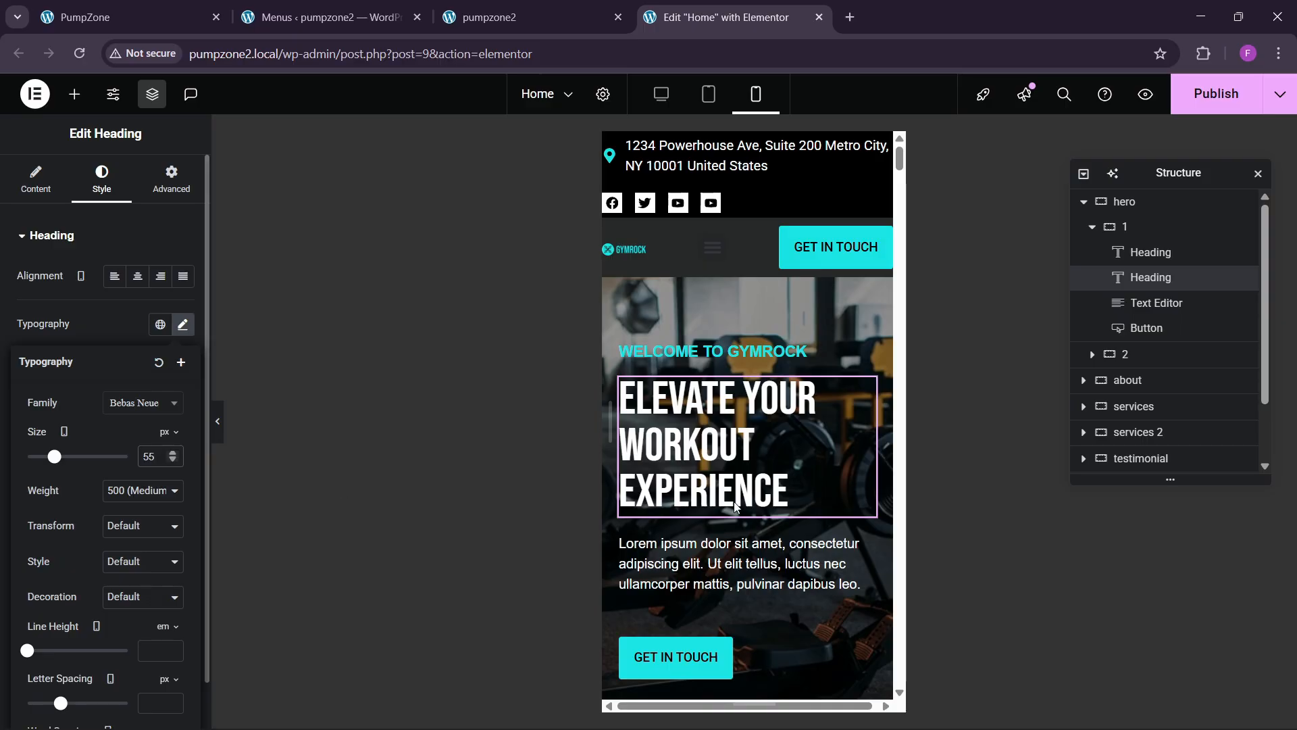
pyautogui.scroll(-15, 736, 507)
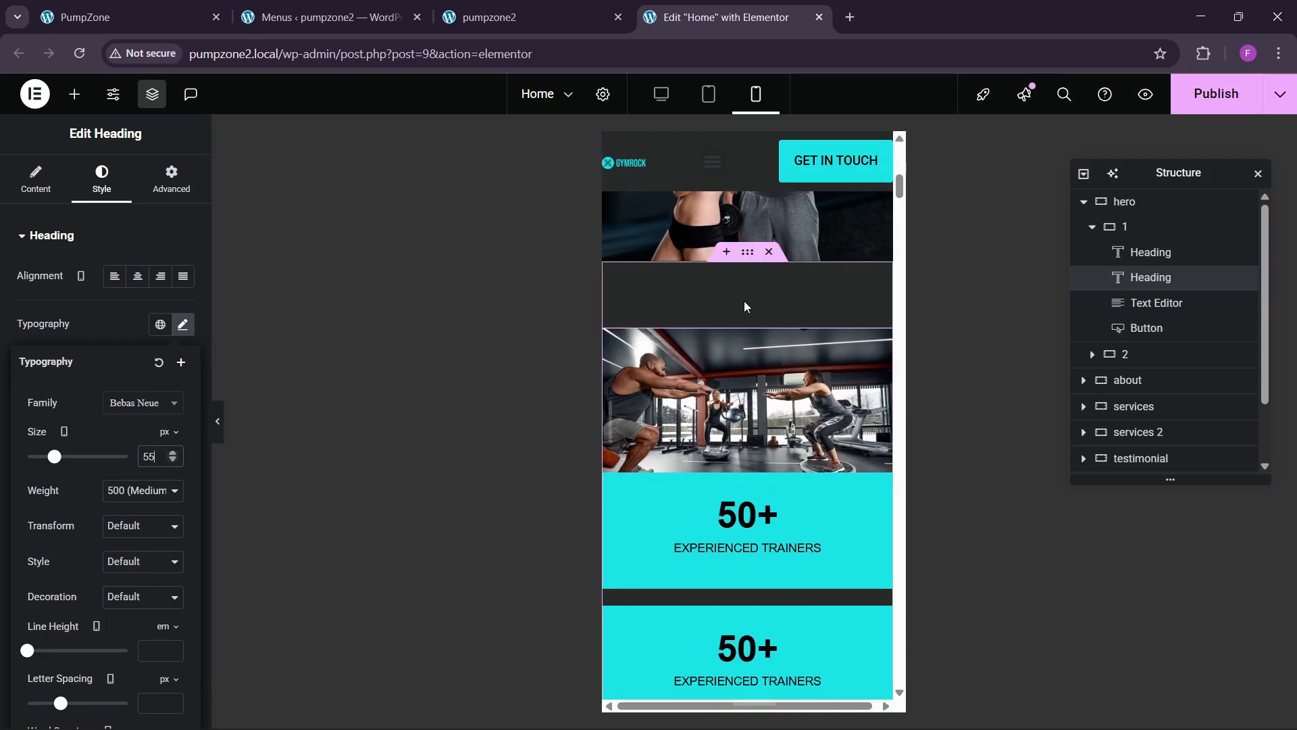
# Step: Pad the about section 60 px top and bottom and 20 px on the sides
pyautogui.click(747, 253)
pyautogui.click(171, 179)
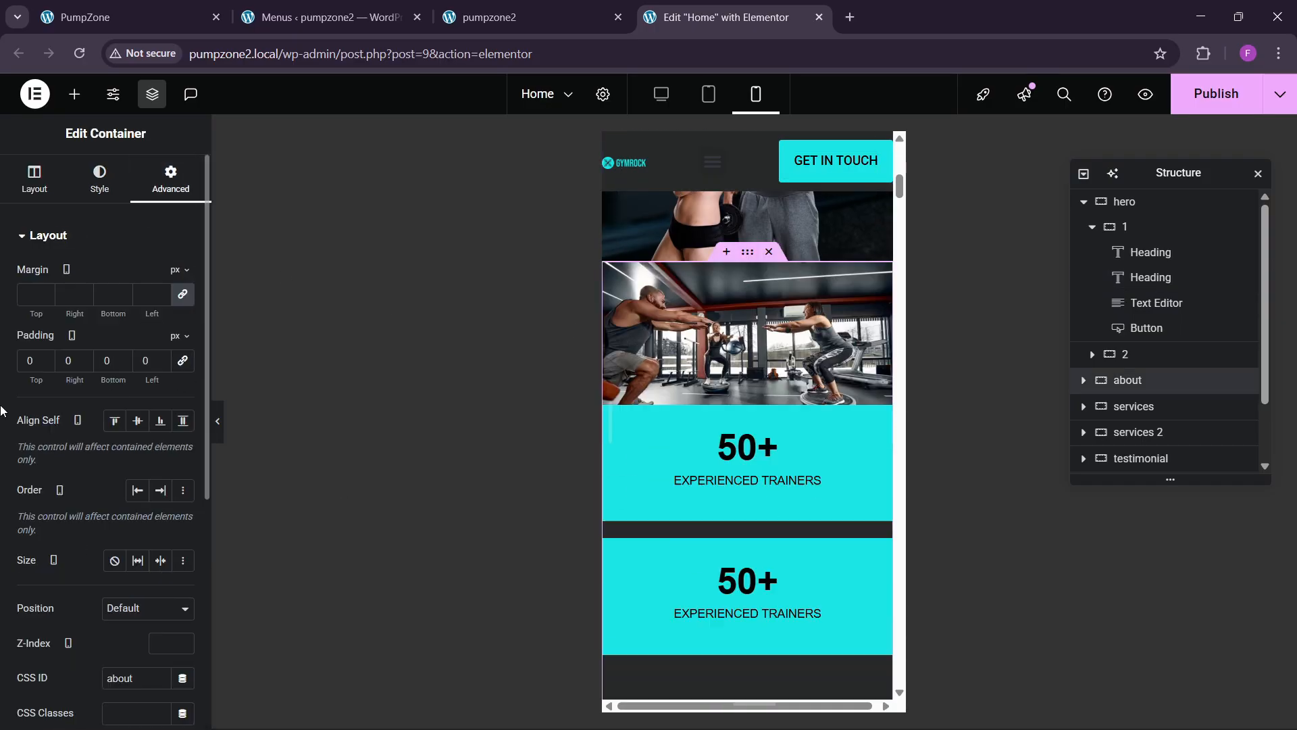
pyautogui.click(26, 365)
pyautogui.write('60')
pyautogui.press('Tab')
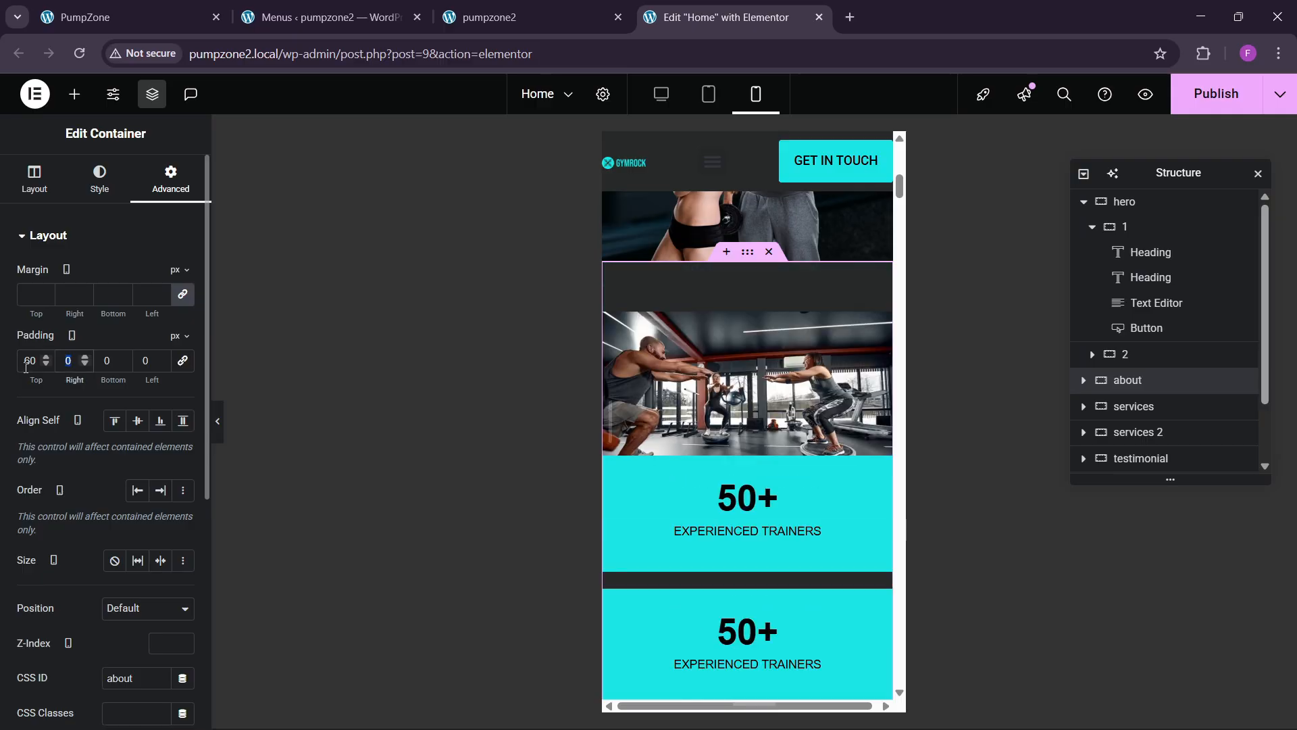
pyautogui.write('20')
pyautogui.press('Tab')
pyautogui.write('60')
pyautogui.press('Tab')
pyautogui.write('20')
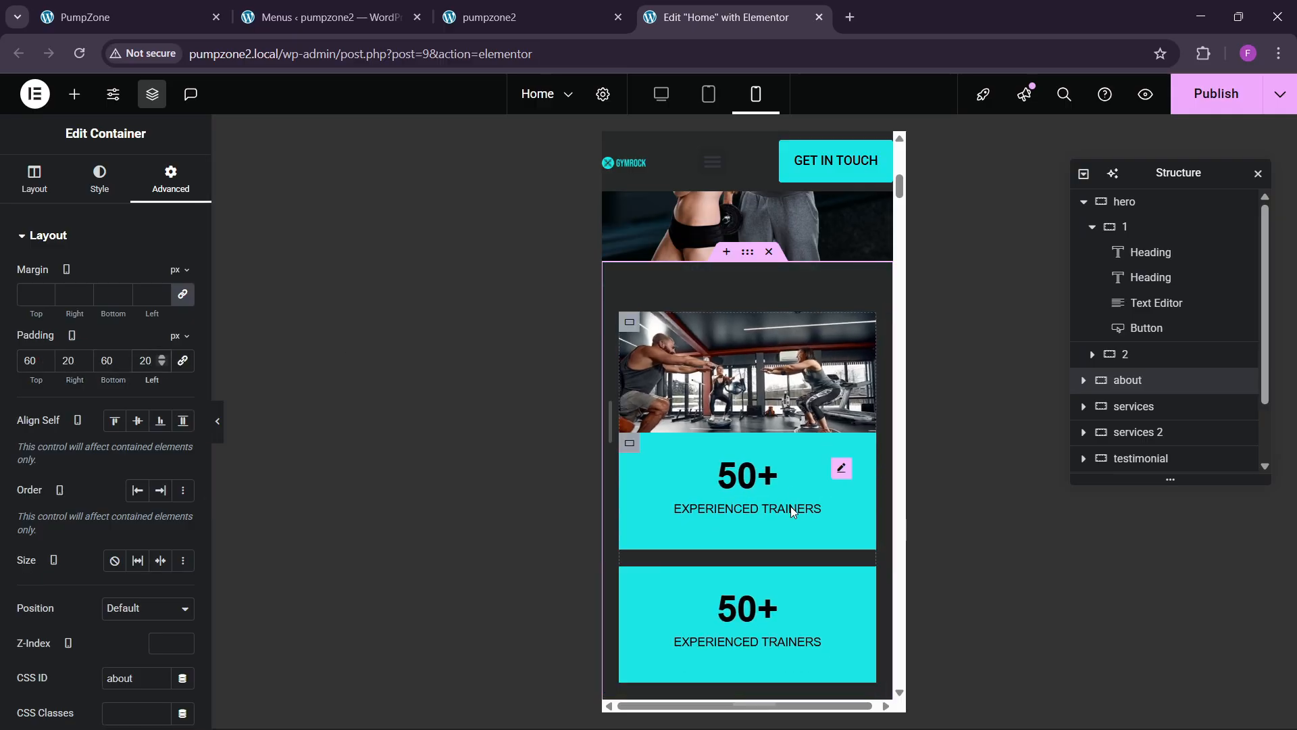
# Step: Set the about section's counter box margin to 0
pyautogui.click(631, 443)
pyautogui.click(170, 178)
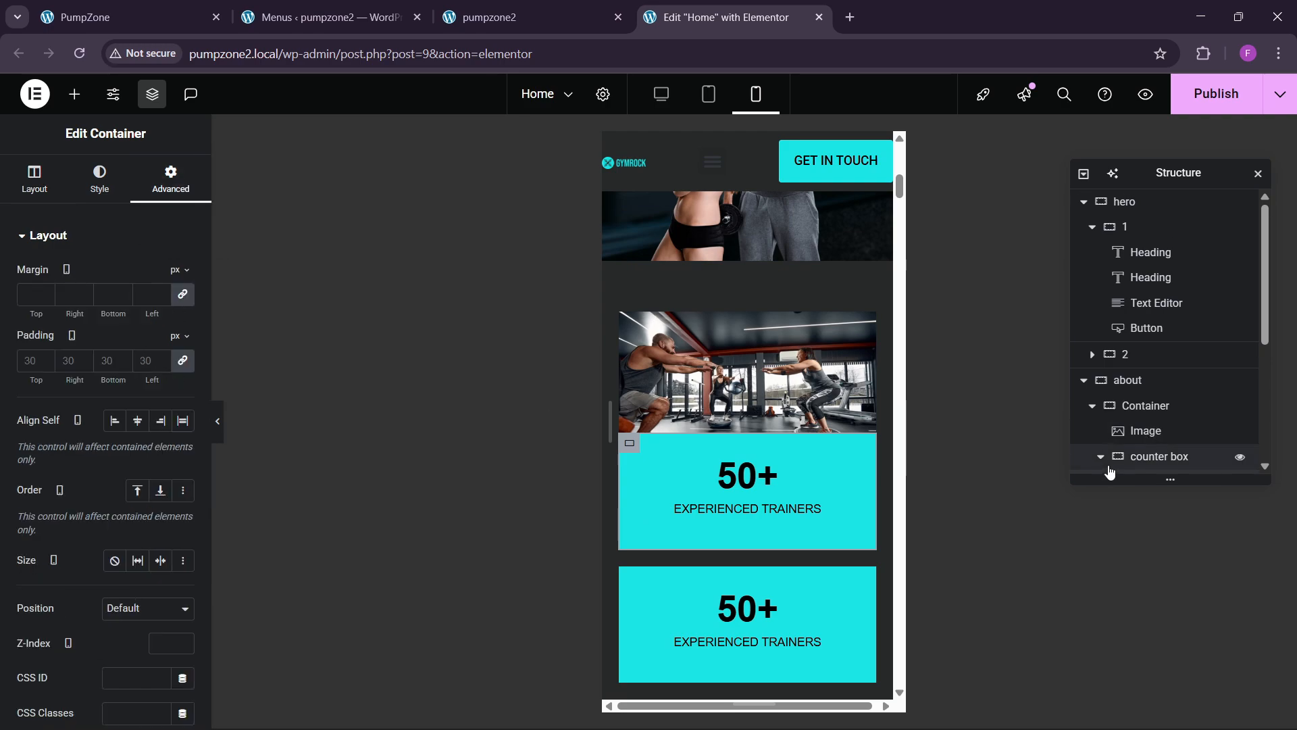
pyautogui.click(1138, 405)
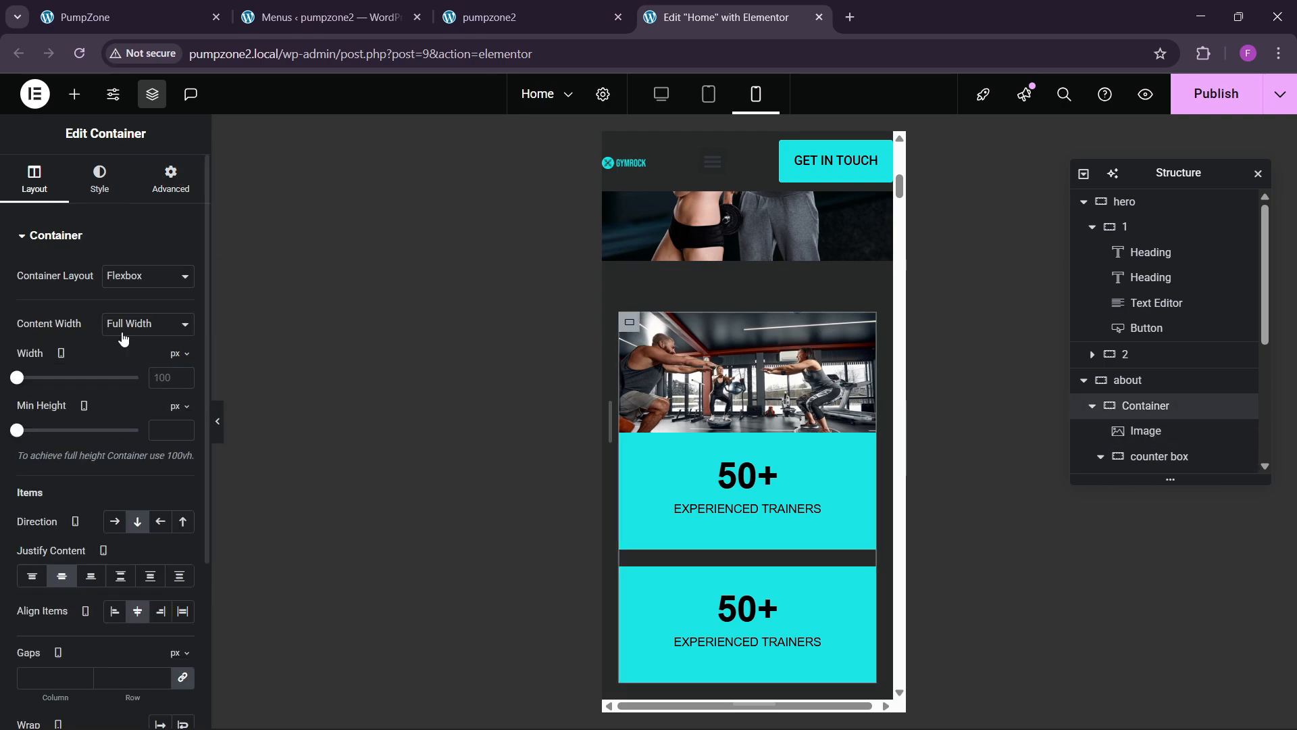
pyautogui.click(160, 189)
pyautogui.scroll(-1, 1155, 445)
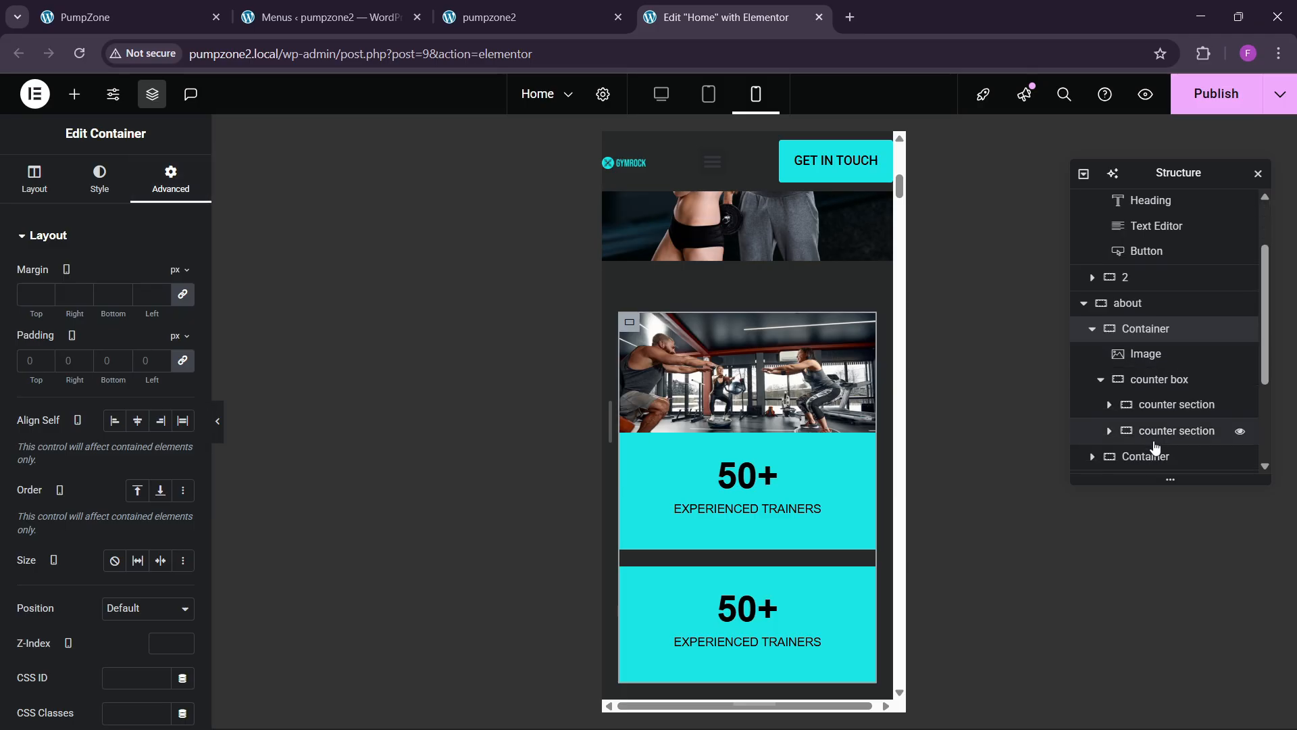
pyautogui.click(1152, 373)
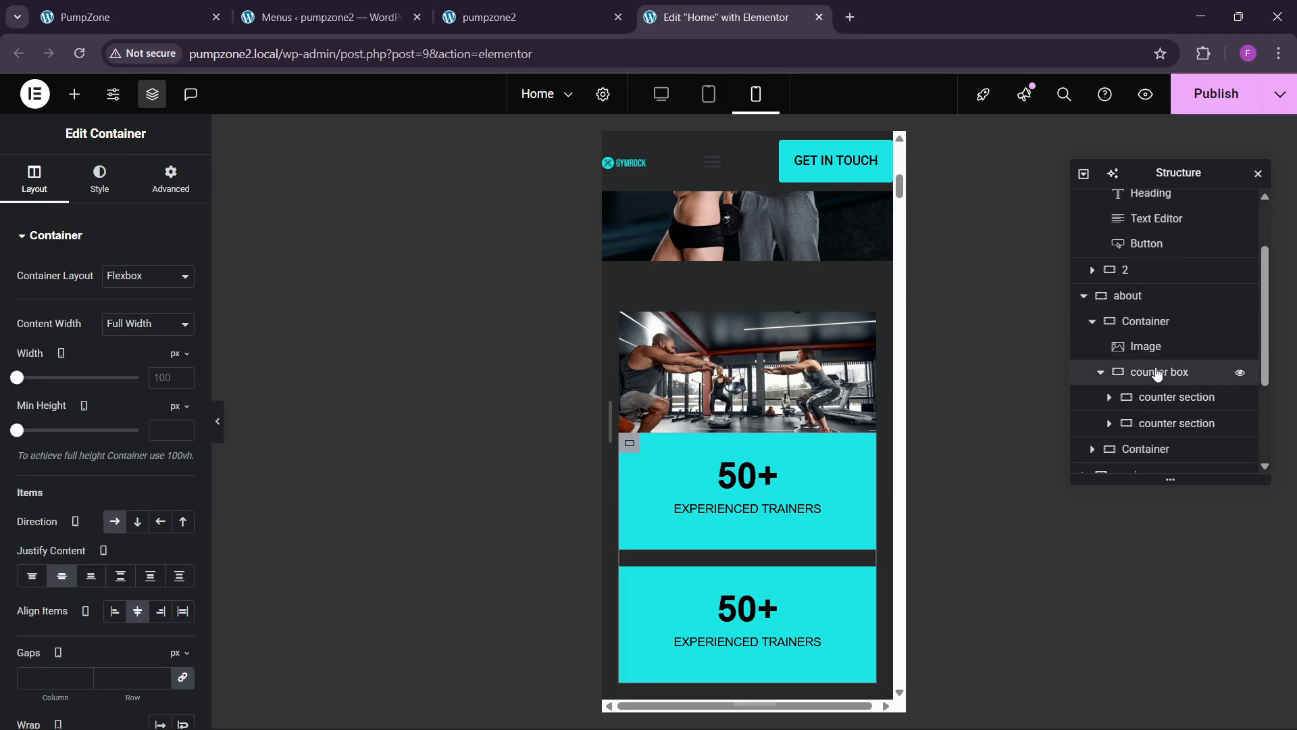
pyautogui.click(171, 173)
pyautogui.write('0')
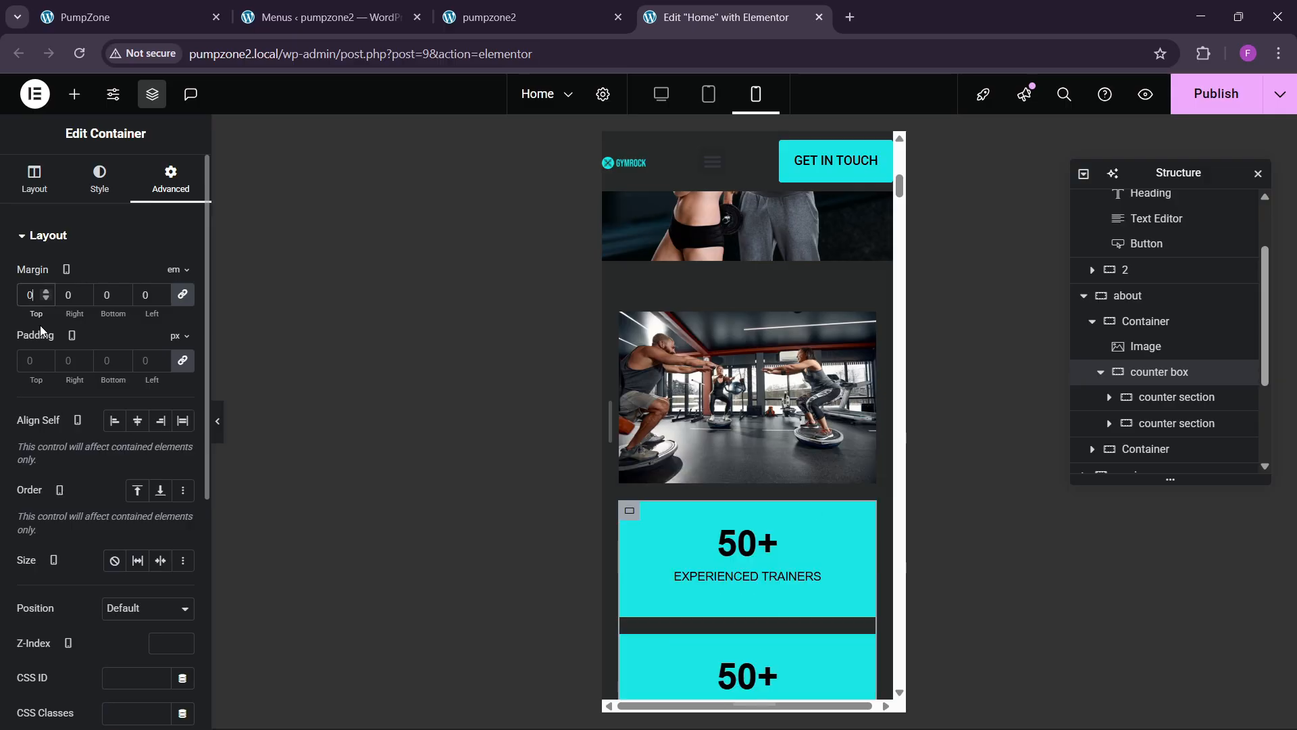
pyautogui.scroll(-5, 723, 465)
pyautogui.scroll(-8, 733, 470)
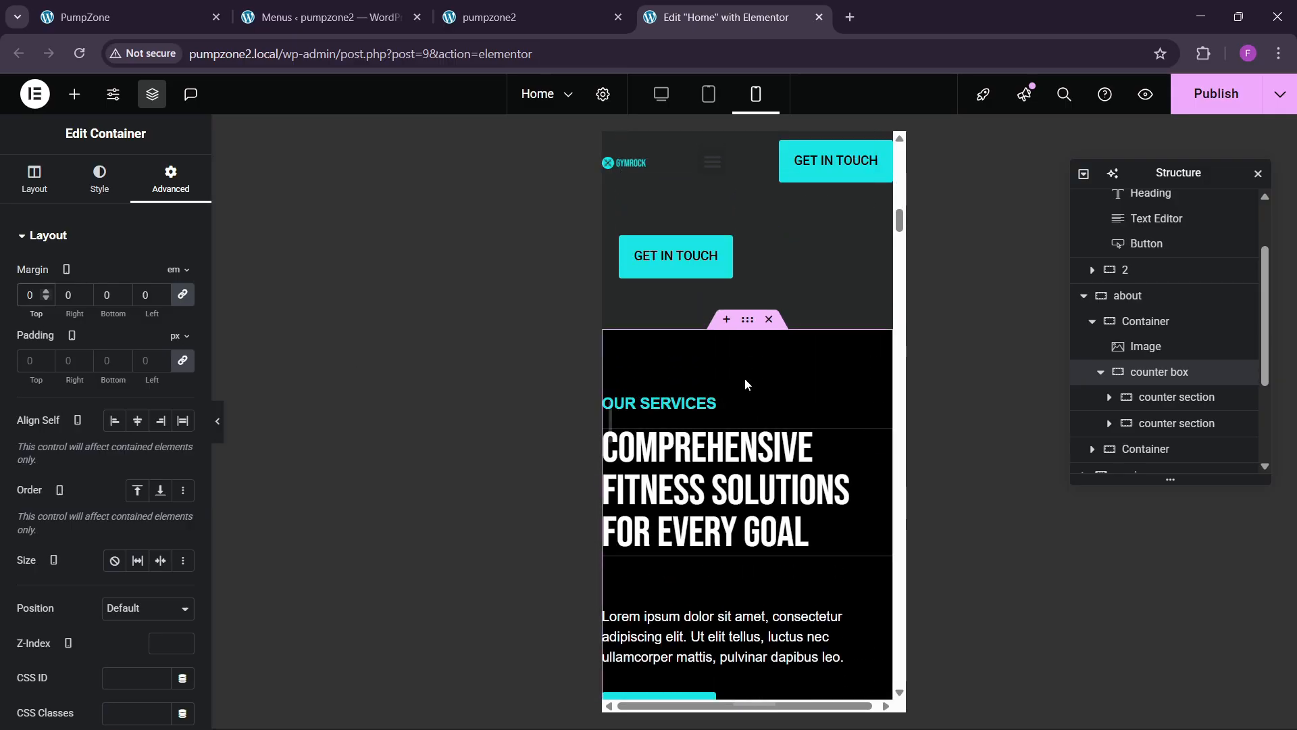
# Step: Pad the Our Services section 60 px top and bottom and 20 px on the sides
pyautogui.click(747, 319)
pyautogui.click(170, 179)
pyautogui.click(32, 360)
pyautogui.write('0')
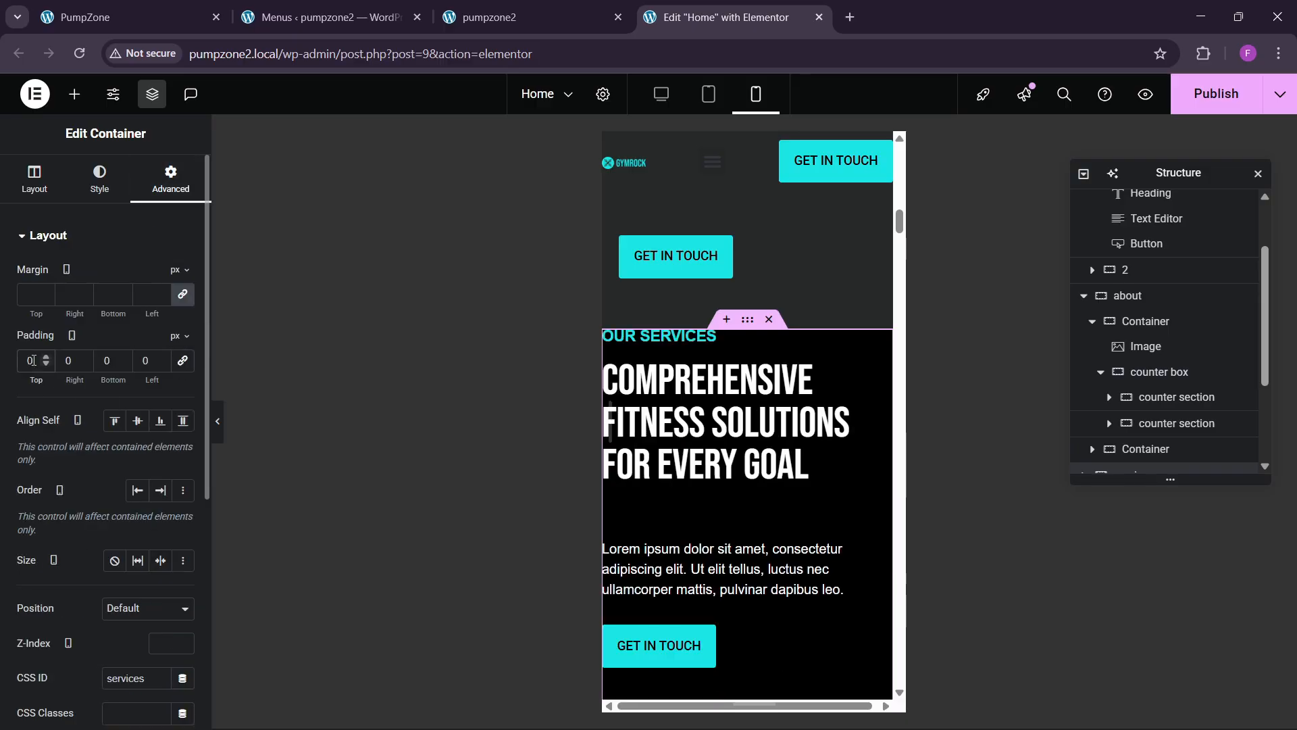
pyautogui.press('BackSpace')
pyautogui.write('60')
pyautogui.press('Tab')
pyautogui.write('20')
pyautogui.press('Tab')
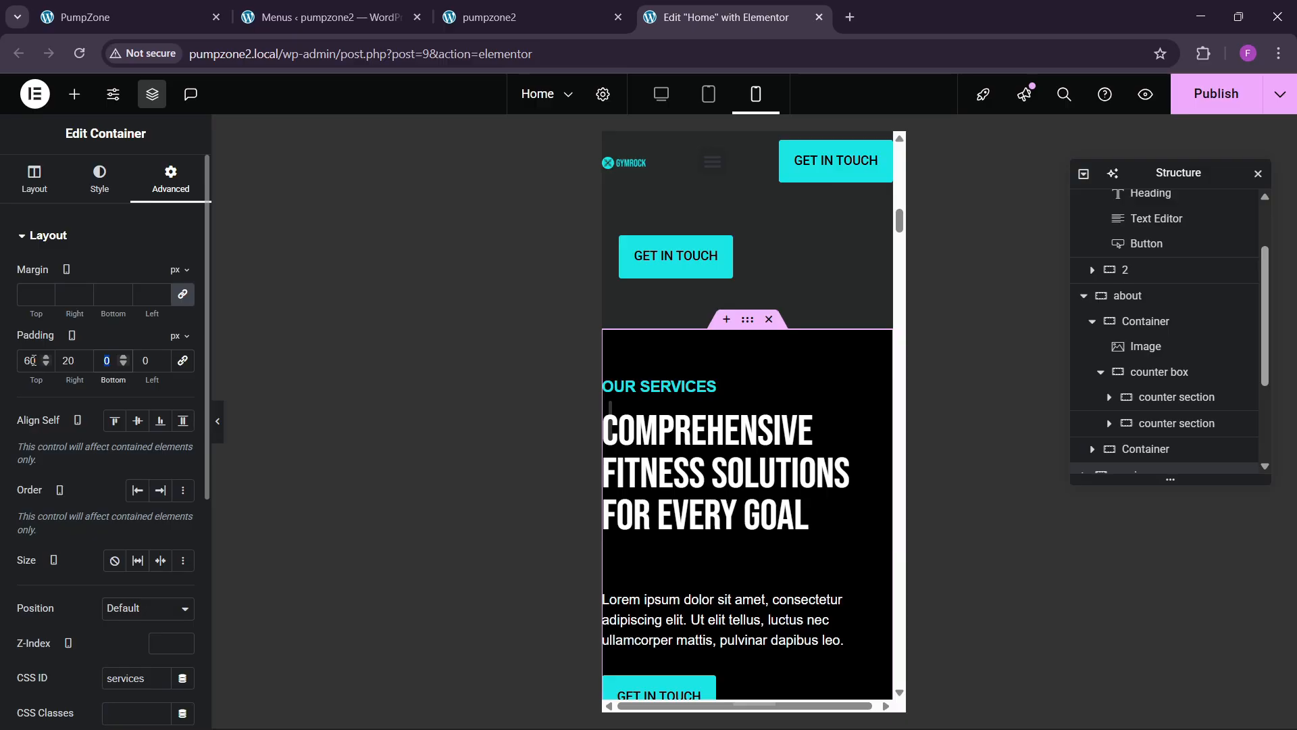
pyautogui.write('20')
pyautogui.scroll(-3, 699, 489)
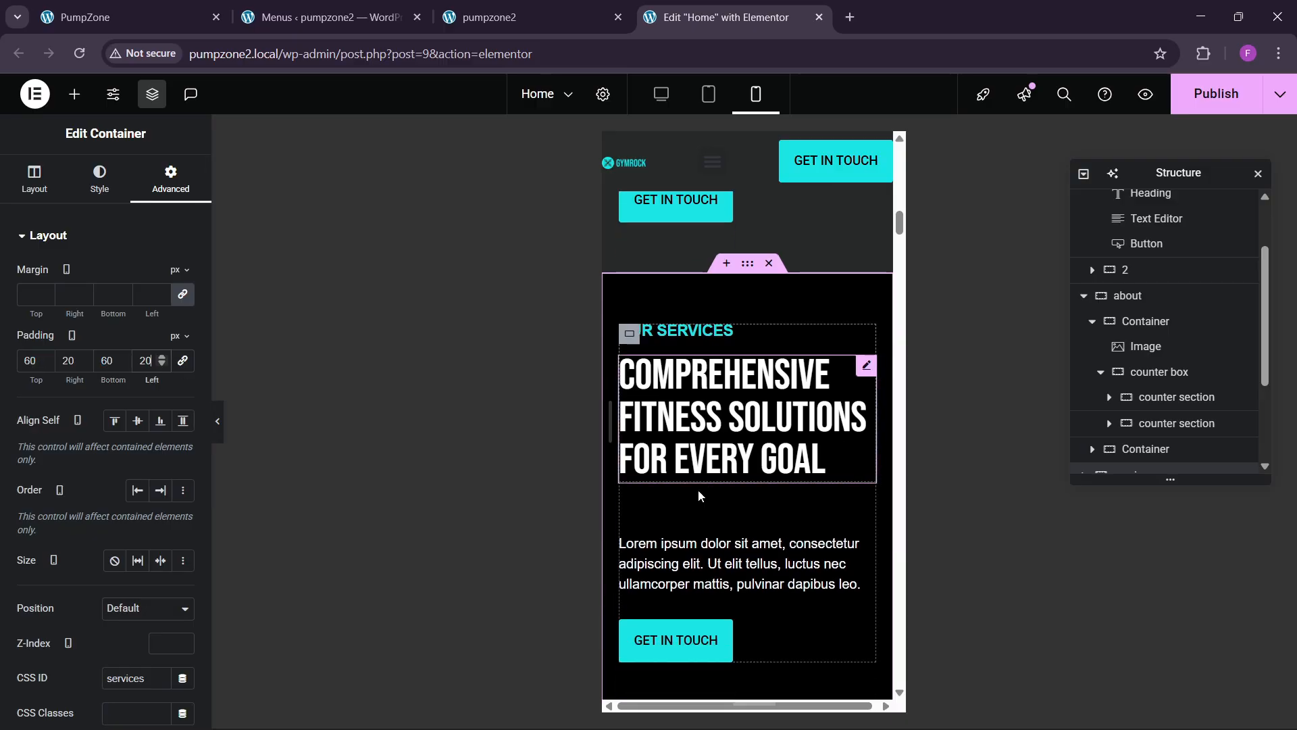
pyautogui.scroll(-6, 699, 497)
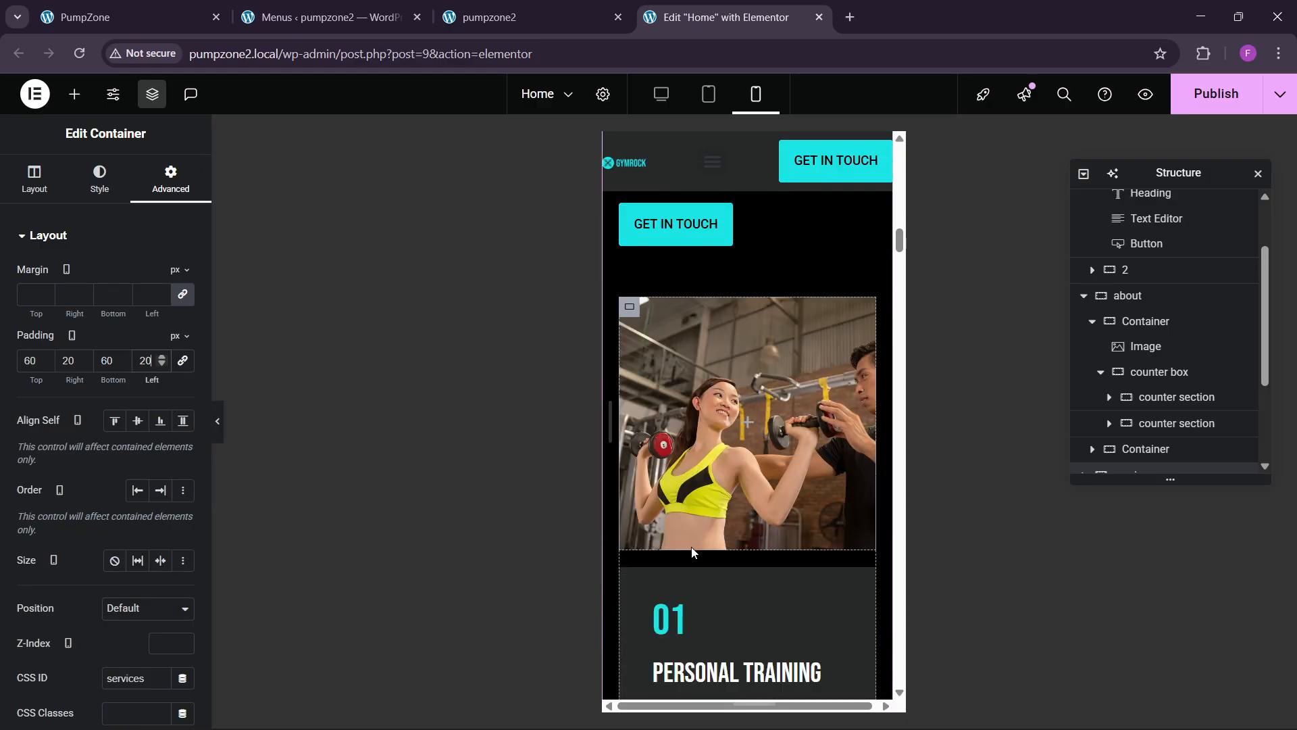
pyautogui.scroll(-10, 692, 558)
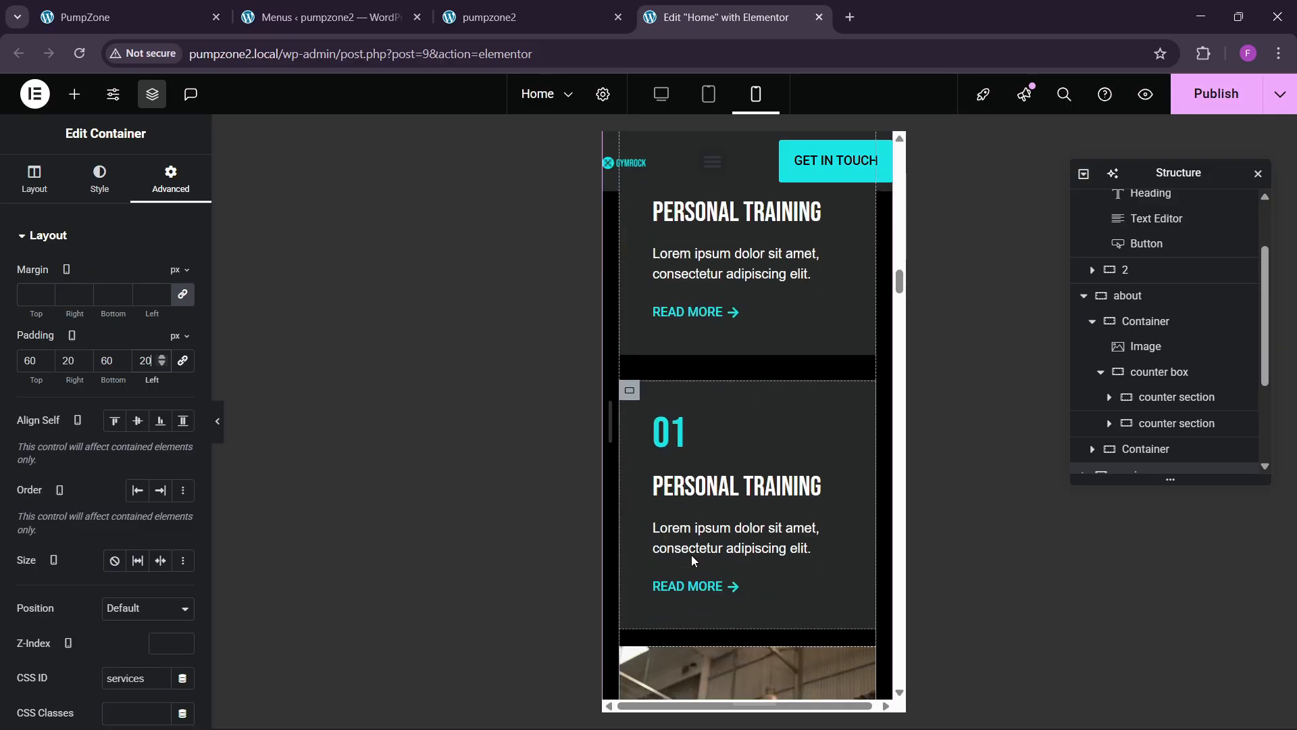
pyautogui.scroll(-10, 692, 559)
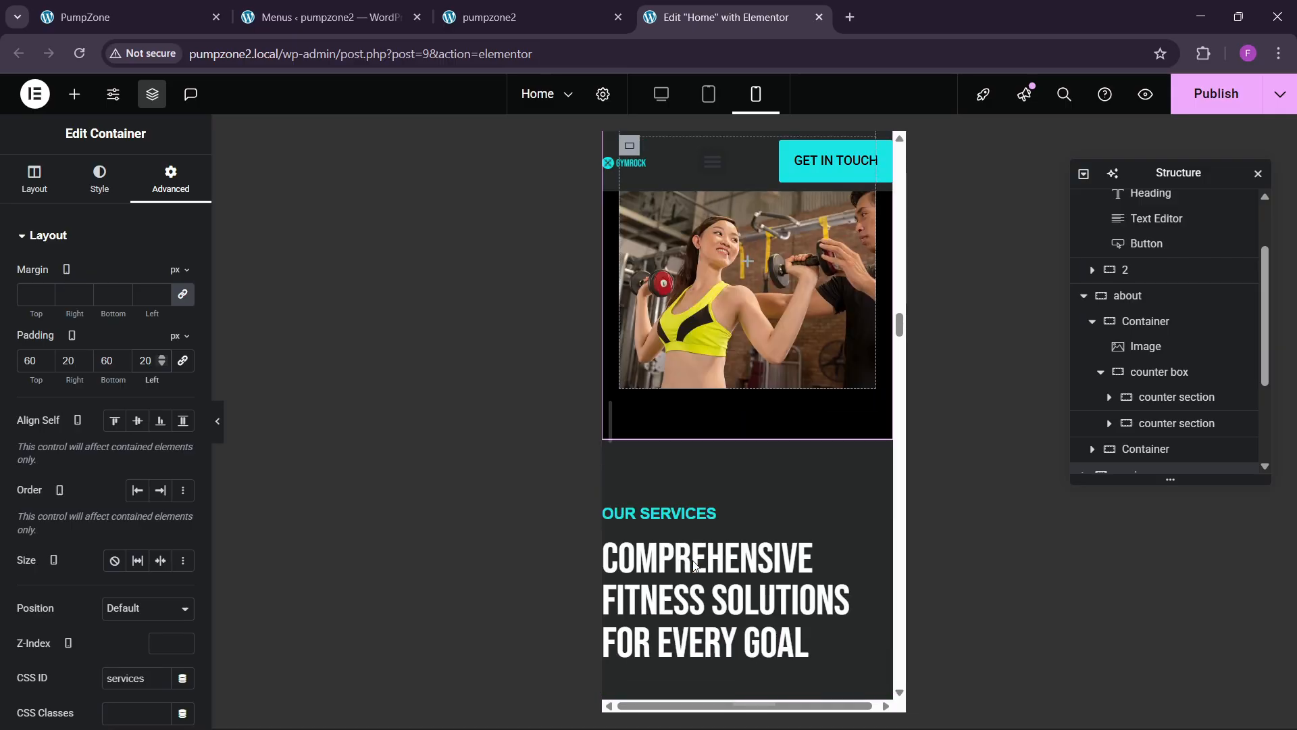
pyautogui.scroll(3, 690, 573)
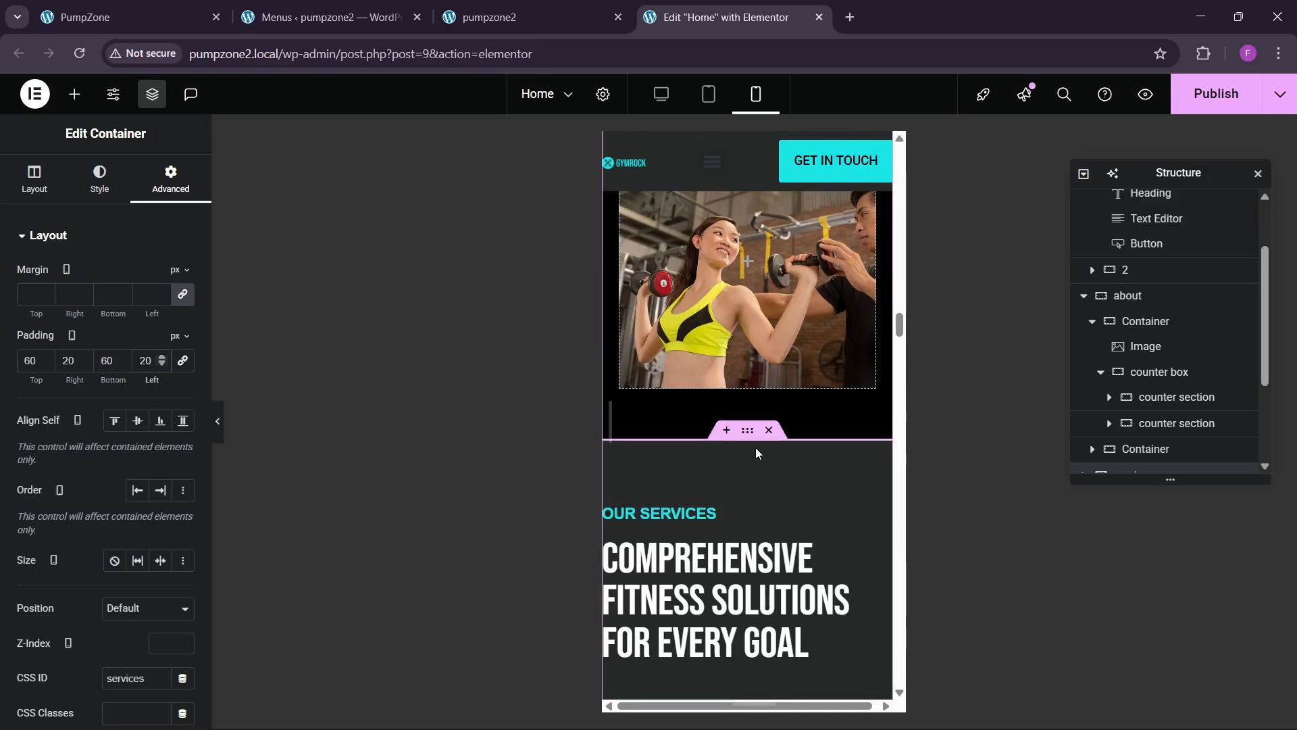
# Step: Give the services 2 section mobile padding of 60/20/60/20
pyautogui.click(170, 183)
pyautogui.click(178, 364)
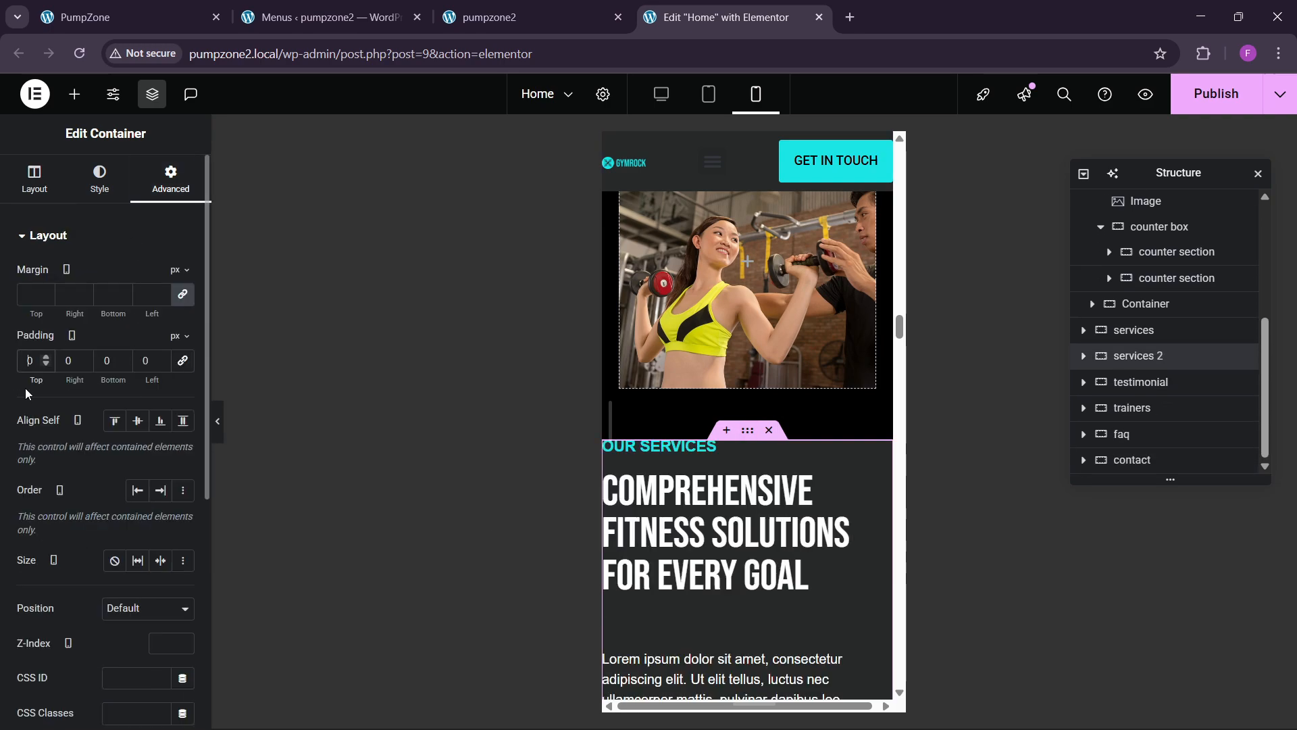
pyautogui.write('60')
pyautogui.press('Tab')
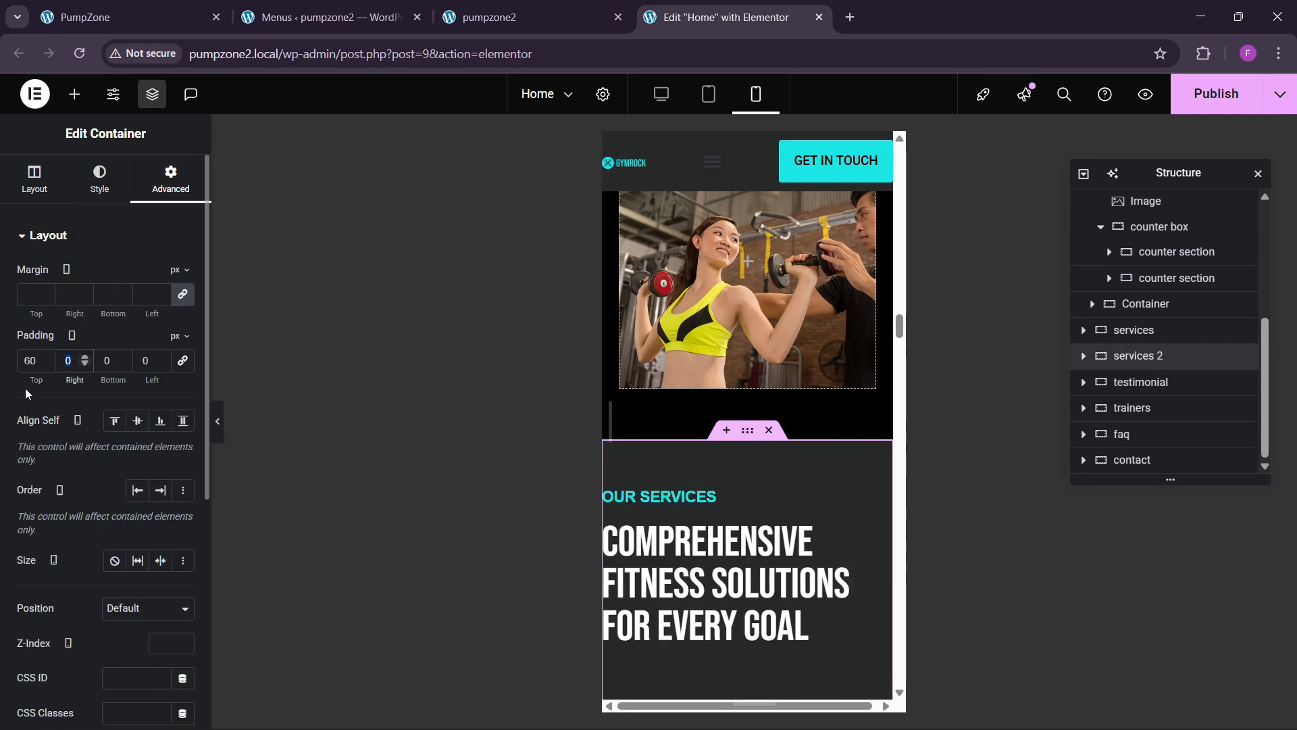
pyautogui.write('20')
pyautogui.press('Tab')
pyautogui.write('60')
pyautogui.press('Tab')
pyautogui.write('20')
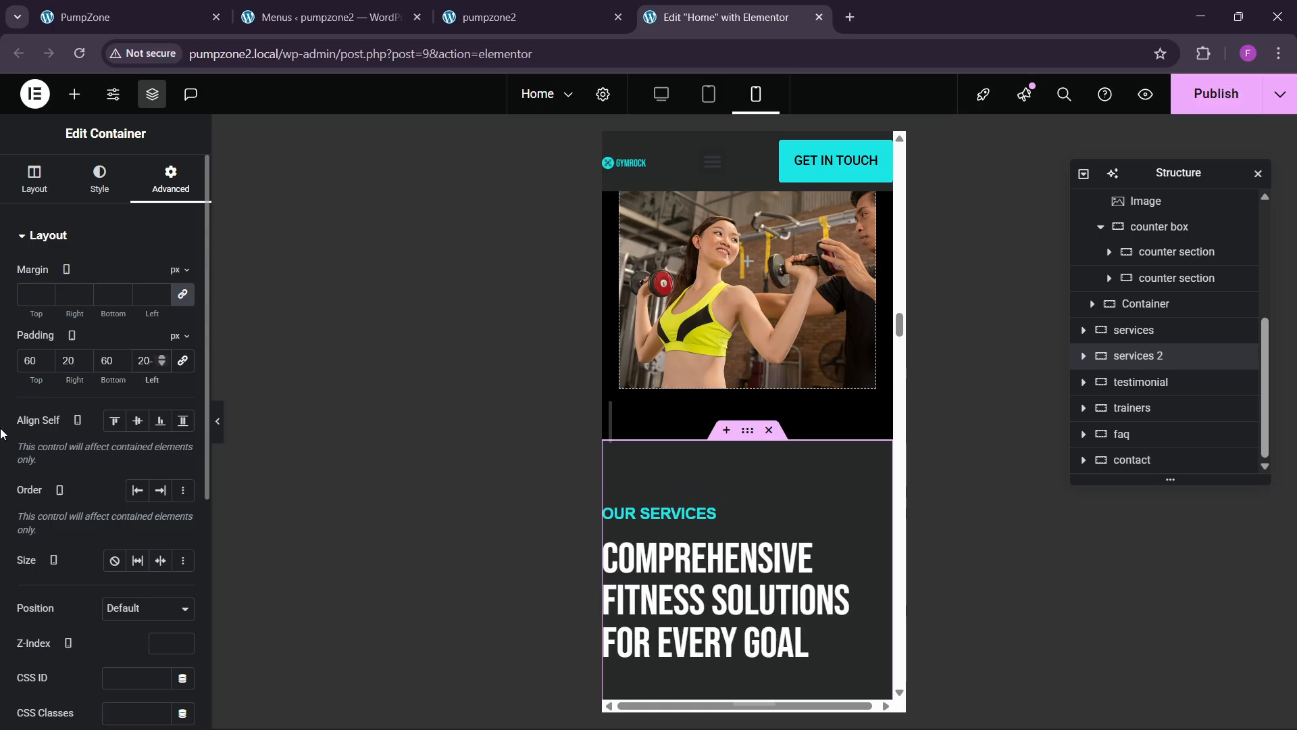
# Step: Unlink the testimonial section's padding and set it to 60/20/60/20
pyautogui.scroll(-5, 832, 524)
pyautogui.scroll(-7, 776, 468)
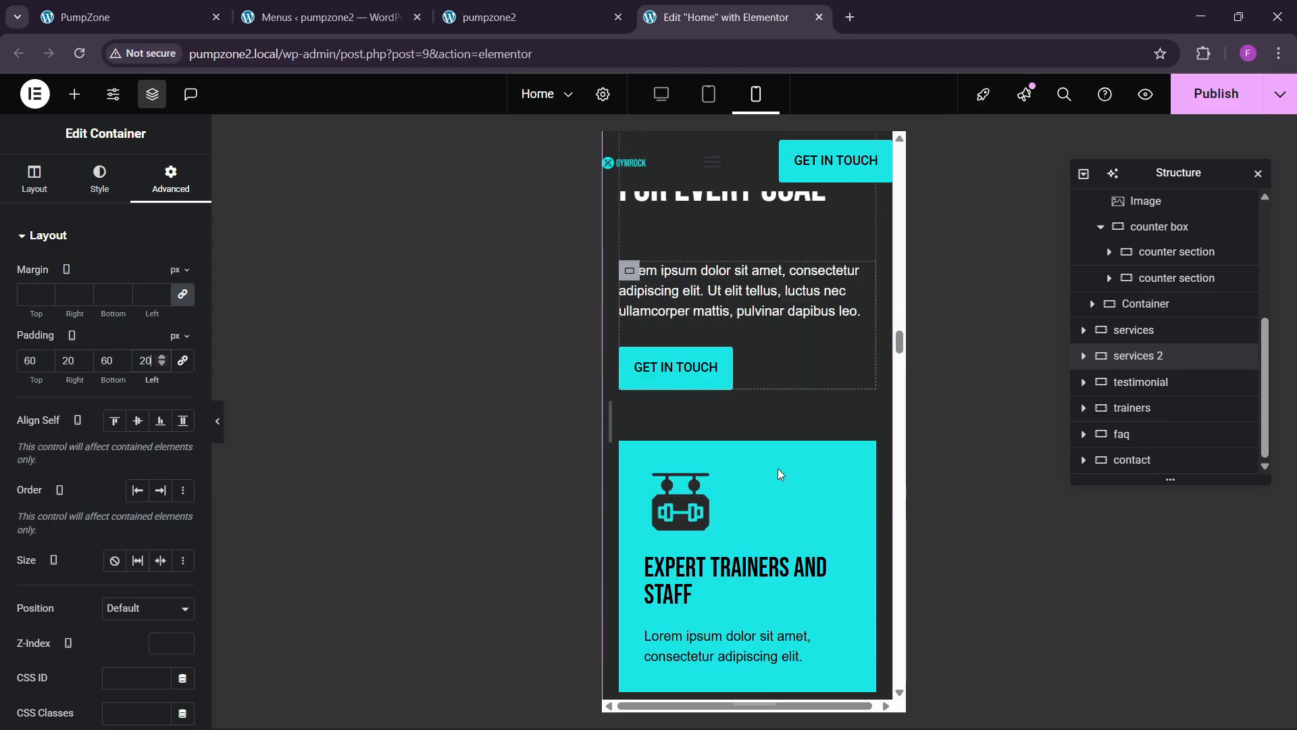
pyautogui.scroll(-8, 751, 493)
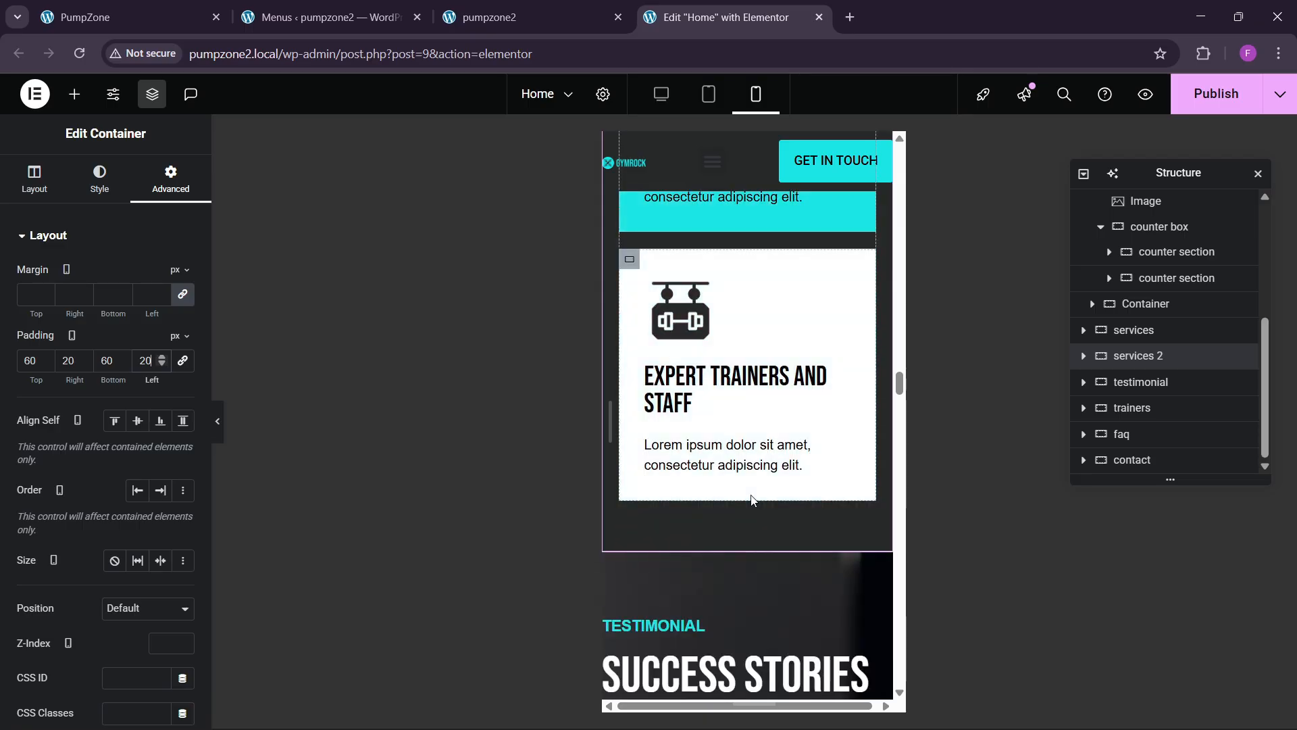
pyautogui.click(712, 234)
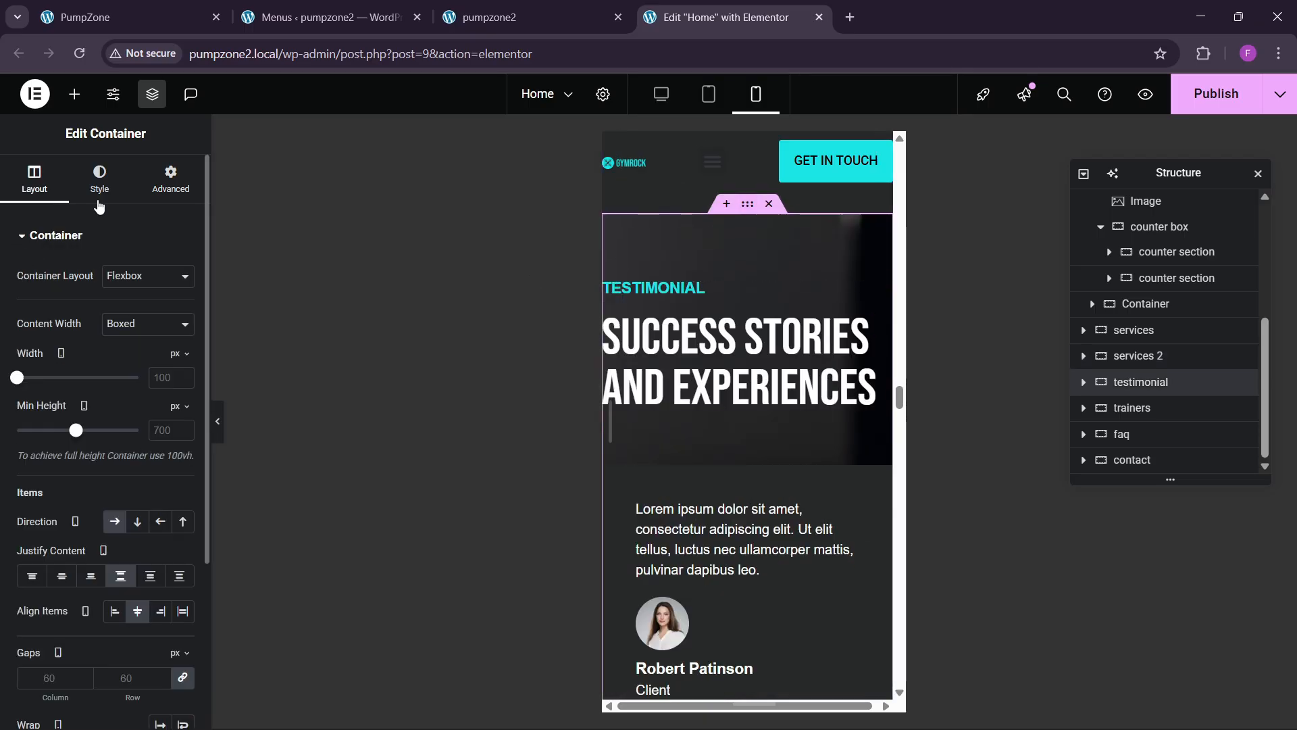
pyautogui.click(158, 200)
pyautogui.click(185, 368)
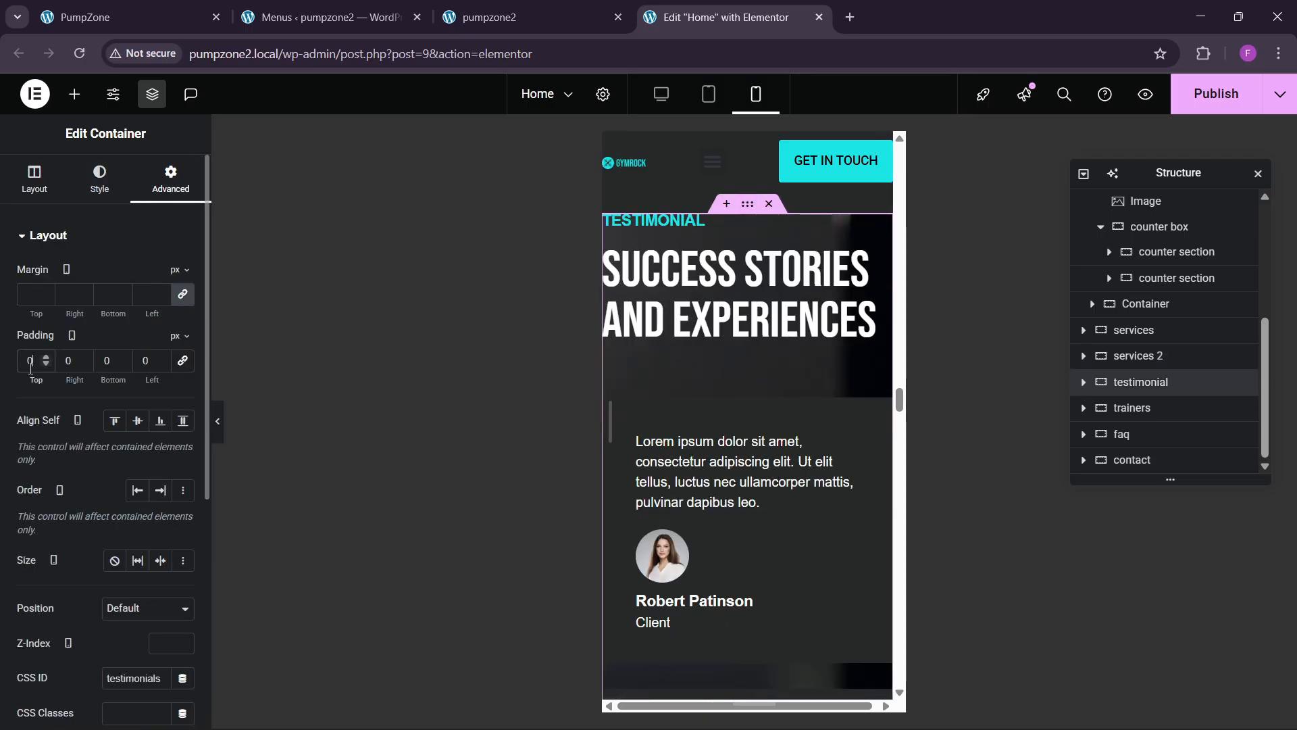
pyautogui.write('6')
pyautogui.press('Tab')
pyautogui.write('20')
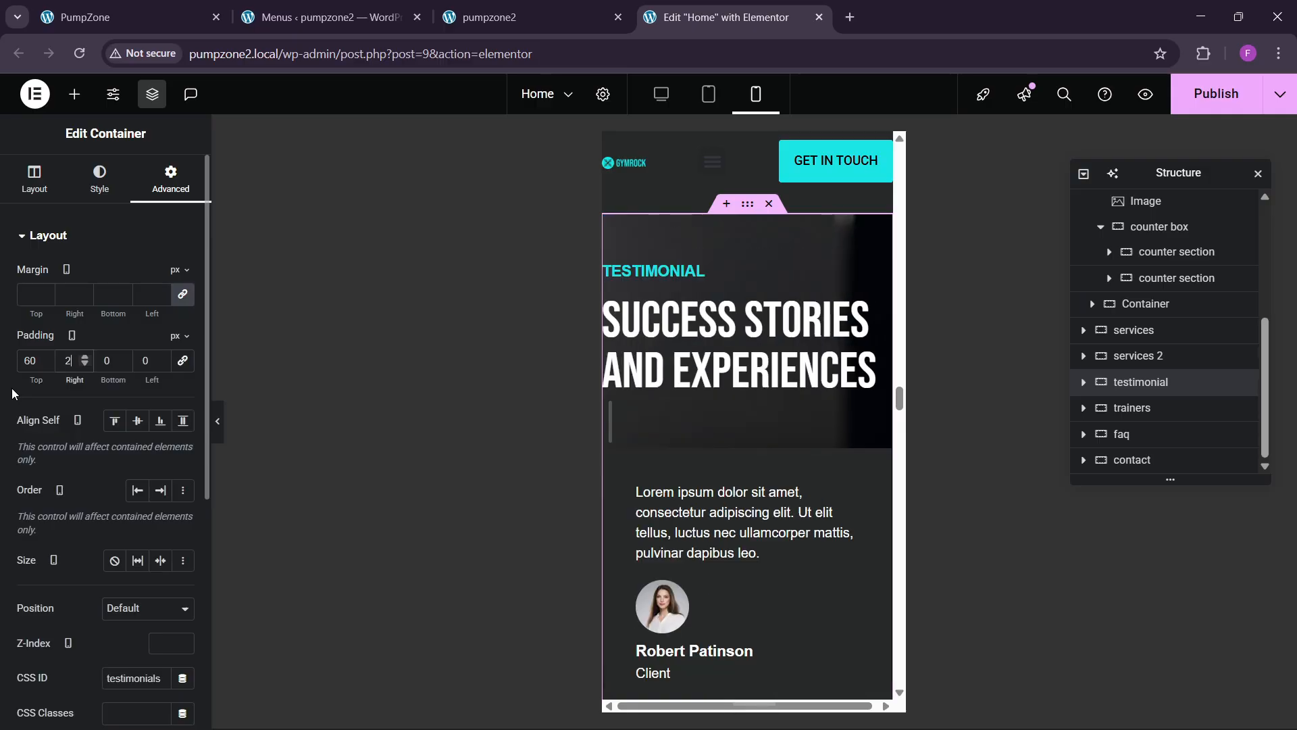
pyautogui.press('Tab')
pyautogui.write('60')
pyautogui.press('Tab')
pyautogui.write('2')
pyautogui.press('BackSpace')
pyautogui.write('0')
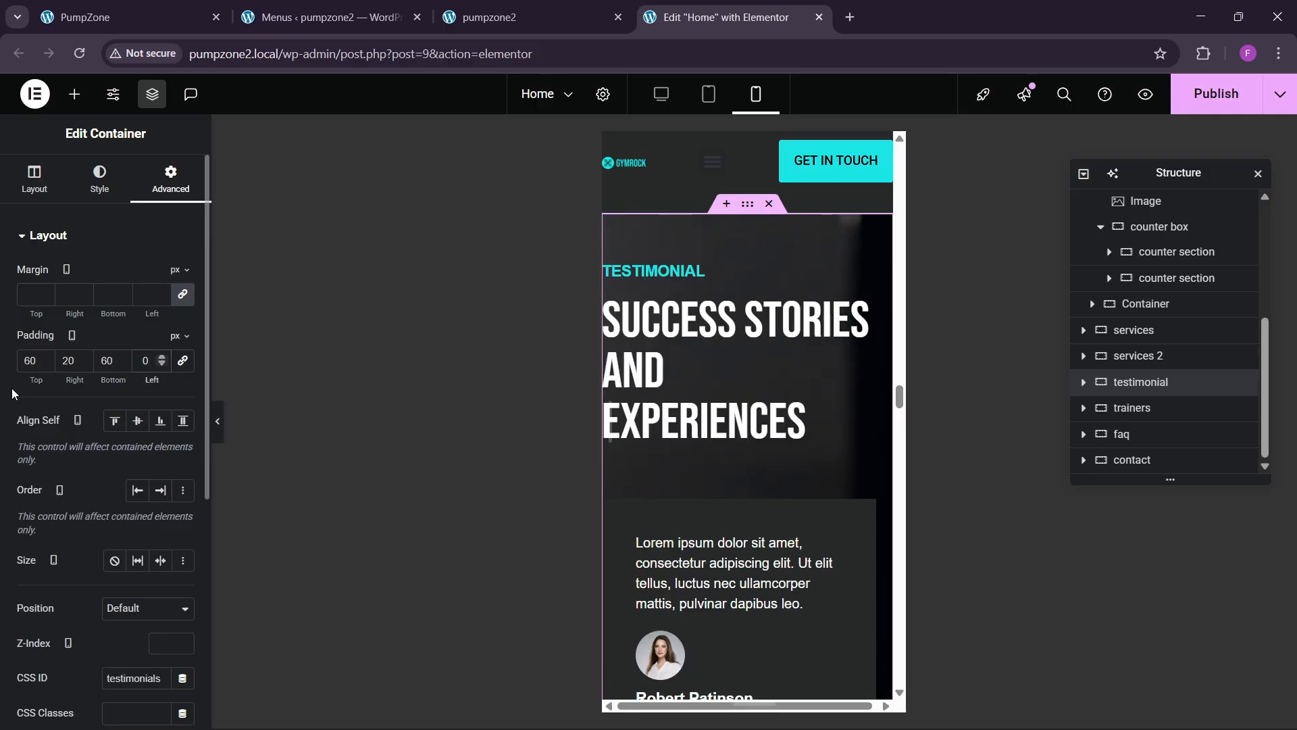
pyautogui.press('BackSpace')
pyautogui.write('-1')
pyautogui.press('BackSpace')
pyautogui.press('BackSpace')
pyautogui.write('20')
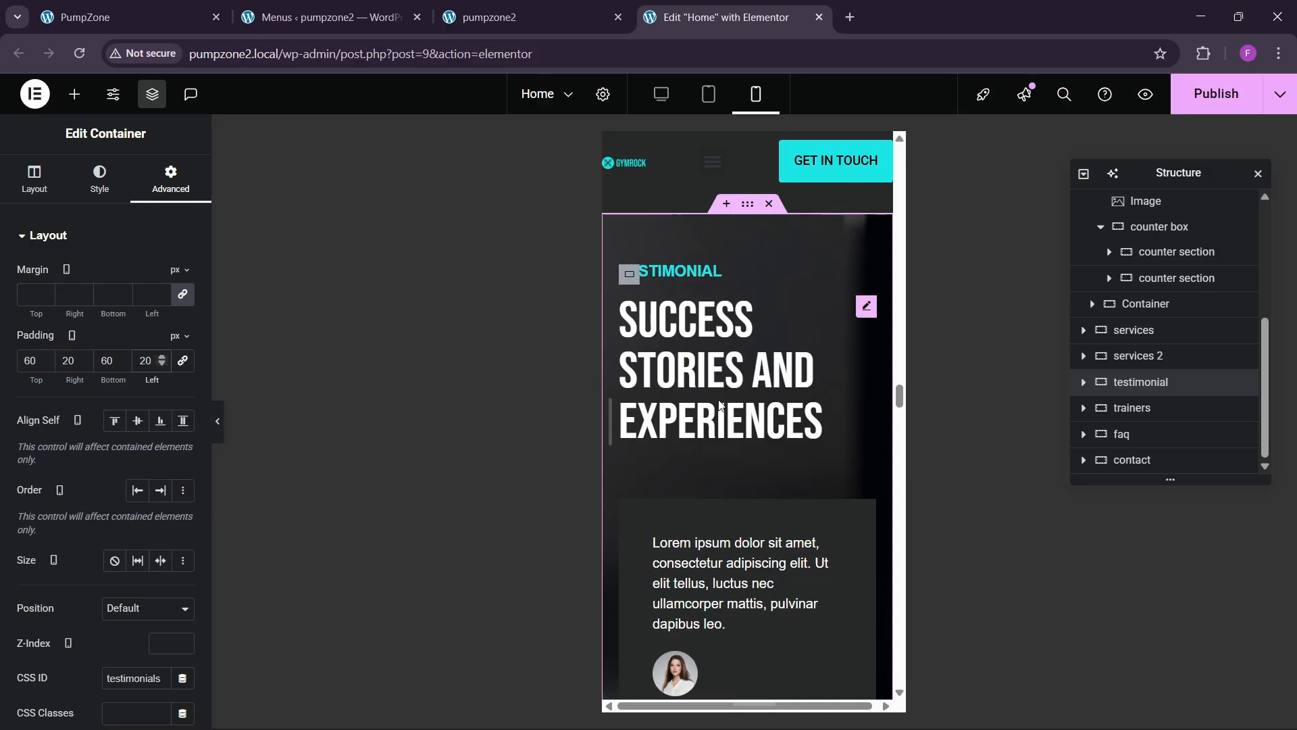
# Step: Unlink the trainers section's padding and set it to 60/20/60/20
pyautogui.scroll(1, 720, 404)
pyautogui.scroll(-5, 715, 460)
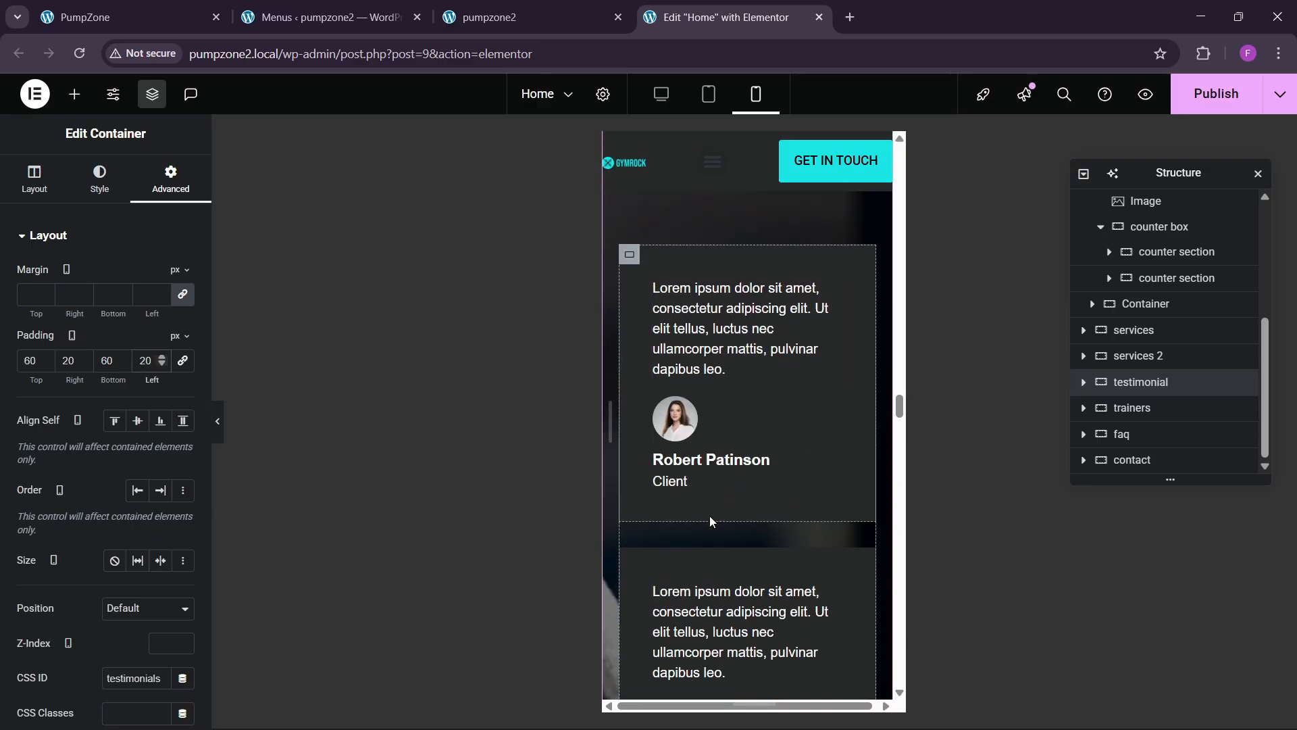
pyautogui.scroll(-7, 710, 521)
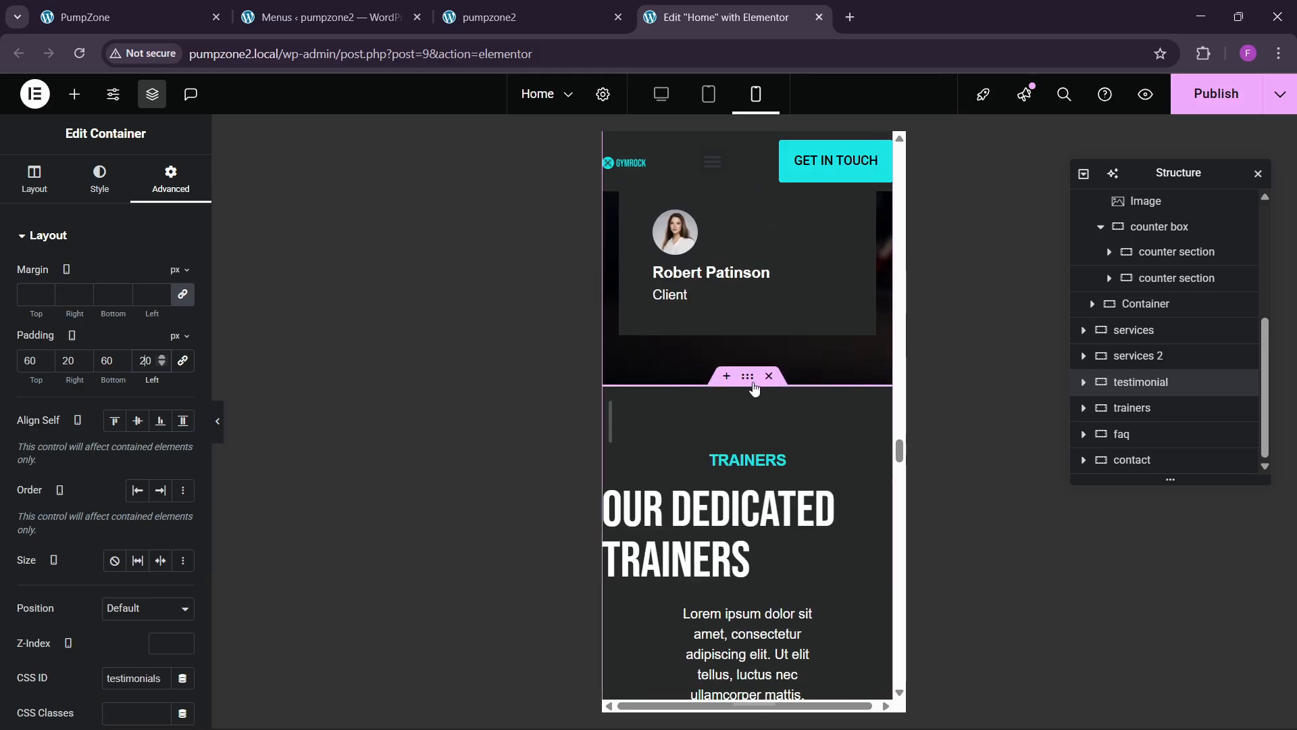
pyautogui.click(754, 394)
pyautogui.click(171, 179)
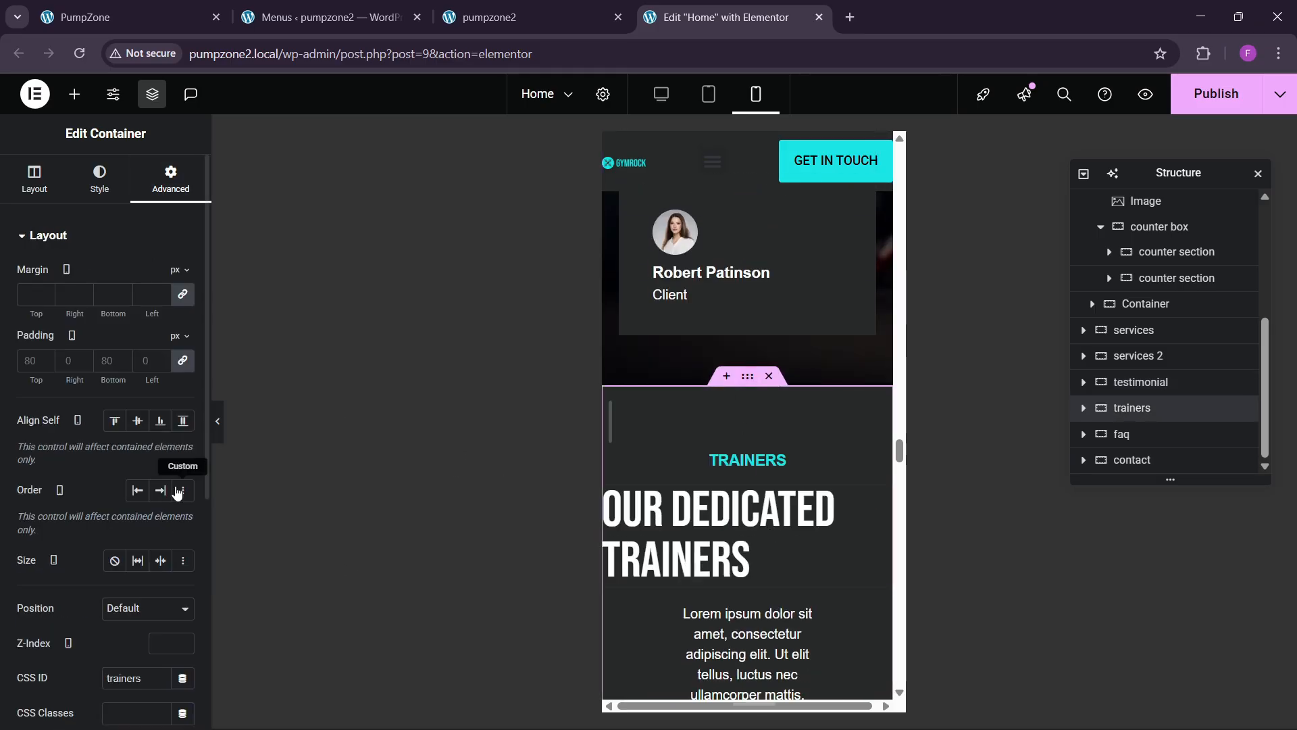
pyautogui.click(180, 368)
pyautogui.click(26, 364)
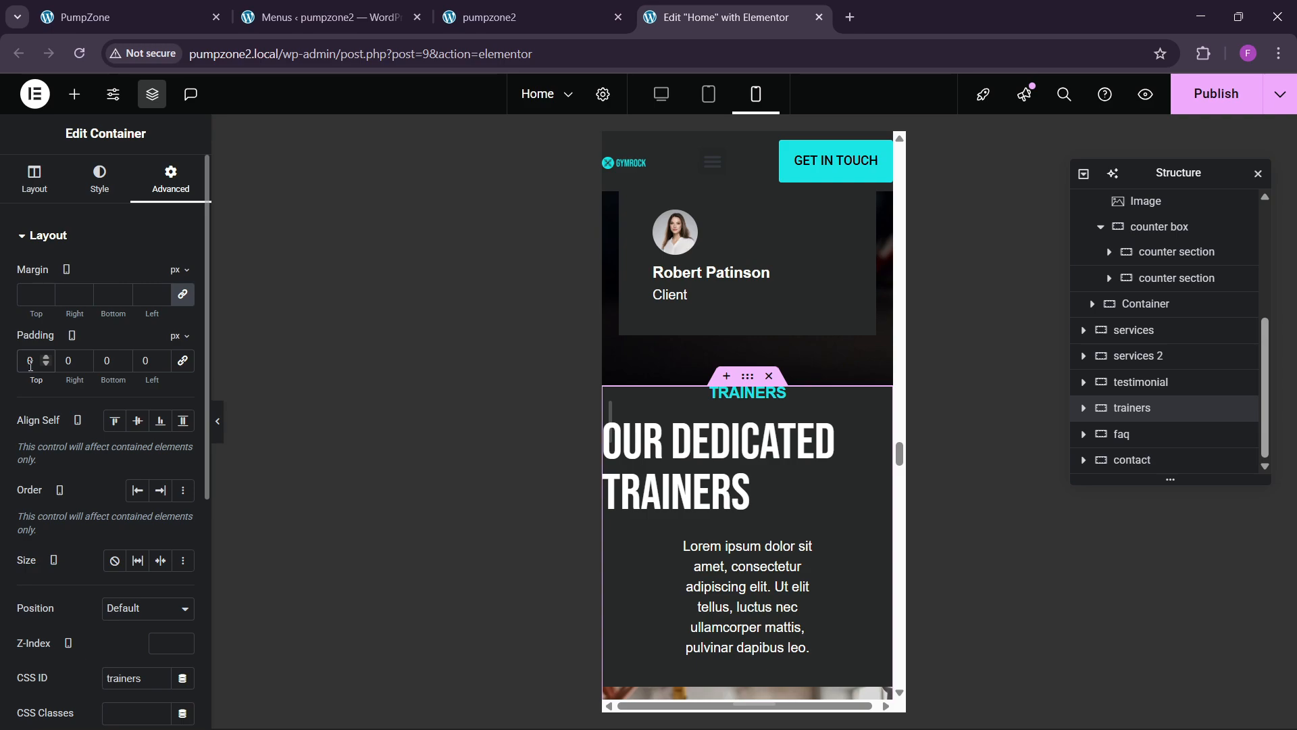
pyautogui.write('6020')
pyautogui.press('Tab')
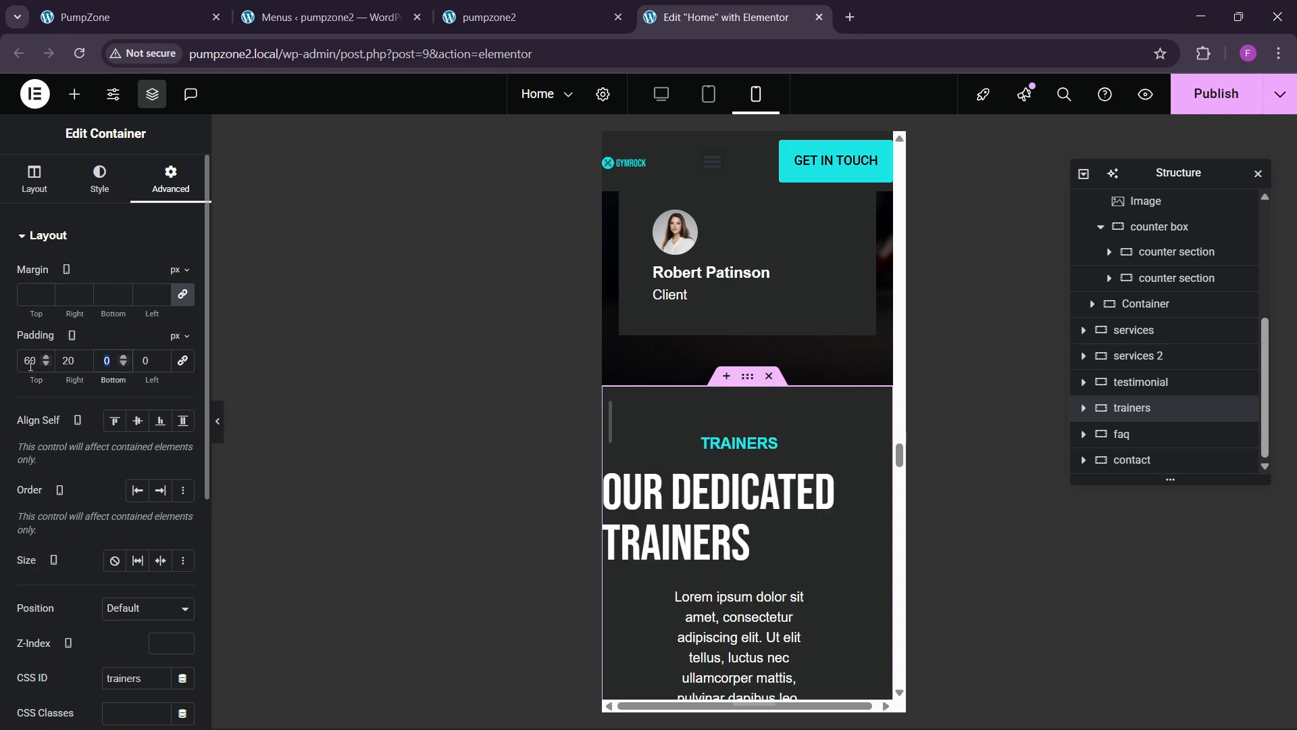
pyautogui.write('20')
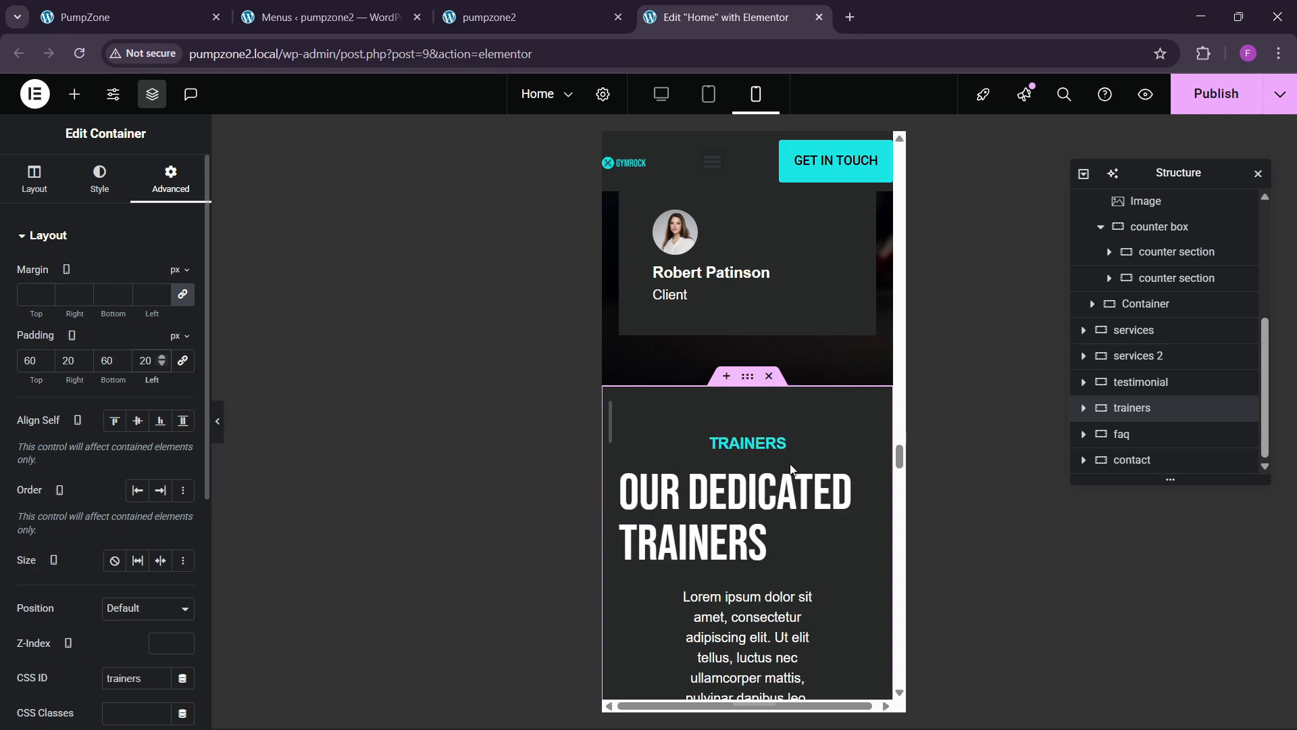
# Step: Centre the Our Dedicated Trainers heading and make its intro text Full Width
pyautogui.click(851, 491)
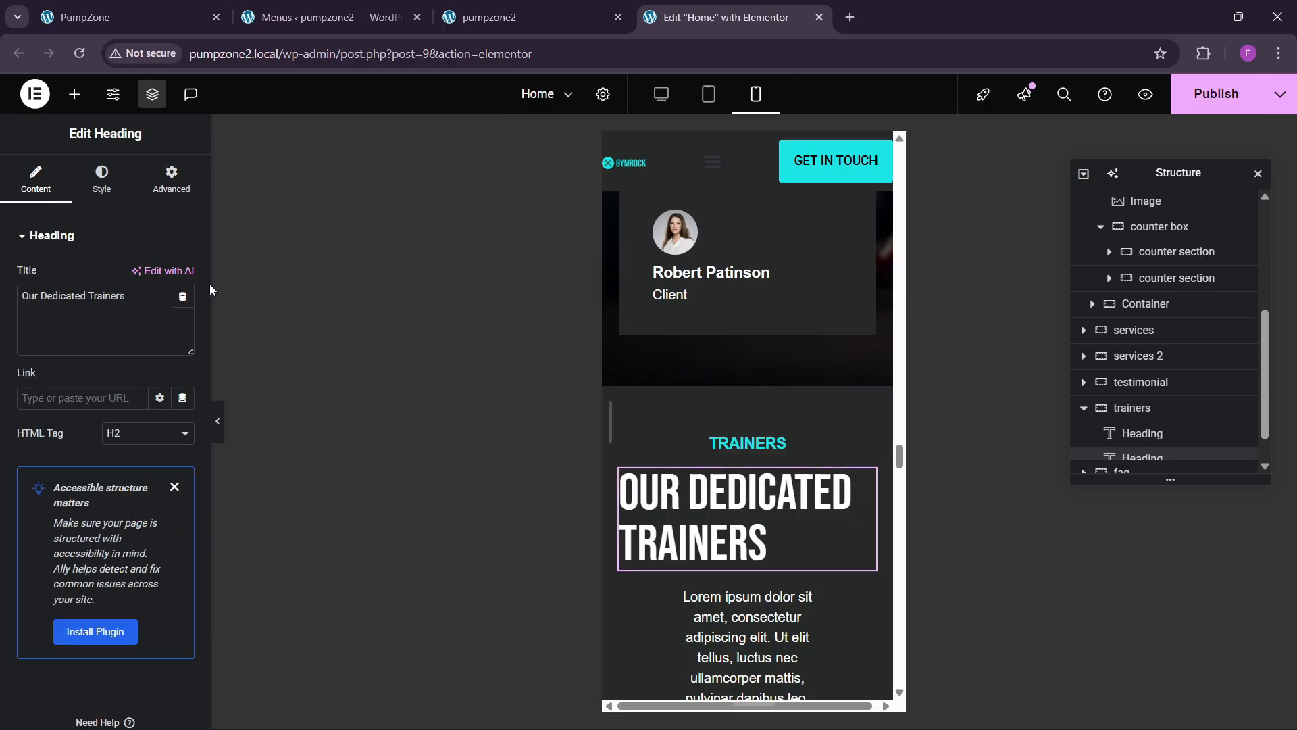
pyautogui.click(101, 179)
pyautogui.click(137, 276)
pyautogui.scroll(-3, 764, 436)
pyautogui.click(757, 387)
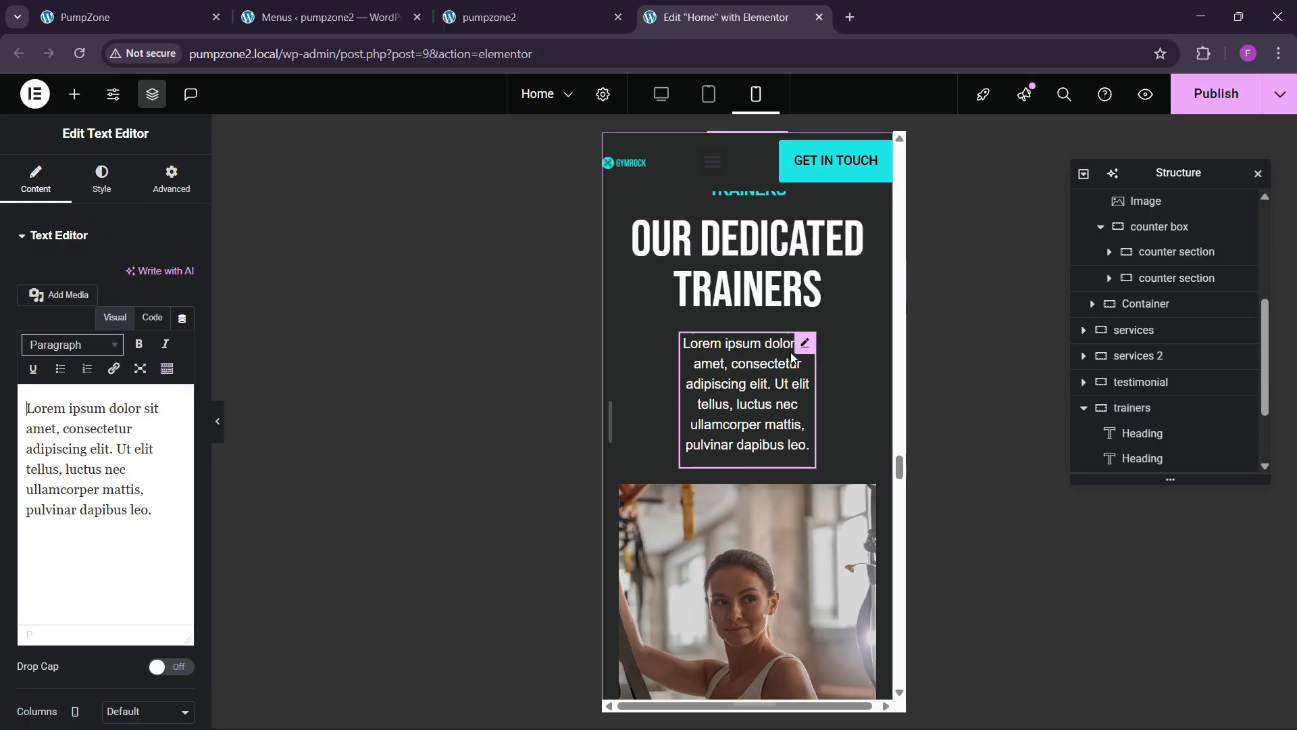
pyautogui.click(171, 179)
pyautogui.click(135, 407)
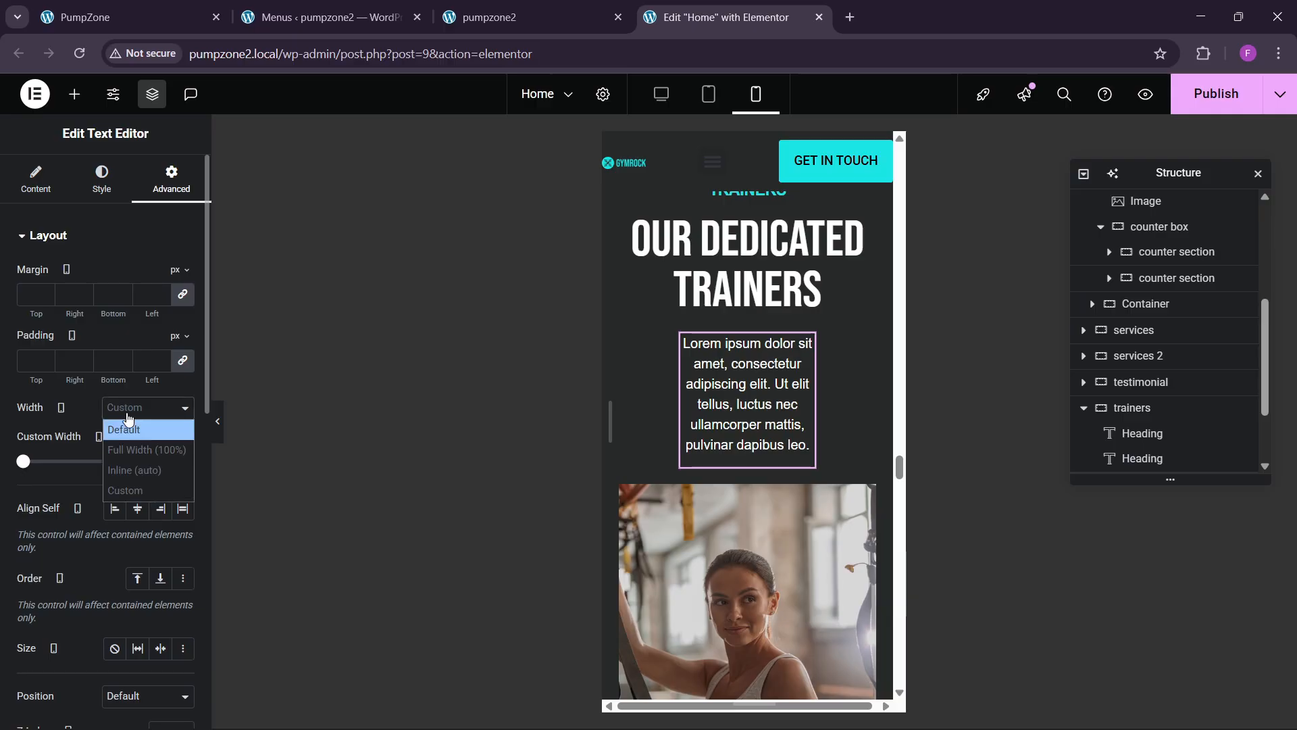
pyautogui.click(132, 409)
pyautogui.click(127, 412)
pyautogui.click(128, 452)
# Step: Unlink the FAQ section's padding and set it to 60/20/60/20
pyautogui.scroll(-3, 772, 412)
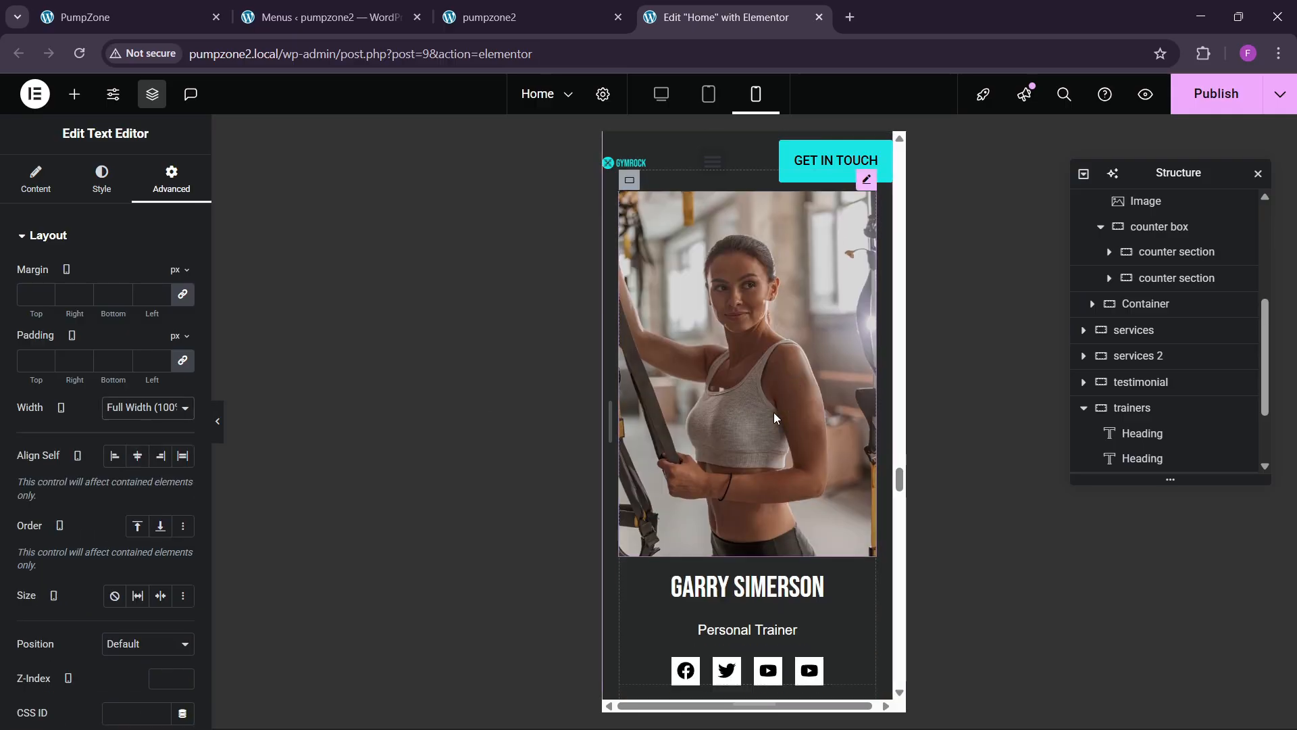
pyautogui.scroll(-2, 731, 460)
pyautogui.scroll(-4, 729, 473)
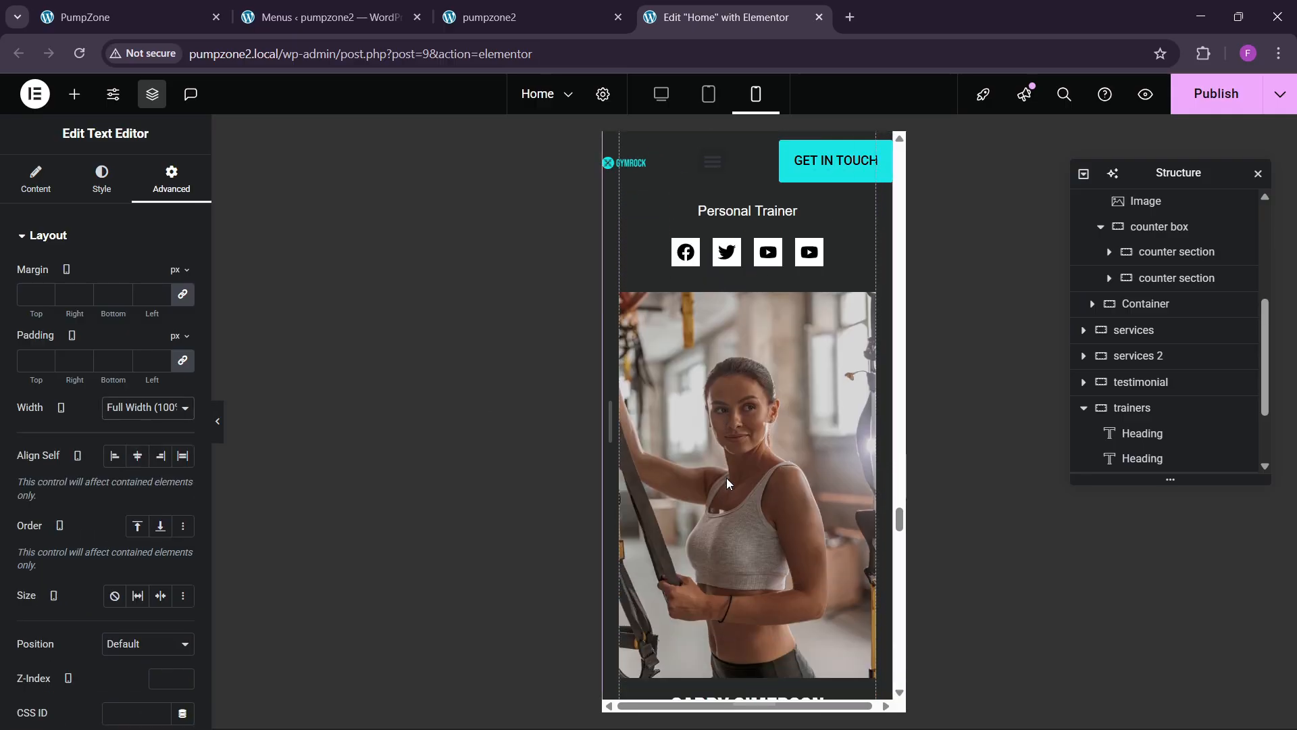
pyautogui.scroll(3, 727, 477)
pyautogui.scroll(-1, 724, 481)
pyautogui.scroll(-7, 722, 489)
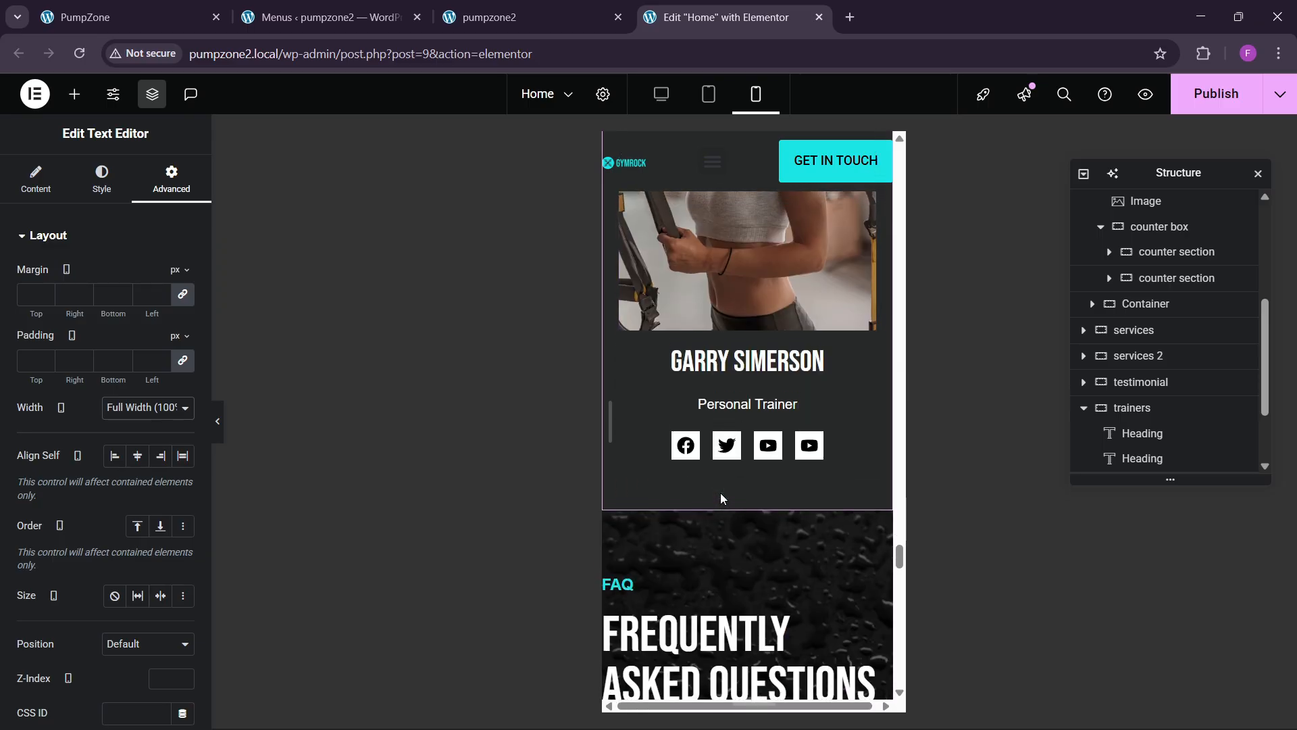
pyautogui.scroll(-1, 722, 493)
pyautogui.moveTo(747, 446)
pyautogui.click(748, 405)
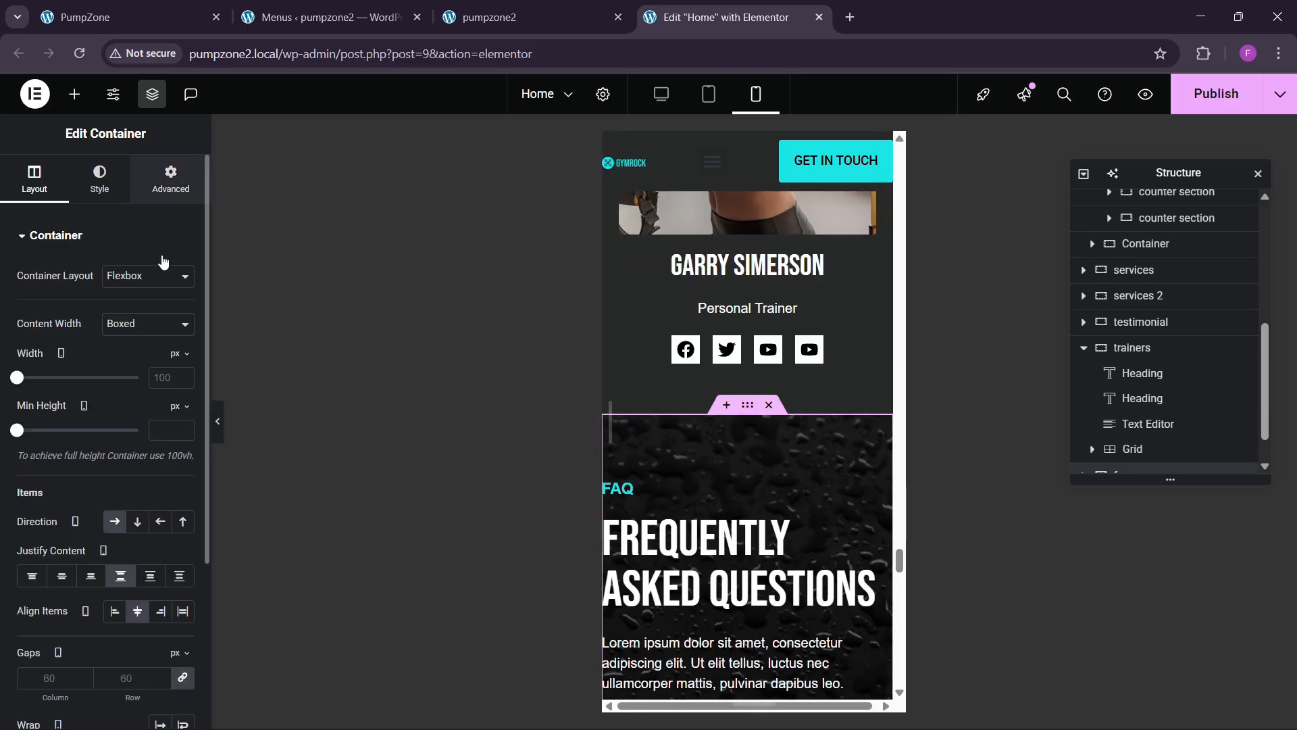
pyautogui.click(171, 181)
pyautogui.click(30, 360)
pyautogui.write('0')
pyautogui.press('BackSpace')
pyautogui.write('60')
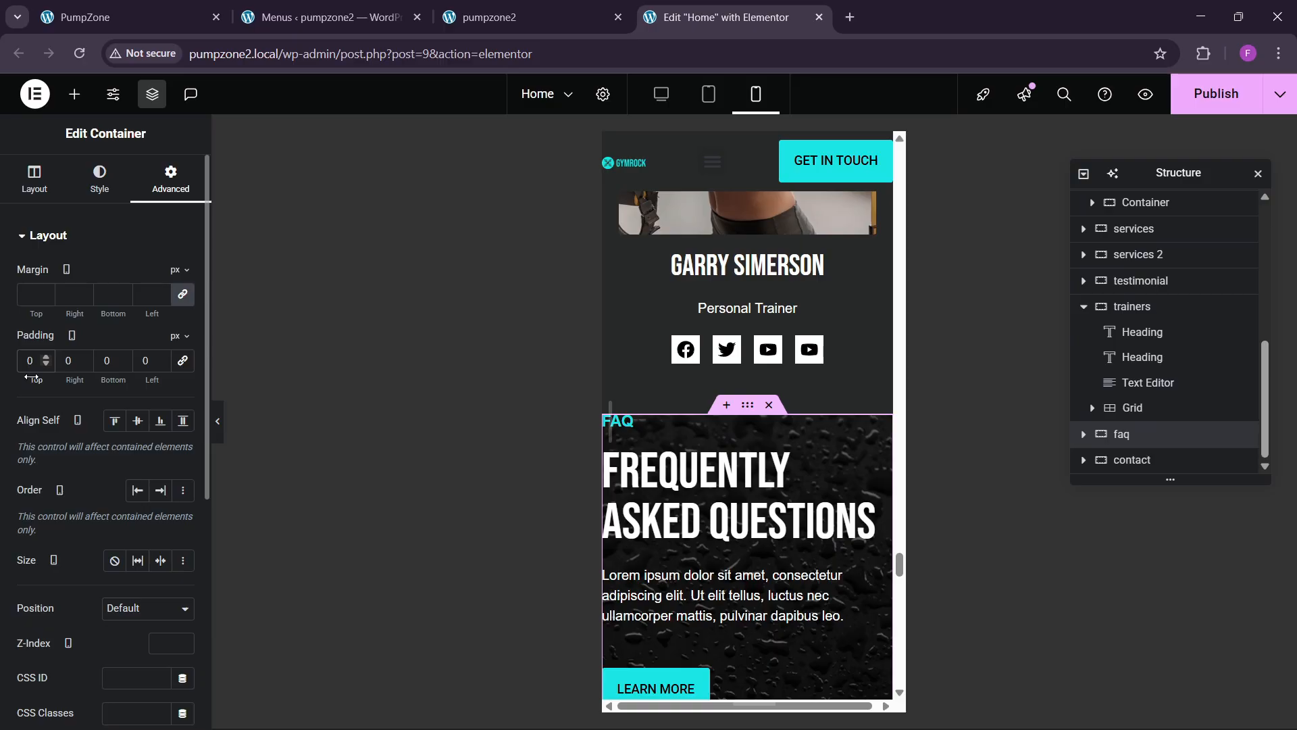
pyautogui.press('Tab')
pyautogui.write('20')
pyautogui.press('Tab')
pyautogui.write('60')
pyautogui.press('Tab')
pyautogui.write('20')
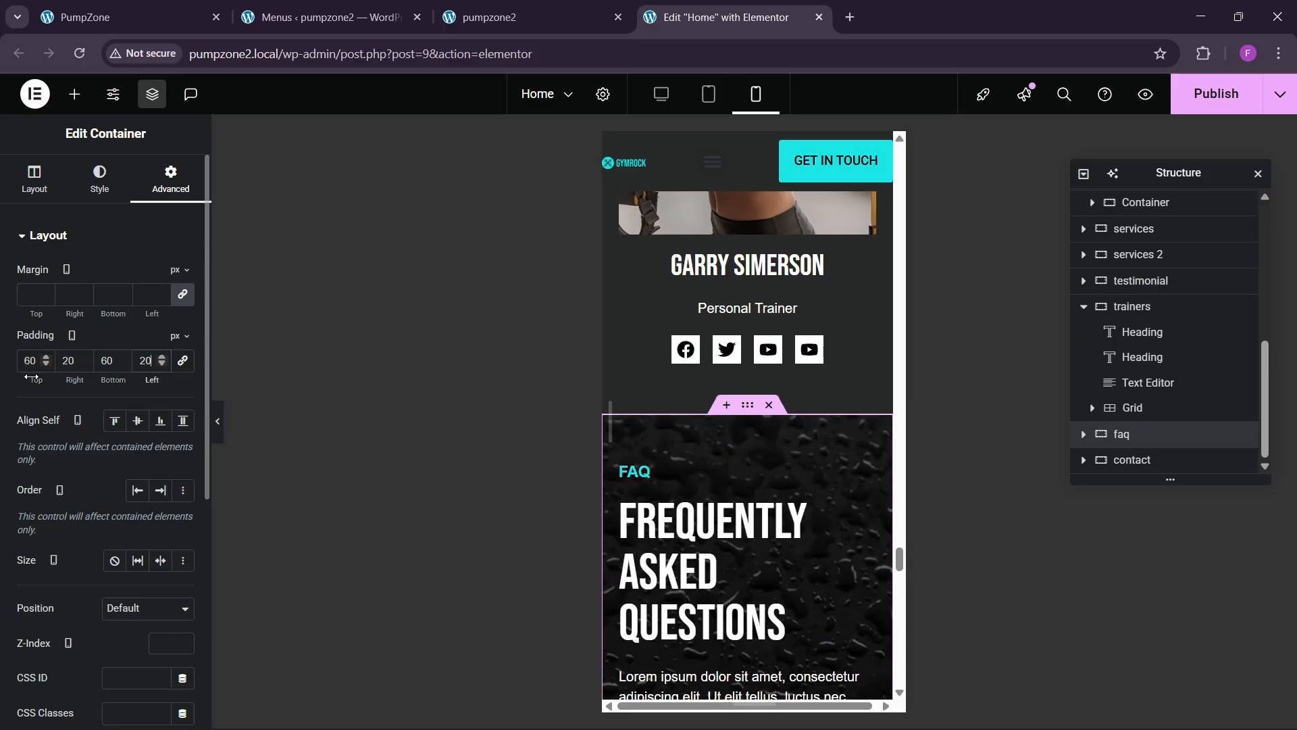
# Step: Set the contact section's padding to 130 top, 20 right, 60 bottom, 20 left
pyautogui.scroll(-10, 782, 522)
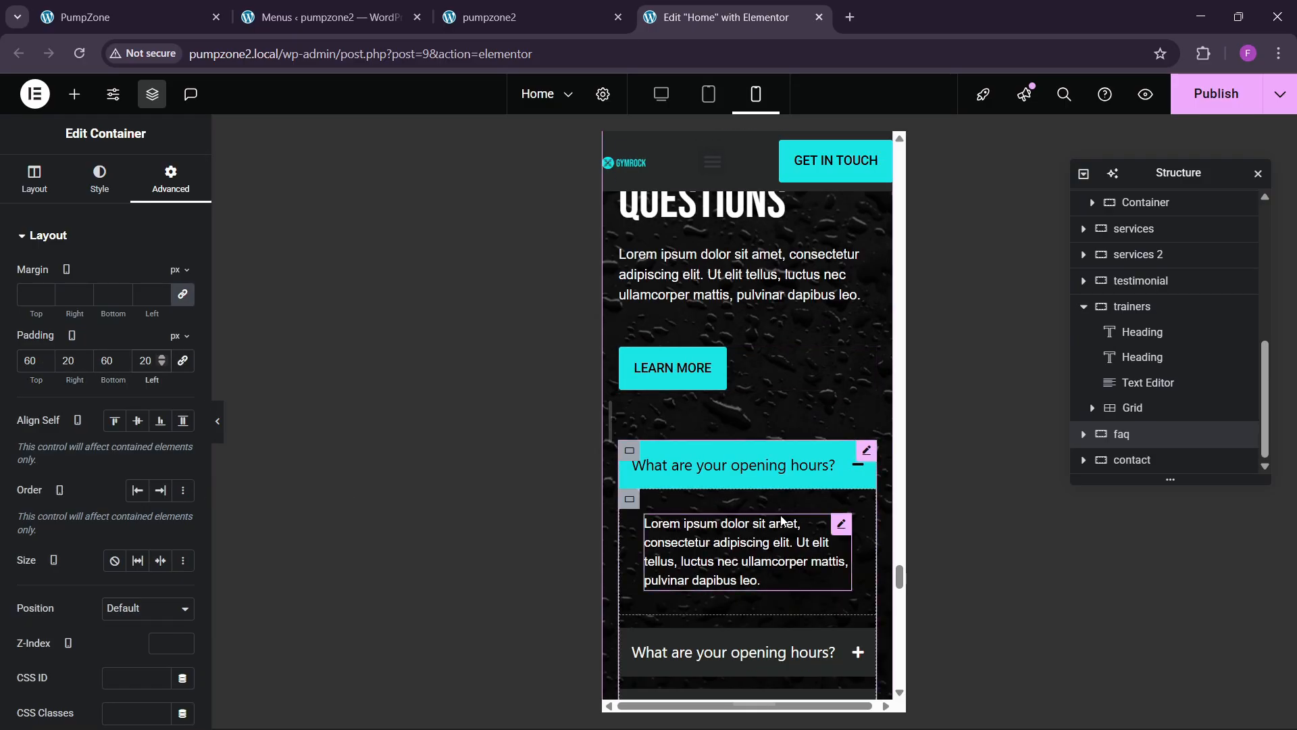
pyautogui.scroll(-10, 782, 521)
pyautogui.scroll(4, 757, 506)
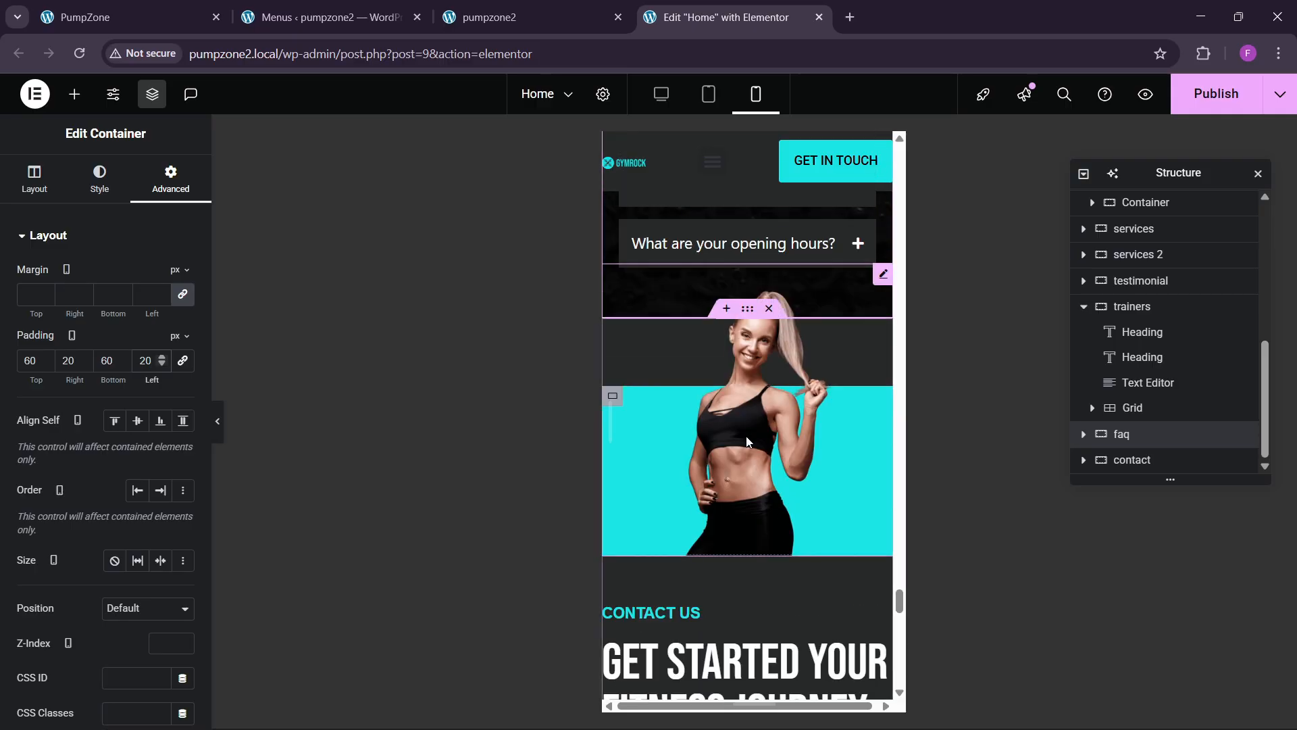
pyautogui.scroll(-4, 737, 484)
pyautogui.scroll(4, 737, 484)
pyautogui.click(748, 308)
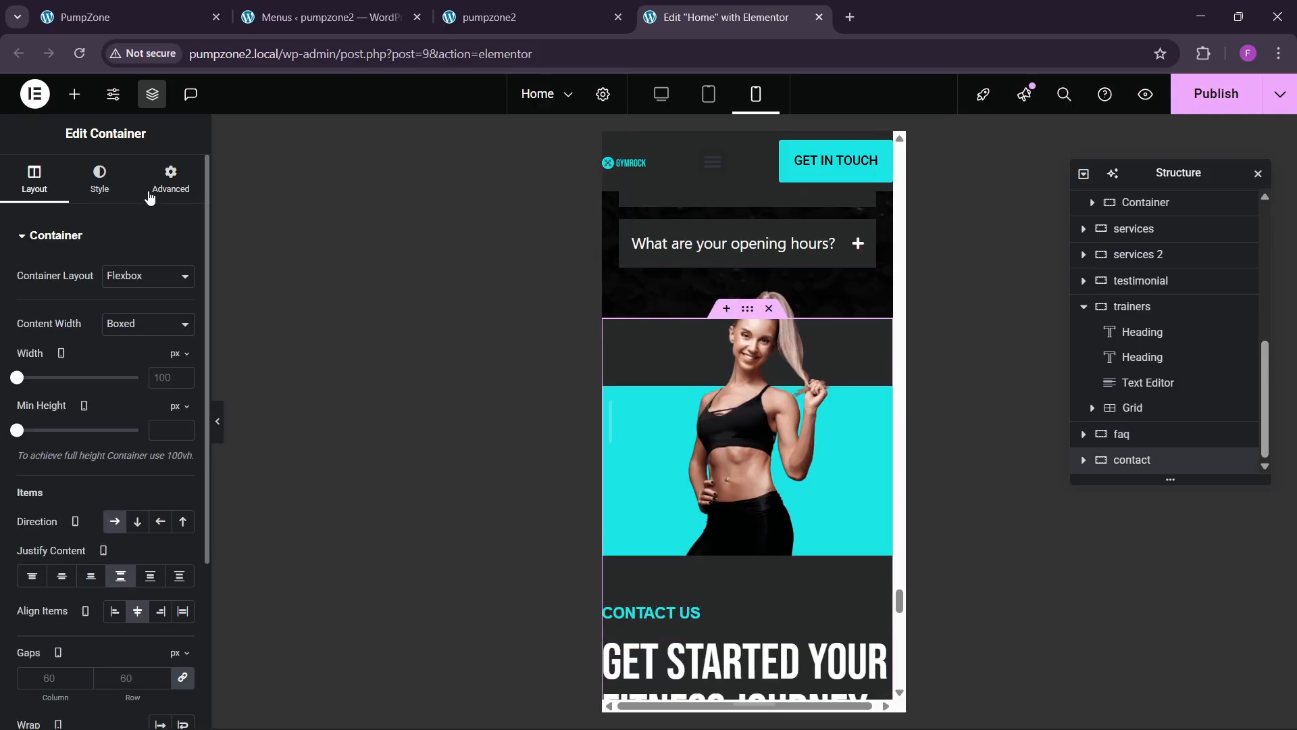
pyautogui.click(171, 180)
pyautogui.click(25, 362)
pyautogui.write('0')
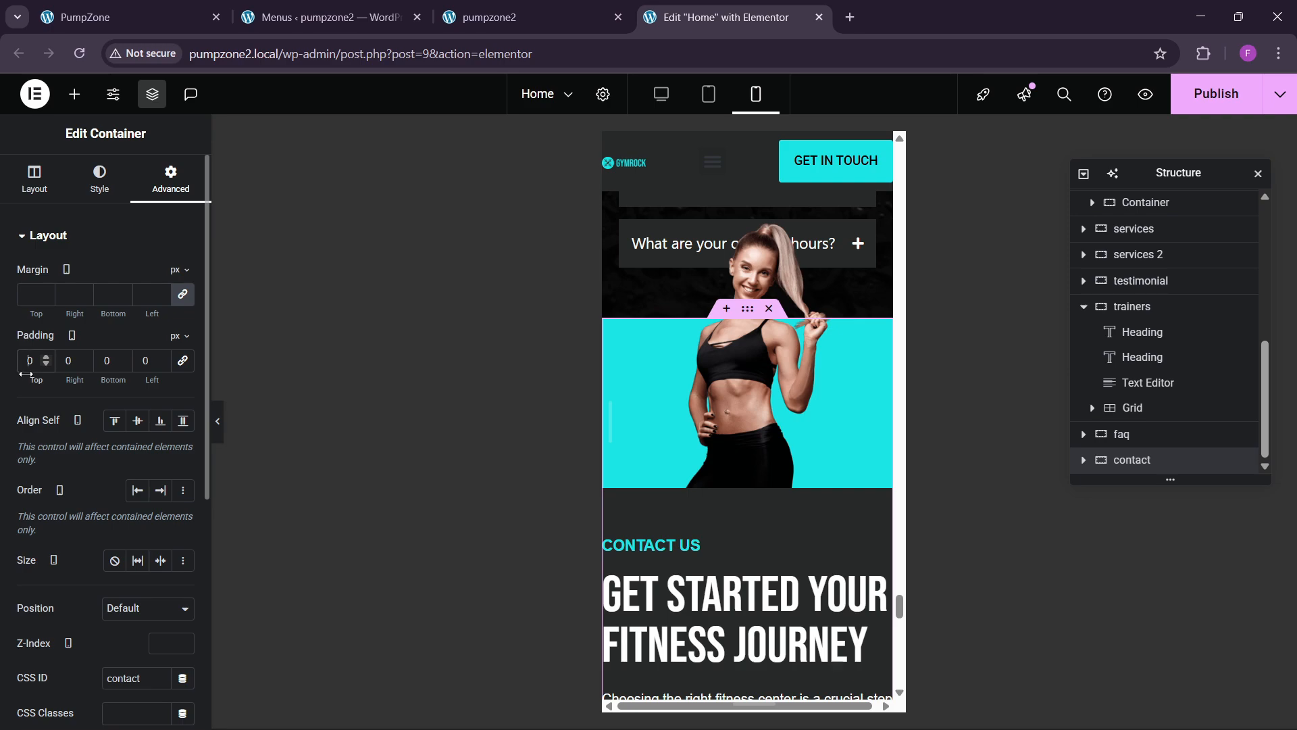
pyautogui.press('BackSpace')
pyautogui.write('60')
pyautogui.press('Tab')
pyautogui.write('20')
pyautogui.press('Tab')
pyautogui.write('60')
pyautogui.press('Tab')
pyautogui.write('20')
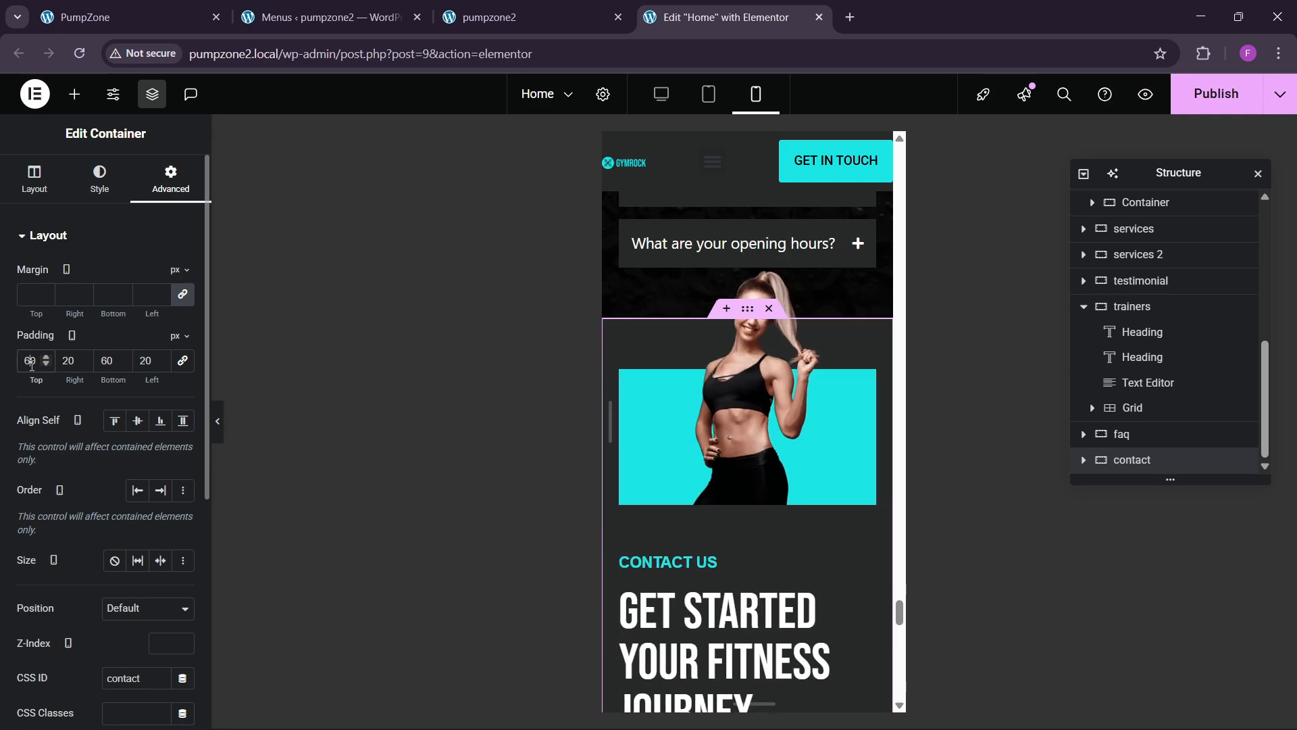
pyautogui.doubleClick(31, 361)
pyautogui.write('10')
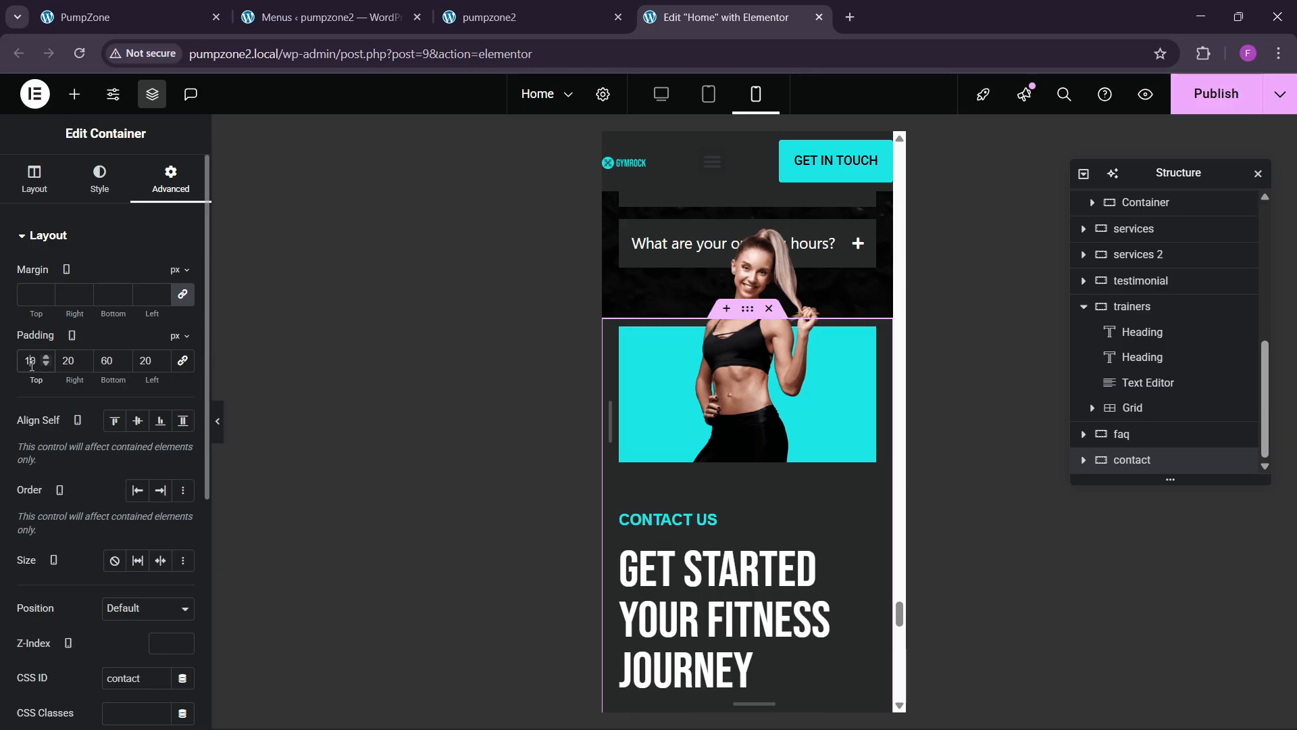
pyautogui.write('3')
pyautogui.scroll(-7, 760, 481)
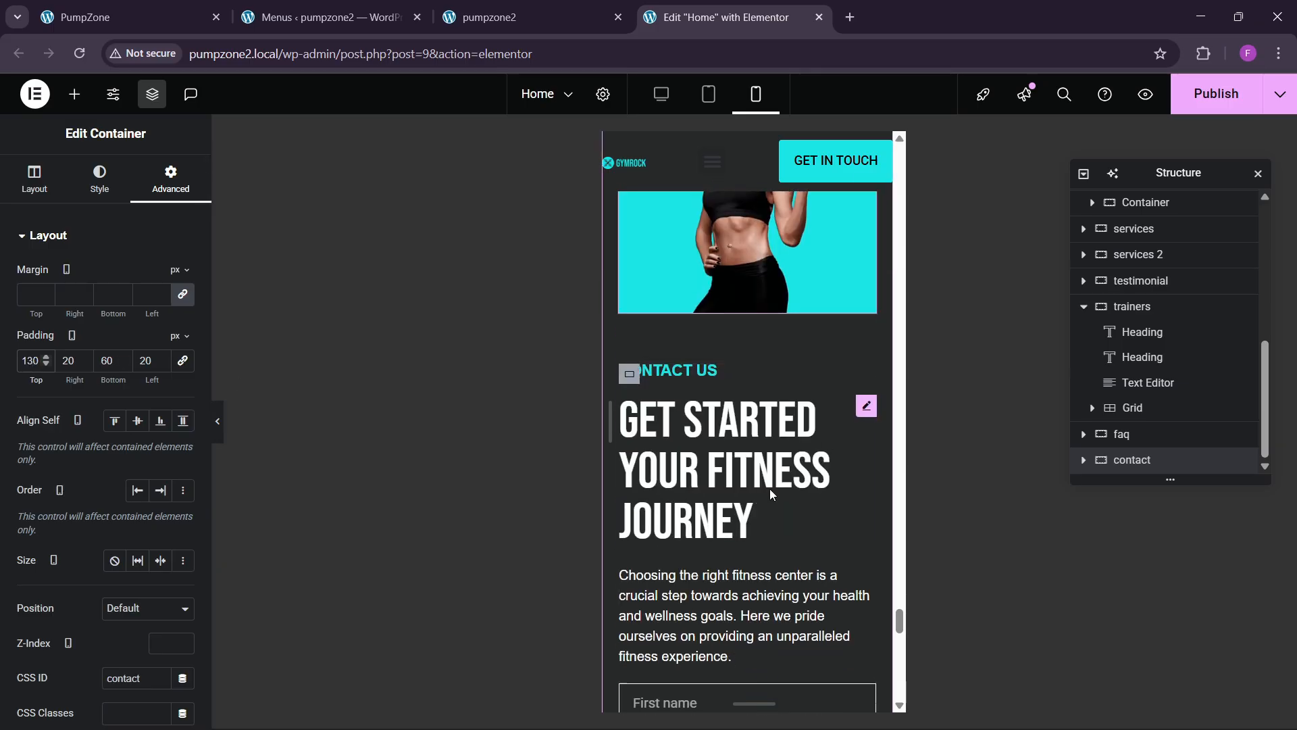
pyautogui.scroll(-8, 760, 481)
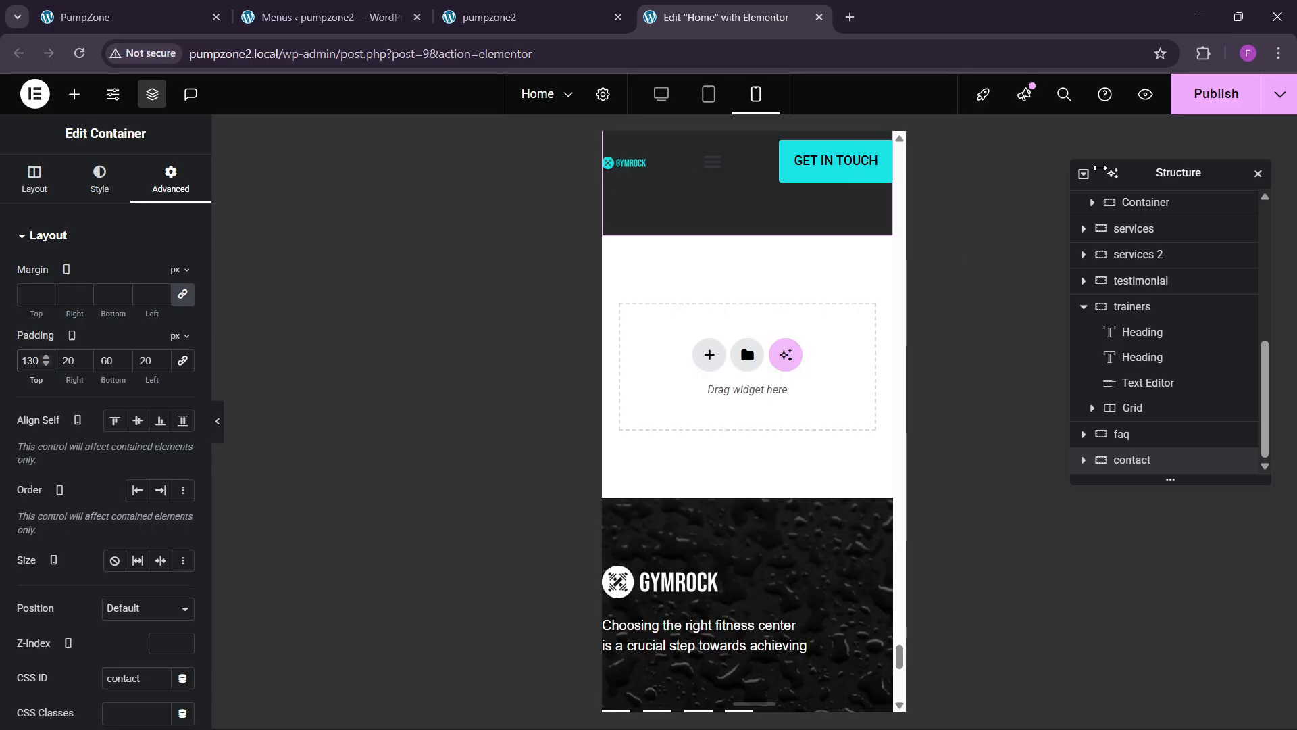
# Step: Save the home page and open the footer template for editing
pyautogui.hotkey('ctrl', 's')
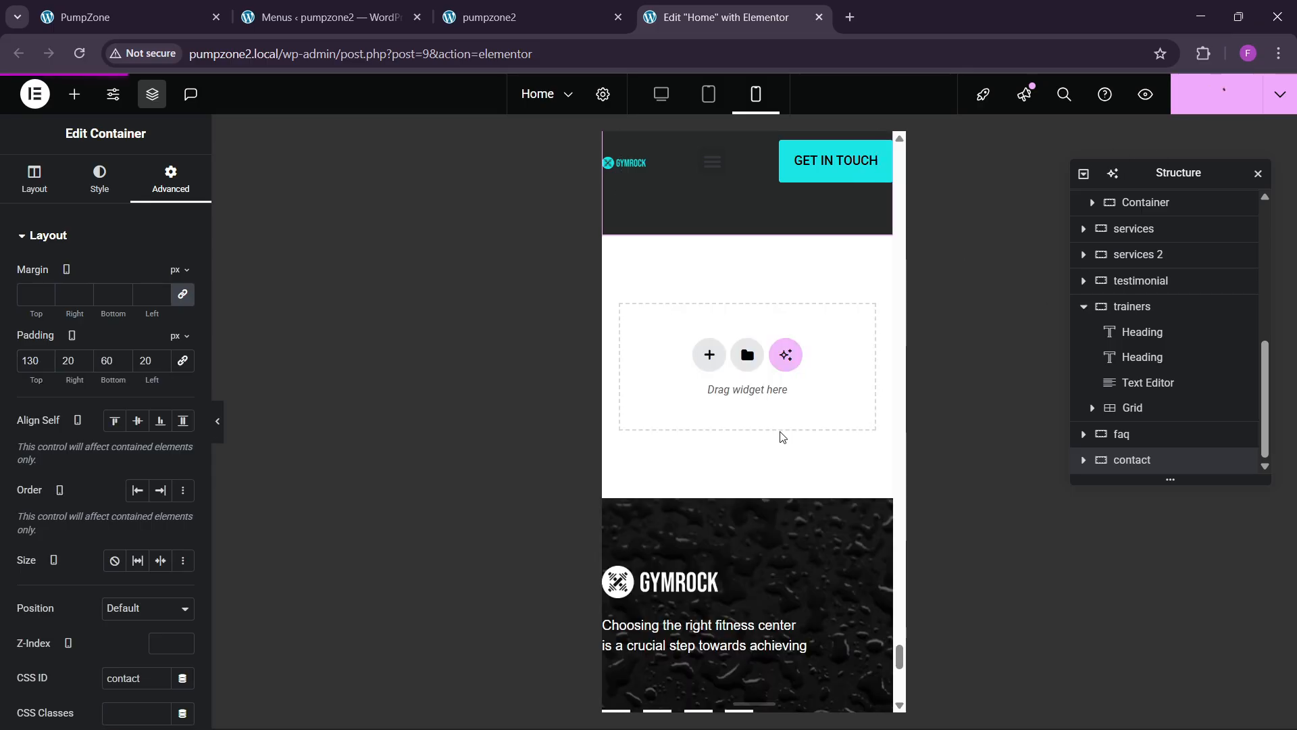
pyautogui.scroll(-3, 753, 371)
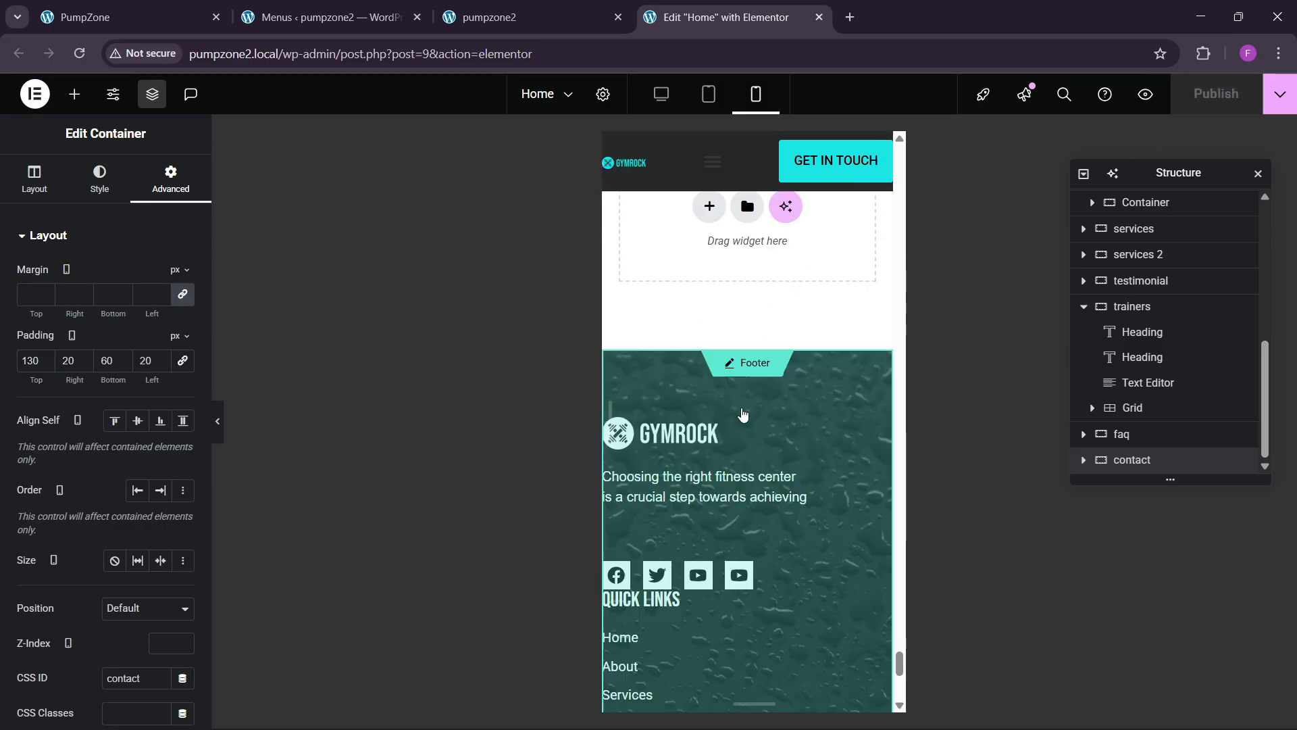
pyautogui.click(752, 357)
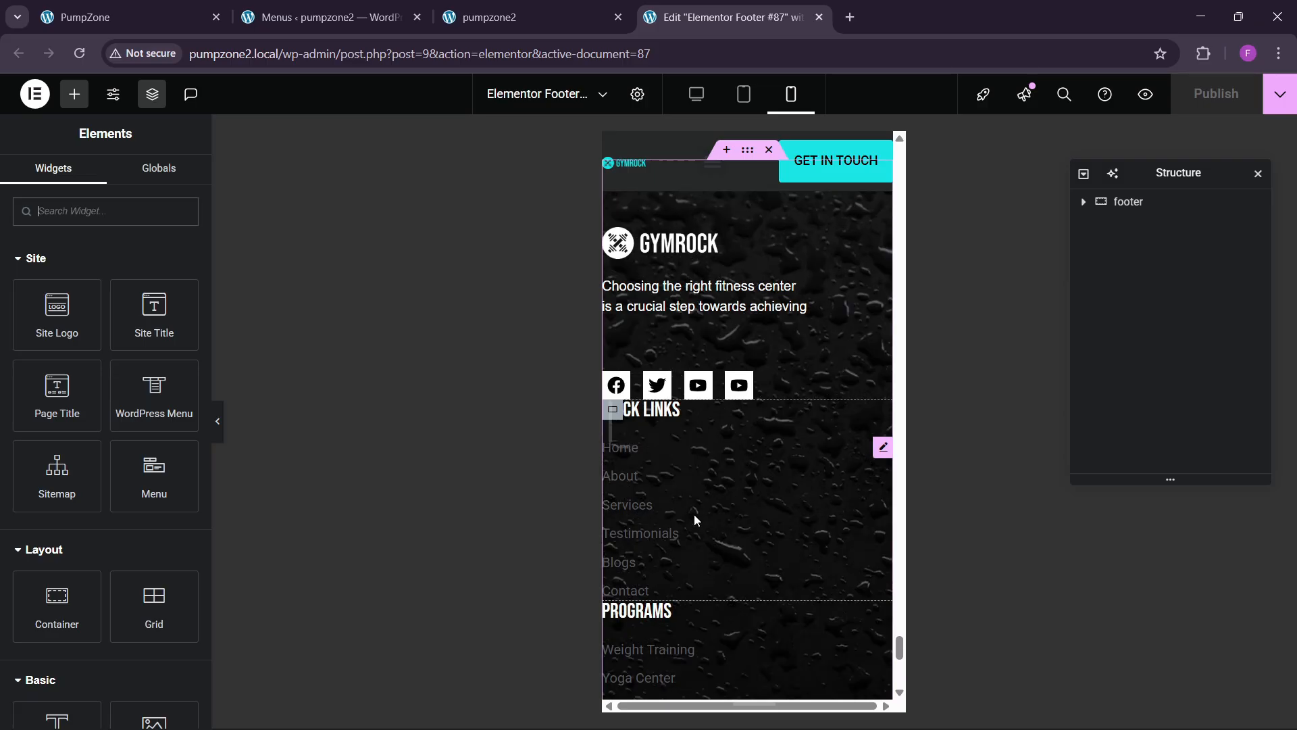
pyautogui.scroll(-4, 756, 516)
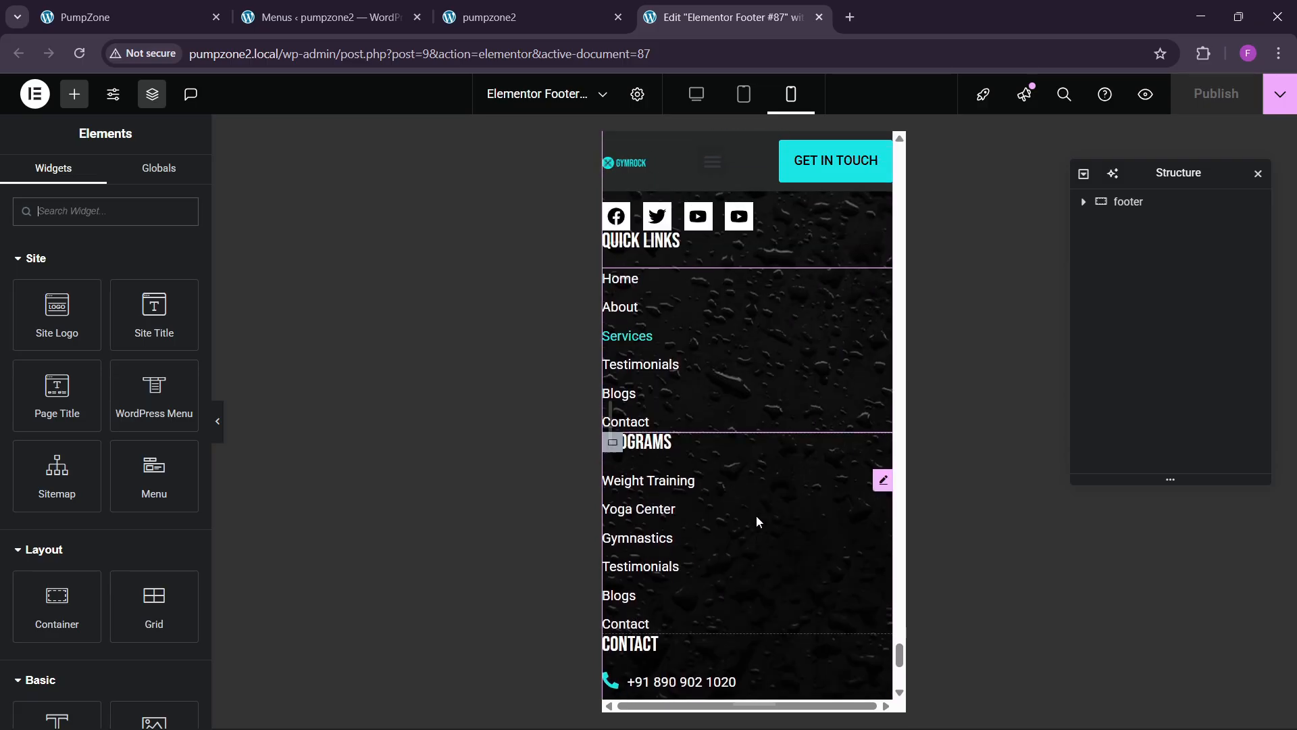
pyautogui.scroll(-5, 756, 516)
pyautogui.scroll(8, 756, 522)
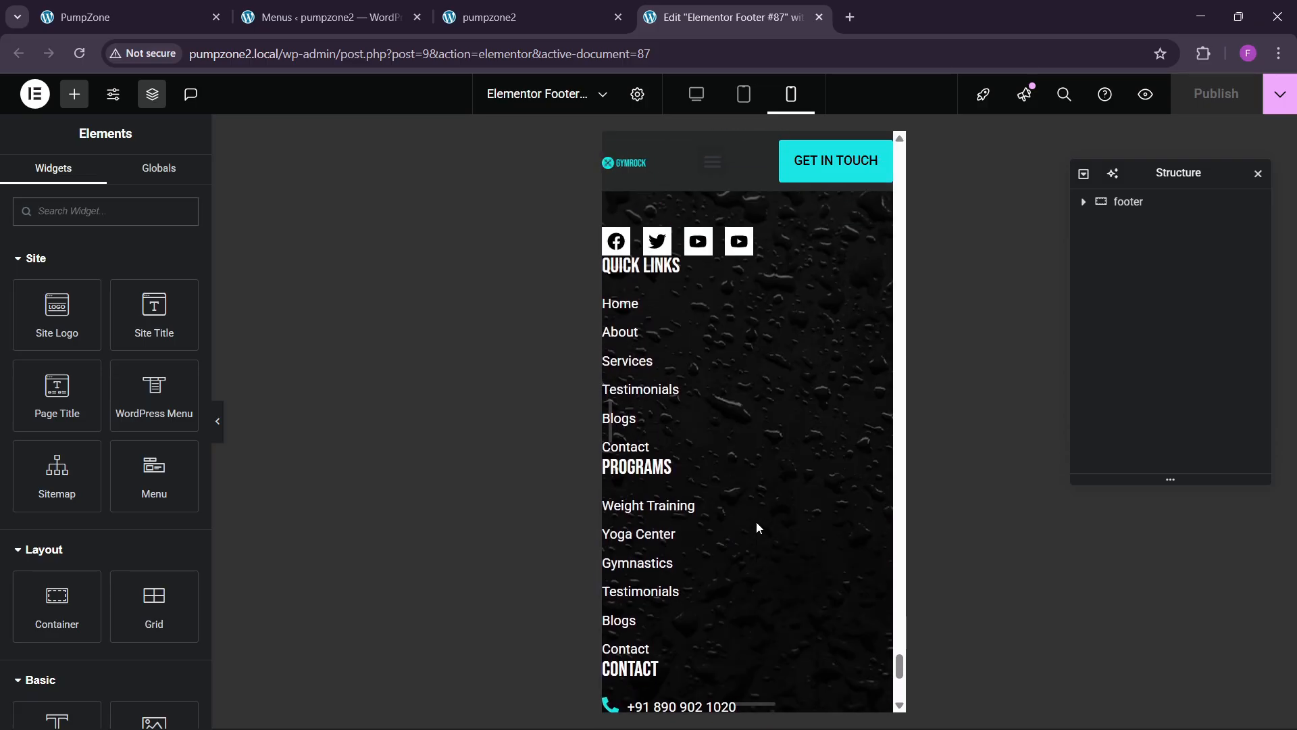
pyautogui.scroll(2, 727, 358)
# Step: Give the footer container mobile padding of 60/20/60/20
pyautogui.click(747, 344)
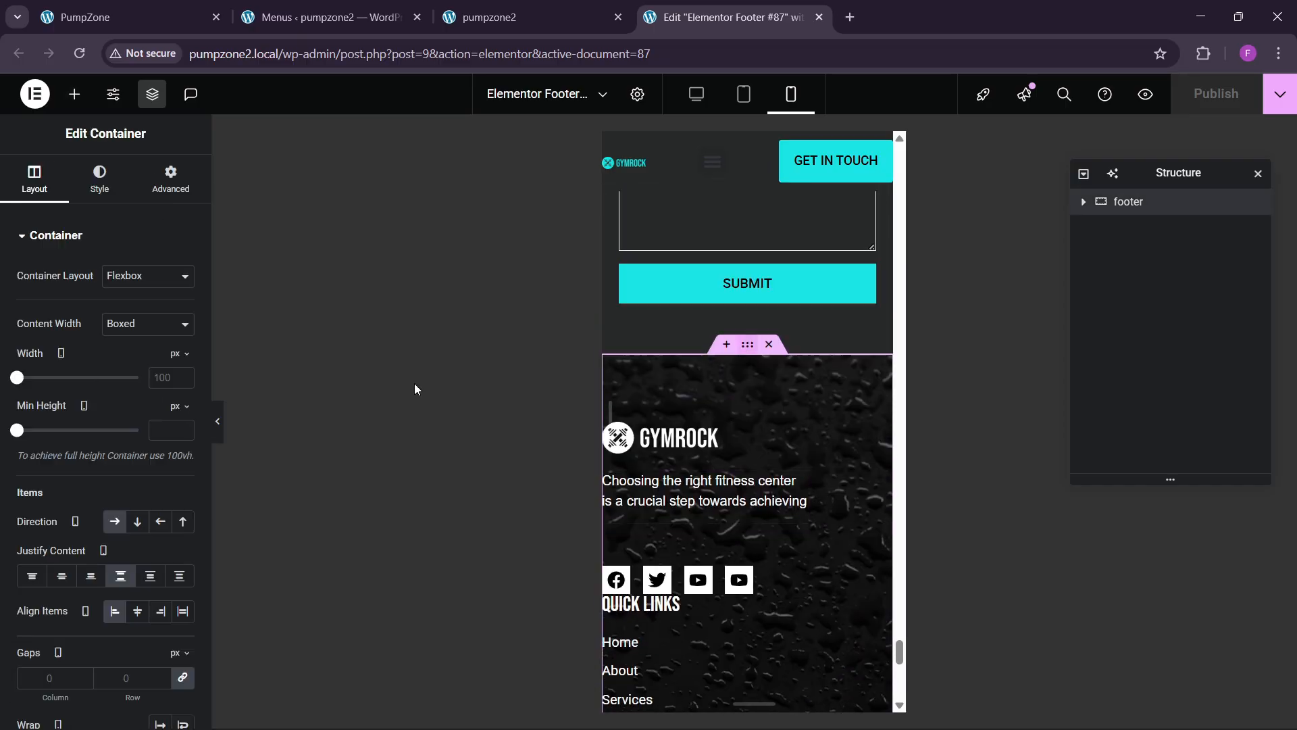
pyautogui.click(166, 181)
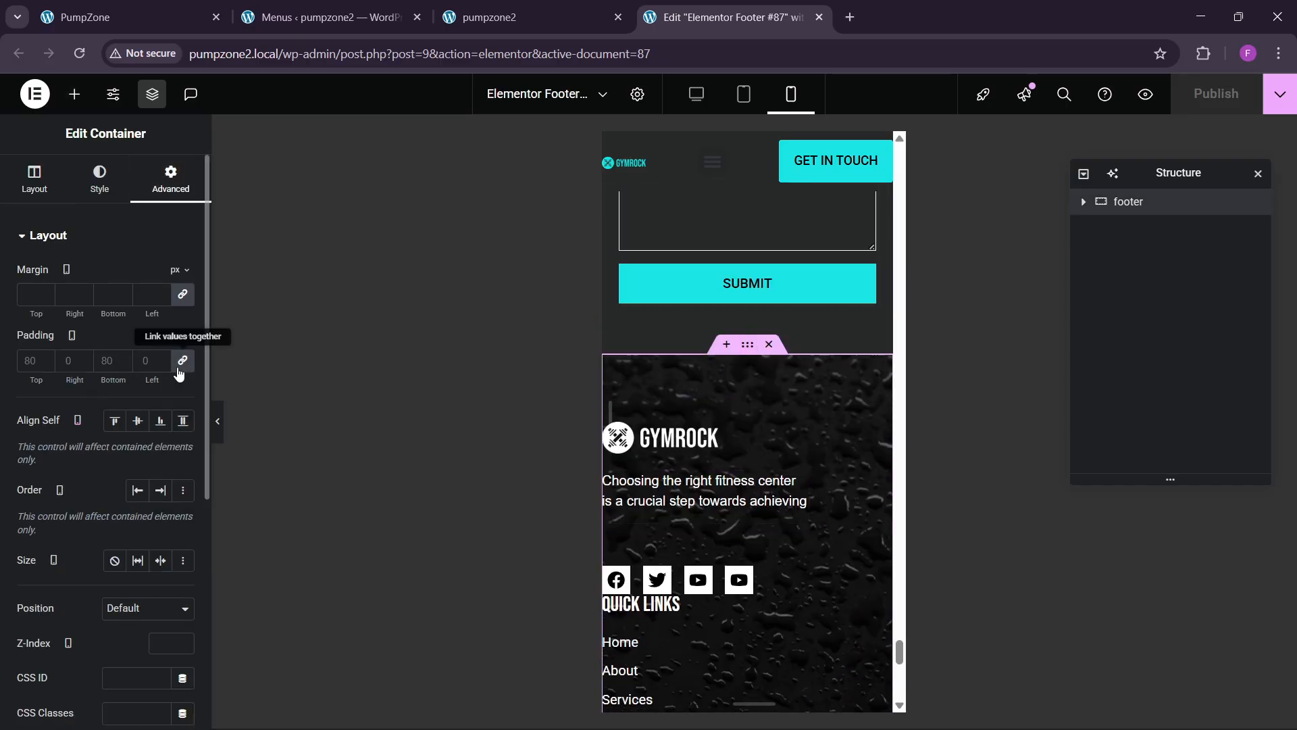
pyautogui.click(30, 360)
pyautogui.write('0')
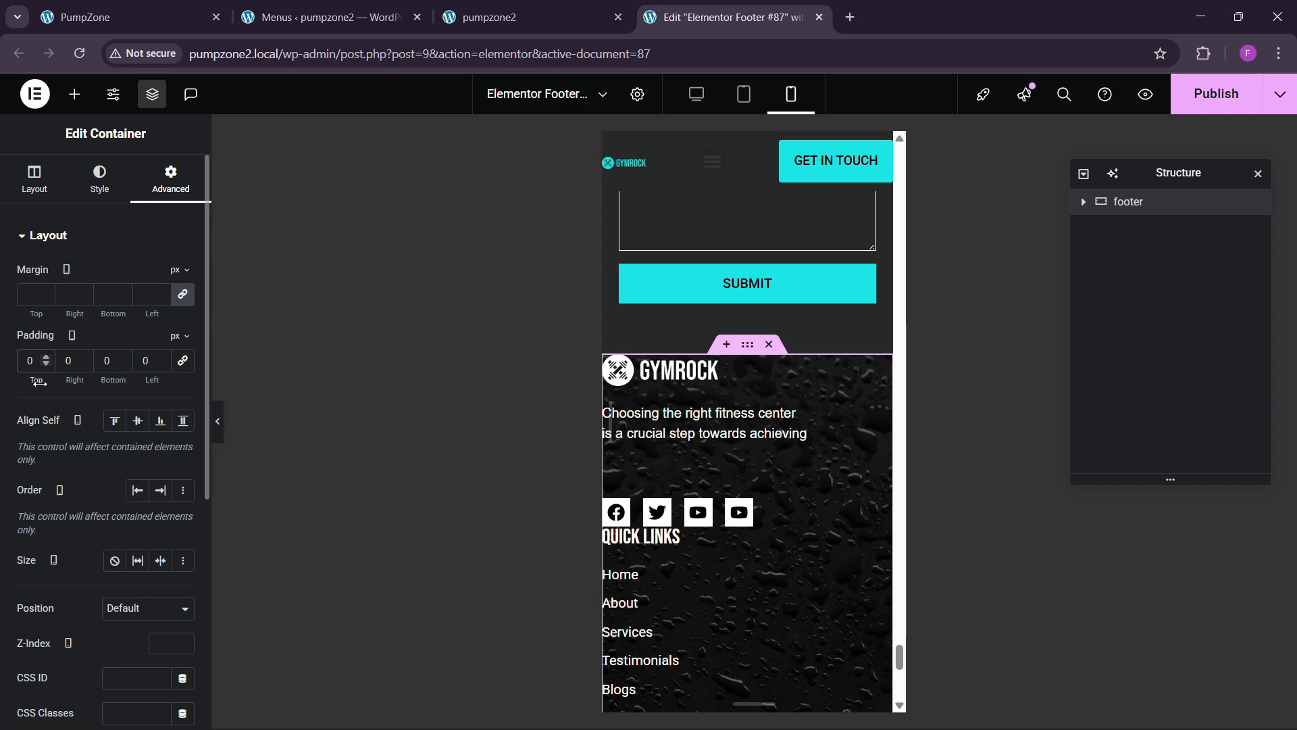
pyautogui.write('60')
pyautogui.press('Tab')
pyautogui.write('20')
pyautogui.press('Tab')
pyautogui.write('60')
pyautogui.press('Tab')
pyautogui.write('20')
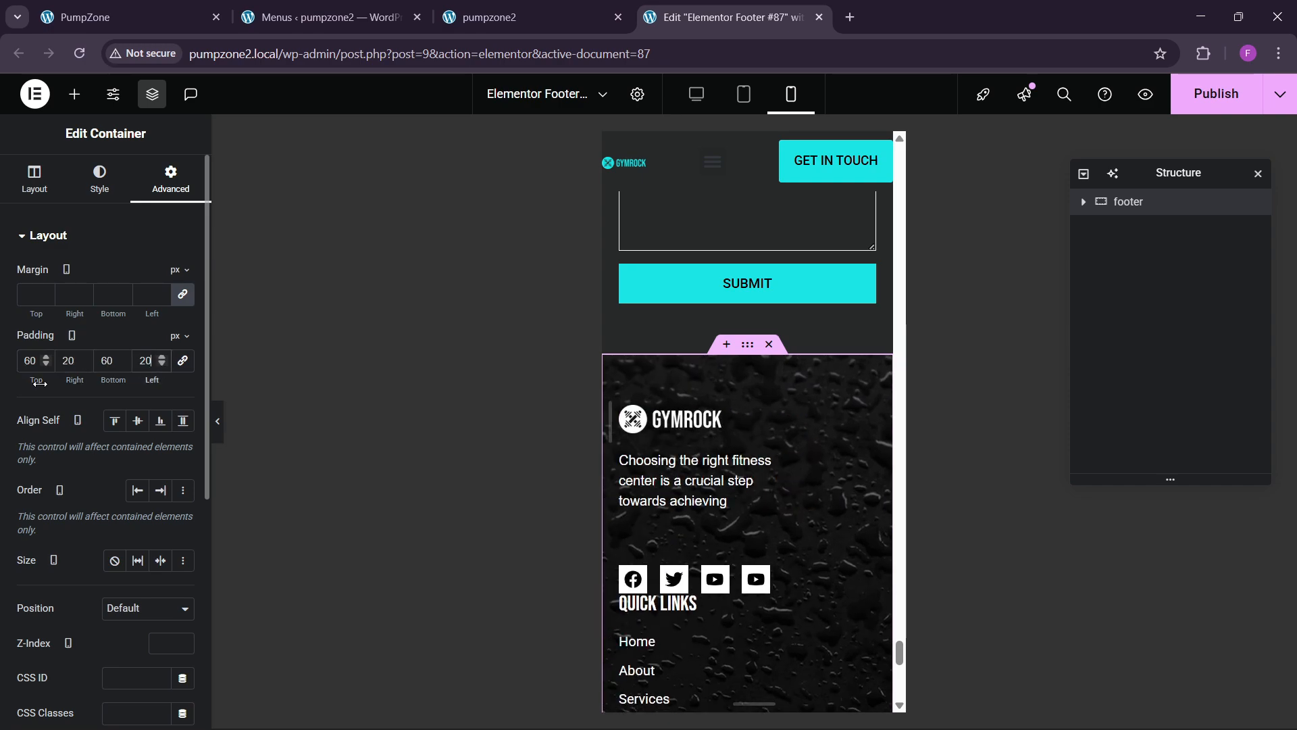
# Step: Enlarge the footer's GYMROCK logo with a custom width
pyautogui.click(669, 422)
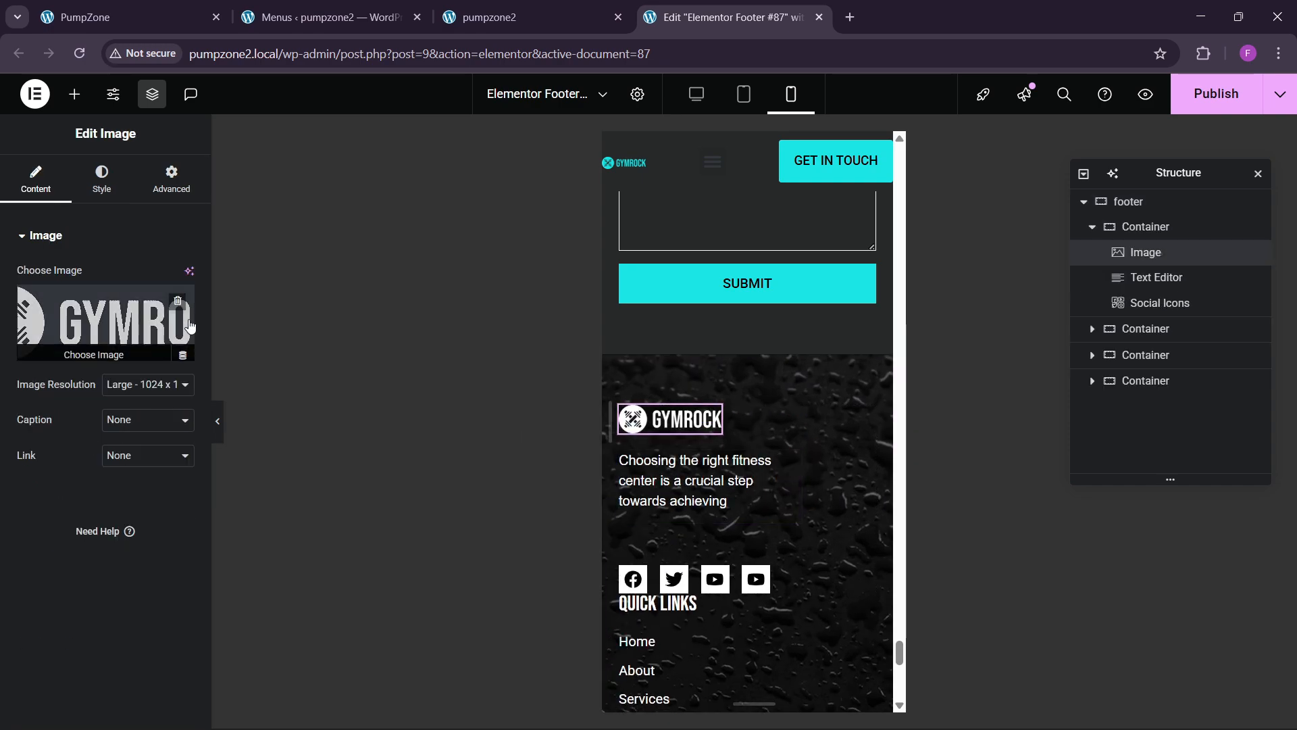
pyautogui.click(160, 196)
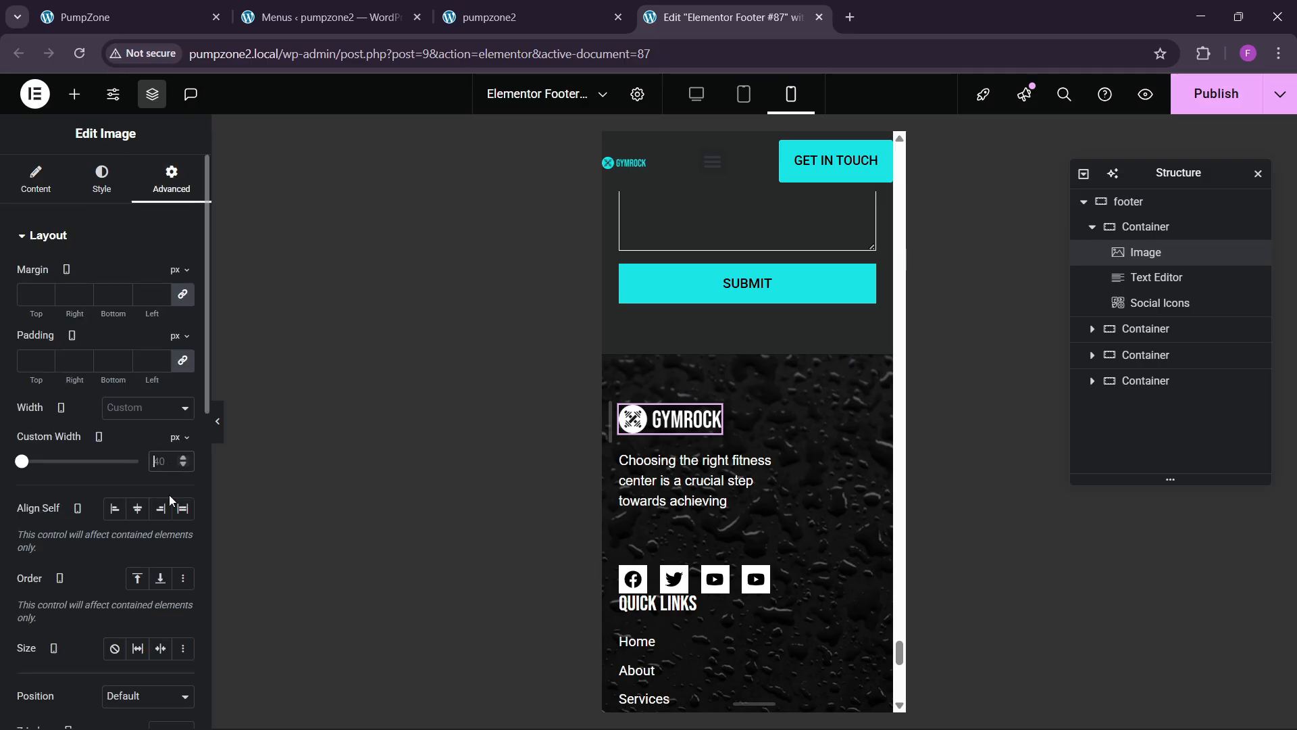
pyautogui.write('250')
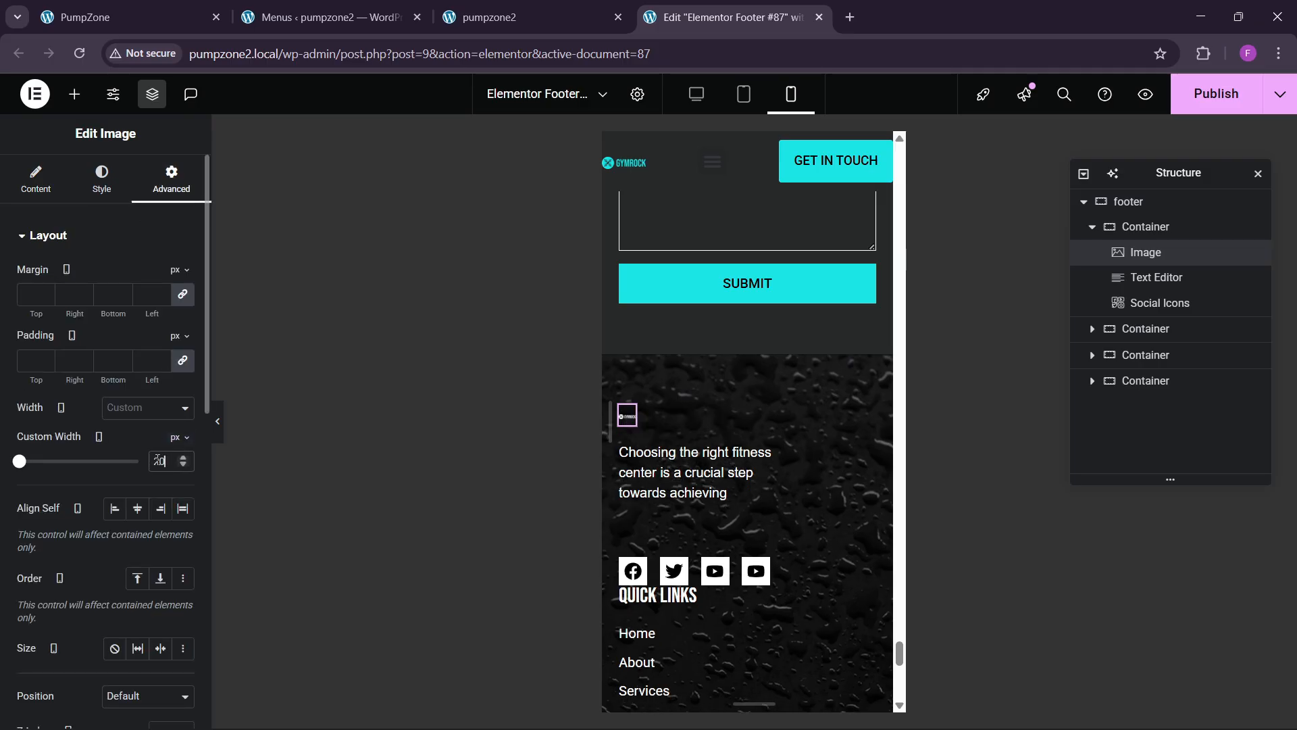
pyautogui.press('BackSpace')
pyautogui.press('BackSpace')
pyautogui.press('BackSpace')
pyautogui.write('300')
pyautogui.press('BackSpace')
pyautogui.press('BackSpace')
pyautogui.write('00')
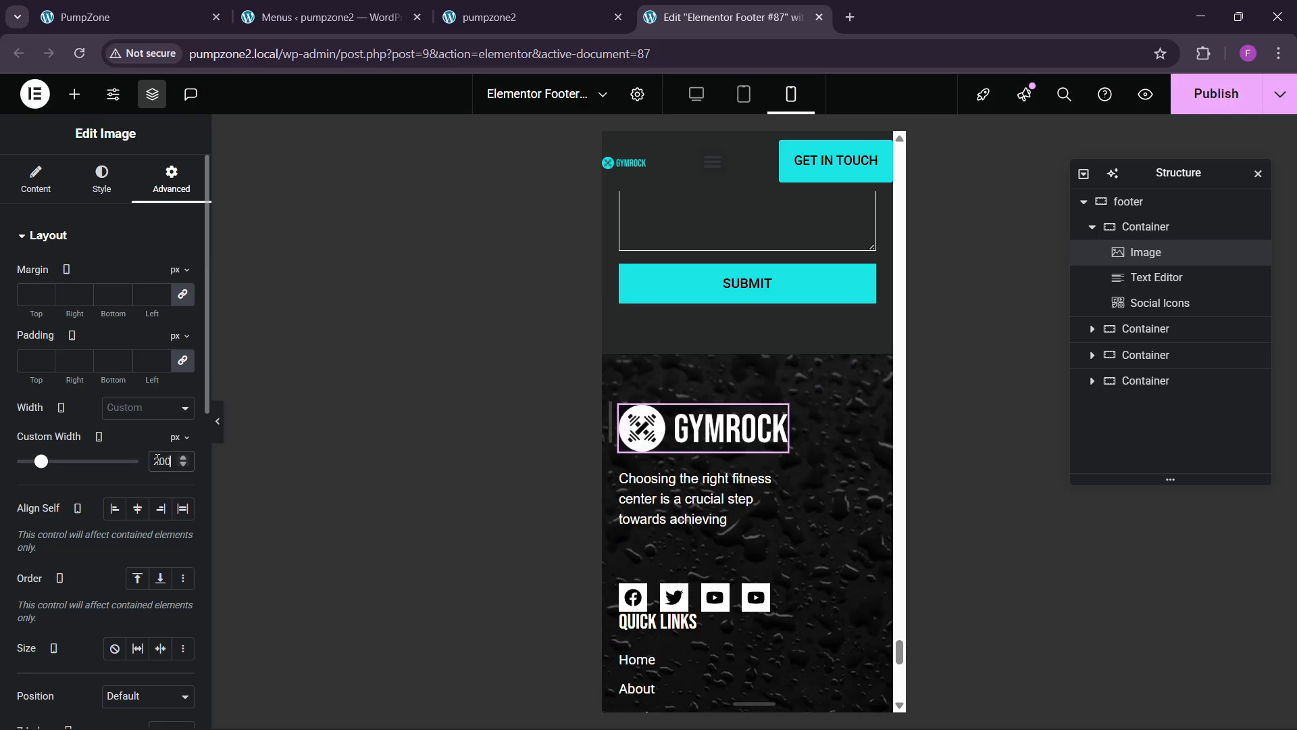
# Step: Make the footer description Full Width and add a period after 'achieving'
pyautogui.click(789, 479)
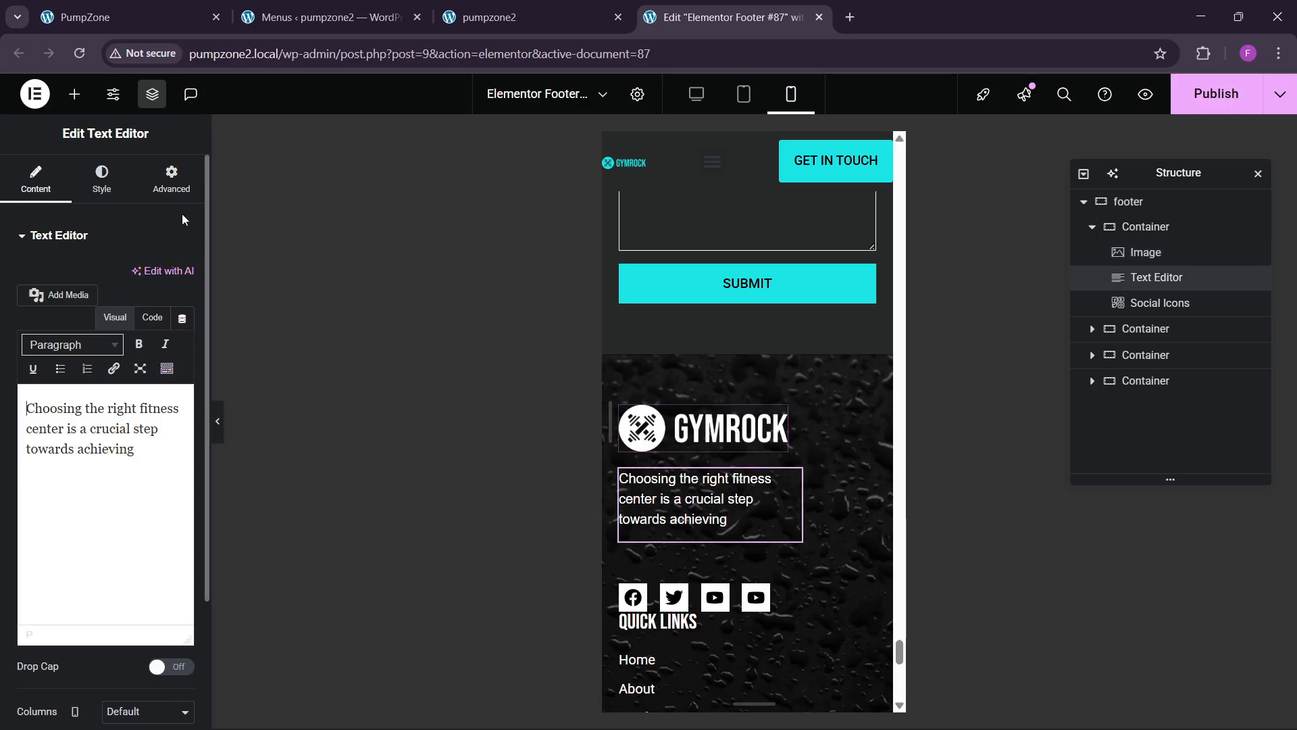
pyautogui.click(172, 179)
pyautogui.click(138, 408)
pyautogui.click(134, 450)
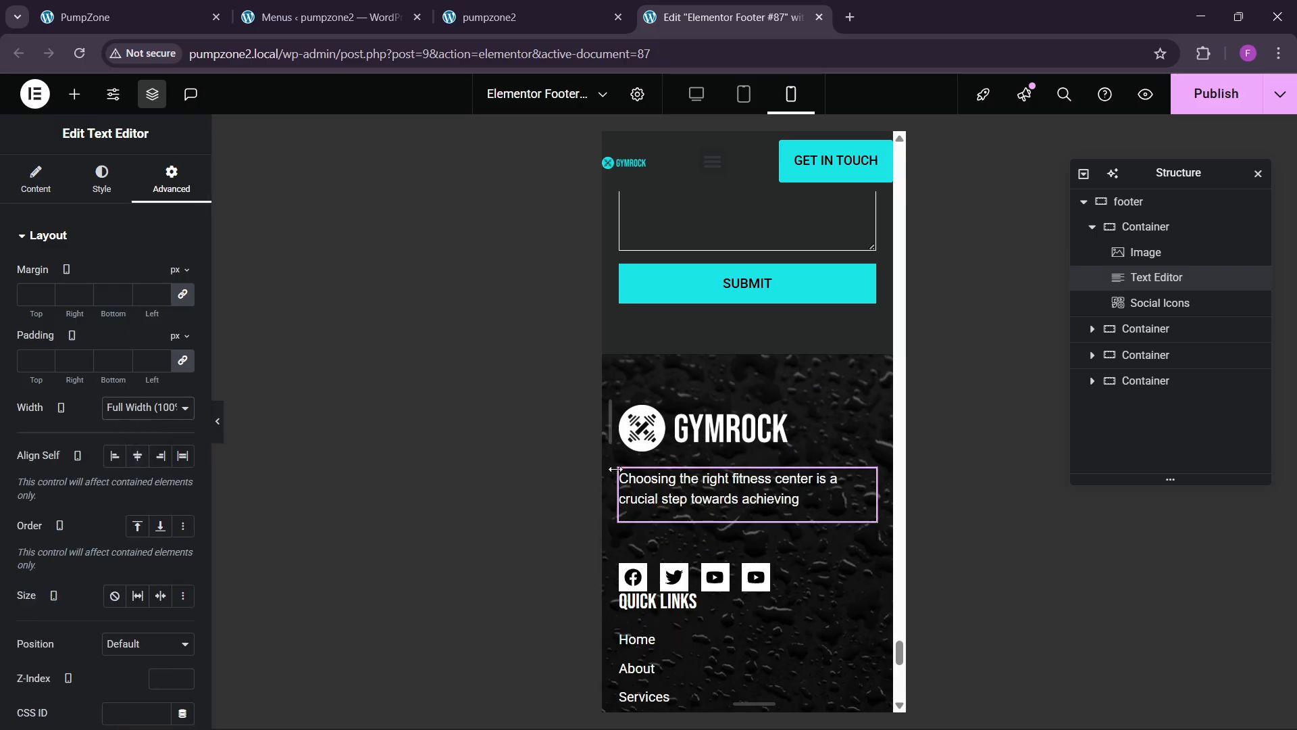
pyautogui.click(18, 177)
pyautogui.click(149, 319)
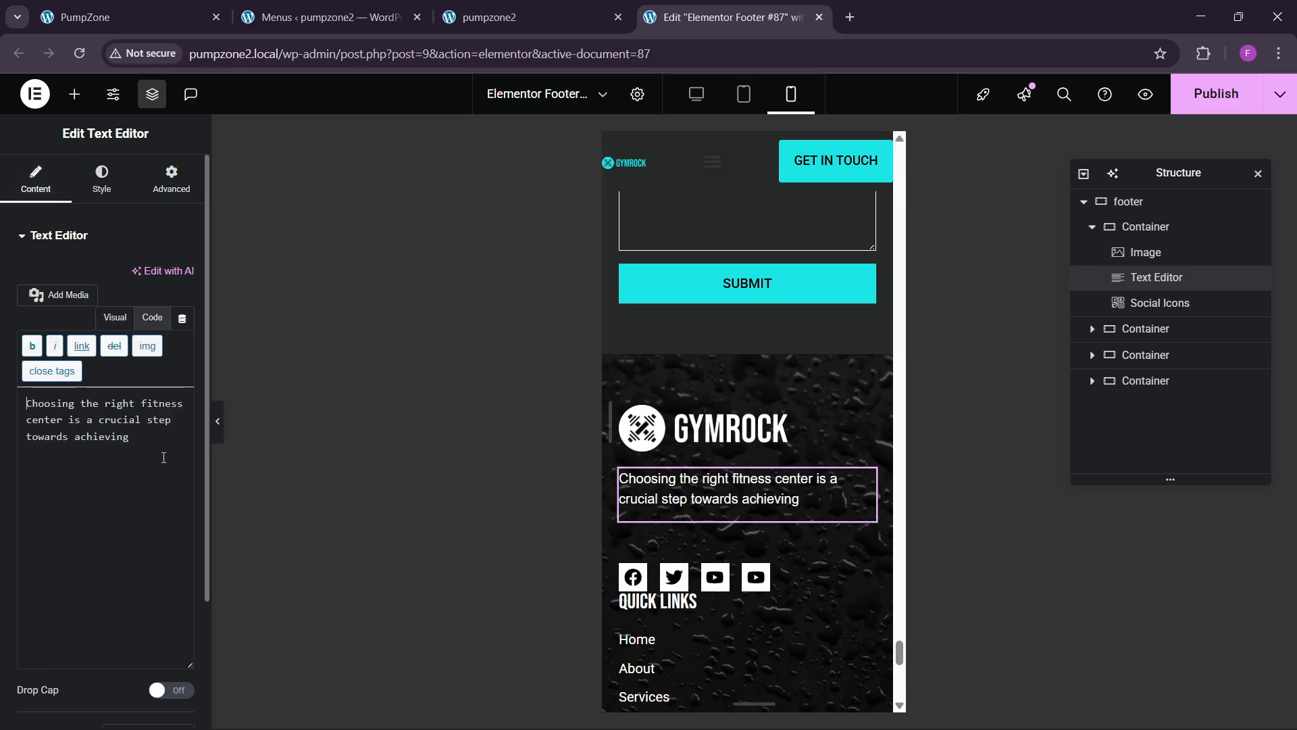
pyautogui.click(164, 449)
pyautogui.write('.')
pyautogui.press('Return')
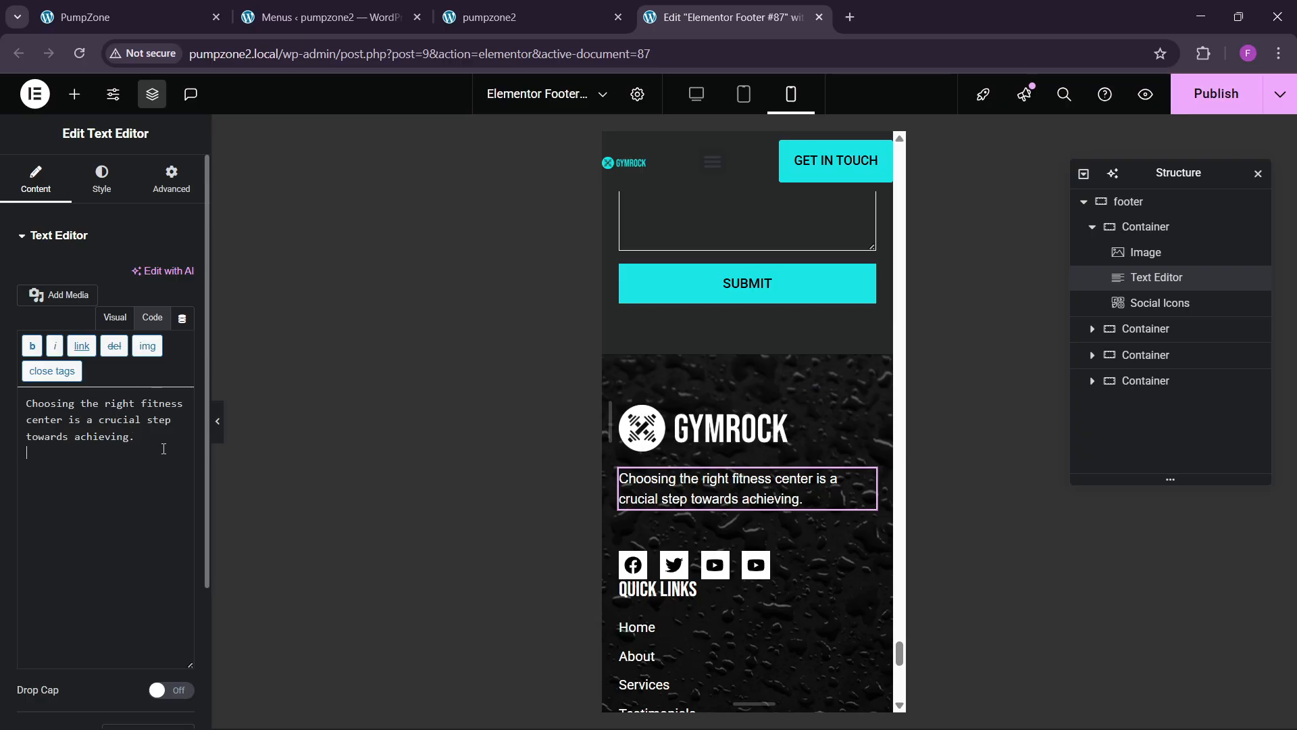
# Step: Set the footer container's row gap to 60 px and publish the footer
pyautogui.scroll(-2, 695, 447)
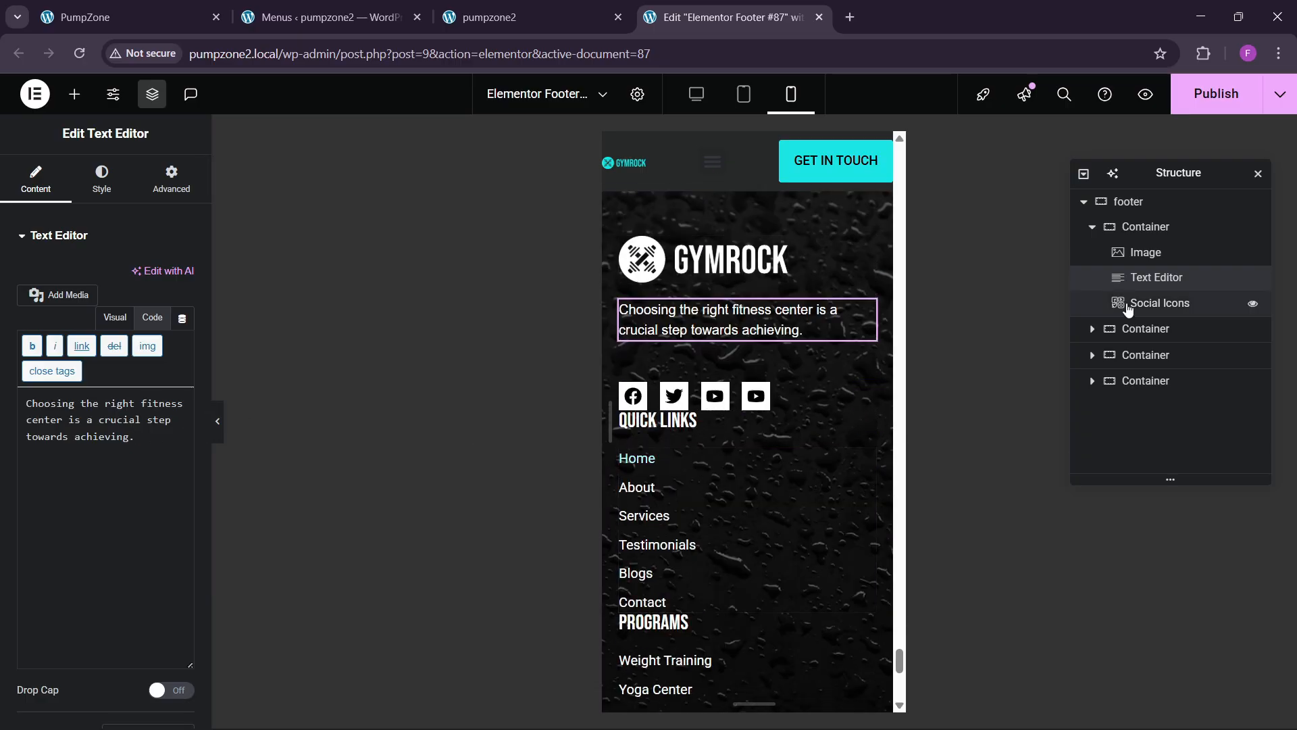
pyautogui.click(1133, 227)
pyautogui.click(36, 177)
pyautogui.scroll(-1, 58, 393)
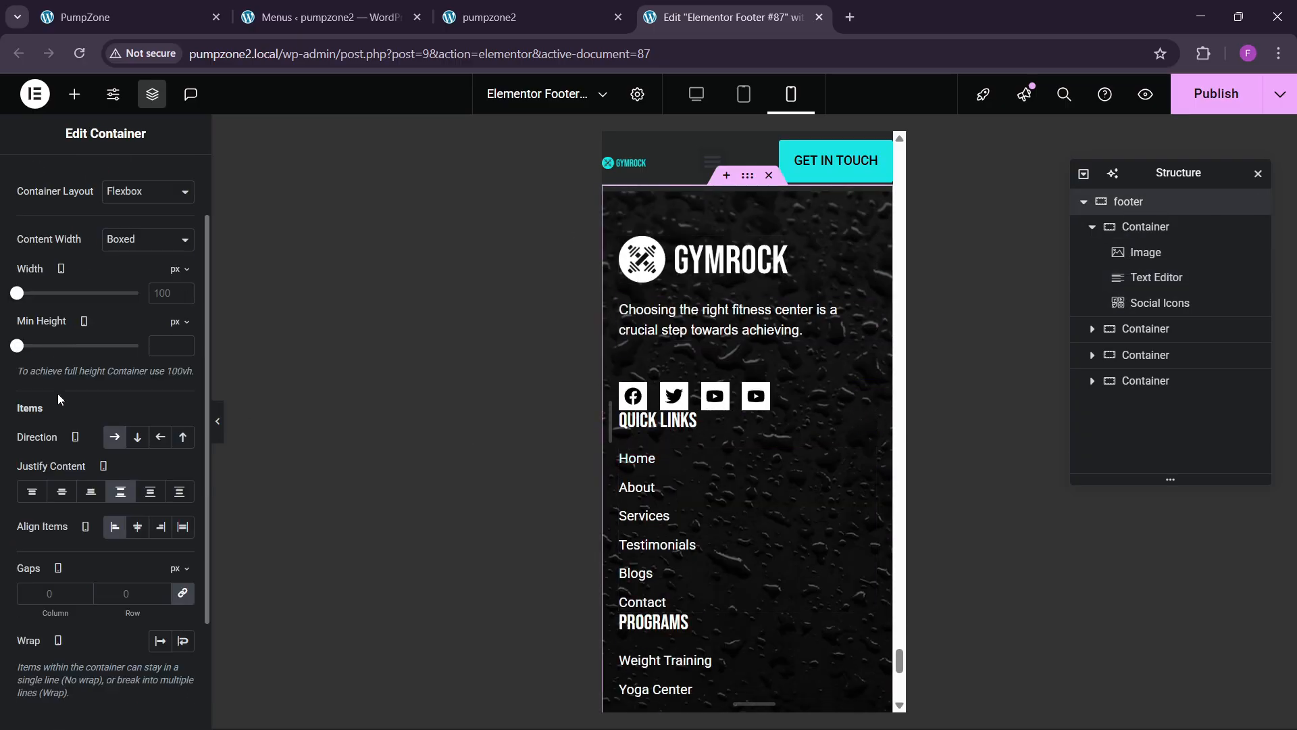
pyautogui.click(133, 592)
pyautogui.write('60')
pyautogui.scroll(-6, 745, 505)
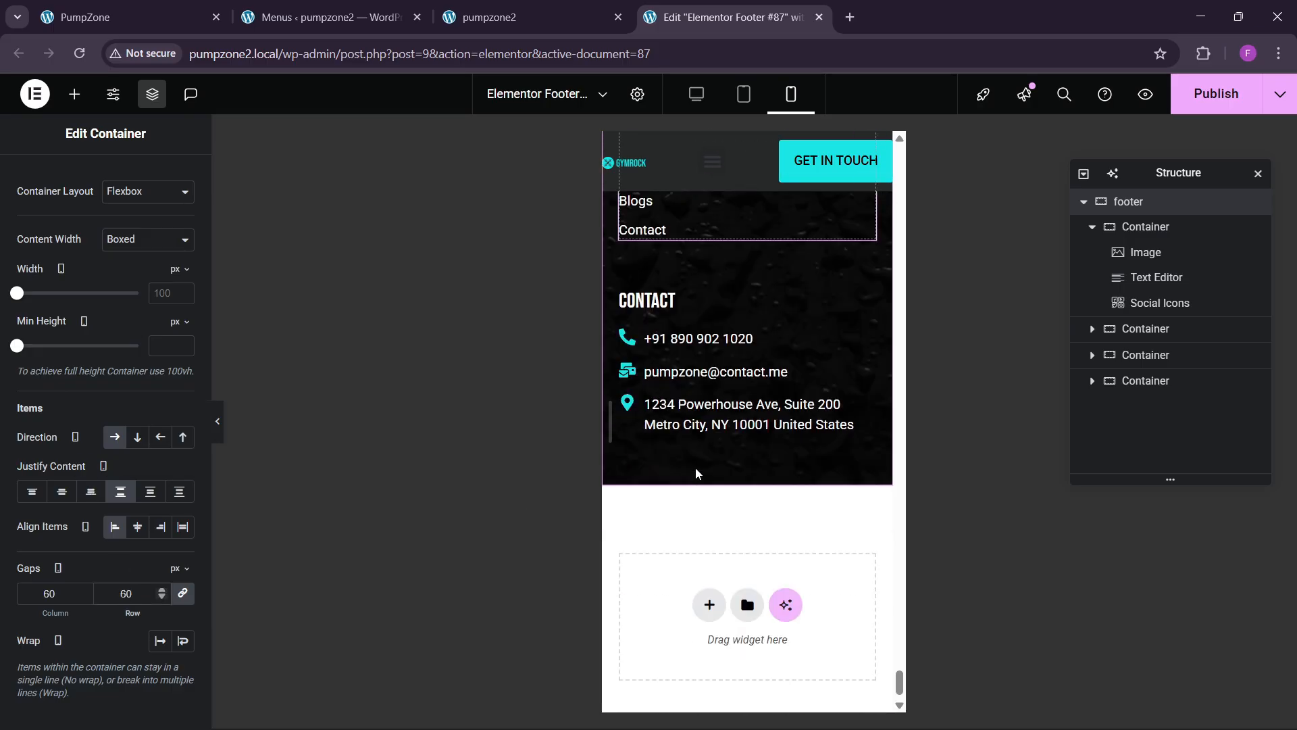
pyautogui.click(1216, 95)
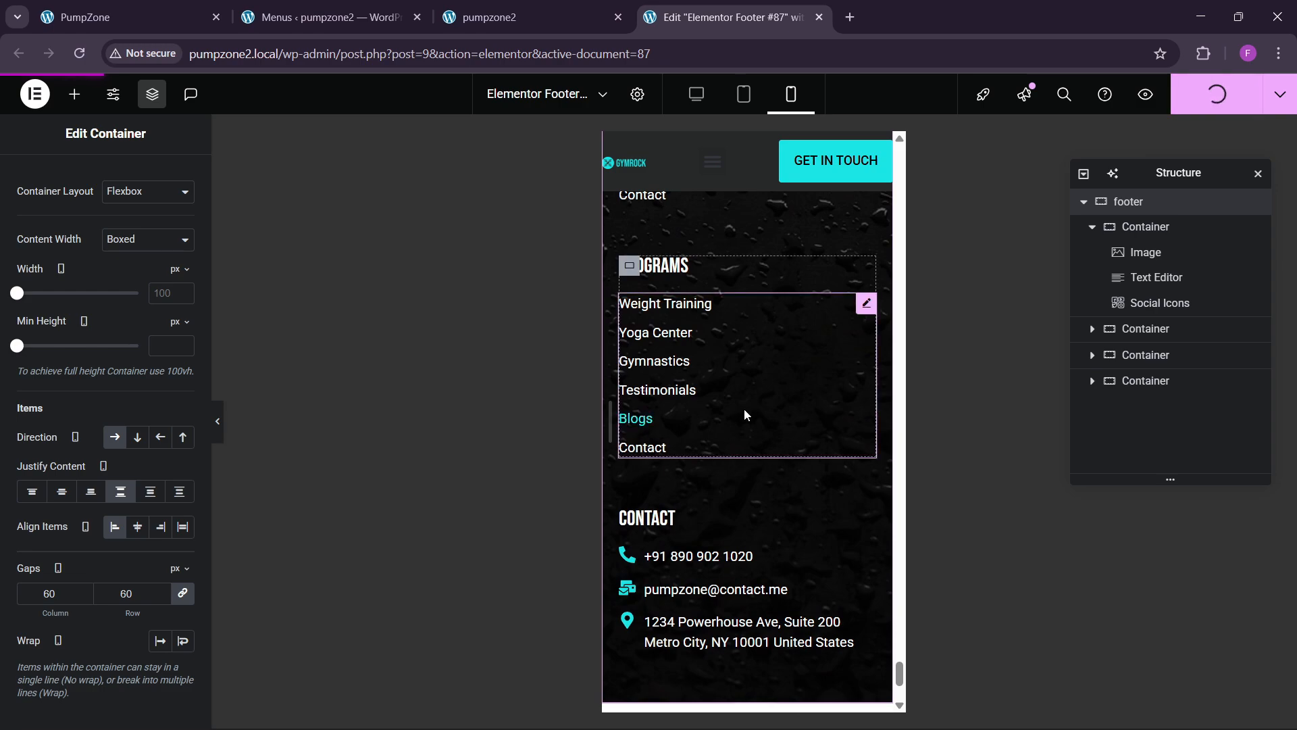
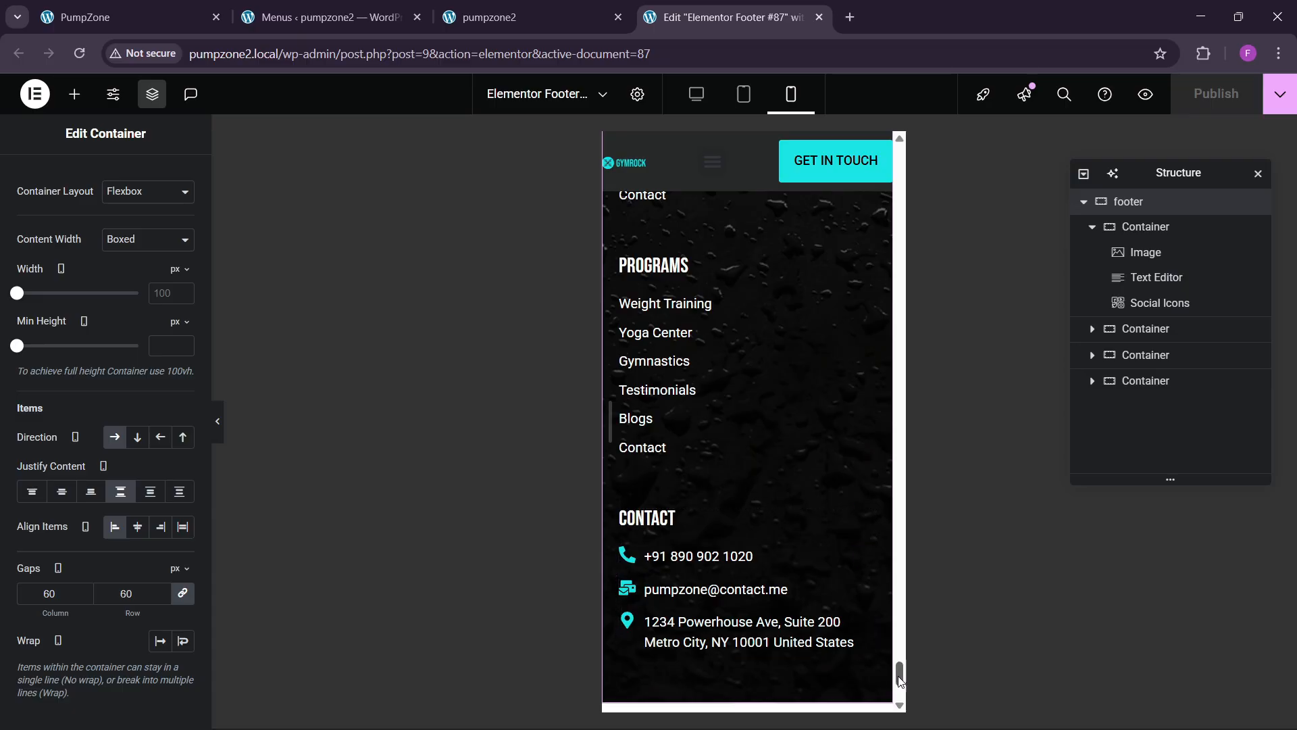
# Step: Scroll the mobile preview to the top and open the site's Header template for editing
pyautogui.moveTo(900, 678); pyautogui.dragTo(796, 164)
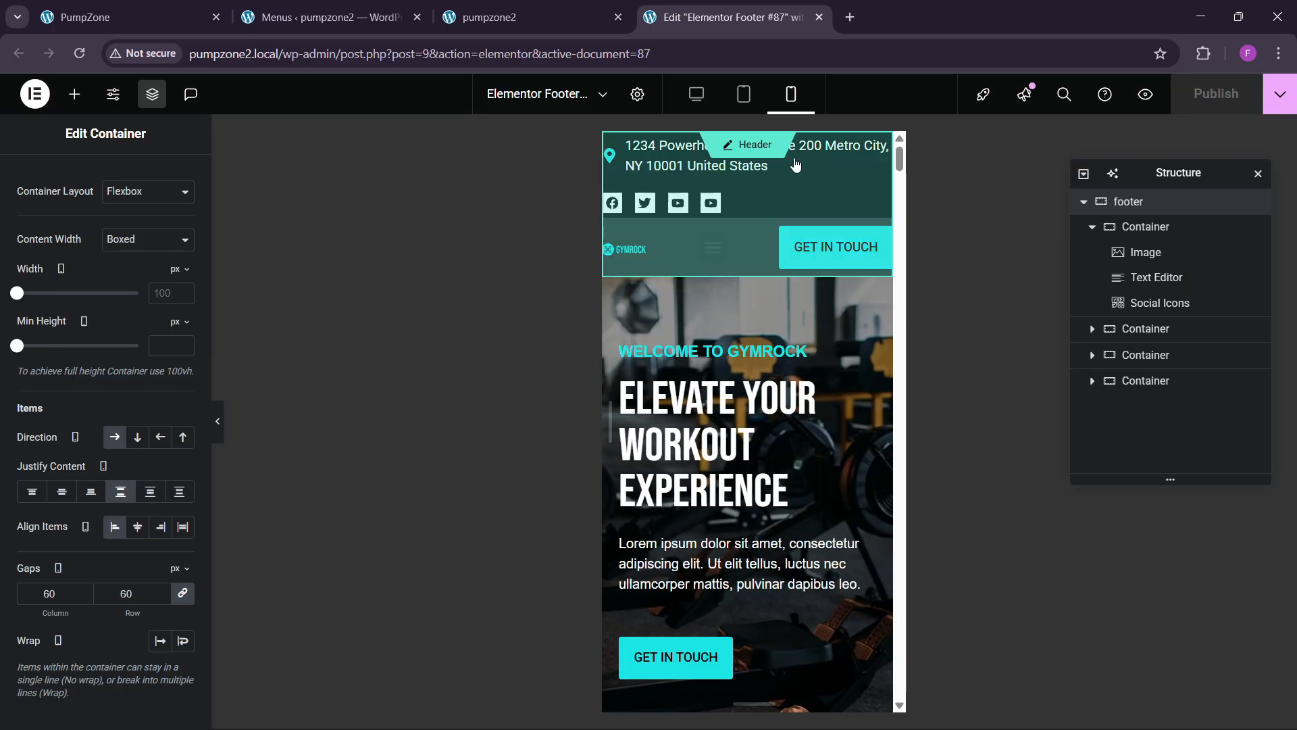
pyautogui.click(756, 156)
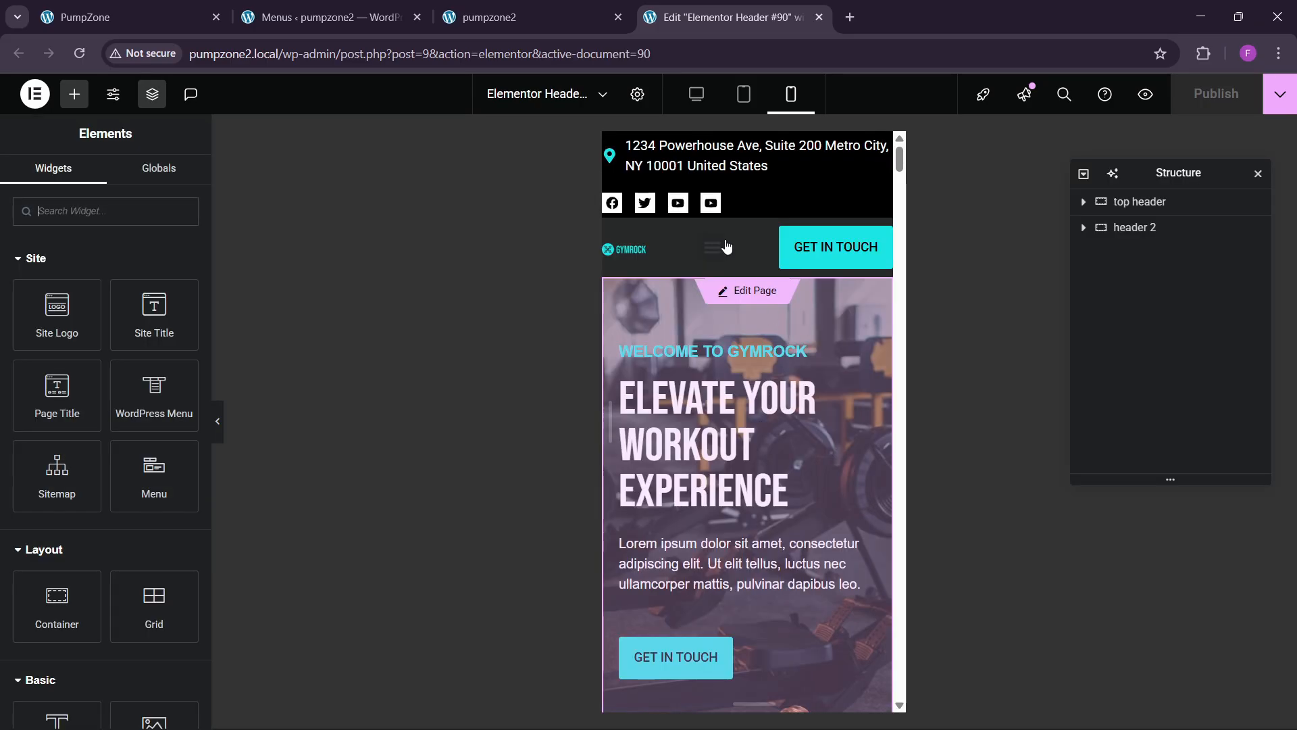
# Step: Stack the top header items in a column, centre the address list, and set gaps to 10
pyautogui.click(1122, 203)
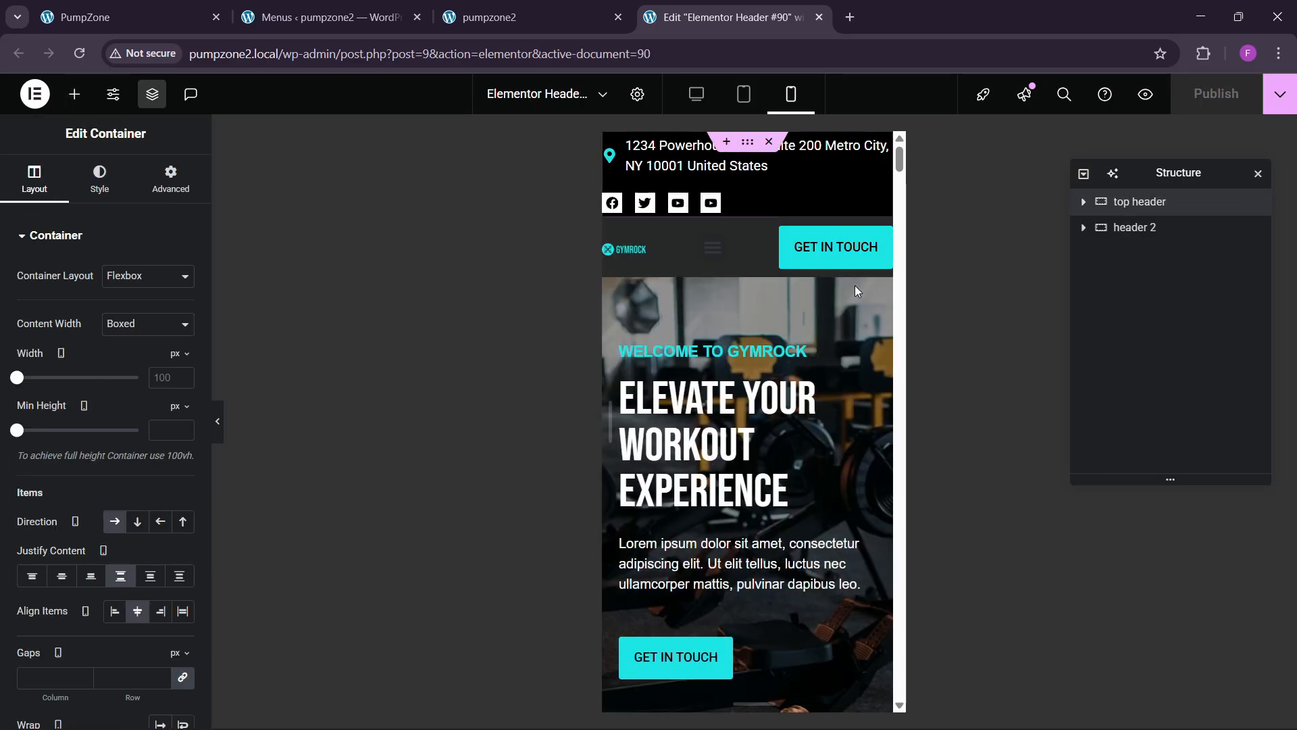
pyautogui.click(137, 520)
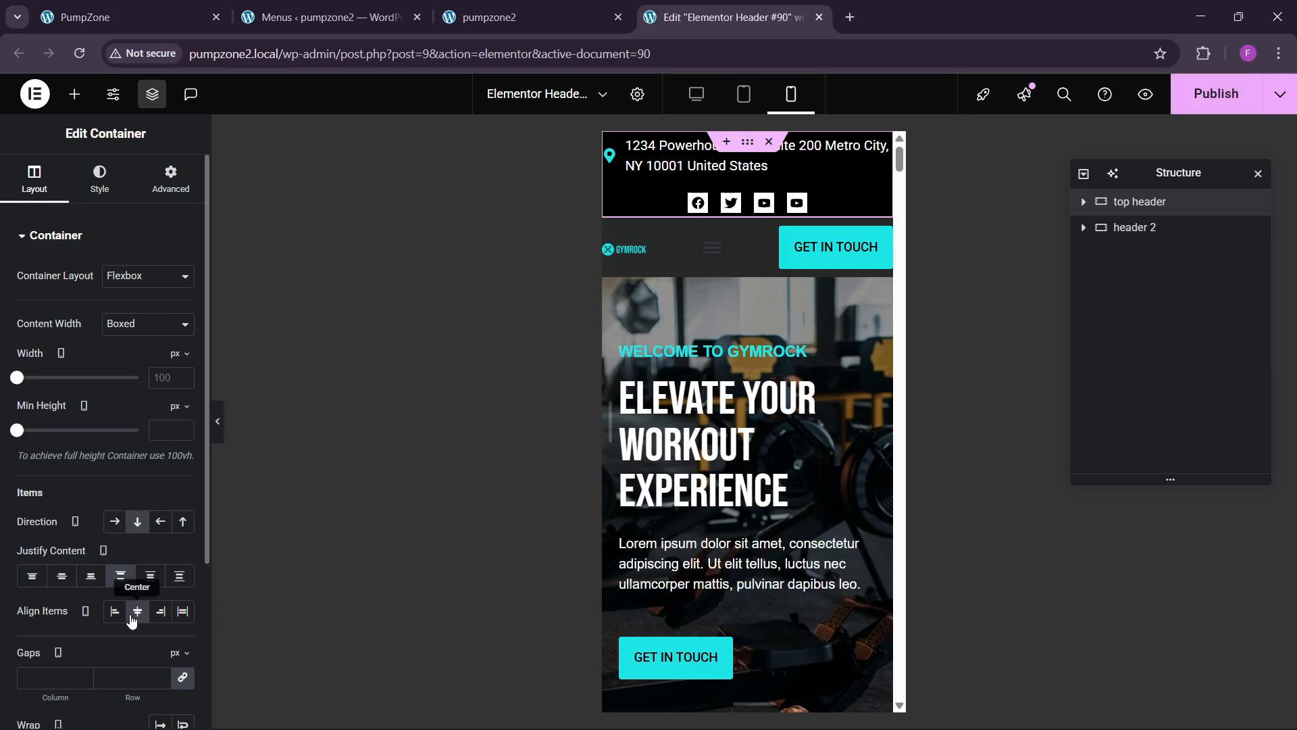
pyautogui.click(704, 167)
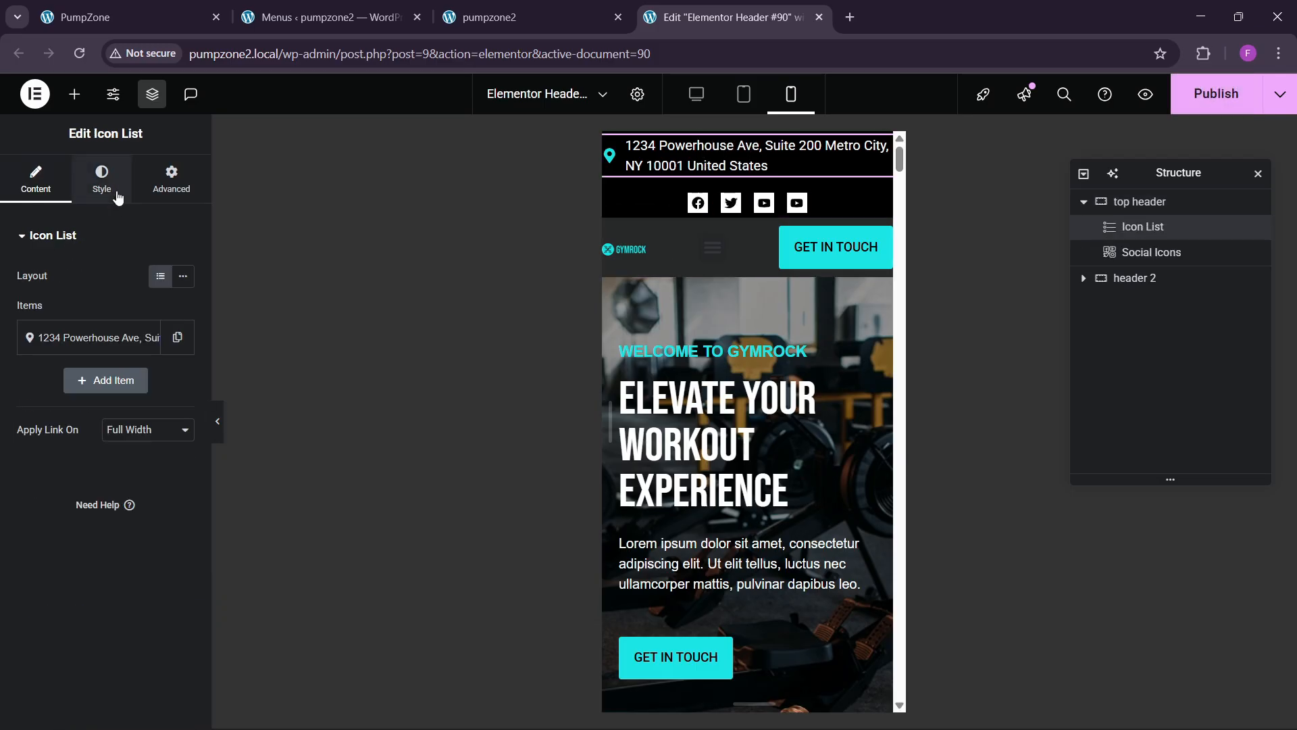
pyautogui.click(101, 179)
pyautogui.click(160, 329)
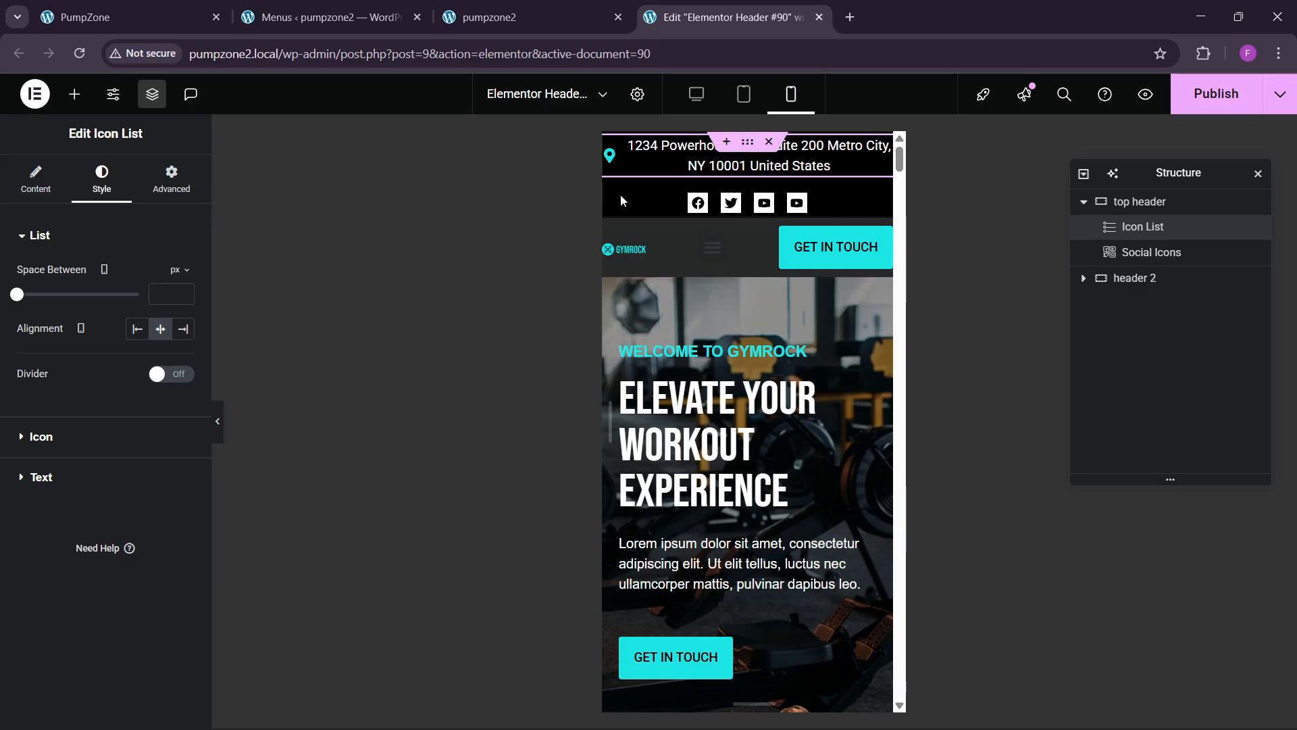
pyautogui.click(1117, 201)
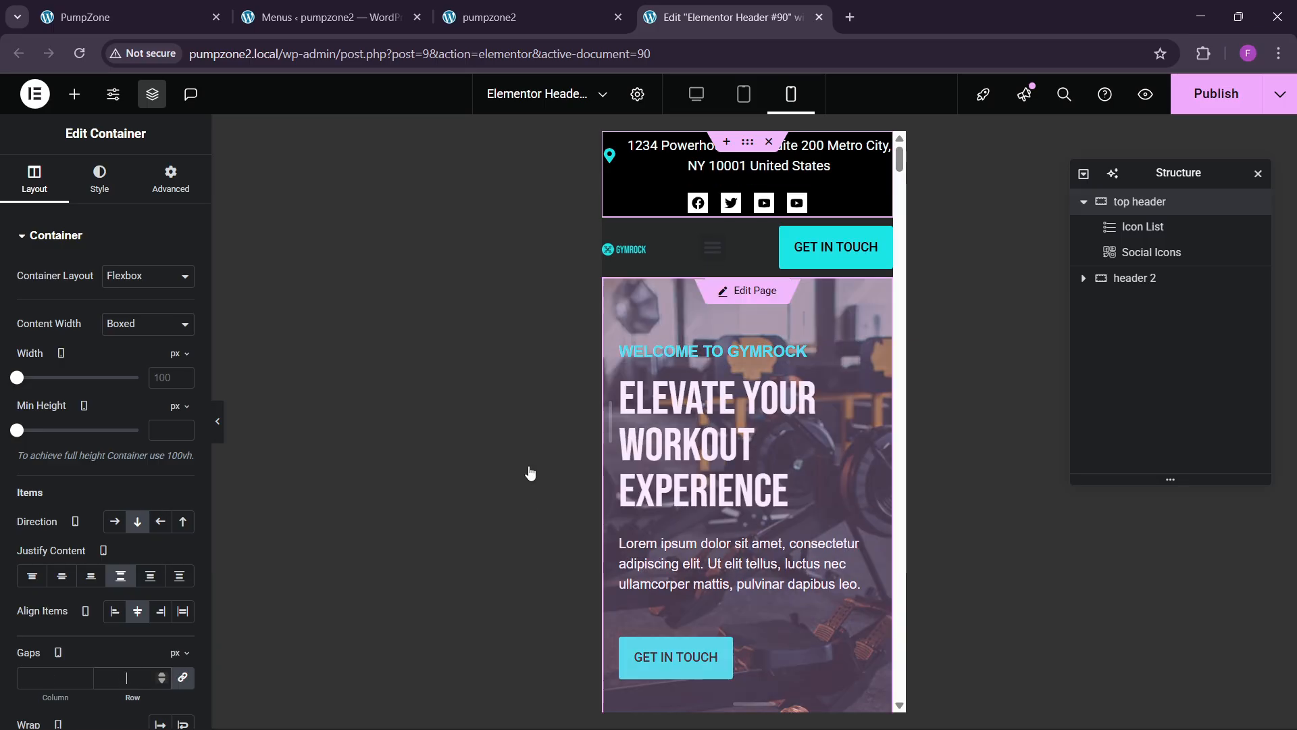
pyautogui.scroll(-1, 122, 600)
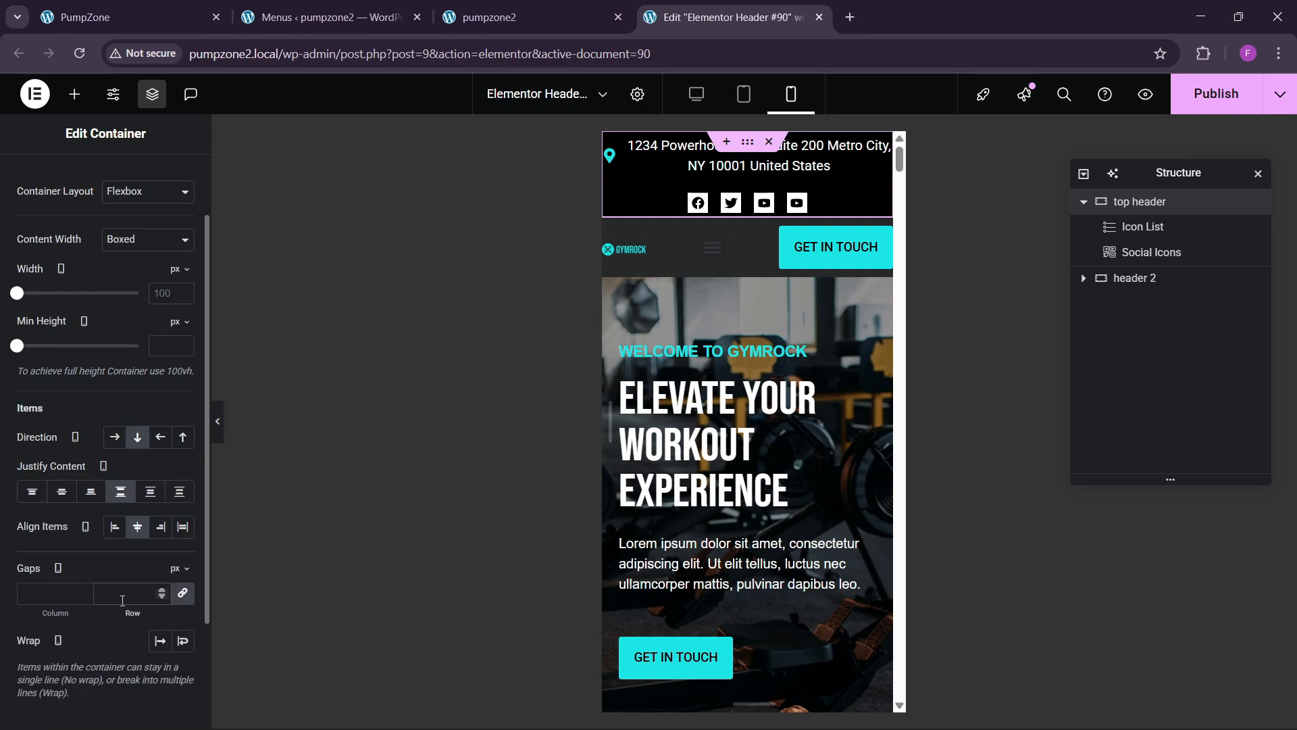
pyautogui.write('10')
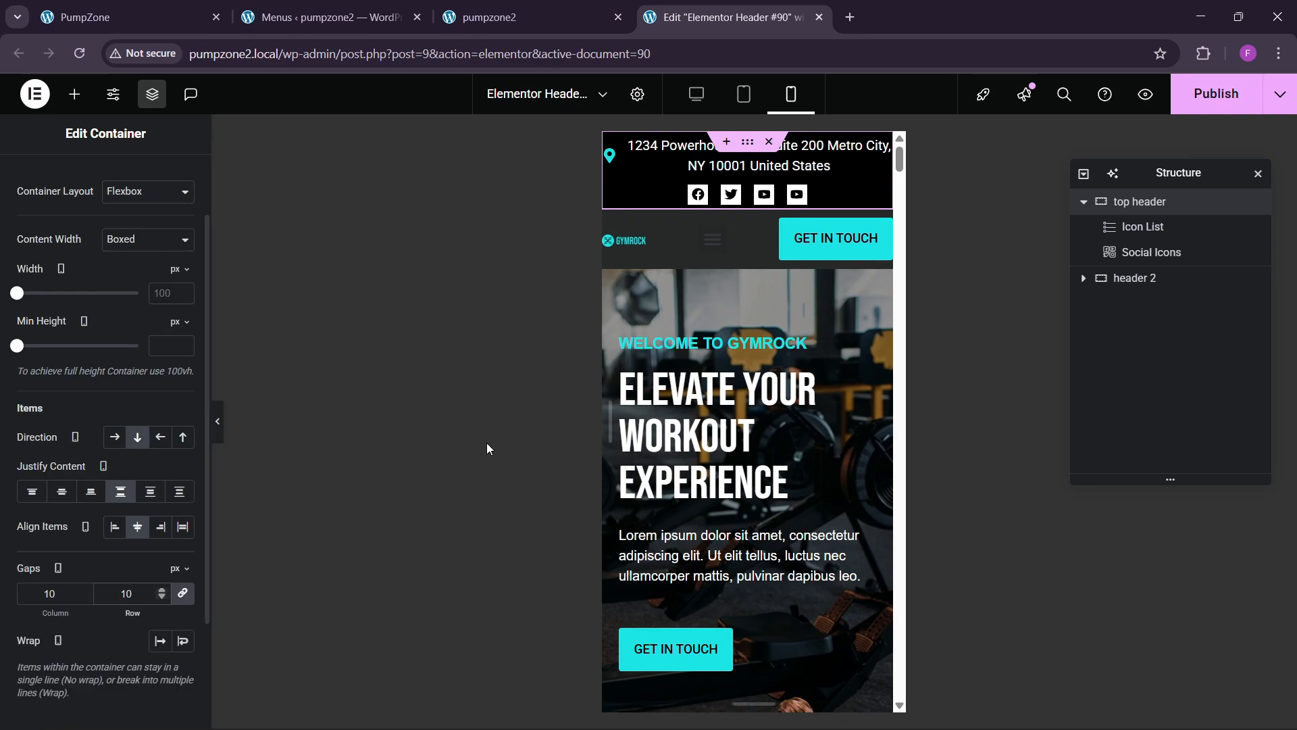
# Step: Give header 2 a padding of 10 and the top header a padding of 8
pyautogui.click(1142, 278)
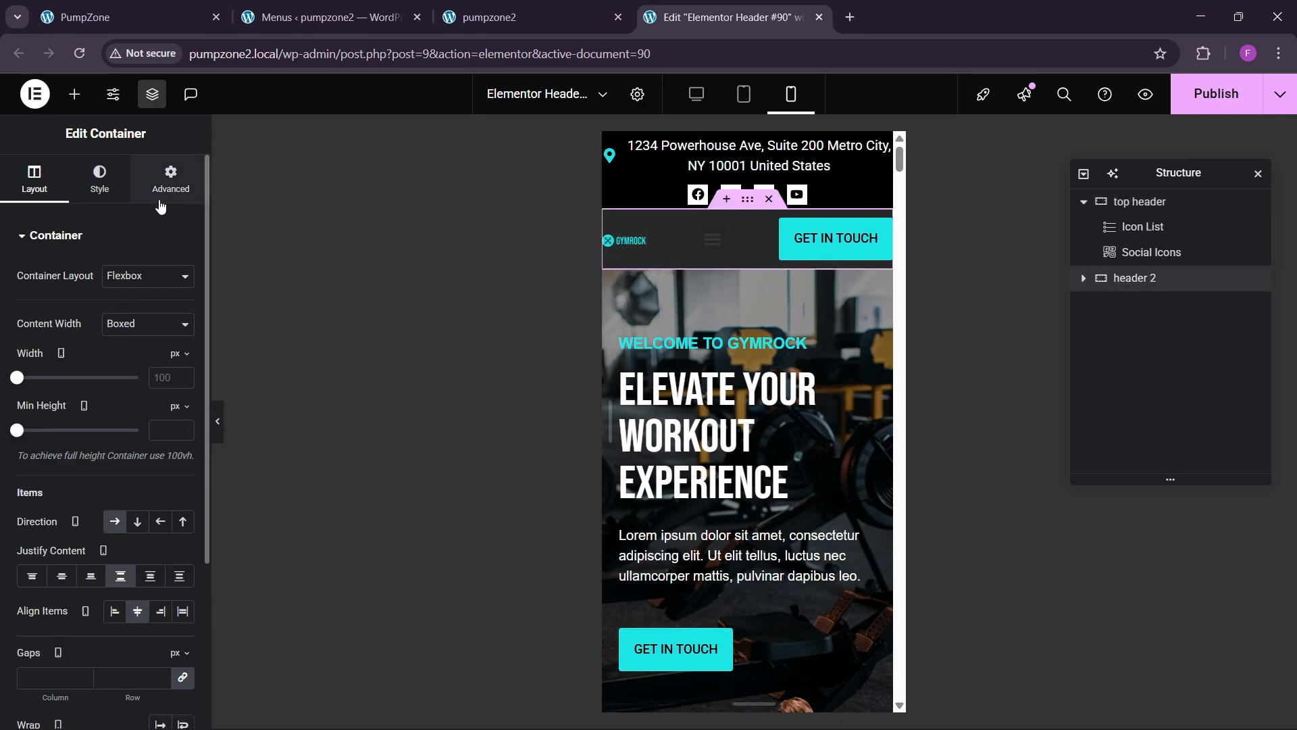
pyautogui.click(170, 179)
pyautogui.write('10')
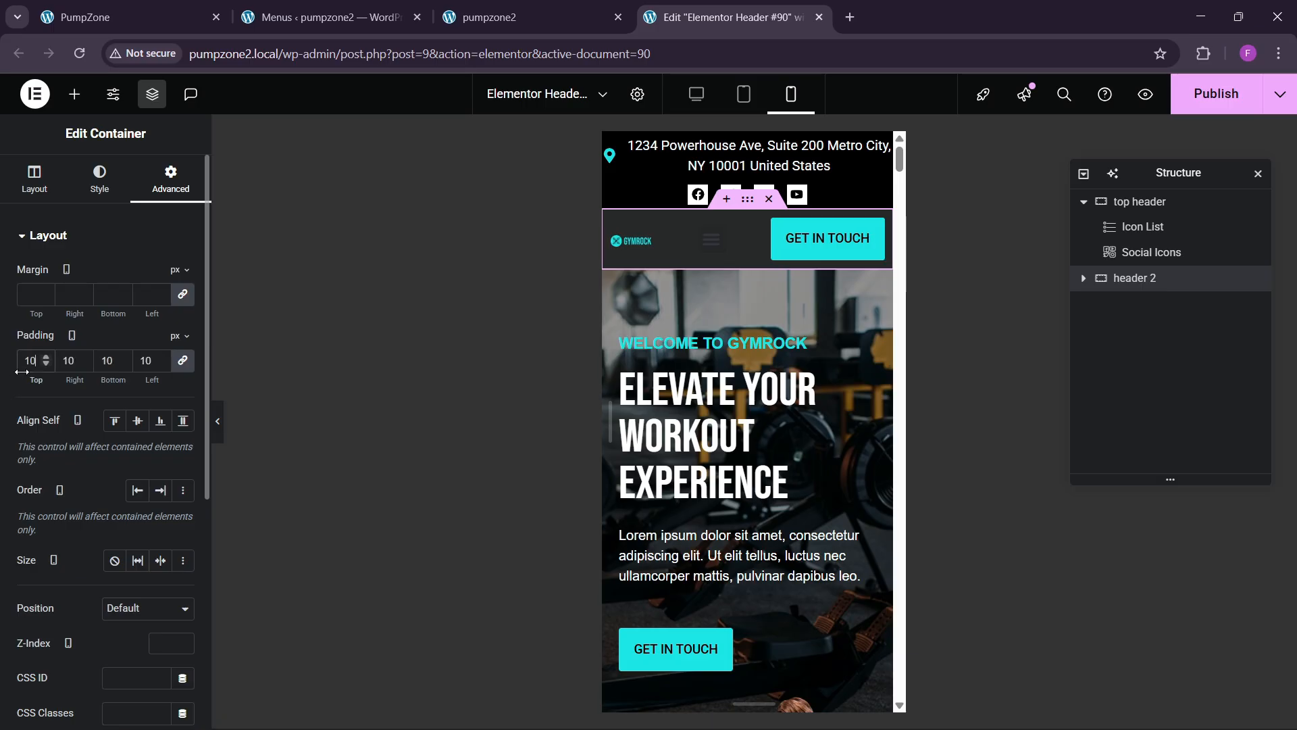
pyautogui.click(1161, 204)
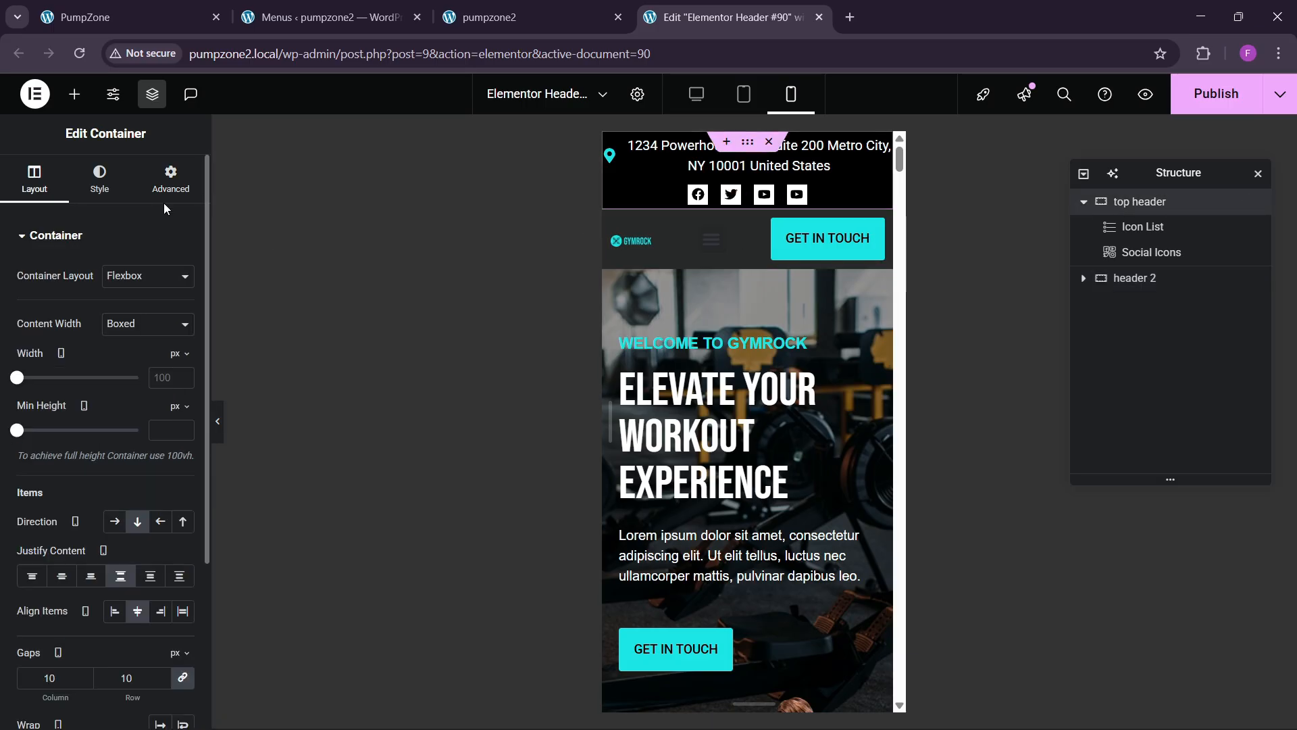
pyautogui.click(170, 179)
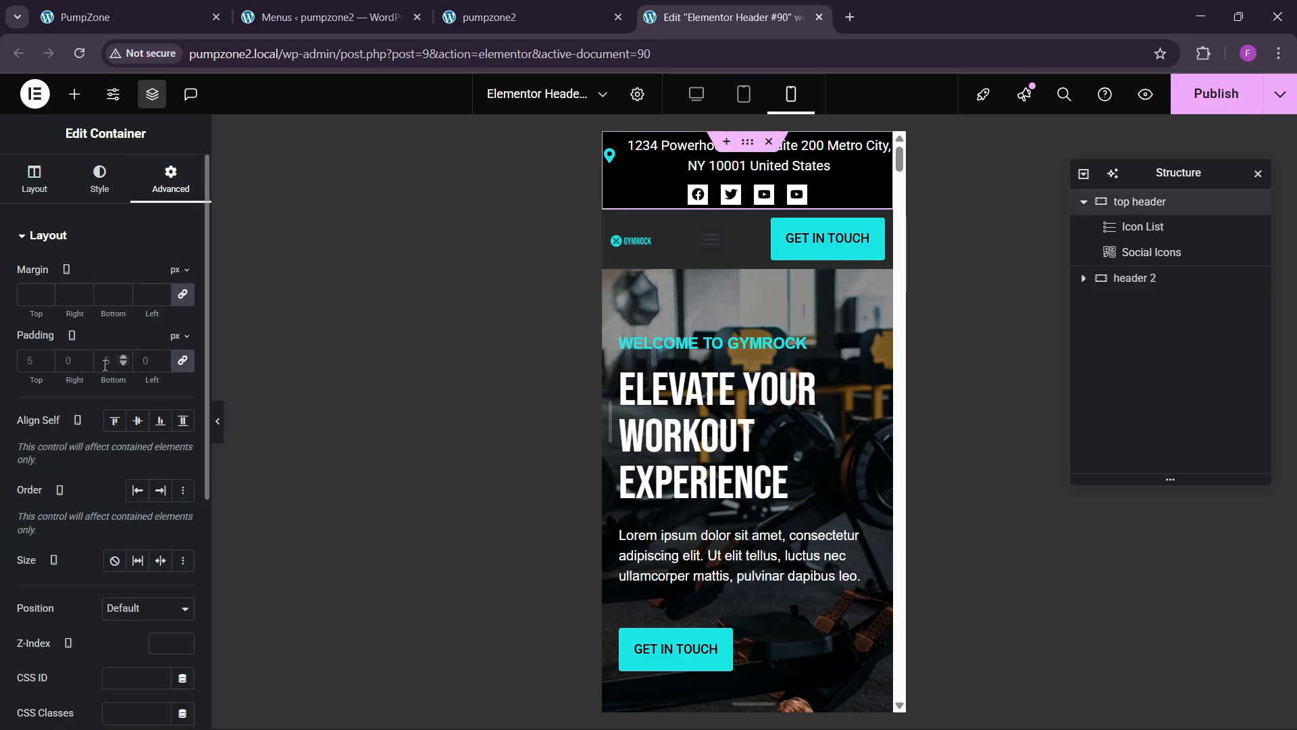
pyautogui.click(31, 362)
pyautogui.write('8')
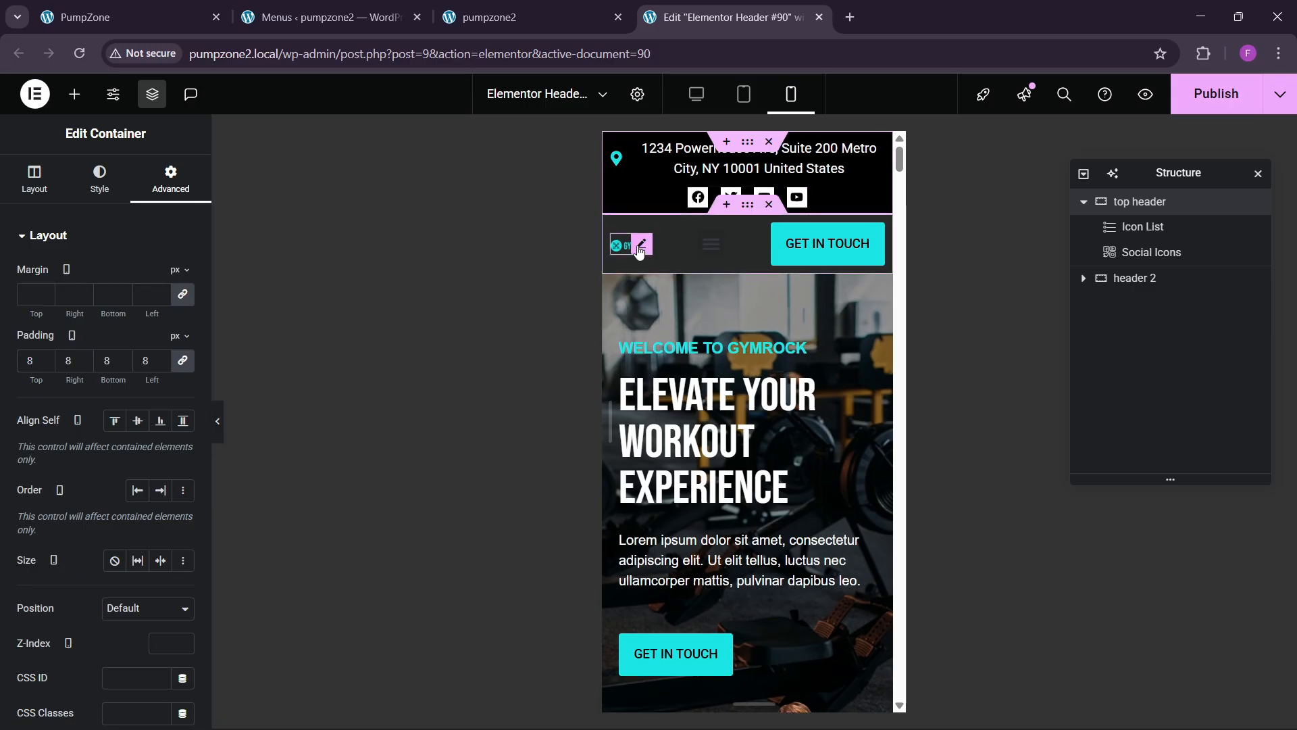
# Step: Give the GYMROCK logo a custom width in percent, about 38%
pyautogui.click(632, 245)
pyautogui.click(171, 179)
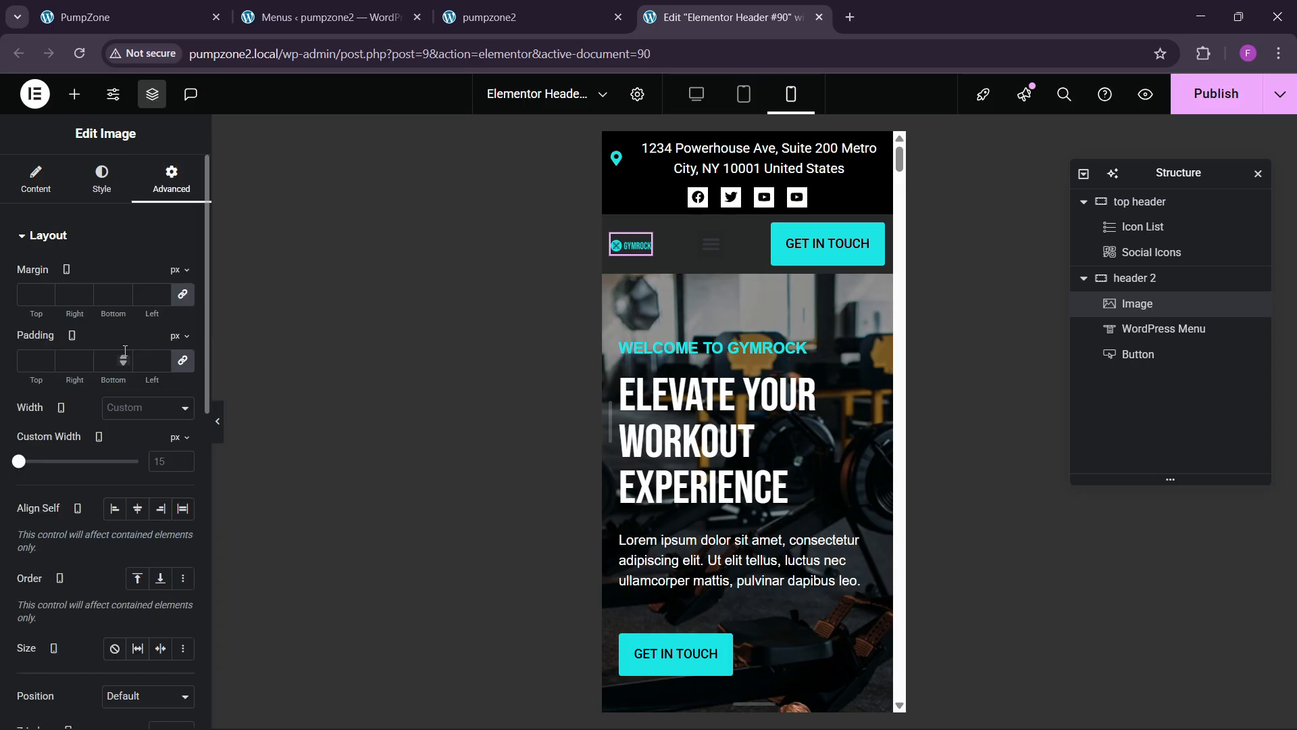
pyautogui.click(179, 458)
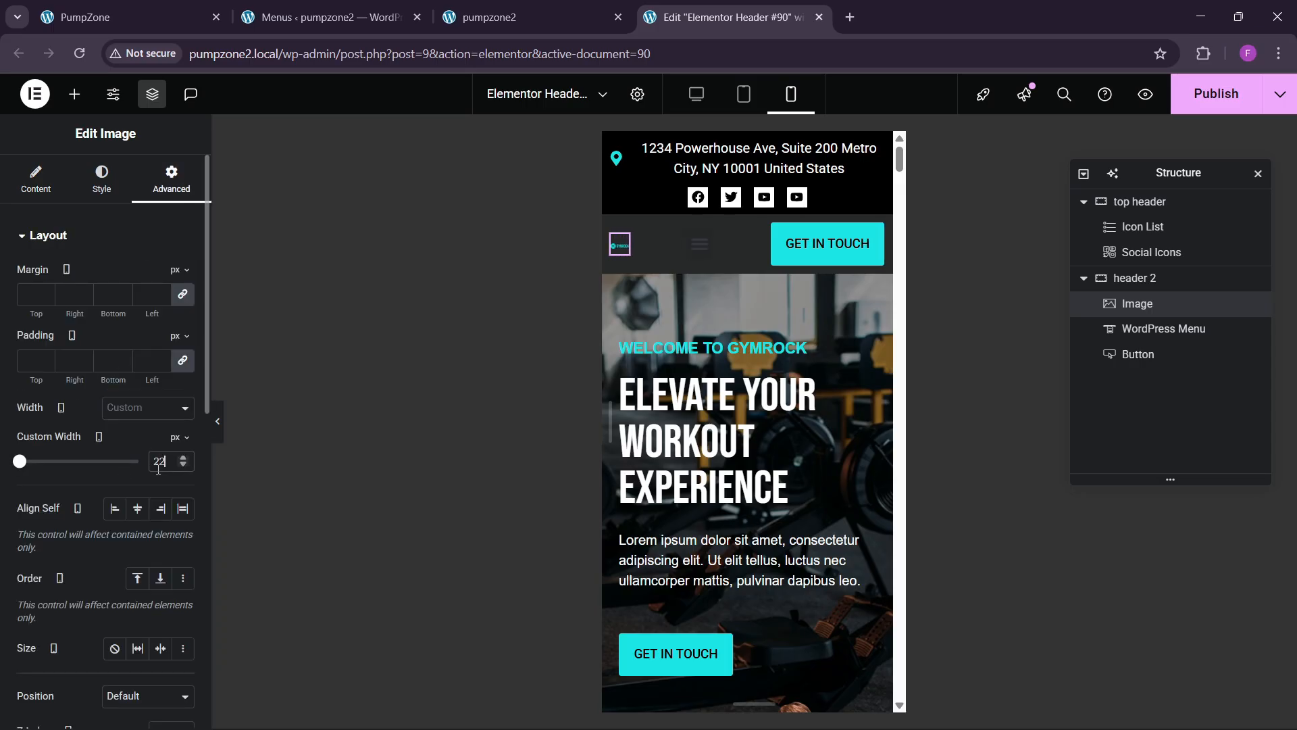
pyautogui.click(173, 448)
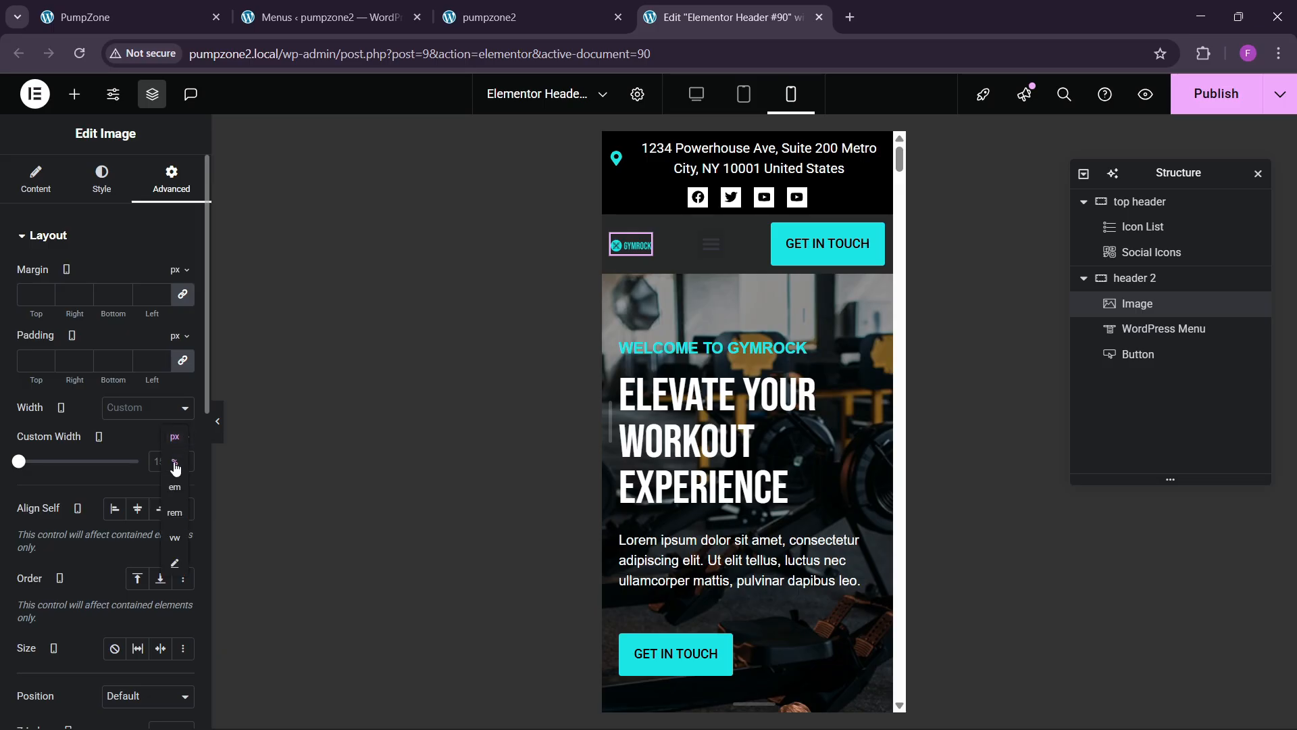
pyautogui.click(174, 461)
pyautogui.click(182, 459)
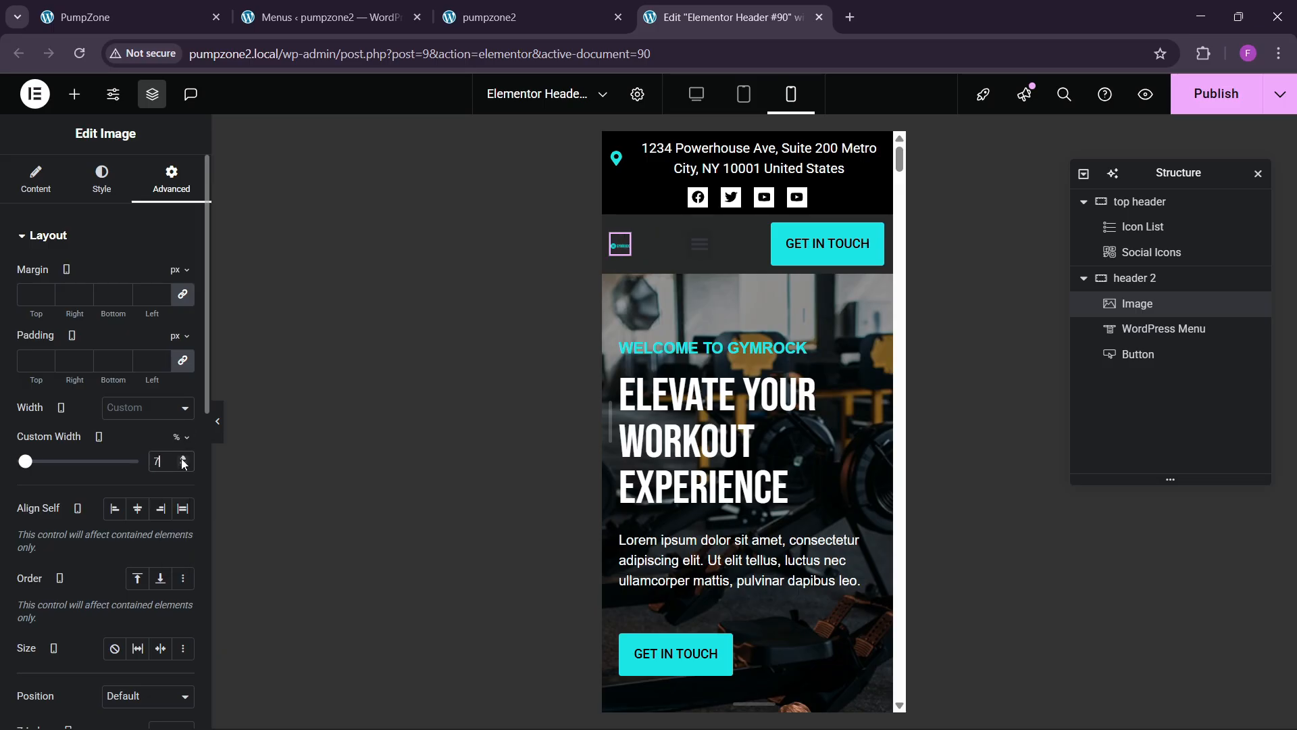
pyautogui.moveTo(183, 462); pyautogui.dragTo(183, 463)
# Step: Set the GET IN TOUCH header button's padding to 10
pyautogui.click(667, 289)
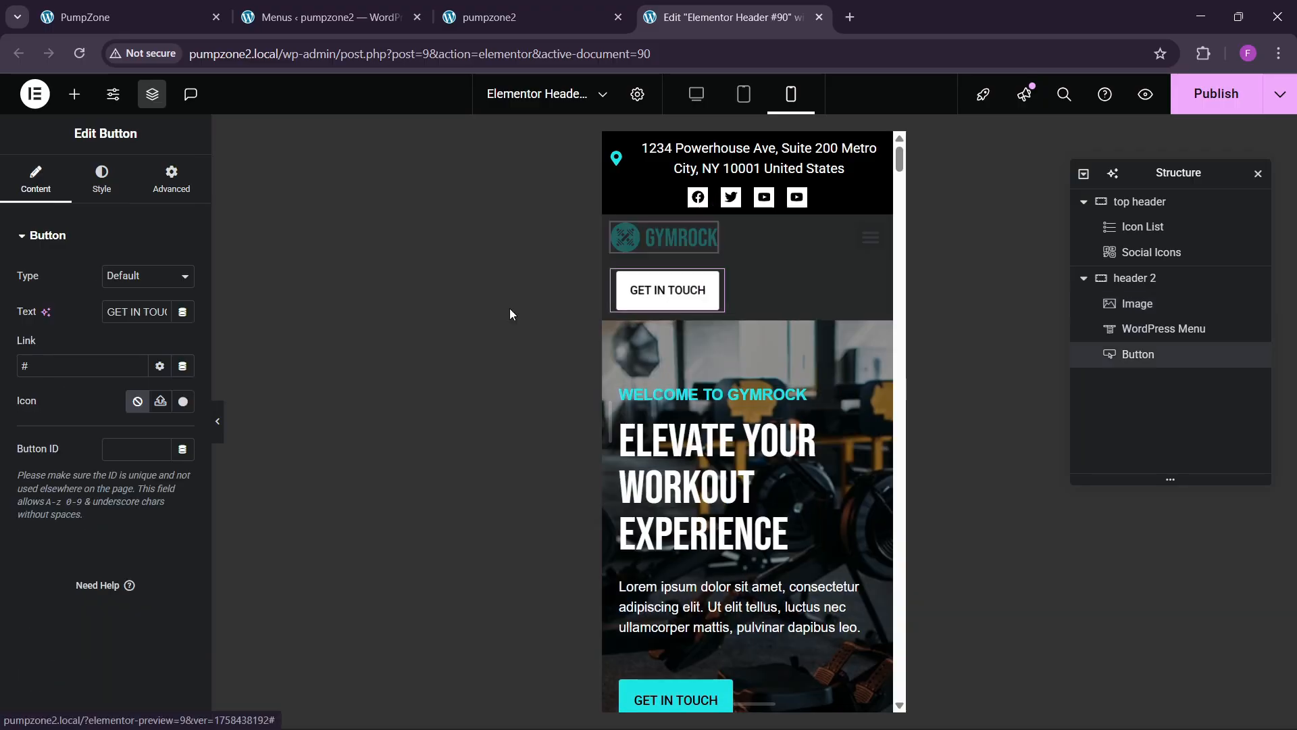
pyautogui.click(102, 179)
pyautogui.scroll(-3, 108, 433)
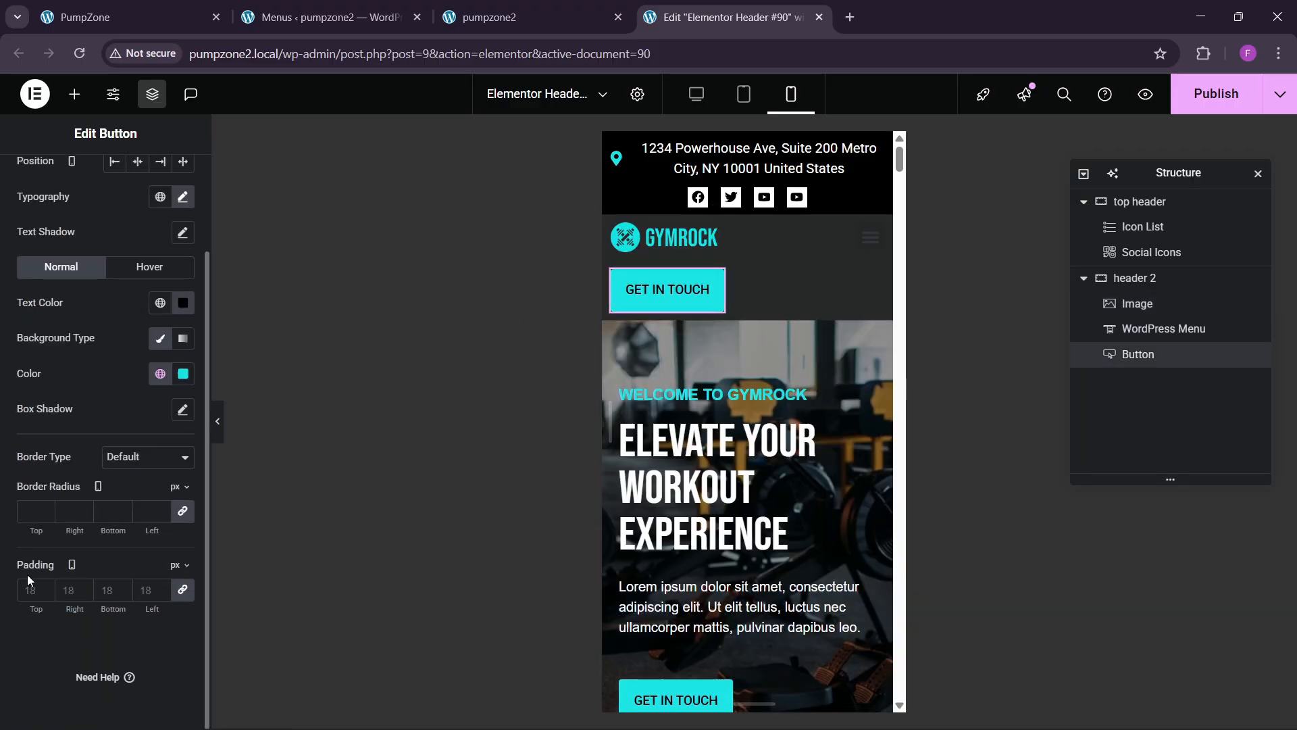
pyautogui.write('10')
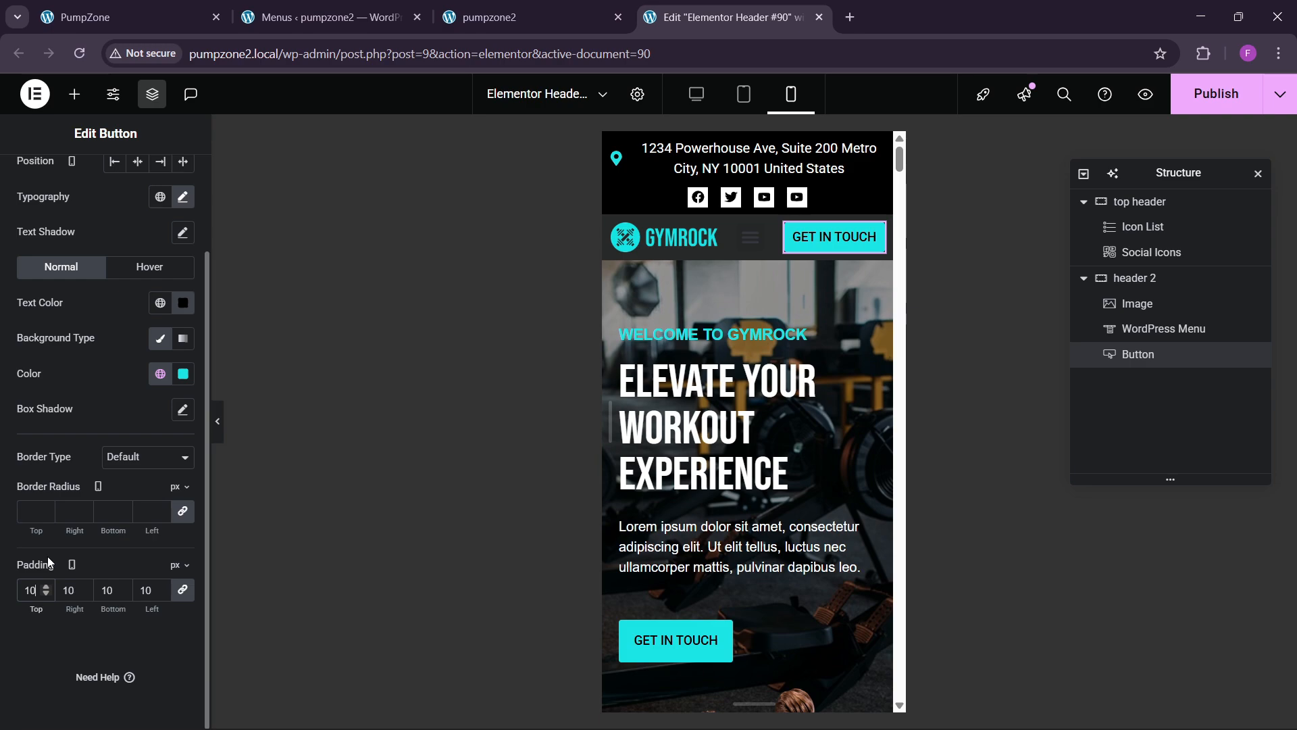
# Step: Give the mobile menu toggle a cyan background with a white icon
pyautogui.click(749, 237)
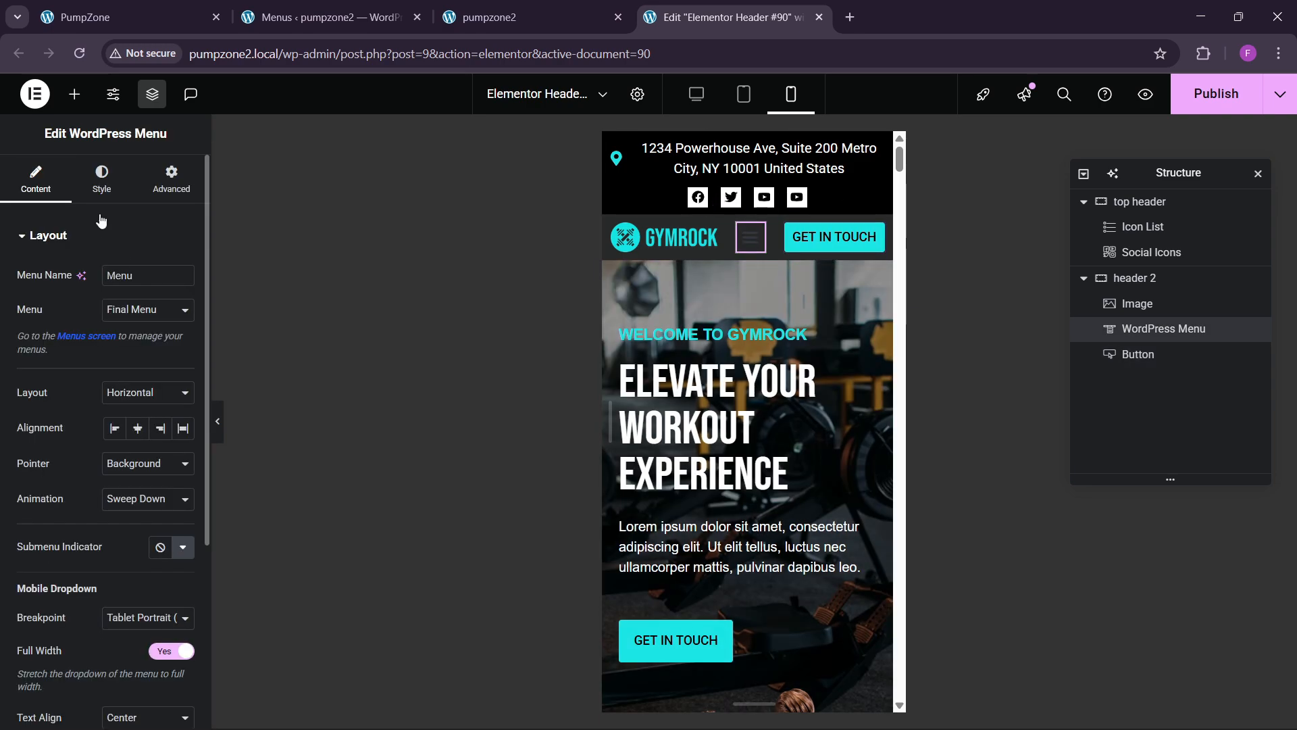
pyautogui.click(102, 179)
pyautogui.scroll(-2, 87, 395)
pyautogui.click(67, 604)
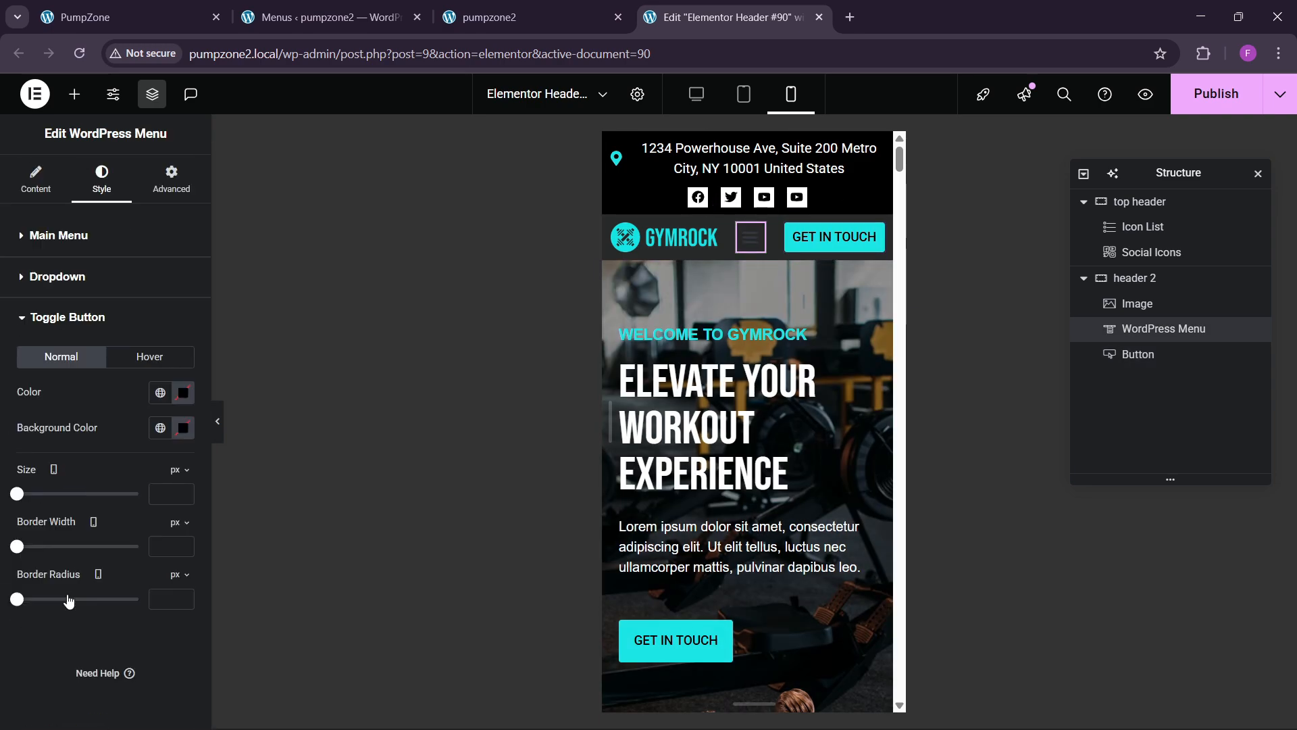
pyautogui.click(166, 424)
pyautogui.click(124, 608)
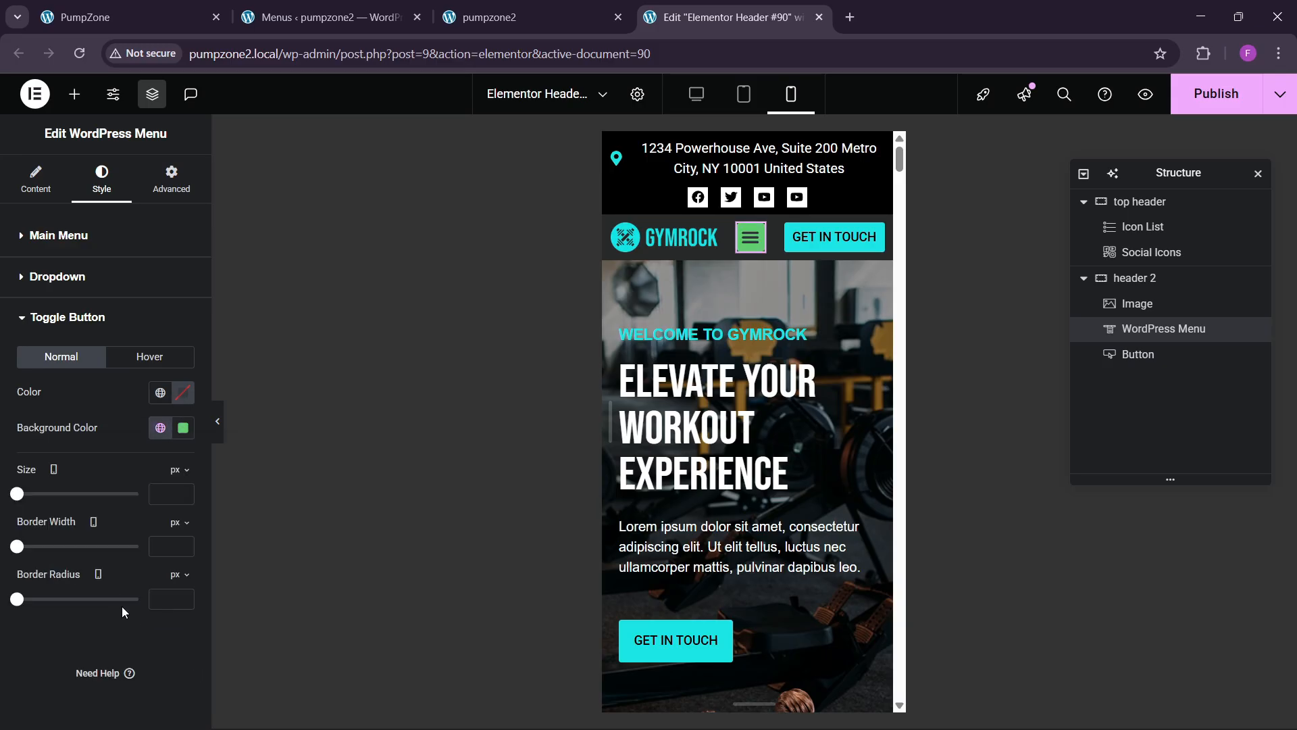
pyautogui.click(168, 431)
pyautogui.click(98, 642)
pyautogui.click(189, 406)
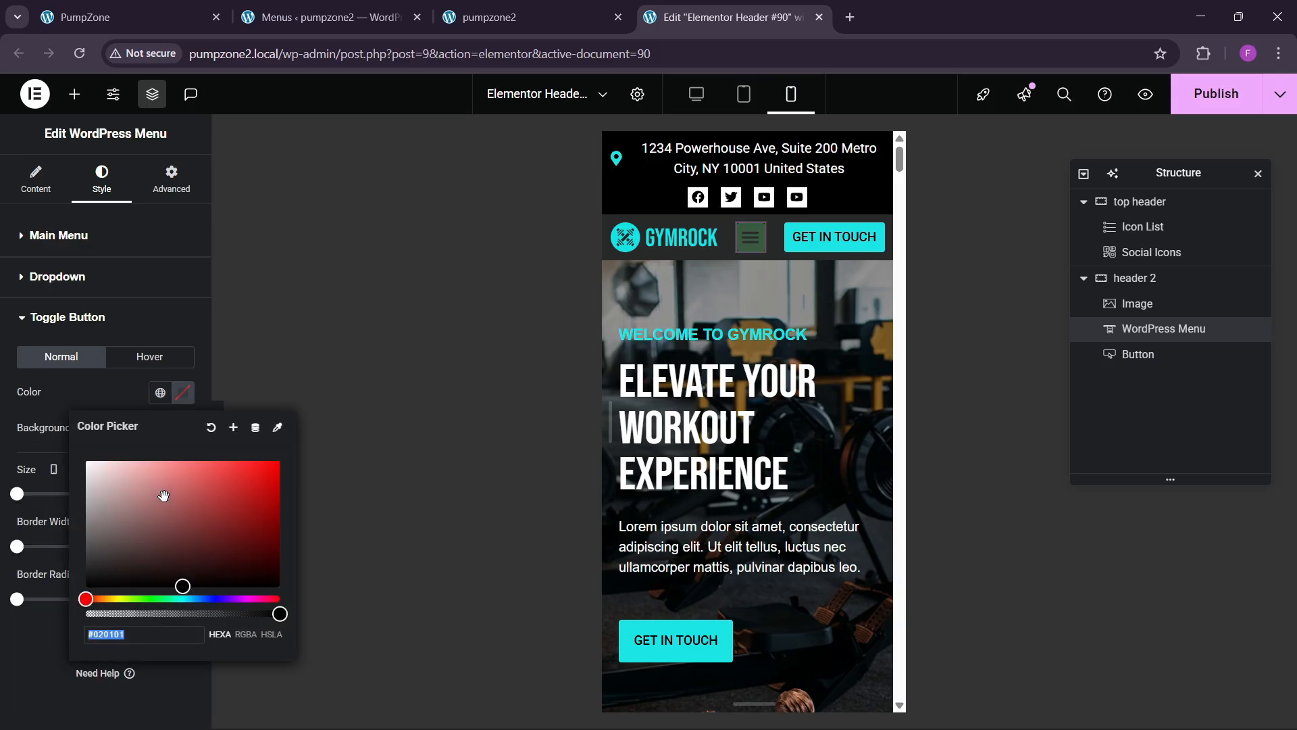
pyautogui.click(84, 461)
pyautogui.click(115, 396)
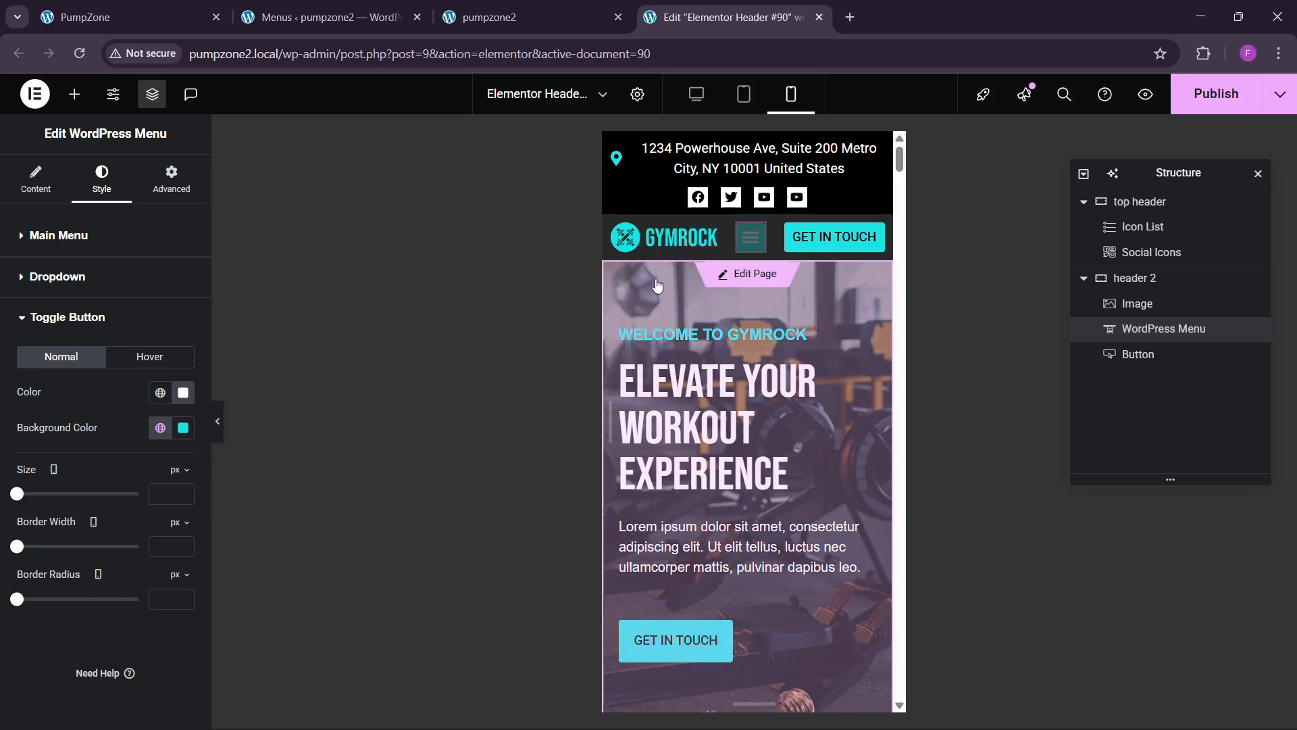
# Step: Set the dropdown's hover background colour to theme sky blue
pyautogui.click(750, 236)
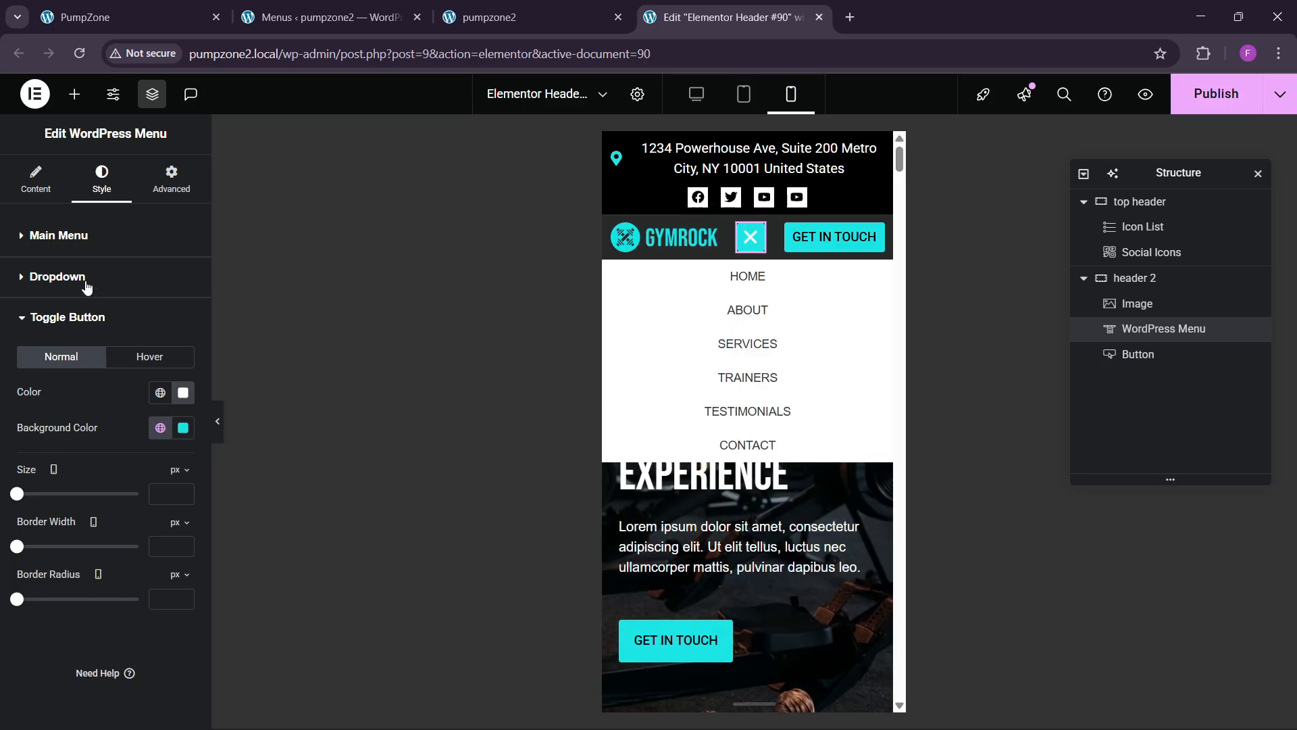
pyautogui.click(57, 277)
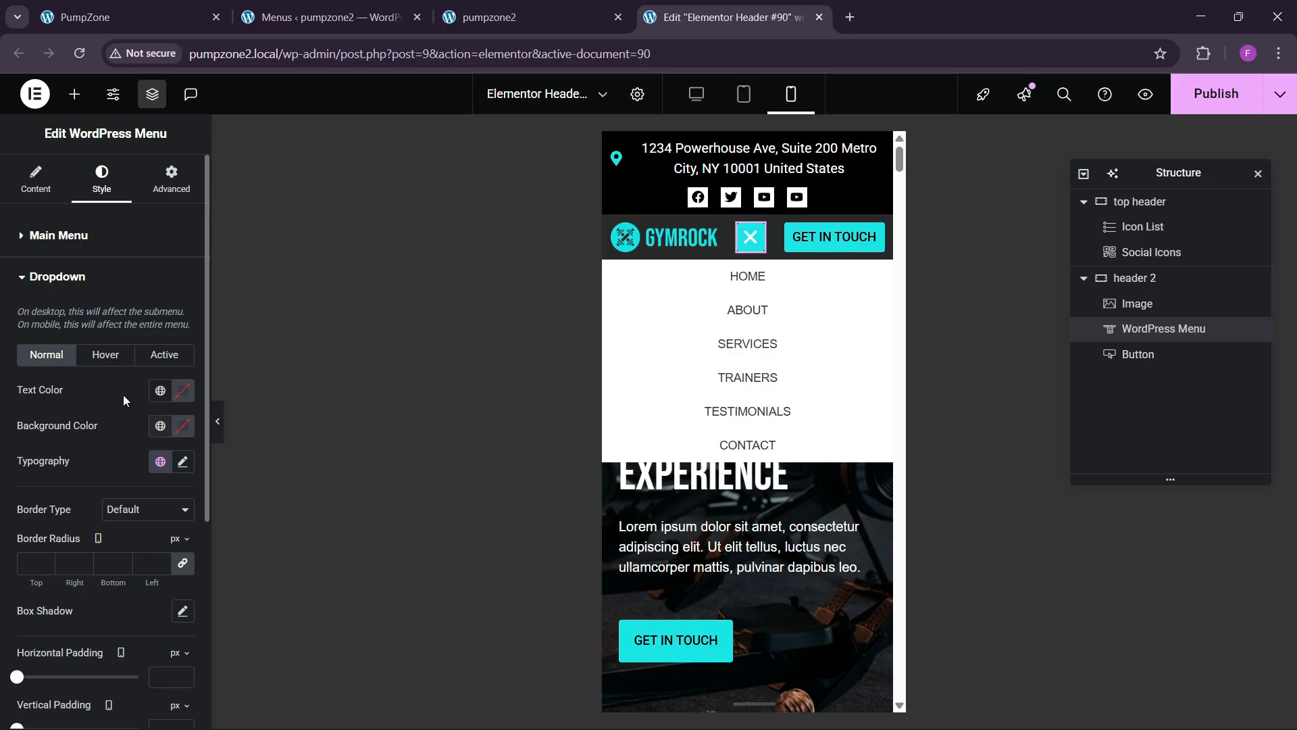
pyautogui.click(105, 354)
pyautogui.click(160, 425)
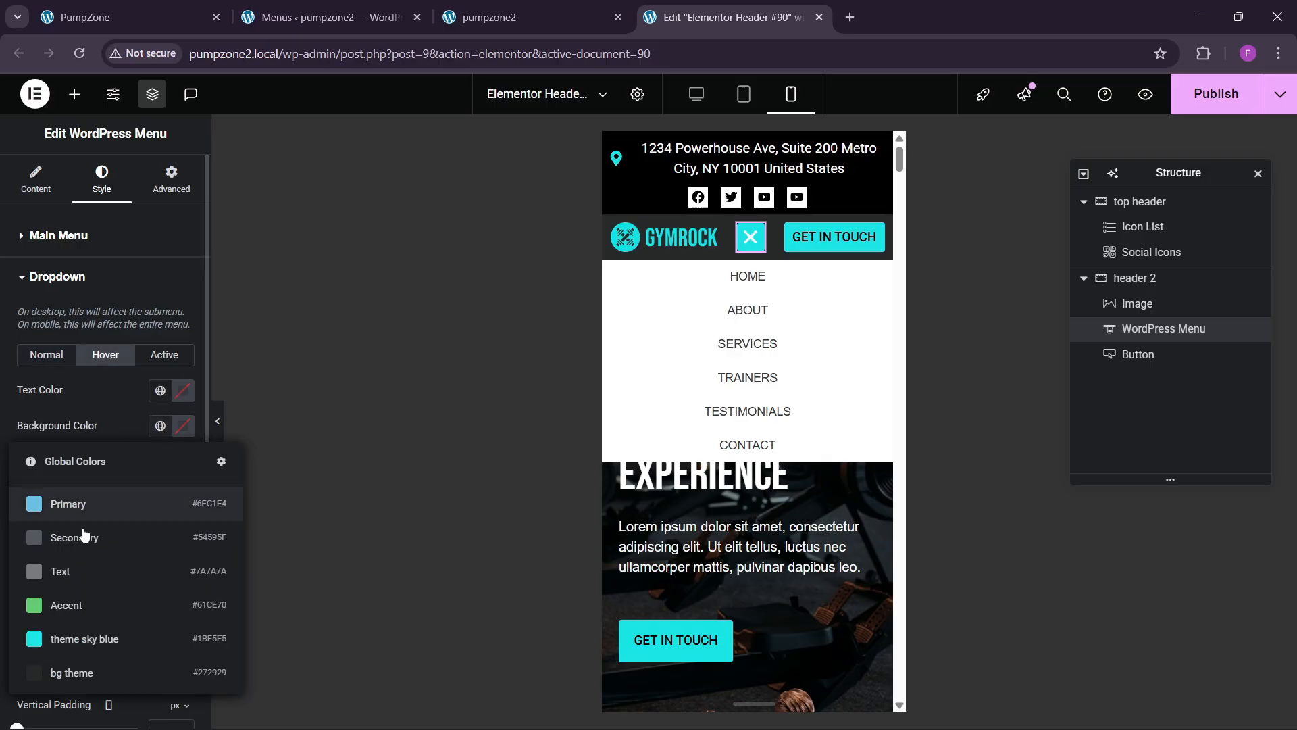
pyautogui.click(108, 640)
pyautogui.click(181, 392)
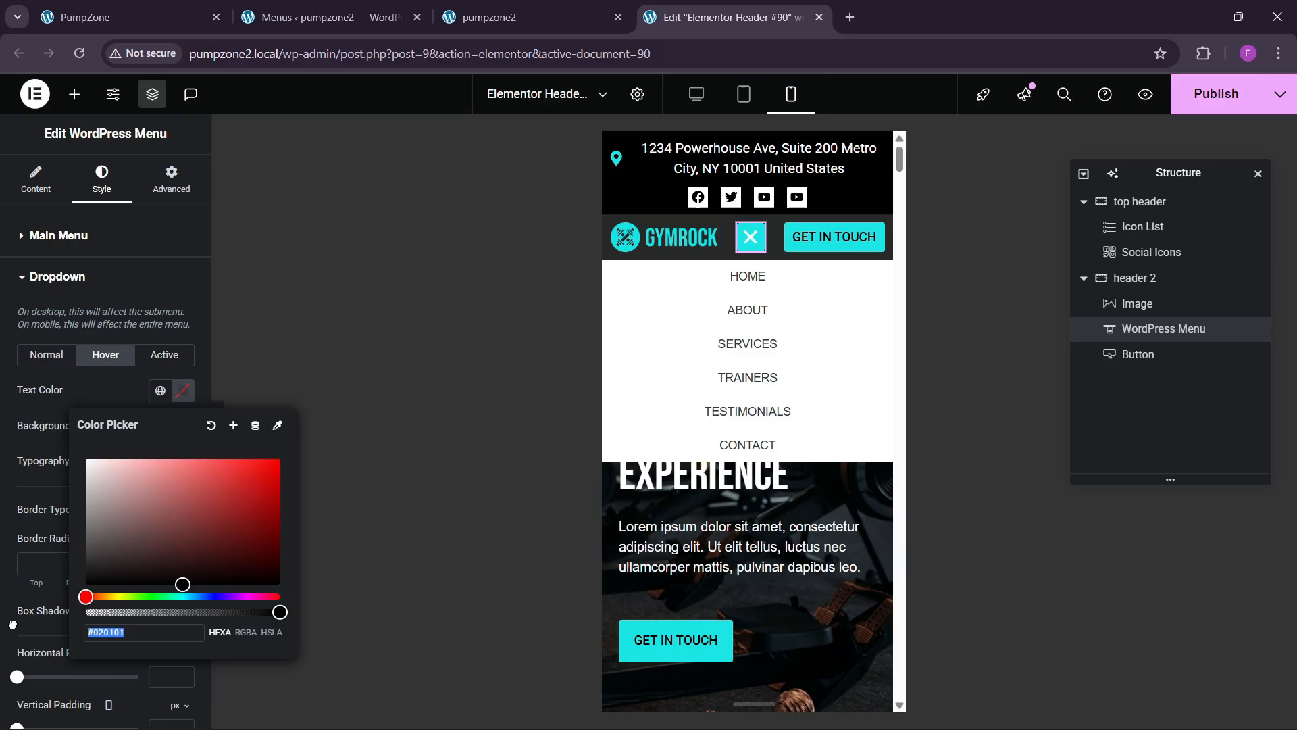
pyautogui.click(104, 387)
# Step: Set the dropdown's active background to theme sky blue and active text to black
pyautogui.click(164, 354)
pyautogui.click(160, 425)
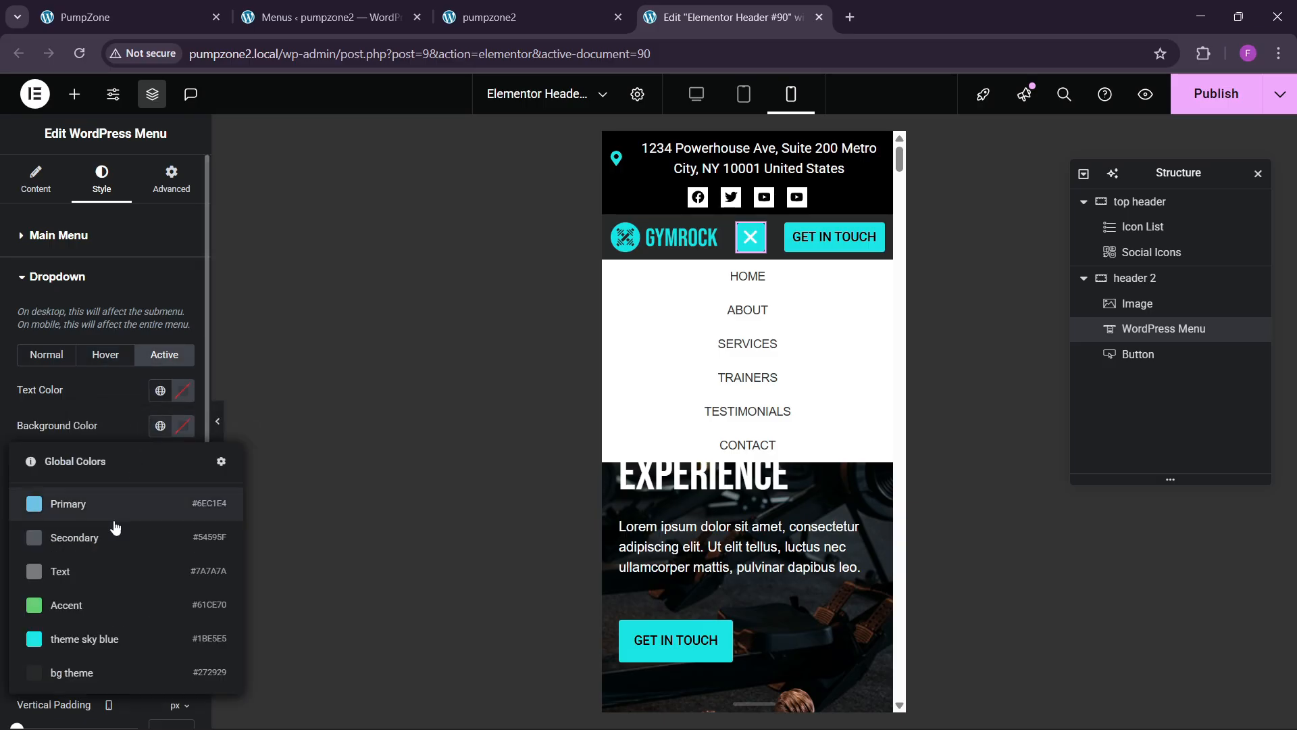
pyautogui.click(101, 639)
pyautogui.click(160, 425)
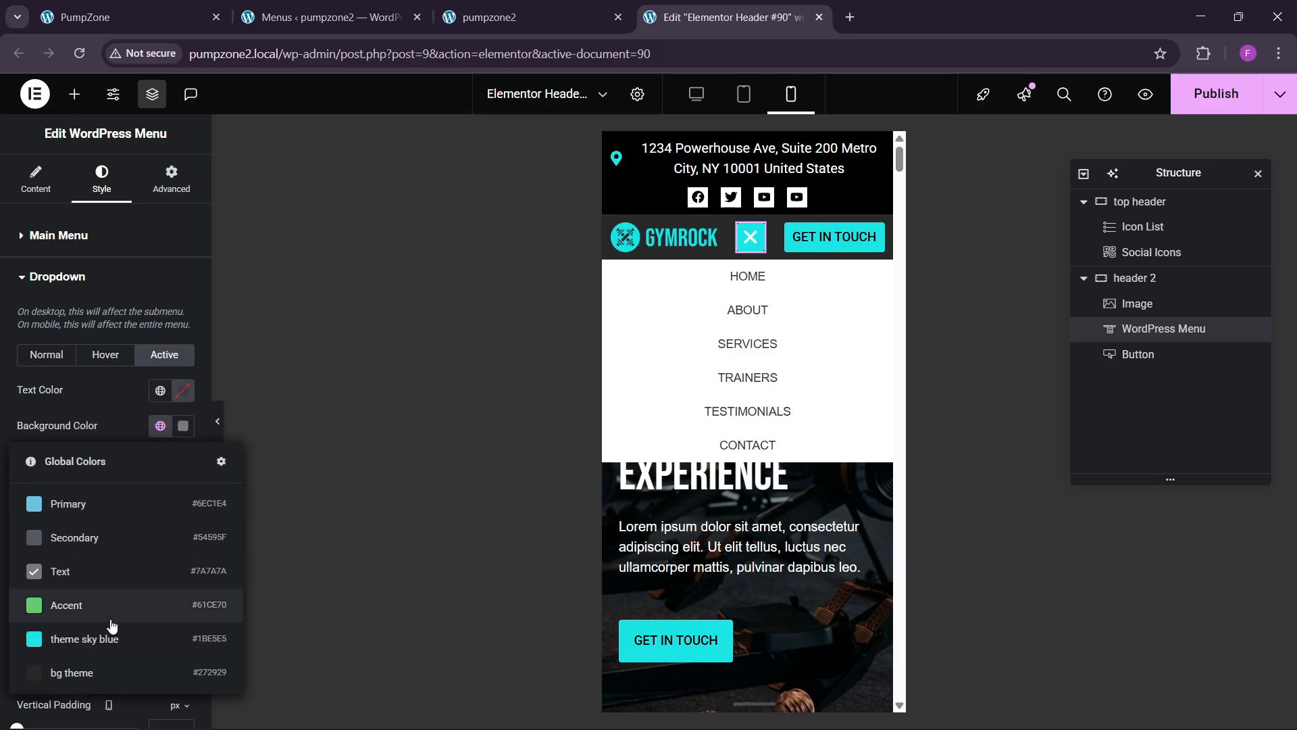
pyautogui.click(108, 635)
pyautogui.click(182, 425)
pyautogui.moveTo(102, 549); pyautogui.dragTo(84, 587)
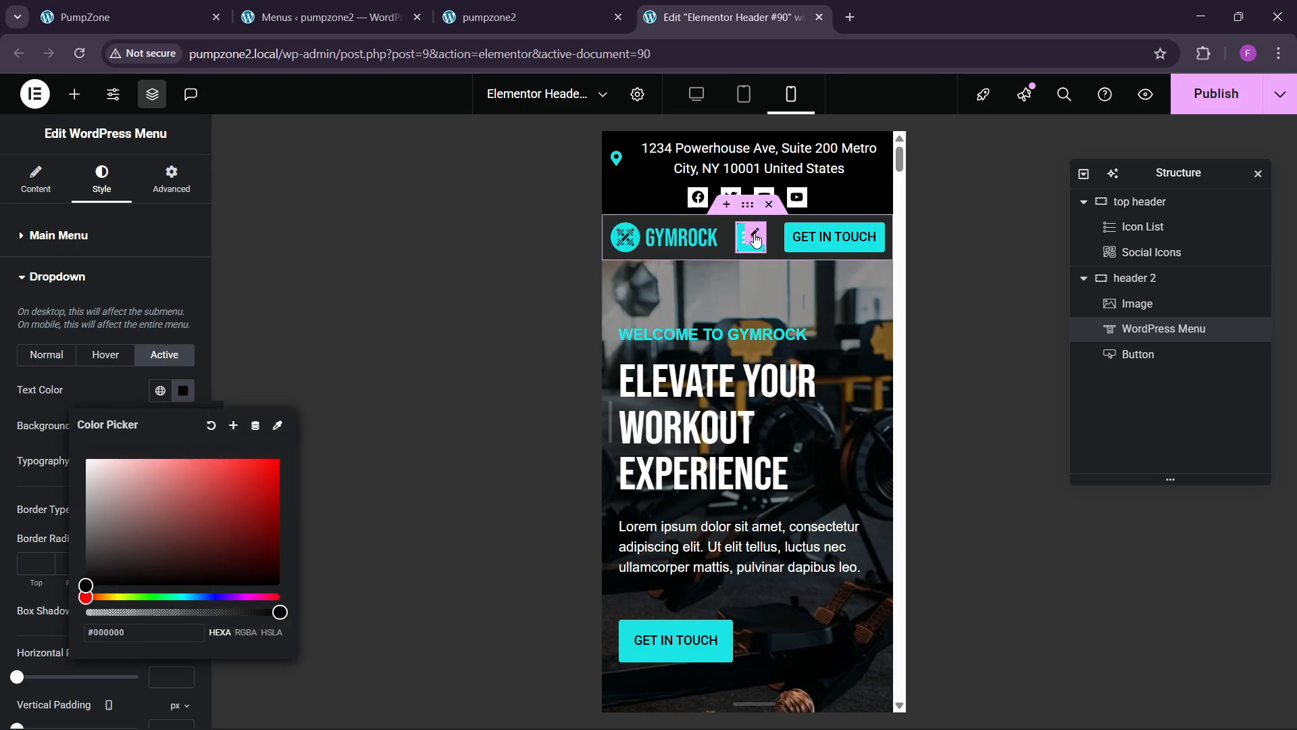
pyautogui.click(756, 240)
# Step: Make the Toggle Button icon colour black
pyautogui.click(53, 237)
pyautogui.scroll(-2, 92, 508)
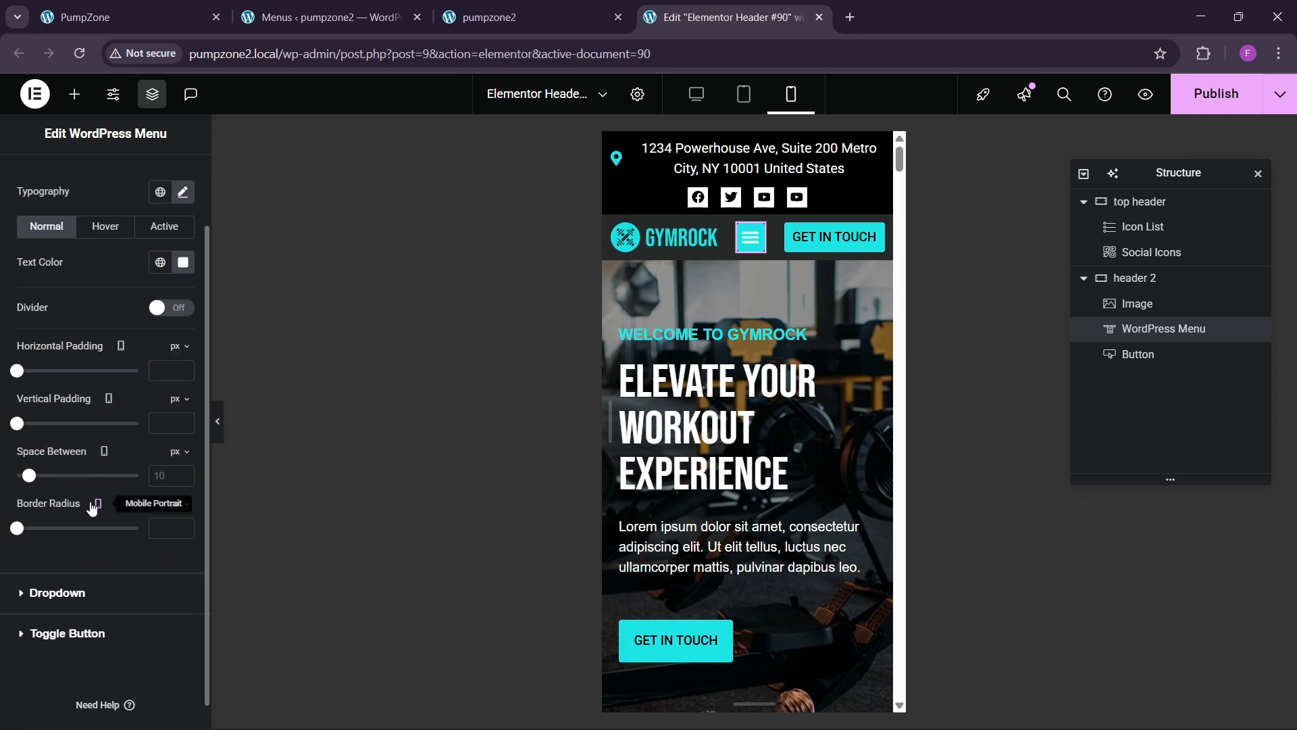
pyautogui.scroll(1, 84, 633)
pyautogui.click(79, 694)
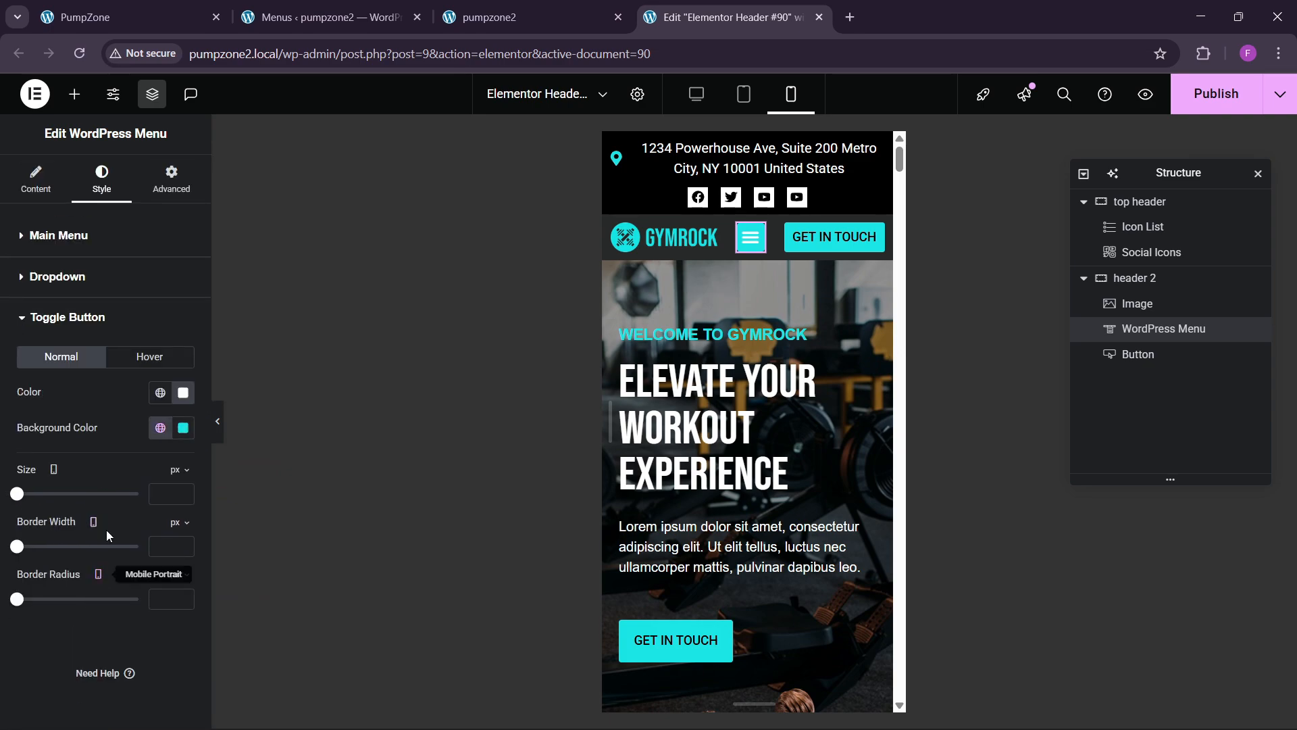
pyautogui.click(183, 393)
pyautogui.moveTo(169, 484); pyautogui.dragTo(22, 586)
pyautogui.click(119, 383)
# Step: Give the toggle a white hover background and #000000 hover icon, then preview the menu
pyautogui.click(149, 356)
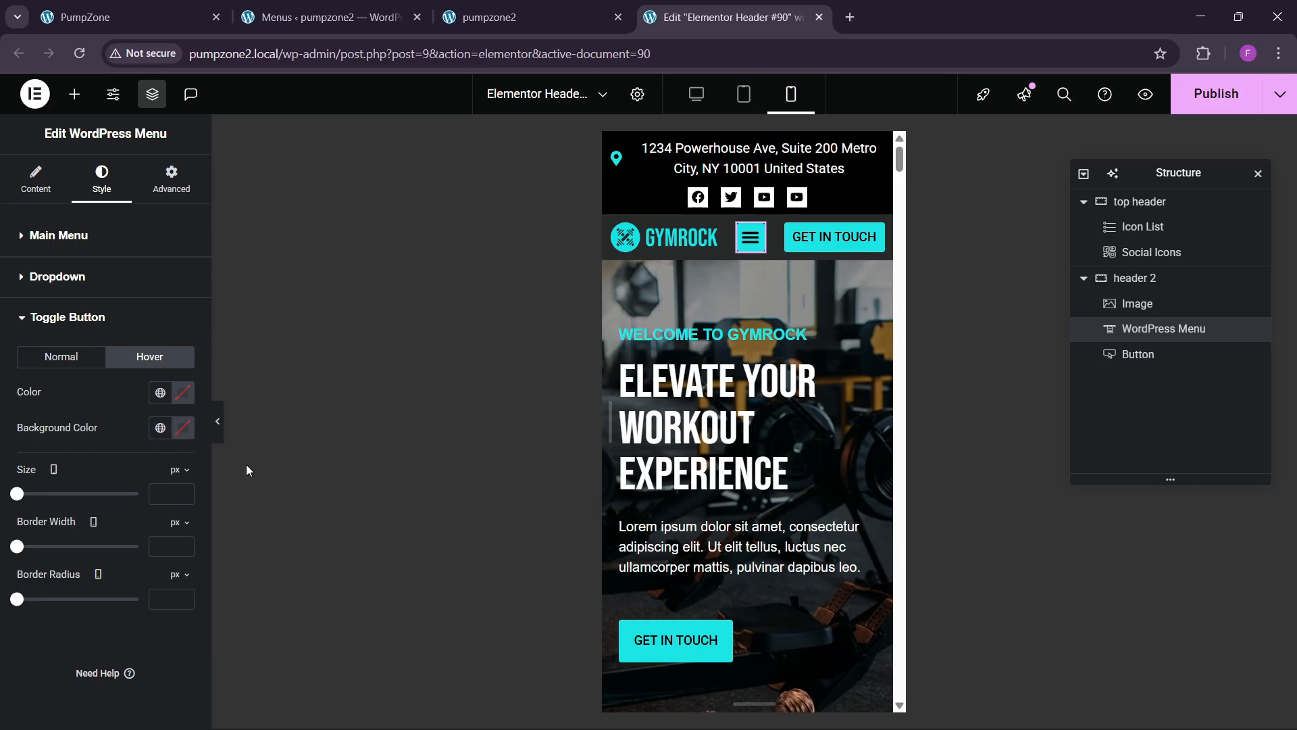
pyautogui.click(182, 429)
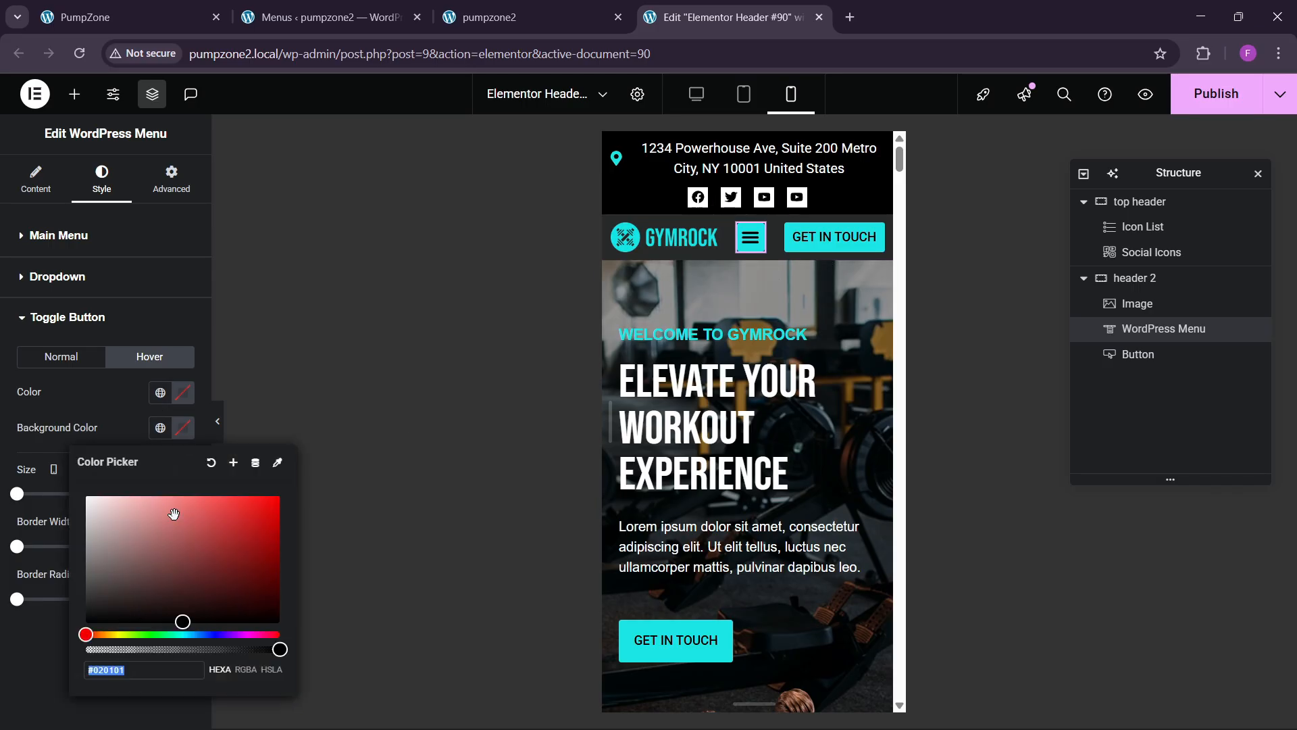
pyautogui.click(125, 403)
pyautogui.click(181, 393)
pyautogui.write('#000000')
pyautogui.click(122, 399)
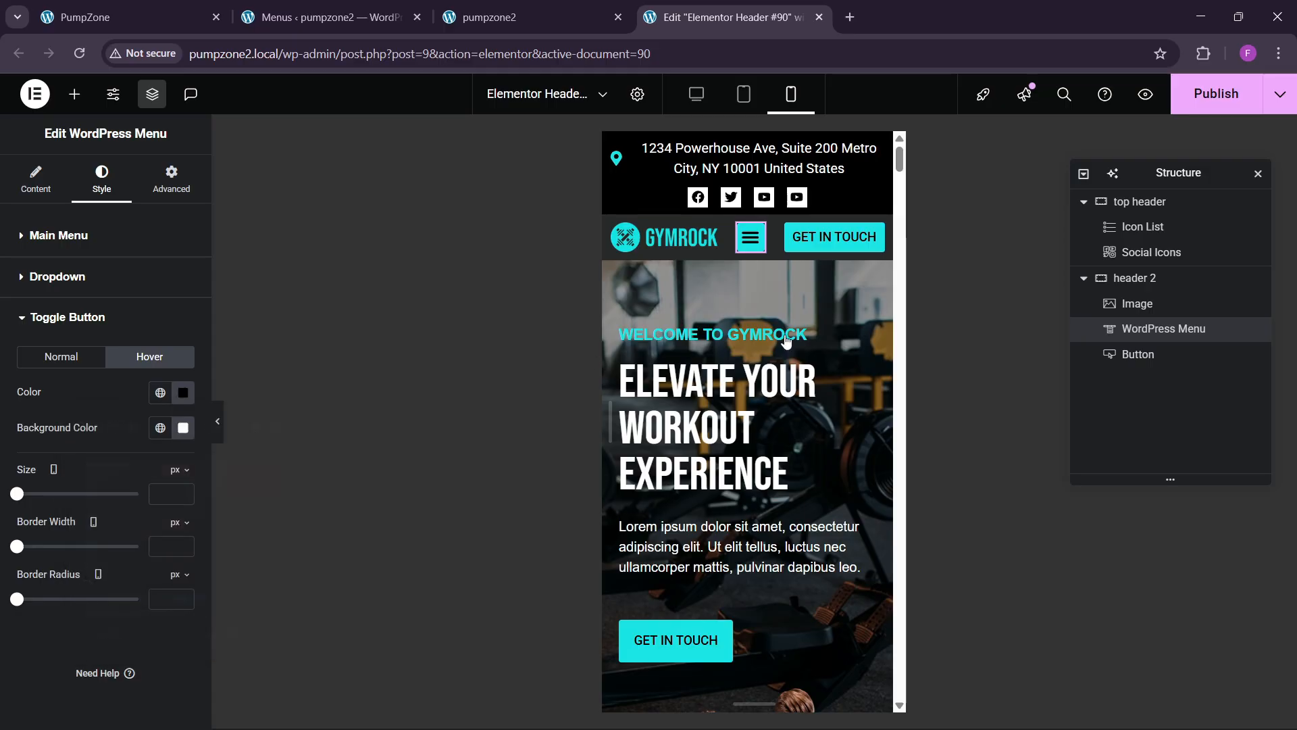
pyautogui.click(745, 252)
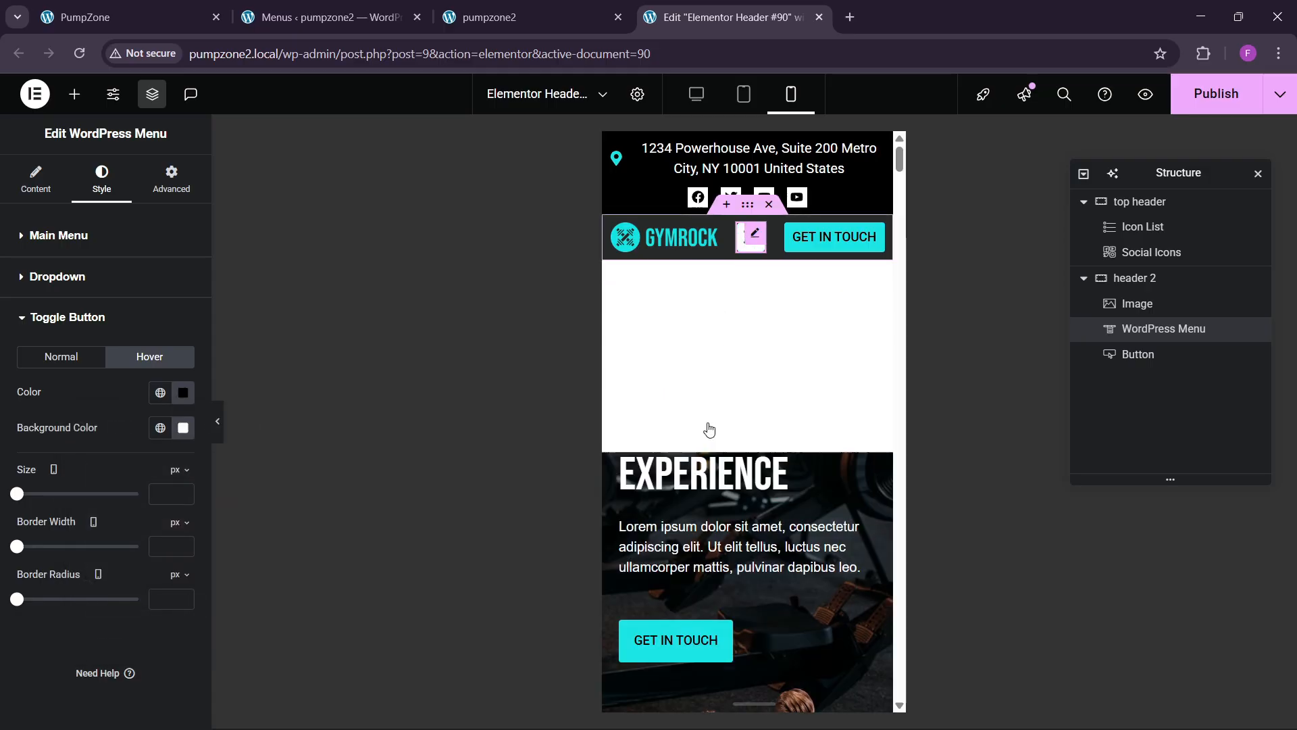
pyautogui.click(750, 236)
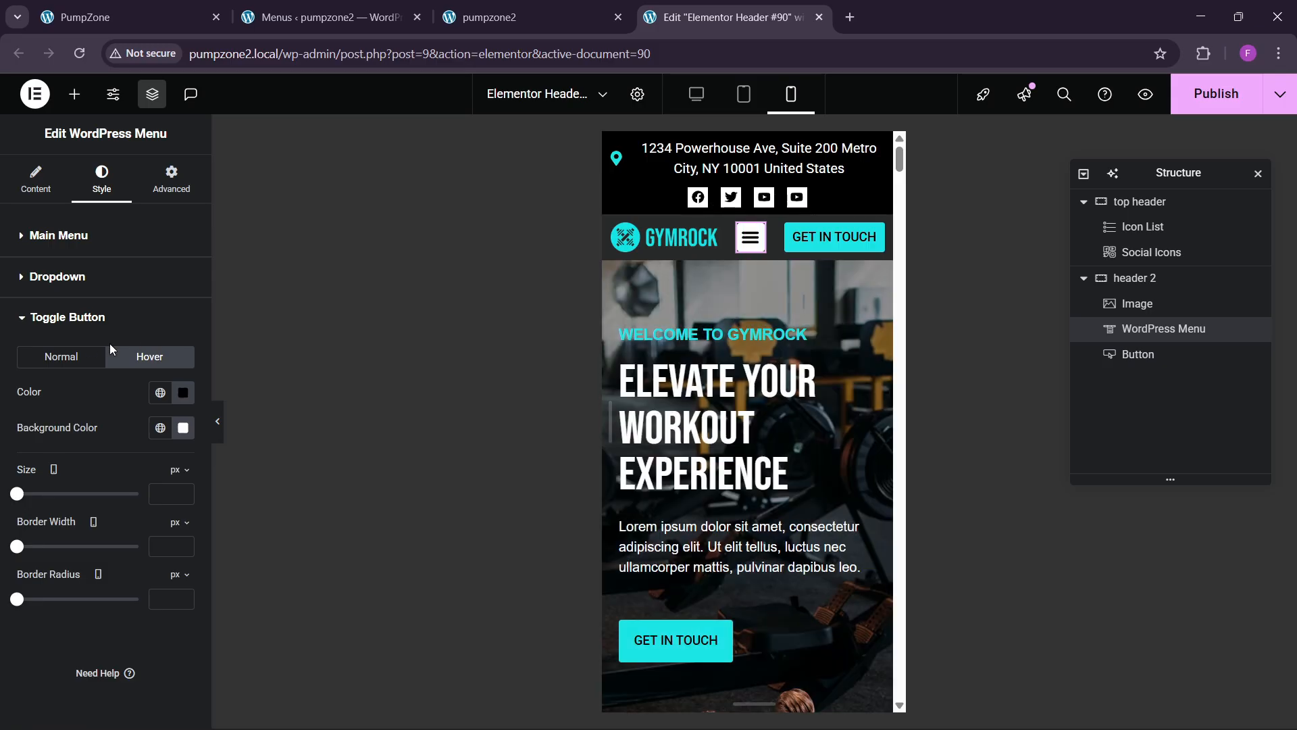
pyautogui.click(55, 291)
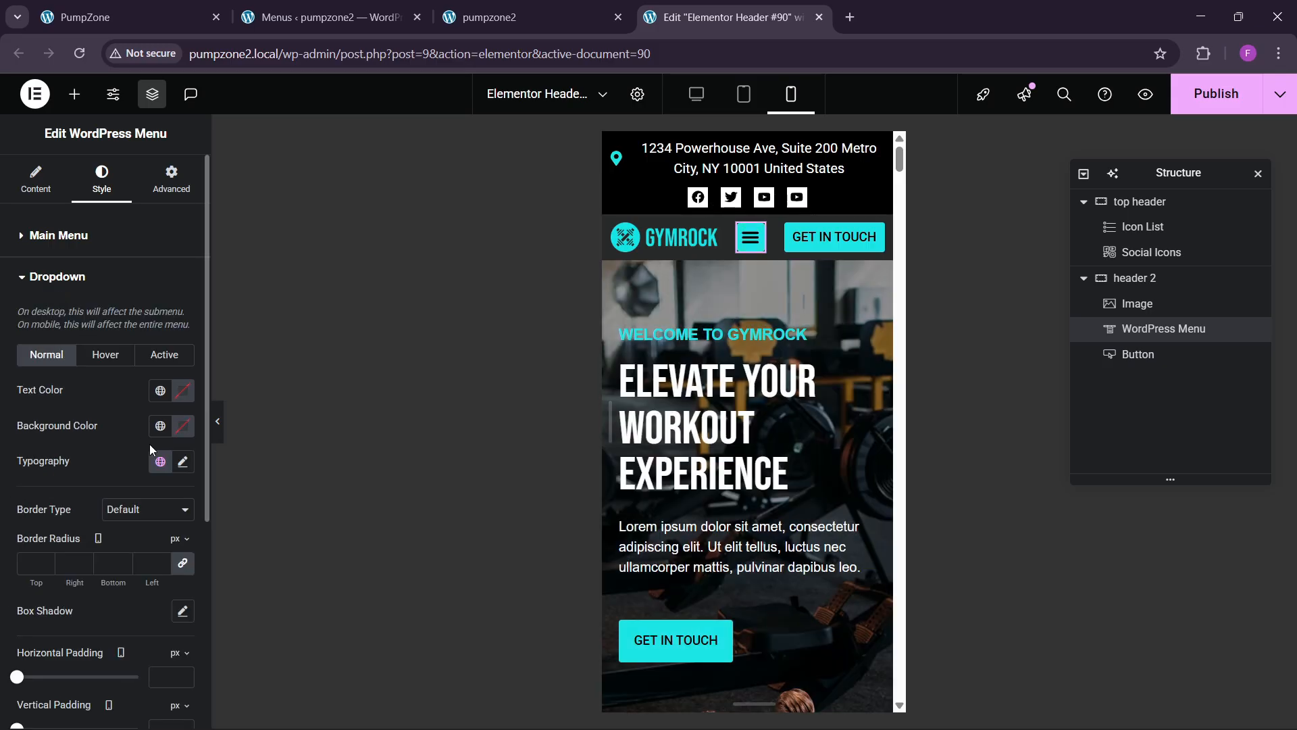
# Step: Set the dropdown typography font to Helvetica and preview the opened menu
pyautogui.click(182, 463)
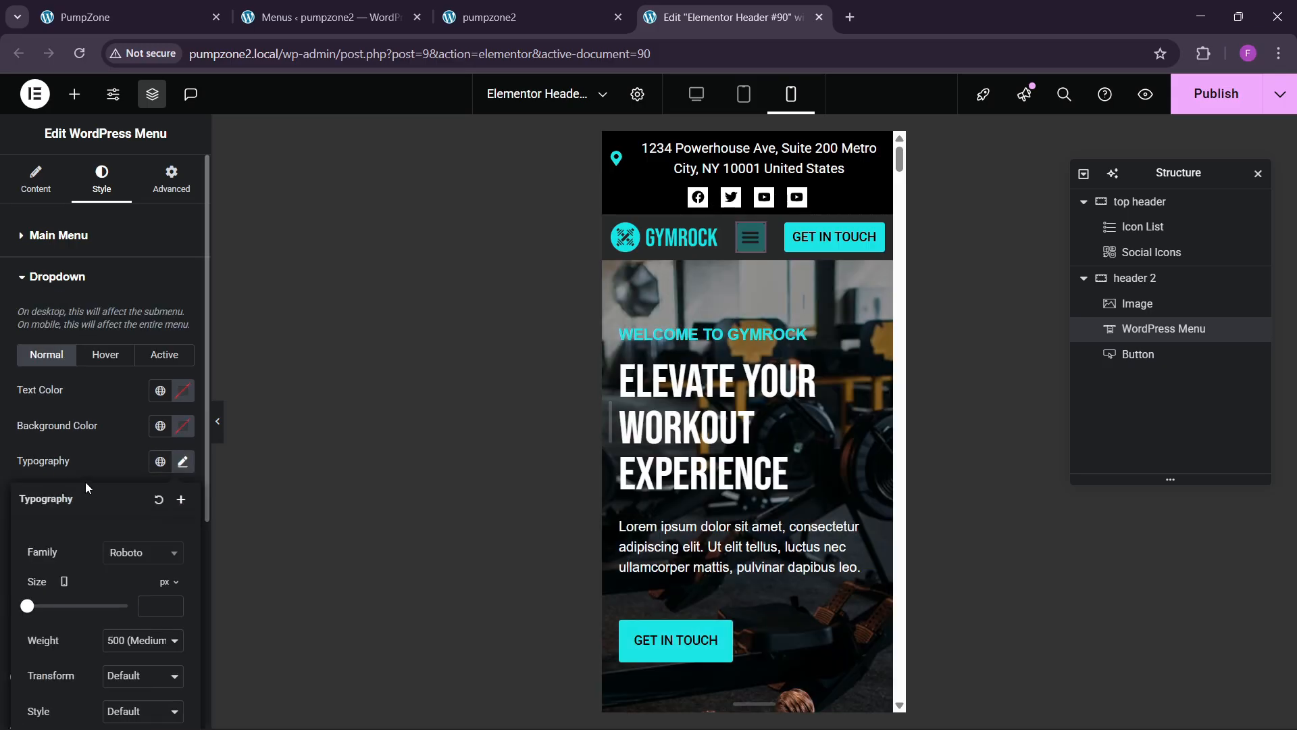
pyautogui.click(134, 558)
pyautogui.write('hel')
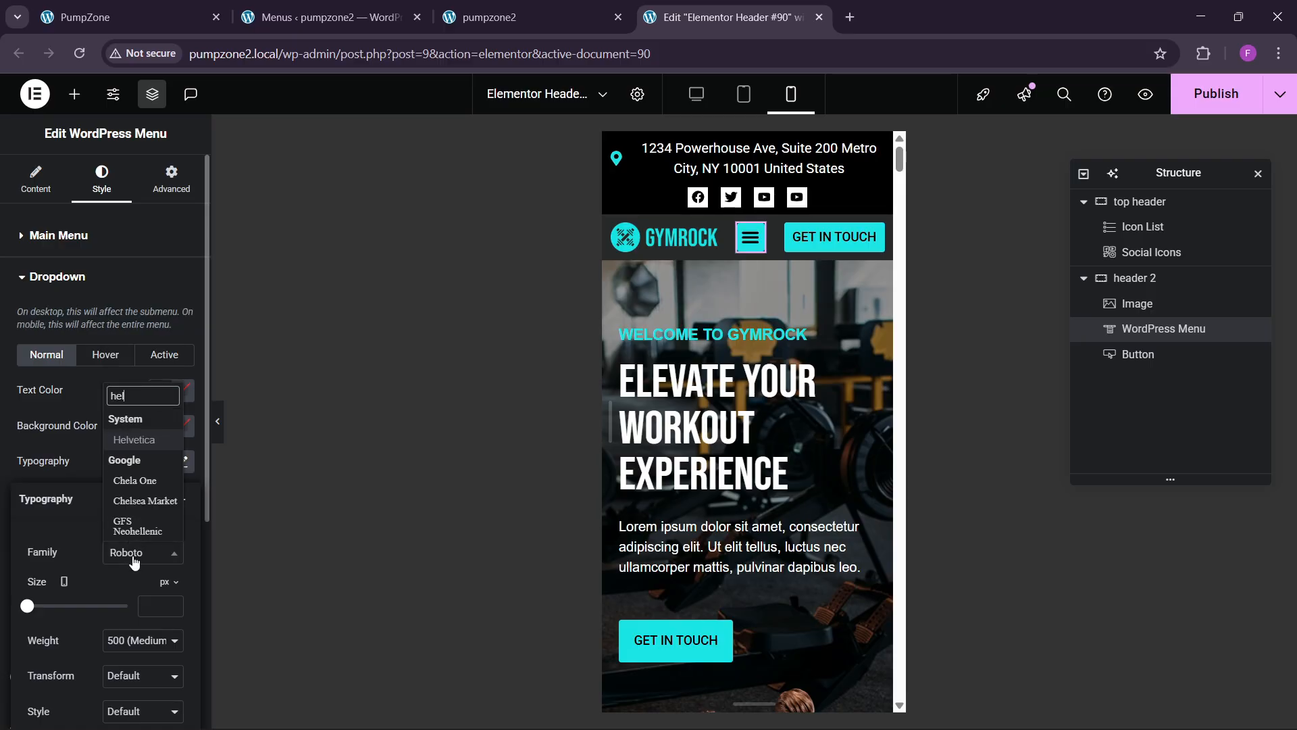
pyautogui.press('Return')
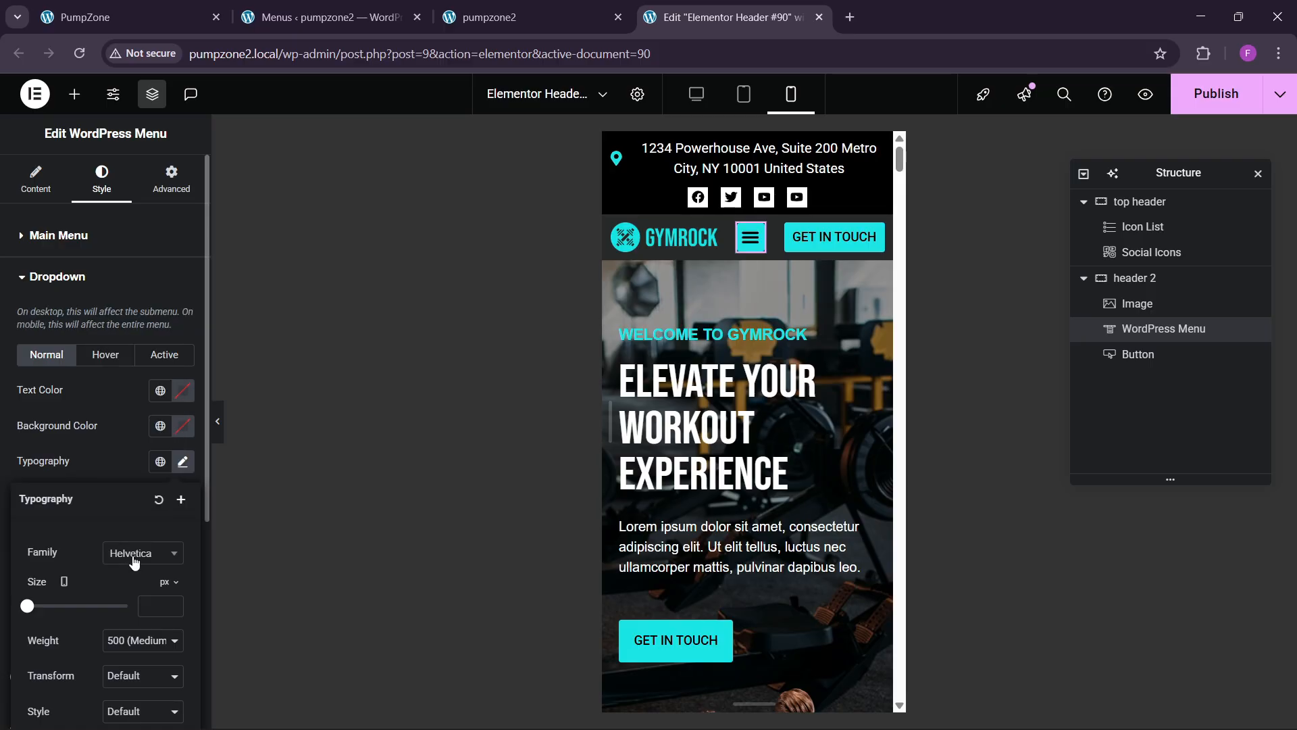
pyautogui.click(168, 602)
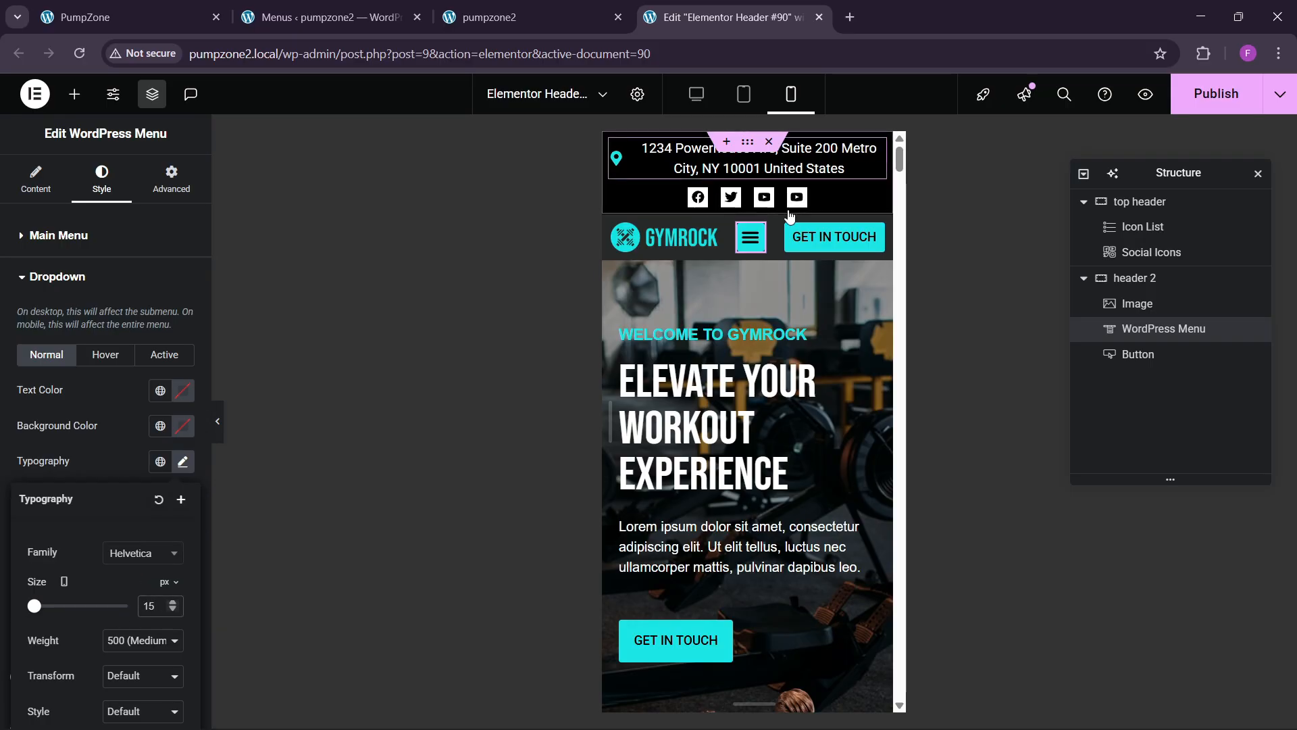
pyautogui.click(750, 236)
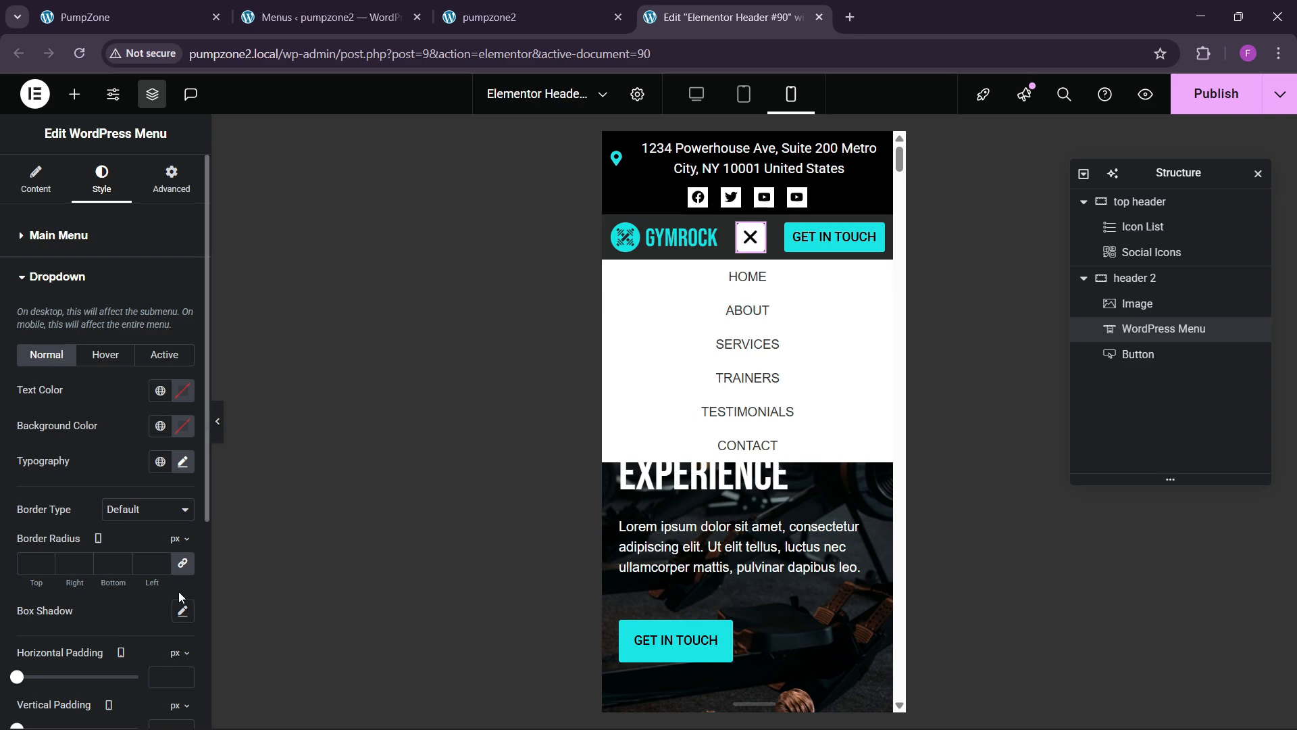
# Step: Set the dropdown text to 14 px at 500 Medium weight and publish the header
pyautogui.click(183, 462)
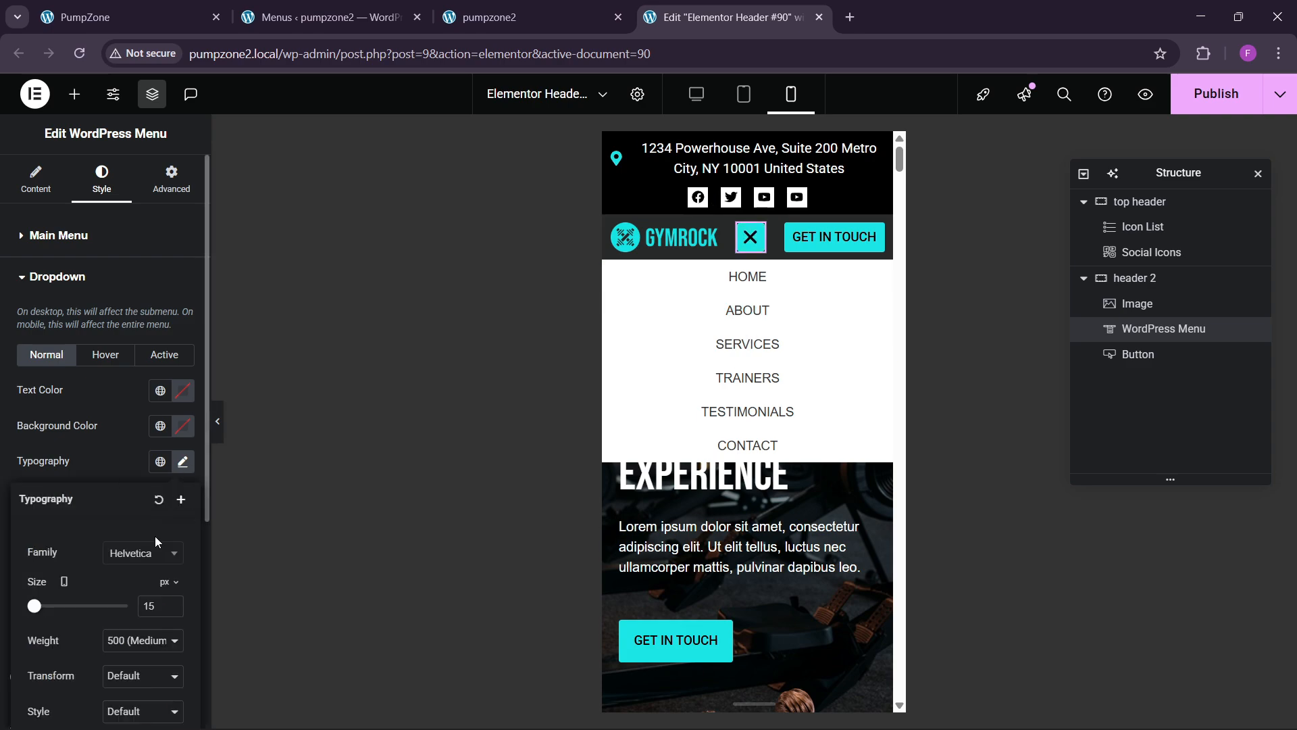
pyautogui.click(172, 608)
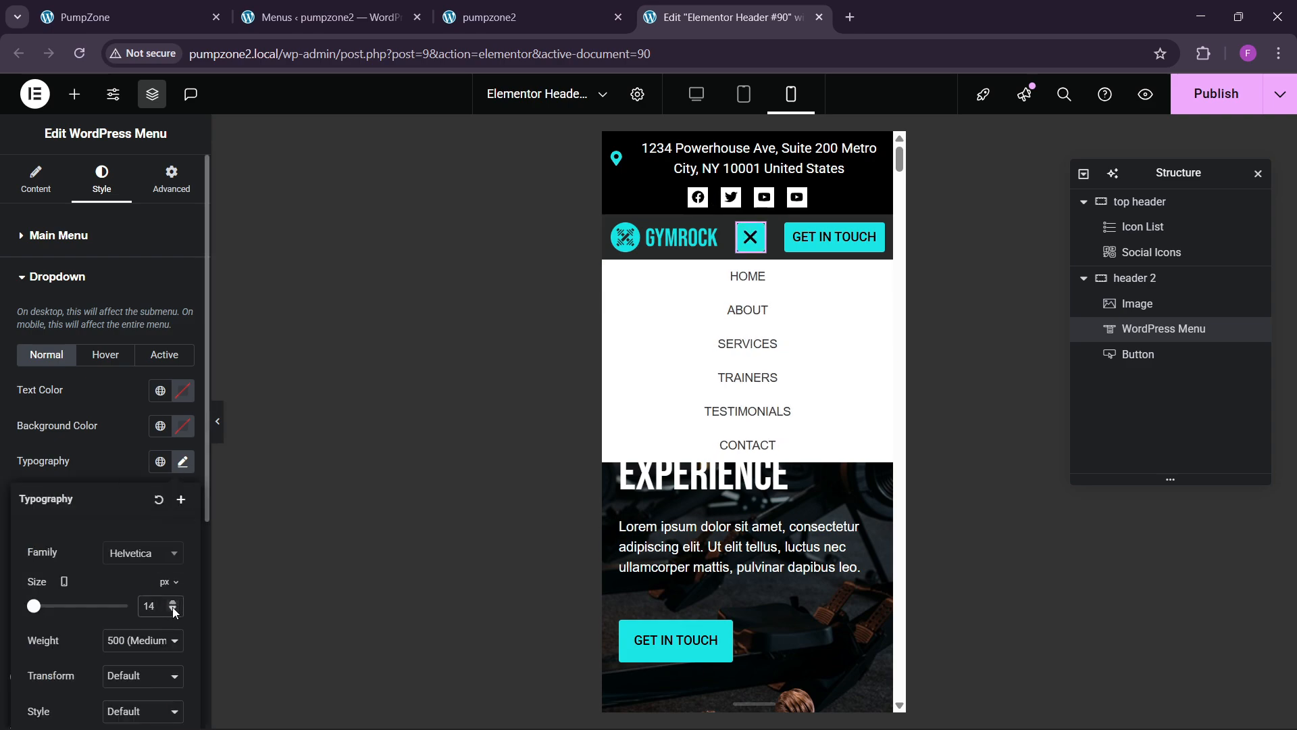
pyautogui.click(143, 640)
pyautogui.click(127, 496)
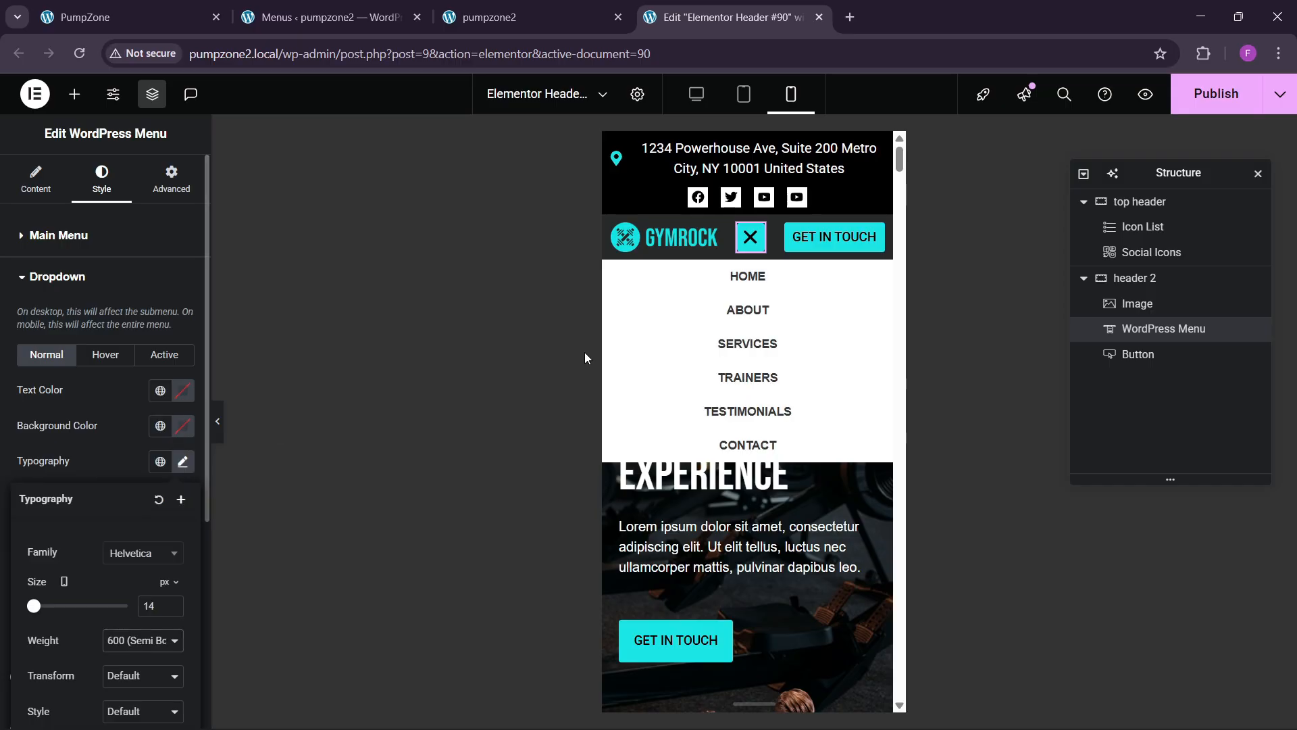
pyautogui.click(142, 640)
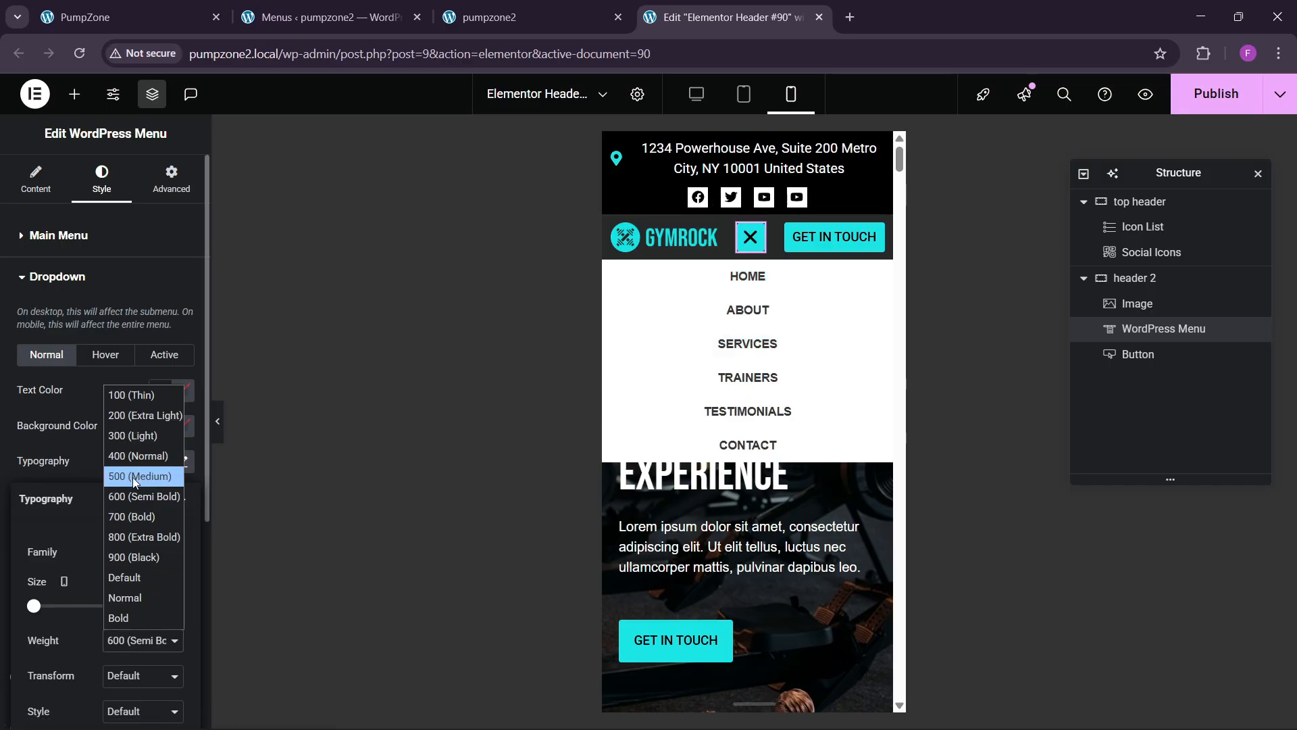
pyautogui.click(133, 480)
pyautogui.click(1223, 104)
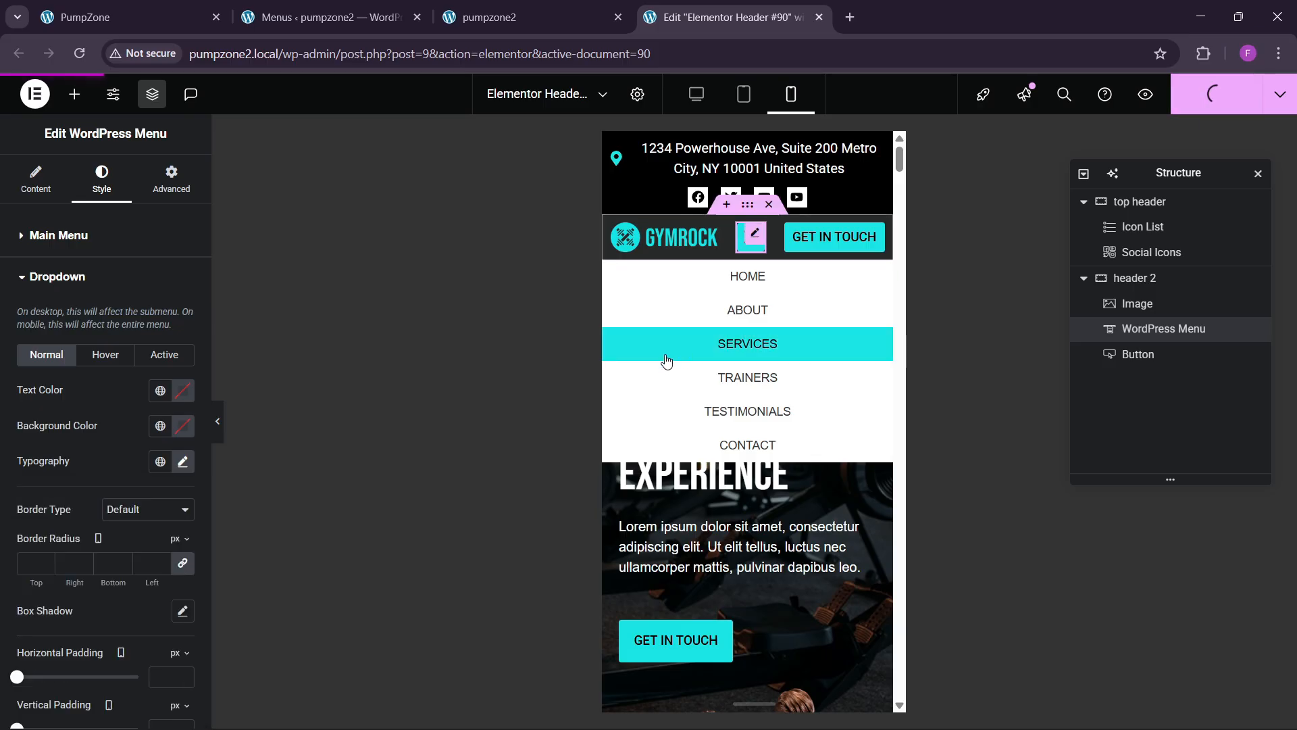
# Step: Reload the live site's home page without the contact anchor in the address
pyautogui.click(489, 17)
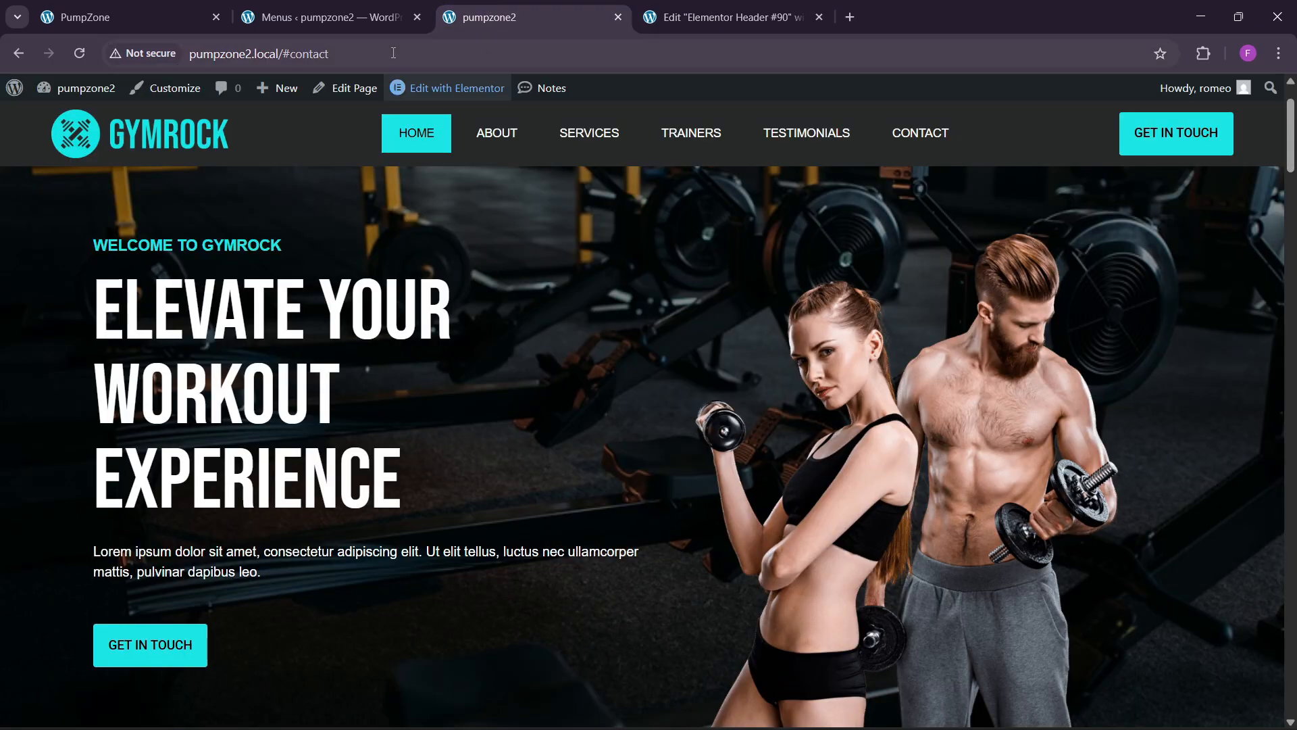
pyautogui.click(377, 54)
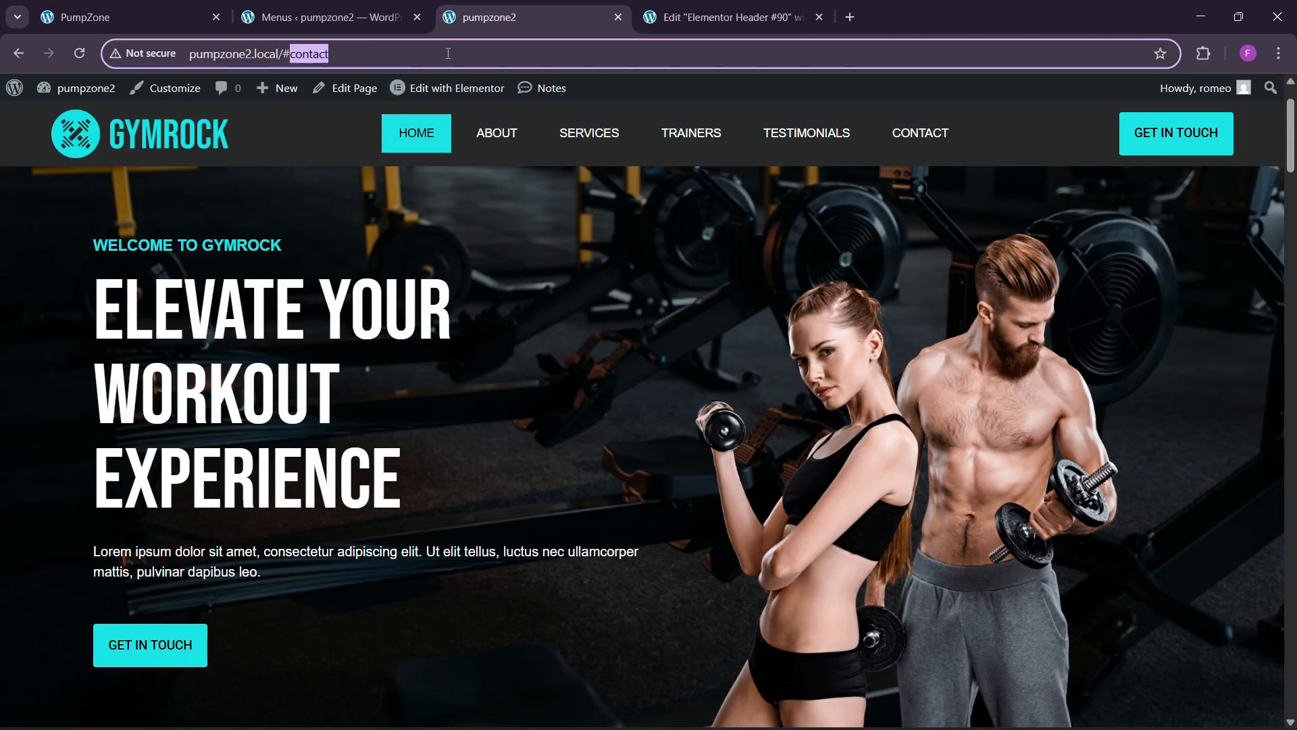
pyautogui.press('BackSpace')
pyautogui.press('BackSpace')
pyautogui.press('Return')
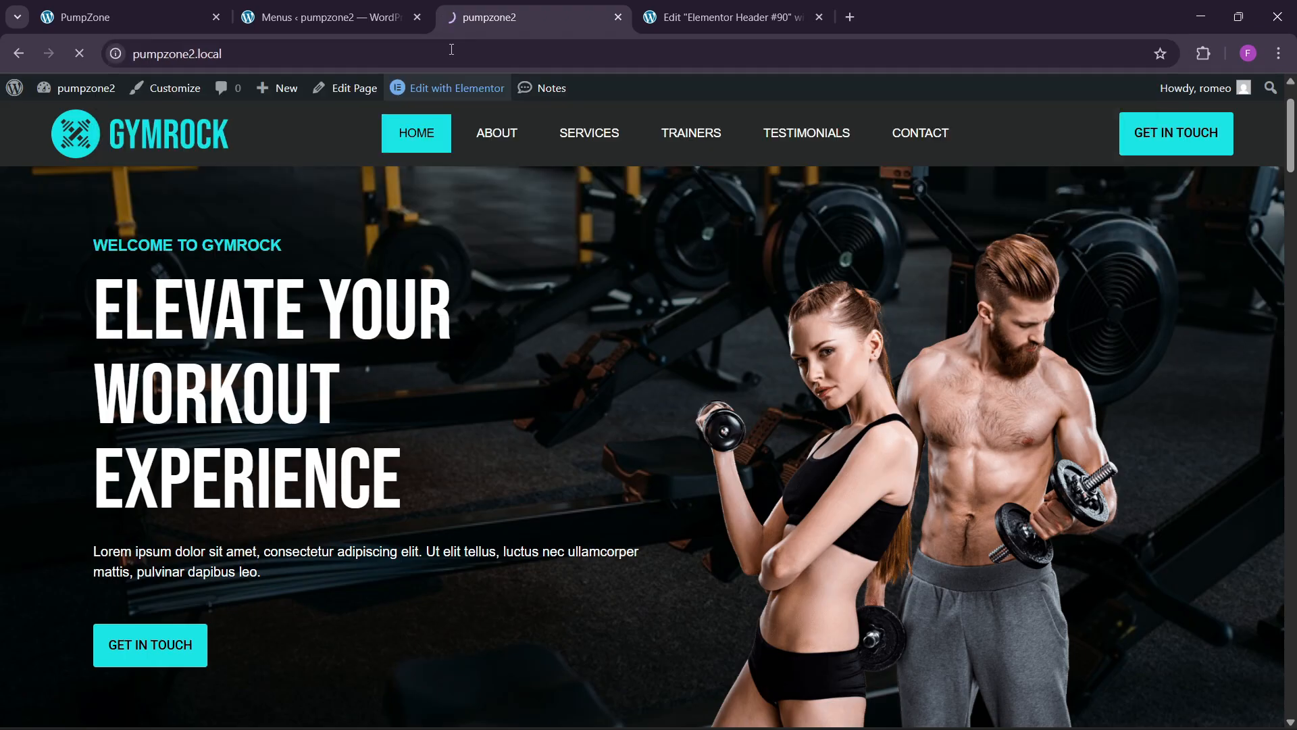
pyautogui.scroll(-2, 669, 292)
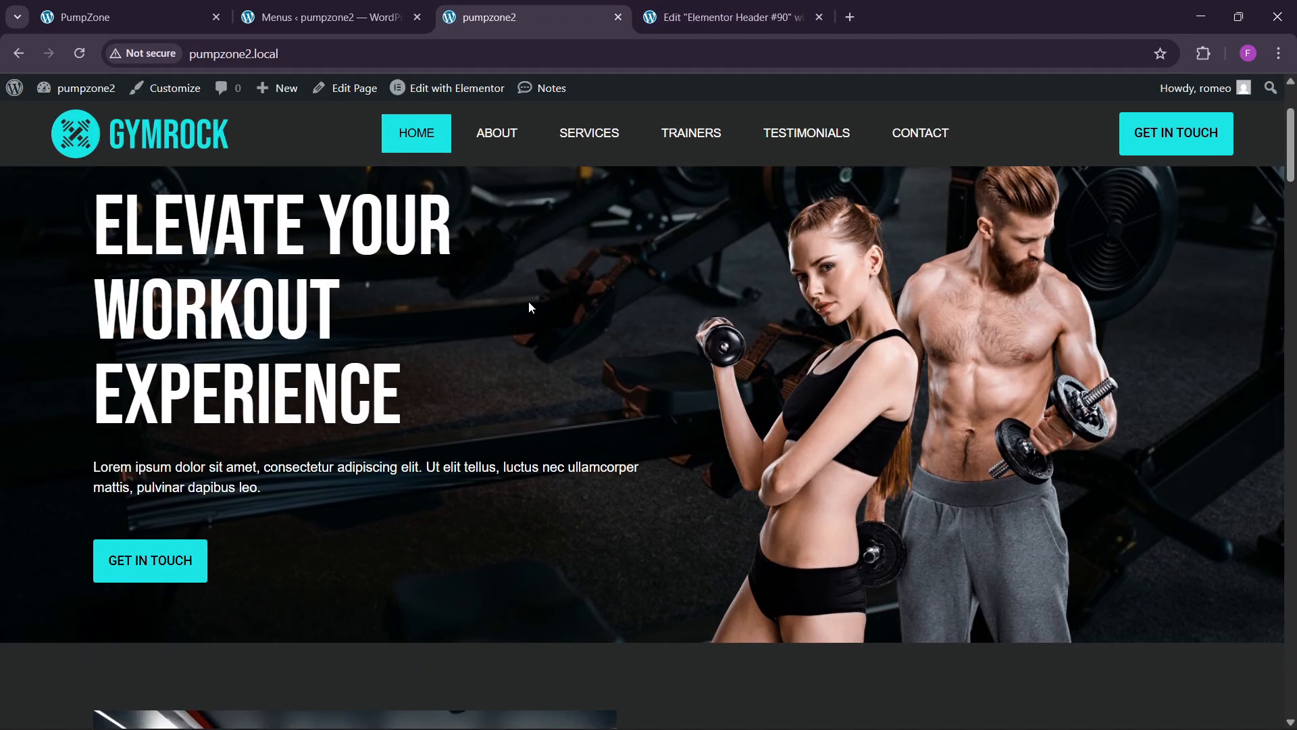
# Step: Preview the home page at mobile width in DevTools, then return to the Elementor editor
pyautogui.rightClick(528, 302)
pyautogui.click(613, 704)
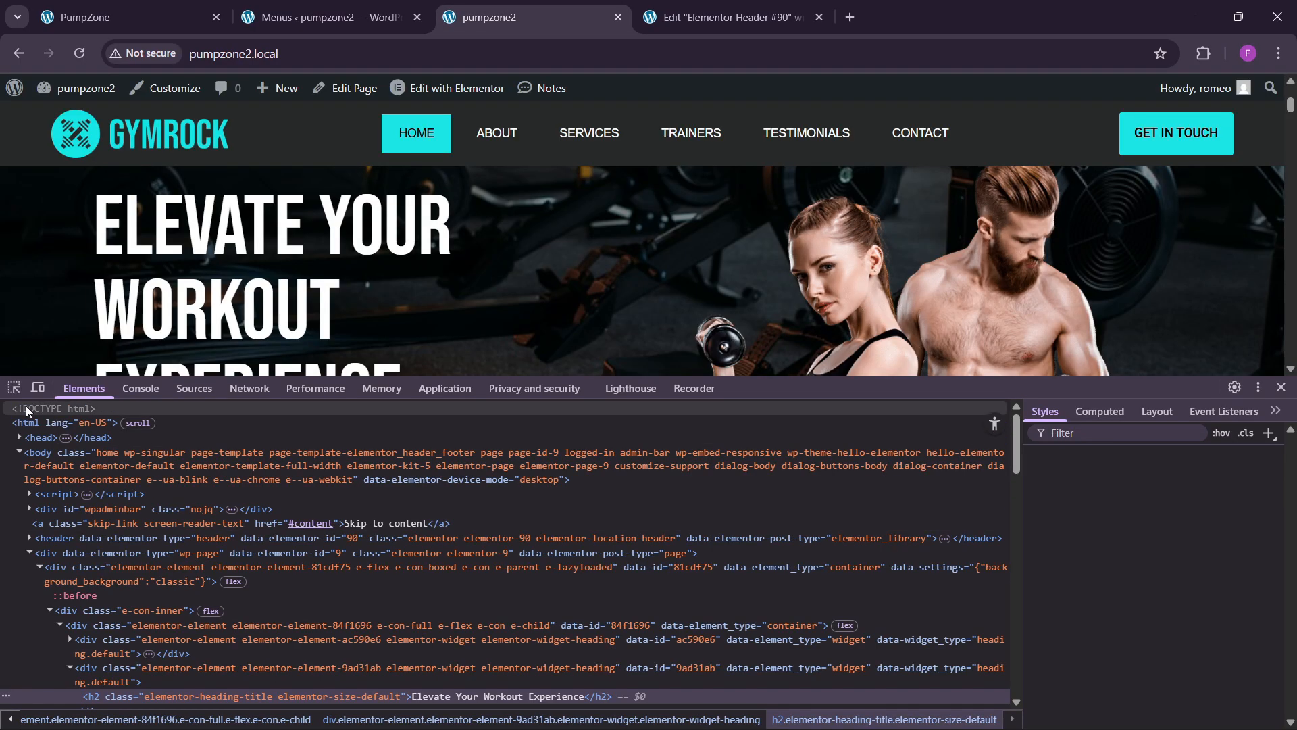
pyautogui.hotkey('ctrl', 'shift', 'm')
pyautogui.click(1256, 391)
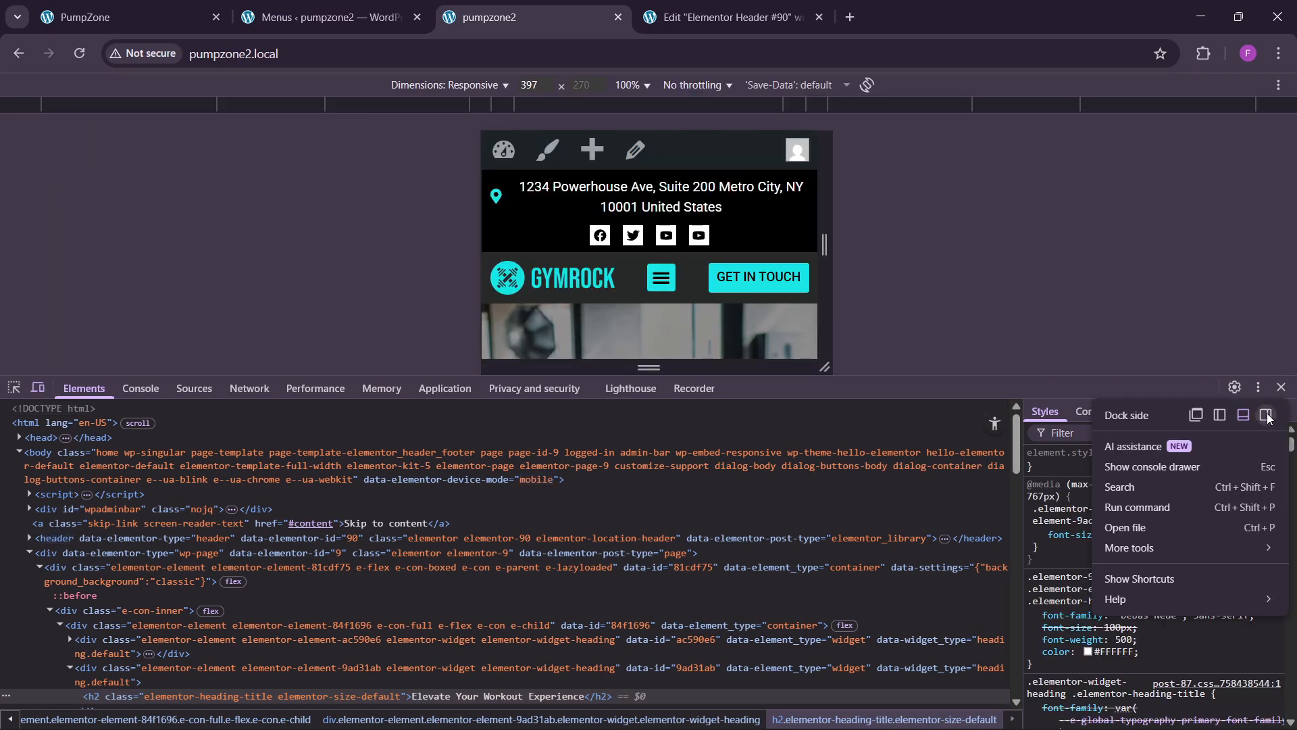
pyautogui.click(1266, 416)
pyautogui.scroll(-15, 309, 431)
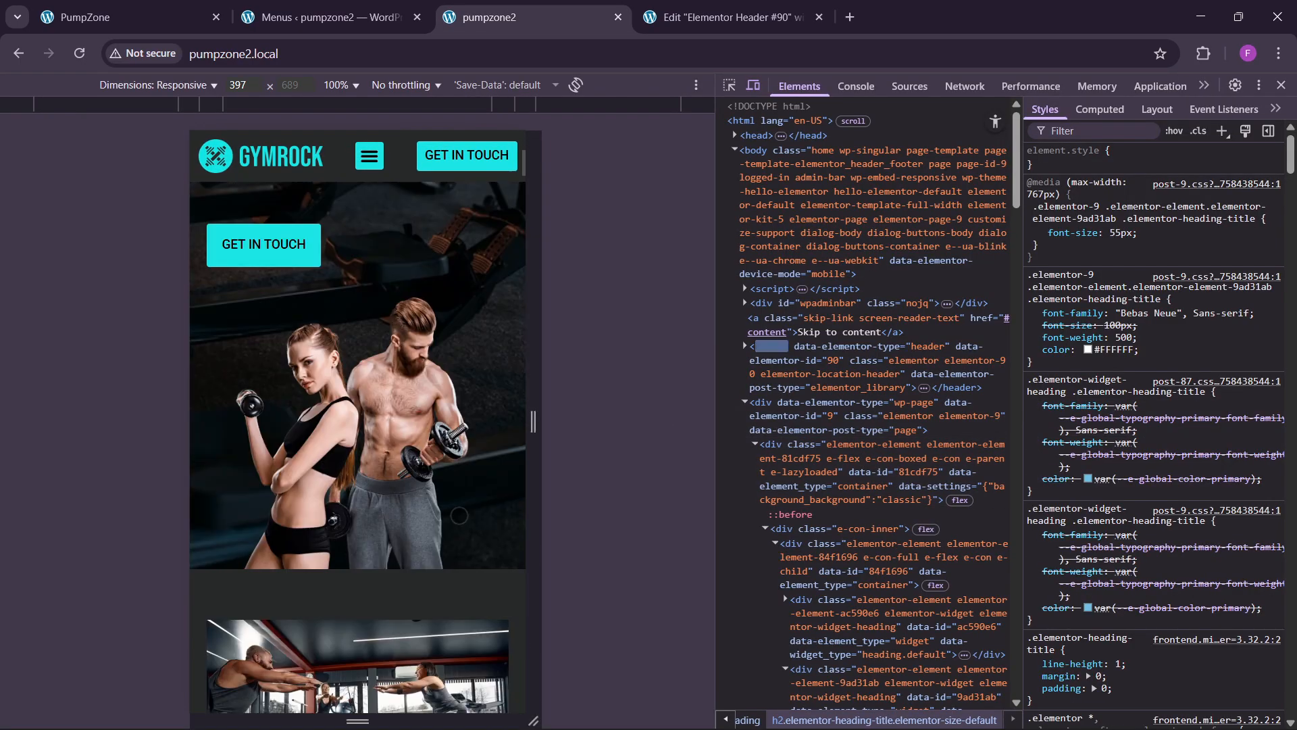
pyautogui.scroll(-5, 459, 520)
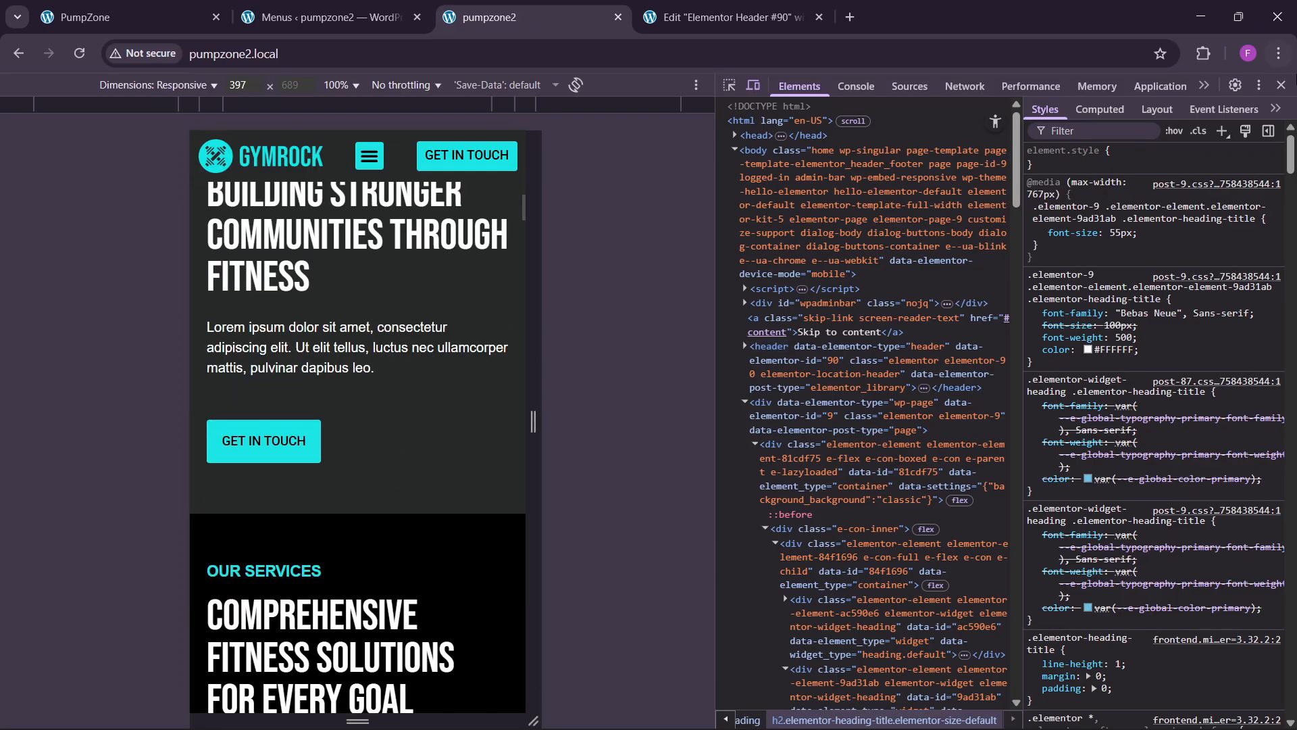
pyautogui.click(1282, 84)
pyautogui.click(726, 17)
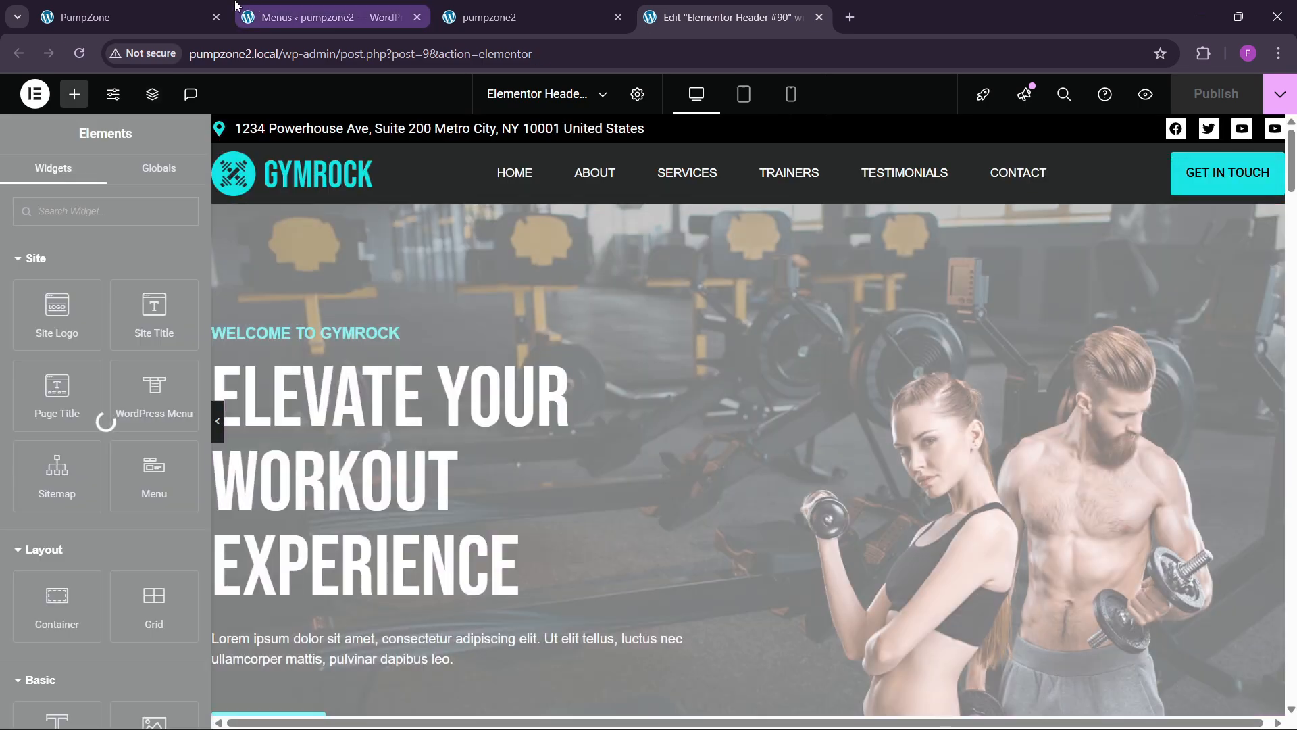
# Step: Reload the PumpZone home page without #testimonial to watch its animations, then return to Elementor
pyautogui.click(129, 17)
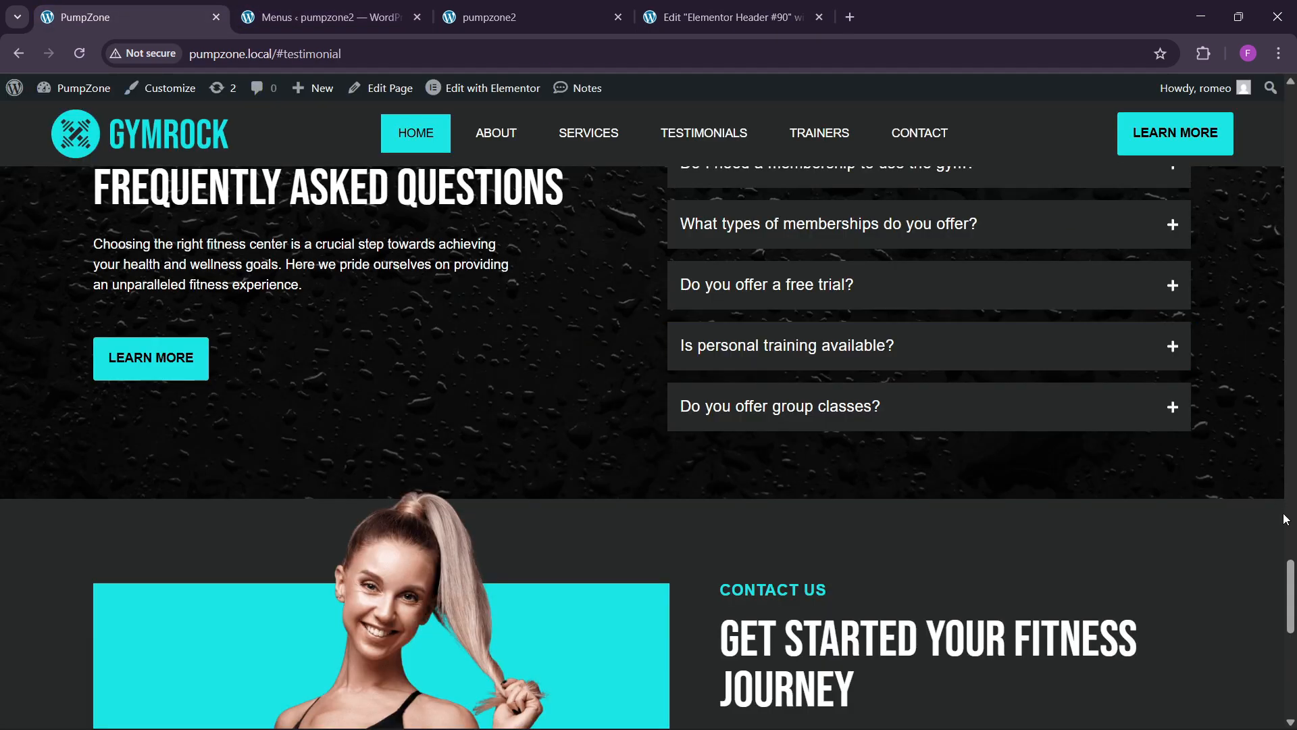
pyautogui.moveTo(1291, 575); pyautogui.dragTo(1291, 105)
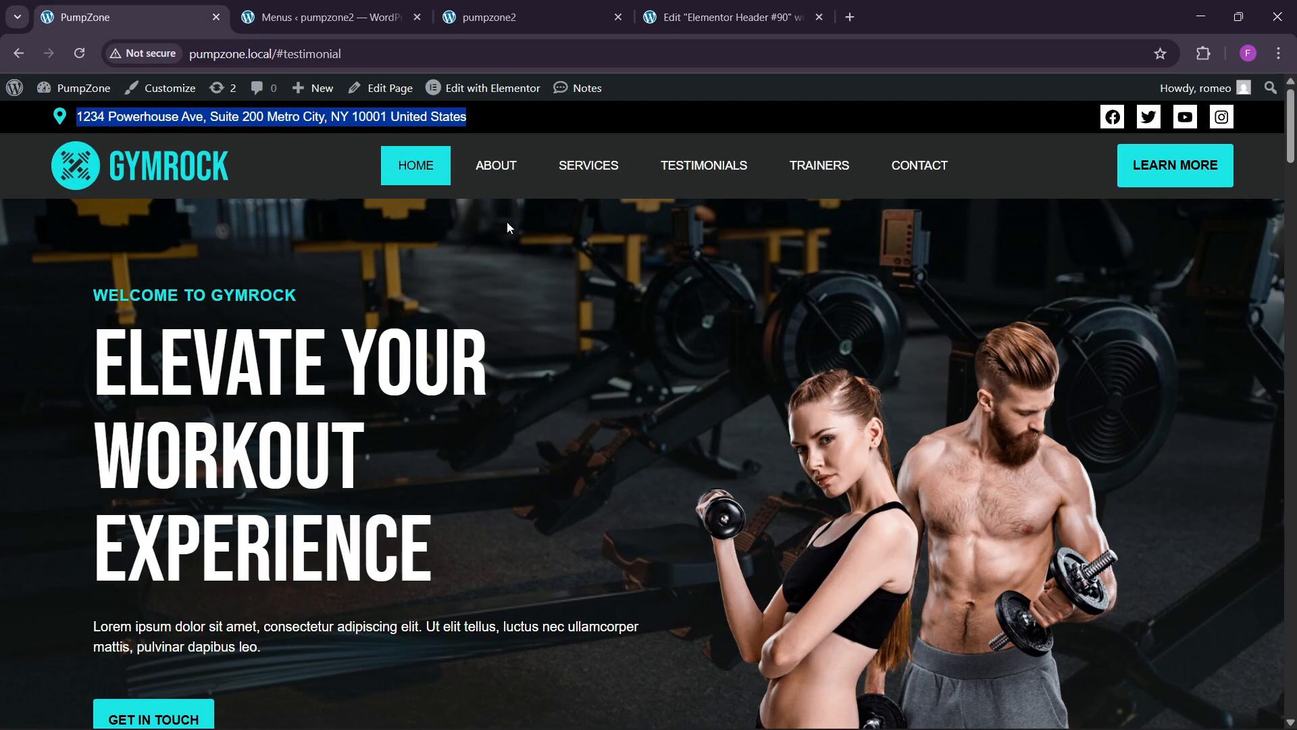
pyautogui.moveTo(278, 57); pyautogui.dragTo(638, 107)
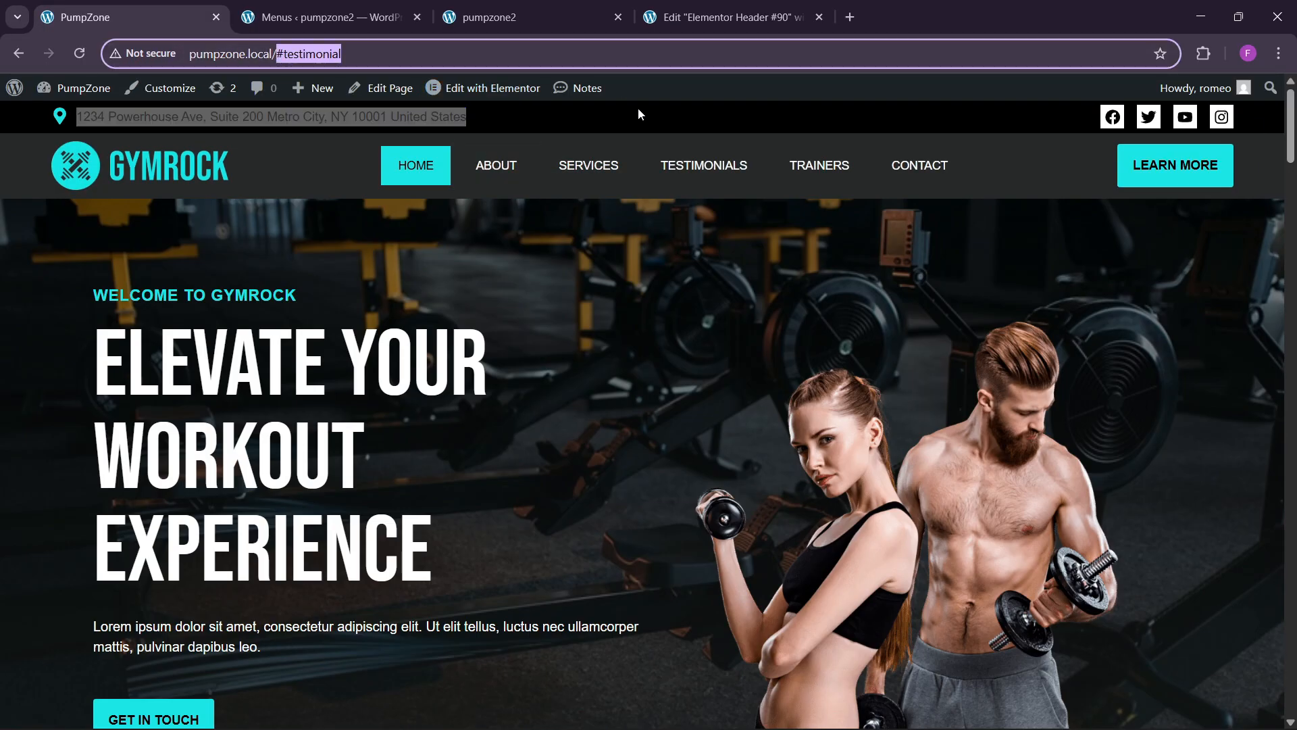
pyautogui.press('BackSpace')
pyautogui.press('Return')
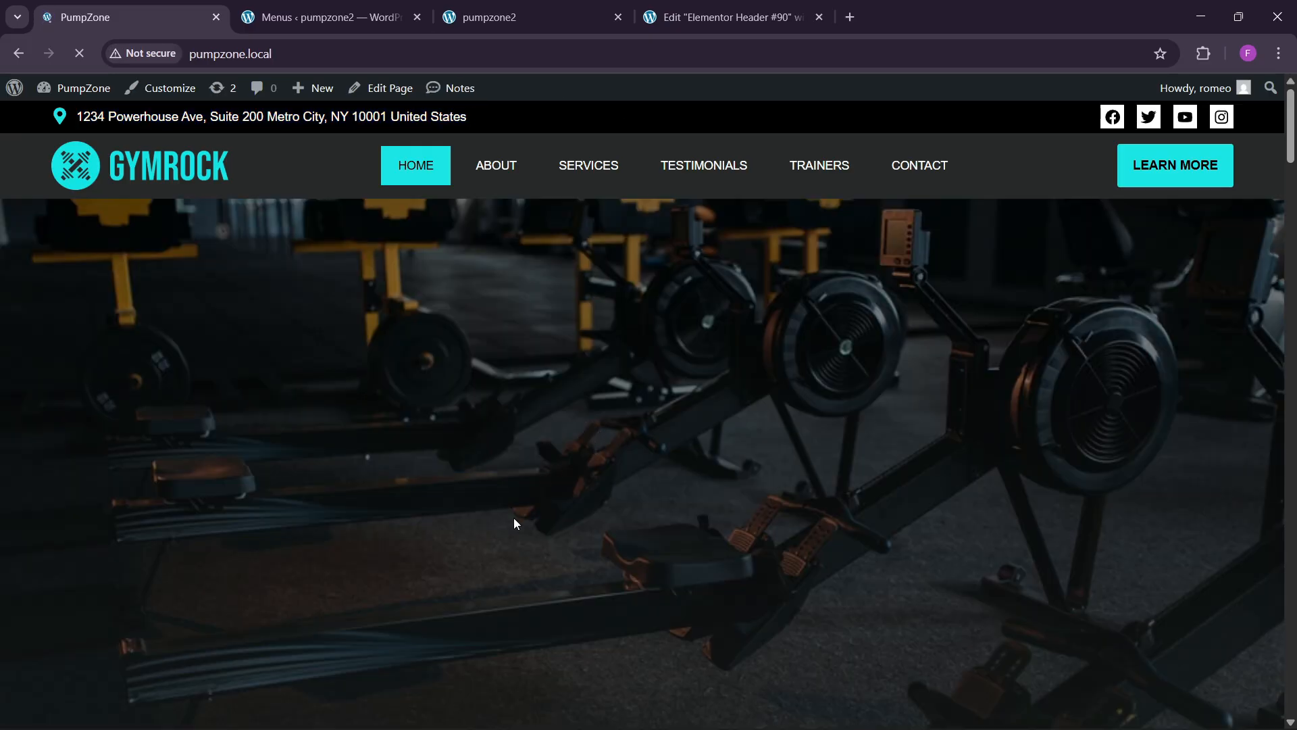
pyautogui.scroll(-10, 527, 515)
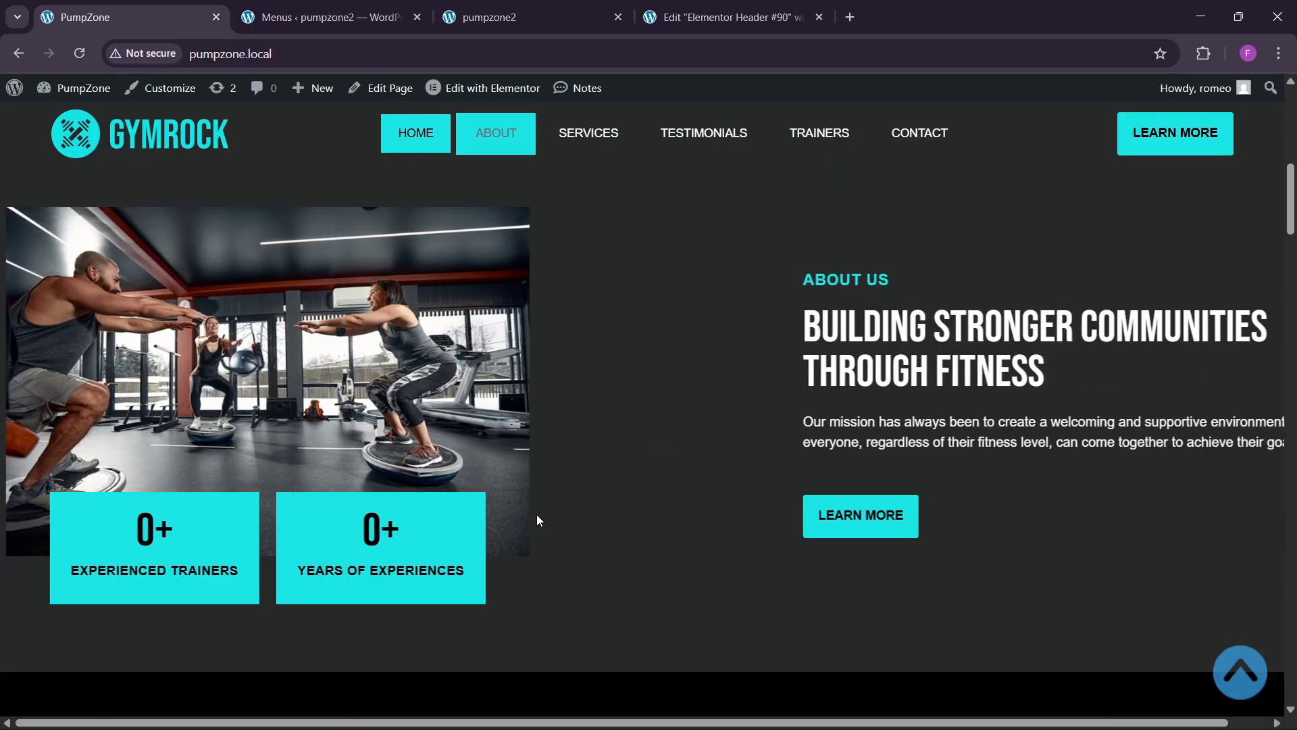
pyautogui.click(579, 9)
pyautogui.click(750, 7)
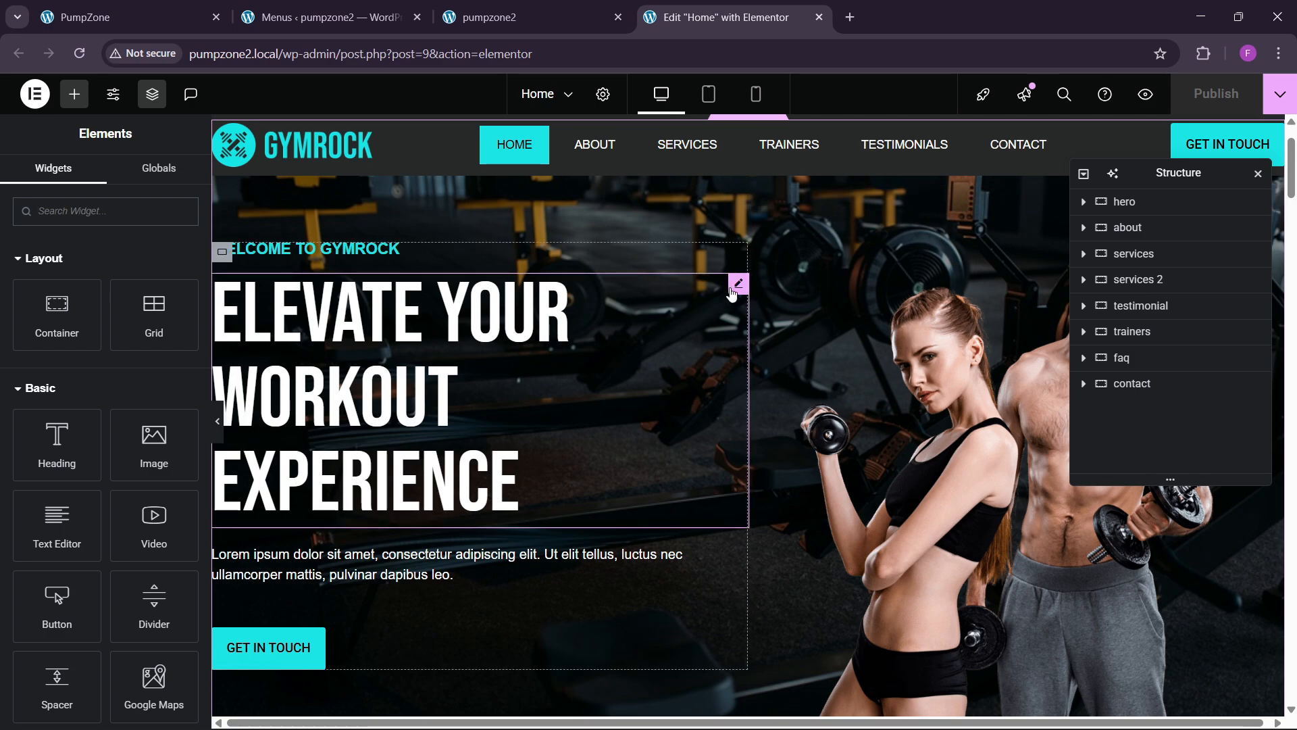
# Step: Give the WELCOME TO GYMROCK heading a Zoom In entrance, Fast duration, 50 ms delay
pyautogui.click(1085, 203)
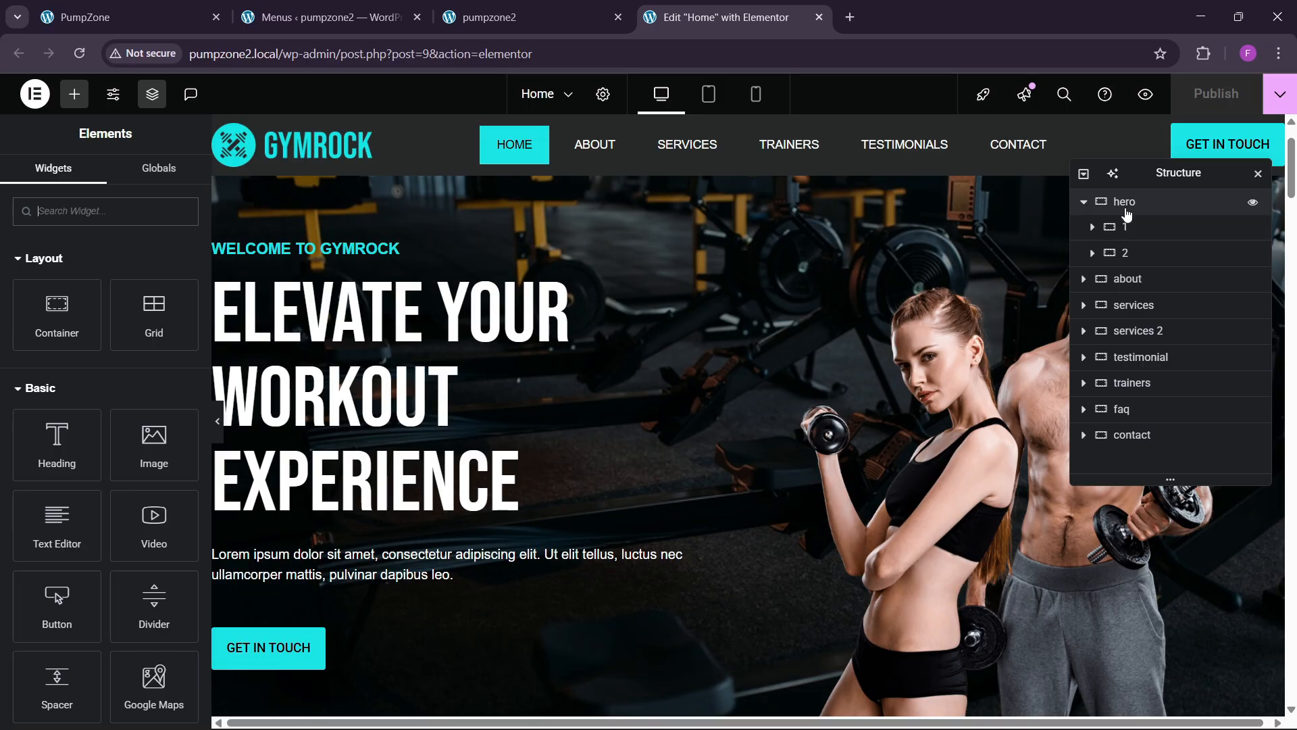
pyautogui.click(1092, 227)
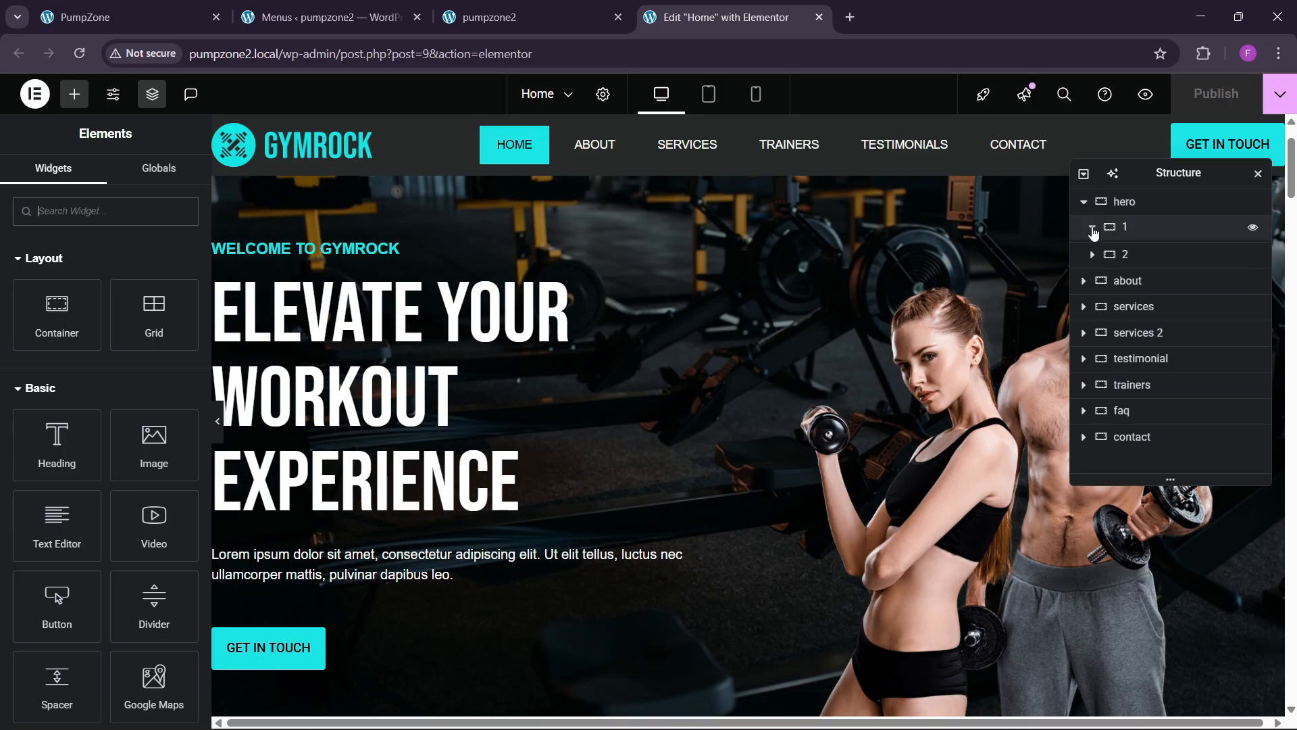
pyautogui.click(392, 258)
pyautogui.click(166, 196)
pyautogui.scroll(-3, 84, 430)
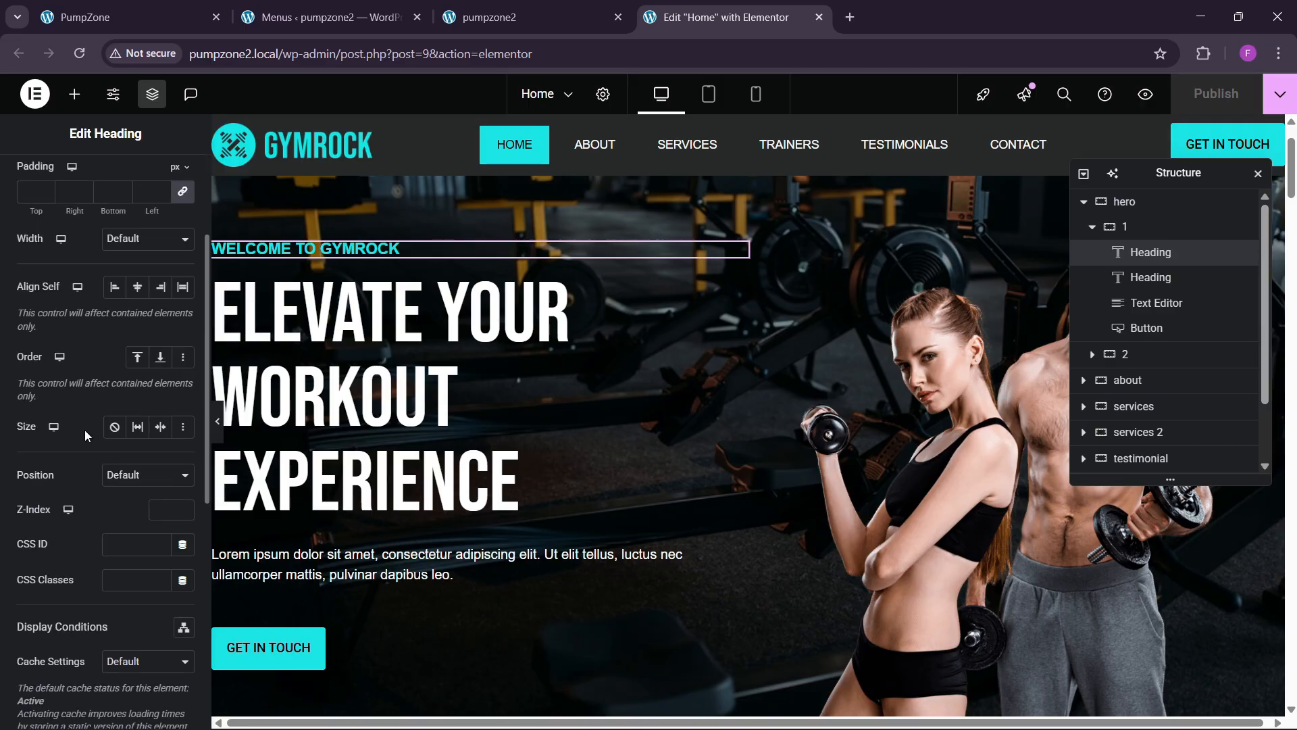
pyautogui.scroll(-4, 66, 473)
pyautogui.click(54, 379)
pyautogui.click(48, 503)
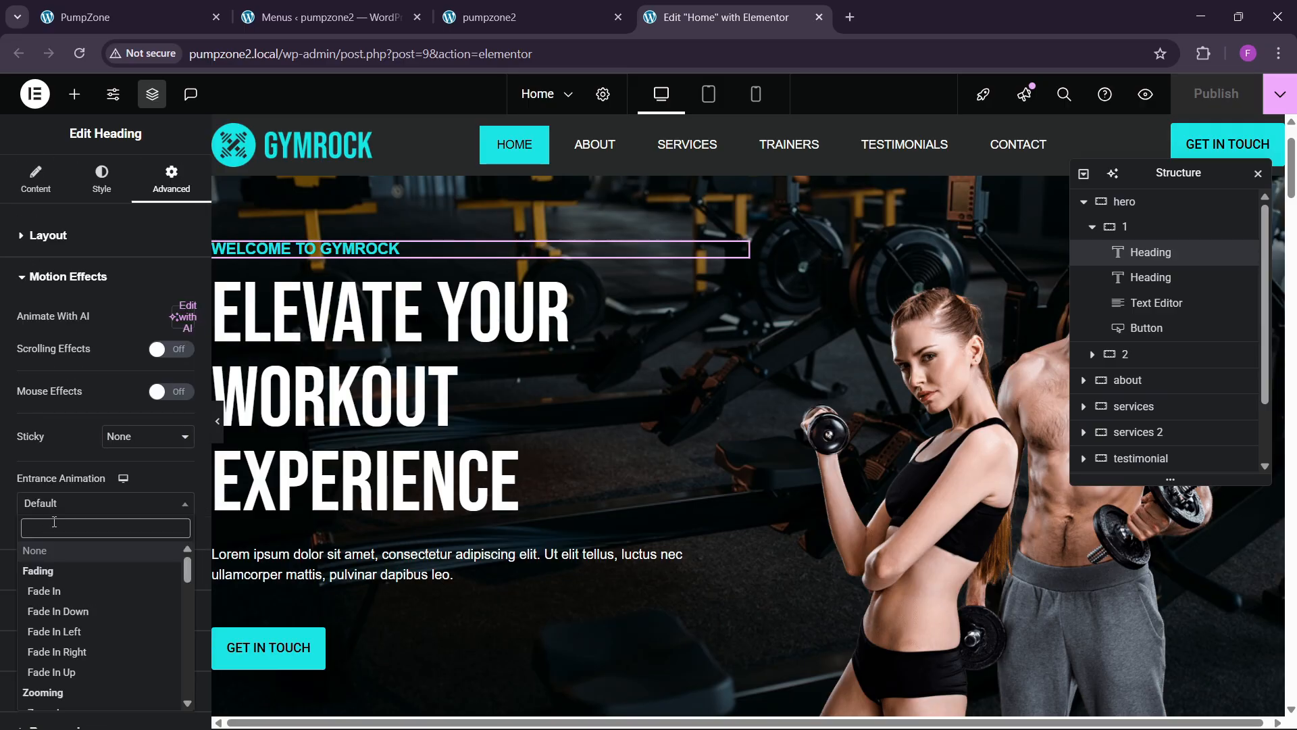
pyautogui.write('zoom')
pyautogui.press('Return')
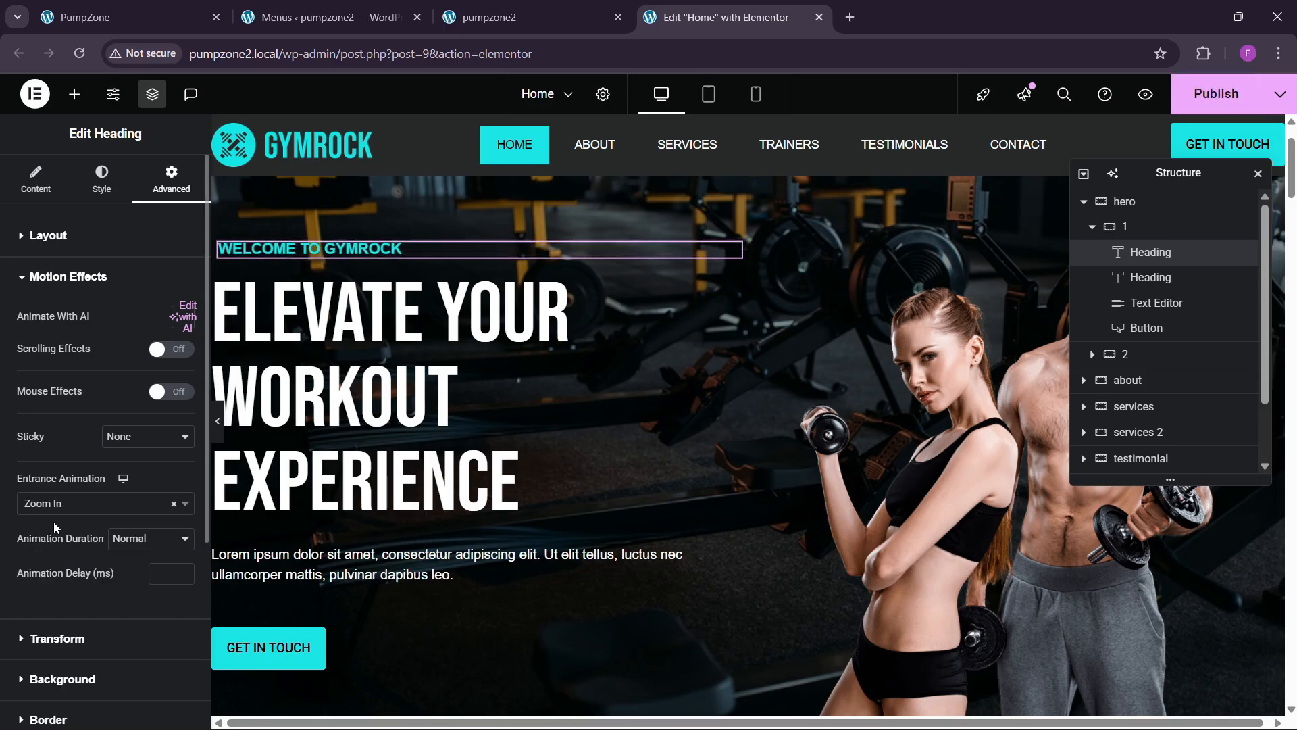
pyautogui.click(135, 545)
pyautogui.click(135, 597)
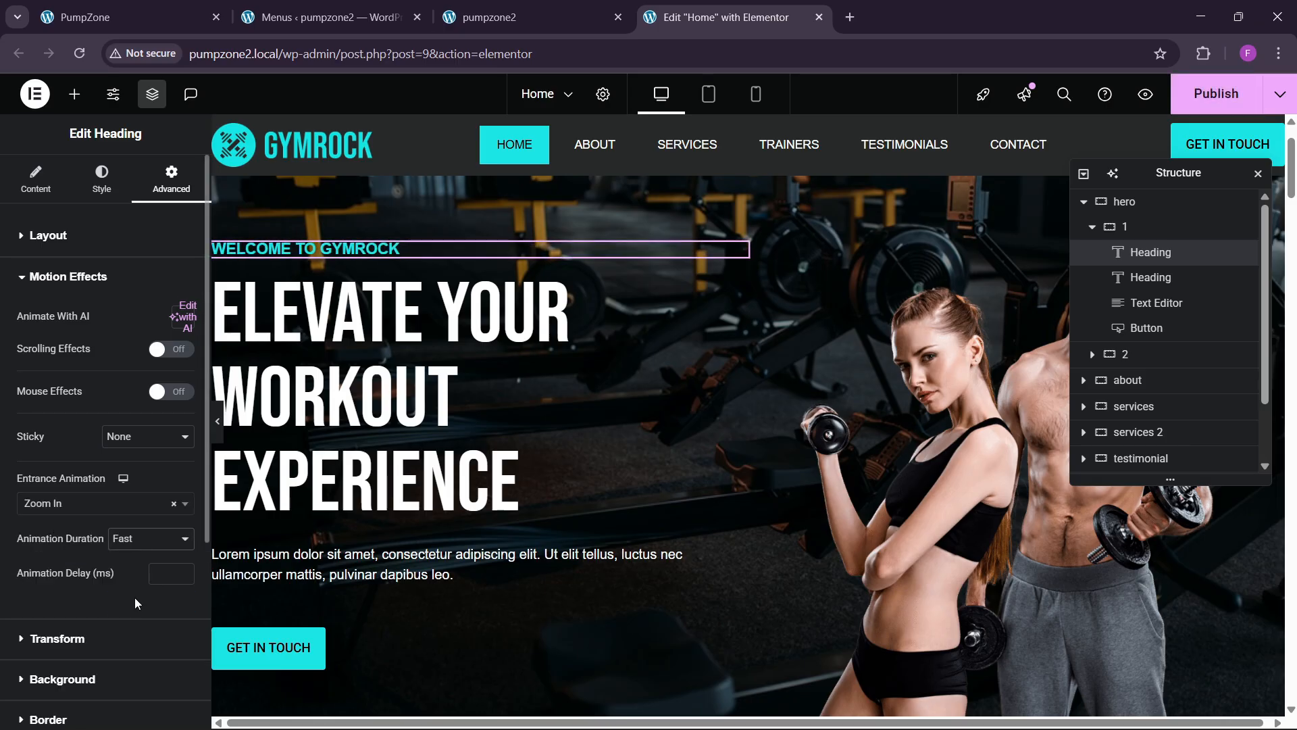
pyautogui.click(173, 573)
pyautogui.write('50')
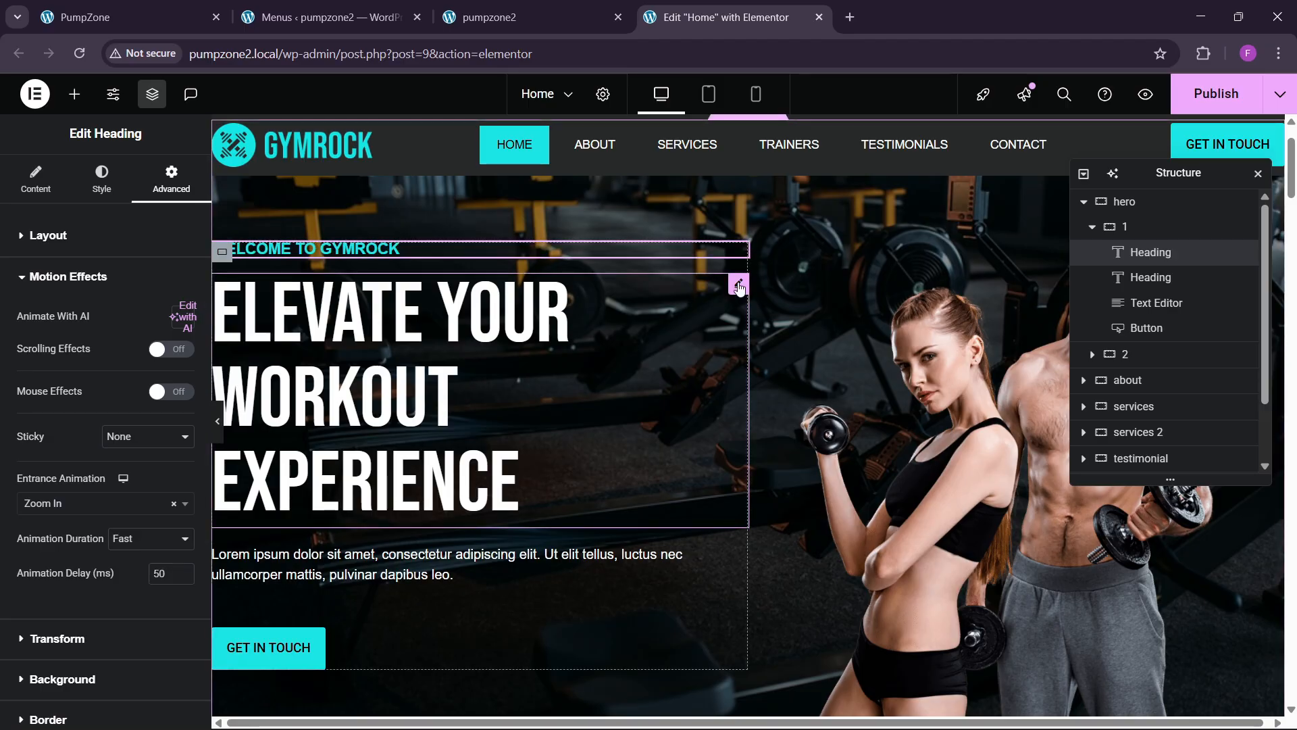
# Step: Give the ELEVATE YOUR WORKOUT EXPERIENCE headline a Slide In Up entrance, Fast duration, 100 ms delay
pyautogui.click(683, 301)
pyautogui.click(171, 179)
pyautogui.scroll(-6, 123, 346)
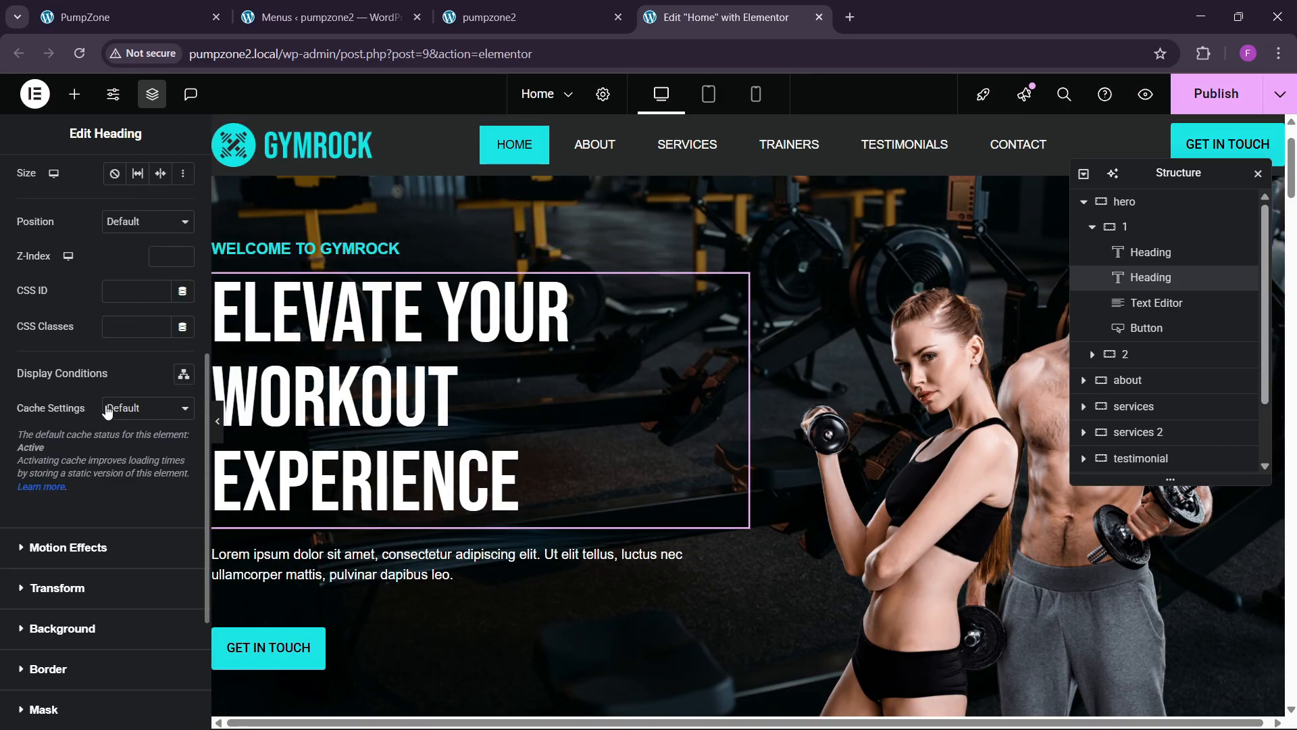
pyautogui.click(64, 546)
pyautogui.click(65, 504)
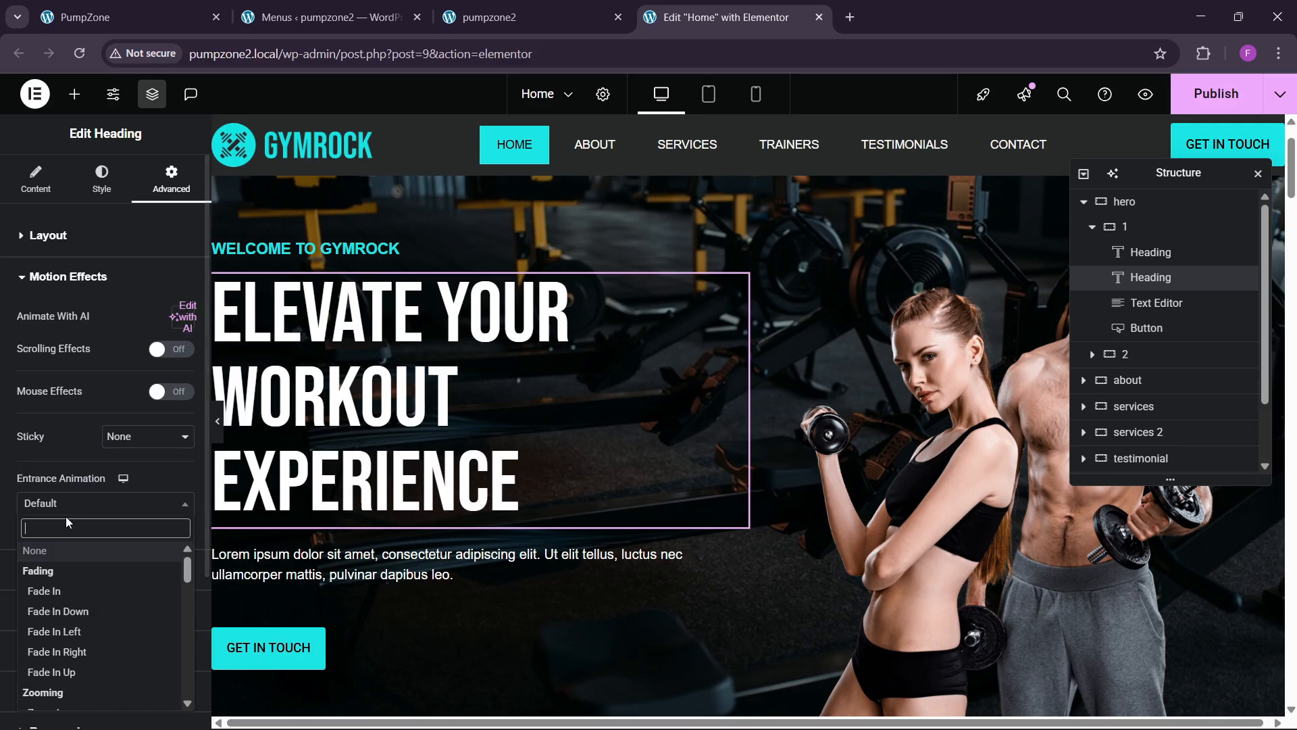
pyautogui.write('sli')
pyautogui.press('Down')
pyautogui.press('Down')
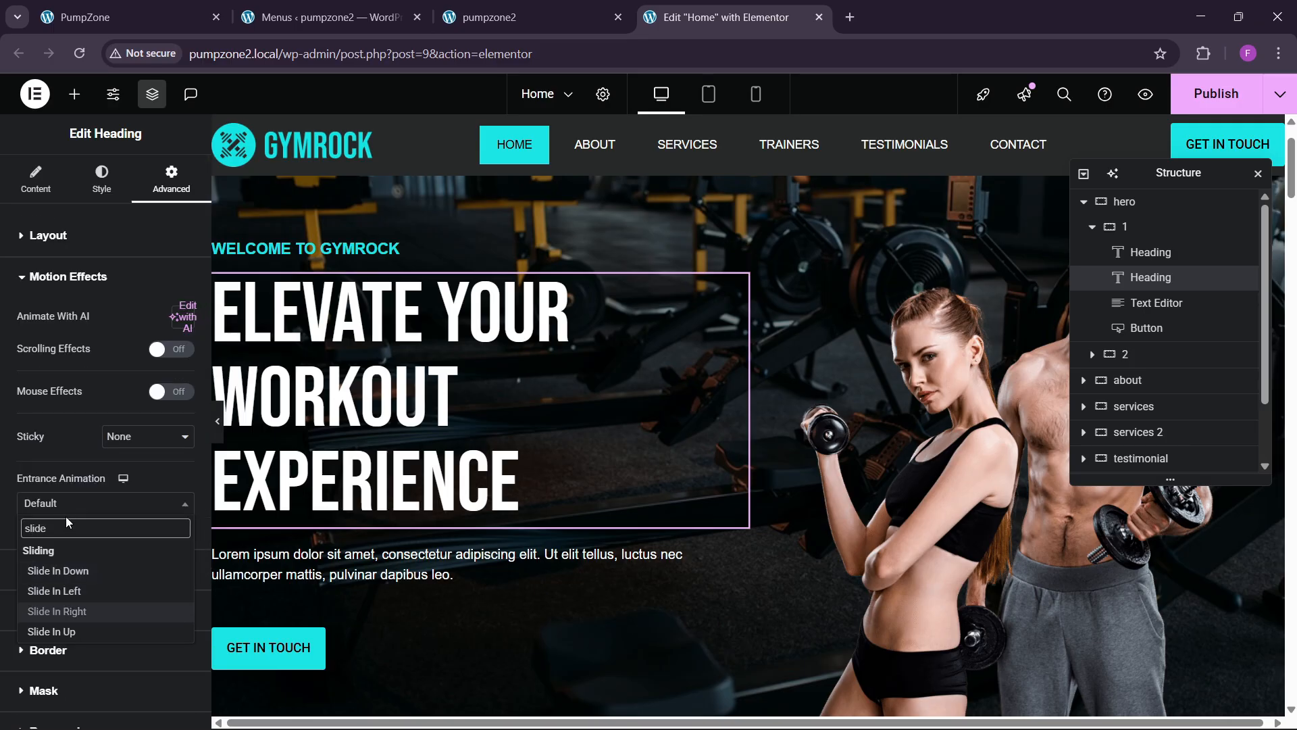
pyautogui.press('Down')
pyautogui.press('Return')
pyautogui.click(159, 540)
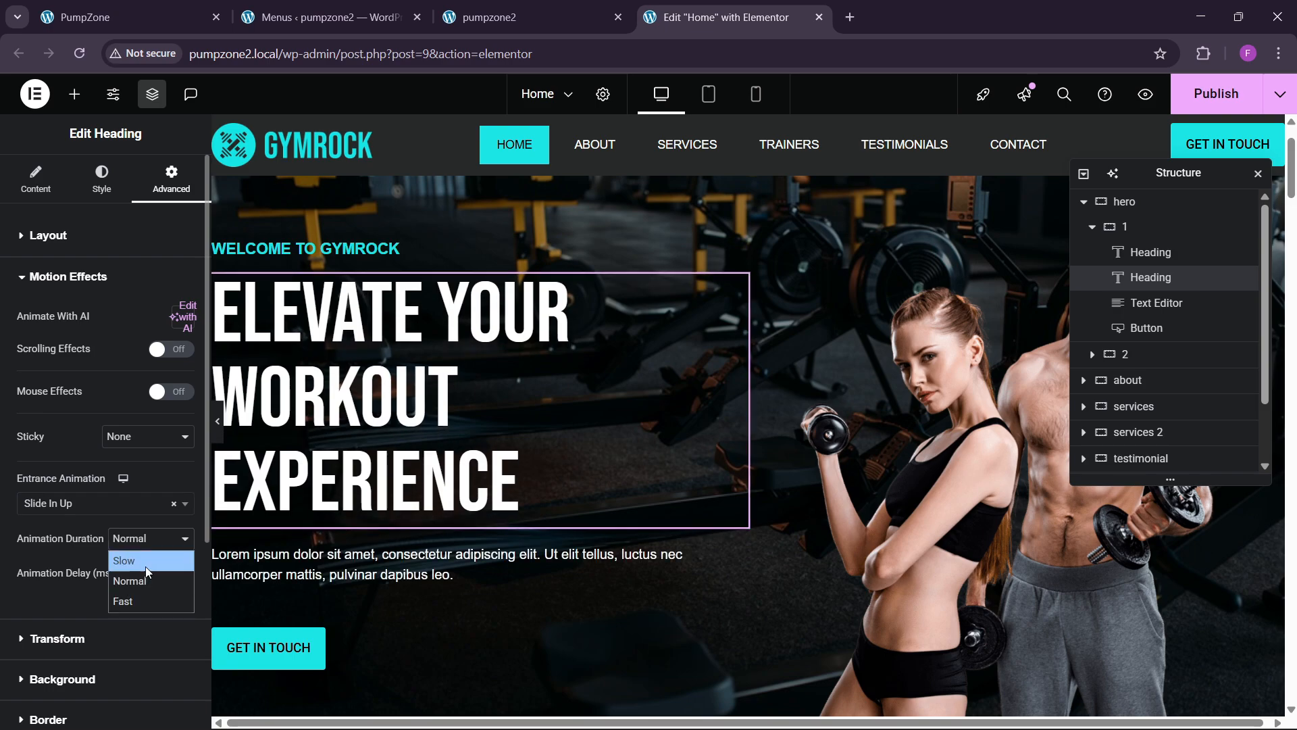
pyautogui.click(140, 584)
pyautogui.click(139, 544)
pyautogui.click(138, 599)
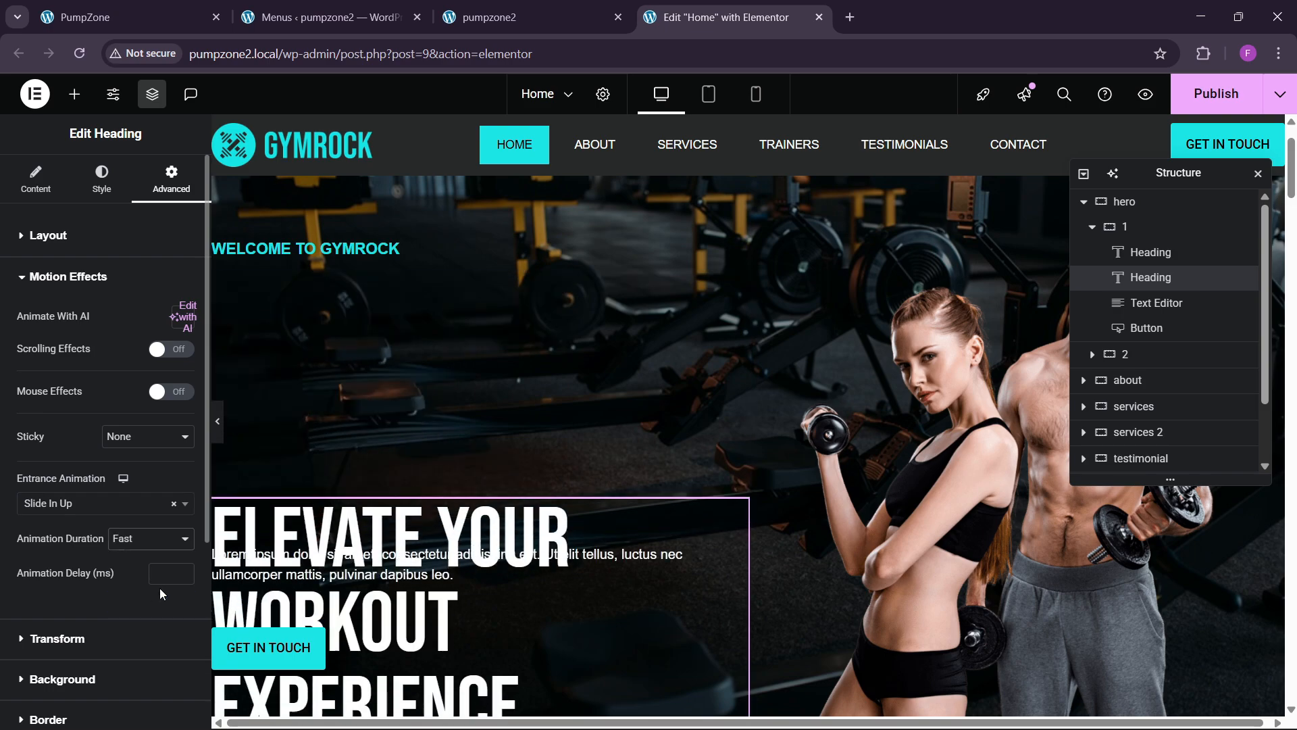
pyautogui.click(167, 575)
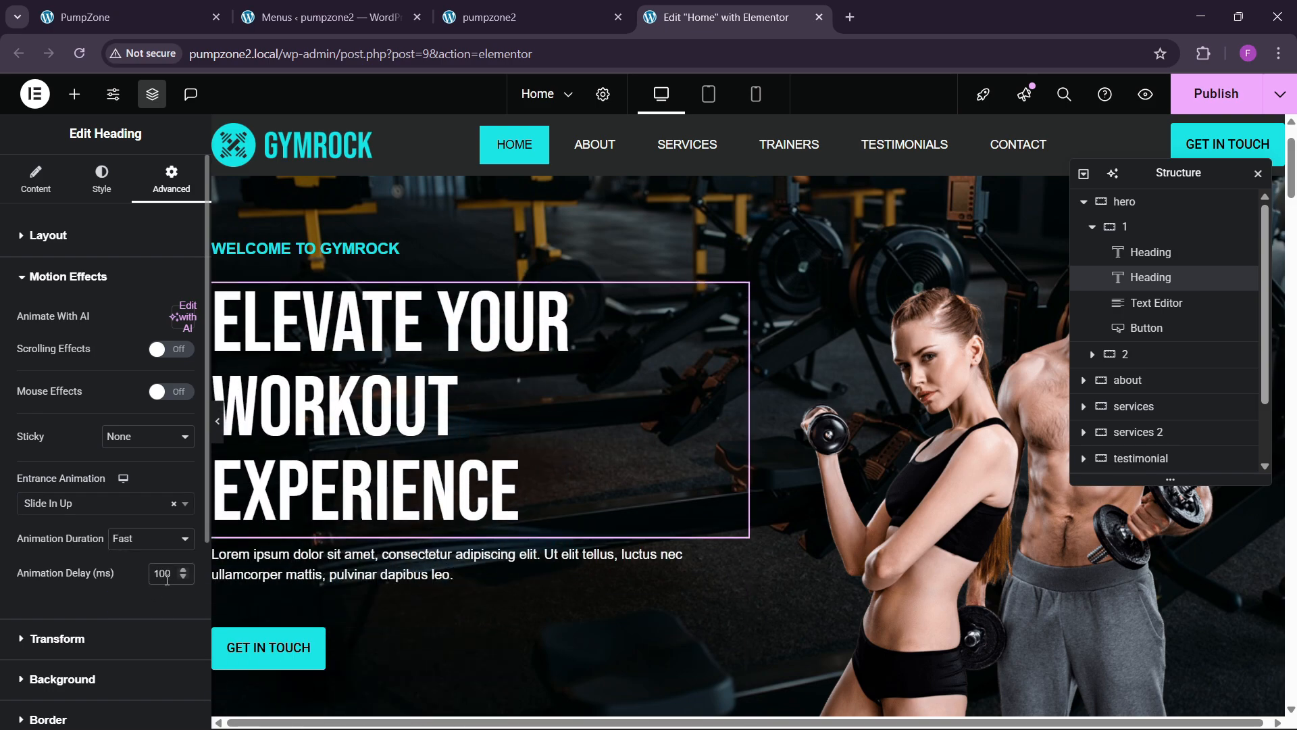
pyautogui.scroll(-1, 367, 528)
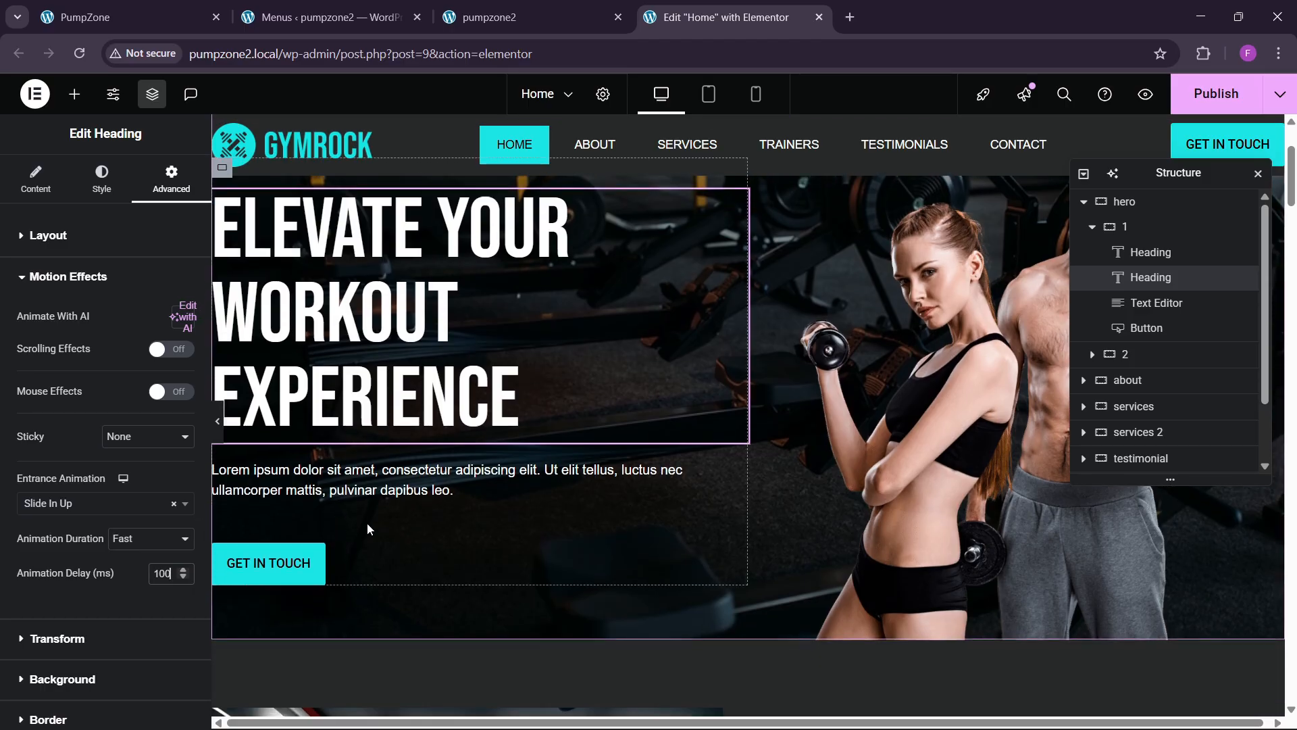
pyautogui.click(710, 476)
# Step: Give the hero text a Fast Slide In Up entrance with a 150 ms delay
pyautogui.click(171, 179)
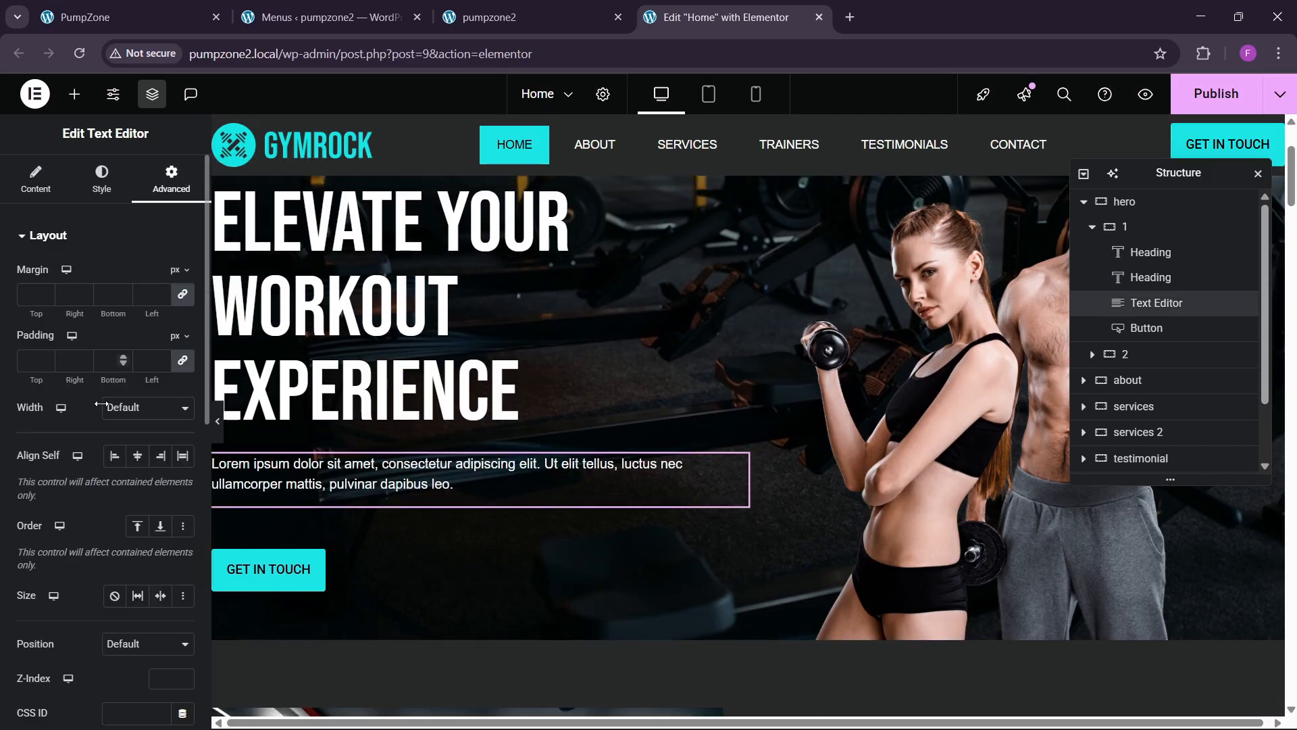
pyautogui.scroll(-10, 101, 406)
pyautogui.click(72, 325)
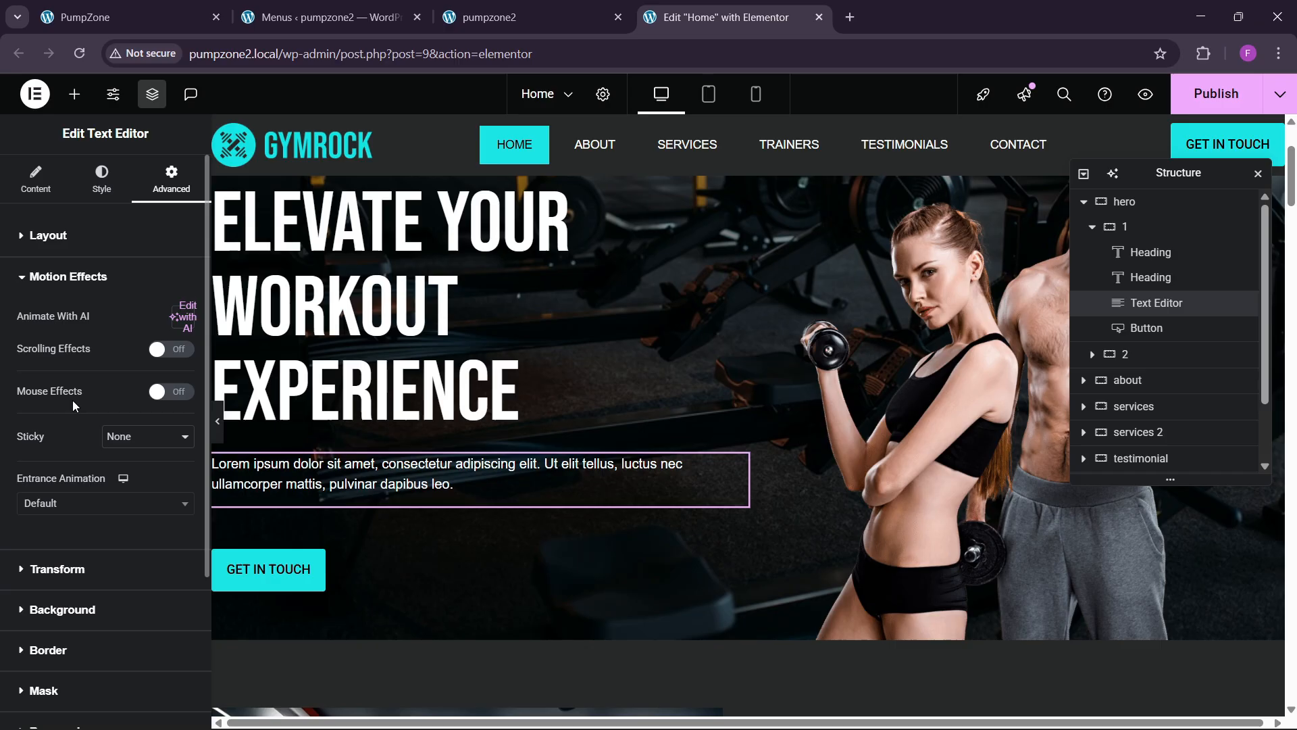
pyautogui.click(72, 502)
pyautogui.write('slide')
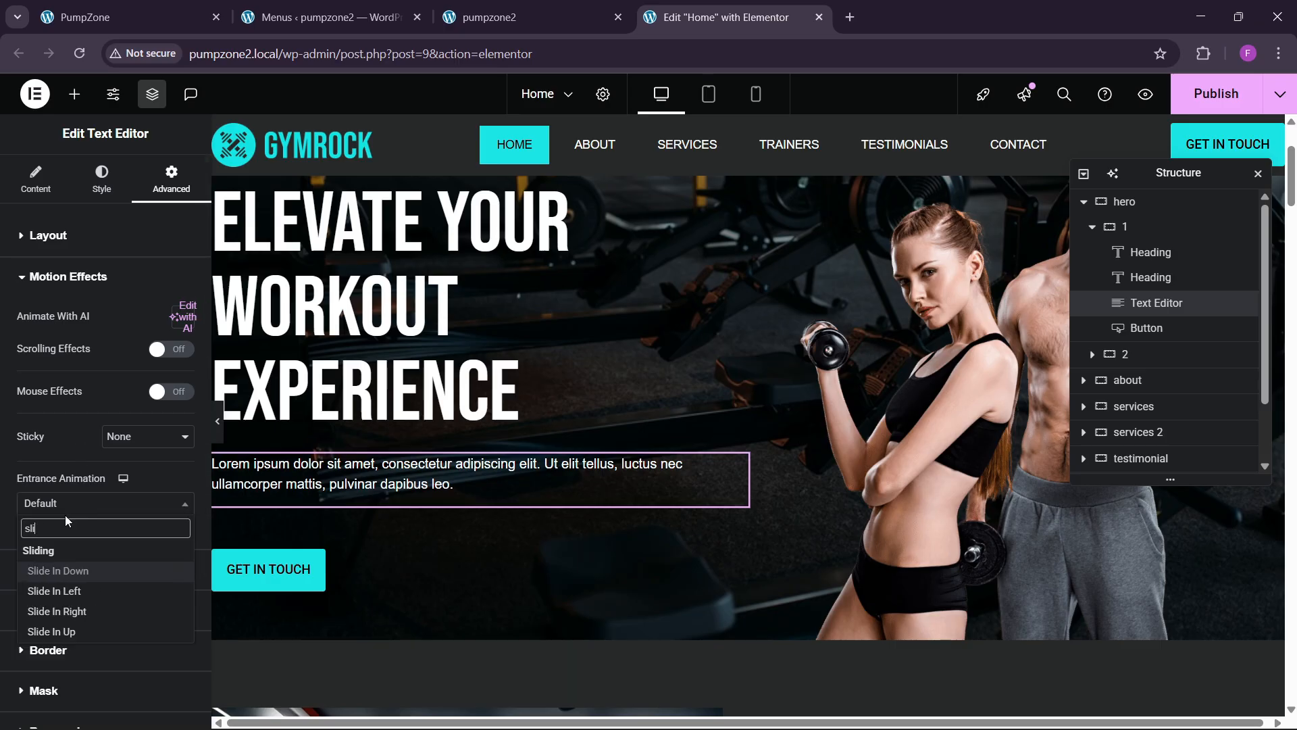
pyautogui.press('Down')
pyautogui.press('Down')
pyautogui.press('Down')
pyautogui.press('Return')
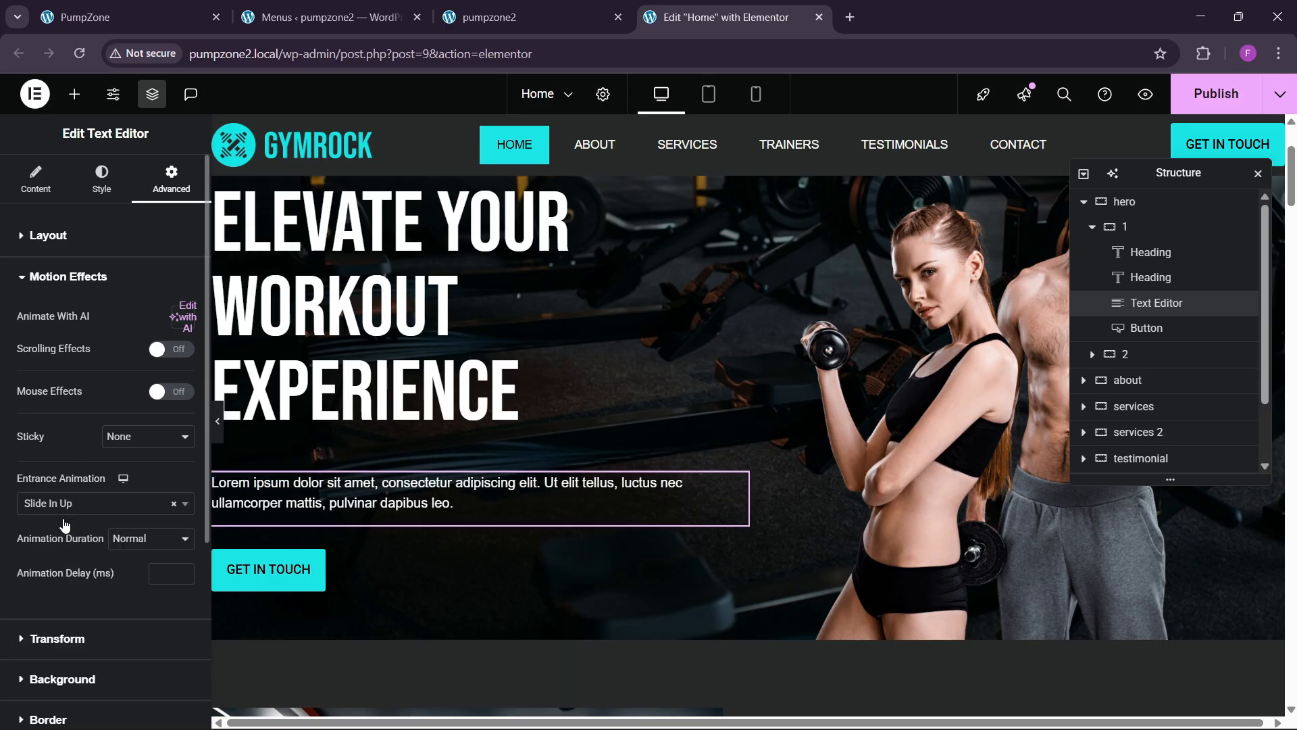
pyautogui.click(143, 538)
pyautogui.click(140, 587)
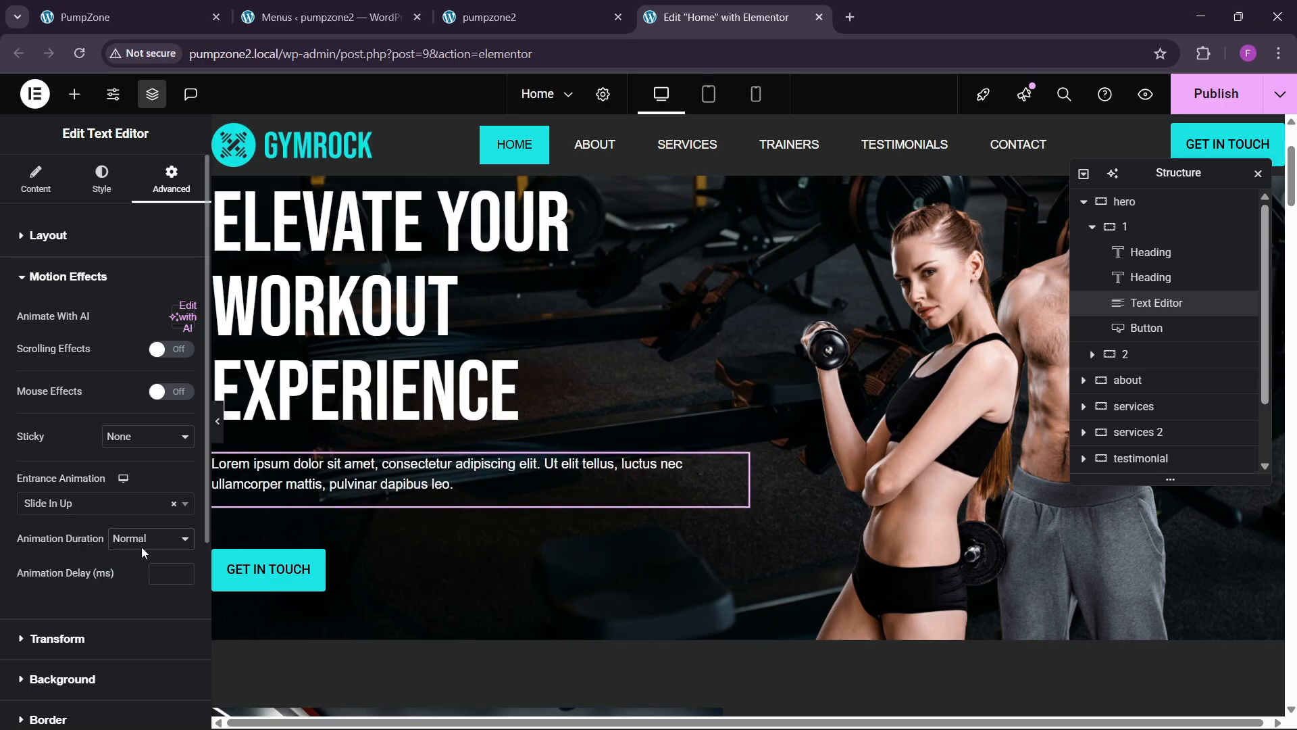
pyautogui.click(140, 546)
pyautogui.click(140, 598)
pyautogui.click(160, 582)
pyautogui.write('150')
# Step: Give the GET IN TOUCH button a Fast Zoom In entrance with a 200 ms delay
pyautogui.scroll(-3, 181, 594)
pyautogui.scroll(-3, 280, 413)
pyautogui.click(280, 414)
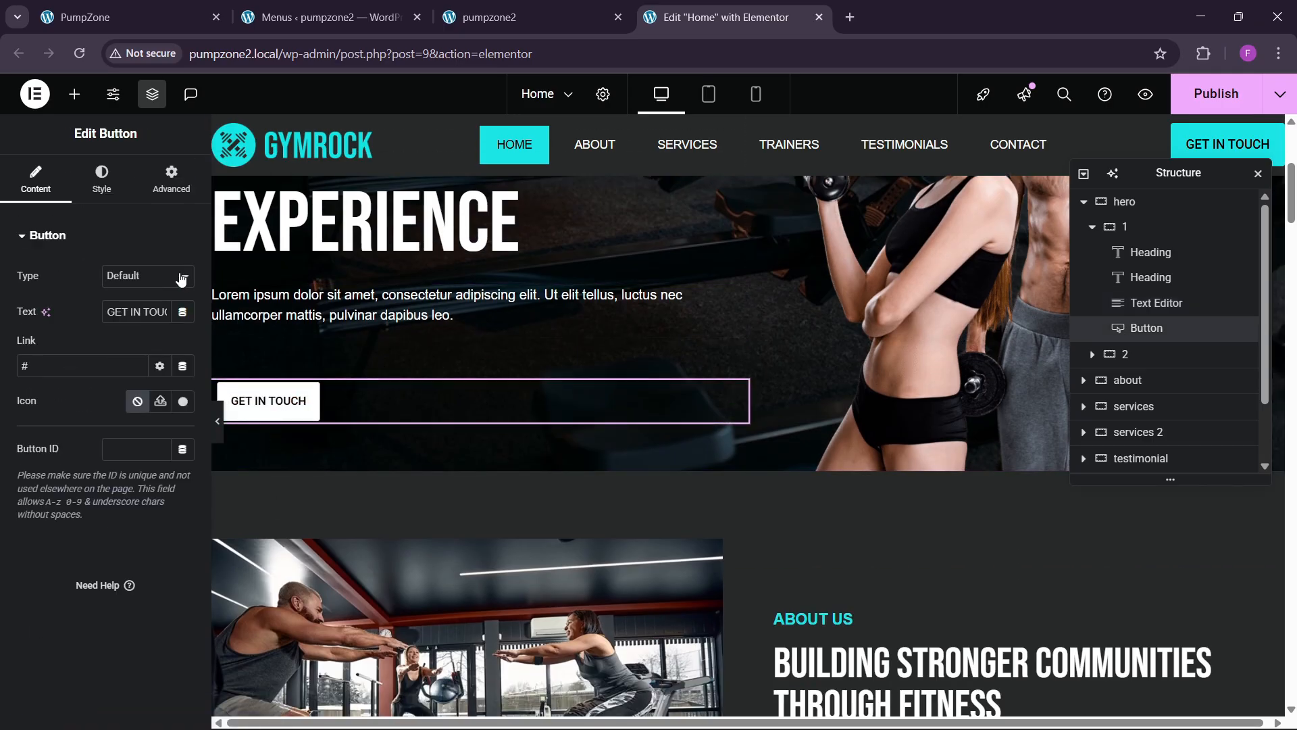
pyautogui.click(171, 170)
pyautogui.scroll(-3, 101, 398)
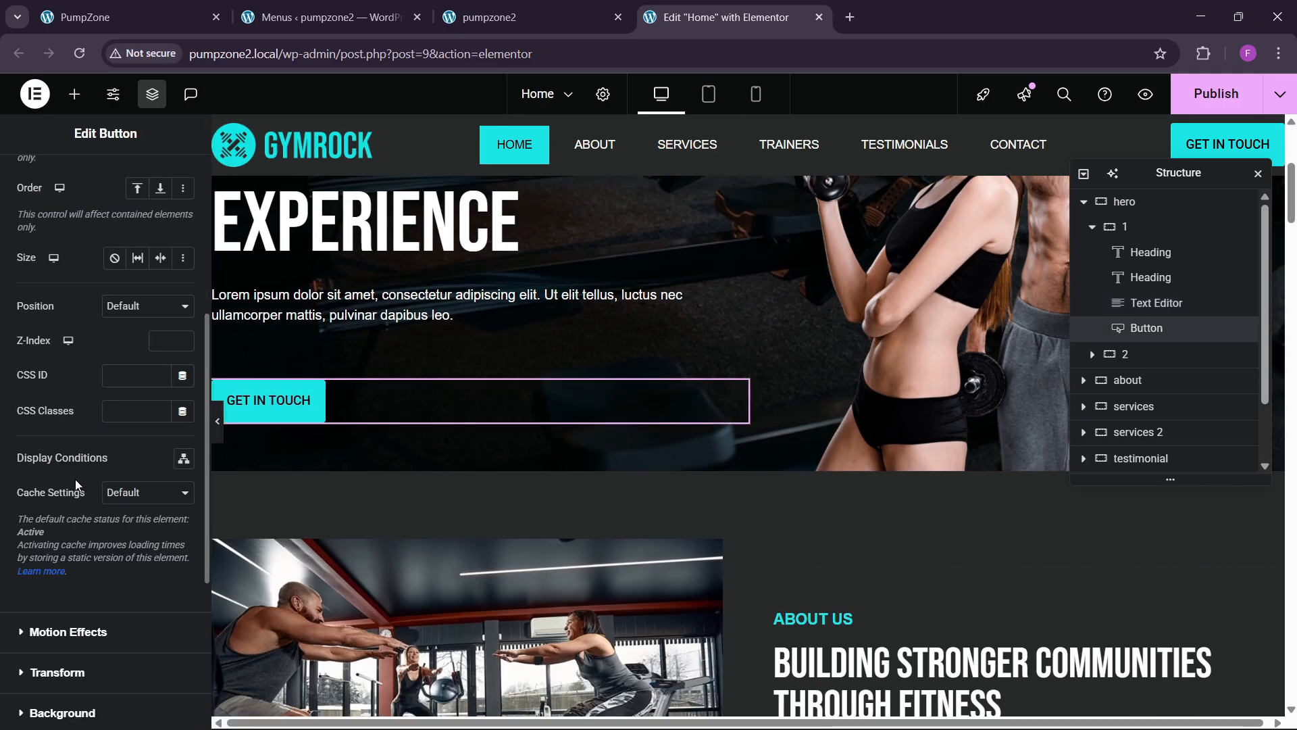
pyautogui.scroll(-3, 75, 480)
pyautogui.click(58, 466)
pyautogui.click(58, 505)
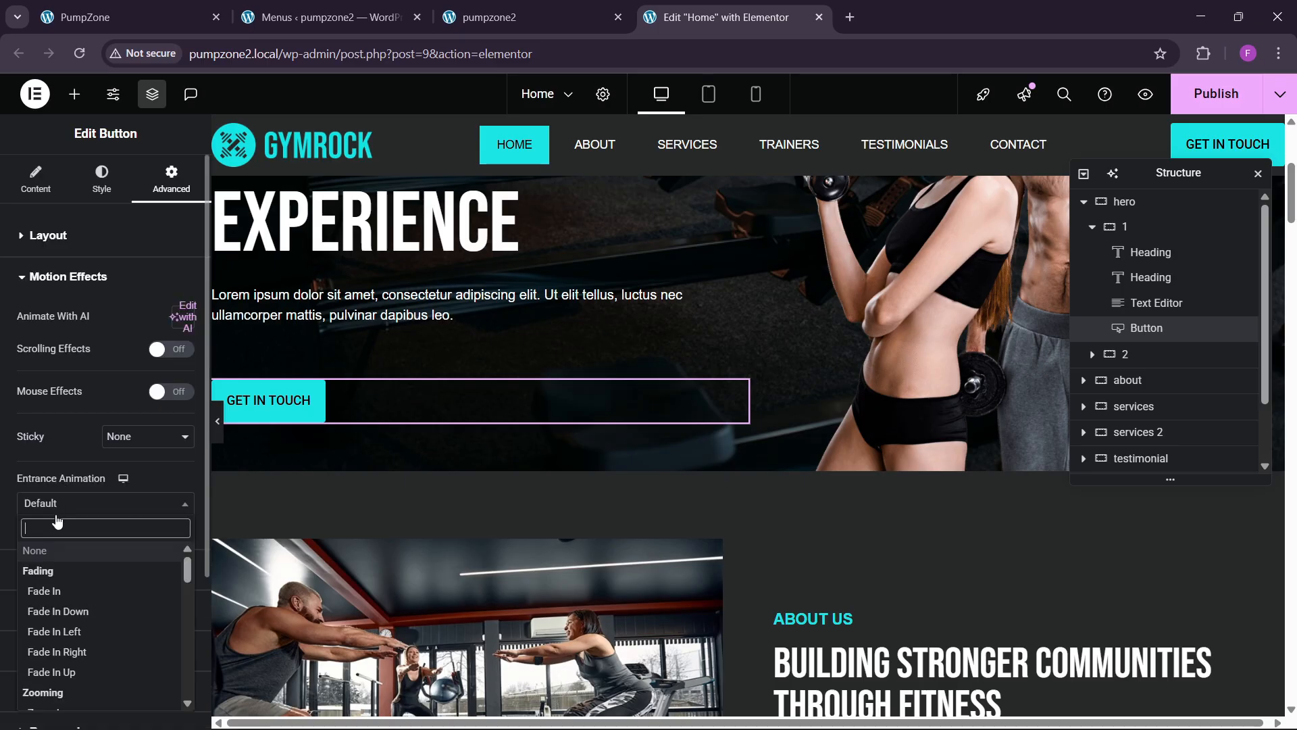
pyautogui.write('zoom')
pyautogui.click(125, 569)
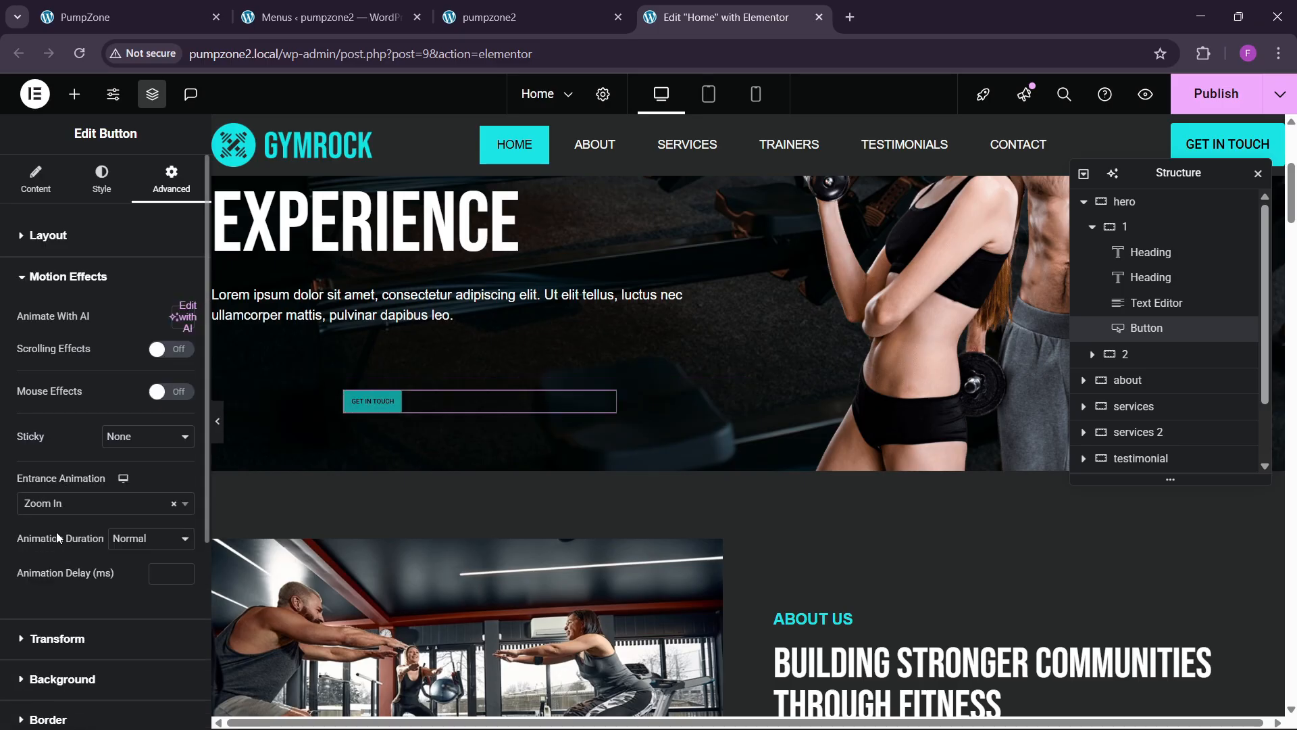
pyautogui.click(129, 554)
pyautogui.click(133, 600)
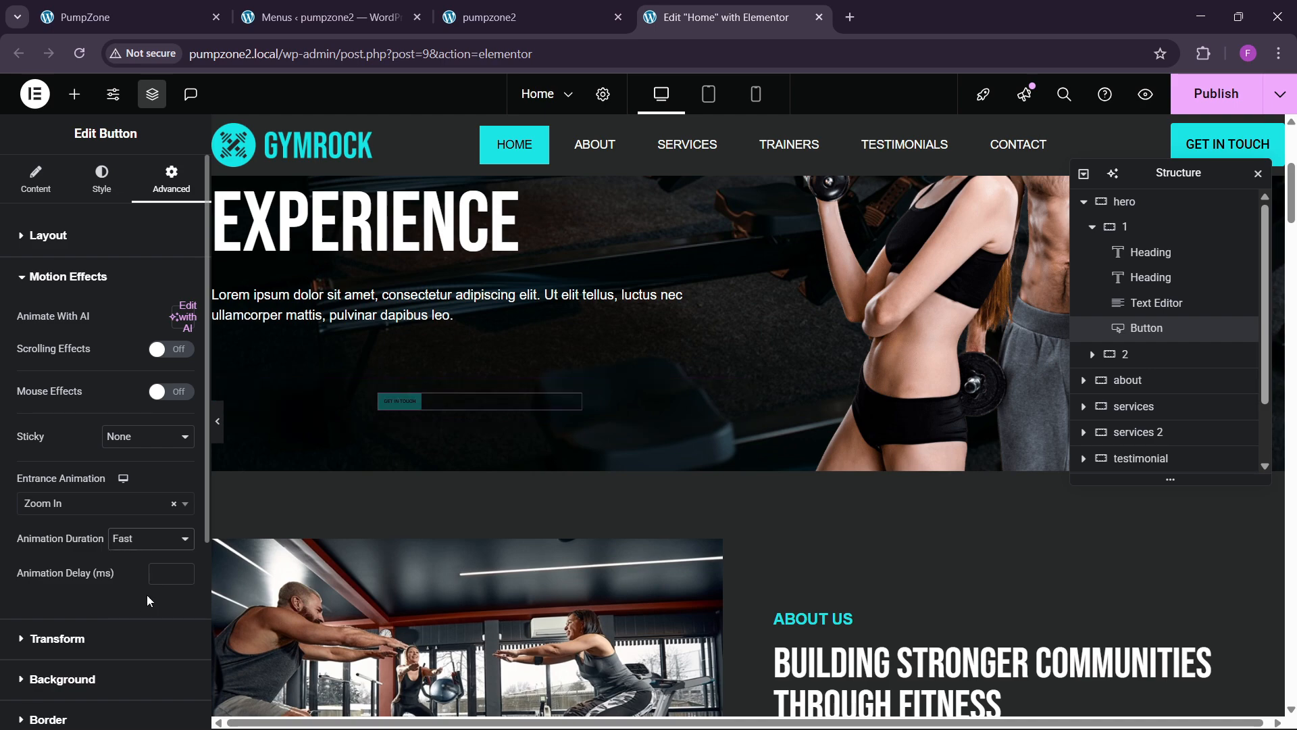
pyautogui.write('200')
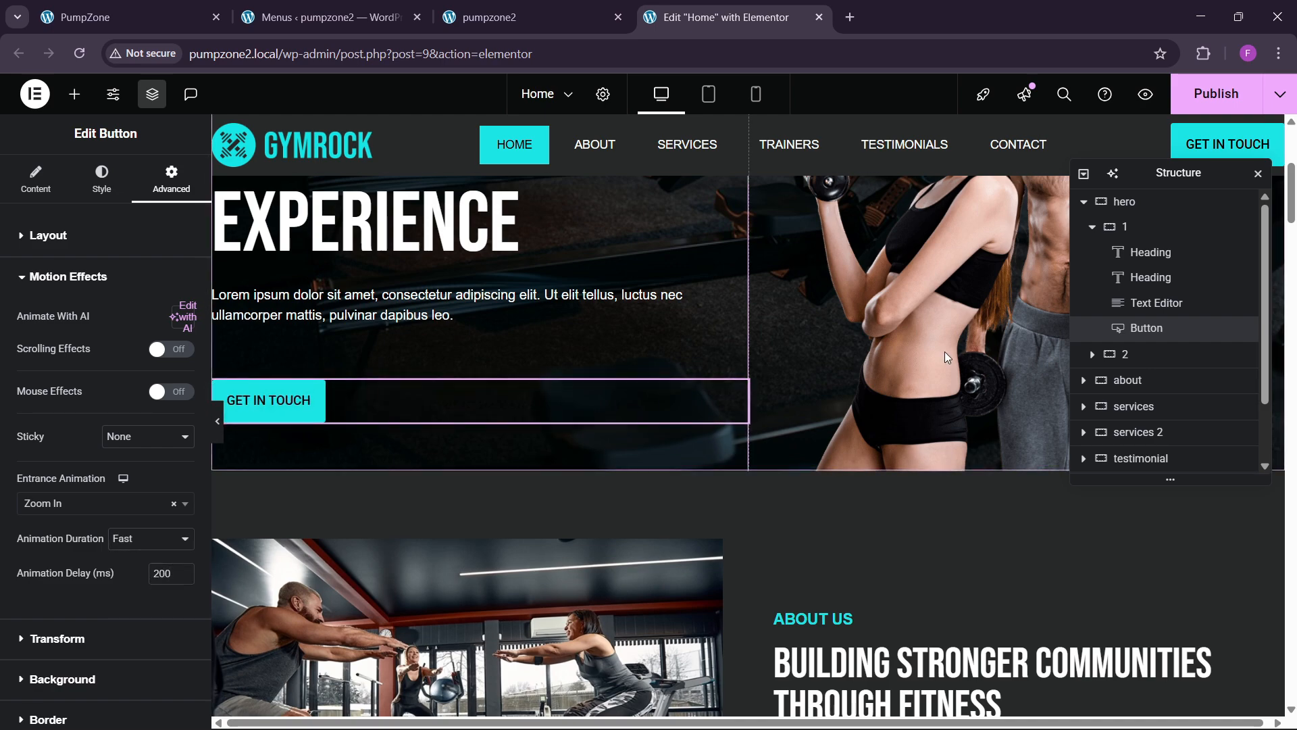
# Step: Give the hero photo a Fast Zoom In entrance with a 250 ms delay and publish the page
pyautogui.click(944, 351)
pyautogui.click(171, 181)
pyautogui.scroll(-5, 112, 405)
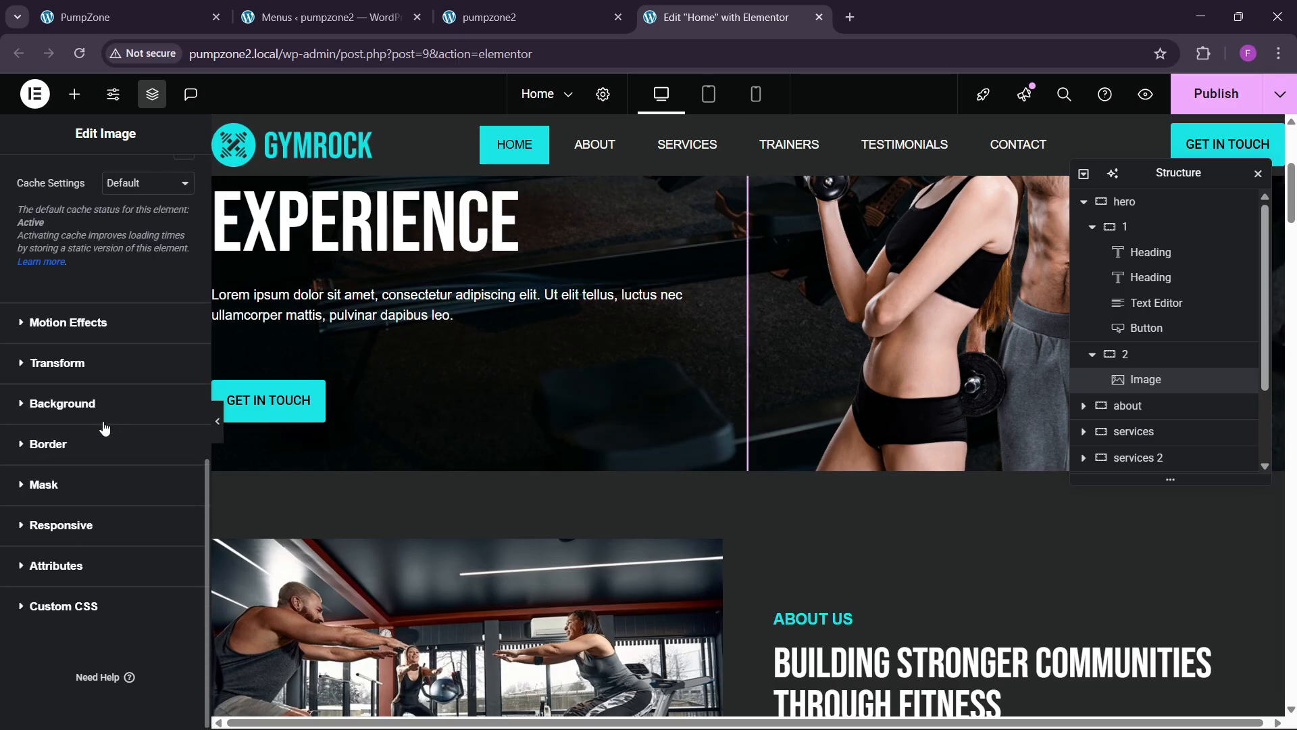
pyautogui.click(83, 334)
pyautogui.scroll(-3, 65, 402)
pyautogui.click(74, 334)
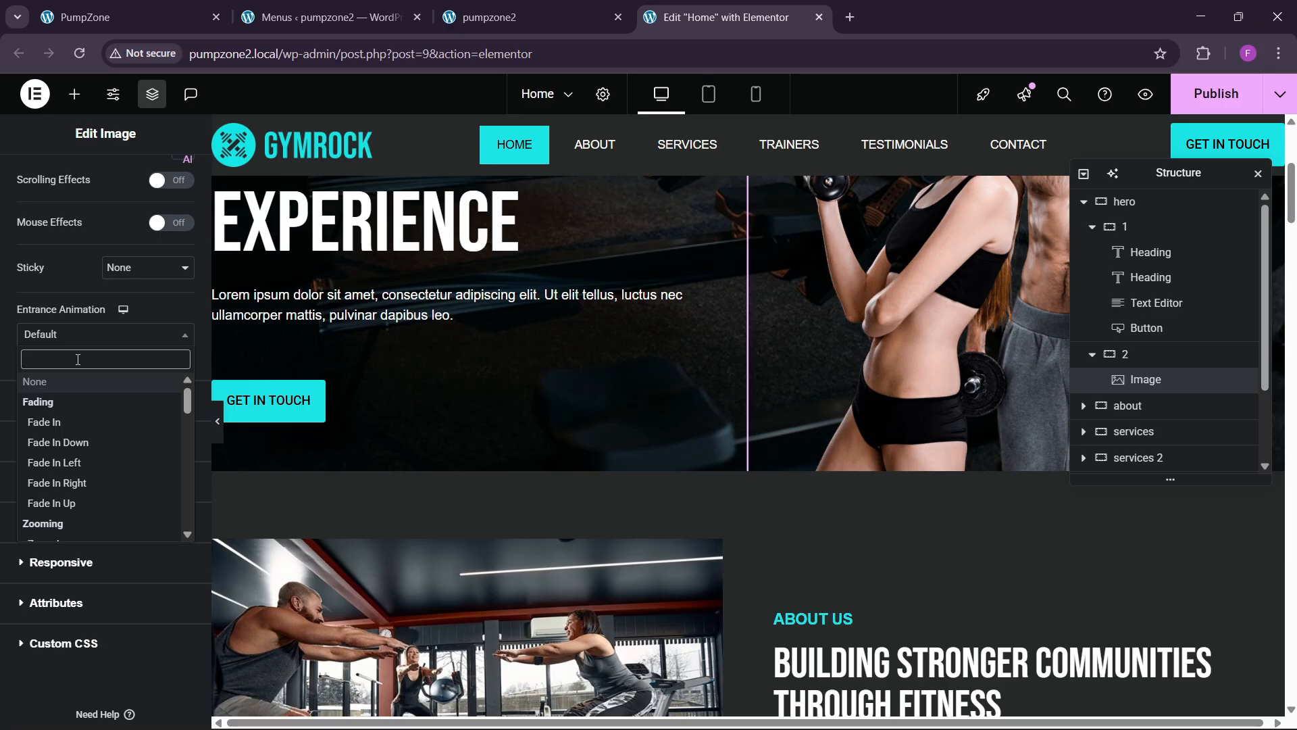
pyautogui.write('zoom')
pyautogui.press('Return')
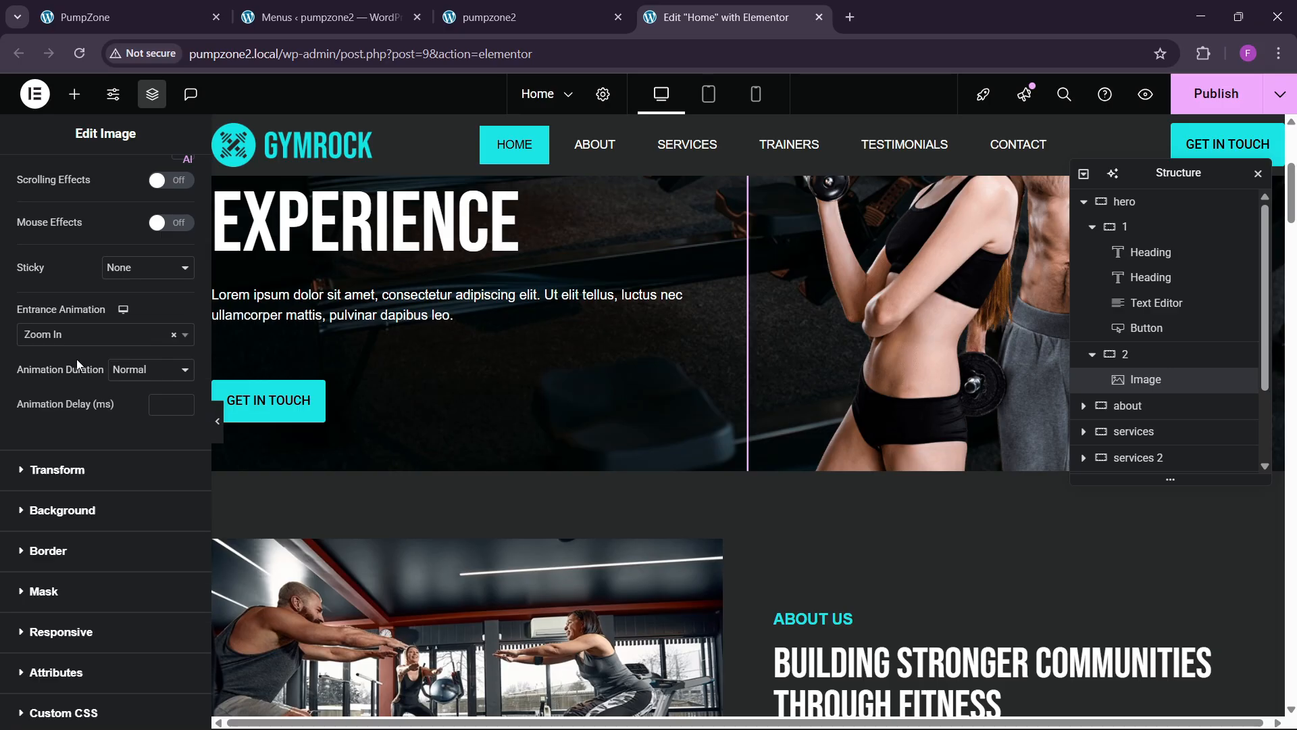
pyautogui.click(136, 370)
pyautogui.click(129, 431)
pyautogui.click(161, 404)
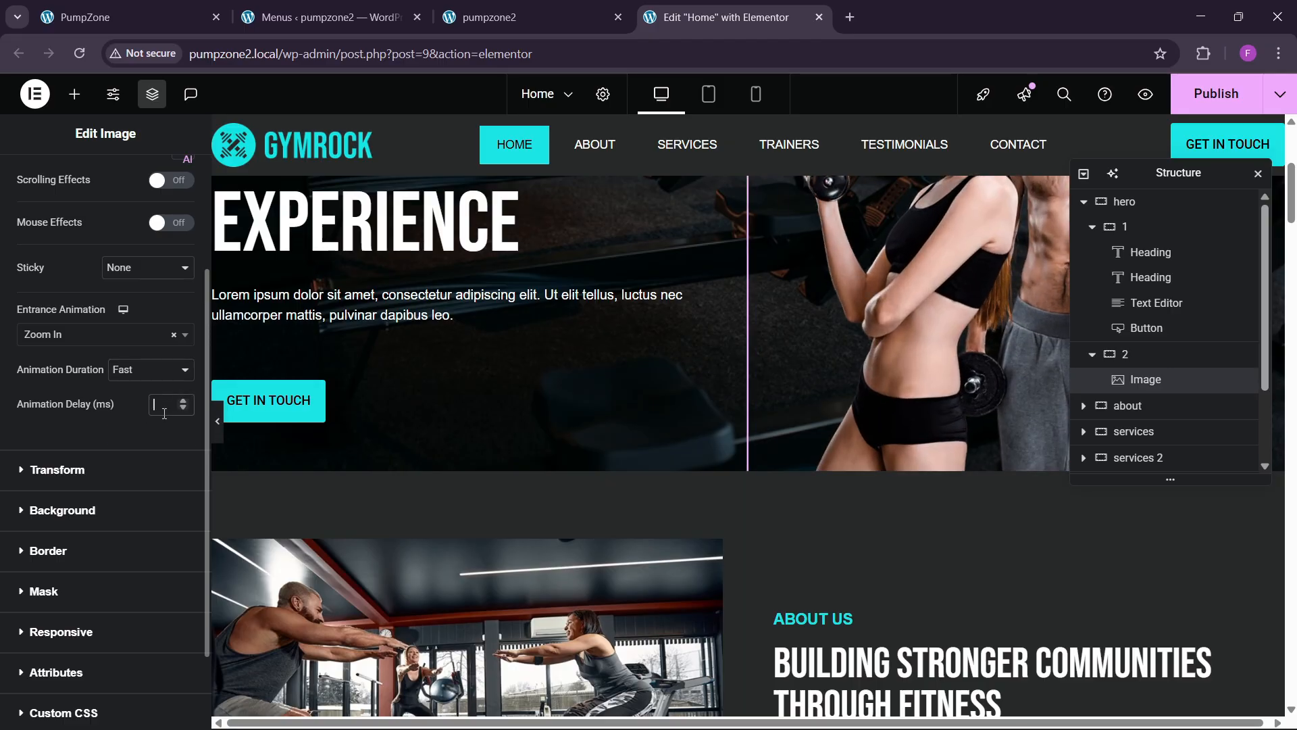
pyautogui.write('250')
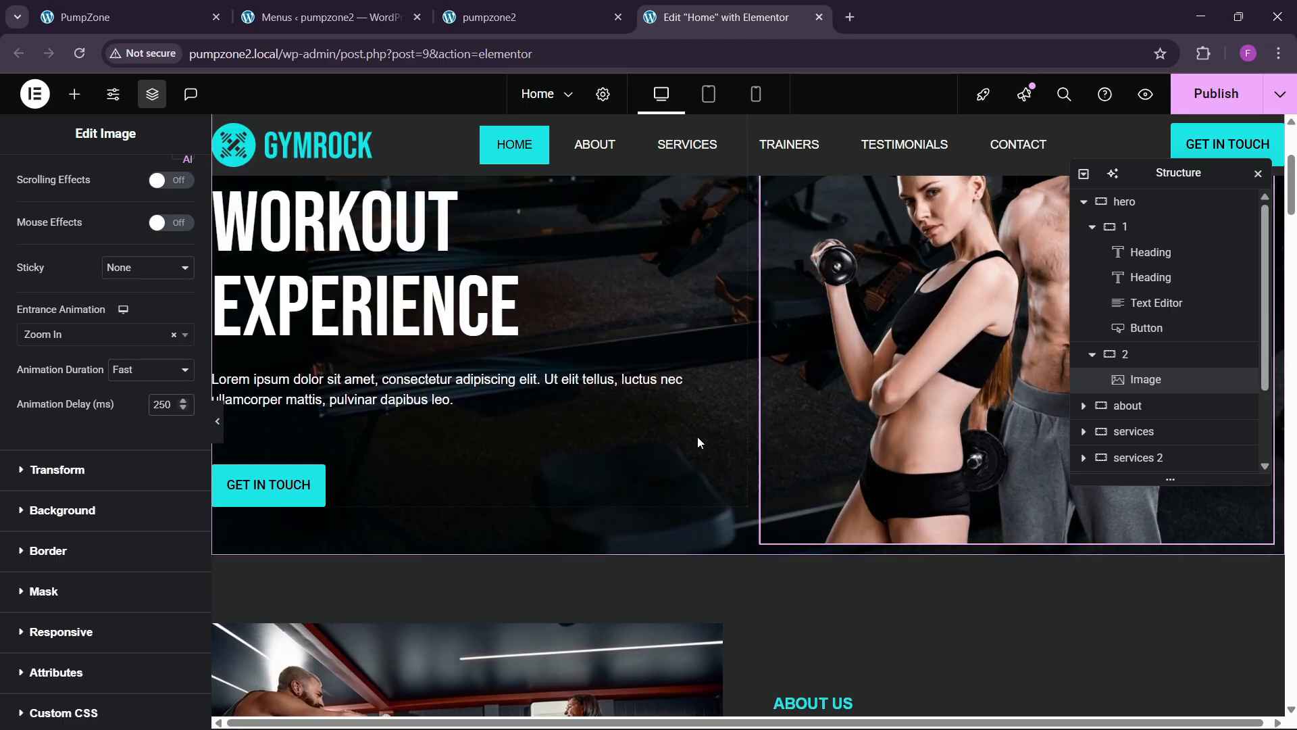
pyautogui.click(1230, 95)
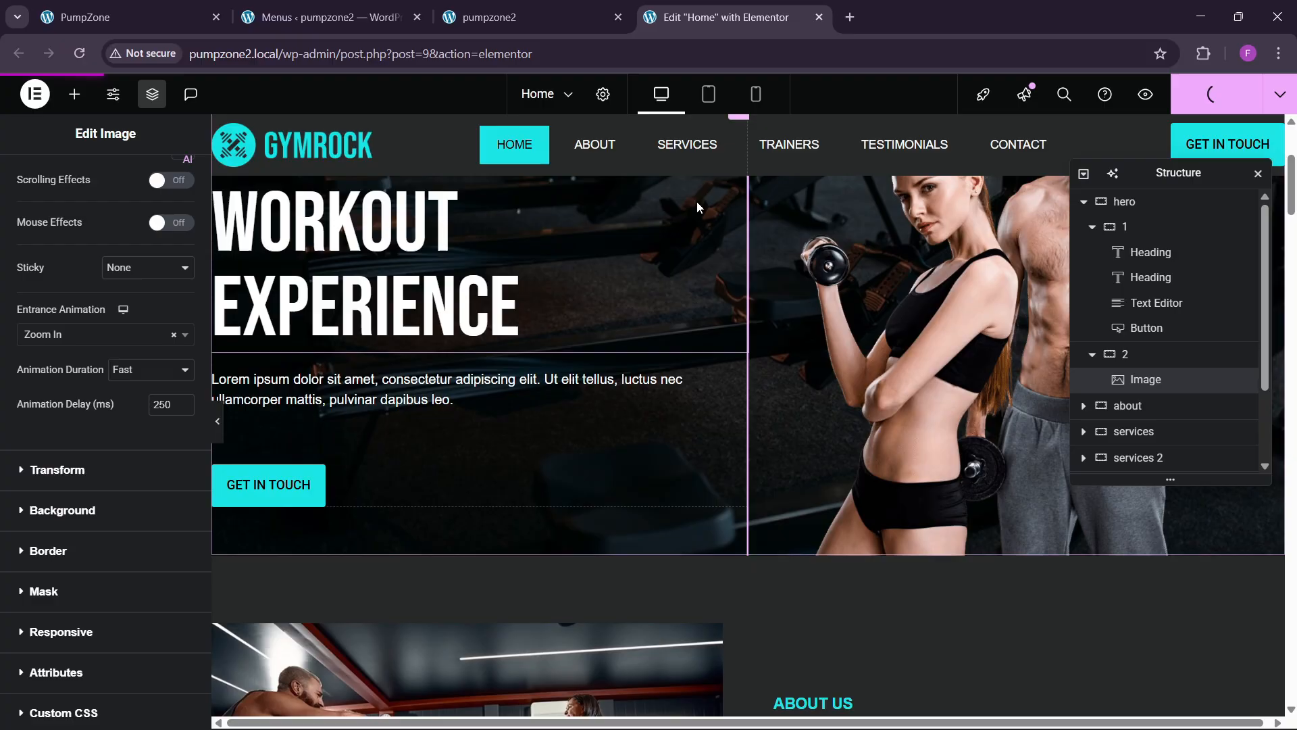
# Step: Switch to the live pumpzone2 home page and reload it
pyautogui.click(505, 13)
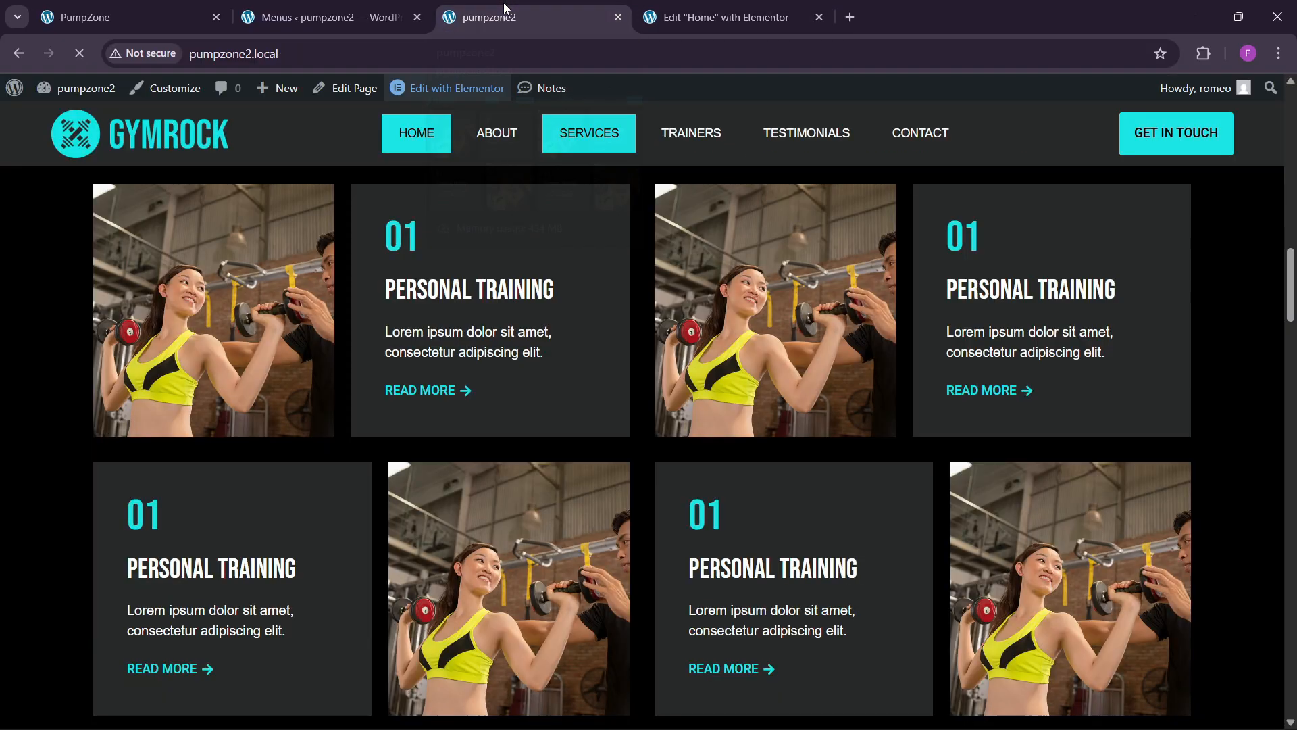
pyautogui.press('Return')
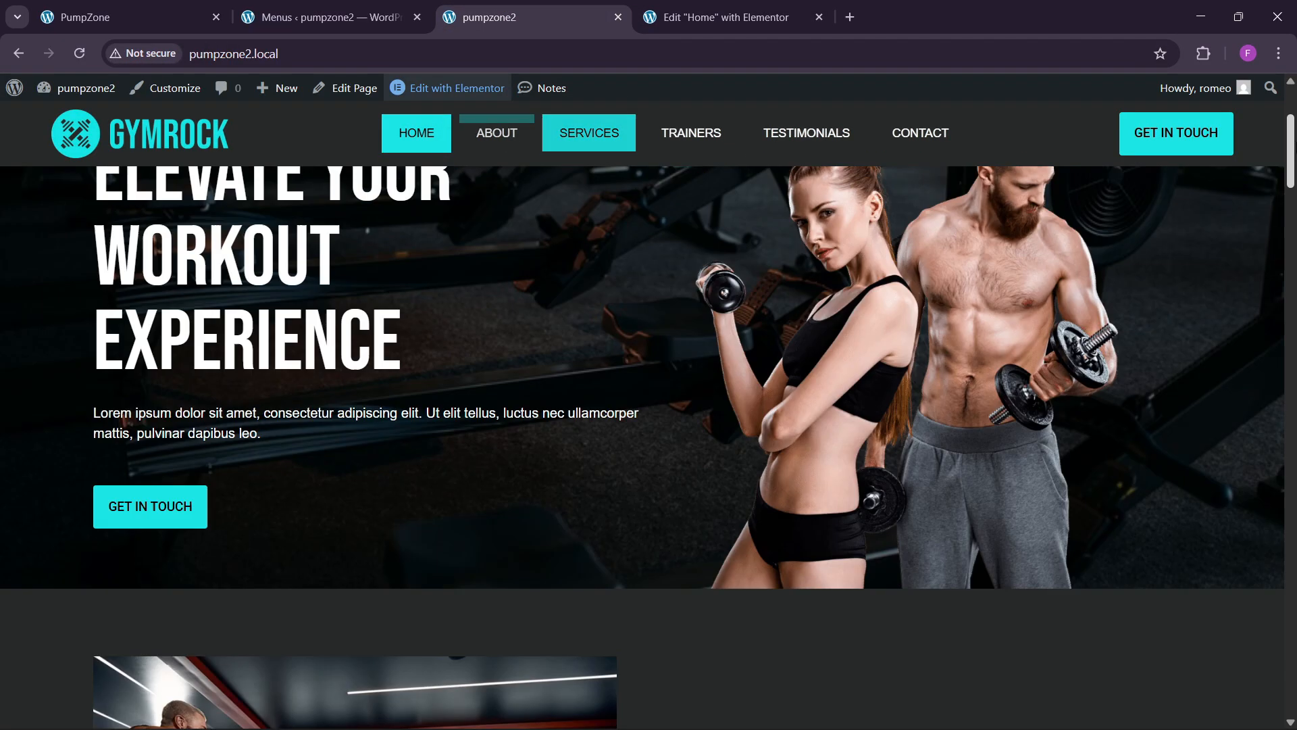
pyautogui.click(346, 59)
pyautogui.press('Return')
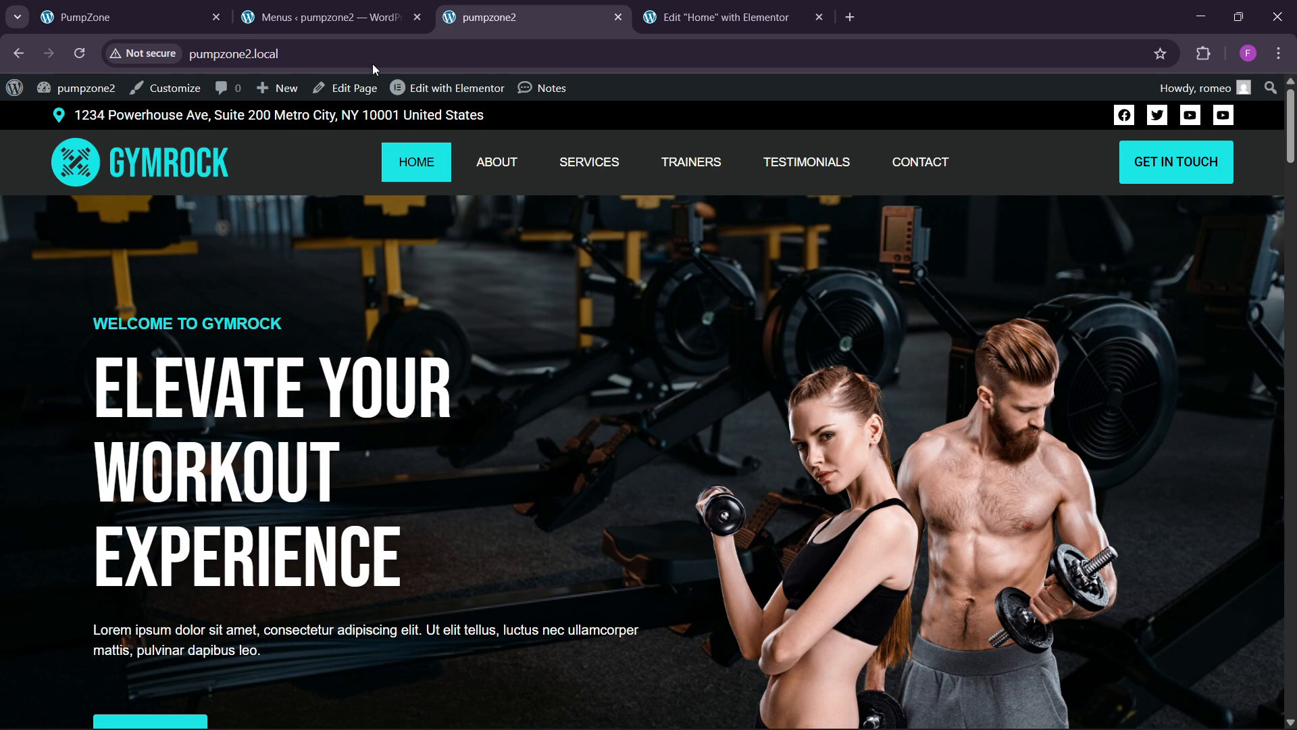
pyautogui.click(723, 15)
pyautogui.click(529, 15)
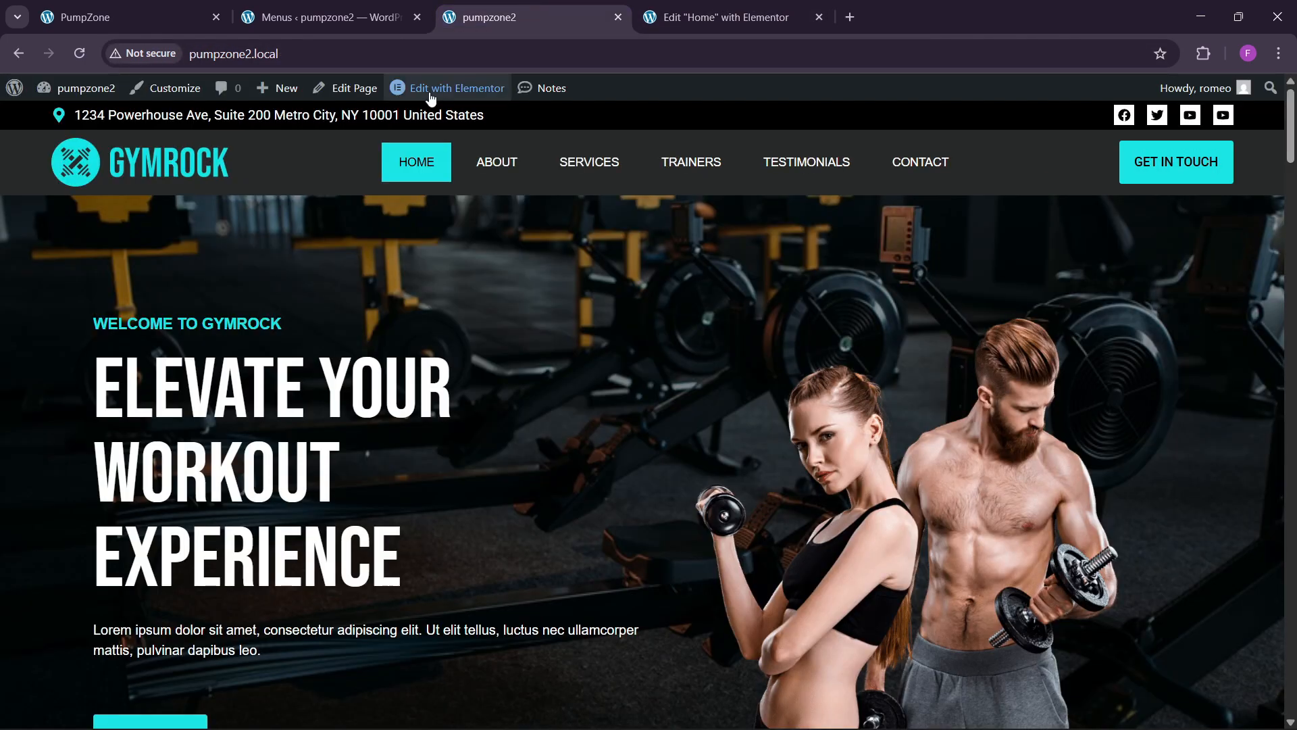
# Step: Reload the home page several more times to replay the hero entrance animations
pyautogui.click(349, 62)
pyautogui.press('Return')
pyautogui.scroll(-5, 592, 351)
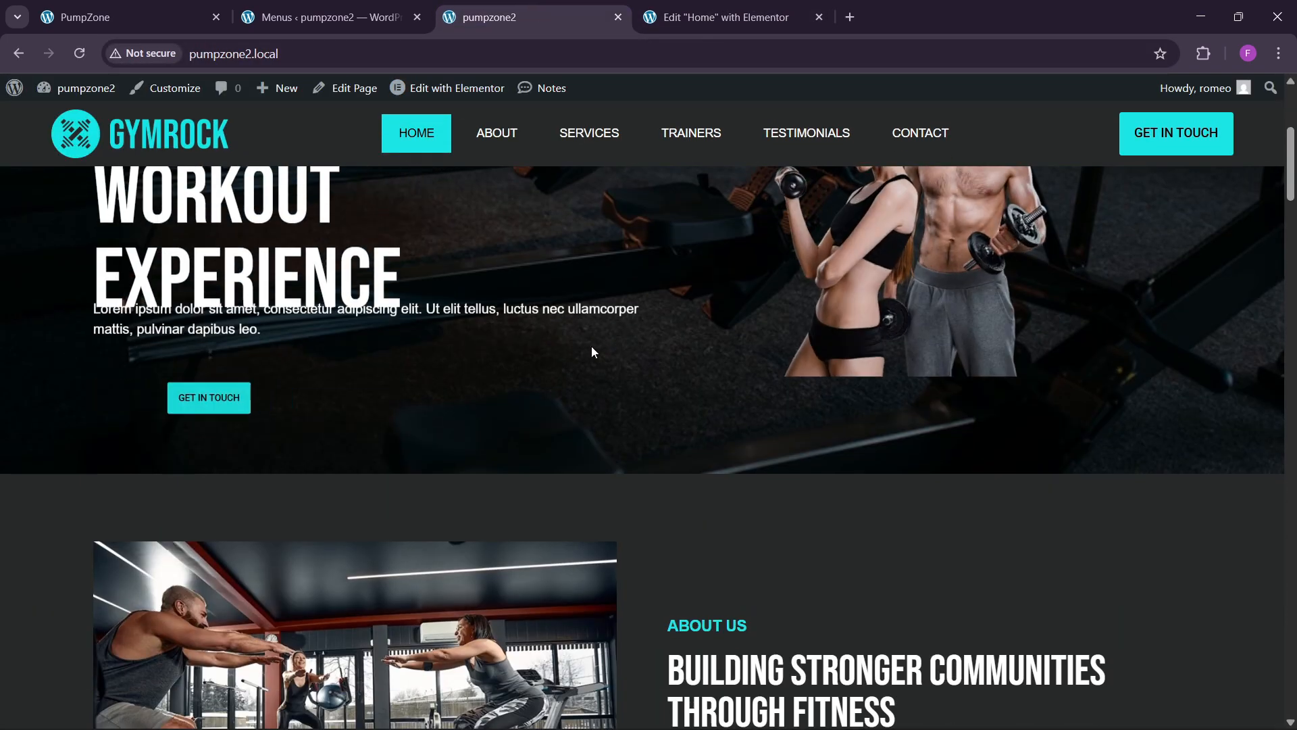
pyautogui.scroll(5, 592, 351)
pyautogui.click(292, 59)
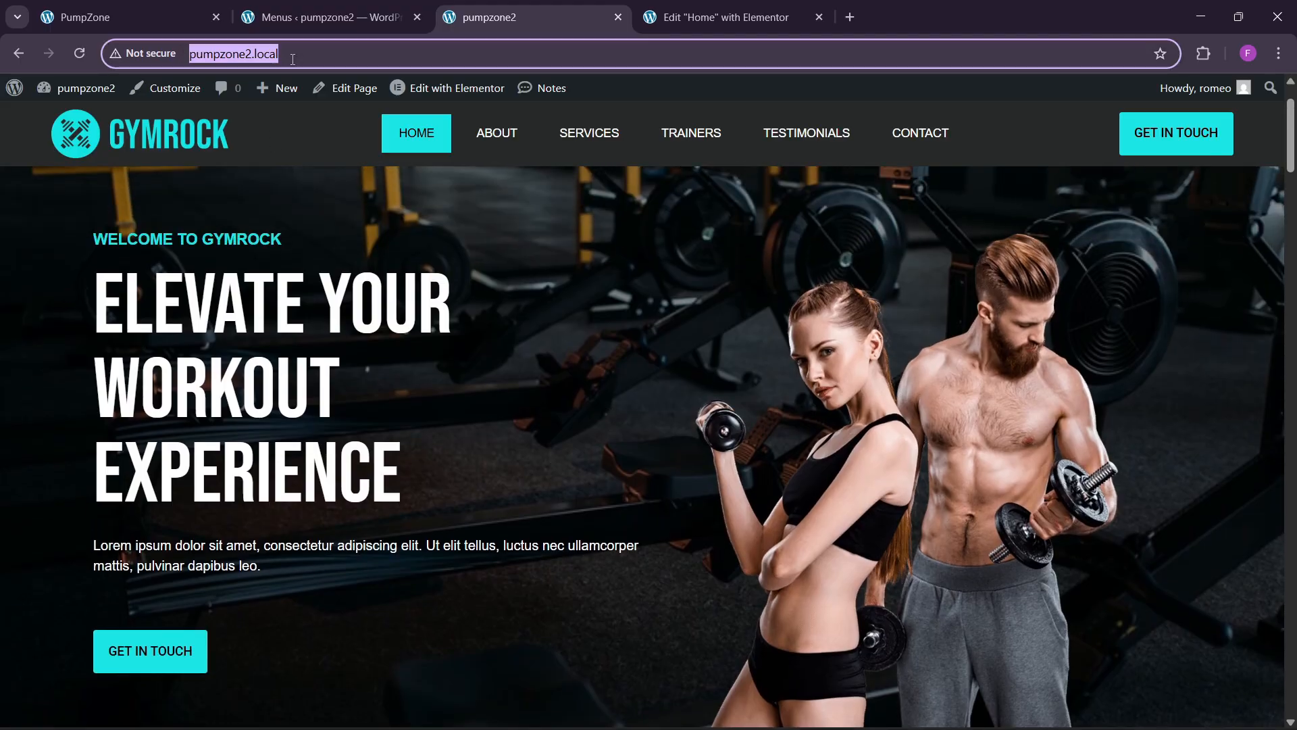
pyautogui.press('Return')
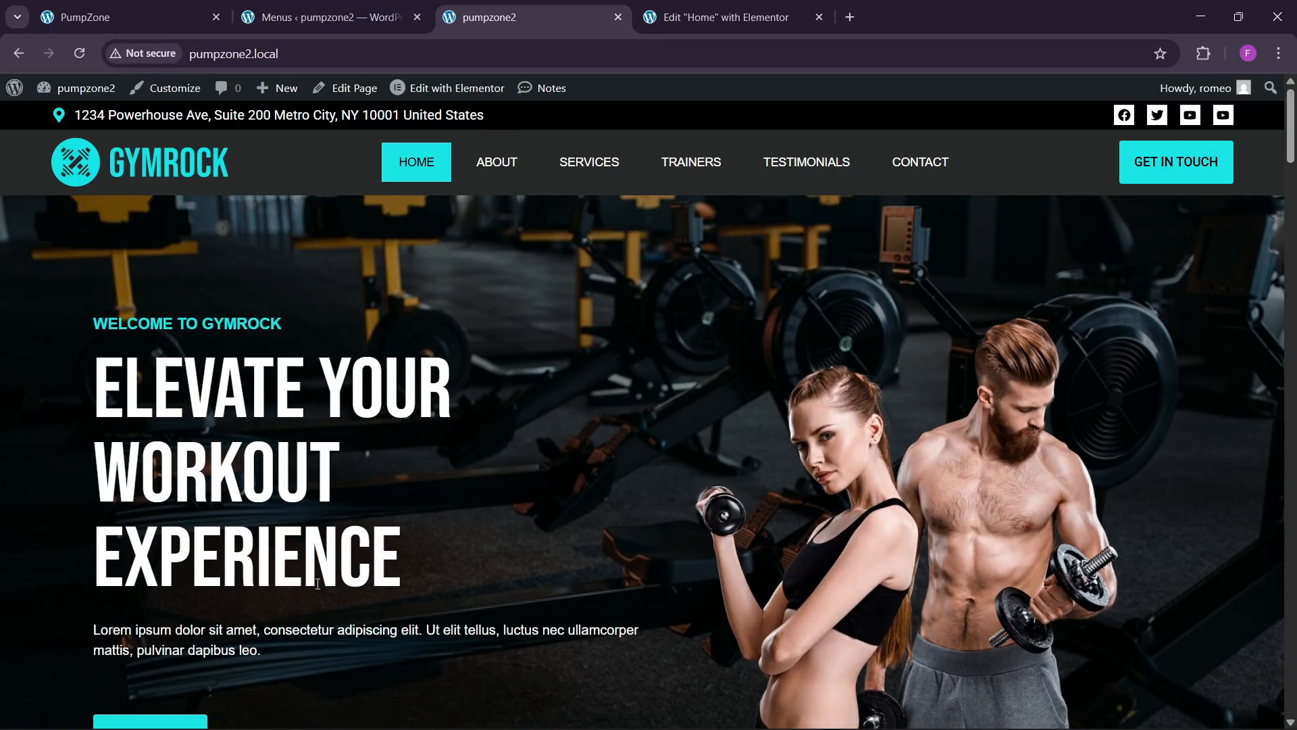
pyautogui.scroll(-1, 318, 583)
pyautogui.click(407, 53)
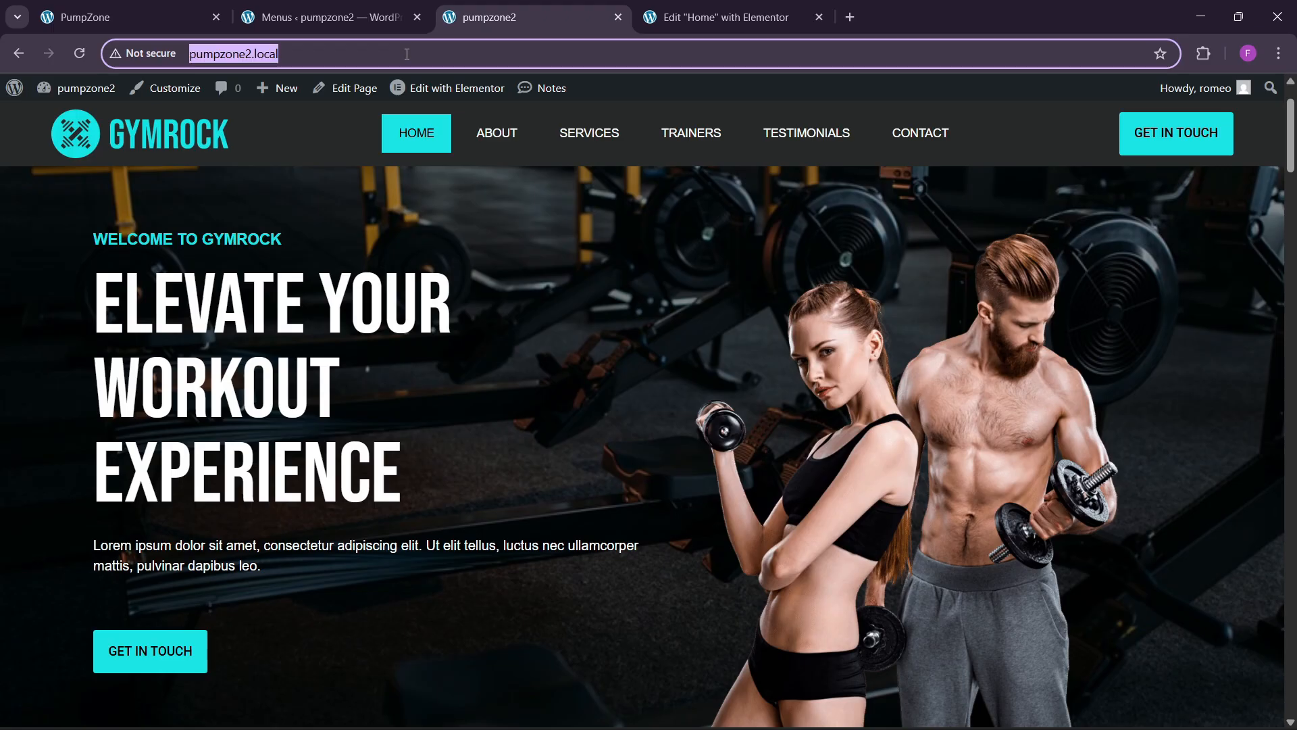
pyautogui.press('Return')
pyautogui.scroll(-1, 671, 452)
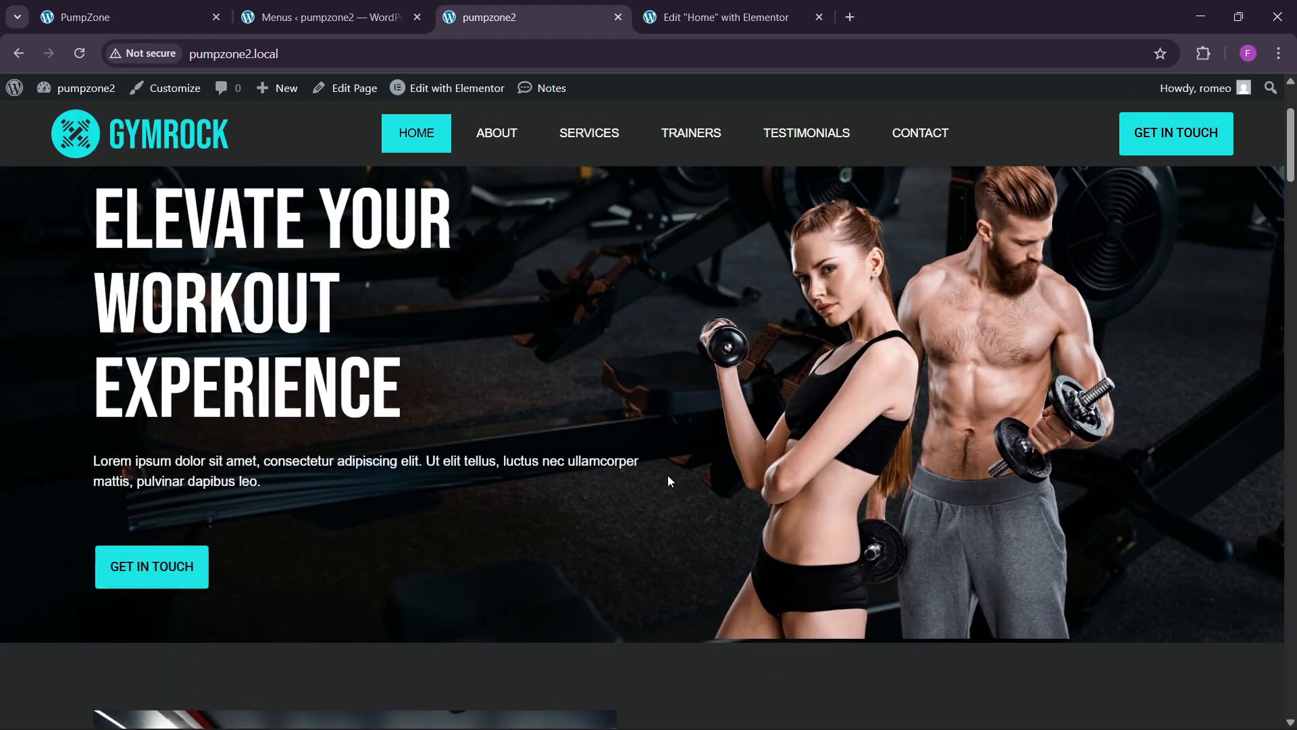
pyautogui.scroll(2, 667, 475)
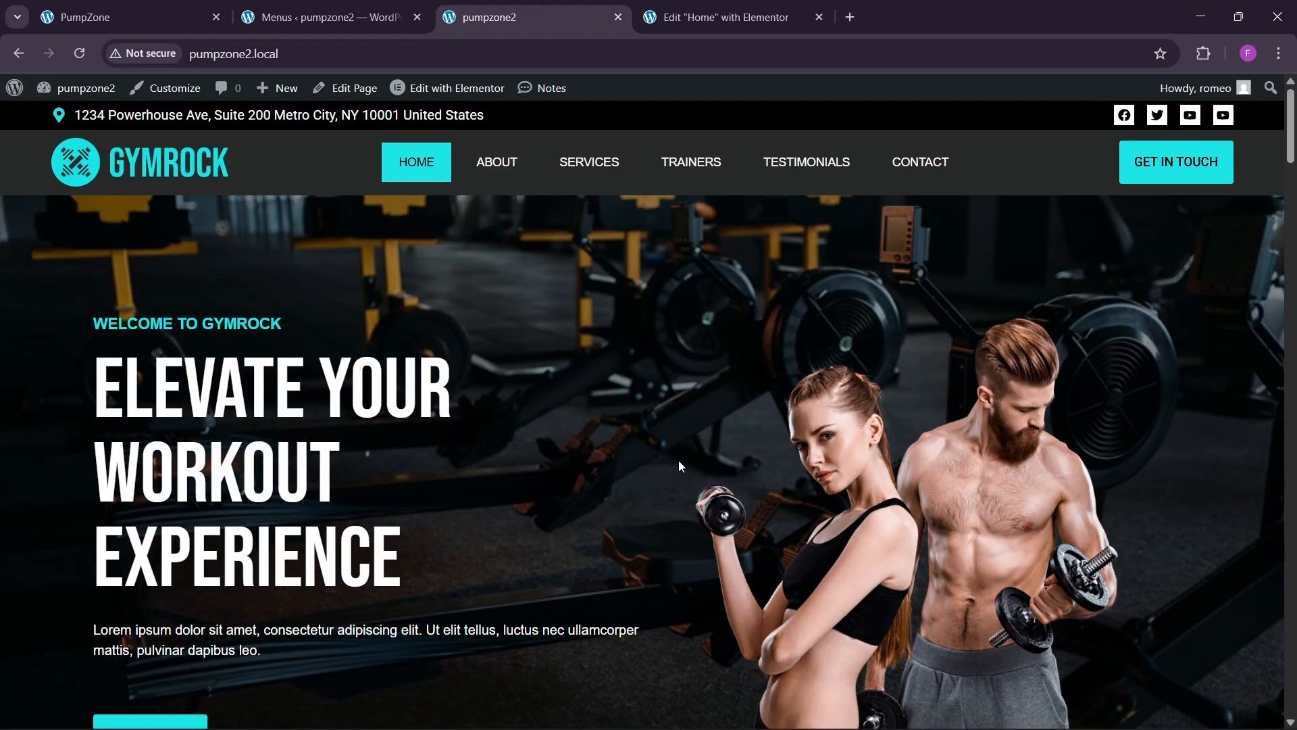